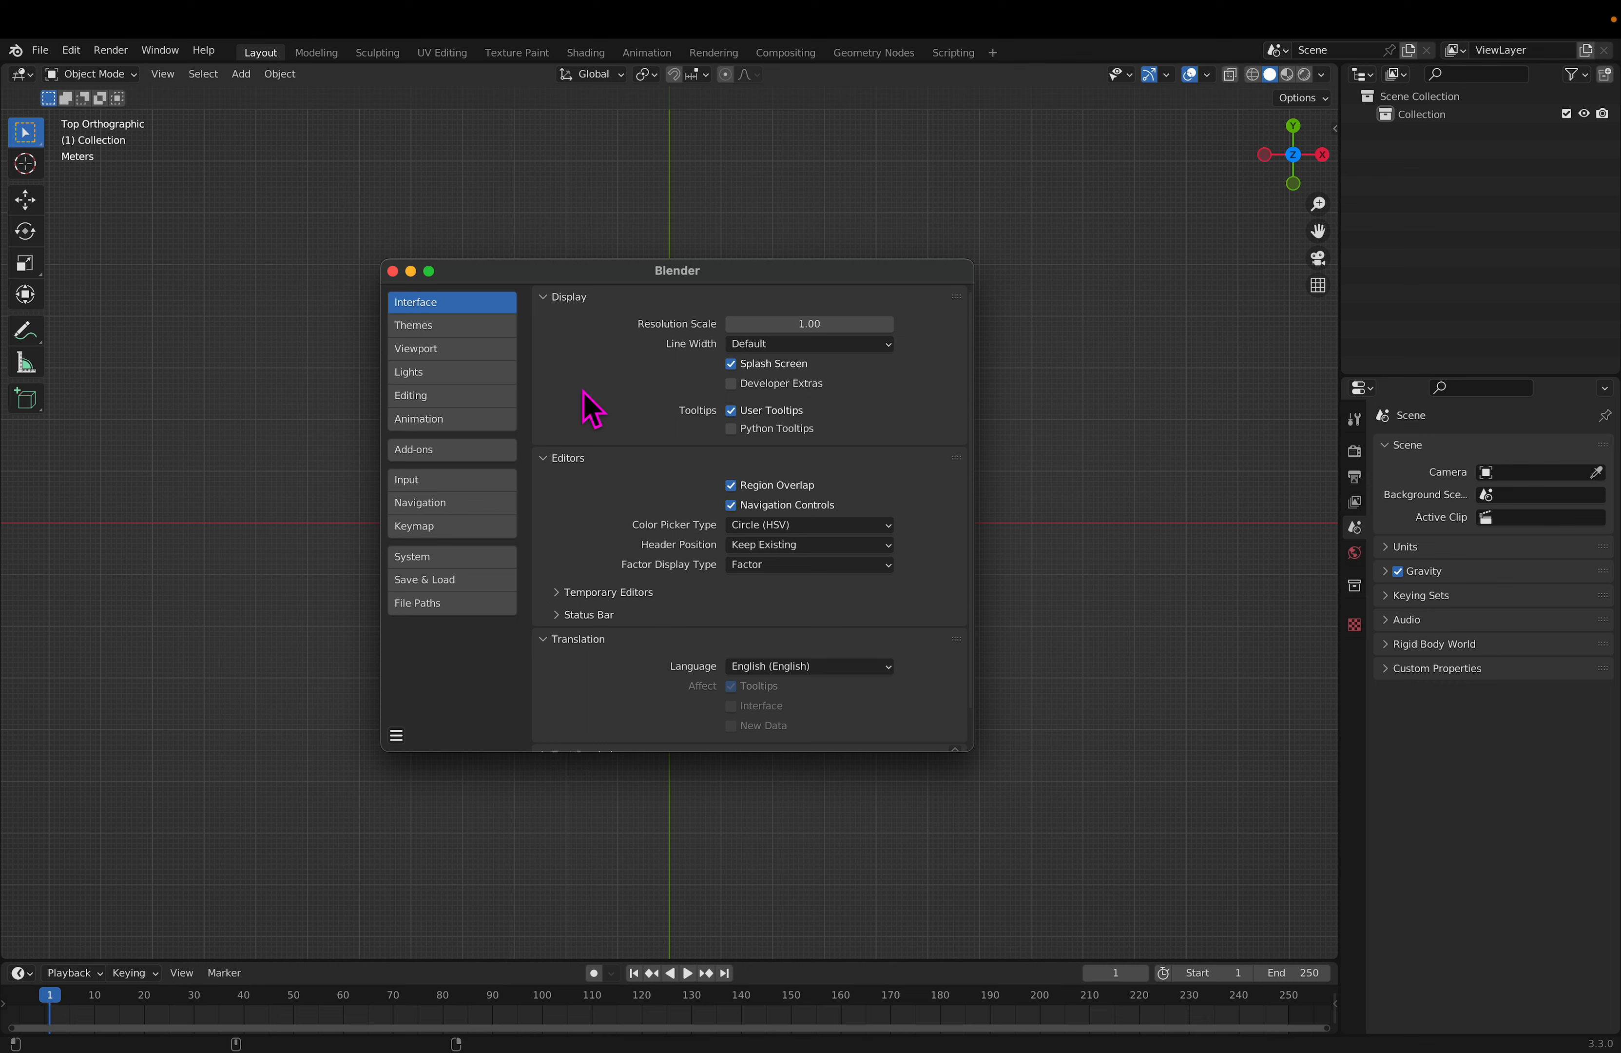
Step: Close and reopen the Preferences window, placing it near the middle of the viewport
drag(689, 281, 698, 284)
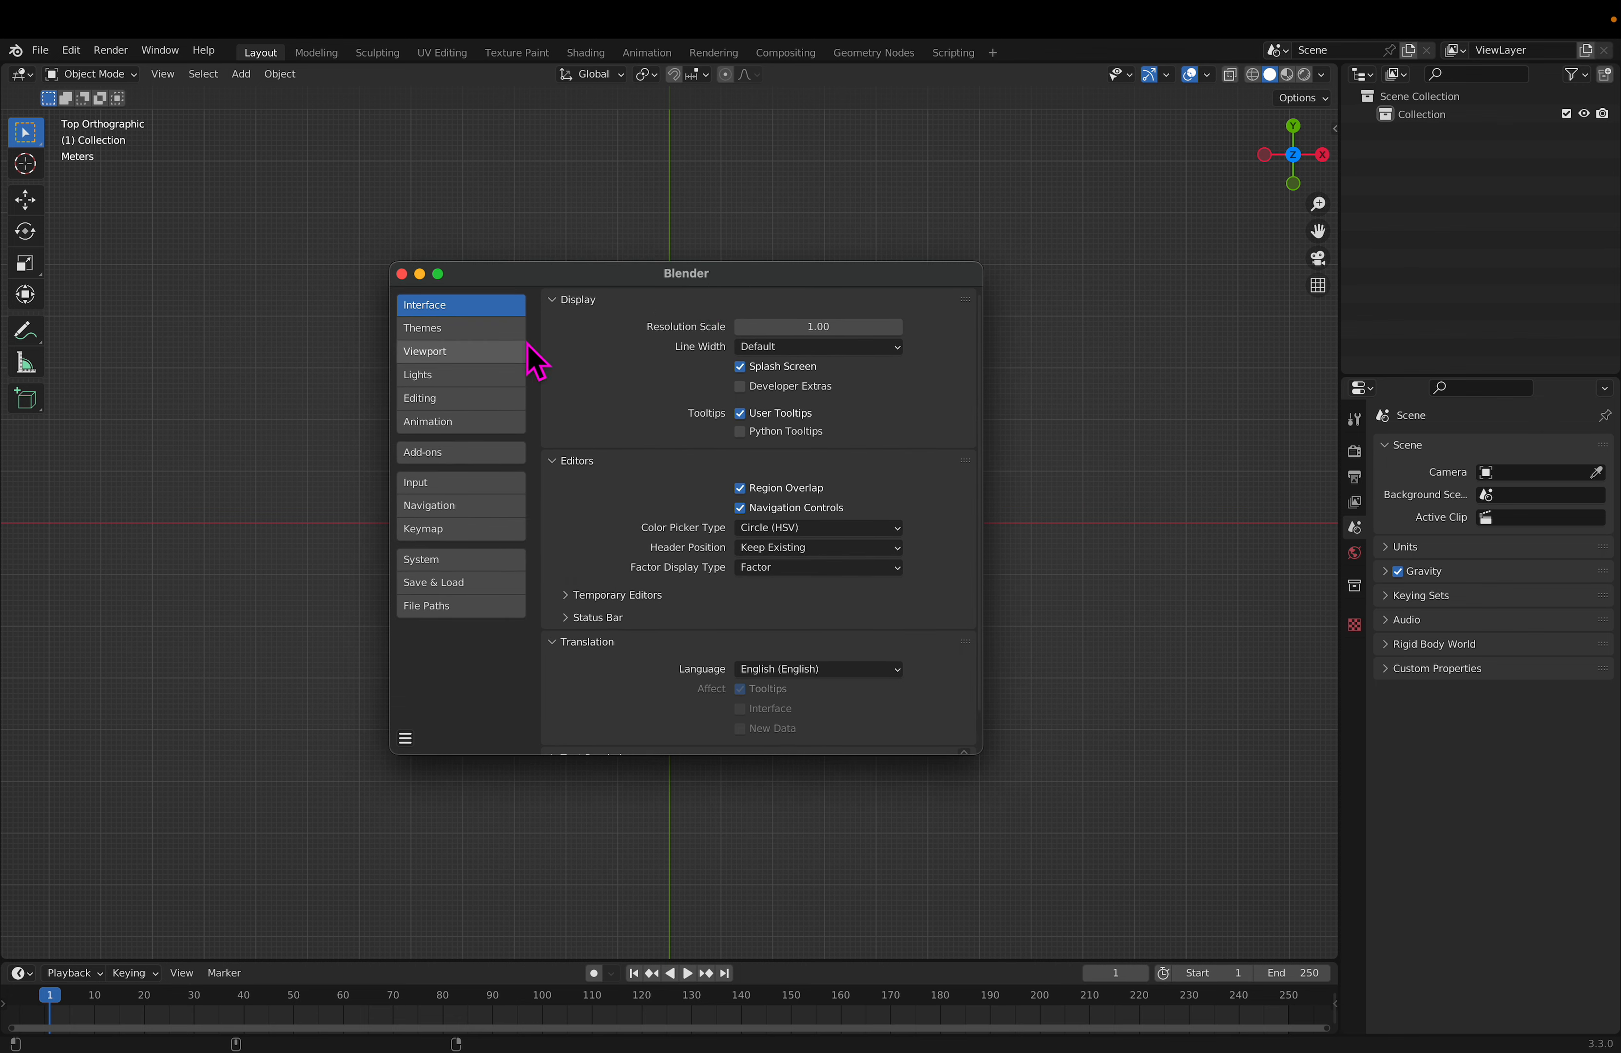
click(402, 274)
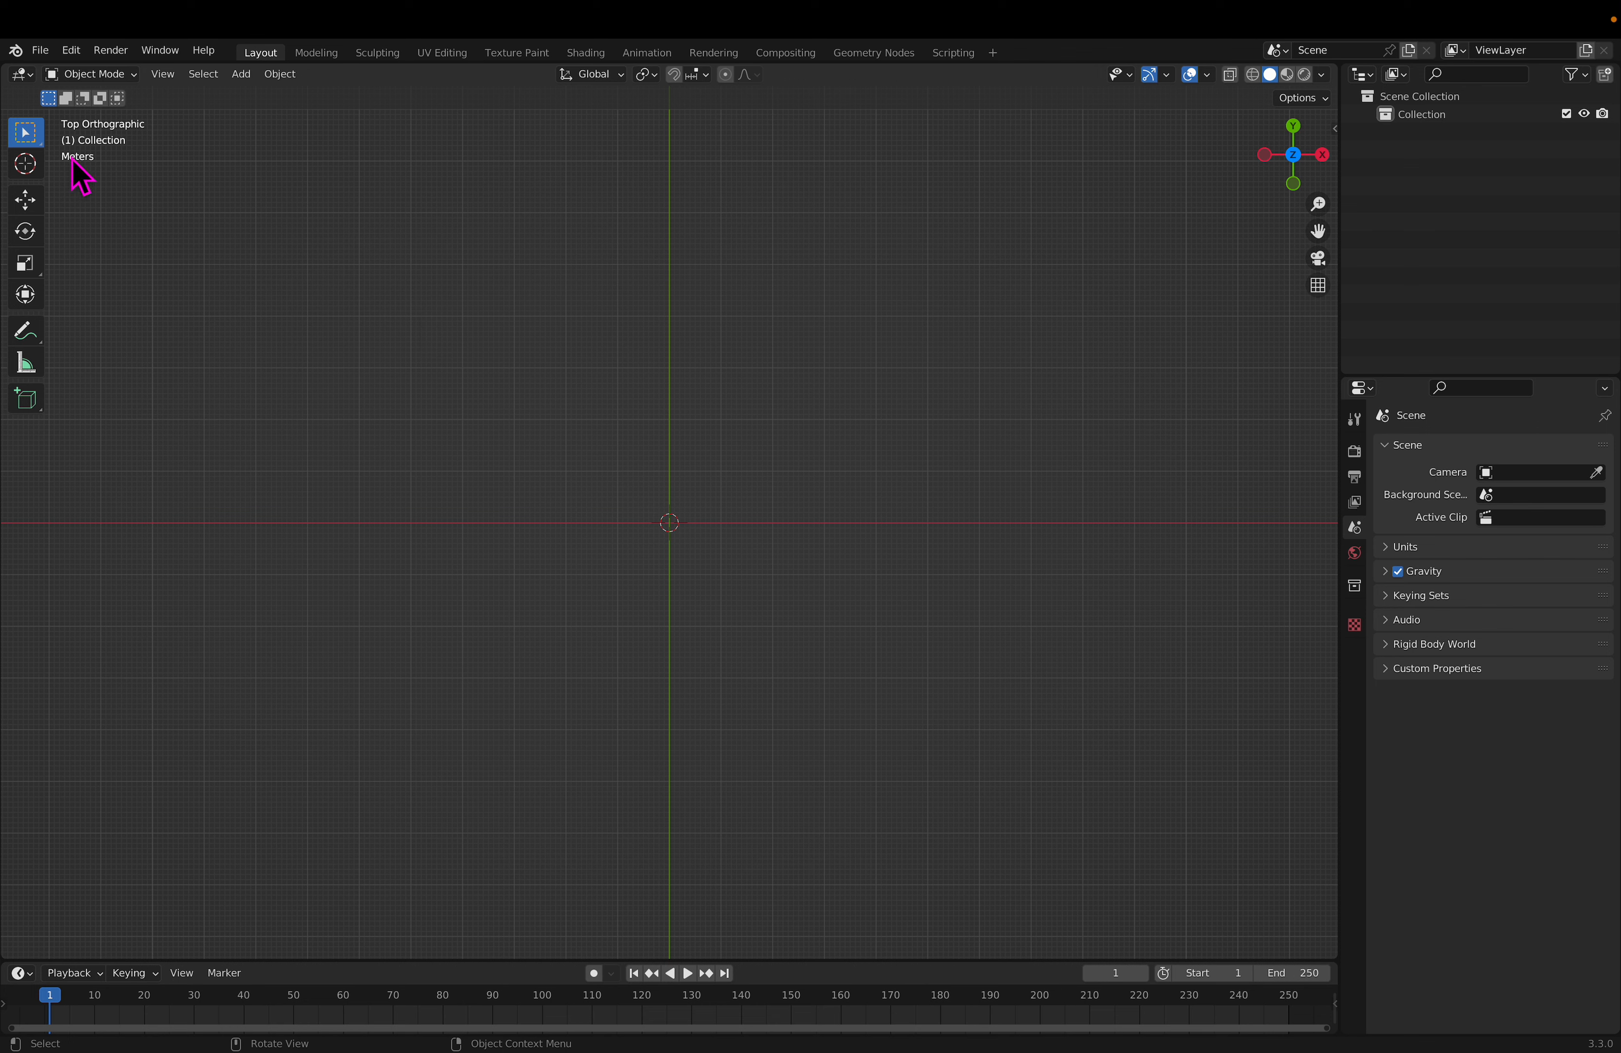
click(41, 50)
mouse_move(76, 54)
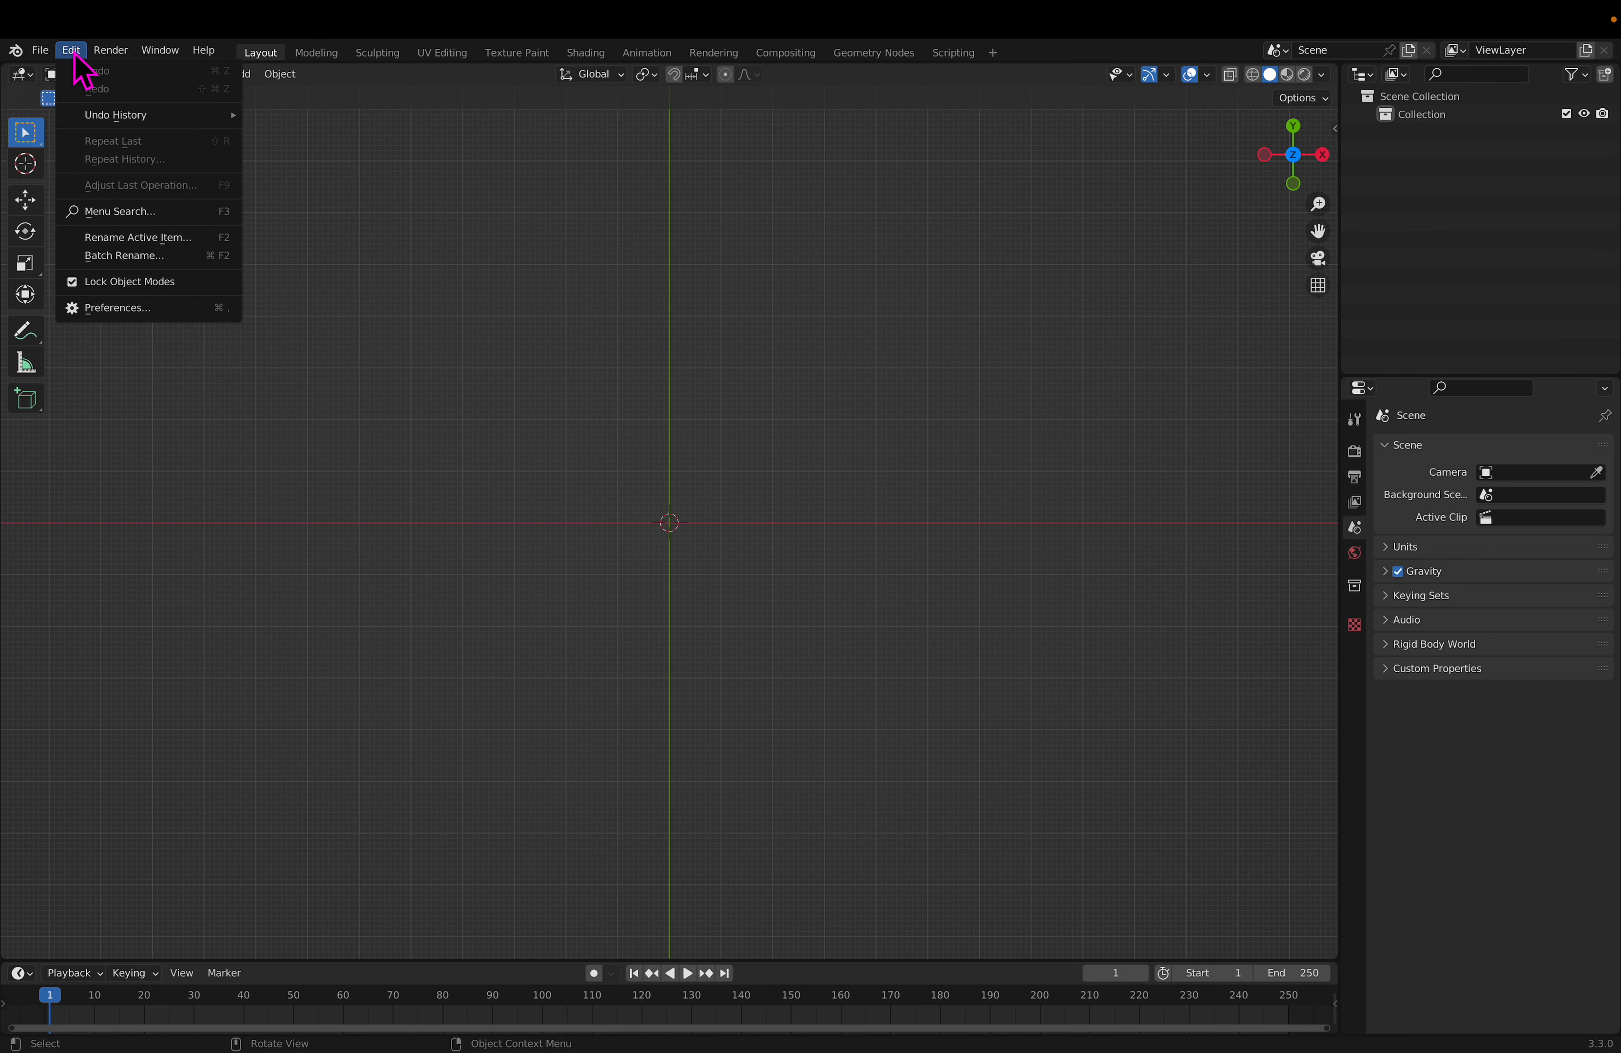
click(127, 311)
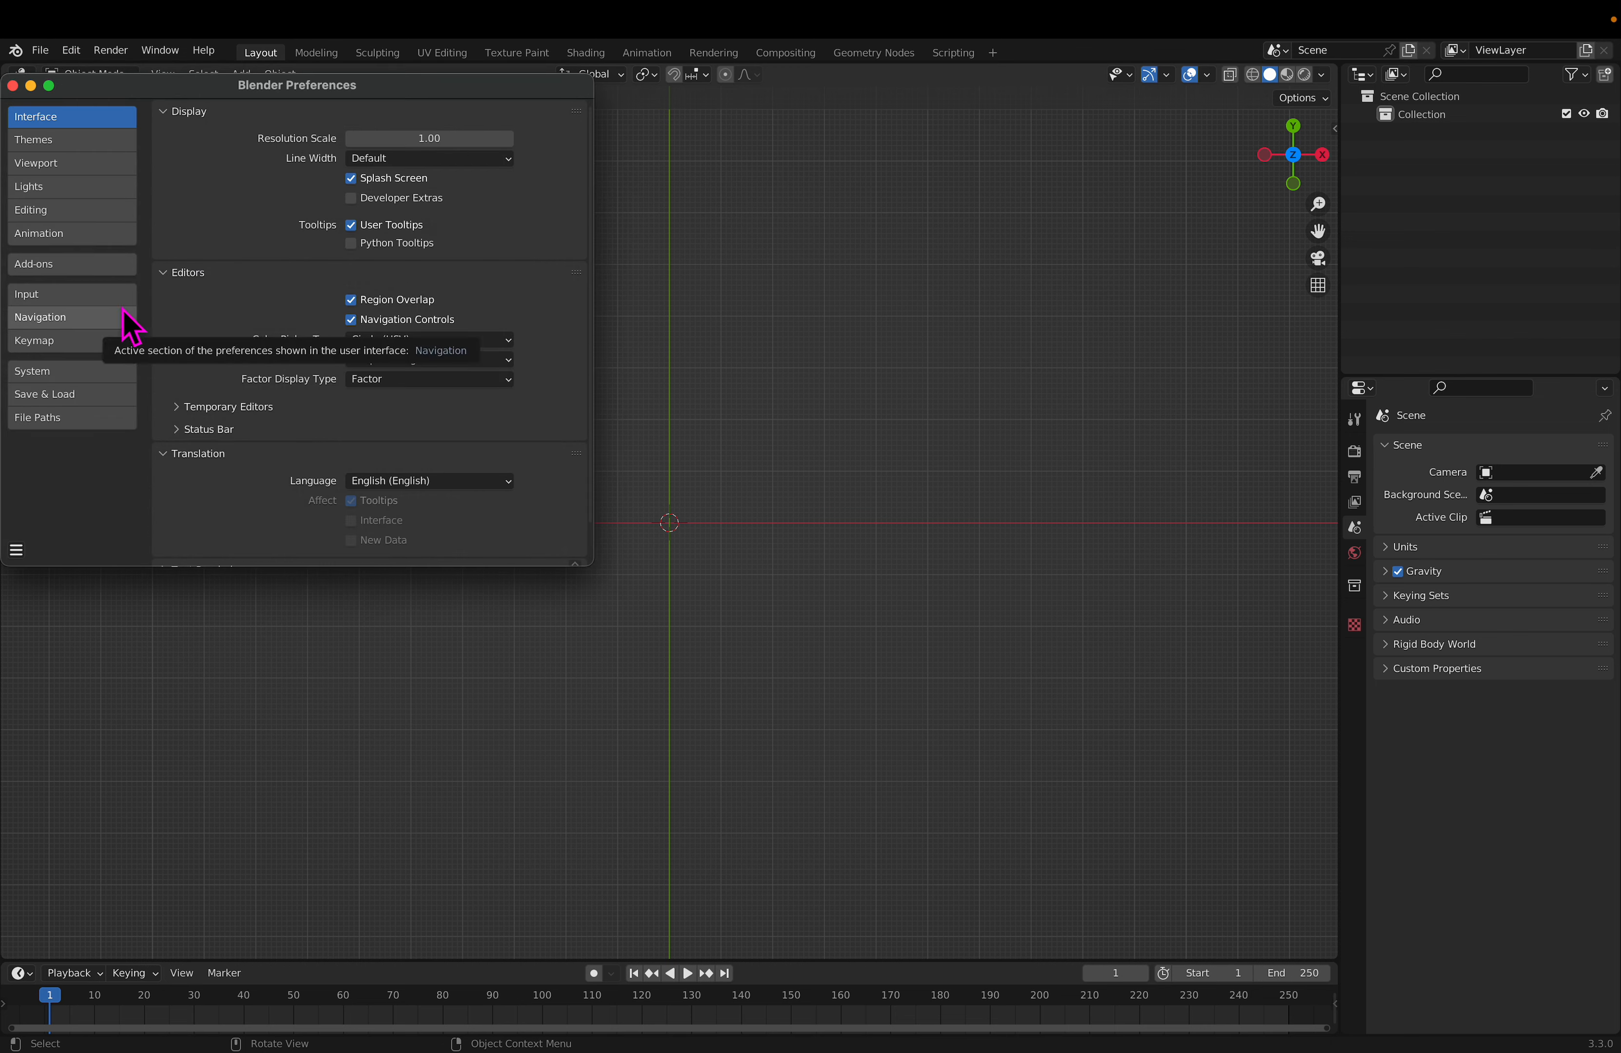
drag(355, 88, 830, 319)
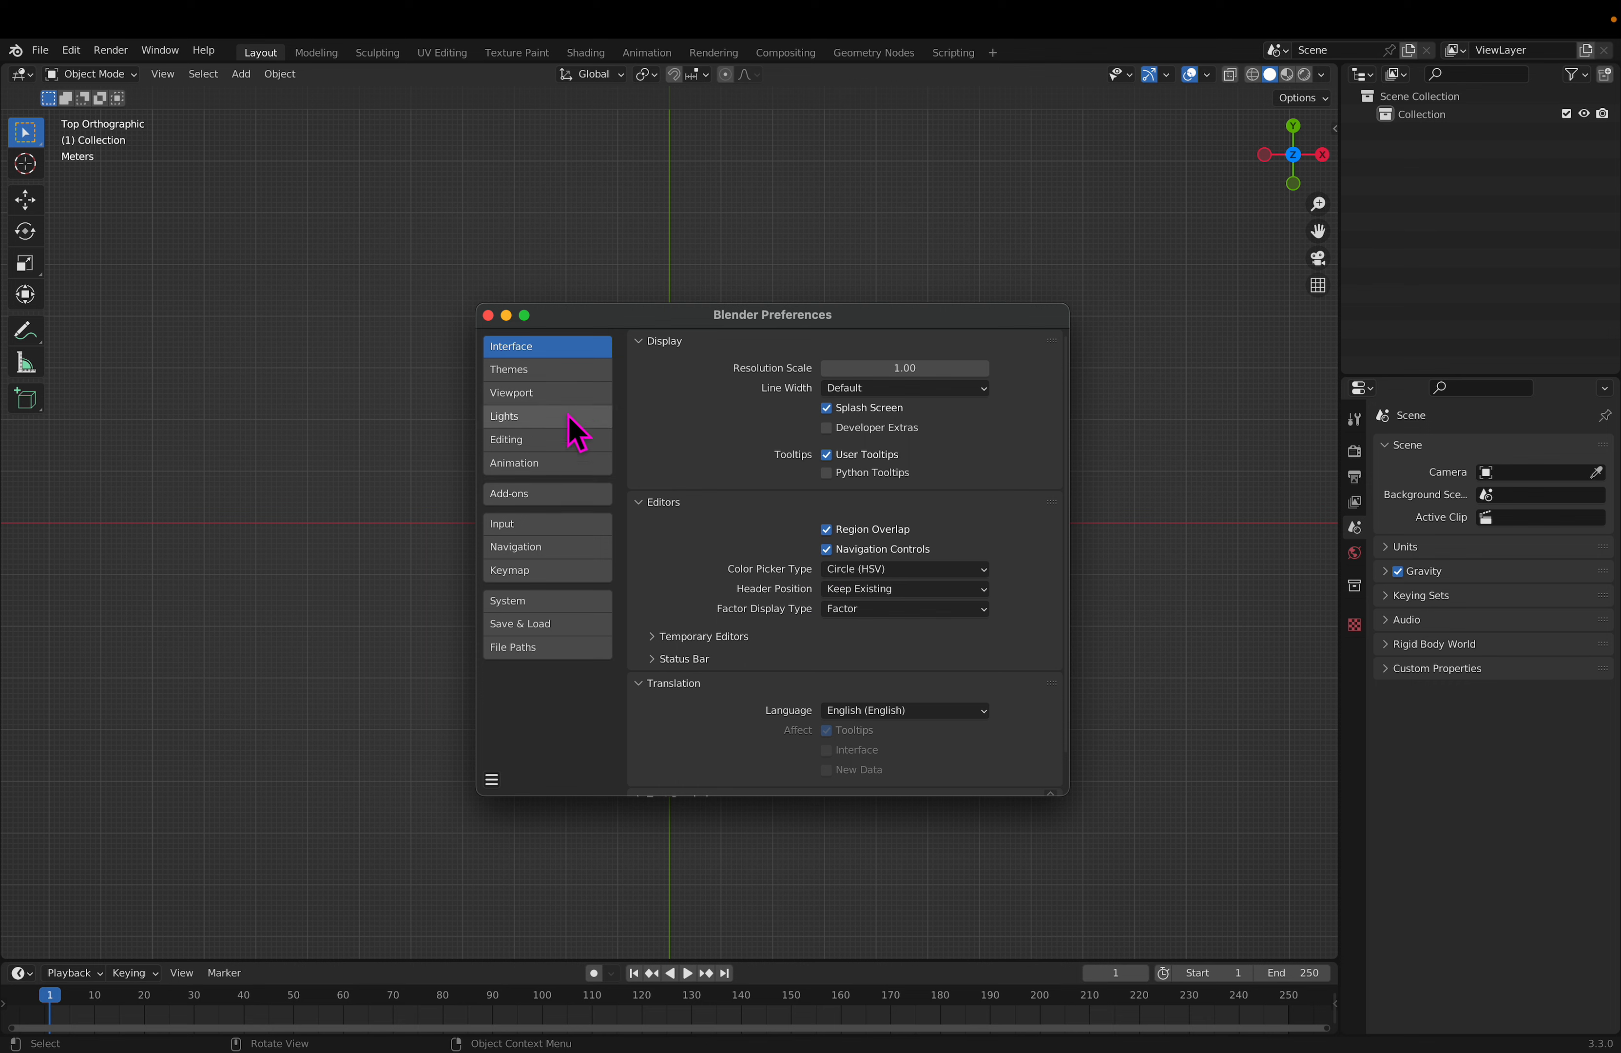
Step: Review the Viewport, Lights, Editing, Animation, Add-ons and Input sections of the preferences
click(547, 400)
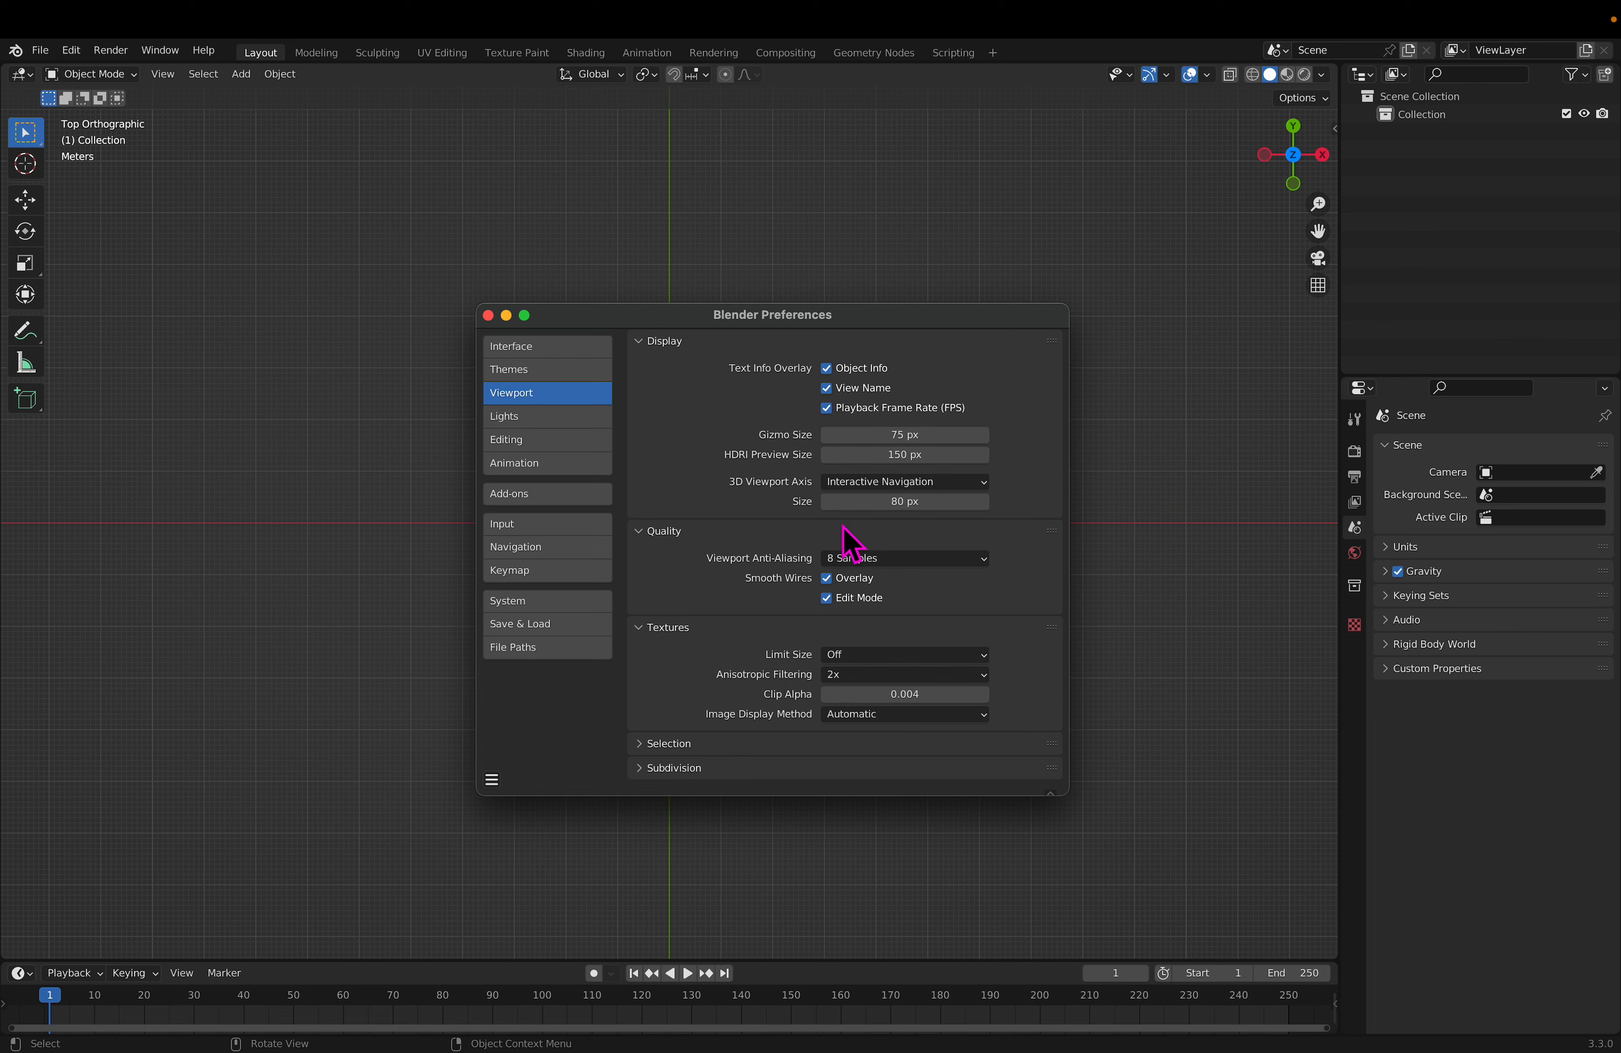
click(573, 418)
click(573, 443)
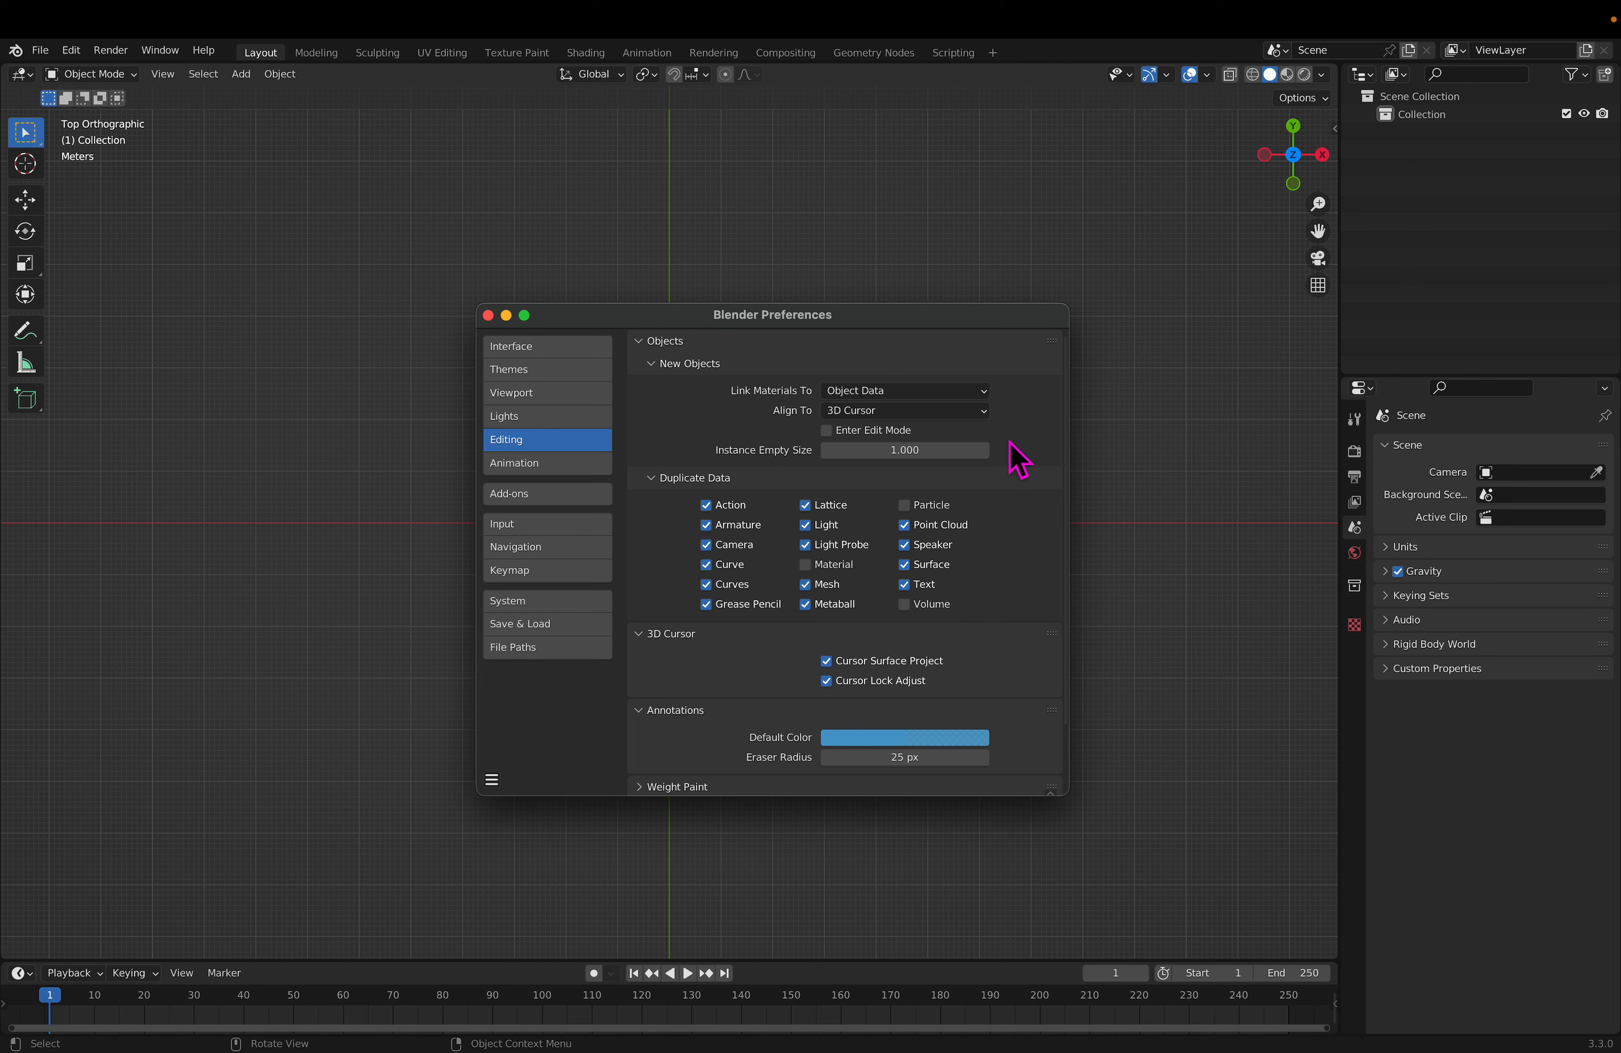
click(537, 465)
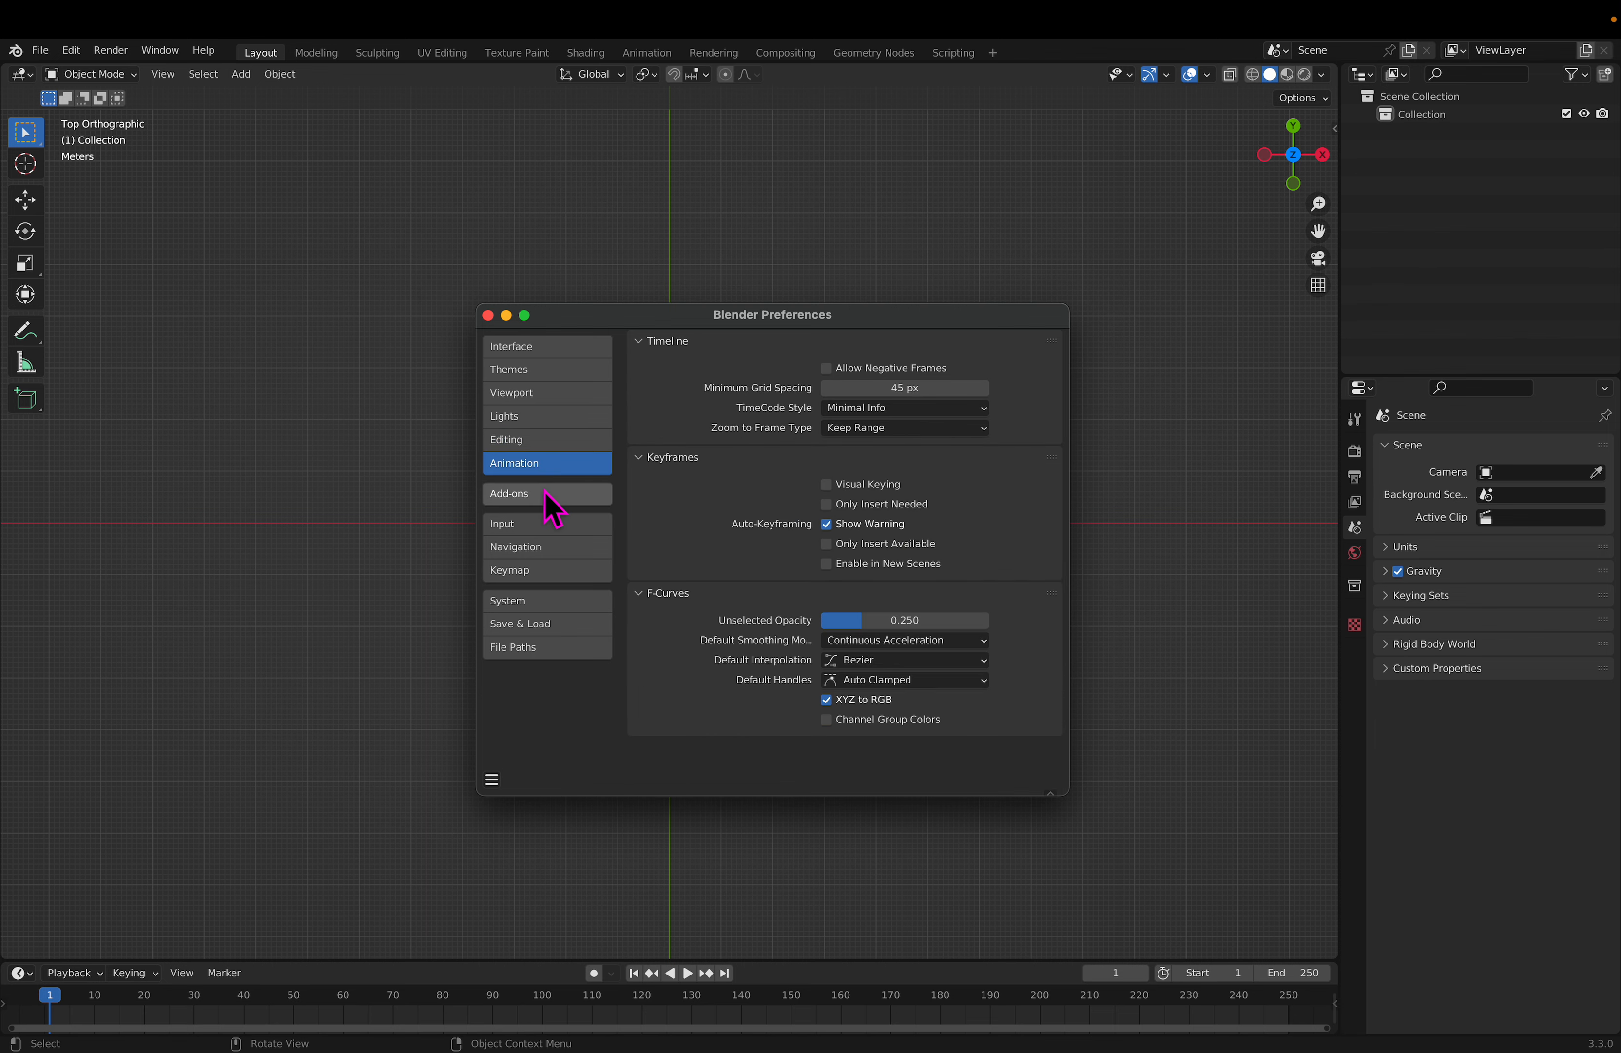
click(544, 494)
click(551, 532)
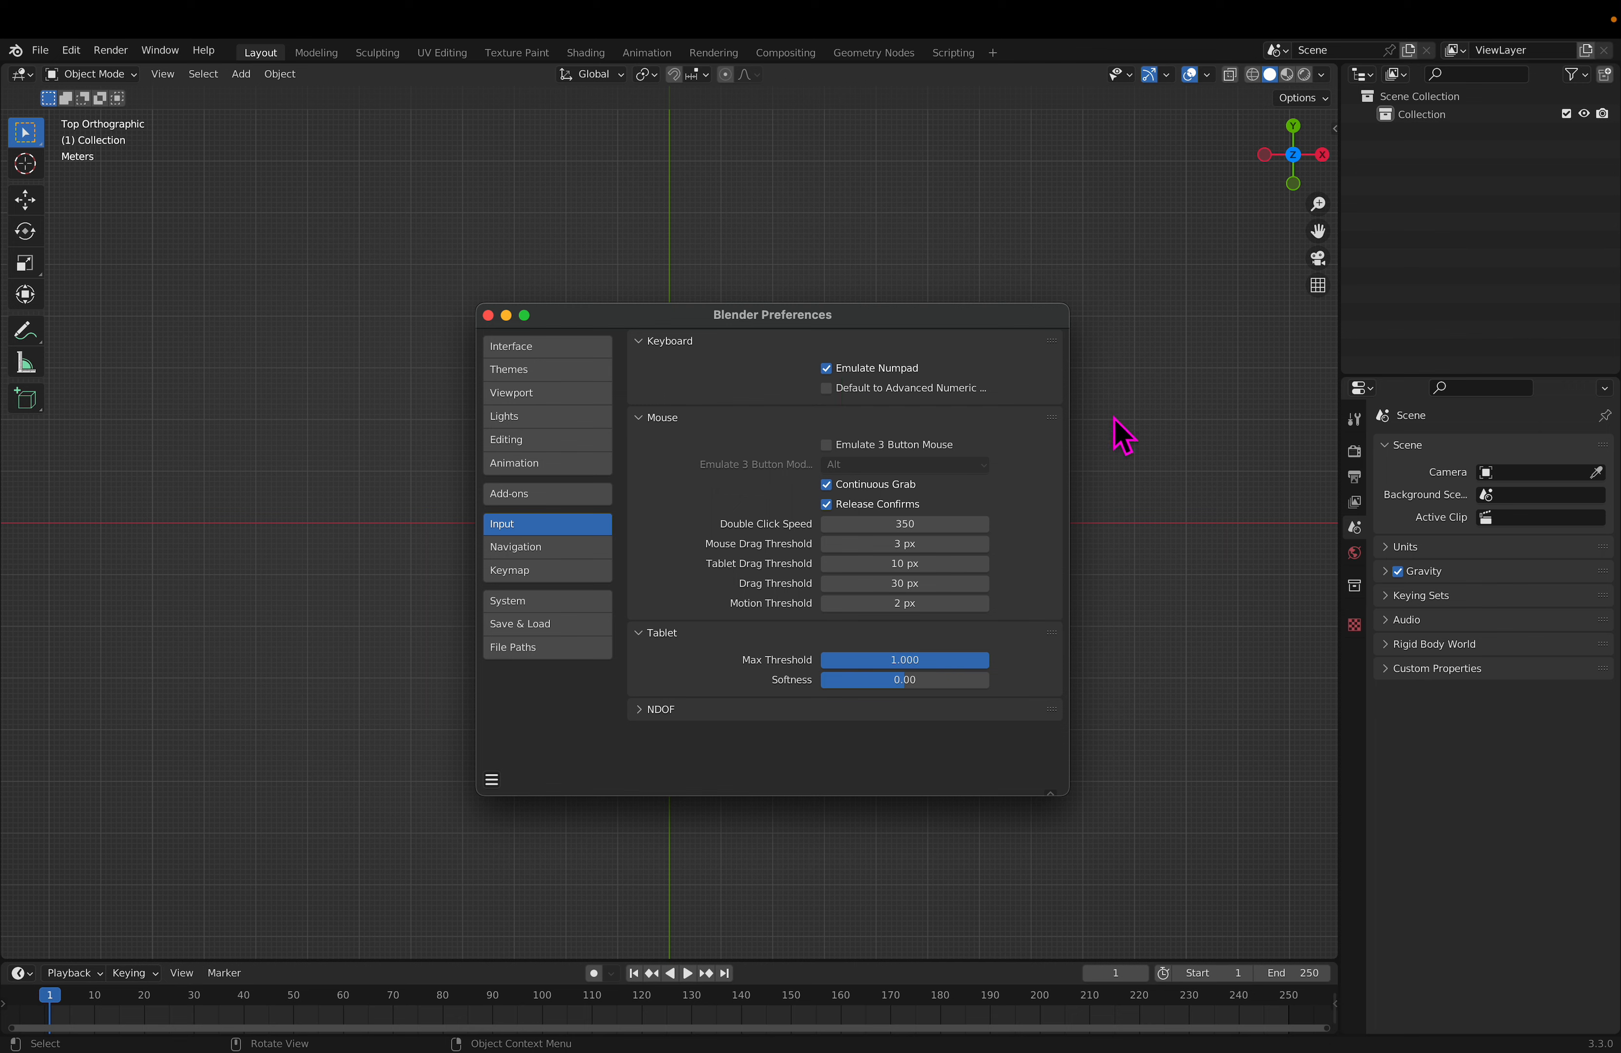
drag(916, 315, 818, 302)
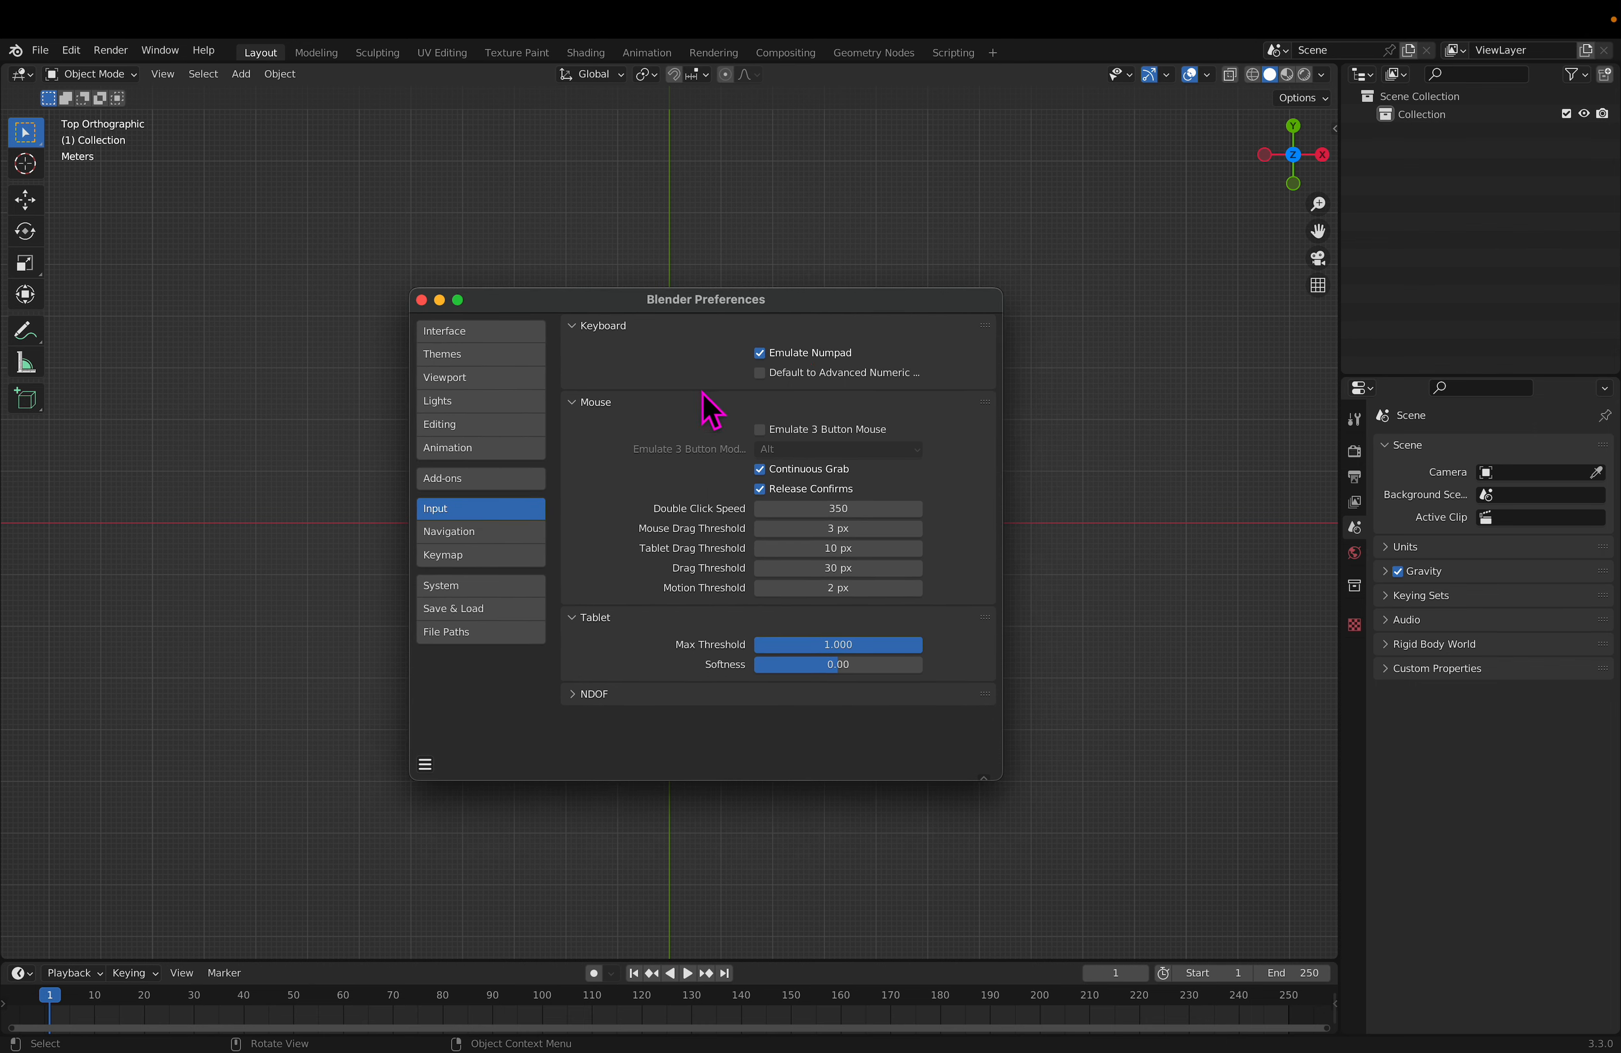
Step: Review the Navigation, Keymap, System and Save & Load preferences, including Orbit Around Selection, and close the Preferences window
click(499, 539)
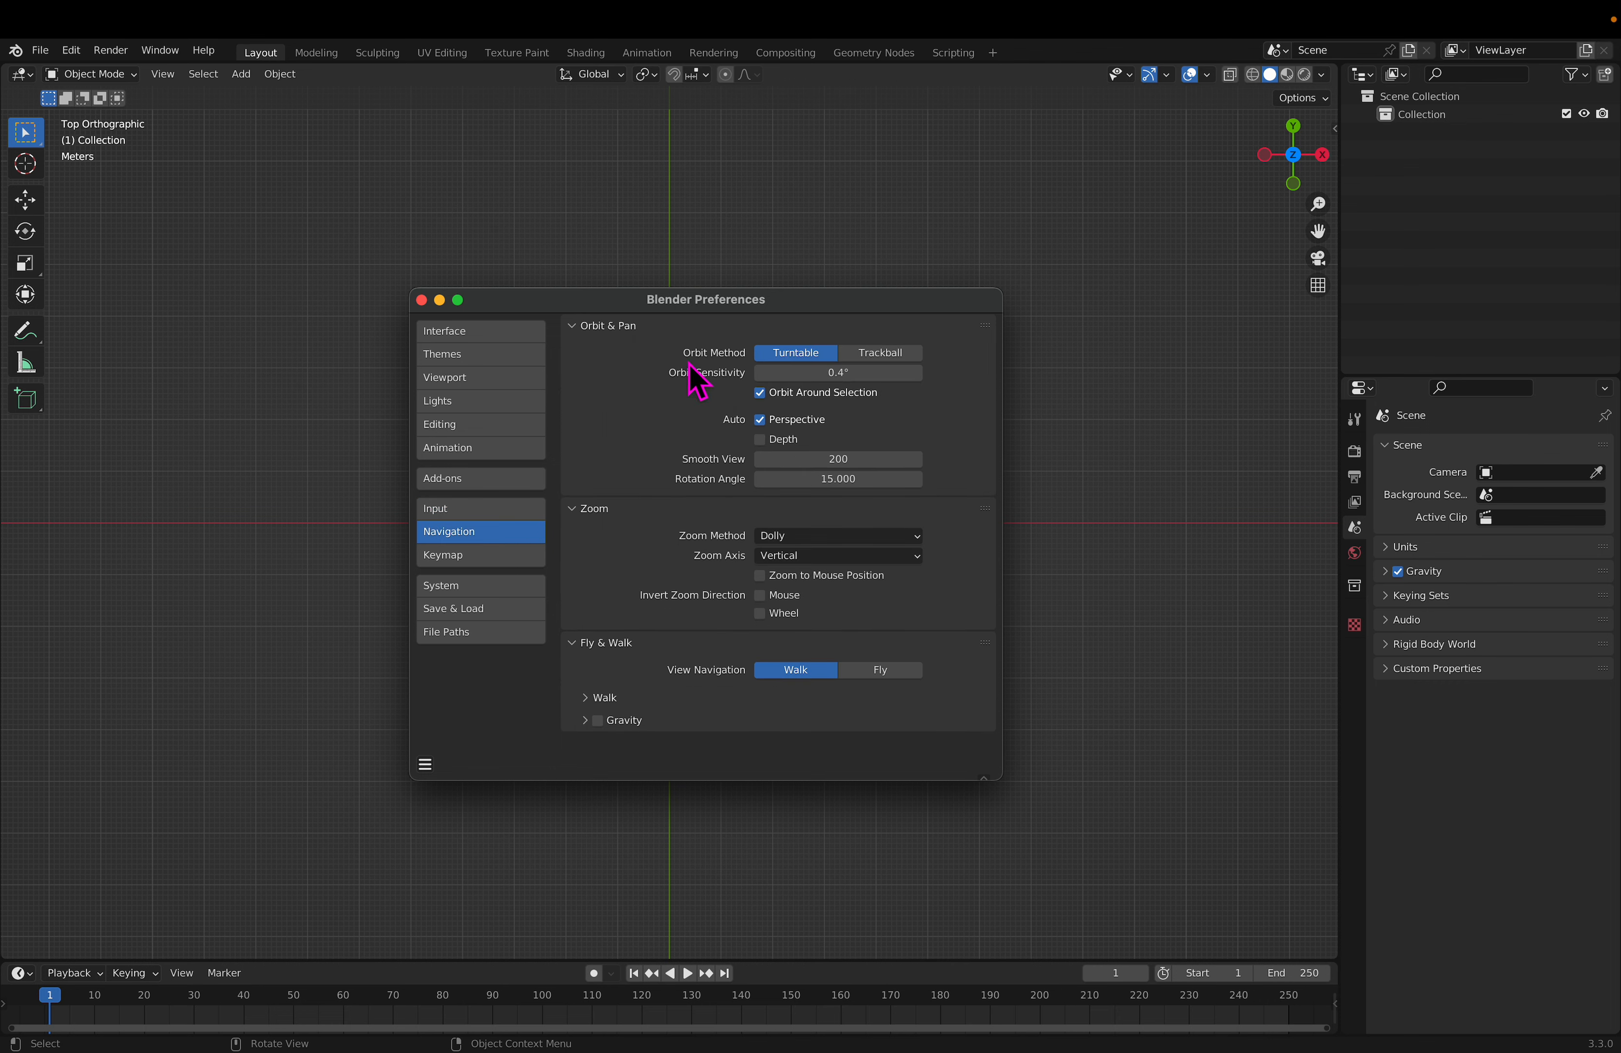
click(759, 393)
click(493, 557)
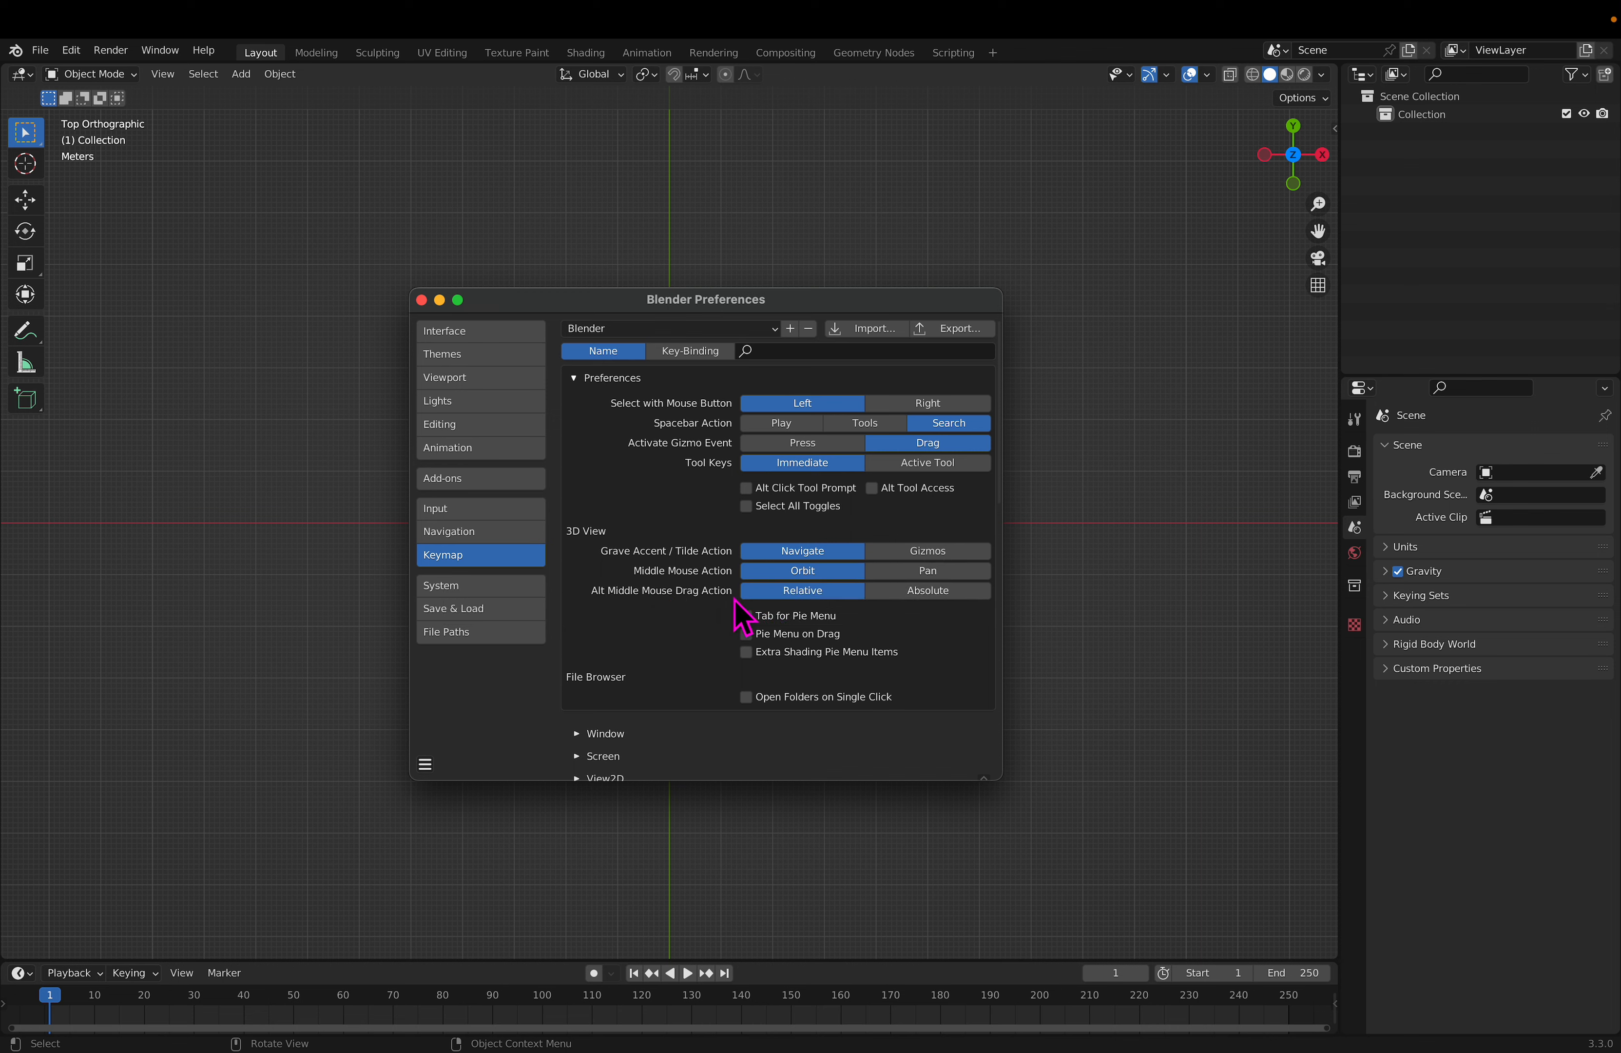
click(488, 588)
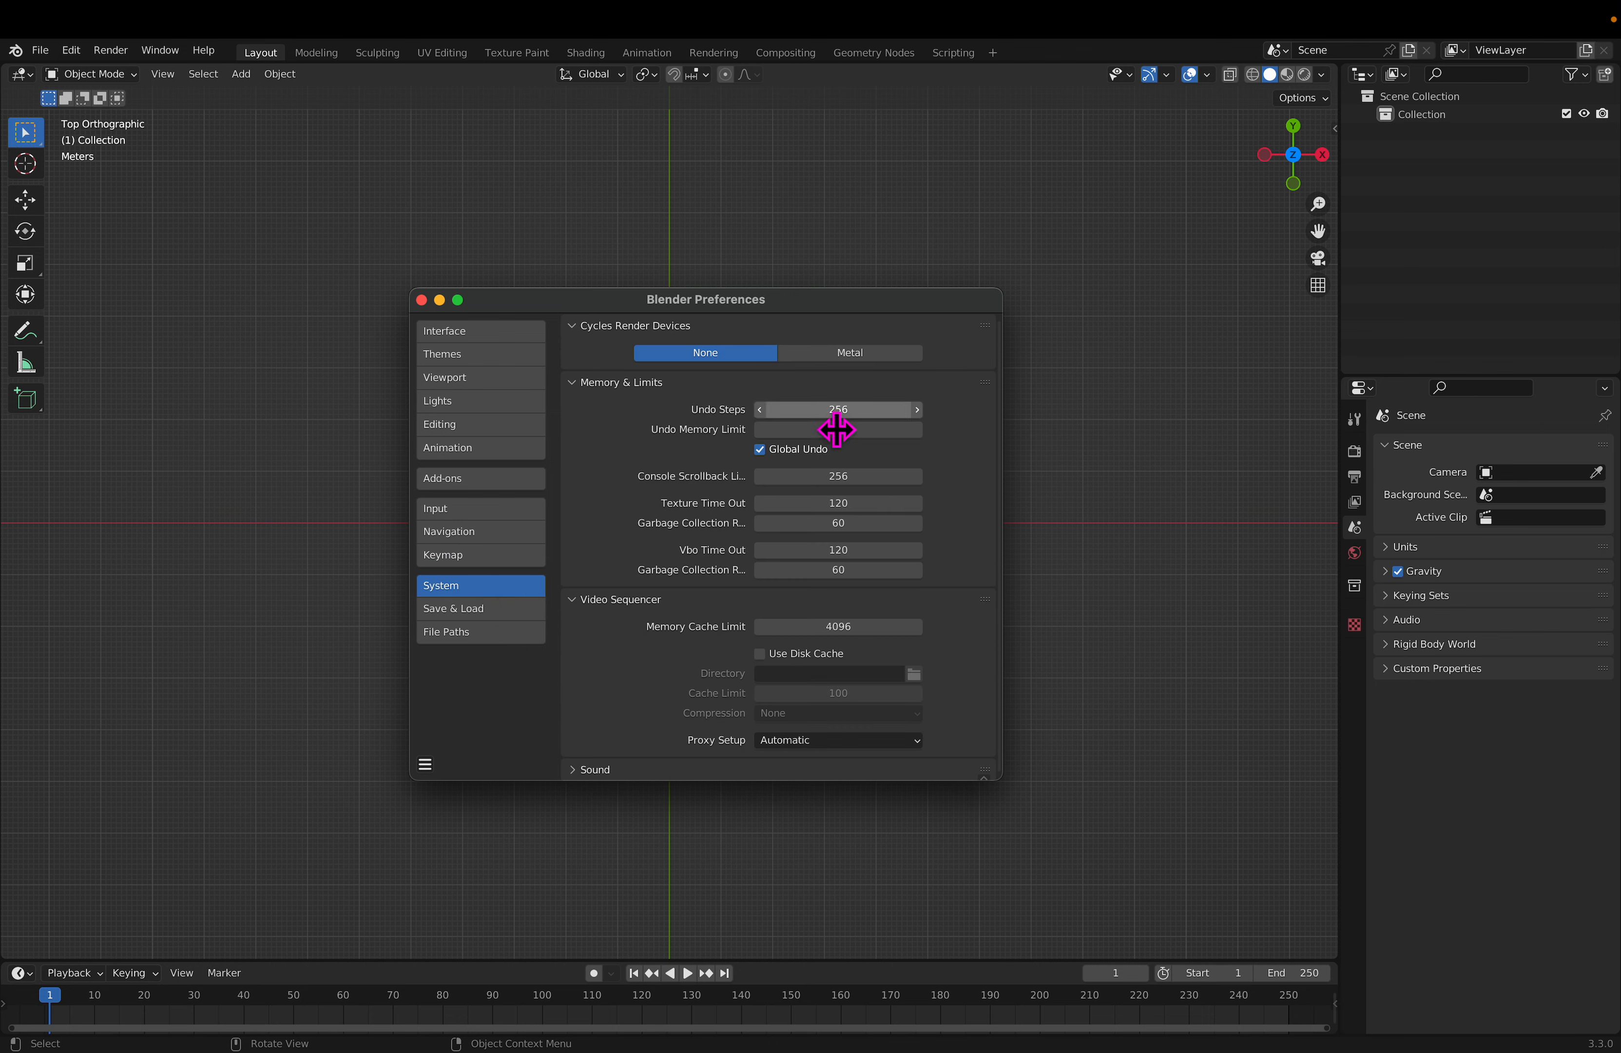
click(507, 608)
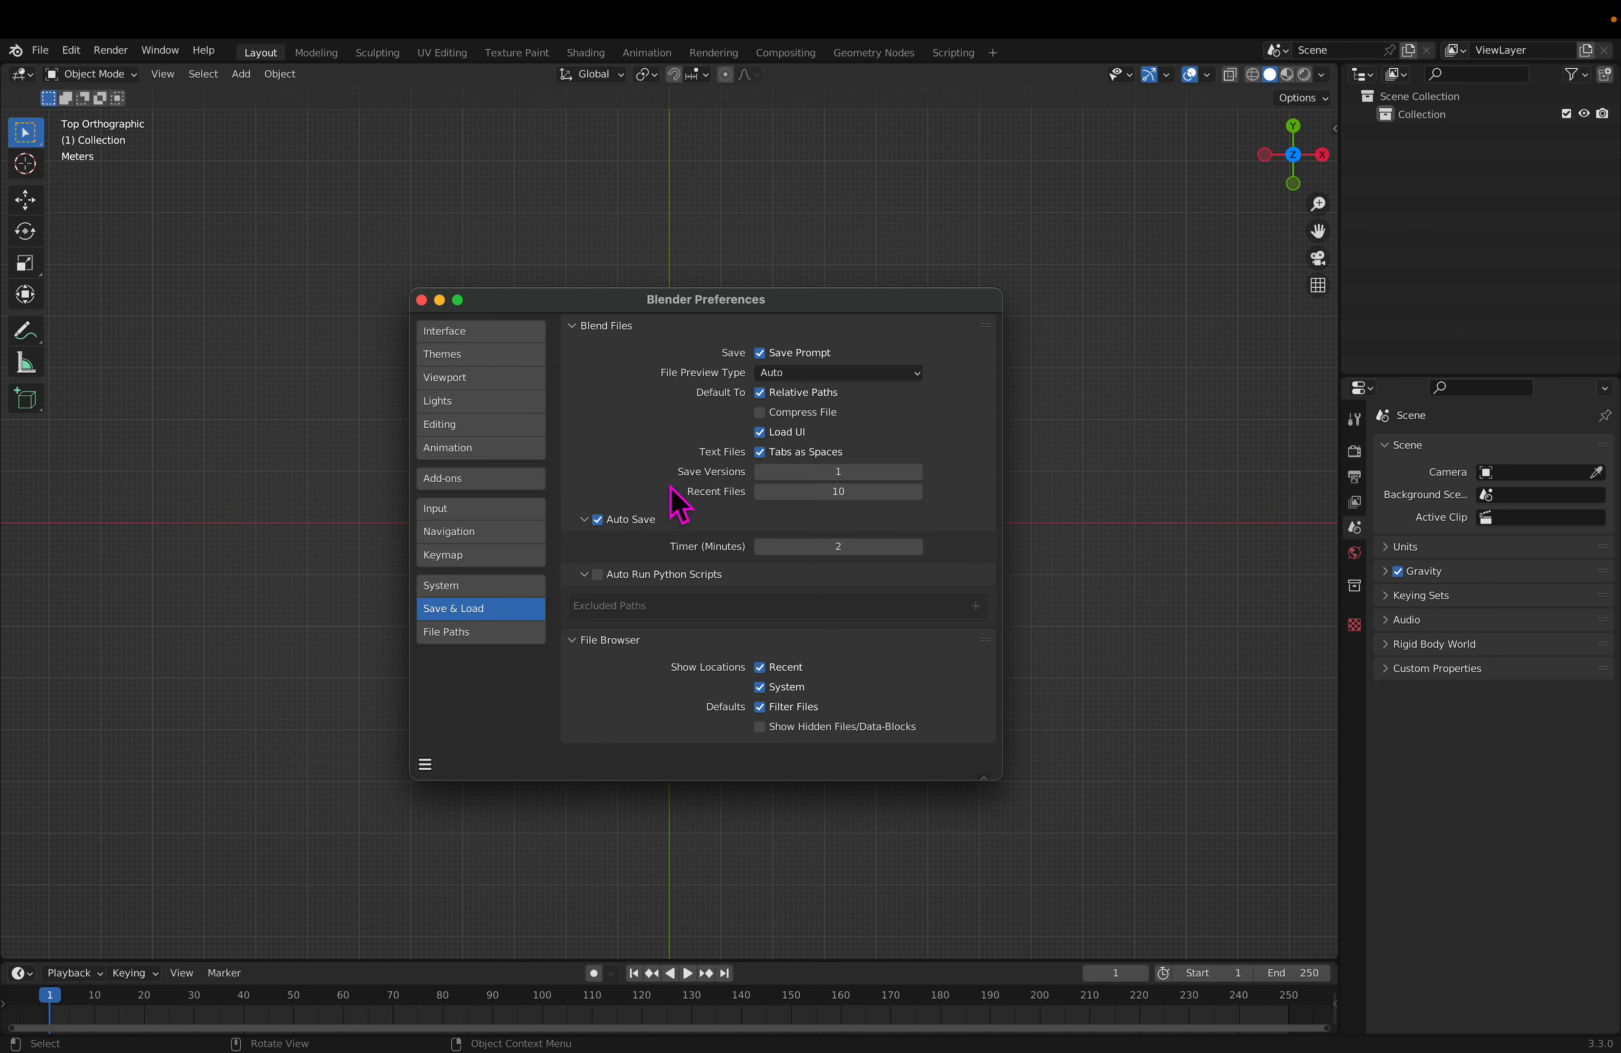
click(423, 301)
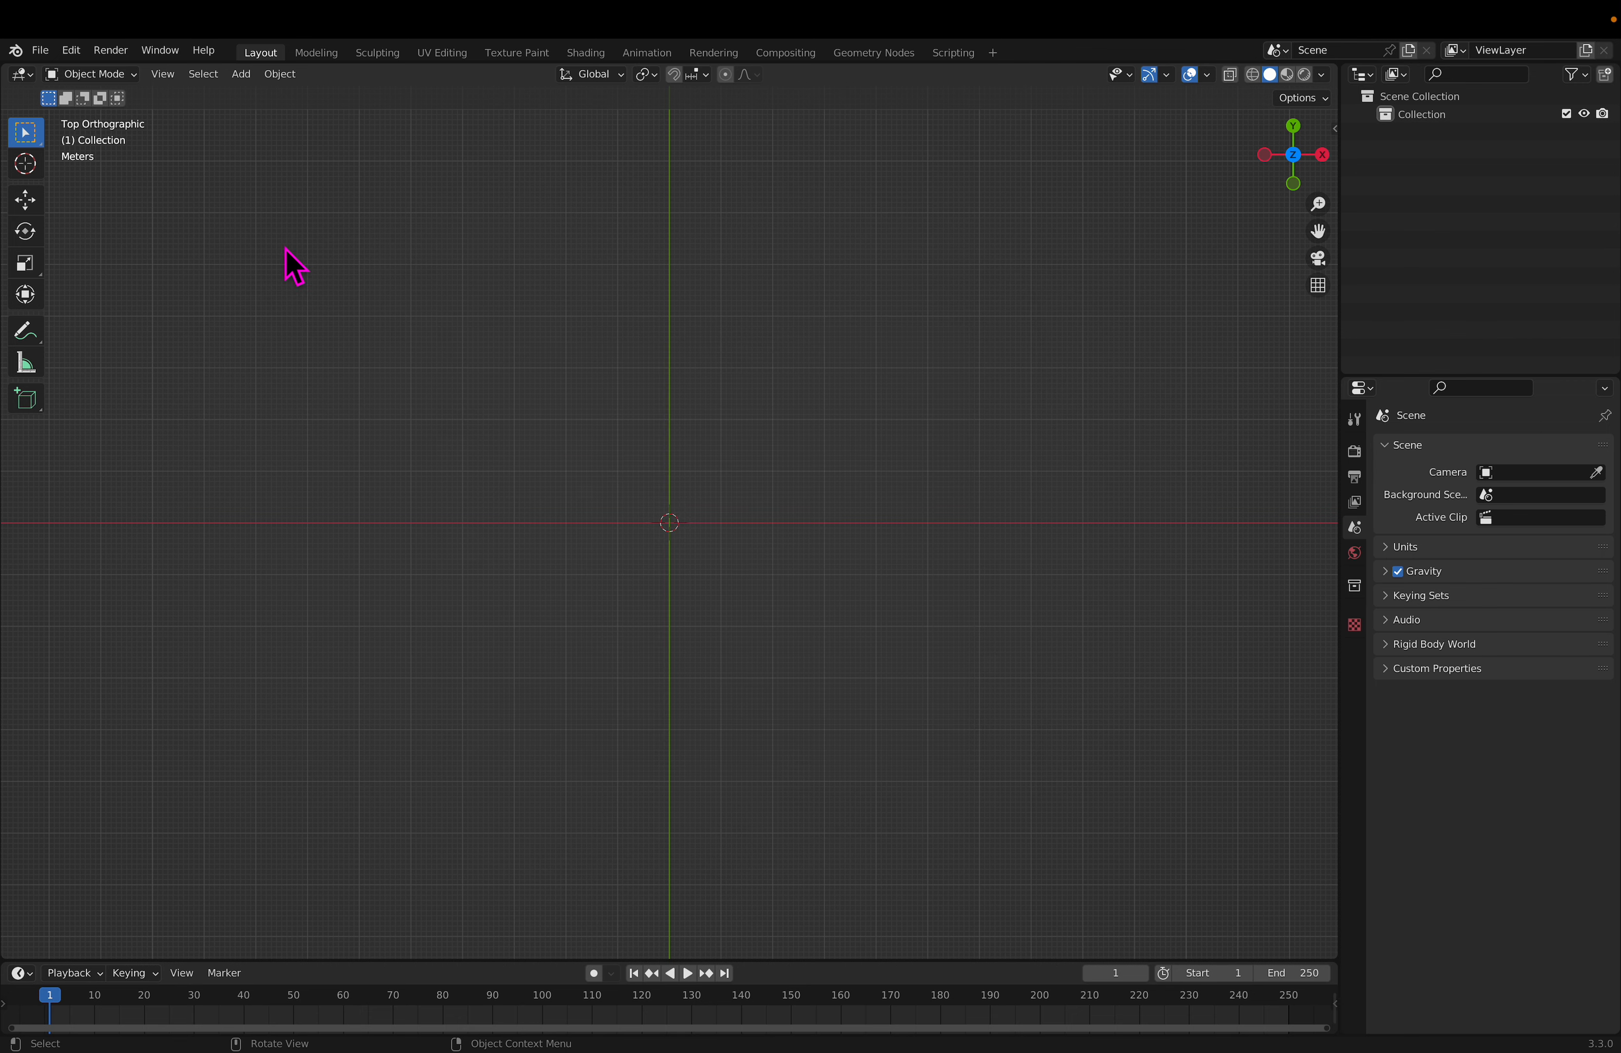
click(40, 50)
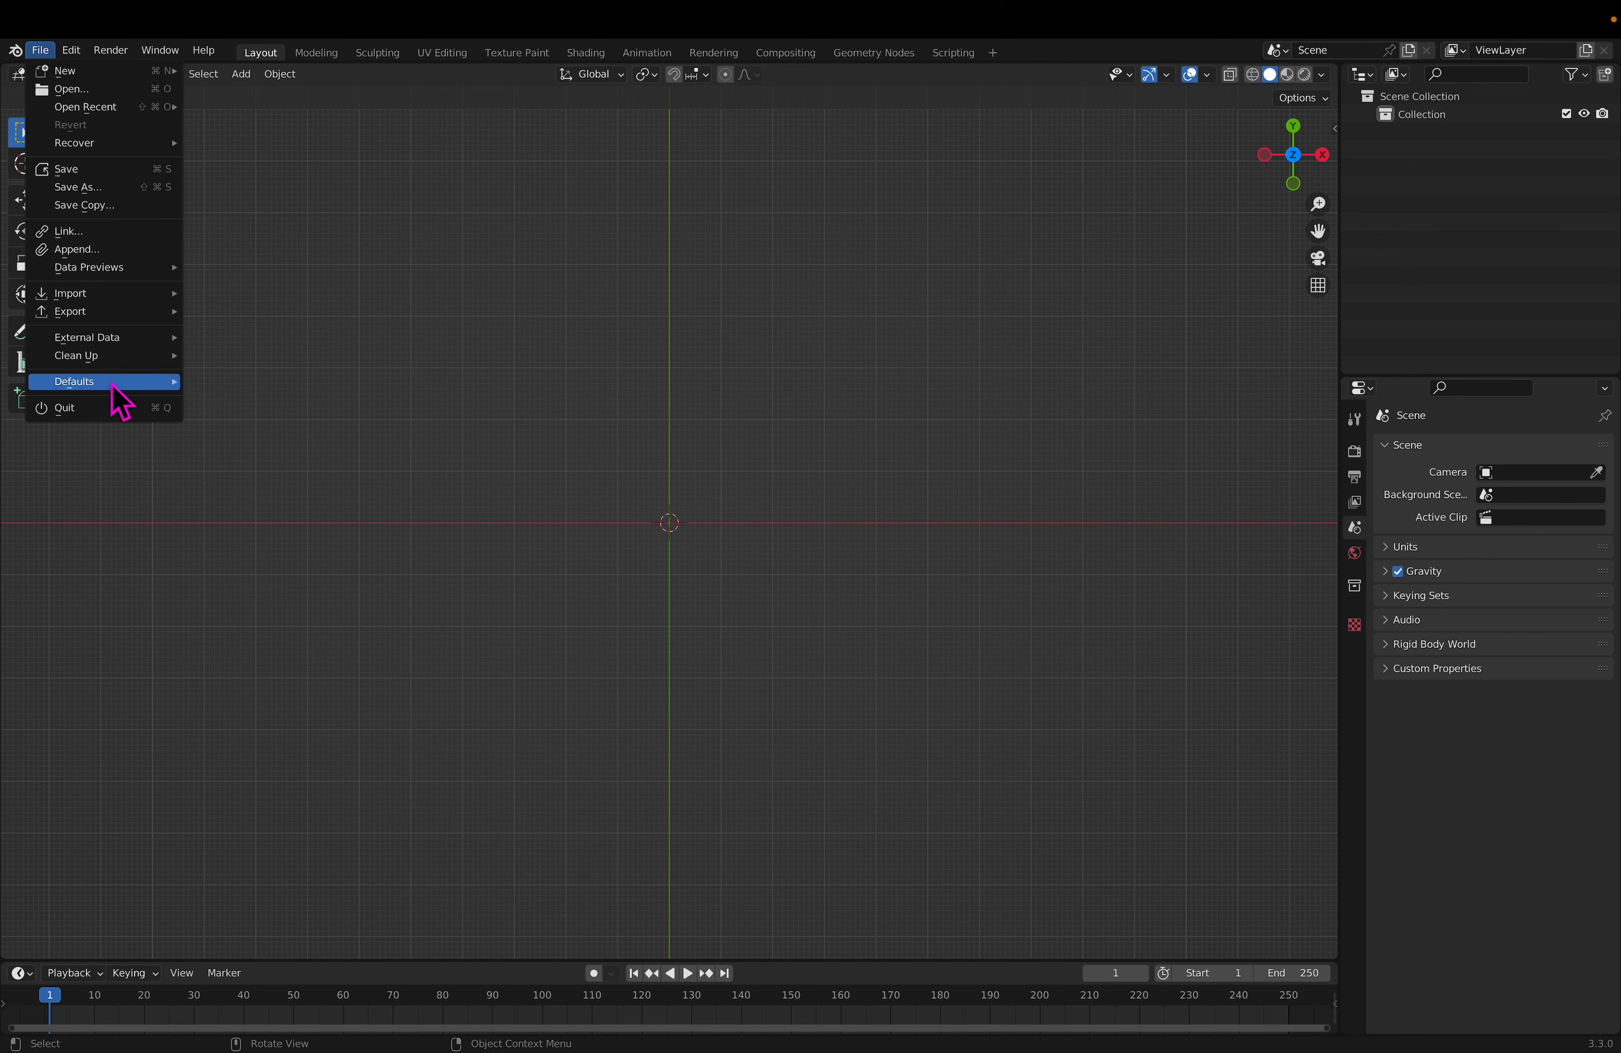
mouse_move(137, 382)
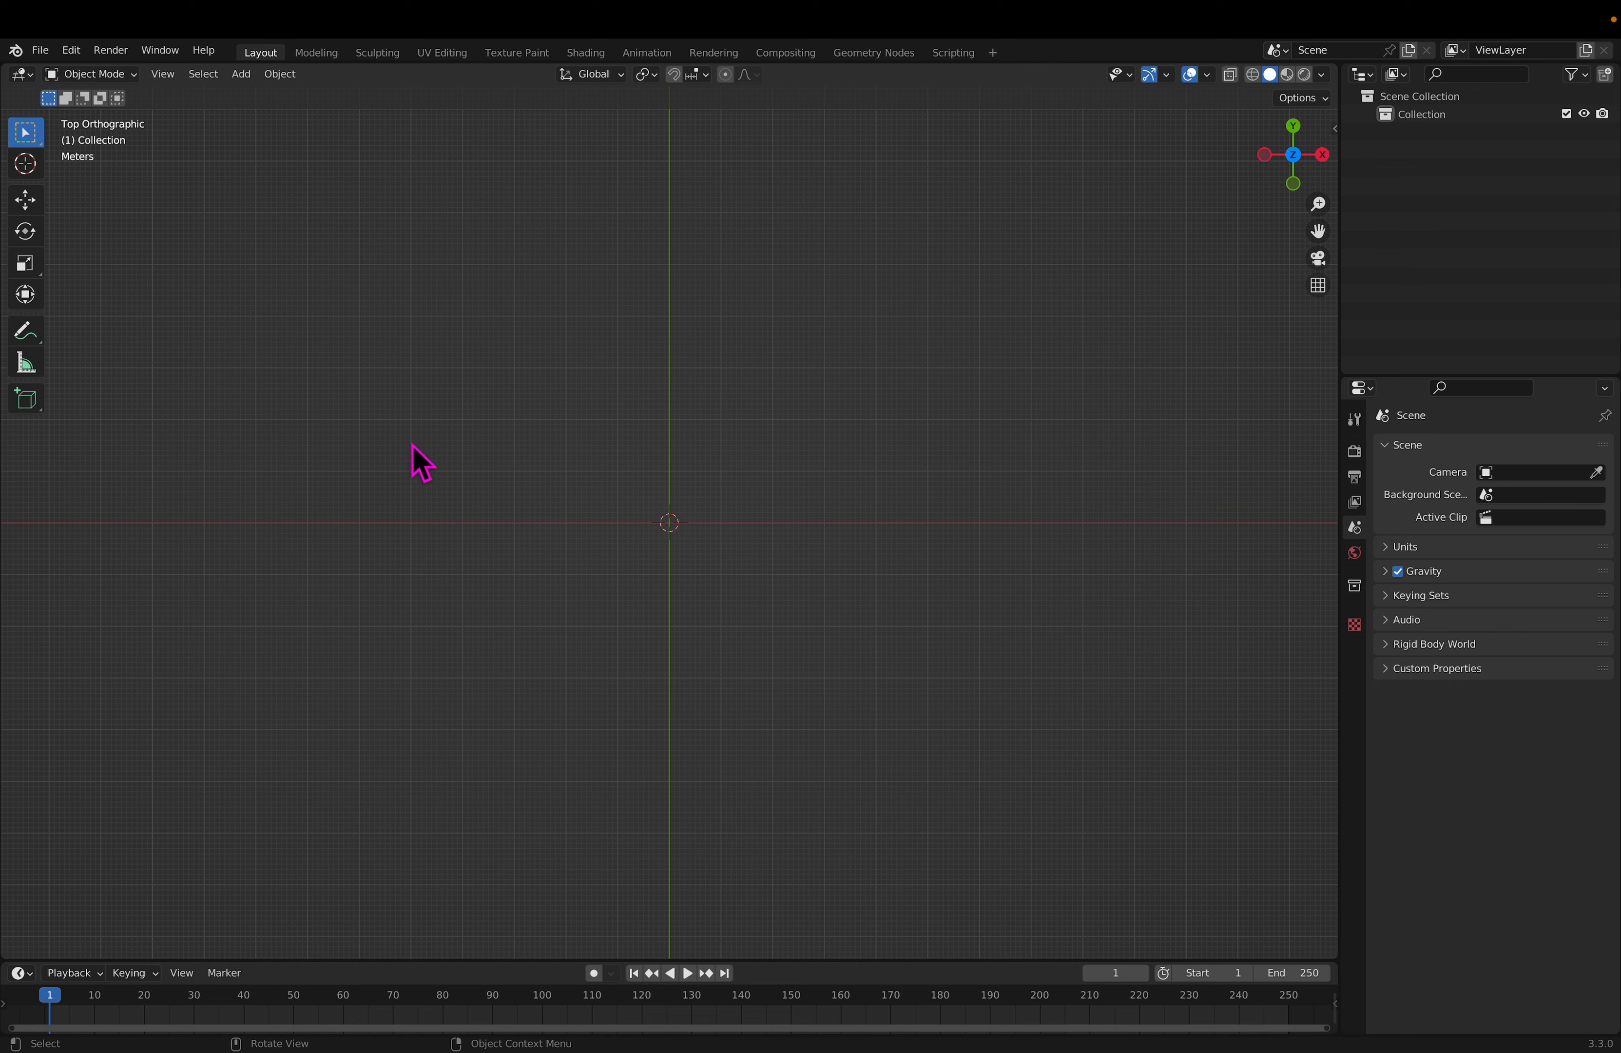
Step: Load rode_videomic_go_videomic_go_on_camera_shotgun_1012003.jpg from the Desktop folder as a reference image with Align to View enabled
click(244, 75)
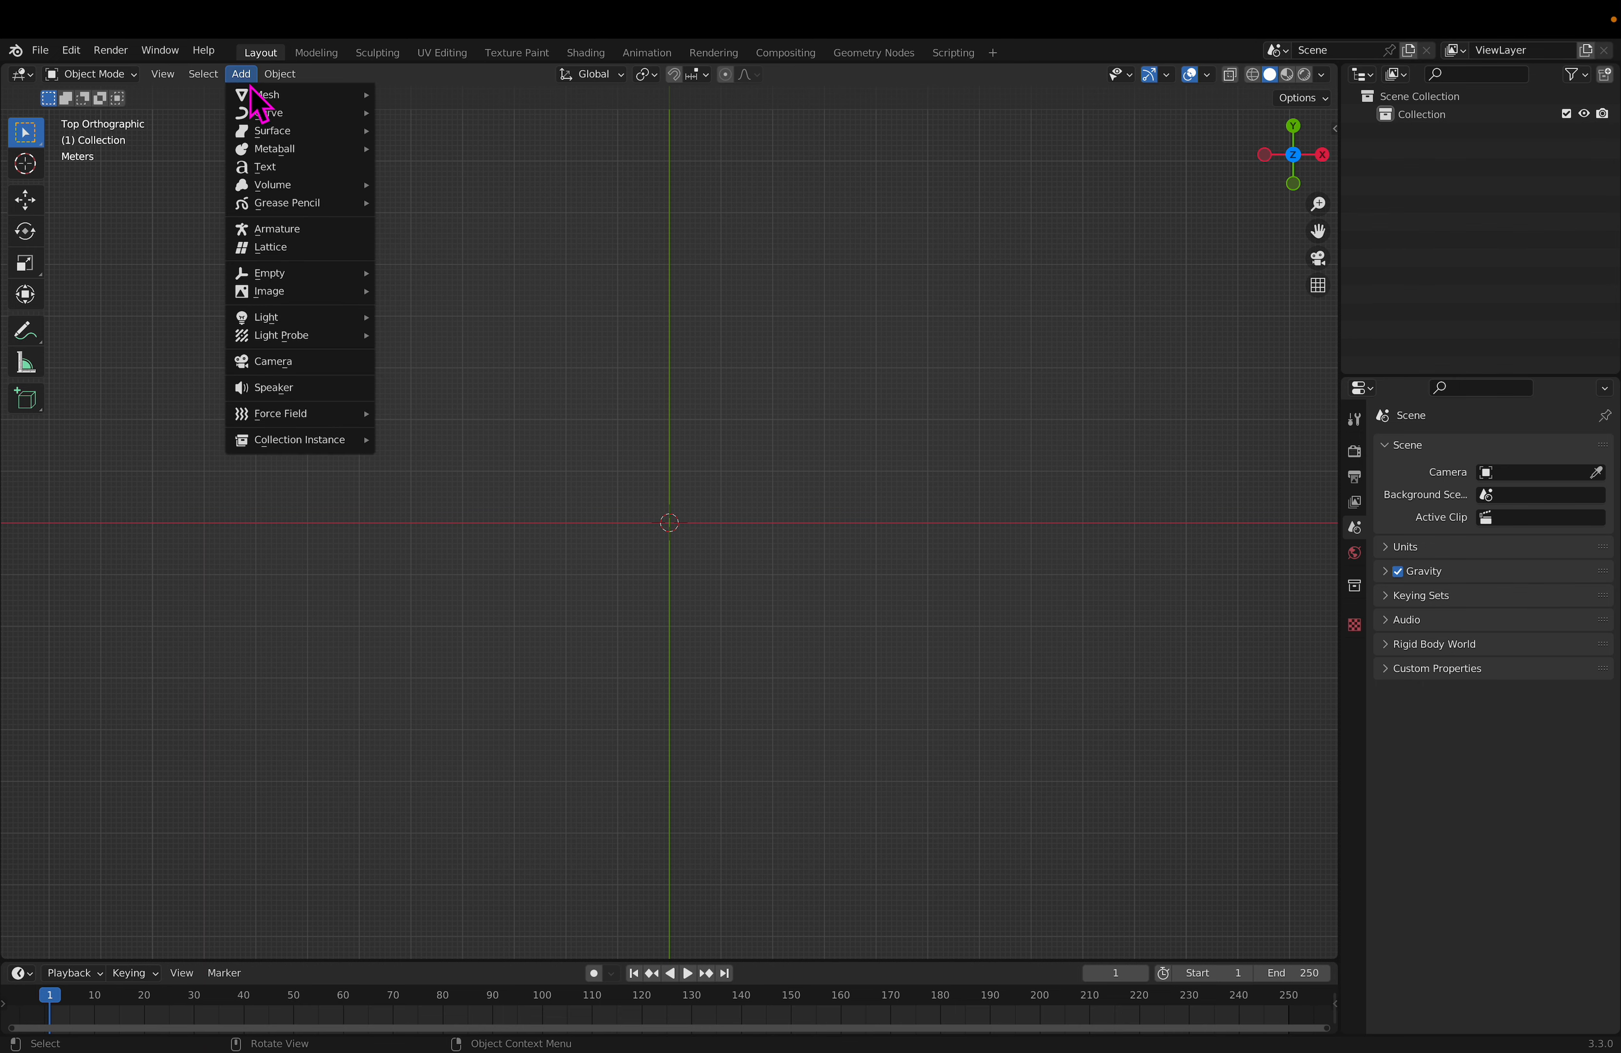
mouse_move(301, 294)
click(431, 292)
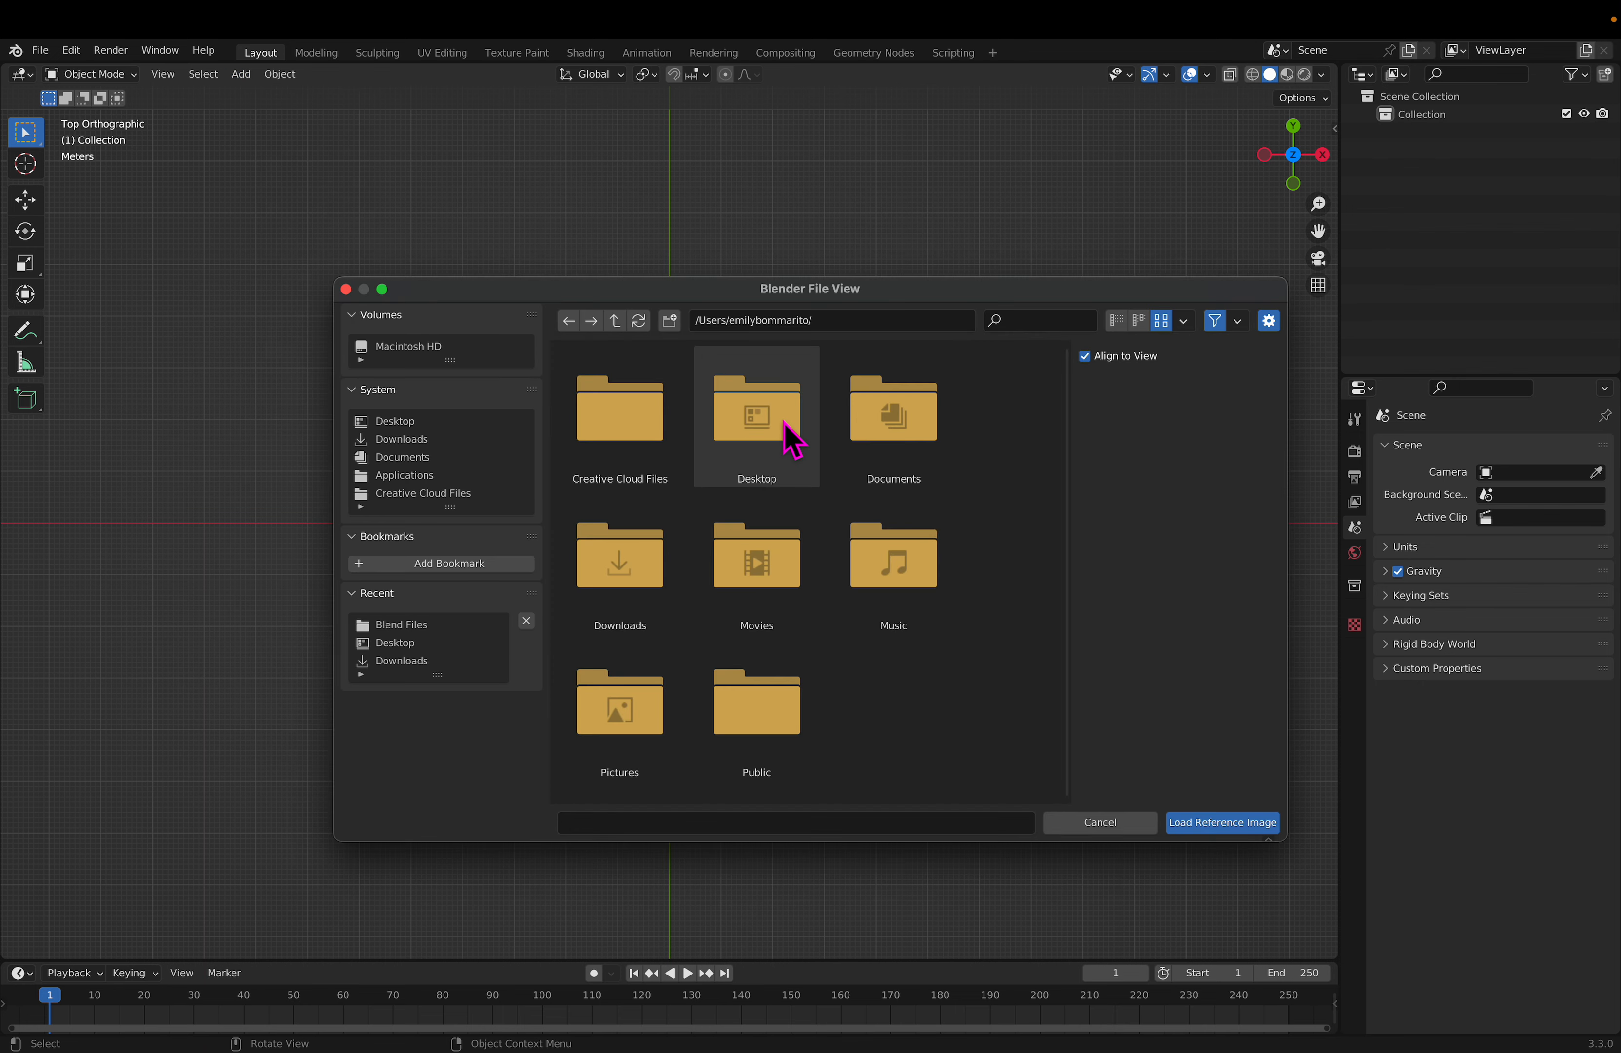
click(401, 424)
click(757, 711)
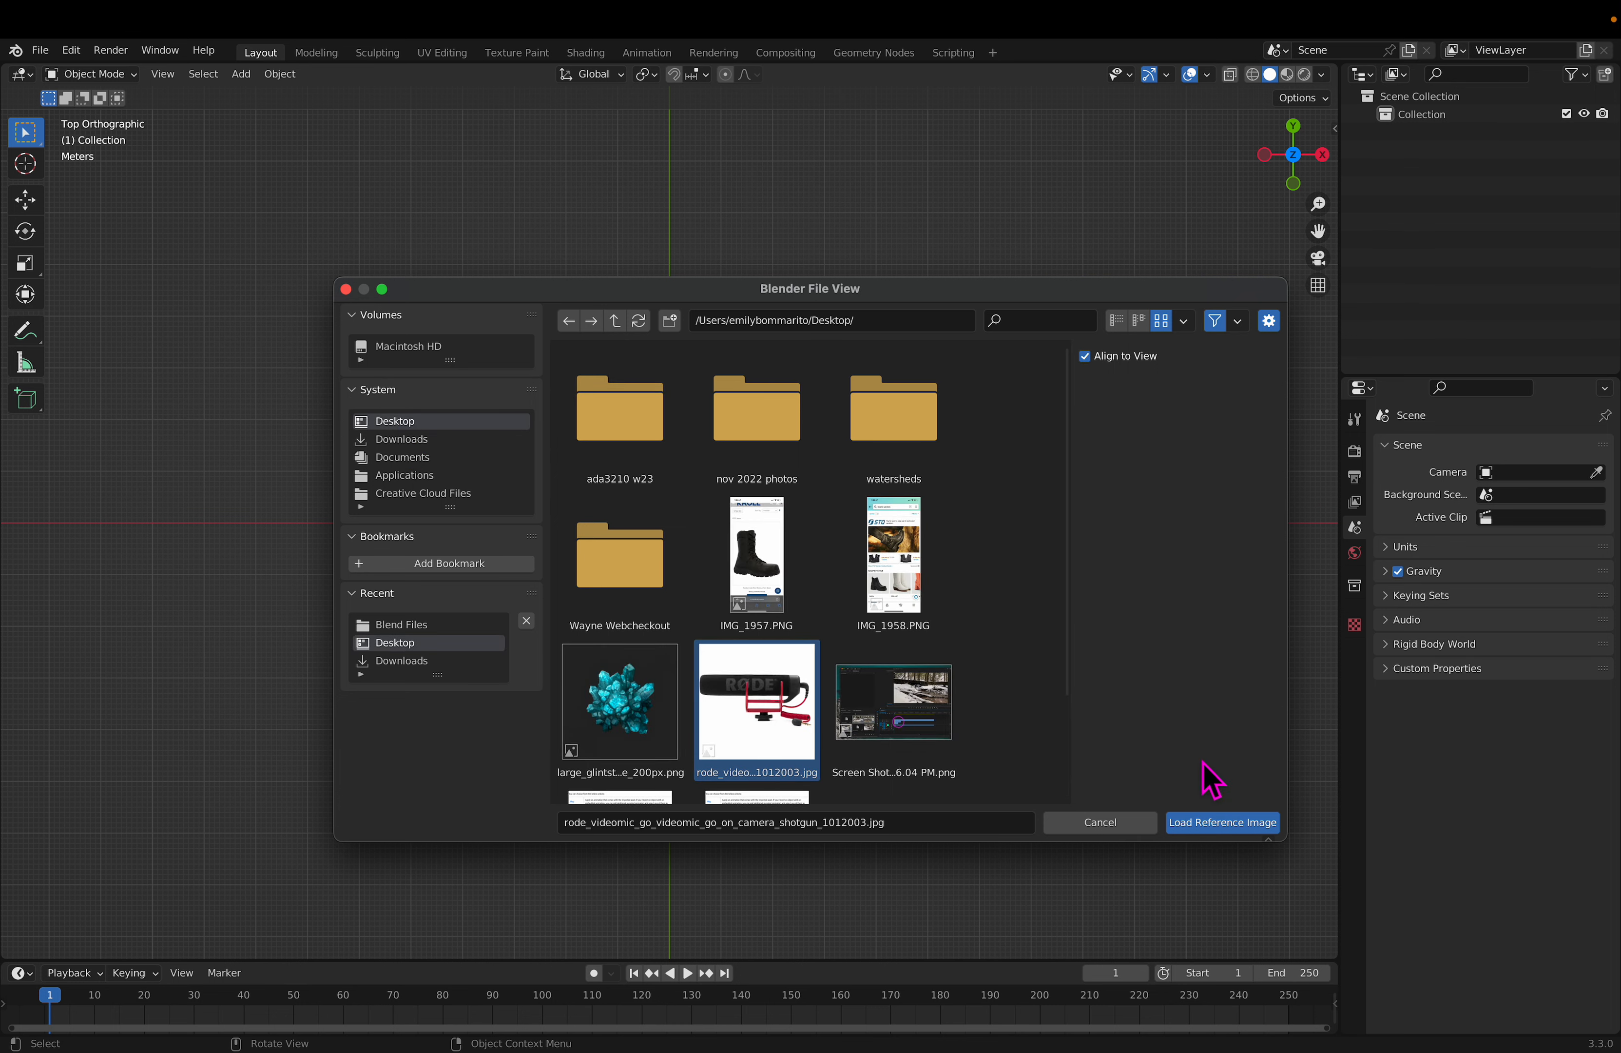
click(1252, 827)
Step: Enlarge the microphone reference image evenly around the origin to almost twice its size and deselect it
mouse_move(797, 440)
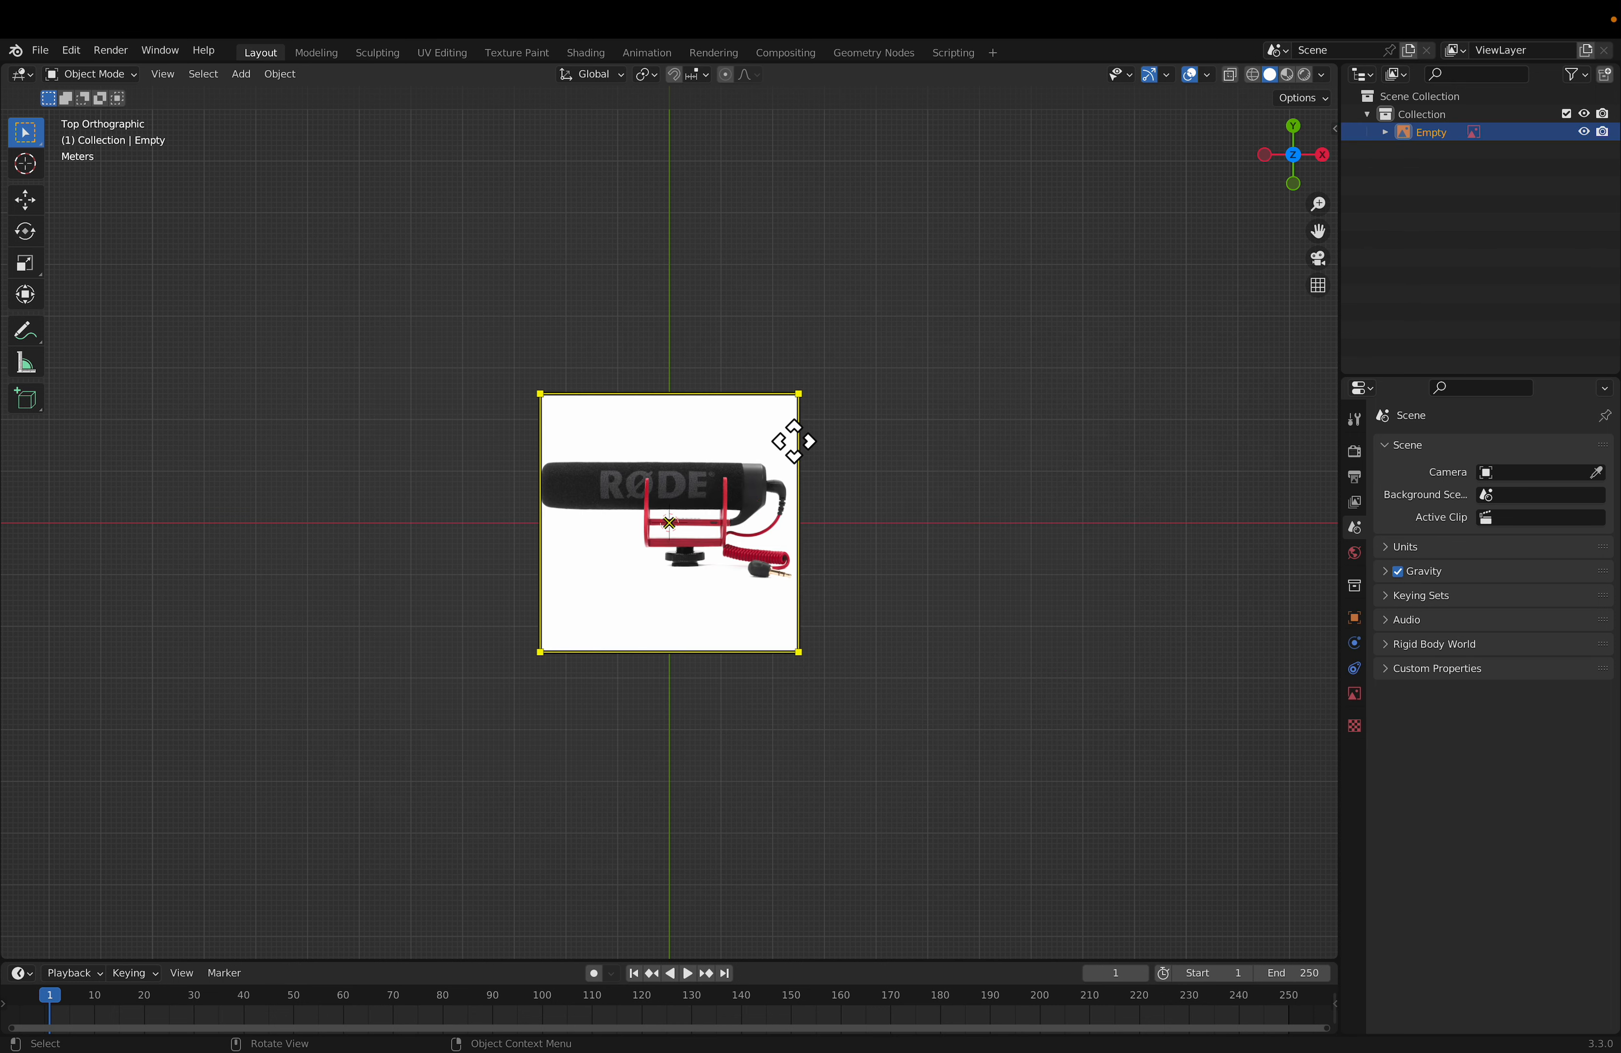
drag(799, 394, 927, 333)
click(1031, 449)
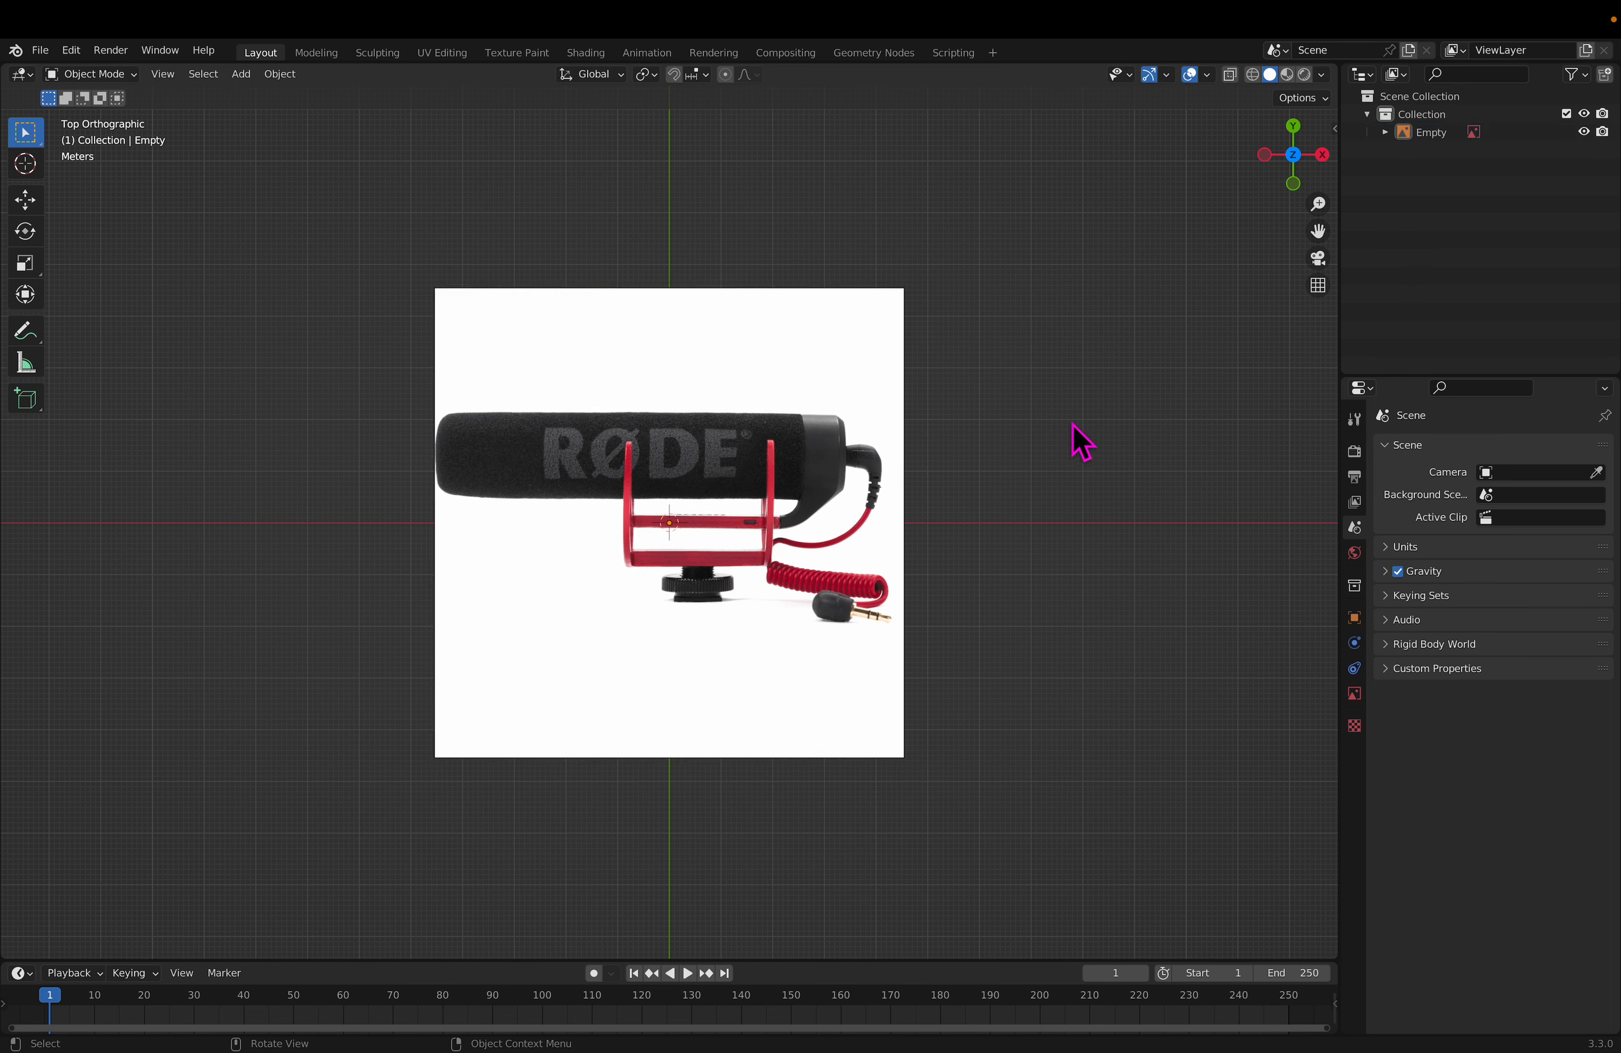
click(1086, 431)
key(shift+a)
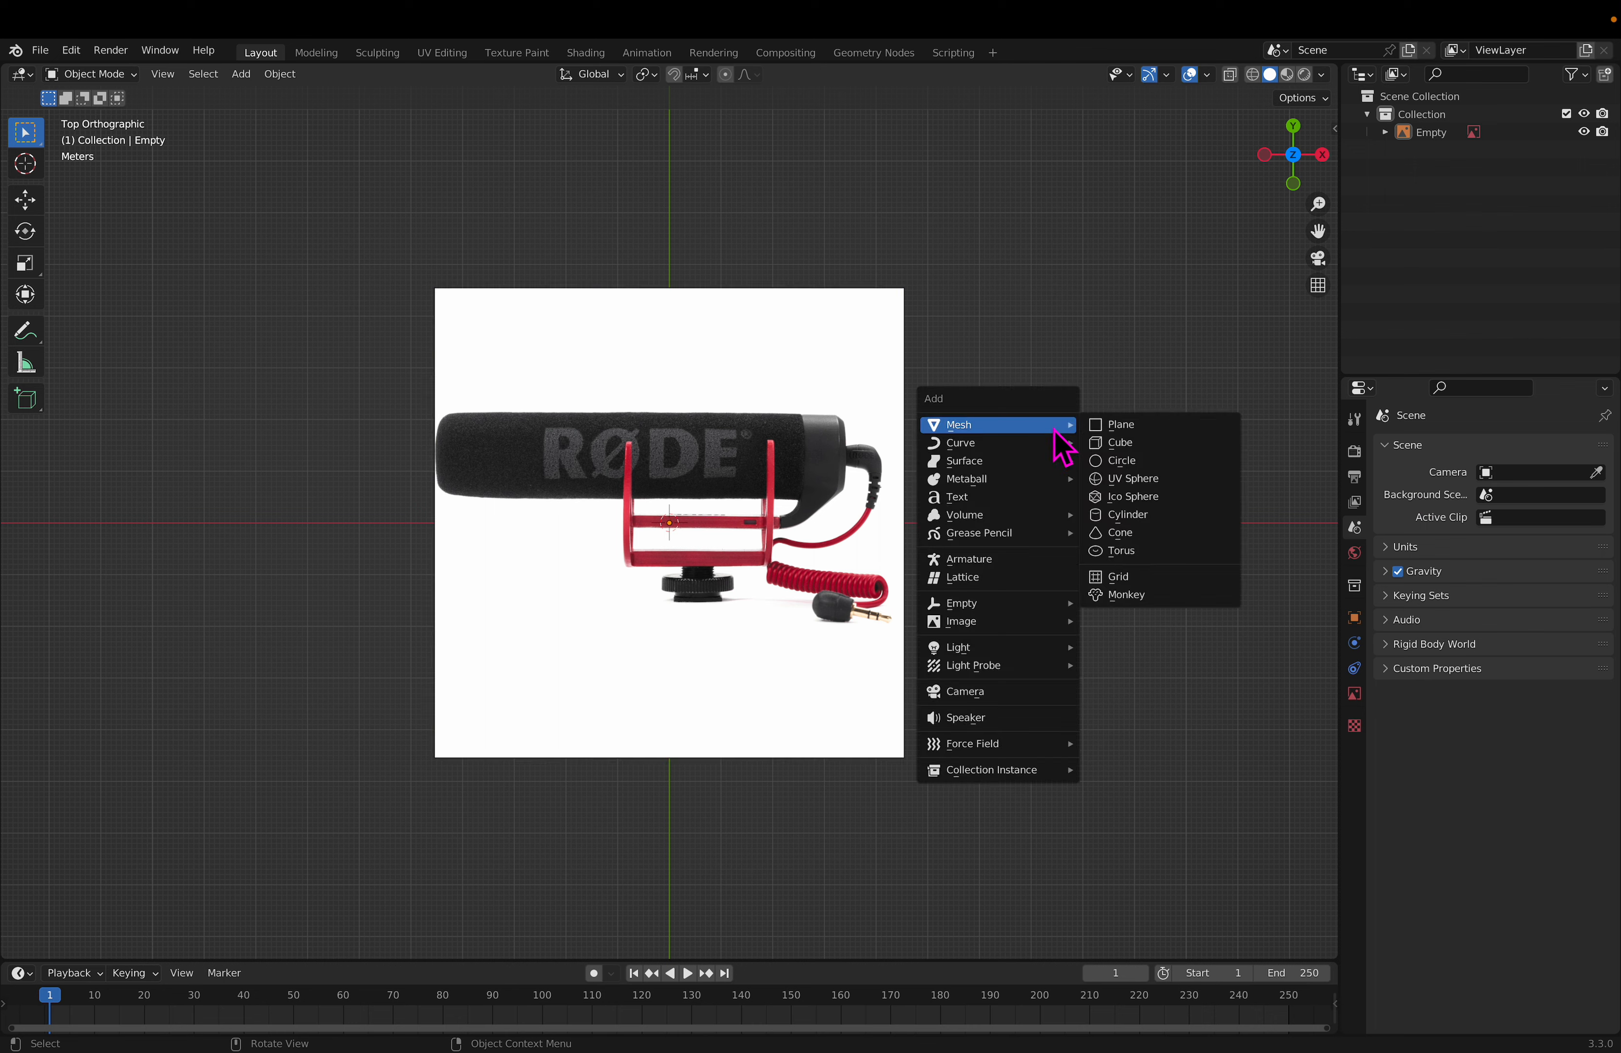
click(1157, 516)
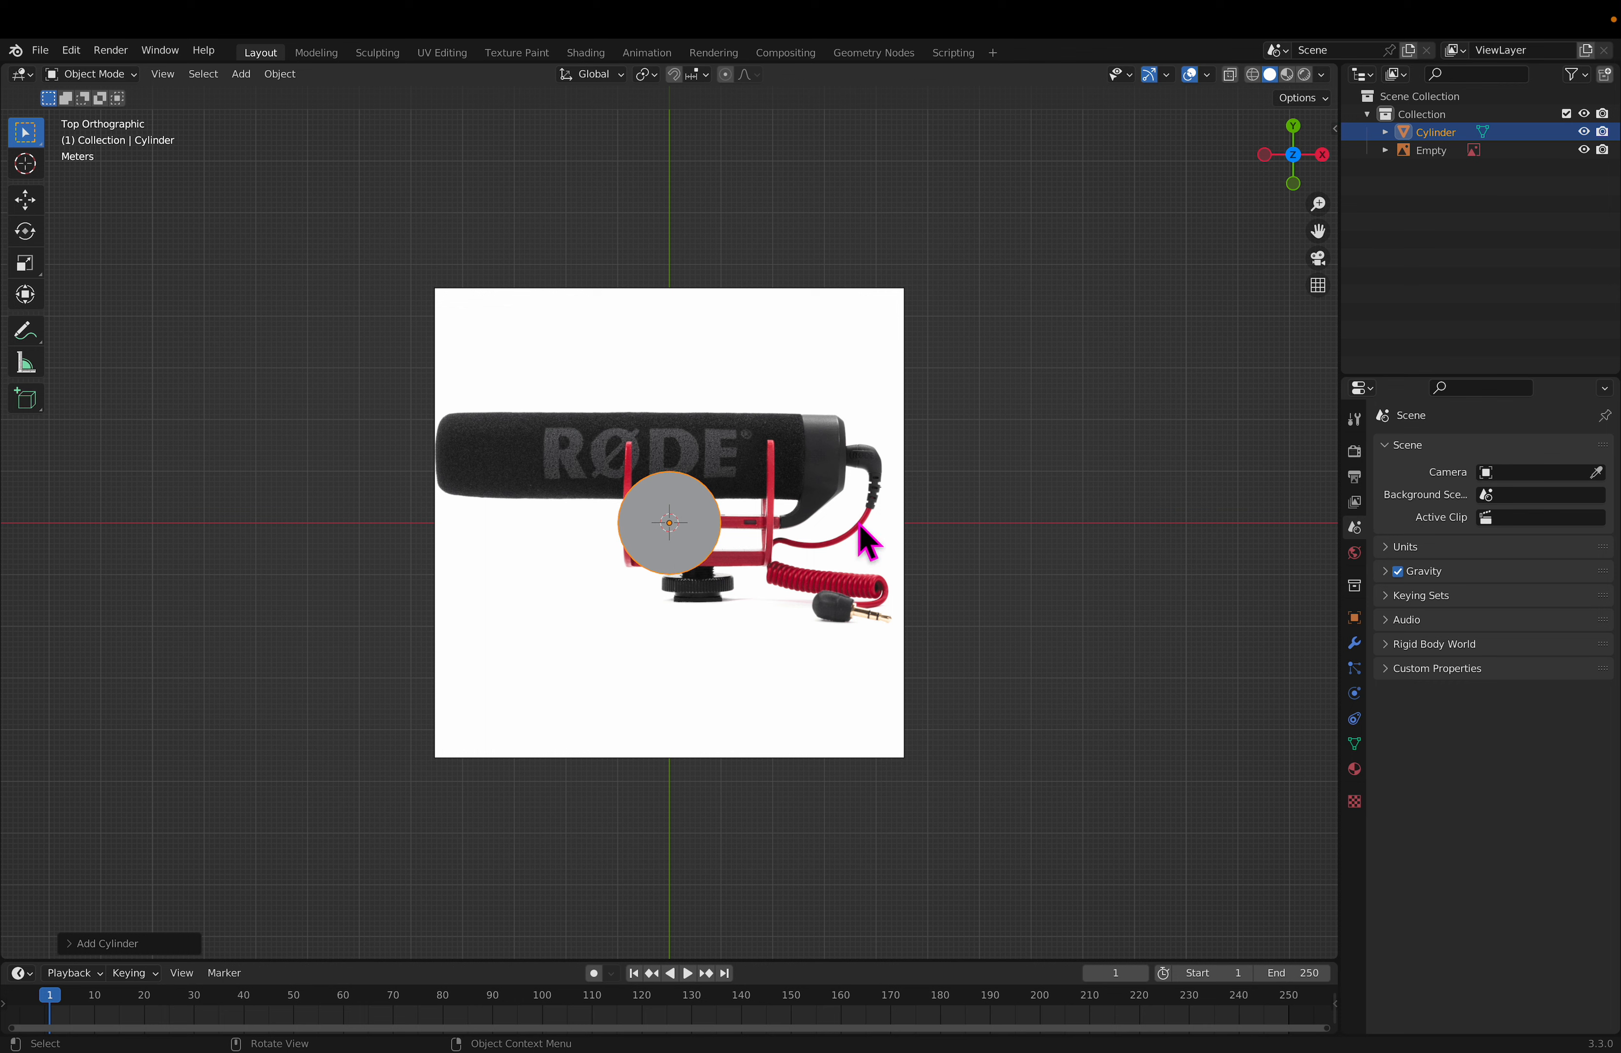
click(991, 523)
click(661, 543)
key(x)
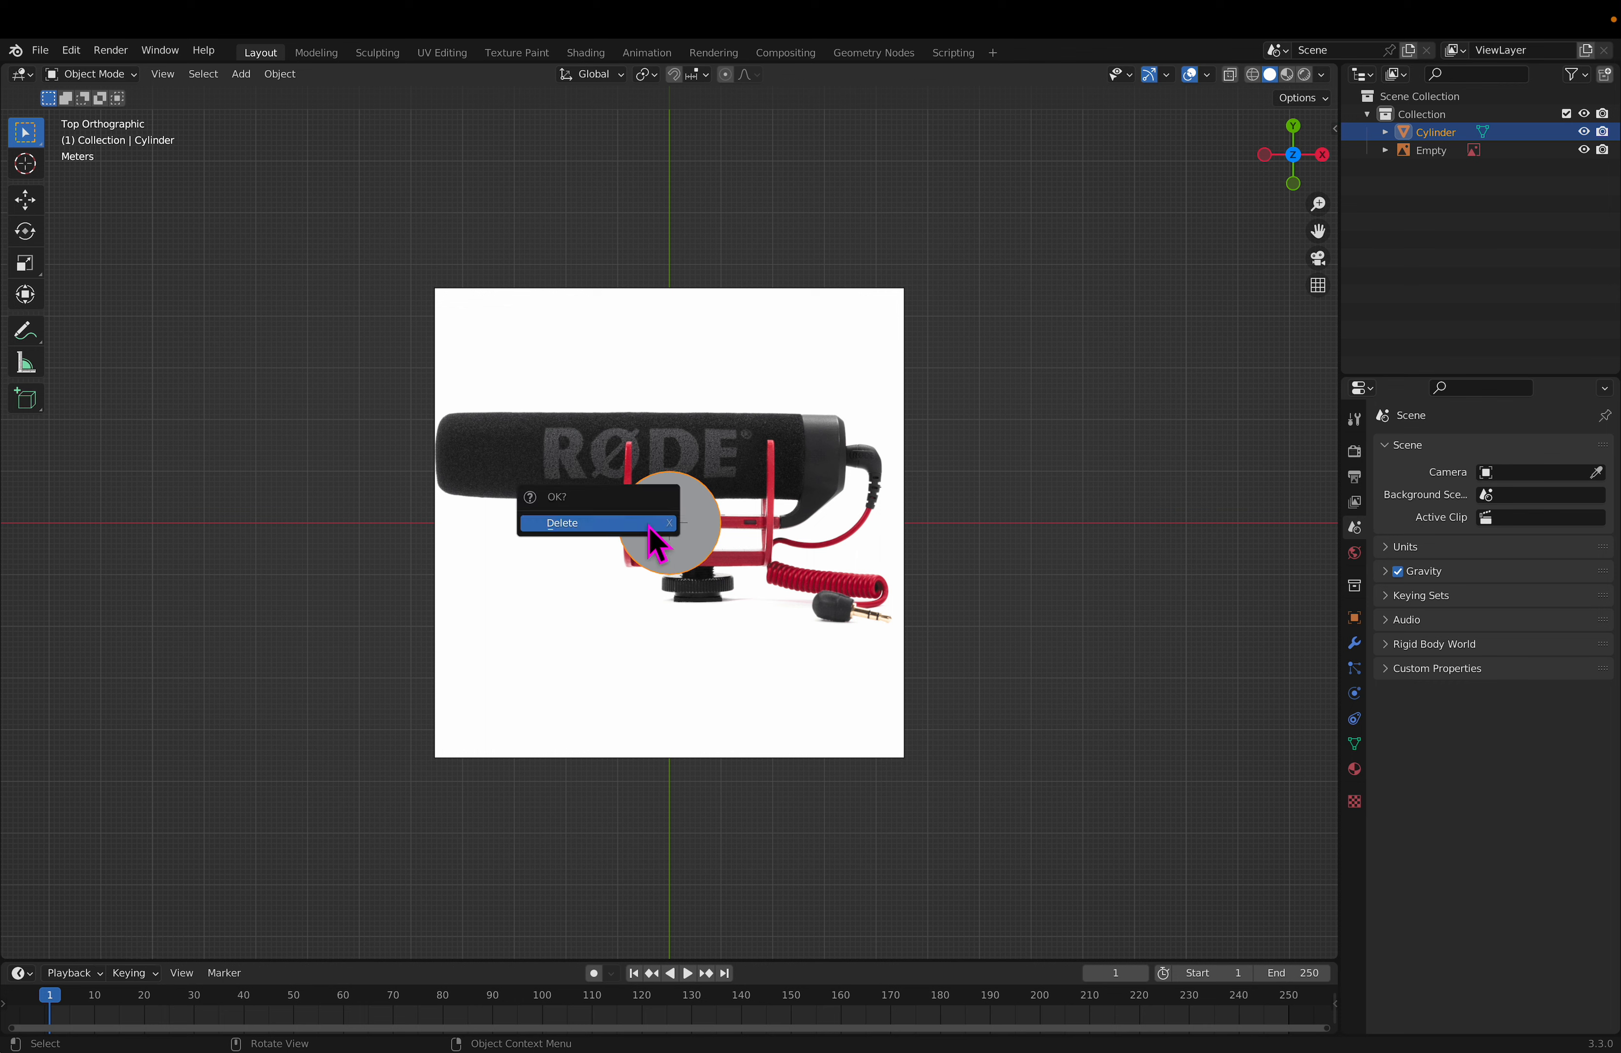
click(655, 523)
Step: Rotate the reference image 90° about the global X axis so it faces the Front Orthographic view, and deselect it
click(817, 479)
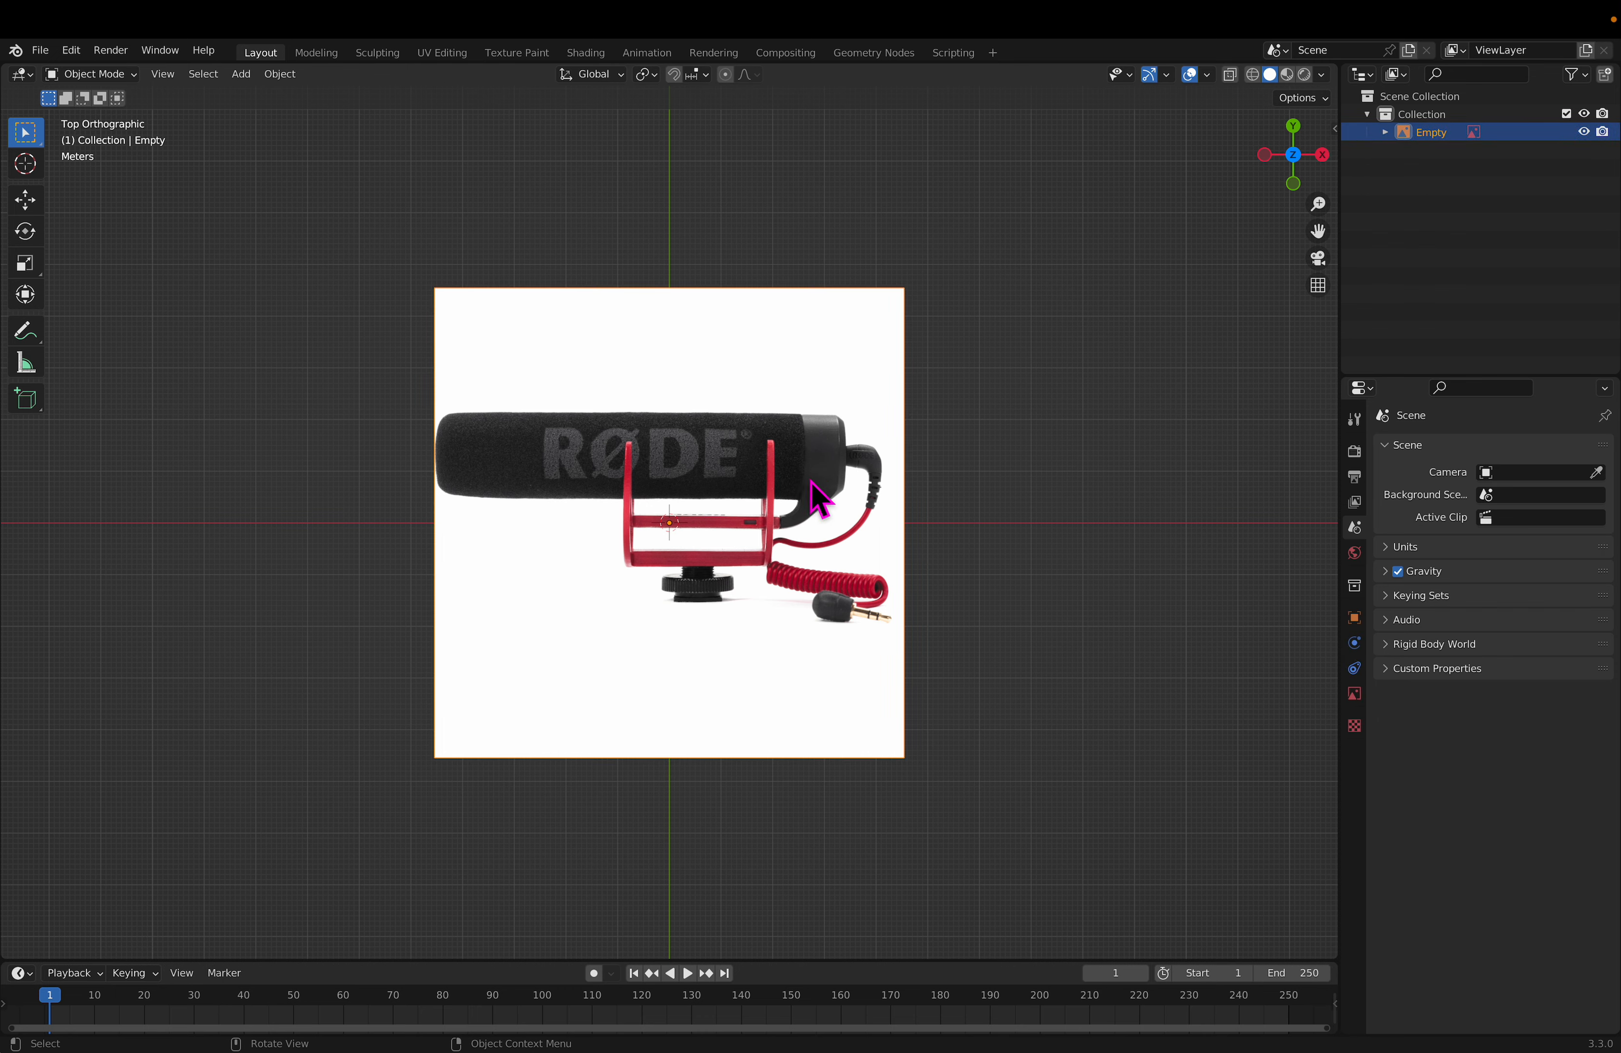
mouse_move(1037, 521)
middle_down()
mouse_move(1028, 573)
mouse_move(1027, 537)
middle_up()
key(KP_7)
key(KP_1)
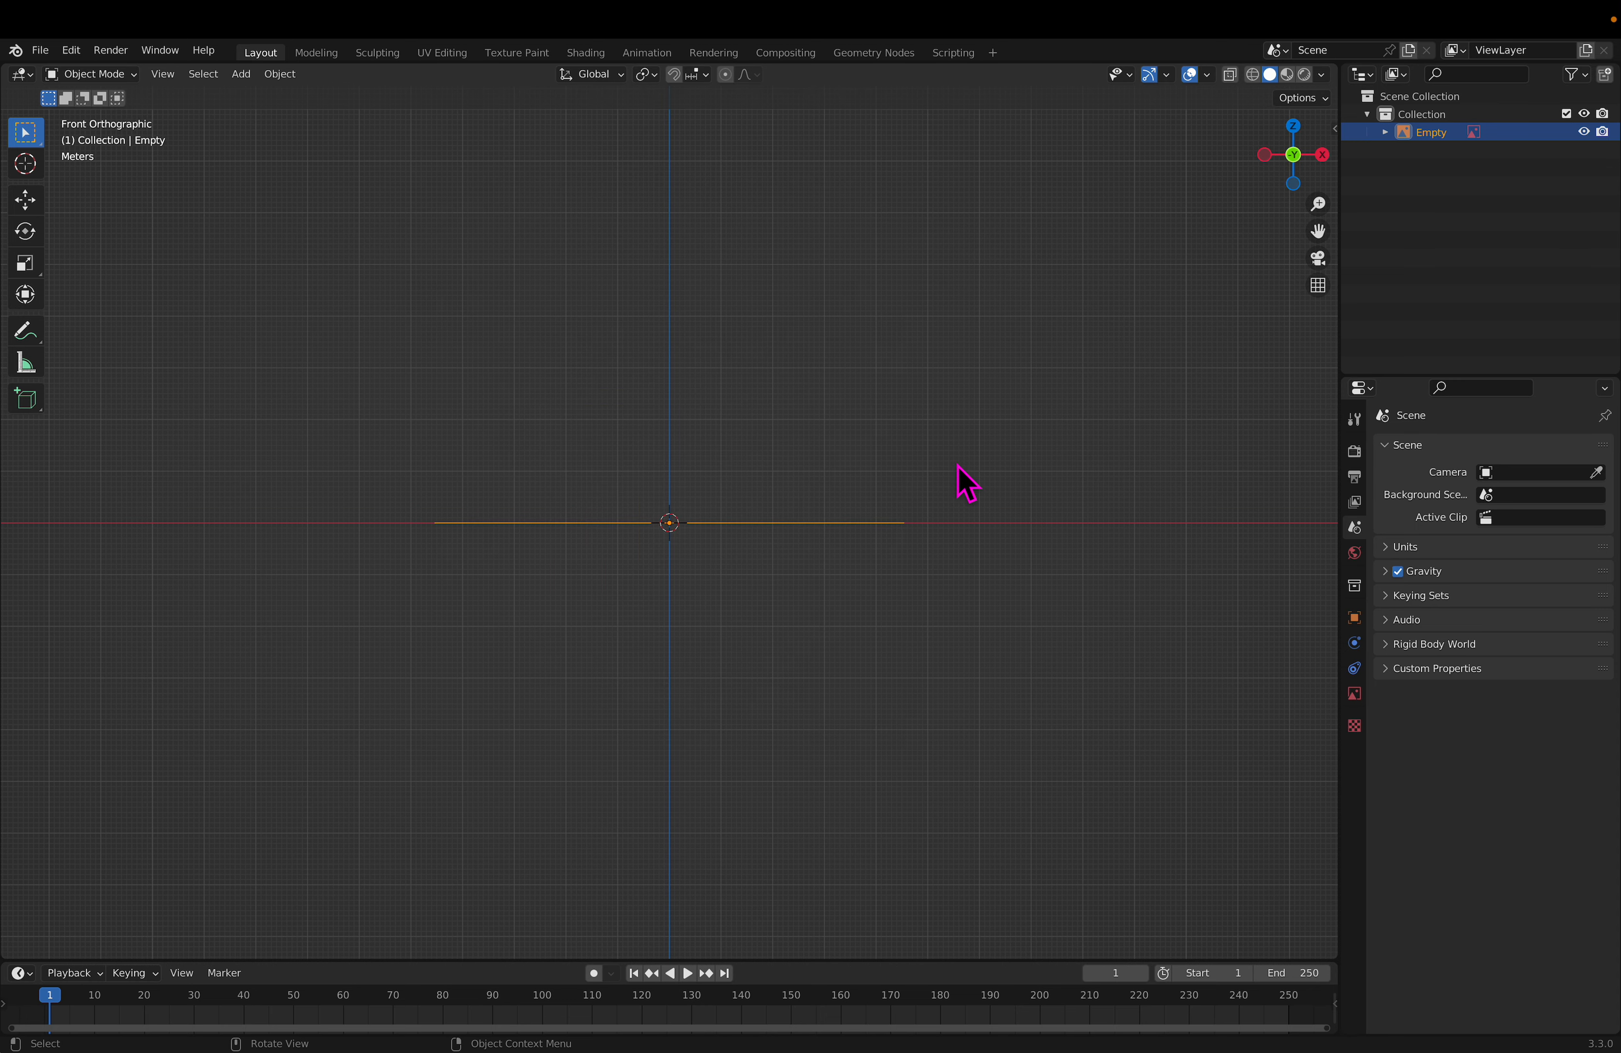
mouse_move(836, 605)
middle_down()
mouse_move(836, 531)
mouse_move(843, 600)
middle_up()
click(455, 540)
click(453, 527)
middle_drag(825, 597, 835, 618)
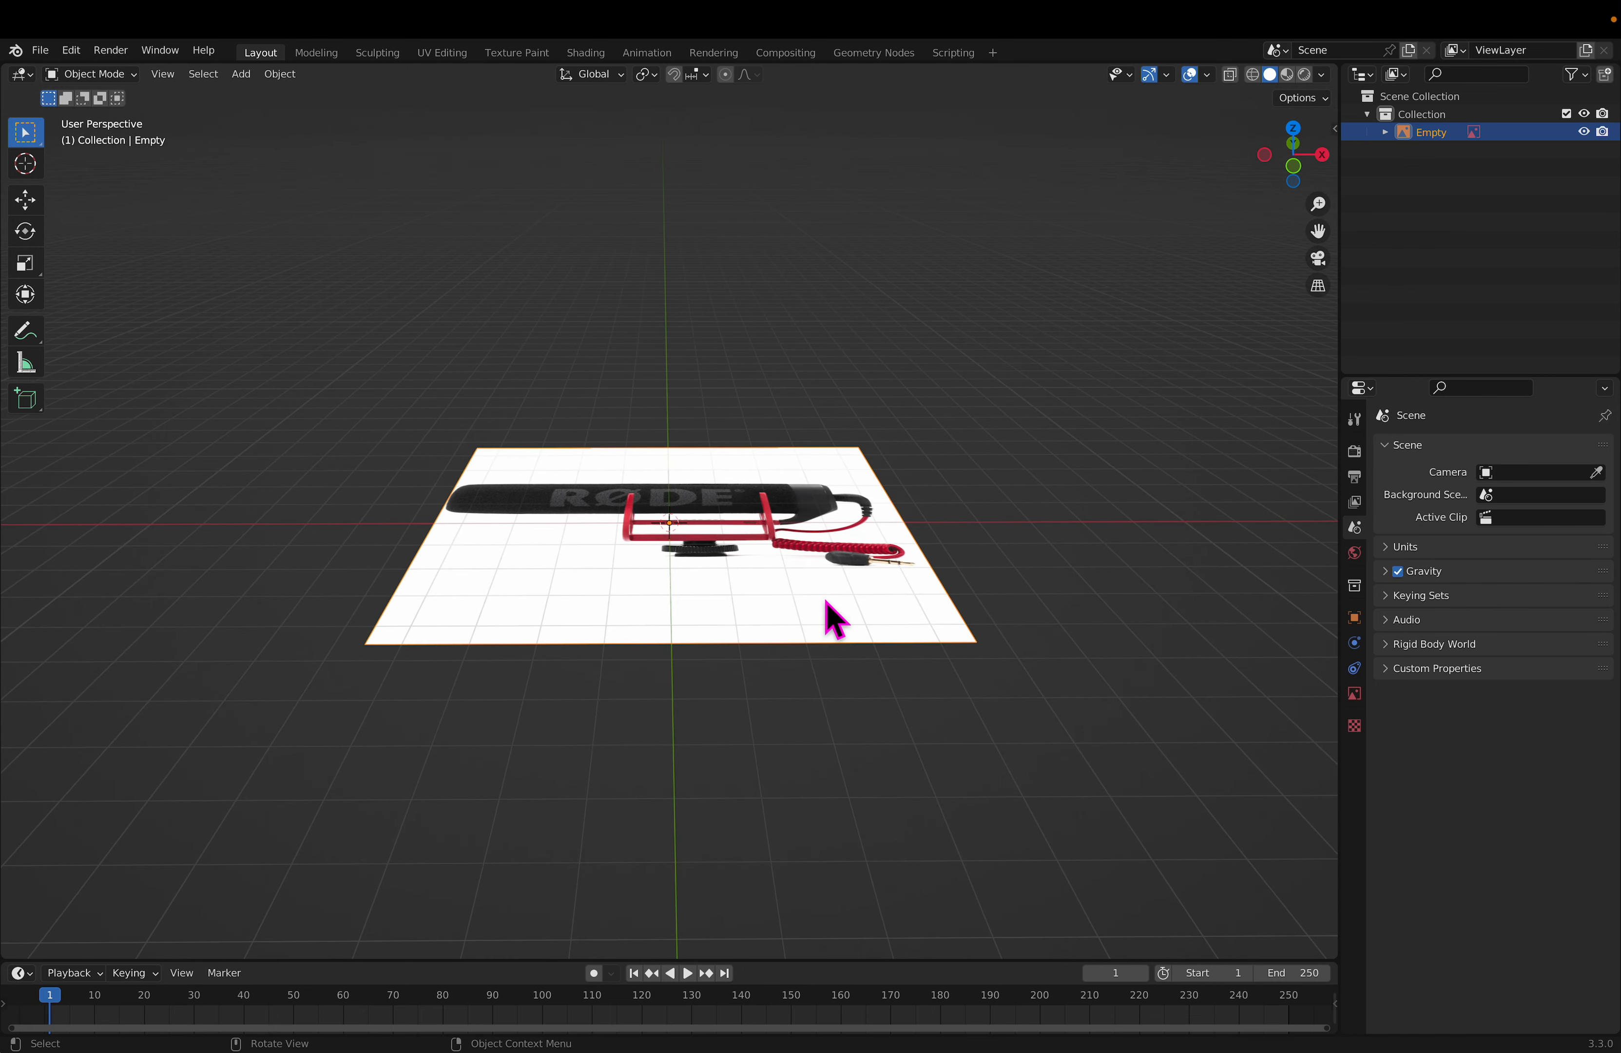
key(KP_1)
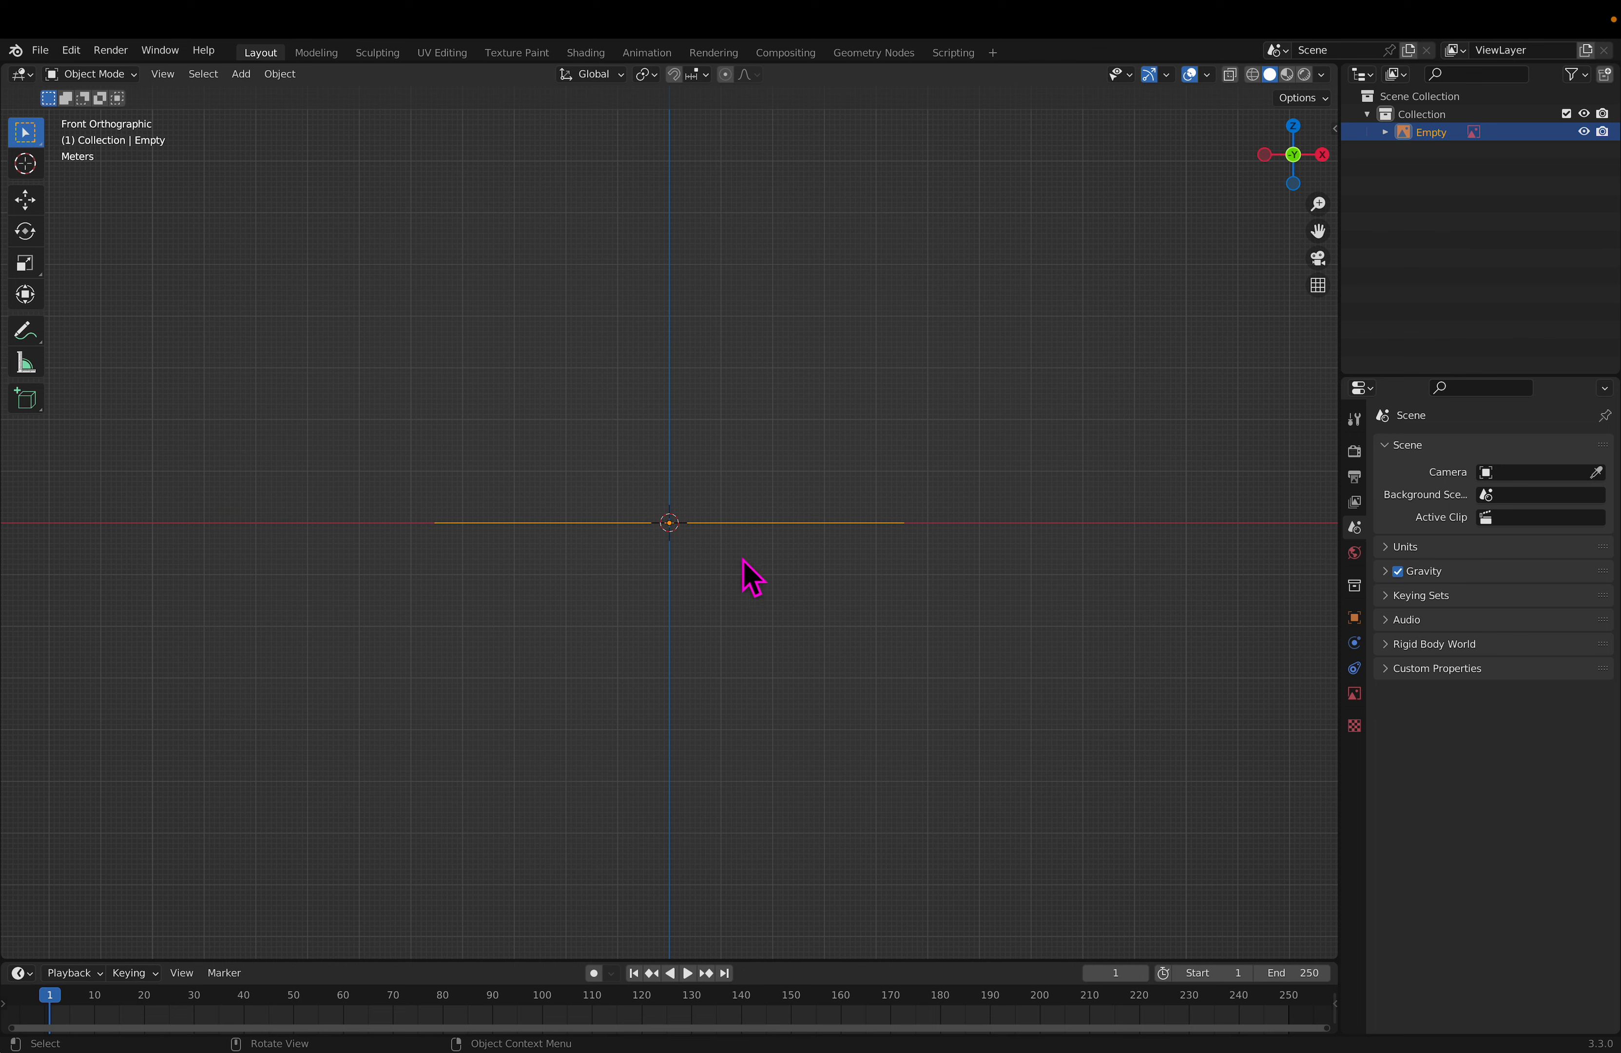
key(r)
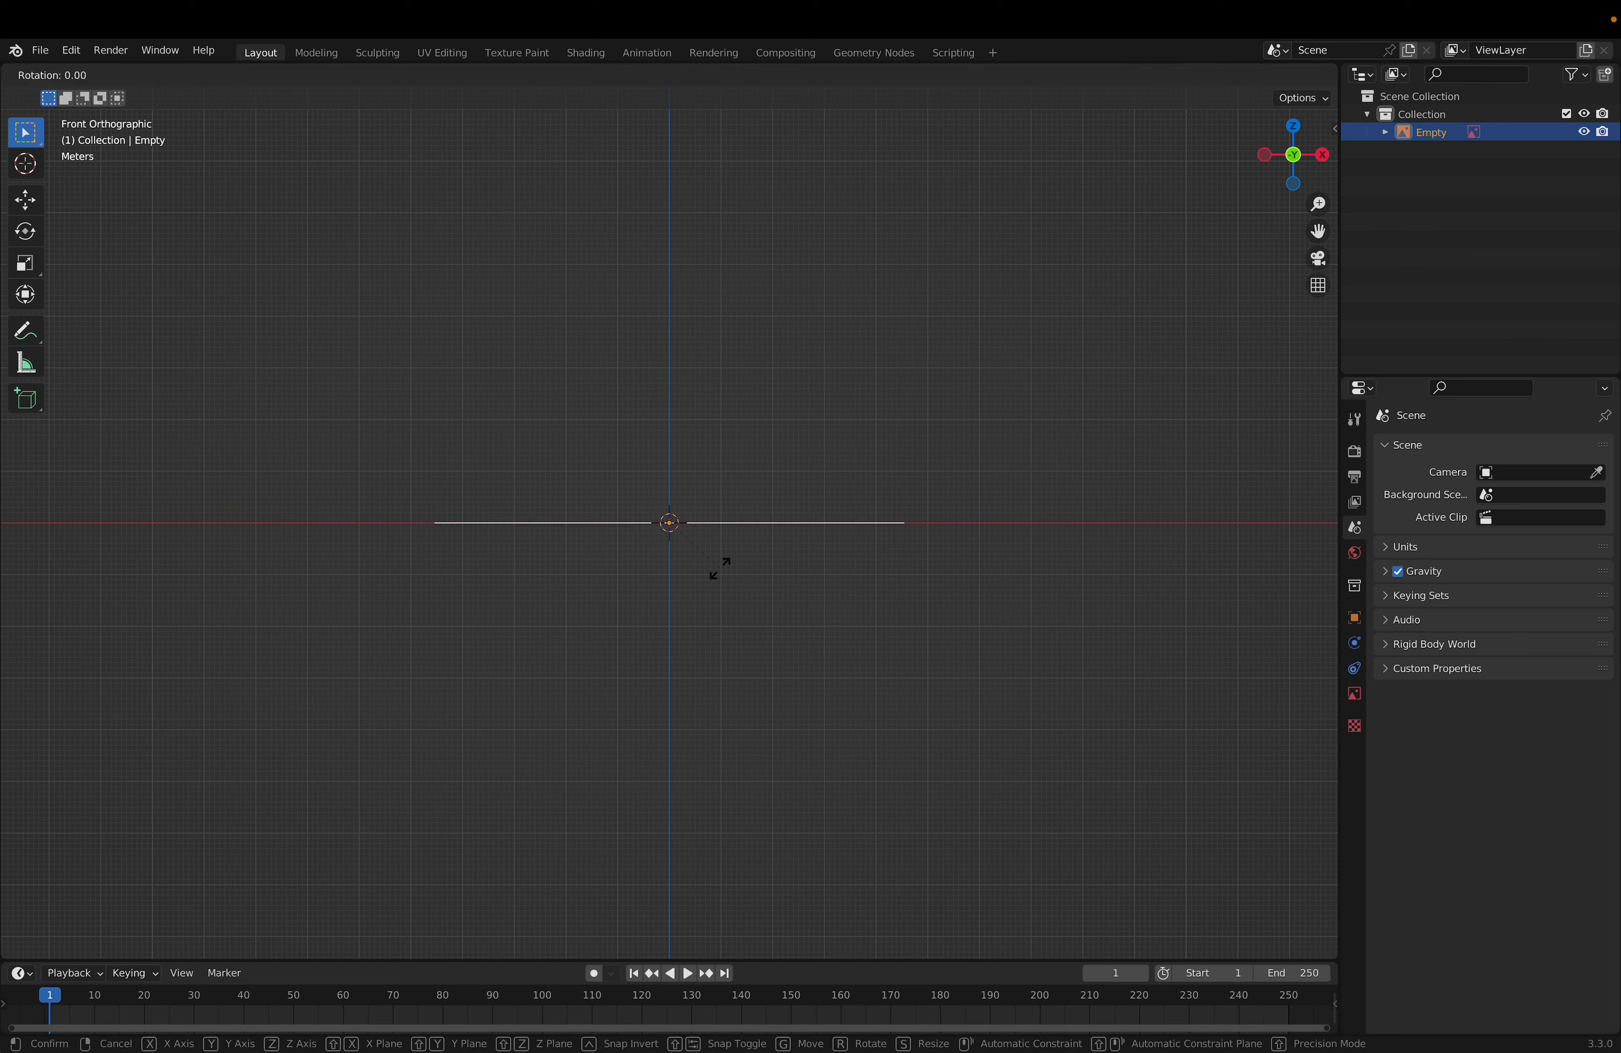
text(x)
text(90)
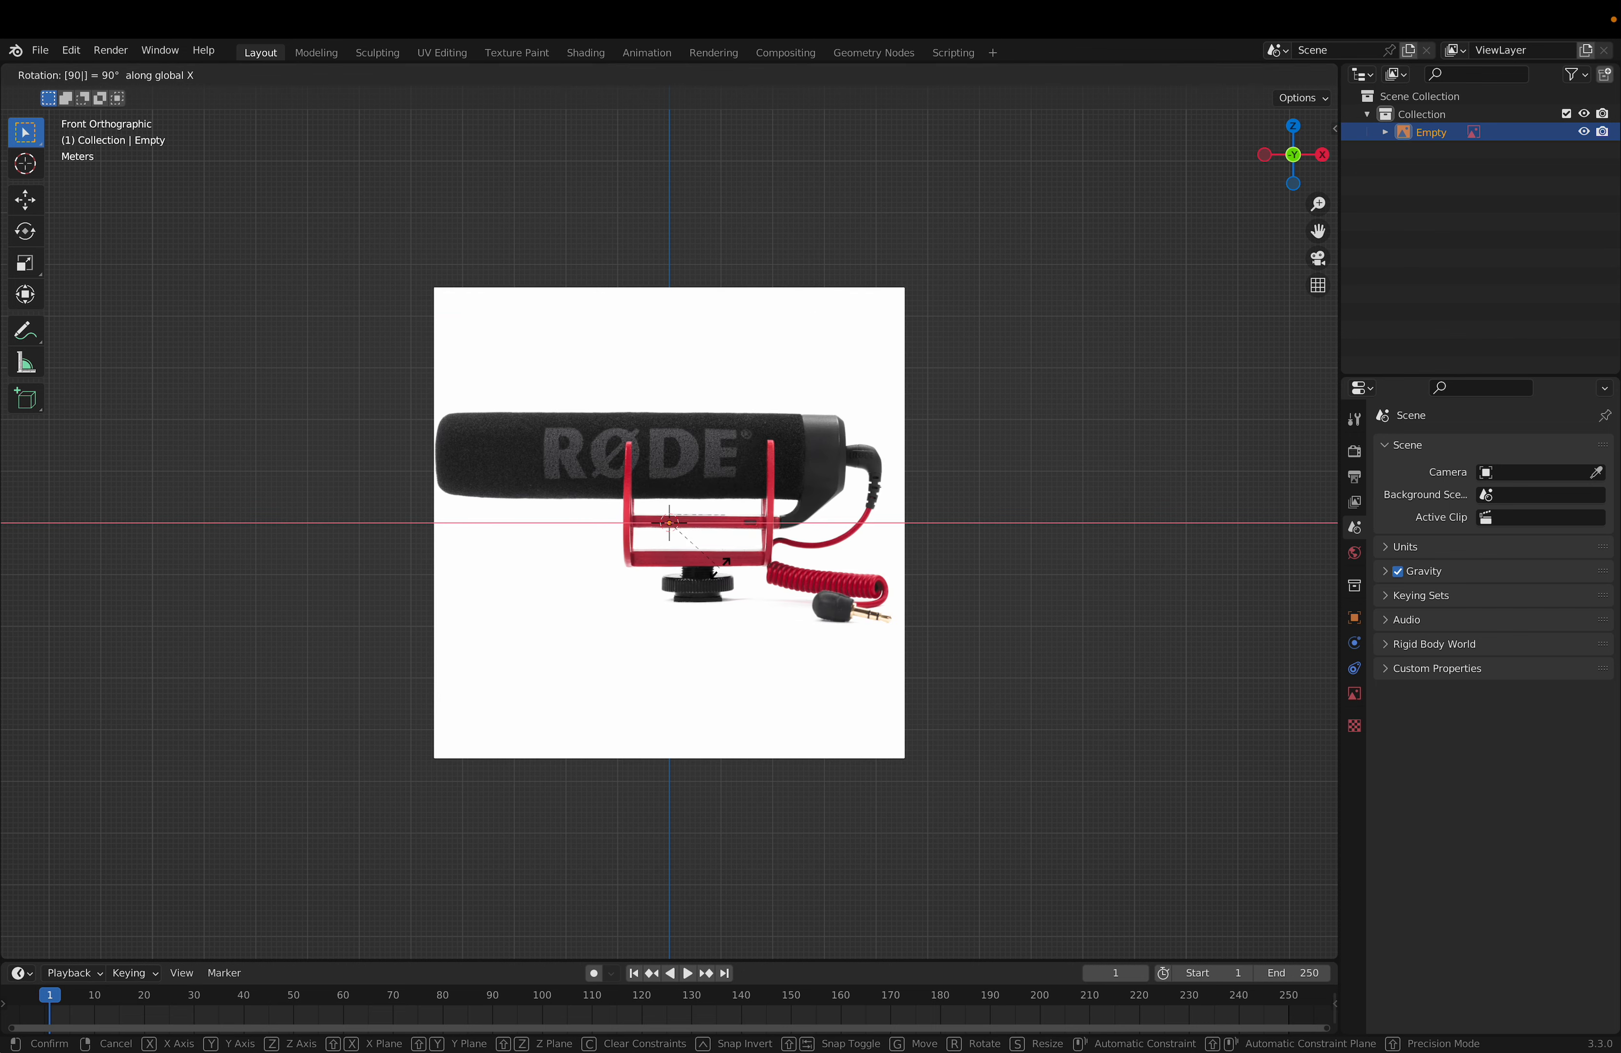
key(Return)
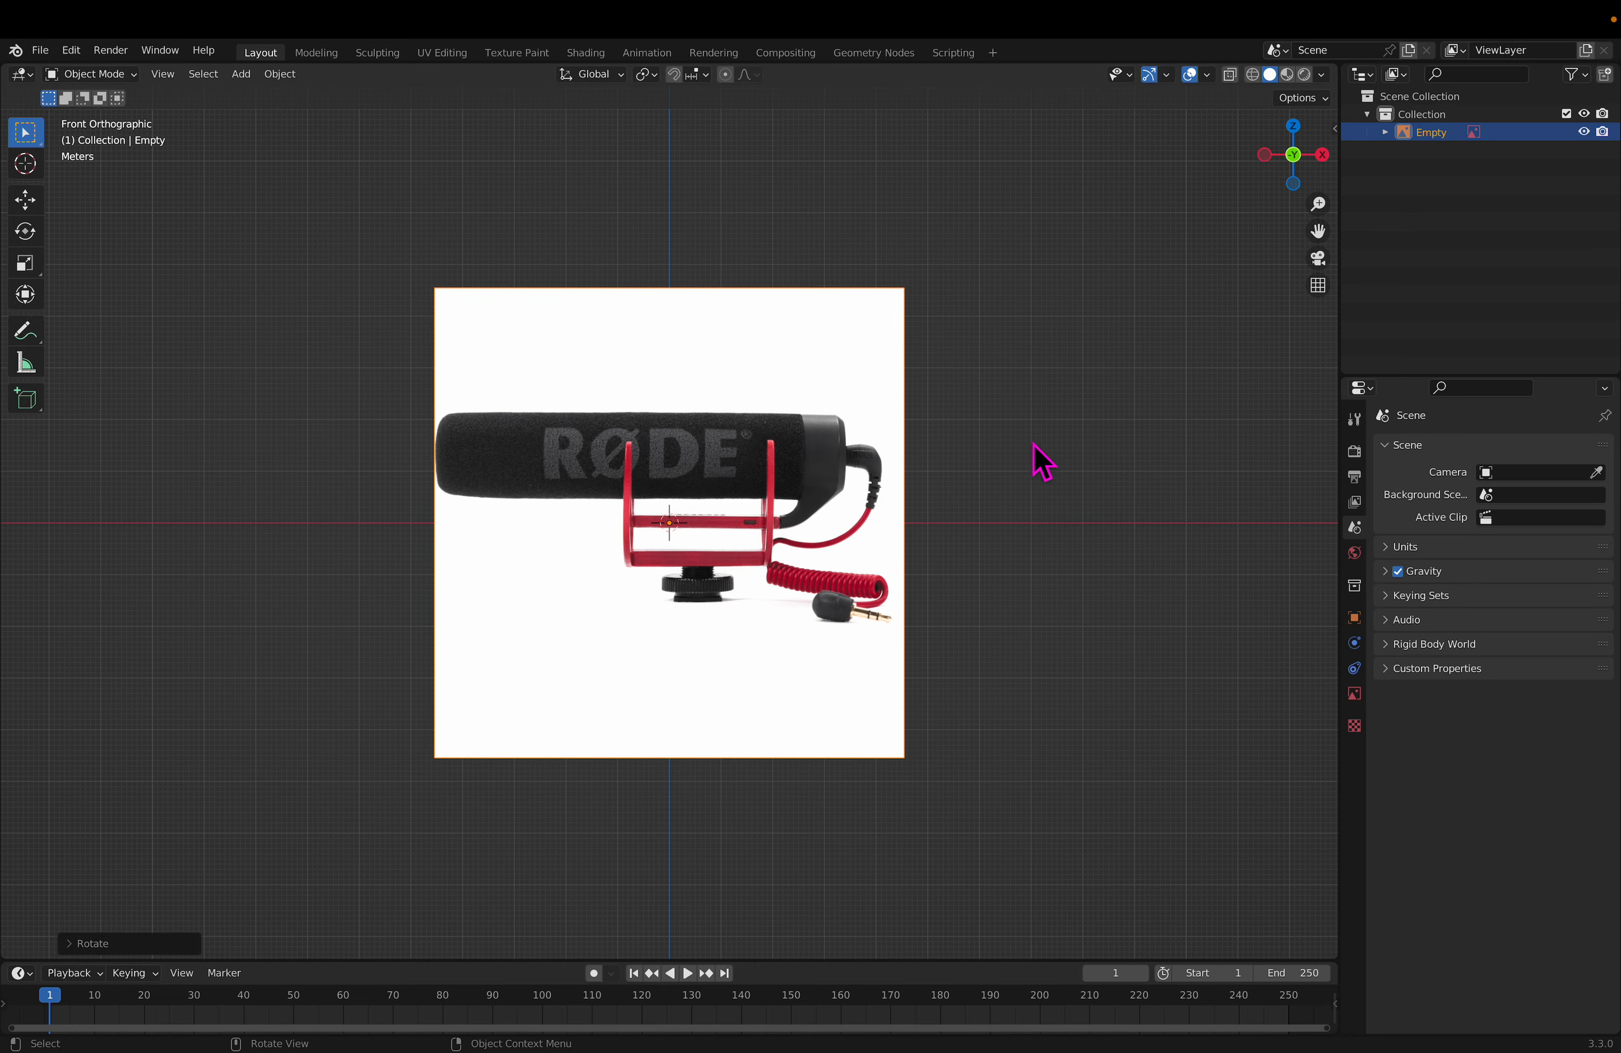
click(1046, 478)
Step: Add a cylinder mesh at the origin in the Front Orthographic view and switch it to Edit Mode
middle_drag(976, 434, 838, 557)
middle_drag(723, 574, 804, 496)
key(shift+a)
mouse_move(787, 514)
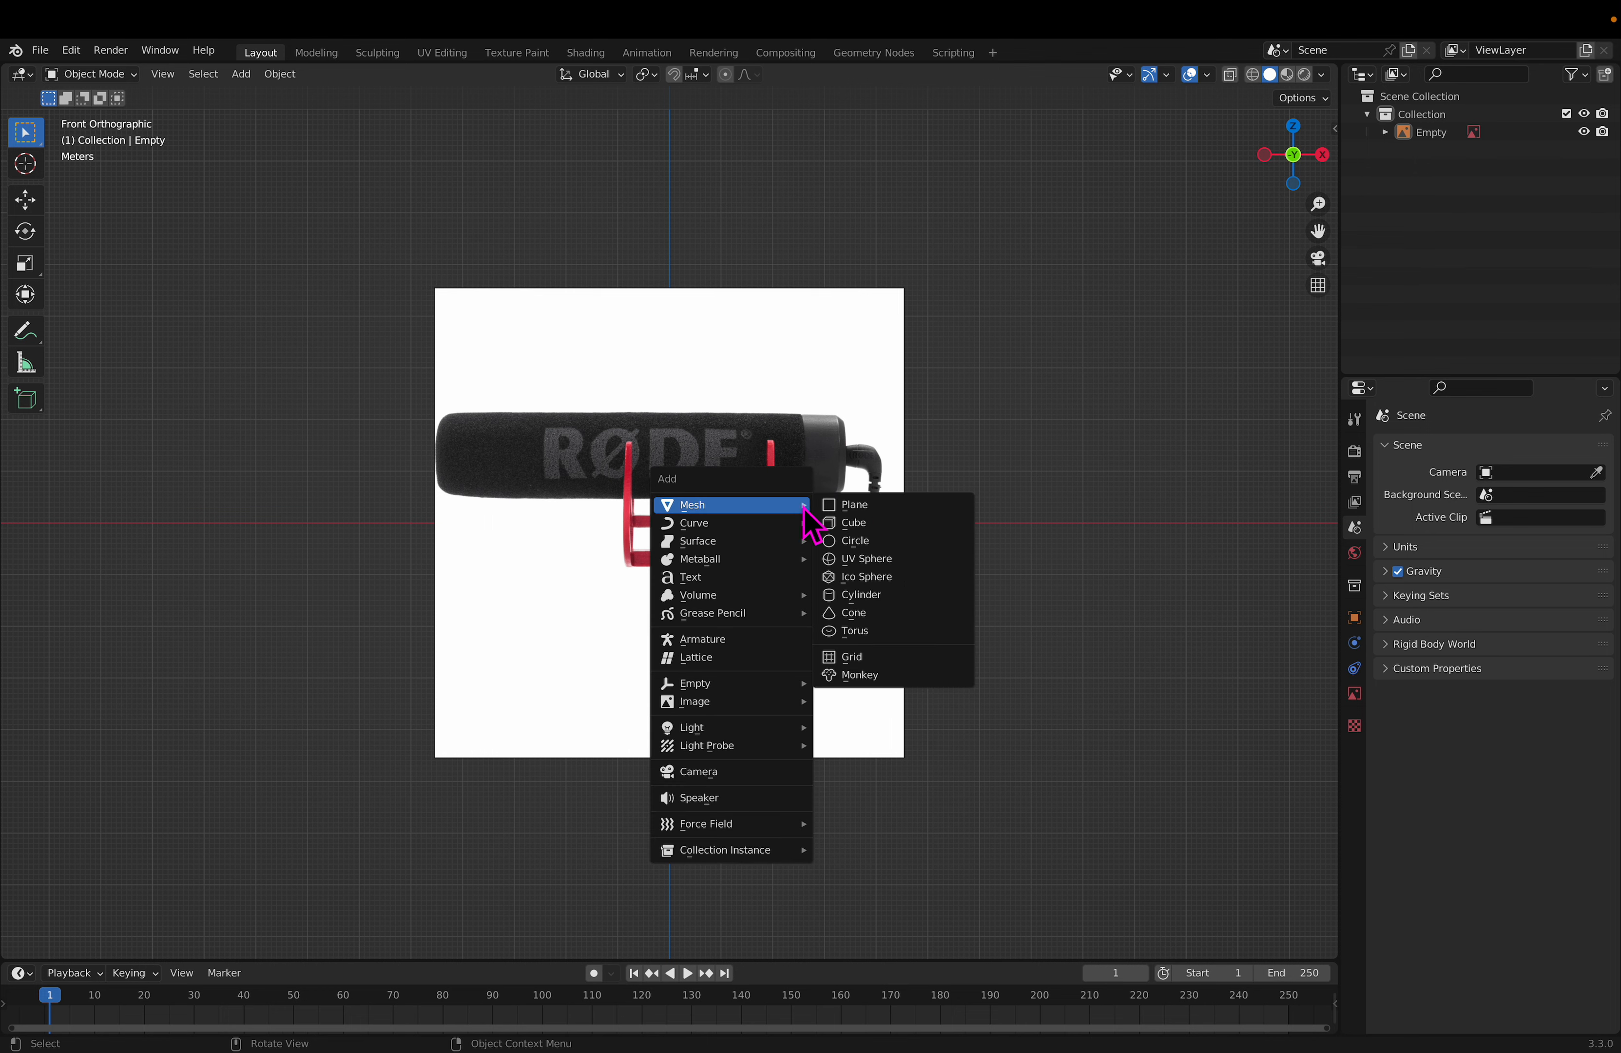
click(909, 605)
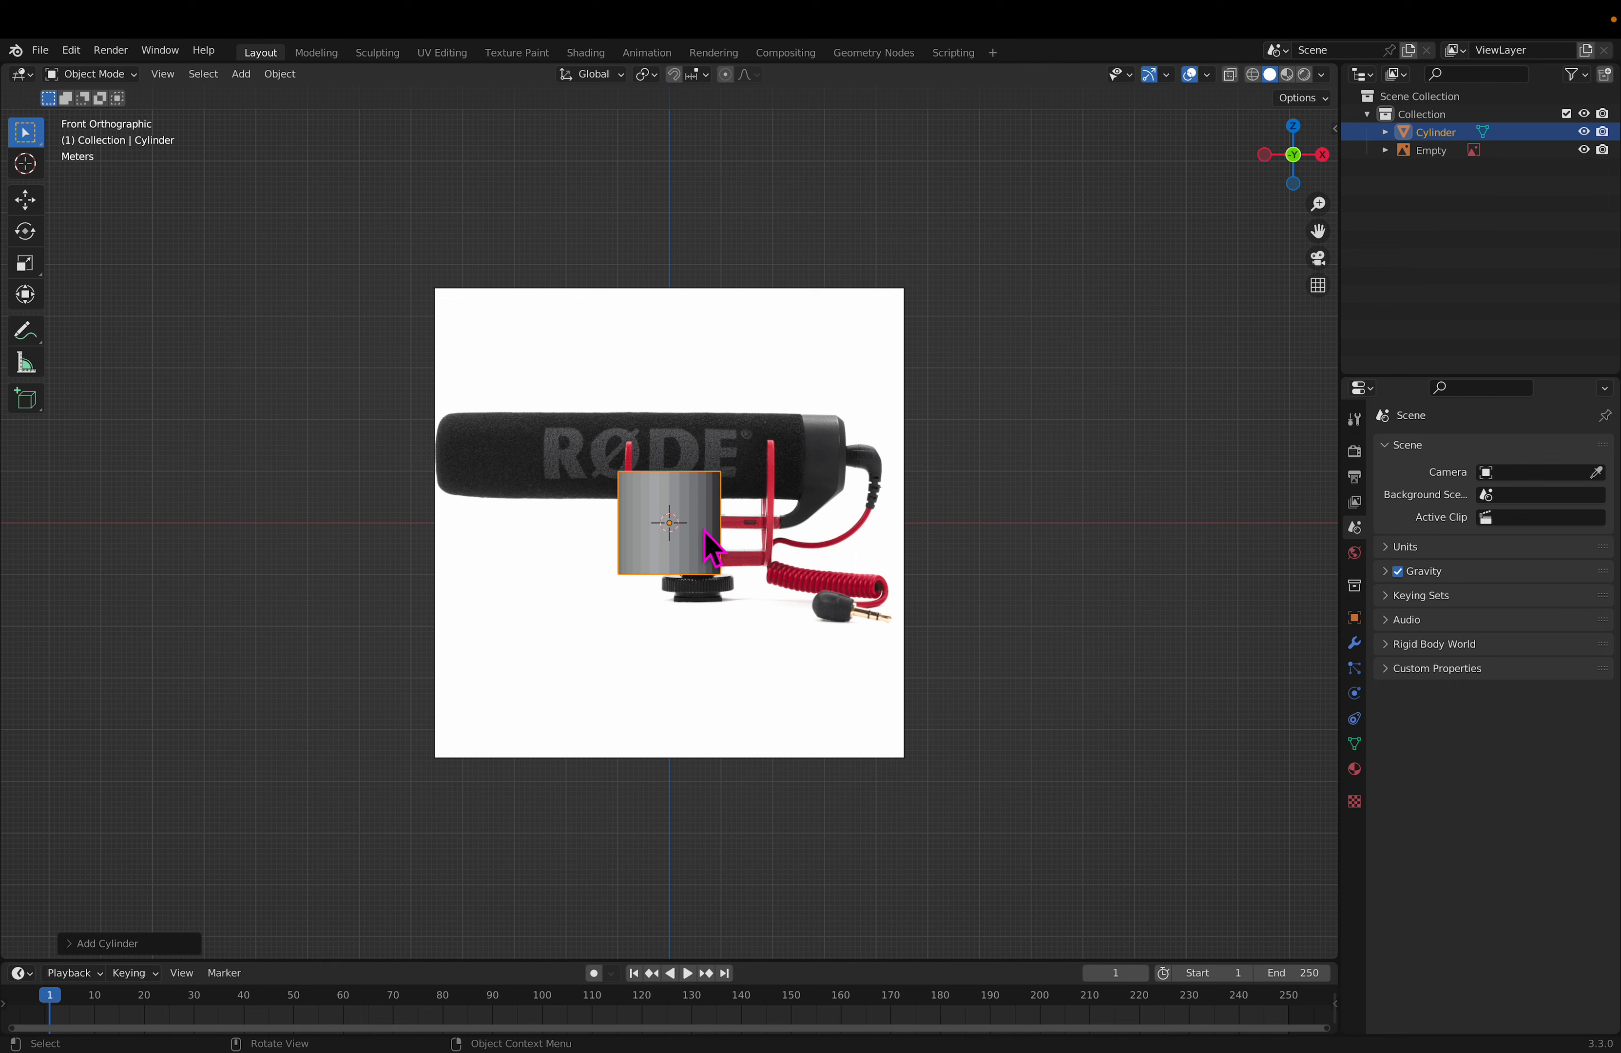
key(Tab)
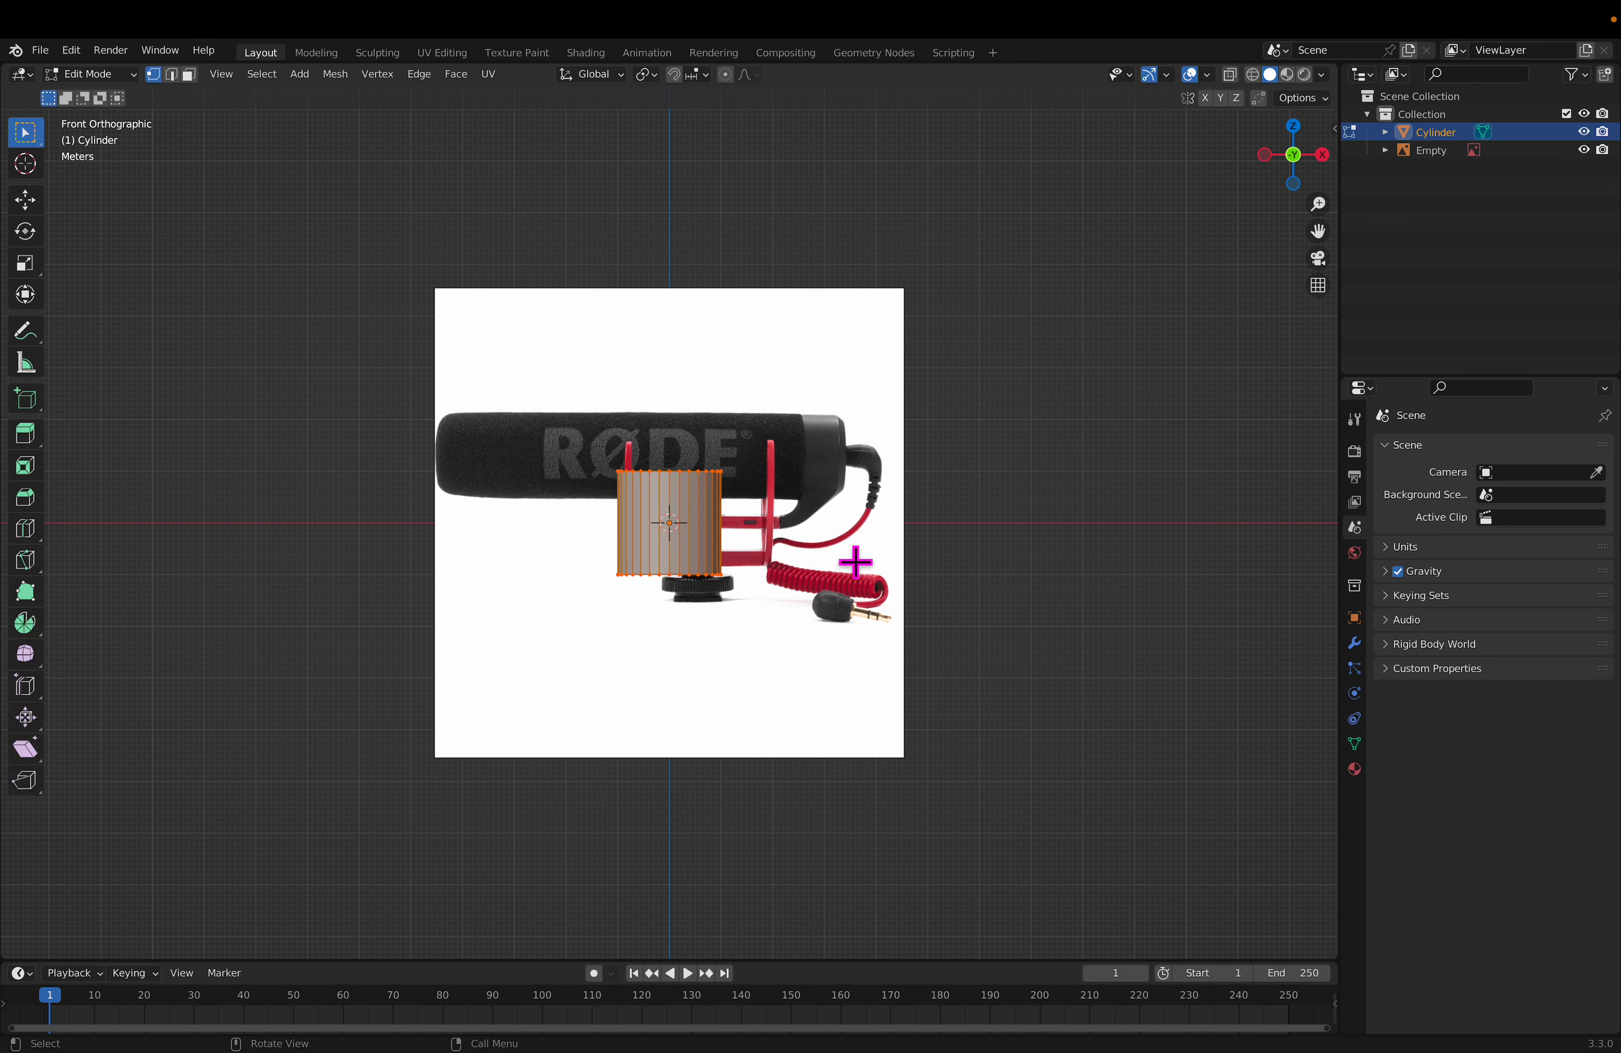
Step: Rotate the cylinder's whole mesh 90° about the global Y axis
key(r)
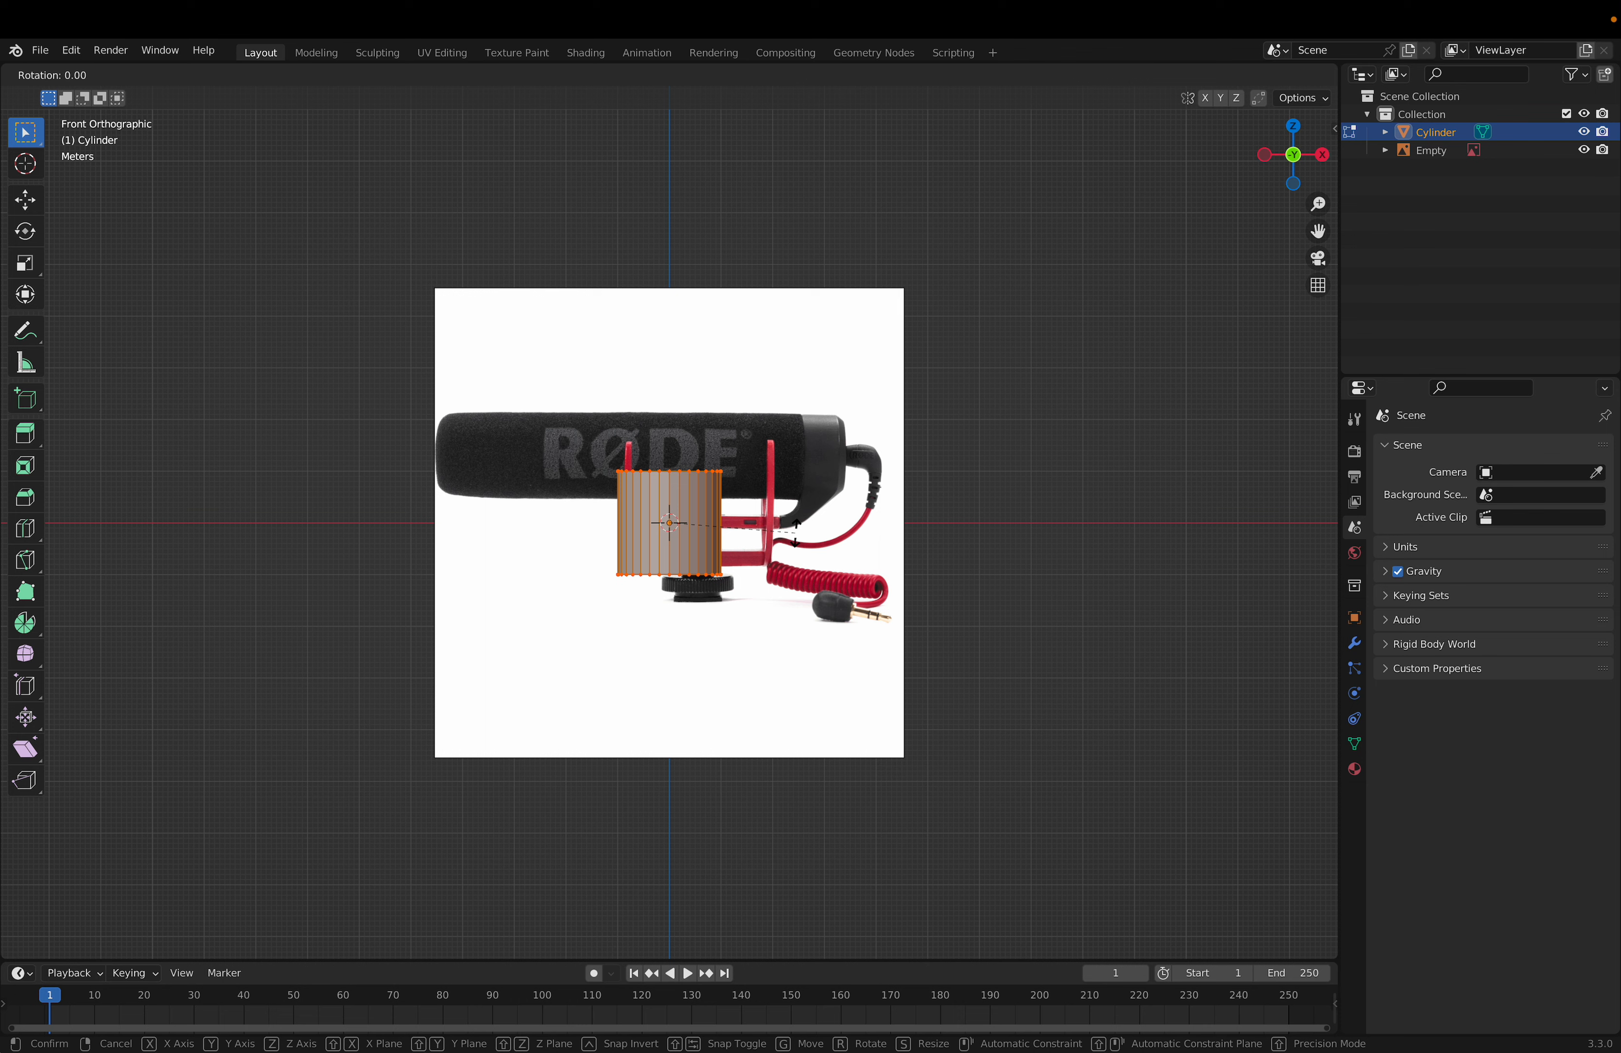
key(y)
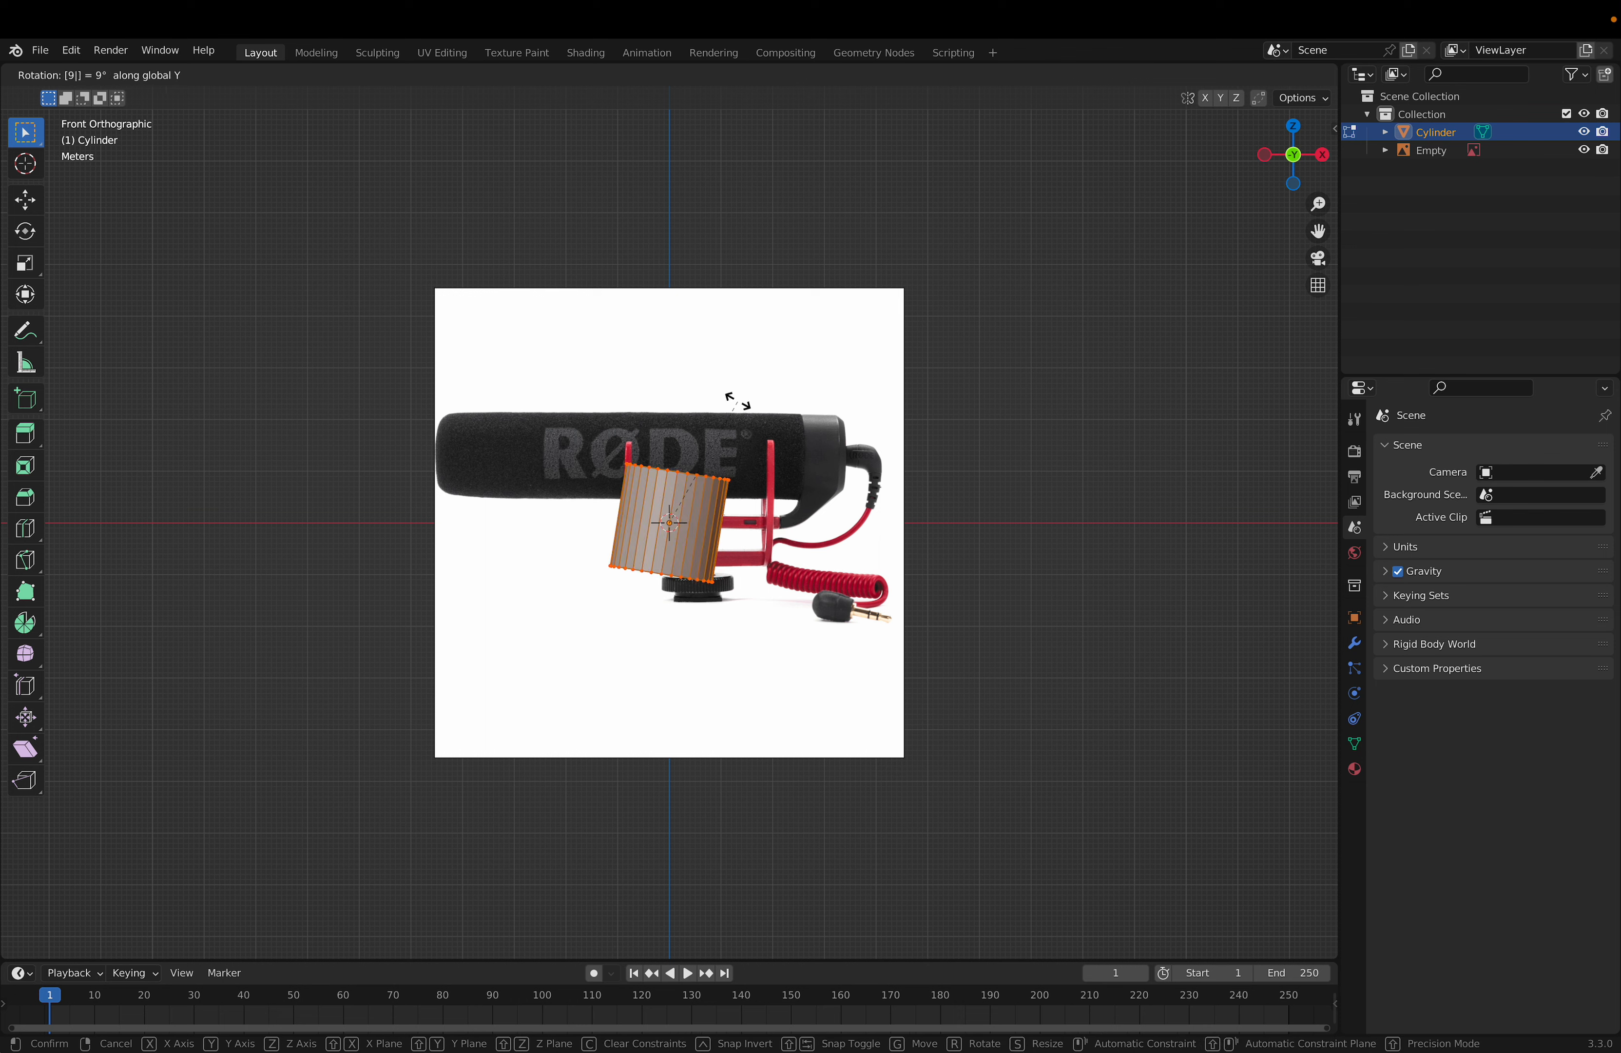
click(738, 398)
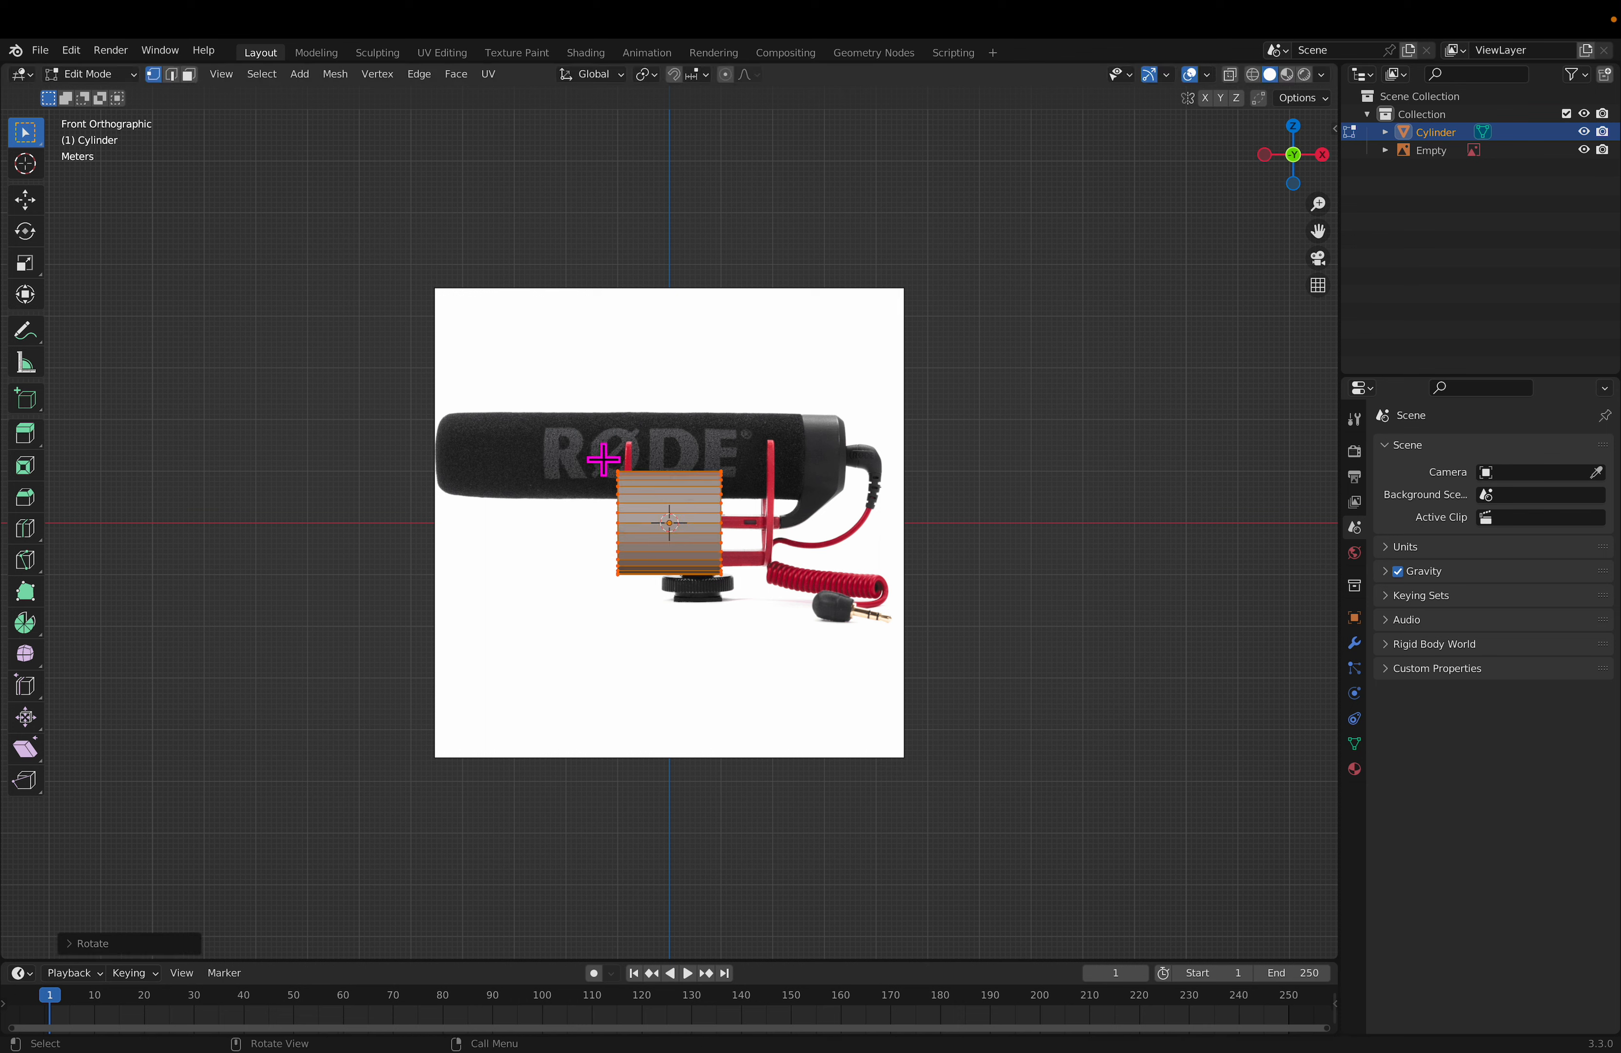
key(g)
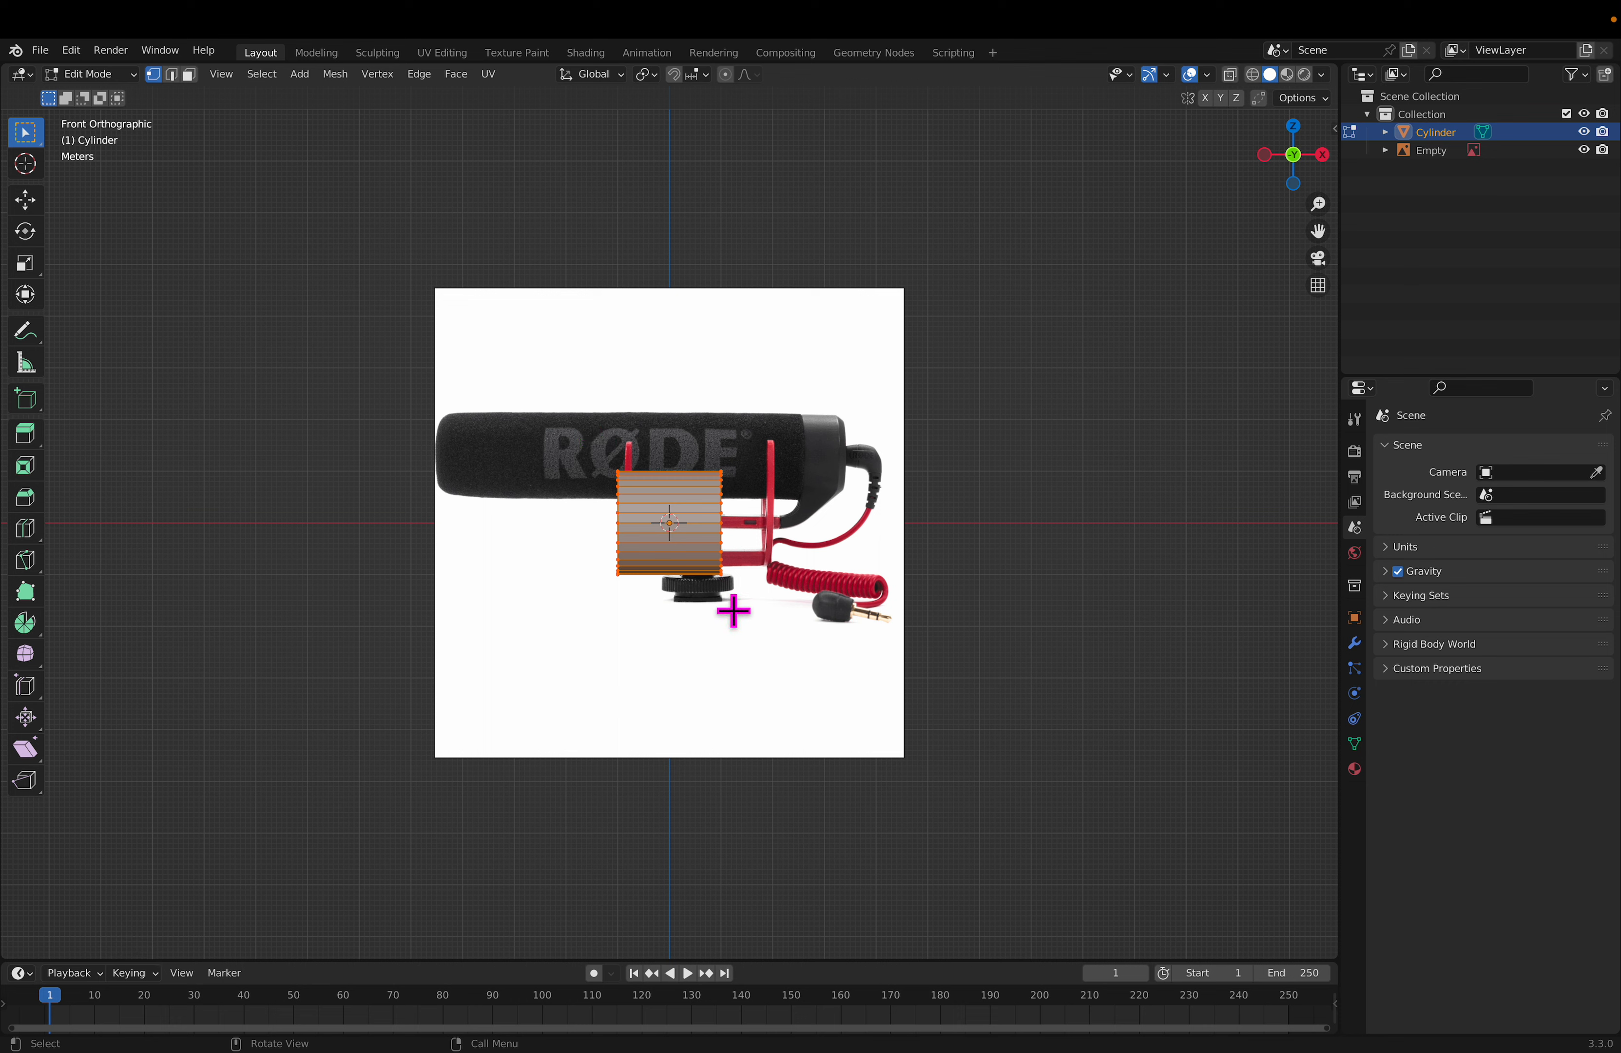
key(x)
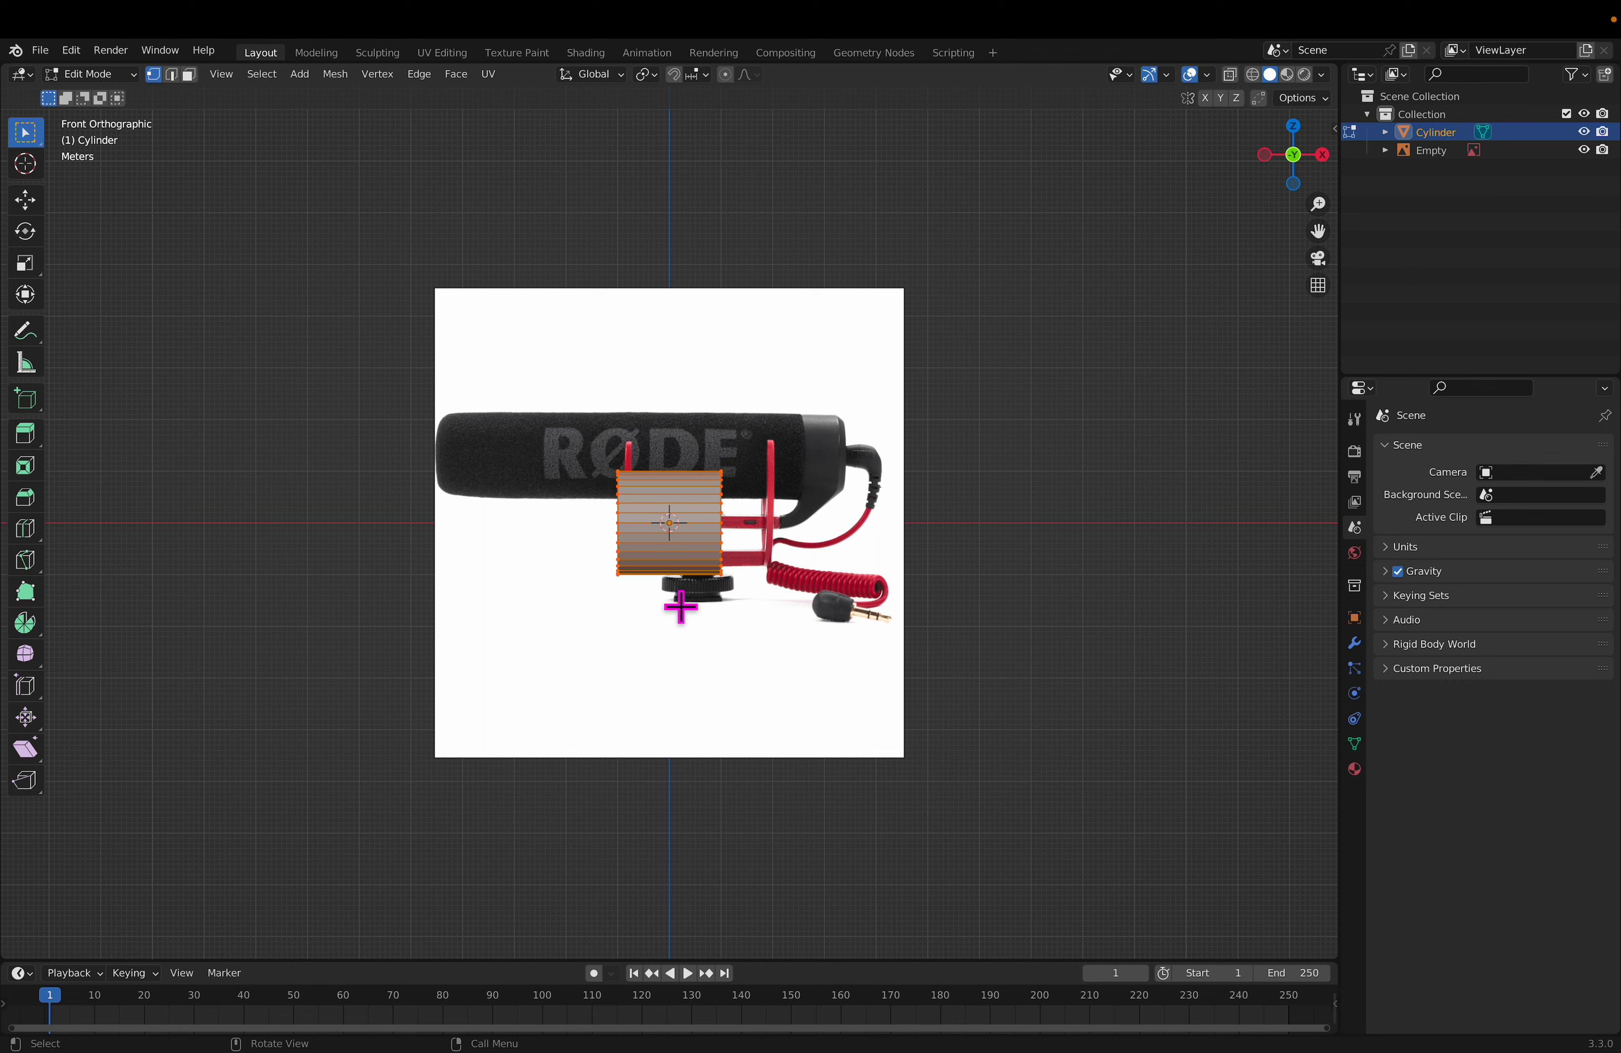
Step: Delete all vertices of the cylinder's mesh and return to Object Mode
key(x)
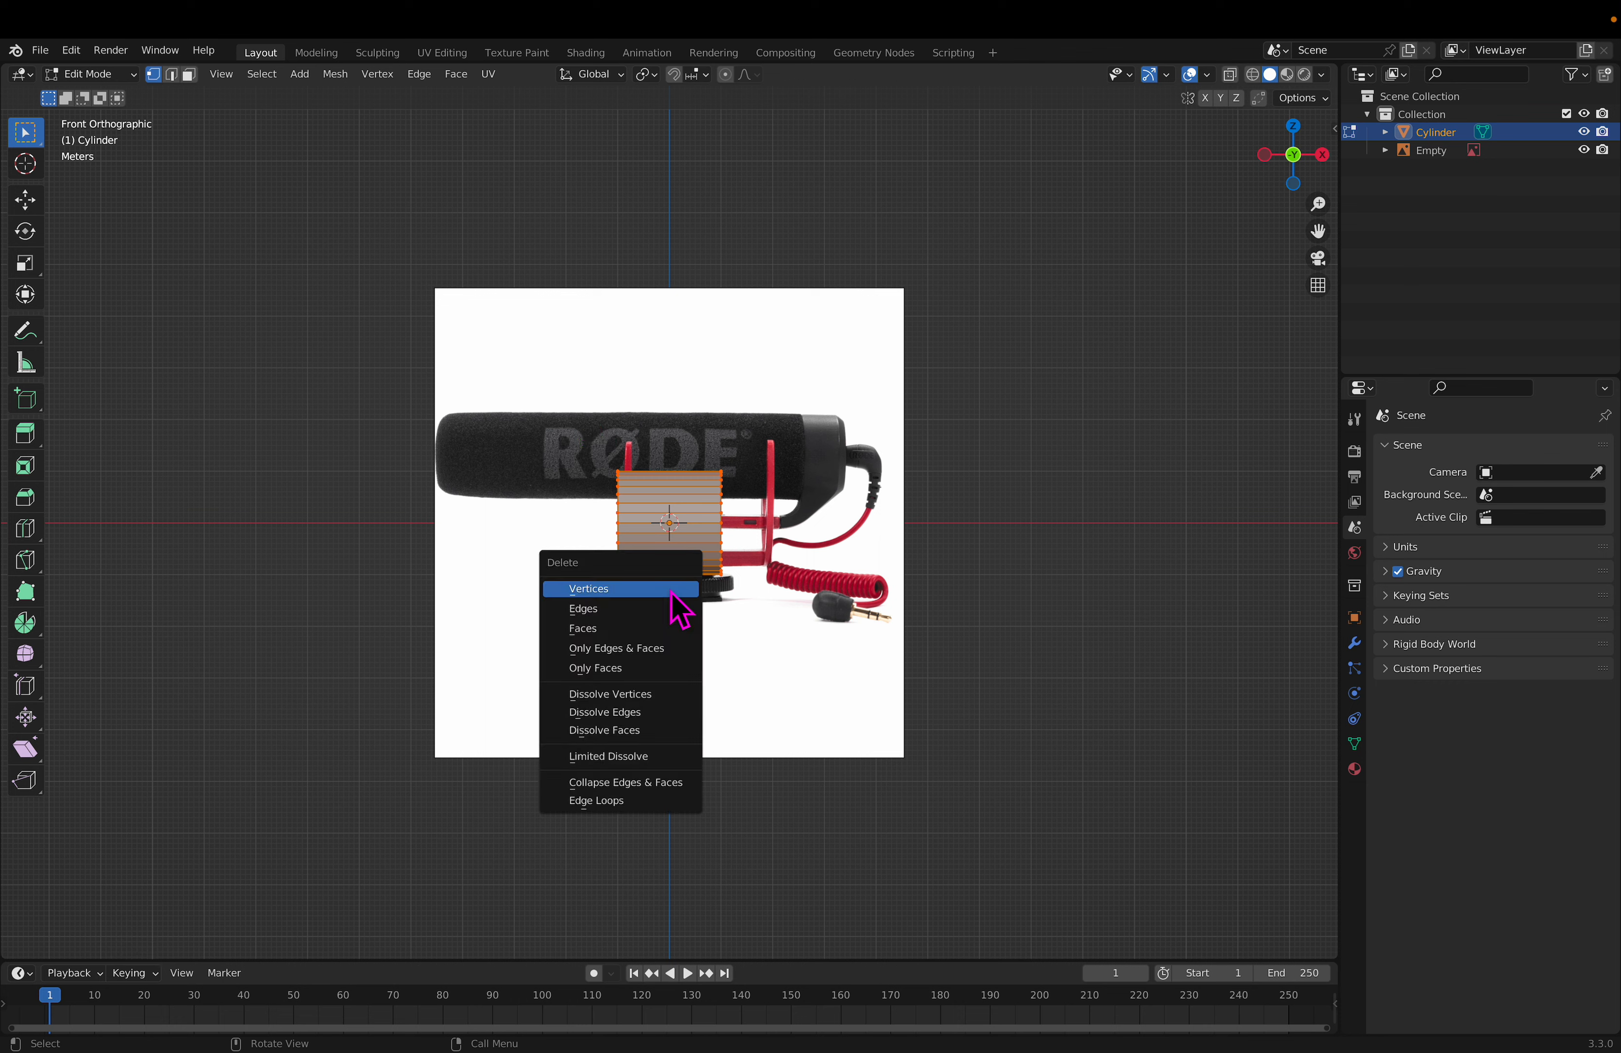
click(677, 605)
key(Tab)
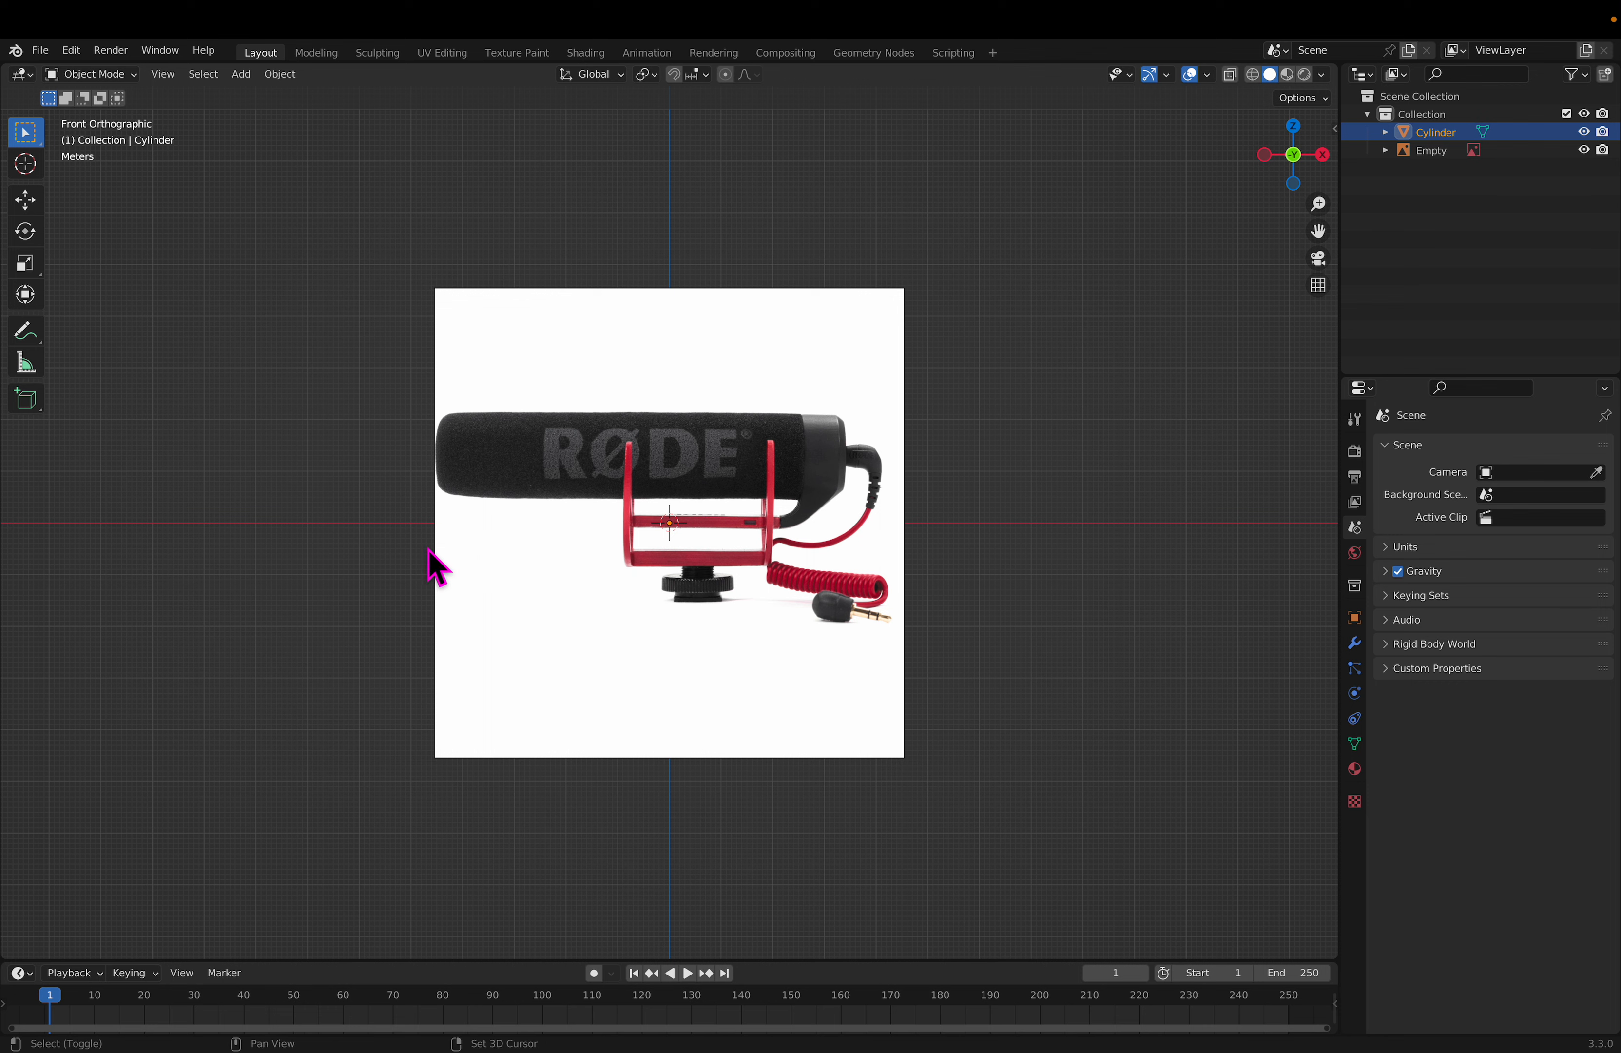
Step: Add a new cylinder mesh at the origin with 8 vertices and deselect it
key(shift+a)
mouse_move(437, 545)
click(543, 637)
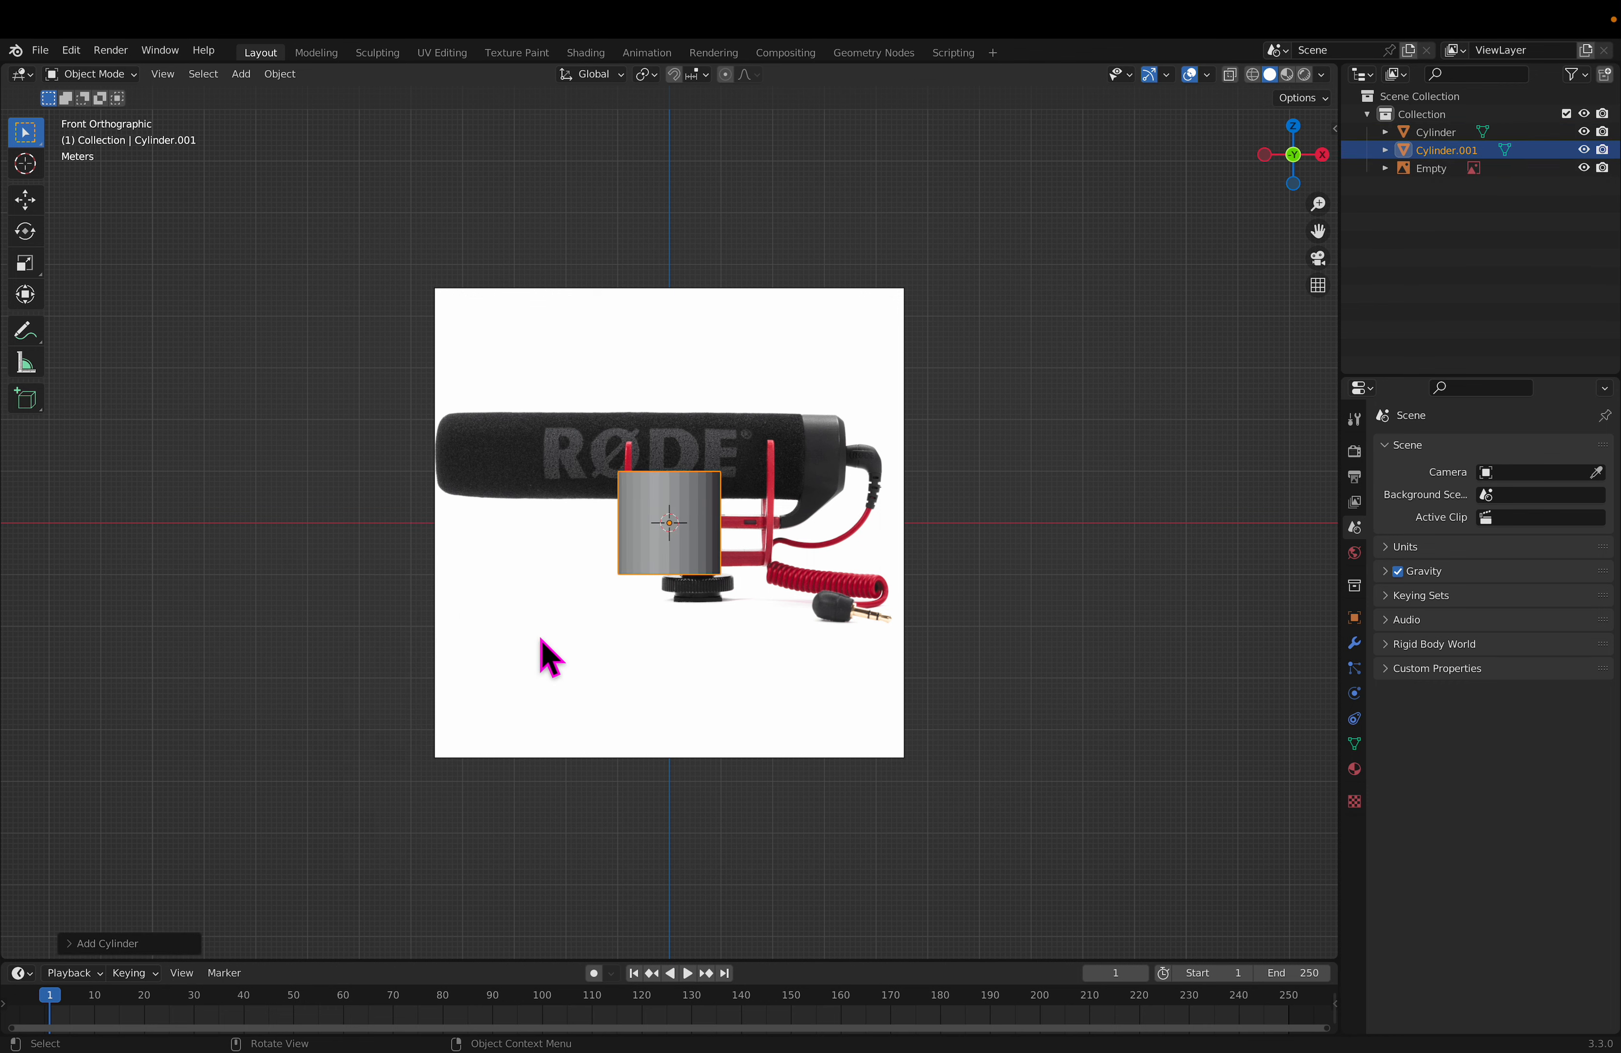
click(71, 948)
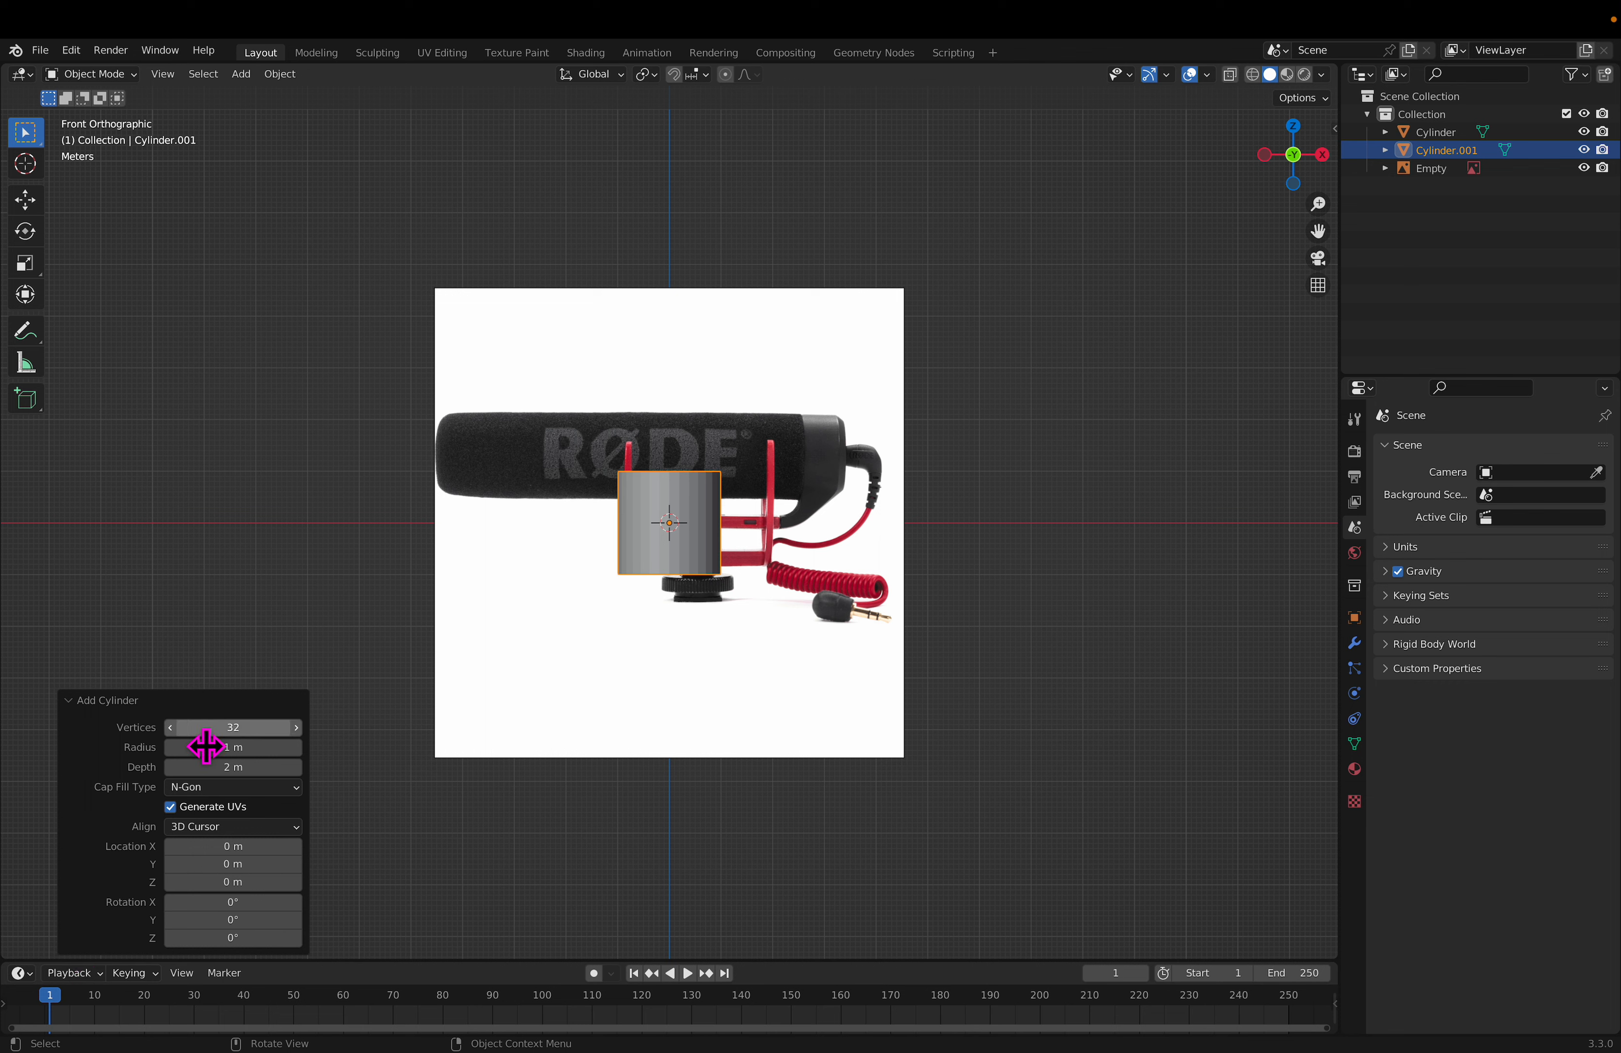
click(207, 727)
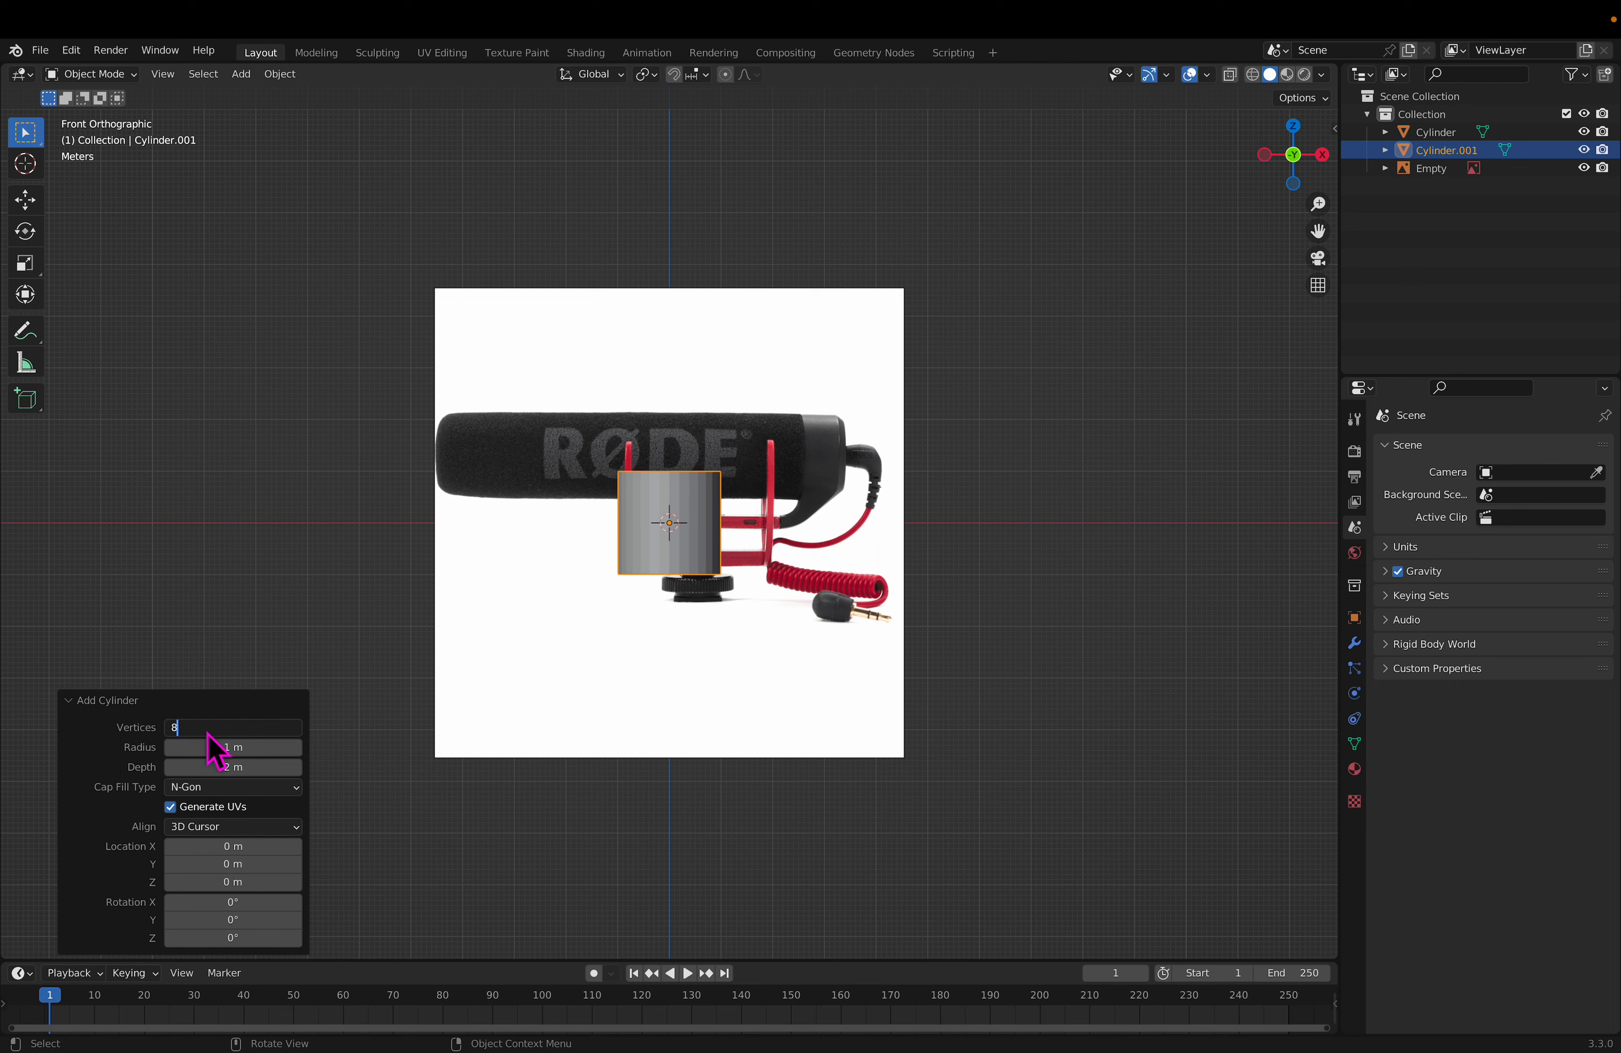
text(8)
key(Return)
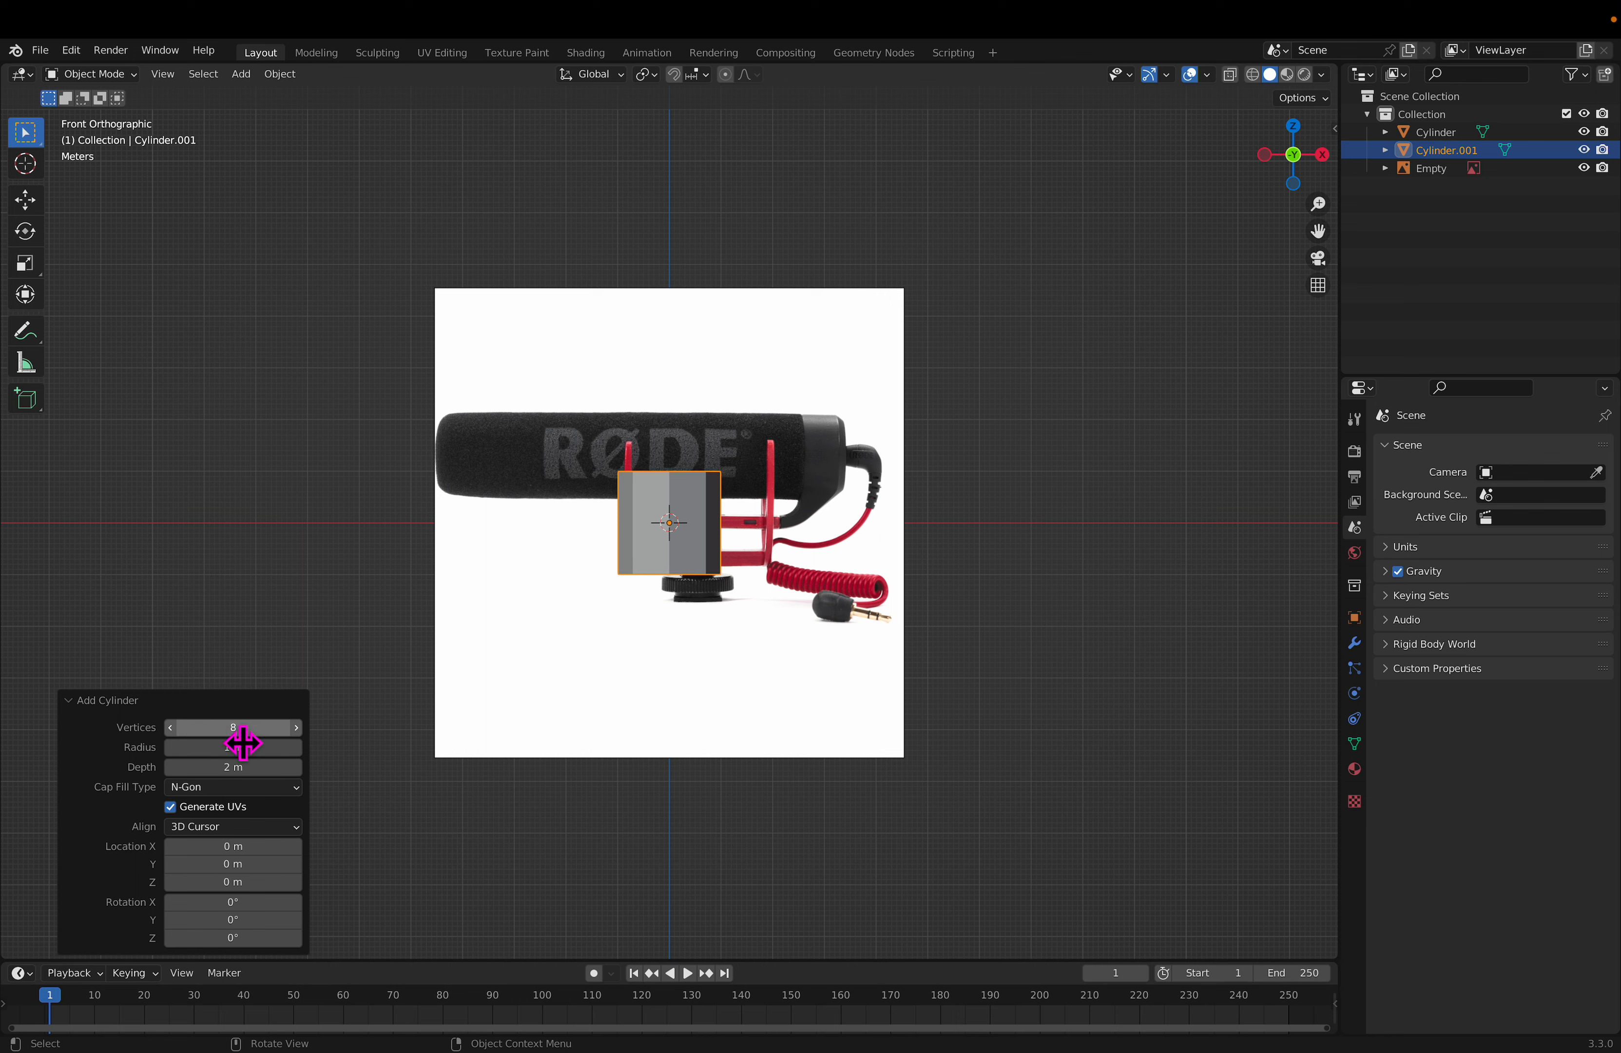
click(1078, 533)
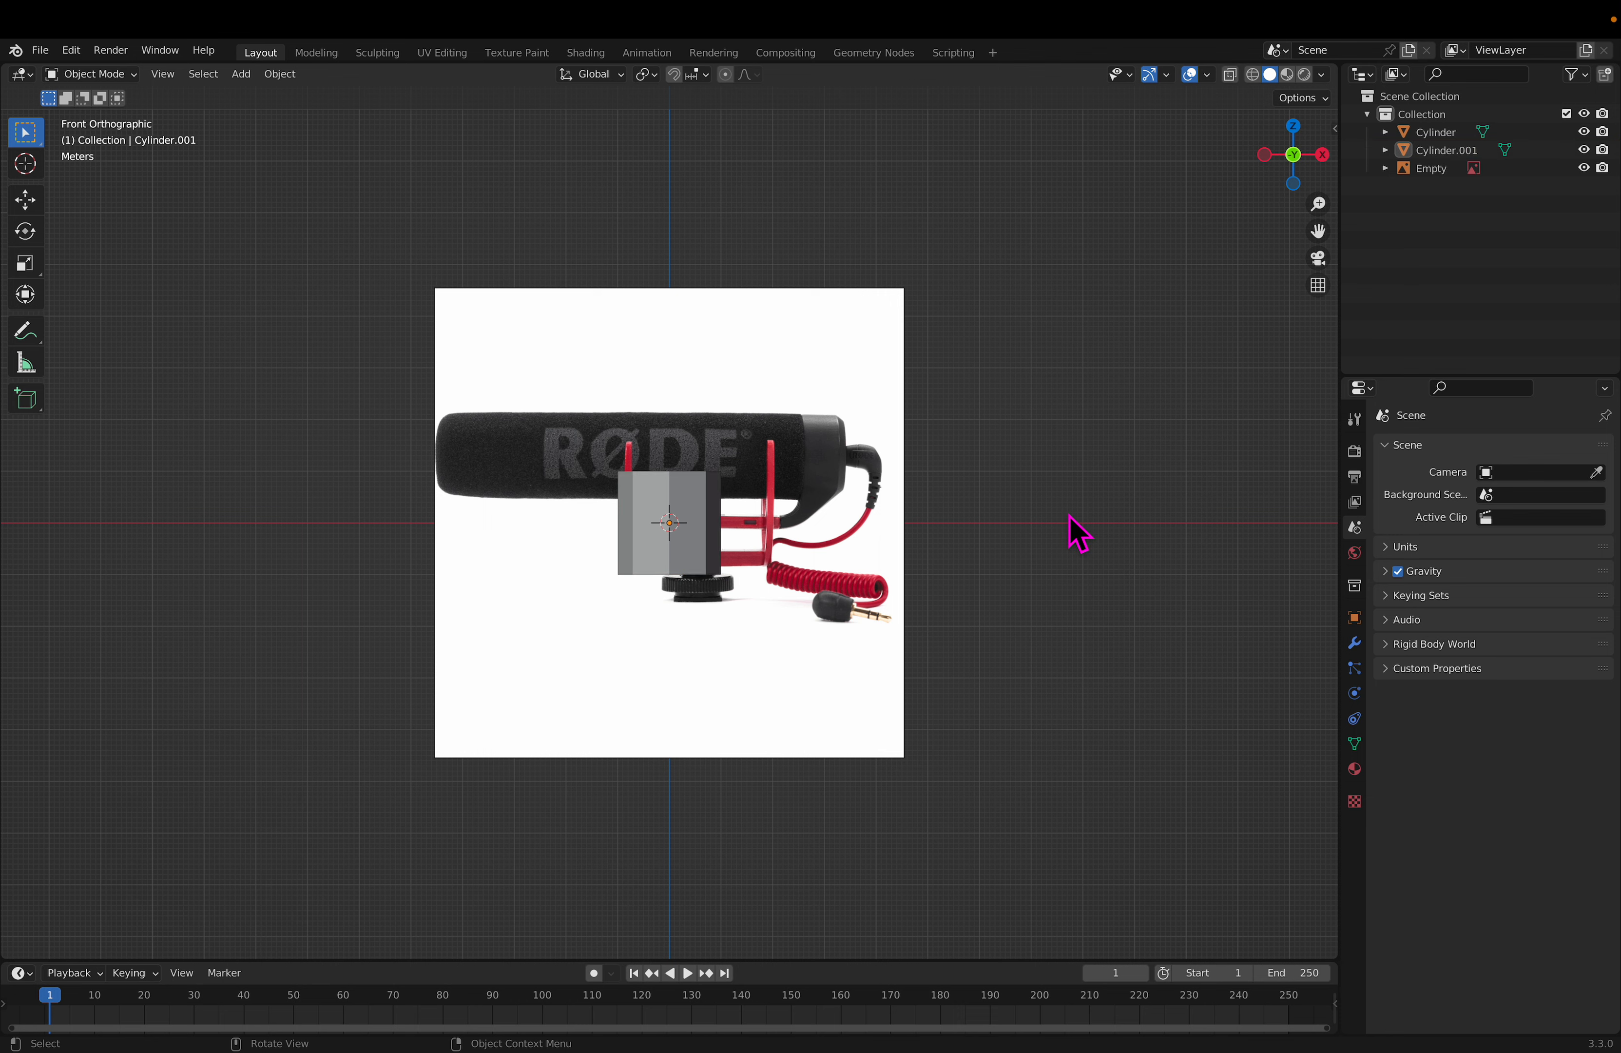
Step: In Edit Mode, rotate the whole mesh of the eight-sided cylinder 90° about the global Y axis
click(663, 523)
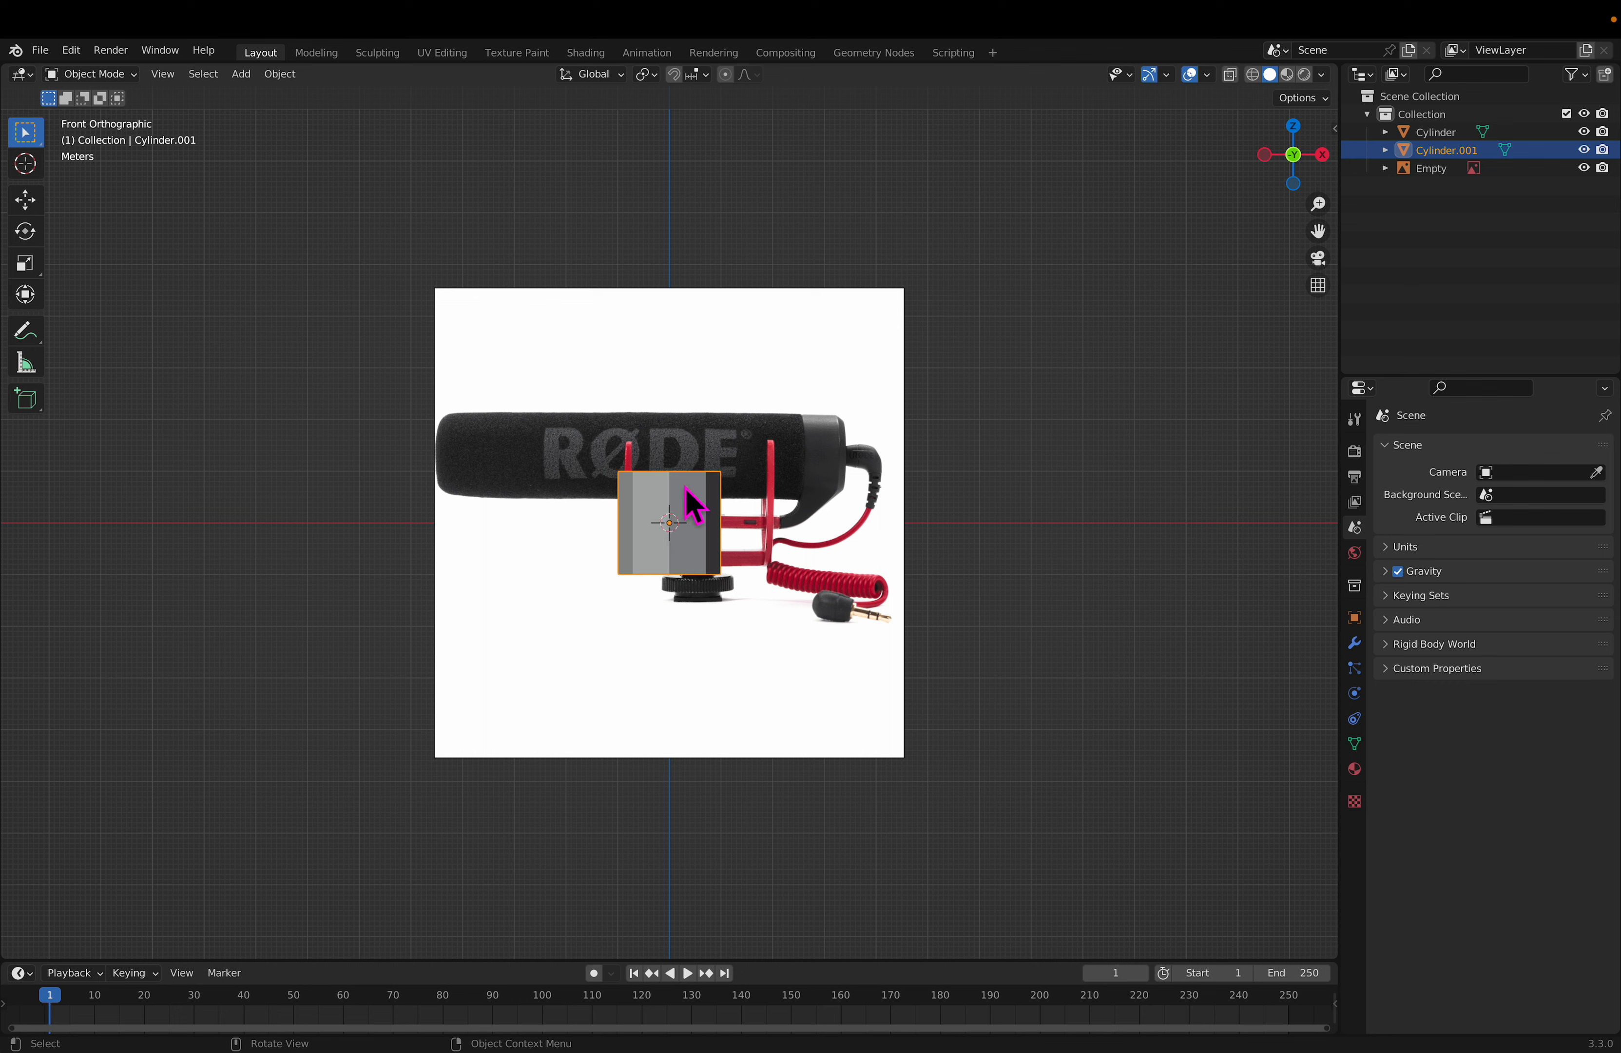
key(Tab)
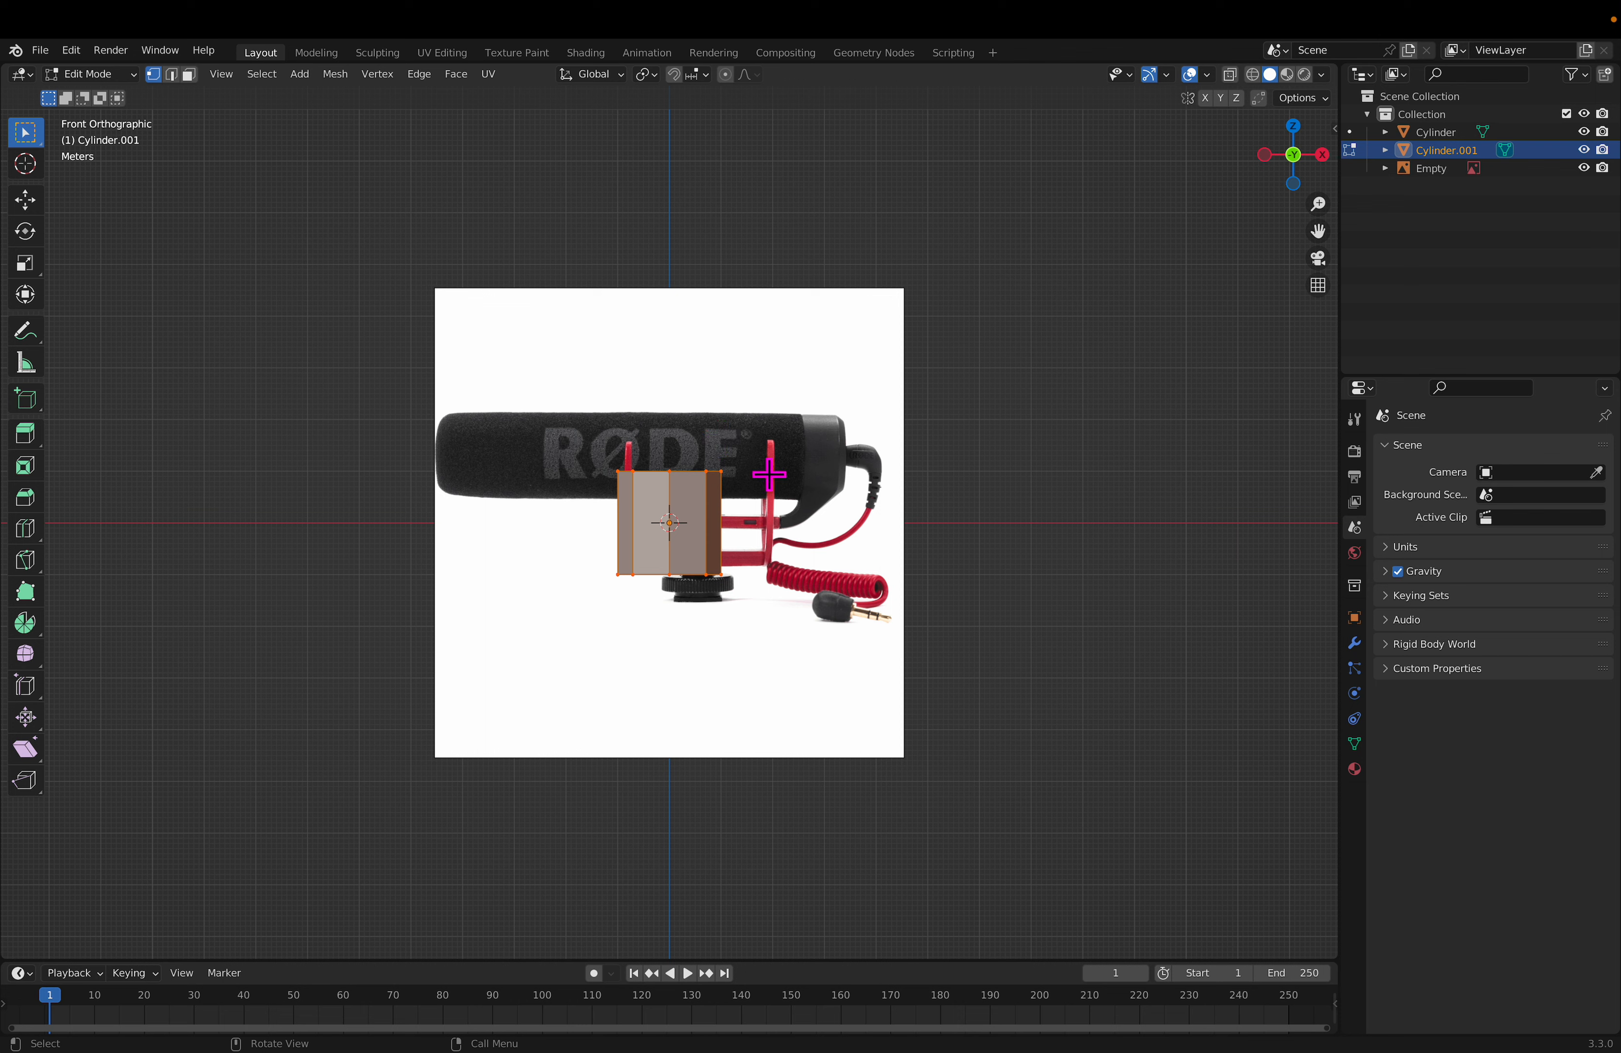
text(ry90)
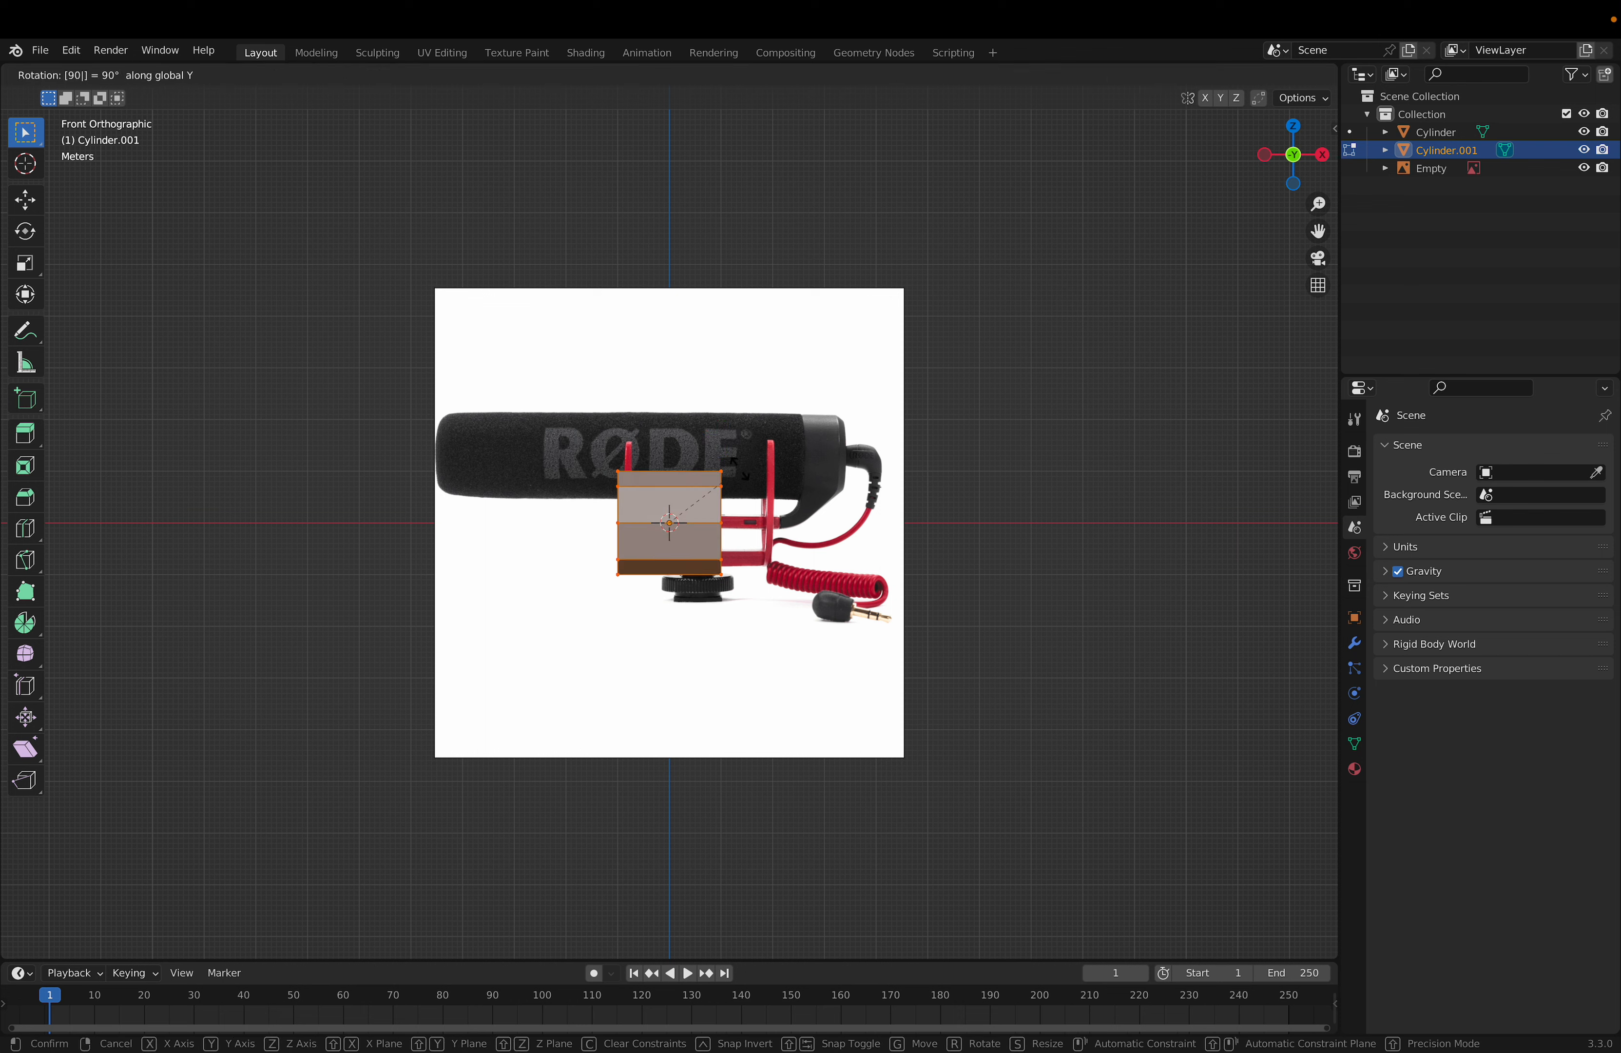
key(Return)
Step: Move the cylinder mesh about -0.71 m in X and 1.24 m in Z onto the microphone body, then shrink it evenly to the body's height
key(g)
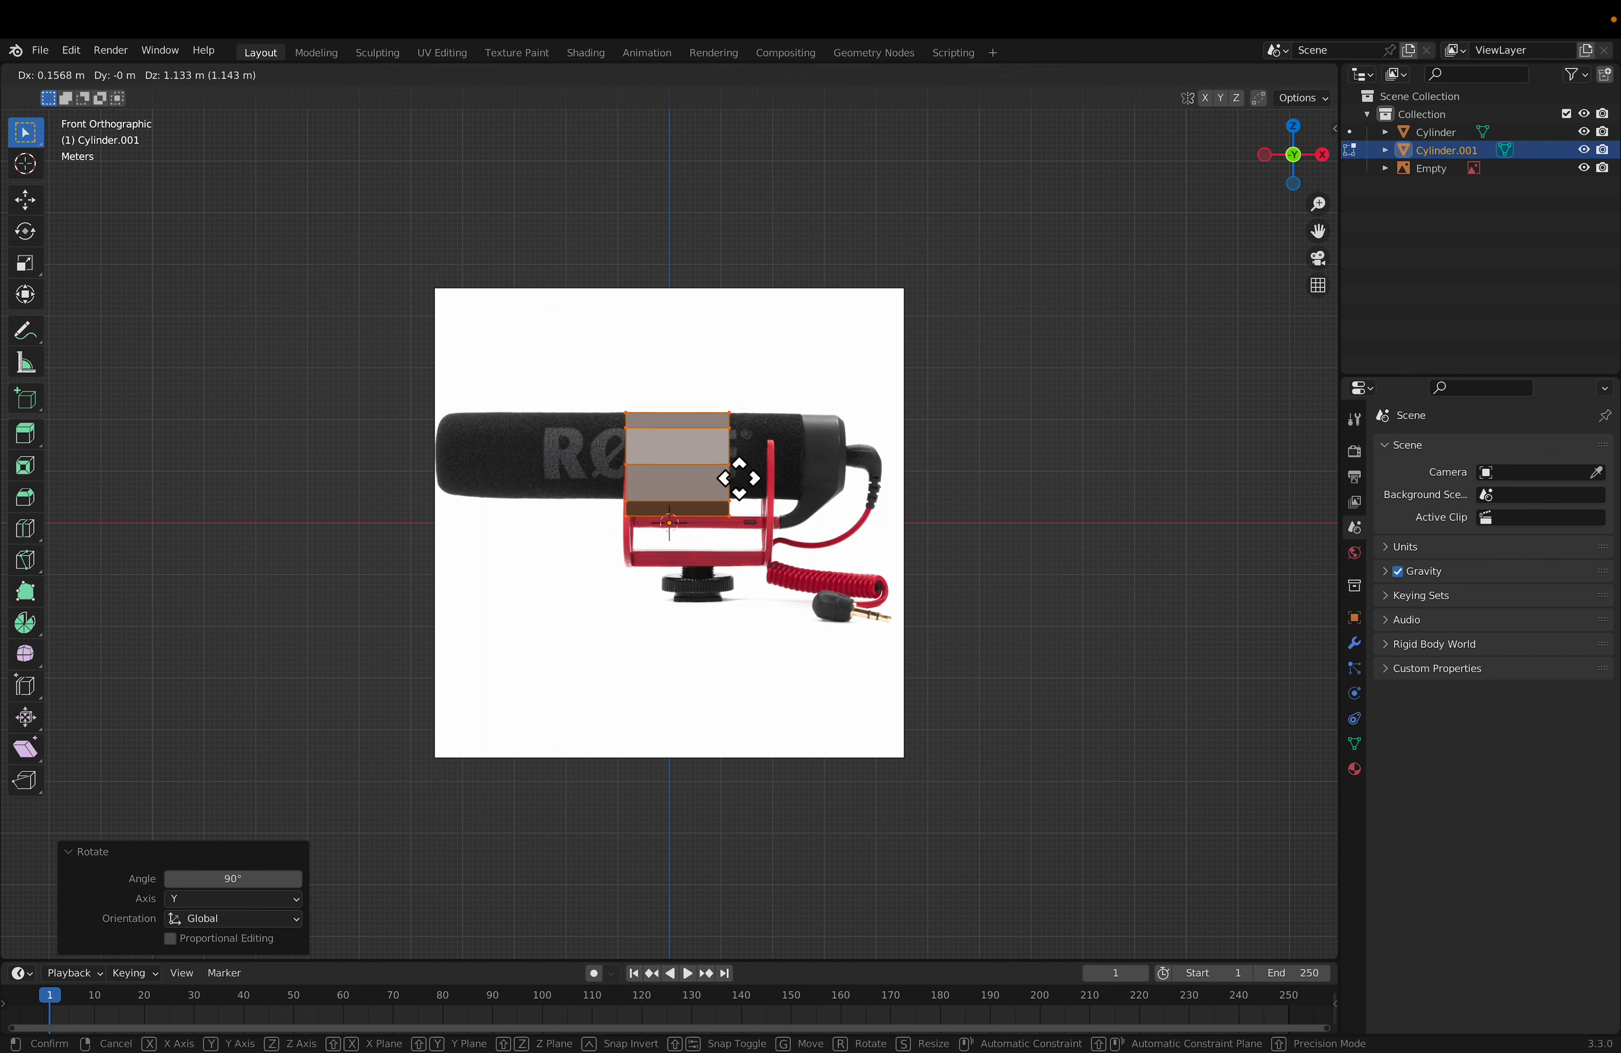
click(701, 477)
key(s)
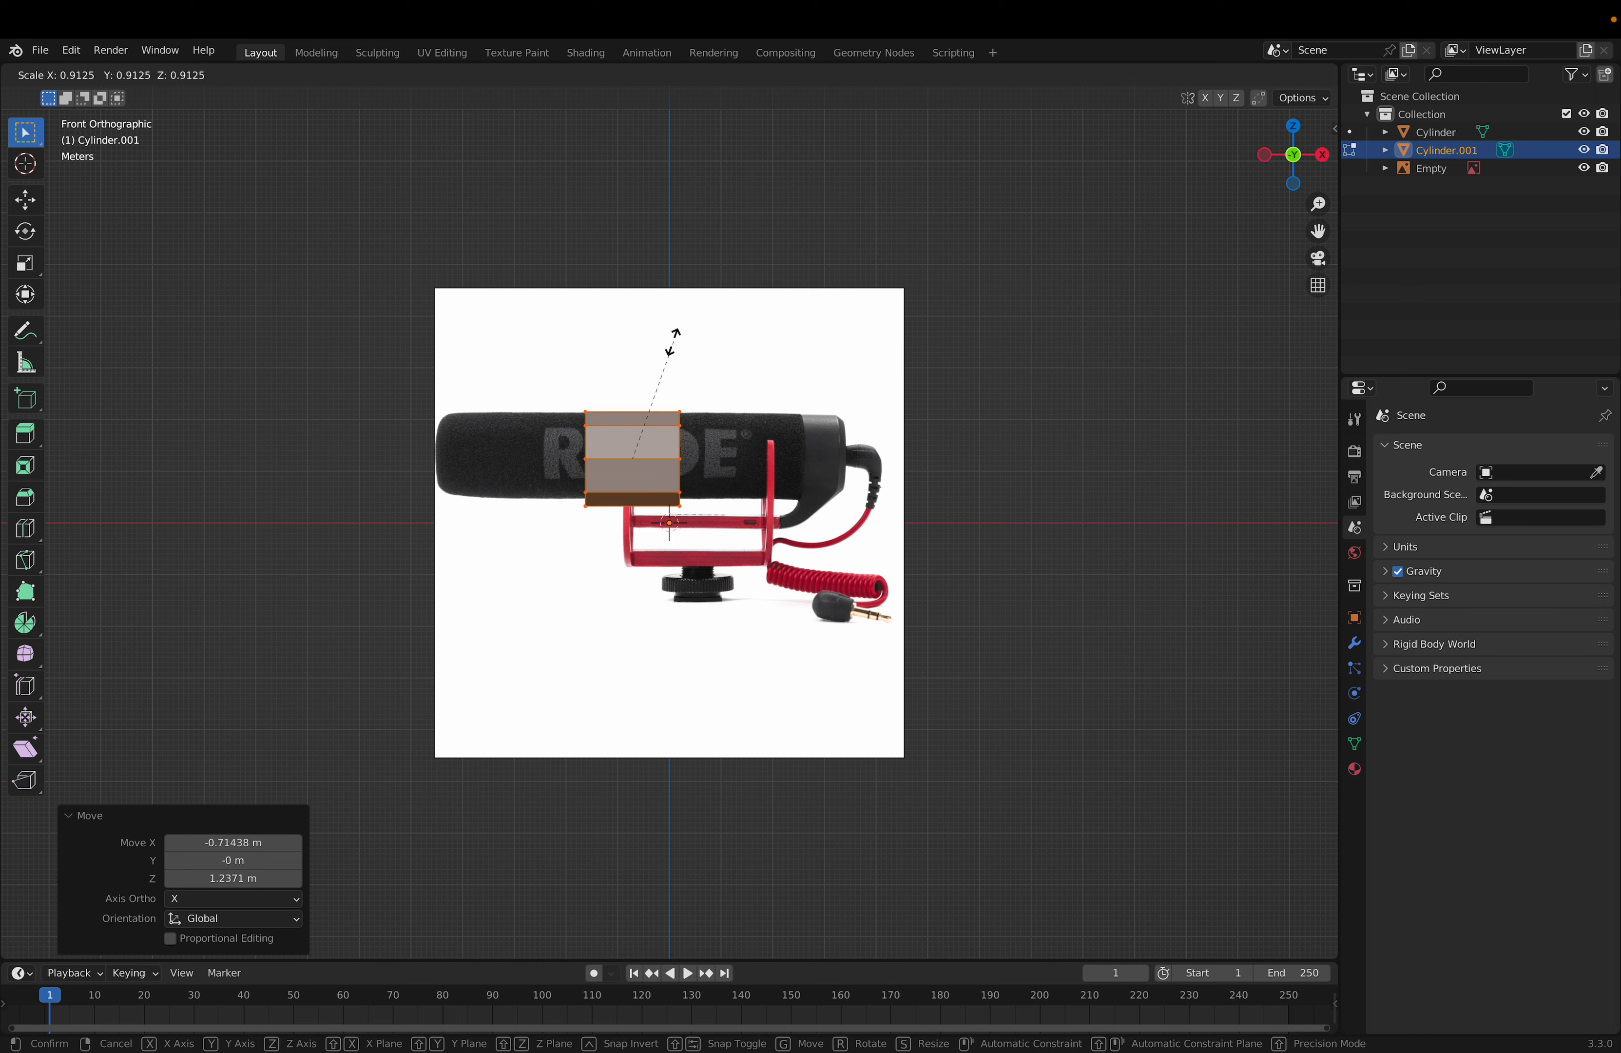
click(669, 350)
key(g)
click(666, 352)
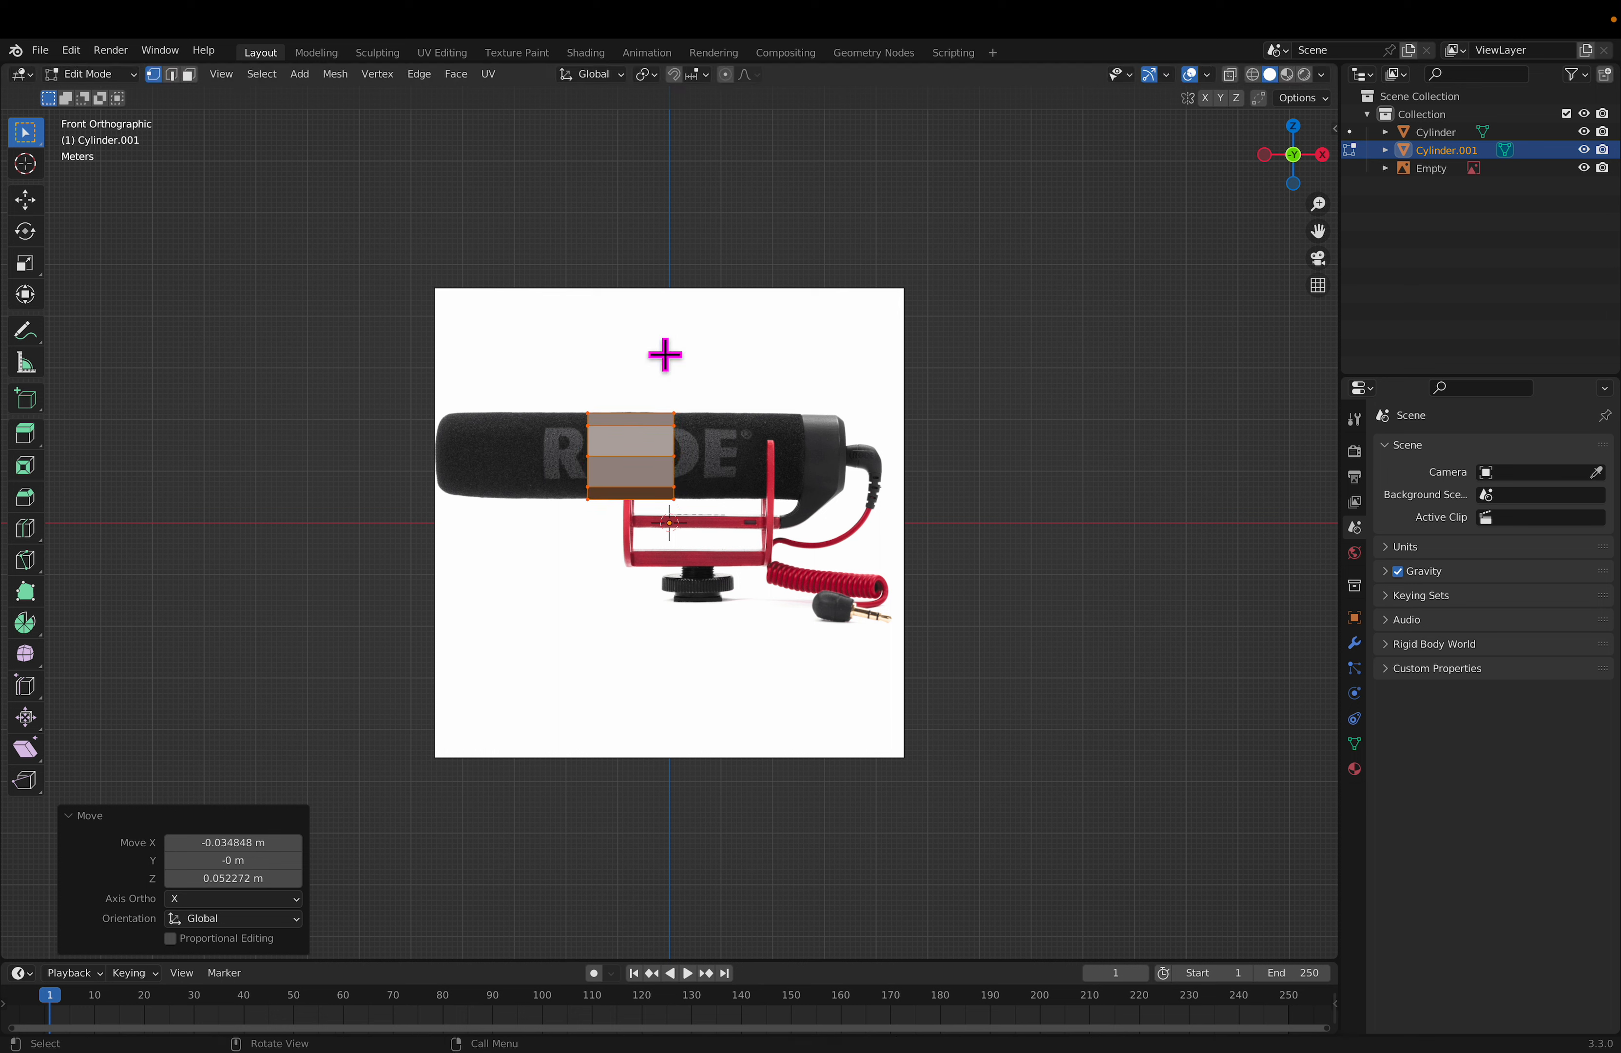
Step: Stretch the cylinder mesh along the global X axis by about 4.05, align it with the microphone's foam body, and deselect it
key(s)
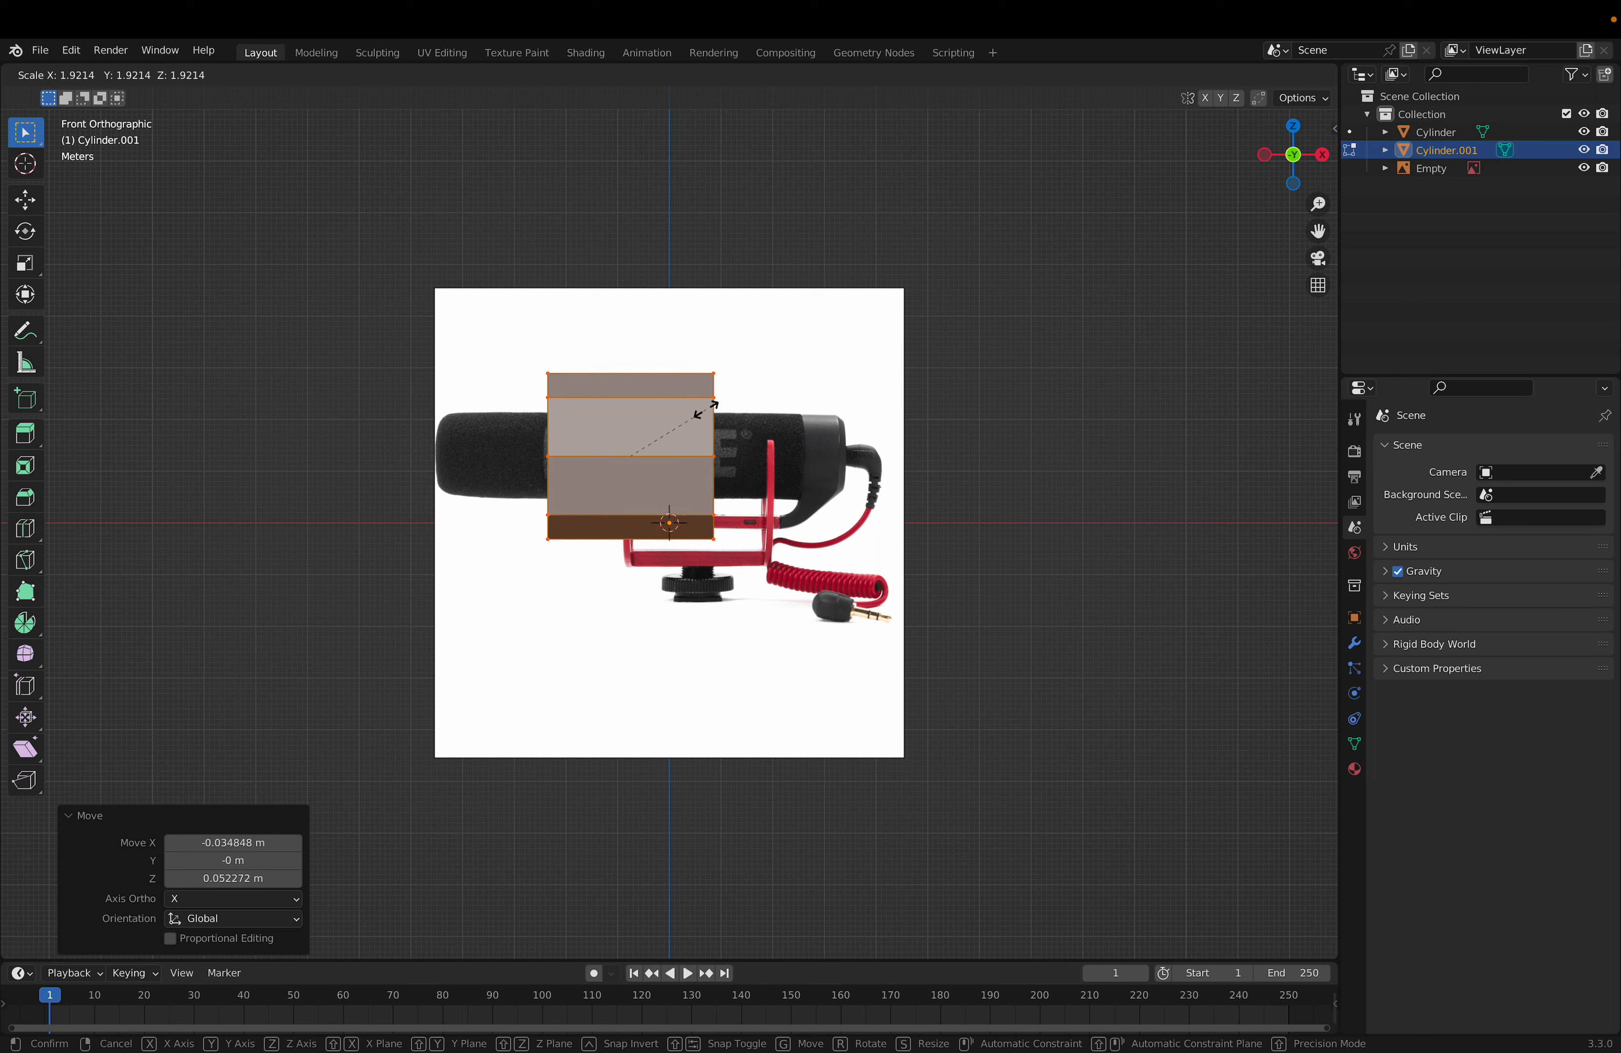
key(x)
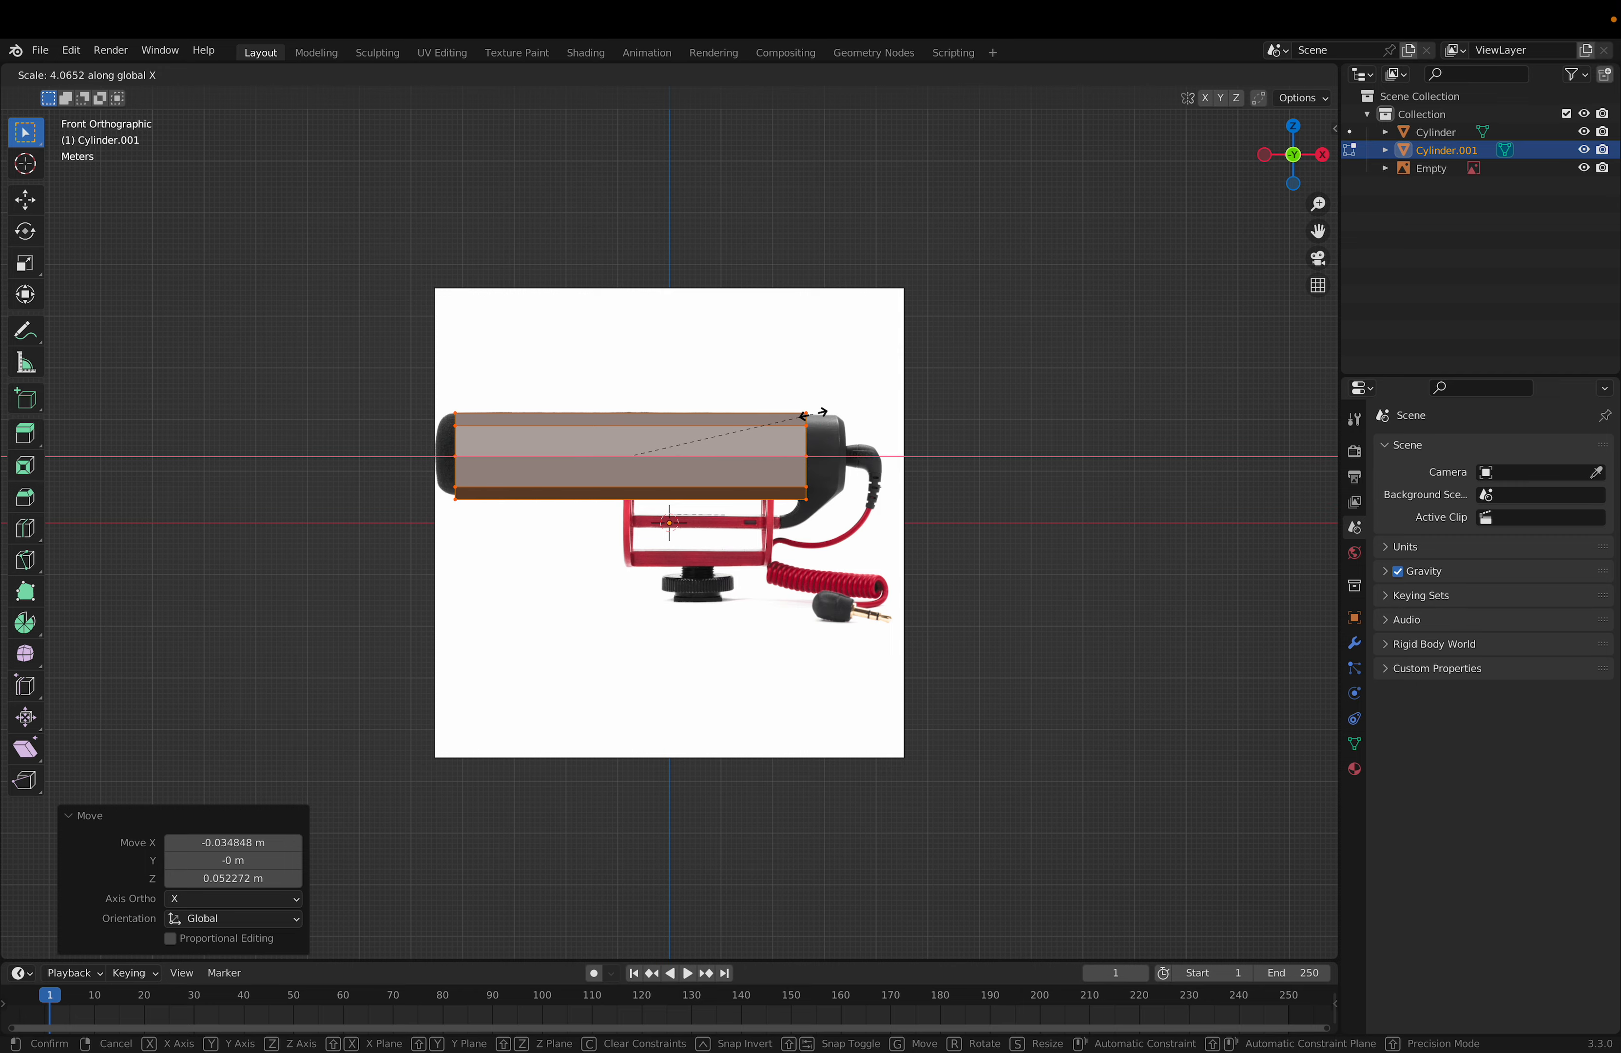
click(814, 415)
mouse_move(688, 397)
middle_down()
mouse_move(872, 405)
mouse_move(822, 424)
mouse_move(662, 405)
mouse_move(678, 411)
middle_up()
key(g)
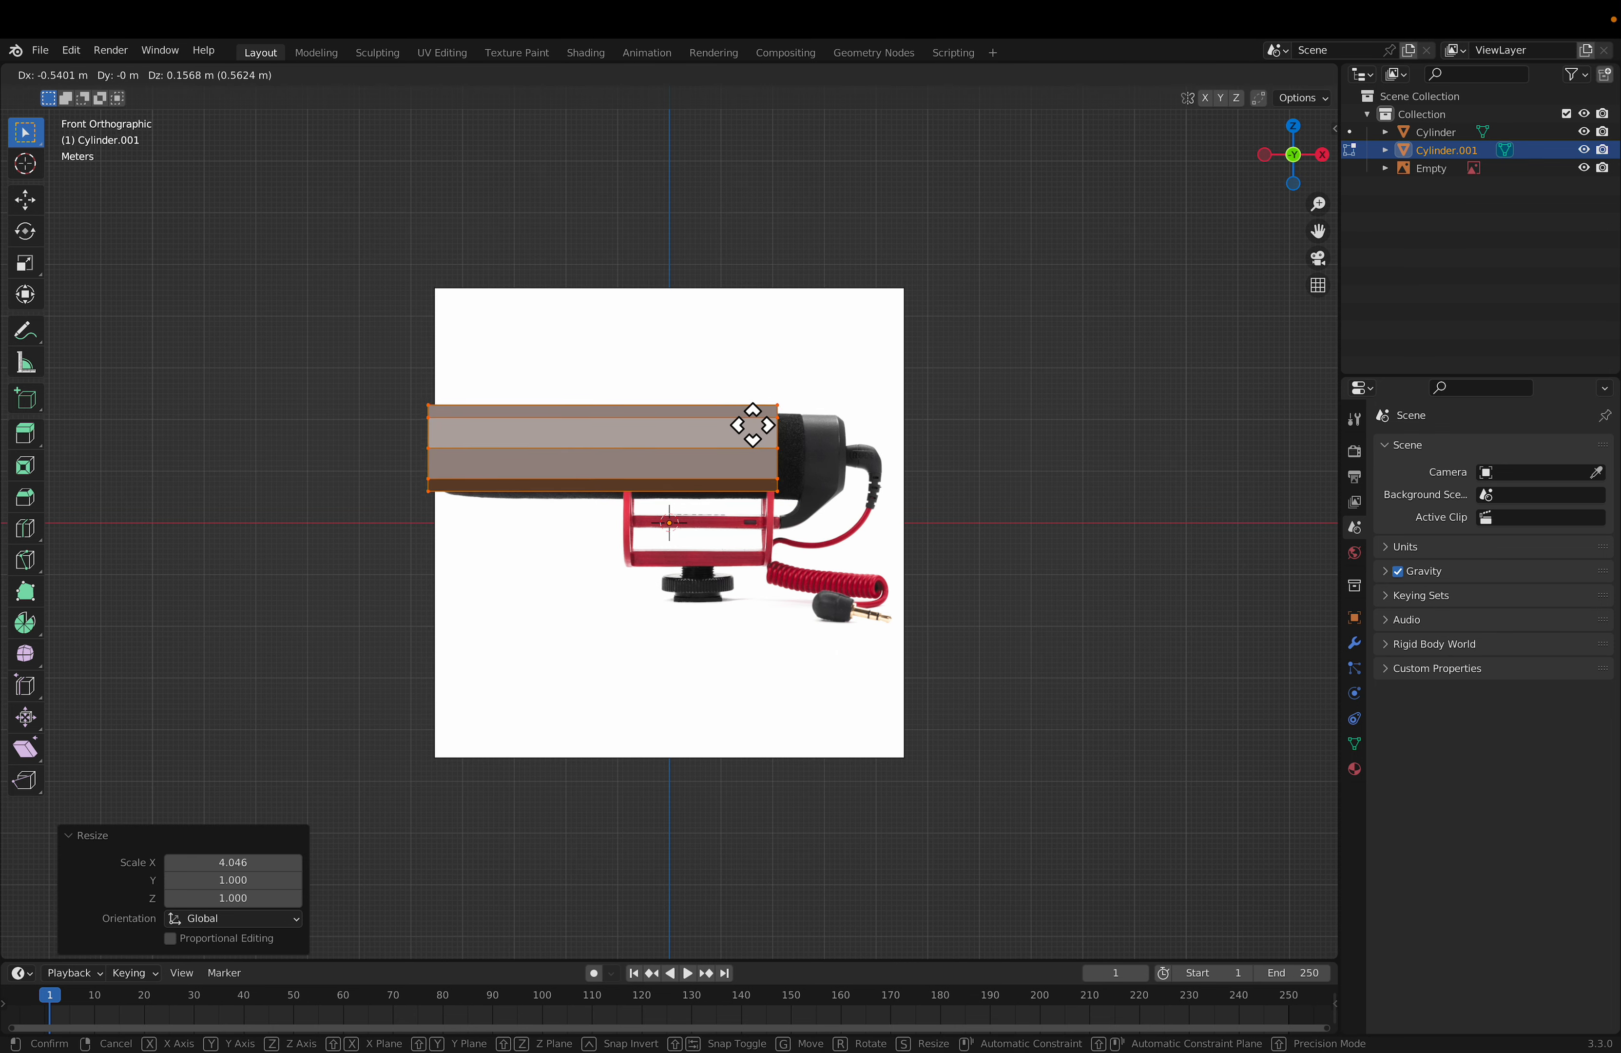
click(771, 430)
click(631, 376)
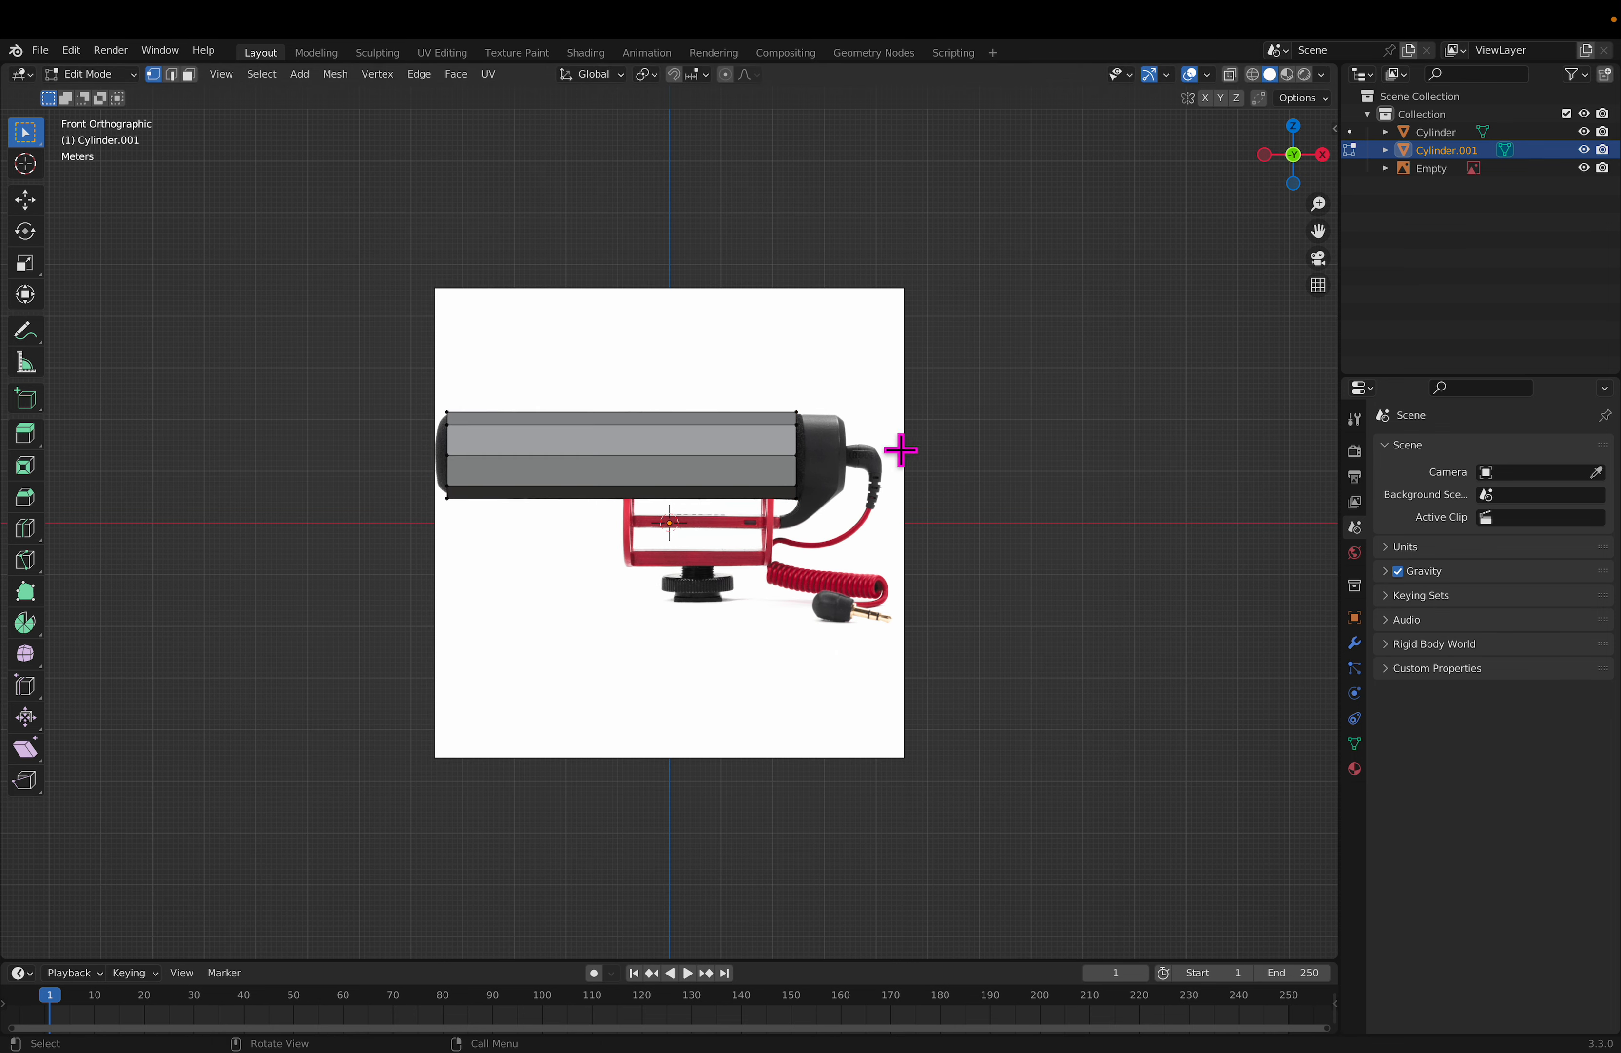
Step: Cut two single edge loops around the cylinder close together near the end away from the cable, the second with a slide factor of about 0.866
scroll(689, 439, up, 2)
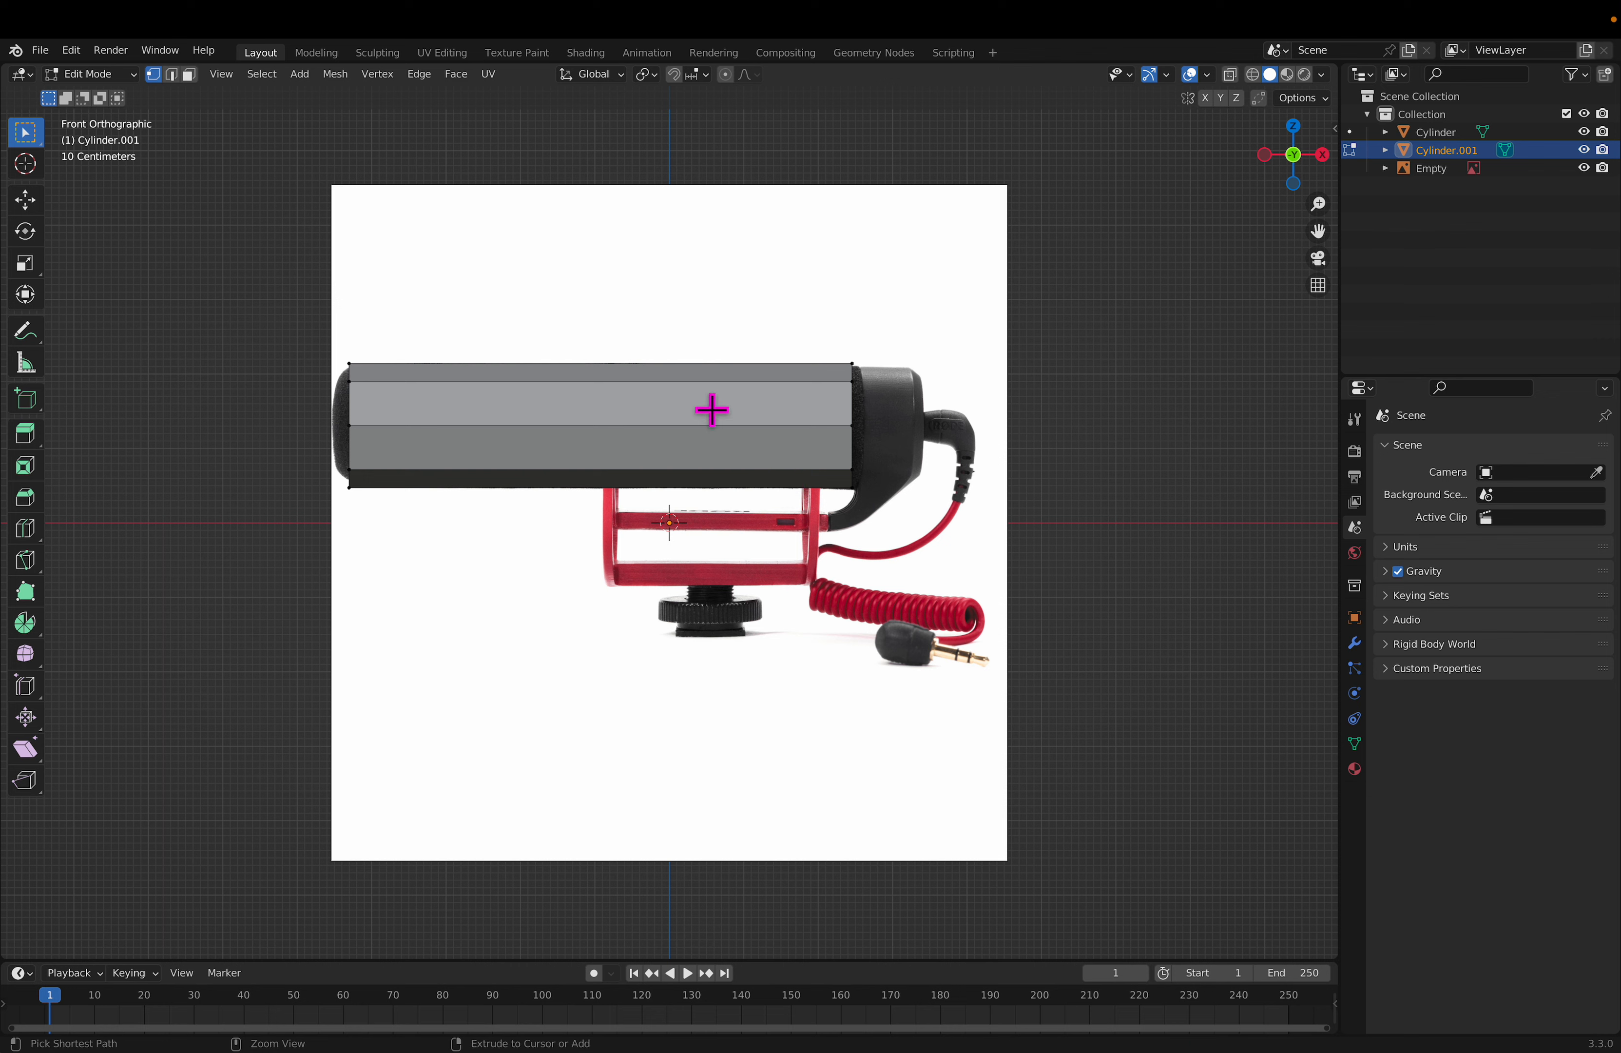
key(ctrl+r)
scroll(551, 400, up, 6)
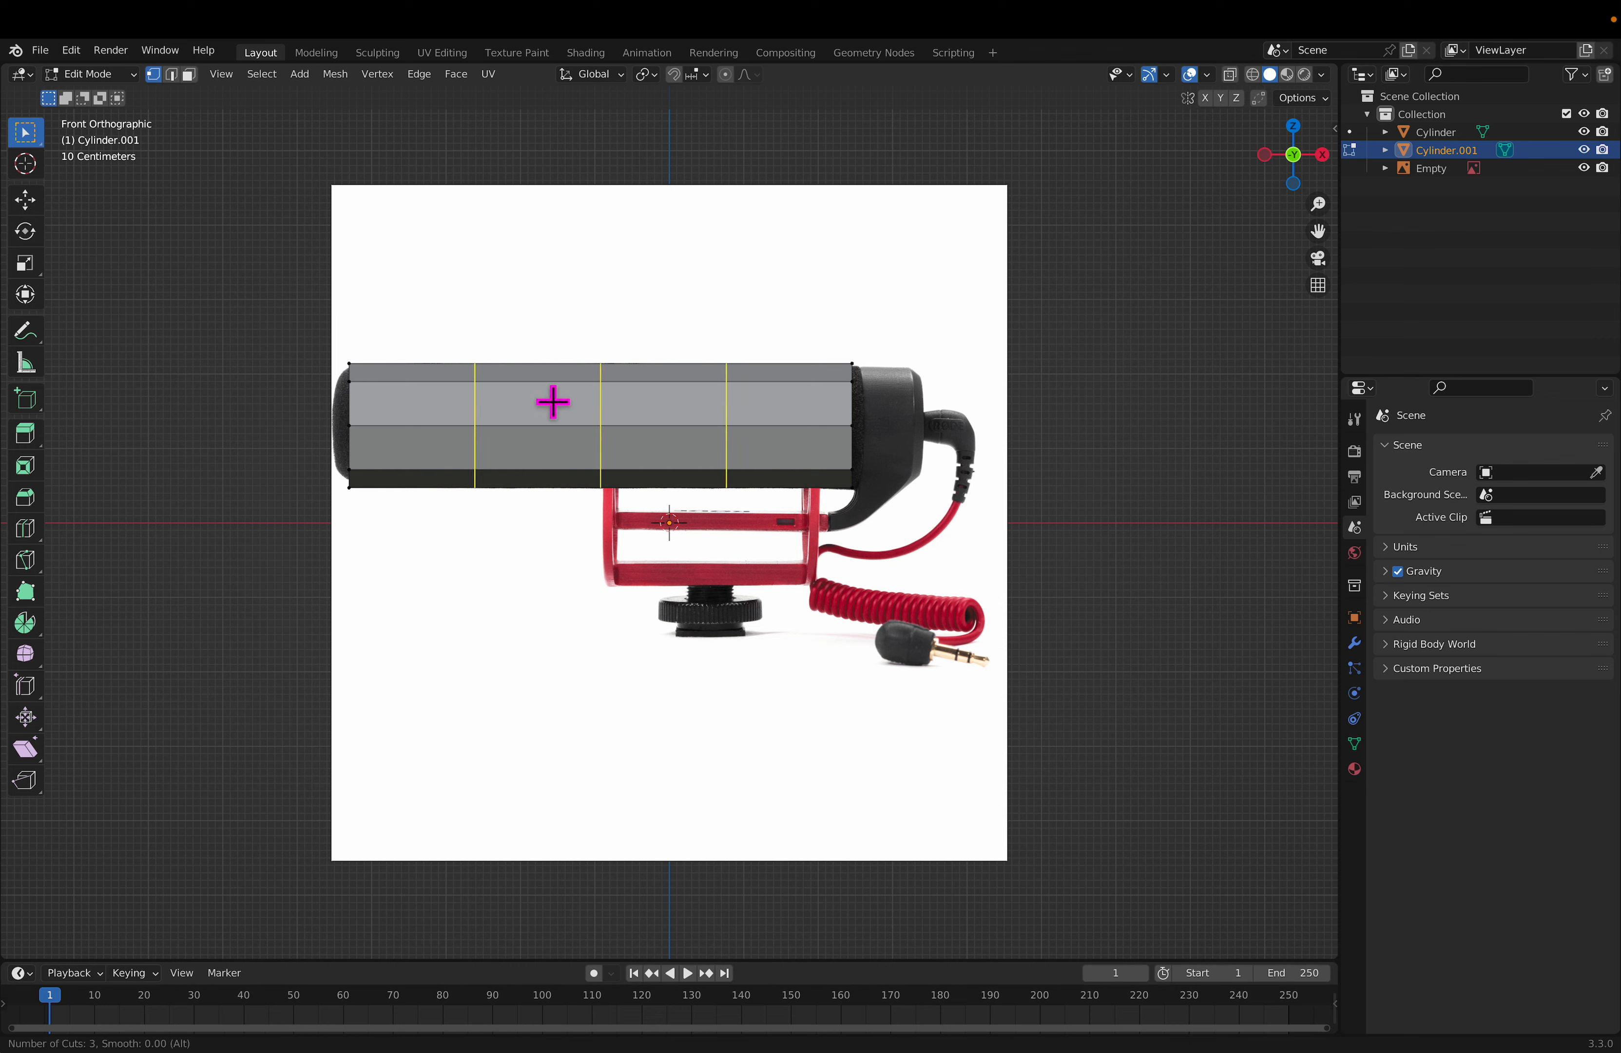
scroll(536, 386, down, 6)
click(529, 404)
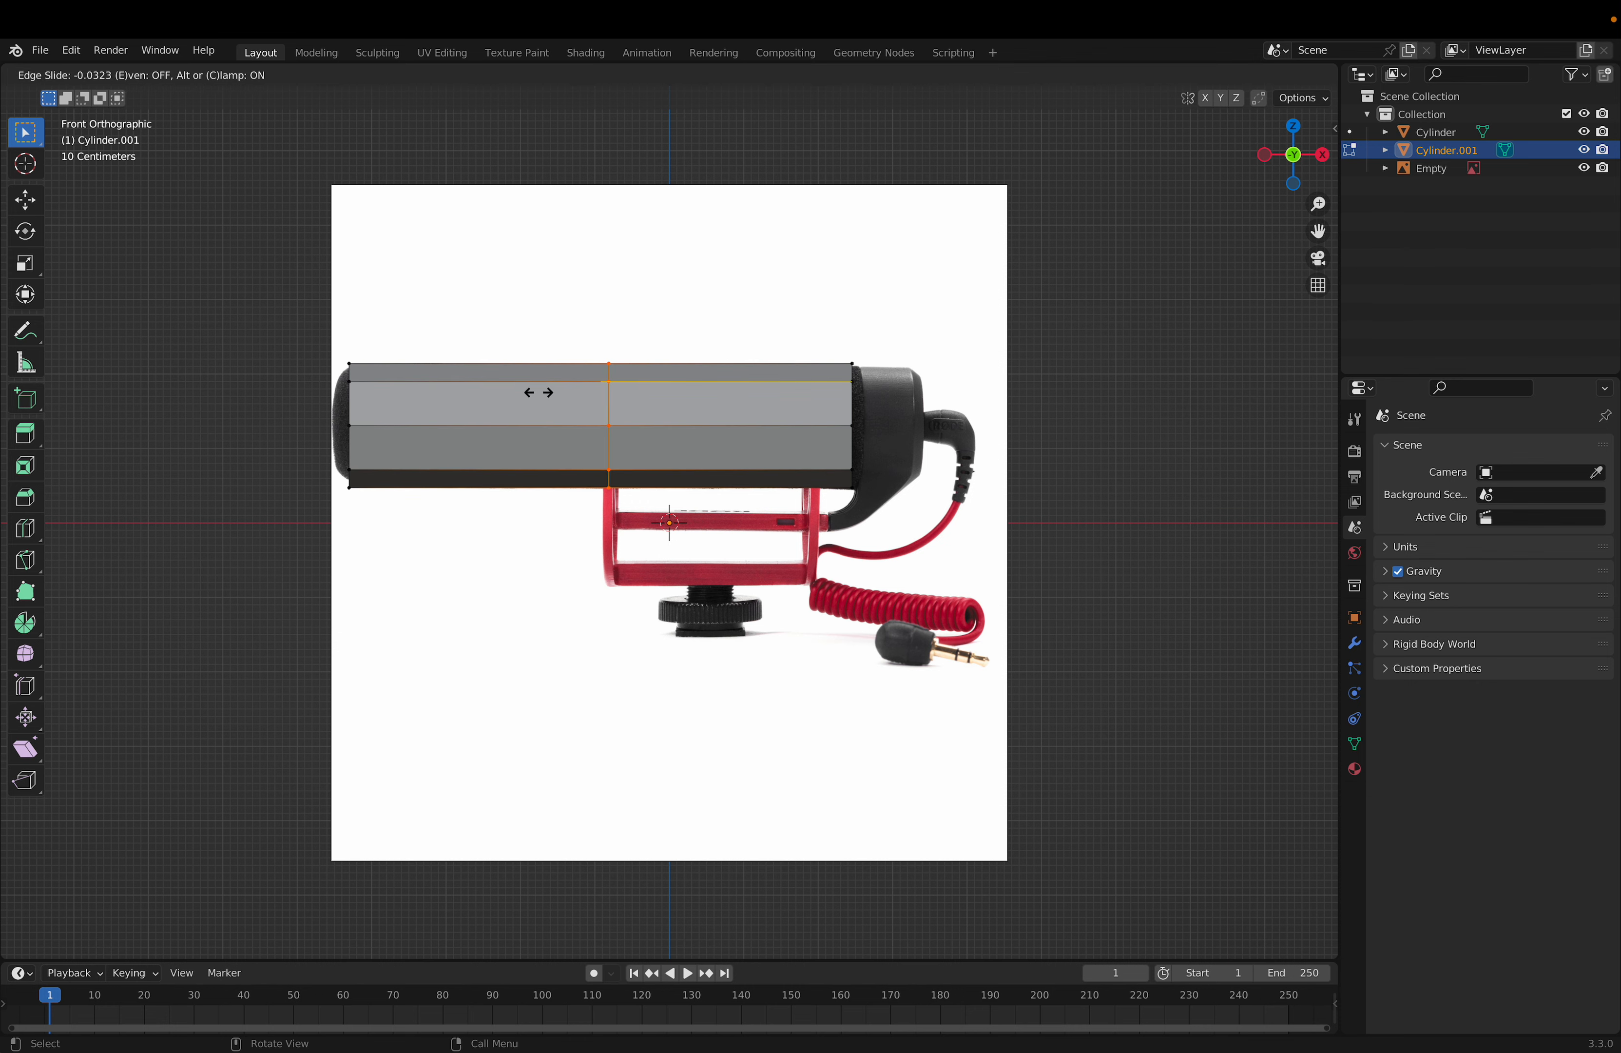
click(297, 382)
key(ctrl+r)
click(551, 393)
click(352, 390)
Step: Cut one edge loop around the cylinder close to its cable-side end, with a slide factor of about -0.948
key(ctrl+r)
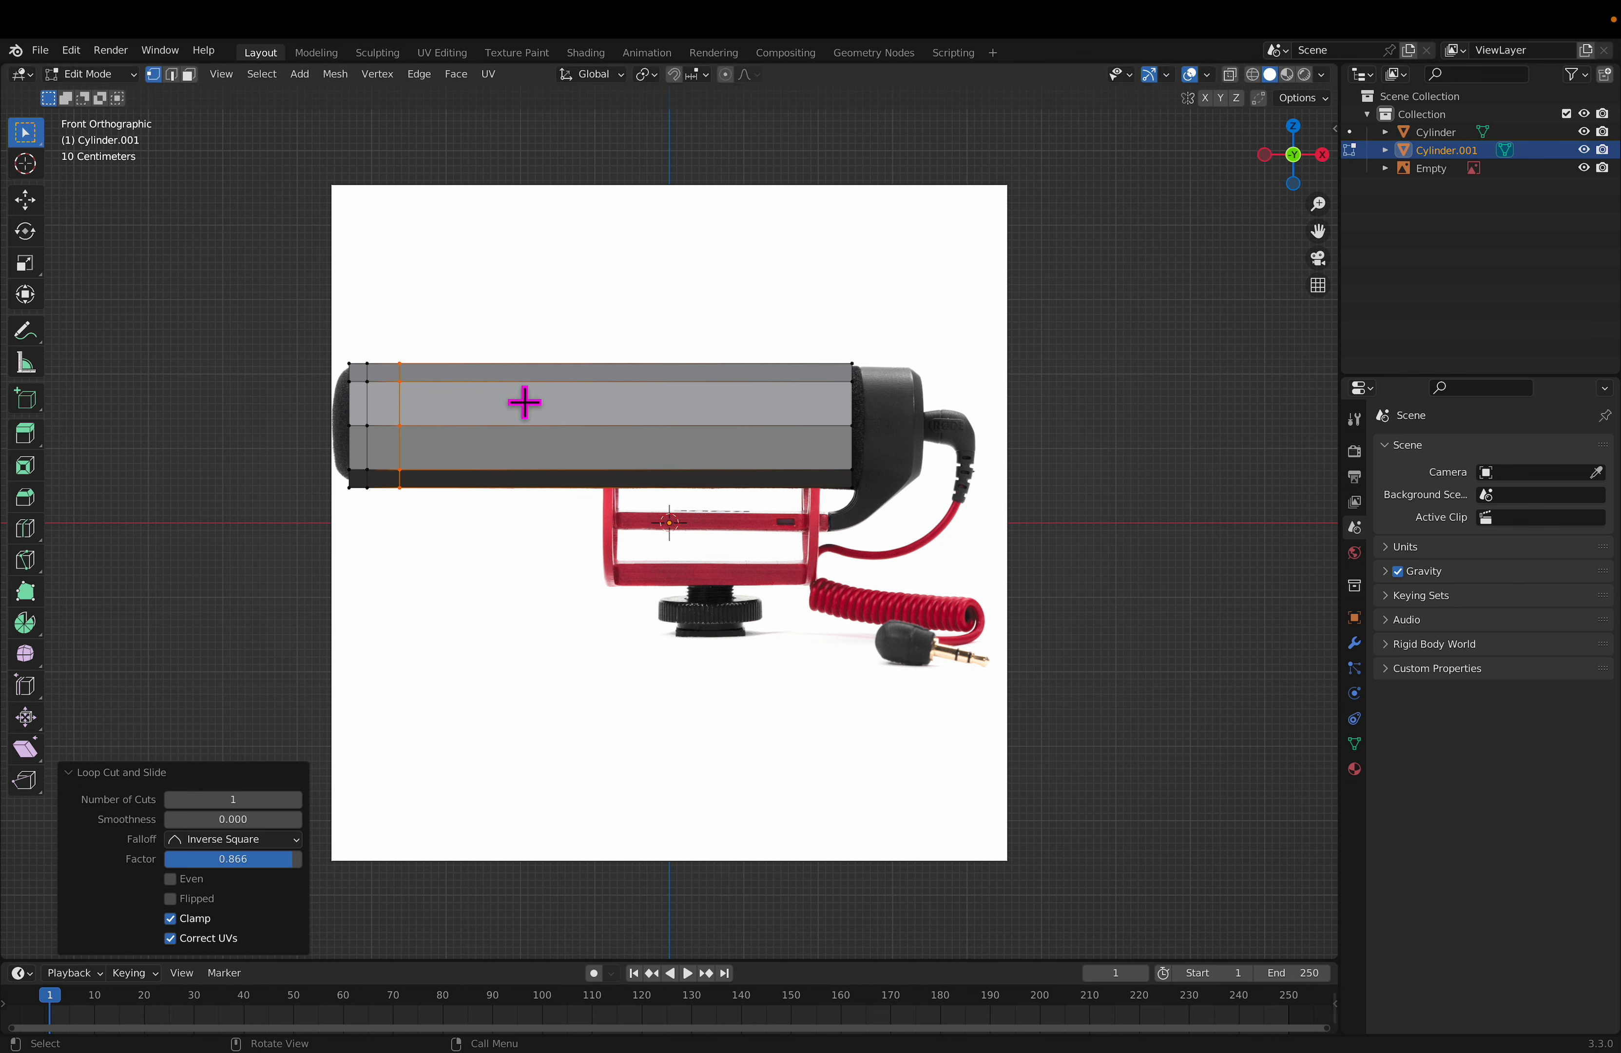
click(680, 409)
click(875, 407)
key(ctrl+r)
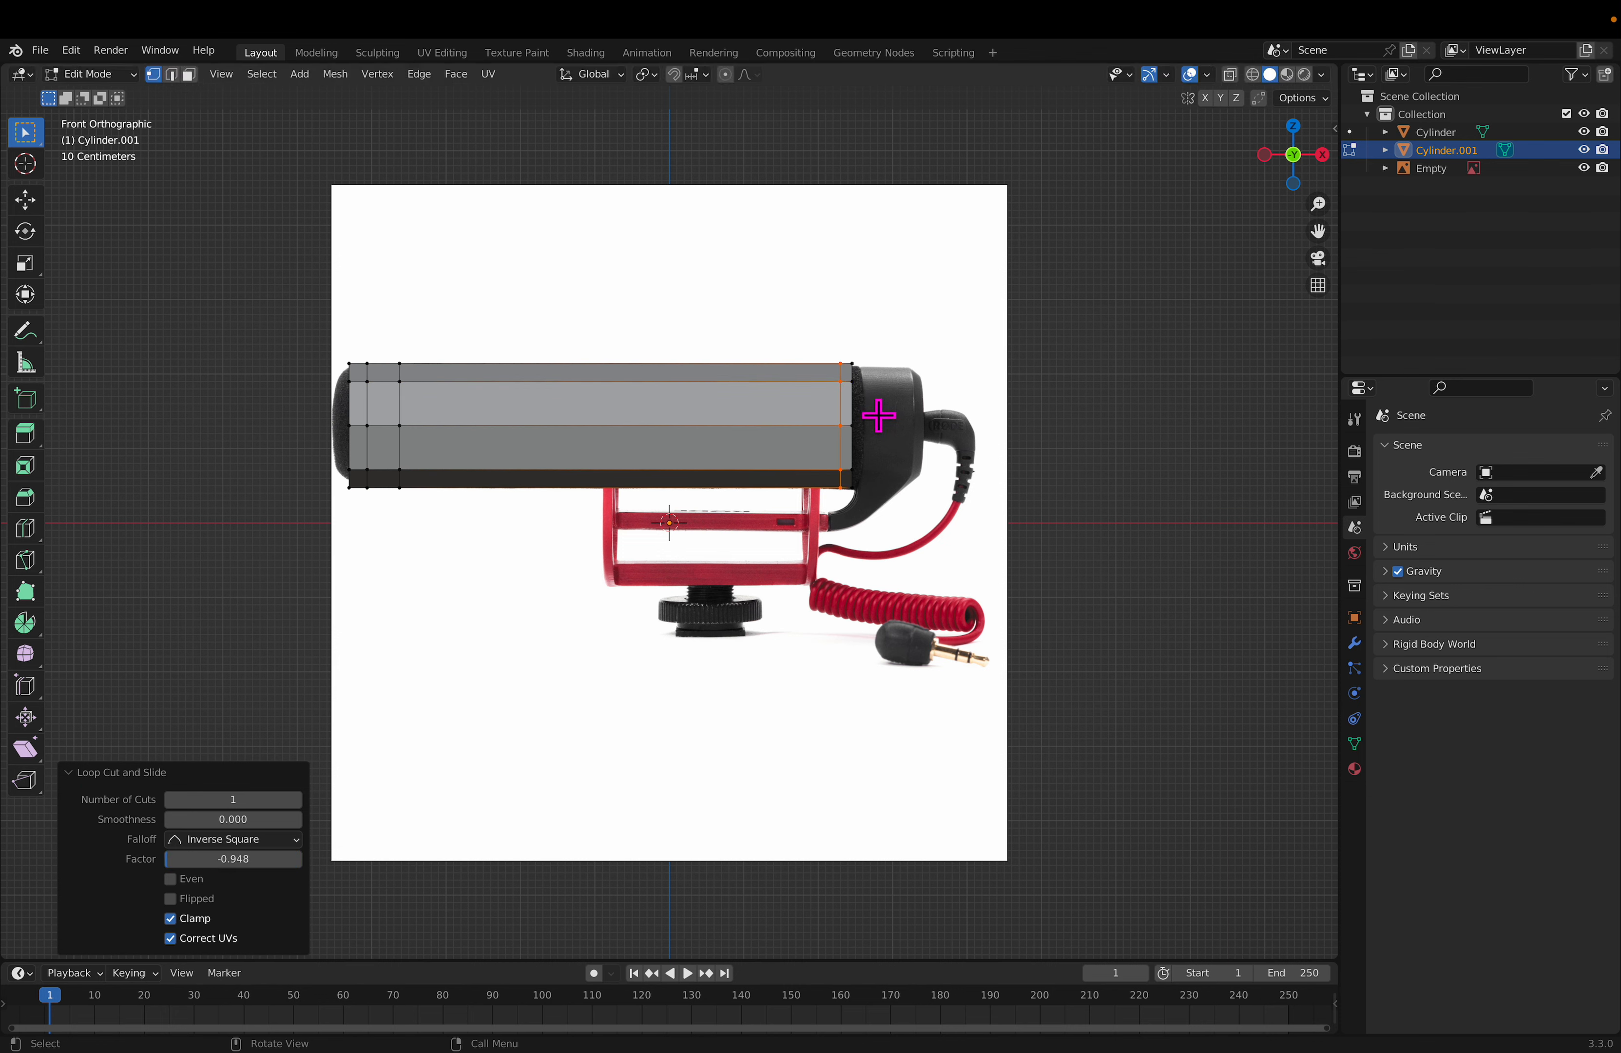
click(833, 411)
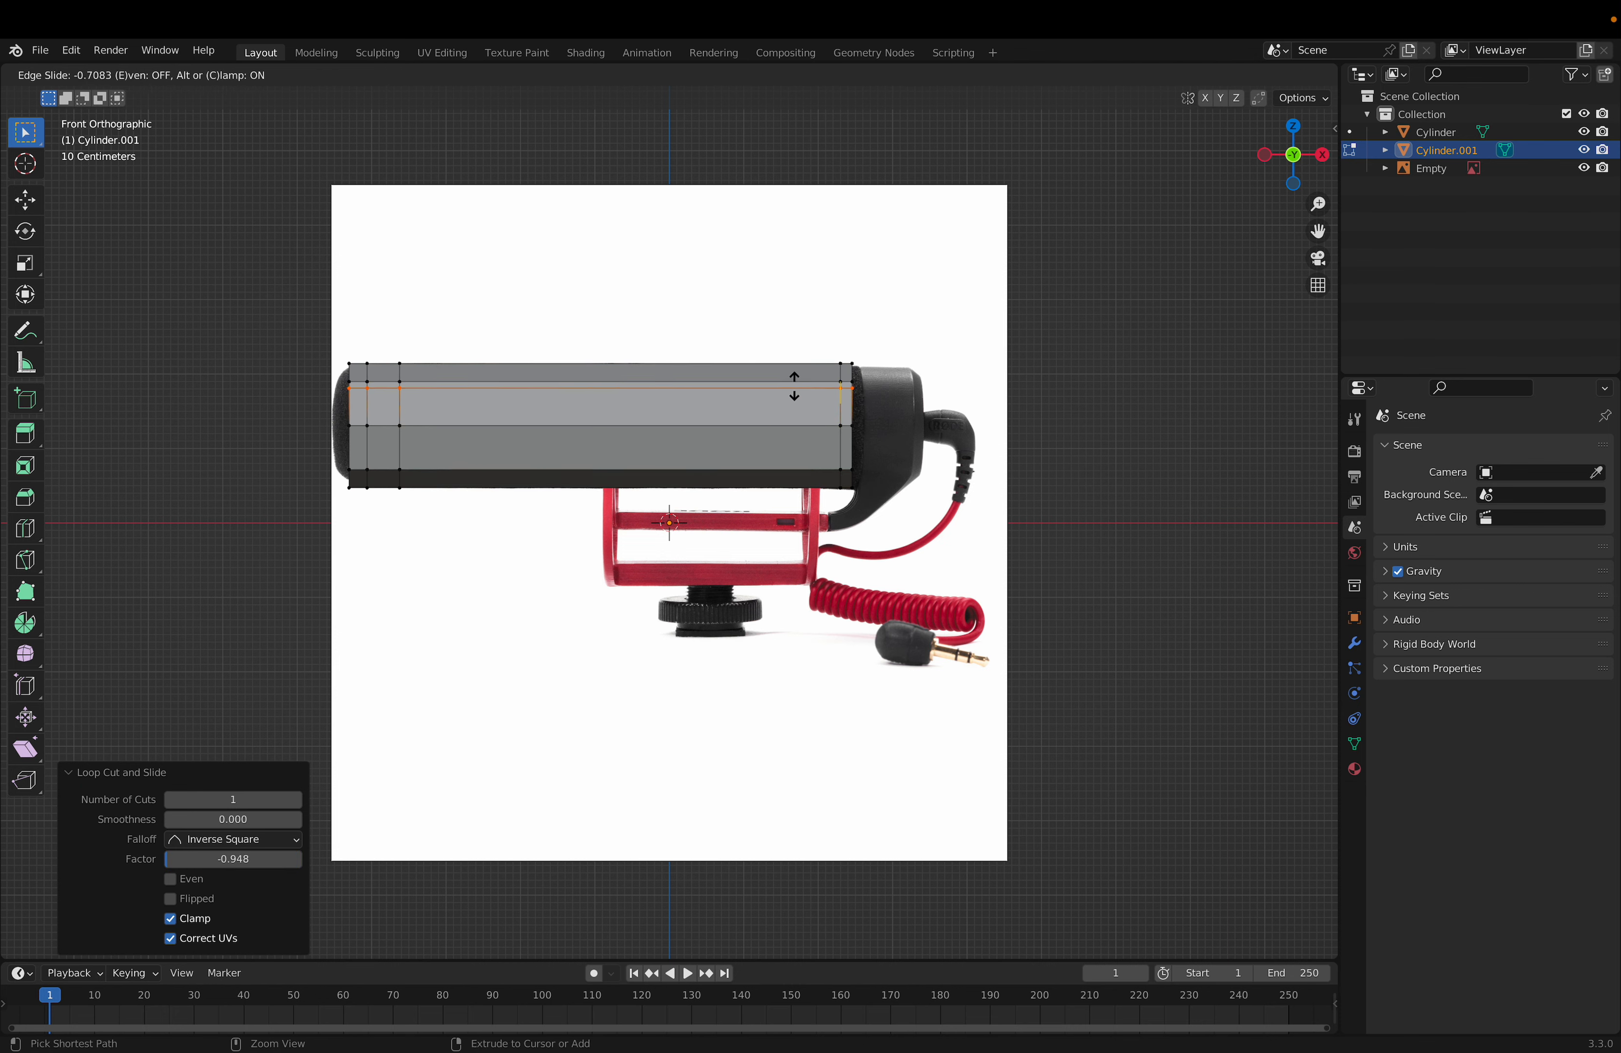
right_click(748, 412)
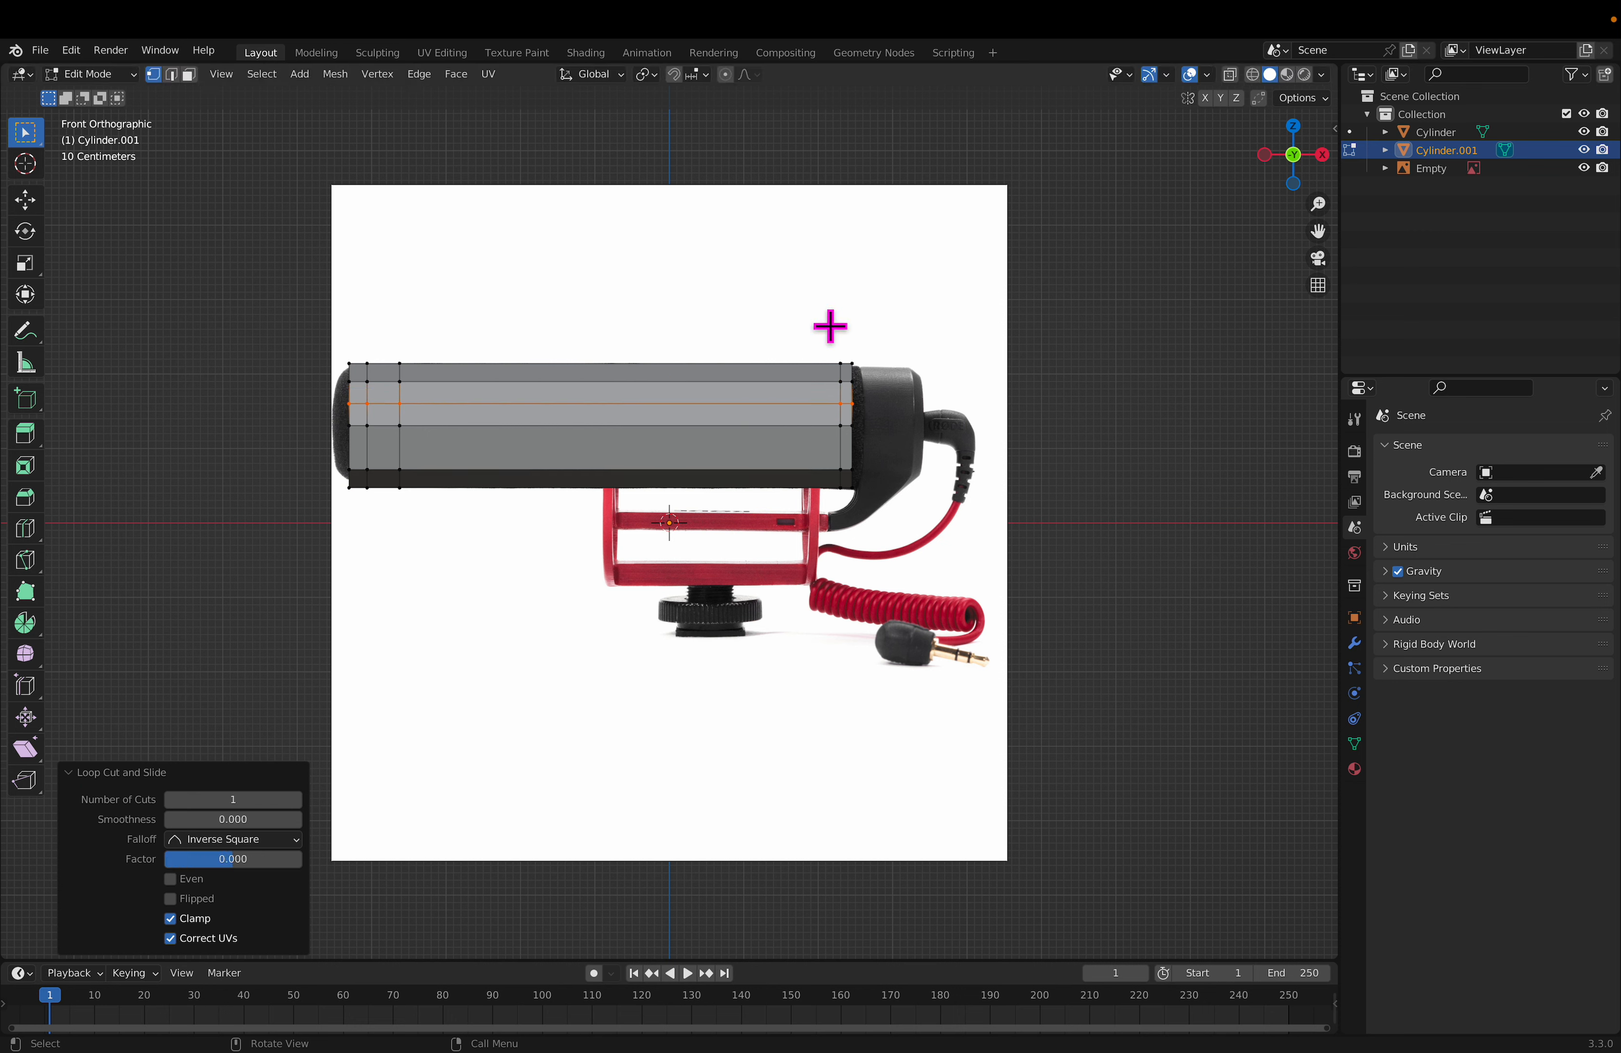
key(ctrl+z)
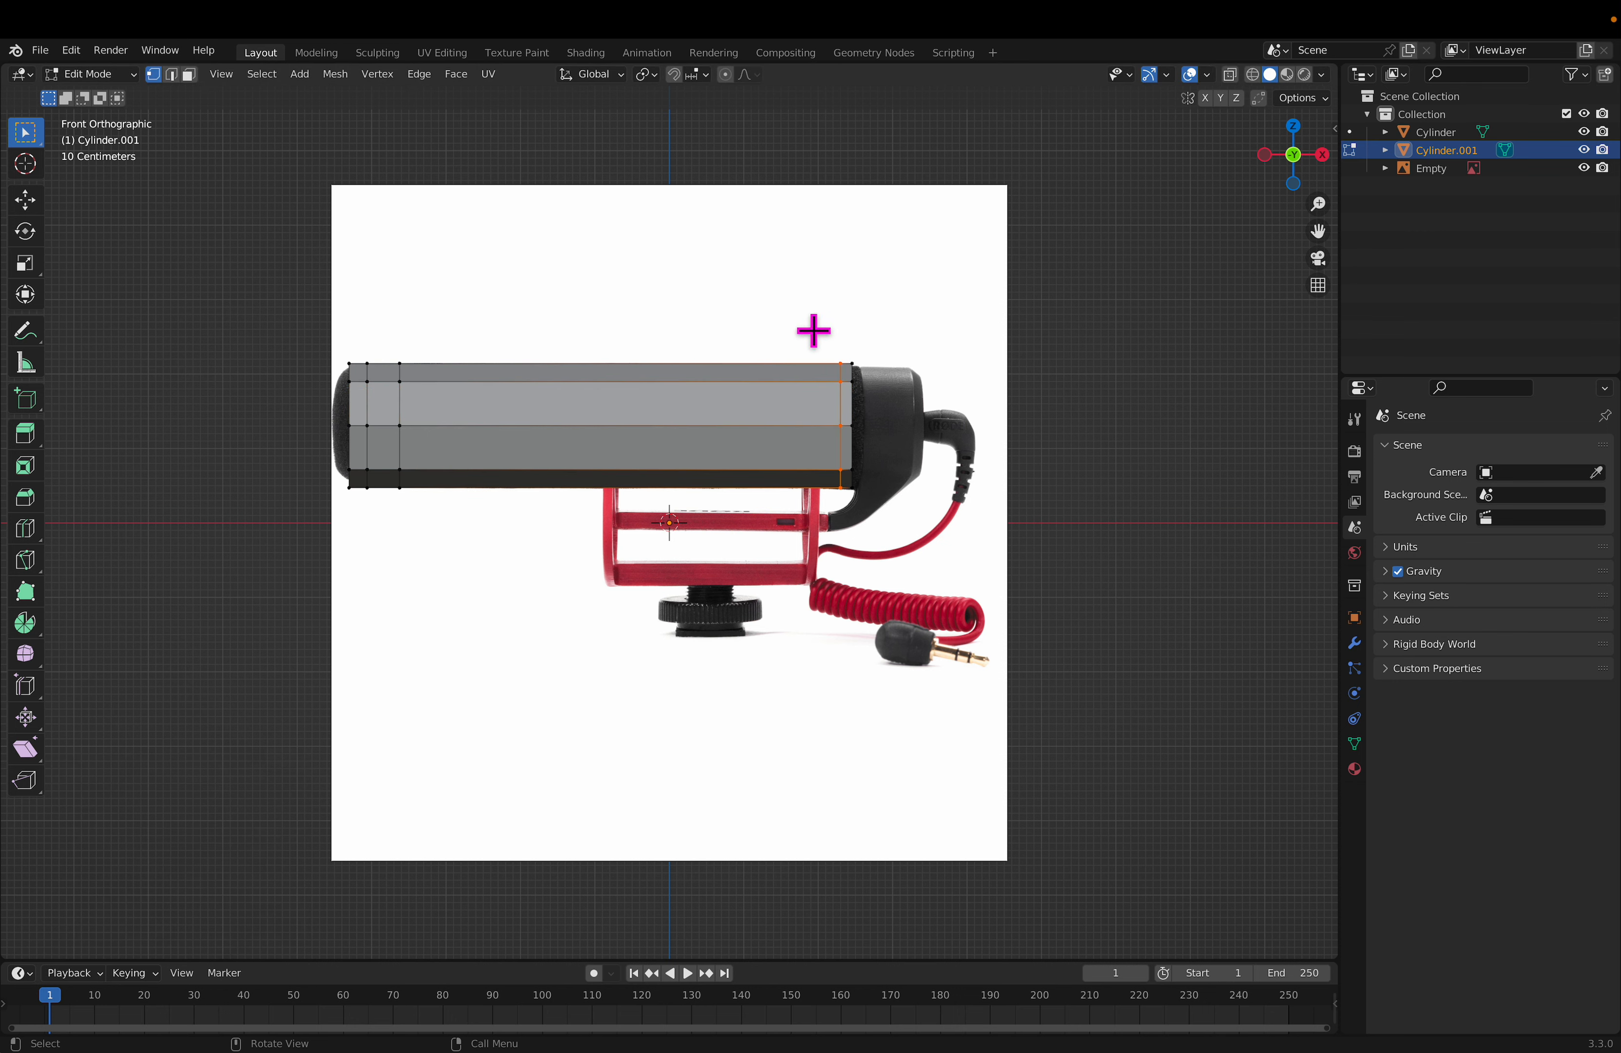
Step: Cut a second edge loop around the cylinder near its cable-side end, beside the existing loop there
key(ctrl+r)
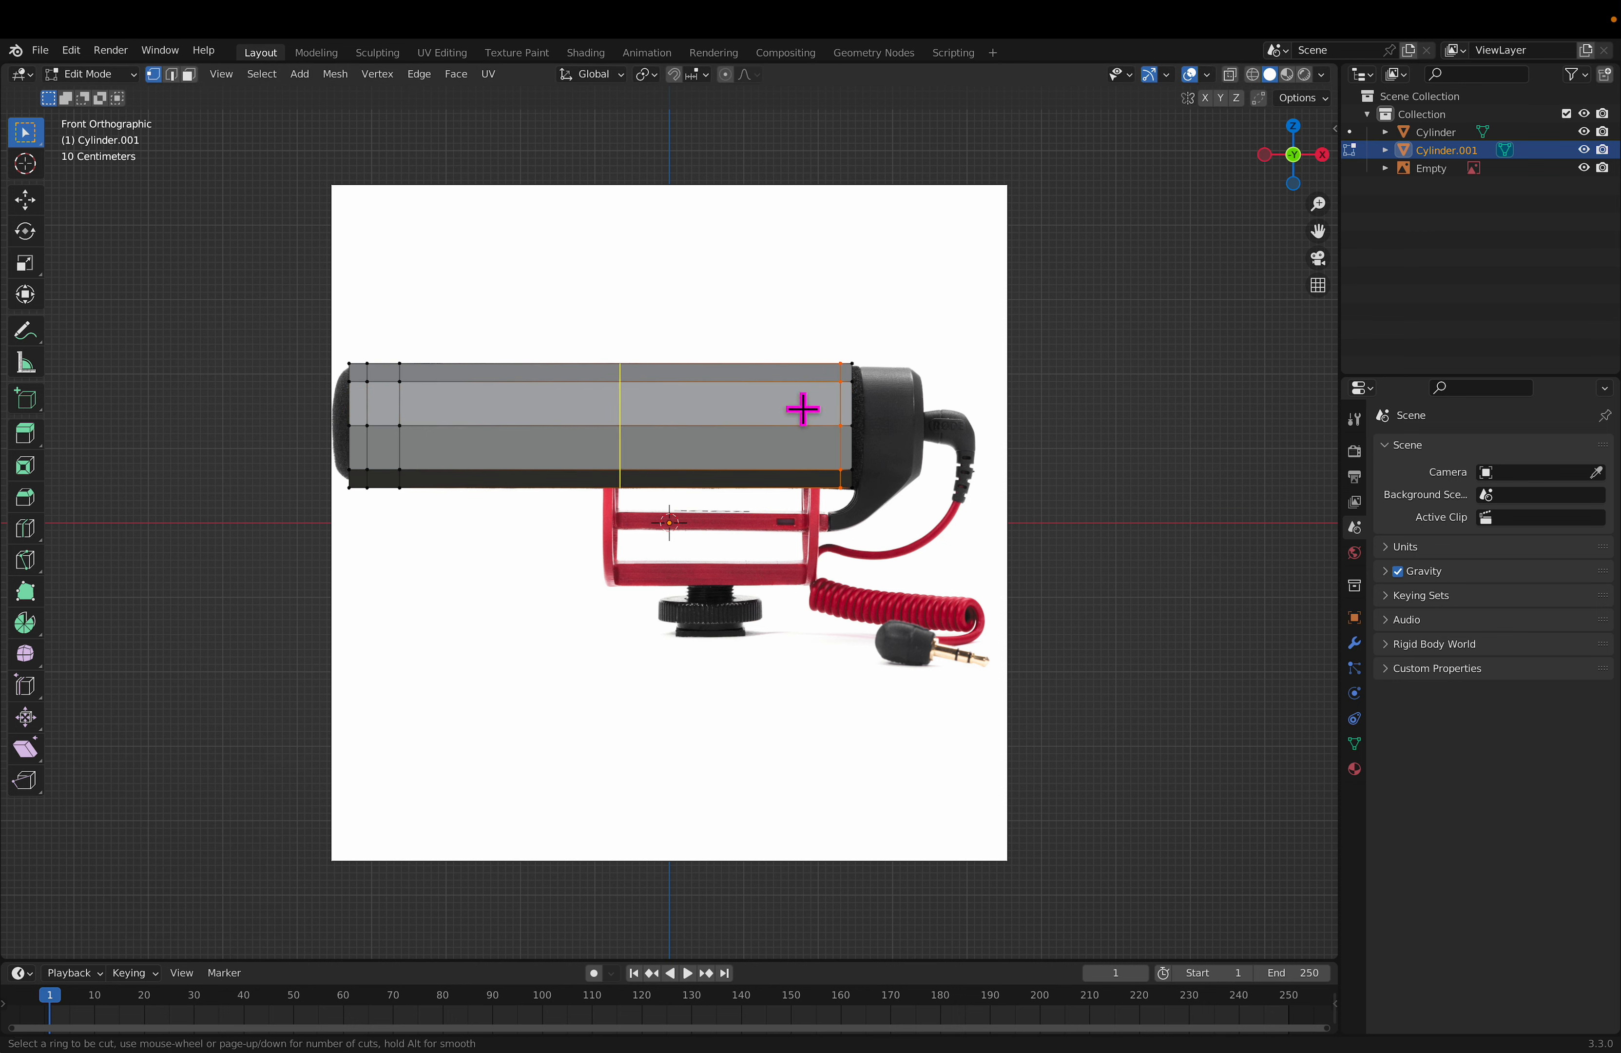
click(698, 418)
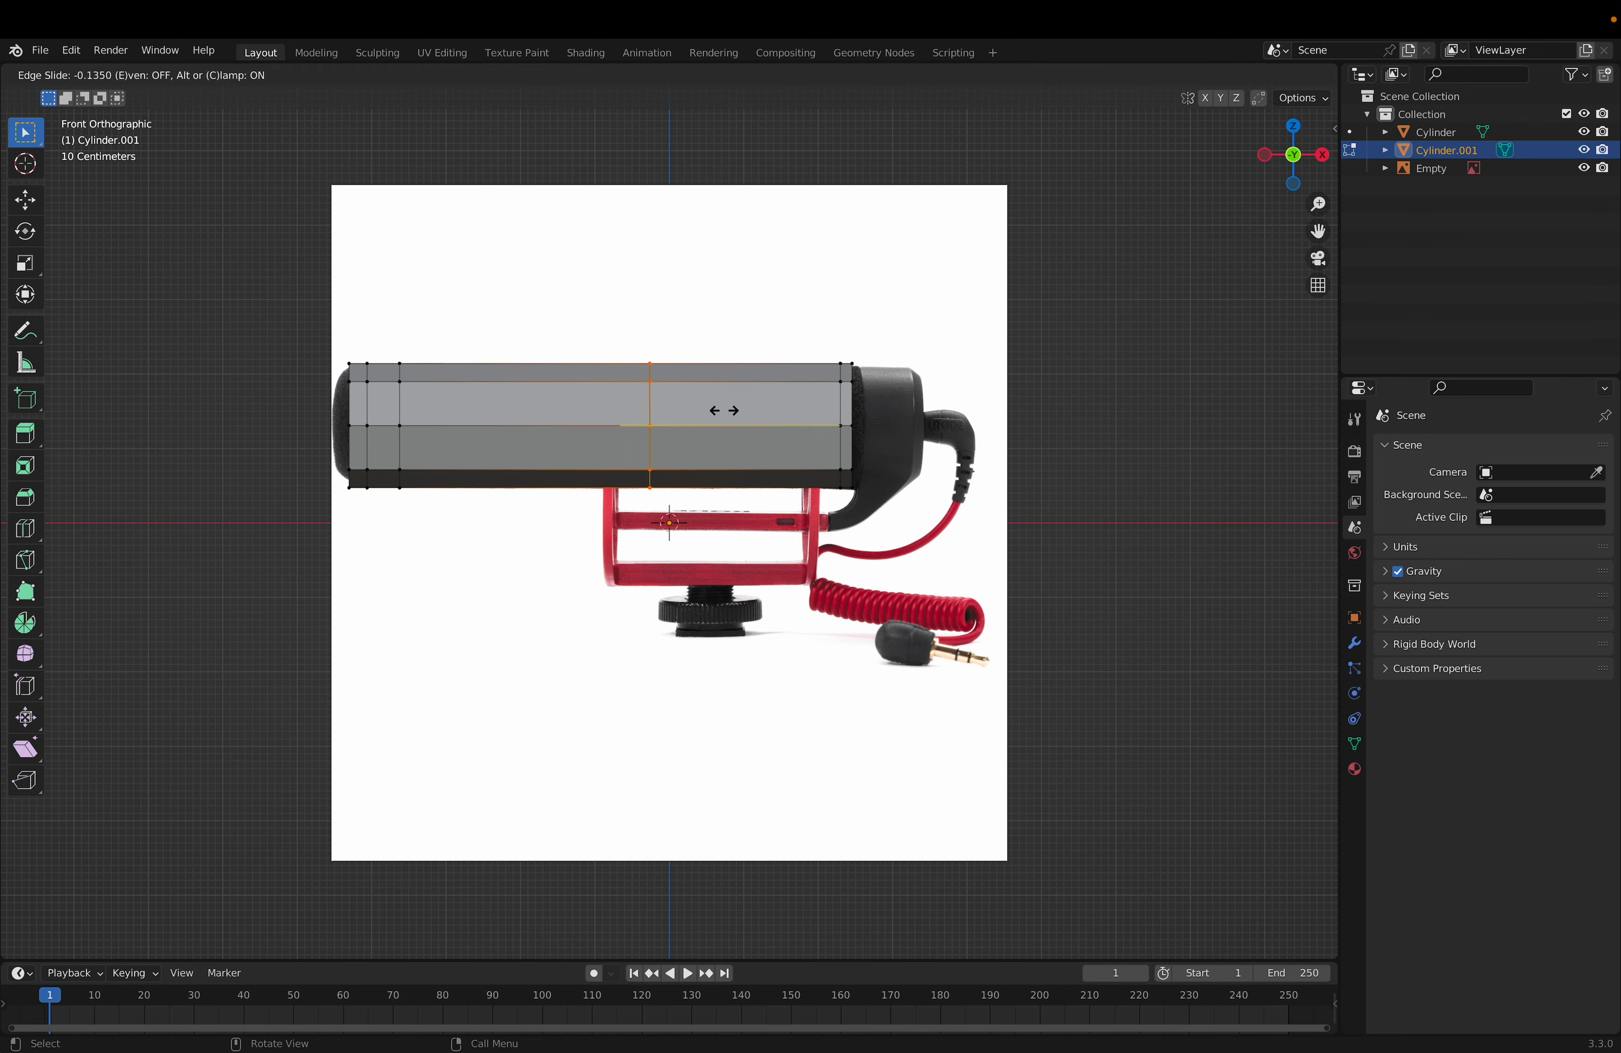
click(877, 413)
Step: Add a Subdivision Surface modifier to the foam body cylinder with its whole mesh selected in Edit Mode
key(Tab)
middle_drag(634, 409, 502, 379)
drag(532, 449, 591, 472)
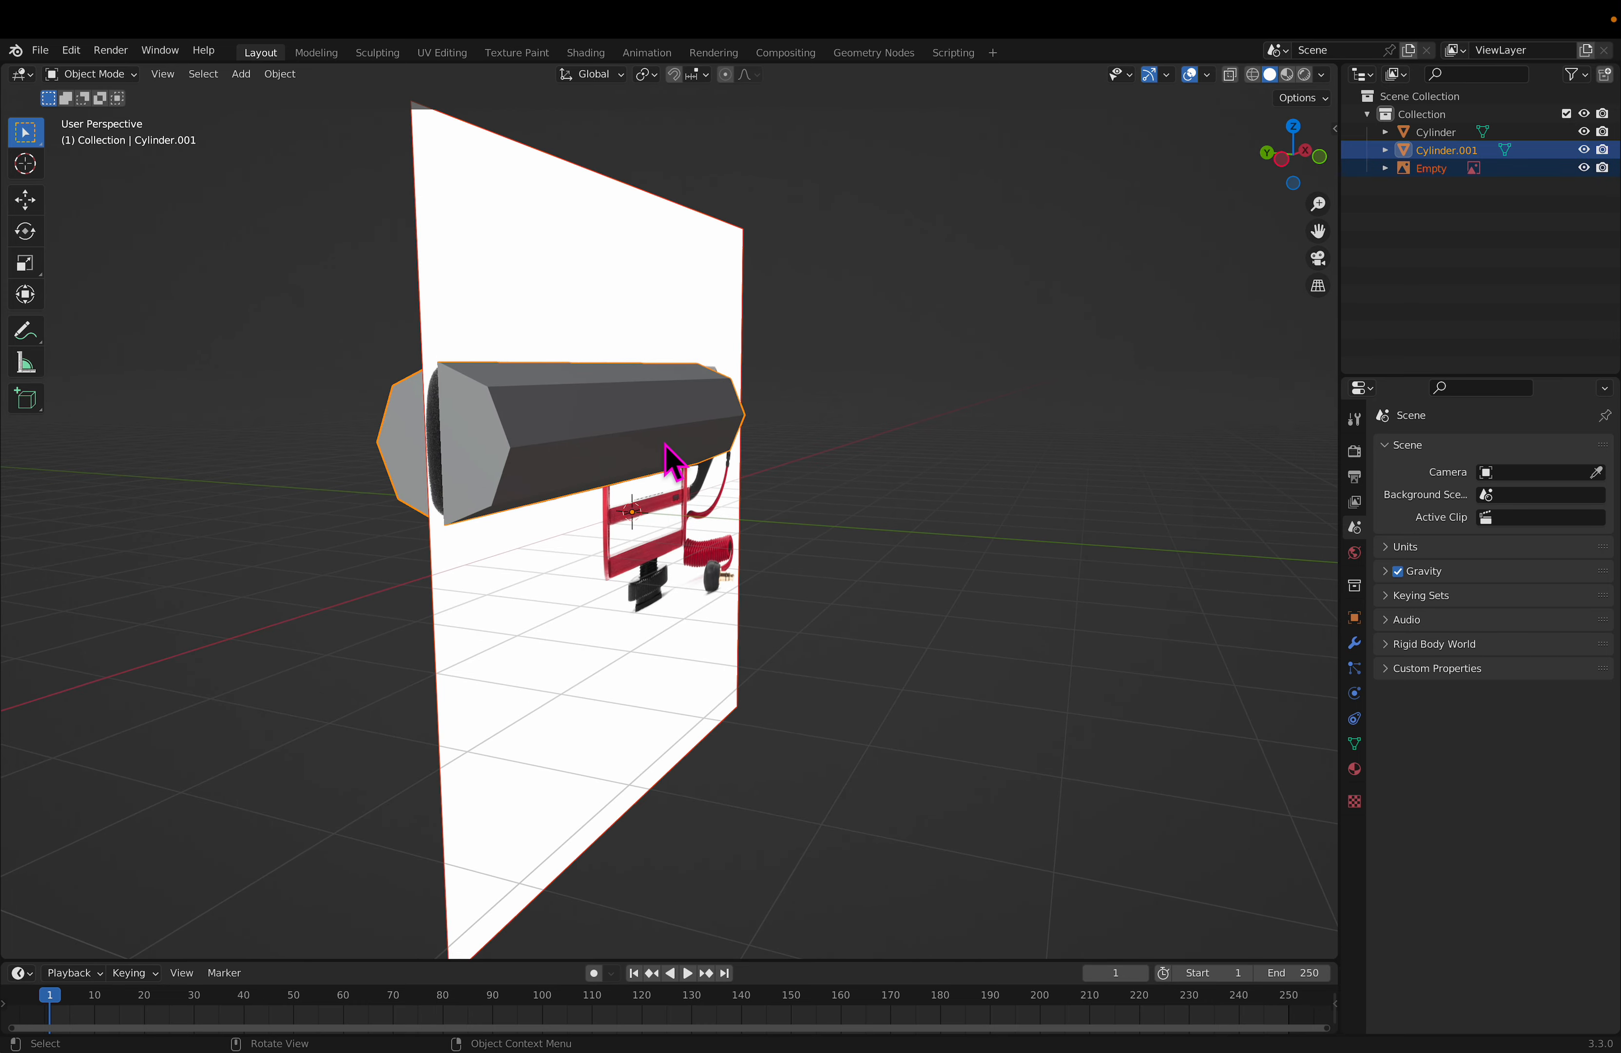
key(Tab)
key(a)
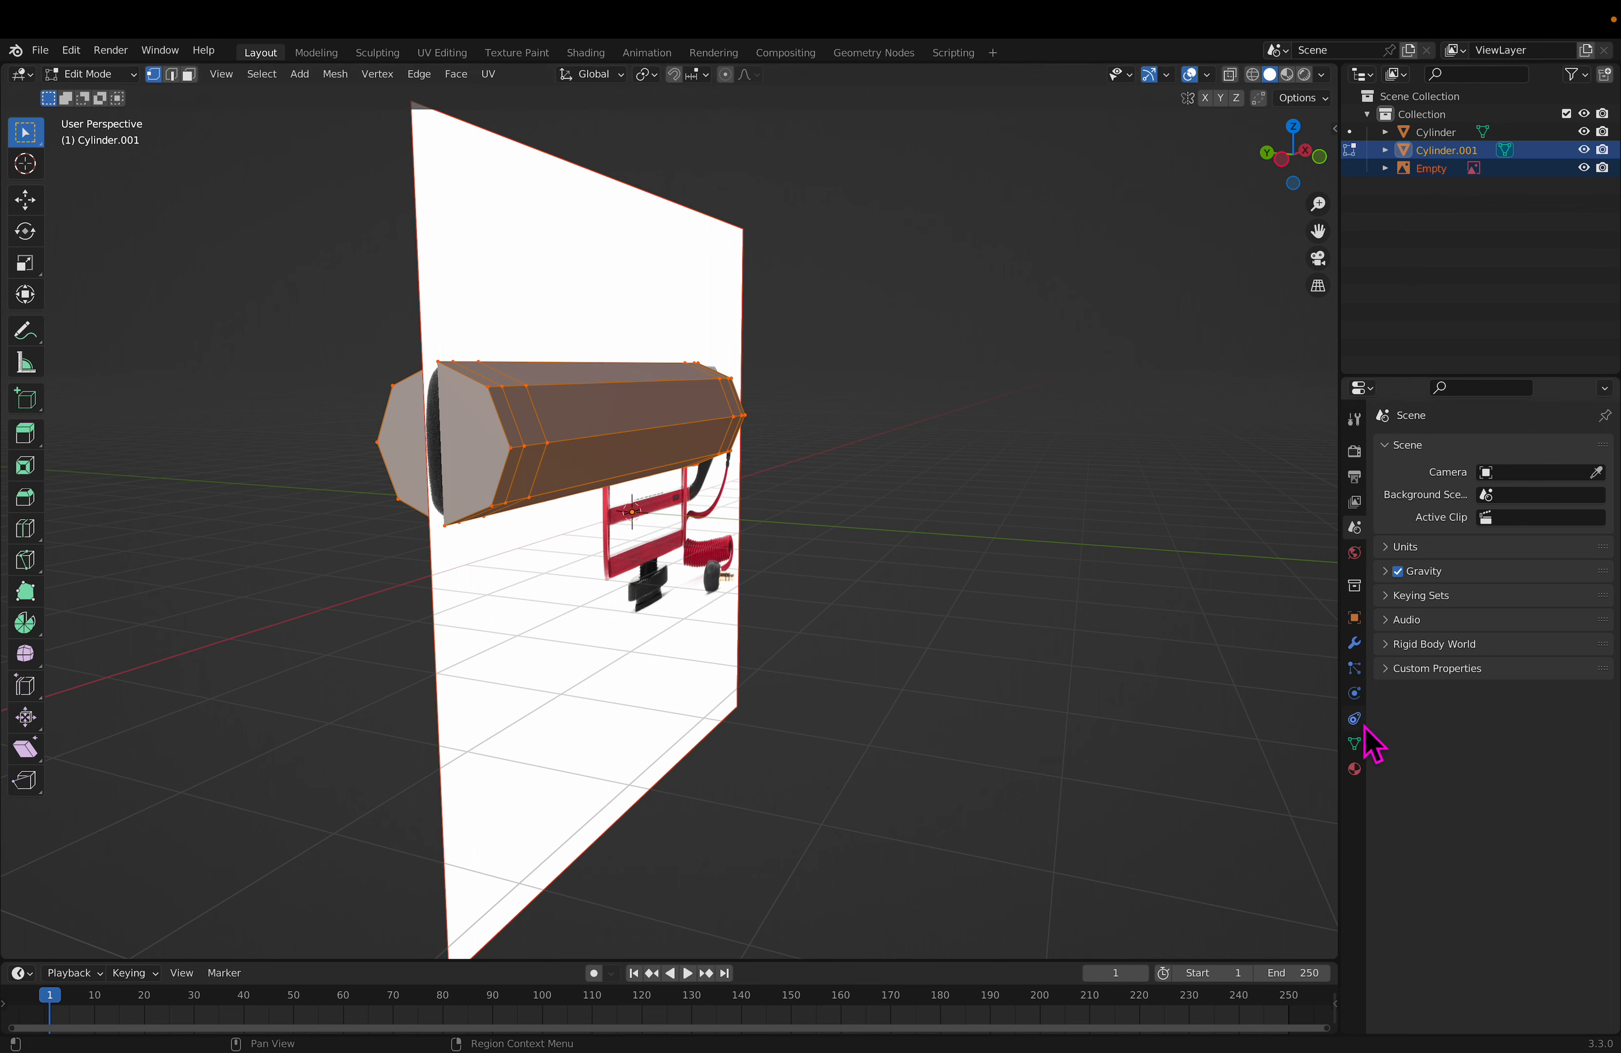
click(1360, 646)
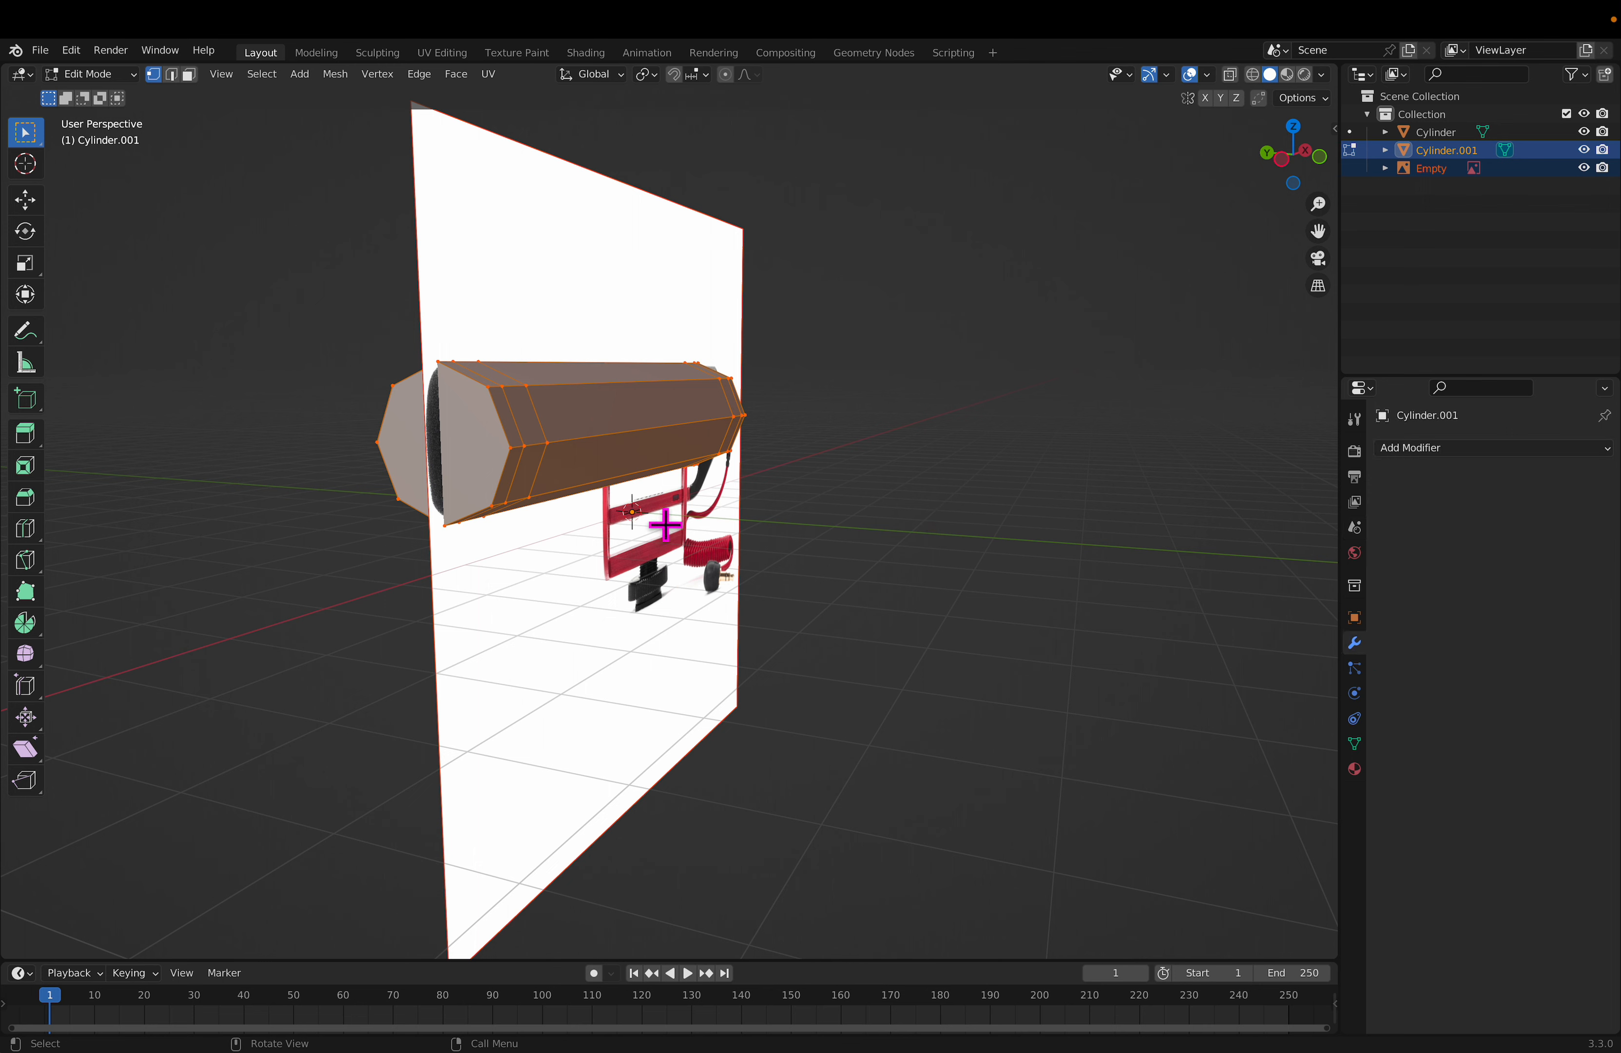
click(1532, 448)
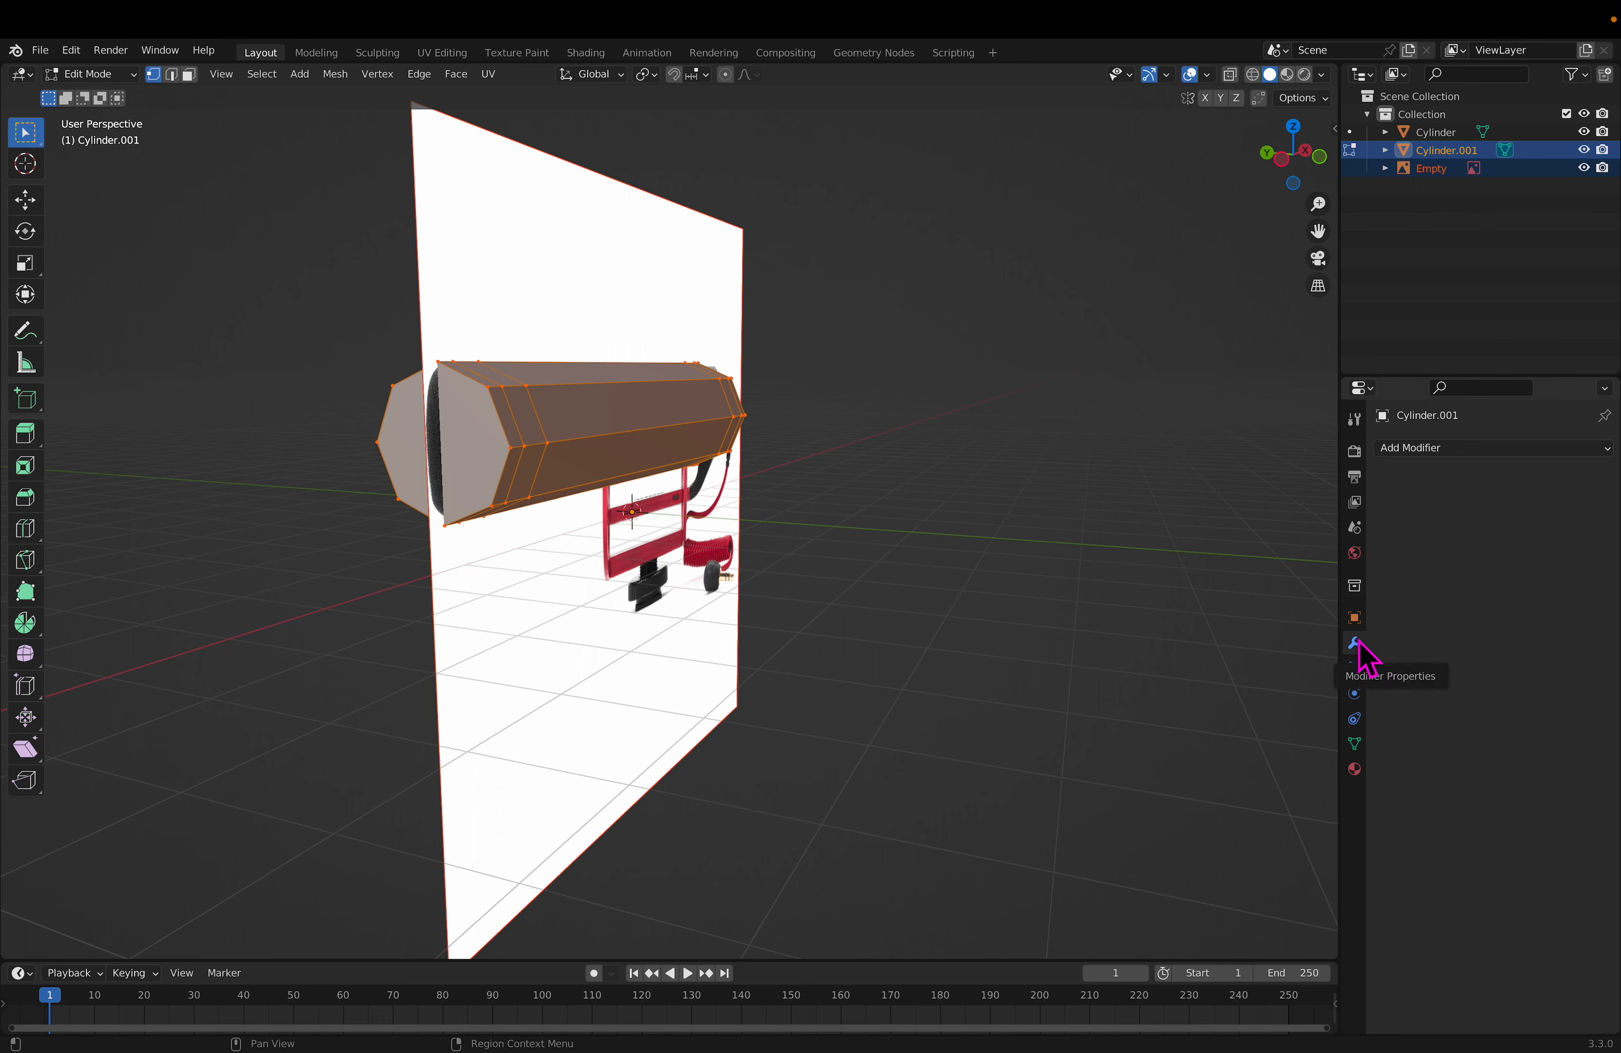
click(1454, 448)
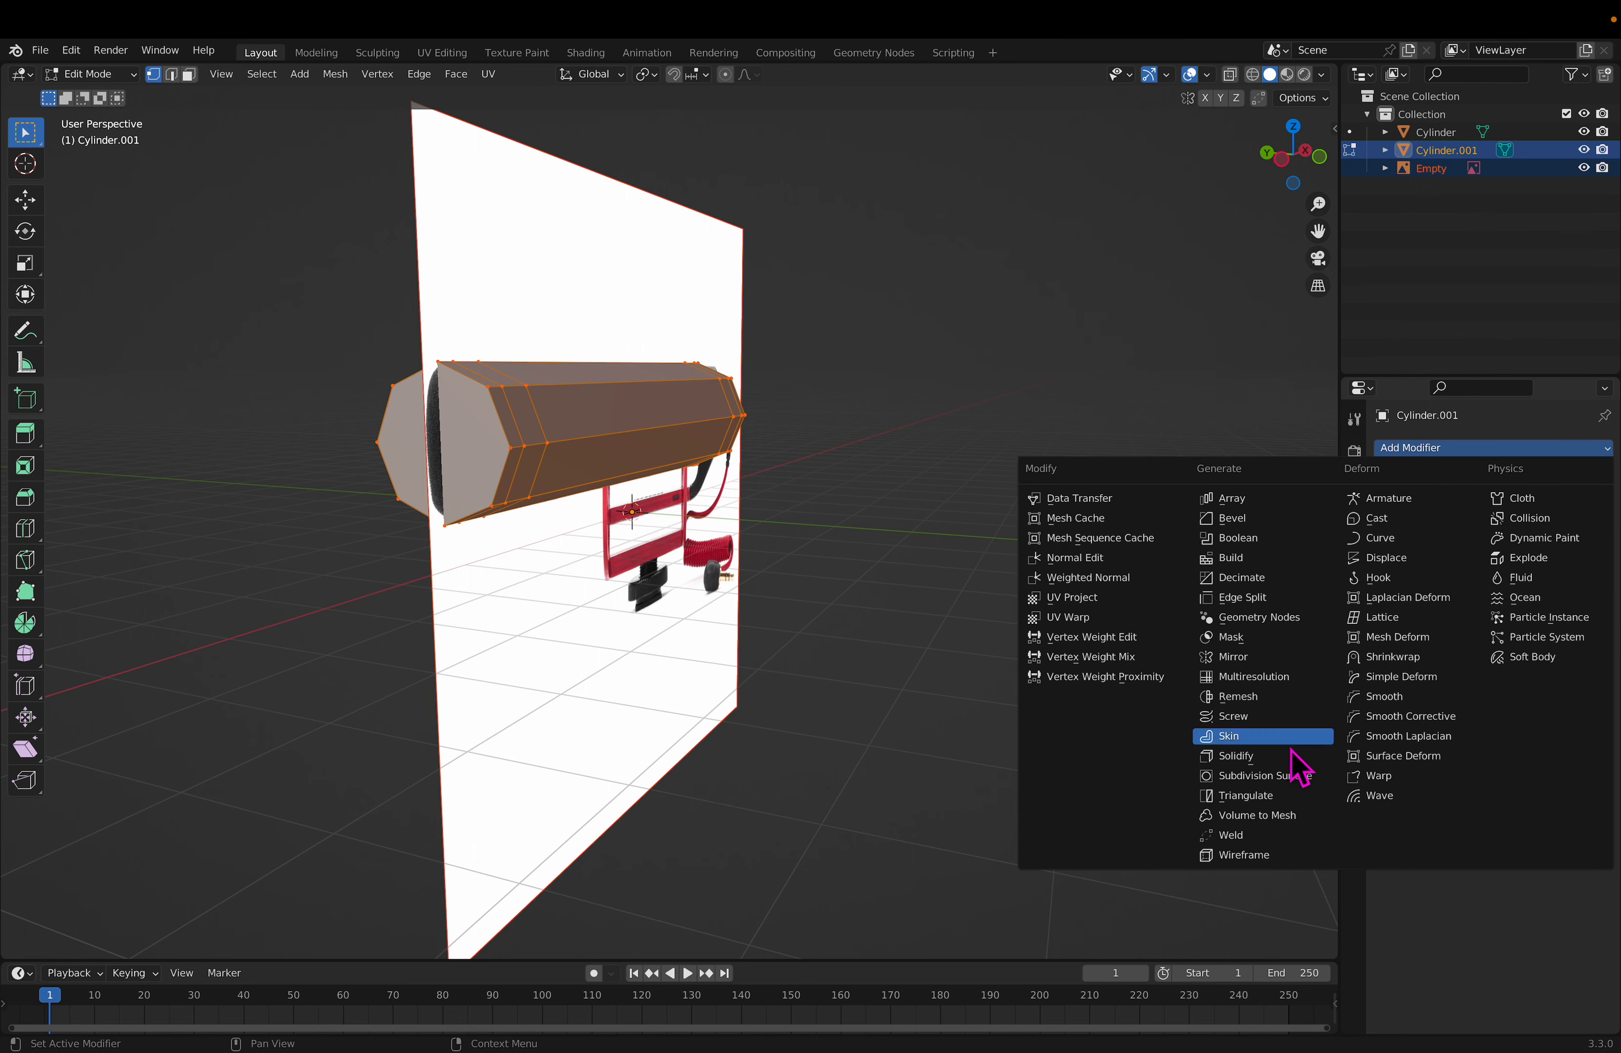
click(1285, 778)
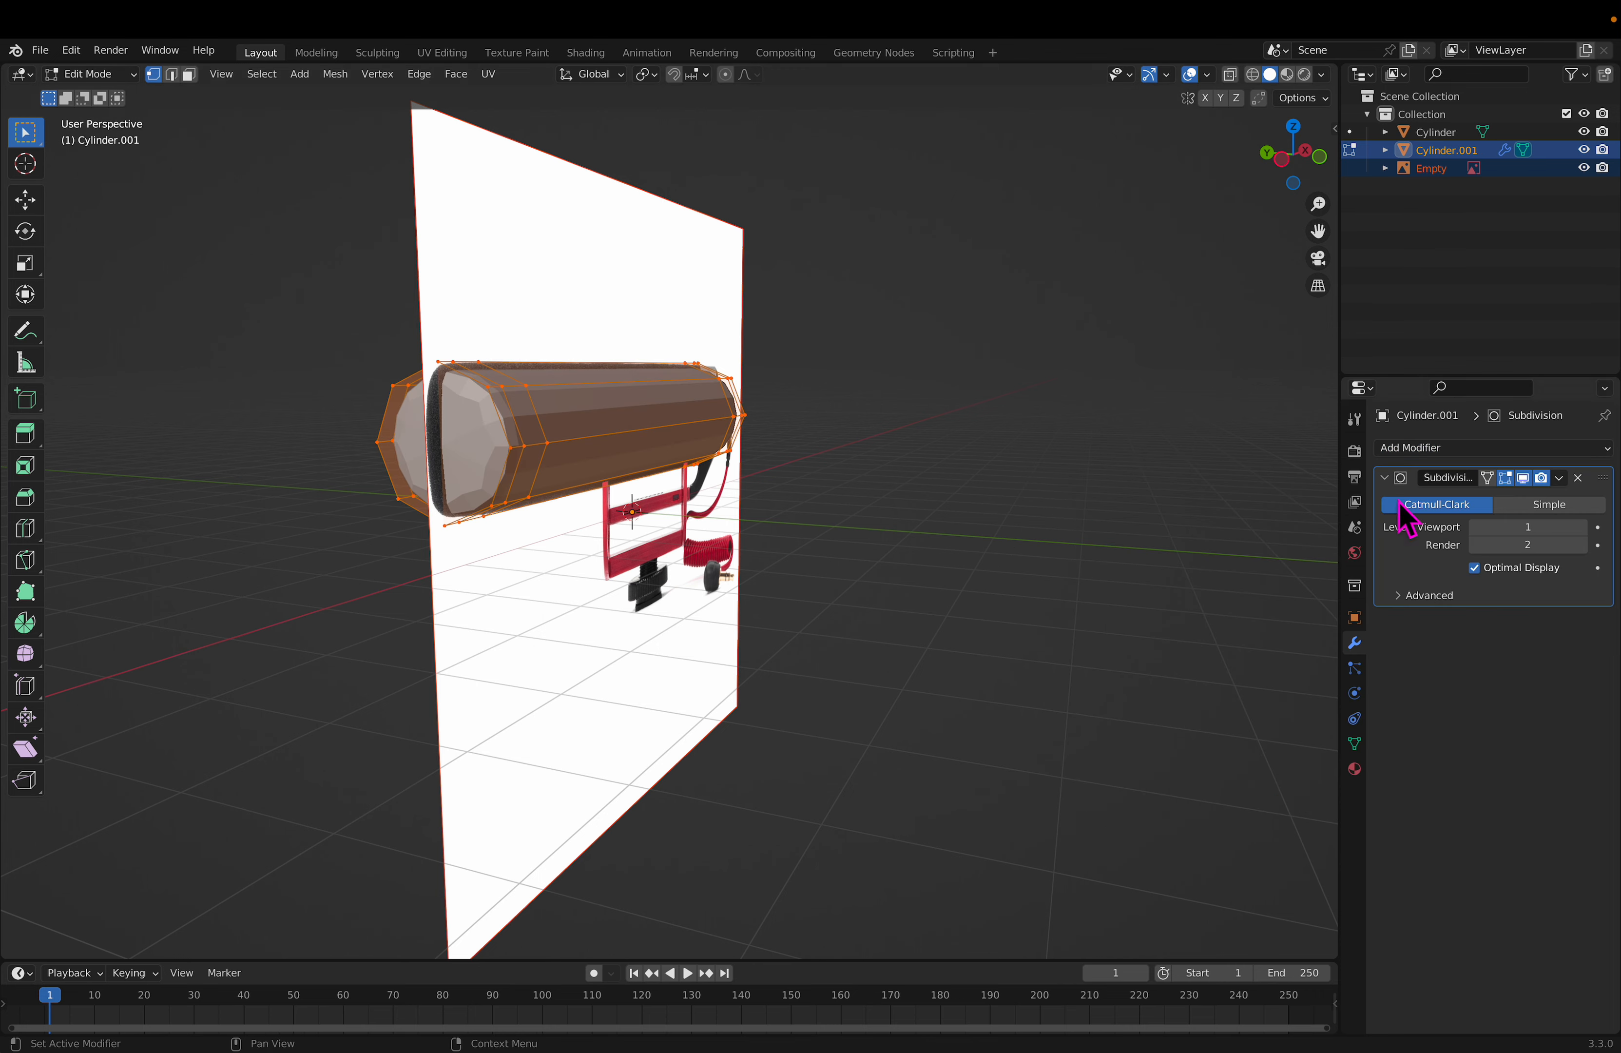
Step: Adjust the edit cage to the Subdivision modifier's result and set its viewport levels to 2
click(1490, 477)
click(1489, 475)
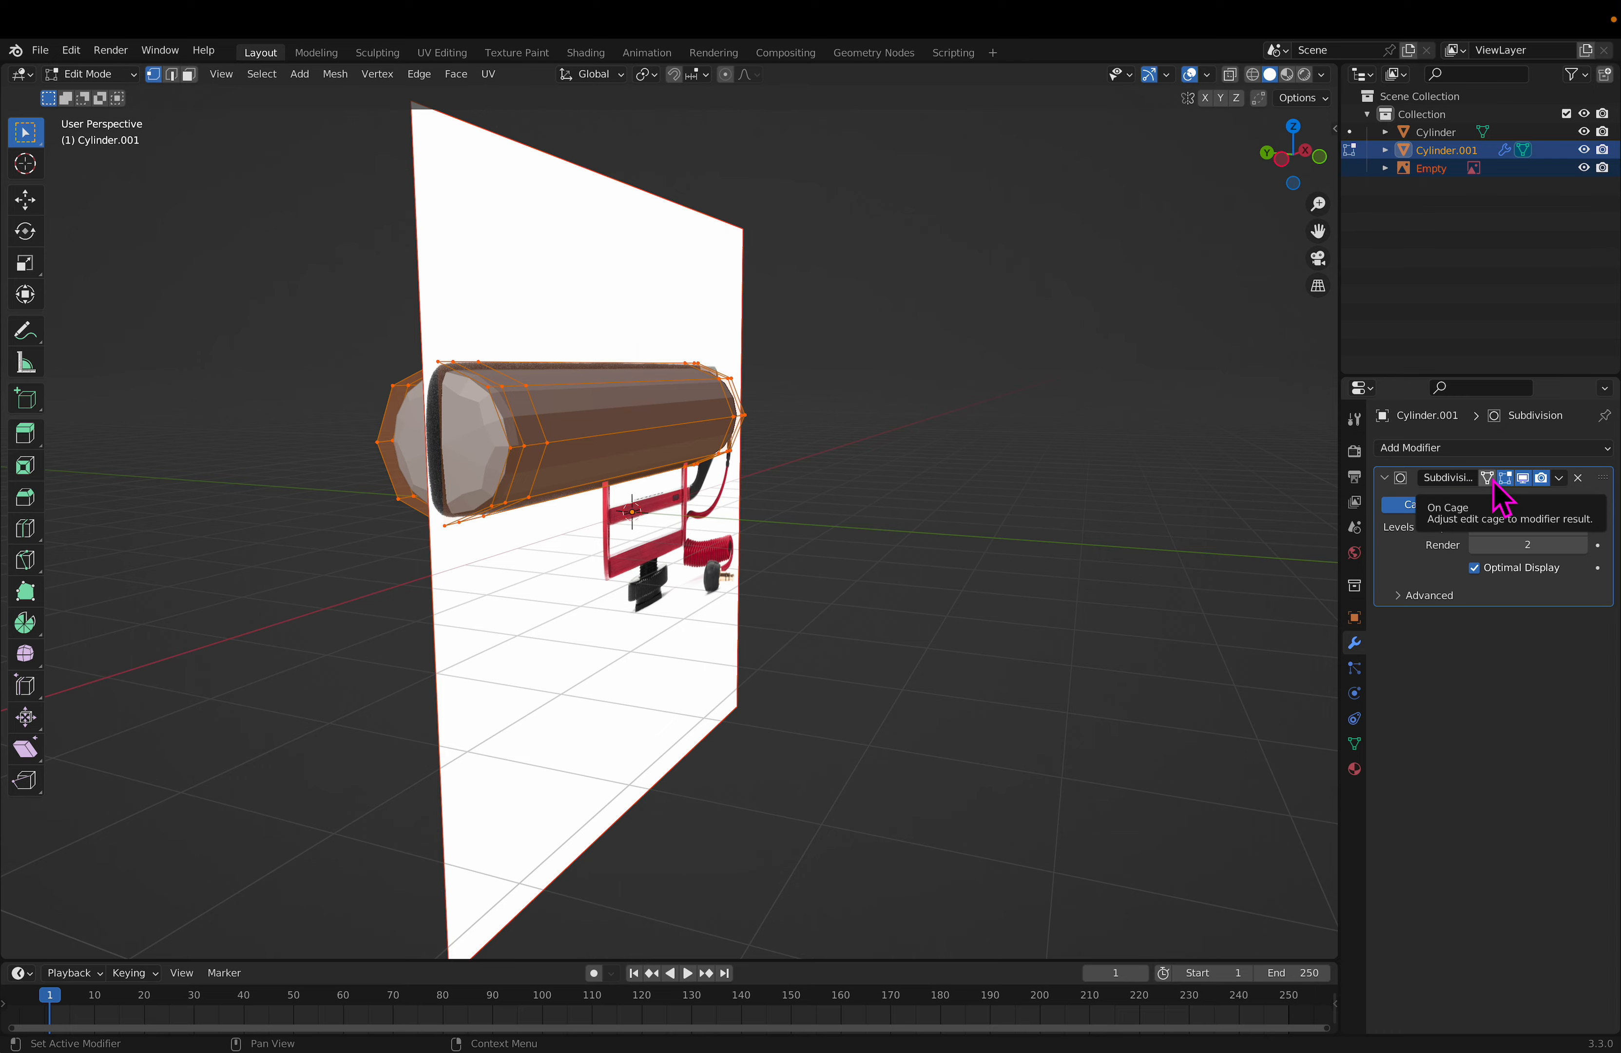
click(1492, 479)
middle_drag(887, 448, 752, 442)
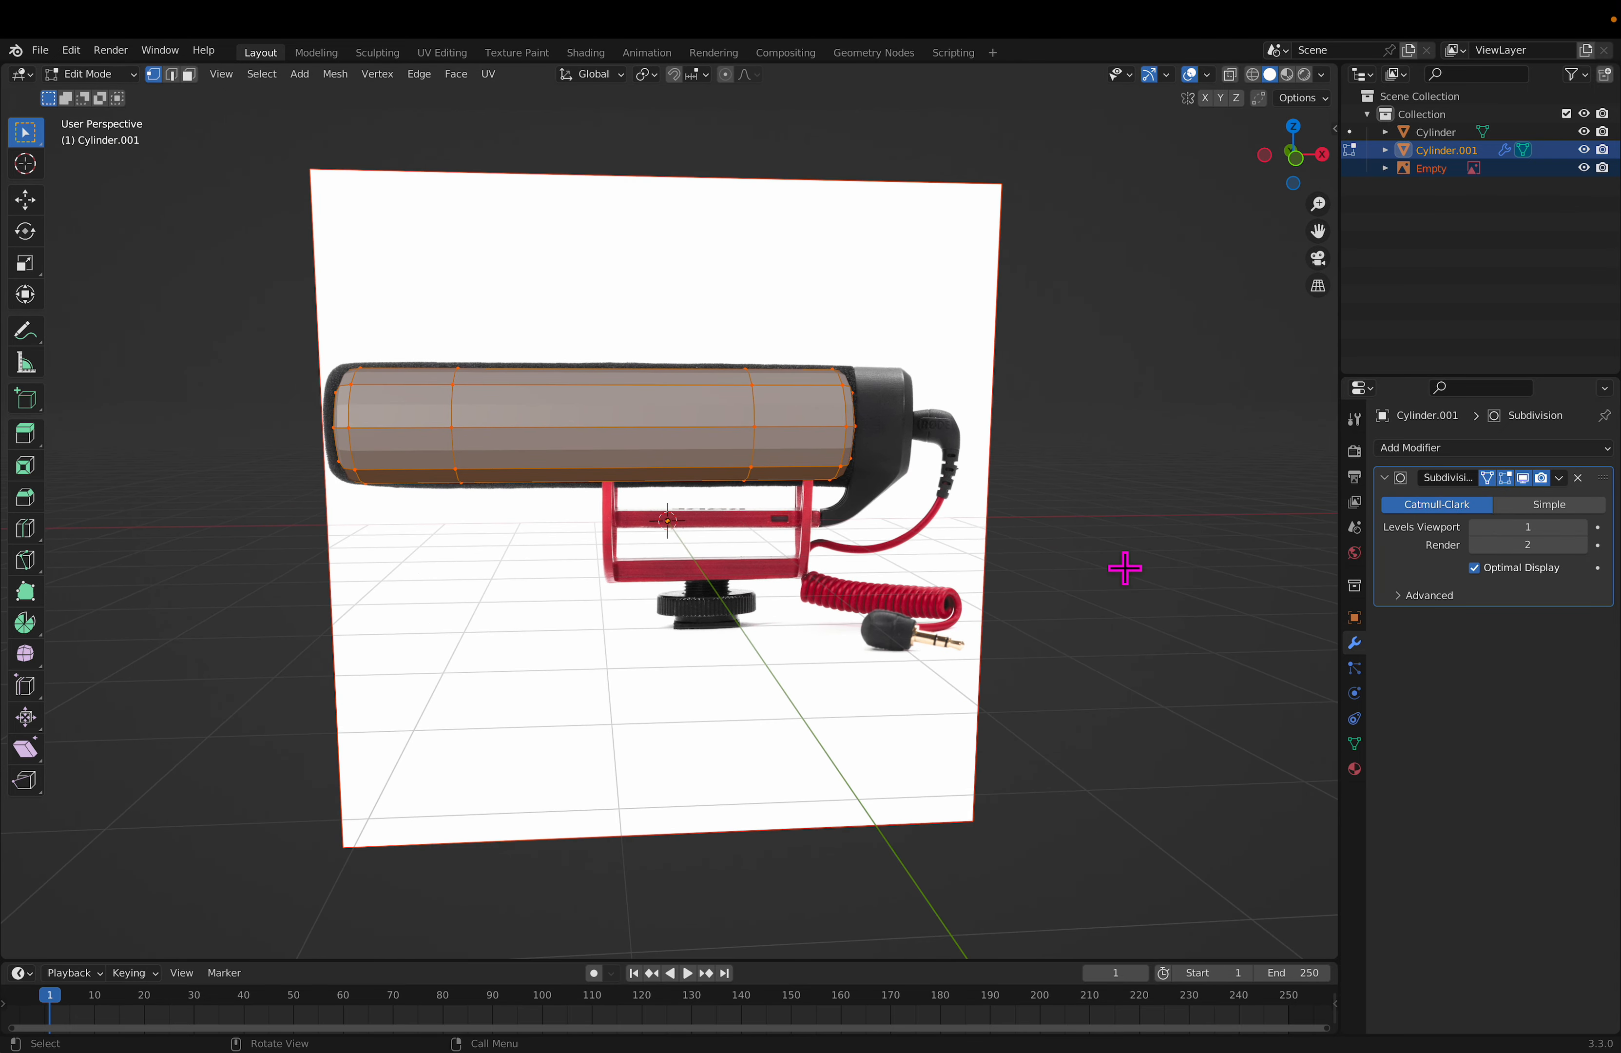
click(1582, 527)
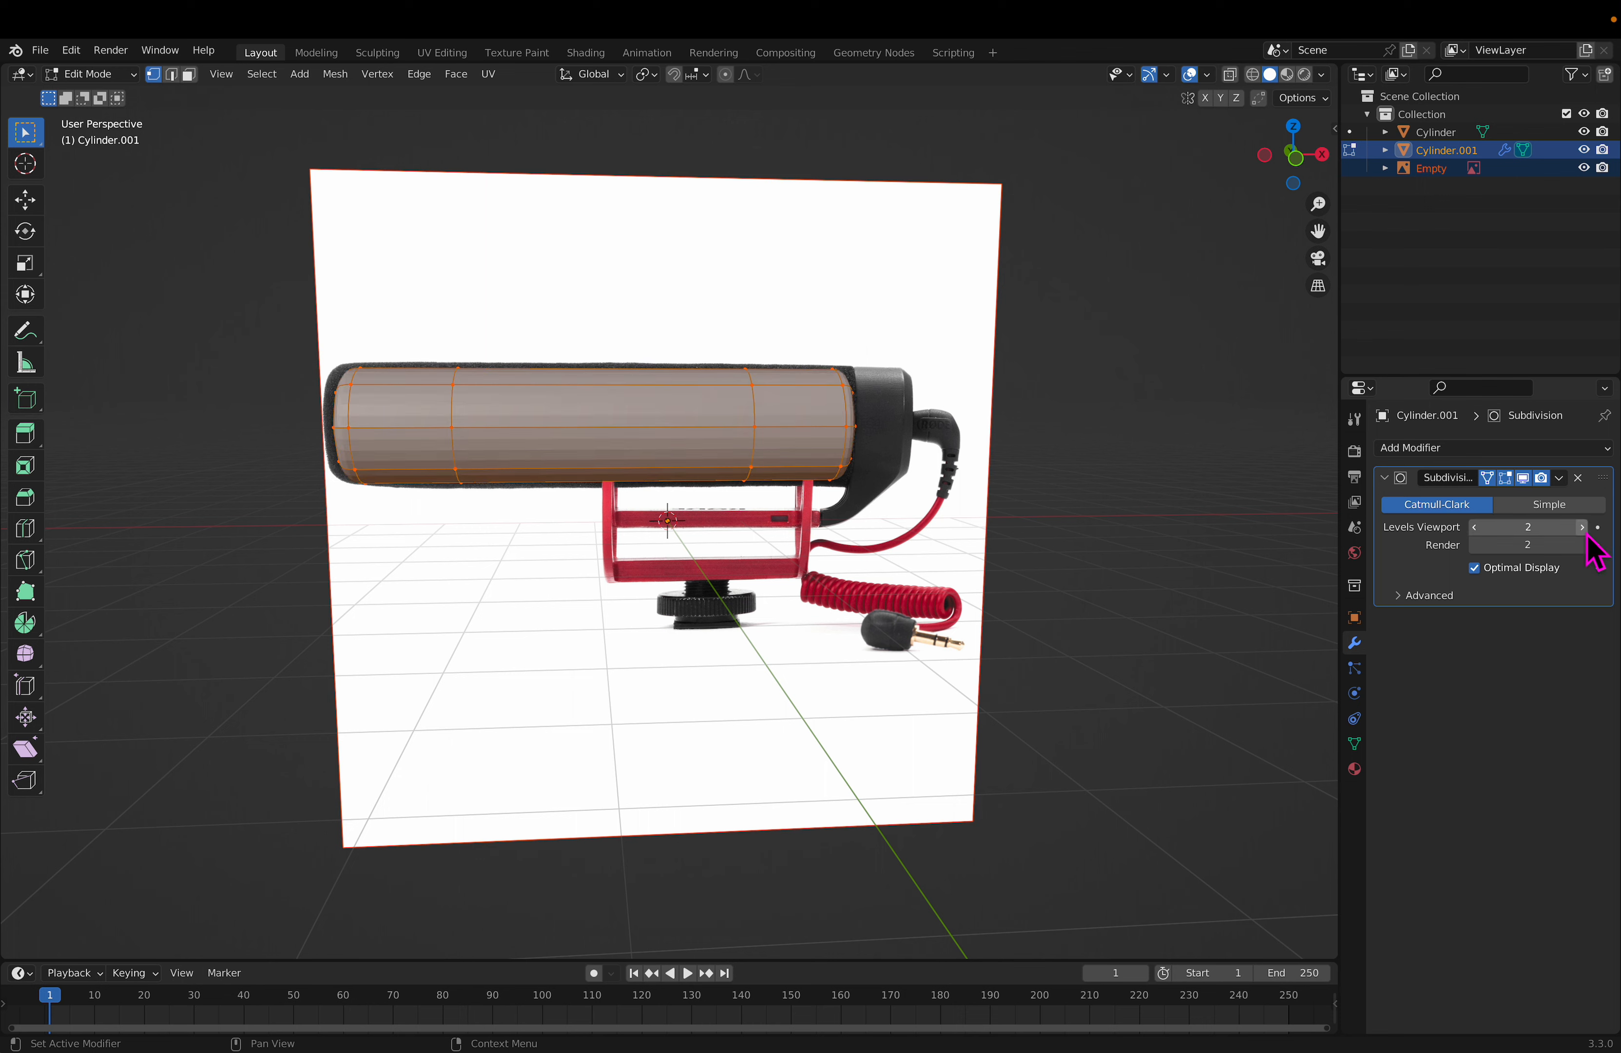
Step: Apply Shade Smooth to the whole foam body mesh and inspect it in Object Mode
key(F3)
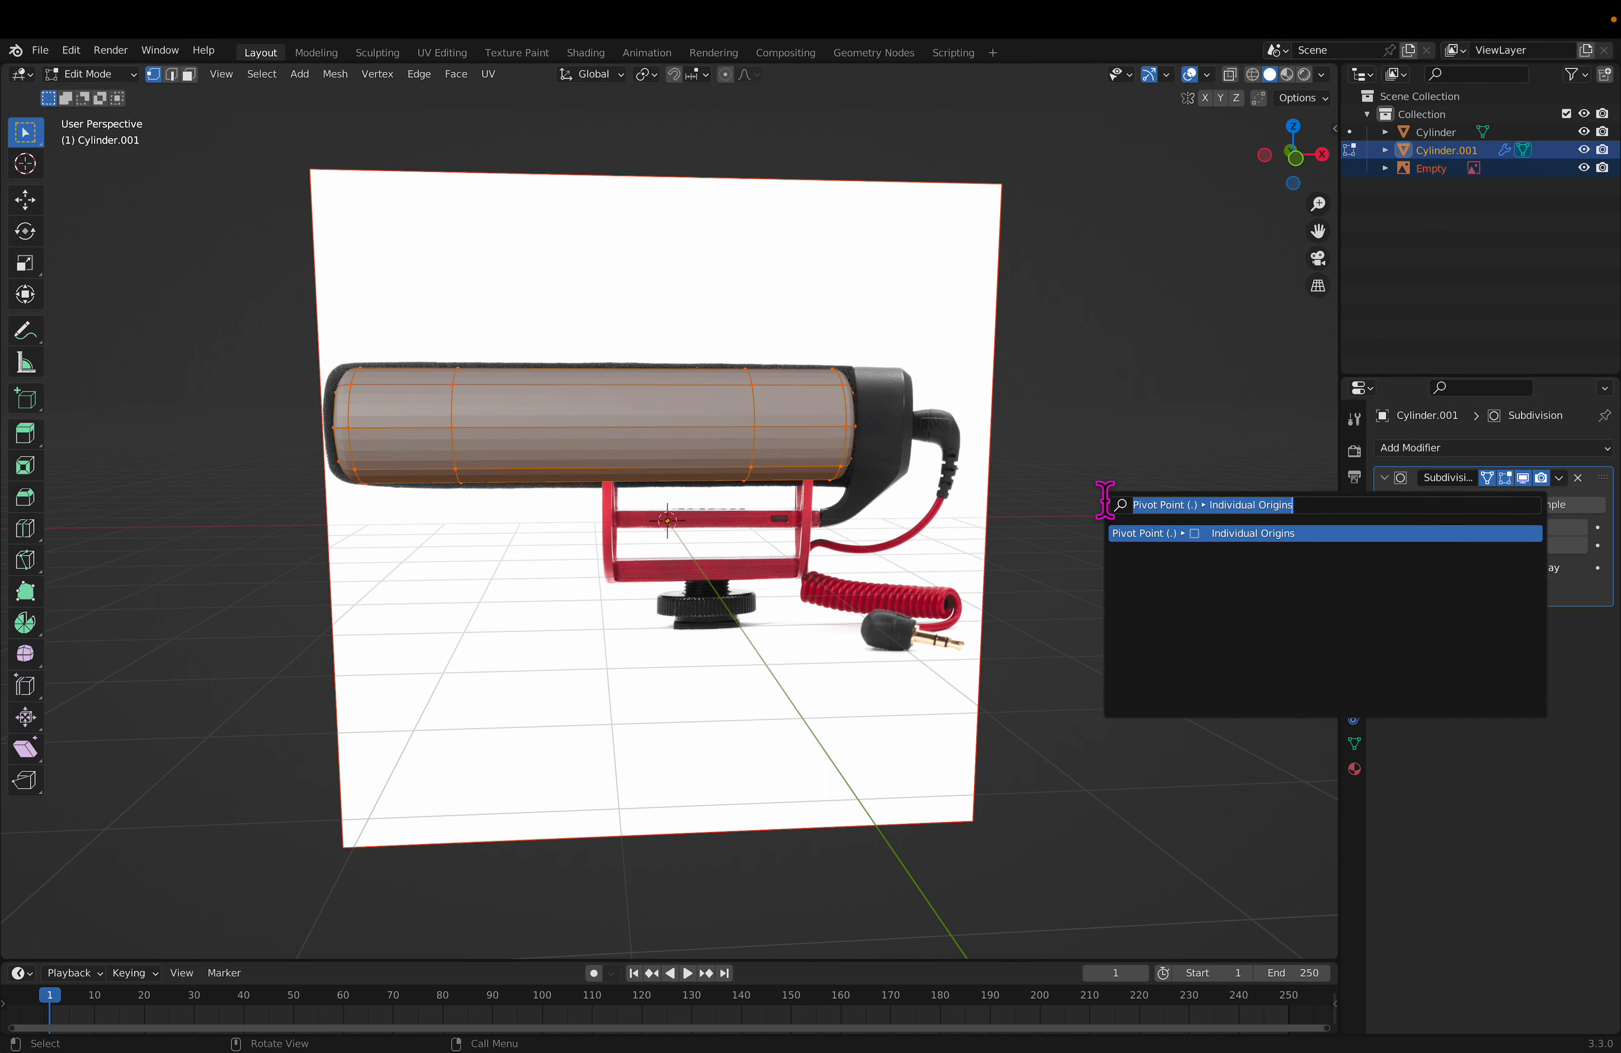
text(shade)
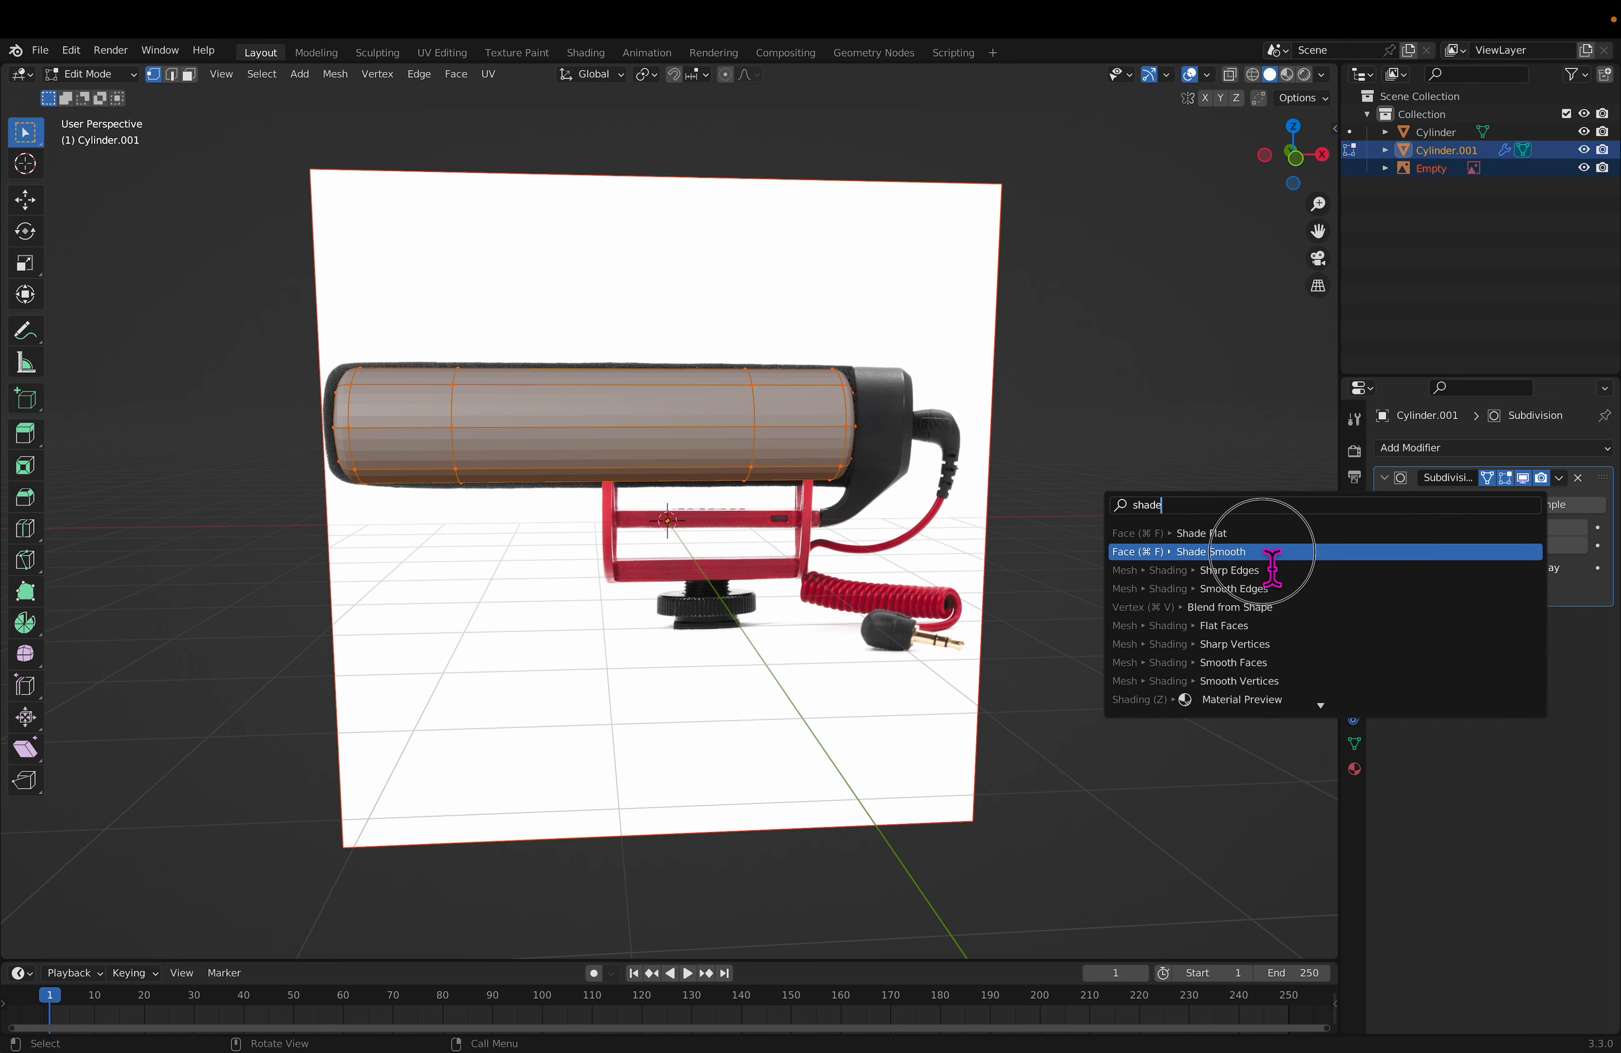
click(1272, 552)
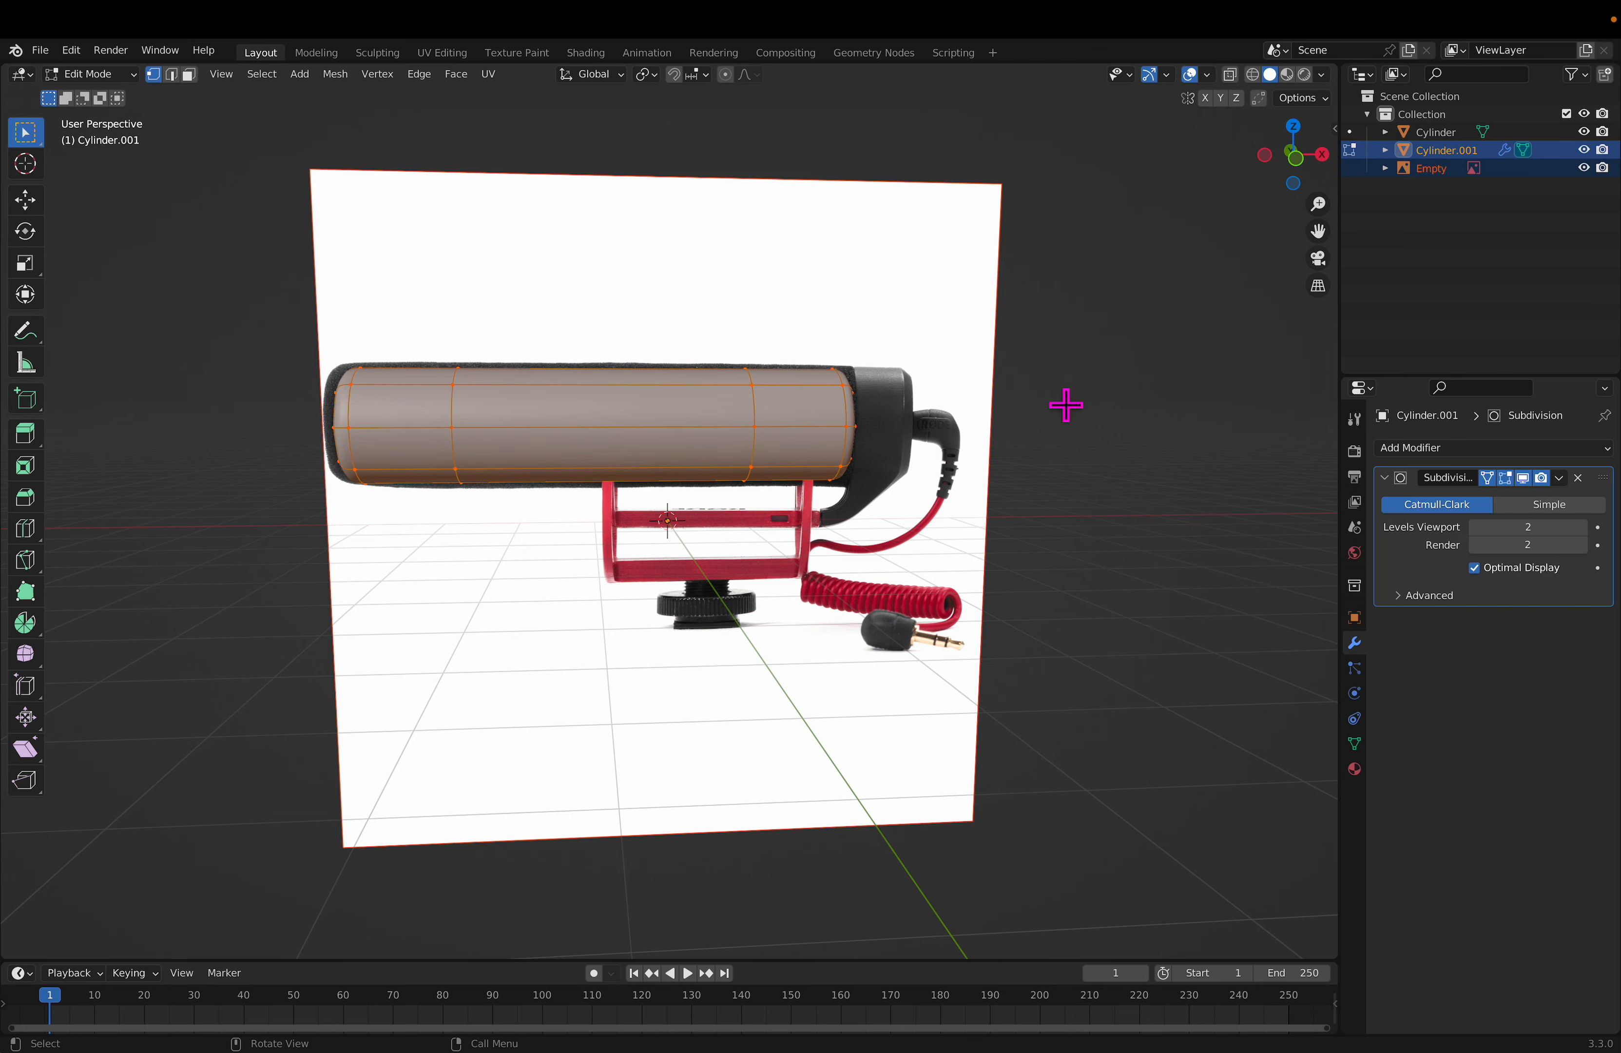
key(Tab)
scroll(602, 424, up, 3)
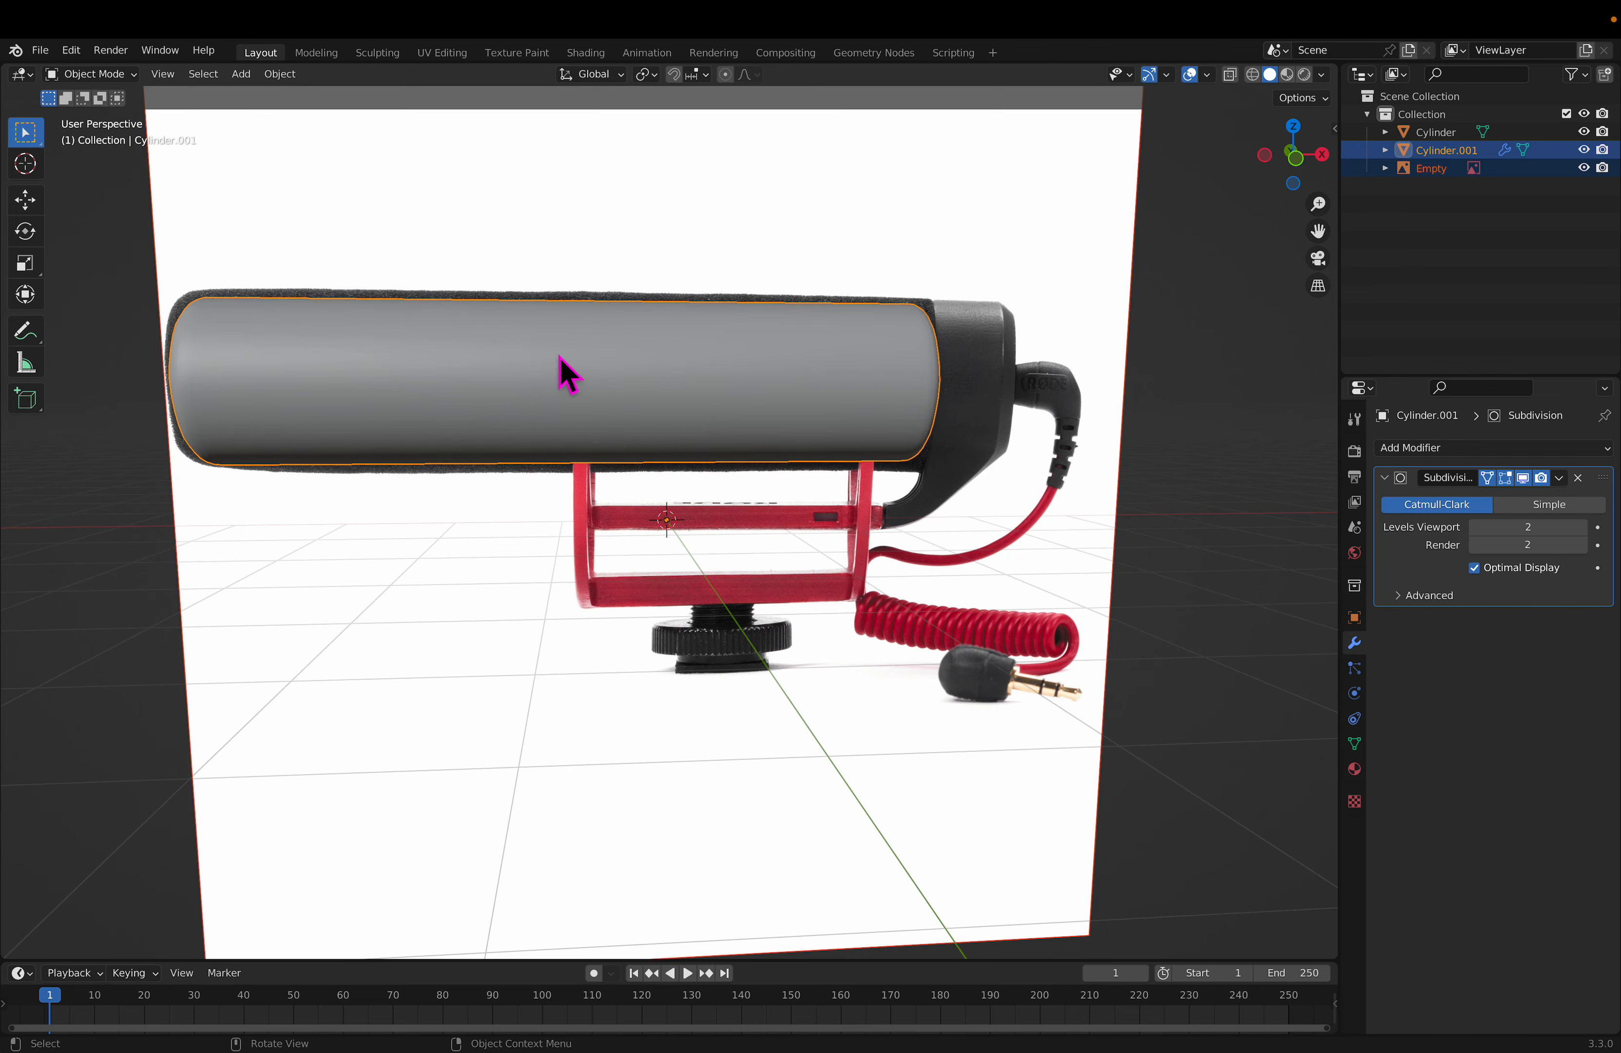
middle_drag(796, 377, 847, 377)
Step: Move only the end edge loop away from the cable about -0.252 m along the global X axis to match the foam's tip
key(Tab)
middle_drag(289, 344, 260, 358)
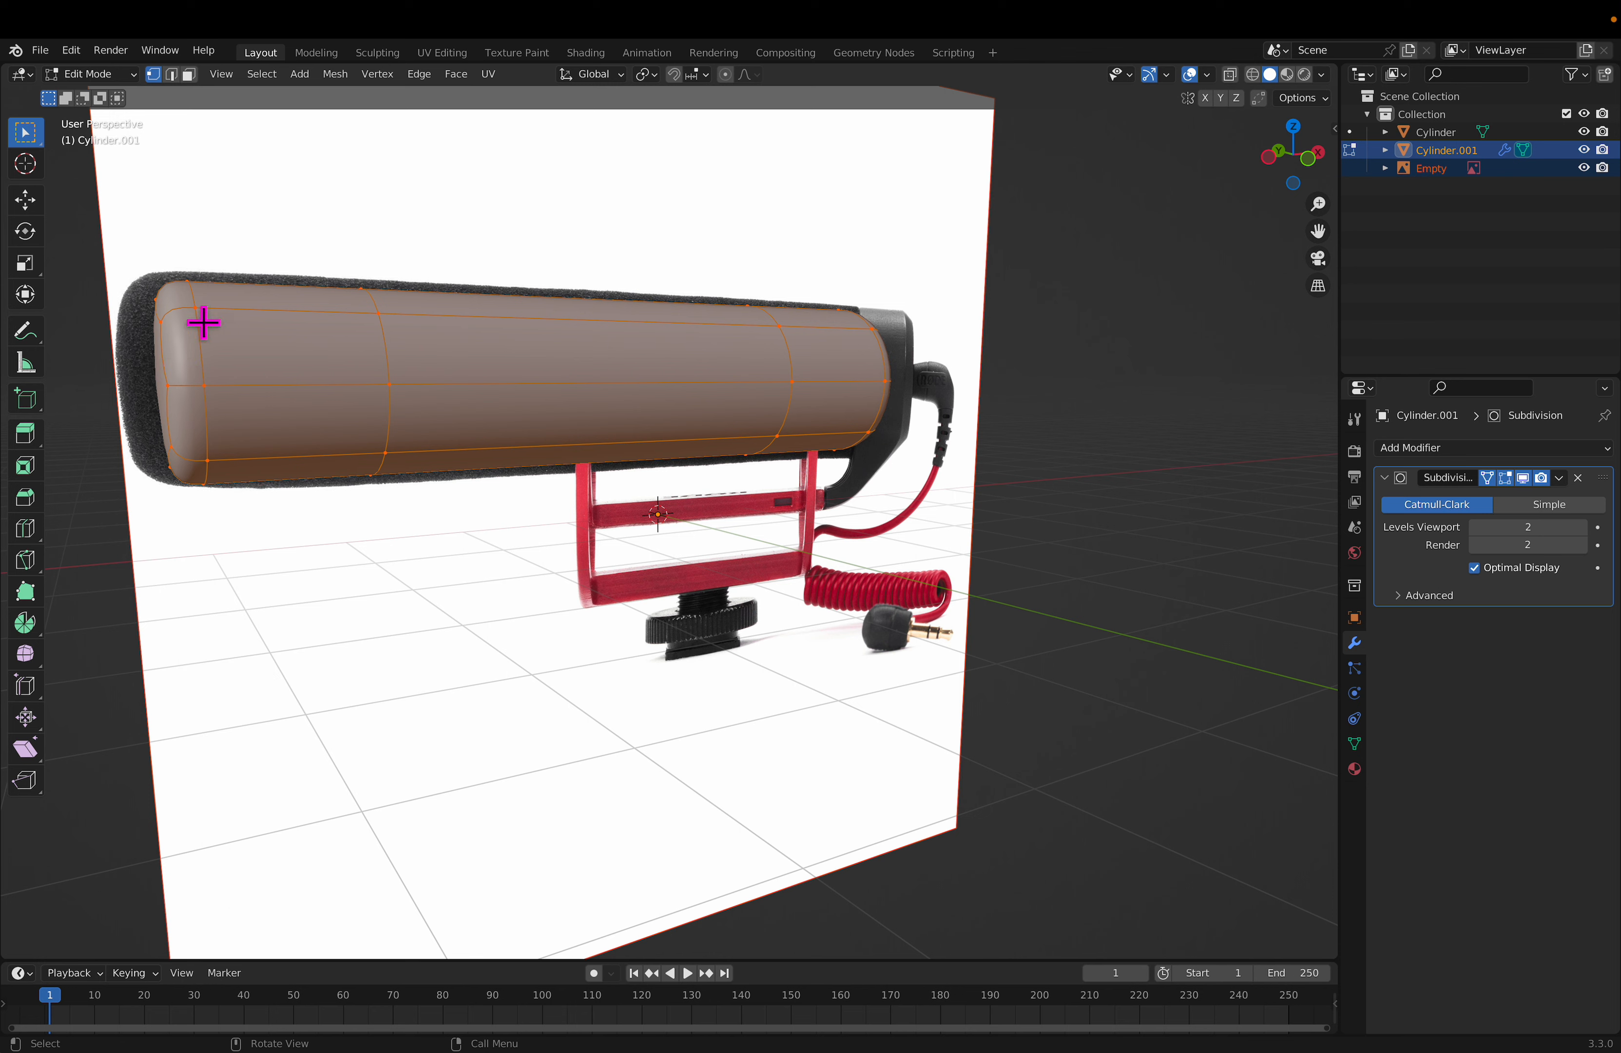
key(alt+a)
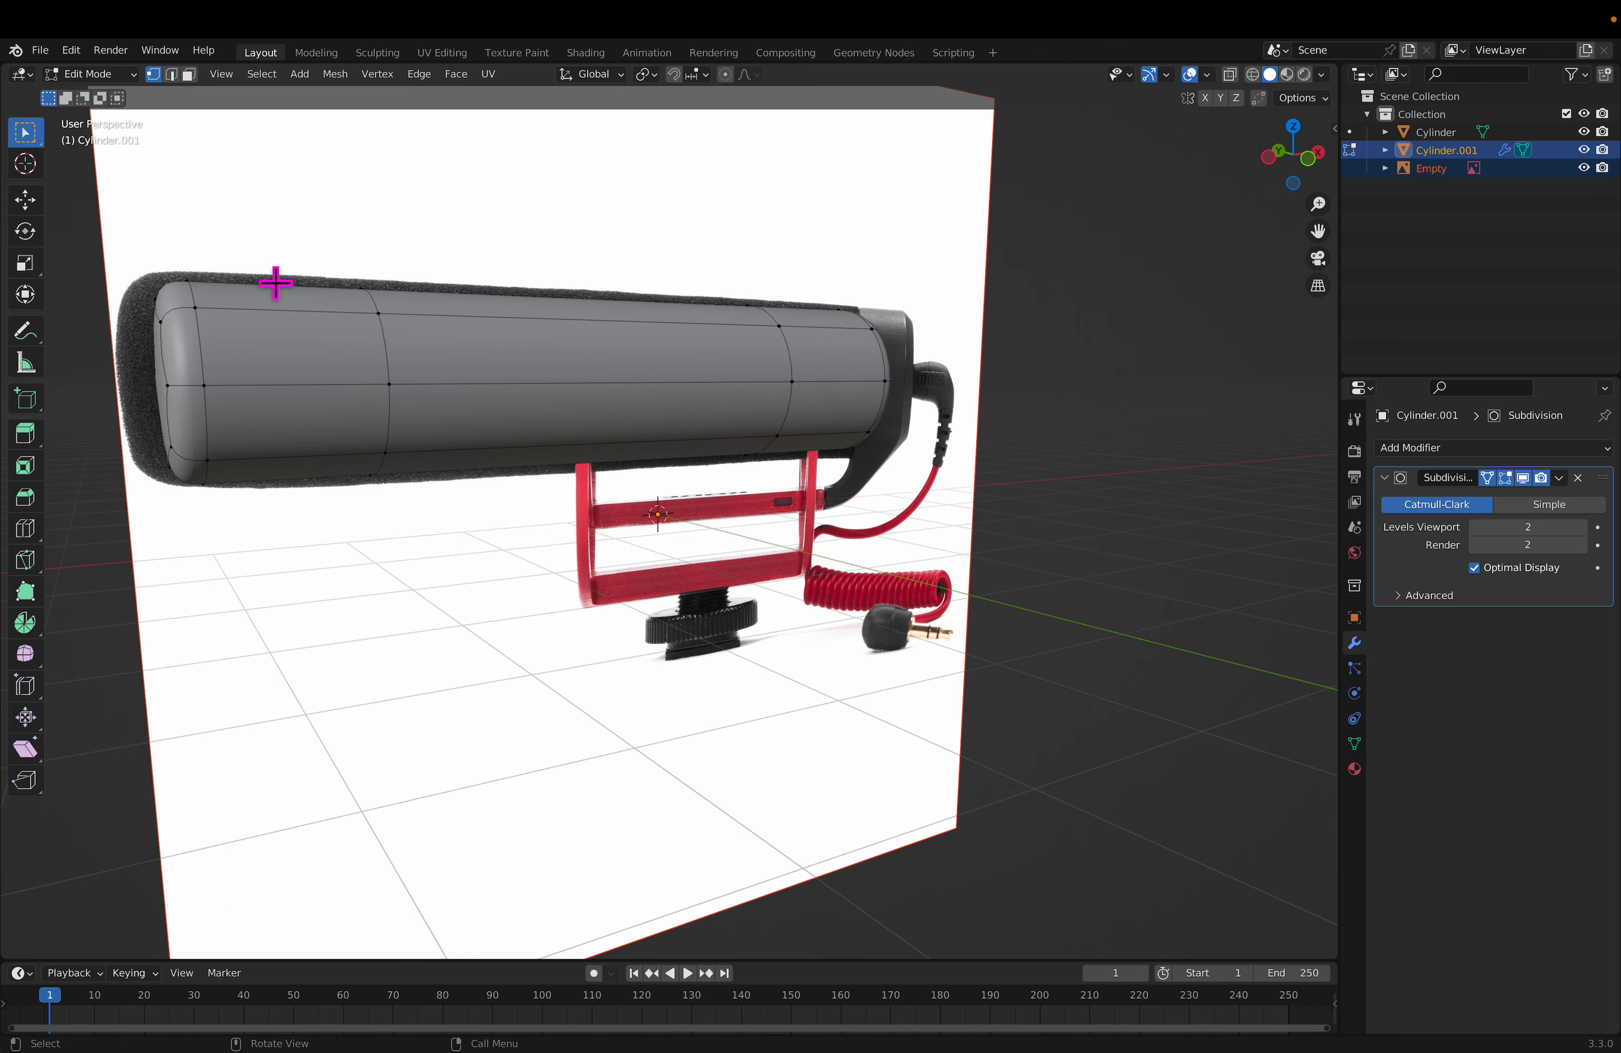
key(a)
key(alt+a)
key(a)
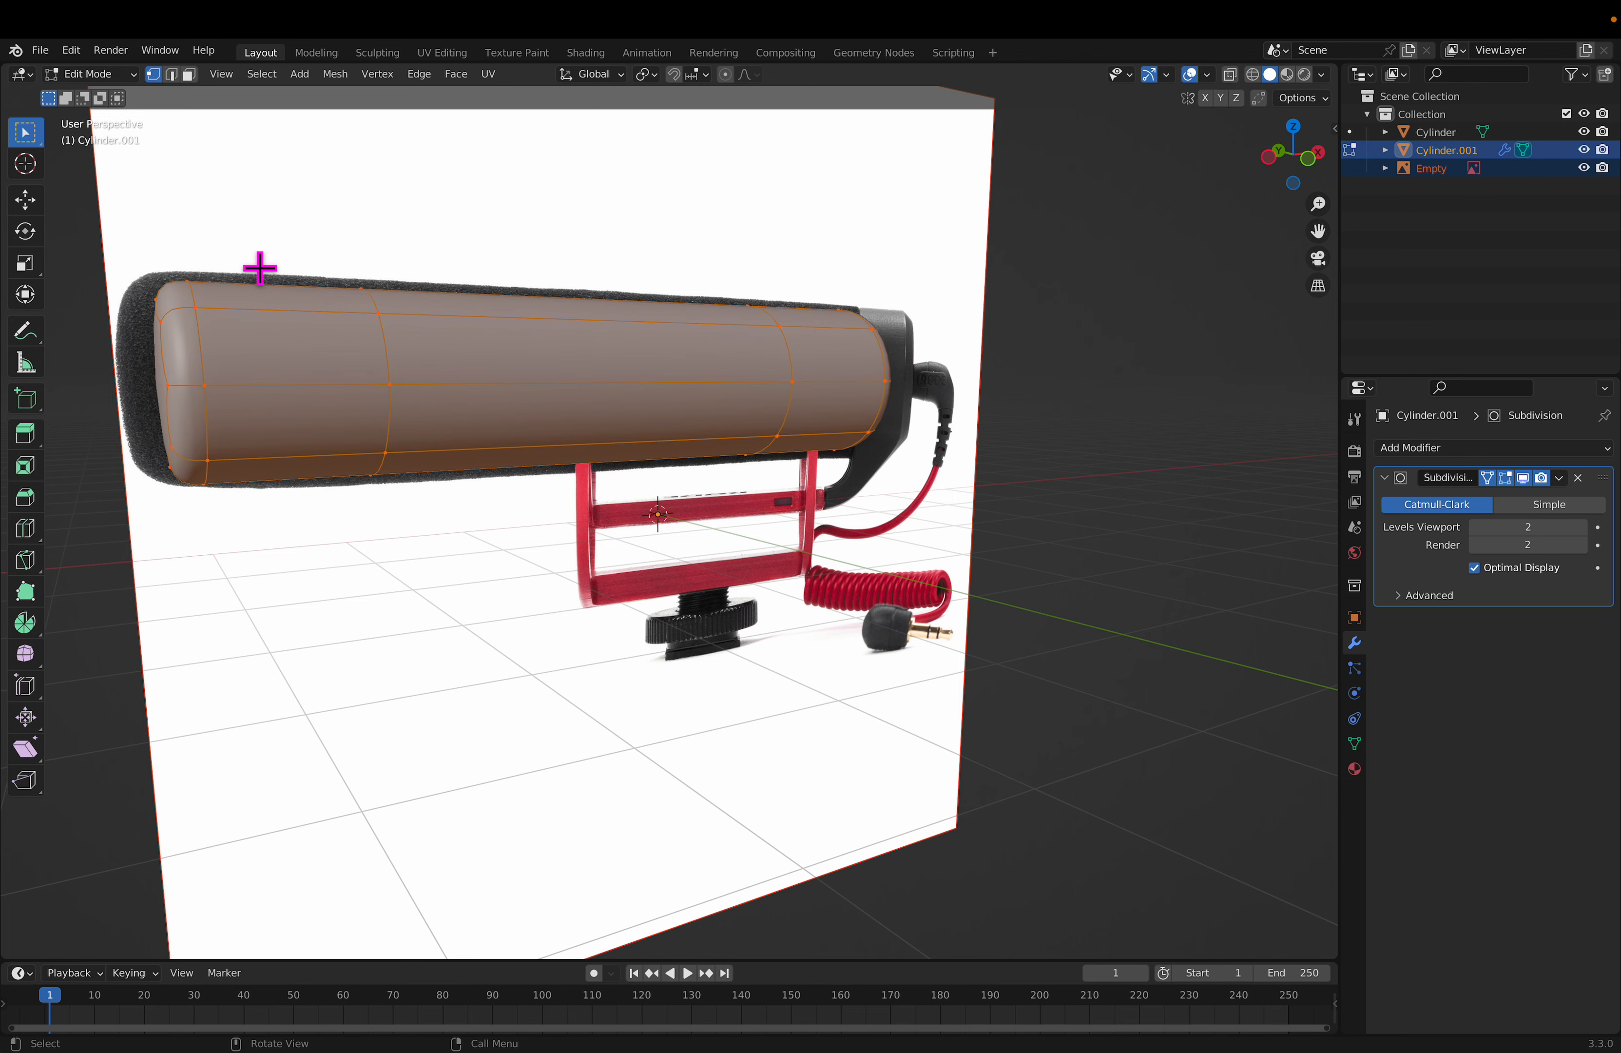
key(alt+a)
key(a)
key(alt+a)
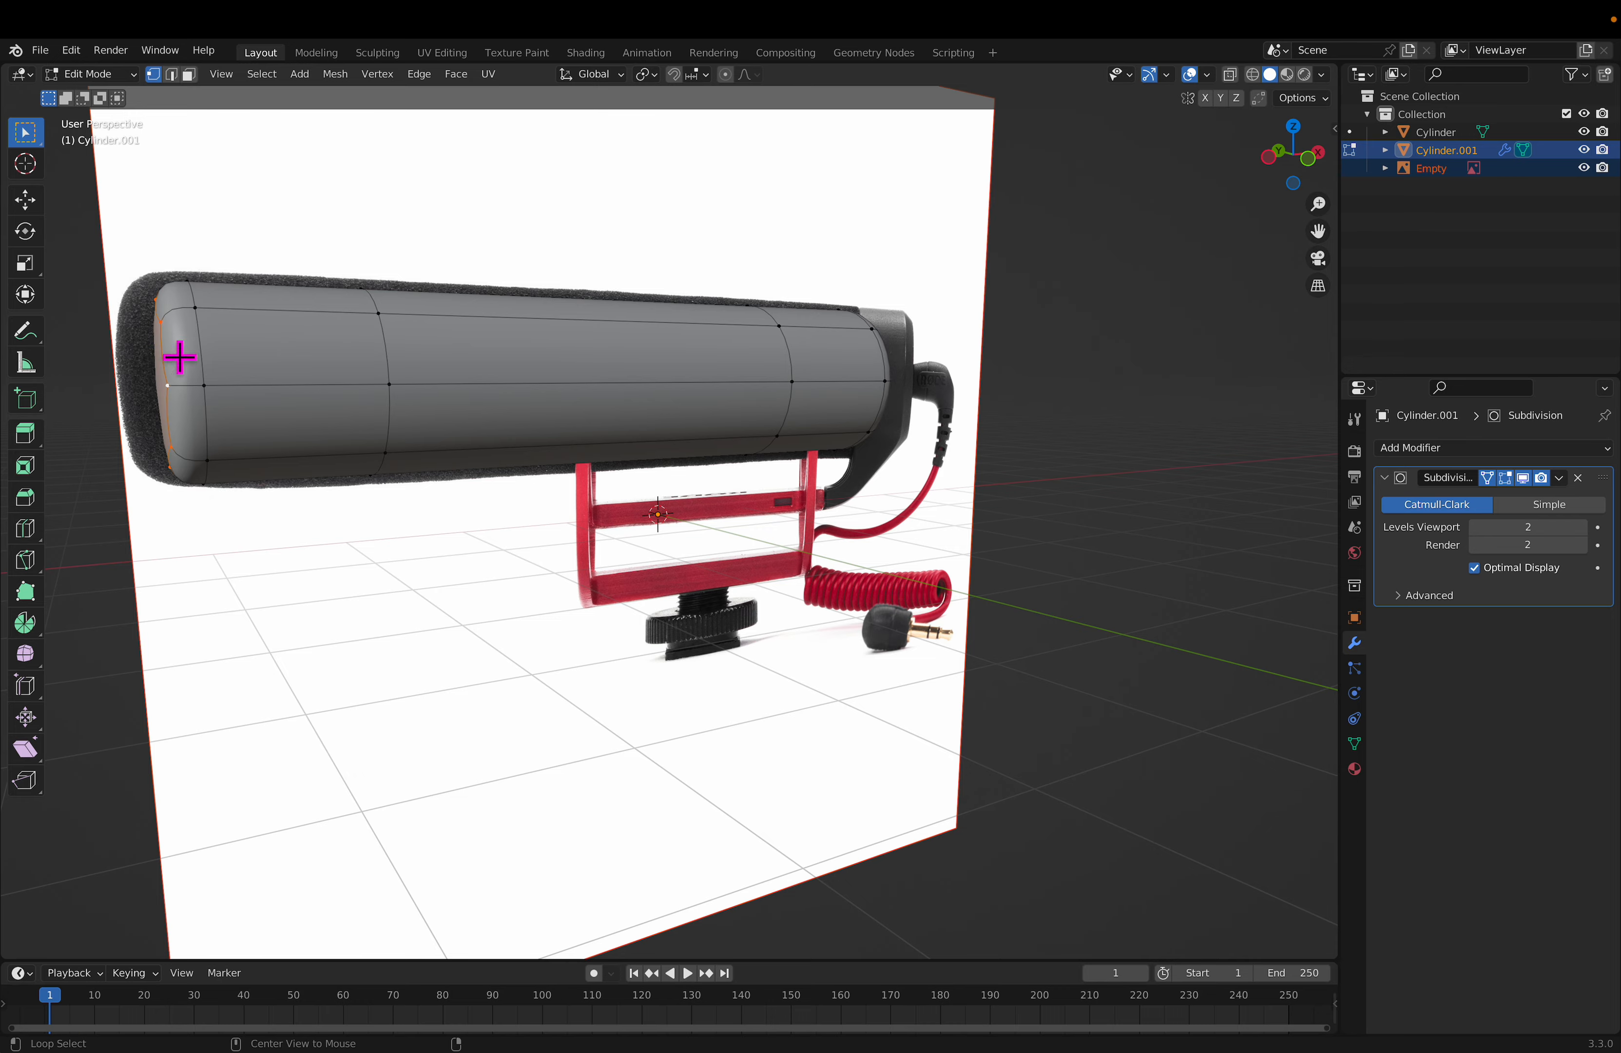
middle_drag(231, 391, 325, 418)
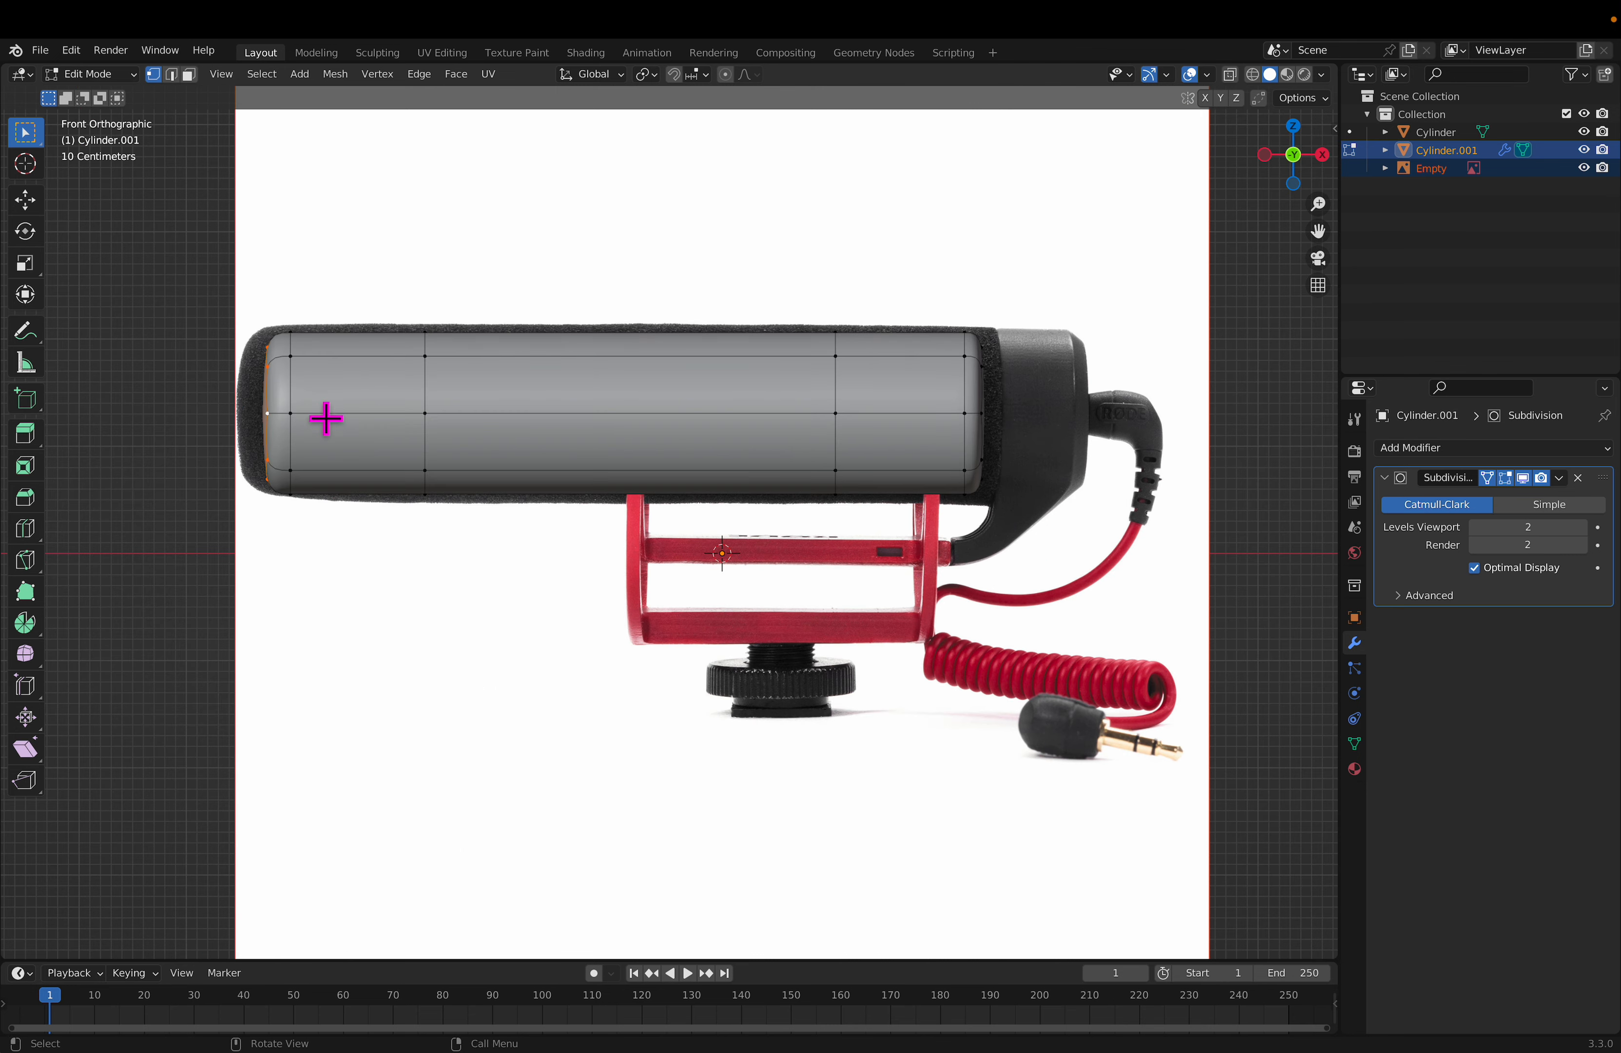
key(g)
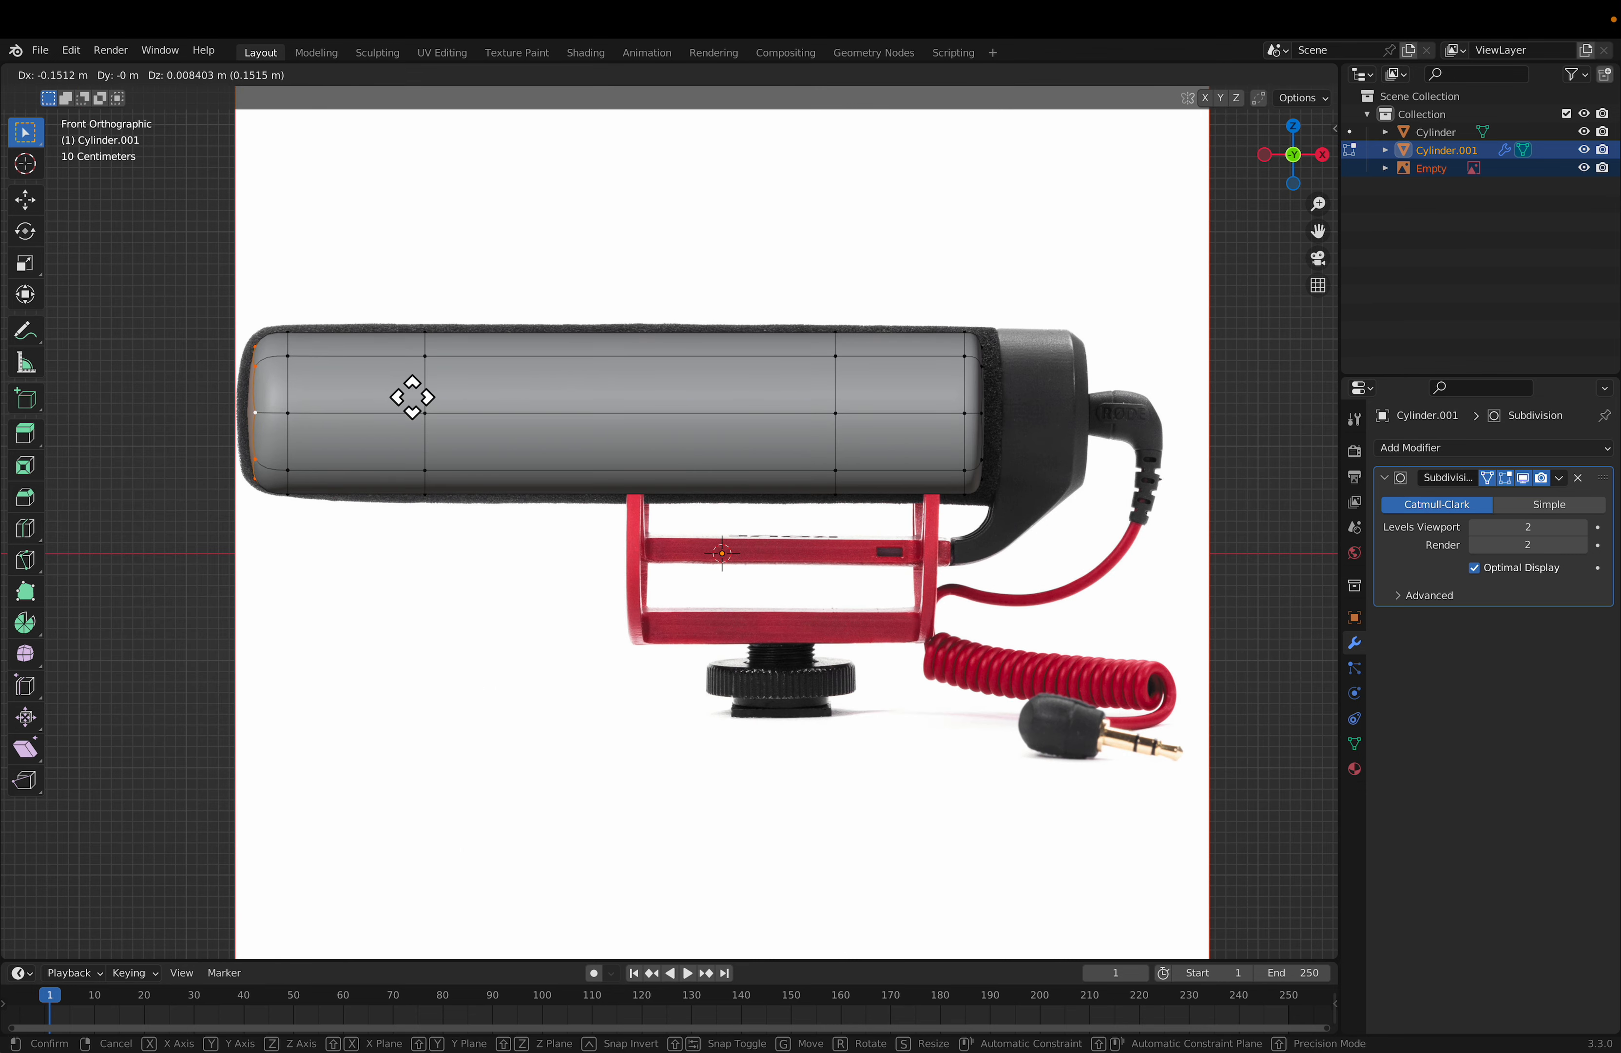
key(x)
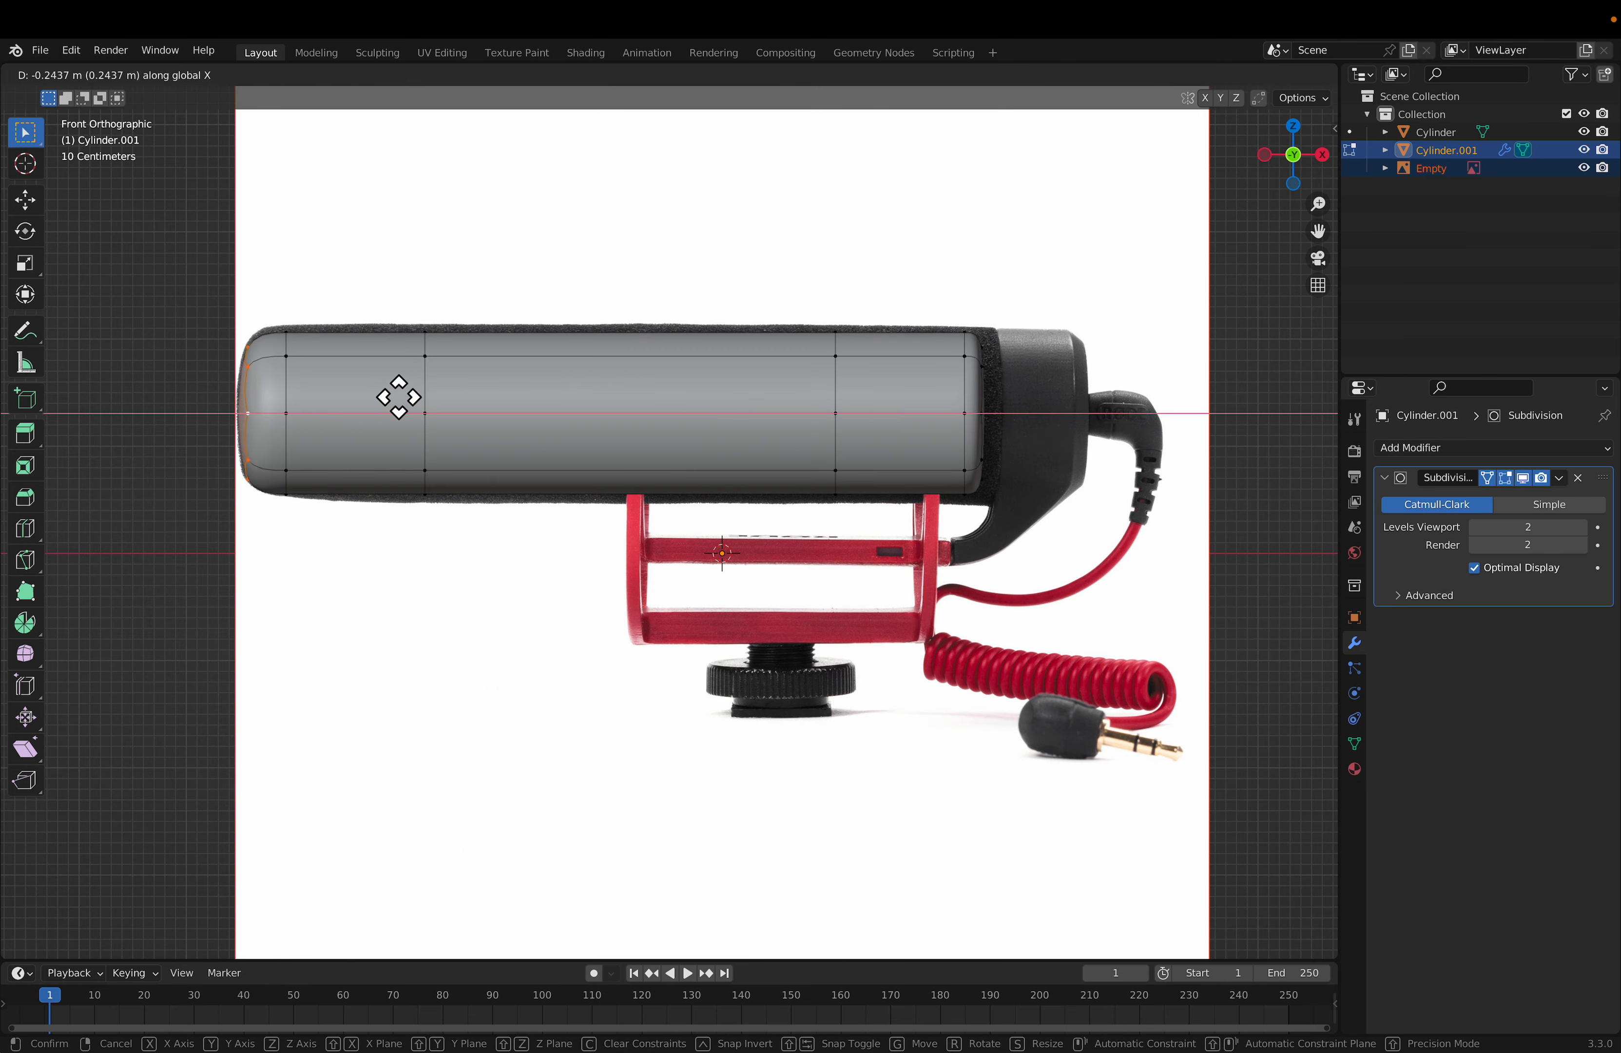
click(401, 396)
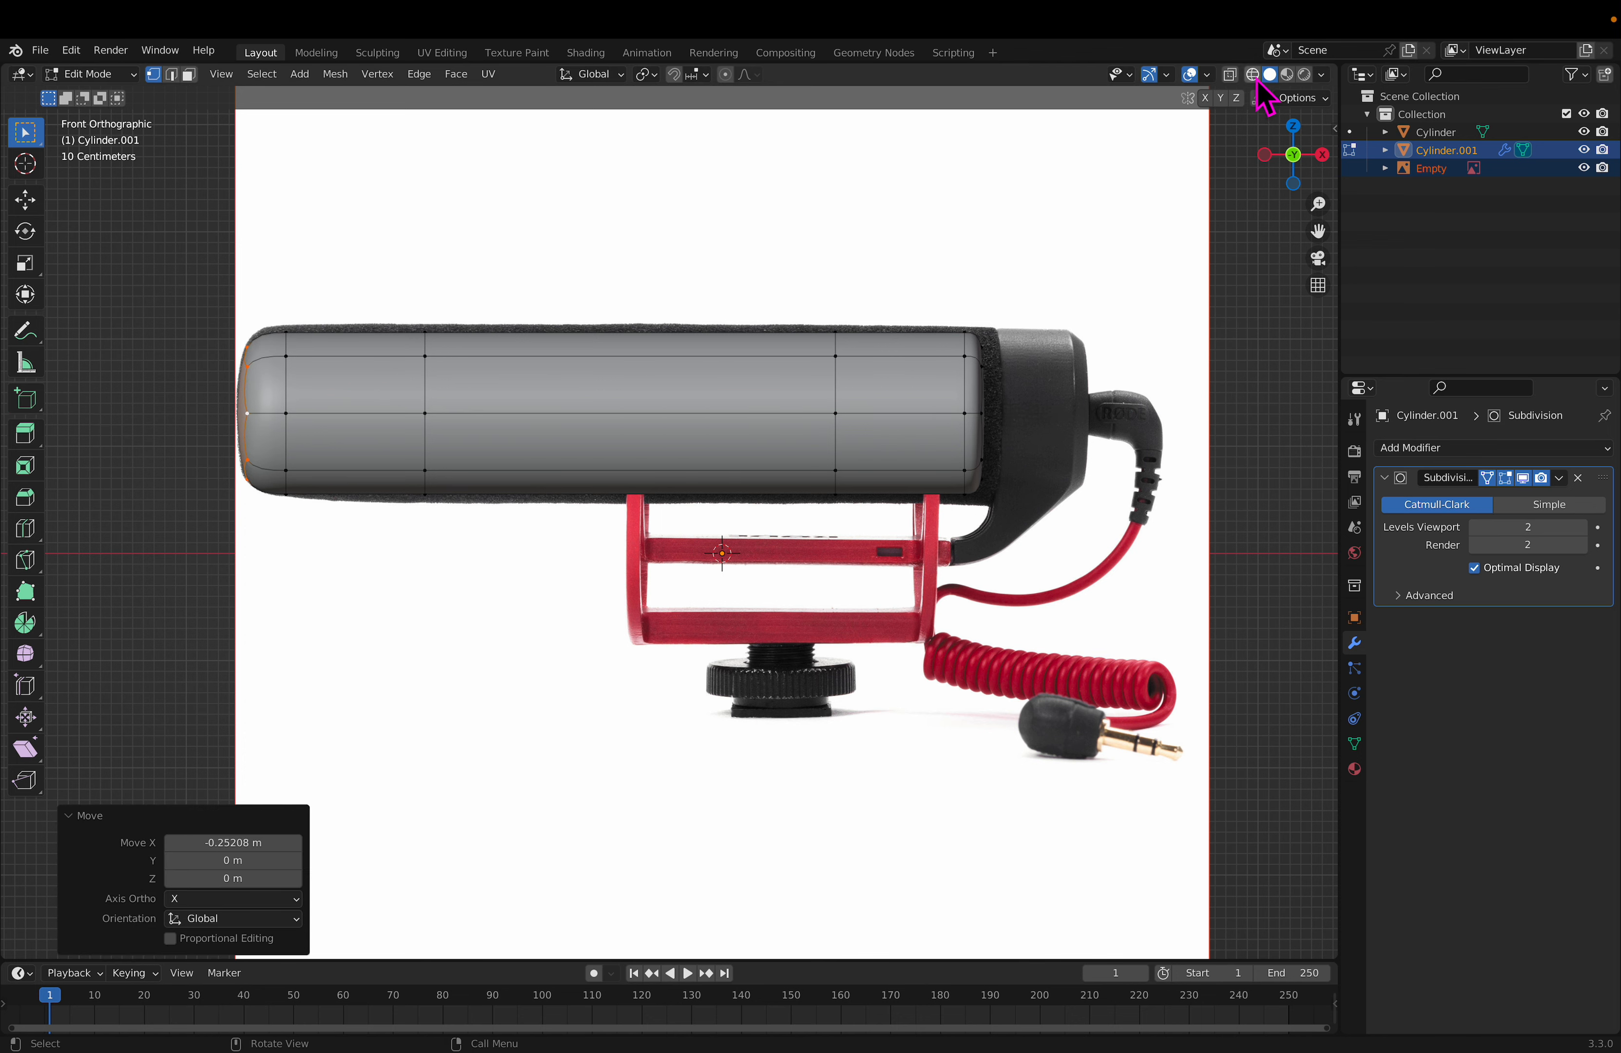
Step: Select all cable-side end vertices in wireframe shading, move them about 0.286 m along global X, and restore solid shading in front view
key(alt+z)
drag(916, 250, 1092, 658)
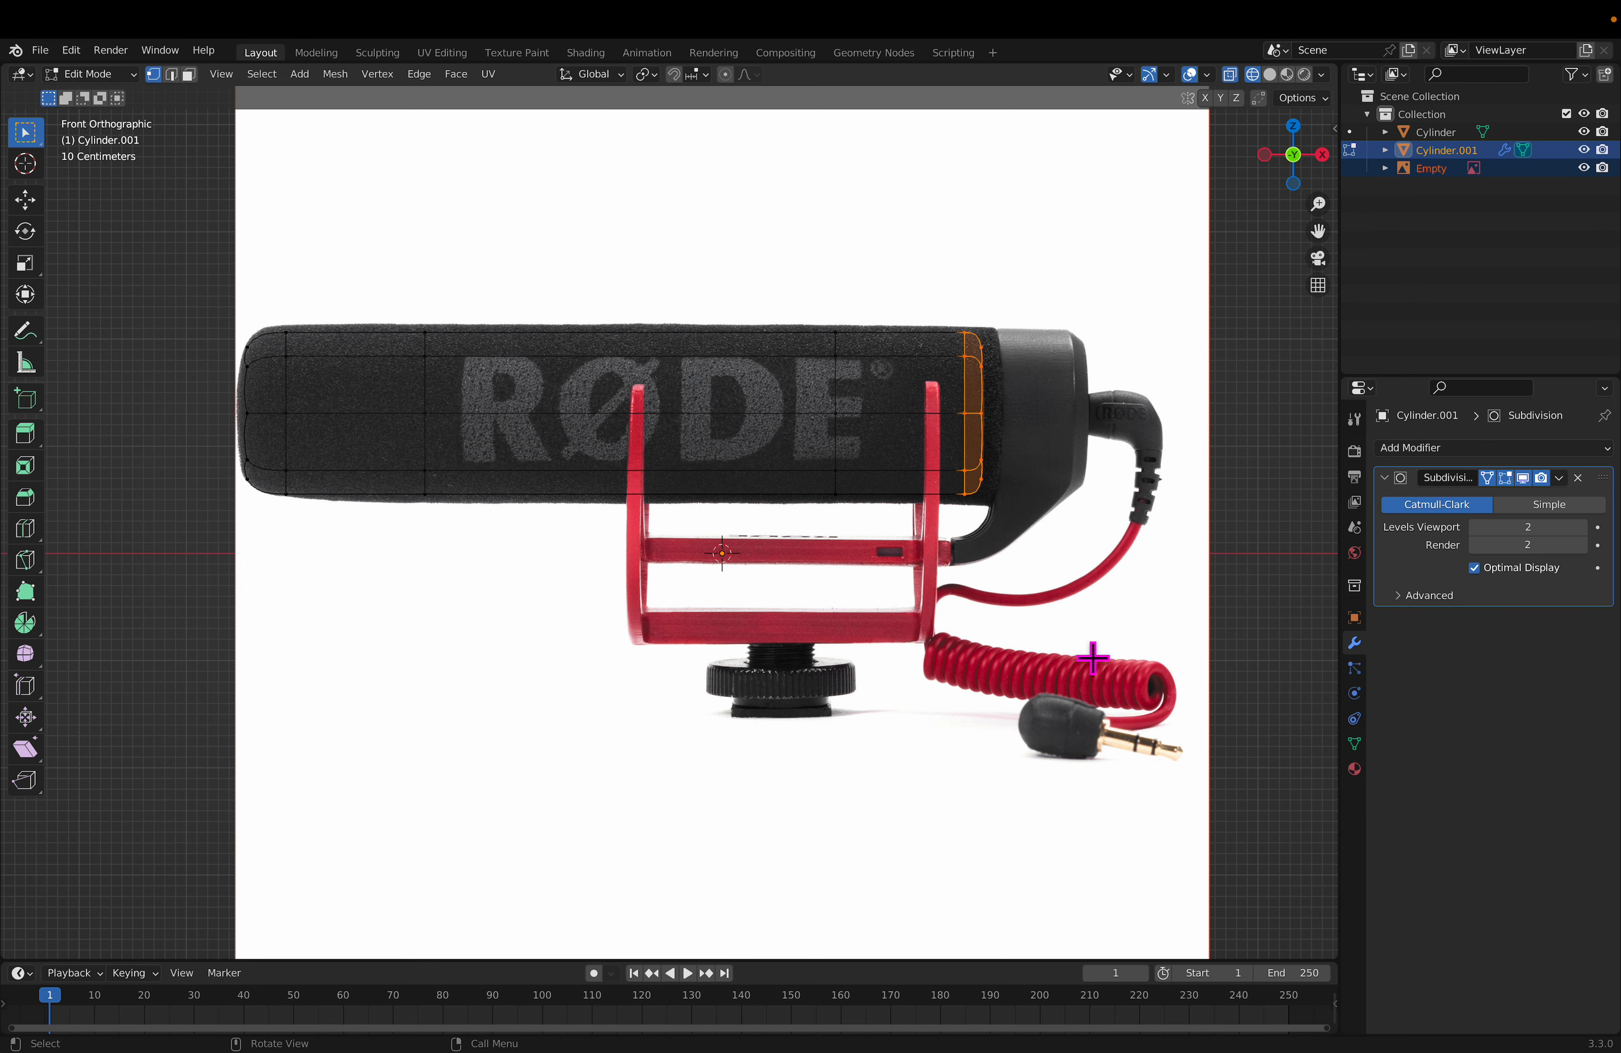
key(g)
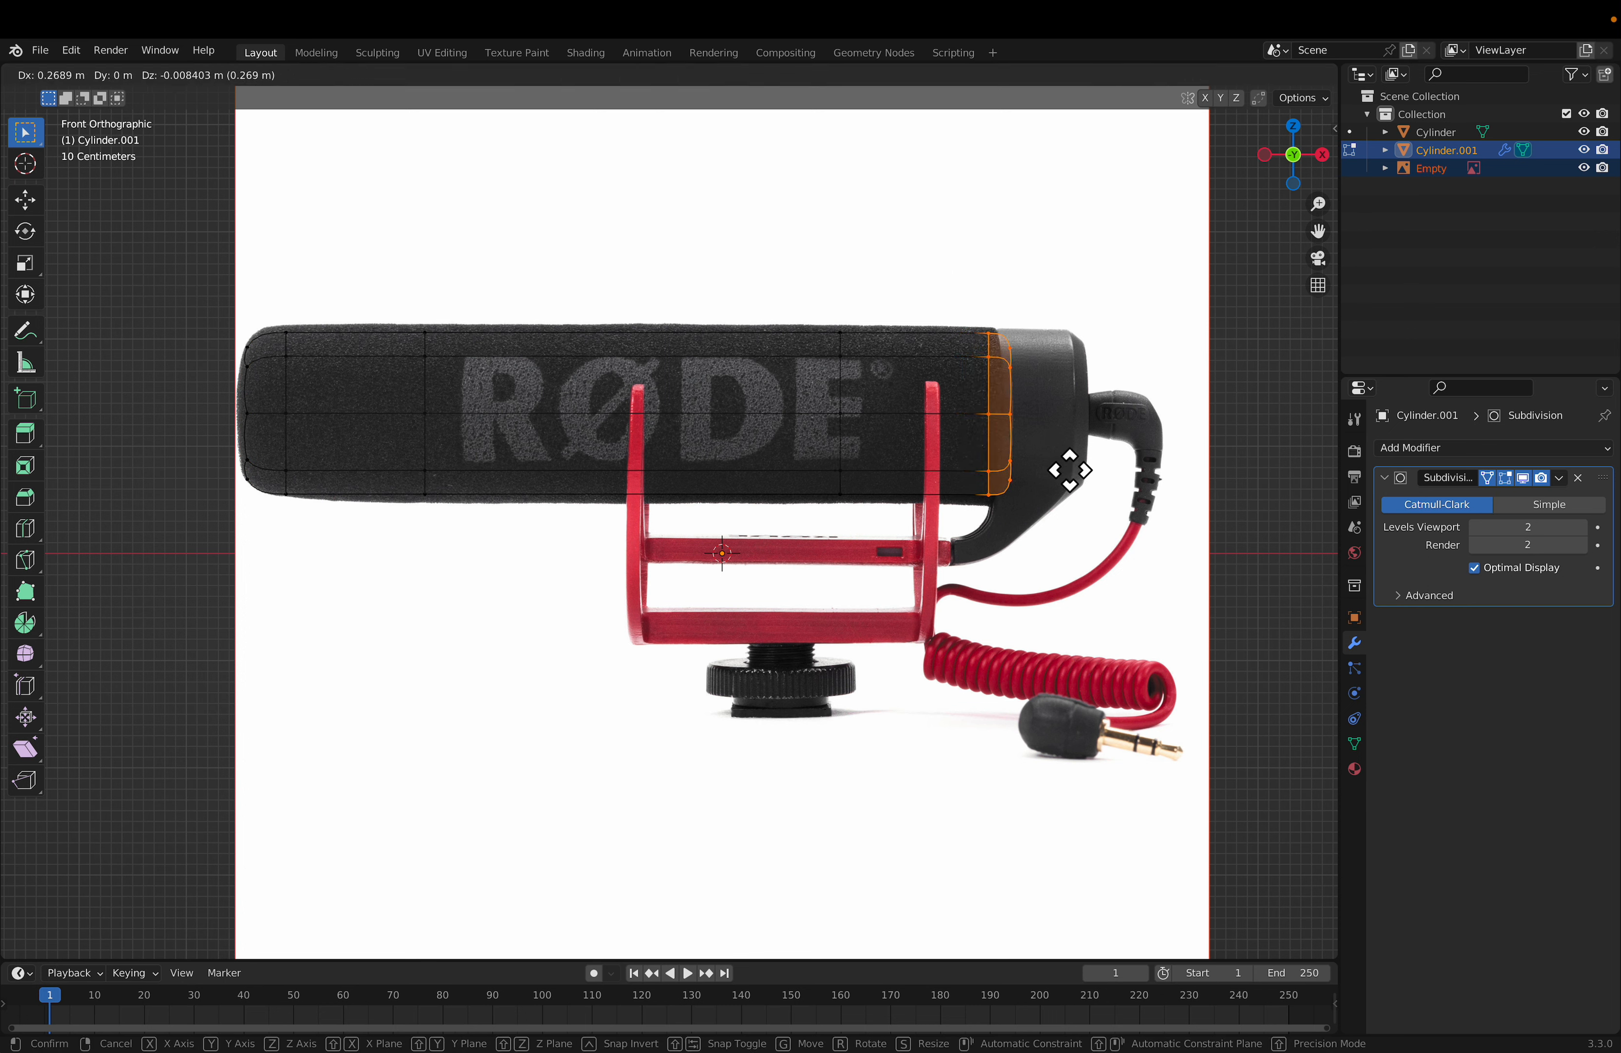
key(x)
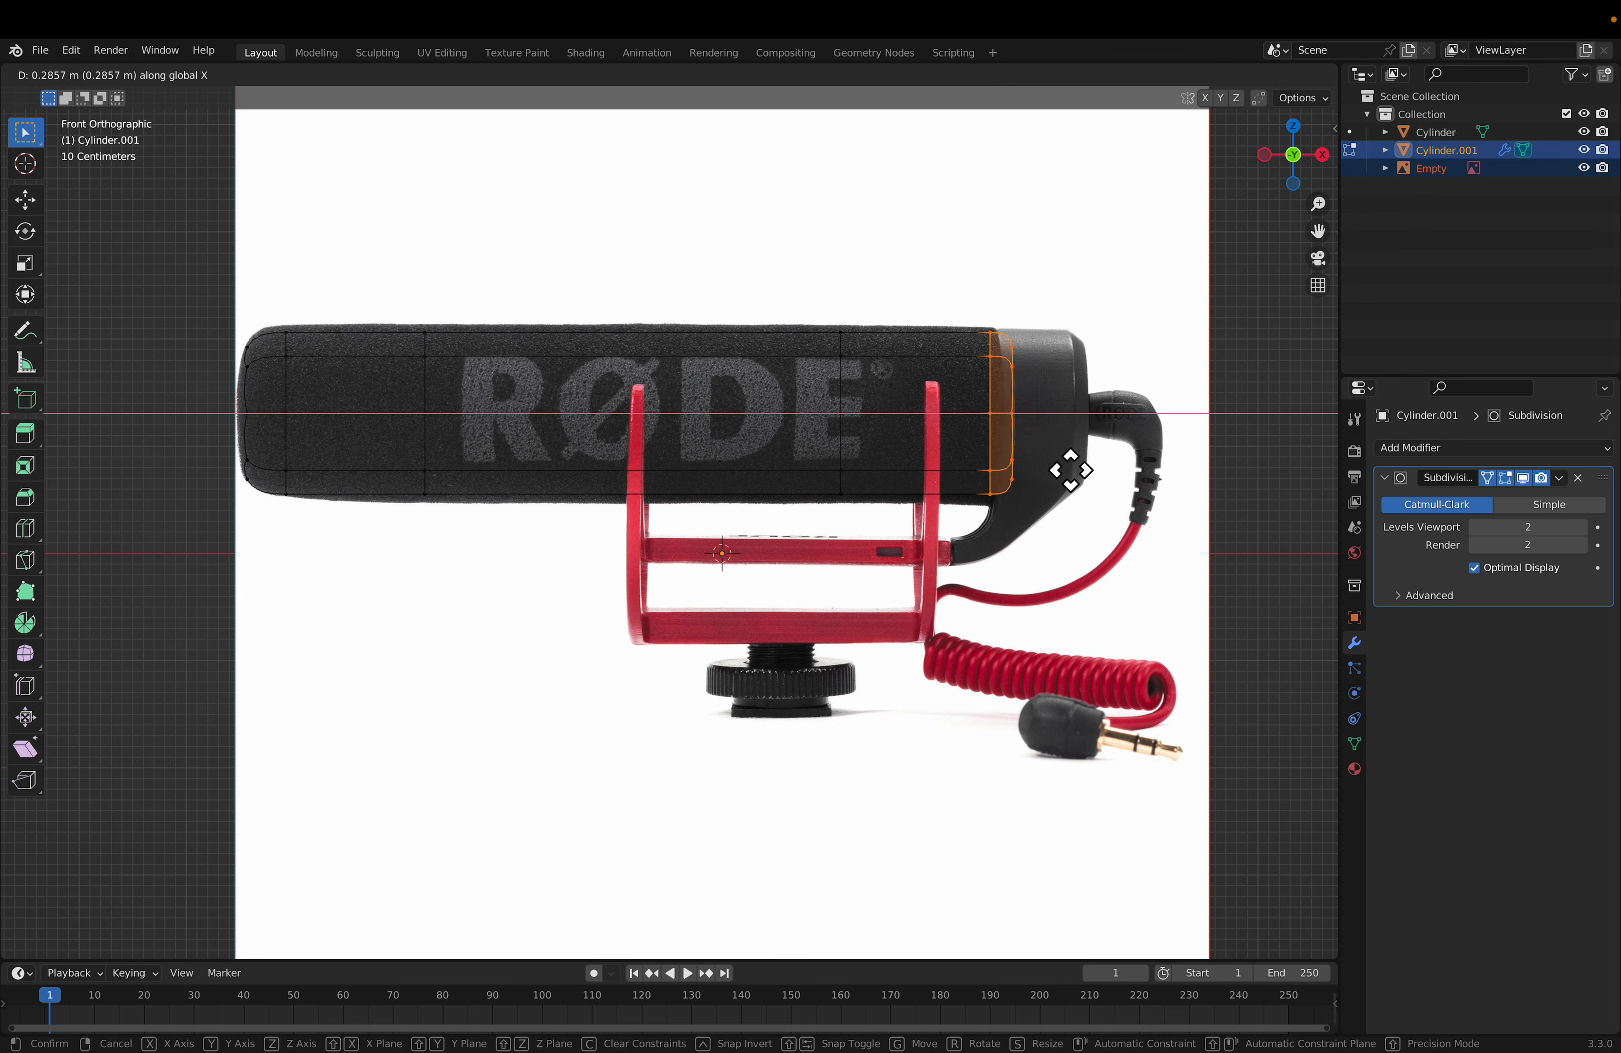
click(1070, 468)
click(1266, 79)
middle_drag(1084, 520, 1122, 492)
key(KP_1)
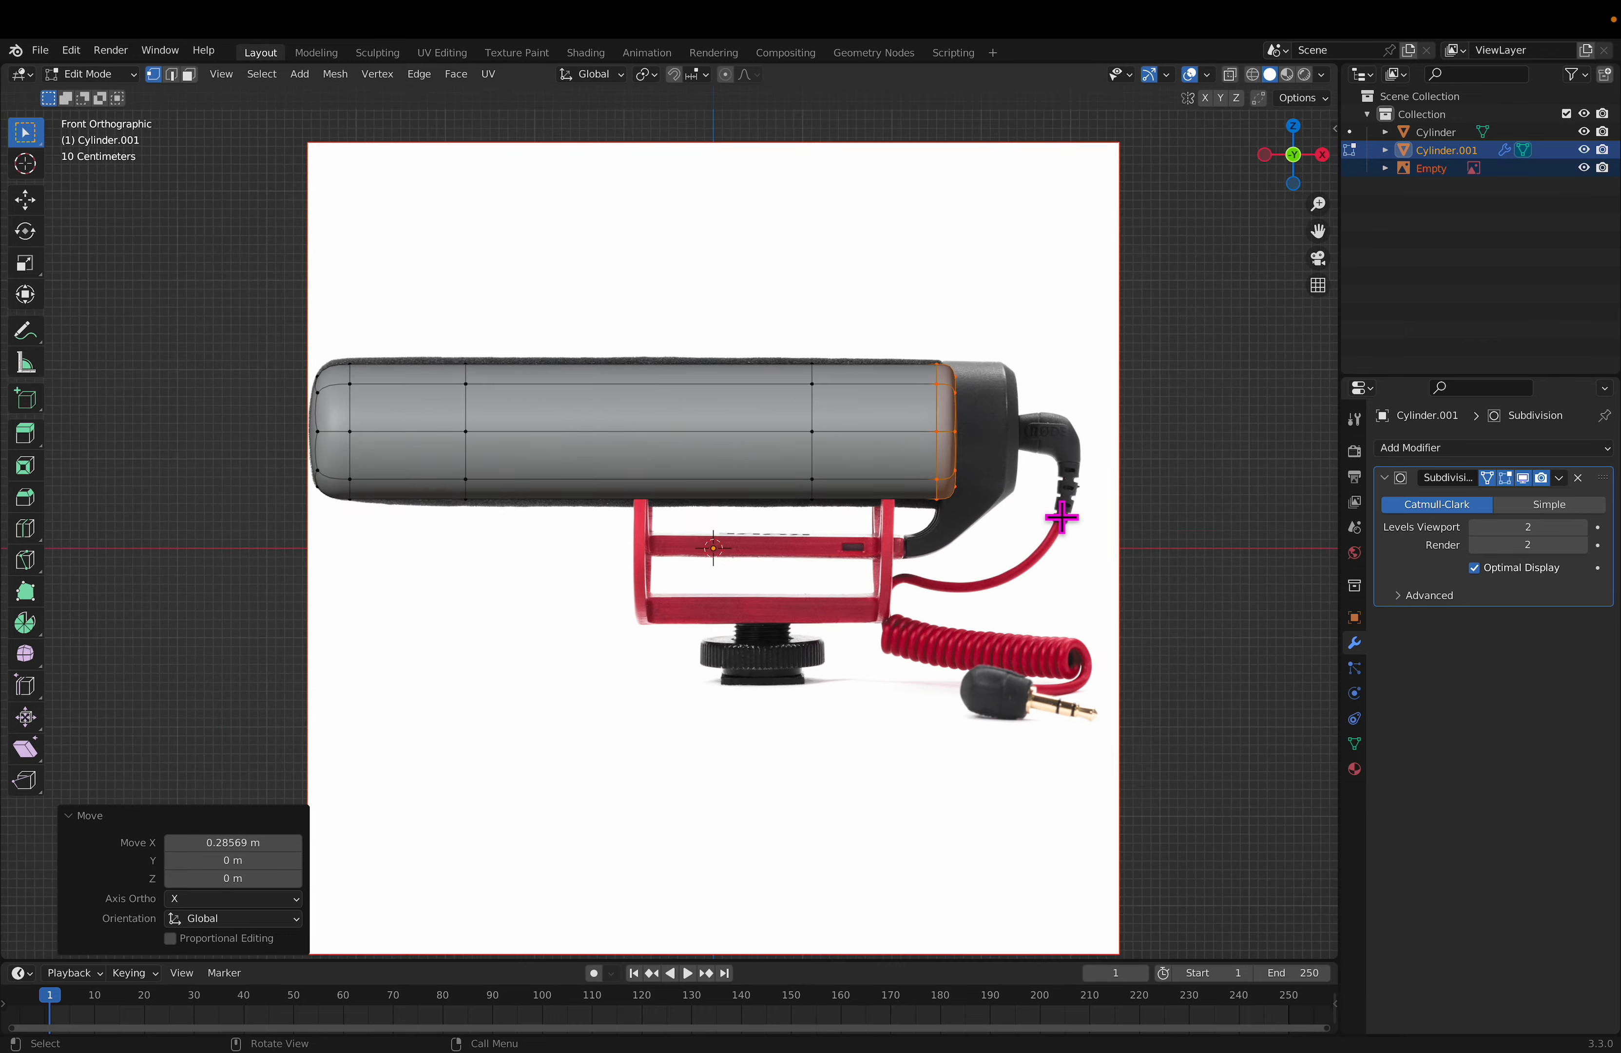
Step: Check the body in Object Mode, and shift the selected cable-side end vertices back about -0.121 m along global X
key(Tab)
mouse_move(1049, 503)
middle_down()
mouse_move(970, 536)
mouse_move(1032, 536)
mouse_move(1025, 517)
middle_up()
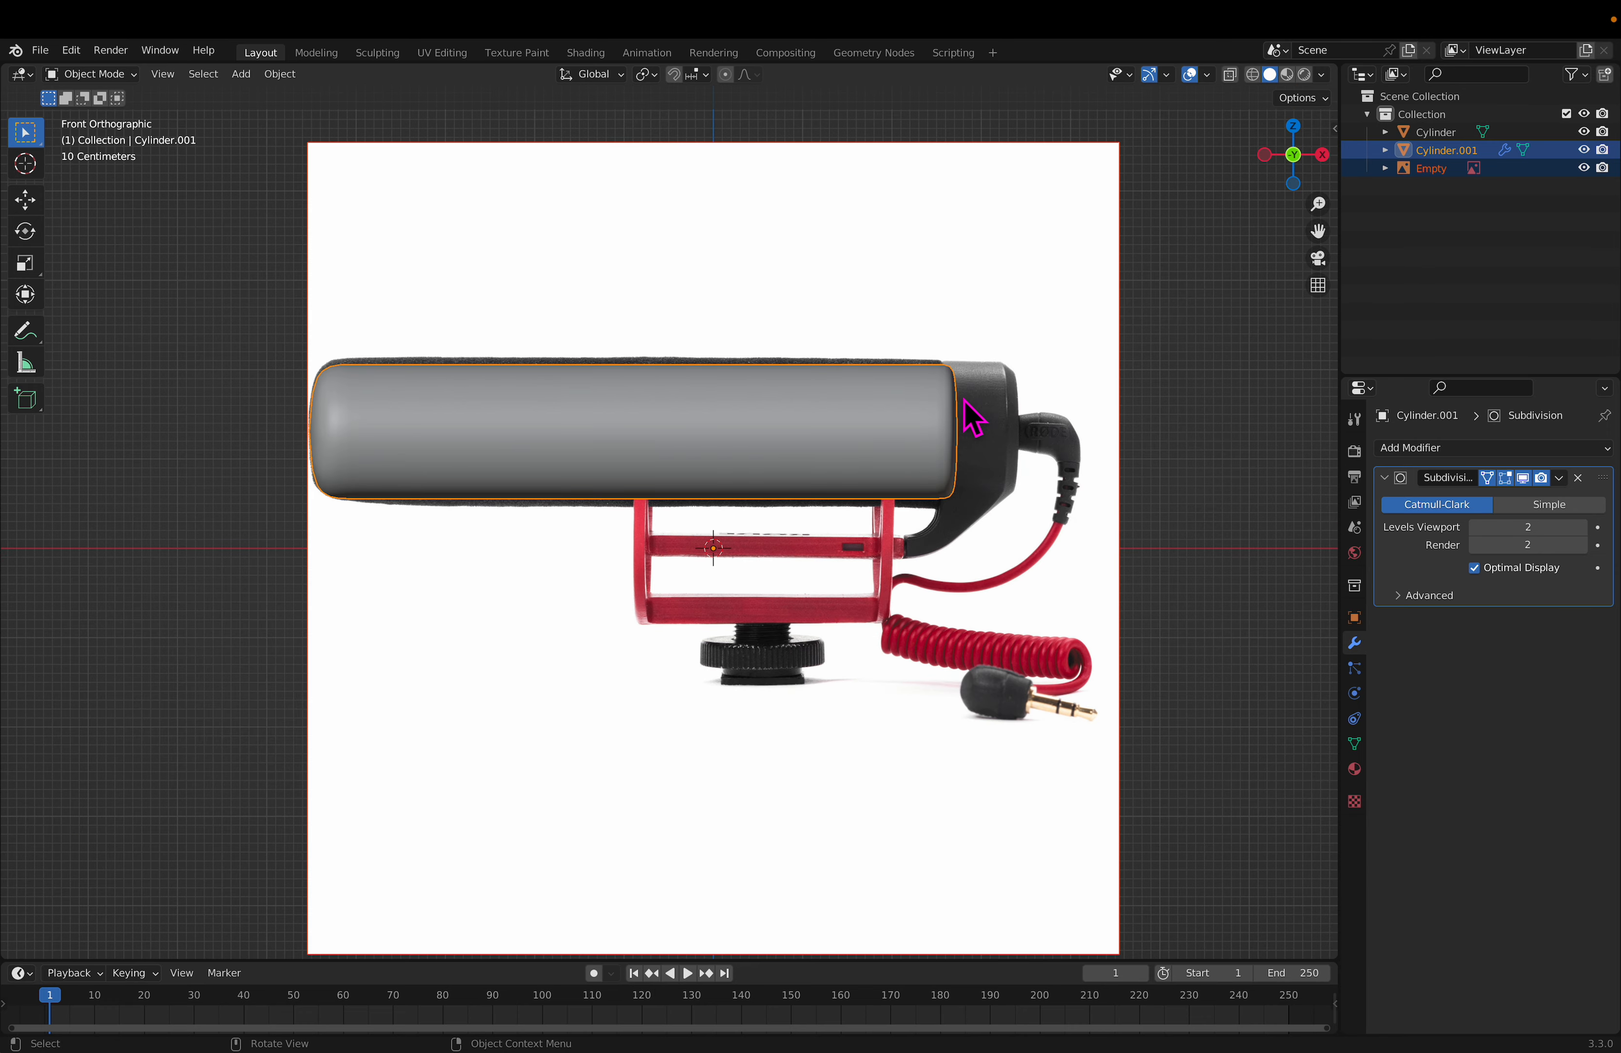
key(Tab)
key(g)
key(x)
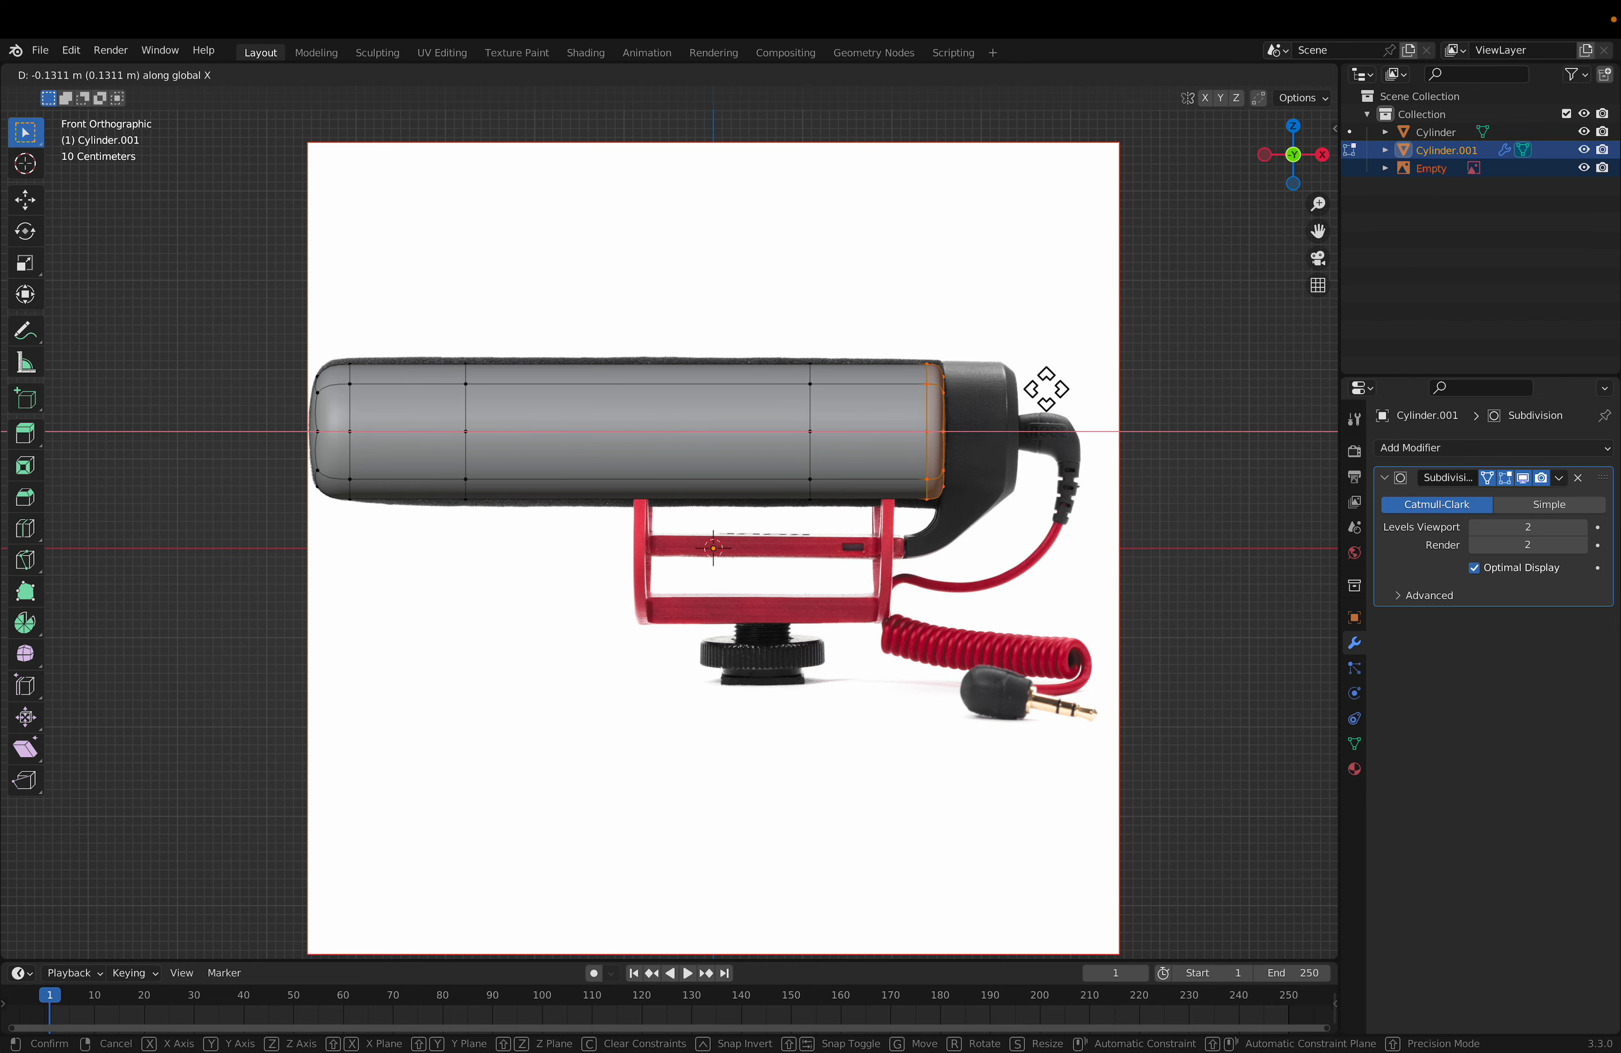
click(1047, 388)
scroll(1002, 440, up, 2)
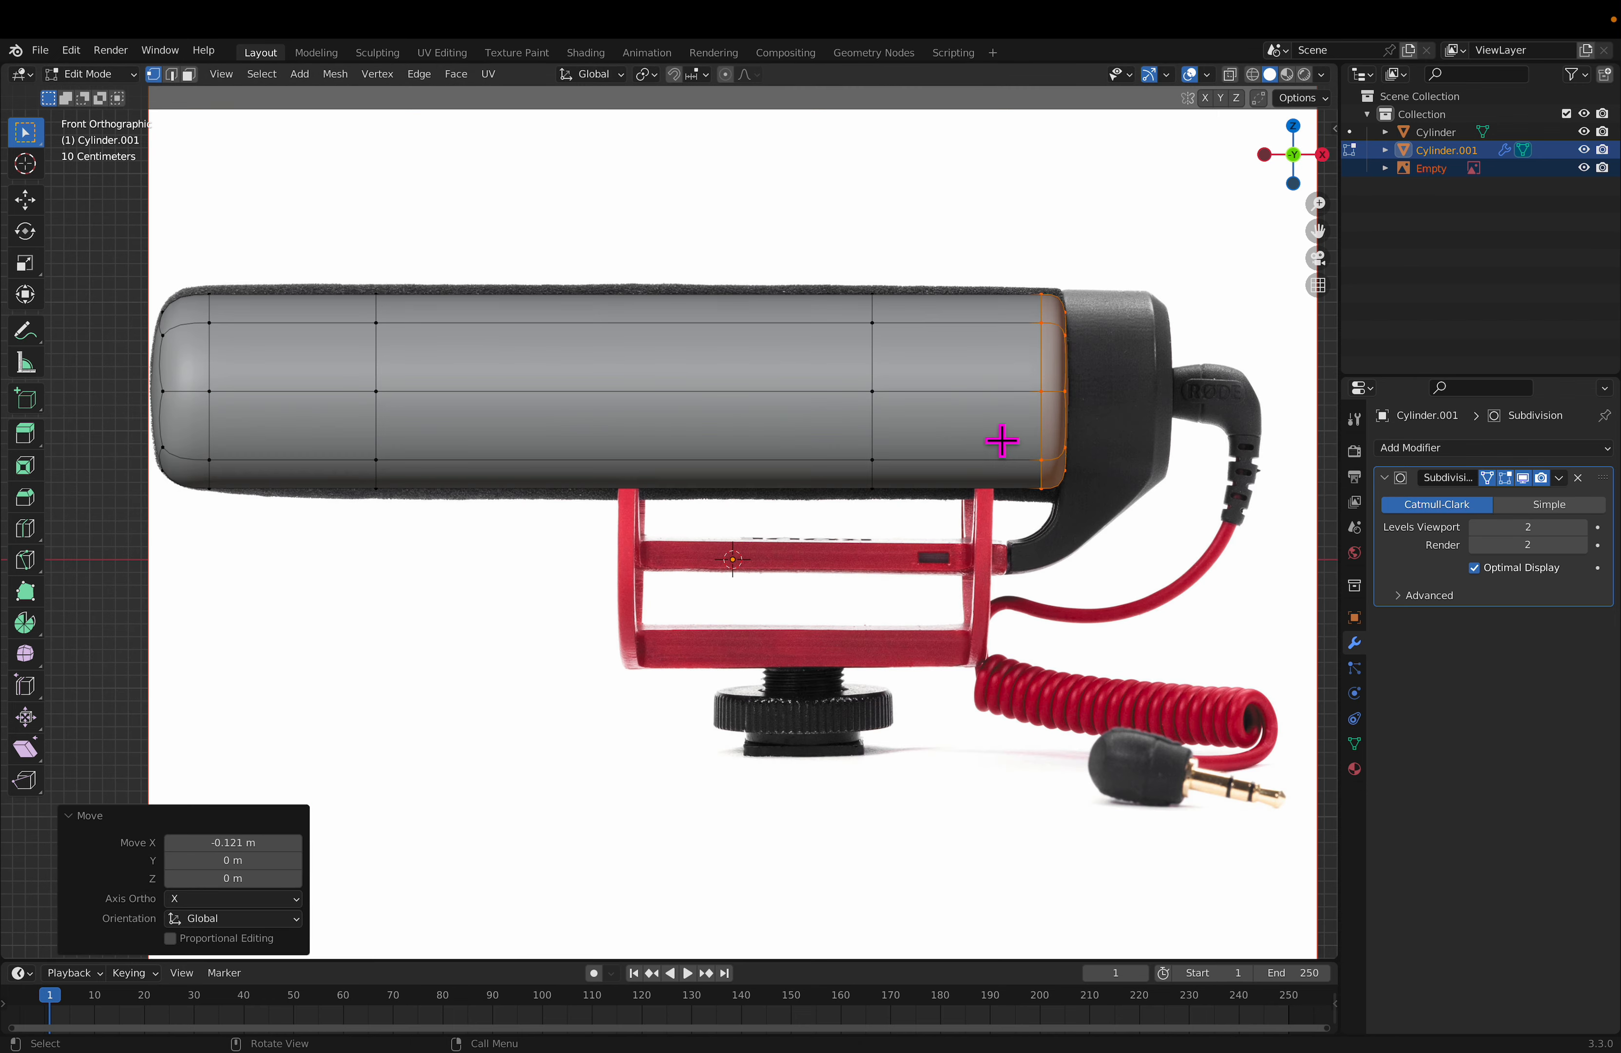
Step: Move only the outermost edge loop on the cable side about 0.378 m along the global X axis
click(1111, 369)
alt+click(1082, 369)
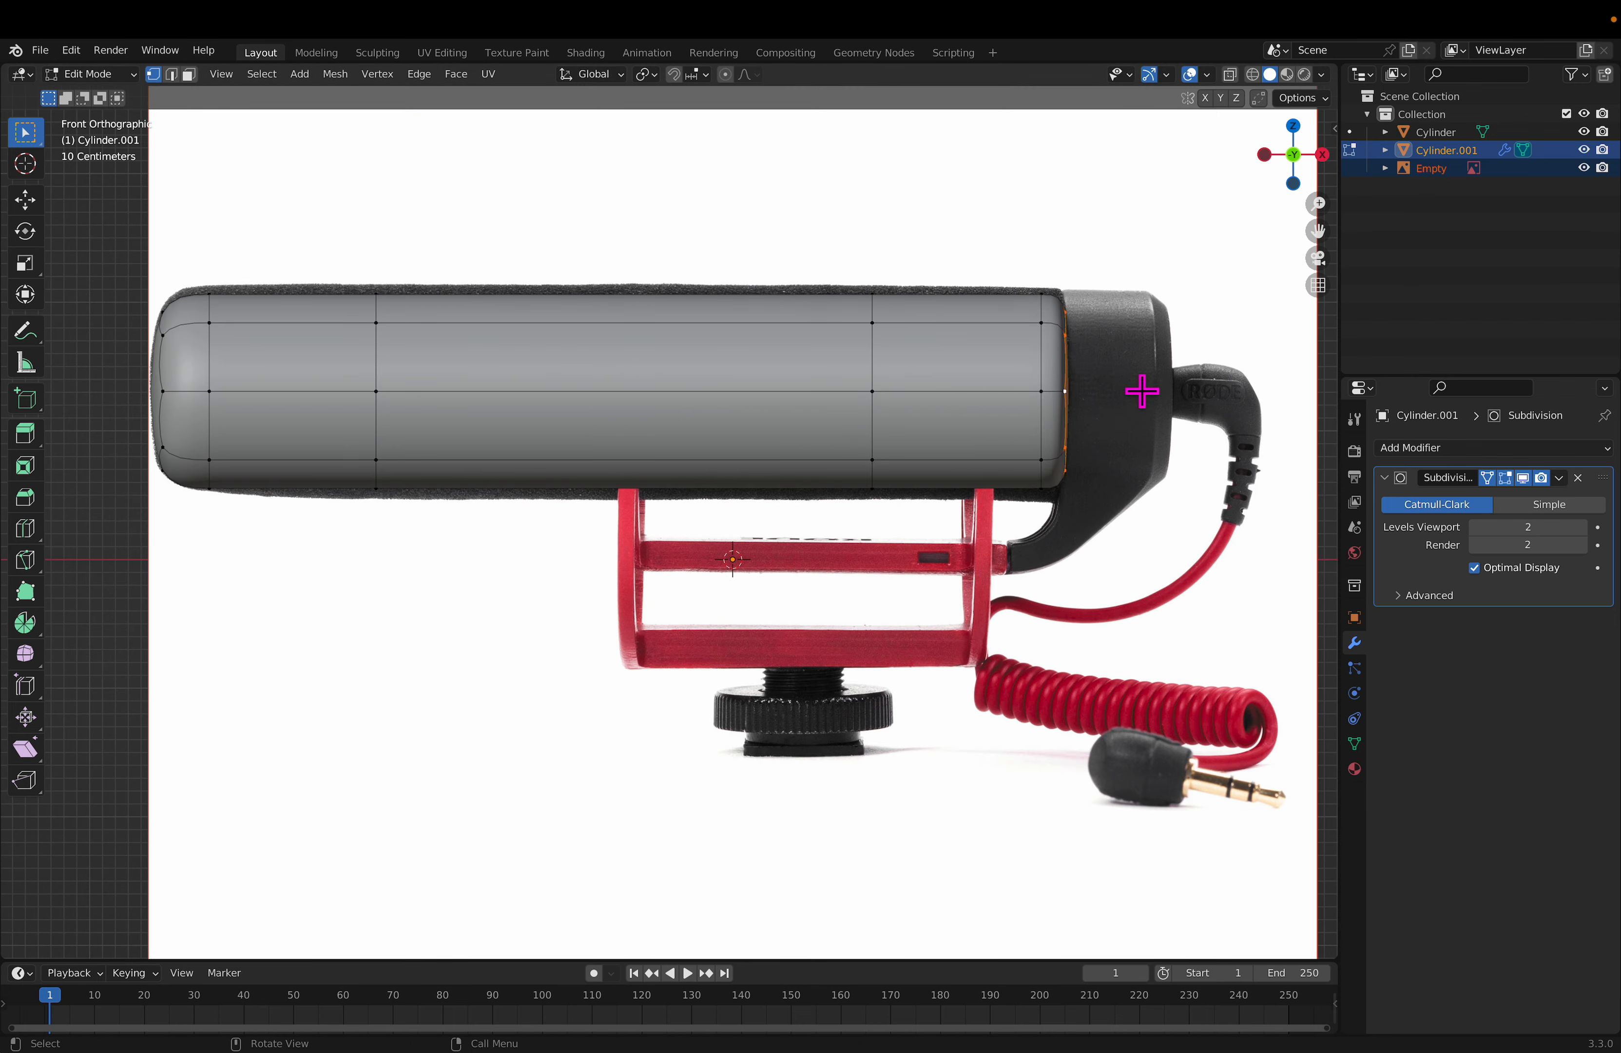
key(g)
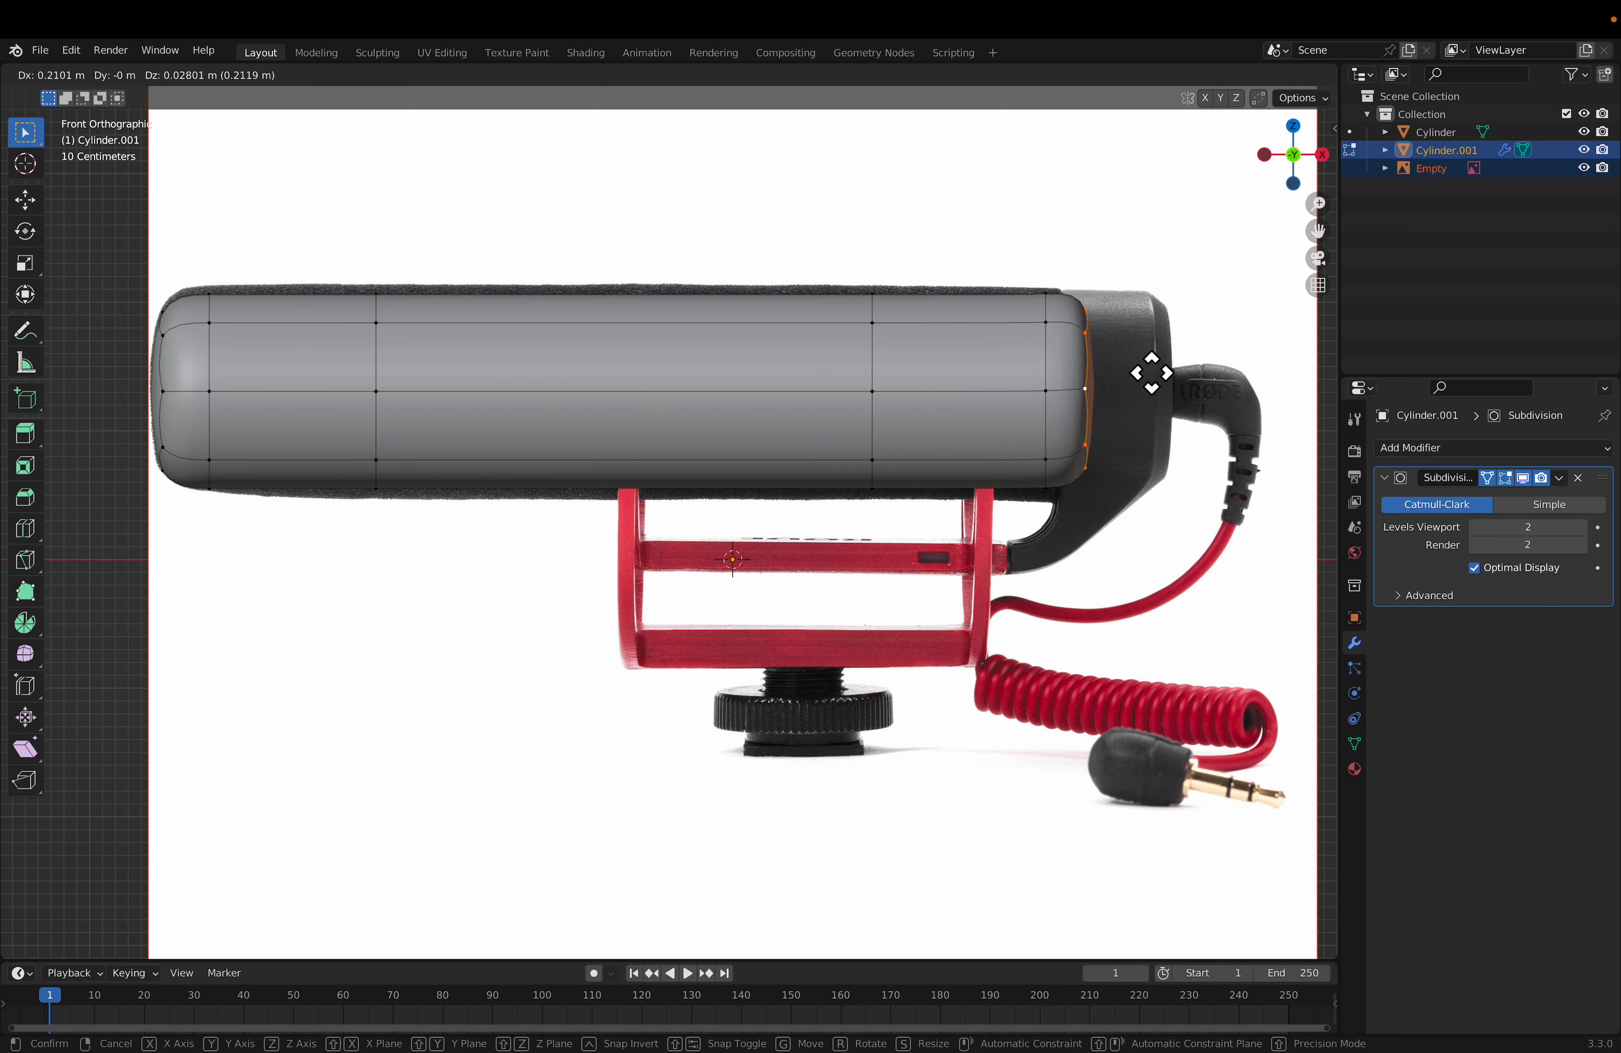
key(x)
click(1169, 371)
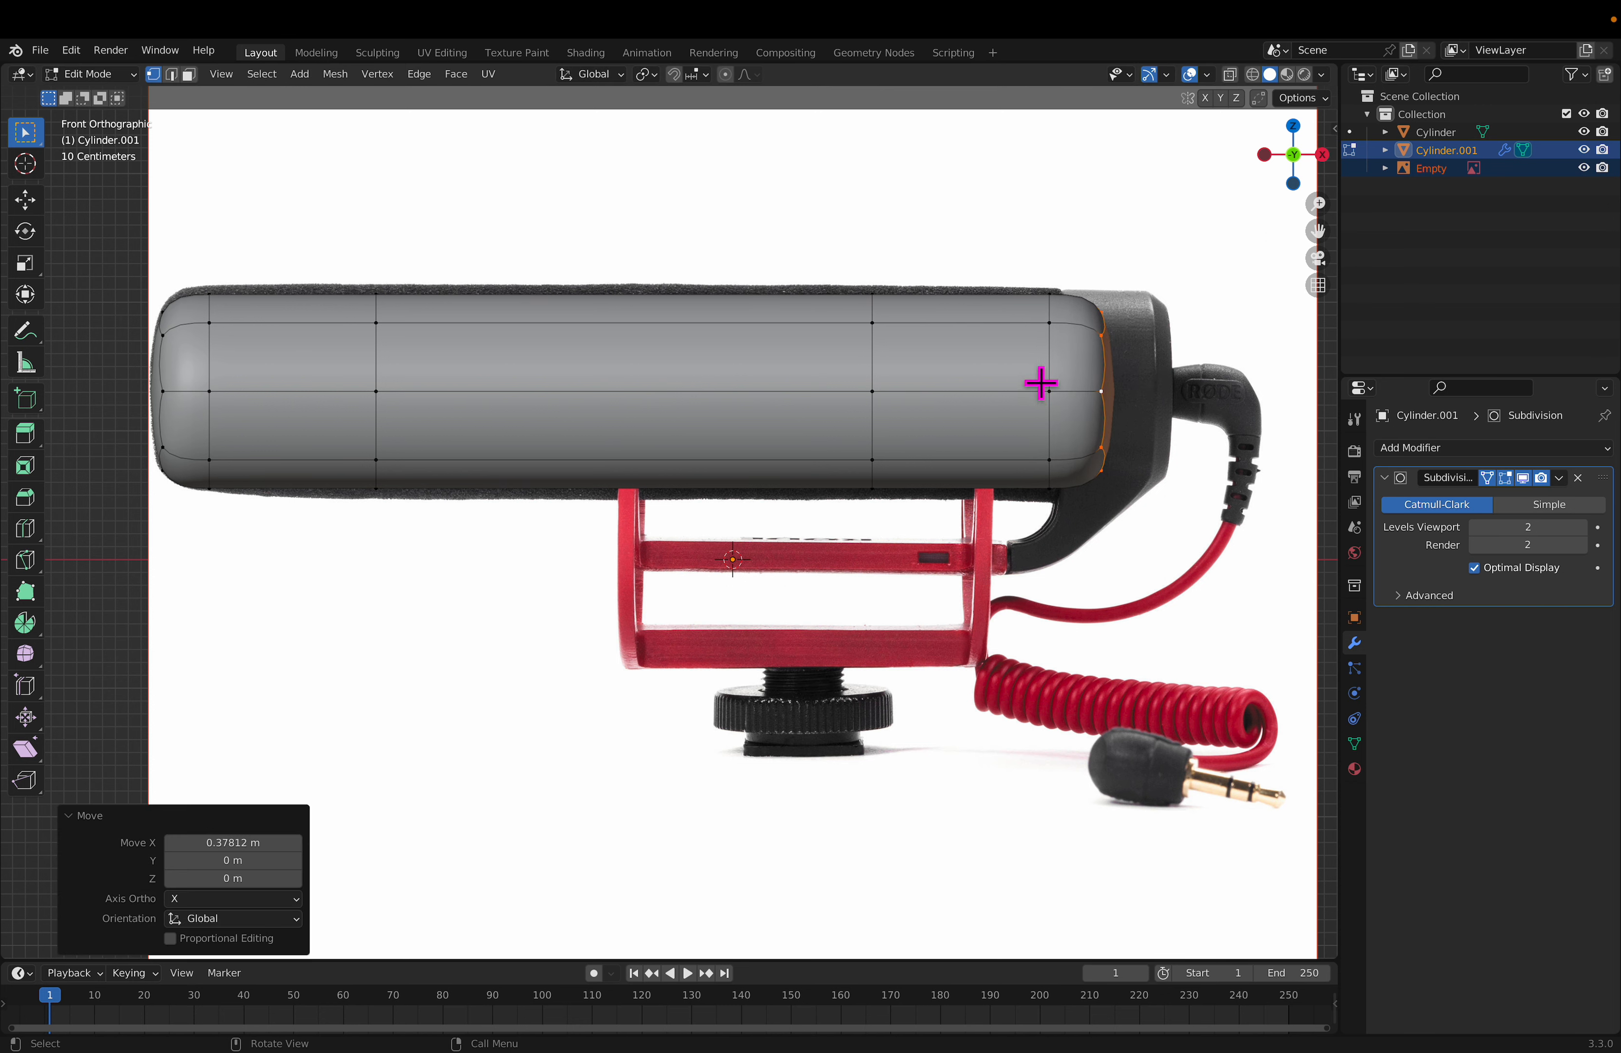
Step: Move the edge loop just inside the cable-side end about 0.056 m along global X and deselect the mesh
alt+click(1069, 372)
key(g)
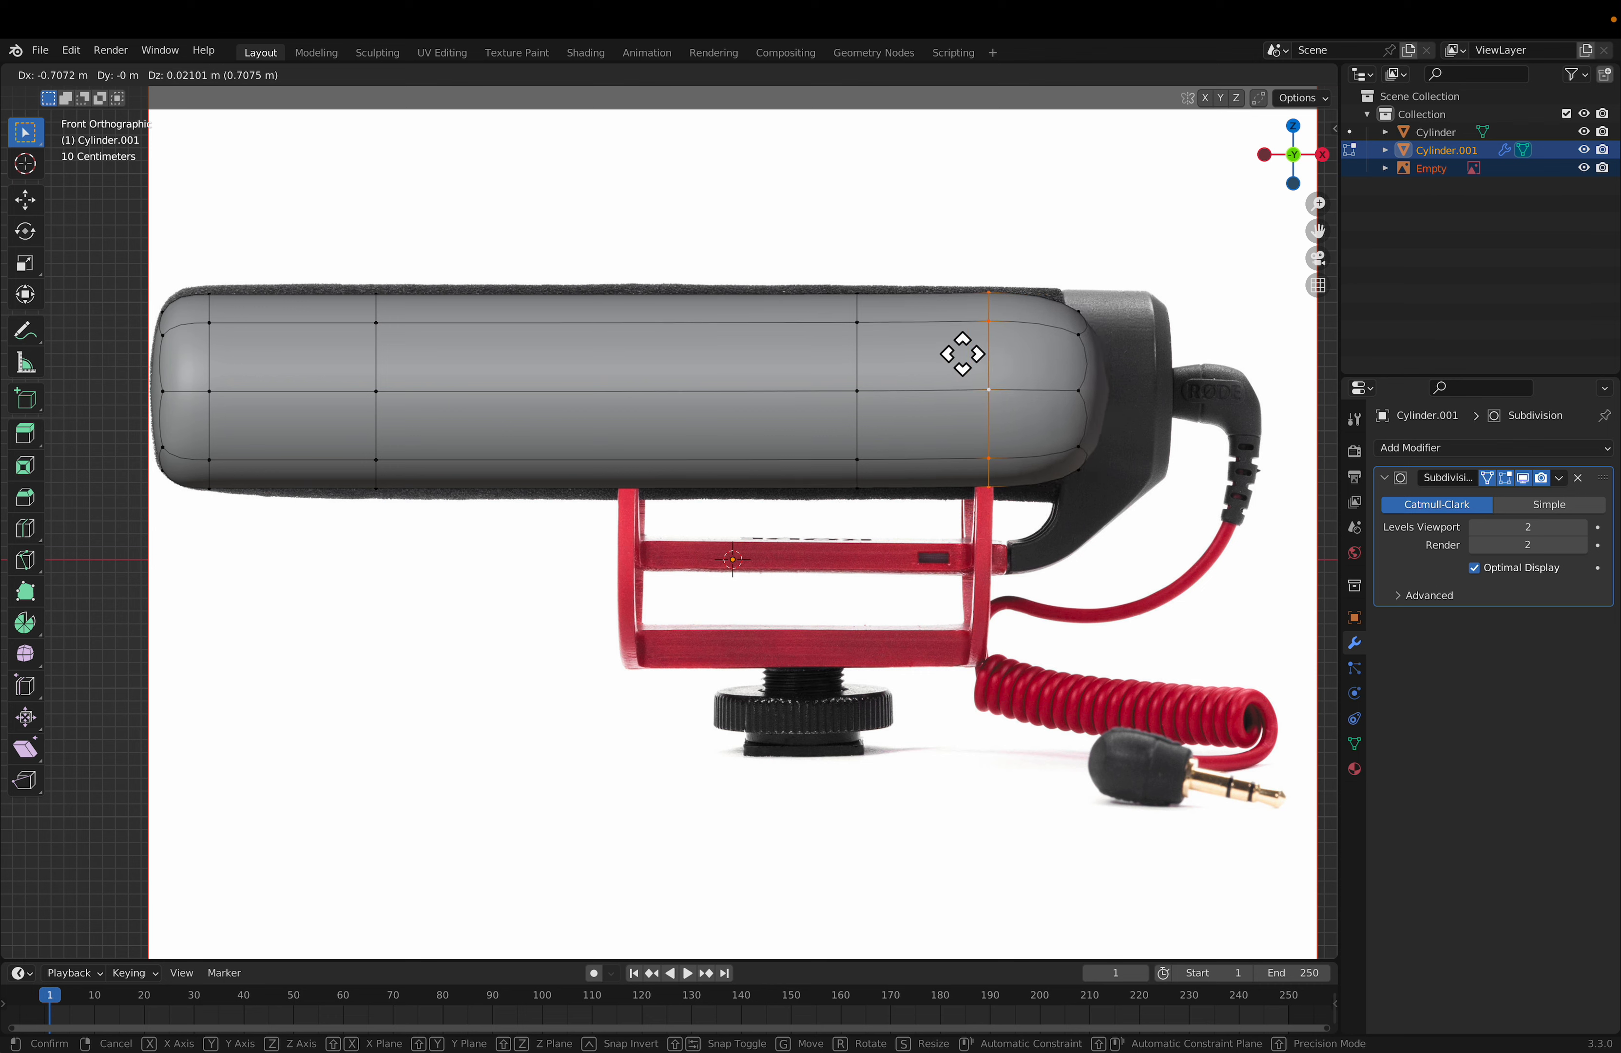
key(x)
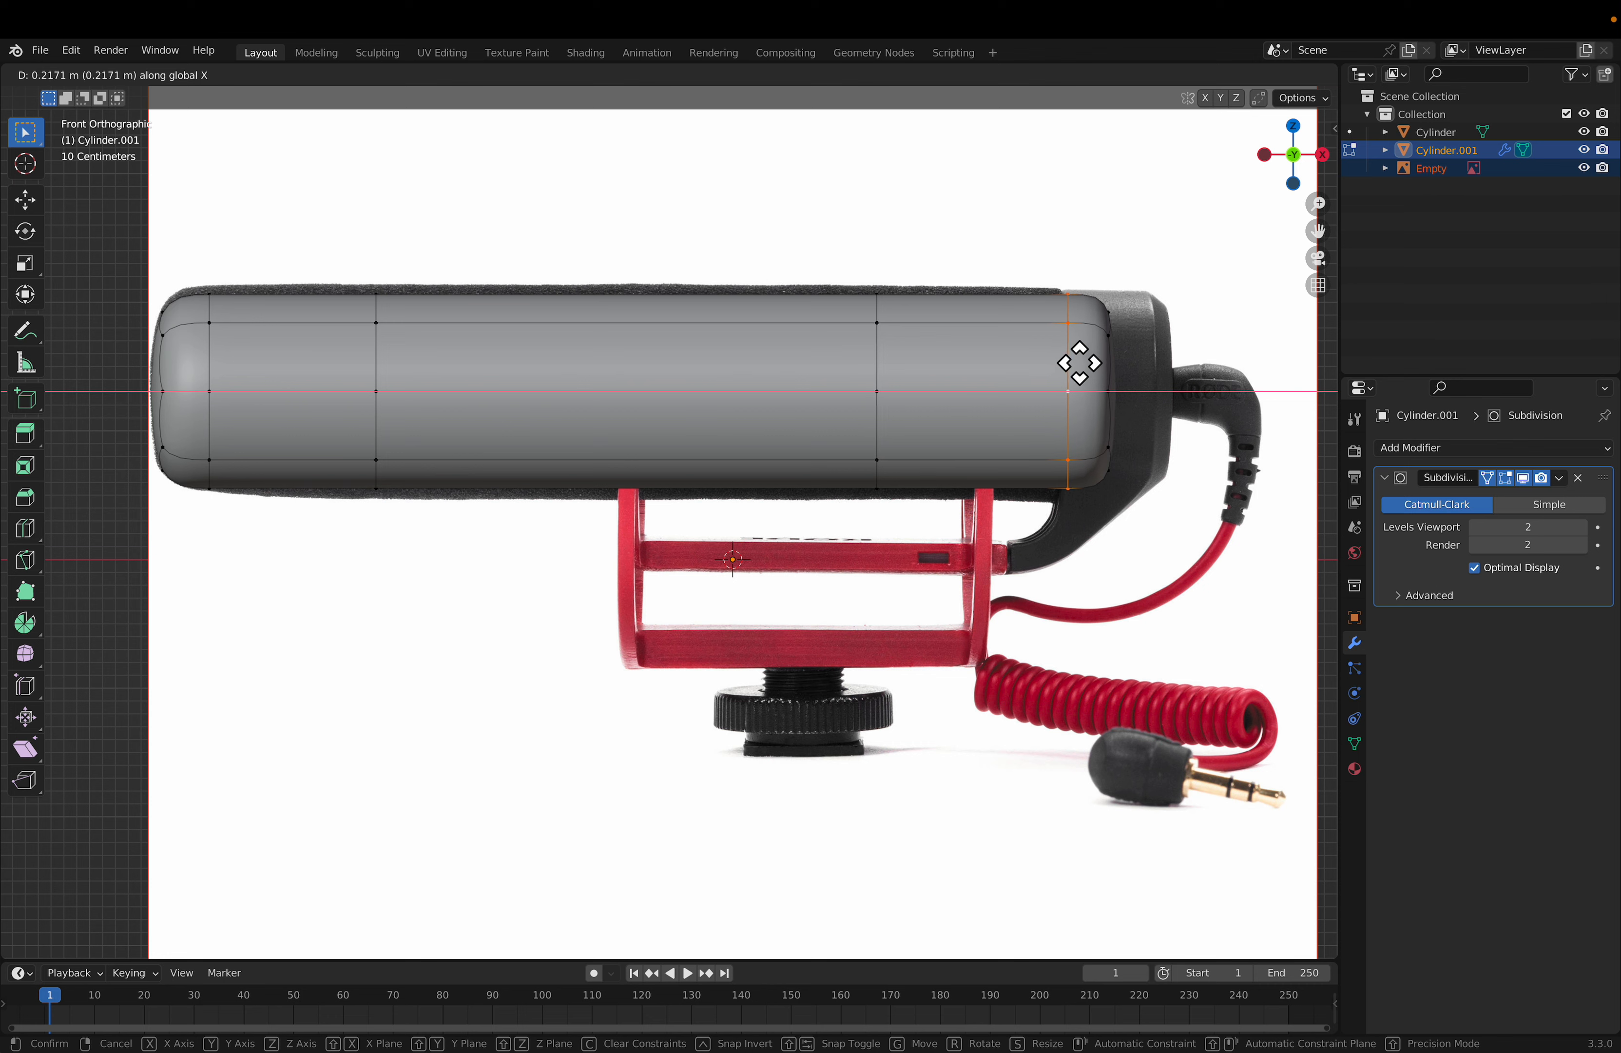
click(1059, 361)
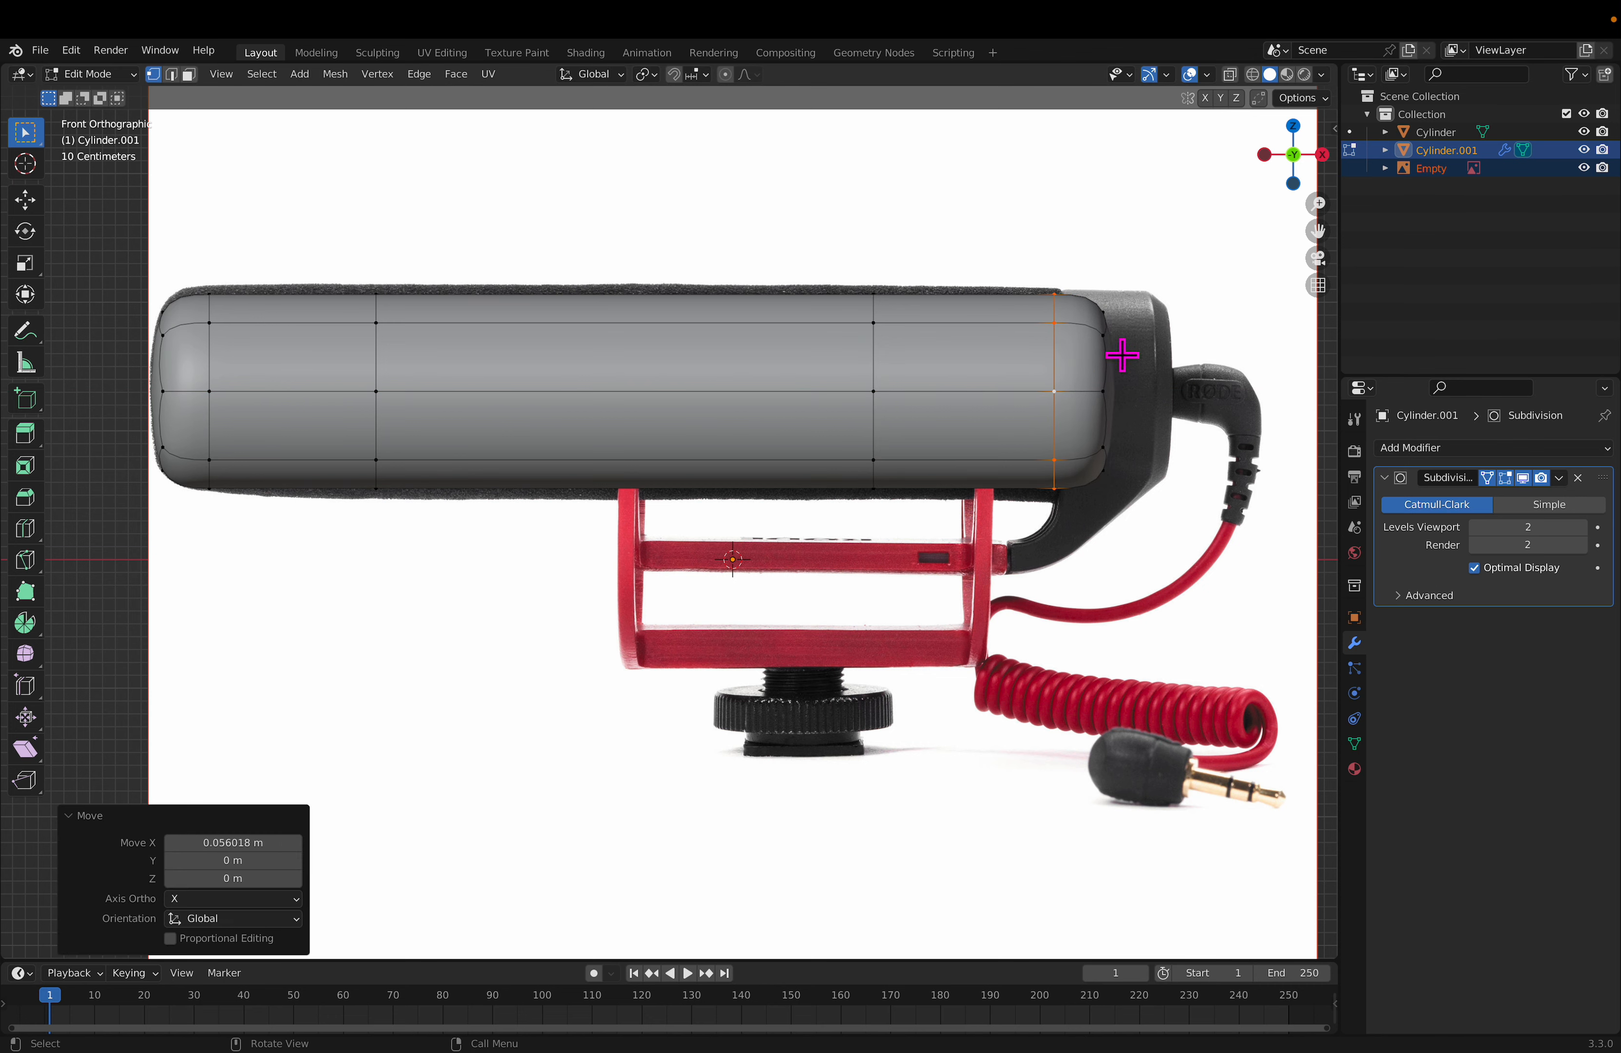
key(a)
click(1145, 393)
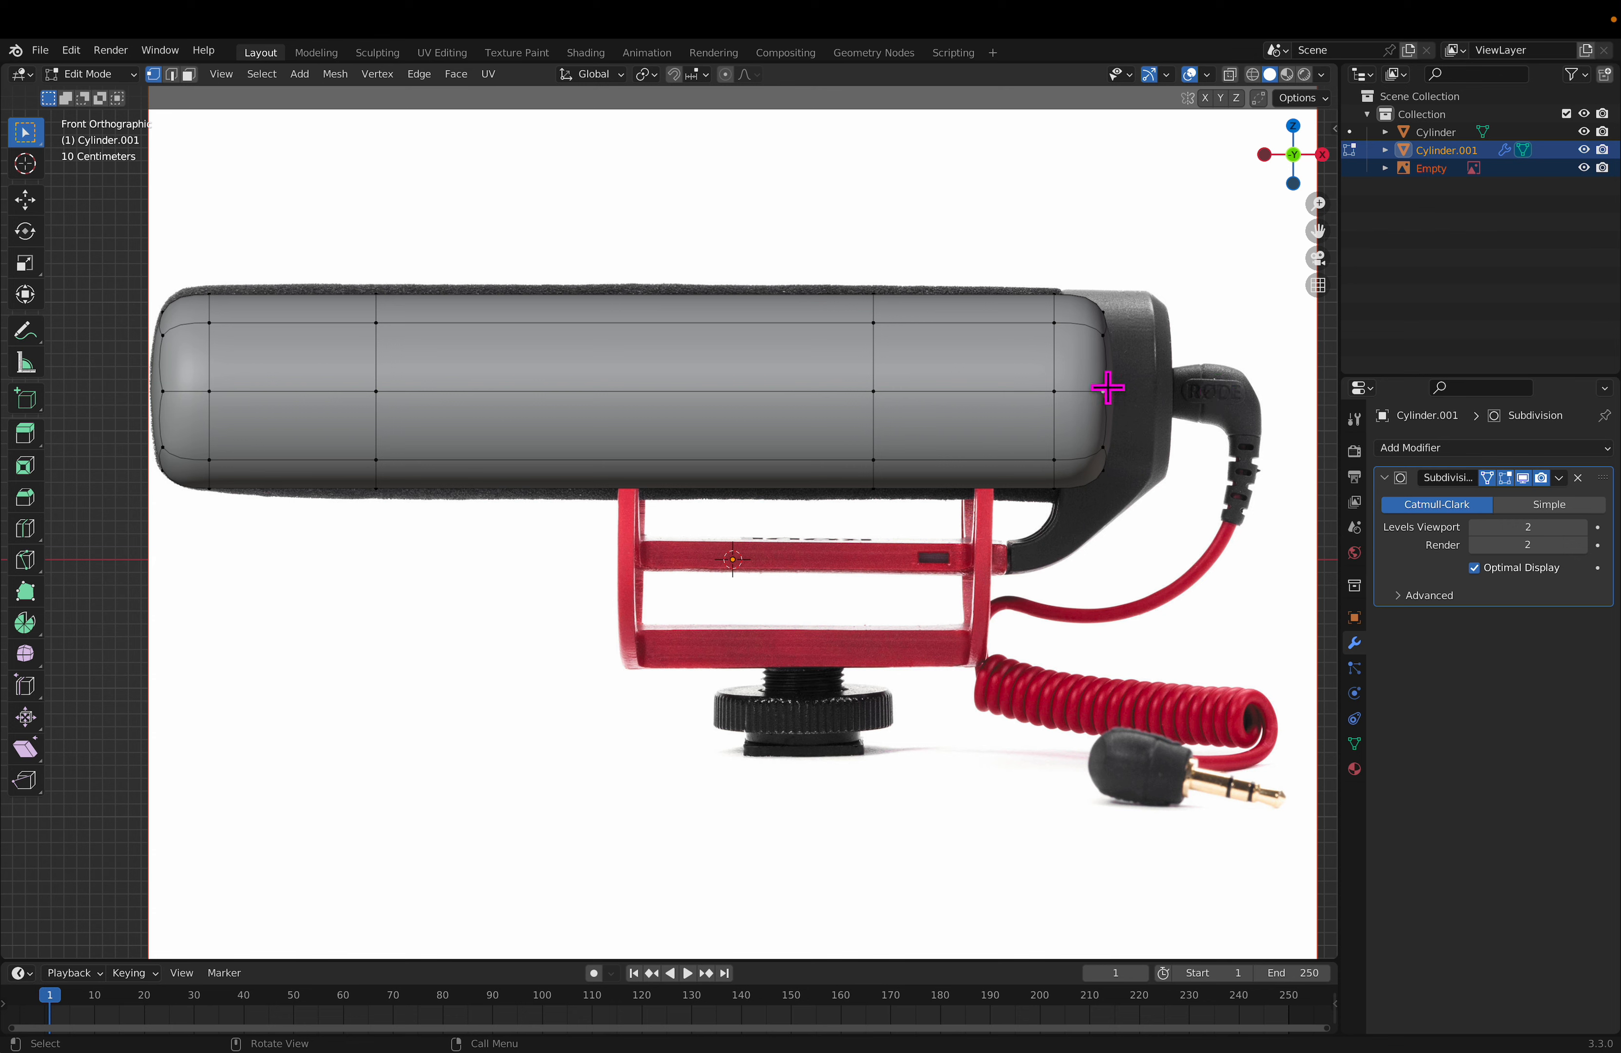
Step: Move the two outermost edge loops on the cable-side end about -0.224 m along global X and return to Object Mode
alt+click(1105, 372)
alt+shift+click(1070, 363)
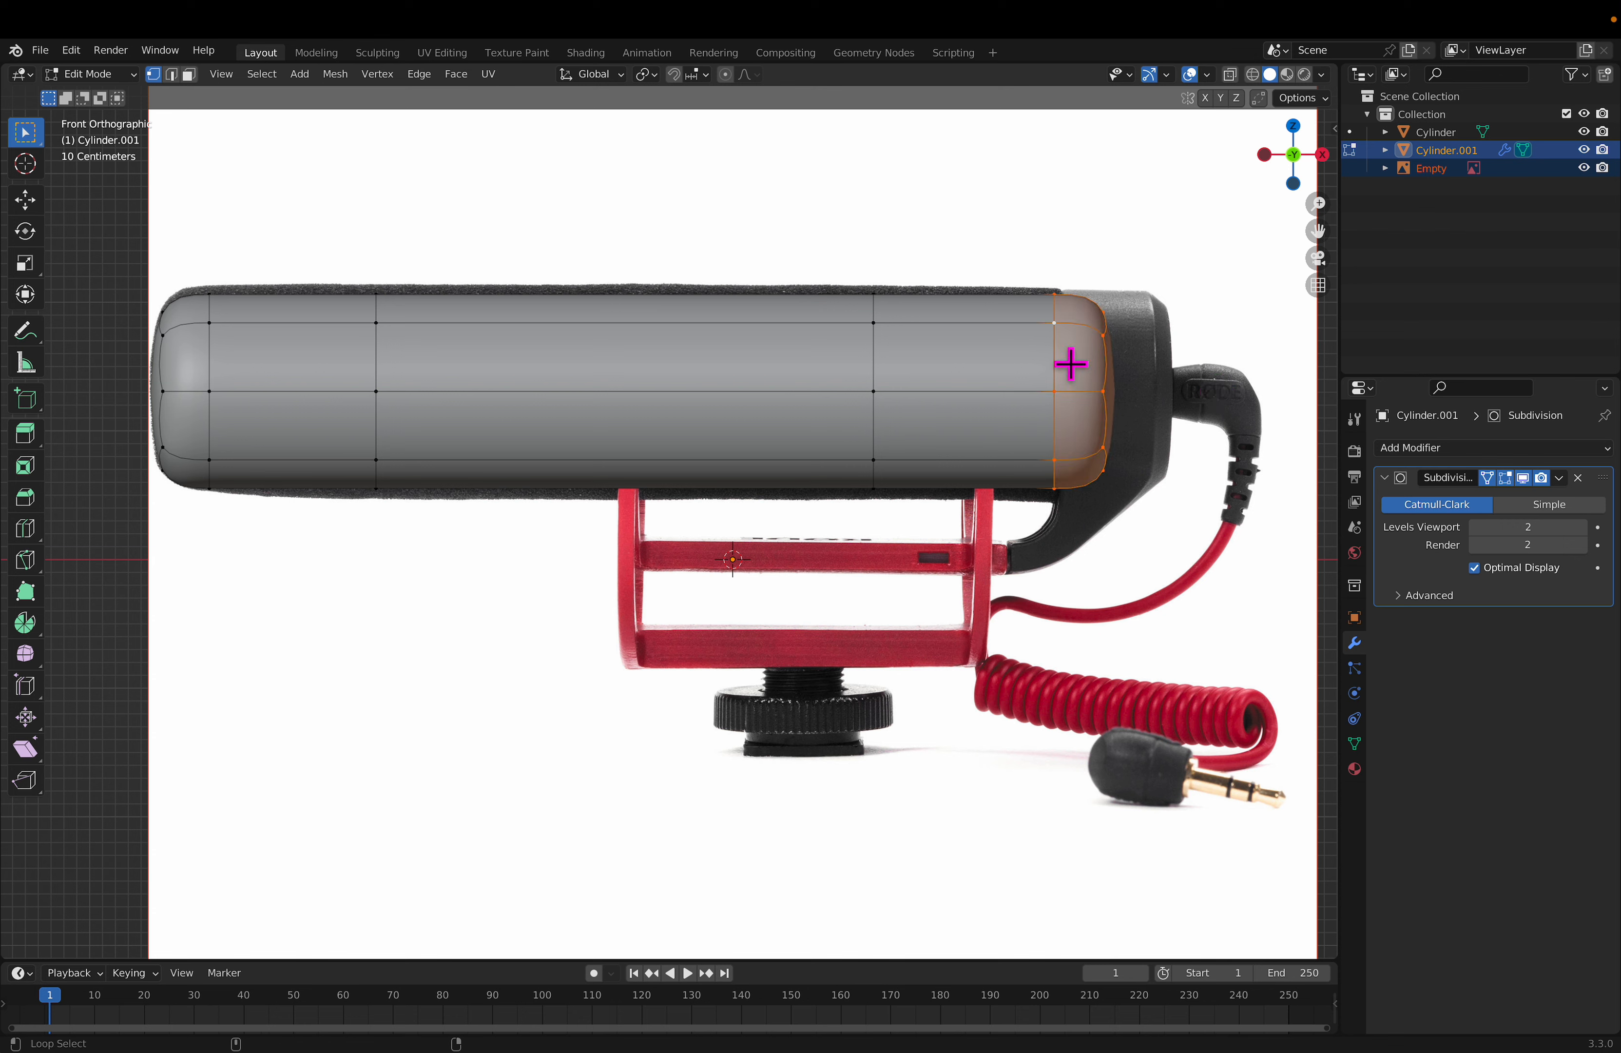
key(g)
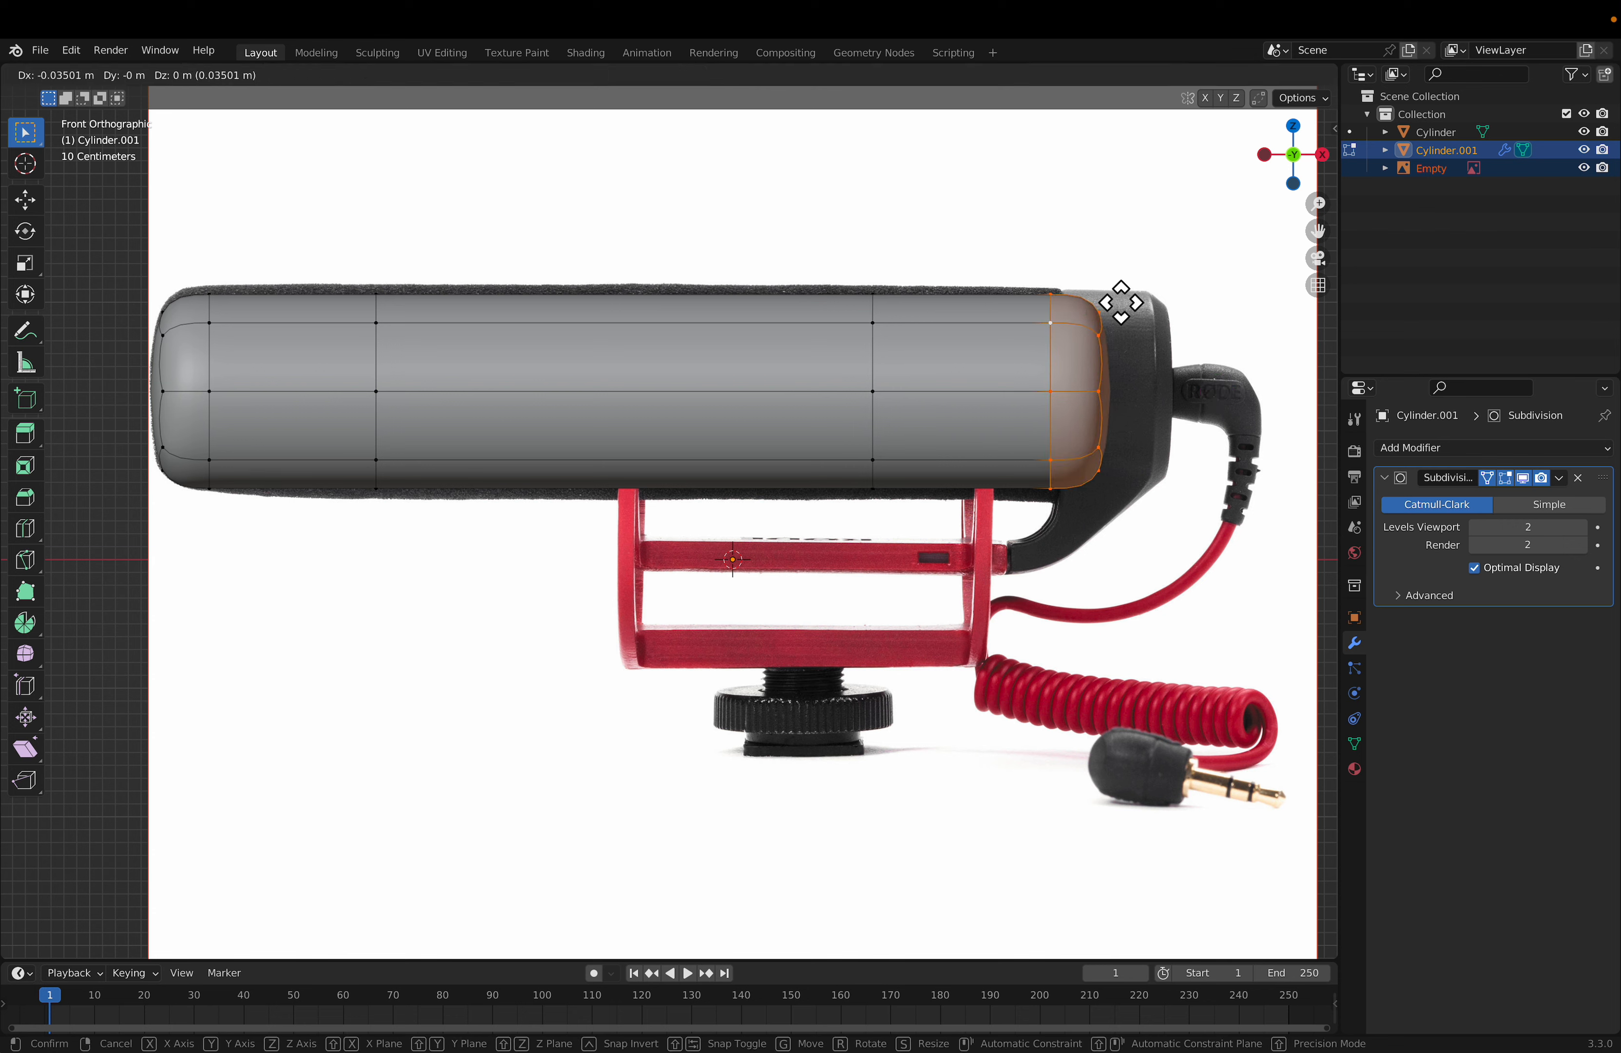
key(x)
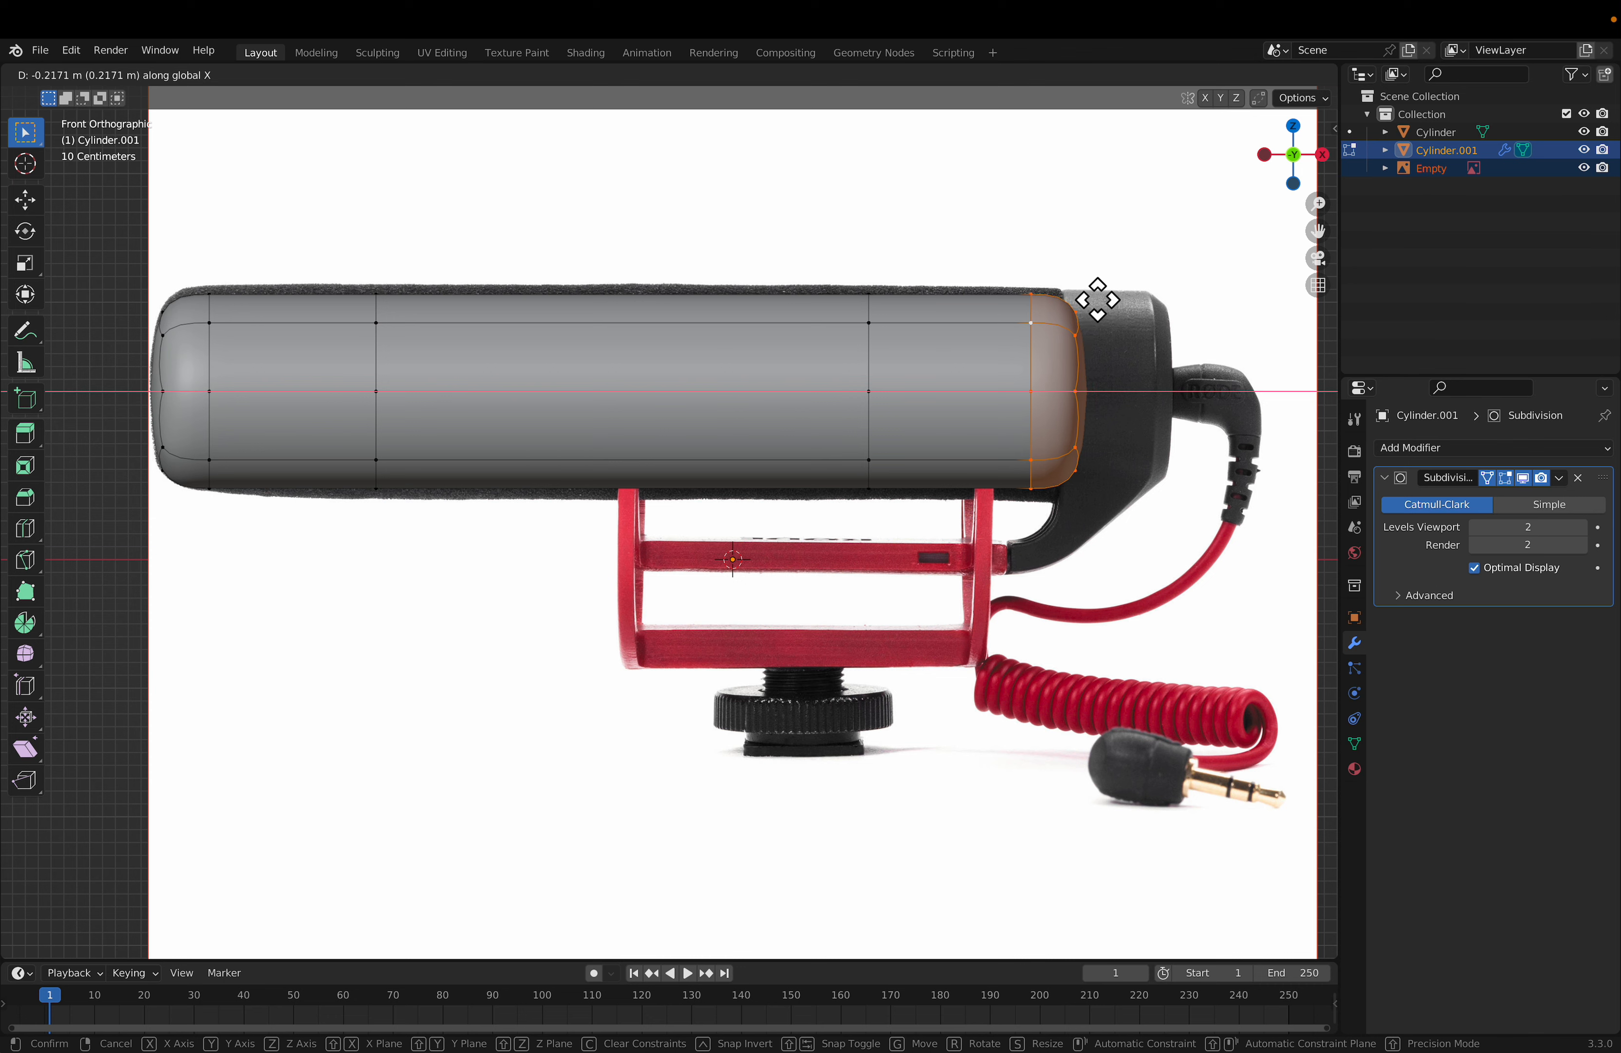
click(1096, 300)
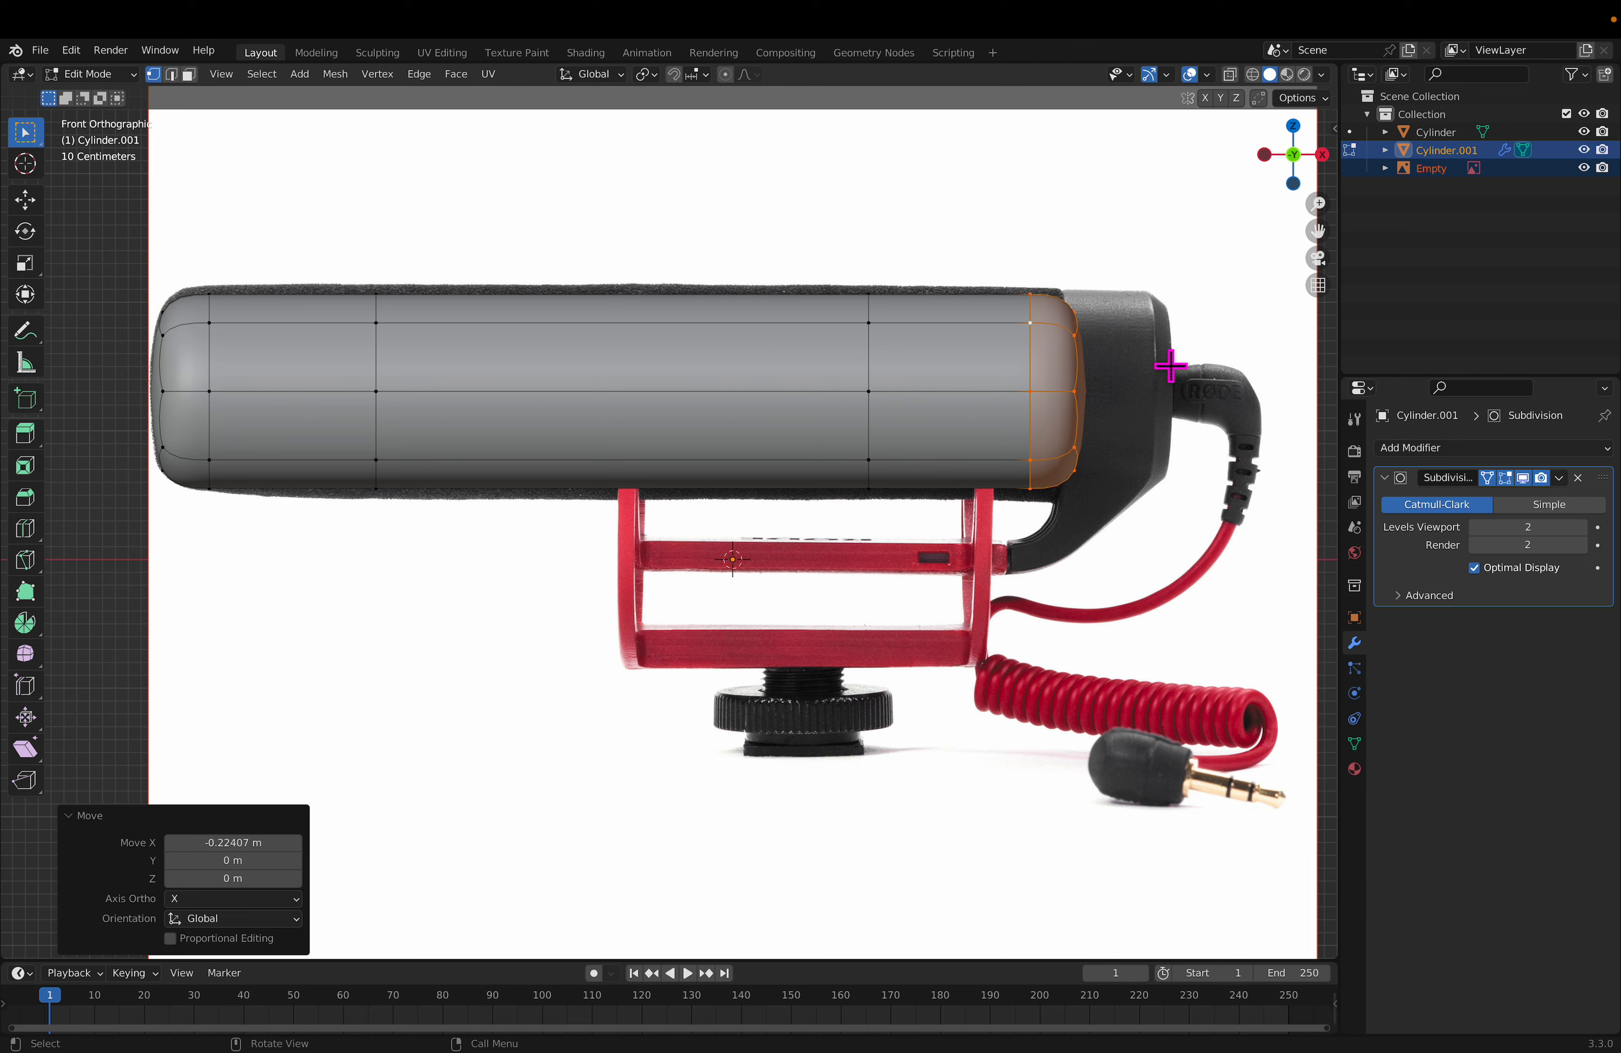
key(Tab)
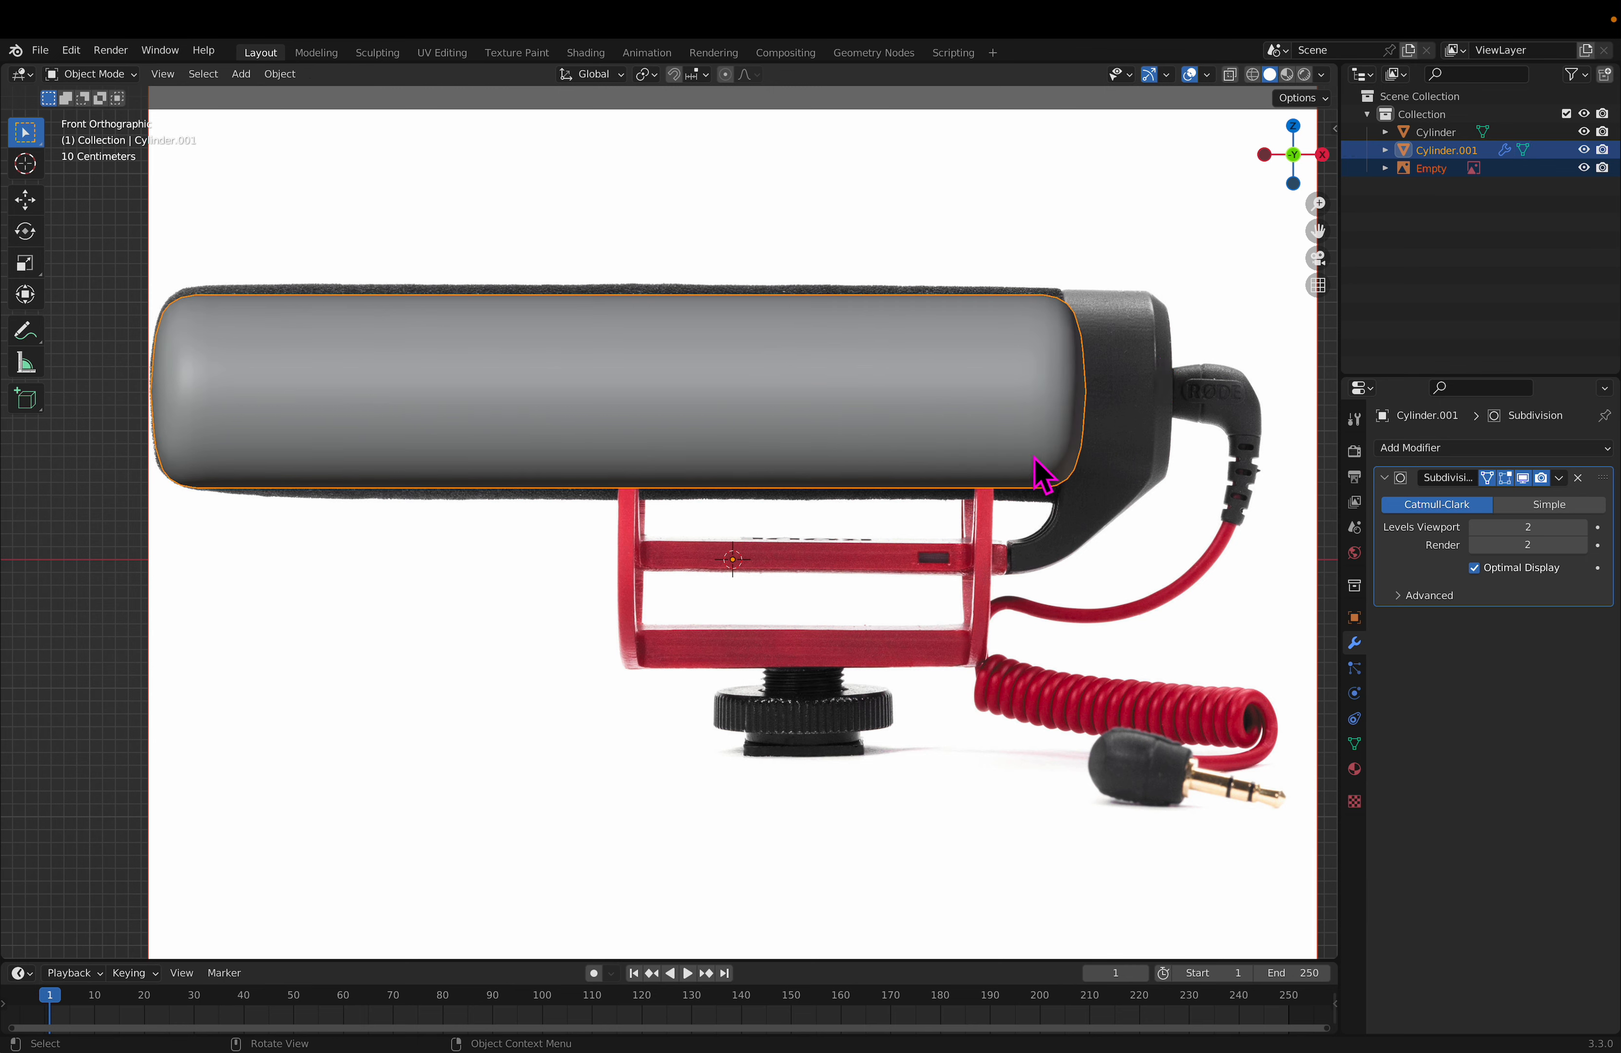
Step: Rename the foam body object Cylinder.001 to MIC-HEAD
click(834, 574)
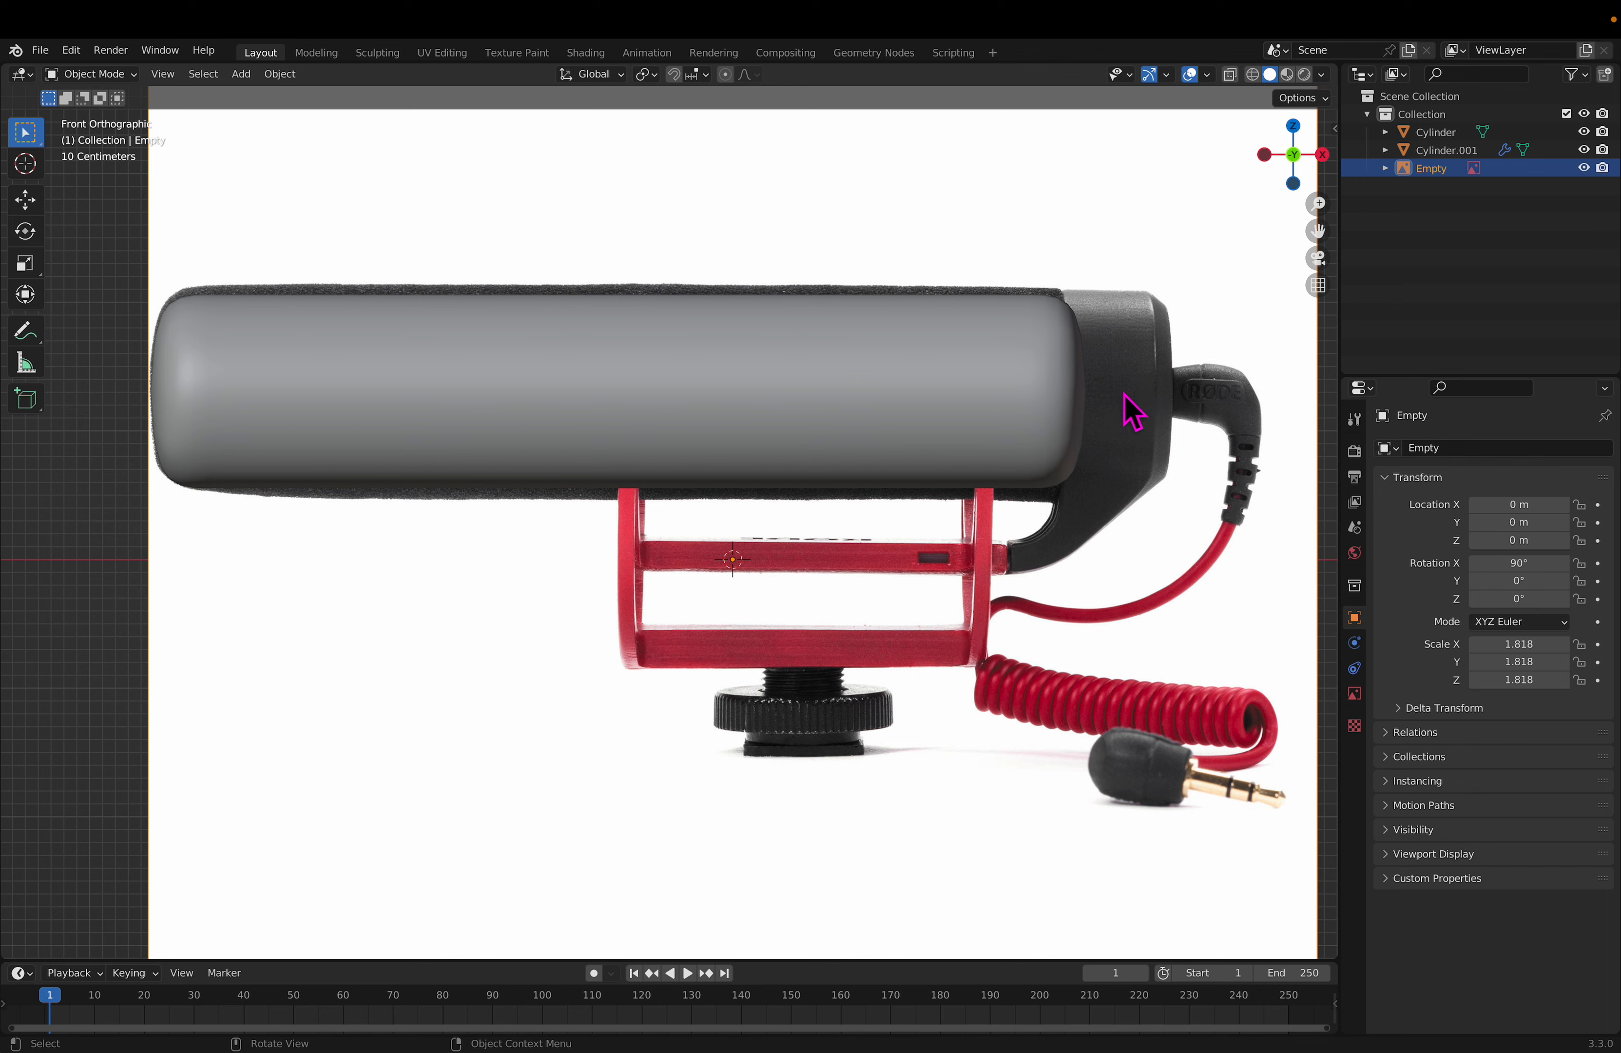
click(970, 339)
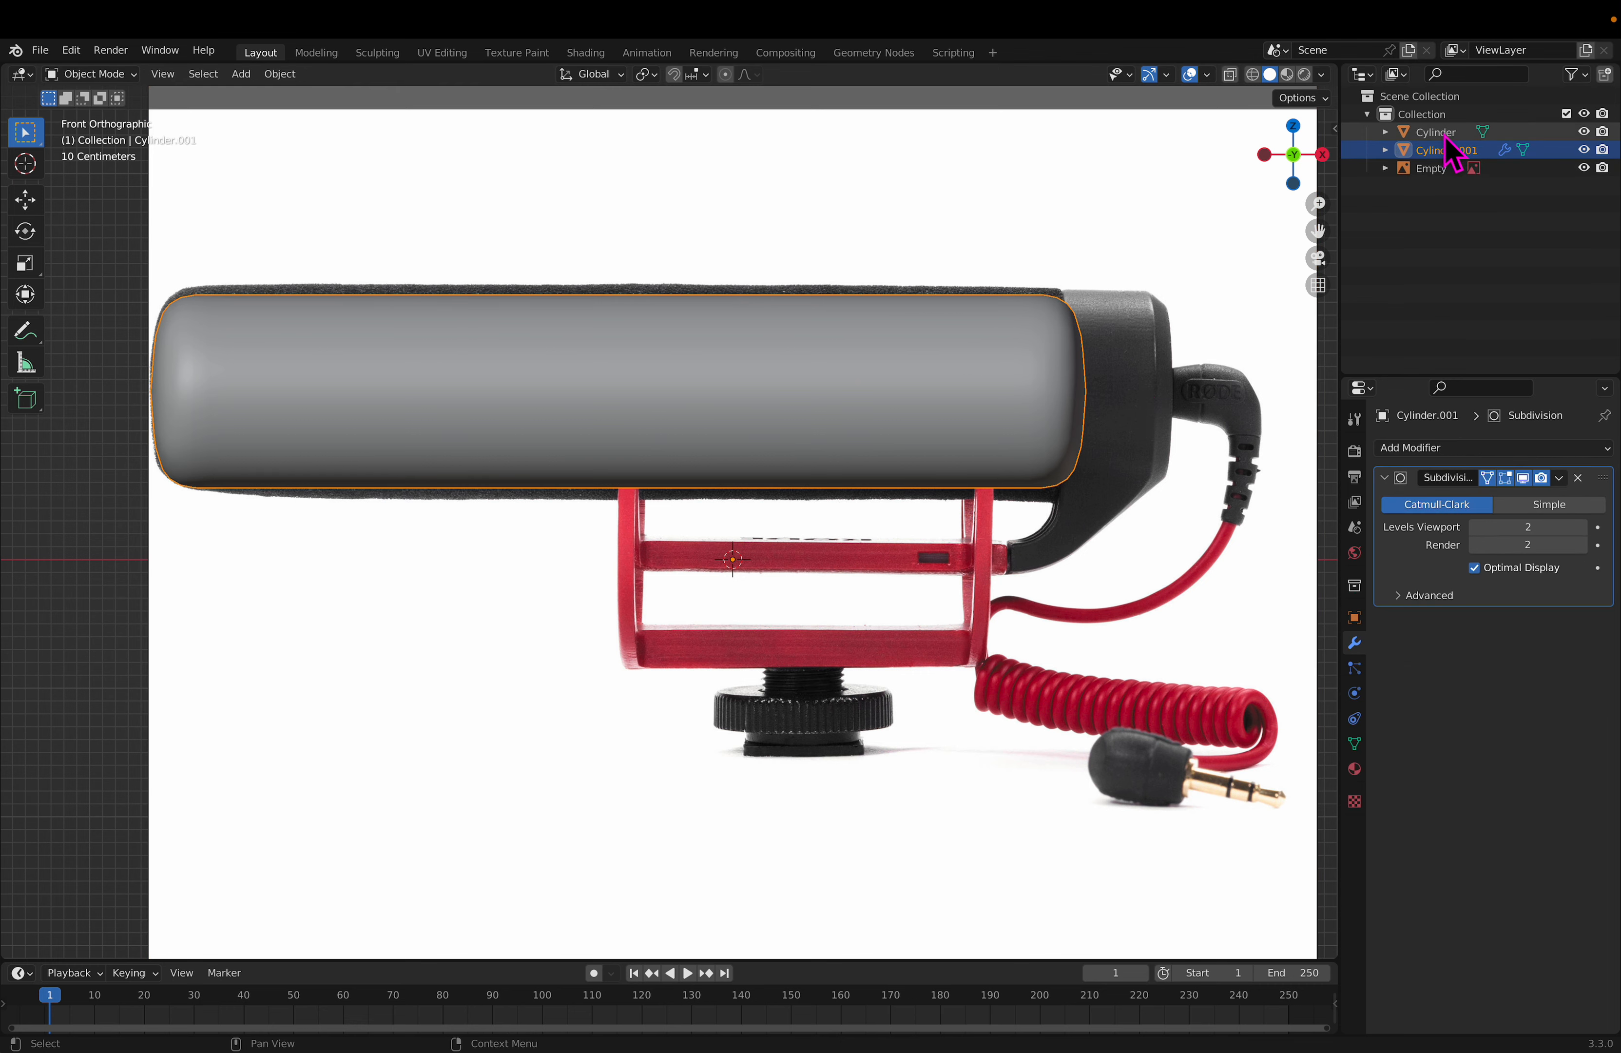
double_click(1449, 150)
double_click(1445, 150)
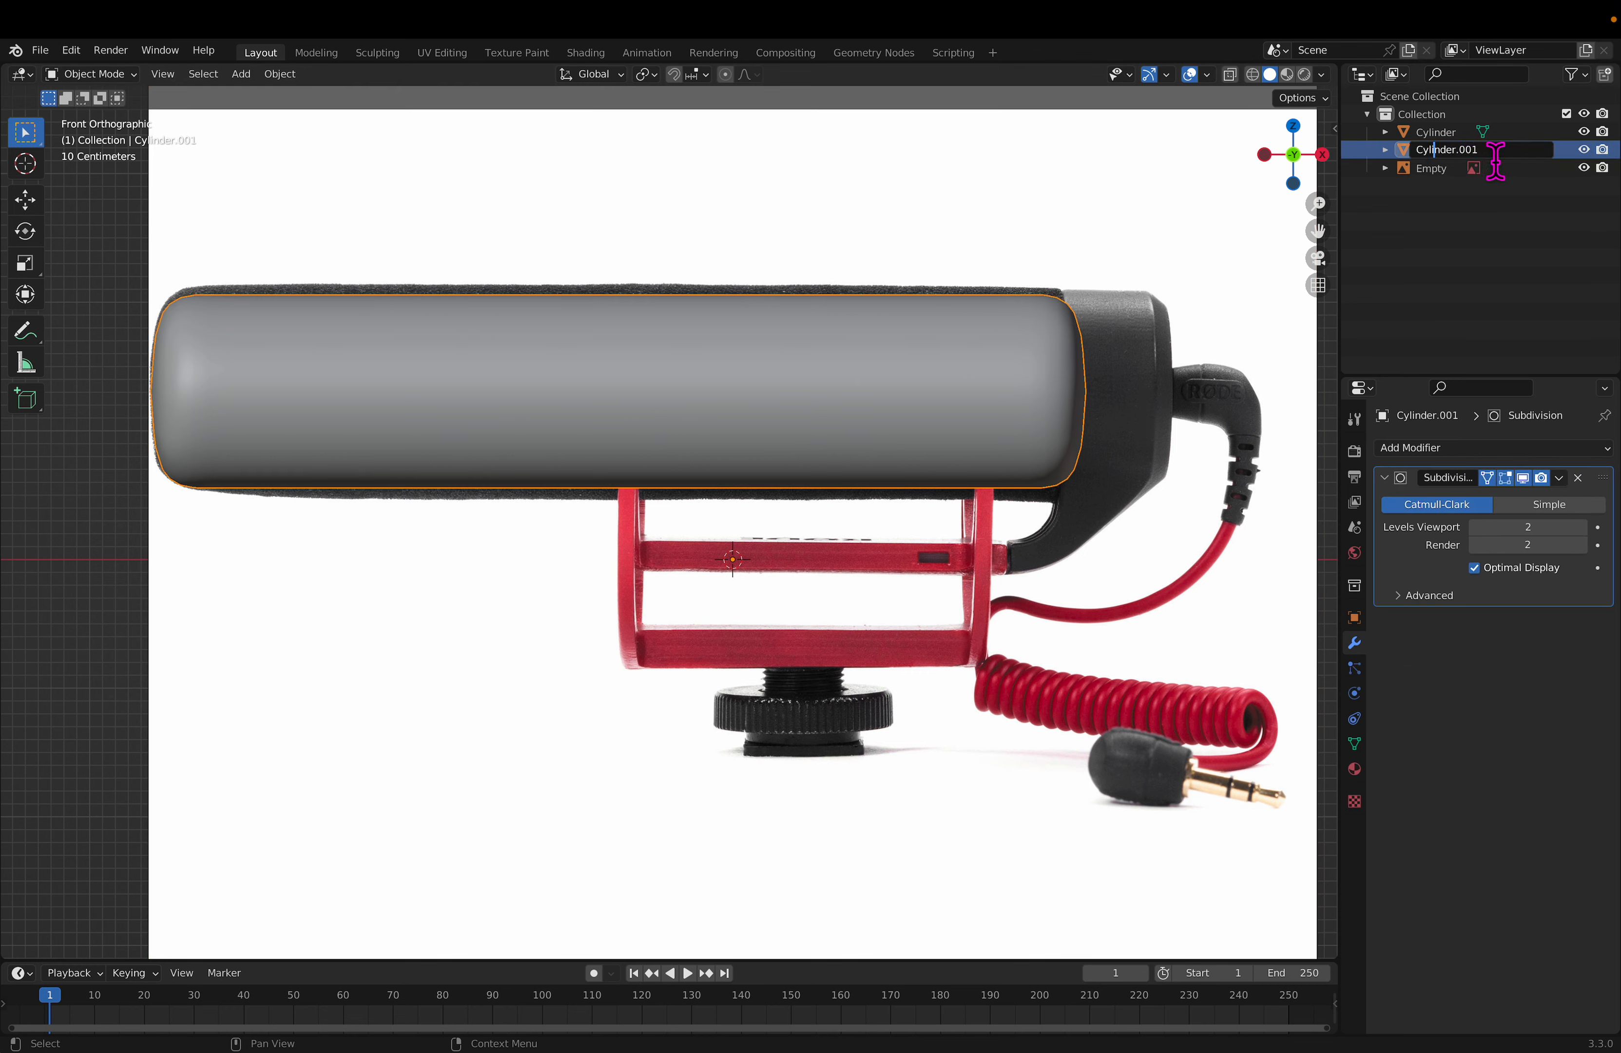
drag(1497, 158, 1362, 154)
key(Return)
click(1465, 251)
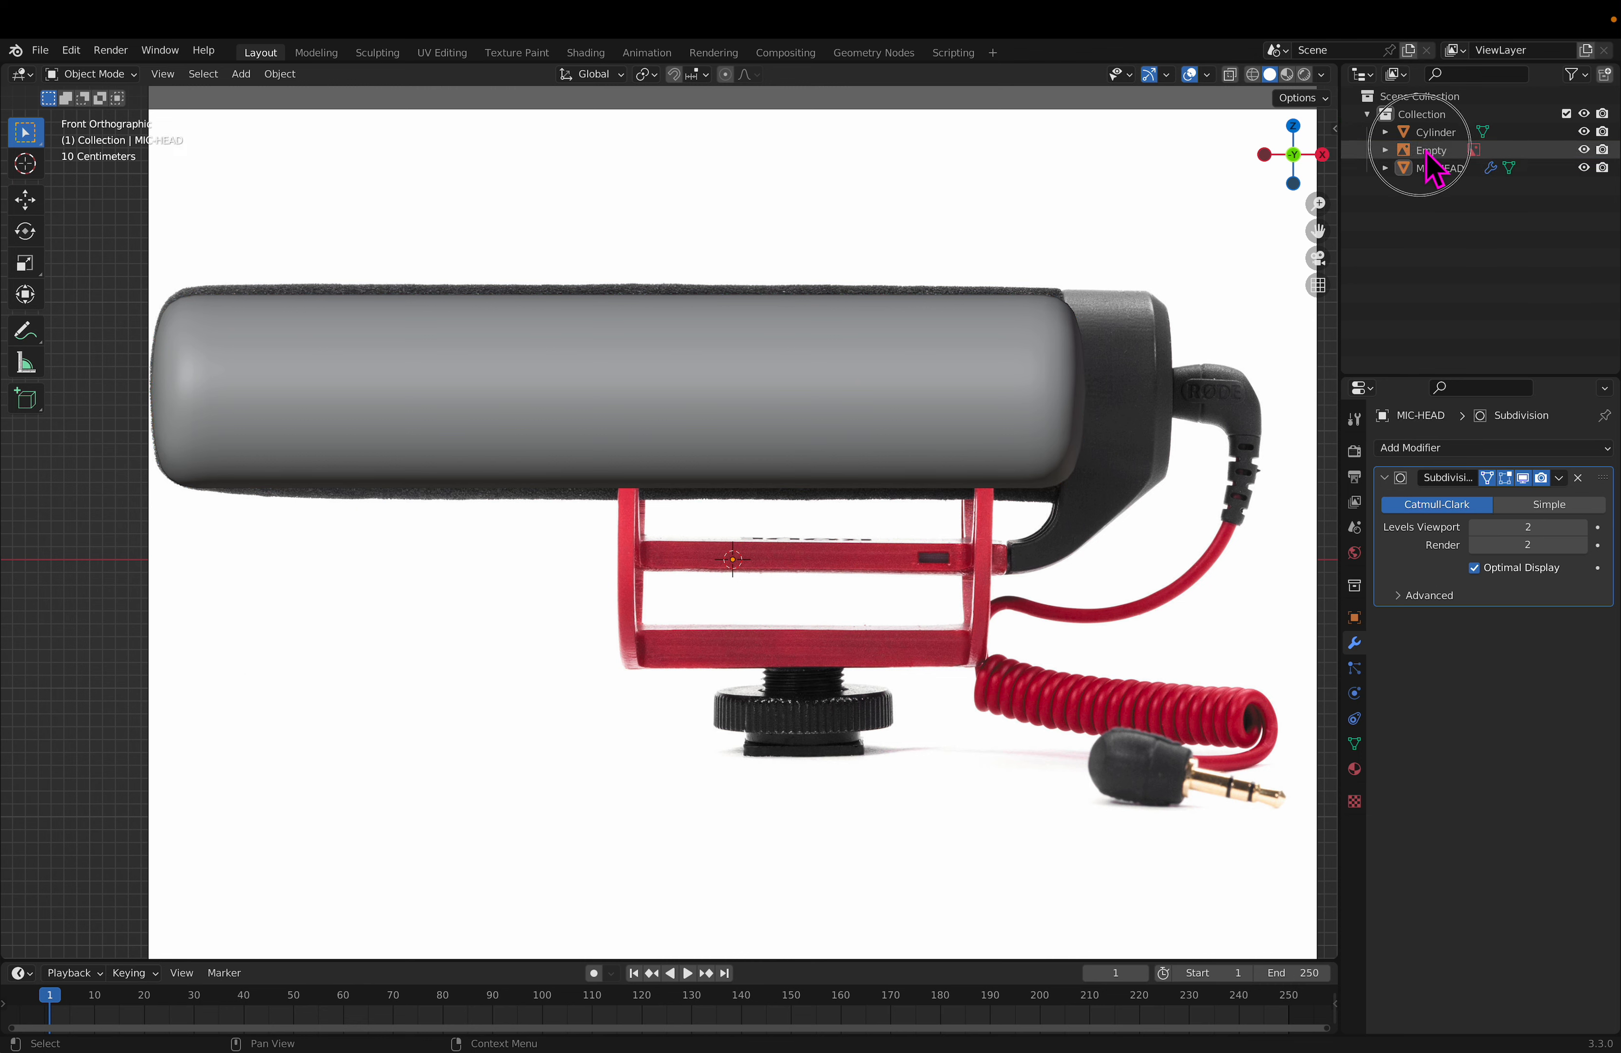
Step: Hide the reference image and MIC-HEAD to isolate the leftover Cylinder object, and delete it
click(1432, 152)
click(1438, 134)
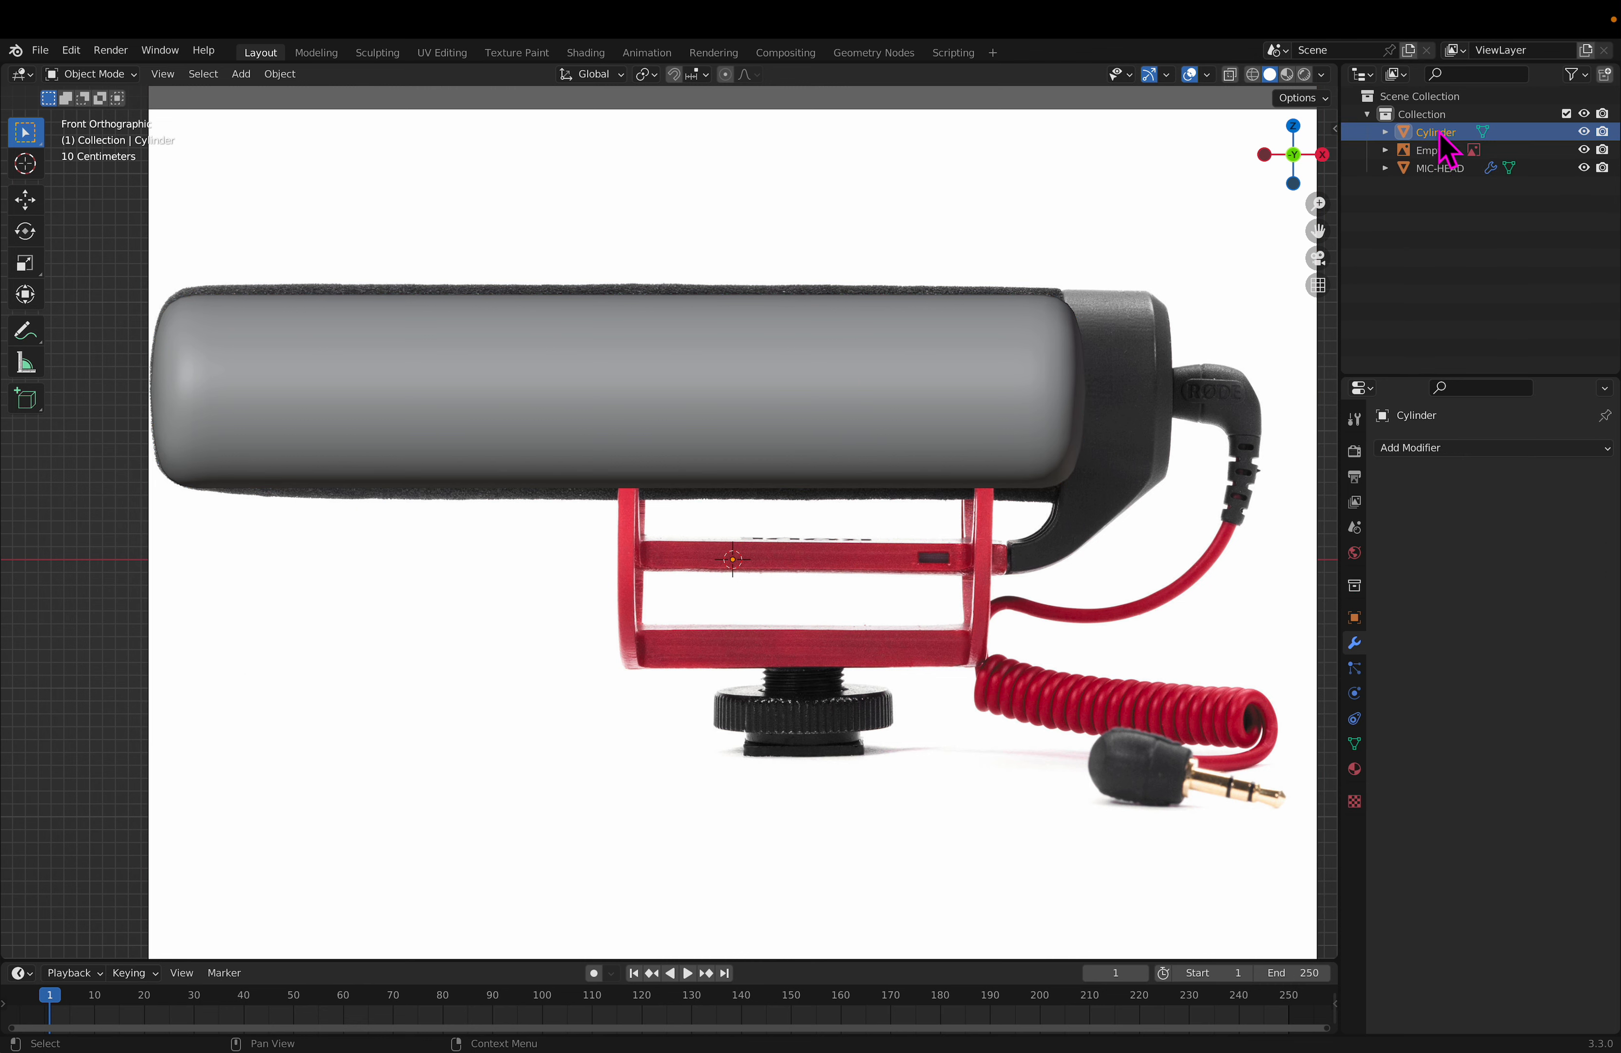
scroll(1066, 428, down, 3)
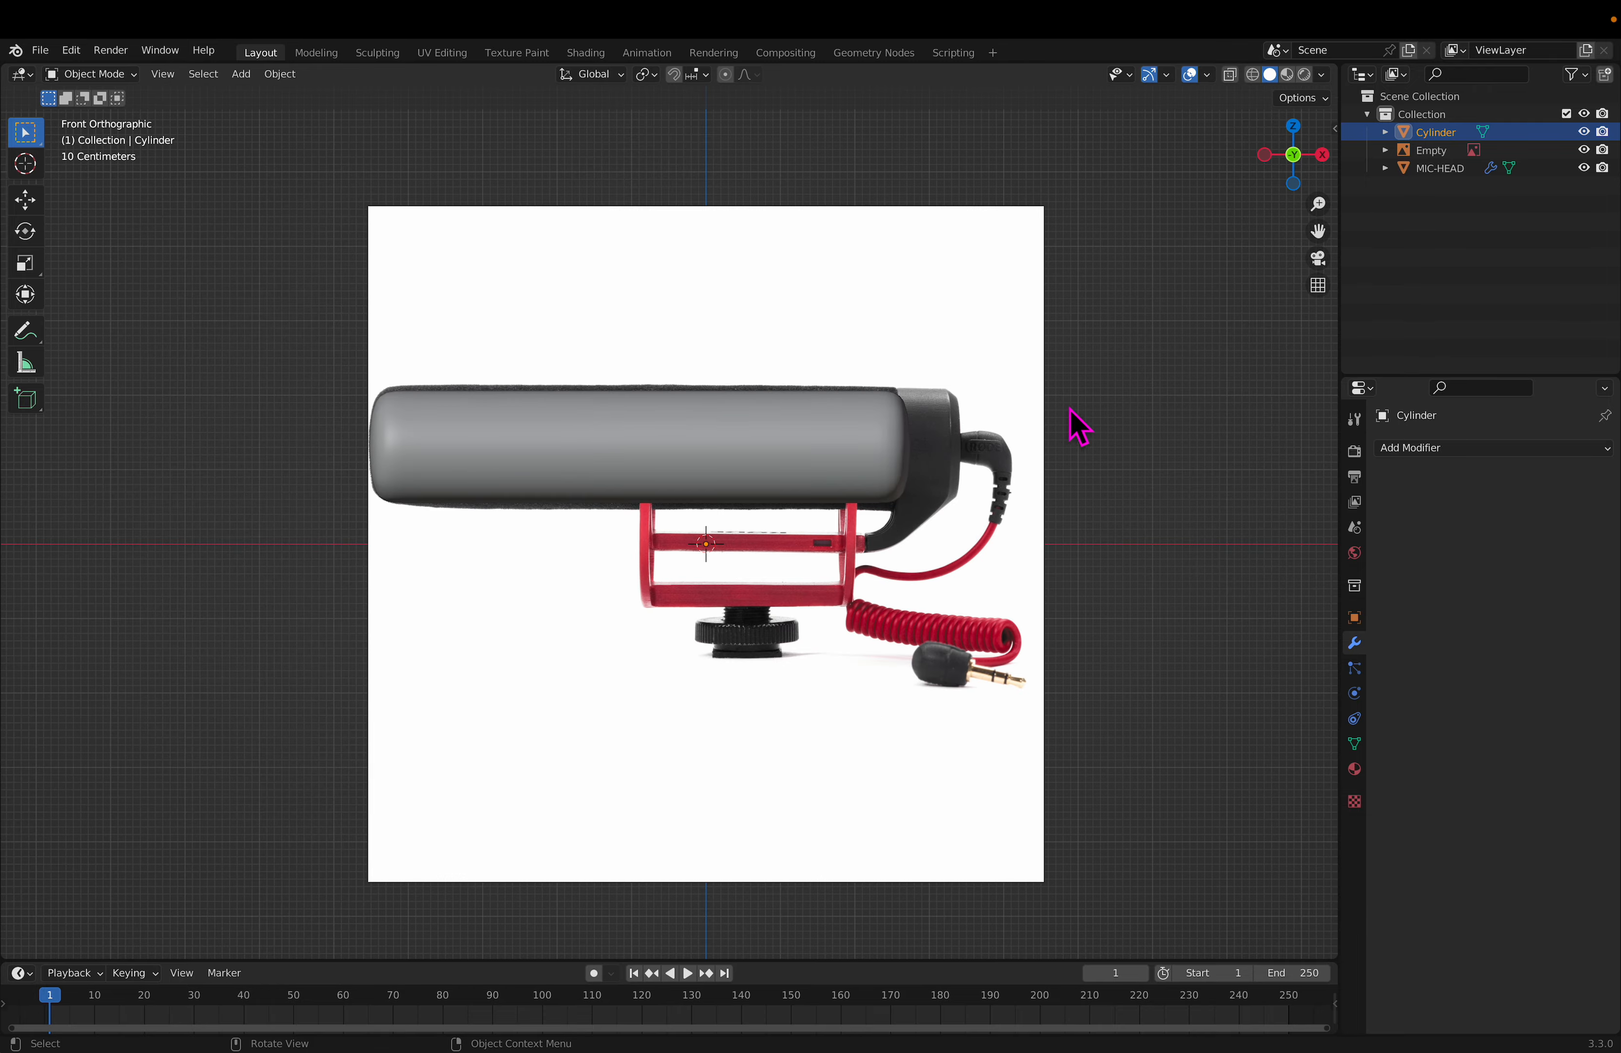
middle_drag(1060, 471, 833, 511)
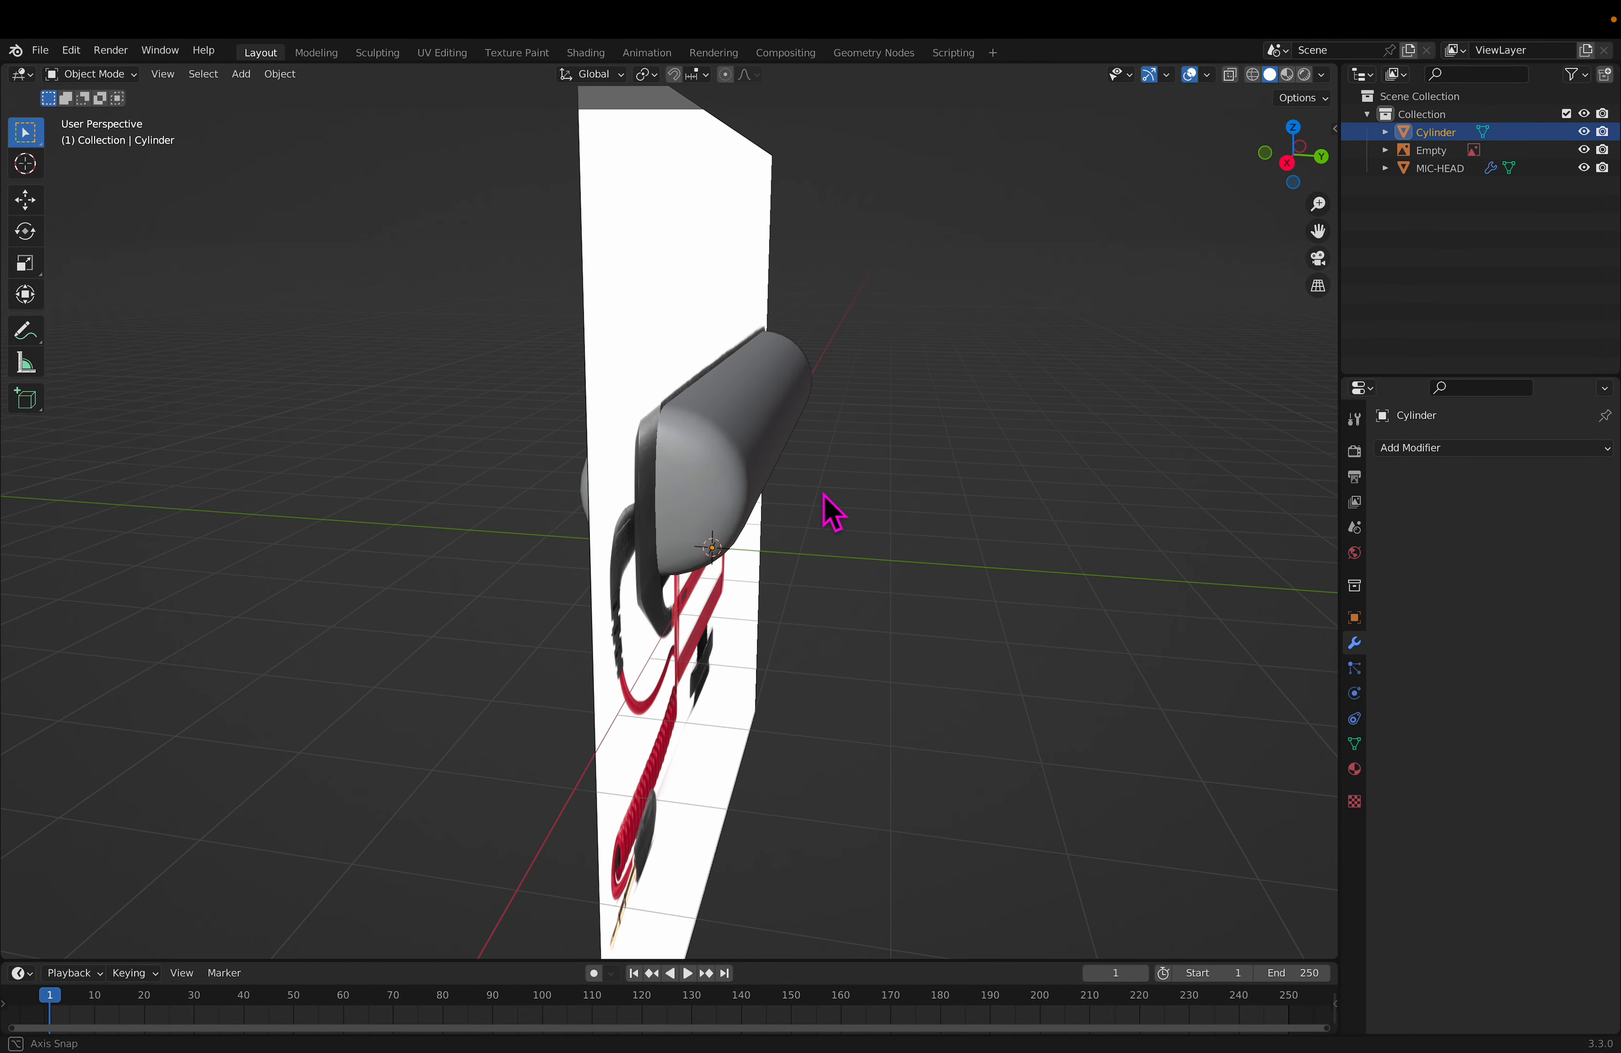
click(1586, 151)
click(1585, 168)
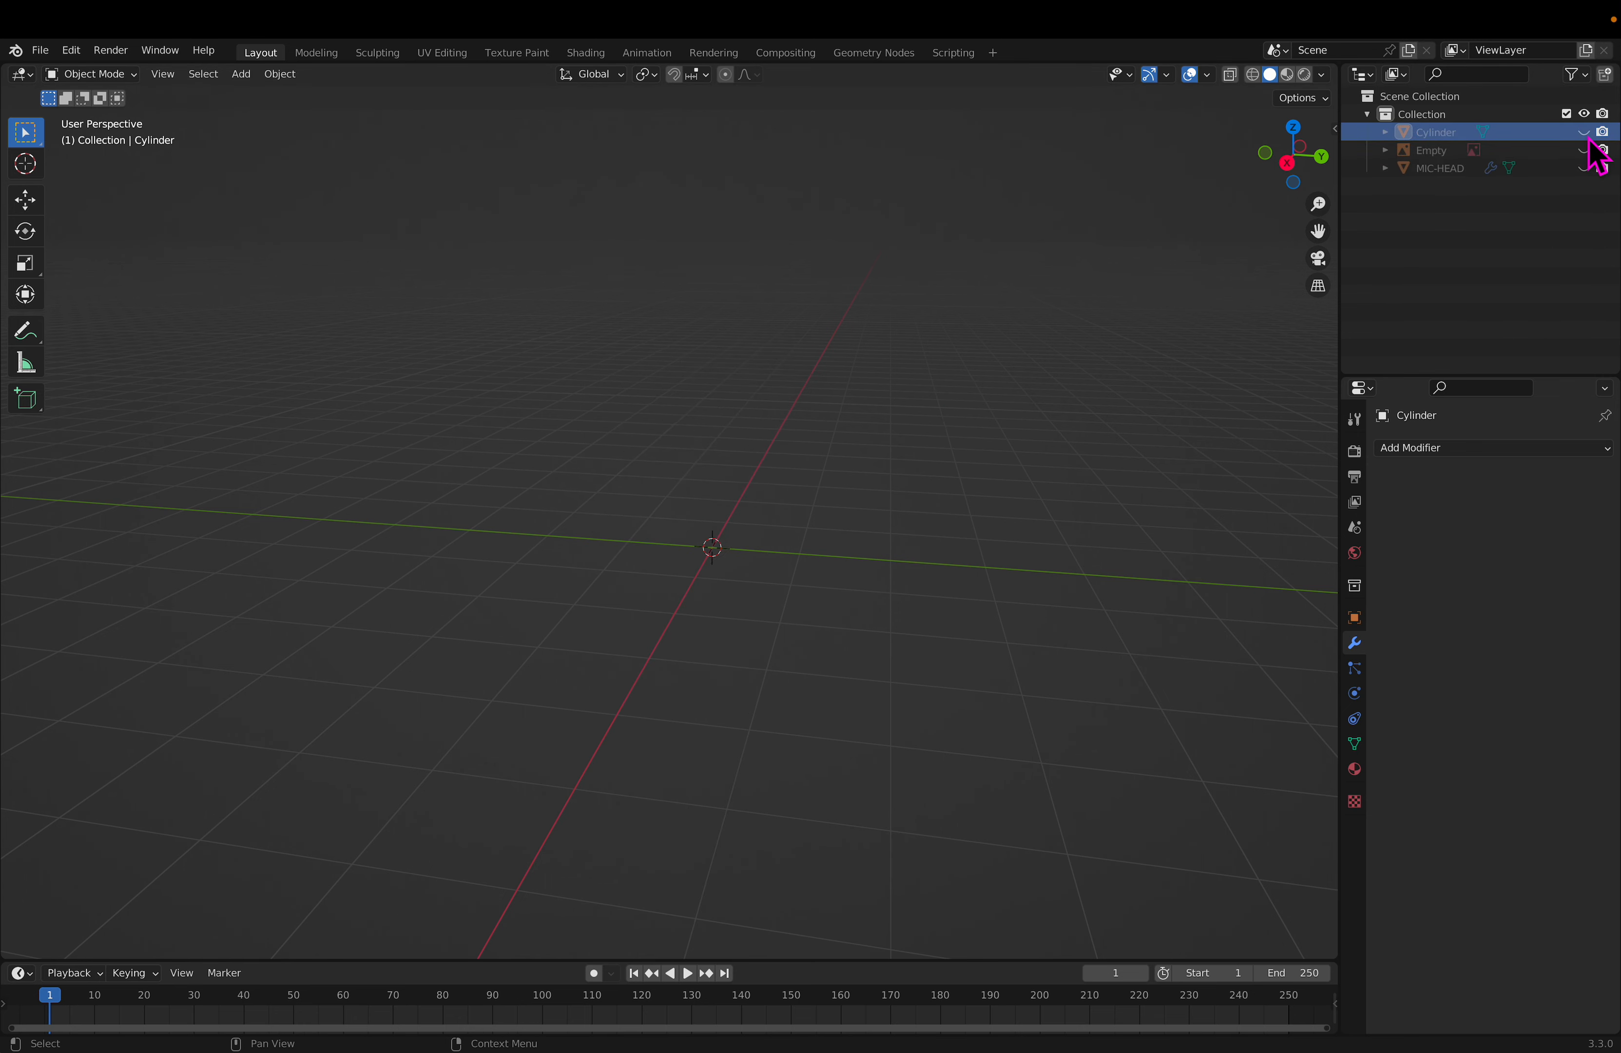
middle_drag(1196, 300, 745, 602)
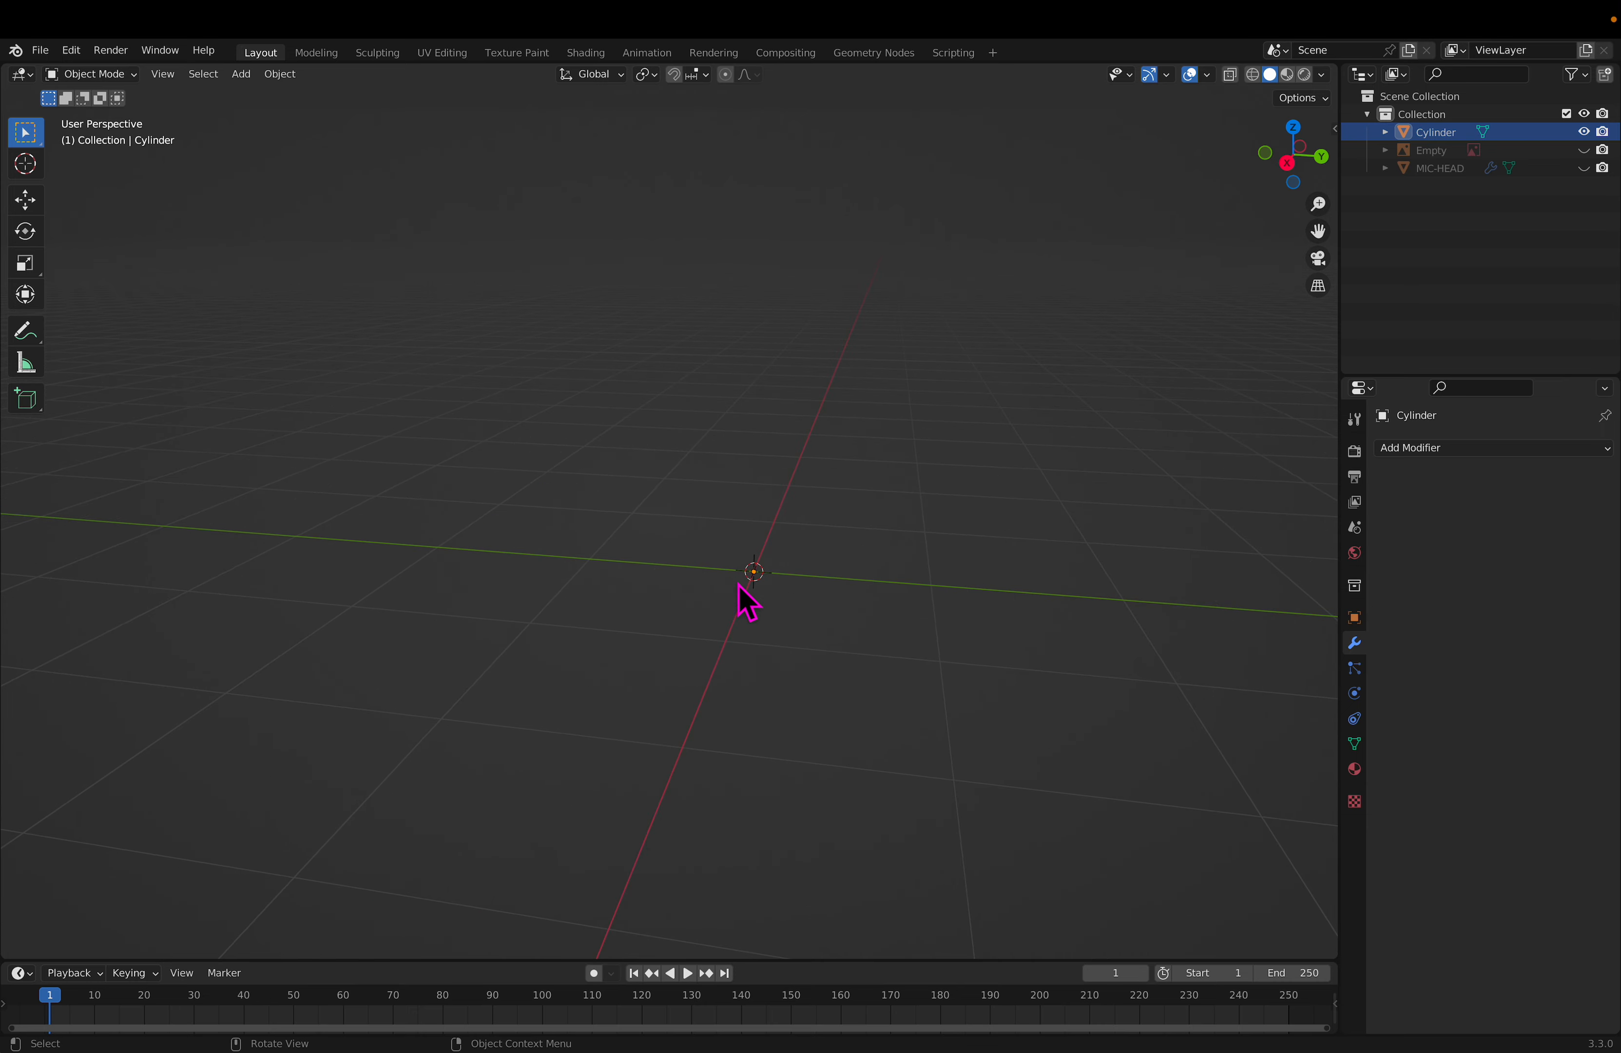
key(x)
click(781, 573)
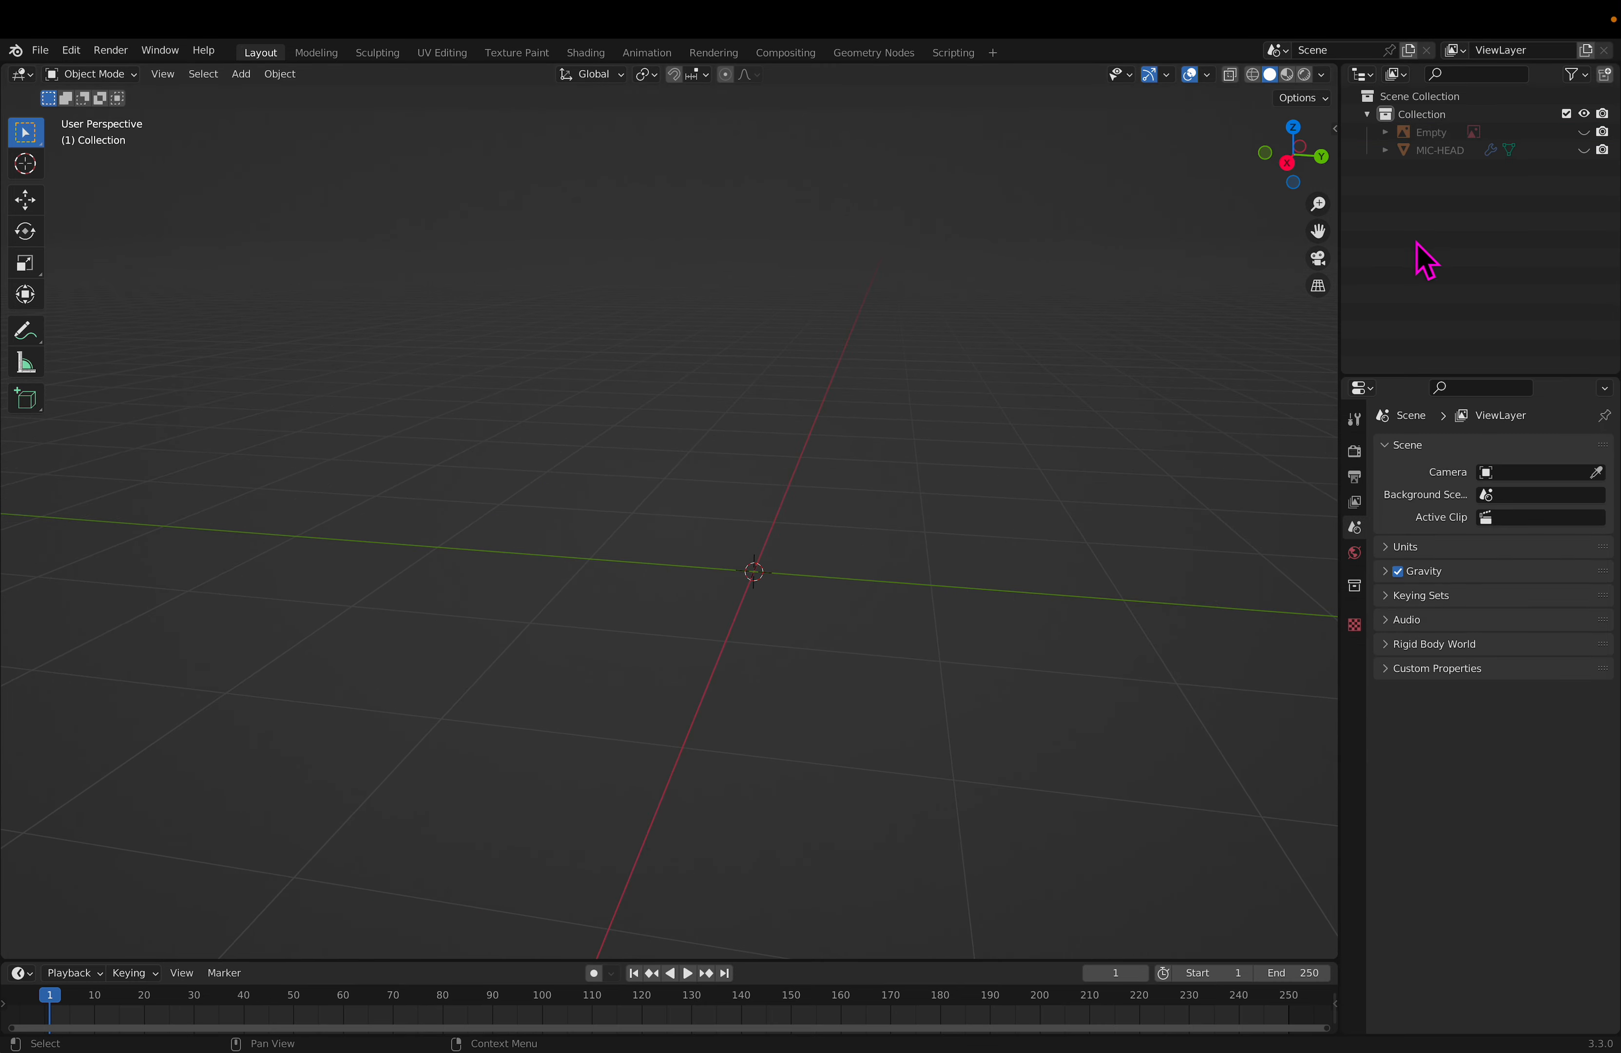
Step: Show the reference image and MIC-HEAD again, and add an 8-vertex cylinder in front view
click(1584, 132)
click(1584, 149)
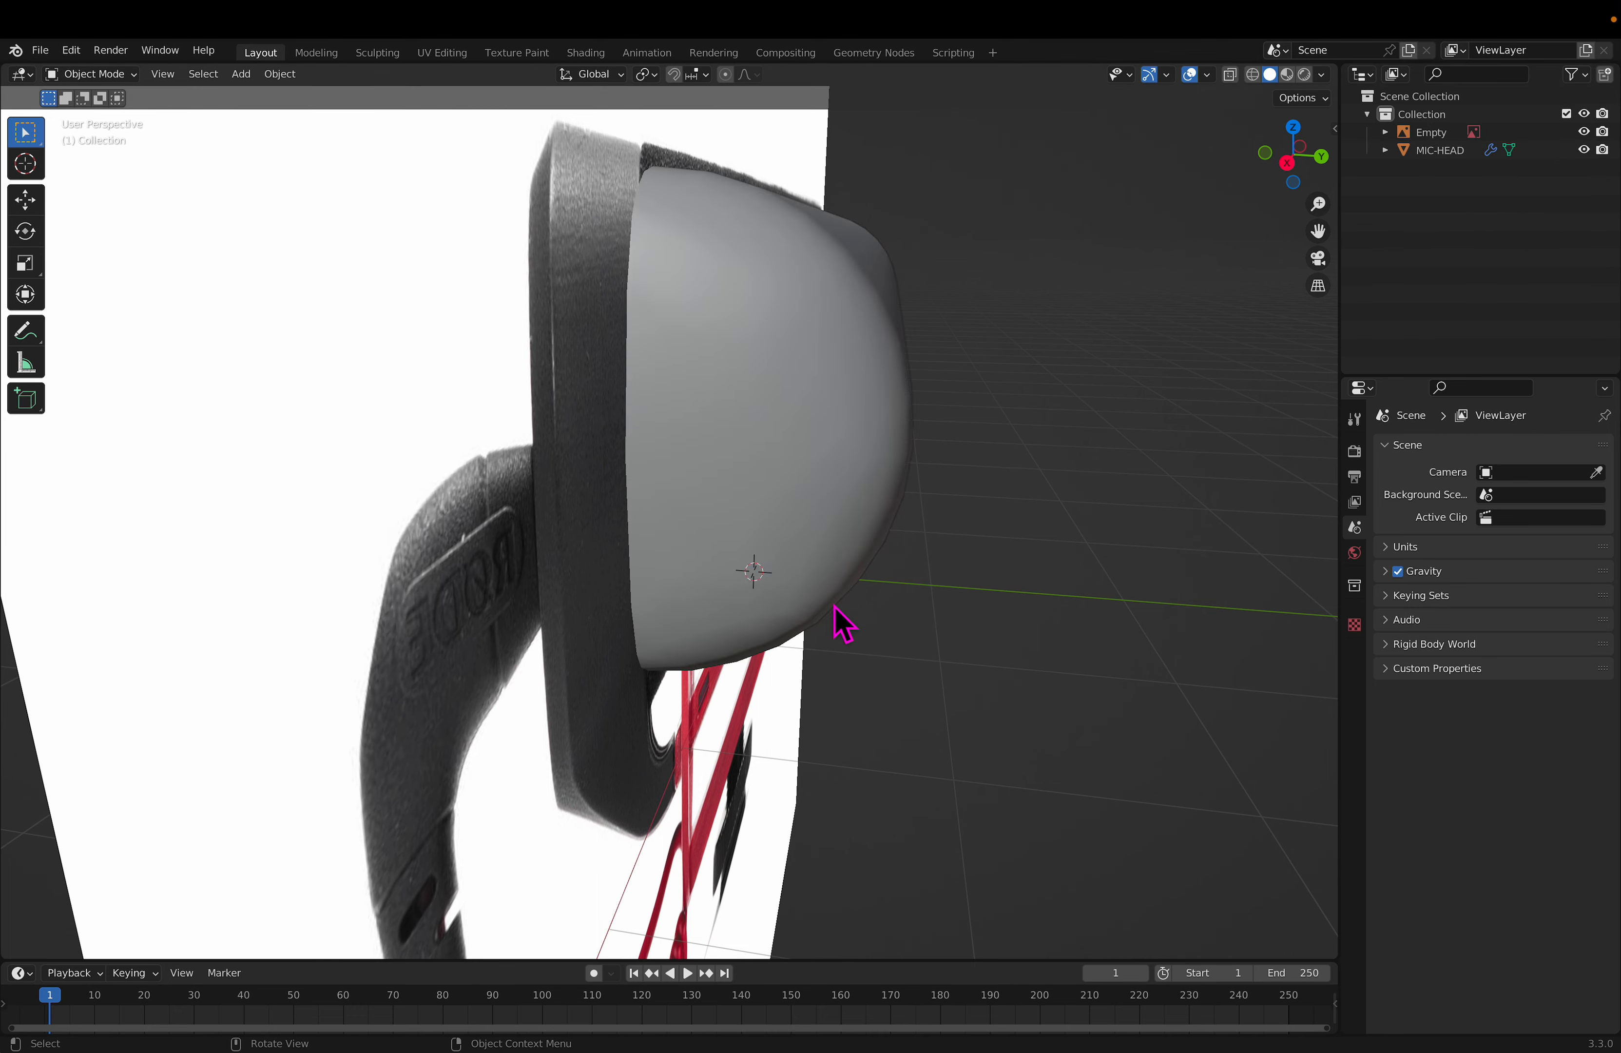
key(KP_1)
scroll(889, 541, down, 3)
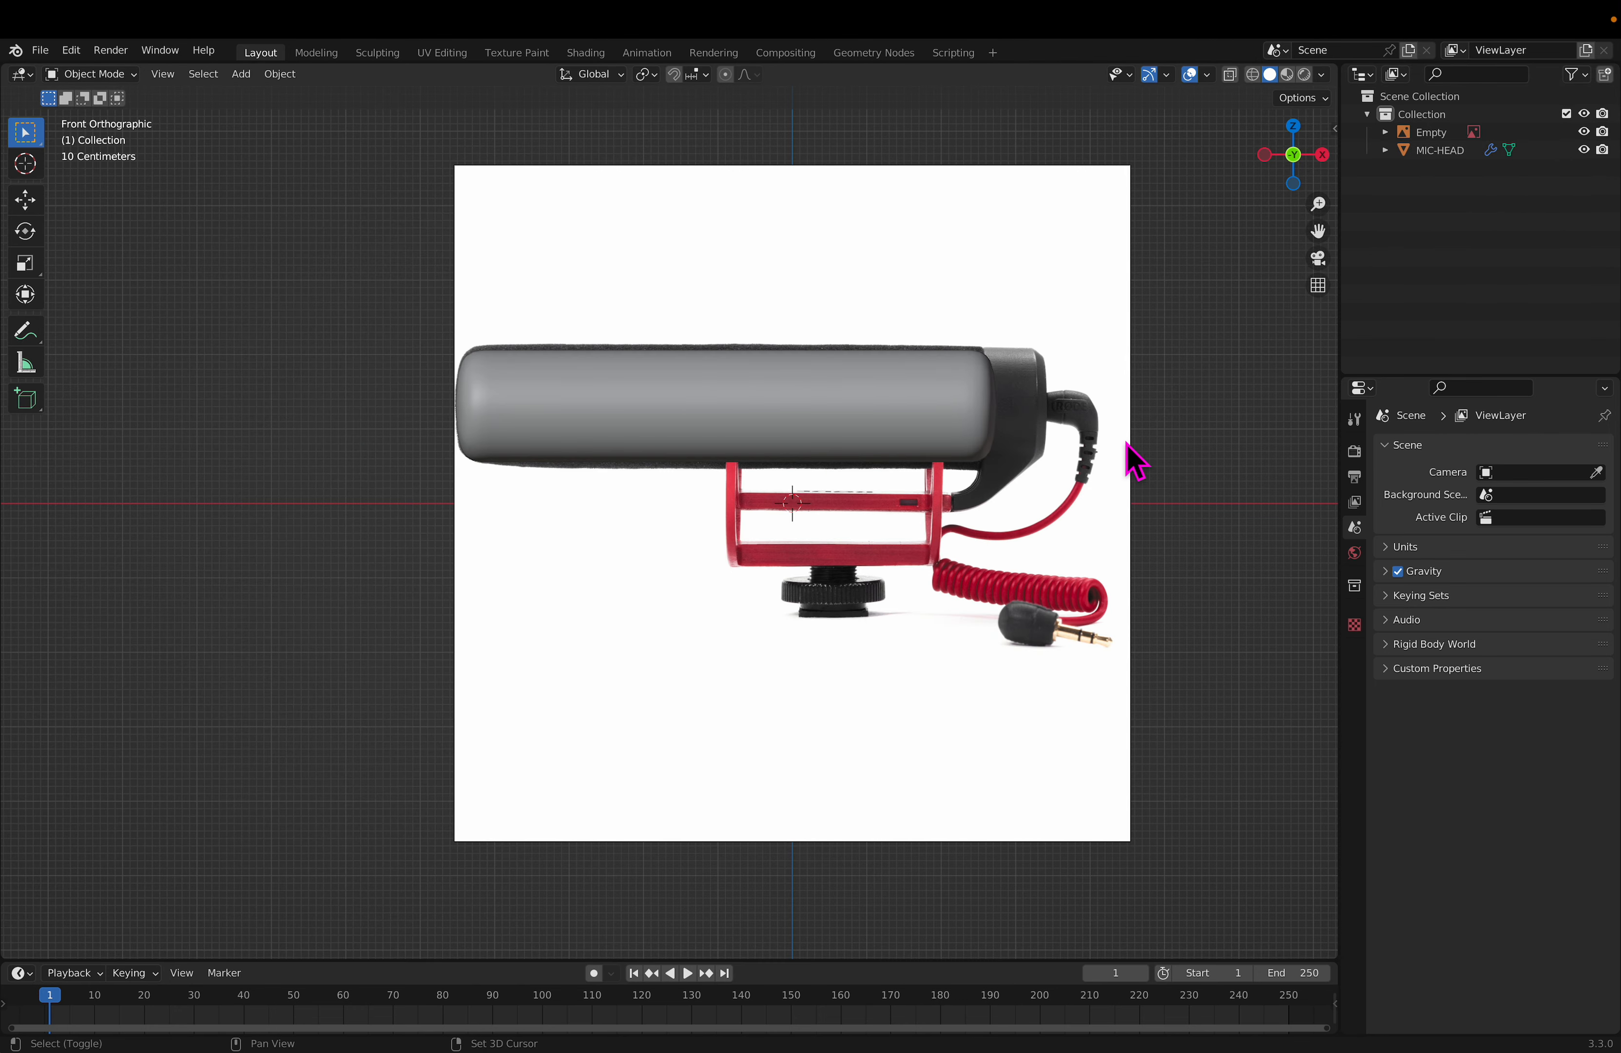
key(shift+a)
mouse_move(1135, 441)
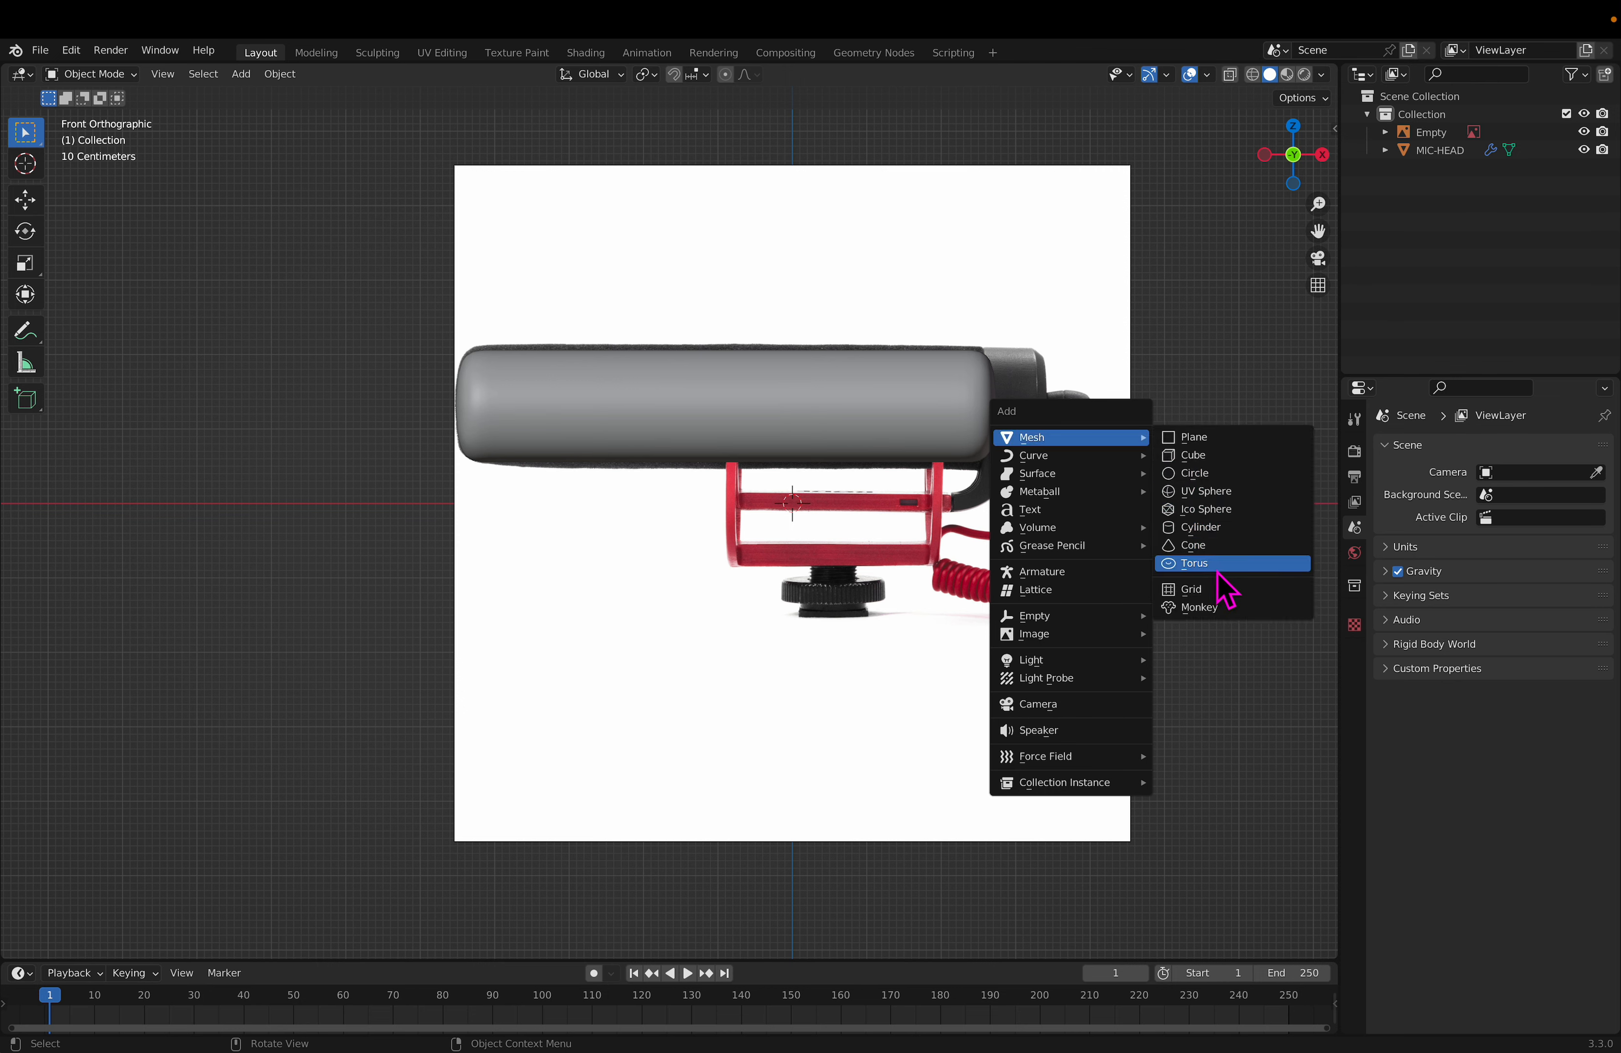
click(1221, 528)
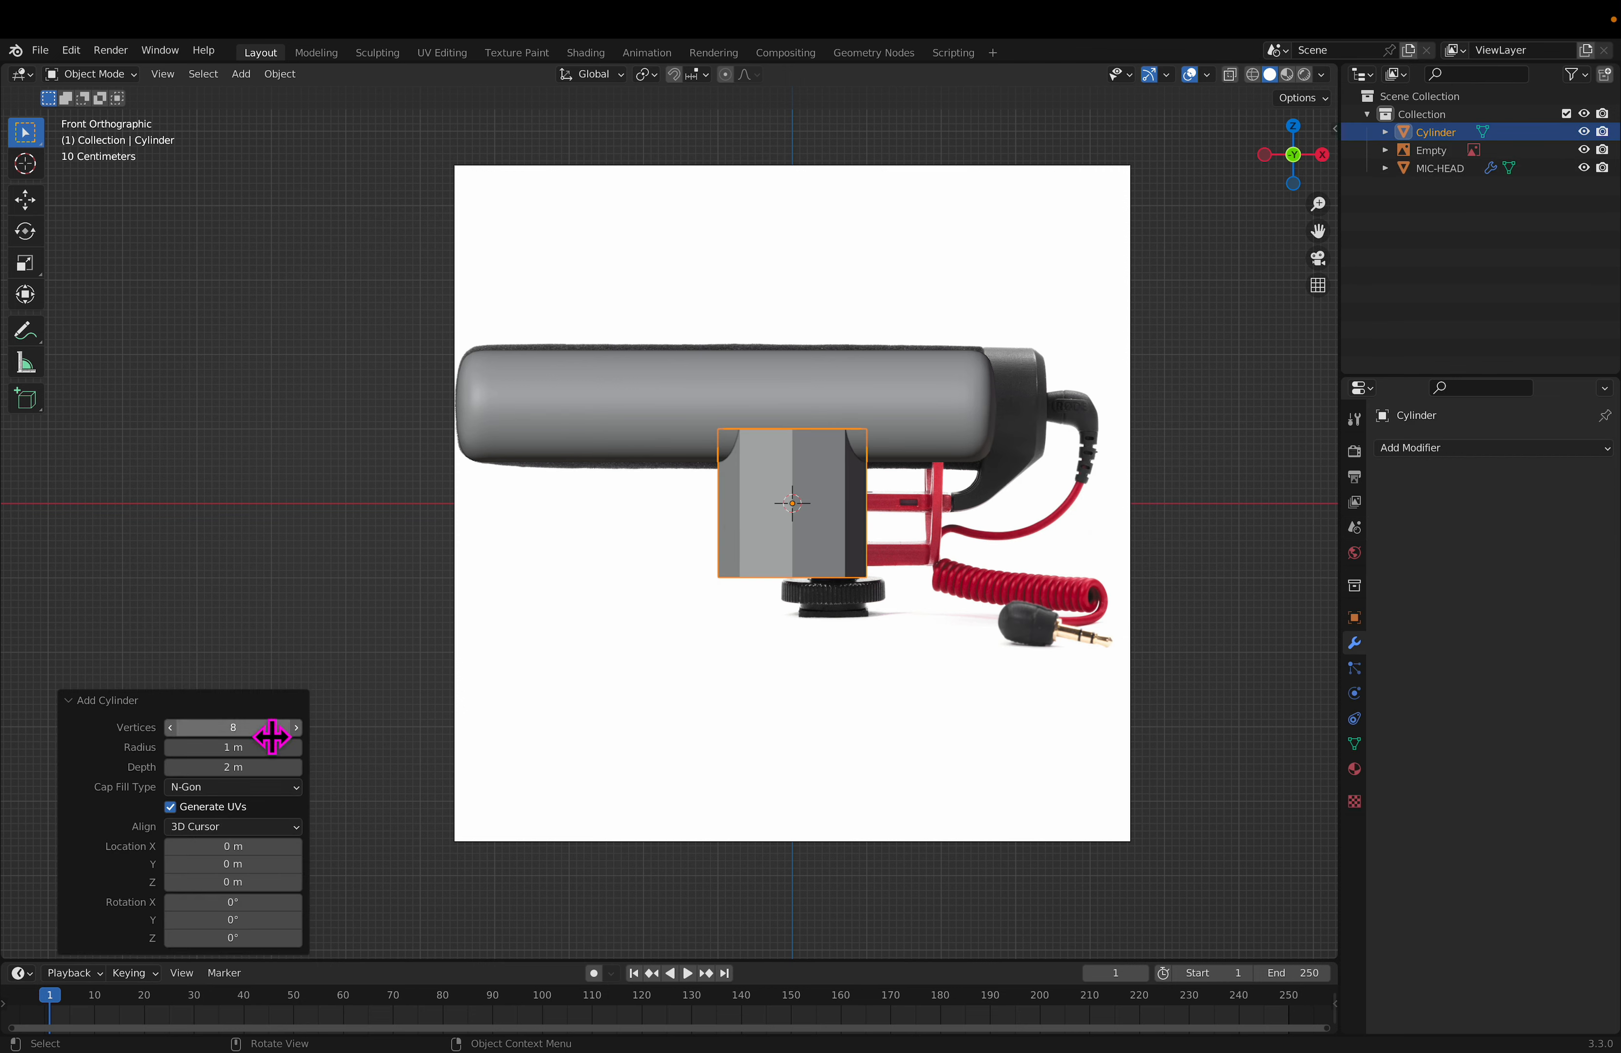
Step: Rotate the new cylinder's whole mesh 90° about the global Y axis in Edit Mode
key(Tab)
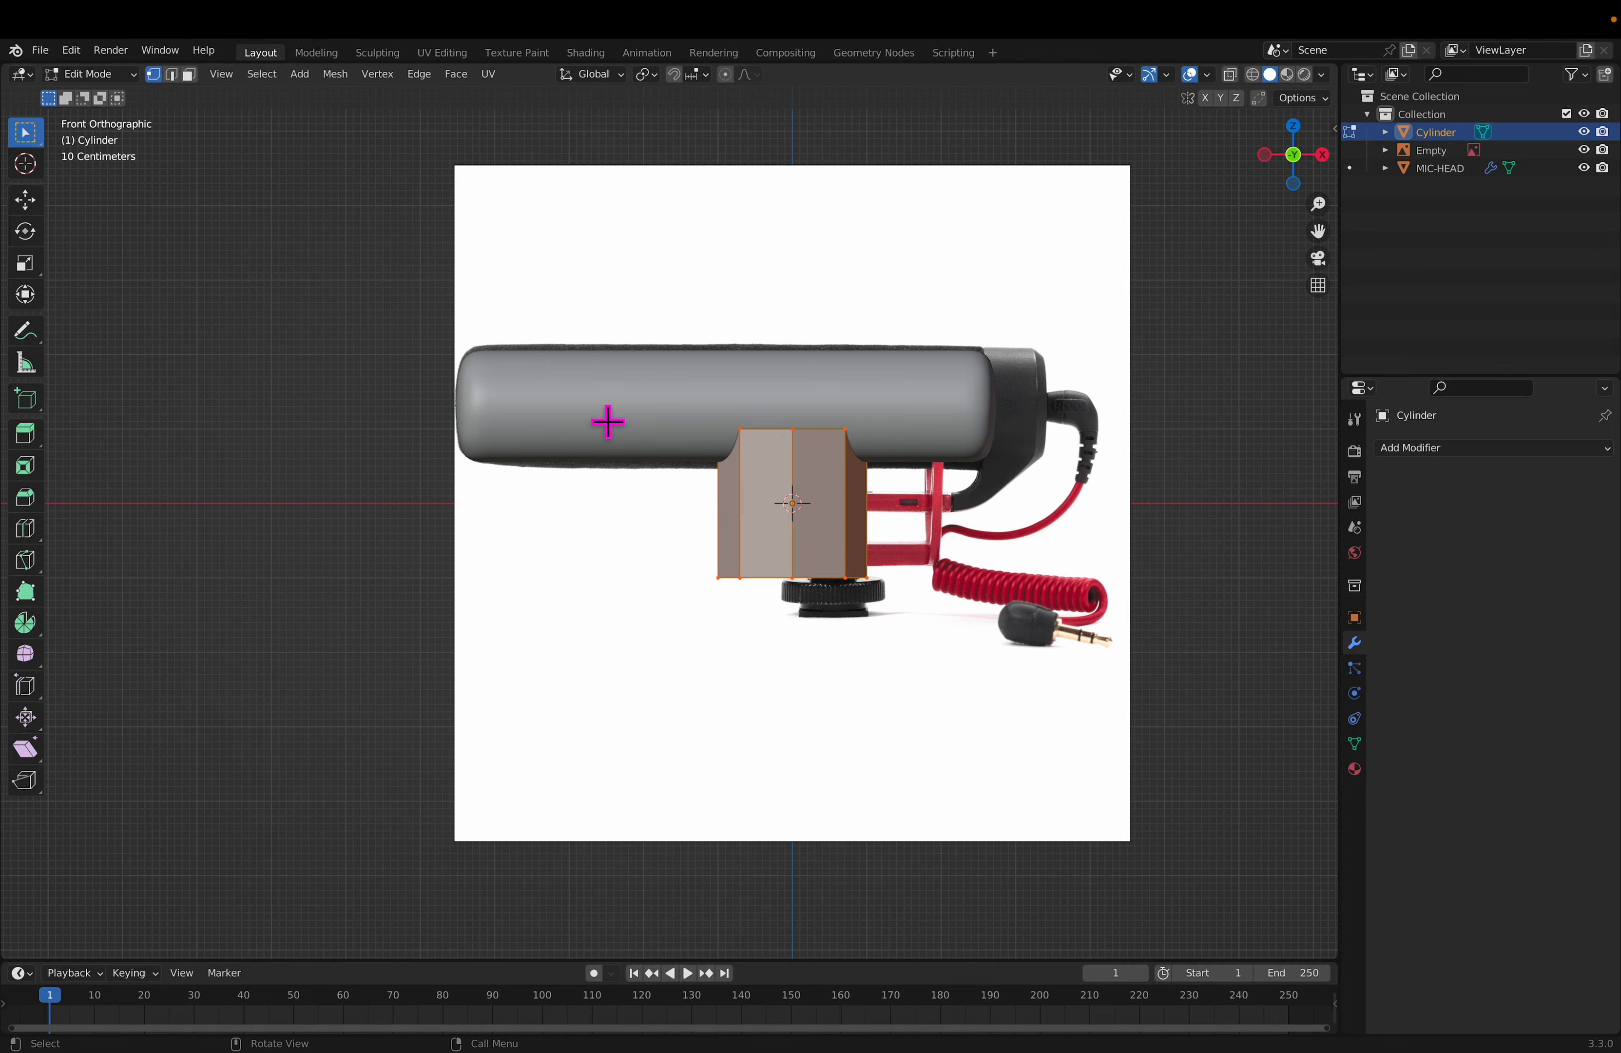
key(r)
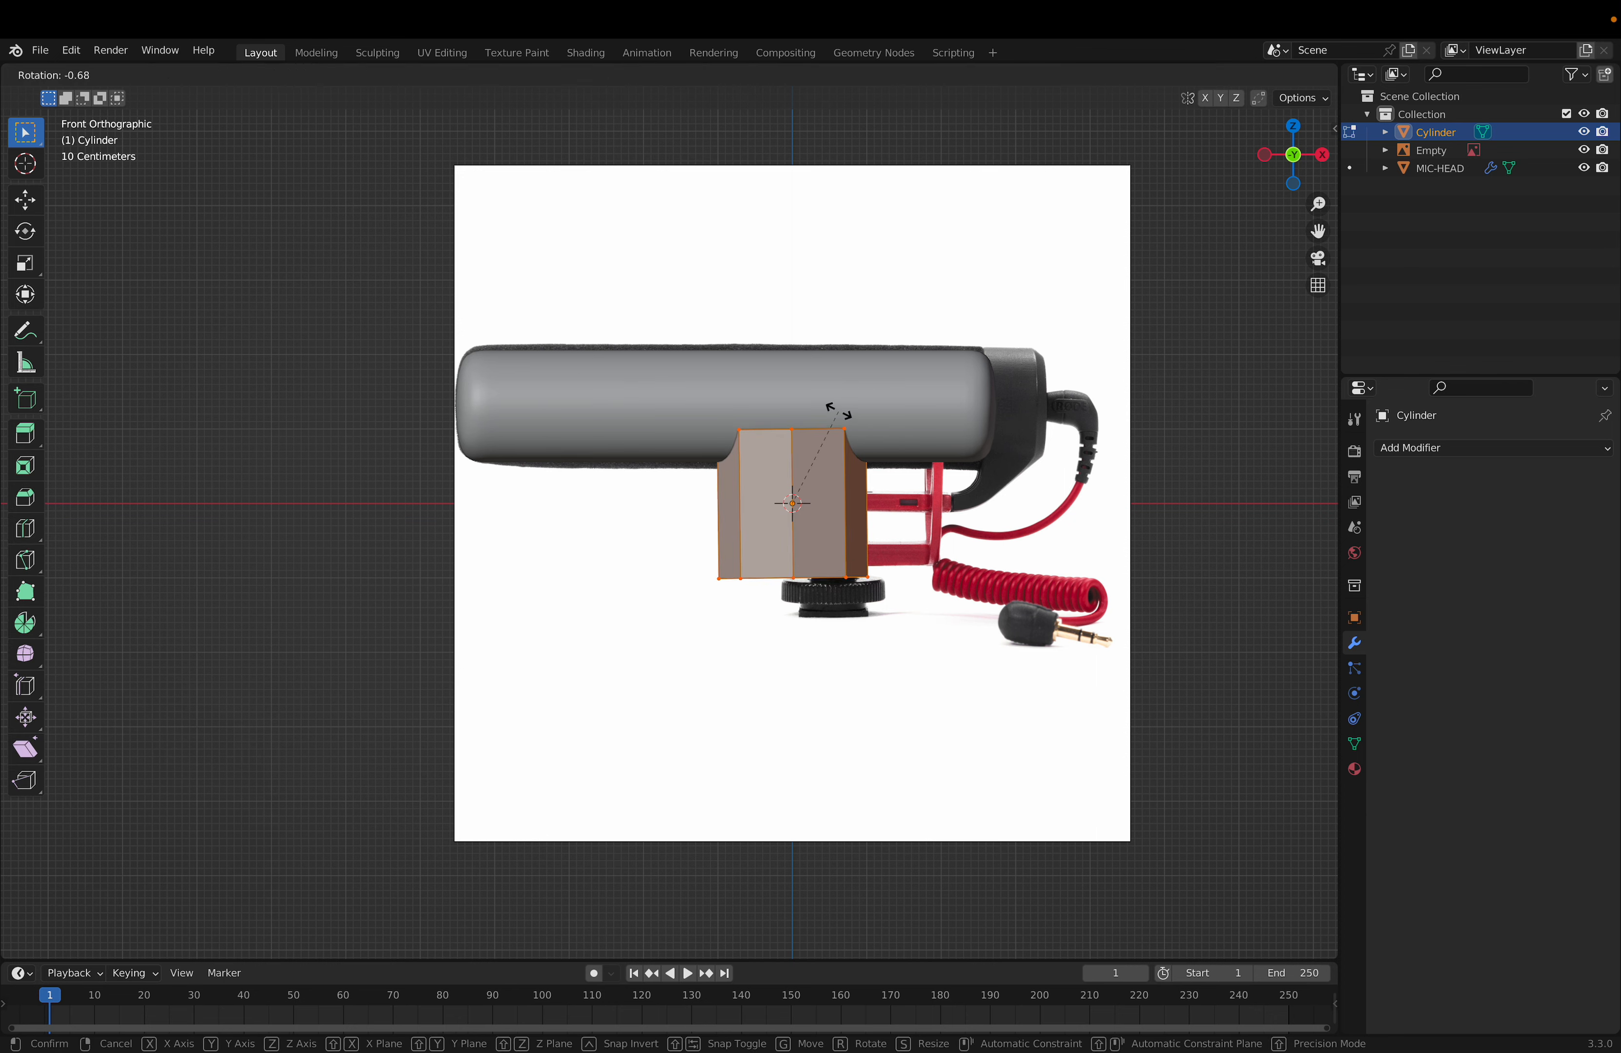
text(y)
text(90)
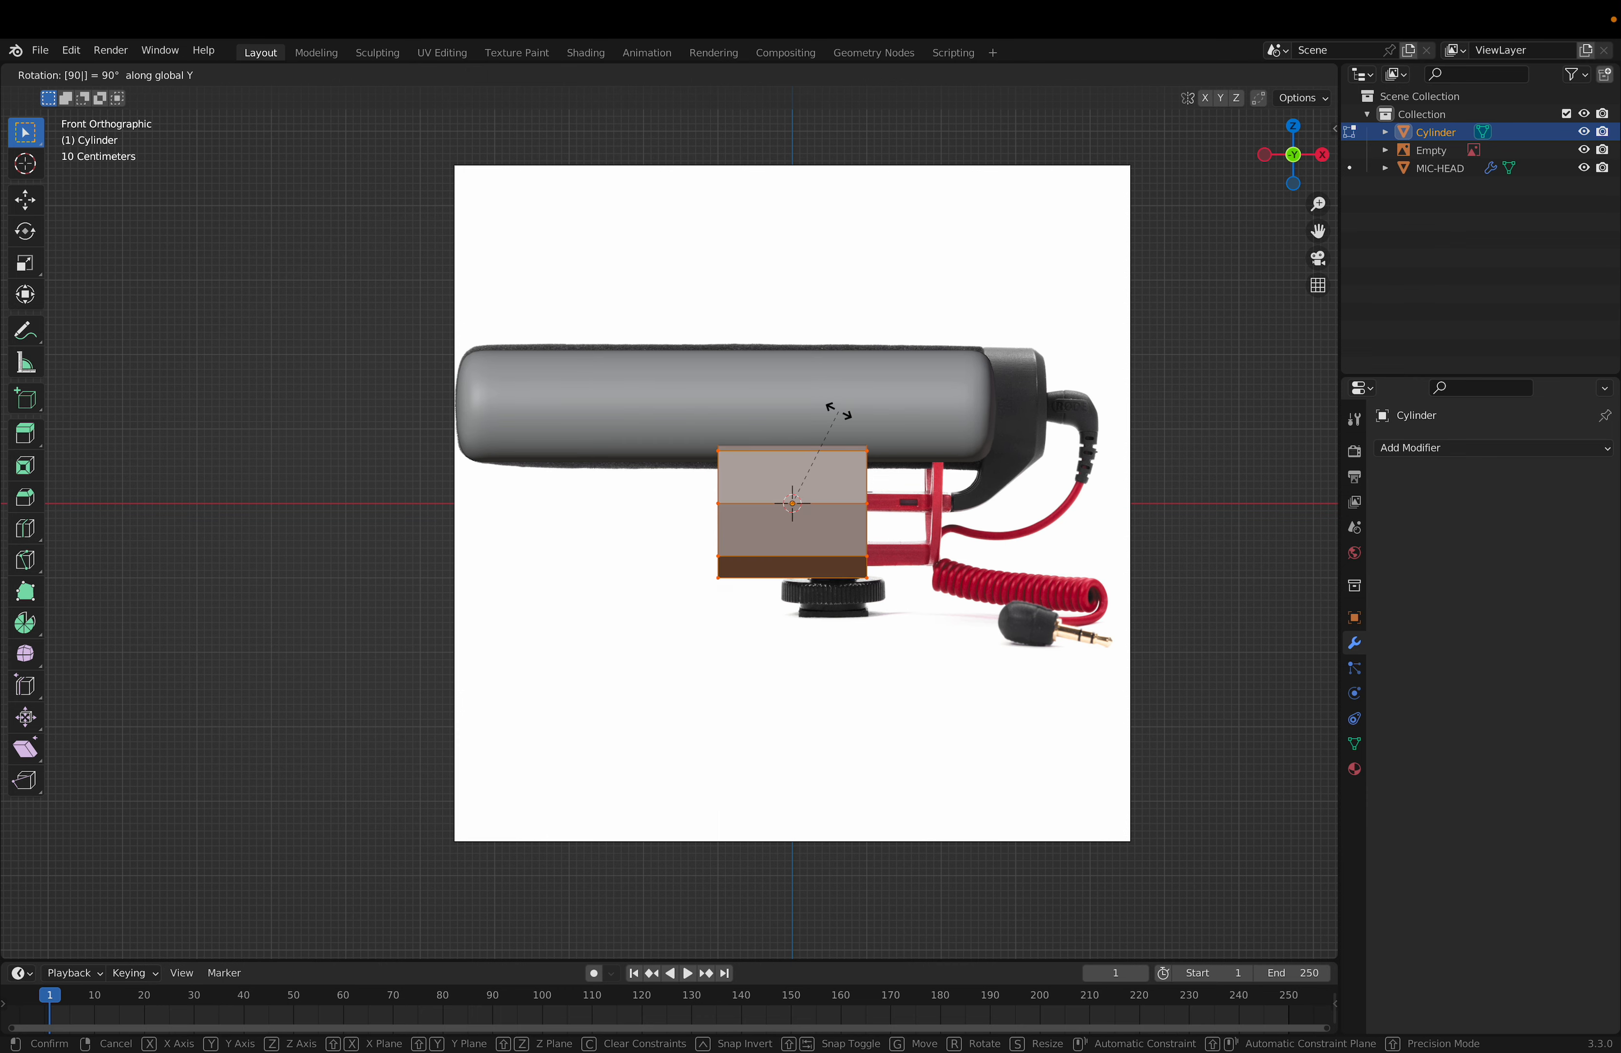
key(Return)
scroll(930, 496, up, 2)
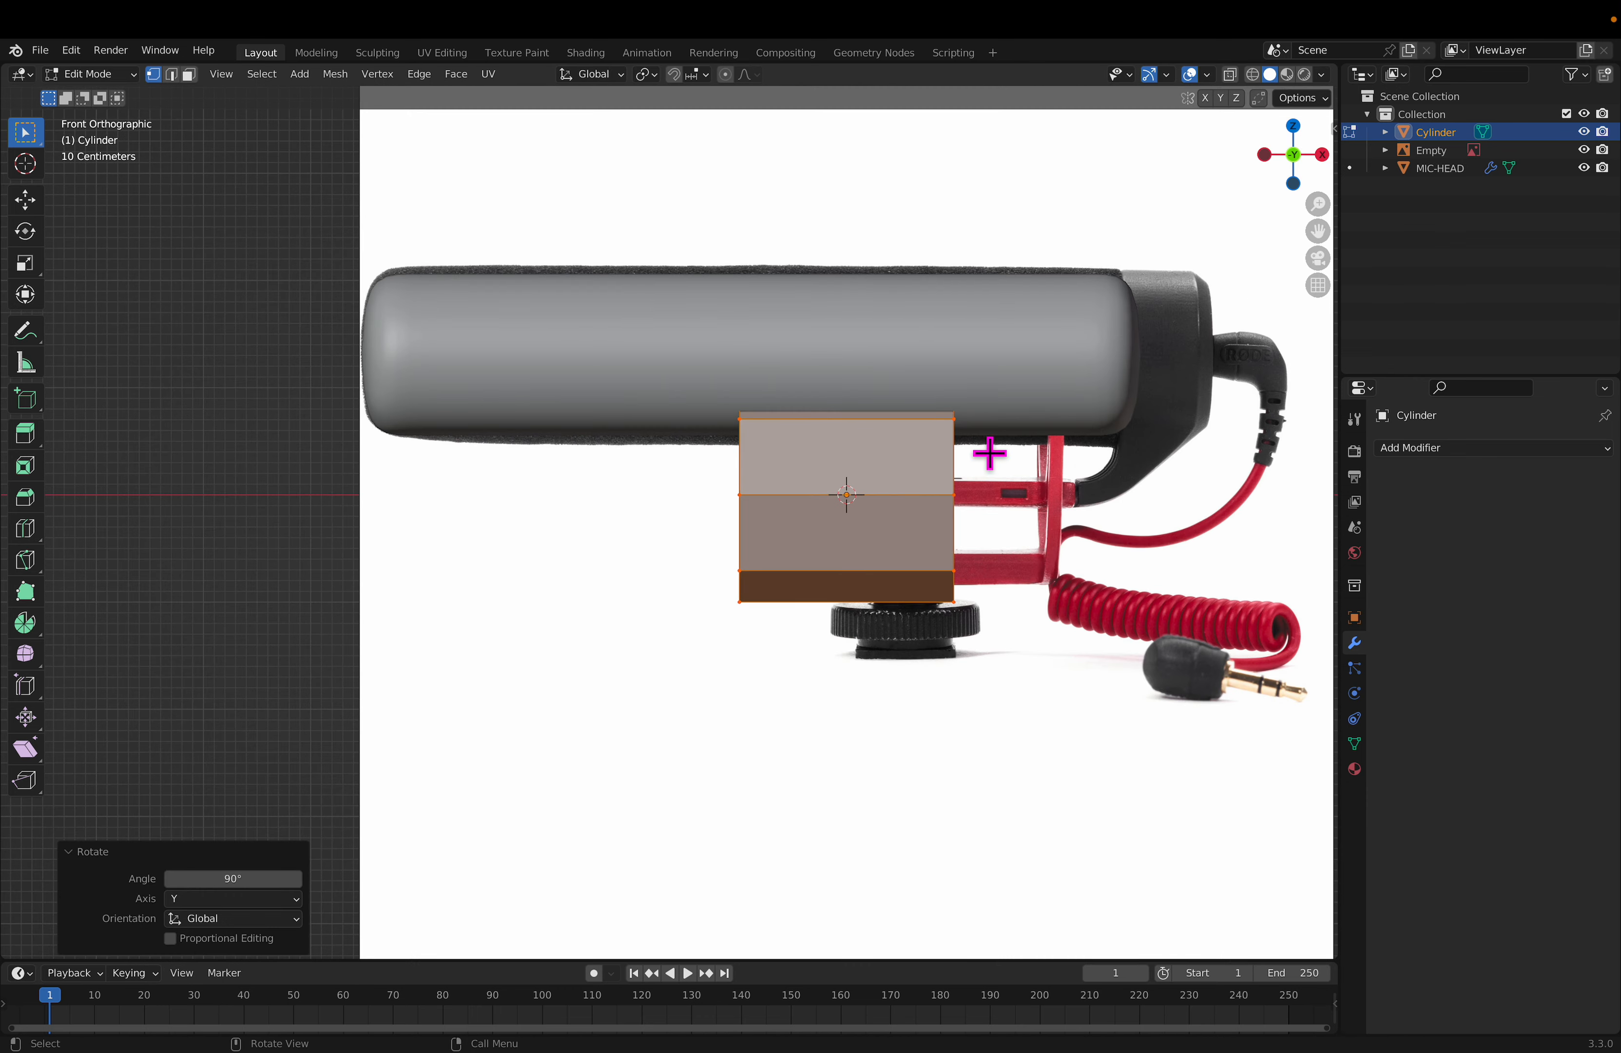
Step: Move the cylinder mesh about 2.9 m along X and 1.14 m up, and shift it further onto the black end cap
key(g)
click(1303, 319)
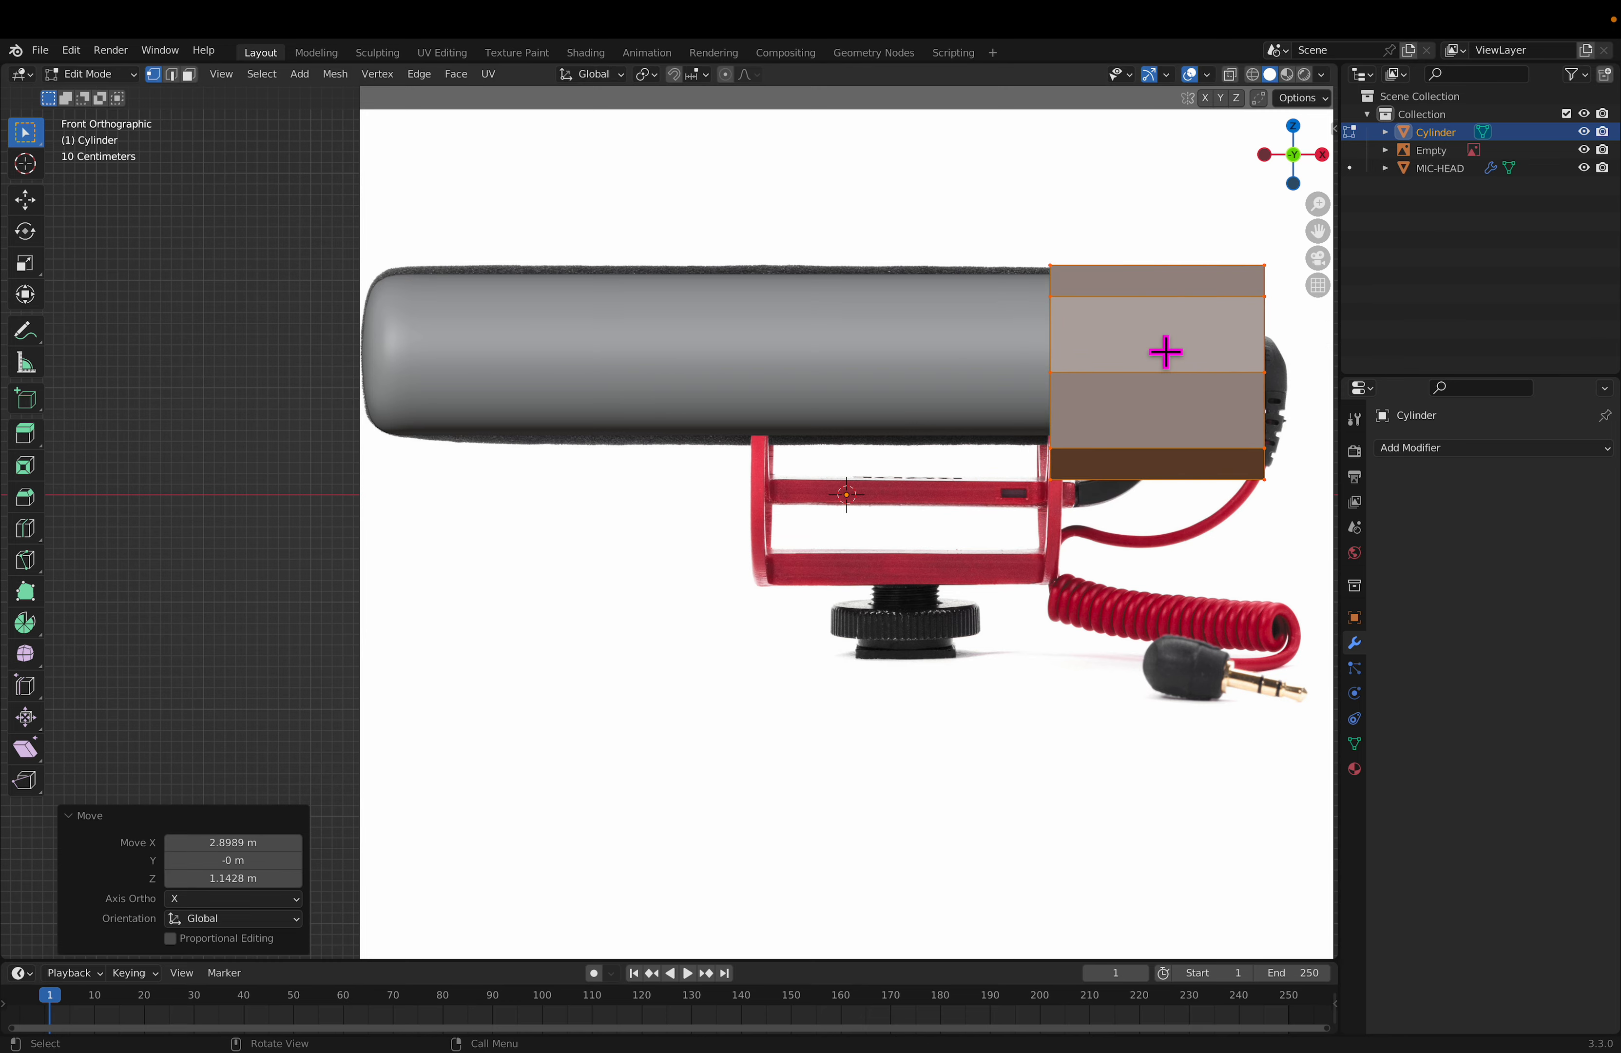
middle_drag(1166, 351, 715, 446)
key(KP_1)
mouse_move(887, 427)
shift+middle_down()
mouse_move(944, 446)
mouse_move(1053, 433)
mouse_move(1068, 389)
mouse_move(855, 421)
shift+middle_up()
key(g)
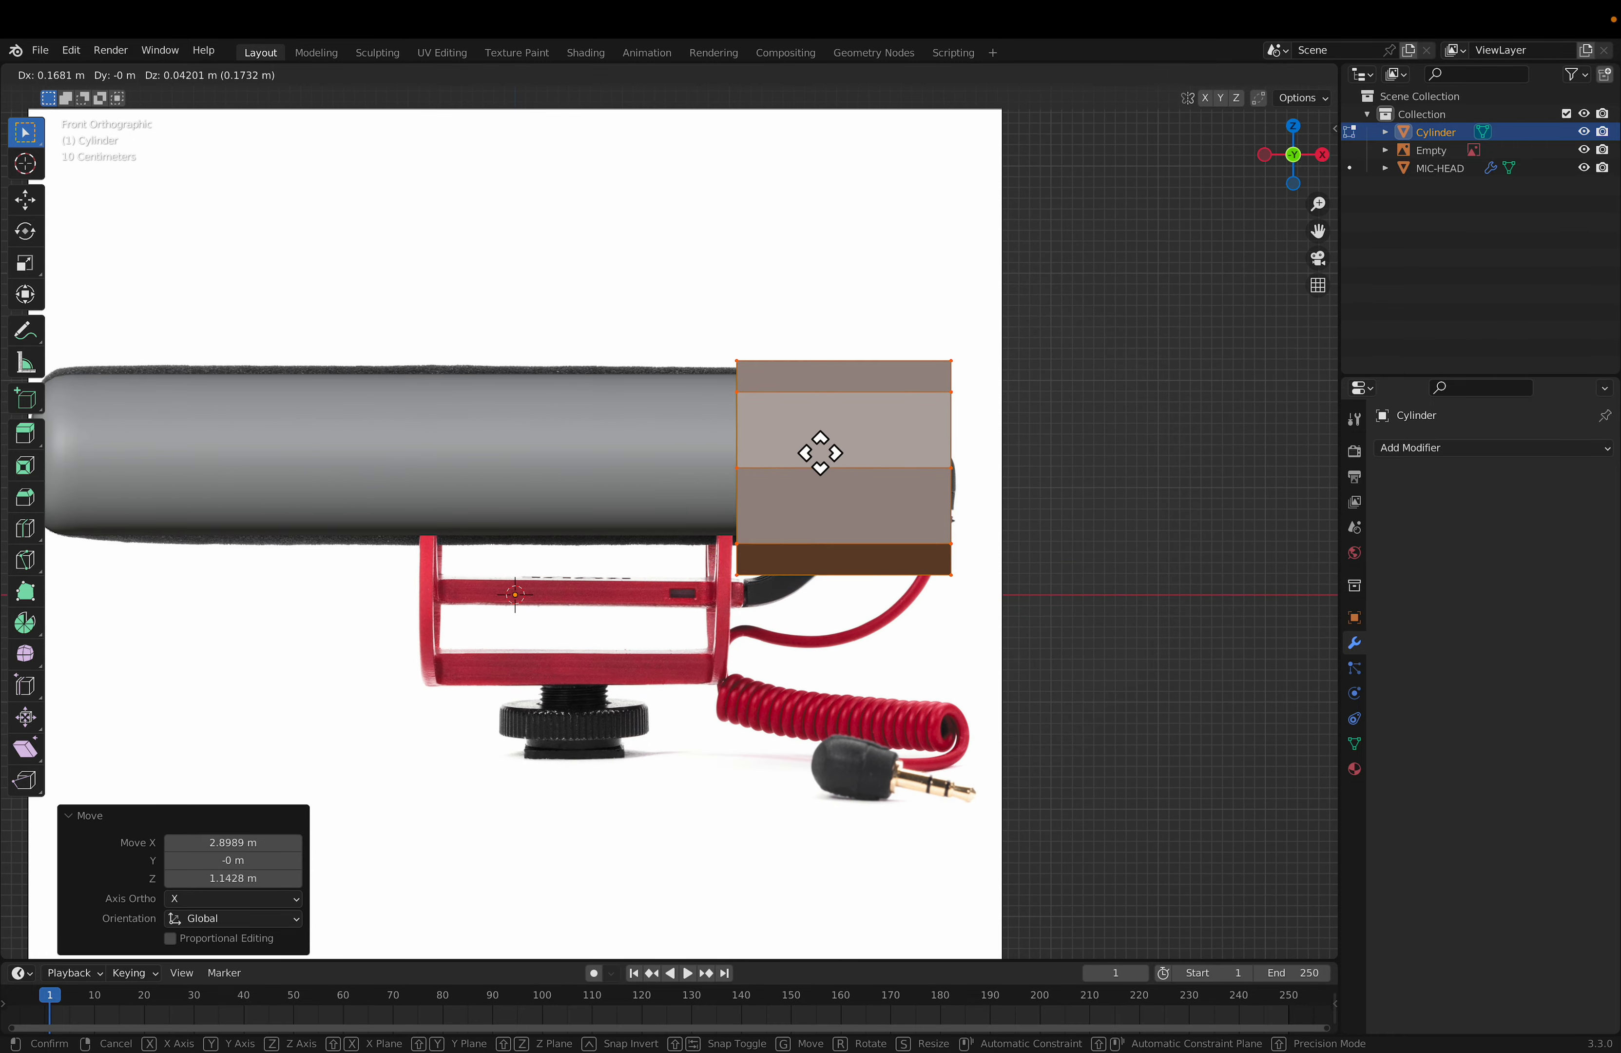
click(869, 468)
click(1085, 382)
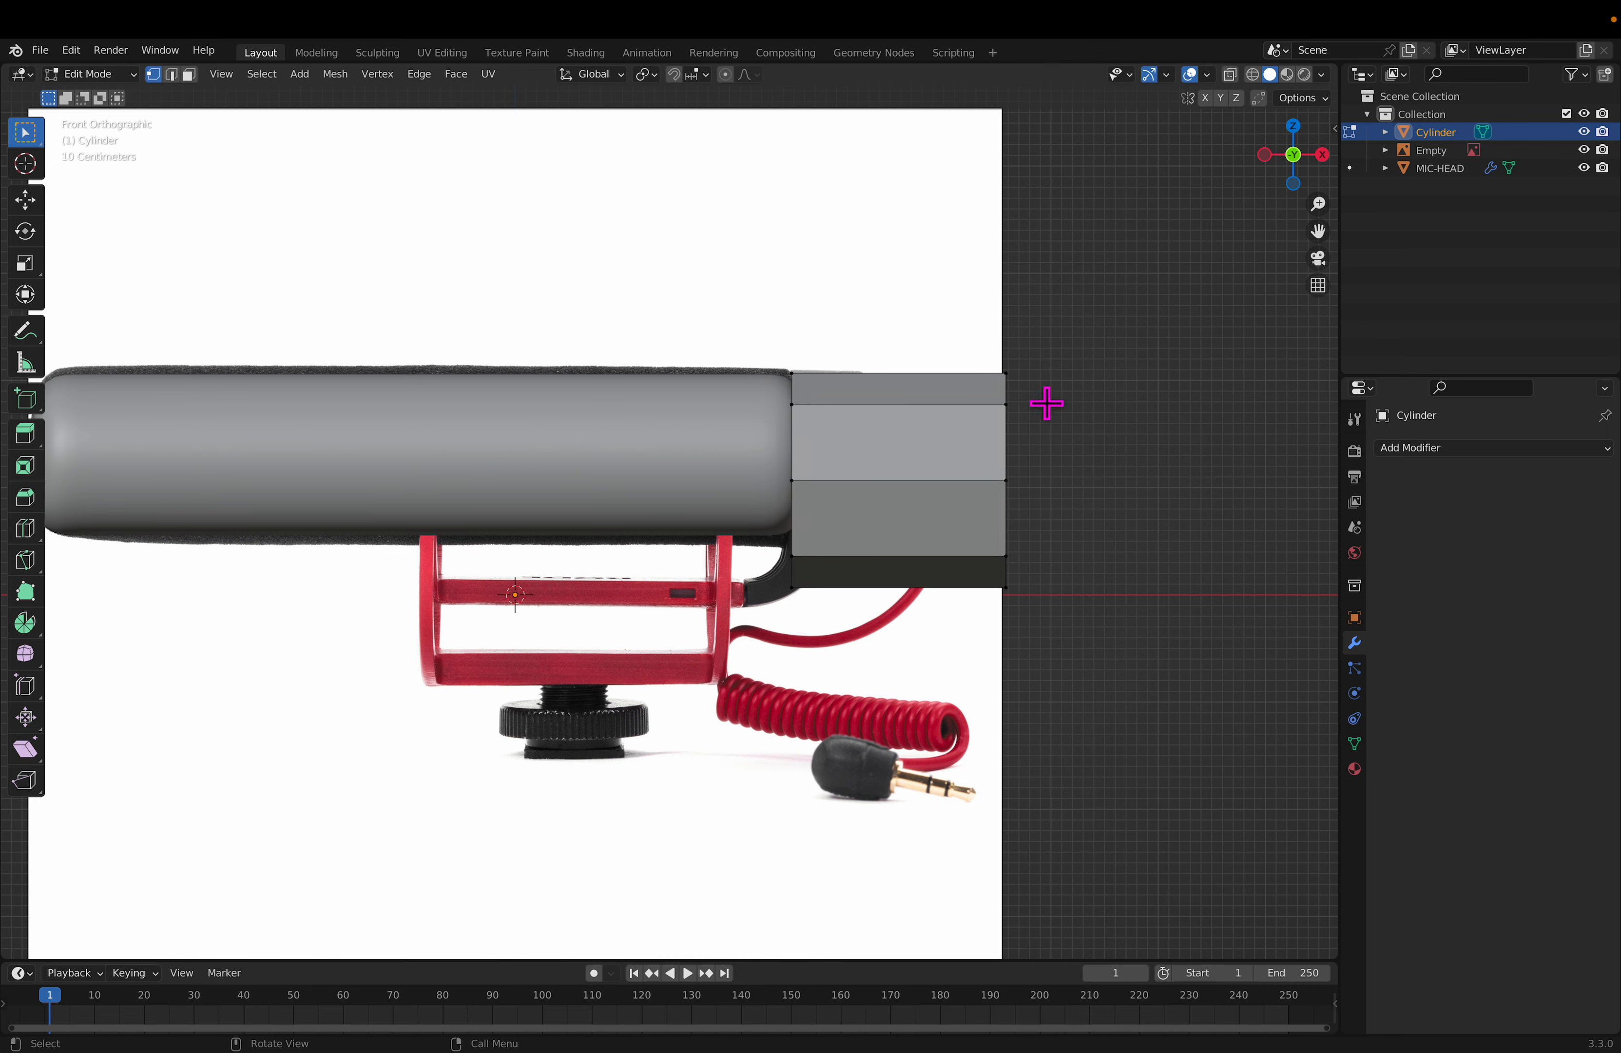
Step: Scale the whole cylinder mesh to 0.748 and move it about -0.2 m in X and 0.3 m in Z against the foam body's end
key(a)
key(s)
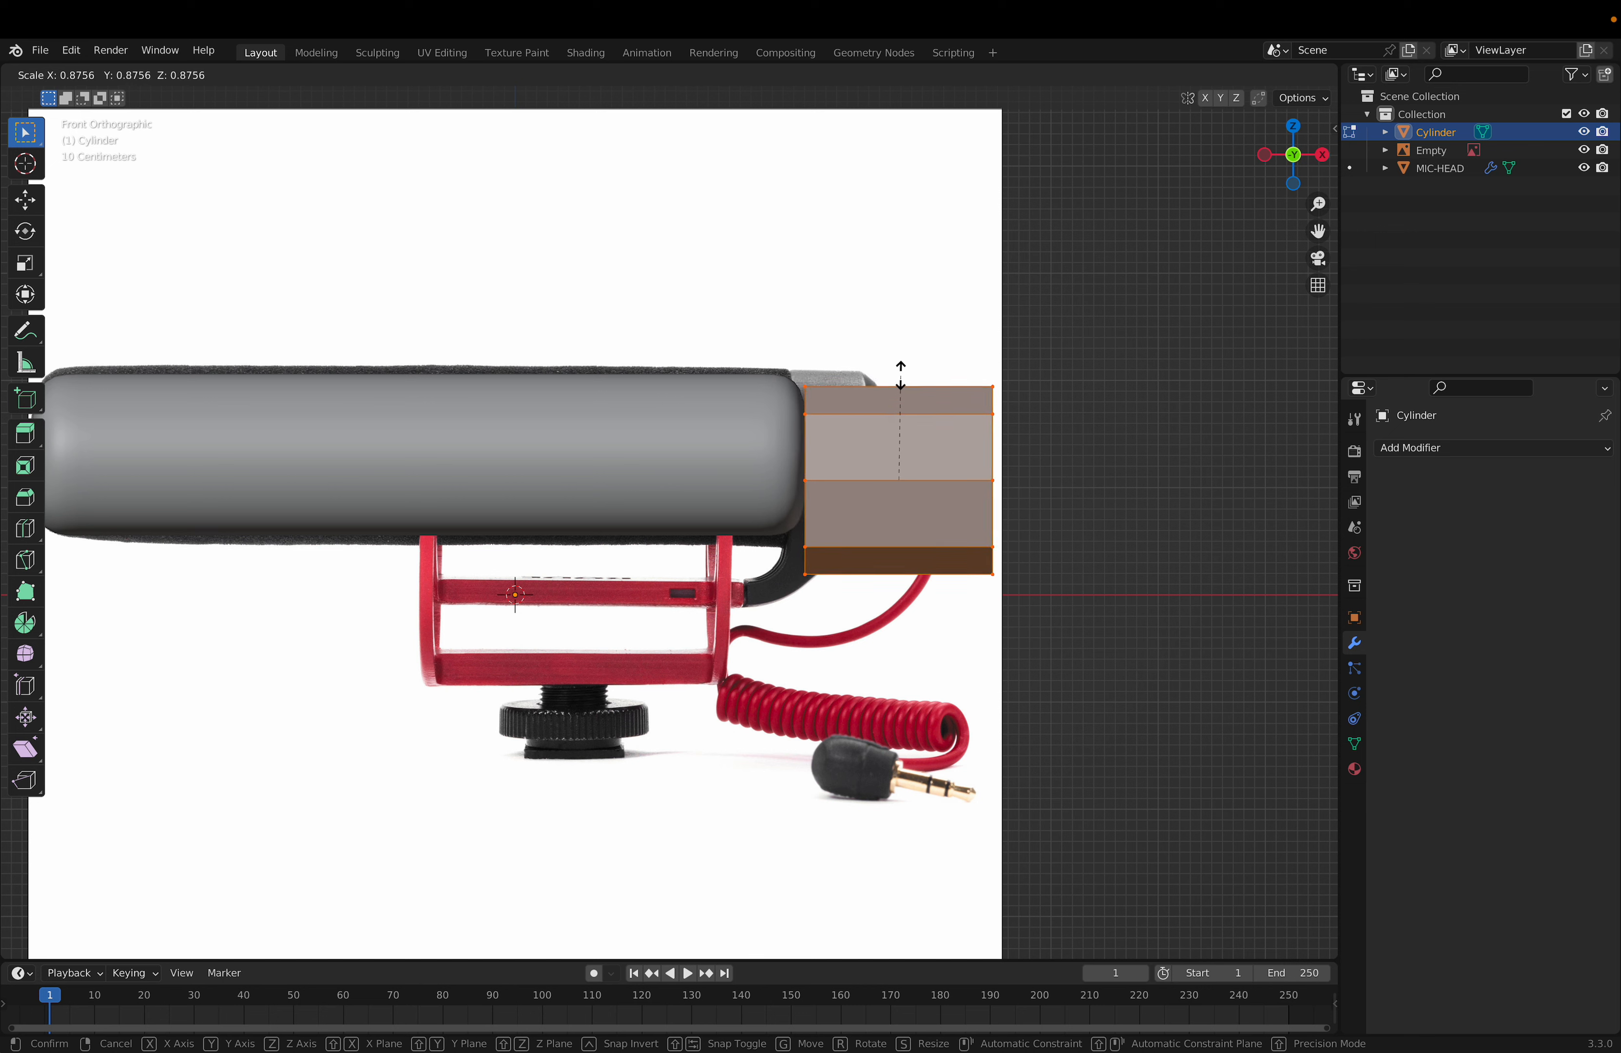
click(899, 393)
key(g)
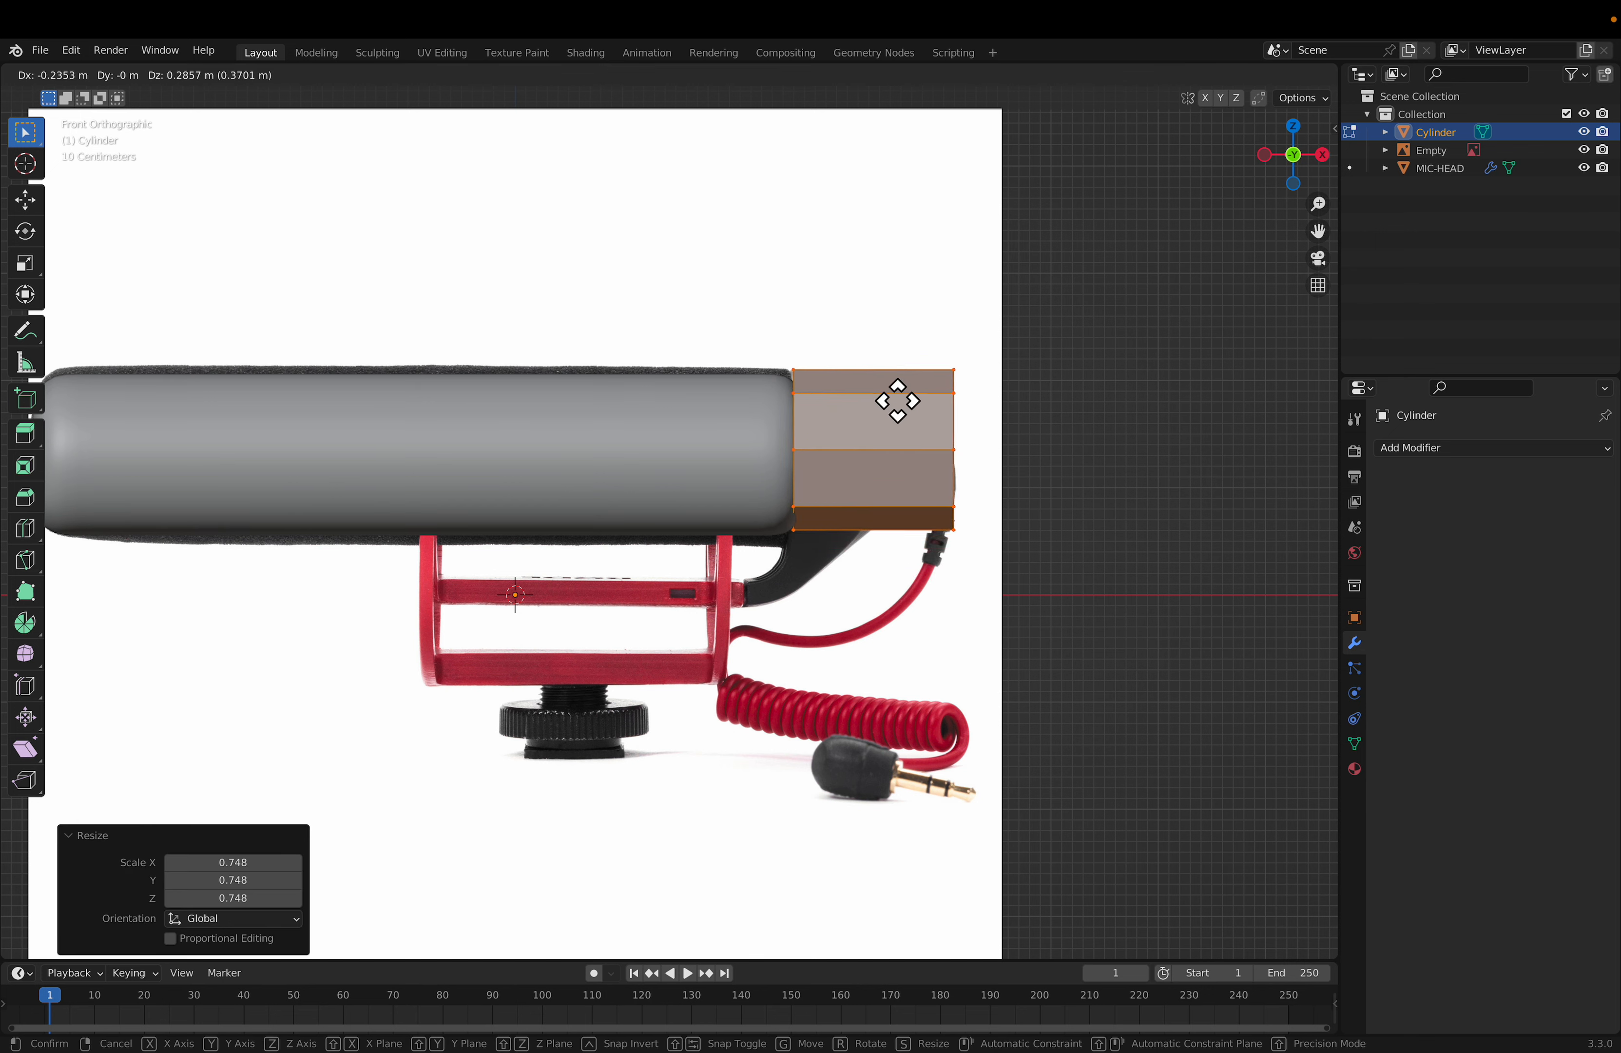
click(898, 398)
click(985, 396)
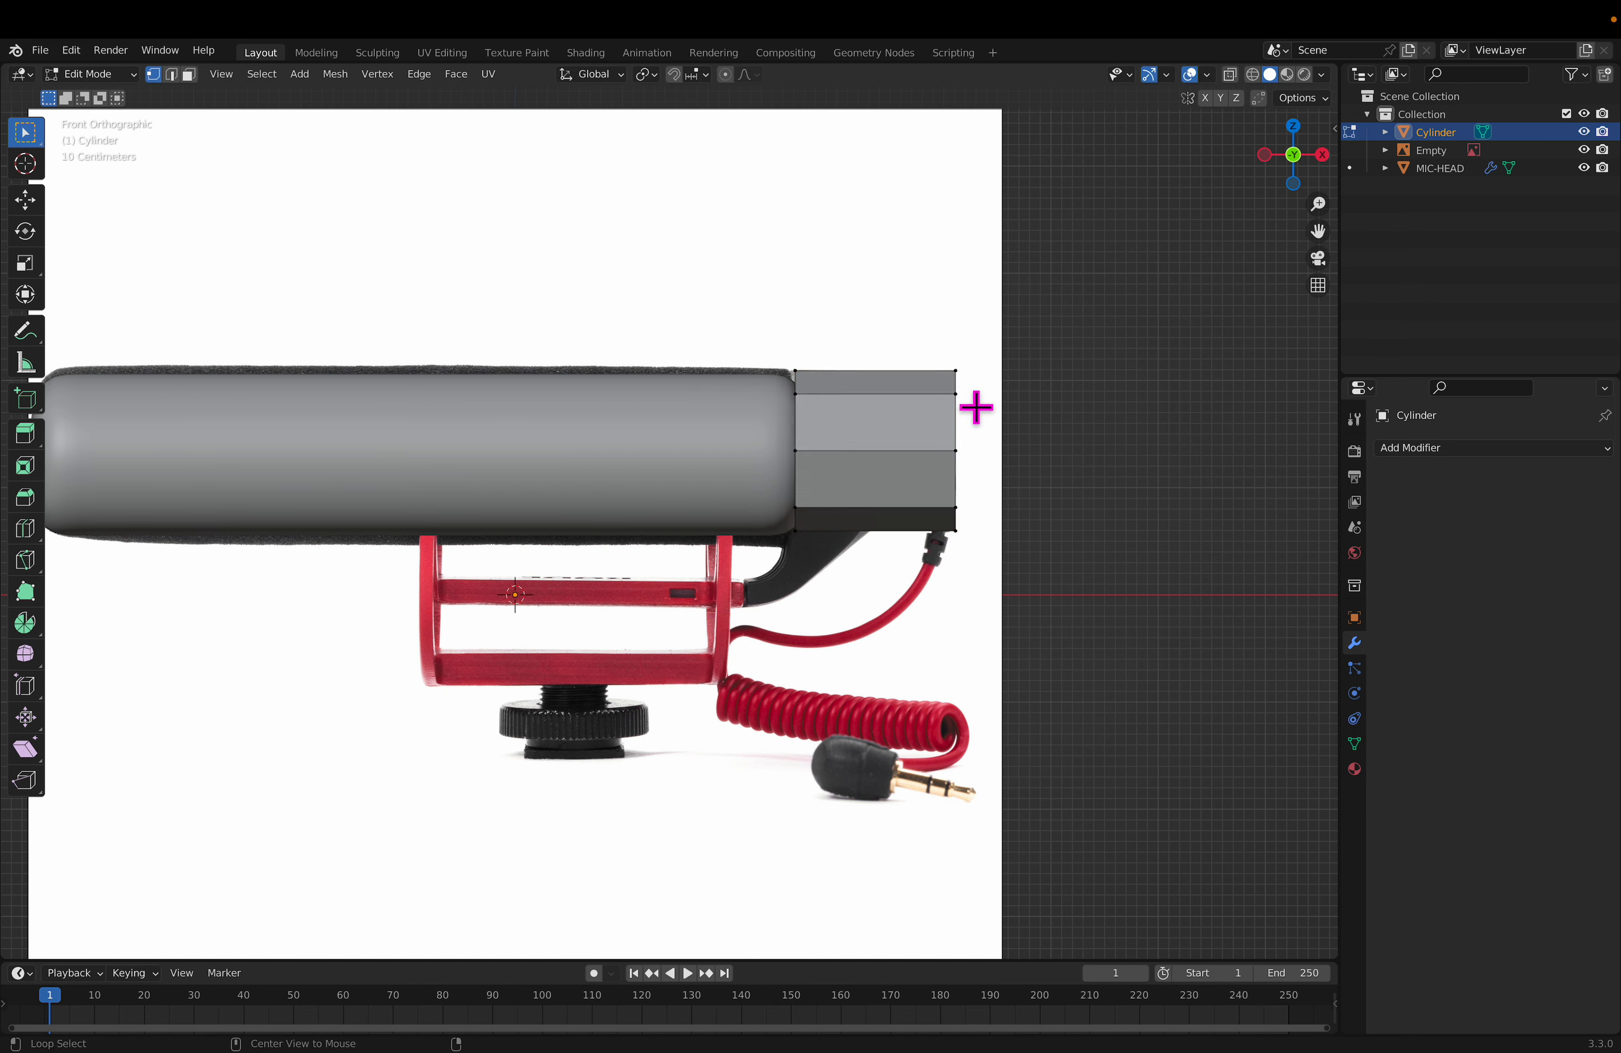
Step: Move the cylinder's outer end loop about -0.865 m along global X to match the end cap's straight section
alt+click(972, 406)
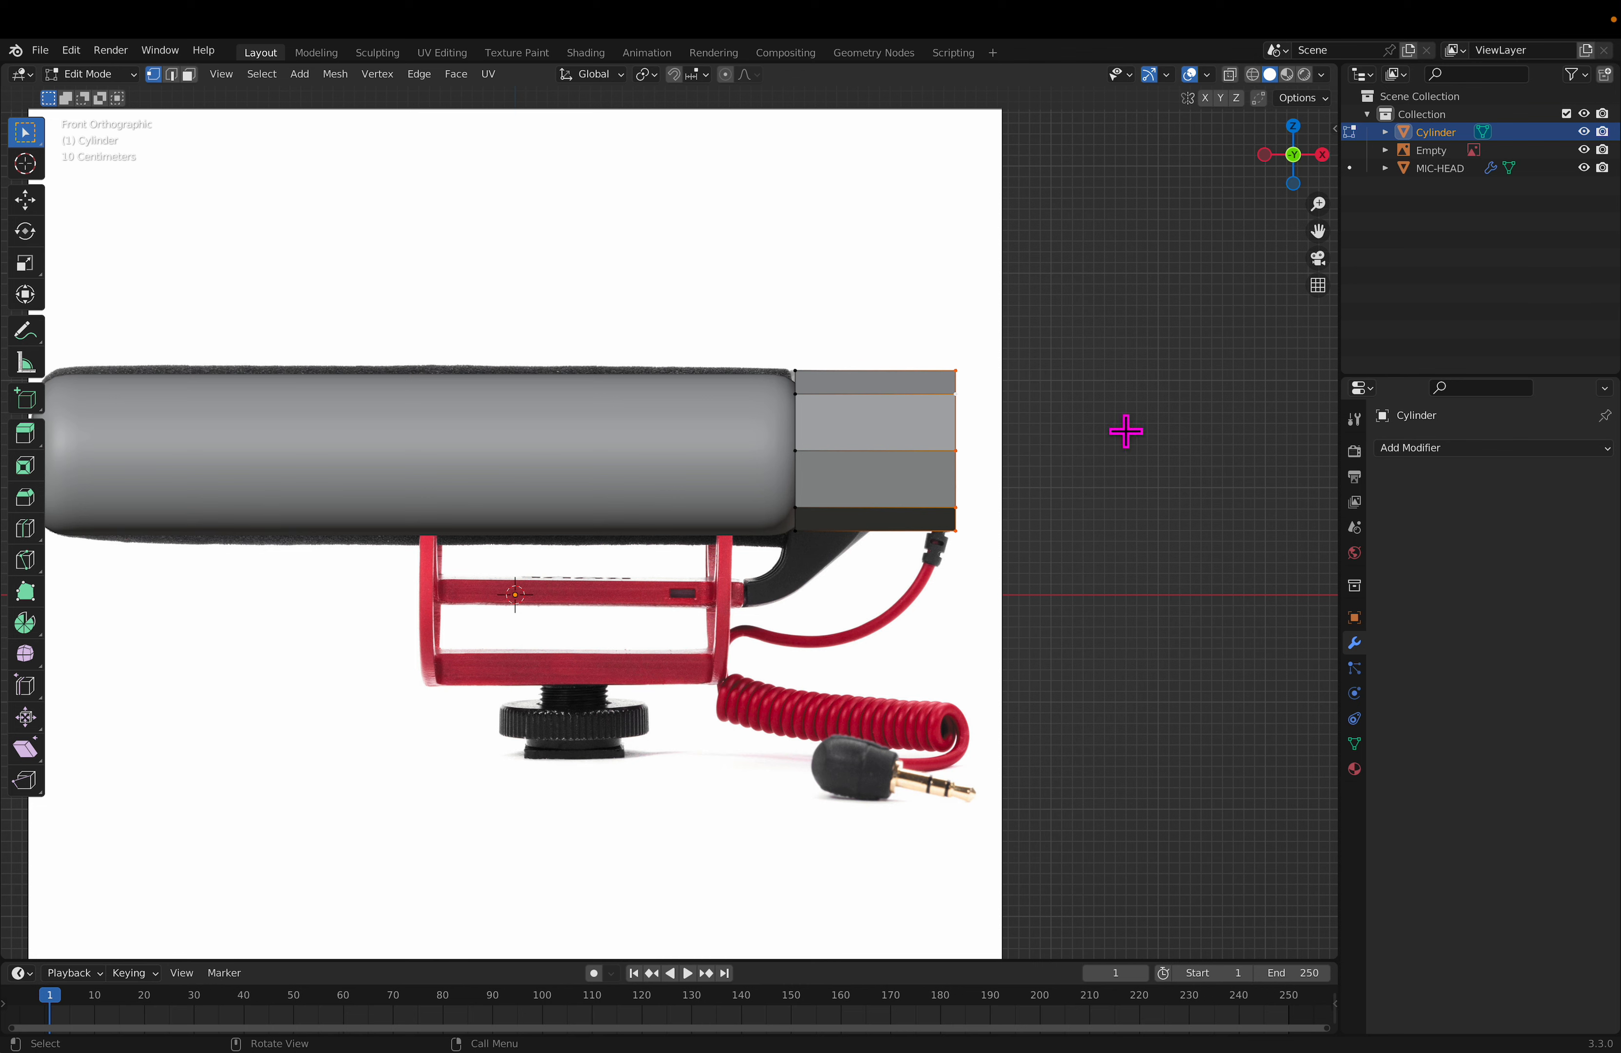
key(g)
key(x)
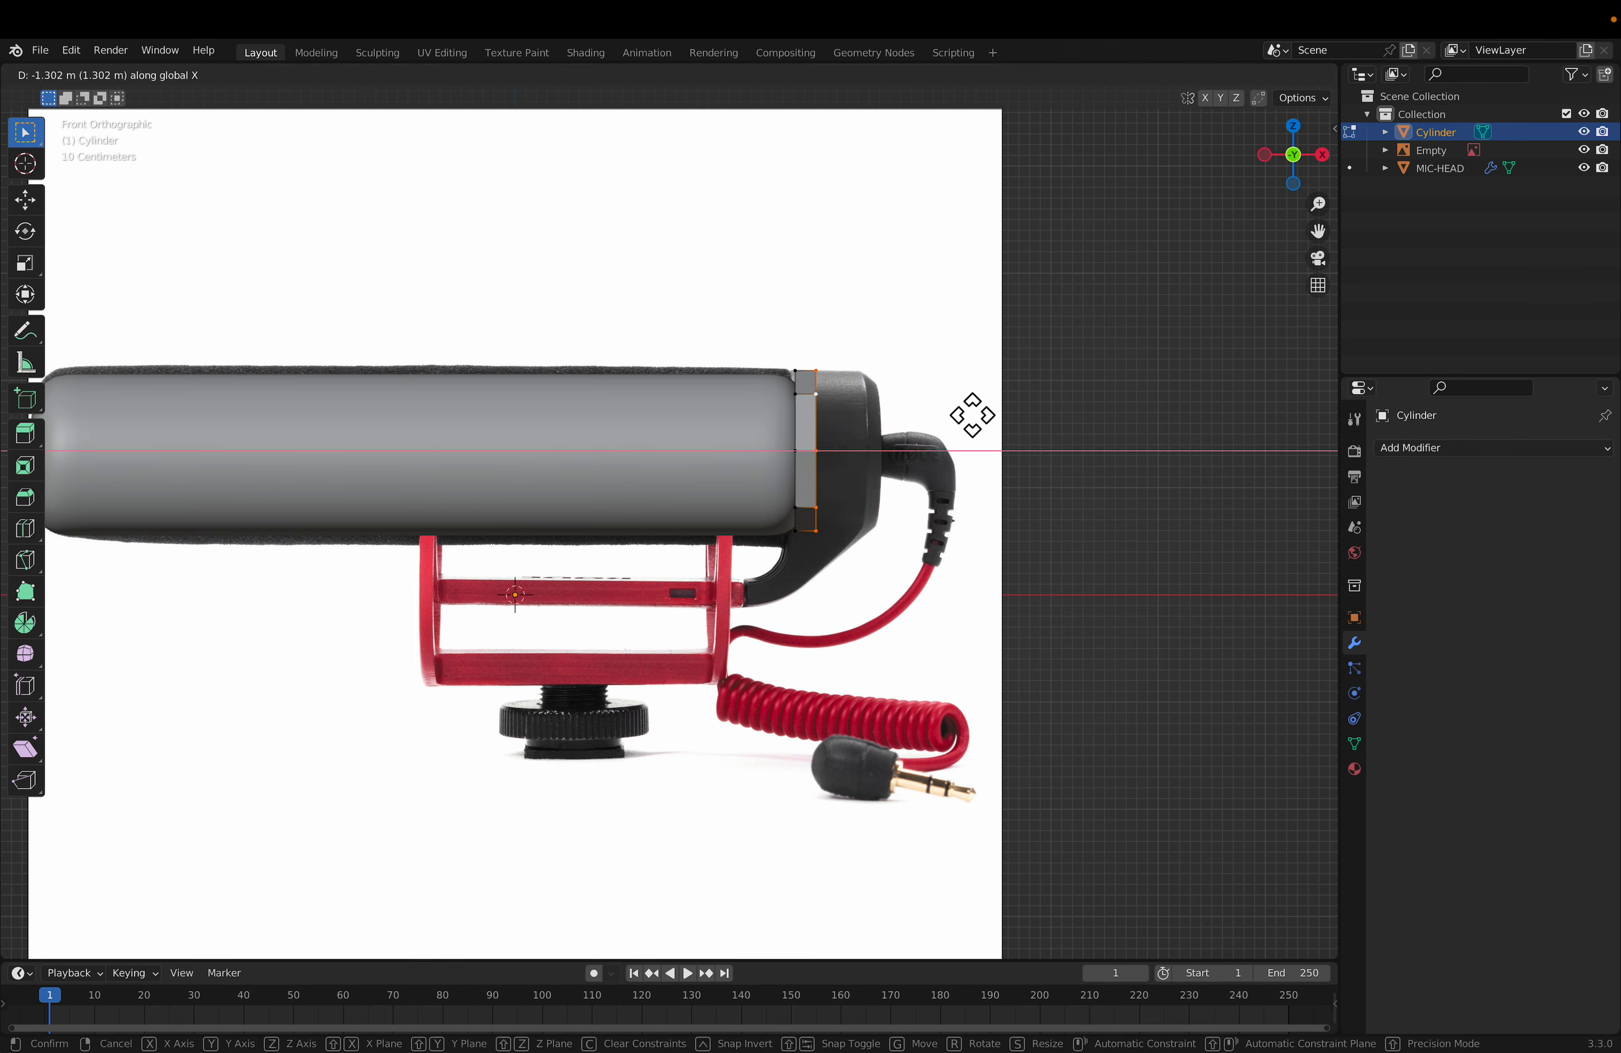
click(1018, 419)
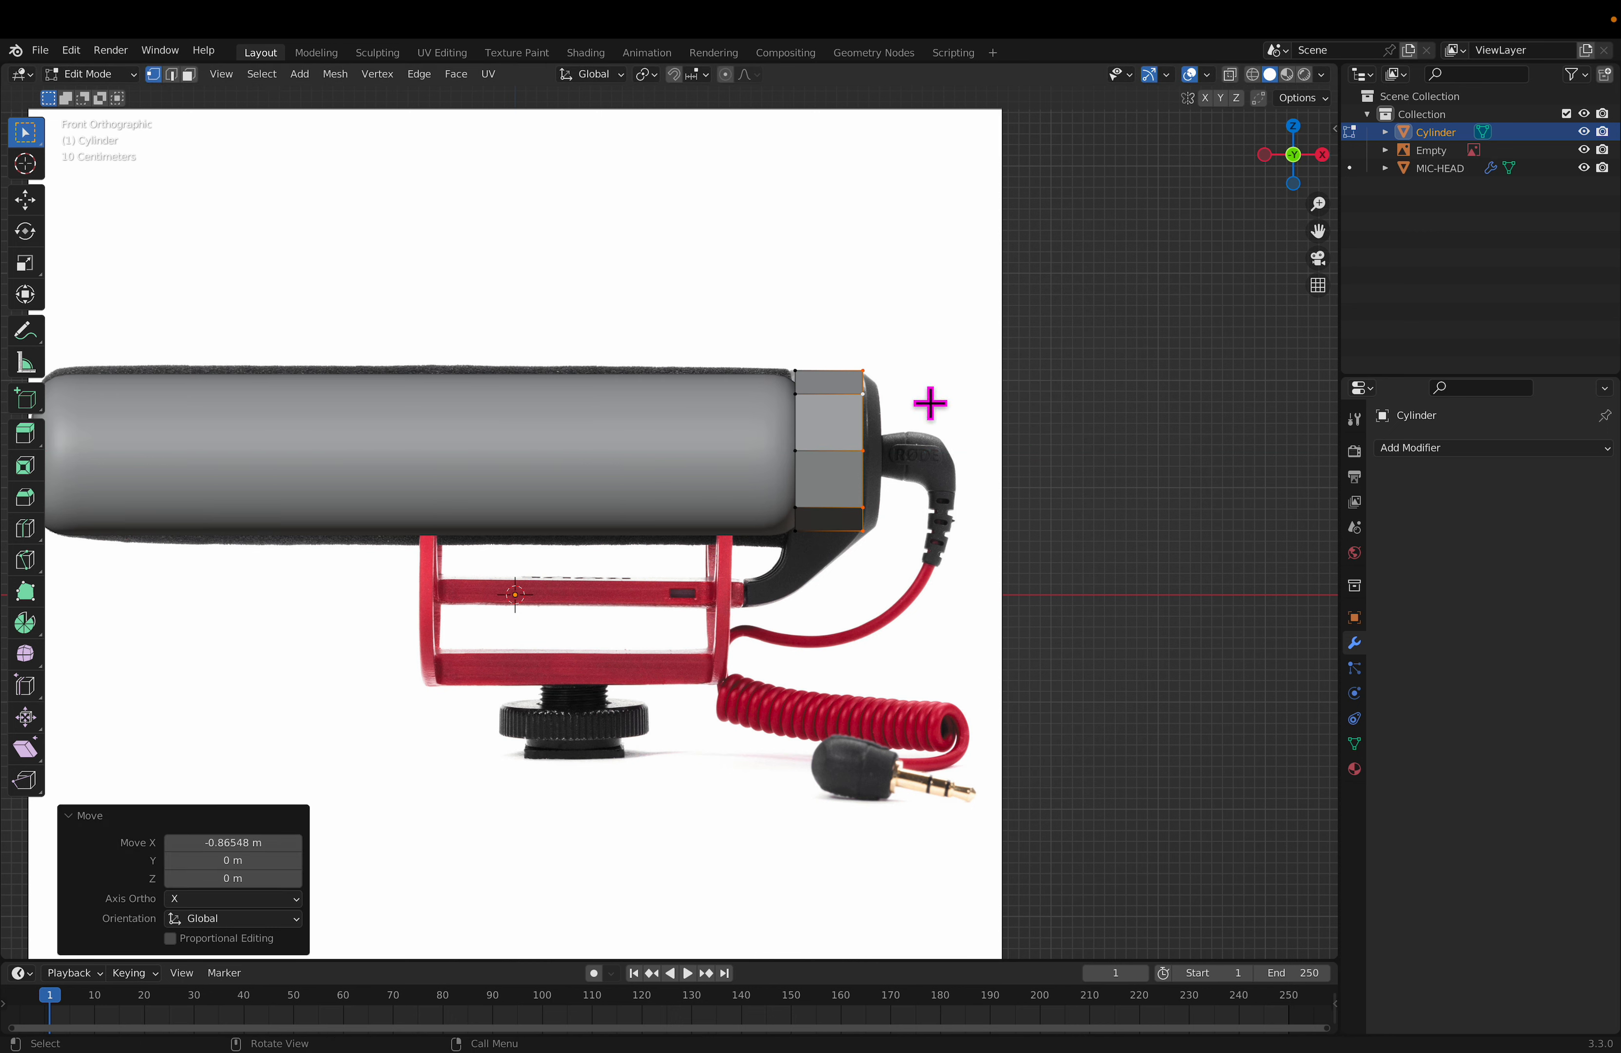
Step: Extrude the cylinder's outer end about 0.168 m along its normal and scale it to 0.842 to form the cap's chamfer
key(e)
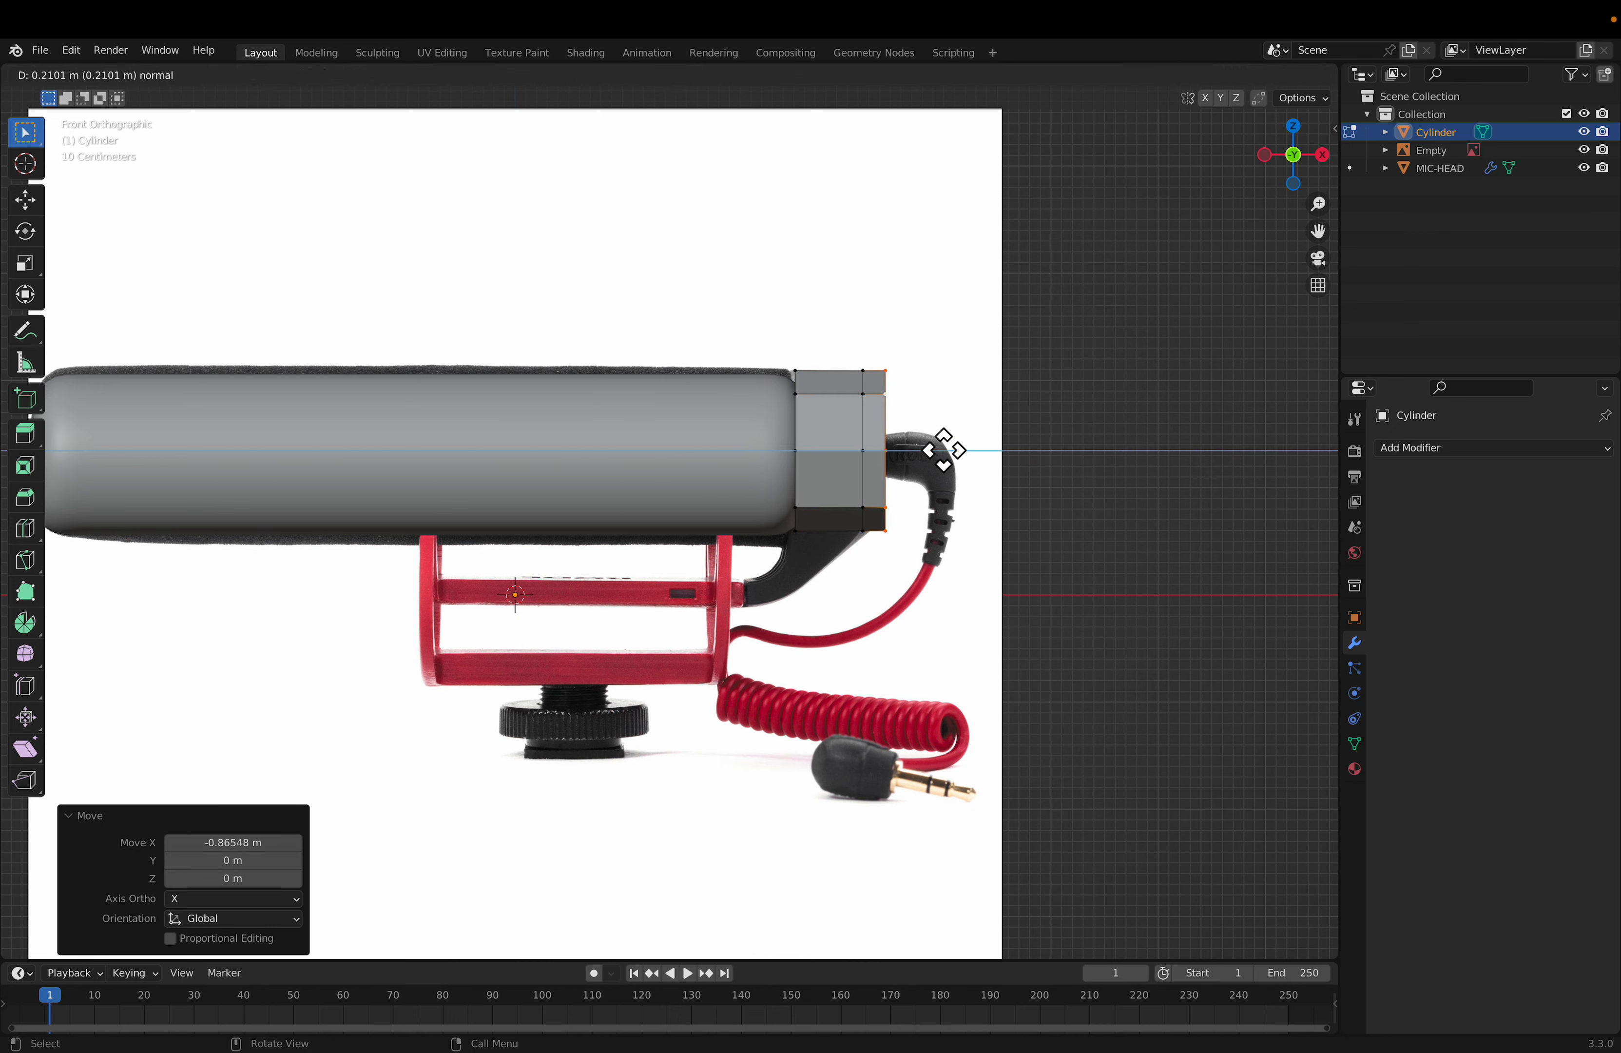
click(935, 443)
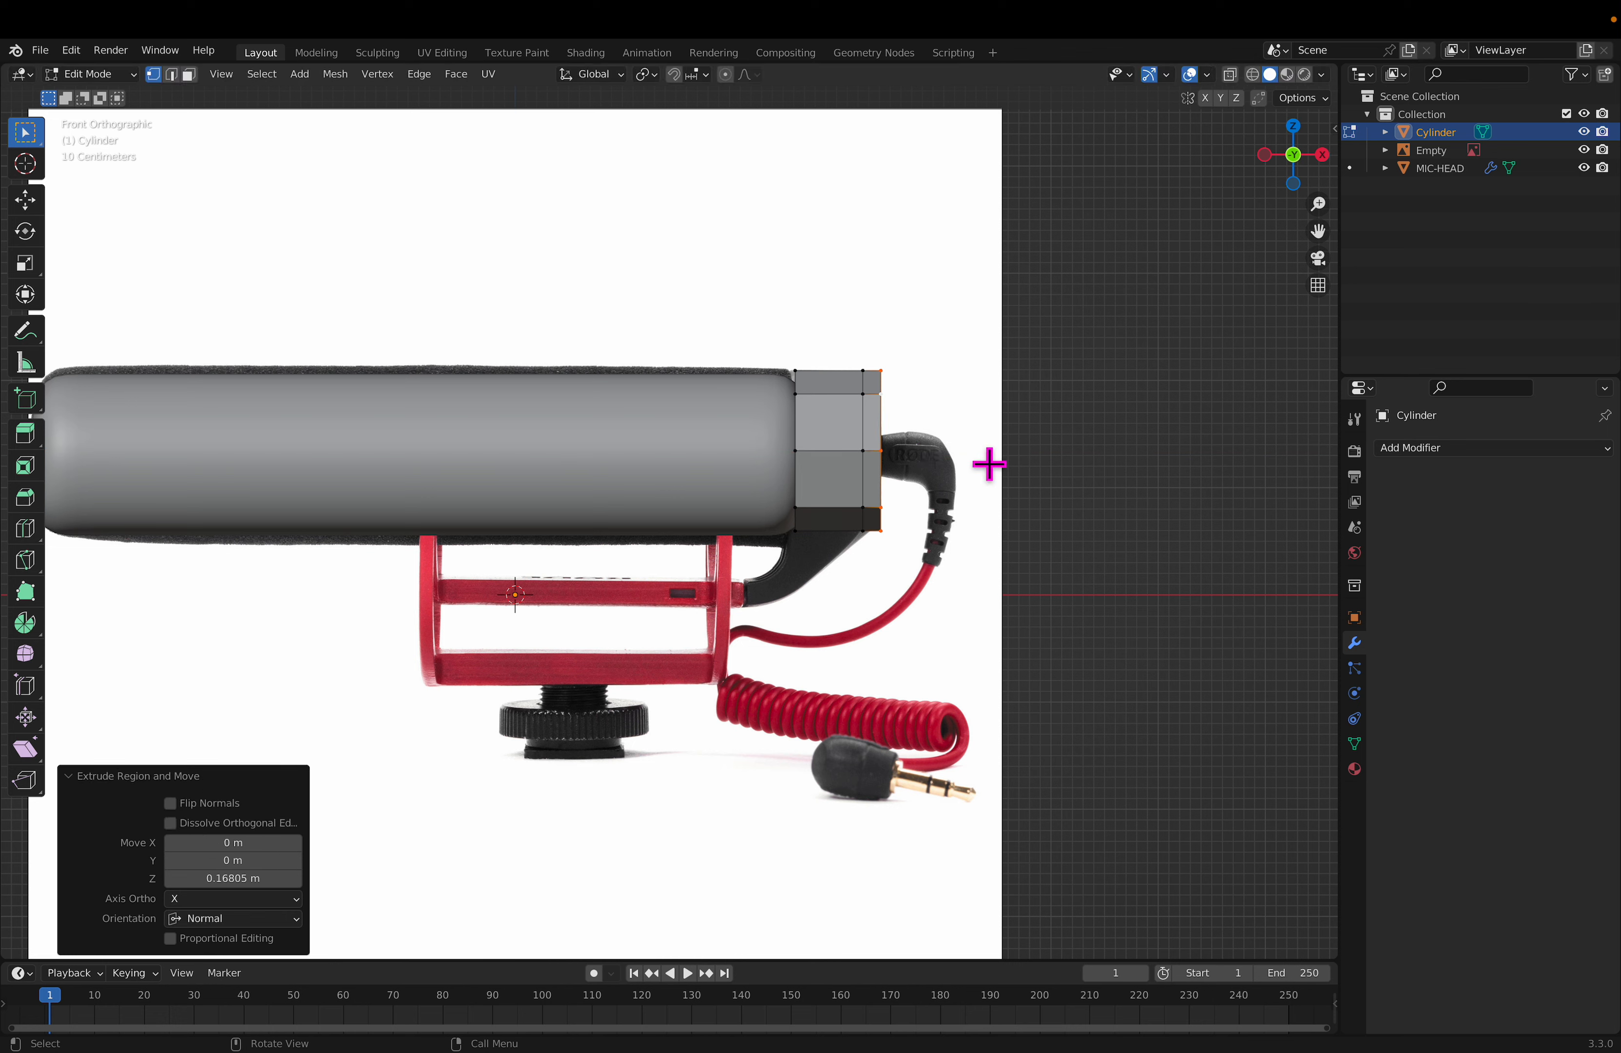
key(s)
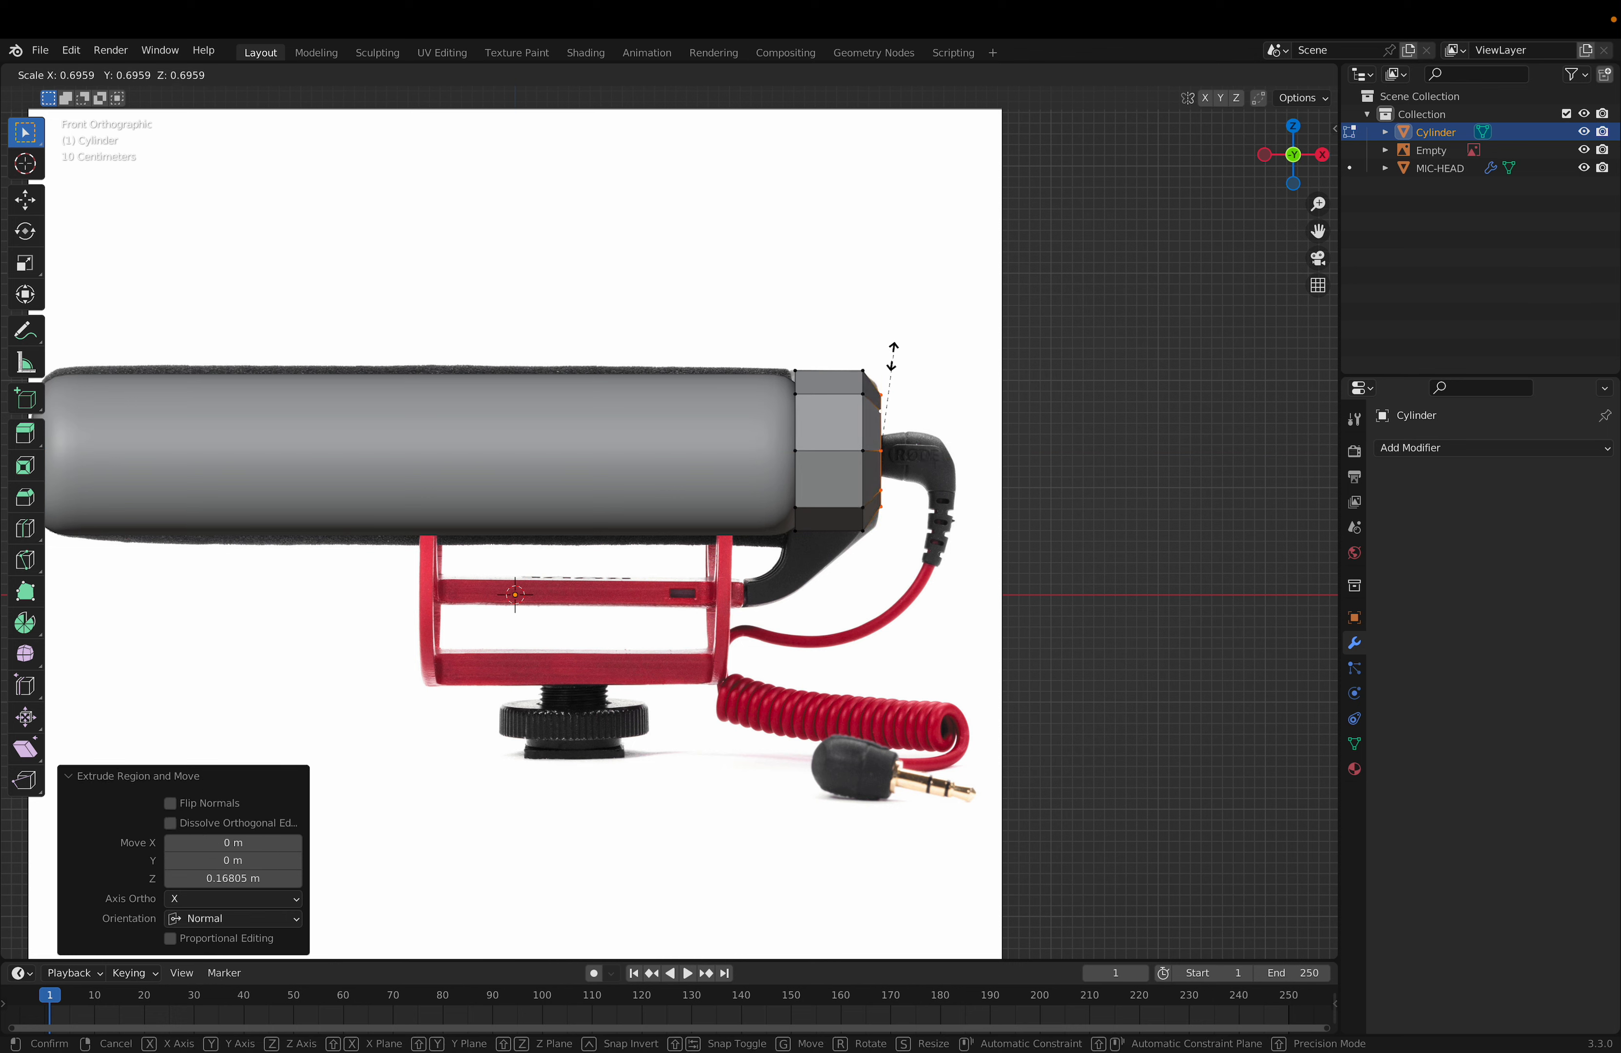
click(888, 332)
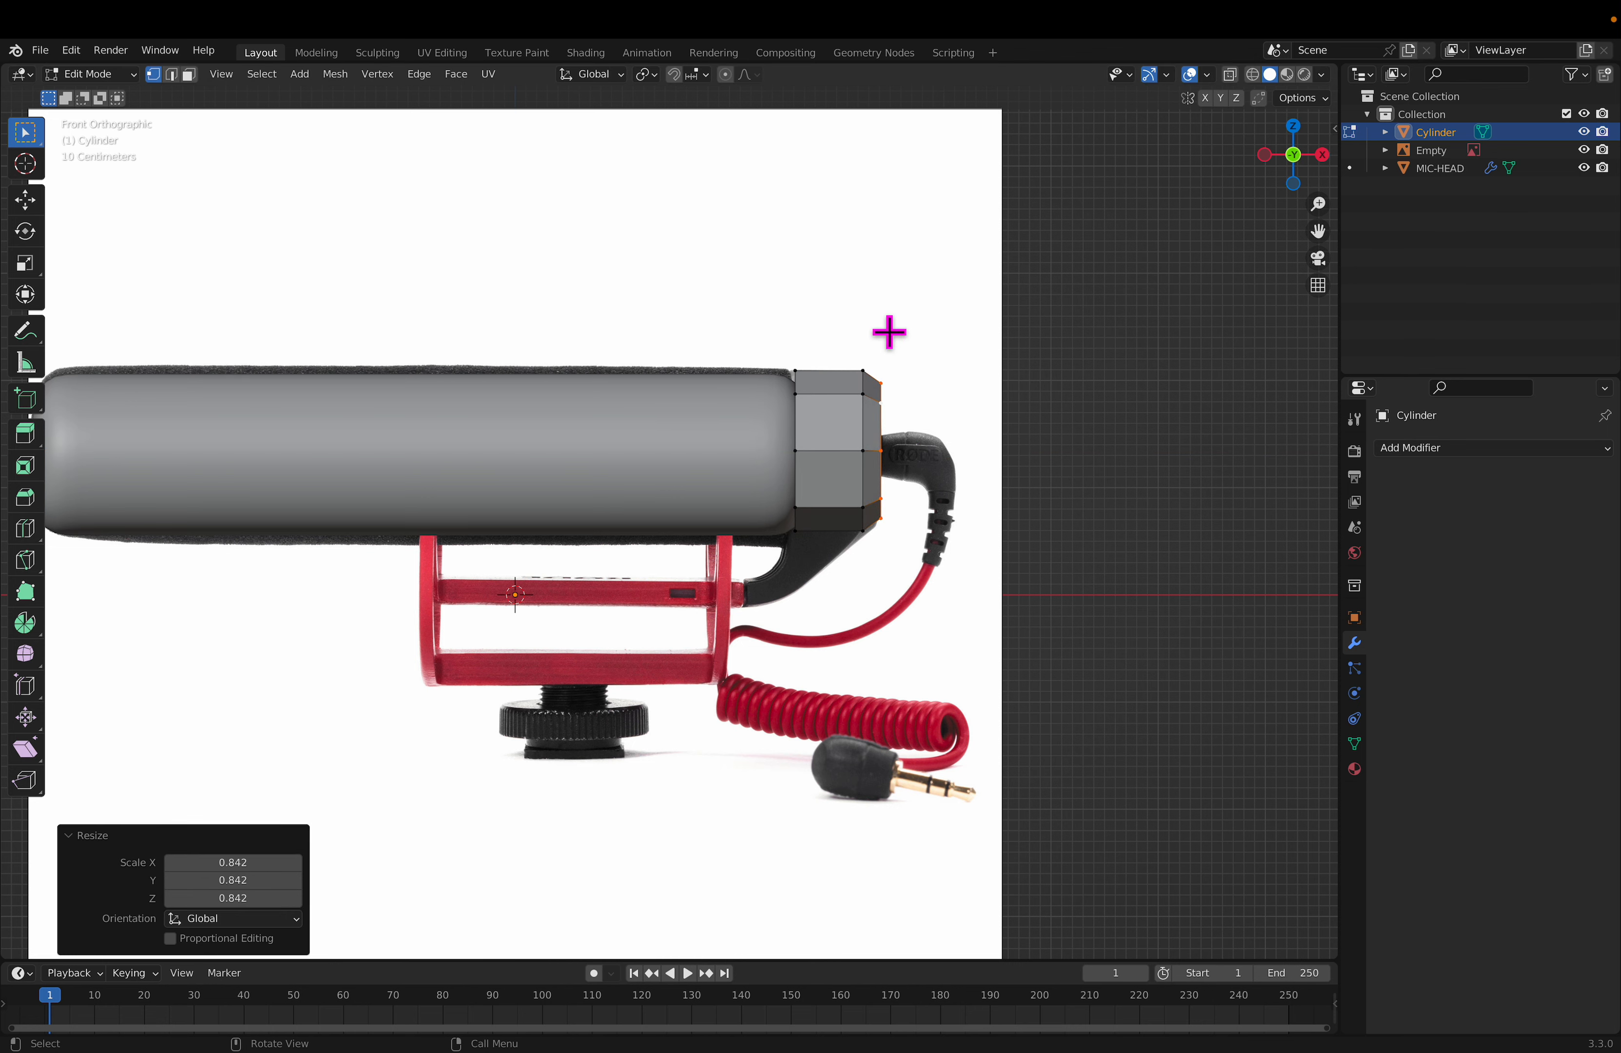
key(Tab)
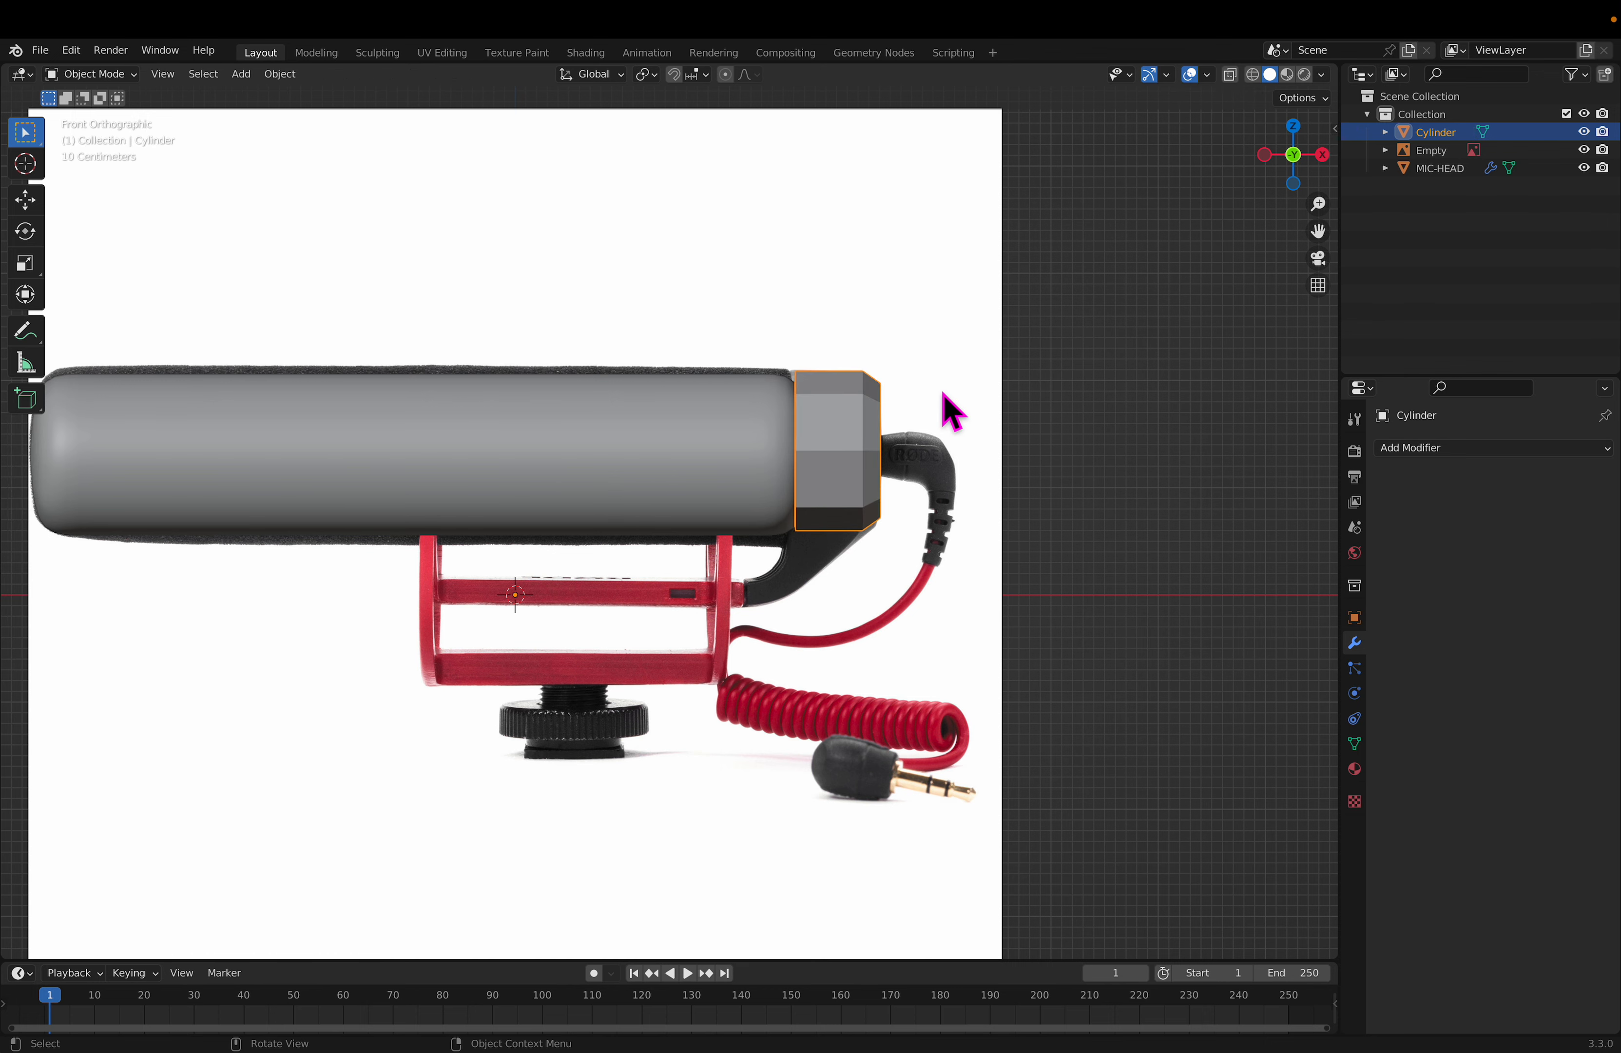
Step: Add a Subdivision Surface modifier with viewport level 2 to the cylinder, and turn off its On Cage display in Edit Mode
click(1495, 449)
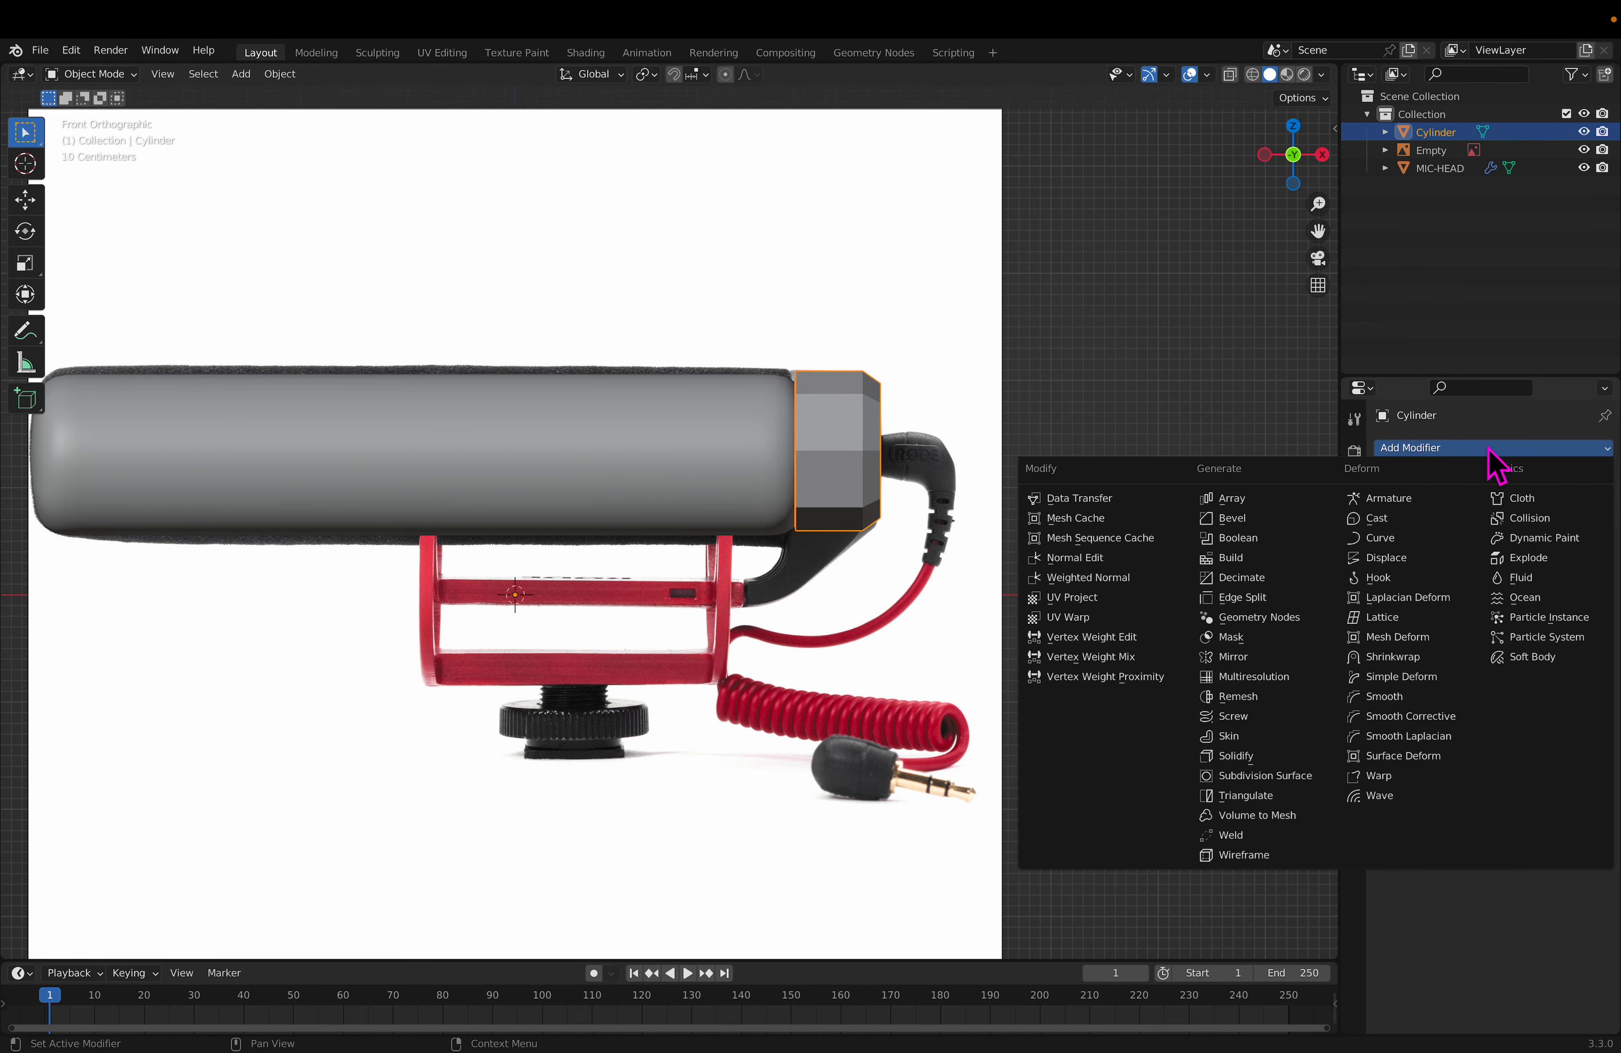
click(1290, 776)
click(1578, 527)
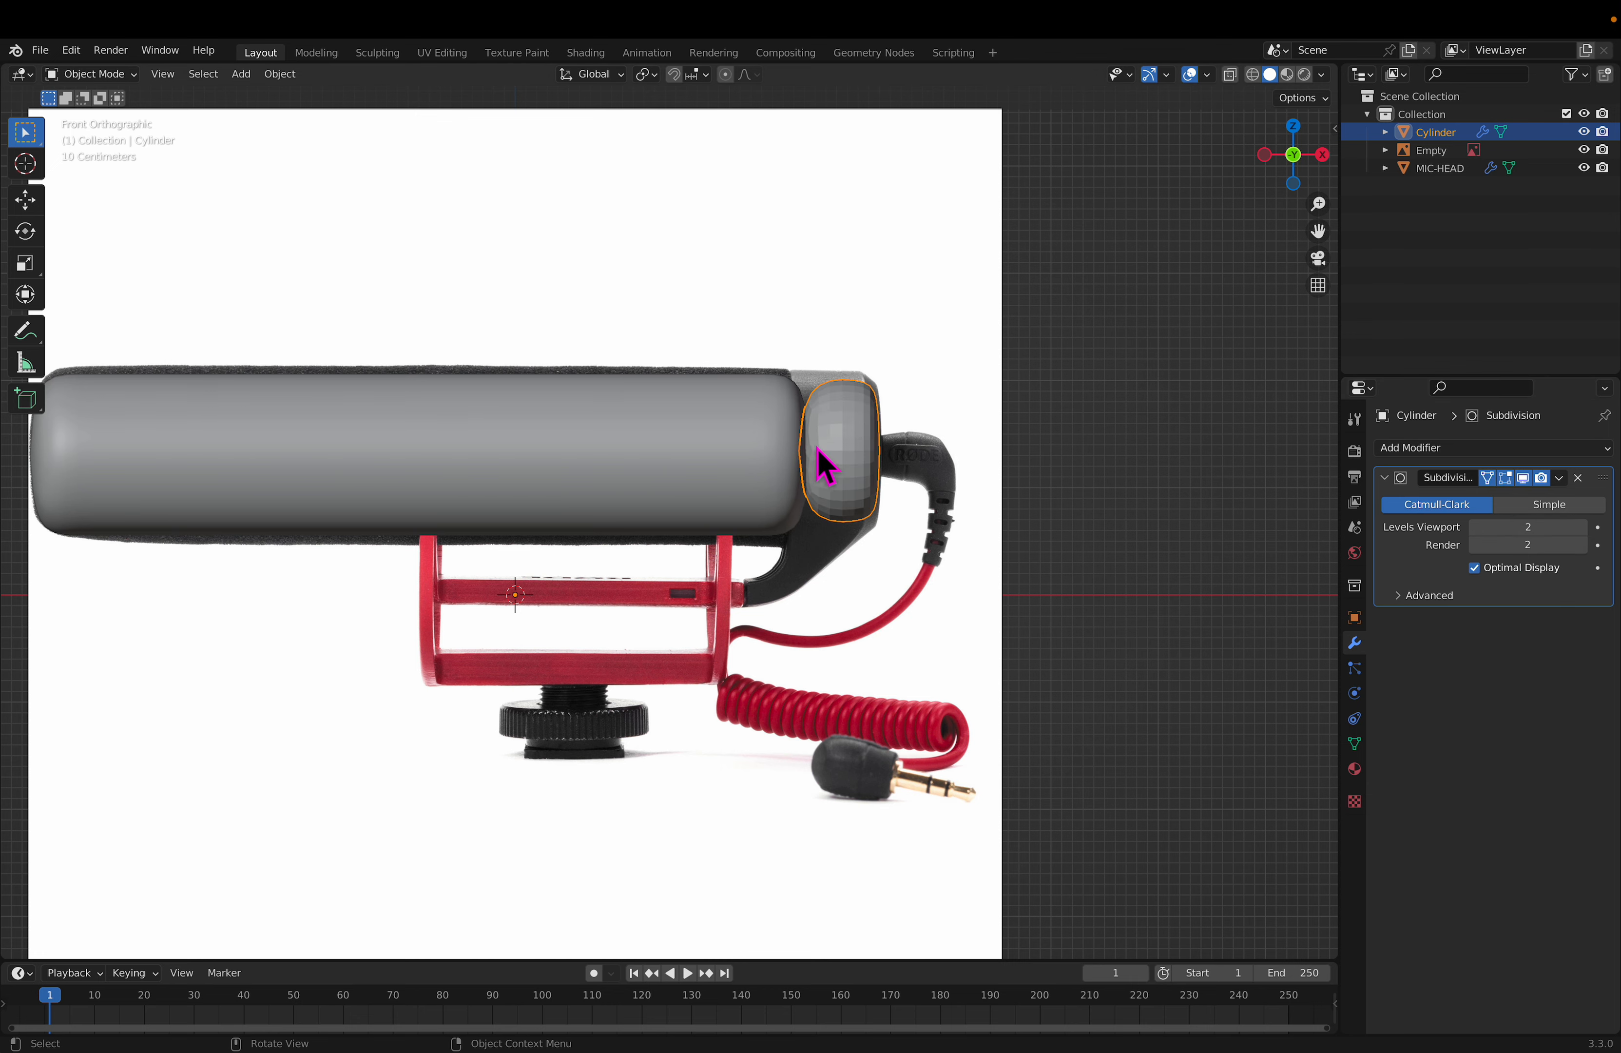
key(Tab)
scroll(888, 445, up, 2)
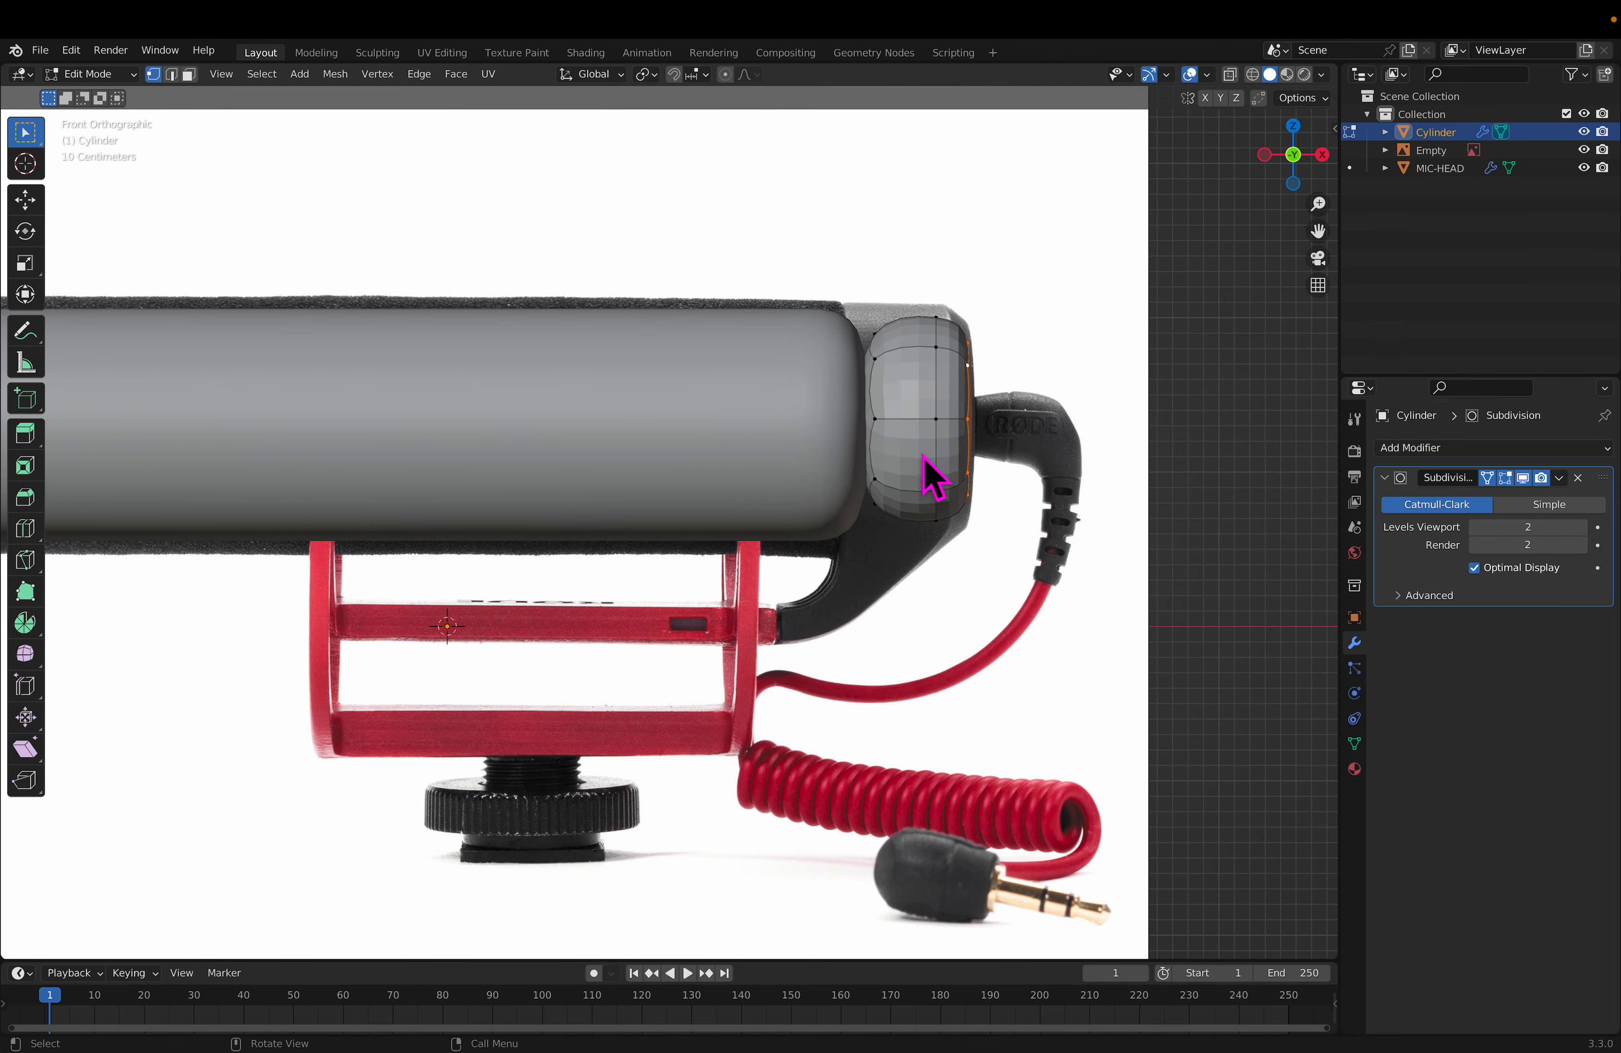
click(1489, 478)
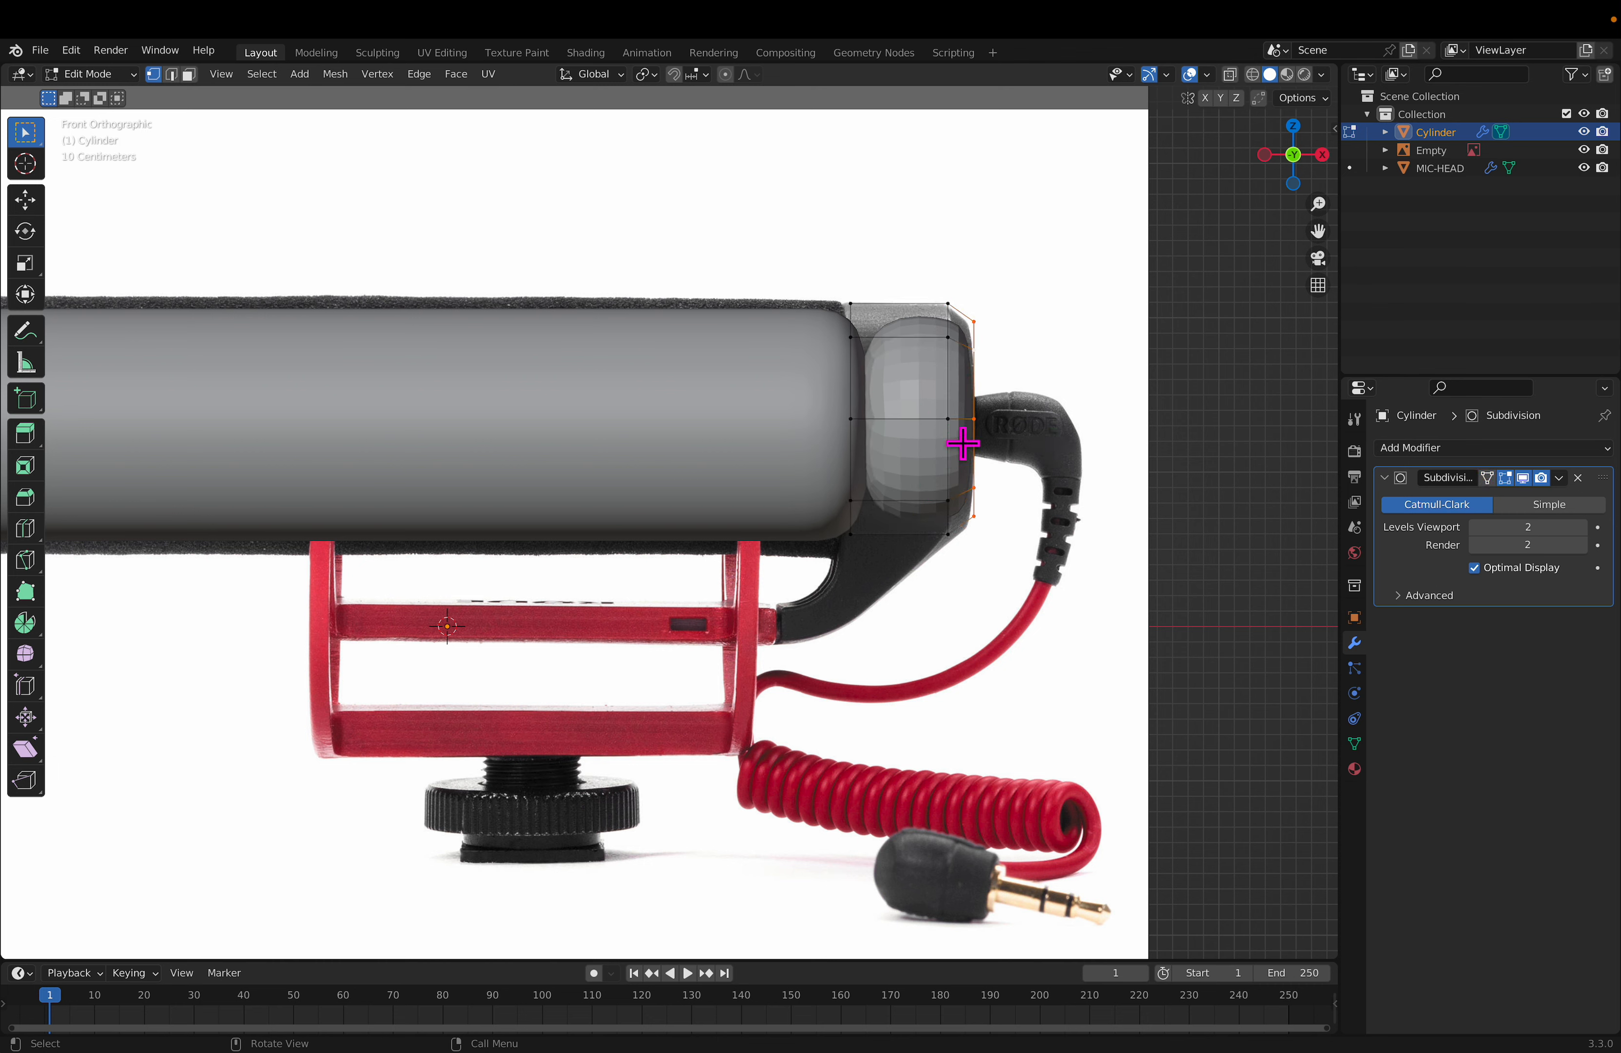
Step: Add two loop cuts to the cap's straight section, slid near its ends with factors of about 0.833 and -0.808
key(ctrl+r)
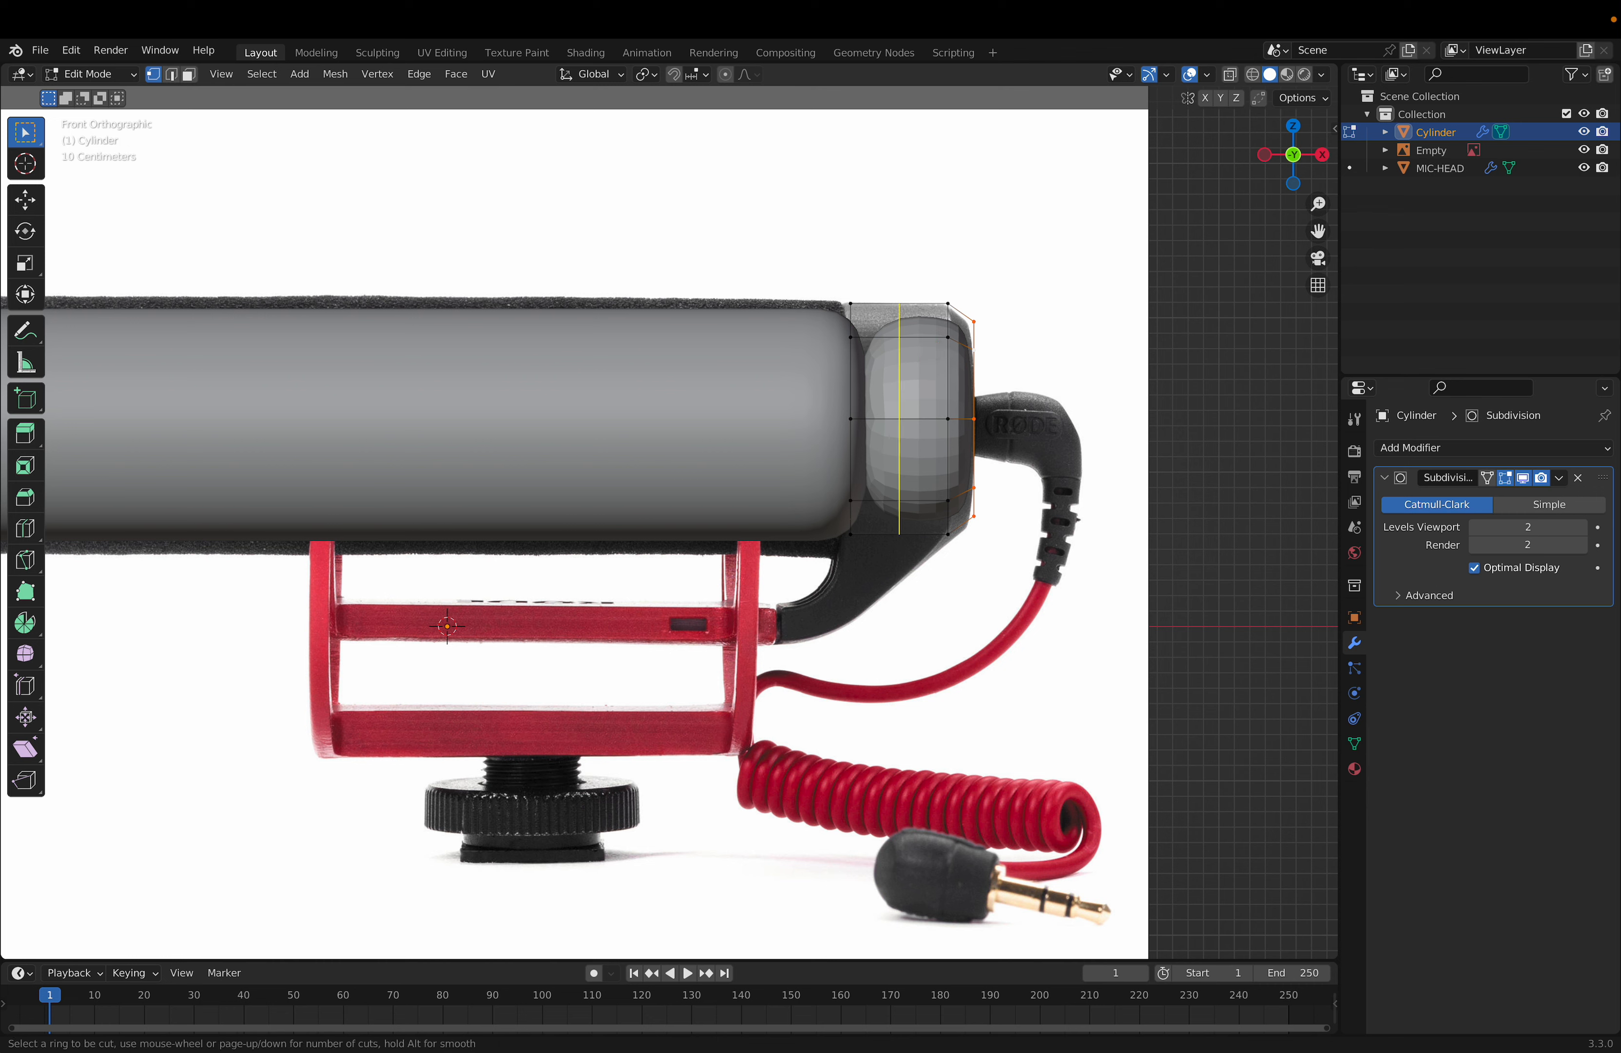
click(899, 338)
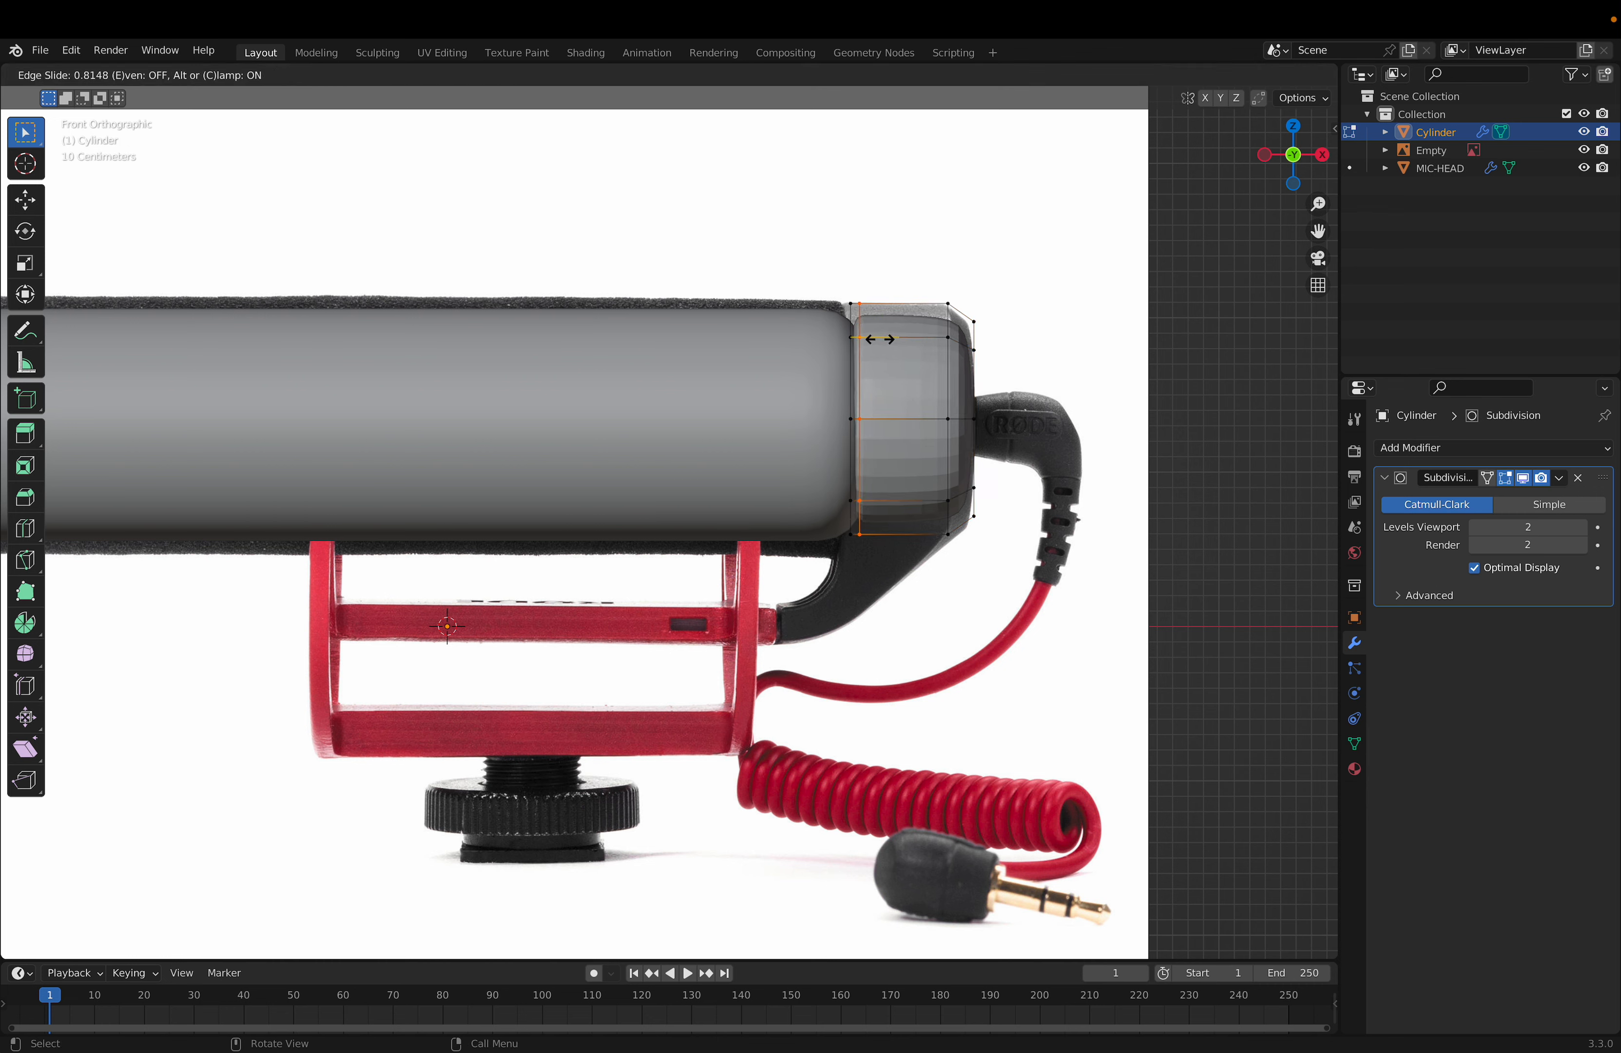
click(882, 339)
key(ctrl+r)
click(945, 346)
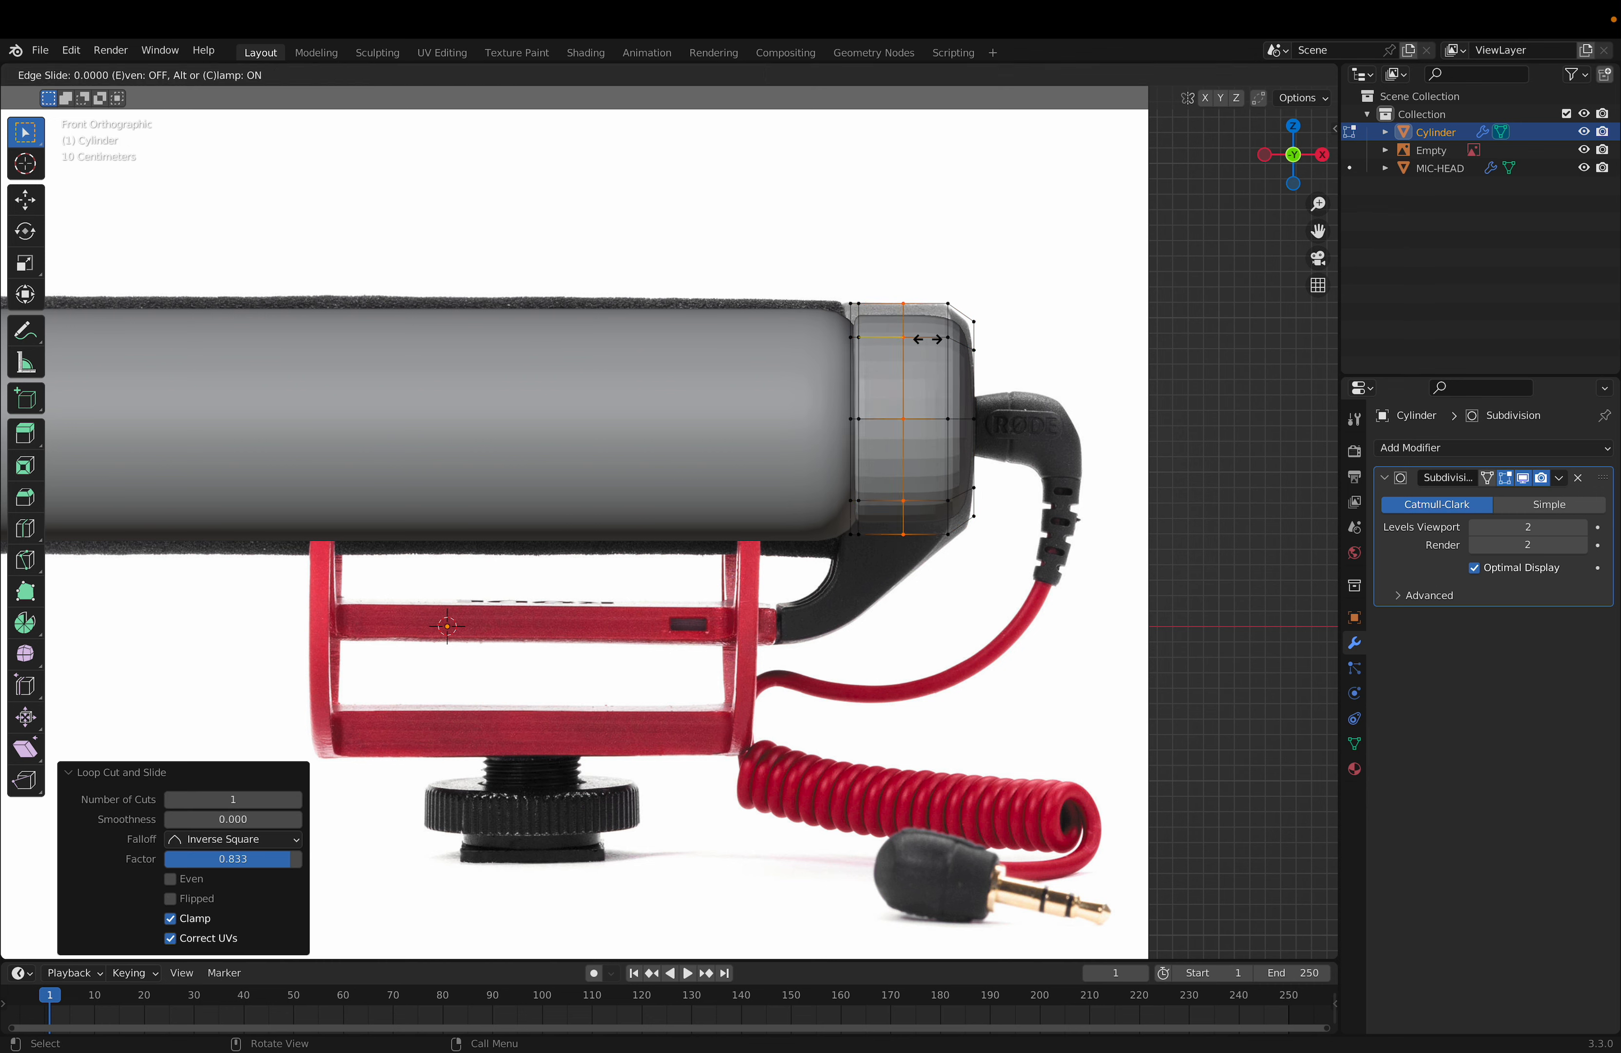
click(959, 340)
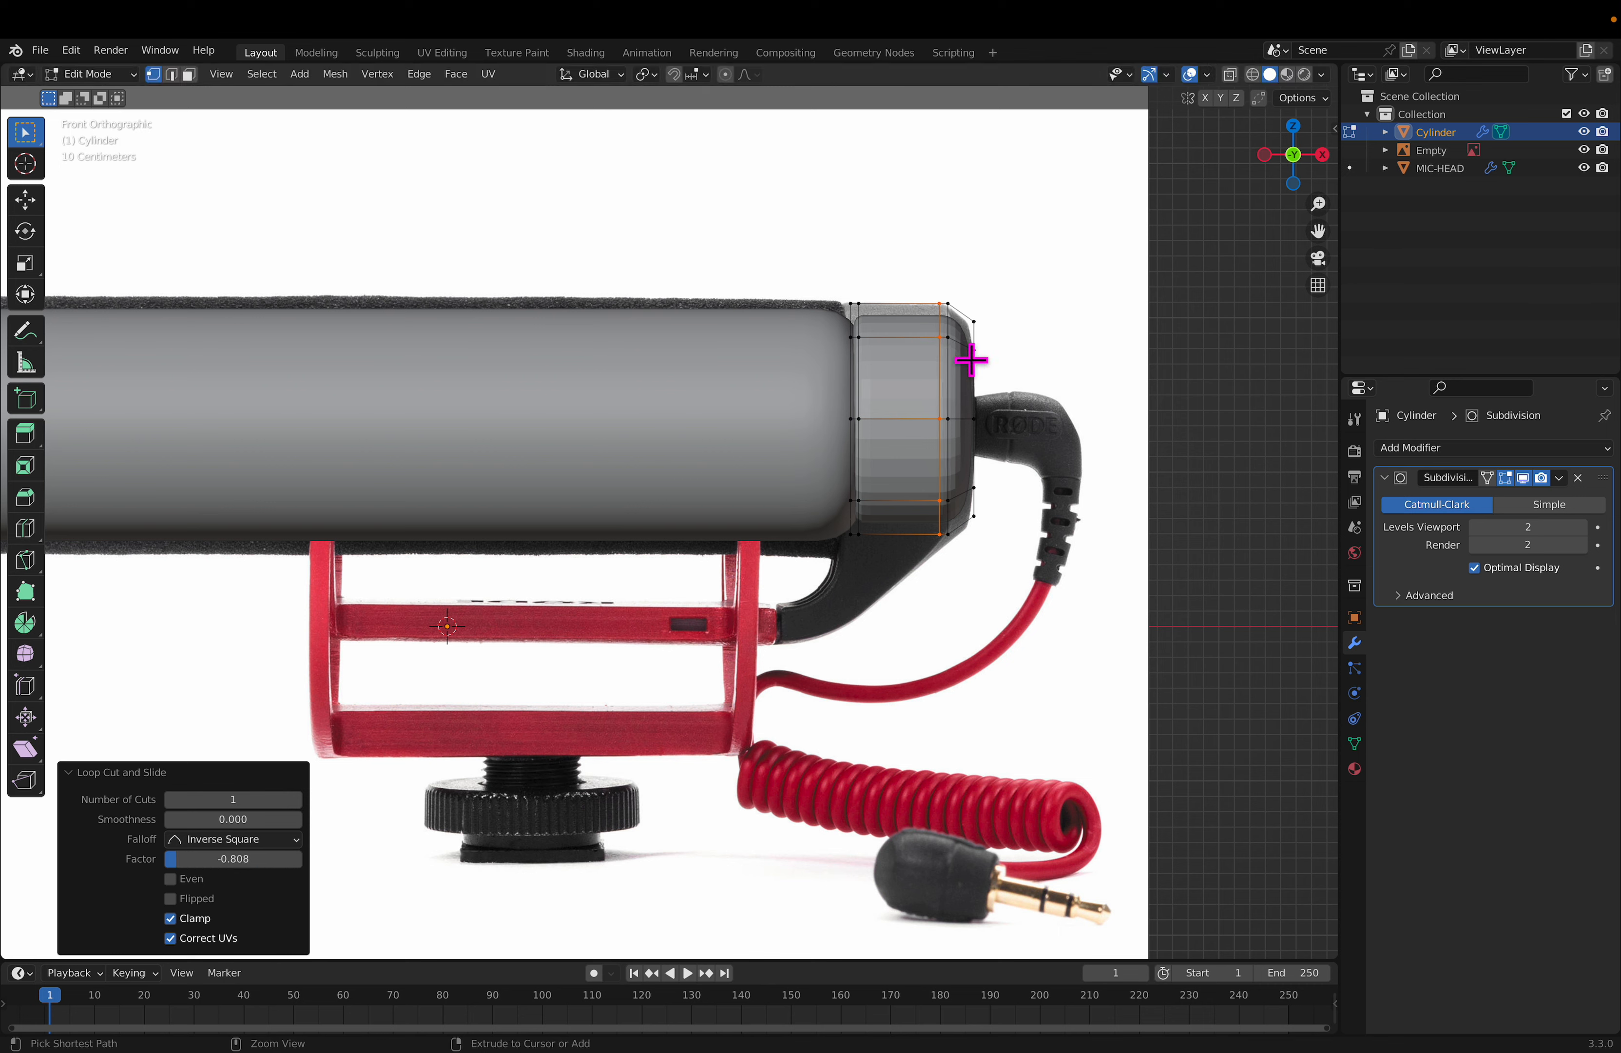
Step: Add two loop cuts to the cap's chamfered section, slid to factors of about 0.567 and -0.389
key(ctrl+r)
click(972, 352)
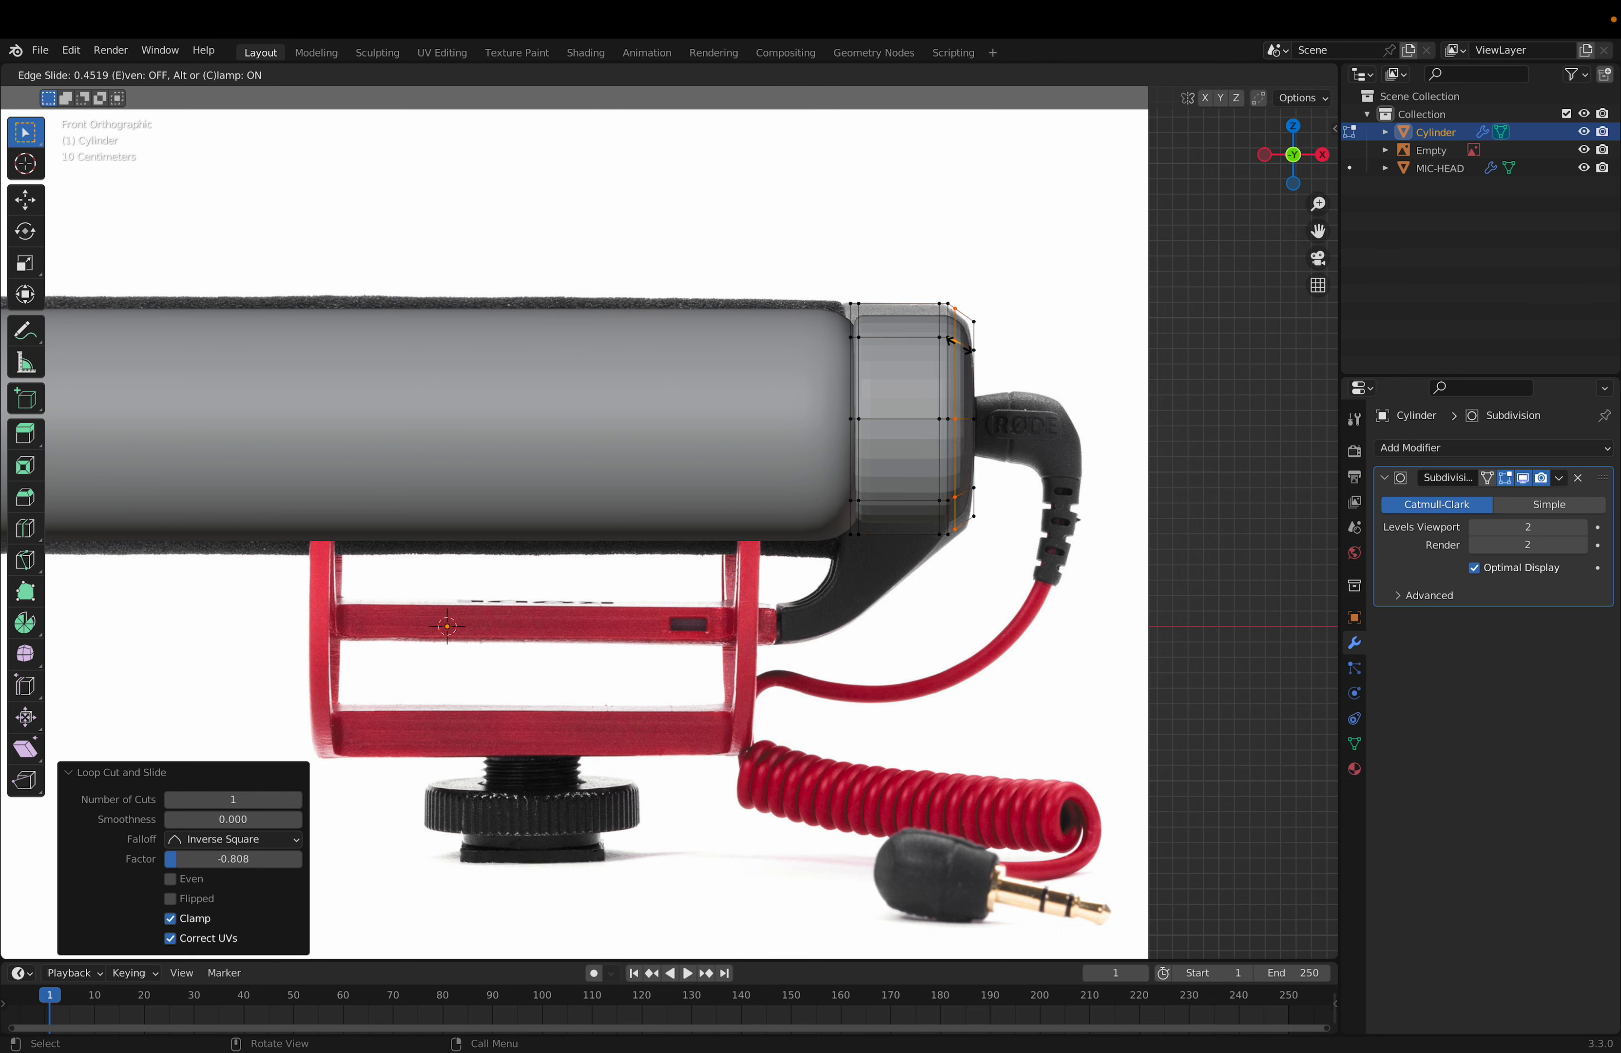
click(960, 345)
key(ctrl+r)
click(976, 359)
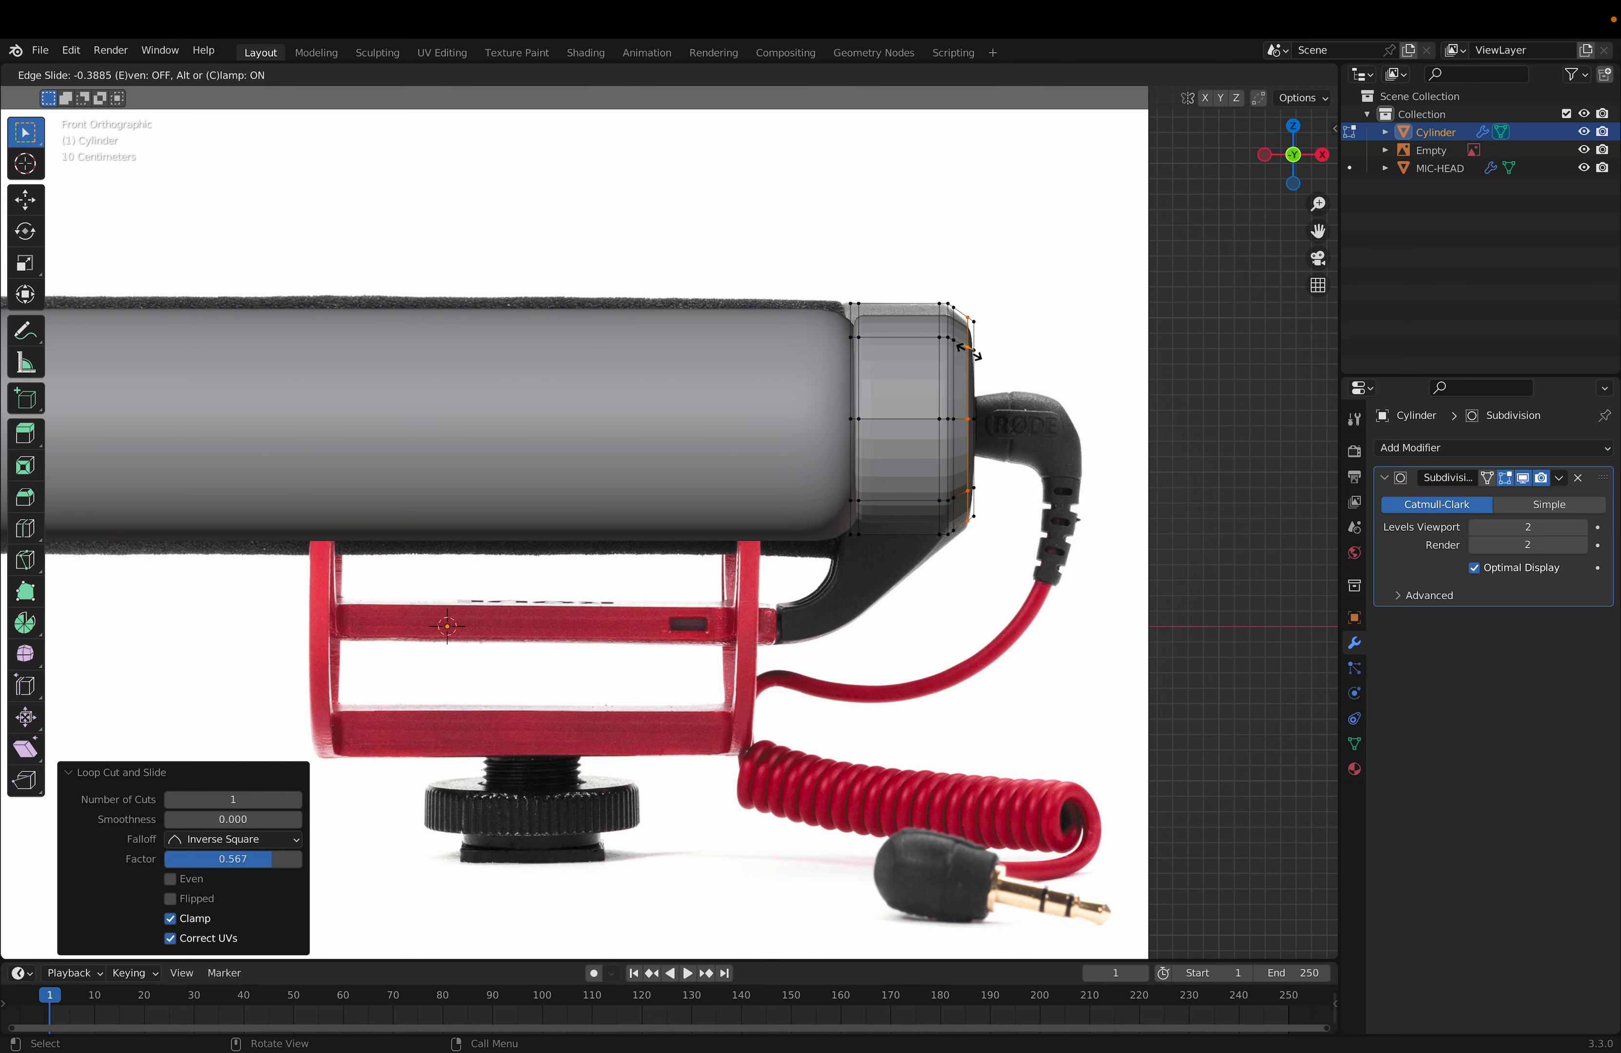
click(968, 350)
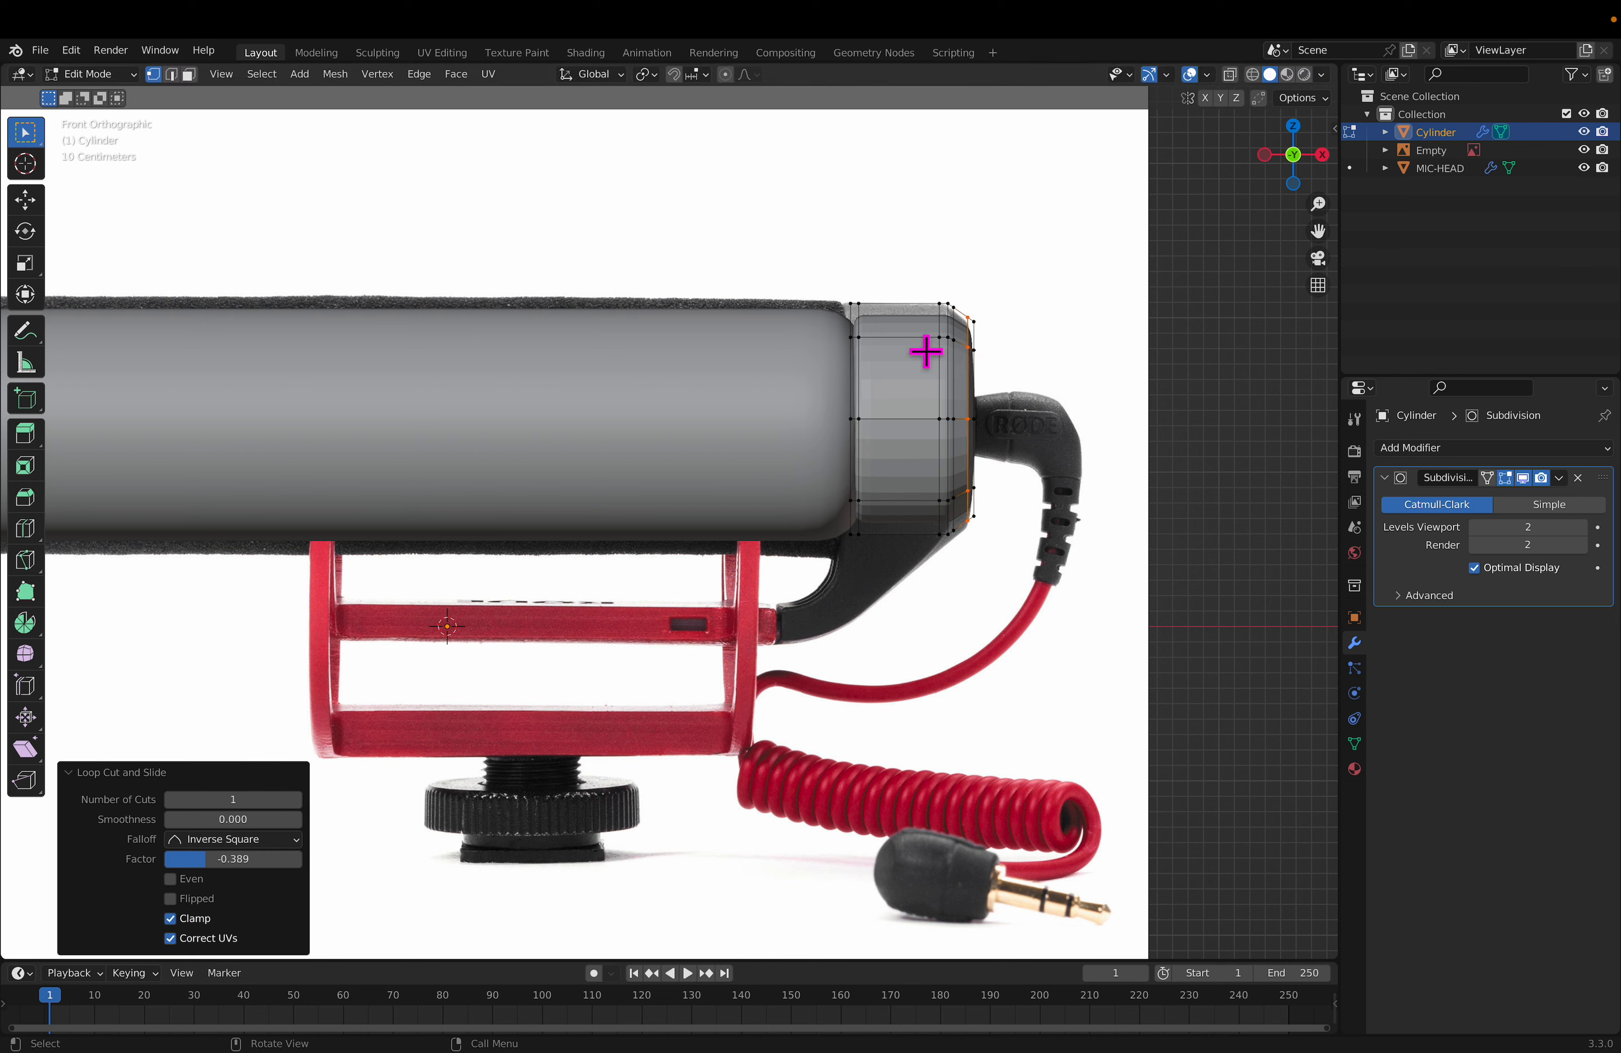
Step: Increase the edge crease on the cap's foam-side loop, chamfer shoulder loop and outer rim, then return to Object Mode in front view
alt+click(879, 333)
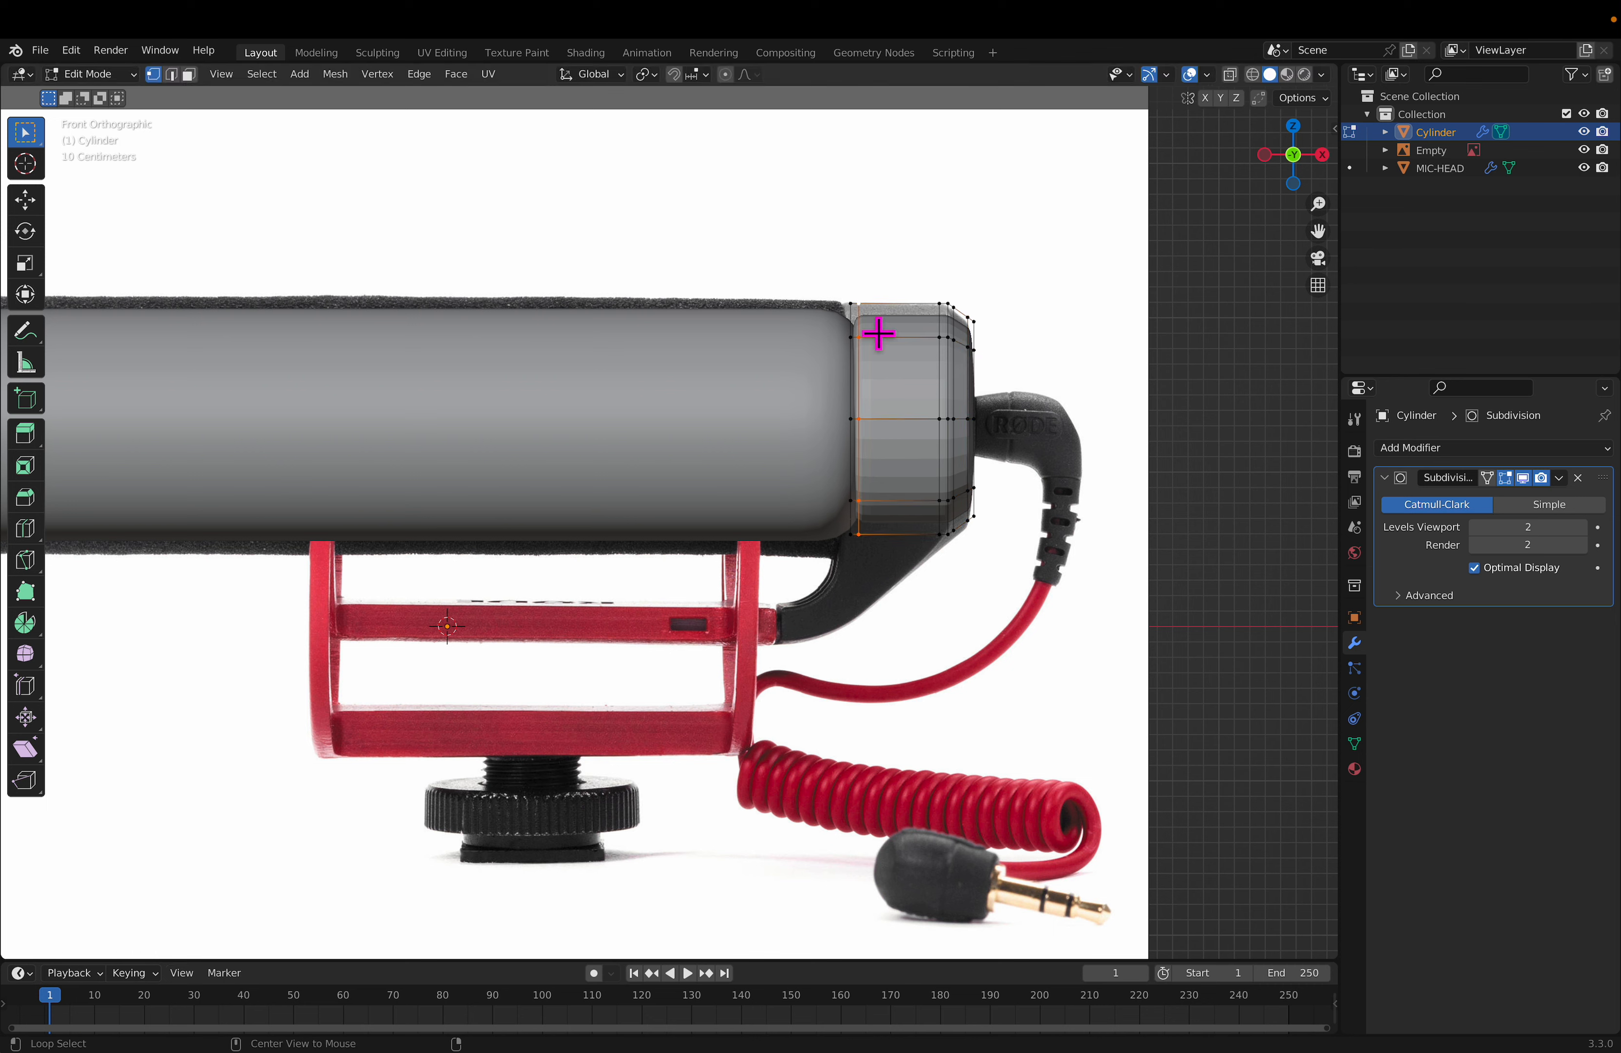
alt+shift+click(974, 336)
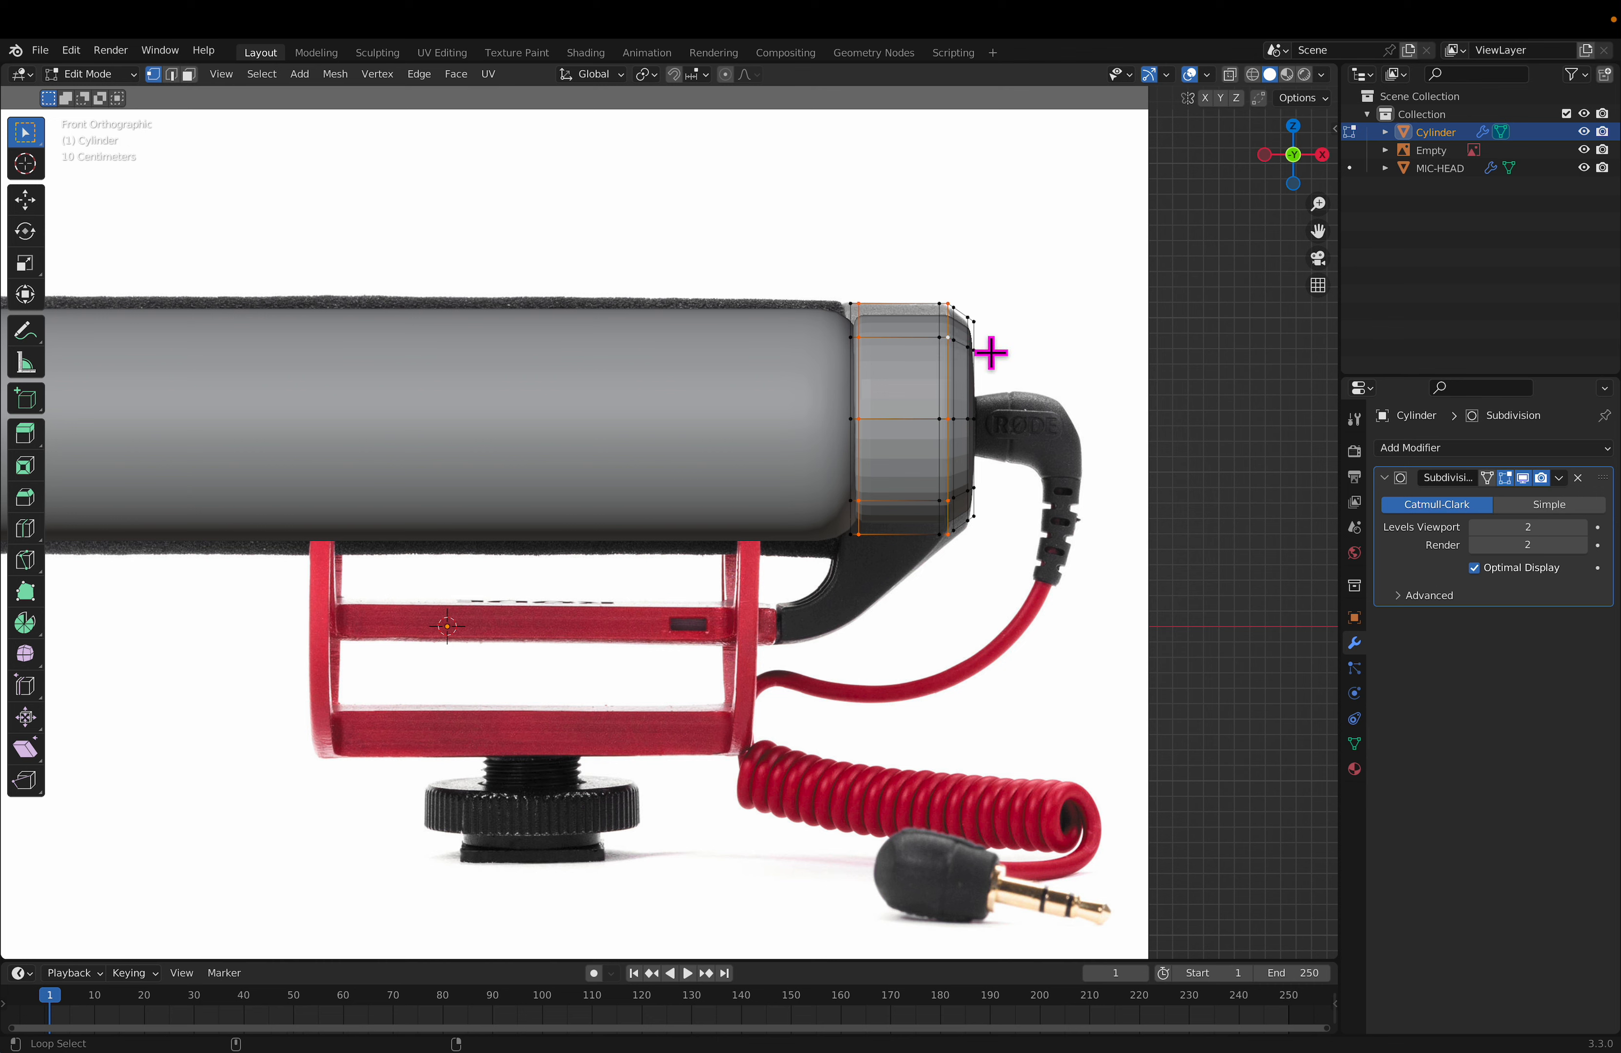
middle_drag(1075, 358, 967, 438)
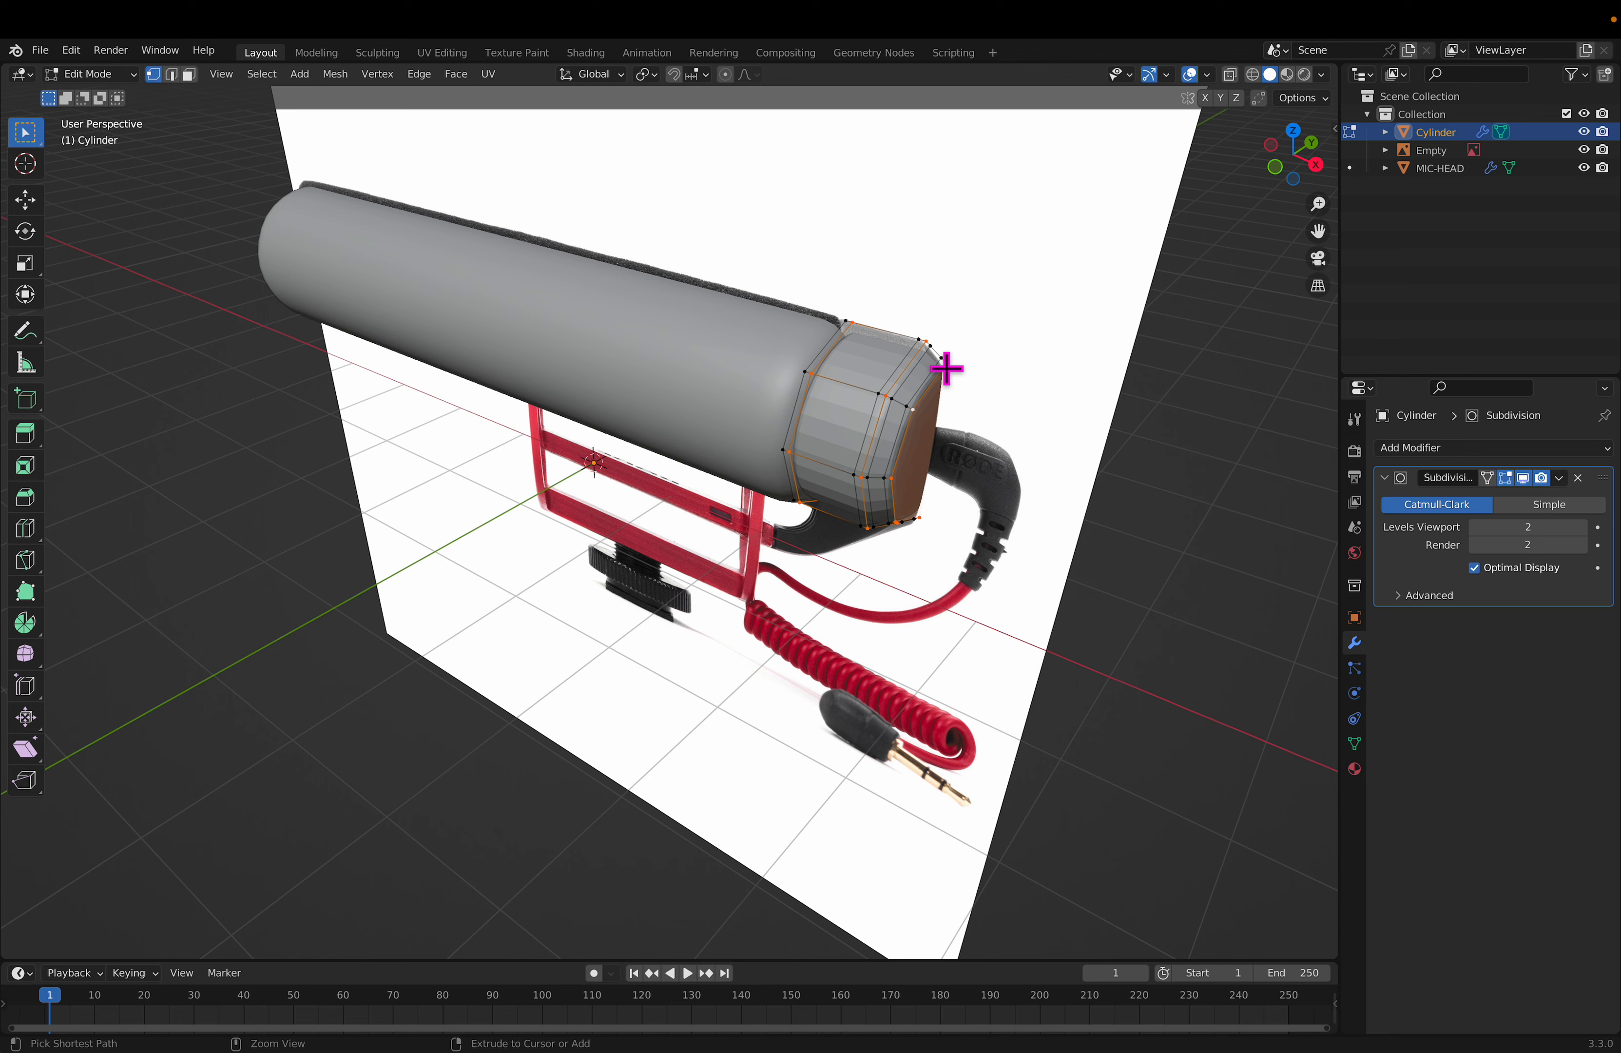
key(ctrl+e)
click(933, 354)
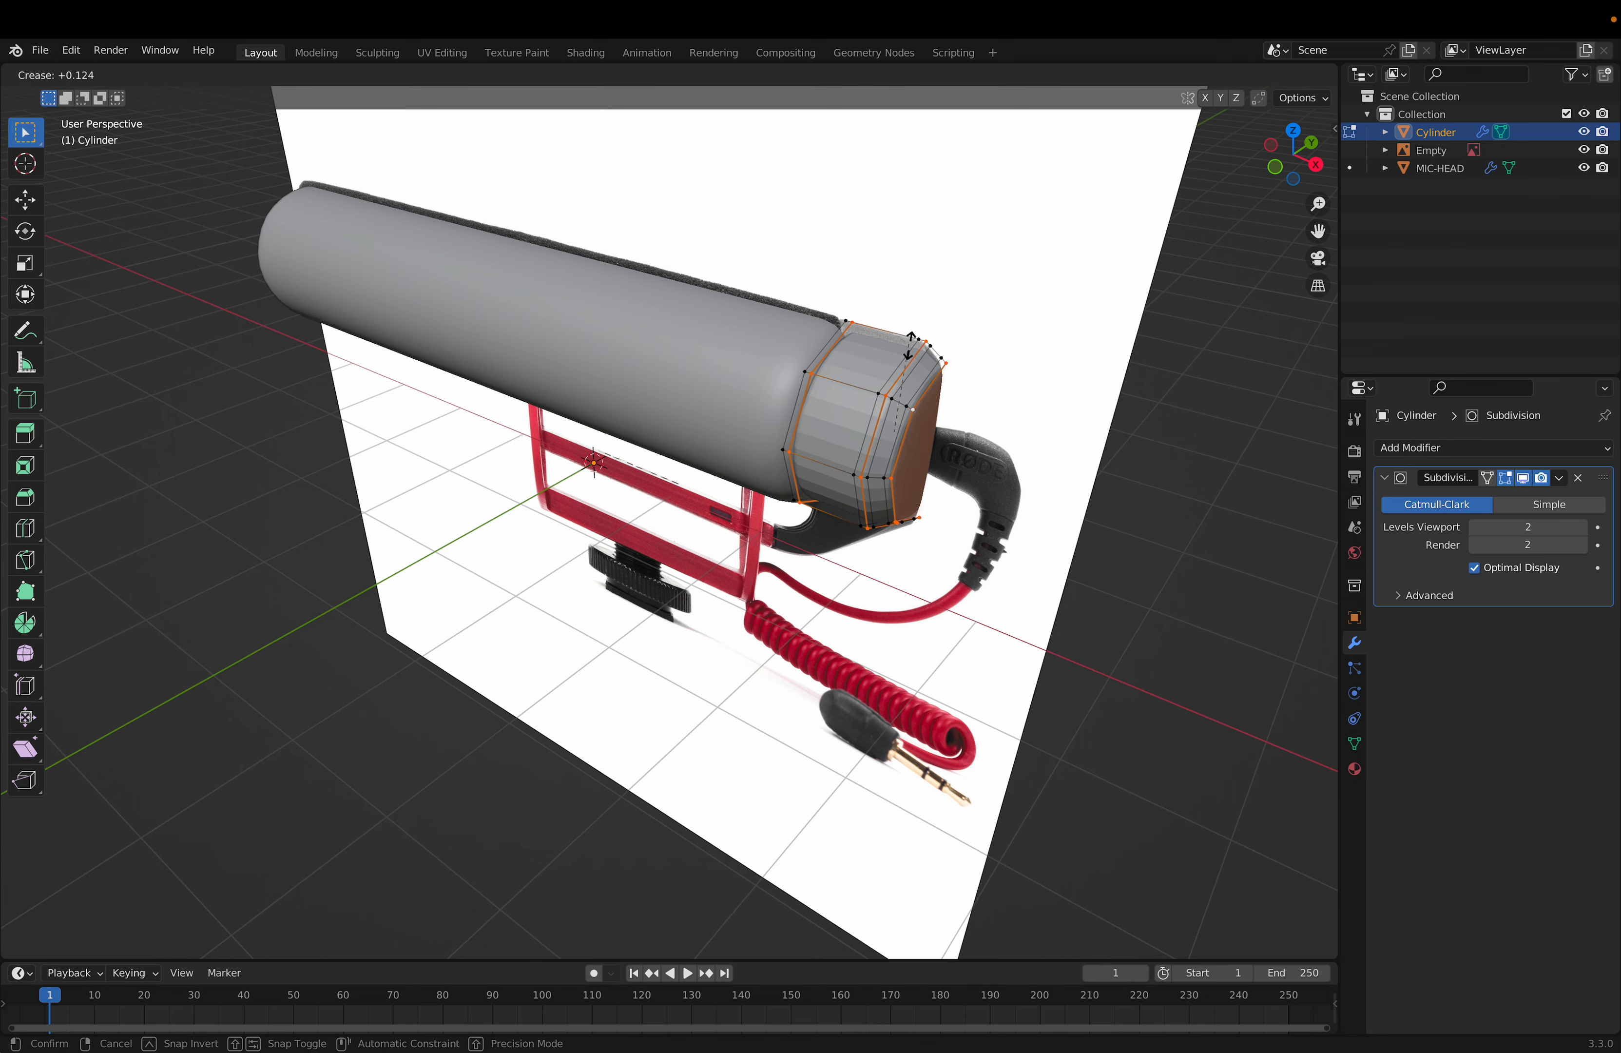
click(1060, 377)
key(Tab)
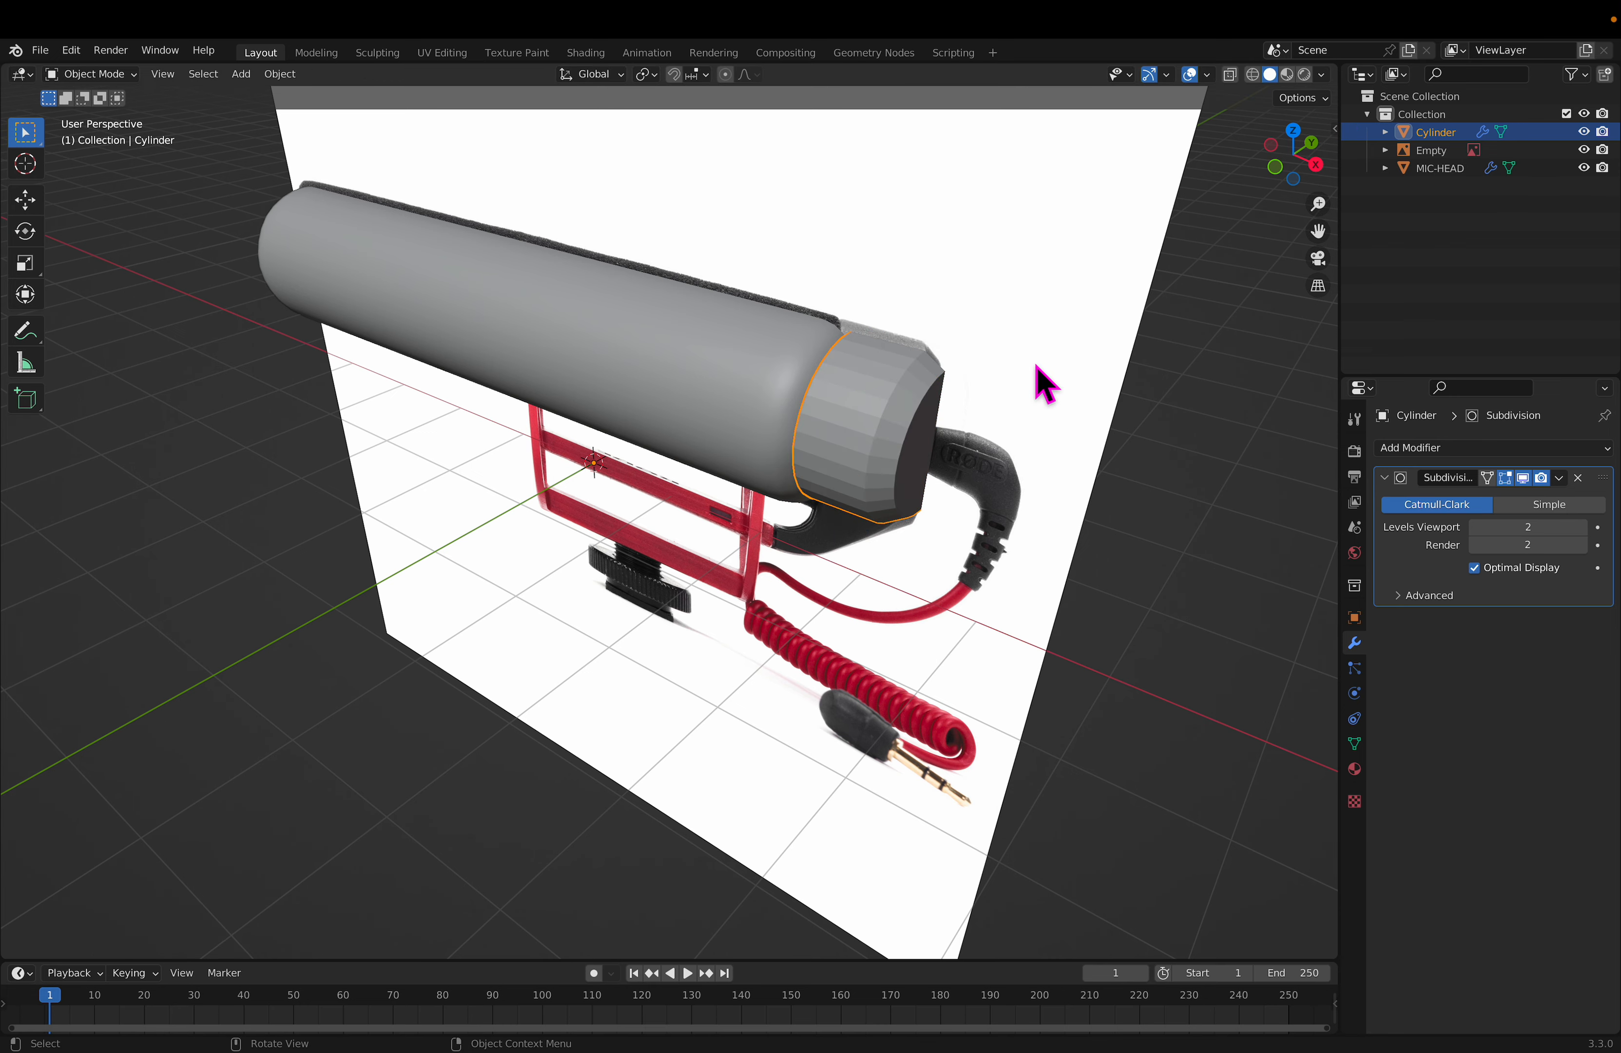
middle_drag(1039, 377, 1053, 284)
key(KP_1)
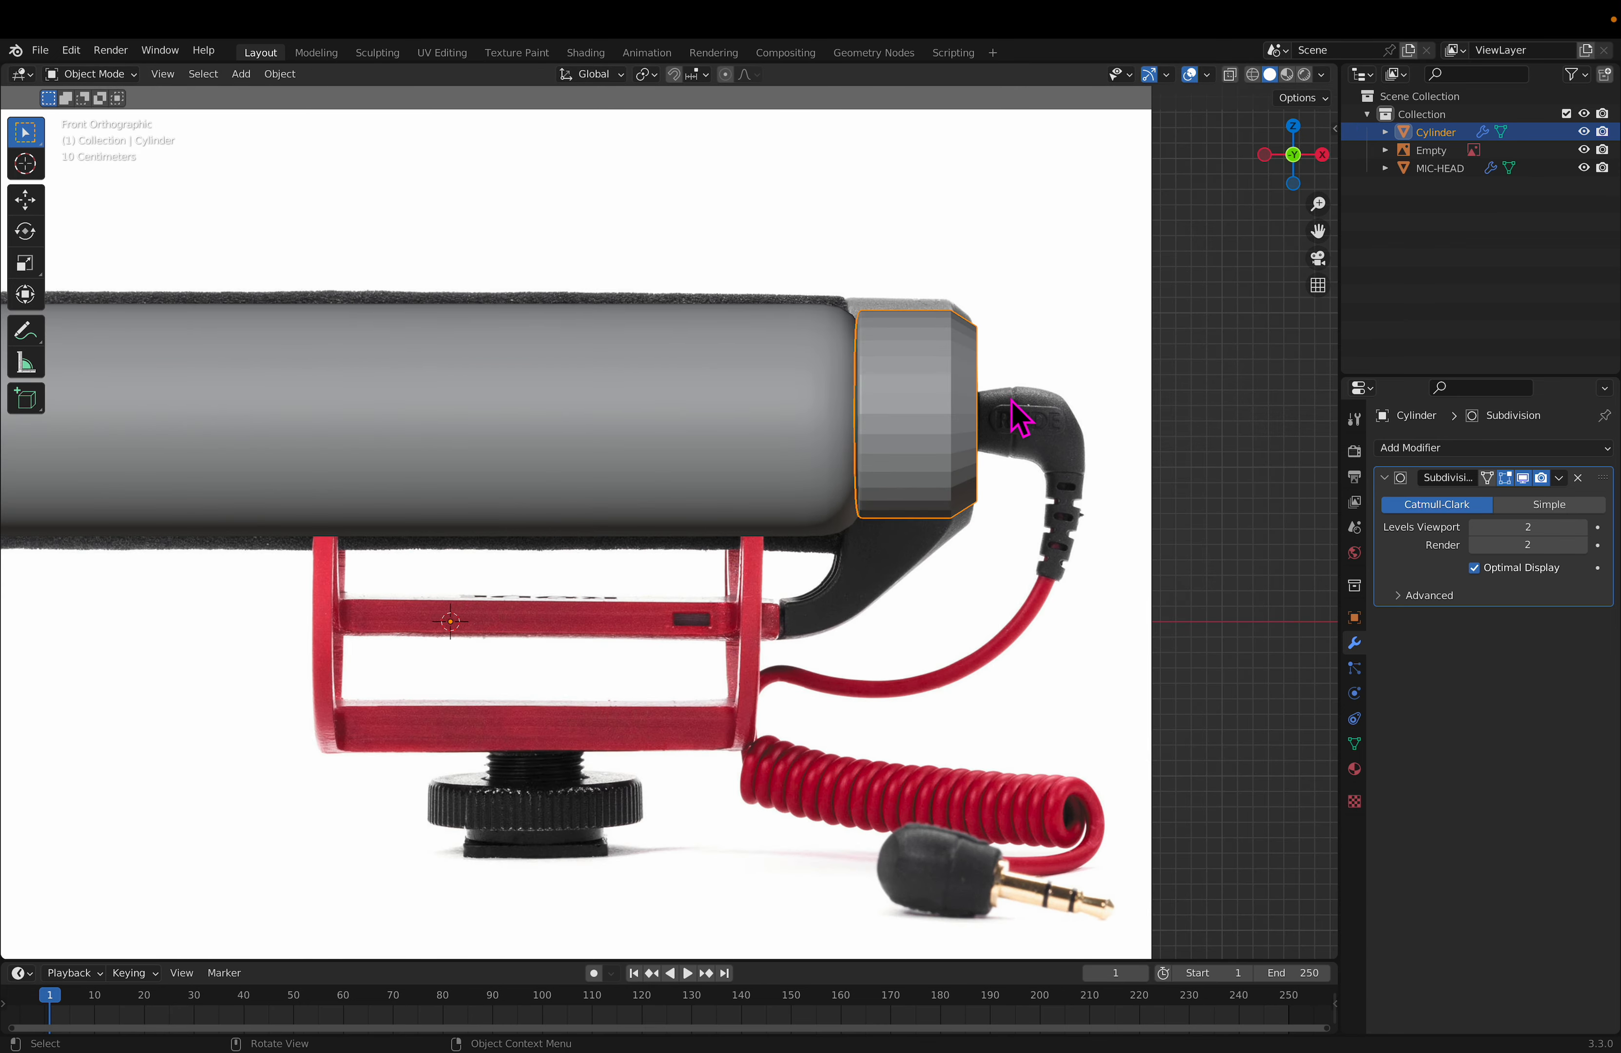
Step: Try to run the recent Face Shade Smooth command on the cap cylinder in Object Mode
key(F3)
click(1129, 408)
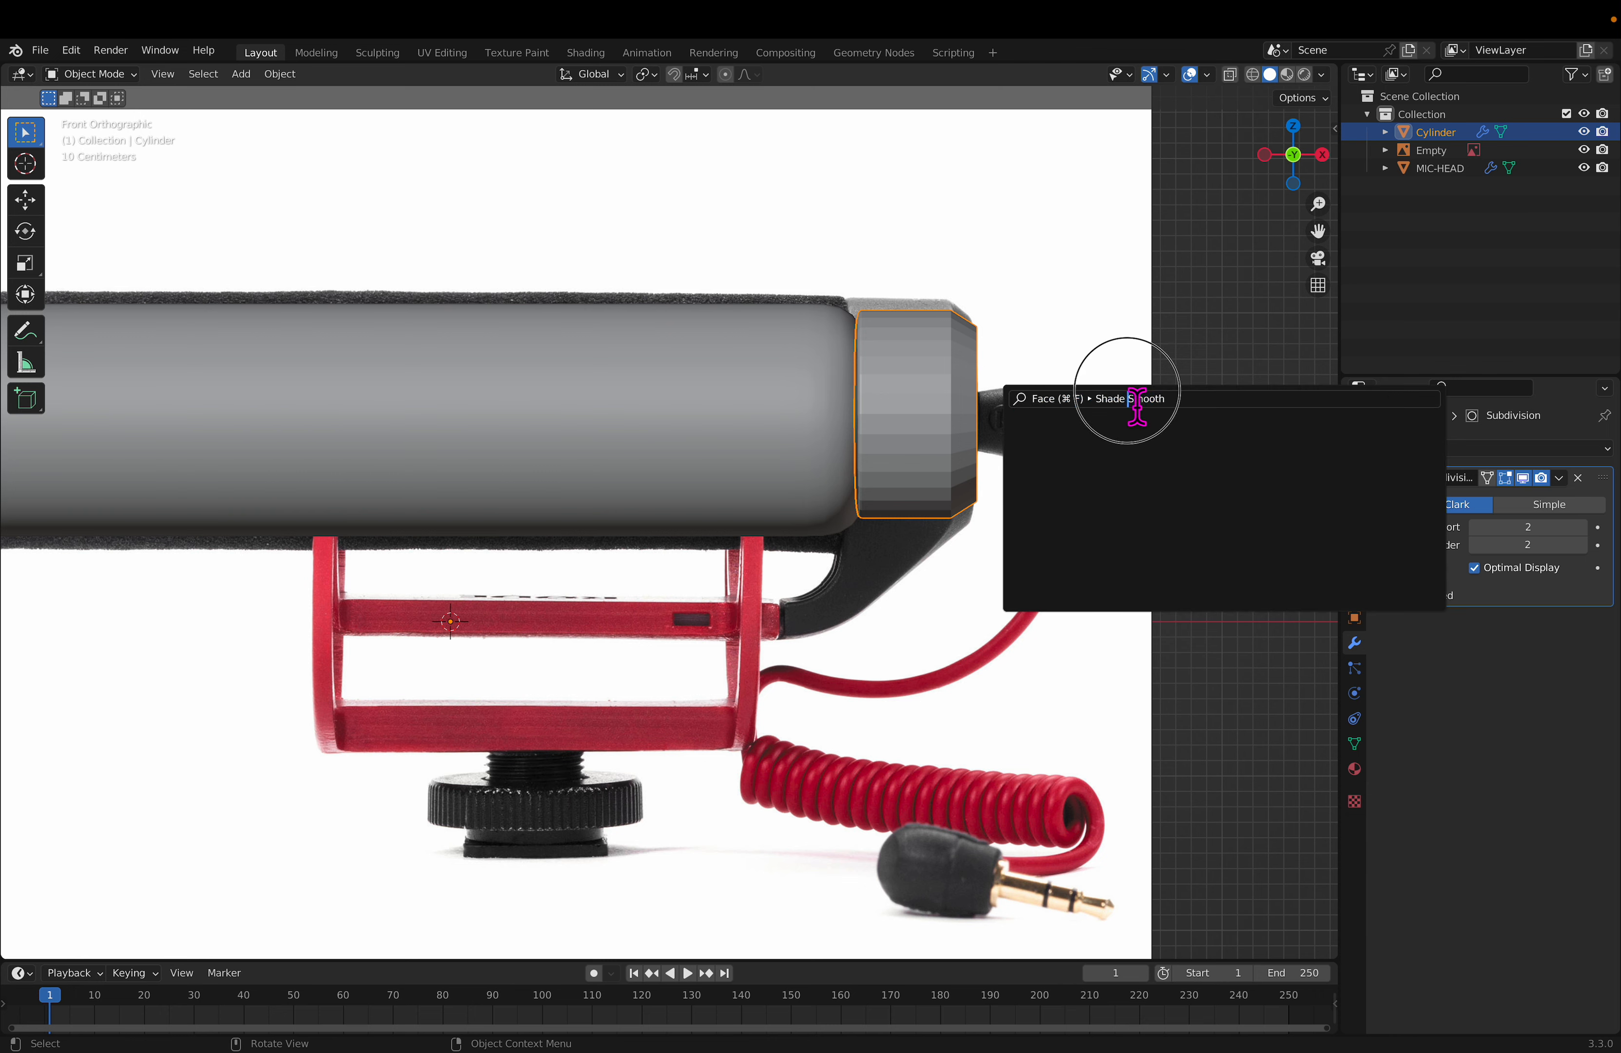
key(Return)
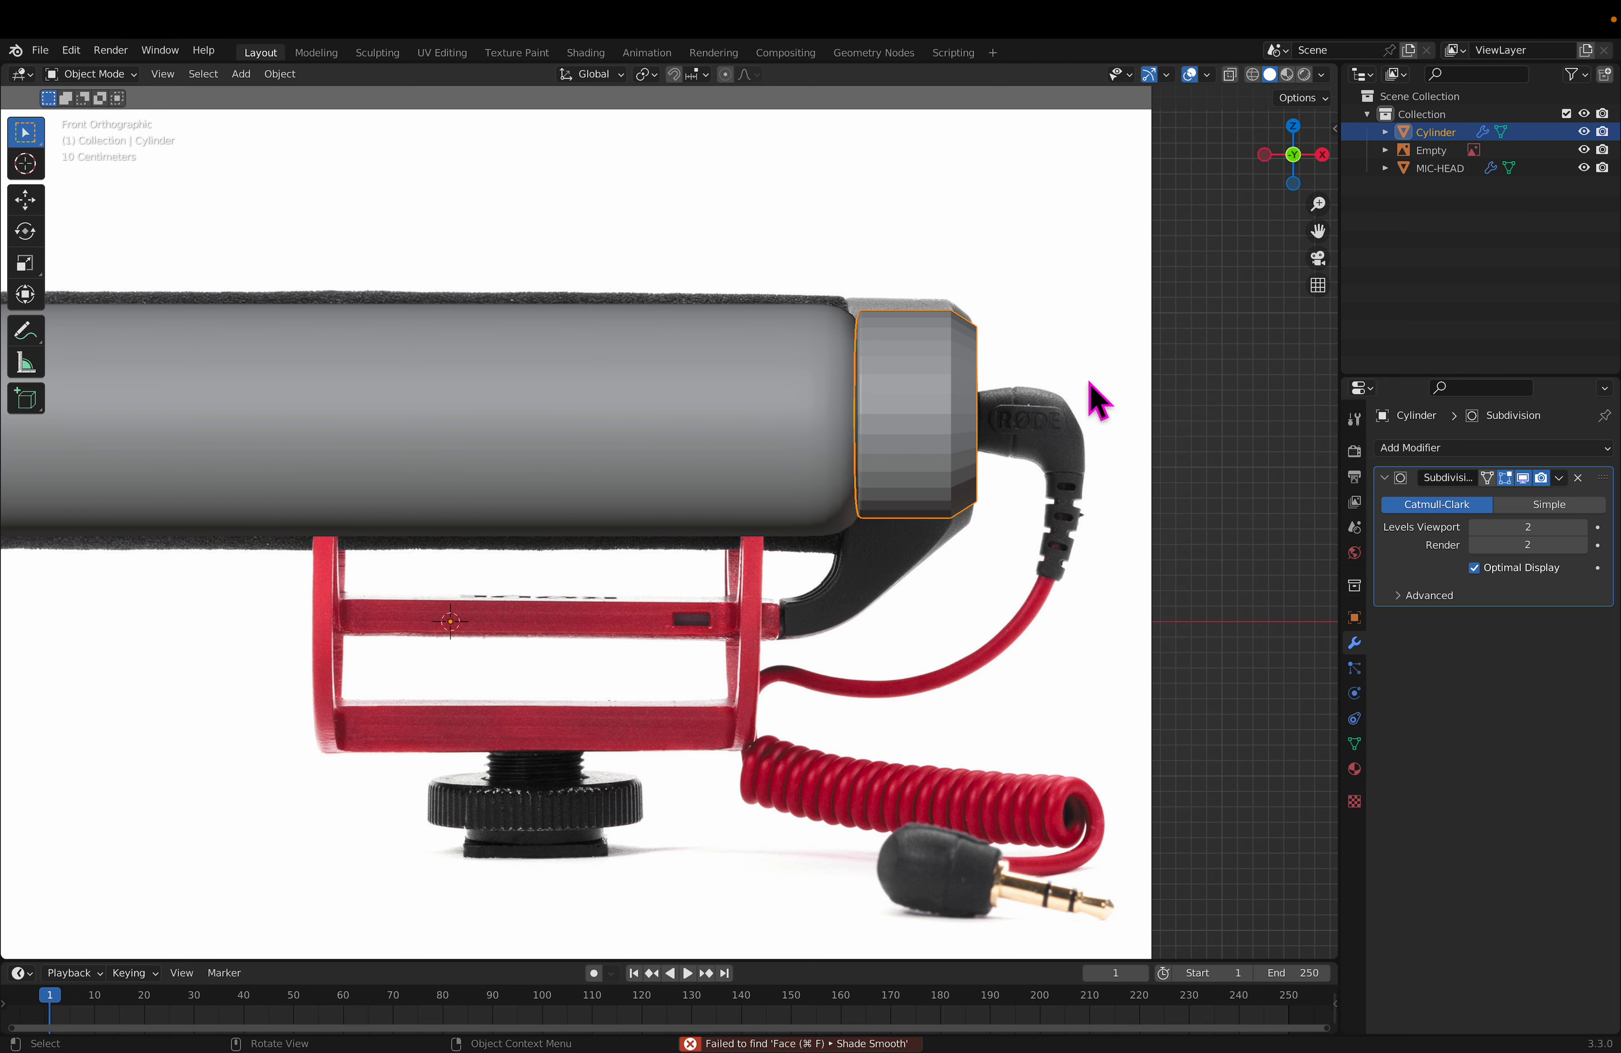
Step: Apply the object-level Shade Smooth to the cap cylinder
key(F3)
text(shade)
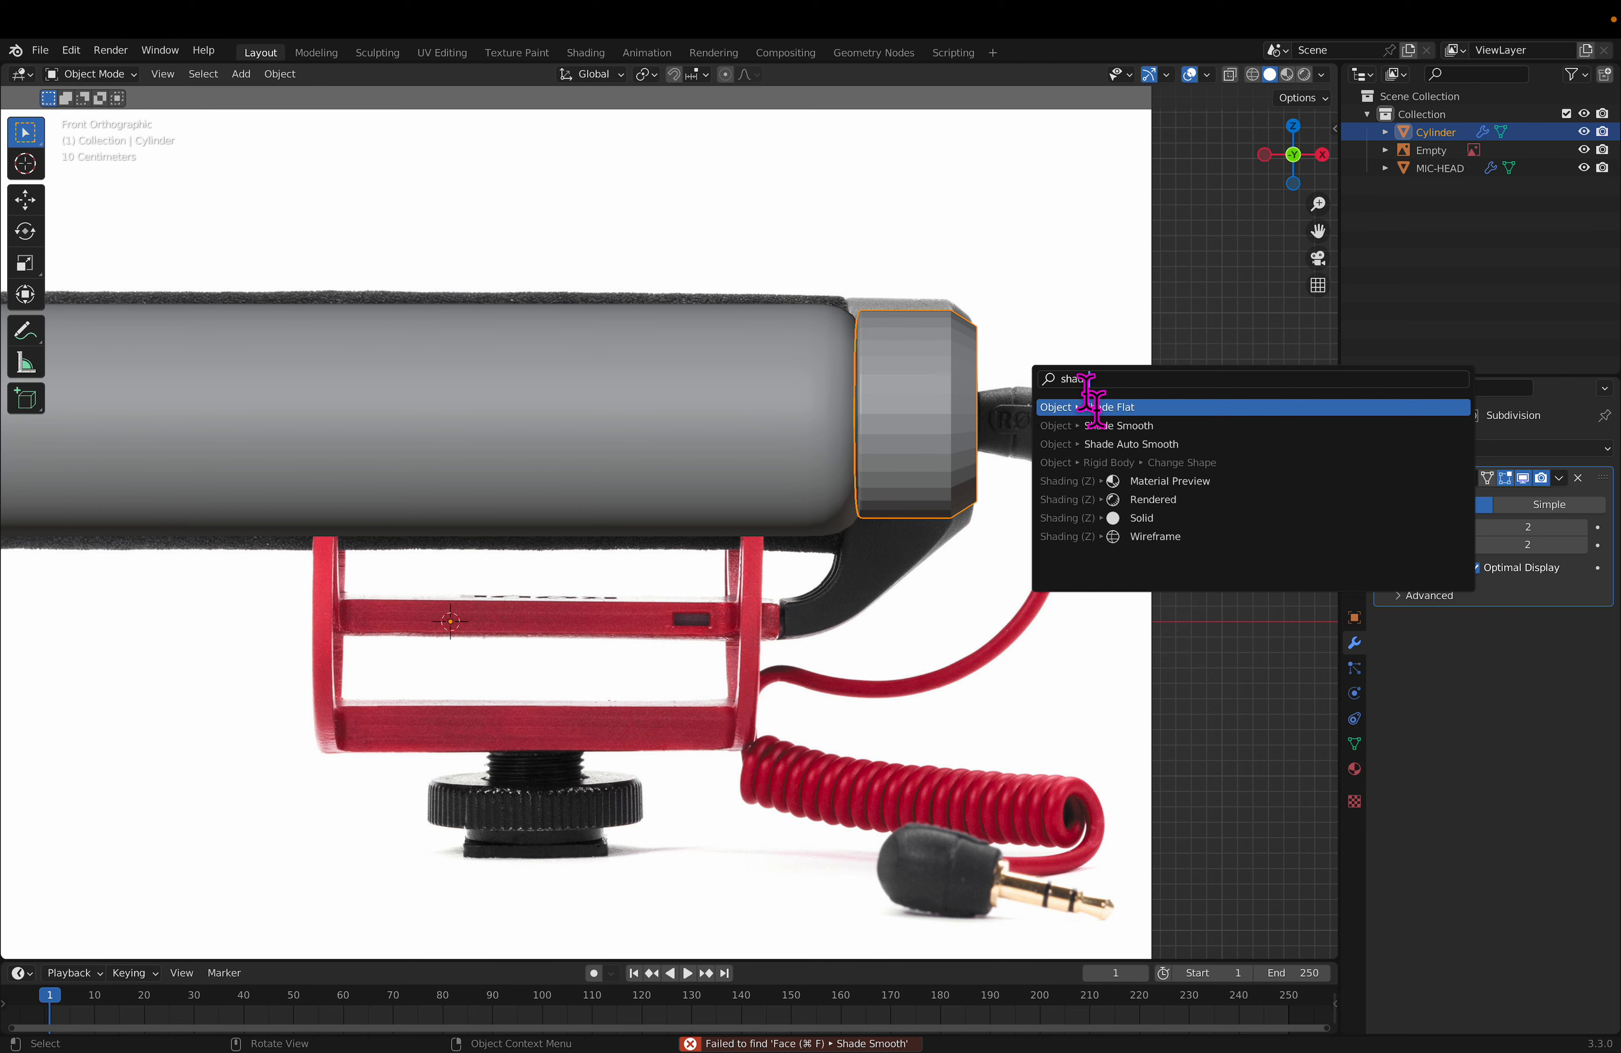
click(1132, 425)
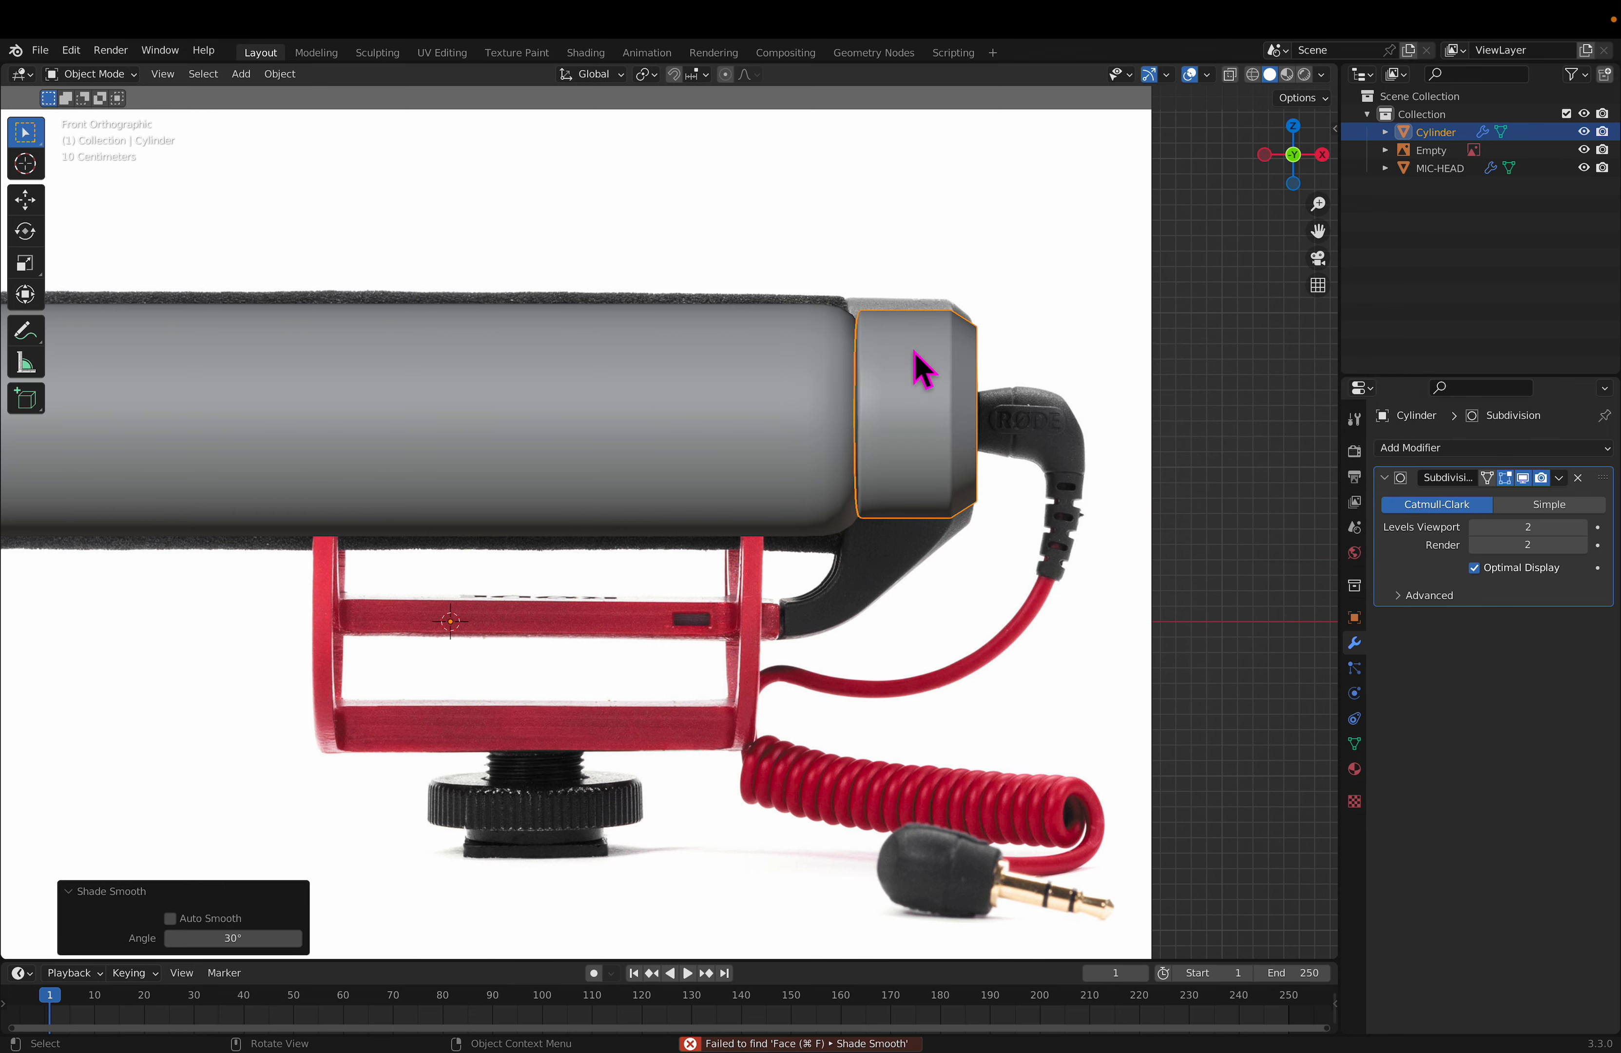
click(1079, 302)
click(916, 373)
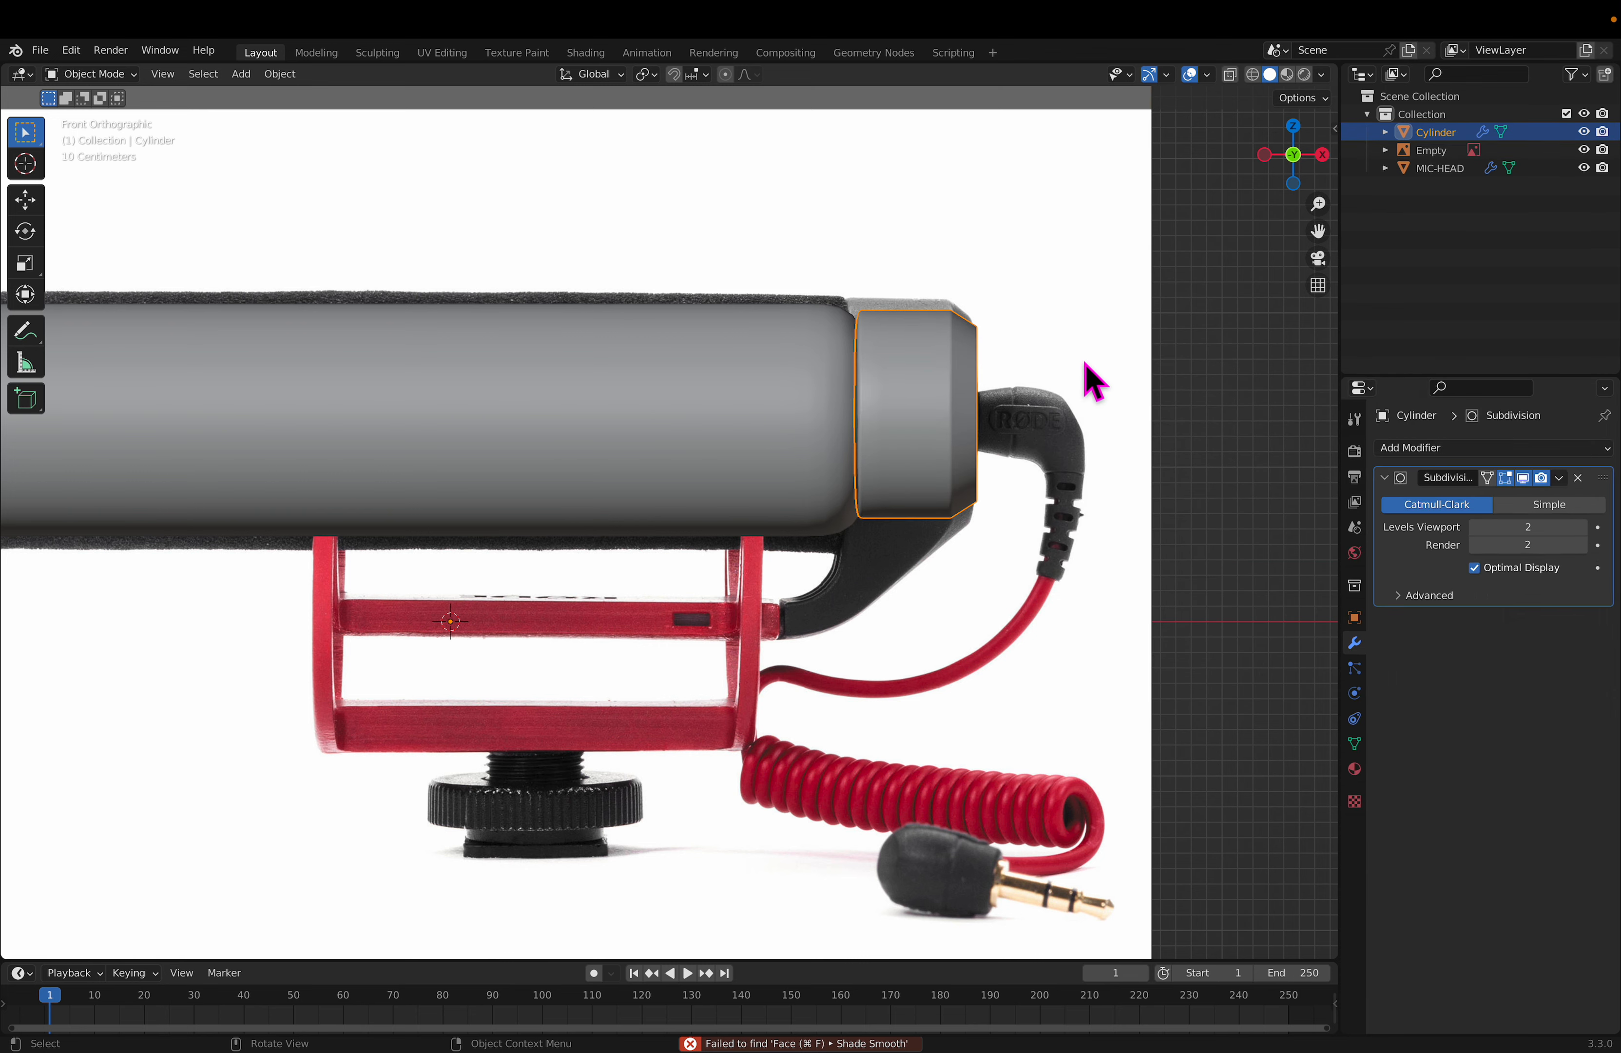
click(1094, 373)
Step: Re-enter Edit Mode on the cap cylinder with its outer end face in view
middle_drag(1042, 369, 916, 378)
click(783, 469)
key(Tab)
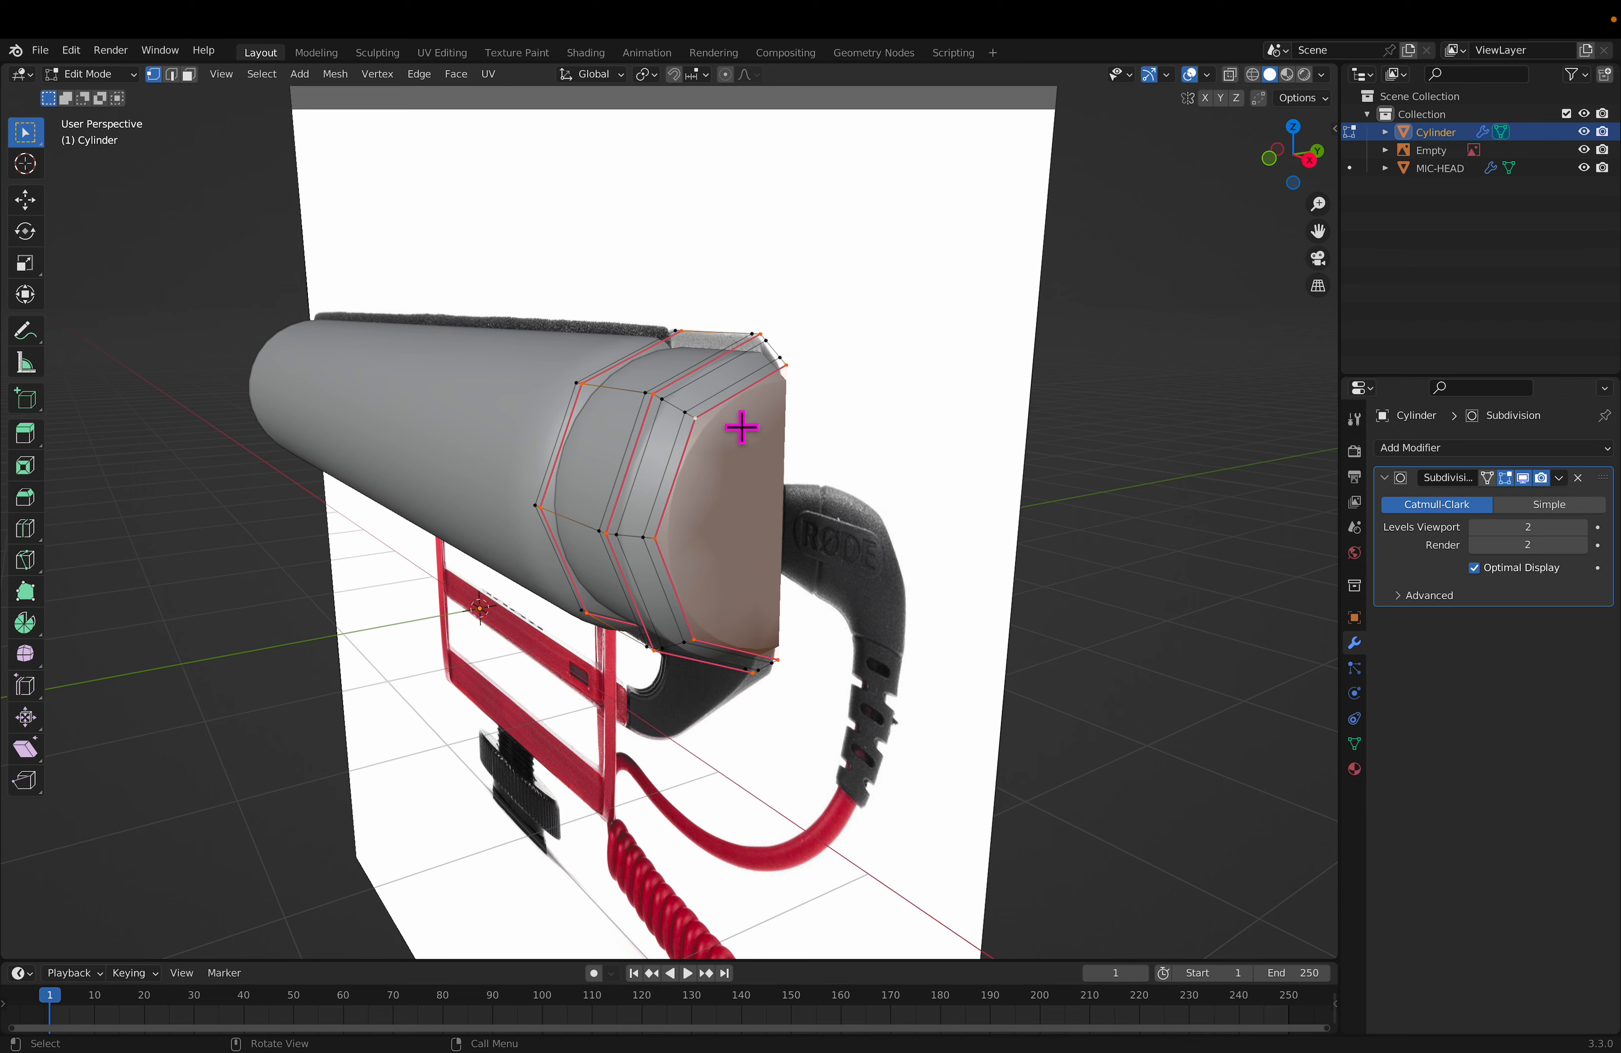
key(e)
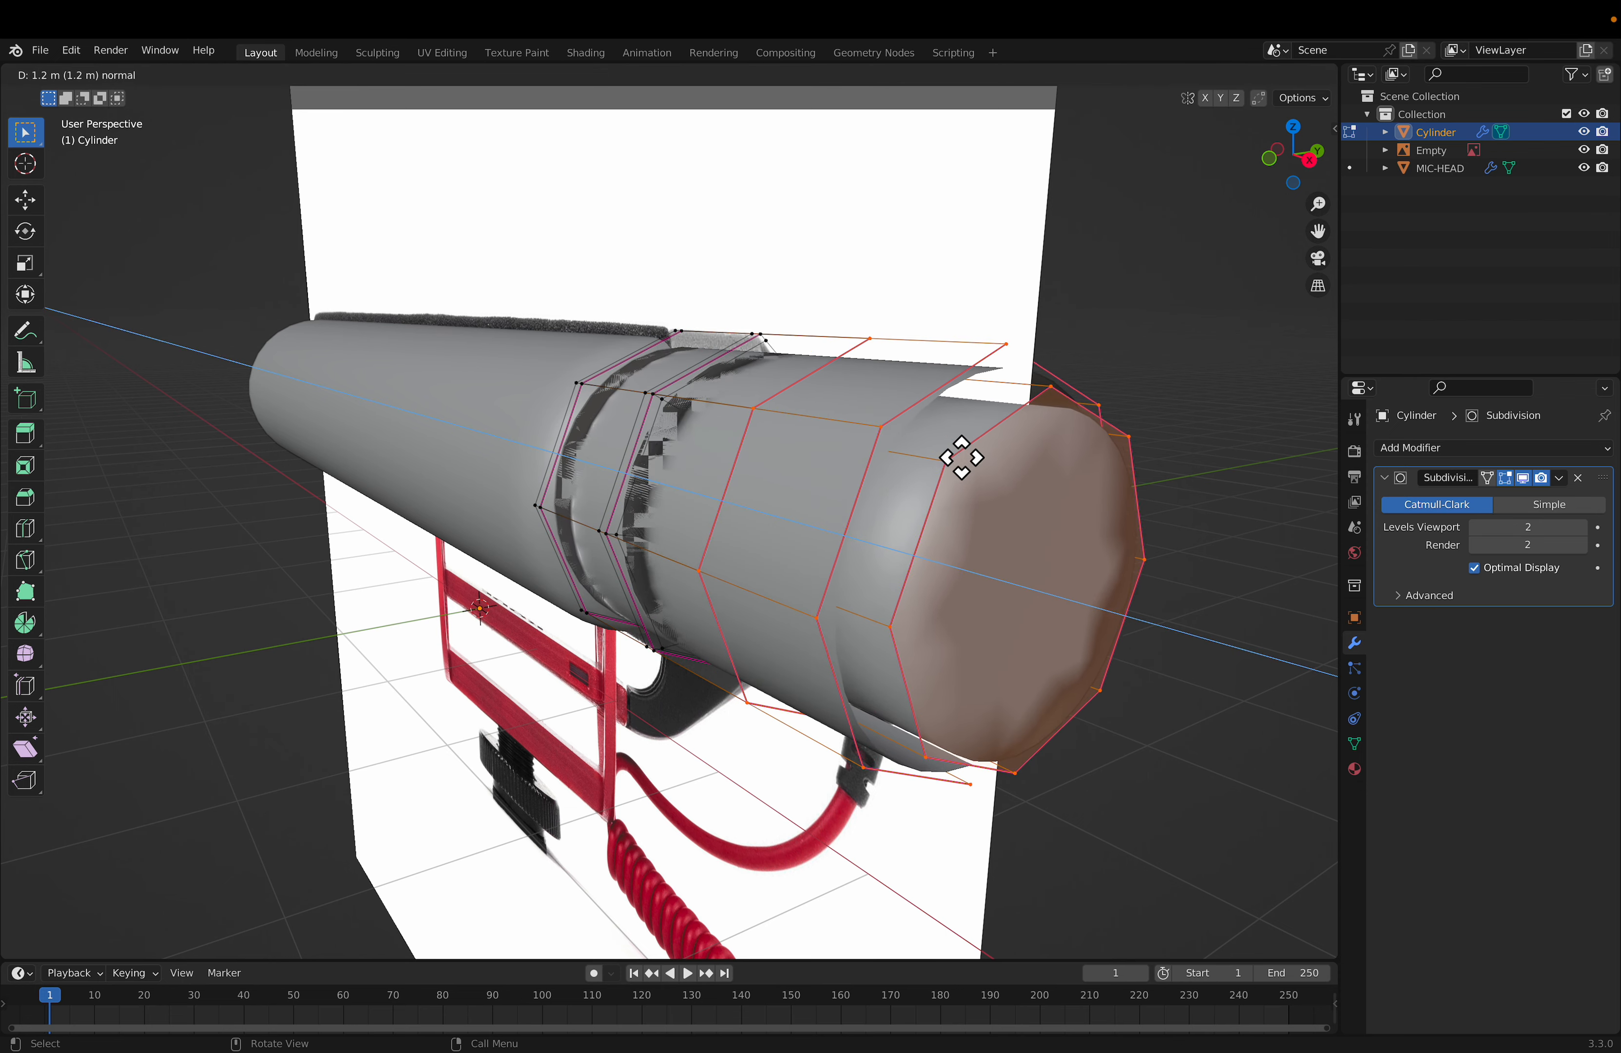
right_click(1029, 498)
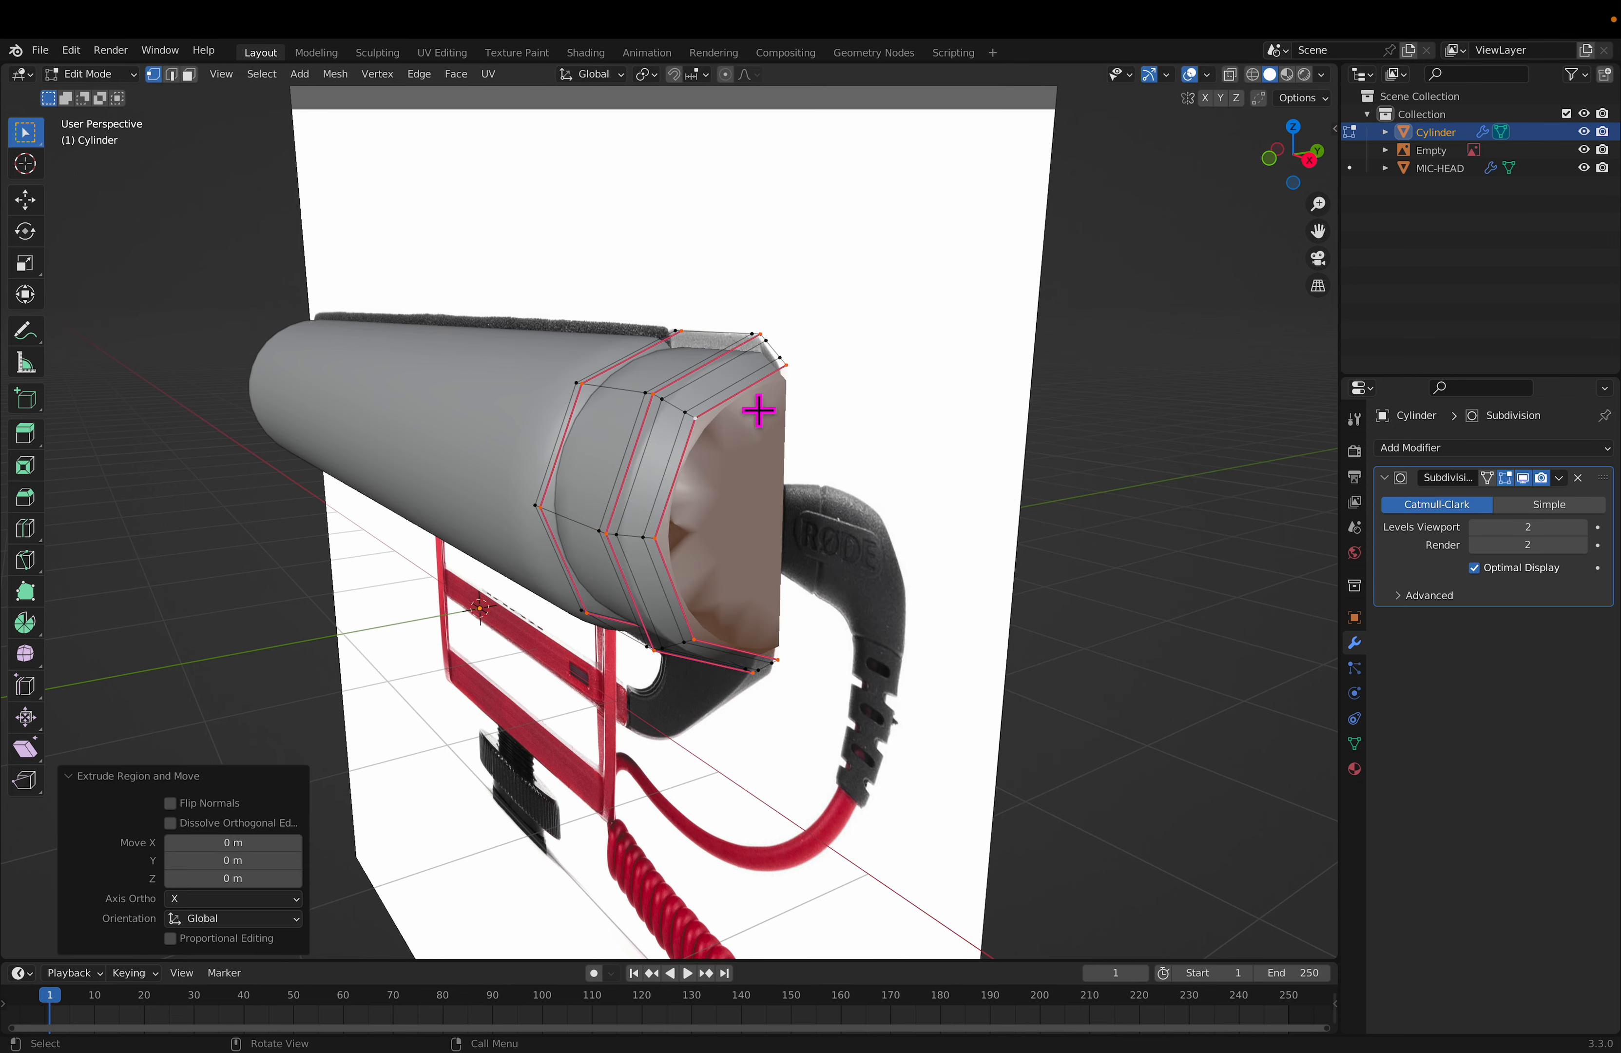
click(768, 437)
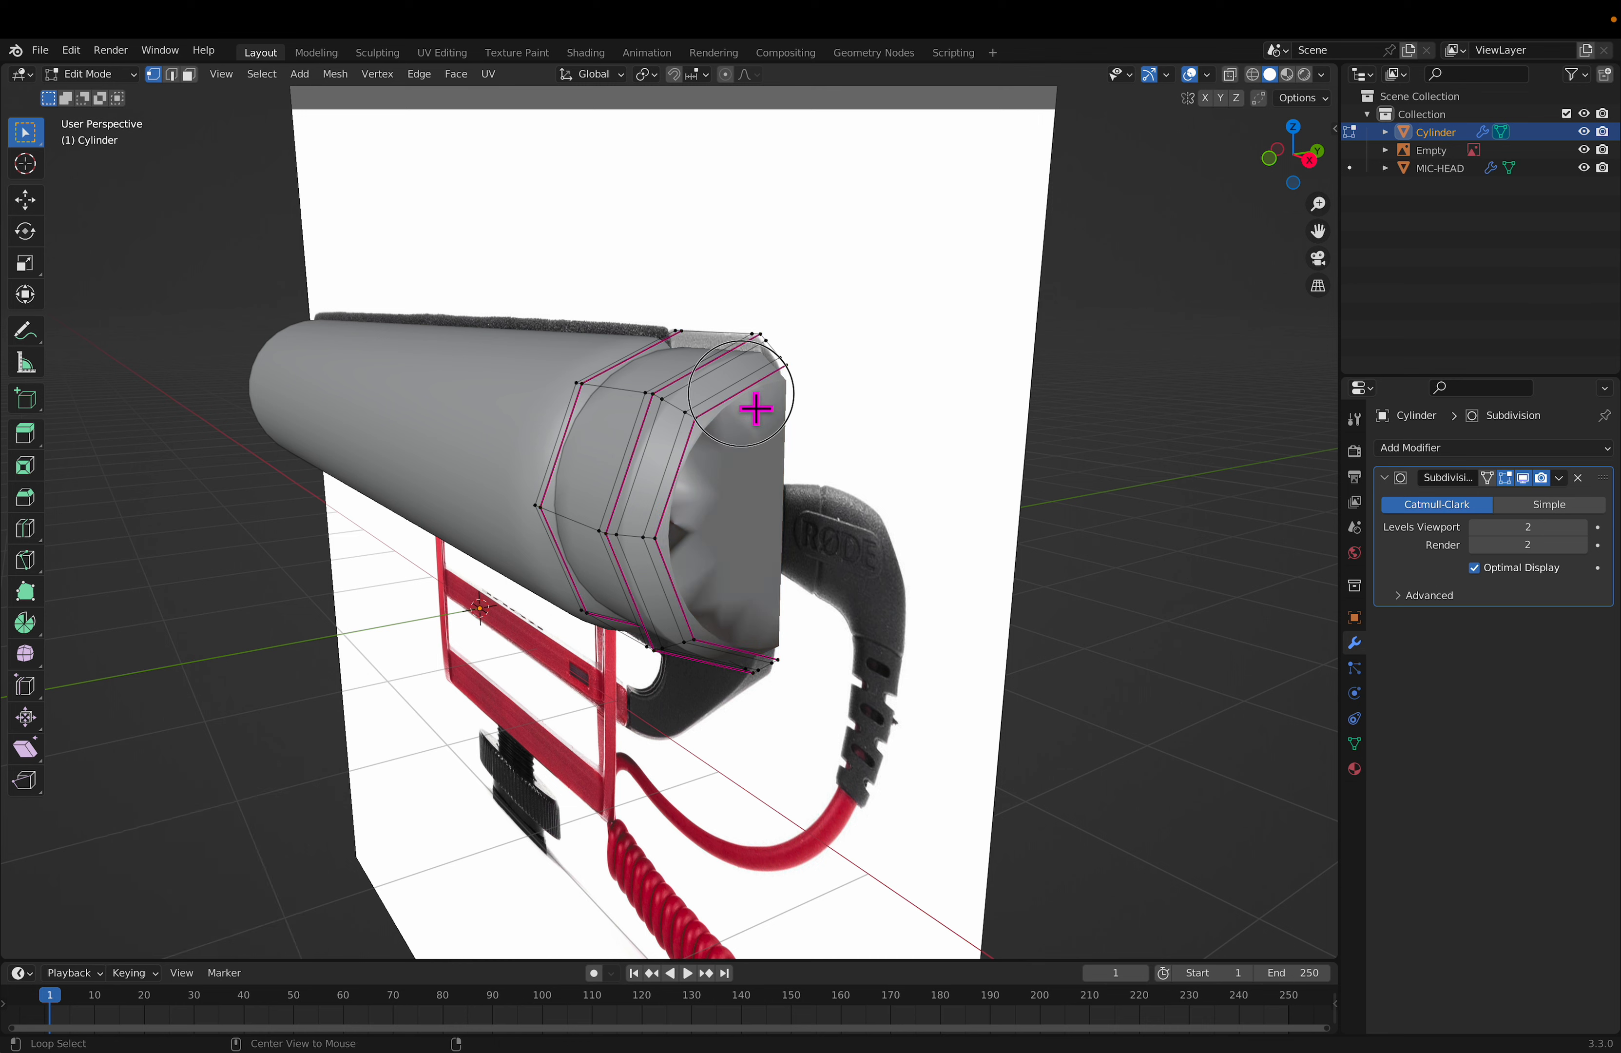
Step: Extrude the cap's outer rim loop and scale it to 0.793, then extrude and scale again to form a smaller inner ring
alt+click(739, 392)
key(s)
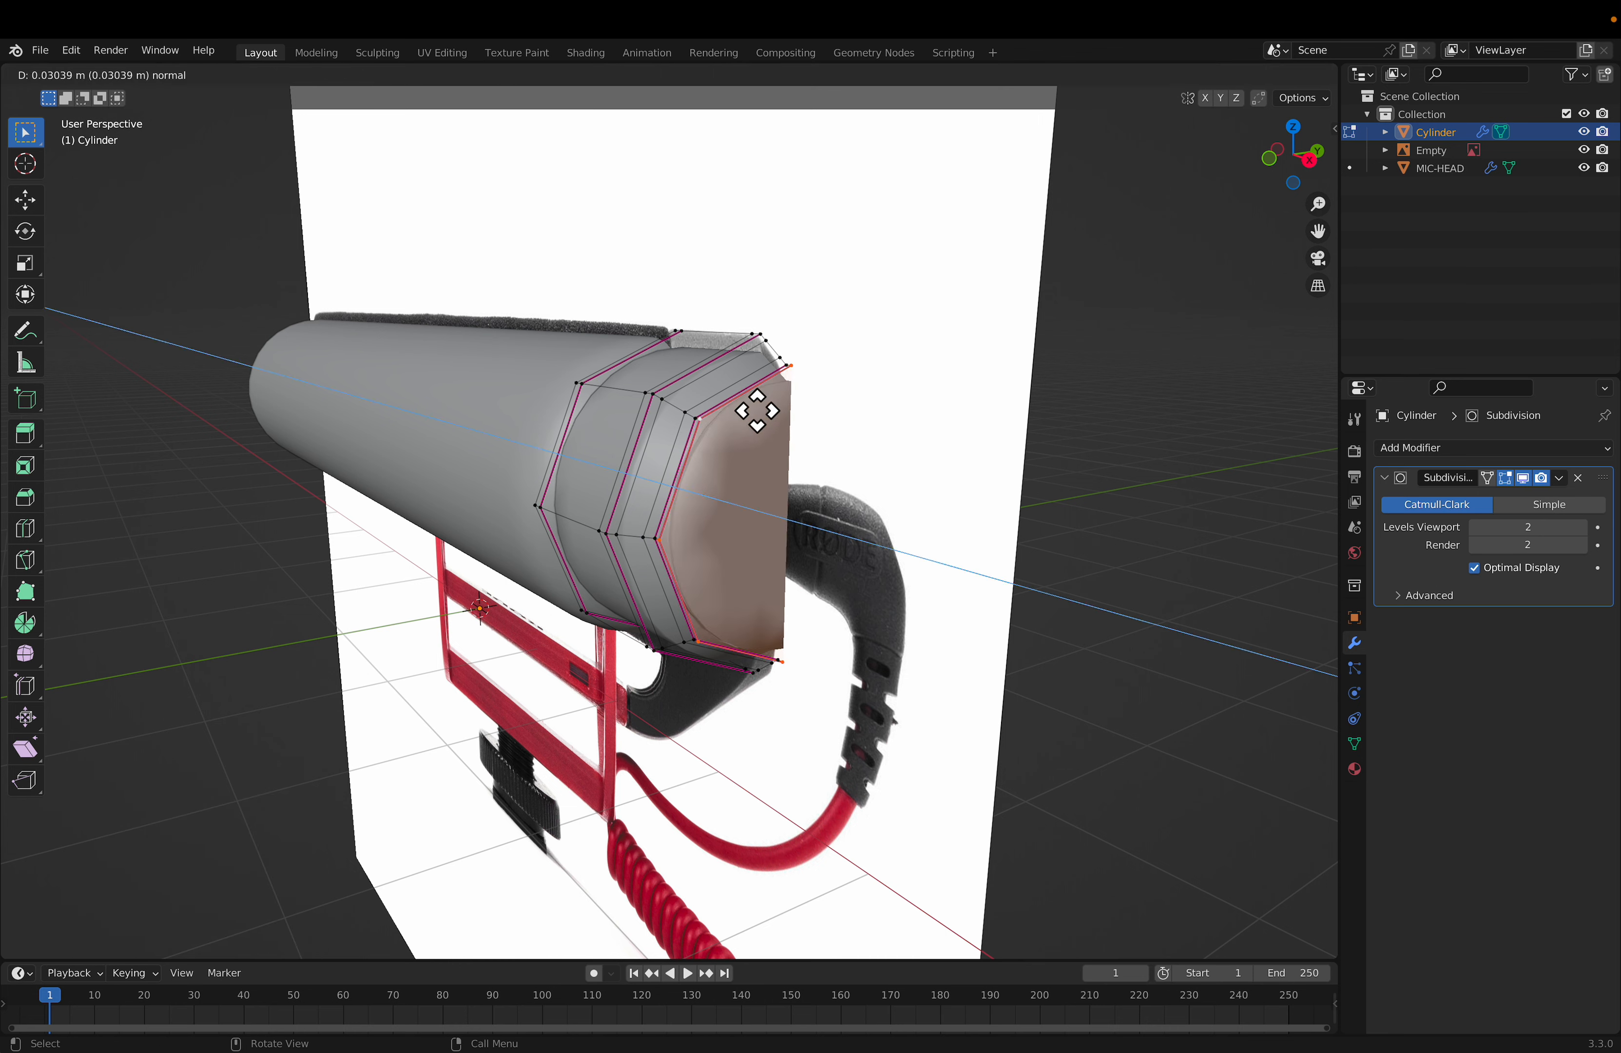
click(746, 432)
key(e)
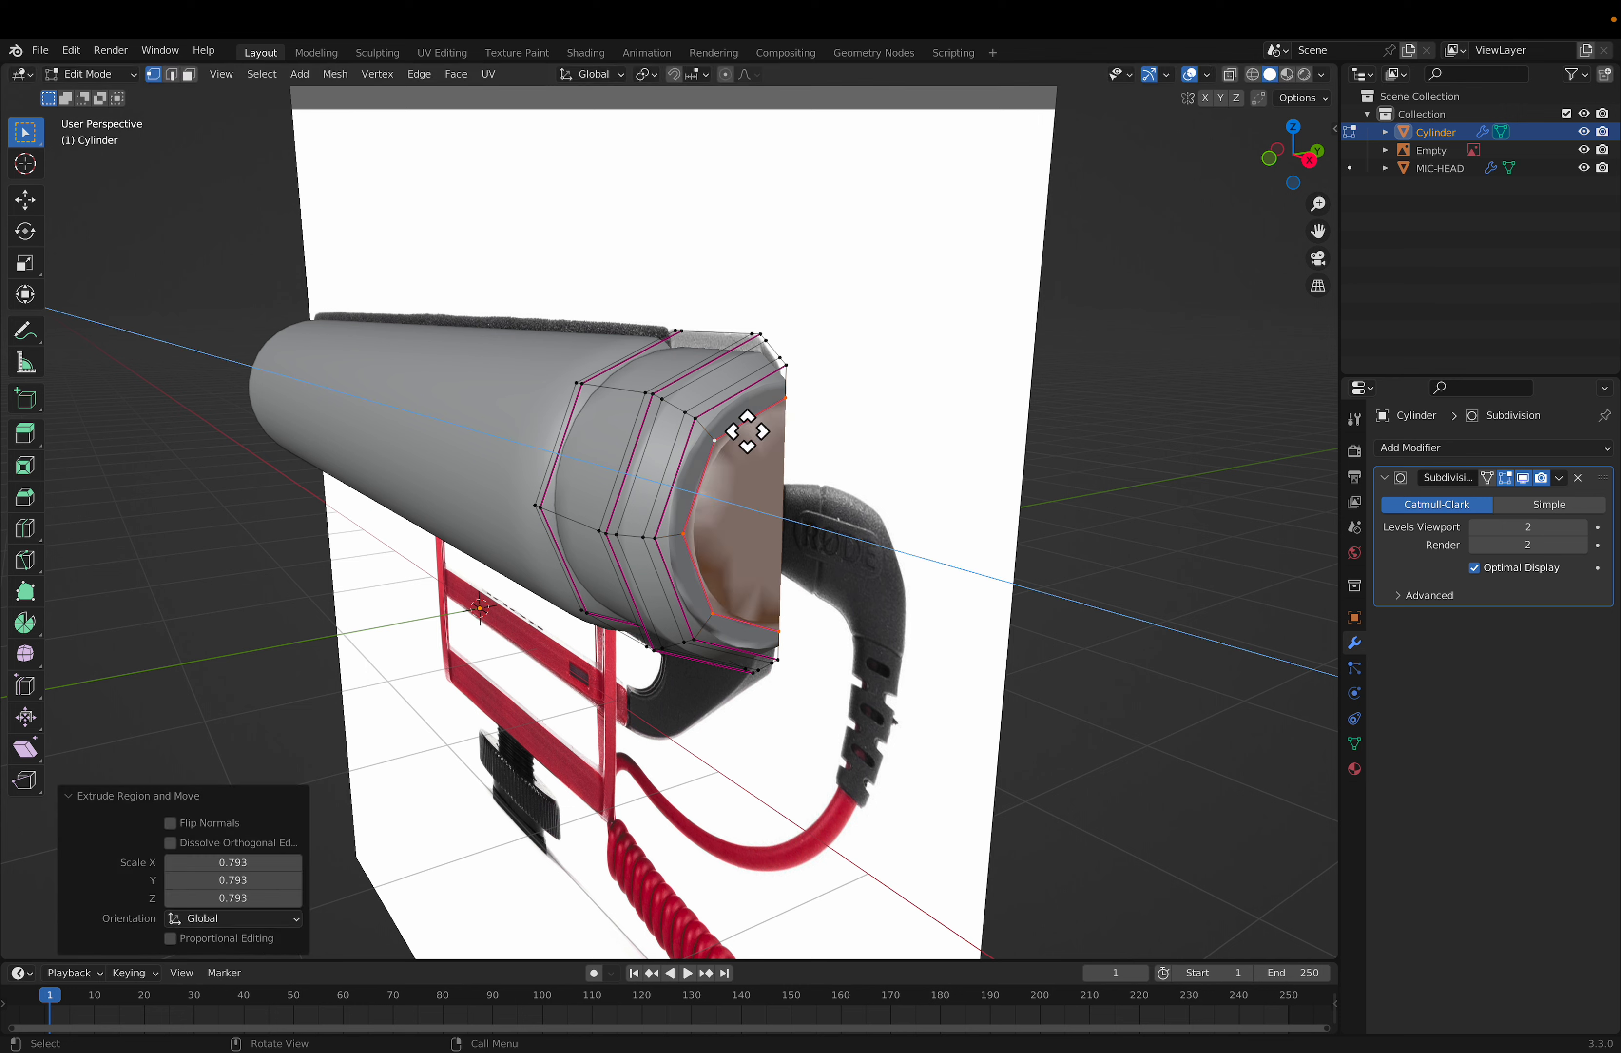
key(s)
click(782, 480)
Step: Try to crease the two inner ring loops on the rear cap's end face and check the shape in Object Mode
alt+click(749, 448)
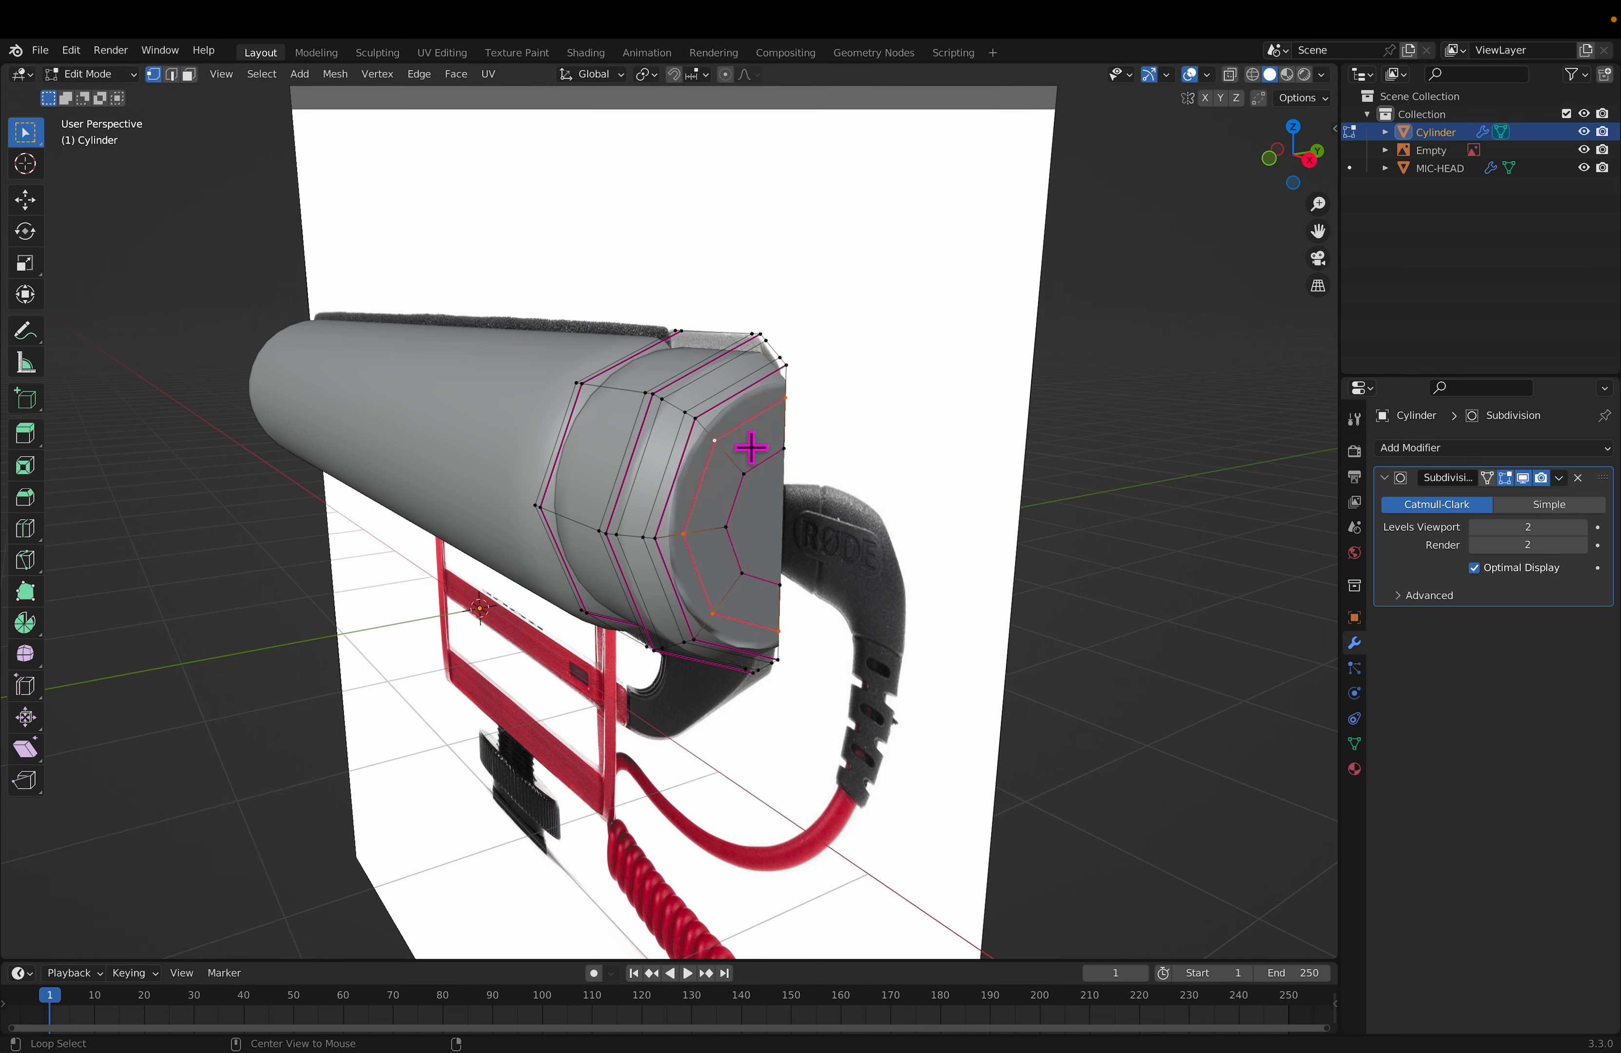
alt+shift+click(781, 480)
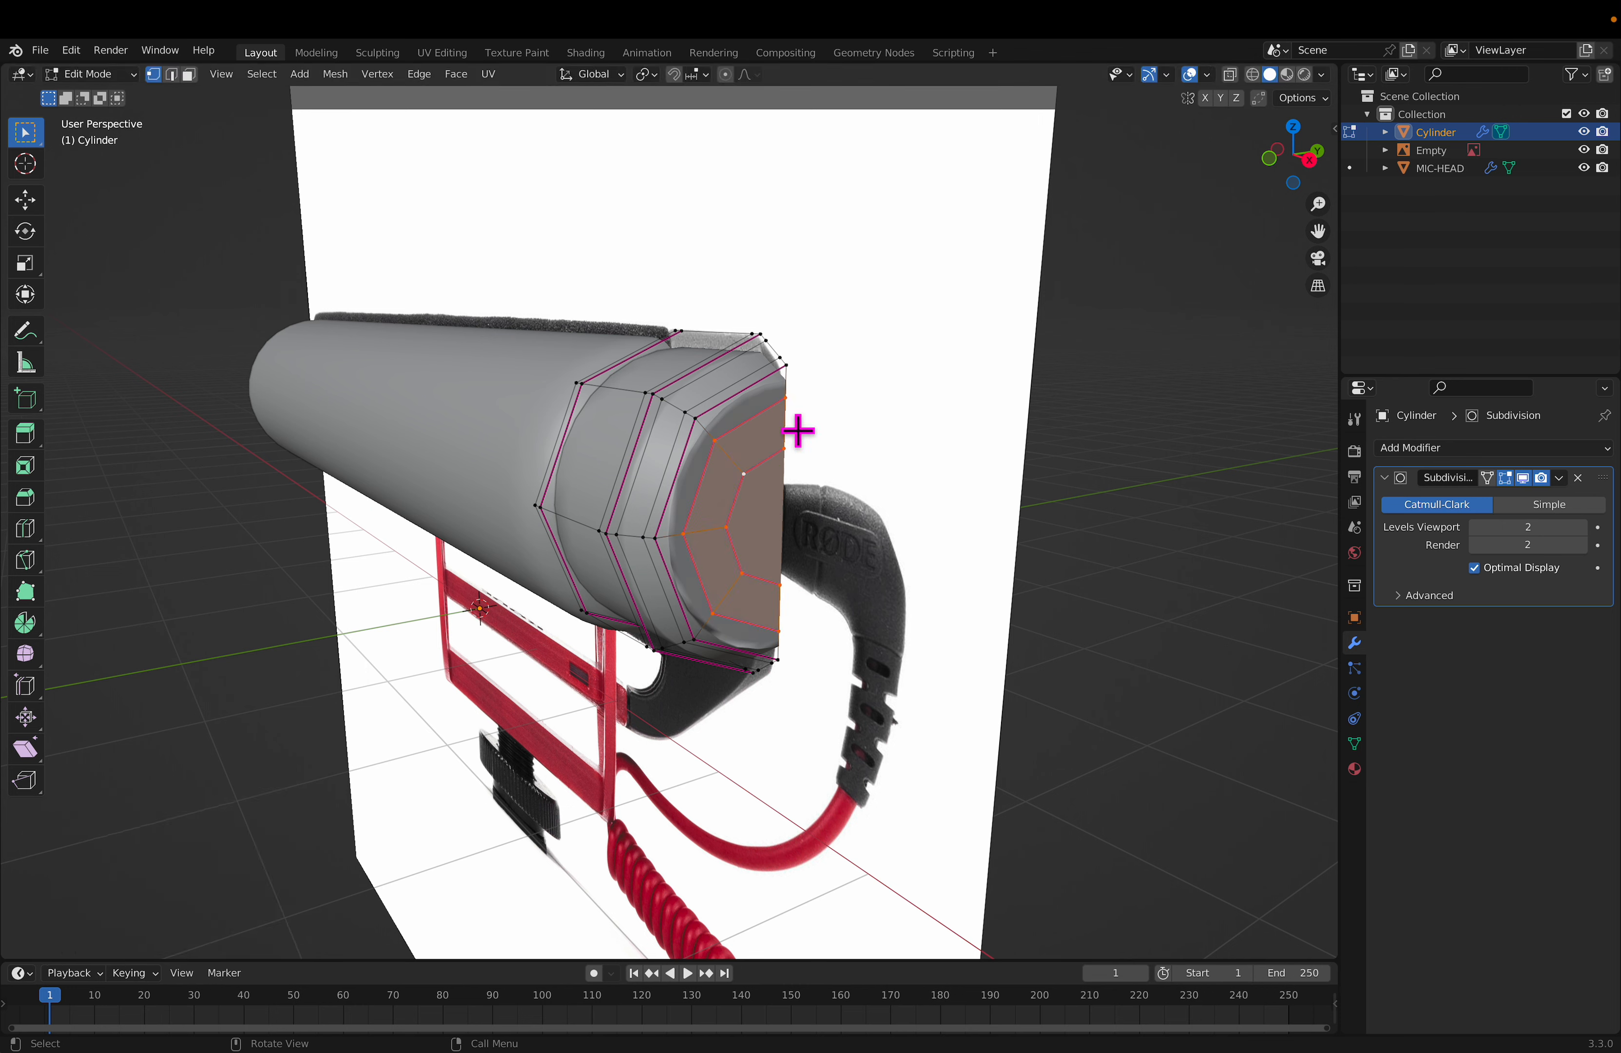
key(ctrl+e)
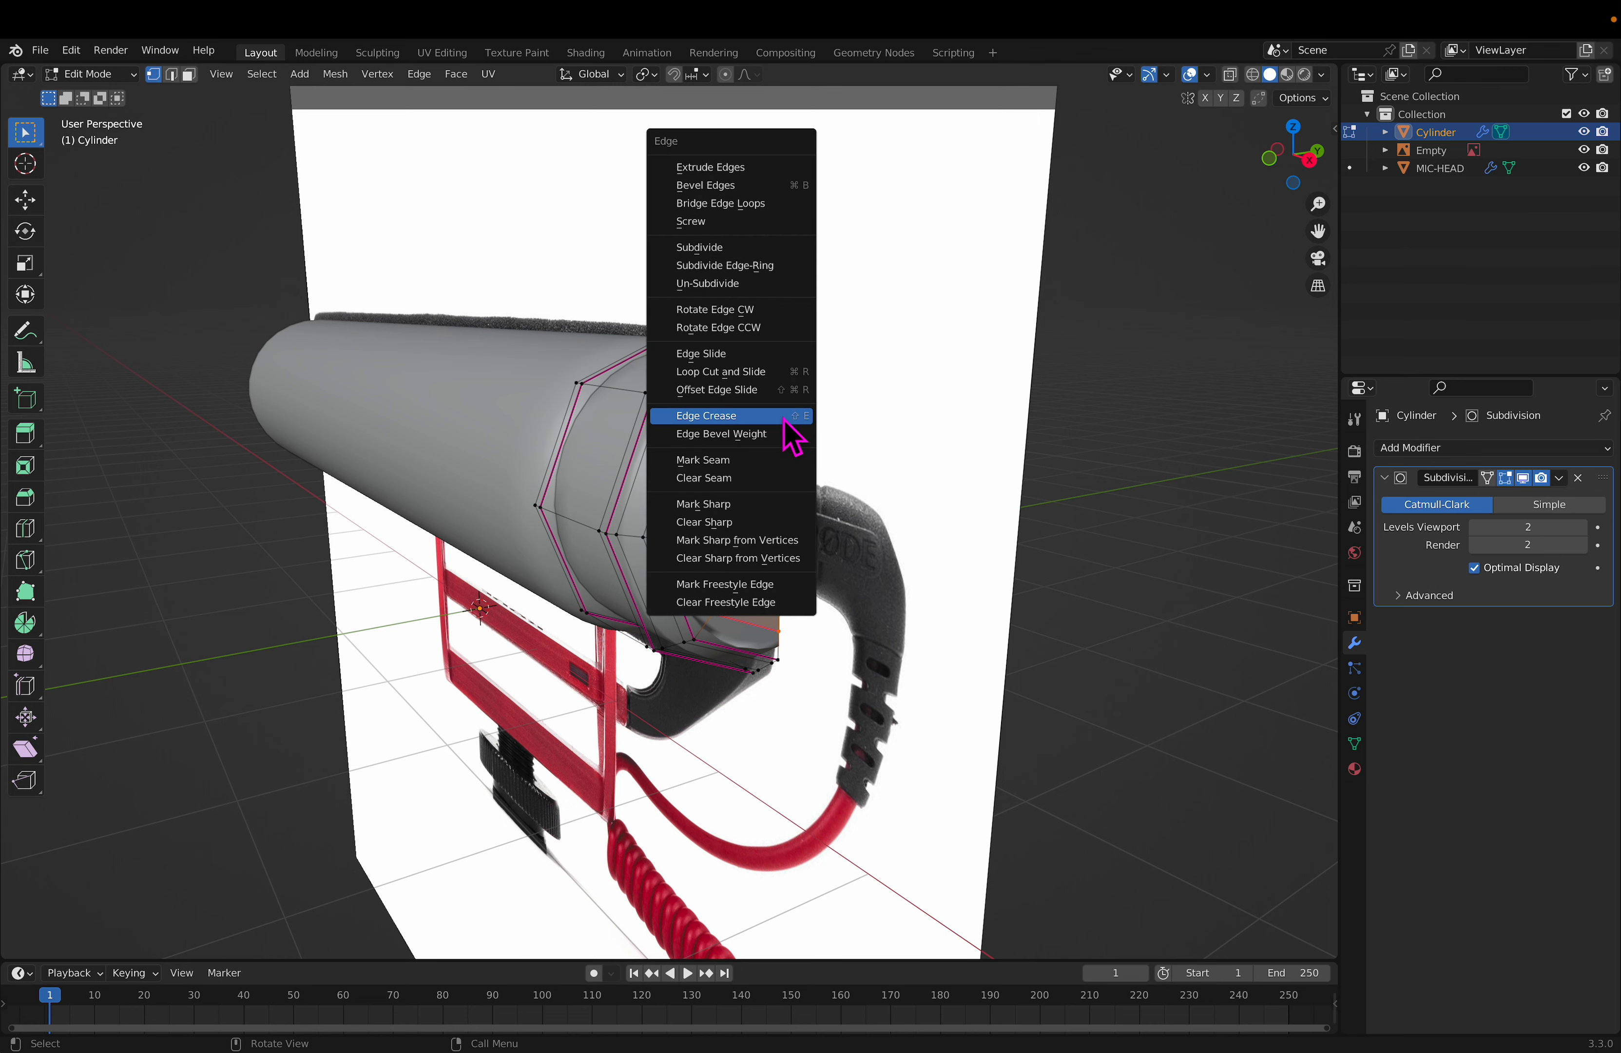
click(785, 420)
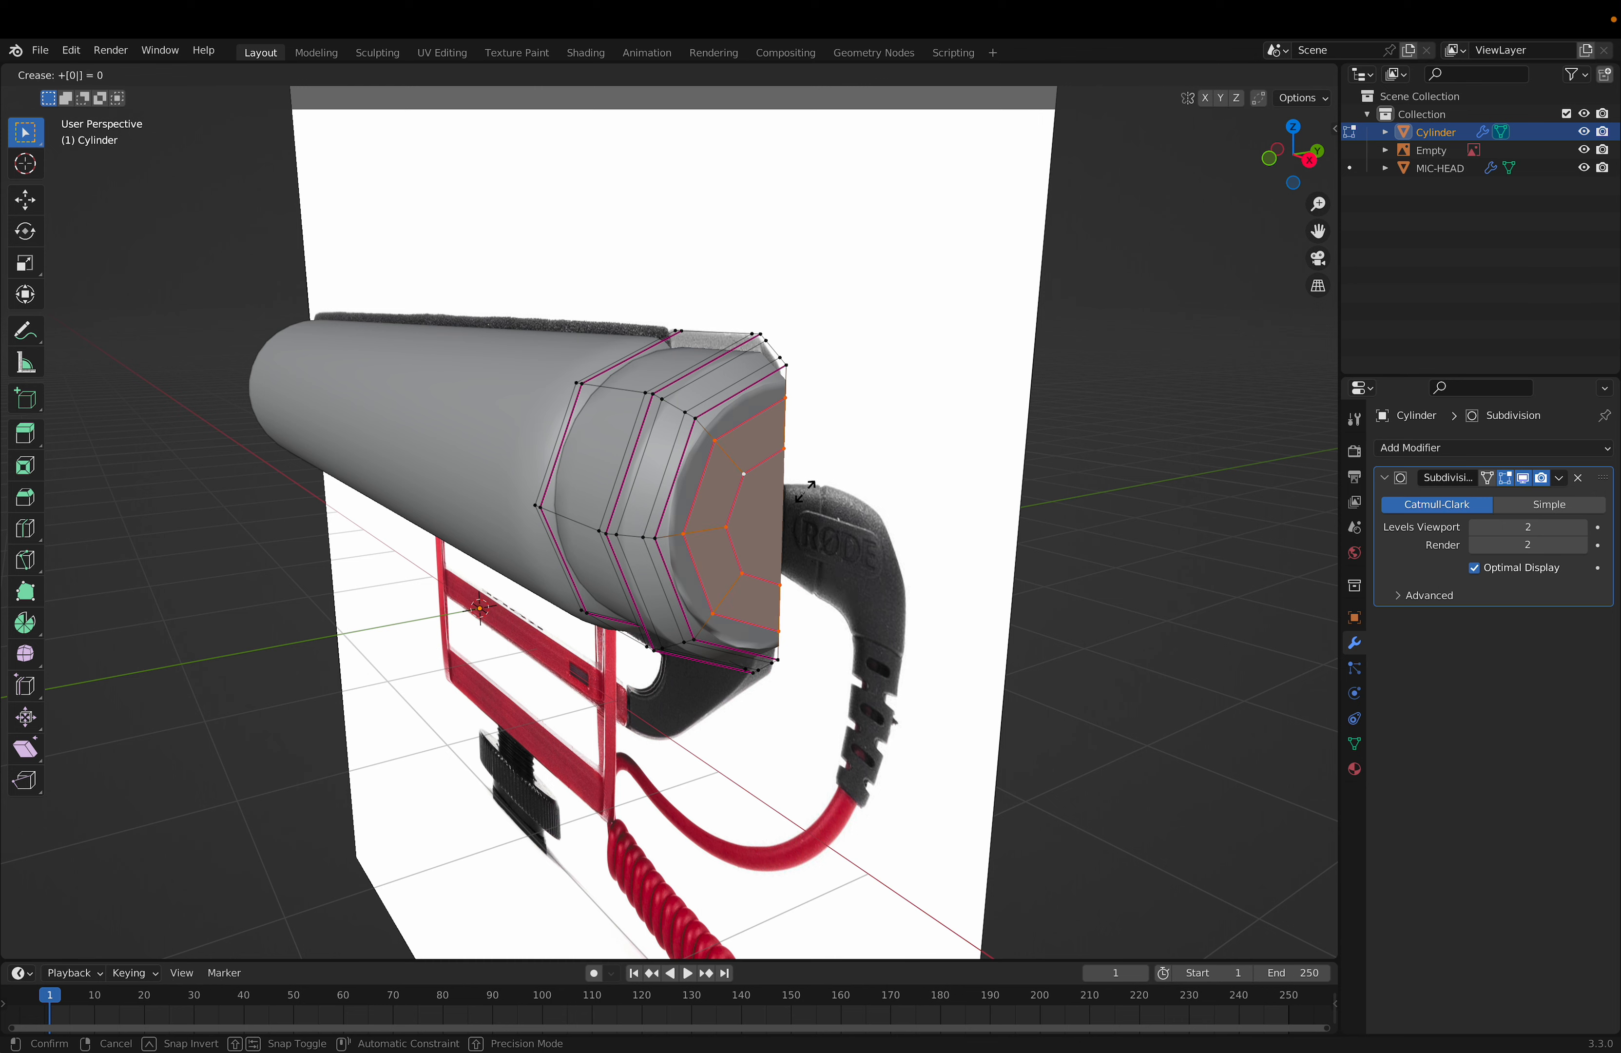
key(Return)
key(Tab)
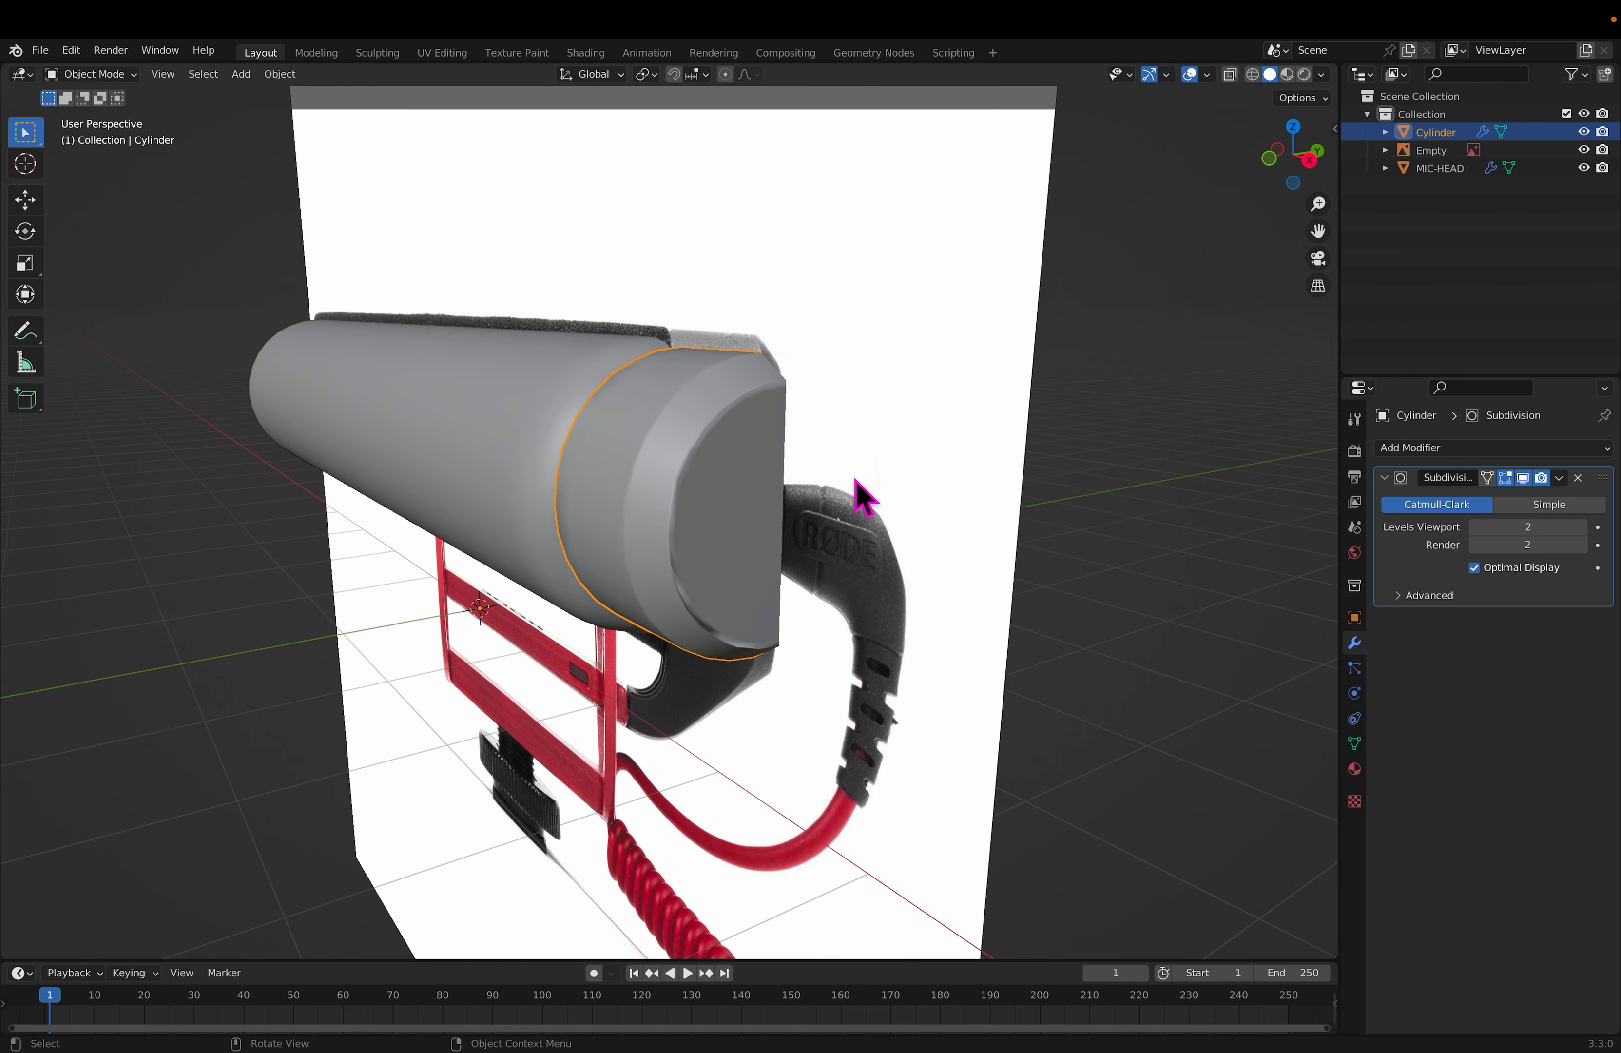
key(Tab)
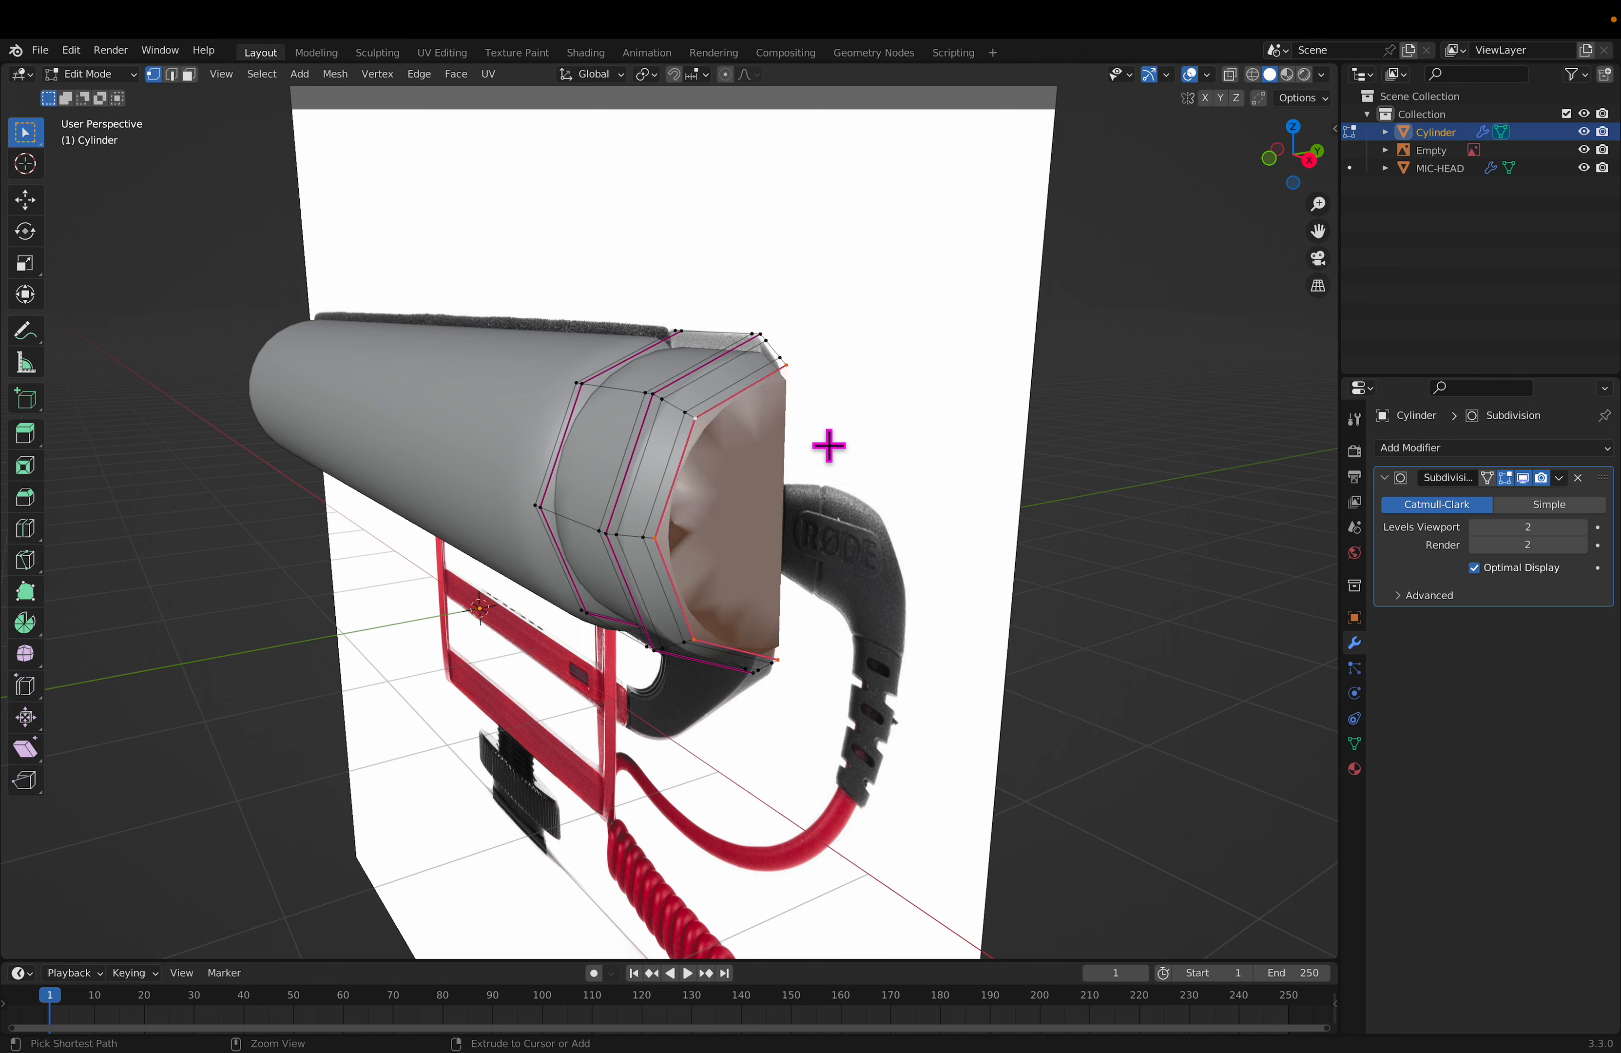
Step: Undo the rear cap's inner end-face rings, smooth shading and edge creases
key(x)
click(828, 445)
key(ctrl+z)
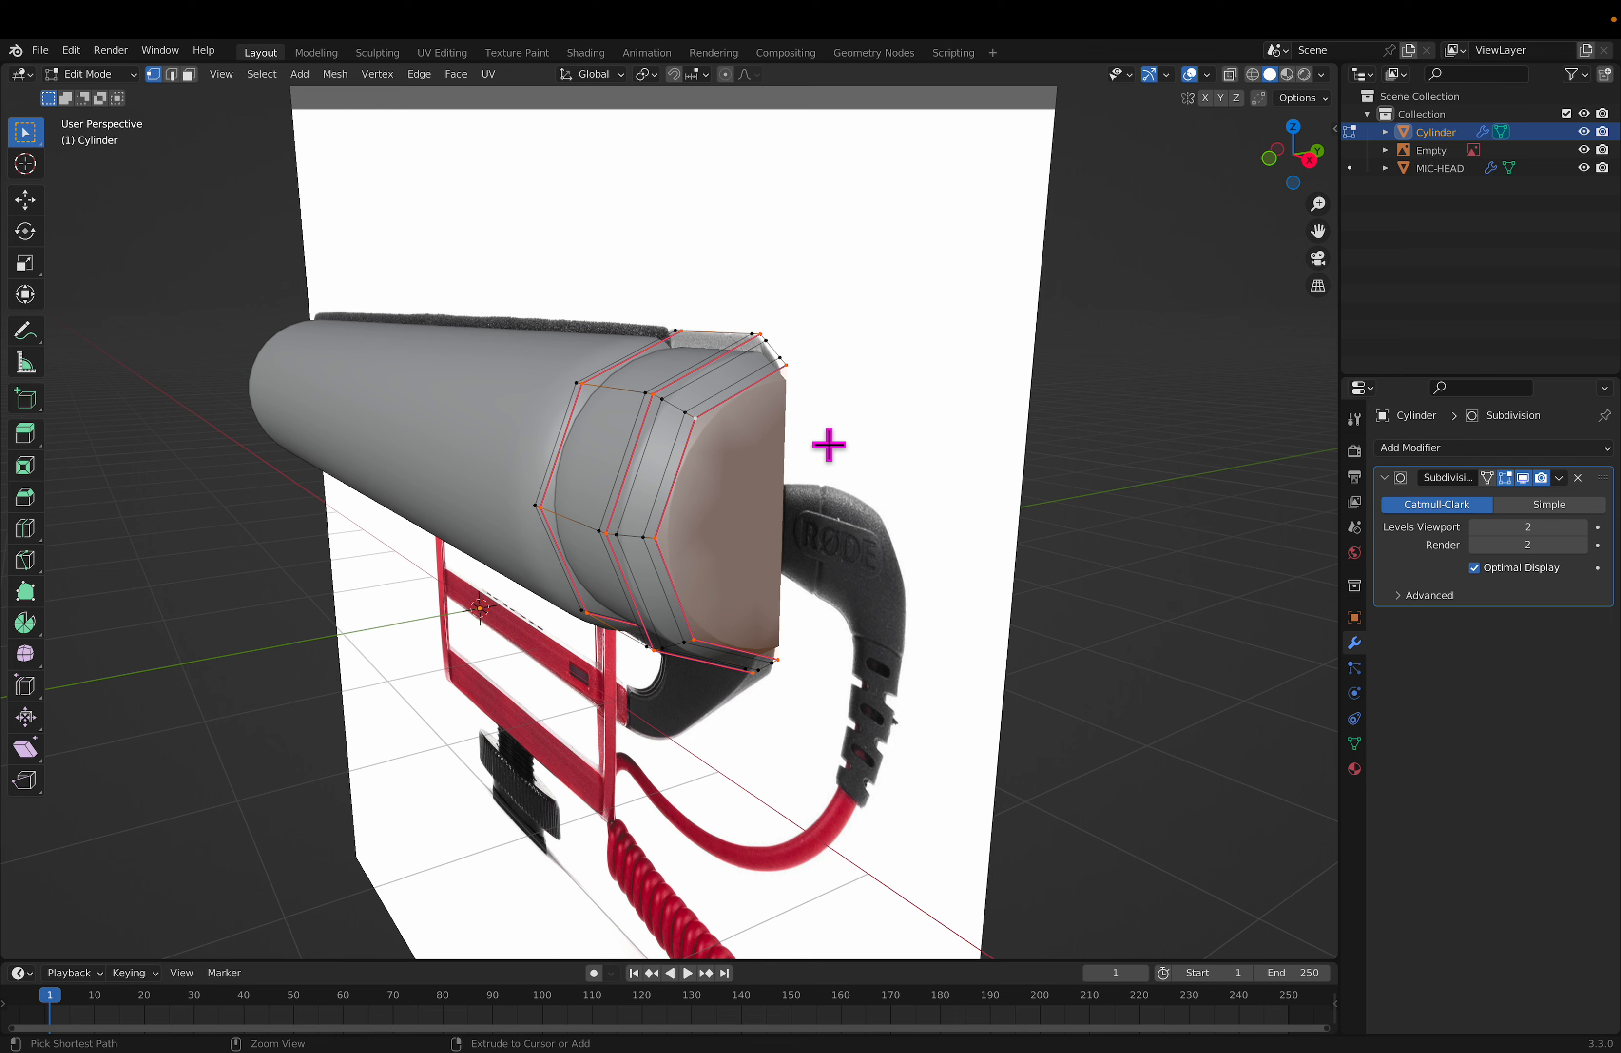
key(Tab)
key(ctrl+z)
key(ctrl+z)
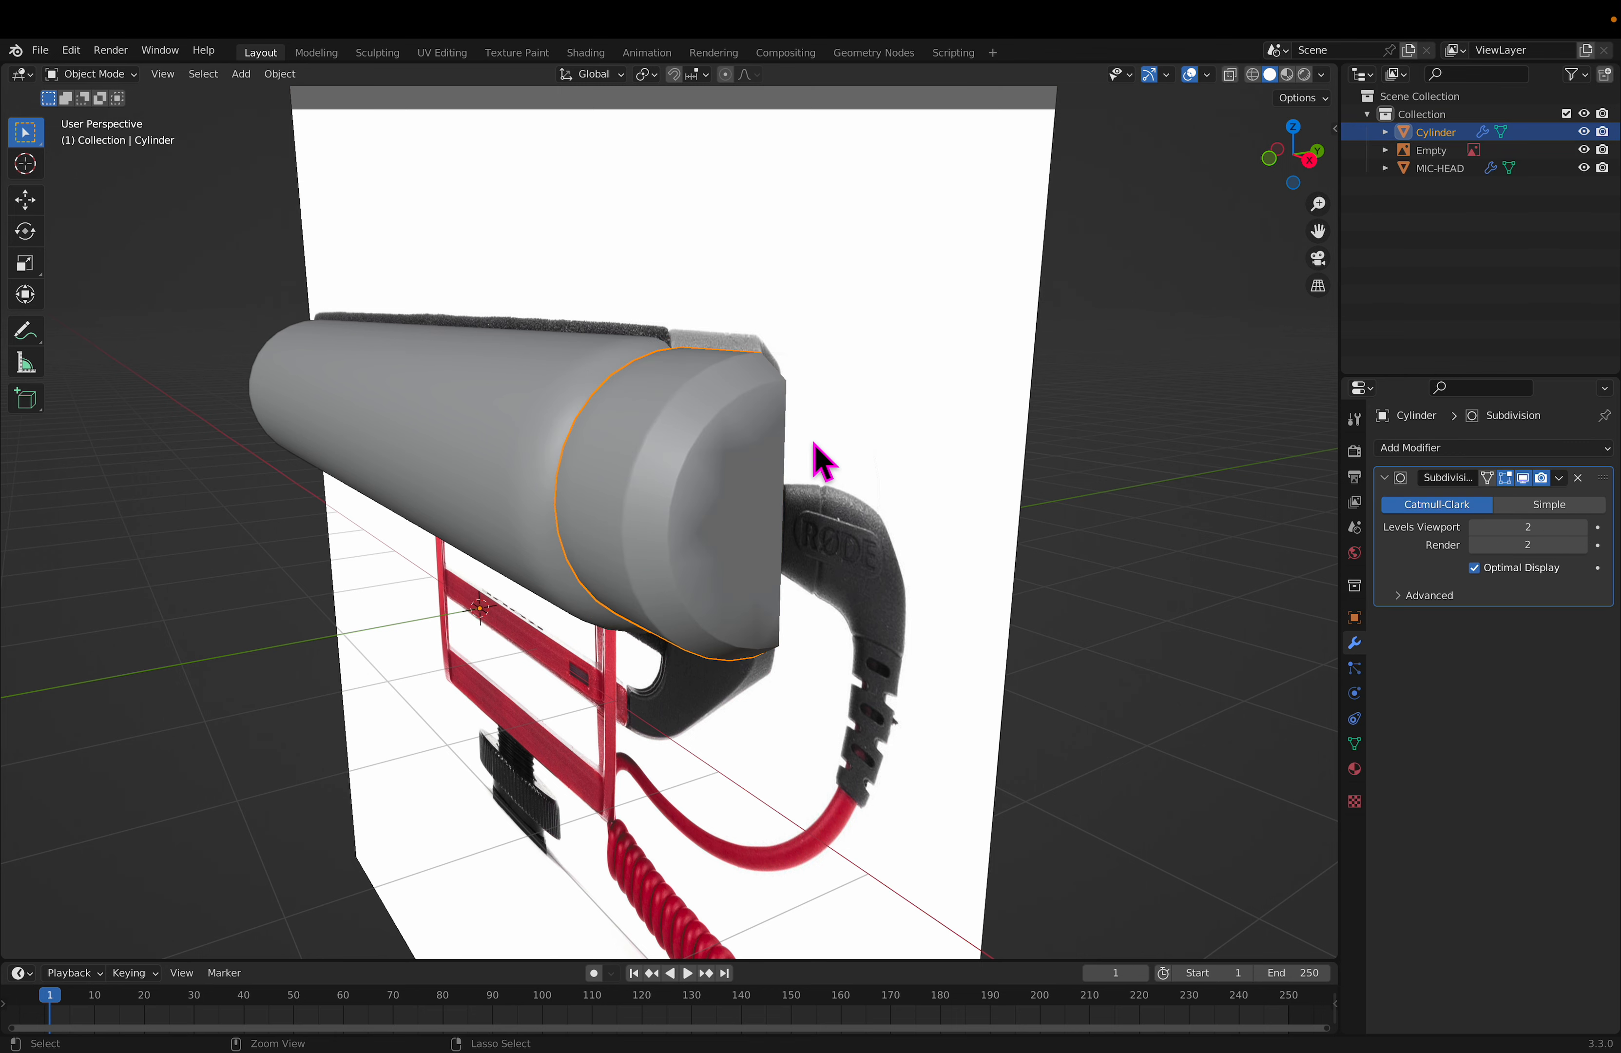
key(ctrl+z)
key(ctrl+z)
key(ctrl+z)
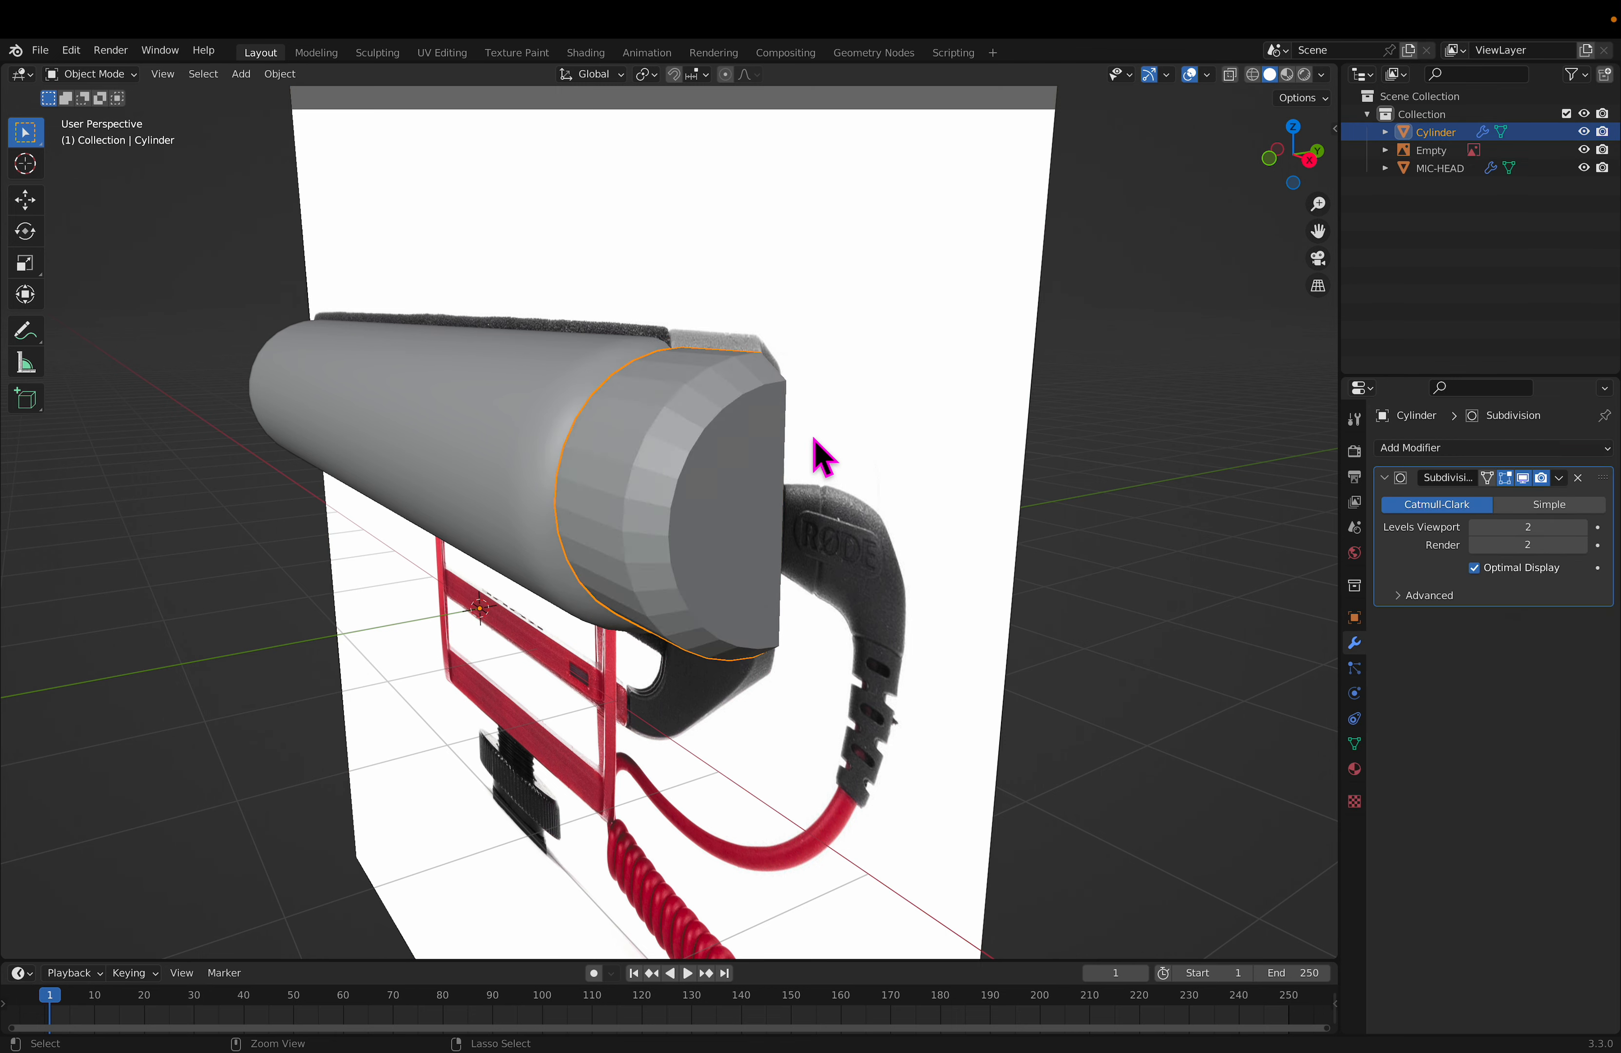
Step: Extrude the cap's end face in Edit Mode and scale the new ring inward to 0.846
key(Tab)
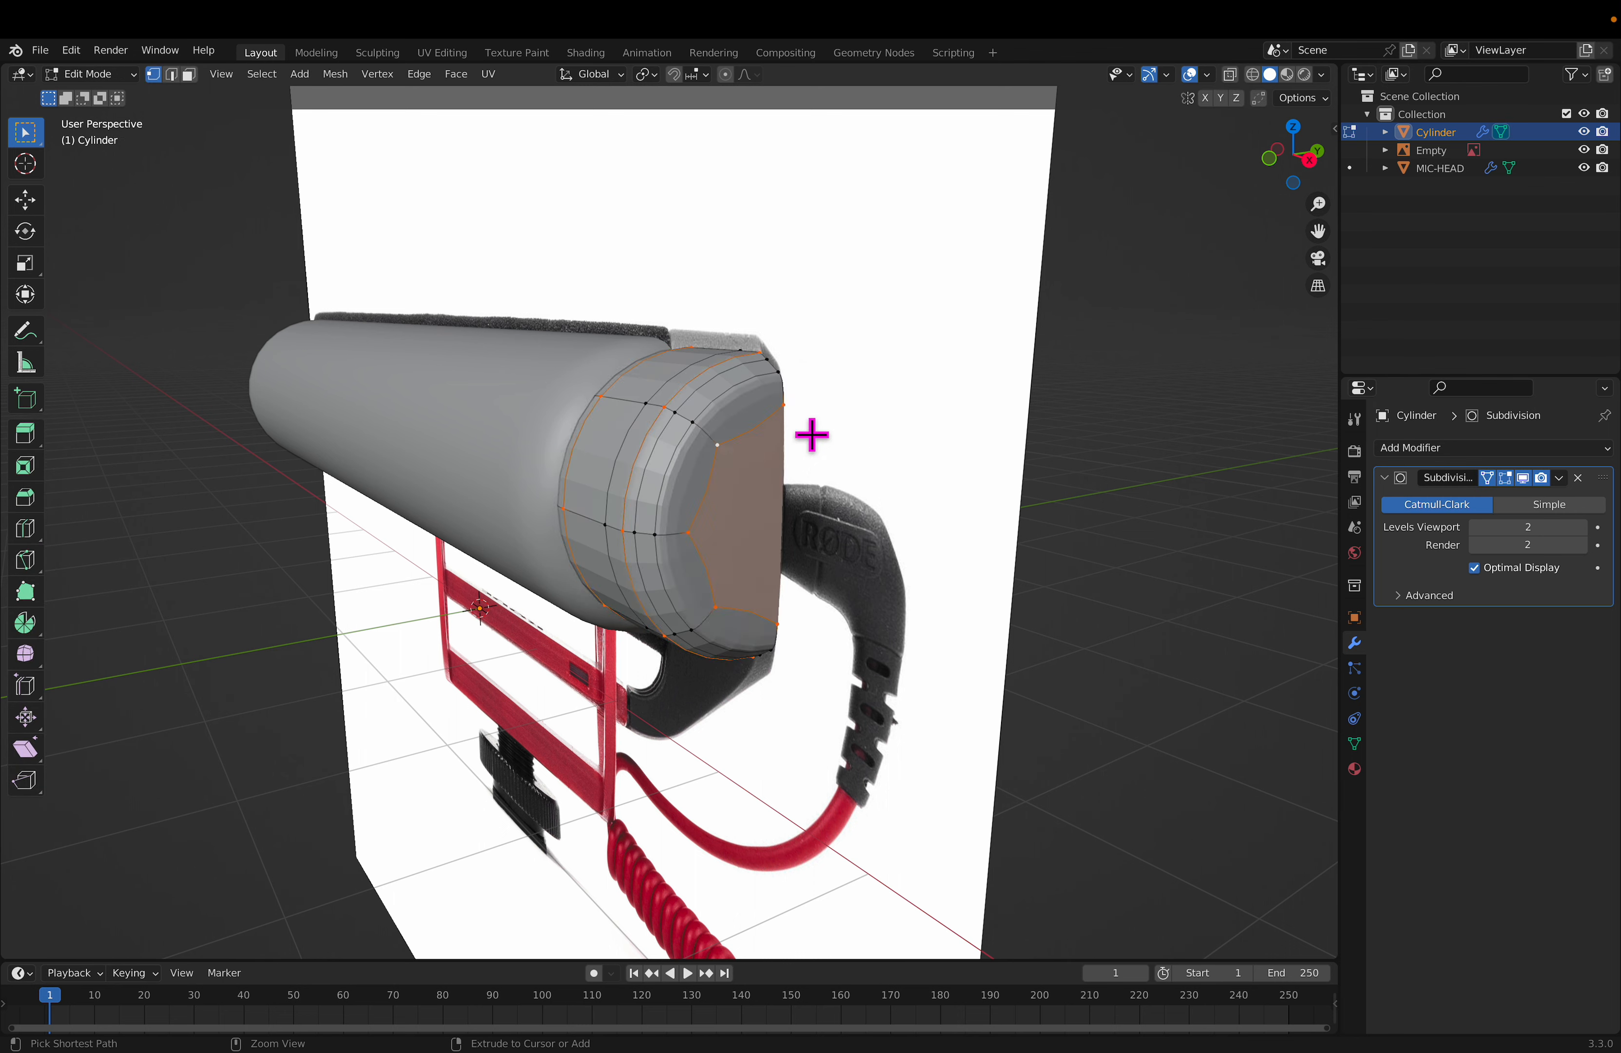
click(758, 455)
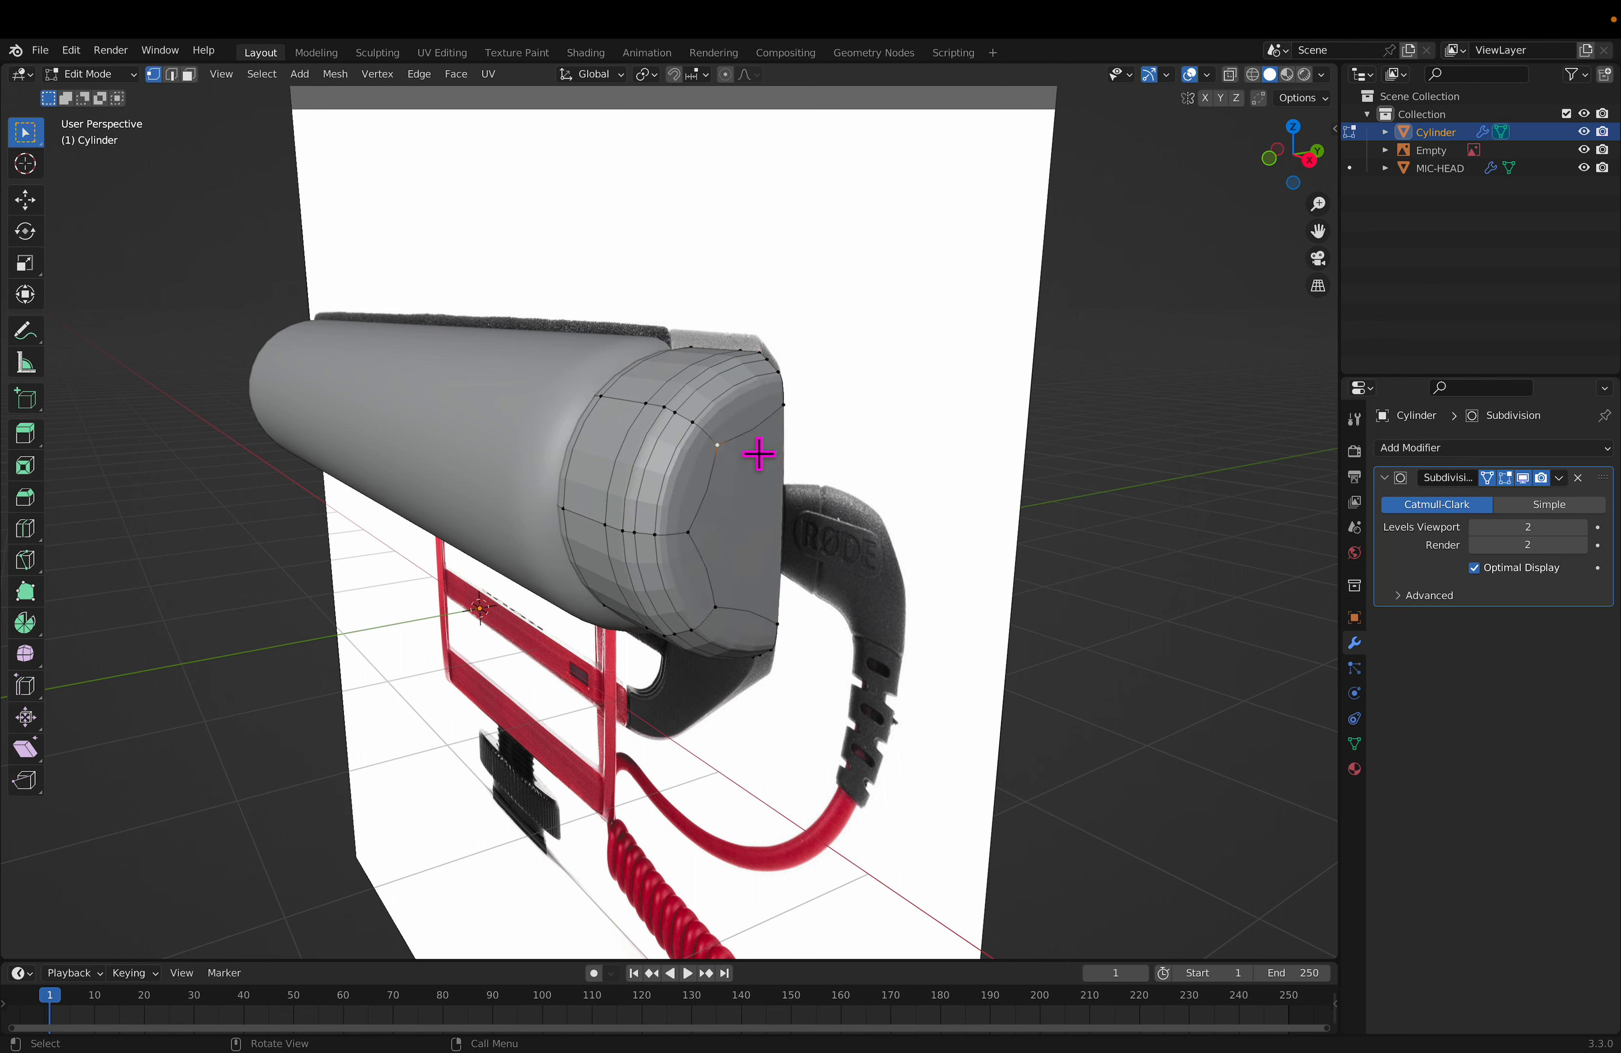
click(748, 445)
key(s)
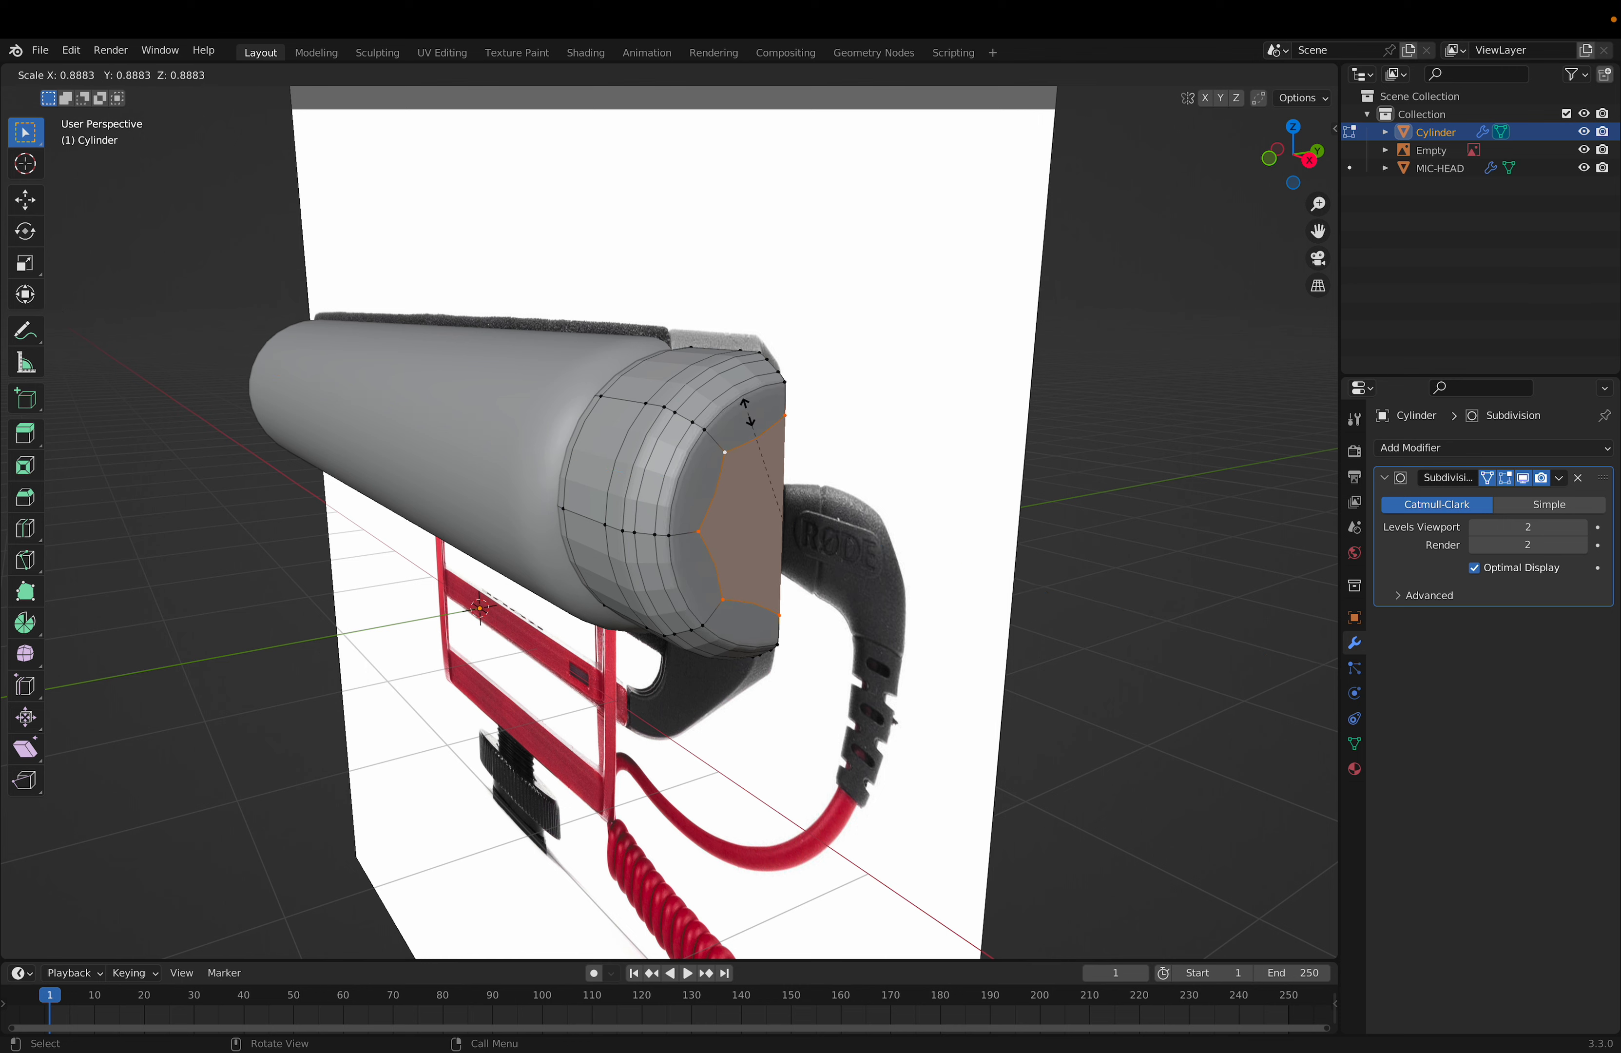
click(758, 434)
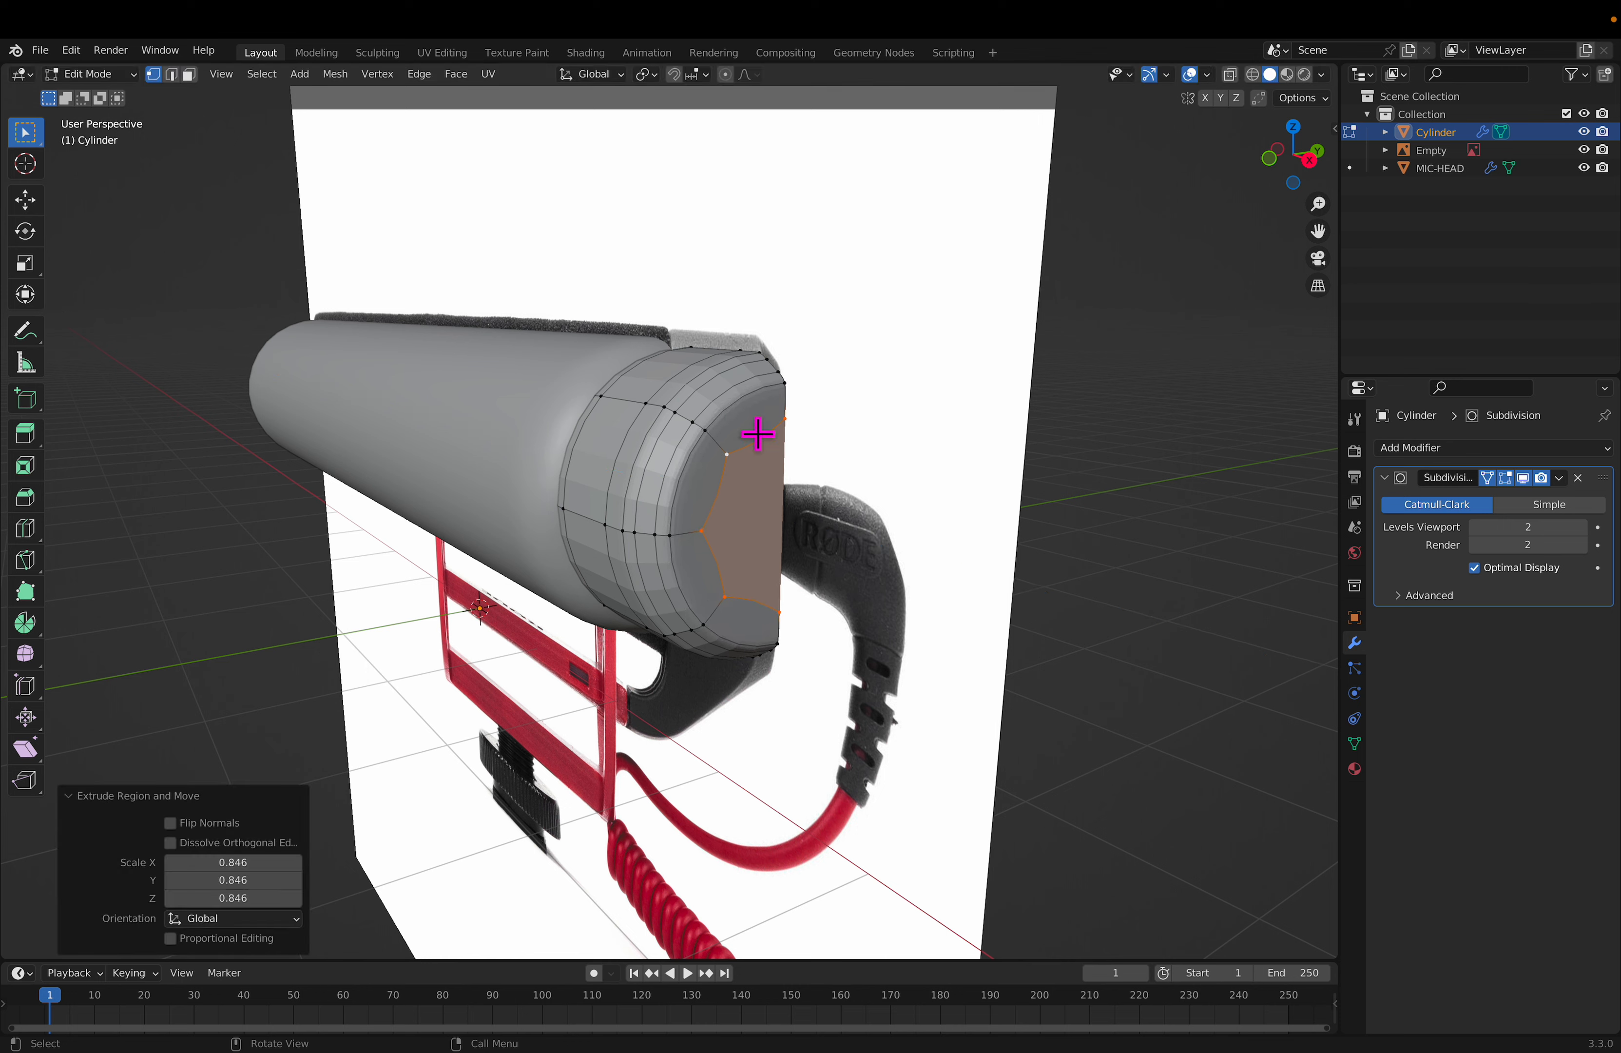
key(s)
key(Escape)
Step: Apply the object-level Shade Smooth to the cap cylinder in Object Mode
key(Tab)
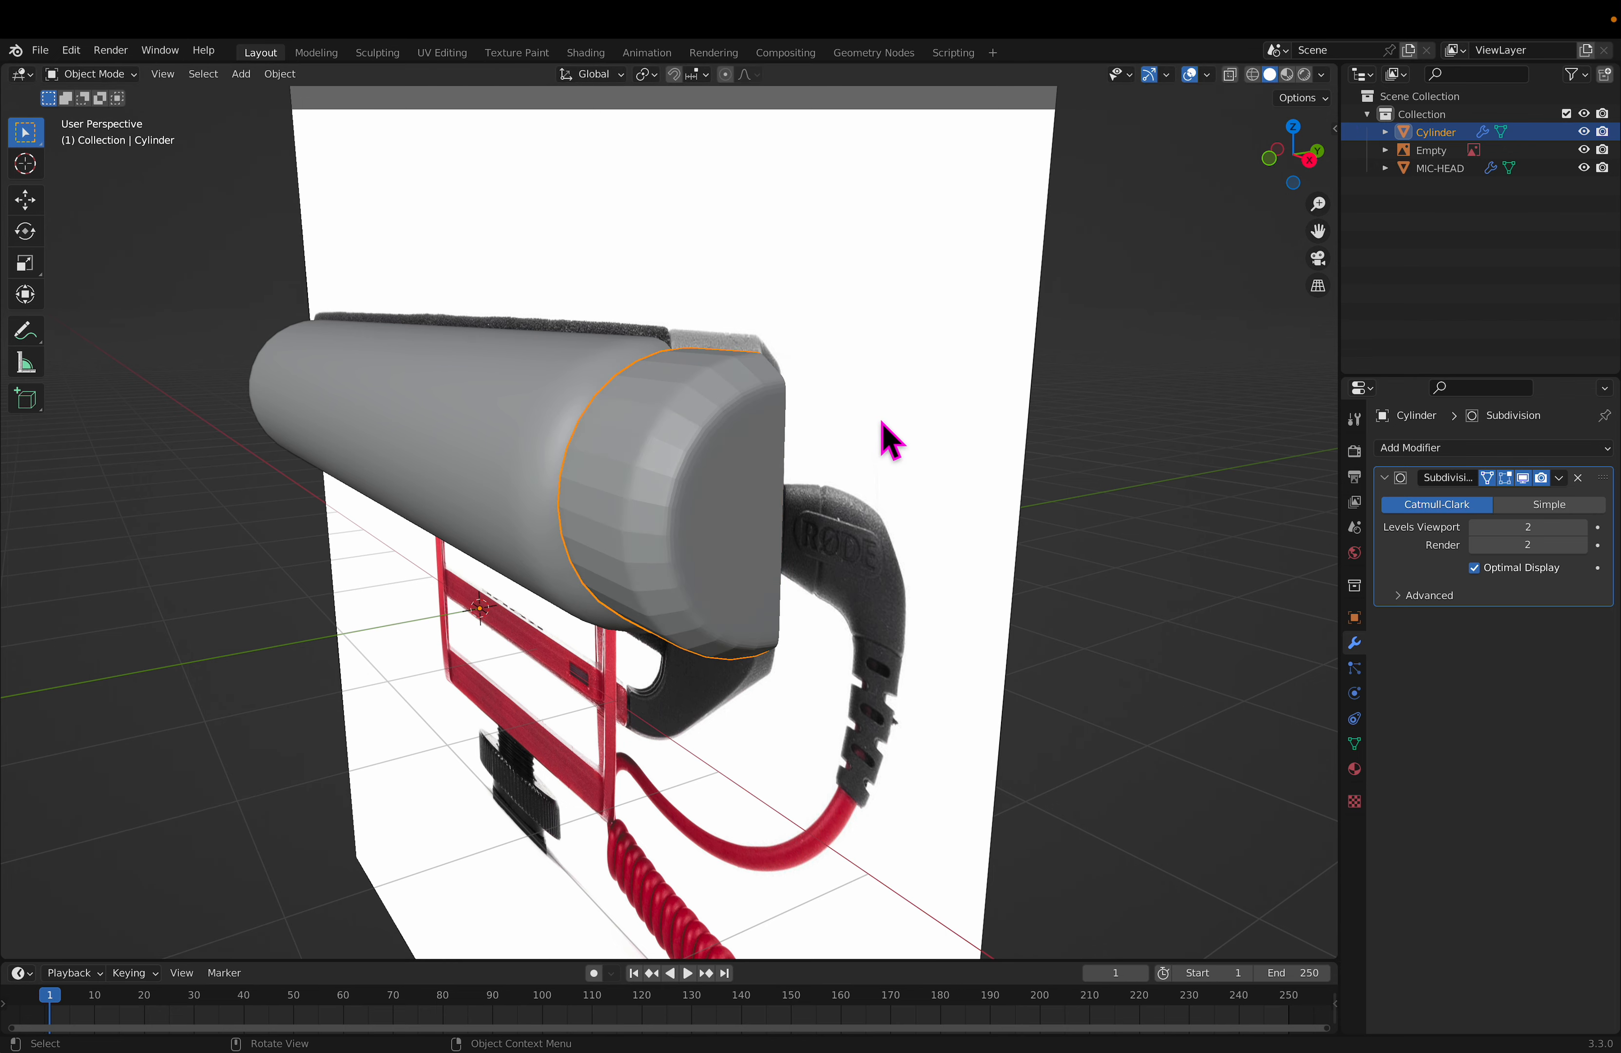
middle_drag(872, 424, 948, 428)
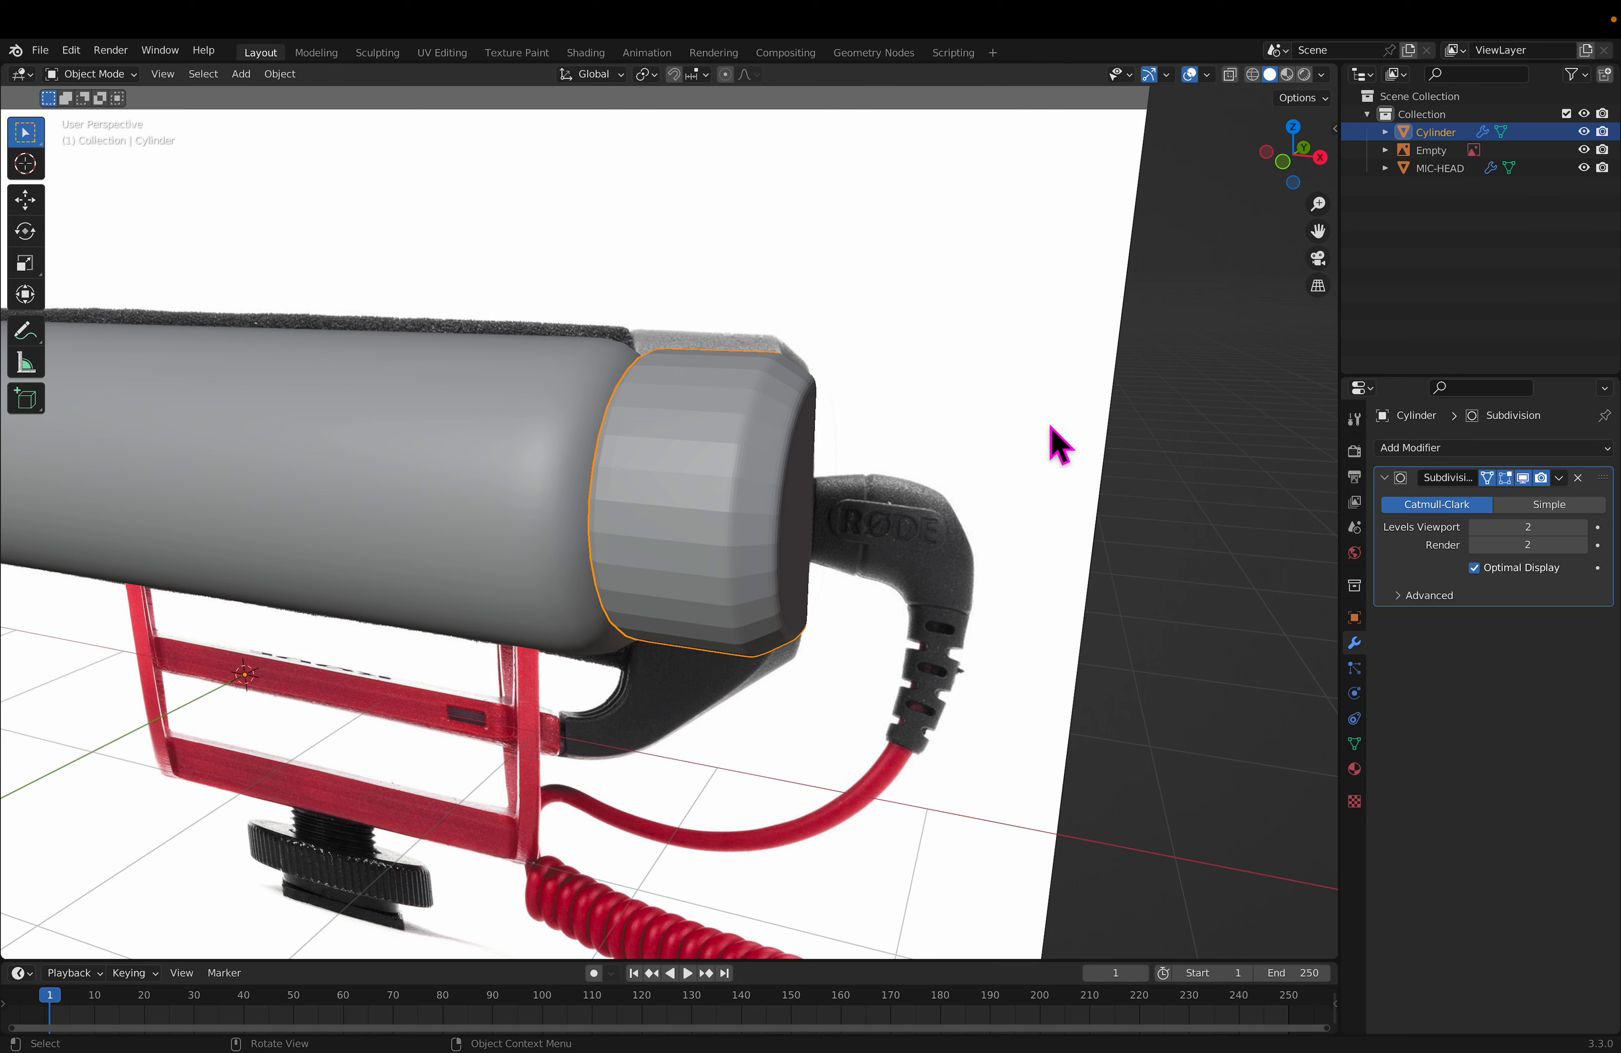
key(F3)
key(Return)
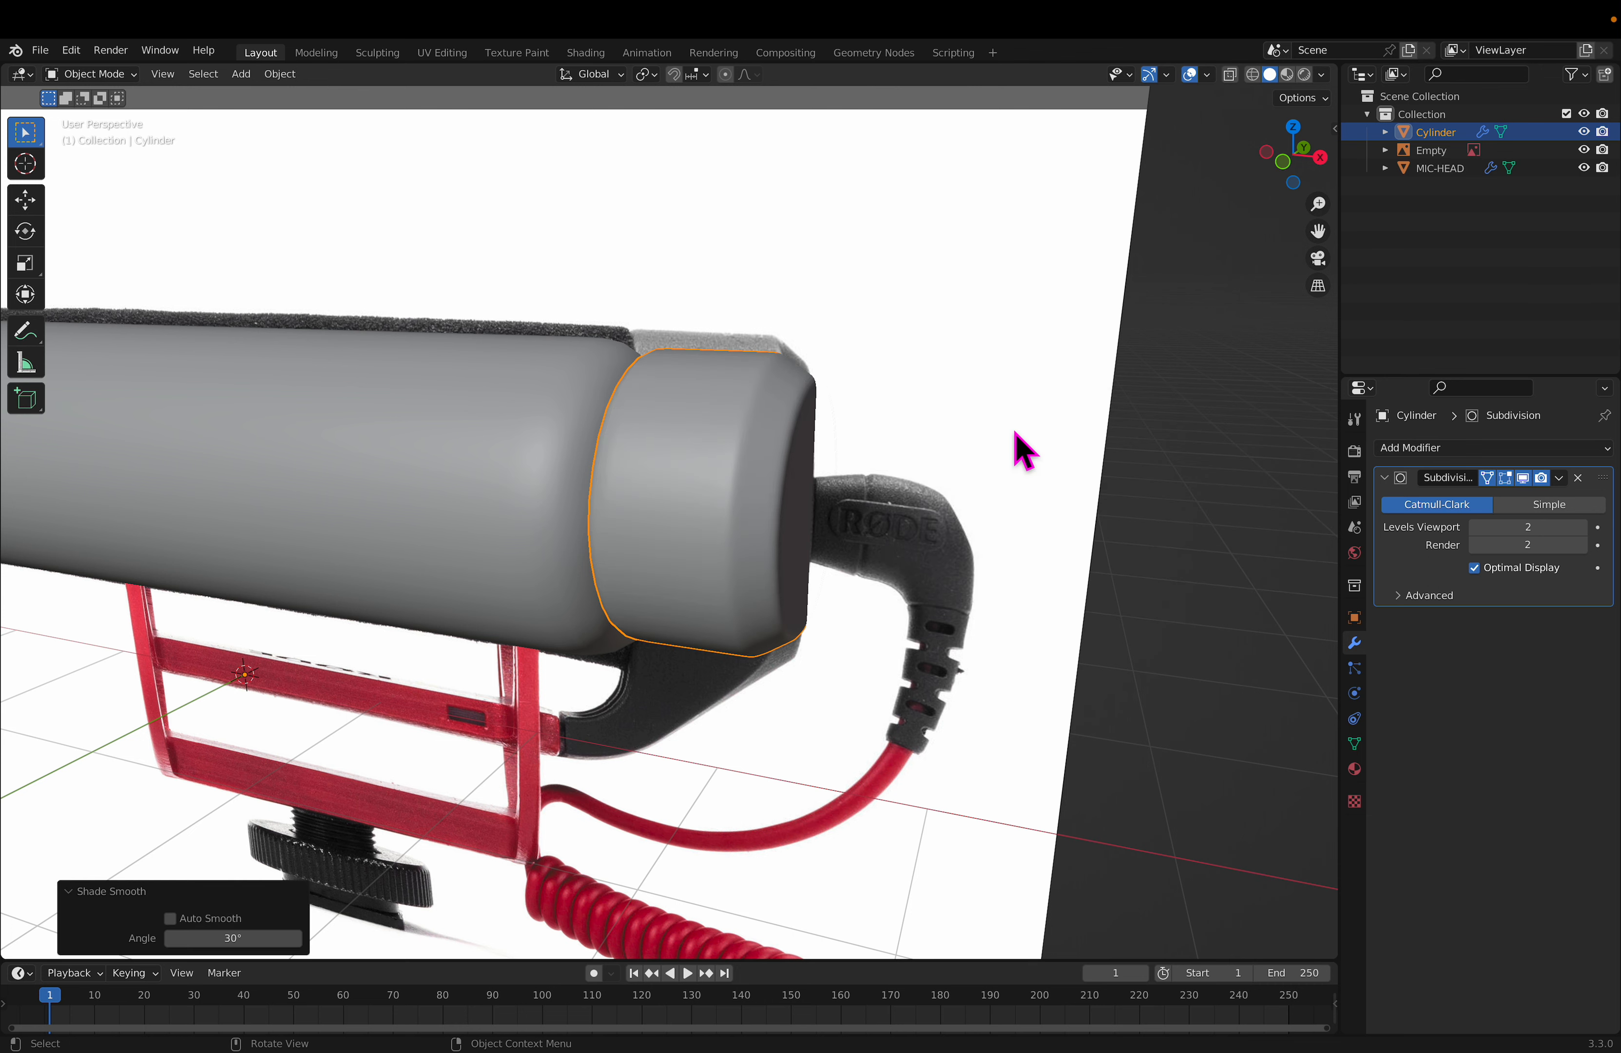
Step: Crease the edge loops at the cap's mic-side edge, shoulder and outer end rim to 1.000
key(Tab)
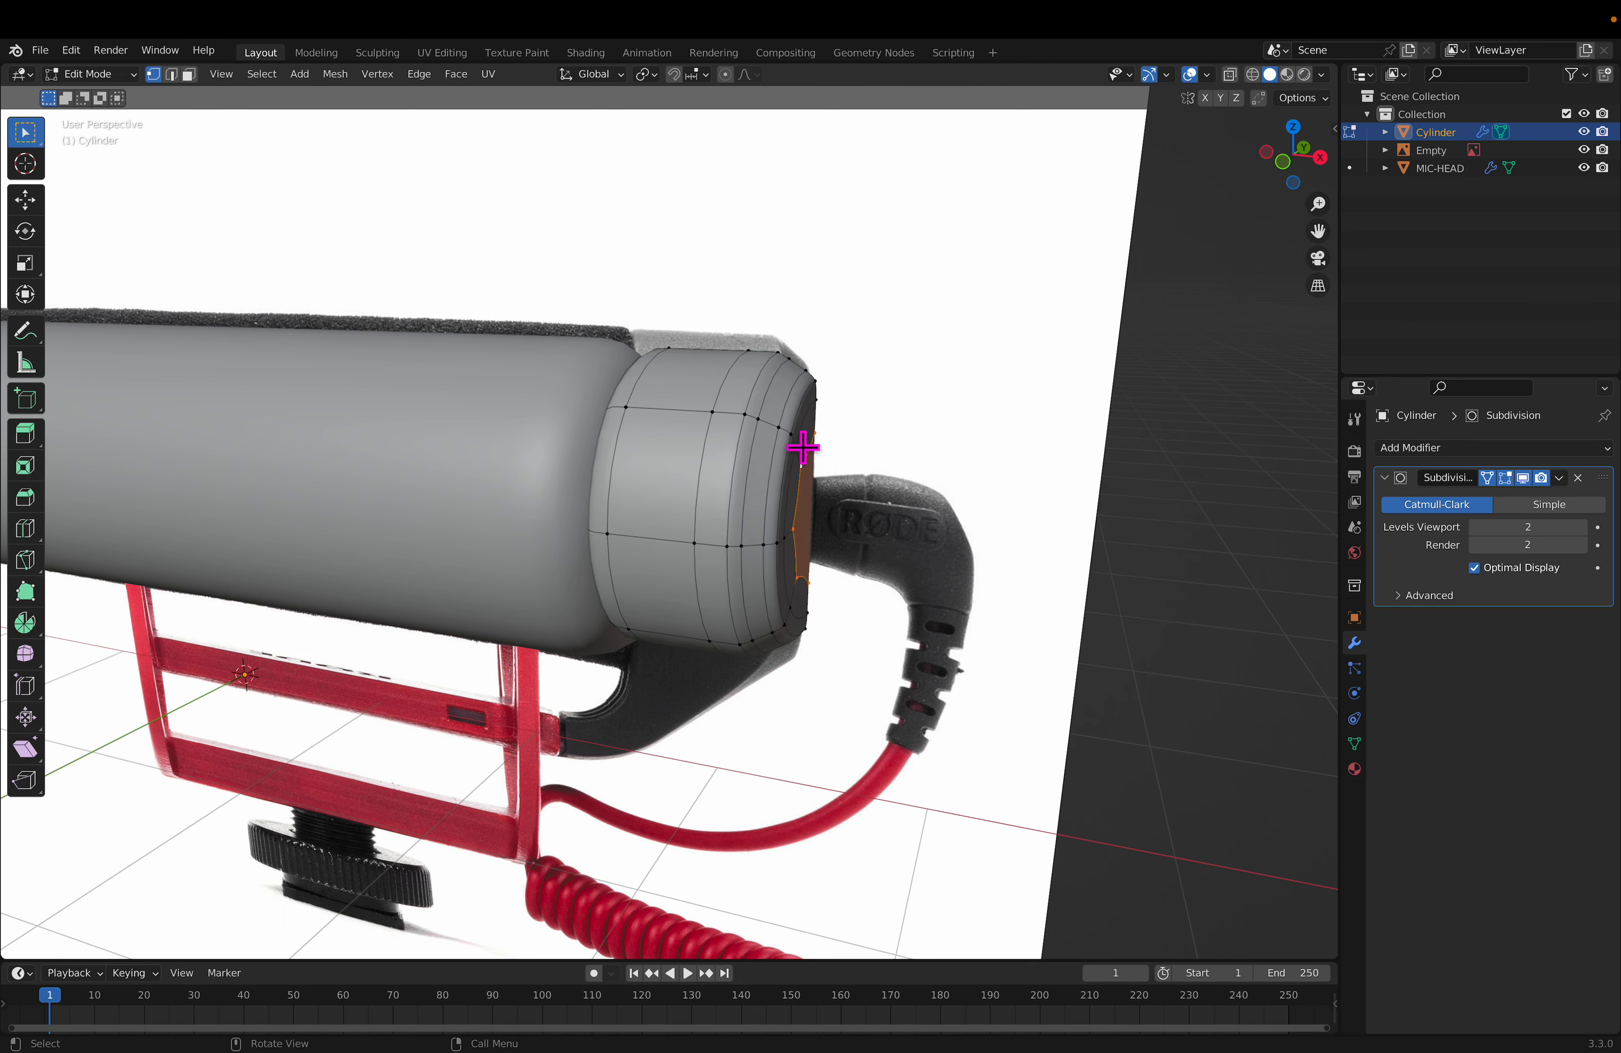
alt+click(777, 390)
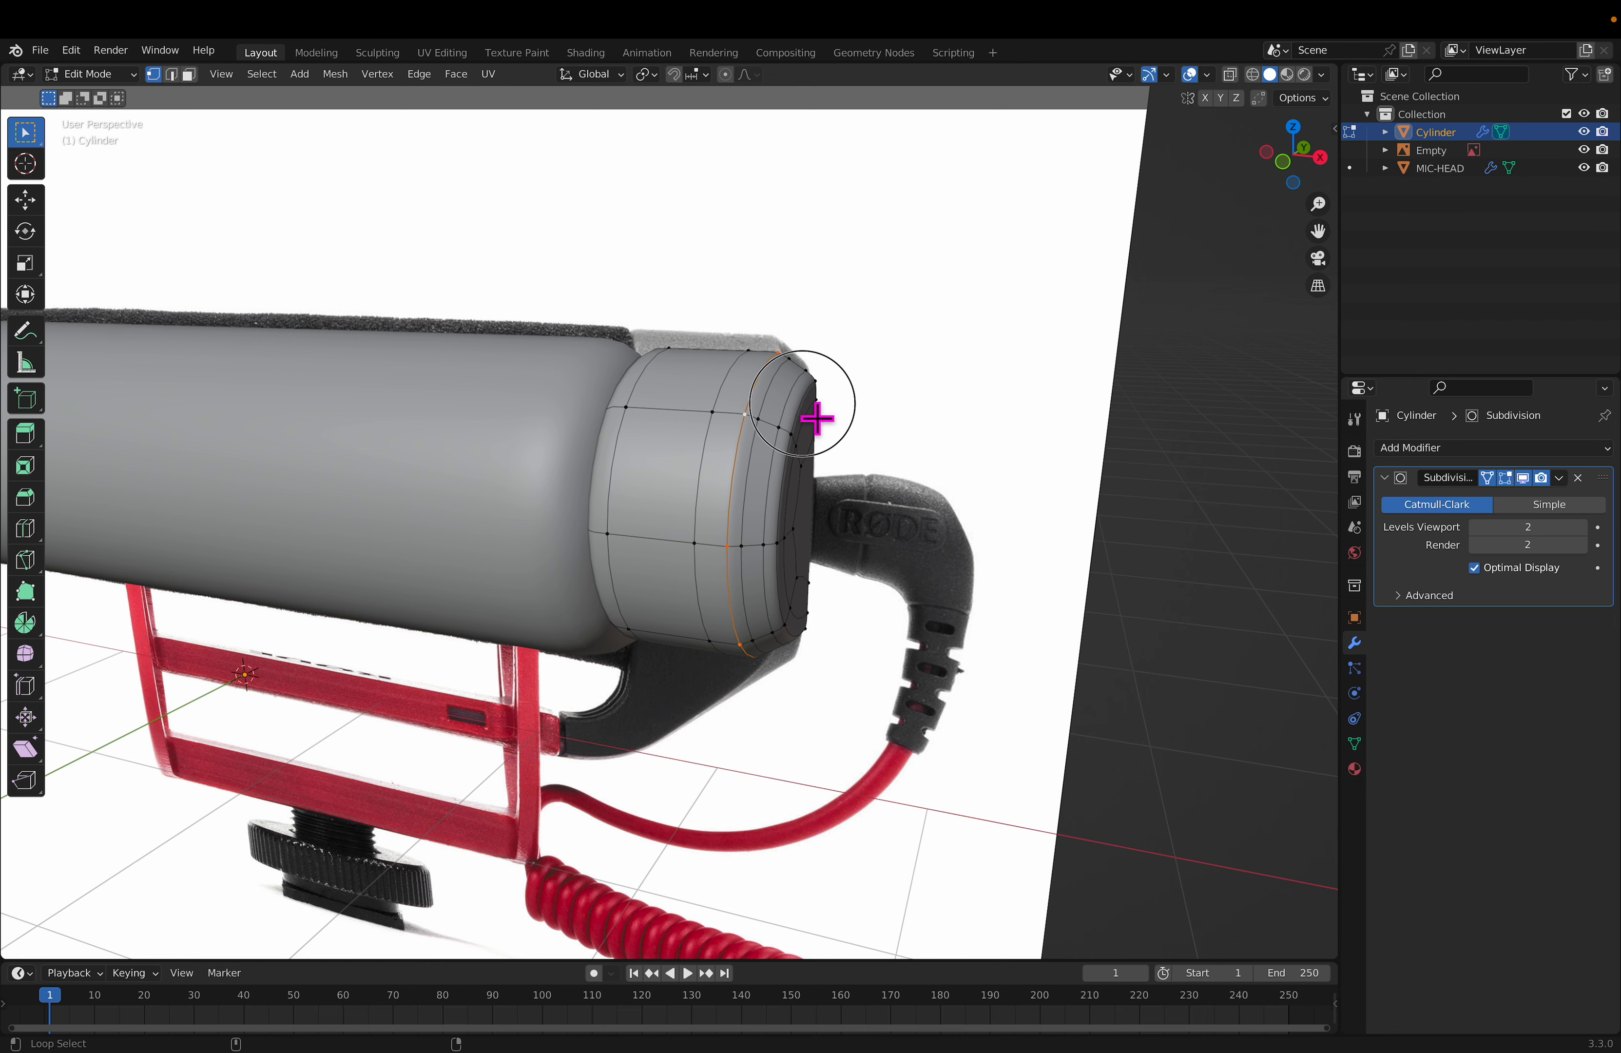
mouse_move(721, 409)
middle_down()
mouse_move(698, 409)
mouse_move(746, 406)
mouse_move(705, 405)
middle_up()
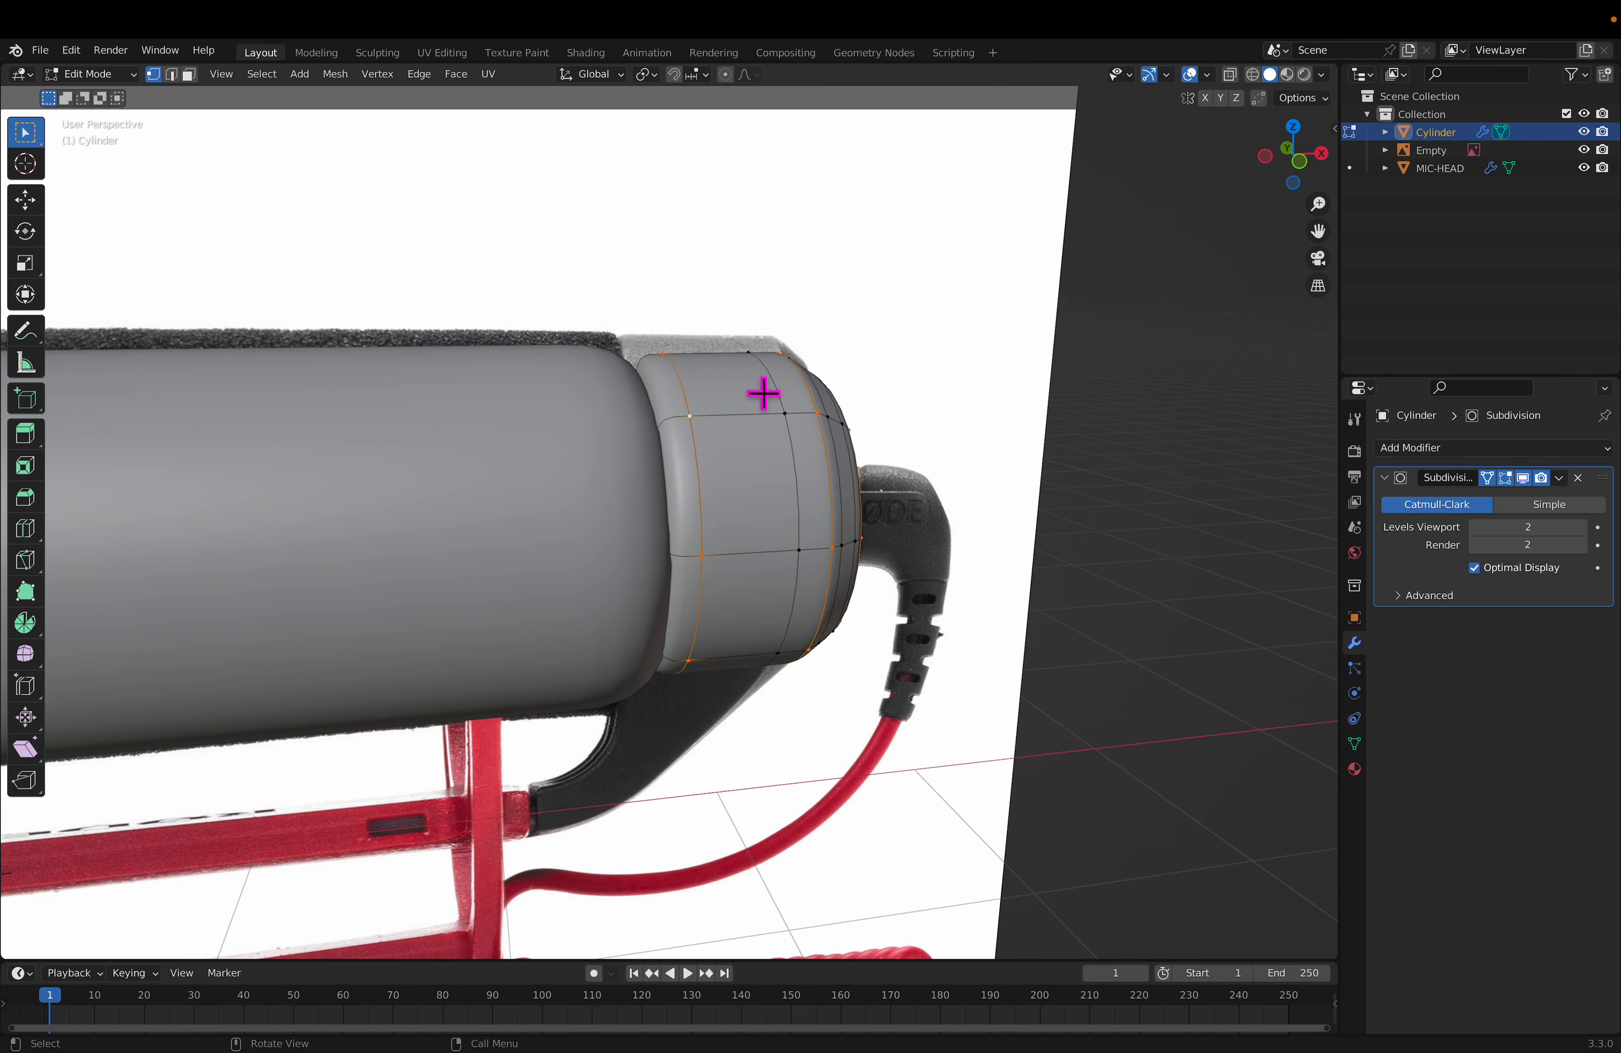
key(ctrl+e)
click(750, 379)
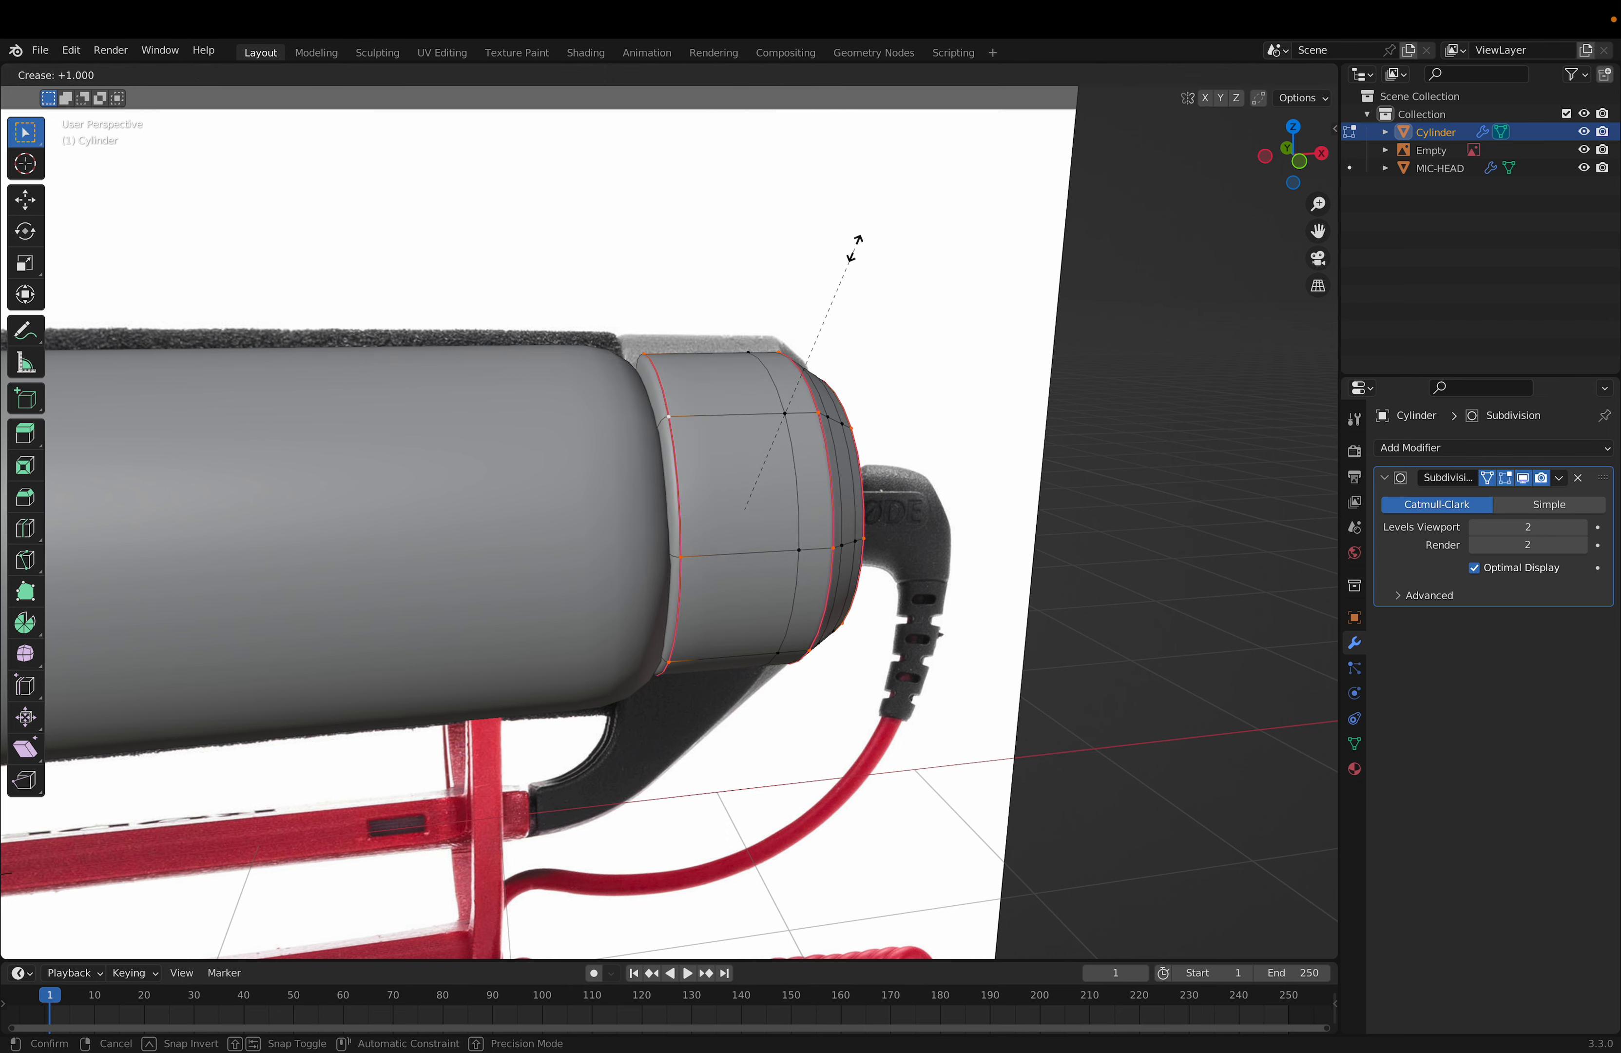
click(867, 184)
key(Tab)
middle_drag(868, 290, 836, 472)
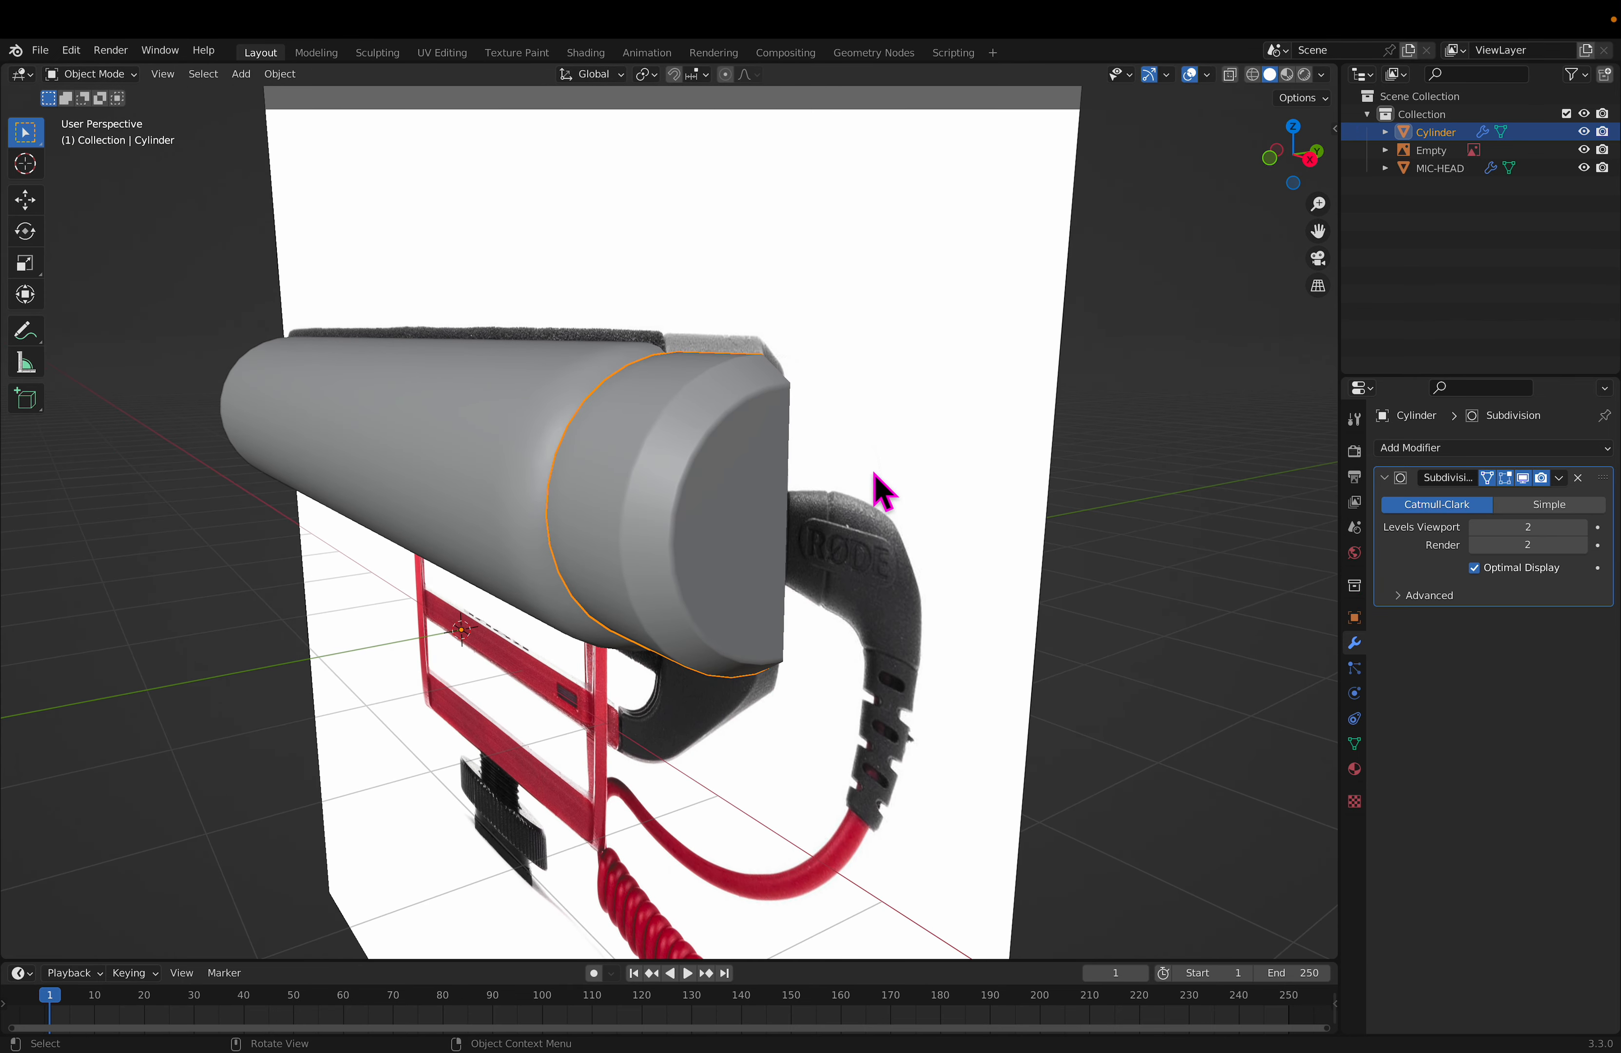
Step: Examine the creased cap's end face and compare the whole microphone with the reference image from the front
key(Tab)
click(738, 461)
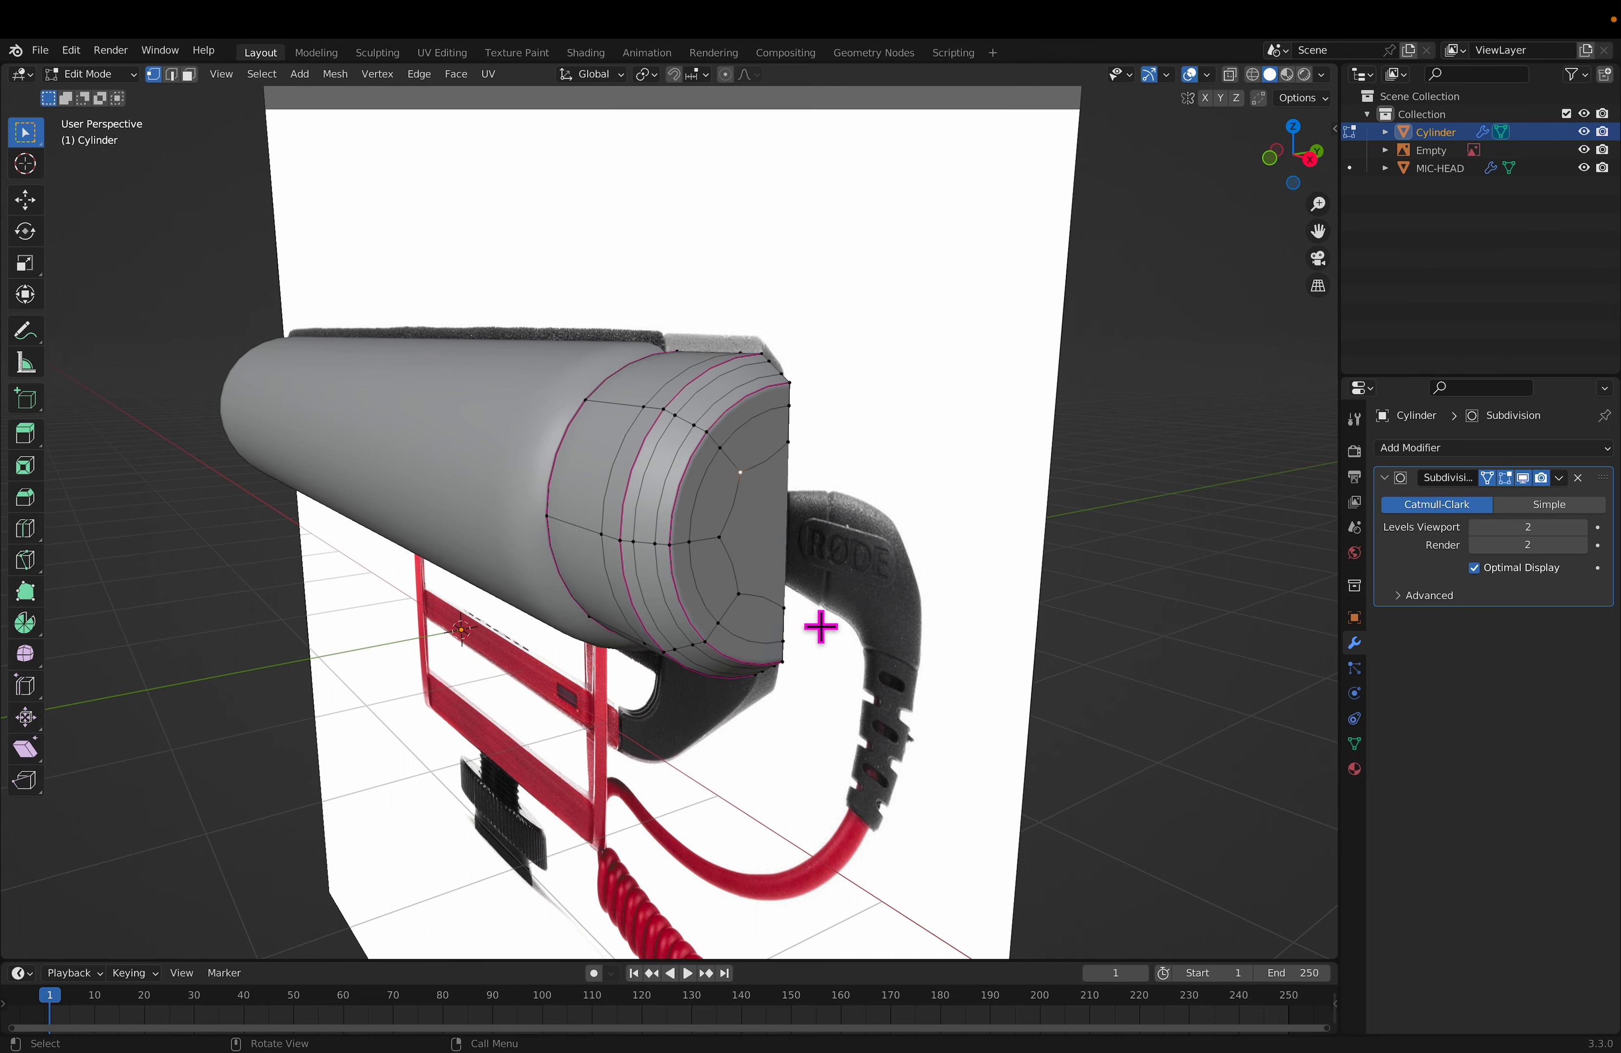
middle_drag(959, 480, 857, 470)
key(Tab)
key(Tab)
key(Tab)
key(KP_1)
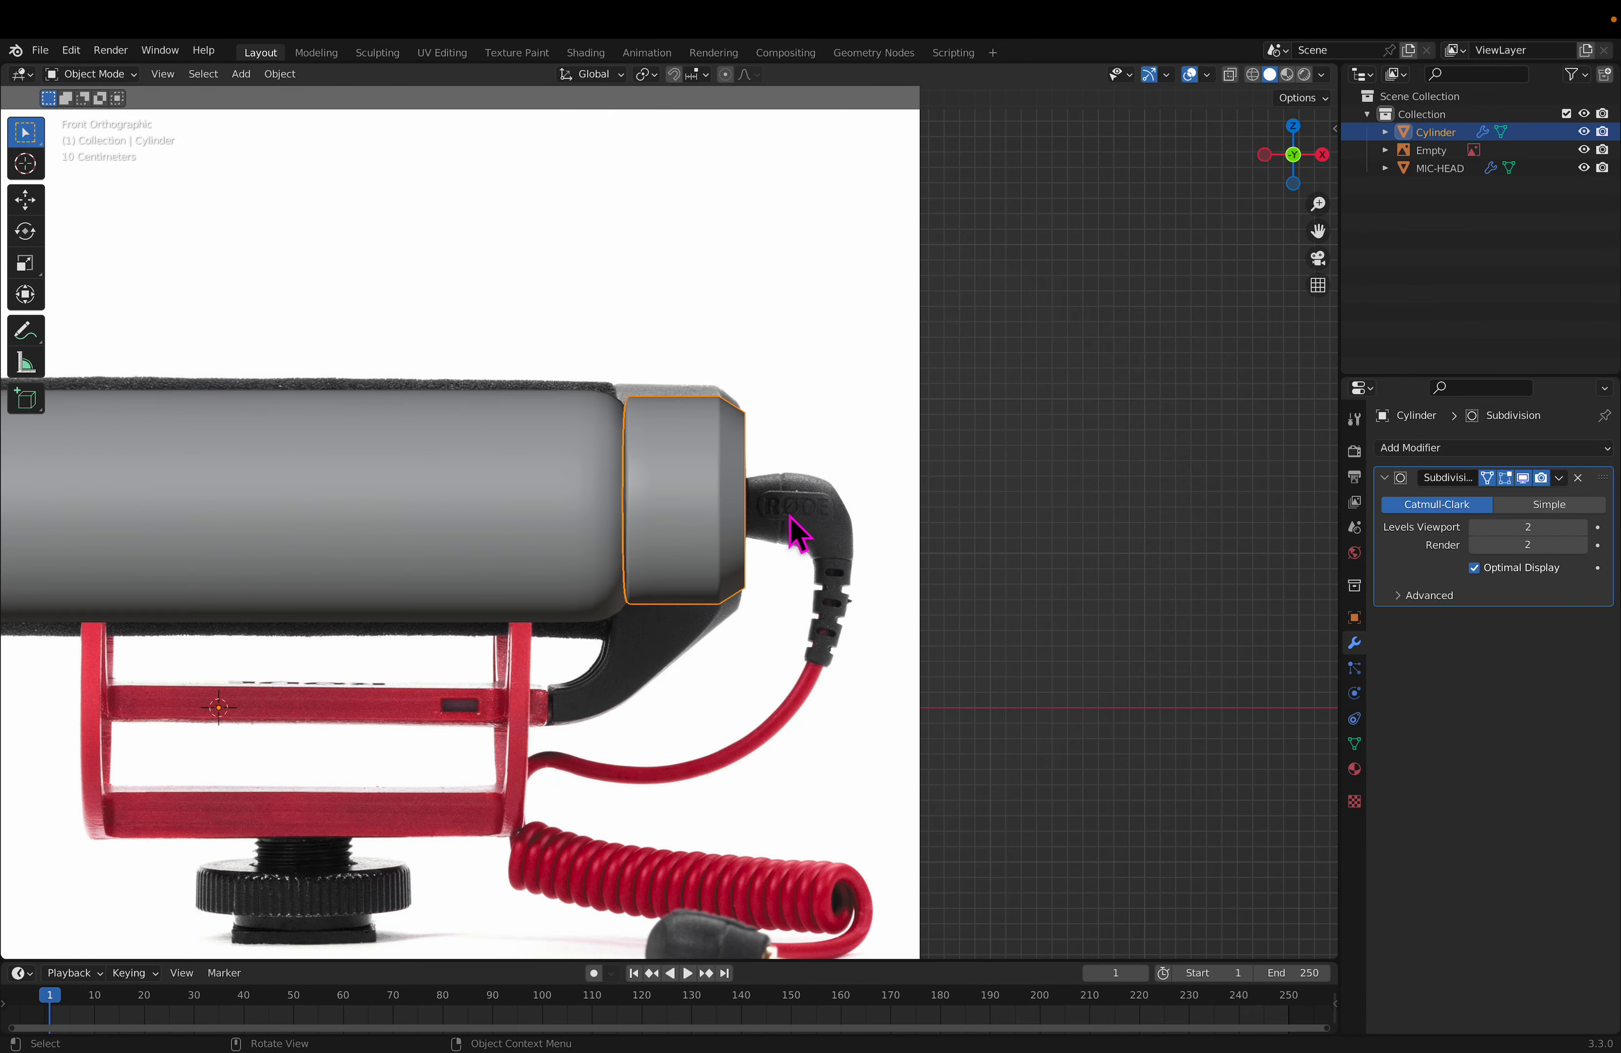
scroll(709, 523, down, 2)
click(956, 514)
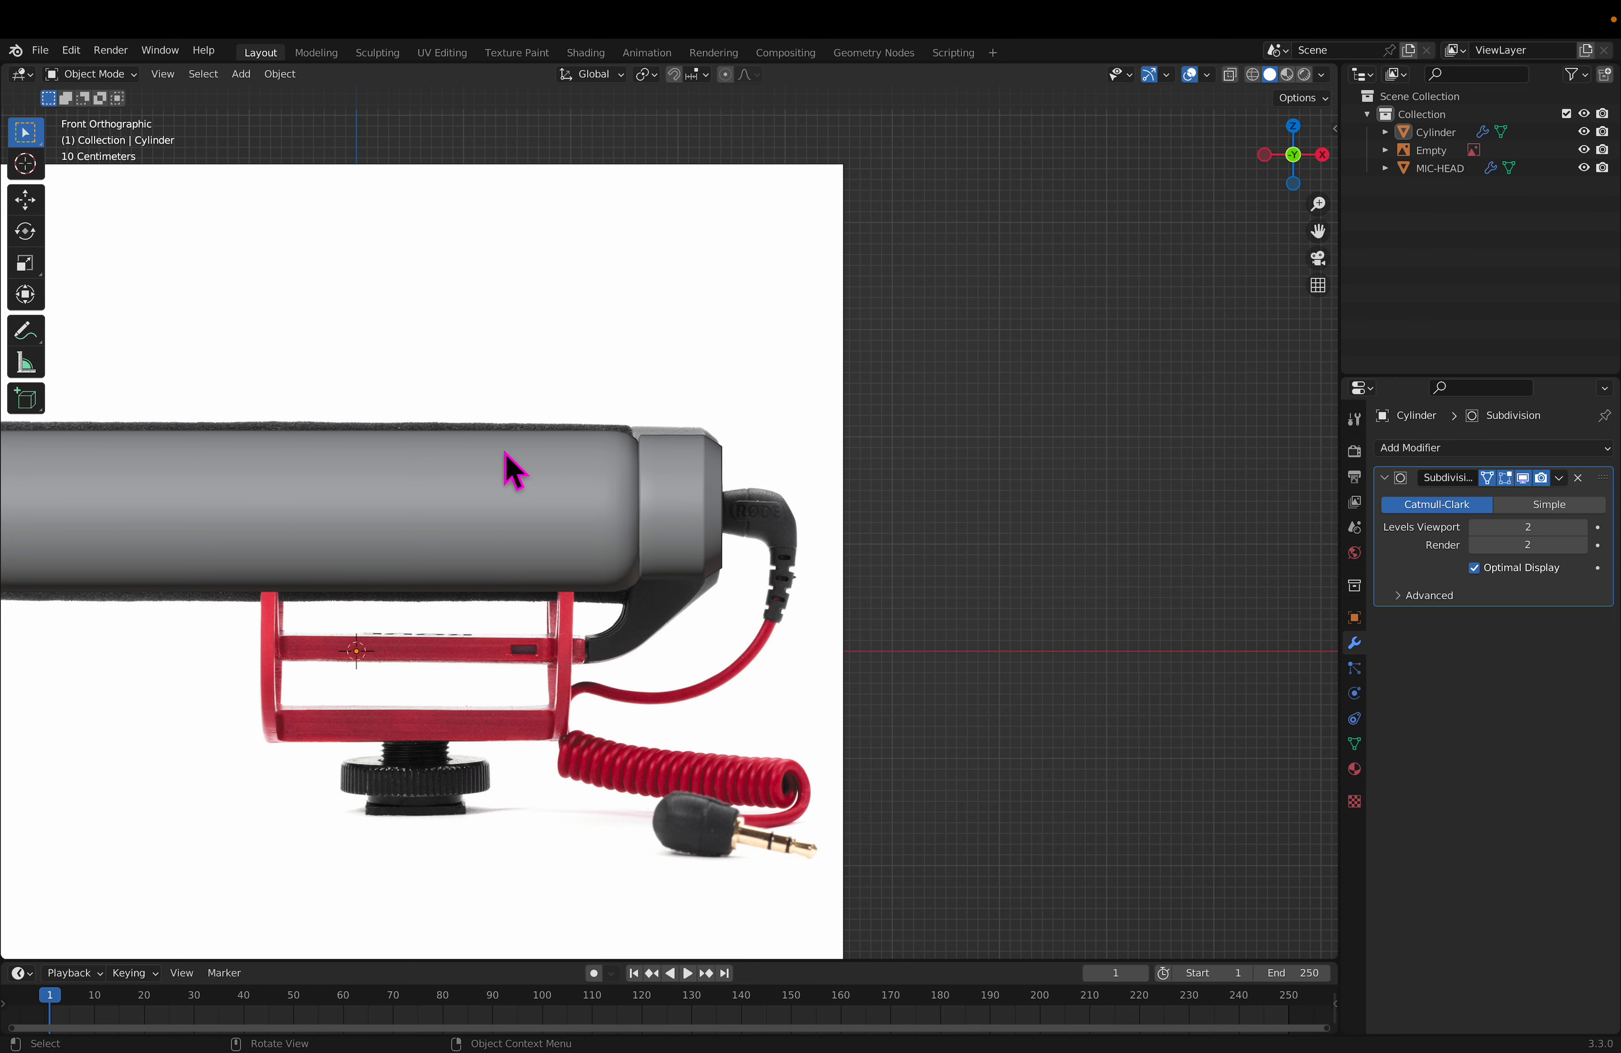
shift+middle_drag(633, 481, 823, 465)
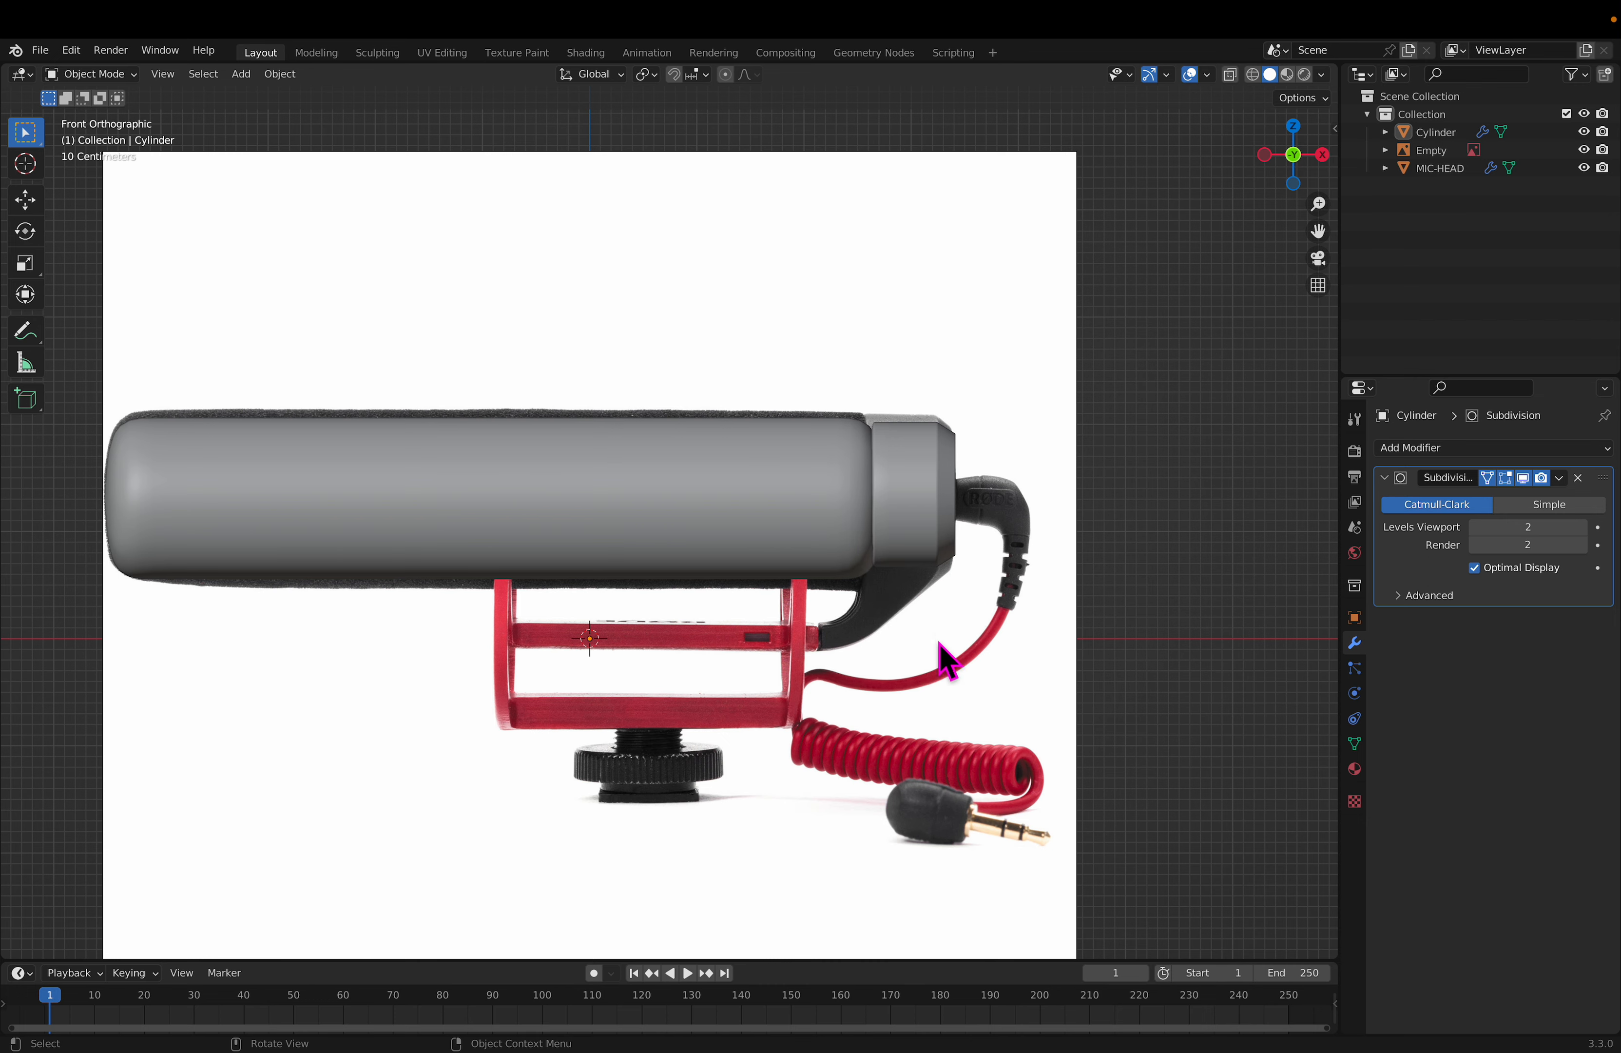
middle_drag(970, 572, 1010, 608)
key(Tab)
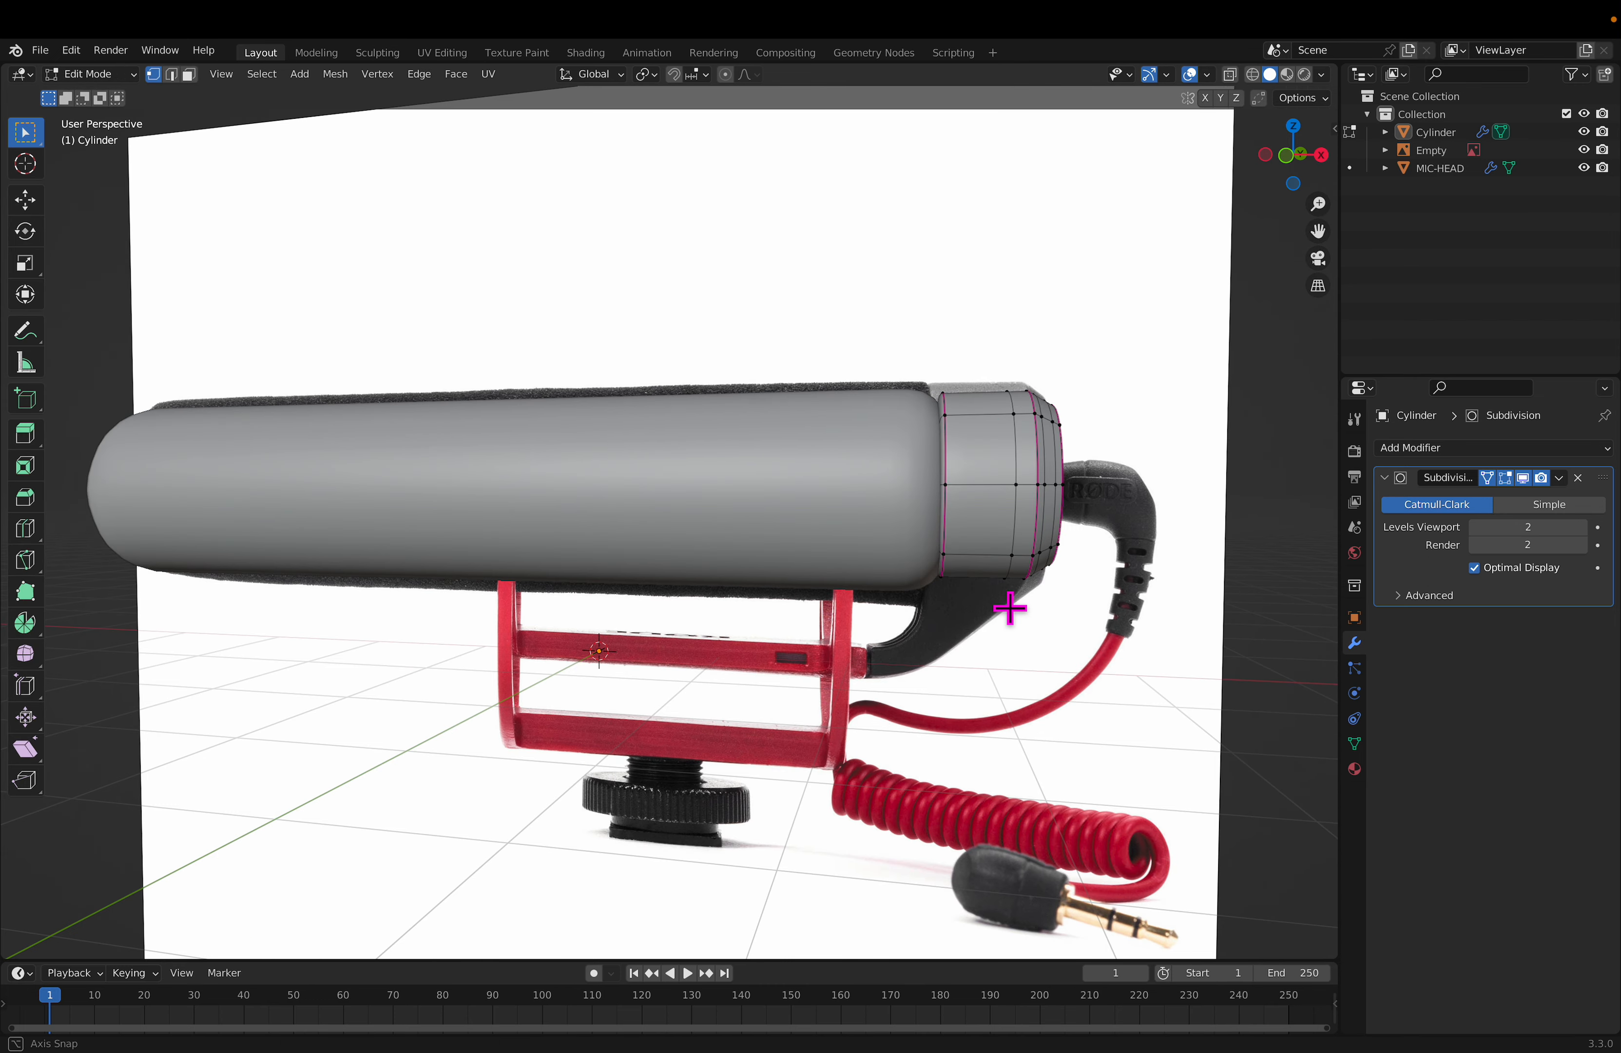
key(Tab)
Step: Add a 2 m cube mesh at the 3D cursor and show it in front orthographic view
click(964, 640)
key(shift+a)
mouse_move(953, 628)
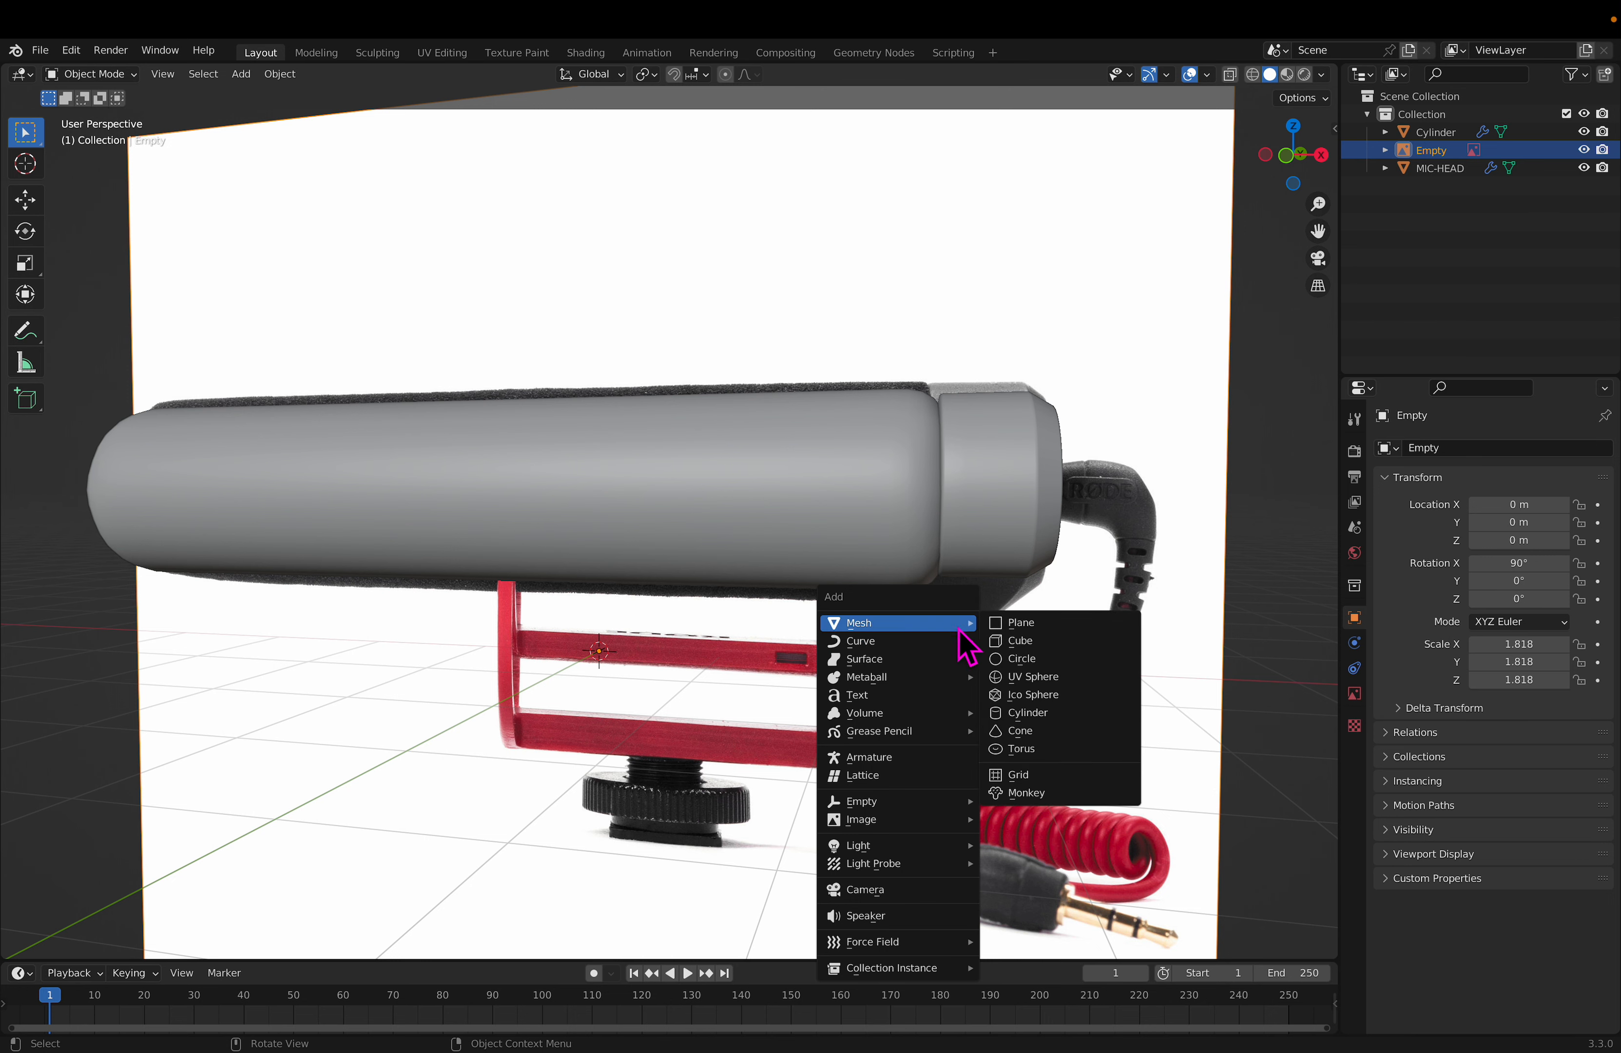
click(1052, 641)
key(KP_1)
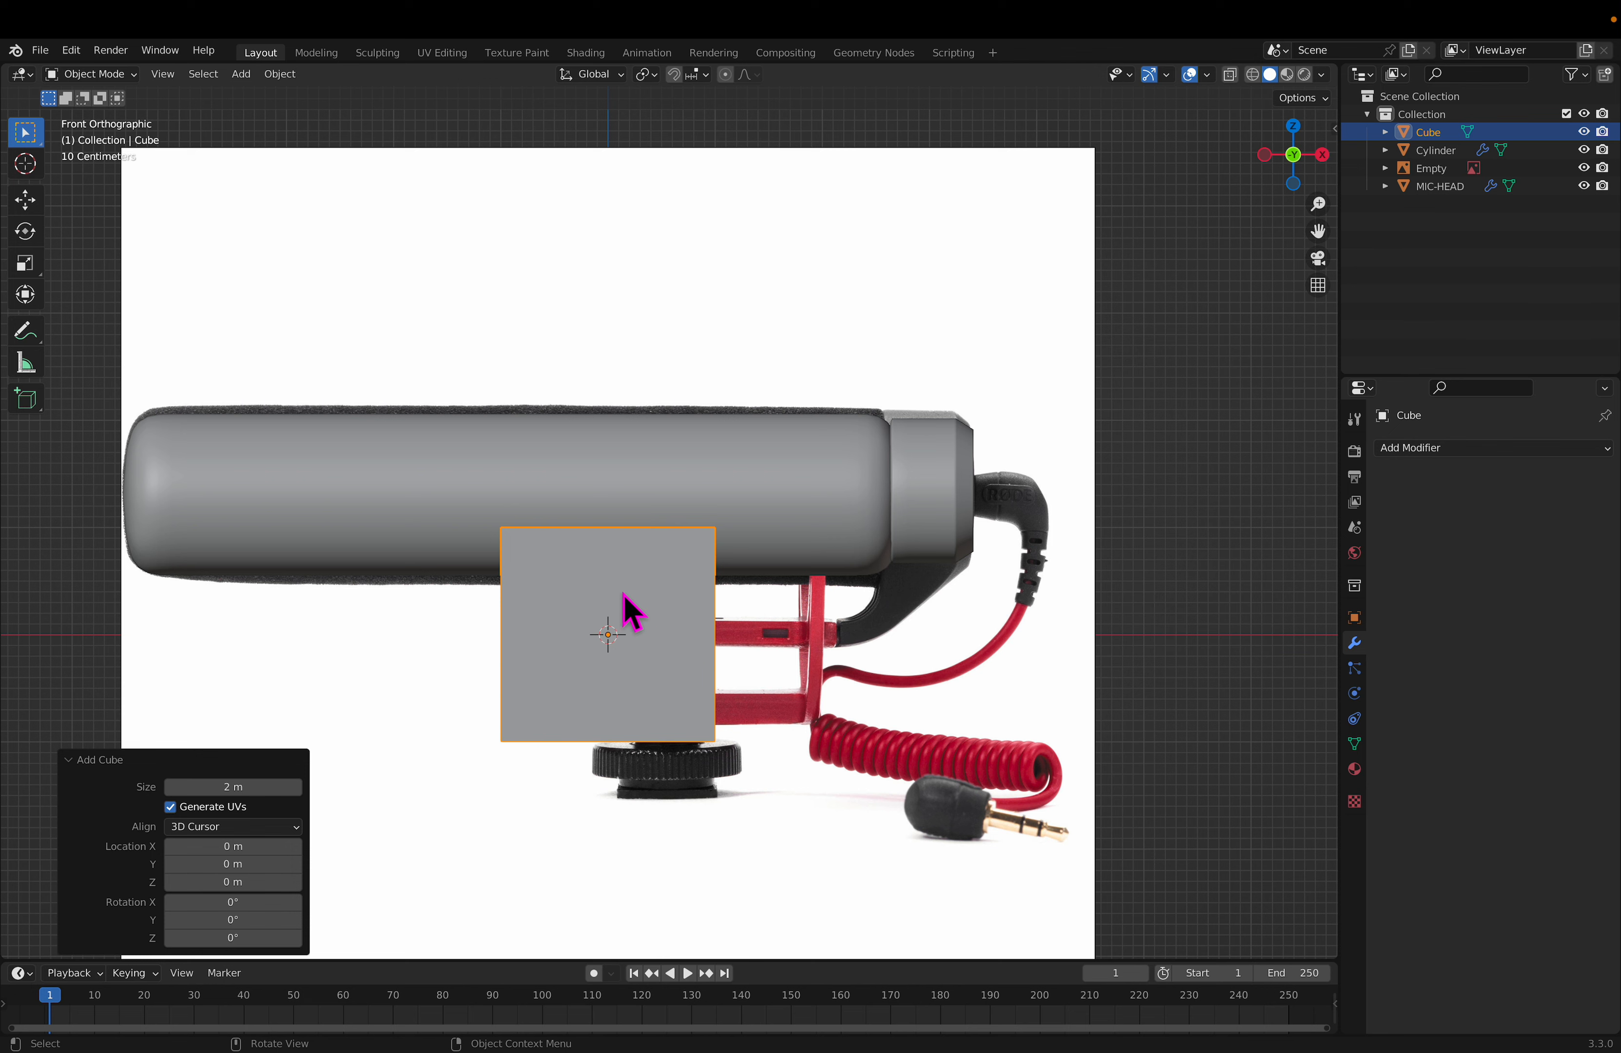
Step: Scale the cube's mesh to 0.192 and move it 2.8485 m in X and 0.53778 m in Z, just under the rear cap
key(Tab)
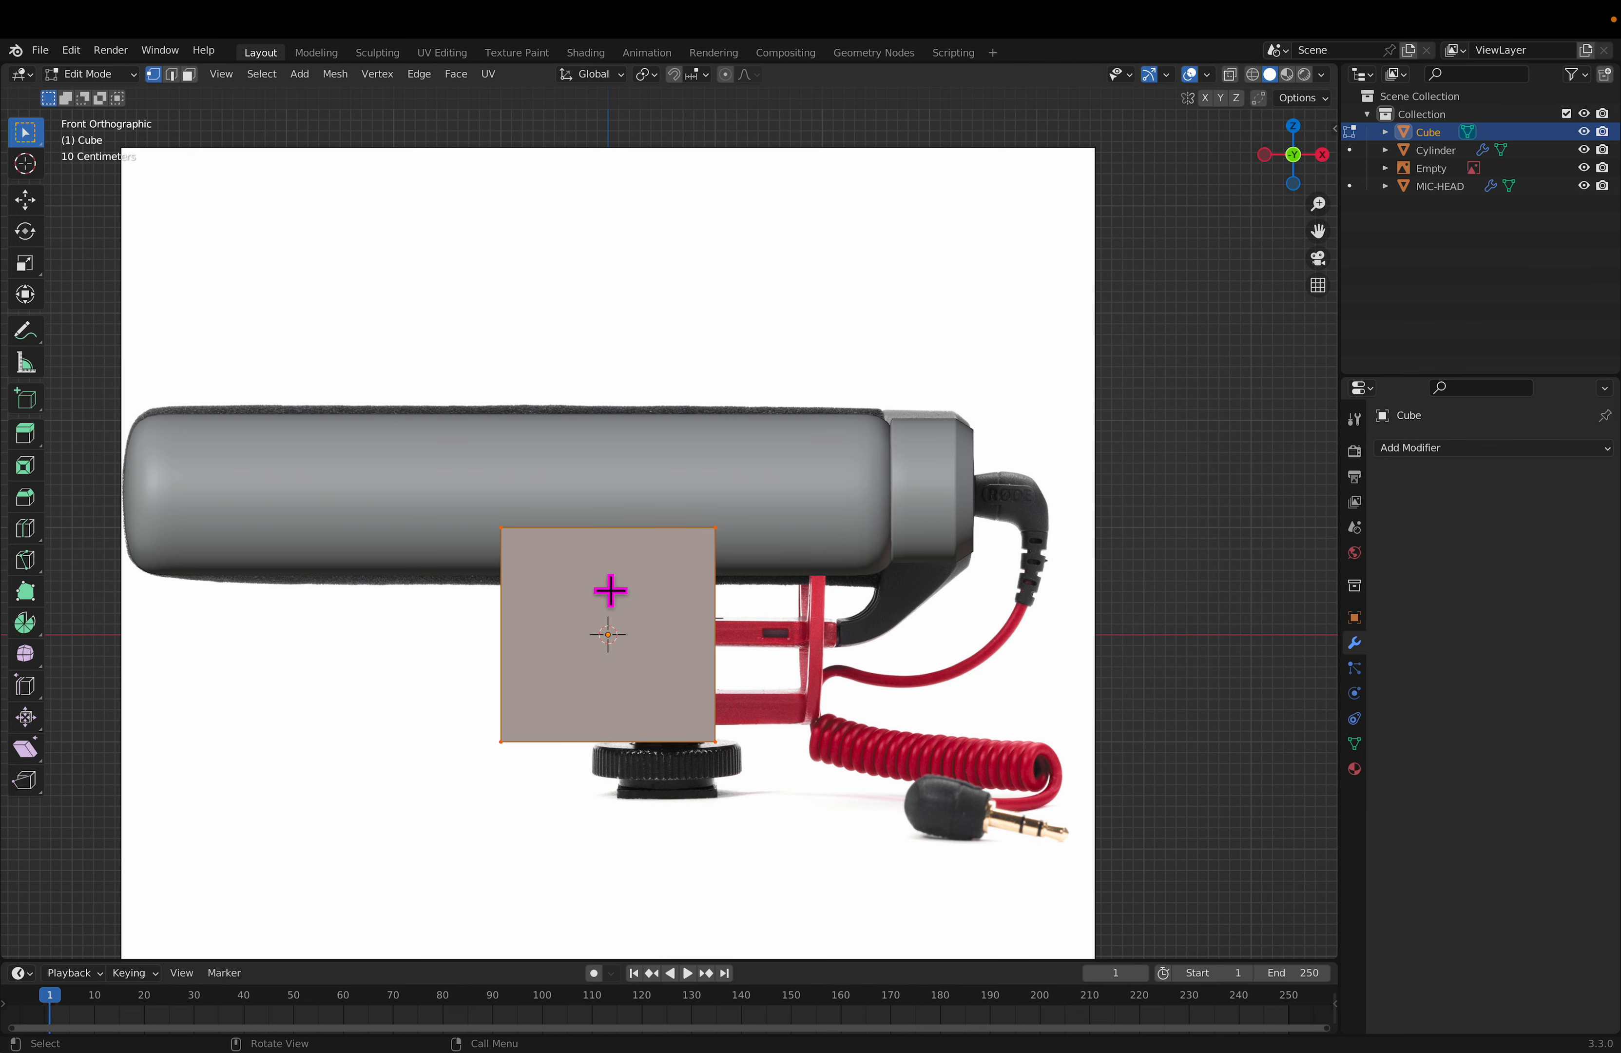
key(s)
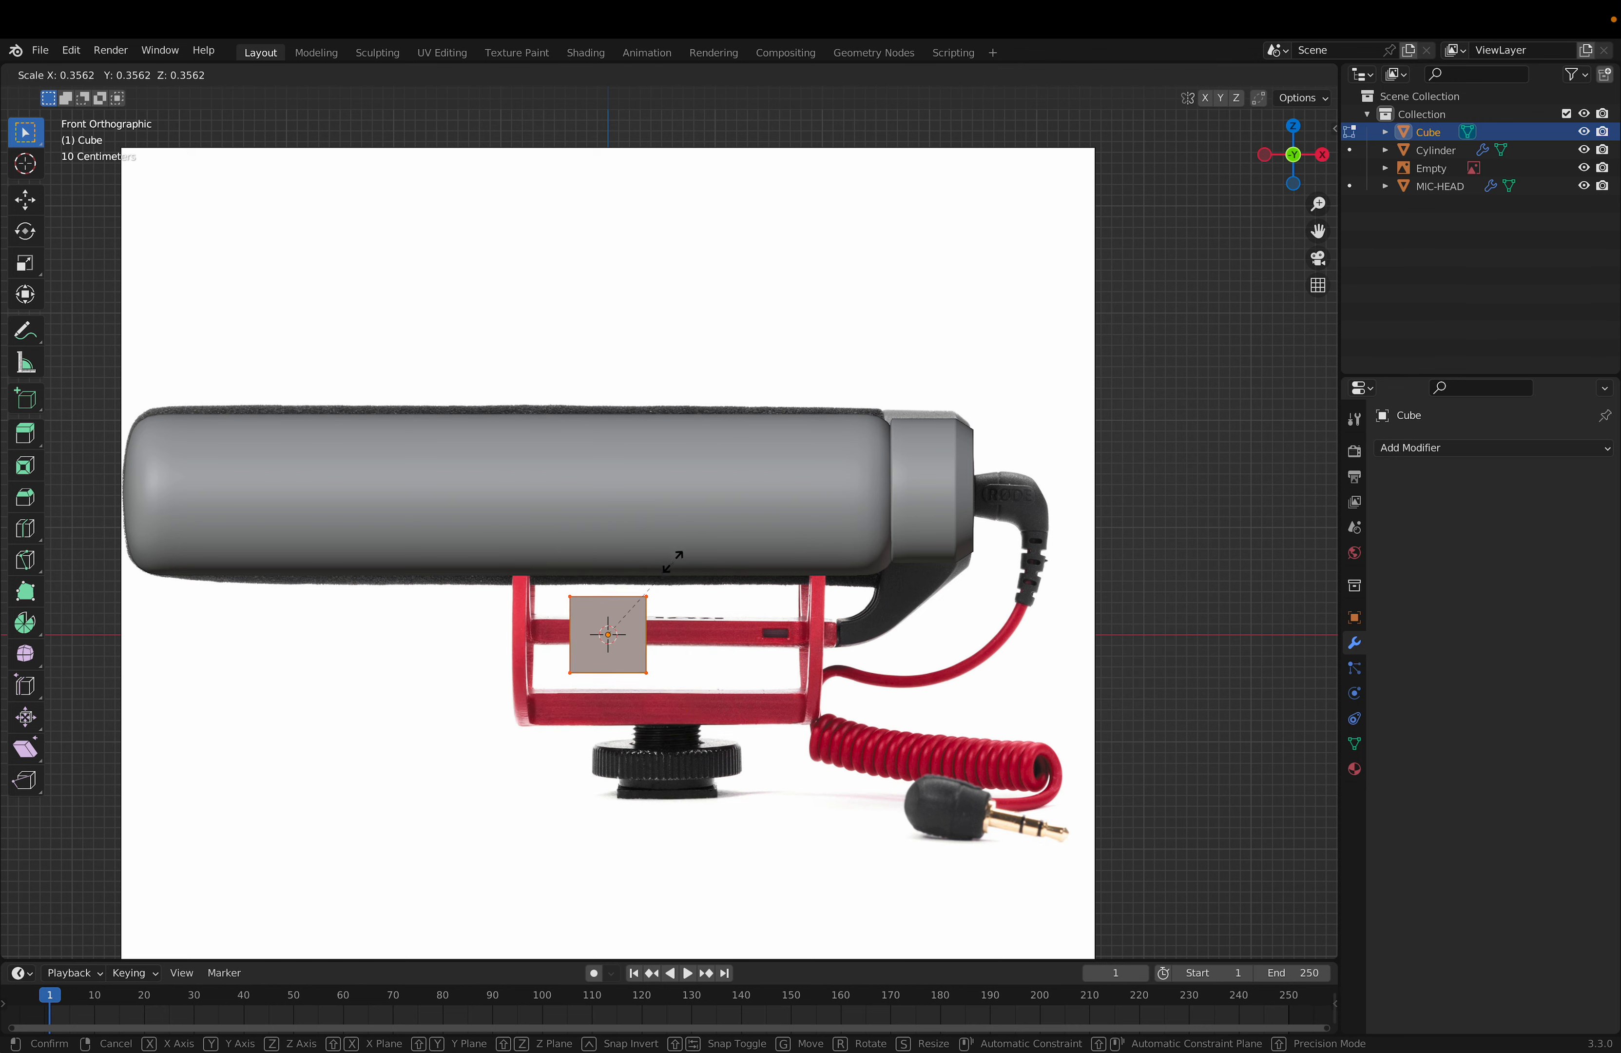
click(636, 591)
key(g)
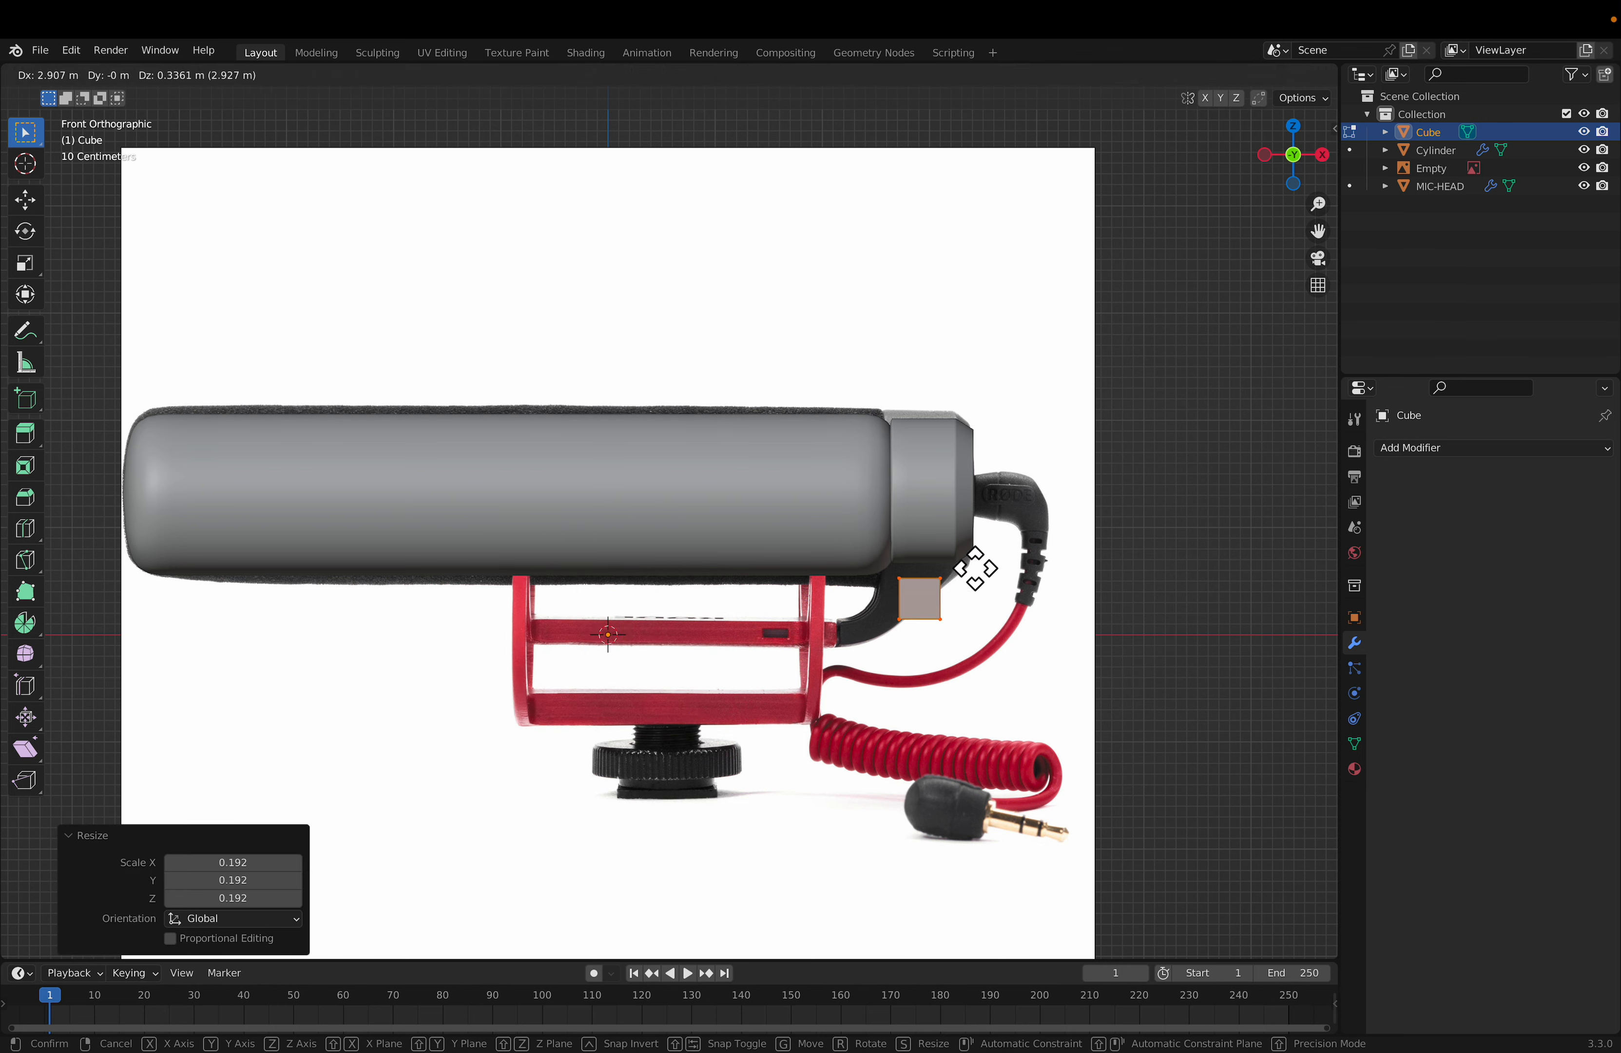
click(926, 551)
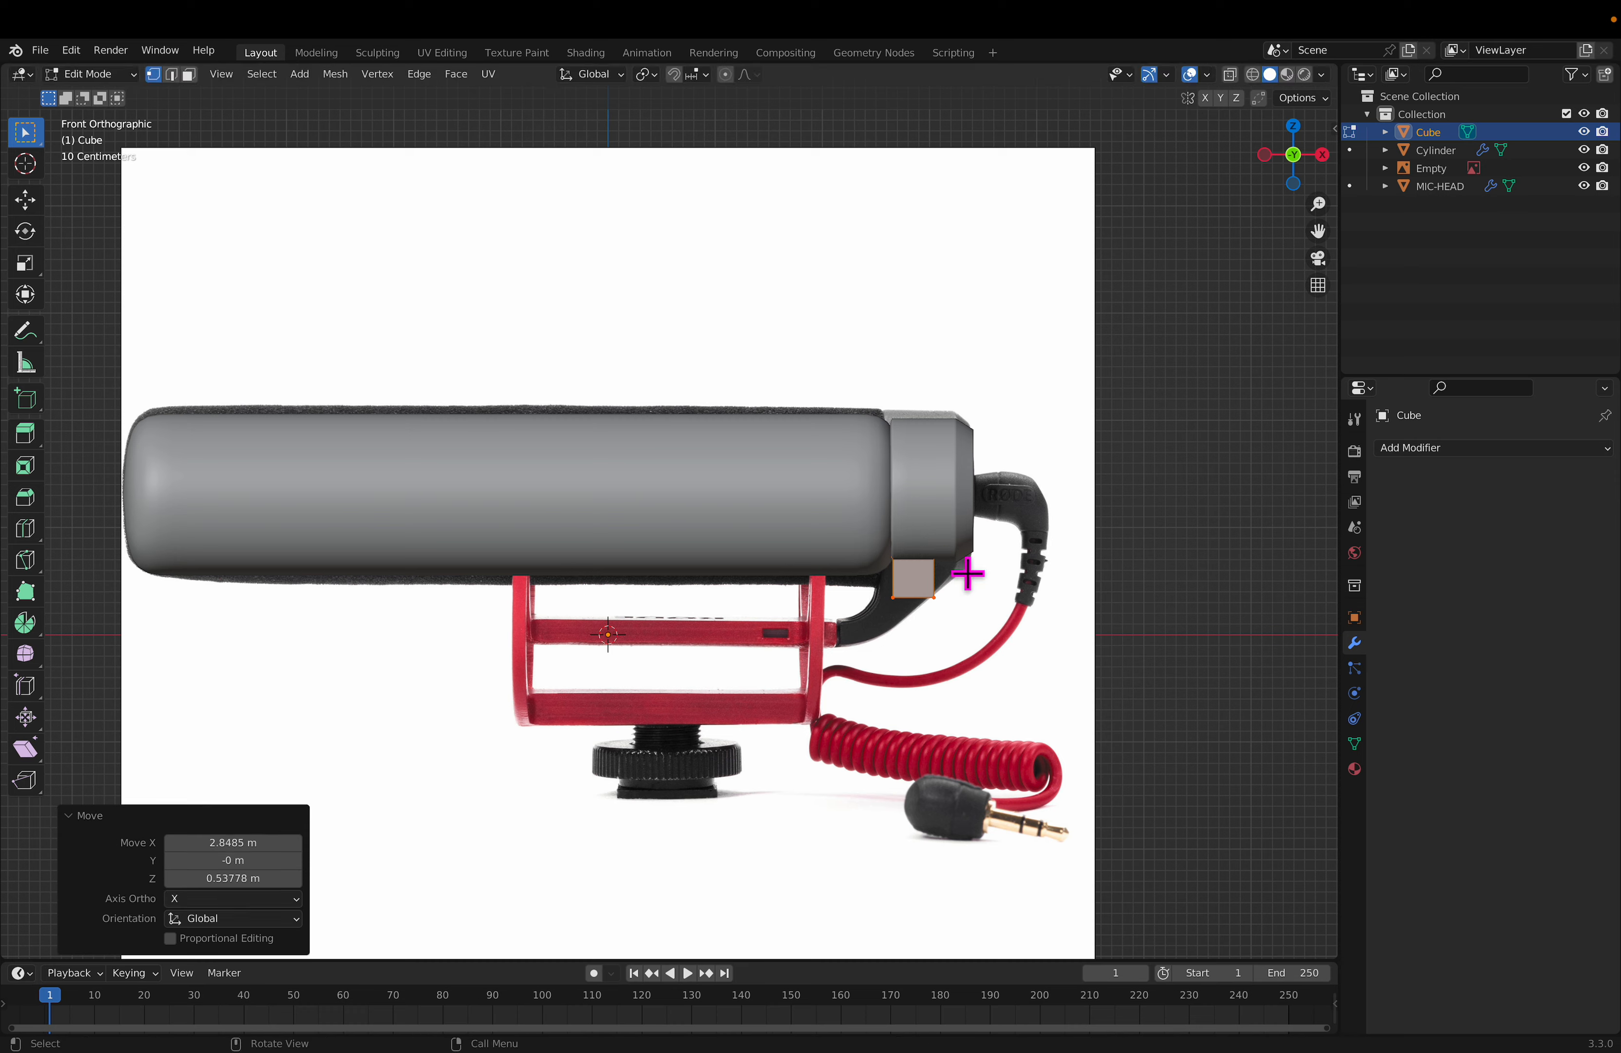
Step: Switch the viewport to wireframe shading, with the small cube and the reference's black support arm in close view
scroll(1027, 596, up, 6)
shift+middle_drag(1138, 644, 507, 500)
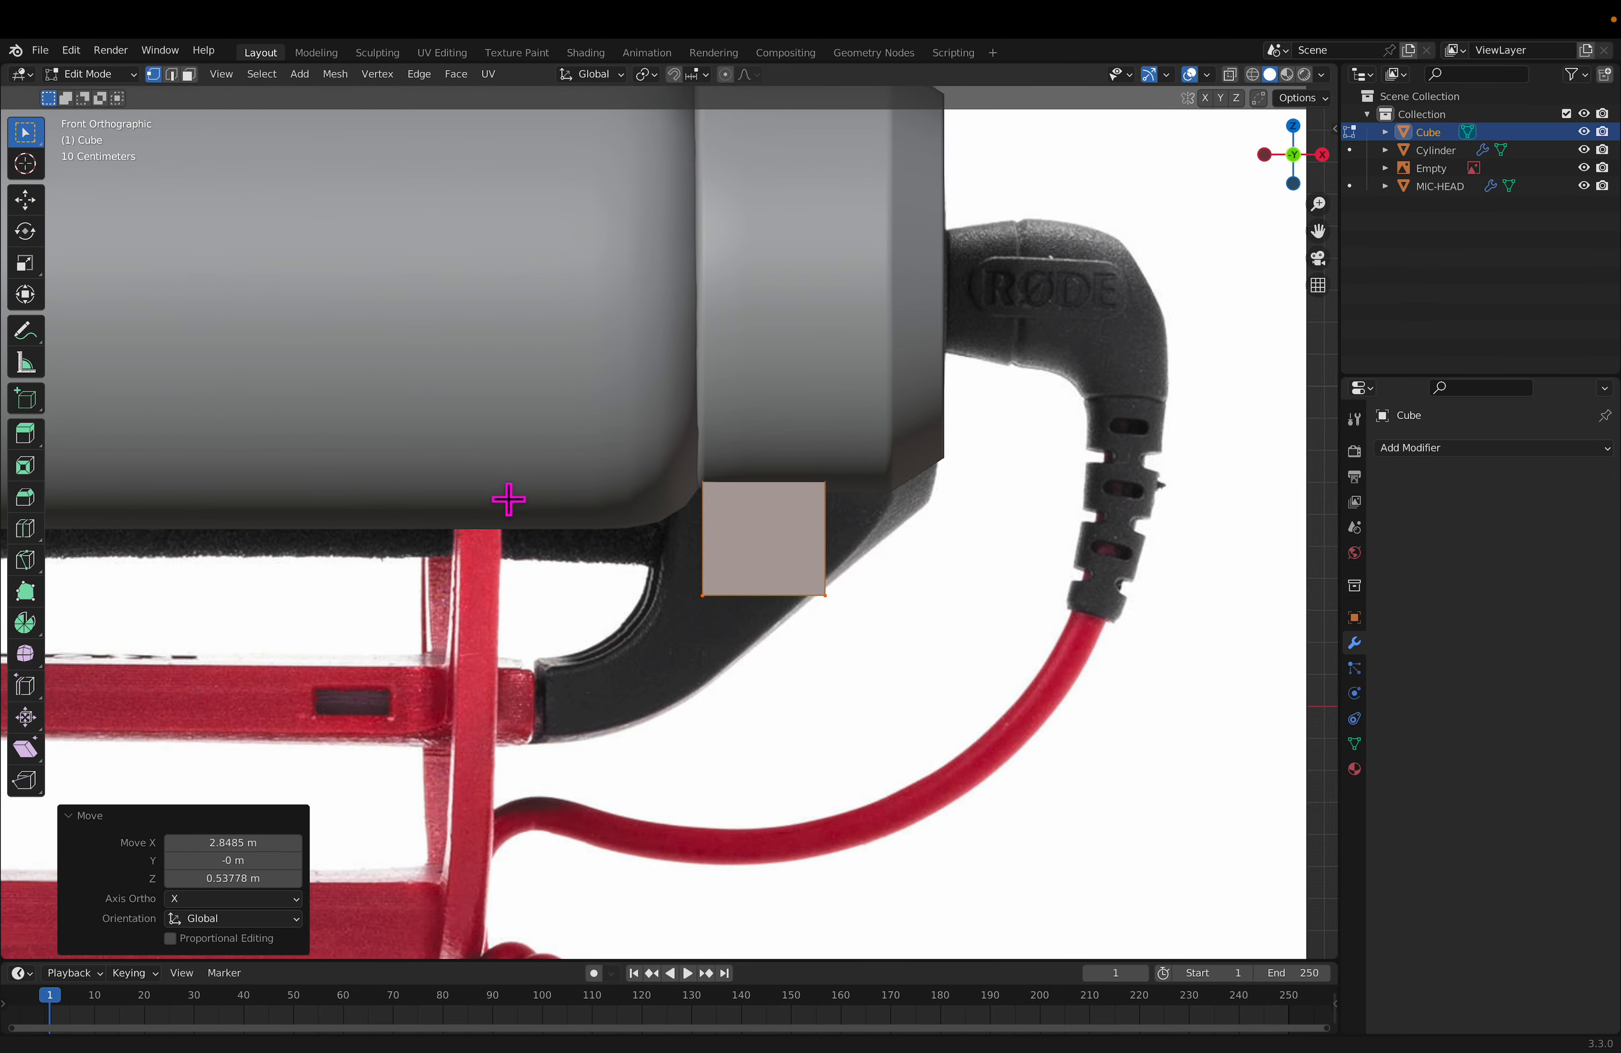
click(1257, 75)
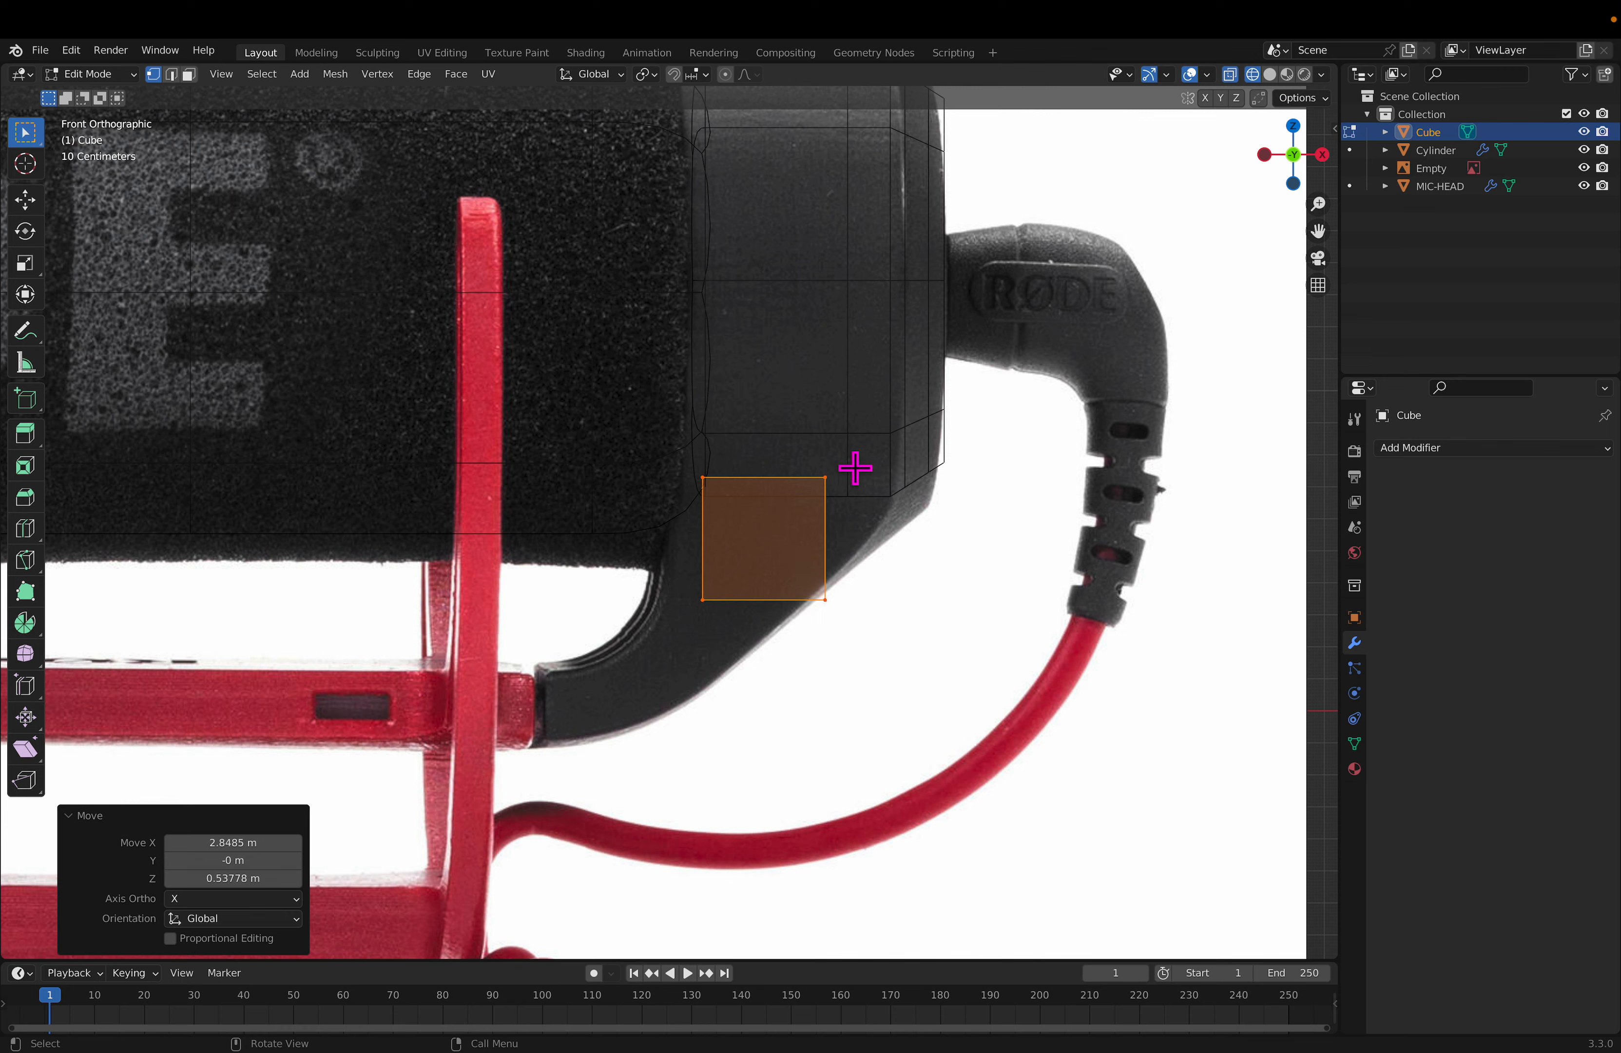
click(948, 554)
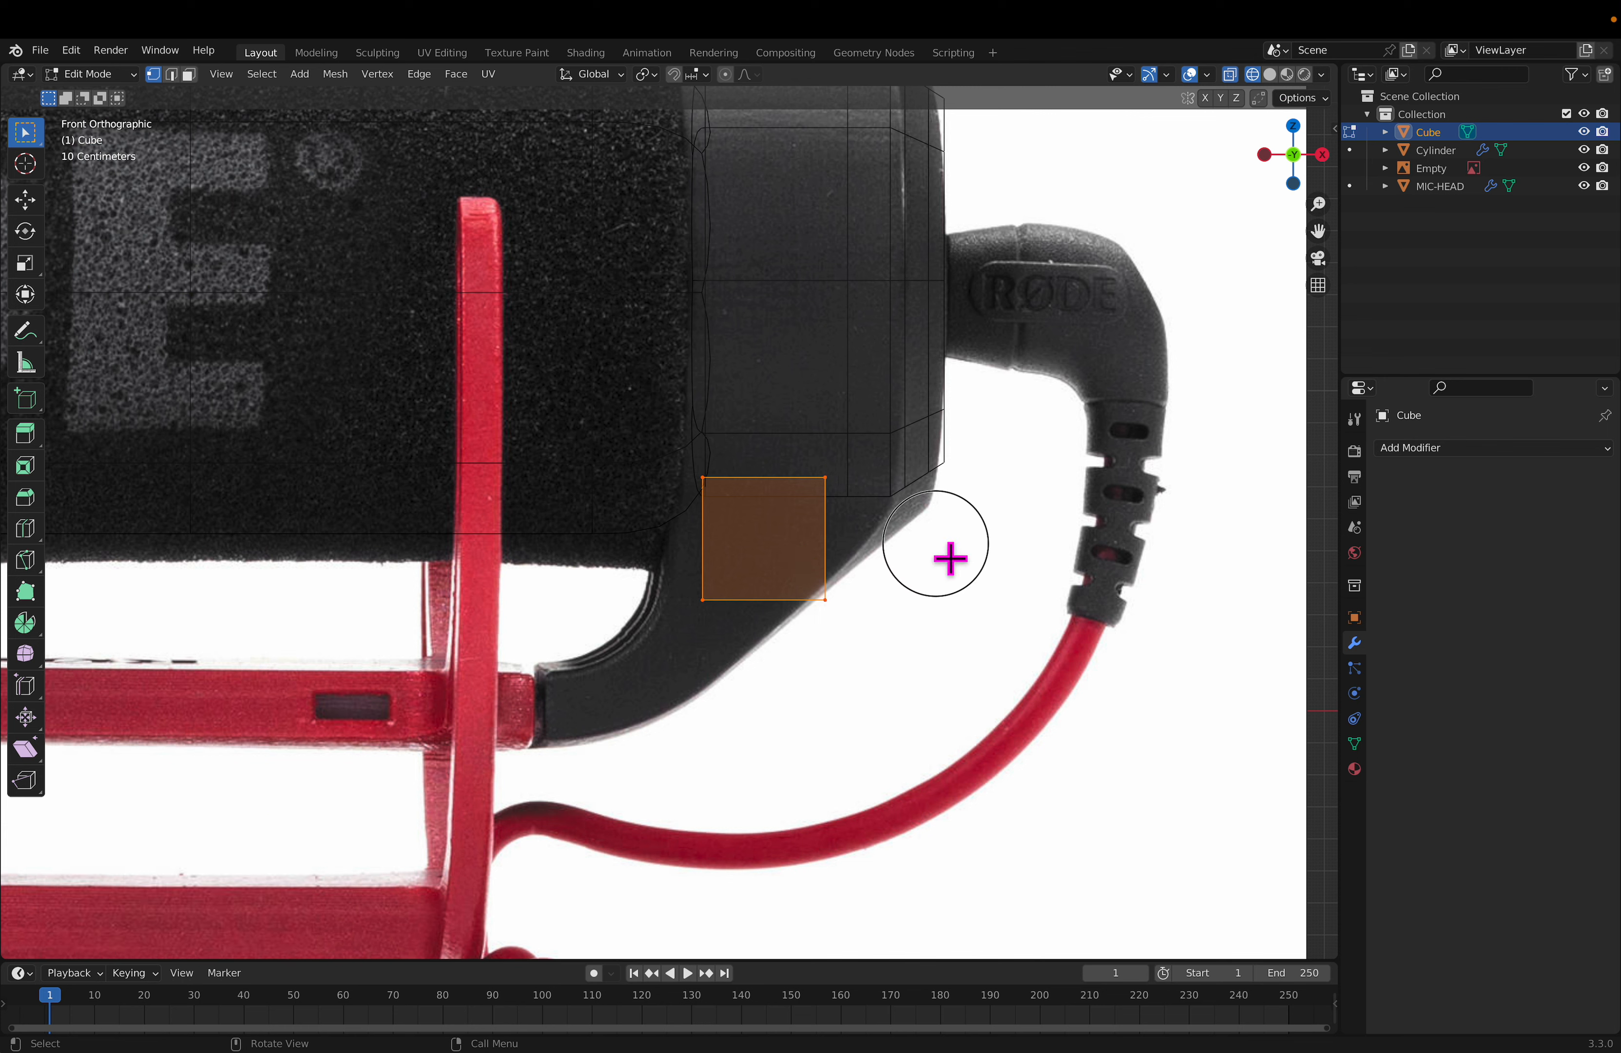
Step: Box-select the cube's side vertices in wireframe and again in solid shading, orbiting to compare which vertices each mode picks
drag(633, 407, 765, 533)
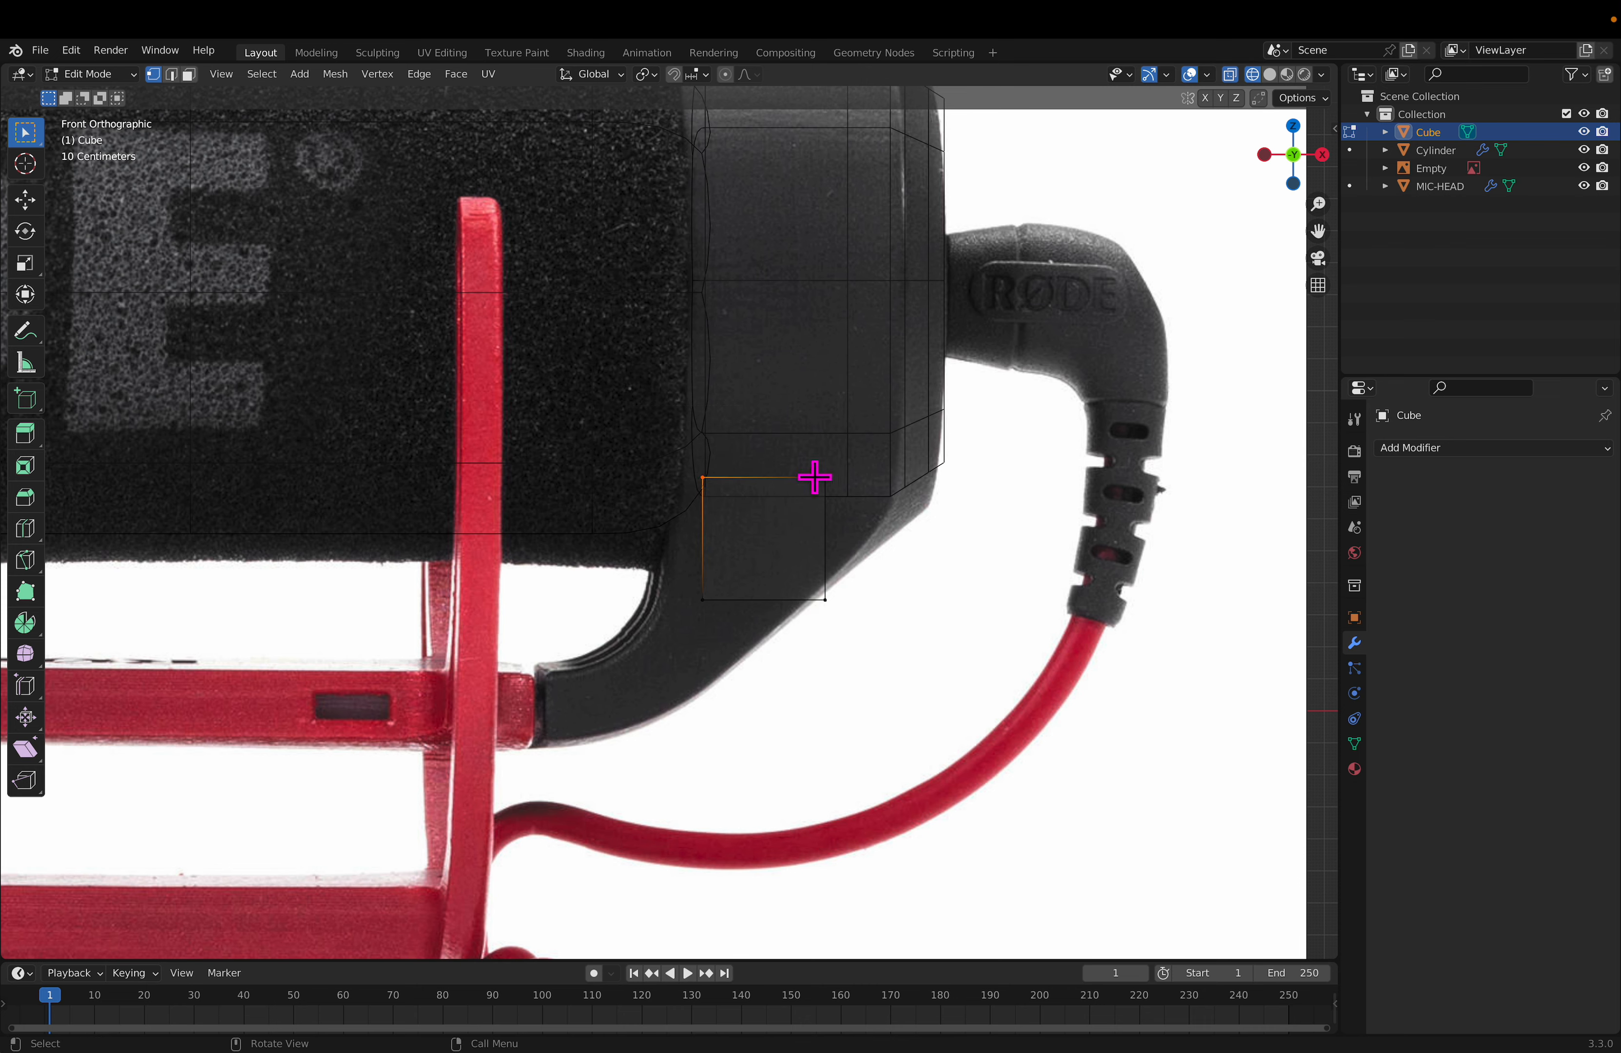
middle_drag(913, 491, 955, 511)
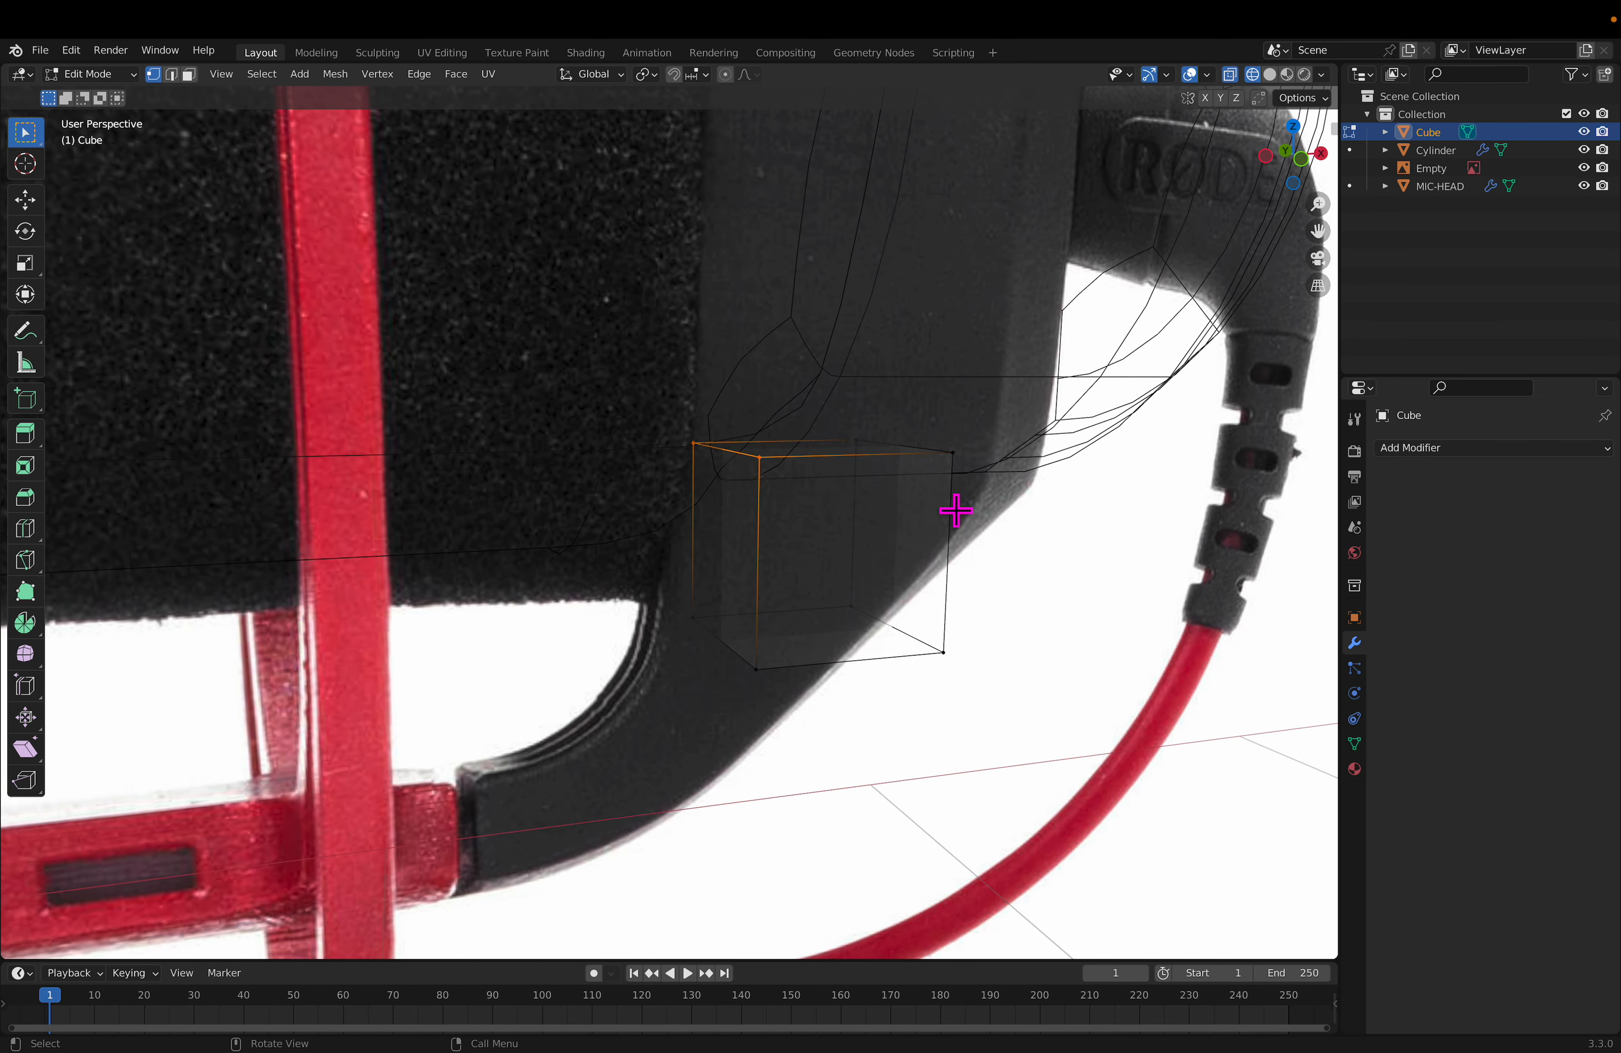
click(1270, 73)
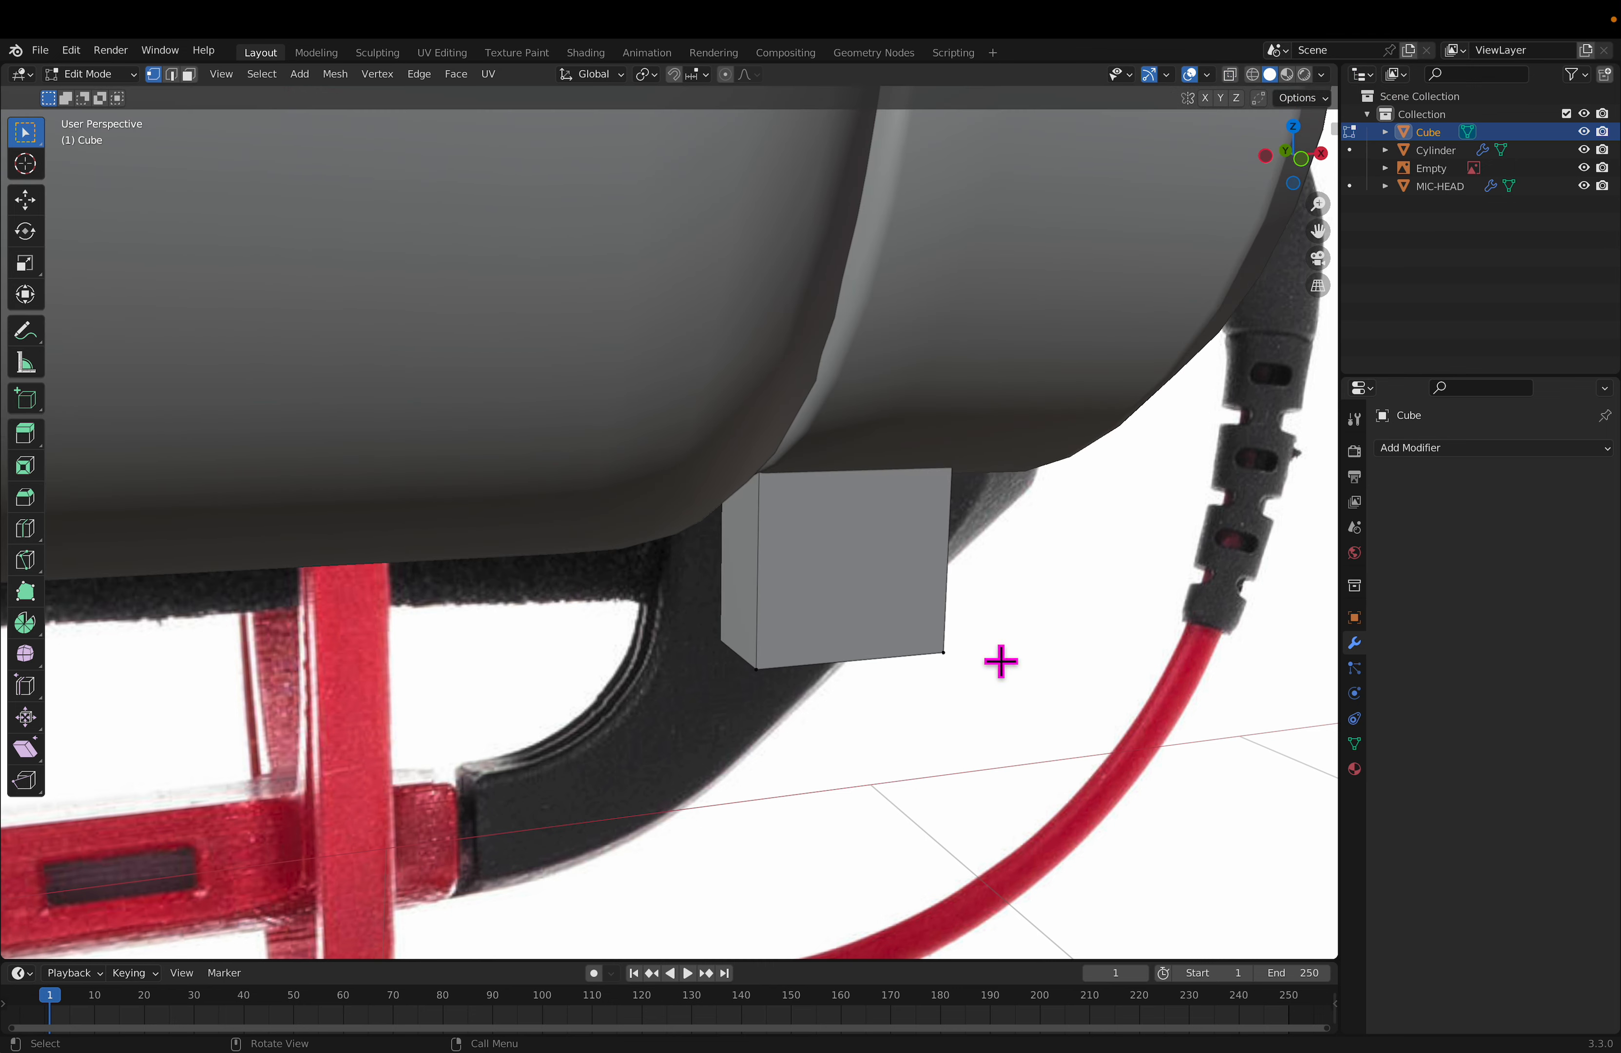
drag(649, 356, 1090, 762)
drag(821, 737, 711, 352)
middle_drag(936, 578, 1008, 421)
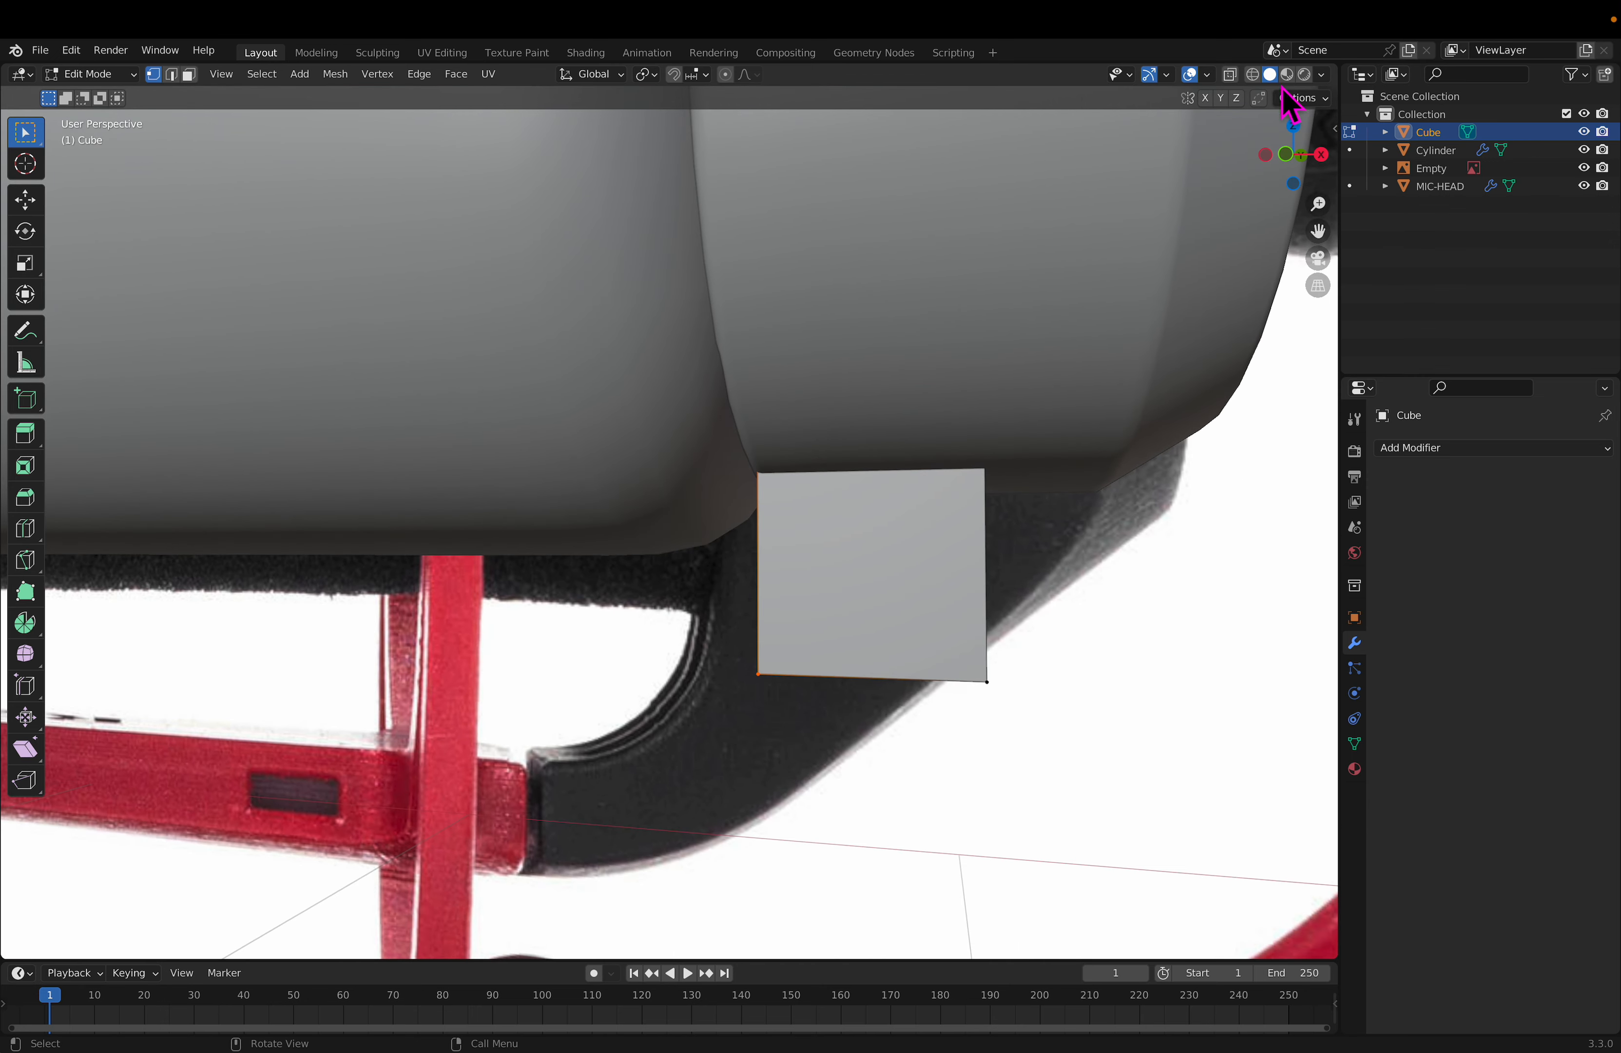
Step: Hide the rear cap and box-select the cube's cable-side vertices in solid shading, checking the selection from other angles
click(1585, 150)
click(1584, 150)
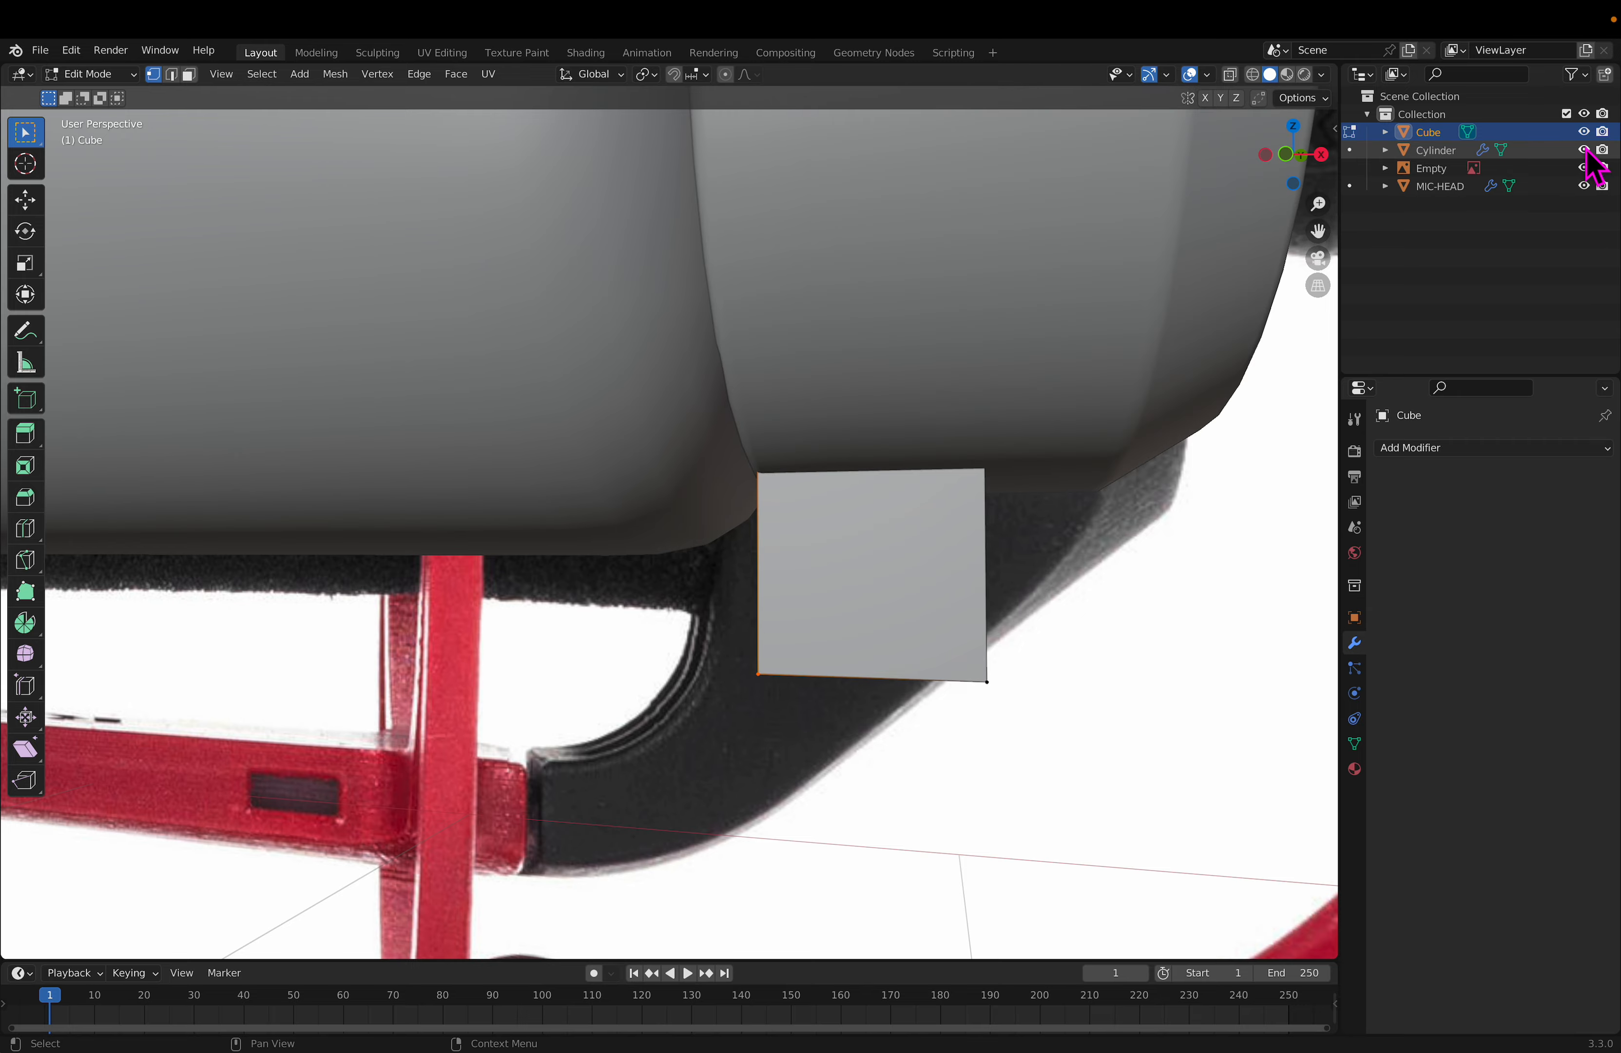
click(1584, 150)
mouse_move(1169, 409)
middle_down()
mouse_move(1098, 442)
mouse_move(1063, 503)
mouse_move(1152, 428)
middle_up()
click(1148, 487)
drag(953, 355, 1066, 591)
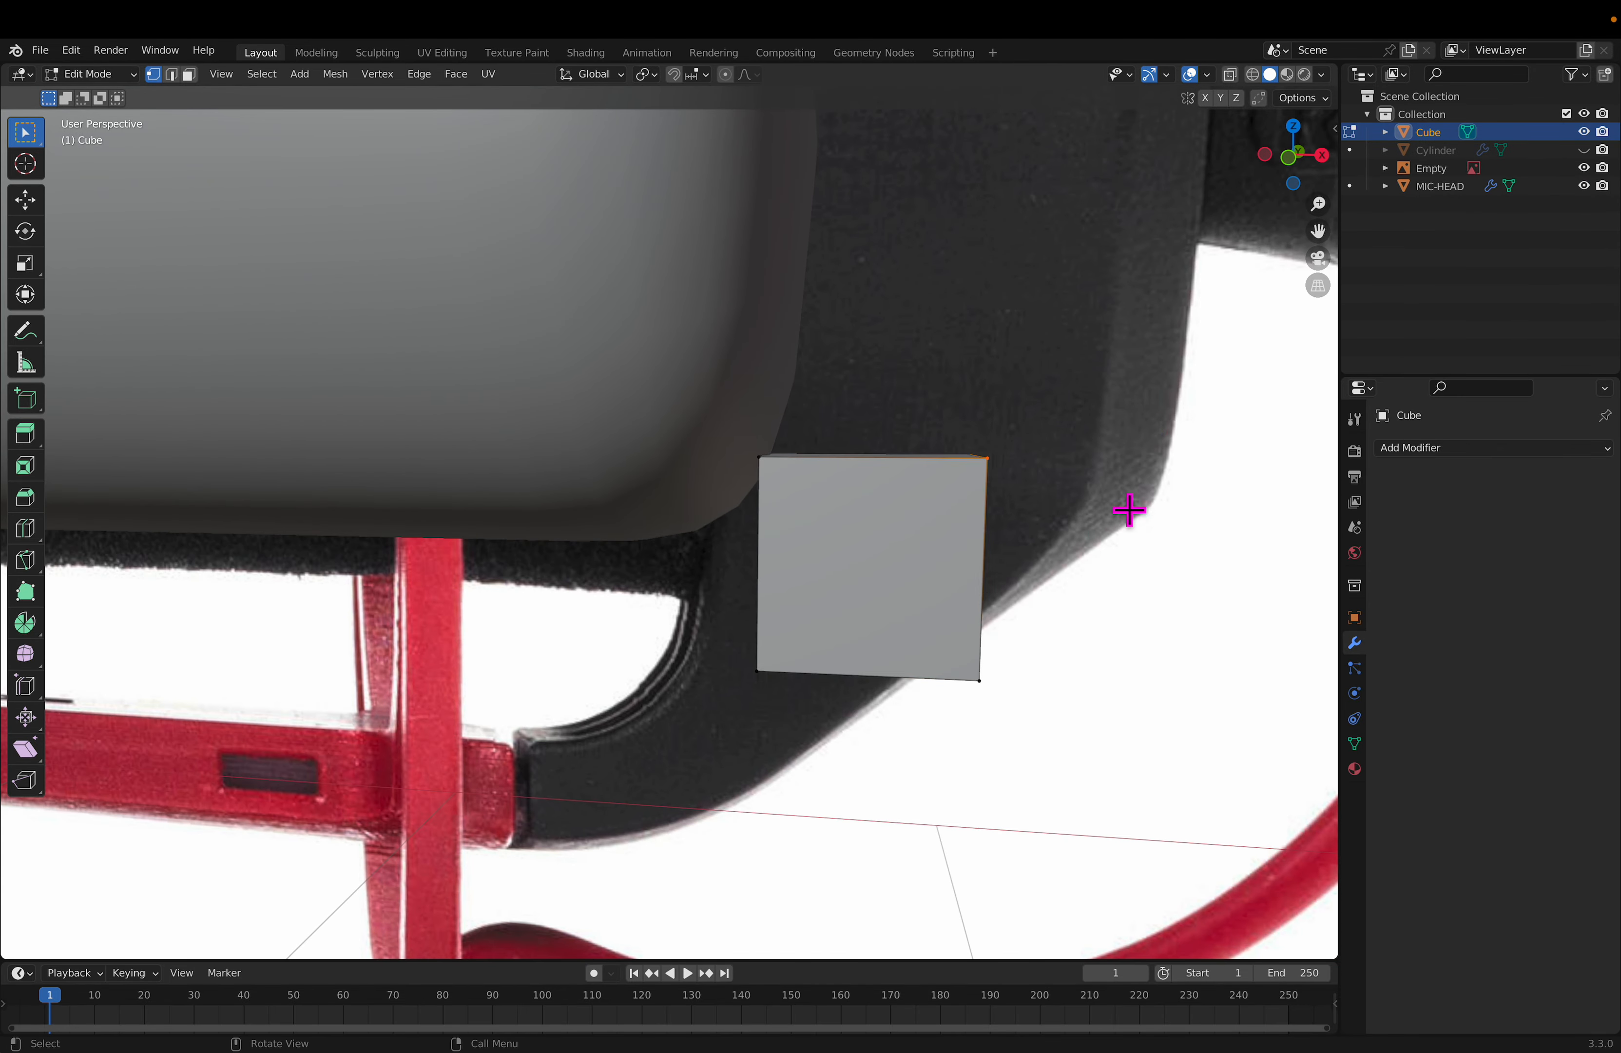
middle_drag(1129, 511, 1077, 545)
key(KP_1)
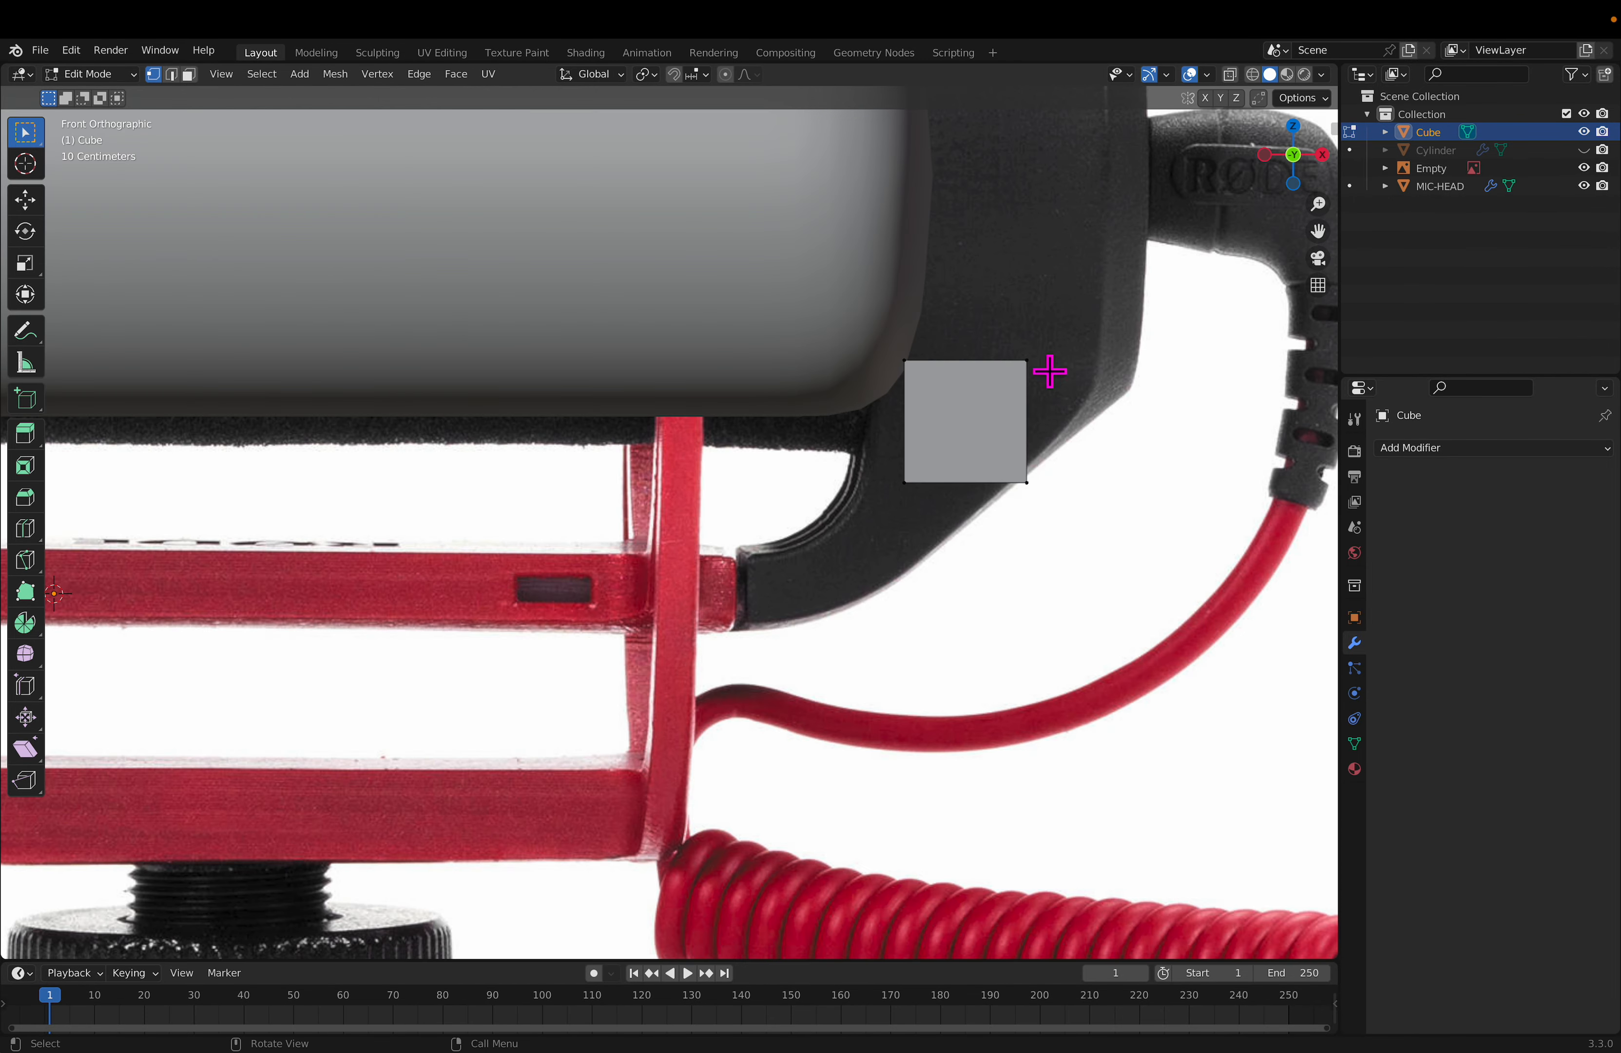
drag(1025, 298, 1111, 612)
middle_drag(1133, 433, 943, 433)
shift+middle_drag(1212, 411, 960, 444)
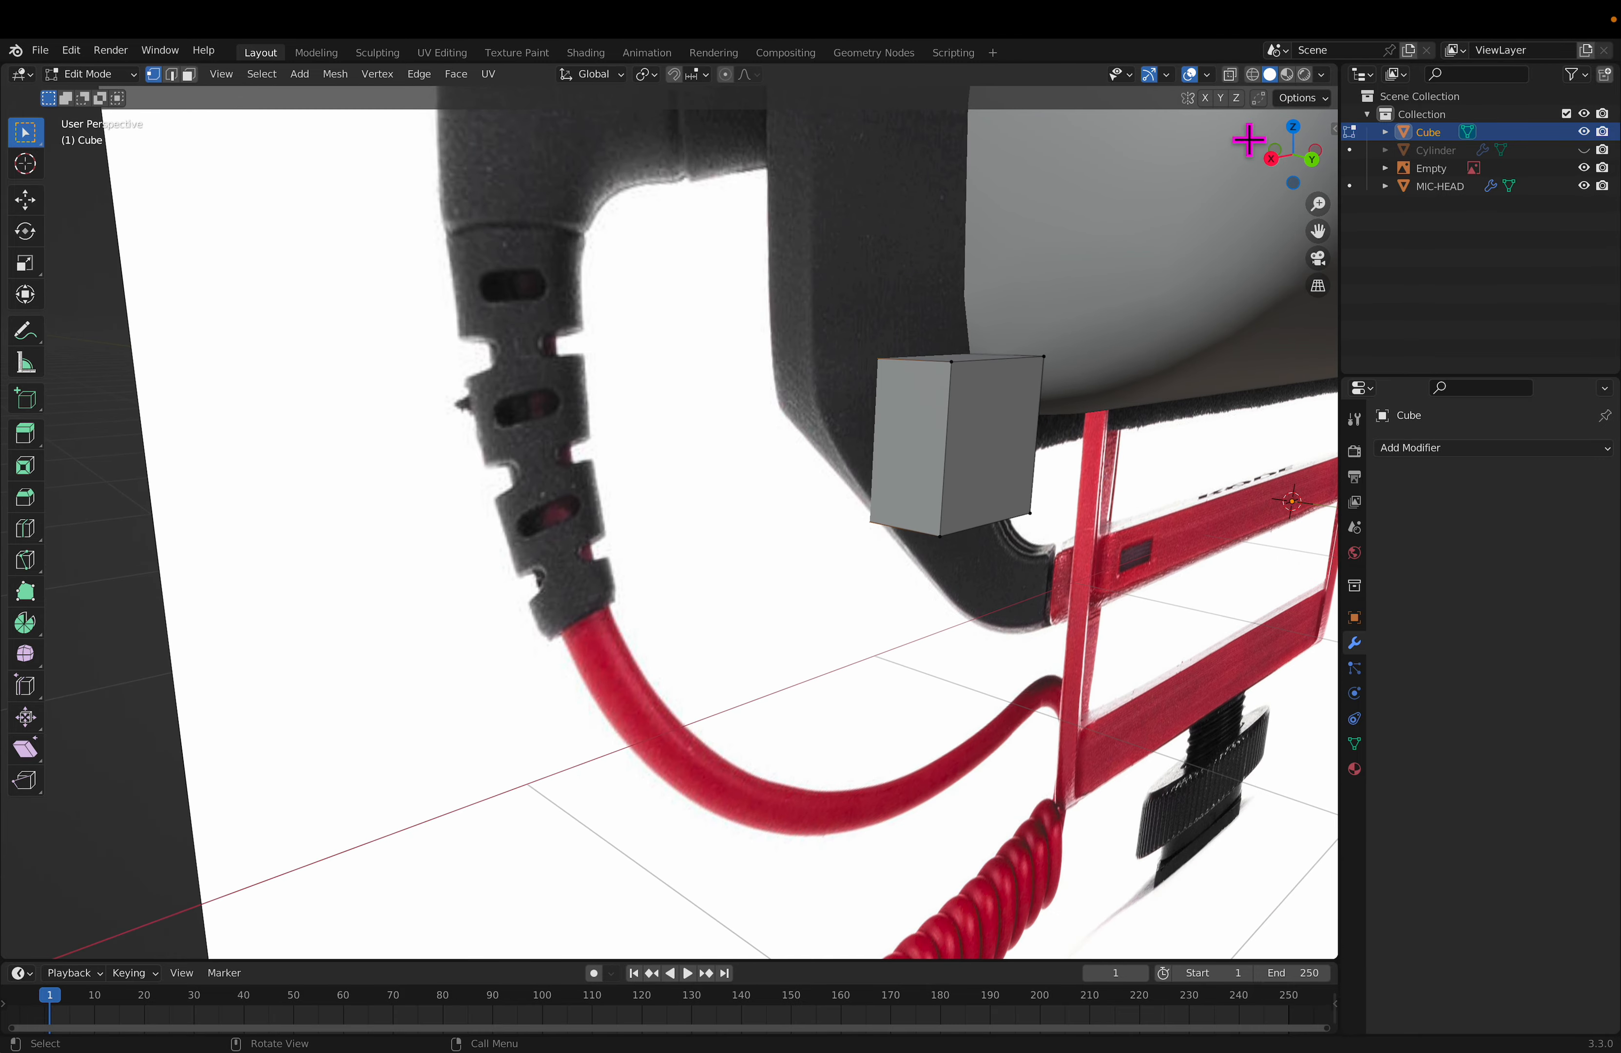
Step: Restore wireframe shading and the rear cap's visibility, and box-select the cube's cable-side vertices through the mesh in front view
click(1256, 77)
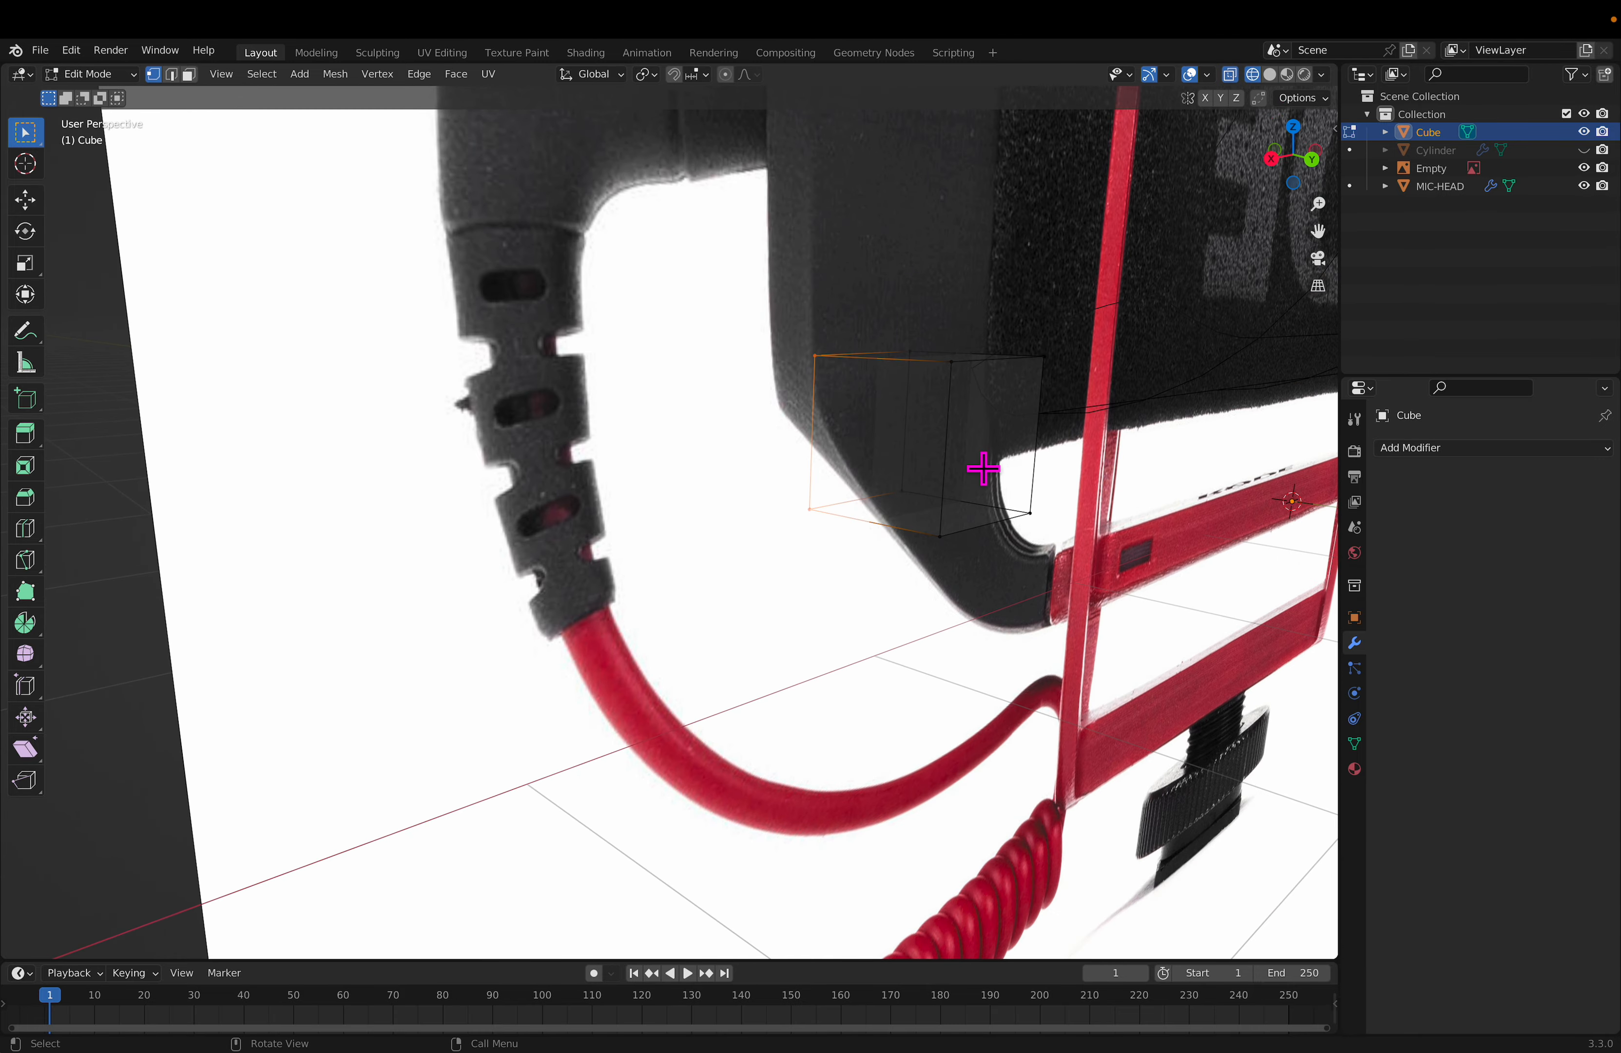
key(KP_1)
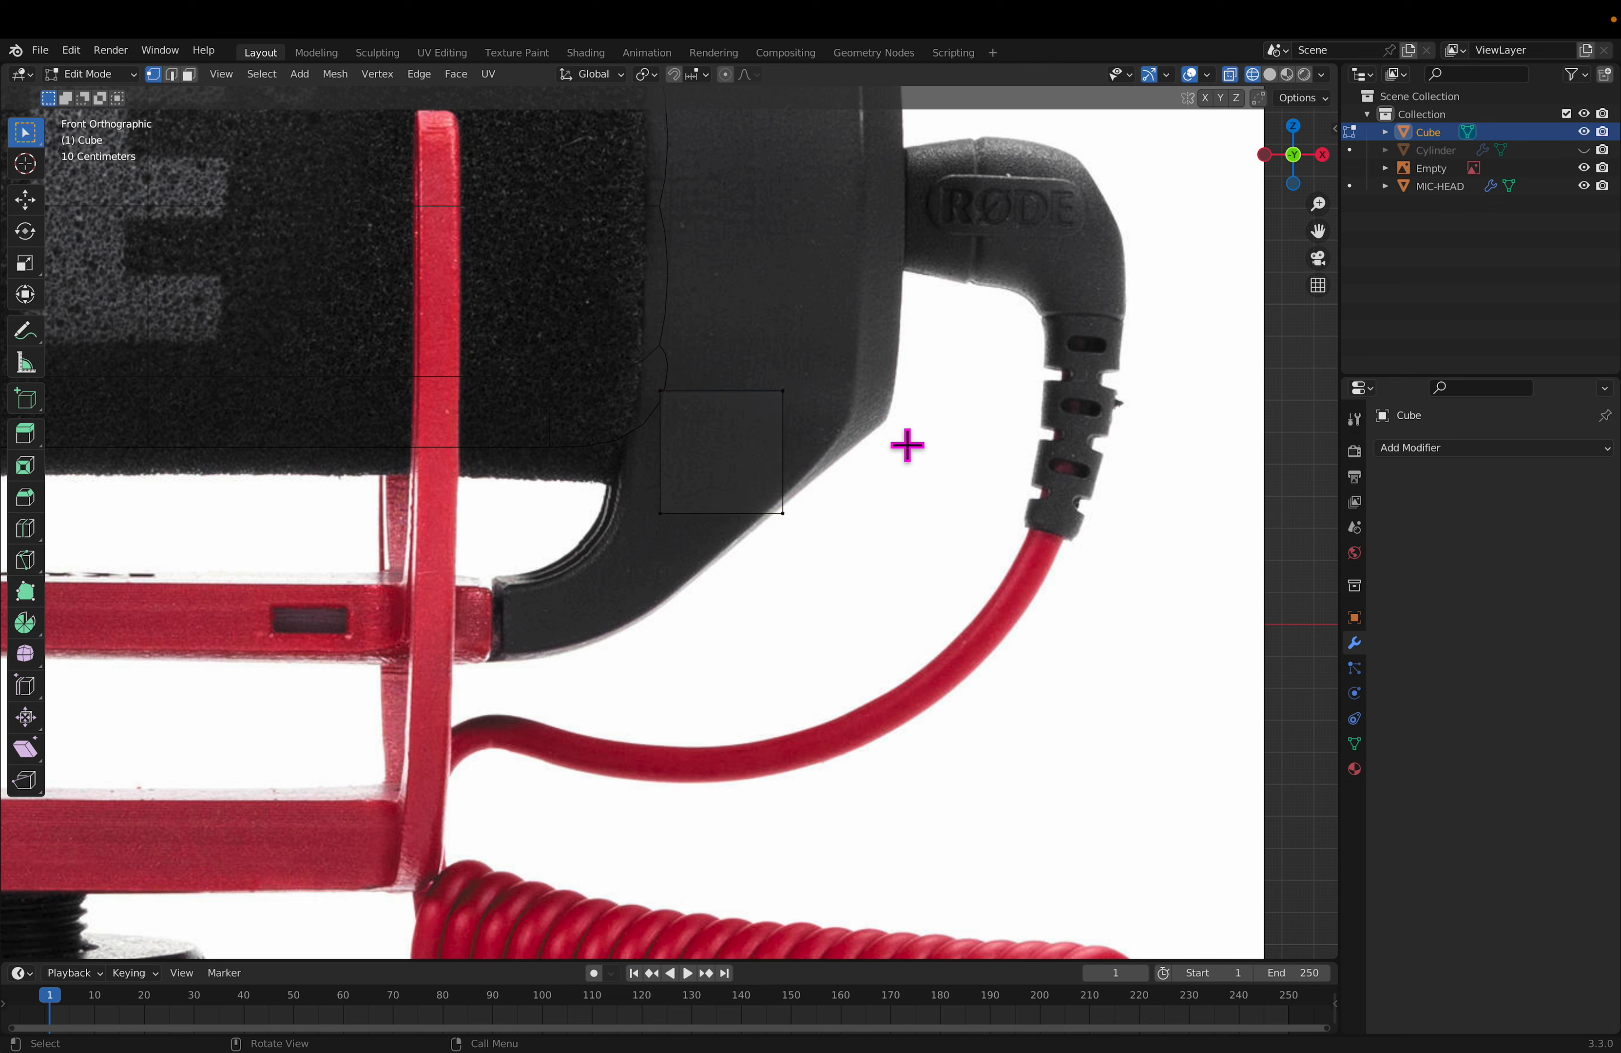
click(1586, 151)
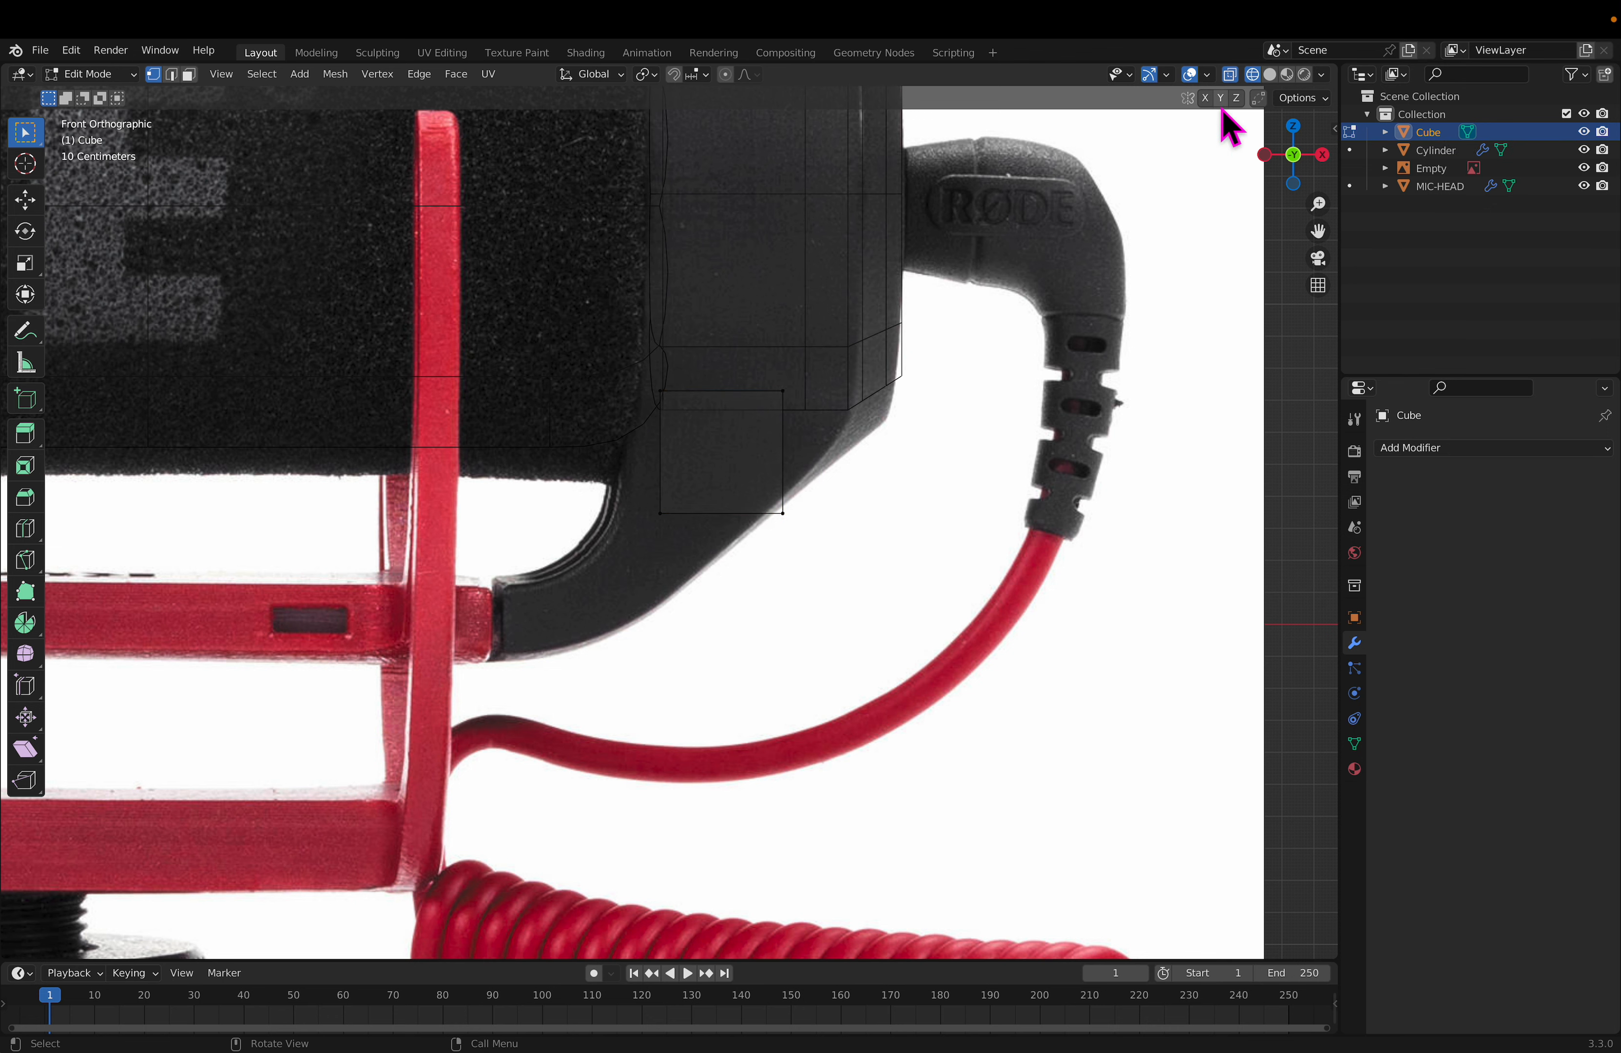
drag(751, 330, 818, 572)
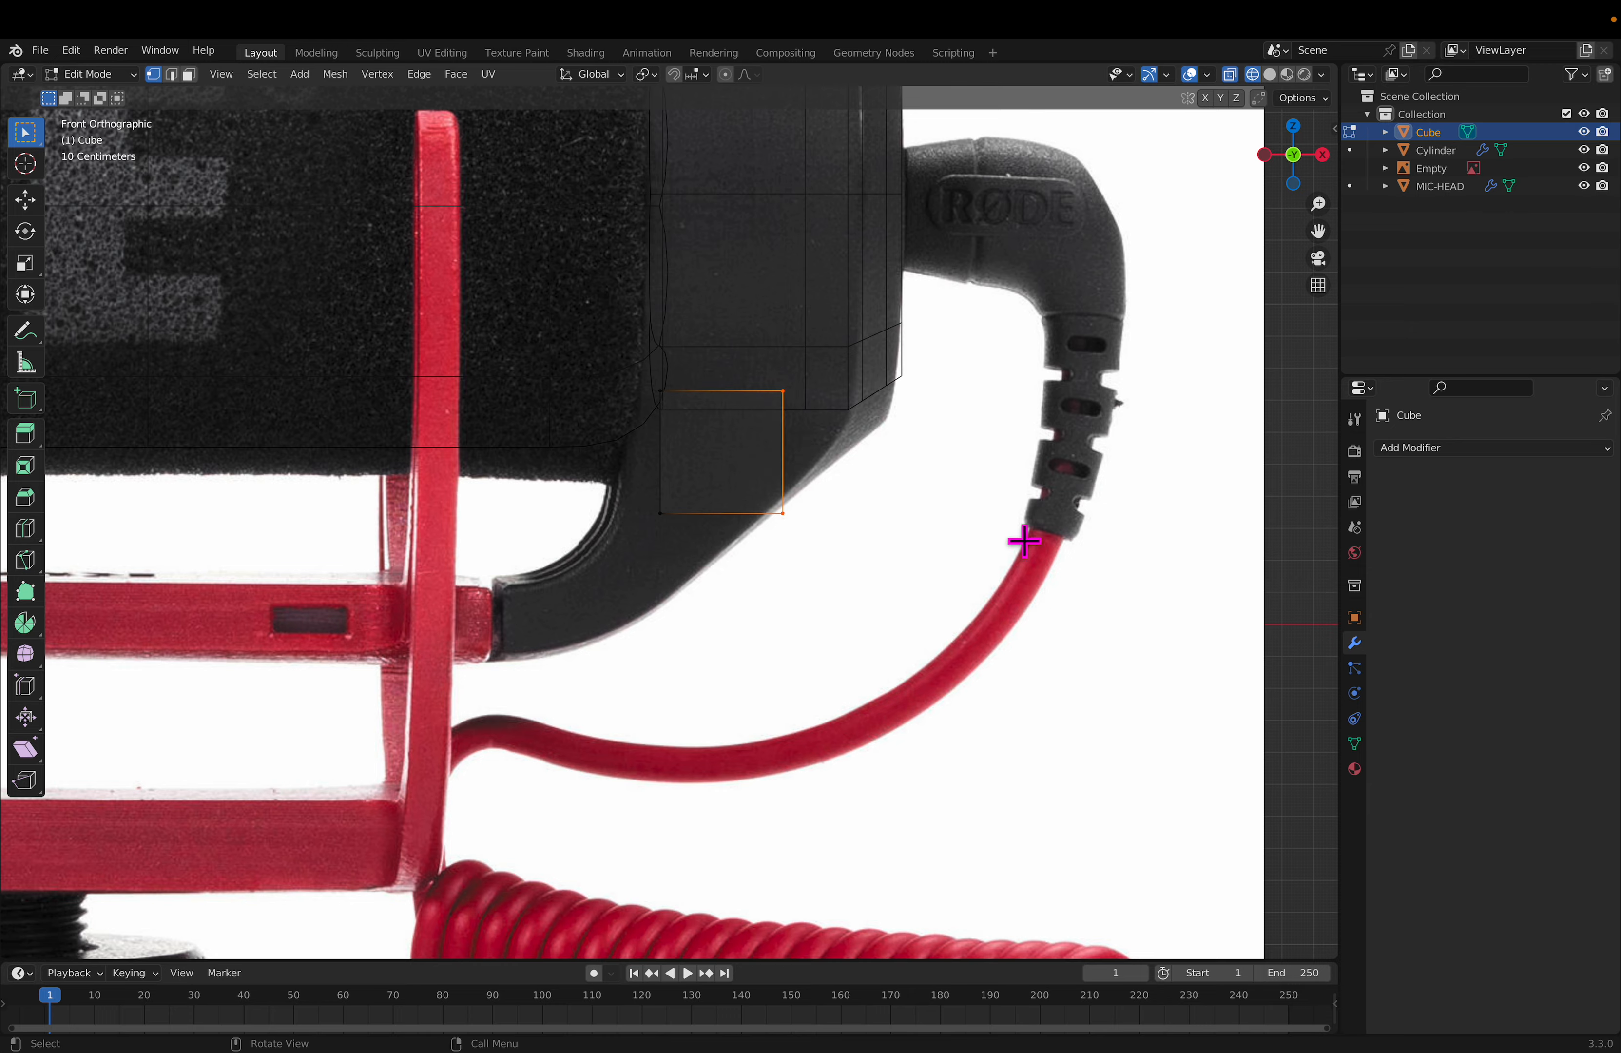
middle_drag(1032, 411, 749, 387)
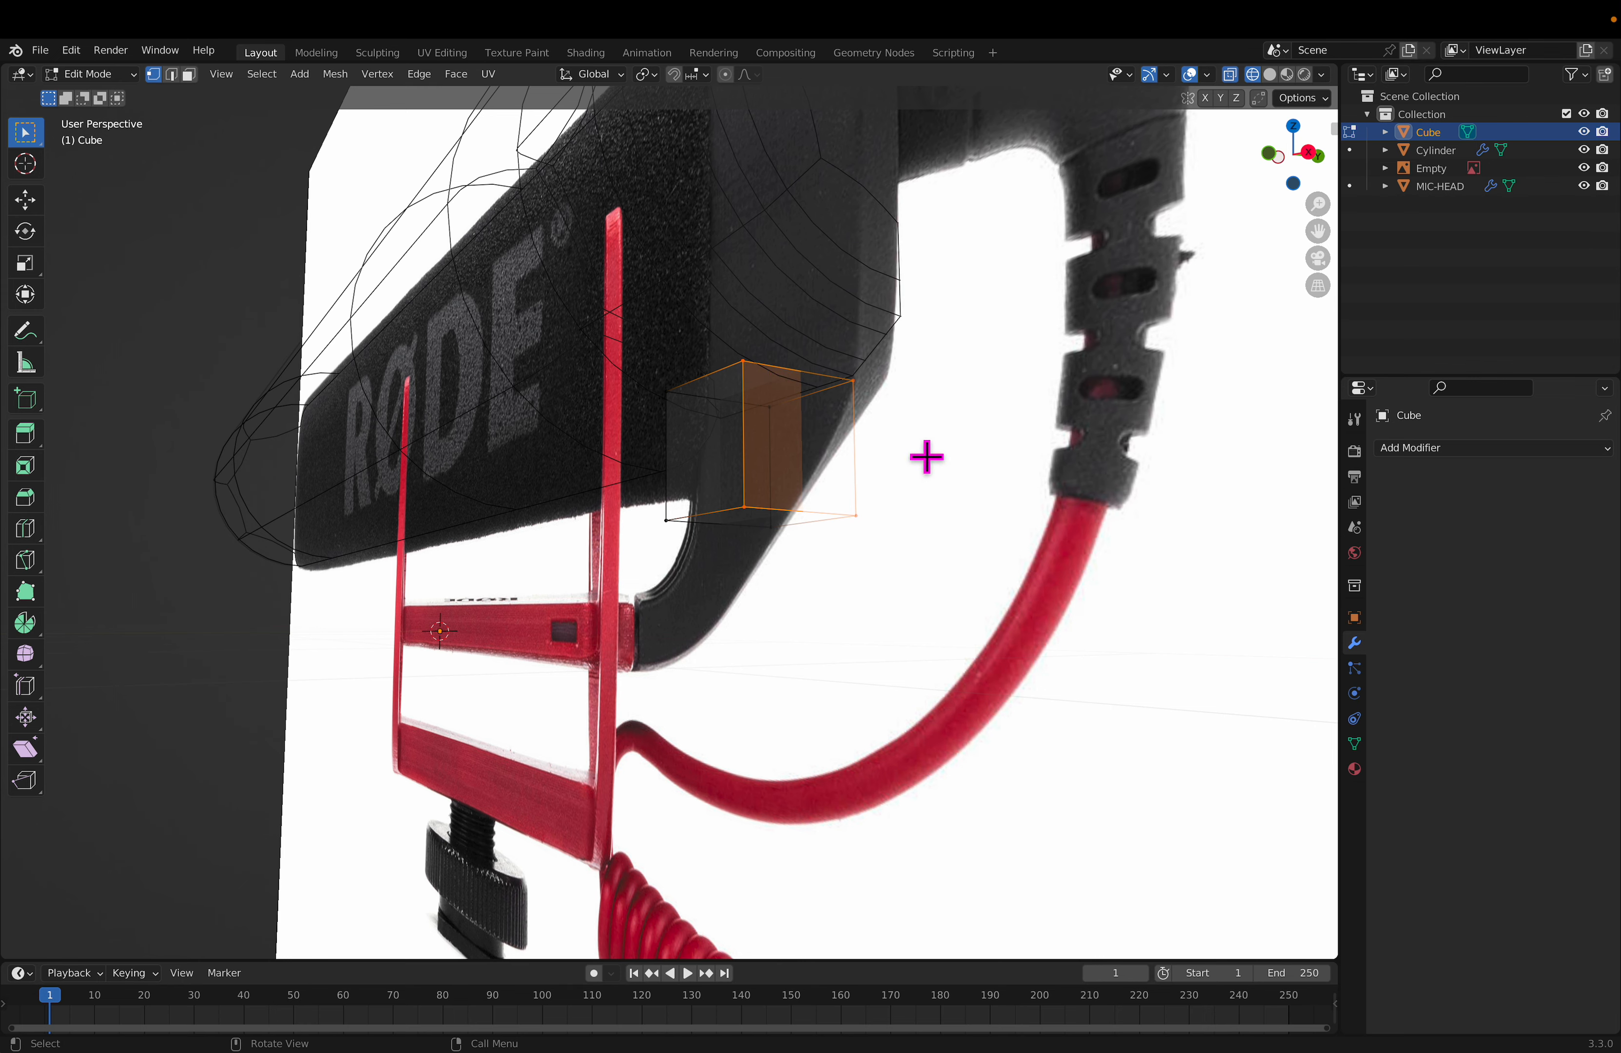
key(KP_1)
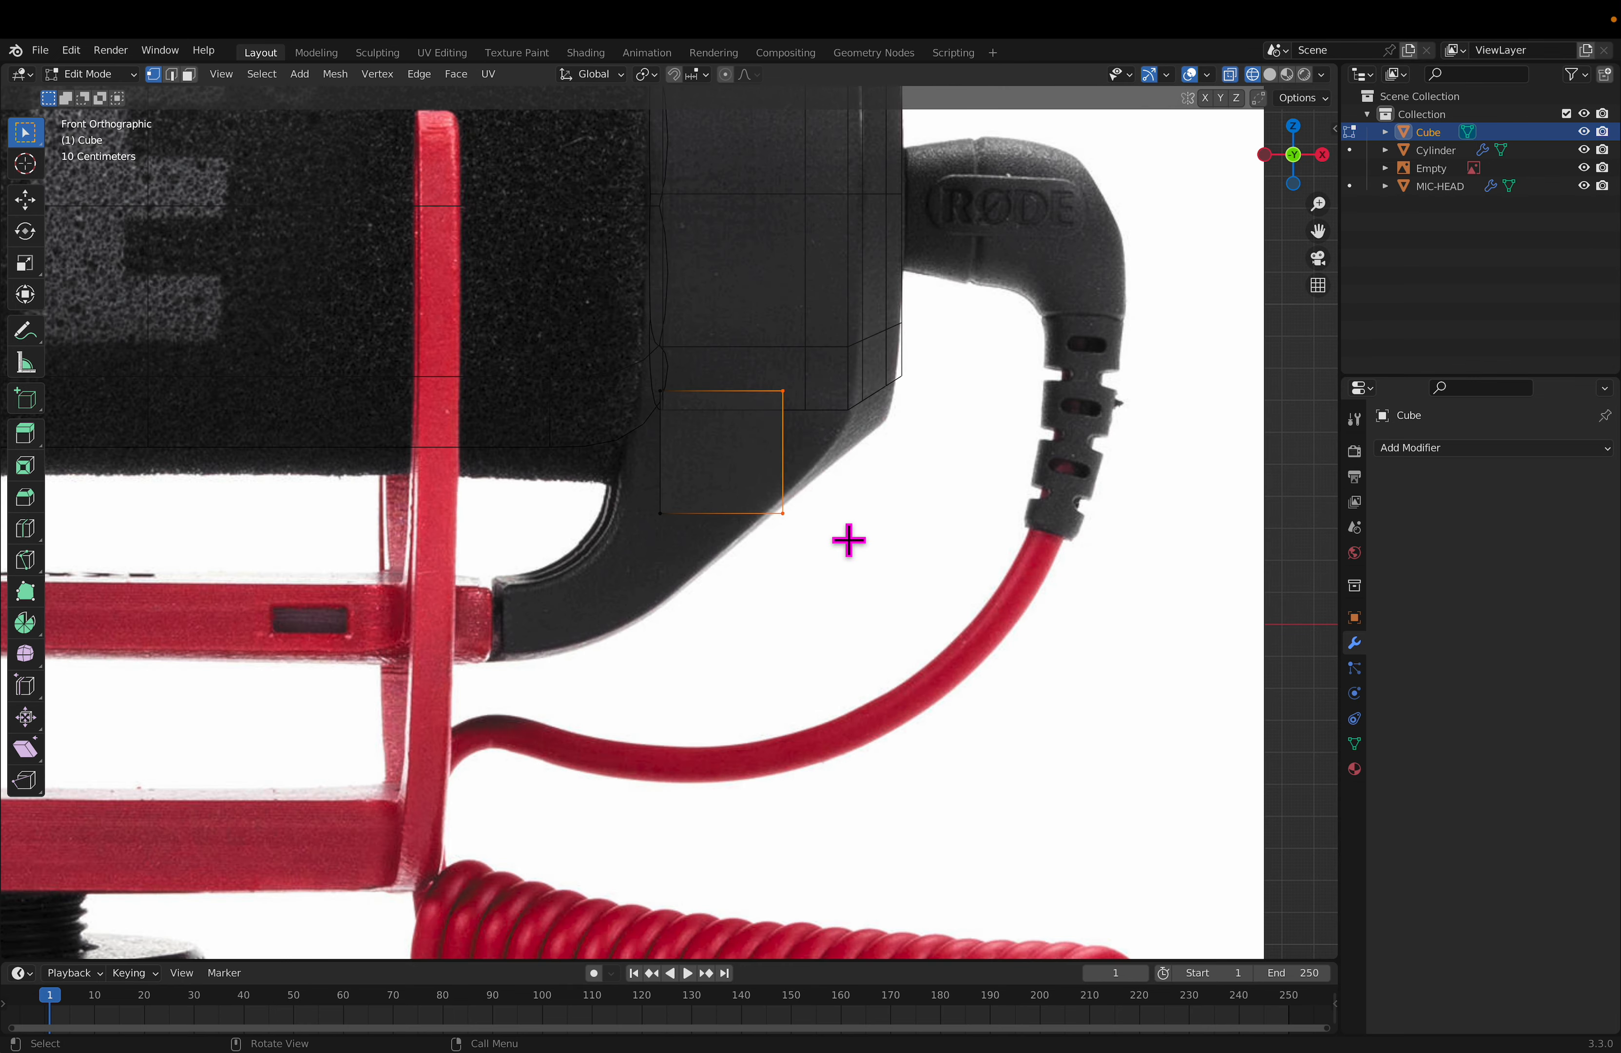
Step: Move the cube's upper cable-side vertices about 0.34 m in X and slightly up, to the rear cap's lower outer corner
click(877, 472)
drag(780, 360, 848, 519)
click(946, 482)
drag(684, 302, 874, 457)
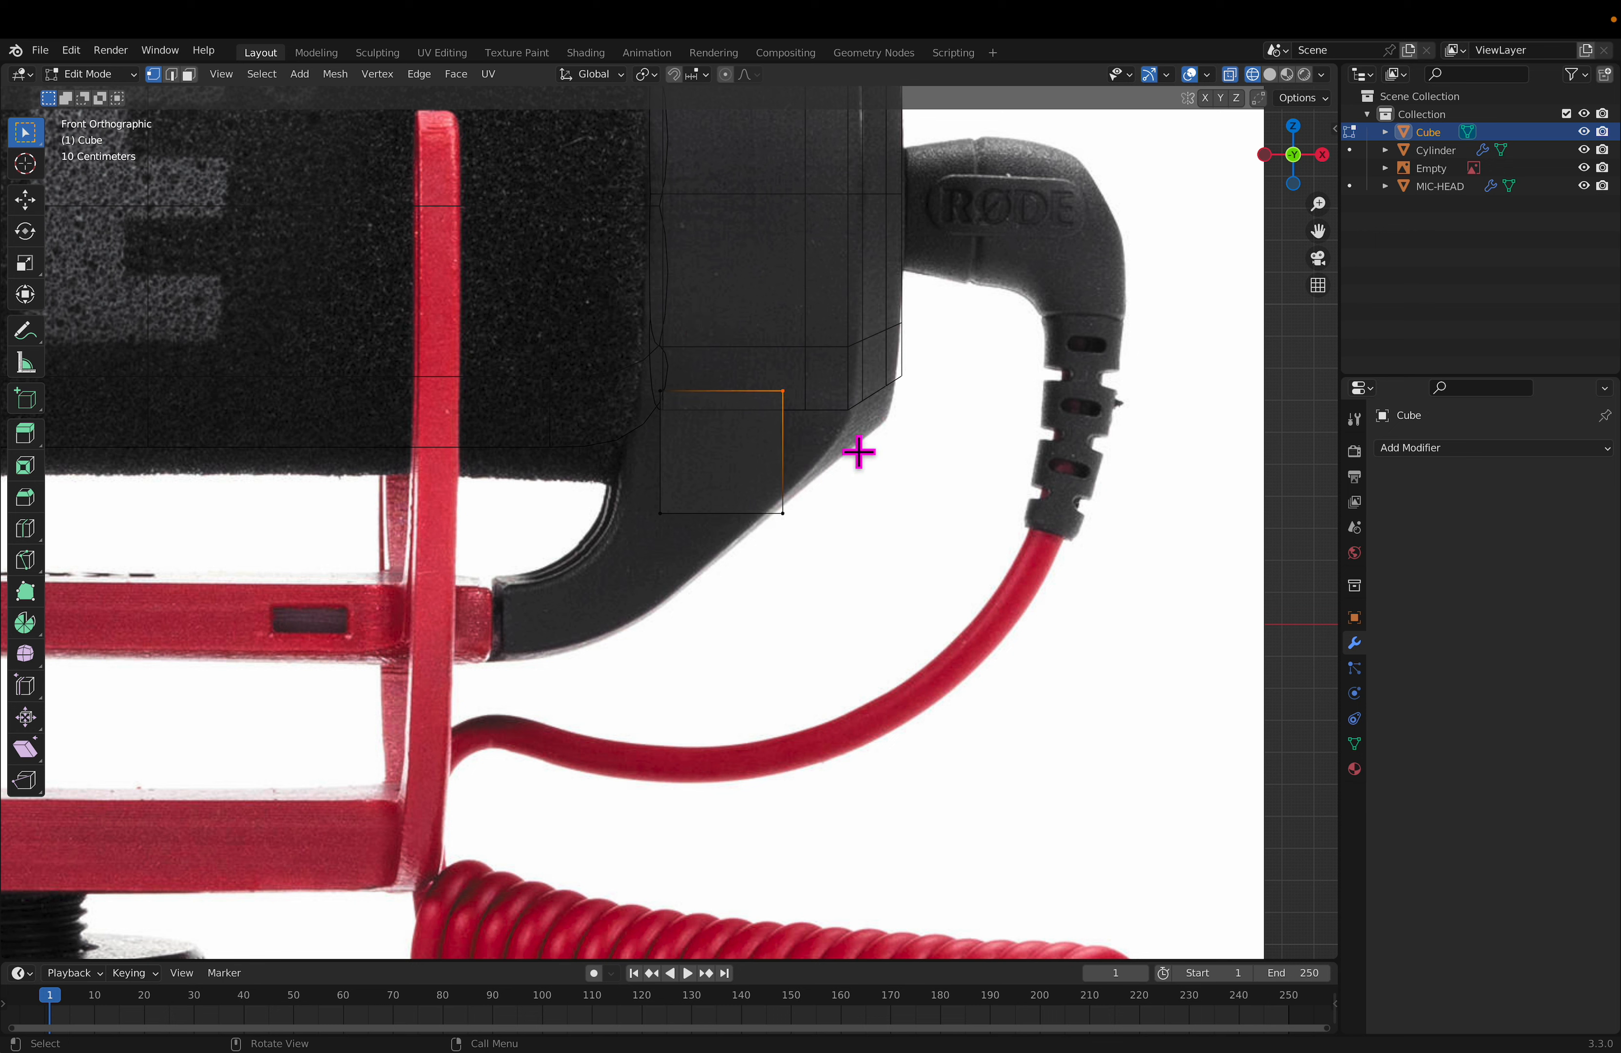
key(g)
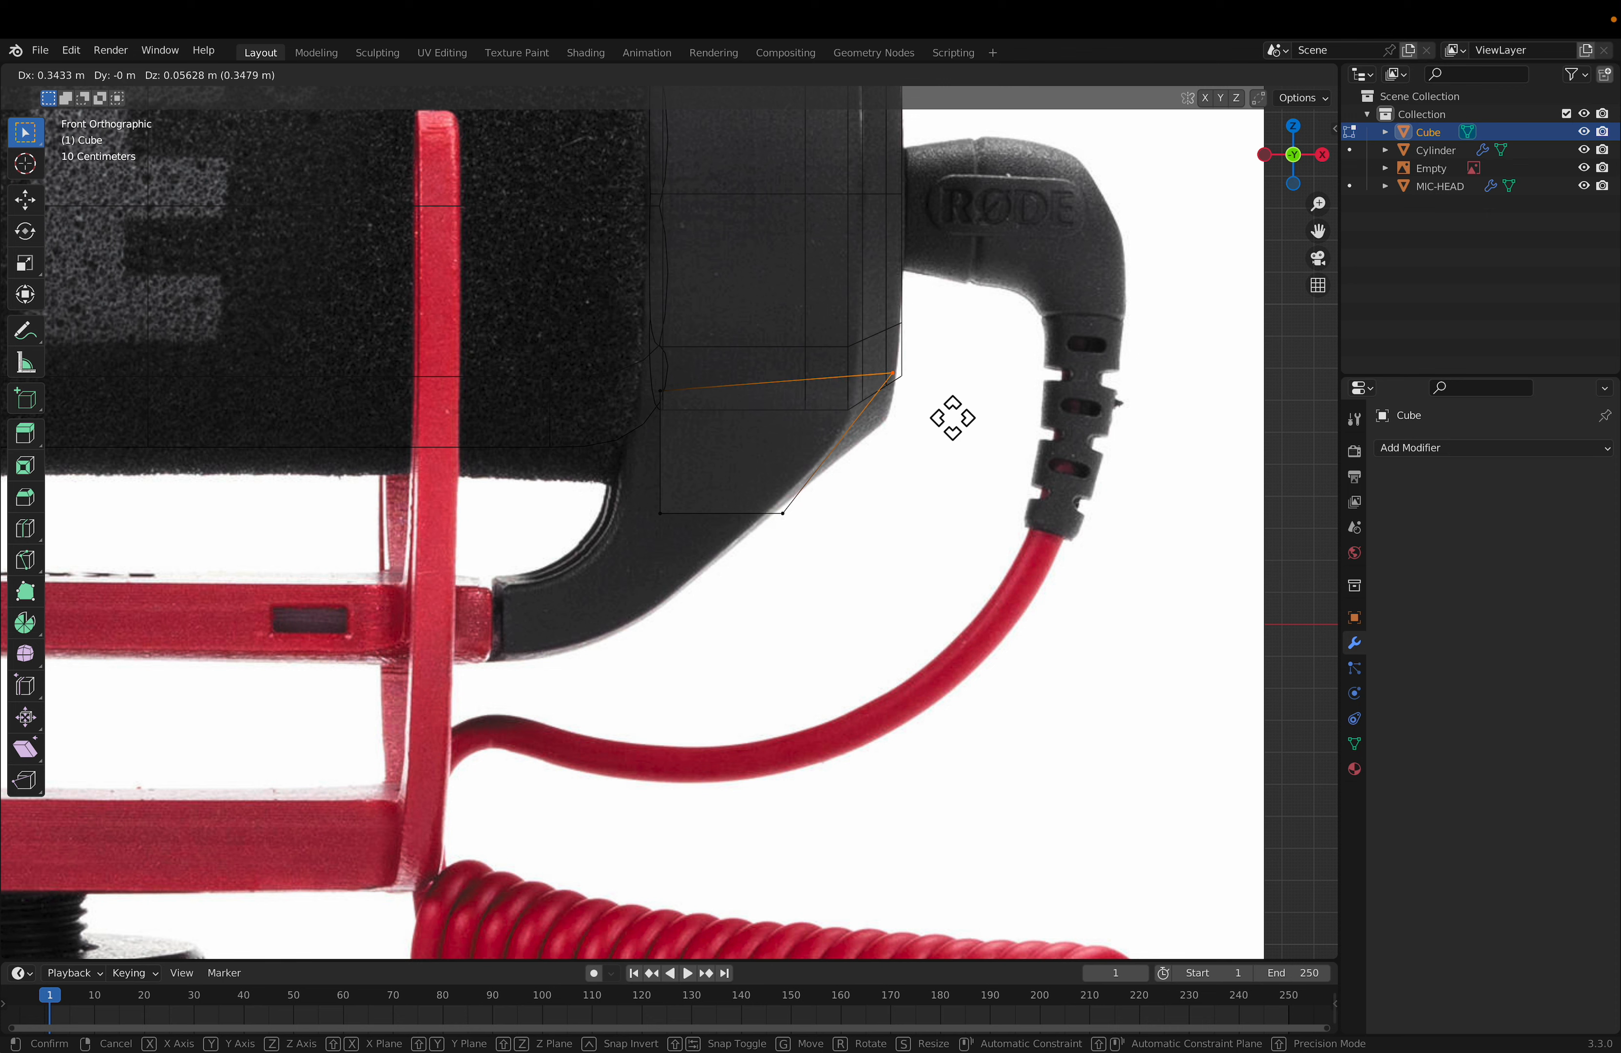
click(955, 410)
Step: Move the cube's lower cable-side vertices 0.31236 m in X and 0.28703 m in Z, onto the reference arm's outer corner
click(893, 526)
key(a)
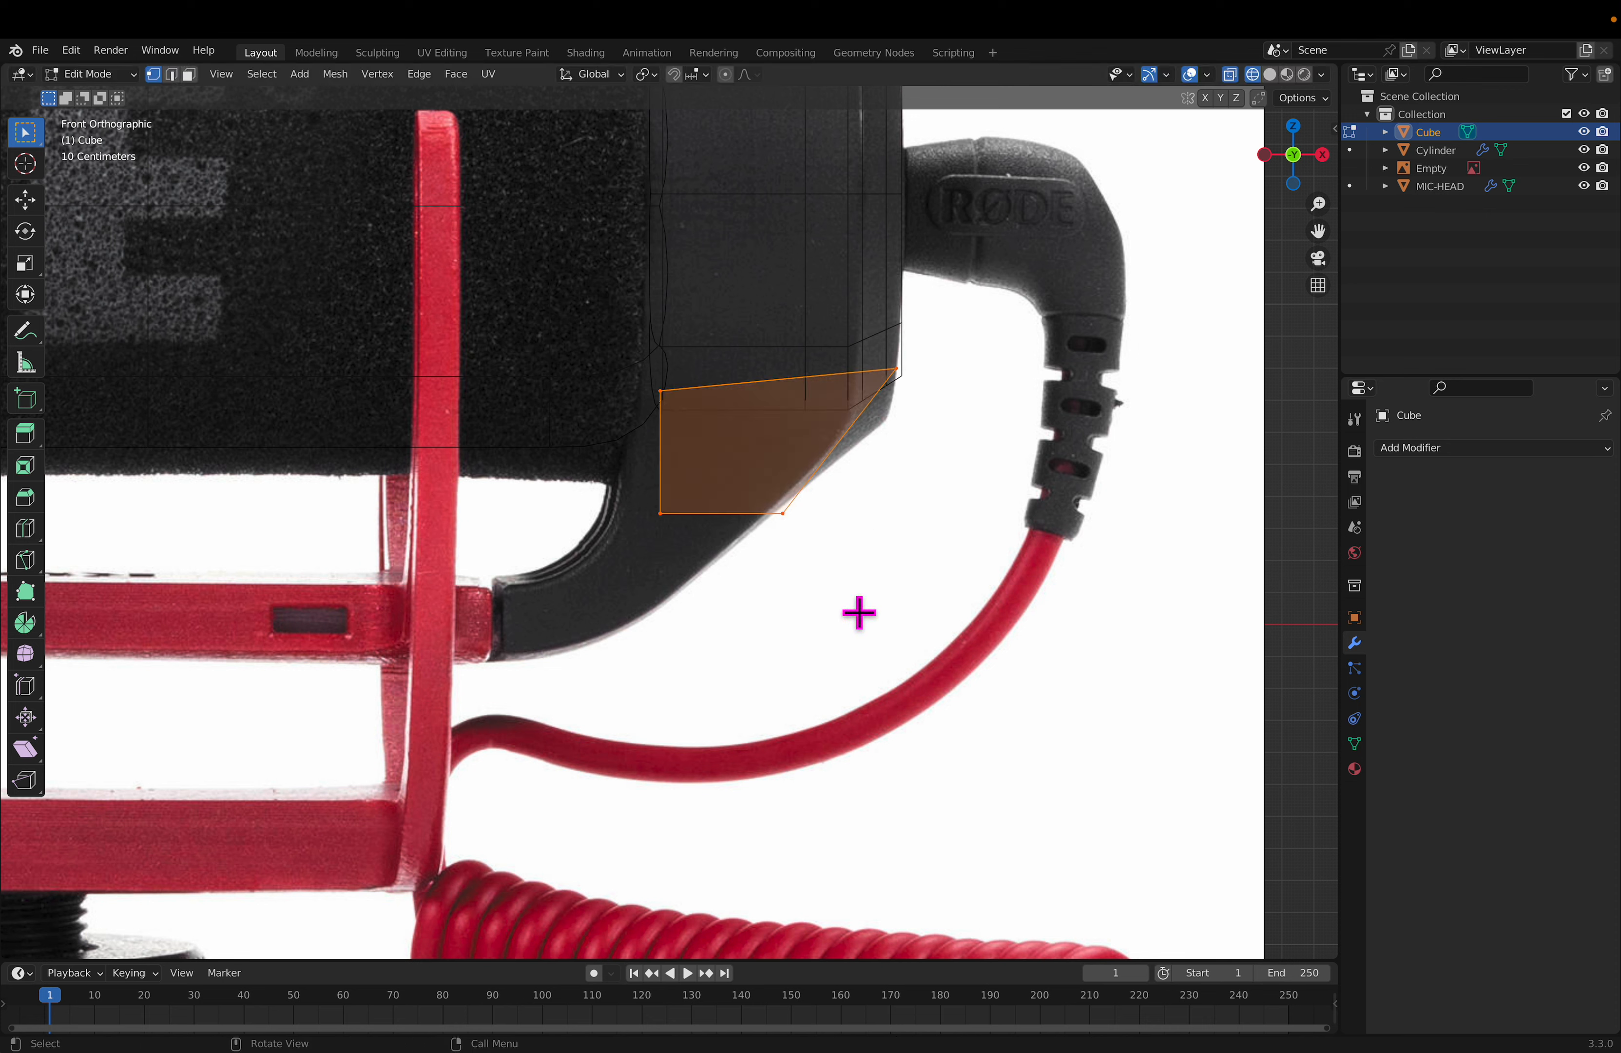
click(863, 592)
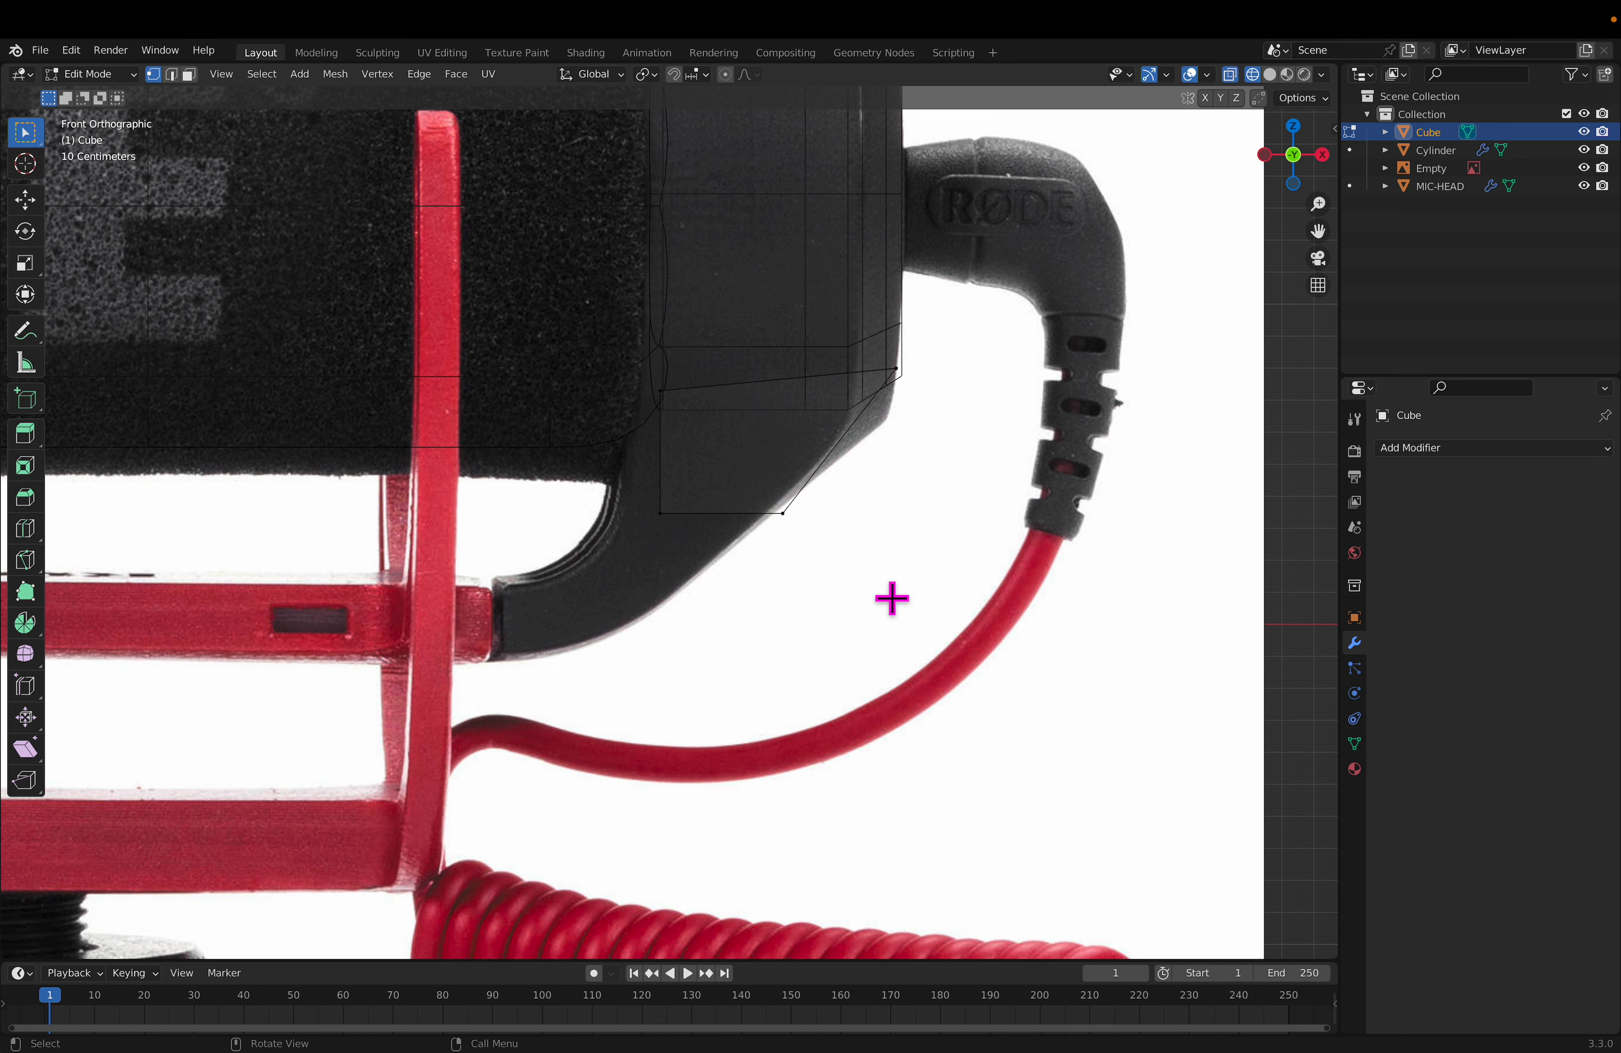
key(a)
click(873, 579)
drag(851, 613, 793, 510)
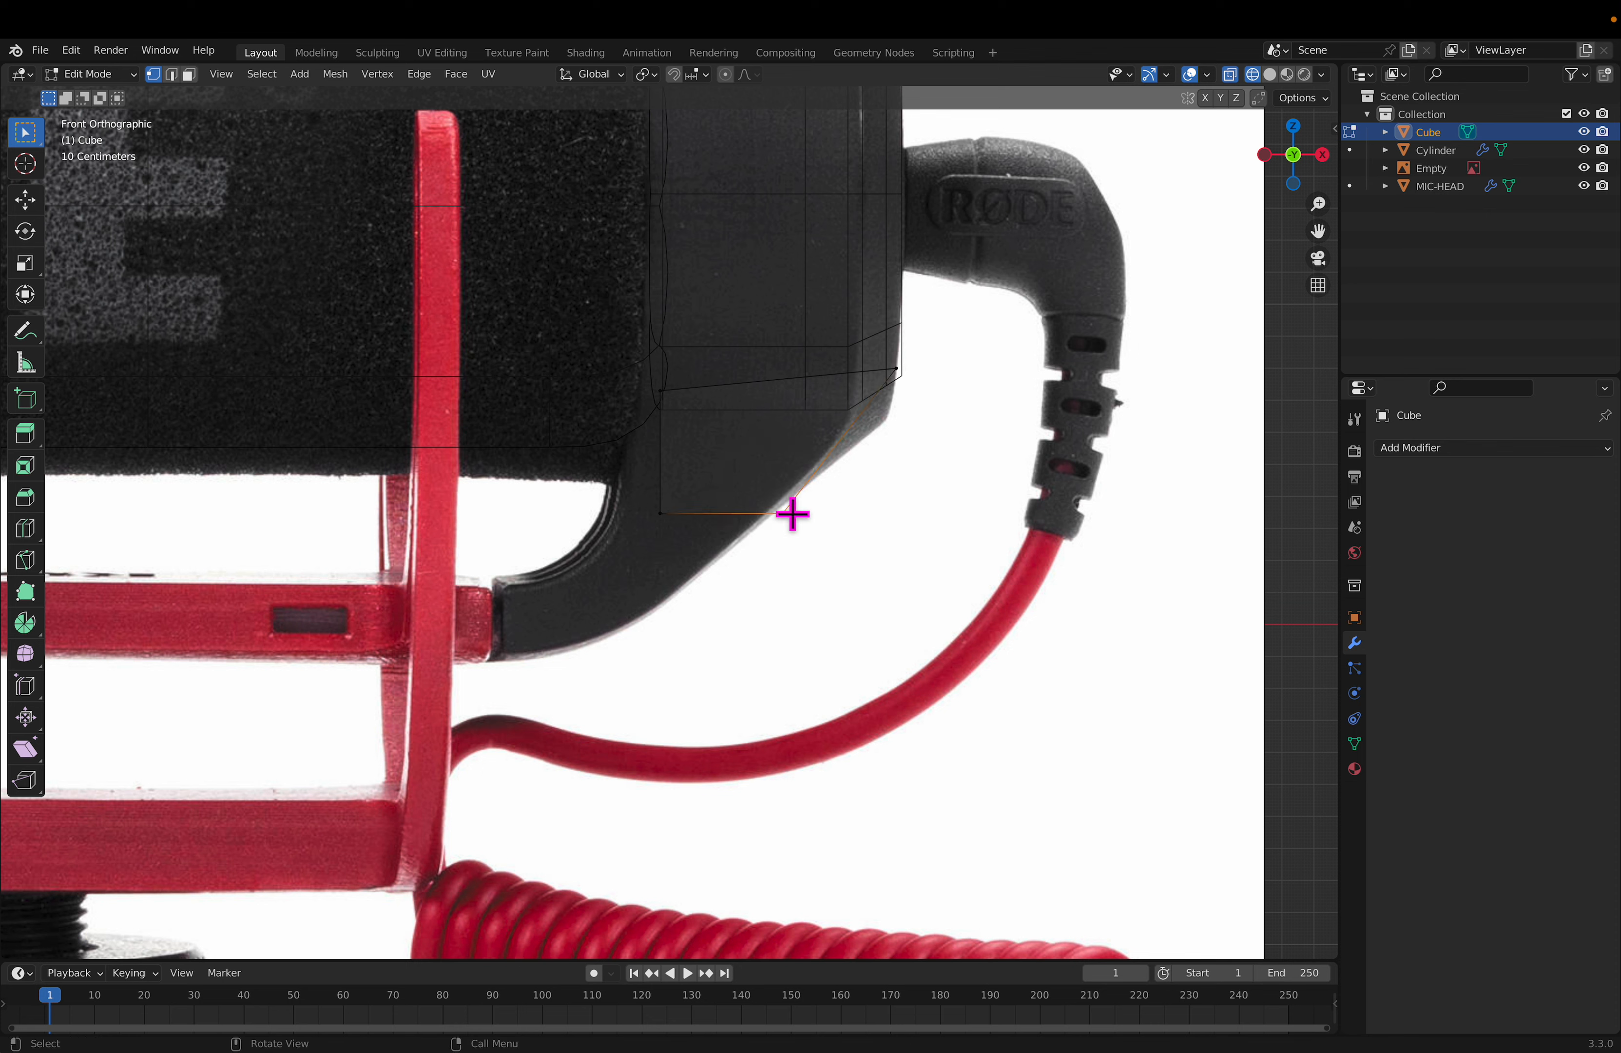
key(g)
click(897, 427)
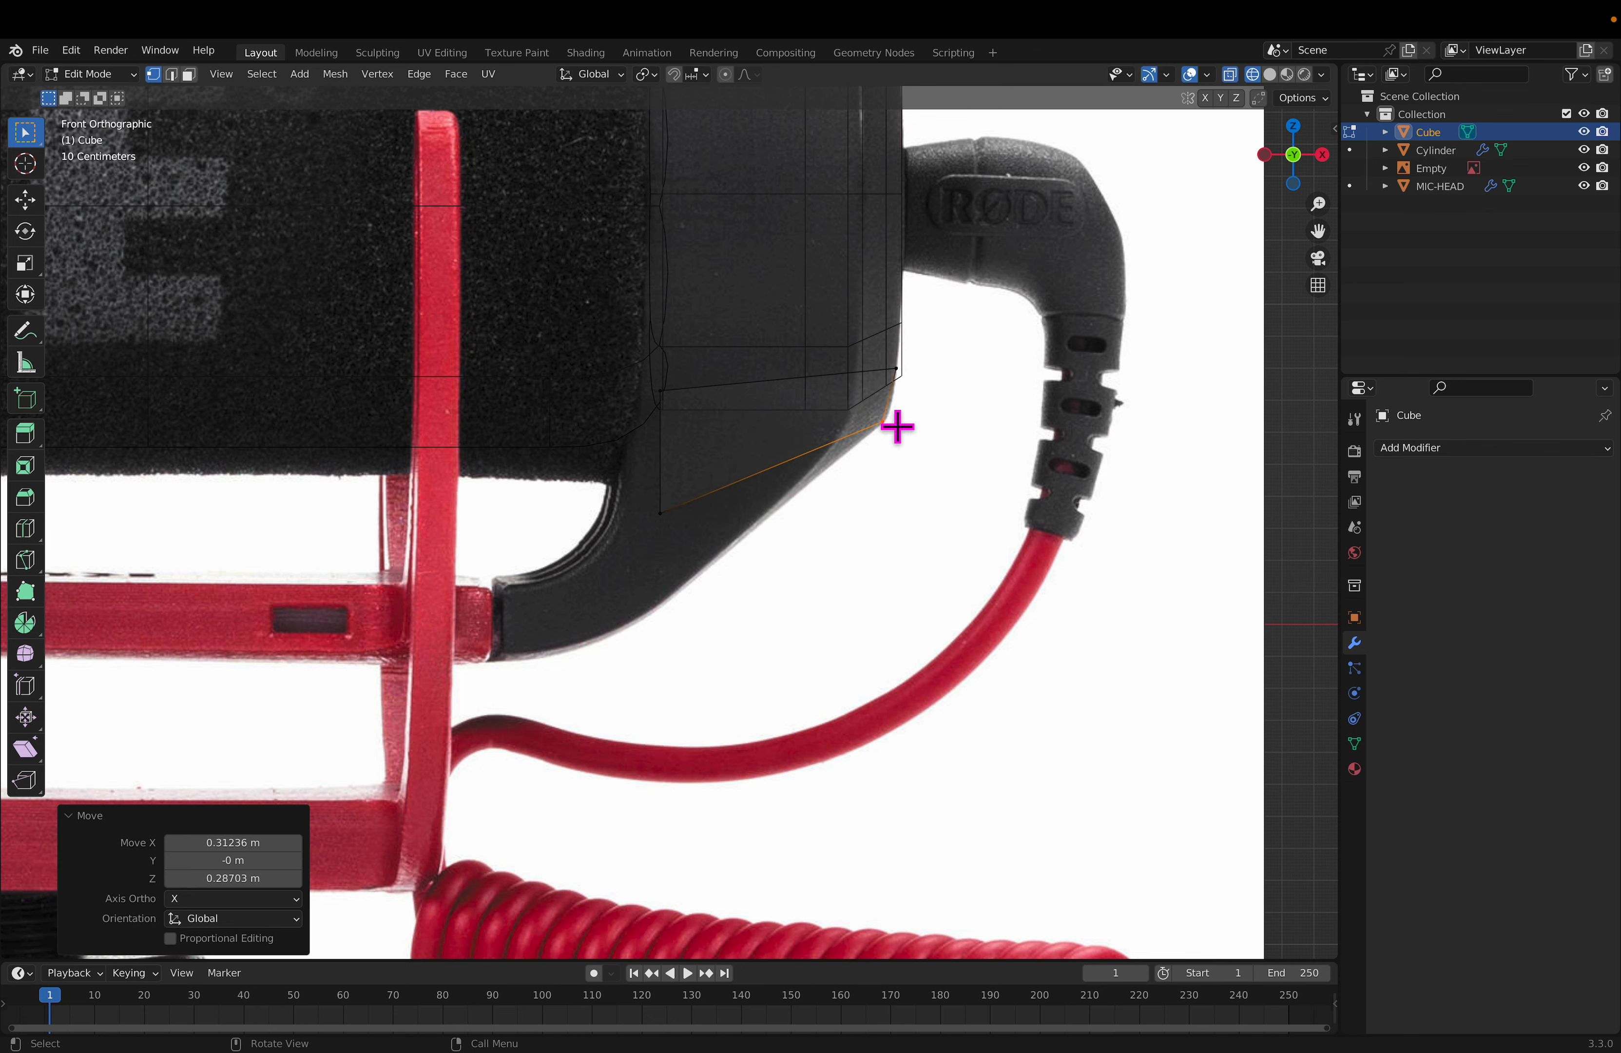
Step: Move the lower inner vertices to the top of the arm's inner curve and the upper inner ones -0.078794 m in X, -0.008442 m in Z
click(644, 503)
key(g)
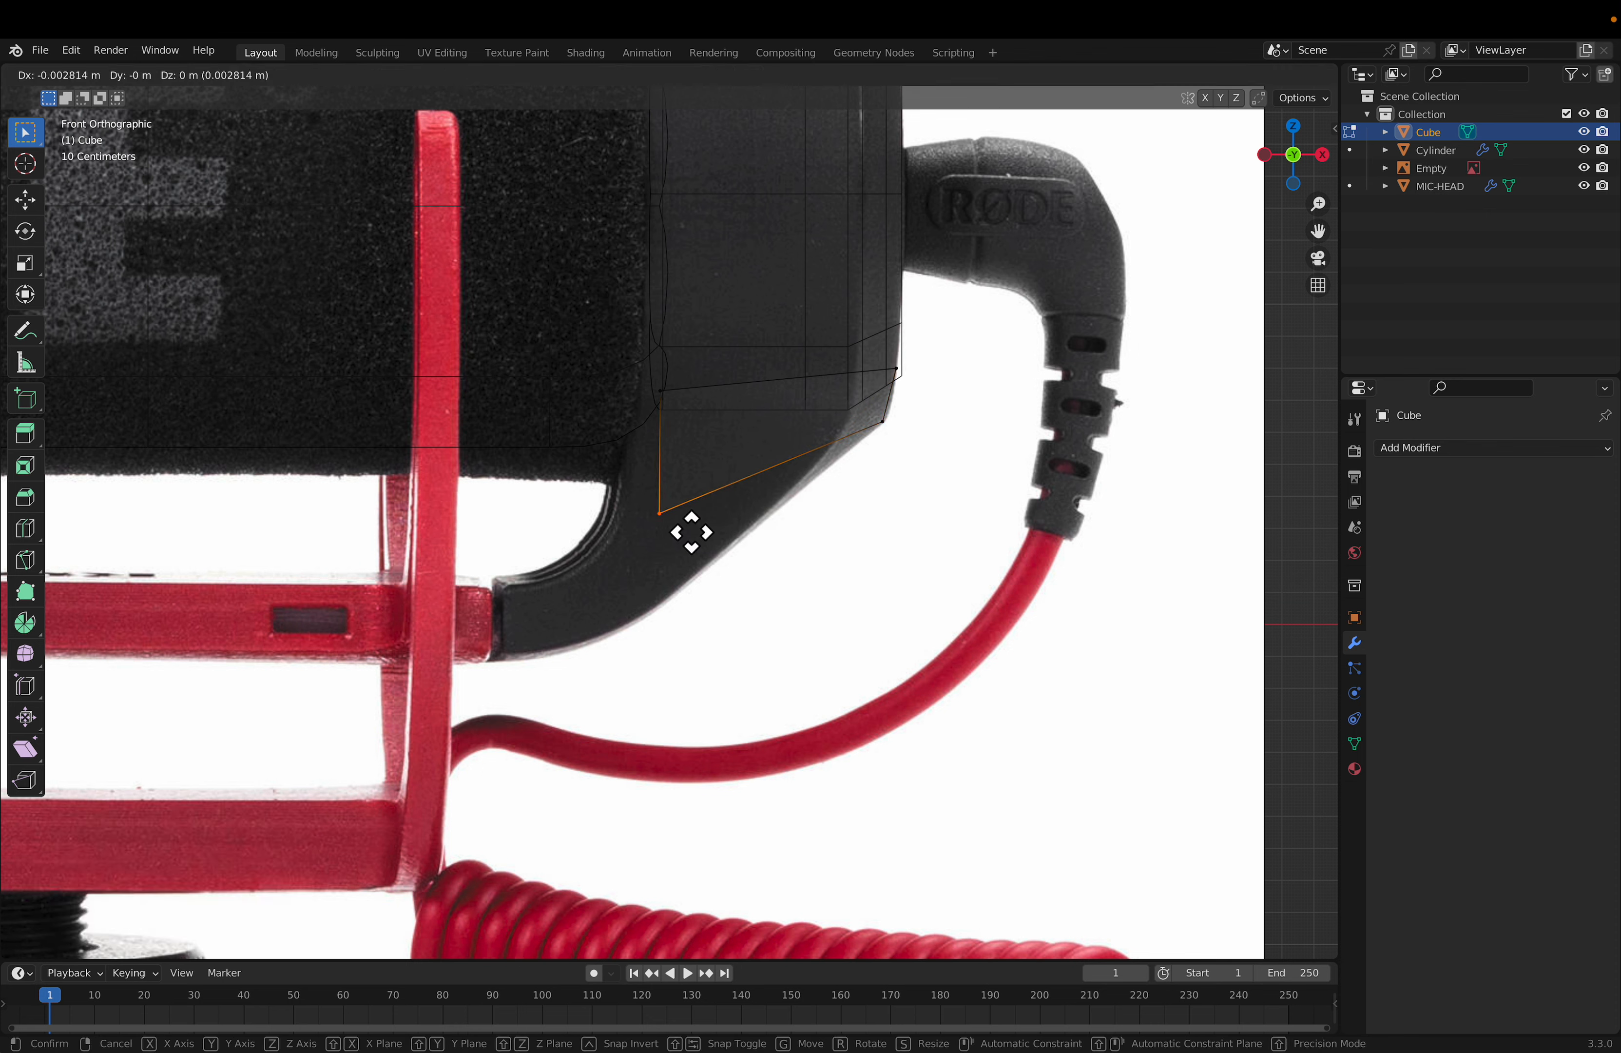
click(646, 531)
click(669, 401)
key(g)
click(663, 425)
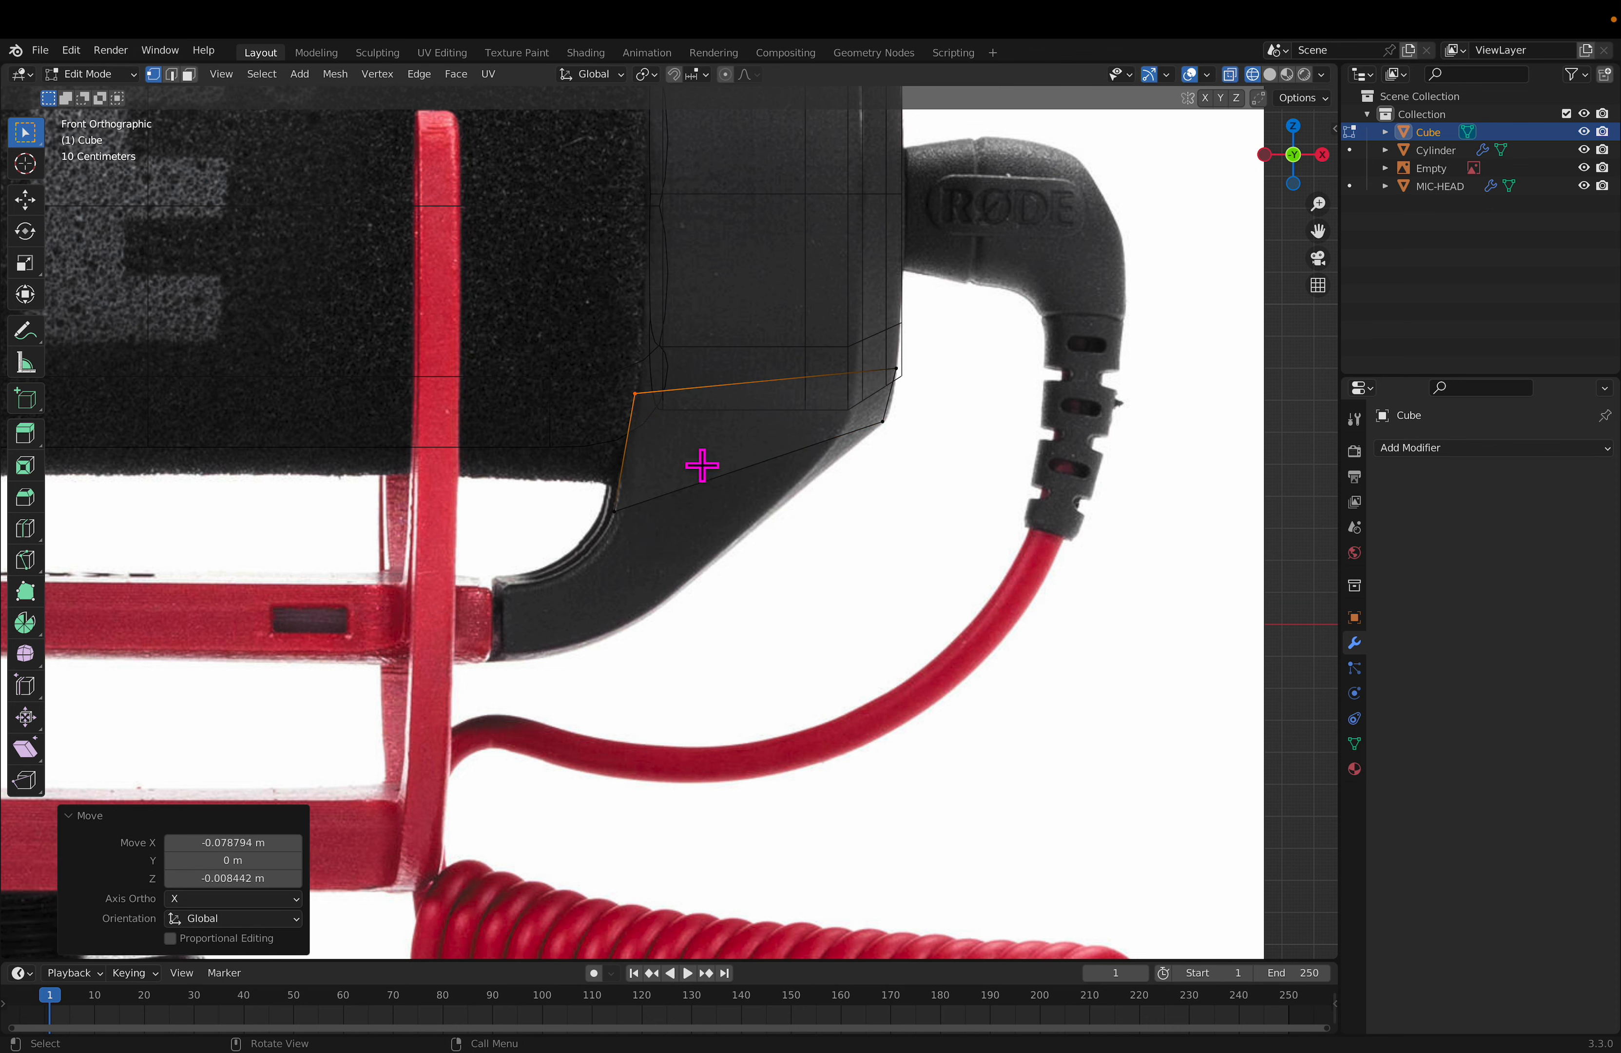
Step: Extrude the slanted bottom face of the arm block about 0.1 m along its normal
click(909, 439)
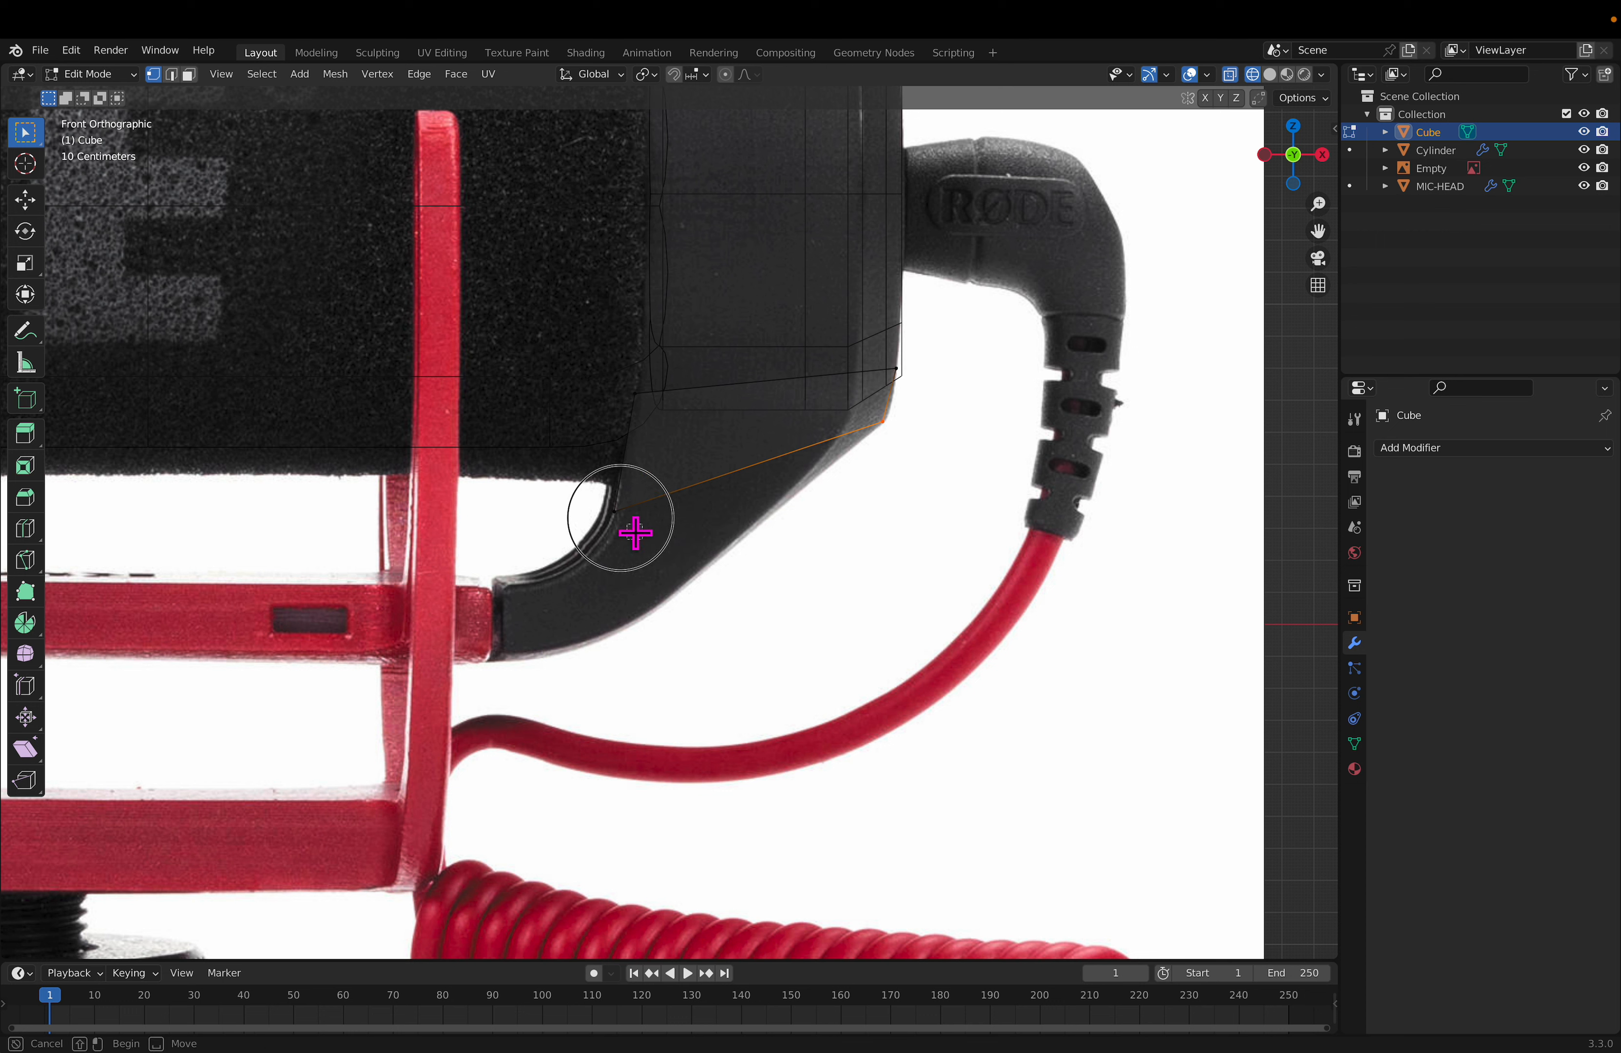
shift+click(615, 511)
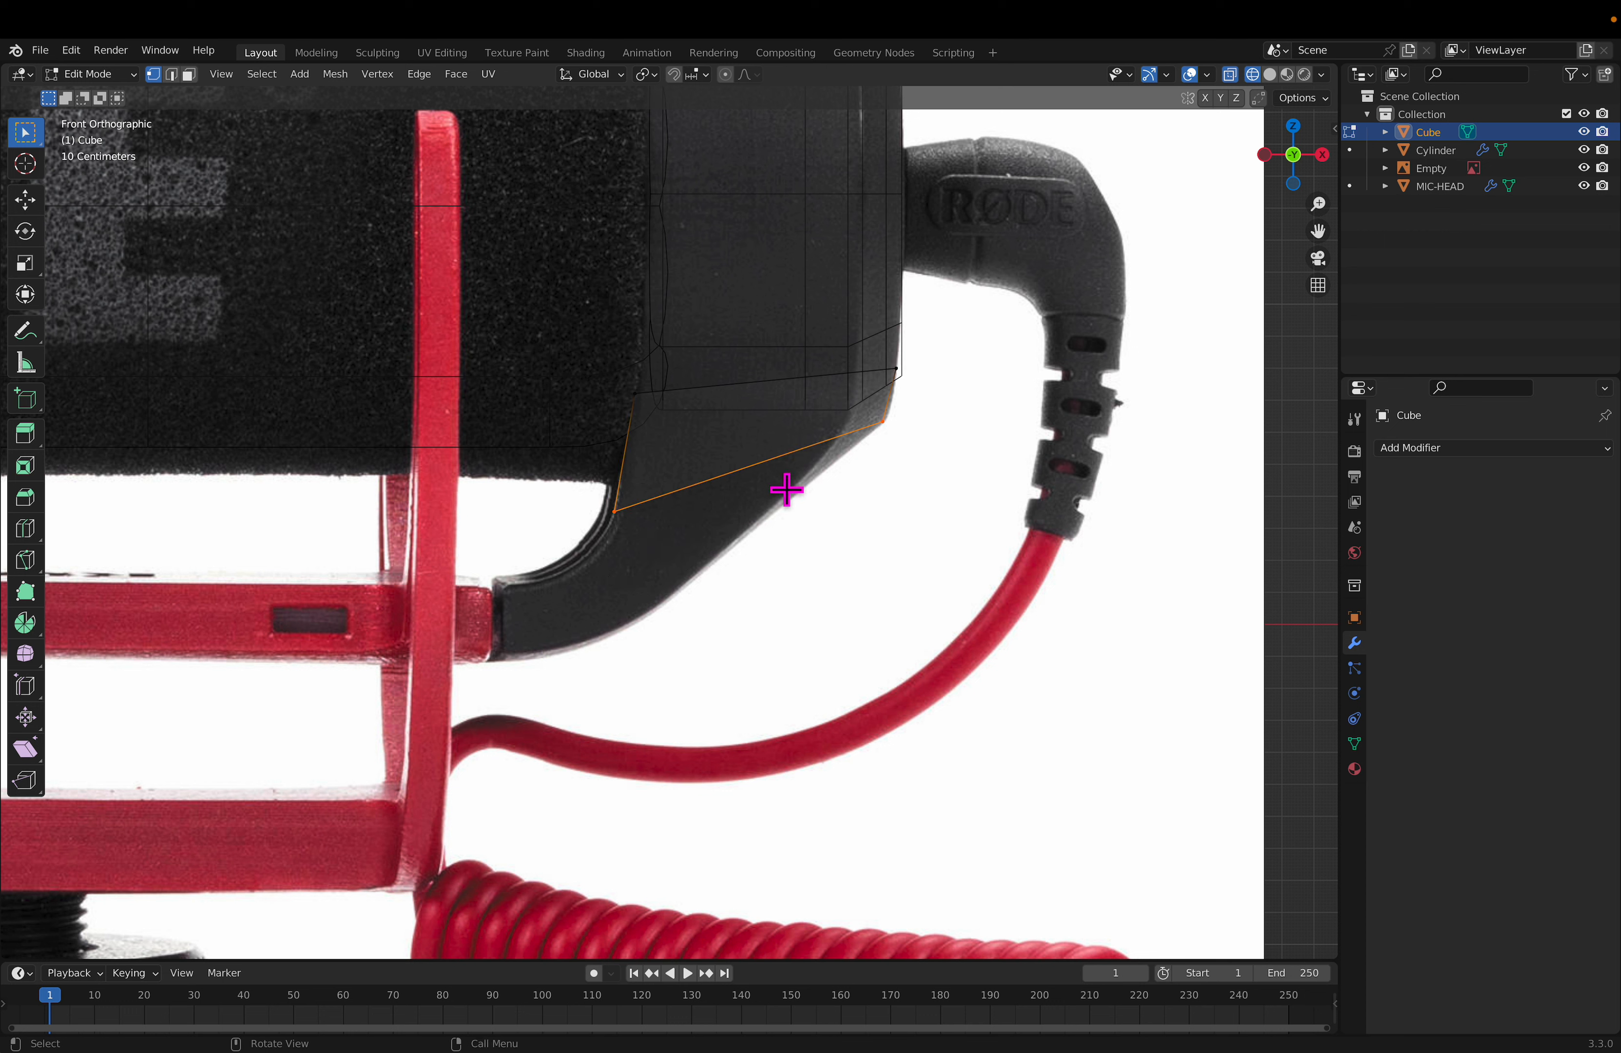
key(e)
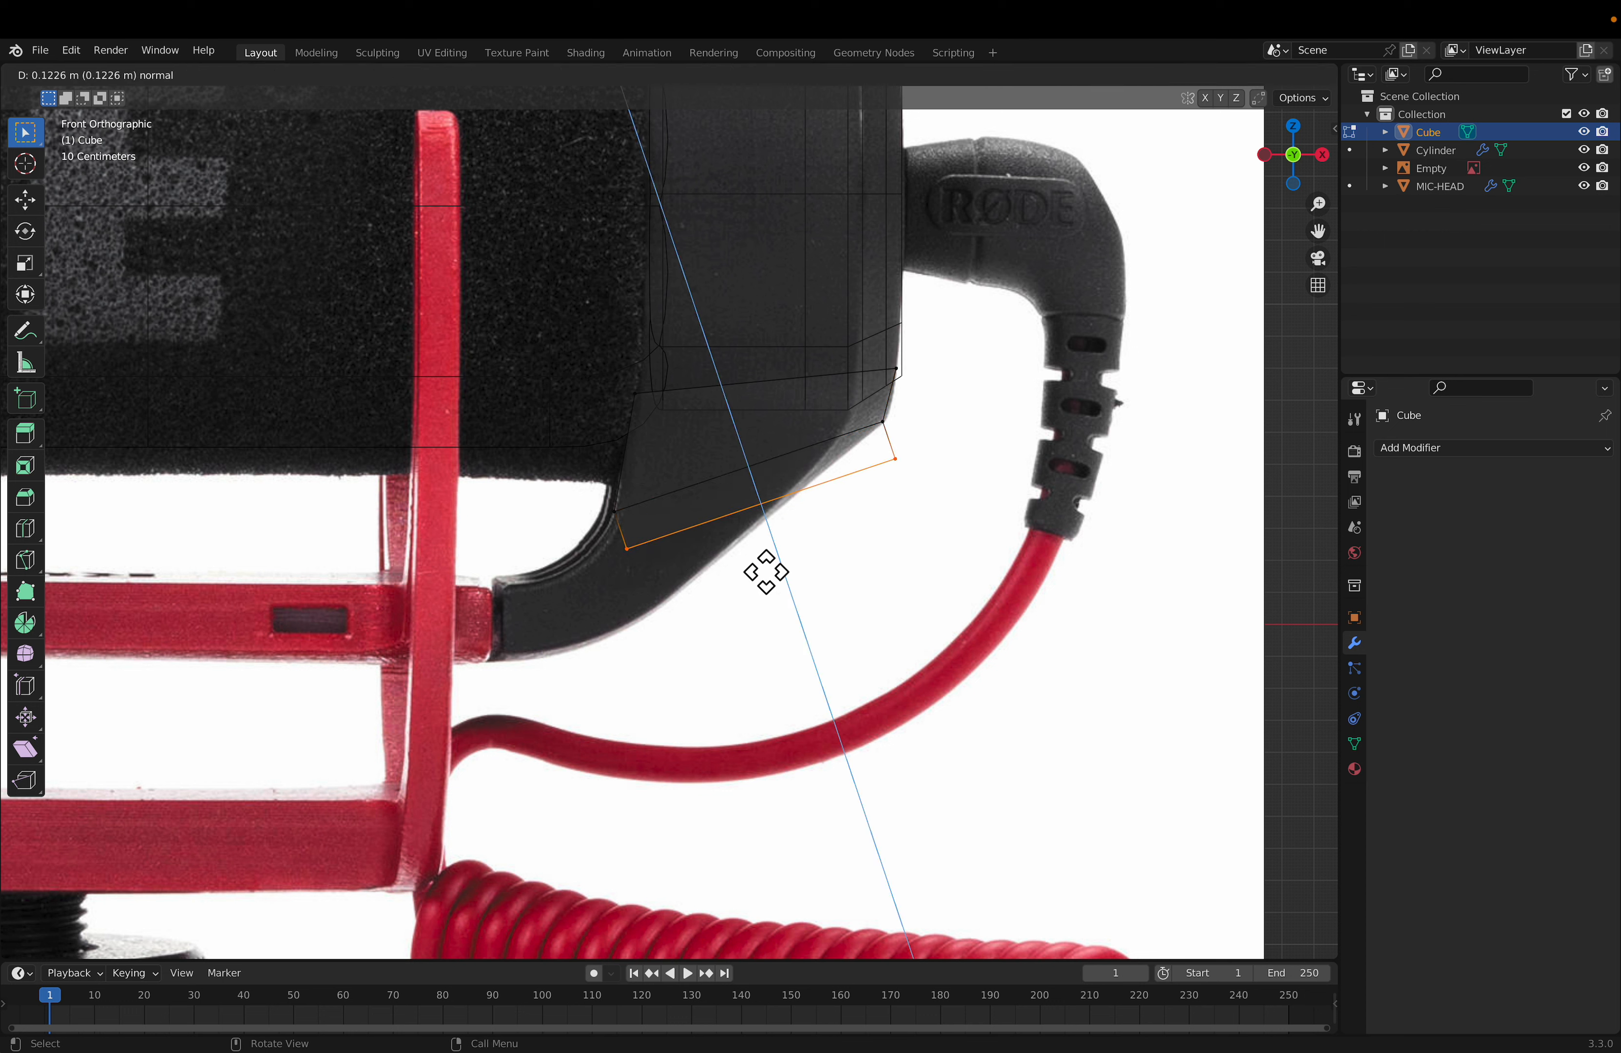
click(758, 564)
click(968, 524)
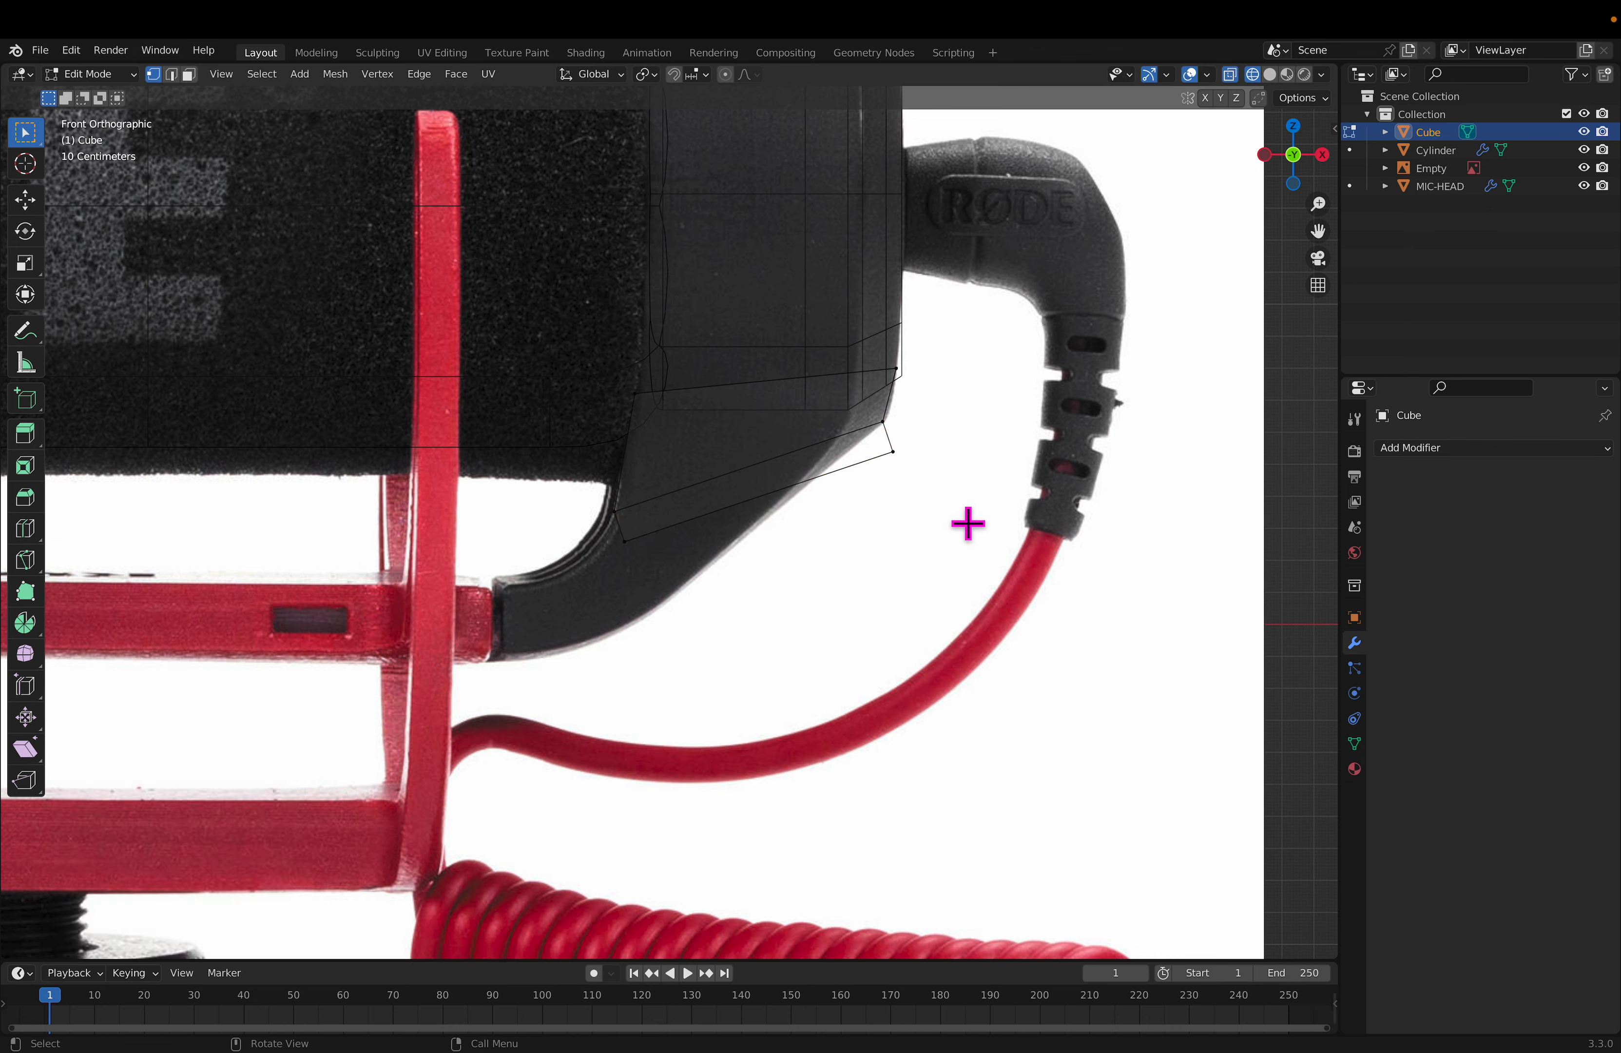
Step: Move the extruded face's outer vertices onto the reference arm's sloping outer edge and its inner vertices onto the inner curve
click(893, 452)
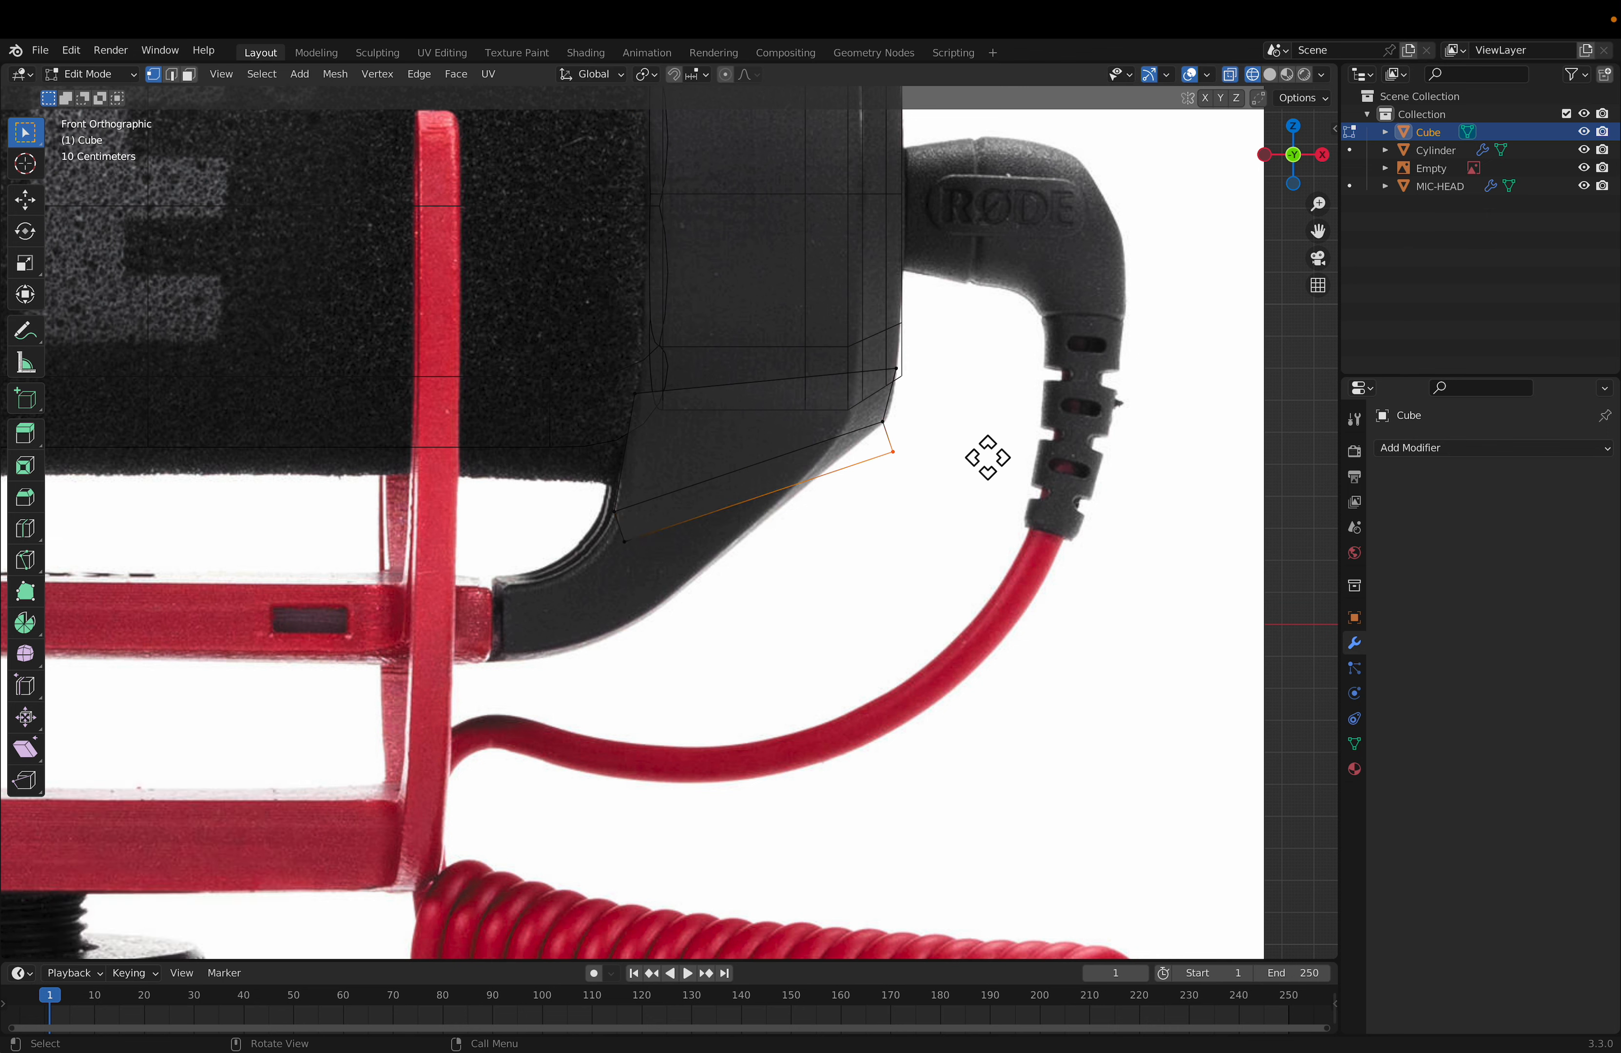
key(g)
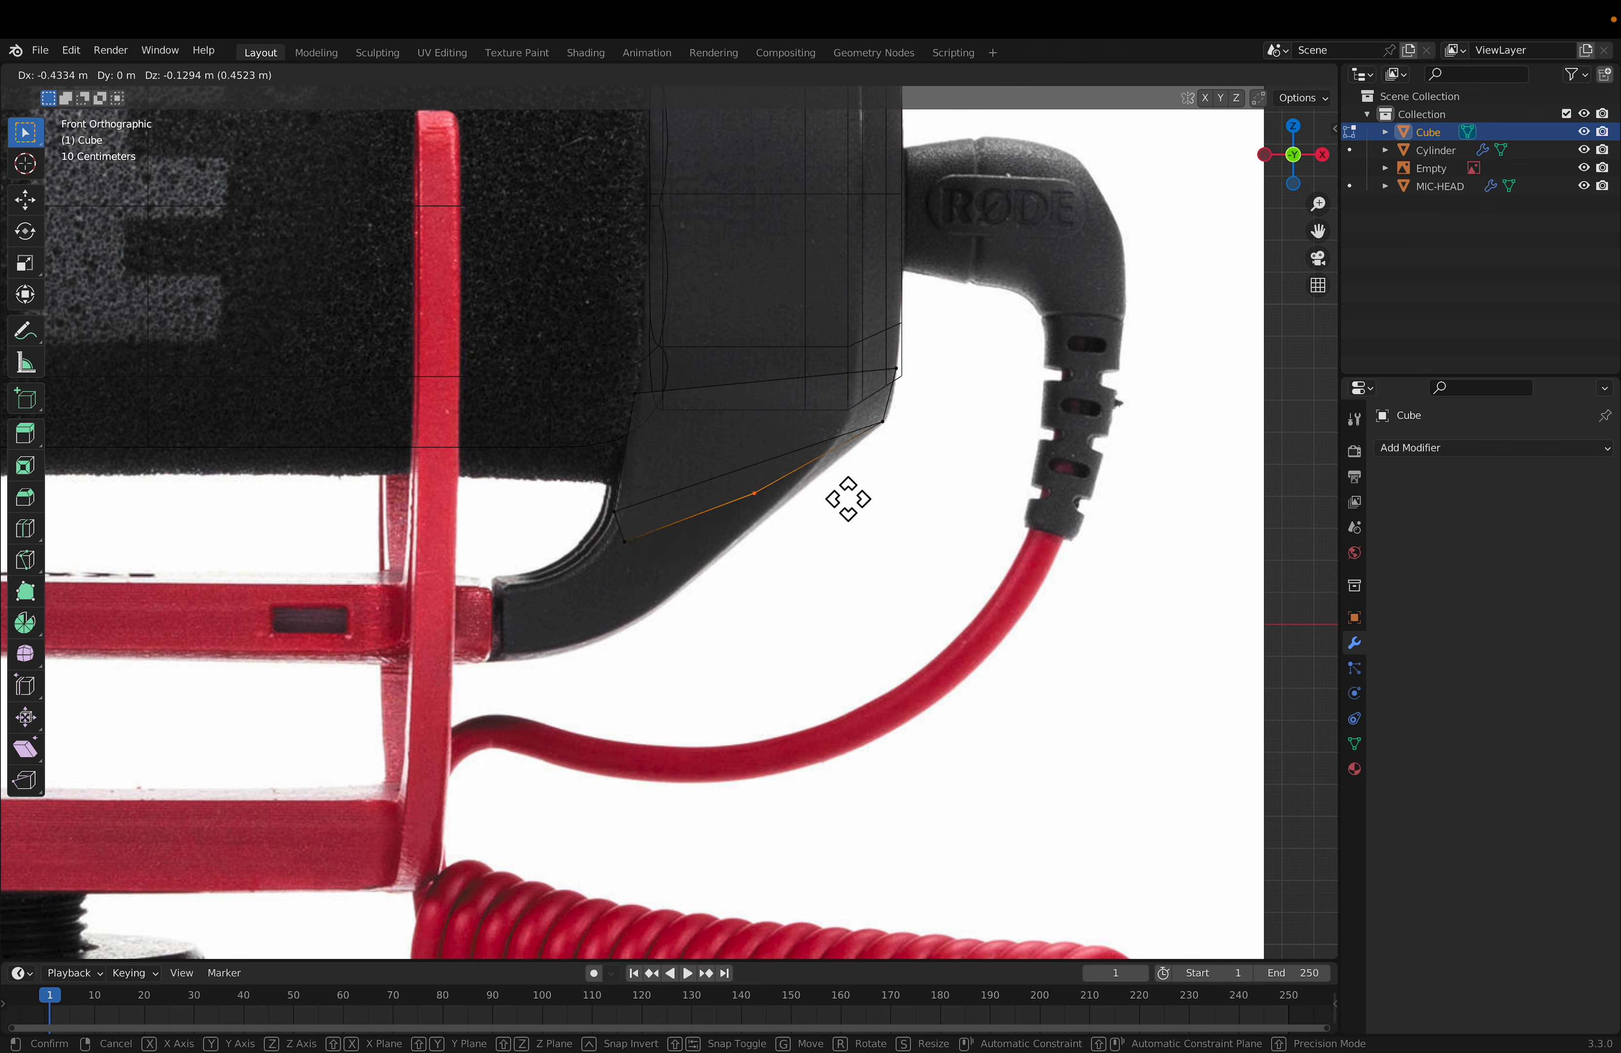
click(863, 519)
click(645, 575)
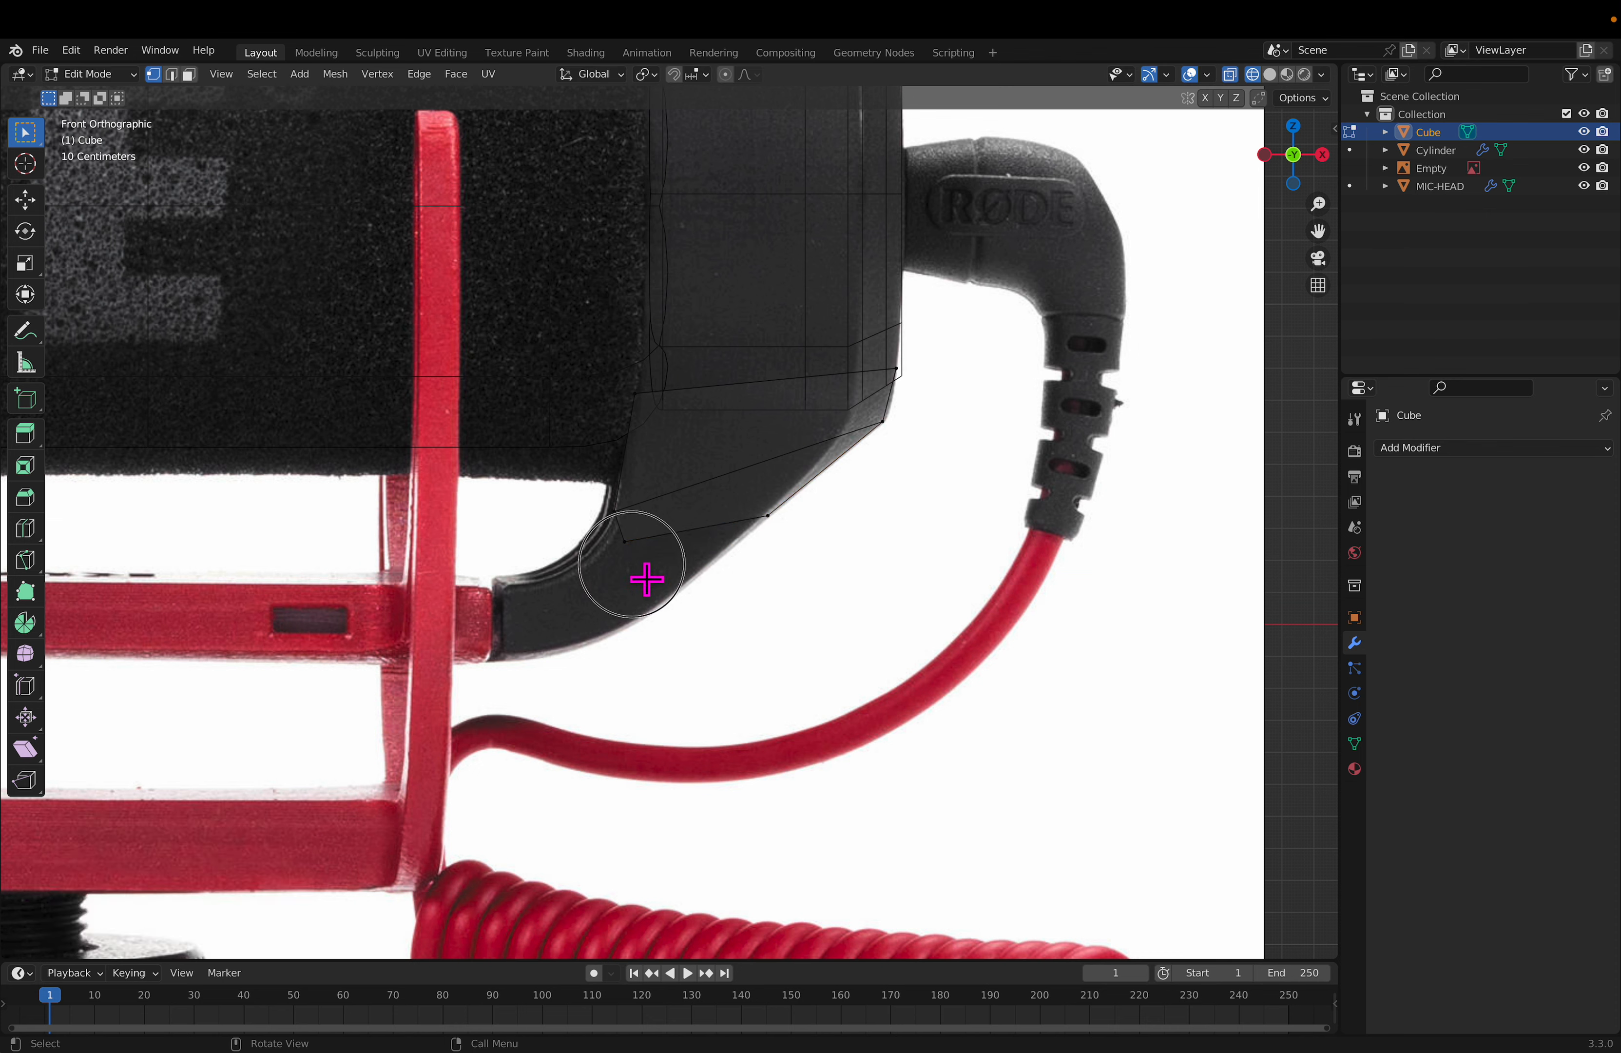
key(g)
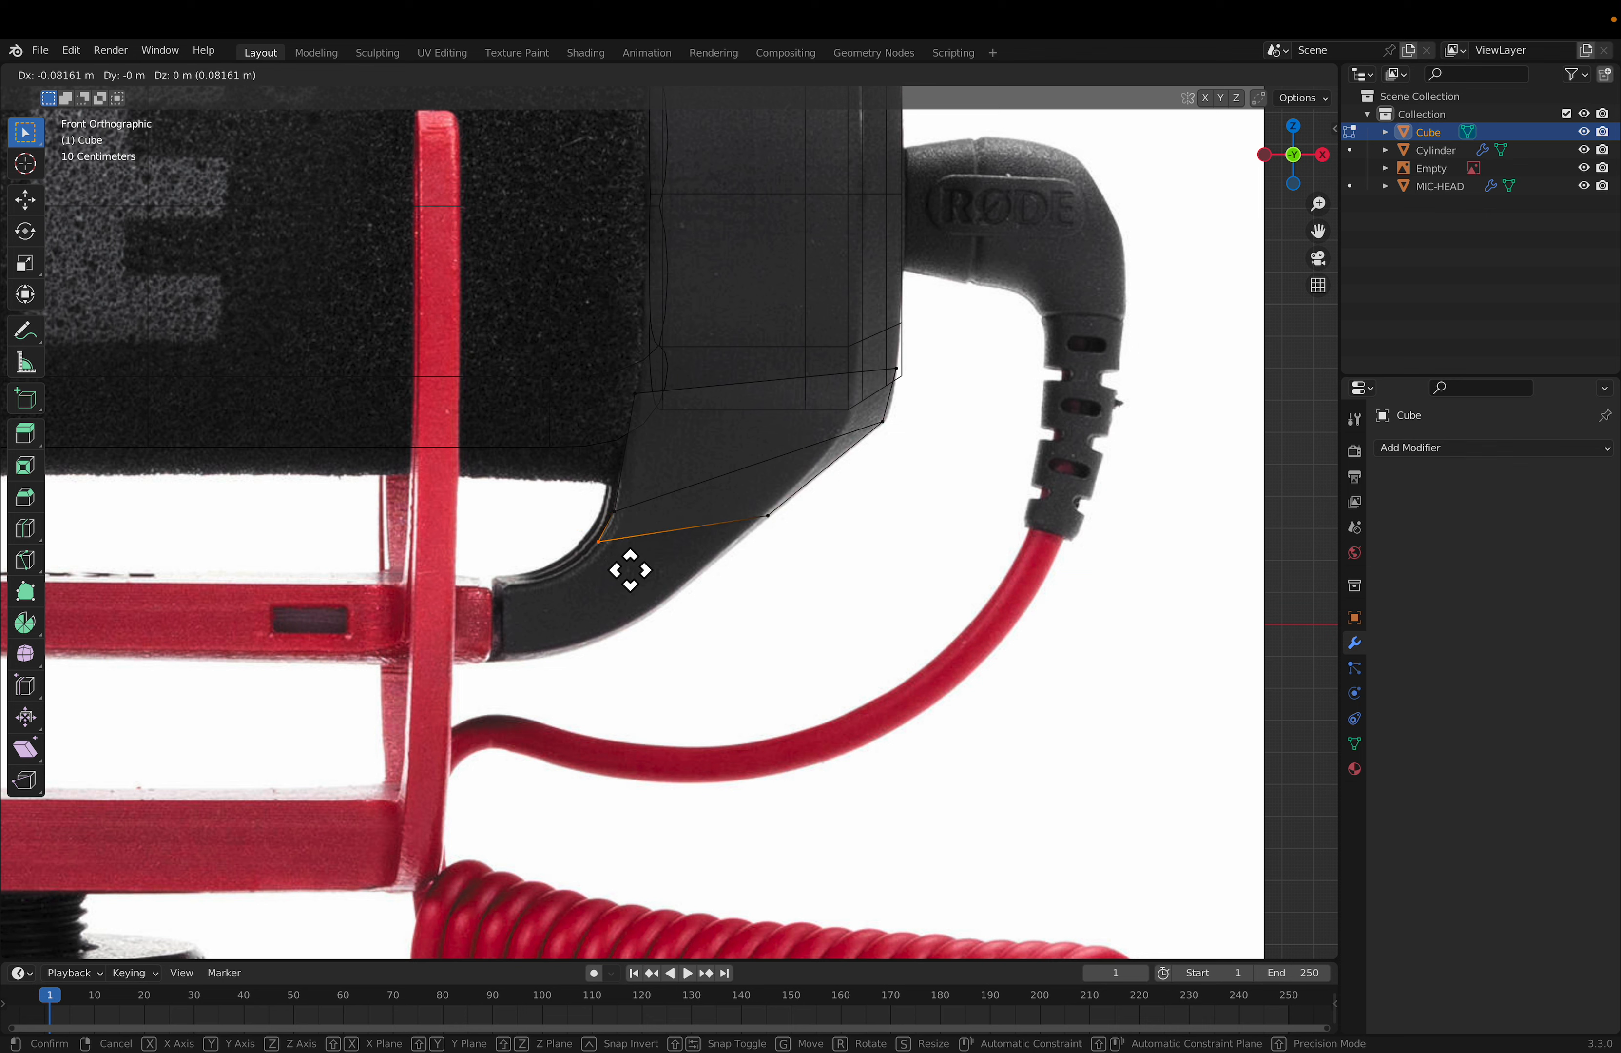
click(625, 566)
click(816, 552)
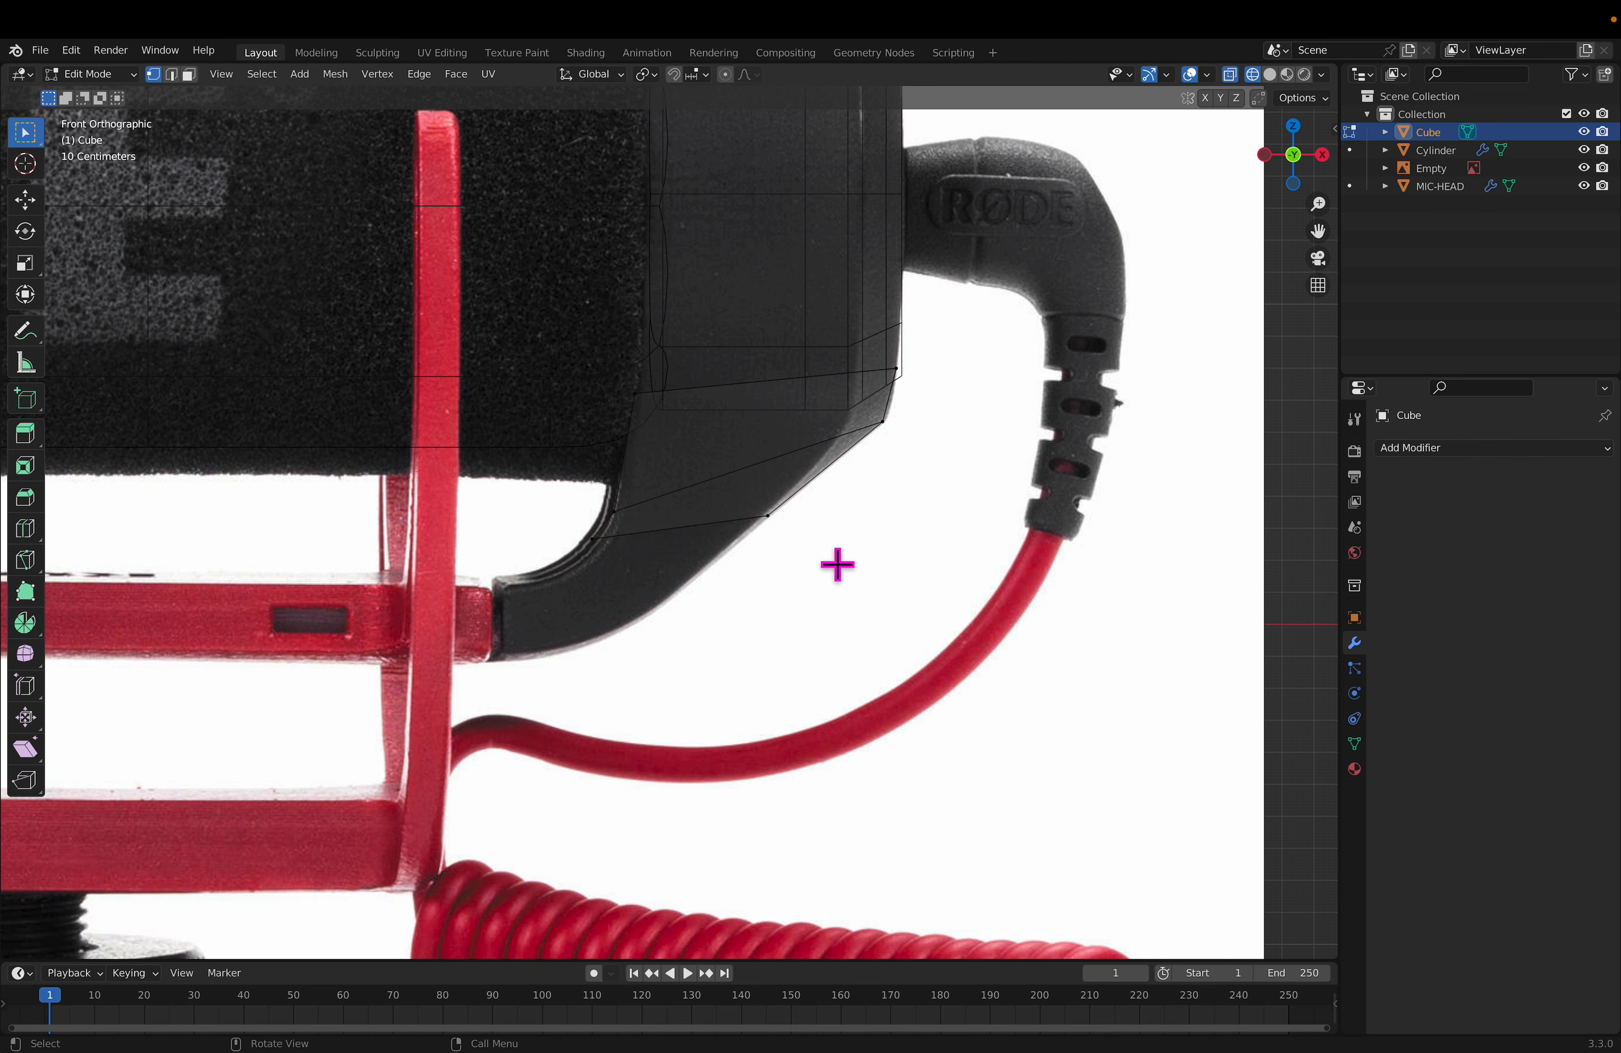
Step: Extrude the arm's bottom face again, about 0.2 m along its normal
drag(816, 552, 579, 544)
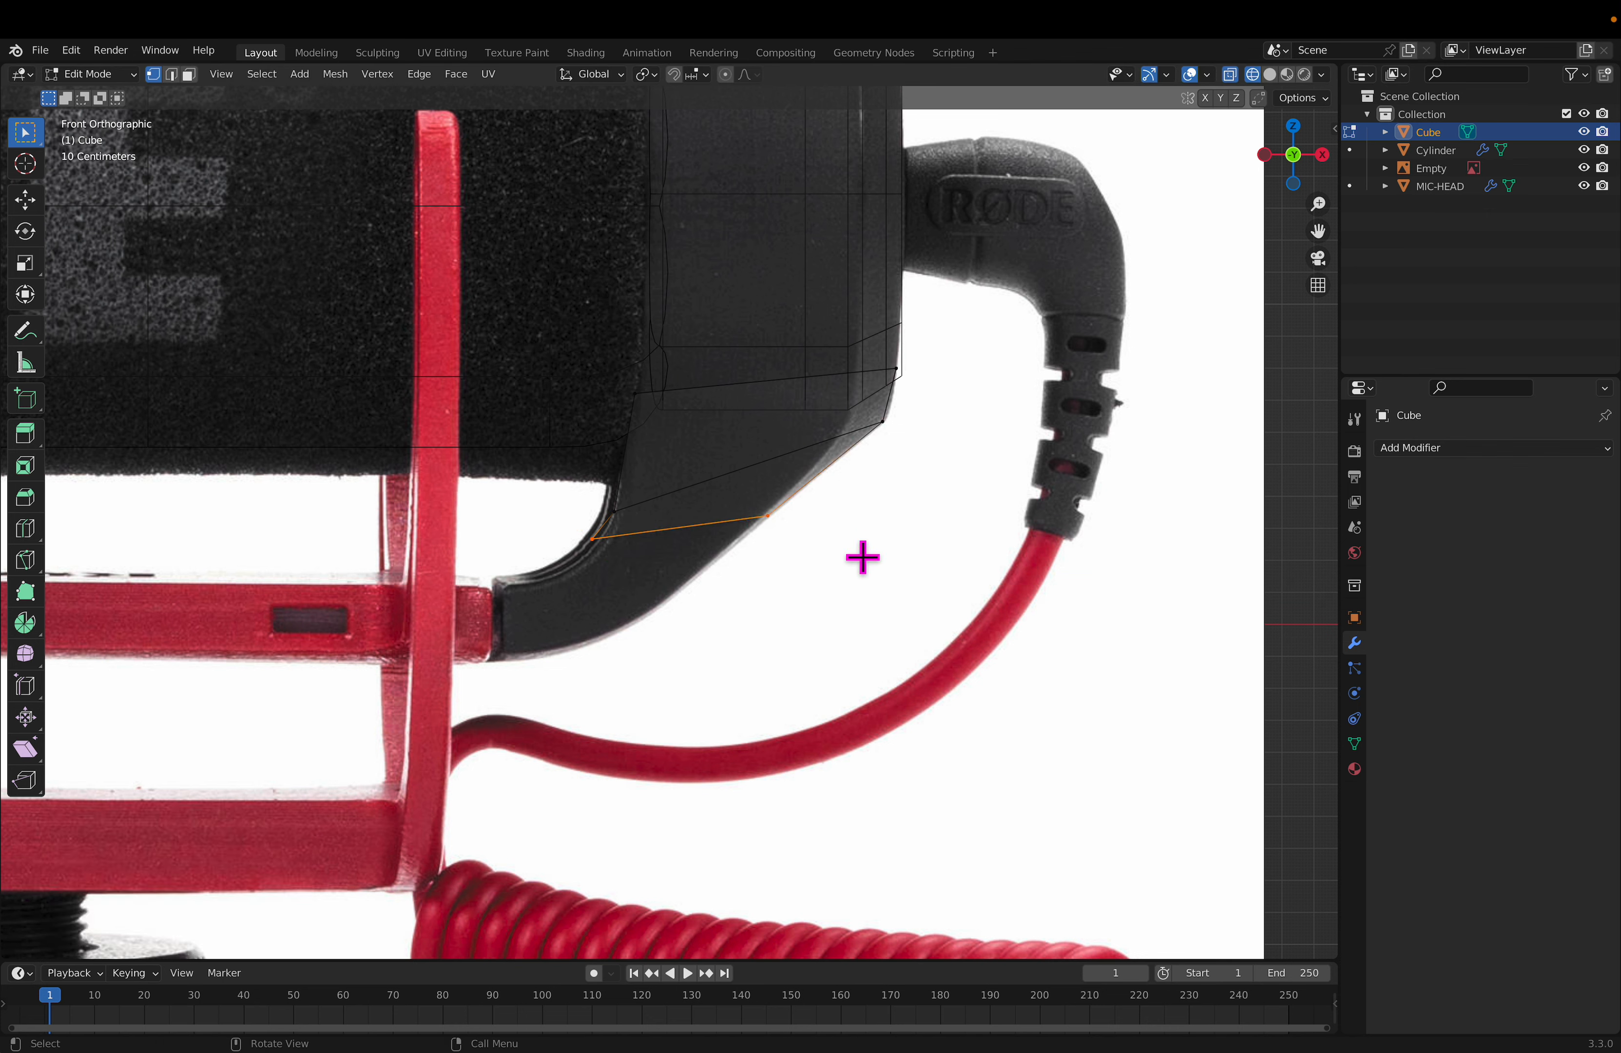
key(g)
key(z)
key(e)
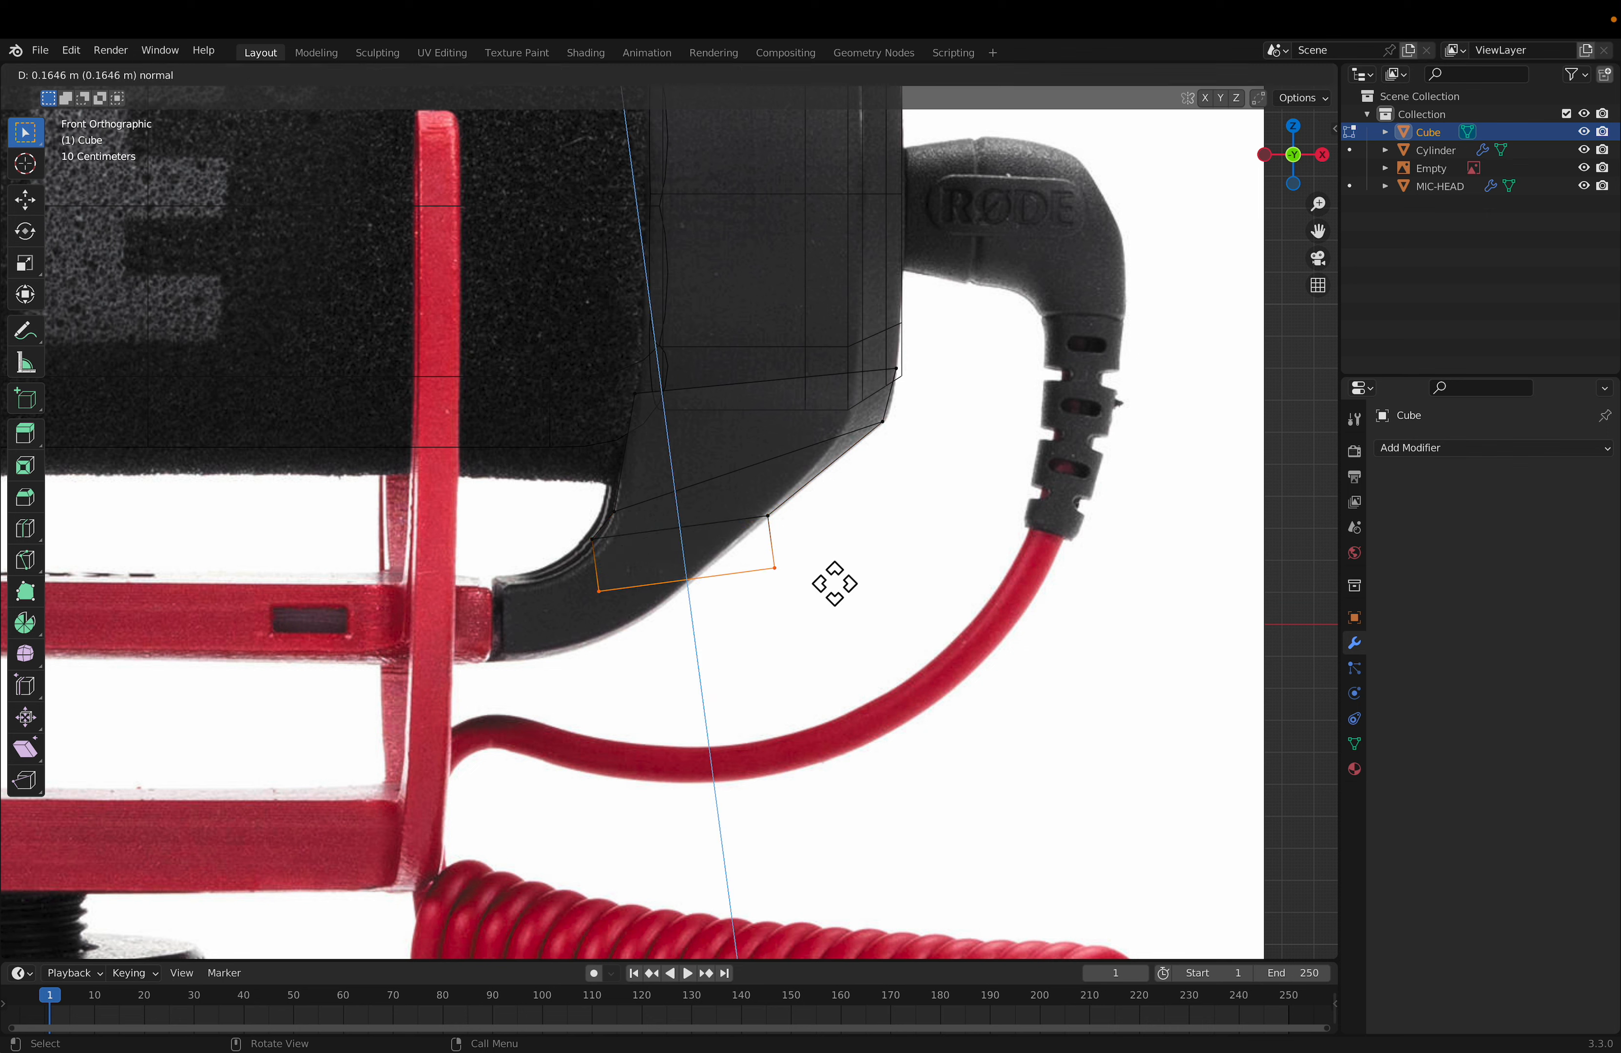
click(832, 592)
Step: Move the new end face's inner vertices onto the arm's inner curve and its outer vertices about -0.42 m in X and -0.08 m in Z
click(581, 600)
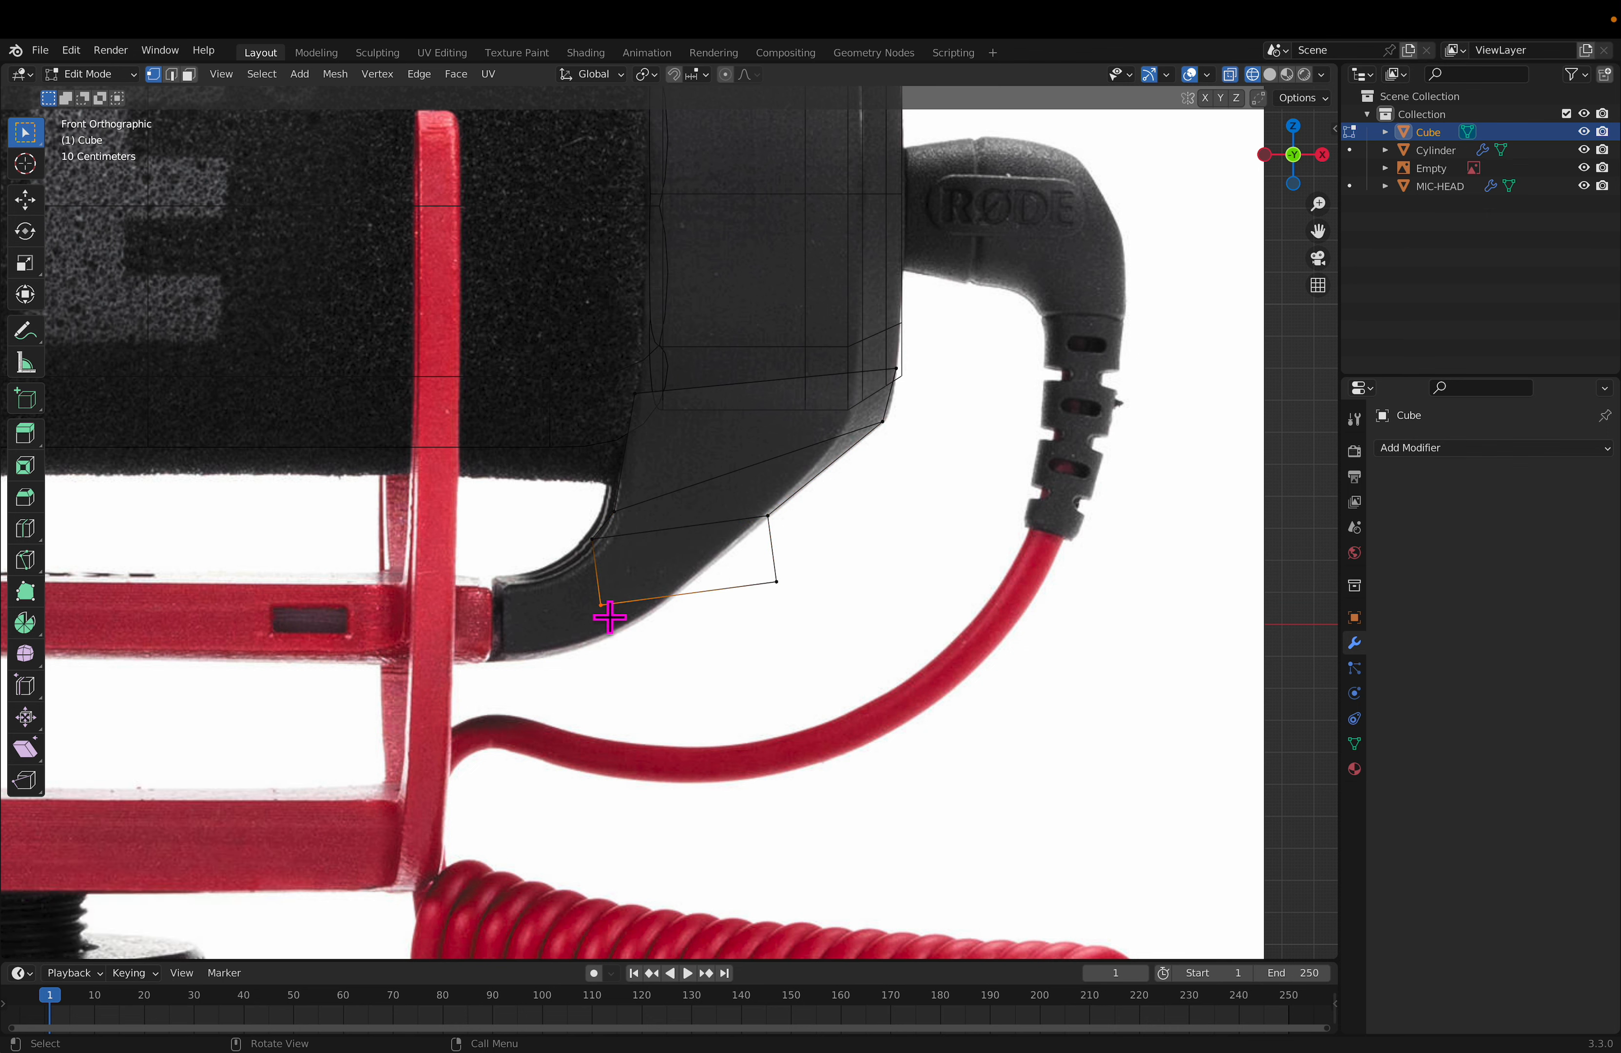
key(g)
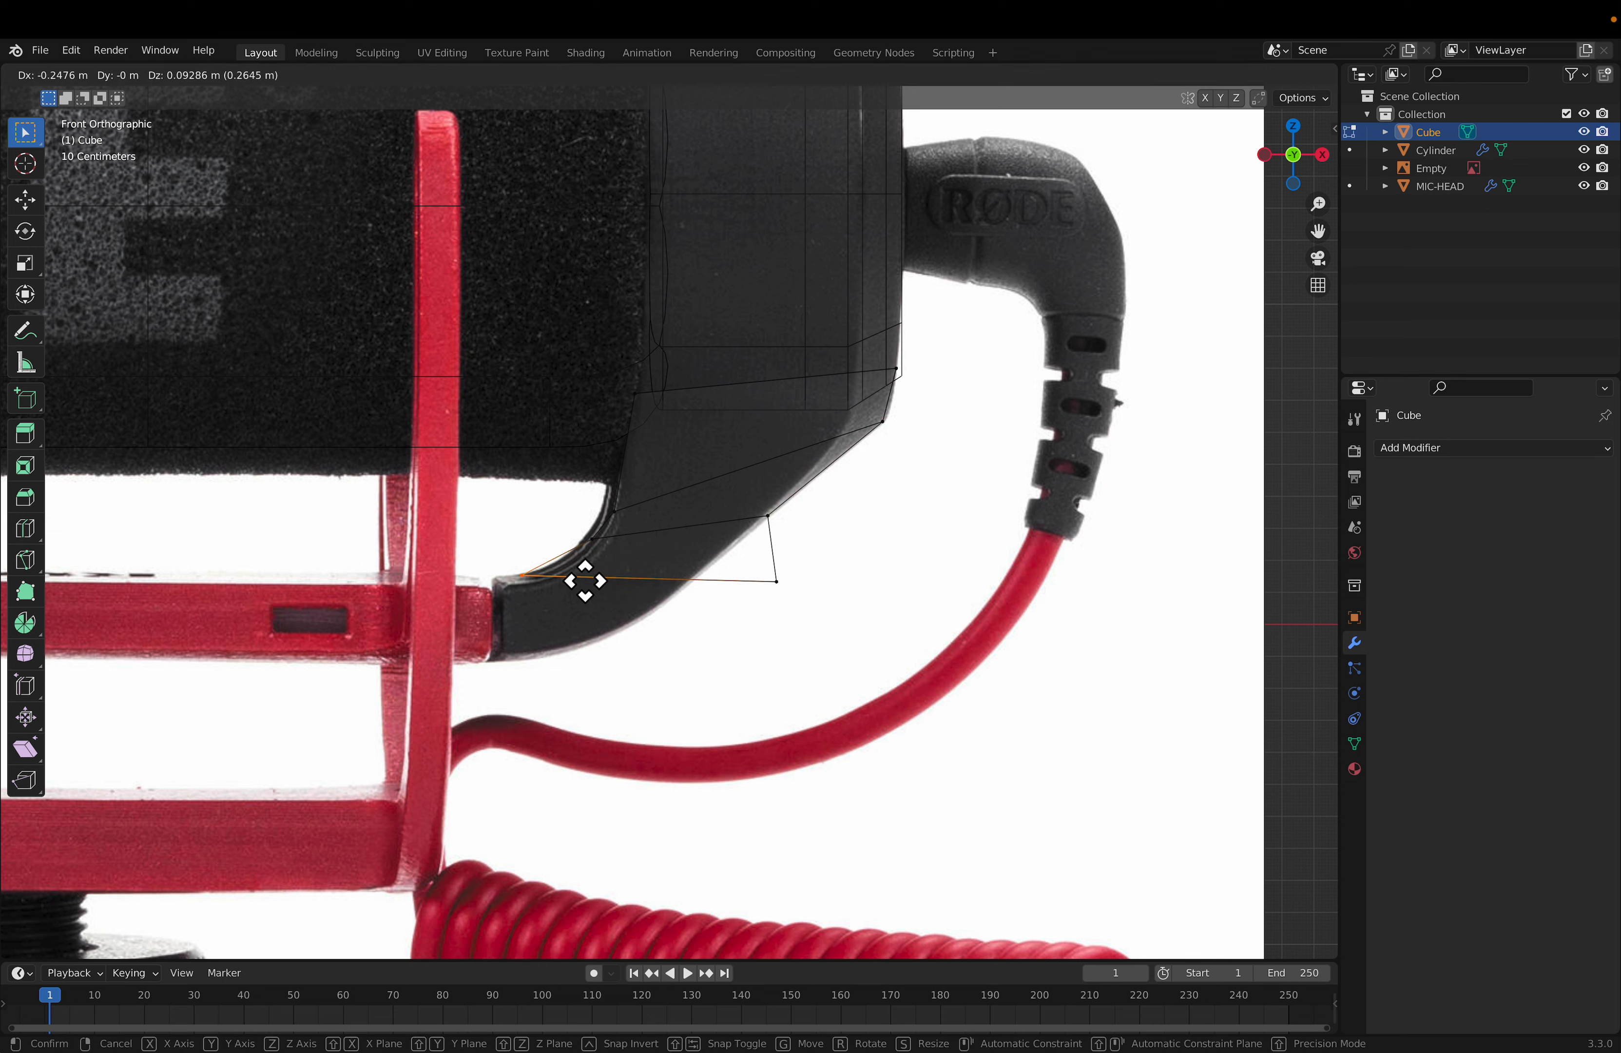
click(615, 572)
key(c)
click(808, 614)
key(Escape)
key(g)
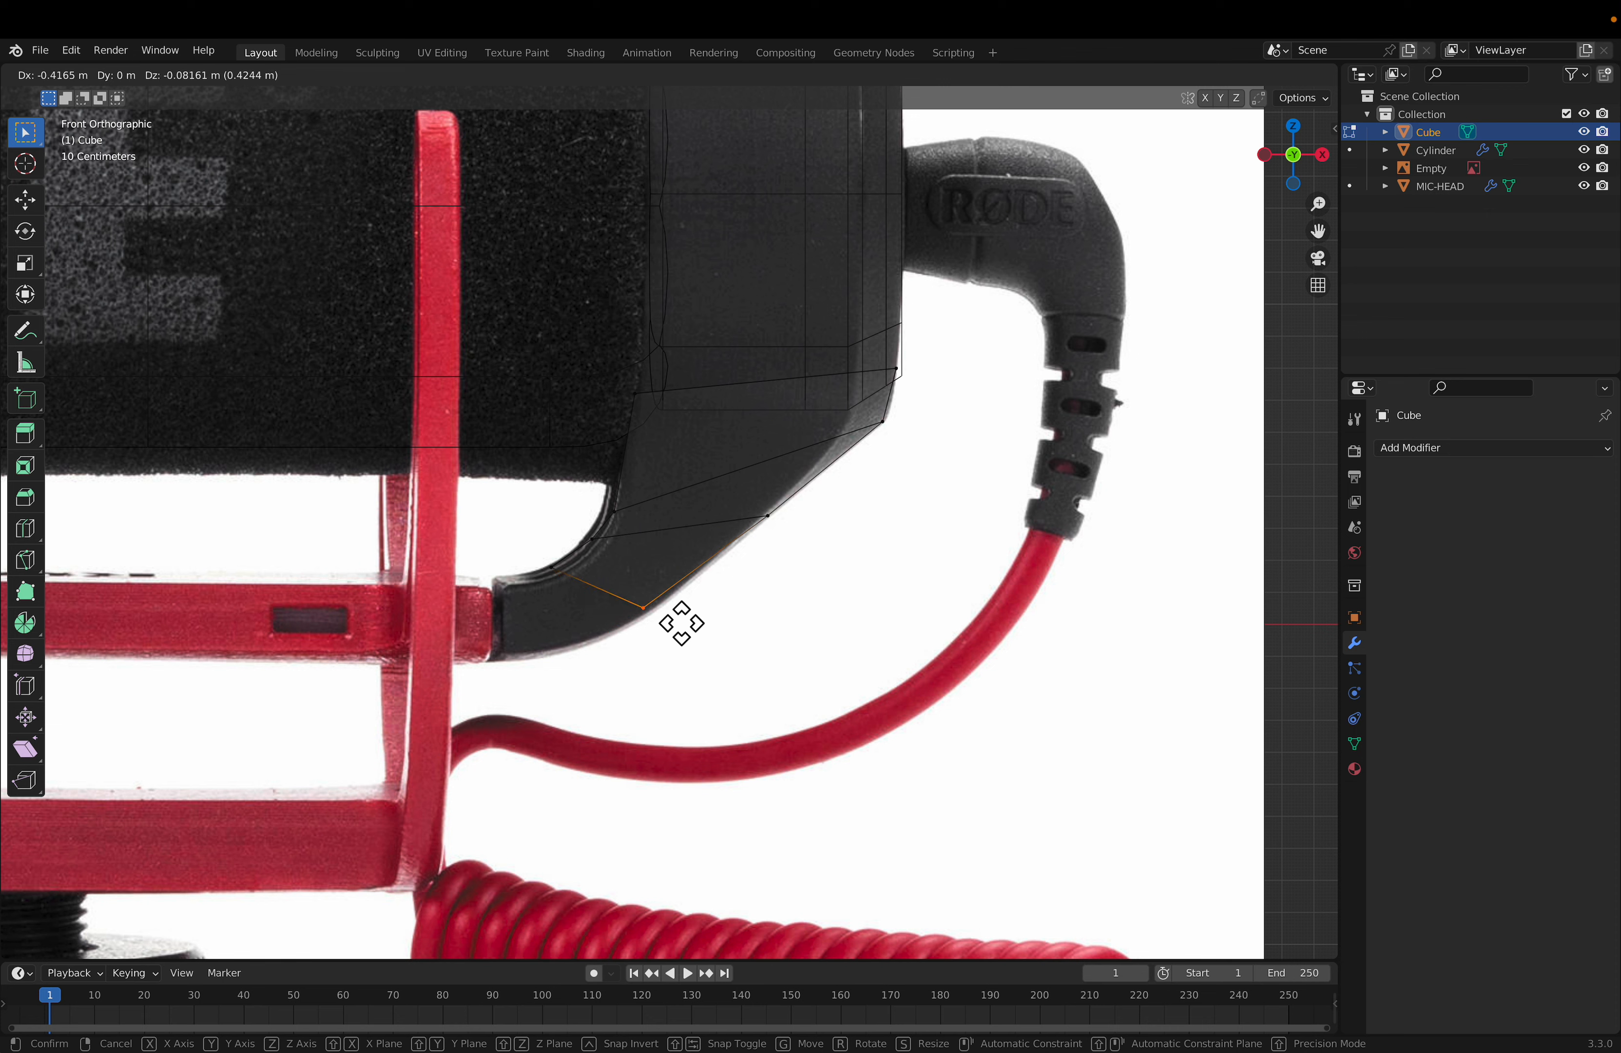
click(680, 625)
Step: Rotate the arm's end face 27.8° in the front view so it crosses the curved reference arm
key(c)
drag(559, 581, 639, 611)
key(Escape)
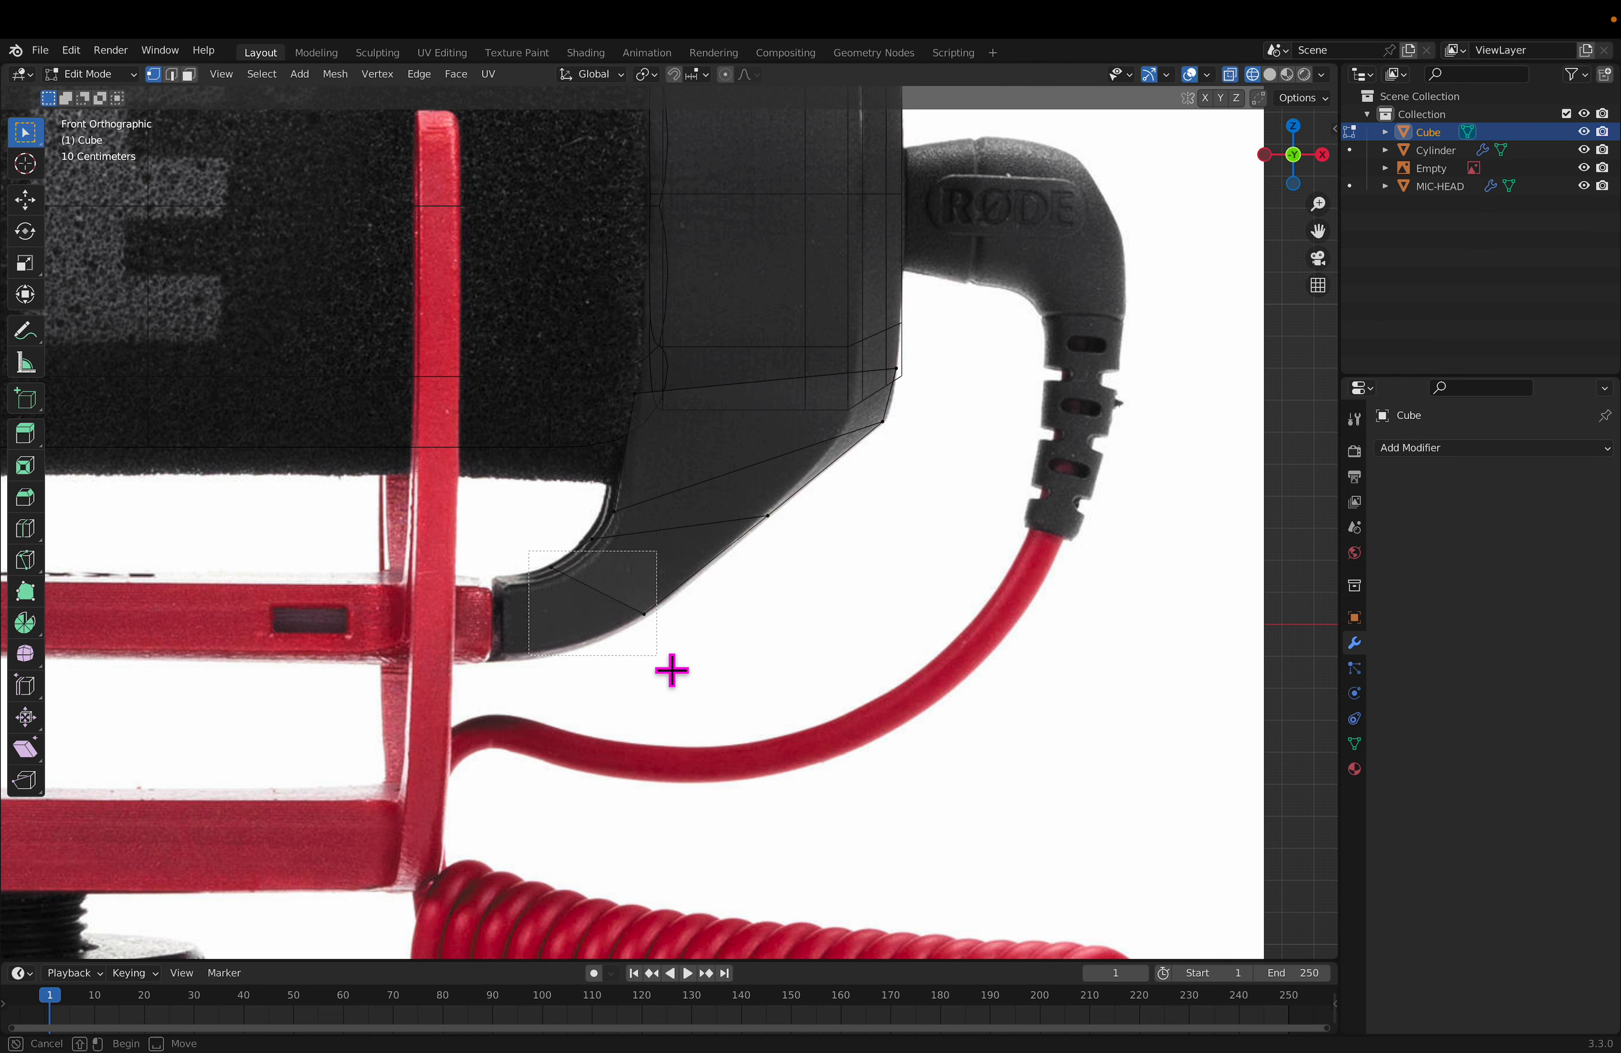
key(r)
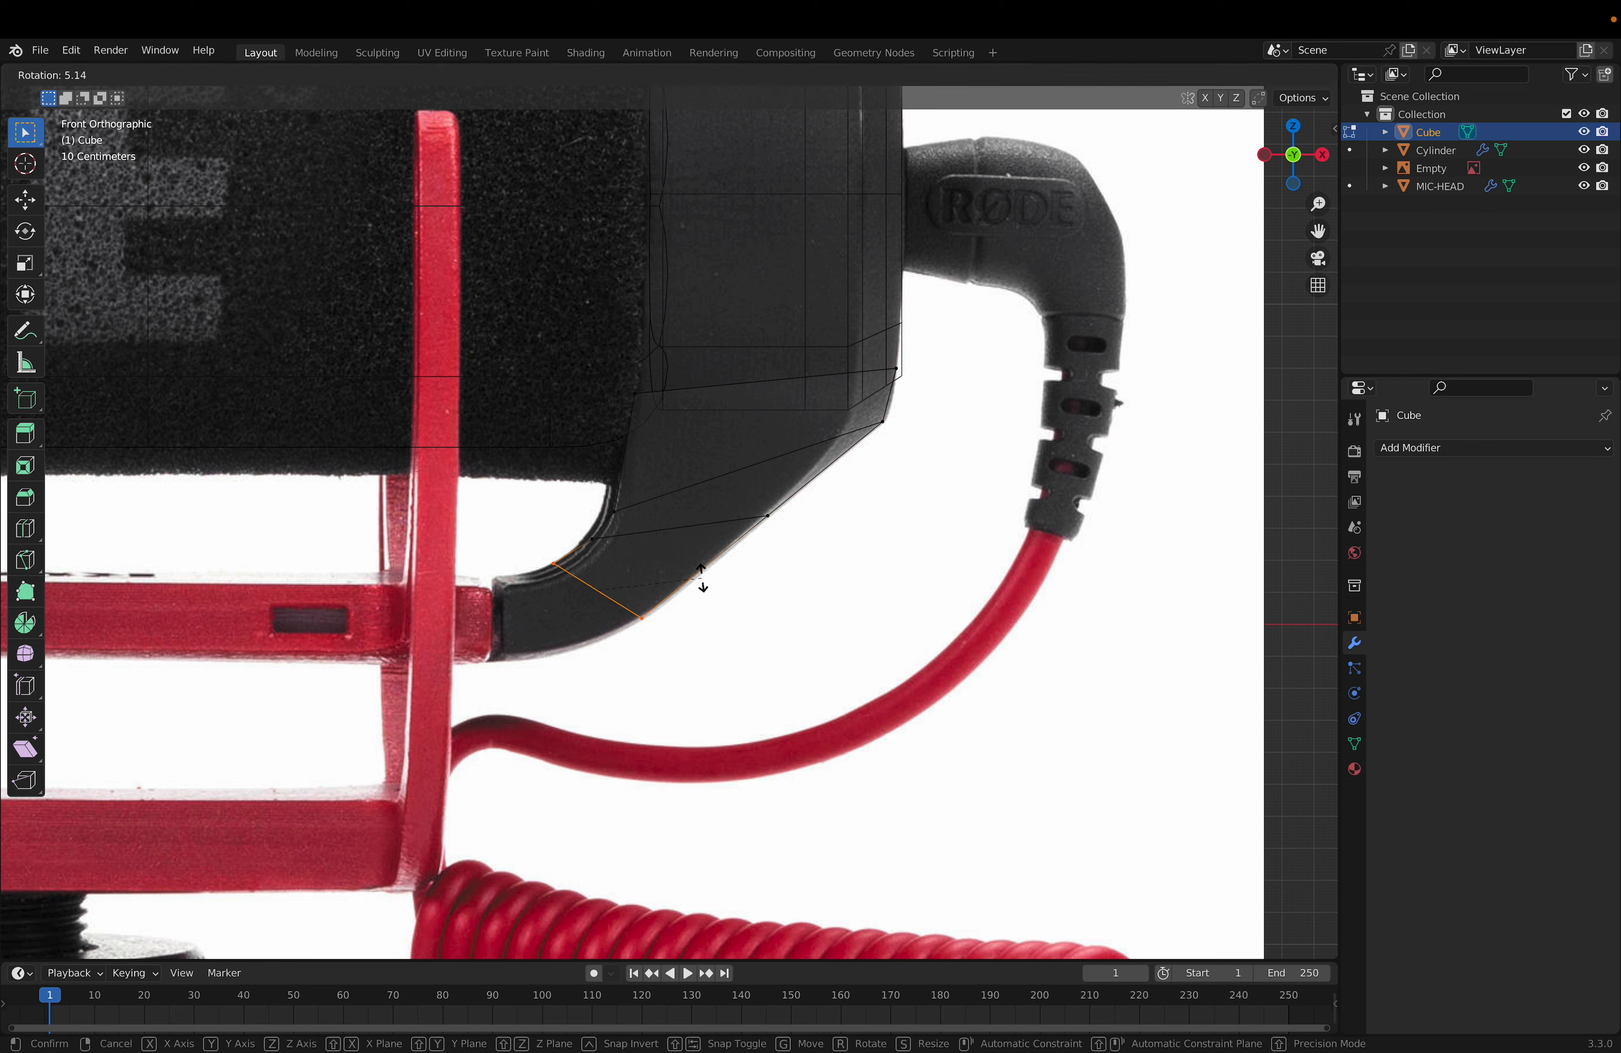
click(683, 614)
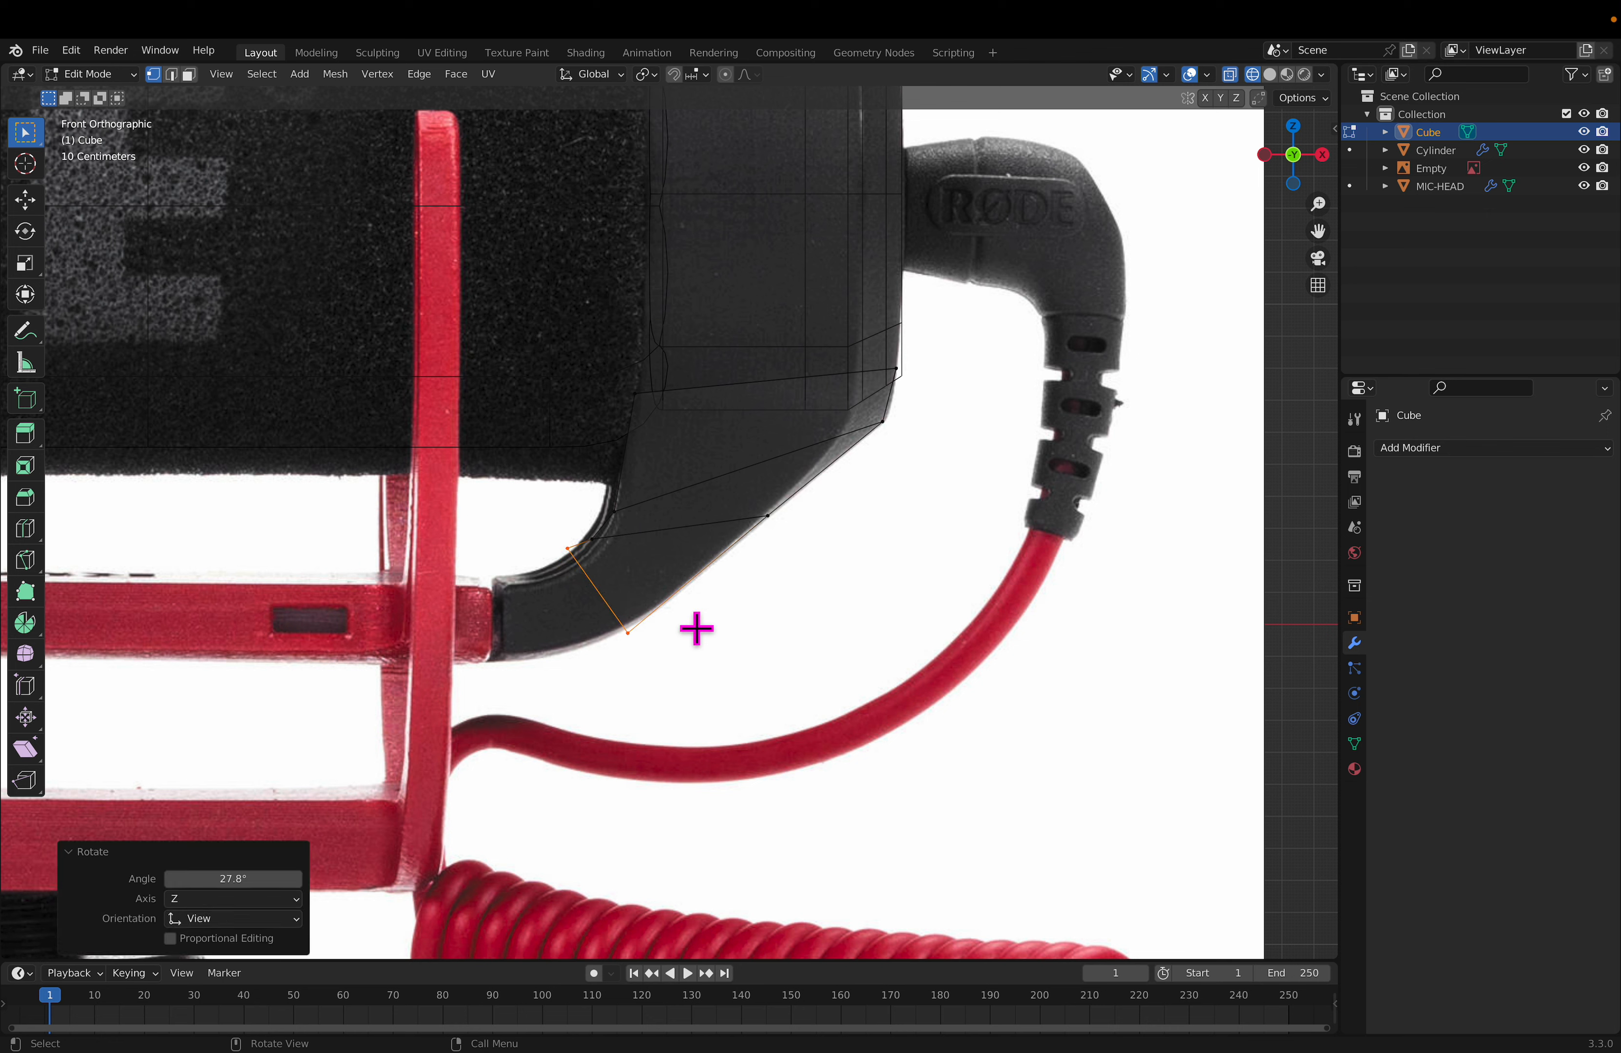
Step: Fine-tune the rotated face's inner vertices against the arm's inner curve and its outer vertices against the lower outline
click(565, 545)
key(g)
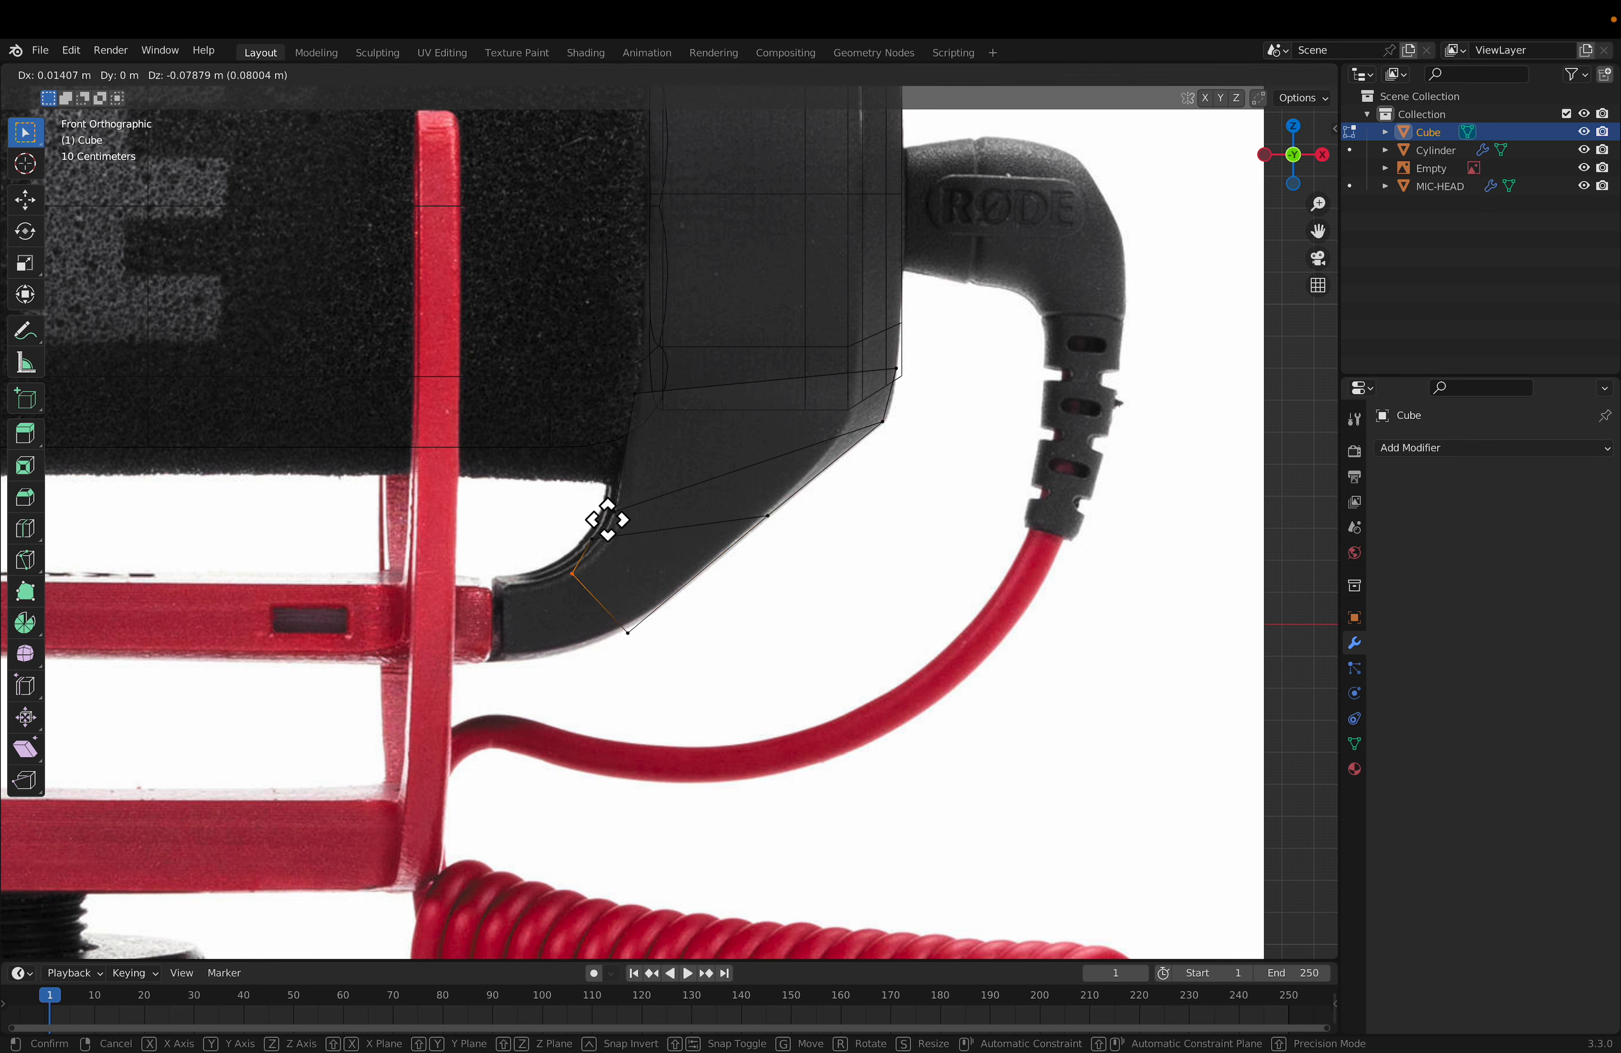
click(601, 513)
drag(673, 661, 608, 610)
key(g)
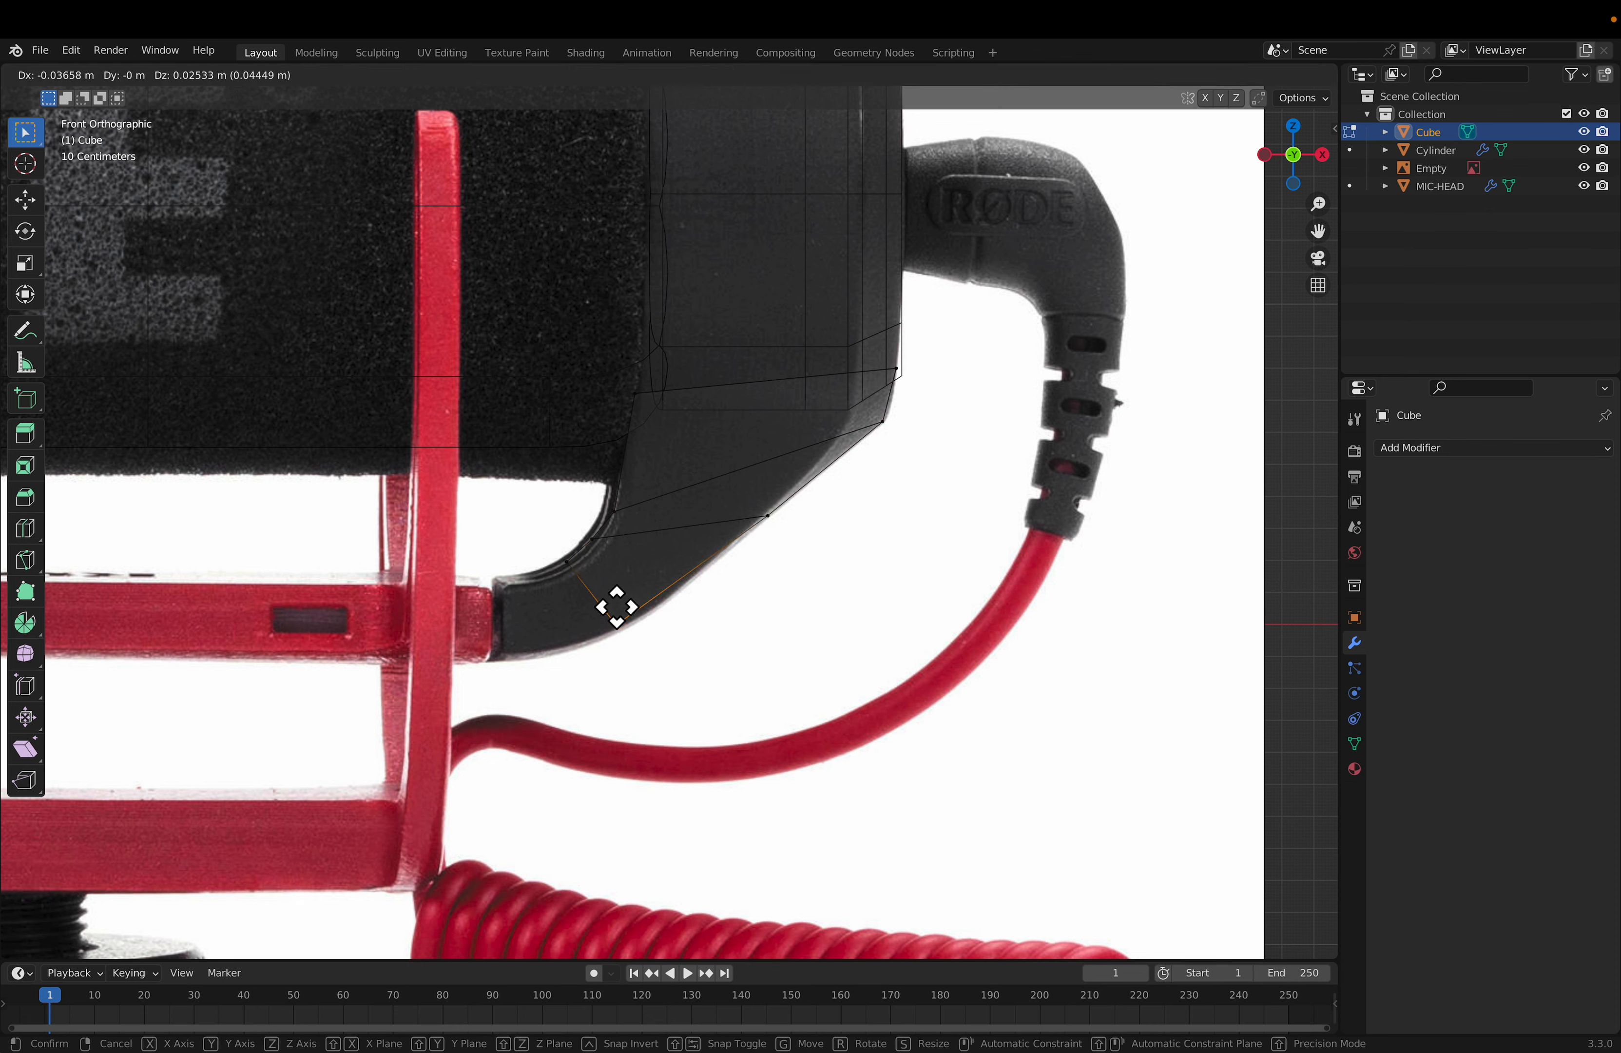
click(616, 615)
Step: Extrude the arm's end face about 0.29 m along its normal towards the red mount
click(517, 569)
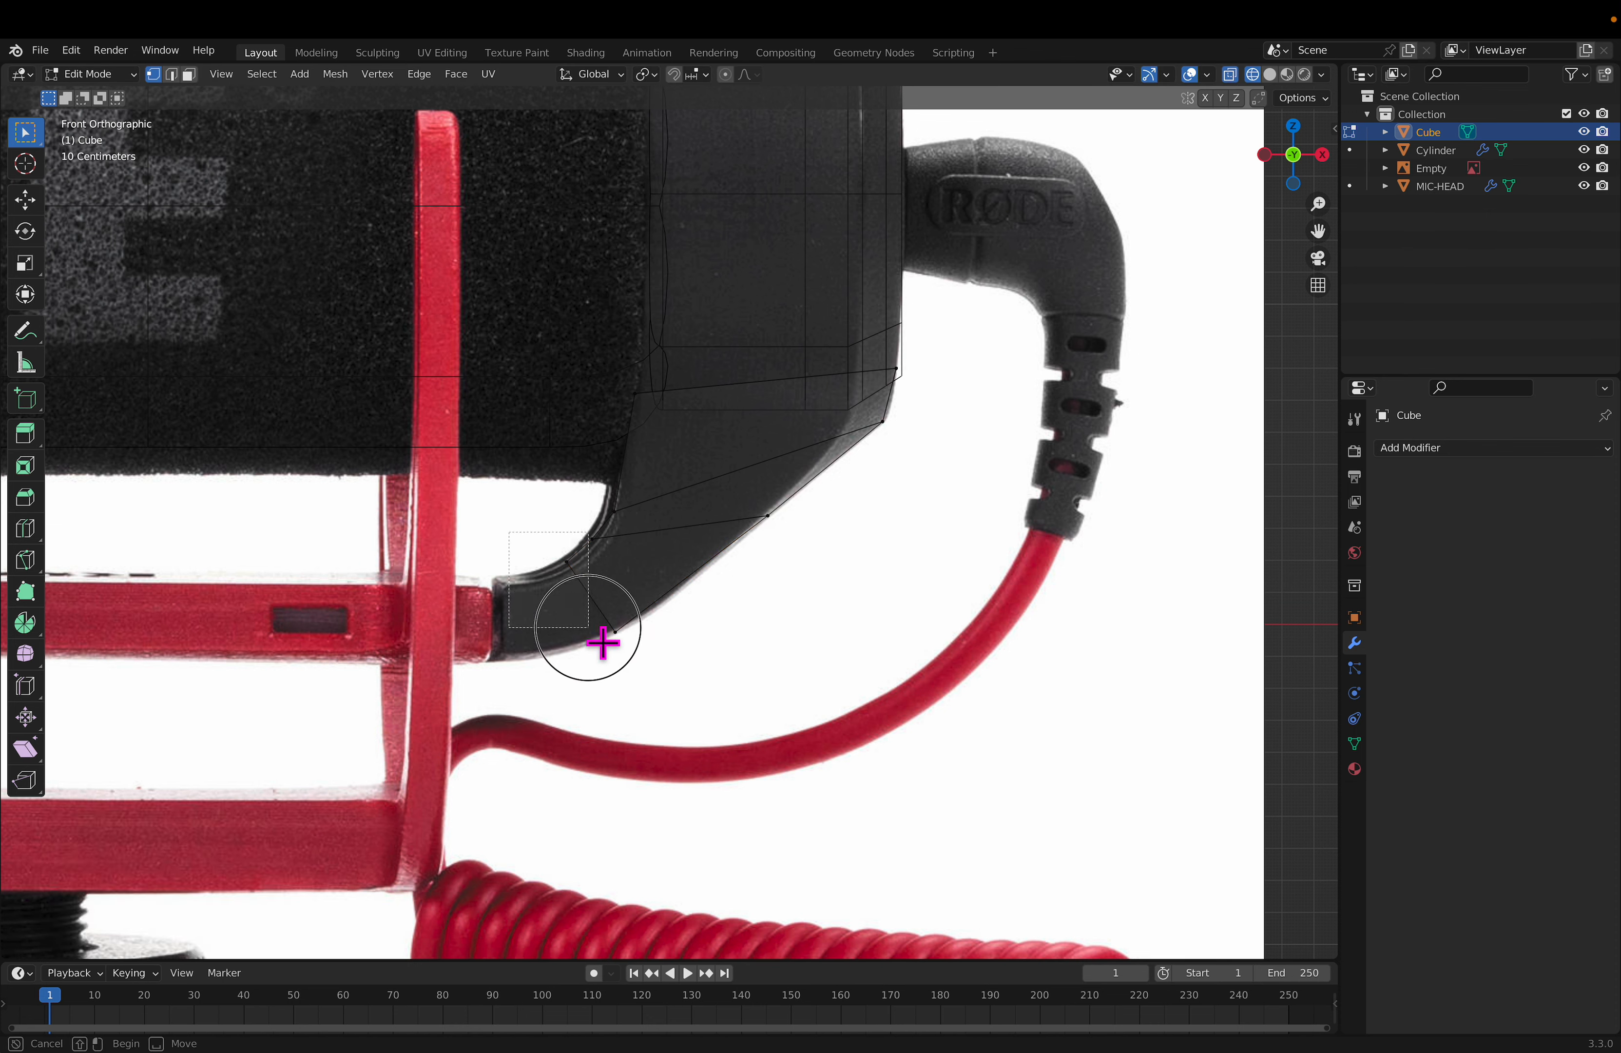
shift+click(615, 617)
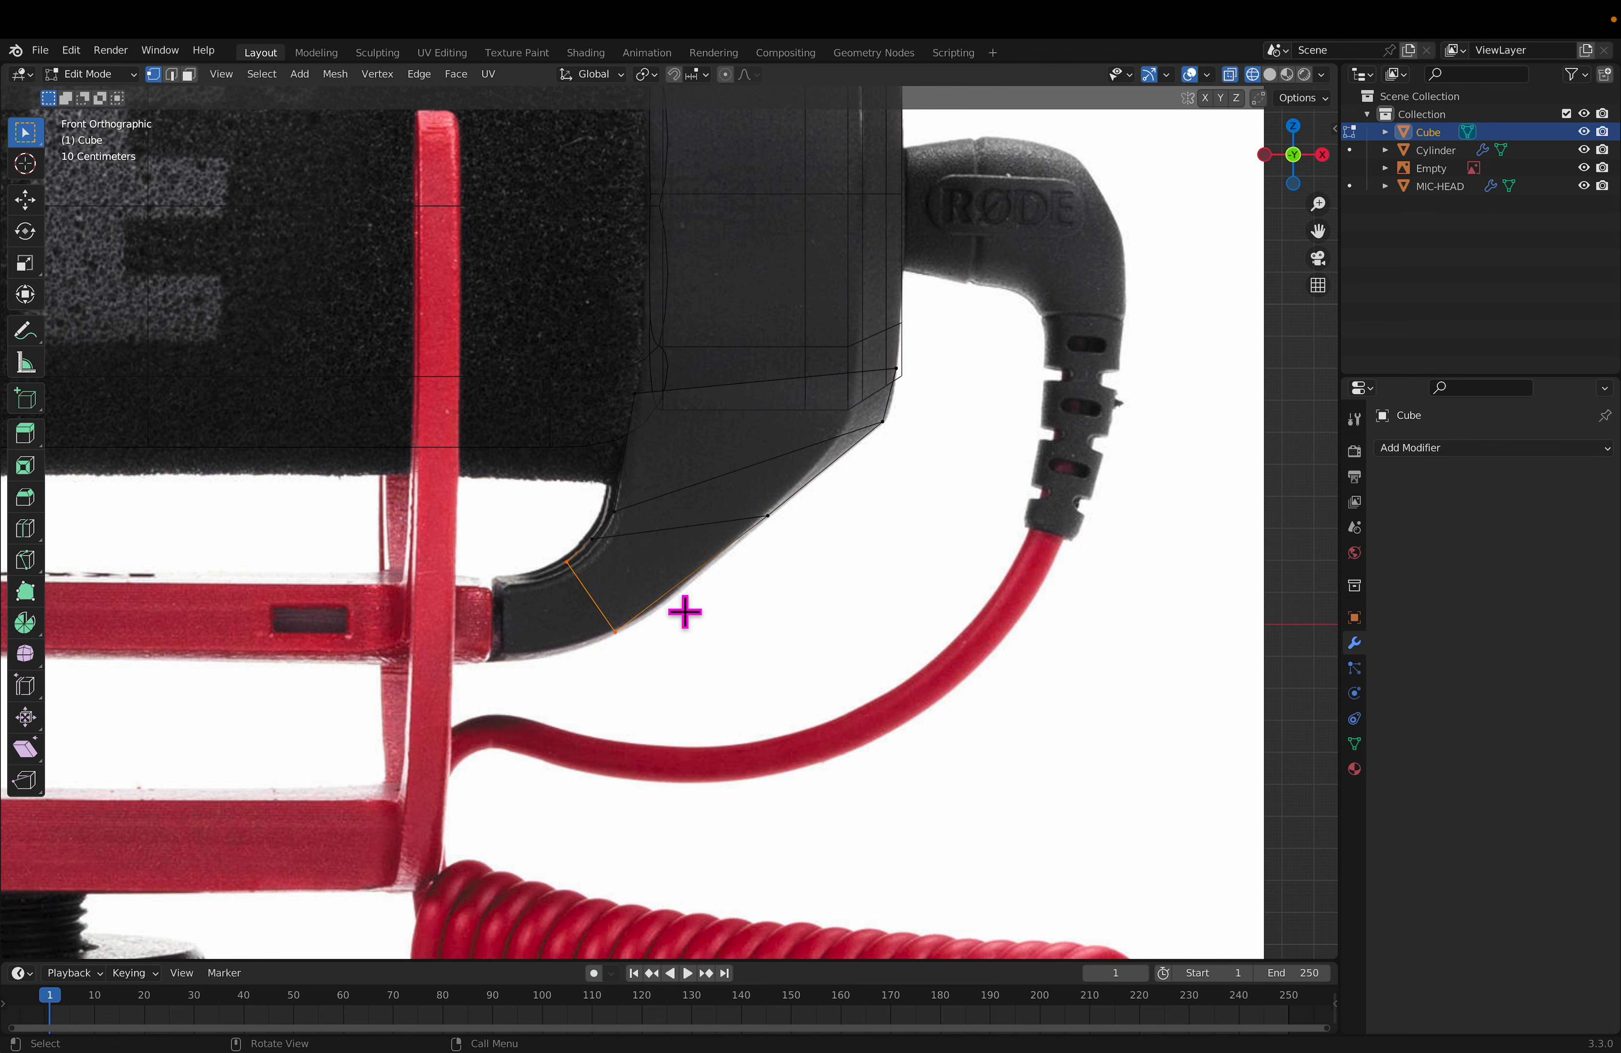
key(g)
key(z)
key(z)
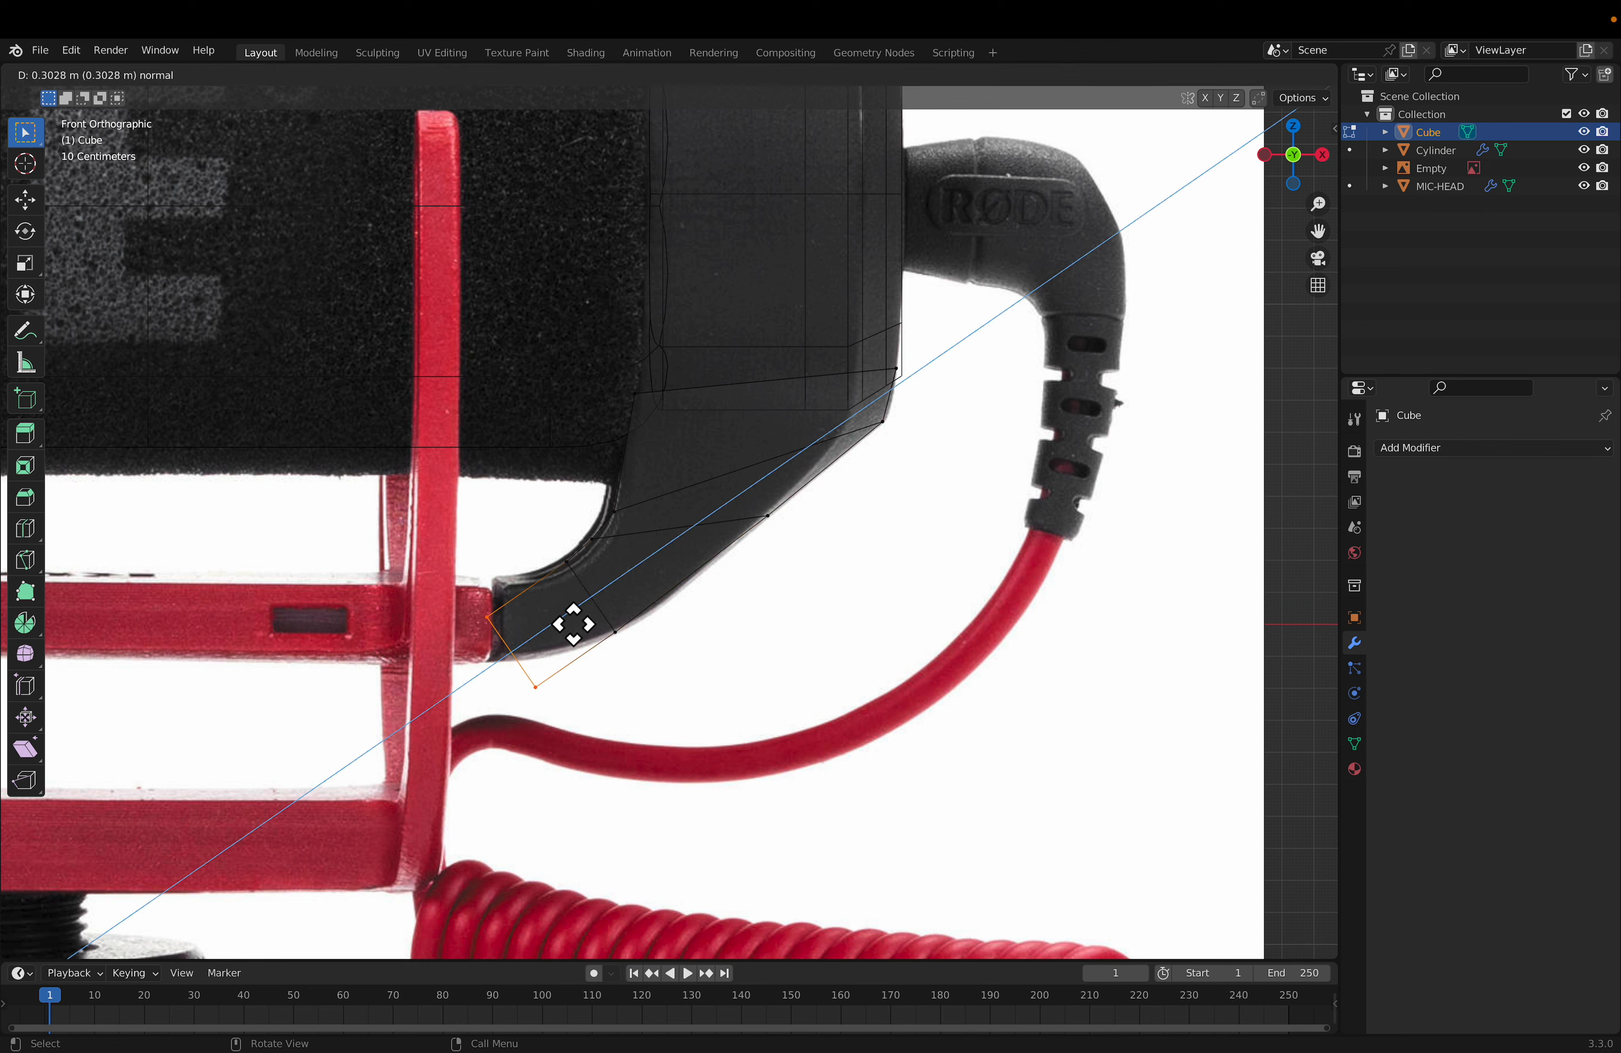
click(574, 623)
Step: Rotate the extruded end face 38.9°, move it onto the reference arm's tip, and return to Object Mode
key(r)
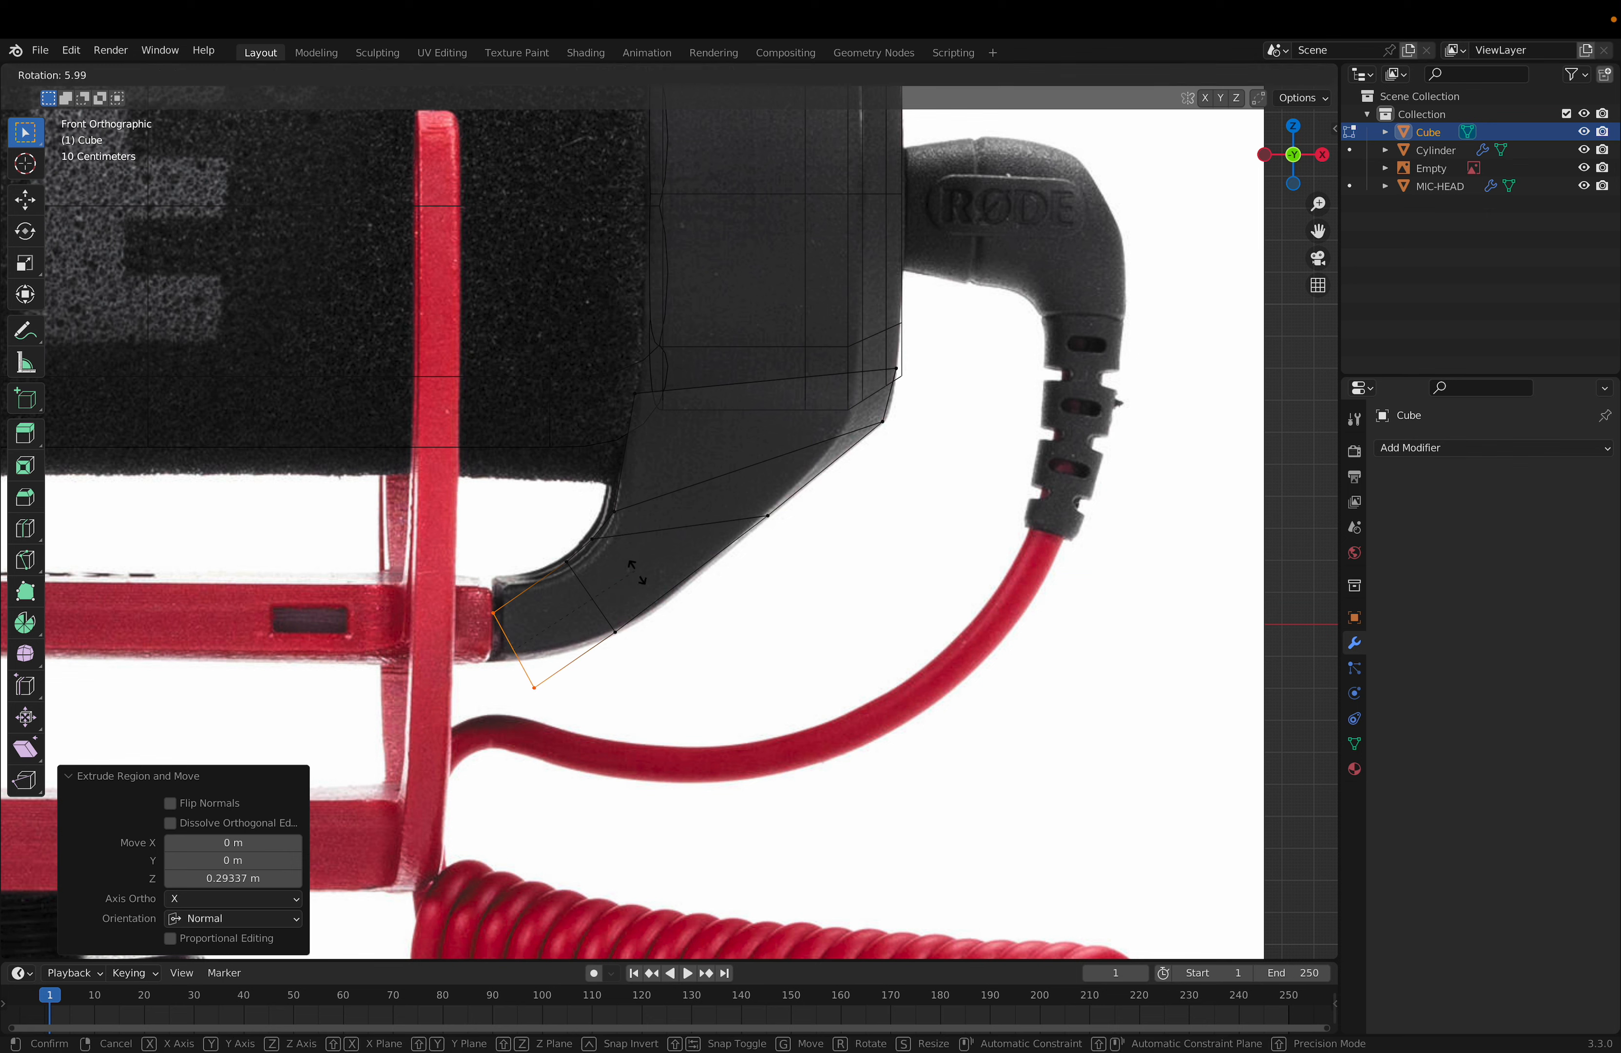
click(696, 648)
key(g)
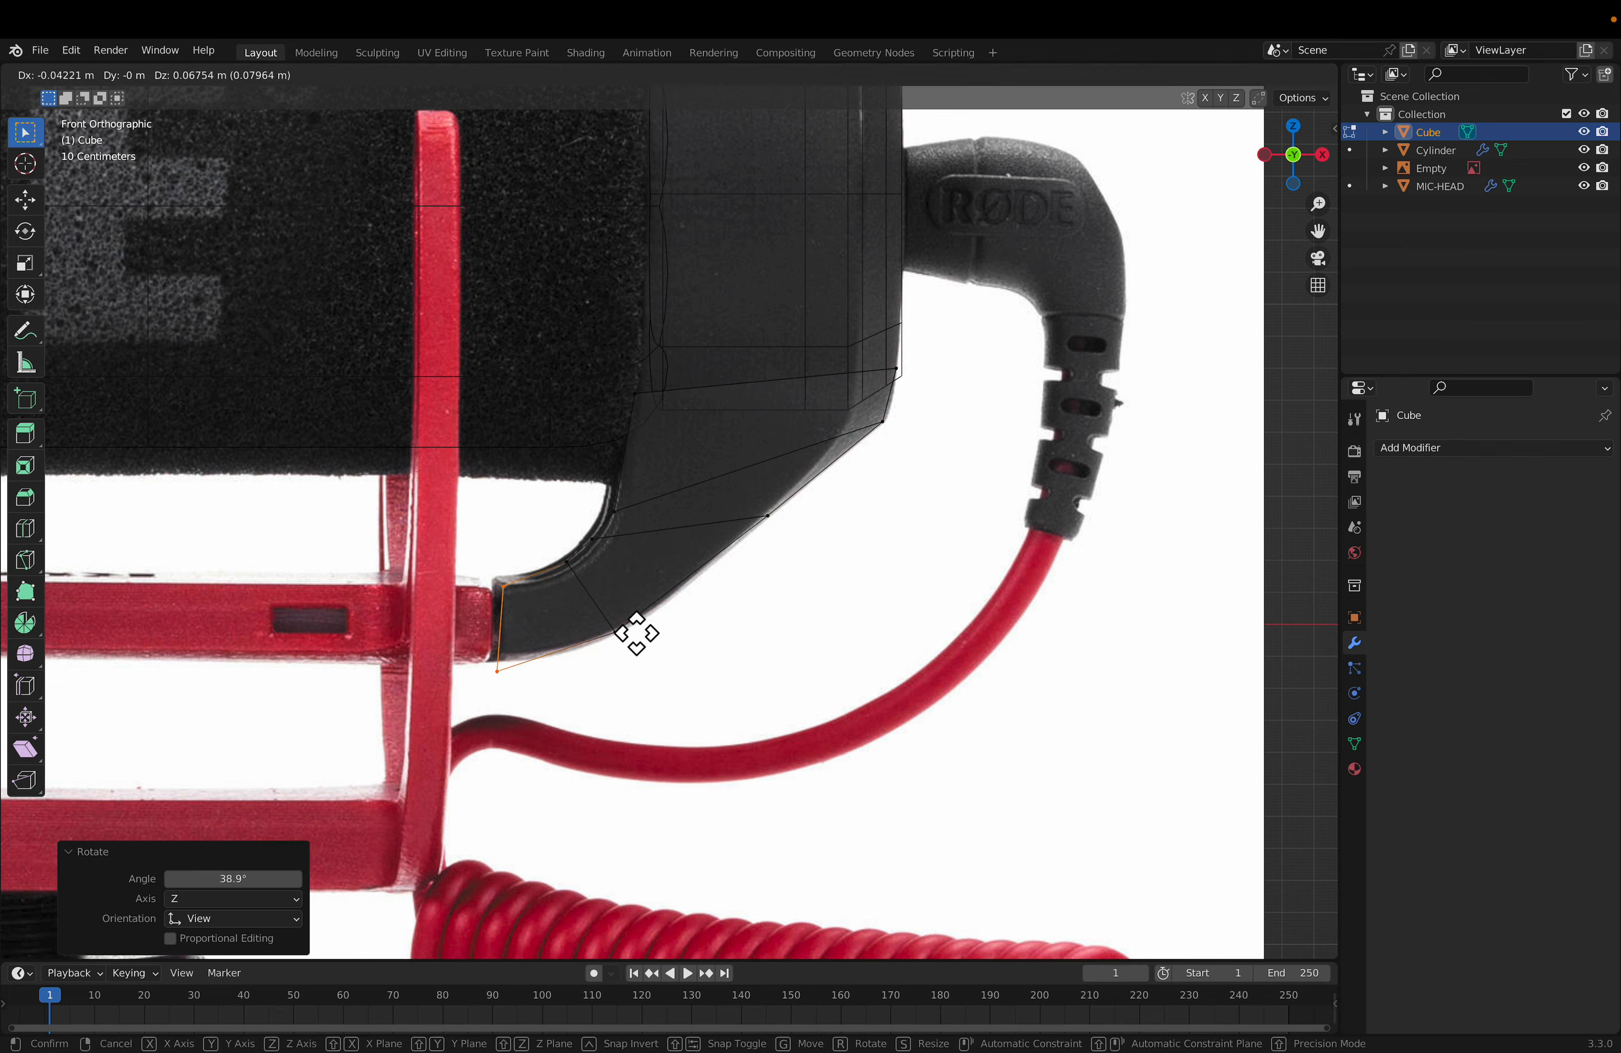
click(631, 626)
key(Tab)
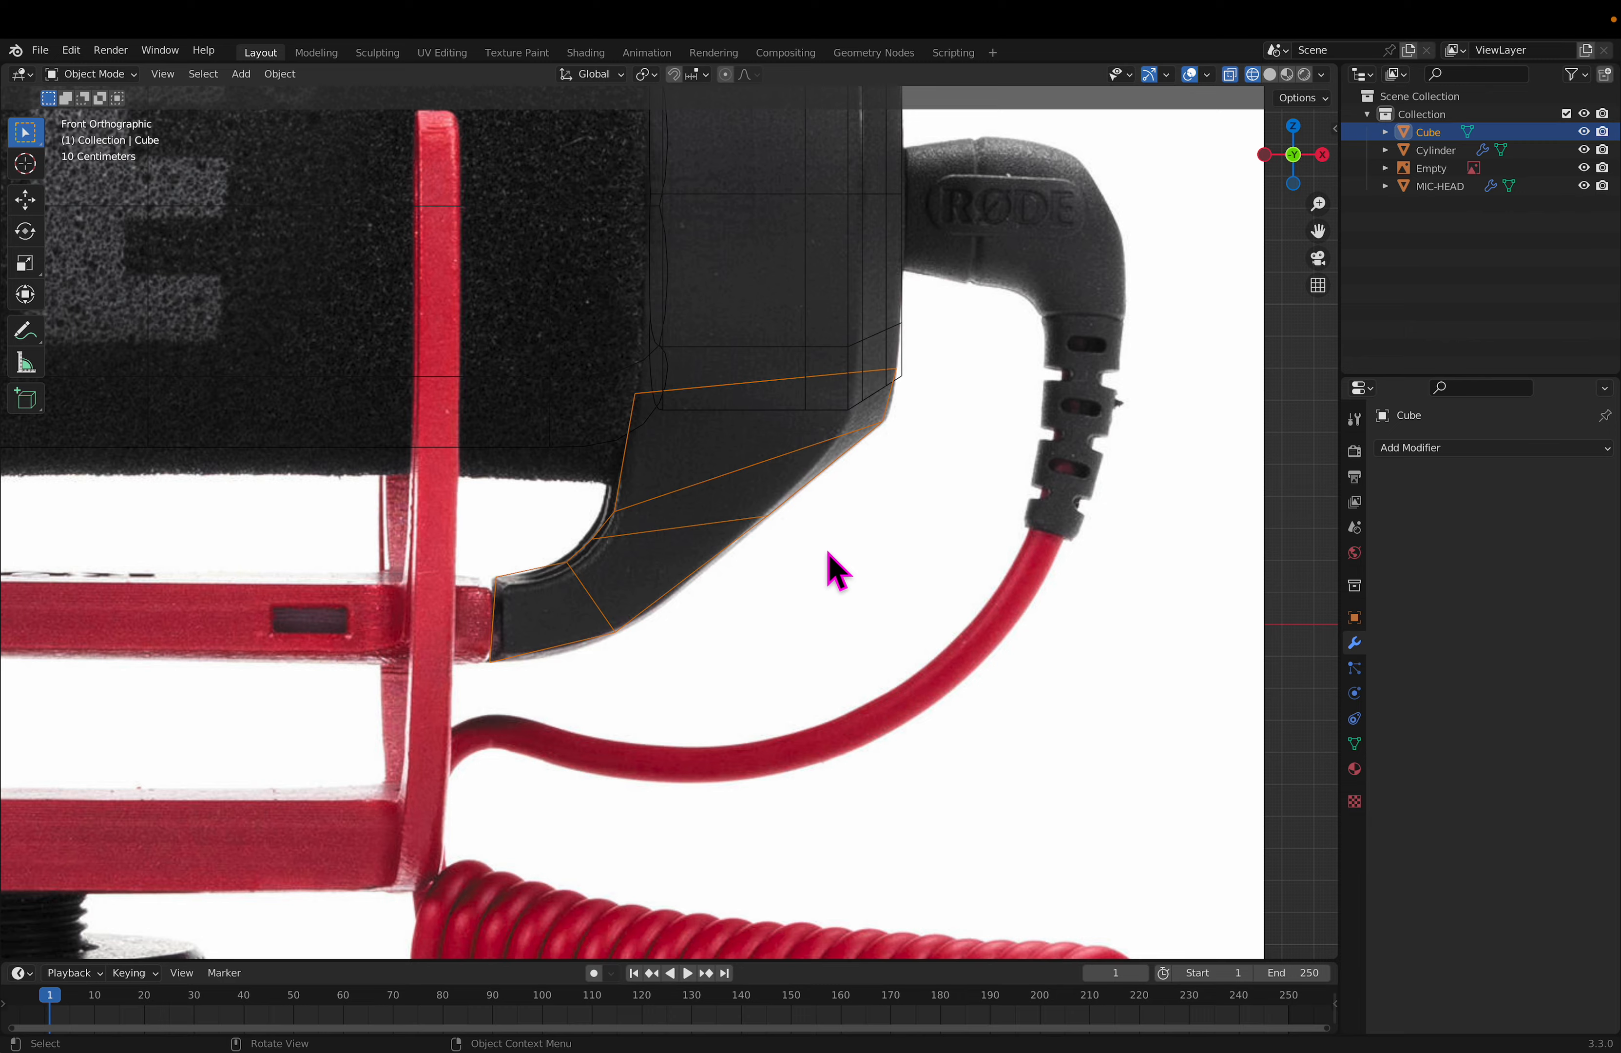
Step: Turn off the see-through display and add a Subdivision Surface modifier to the arm with 2 viewport levels
key(alt+z)
middle_drag(890, 450, 644, 476)
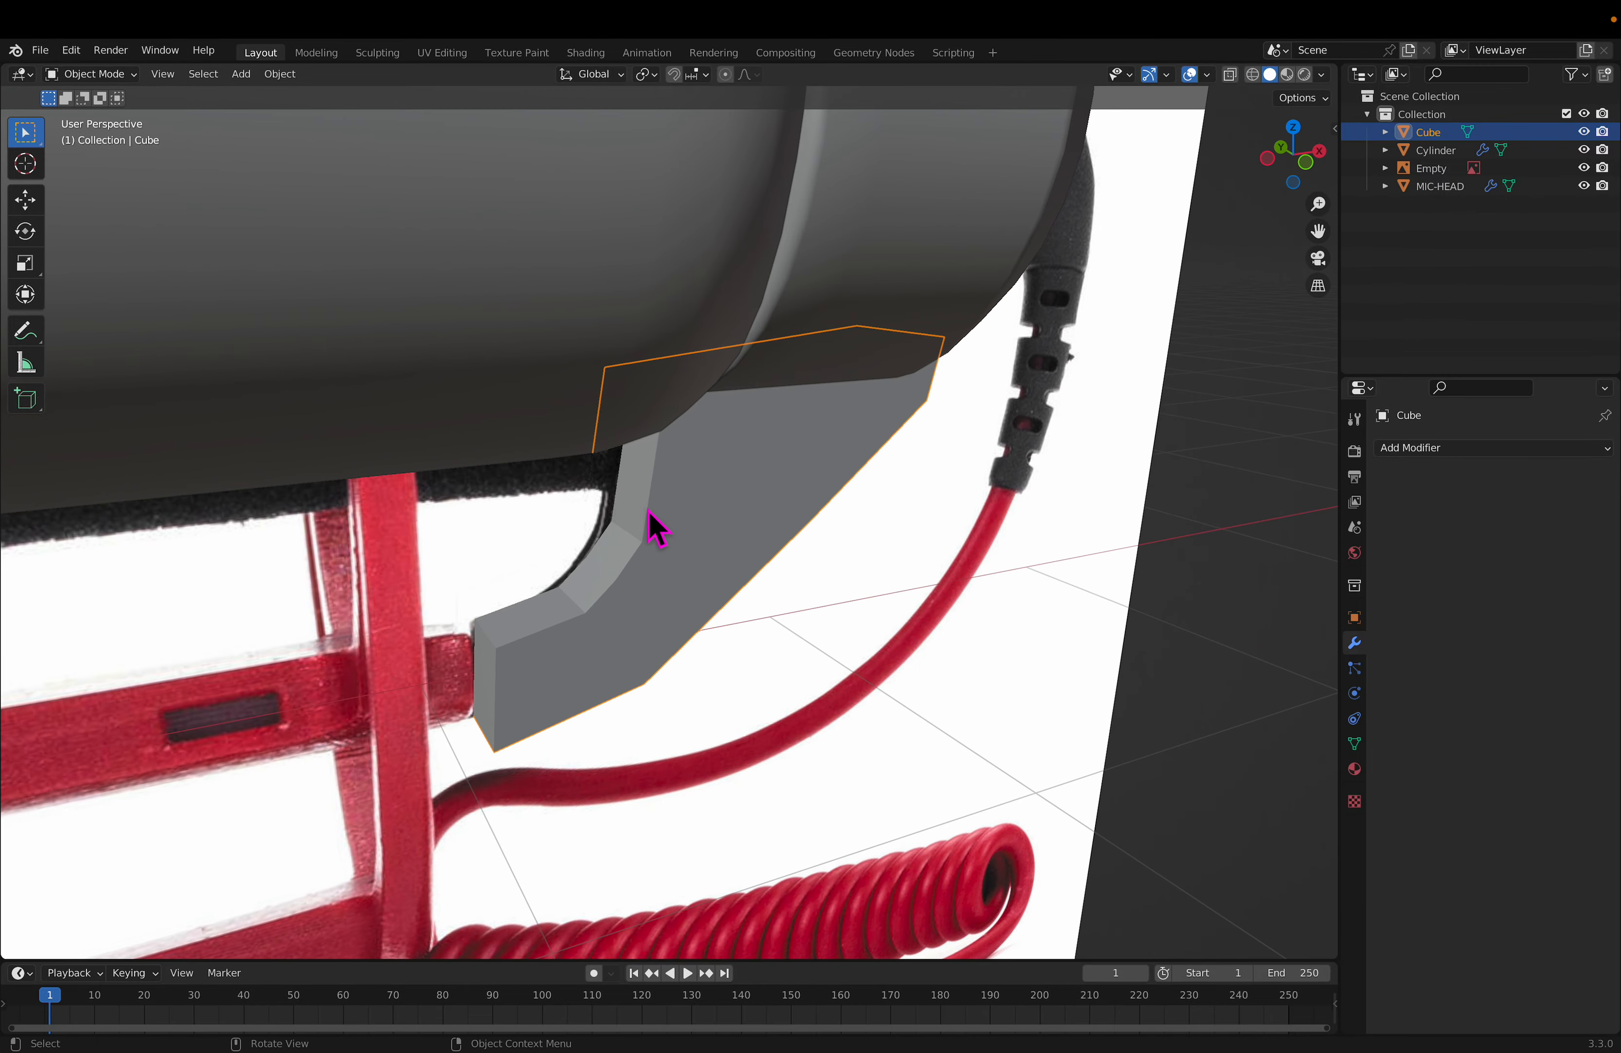
scroll(774, 554, down, 5)
mouse_move(775, 554)
middle_down()
mouse_move(869, 515)
mouse_move(785, 532)
middle_up()
click(1446, 452)
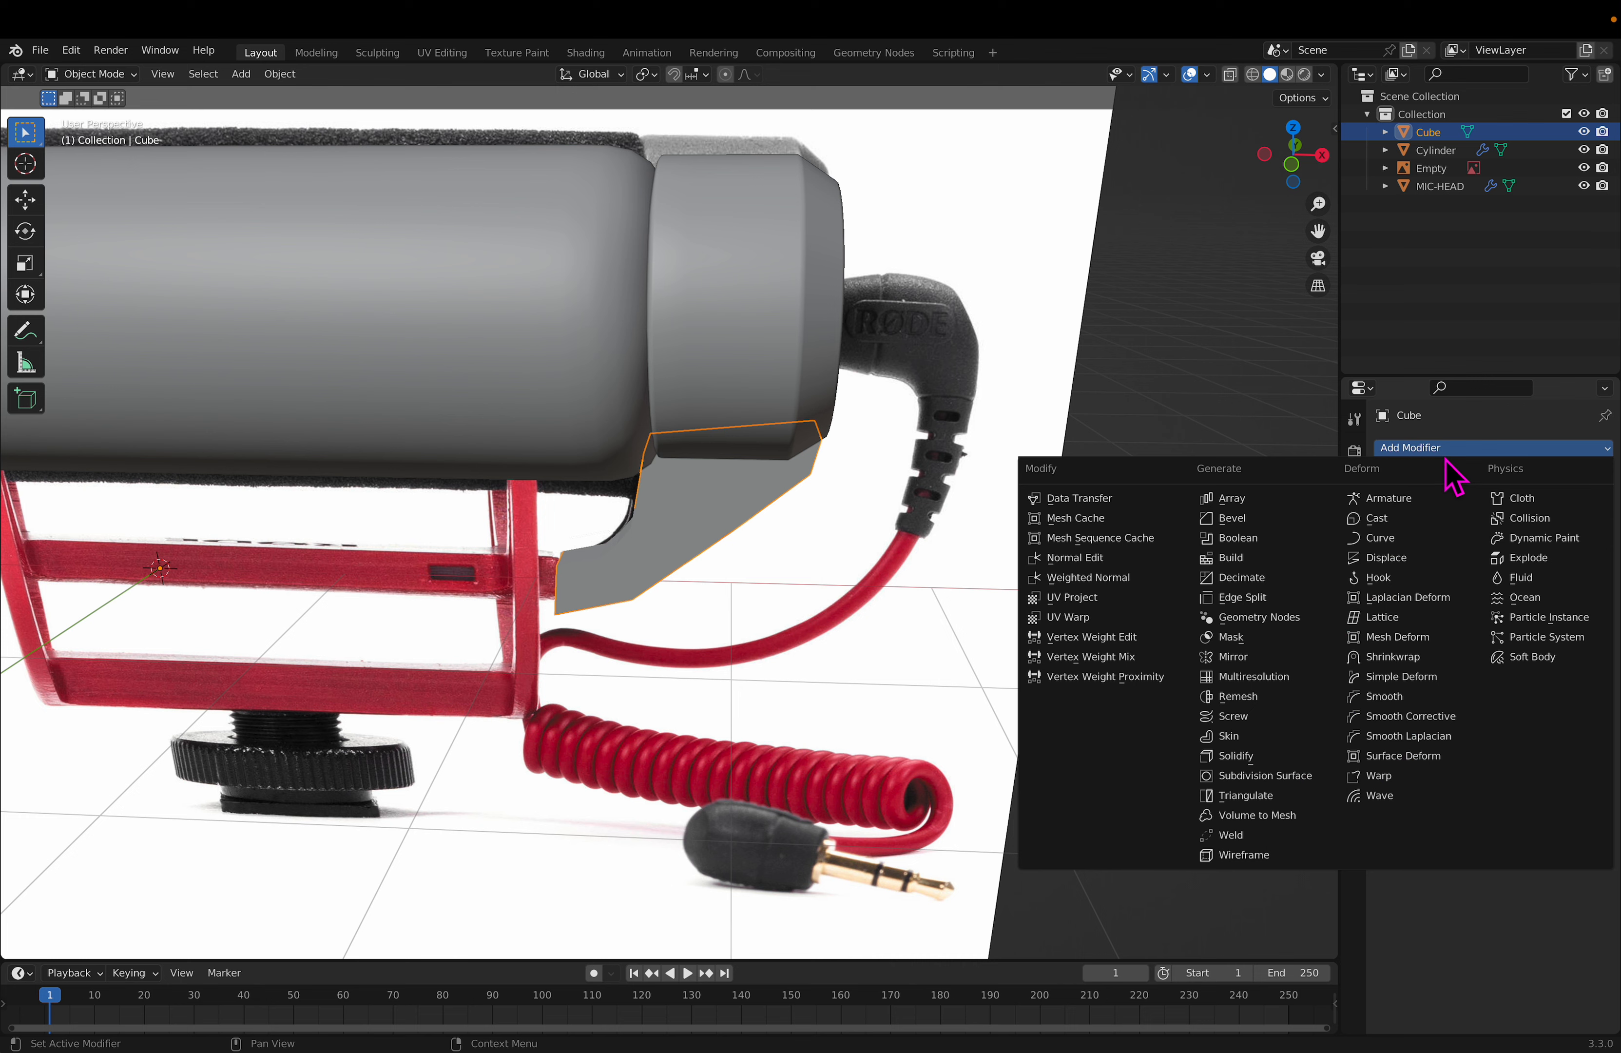
click(1270, 776)
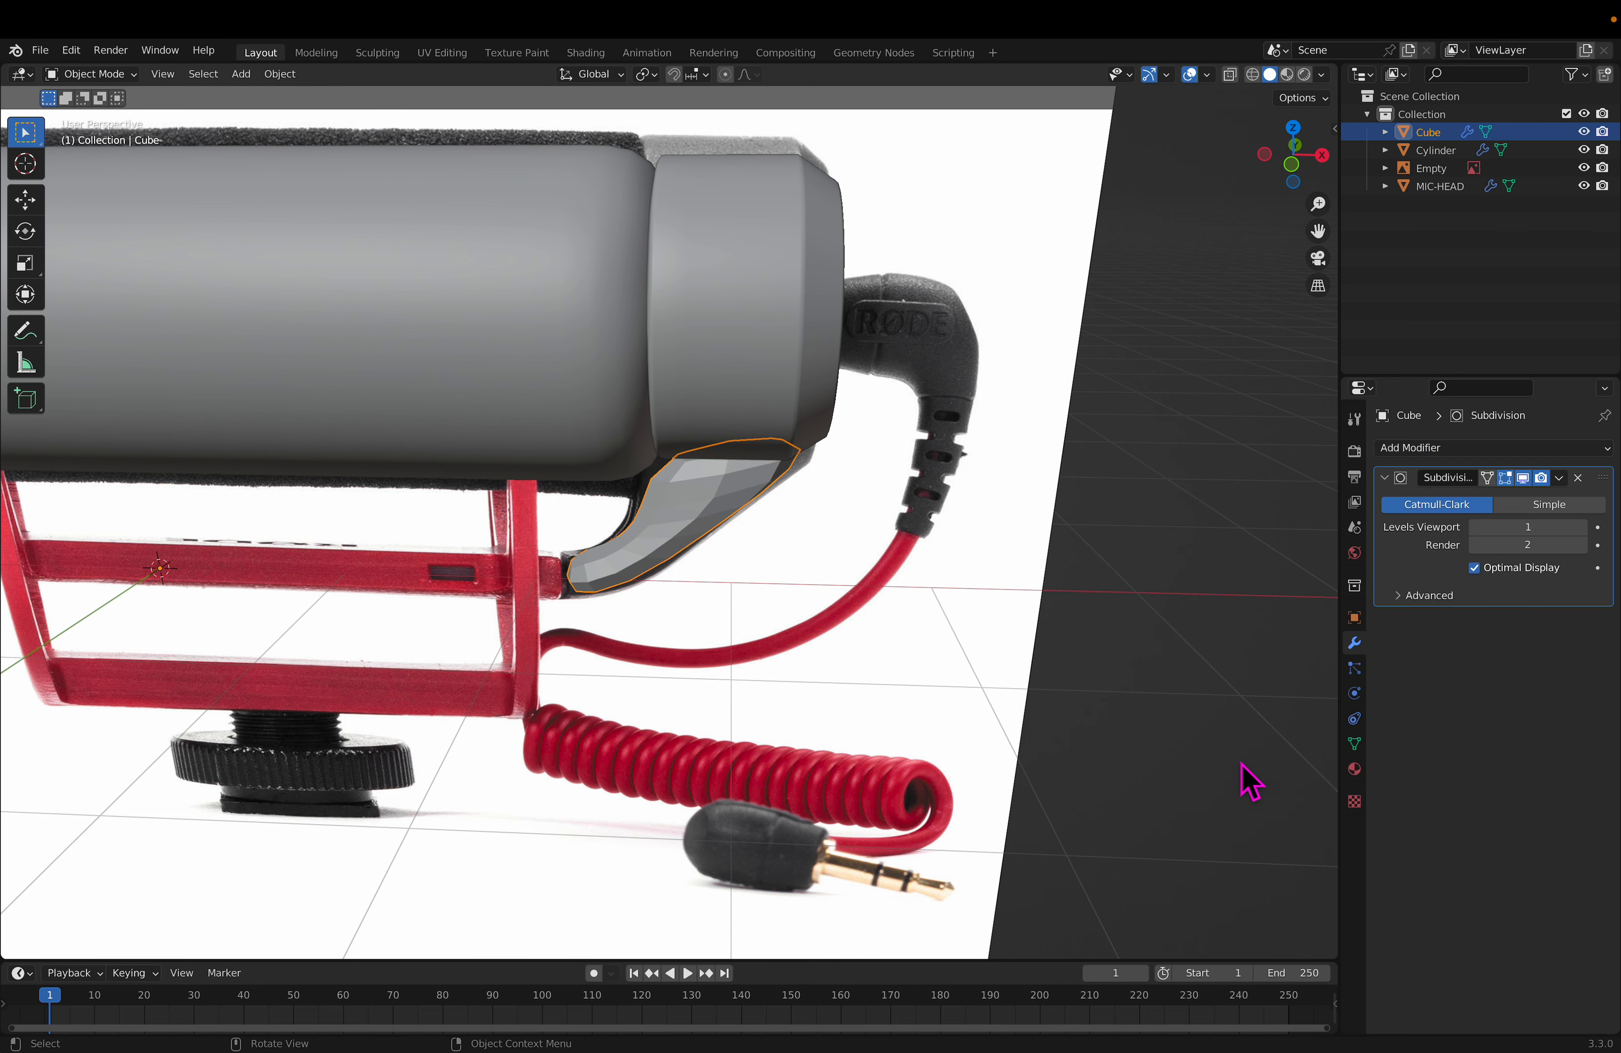
click(1582, 527)
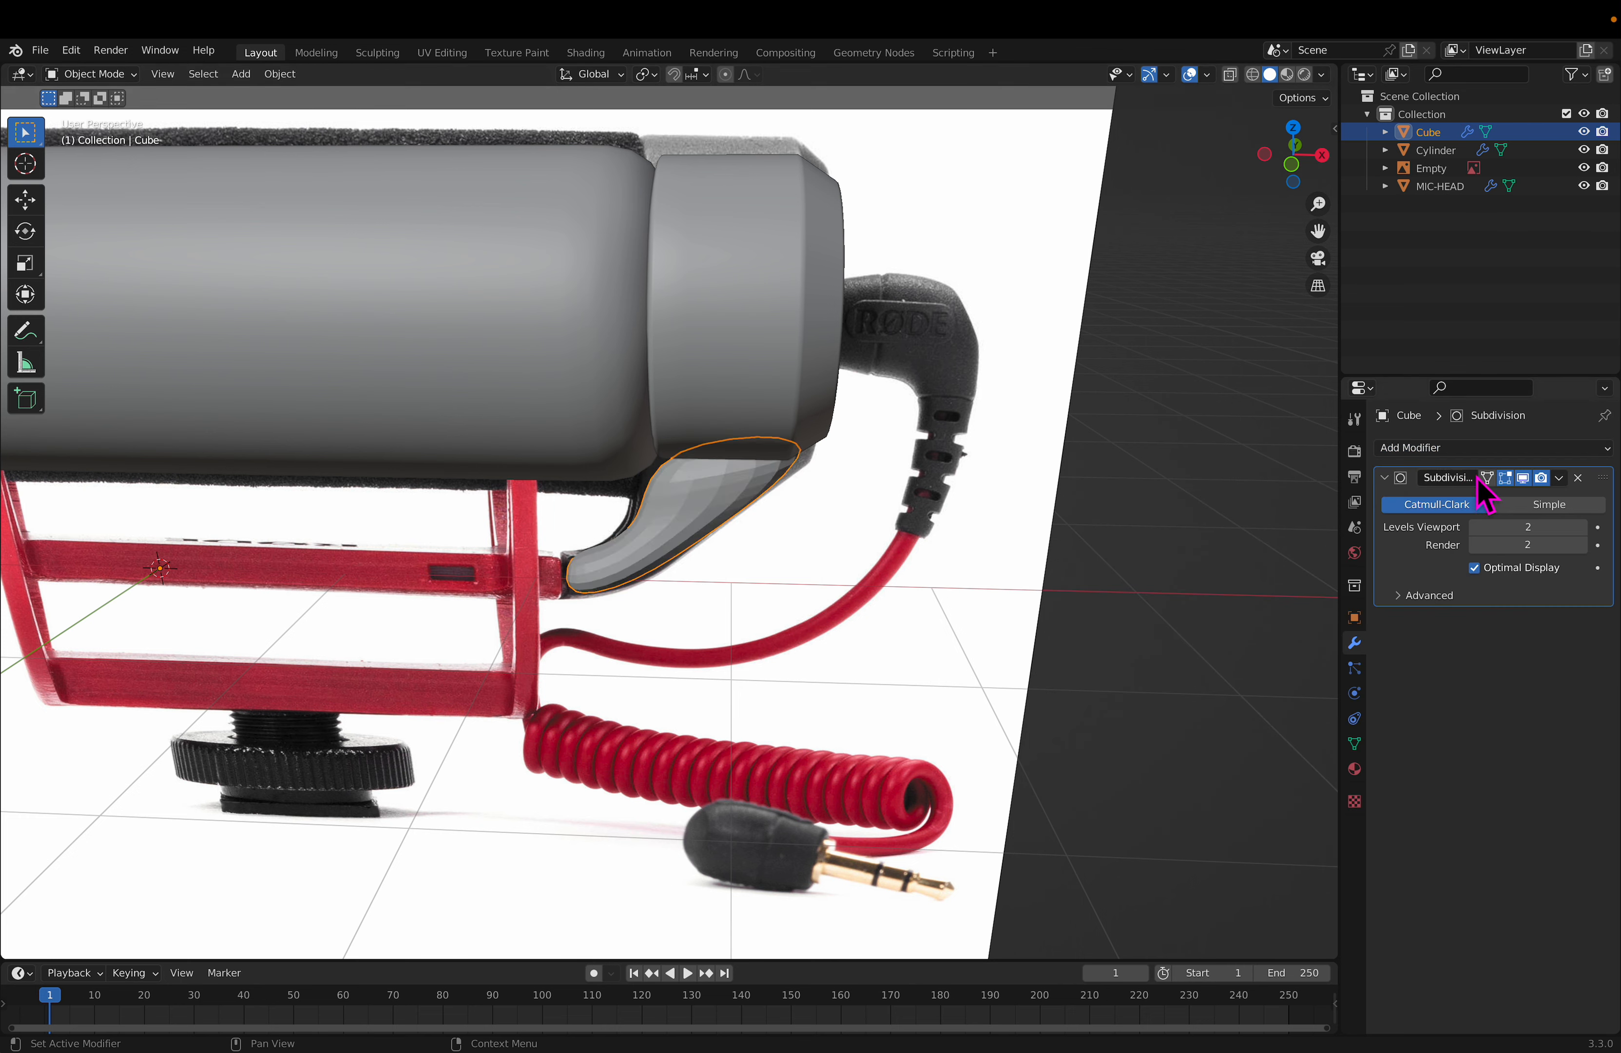
Step: Add a lengthwise loop cut near the arm's outer edge, factor -0.766, and a crosswise one near its tip, factor -0.760
key(Tab)
scroll(741, 507, up, 4)
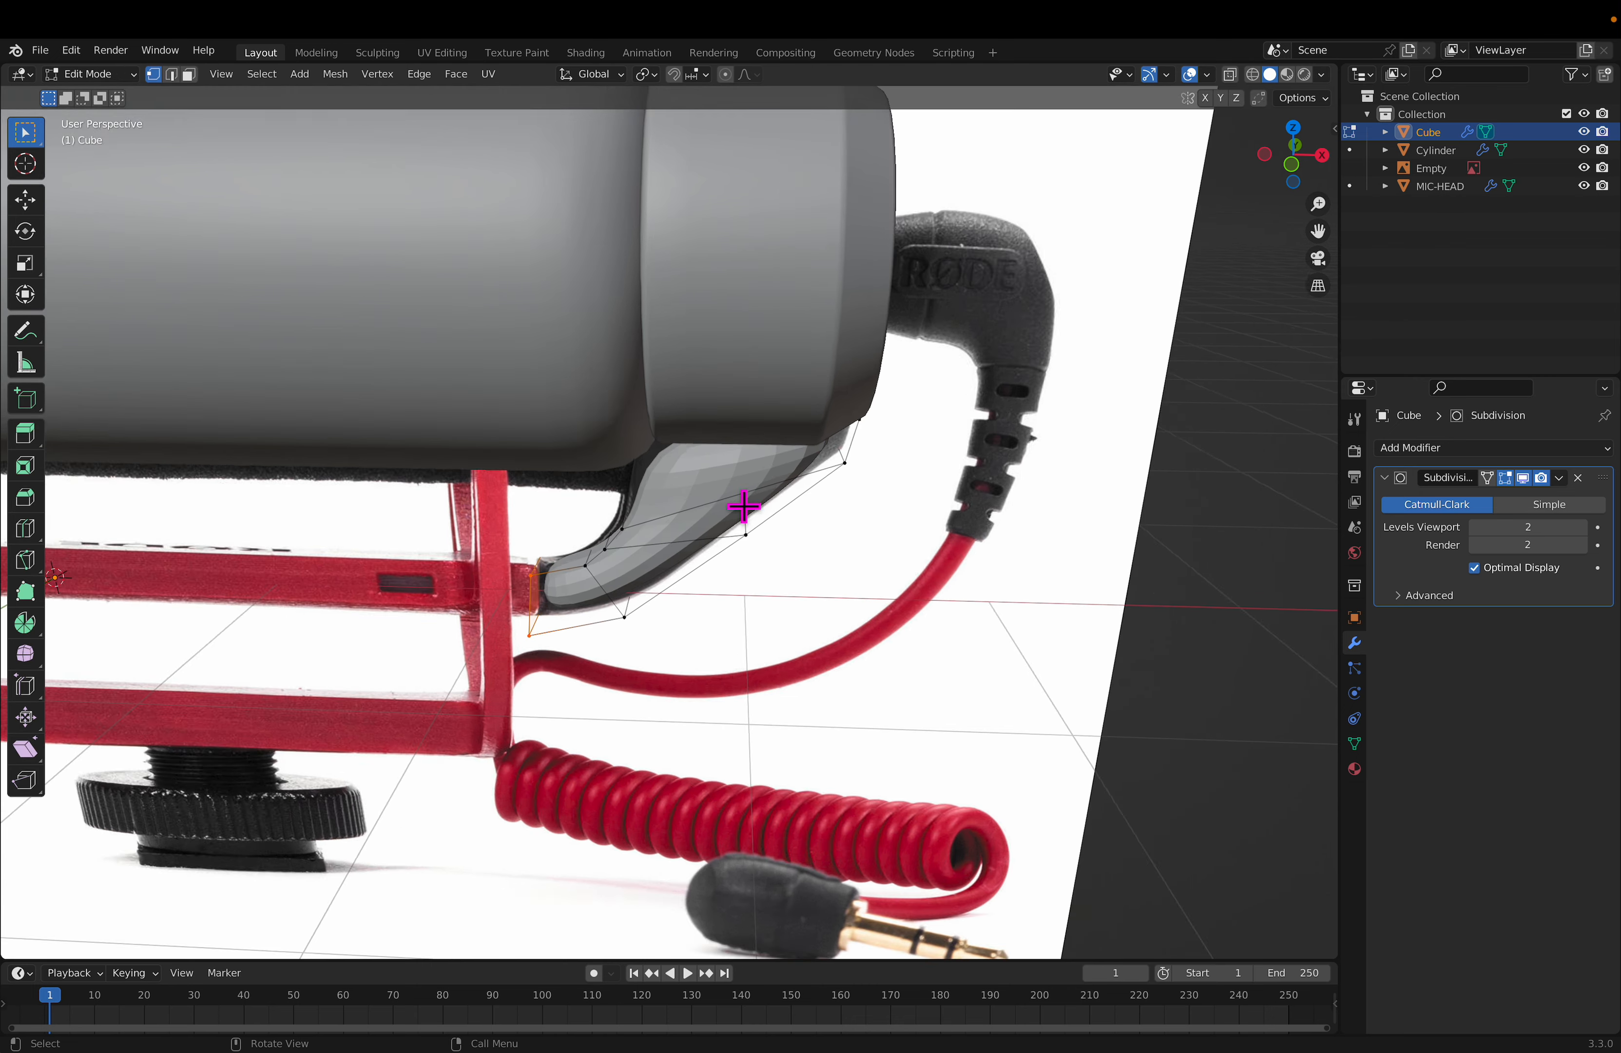
key(KP_1)
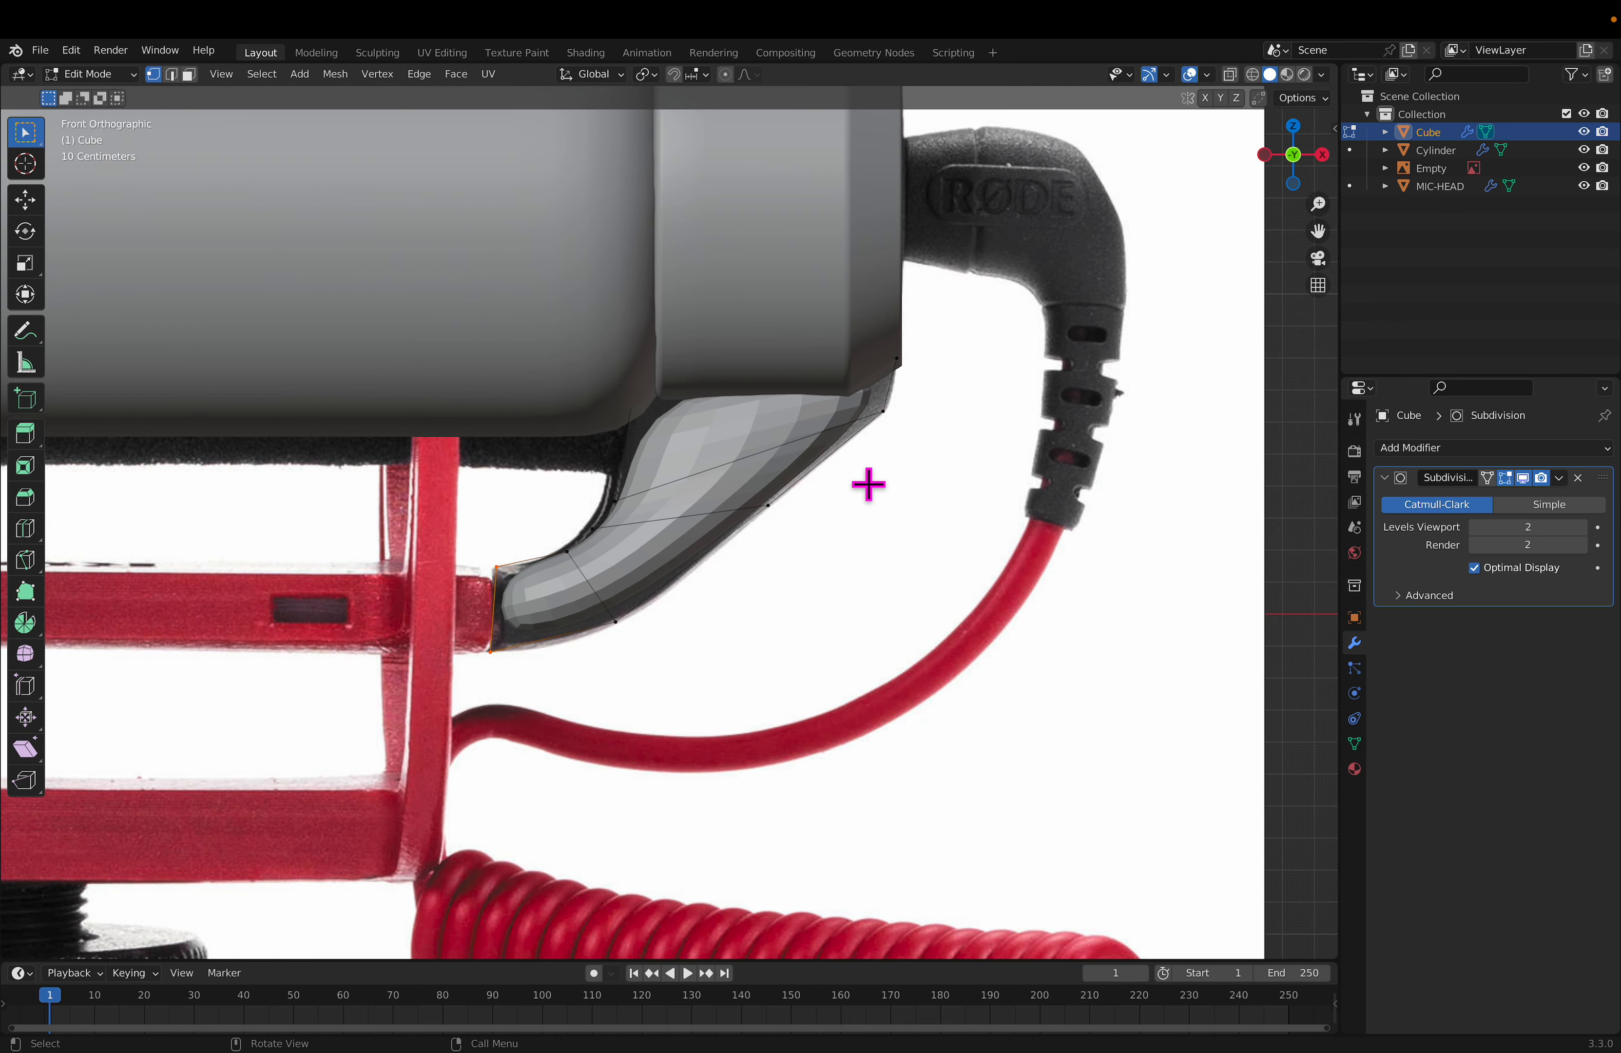
key(ctrl+r)
click(741, 435)
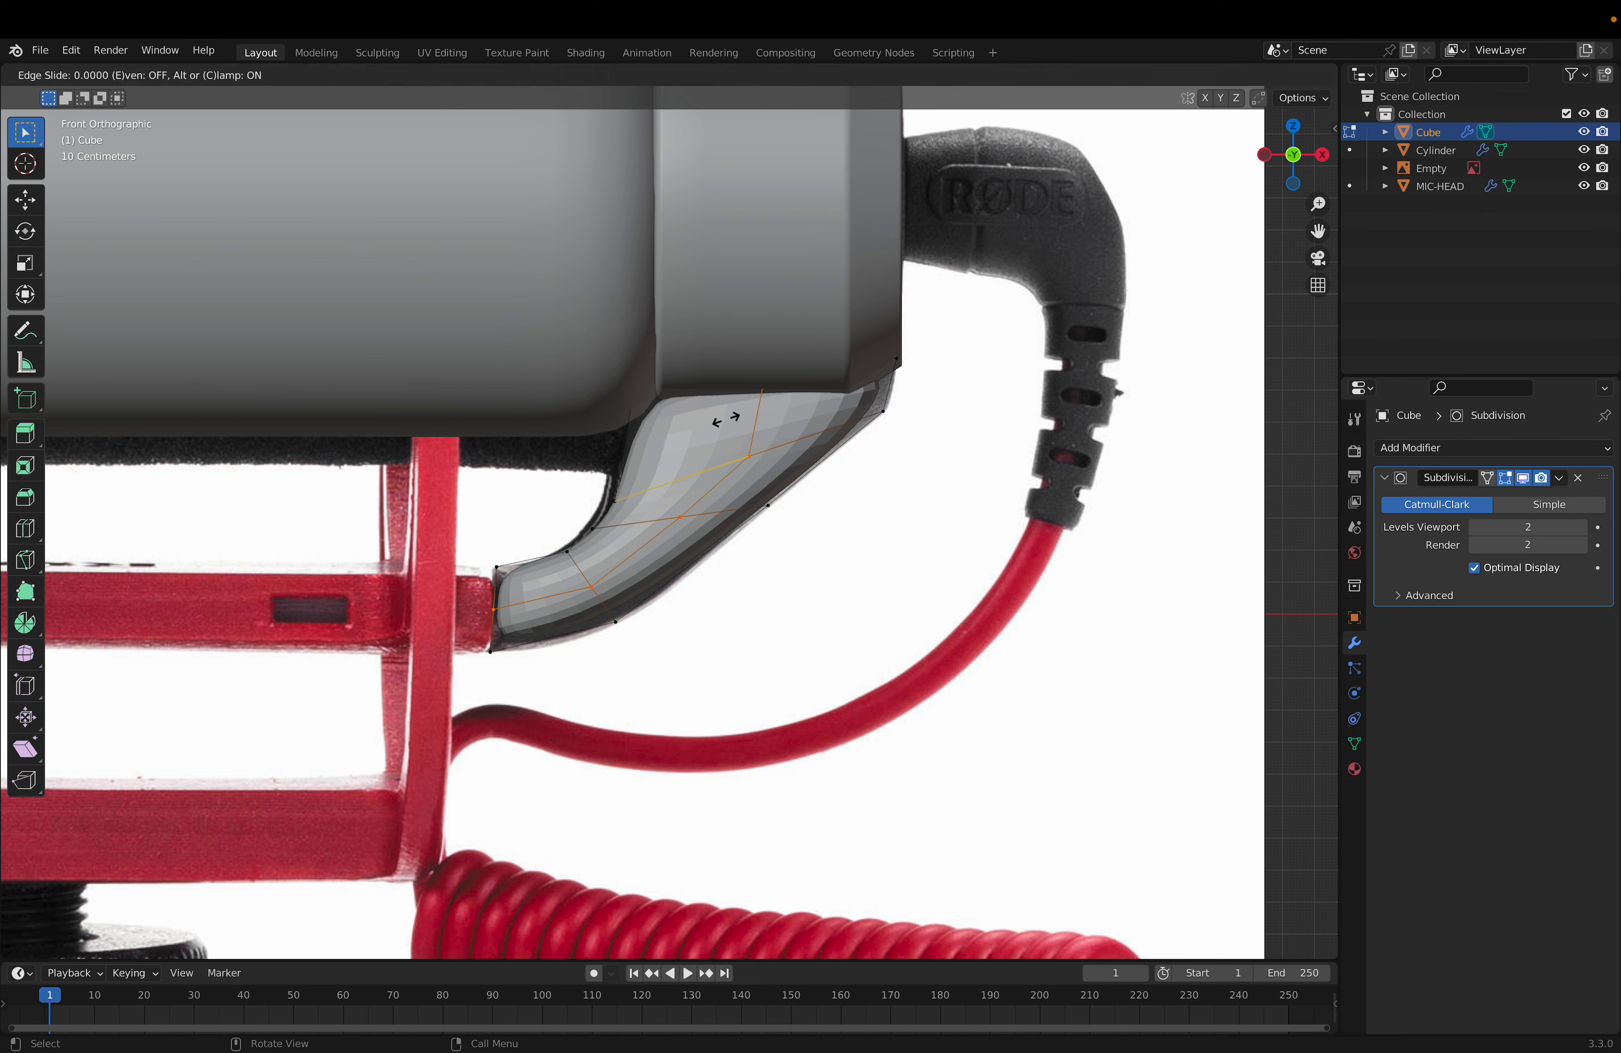
click(849, 445)
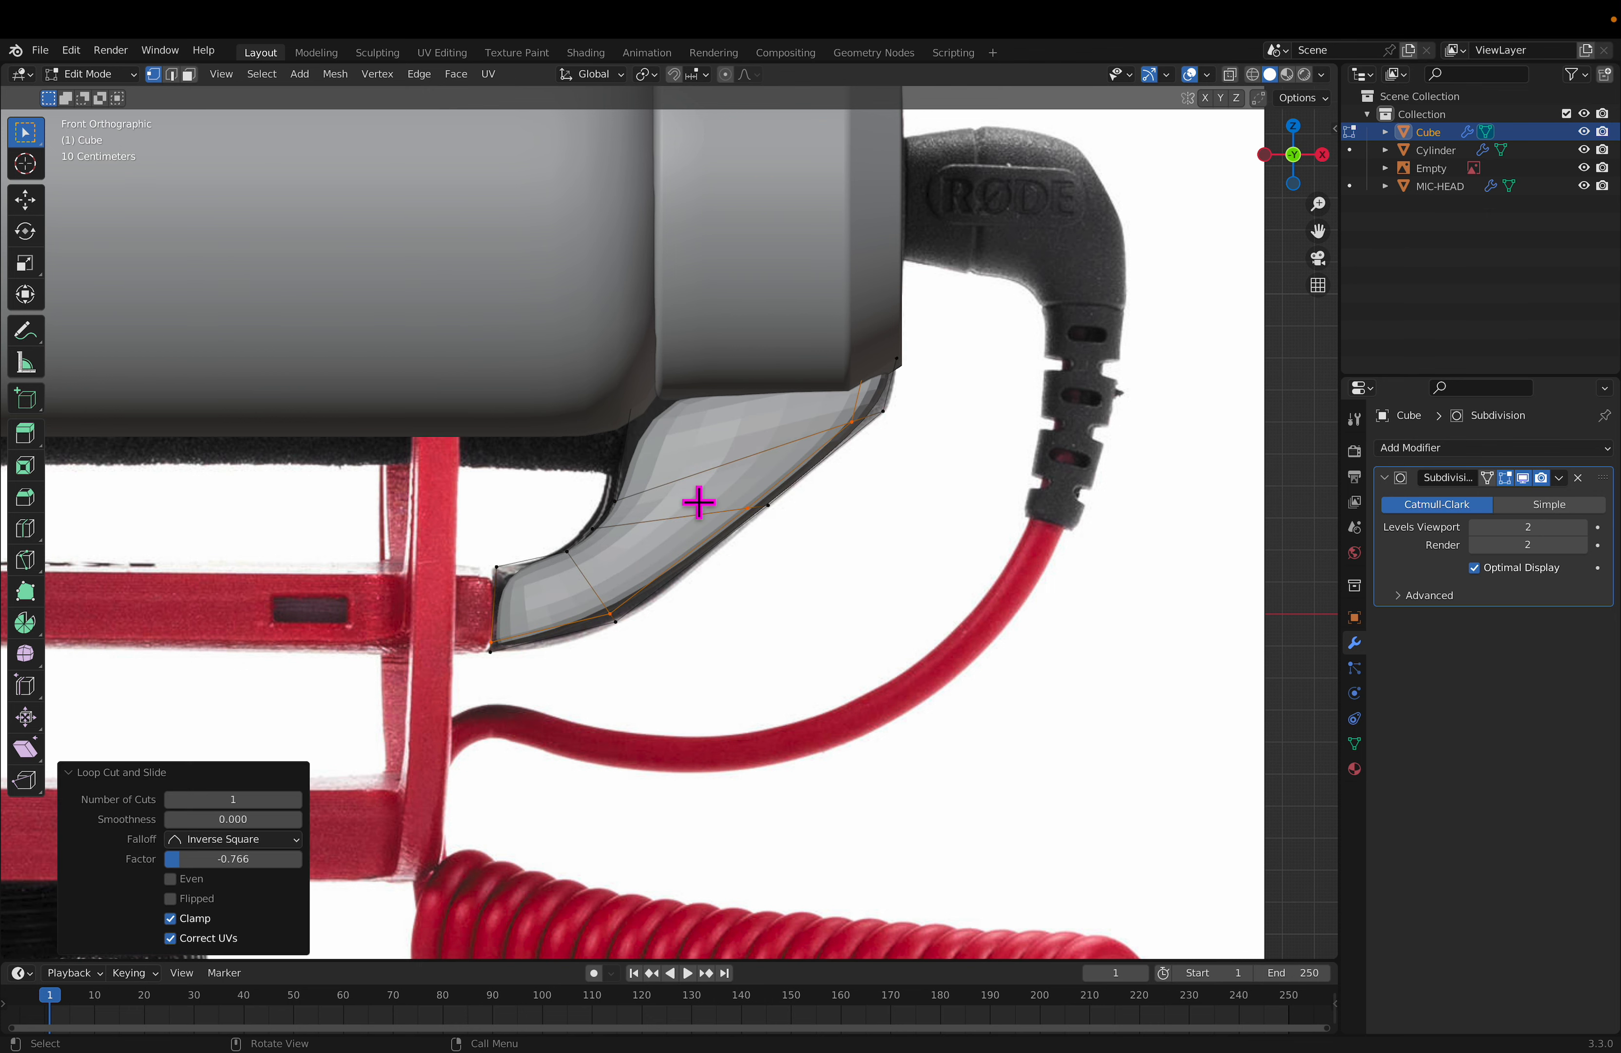
key(ctrl+r)
click(532, 625)
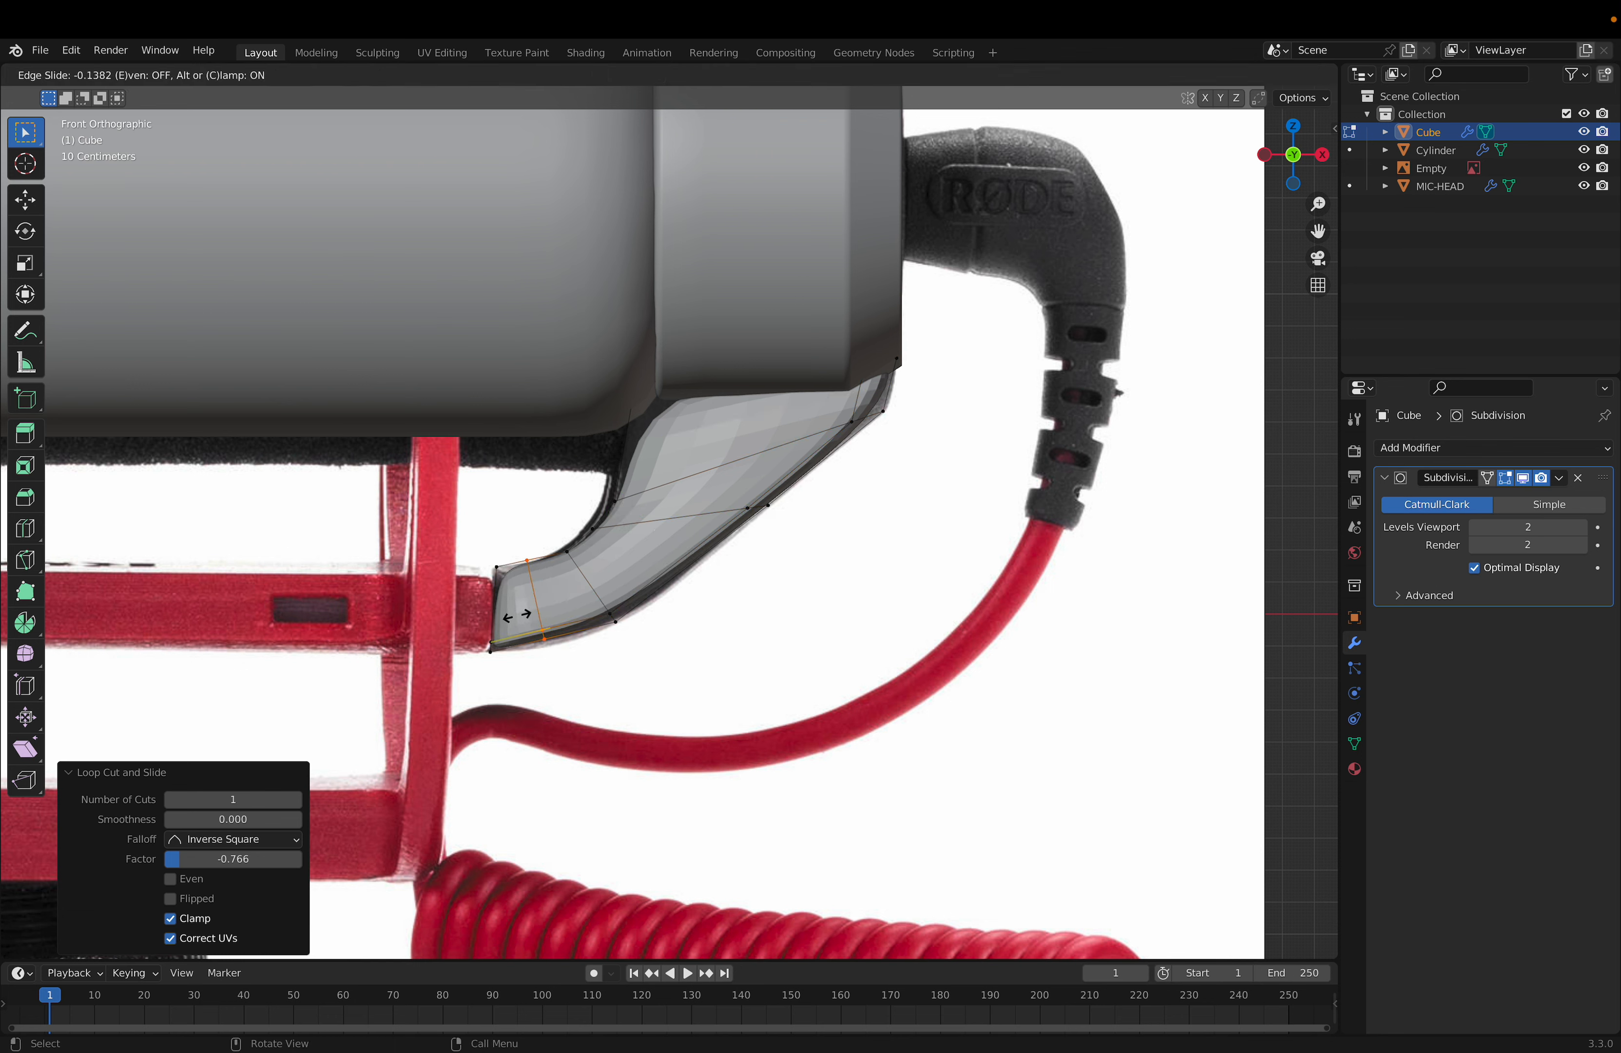
click(479, 619)
Step: Add a lengthwise loop cut near the arm's inner edge, factor 0.849, and a crosswise one near its upper end, factor -0.874
key(ctrl+r)
click(669, 554)
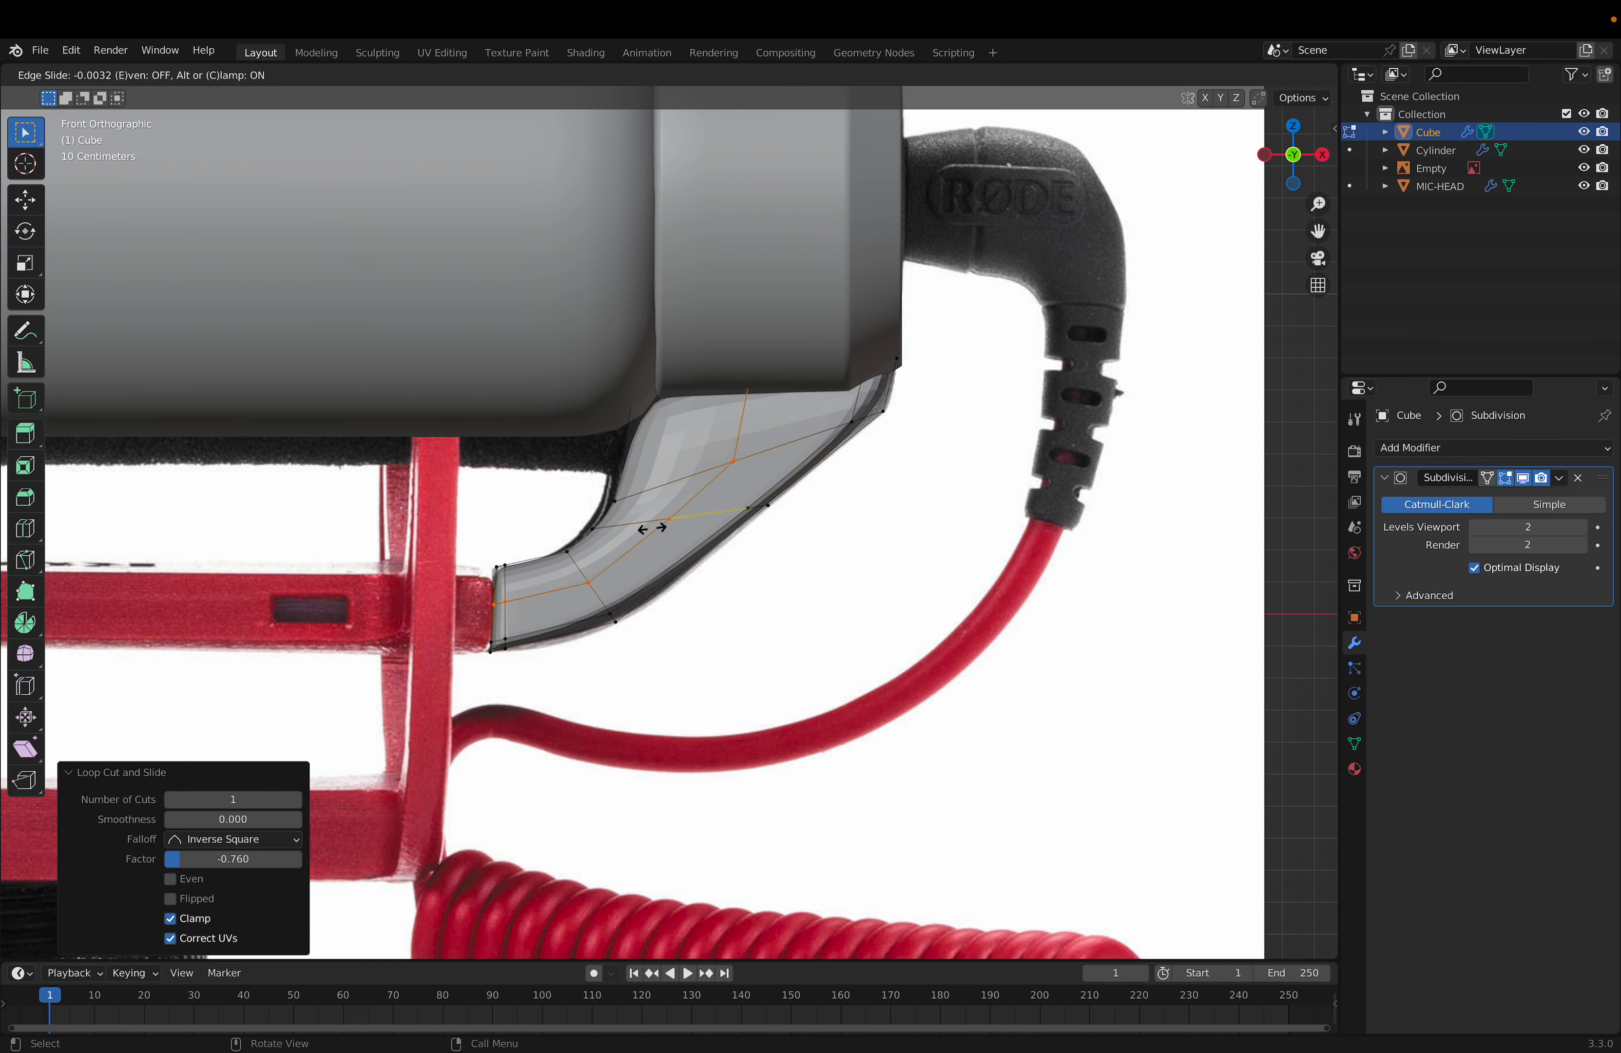
click(596, 512)
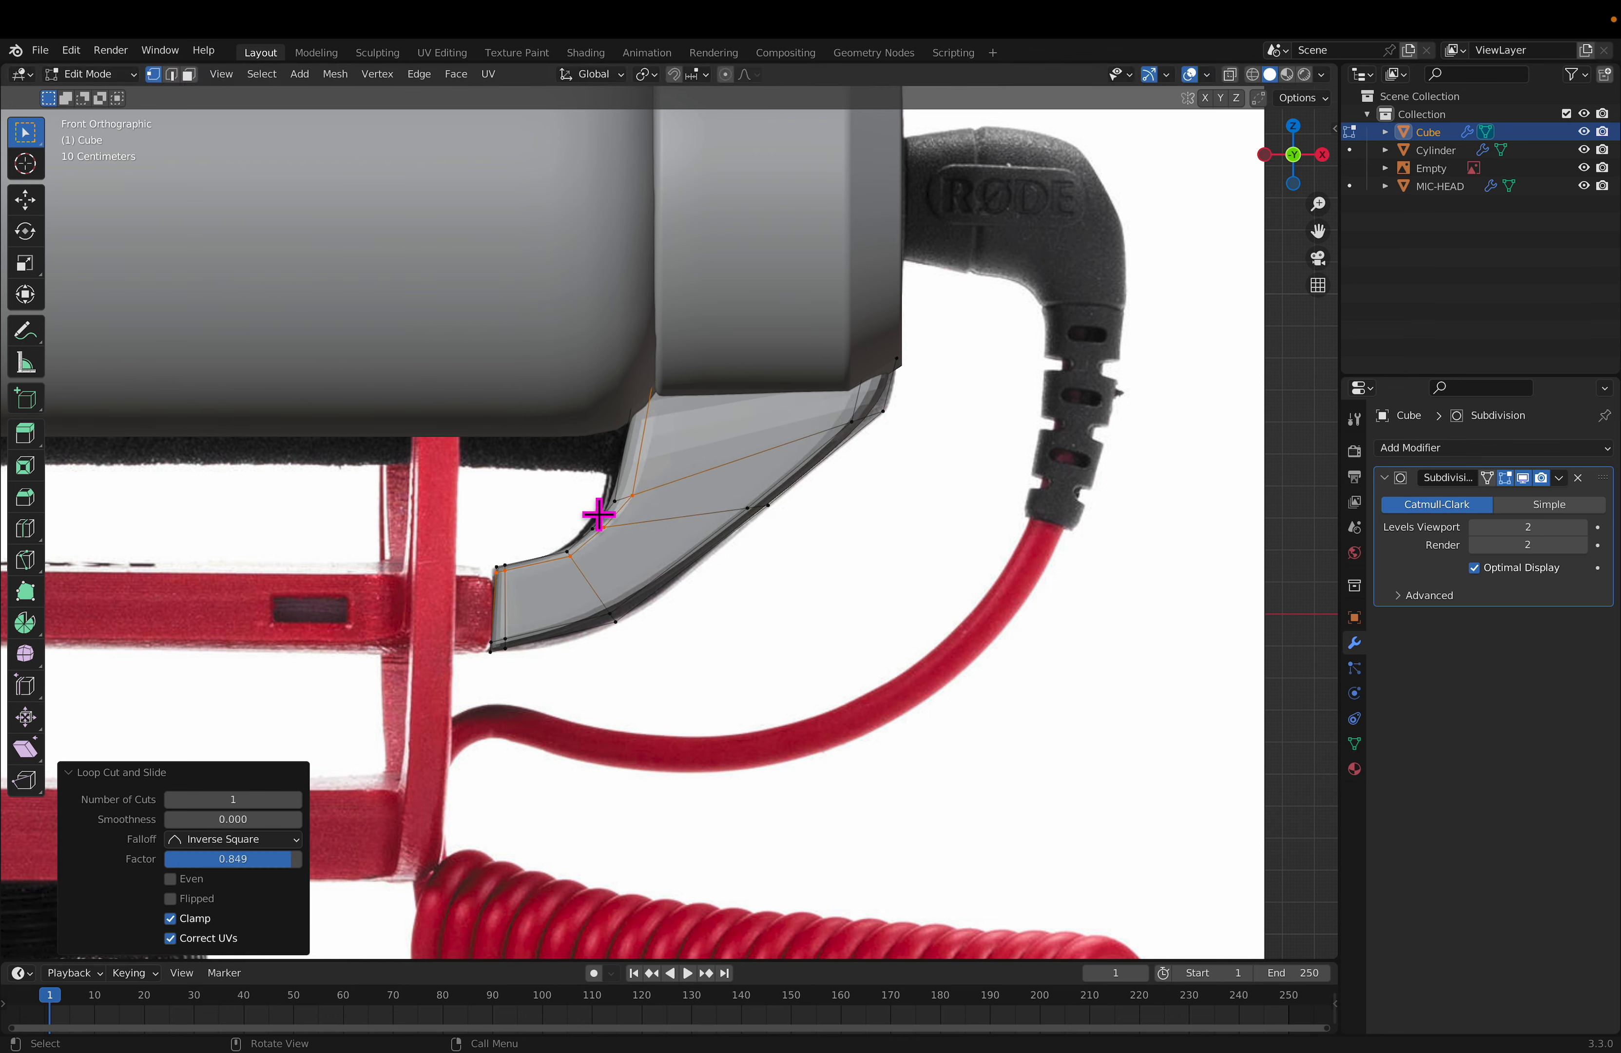
key(ctrl+r)
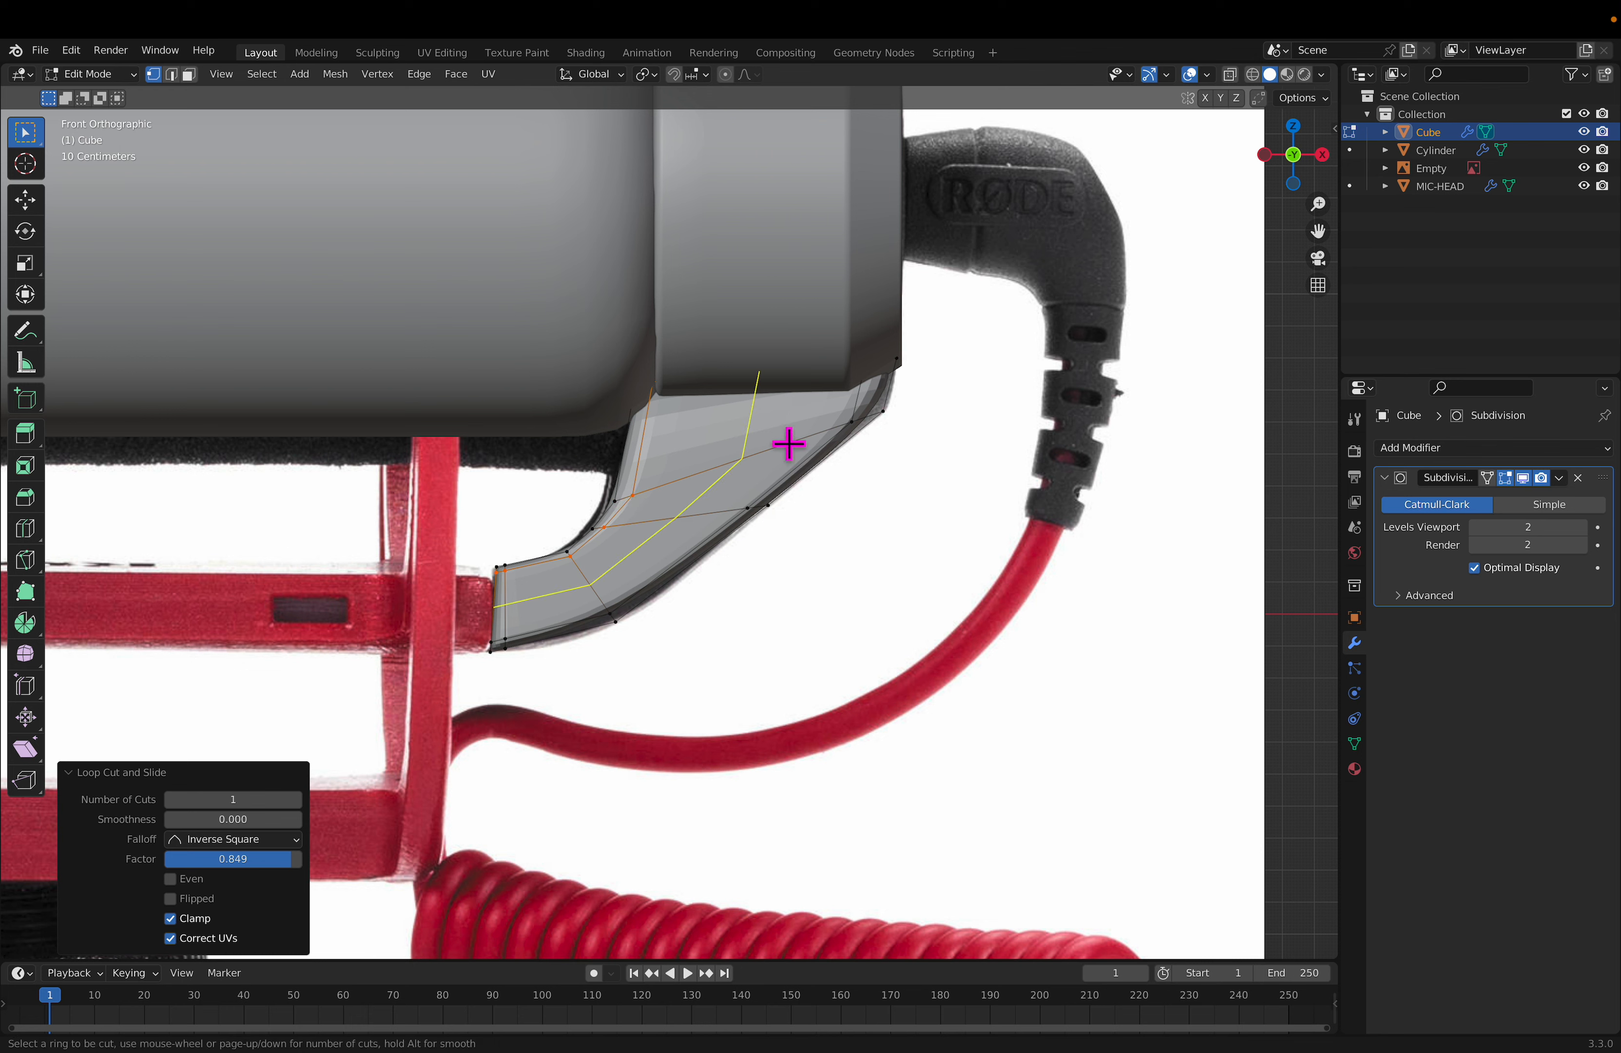
click(665, 433)
click(658, 373)
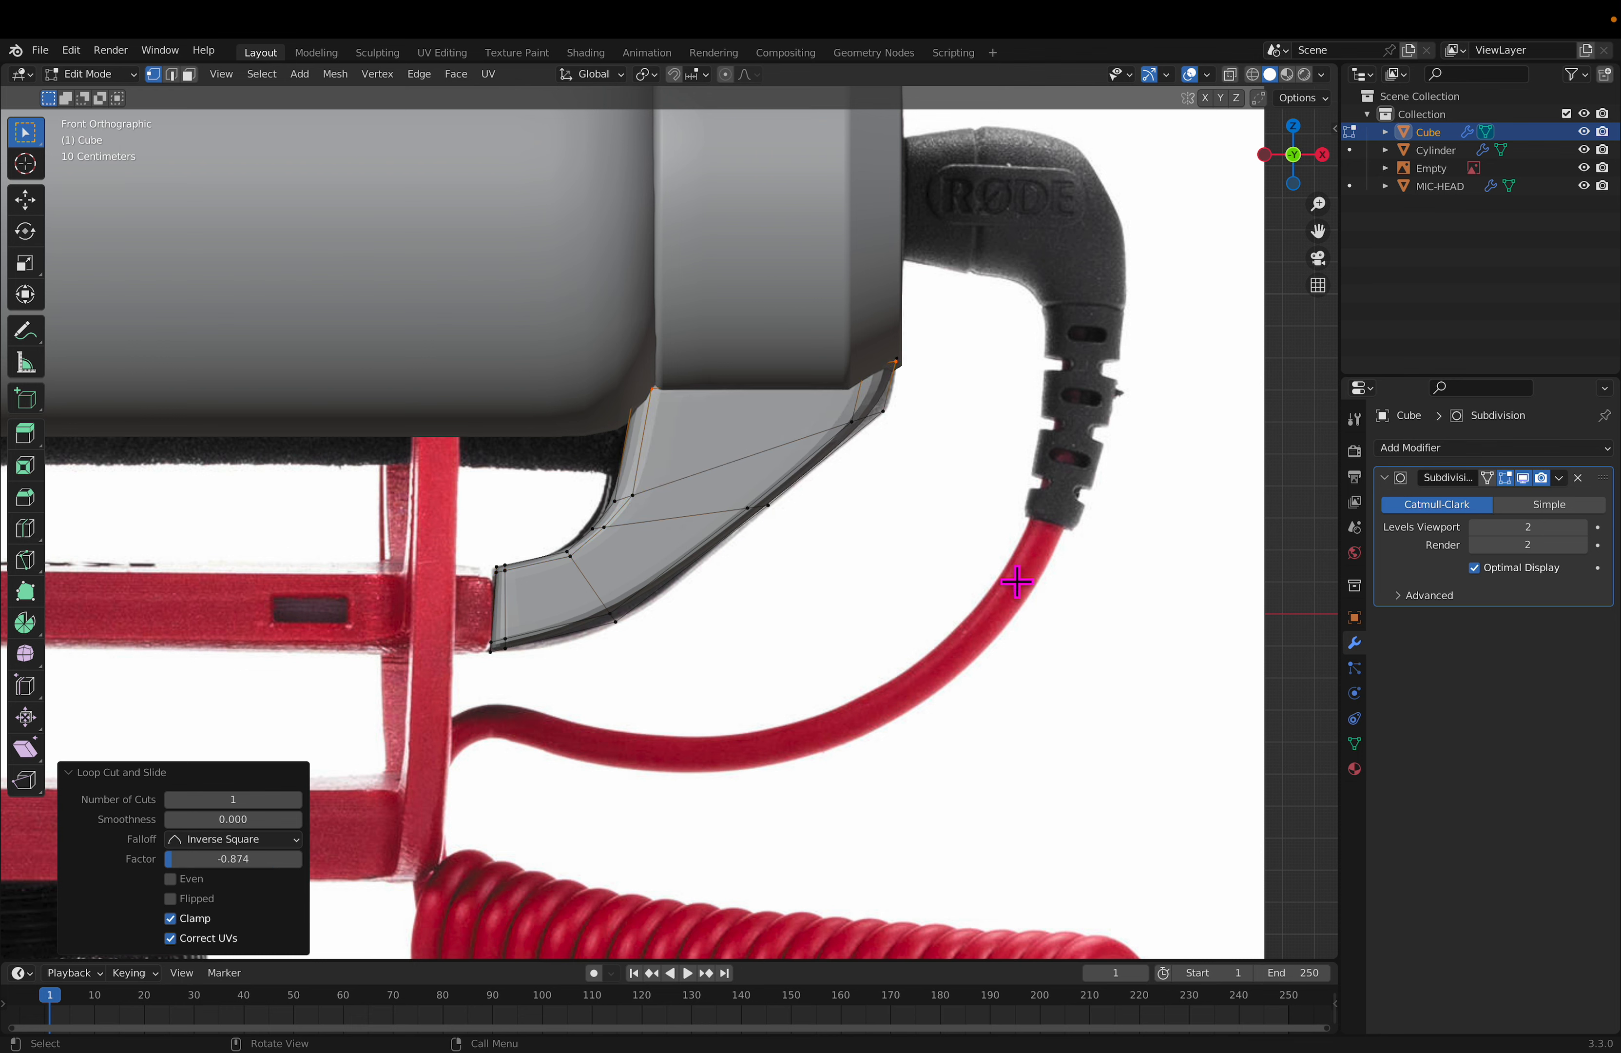
Step: Apply smooth shading to all of the arm's faces and return to Object Mode
key(a)
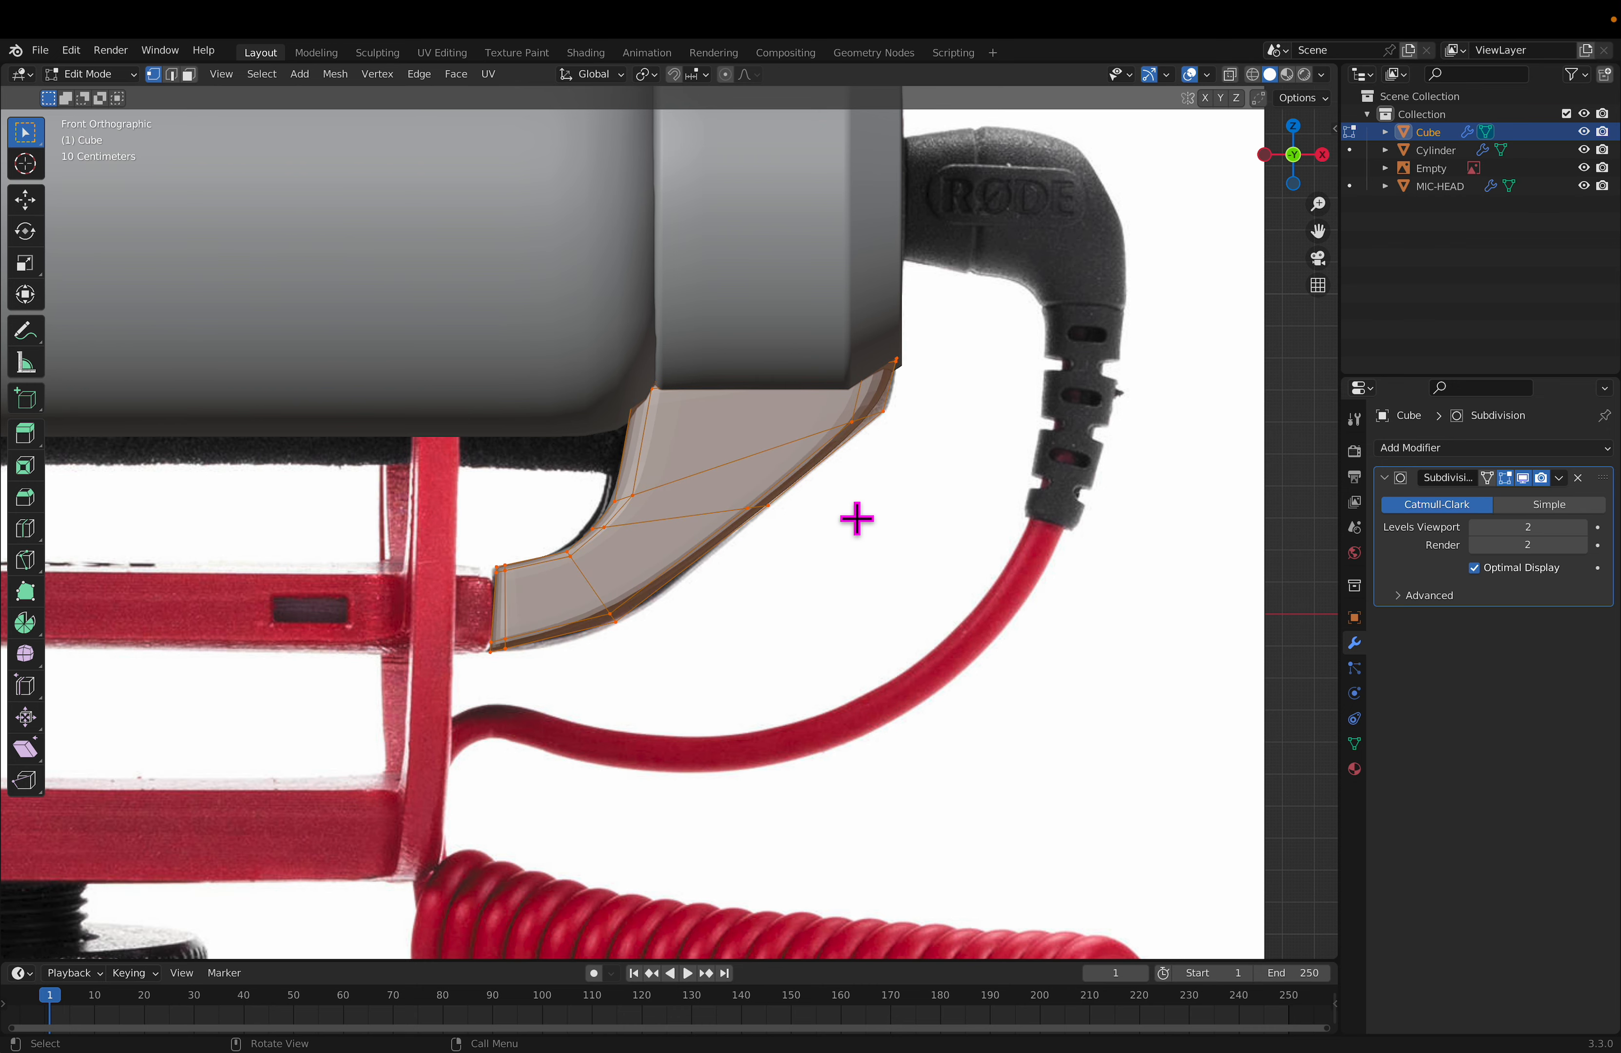
key(F3)
text(shade)
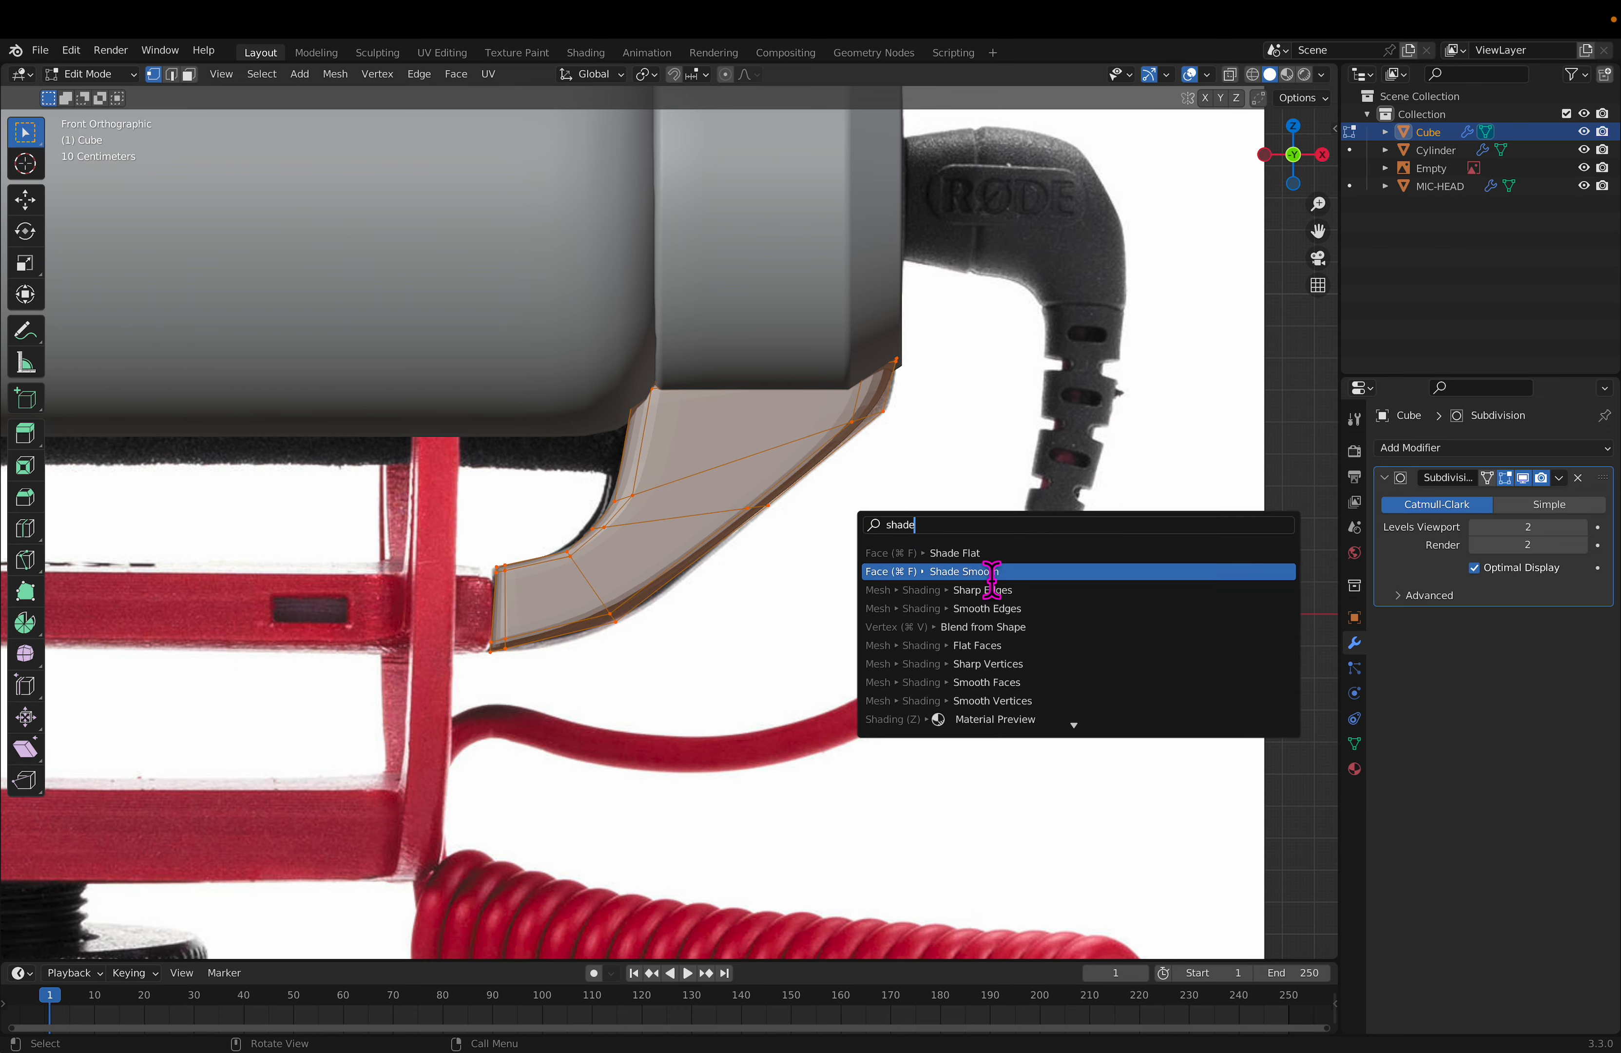
click(971, 572)
key(Tab)
middle_drag(771, 525, 739, 516)
scroll(858, 537, down, 8)
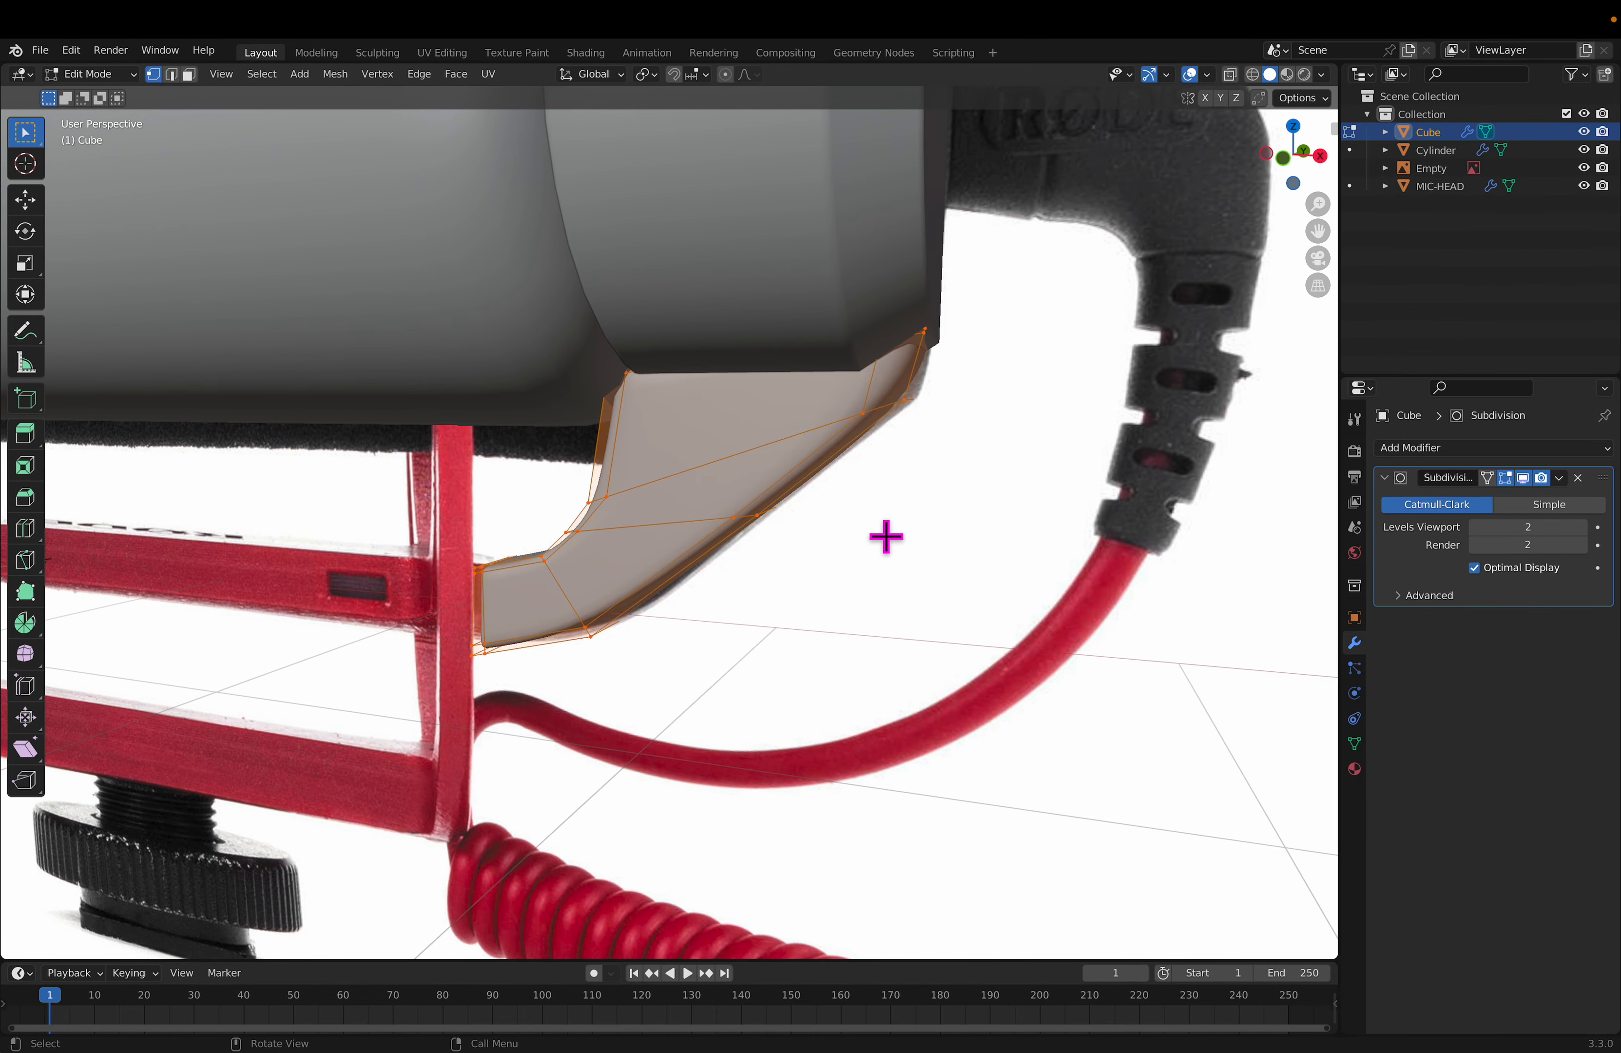
click(713, 554)
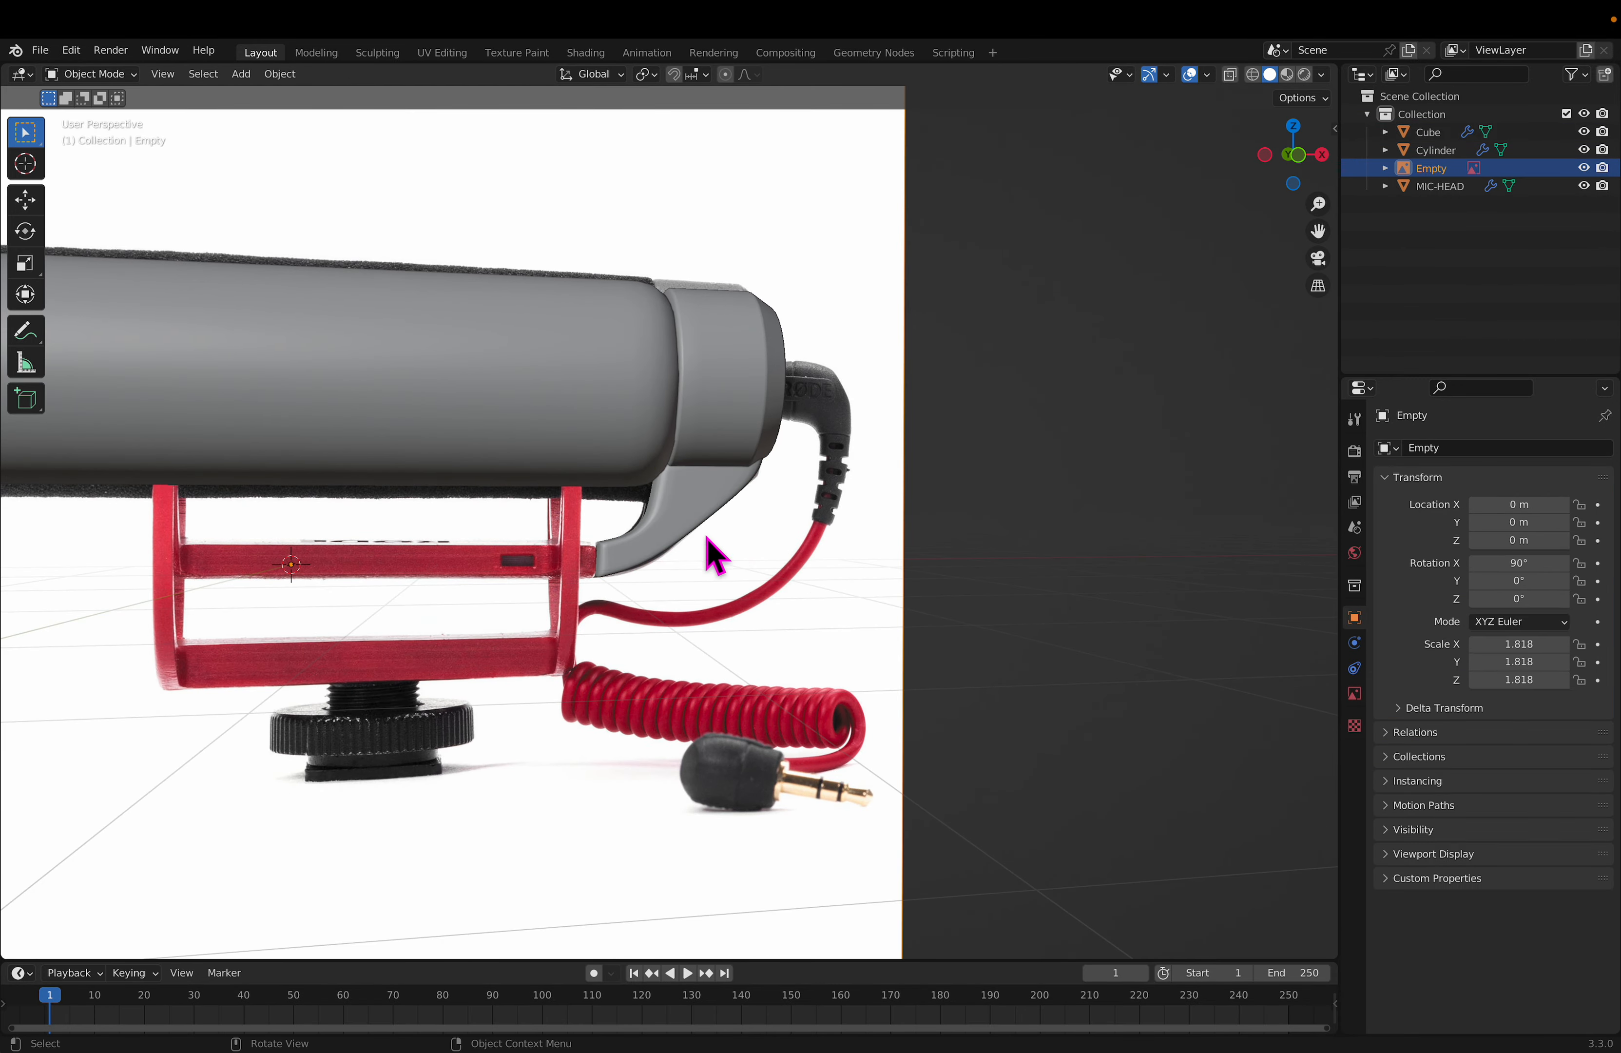
key(s)
click(786, 585)
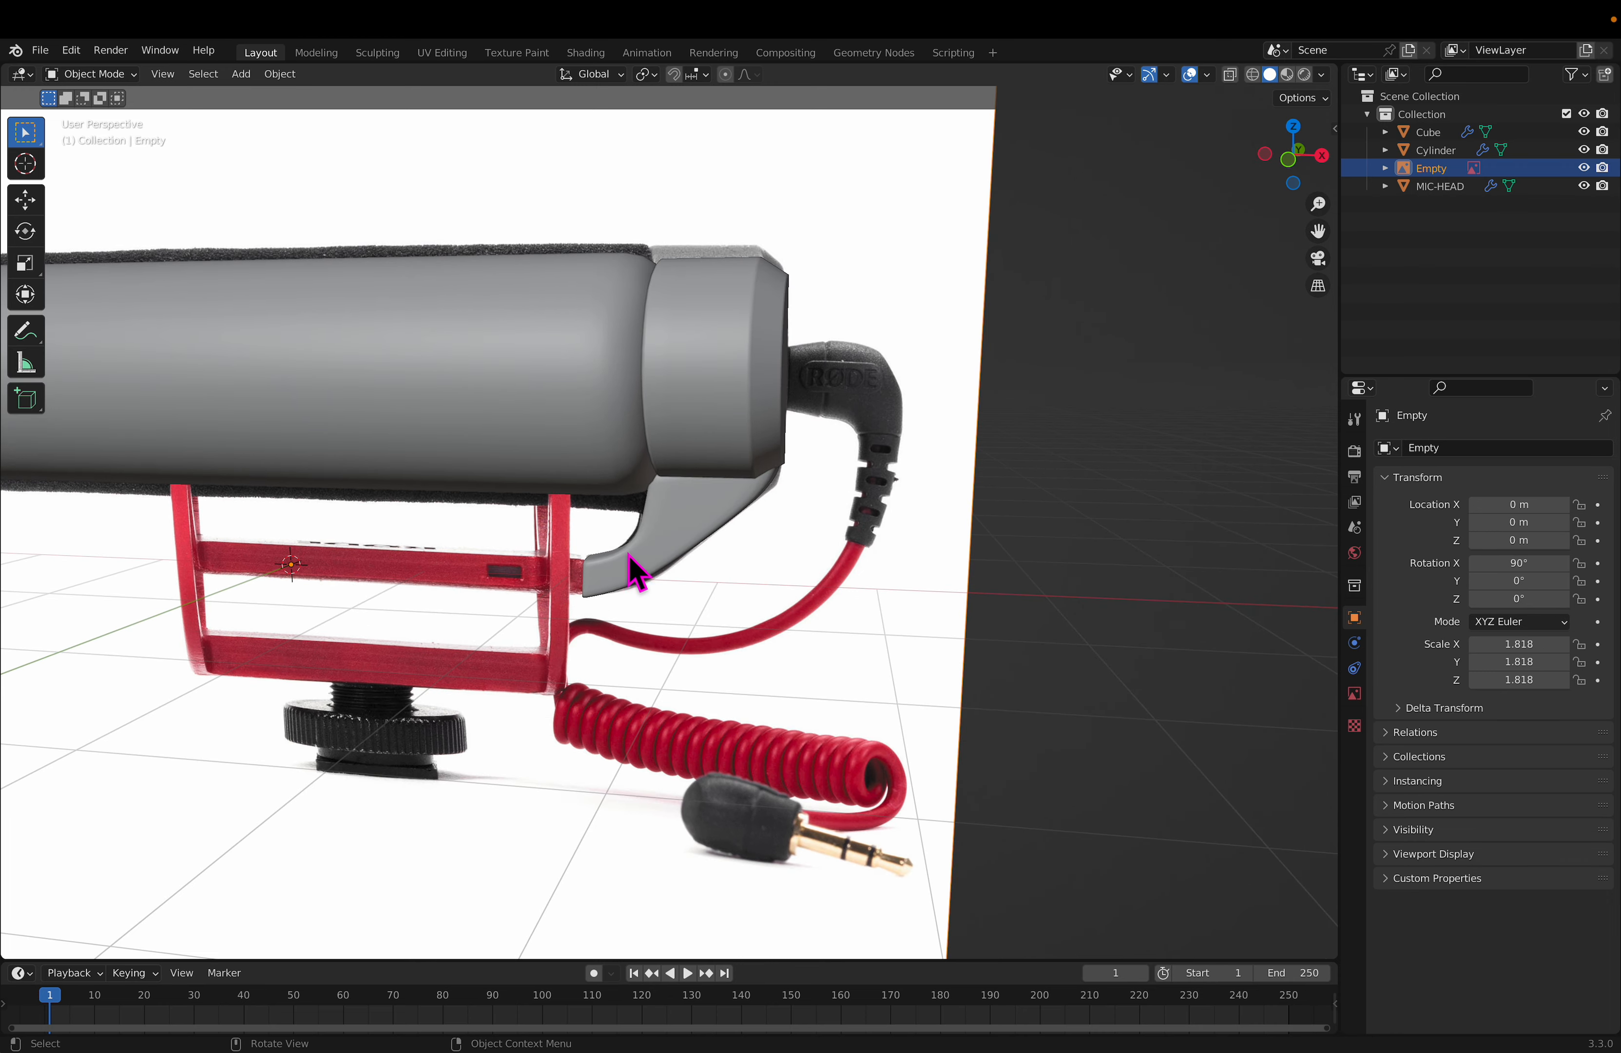
Step: Add a 2 m plane at the 3D cursor in the front view and open its mesh for editing
key(KP_1)
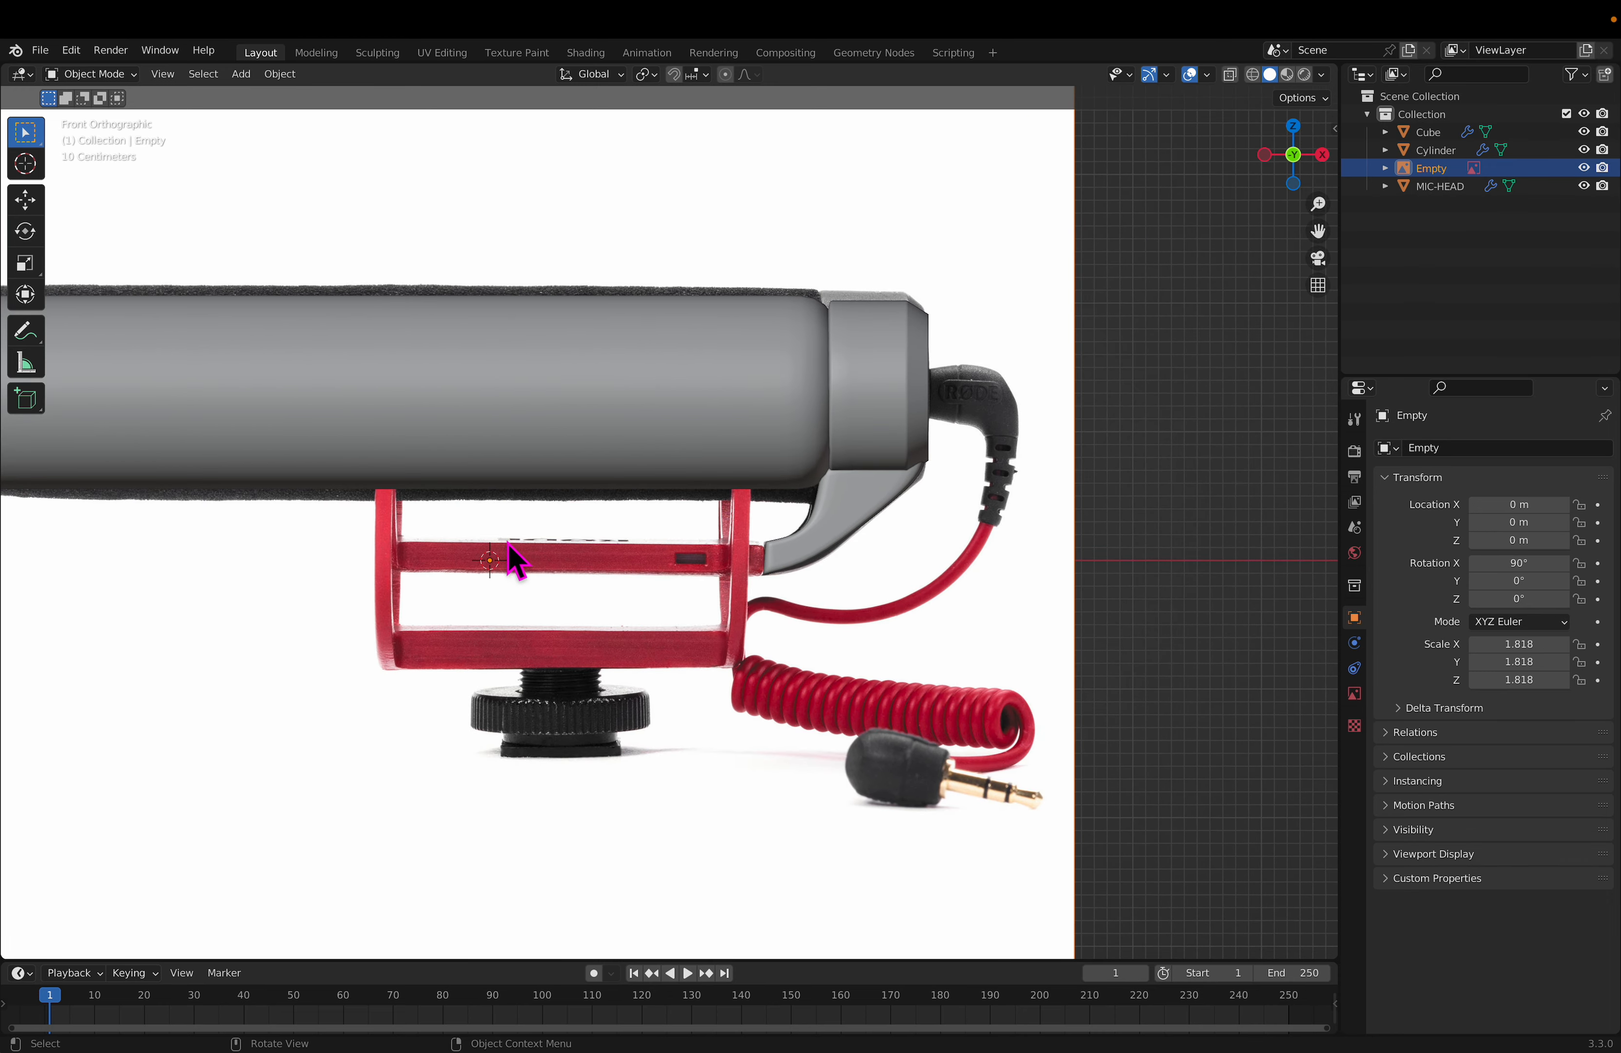
right_click(566, 558)
right_click(574, 559)
key(shift+a)
mouse_move(594, 472)
click(725, 469)
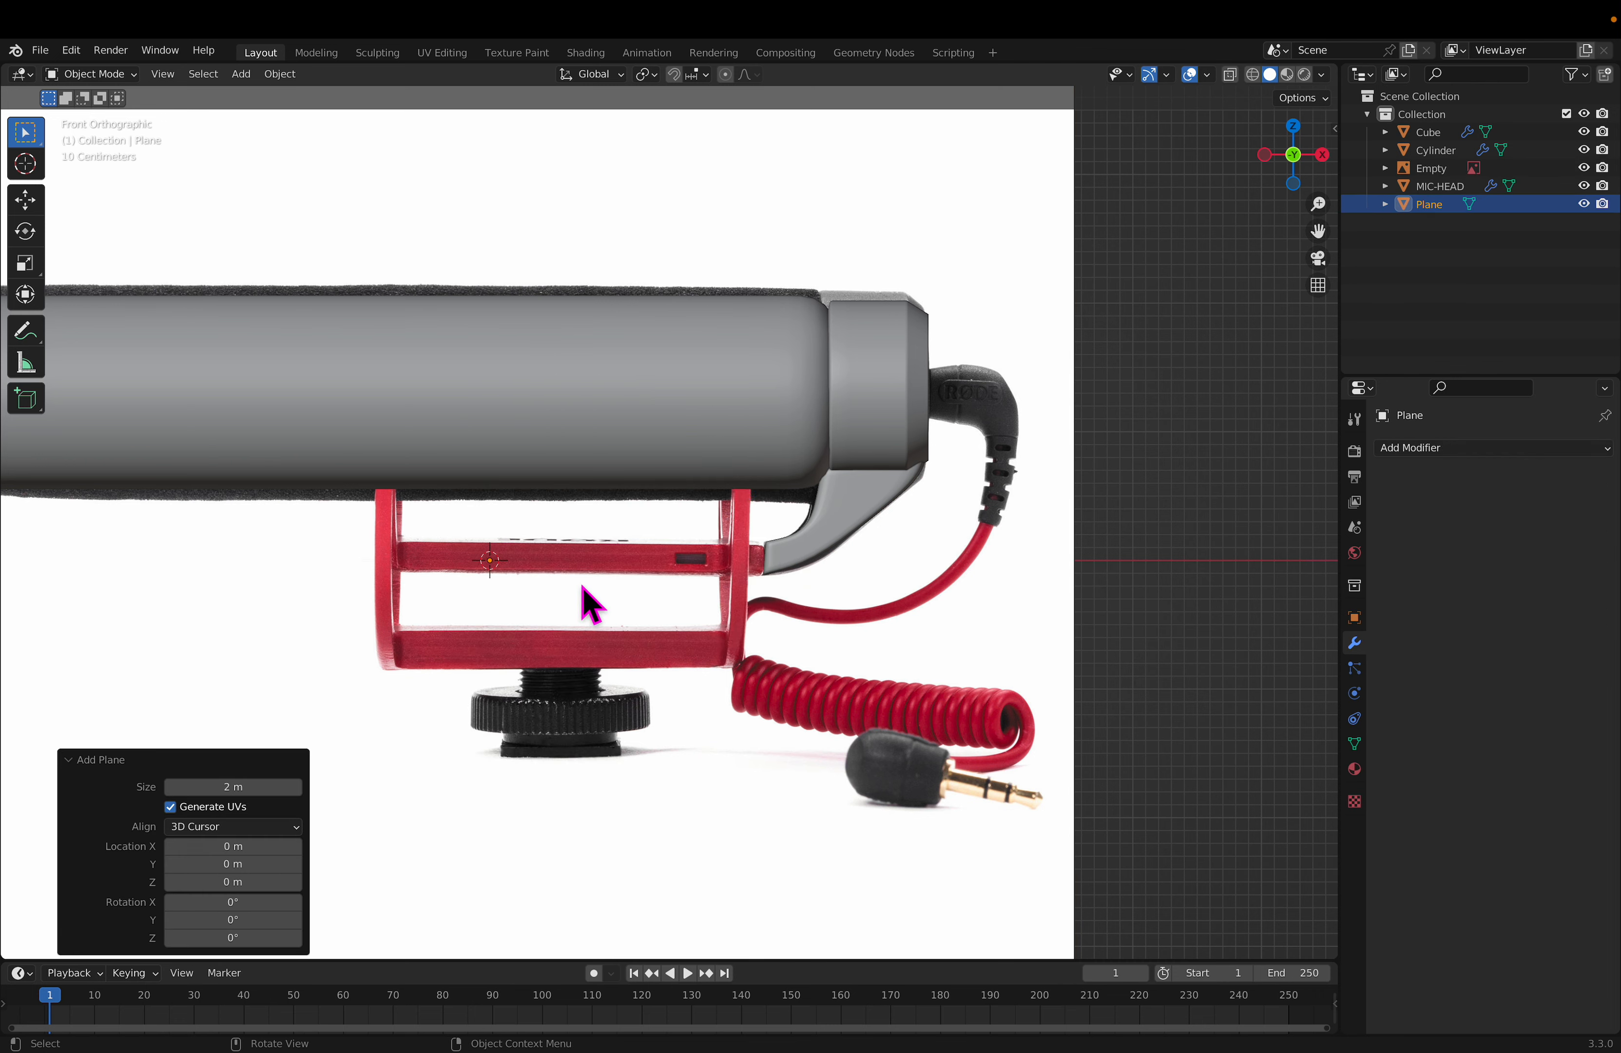
key(Tab)
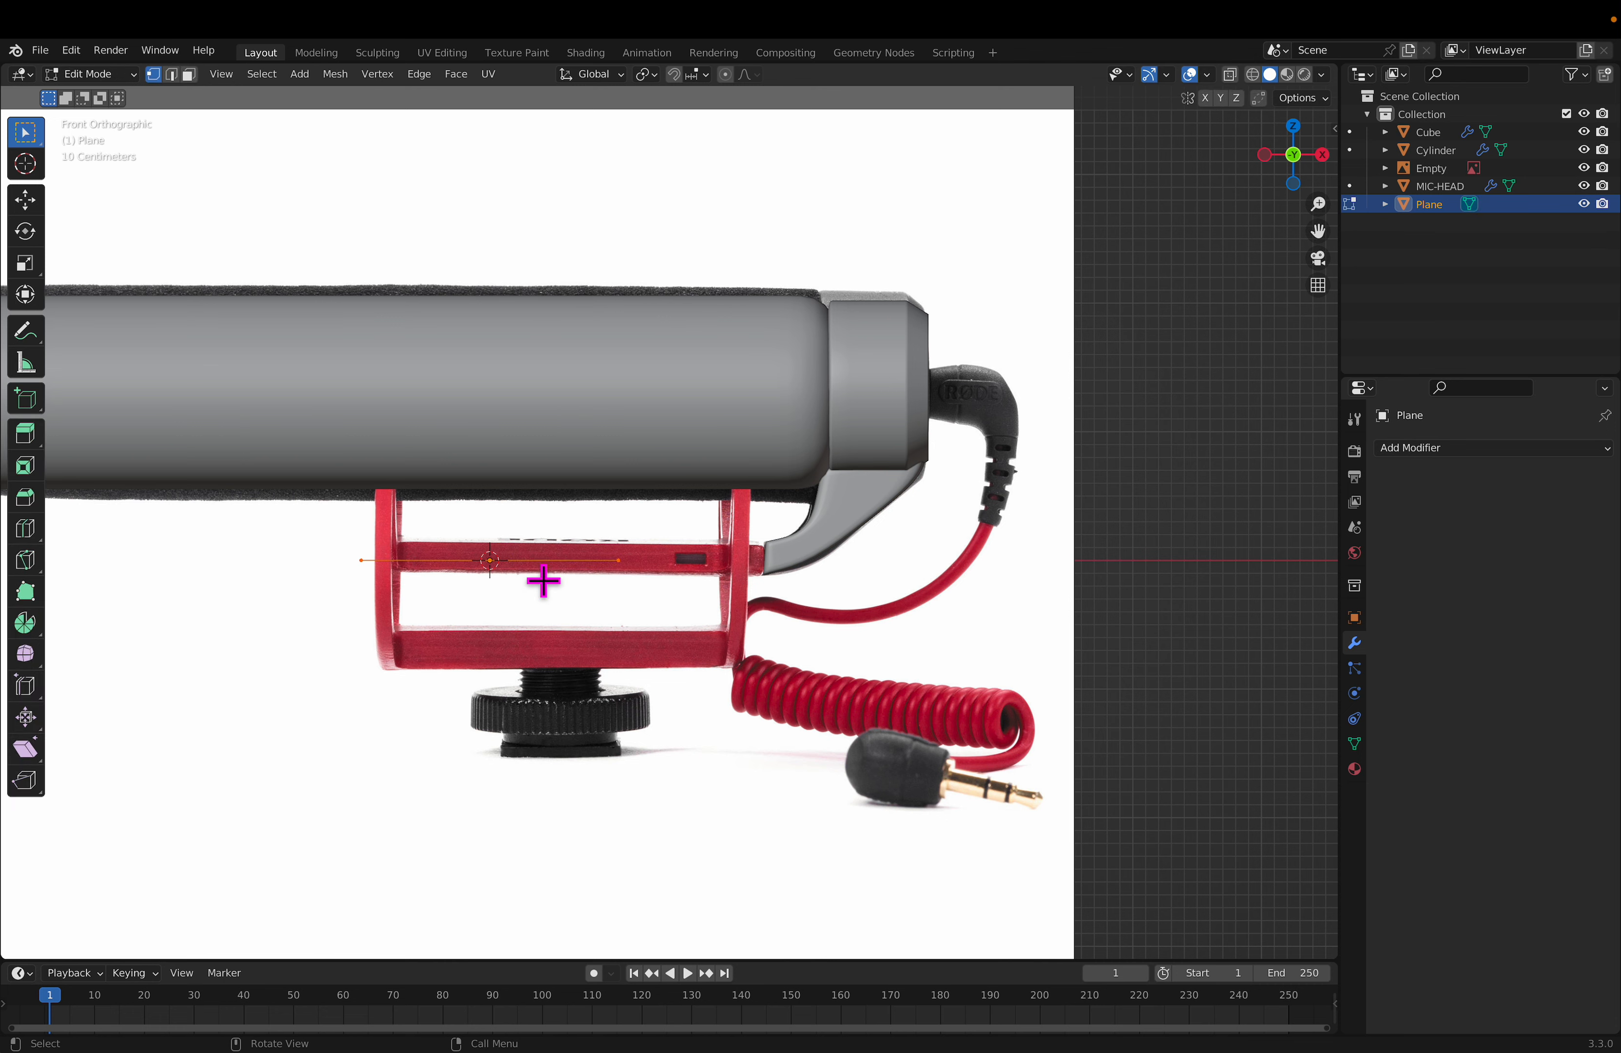
Step: Rotate the plane 90° about the global X axis so it stands upright facing the front view
text(ry)
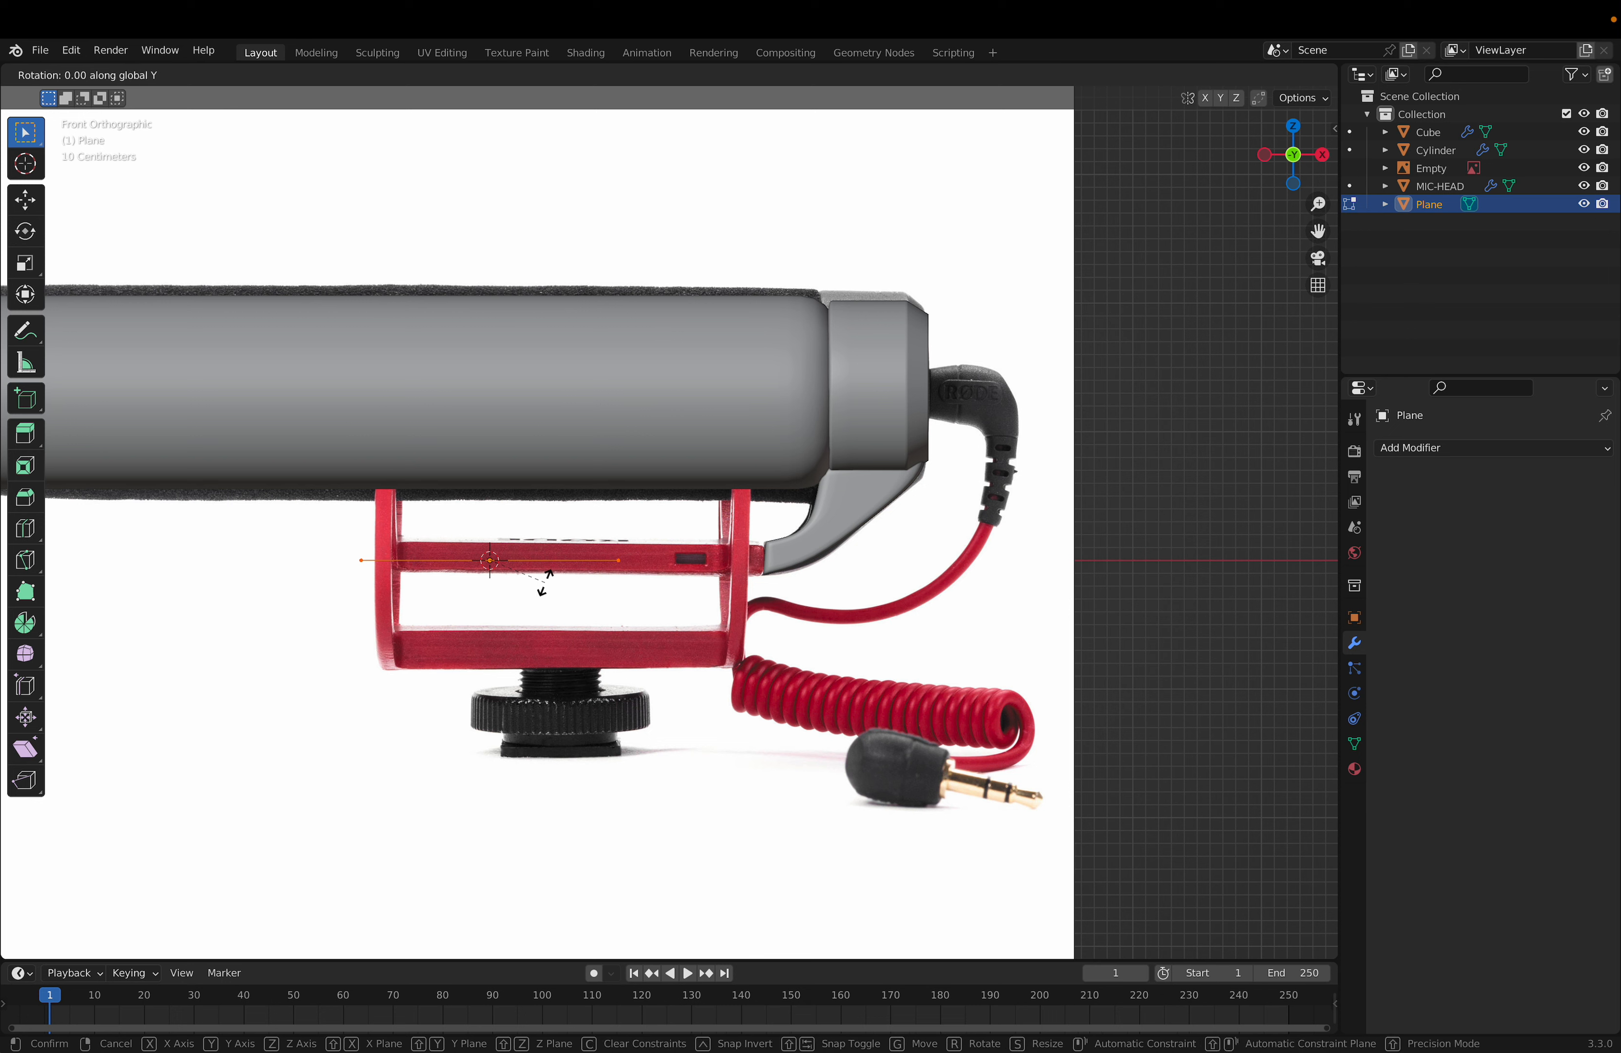
text(90)
key(BackSpace)
key(BackSpace)
key(x)
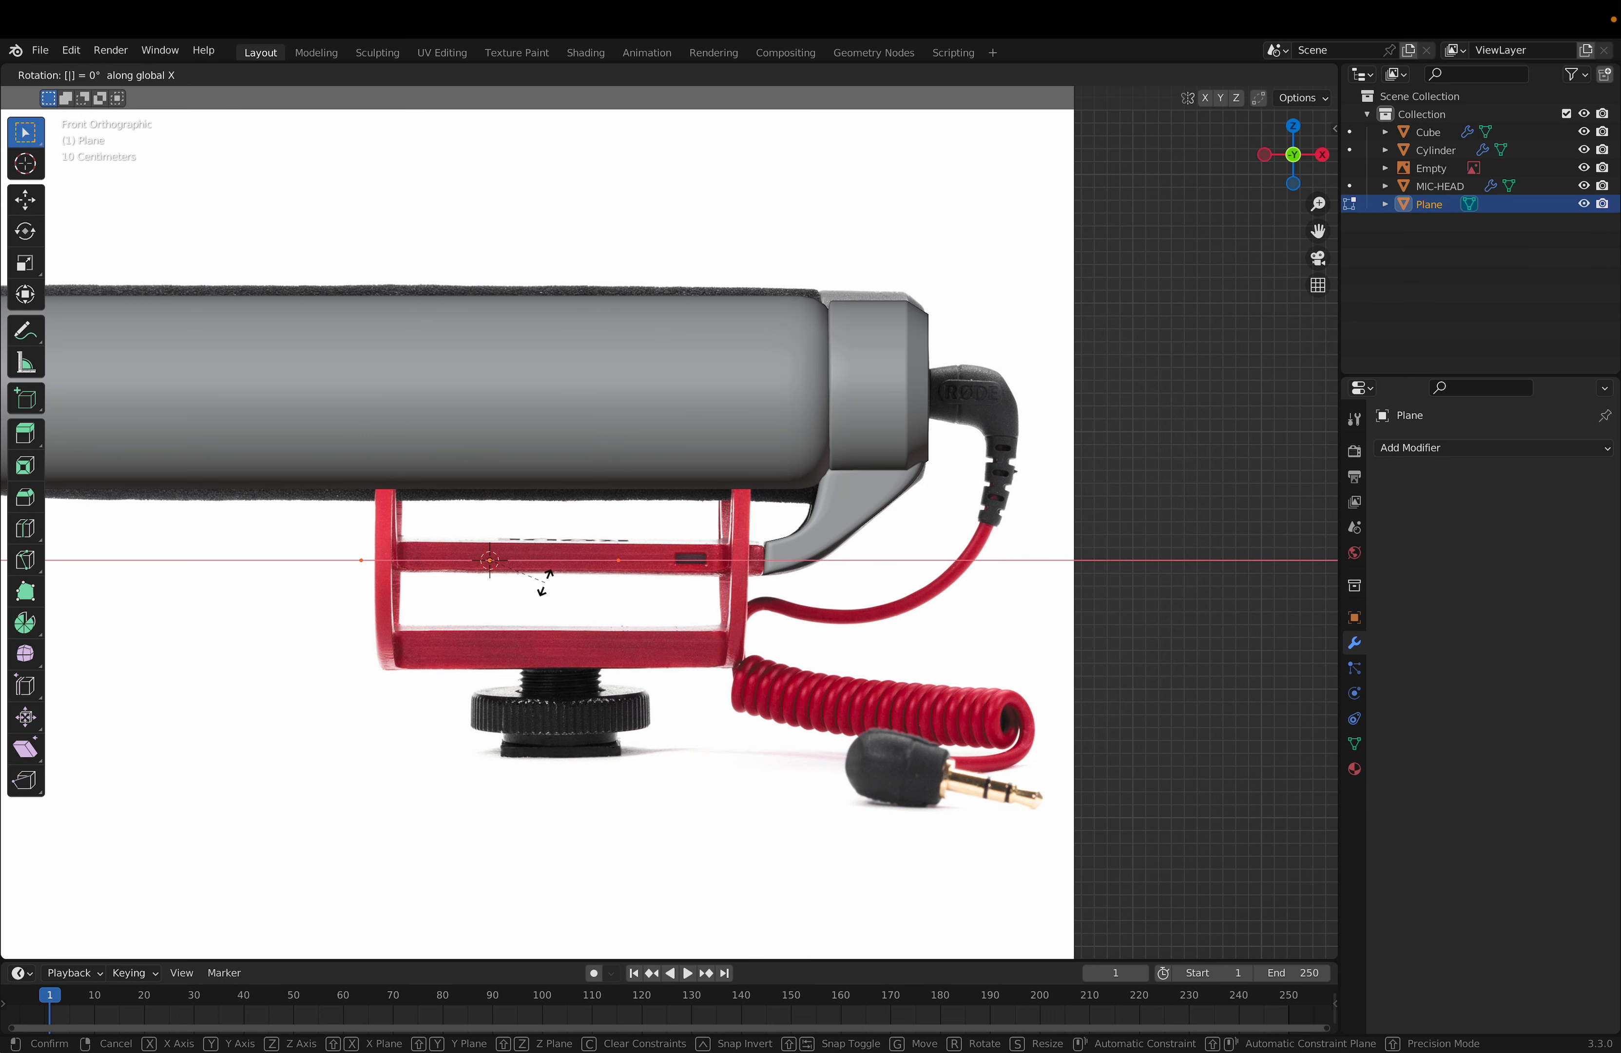
text(90)
key(Return)
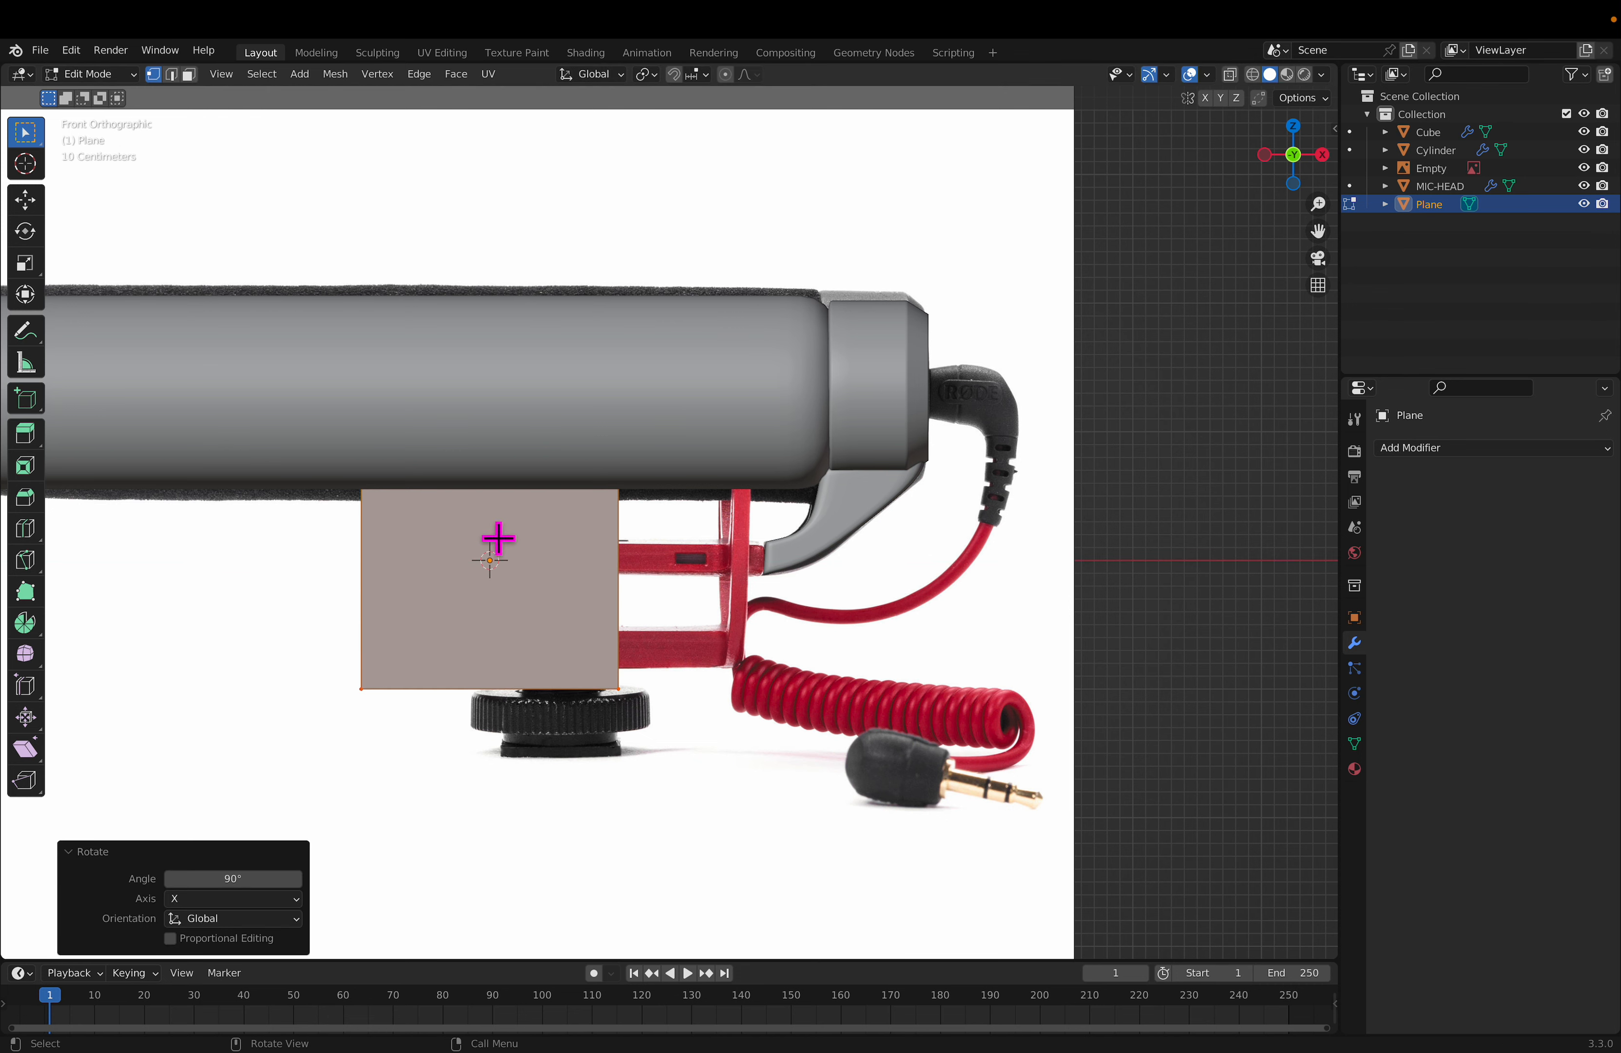
Step: Scale the plane to 0.152 and position it over the upper part of the red bracket's cable-side upright
key(g)
click(762, 553)
key(s)
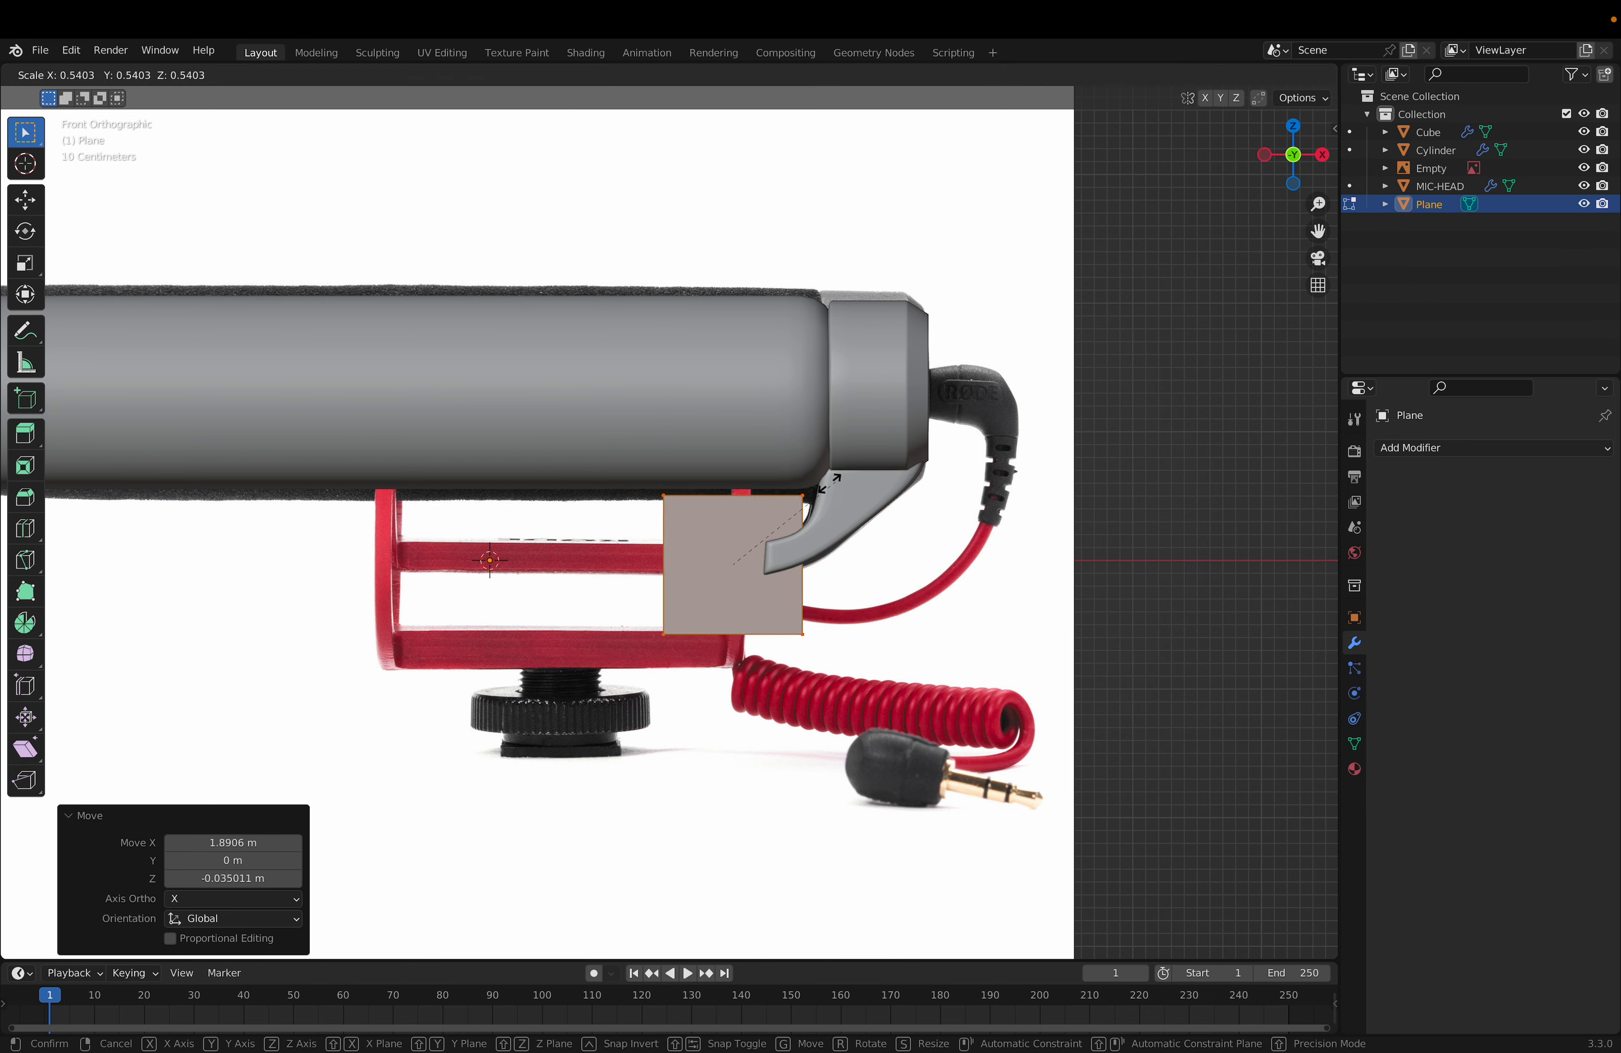
click(775, 581)
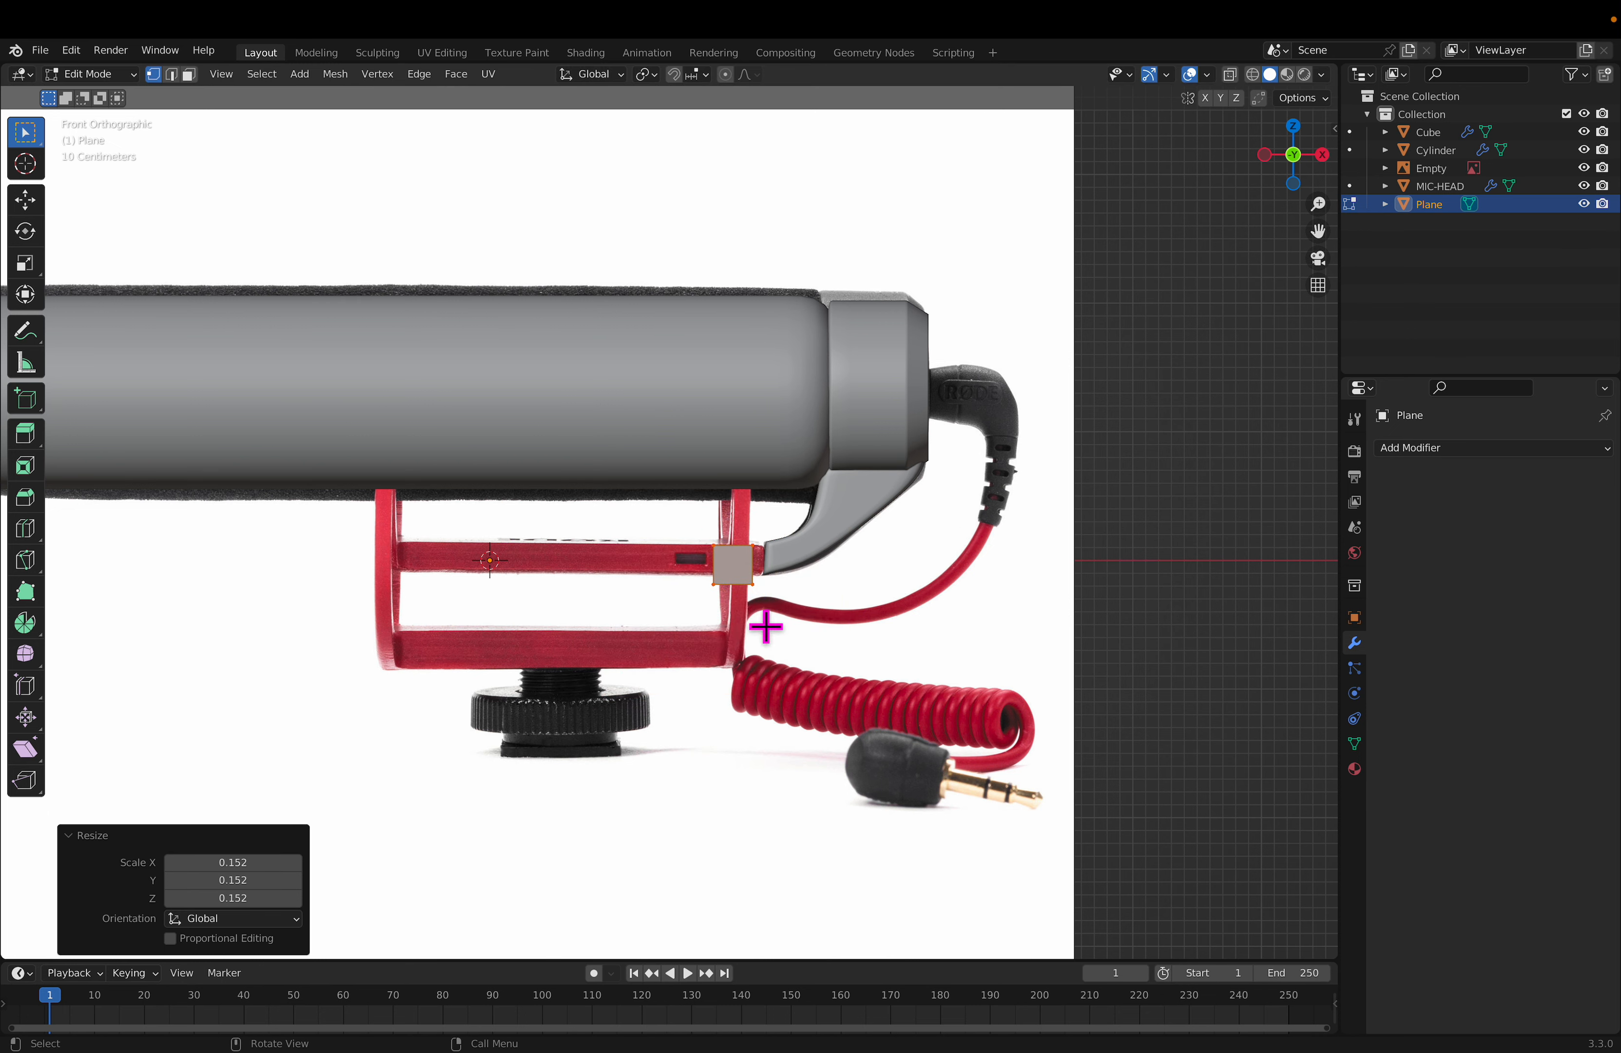
key(g)
click(771, 581)
key(g)
click(839, 525)
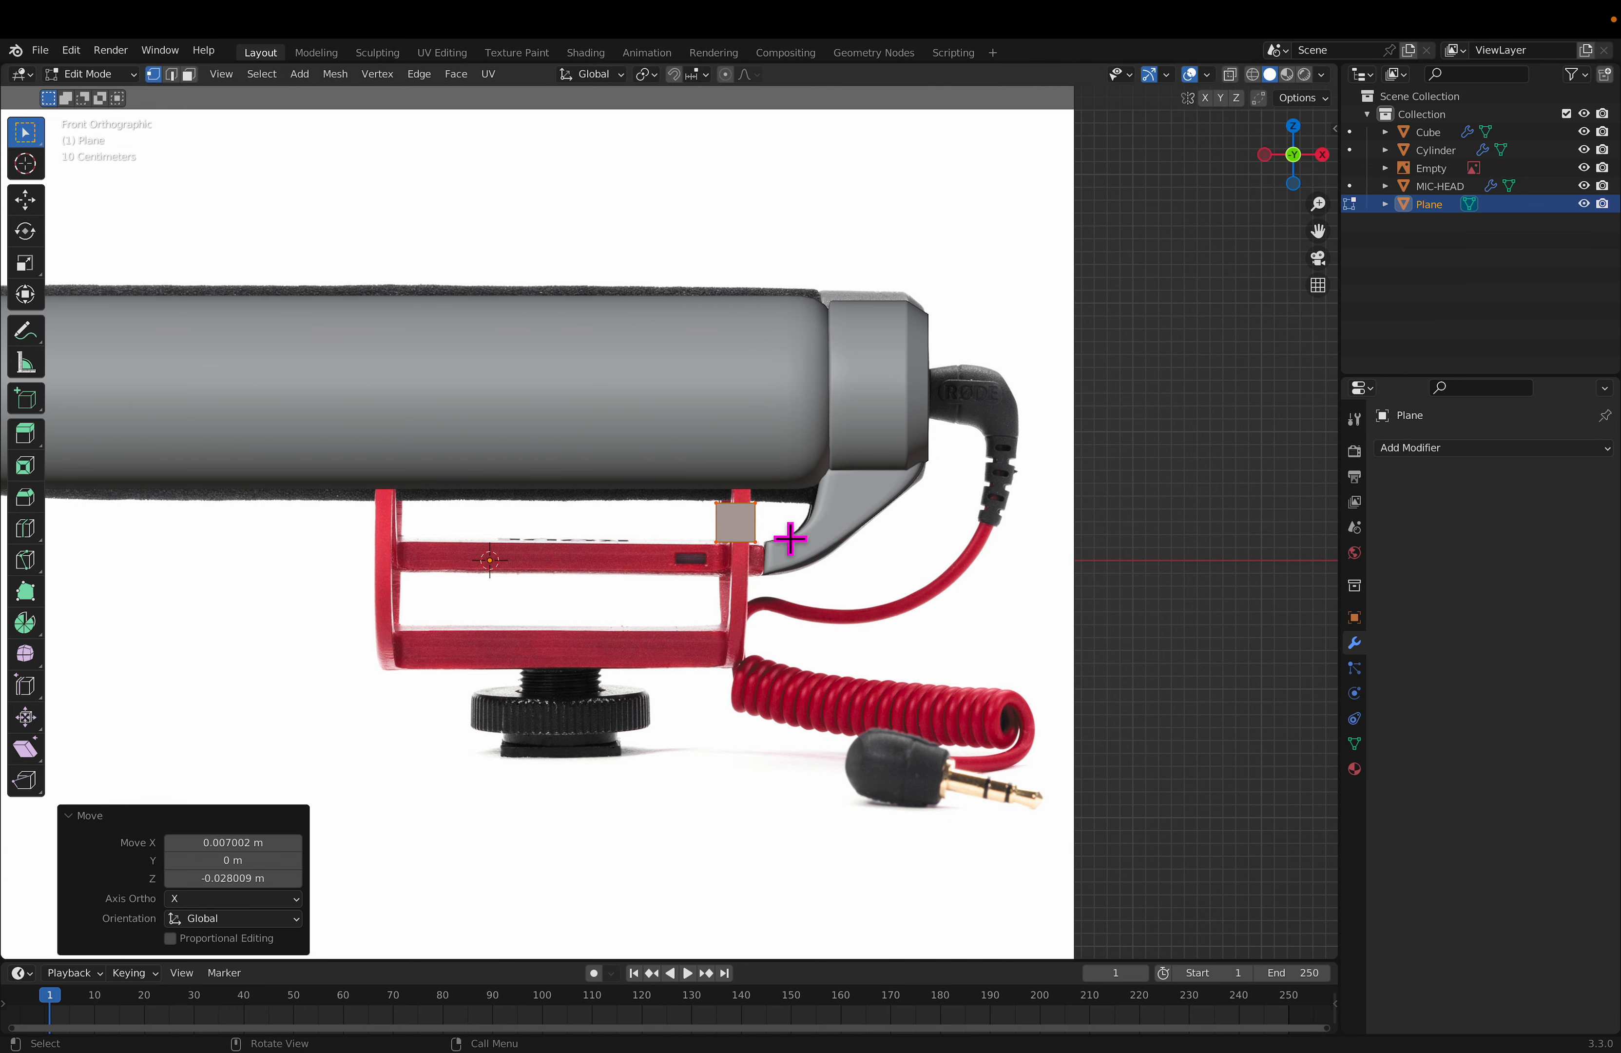
Step: Narrow the plane by moving only its inner vertical edge about 0.133 m along X, toward the support arm
key(alt+a)
key(c)
click(690, 521)
key(Escape)
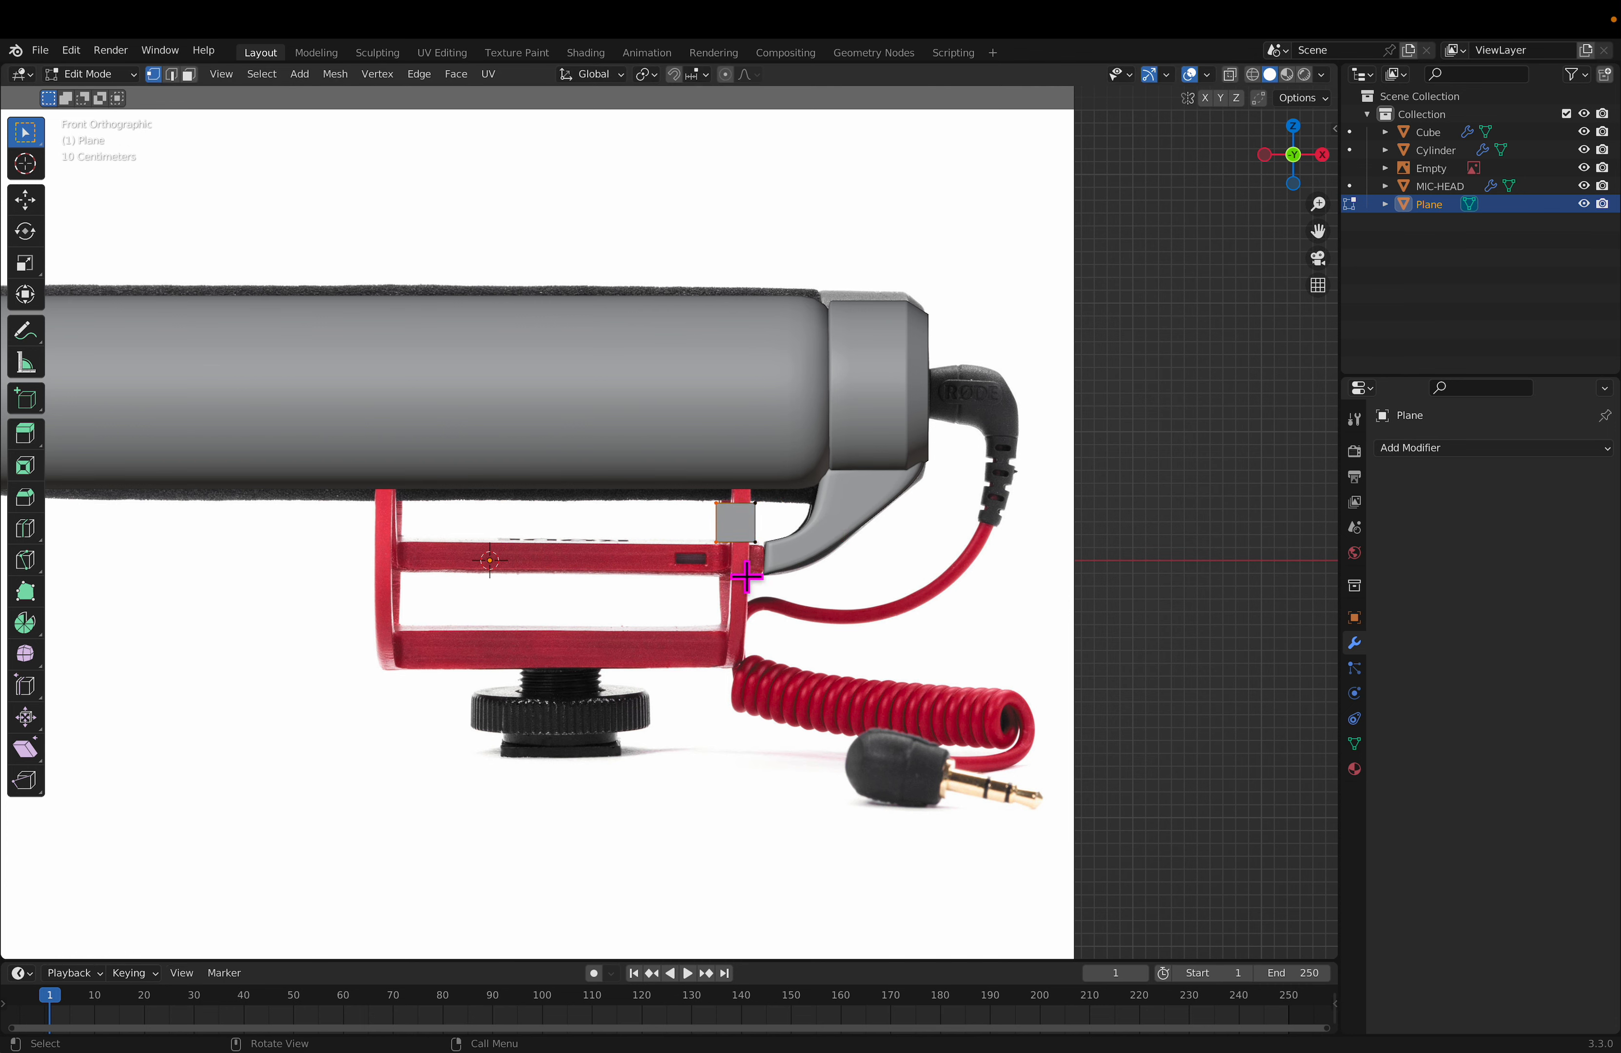
key(g)
key(x)
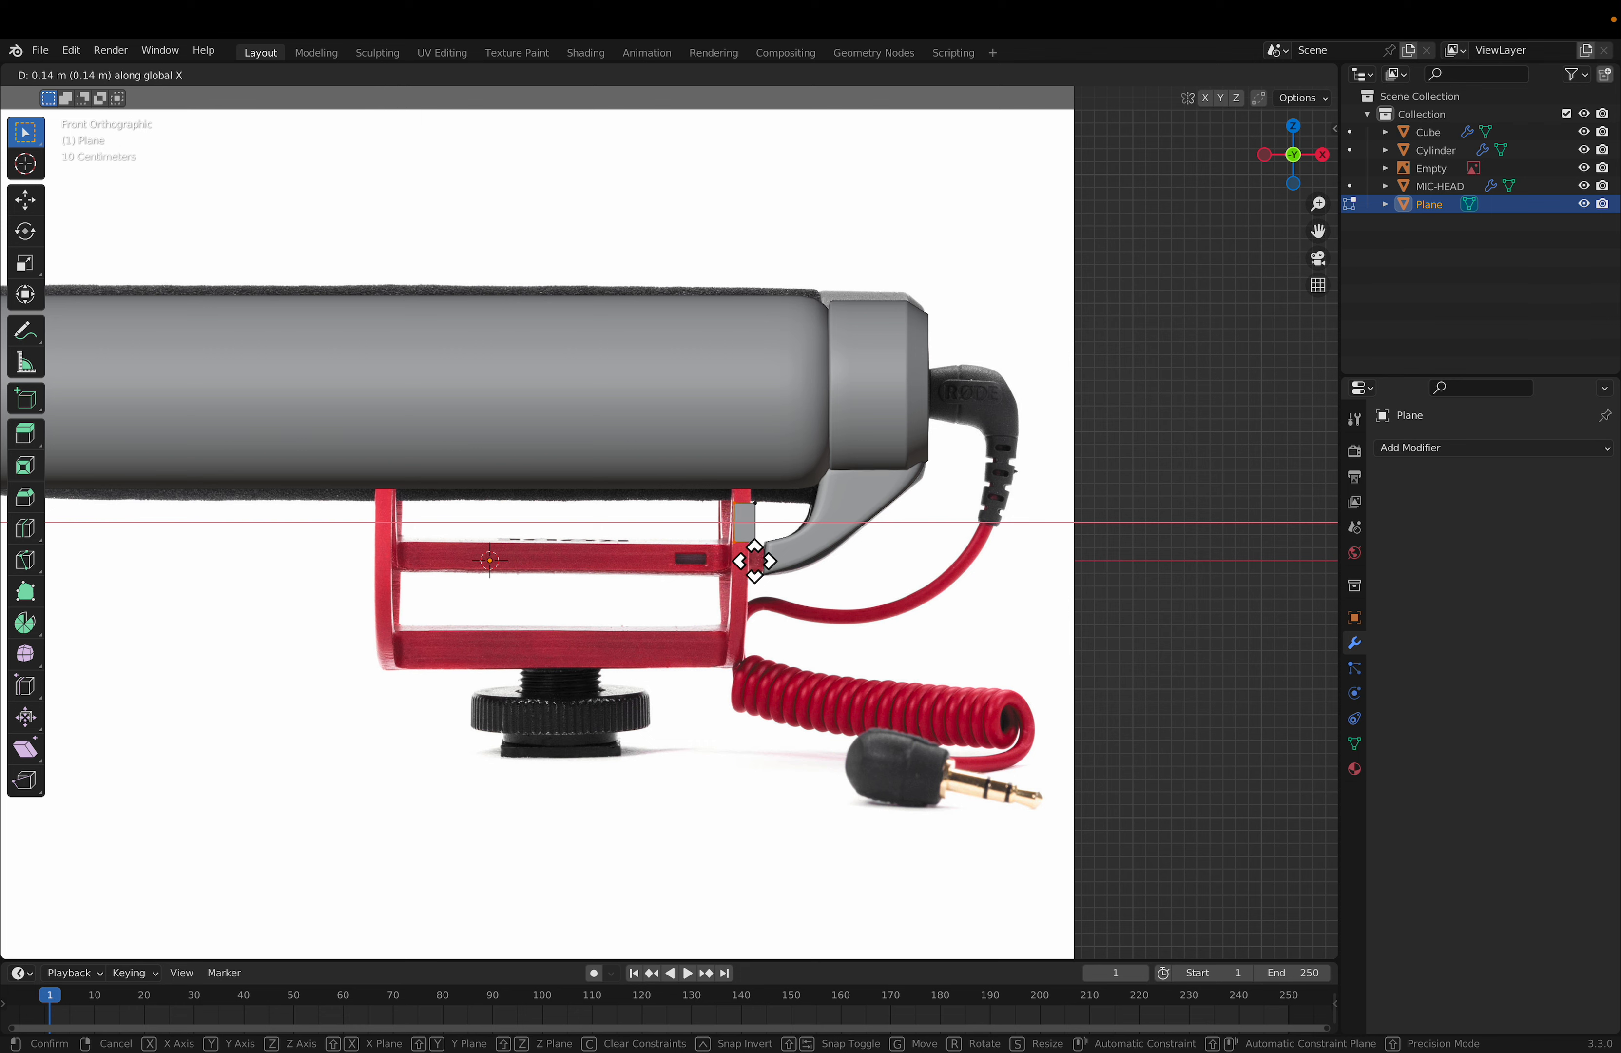
click(762, 567)
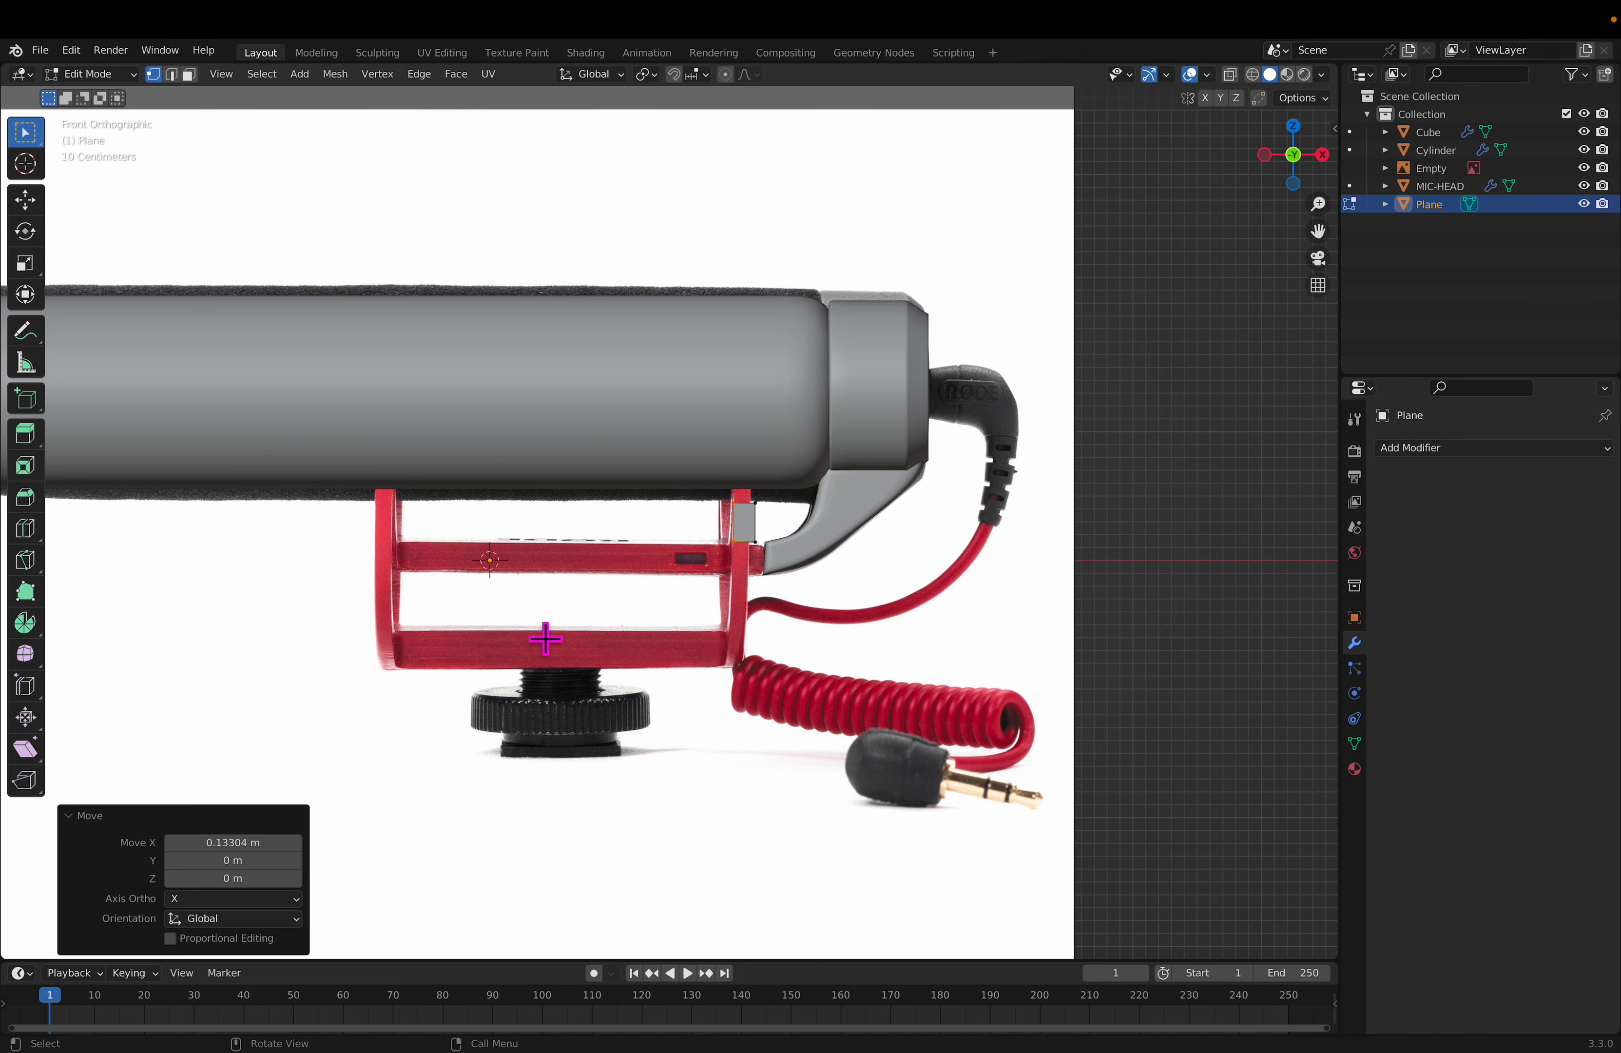
click(632, 603)
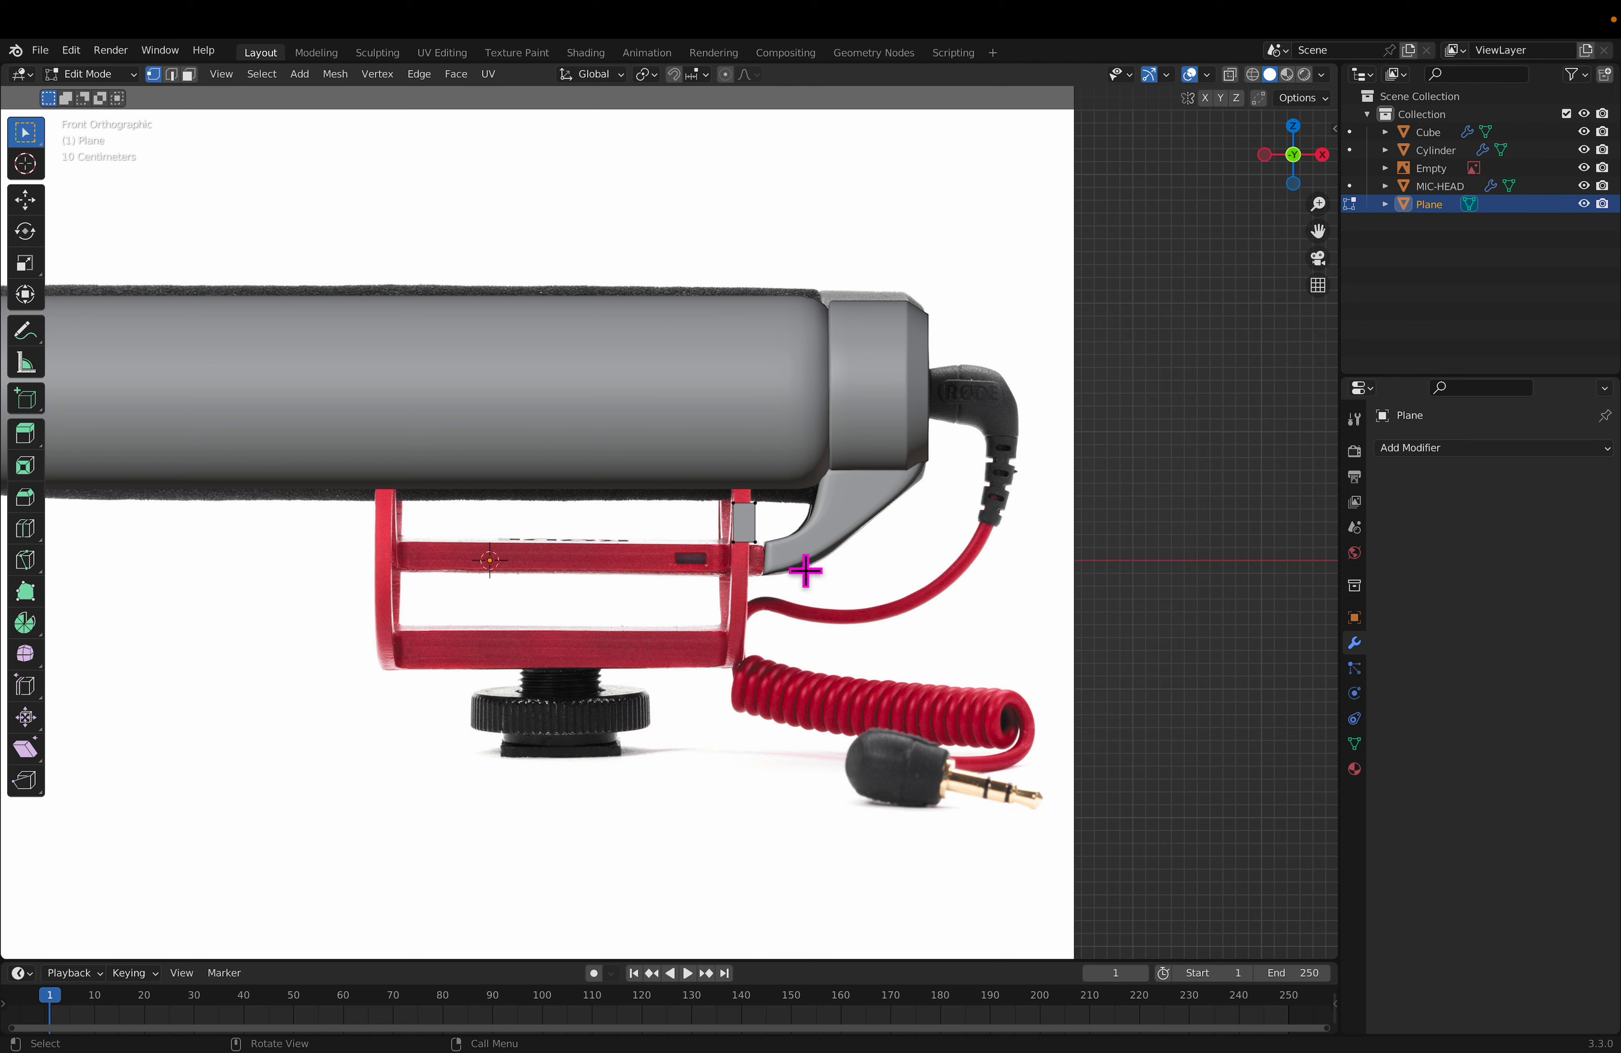
click(755, 506)
scroll(840, 549, up, 5)
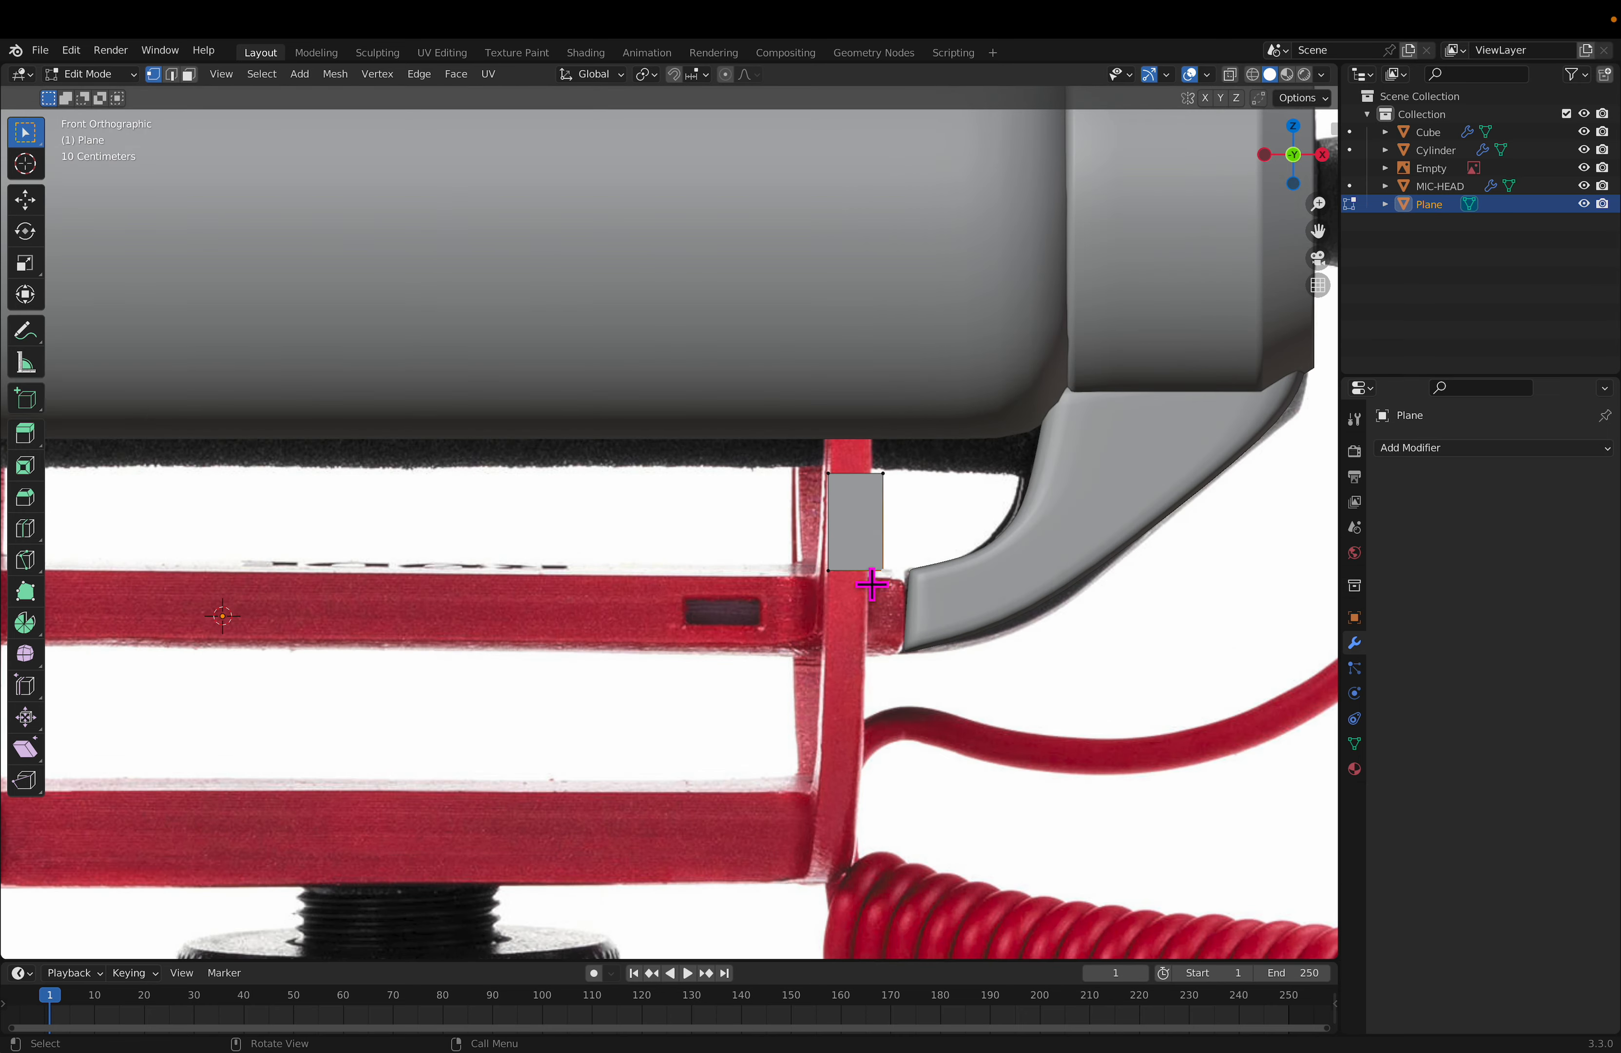
scroll(872, 584, down, 4)
scroll(797, 525, up, 4)
scroll(840, 540, down, 1)
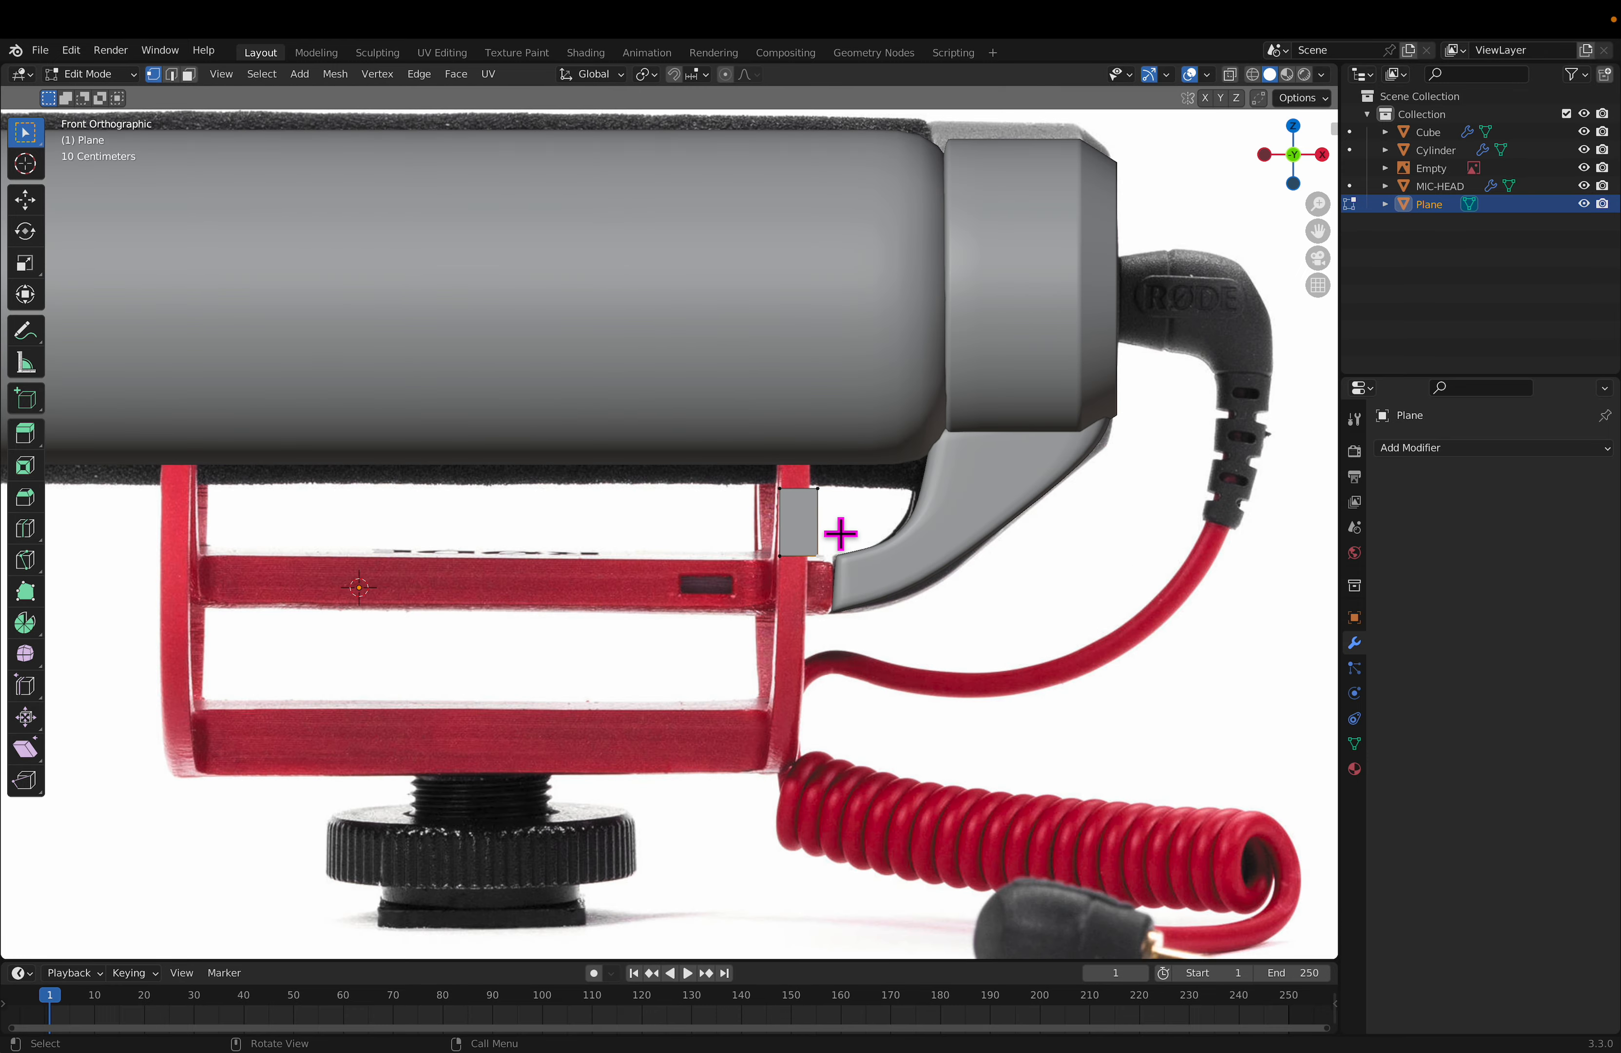
scroll(841, 534, down, 5)
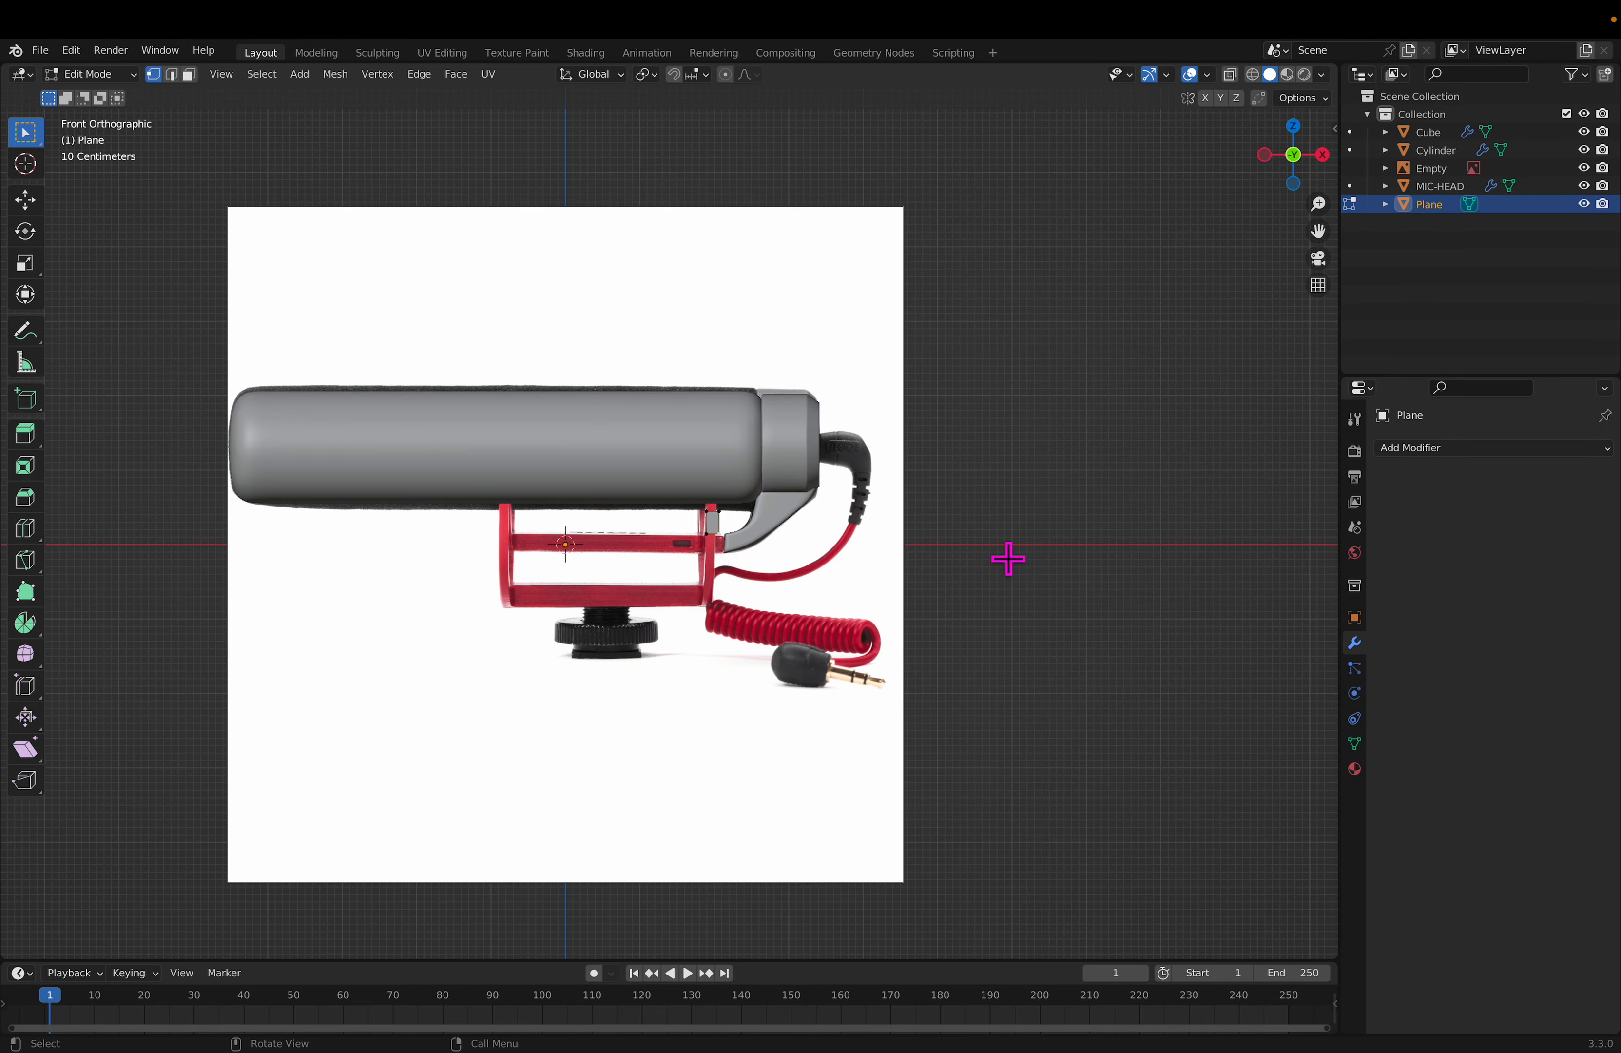
Step: Return to Object Mode and move the reference image about -0.5445 m in X and -0.0121 m in Z, centring the shock mount on the origin
key(Tab)
drag(995, 713, 506, 369)
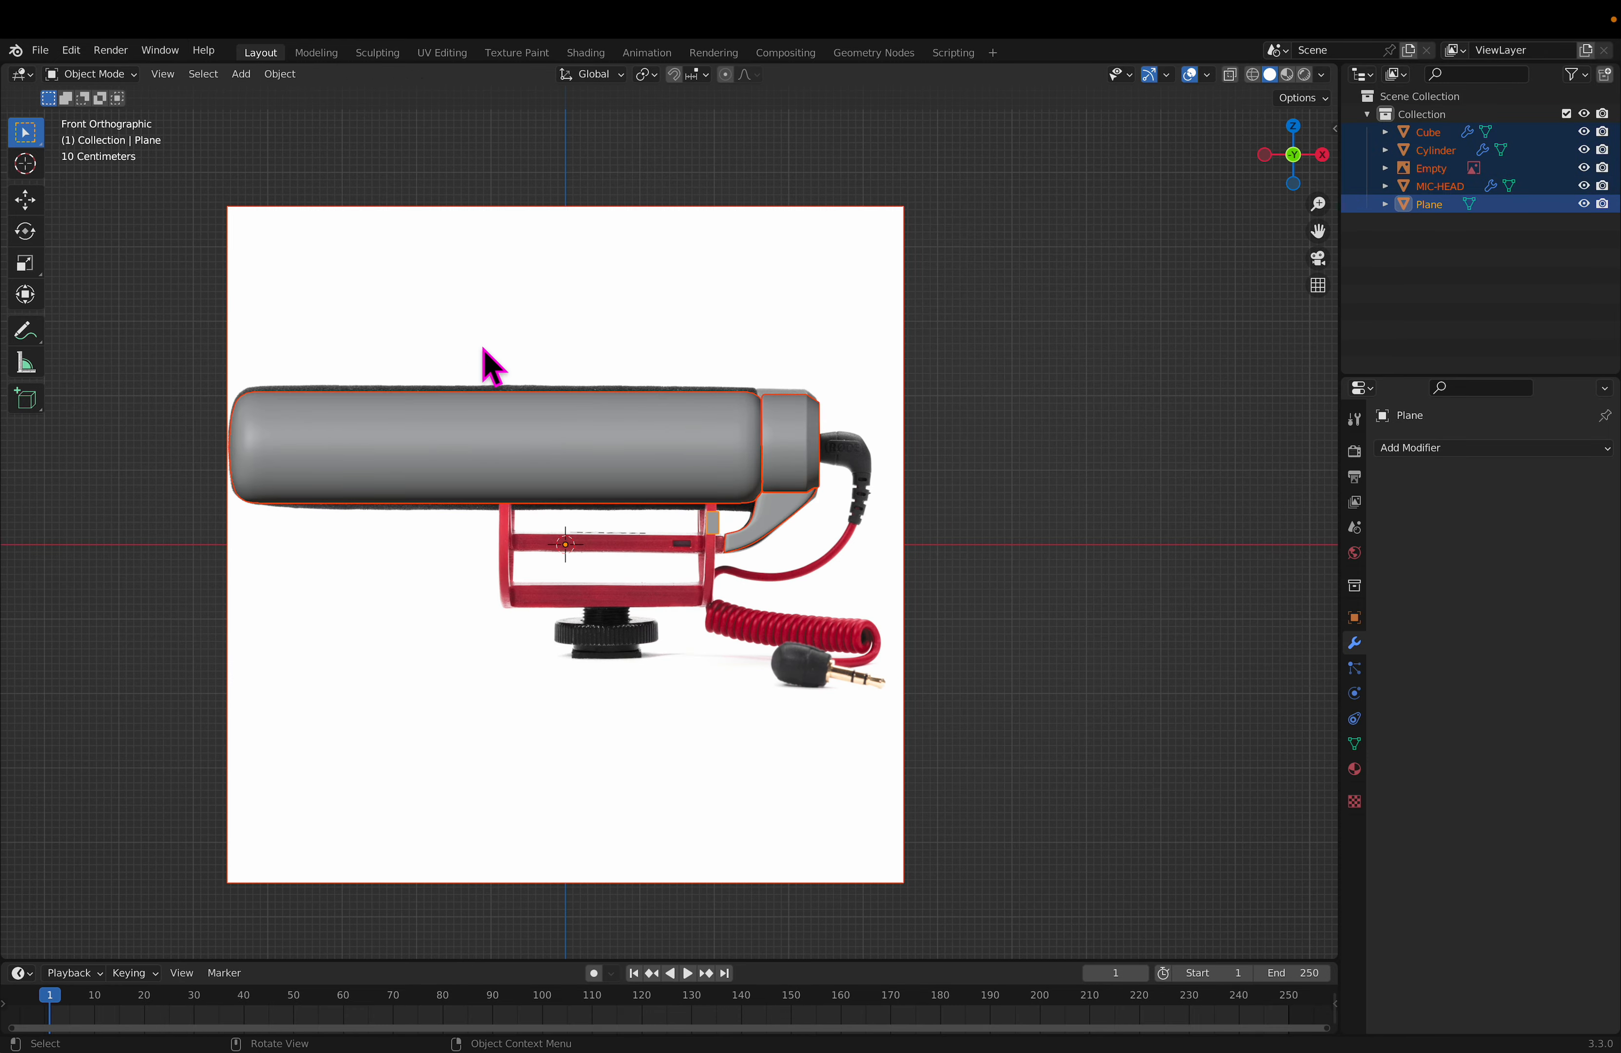
click(664, 674)
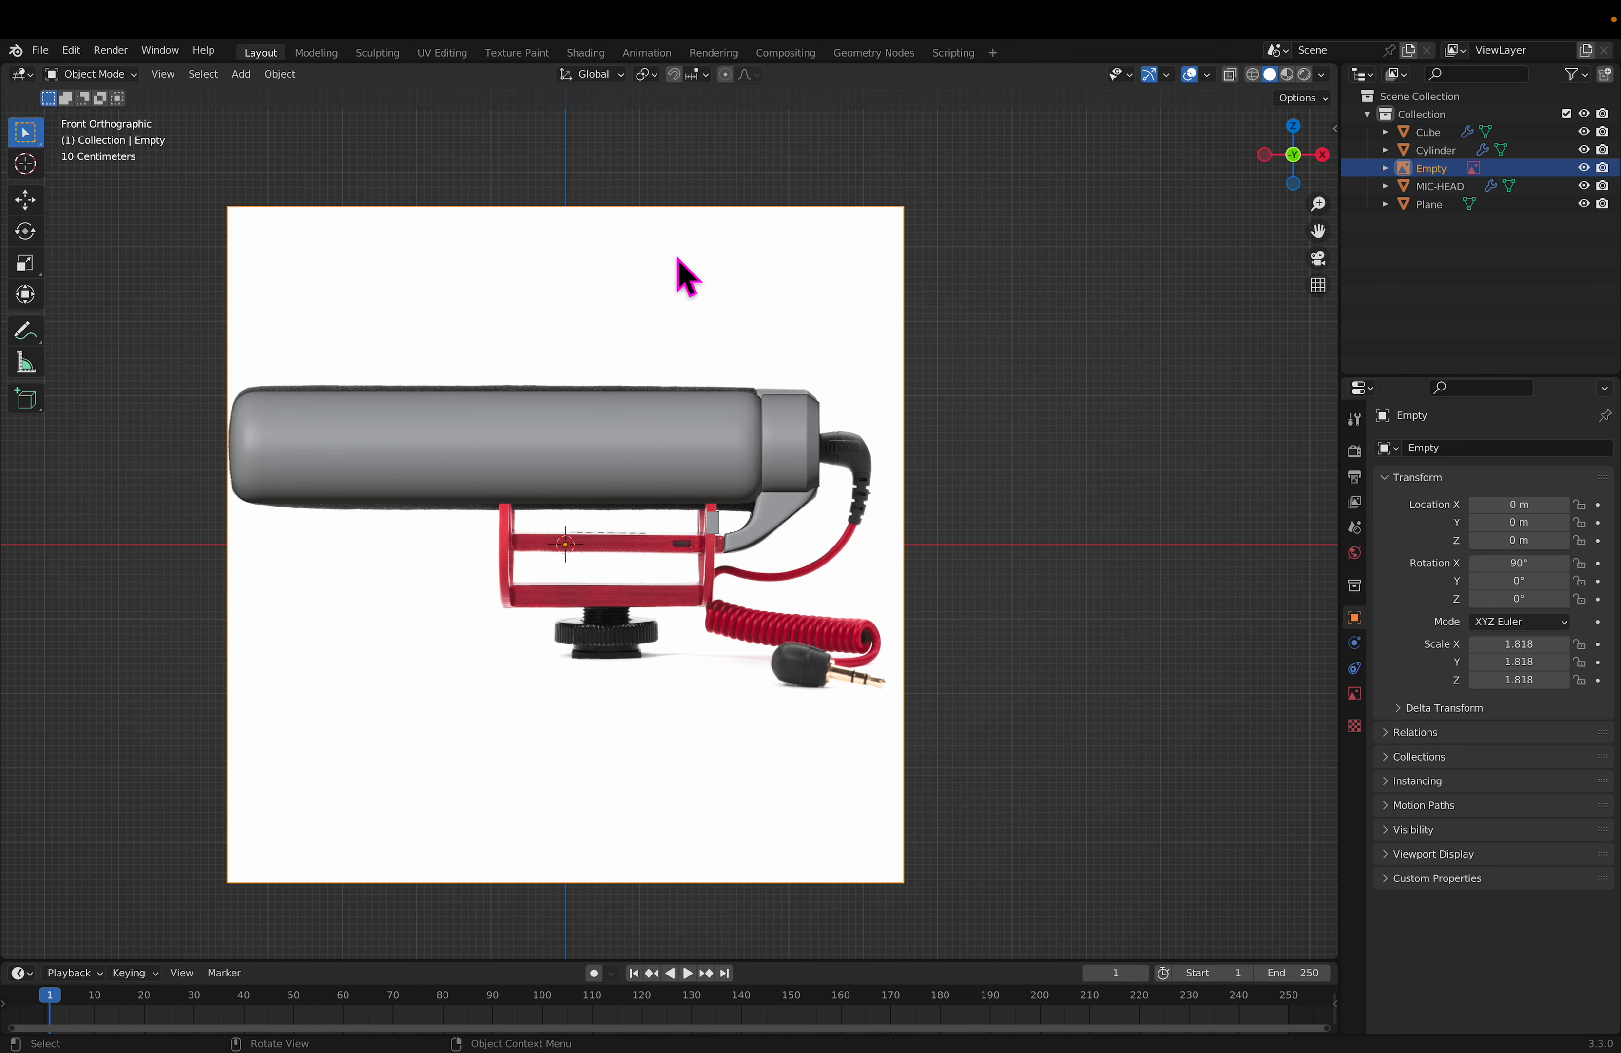
key(g)
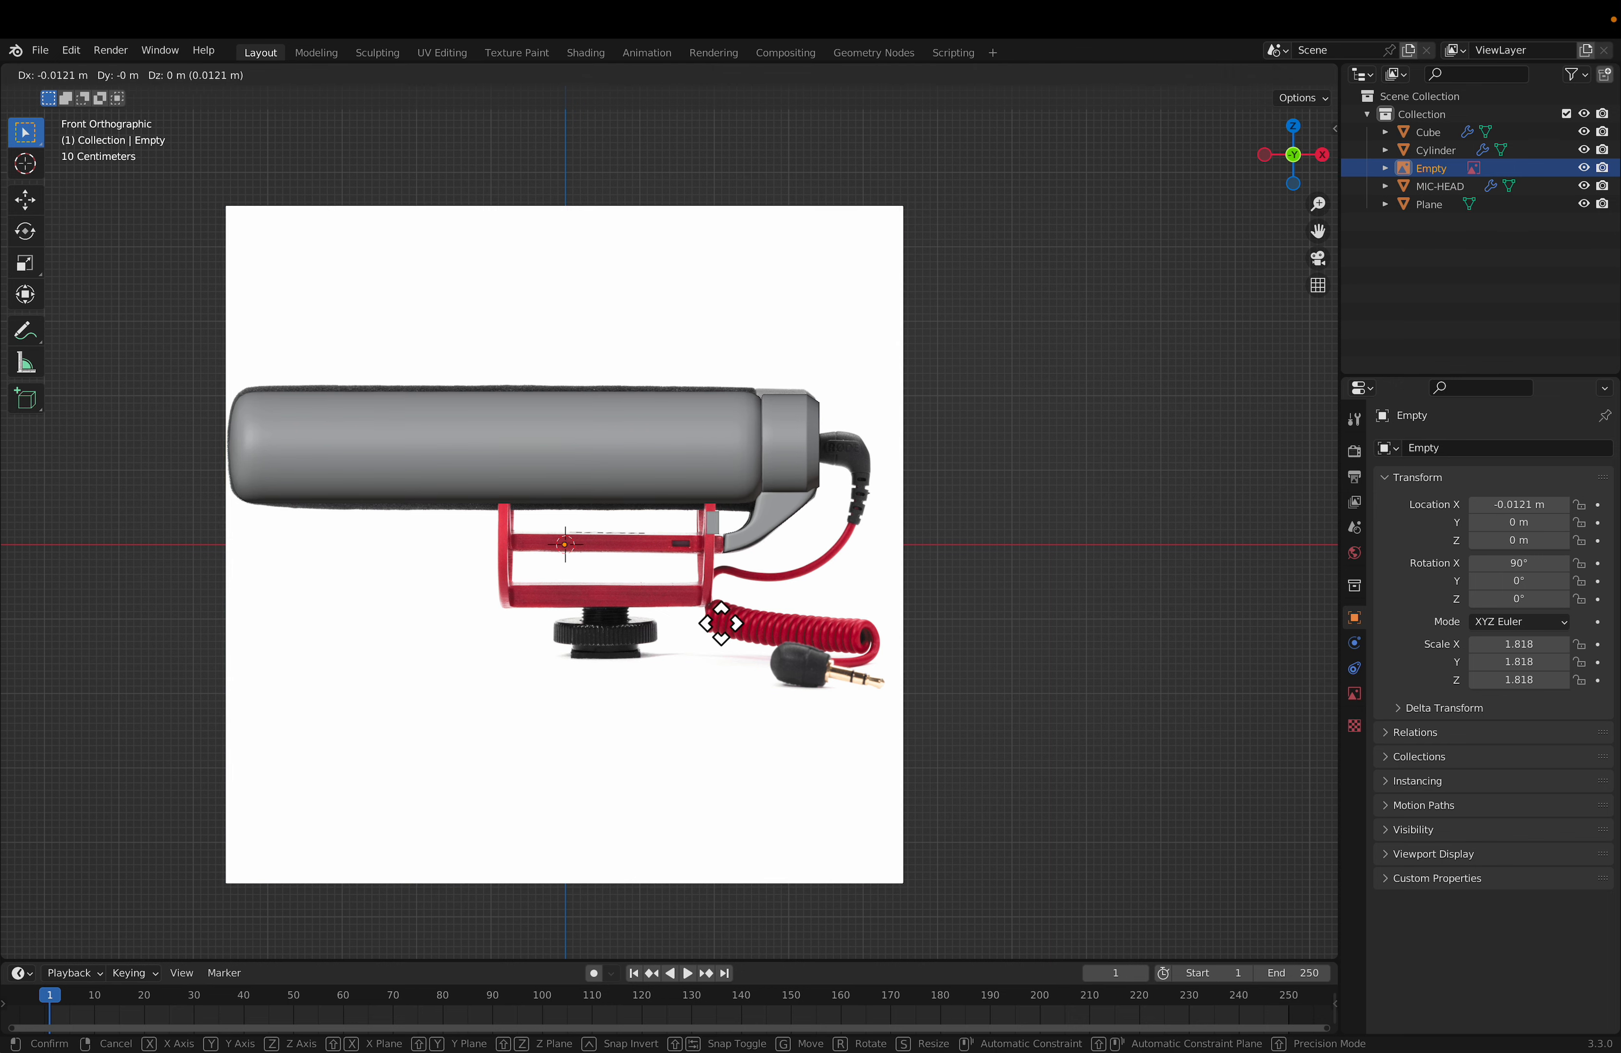
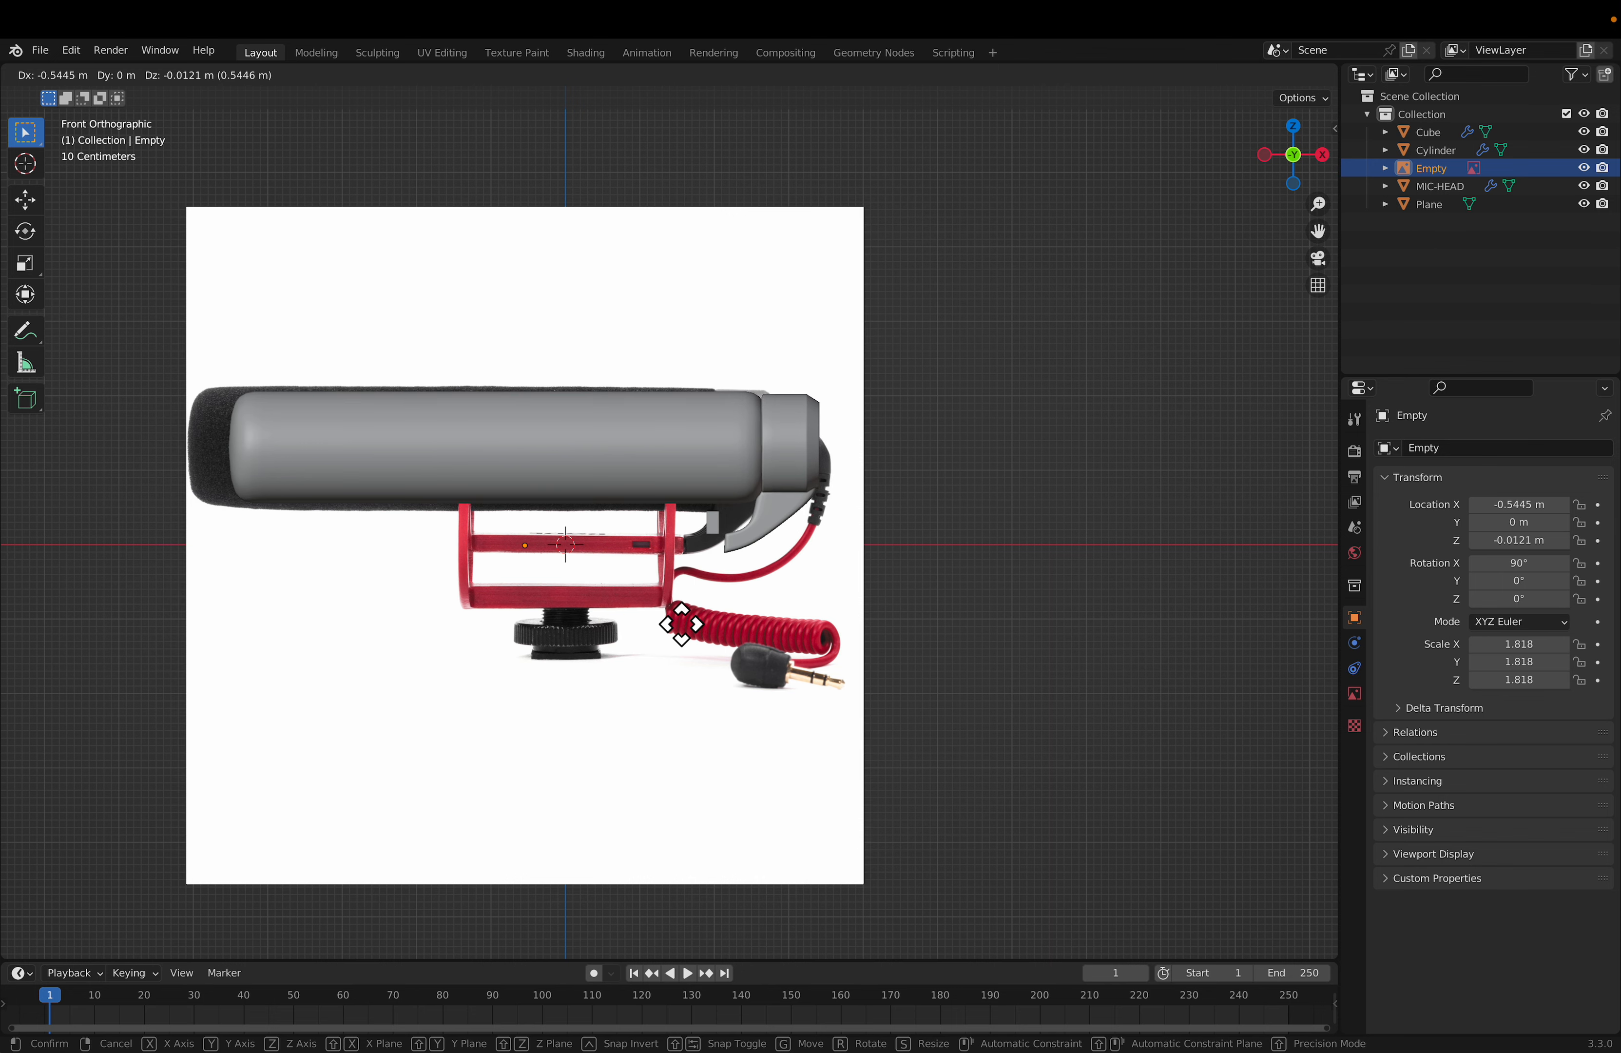
click(685, 631)
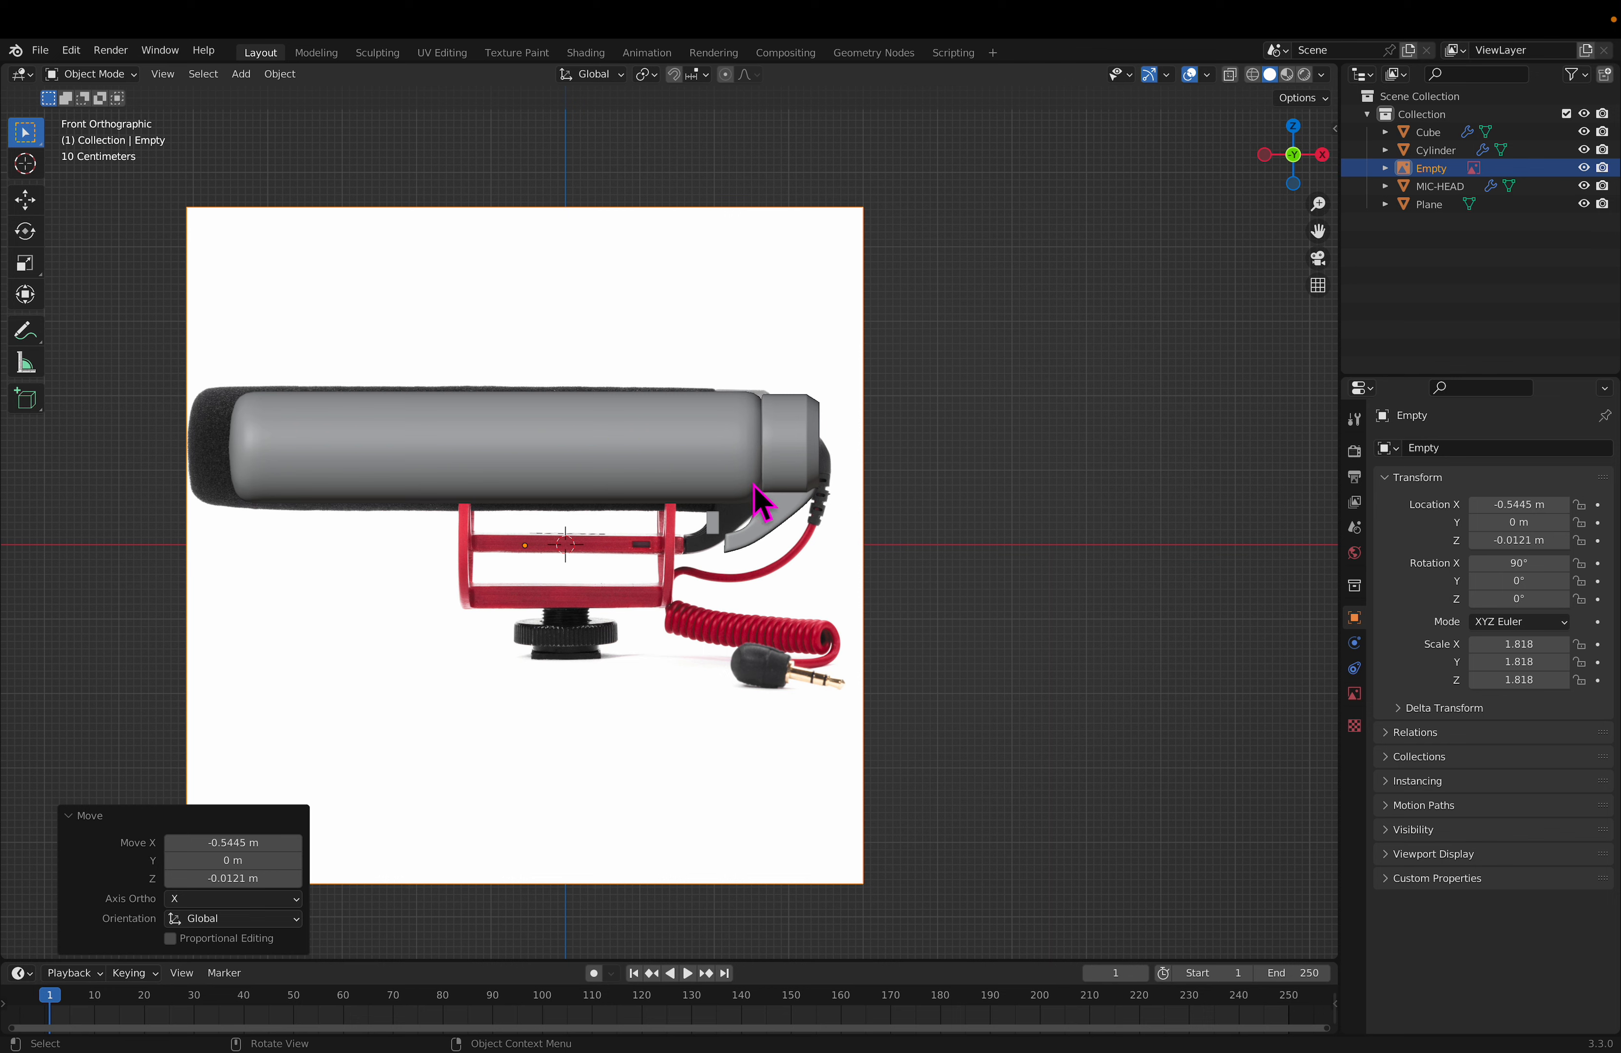
click(997, 407)
drag(573, 350, 863, 517)
click(1146, 425)
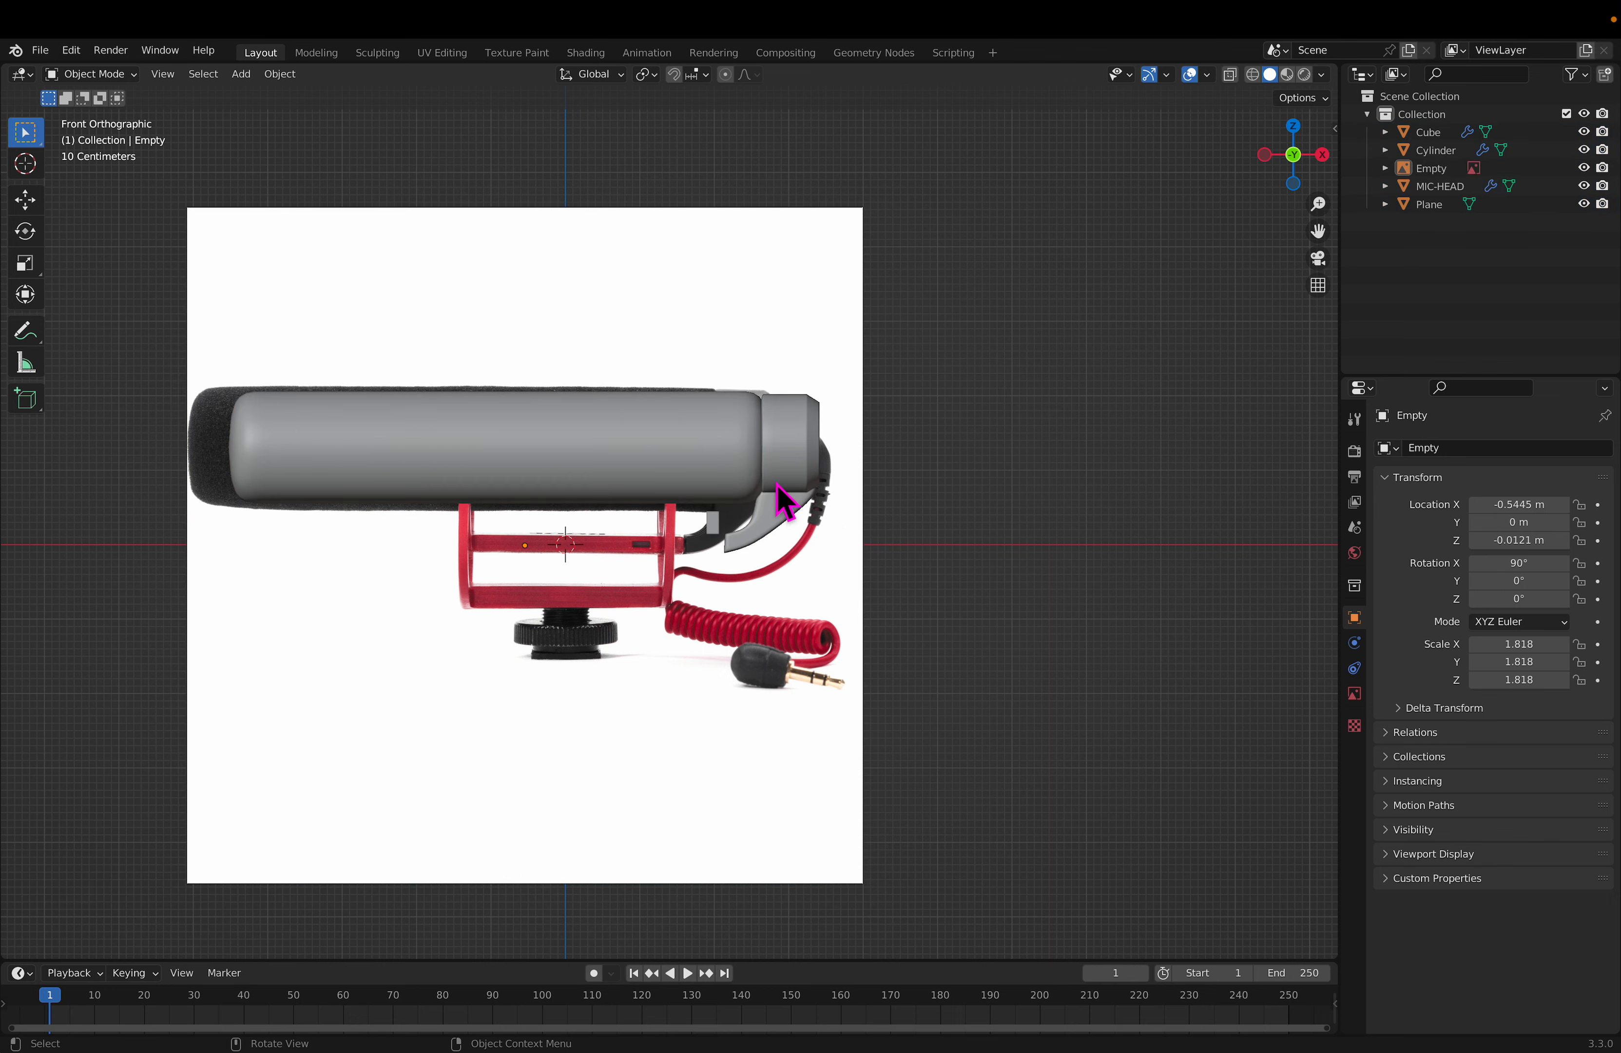
drag(506, 301, 847, 499)
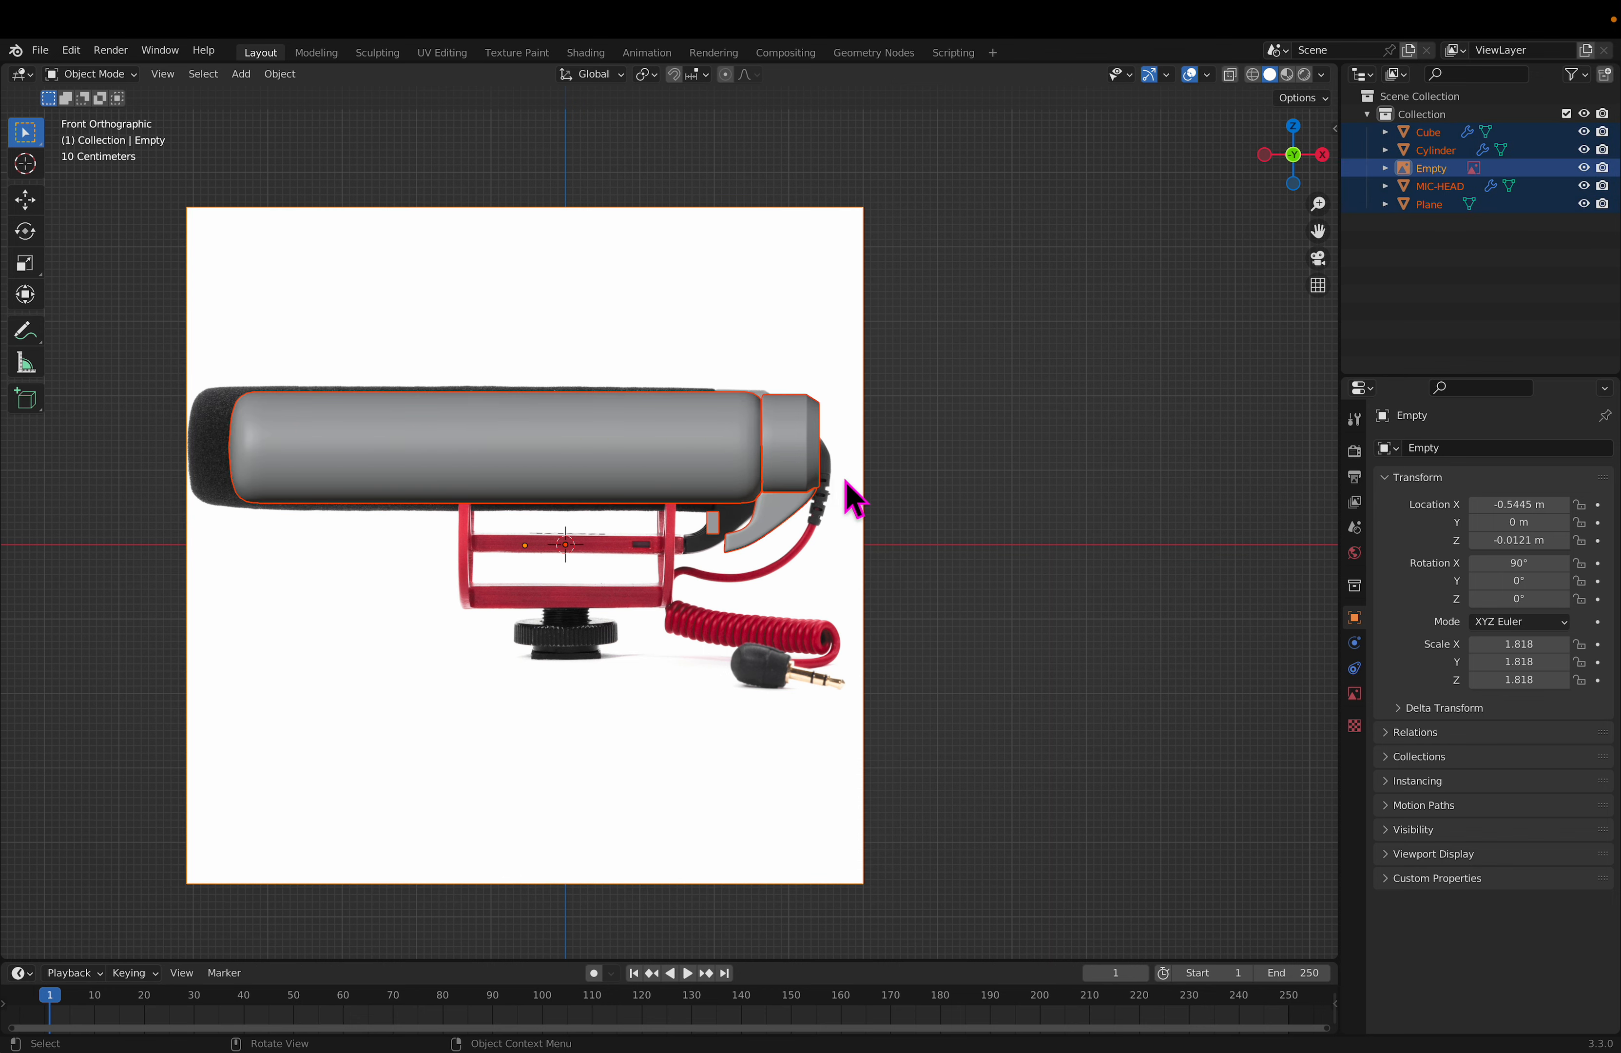
click(1031, 532)
Step: Select the microphone body, rear cap, support arm and small plane without the reference image, and move them together to realign with it
click(622, 441)
shift+click(807, 451)
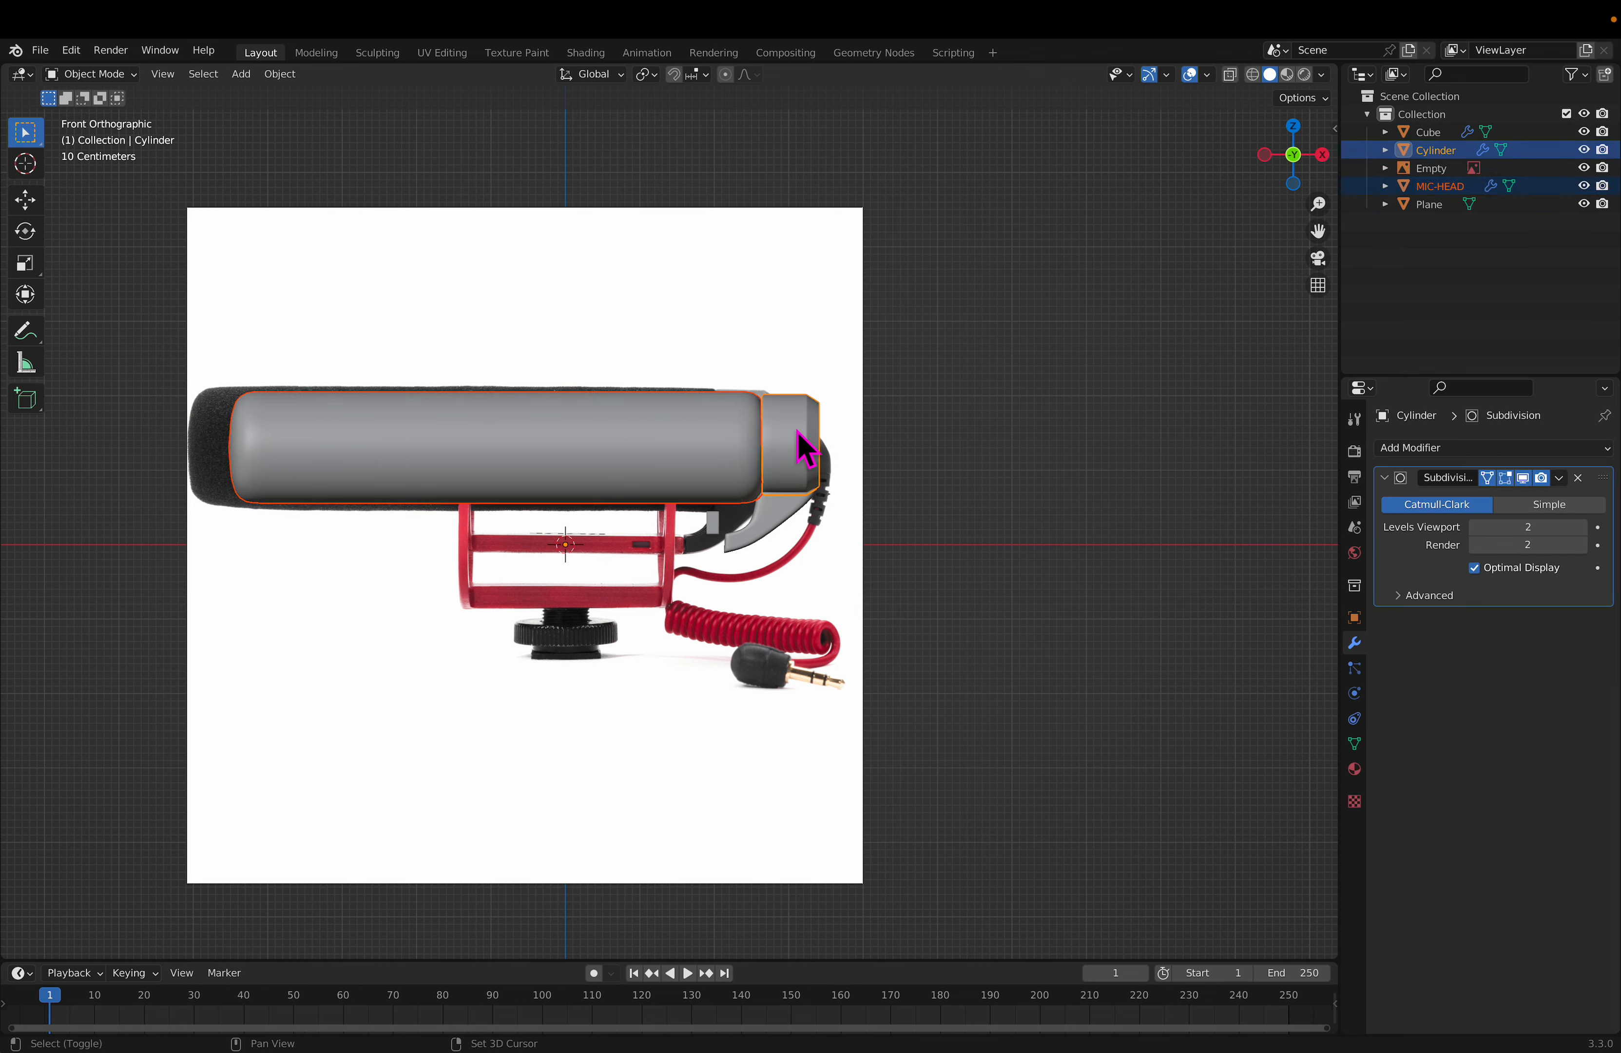
shift+click(788, 523)
shift+click(726, 530)
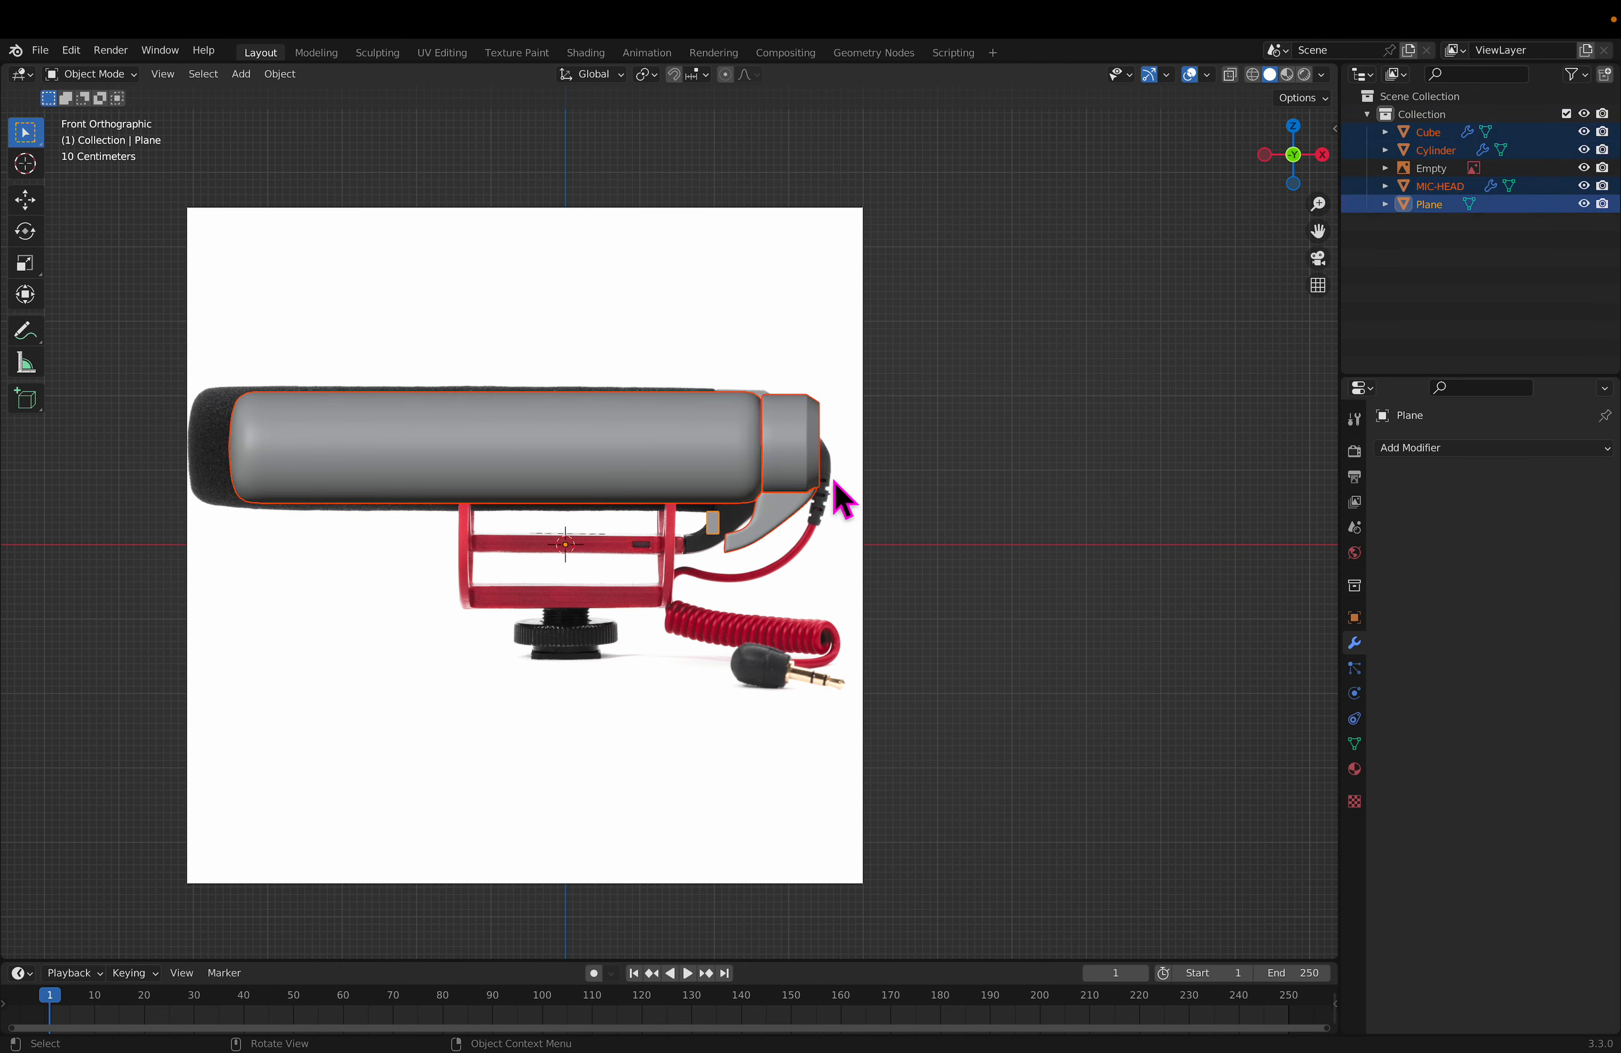
key(g)
key(x)
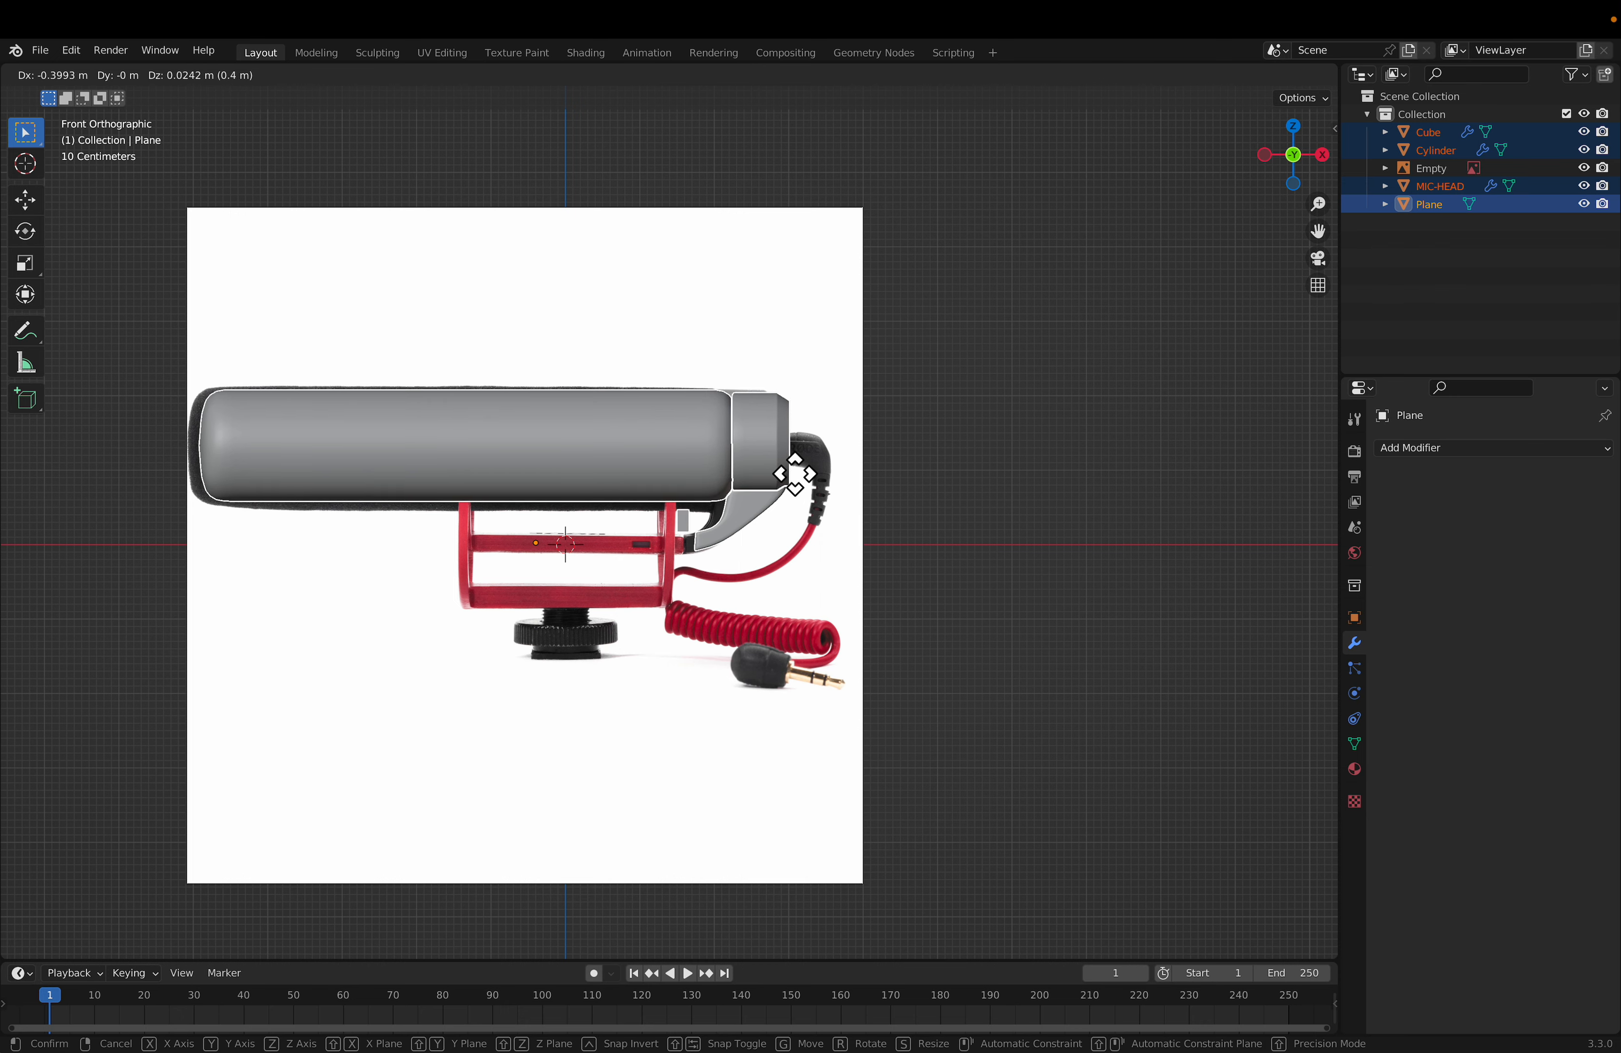
click(795, 477)
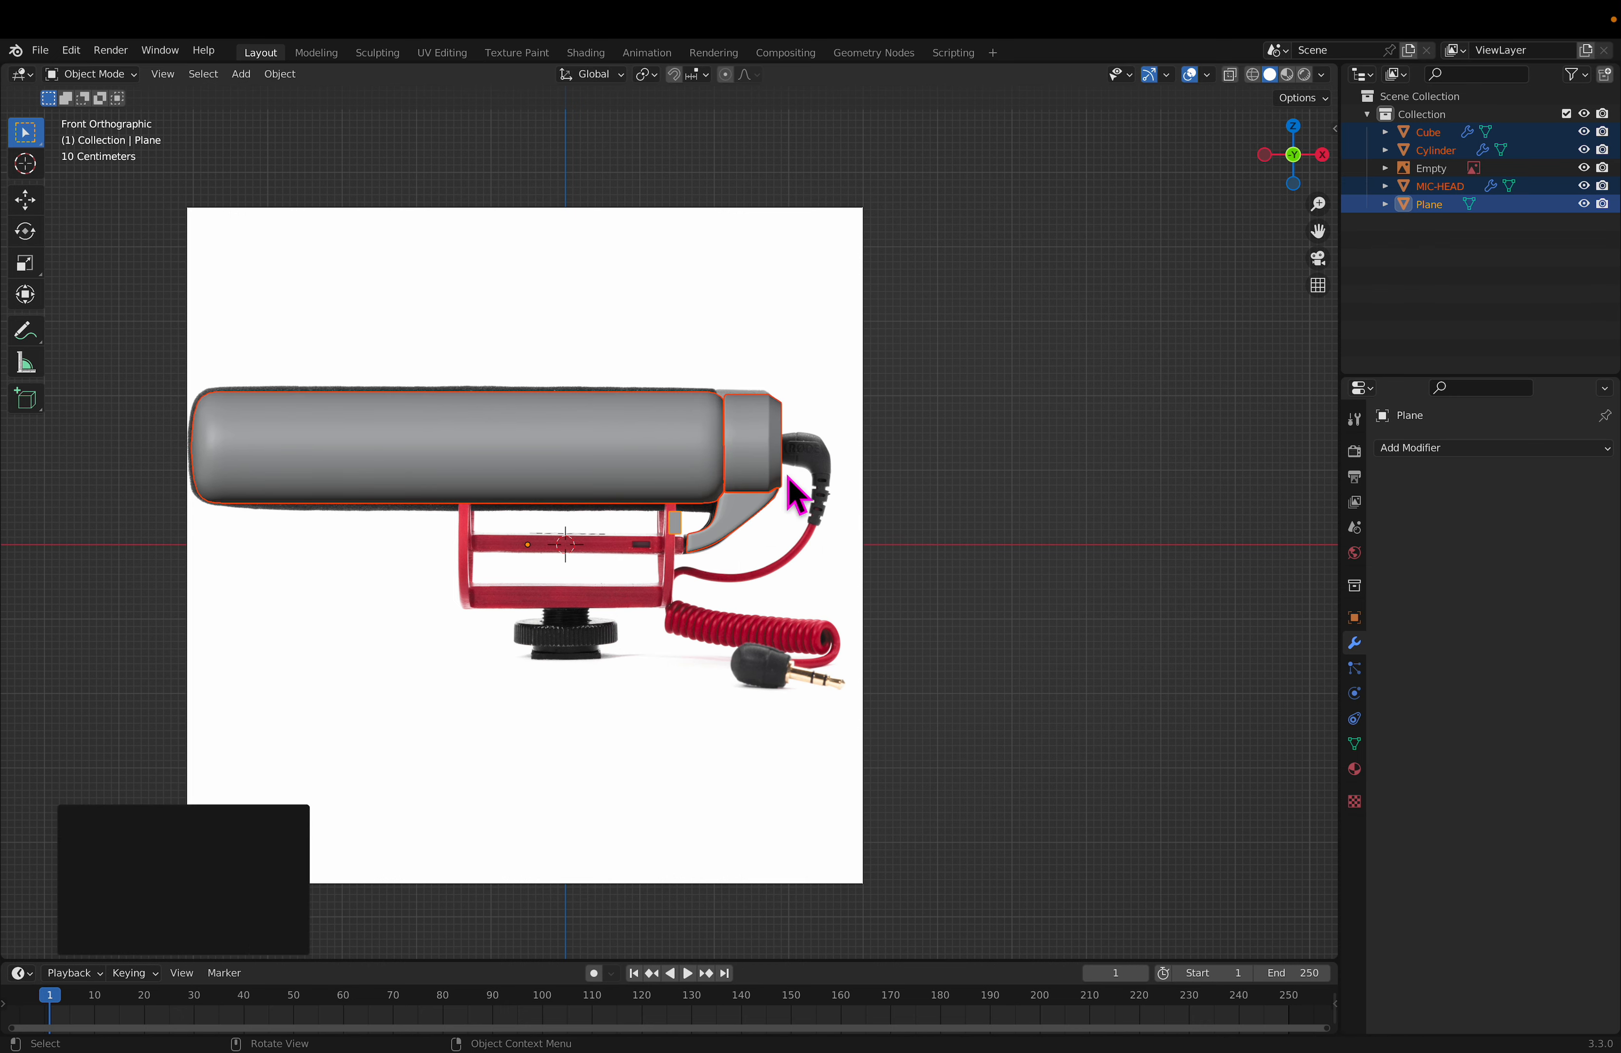
click(878, 515)
Step: Edit the small plane's mesh and move it about -0.056 m in X and 0.133 m in Z onto the upright's upper end
scroll(608, 543, up, 3)
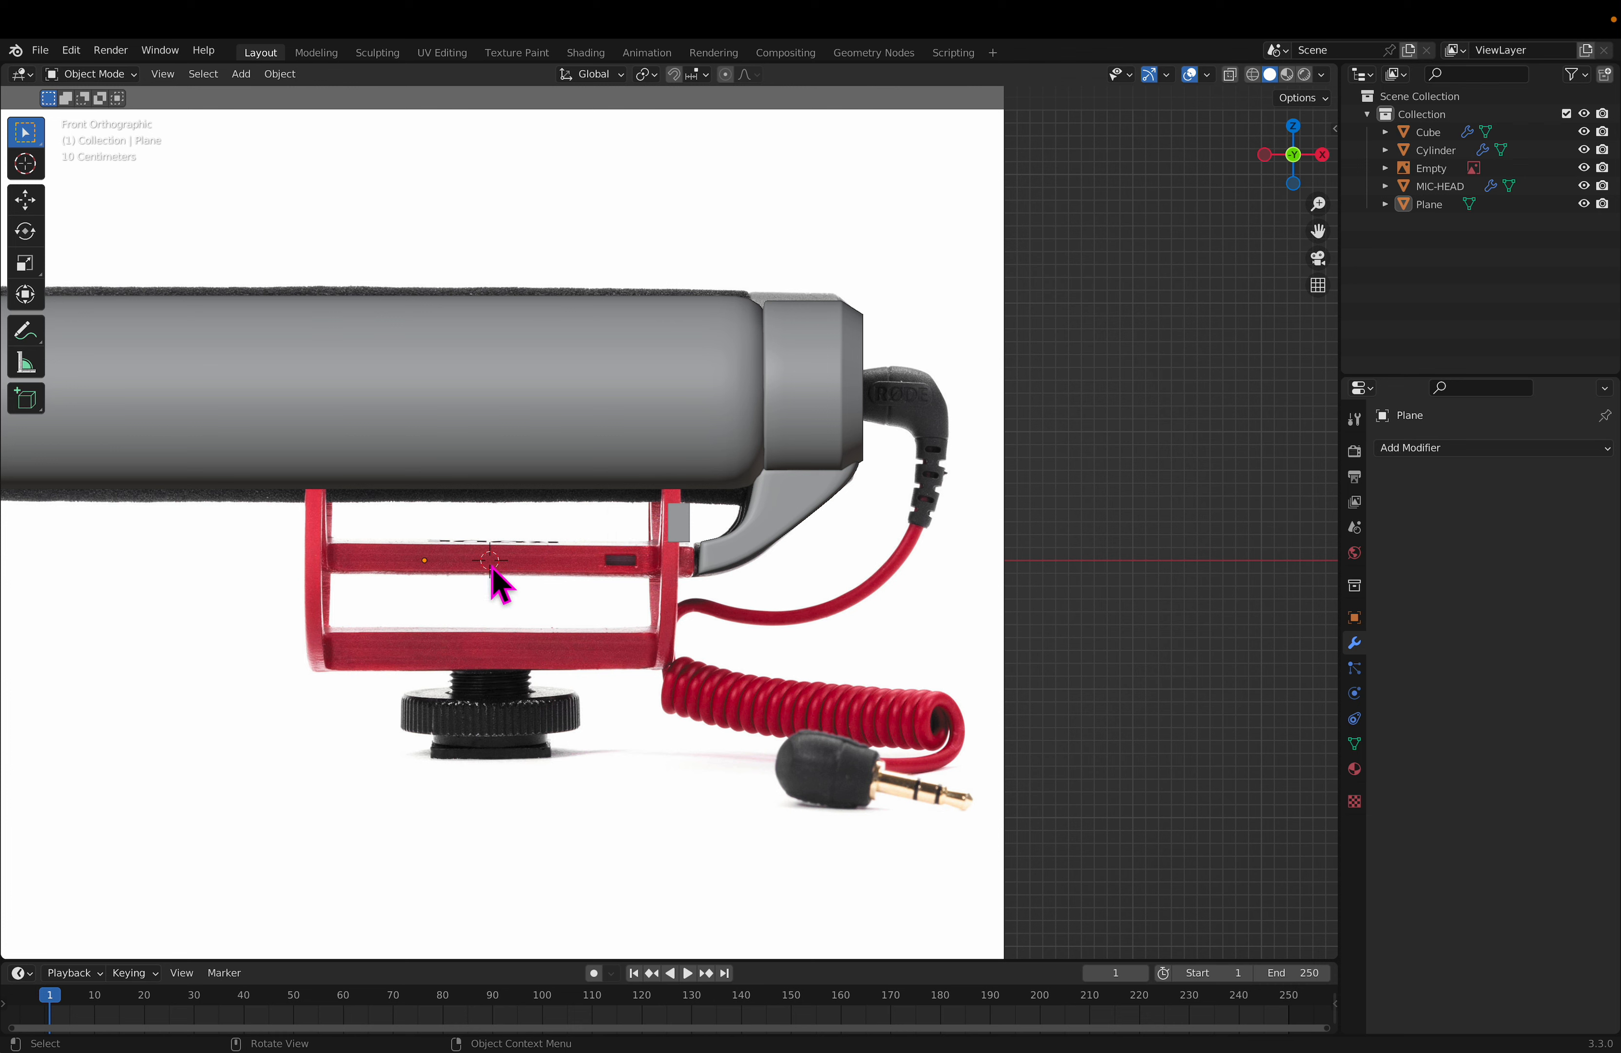
click(749, 551)
click(683, 532)
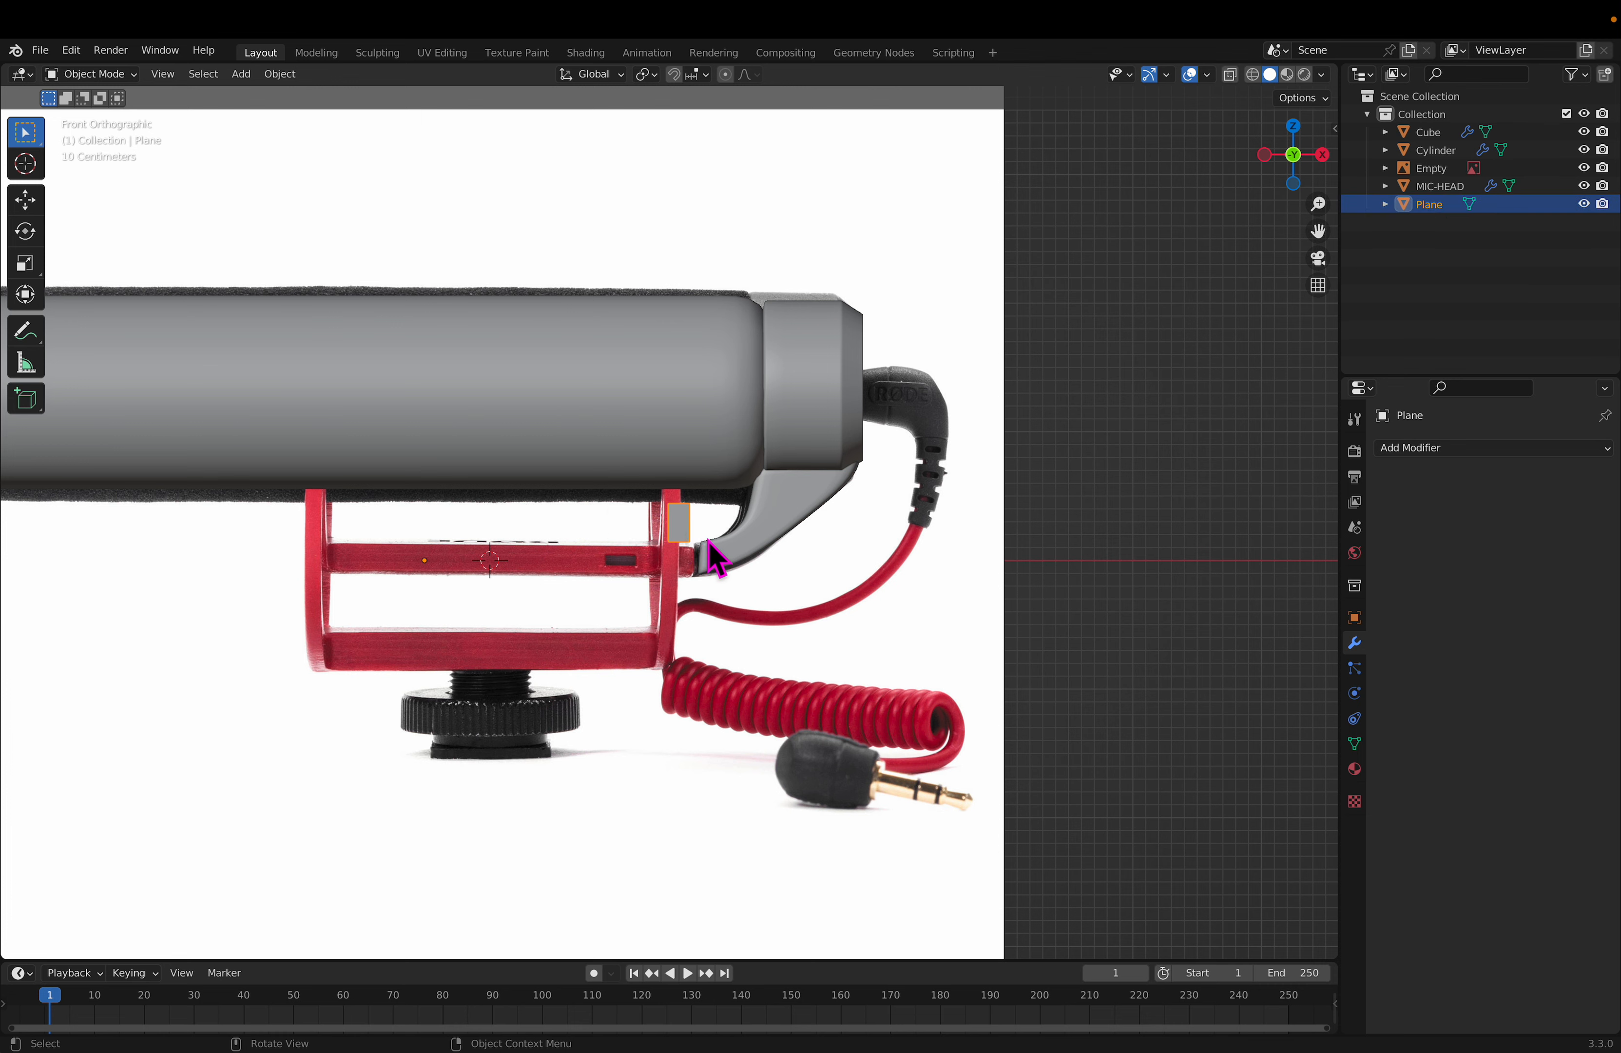
key(Tab)
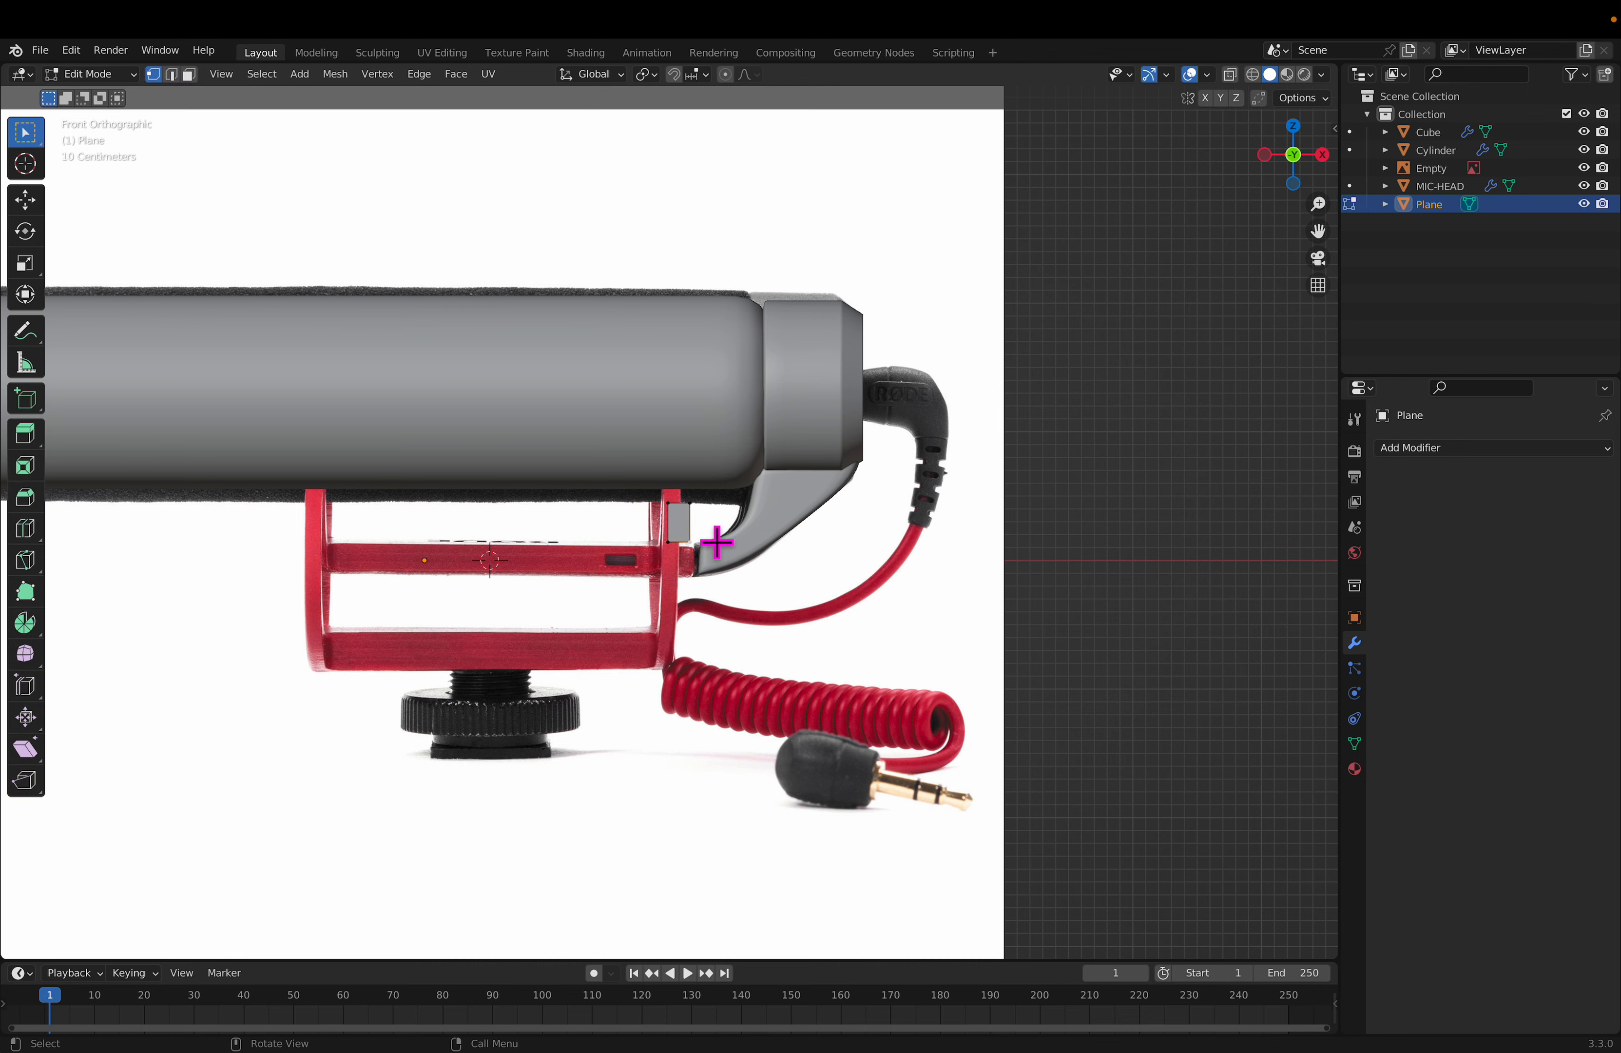
key(g)
click(698, 517)
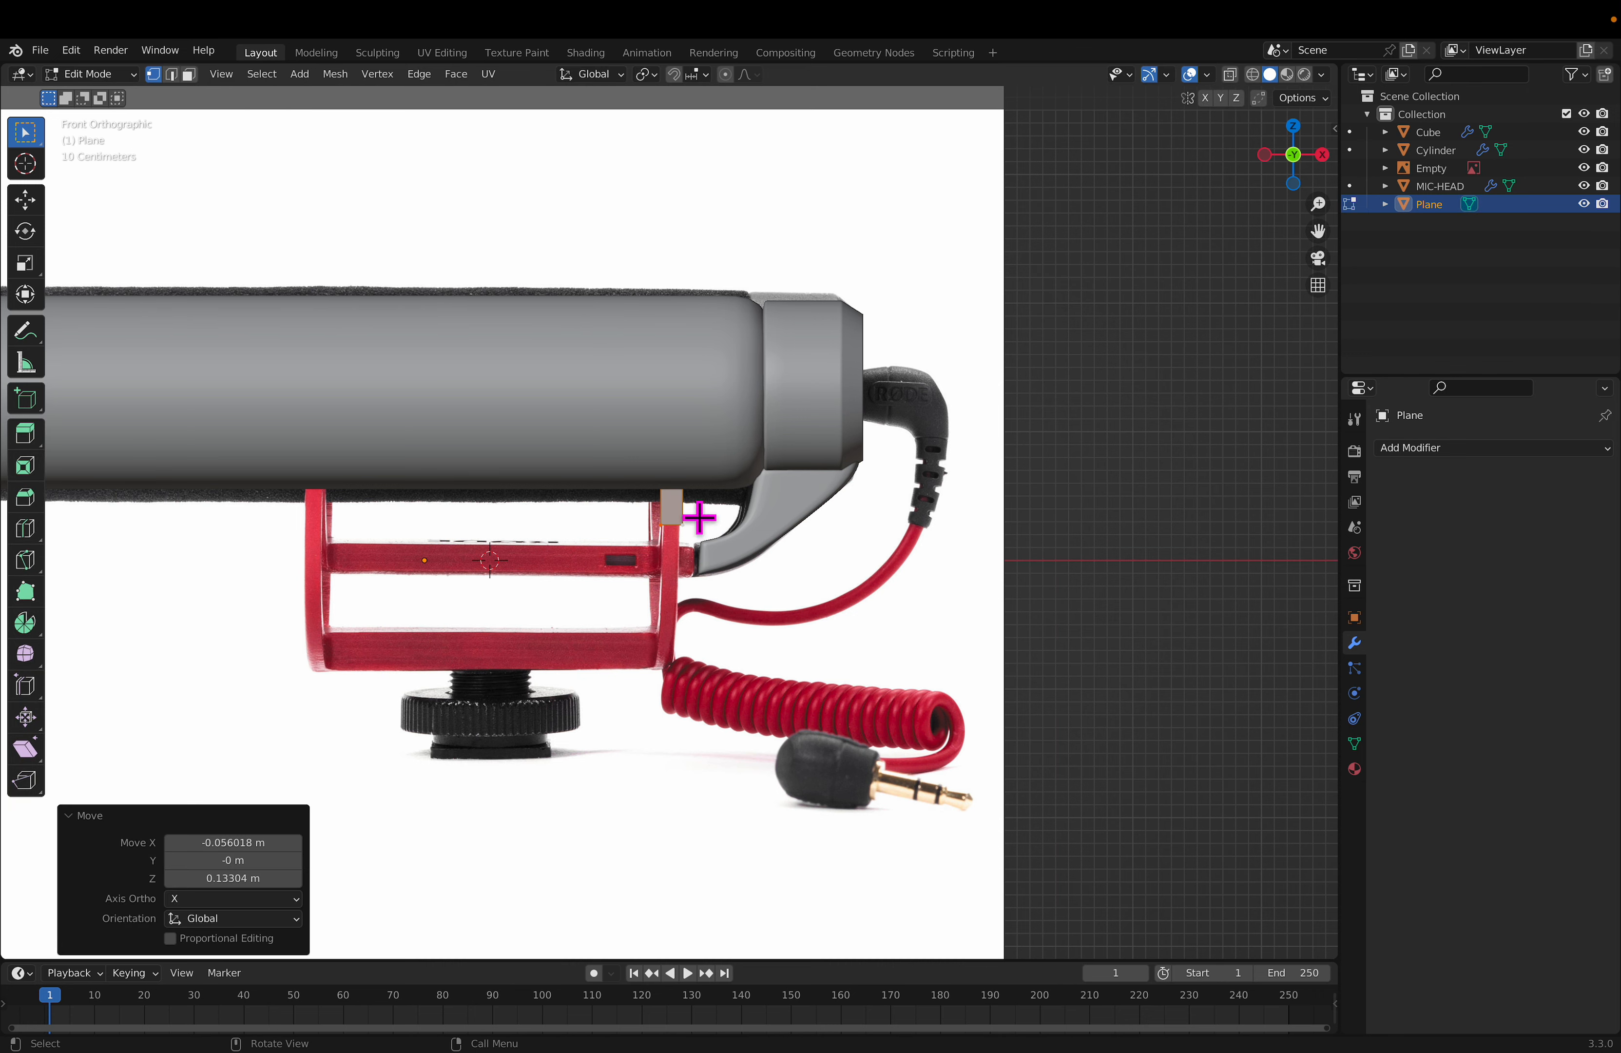
Step: Try a Mirror modifier on the plane across the X and Y axes, and remove it
click(1454, 456)
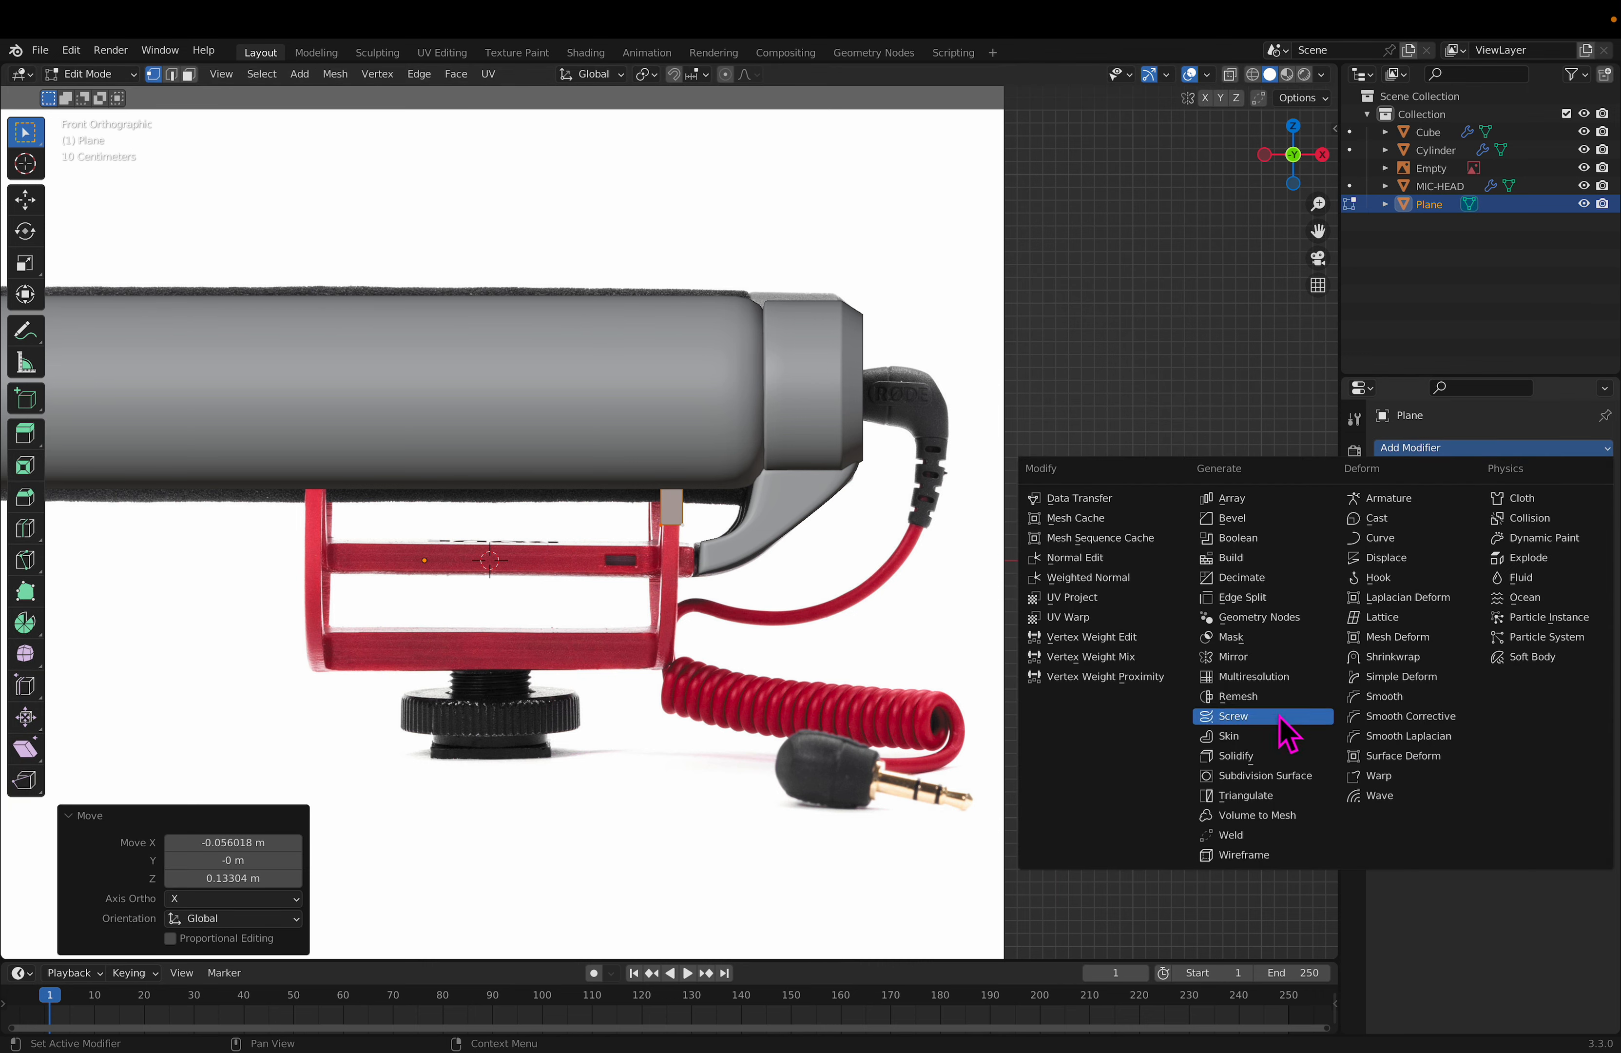
click(1269, 670)
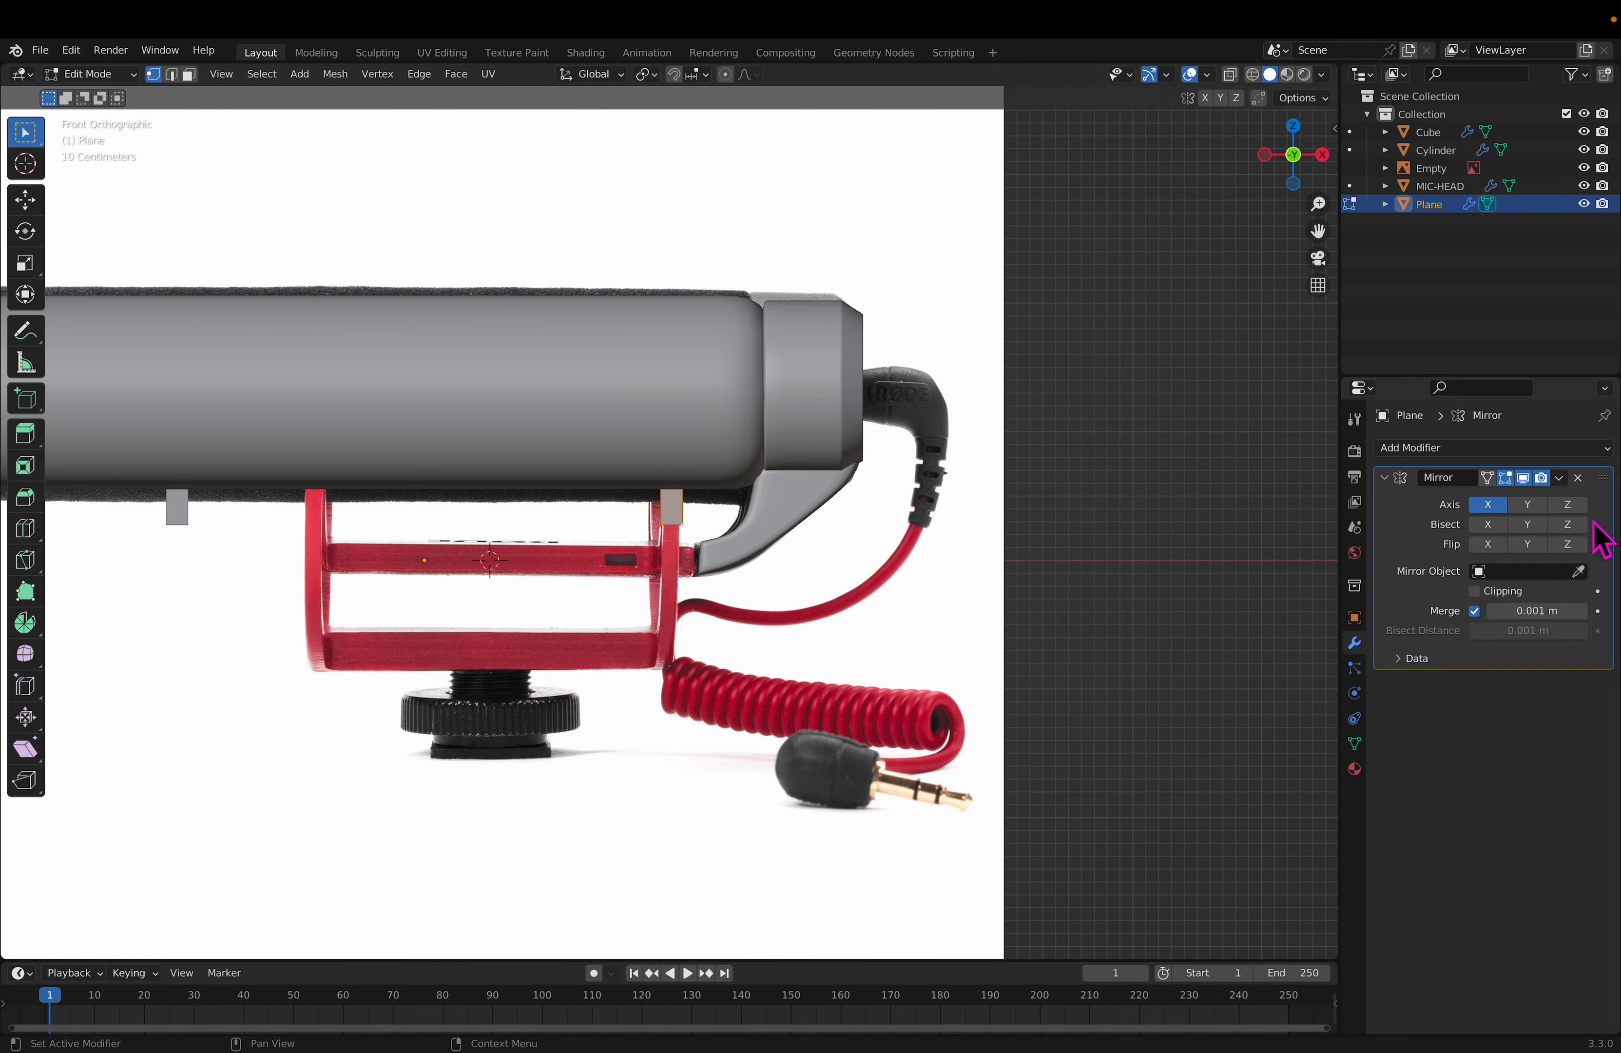
click(1531, 506)
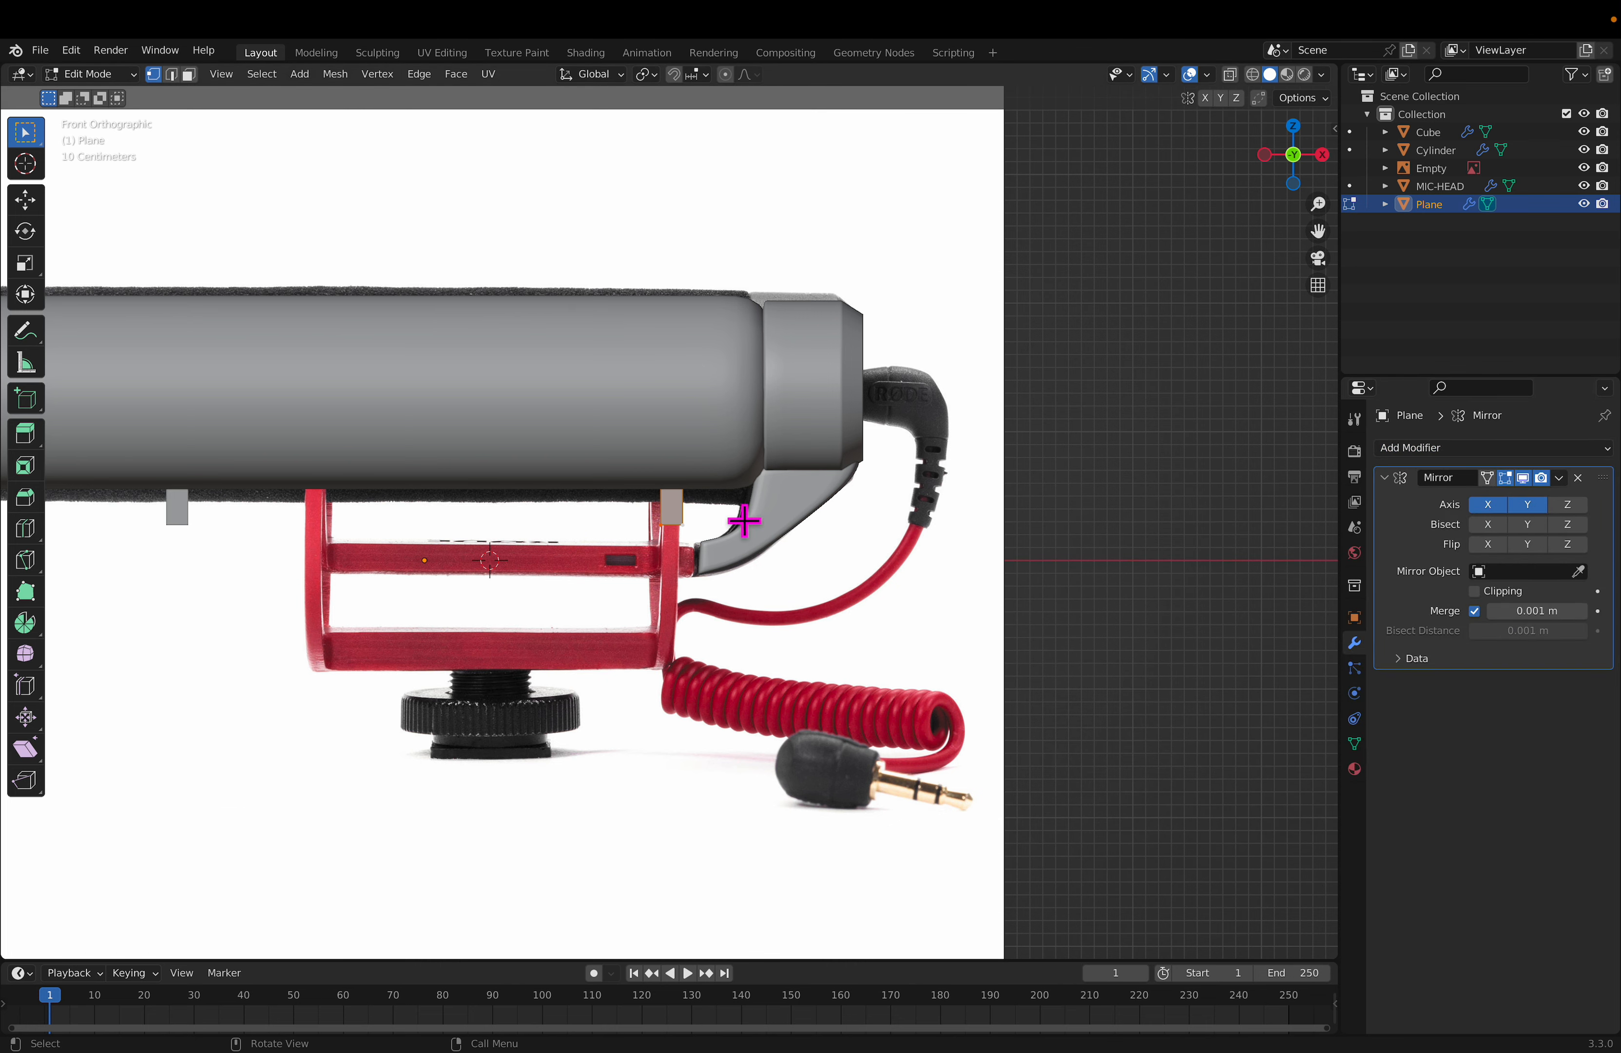
click(1577, 477)
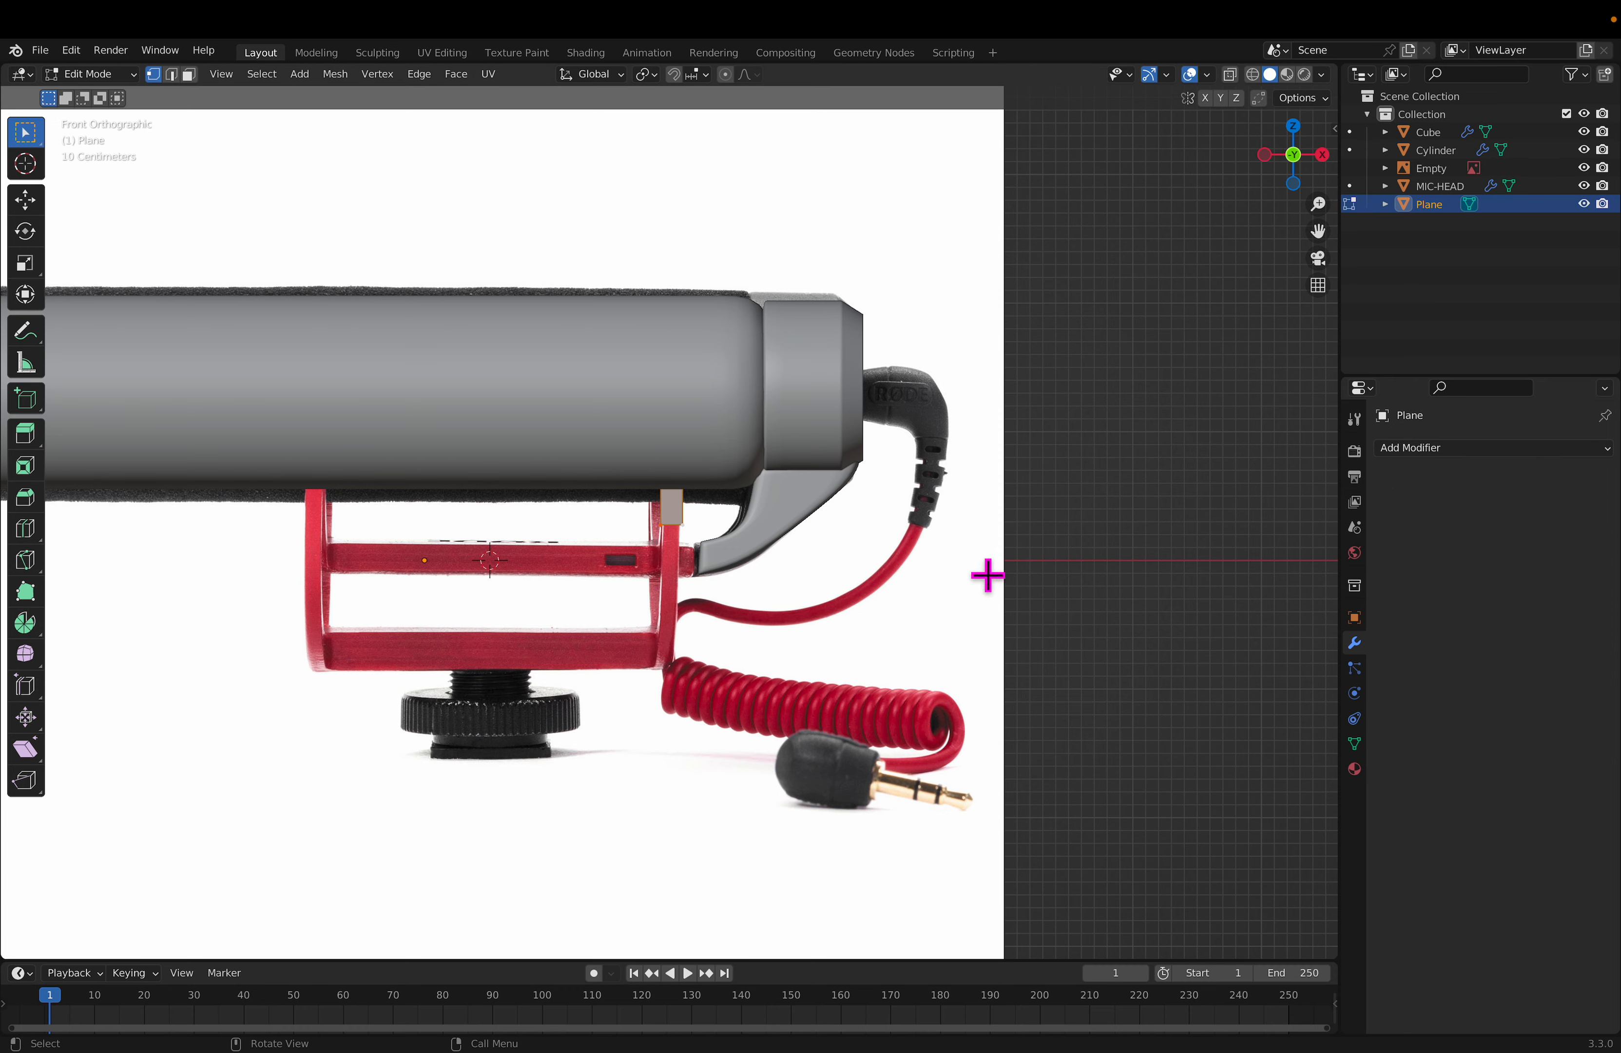
middle_drag(1064, 561, 920, 579)
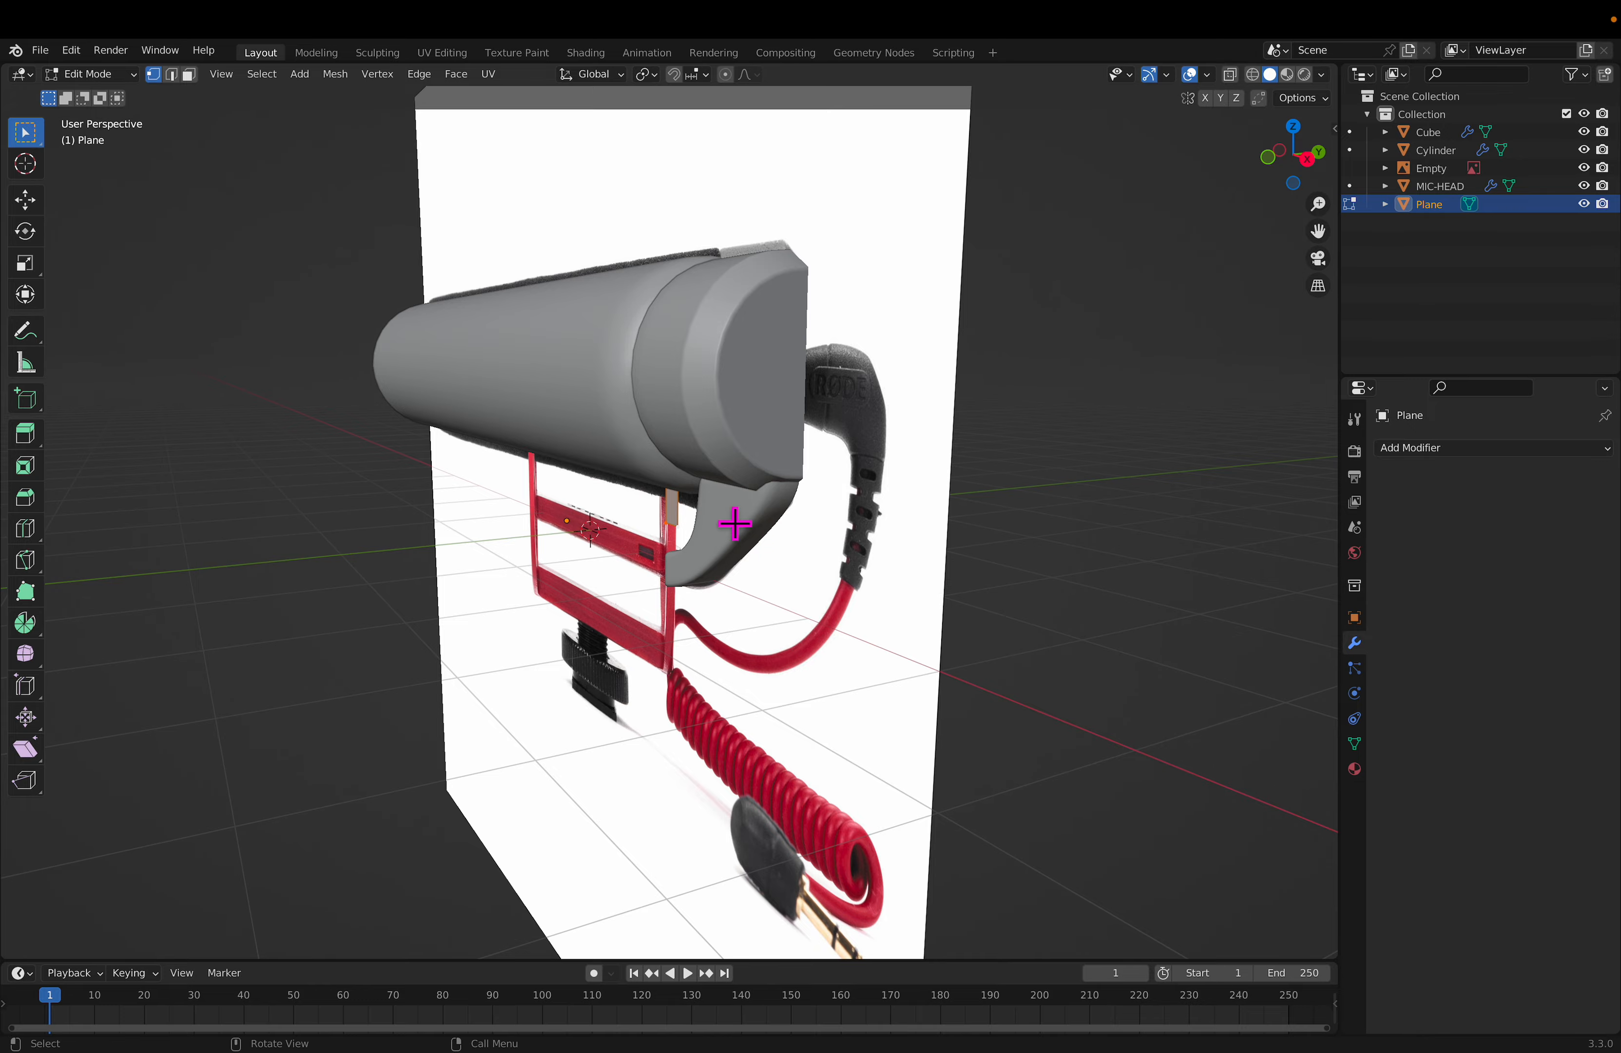
middle_drag(704, 543, 803, 524)
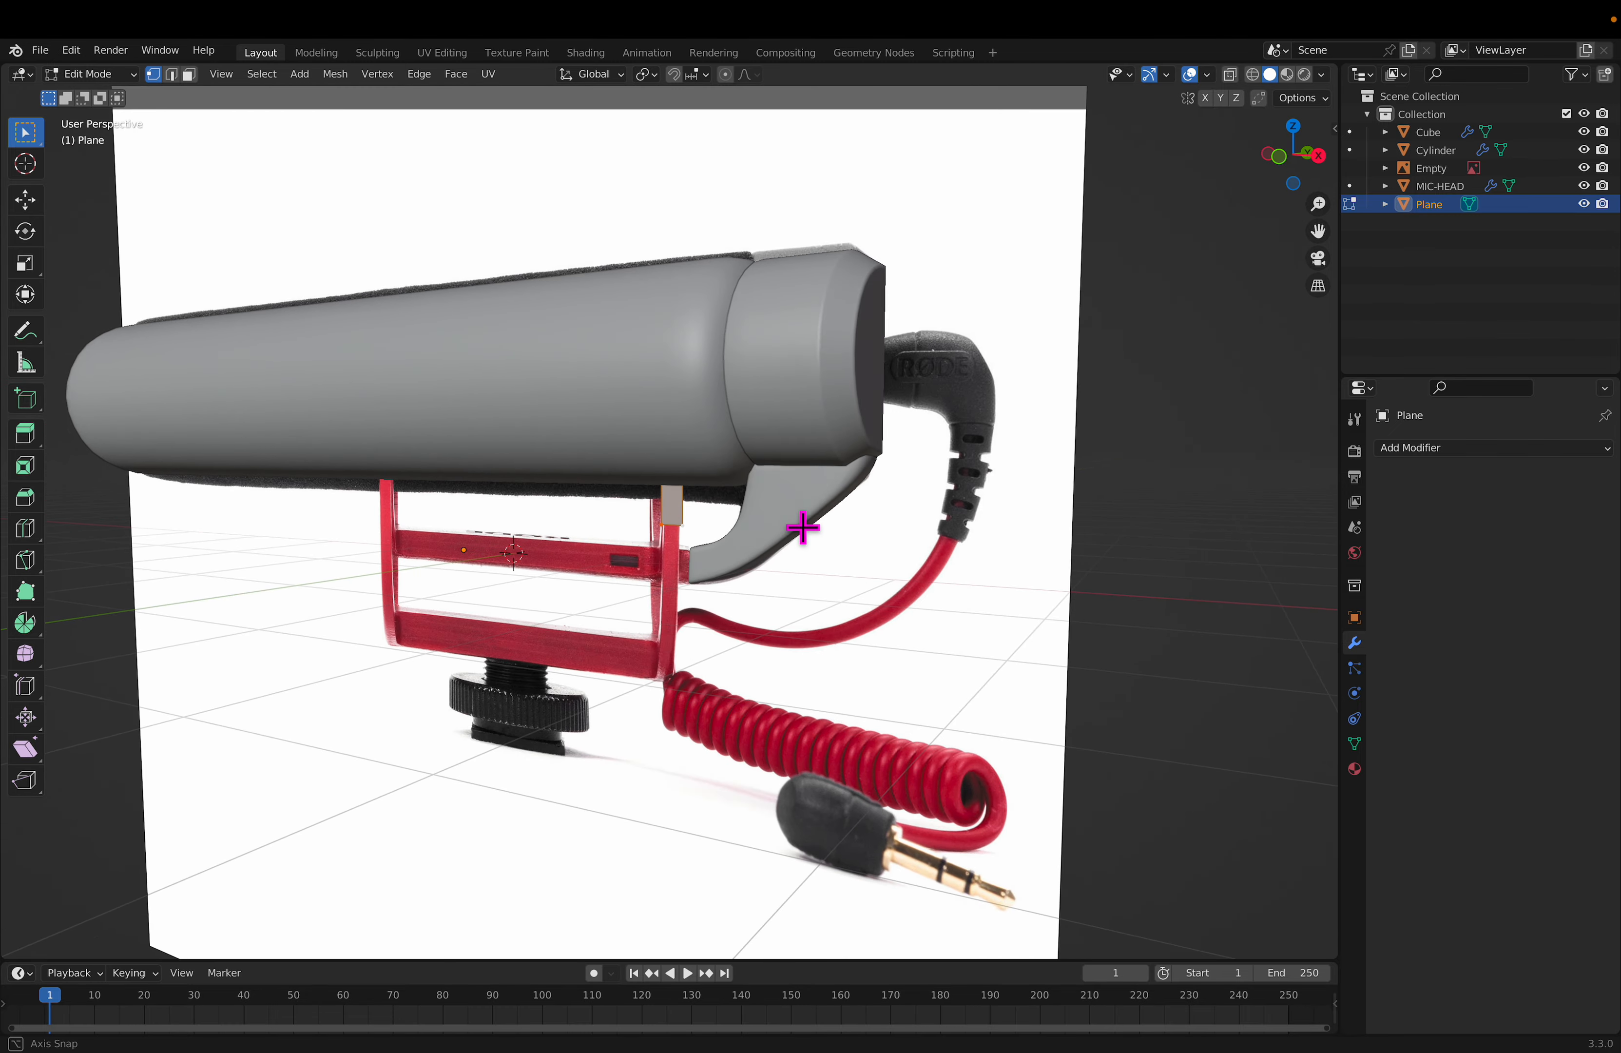
middle_drag(691, 562, 574, 462)
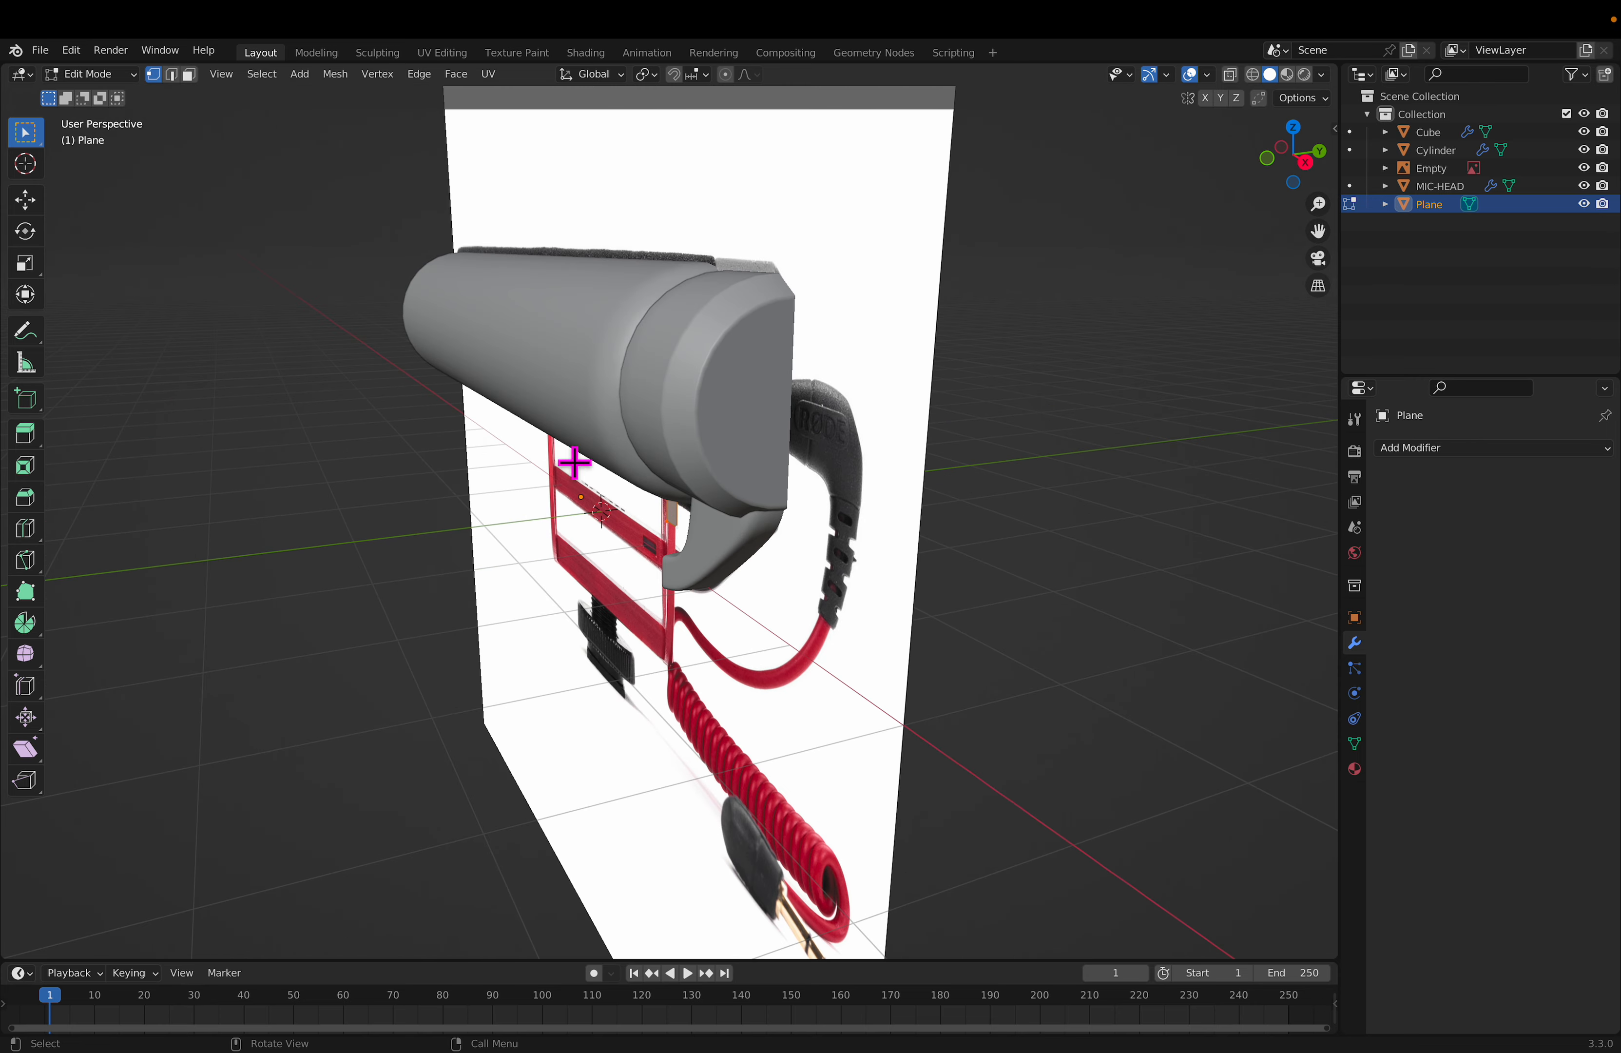
Step: Move the small plane's mesh about -0.749 m along the Y axis, out in front of the microphone body
middle_drag(662, 510, 782, 489)
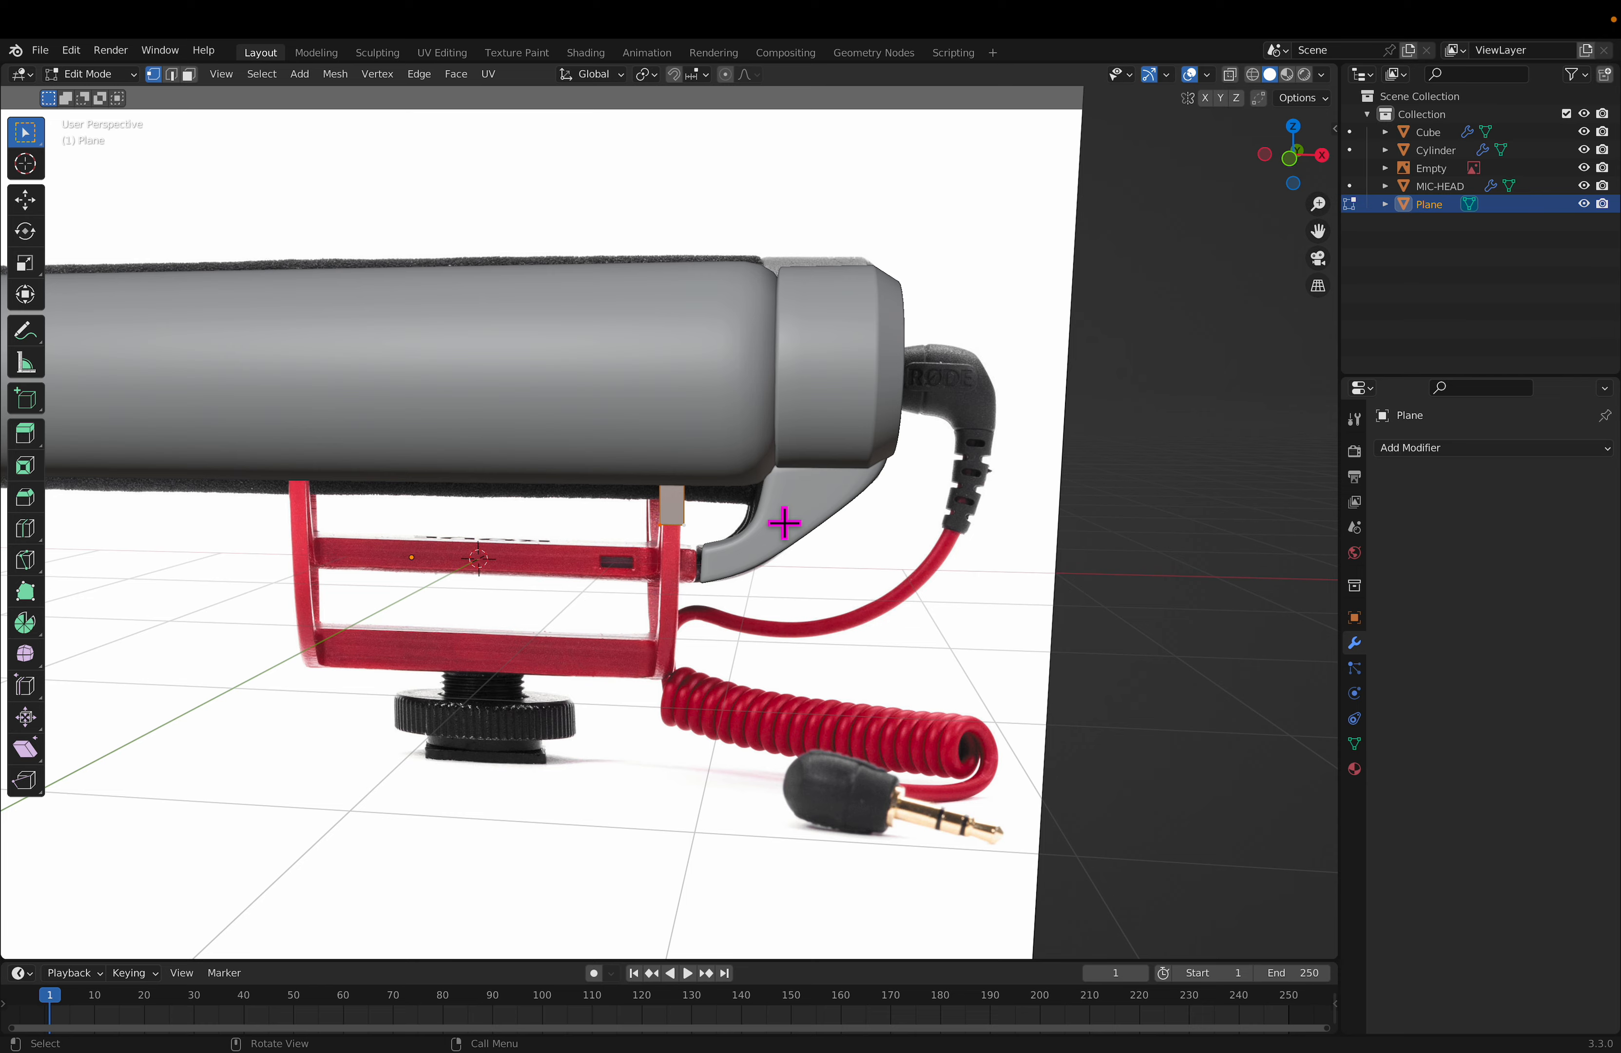
key(KP_3)
key(KP_1)
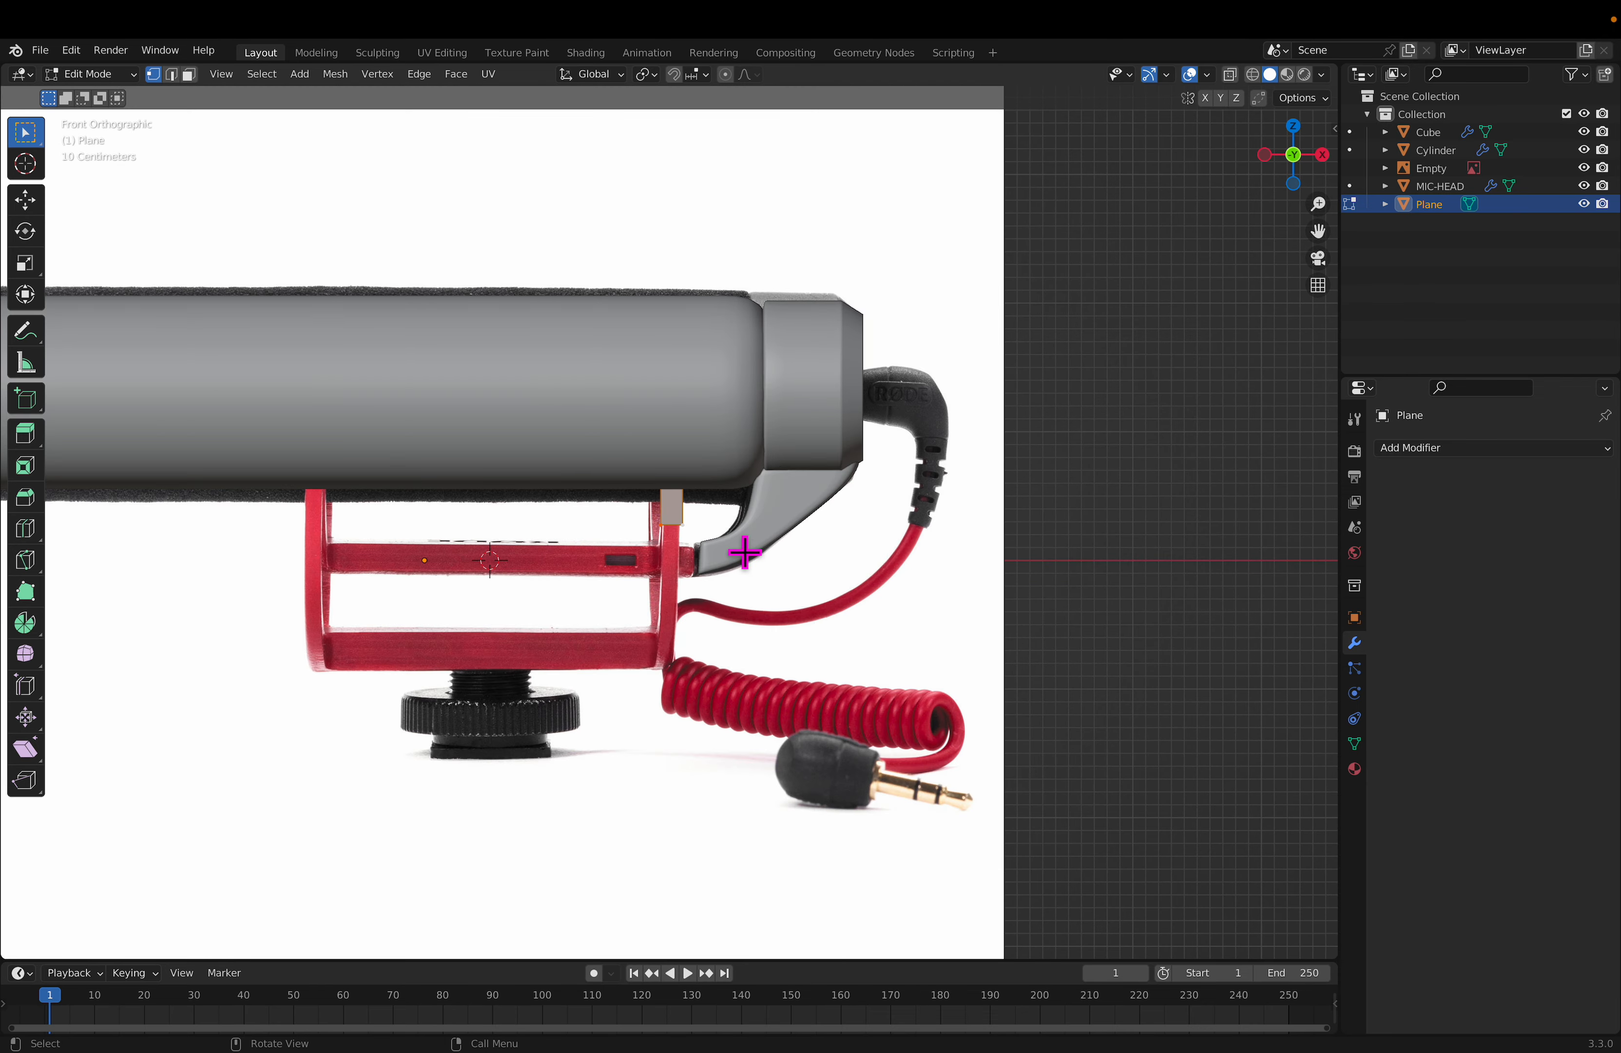
key(KP_3)
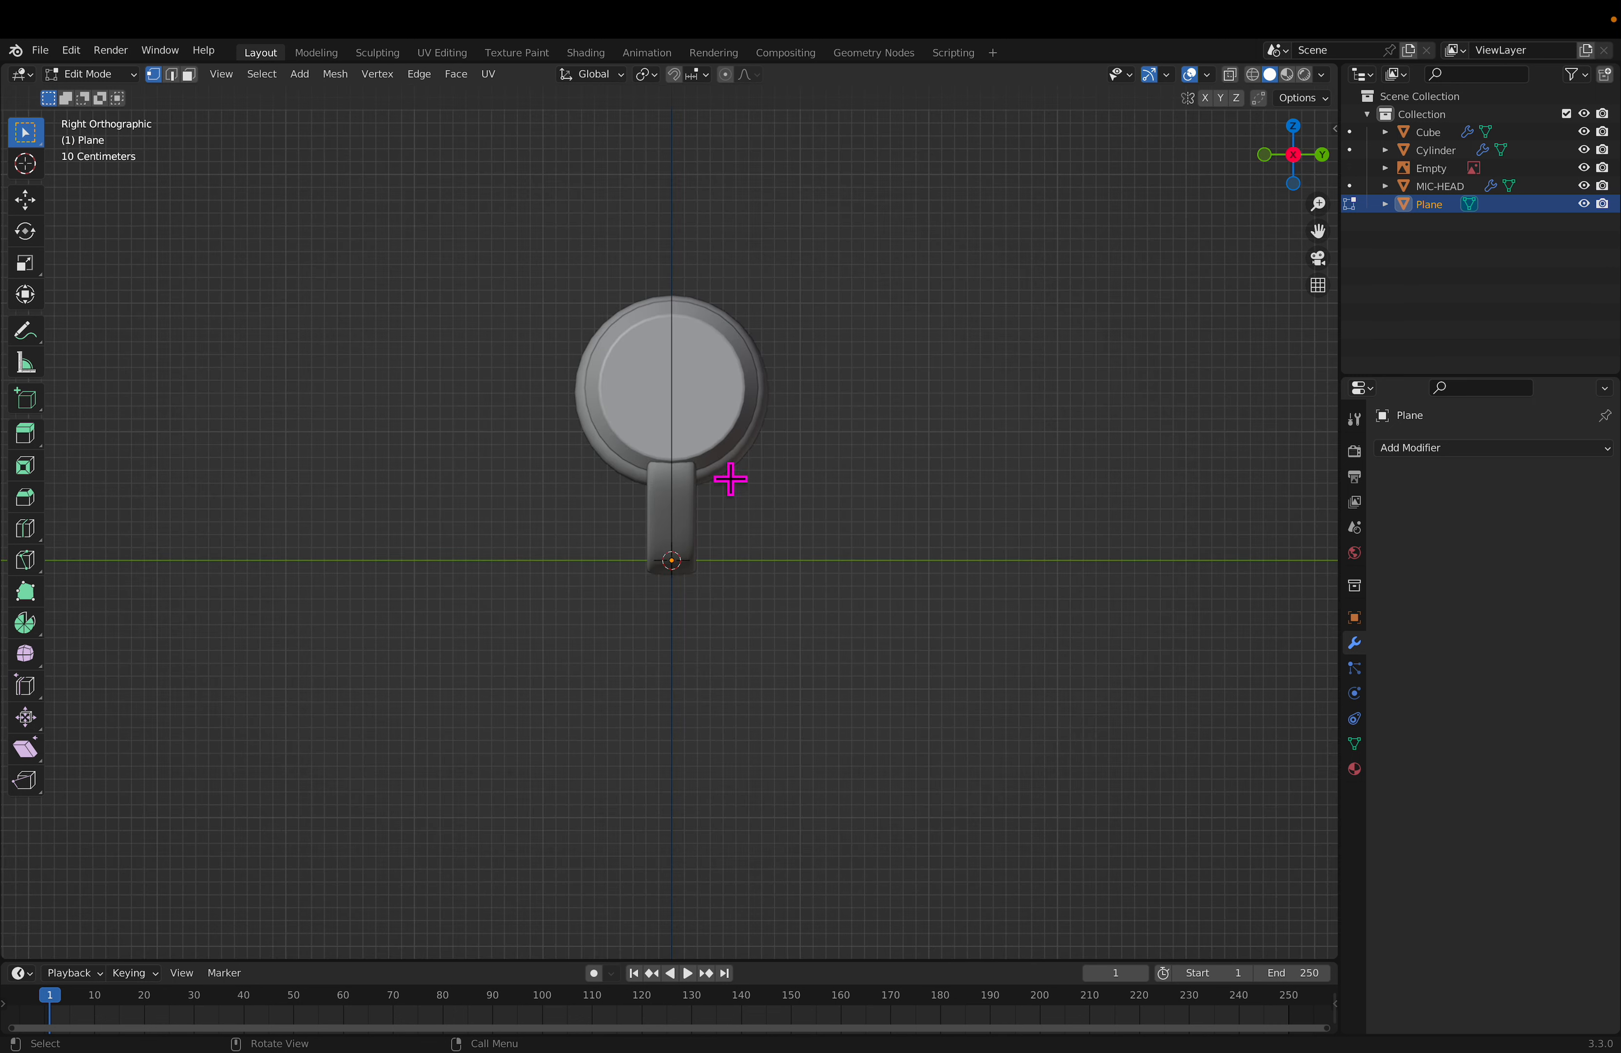
key(g)
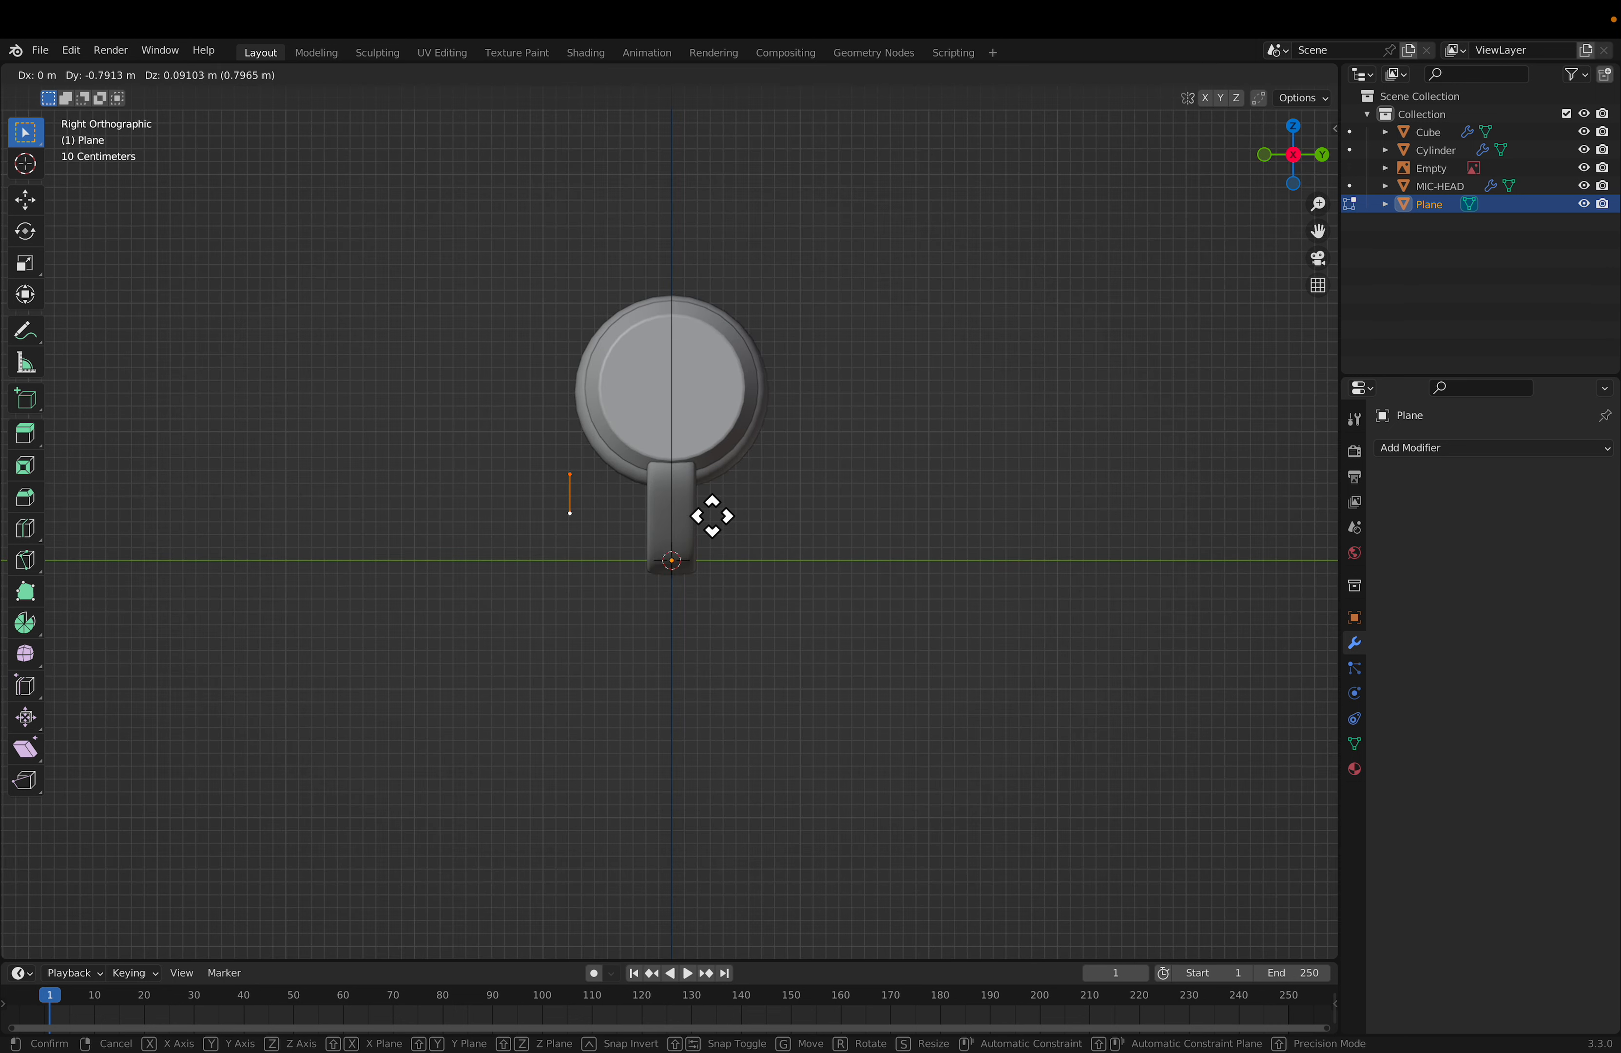
key(y)
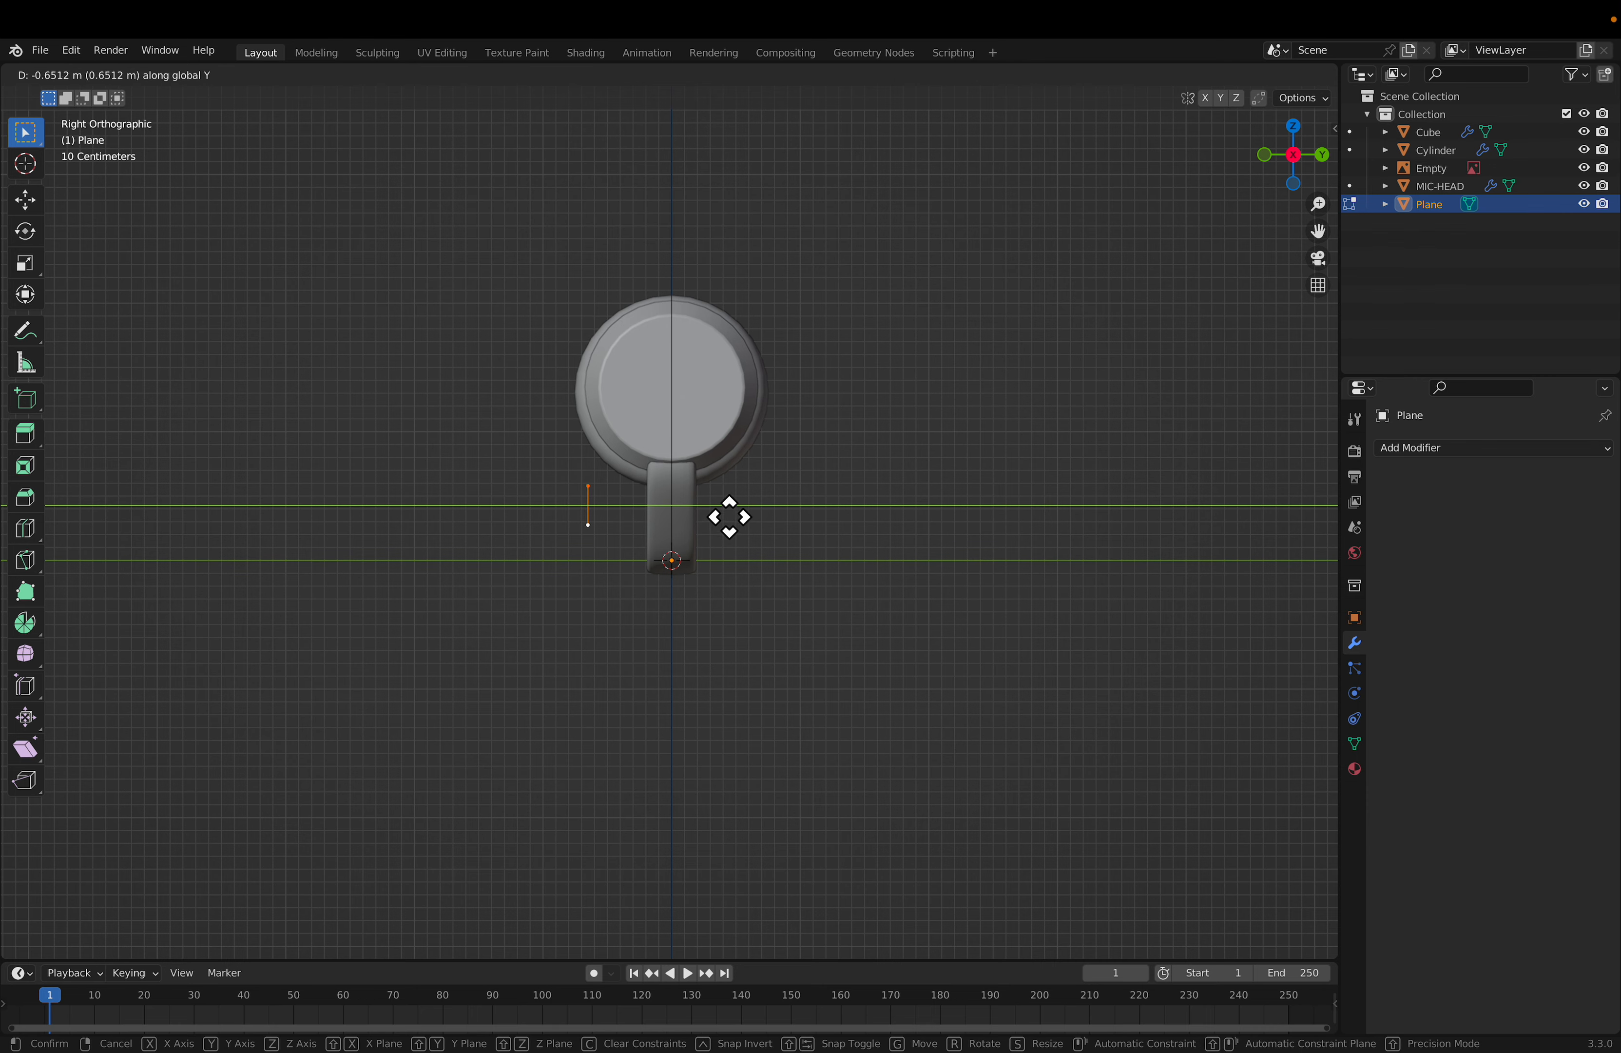
click(718, 514)
Step: Temporarily hide MIC-HEAD and raise the plane's upper edge about 1.013 m in Z to the top of the red upright
key(KP_1)
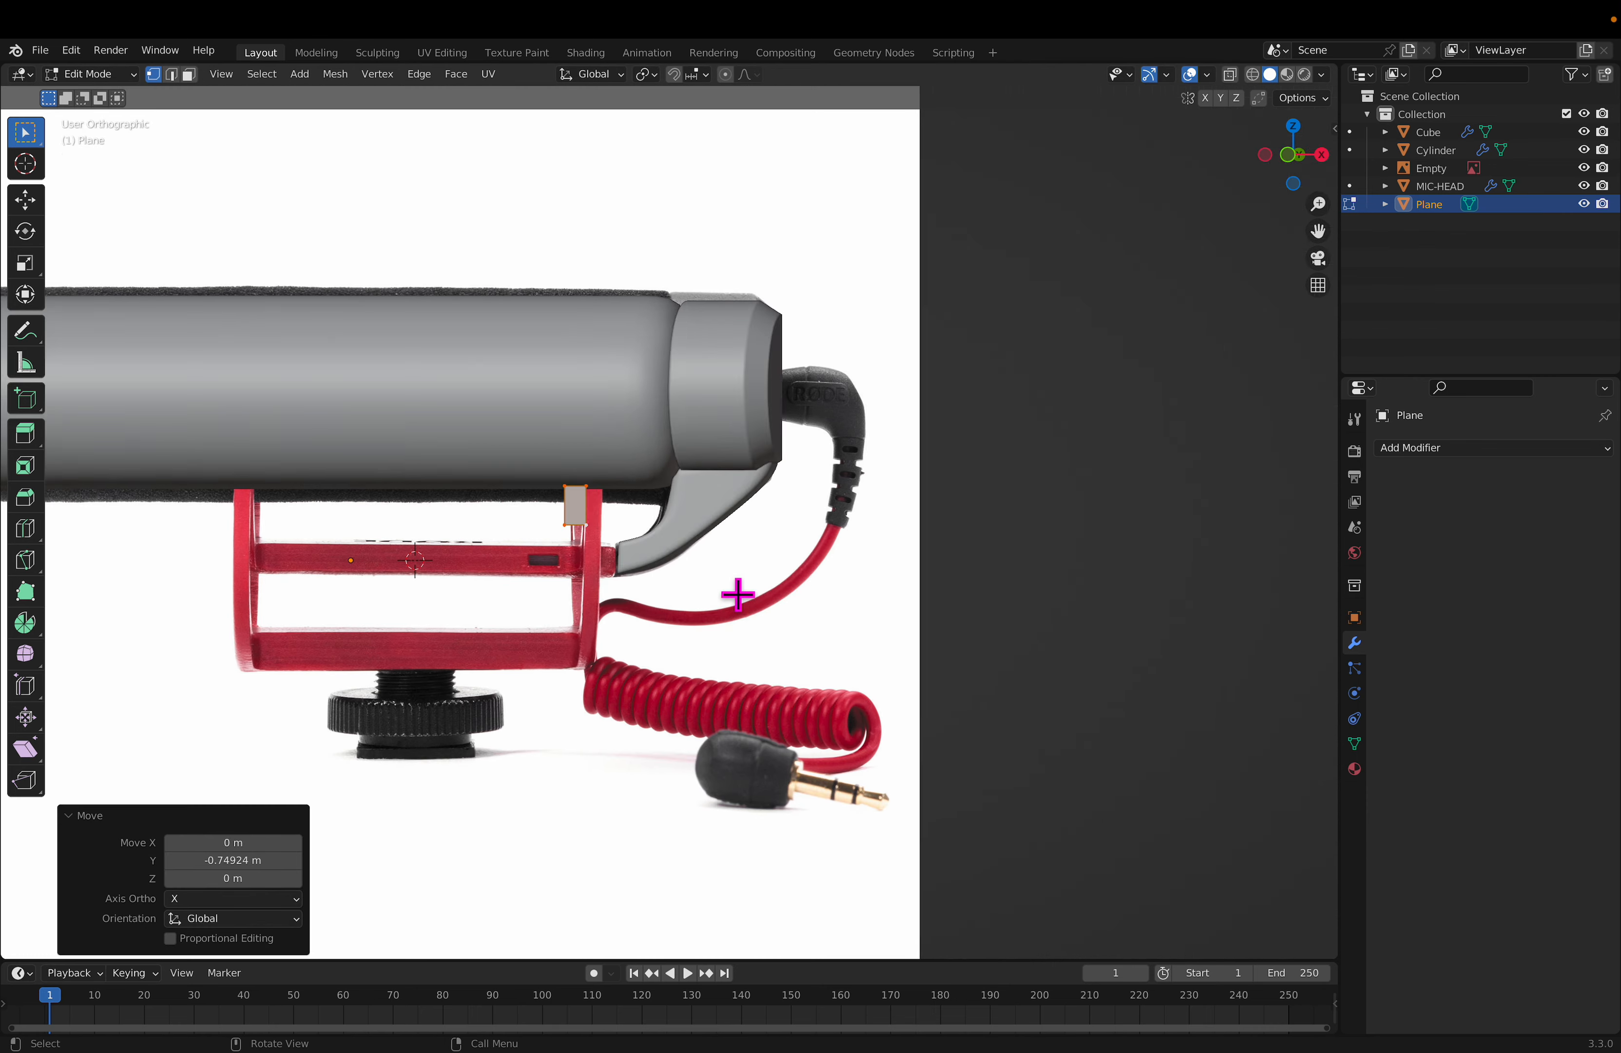
scroll(615, 515, up, 1)
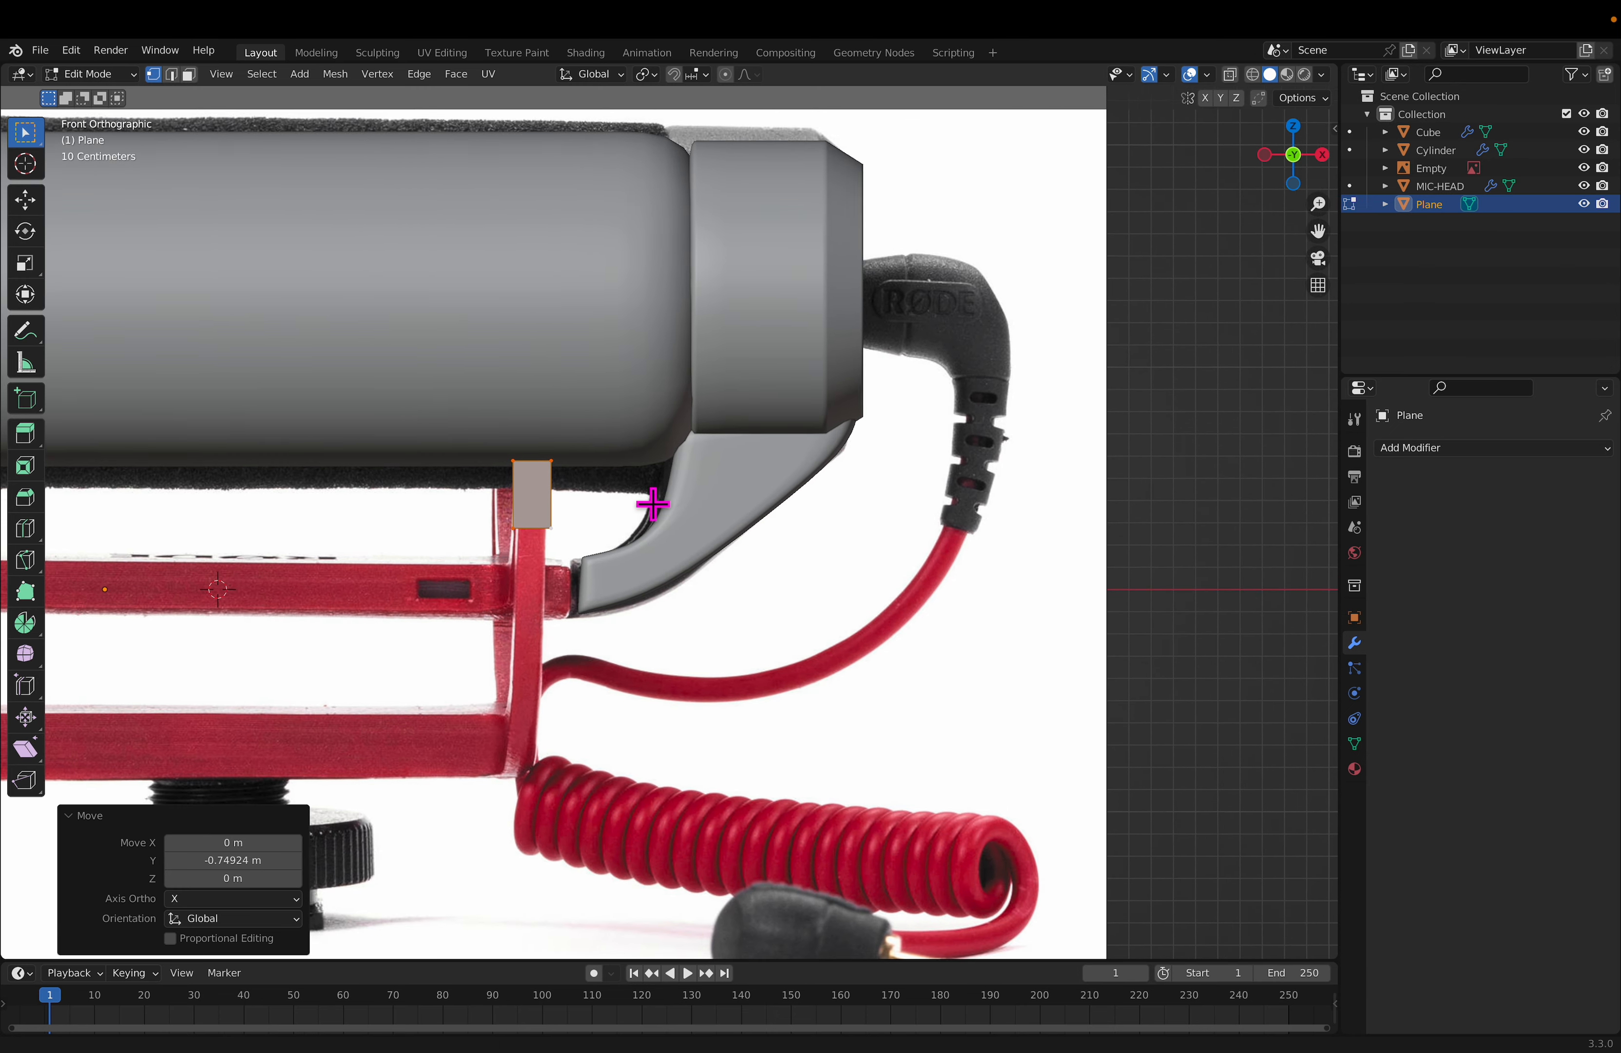
scroll(683, 513, up, 2)
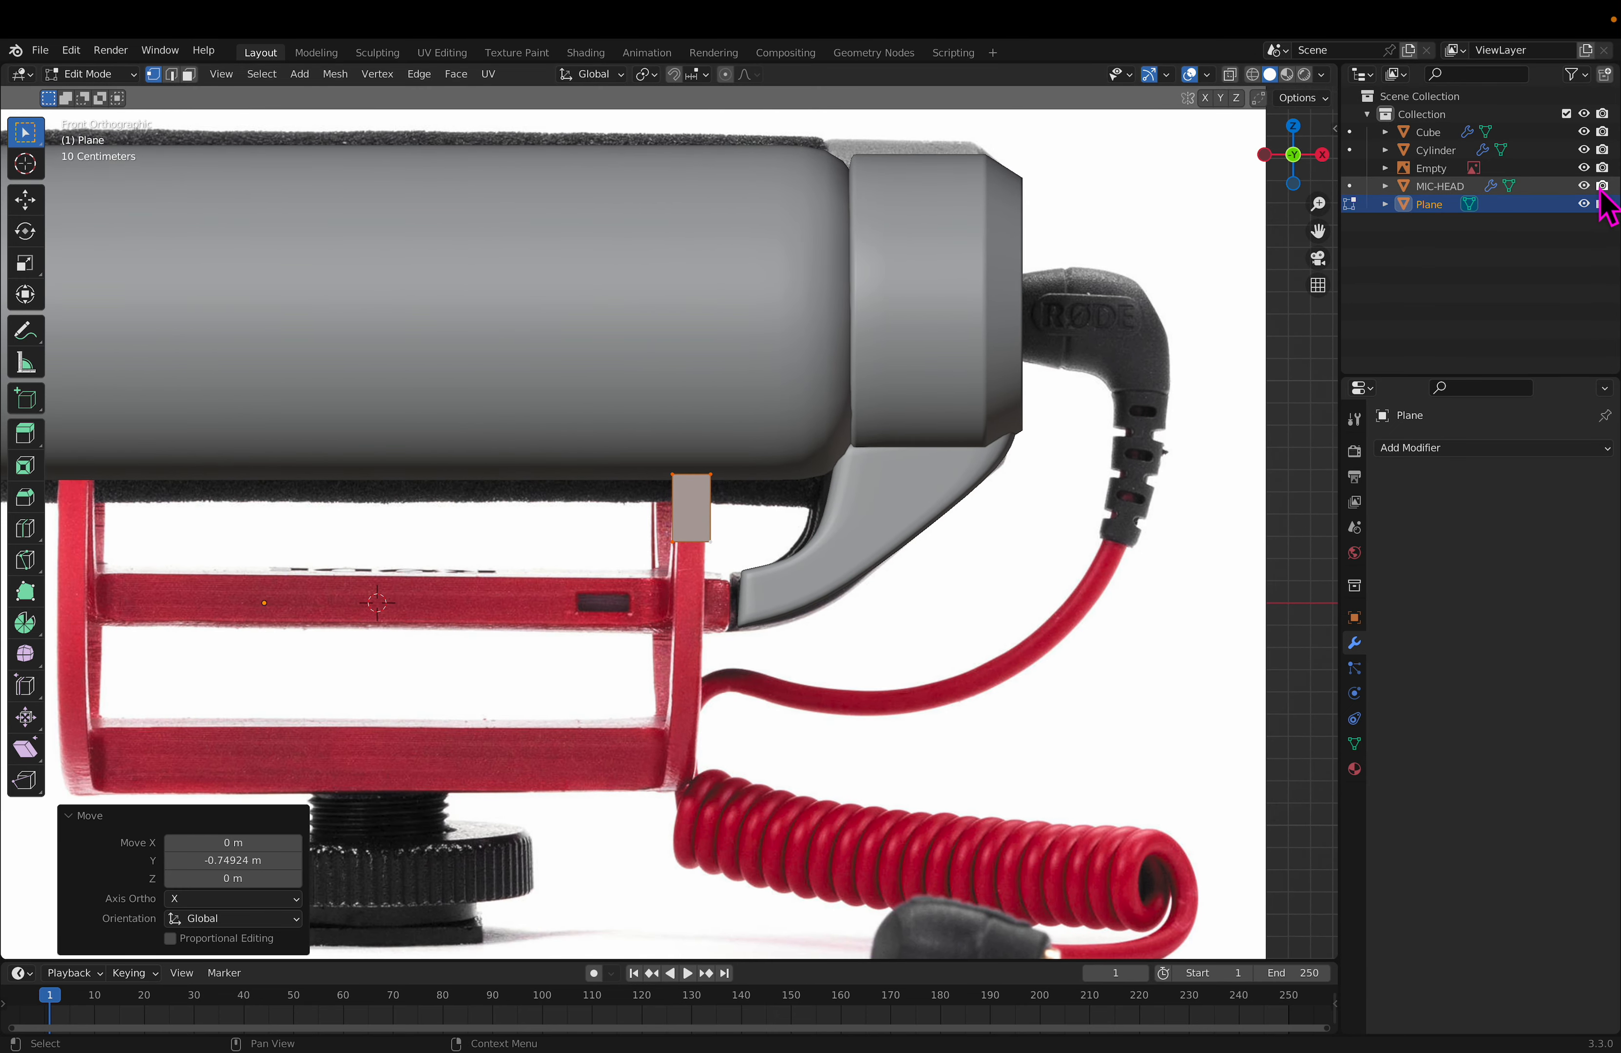
click(1584, 185)
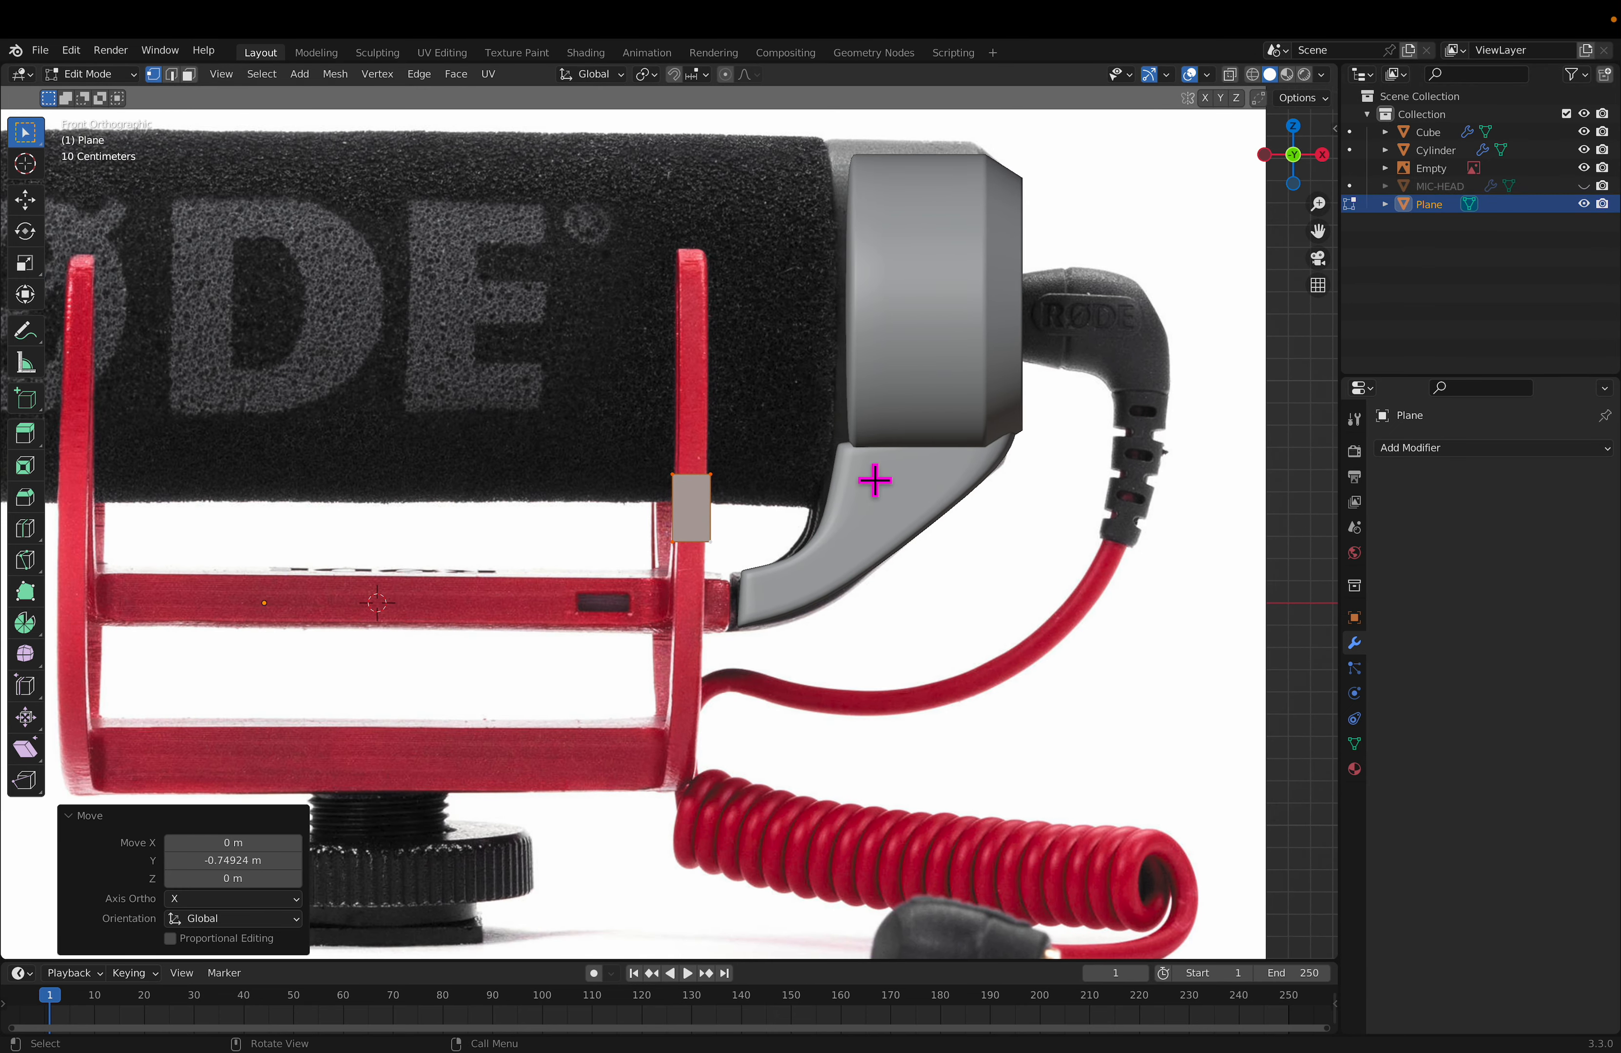
click(687, 453)
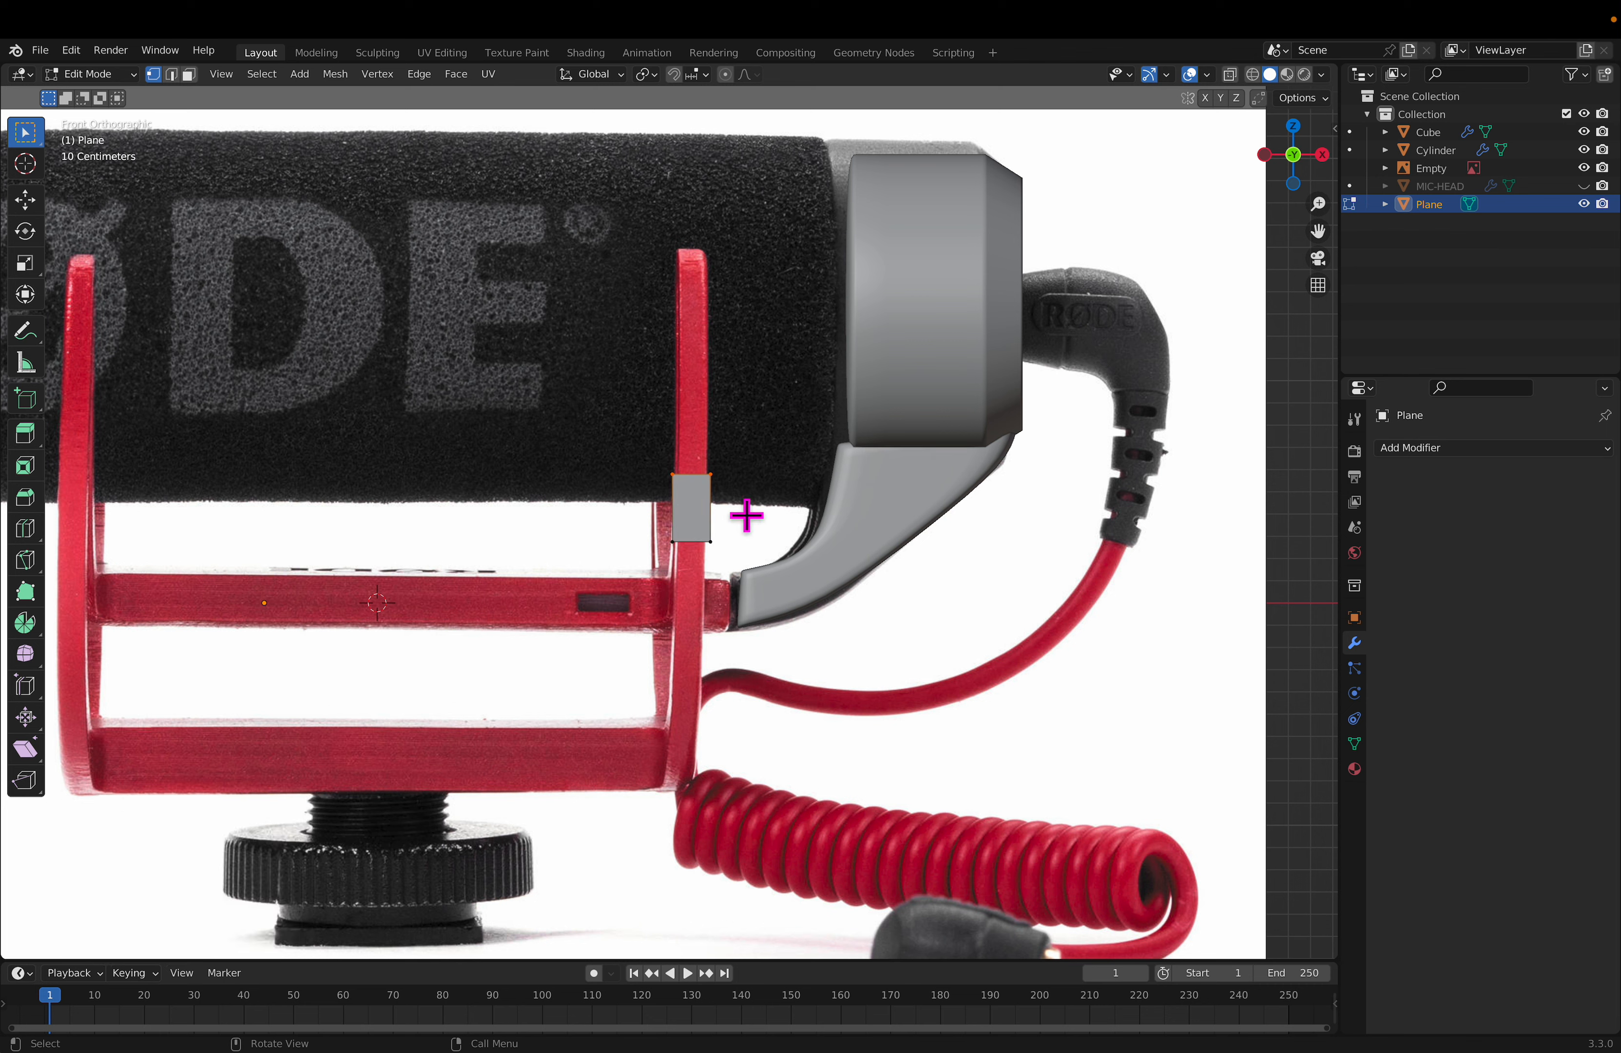
key(g)
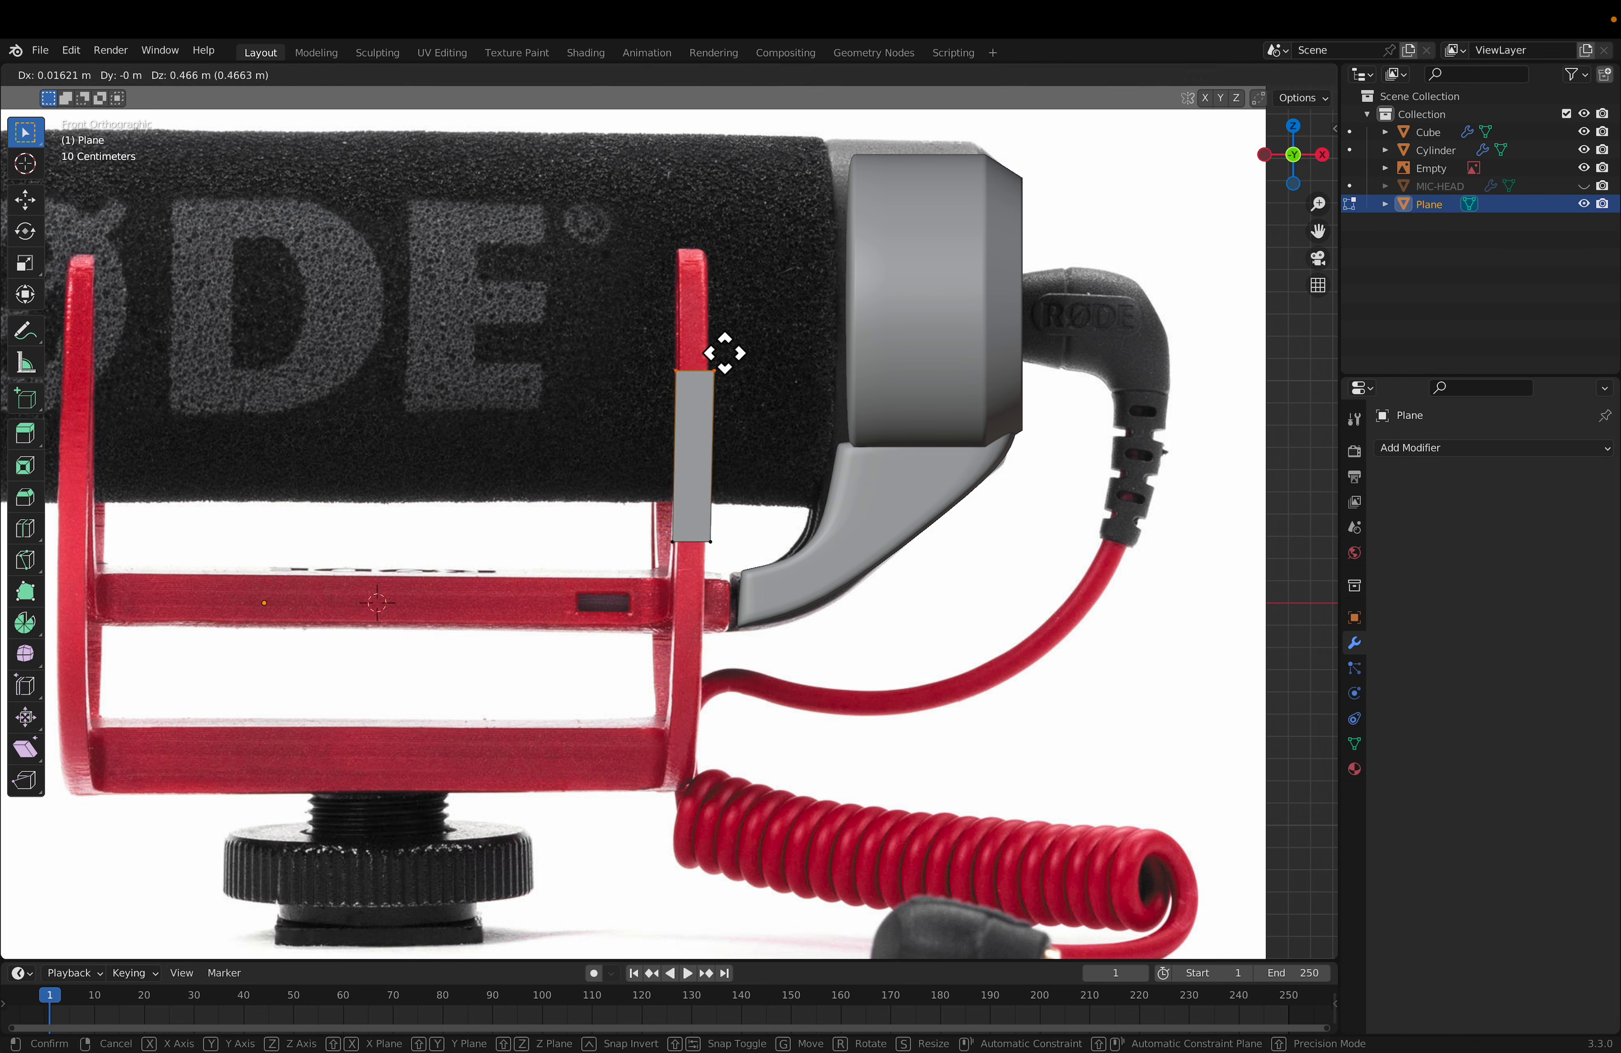
key(z)
click(724, 244)
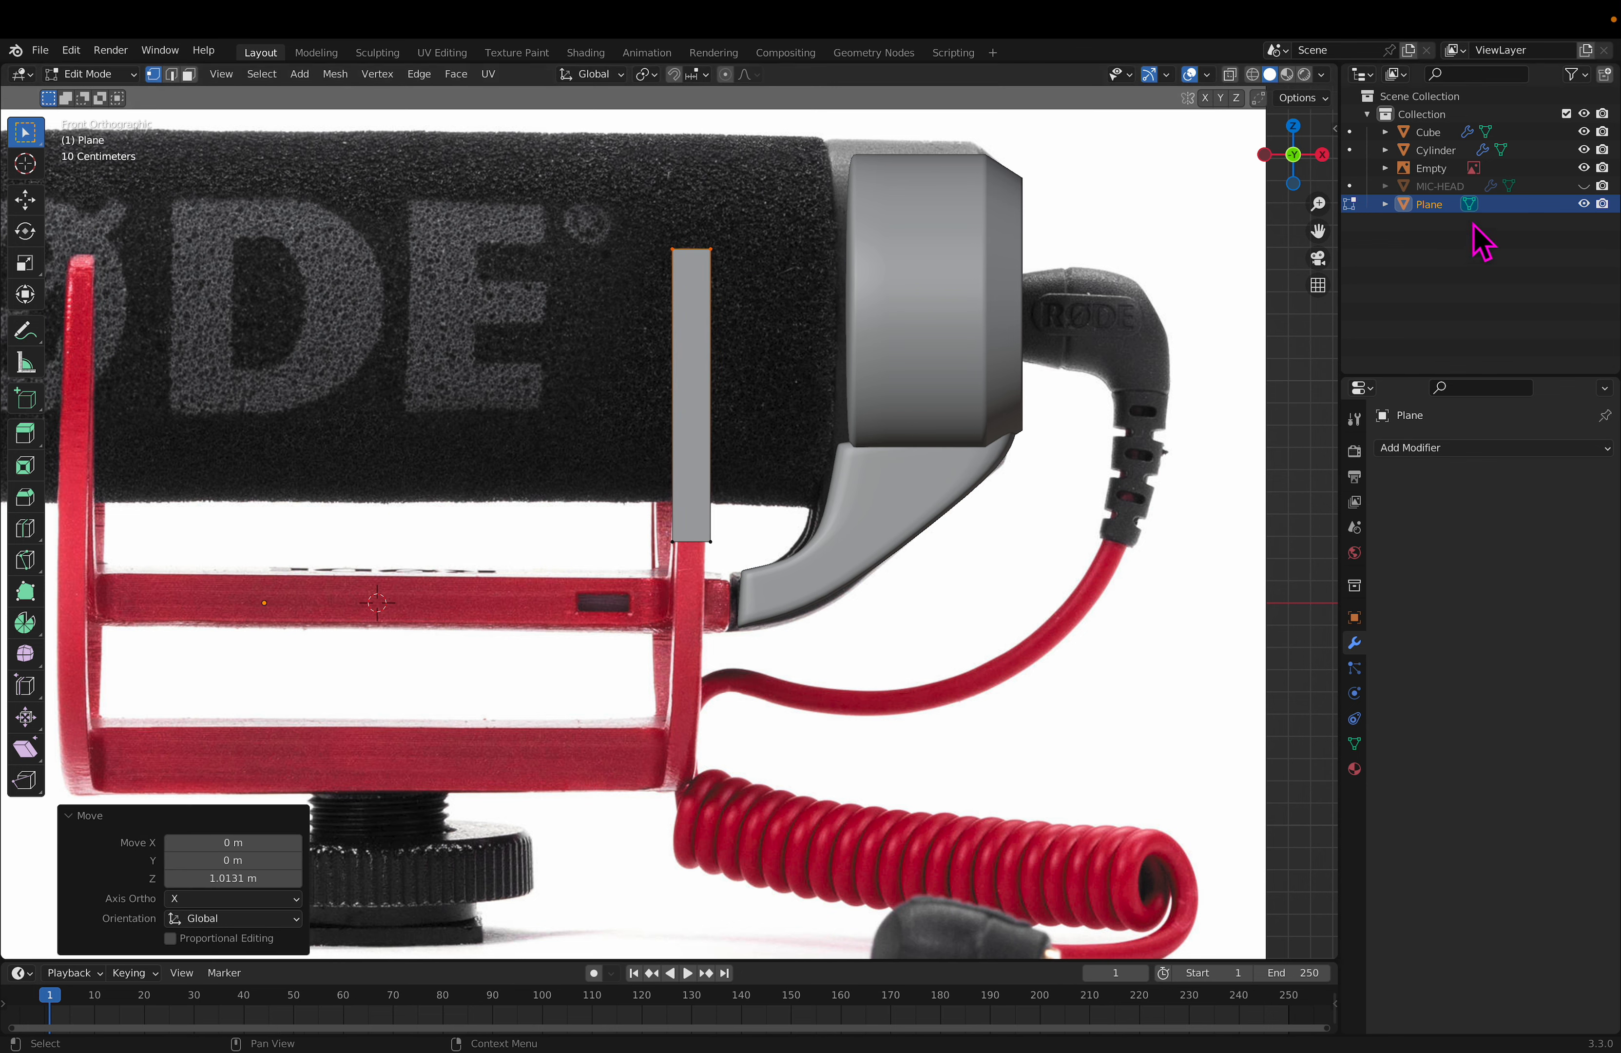
click(1585, 185)
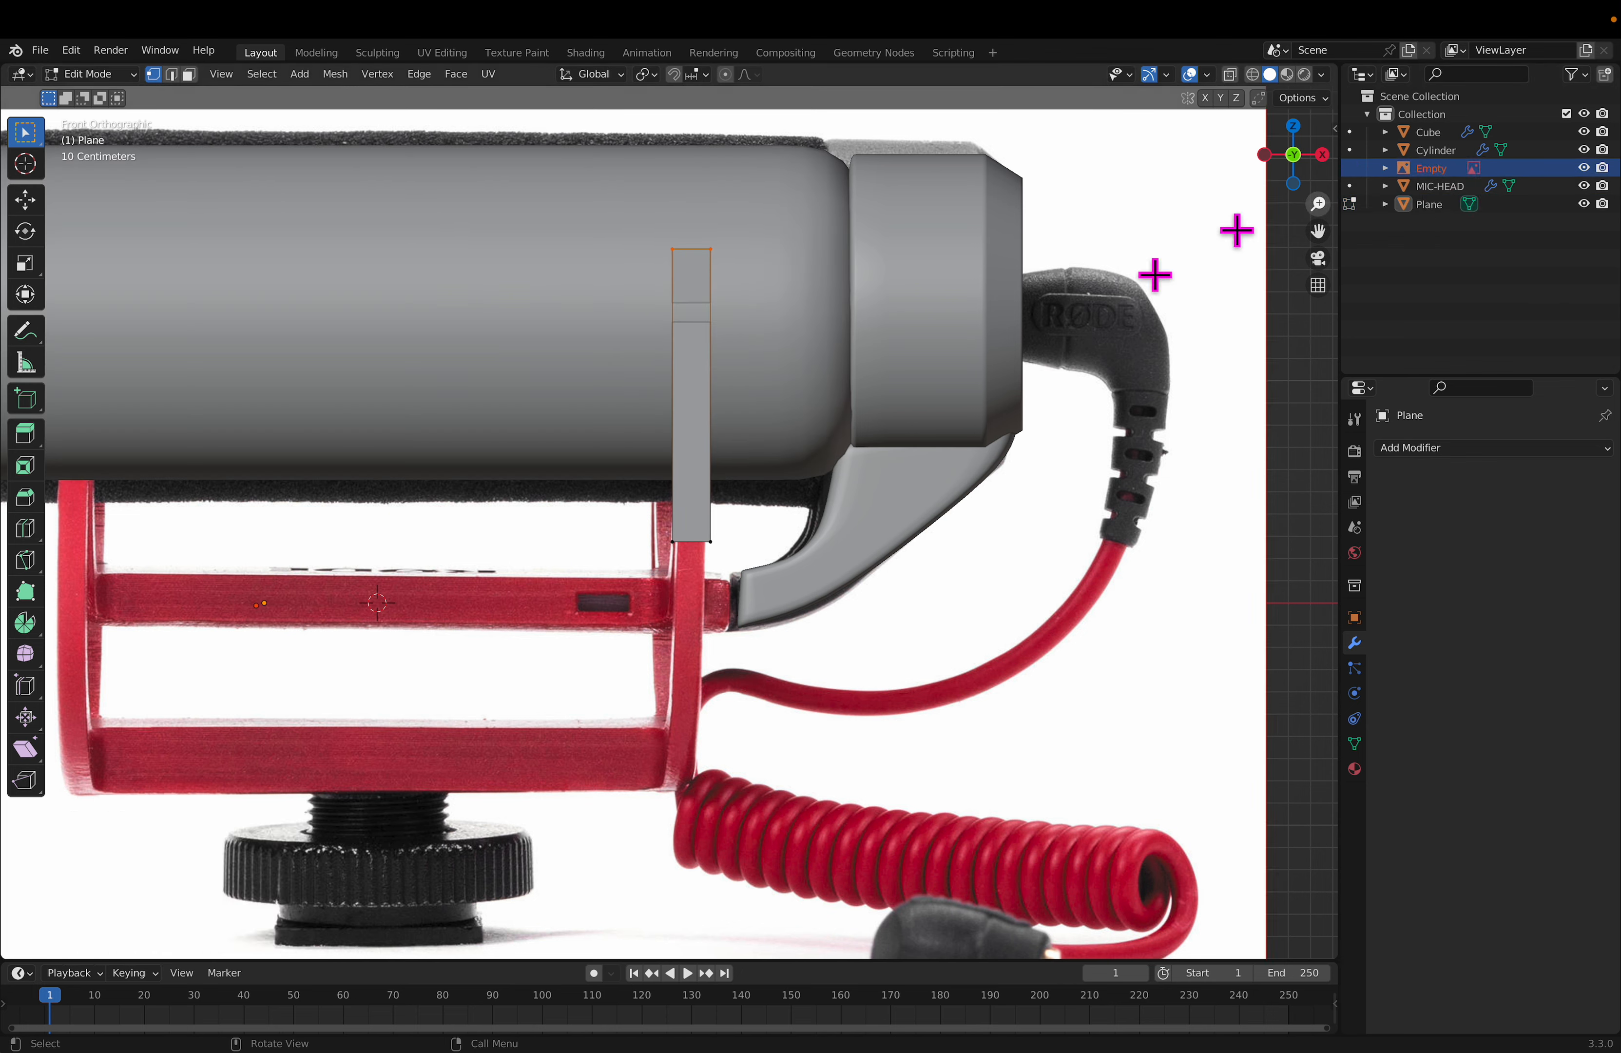
Step: Examine from an angle how the extended plane sits against the curved microphone body
key(Tab)
click(916, 304)
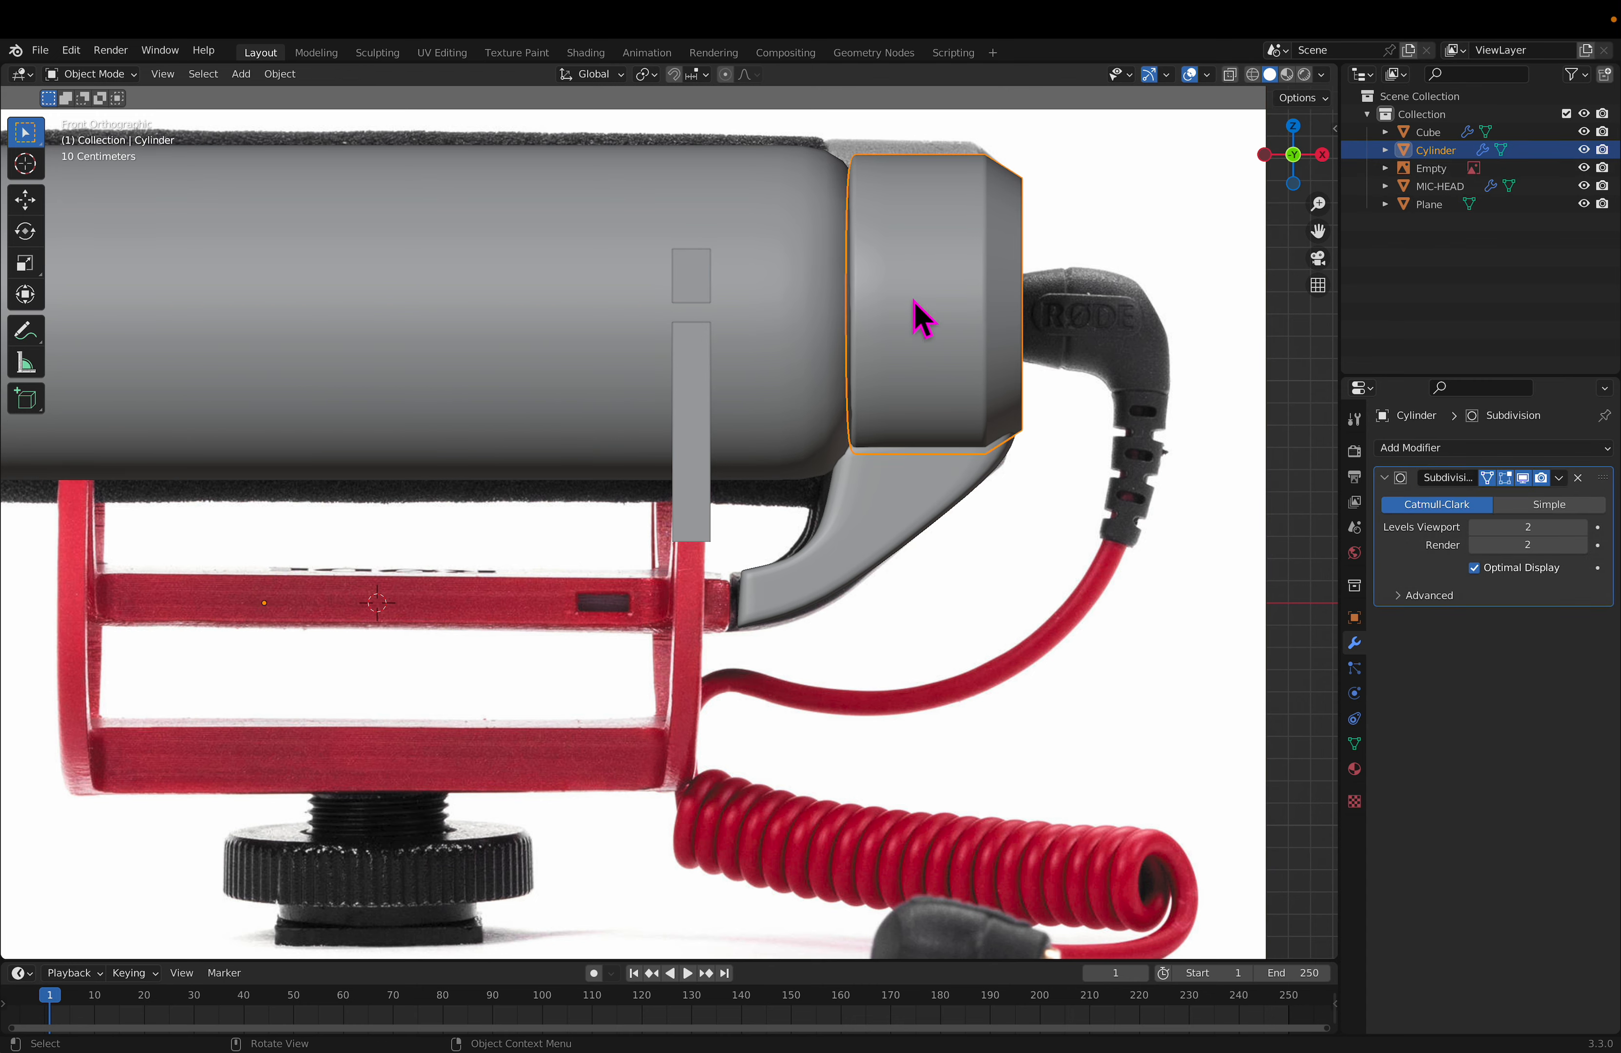
click(699, 441)
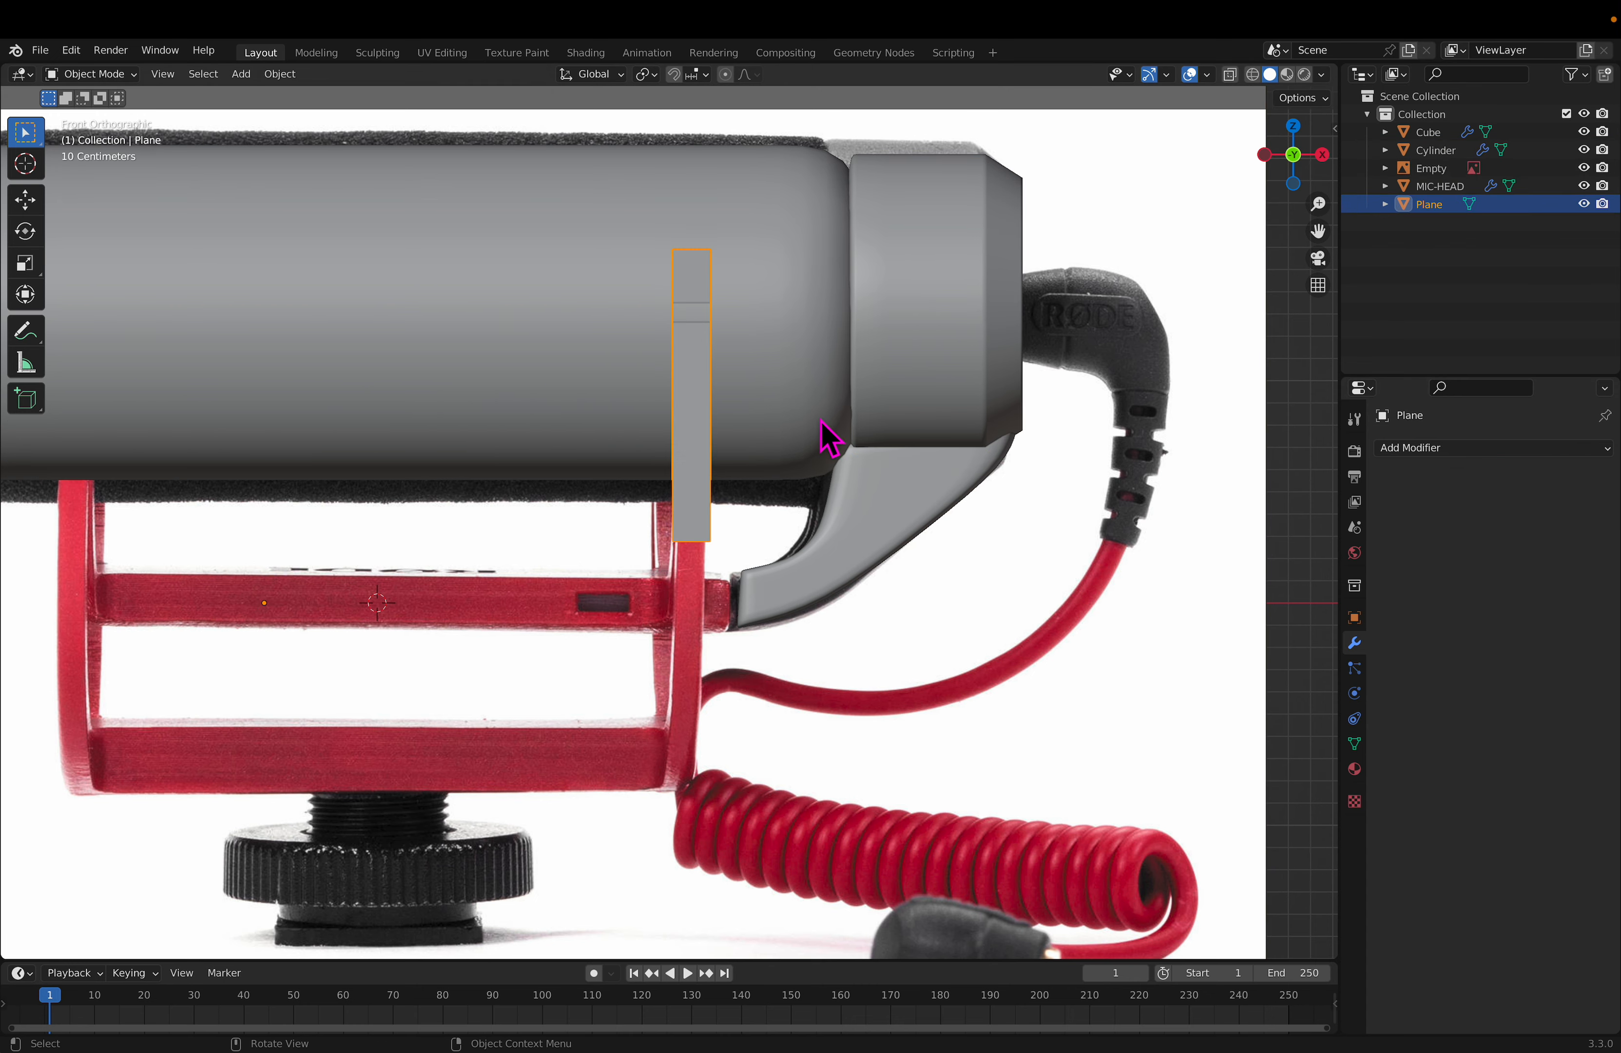
middle_drag(905, 443, 832, 446)
key(Tab)
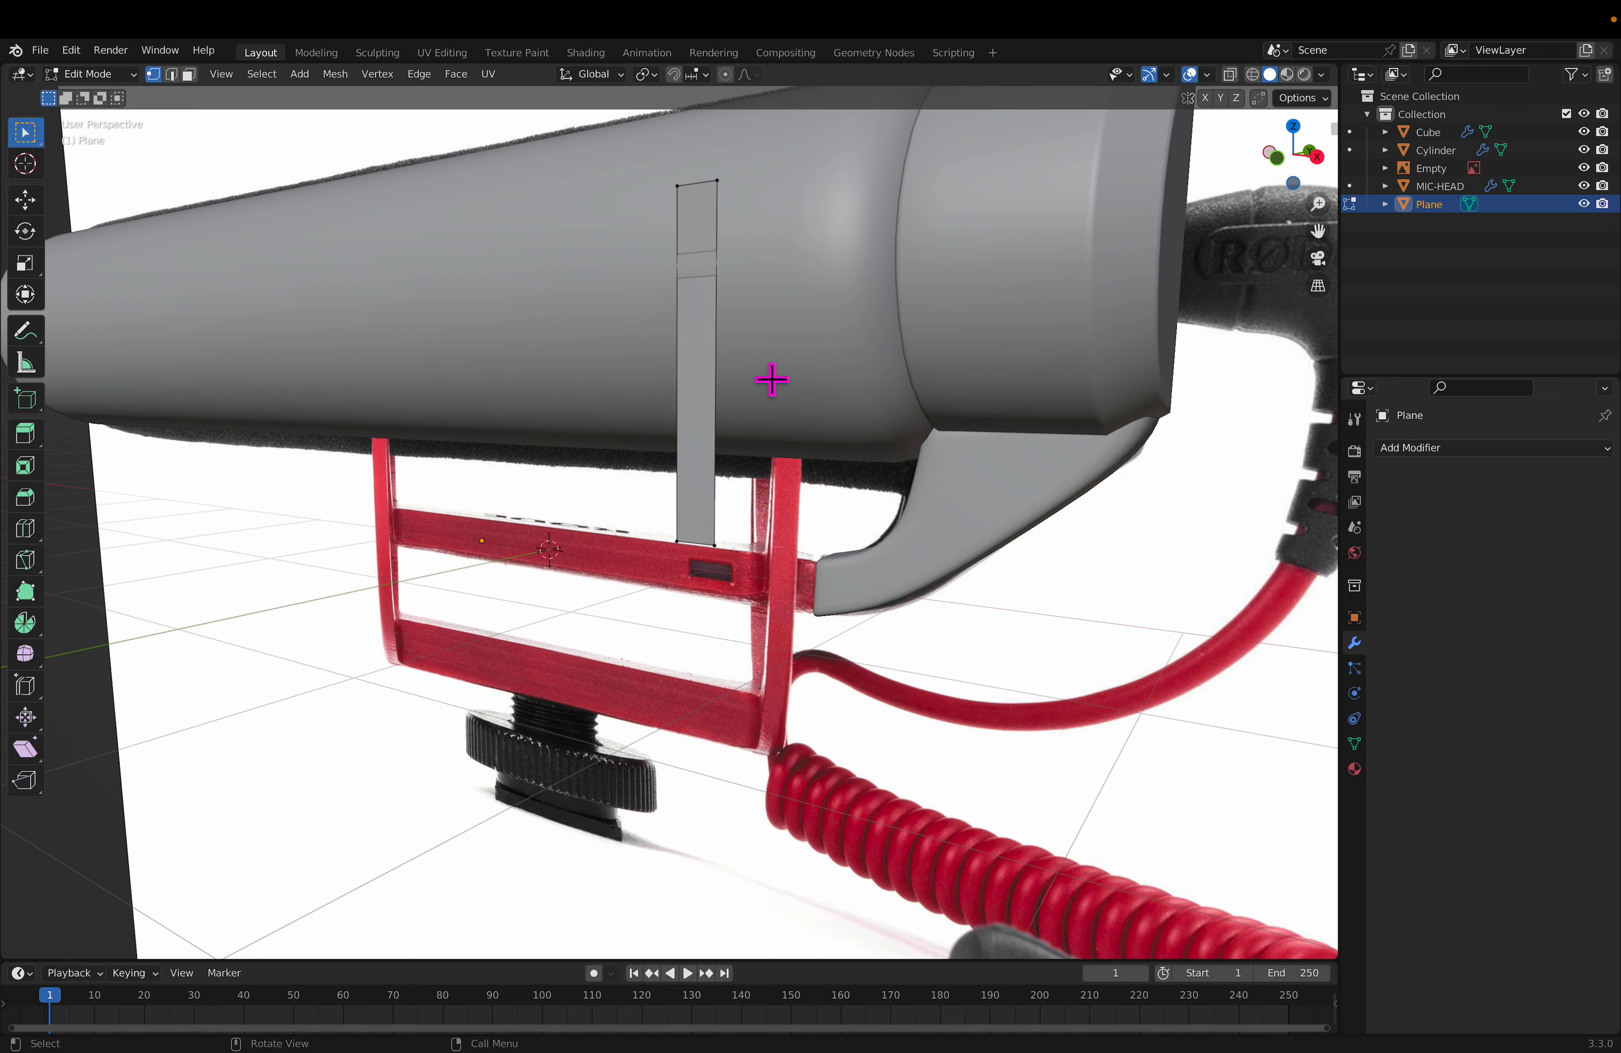
middle_drag(772, 377, 821, 393)
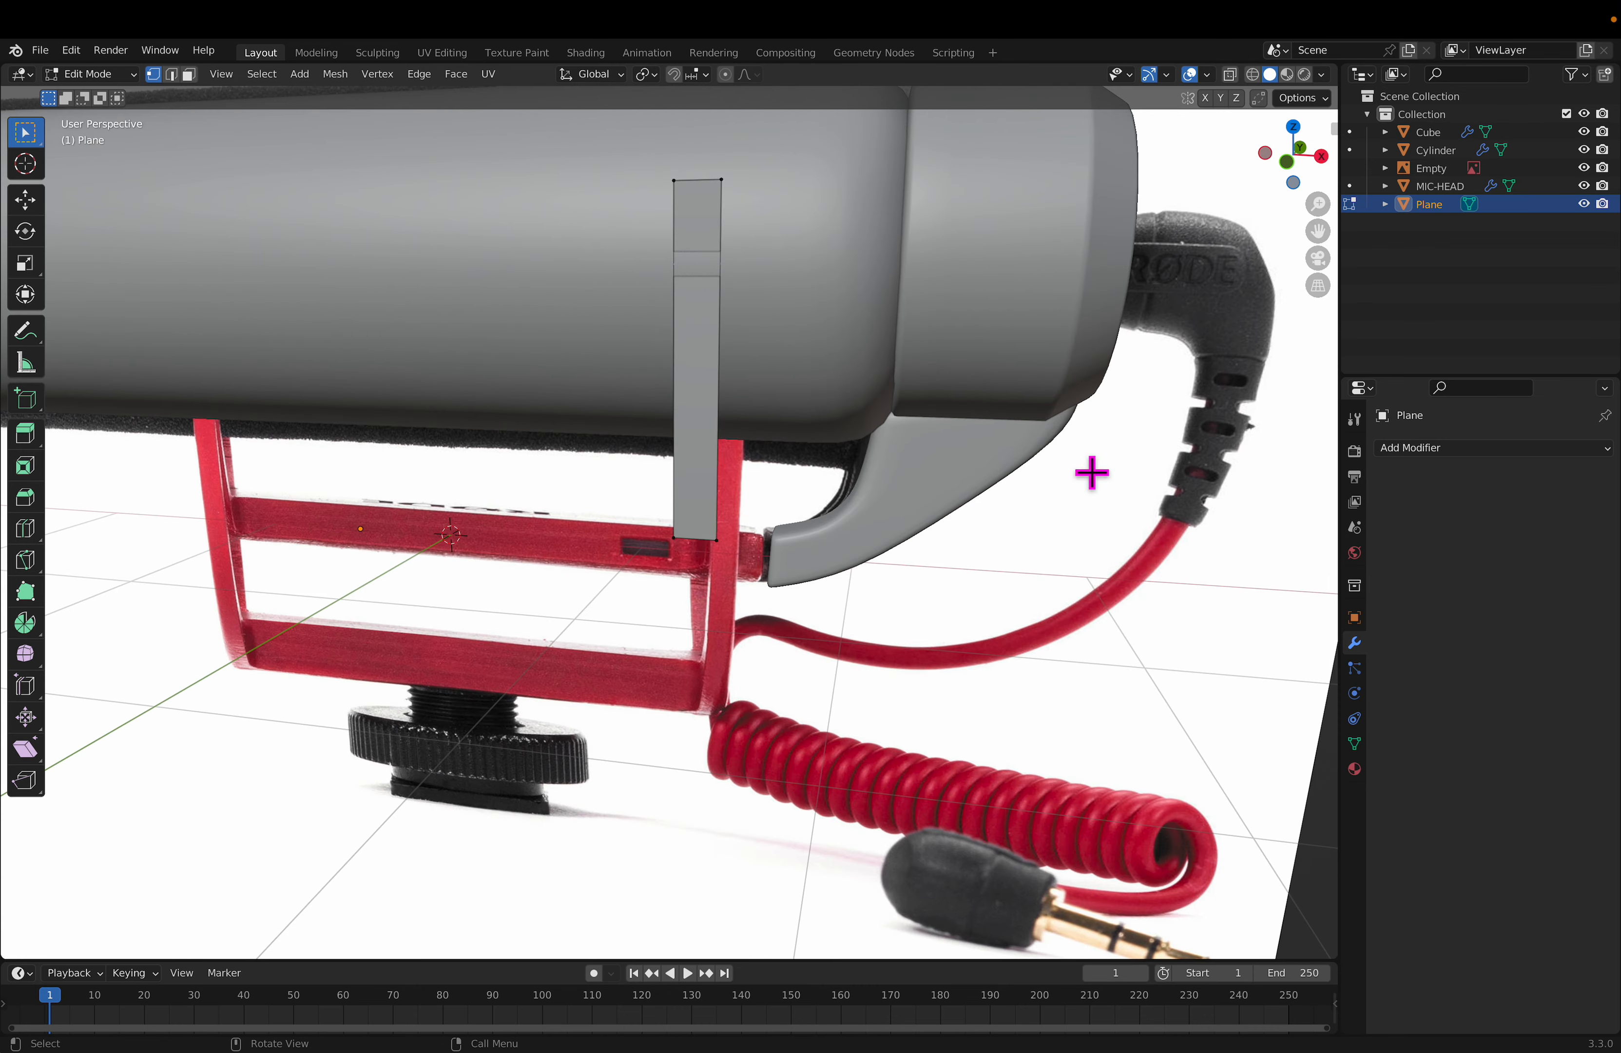
Step: Return to Object Mode and rename the Cylinder object as mic-bodytop
key(Tab)
click(1070, 325)
key(ctrl+2)
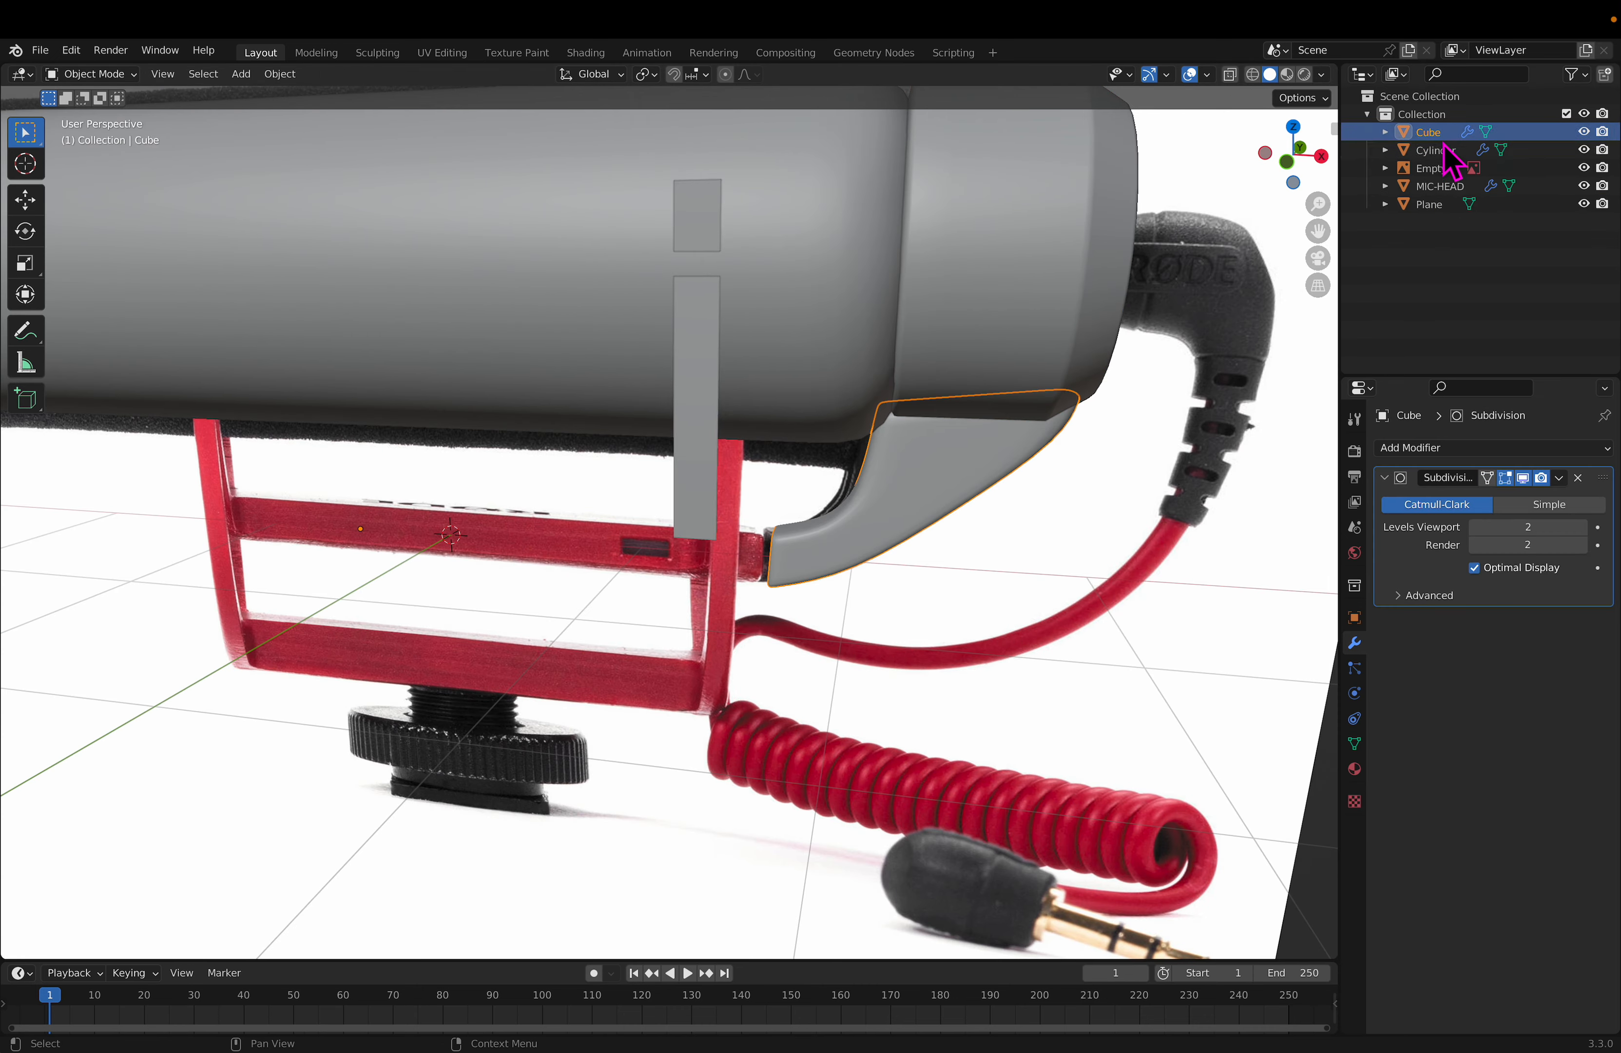
double_click(1439, 151)
click(1436, 151)
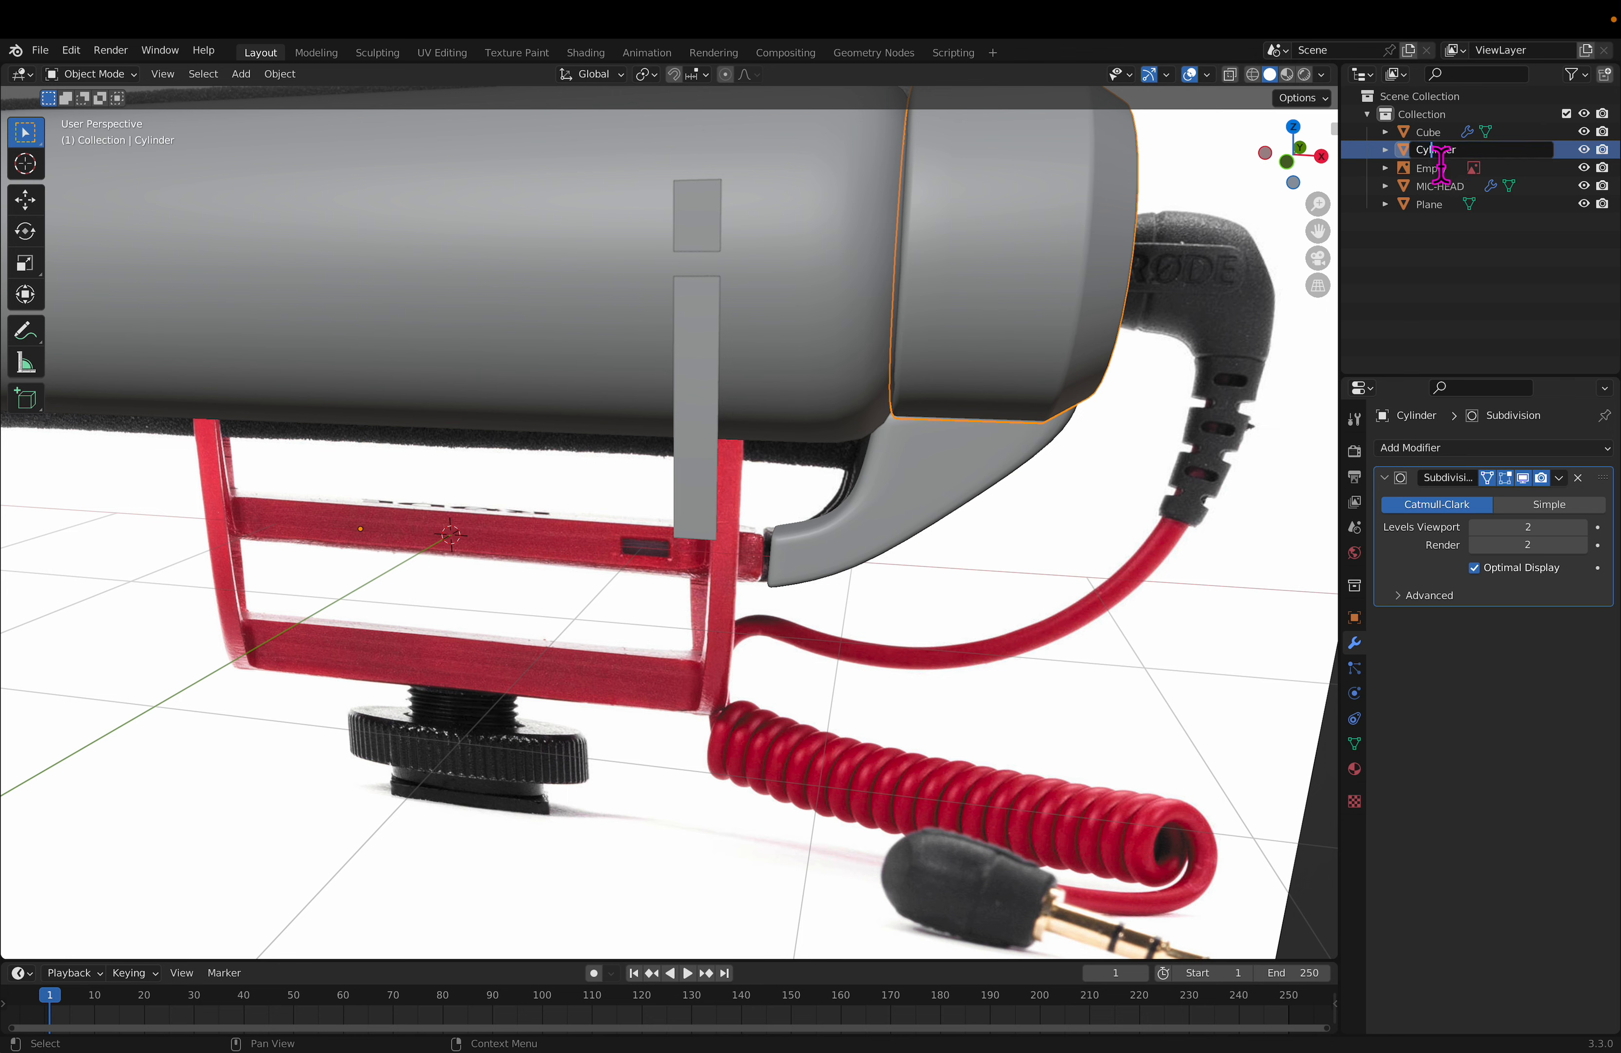
key(ctrl+a)
text(mic)
key(Return)
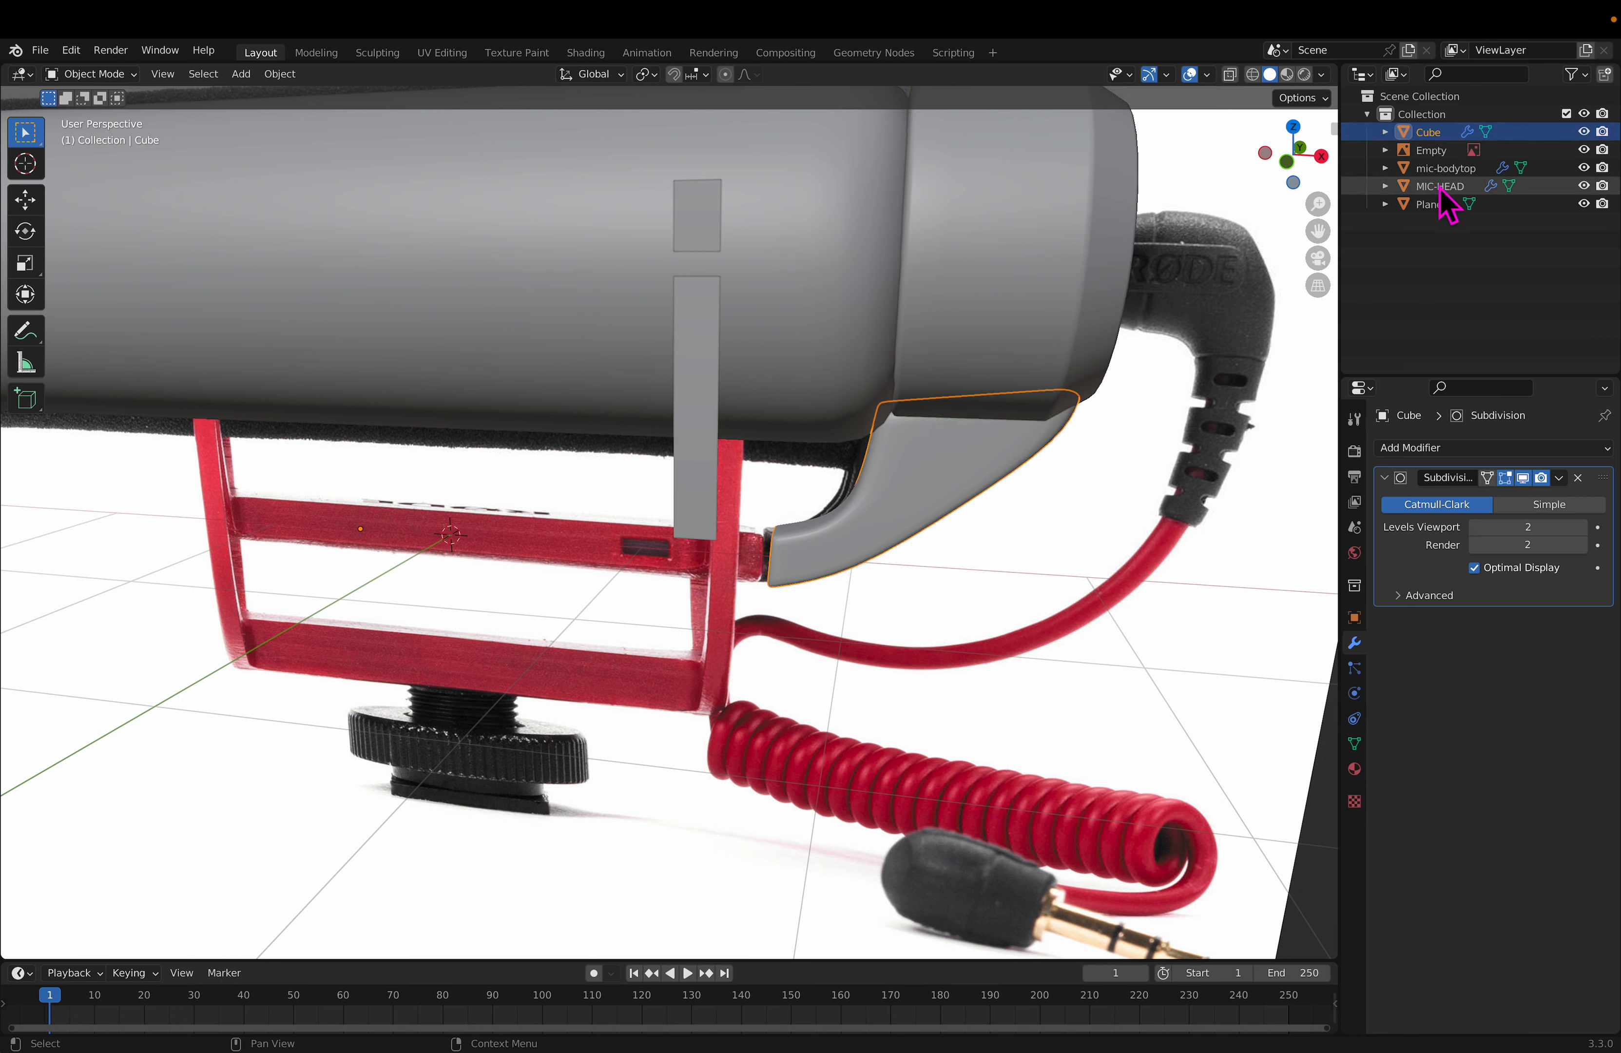
Step: Rename the Cube object as mic-bodylower and the Plane object as housing
click(1436, 135)
double_click(1437, 137)
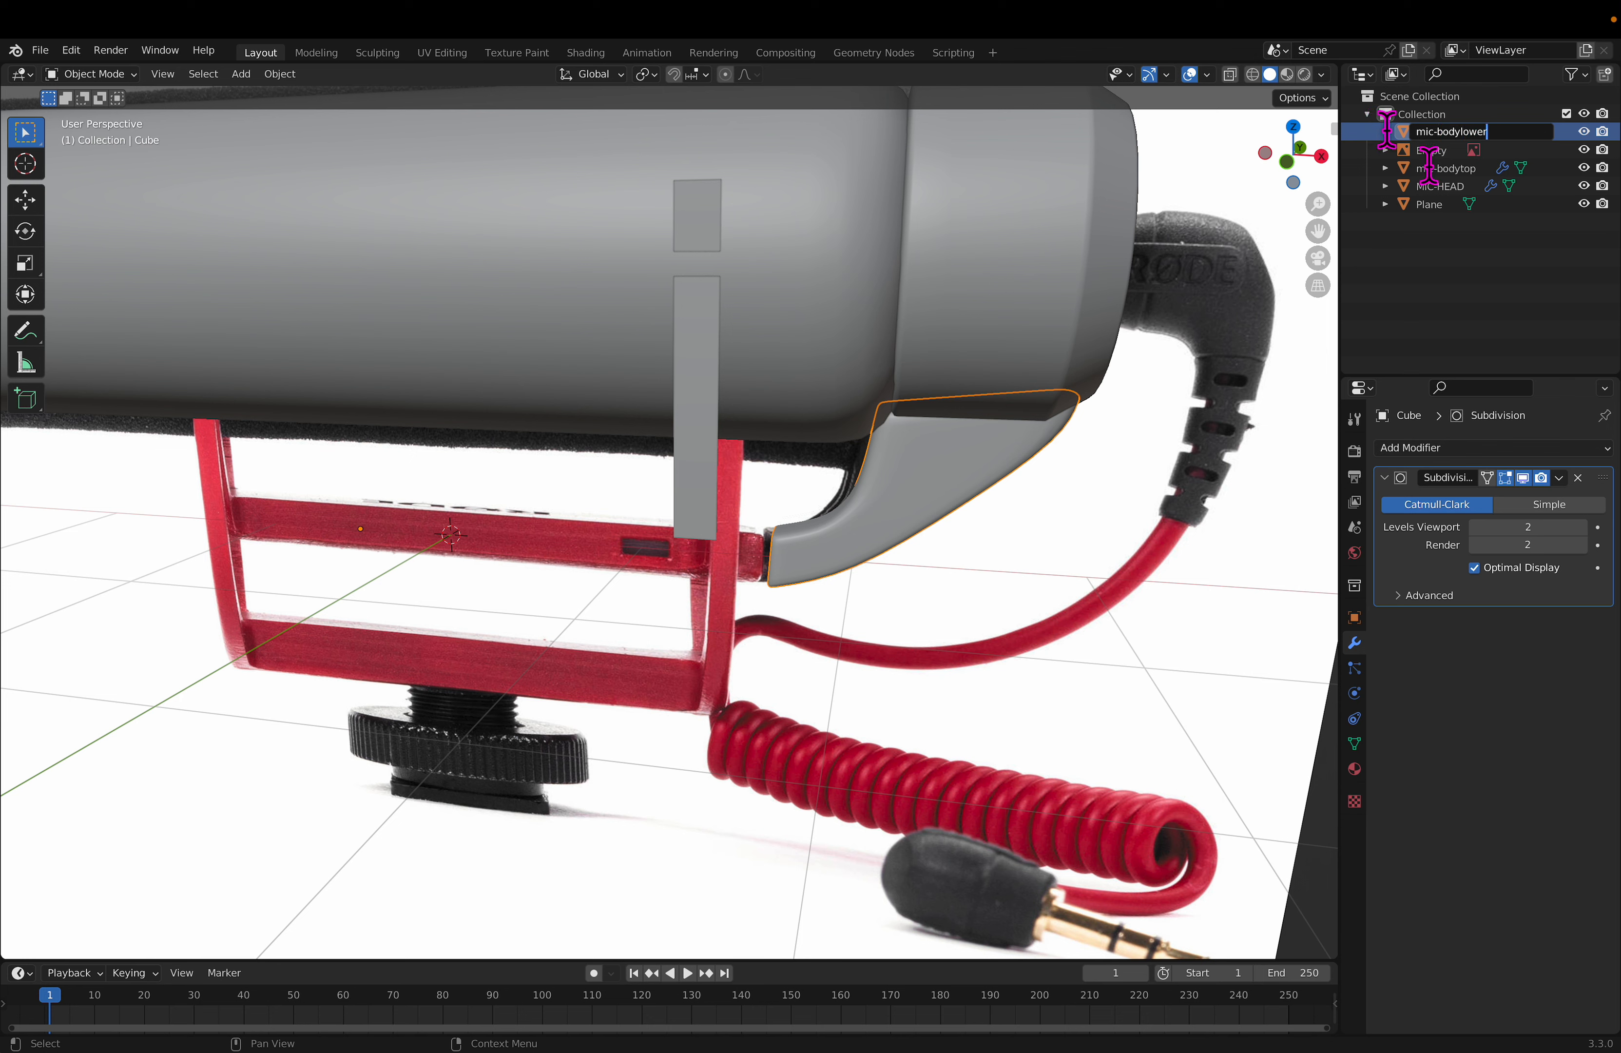
key(Return)
click(699, 370)
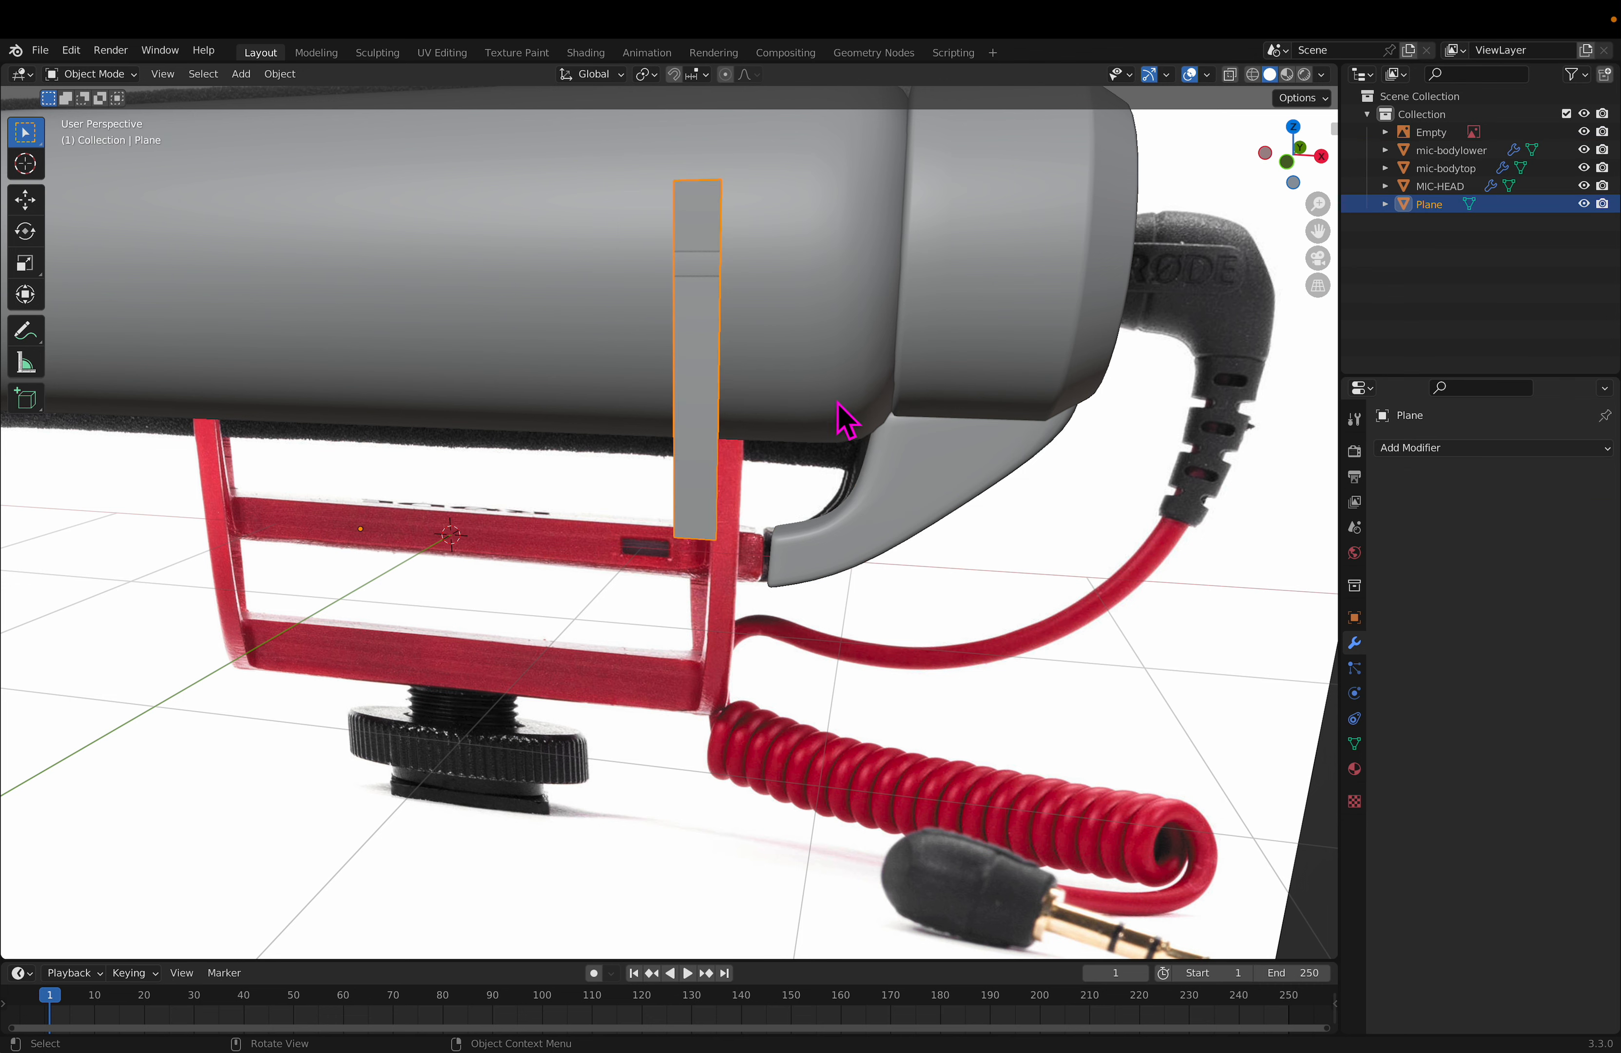
double_click(1436, 205)
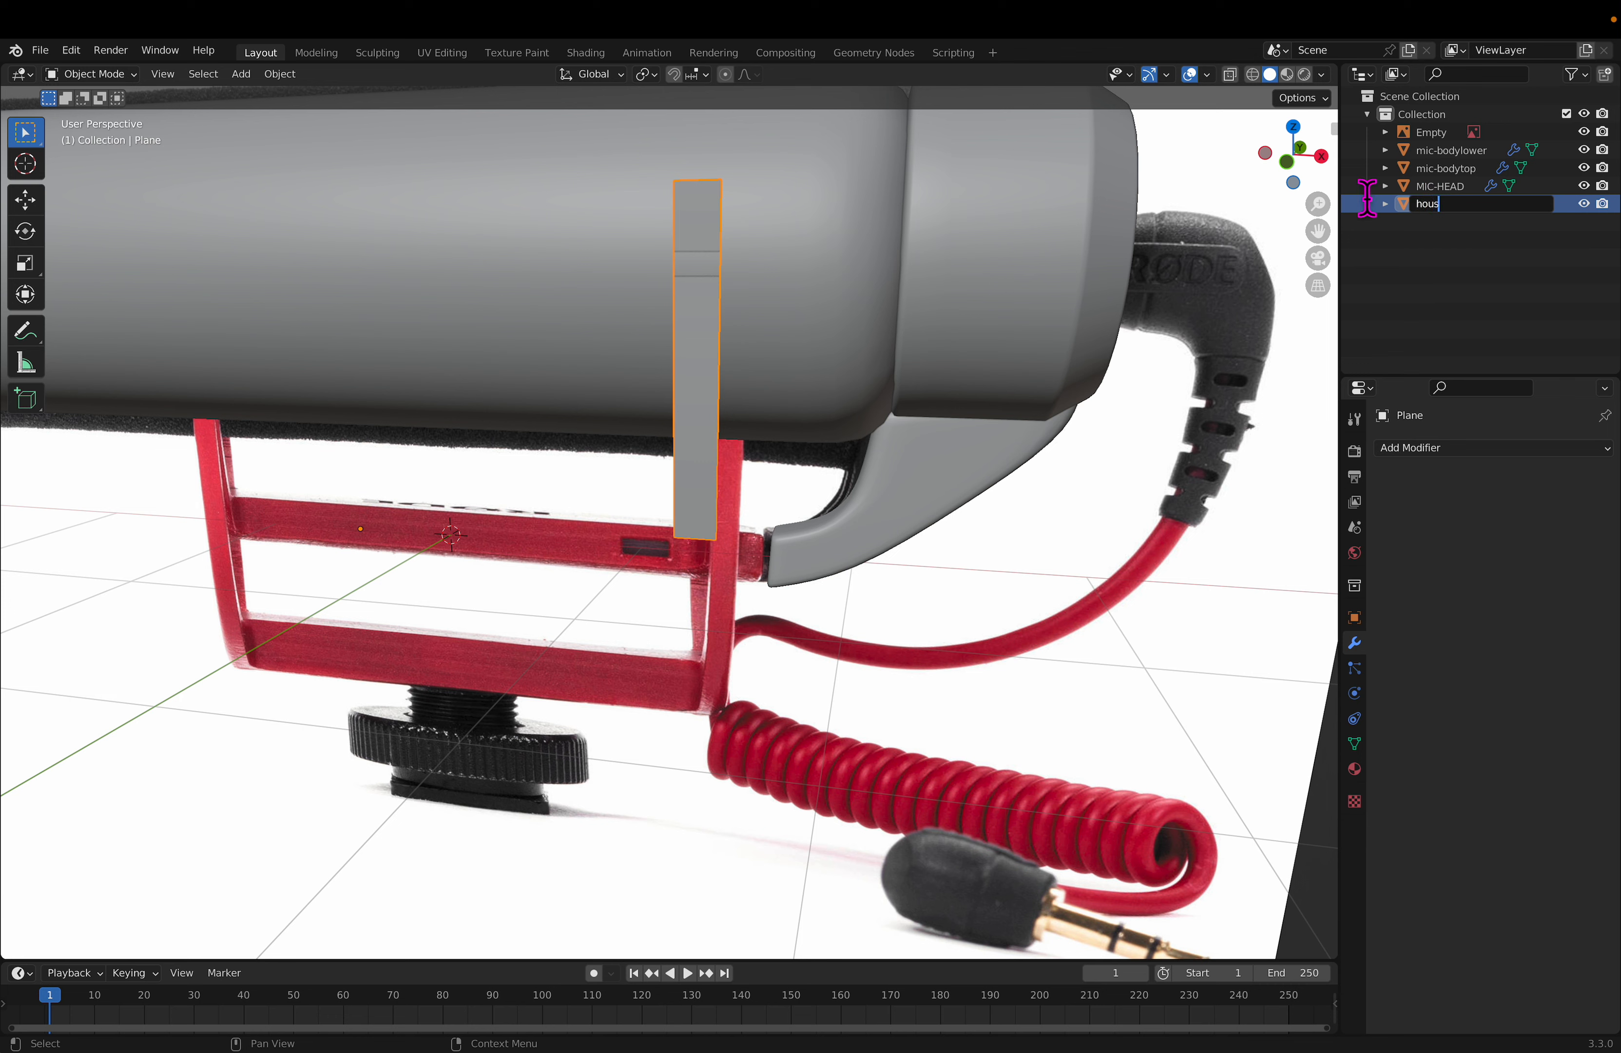
key(Return)
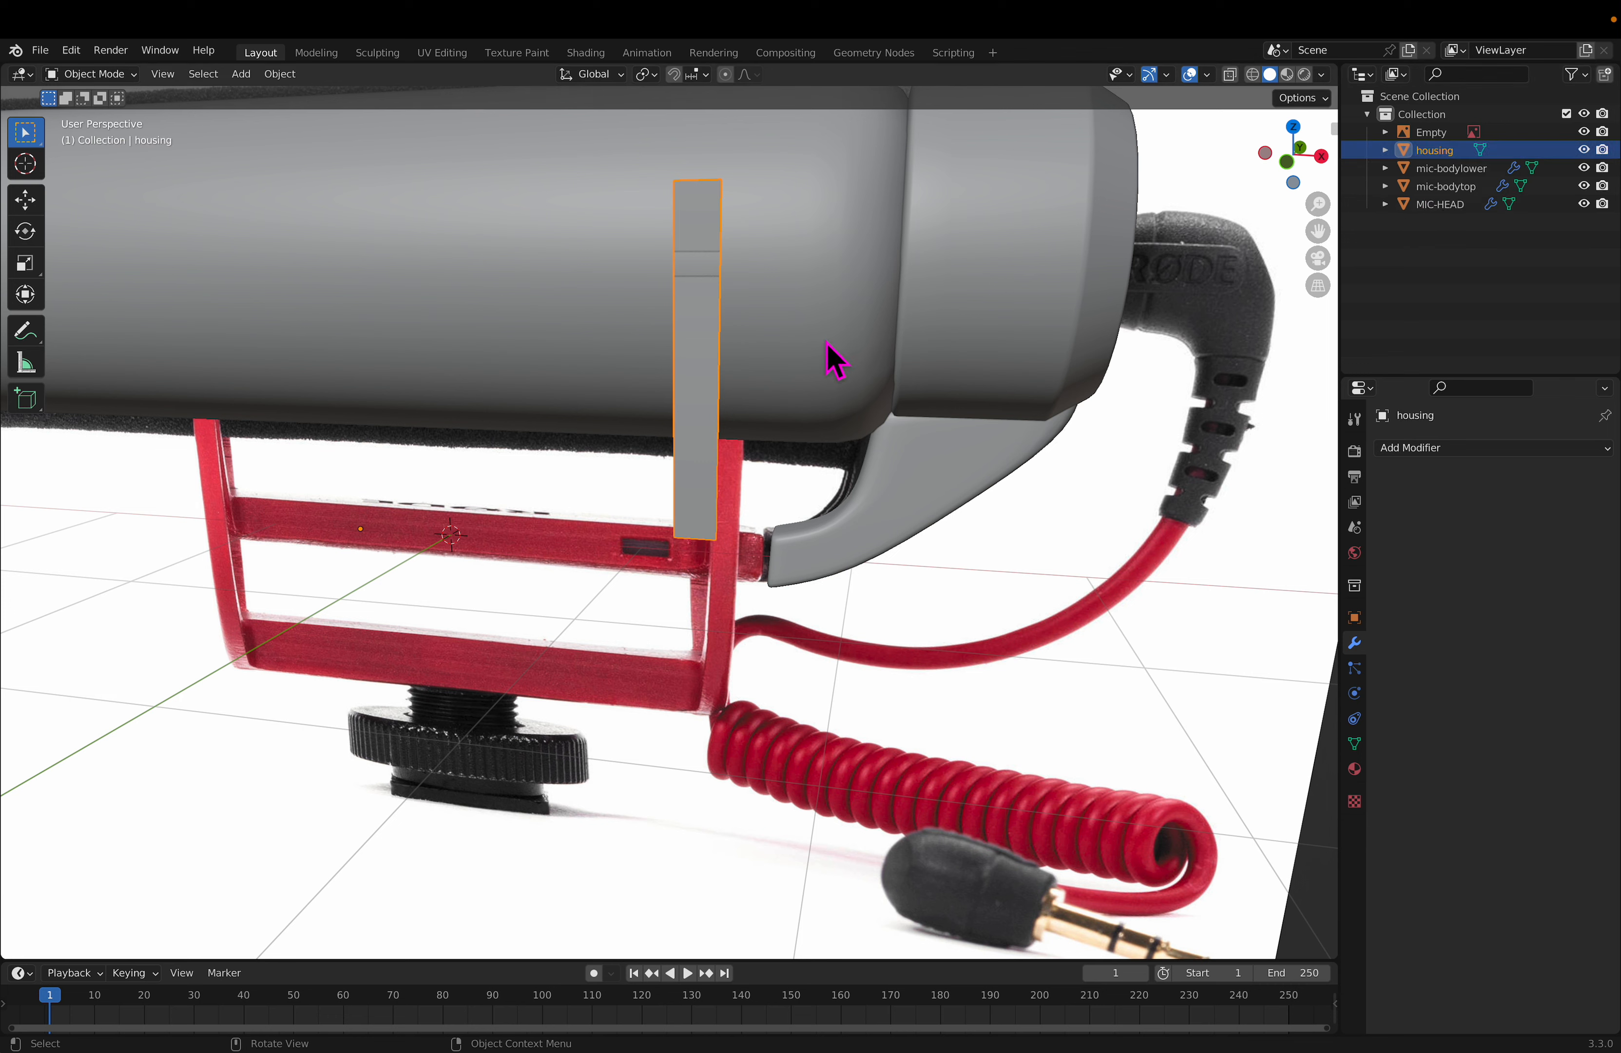
Step: Move the housing's entire mesh about -0.269 m along the Y axis, clear of the microphone body
key(Tab)
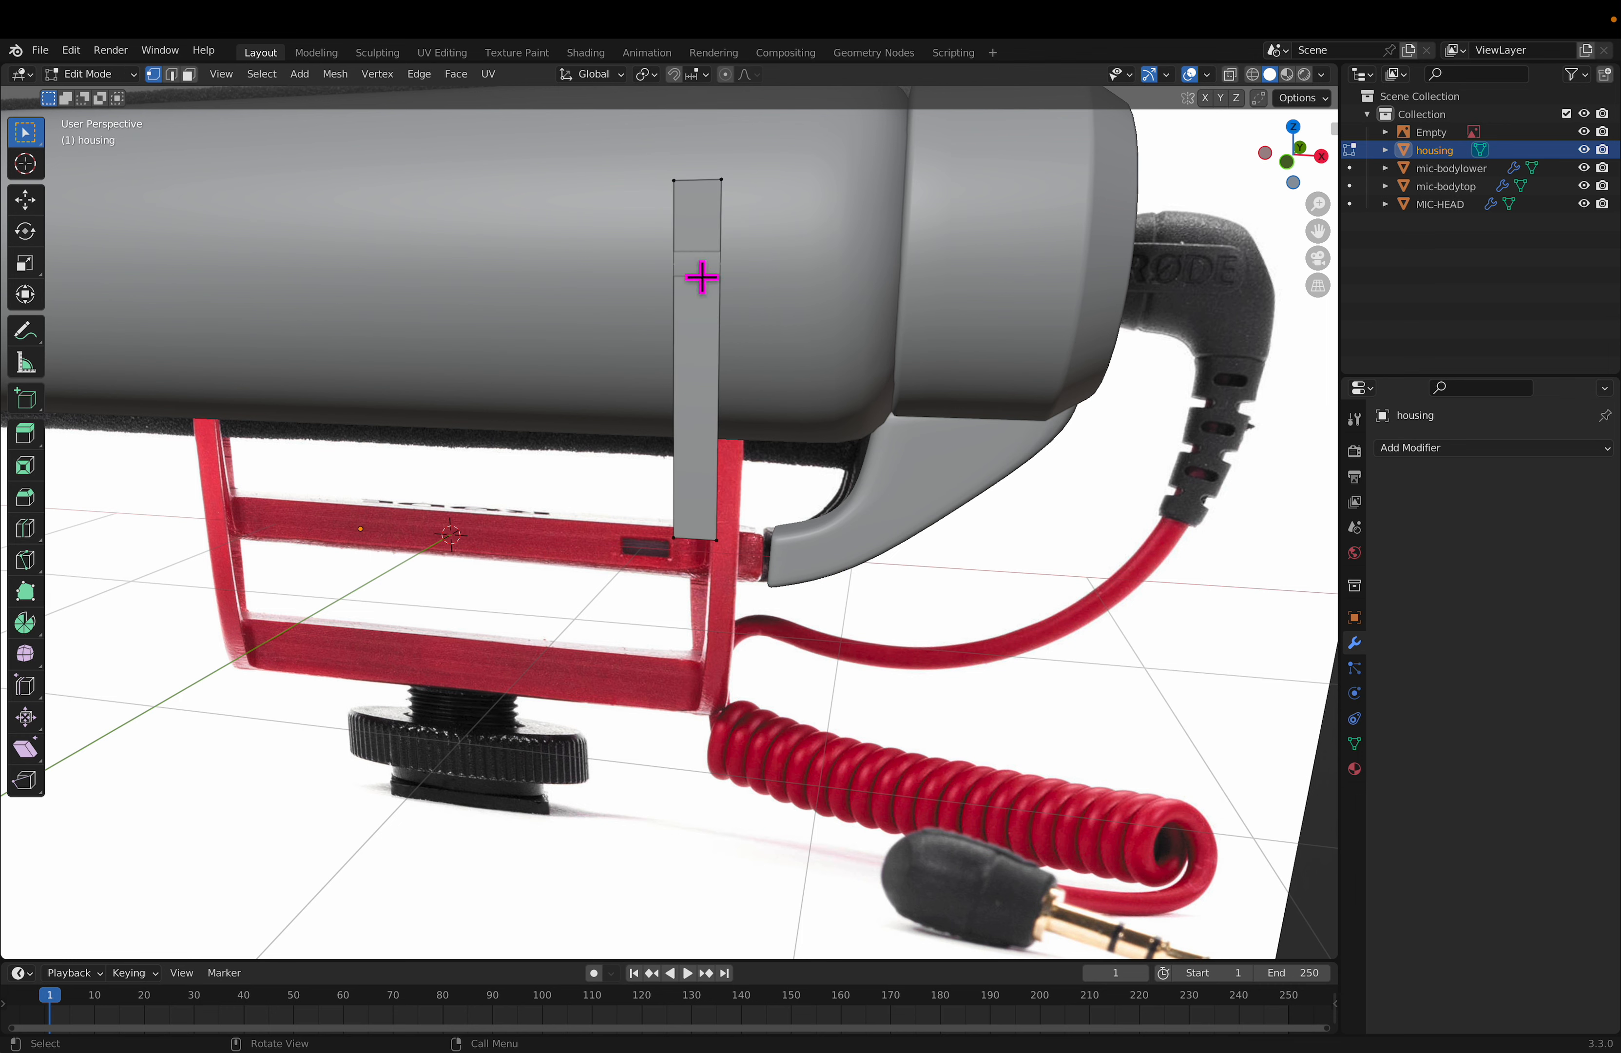
key(a)
key(g)
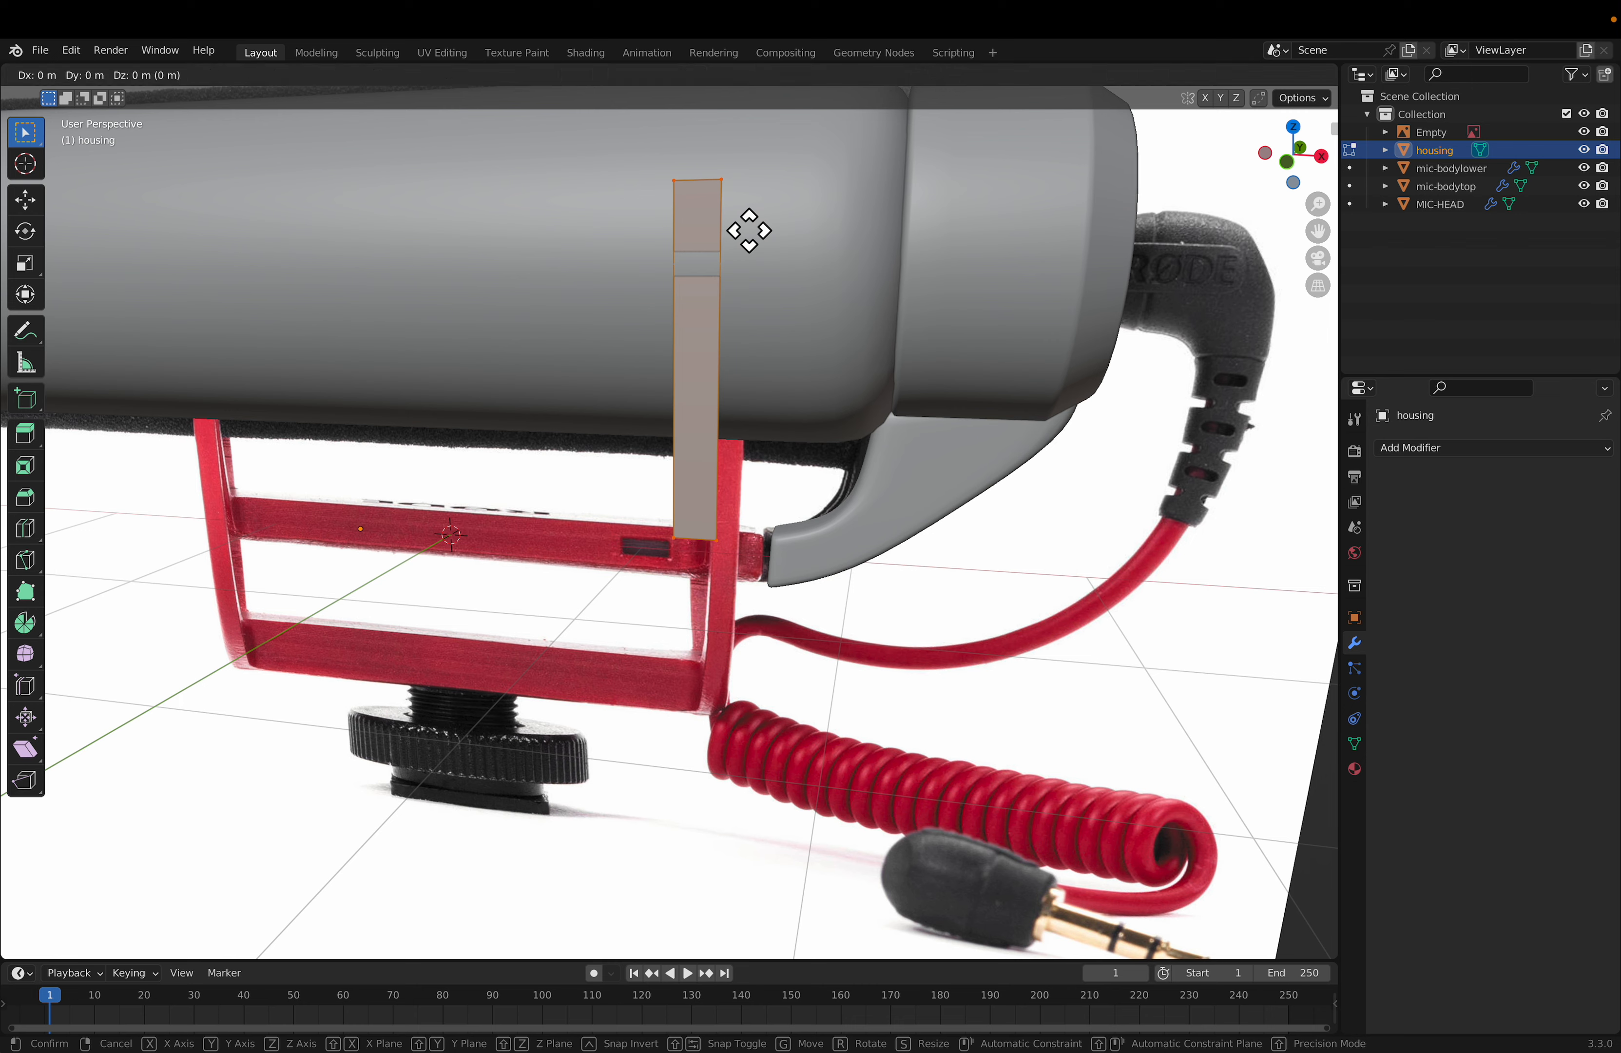
key(y)
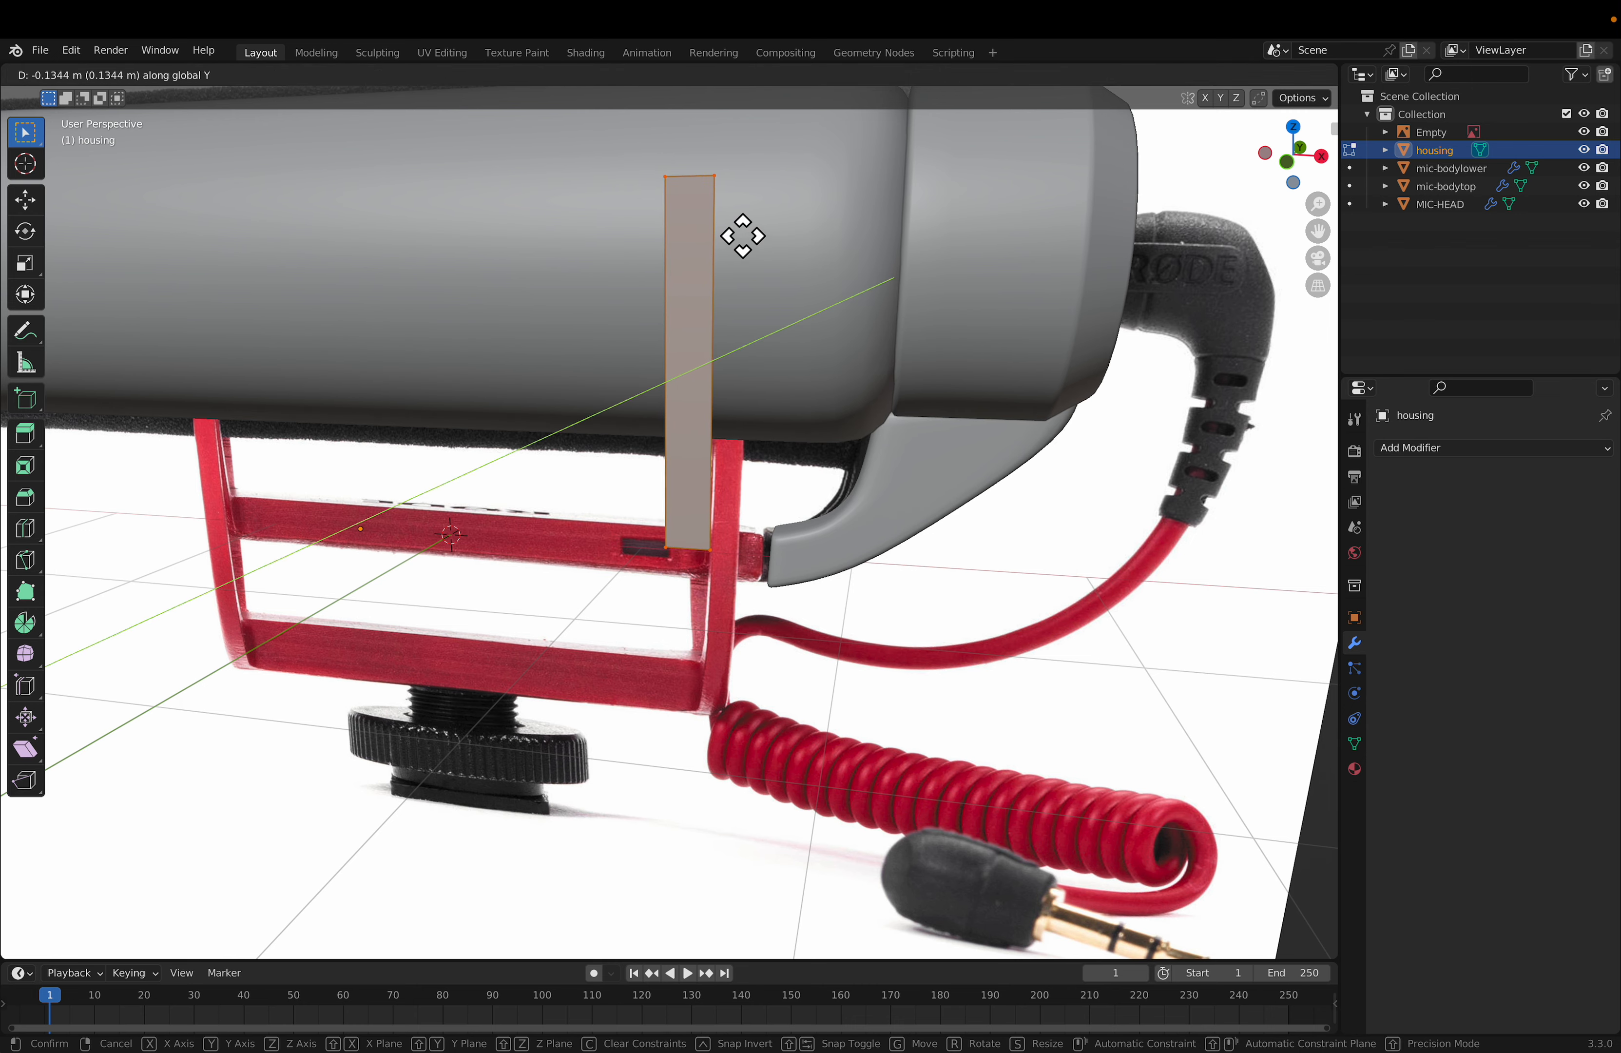
click(735, 240)
key(KP_3)
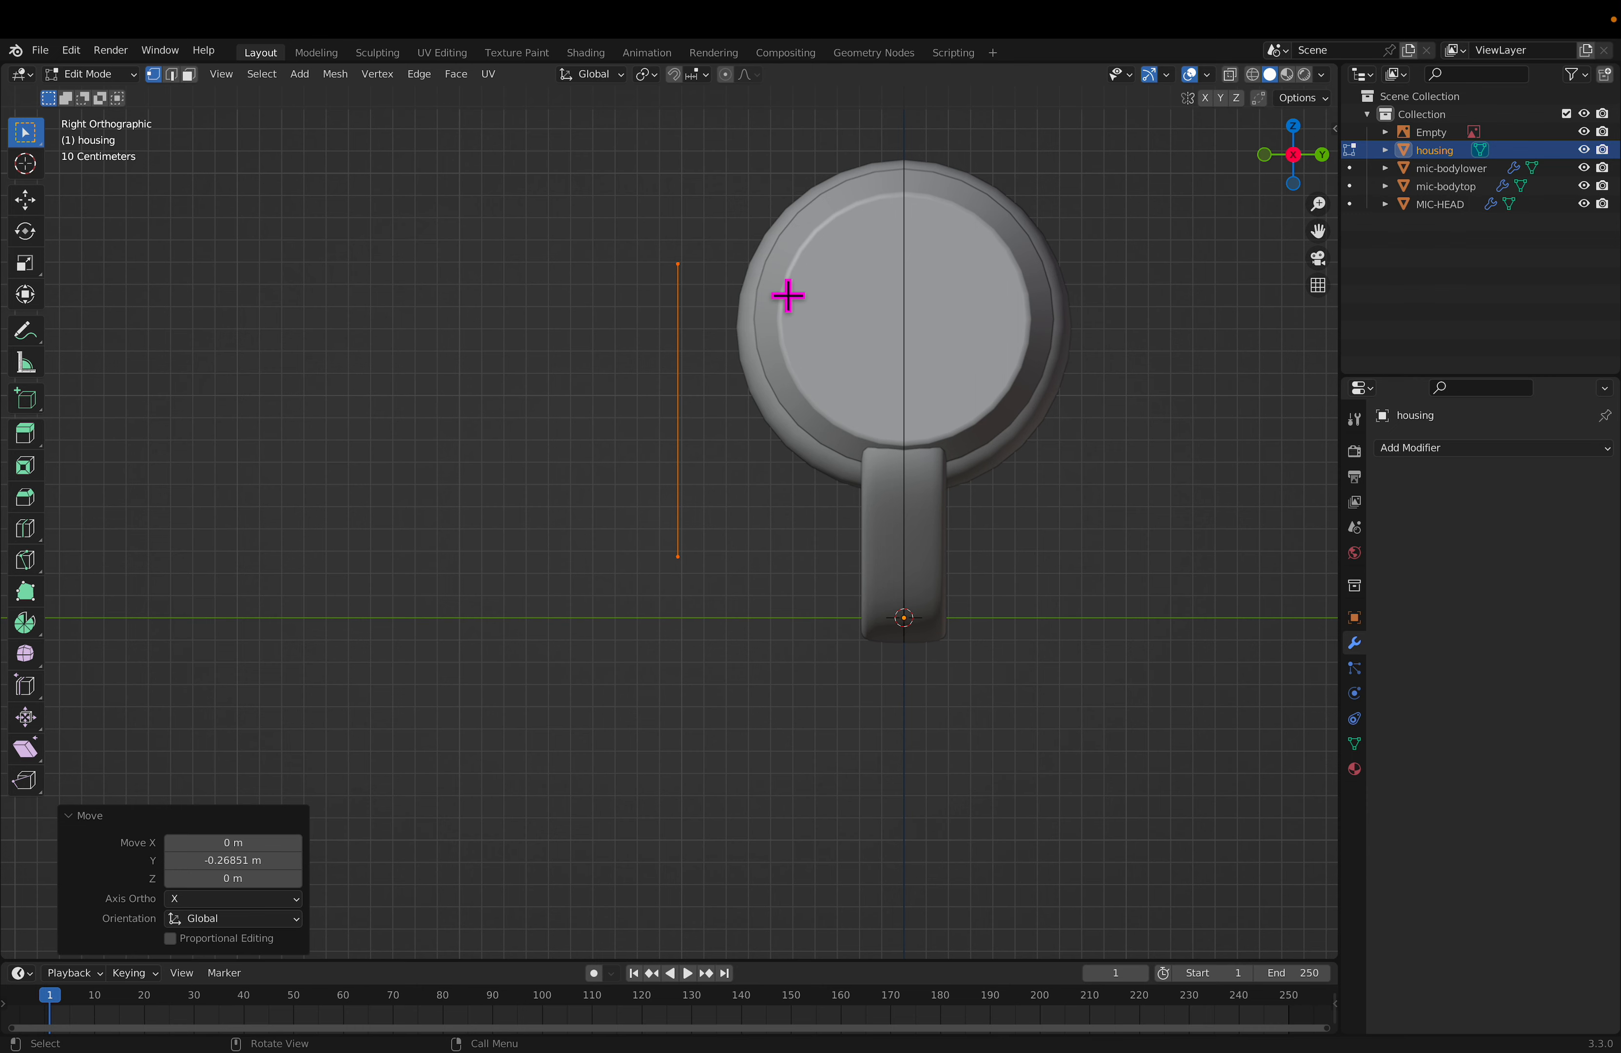
key(g)
key(Escape)
key(c)
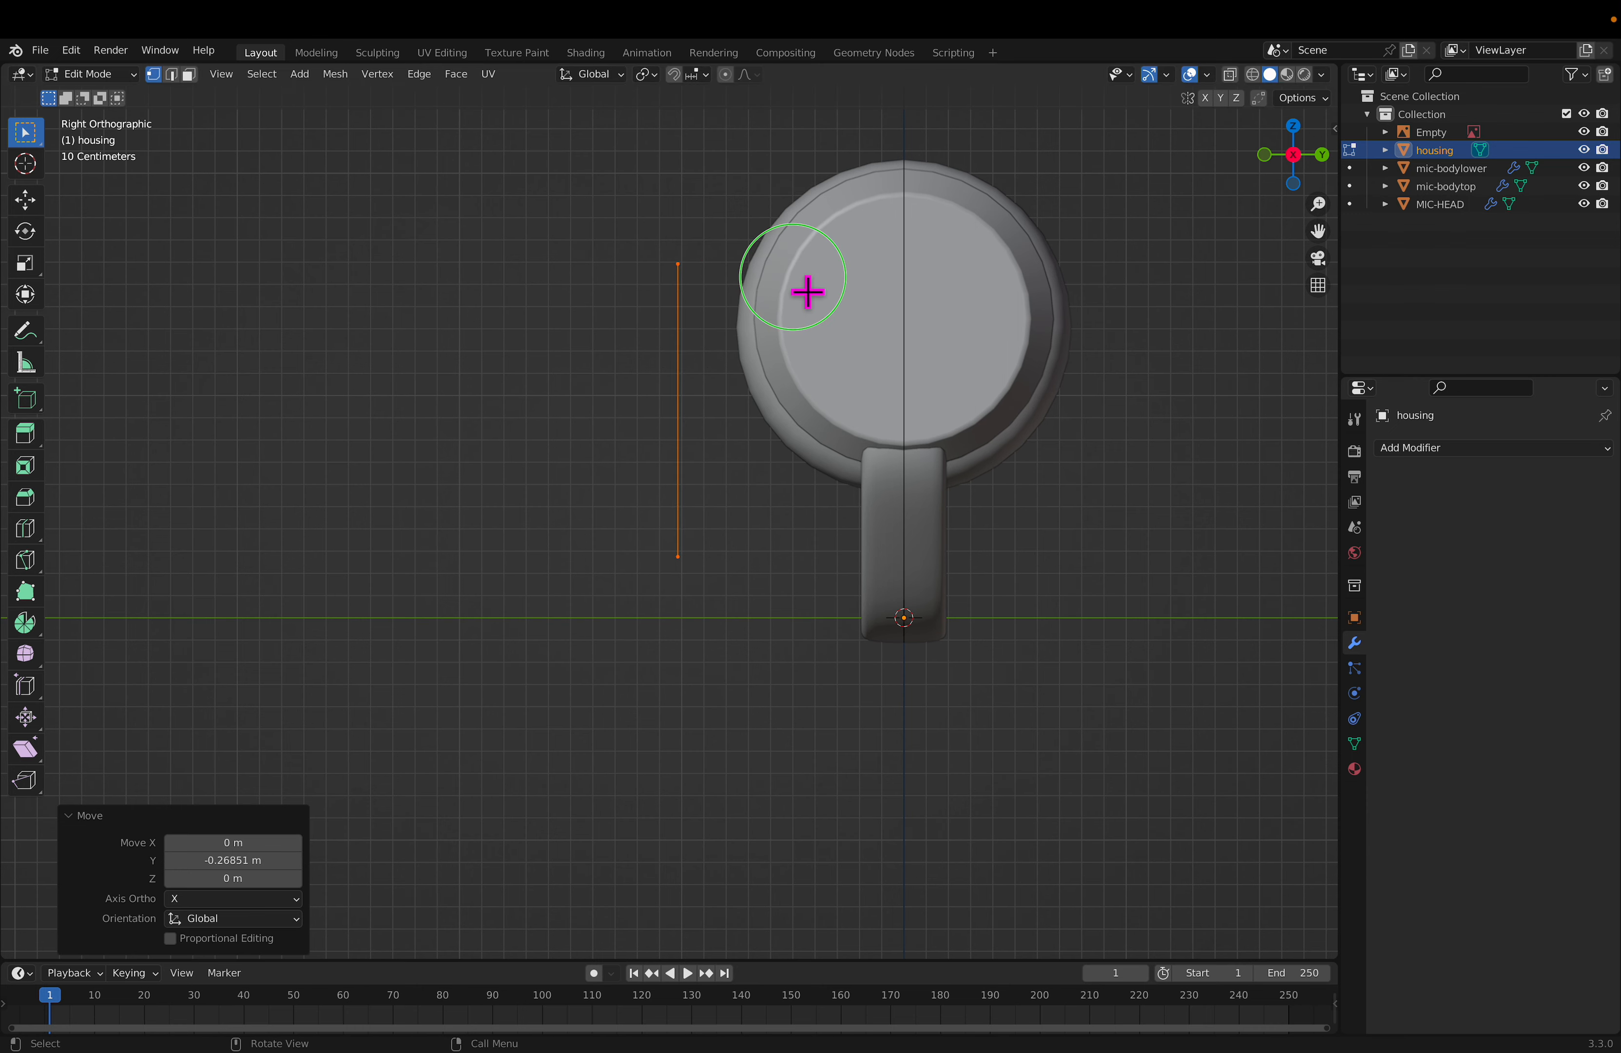
key(Escape)
key(KP_1)
middle_drag(837, 384, 1013, 377)
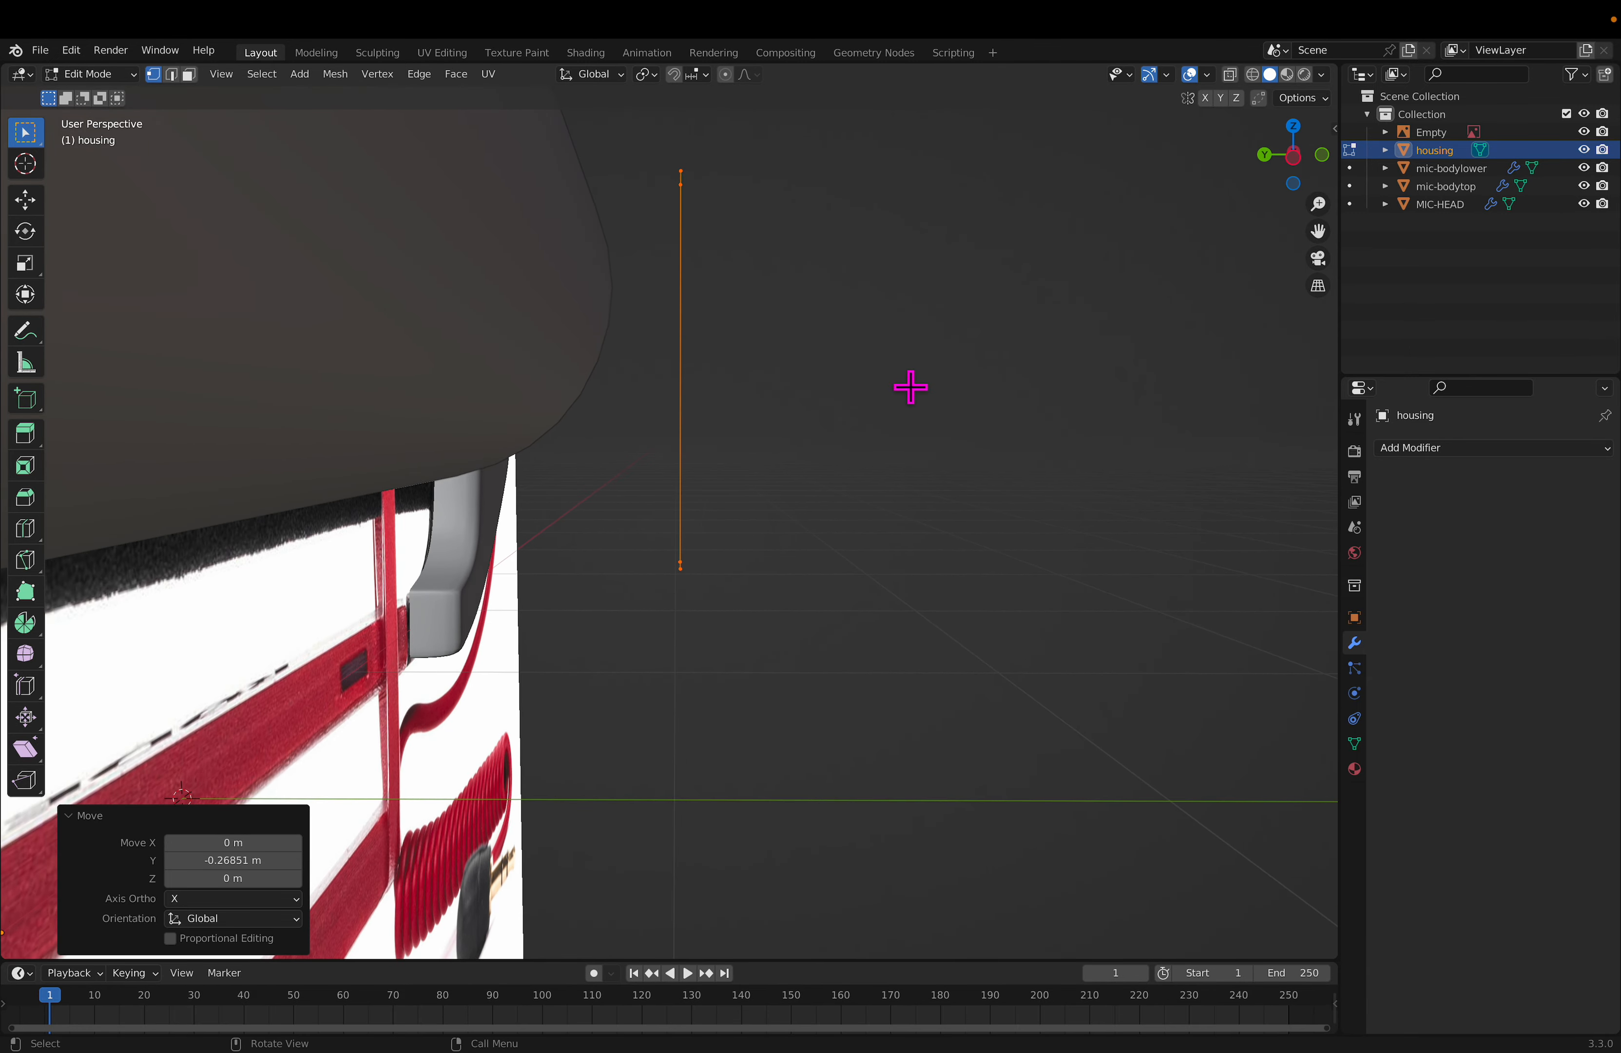
Step: Move the selected vertical strip about 0.223 m along Y toward the microphone body and check its placement
key(g)
key(y)
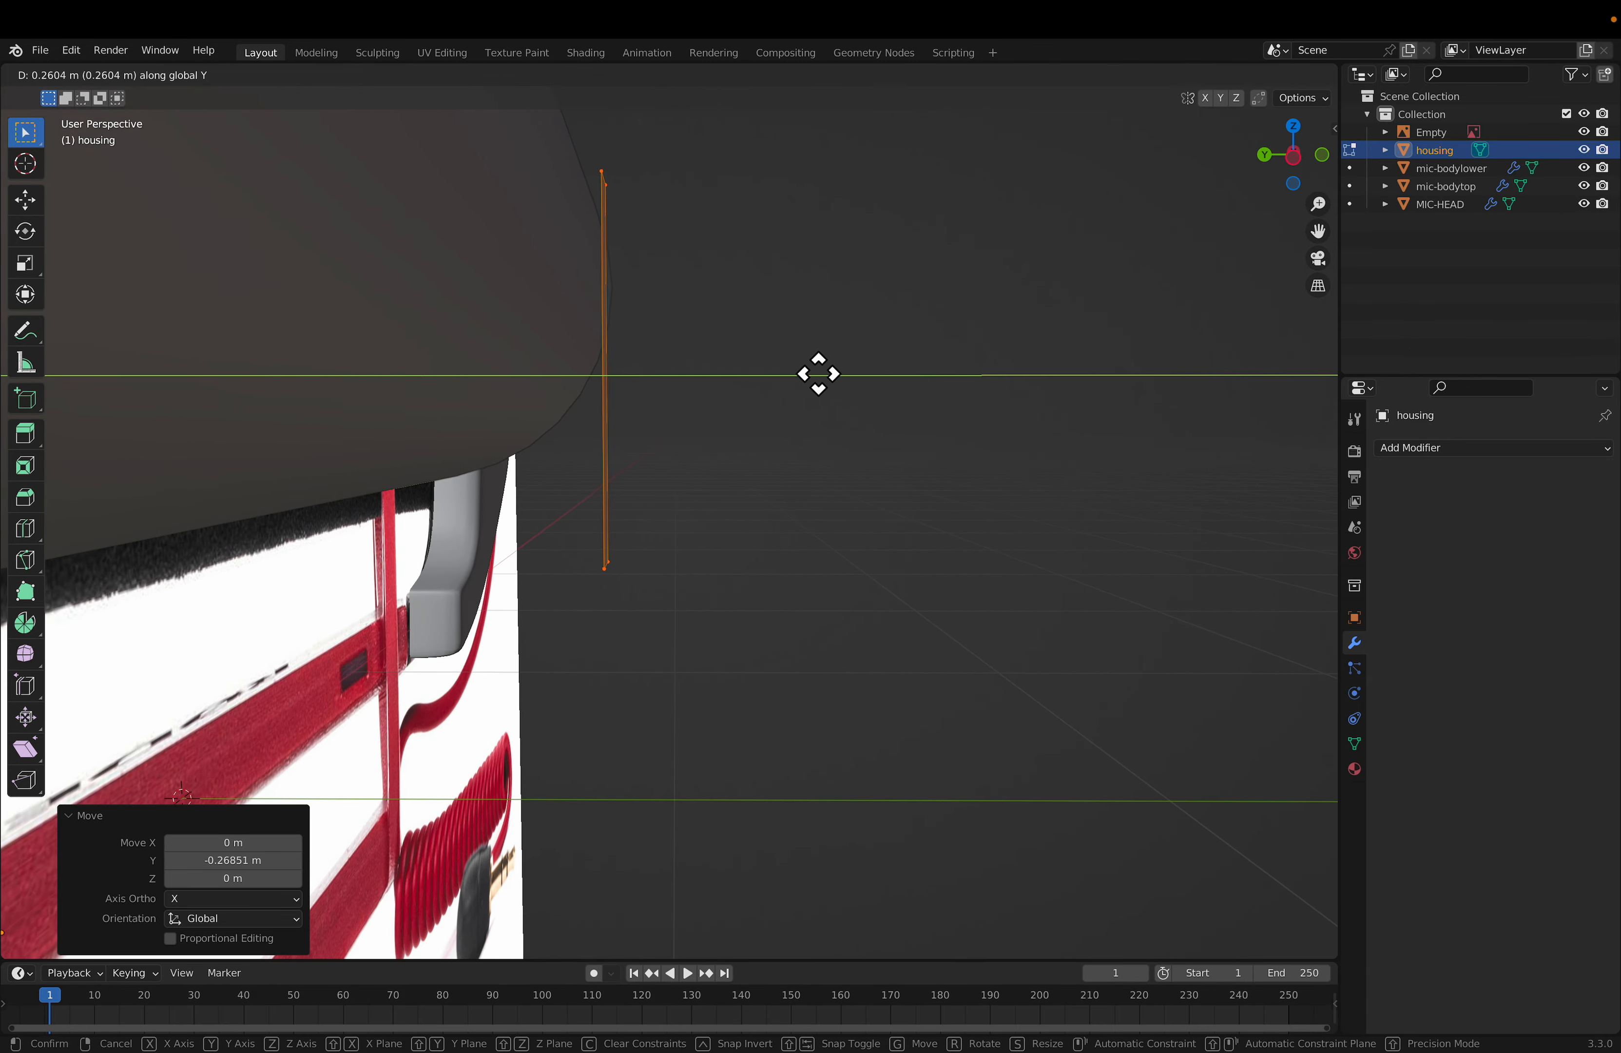
click(828, 372)
key(KP_1)
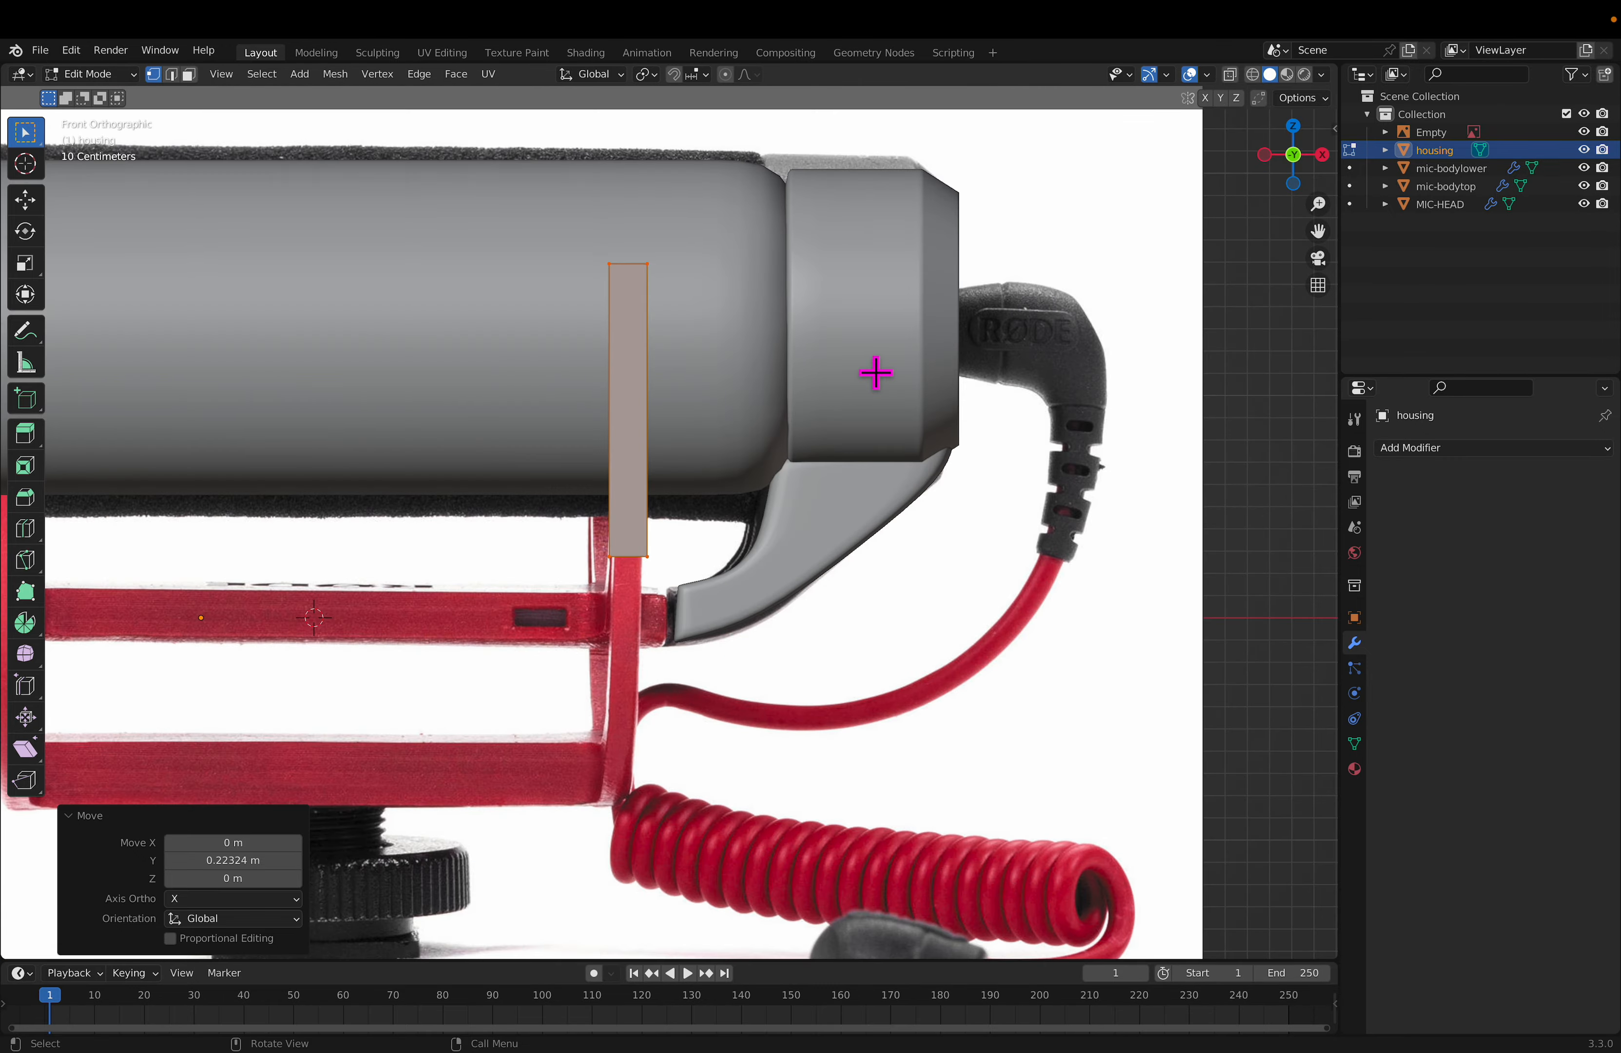
middle_drag(876, 373, 804, 378)
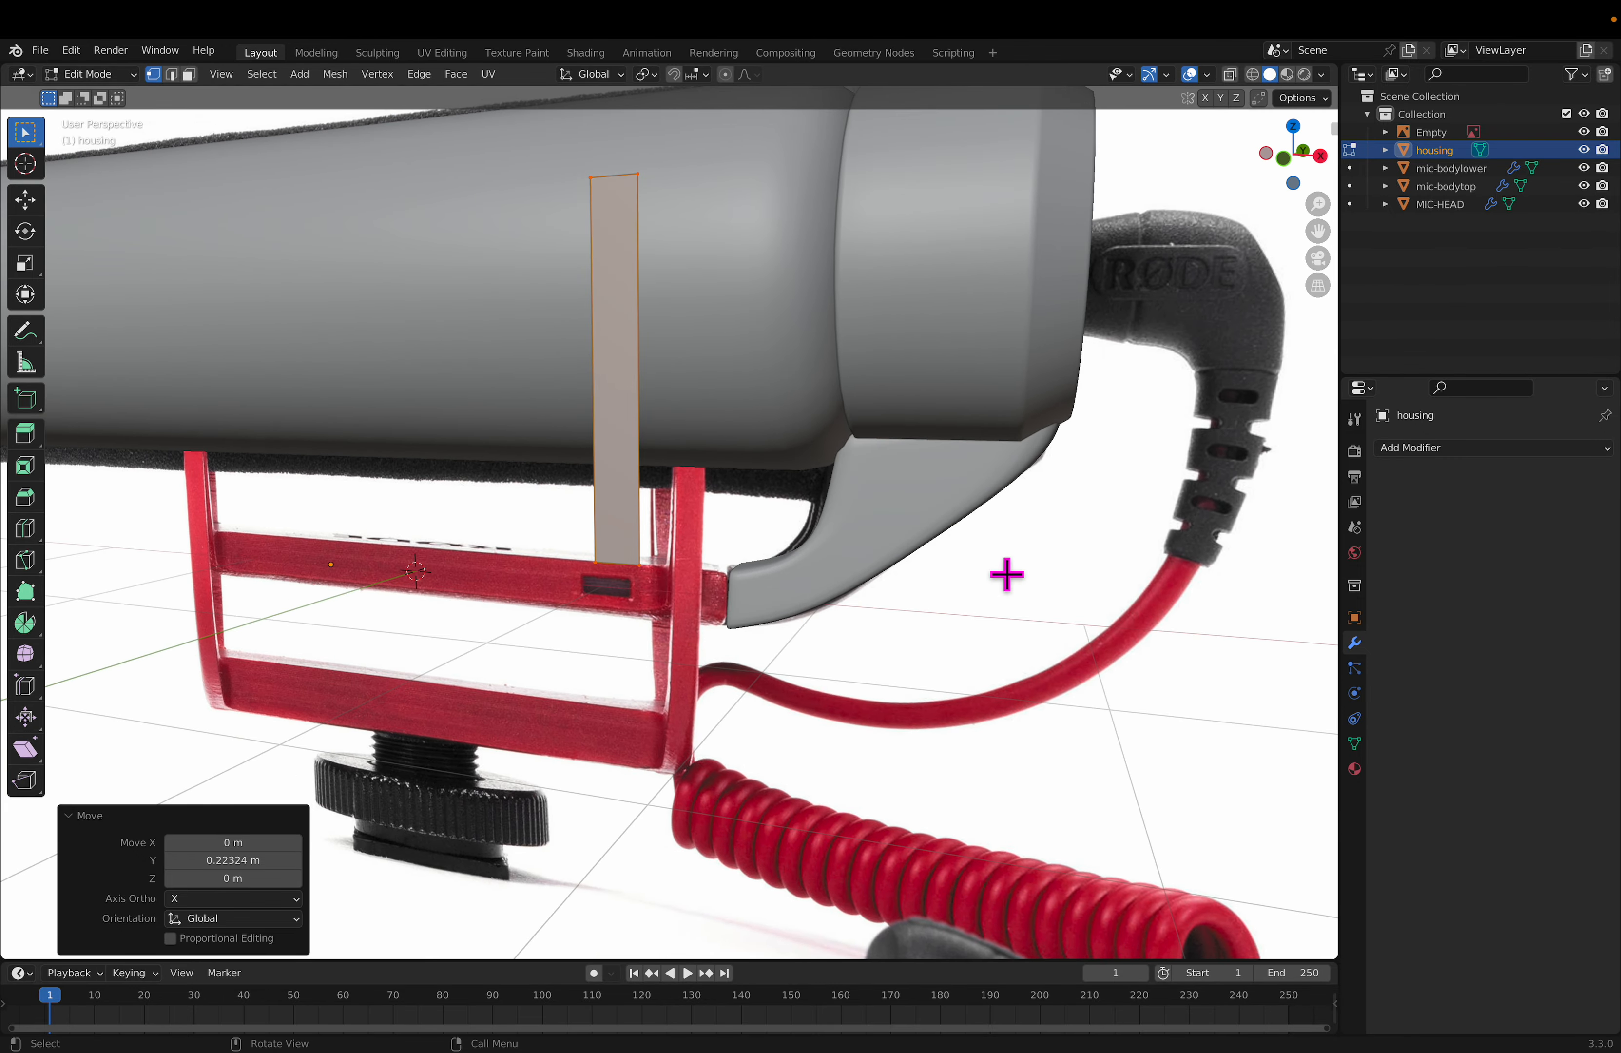
click(1024, 575)
middle_drag(705, 533, 772, 451)
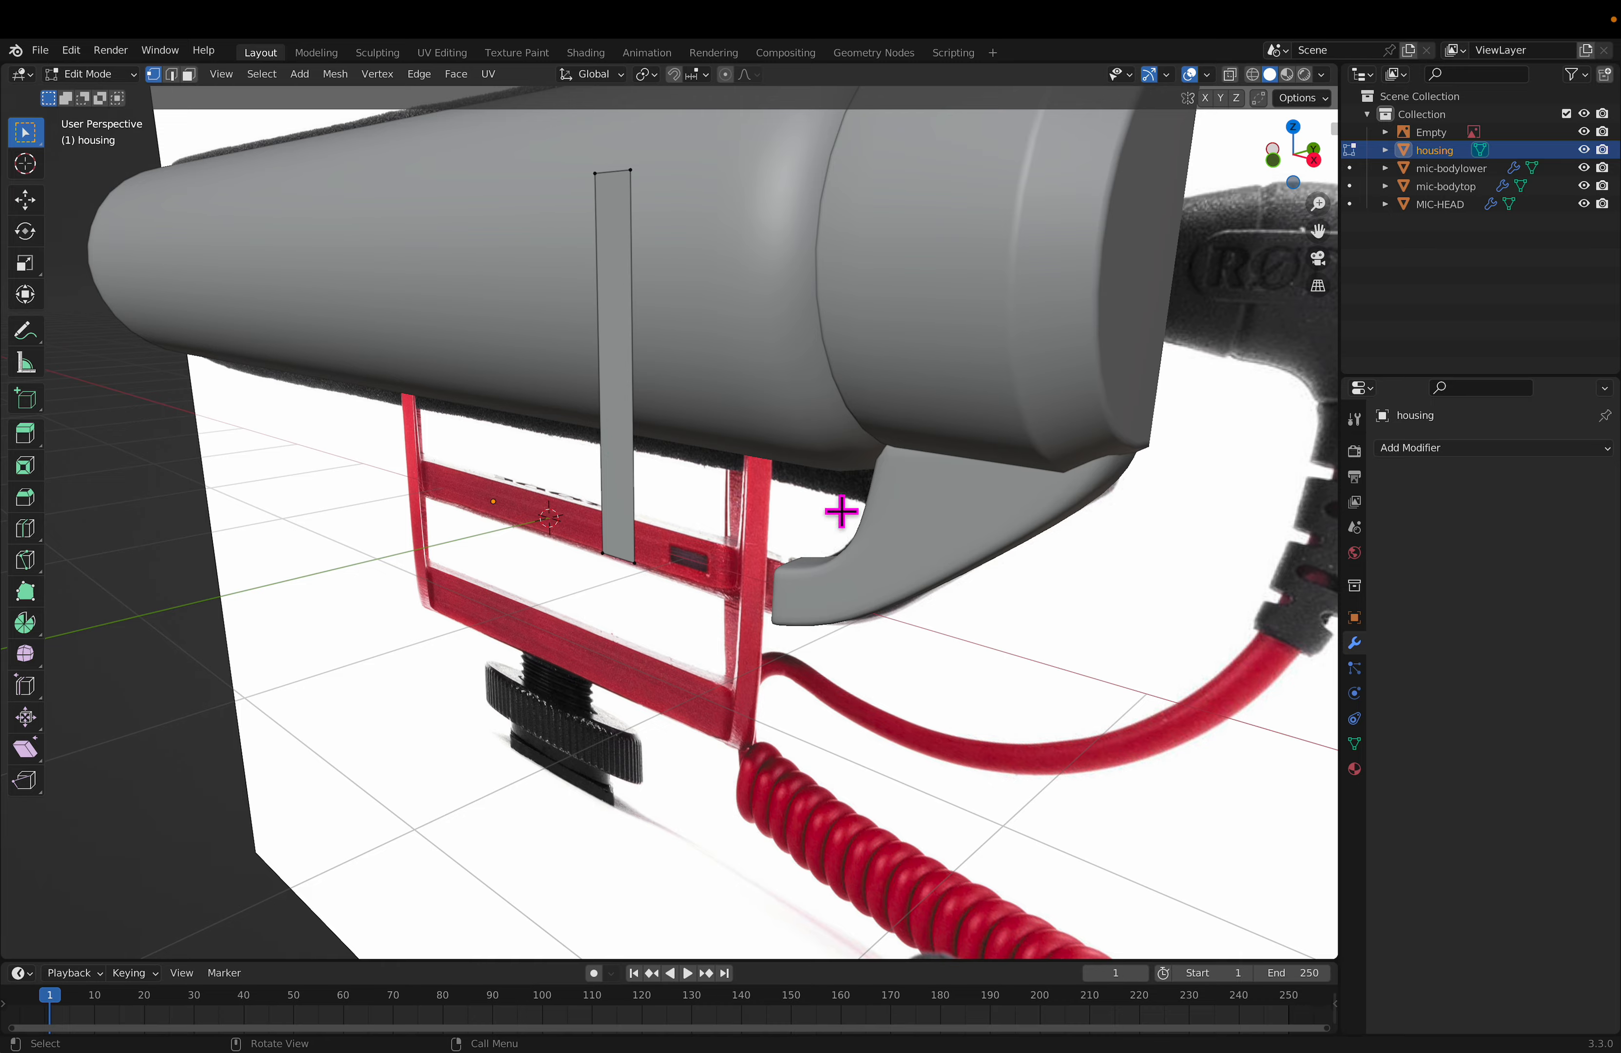
middle_drag(1014, 383, 790, 474)
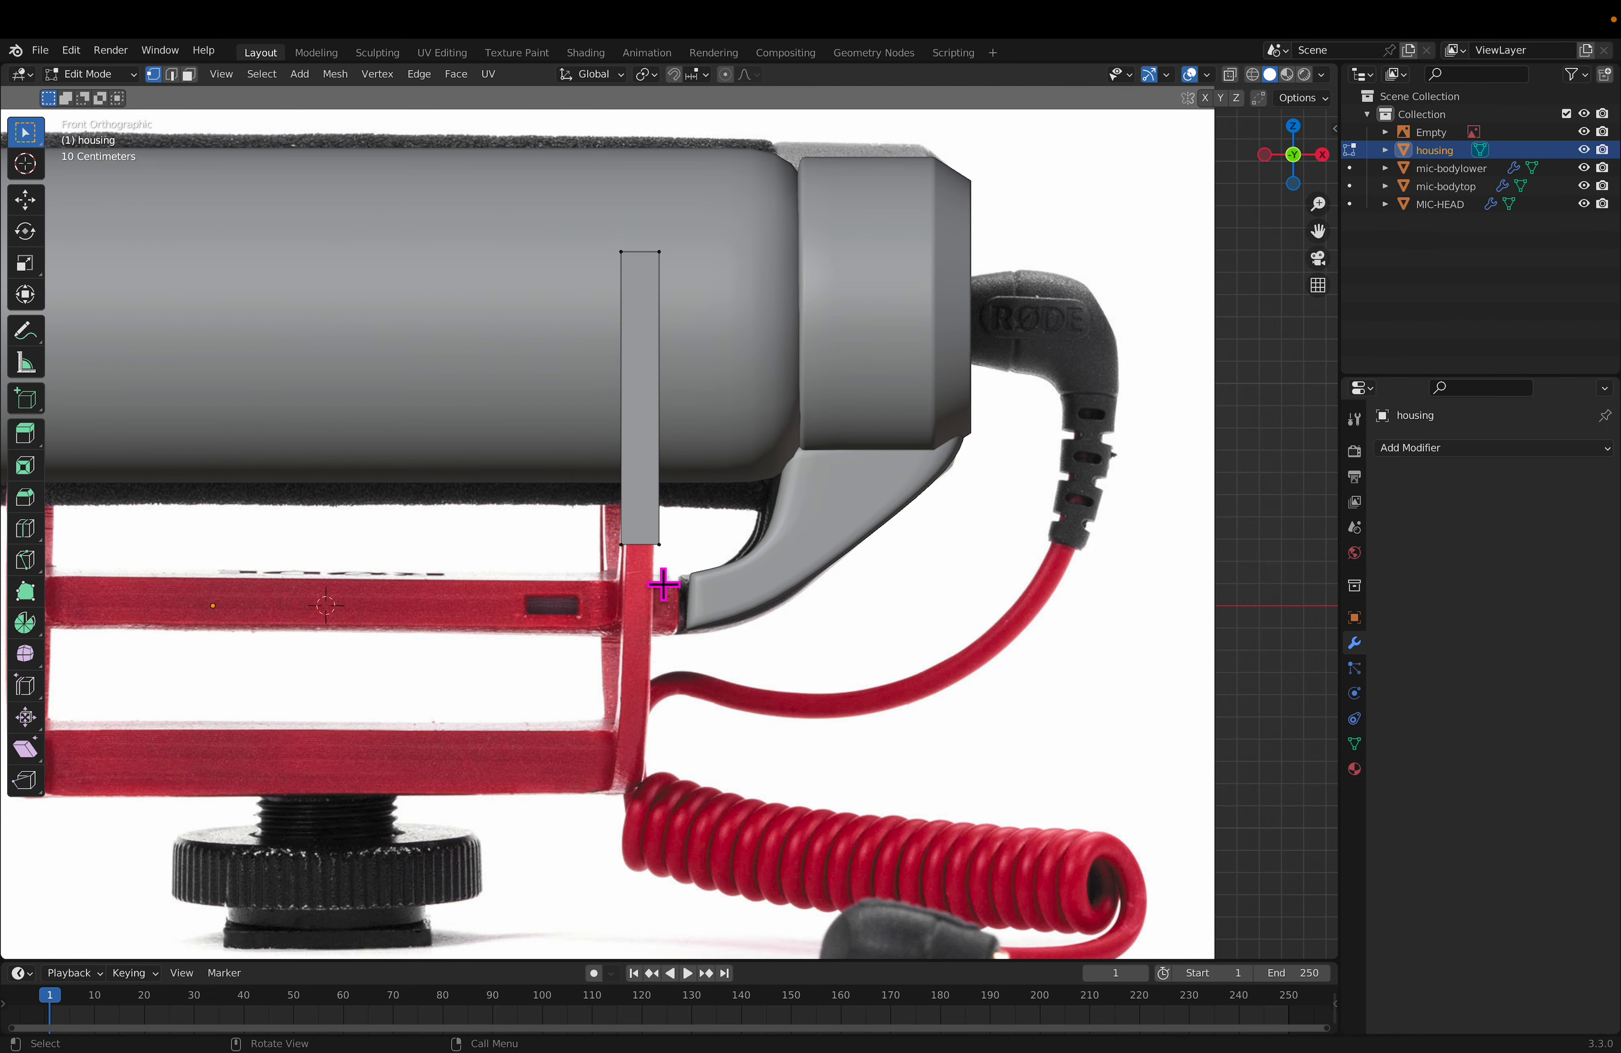
Step: Lower the strip's bottom edge about 0.154 m along Z, and extrude it down about 0.956 m to the mount's base
key(c)
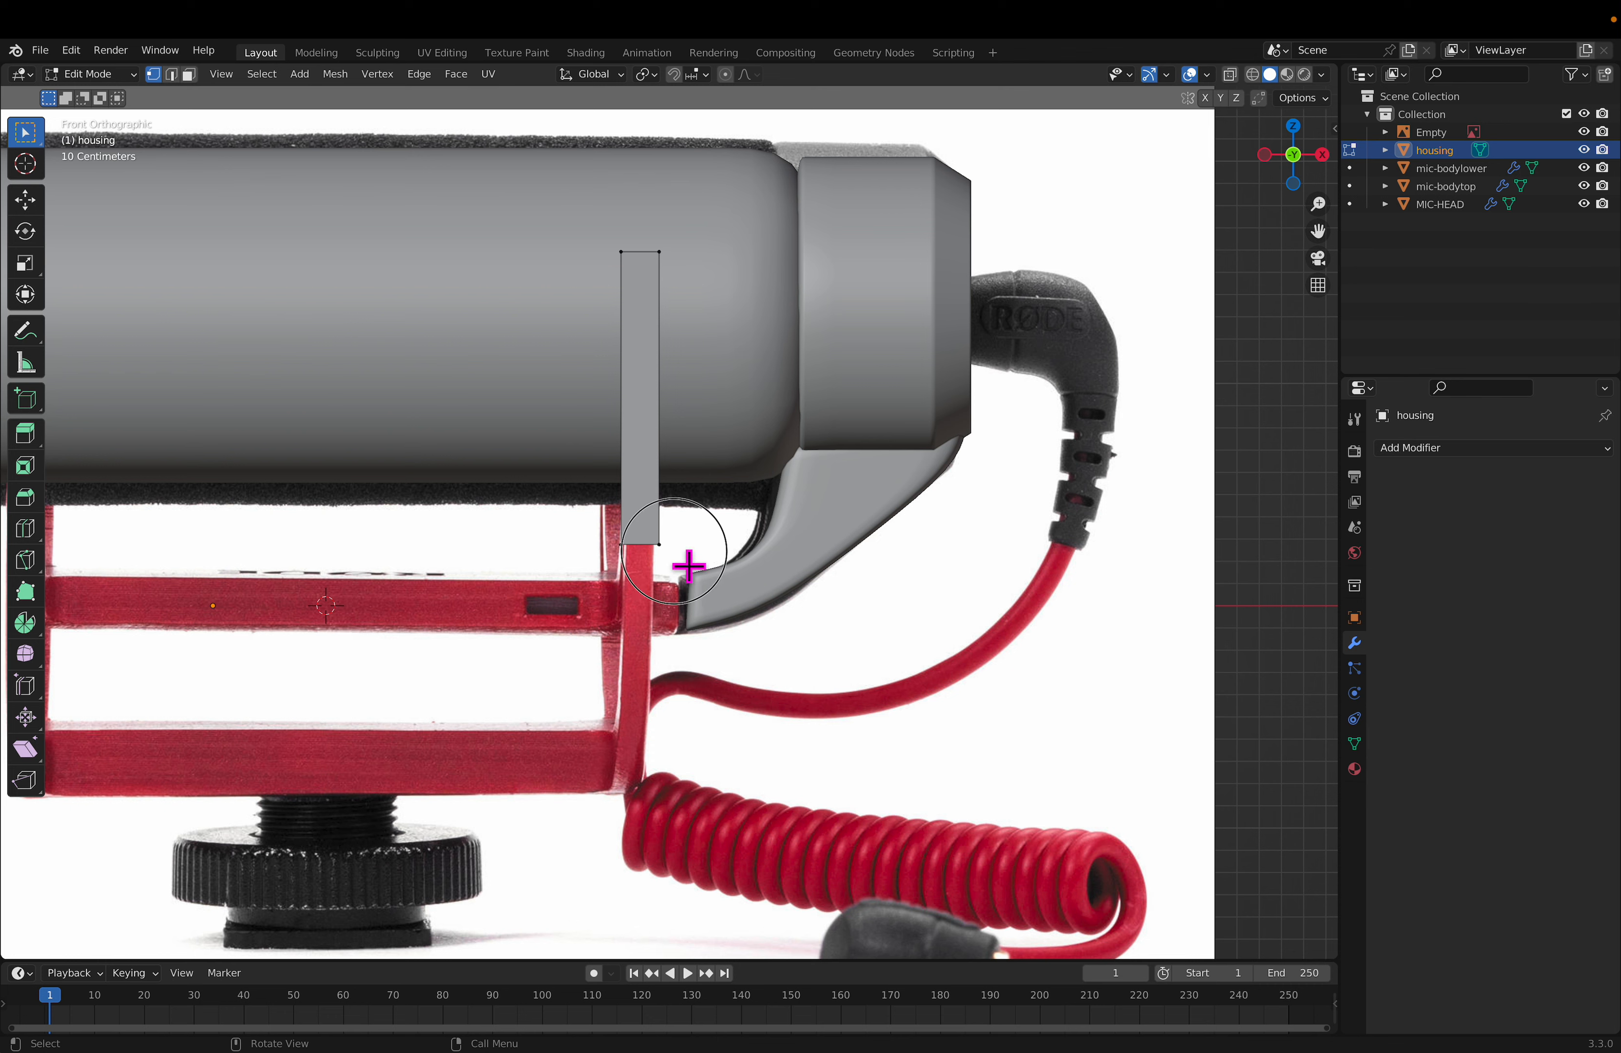
drag(683, 567, 601, 546)
key(Escape)
key(g)
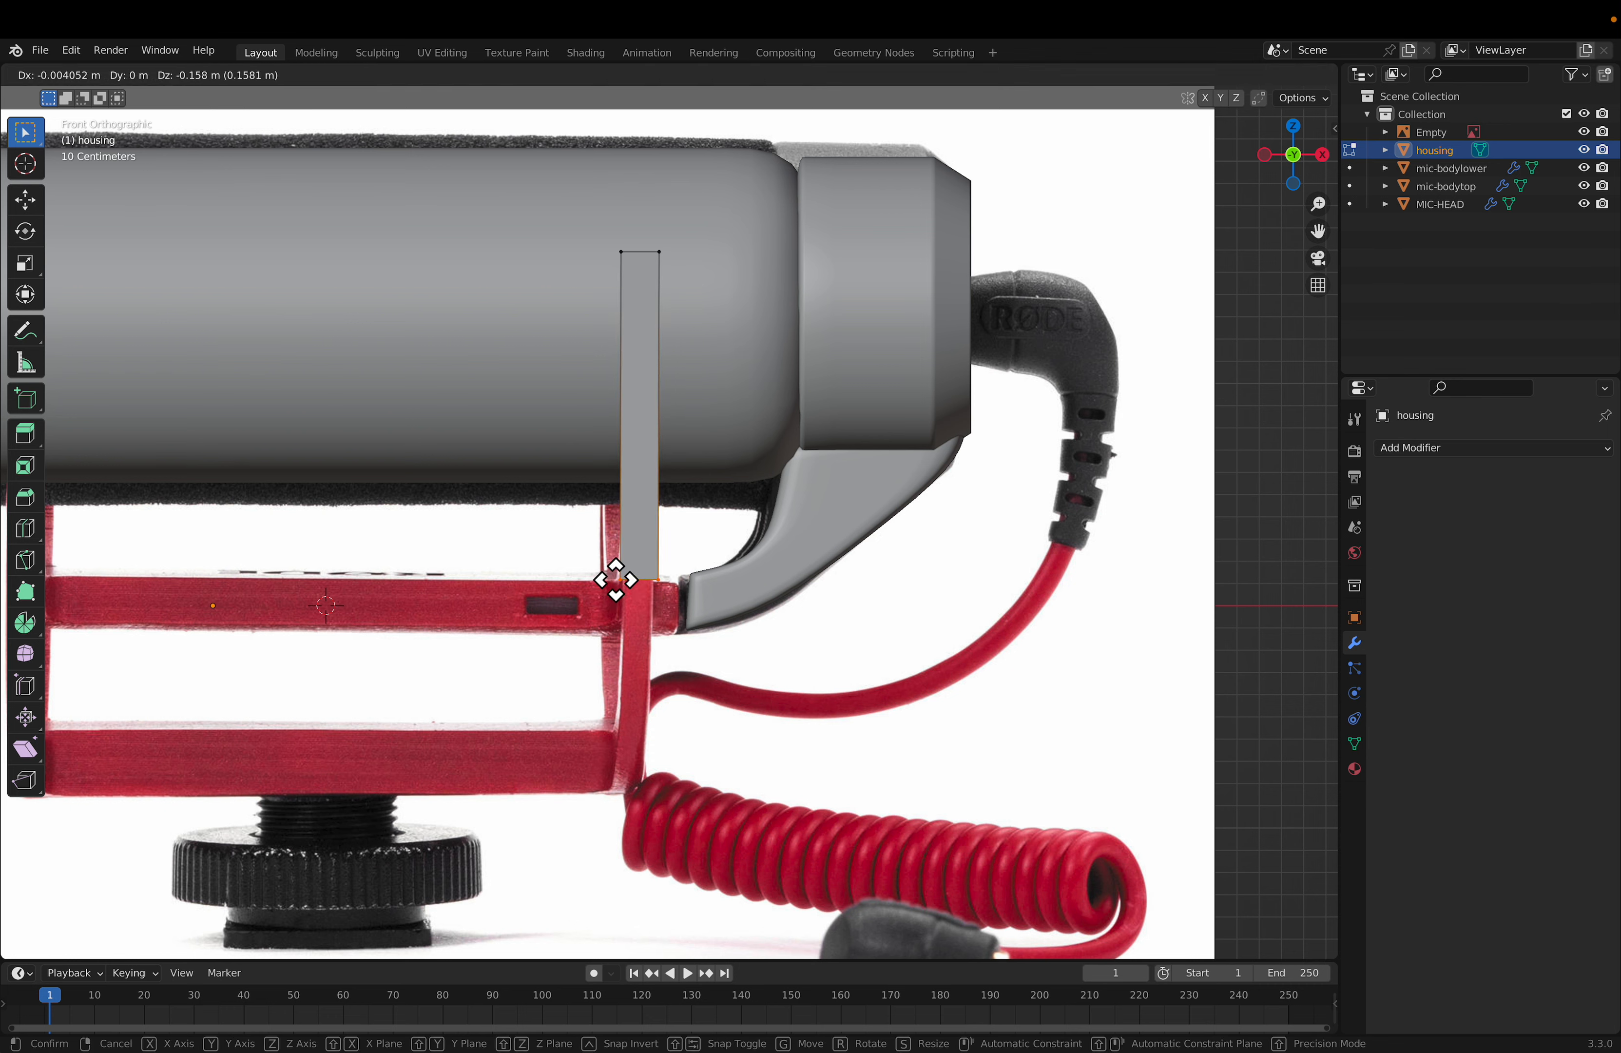
key(z)
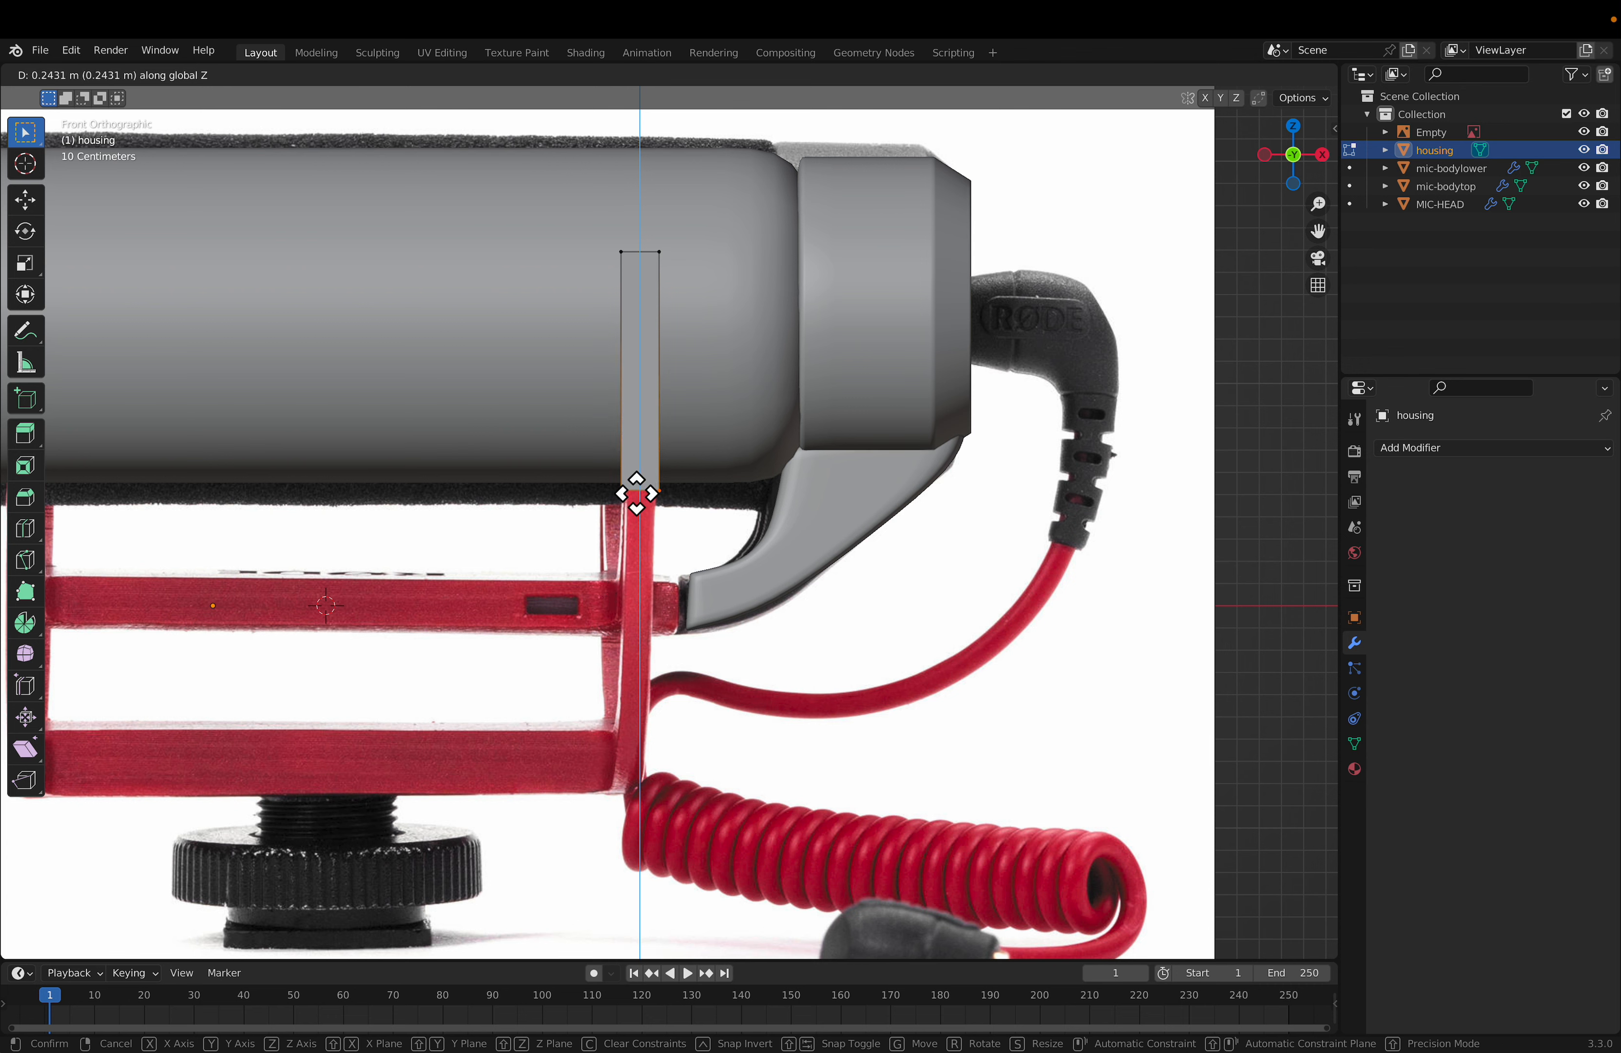
click(654, 580)
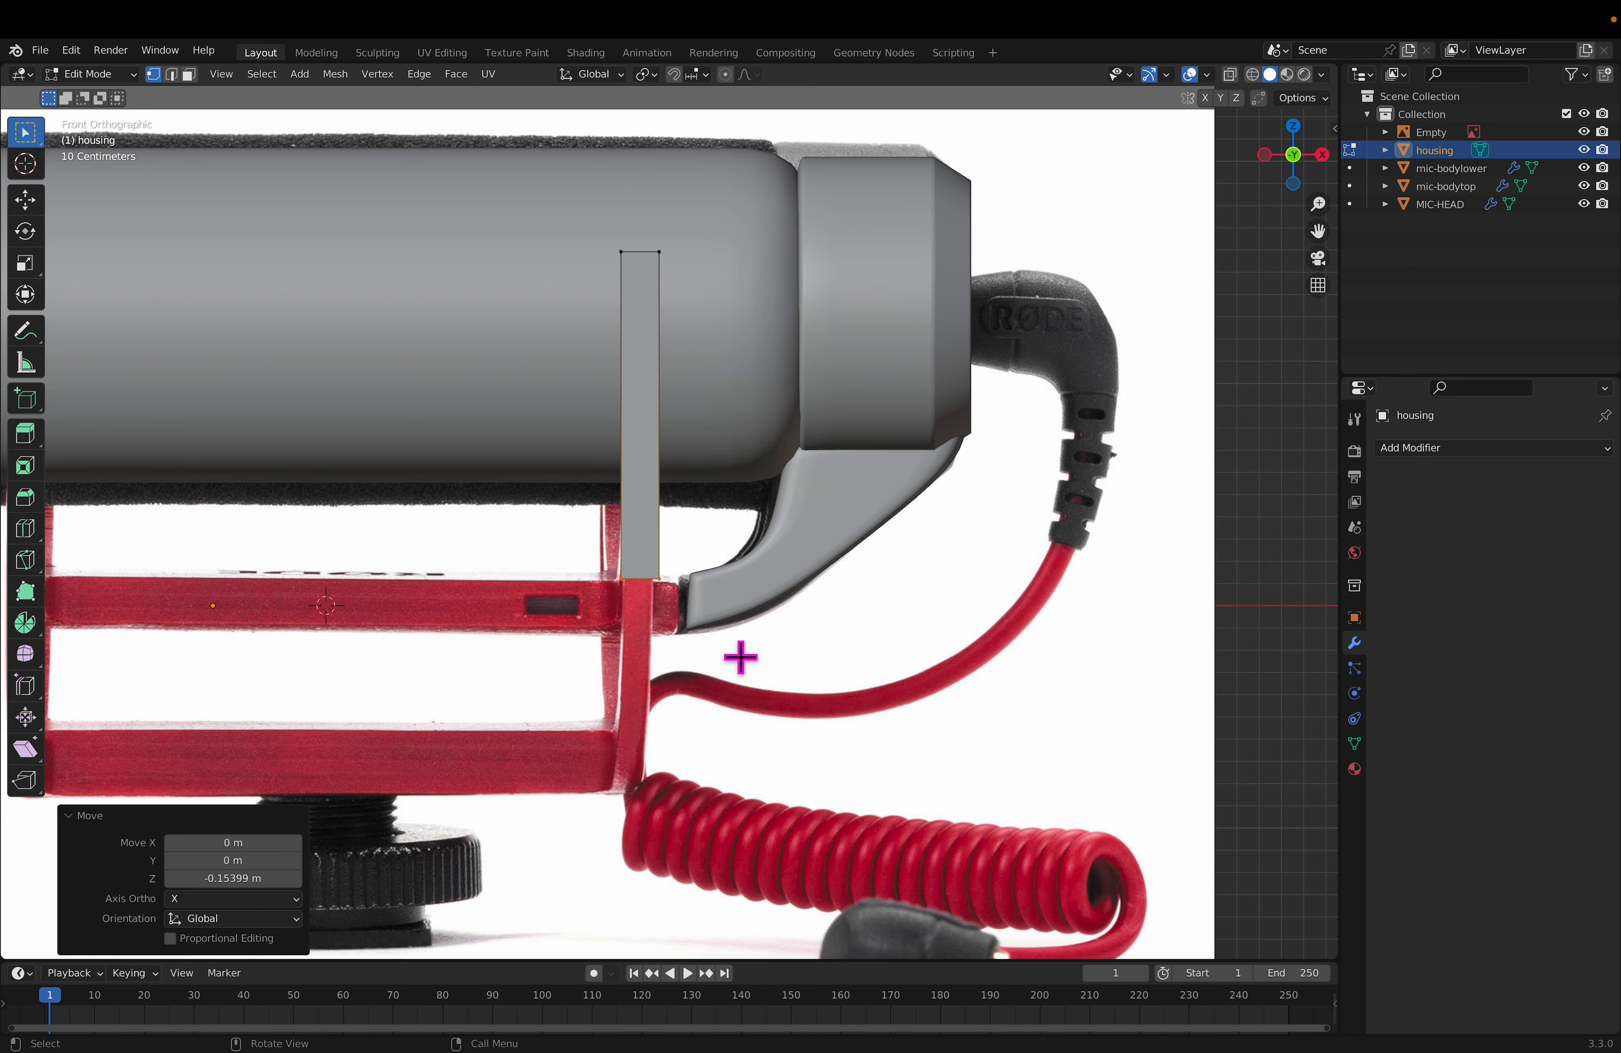
key(e)
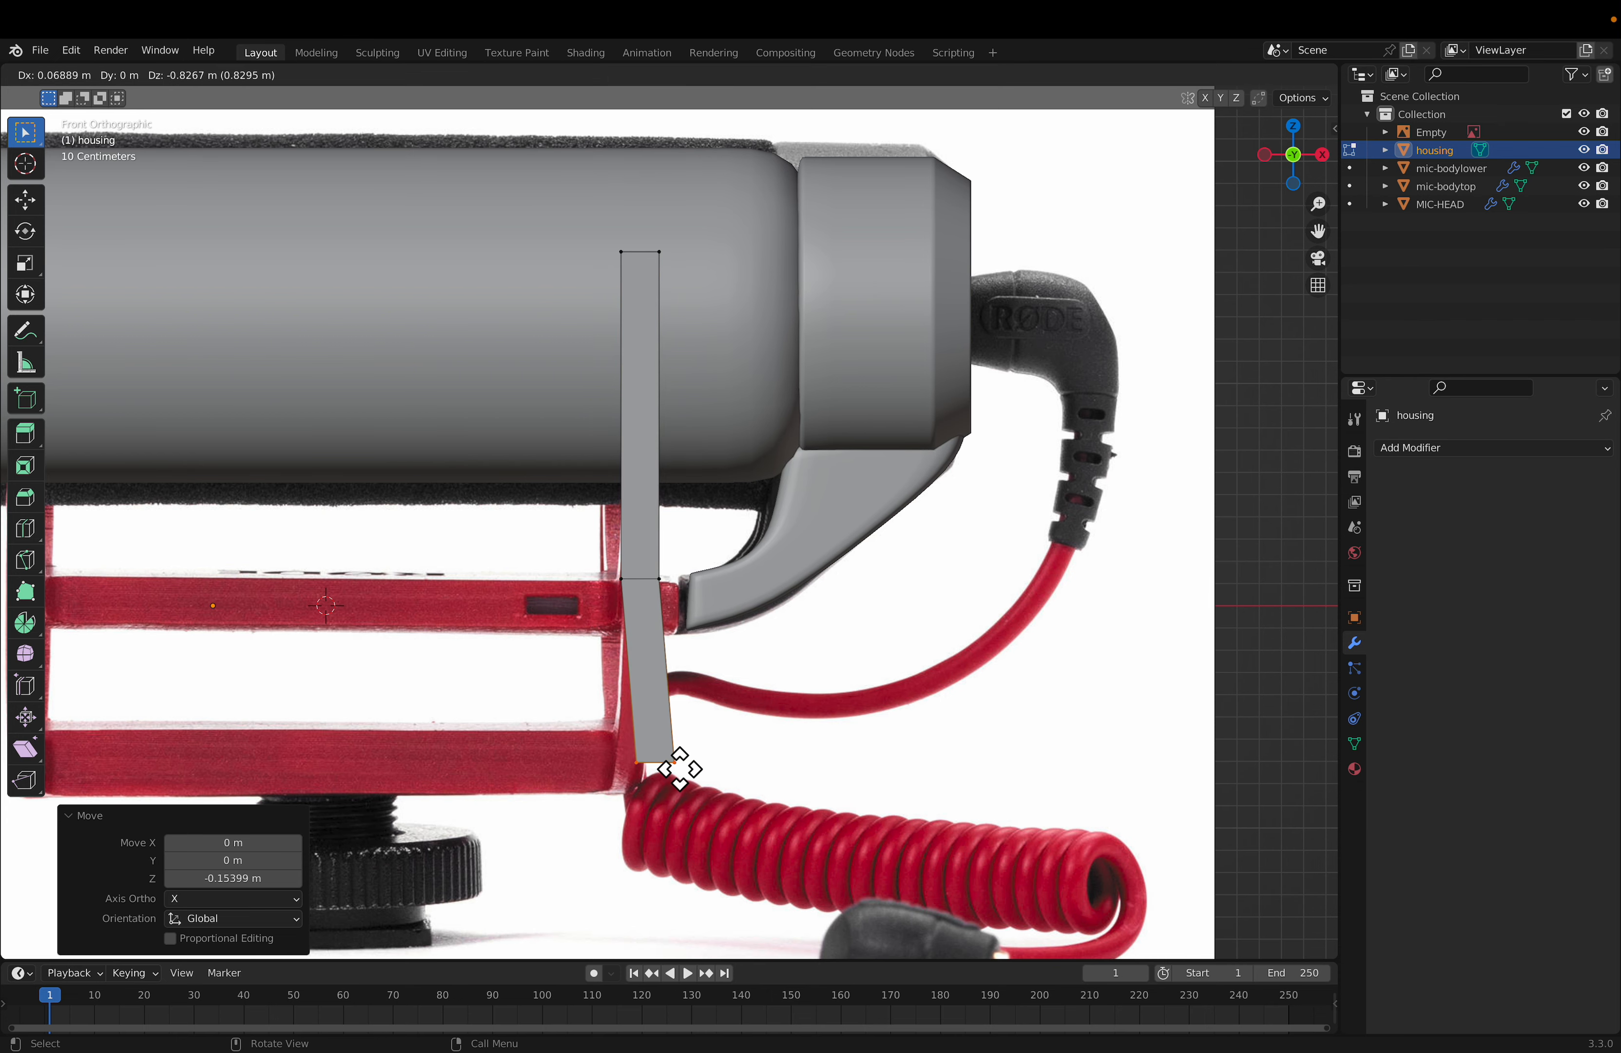
click(649, 798)
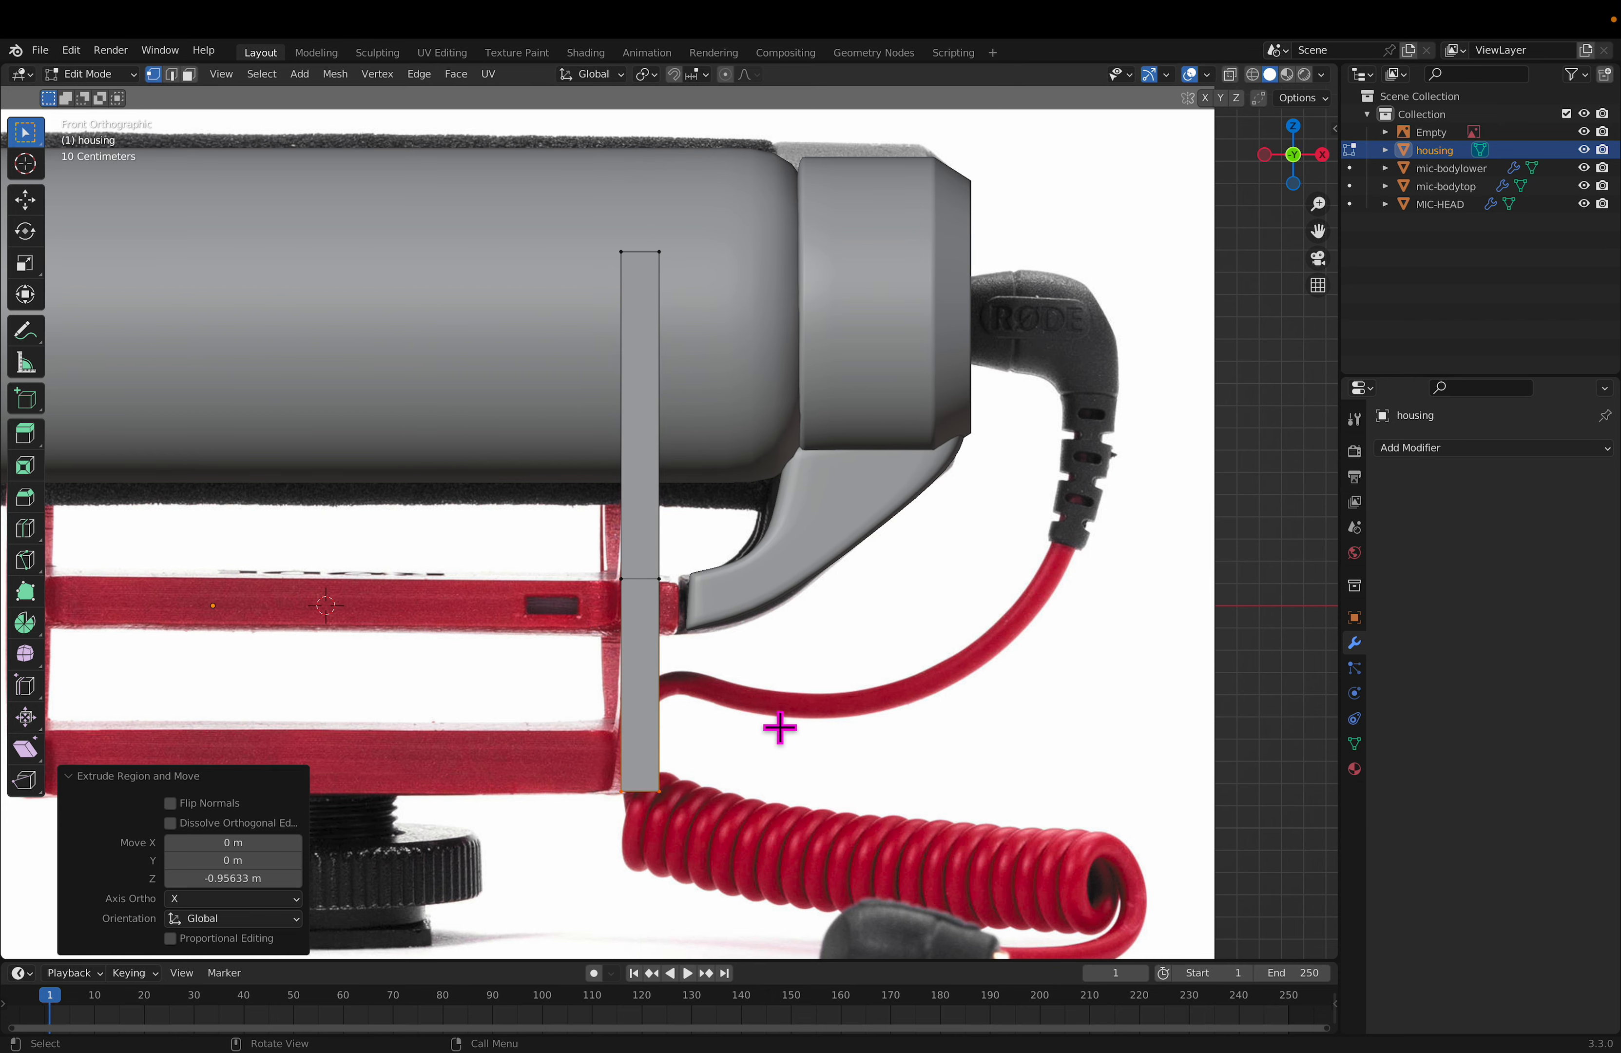
Step: Move the strip's bottom edge inward along Y so the lower section slants underneath the microphone
key(KP_3)
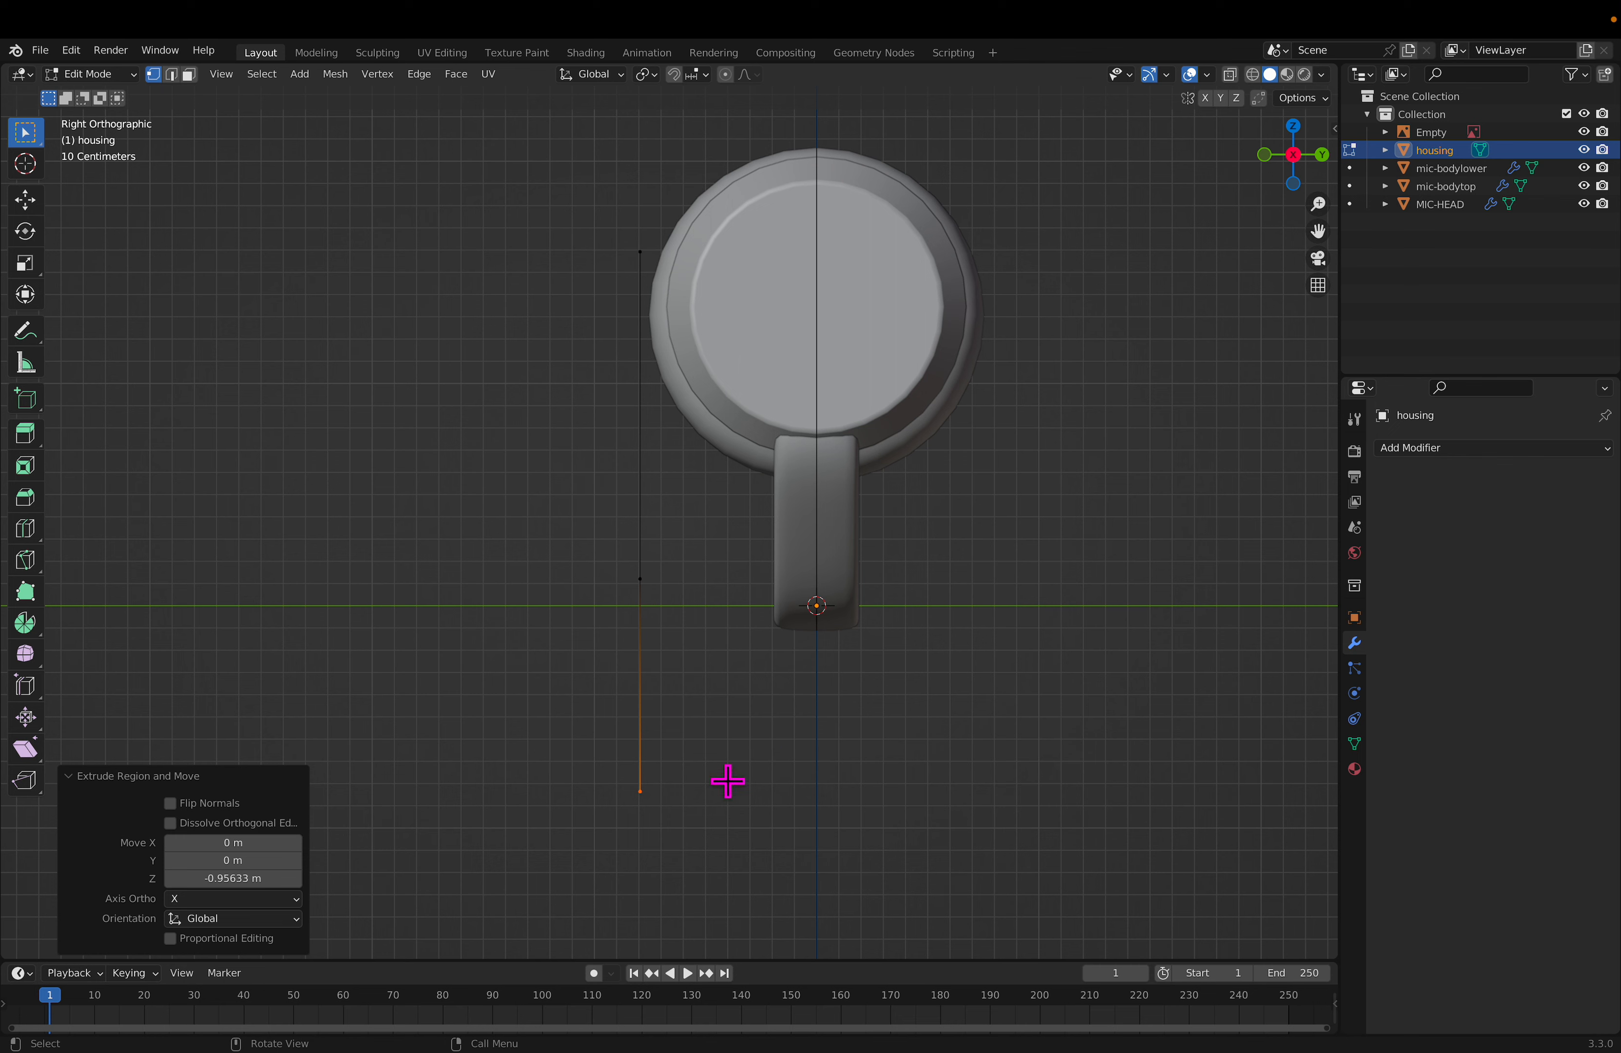
key(g)
key(y)
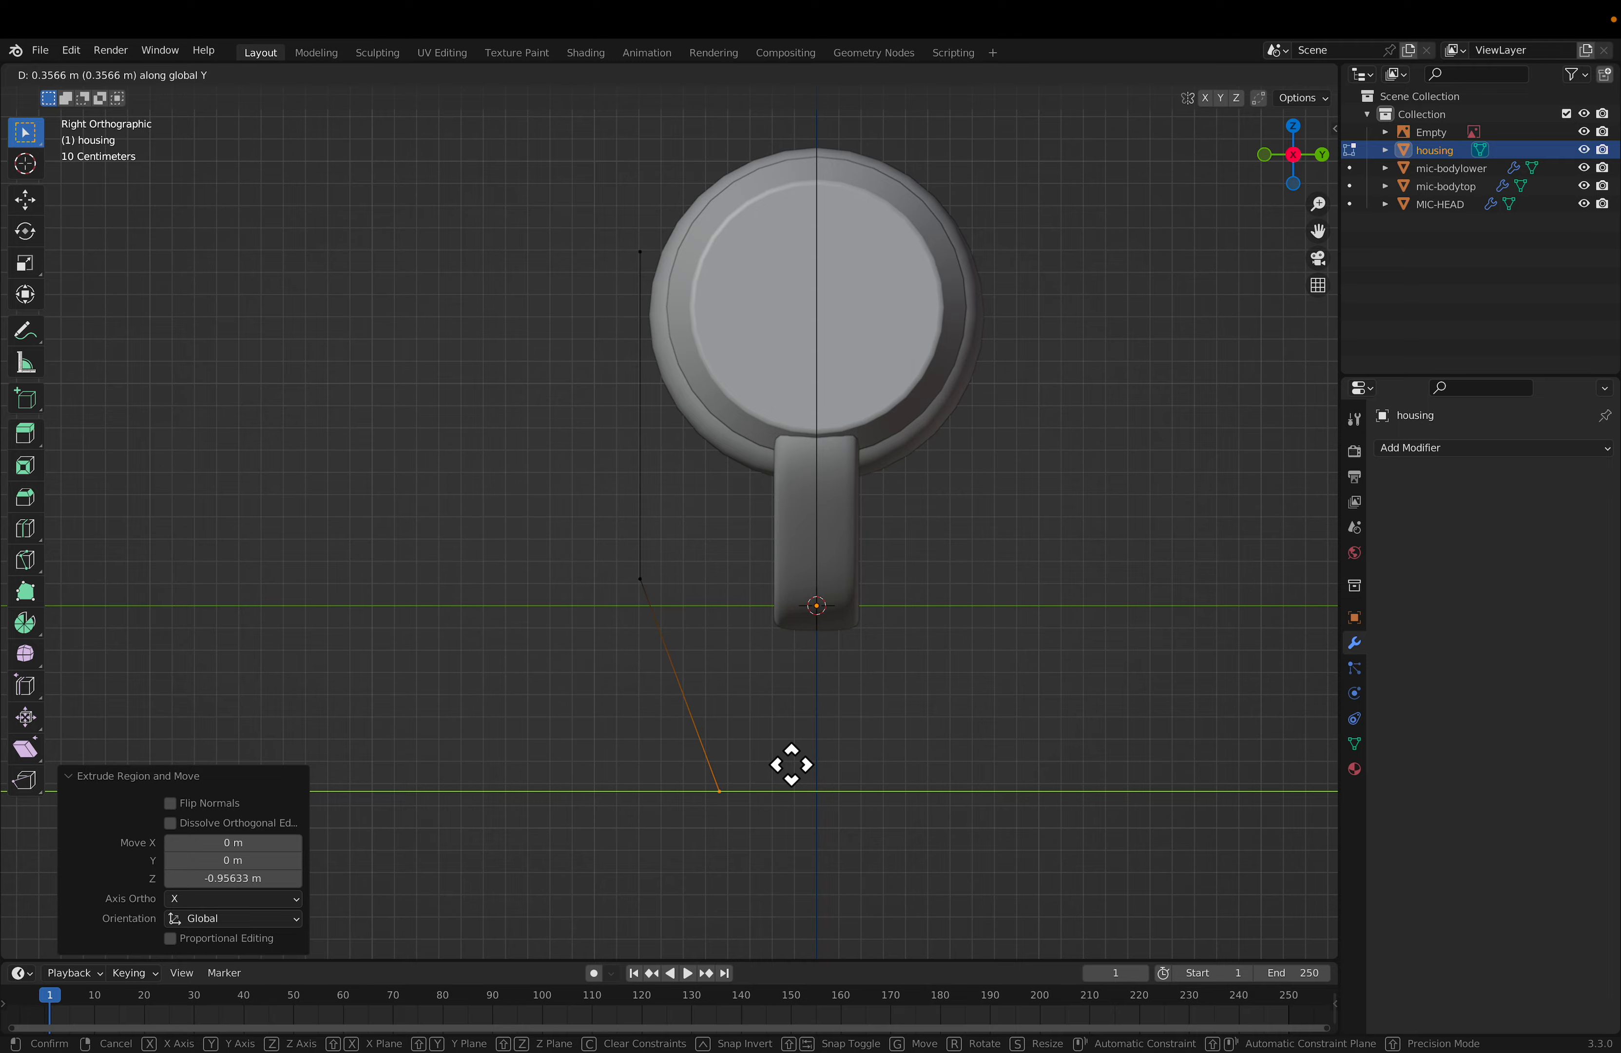
click(772, 755)
key(Tab)
key(Tab)
middle_drag(632, 675, 854, 677)
middle_drag(823, 778, 823, 748)
Step: Add two horizontal loop cuts to the lower section, at the upper crossbar's lower edge and the bottom crossbar's upper edge
key(KP_1)
scroll(753, 707, down, 3)
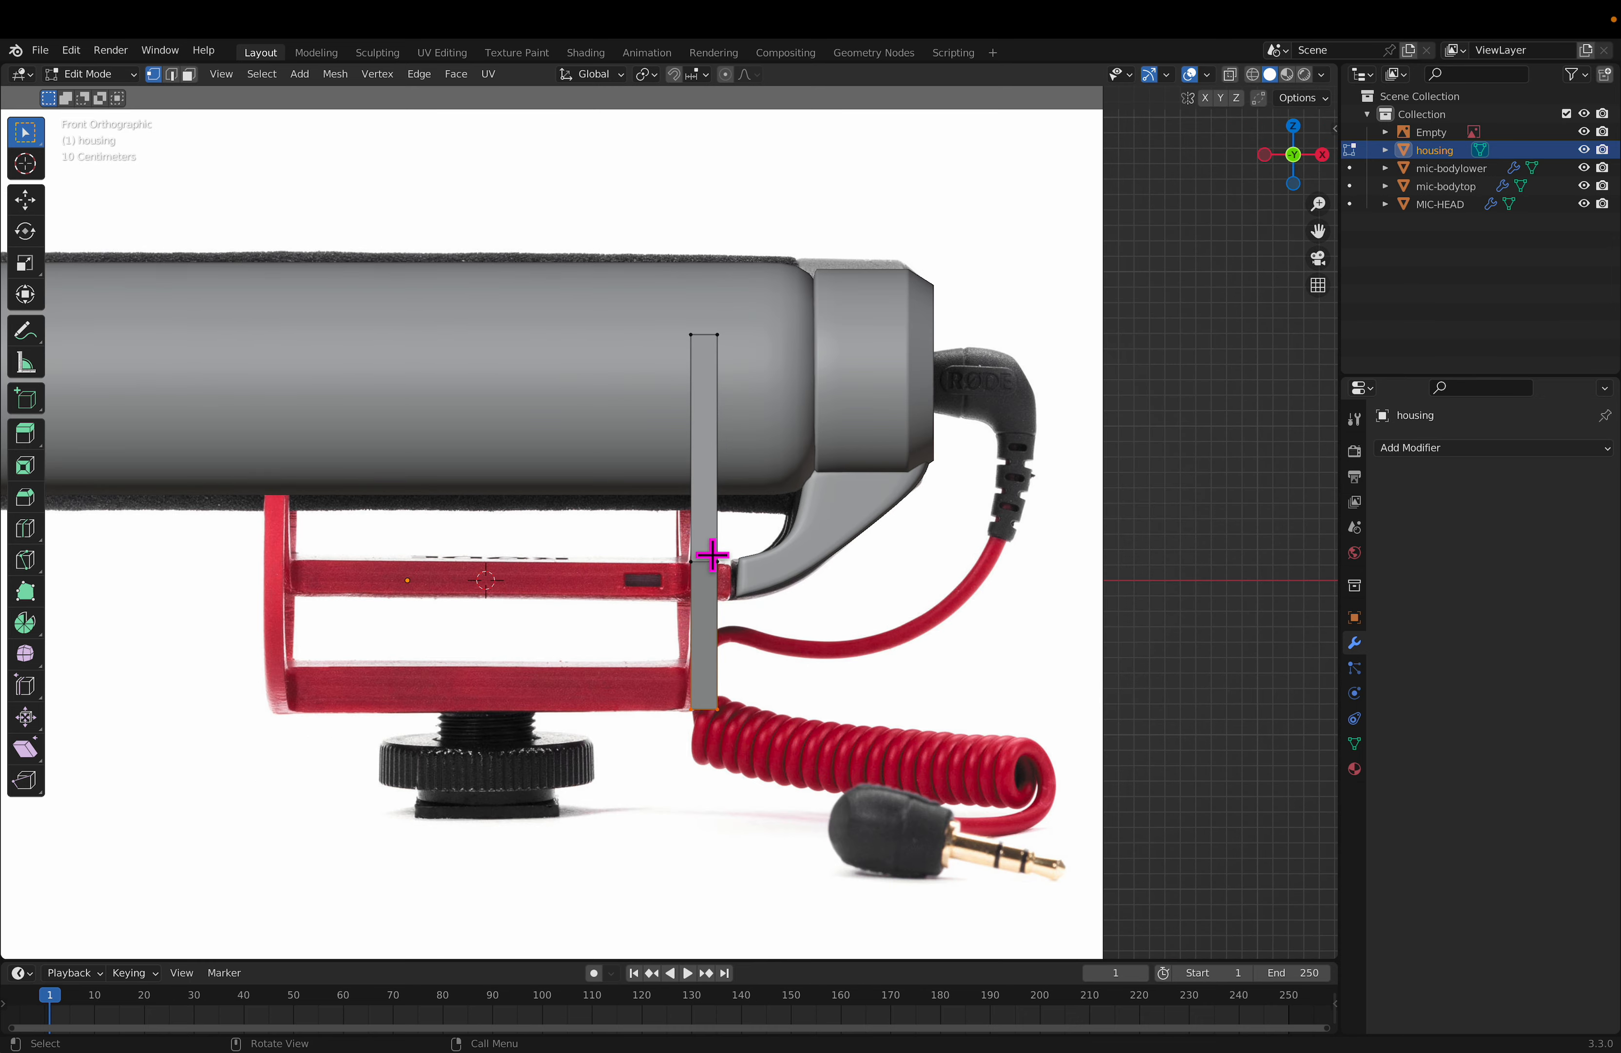
key(ctrl+r)
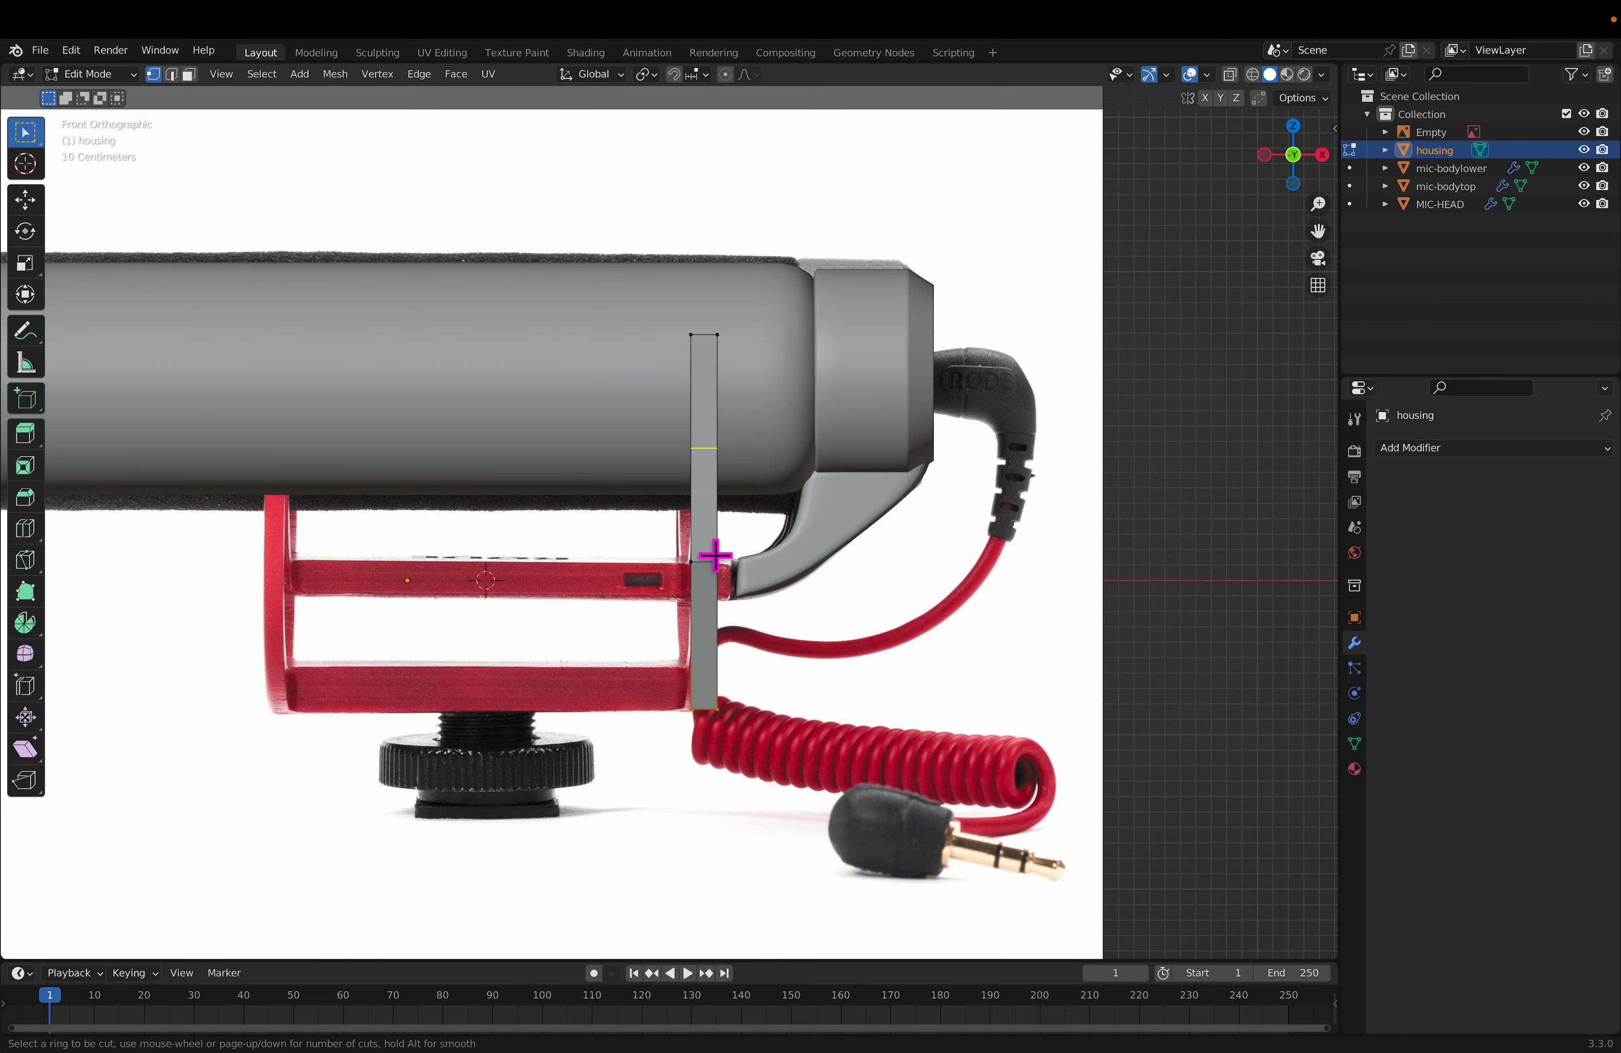
click(721, 639)
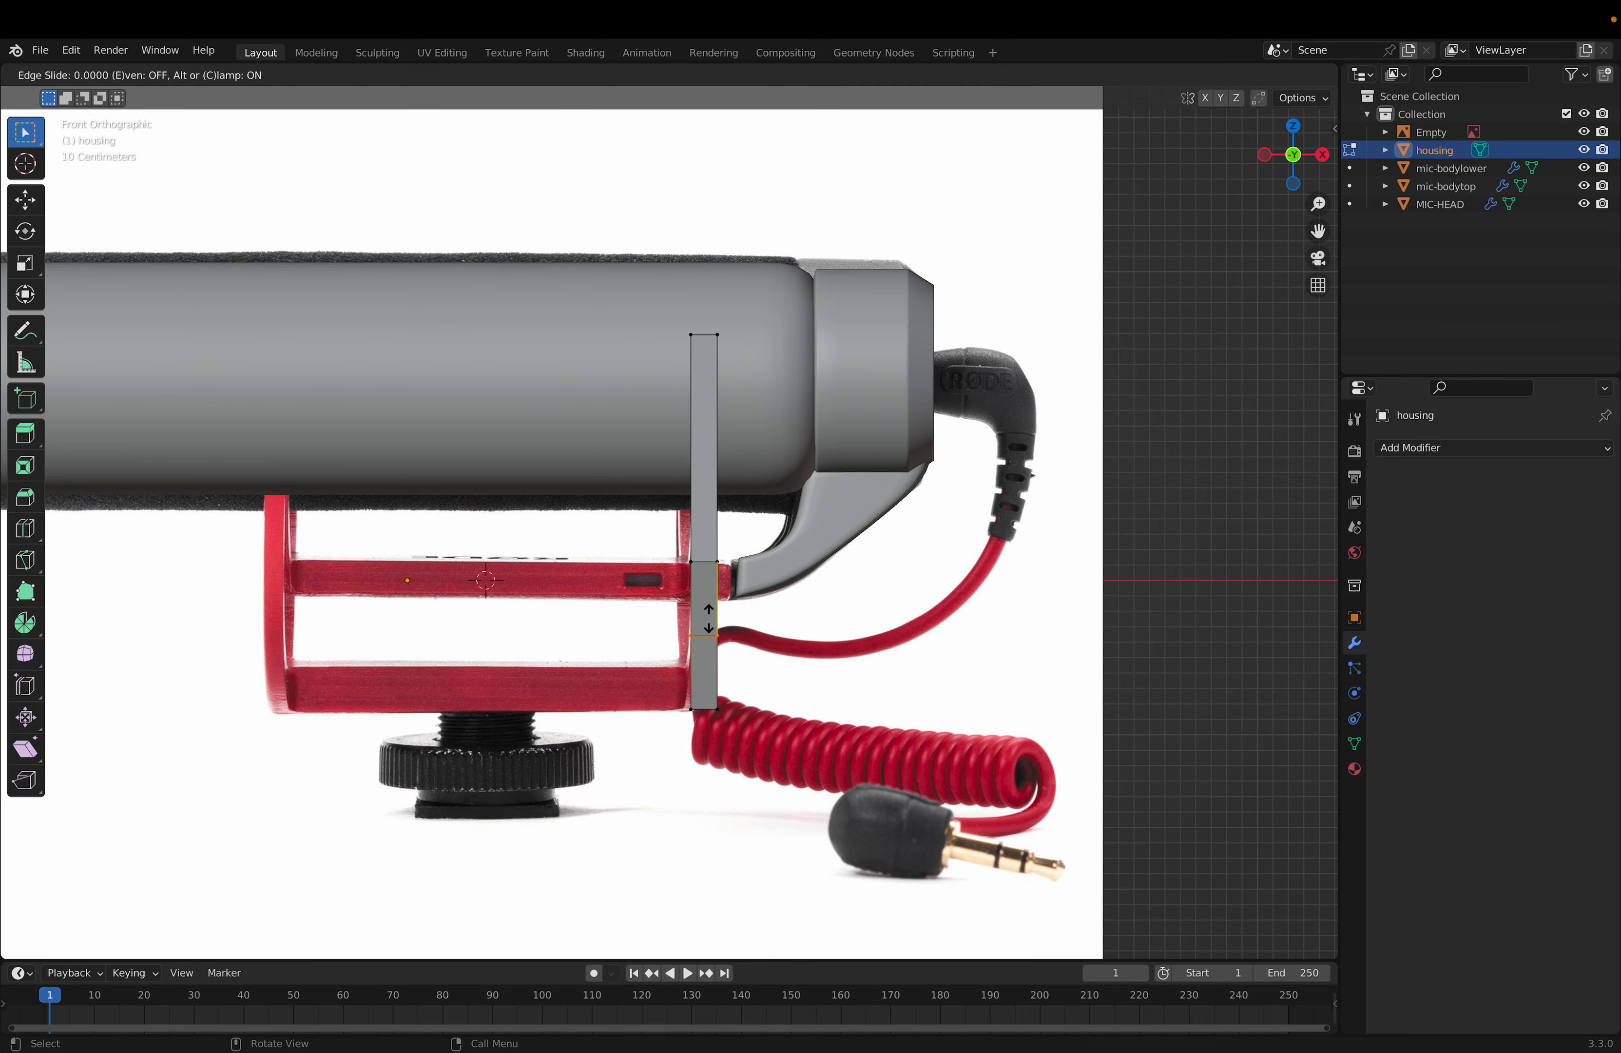
click(709, 579)
key(ctrl+r)
click(722, 644)
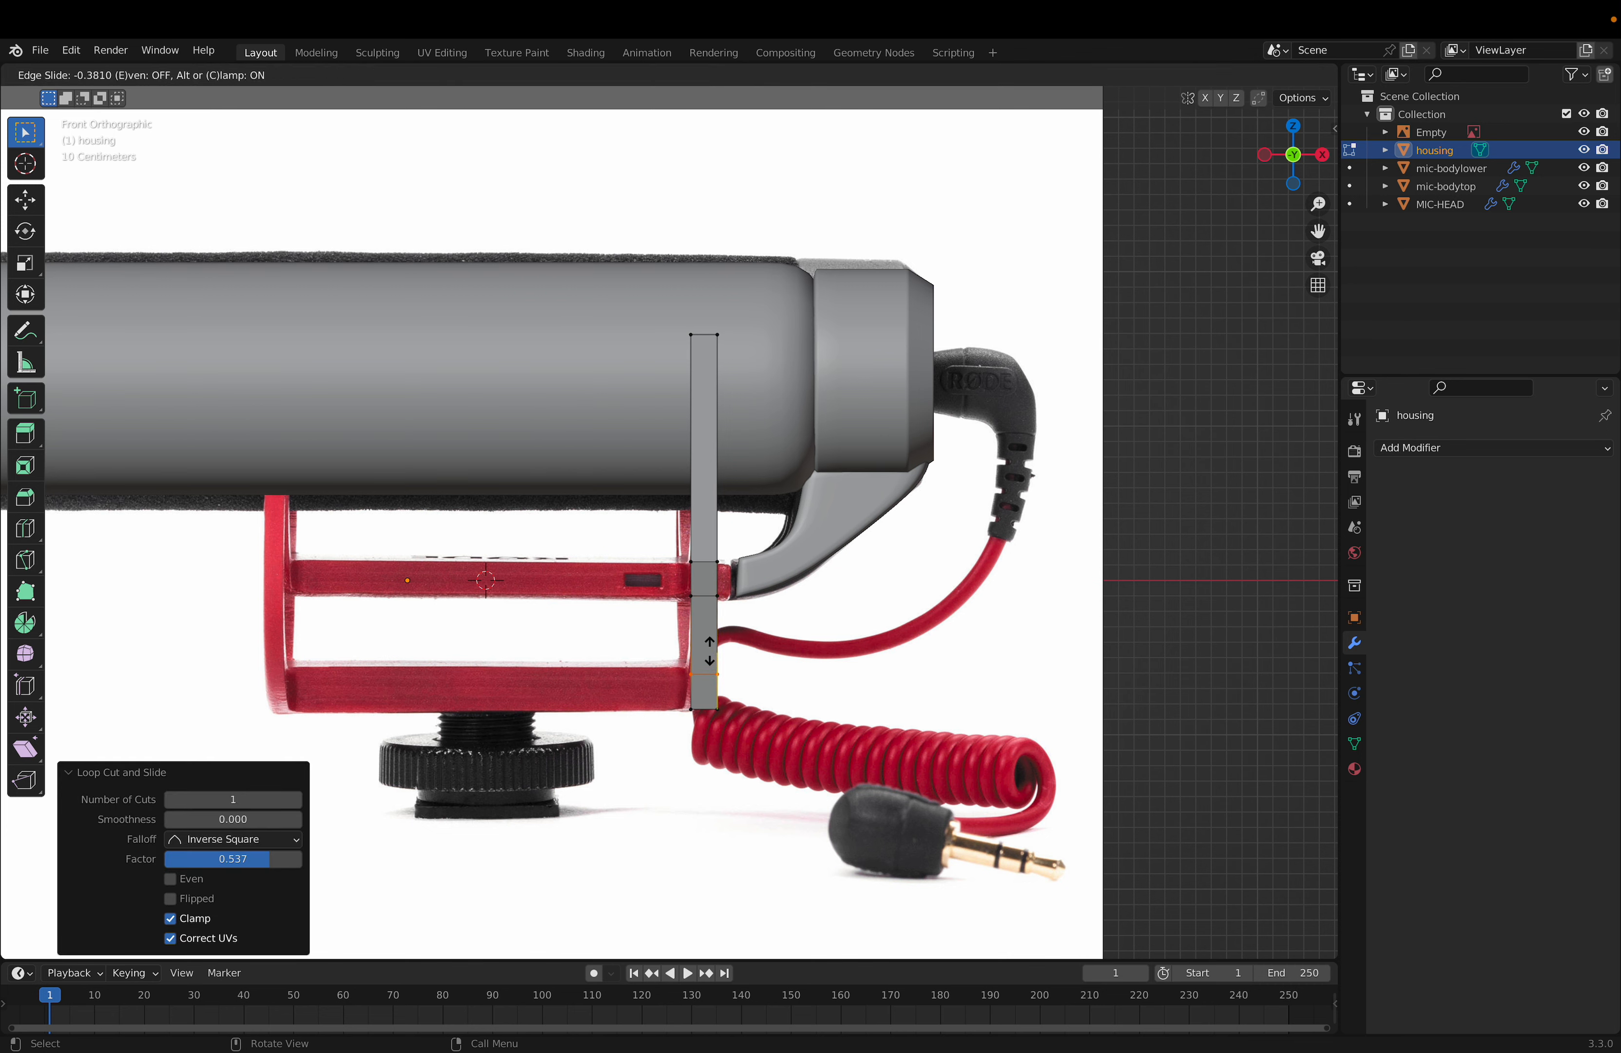
click(711, 650)
Step: Extrude the strip's side edge at the upper crossbar along negative X to the middle of the mount
click(695, 576)
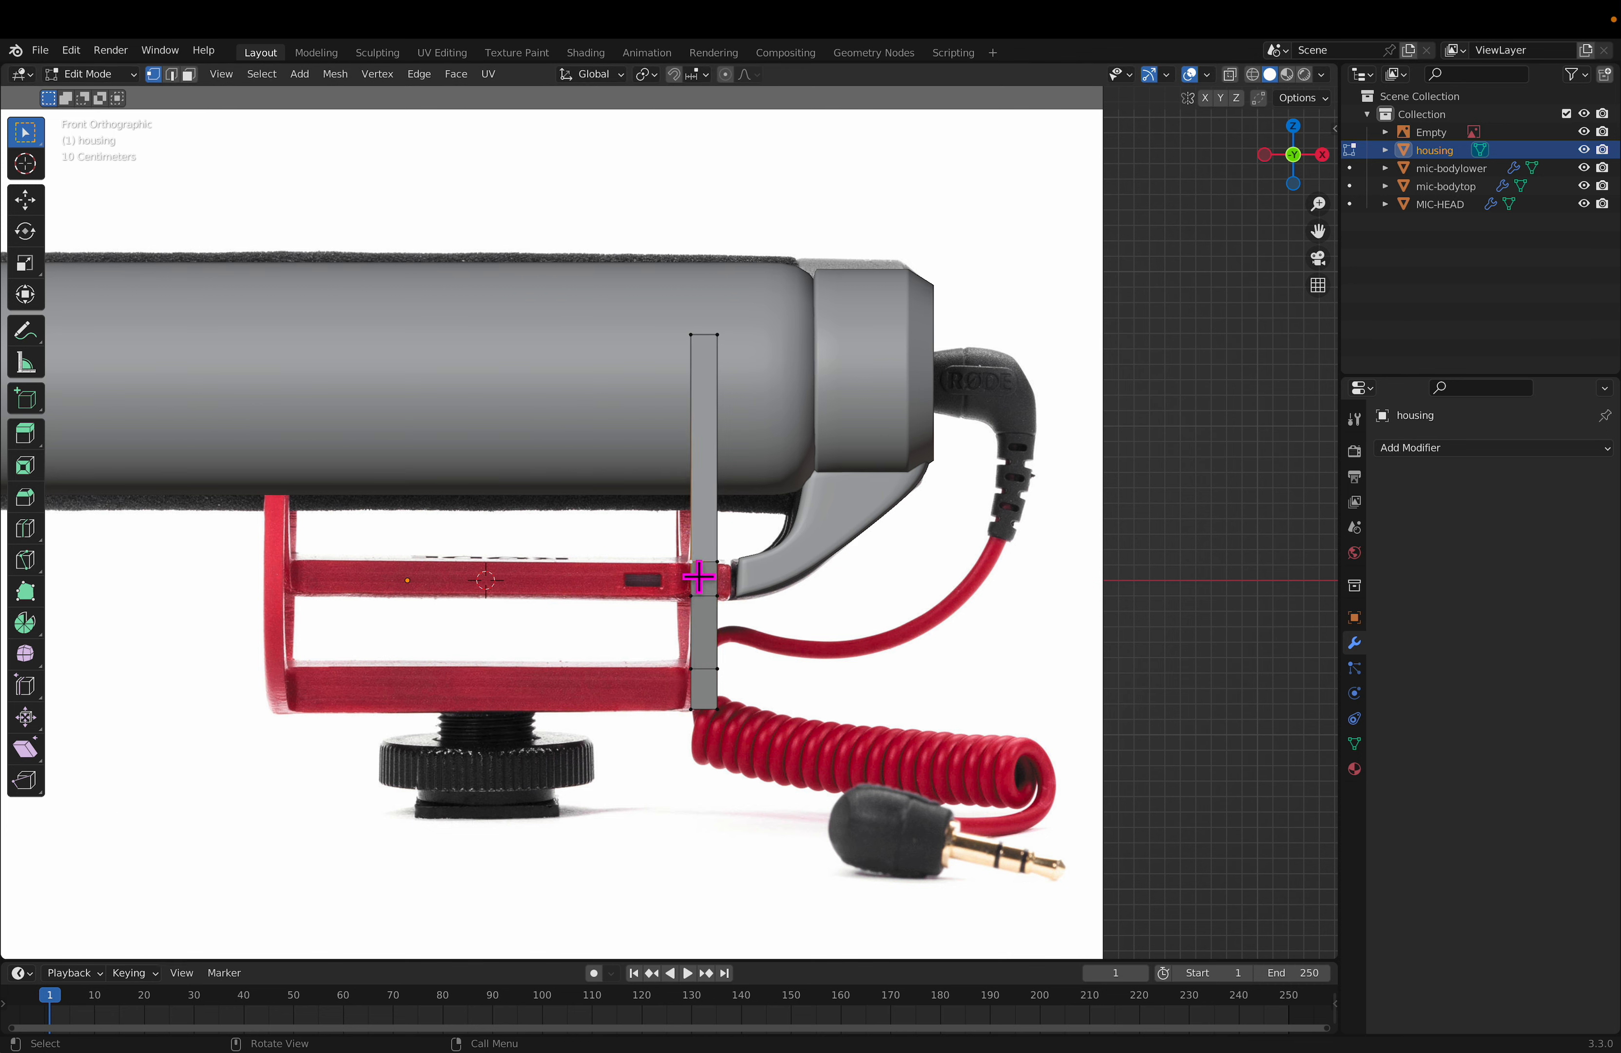
key(c)
key(Escape)
key(g)
key(e)
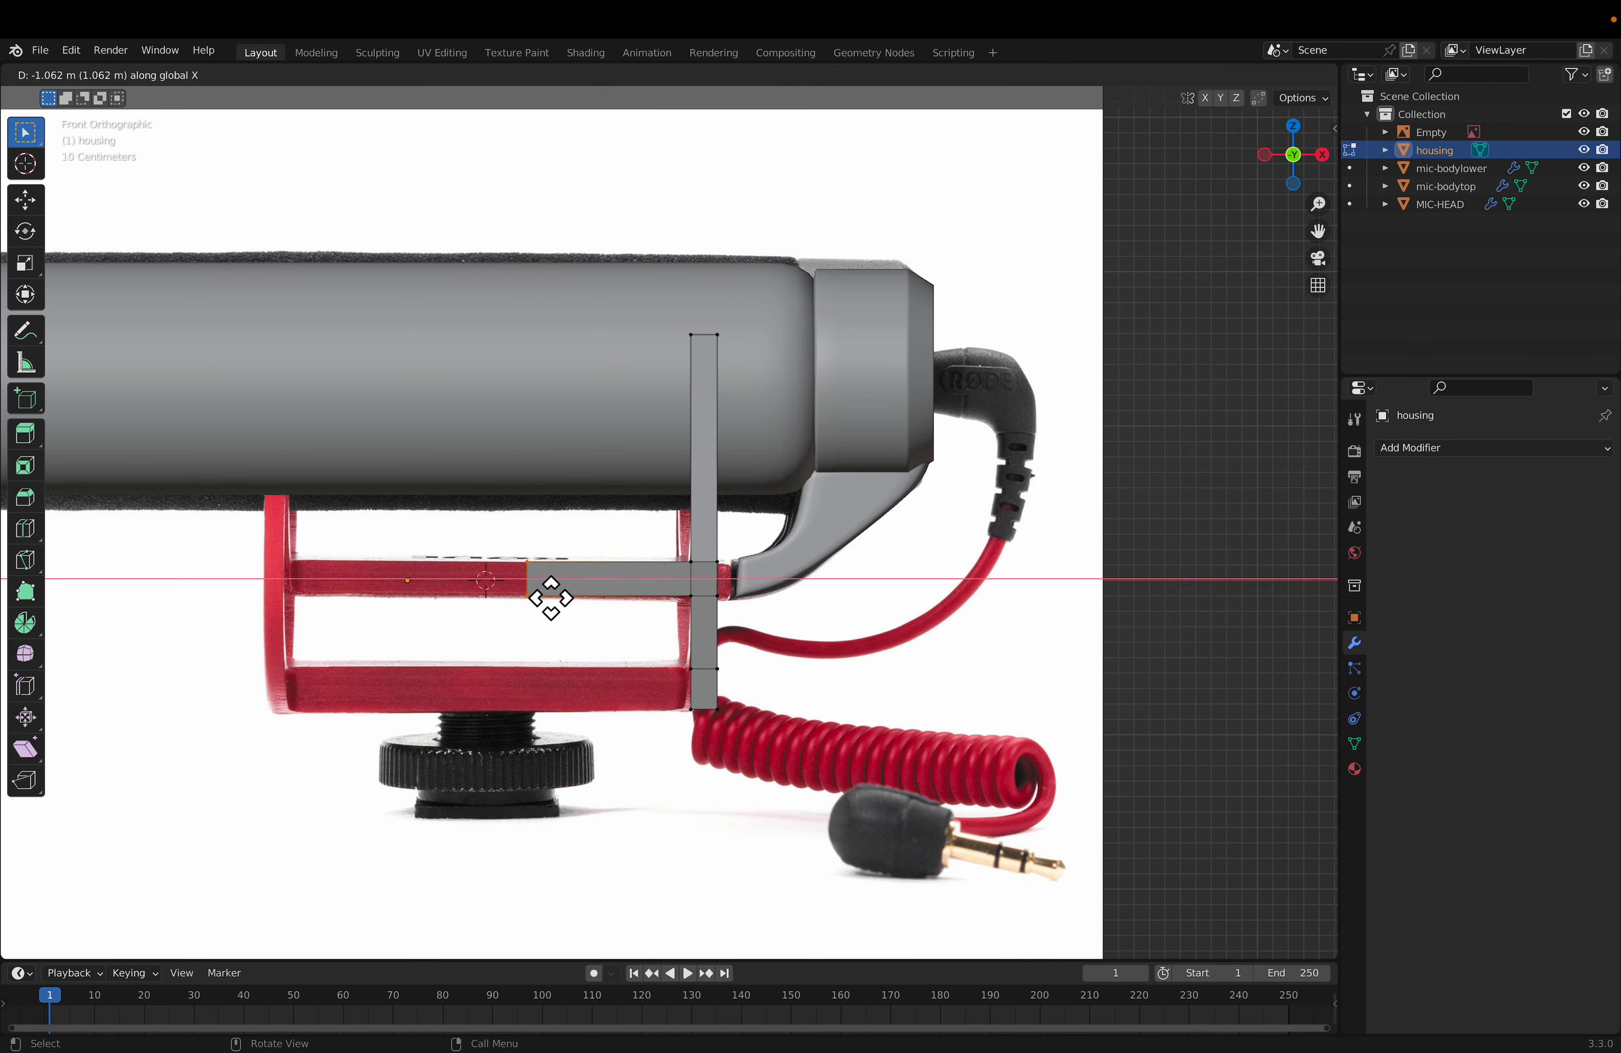
click(530, 595)
Step: Extrude the strip's side edge at the bottom crossbar about 1.17 m along negative X
key(c)
drag(701, 739, 689, 671)
key(e)
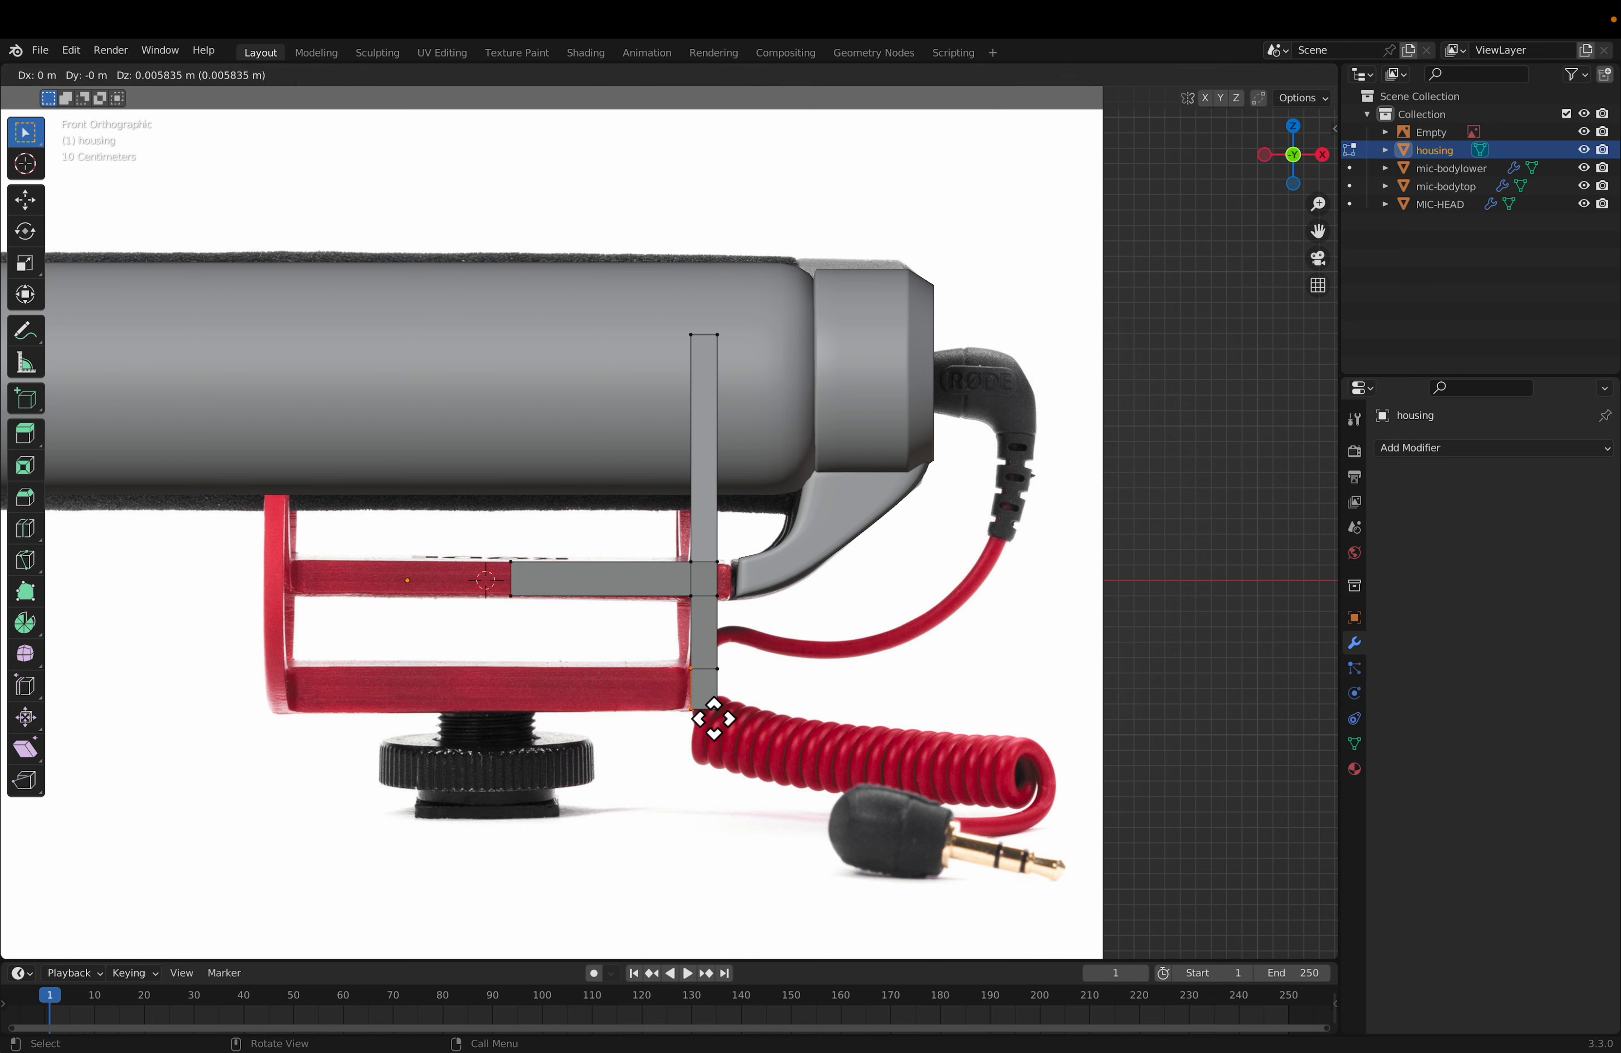
key(x)
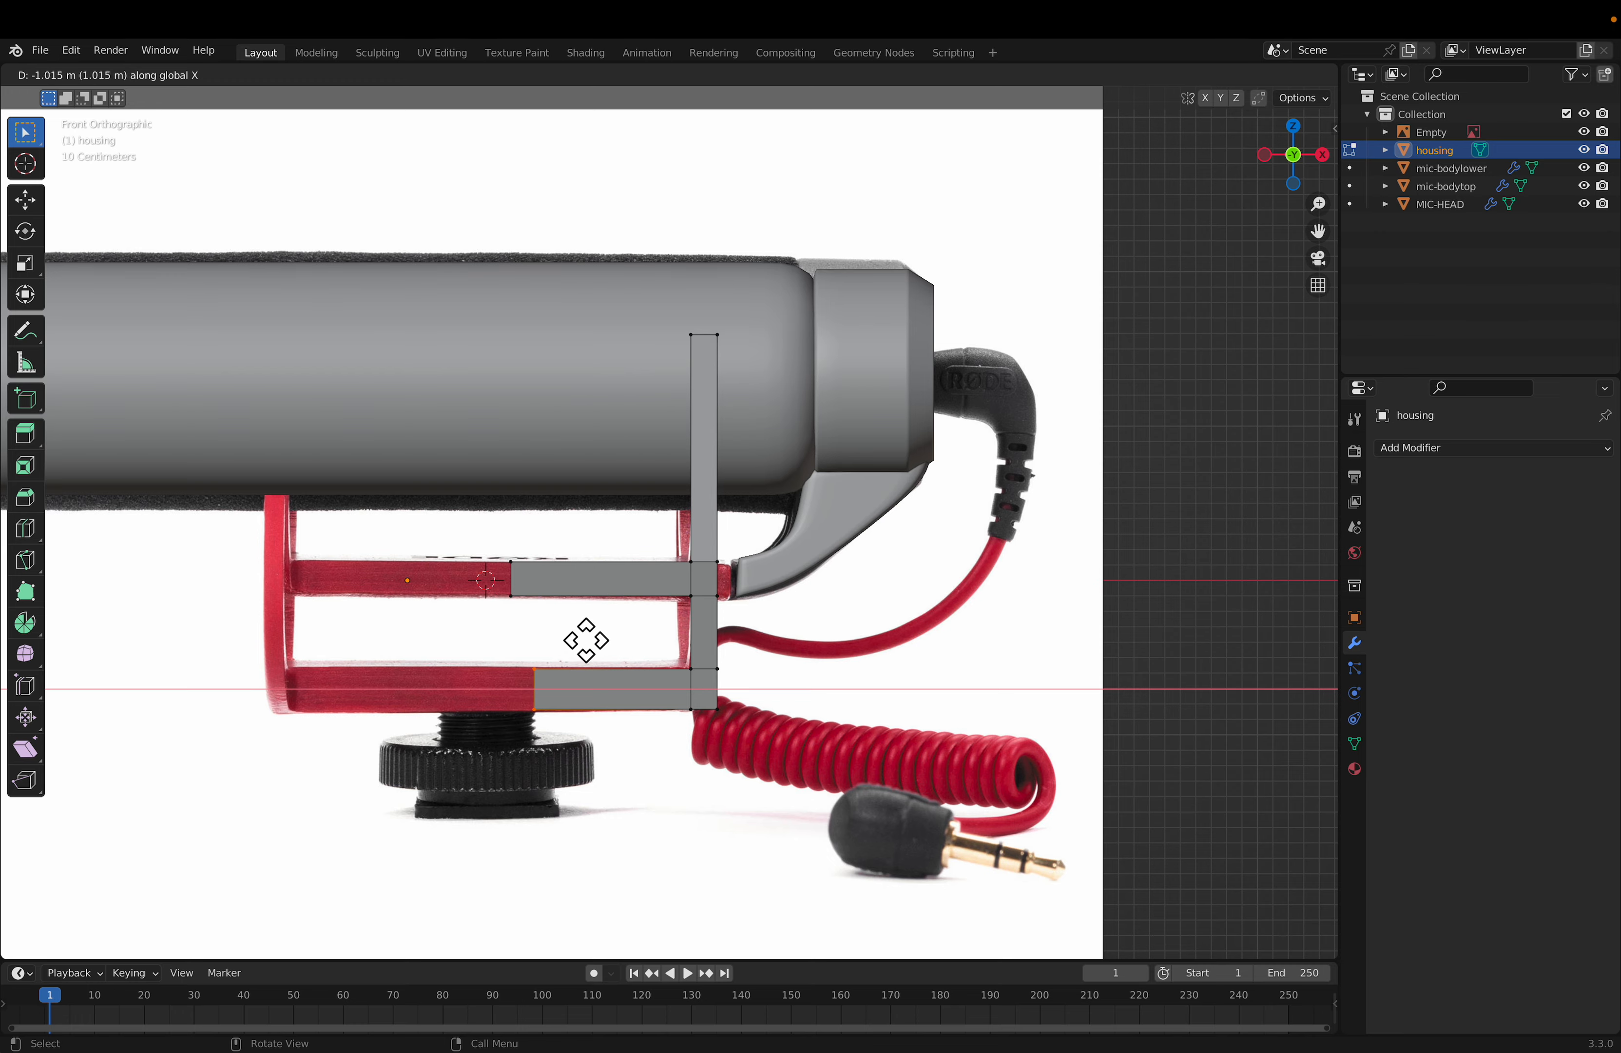
click(557, 642)
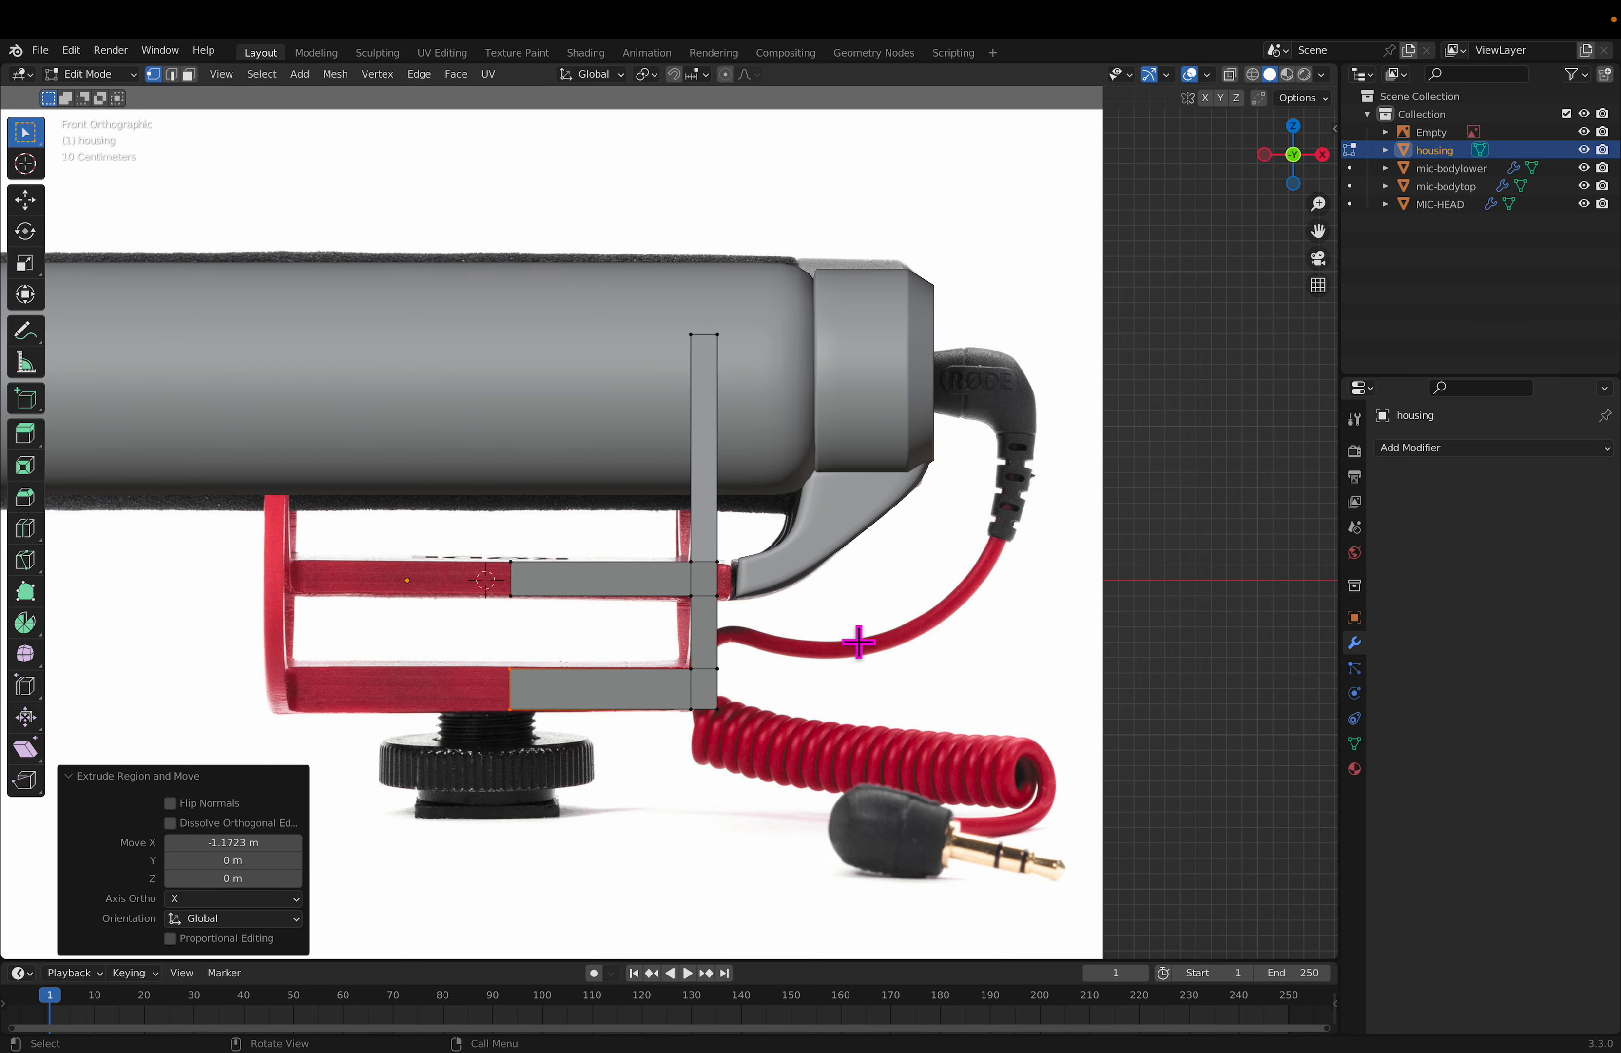
Step: Extrude the entire housing mesh about -0.055 m along its normals to give it thickness
middle_drag(839, 626, 687, 643)
click(590, 272)
key(a)
key(e)
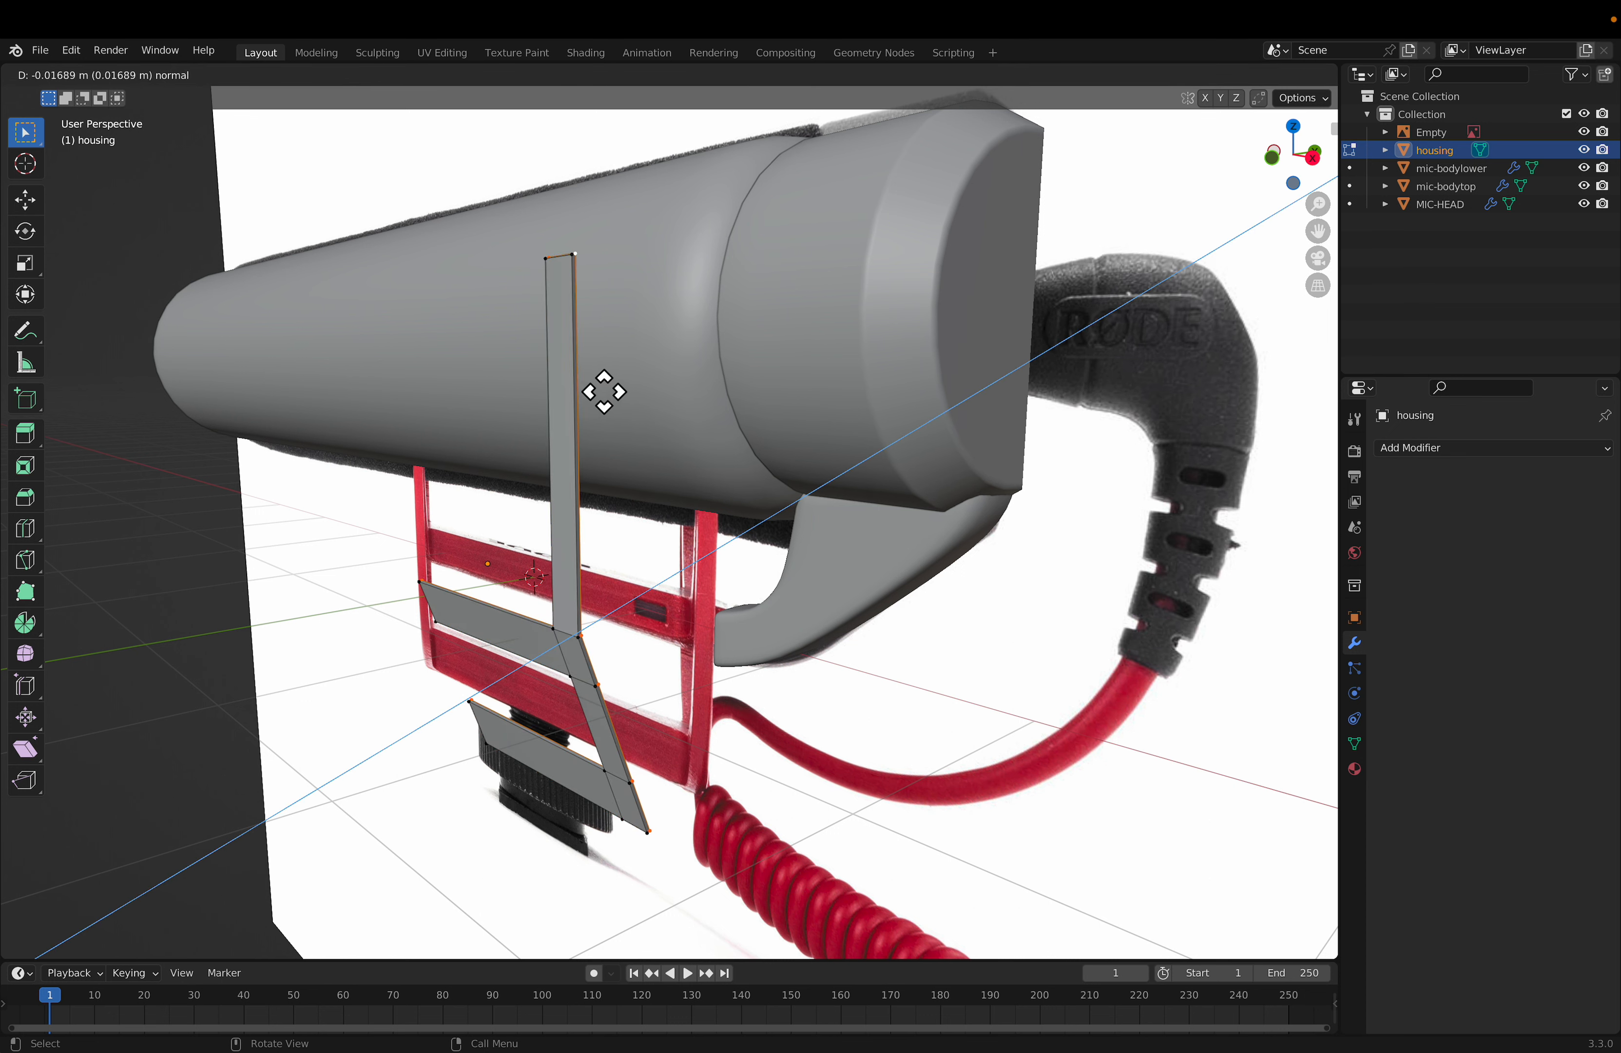
click(614, 390)
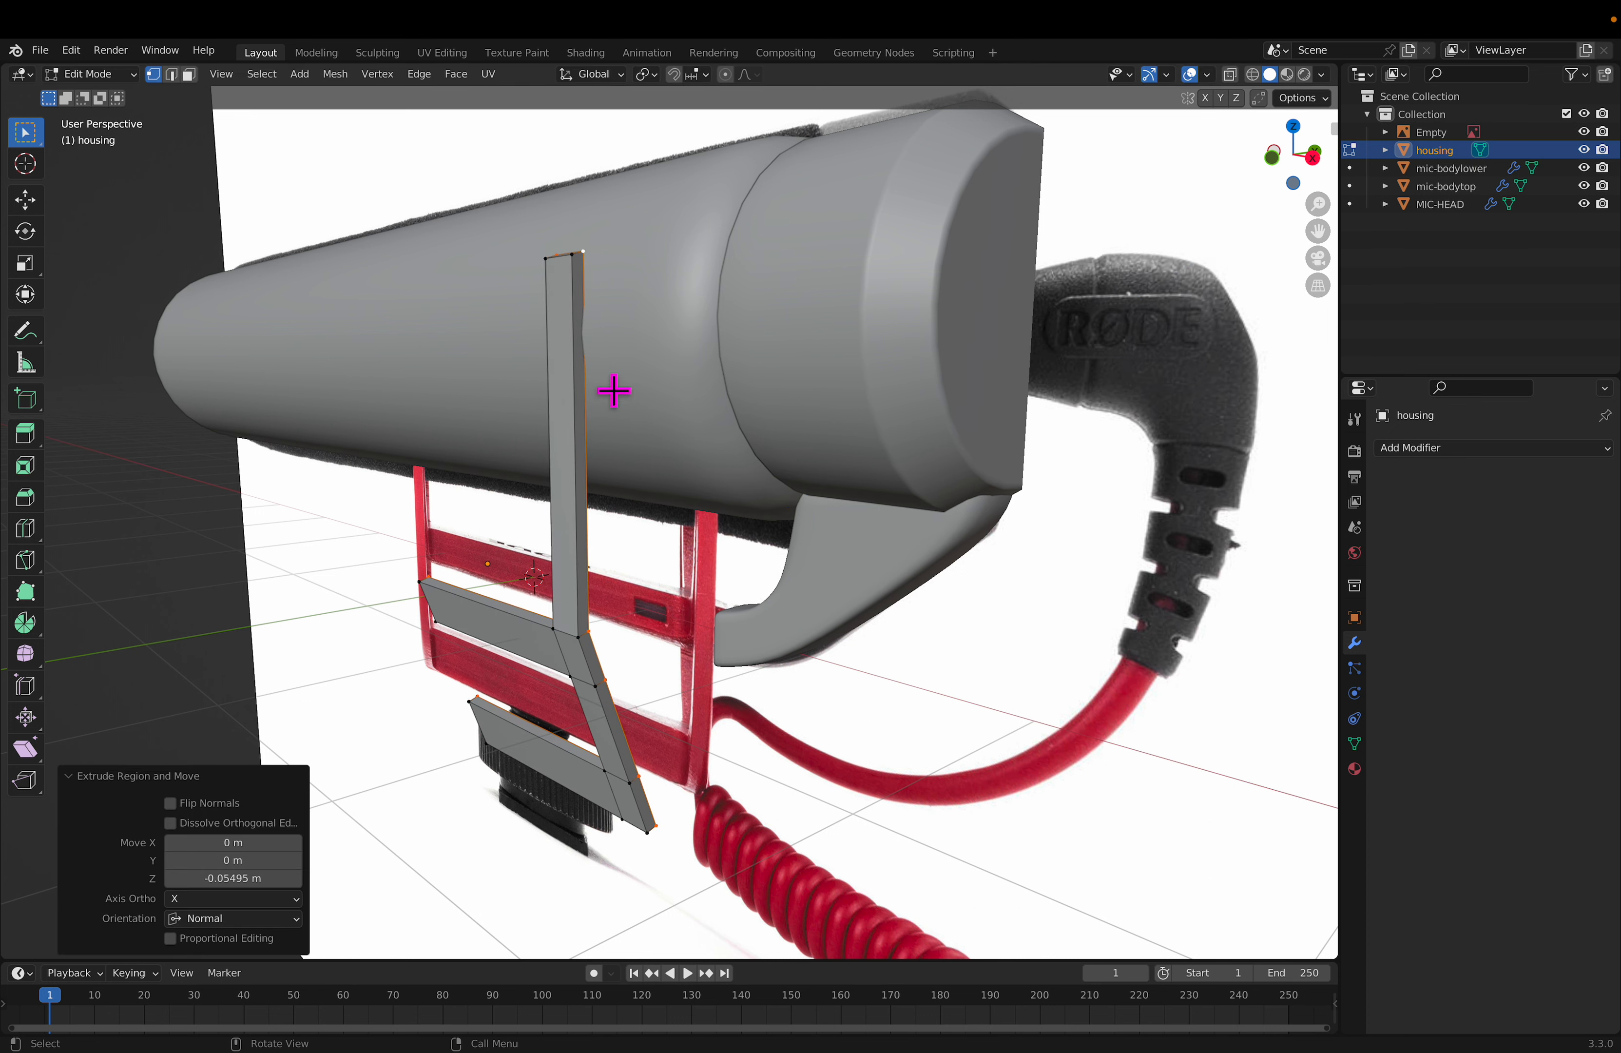
Step: Move the whole housing mesh about -0.067 m along Y, away from the microphone body
key(a)
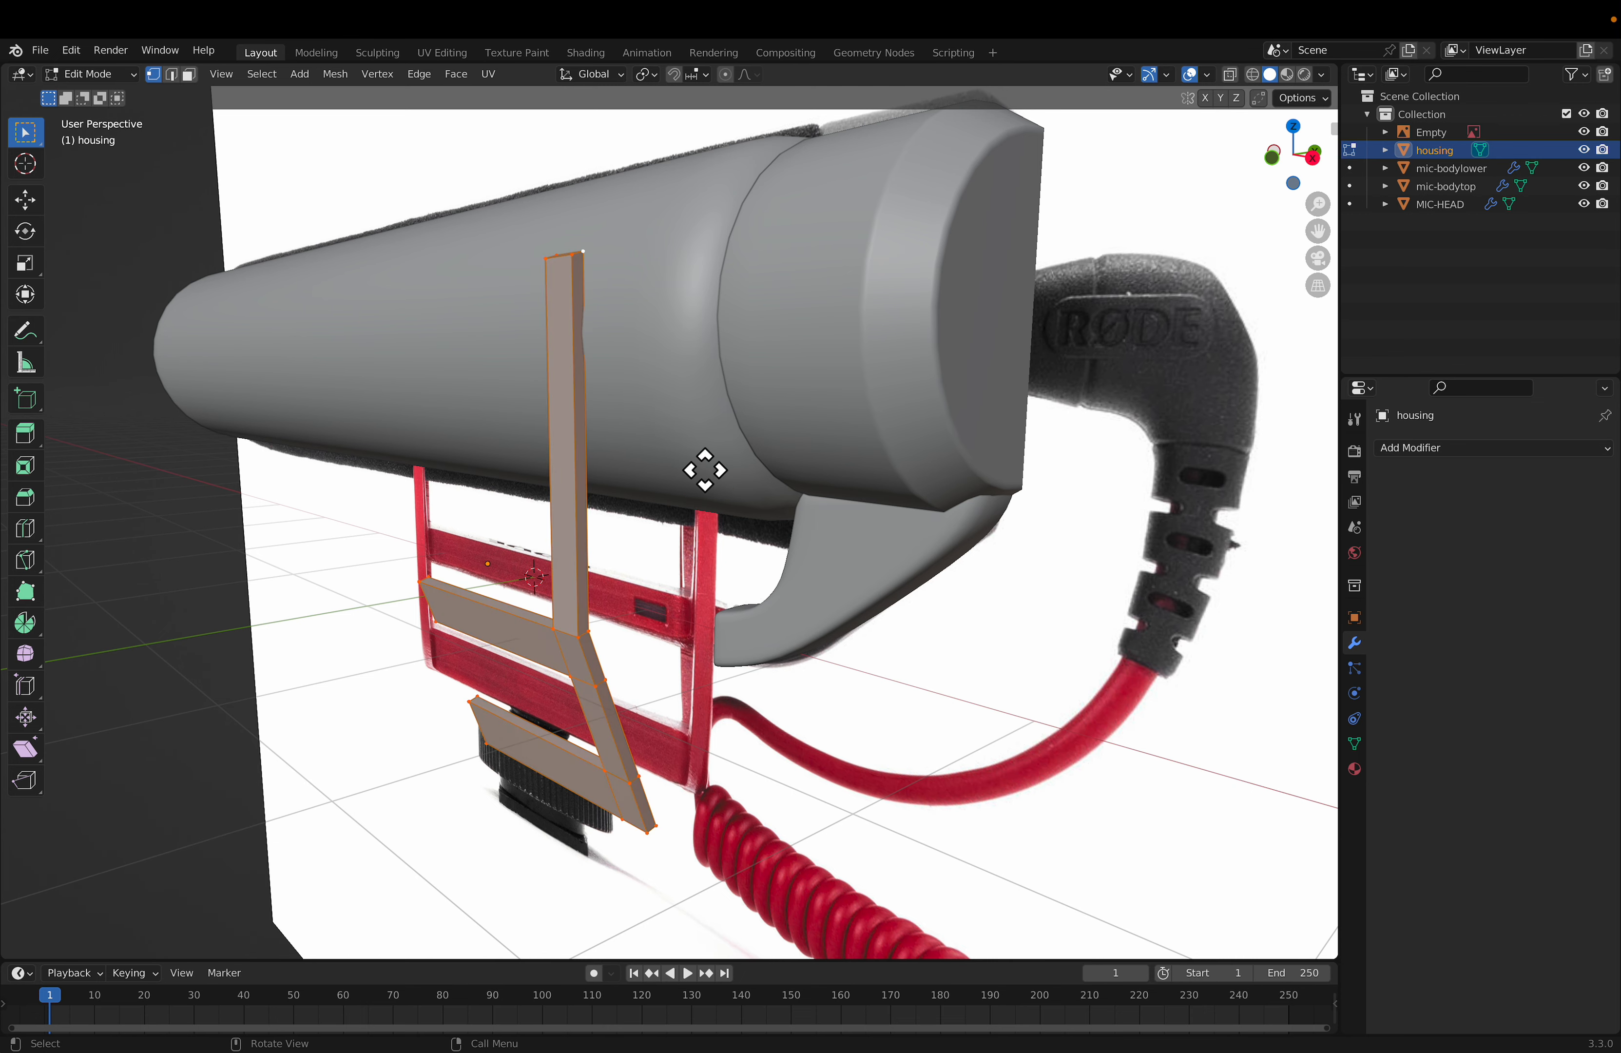
key(g)
key(y)
click(692, 472)
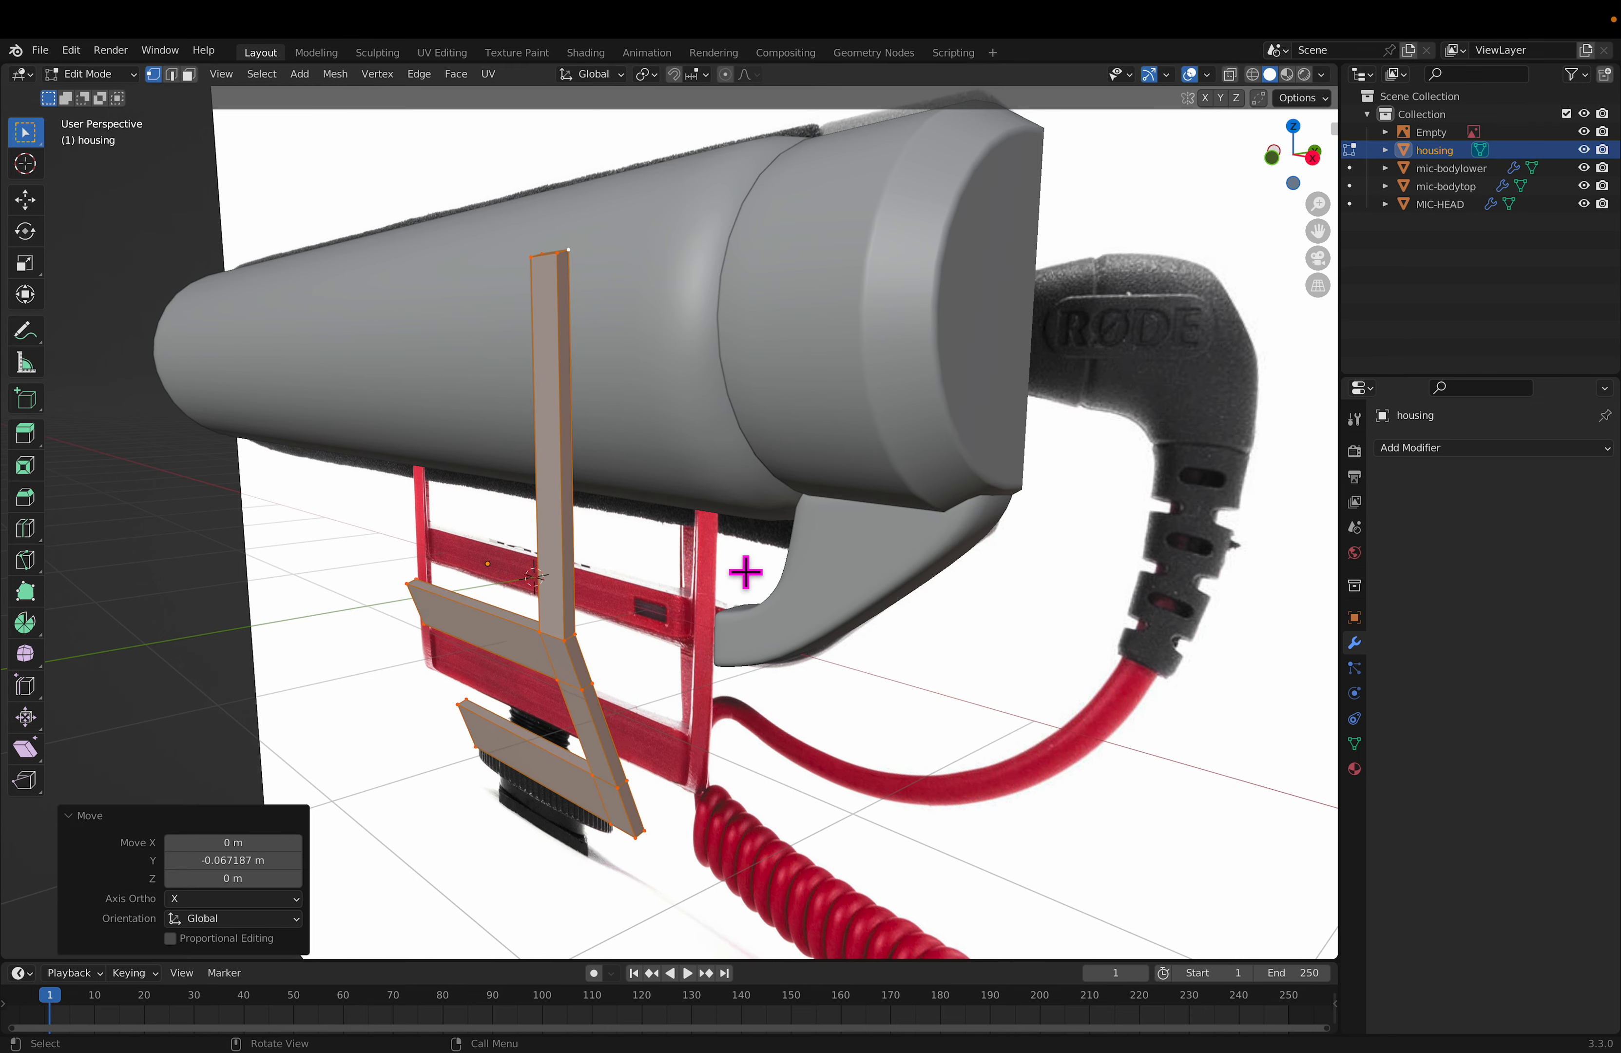
middle_drag(746, 572, 724, 569)
right_click(697, 751)
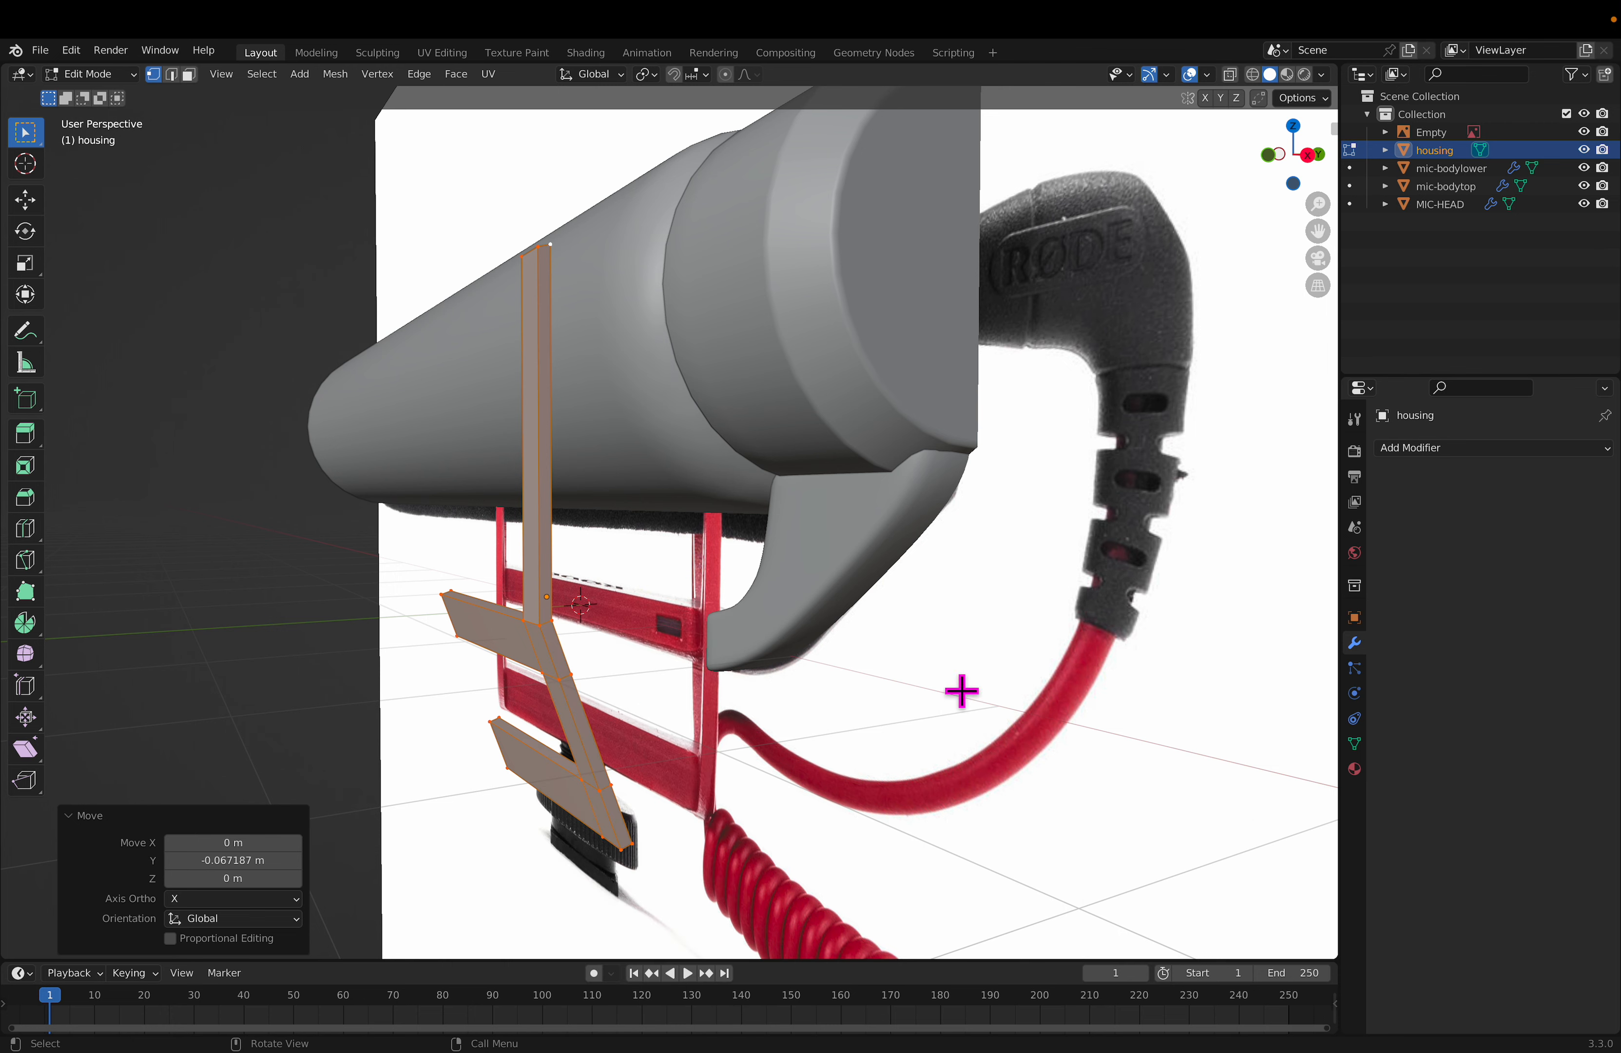
Step: Add a Subdivision Surface modifier to the housing with viewport level 2
click(1470, 449)
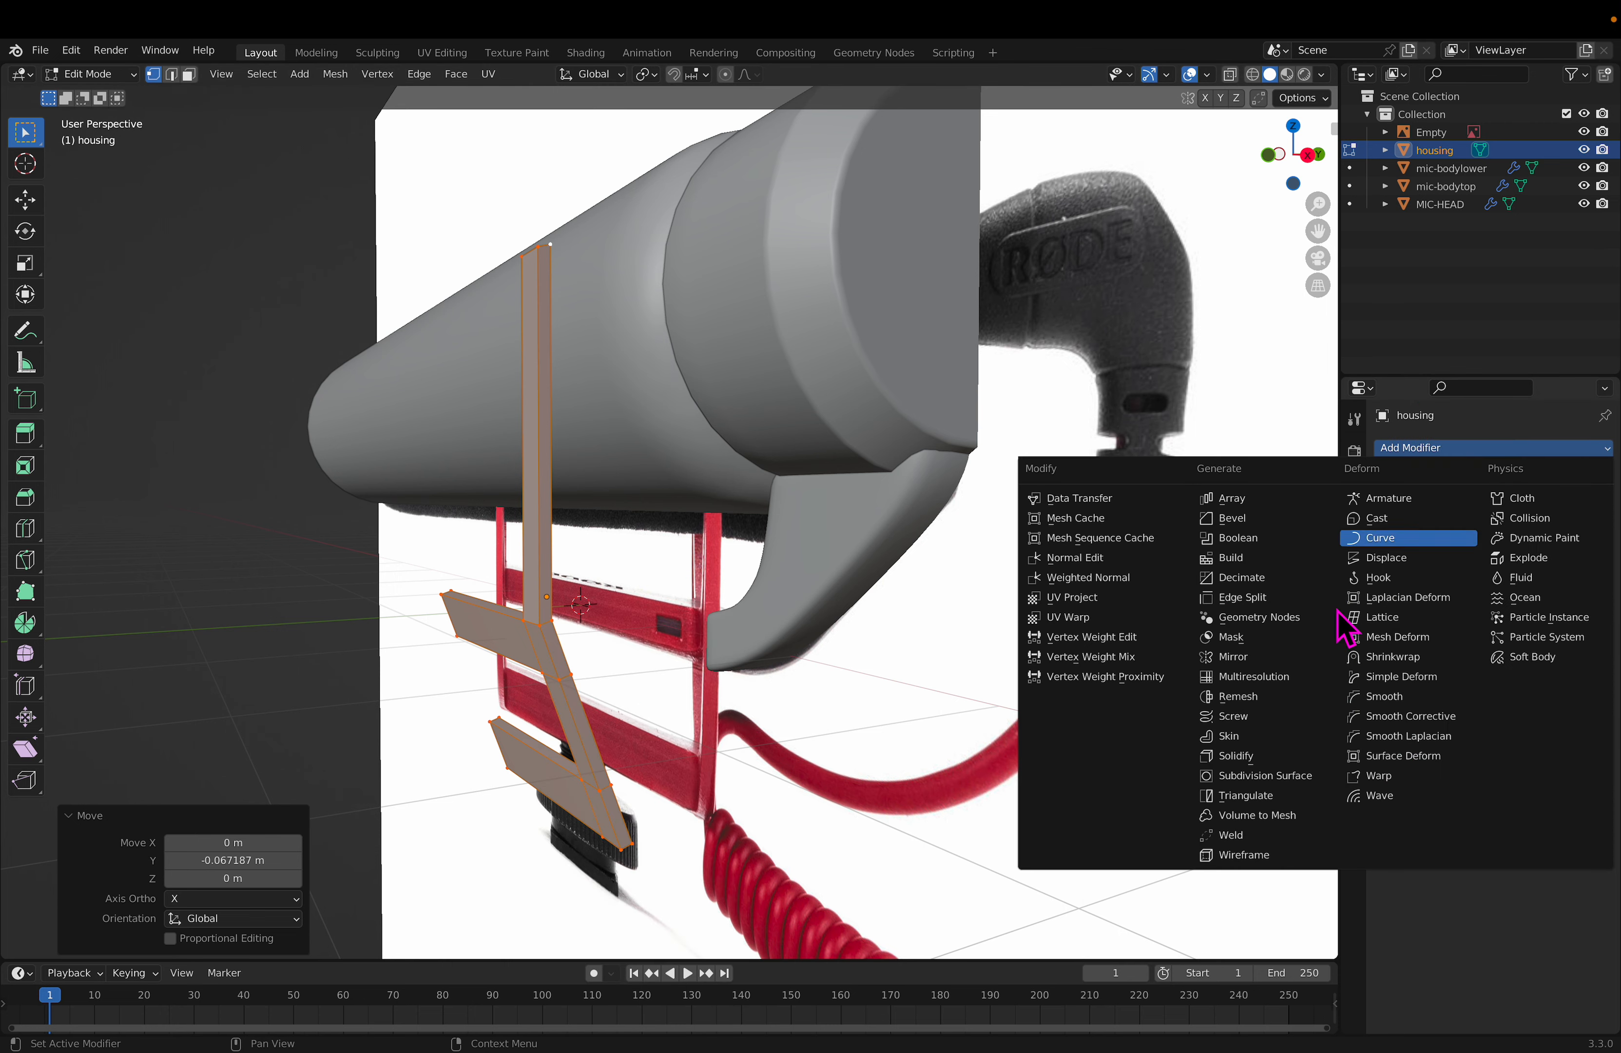
click(1293, 779)
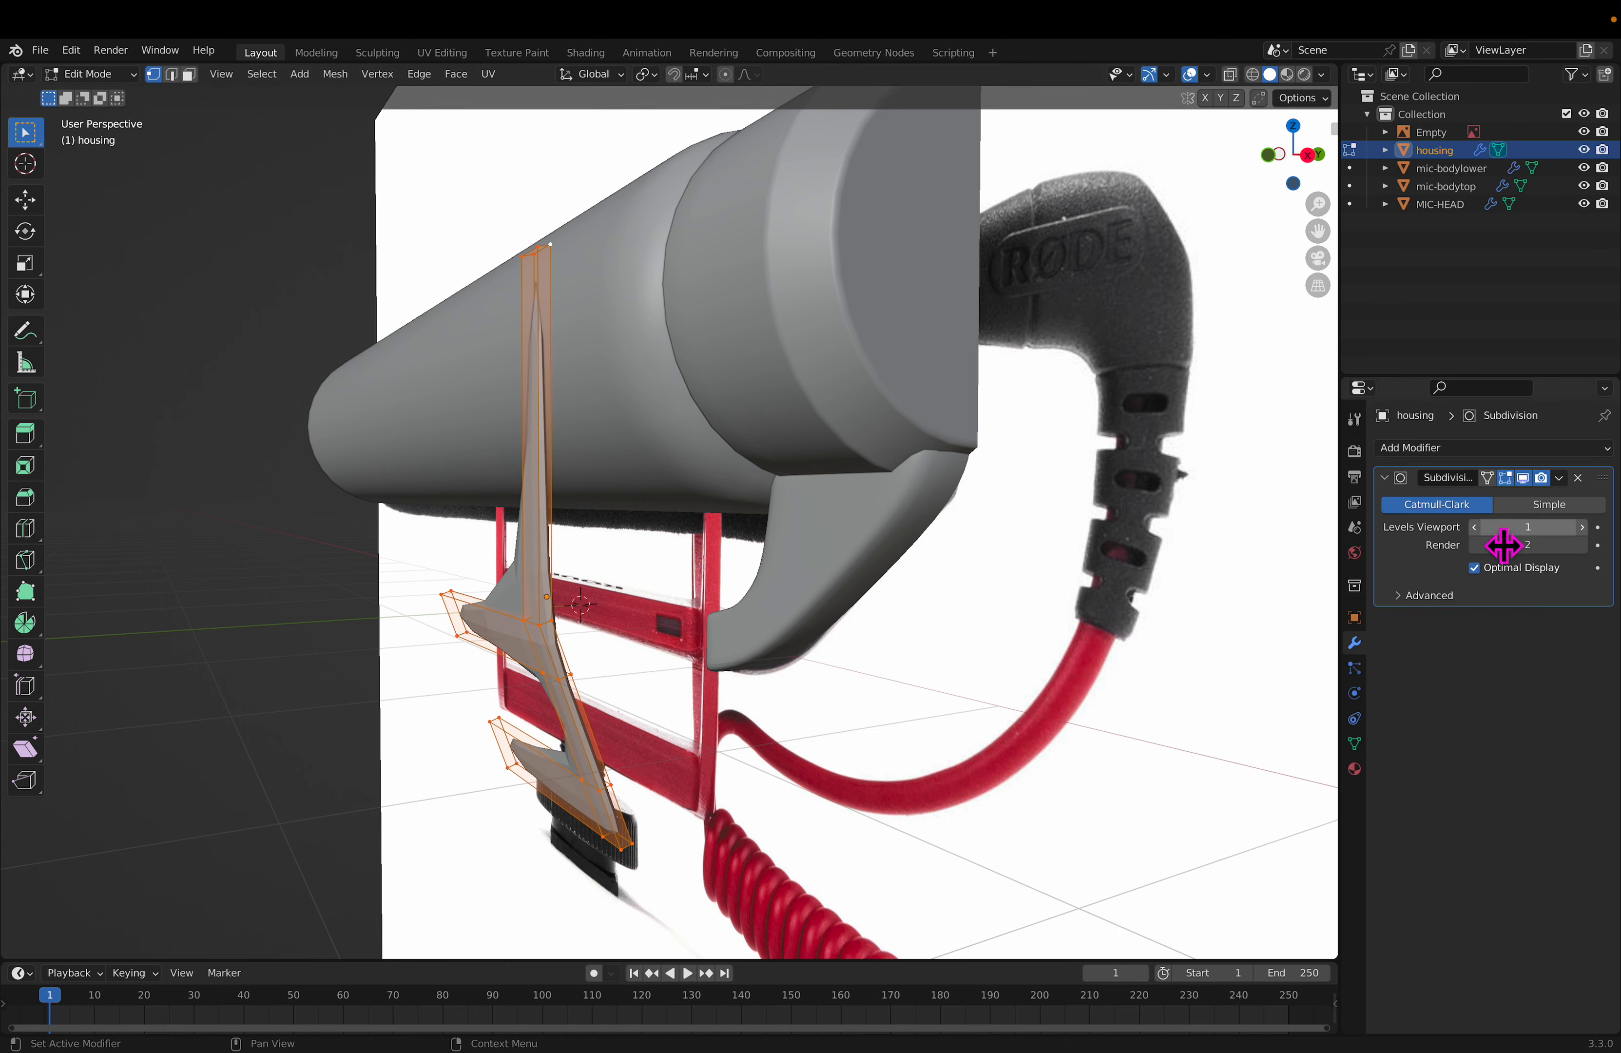
click(1584, 528)
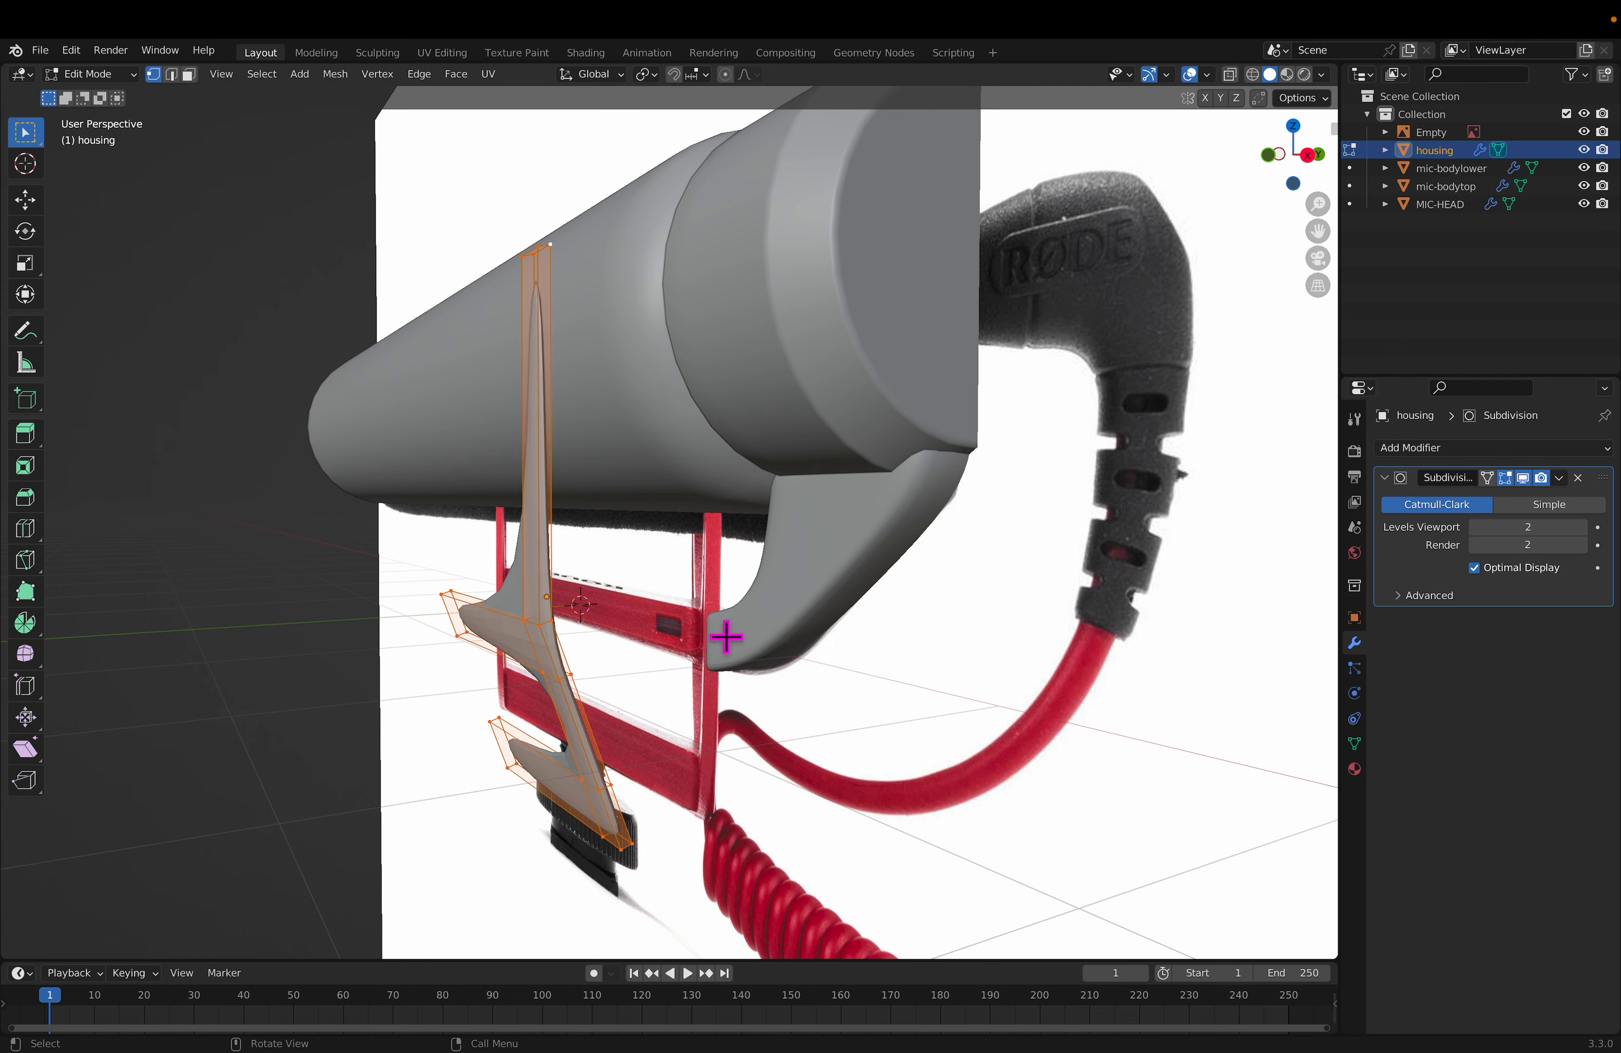
Step: Add two lengthwise loop cuts to the vertical strip near its opposite side edges, with slide factors 0.708 and -0.665
middle_drag(668, 627, 636, 620)
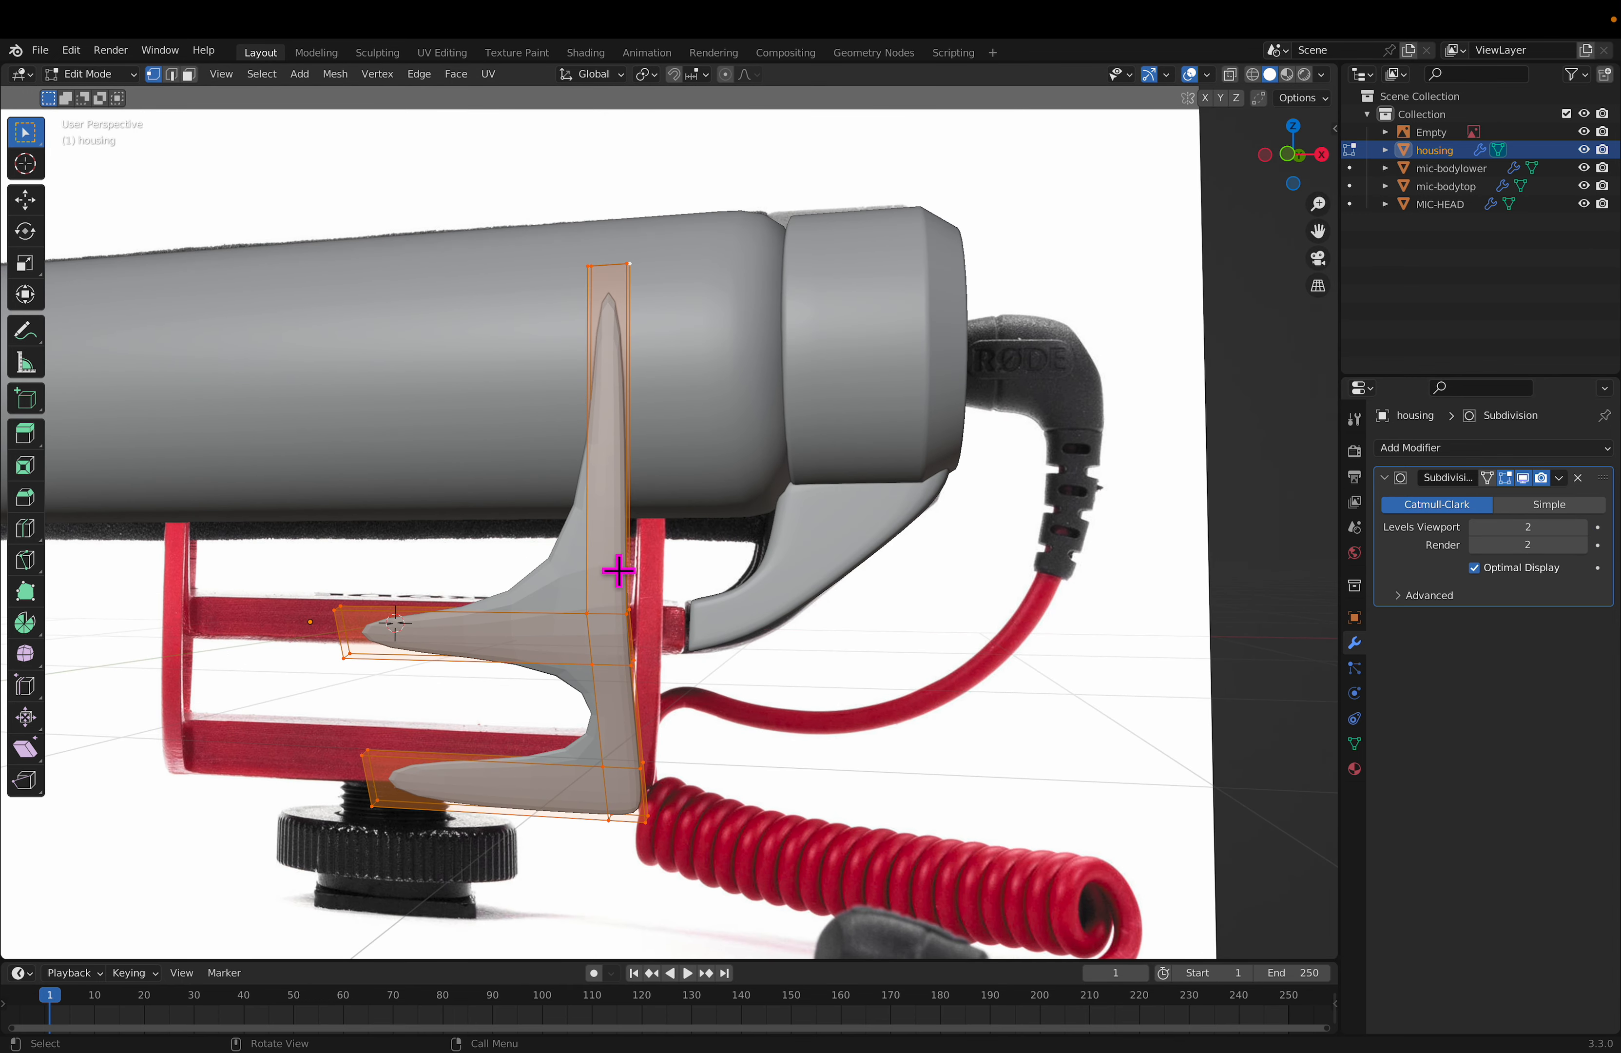
key(ctrl+r)
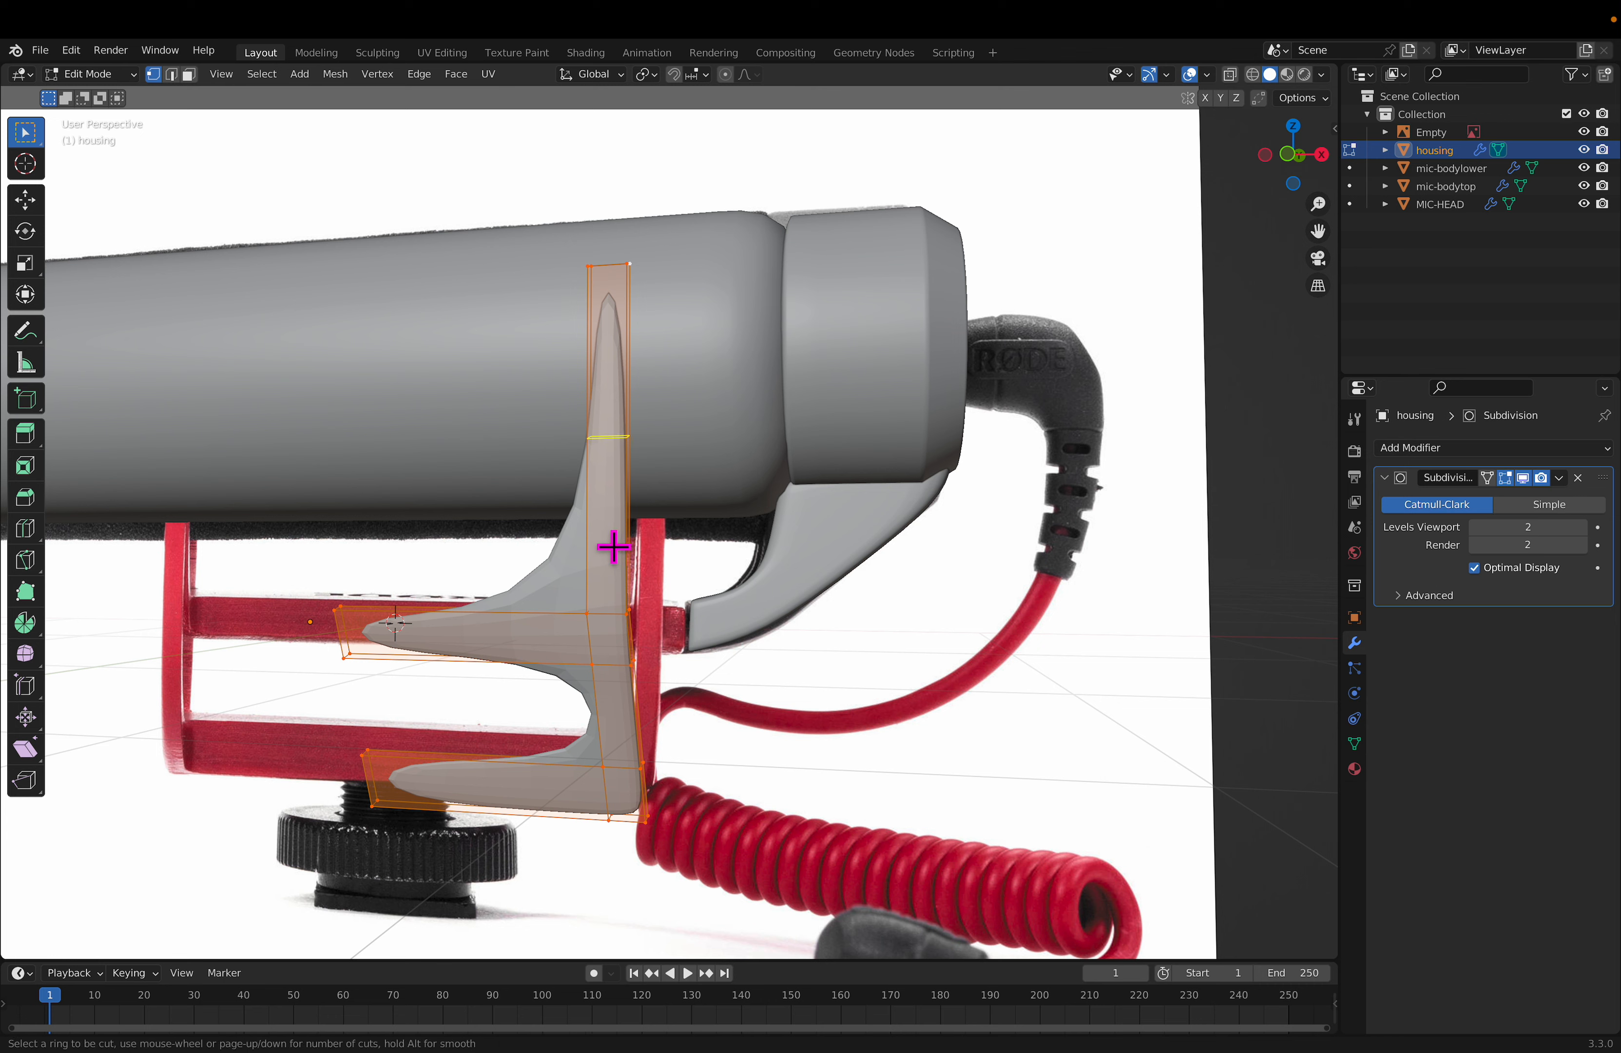
click(628, 276)
click(600, 263)
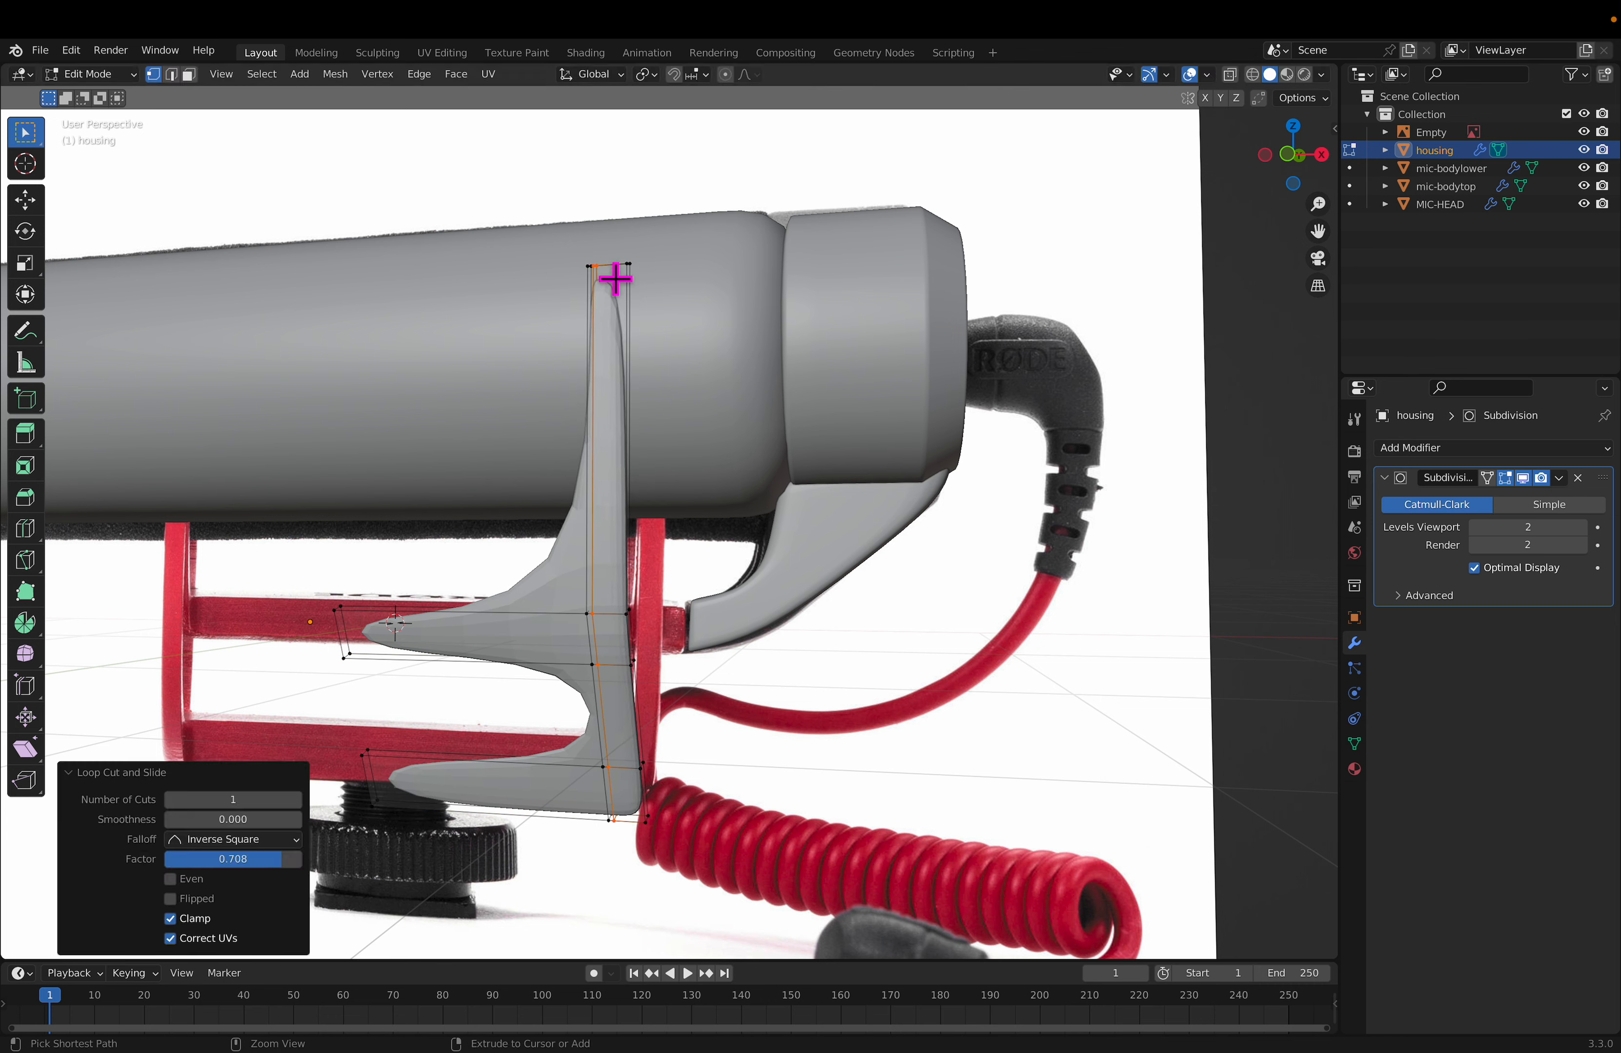
key(g)
key(g)
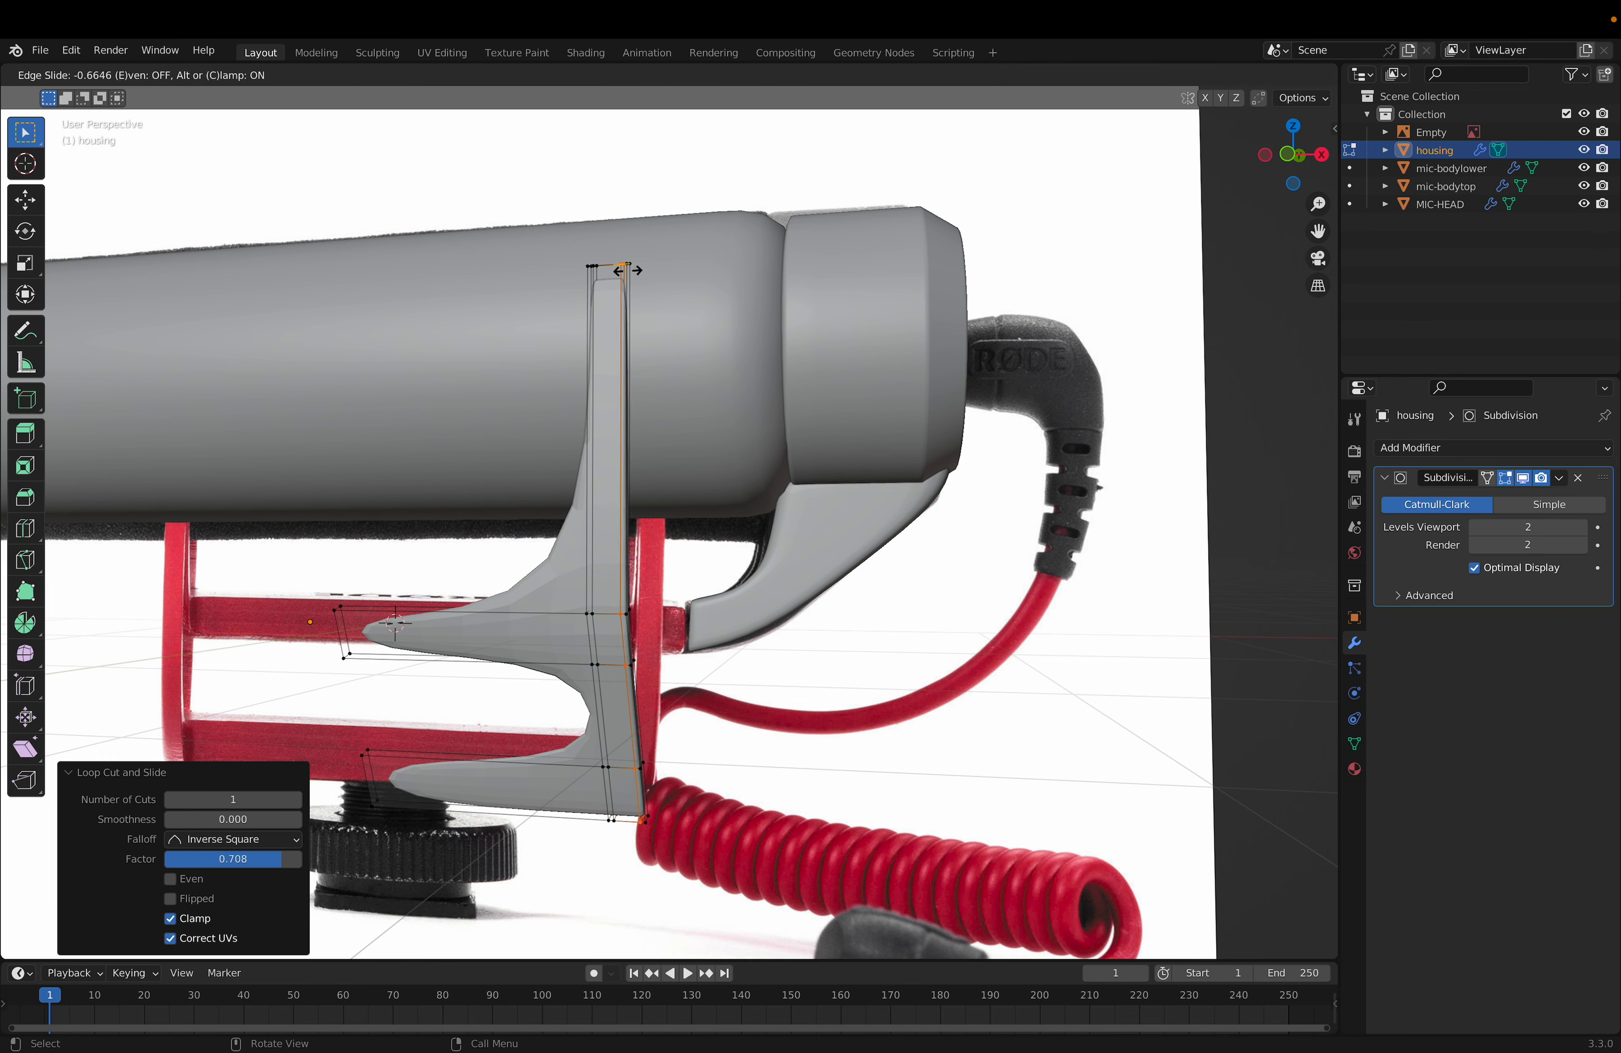
click(626, 318)
Step: Add a crosswise loop cut to each of the housing's two horizontal arms near the vertical strip, with slide factors 0.925 and 0.904
key(ctrl+r)
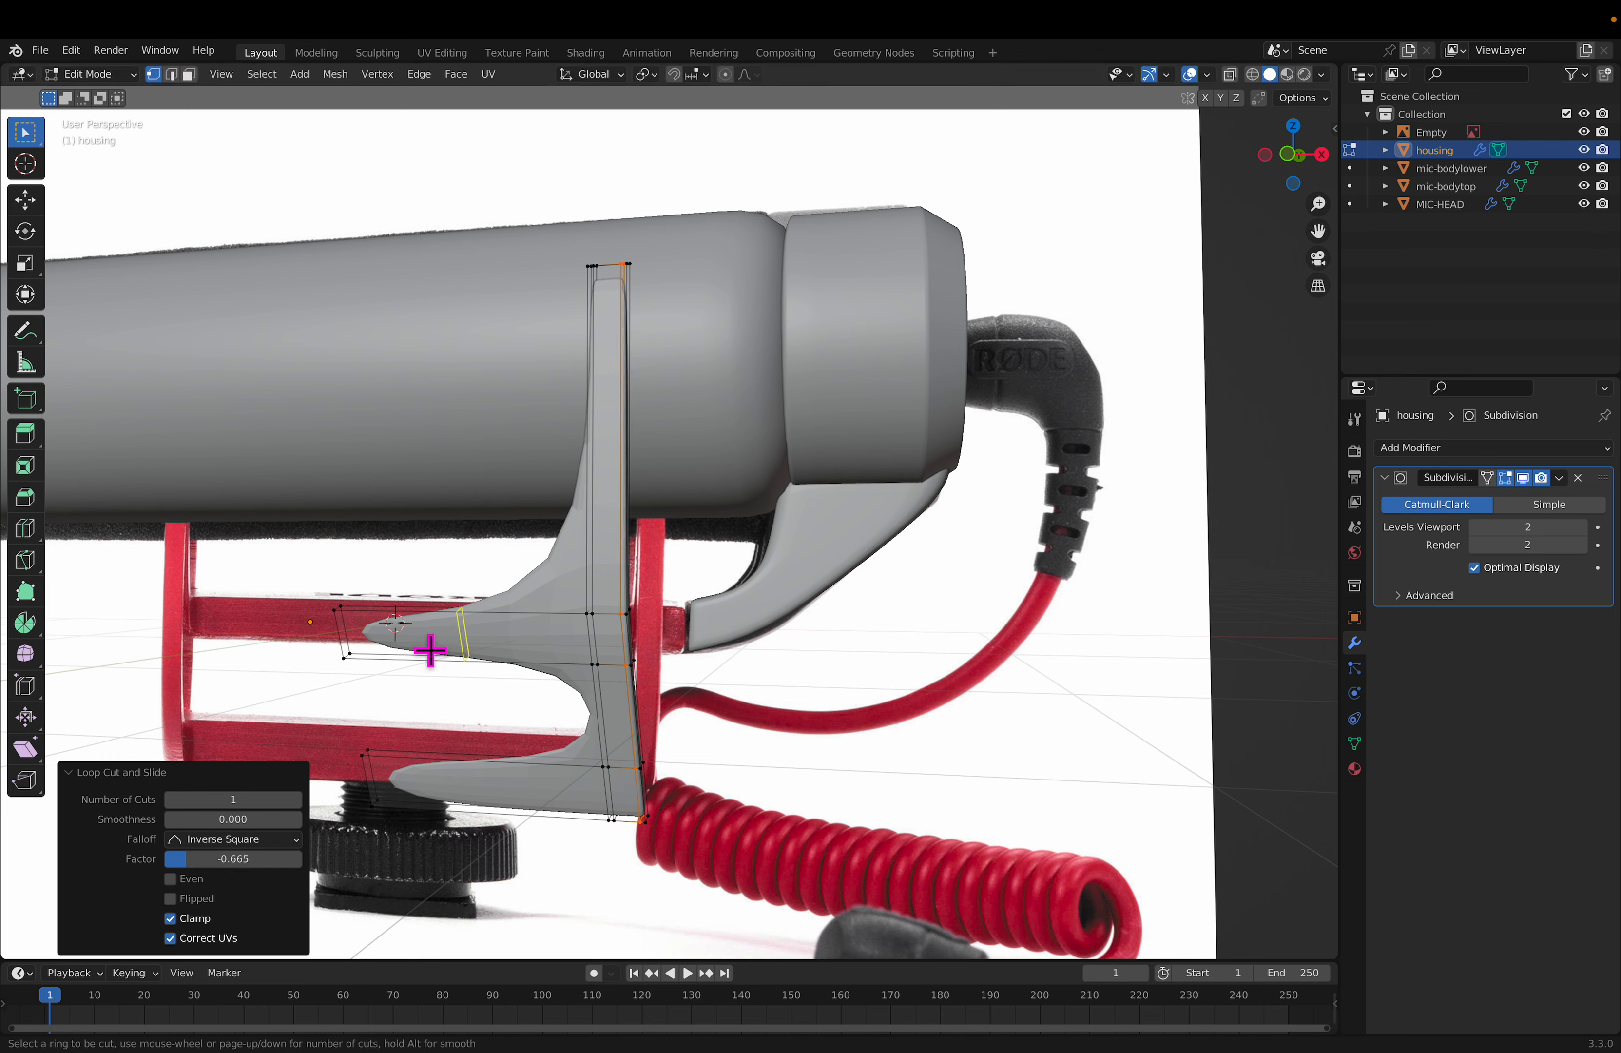
click(525, 649)
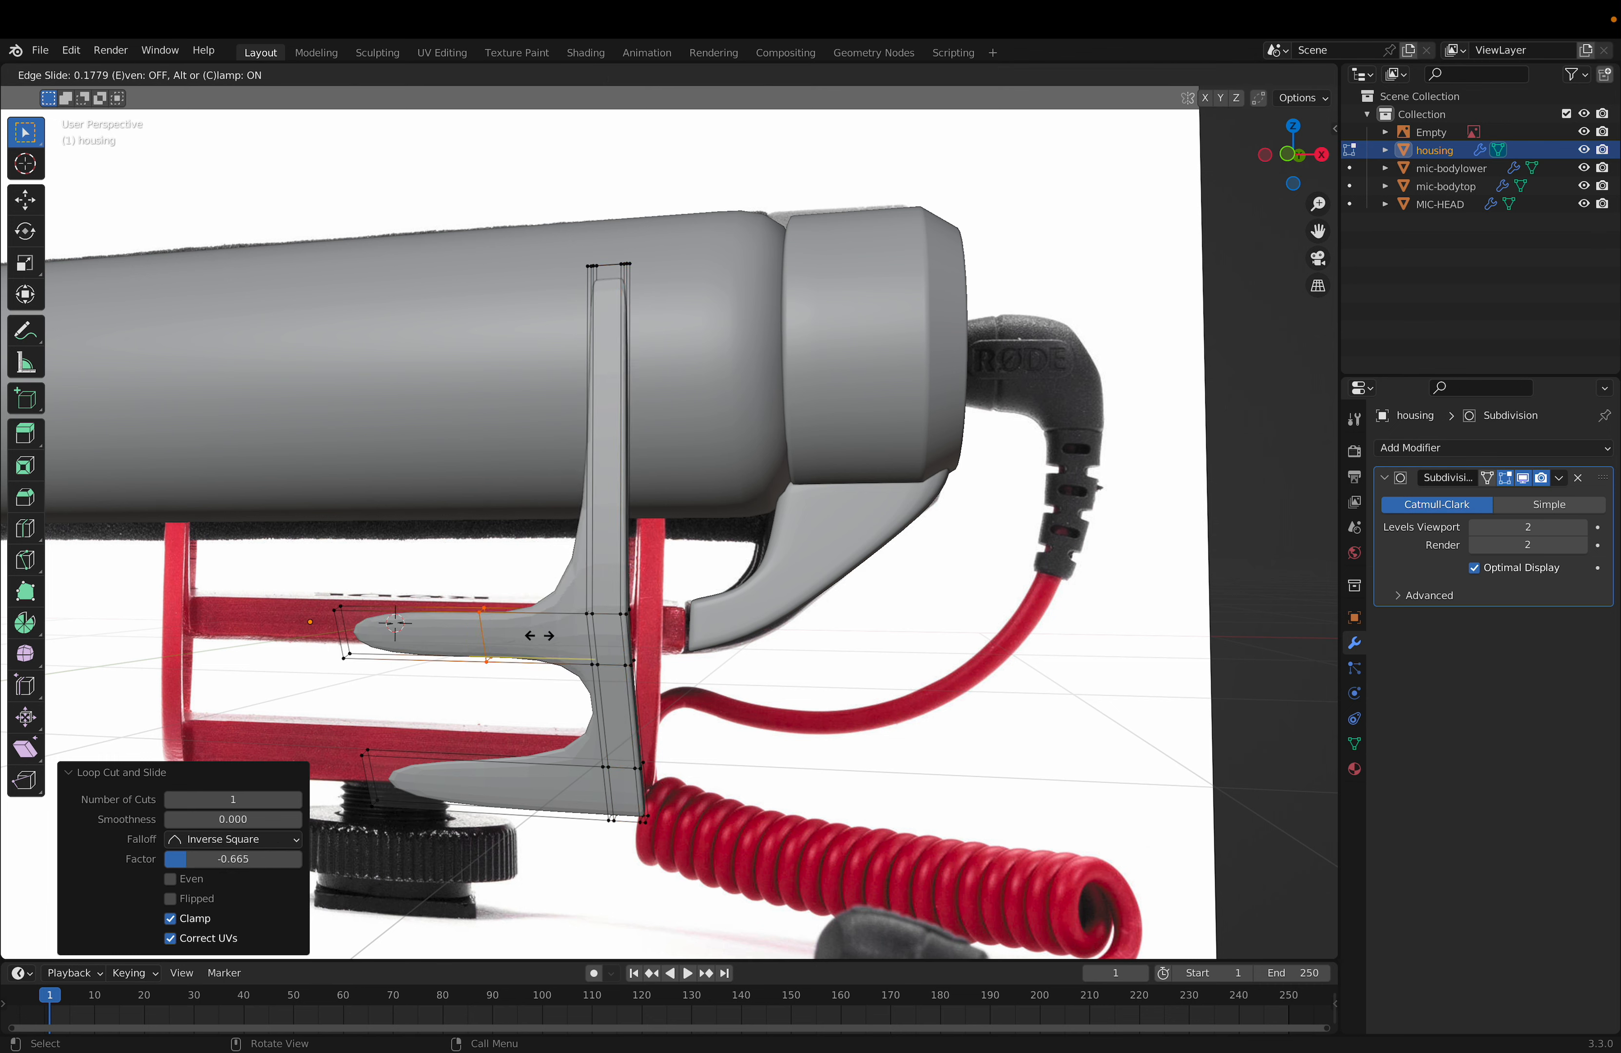
click(628, 636)
key(ctrl+r)
click(598, 797)
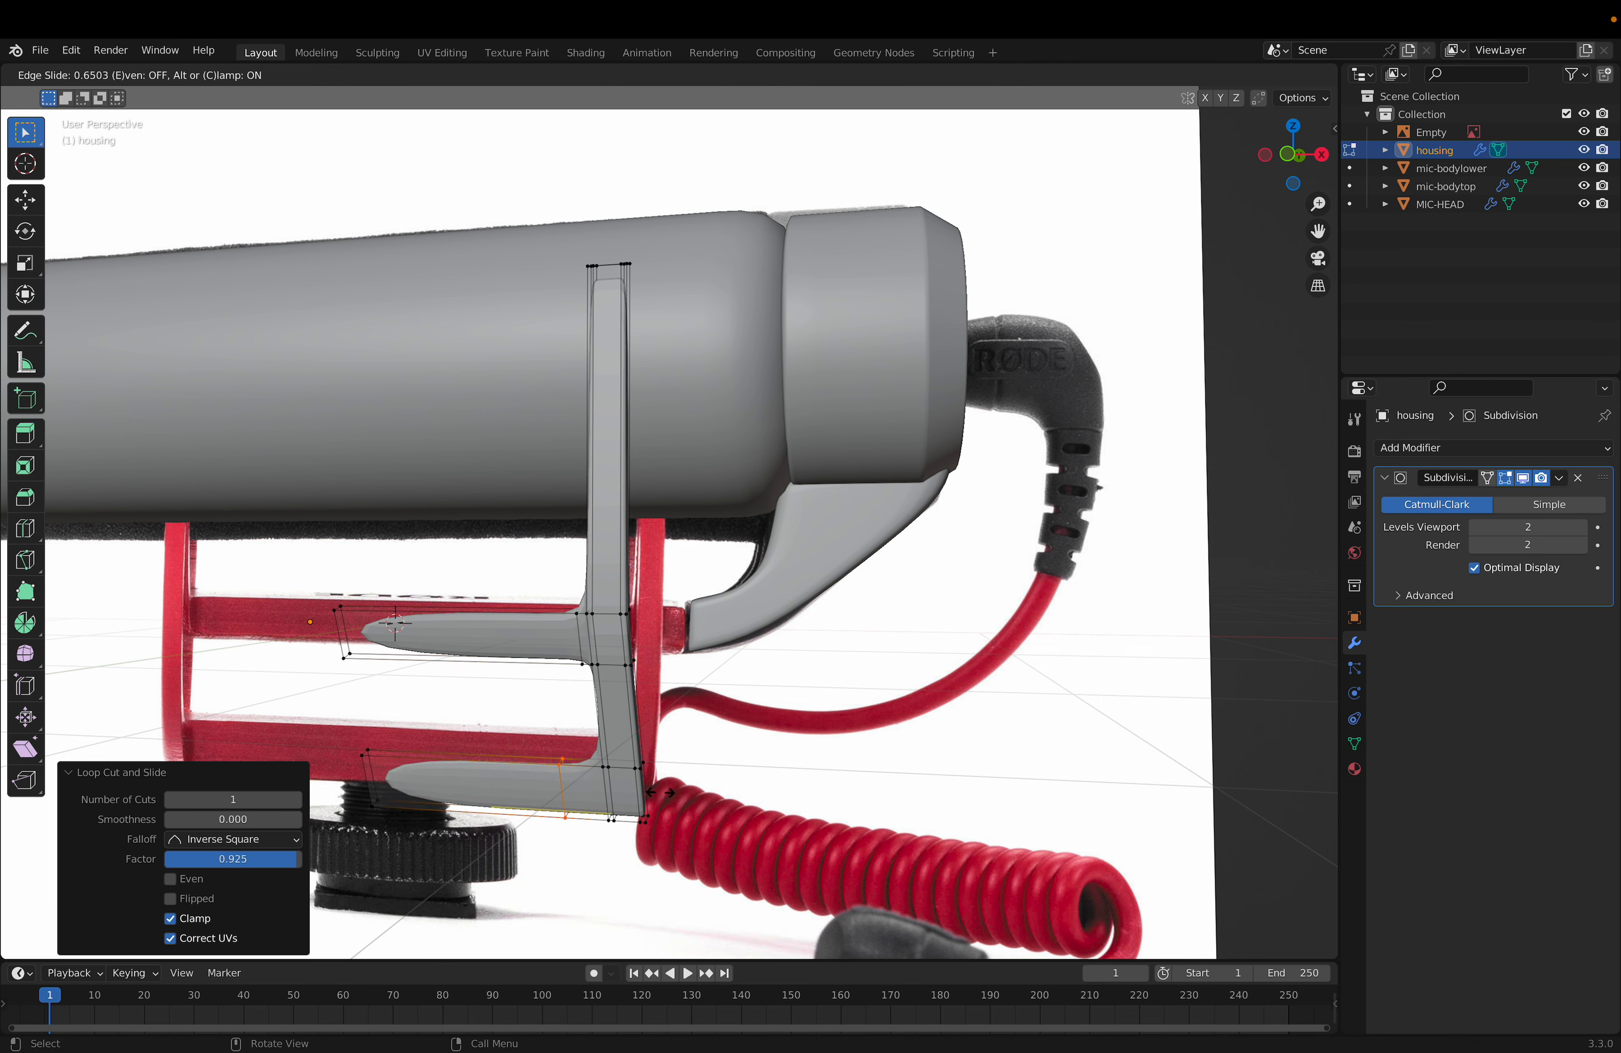
click(676, 787)
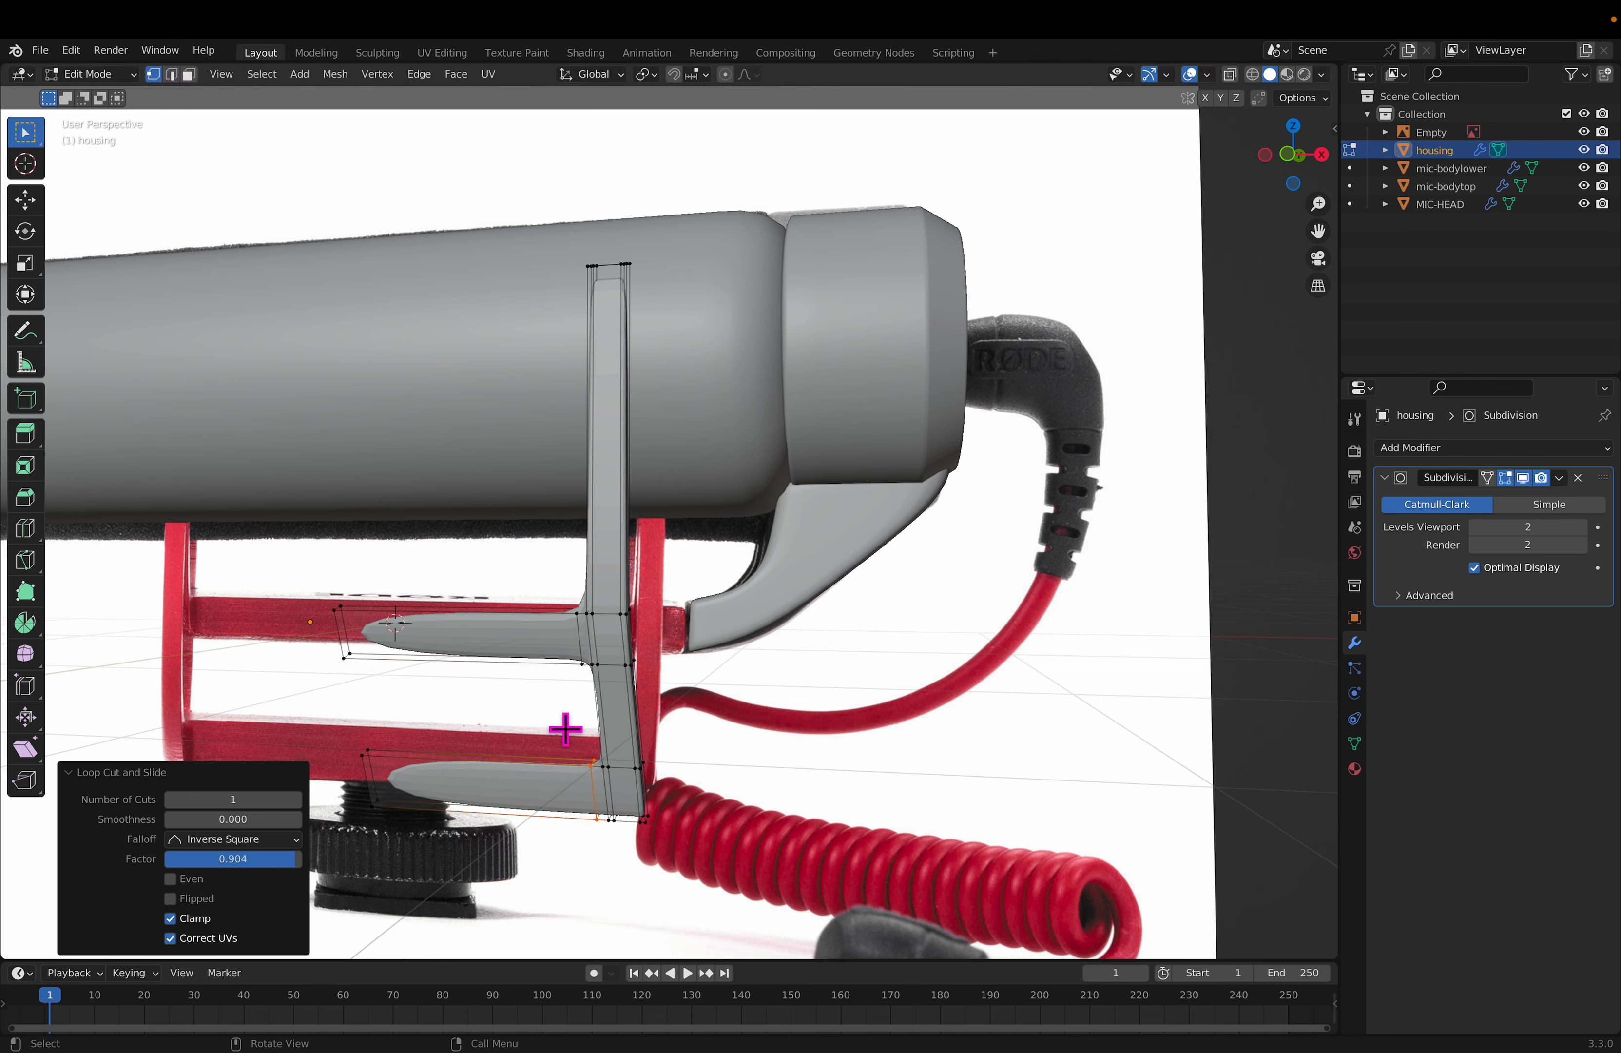
Step: Add lengthwise loop cuts: one to the upper arm with slide factor -0.749, and two to the lower arm with factors 0.703 and -0.668
key(ctrl+r)
click(627, 646)
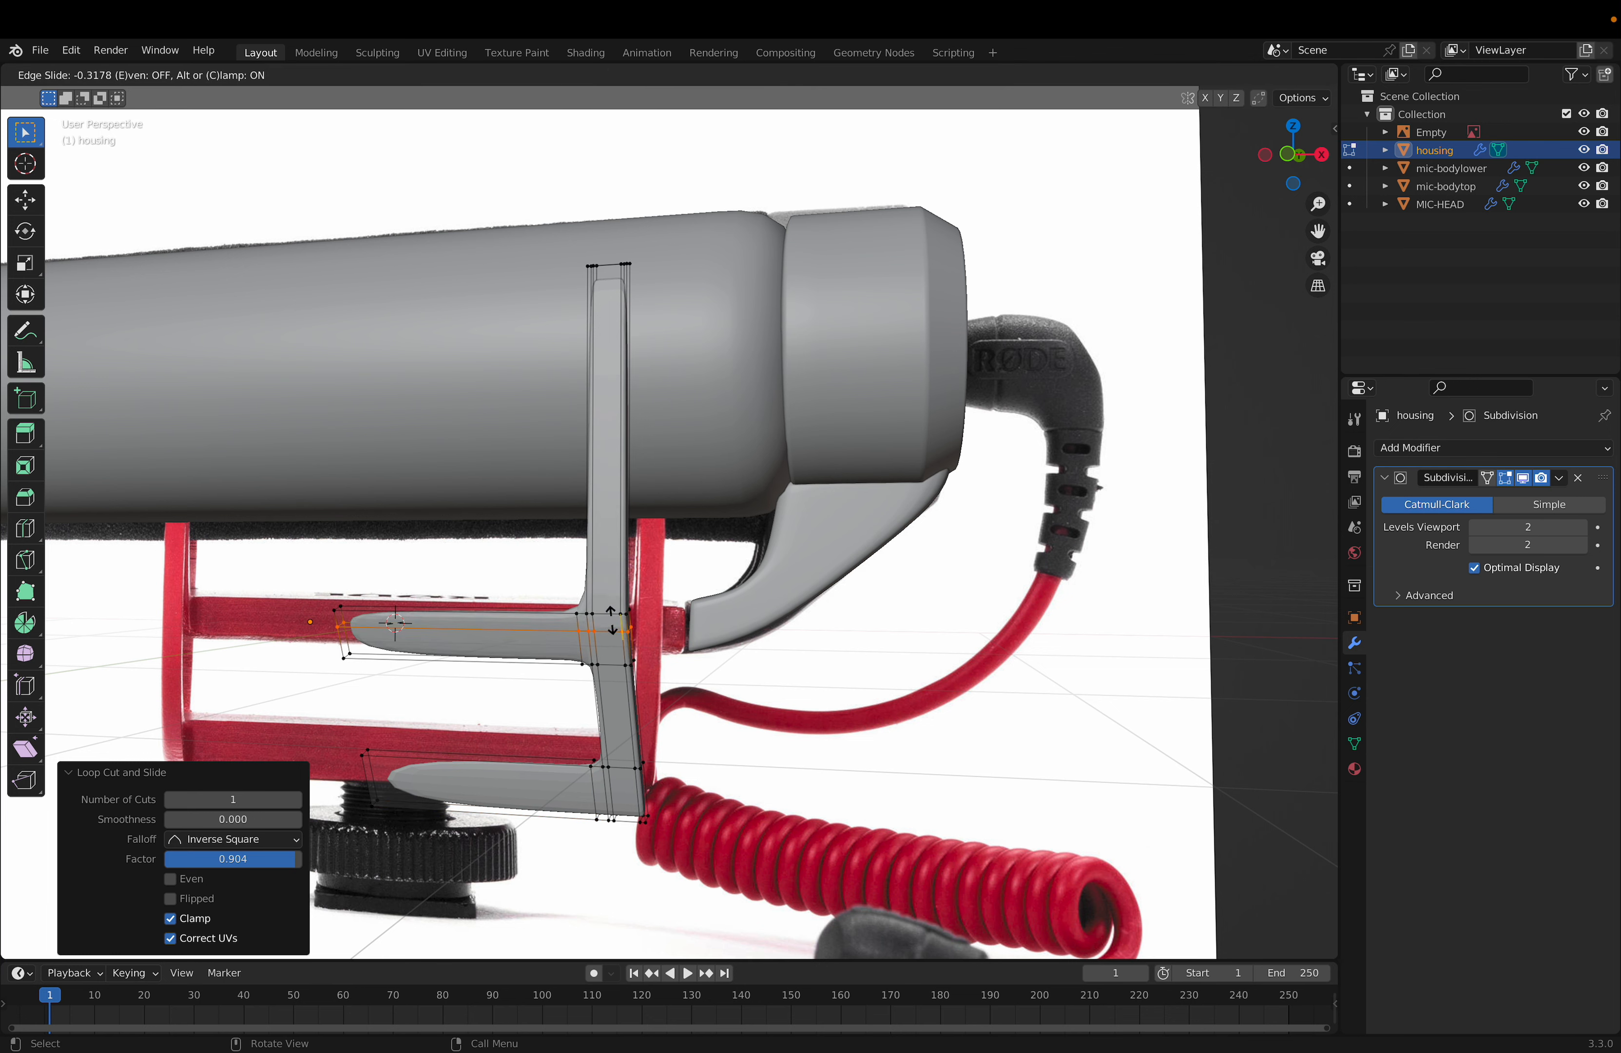
click(626, 635)
key(ctrl+r)
click(635, 795)
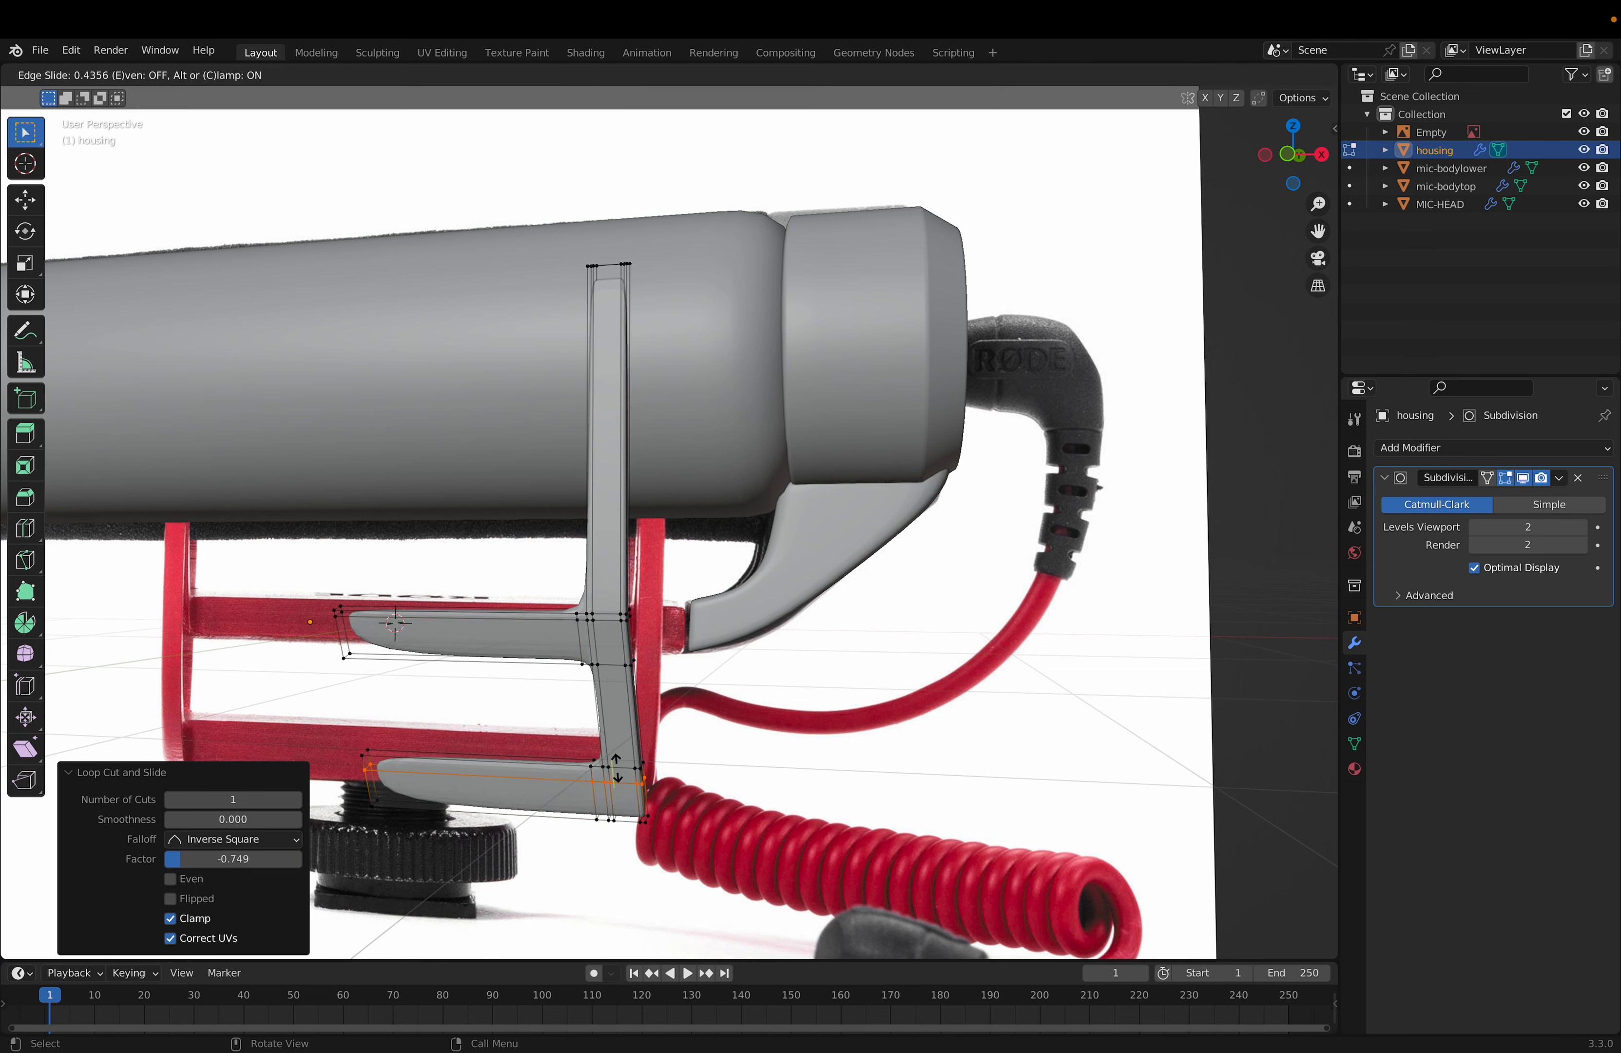
click(623, 810)
key(ctrl+r)
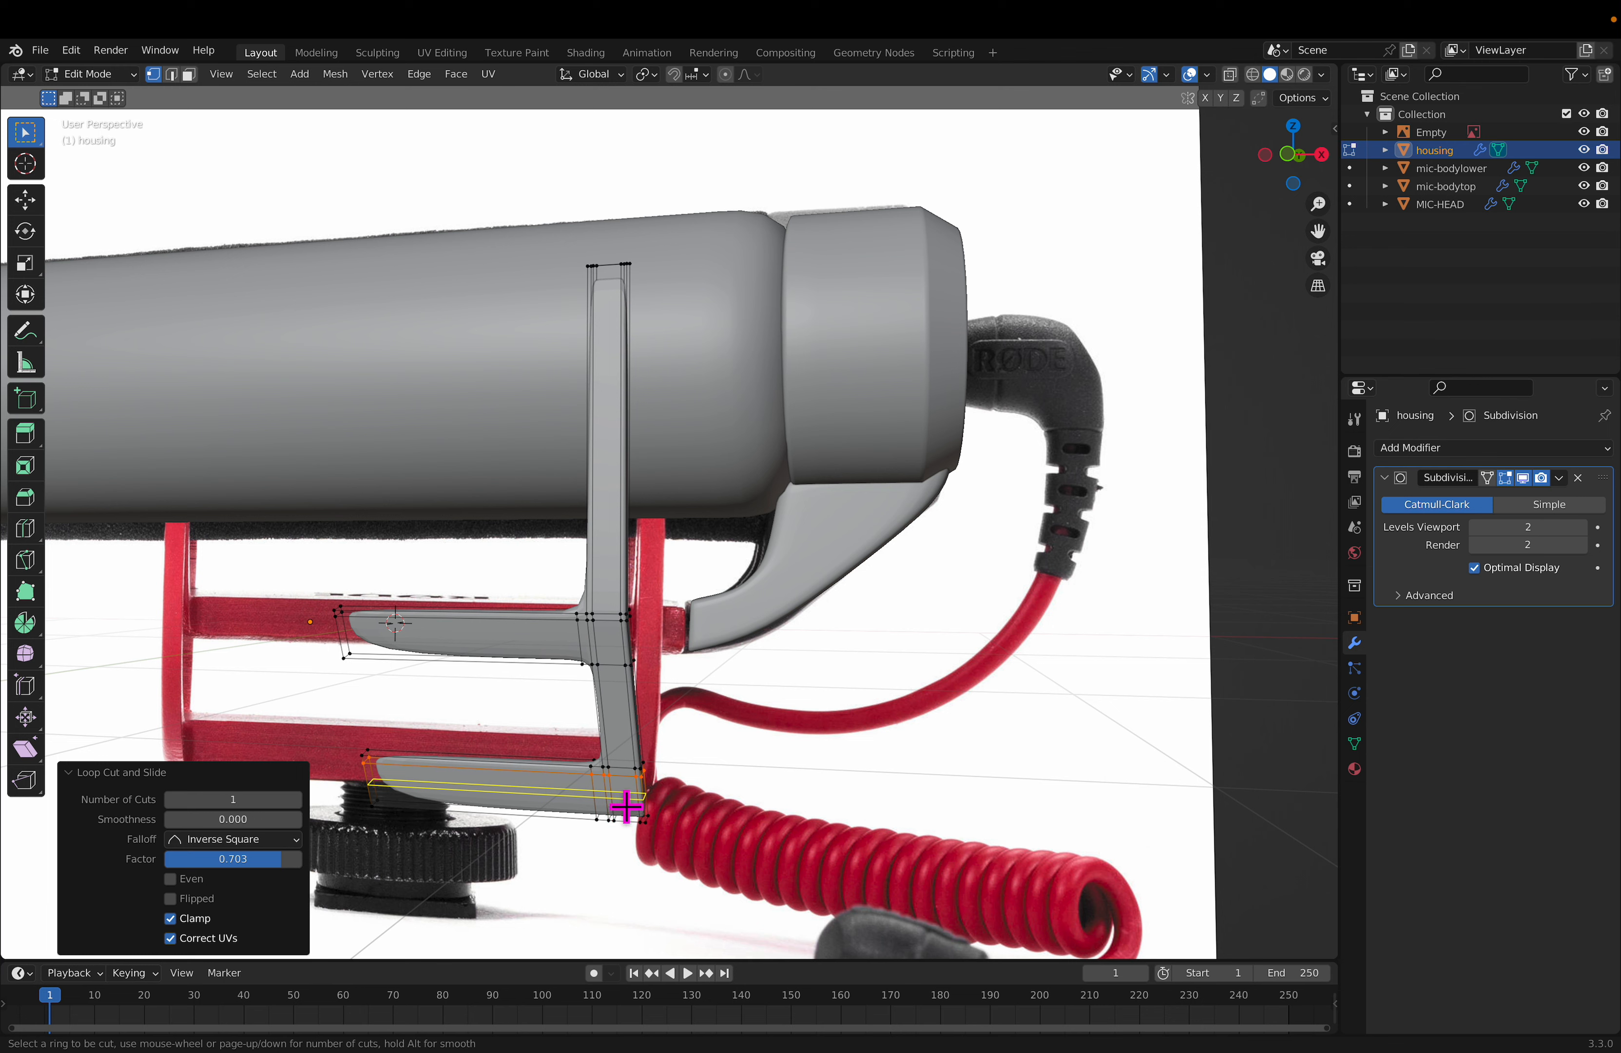
click(607, 817)
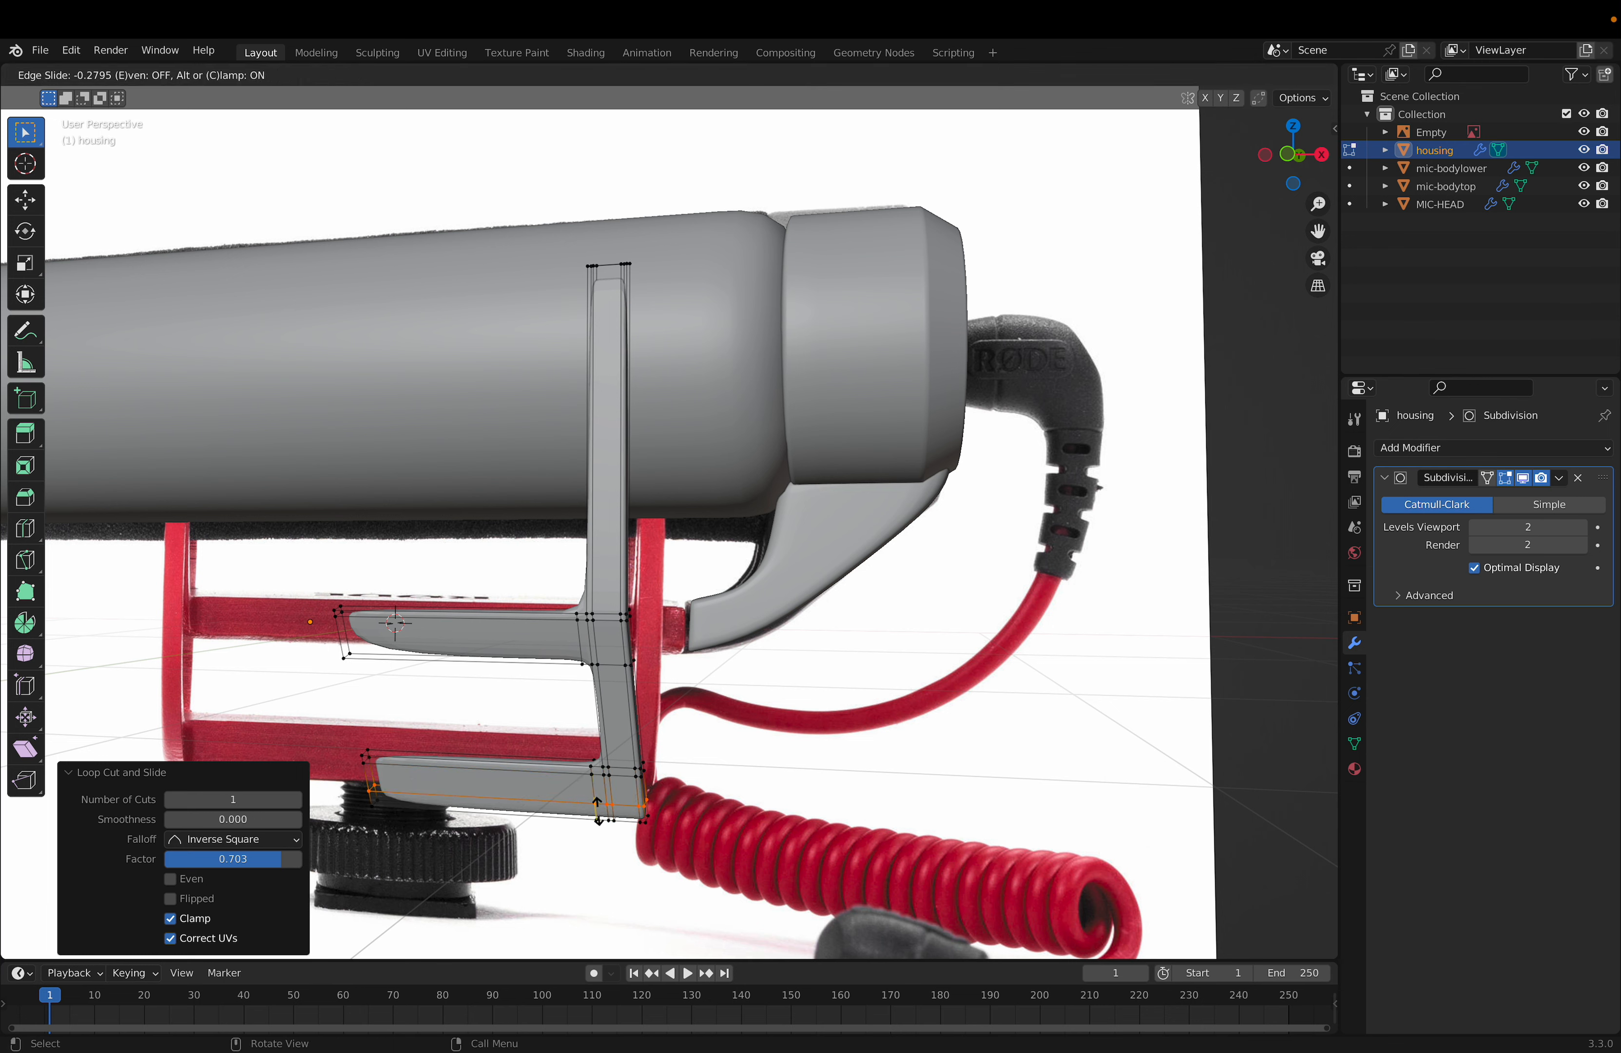
click(597, 818)
Step: Add two crosswise loop cuts to the vertical strip above the arms, one near mid-height with factor -0.083 and one near its top end
key(ctrl+r)
click(617, 345)
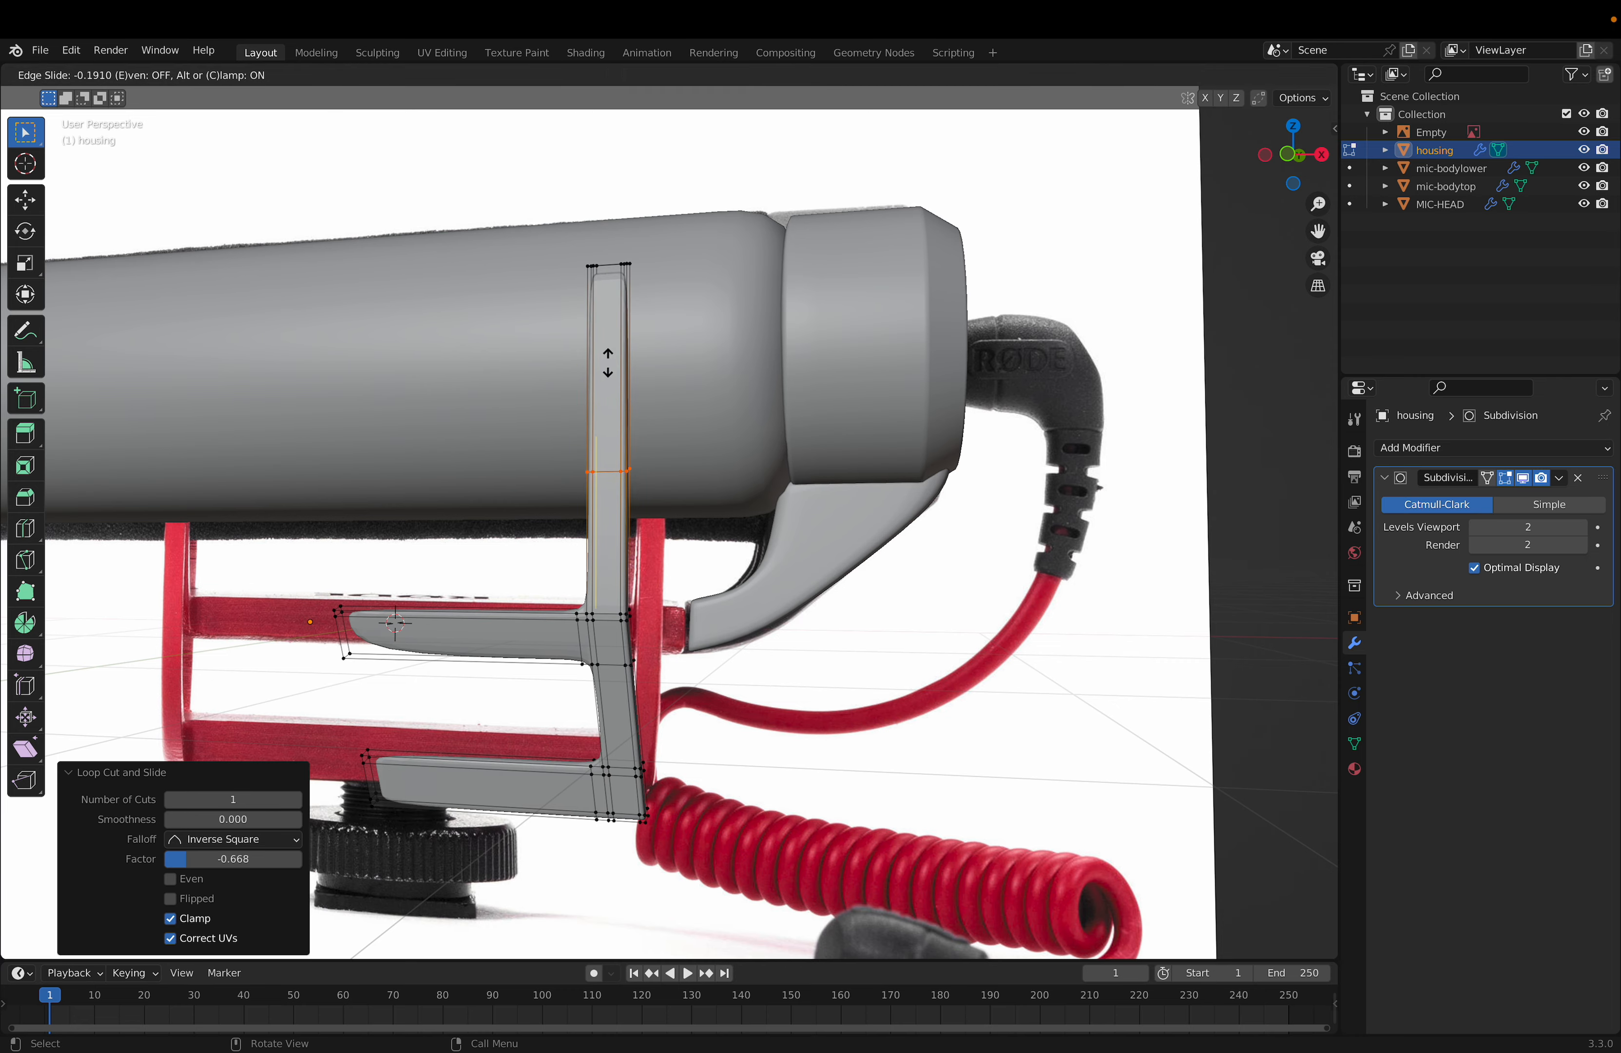
click(605, 345)
middle_drag(731, 630, 658, 587)
middle_drag(639, 377, 634, 321)
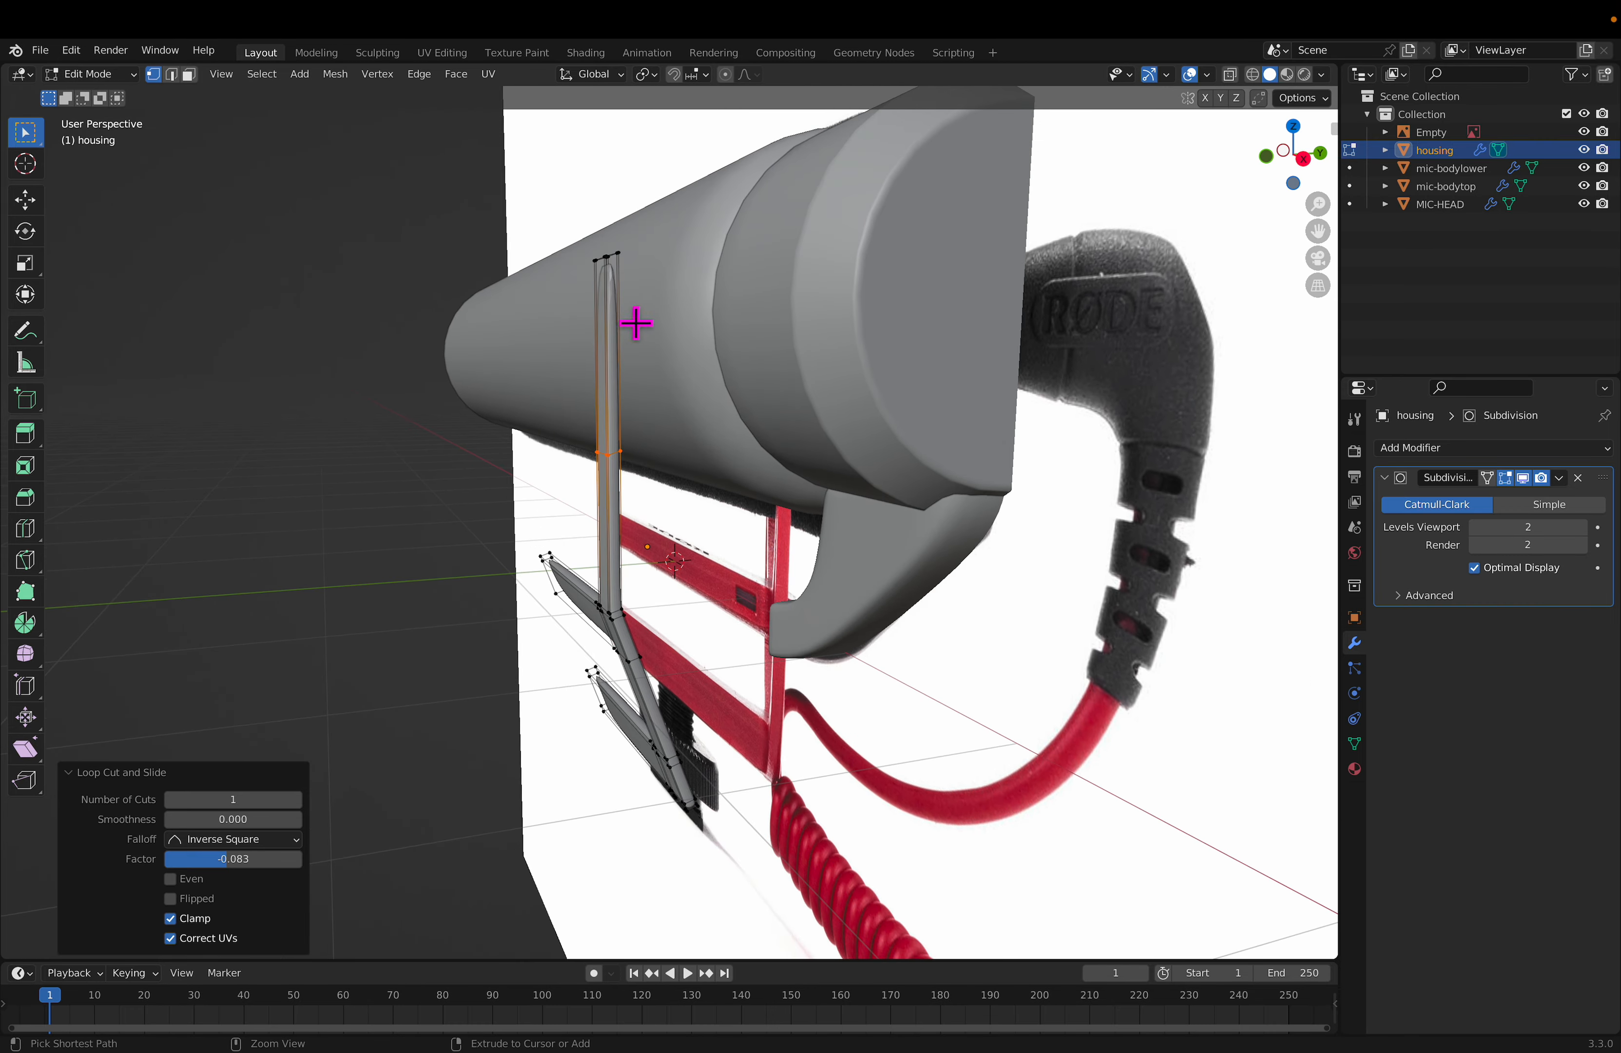
key(ctrl+r)
click(606, 324)
click(599, 248)
click(546, 520)
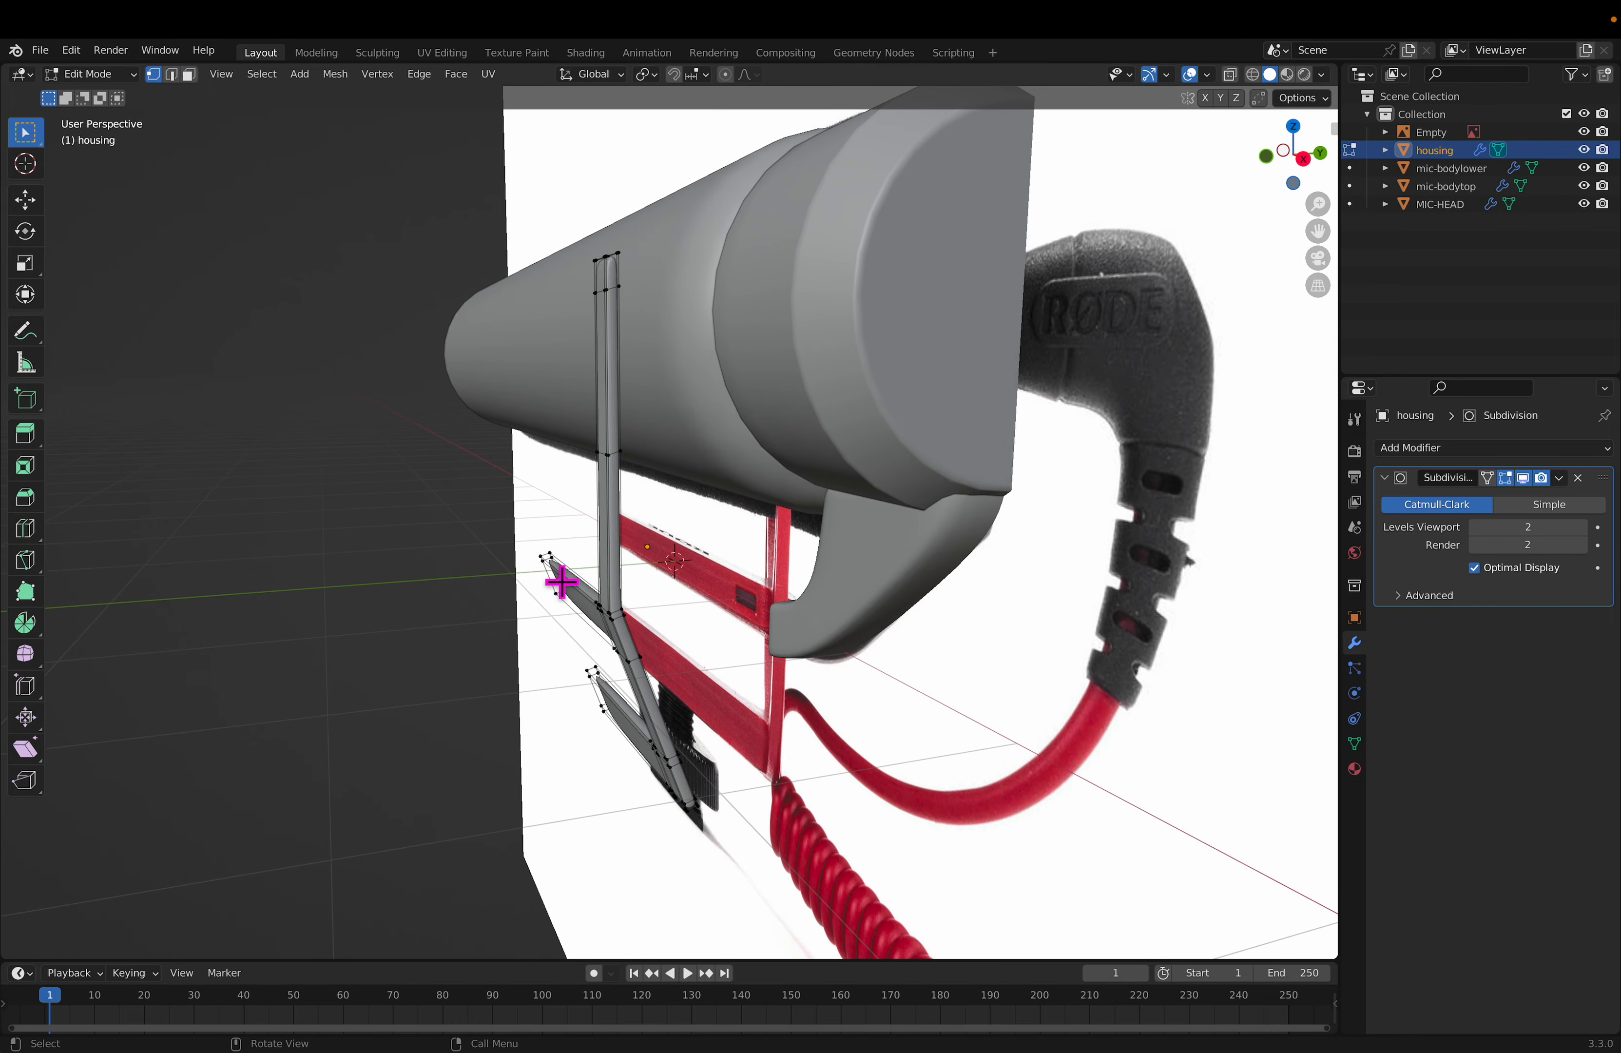
Step: Add a Mirror modifier to the housing with the X and Y axes enabled
middle_drag(557, 572, 1256, 597)
click(1474, 449)
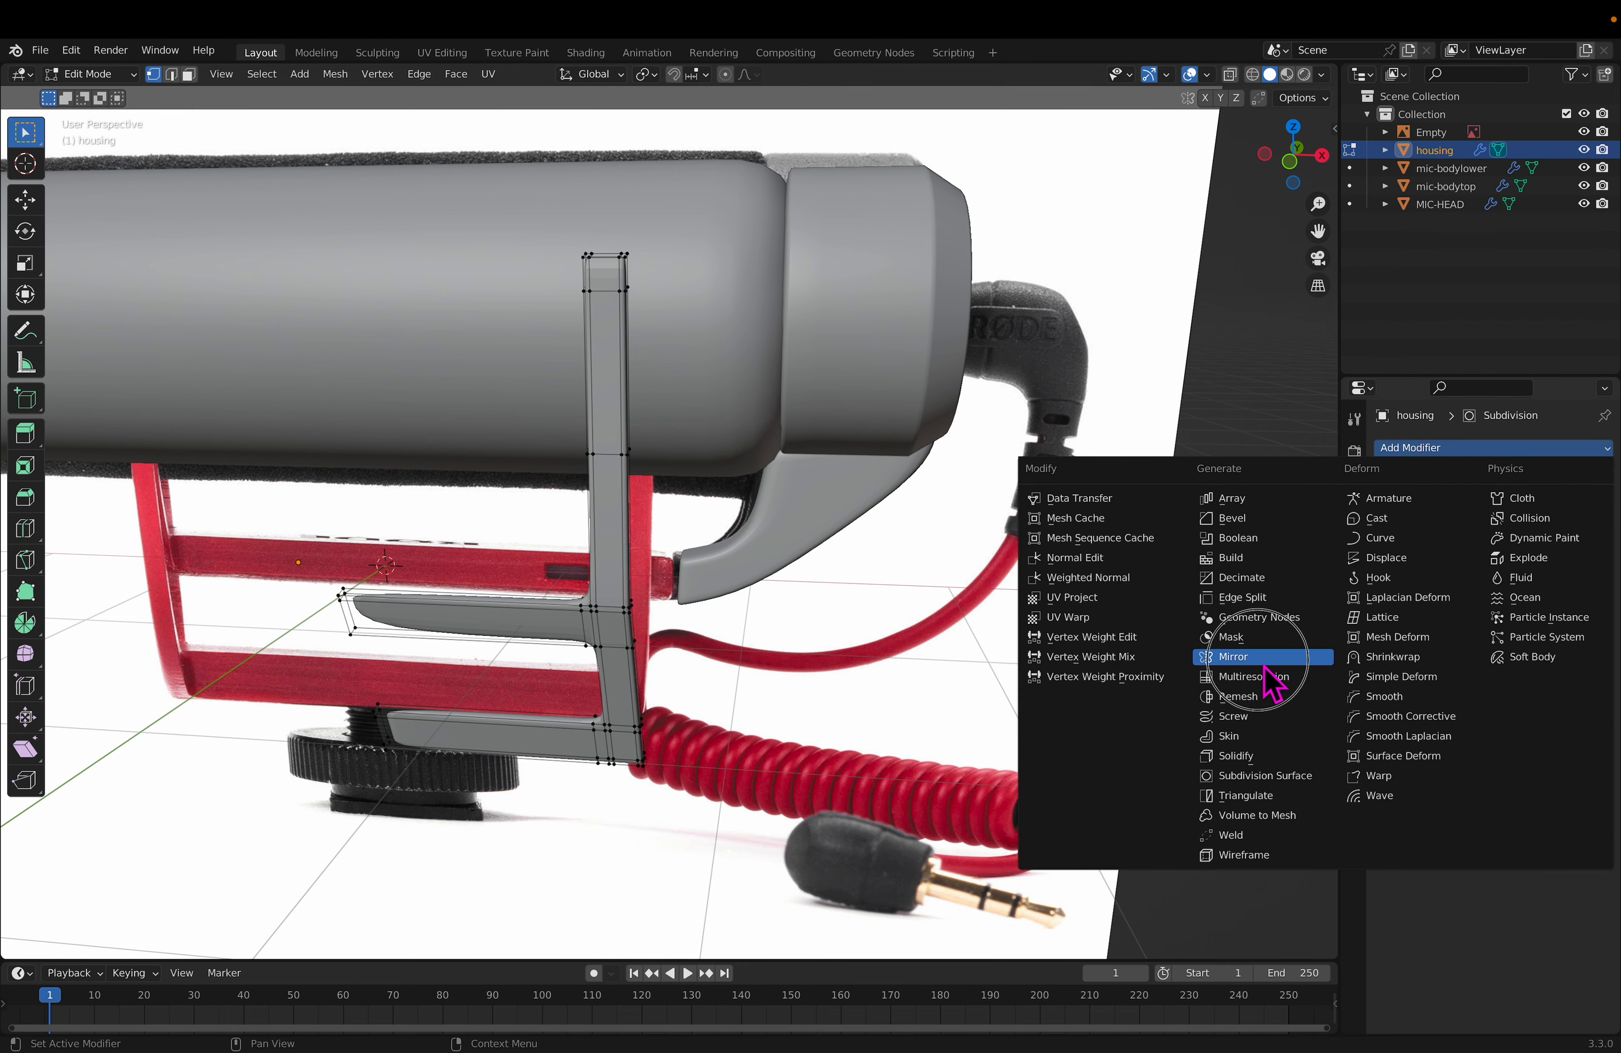
click(1234, 656)
click(1529, 647)
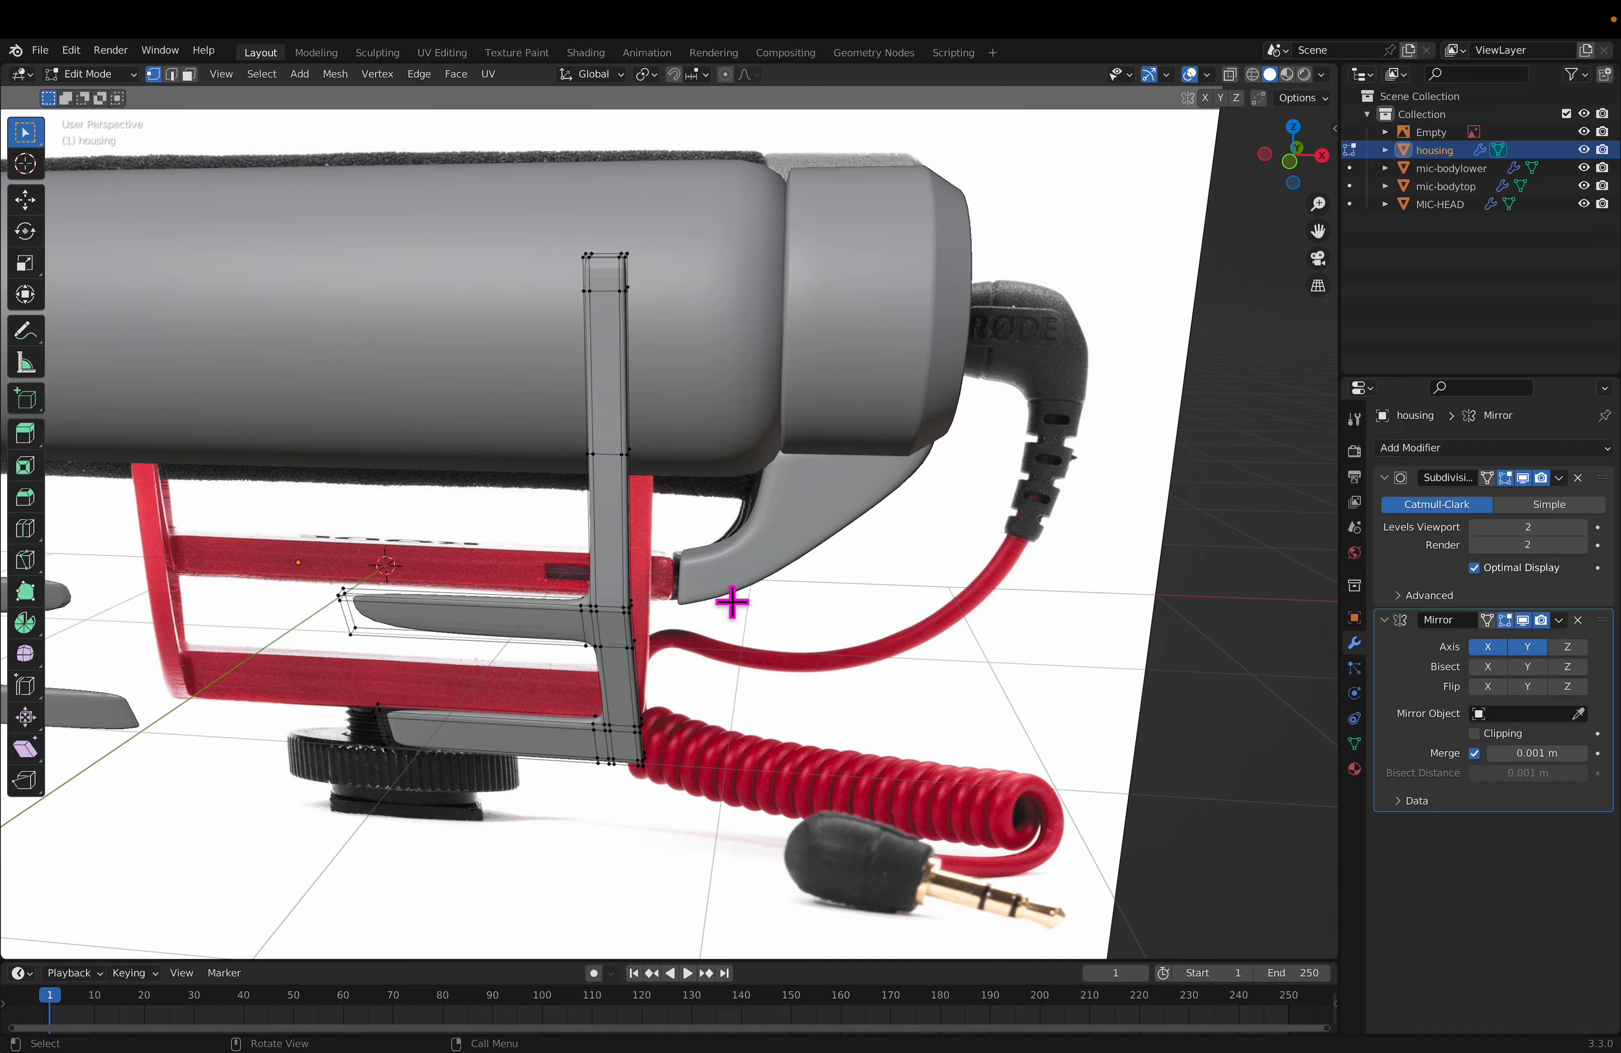
middle_drag(728, 601, 673, 593)
scroll(673, 592, down, 5)
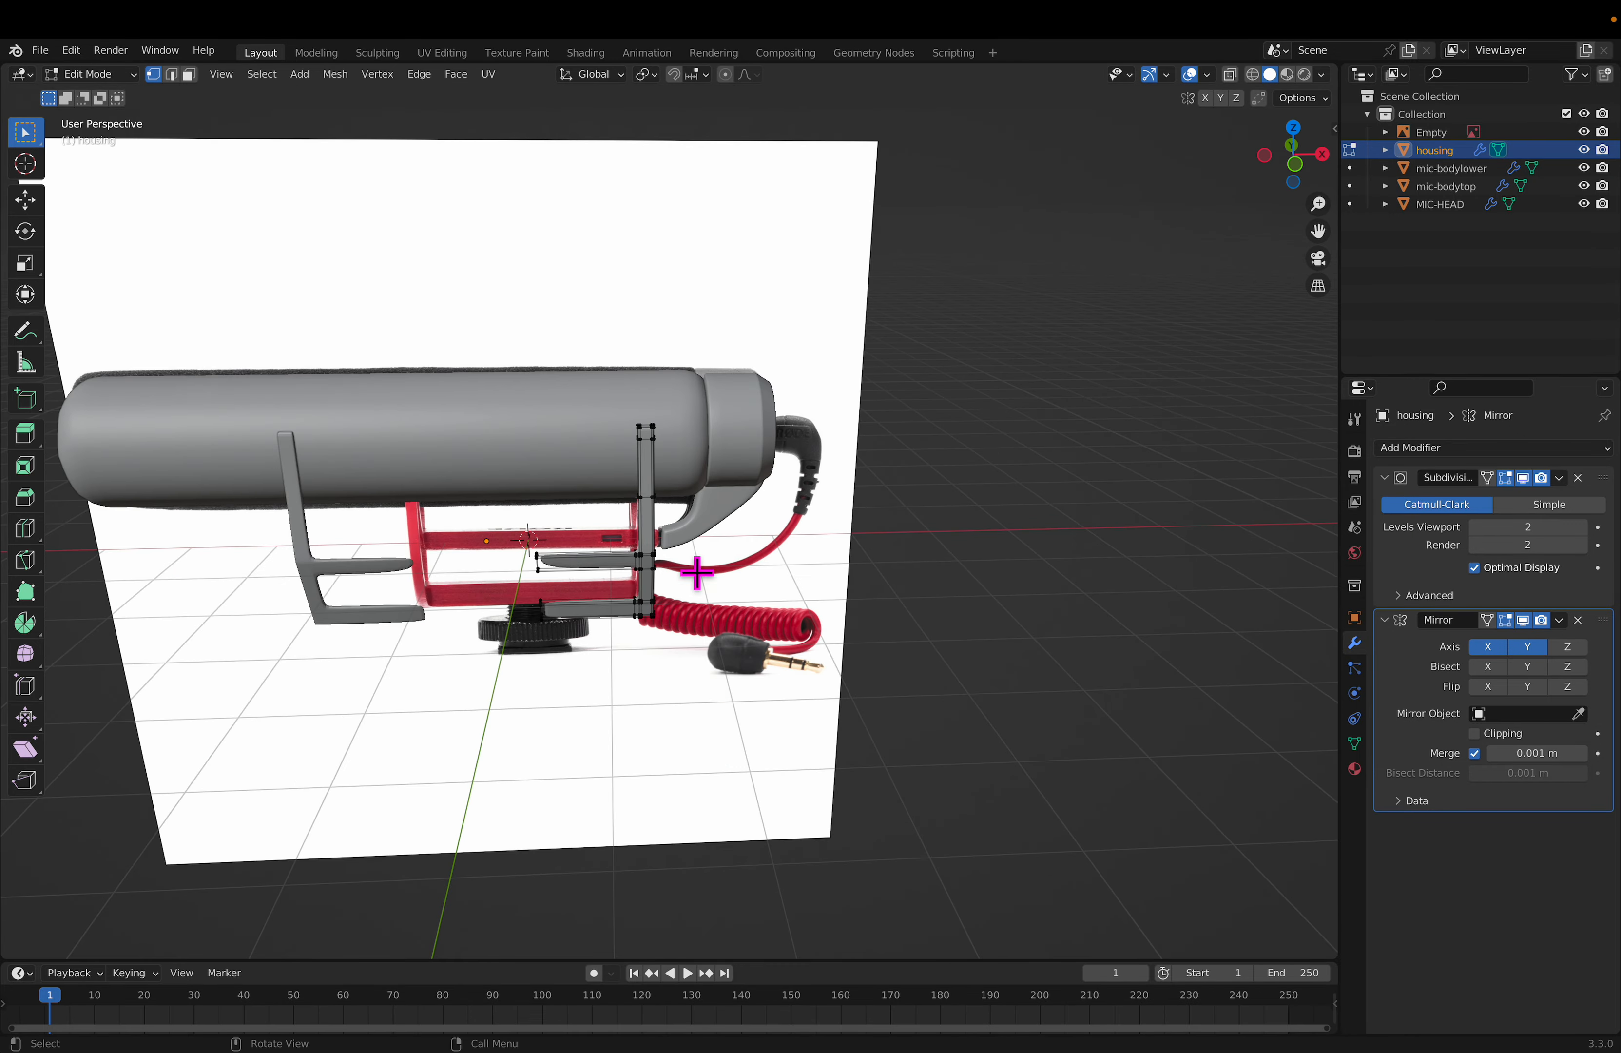
Step: Add a cube as a separate object at the 3D cursor and scale its mesh down to 0.119
key(Tab)
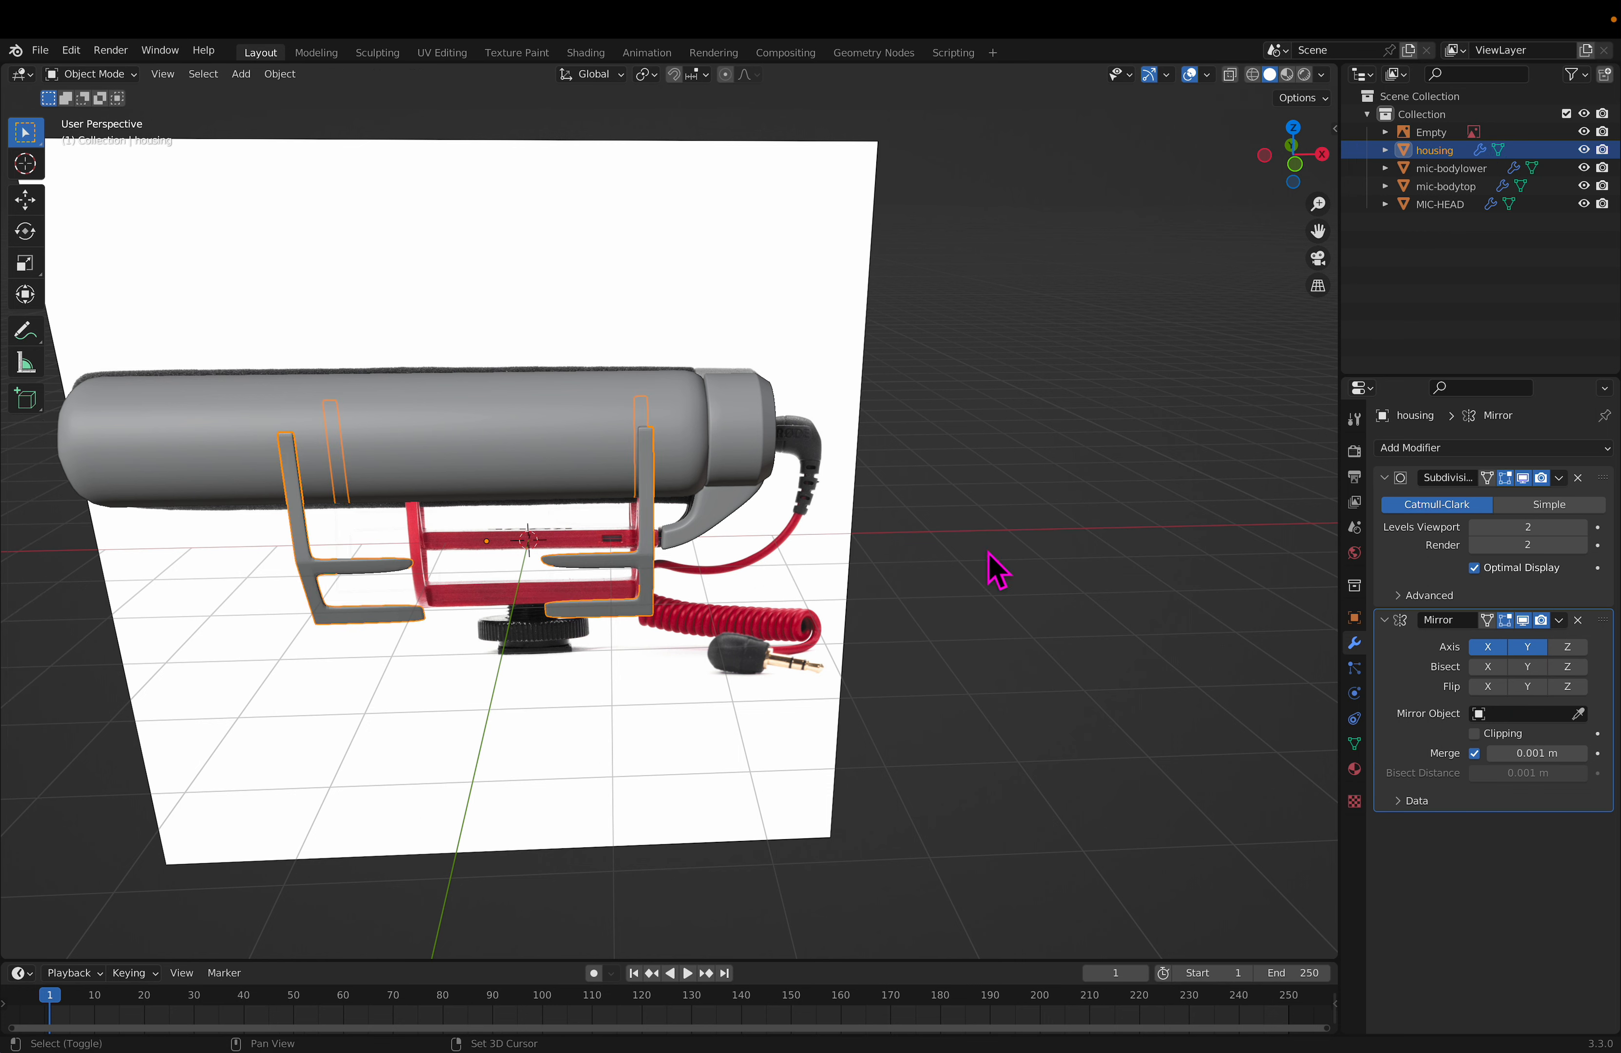
key(shift+a)
mouse_move(989, 552)
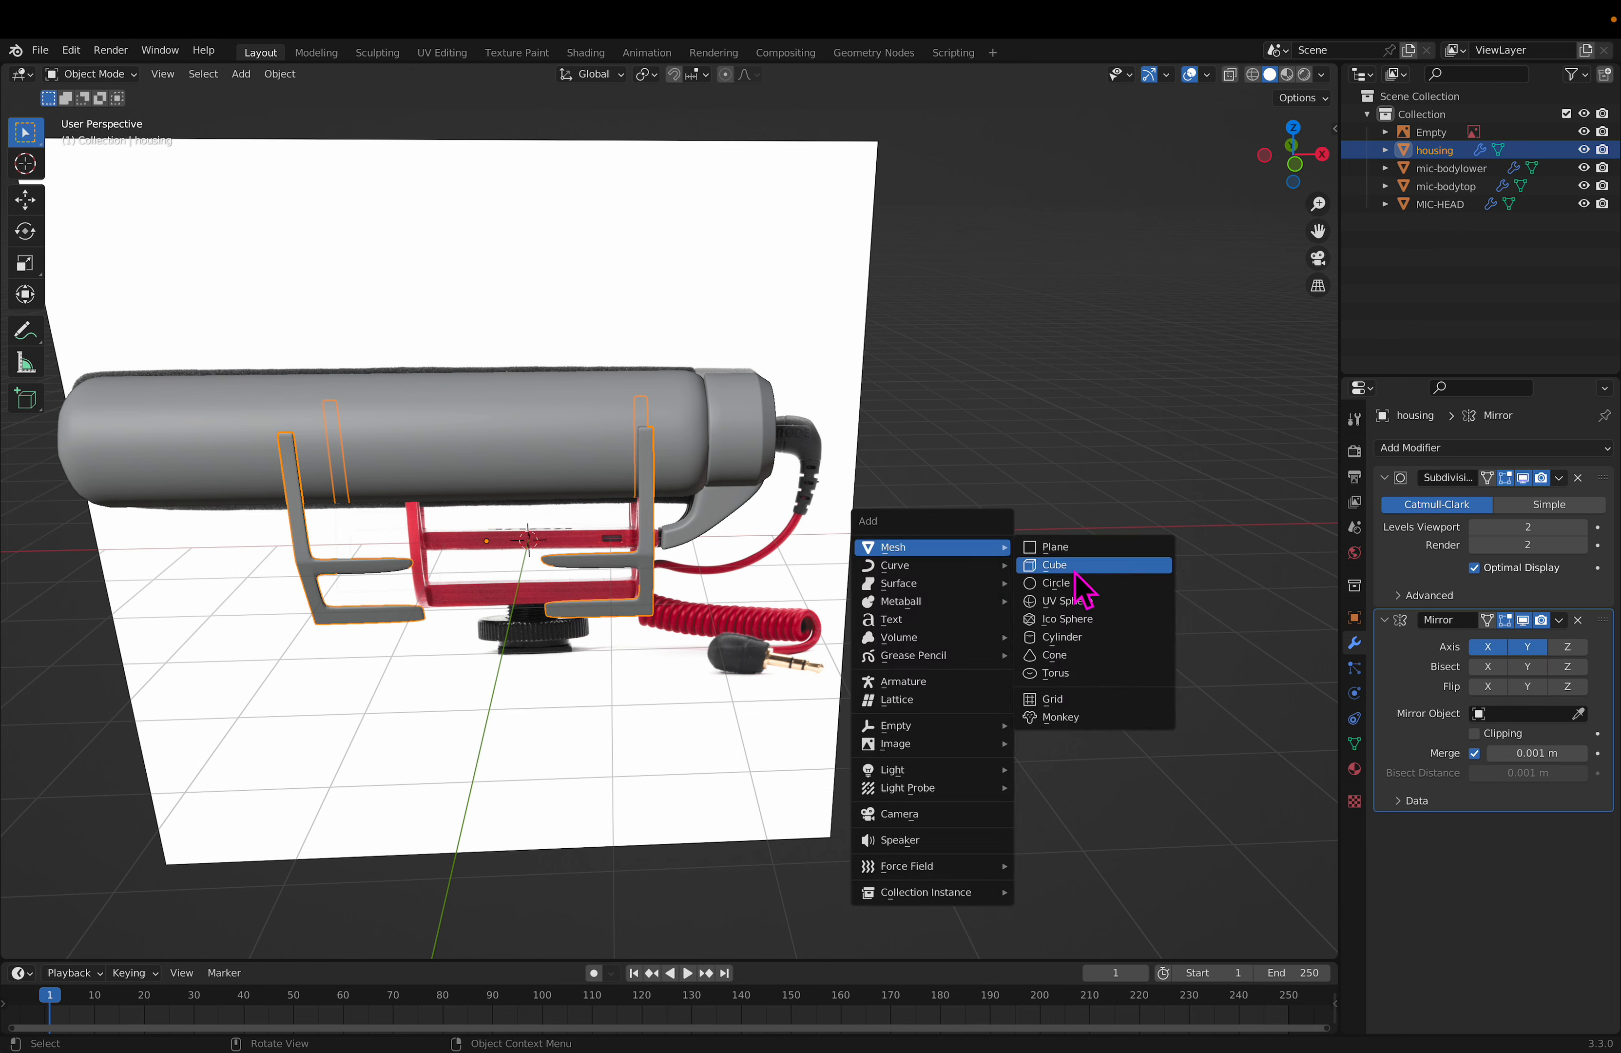
click(1083, 589)
key(Tab)
key(s)
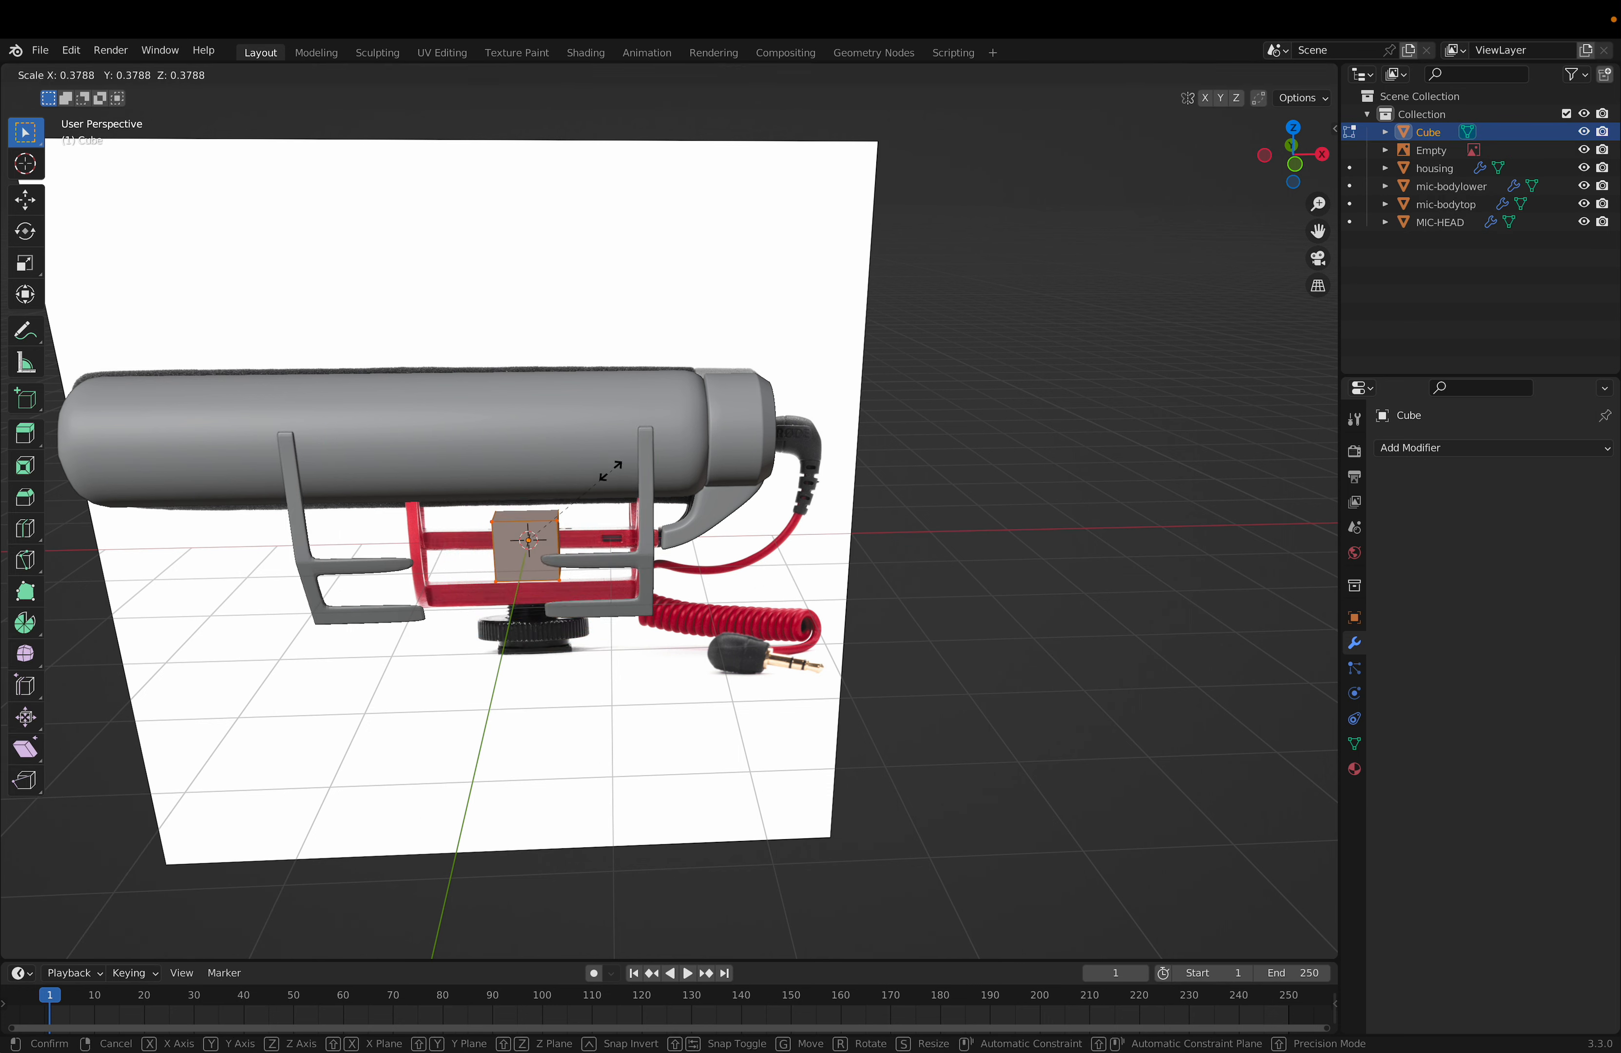
click(564, 525)
key(KP_1)
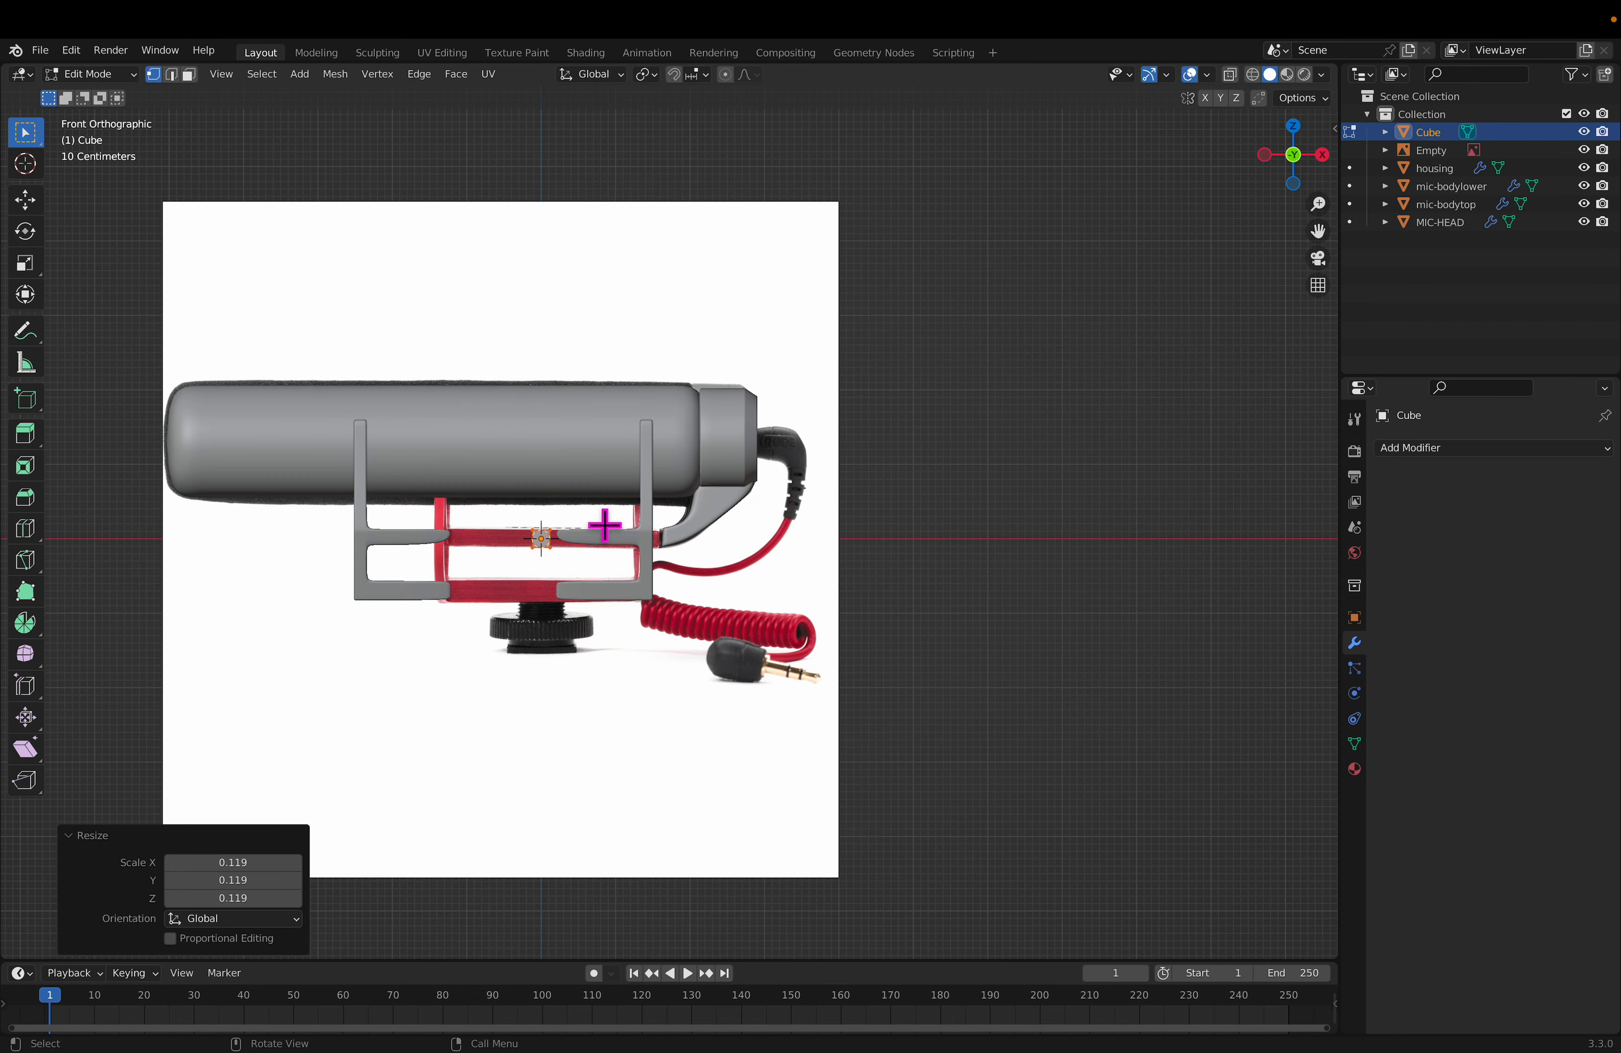
key(Tab)
Step: Select the housing and open its mesh for editing in the front view
scroll(615, 551, up, 5)
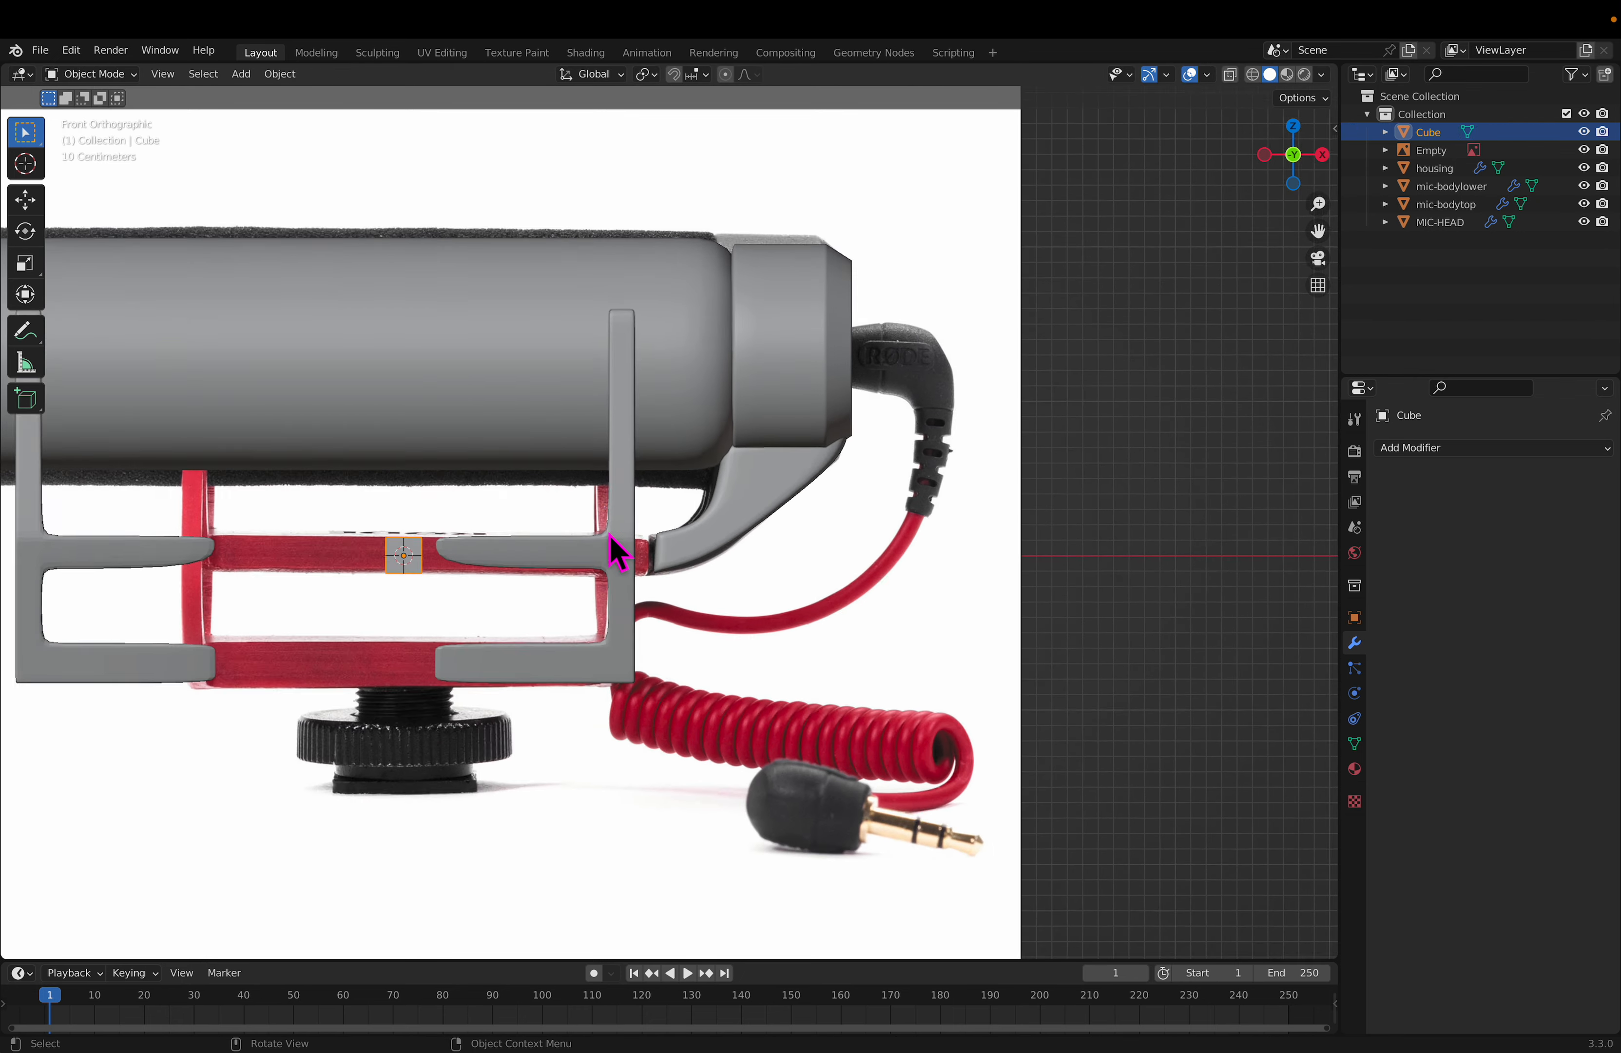
click(527, 562)
key(Tab)
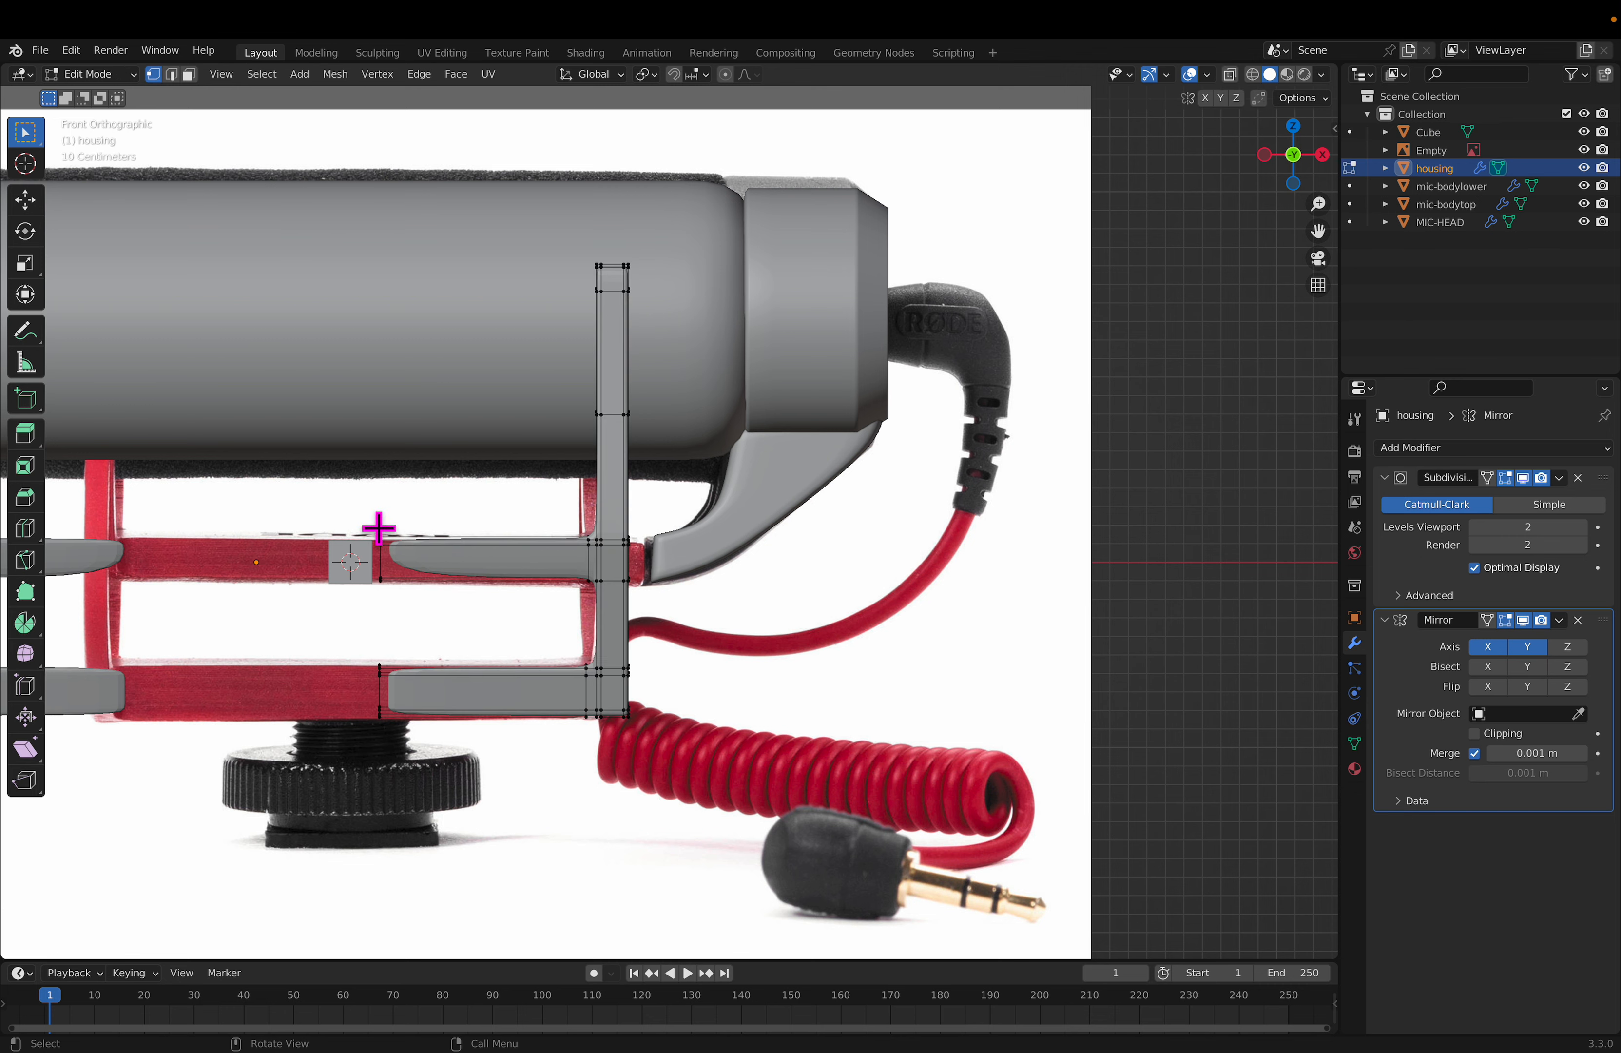
key(c)
drag(377, 550, 424, 818)
key(Escape)
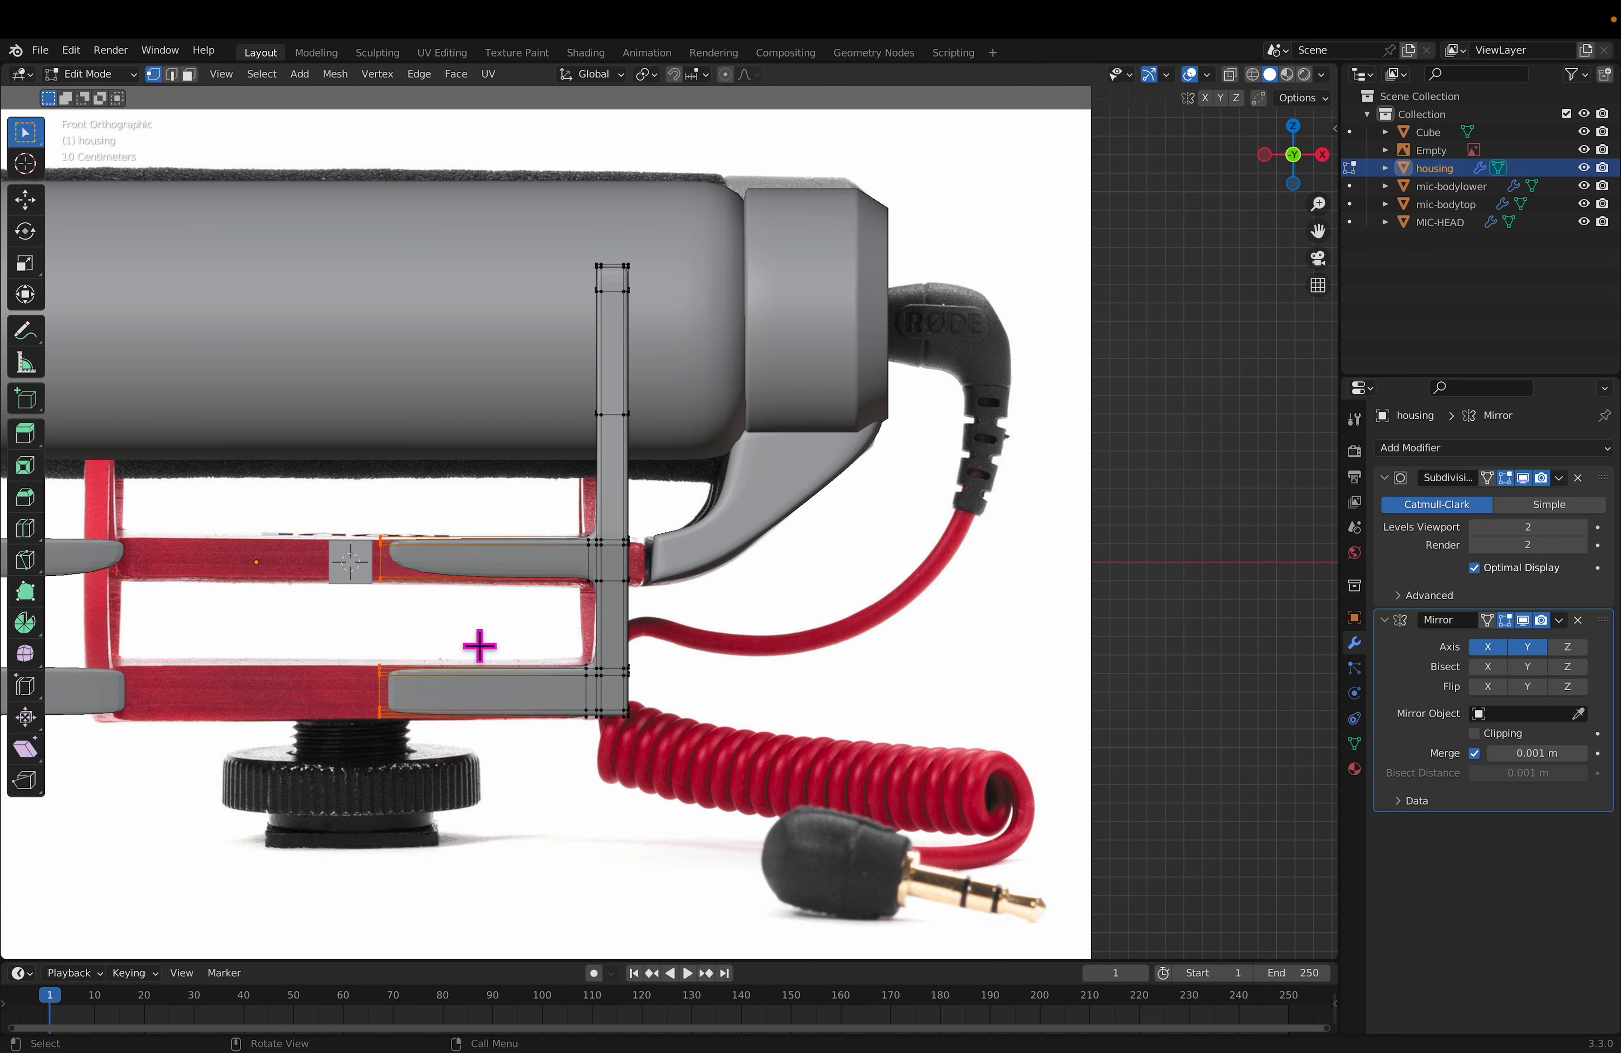
middle_drag(409, 605, 449, 612)
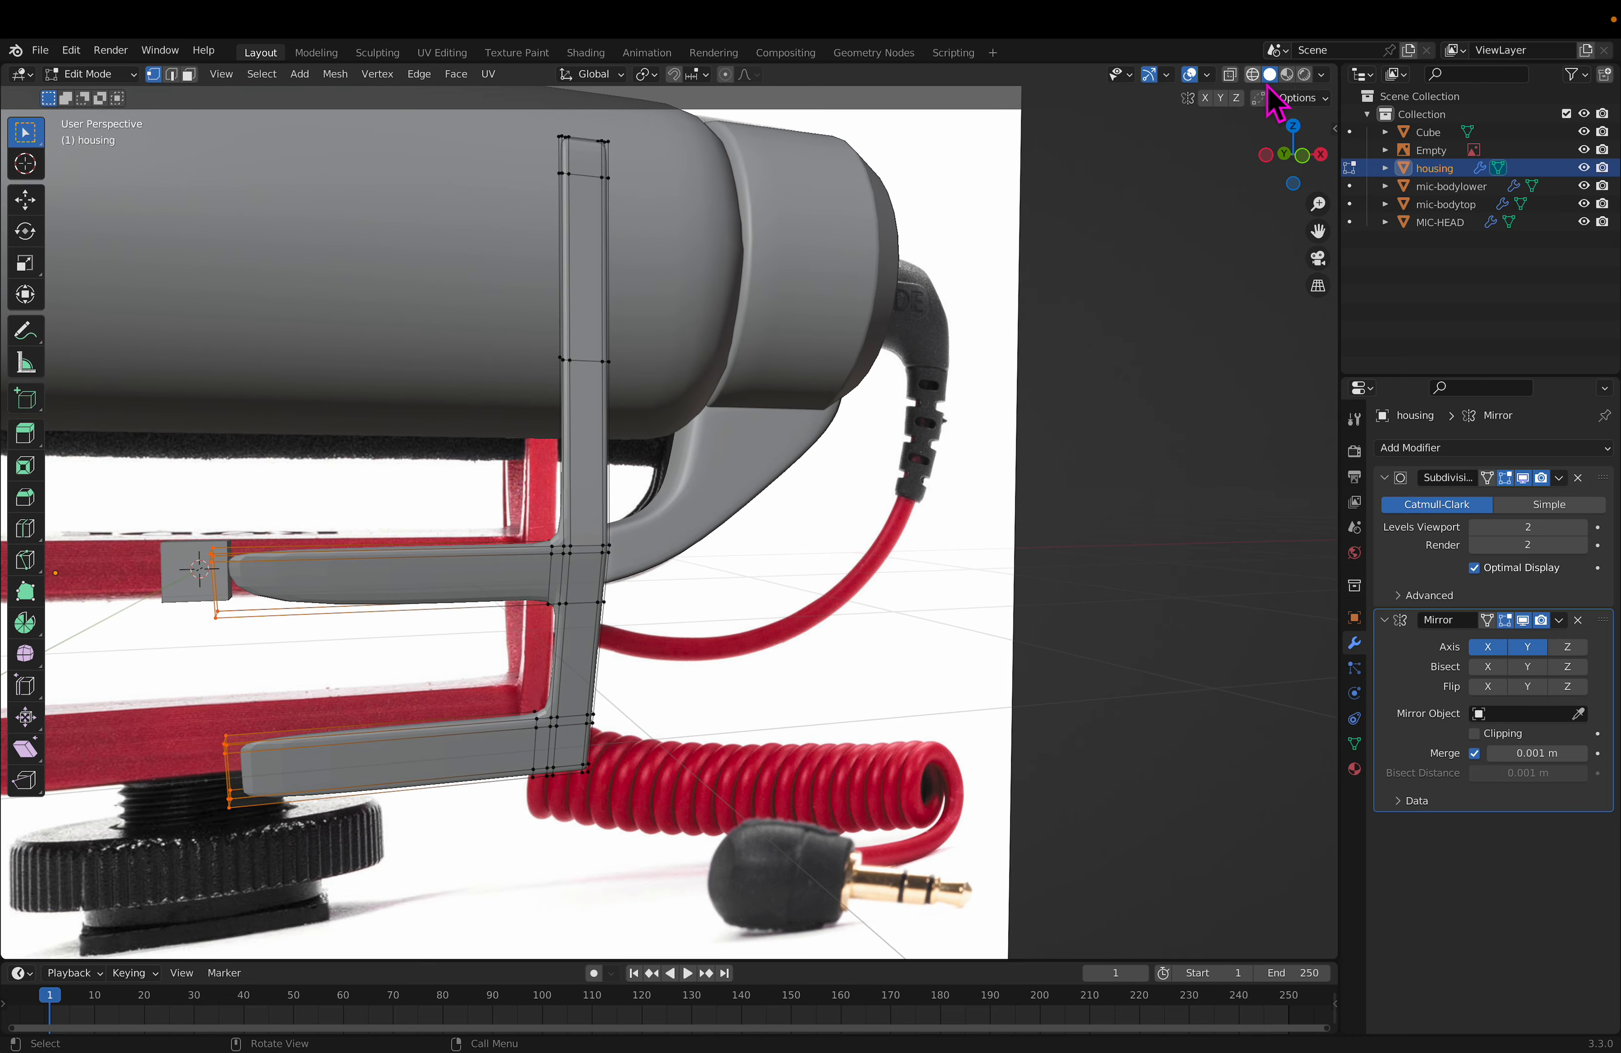
Step: In wireframe shading, move all free-end vertices of both housing arms about -0.16 m along X, and return to solid shading in Object Mode
click(1254, 75)
key(KP_1)
key(a)
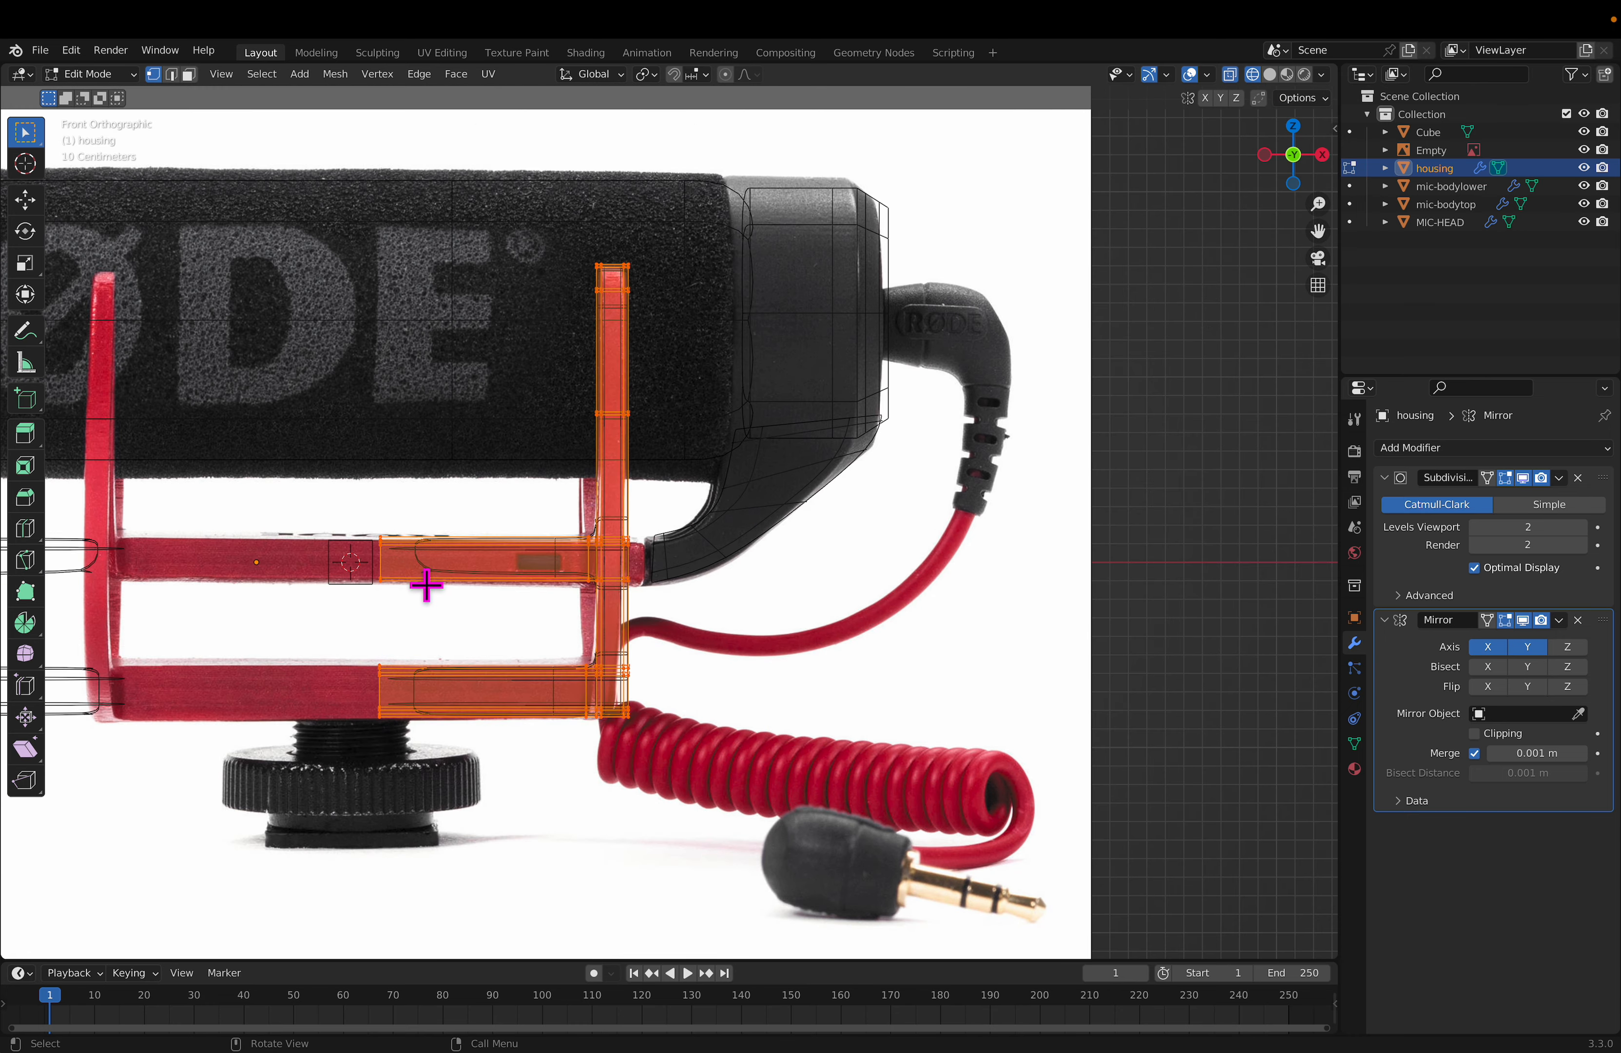
key(alt+a)
key(c)
drag(374, 530, 435, 813)
key(Escape)
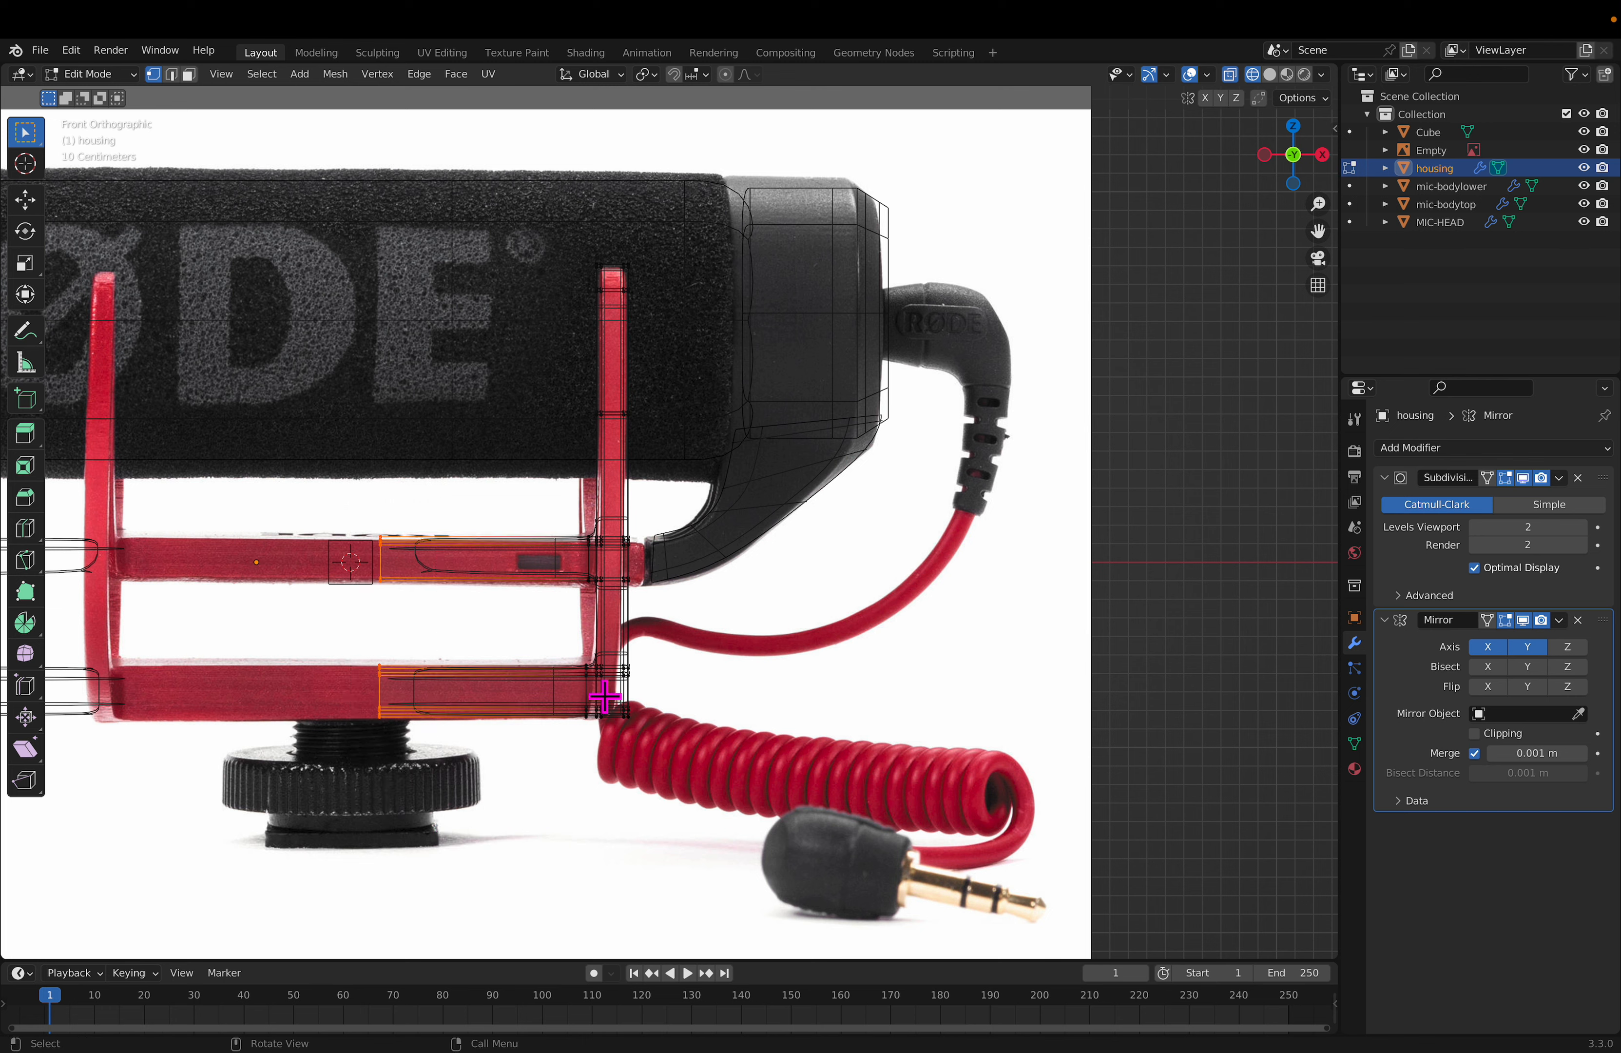
key(g)
key(x)
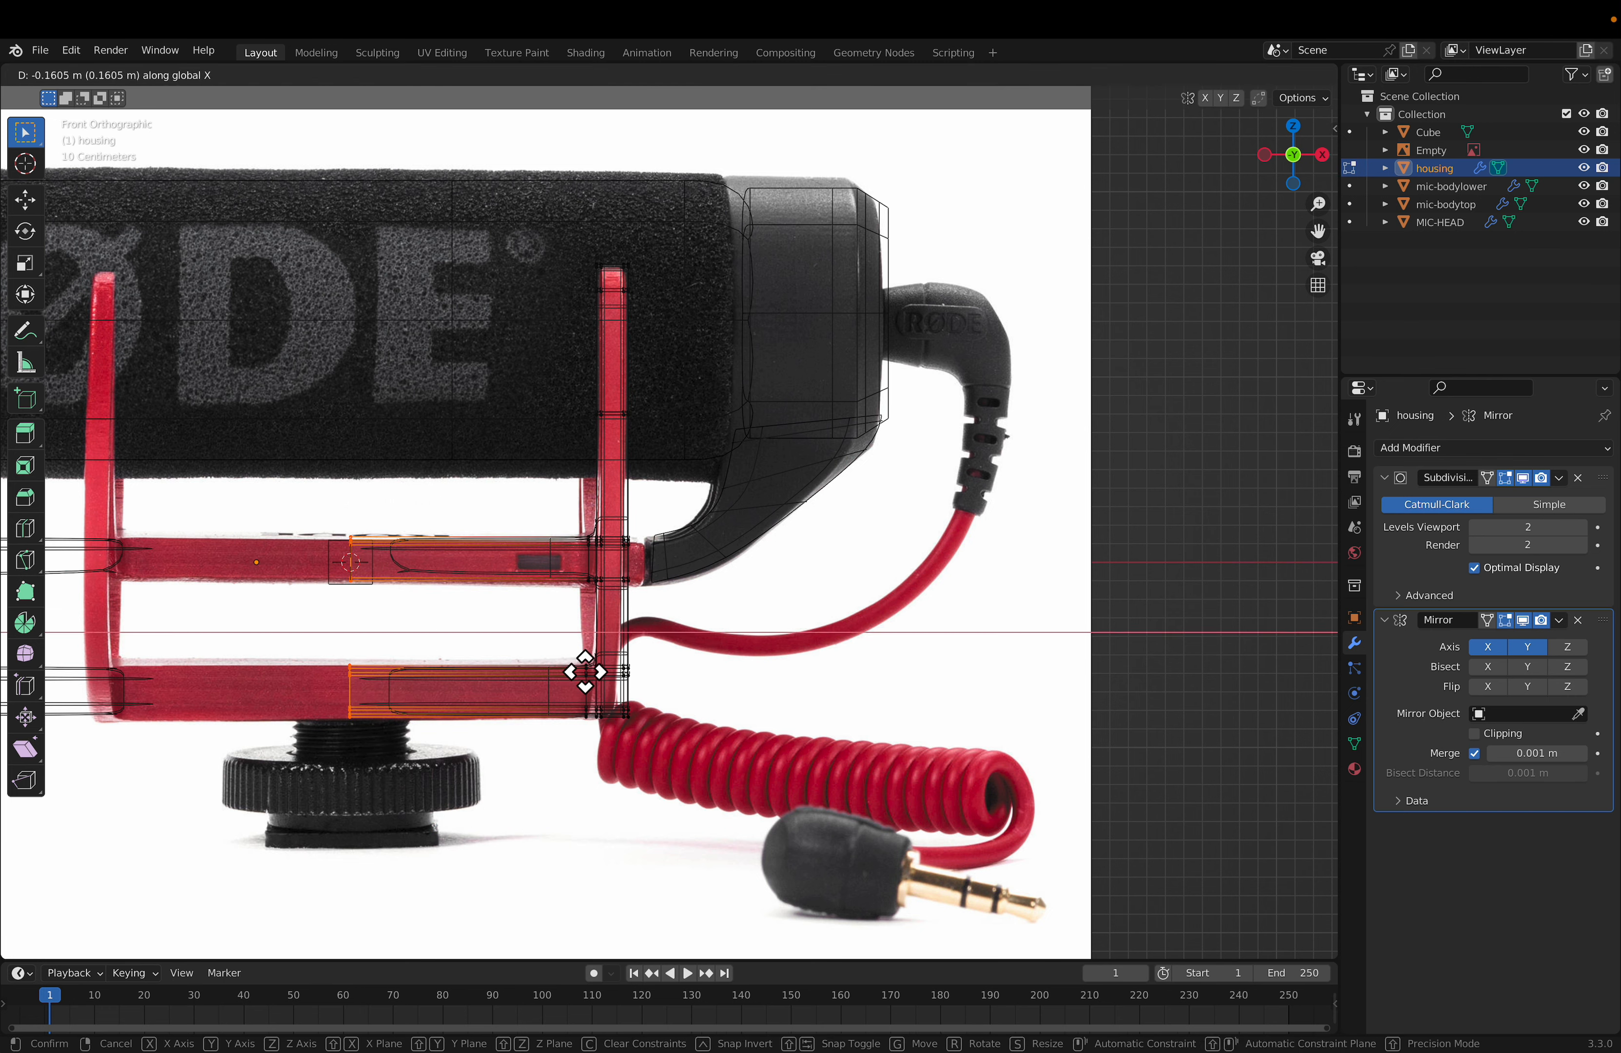
click(586, 672)
key(Tab)
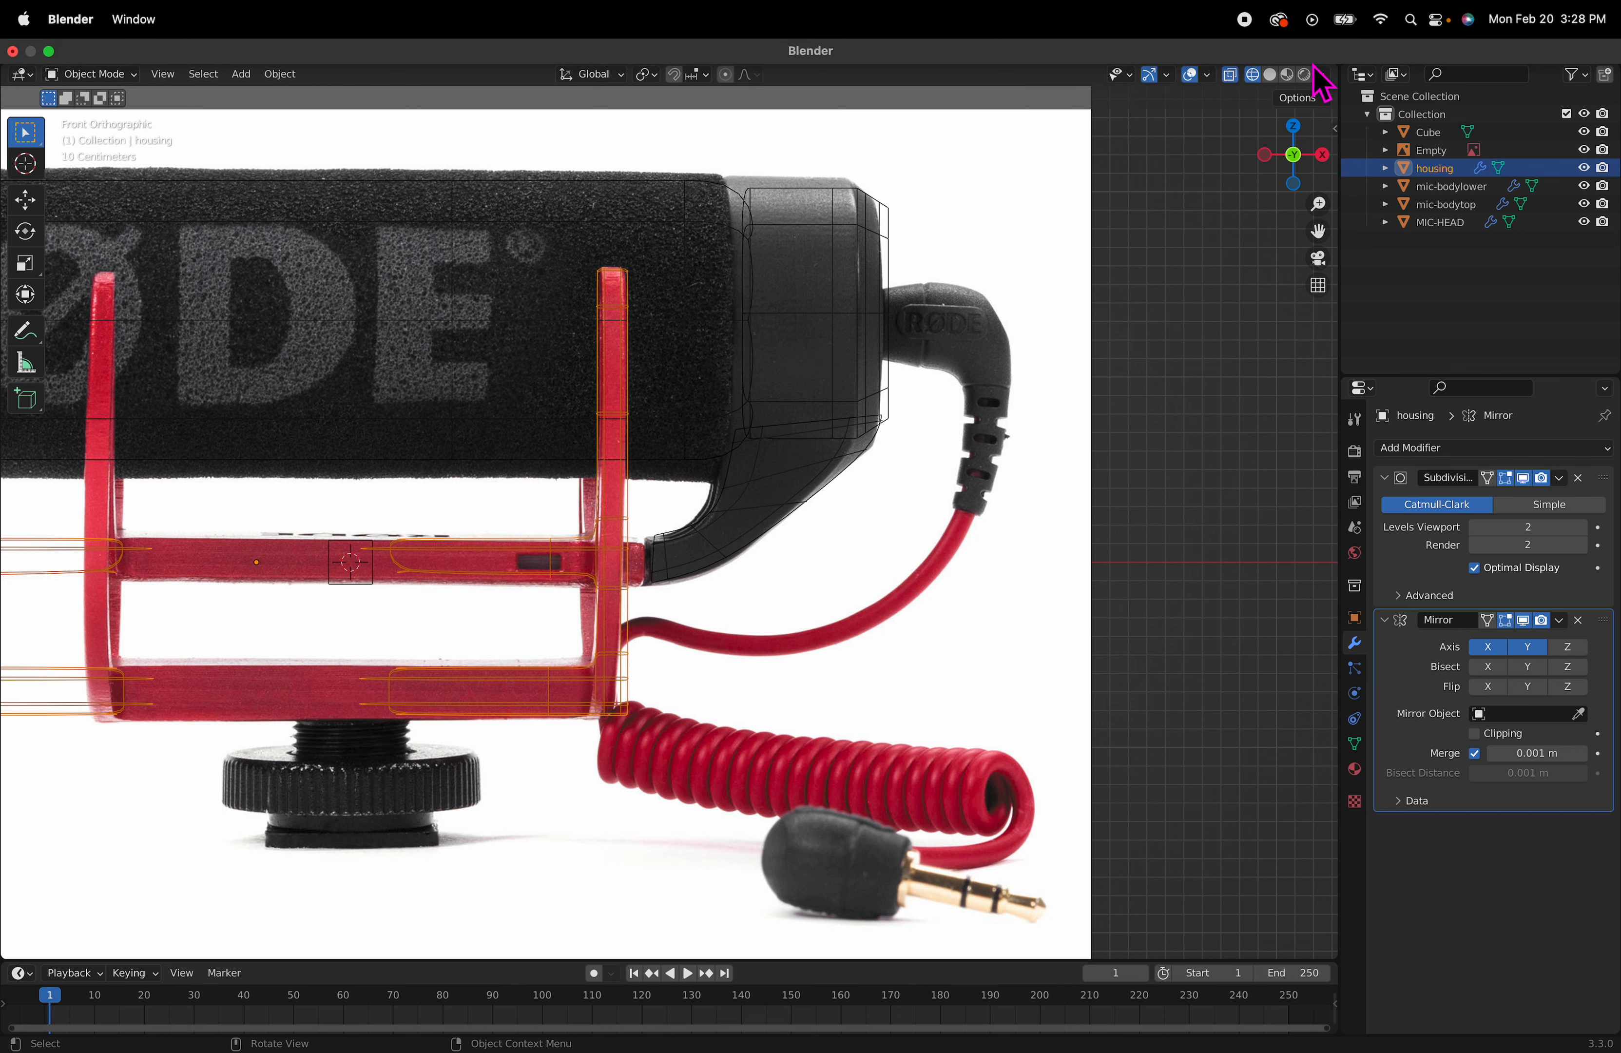
click(1270, 73)
Step: Set the small cube as the mirror object of the housing's Mirror modifier
click(342, 578)
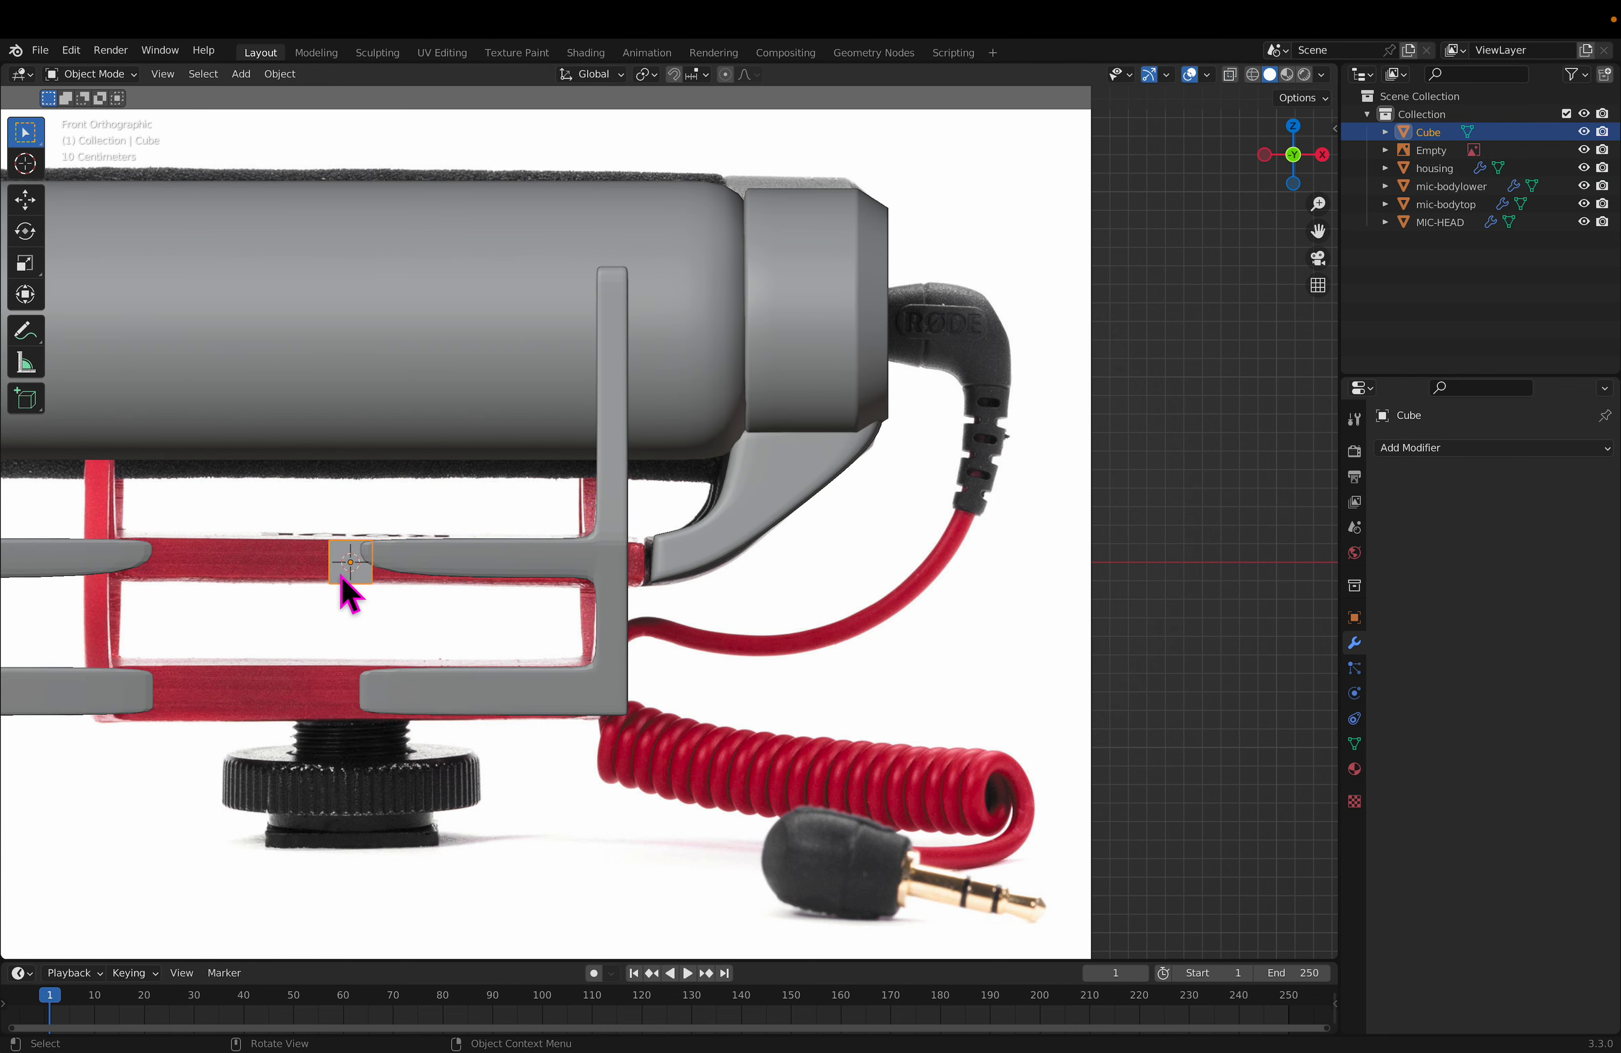
click(429, 556)
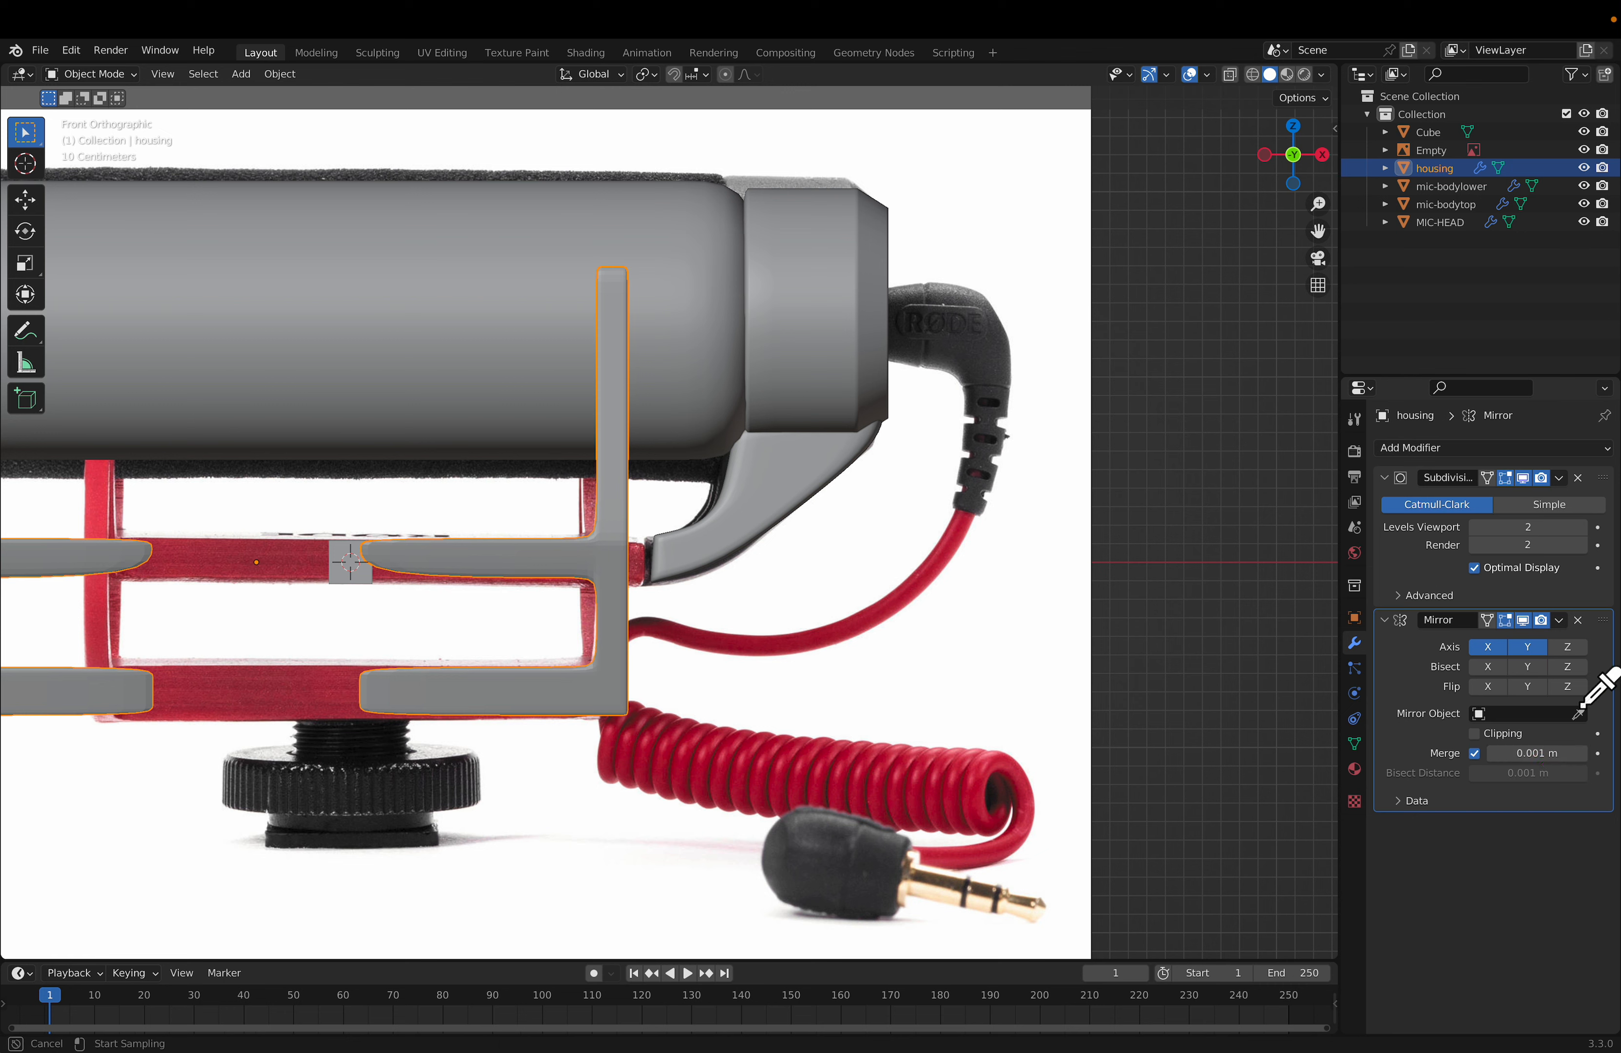
click(1579, 713)
click(342, 576)
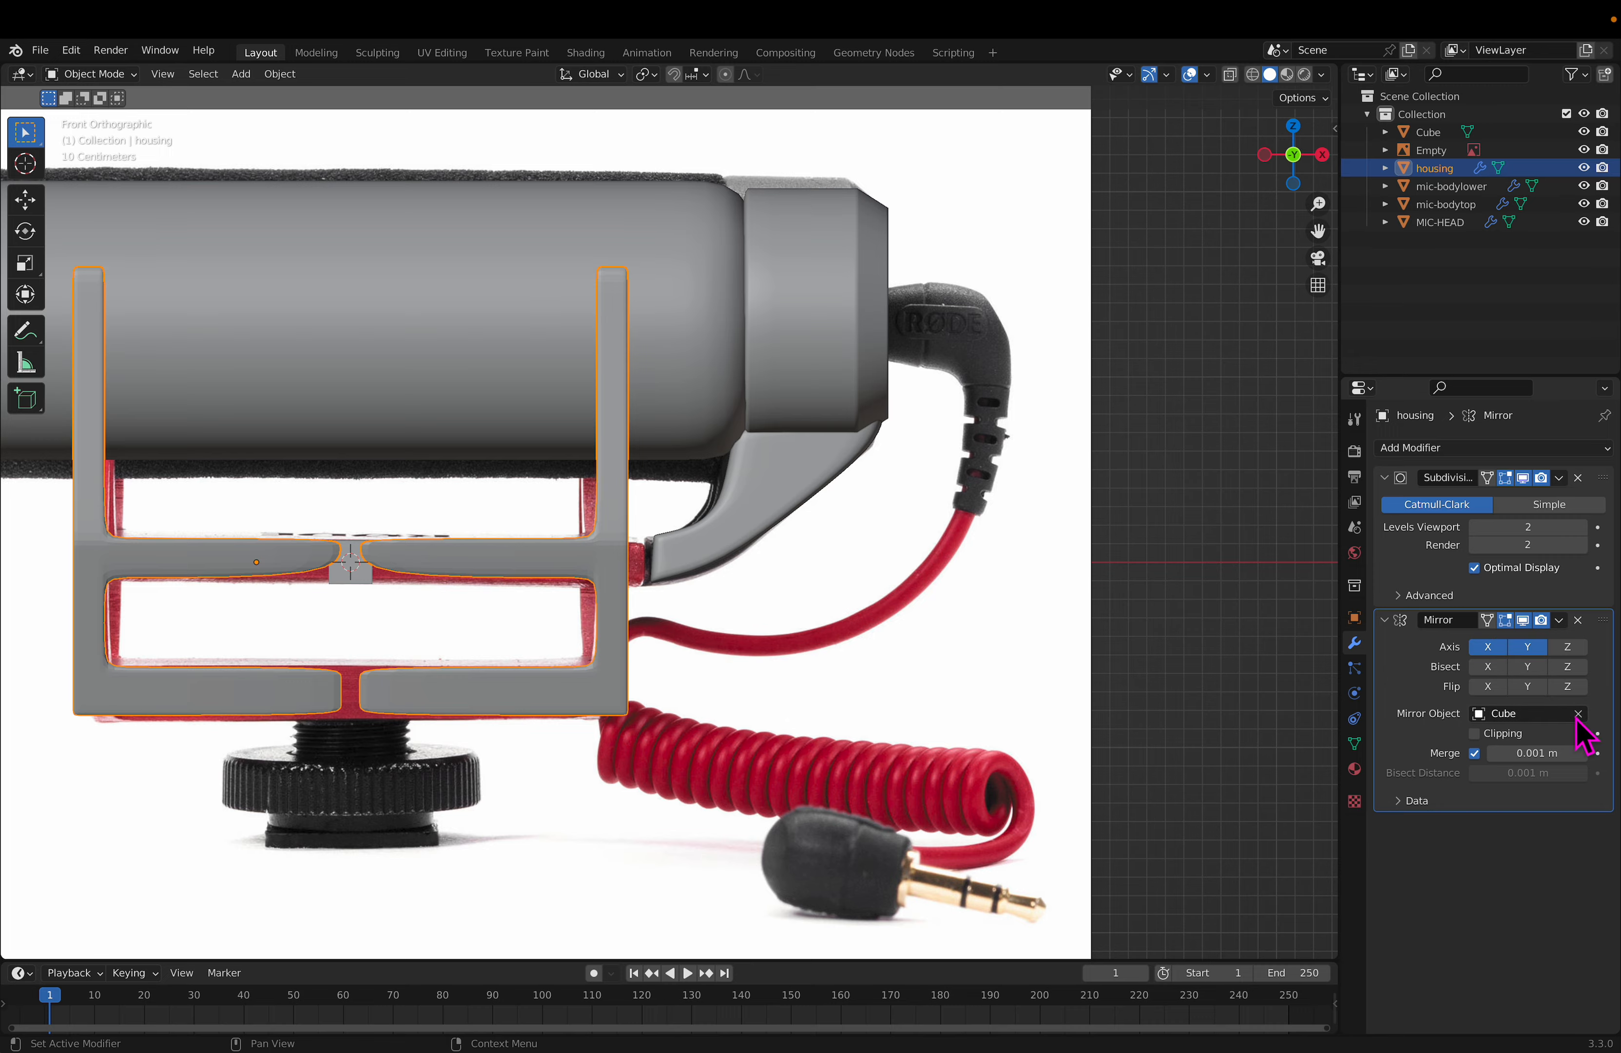
middle_drag(825, 486, 406, 609)
click(267, 565)
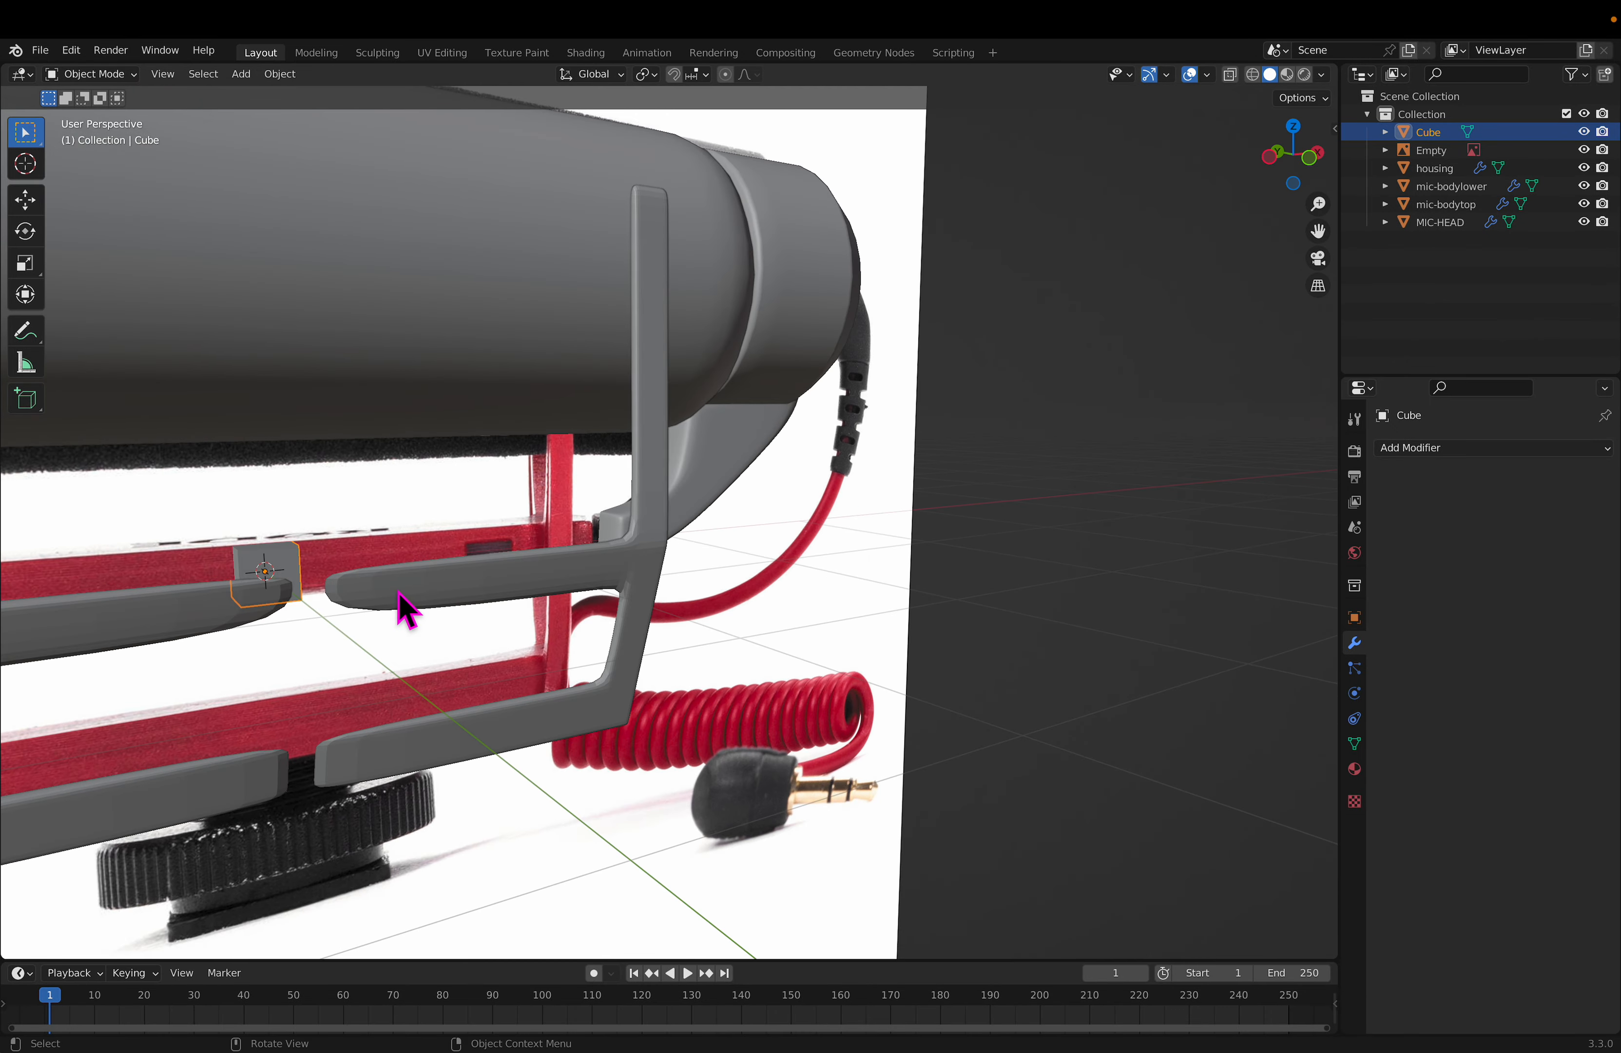
click(482, 601)
middle_drag(593, 576, 523, 559)
scroll(512, 576, down, 5)
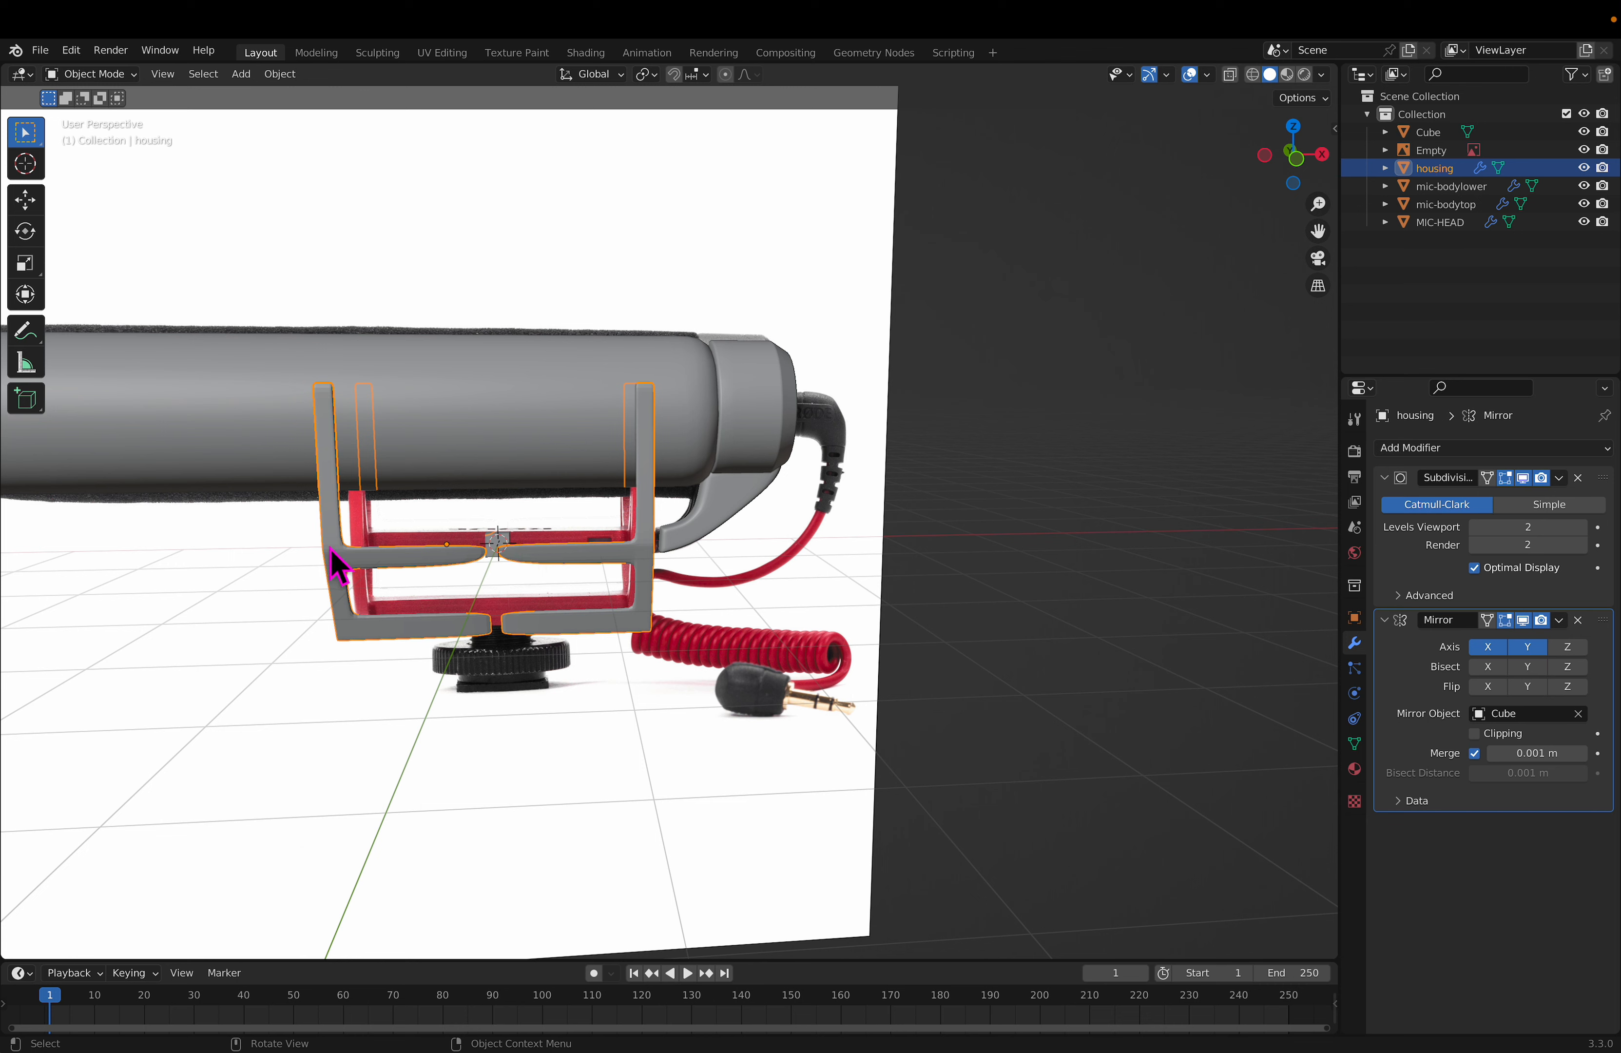
Step: Clear the Mirror modifier's mirror object and assign the small cube to it again
click(1579, 715)
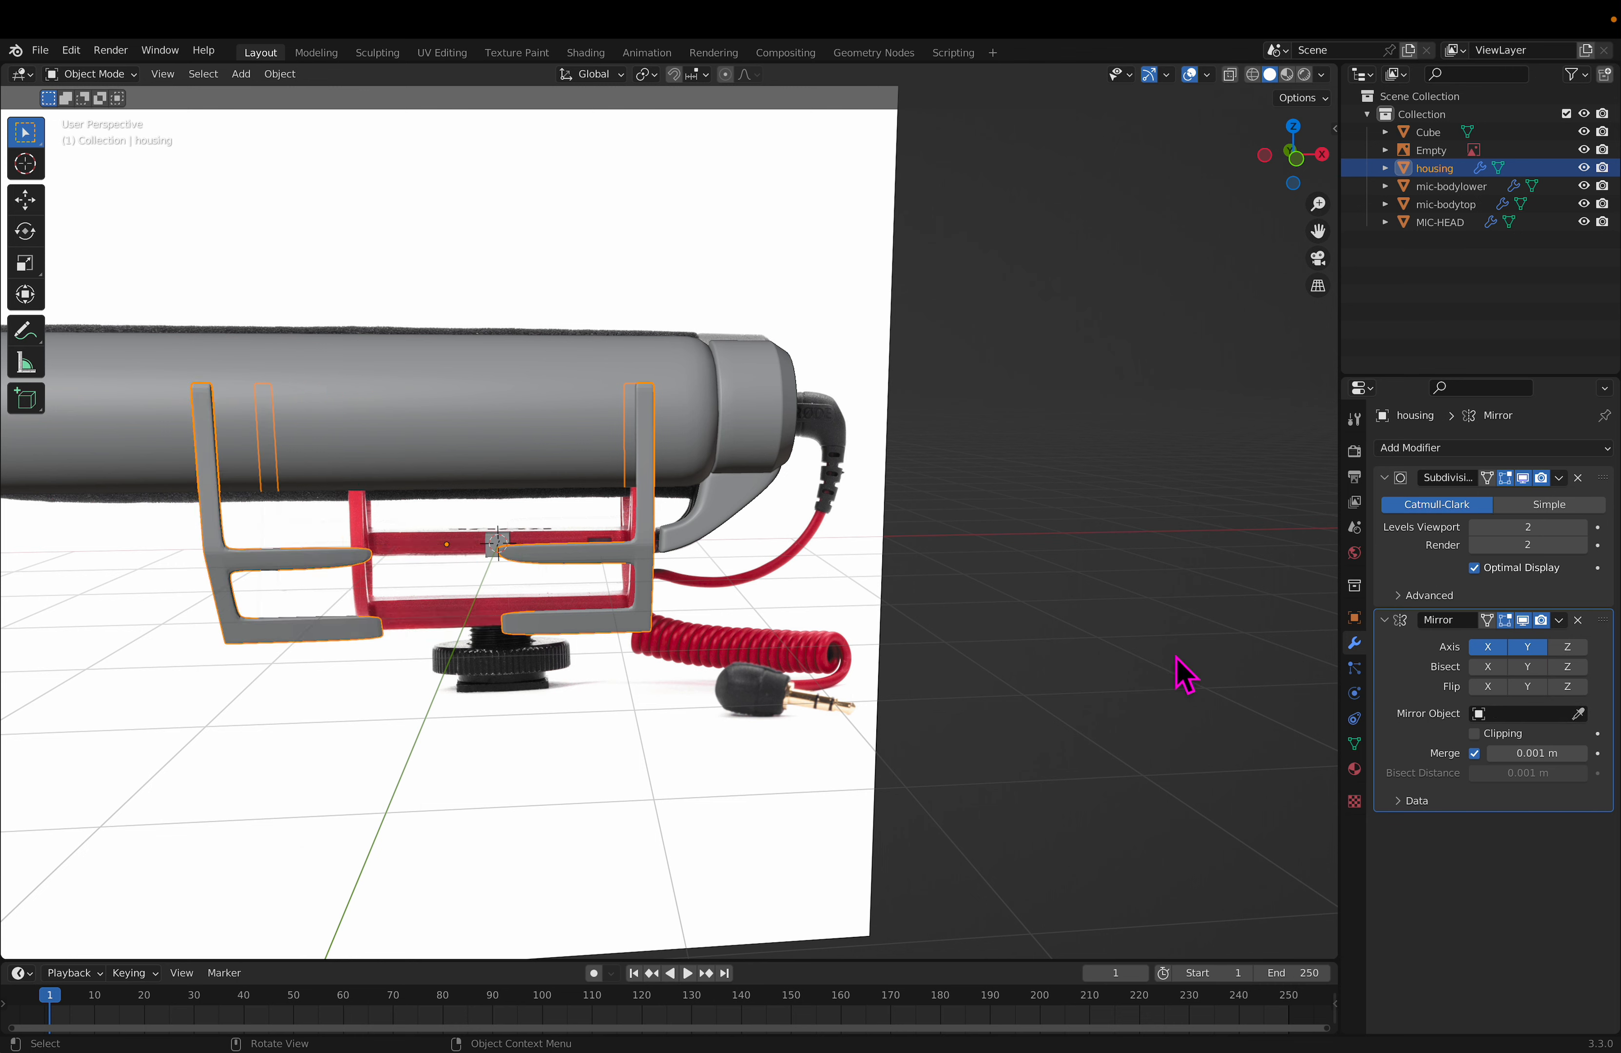
middle_drag(540, 557, 549, 554)
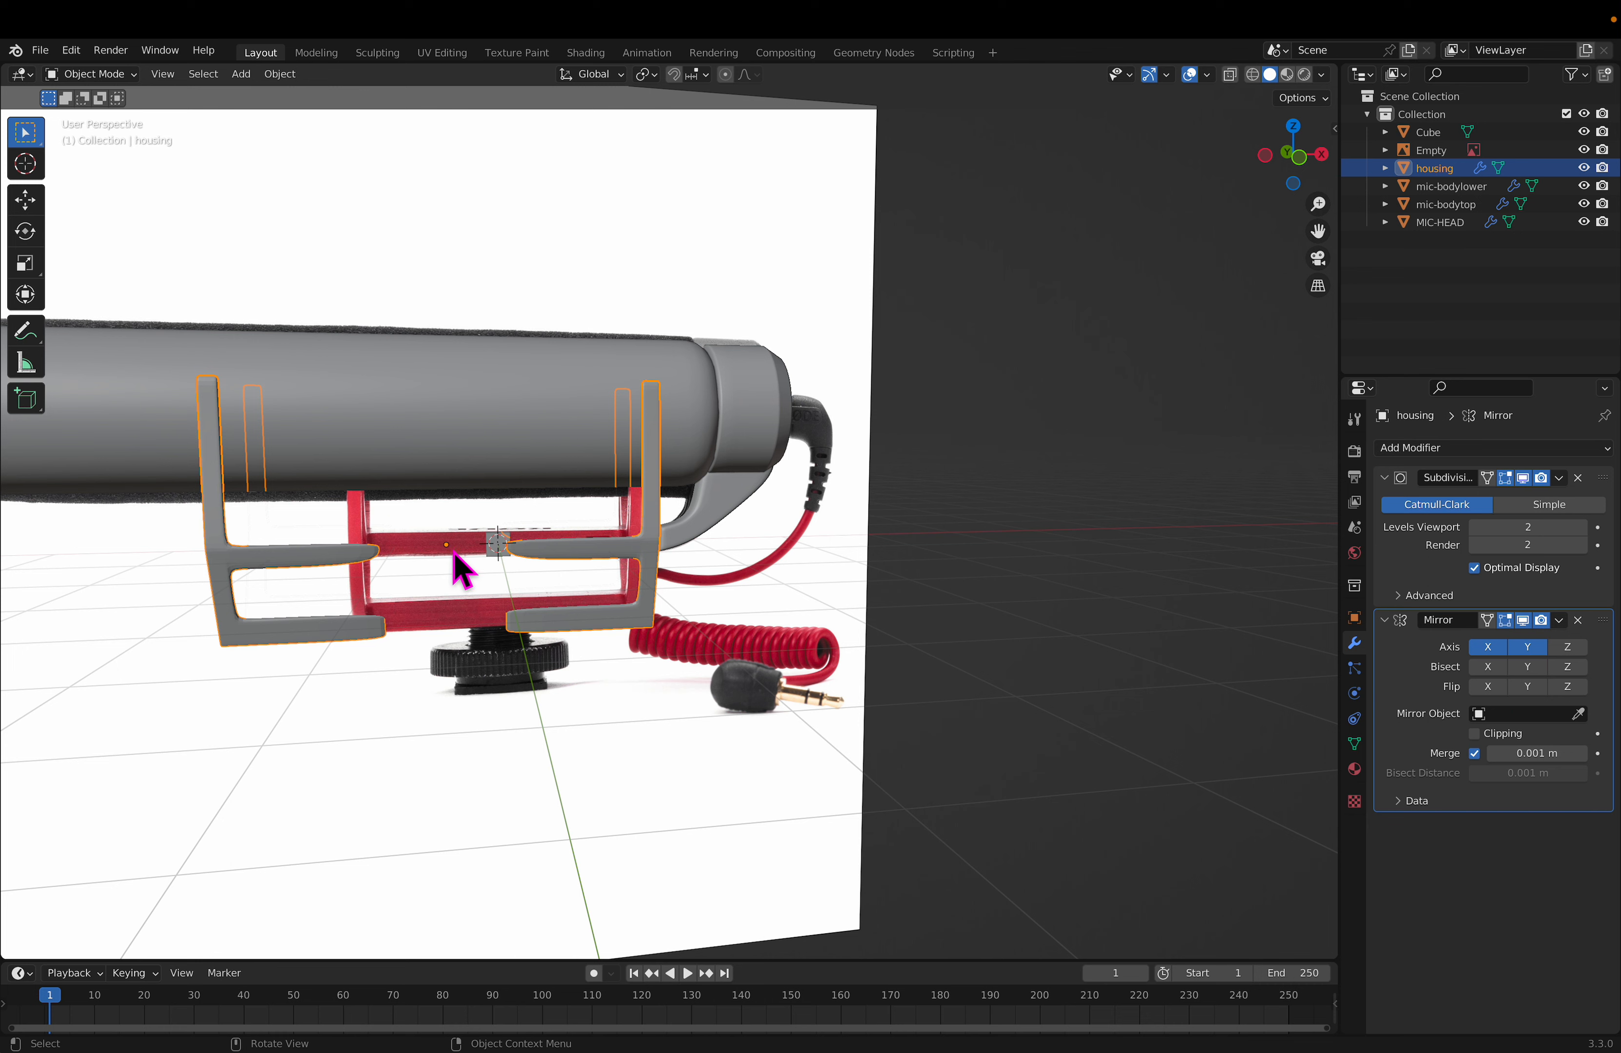
click(1579, 713)
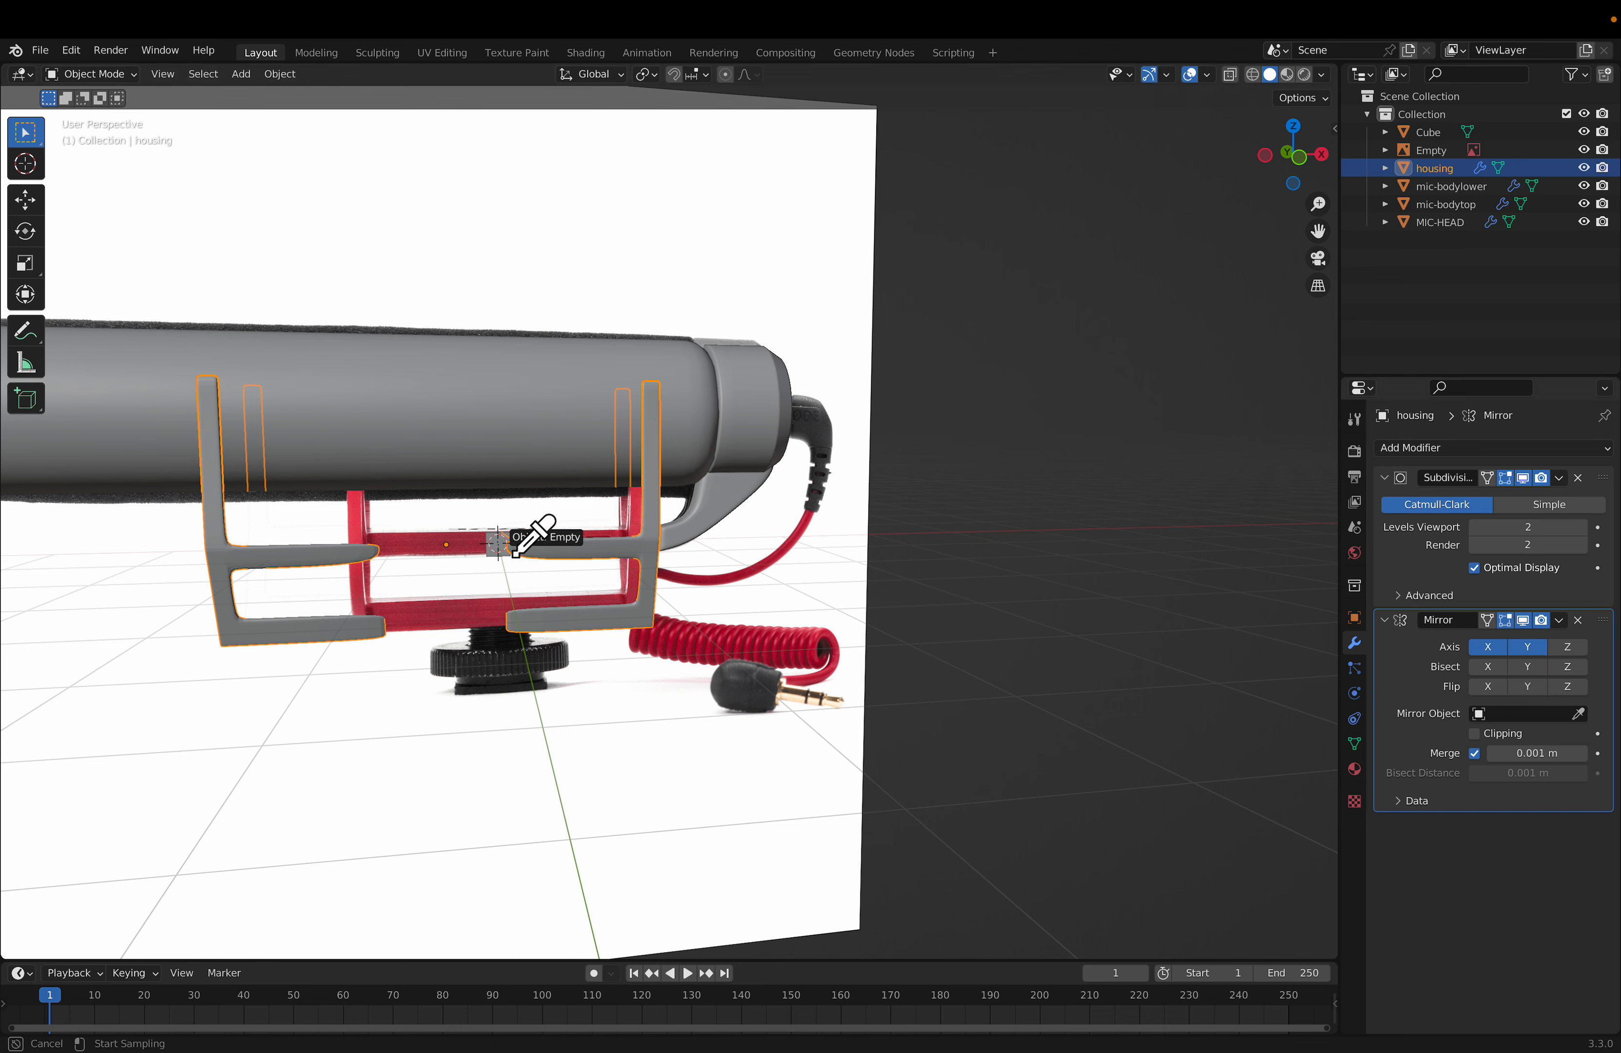
click(500, 547)
middle_drag(547, 555, 574, 556)
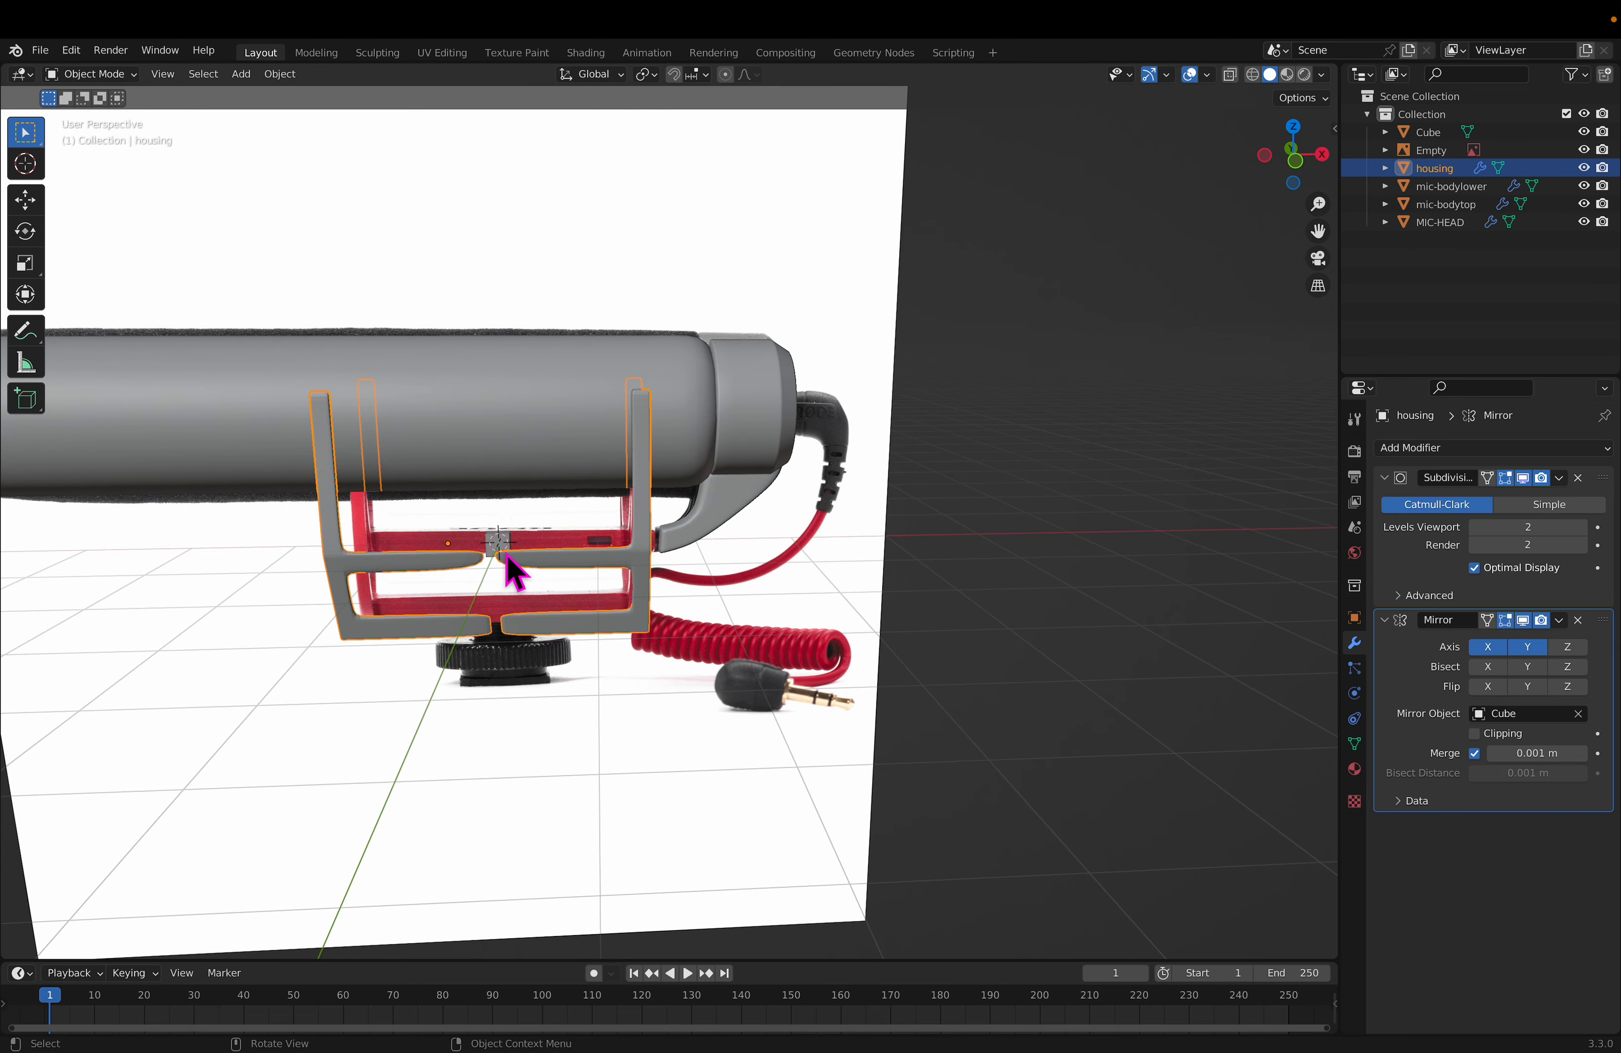
Step: In front wireframe view, add a loop cut to the housing's upper crossbar and slide it close to the bar's free end
scroll(512, 555, up, 3)
key(KP_1)
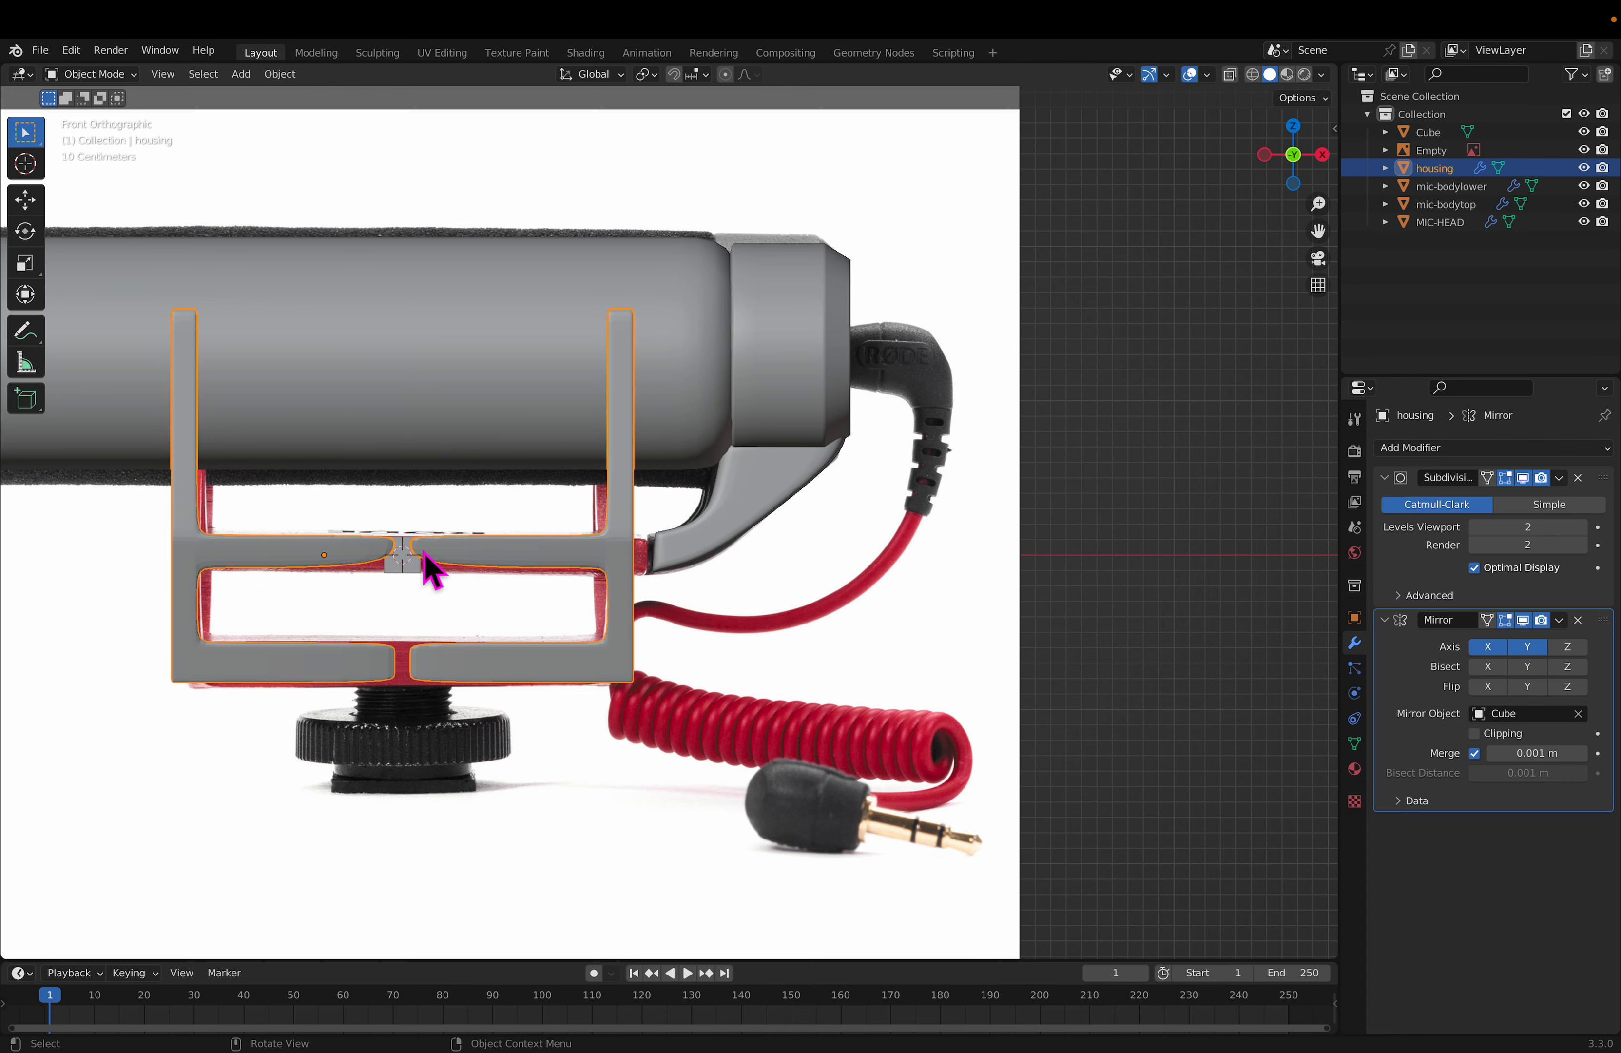
key(Tab)
scroll(434, 571, up, 3)
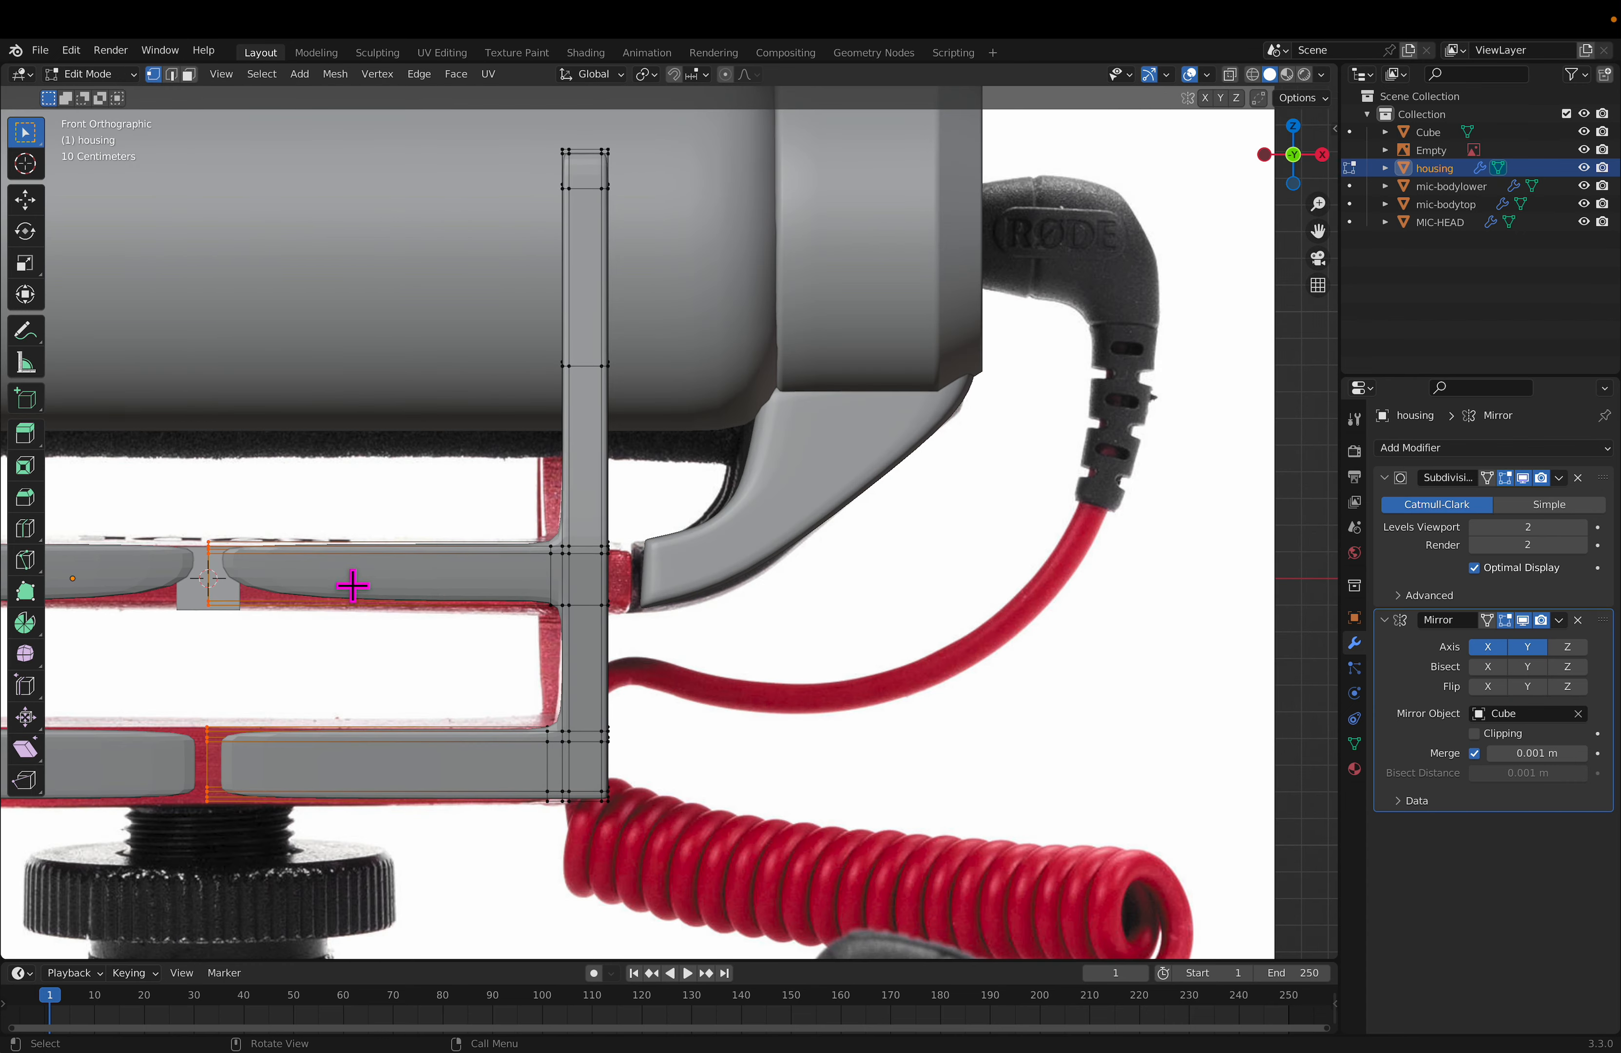
shift+middle_drag(317, 601, 622, 601)
click(1230, 74)
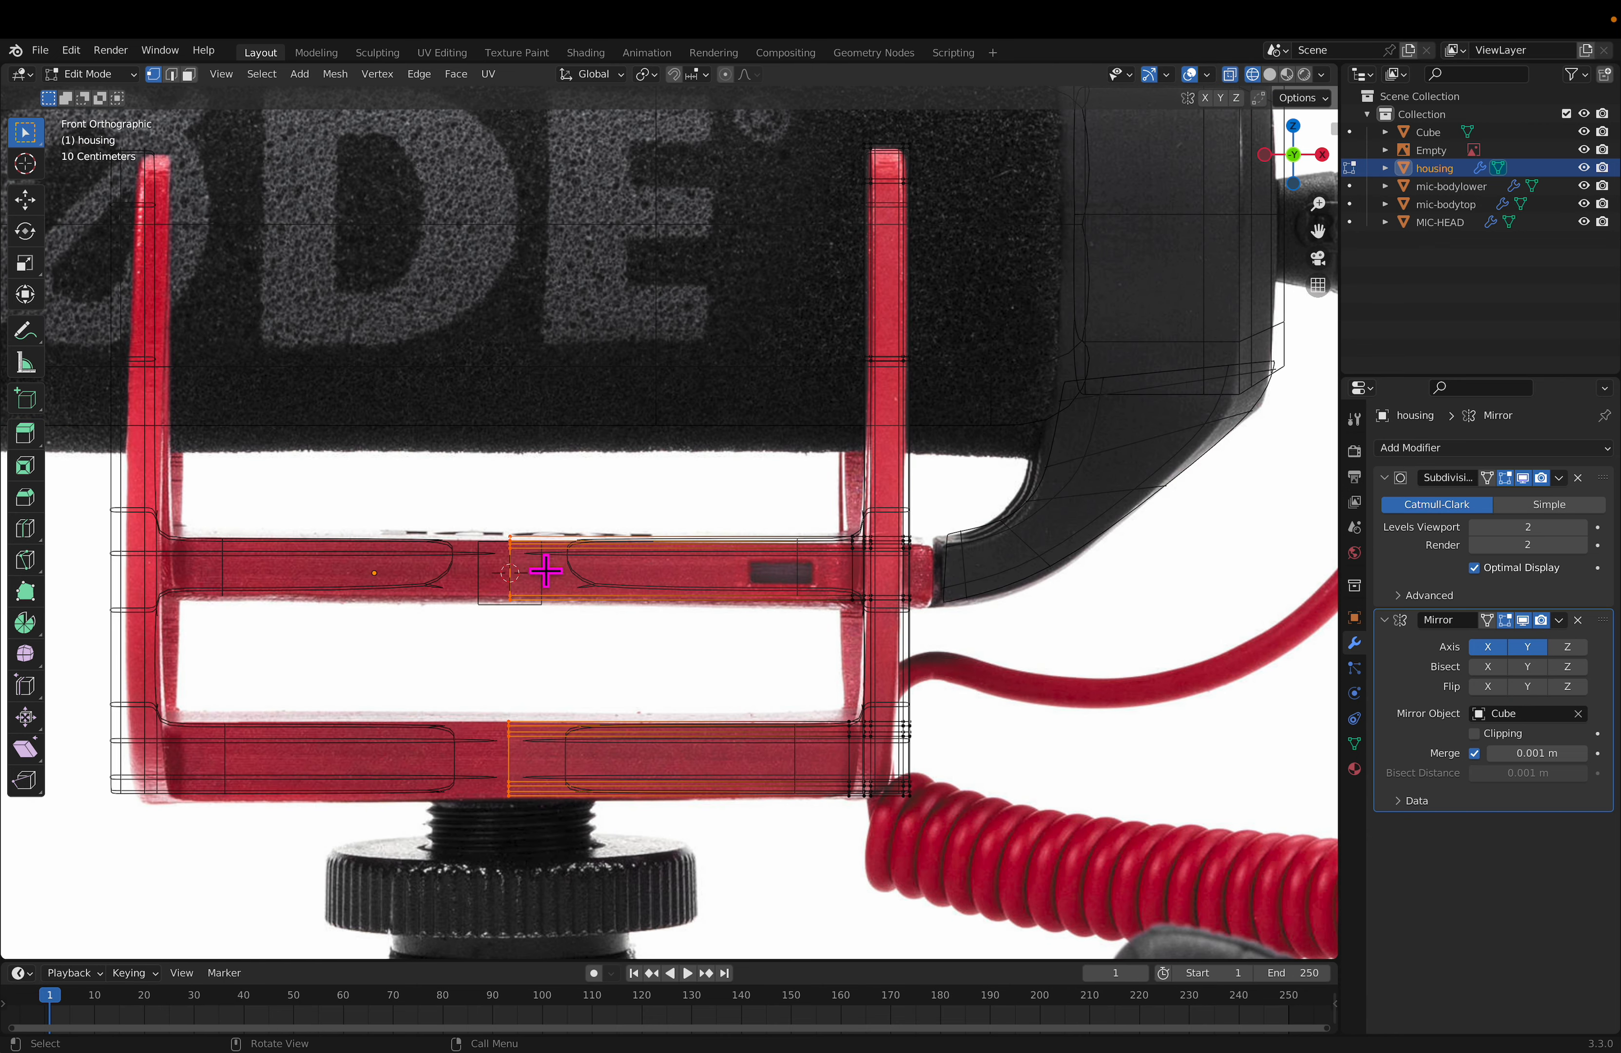
scroll(545, 571, up, 1)
key(ctrl+r)
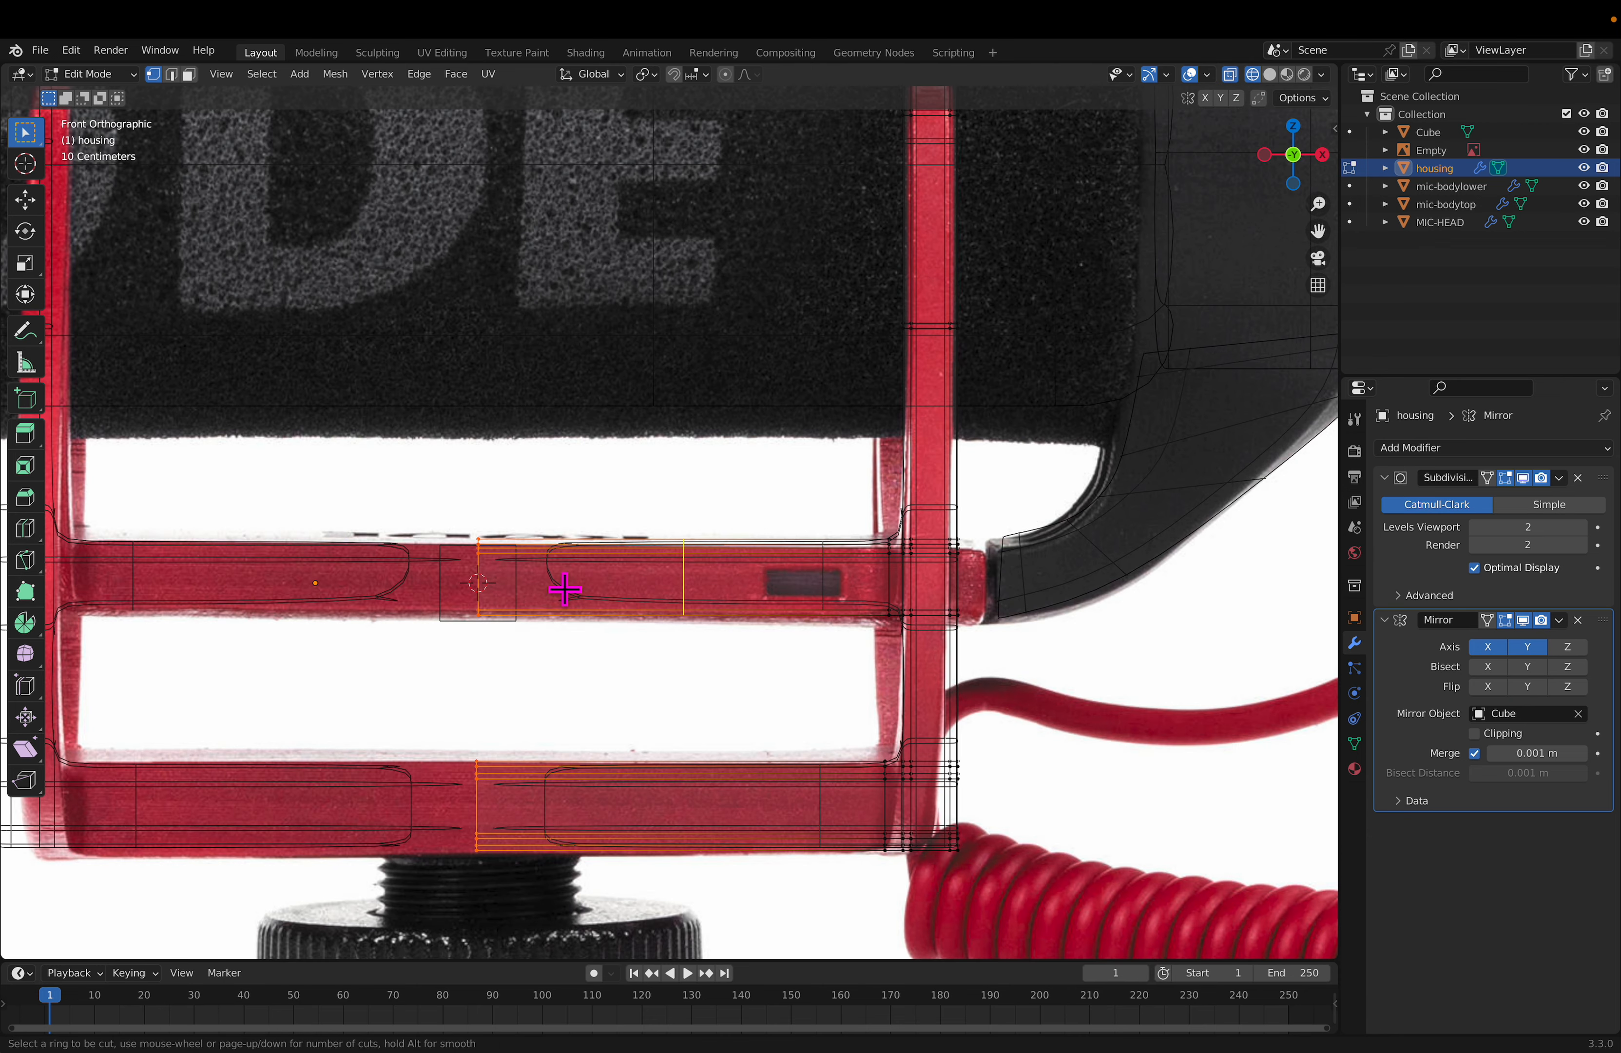
click(557, 588)
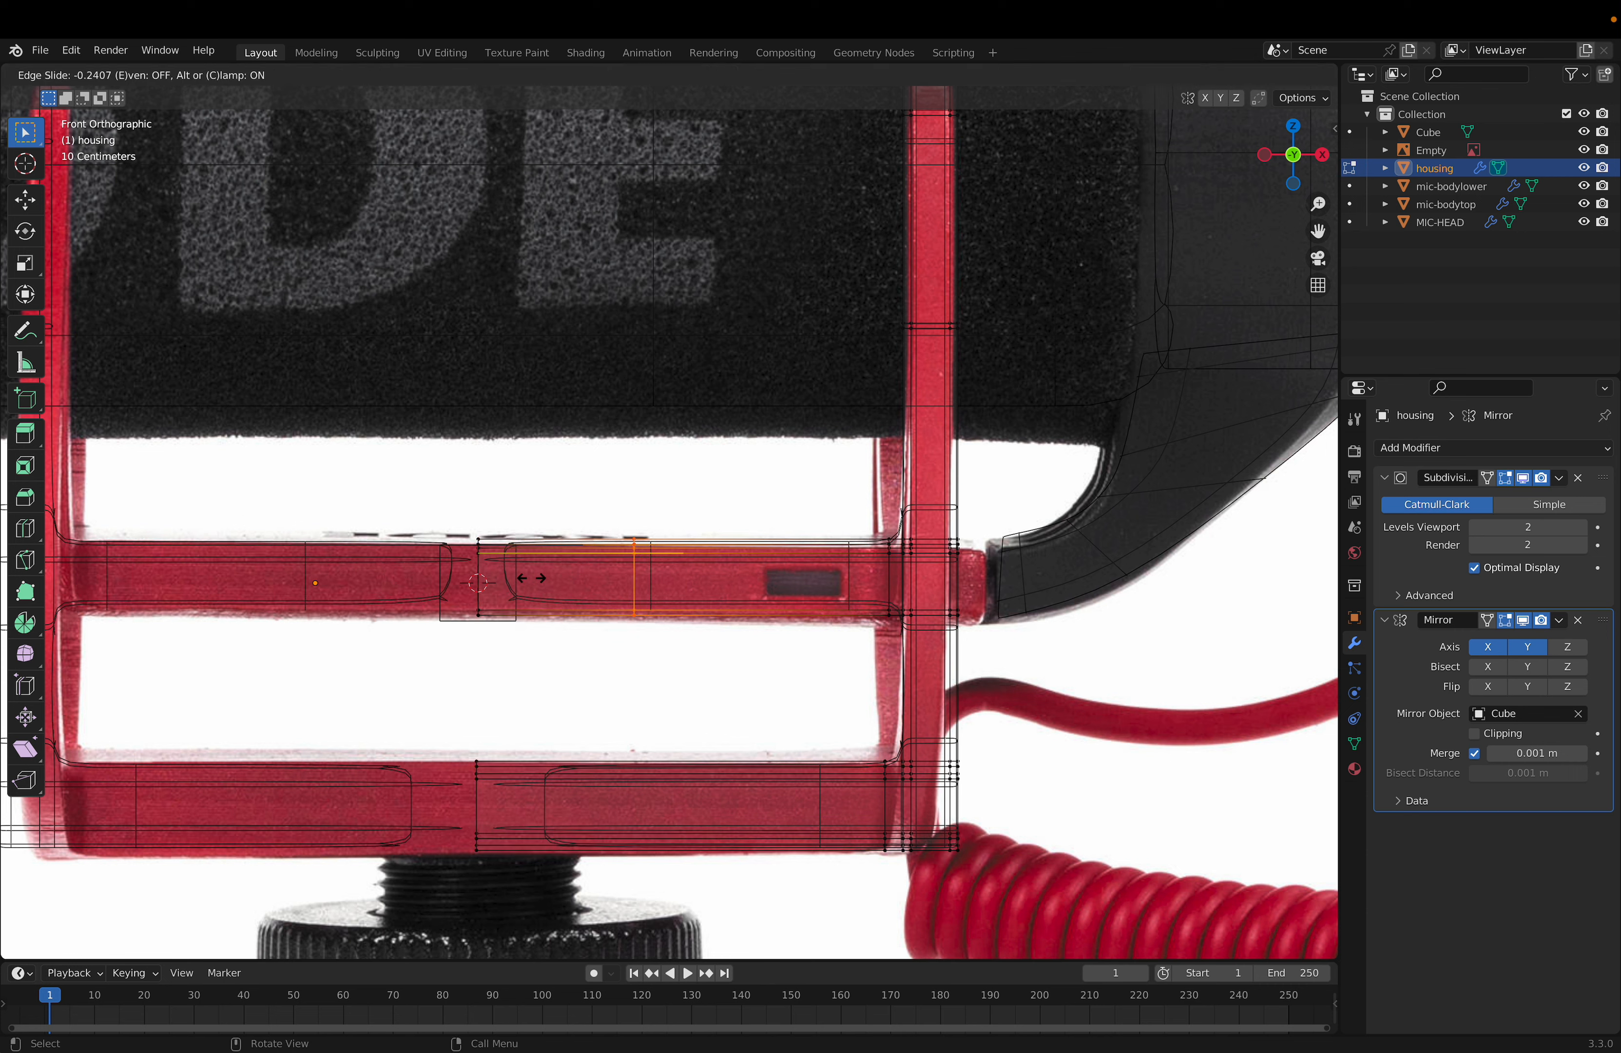
click(411, 580)
Step: Move the end vertices of the upper crossbar along negative X past the cube's centre so the bar overlaps its mirrored half
drag(452, 480, 493, 645)
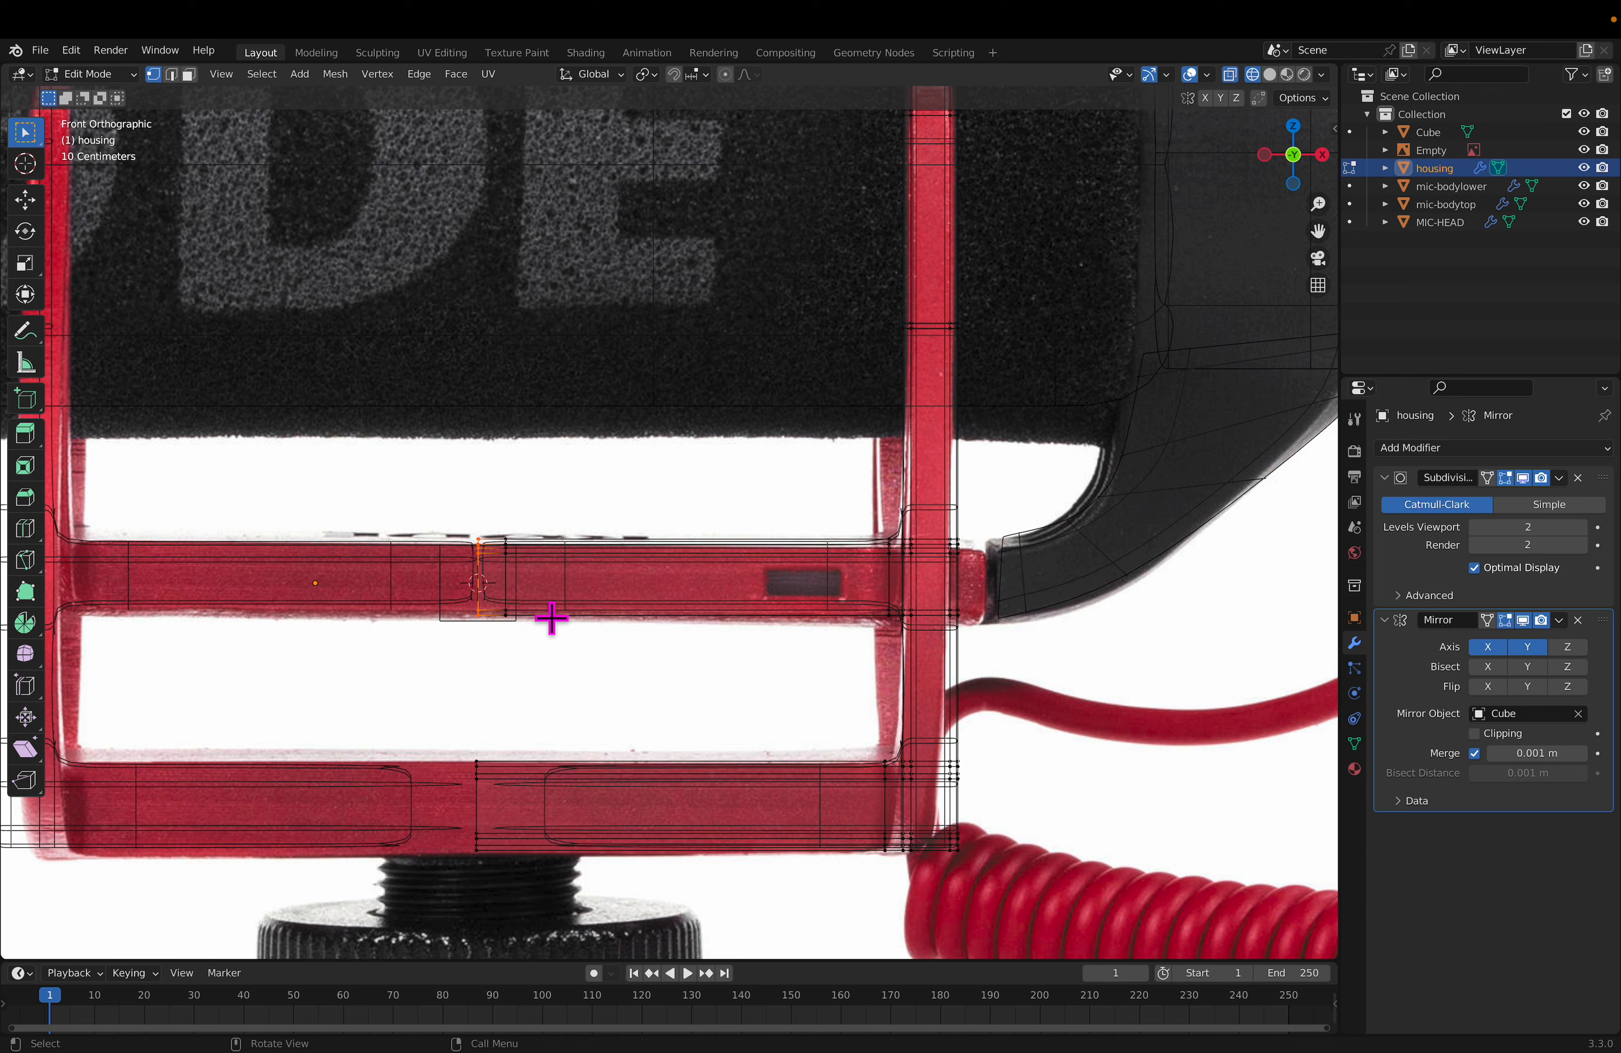
key(g)
key(x)
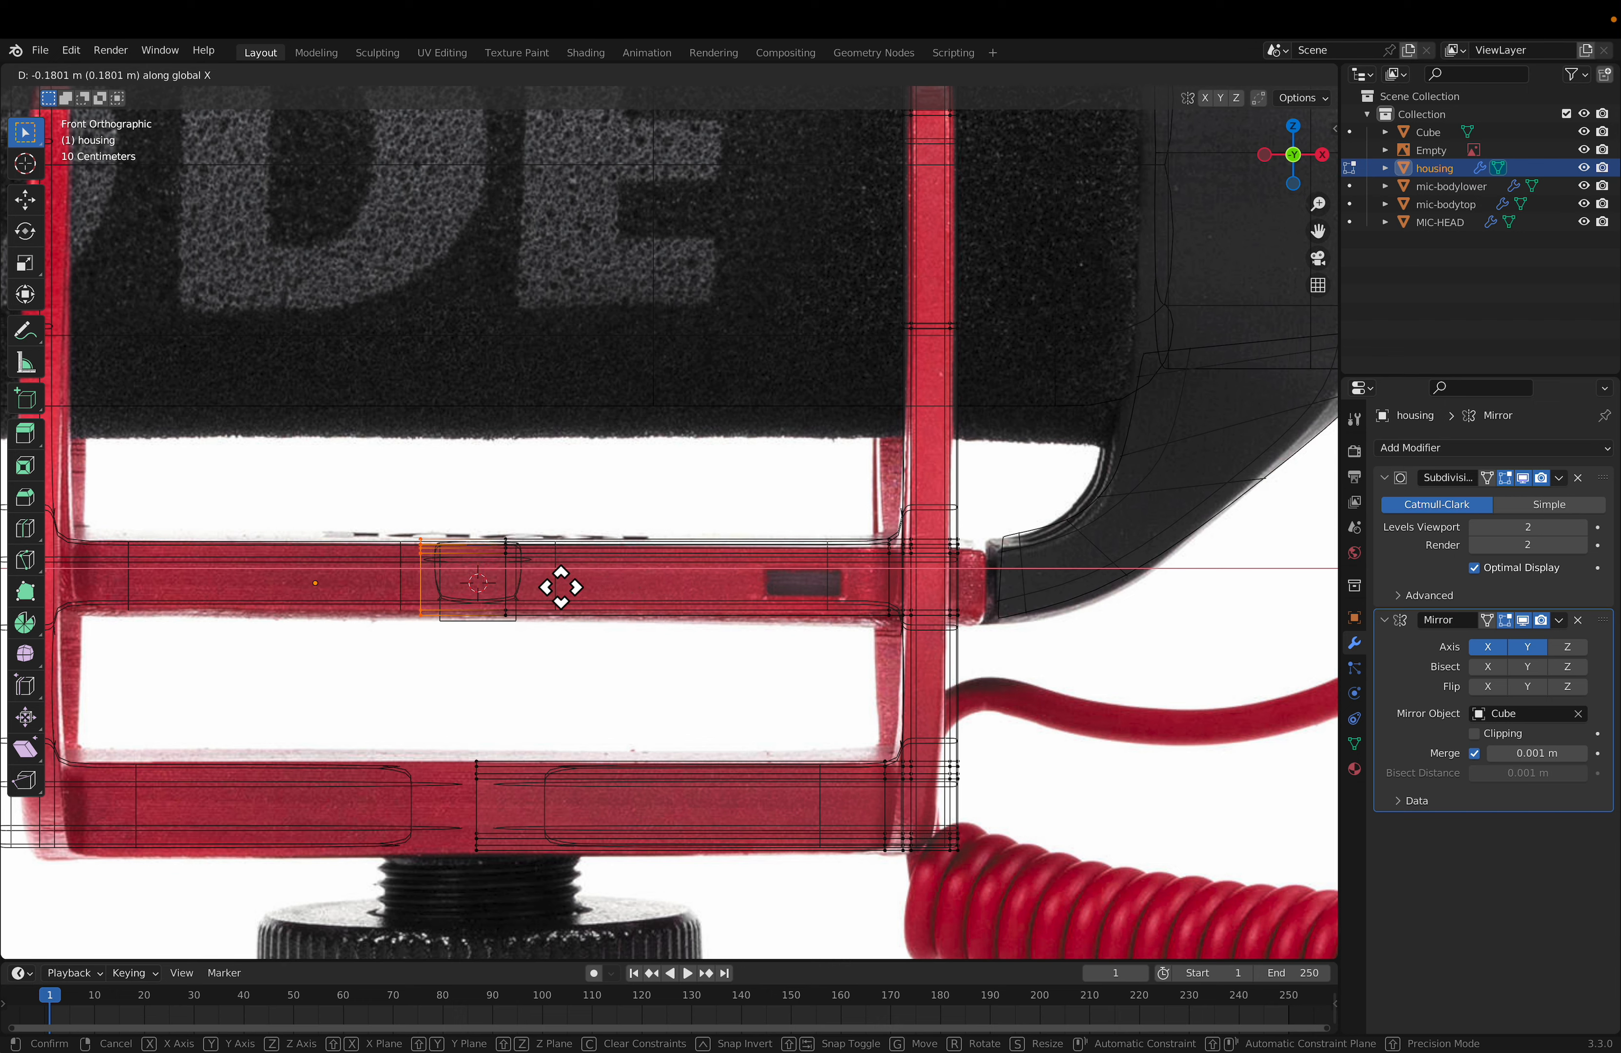
click(581, 589)
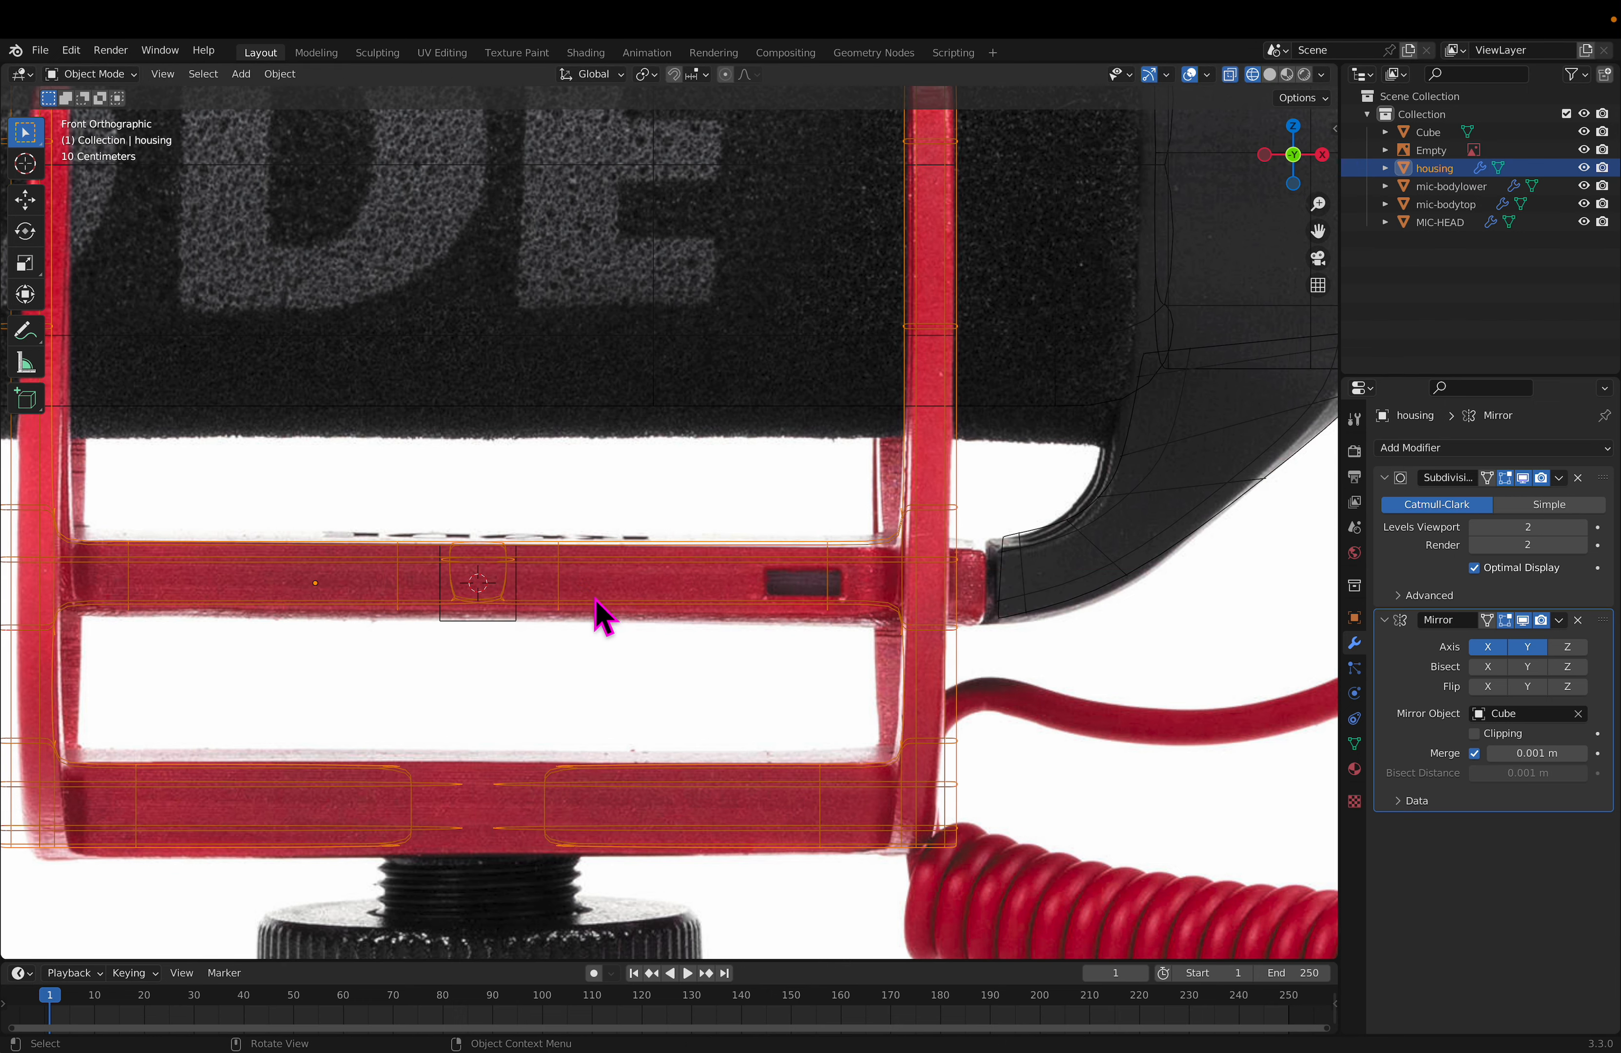
key(c)
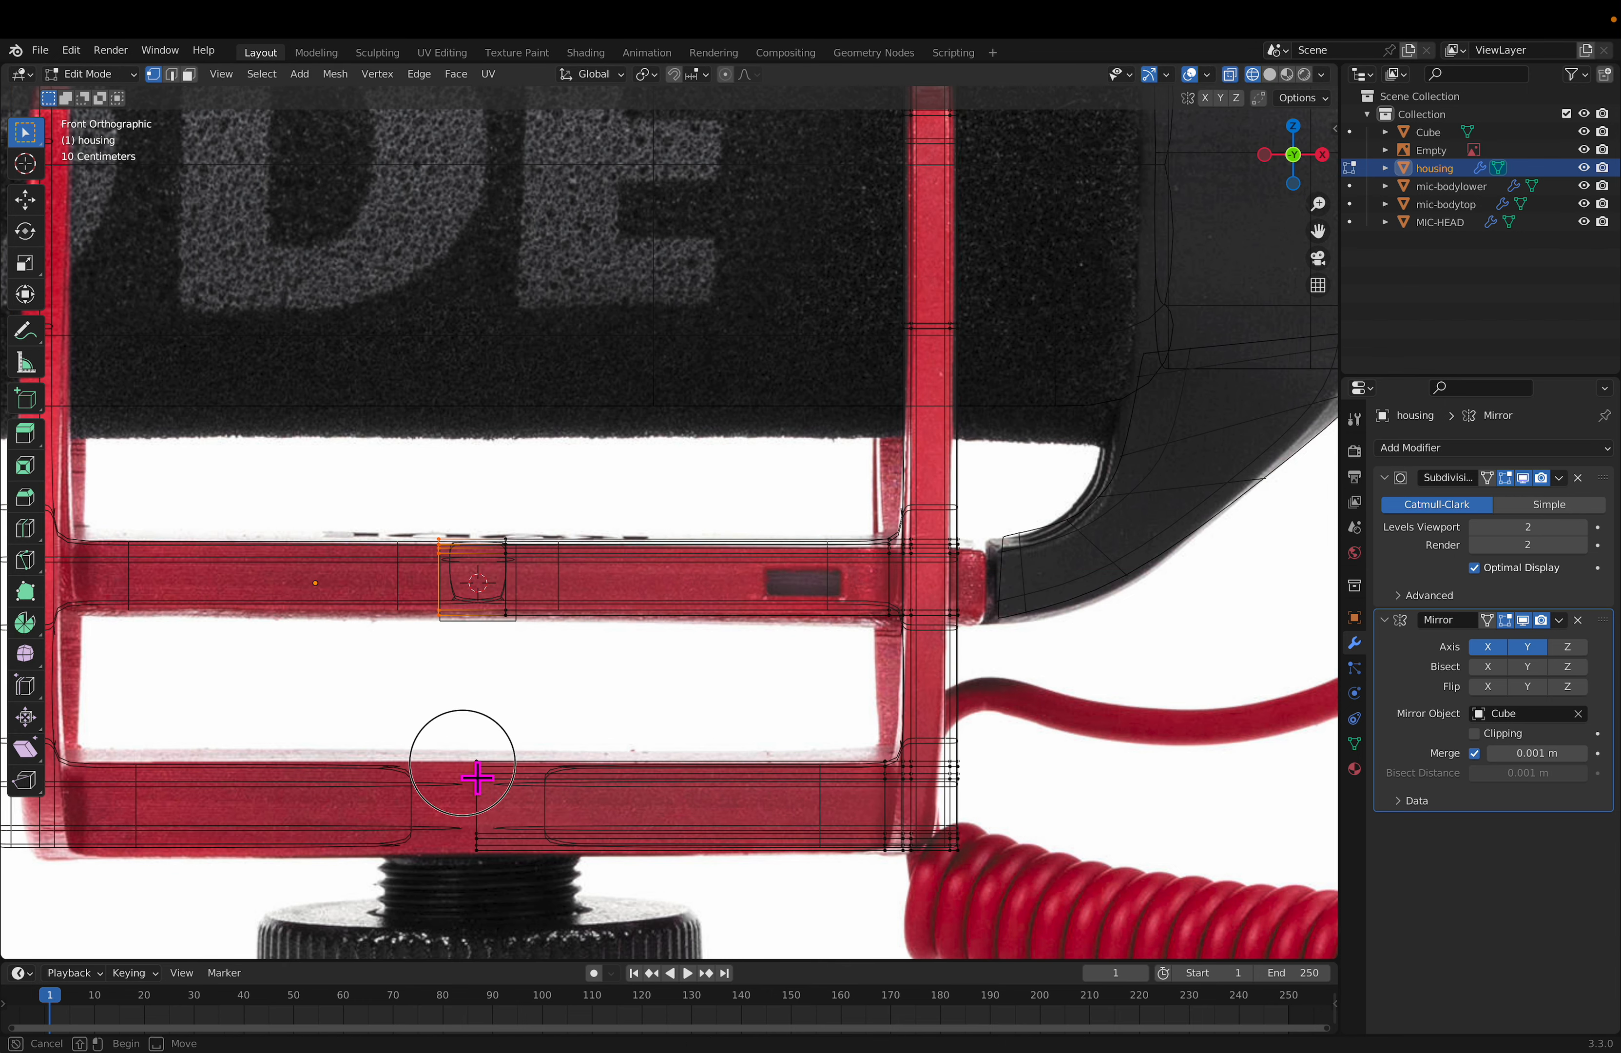
drag(479, 778, 532, 949)
key(Escape)
click(551, 798)
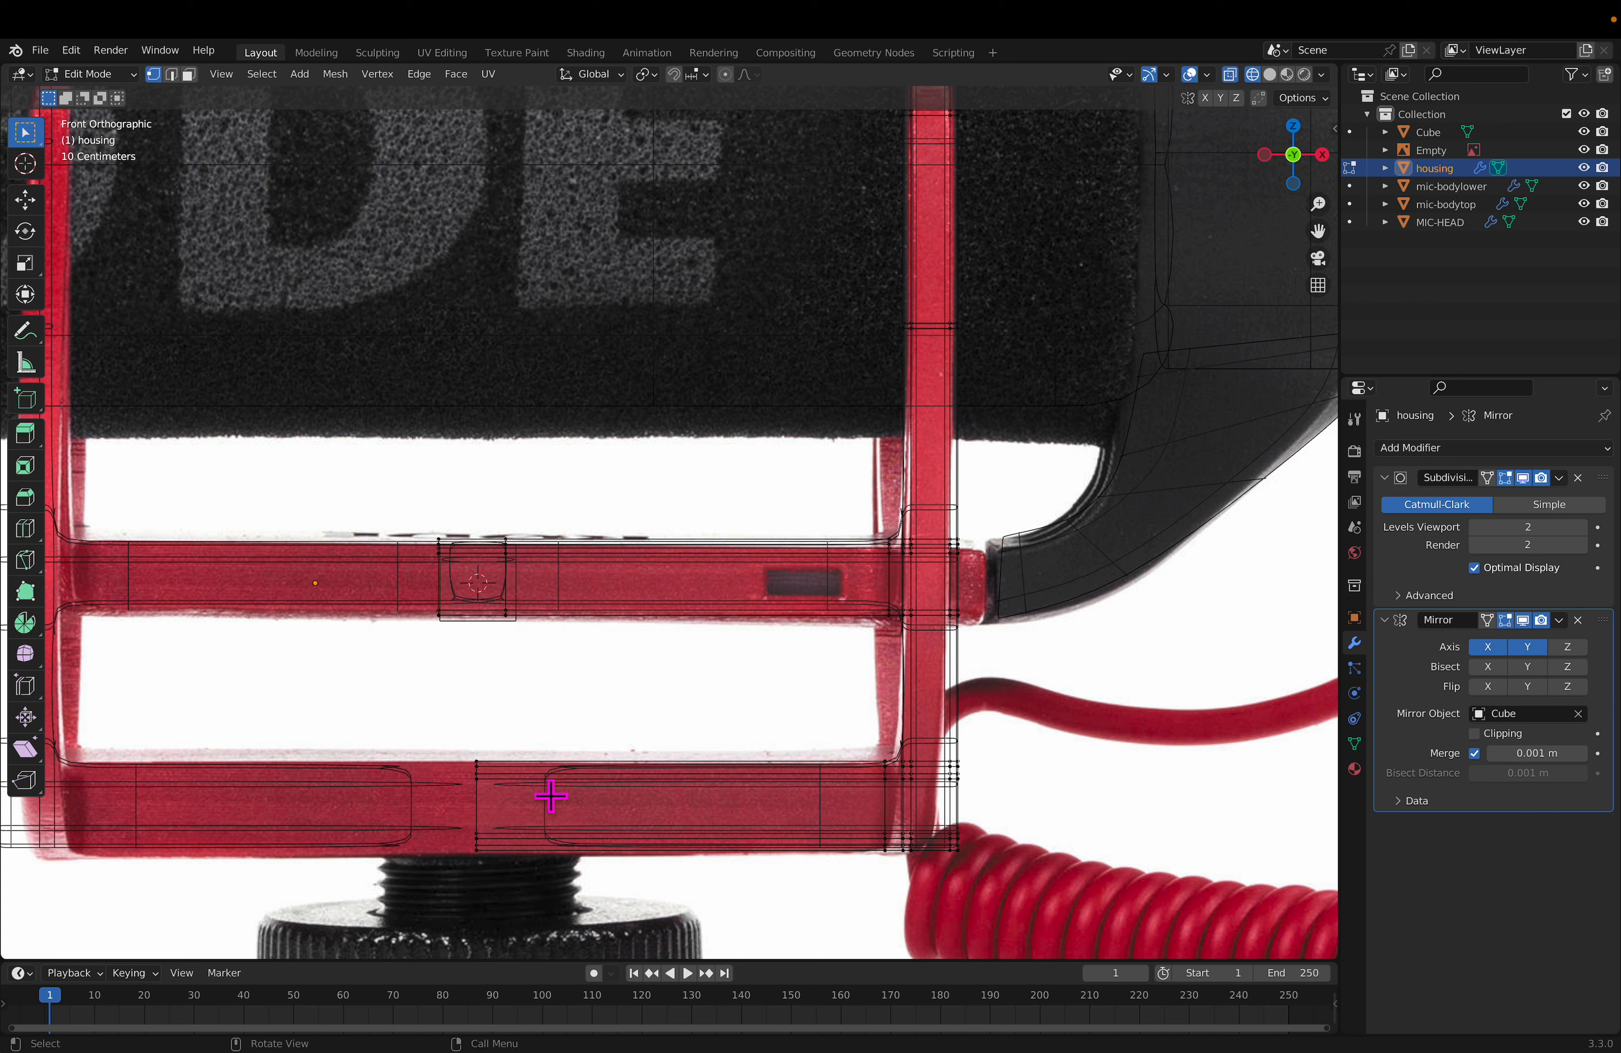
Step: Add a loop cut to the housing's lower crossbar and slide it close to the bar's free end
key(ctrl+r)
click(533, 780)
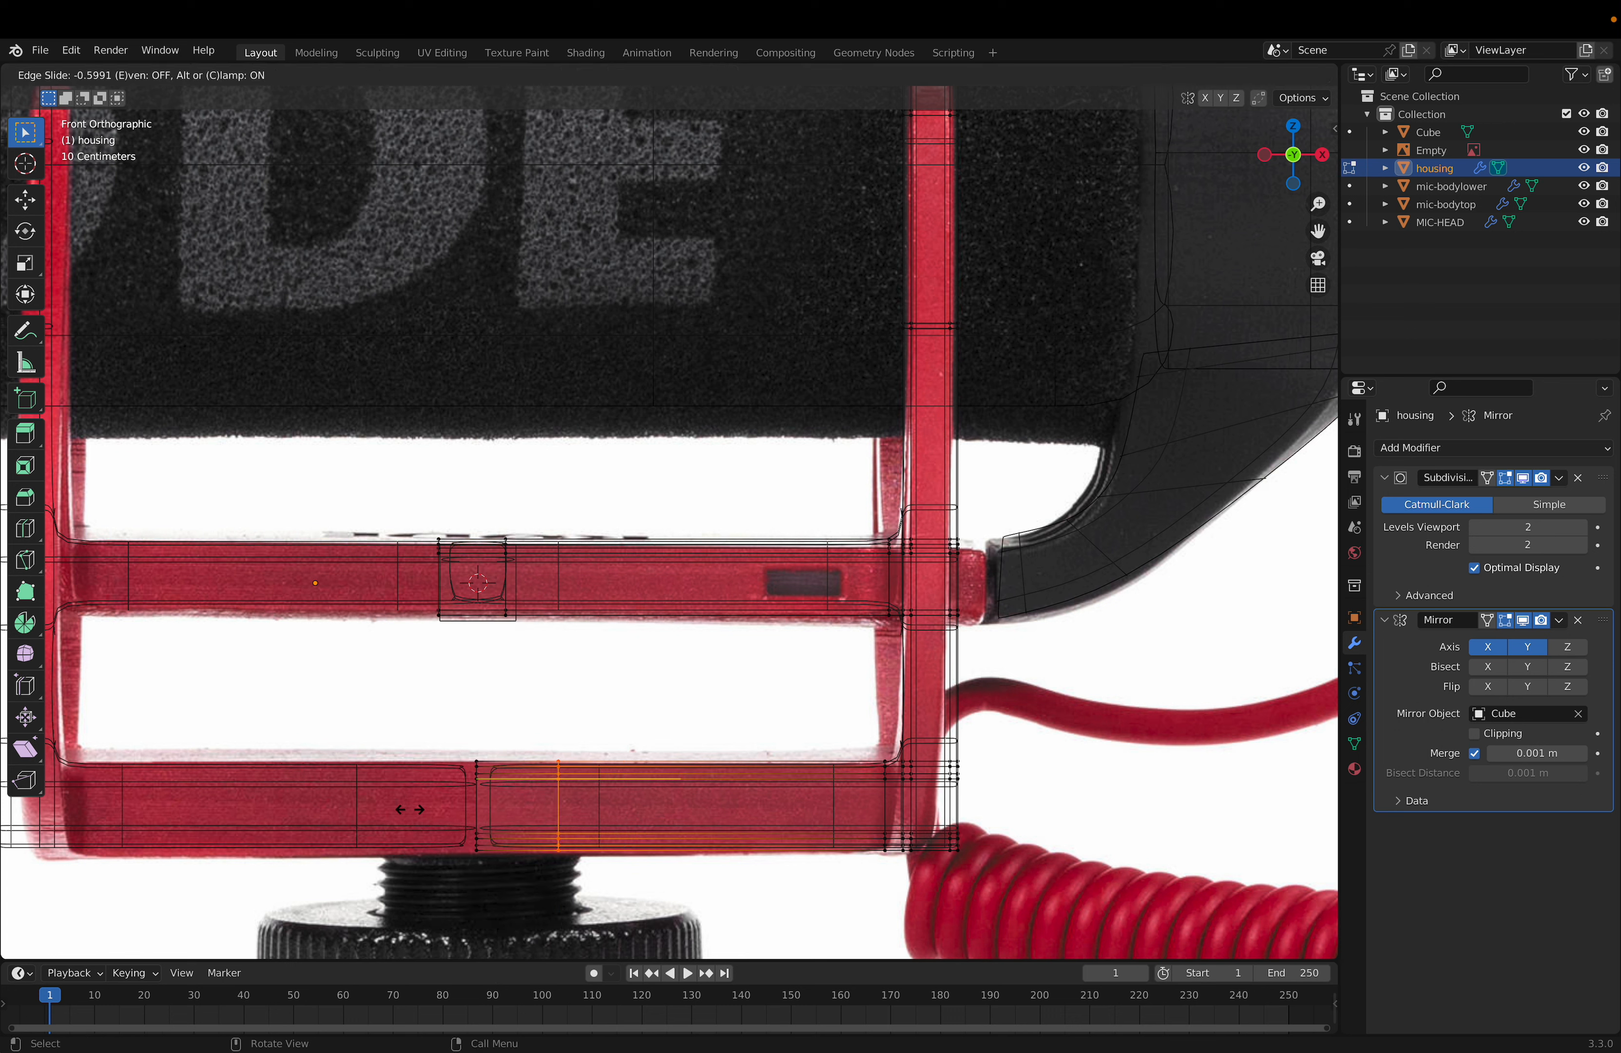
click(370, 803)
Step: Move the lower crossbar's end vertices about -0.23 m along X, and return to solid shading in Object Mode
alt+click(472, 749)
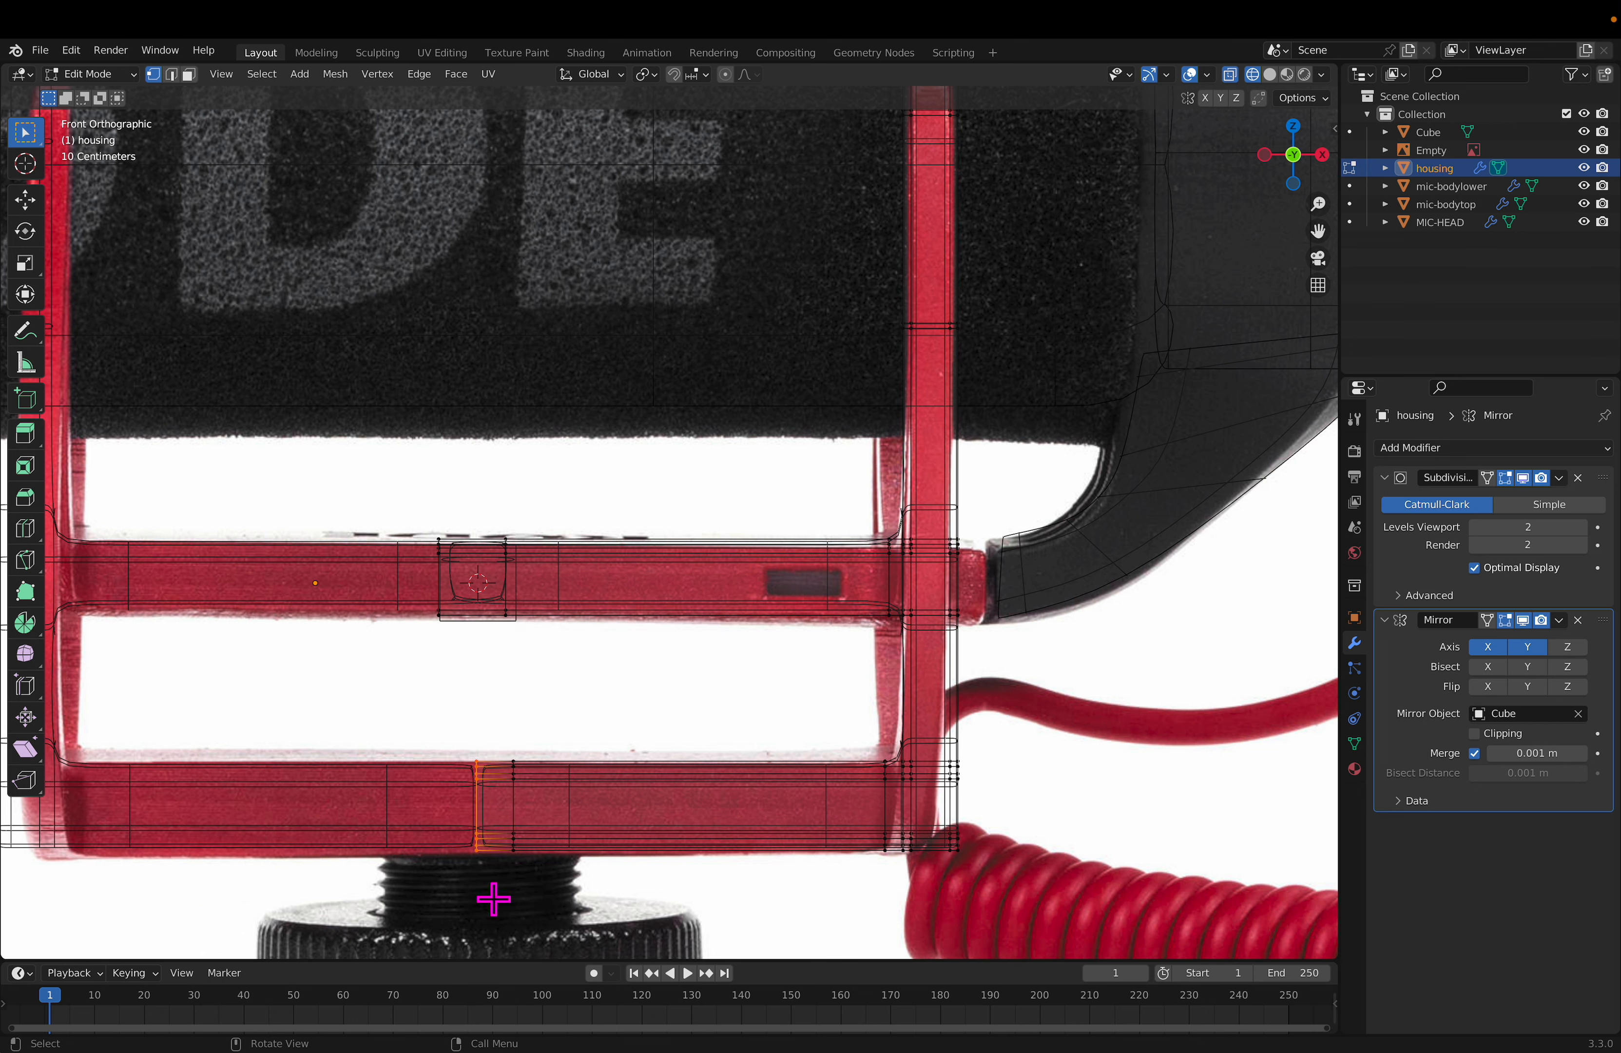
key(g)
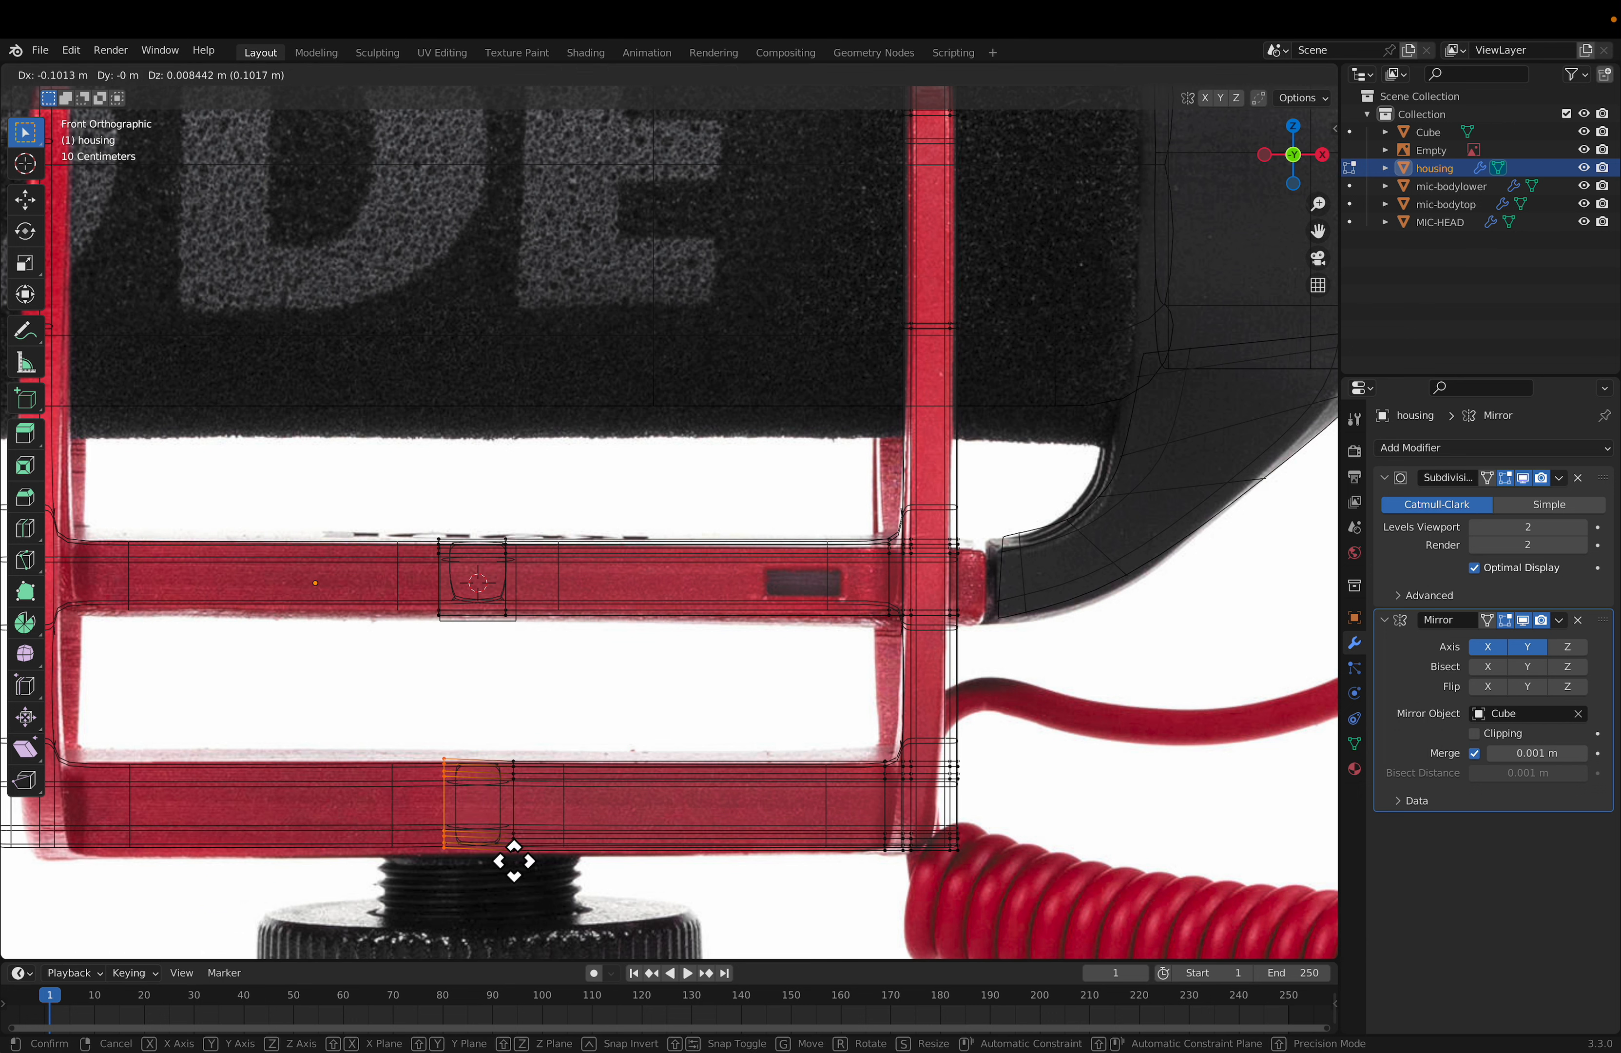
key(x)
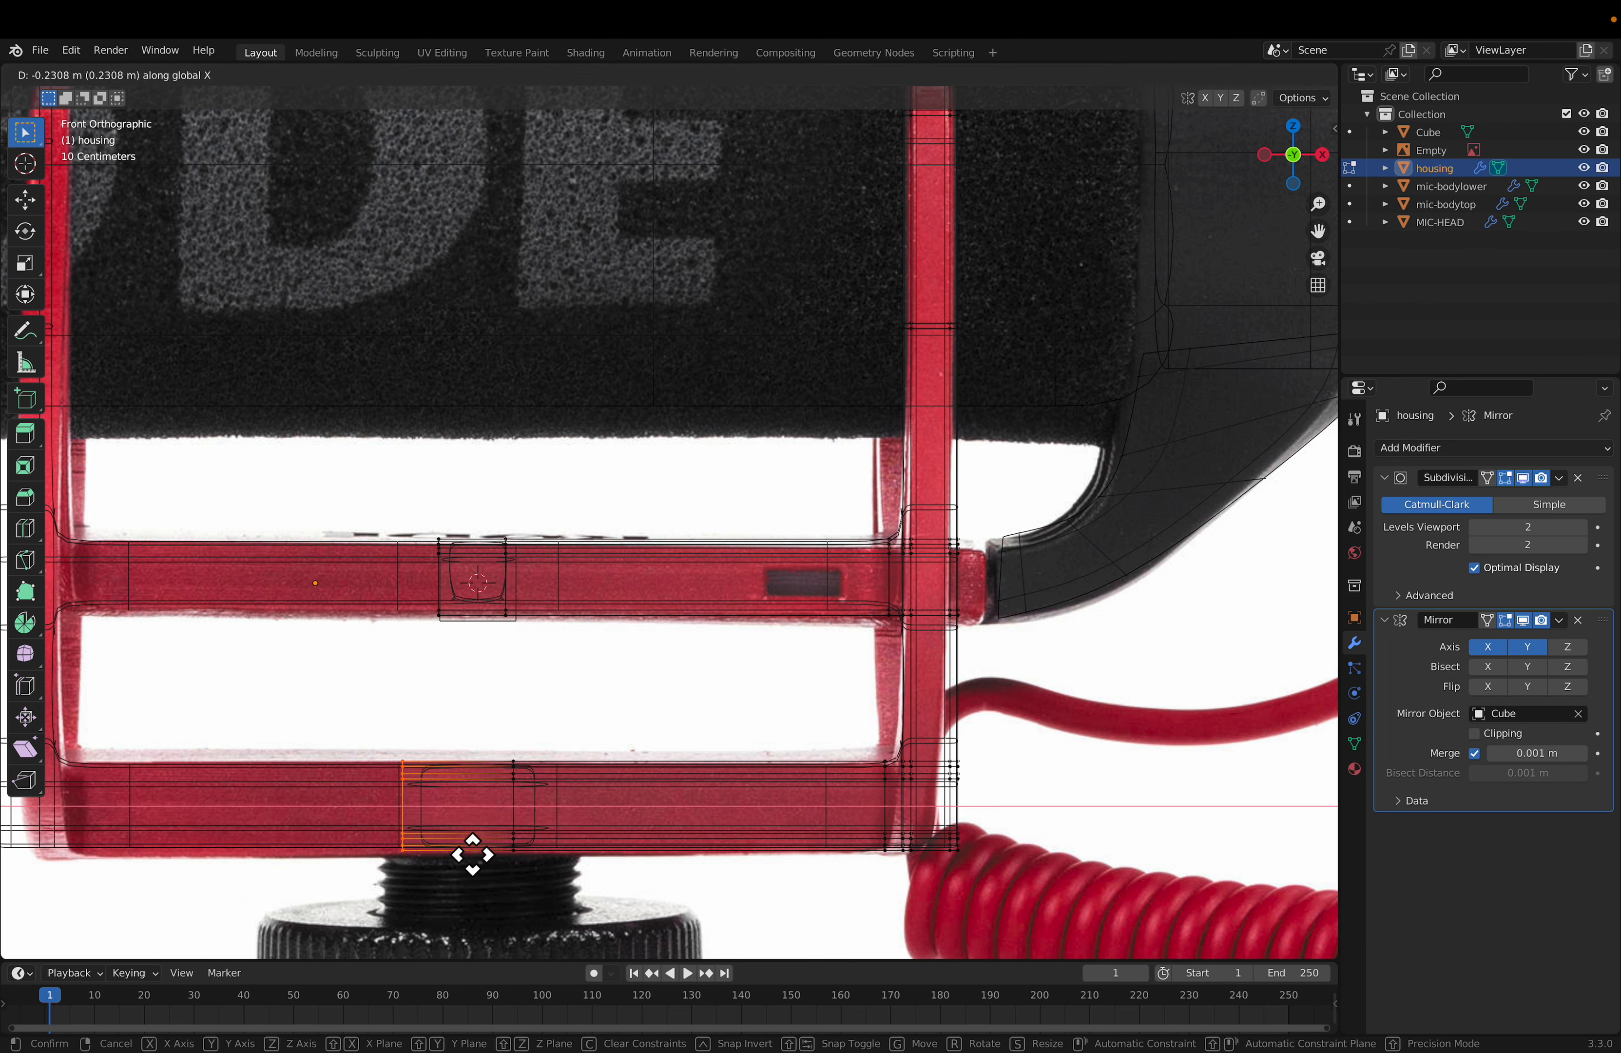
click(471, 854)
click(1272, 75)
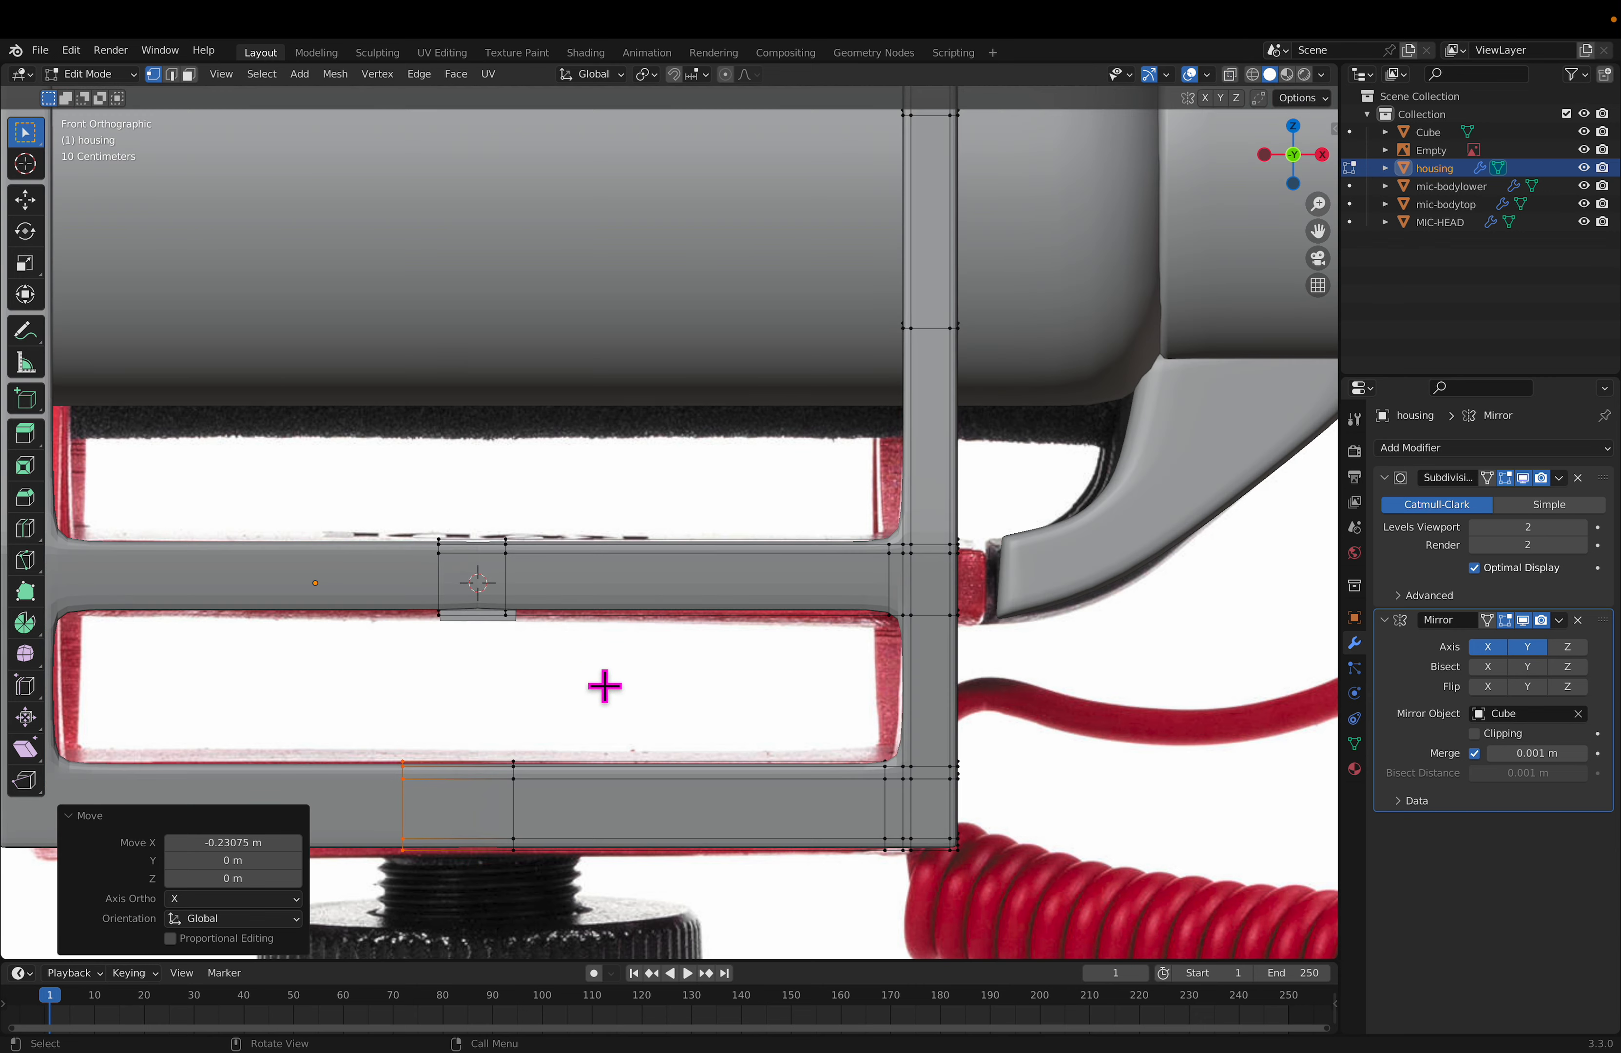
key(Tab)
Step: Collapse the settings of the housing's Subdivision and Mirror modifiers
middle_drag(600, 661, 561, 662)
scroll(604, 668, down, 5)
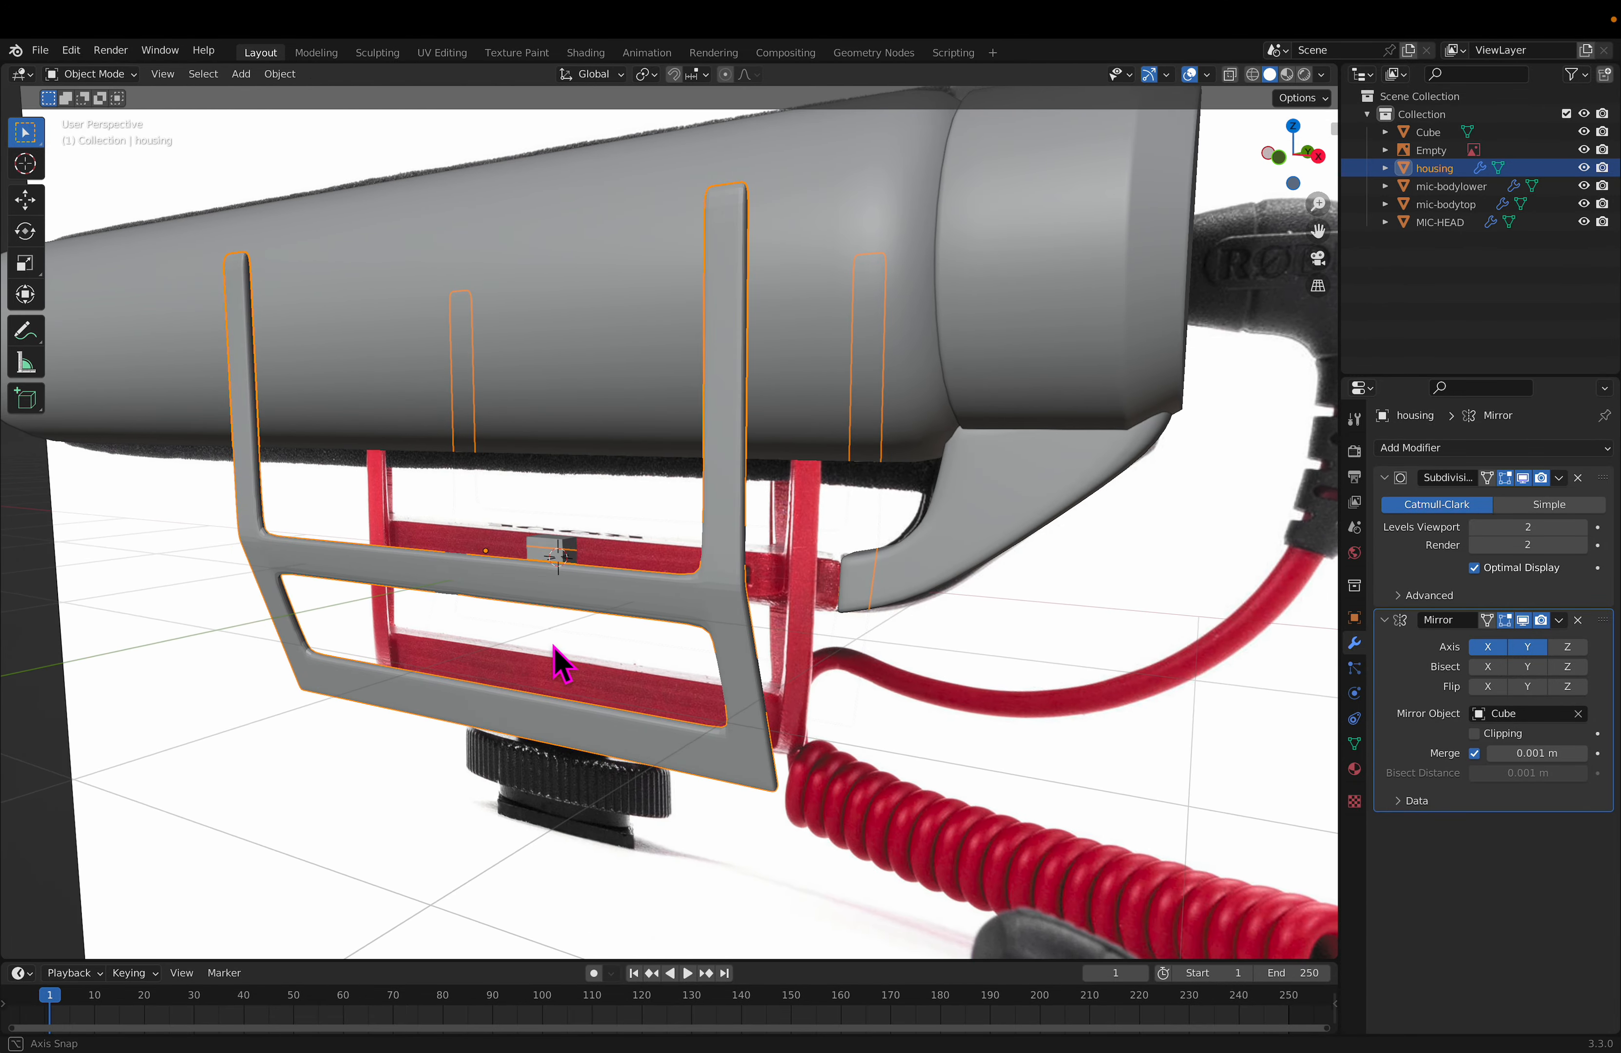
middle_drag(819, 603, 862, 590)
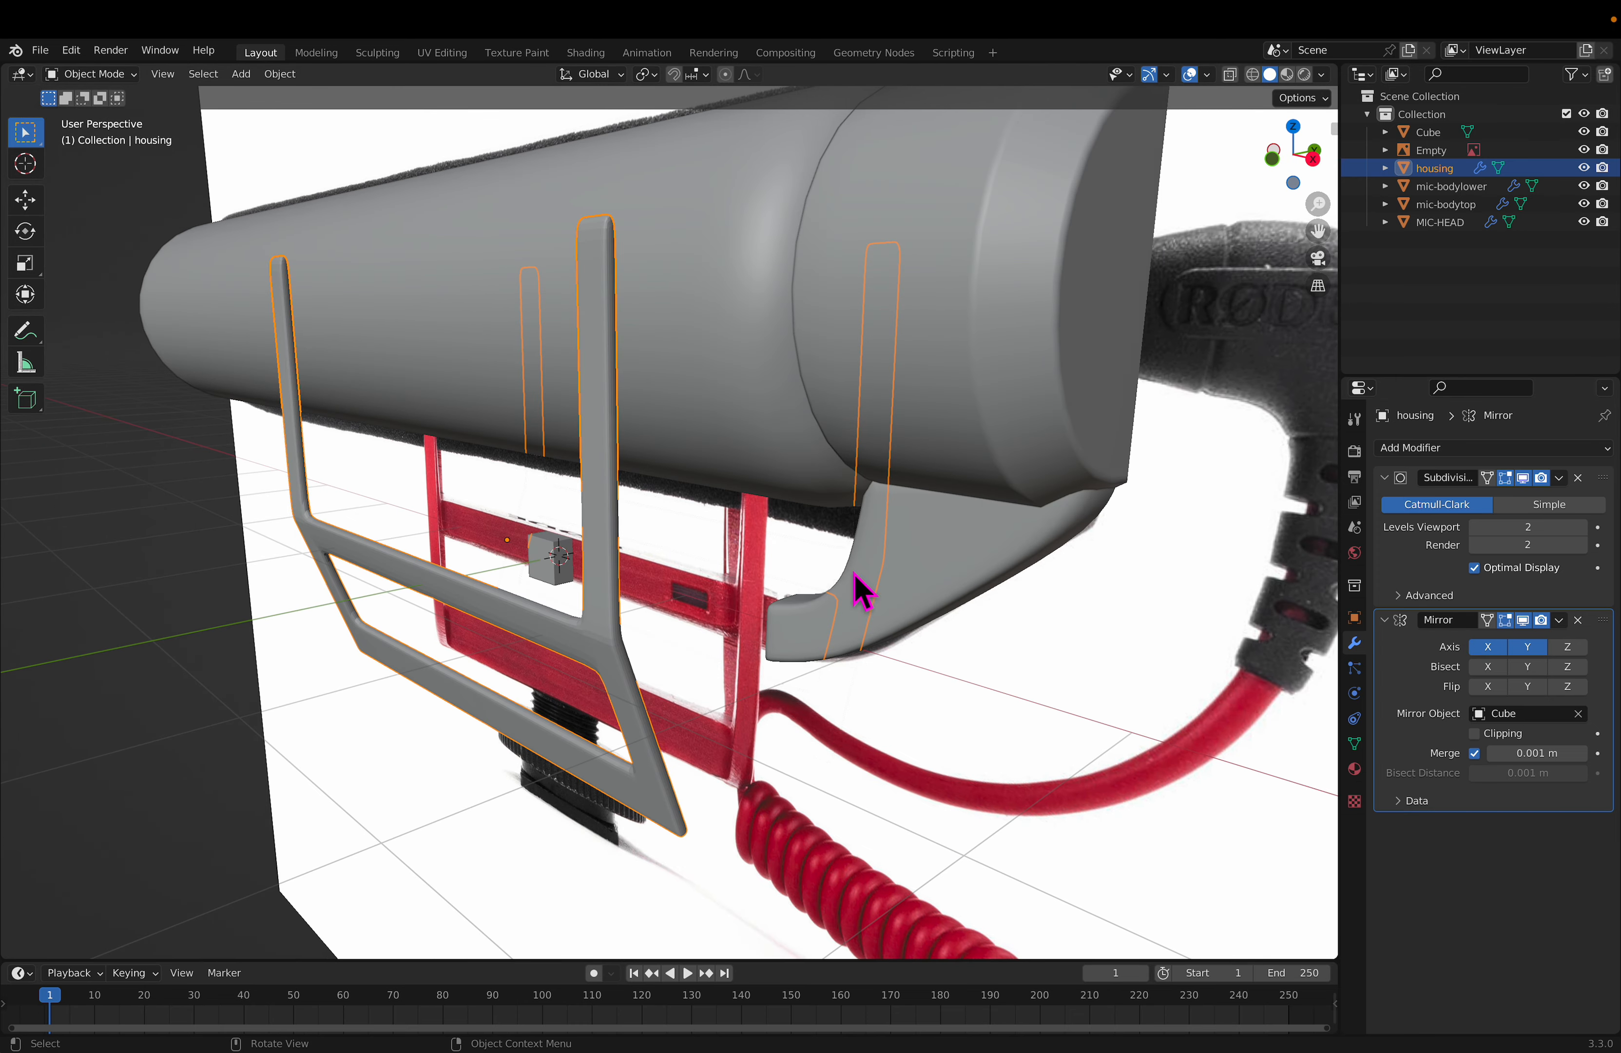
click(1391, 621)
click(1387, 478)
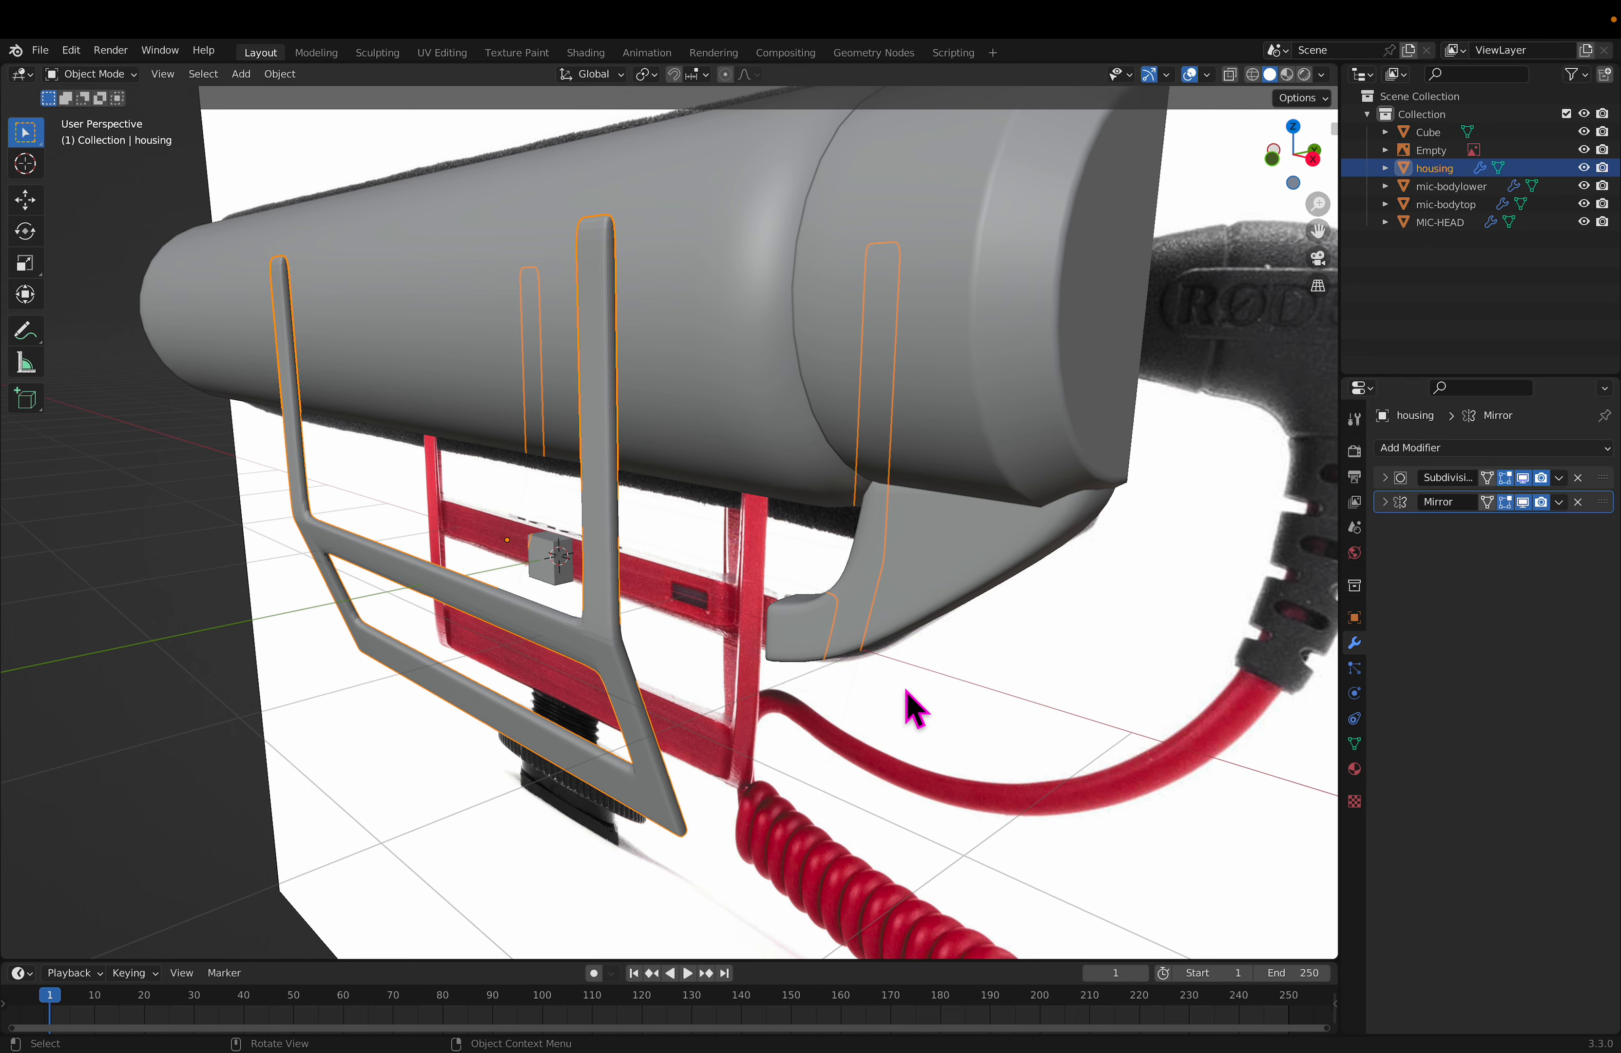
Step: Hide the reference image and the small mirror cube in the viewport
middle_drag(909, 706, 1274, 369)
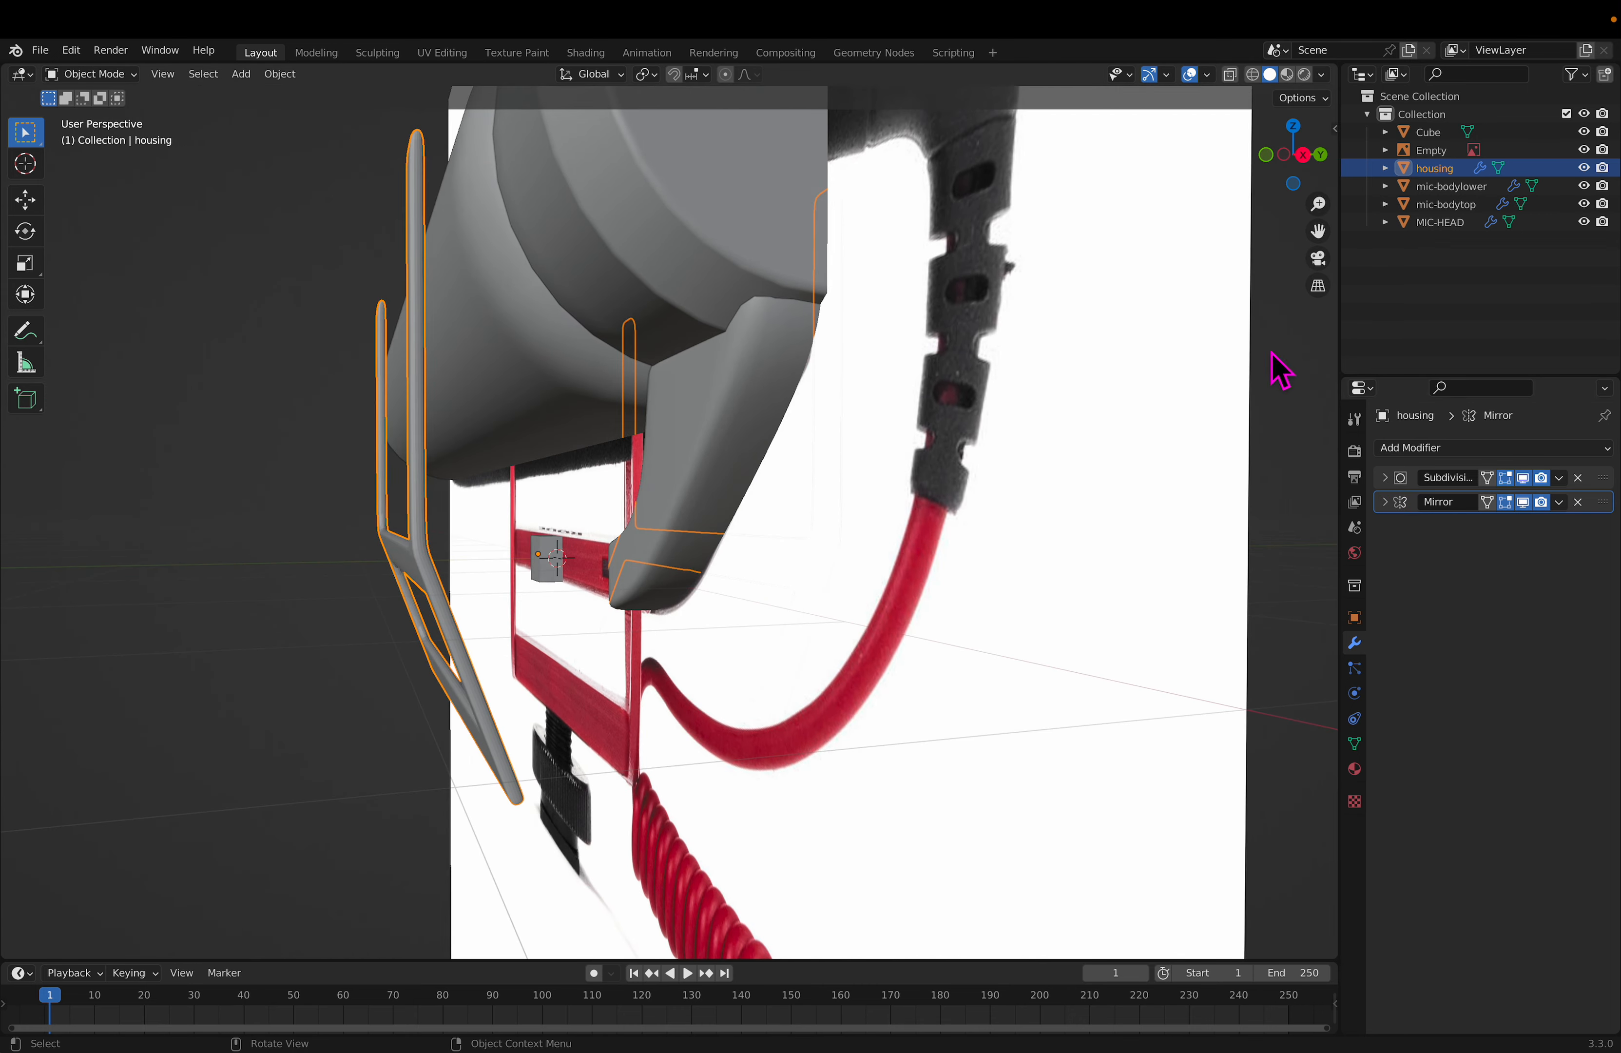
click(1585, 150)
middle_drag(916, 601, 653, 622)
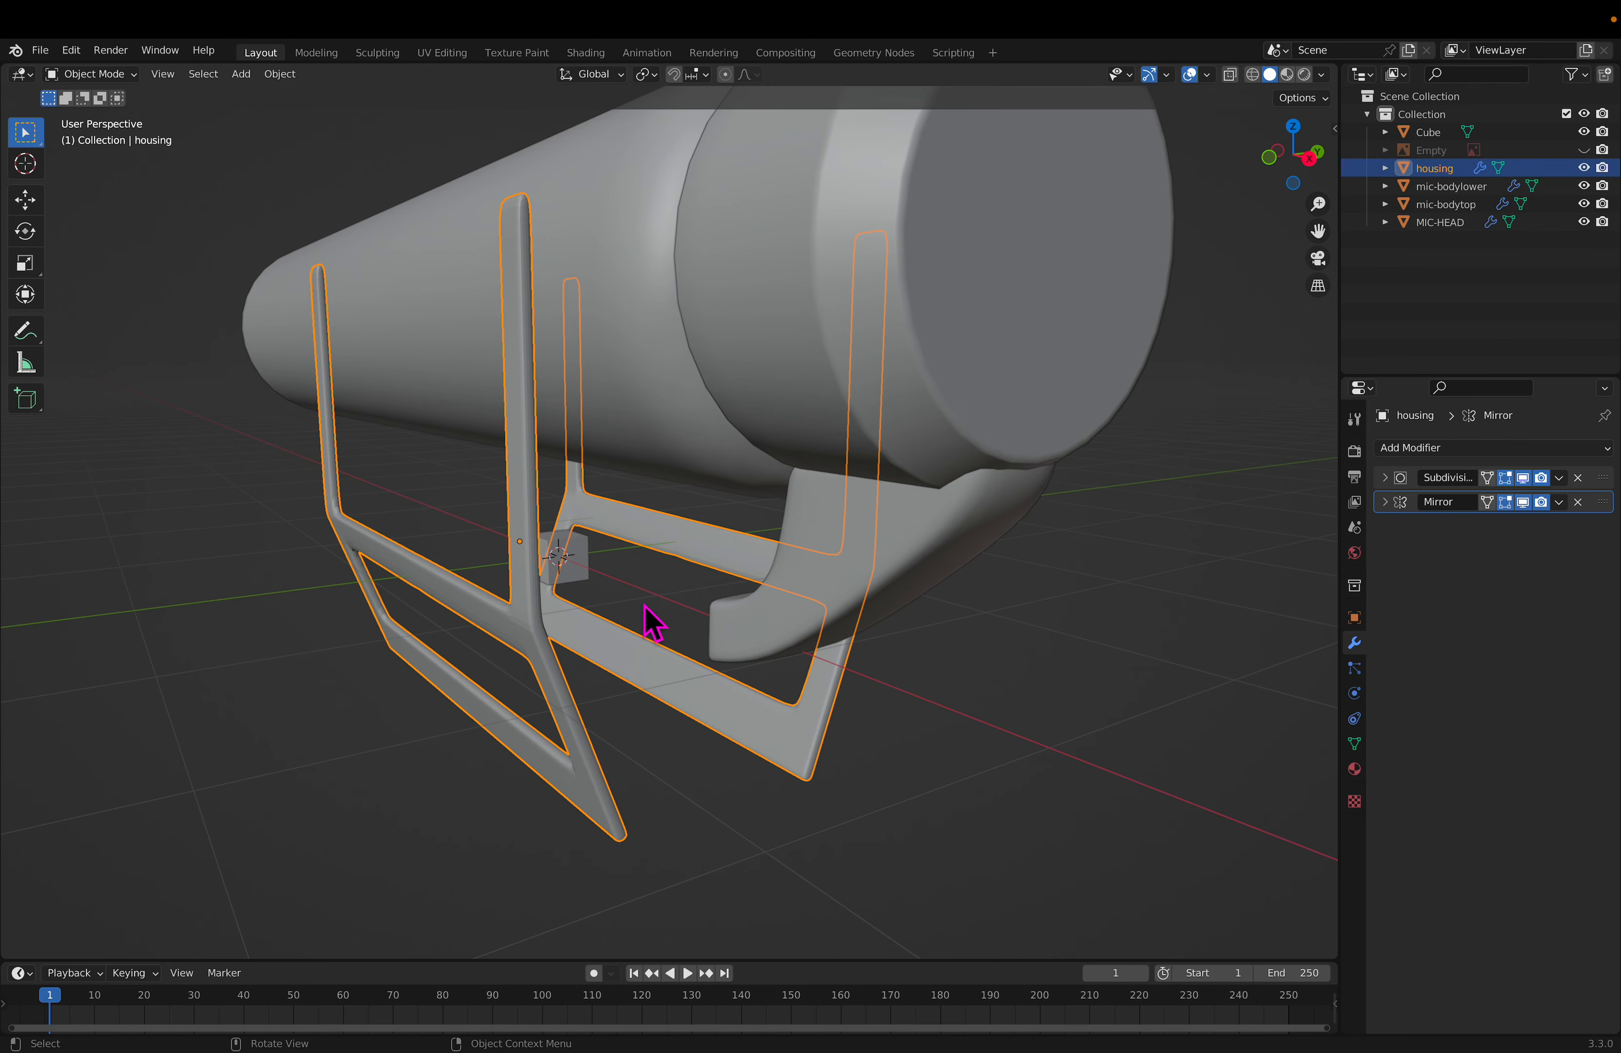
click(589, 556)
click(1585, 131)
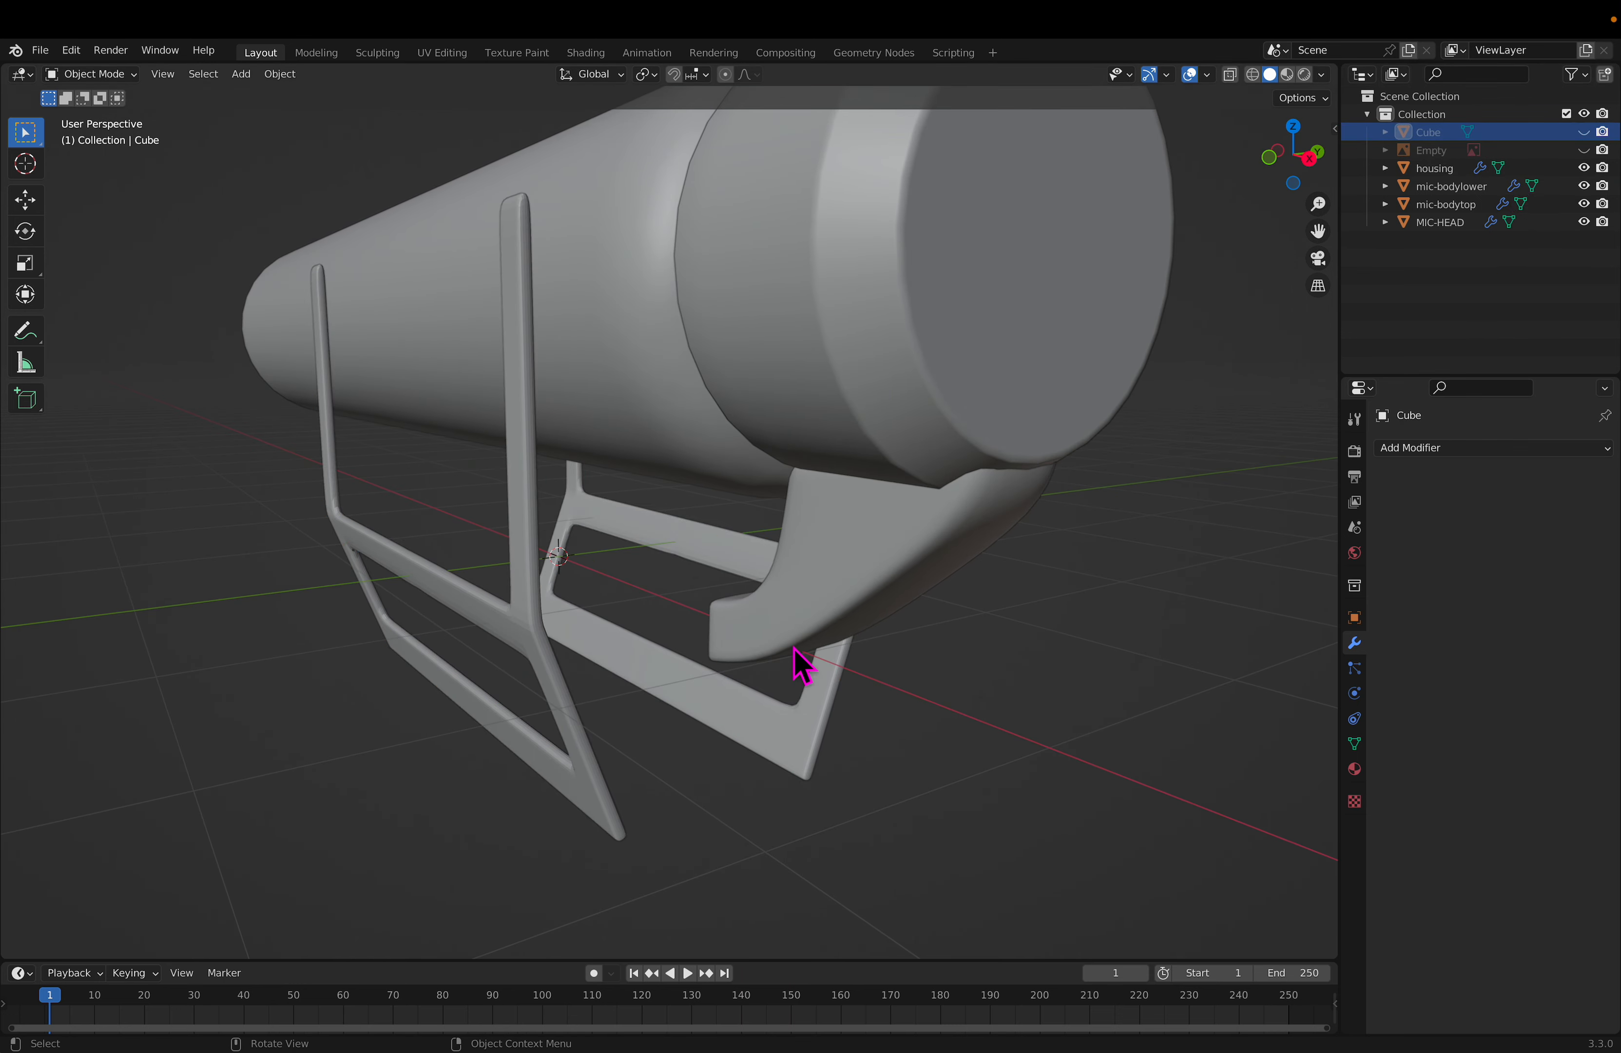
Step: Open the housing's mesh for editing and compare it with the reference image, hiding the image again
click(794, 740)
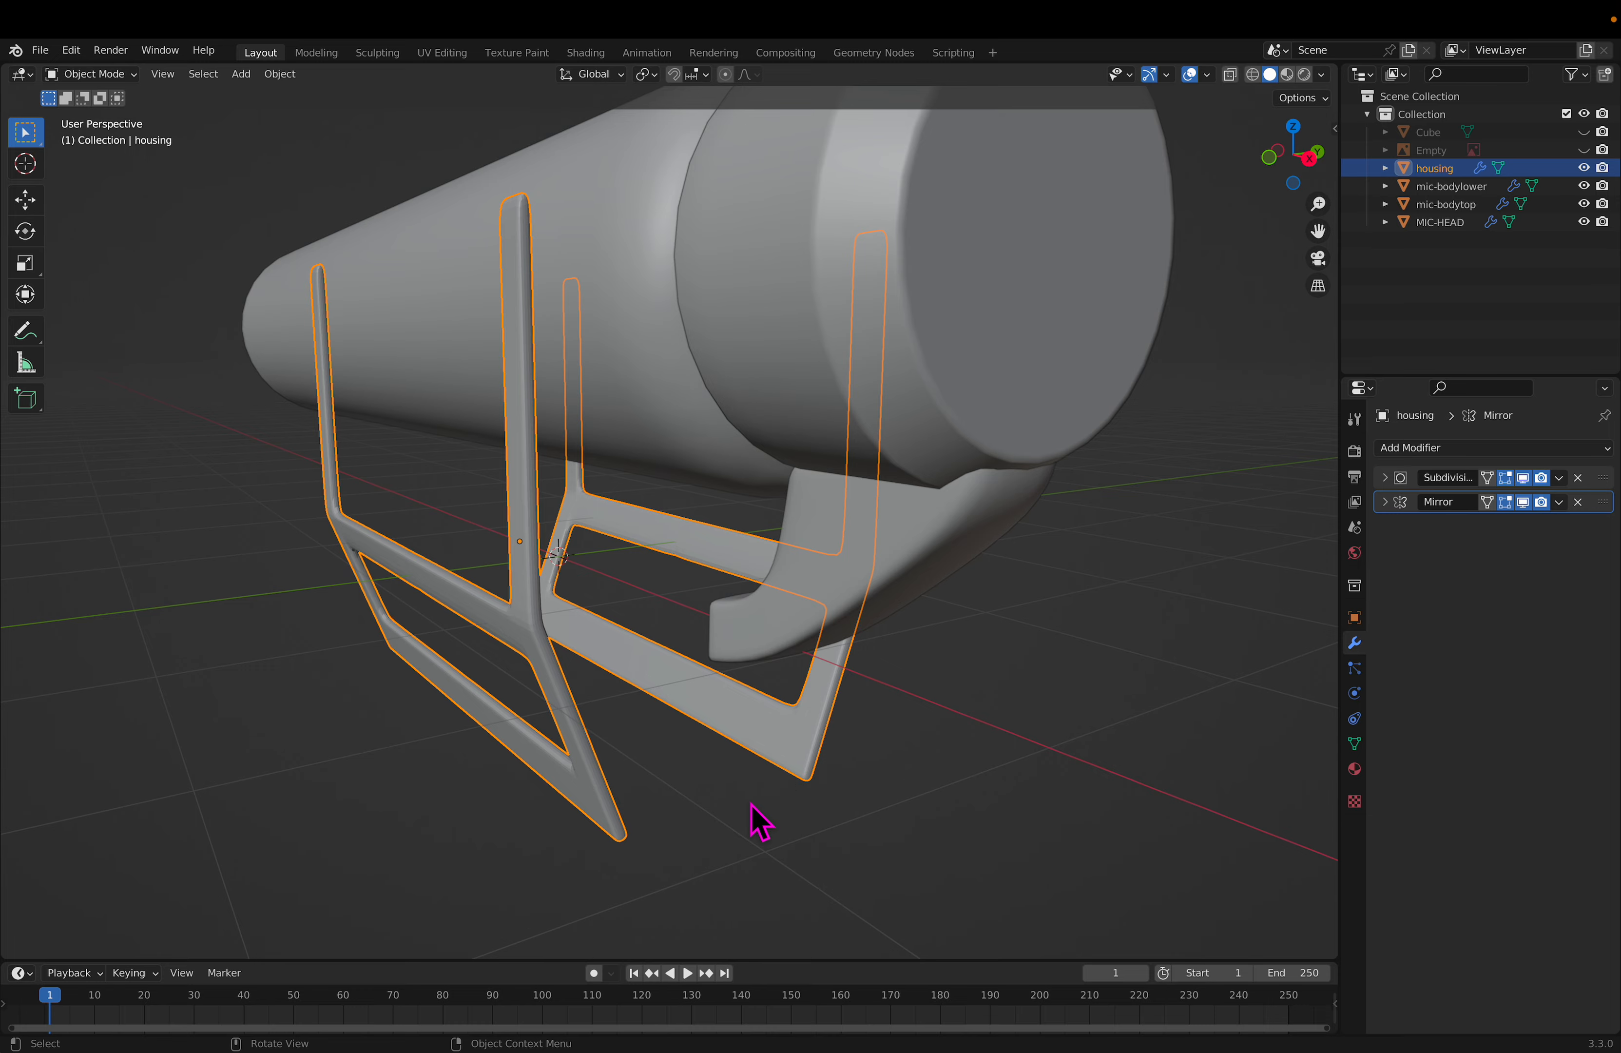
key(Tab)
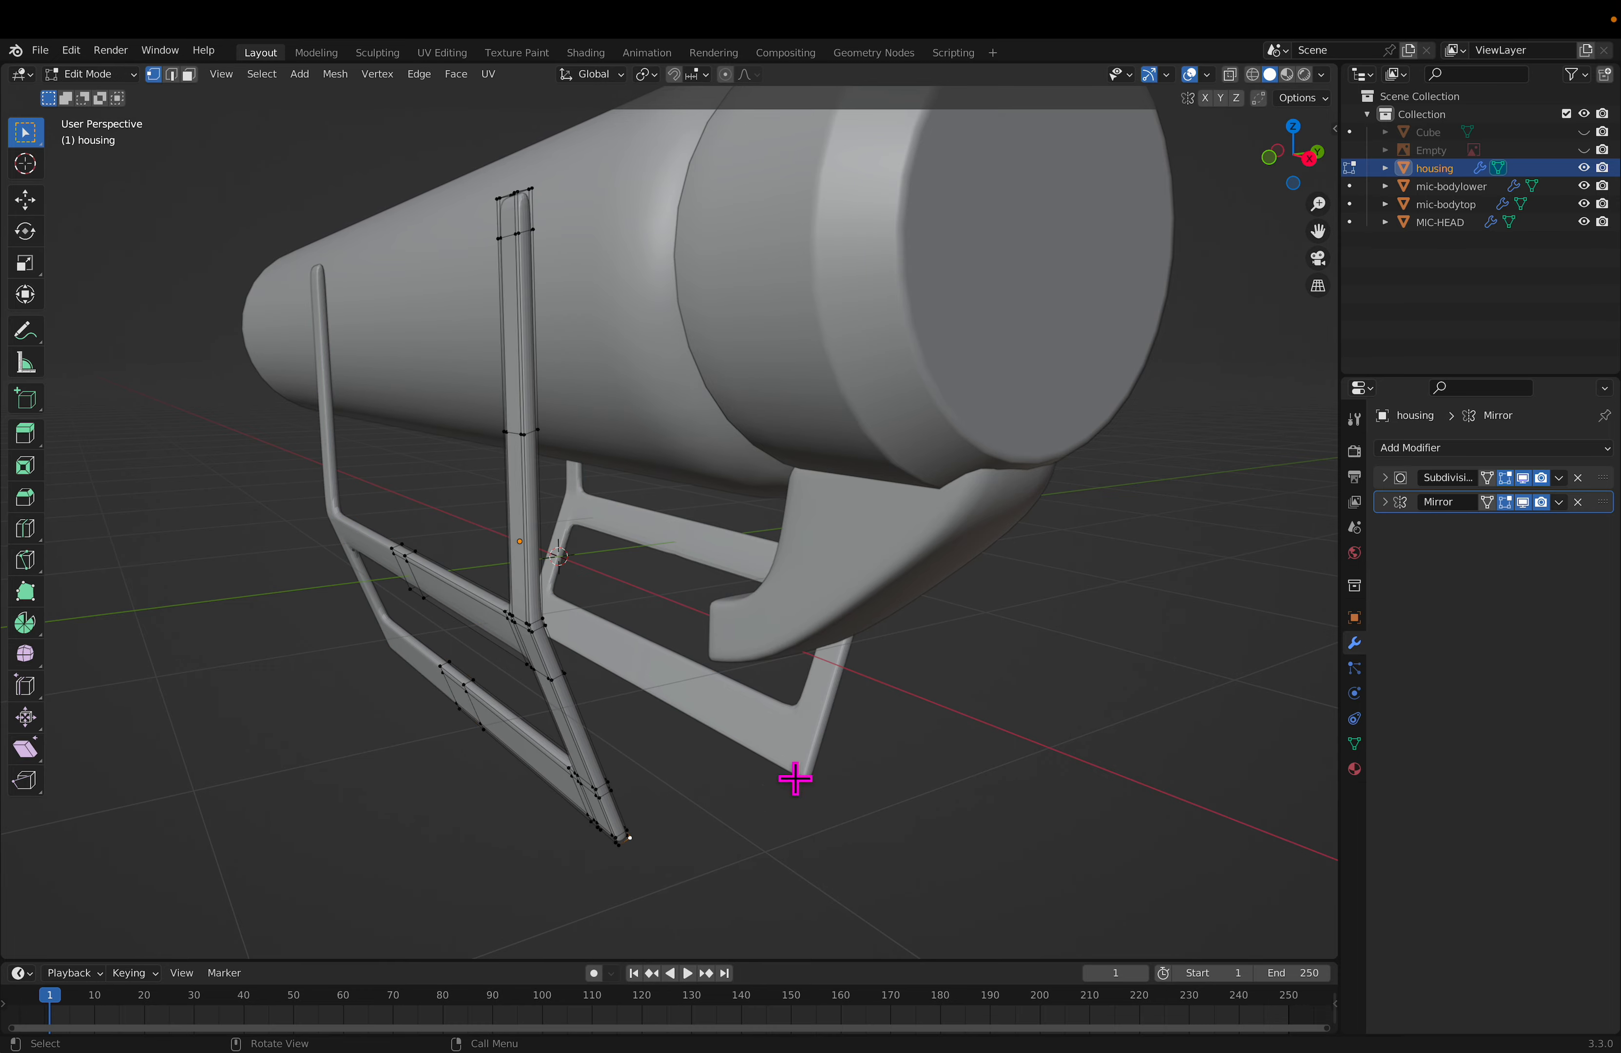
click(1584, 150)
middle_drag(865, 551, 904, 555)
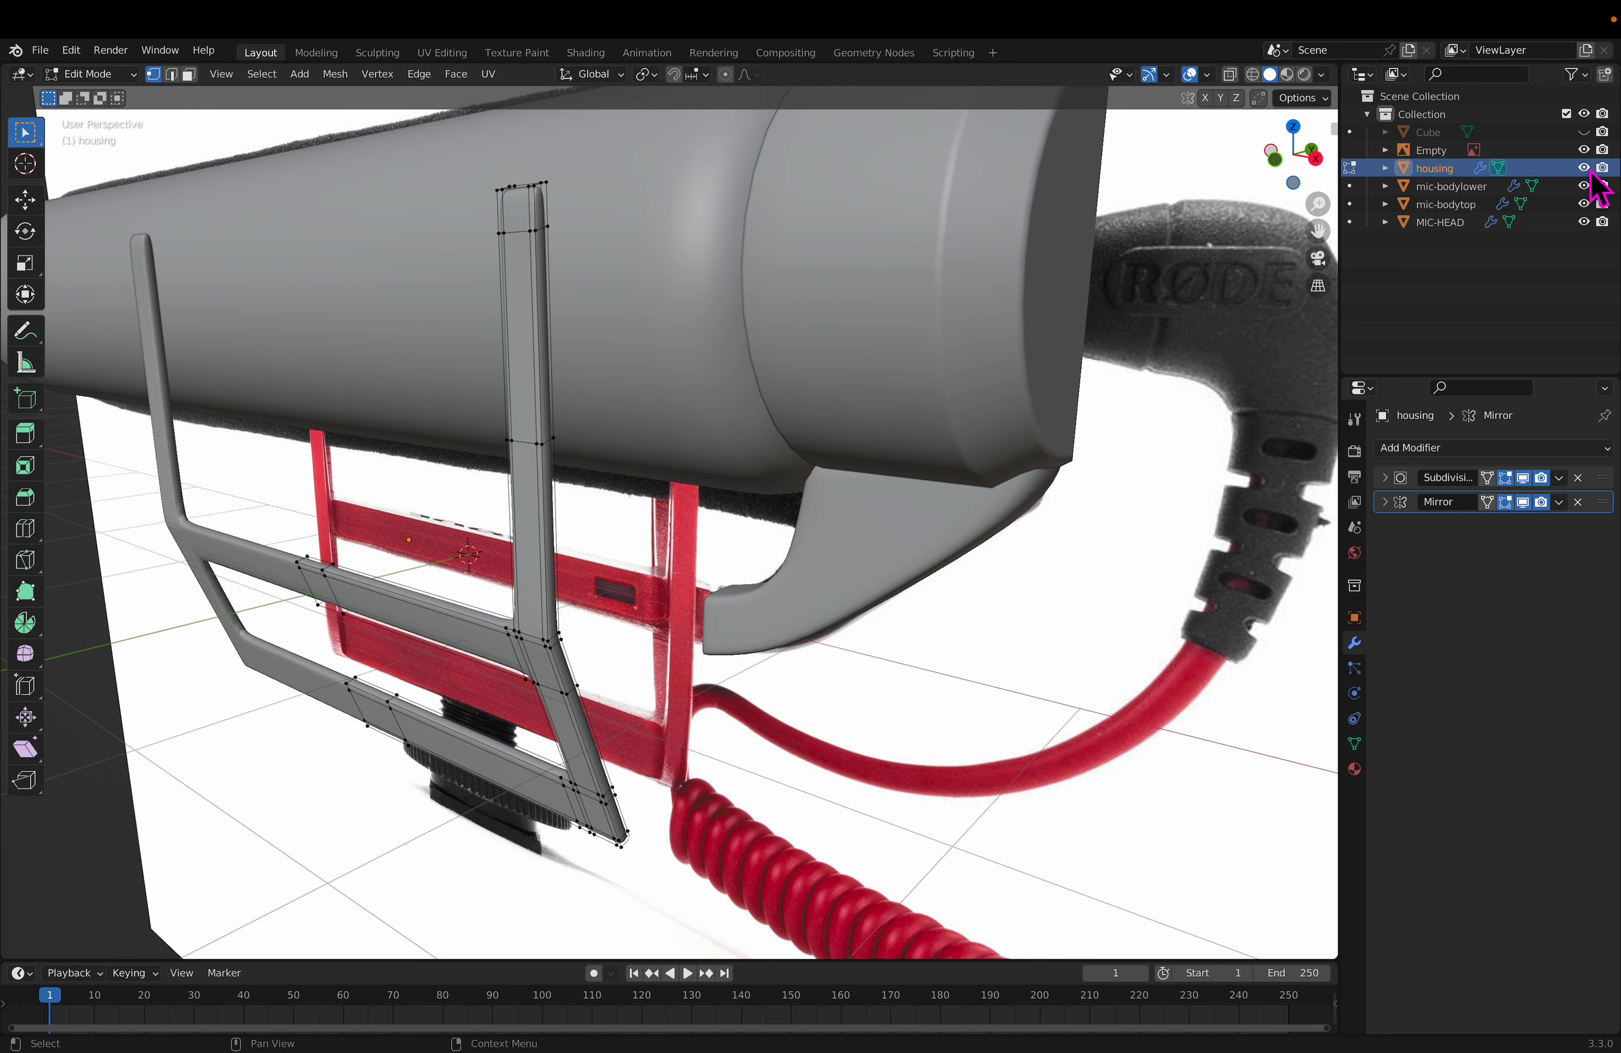
click(1585, 149)
Step: In wireframe, select all vertices of the housing's lower crossbar and rotate them about -27.1° in the right view
middle_drag(869, 597, 230, 817)
click(1253, 74)
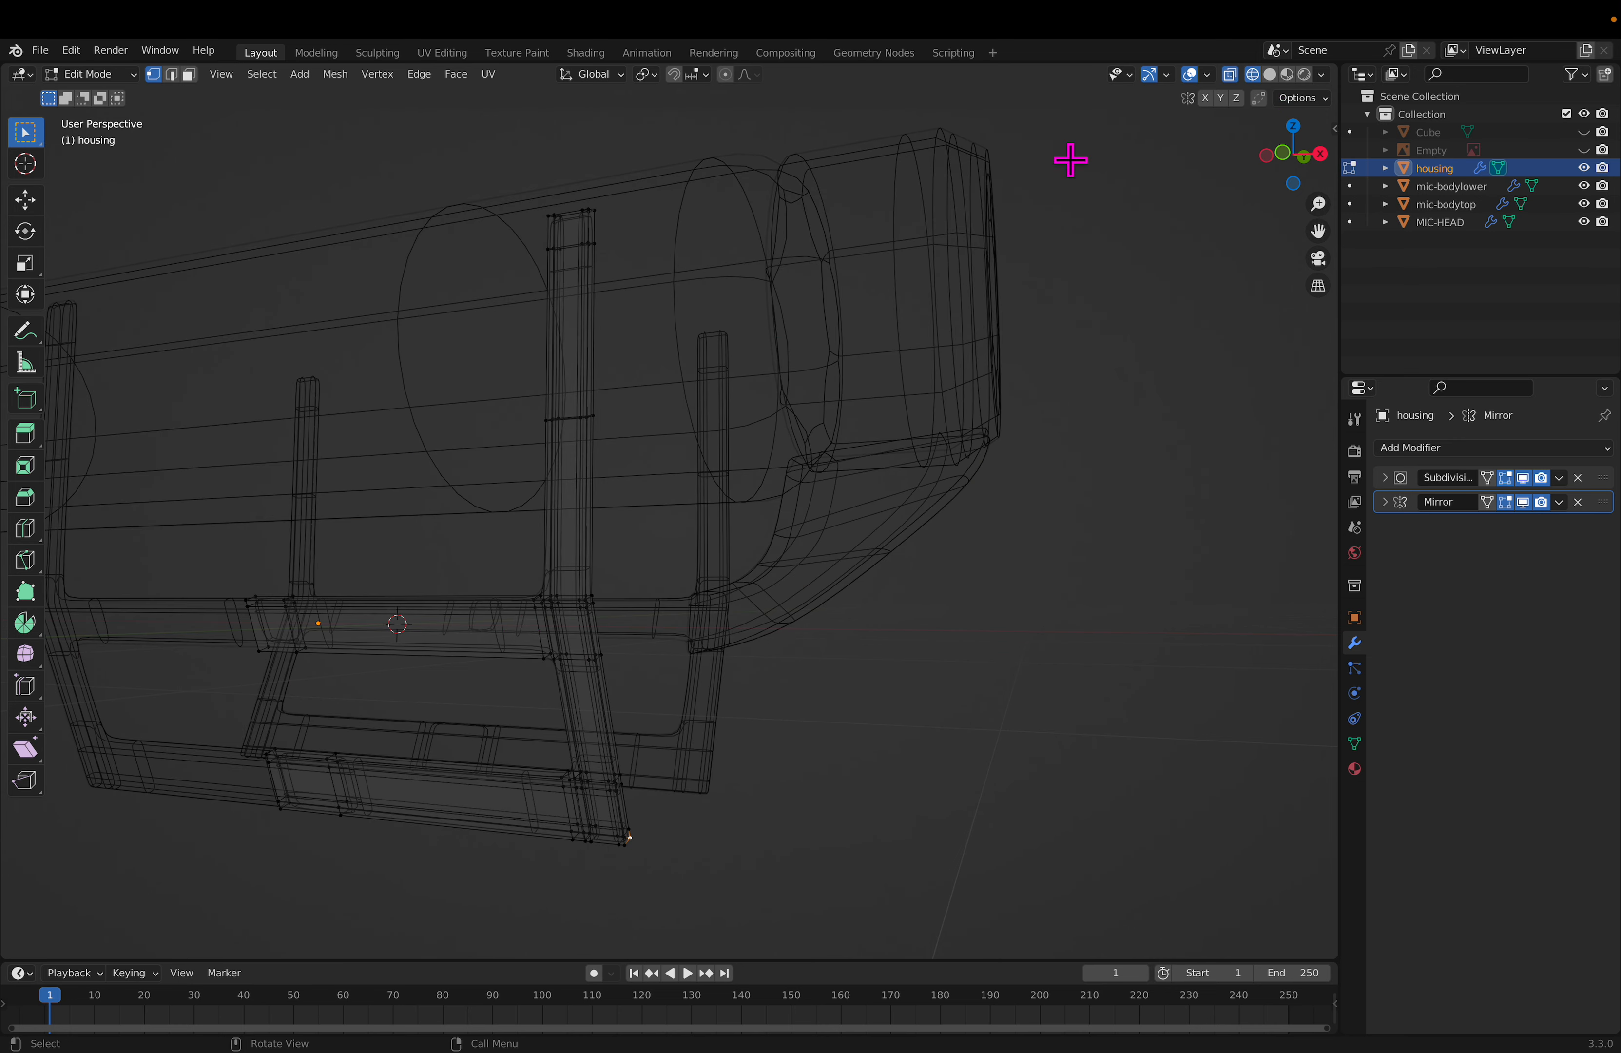
drag(236, 712, 700, 952)
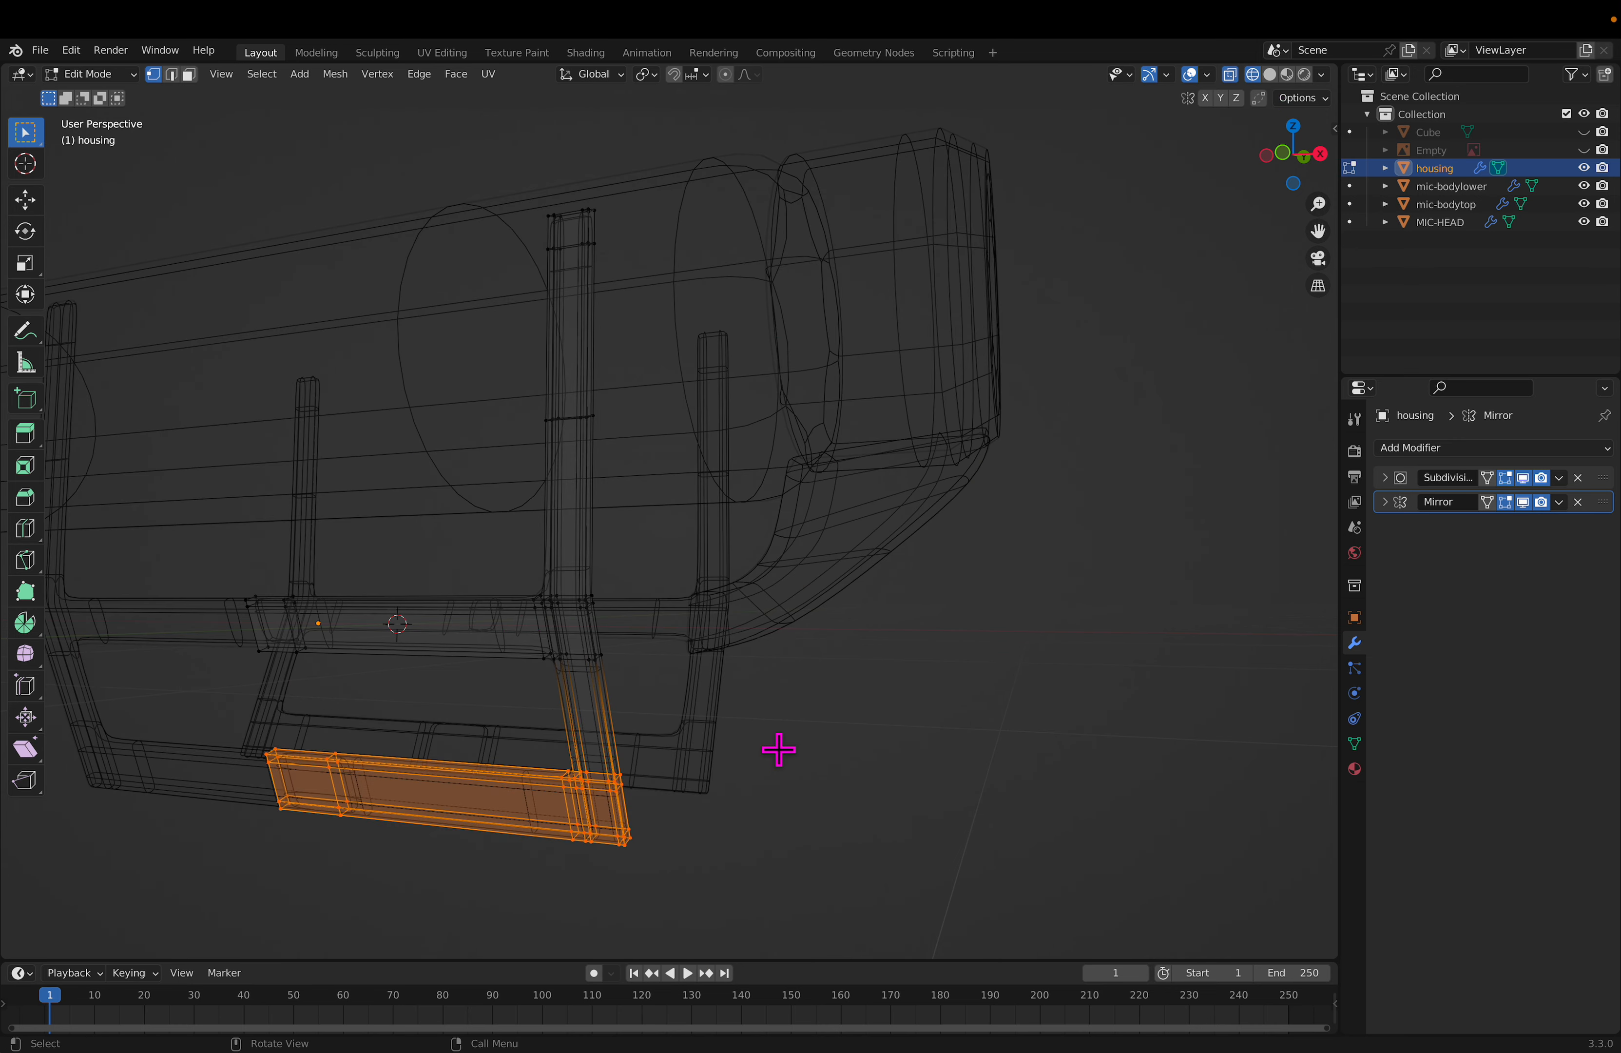
key(KP_3)
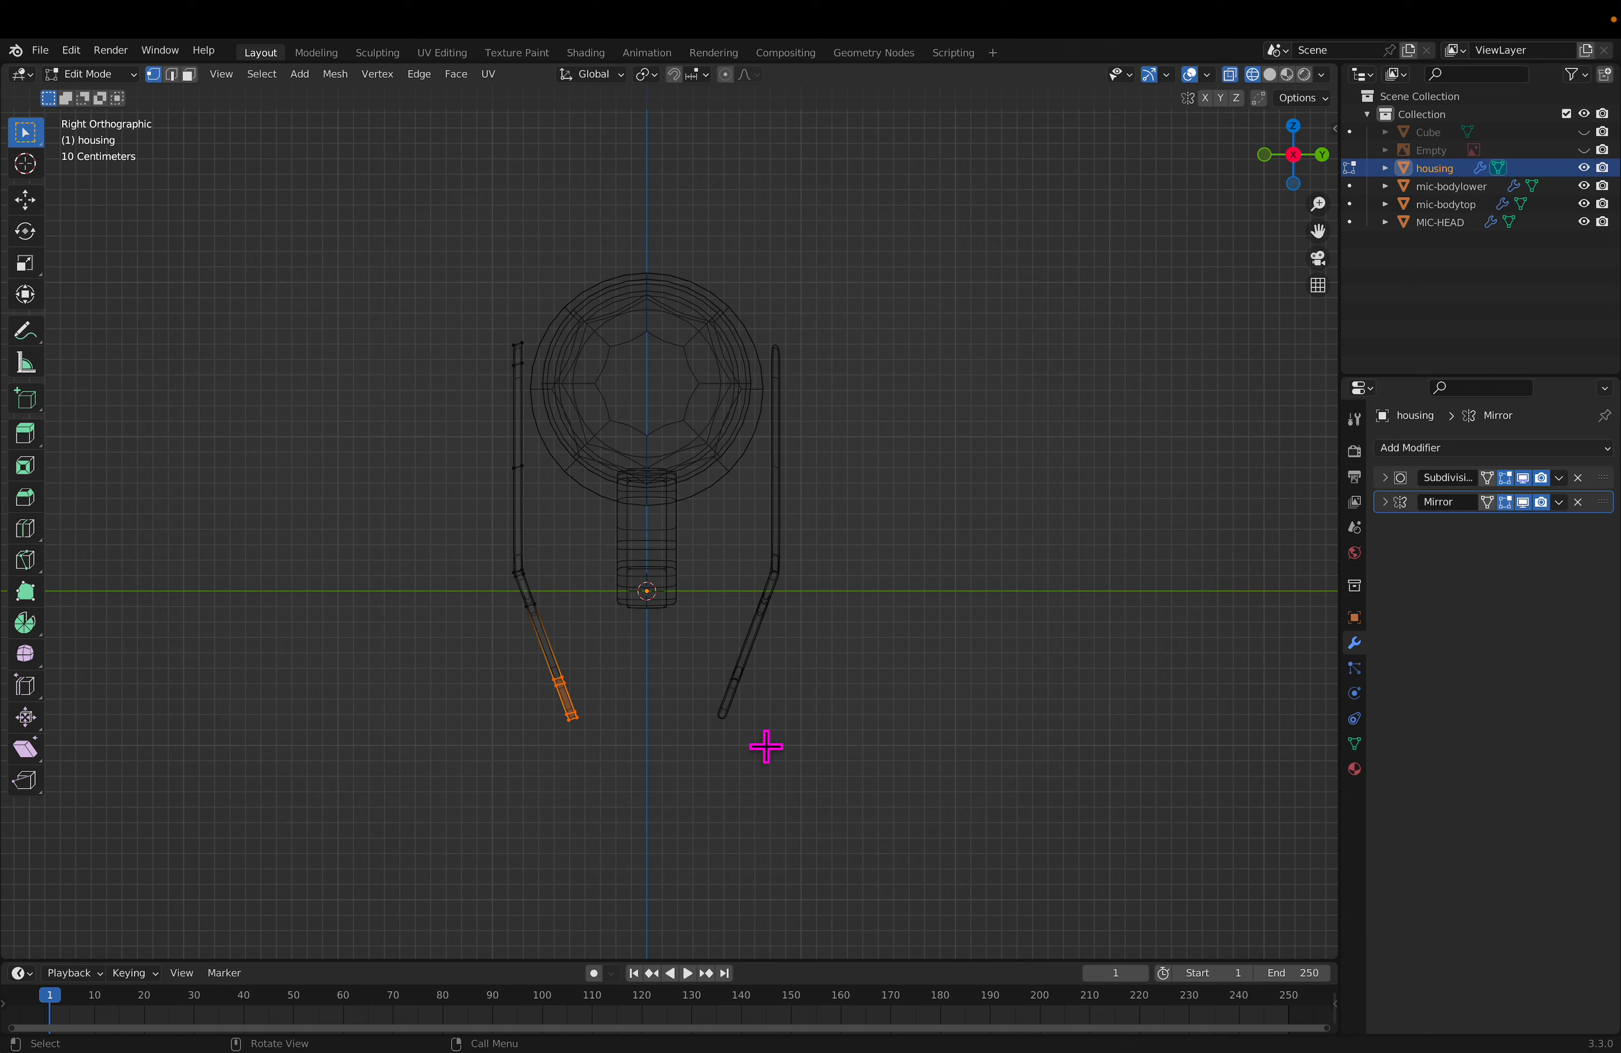
key(r)
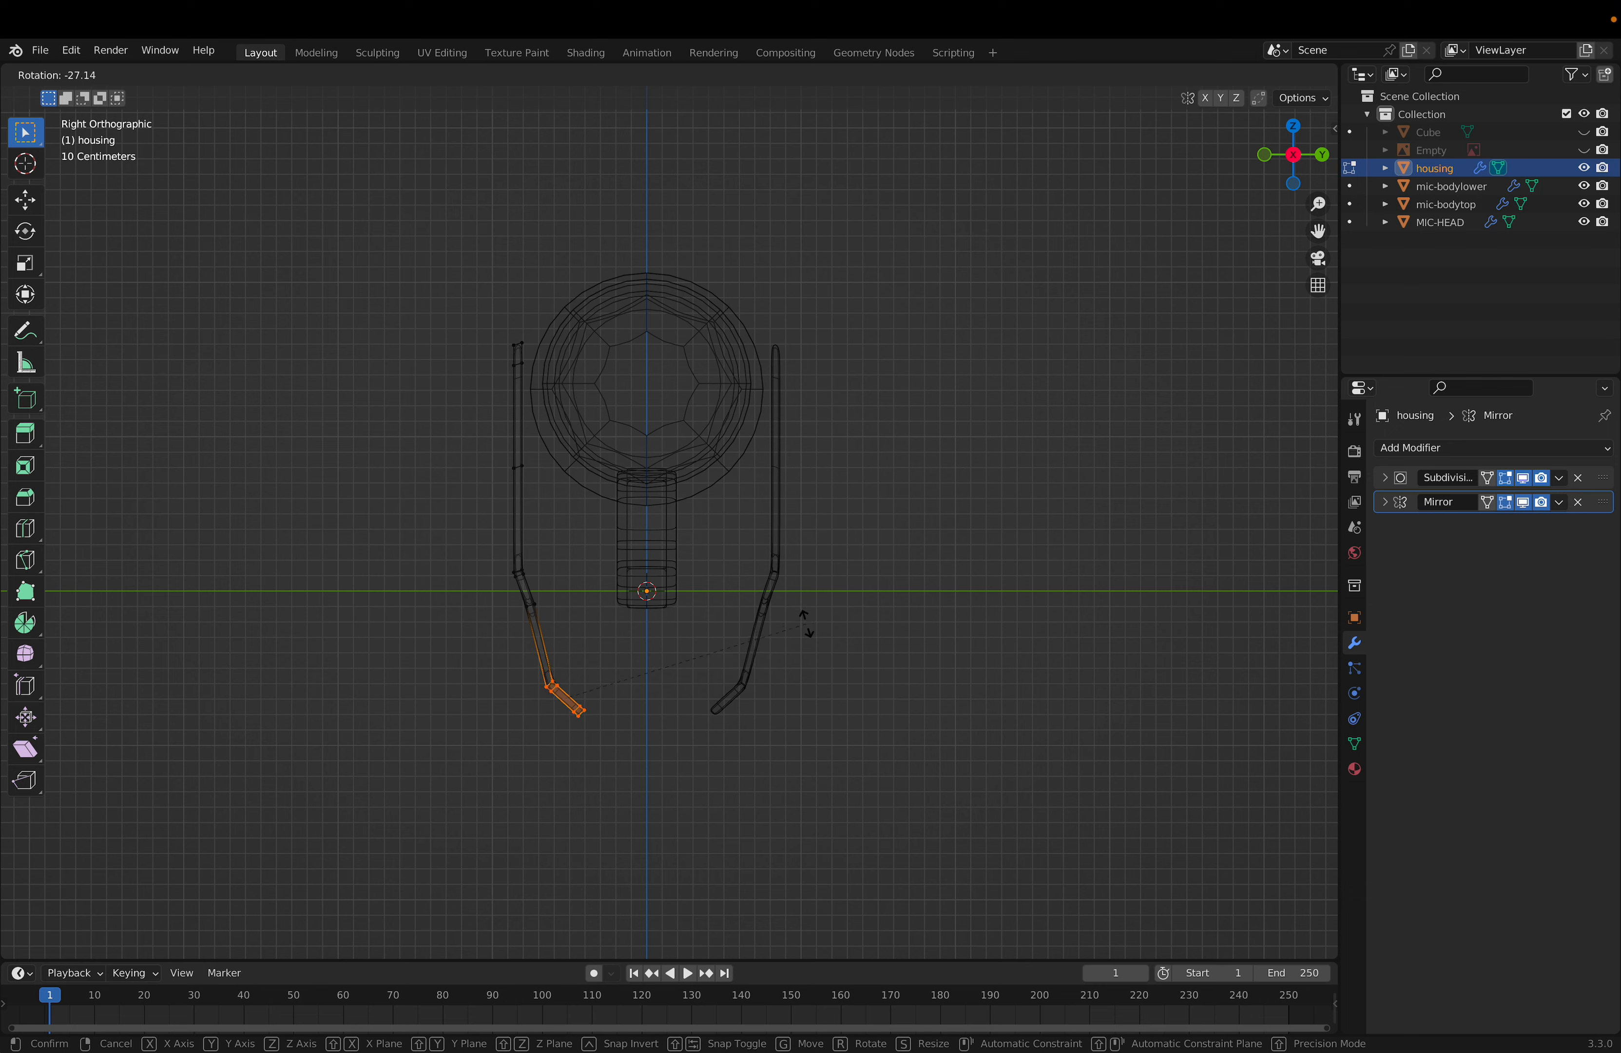
click(807, 624)
Step: Move the rotated lower crossbar inward by about 0.18 m in Y and upward by about 0.14 m in Z
key(g)
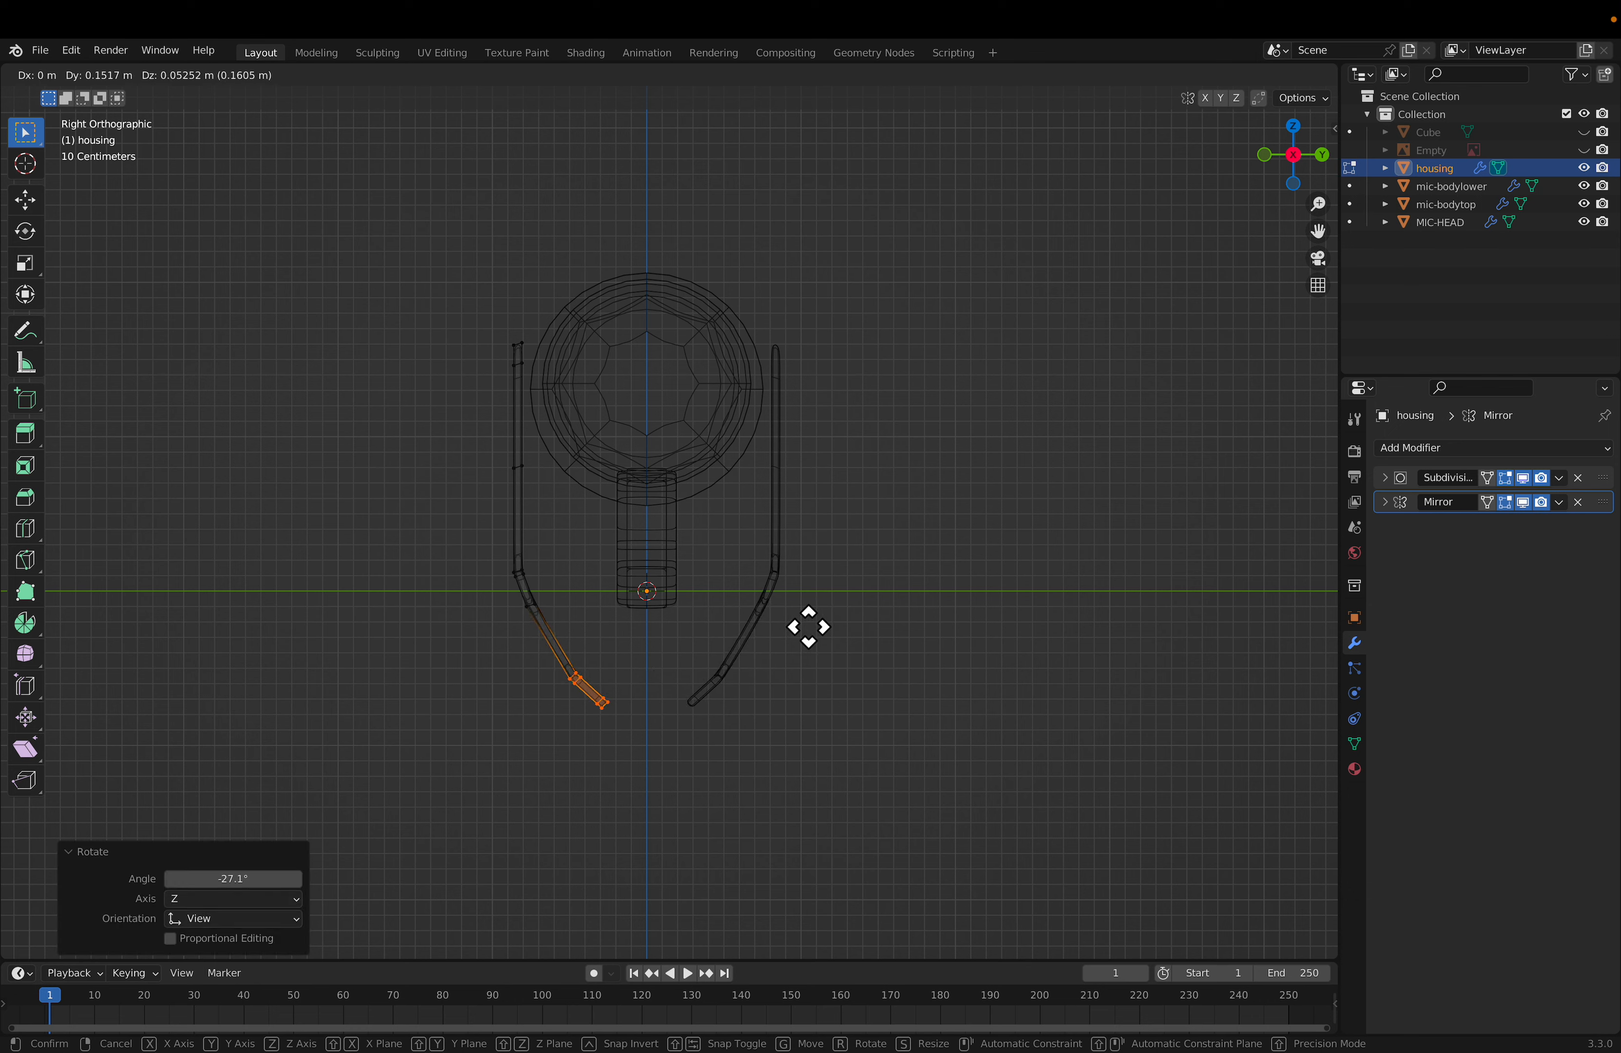
click(811, 617)
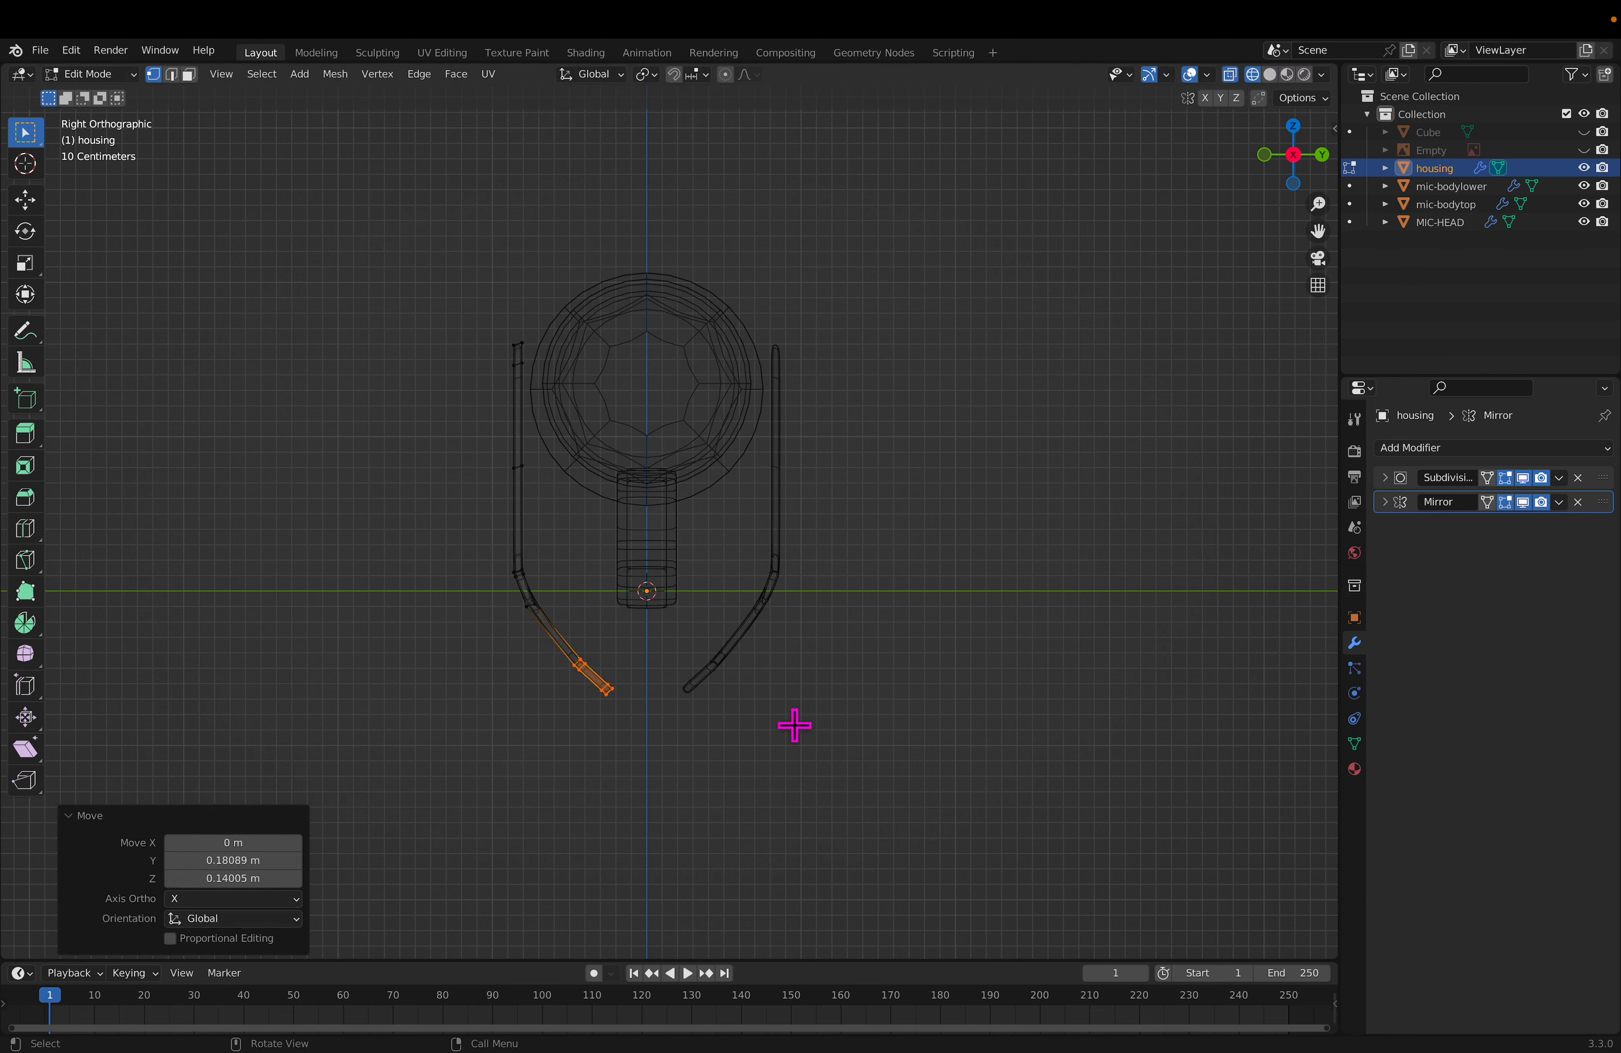
scroll(790, 628, up, 4)
shift+middle_drag(657, 788, 647, 702)
scroll(761, 687, down, 5)
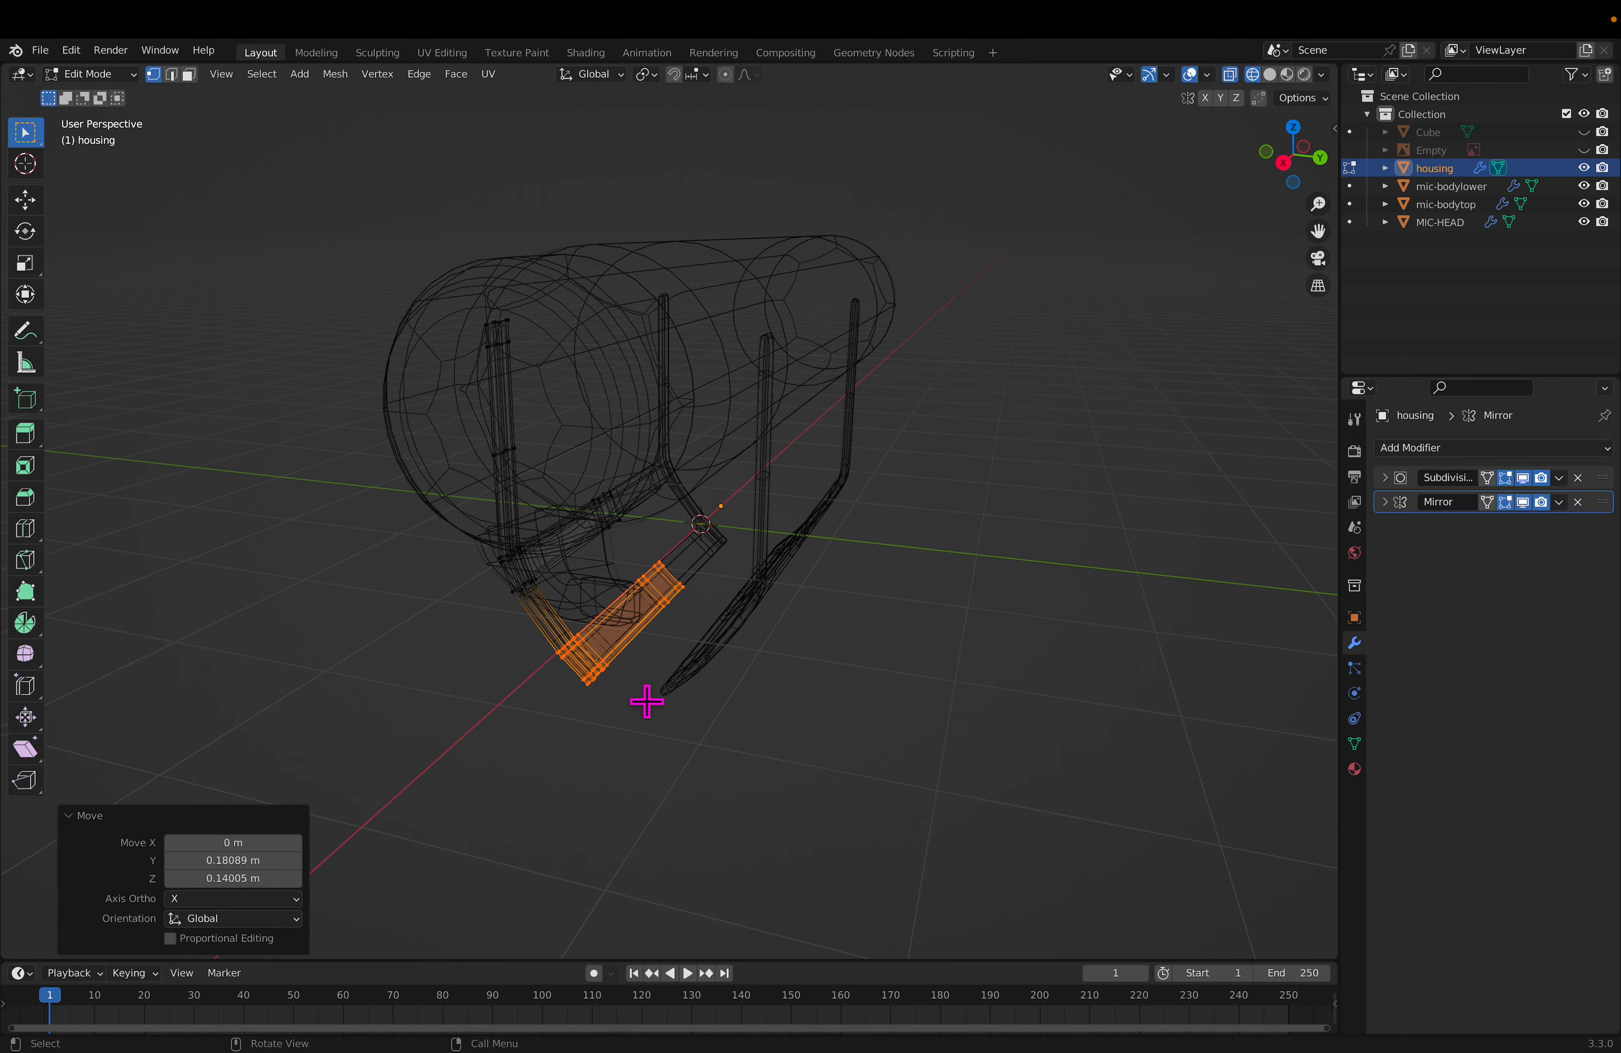
Step: In solid shading, select the strip of narrow faces along the bottom edge of the housing's lower crossbar
shift+middle_drag(770, 654, 738, 662)
click(693, 662)
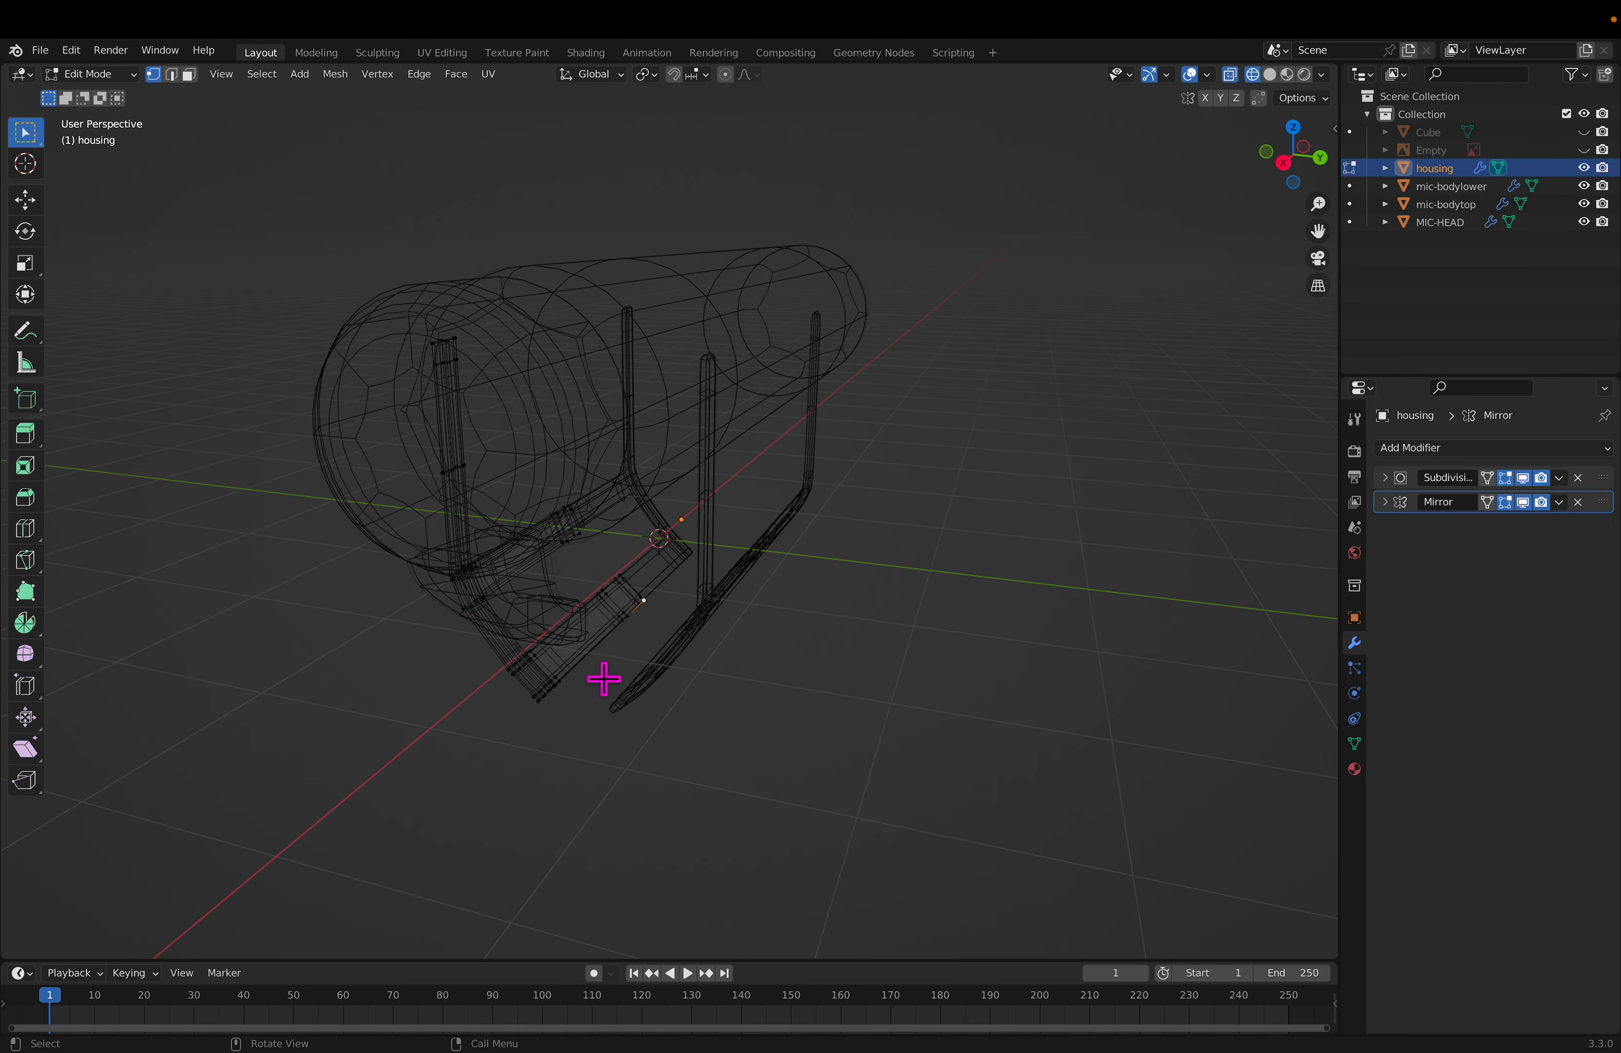
scroll(613, 676, up, 4)
middle_drag(654, 771, 633, 666)
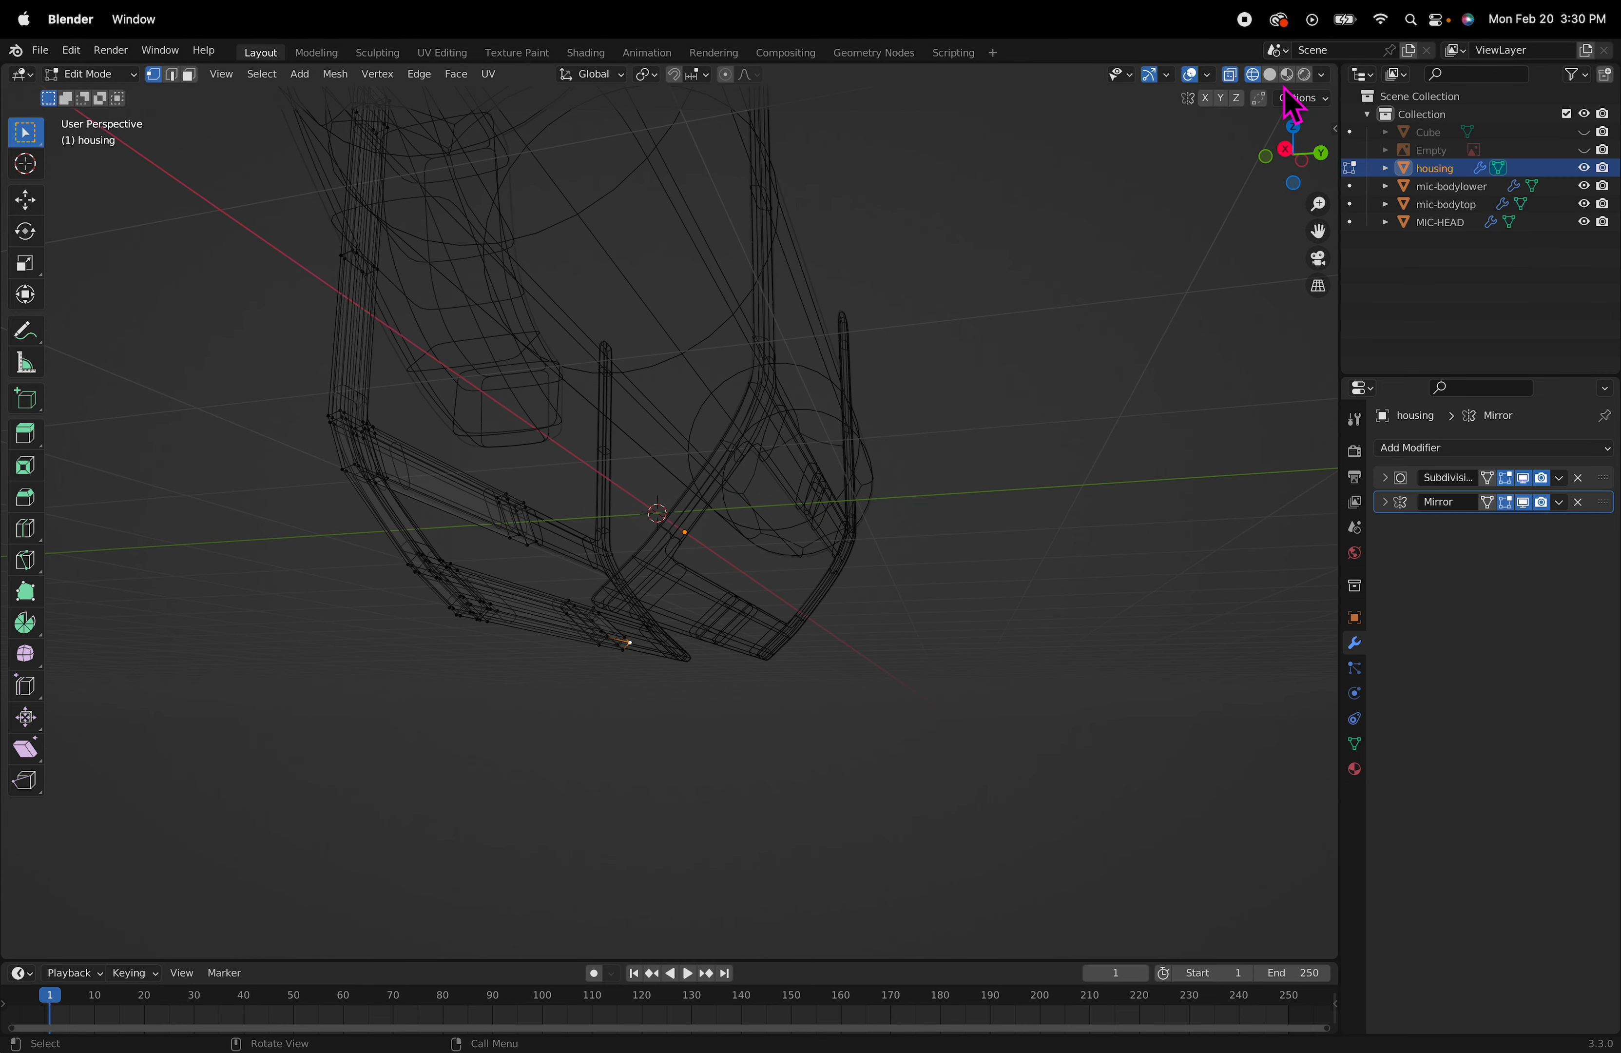
click(1270, 73)
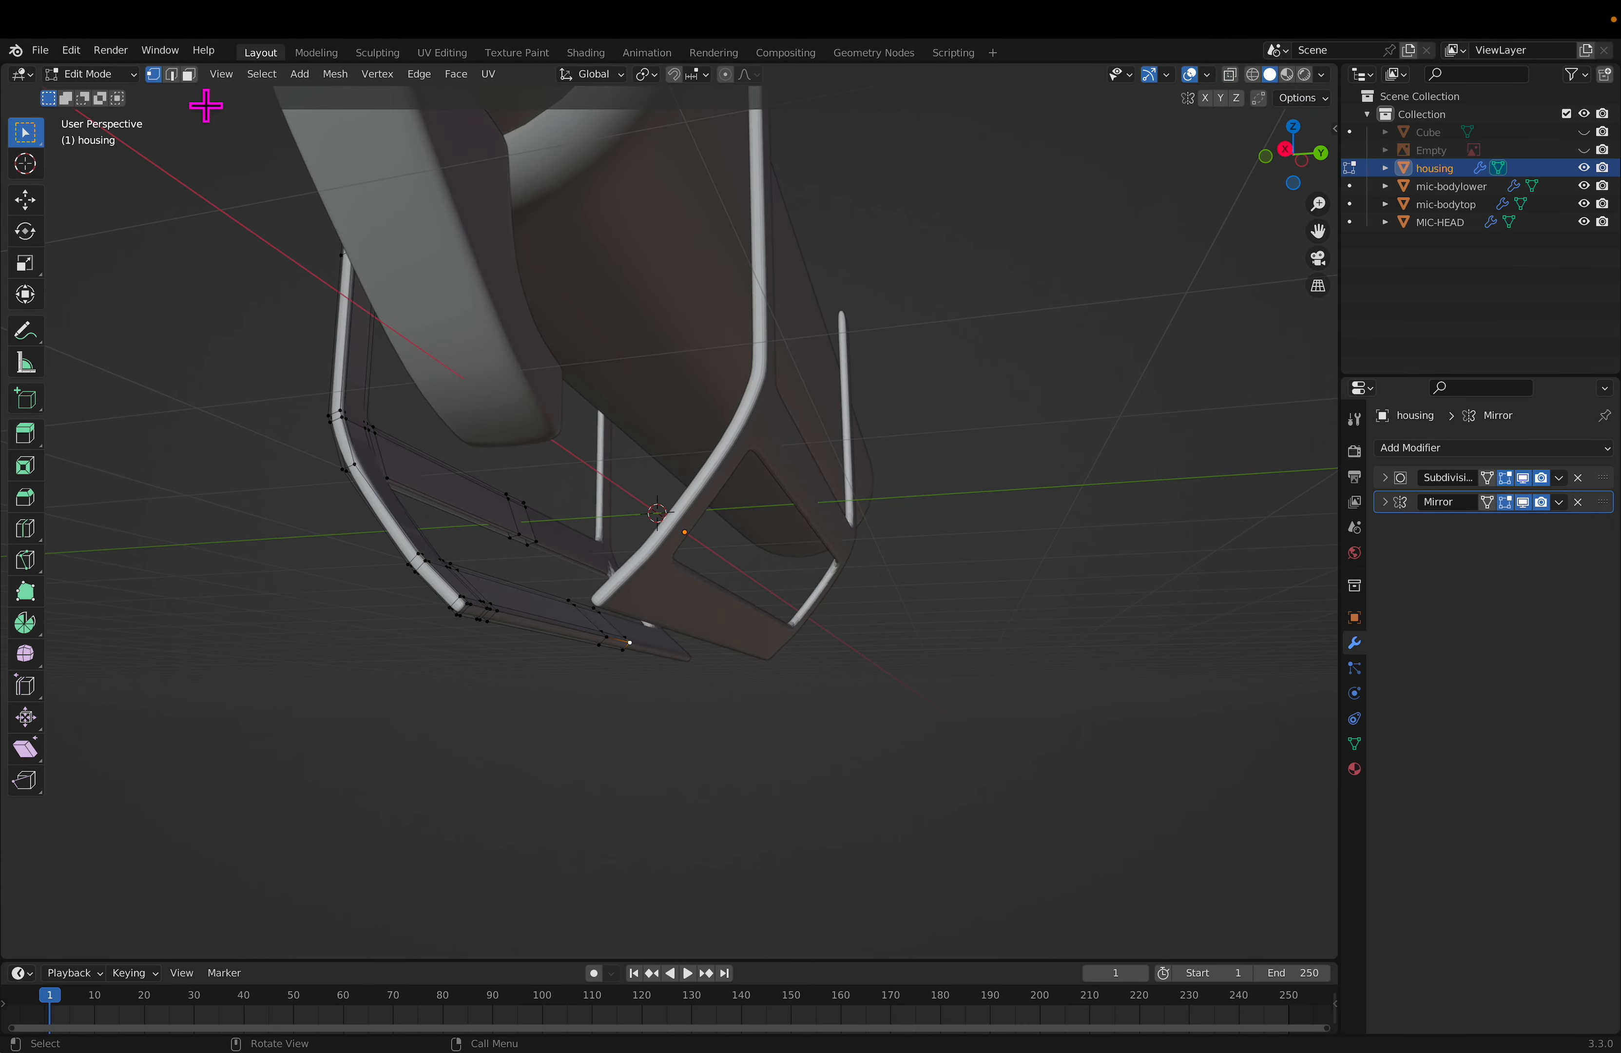
scroll(554, 630, up, 4)
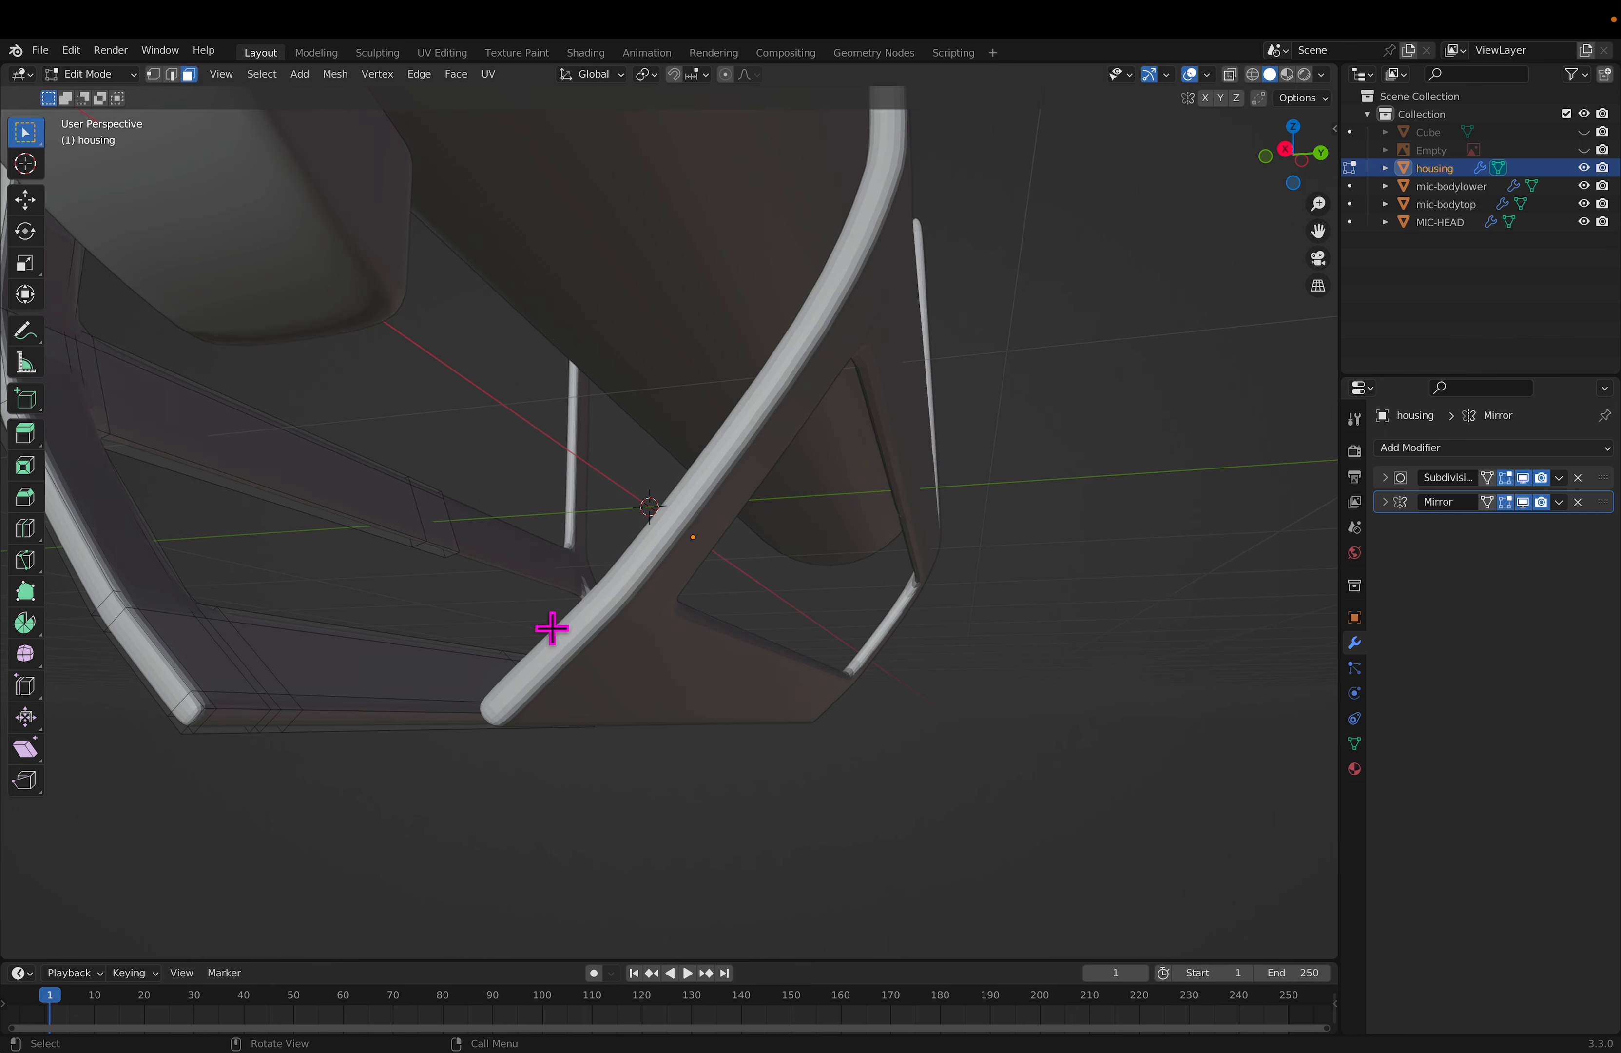
click(266, 744)
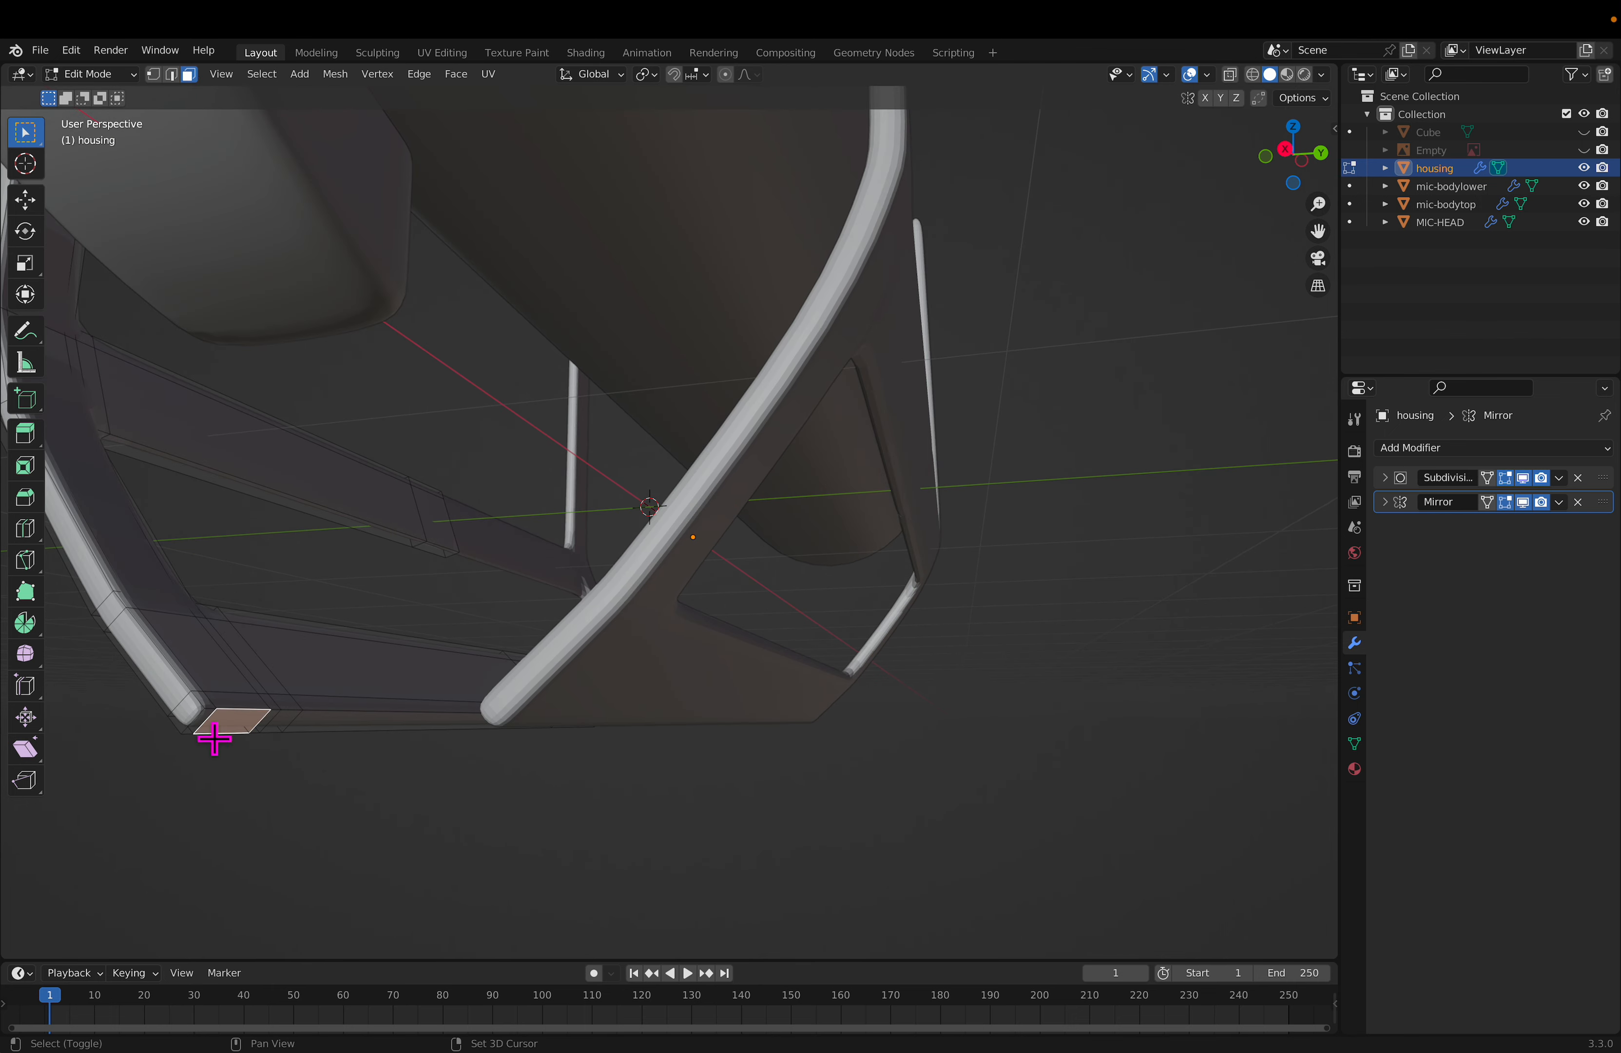
key(e)
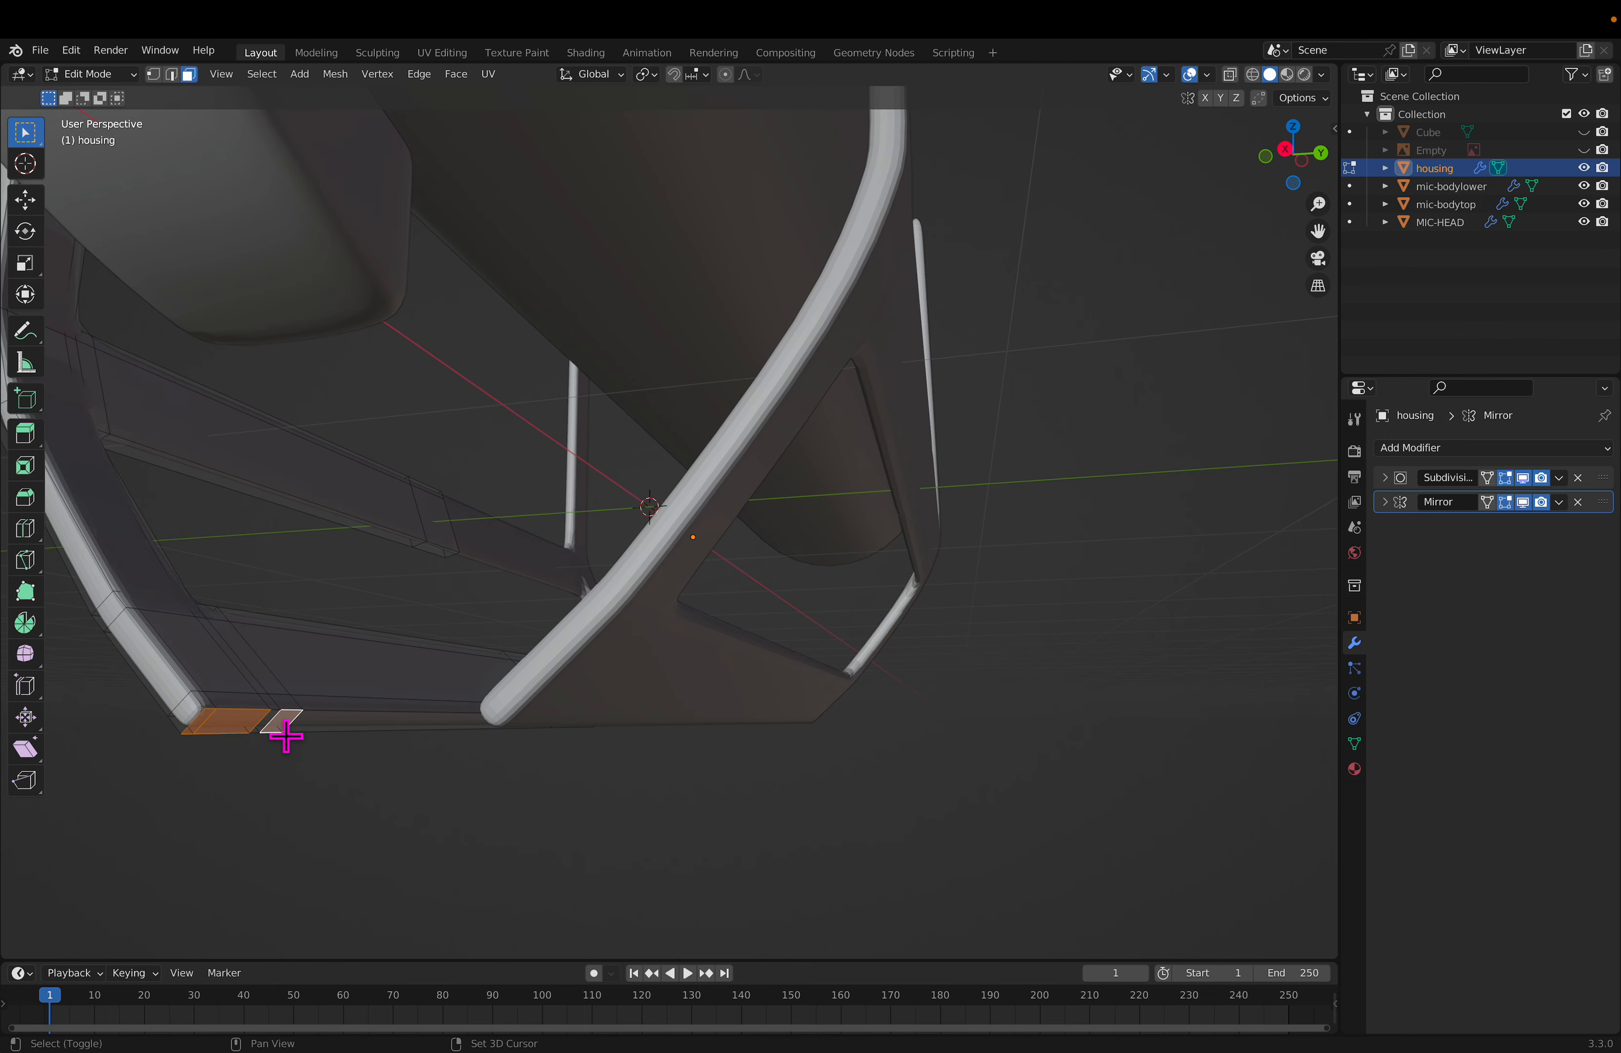
click(445, 735)
middle_drag(445, 735, 453, 691)
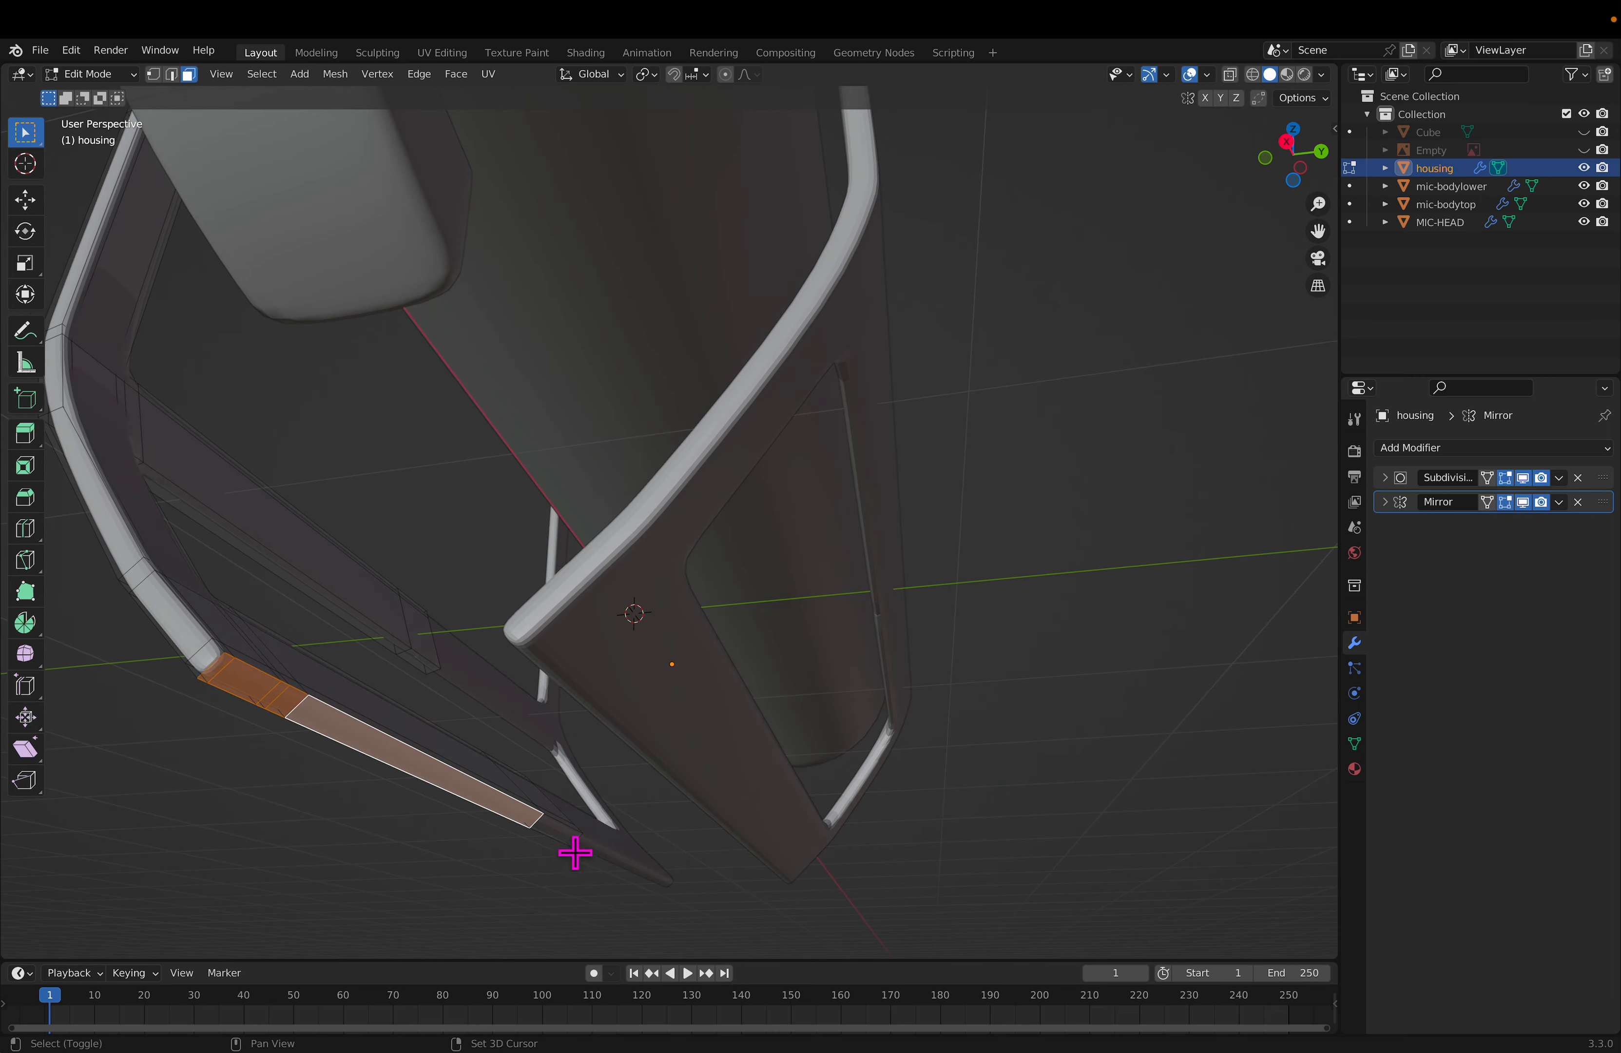
middle_drag(565, 748, 629, 774)
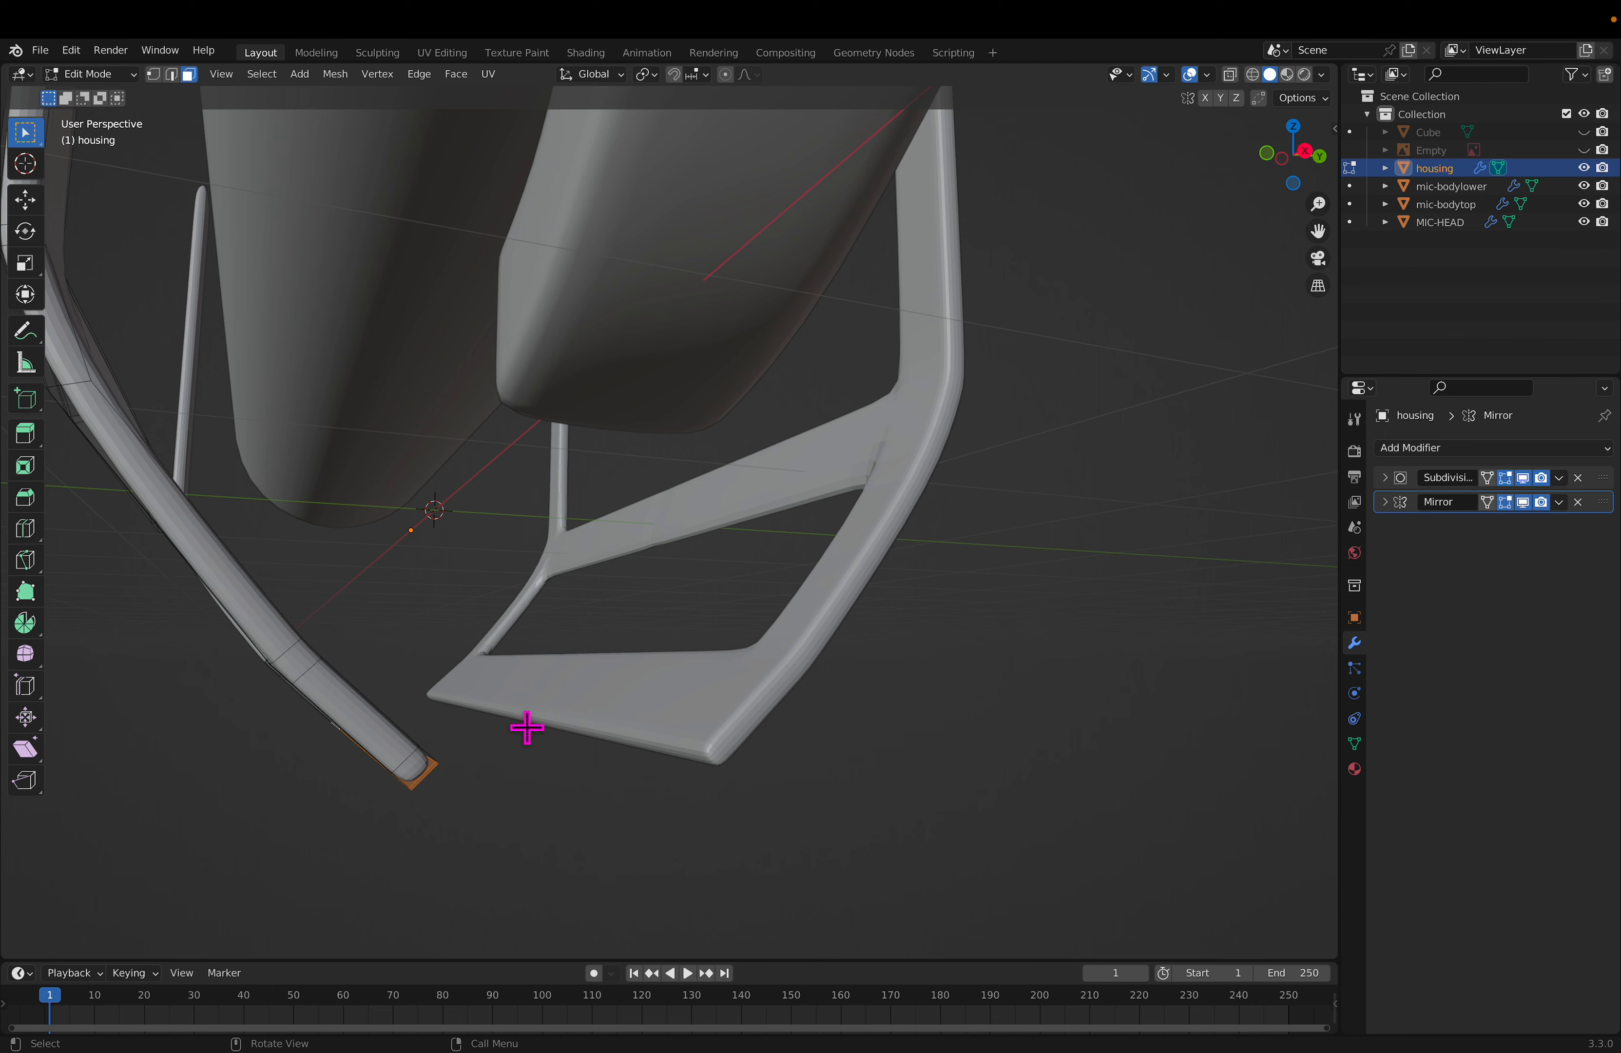
Step: Extrude the selected edge faces about 0.38 m along Y towards the mirrored half and leave mesh editing
key(e)
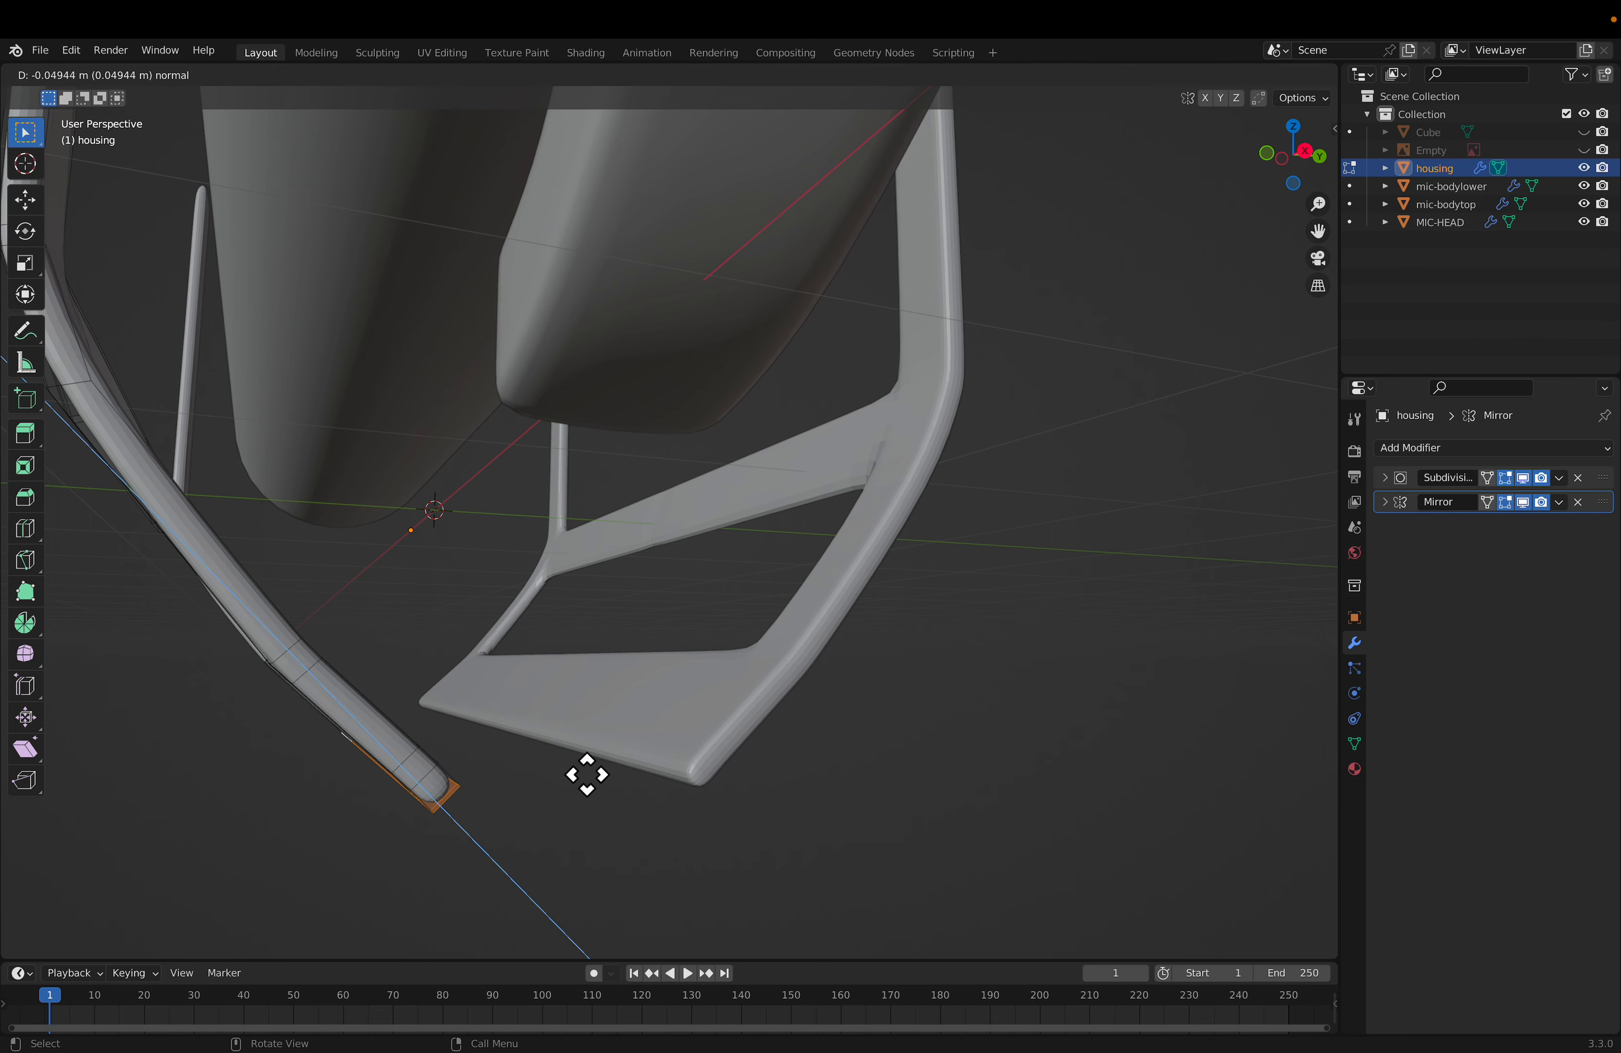
key(y)
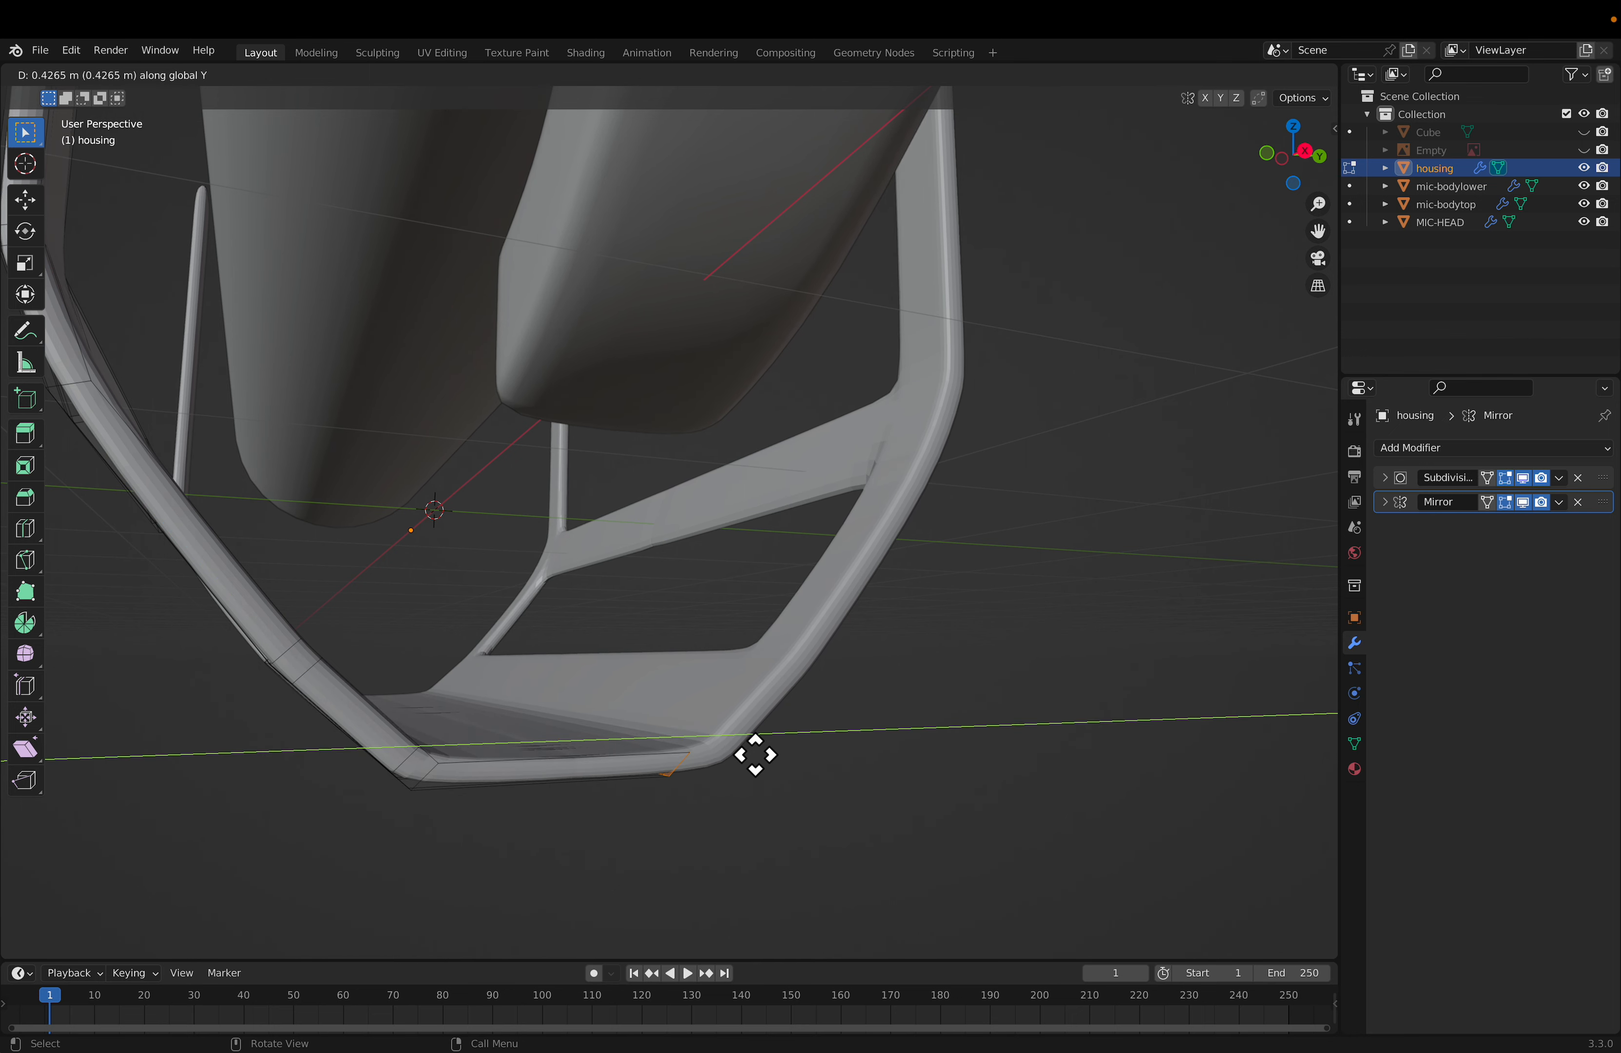
click(735, 763)
middle_drag(753, 770, 802, 684)
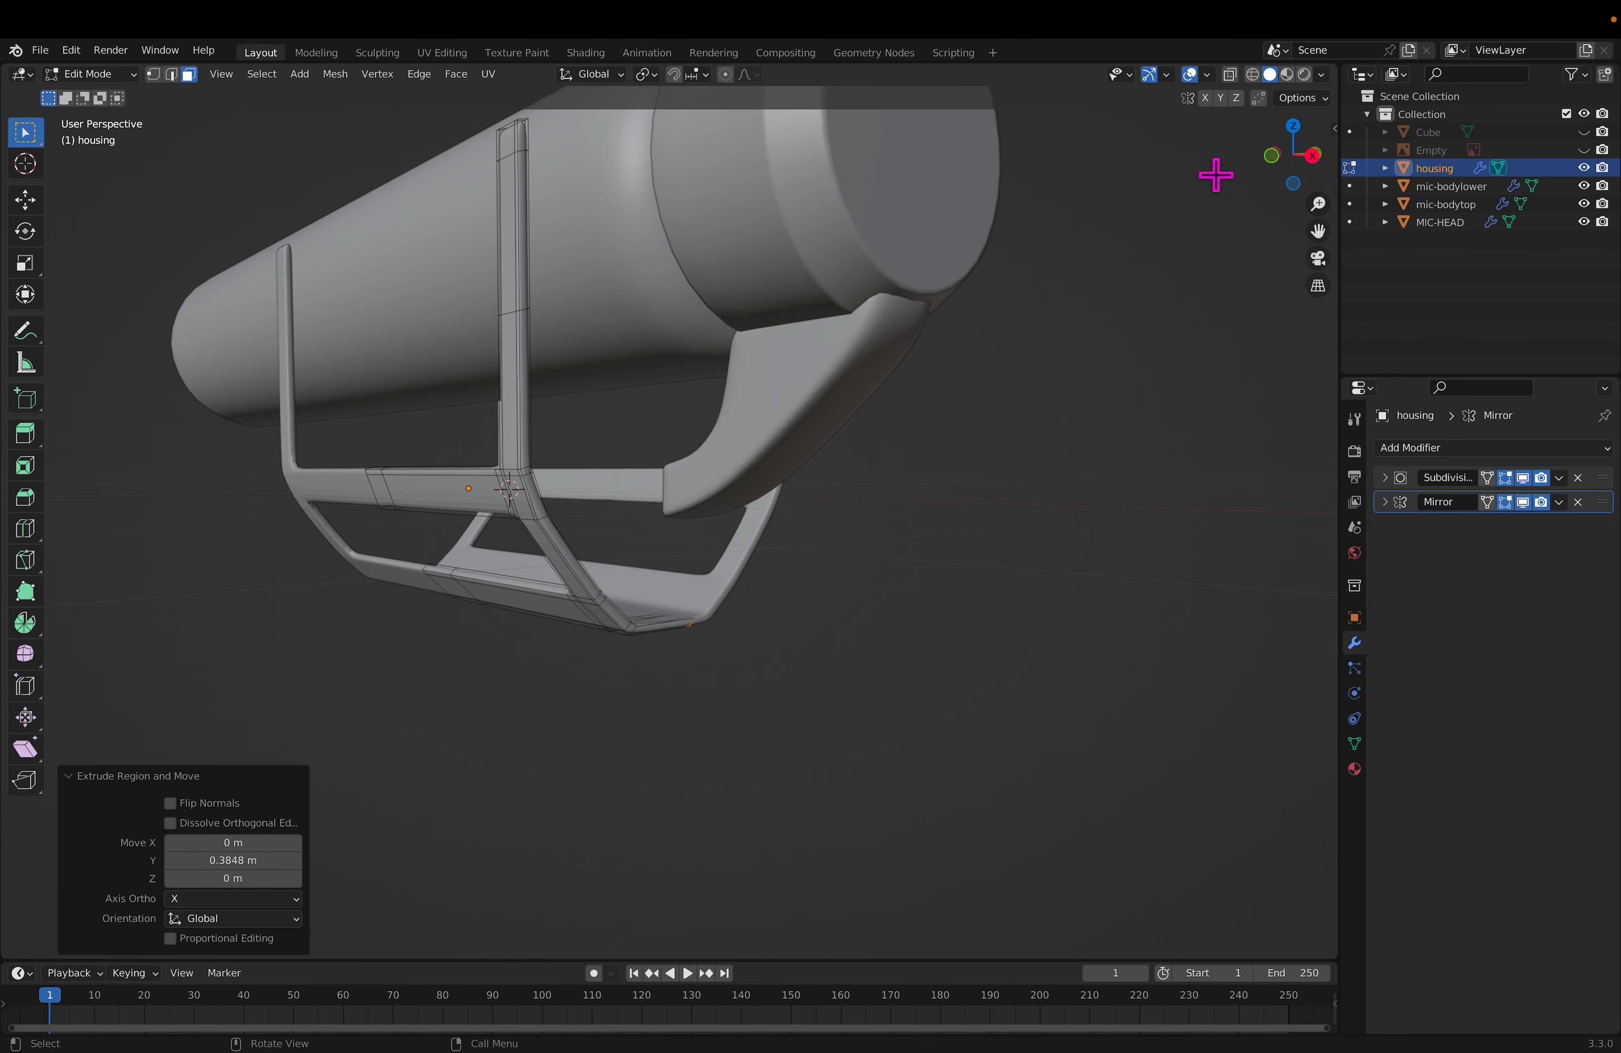
click(154, 74)
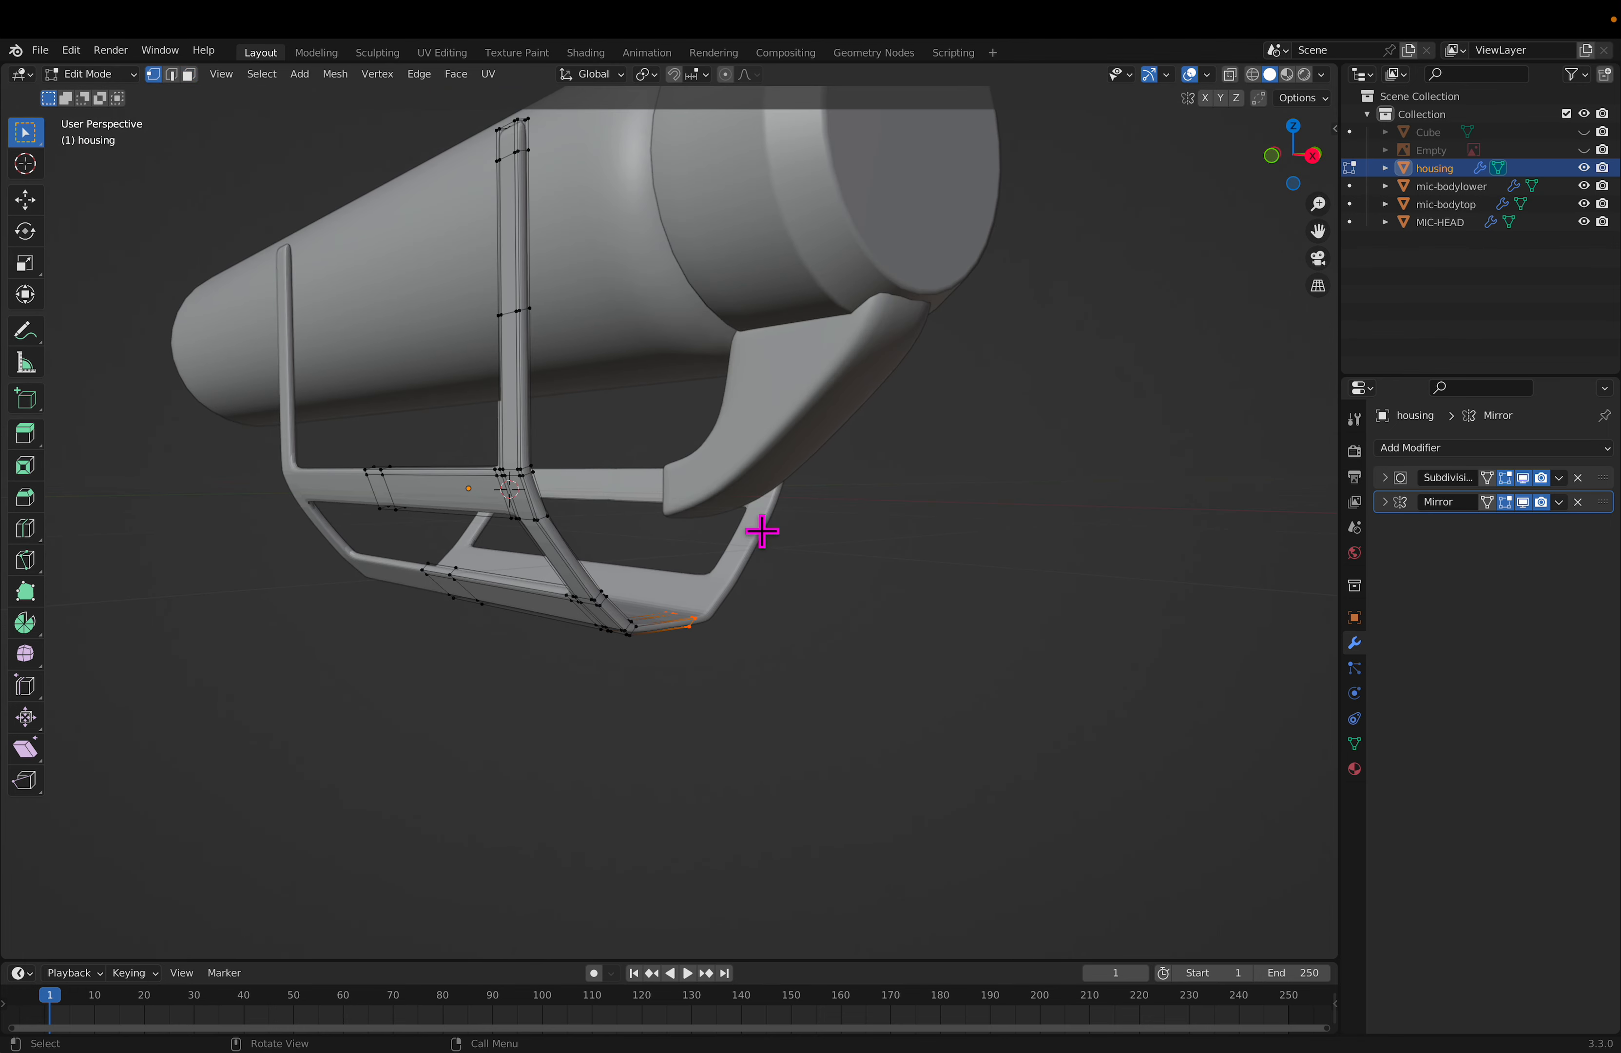
key(Tab)
Step: Show the reference image and examine how the housing and the microphone's lower arm line up with it
middle_drag(800, 623, 1005, 581)
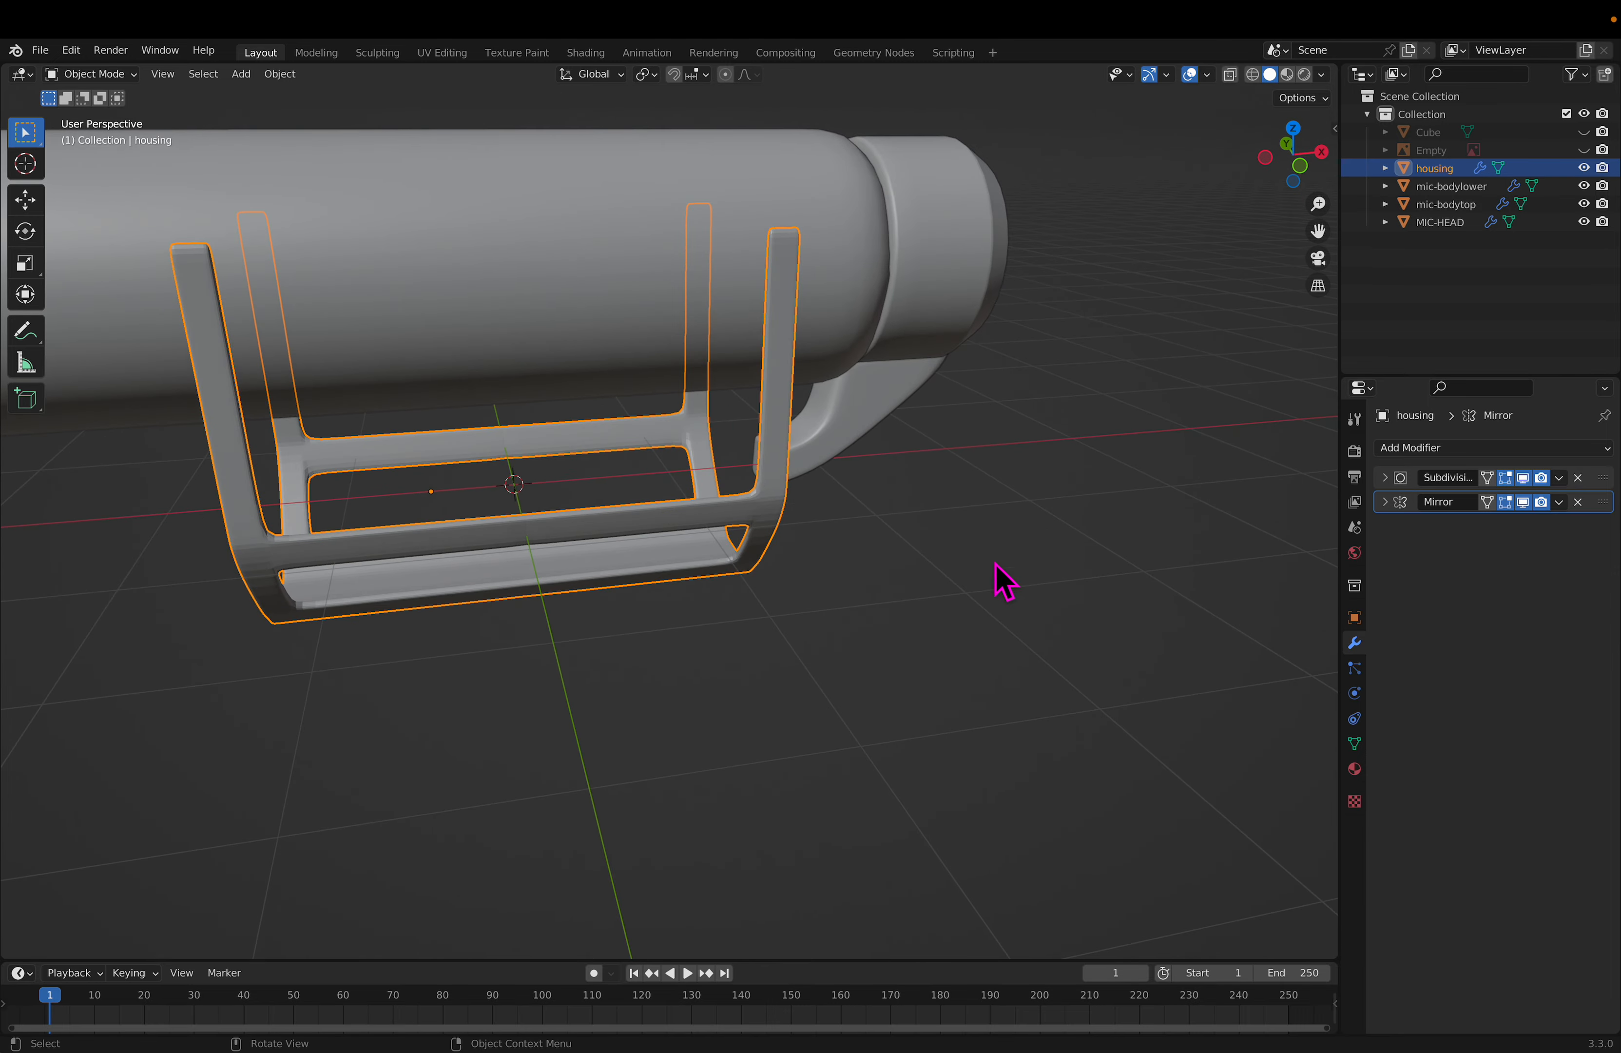
click(1584, 150)
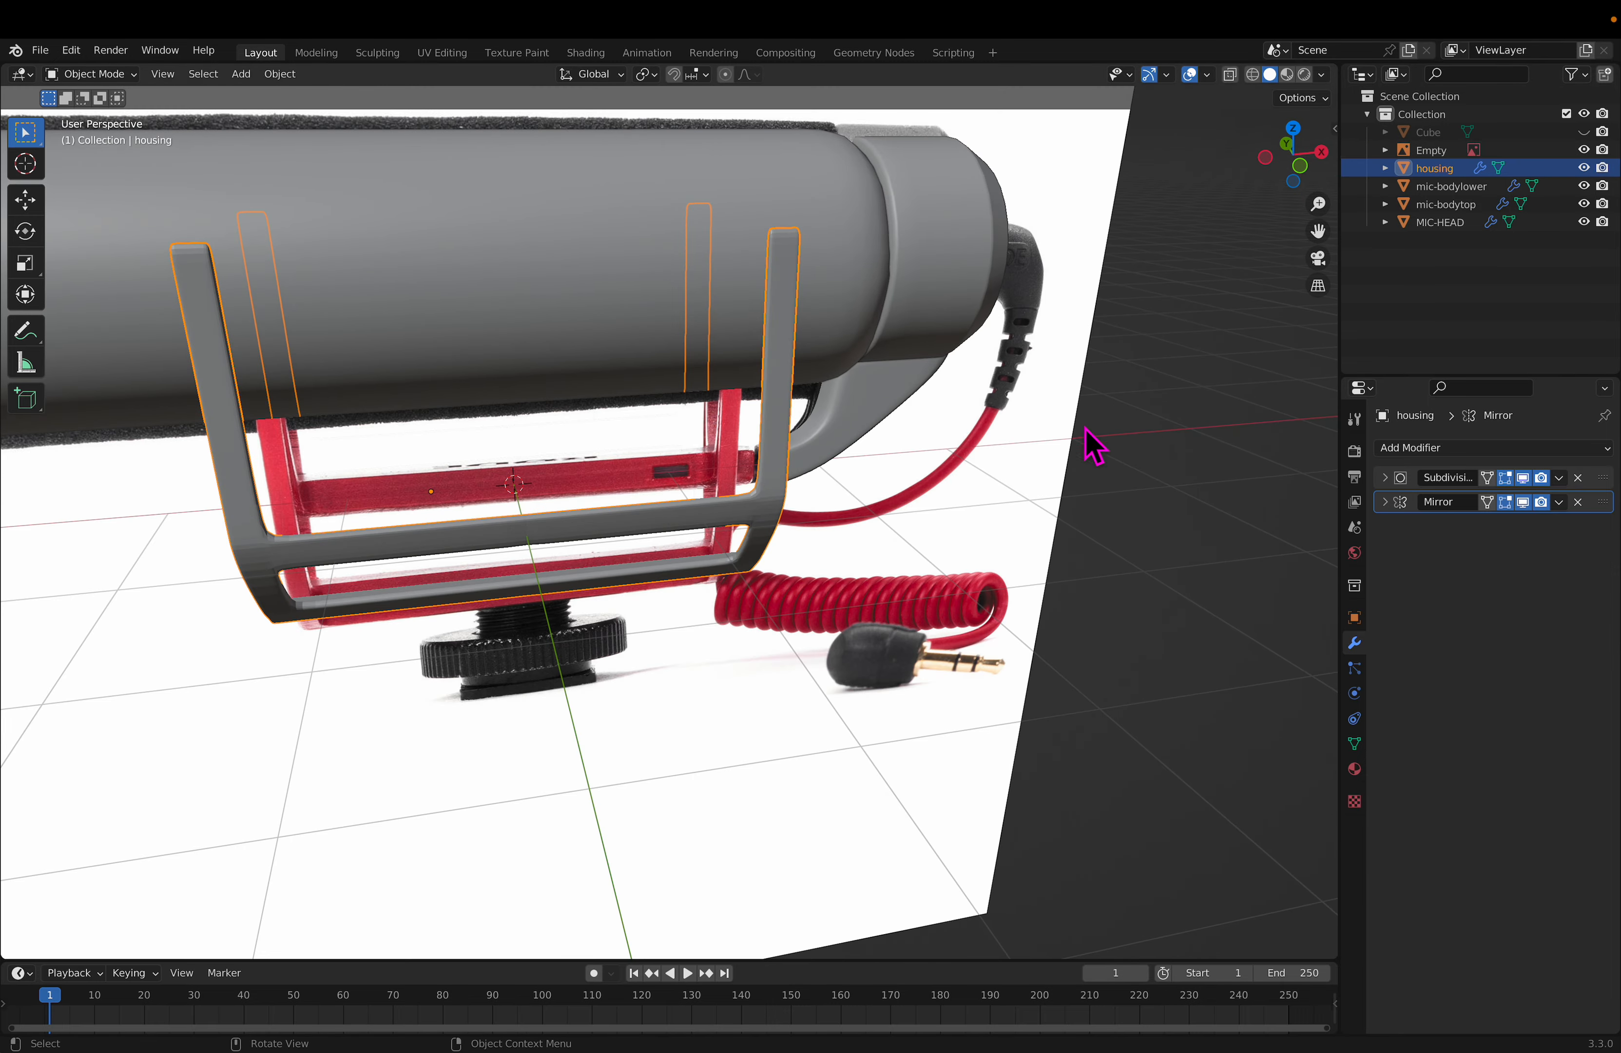
middle_drag(911, 526, 957, 521)
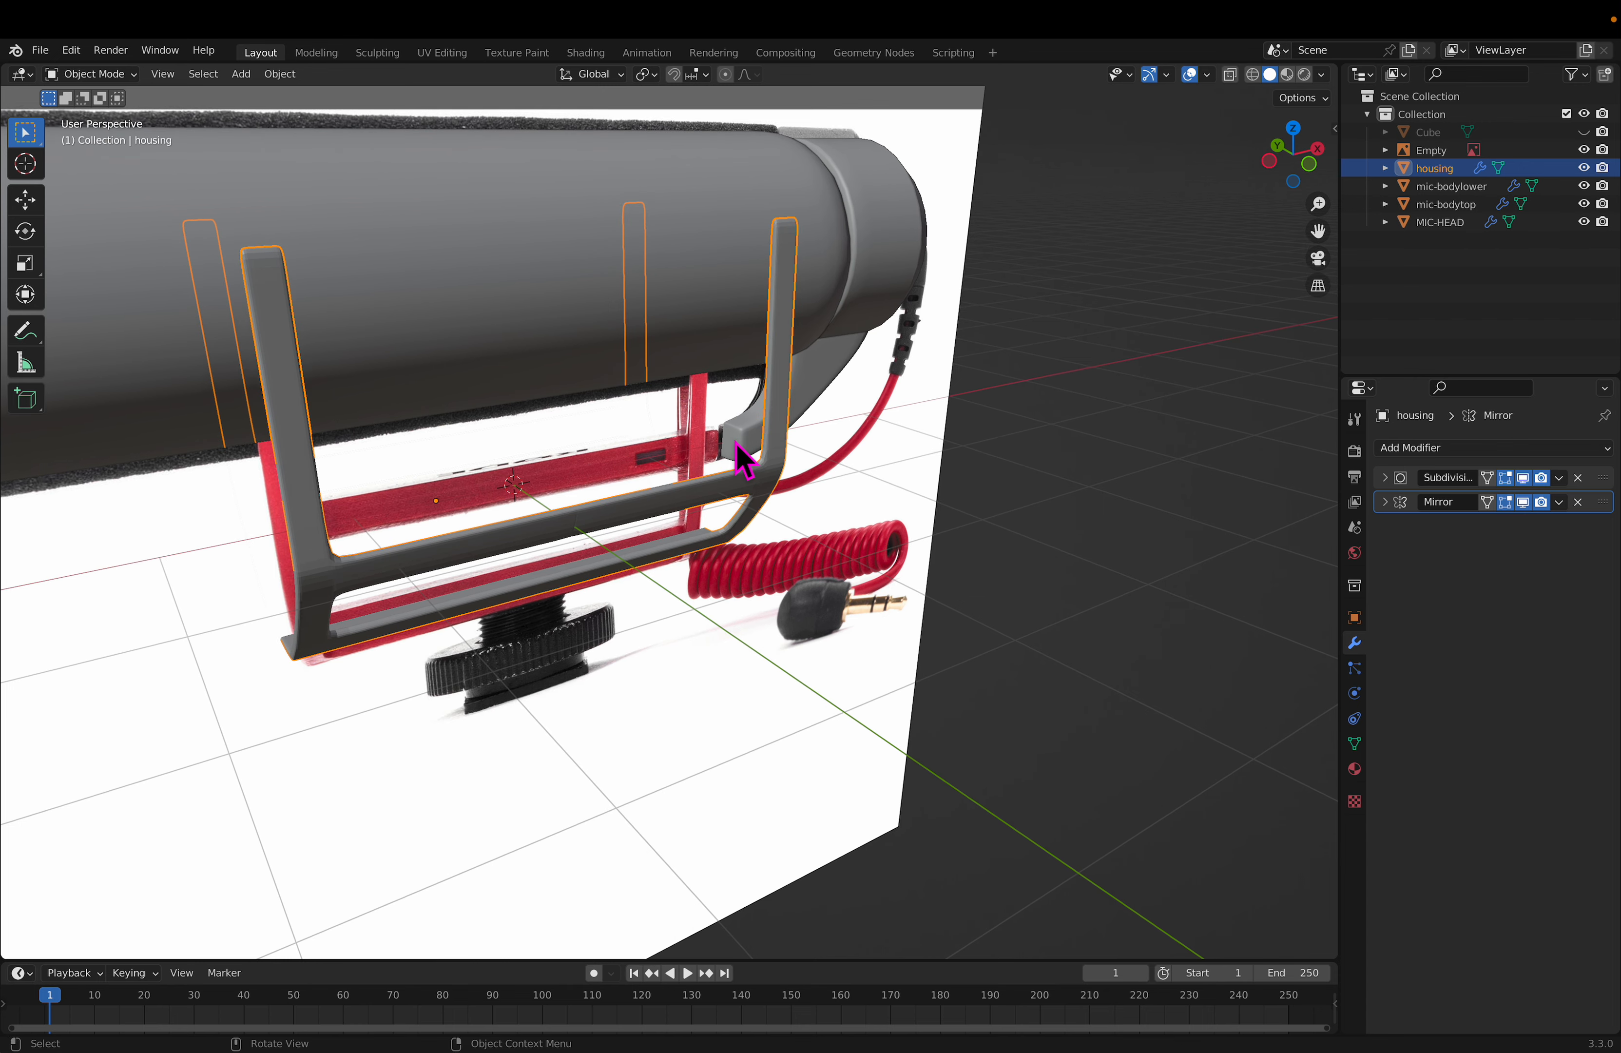
mouse_move(752, 472)
middle_down()
mouse_move(798, 508)
mouse_move(781, 483)
middle_up()
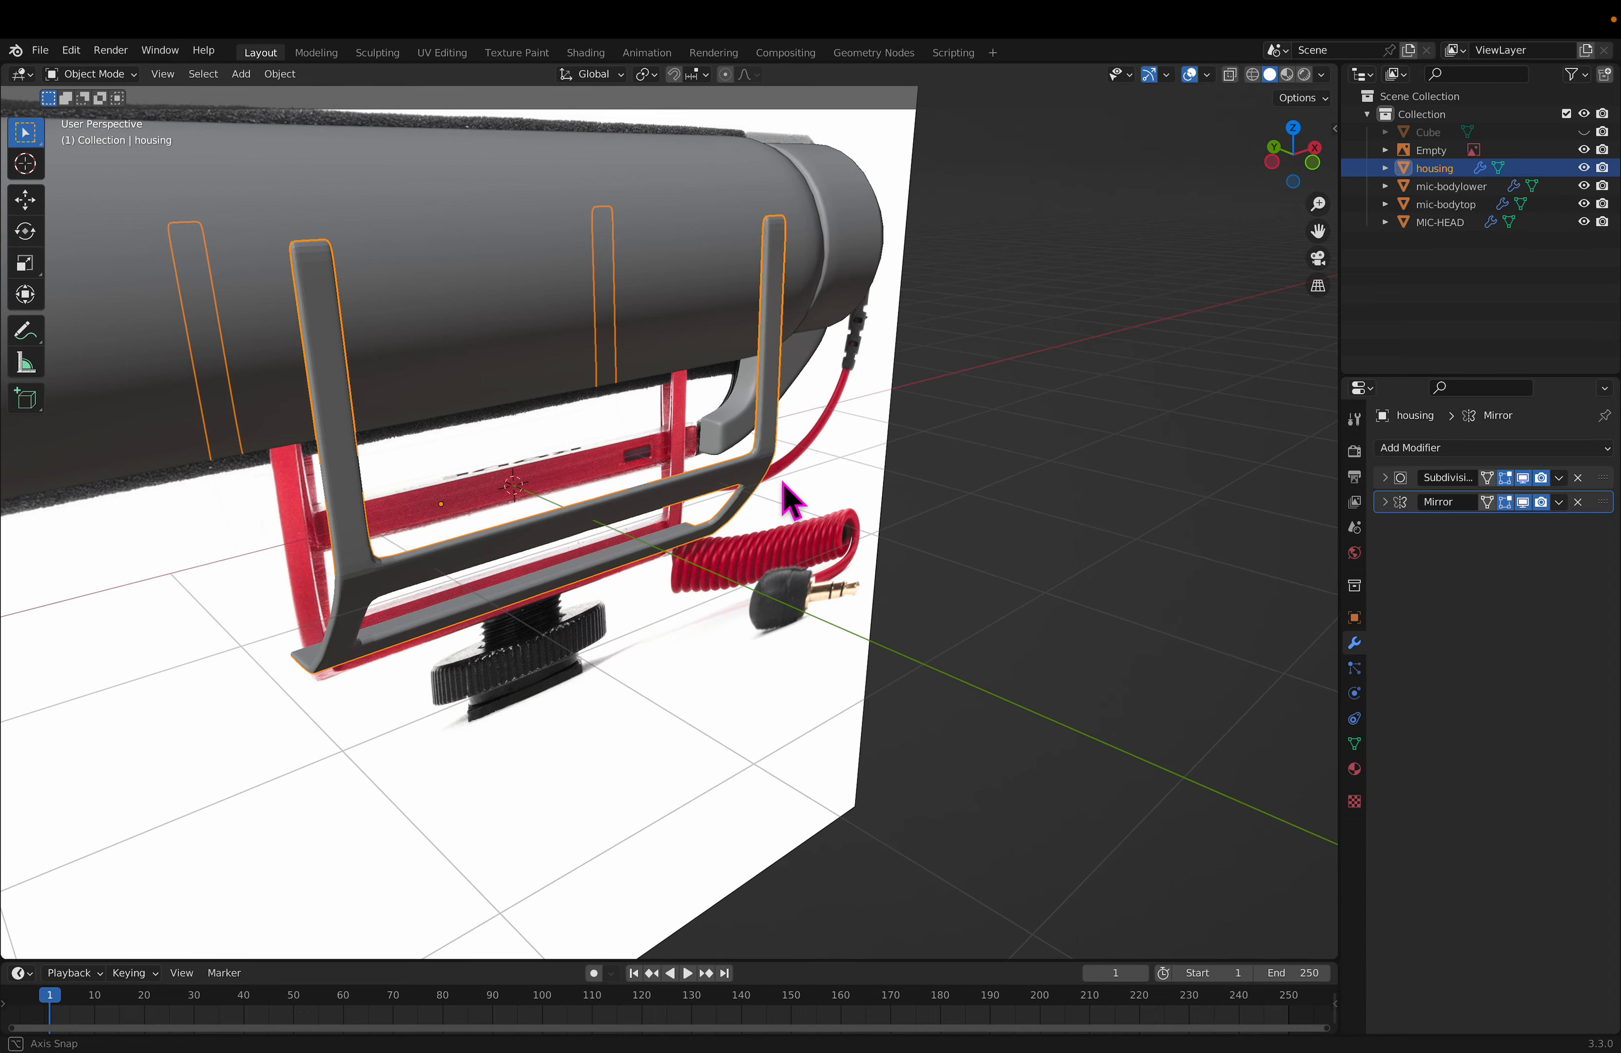
middle_drag(688, 432, 698, 453)
middle_drag(827, 516, 760, 555)
Step: Open mic-bodylower for editing and select only the end face of its arm facing the housing
click(757, 516)
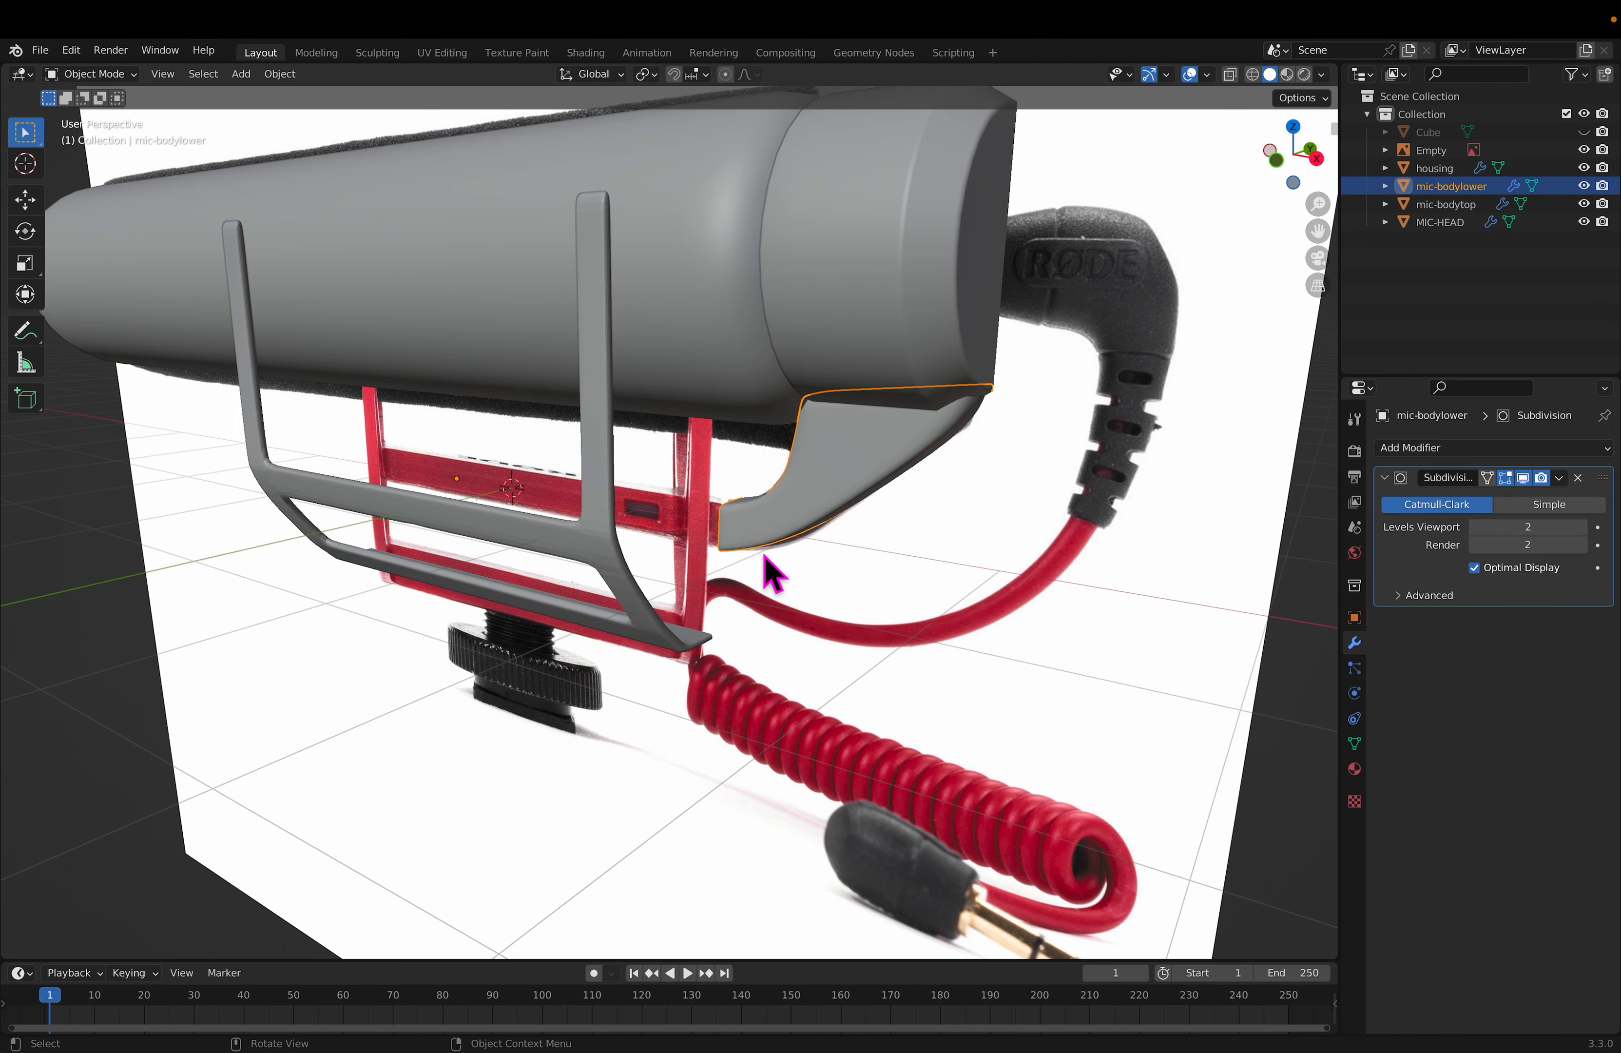
key(Tab)
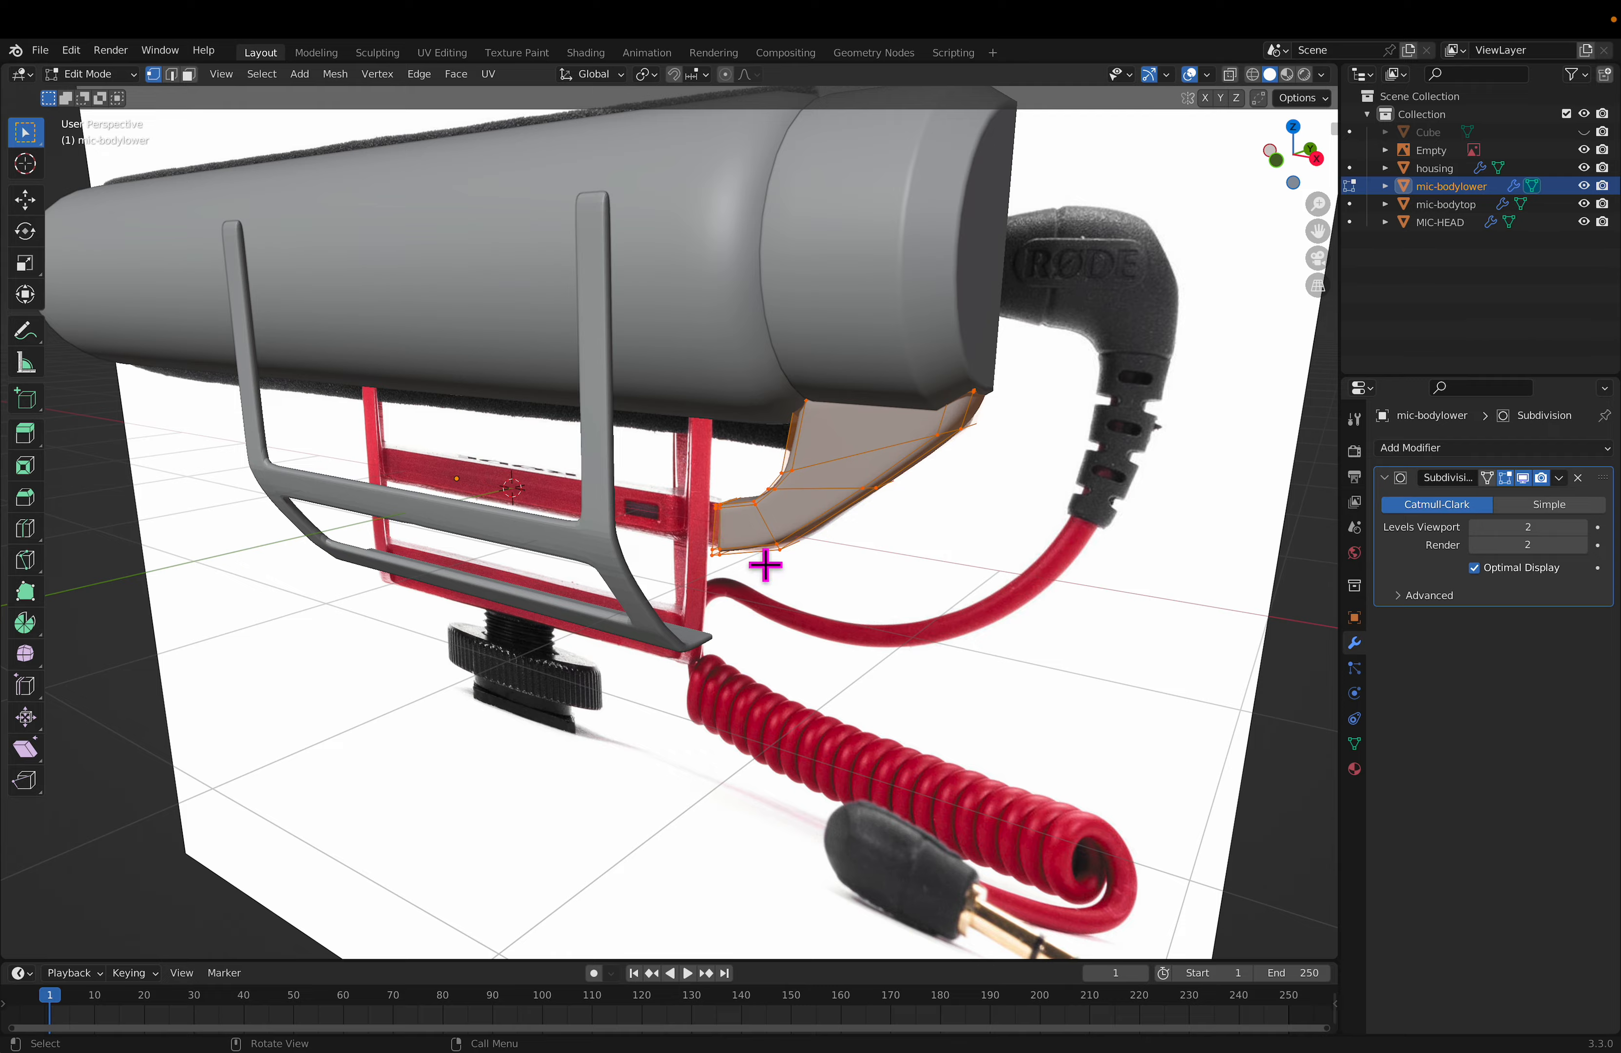
middle_drag(765, 565, 810, 583)
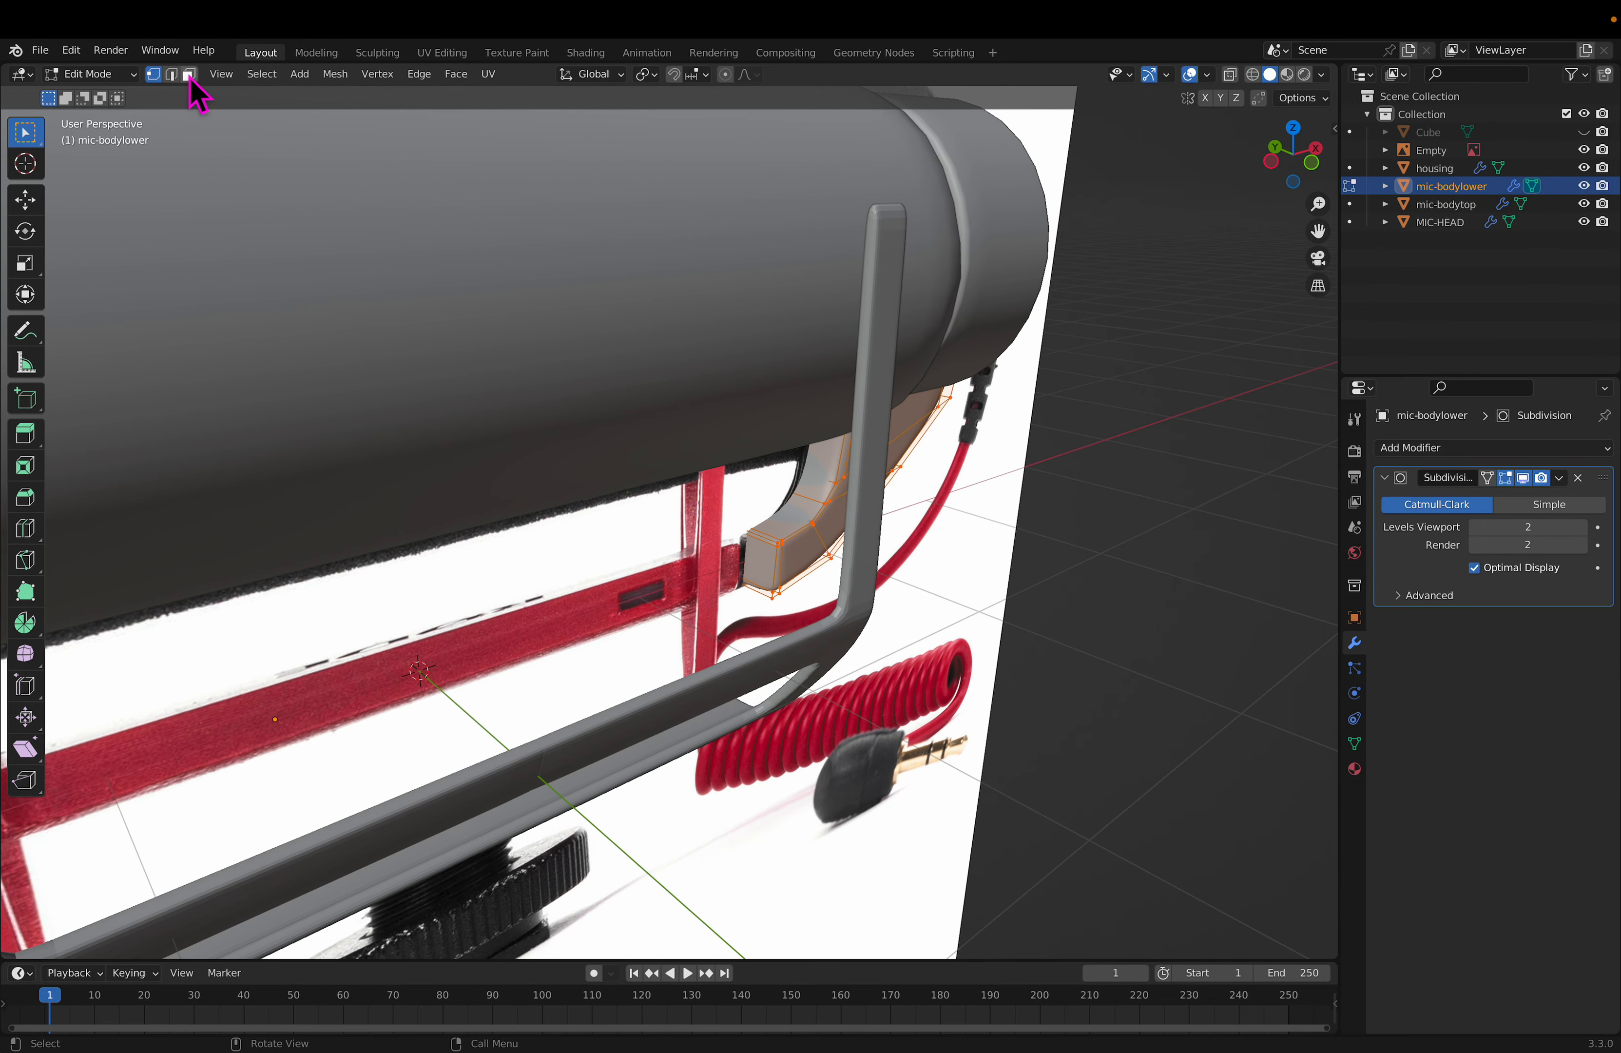
click(190, 75)
key(alt+a)
middle_drag(880, 518, 849, 518)
middle_drag(743, 580, 651, 568)
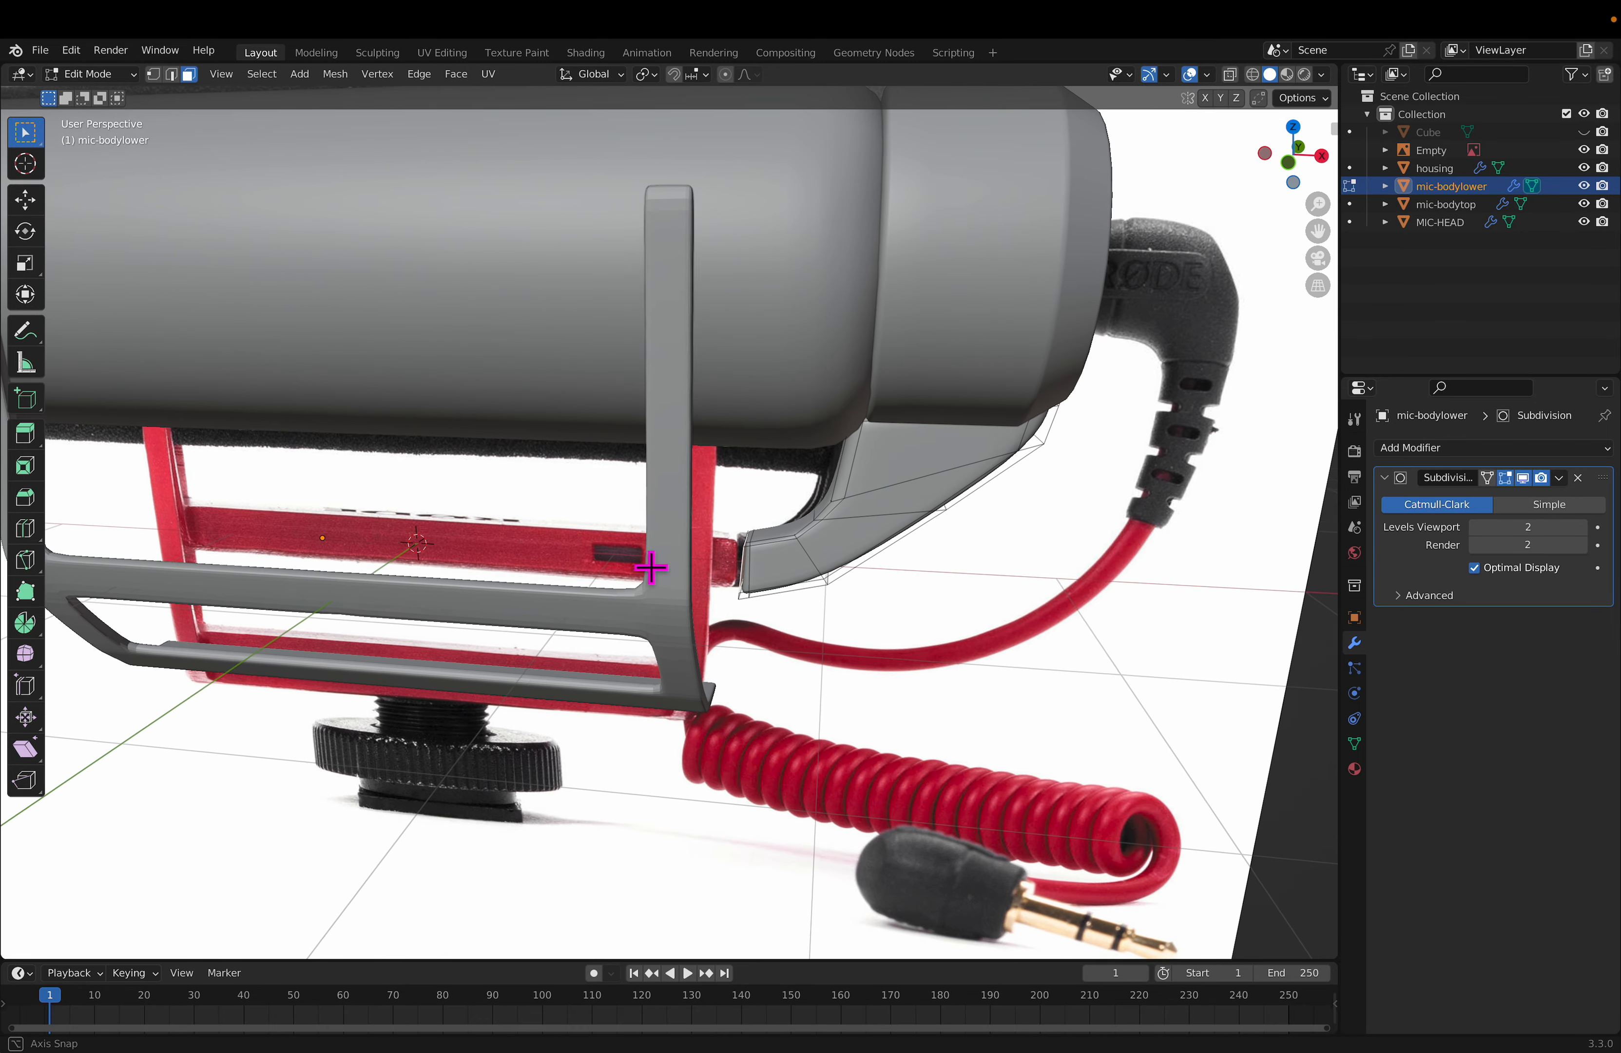
key(KP_1)
click(786, 561)
key(e)
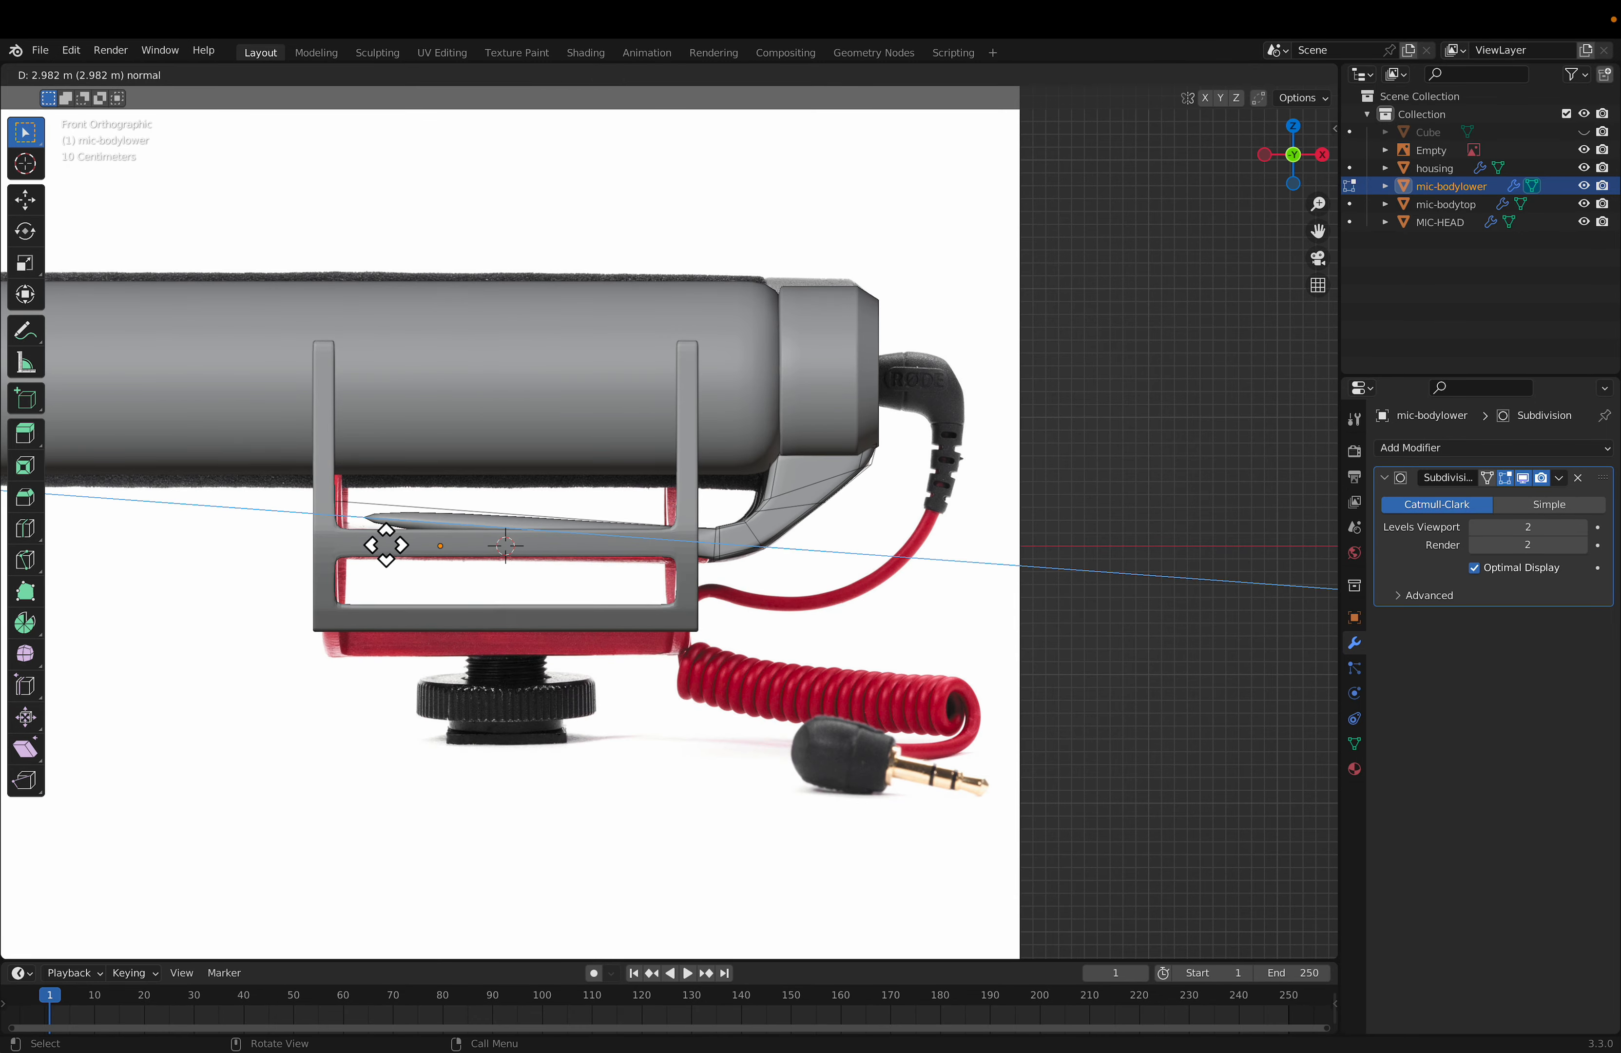
key(x)
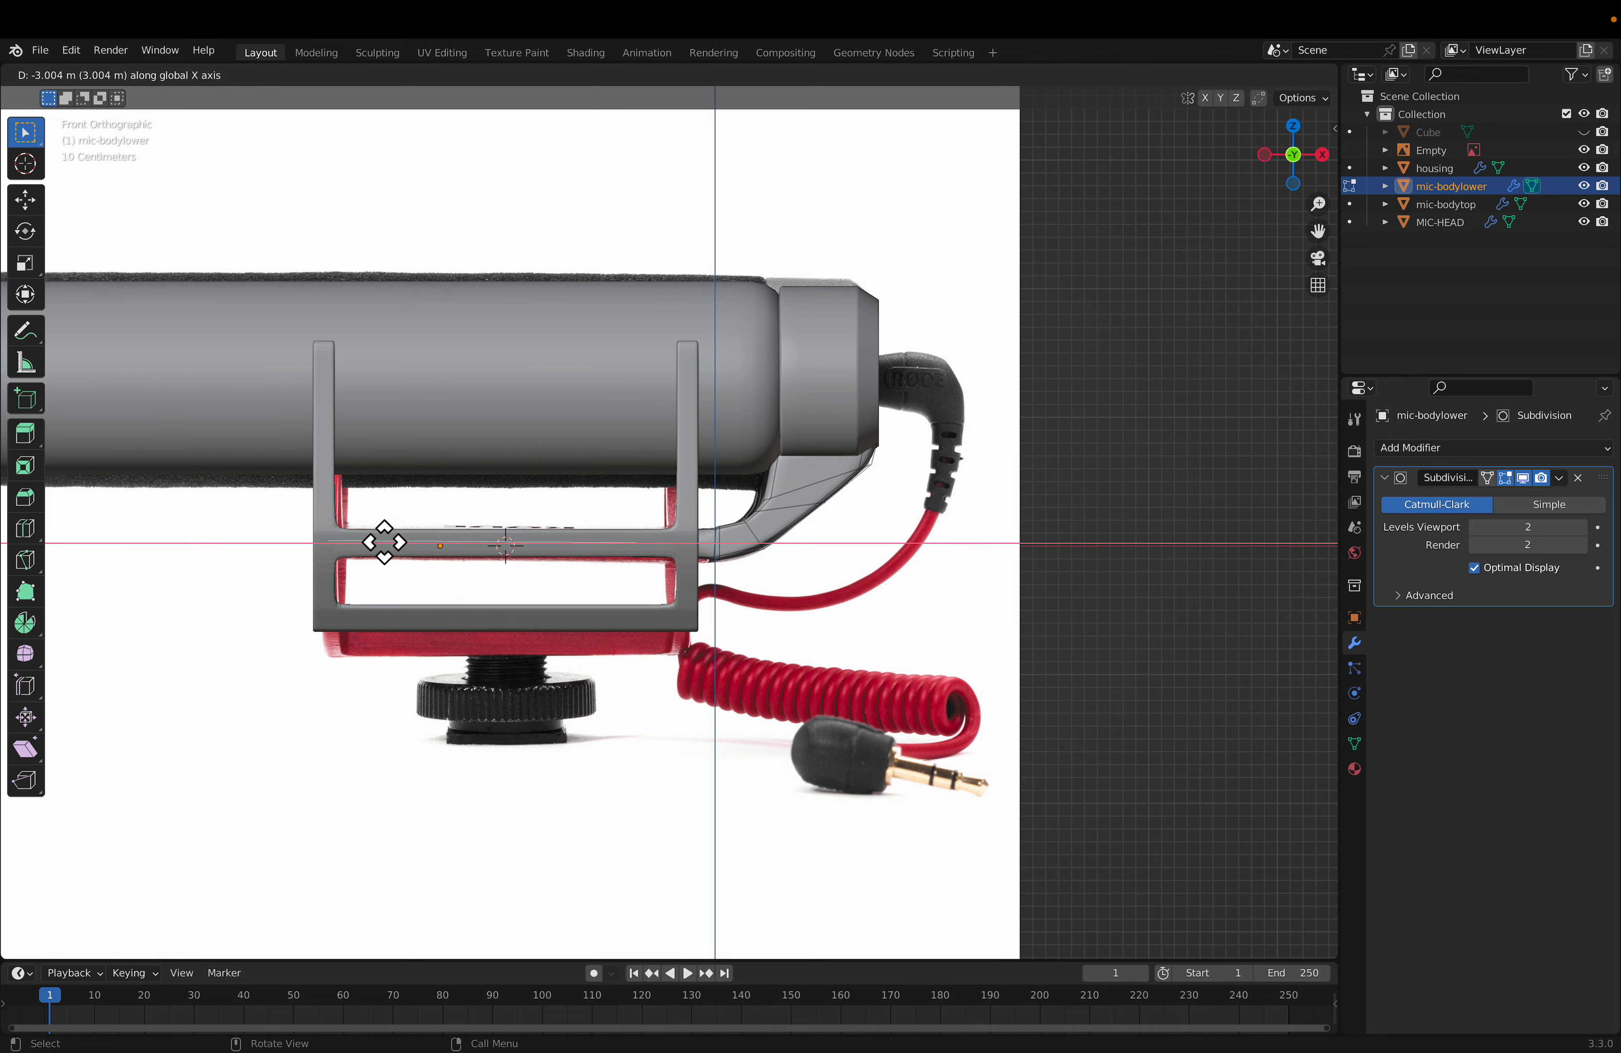
key(x)
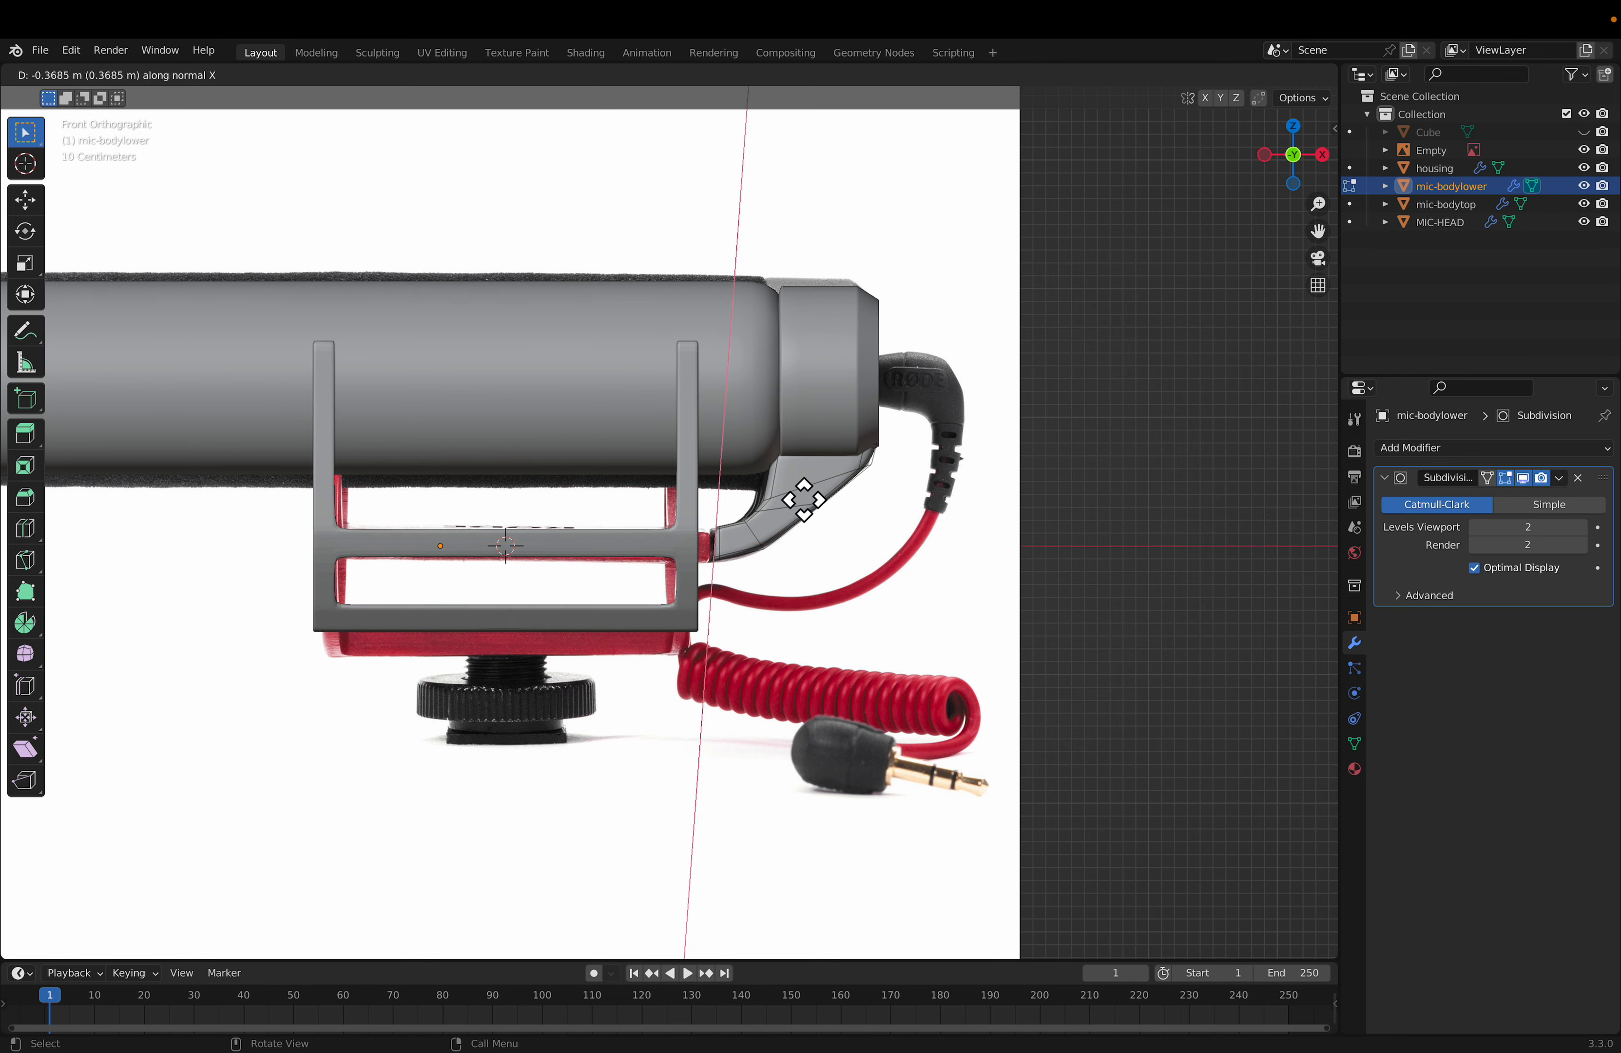
click(534, 436)
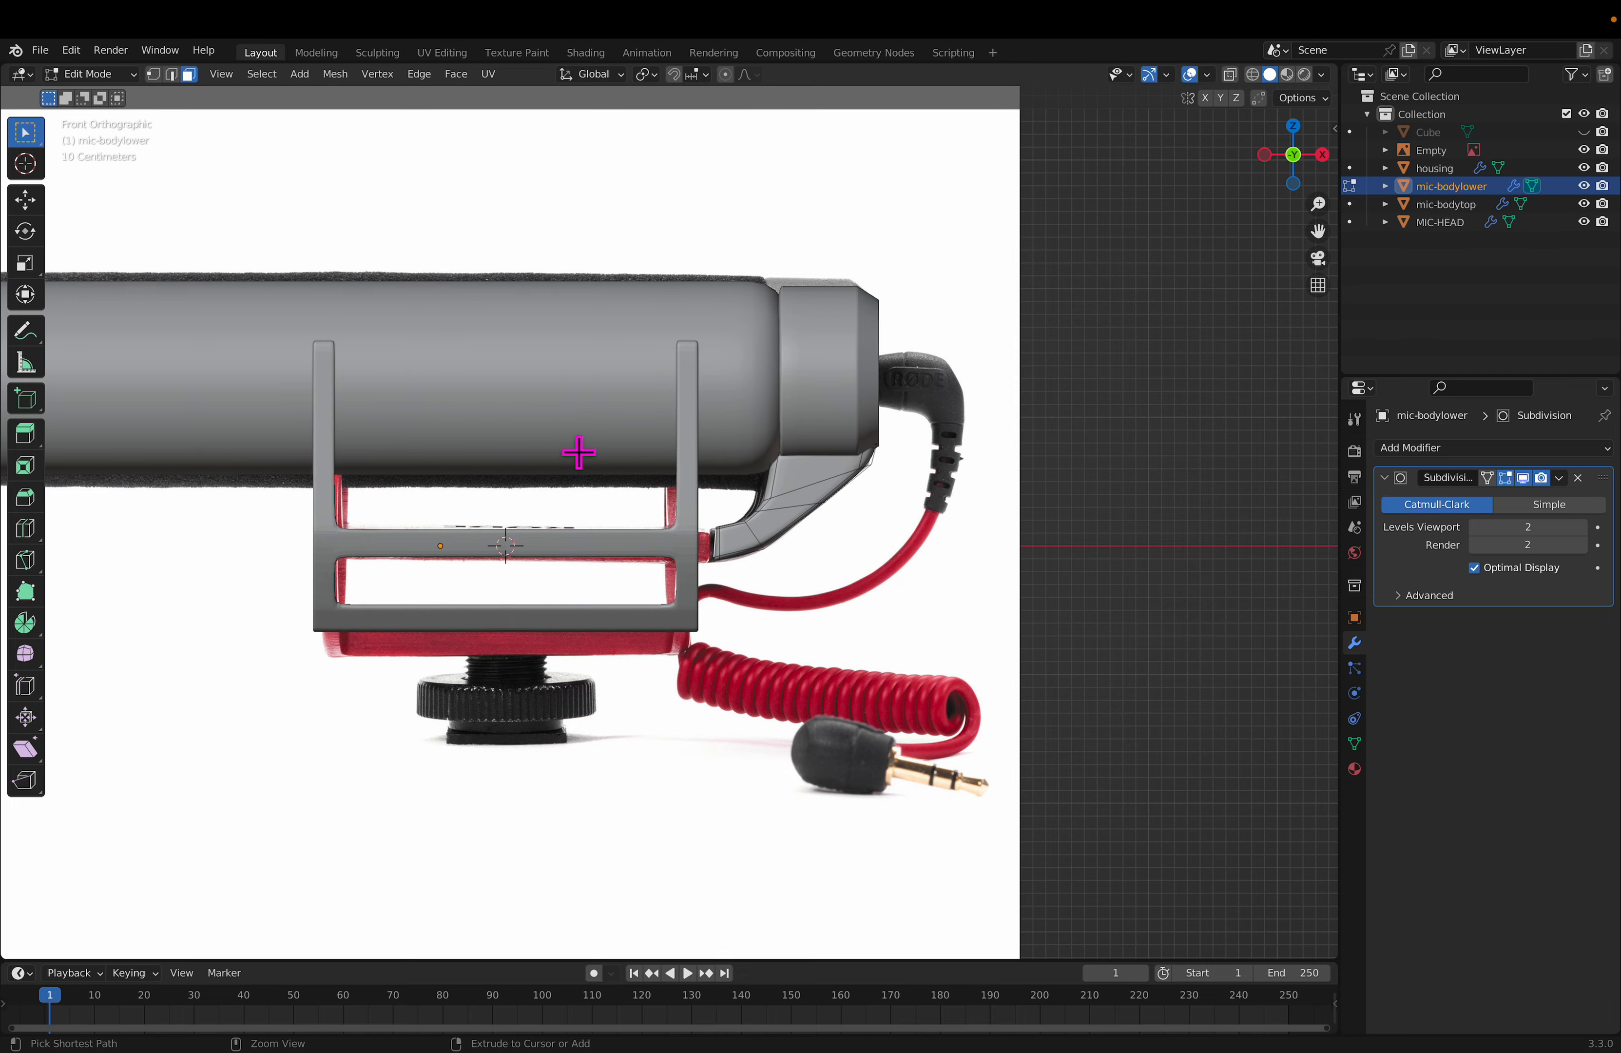
Step: Extrude the end face of the mic-bodylower arm about 0.44 m in the negative X direction
middle_drag(579, 453, 752, 543)
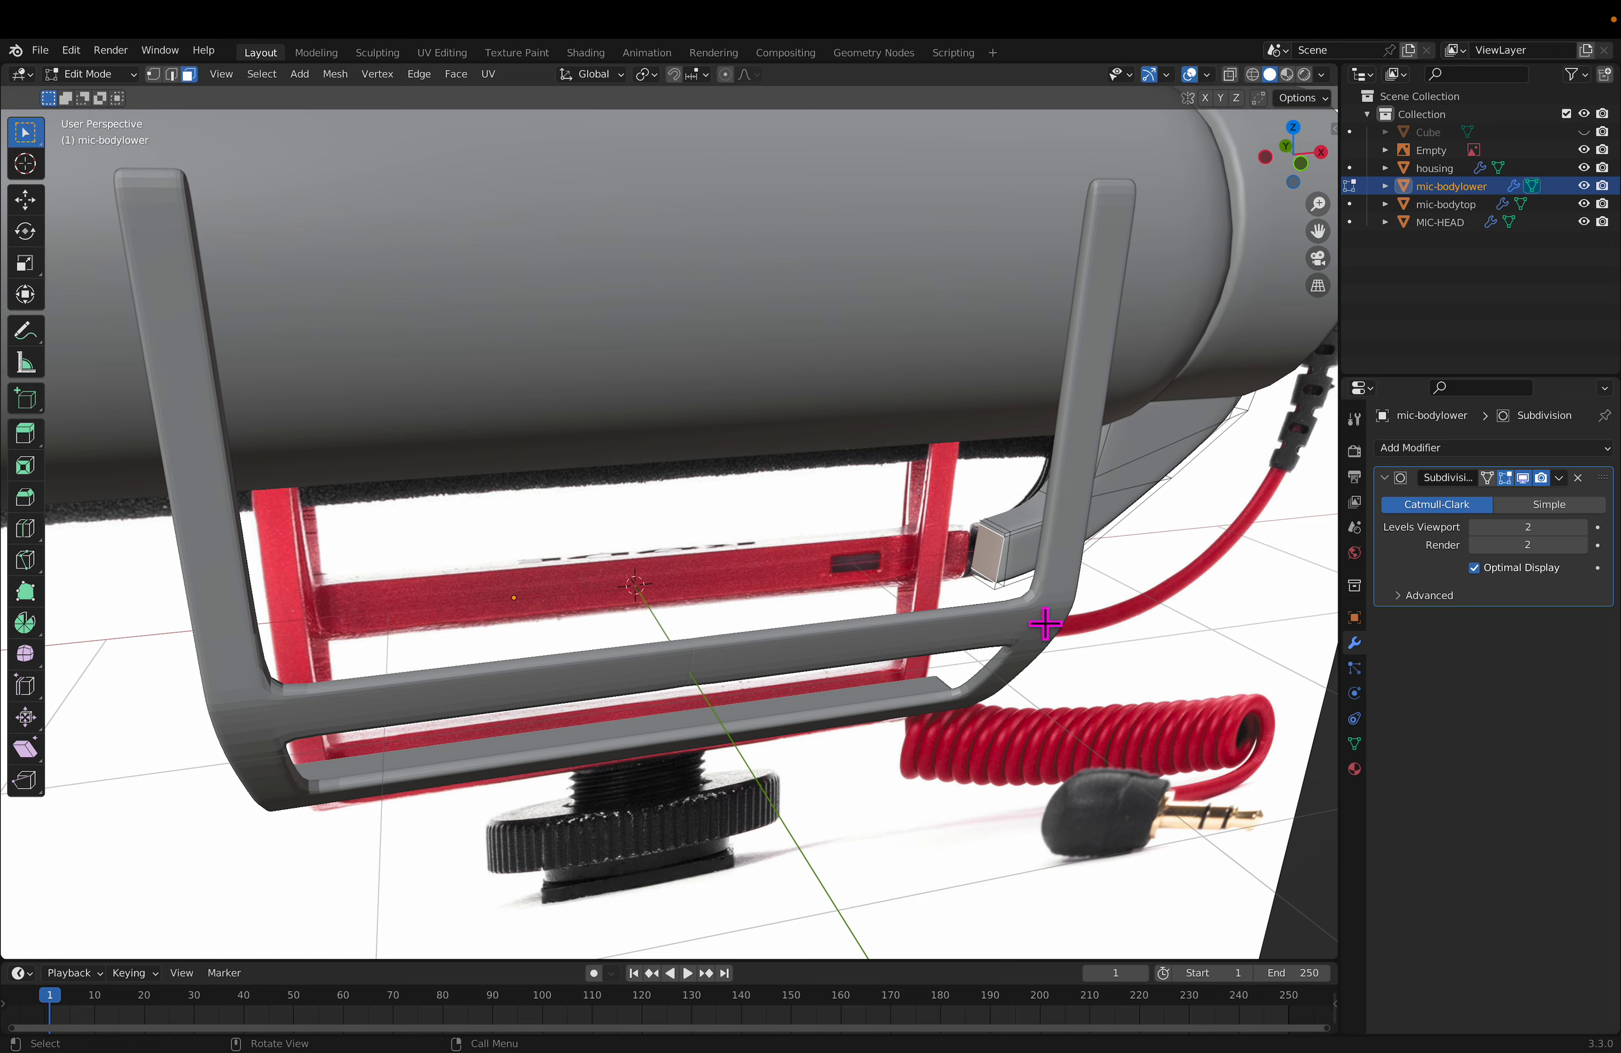
middle_drag(1045, 624, 1100, 563)
key(Tab)
key(Tab)
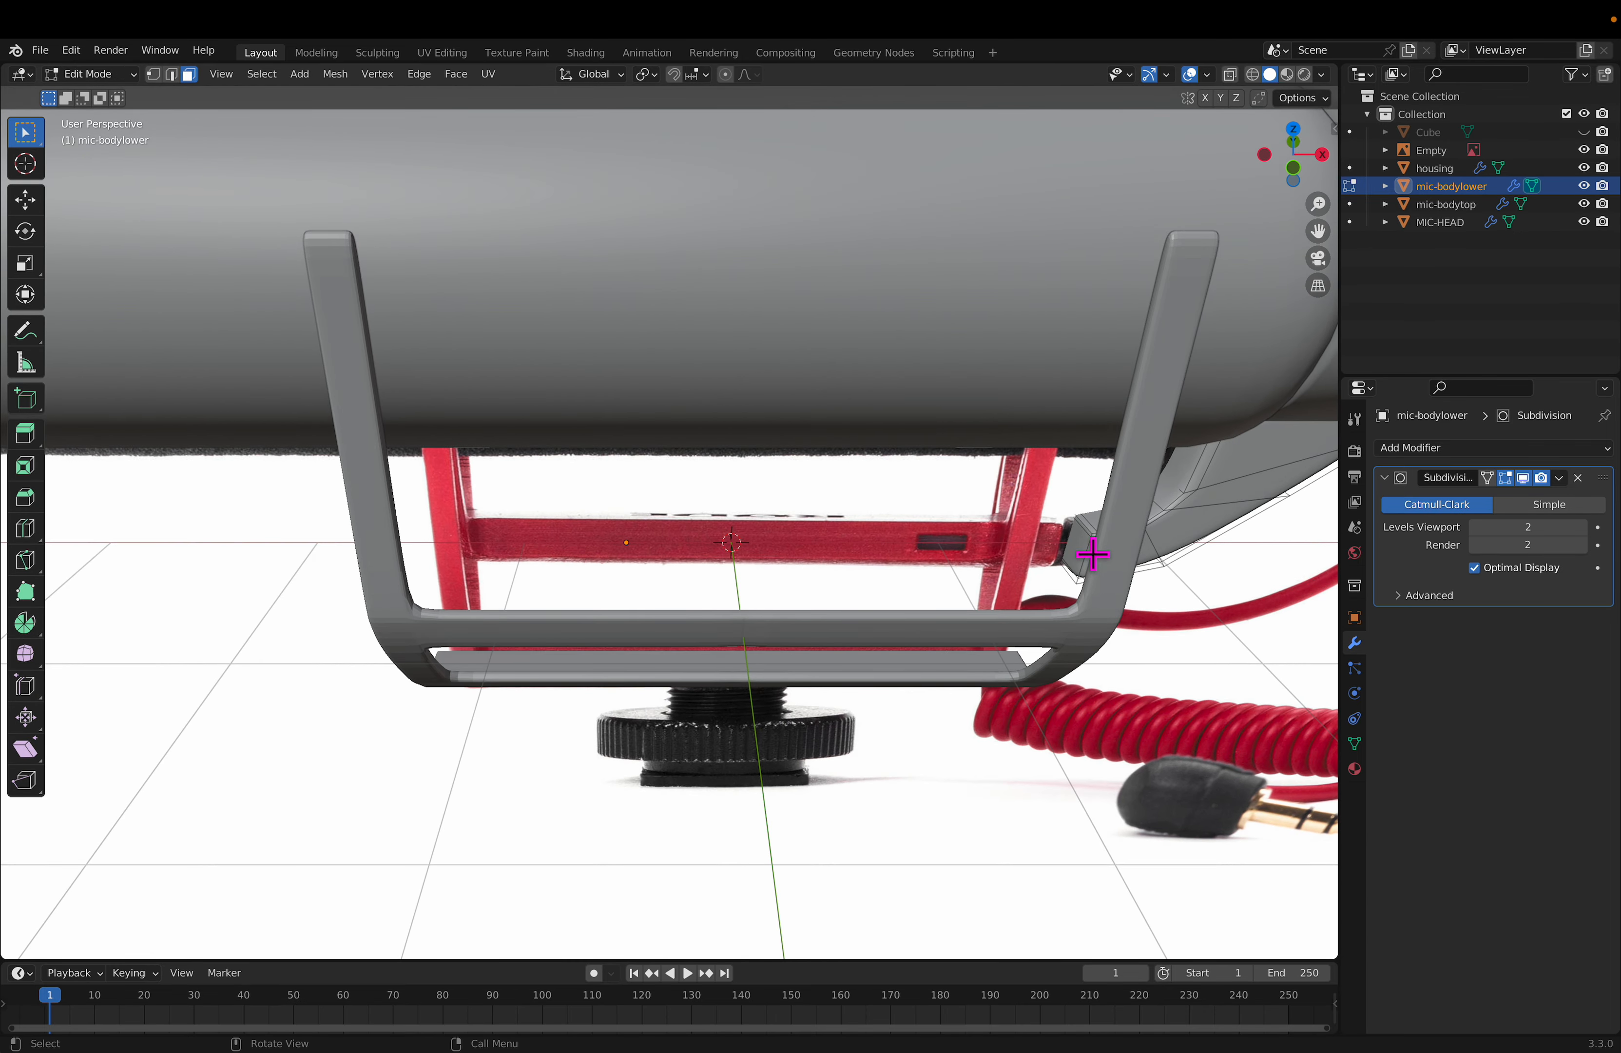
key(e)
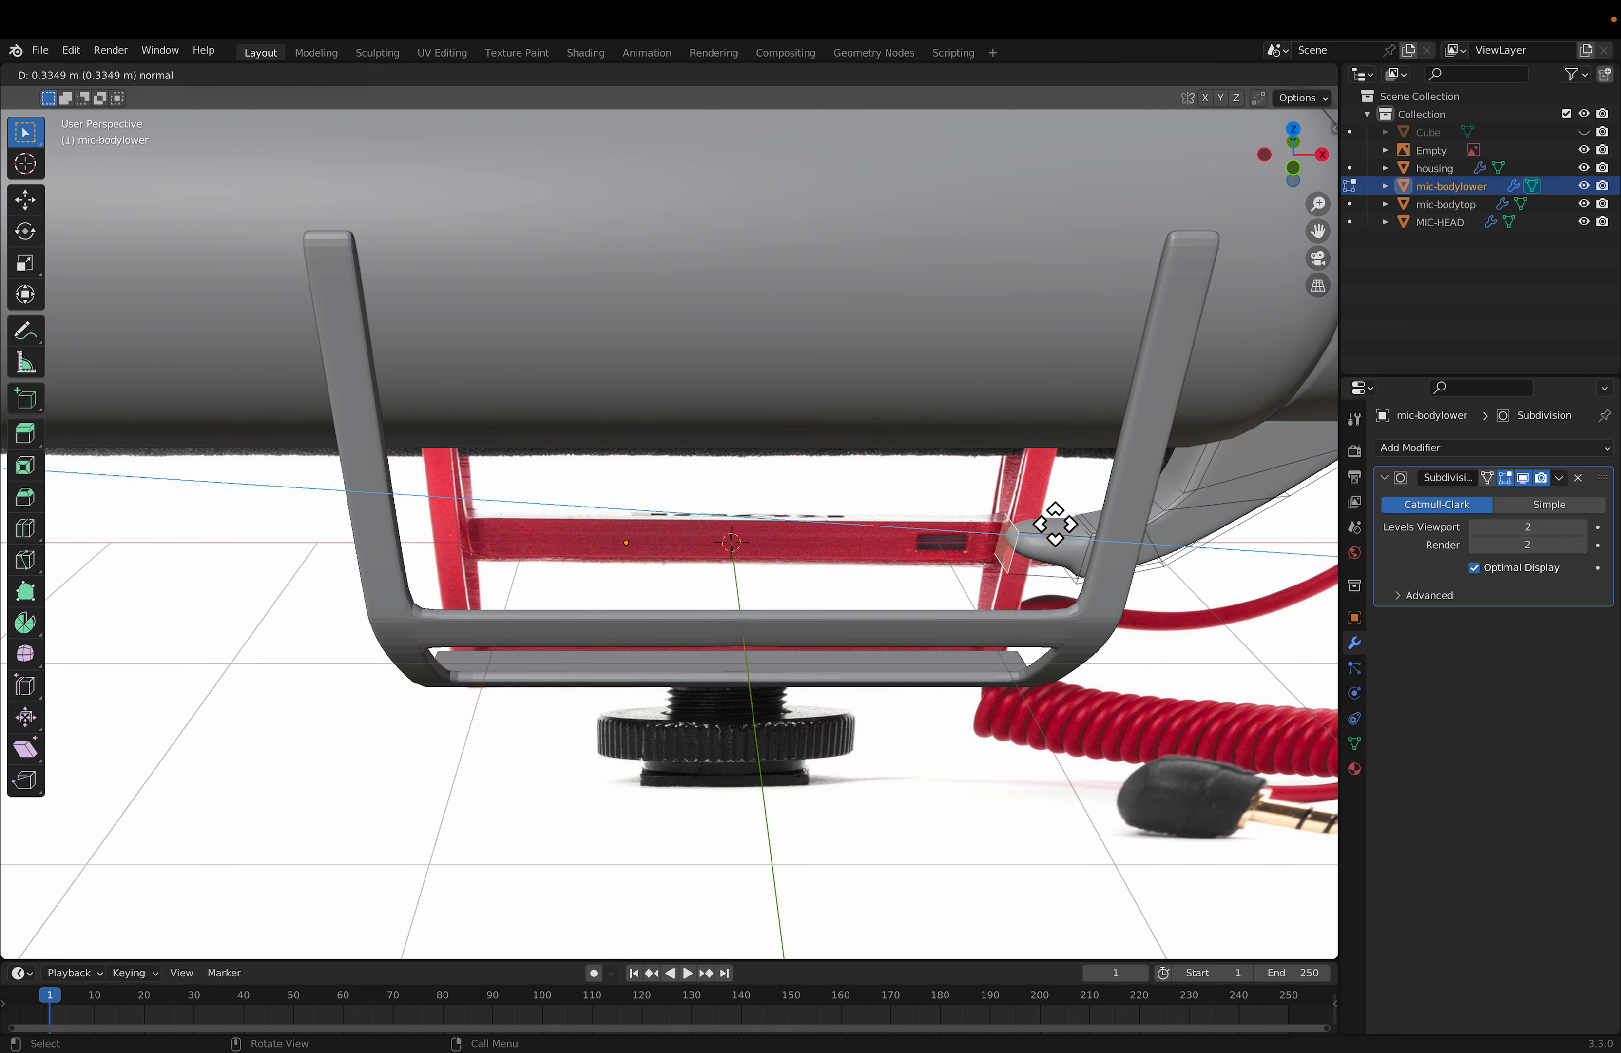
key(x)
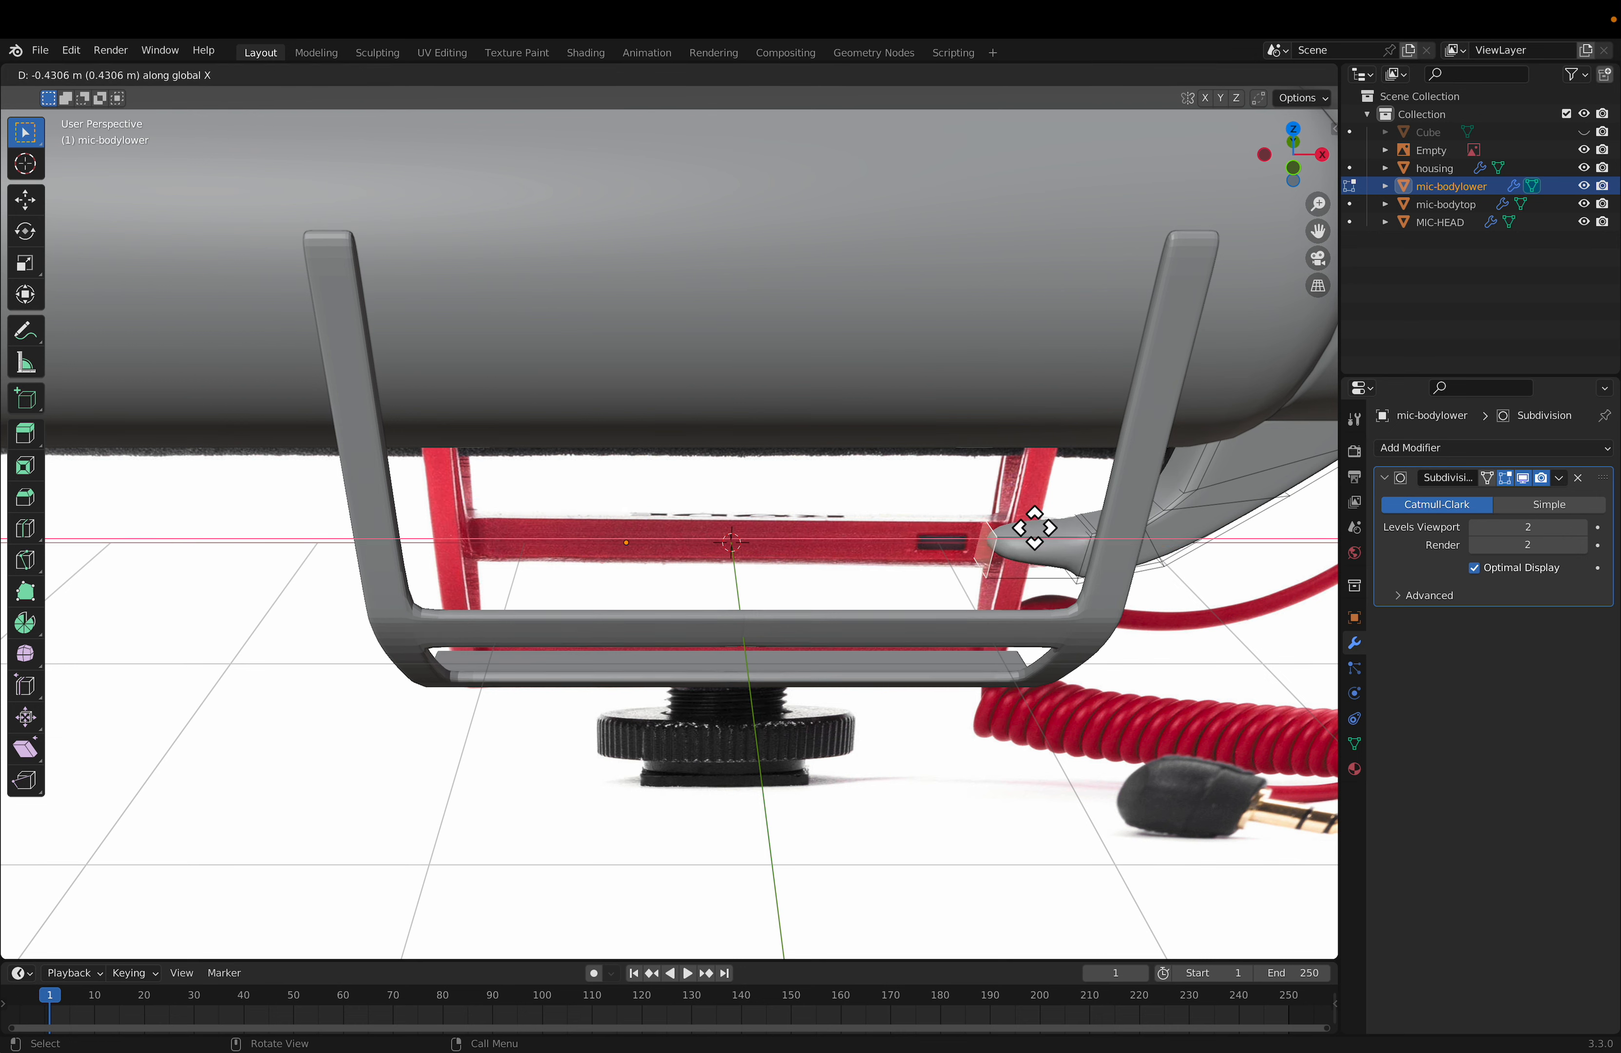
click(1052, 545)
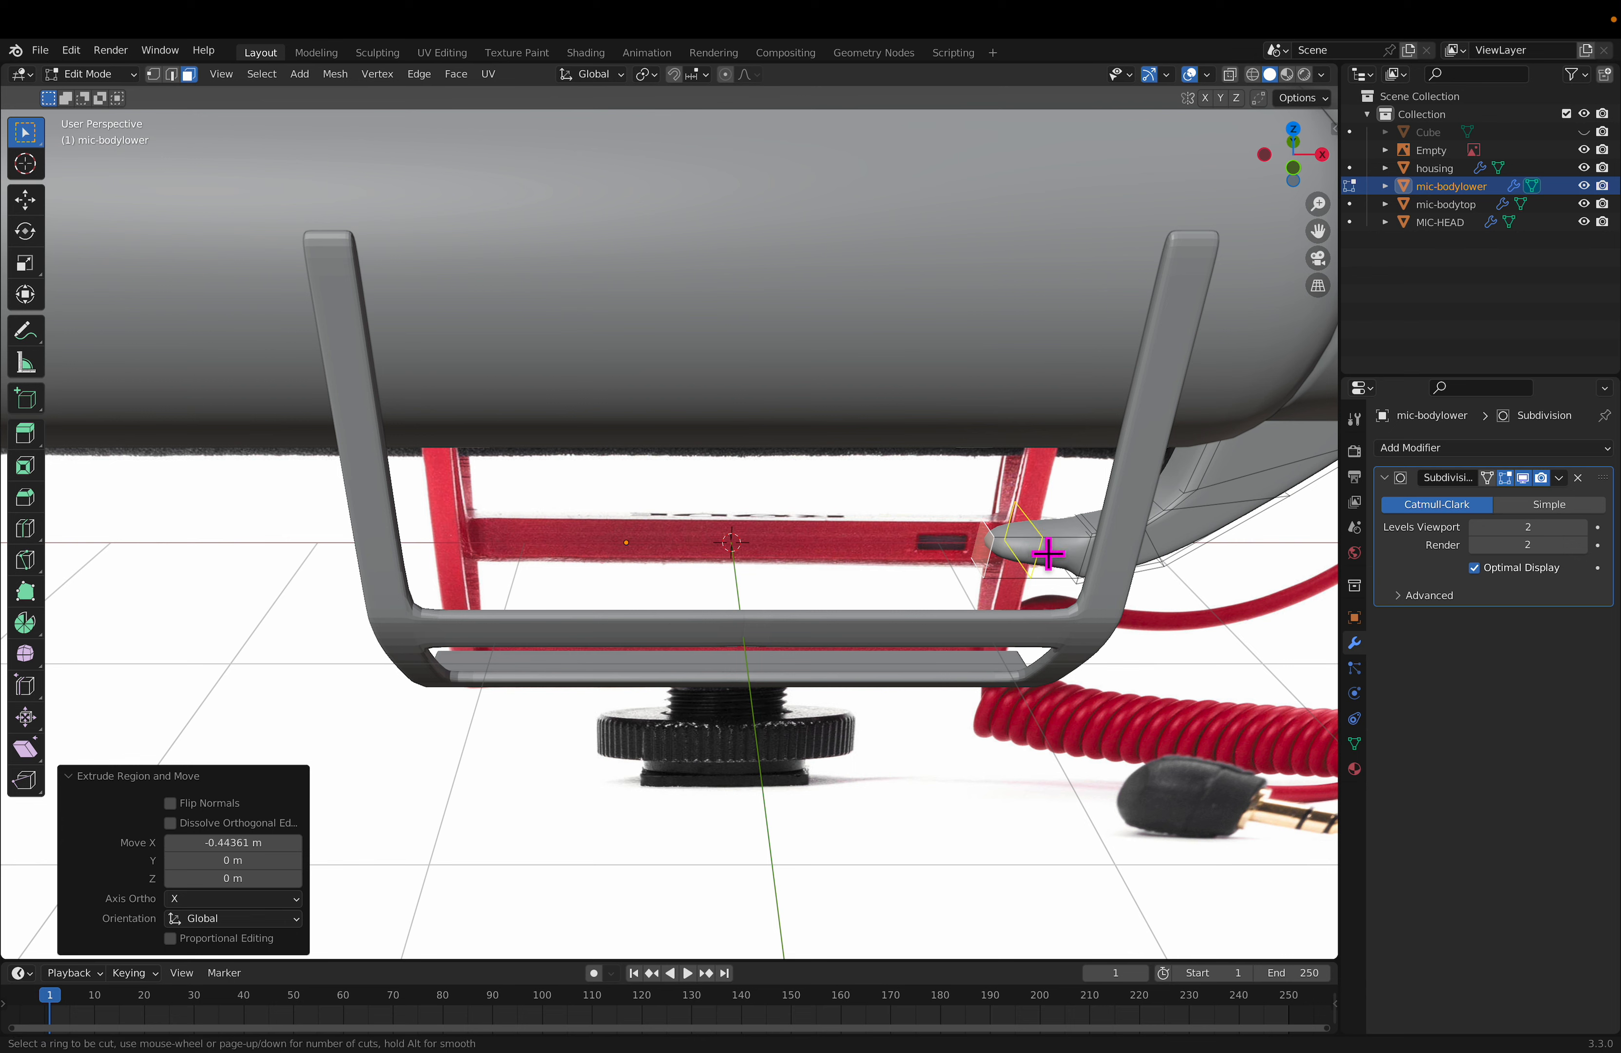
Step: Add a loop cut near each end of the arm's extruded section, slid by factors of -0.857 and about 0.78
key(g)
key(g)
click(997, 543)
key(ctrl+r)
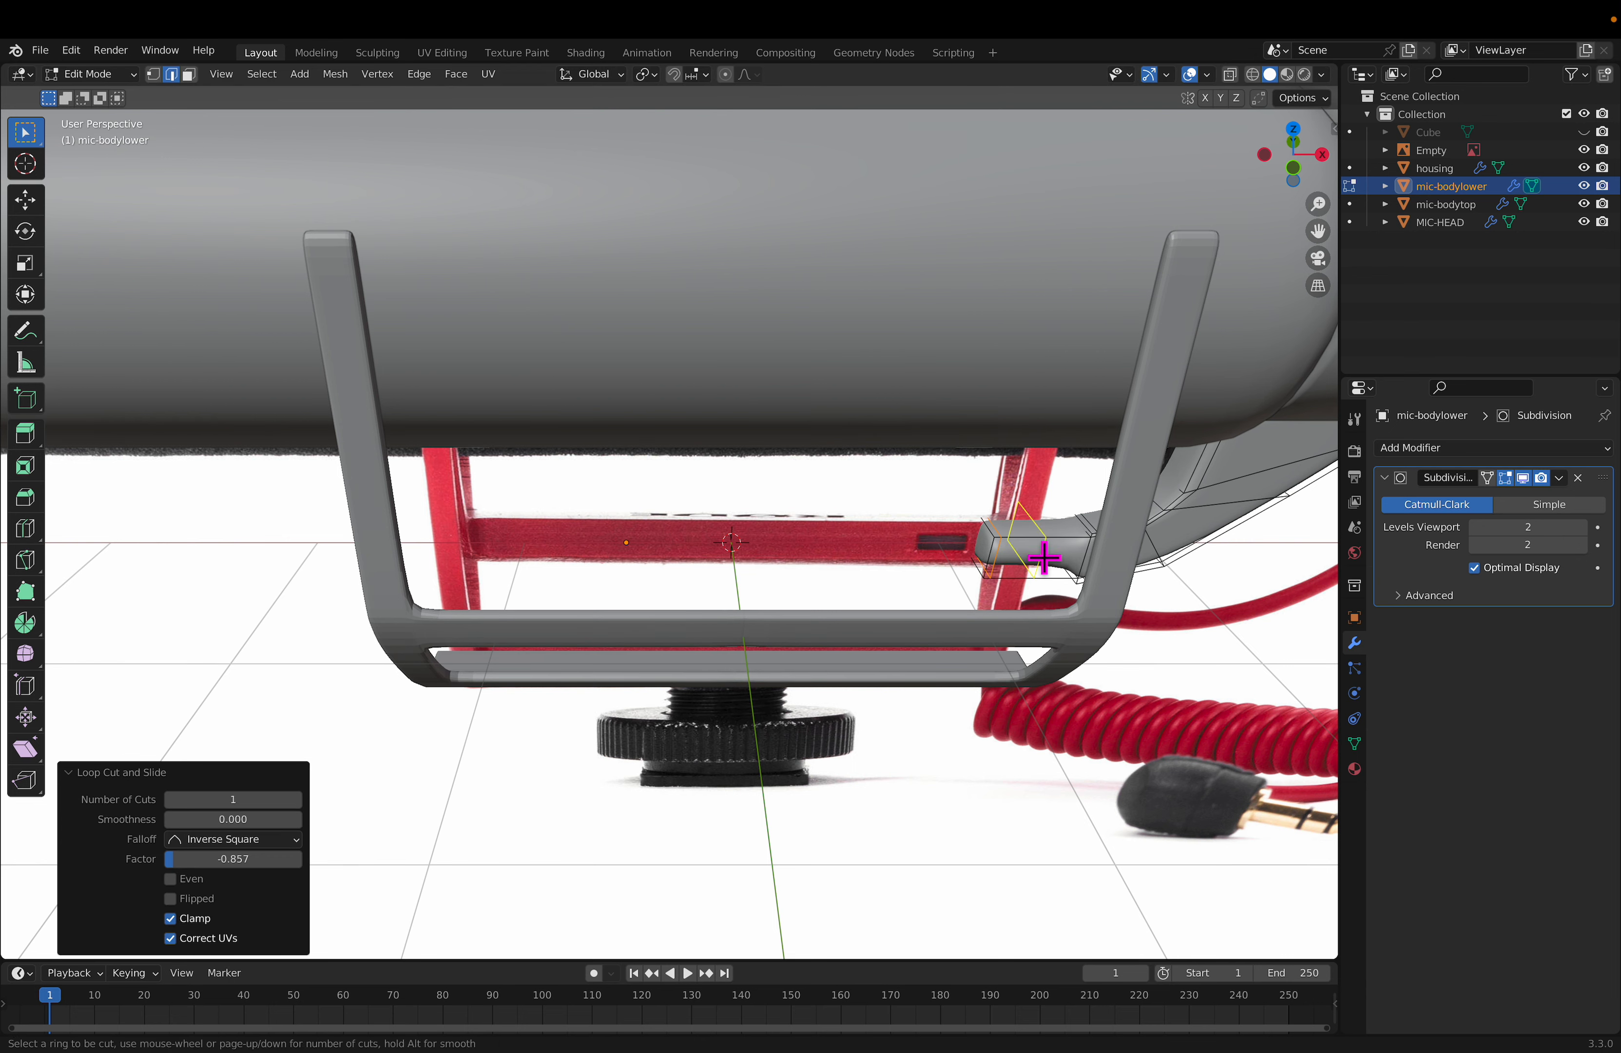
click(1046, 551)
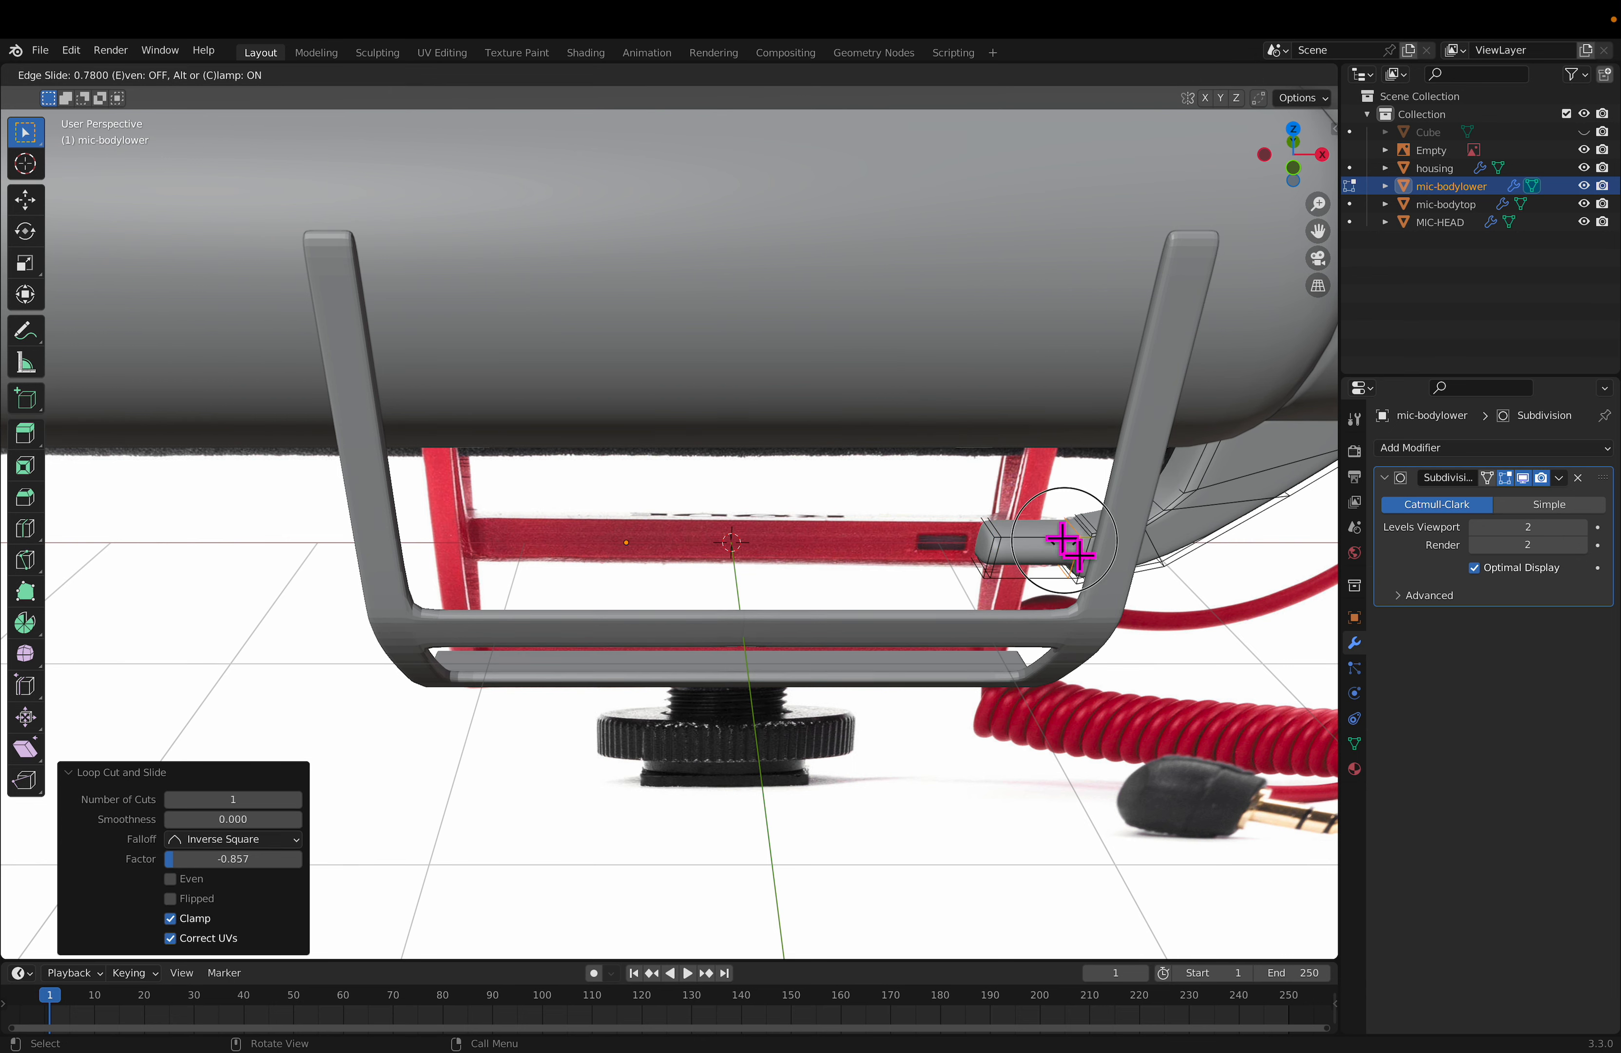
click(1069, 547)
key(Tab)
Step: Open the housing for editing with face selection and hide the reference image
middle_drag(1093, 608, 1067, 573)
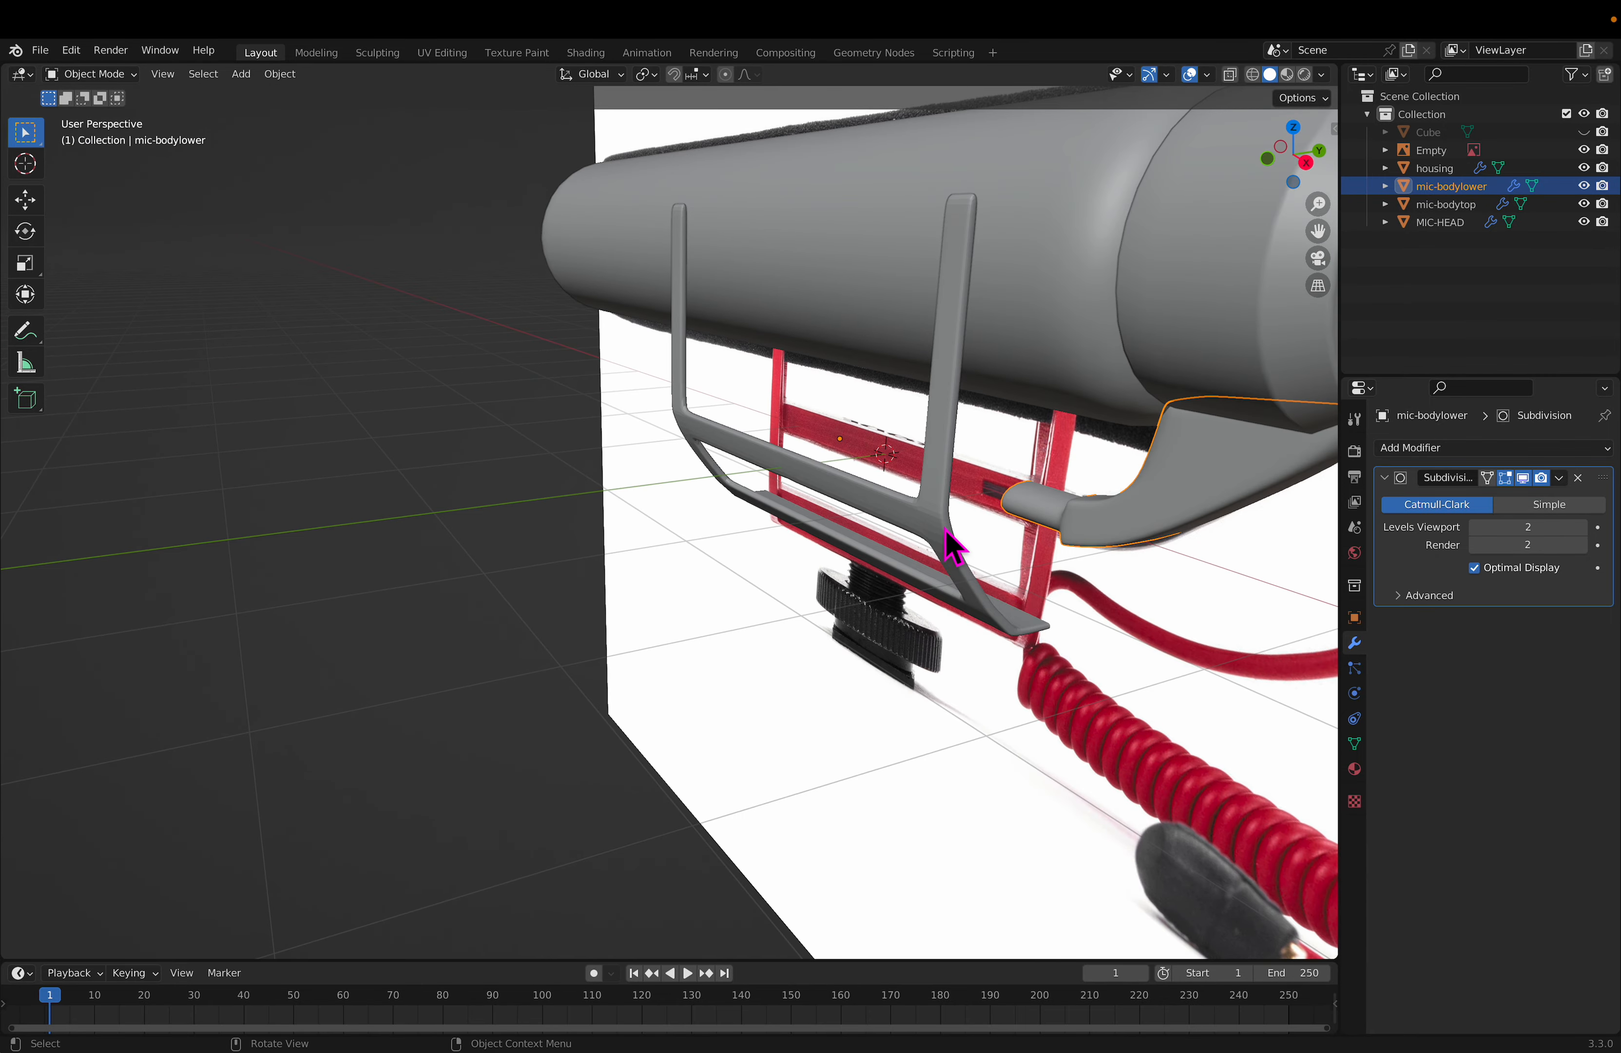
click(948, 536)
key(Tab)
middle_drag(948, 536, 576, 171)
key(3)
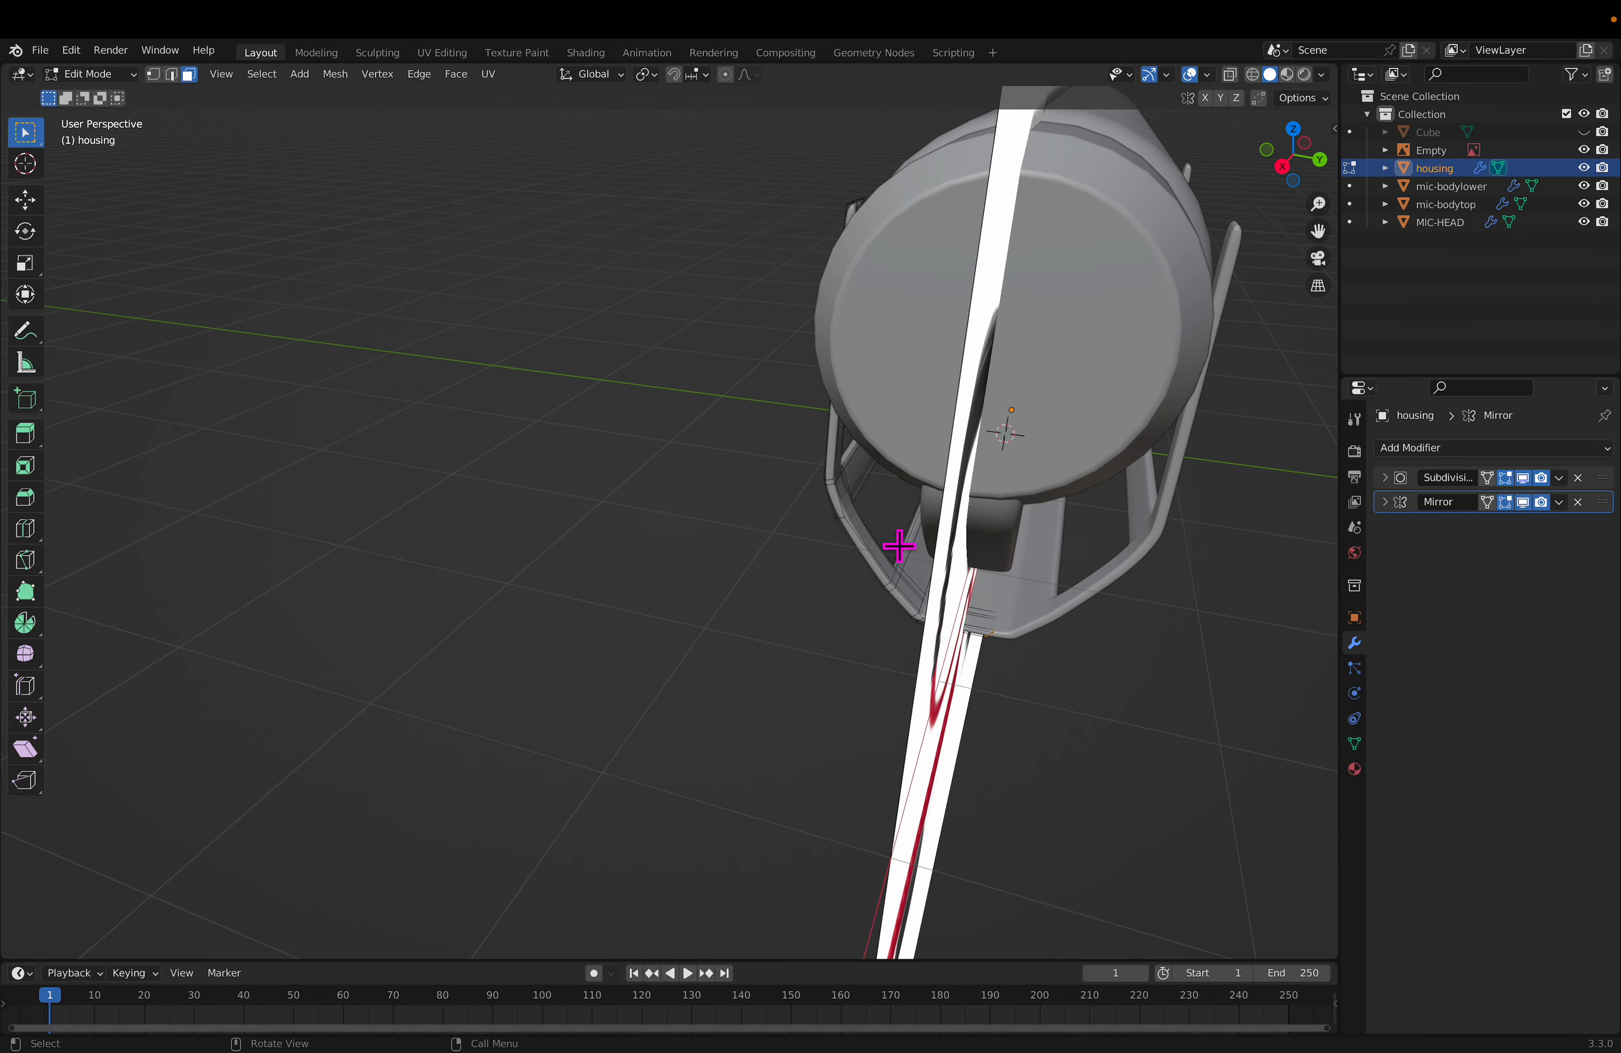
middle_drag(898, 544, 909, 493)
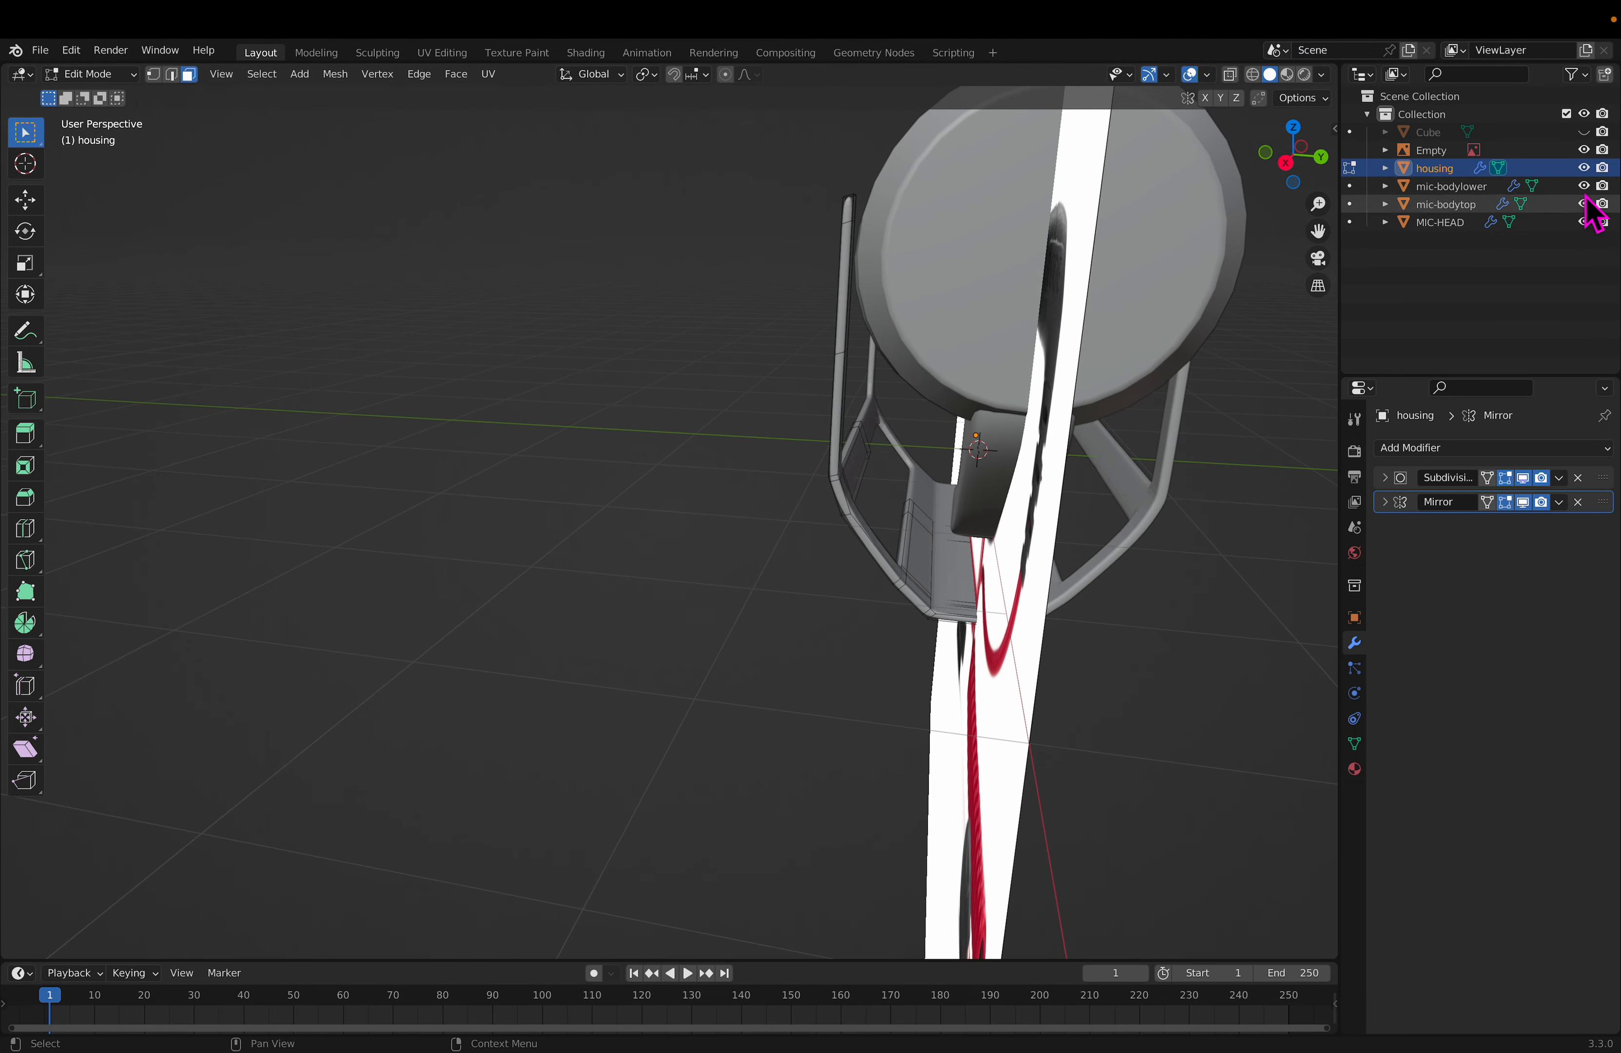
click(1584, 149)
middle_drag(1020, 499, 938, 465)
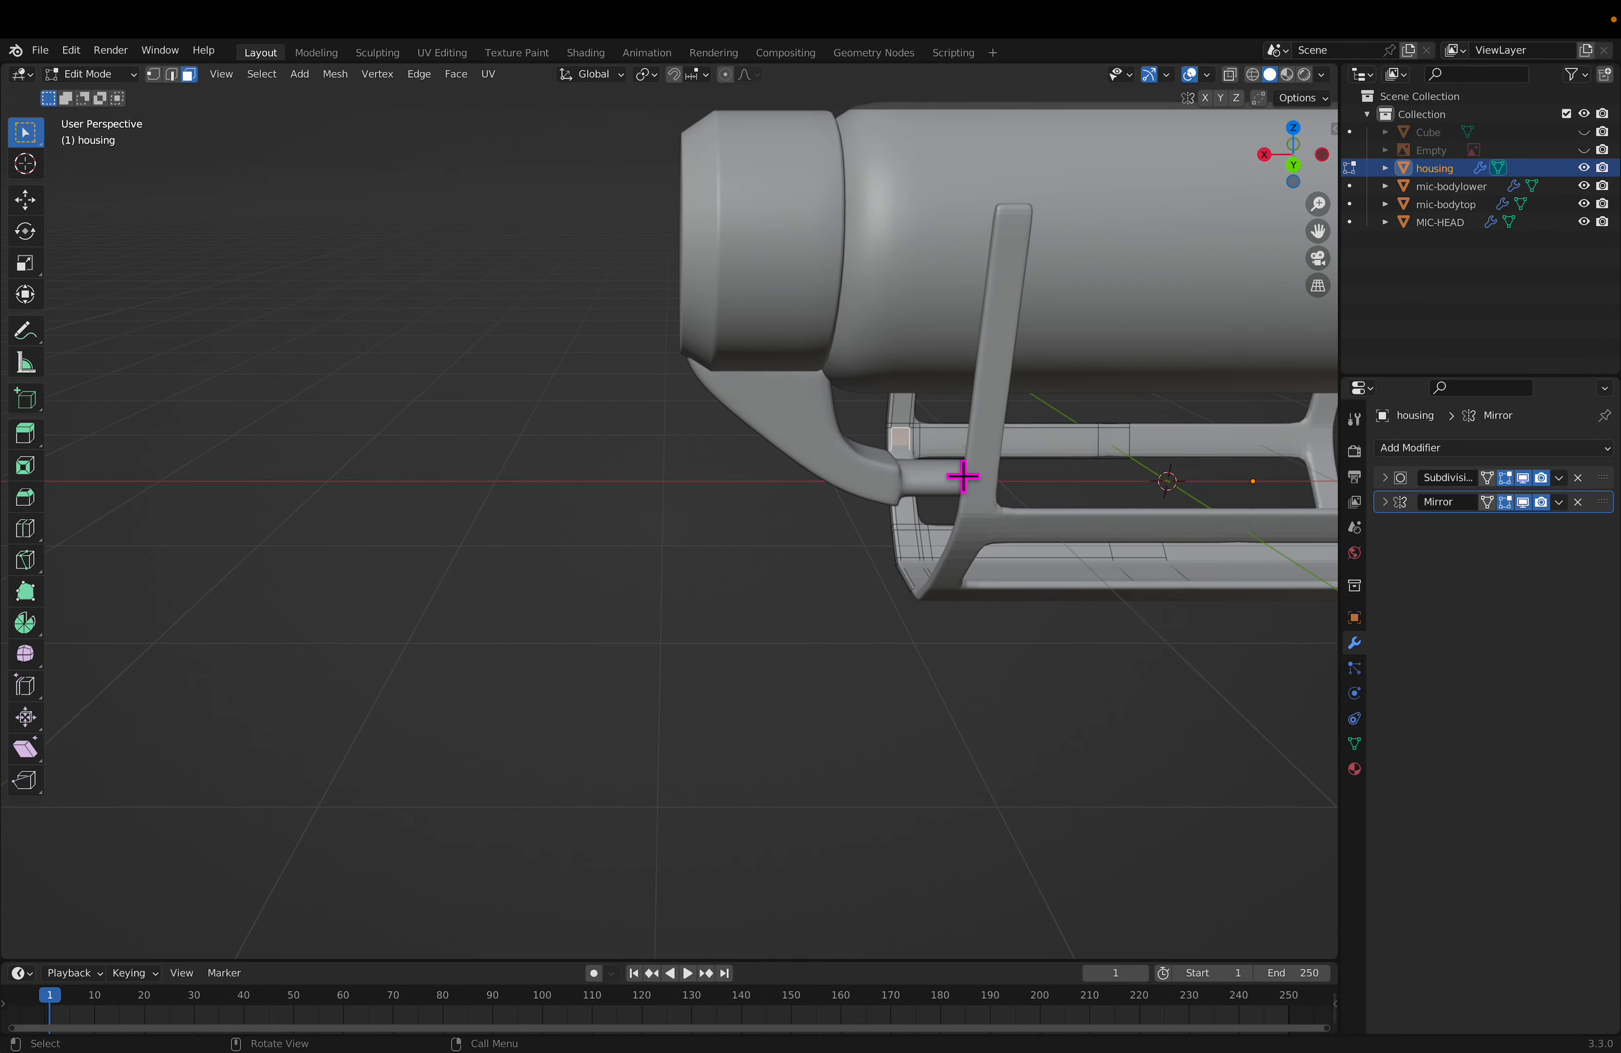
Step: Extrude the selected inner face of the housing about 0.43 m along the global Y axis
key(e)
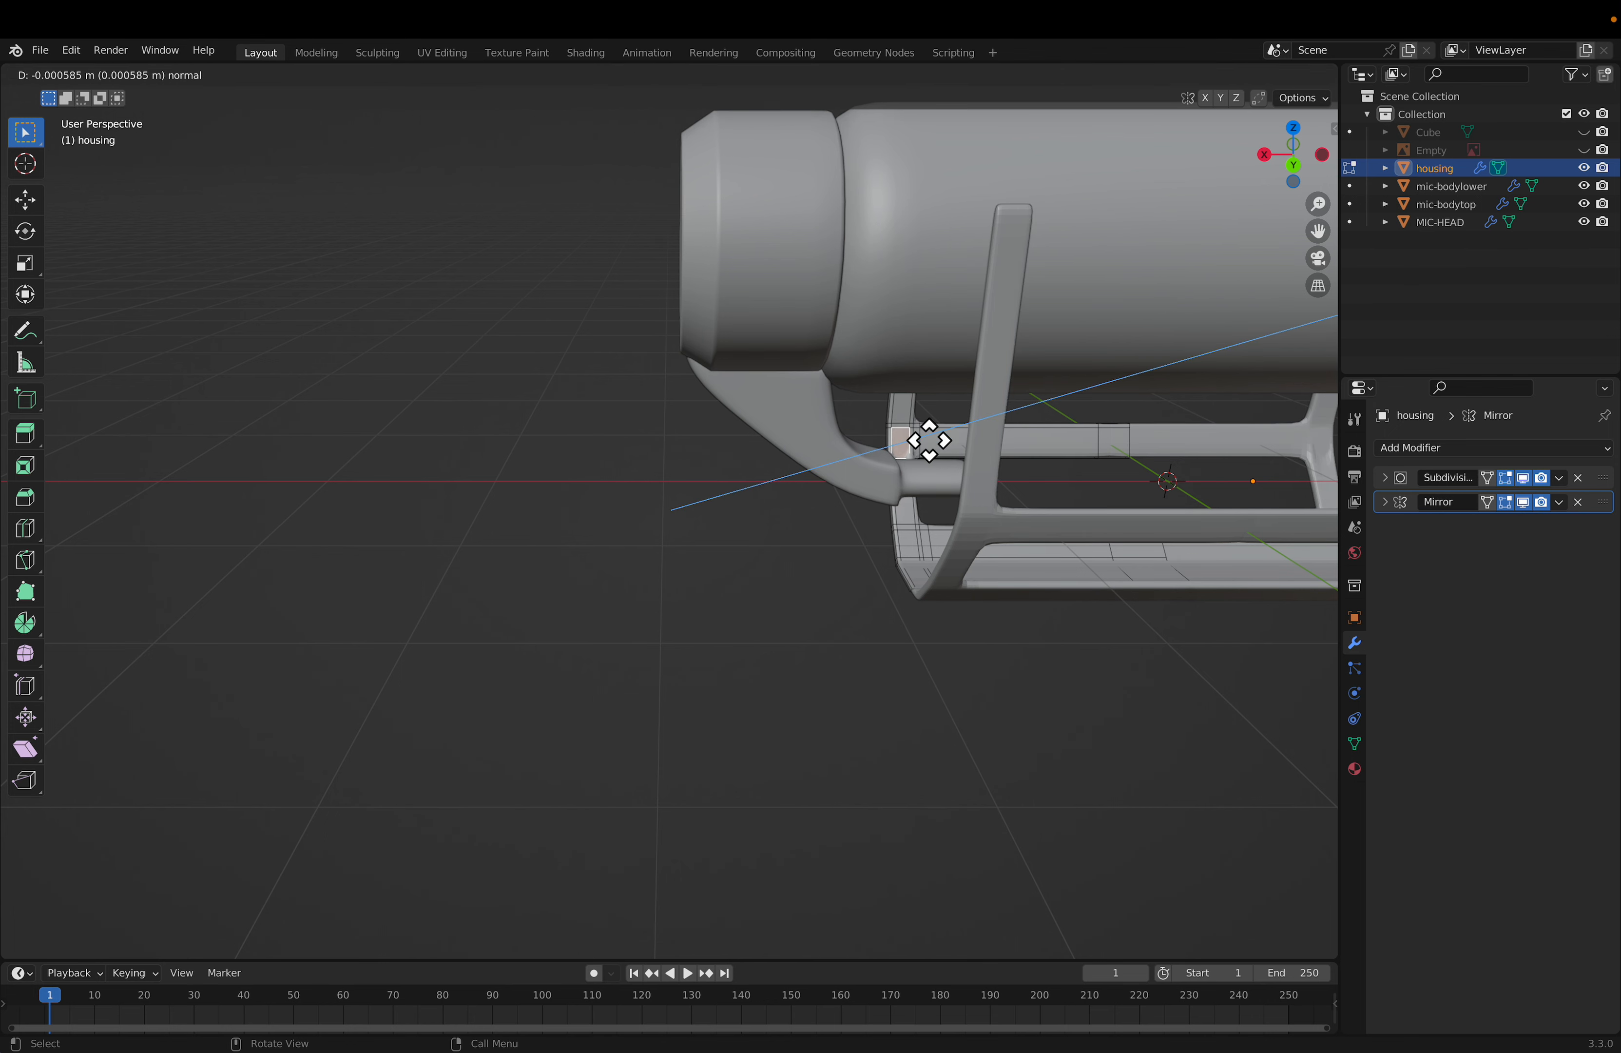
key(y)
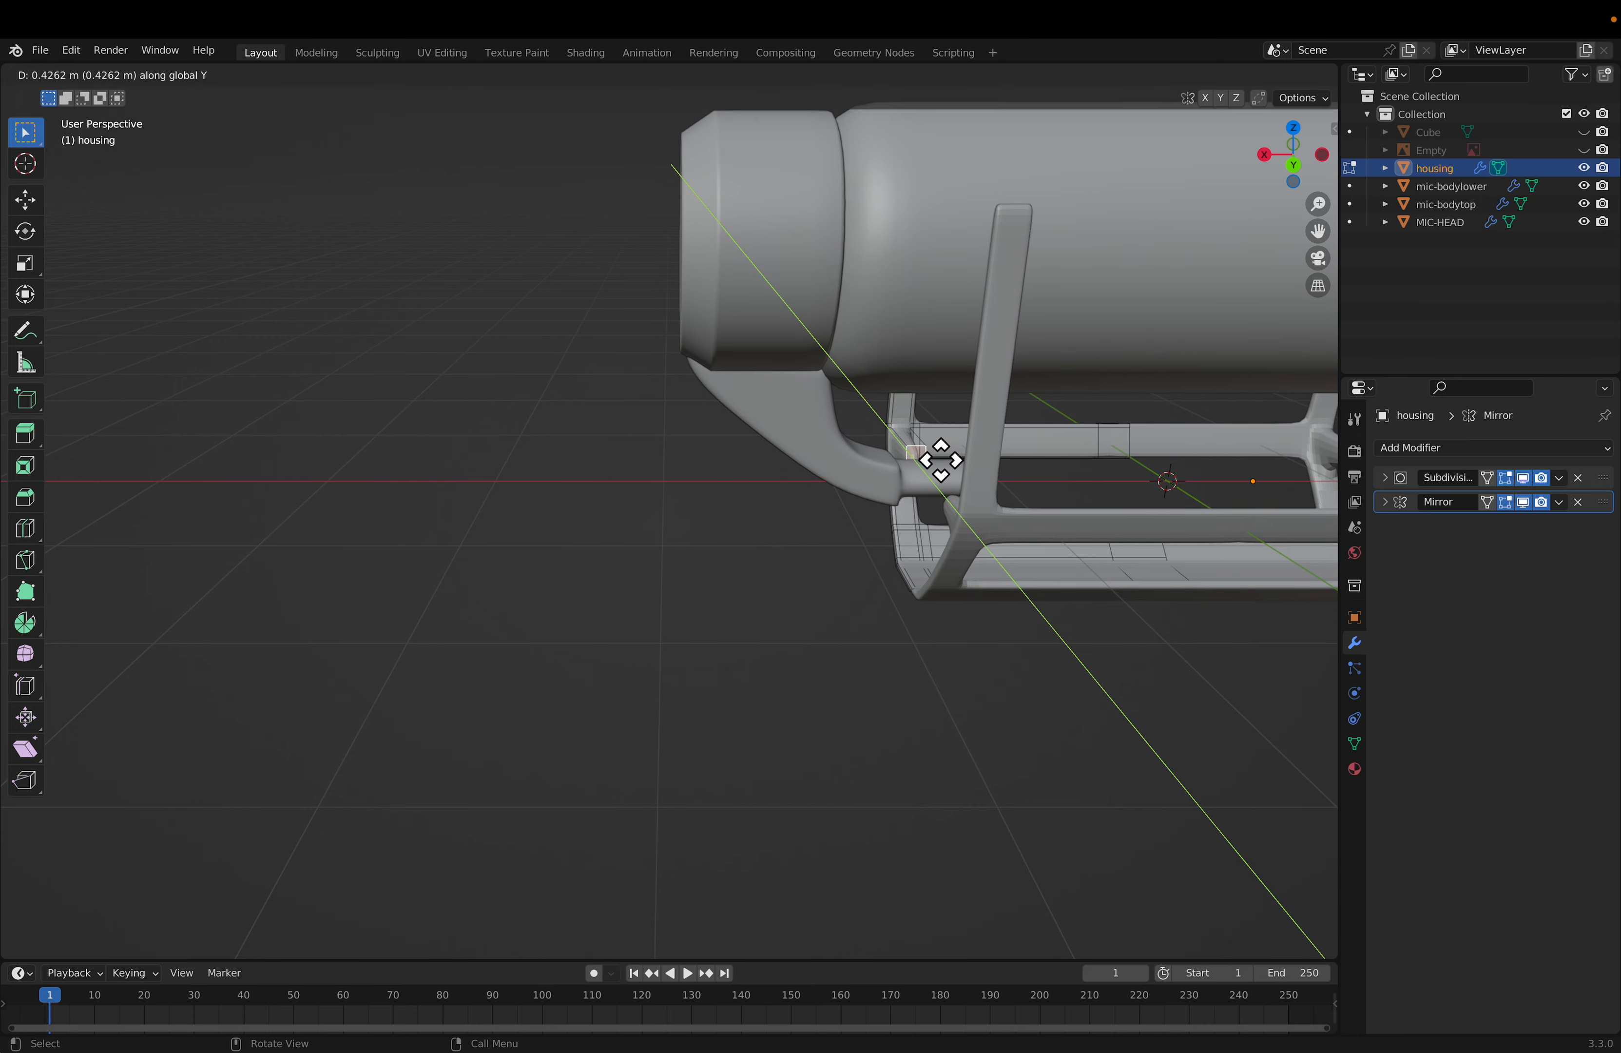
click(941, 460)
Step: Rotate the housing's extruded end face by about 19.7° in the right orthographic view
key(KP_1)
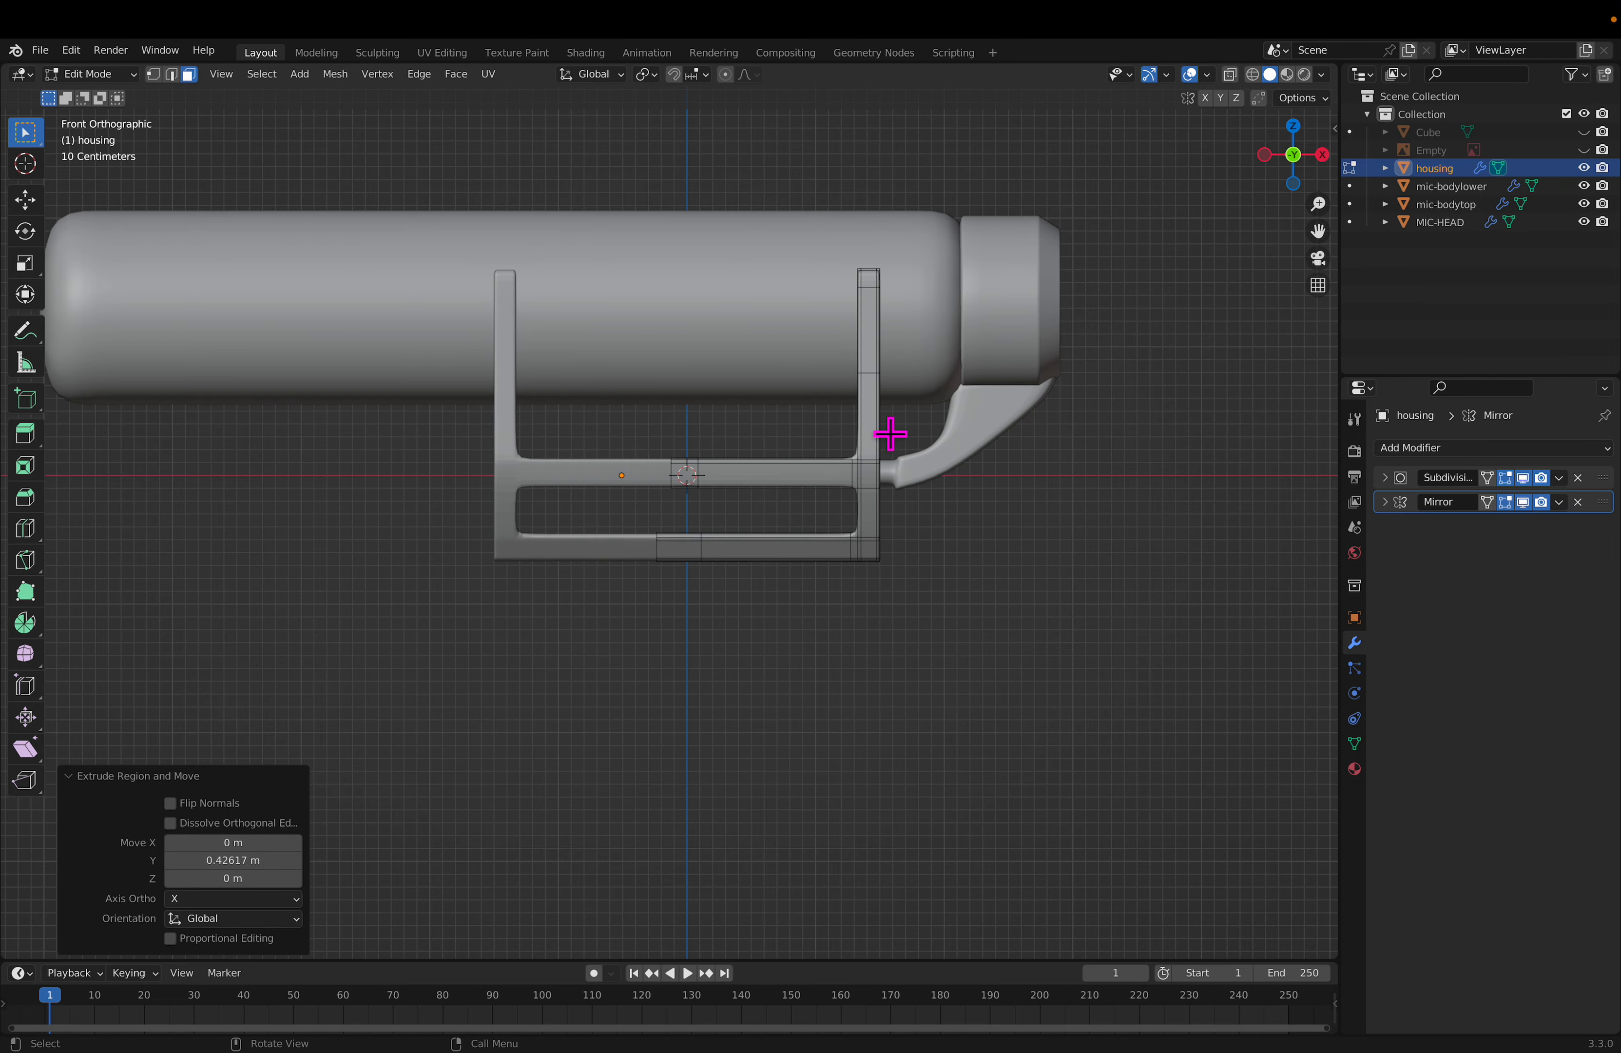
key(KP_3)
scroll(926, 481, up, 5)
shift+middle_drag(1115, 479, 766, 516)
key(r)
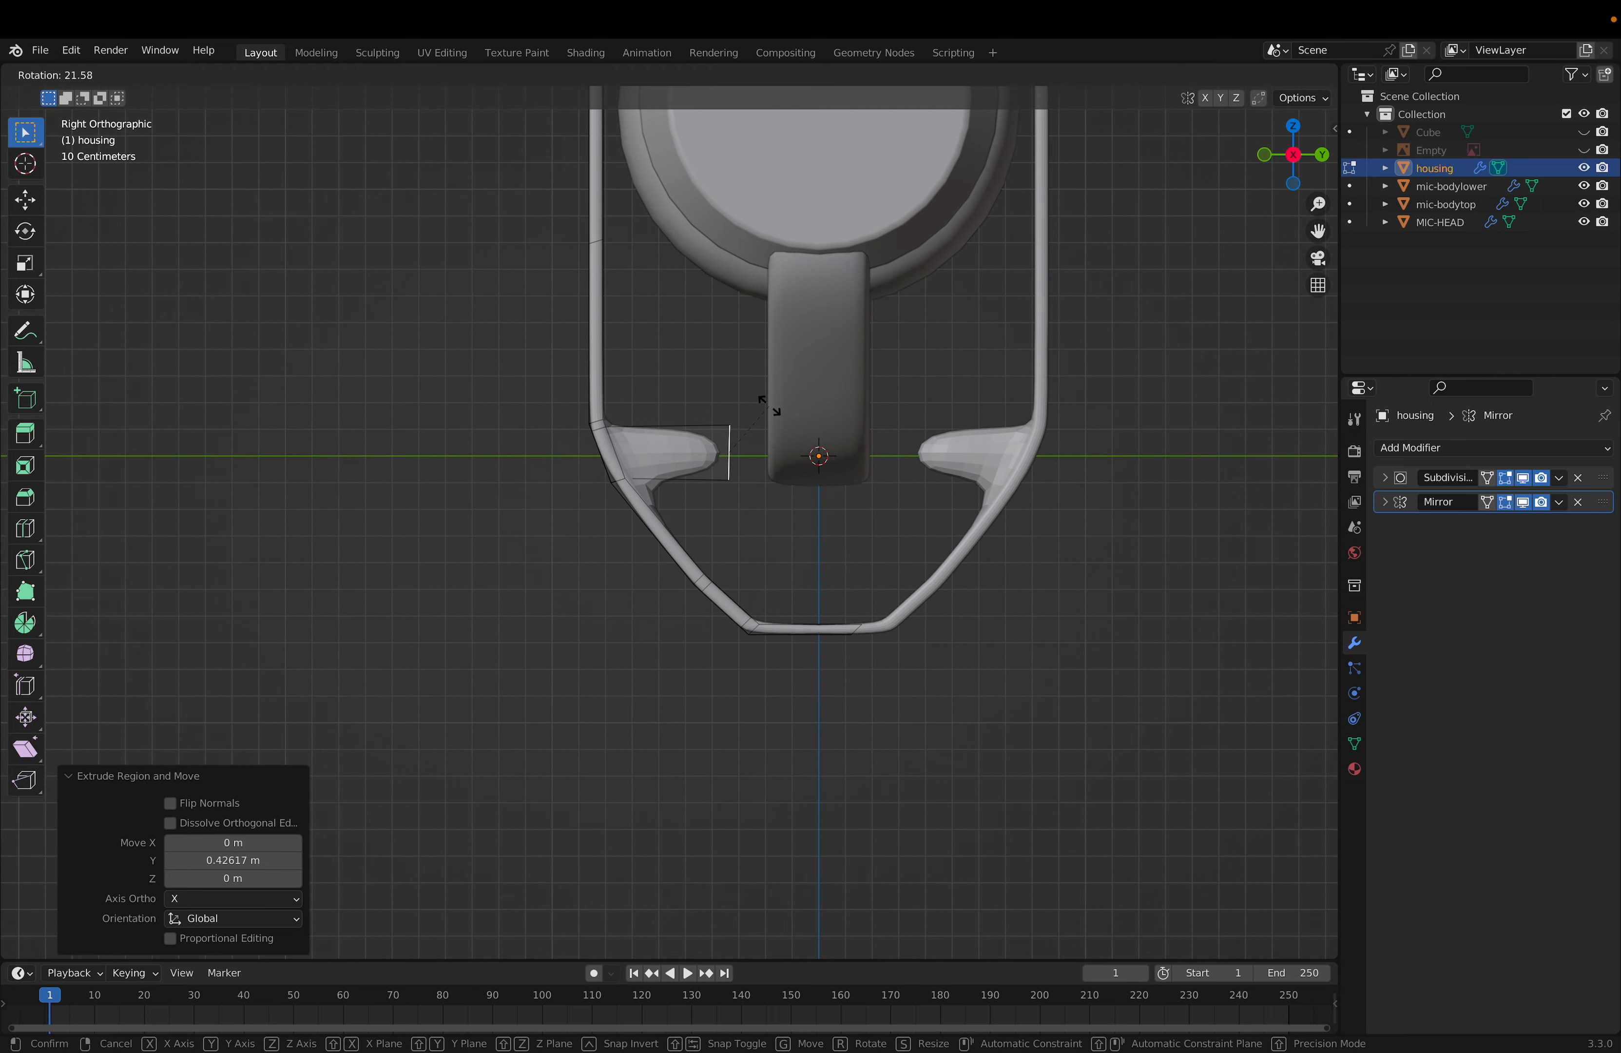
click(767, 405)
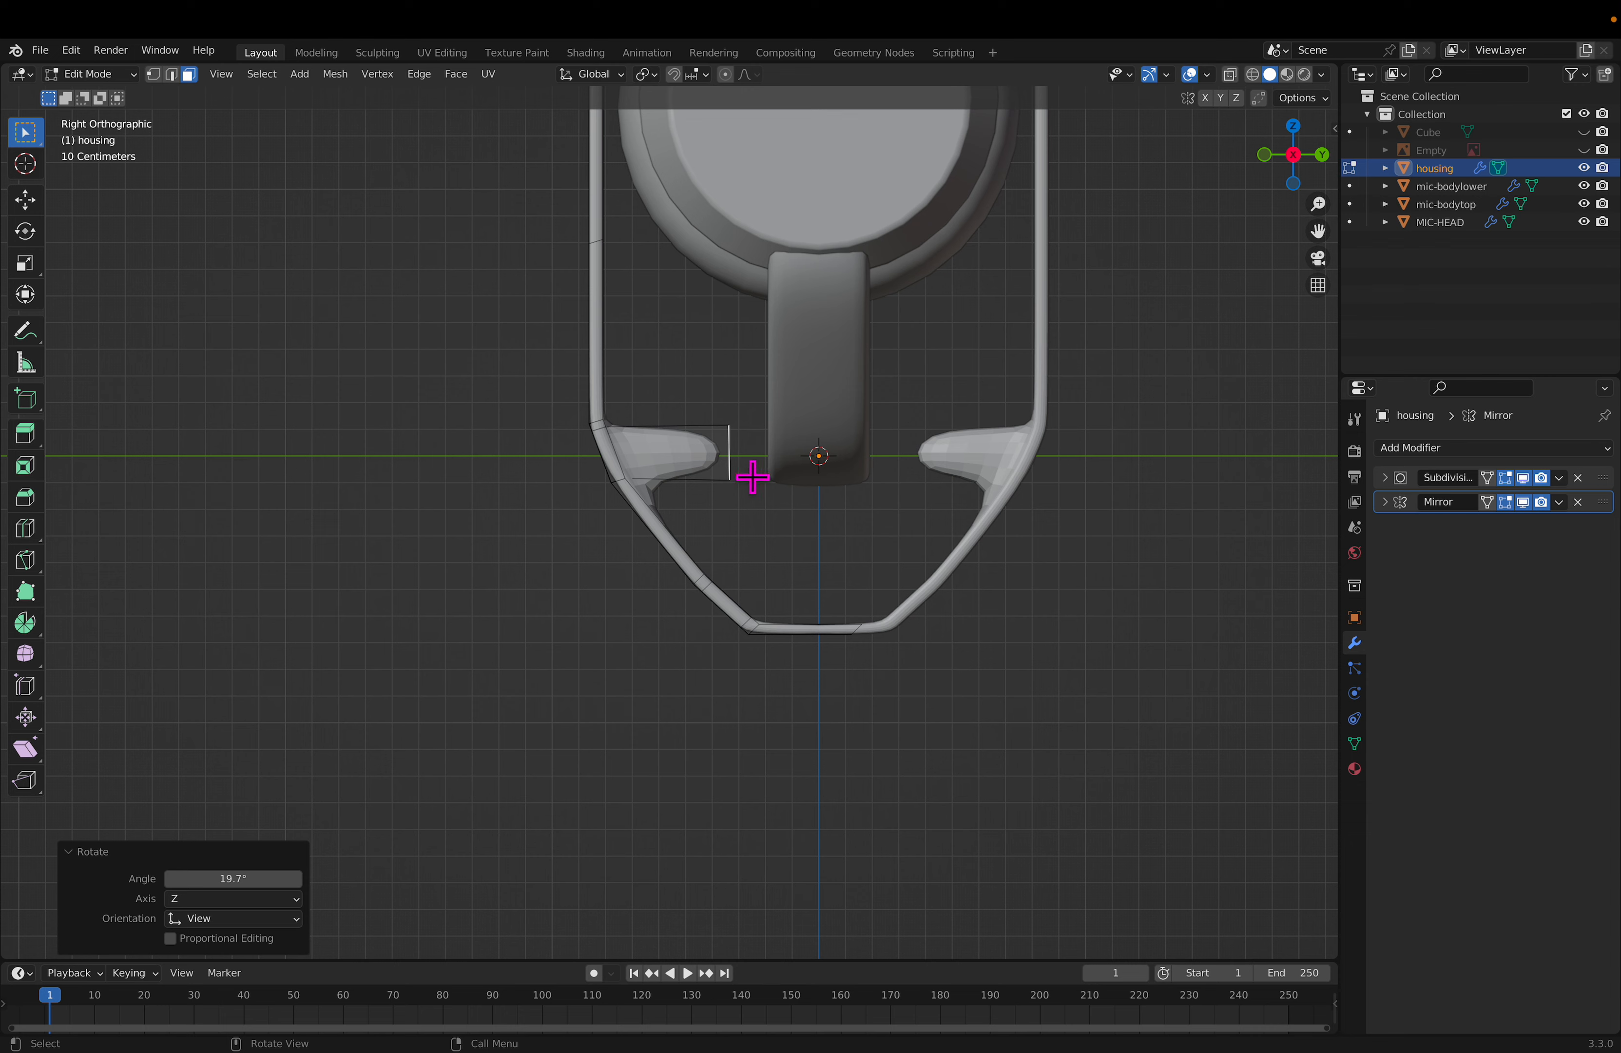
Step: Extrude the housing's crossbar end face further along its normal in two stages, about 0.33 m and 0.28 m
key(e)
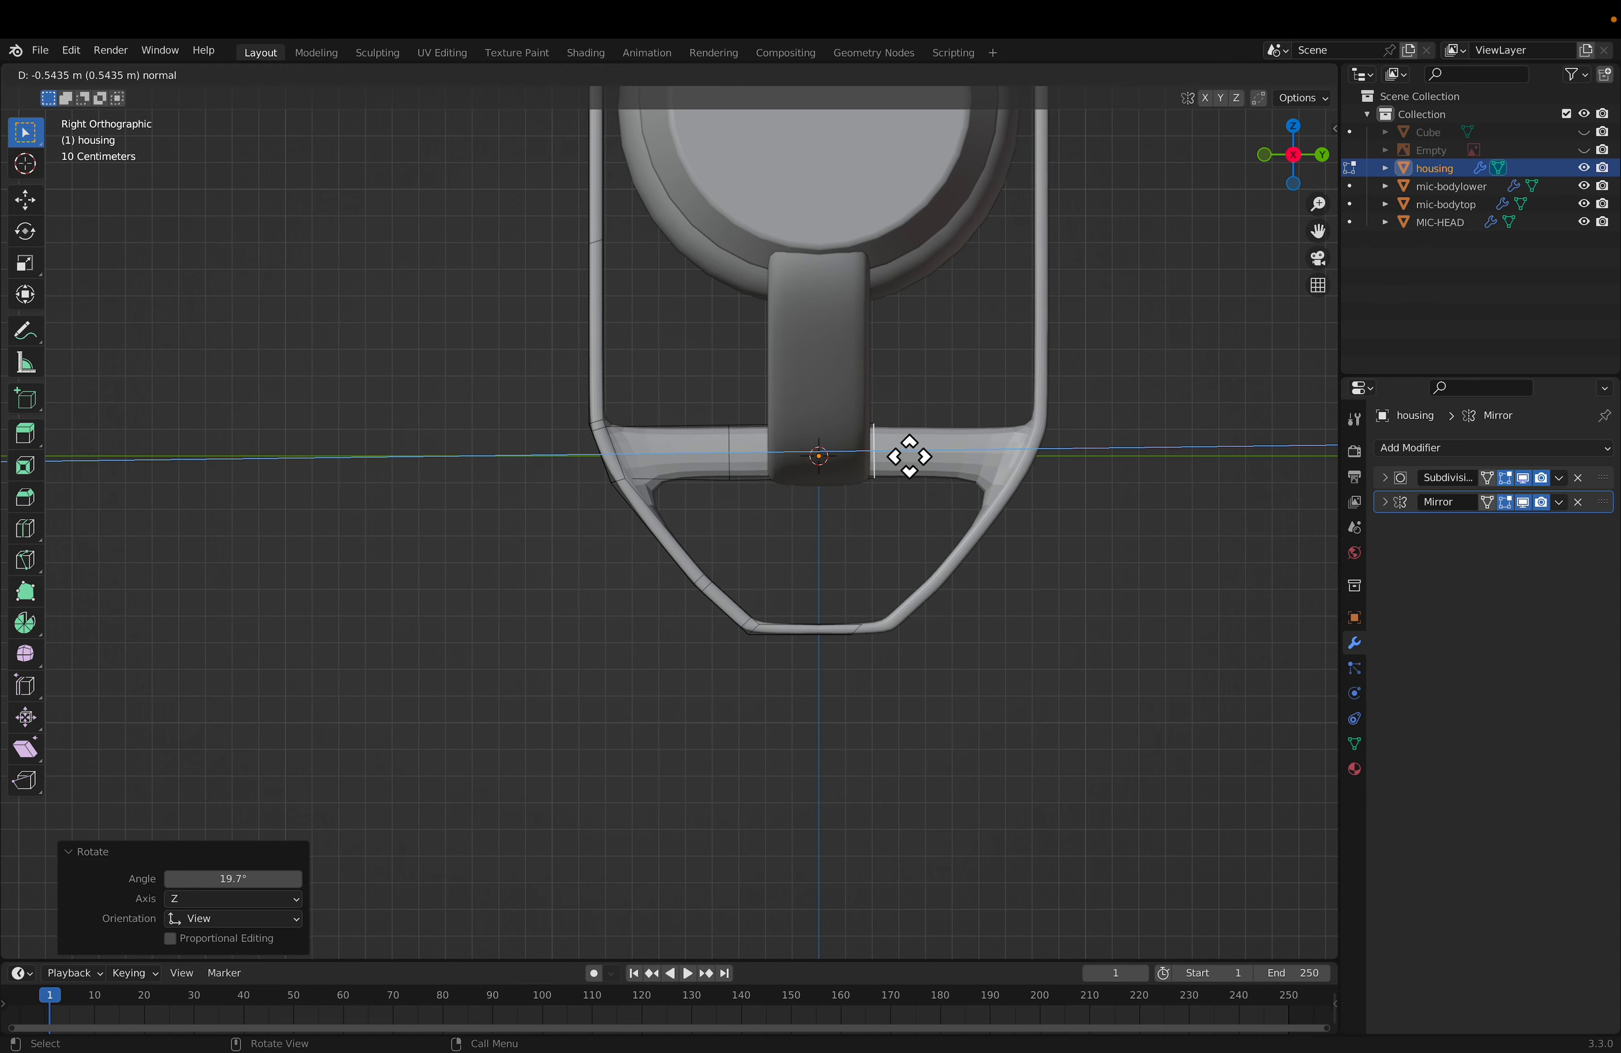
click(840, 457)
middle_drag(786, 431, 908, 469)
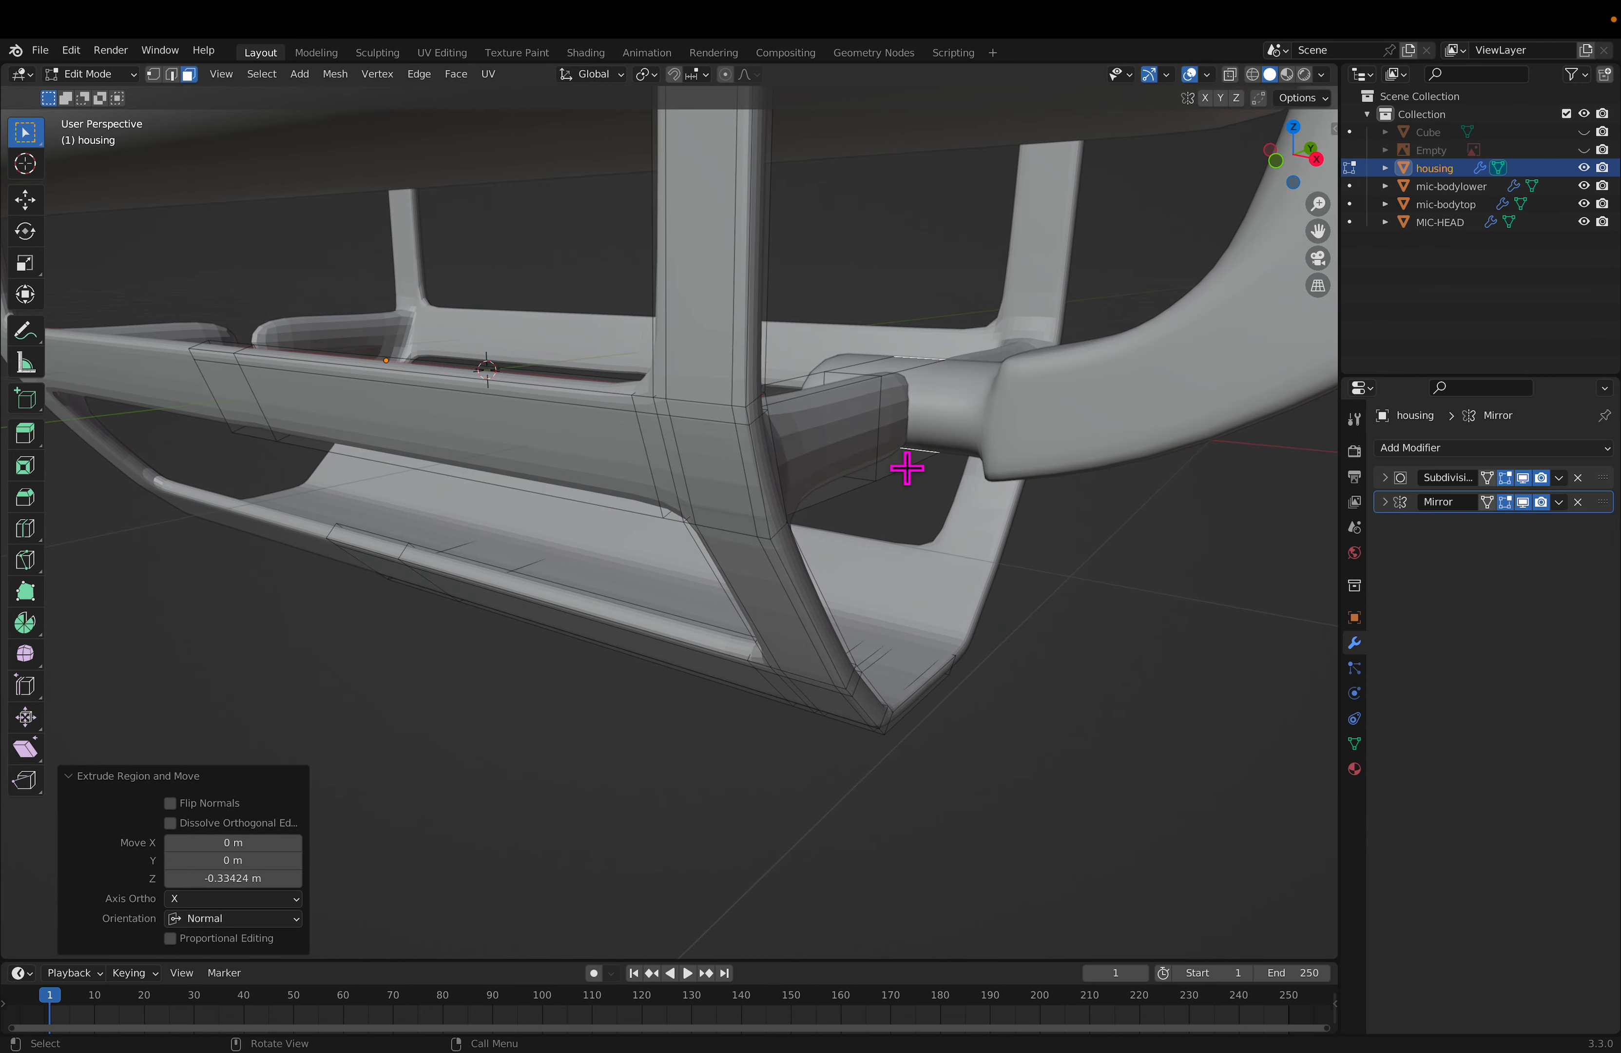
scroll(884, 470, down, 5)
scroll(836, 518, up, 3)
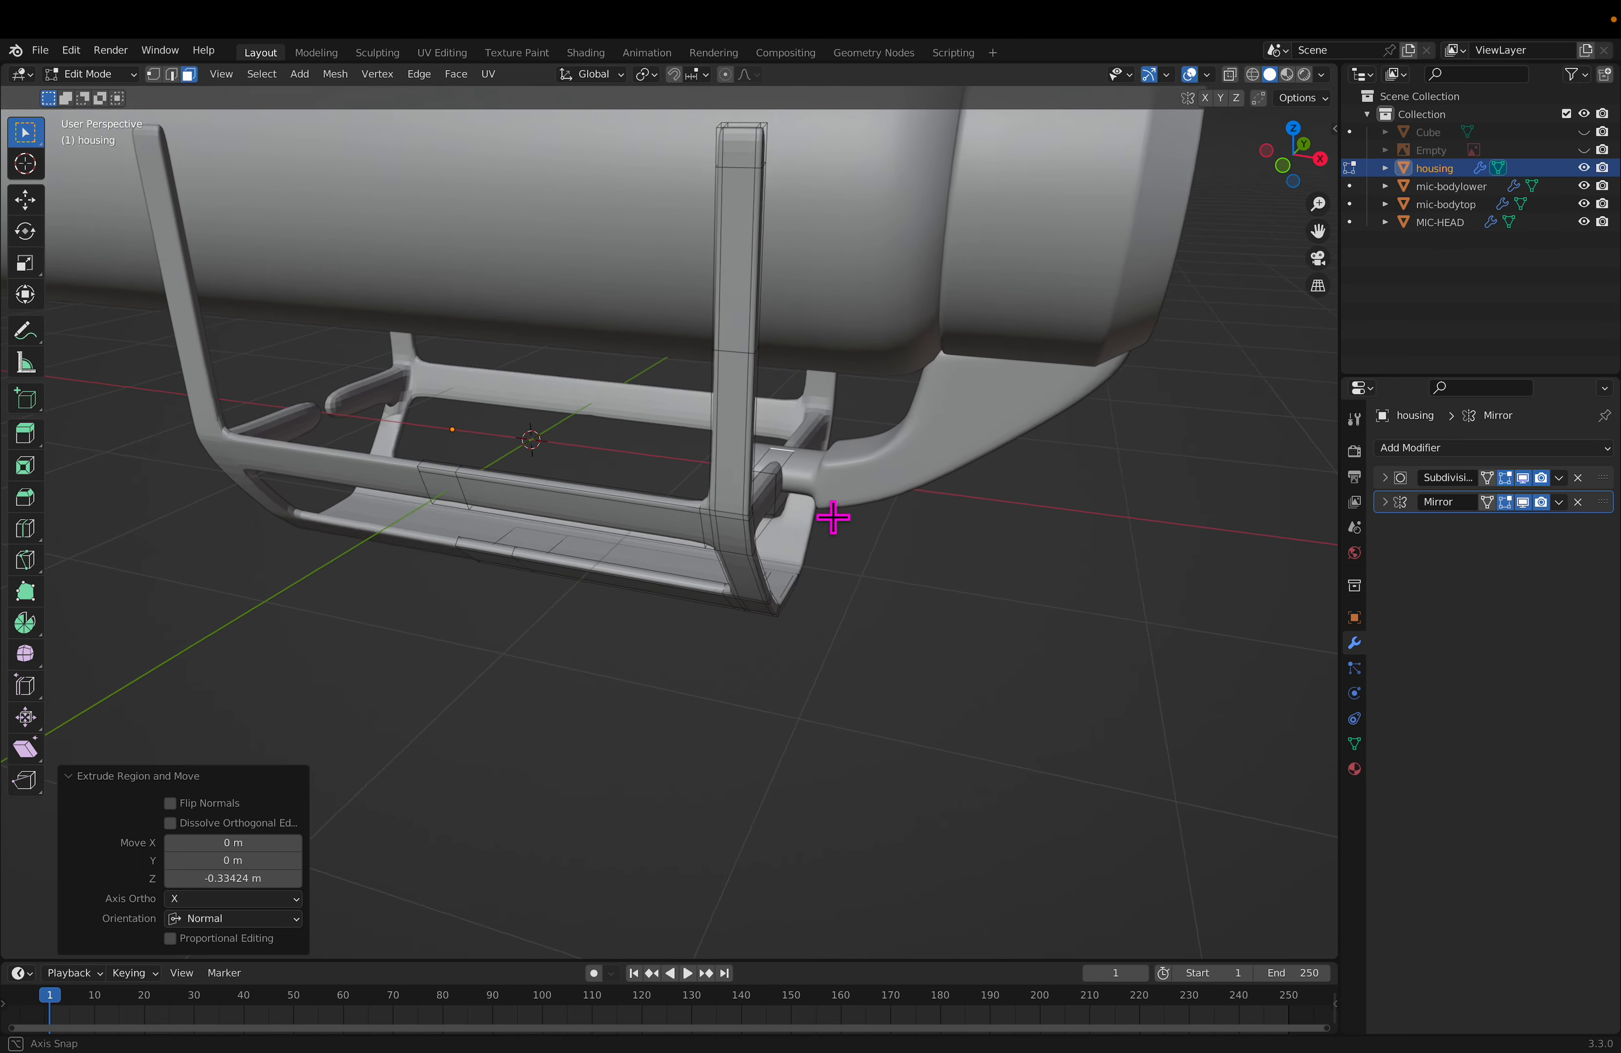
key(e)
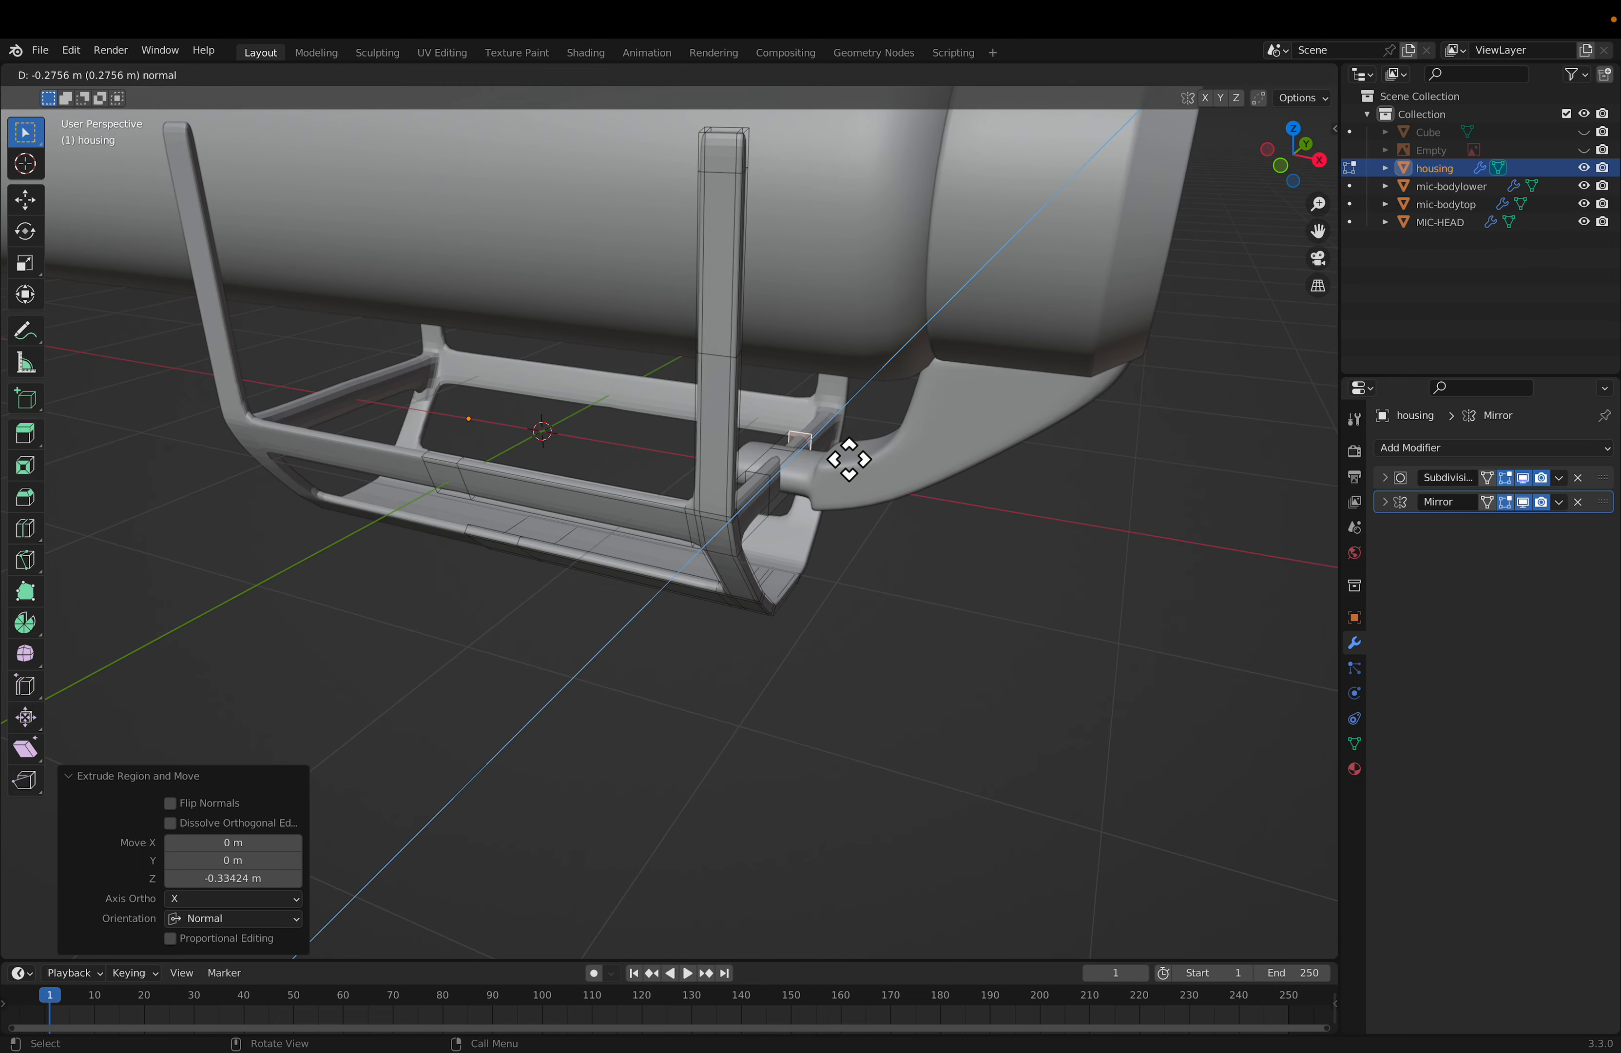
click(849, 460)
middle_drag(684, 480, 823, 527)
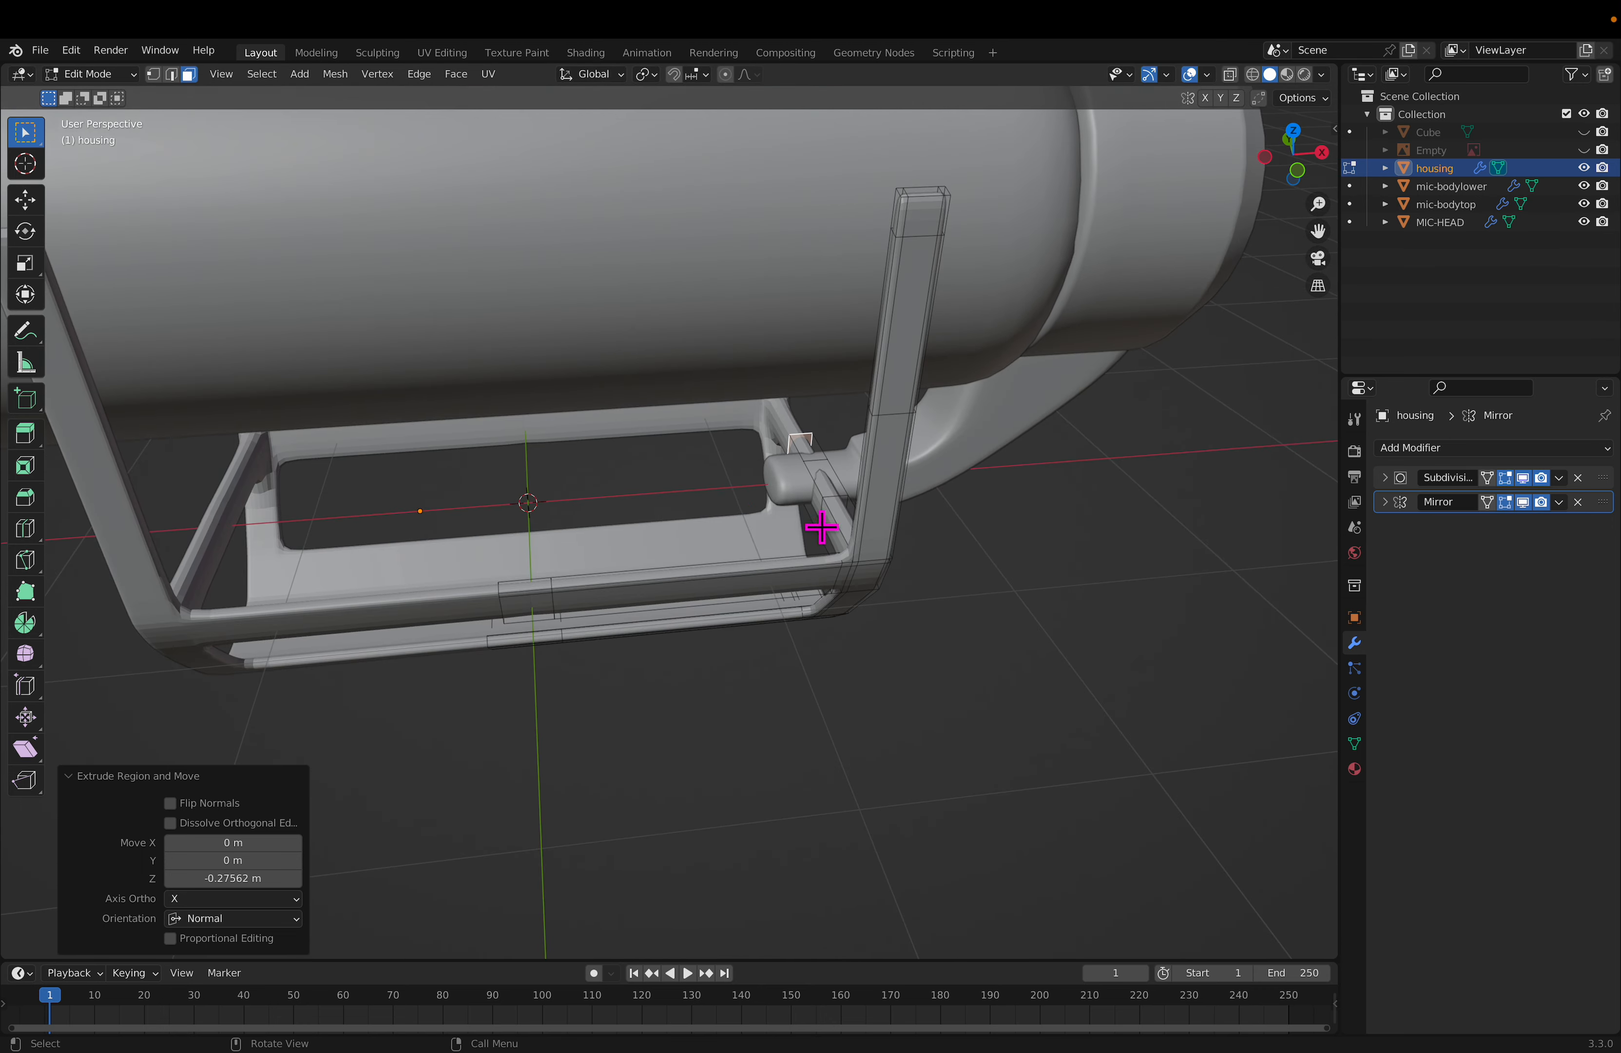
Step: Open mic-bodylower for editing and extrude its arm's end face about 2.59 m in the negative X direction
key(Tab)
click(796, 499)
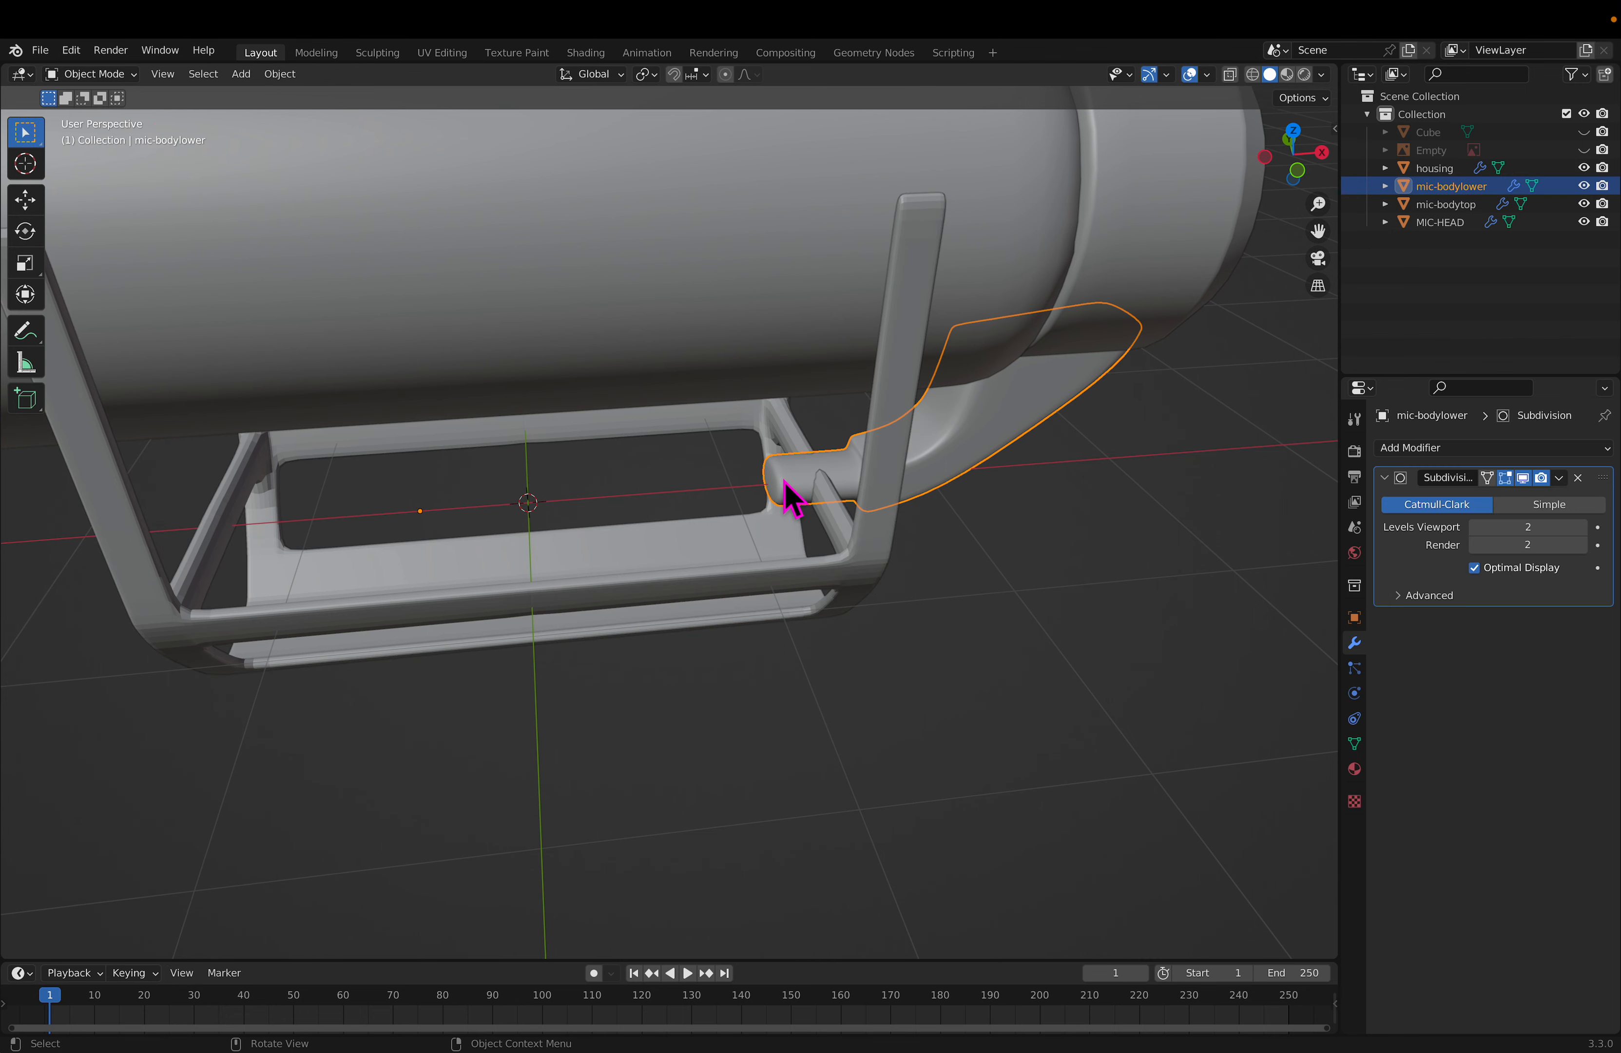
key(Tab)
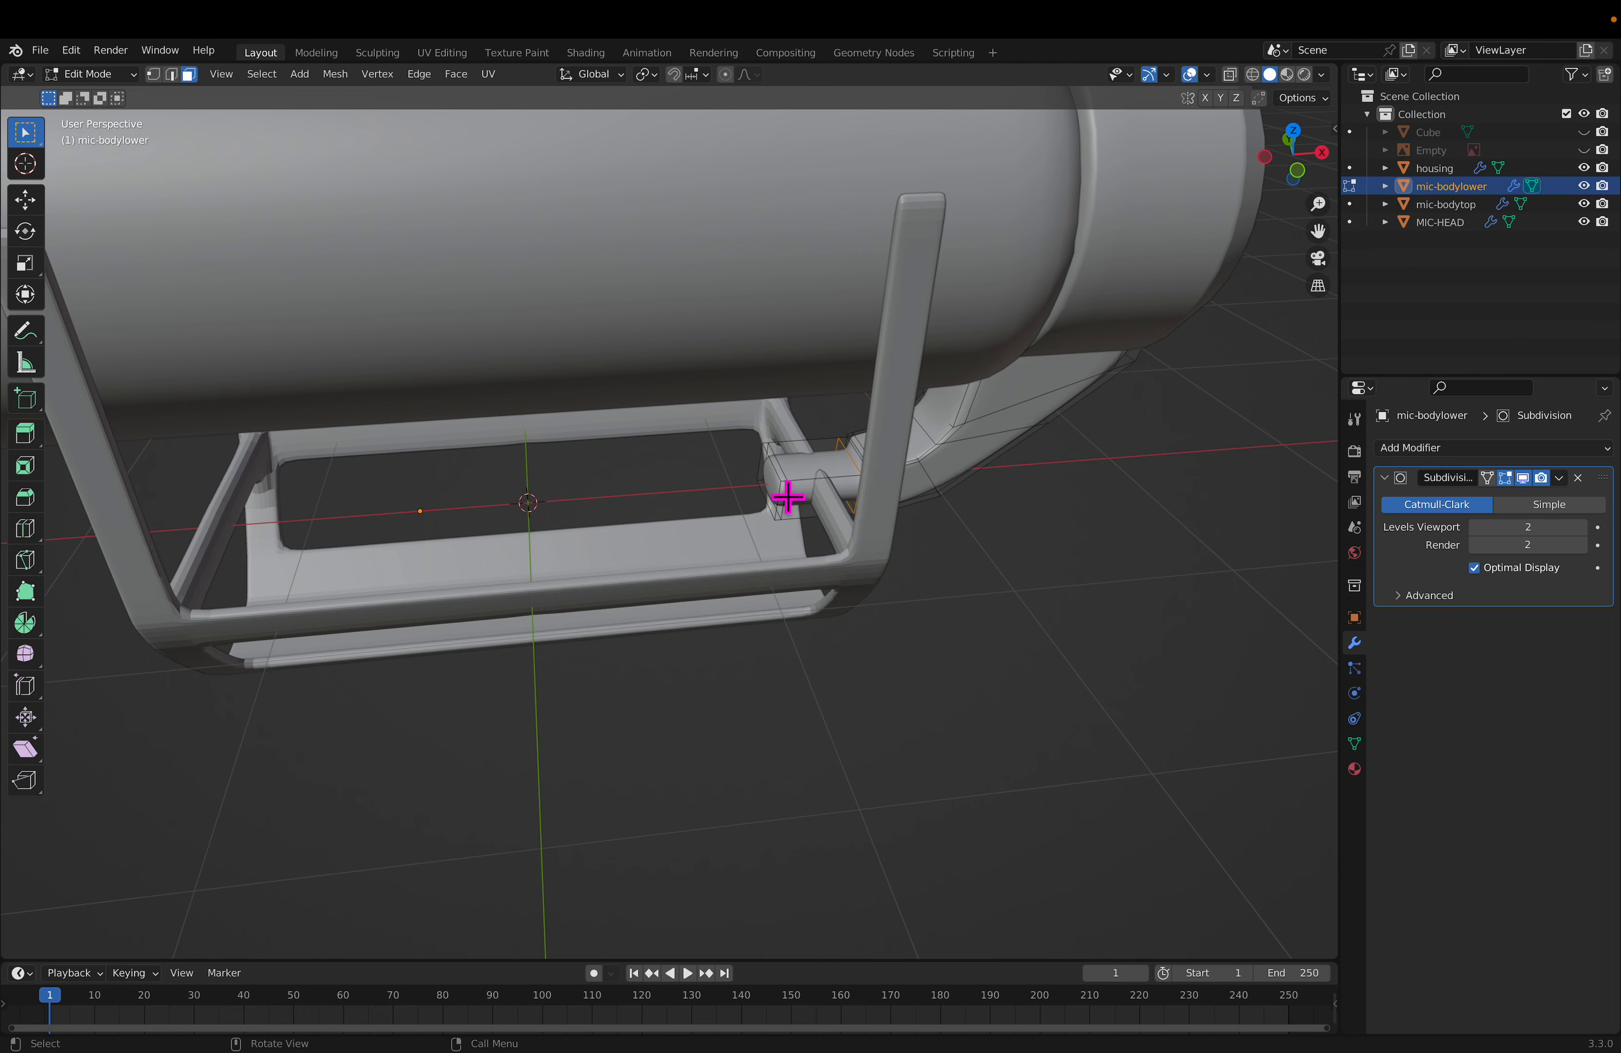
click(790, 503)
key(g)
key(x)
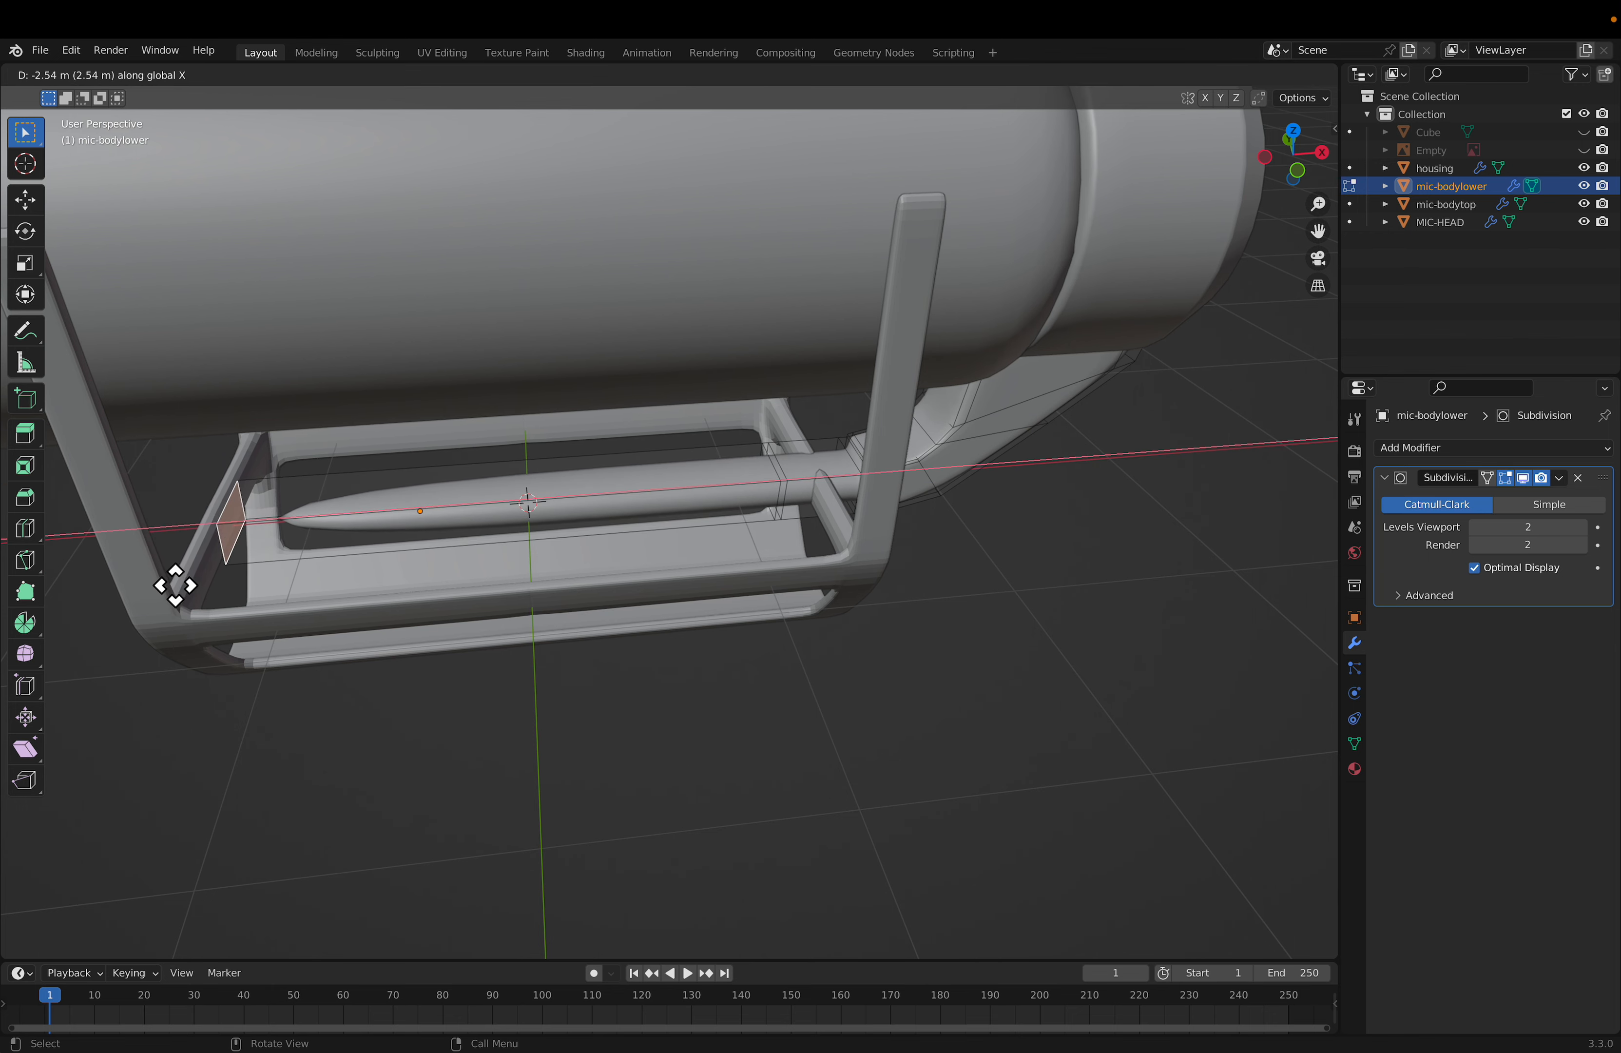
click(163, 582)
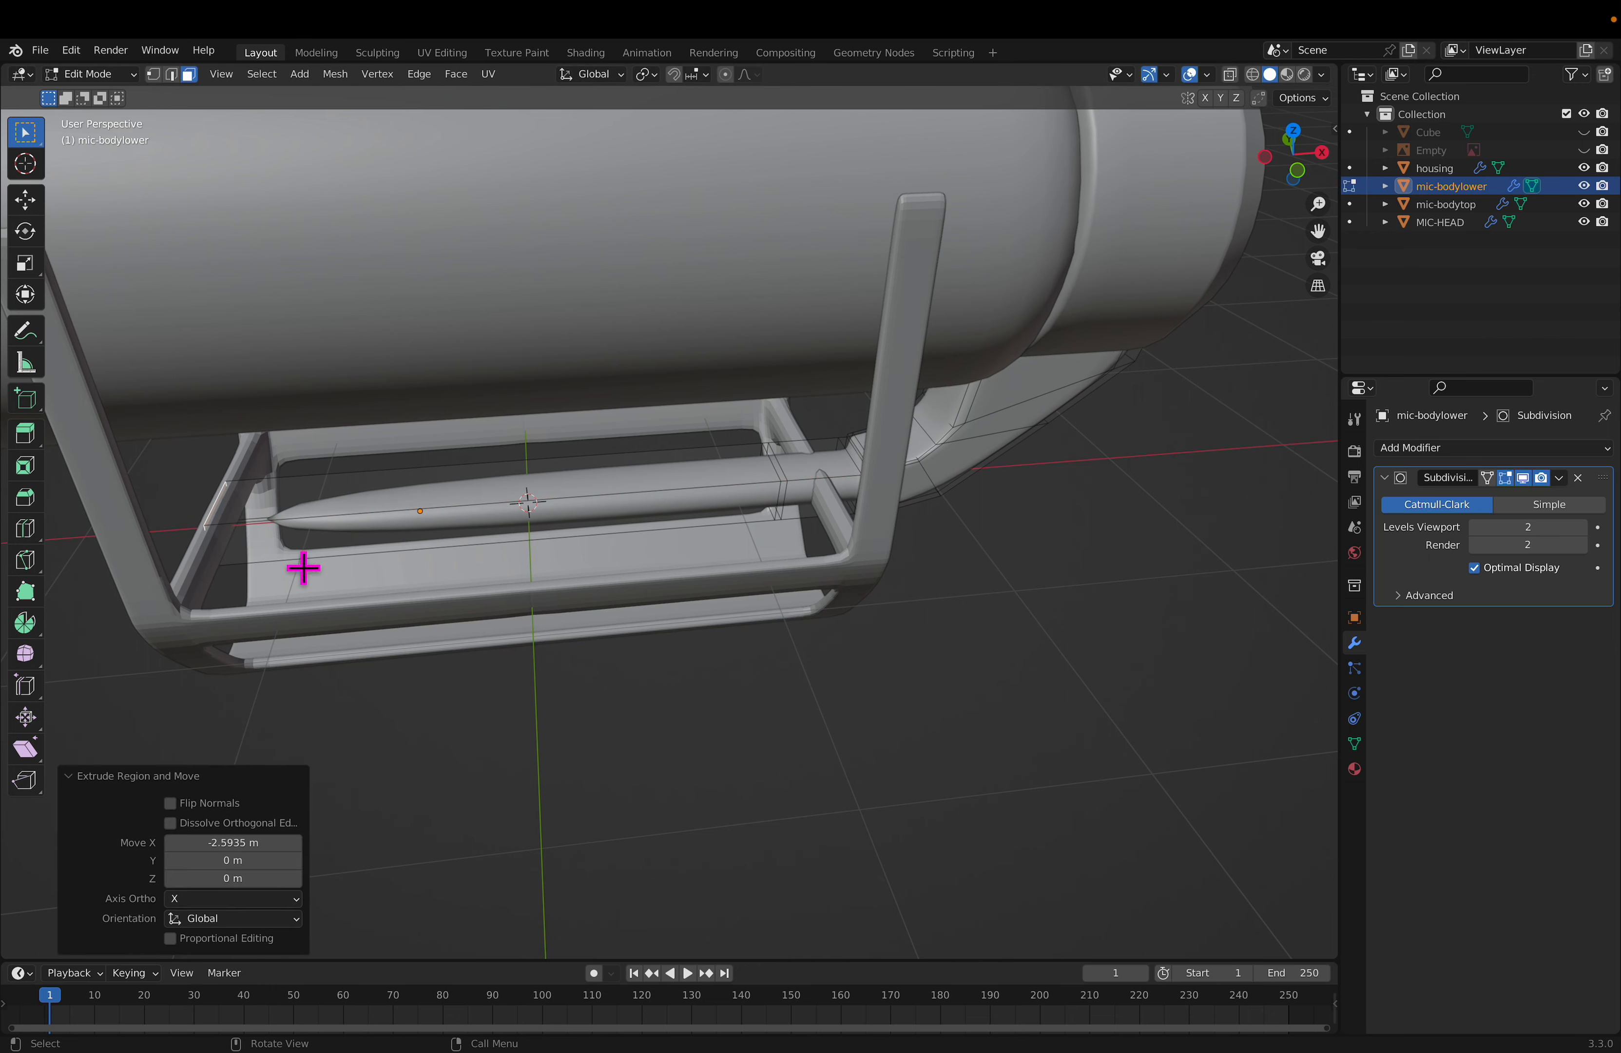
Step: Add a loop cut near the far end of the lengthened arm, slid by a factor of -0.923, and return to object mode
key(ctrl+r)
click(437, 512)
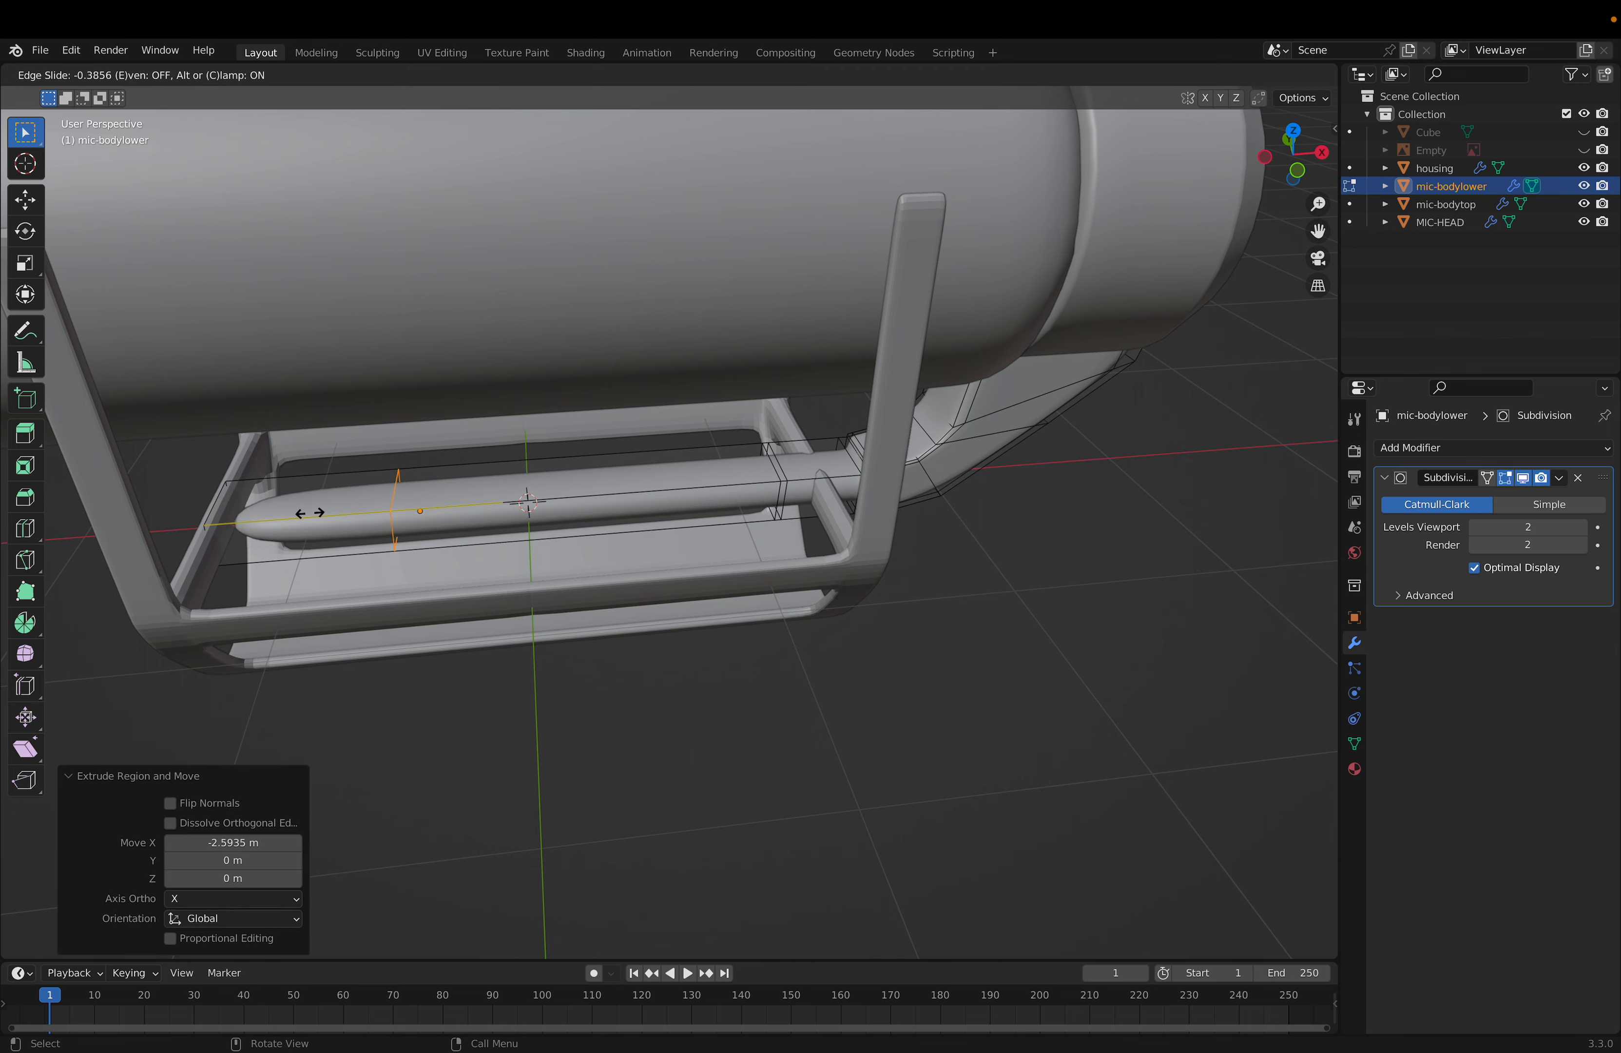
click(155, 527)
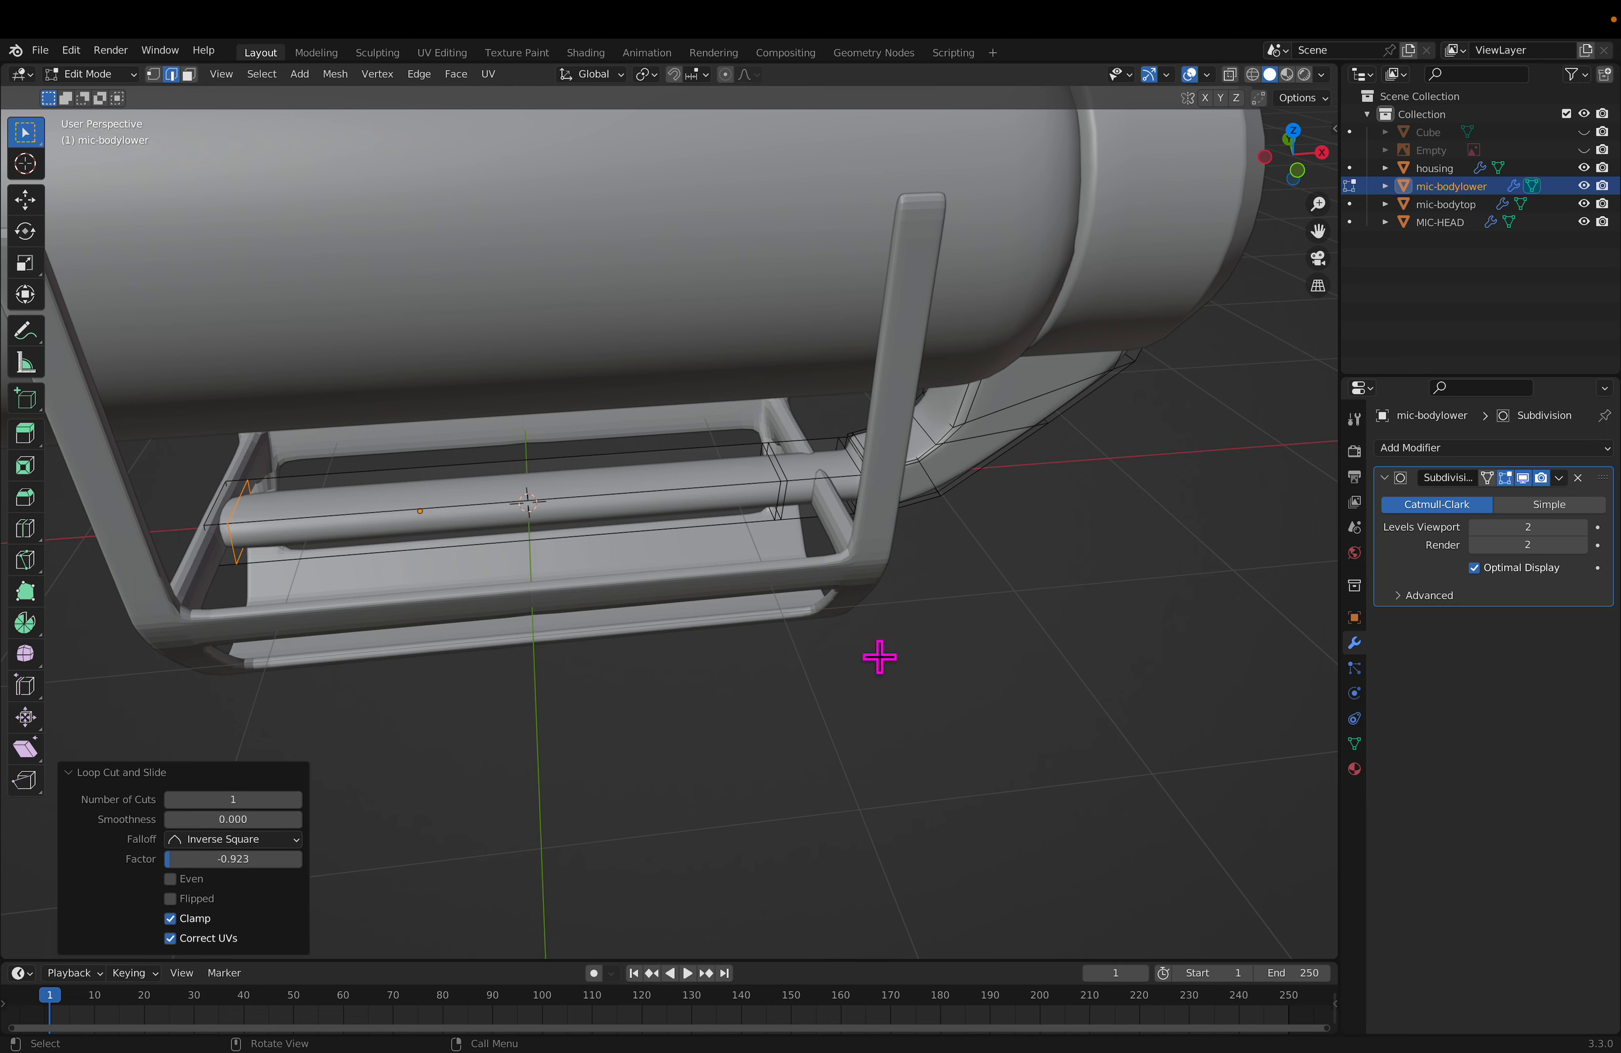
key(Tab)
middle_drag(930, 647, 905, 626)
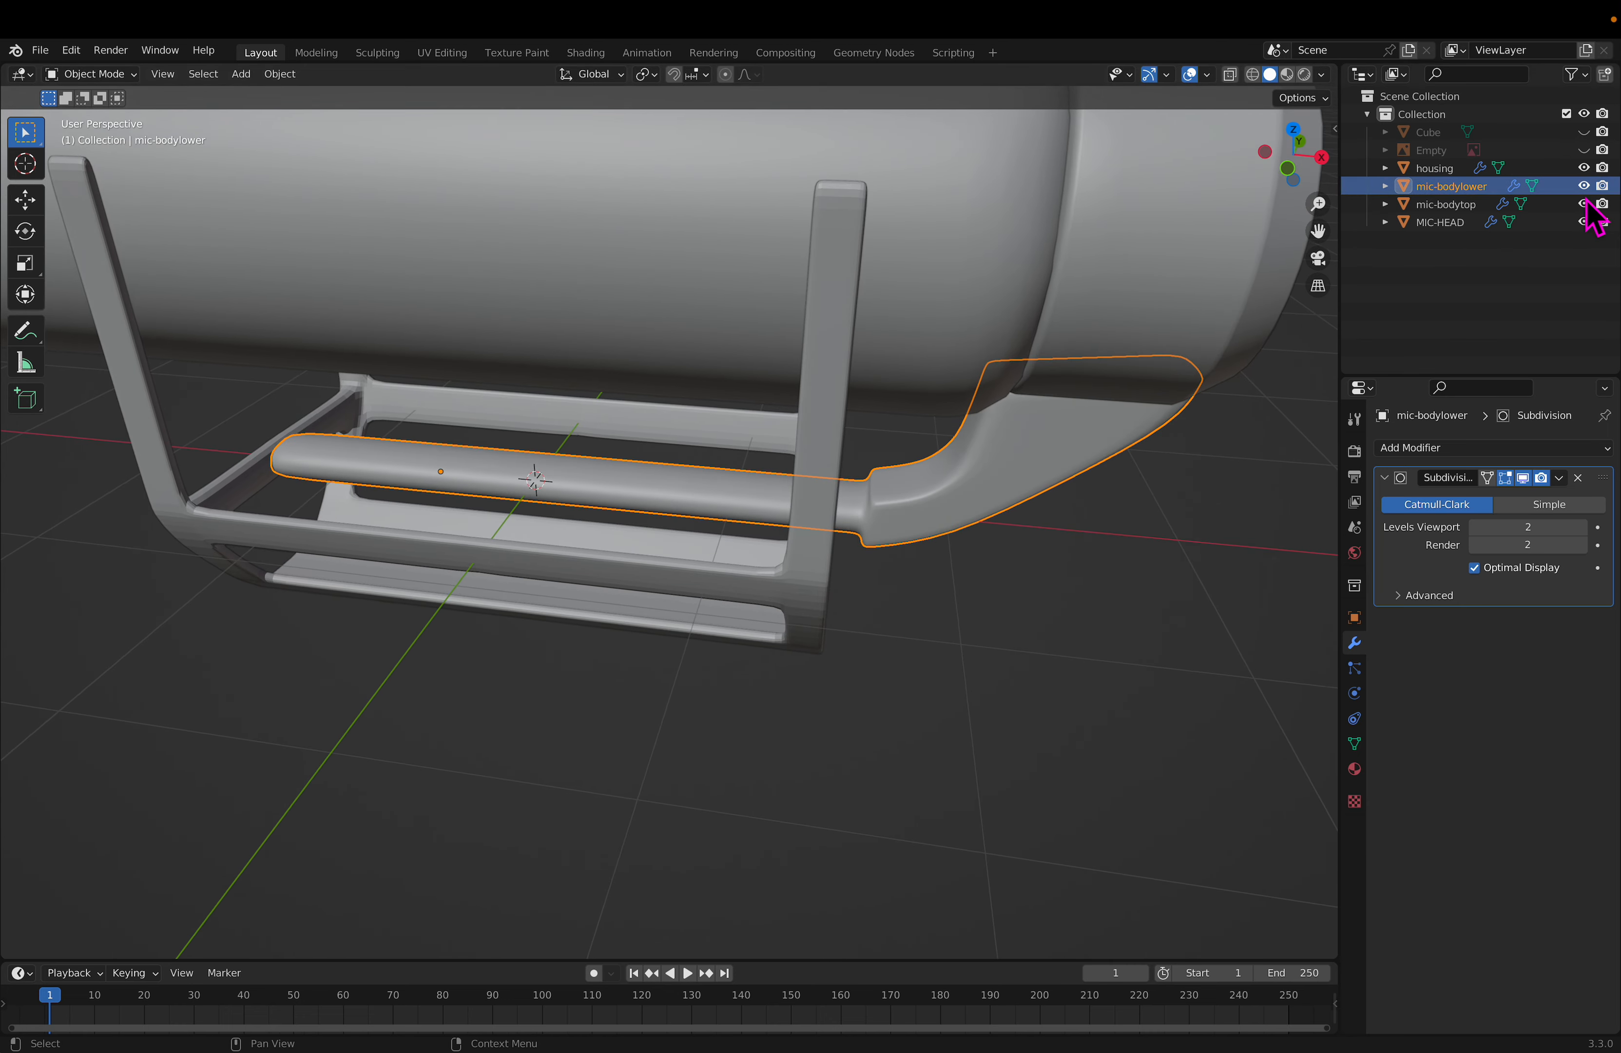
Step: Show the reference image again behind the microphone model
click(1584, 149)
scroll(855, 512, down, 3)
middle_drag(1087, 467, 1115, 450)
key(Tab)
middle_drag(965, 492, 907, 499)
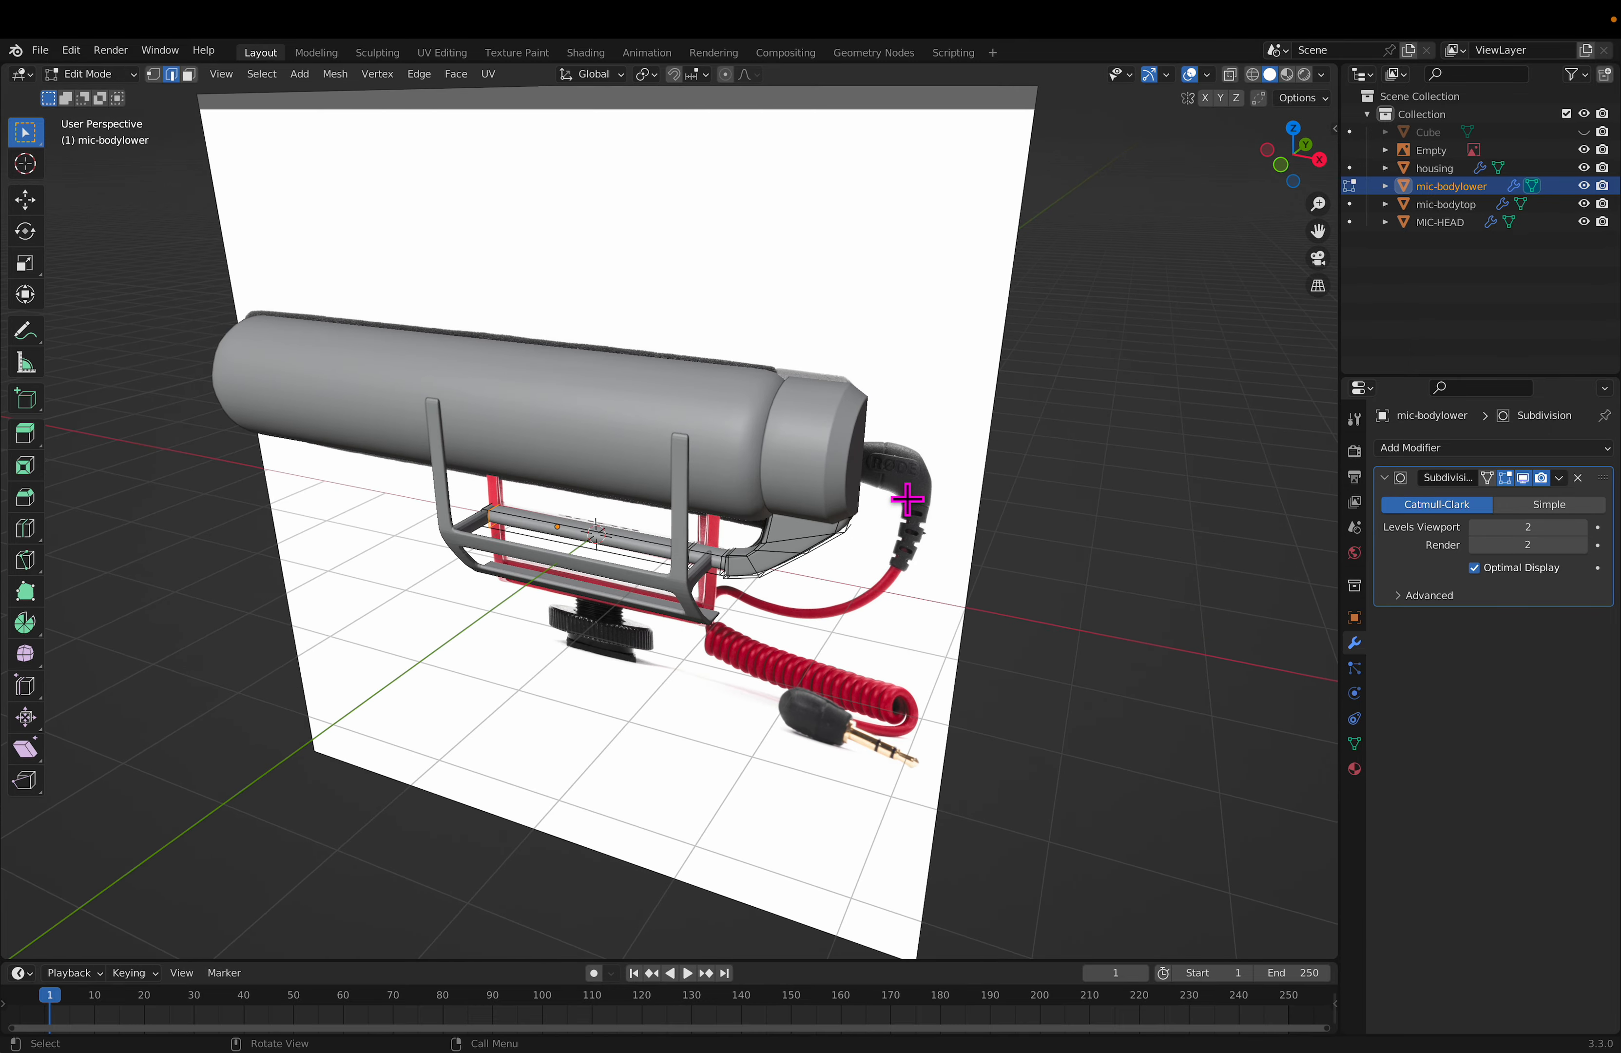
Step: Examine the housing and mic-bodylower against the reference image from several angles to see which parts are missing
middle_drag(894, 622, 581, 646)
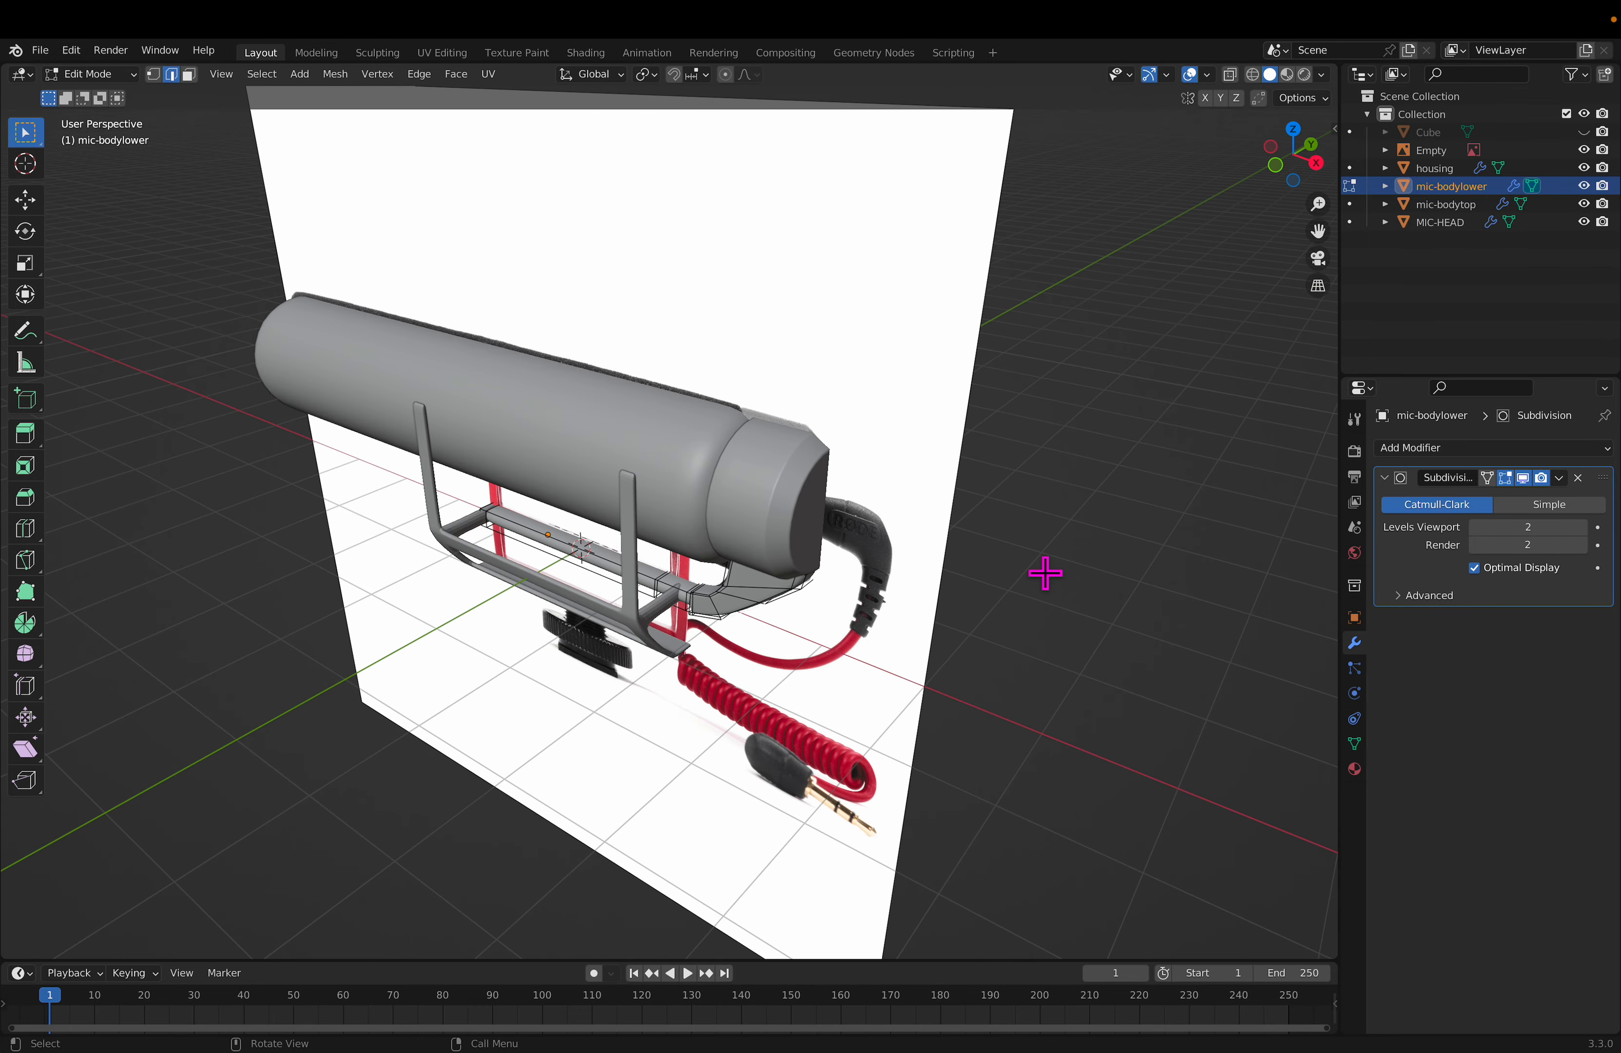
key(Tab)
middle_drag(981, 605, 716, 688)
key(Tab)
key(Tab)
click(716, 688)
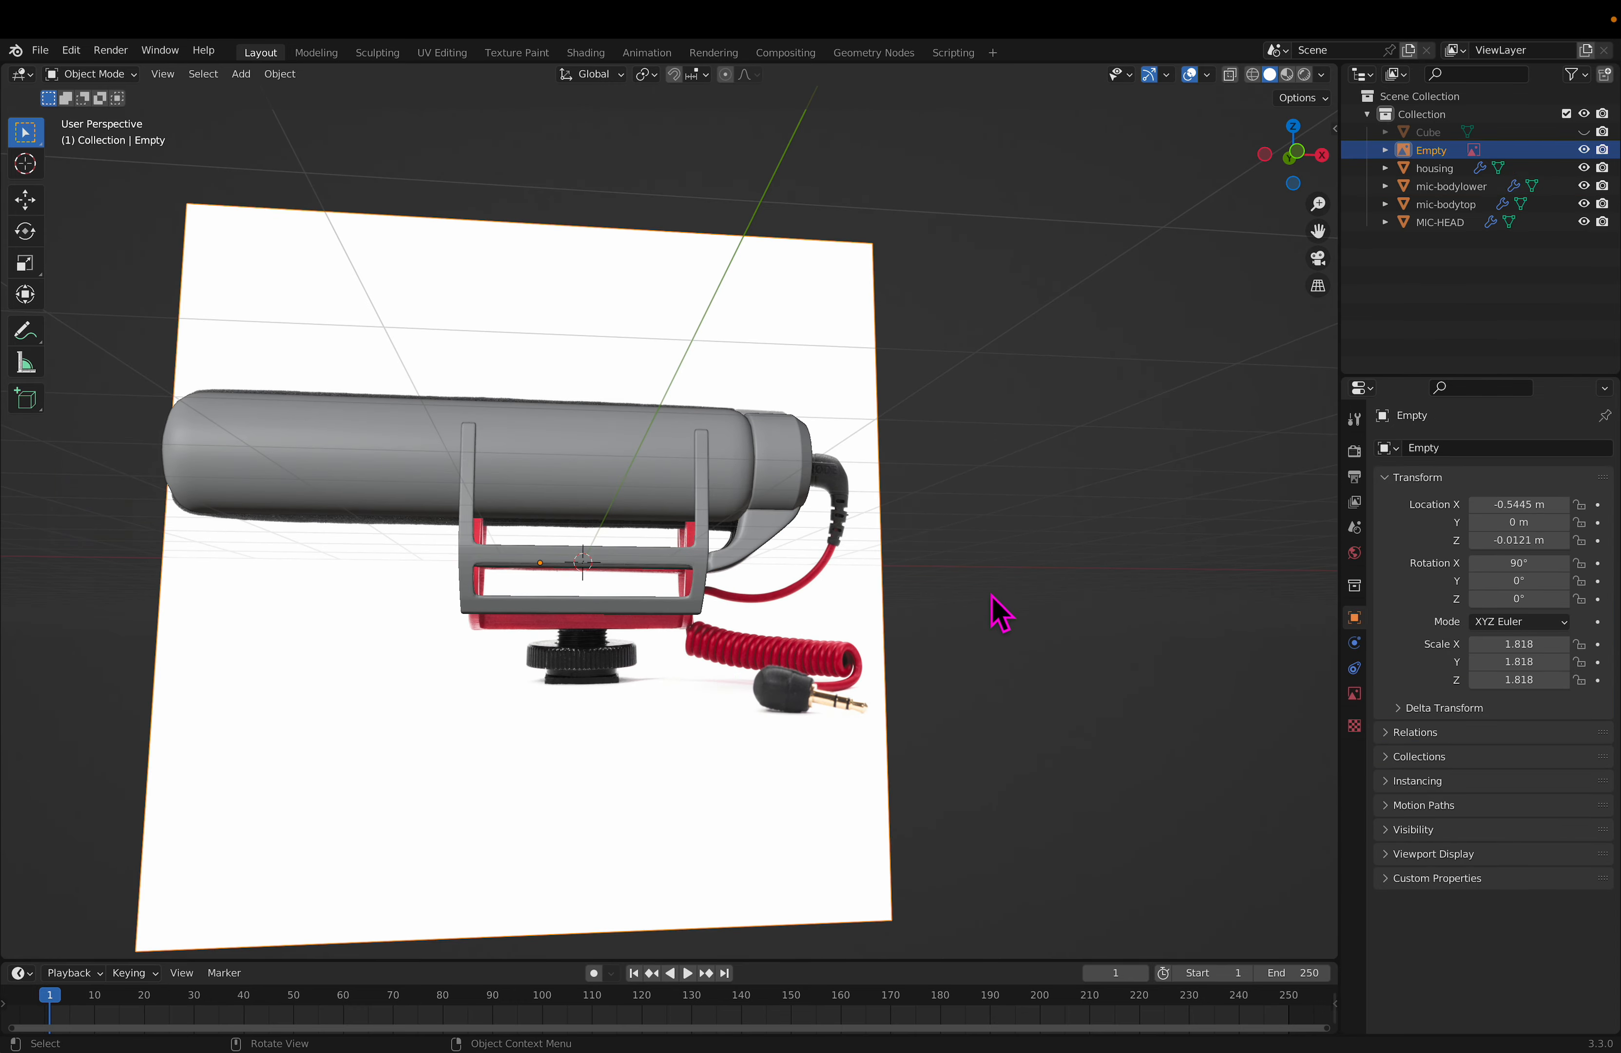
middle_drag(965, 639, 1011, 616)
click(678, 578)
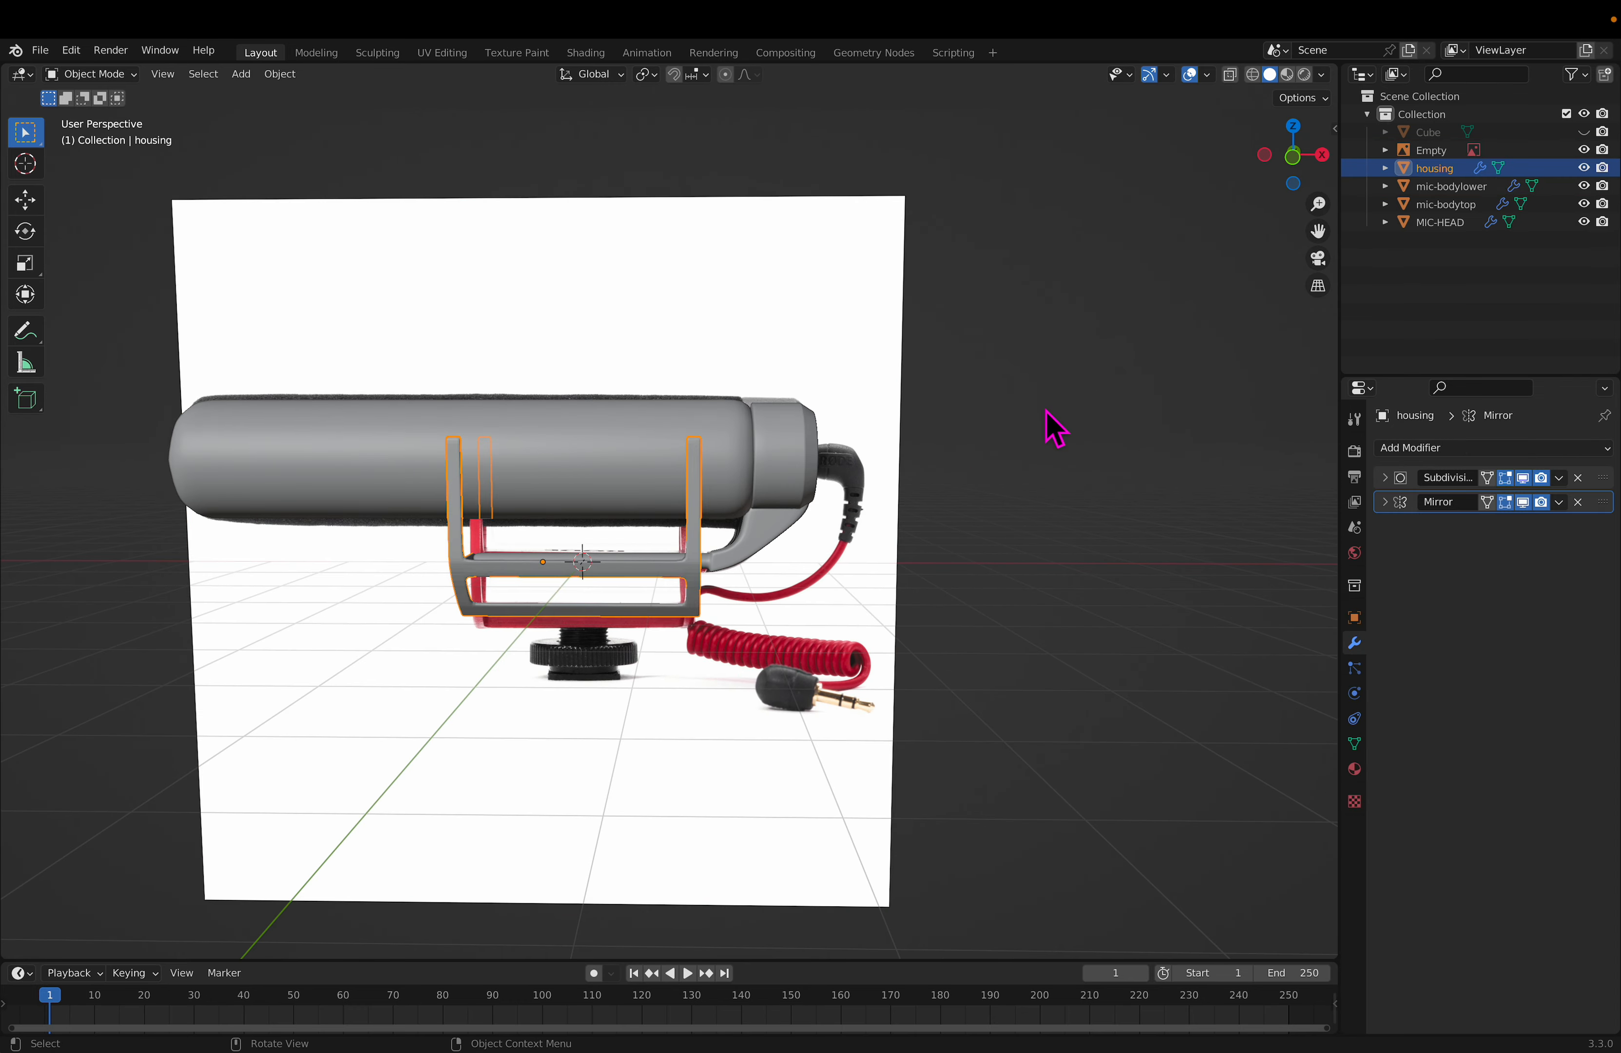
click(765, 539)
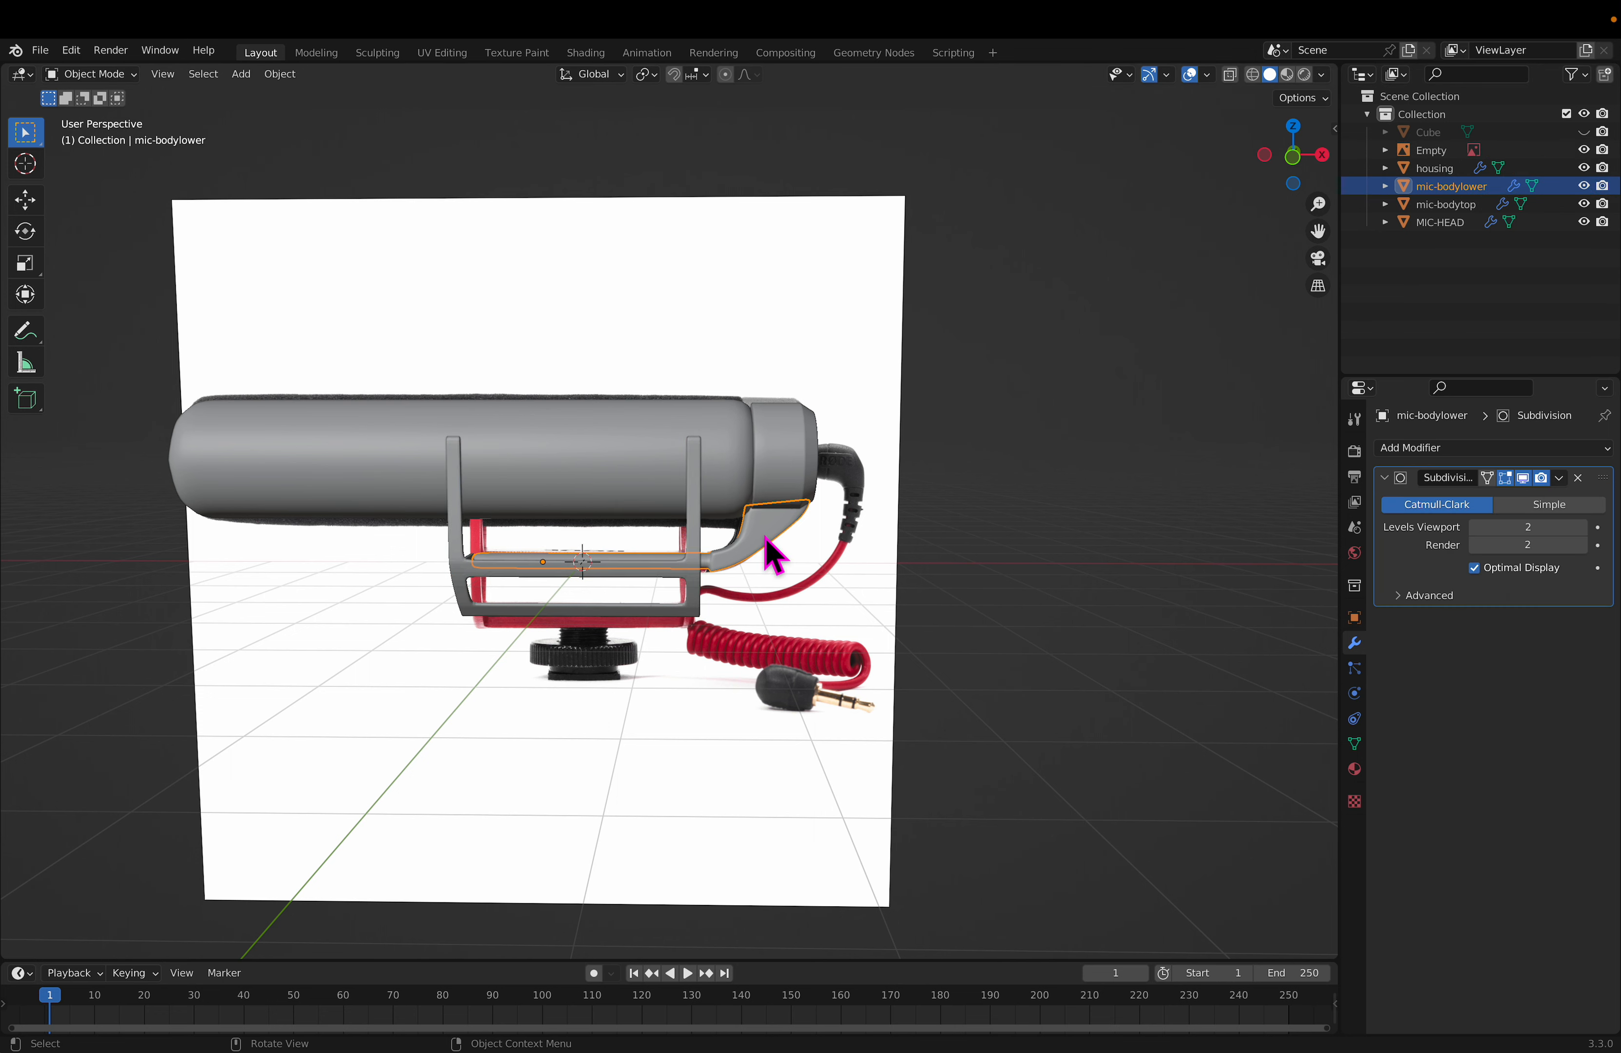
click(1031, 550)
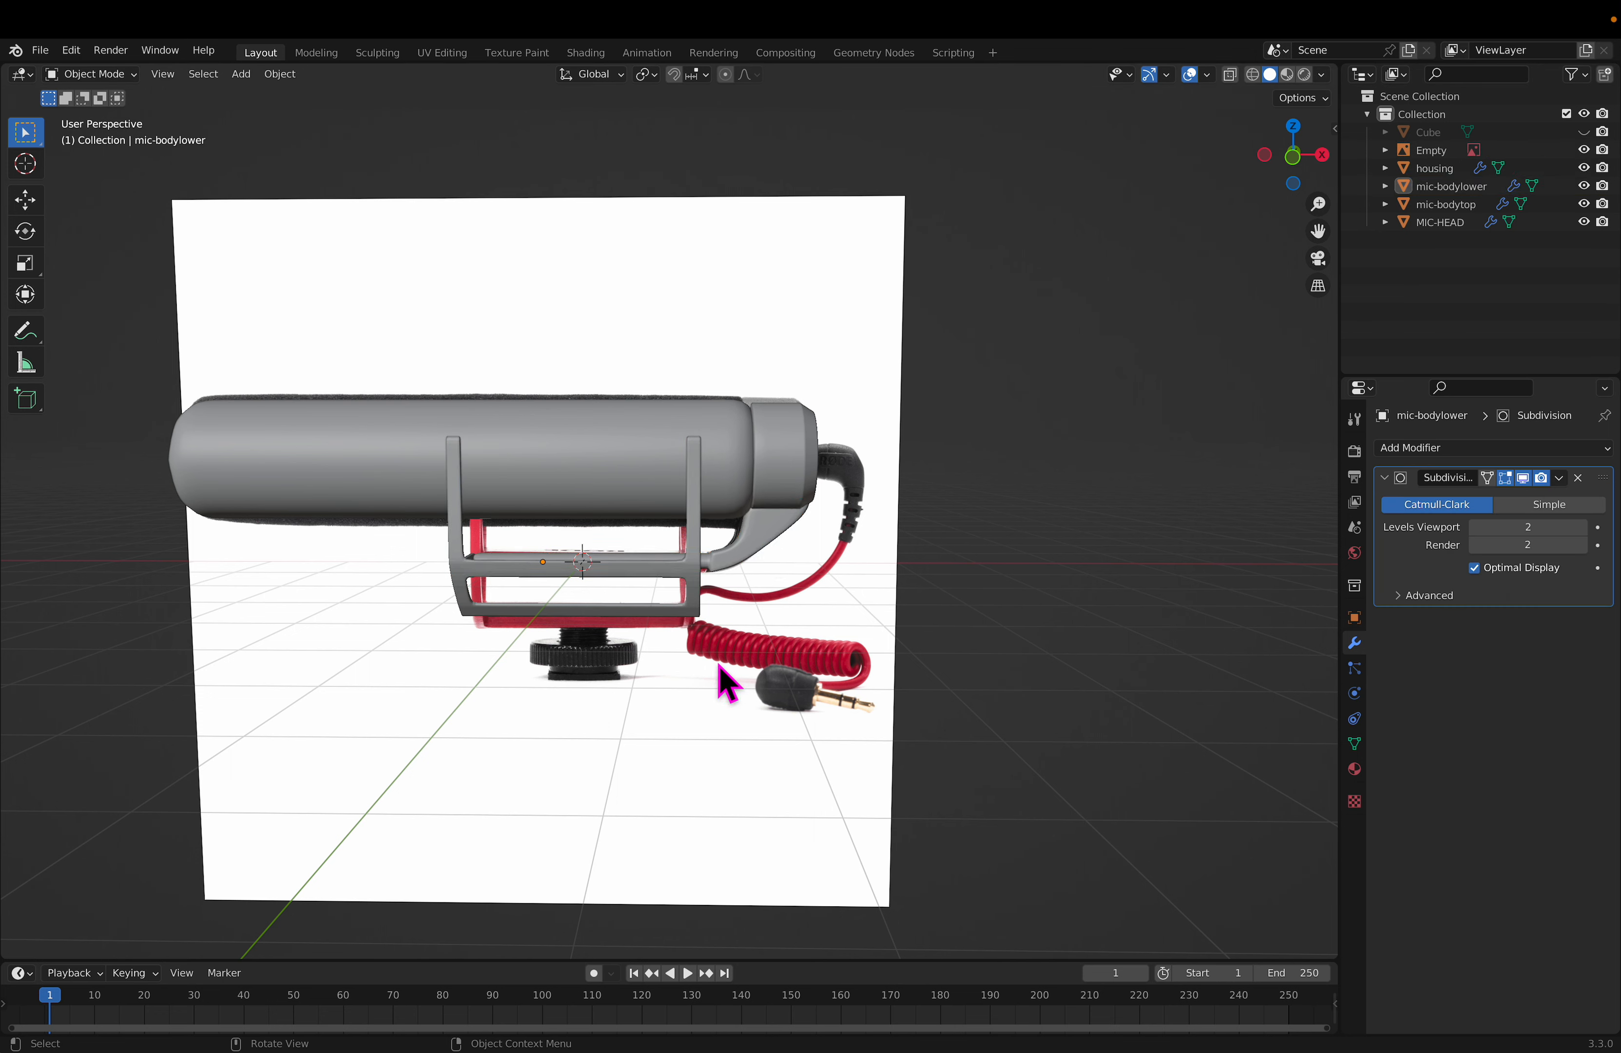
Step: Add a circle mesh with 32 vertices and a 1 m radius, and try extruding it downward
key(shift+a)
mouse_move(756, 654)
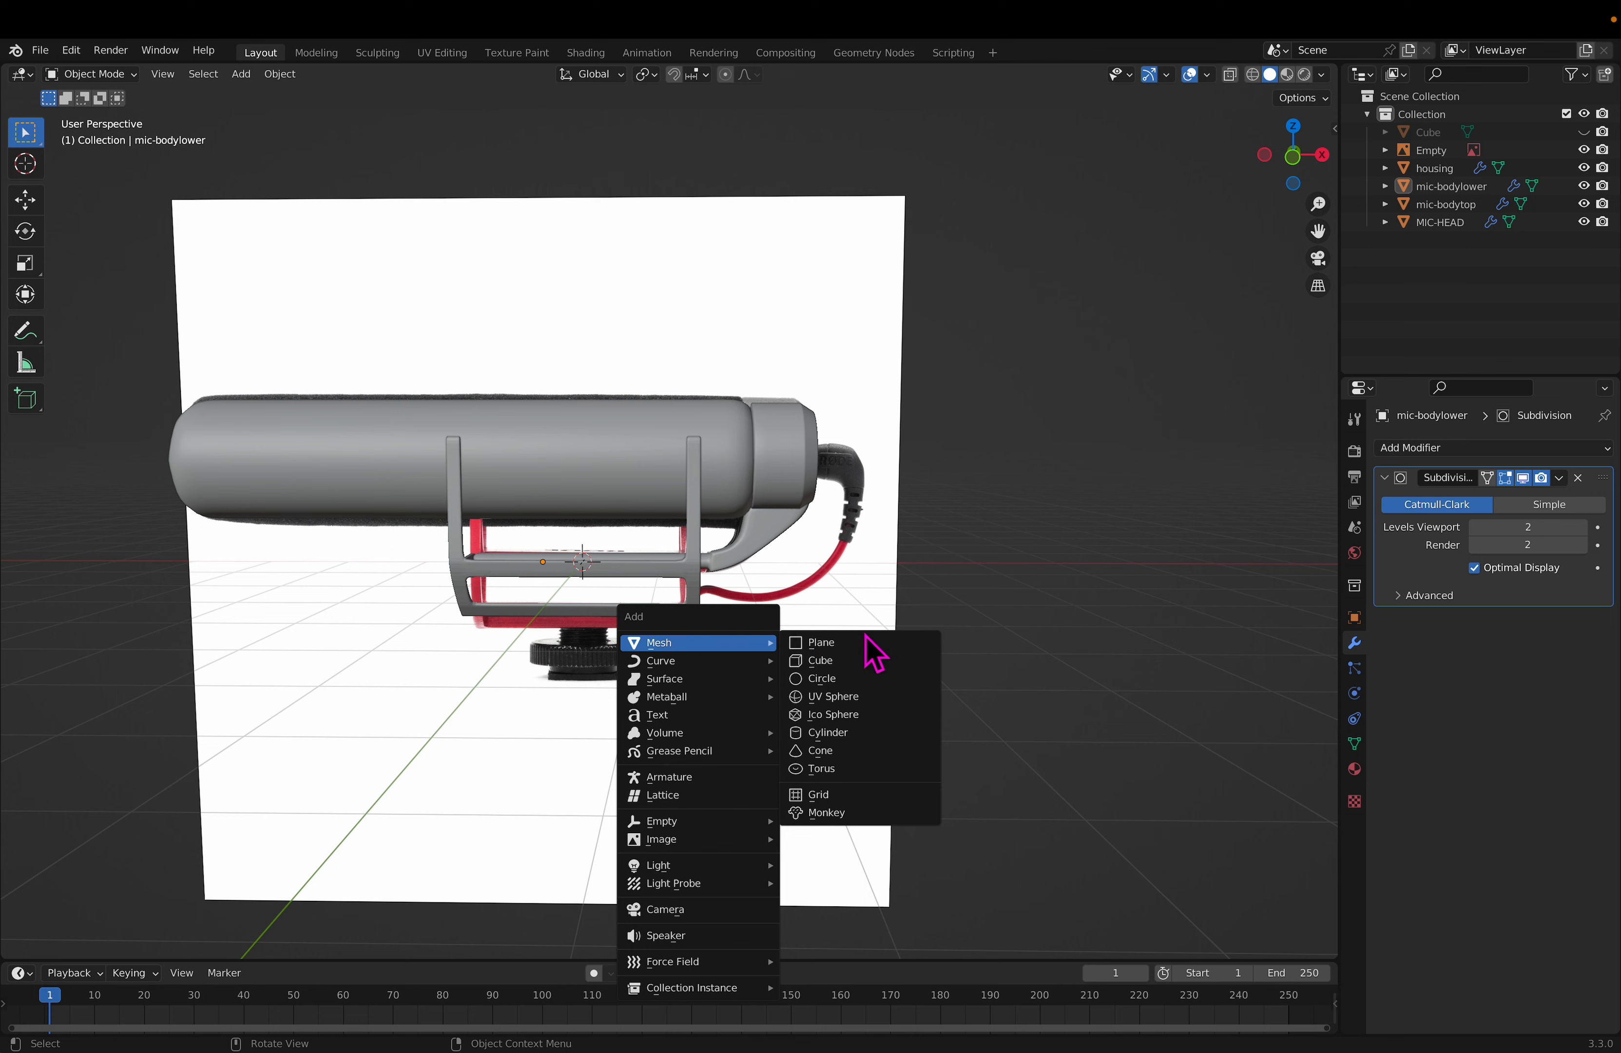
click(855, 680)
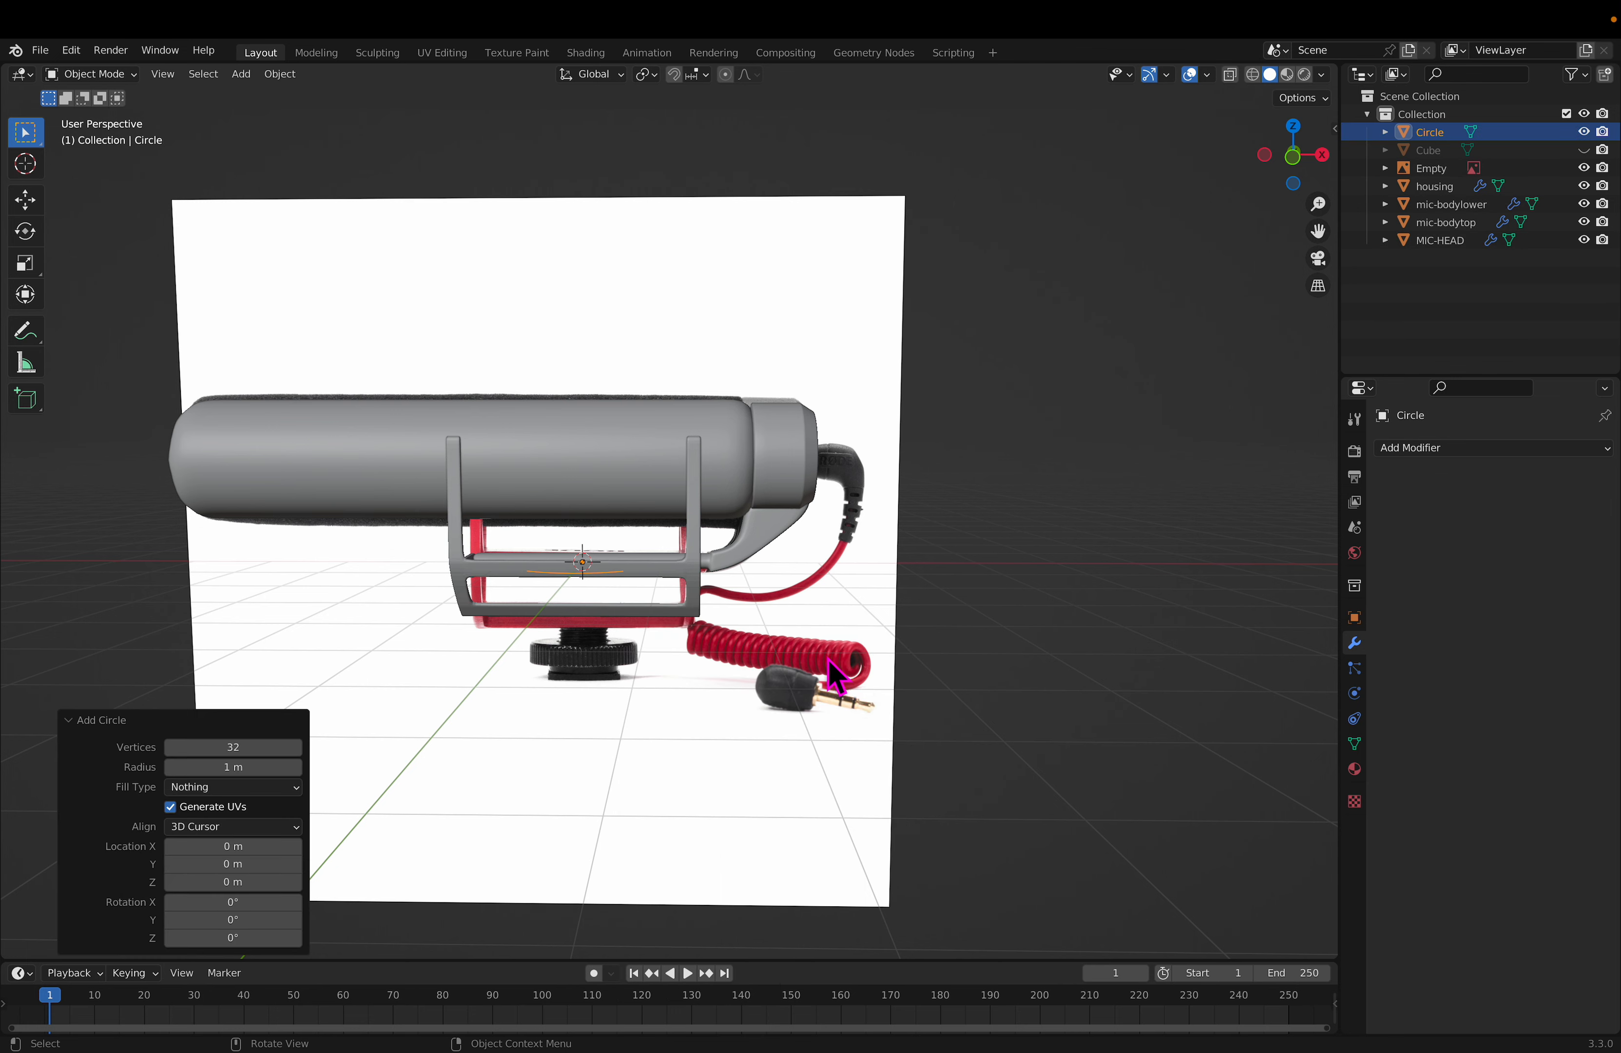
key(Tab)
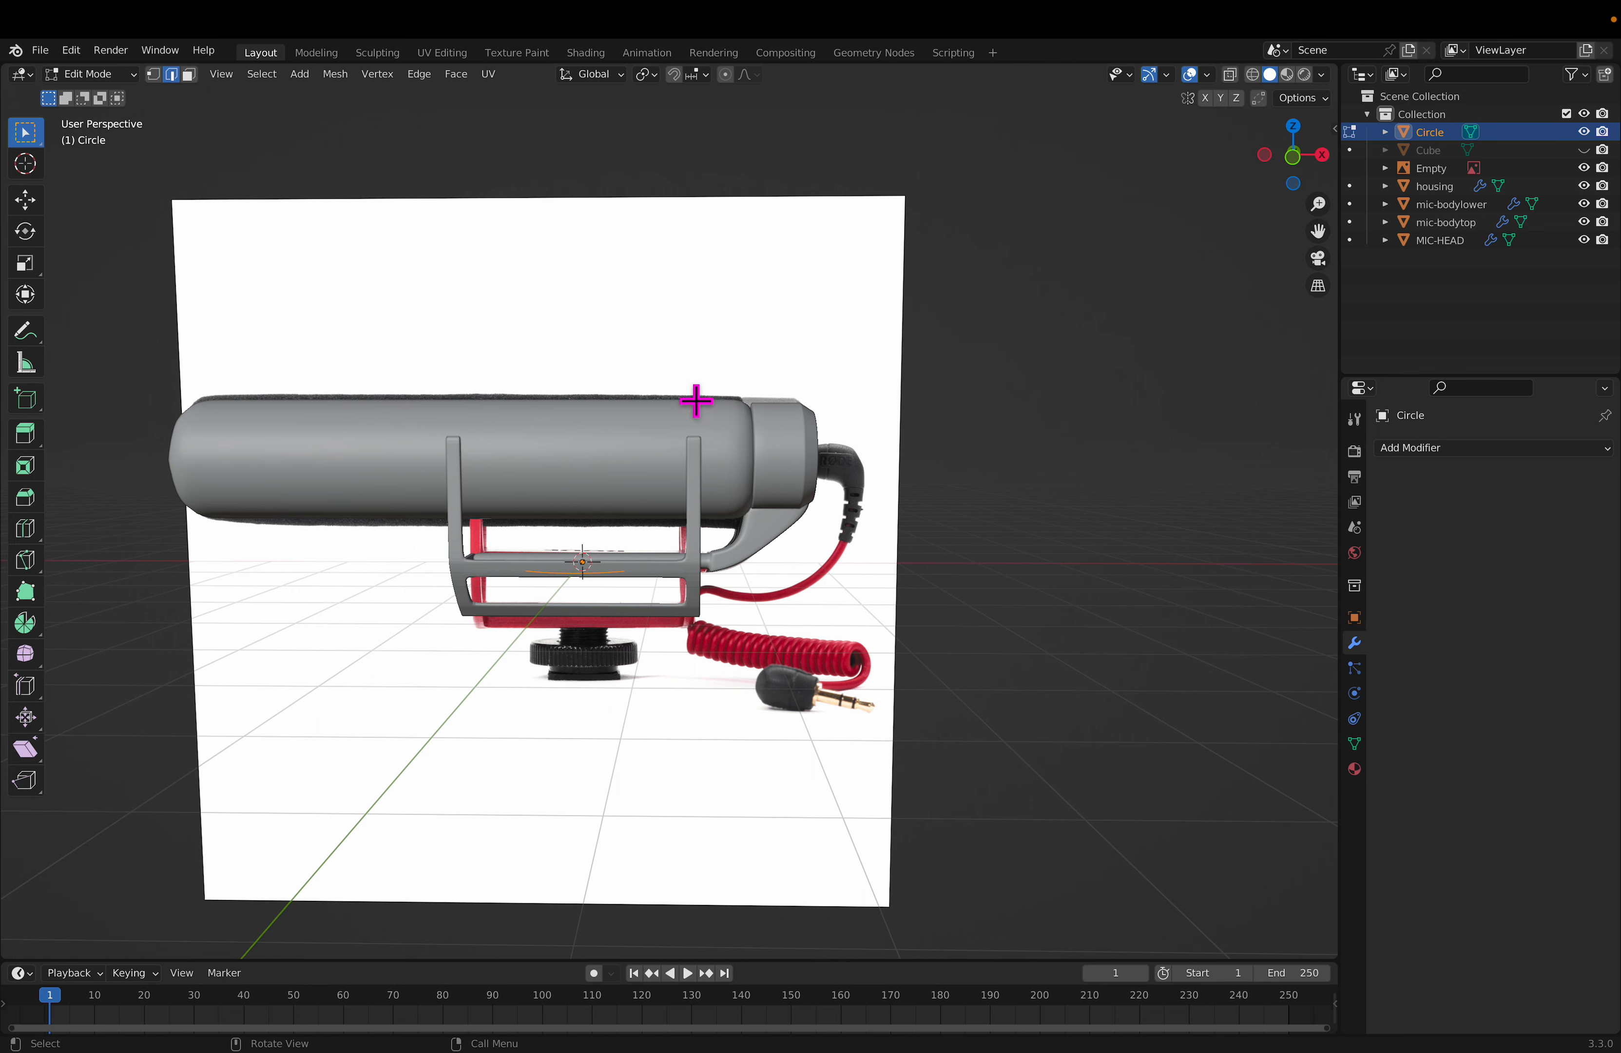
key(g)
right_click(771, 512)
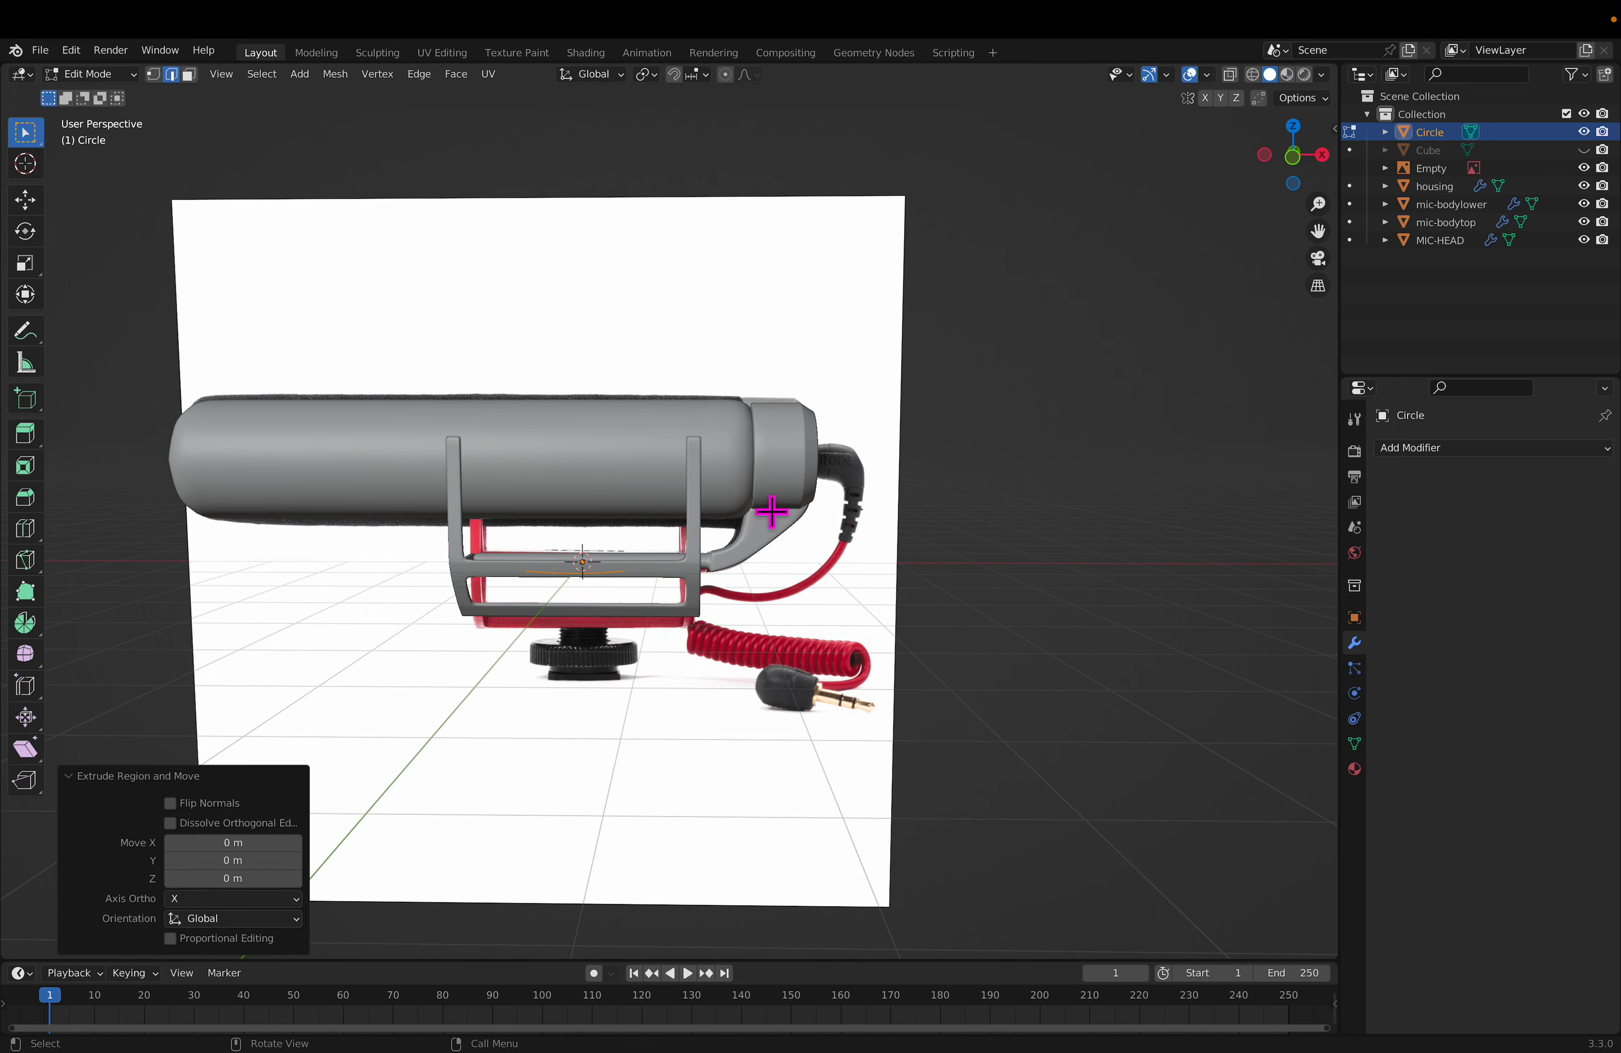
key(g)
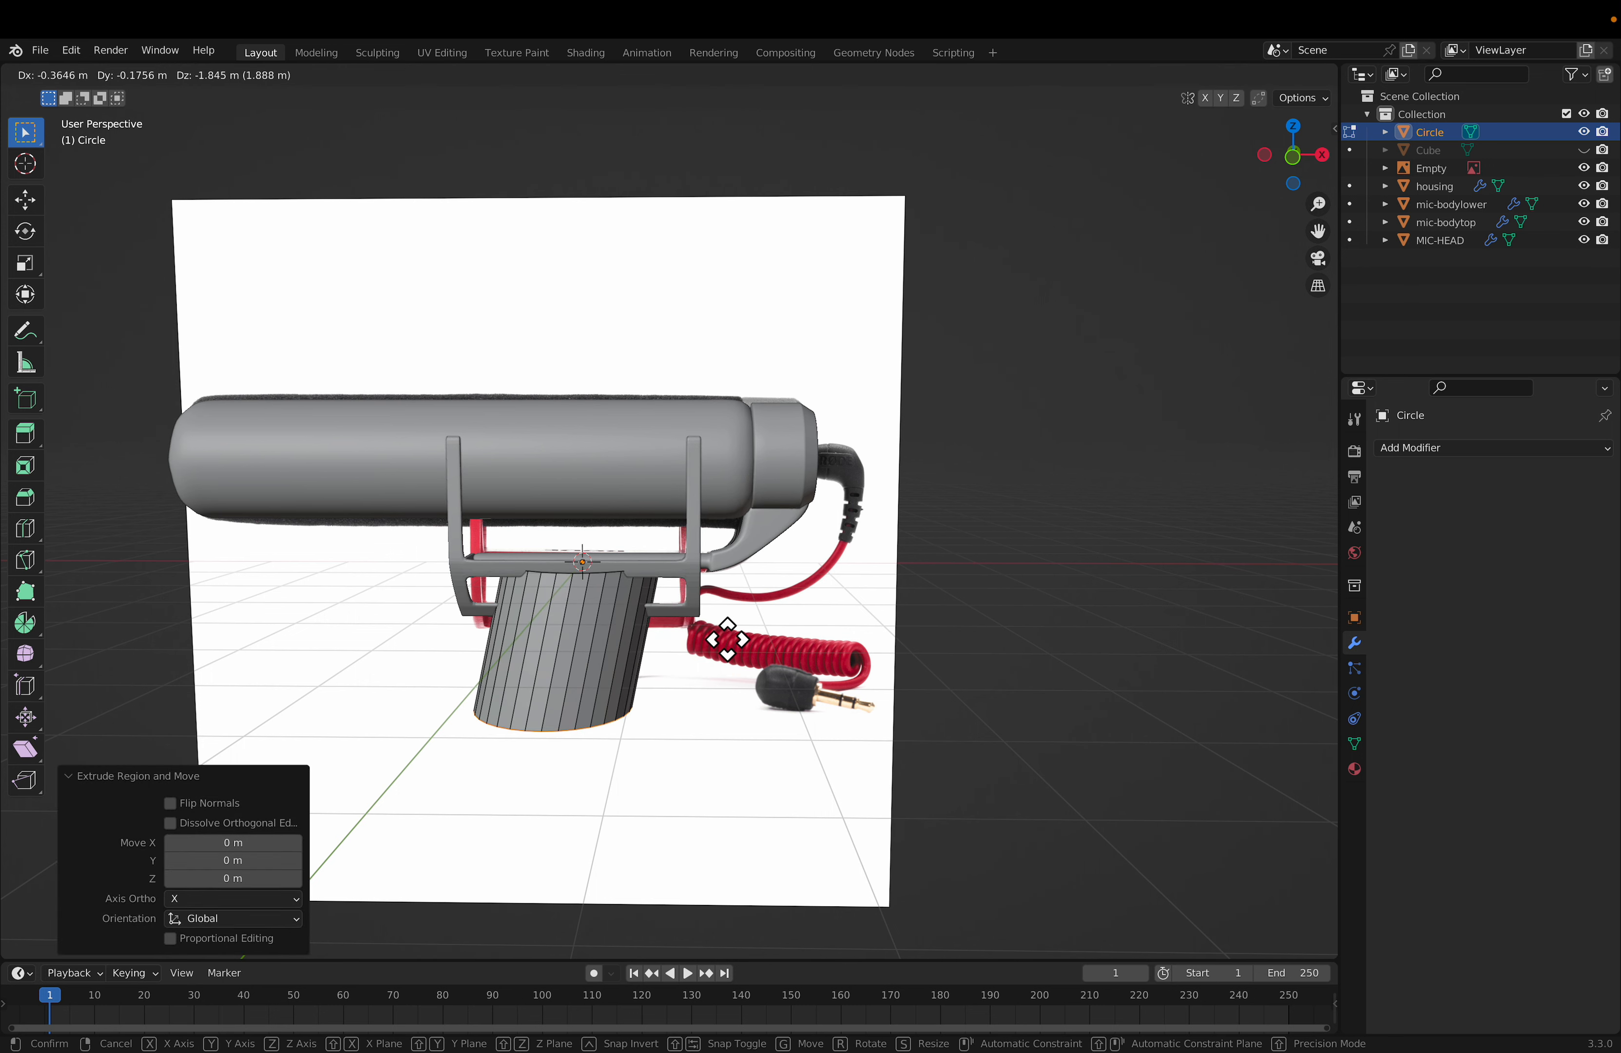
click(754, 627)
key(super+z)
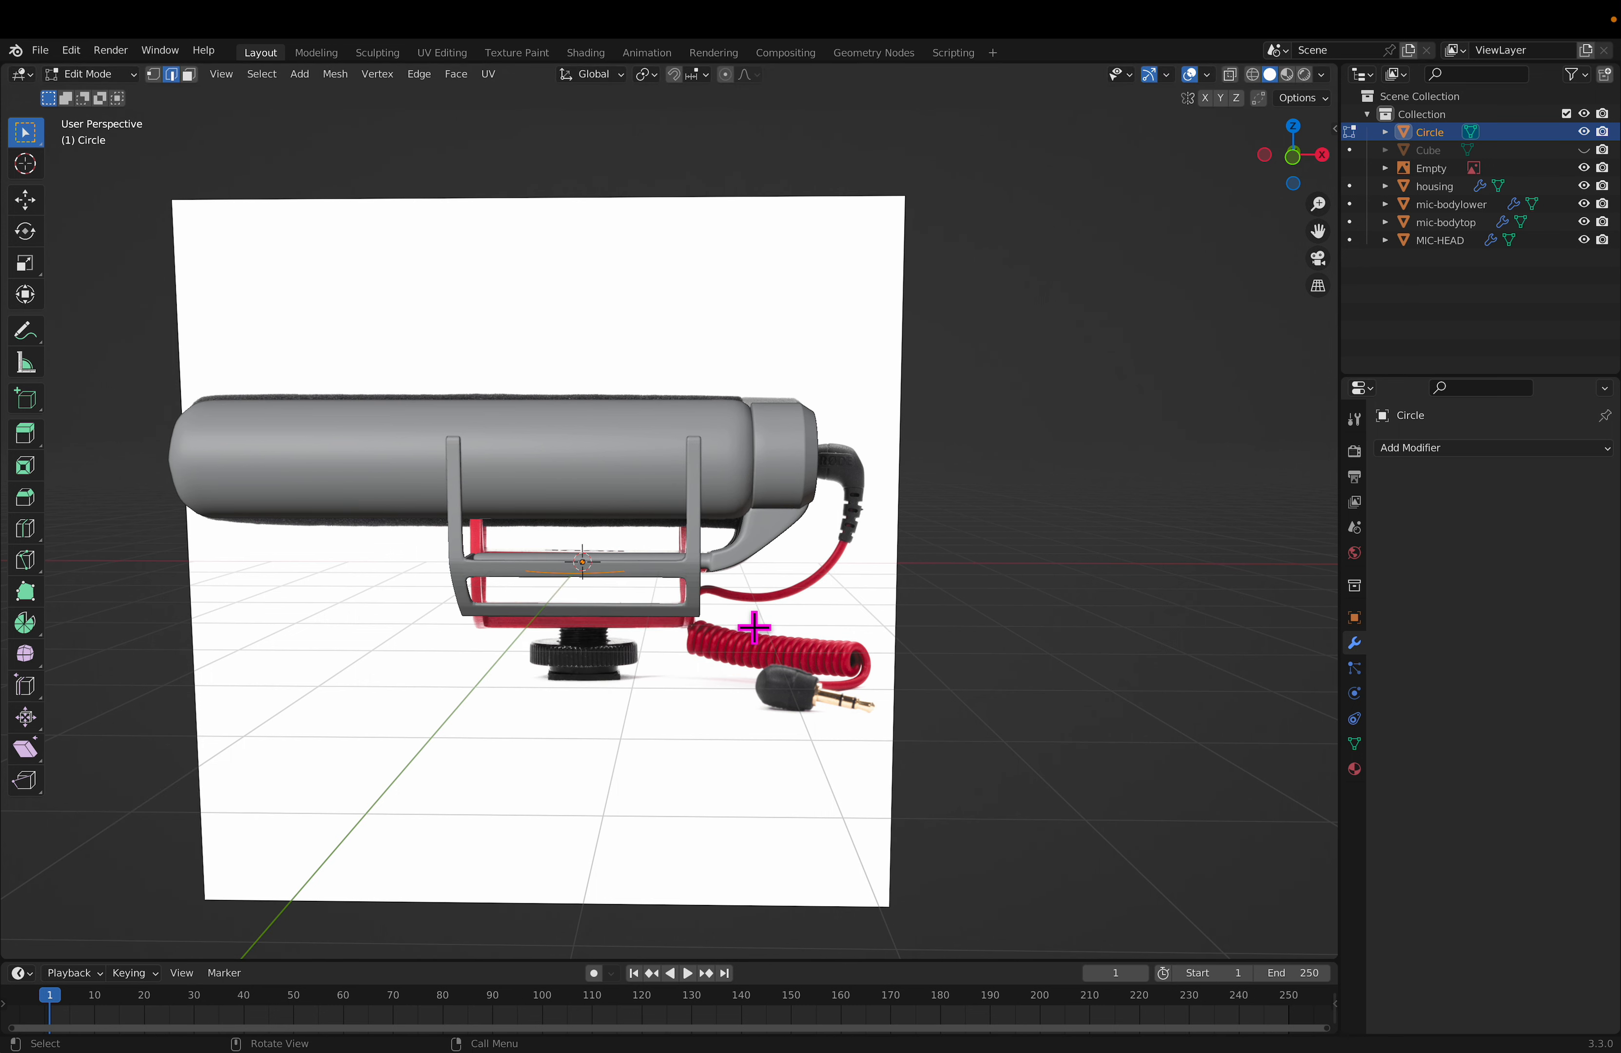
Step: Delete the vertices of the 32-vertex circle and return to object mode
key(x)
click(800, 540)
key(x)
click(612, 572)
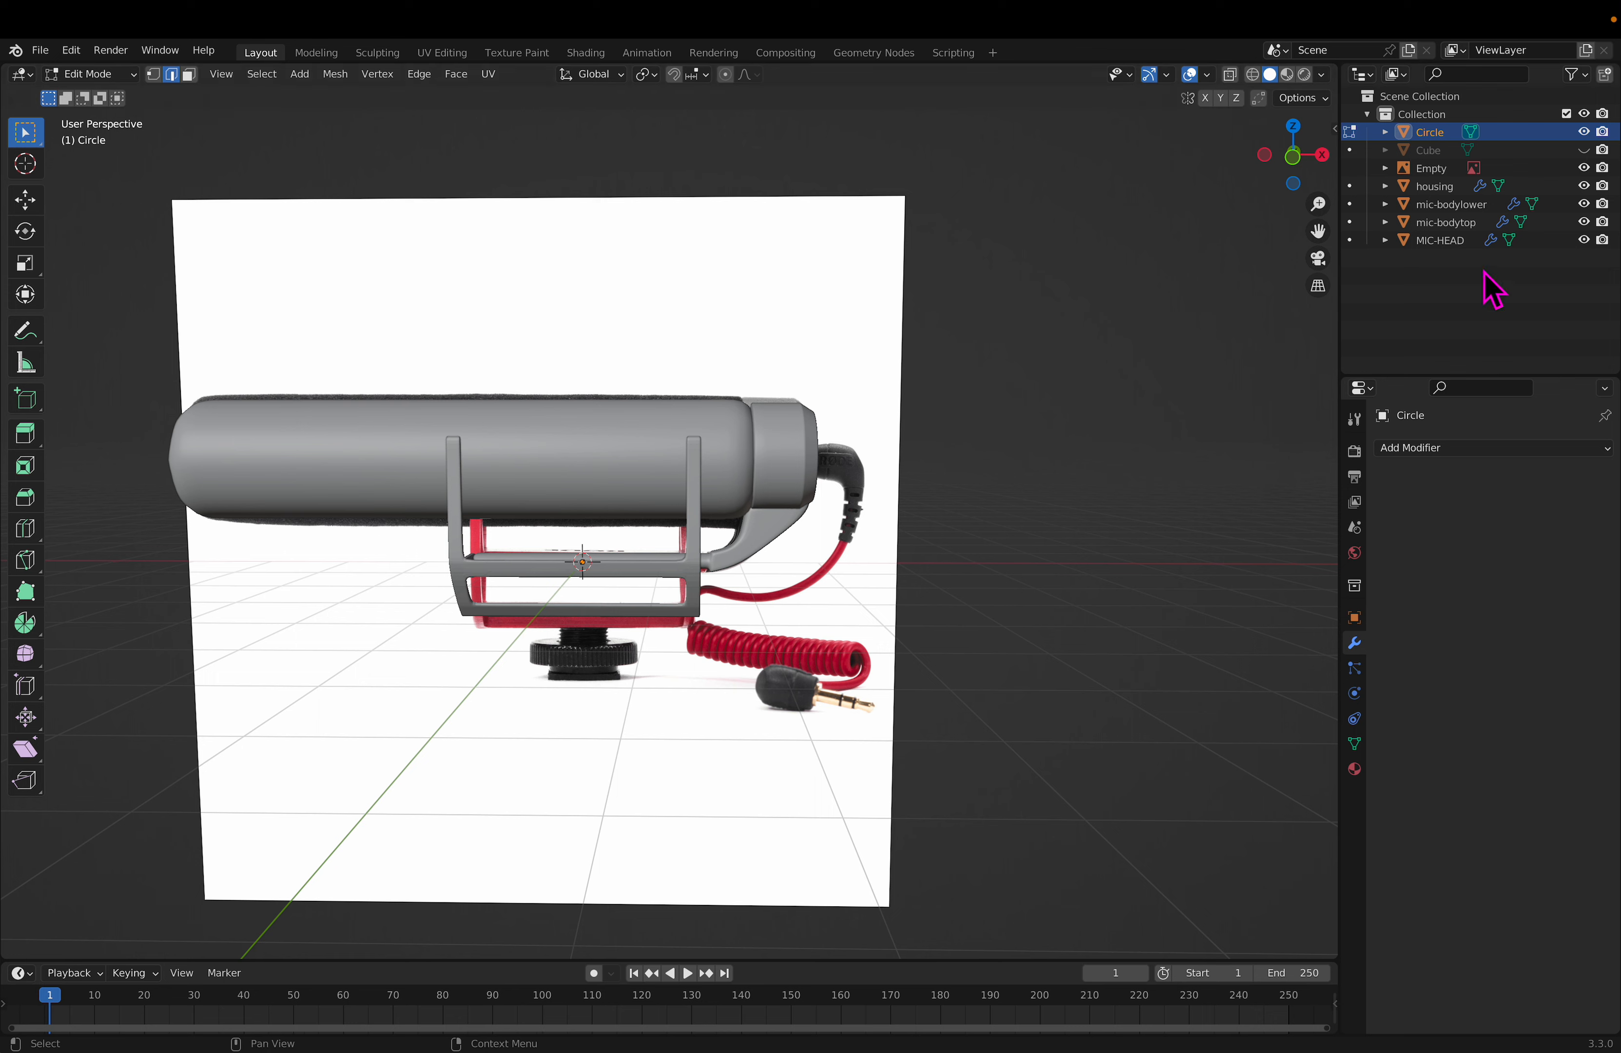
key(x)
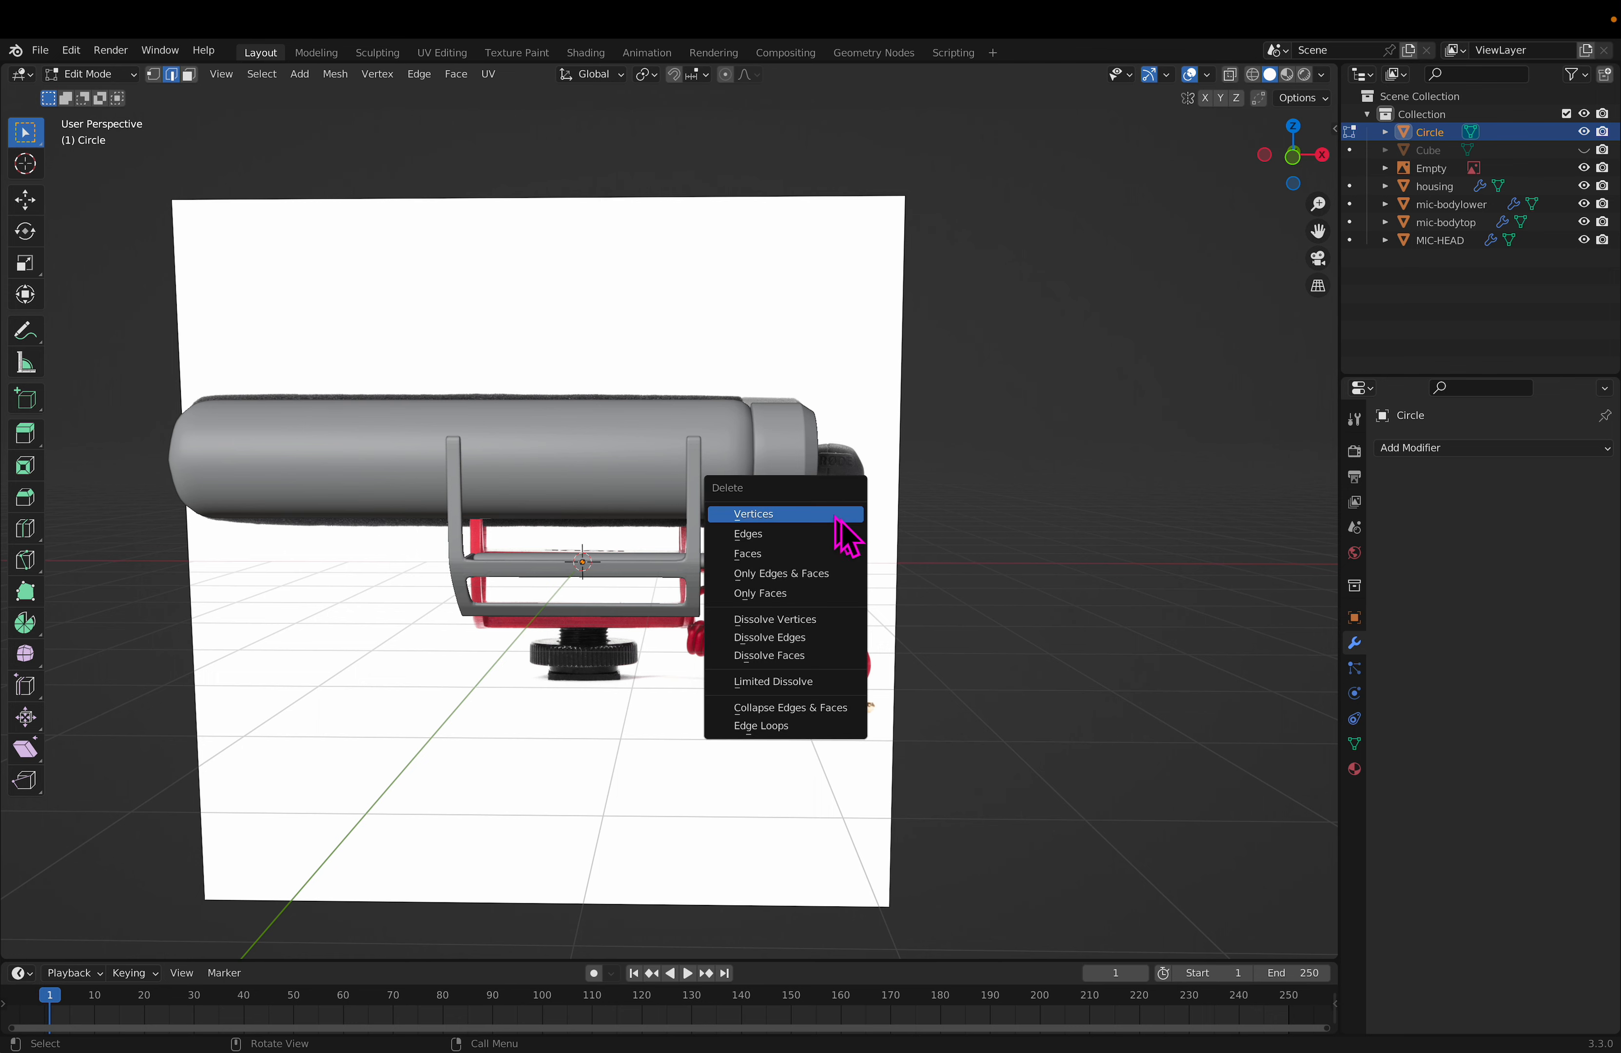
click(830, 516)
key(Tab)
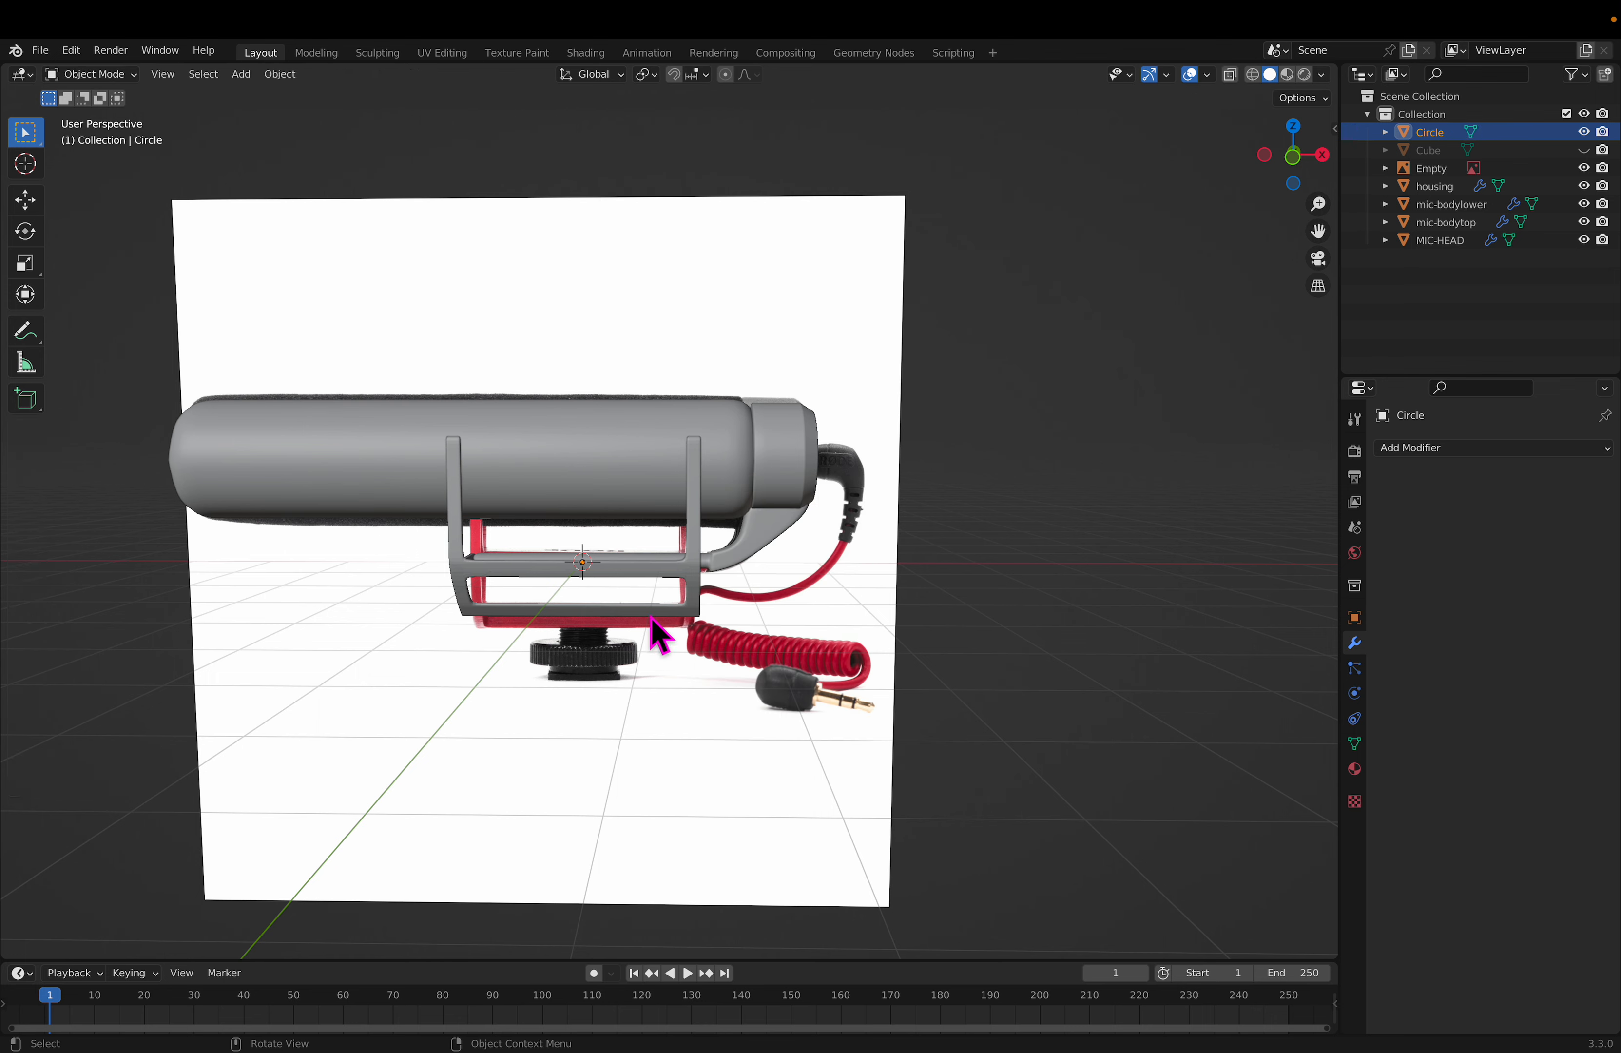
Step: Add a new circle mesh with 8 vertices and a 1 m radius and enter edit mode on it
click(659, 644)
click(991, 661)
key(shift+a)
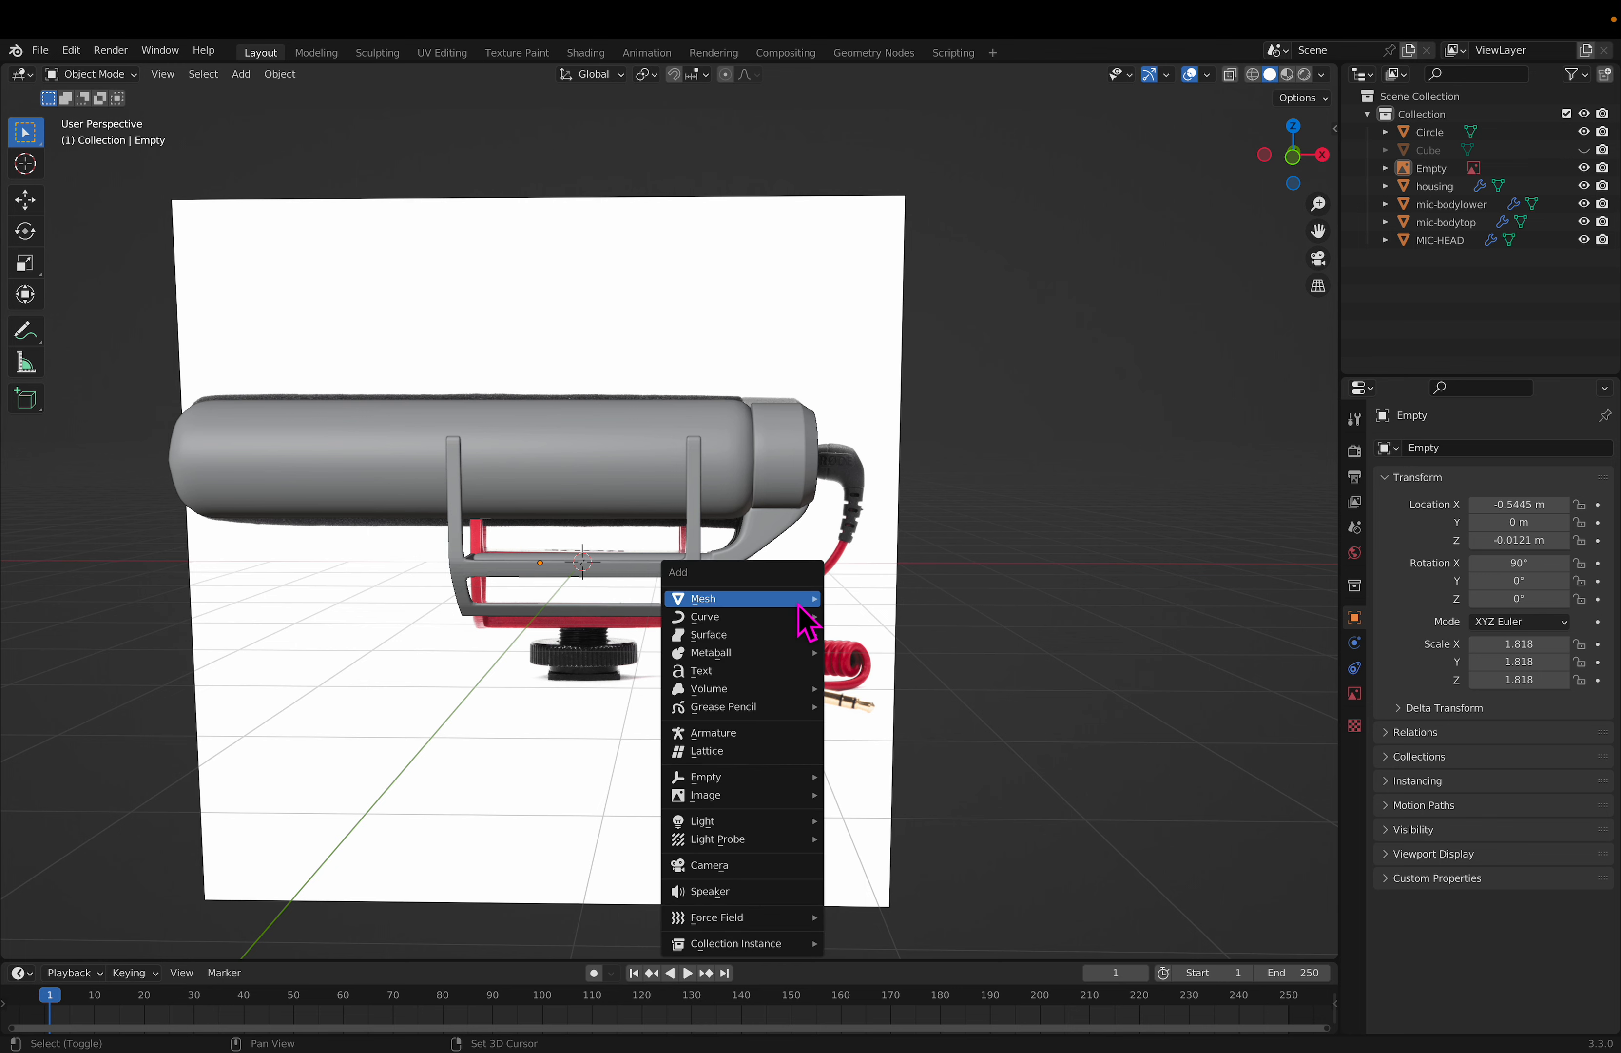
mouse_move(787, 602)
click(892, 636)
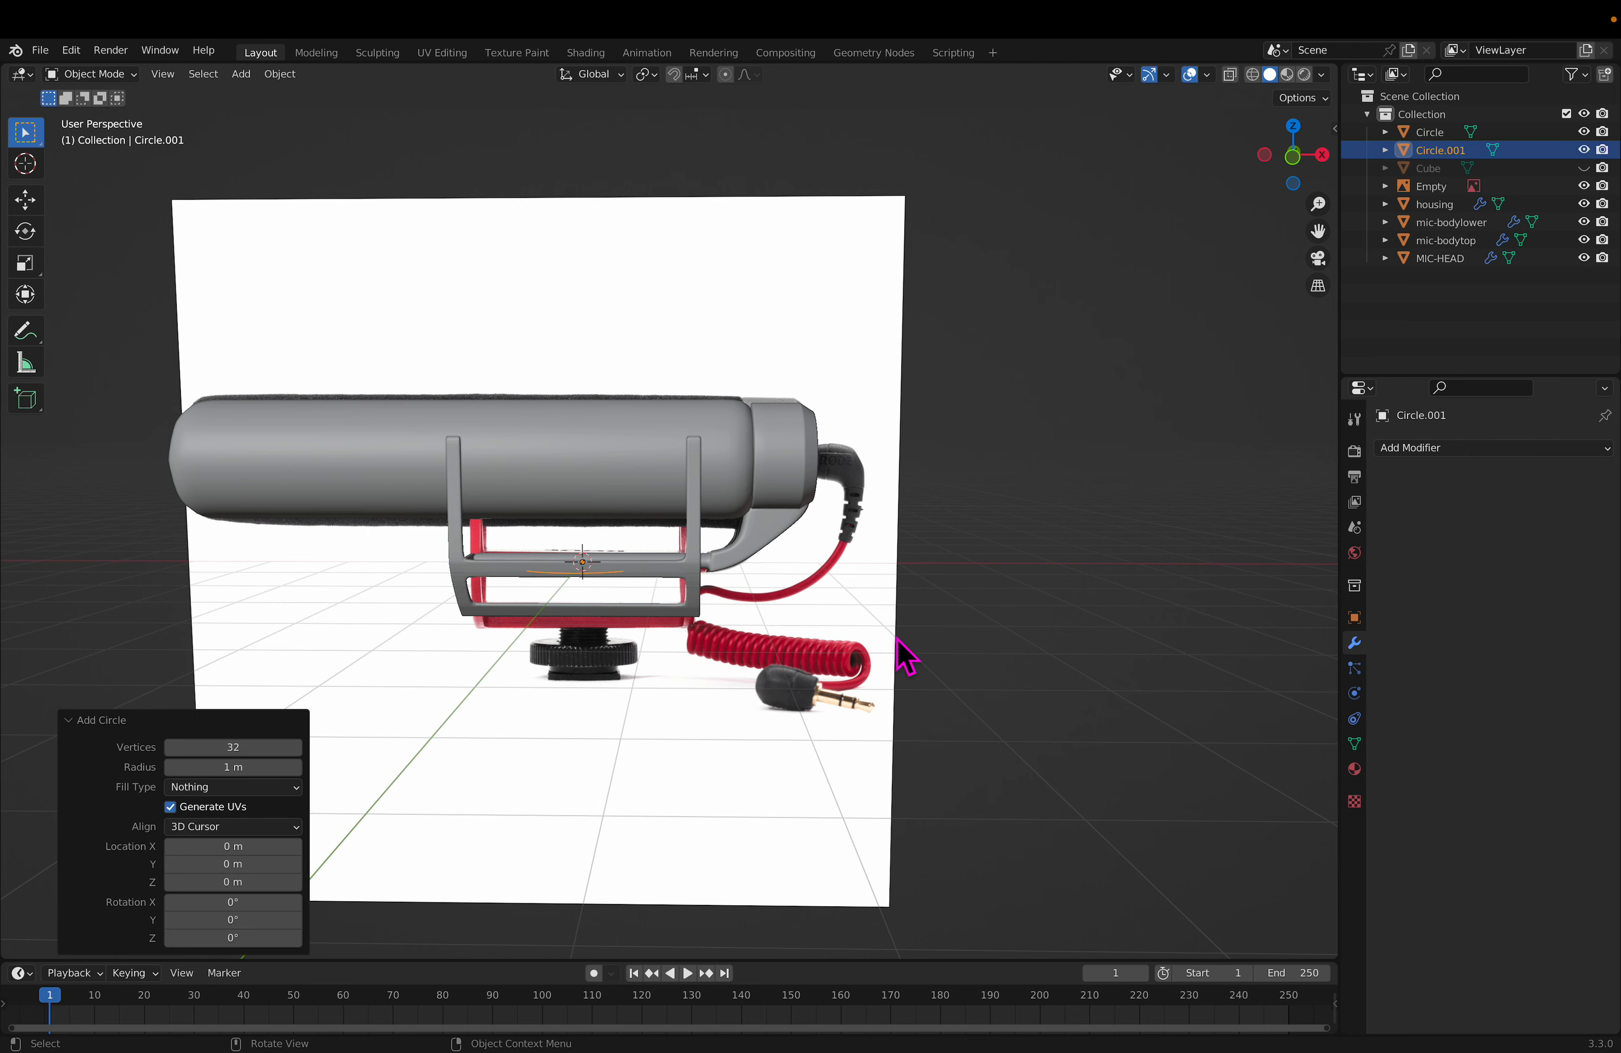
click(243, 748)
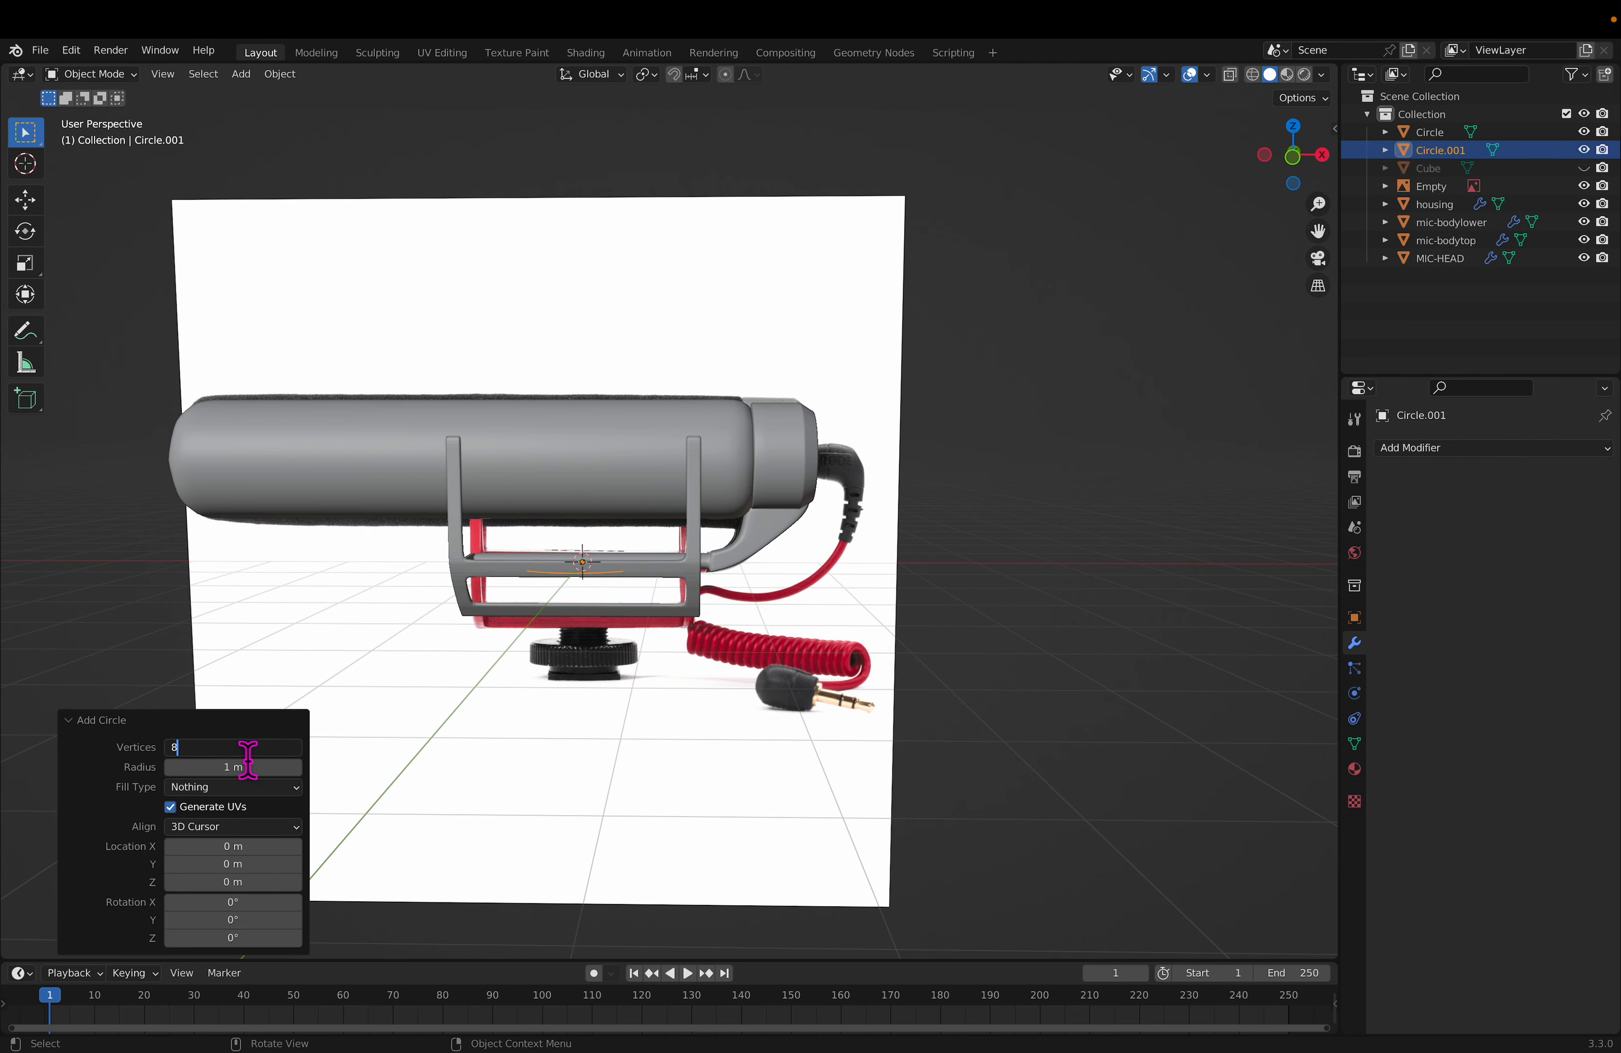
key(Return)
key(Tab)
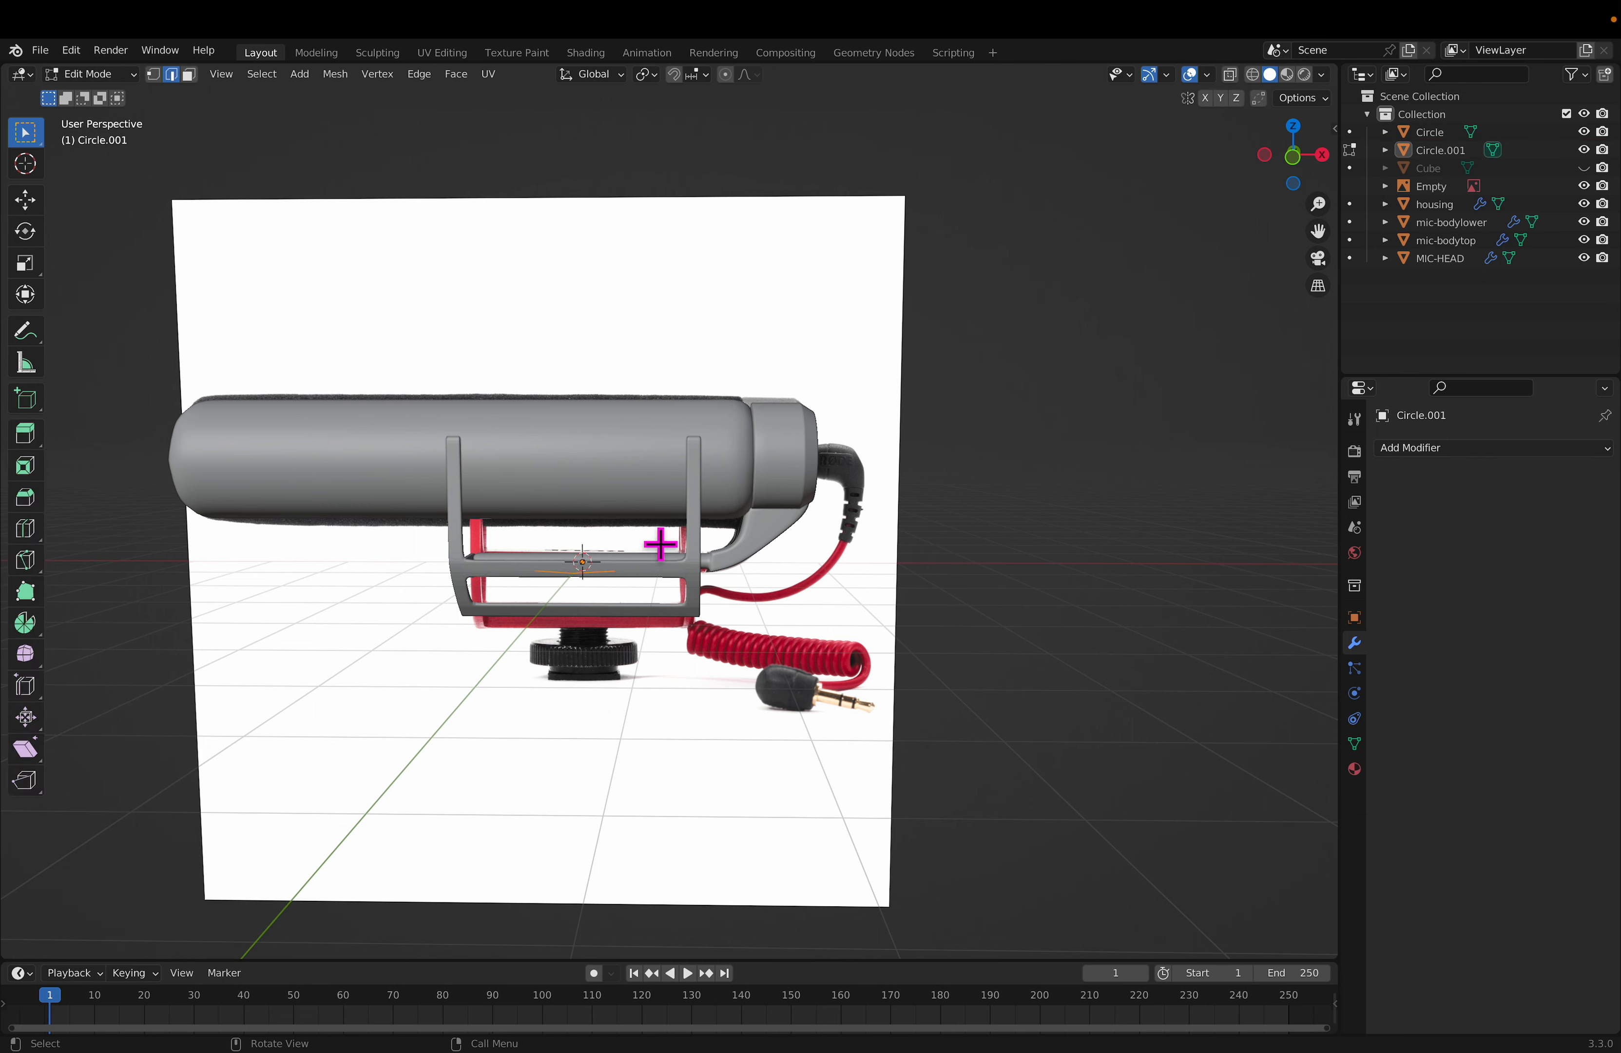
Step: Move the 8-vertex circle down along Z by about 1.56 m in total, to the bottom of the mount foot in the reference
key(g)
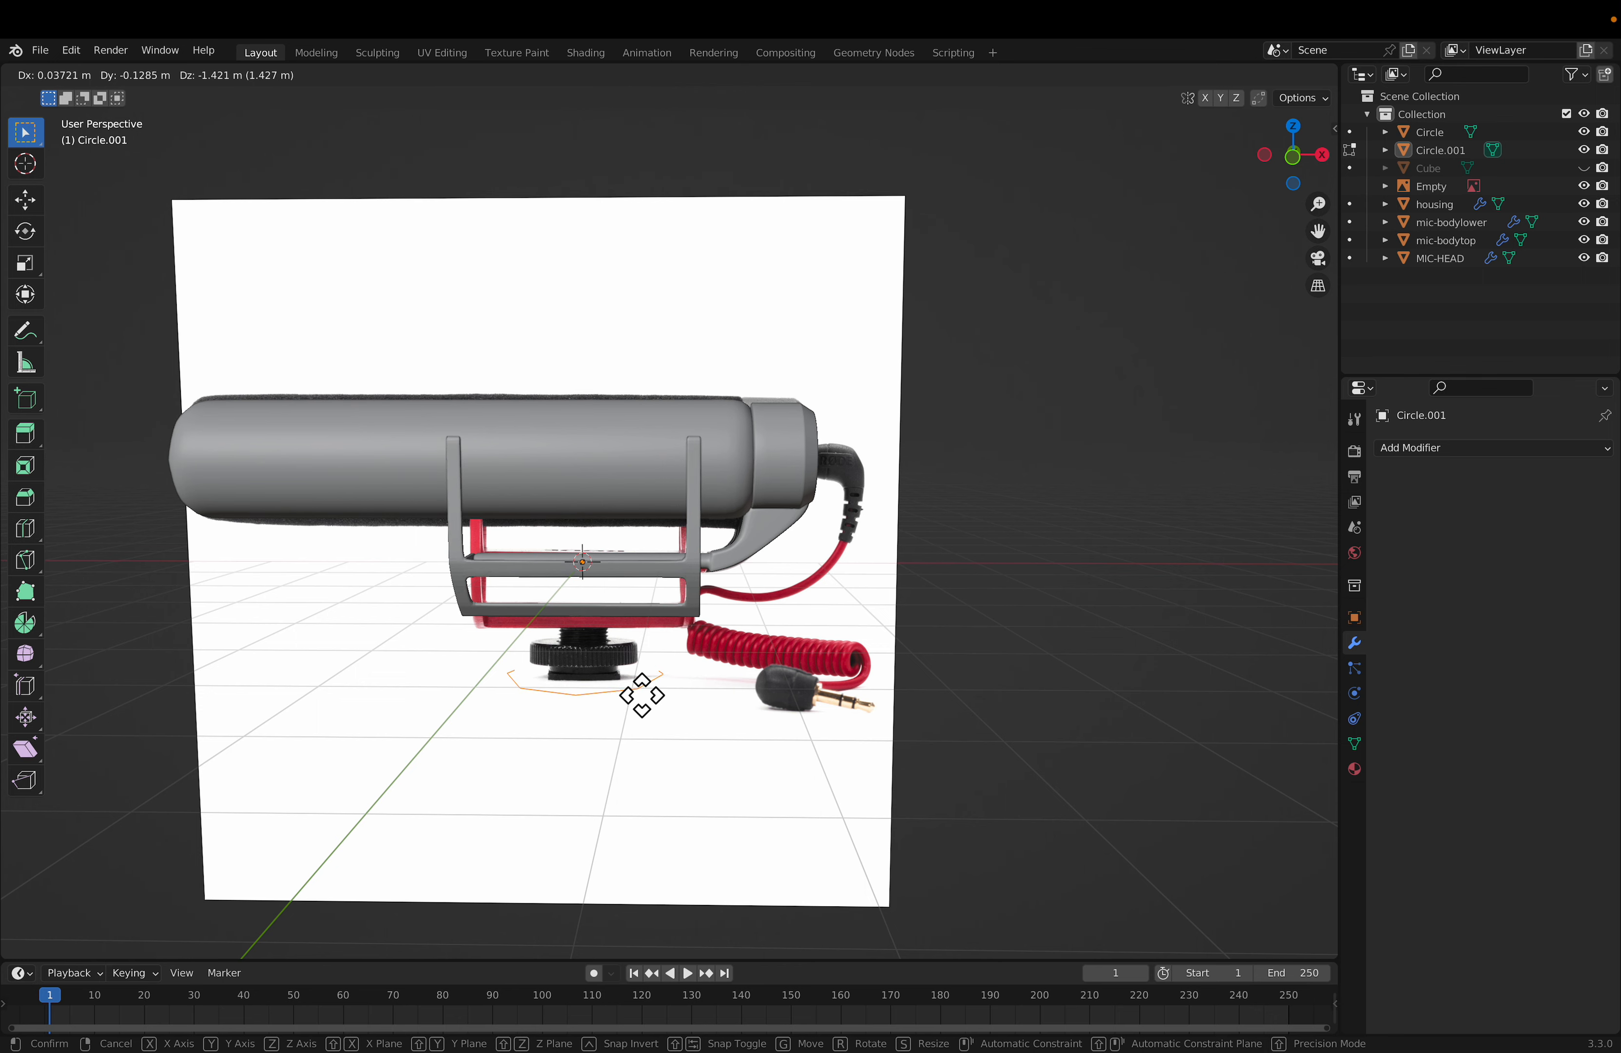
key(x)
key(z)
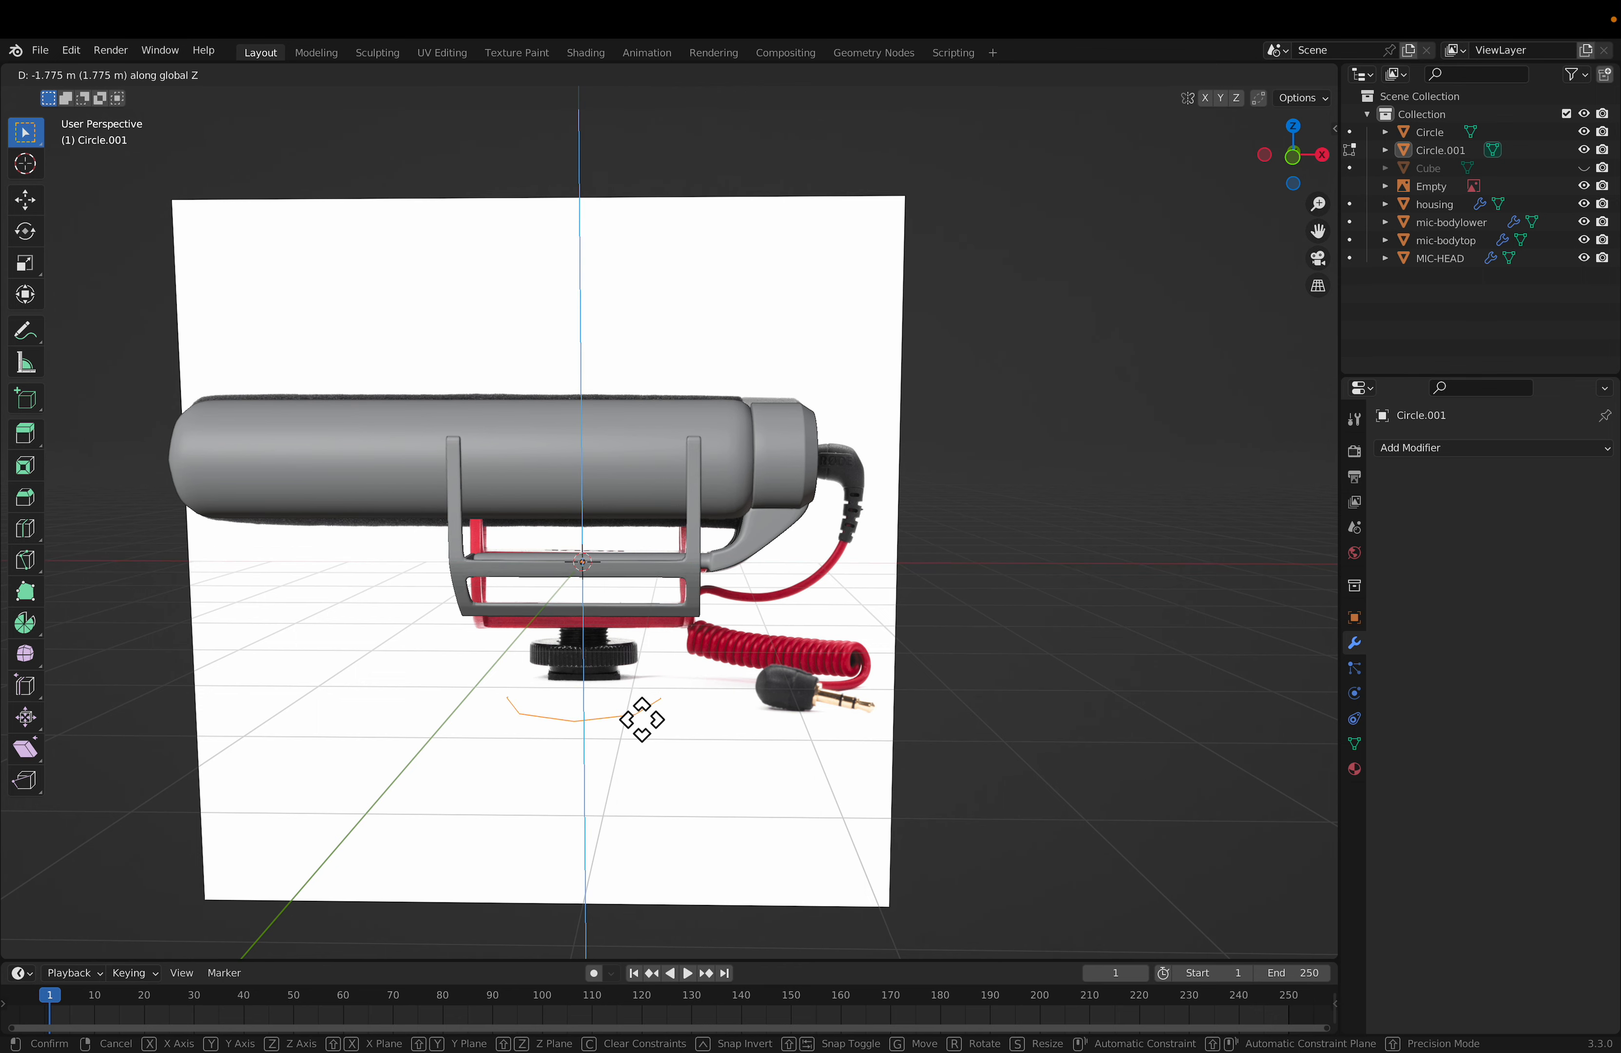
click(642, 693)
key(KP_1)
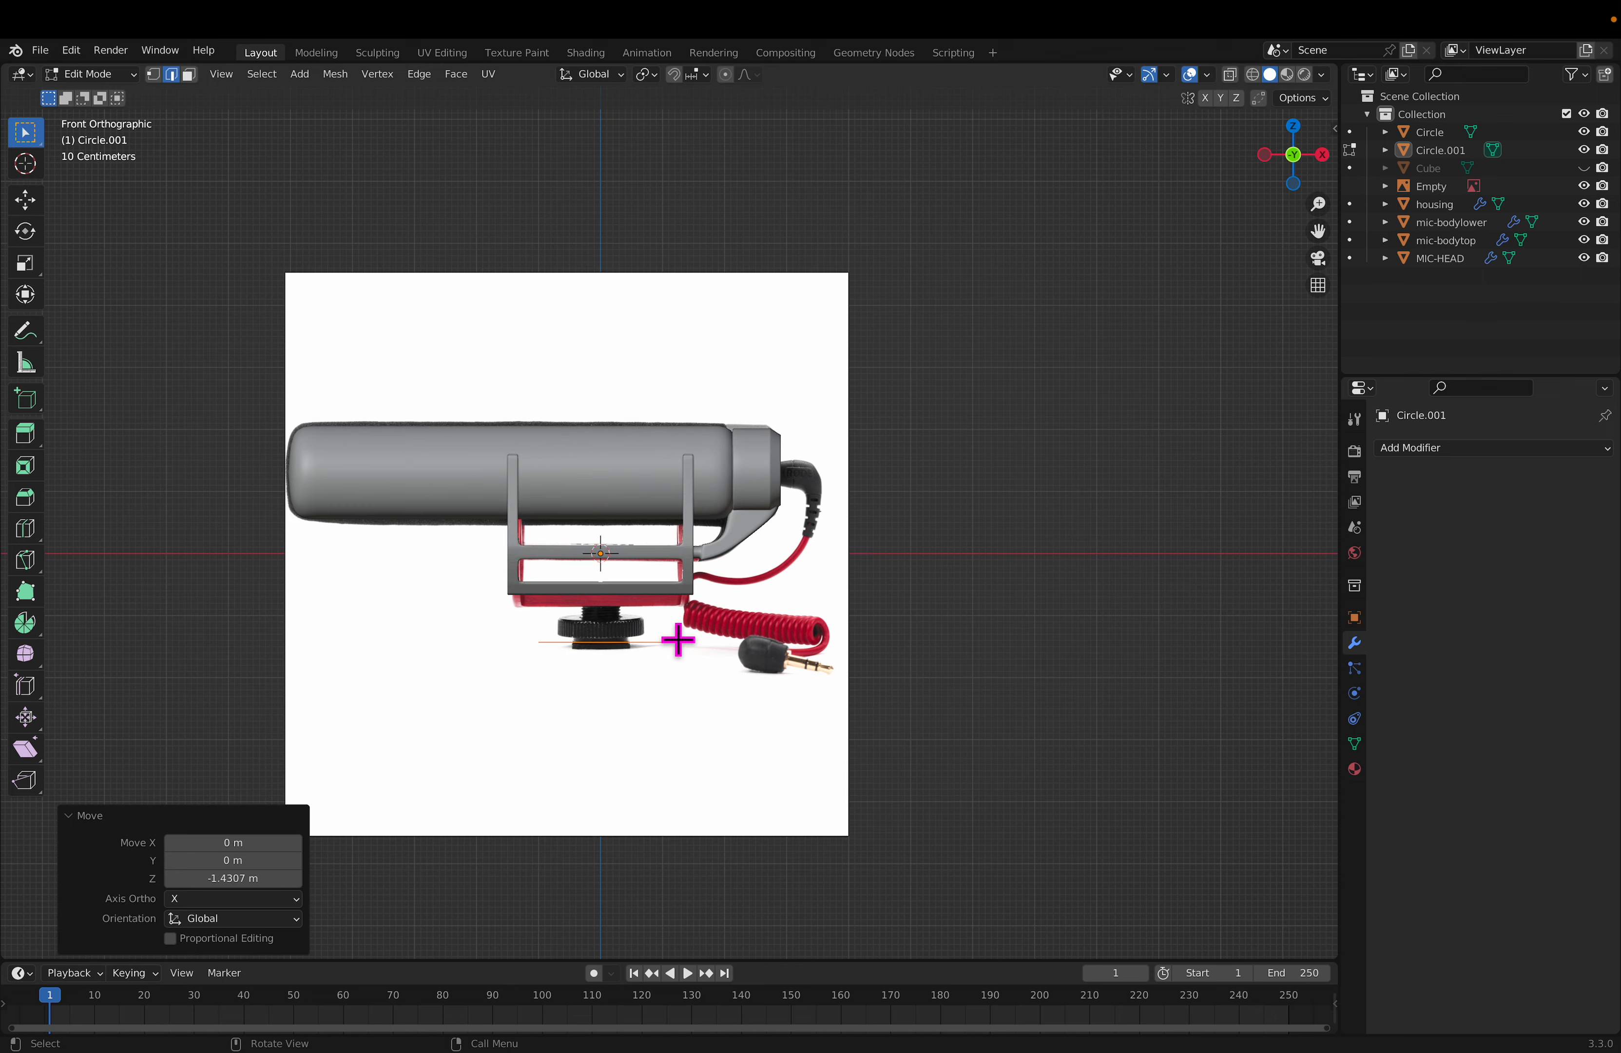
key(g)
key(z)
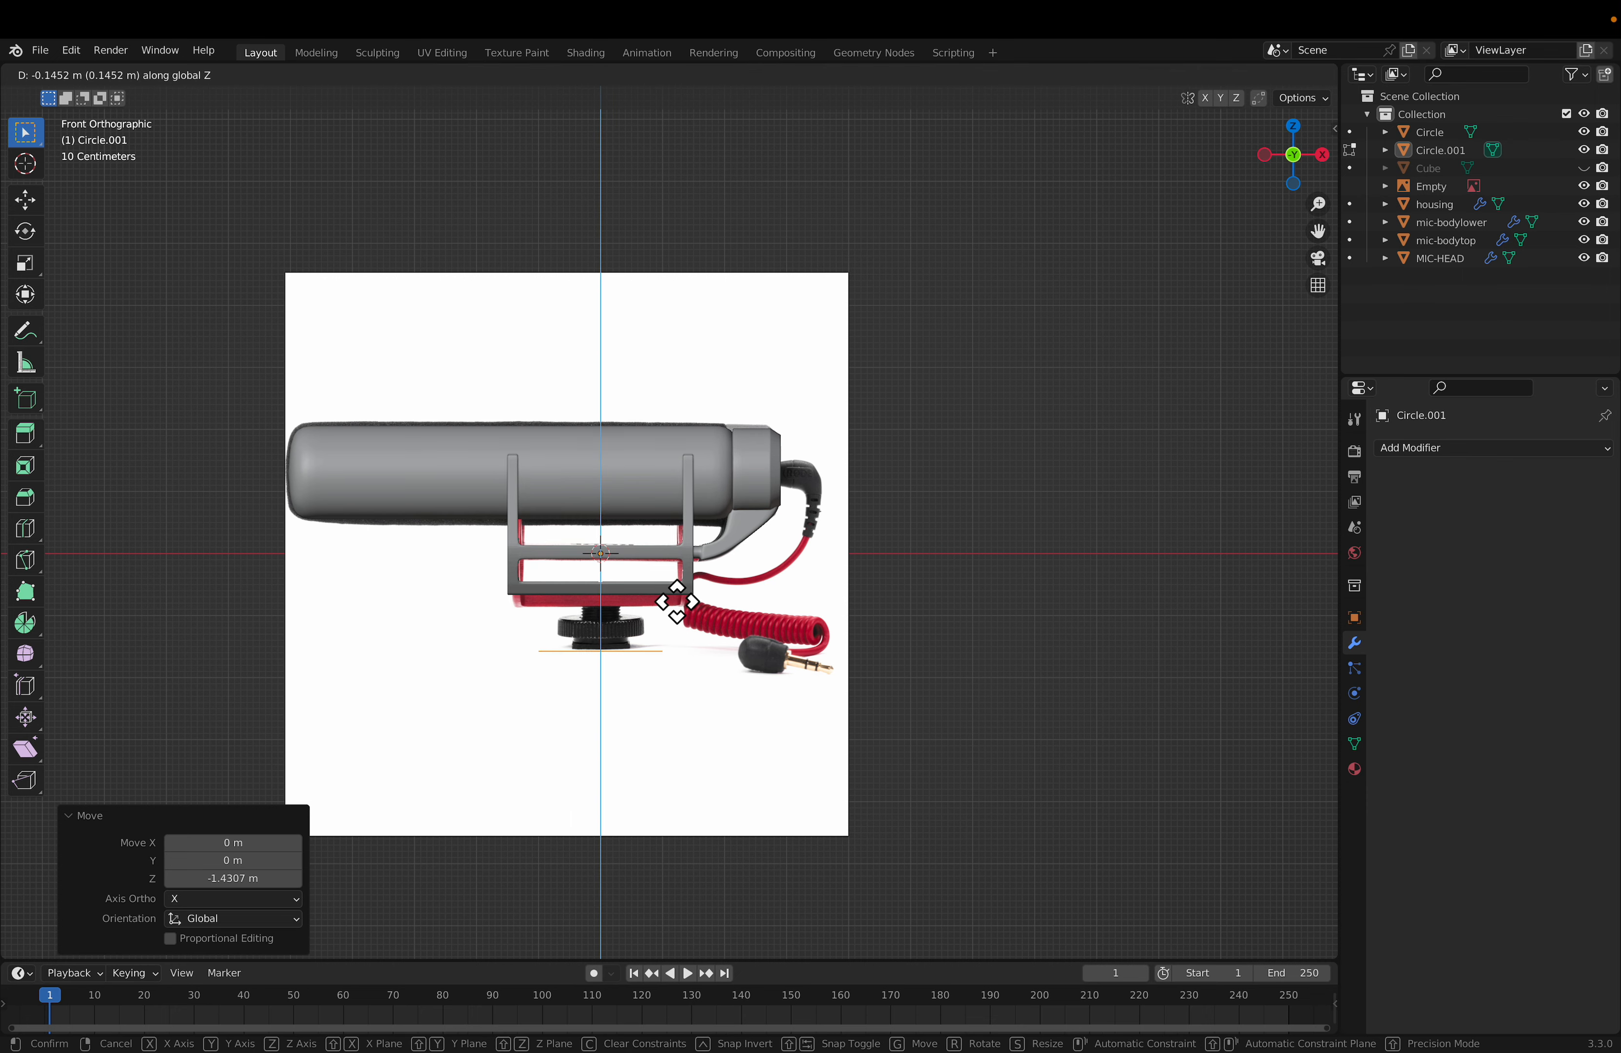
click(677, 608)
Step: Scale the circle by about 0.493 to the foot's width and extrude it about 0.19 m upward along Z
scroll(688, 693, up, 4)
scroll(680, 718, down, 2)
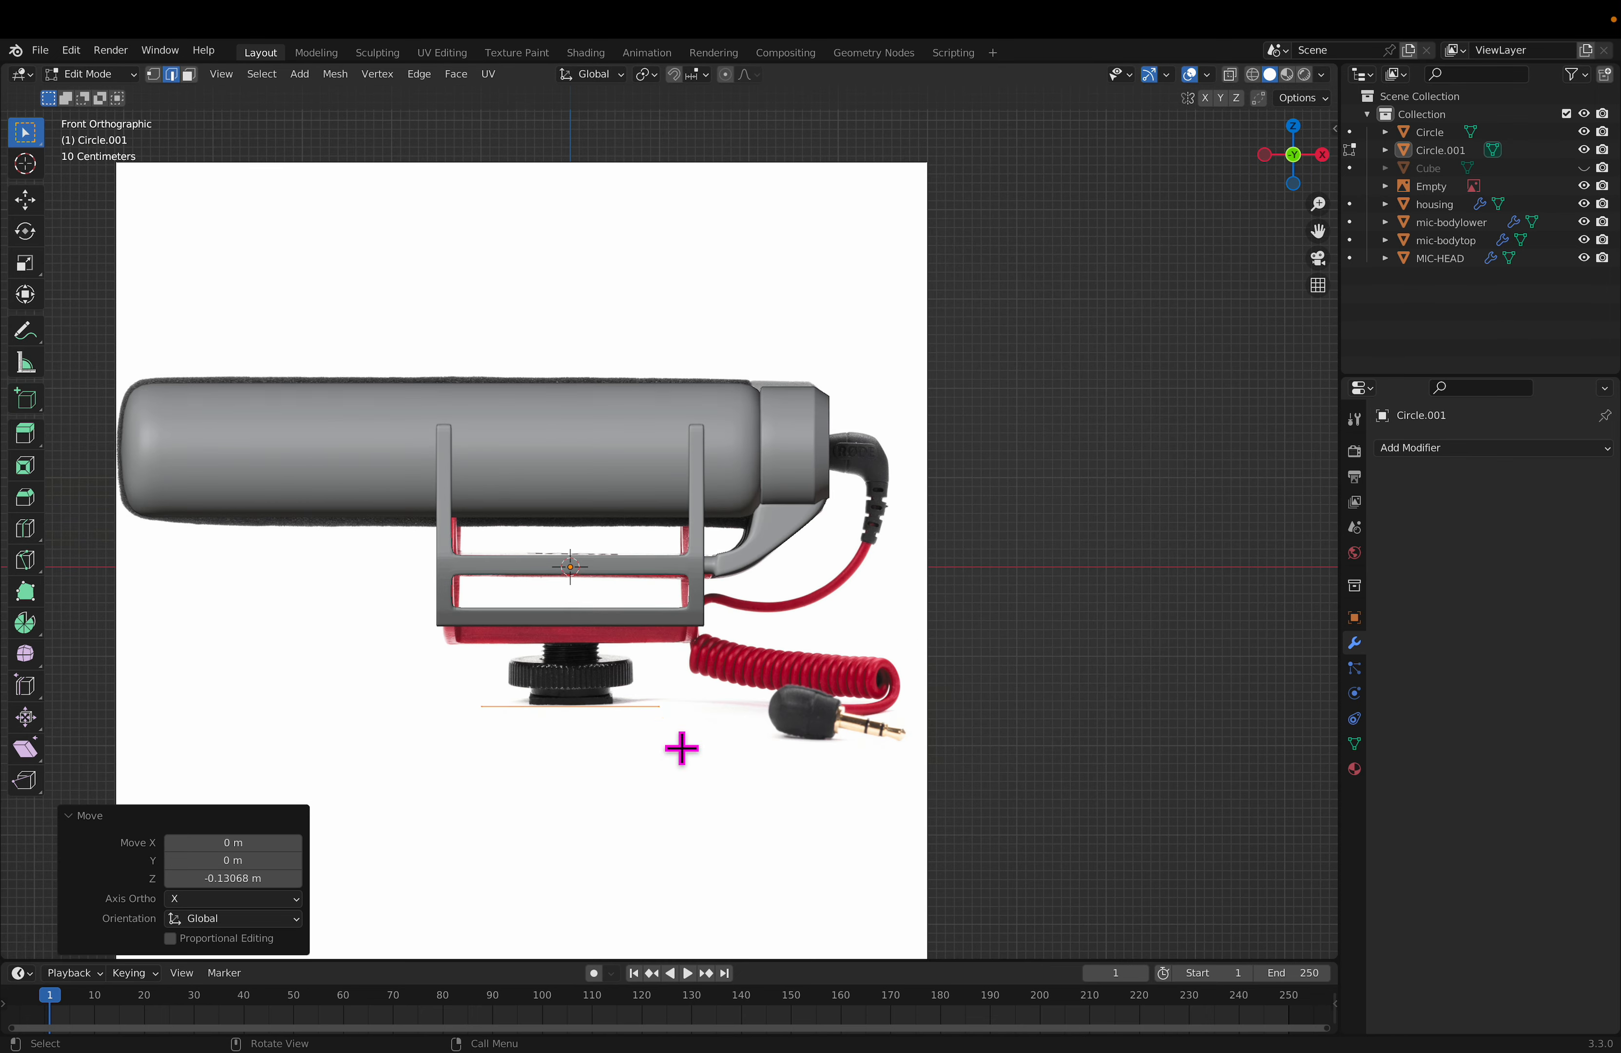
key(s)
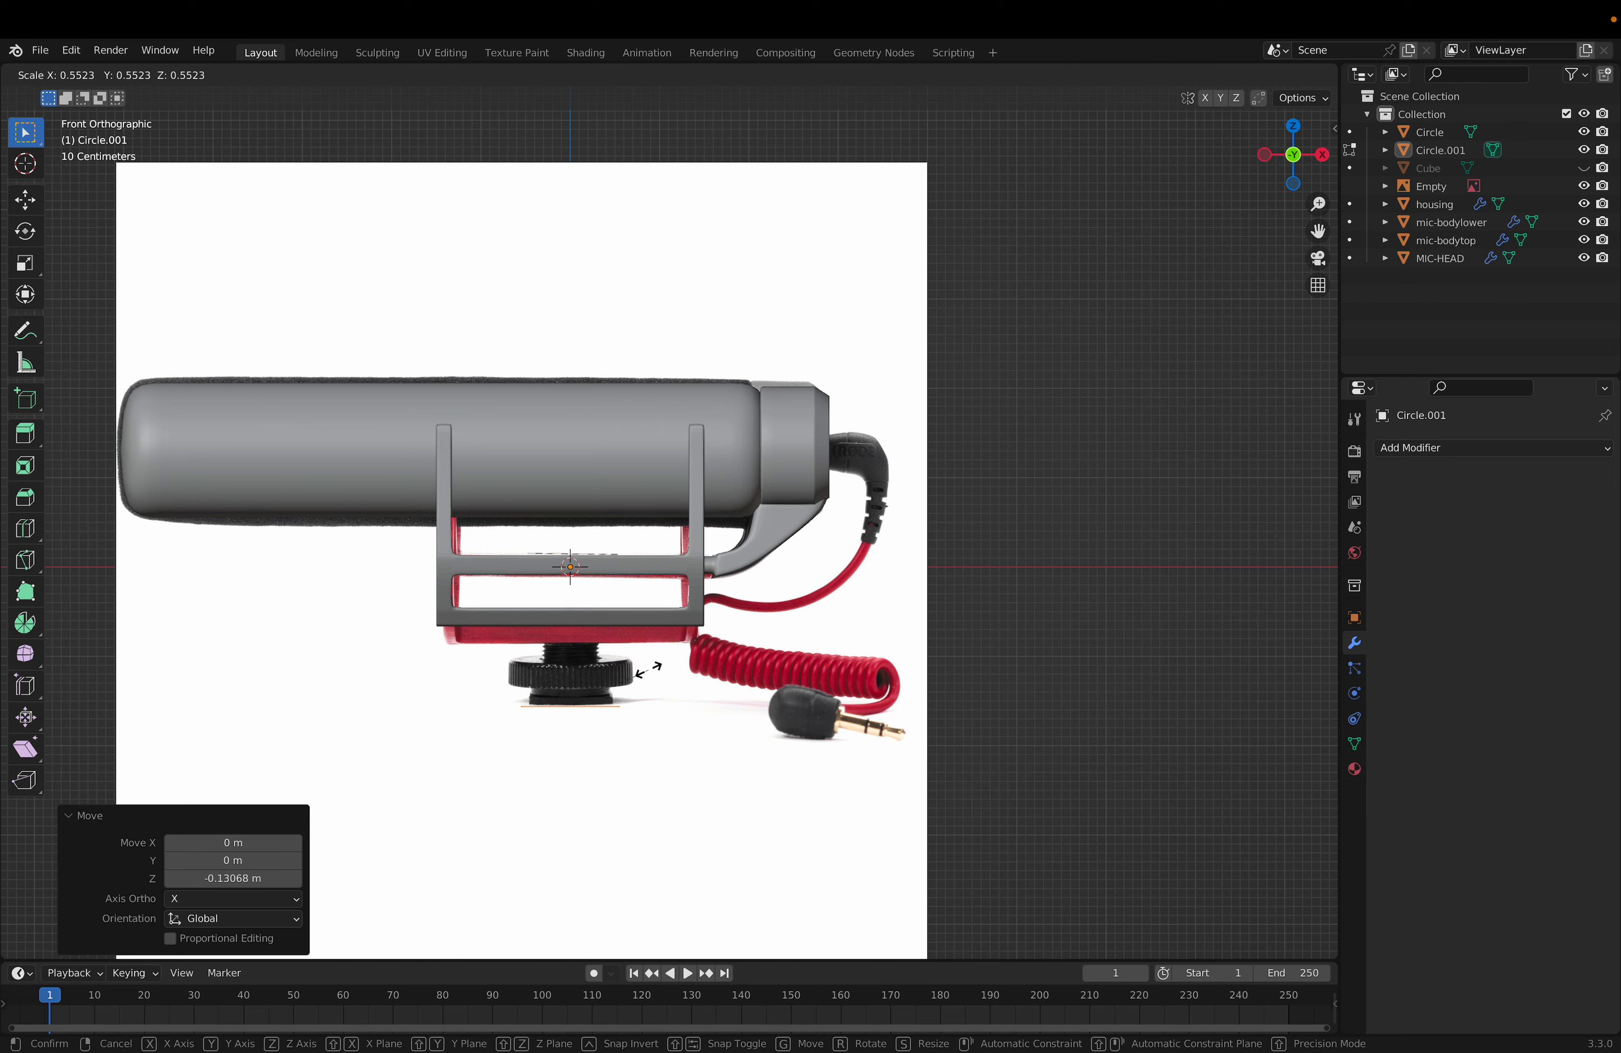
click(641, 675)
key(g)
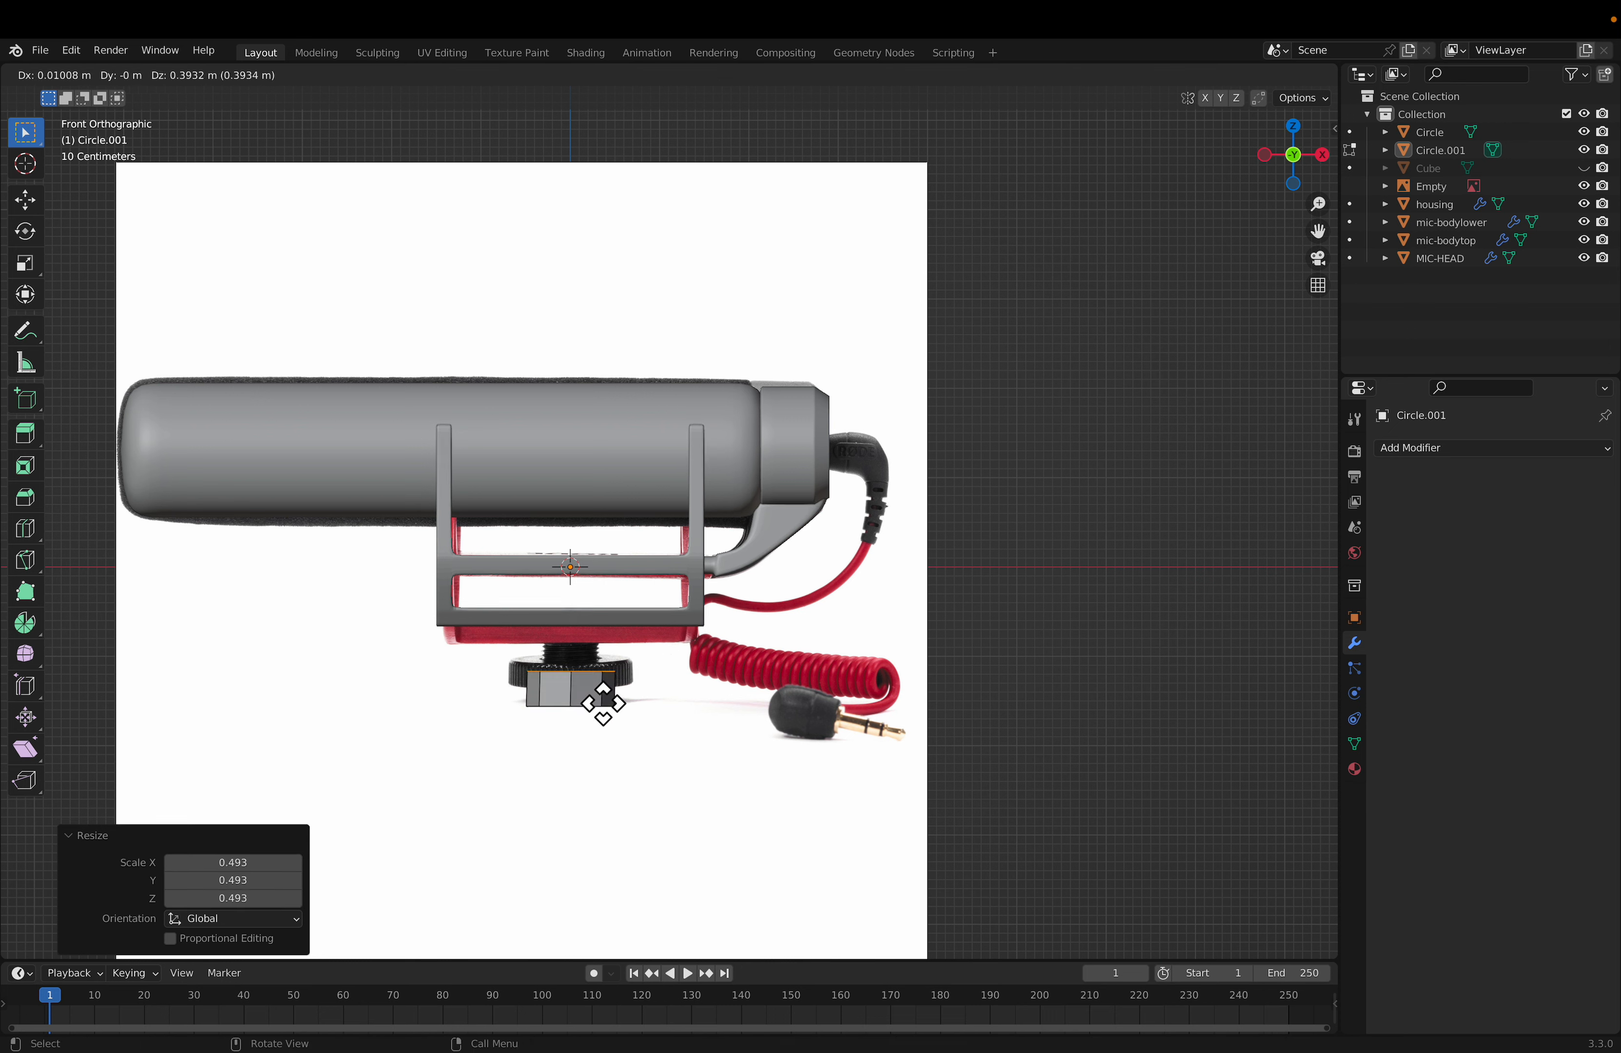
key(z)
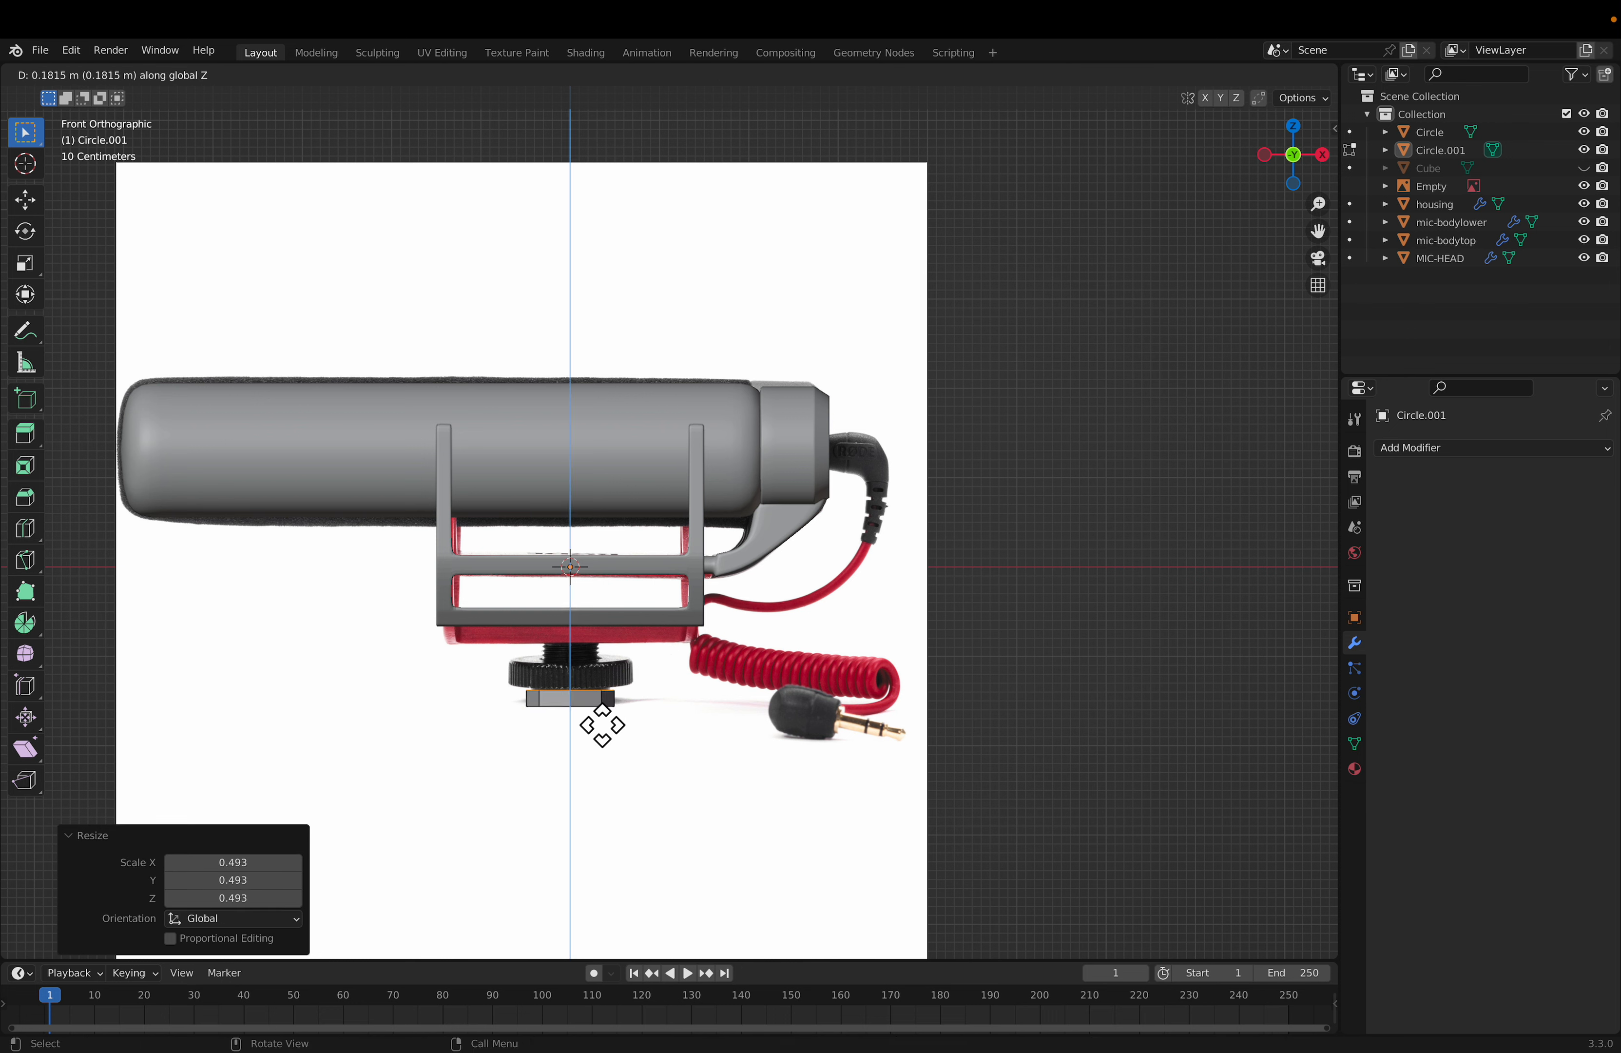
click(602, 725)
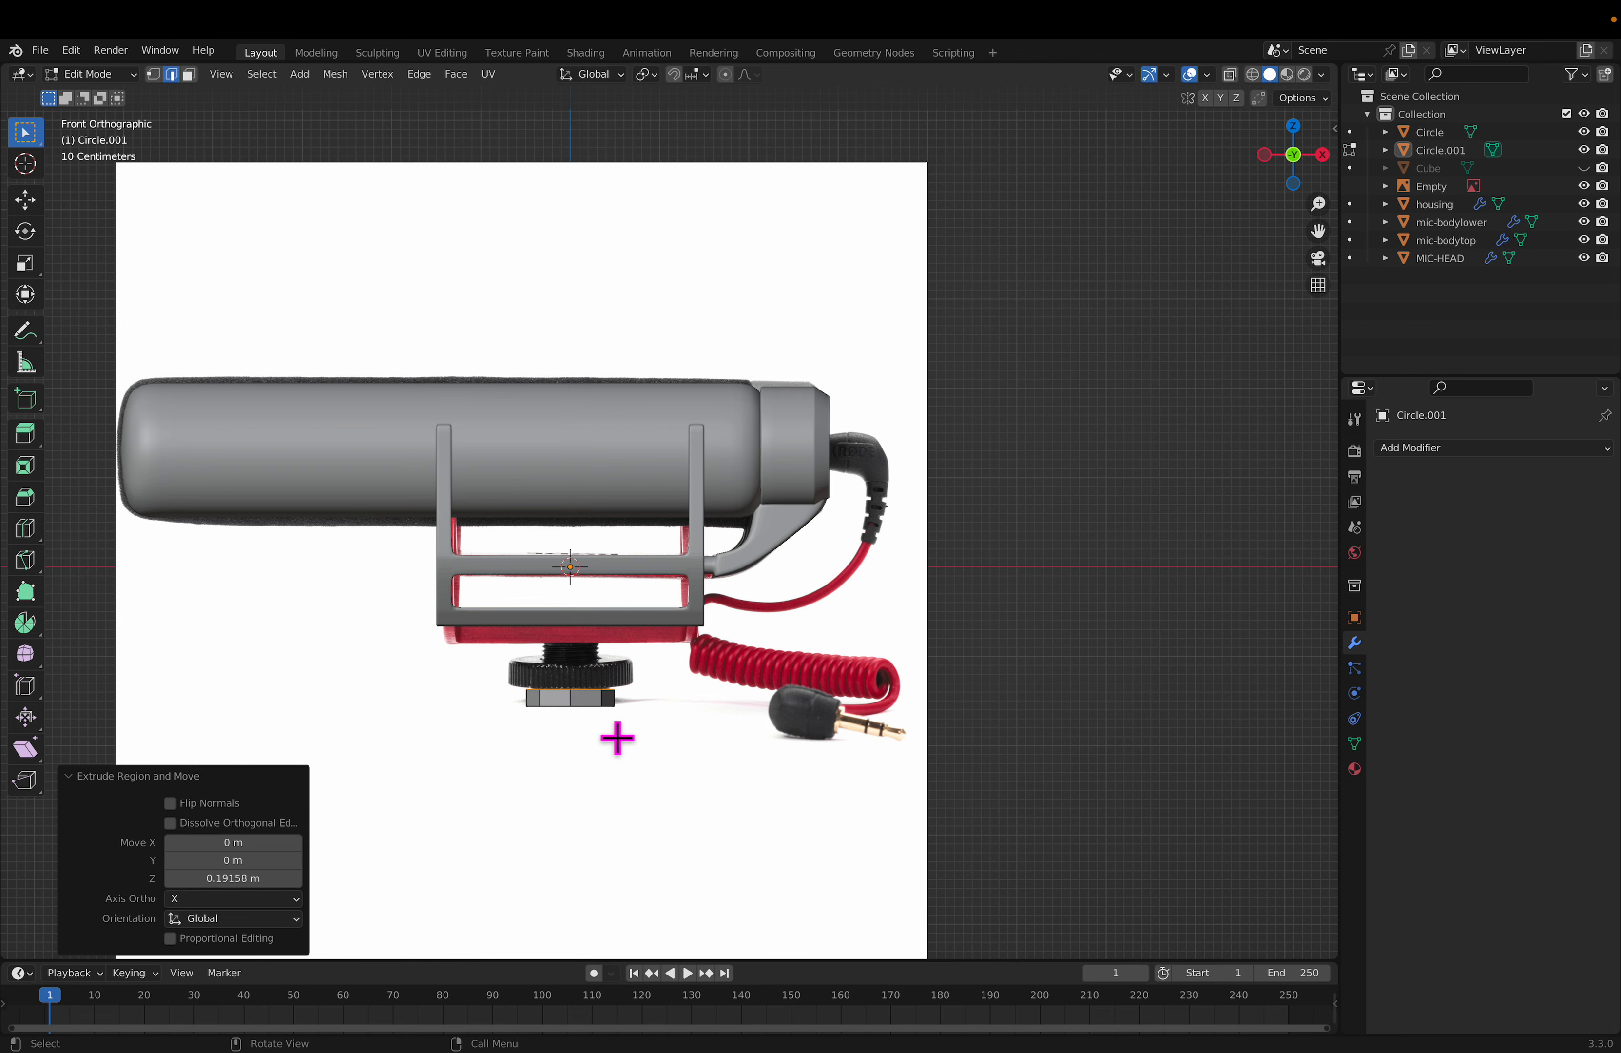
Step: Extrude the foot's upper ring outward at scale 1.462, and extrude it up about 0.31 m to form the thumbwheel
key(g)
key(s)
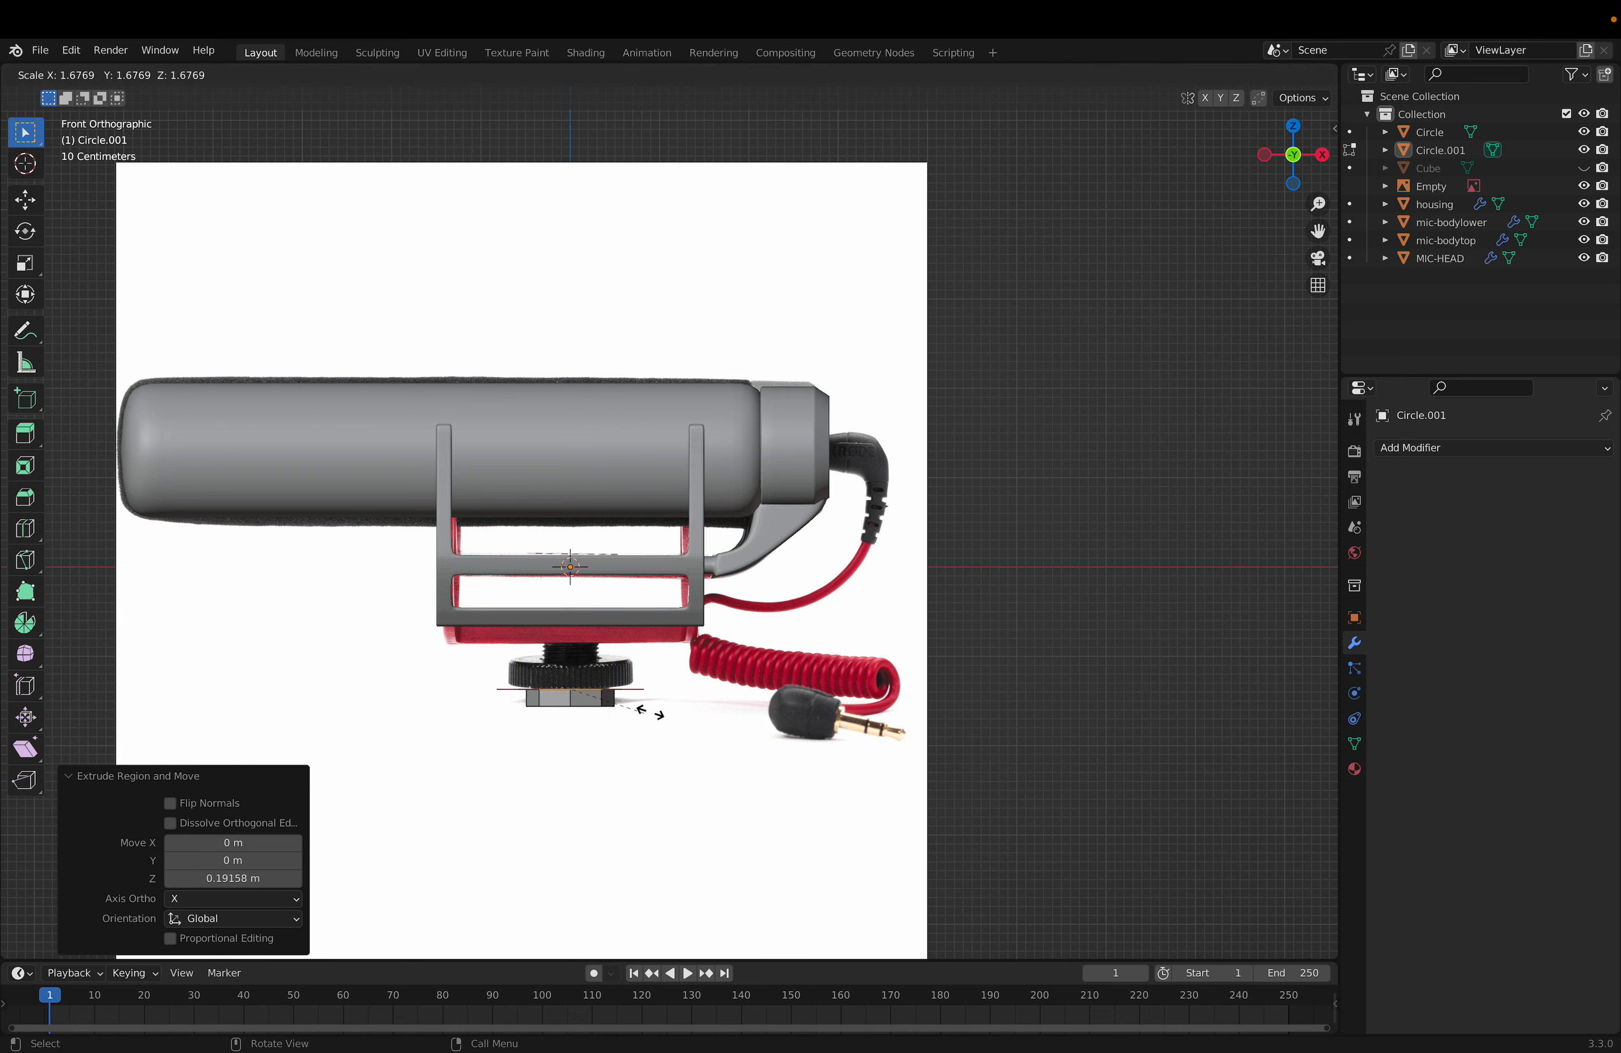
click(635, 709)
key(e)
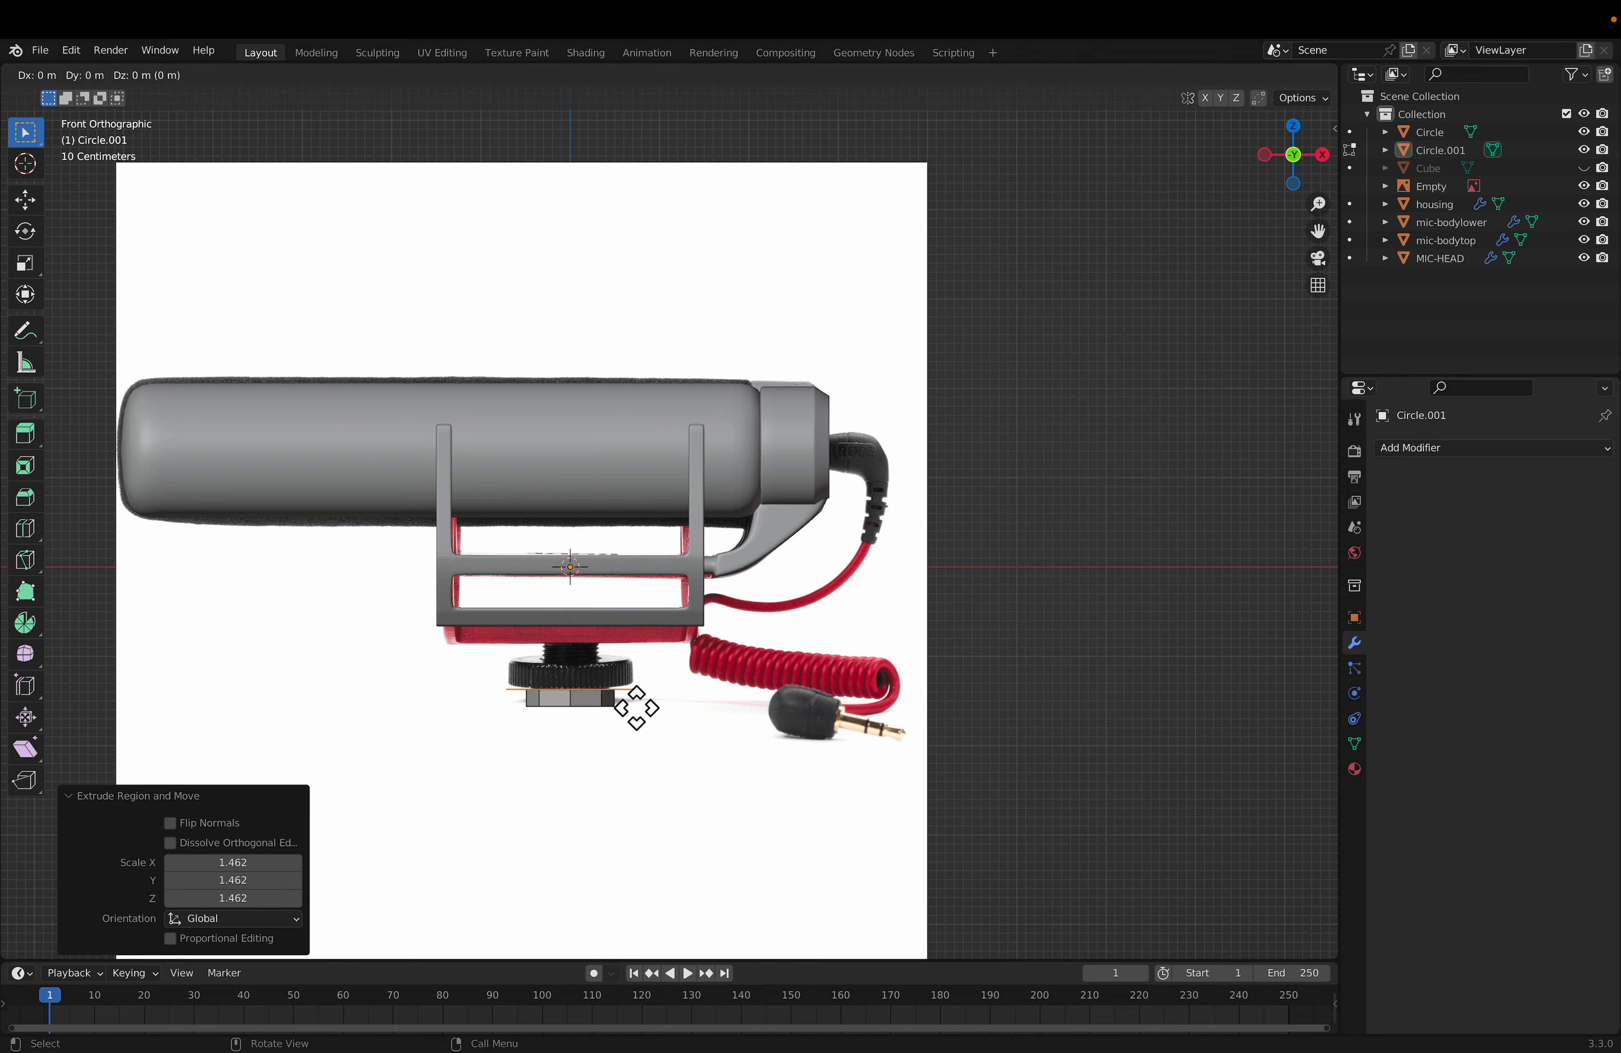
key(z)
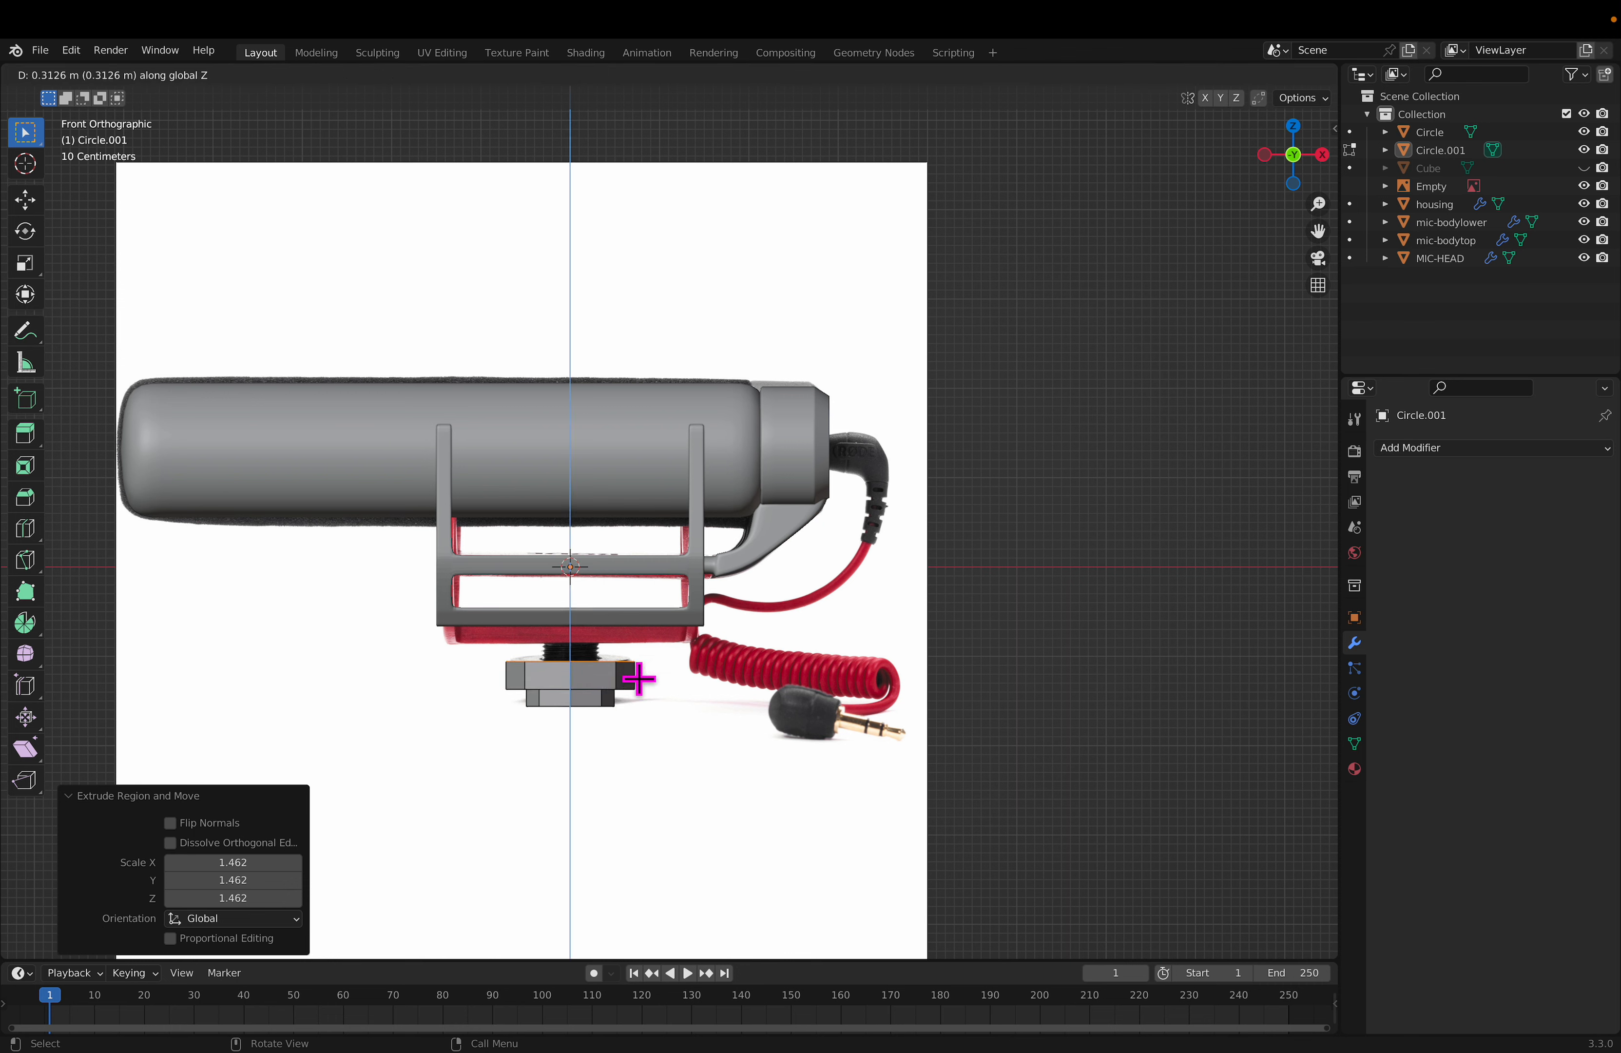
click(641, 681)
Step: Extrude the thumbwheel's top ring inward at scale 0.605, and extrude it up about 0.32 m to form the neck
key(s)
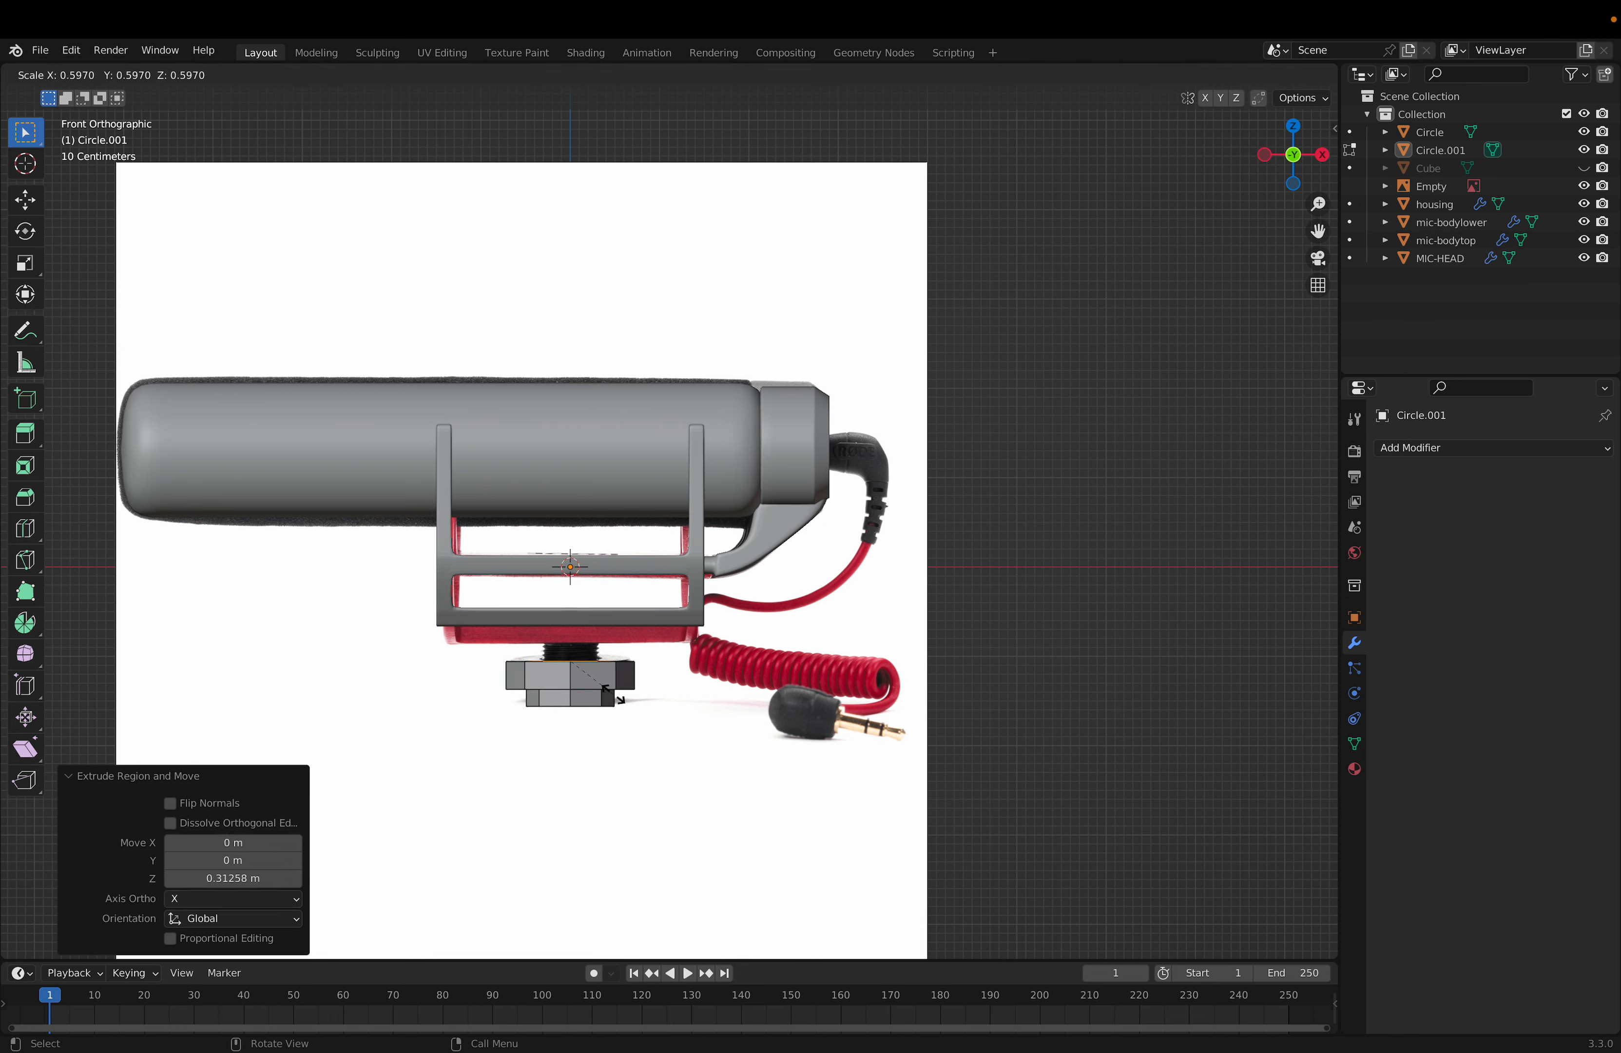
click(629, 708)
key(e)
key(z)
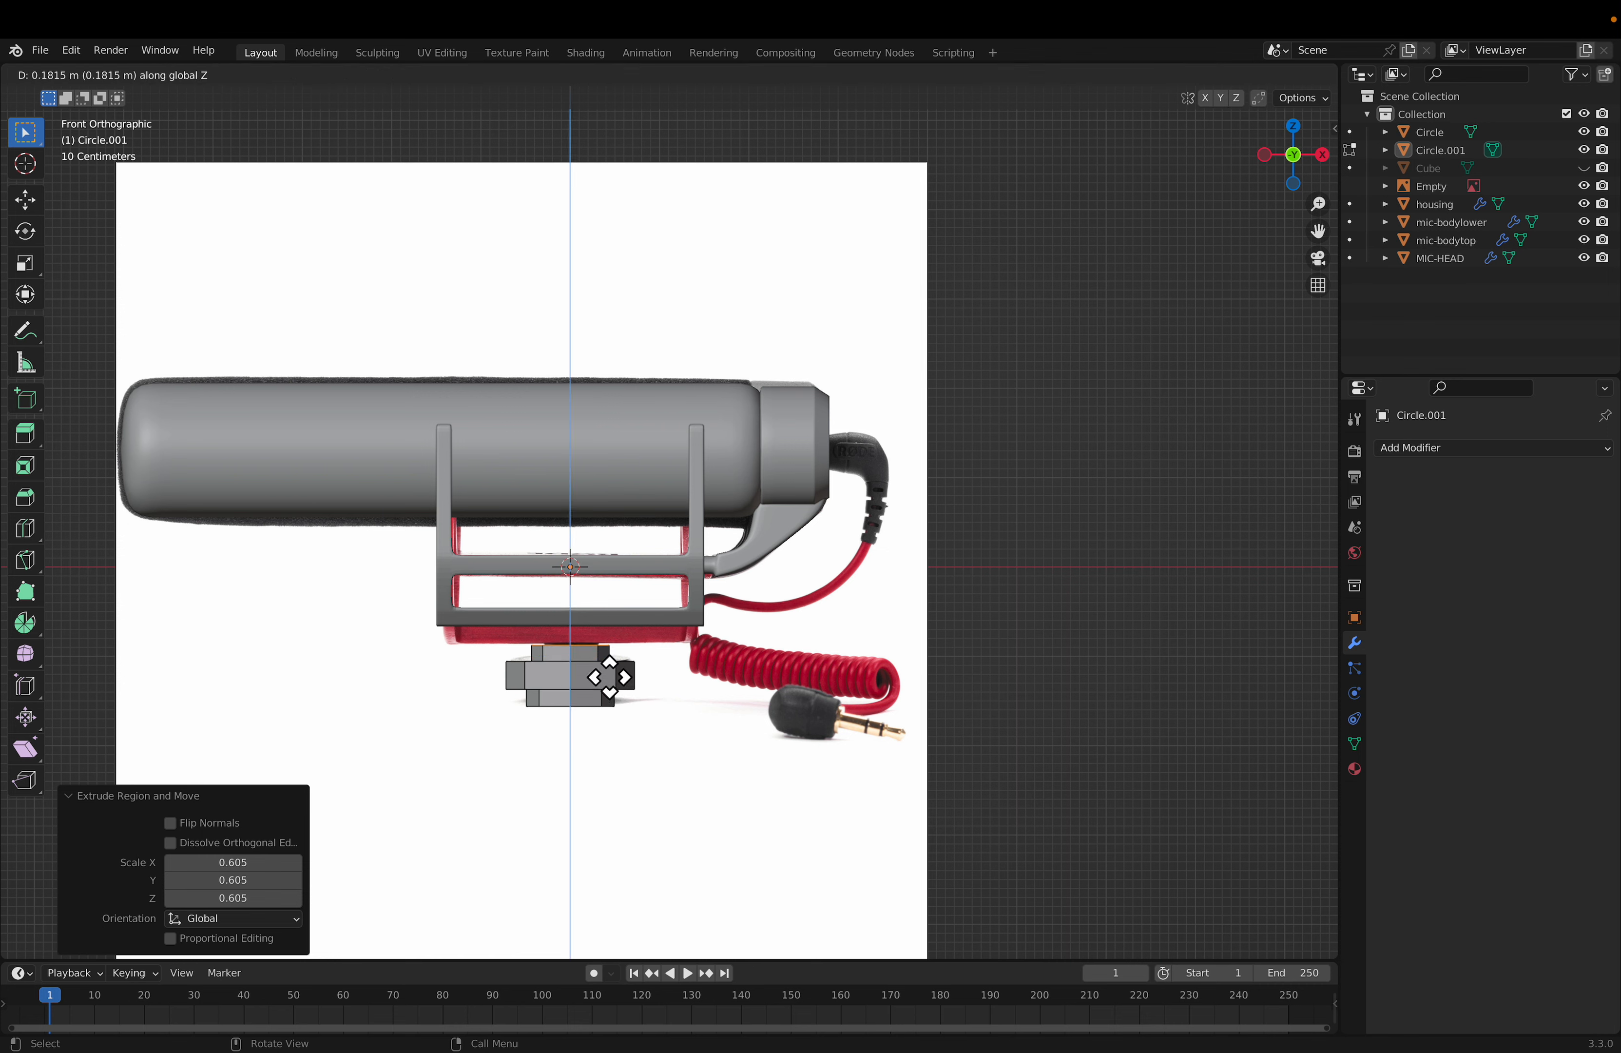
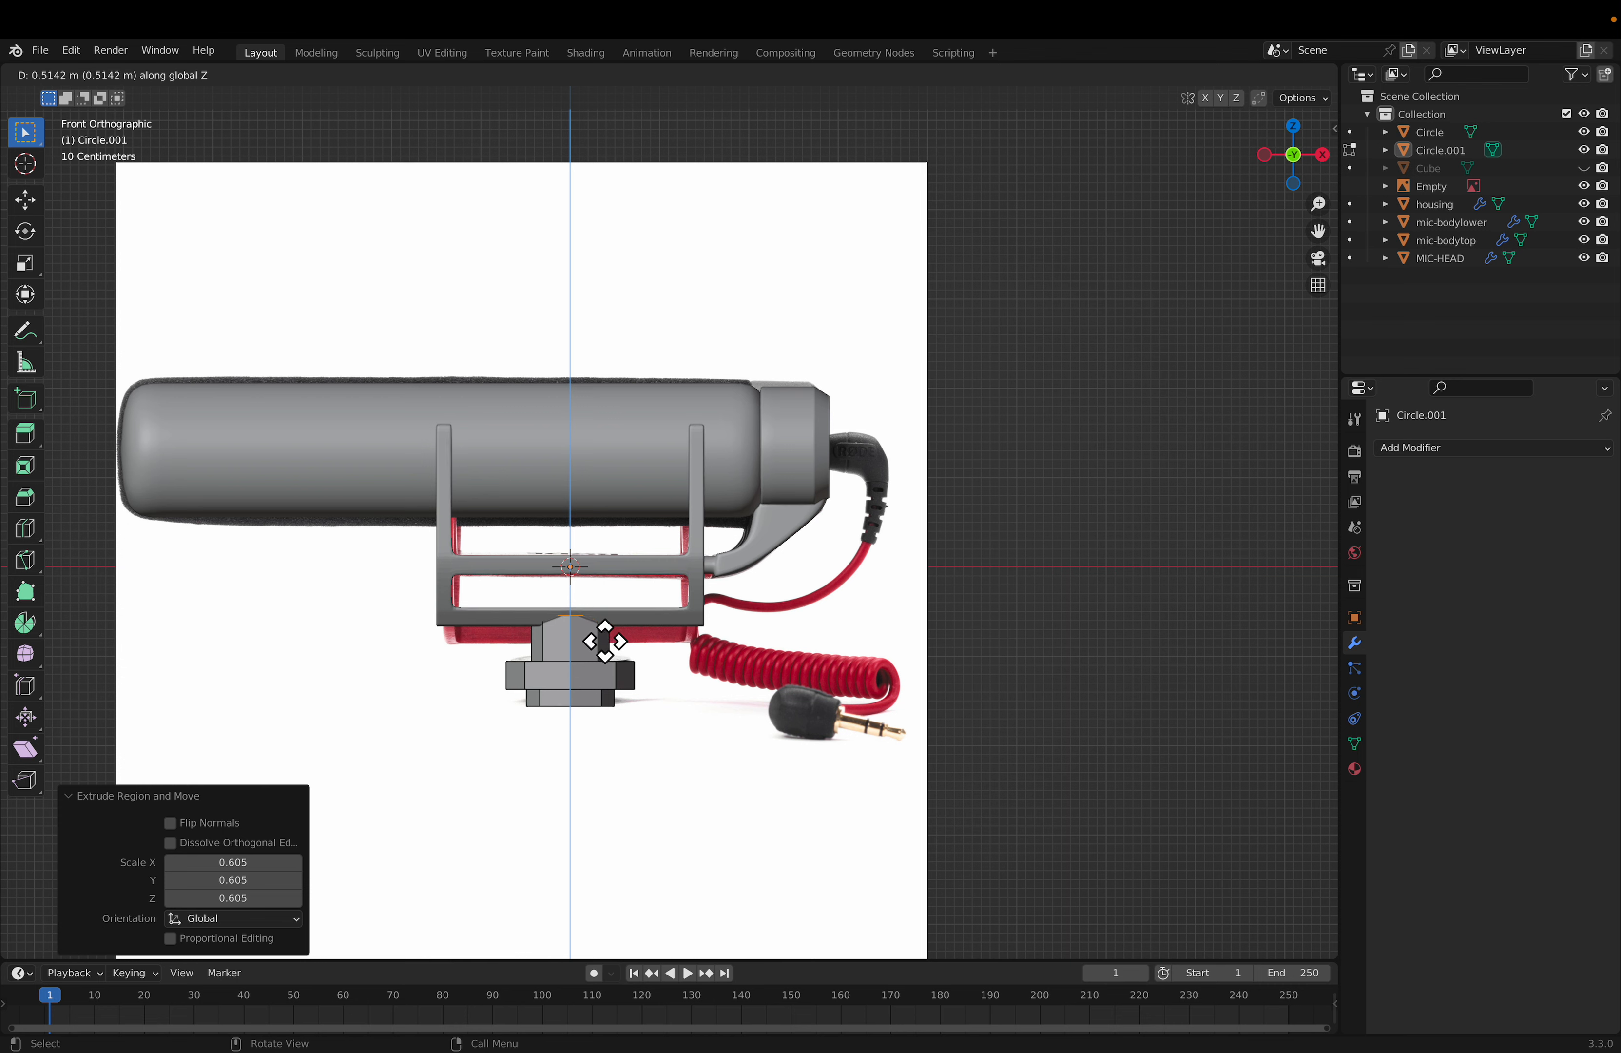
click(602, 662)
Step: Select both the top and bottom edge loops of the neck and scale them by about 0.612 to make it narrower
middle_drag(763, 638, 658, 775)
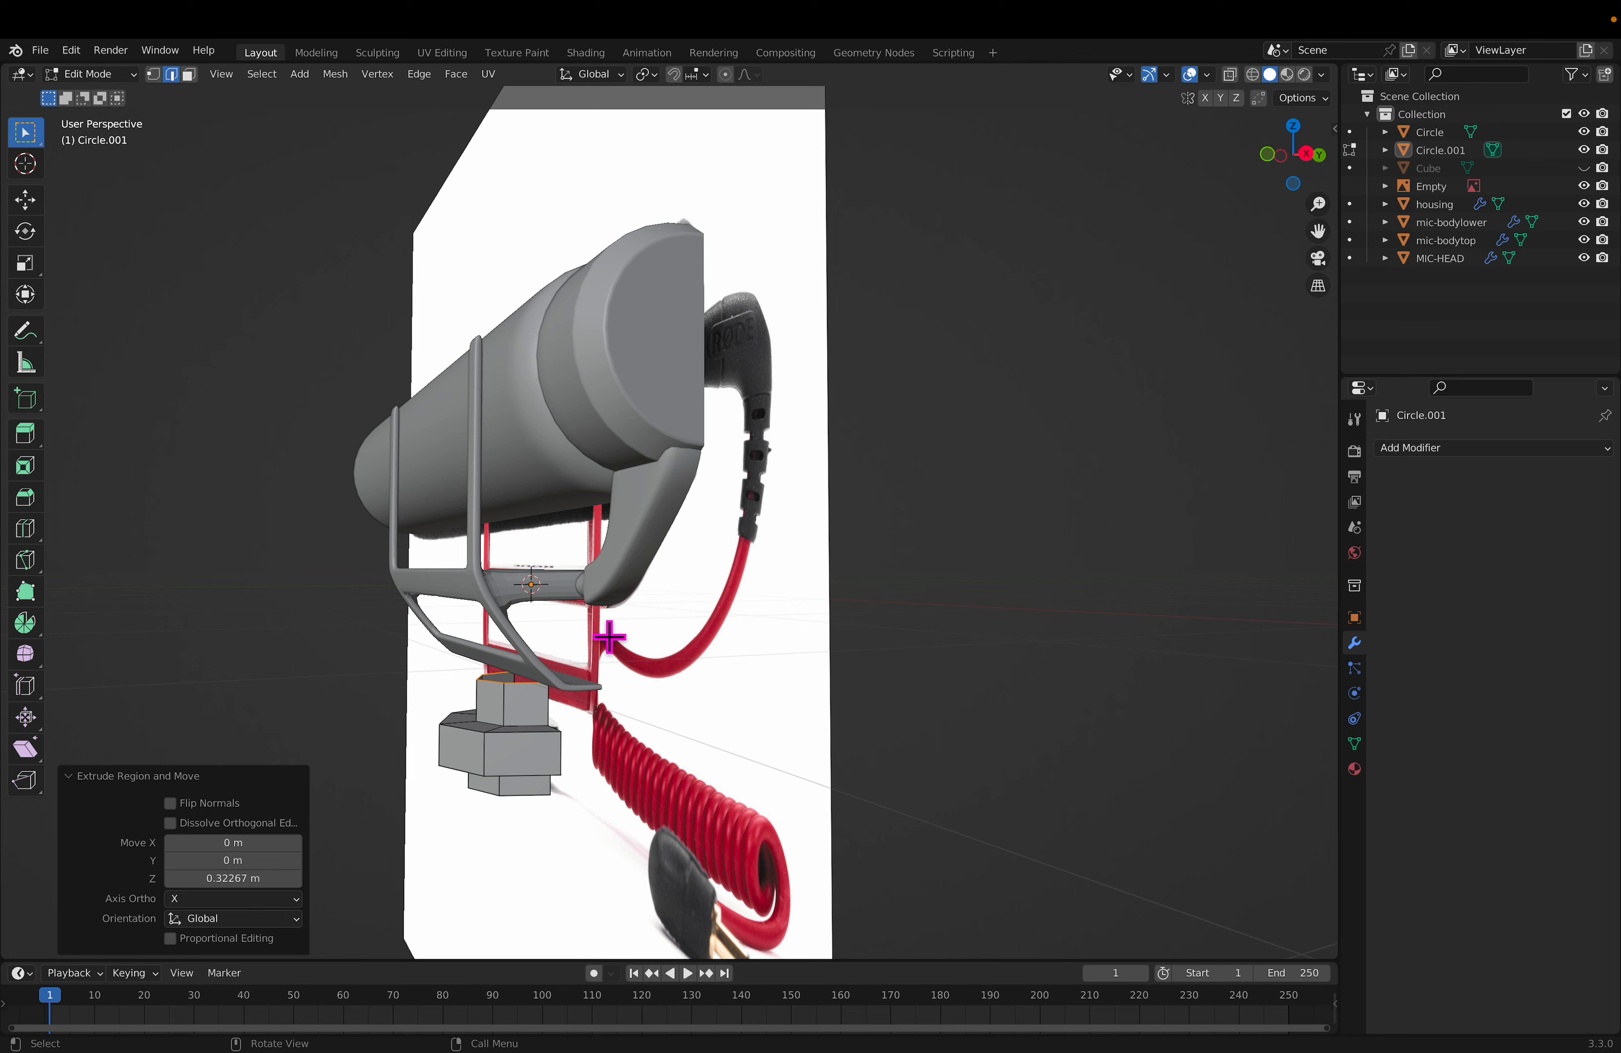
key(s)
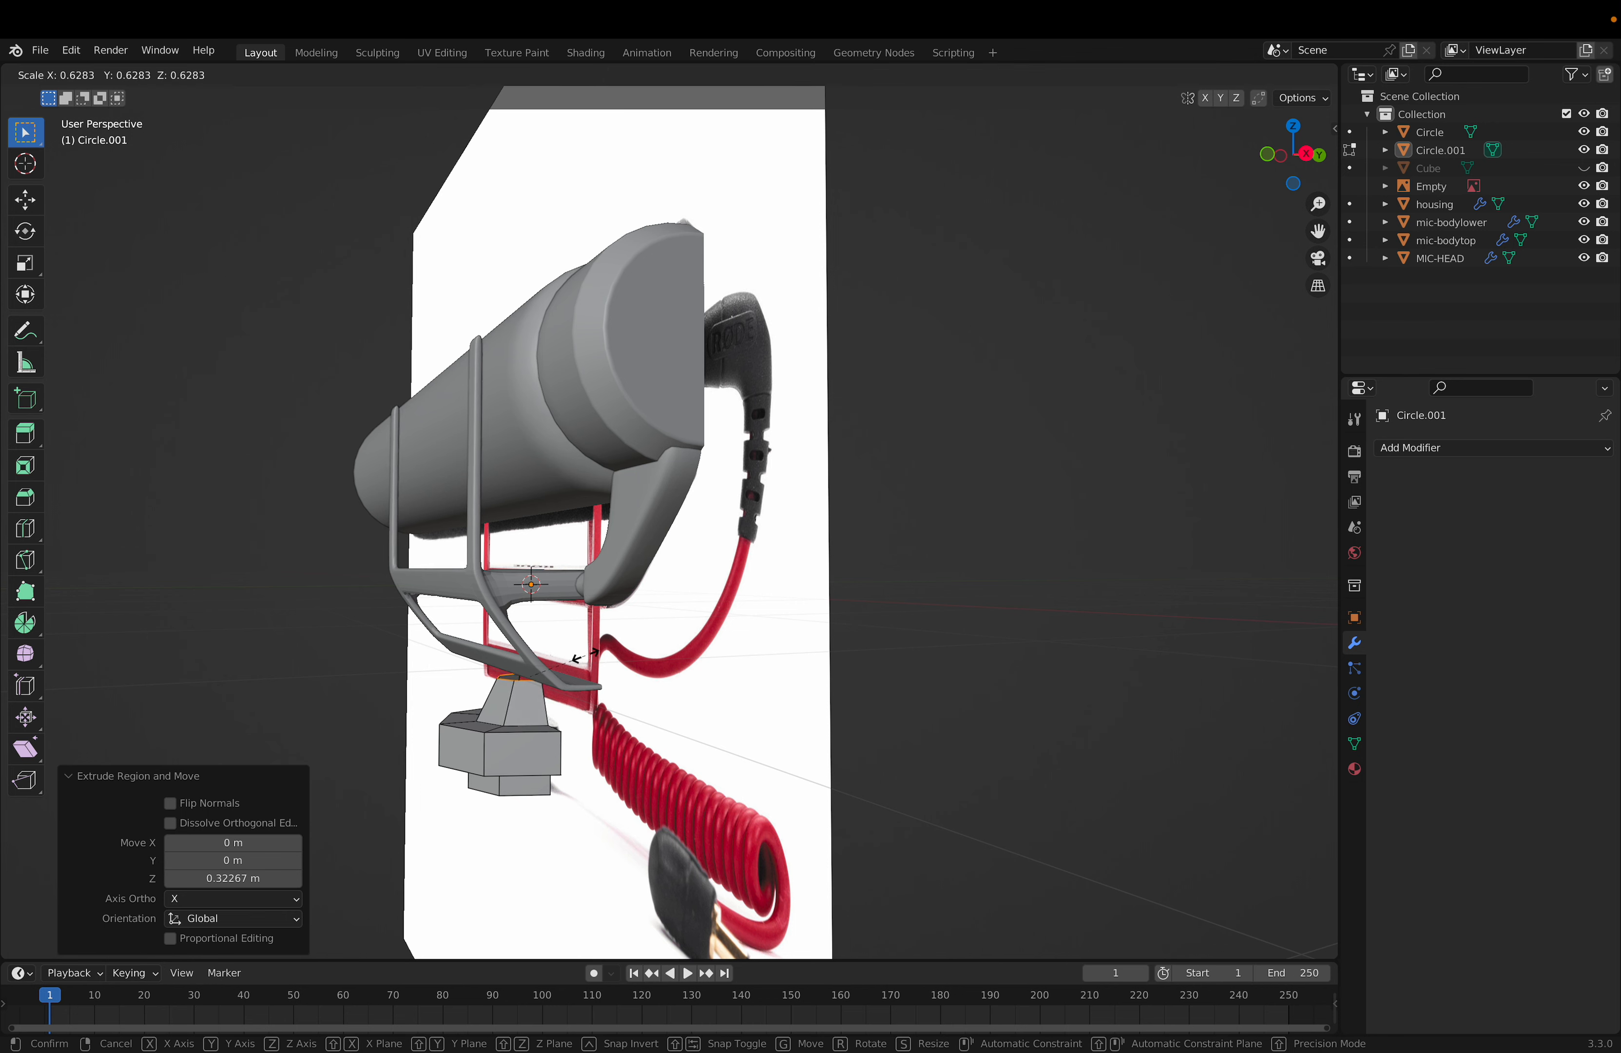
right_click(600, 670)
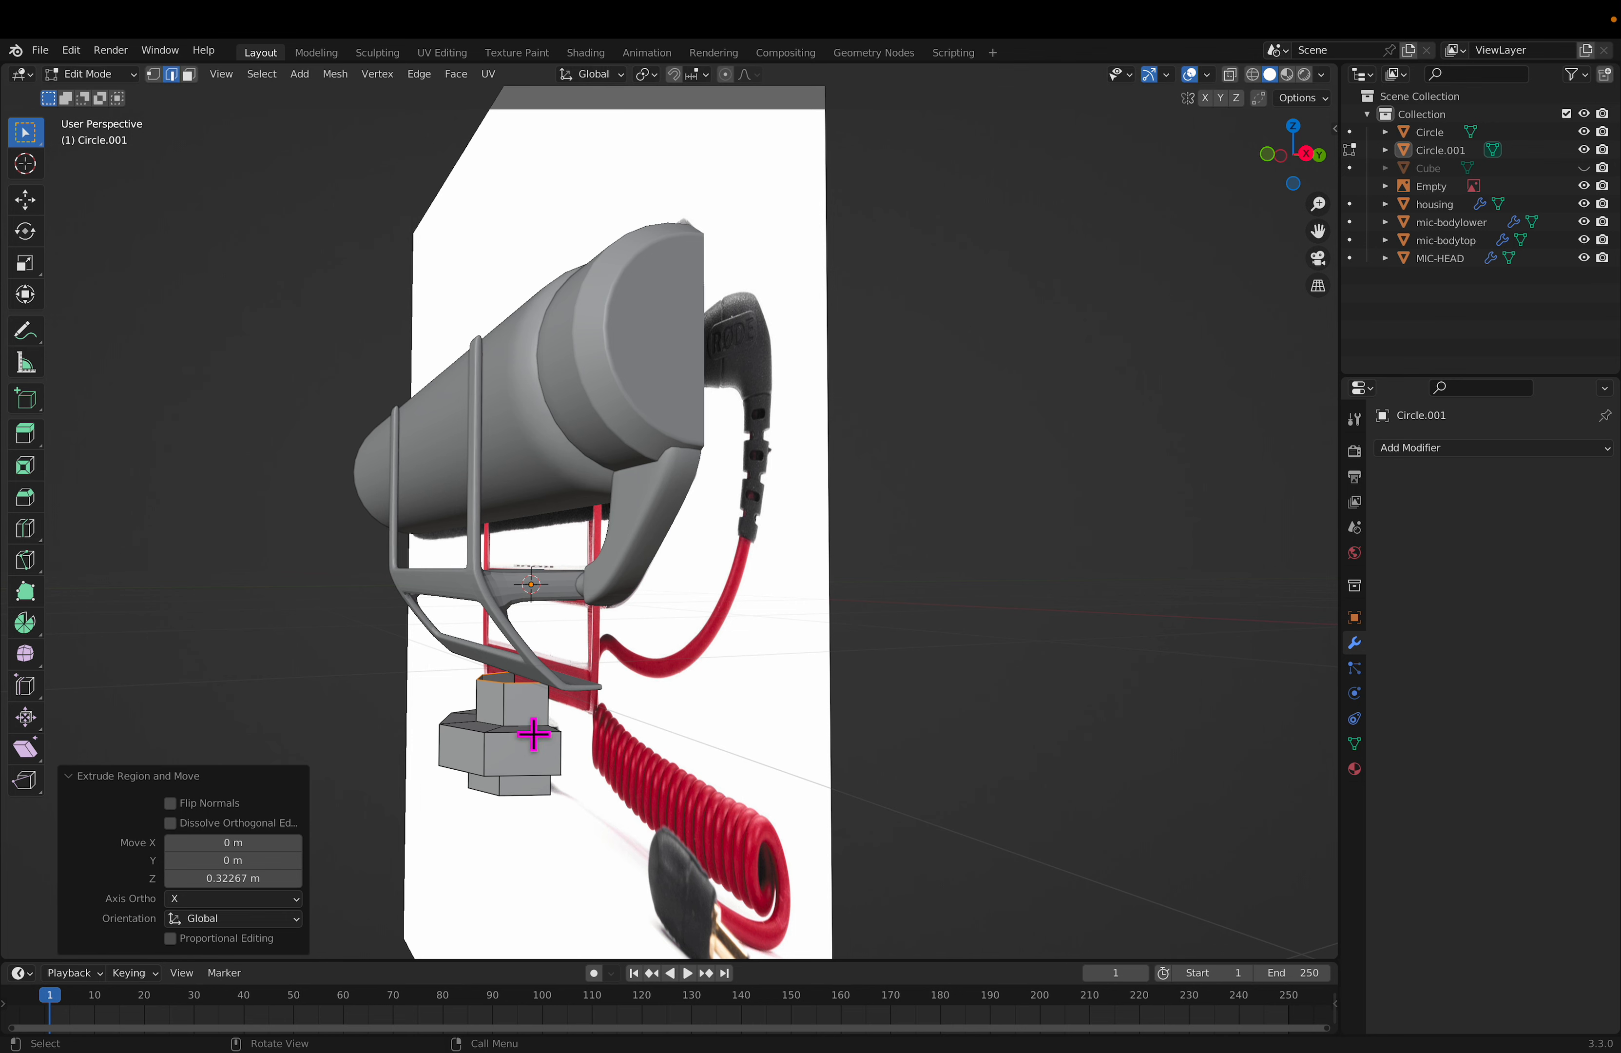
click(521, 725)
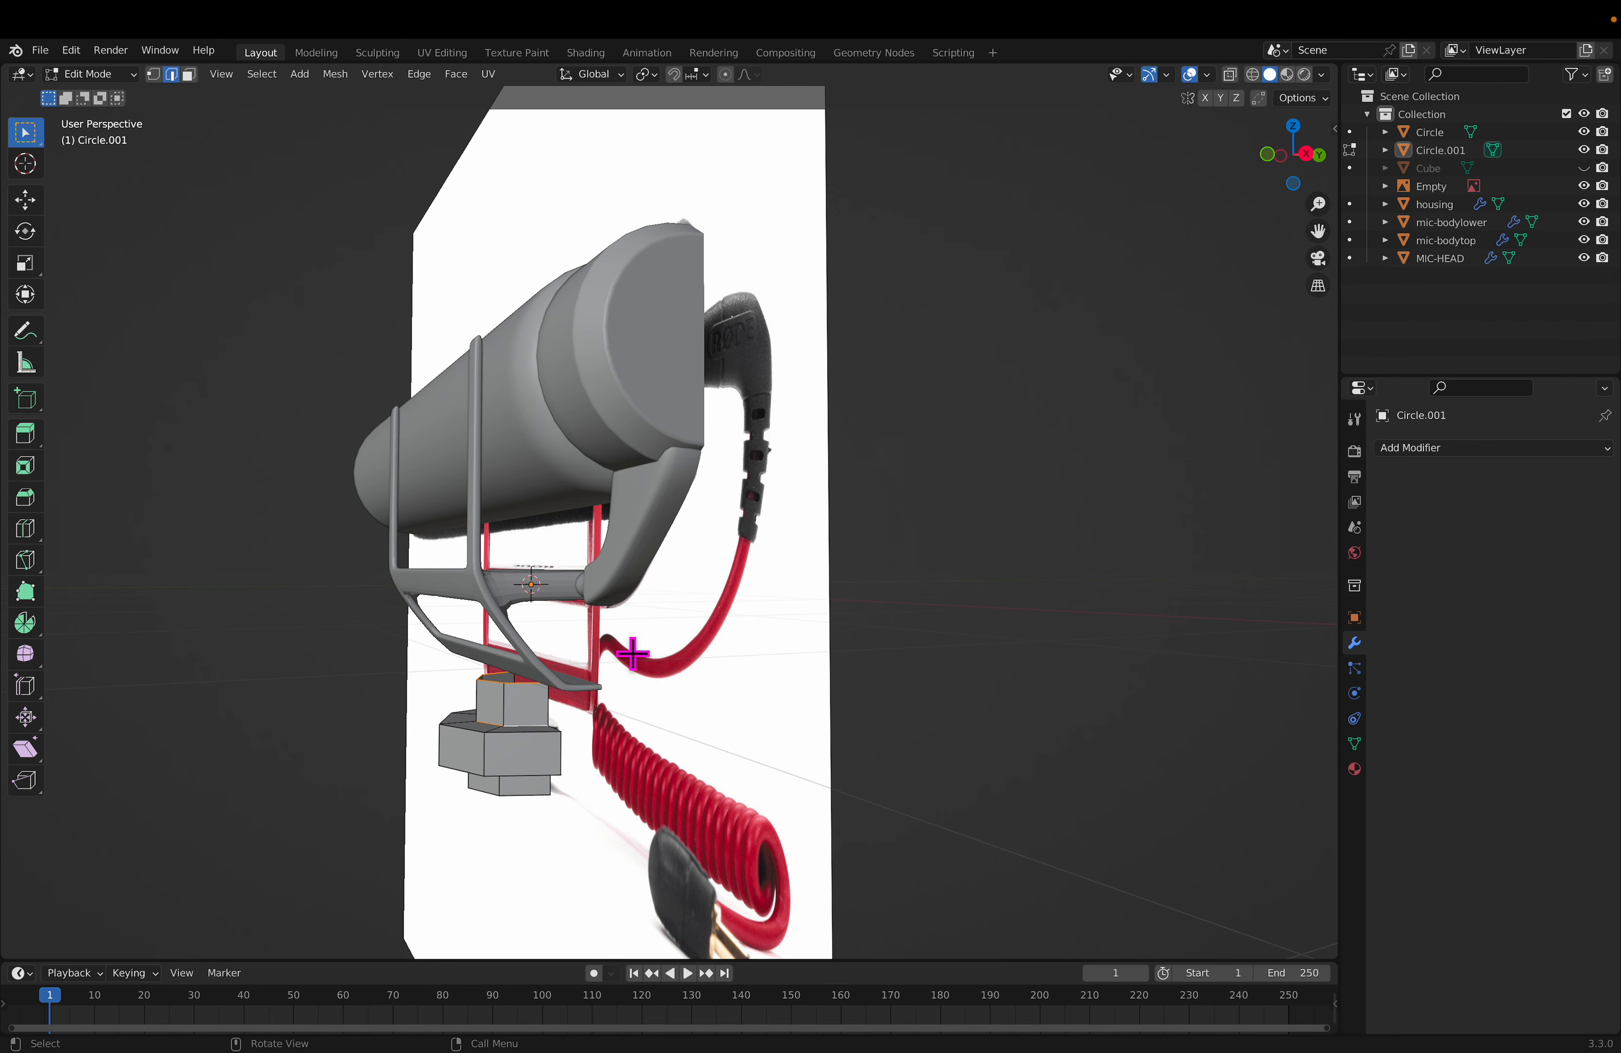
key(s)
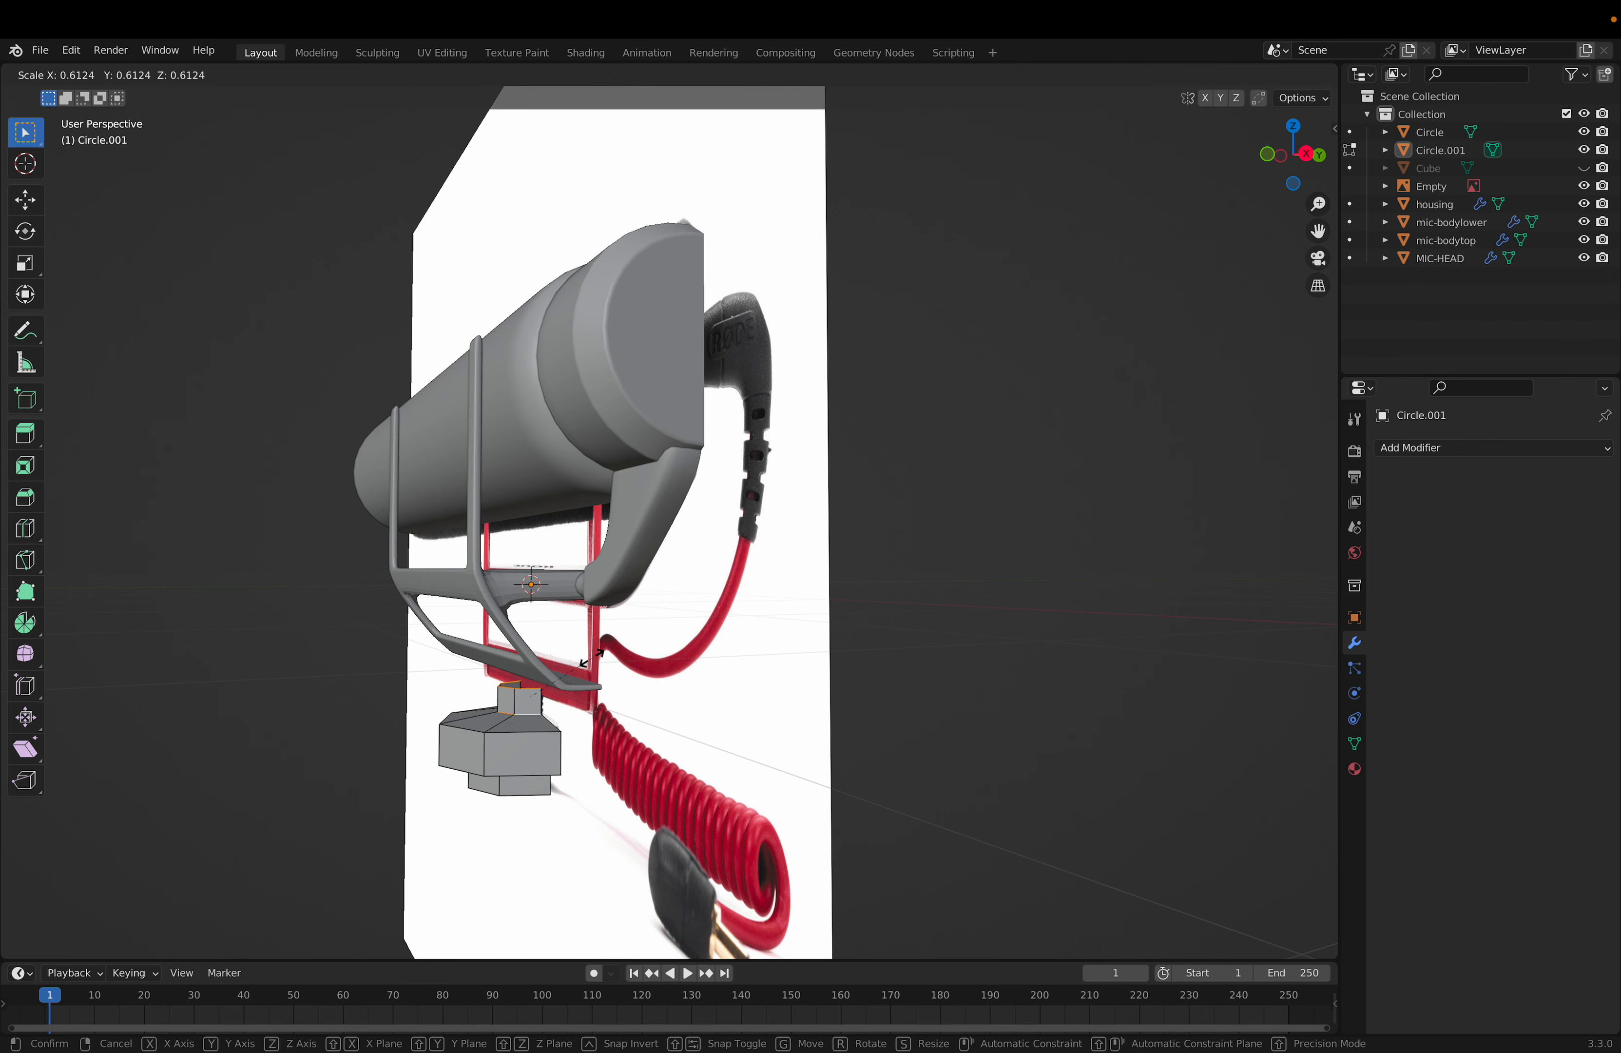
click(591, 658)
Step: Hide the reference image so that the mount can be seen from all around
middle_drag(666, 699, 536, 637)
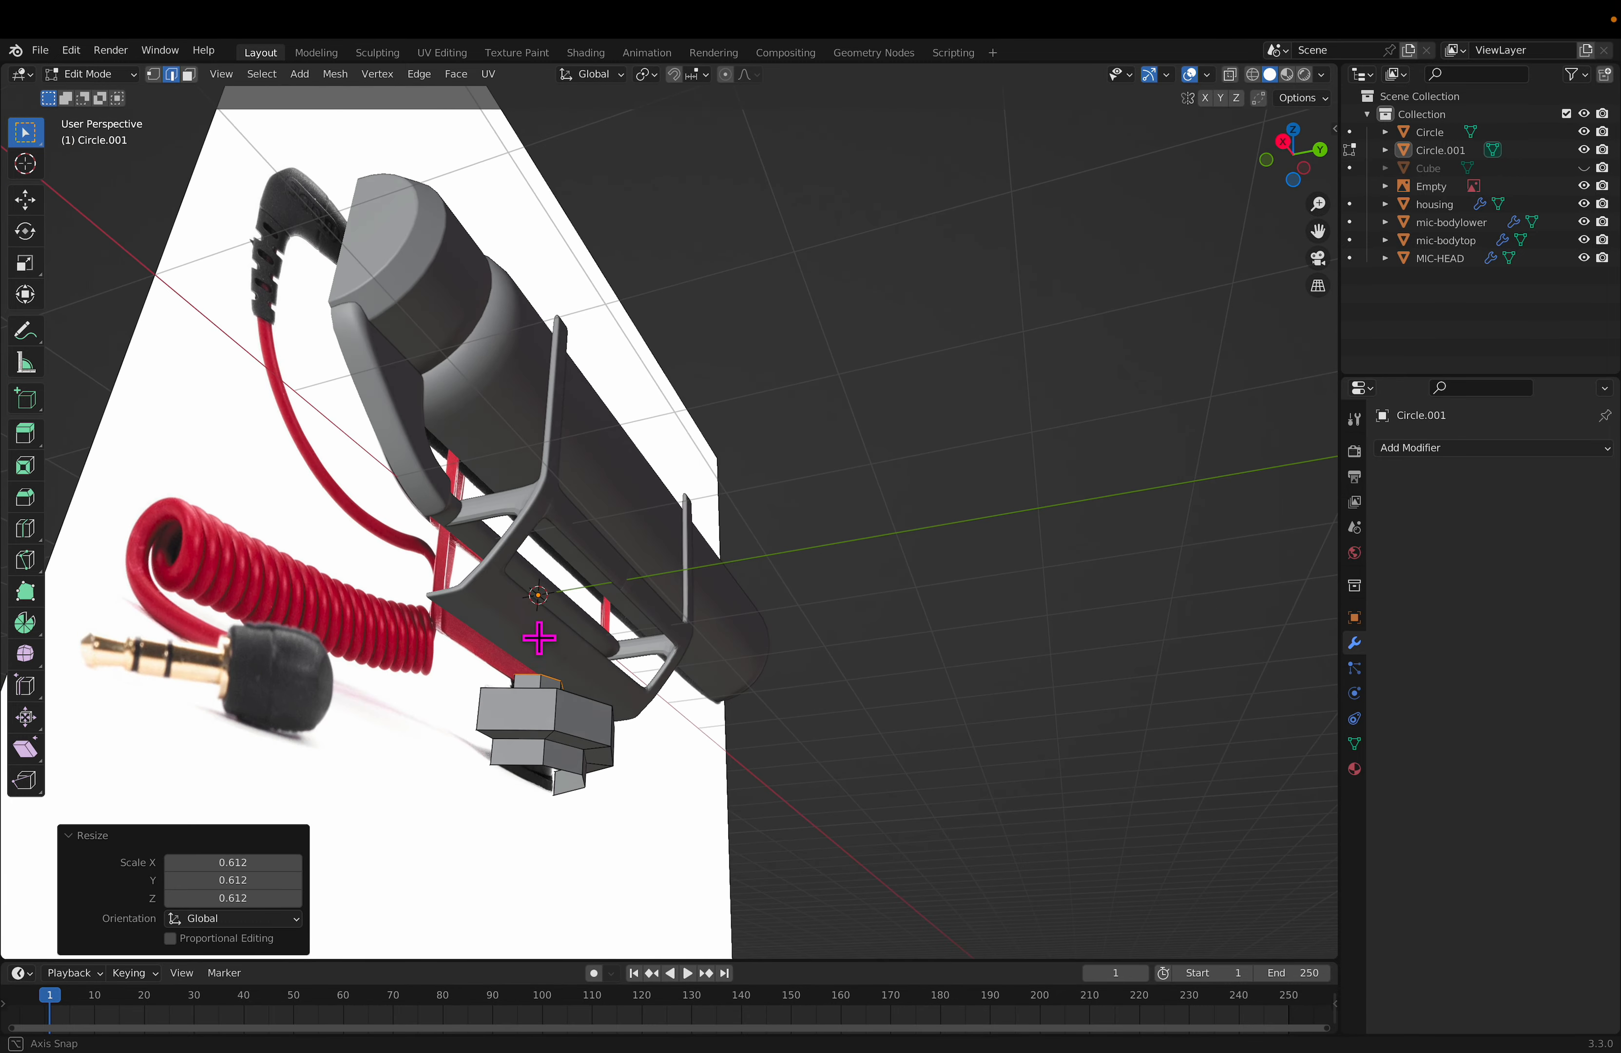
click(1584, 186)
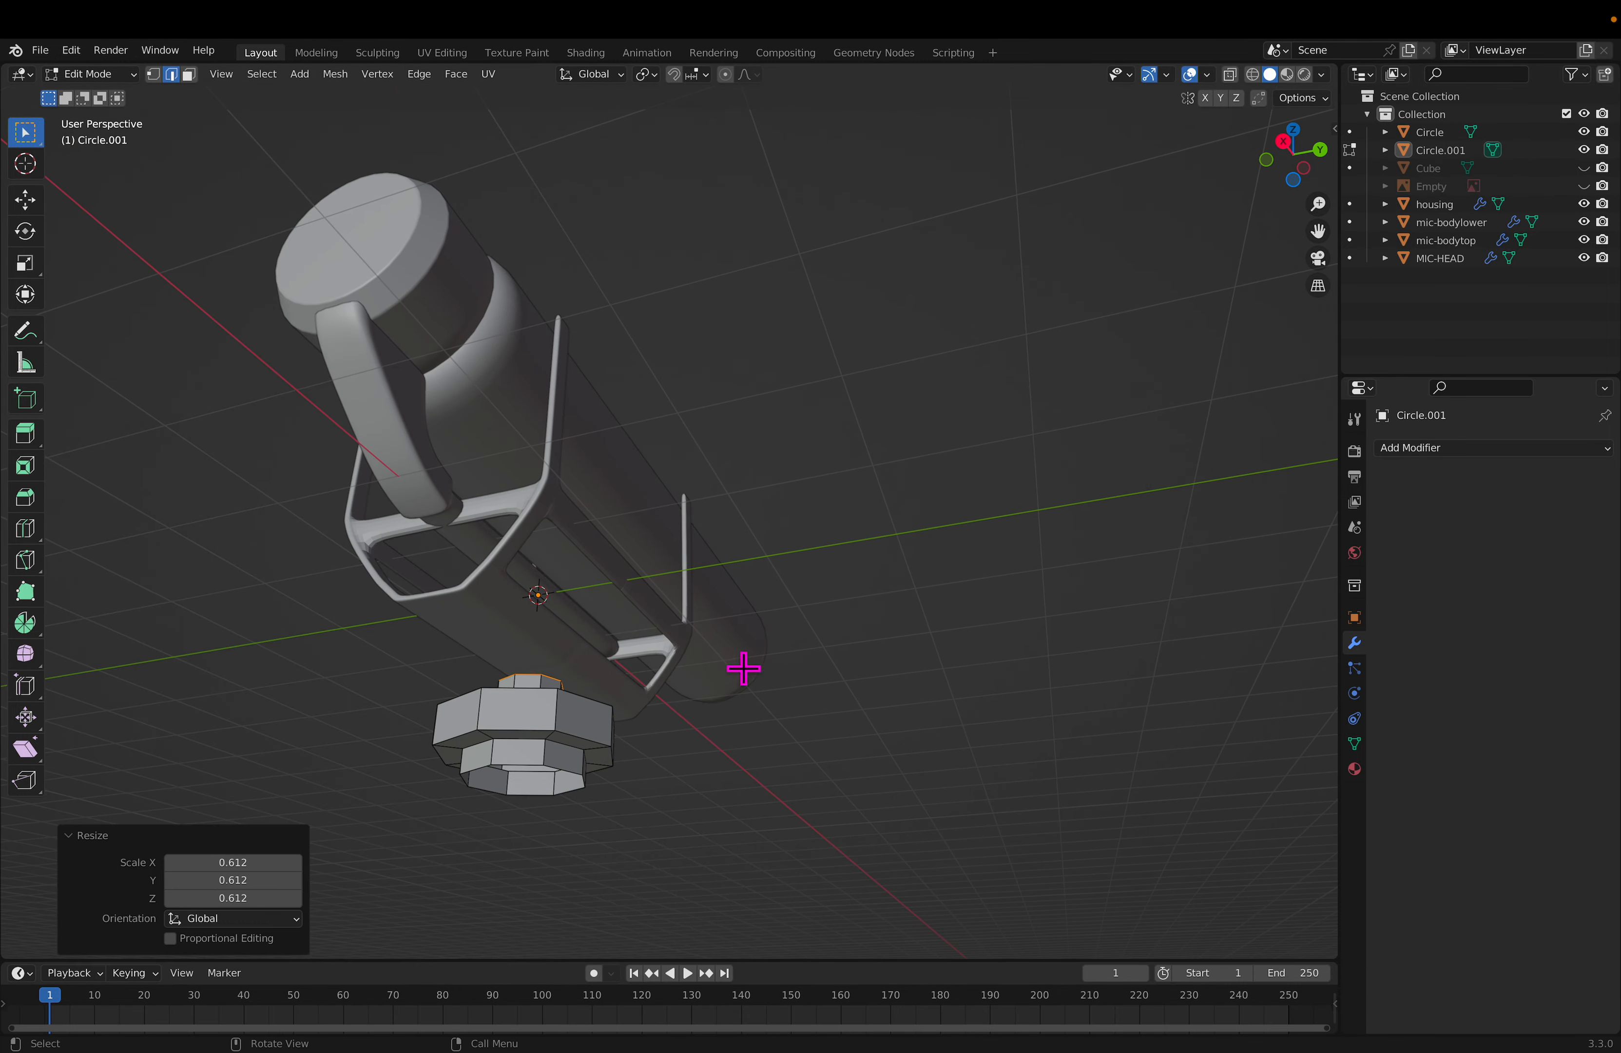
middle_drag(742, 671, 836, 686)
middle_drag(647, 656, 588, 700)
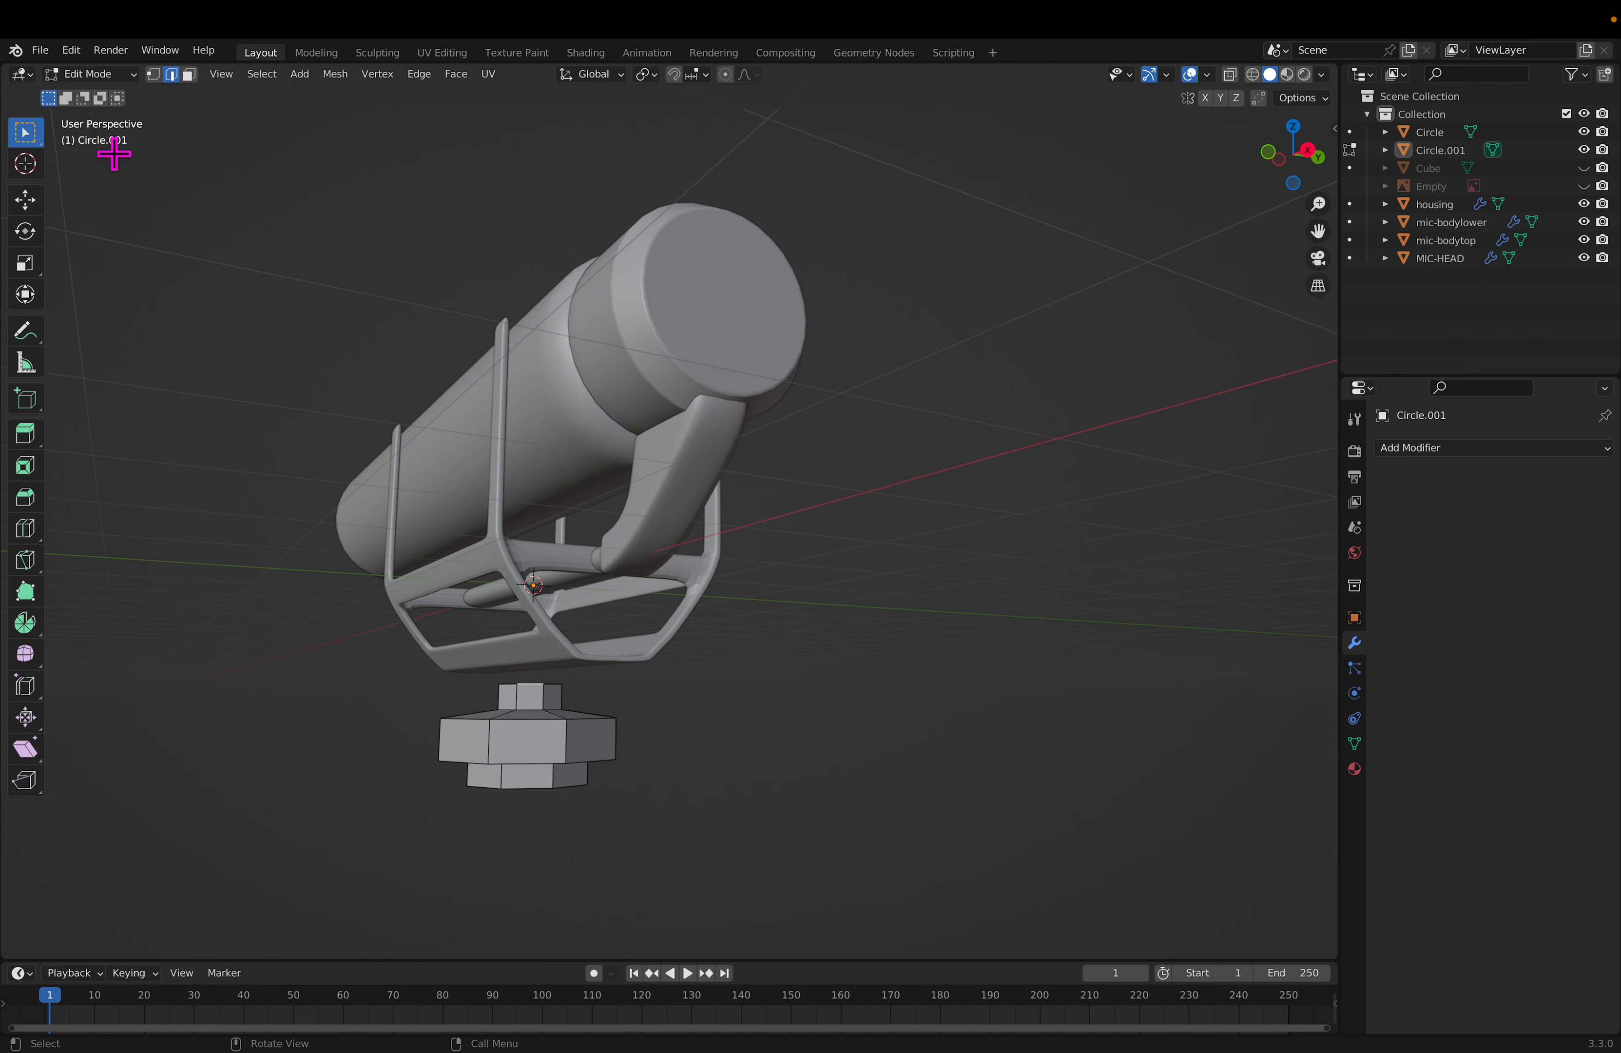
Step: Switch to vertex selection and extrude the neck's top ring about 0.21 m upward along Z into the housing
click(153, 74)
middle_drag(579, 632, 619, 658)
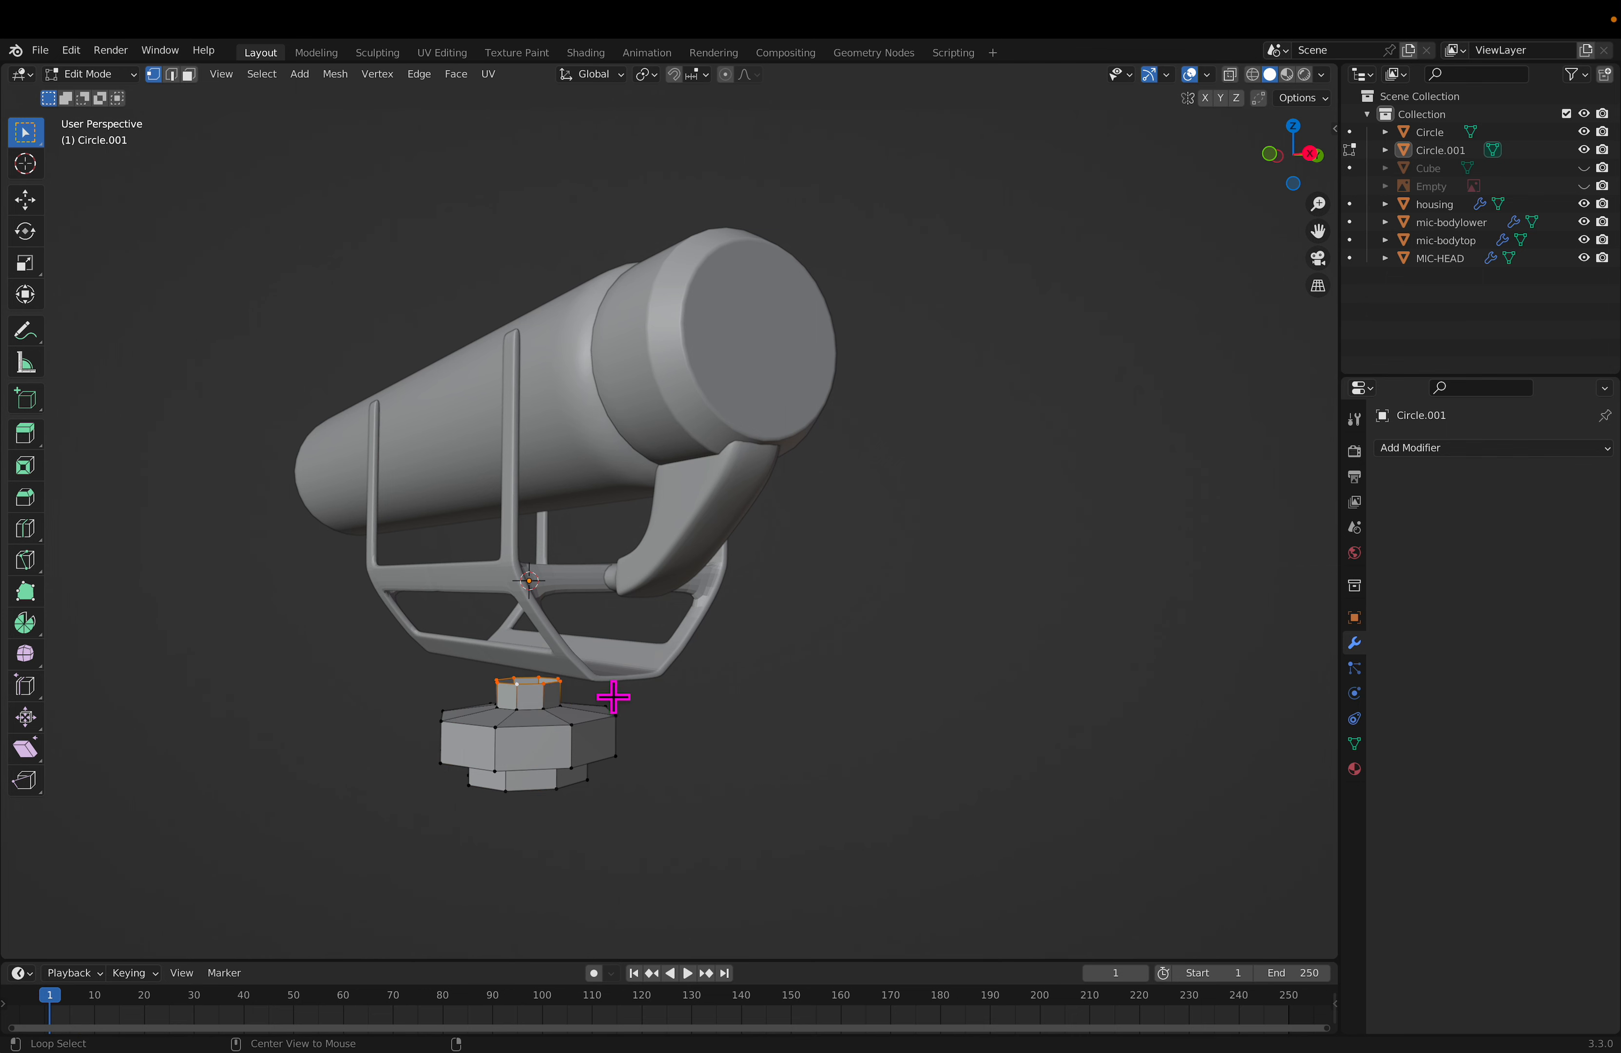
key(g)
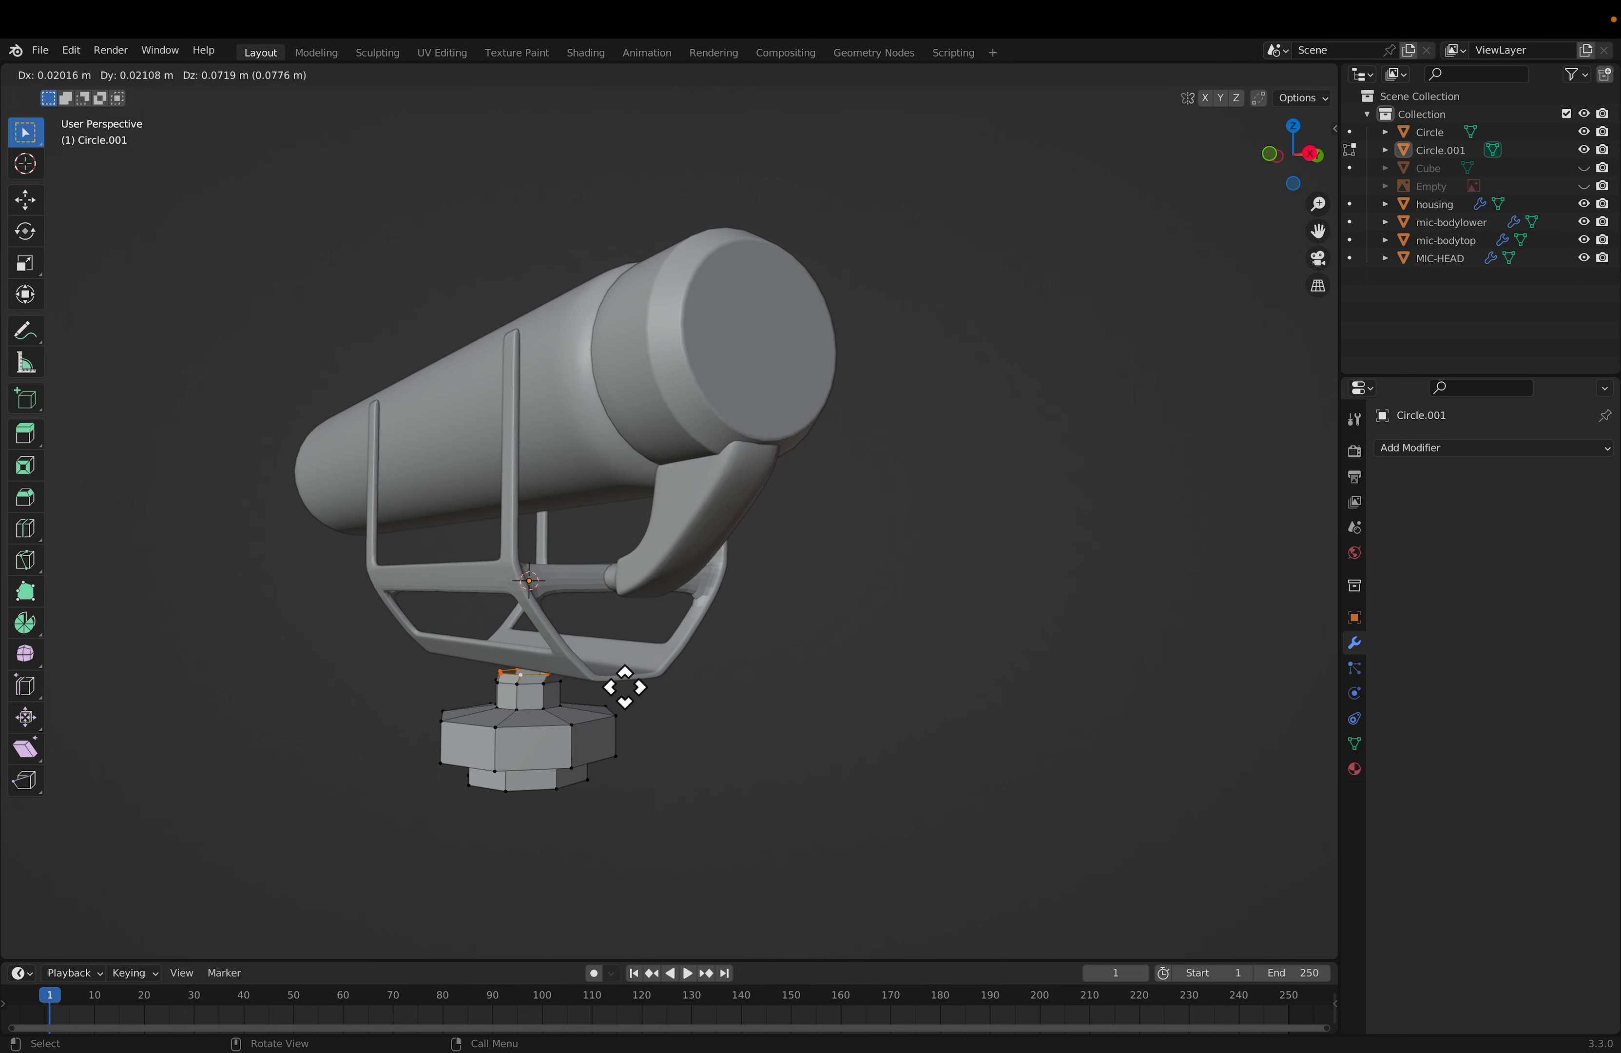
key(z)
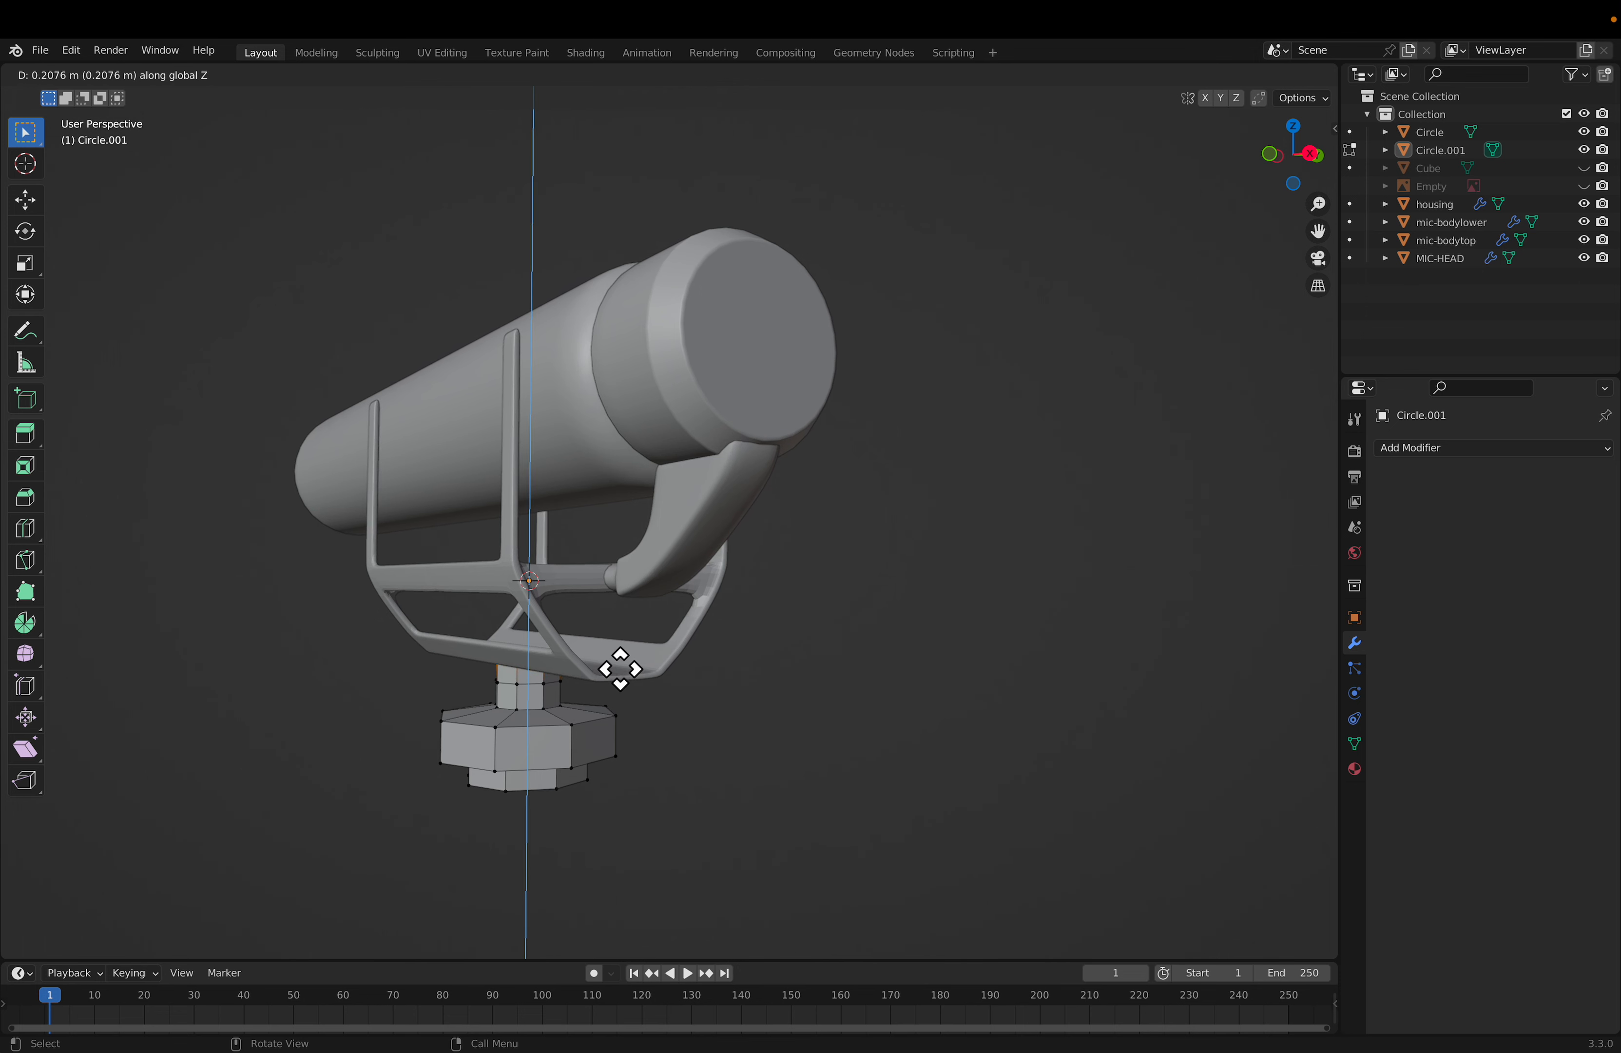
click(724, 666)
middle_drag(724, 666, 647, 680)
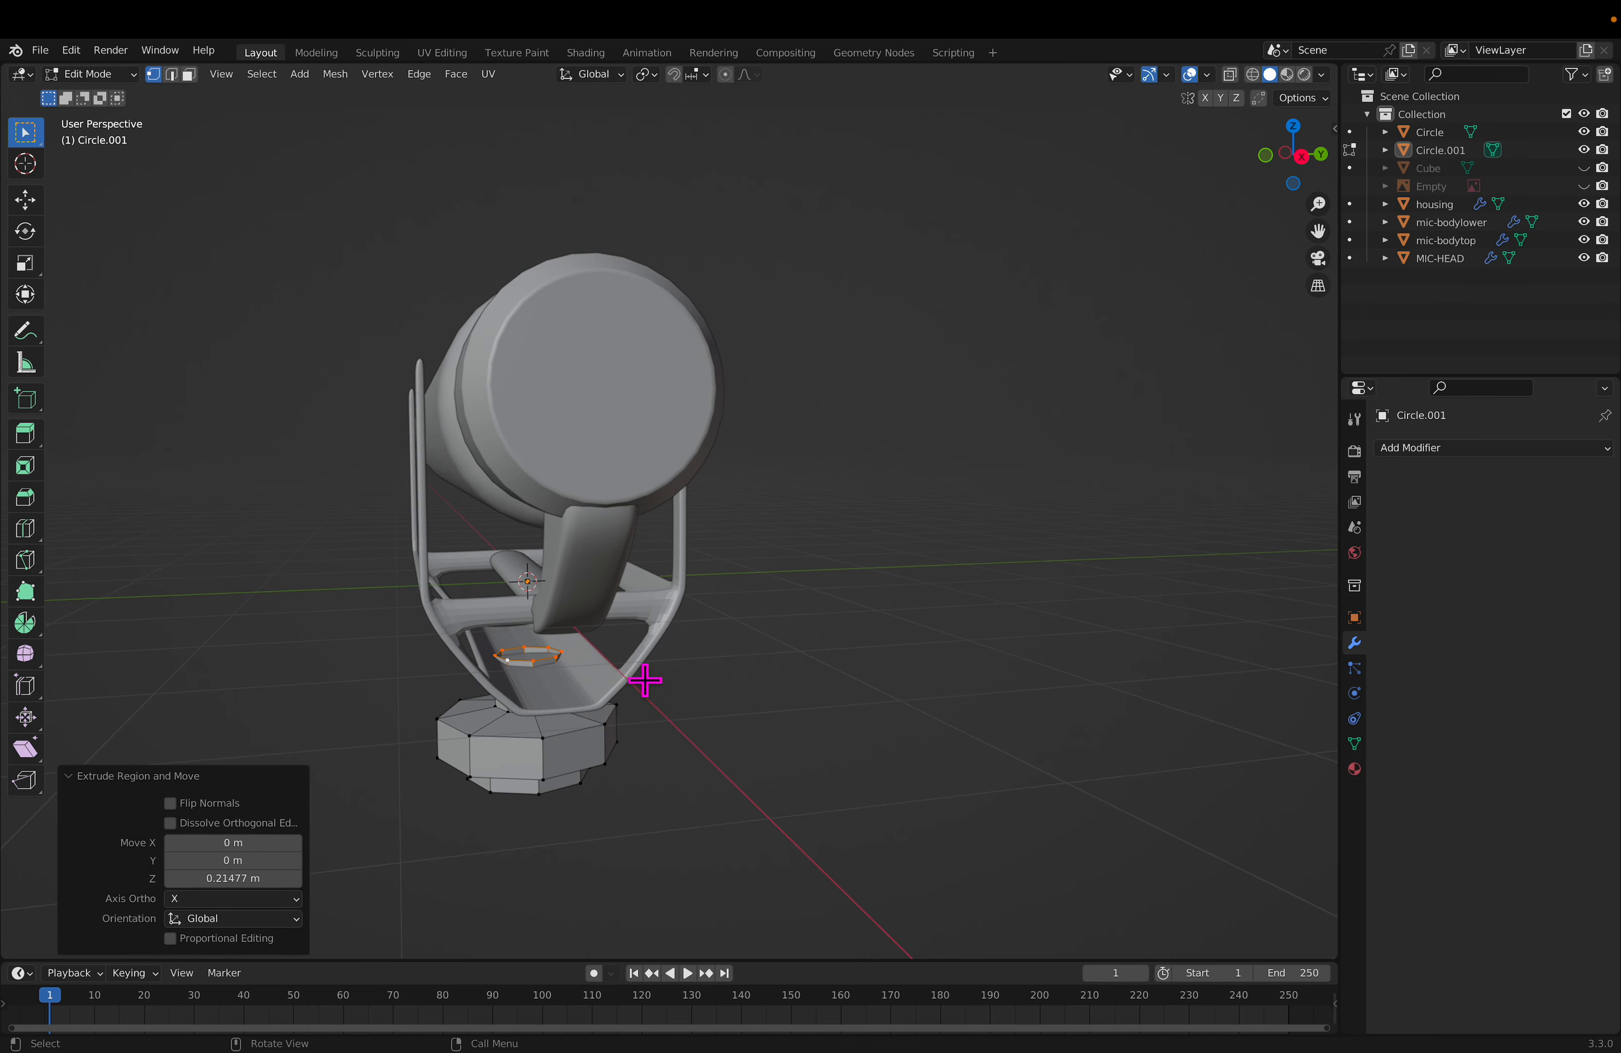
Step: Extrude the neck's top ring inward at scale 0.721 and fill the remaining opening with a face
key(s)
click(597, 672)
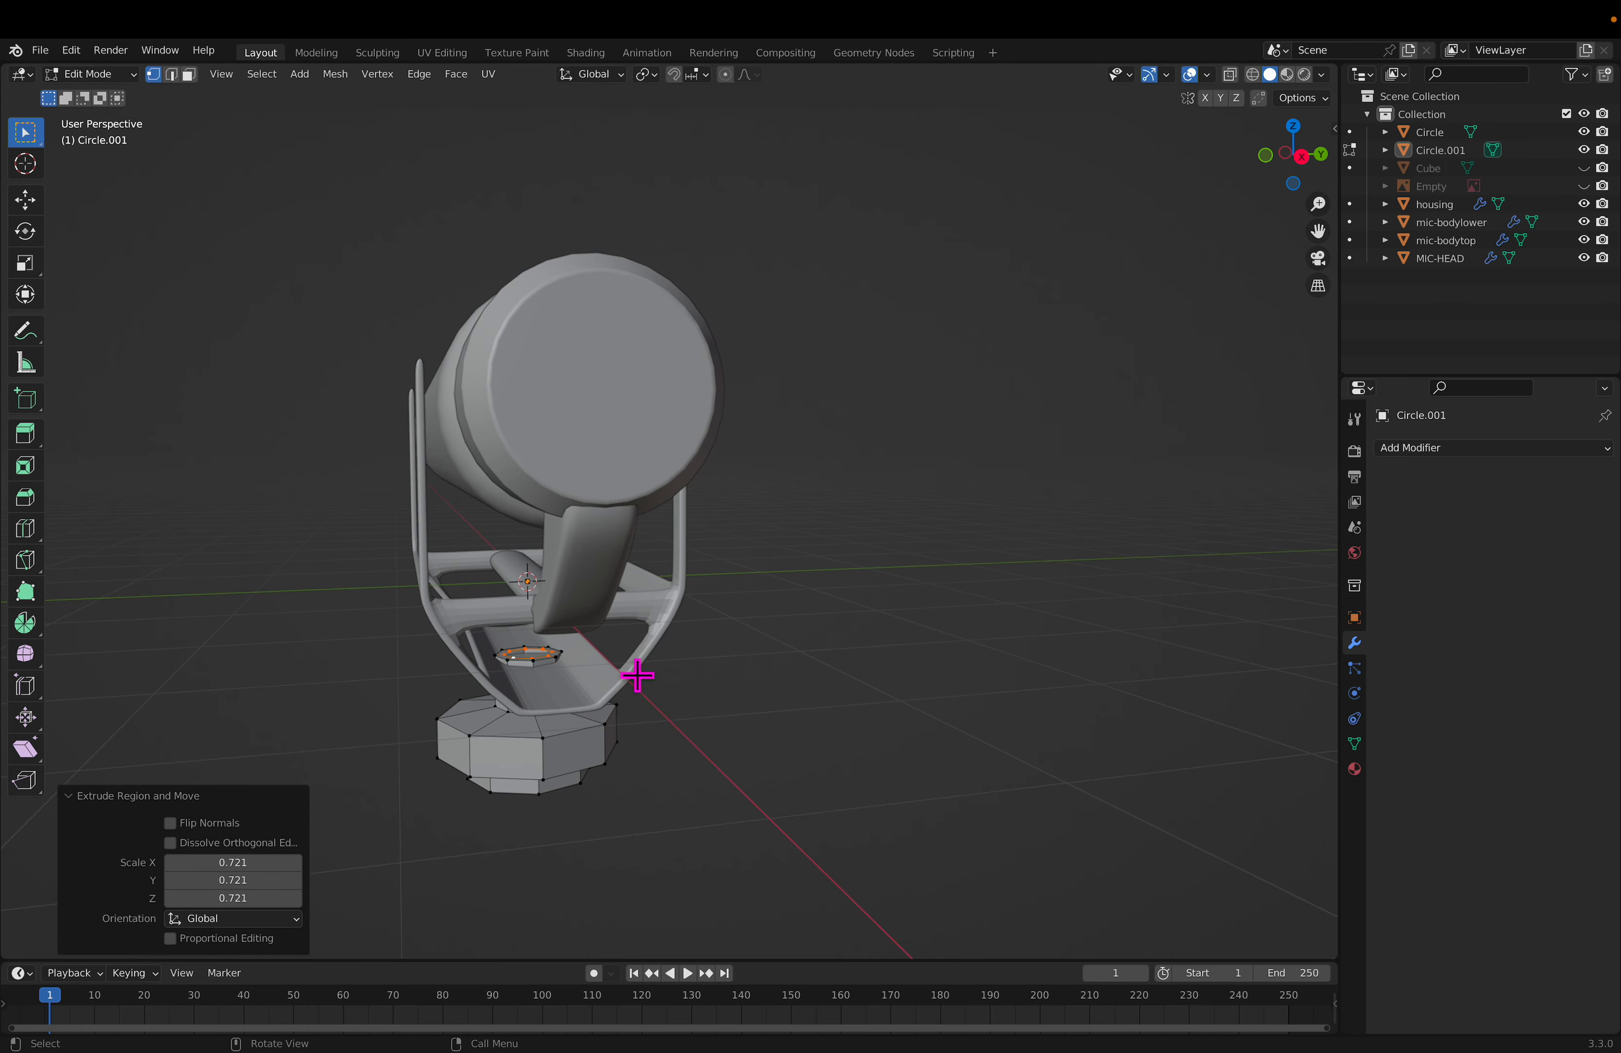
key(f)
Step: Add a Subdivision Surface modifier to the mount with the viewport level set to 2
middle_drag(687, 723, 794, 683)
middle_drag(610, 717, 538, 687)
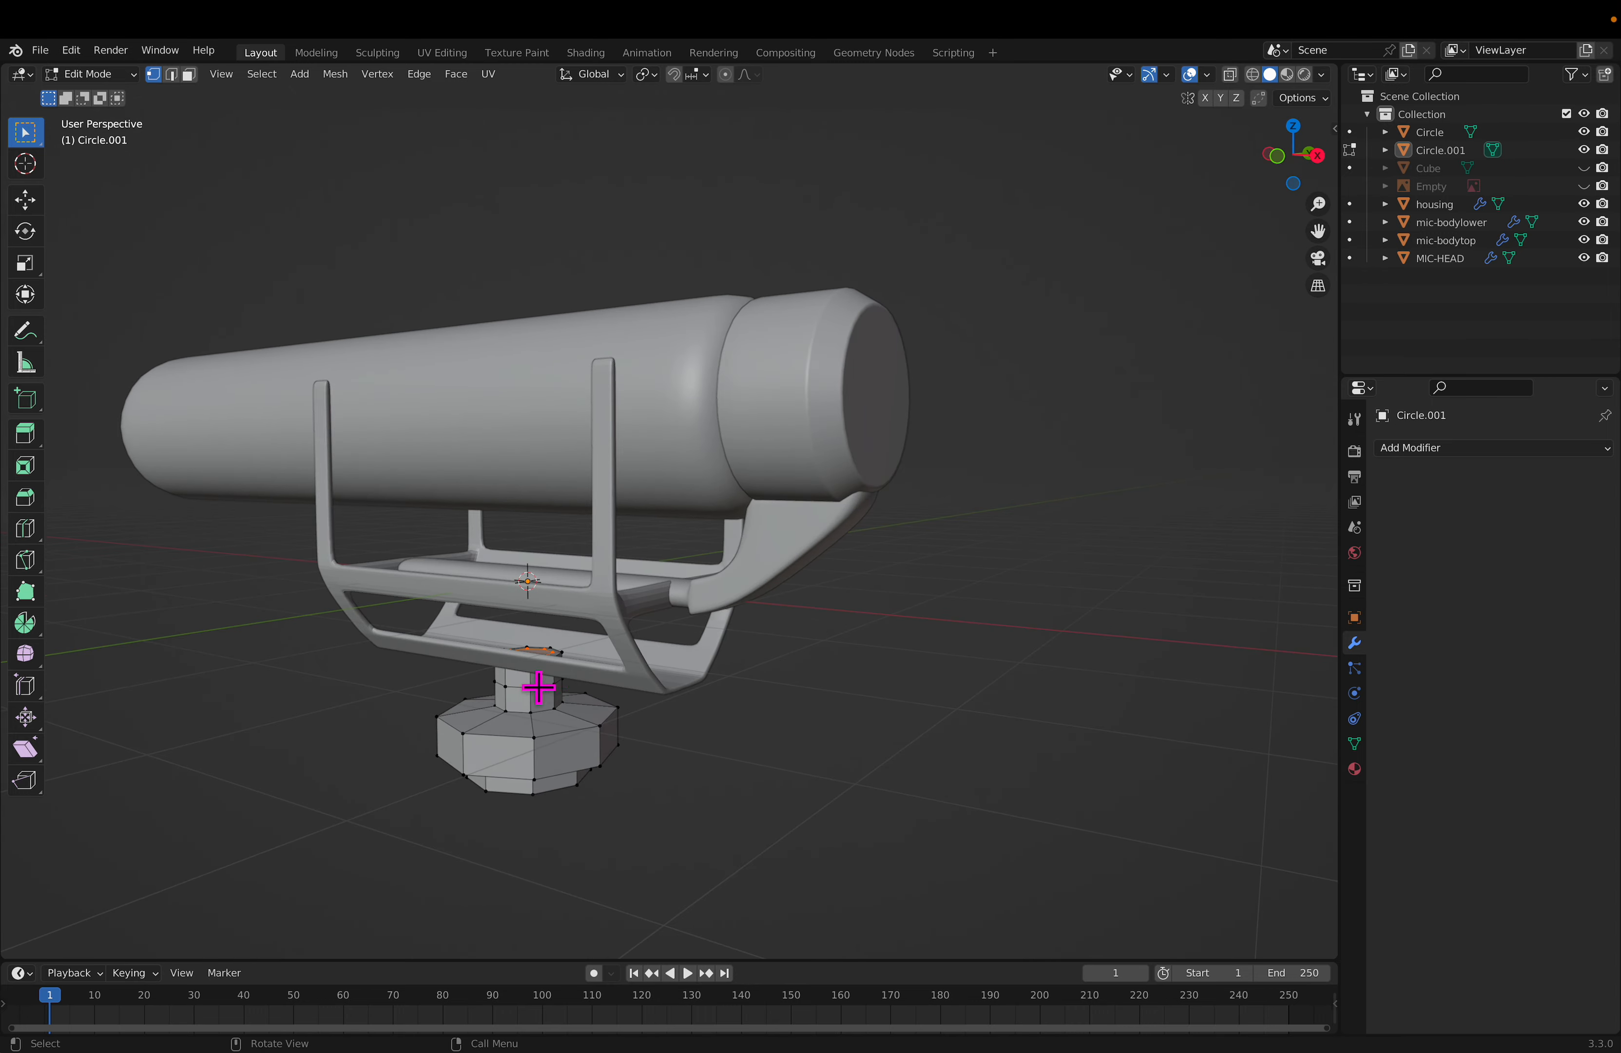
scroll(559, 695, up, 8)
scroll(561, 738, down, 8)
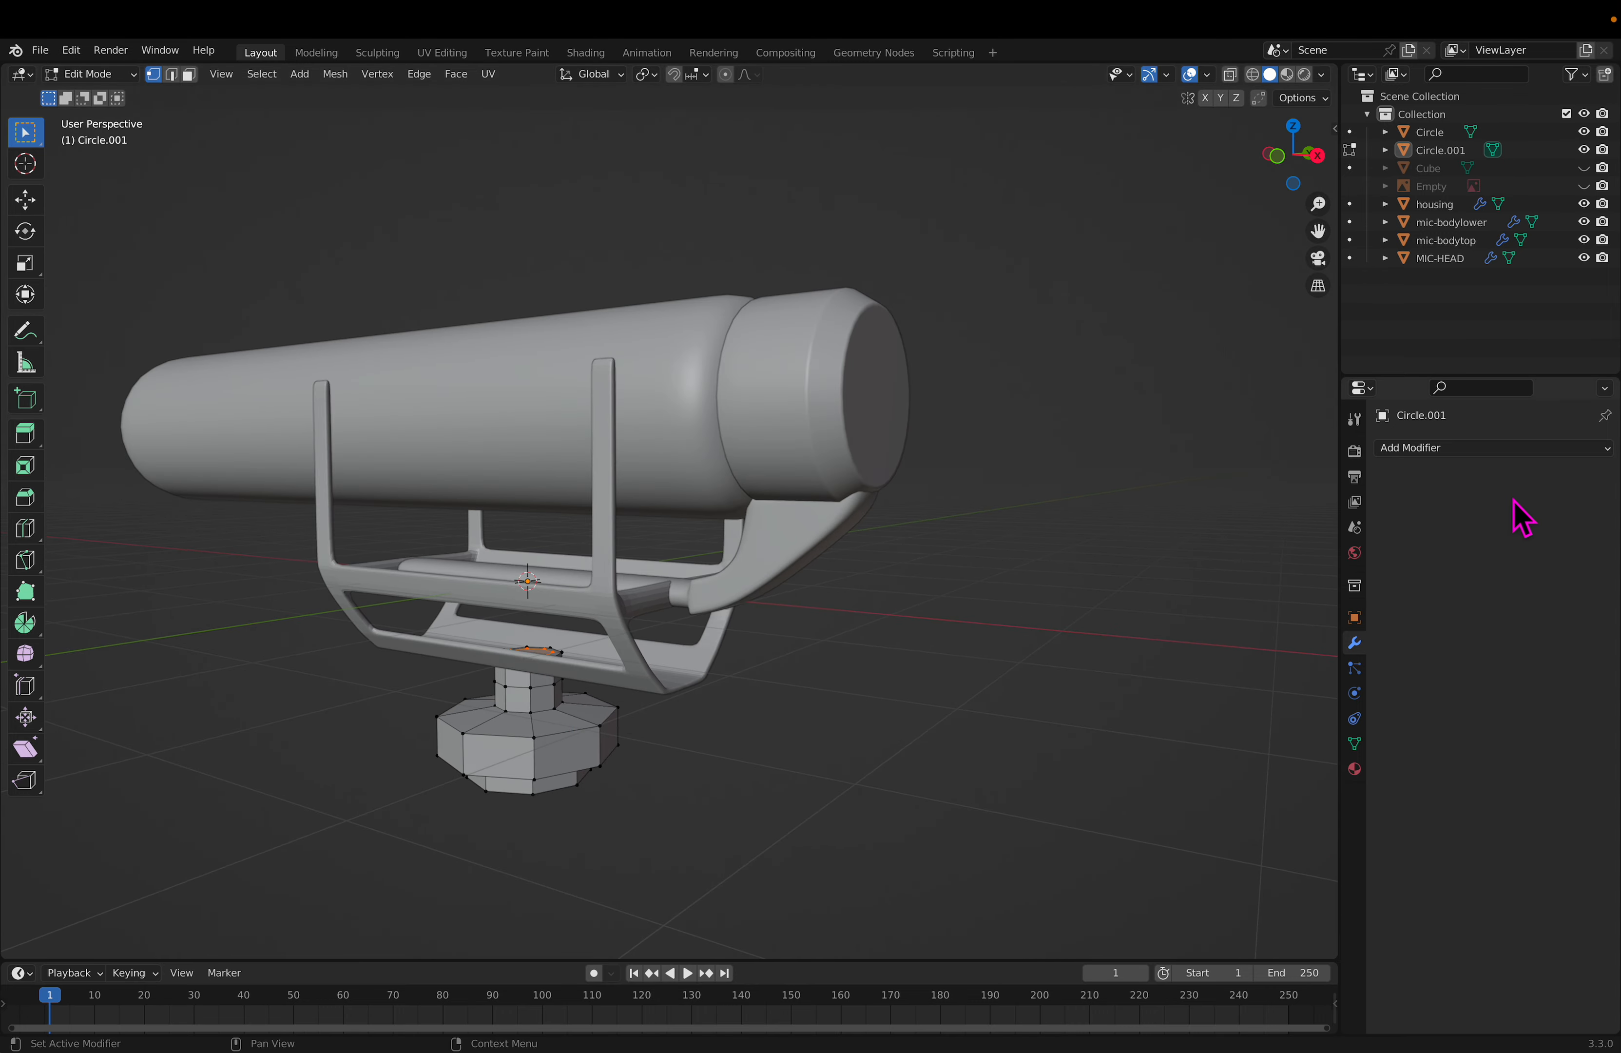
click(1475, 450)
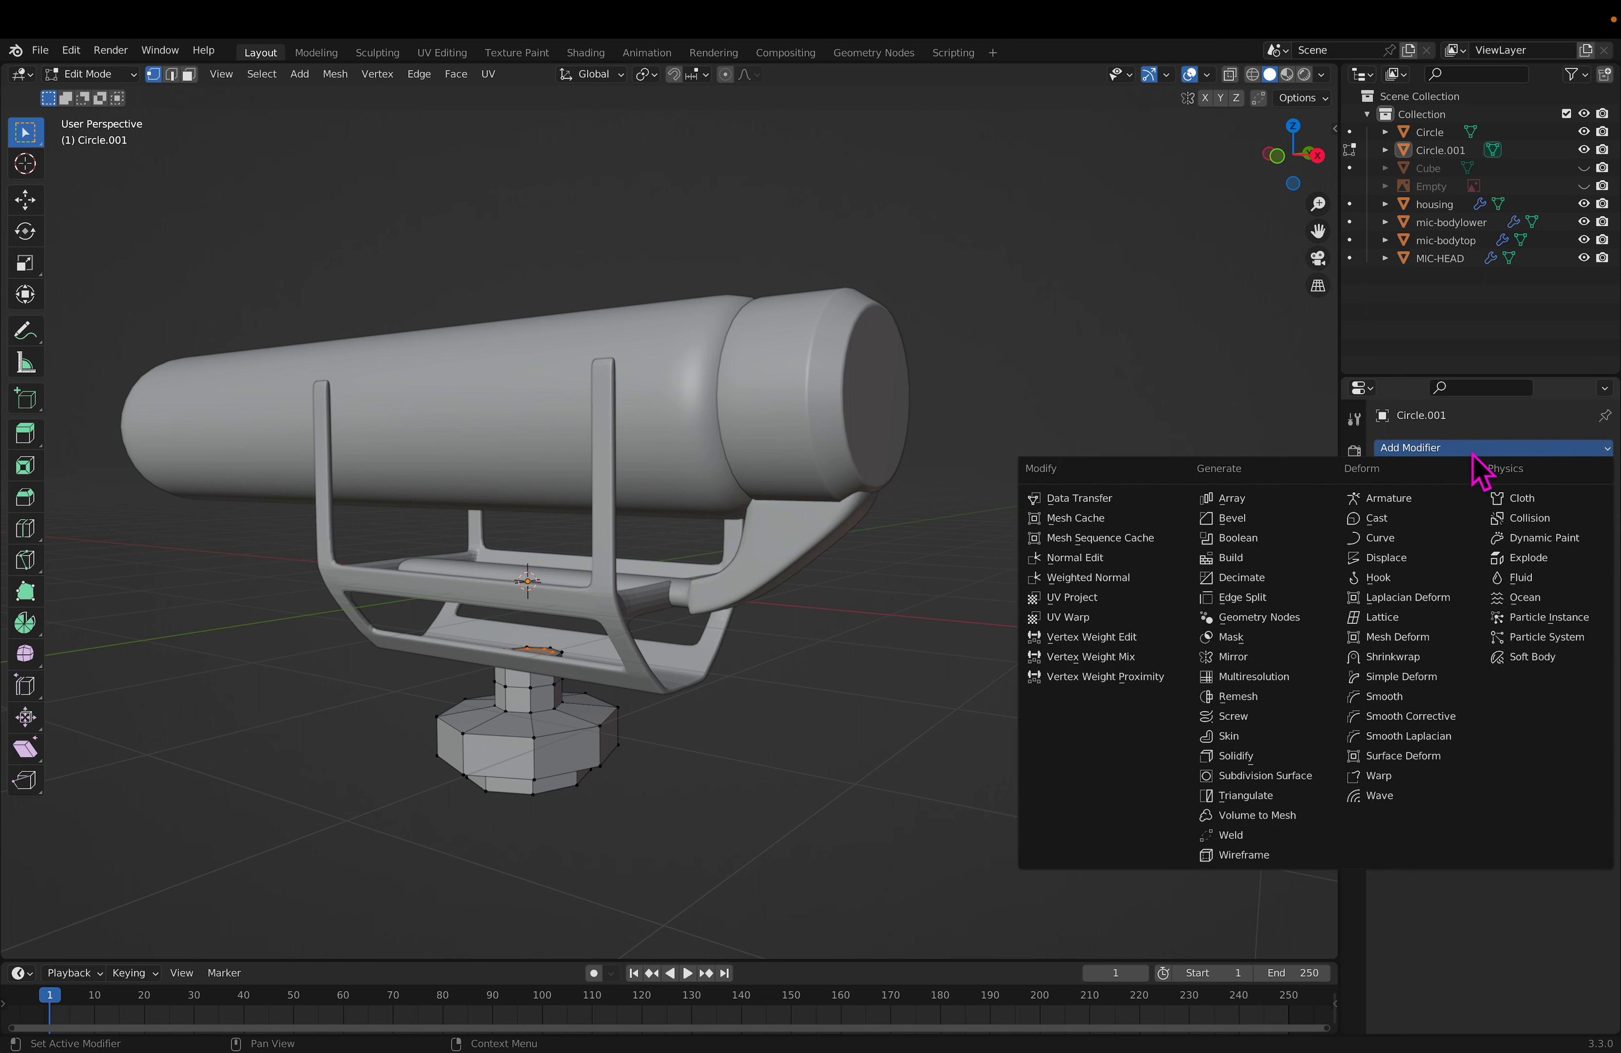
click(1279, 776)
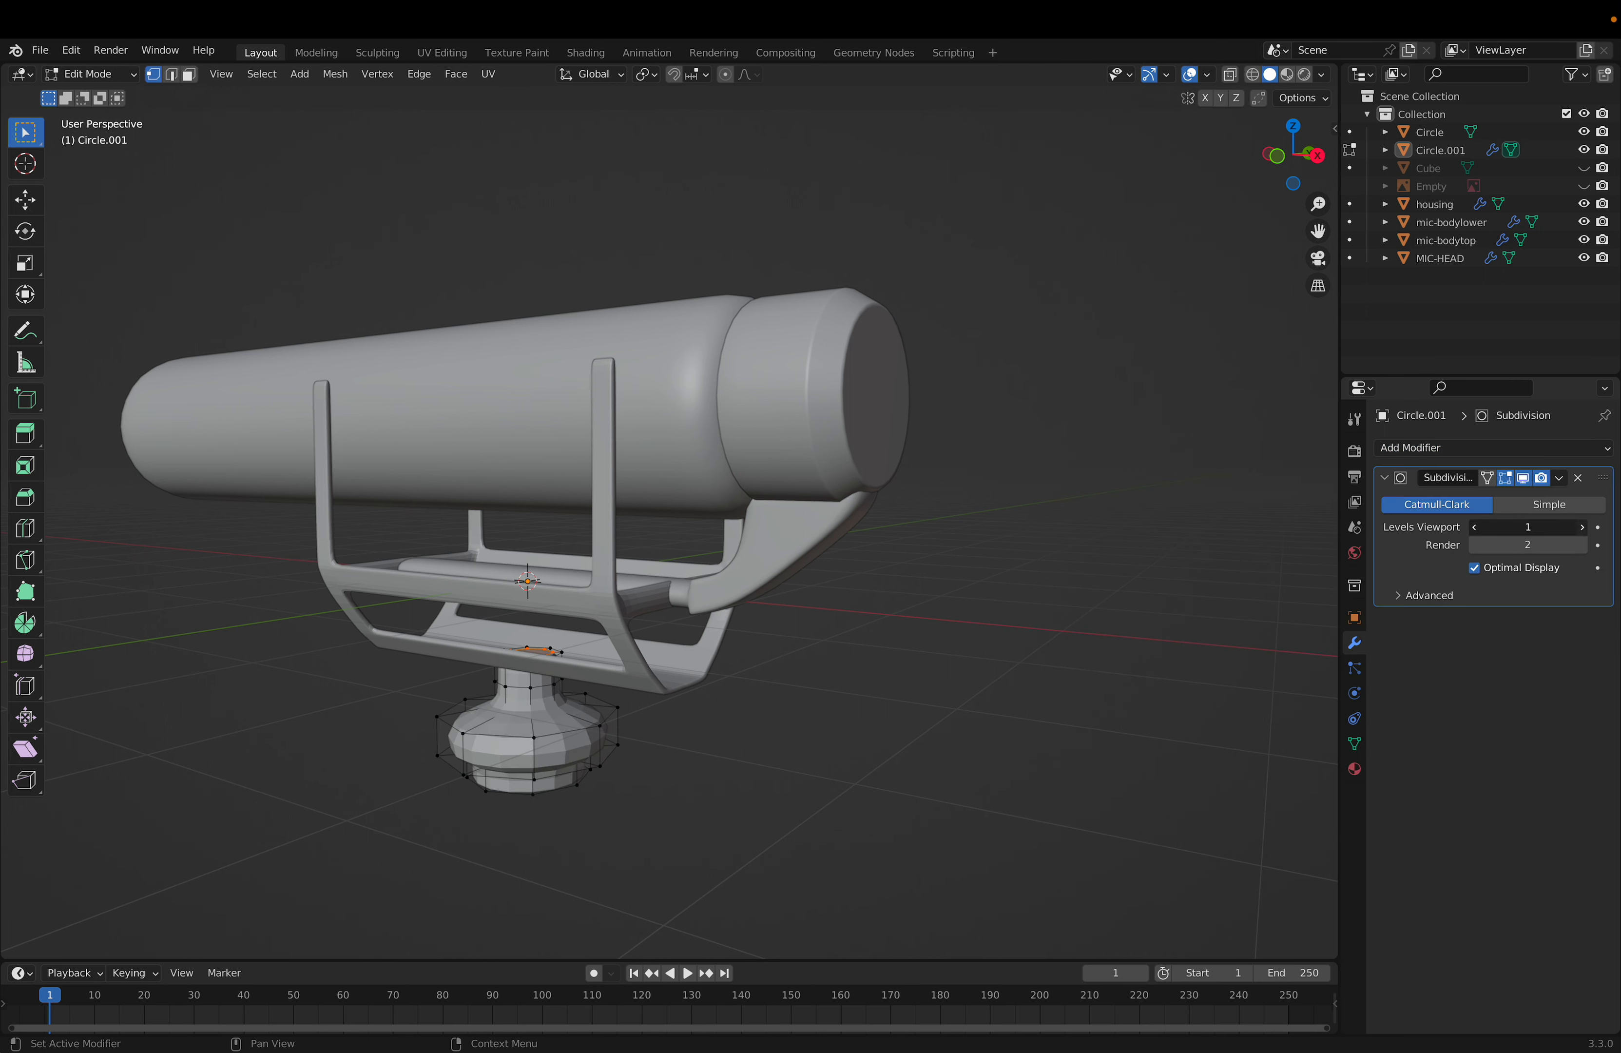
click(1581, 526)
Step: Add supporting edge loops around the mount's wide disc and lower base, sliding the last two to factors -0.667 and 0.353
key(ctrl+r)
click(554, 771)
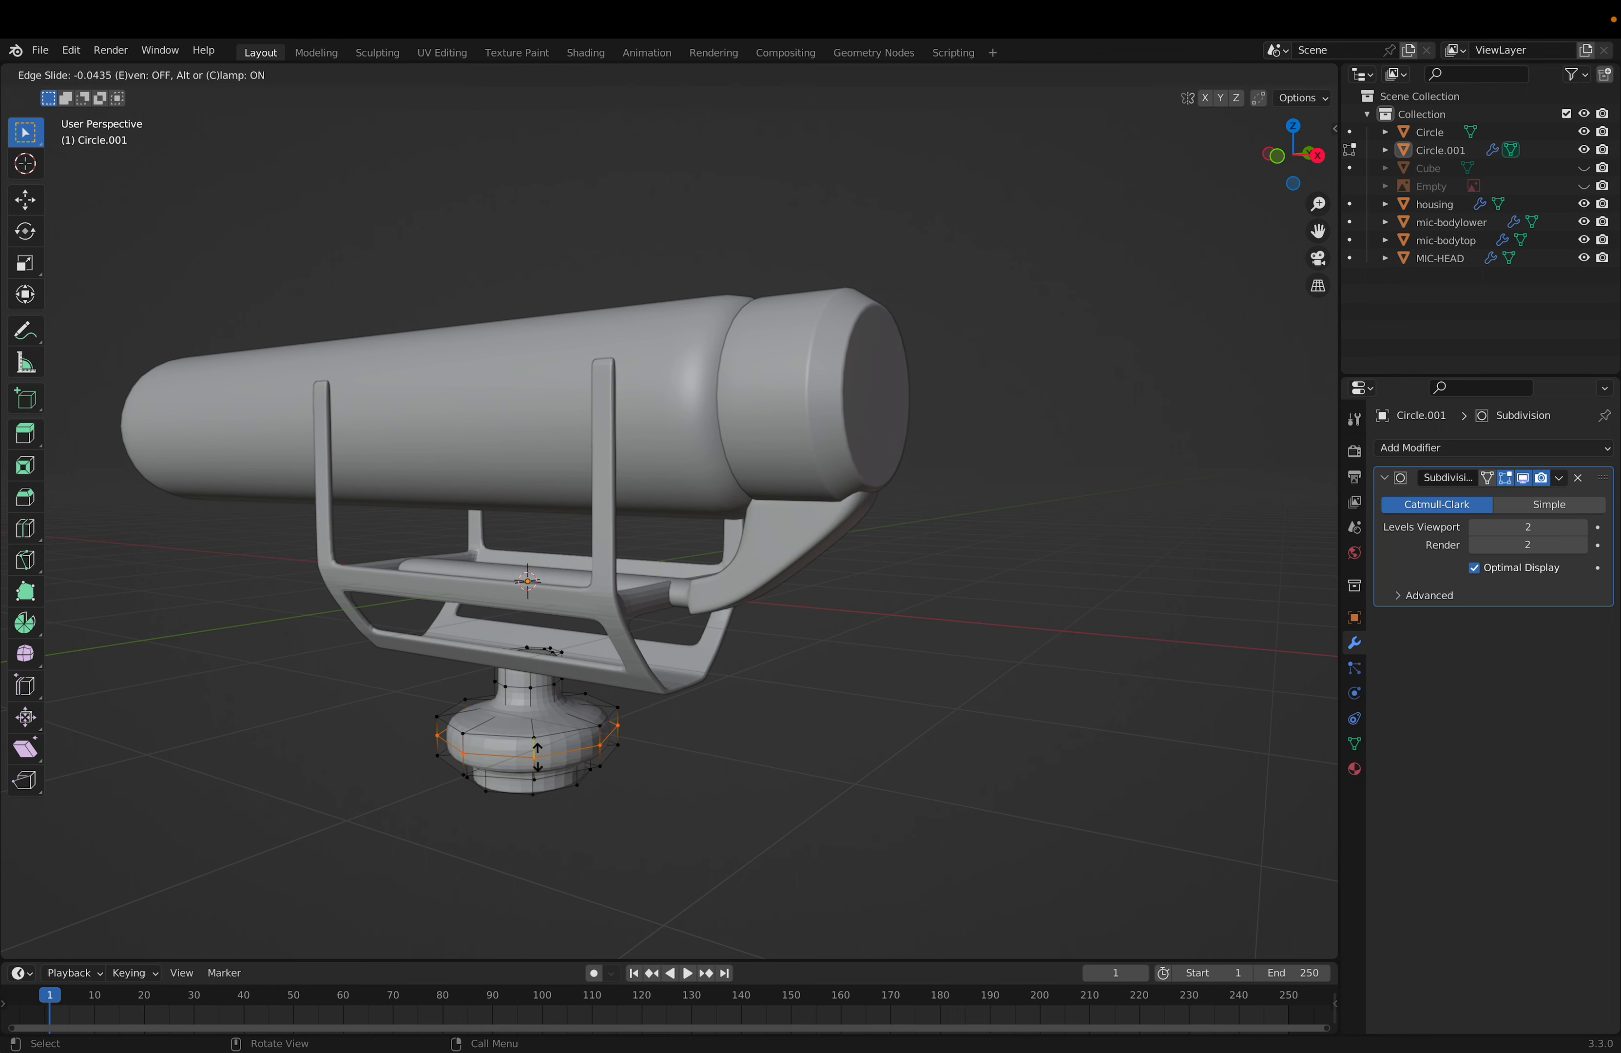
click(538, 742)
key(ctrl+r)
click(543, 772)
click(544, 785)
middle_drag(544, 785, 590, 710)
key(g)
key(g)
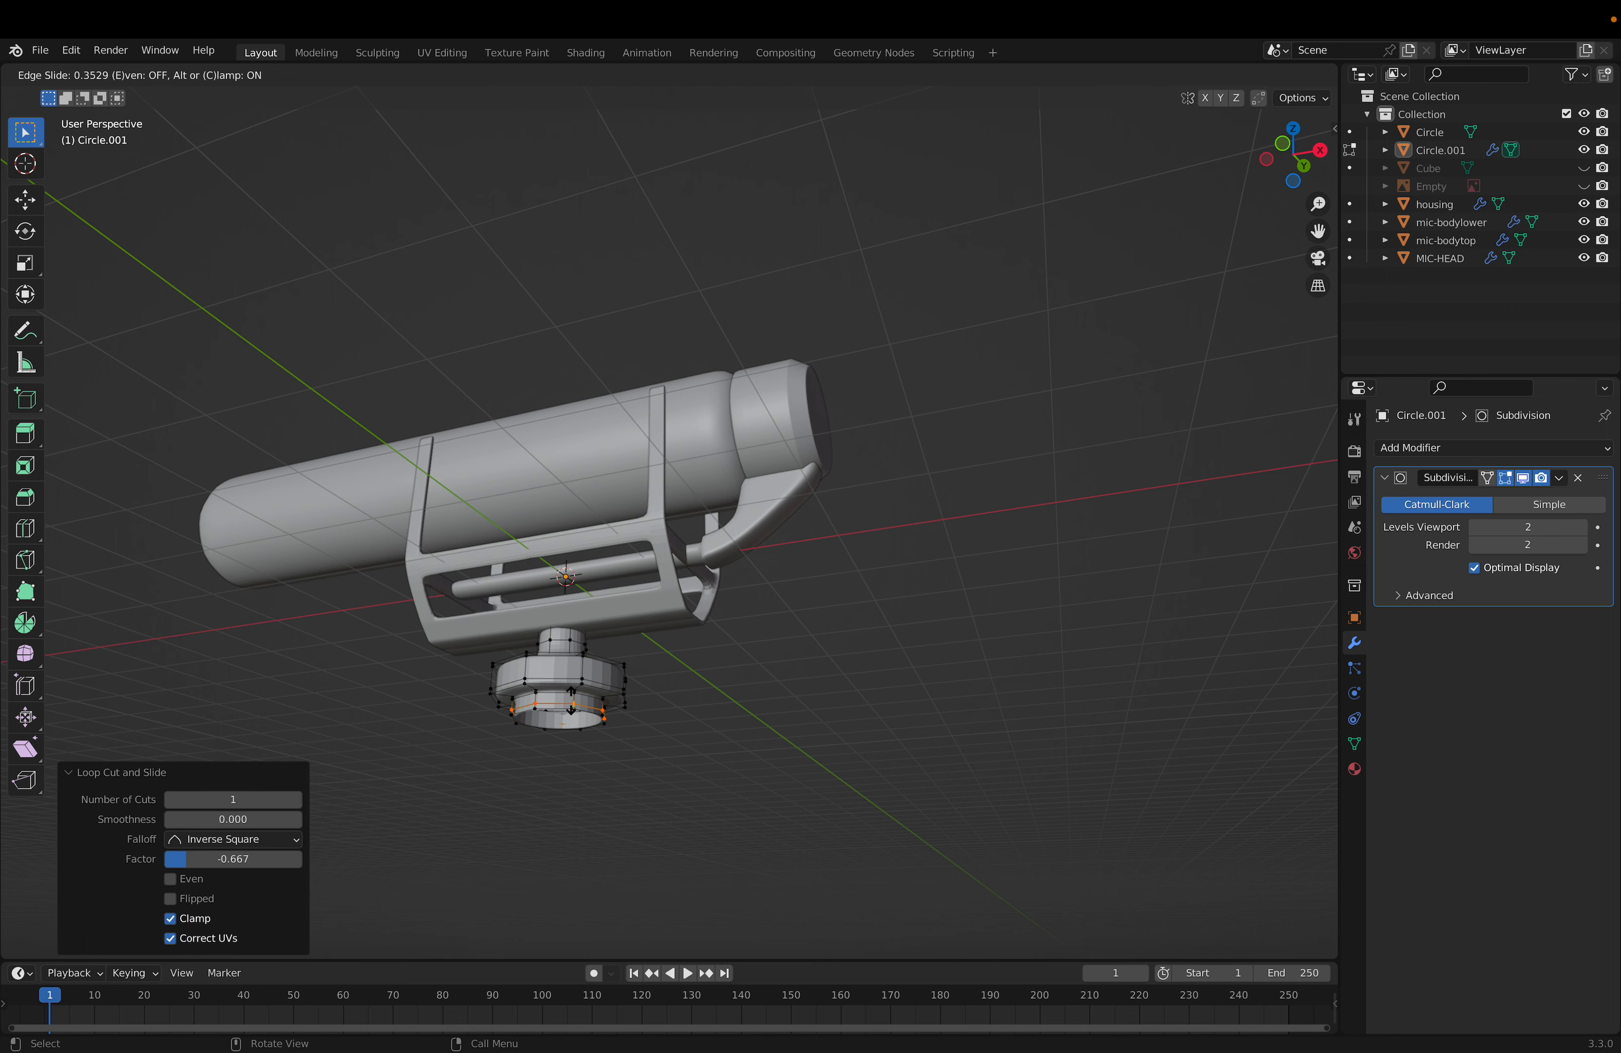
click(572, 702)
scroll(579, 662, up, 5)
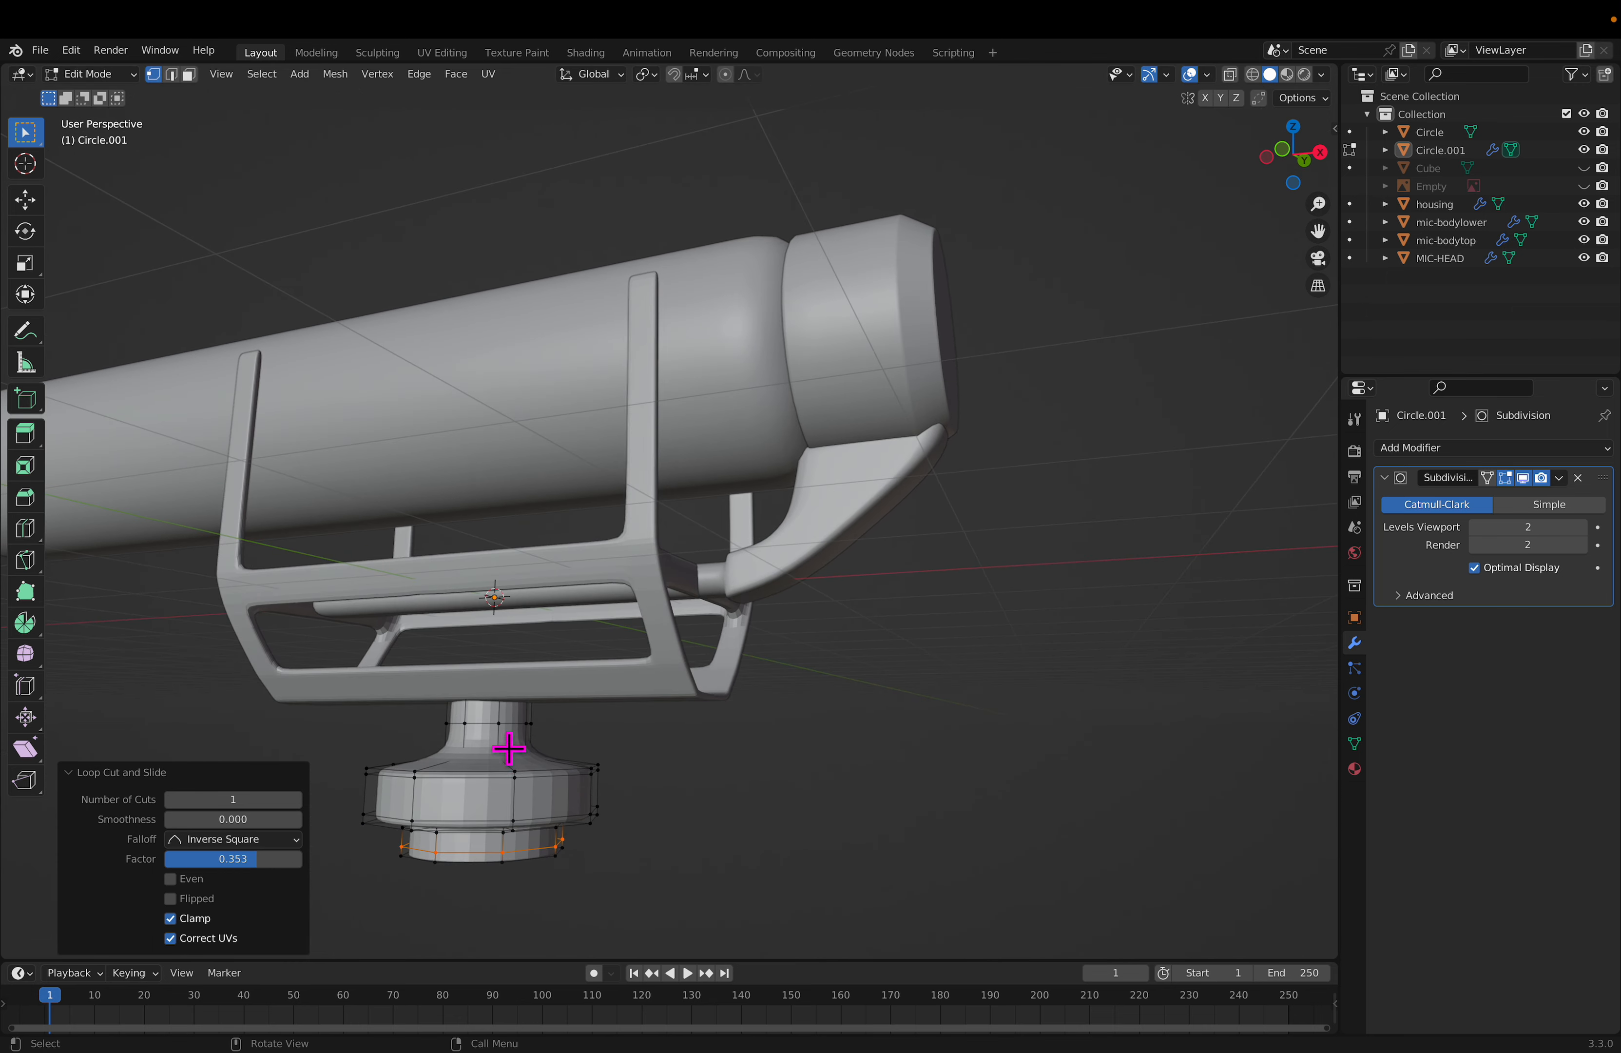
Step: Add edge loops where the neck meets the disc, one on the neck at factor 0.536 and one on the disc's upper face at -0.856
key(ctrl+r)
click(505, 746)
click(495, 746)
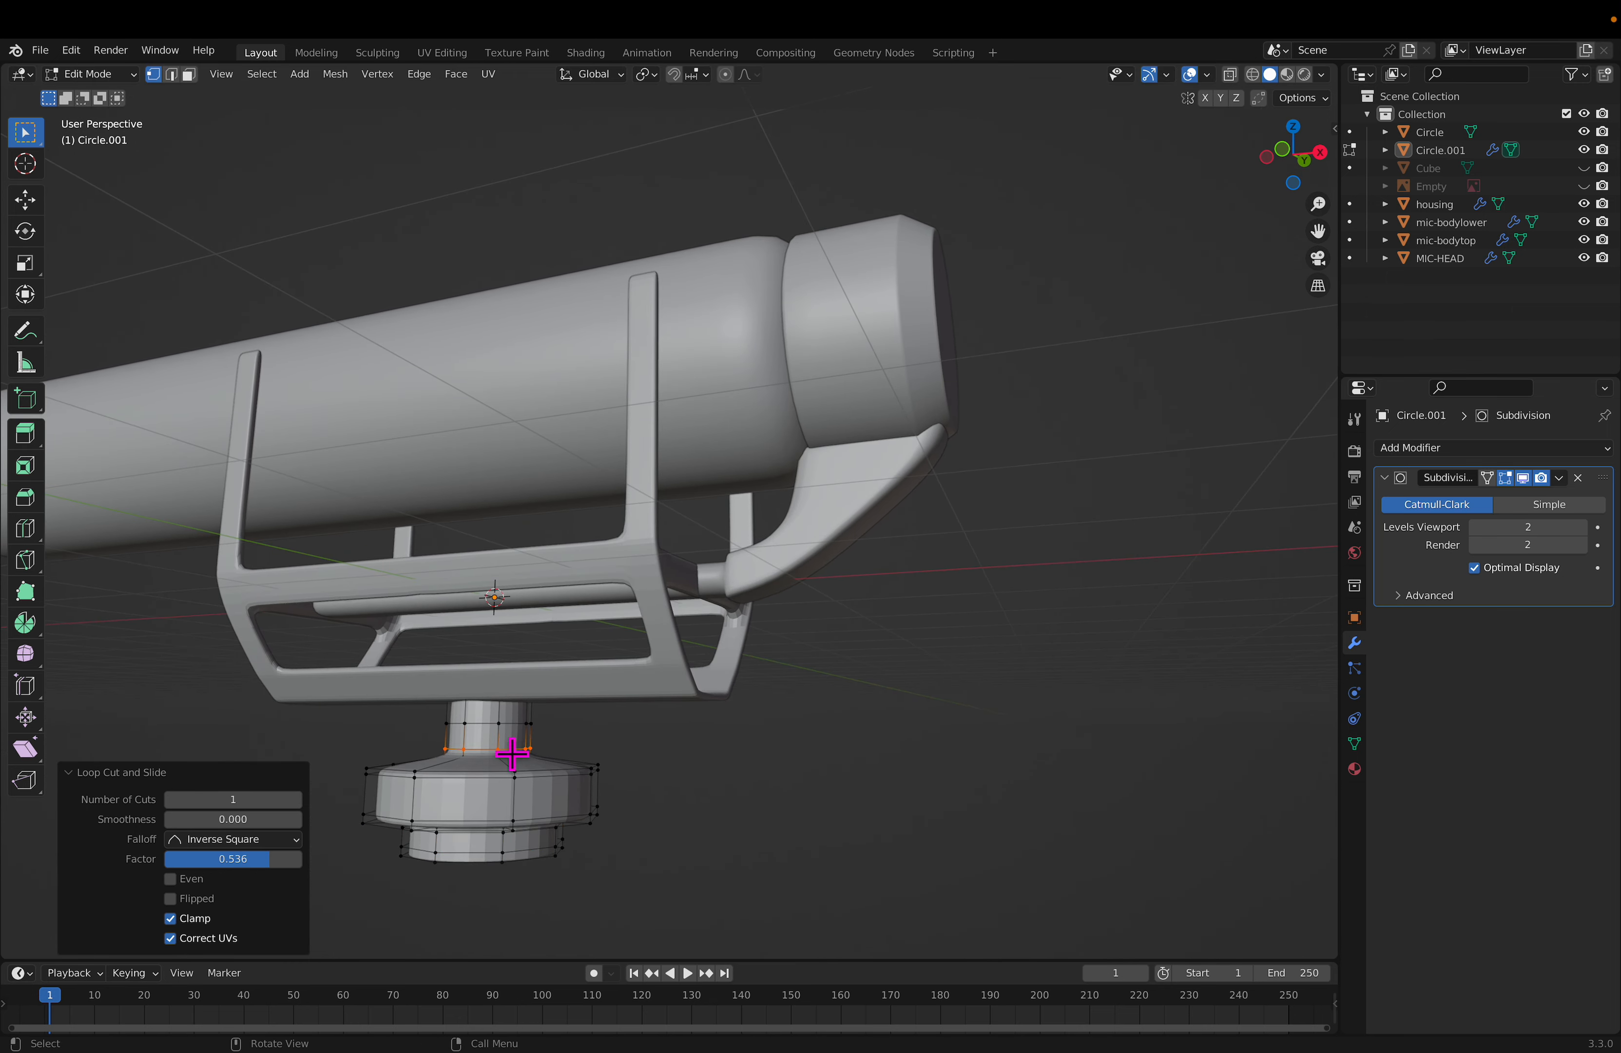
key(ctrl+r)
click(448, 775)
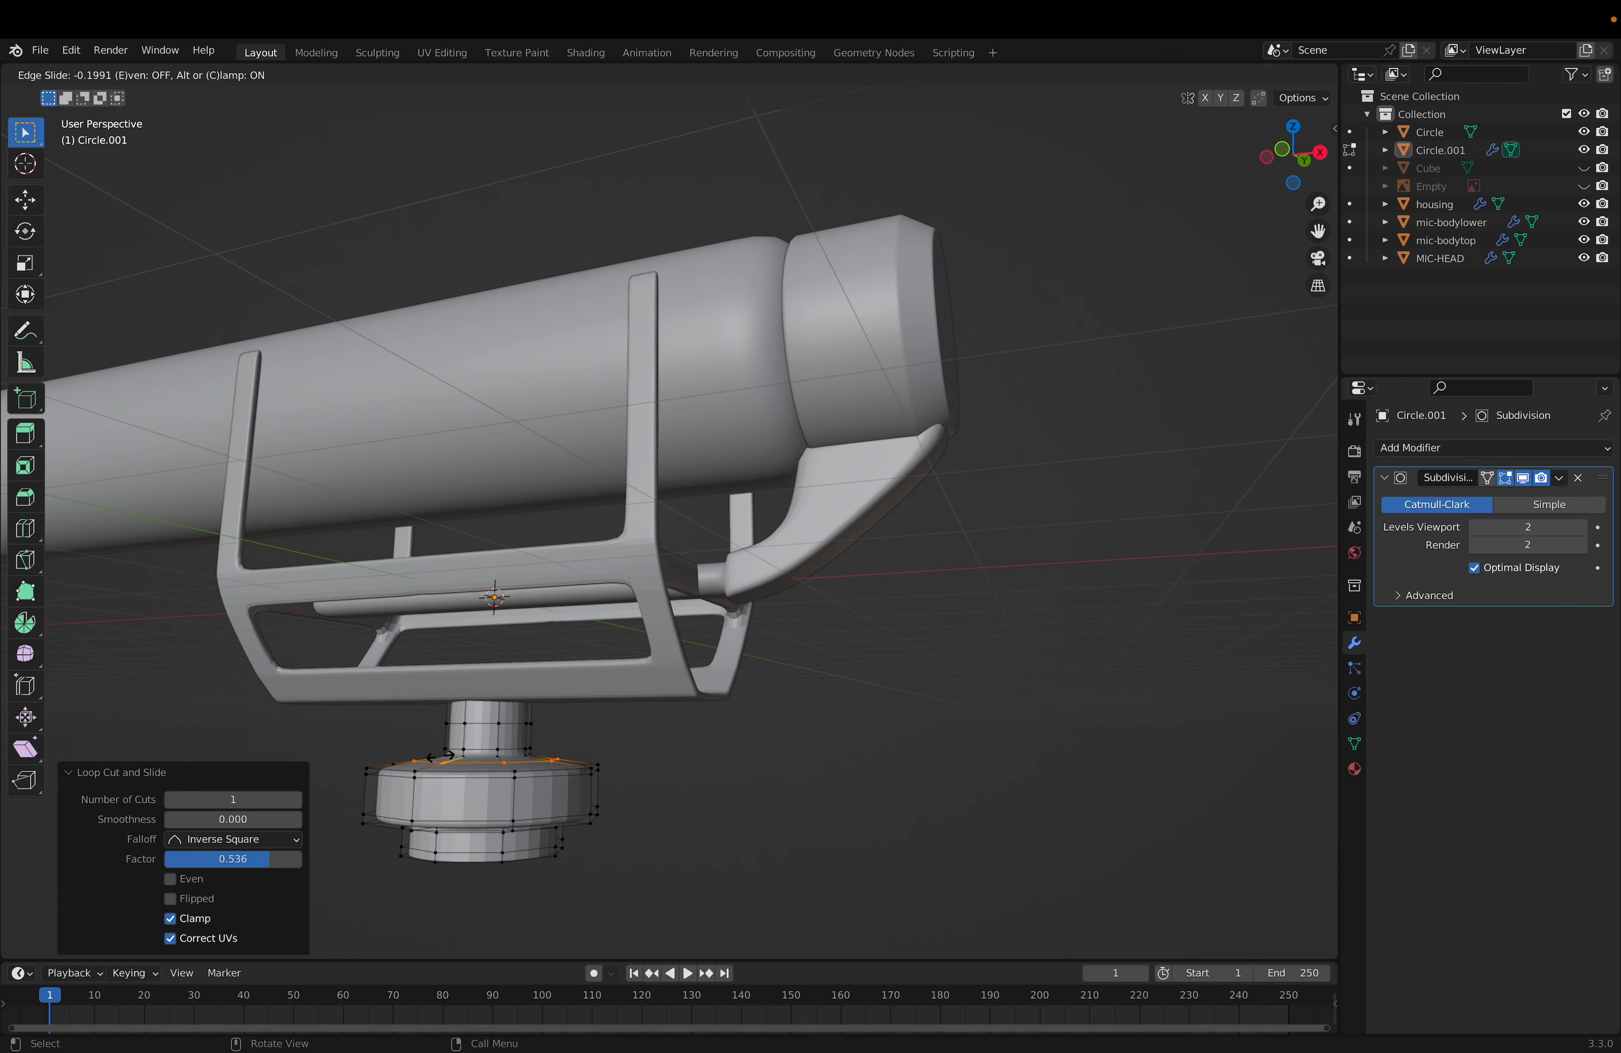
click(467, 750)
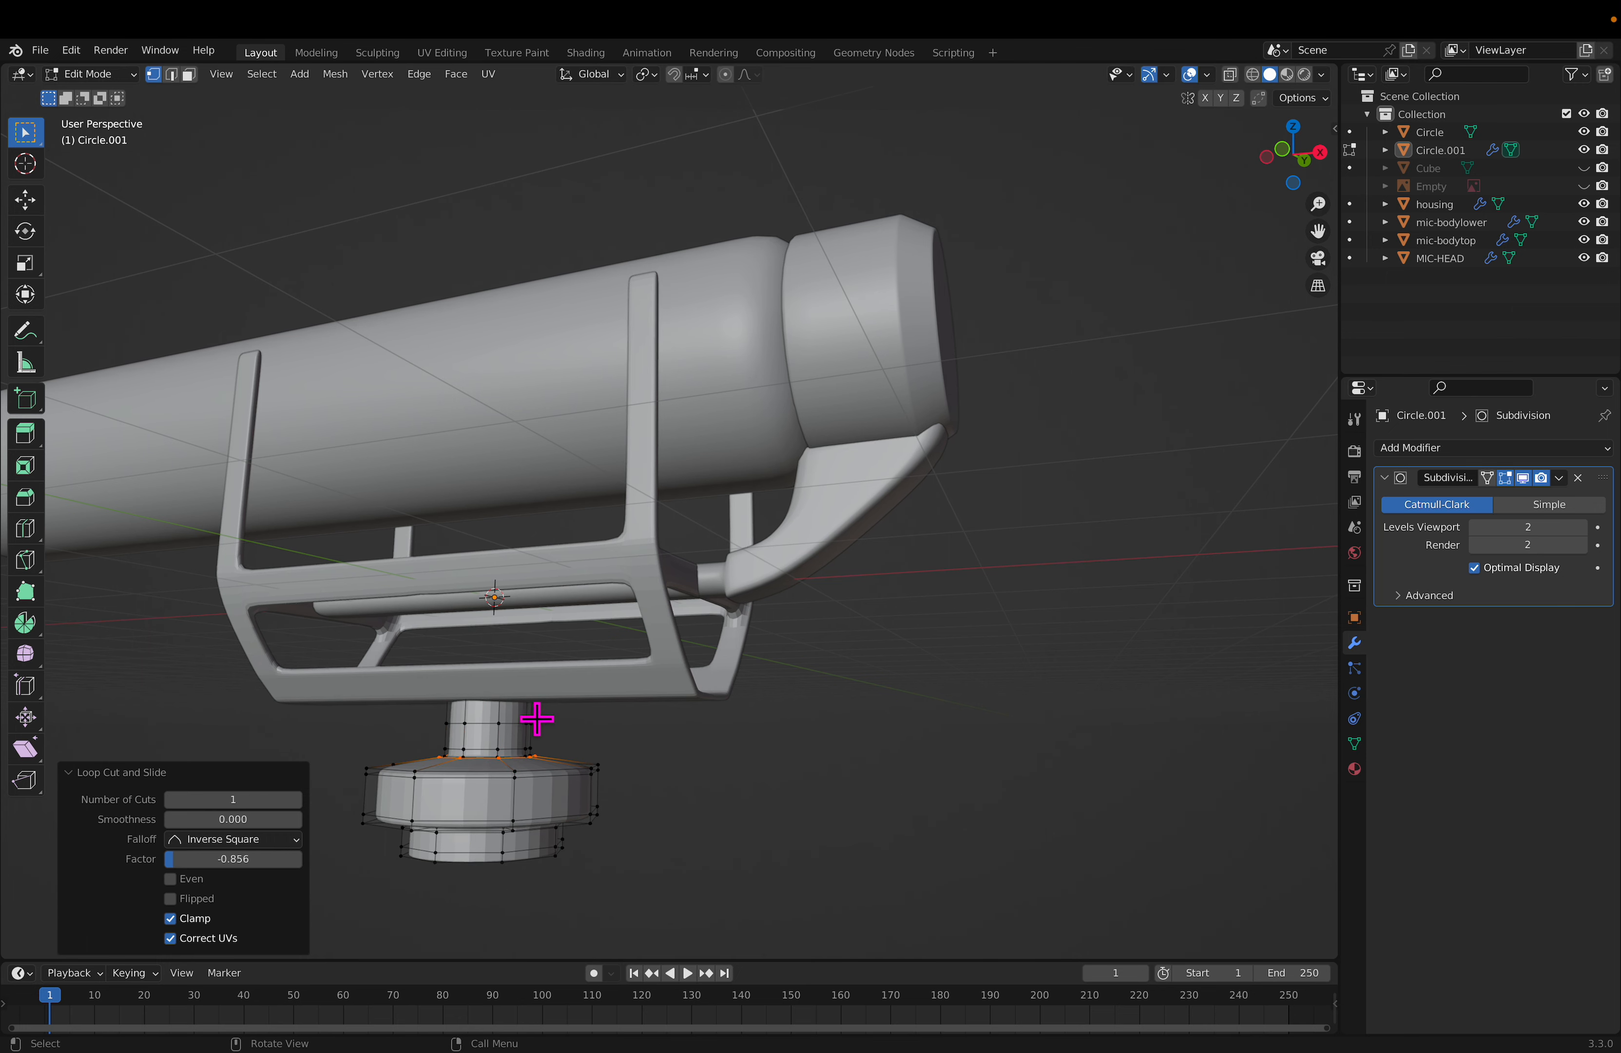
Step: Apply smooth shading to the whole mount mesh and return to Object Mode
middle_drag(549, 723, 767, 803)
key(F3)
key(Escape)
key(c)
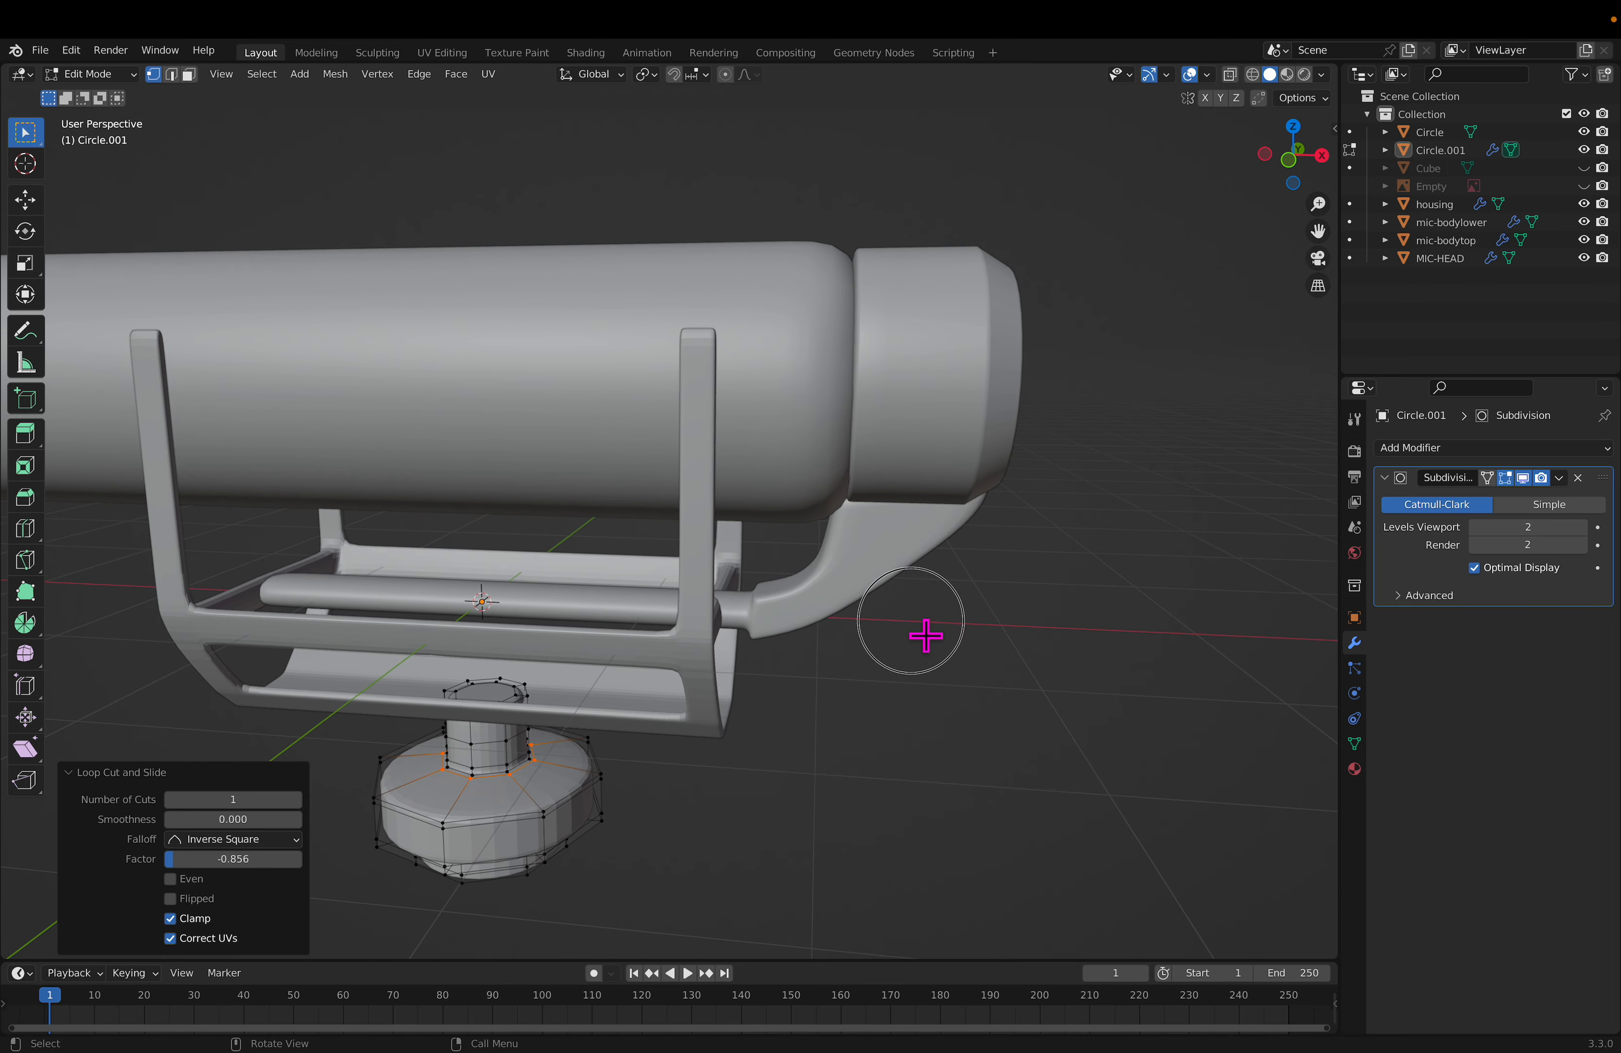
key(Escape)
key(a)
key(F3)
text(shad)
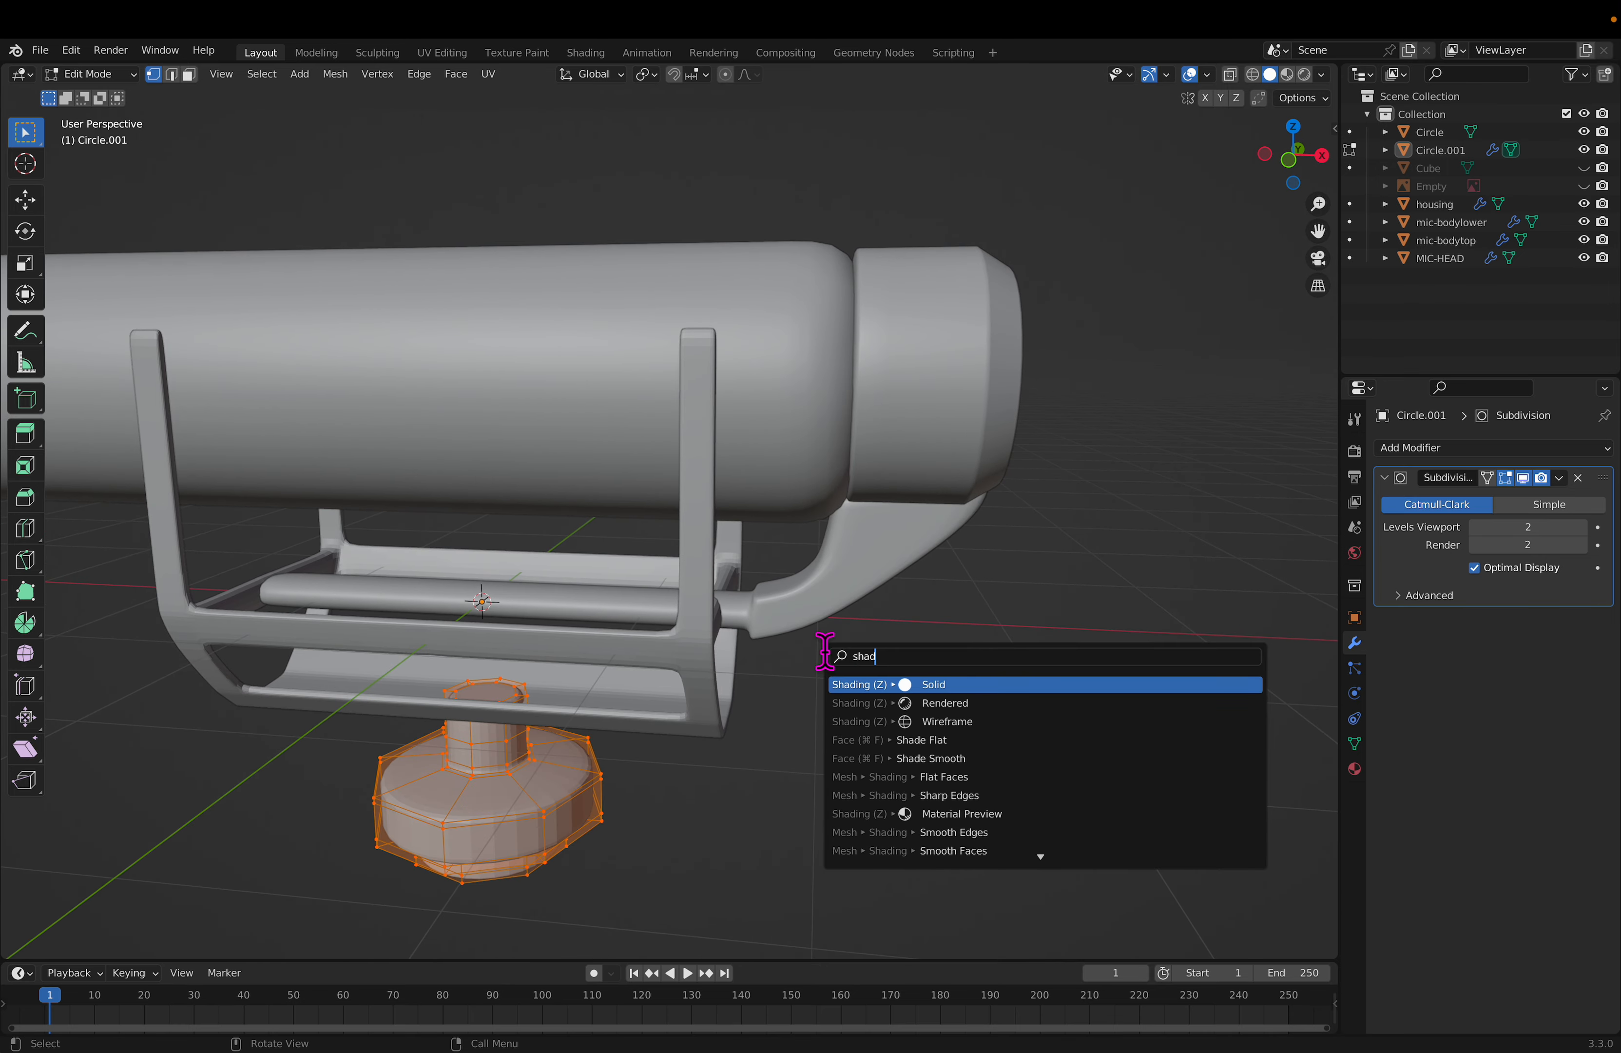
click(983, 759)
key(Tab)
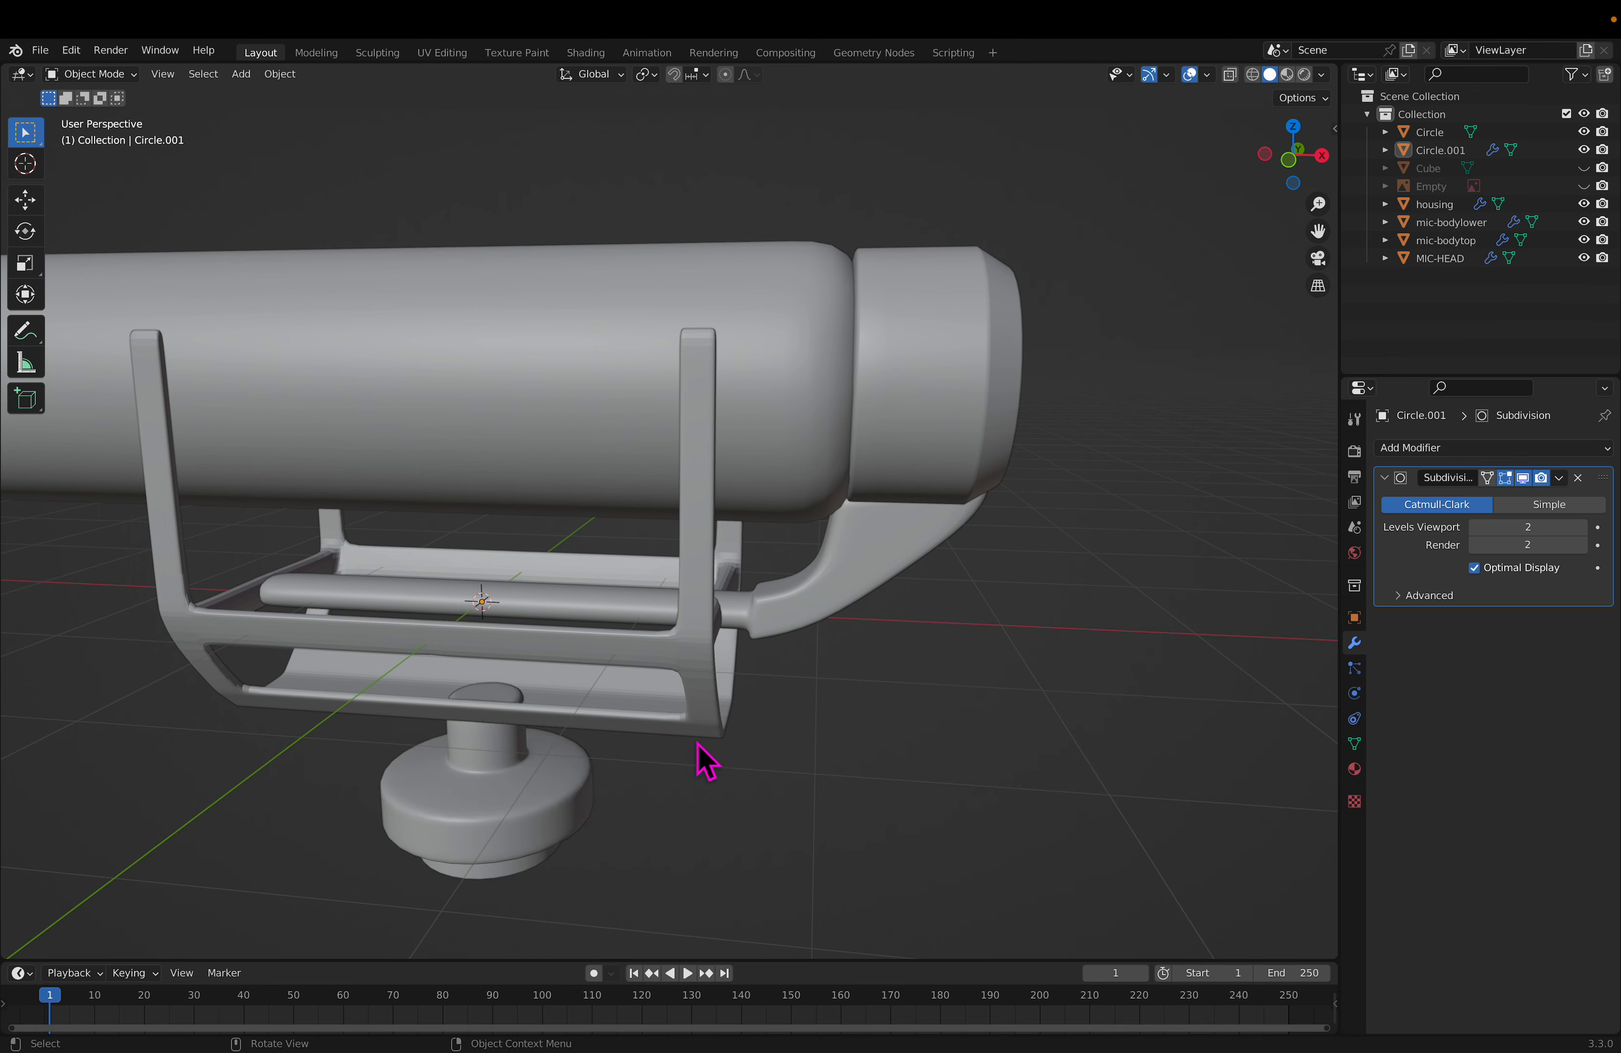
Step: Extrude the open bottom ring of the mount inward, fill the remaining opening with a face, and leave Edit Mode
middle_drag(705, 757, 507, 821)
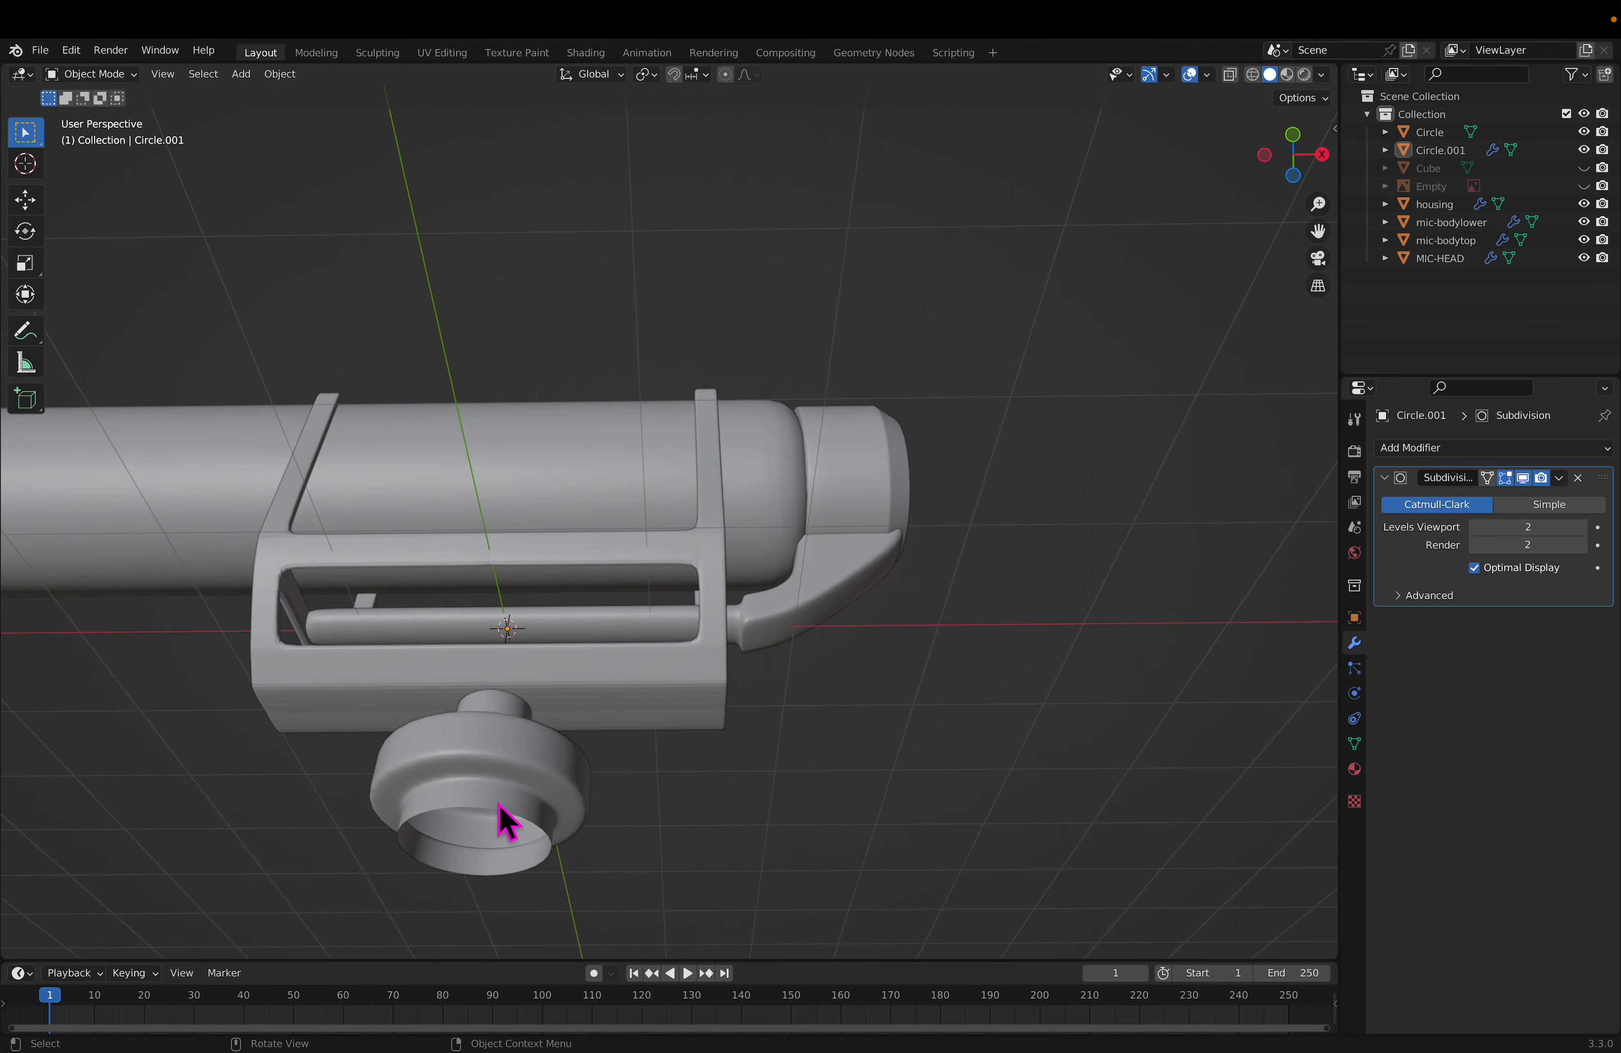
key(Tab)
alt+click(517, 820)
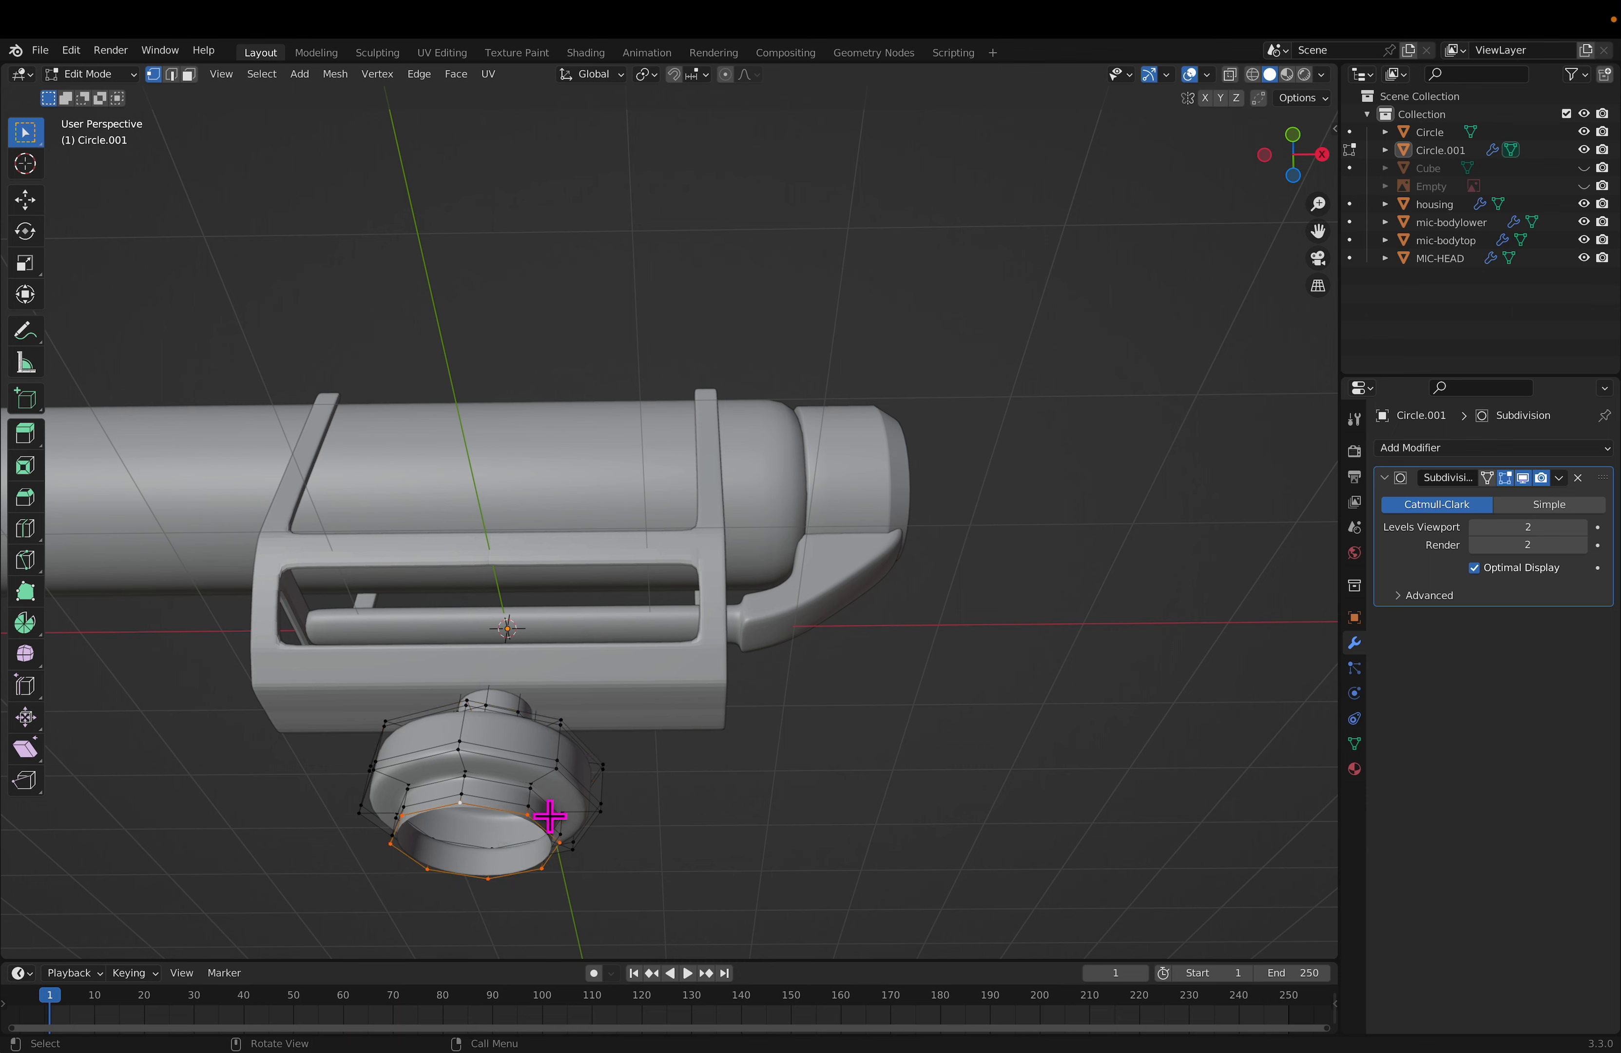
key(e)
key(s)
click(524, 805)
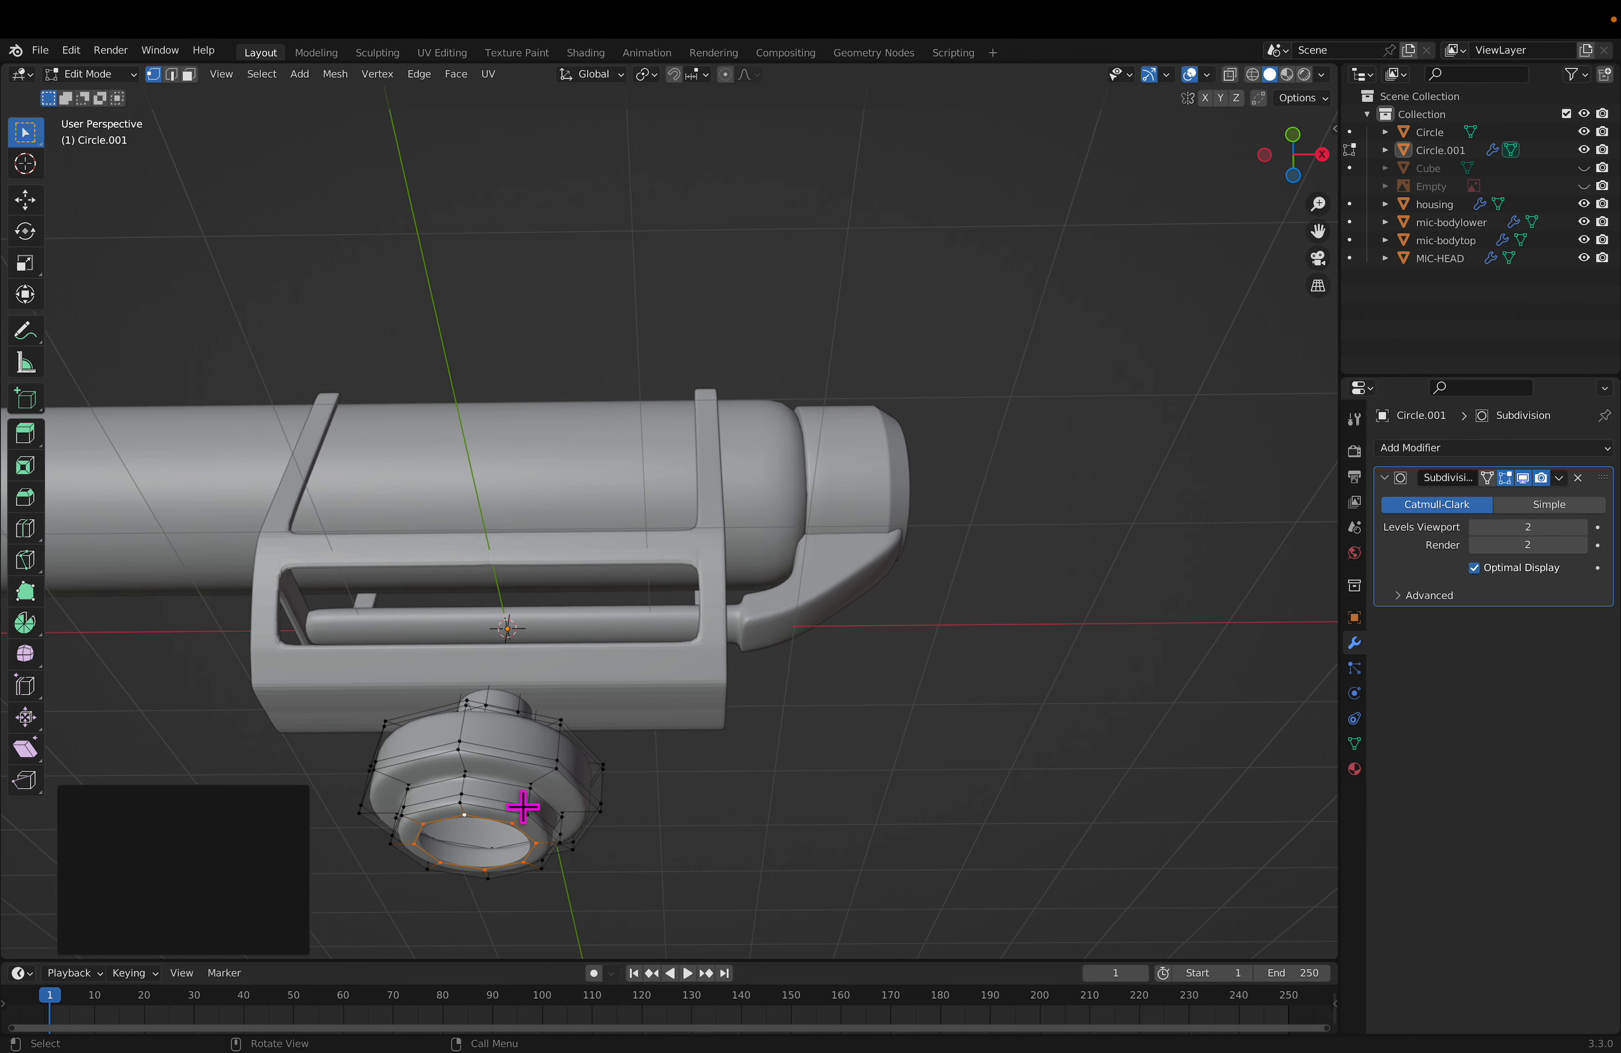
key(f)
key(Tab)
Step: Select the mount object and rename it "mount"
middle_drag(676, 814, 615, 810)
scroll(616, 811, down, 3)
middle_drag(932, 668, 860, 720)
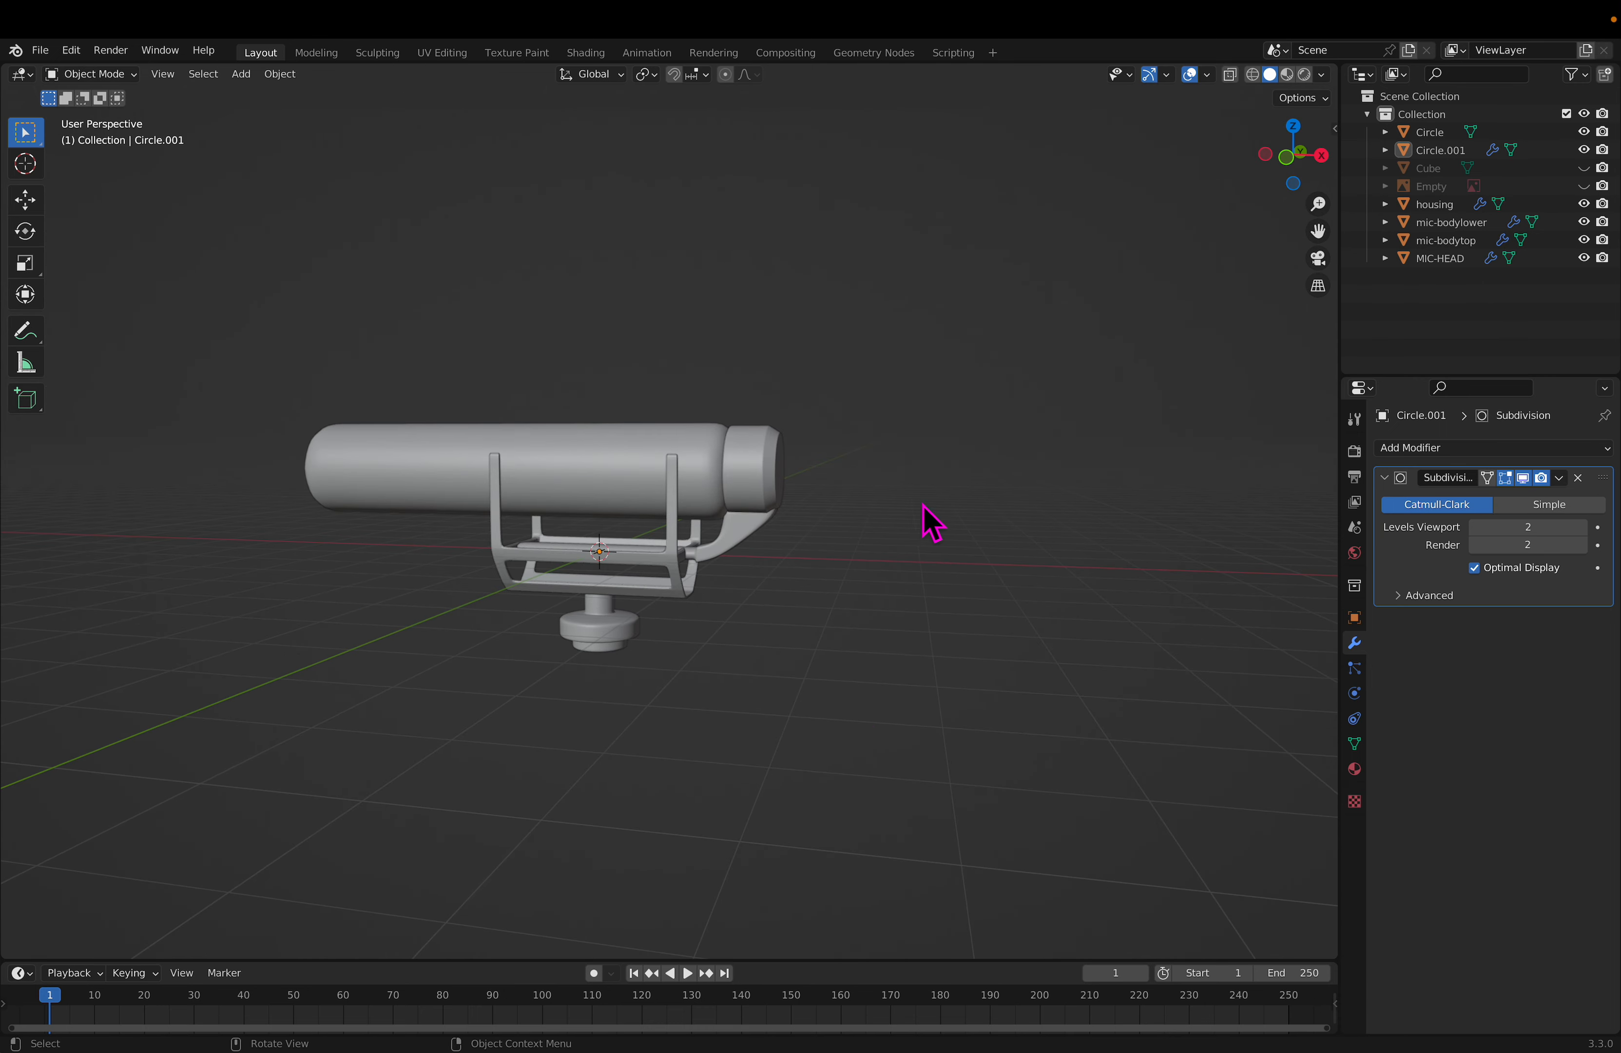
middle_drag(932, 523, 785, 514)
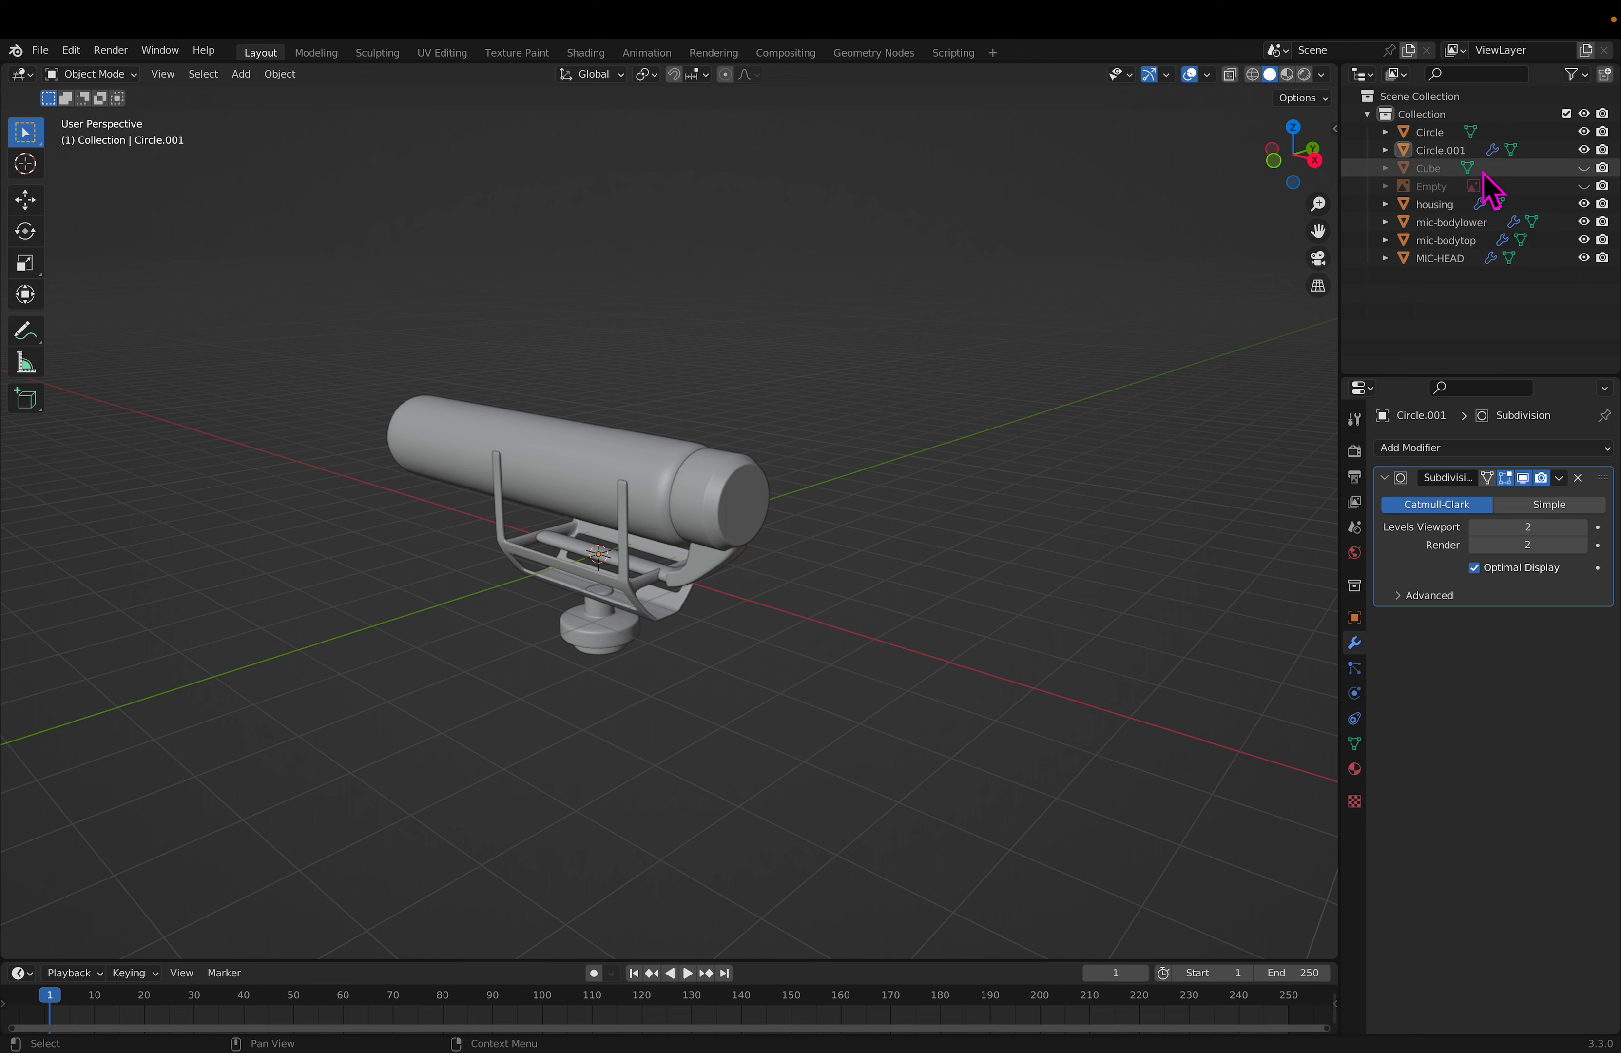
click(634, 622)
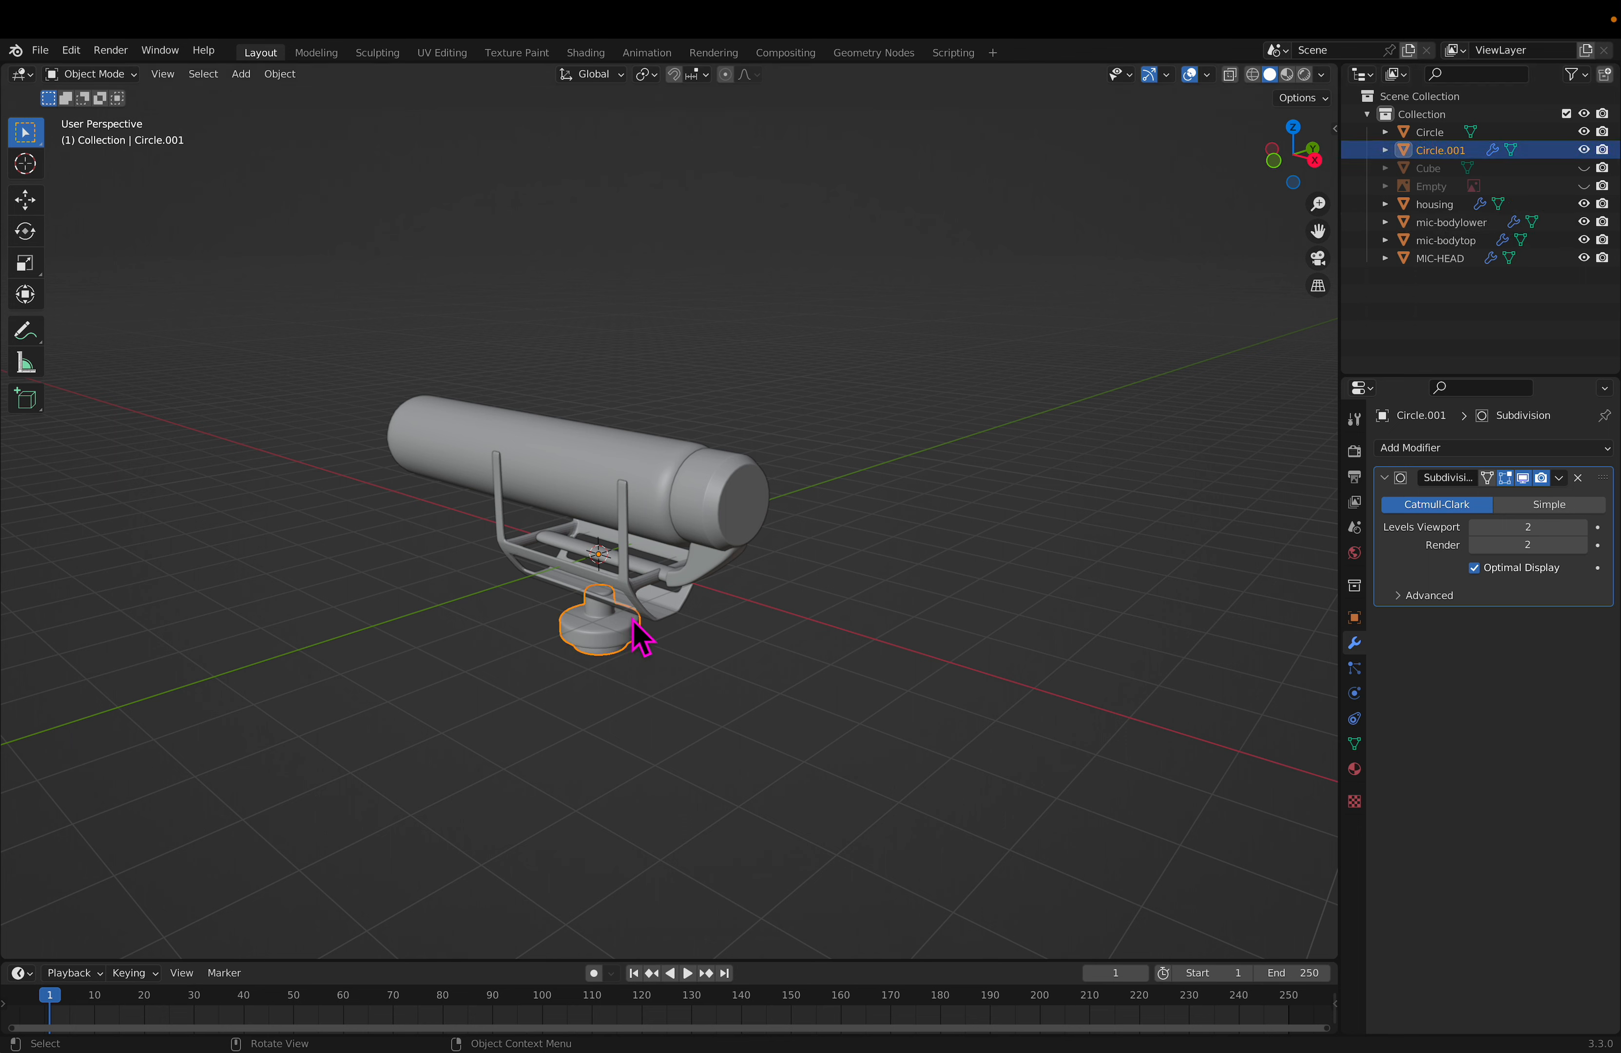
double_click(1434, 151)
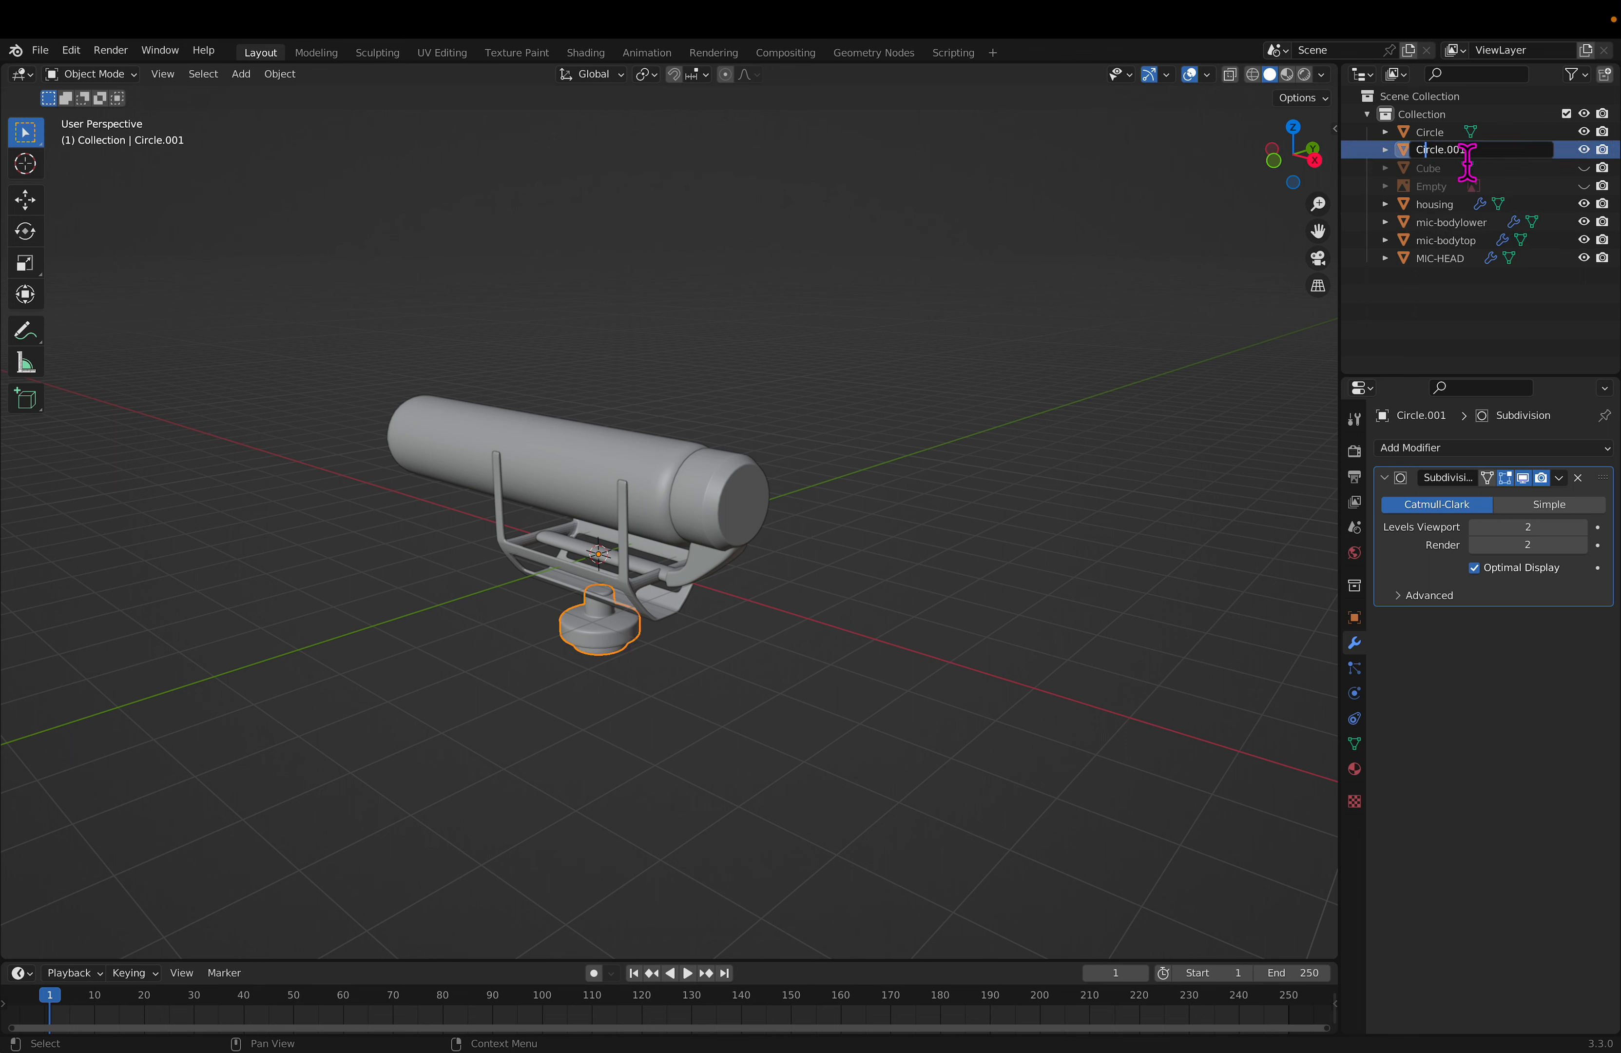
text(mount)
key(Return)
Step: Select the hidden Cube and look through the material, world, scene, particle, physics, mesh data, output, render and collection settings
middle_drag(797, 528, 876, 543)
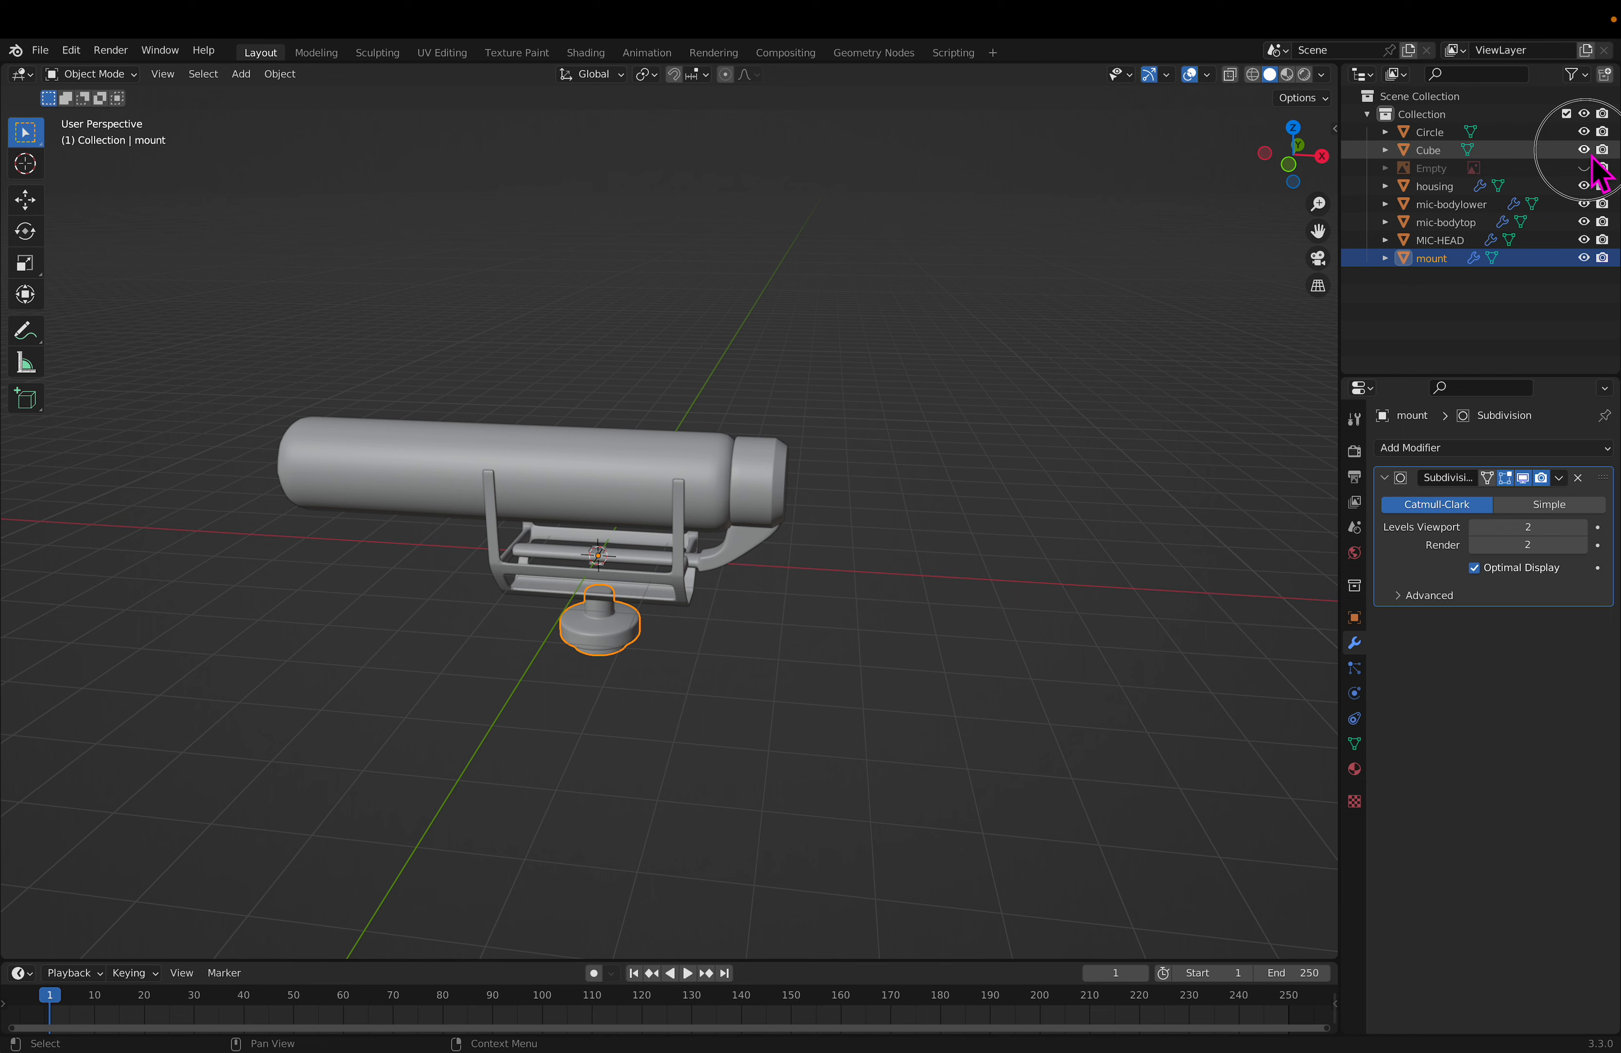
click(1468, 150)
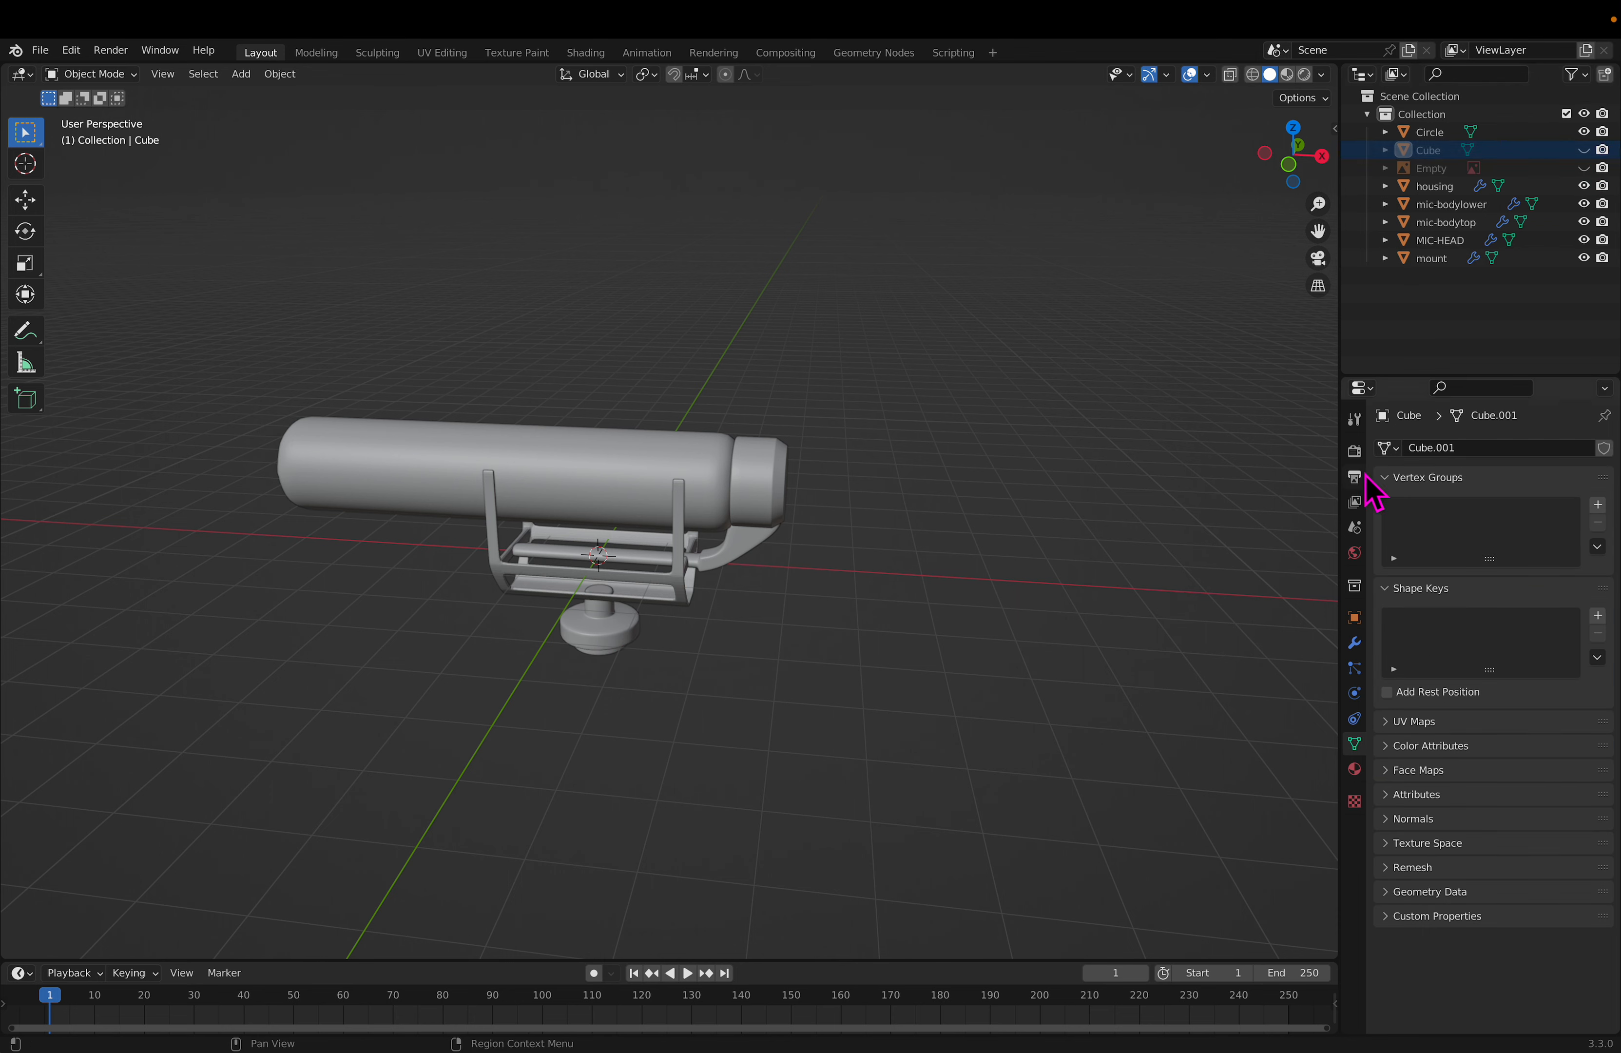
click(1355, 770)
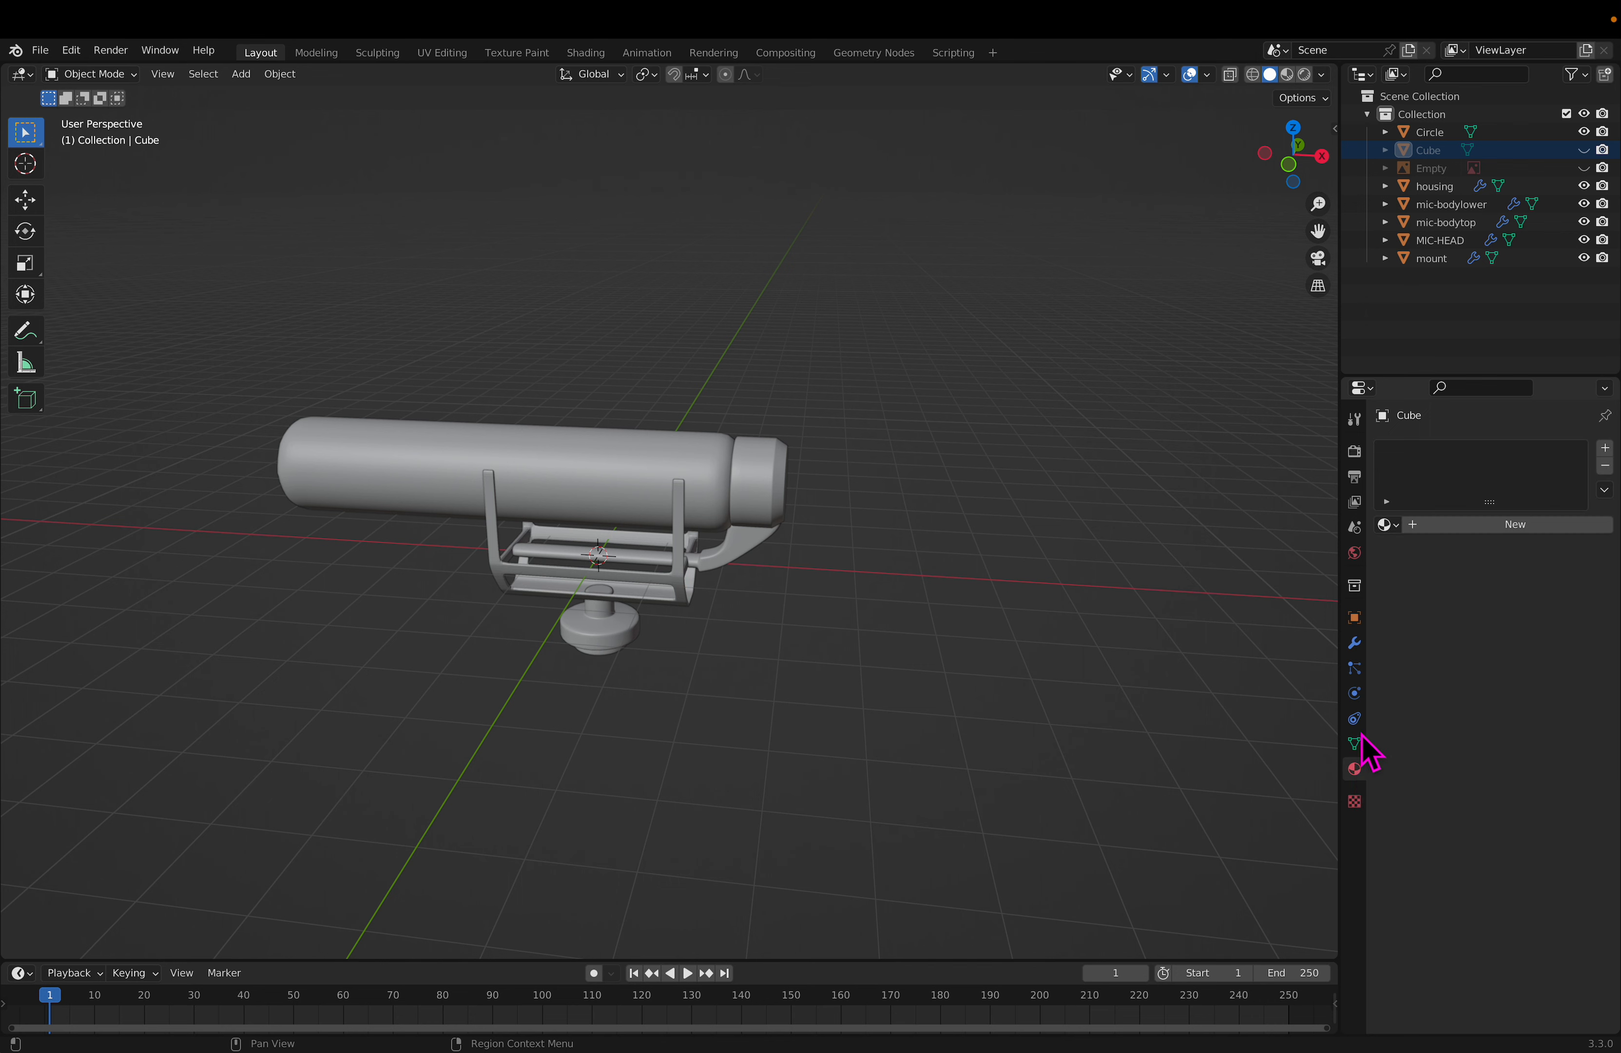
click(1355, 552)
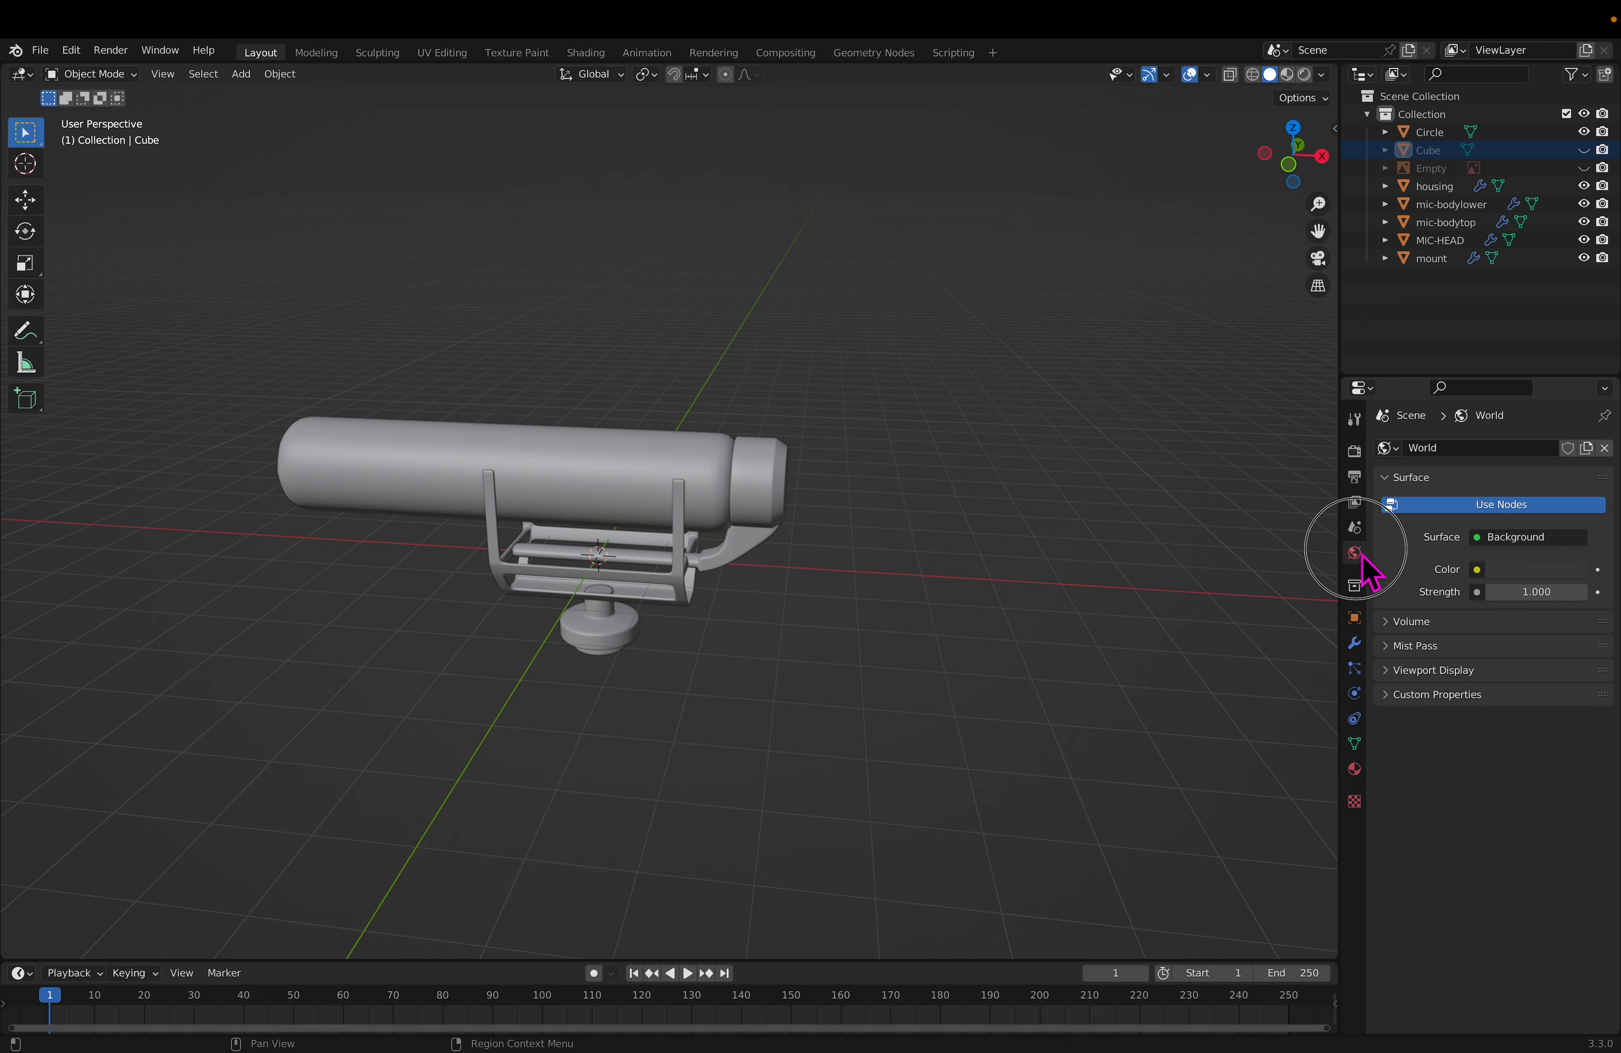
click(1392, 674)
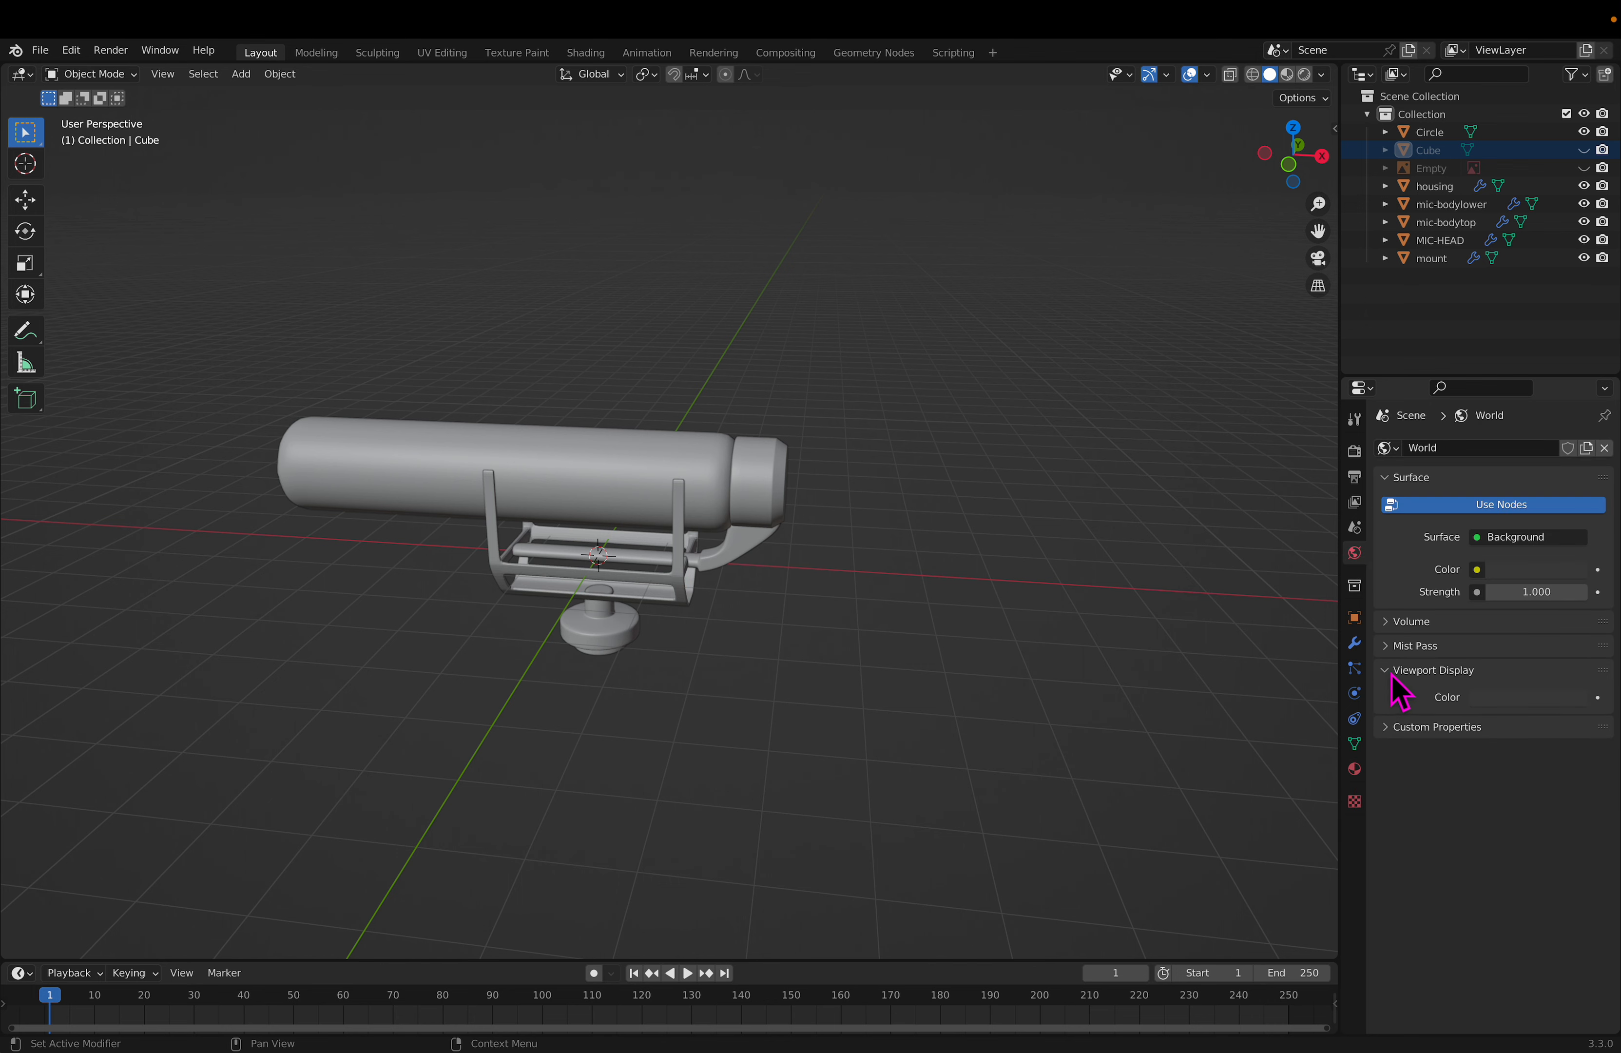
click(1394, 674)
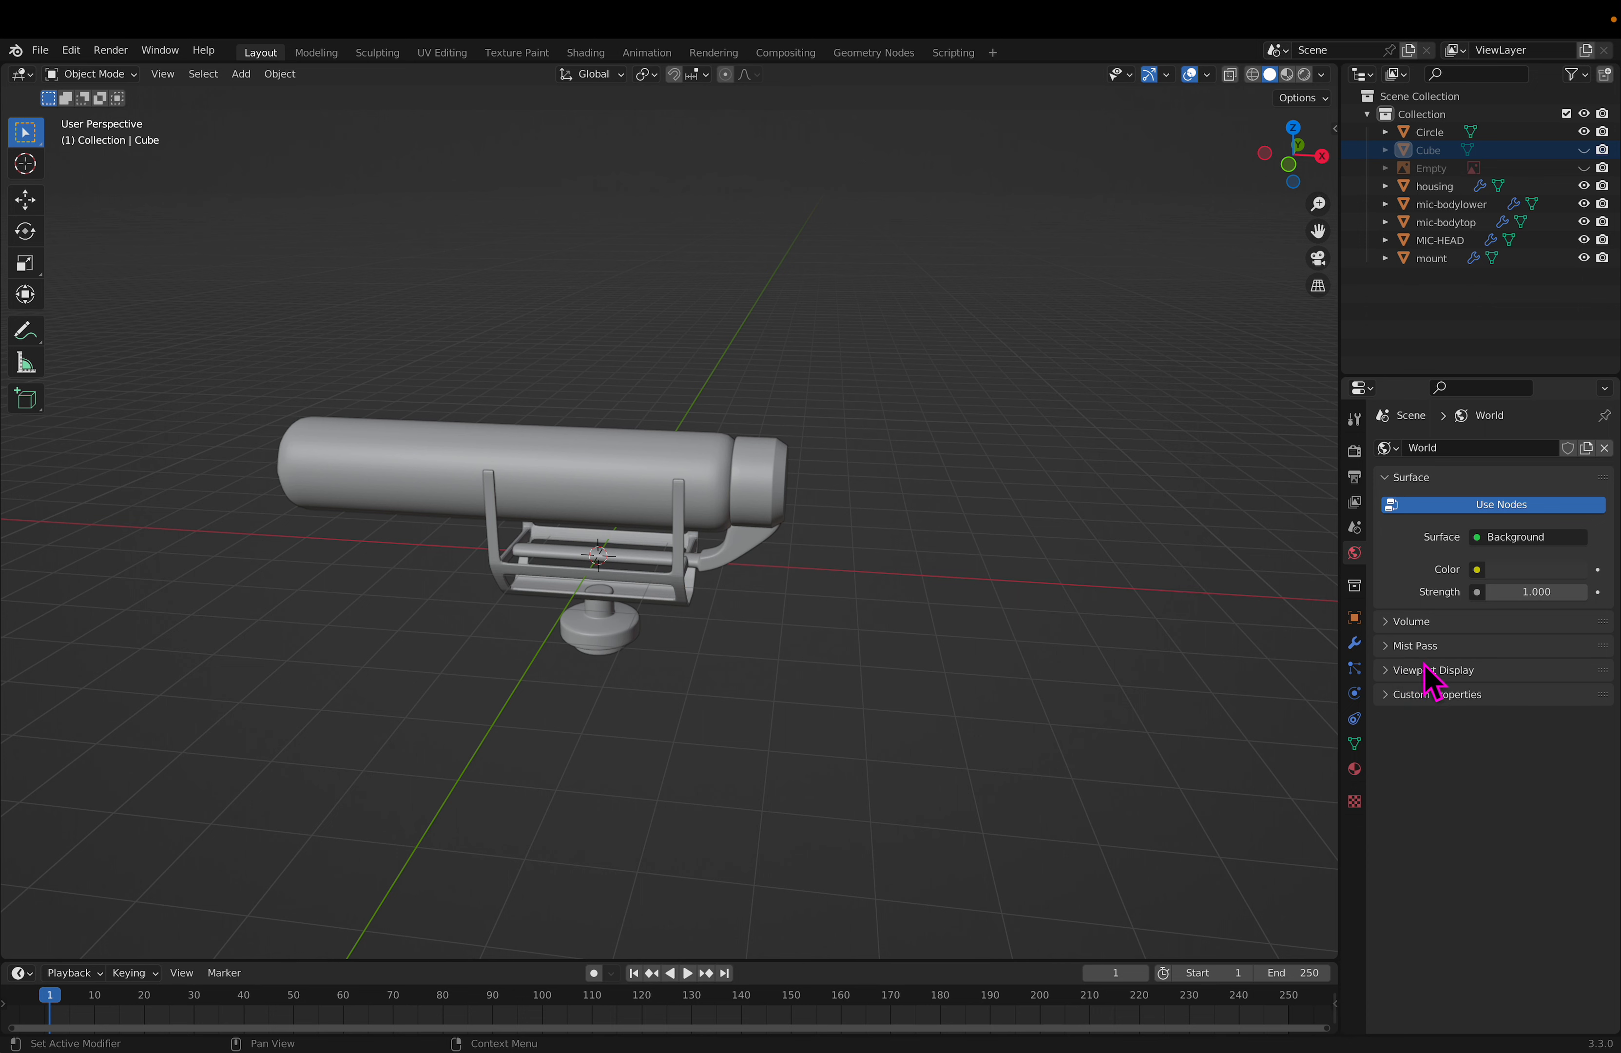
click(1356, 530)
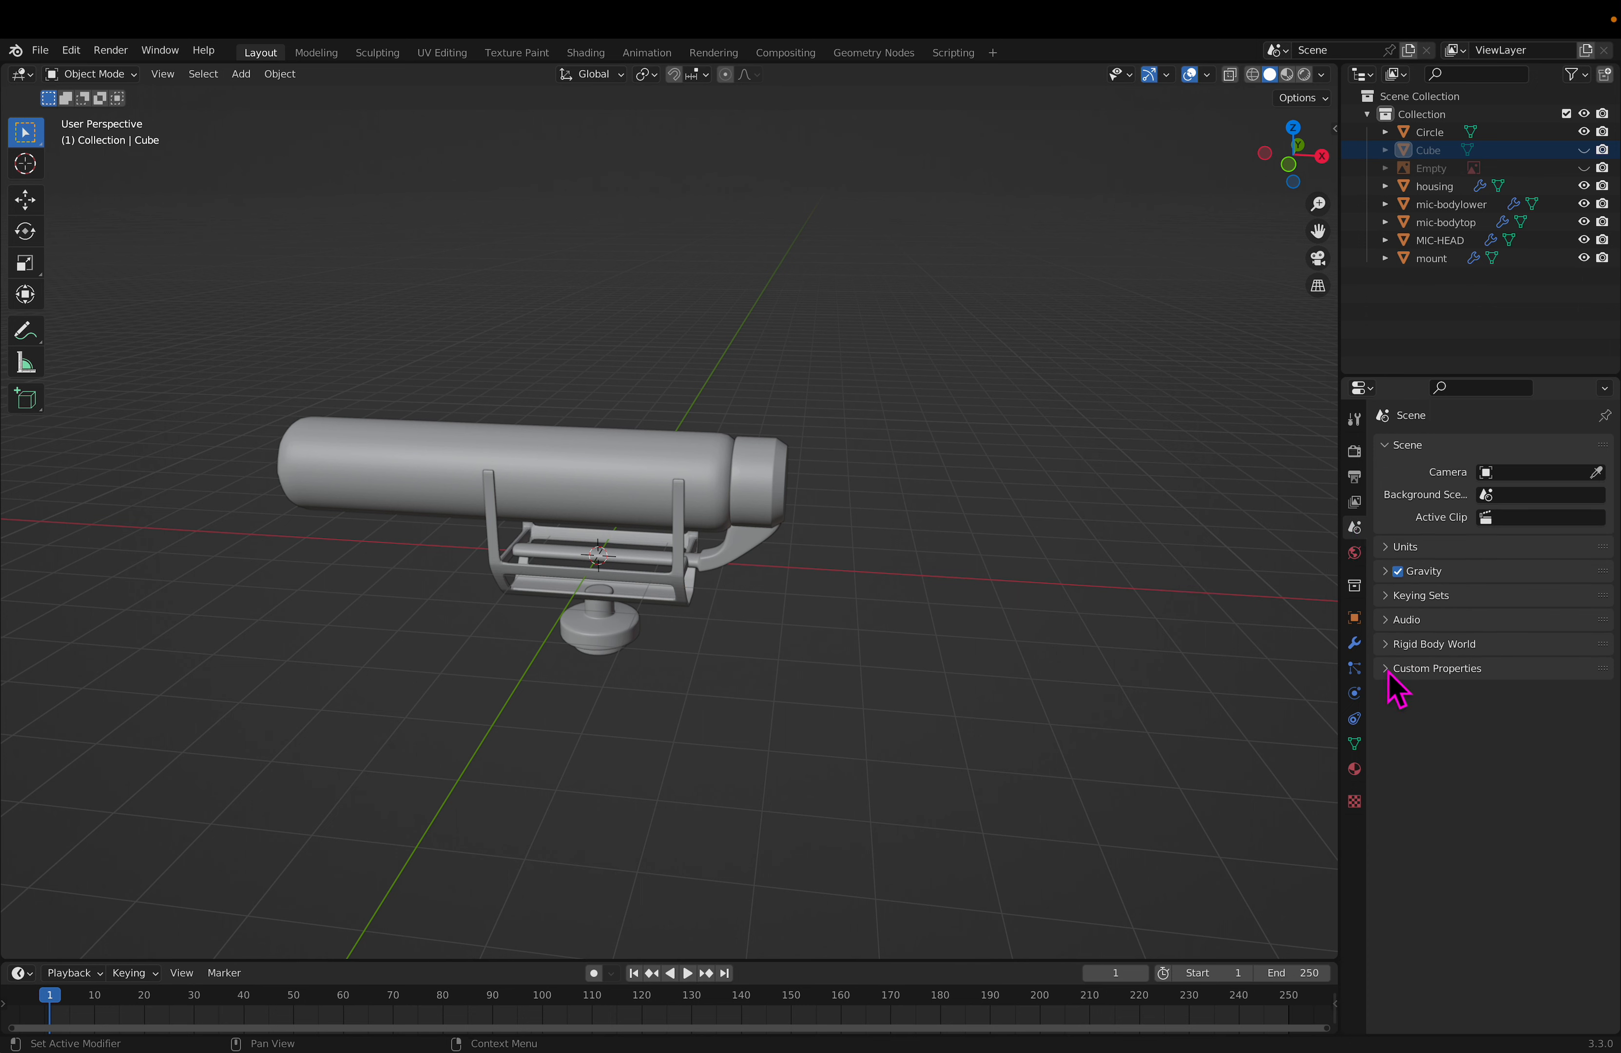
click(1356, 669)
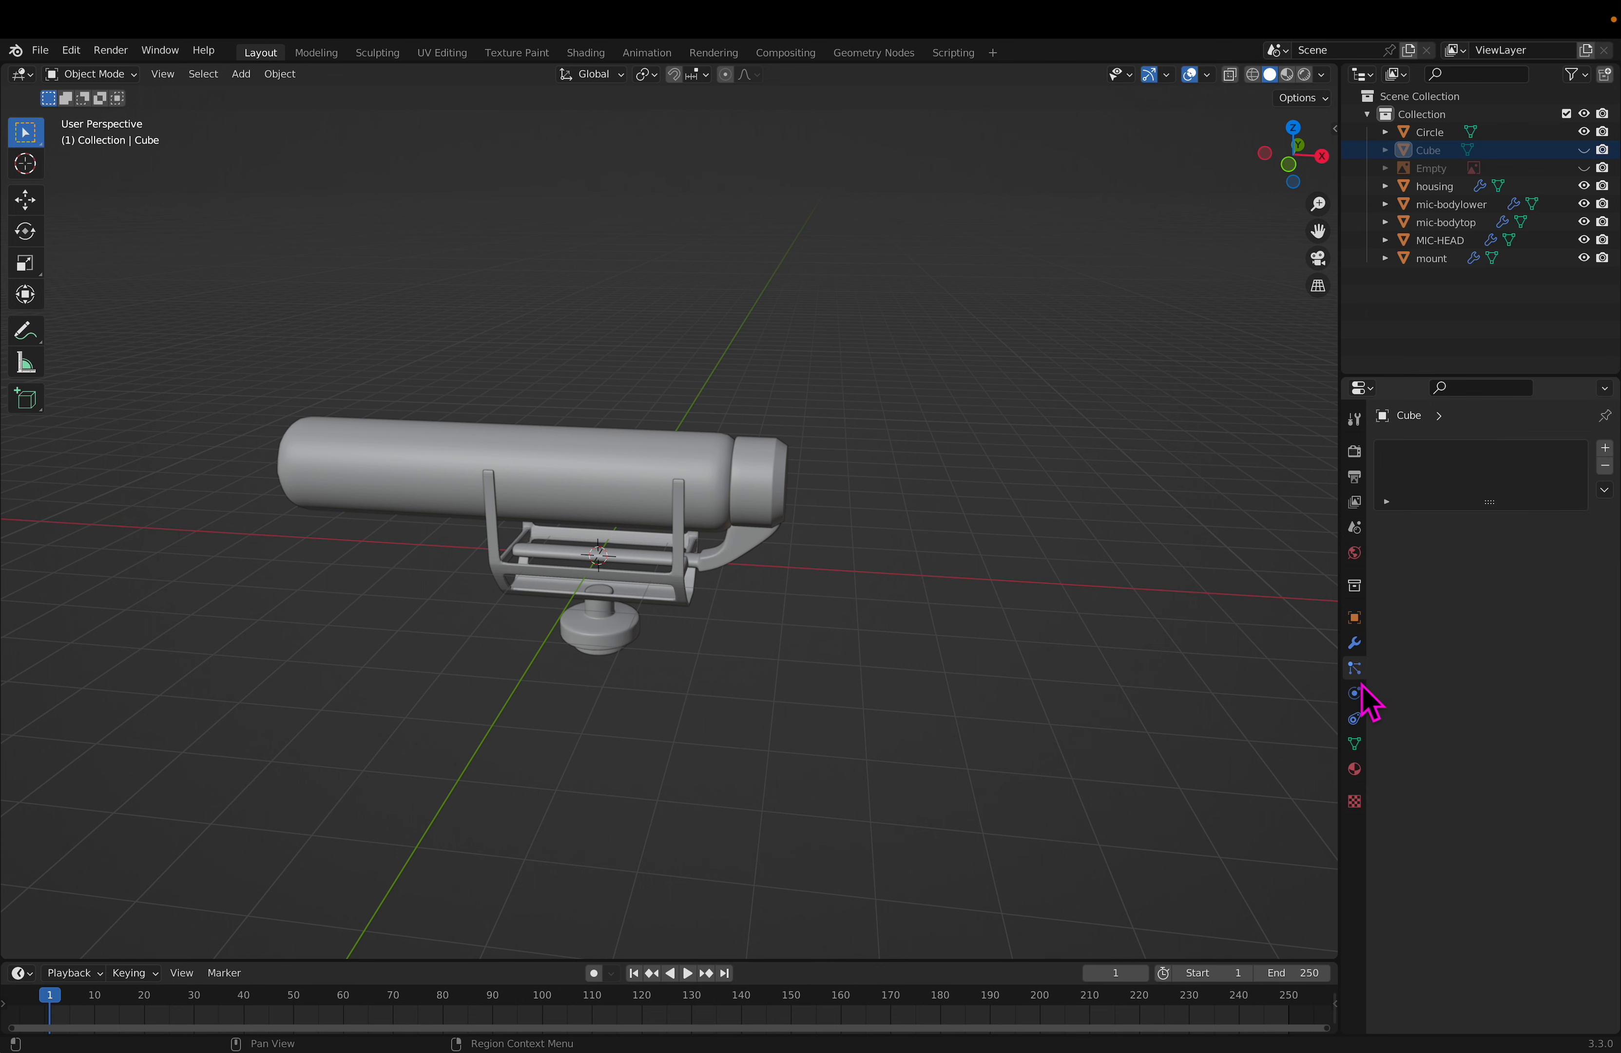
click(1356, 693)
click(1356, 719)
click(1355, 743)
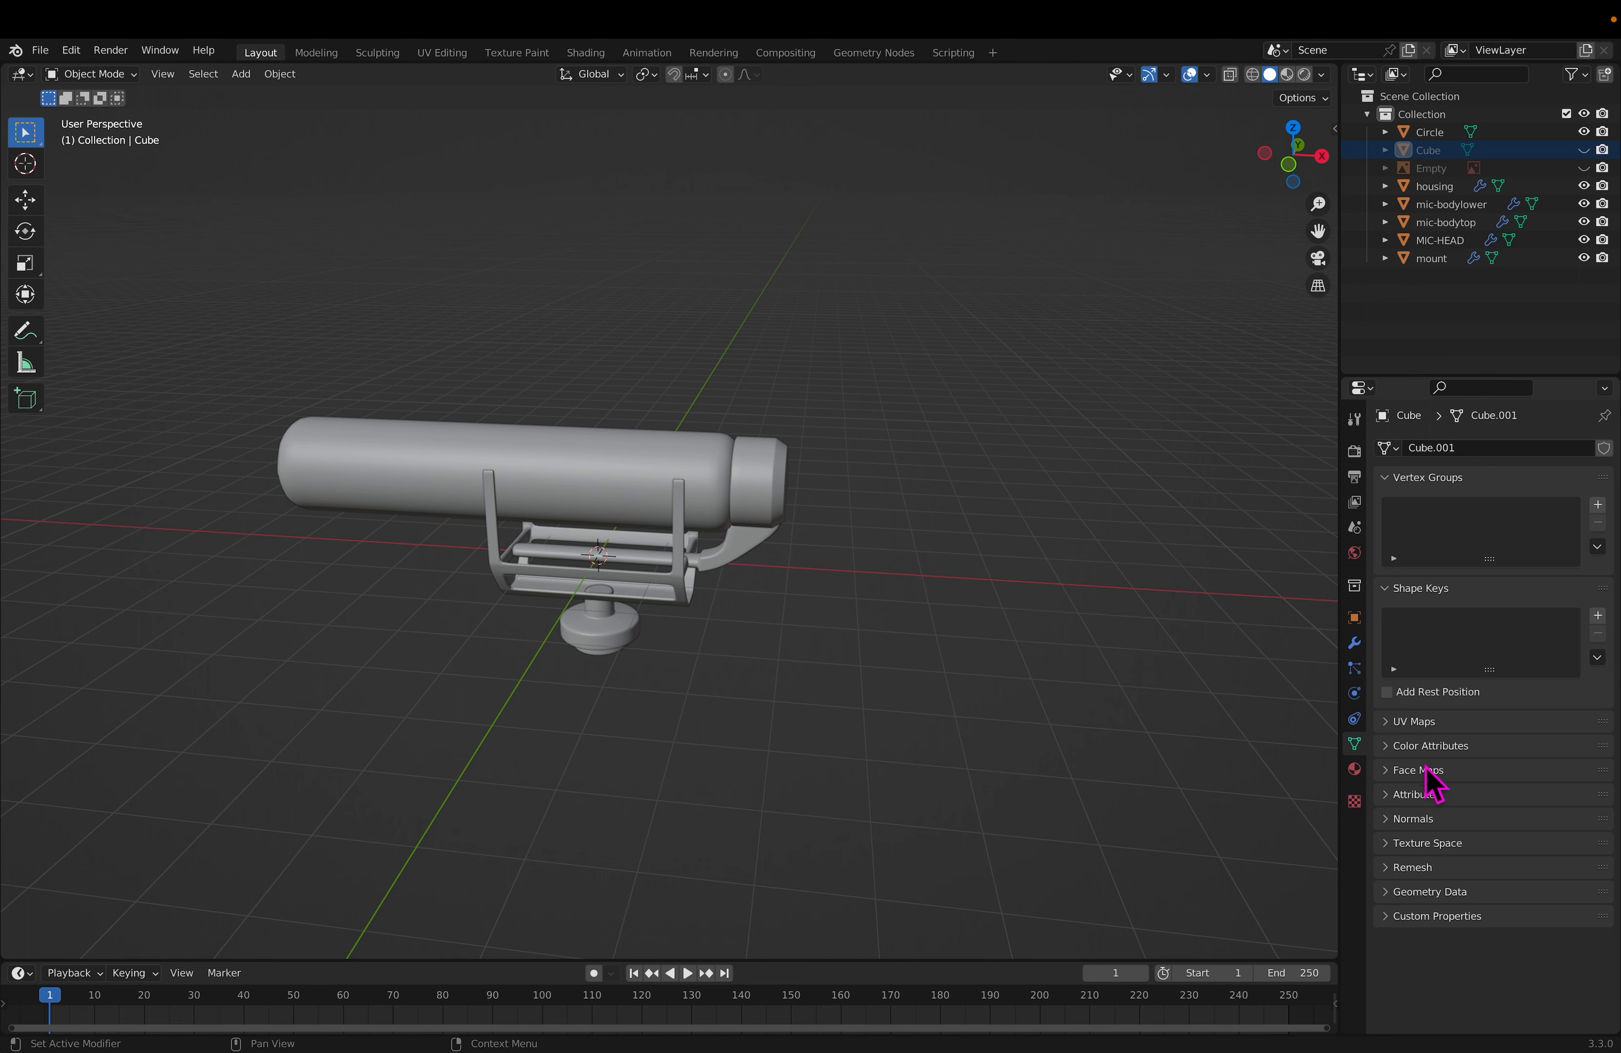
click(1355, 478)
scroll(1496, 753, down, 1)
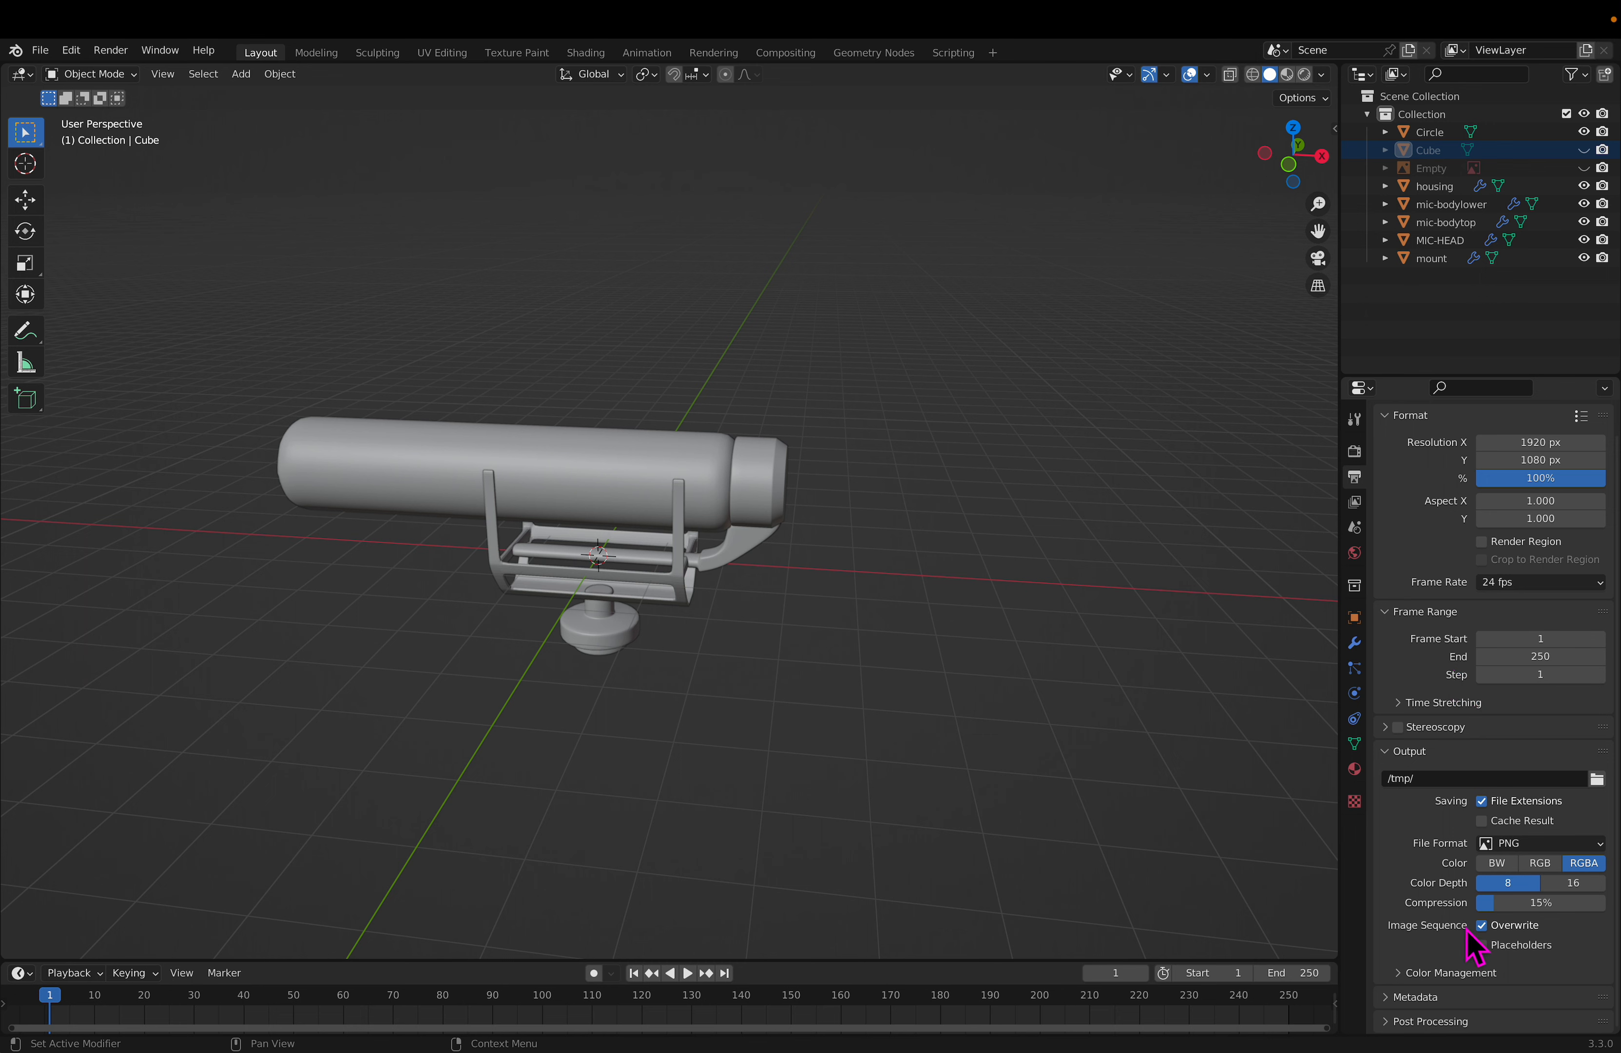
click(1355, 451)
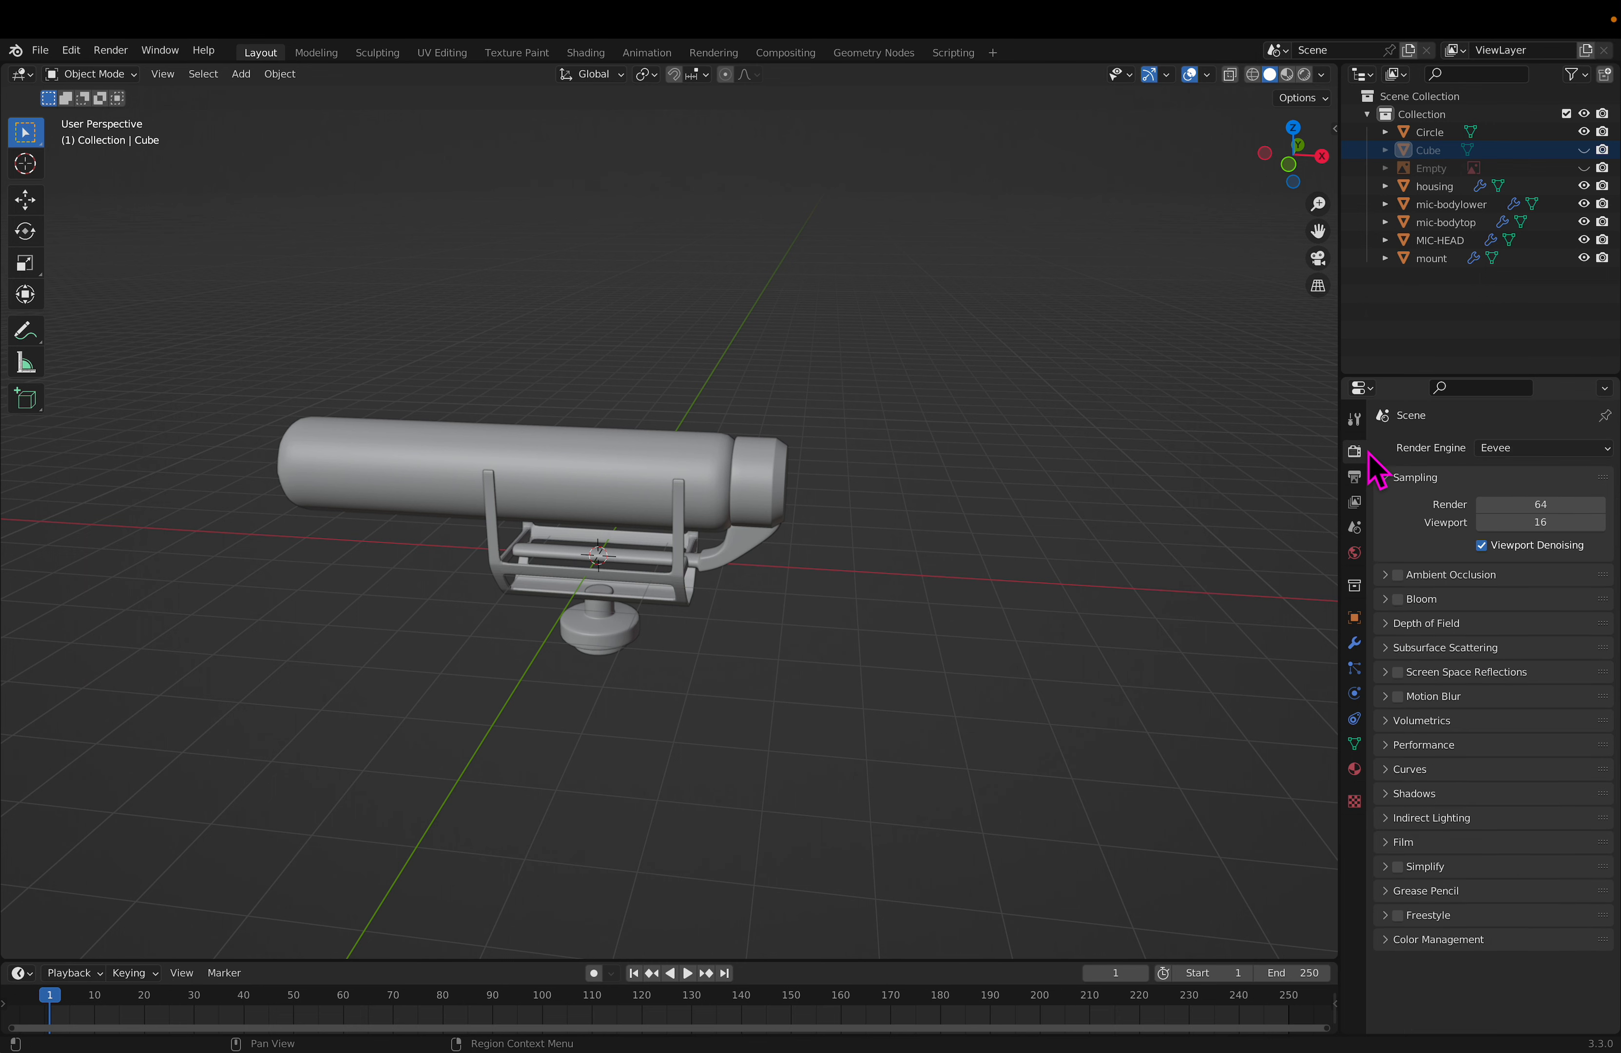
click(1354, 586)
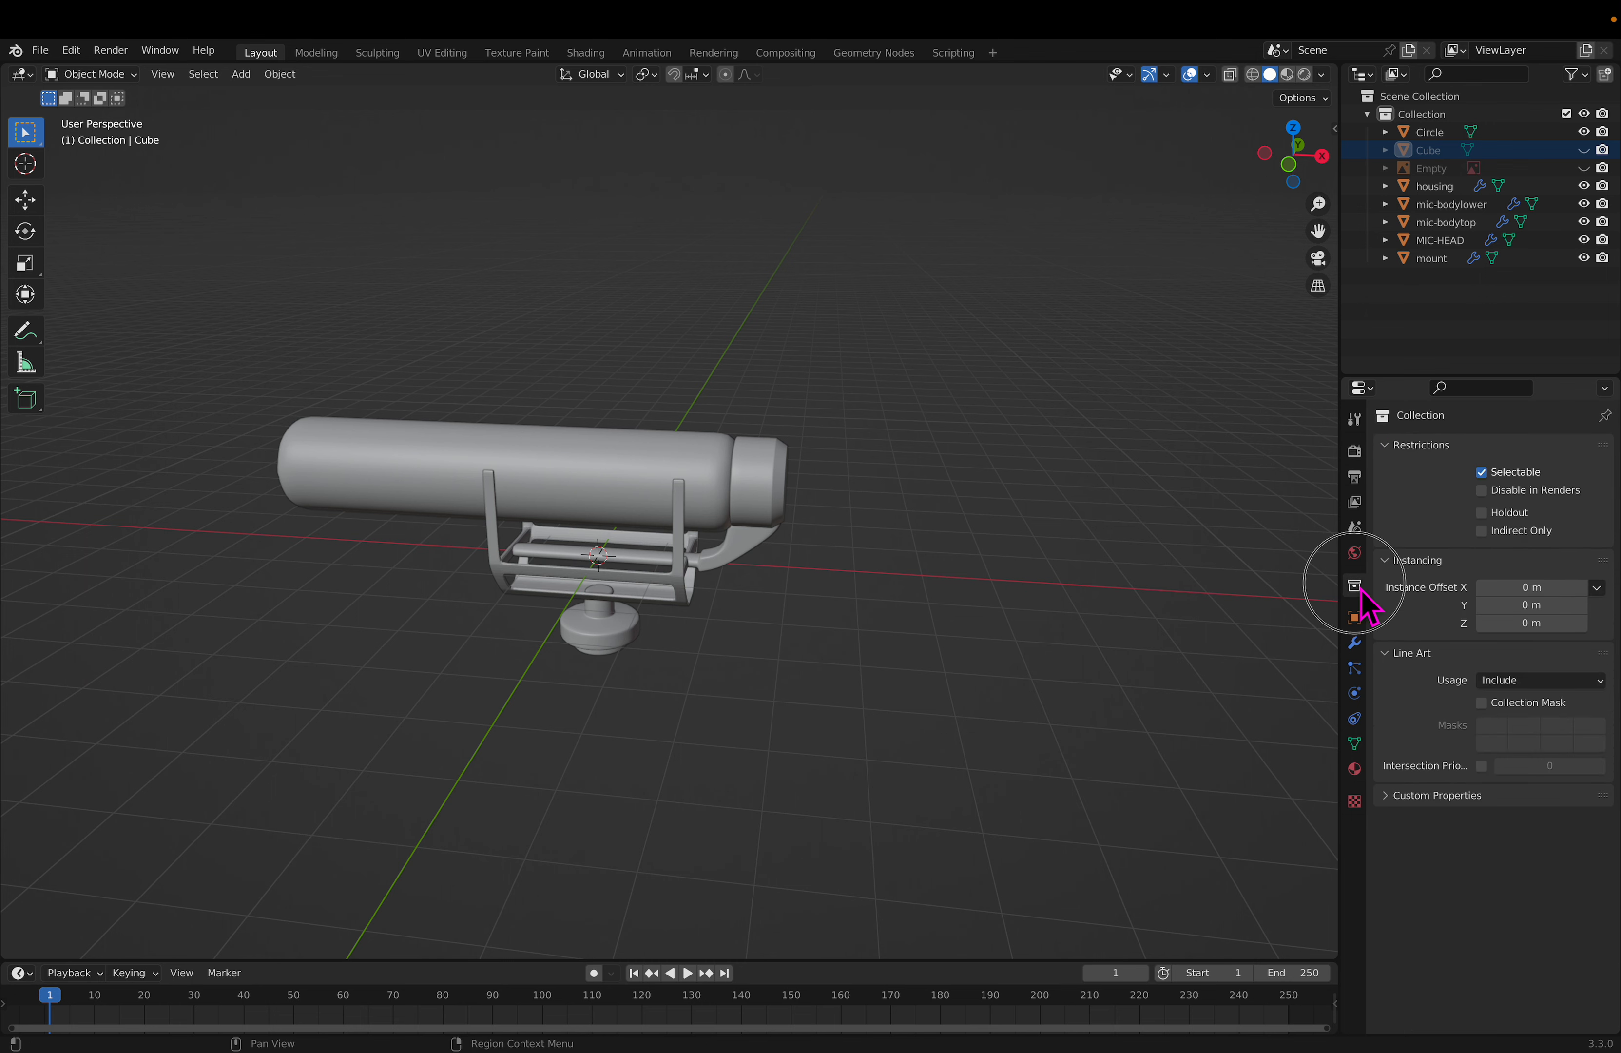
click(1355, 552)
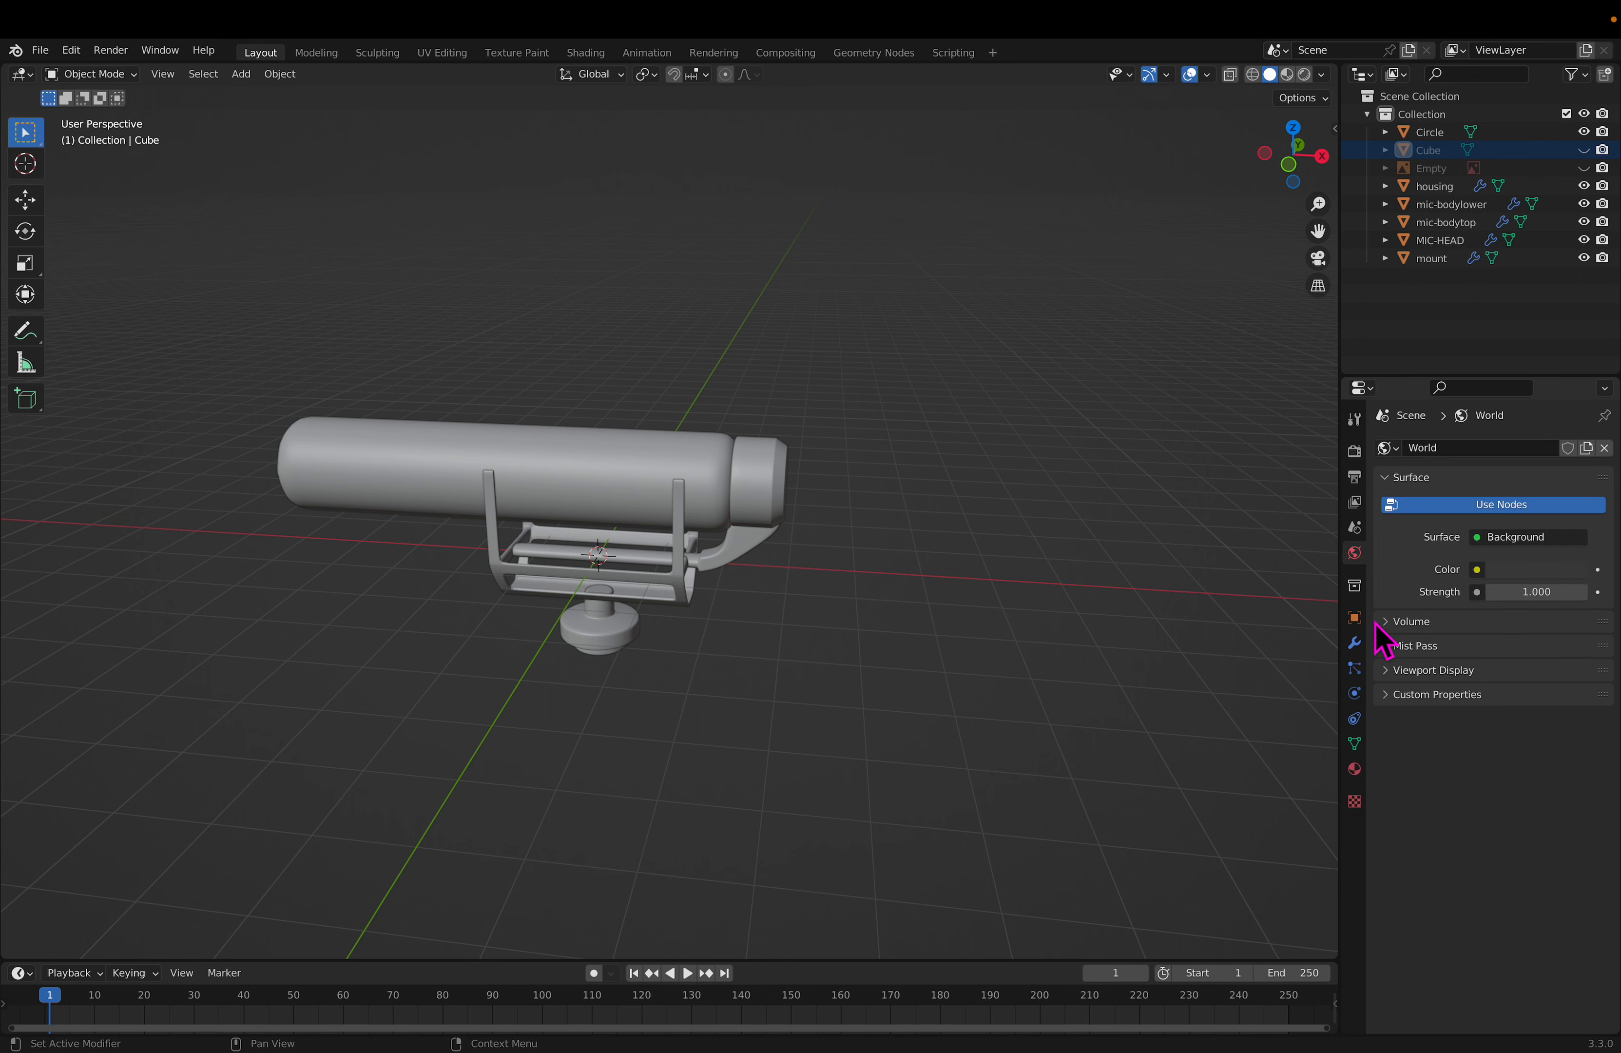
Step: Check the Cube's custom properties and expand its object visibility settings
click(1355, 618)
click(1394, 904)
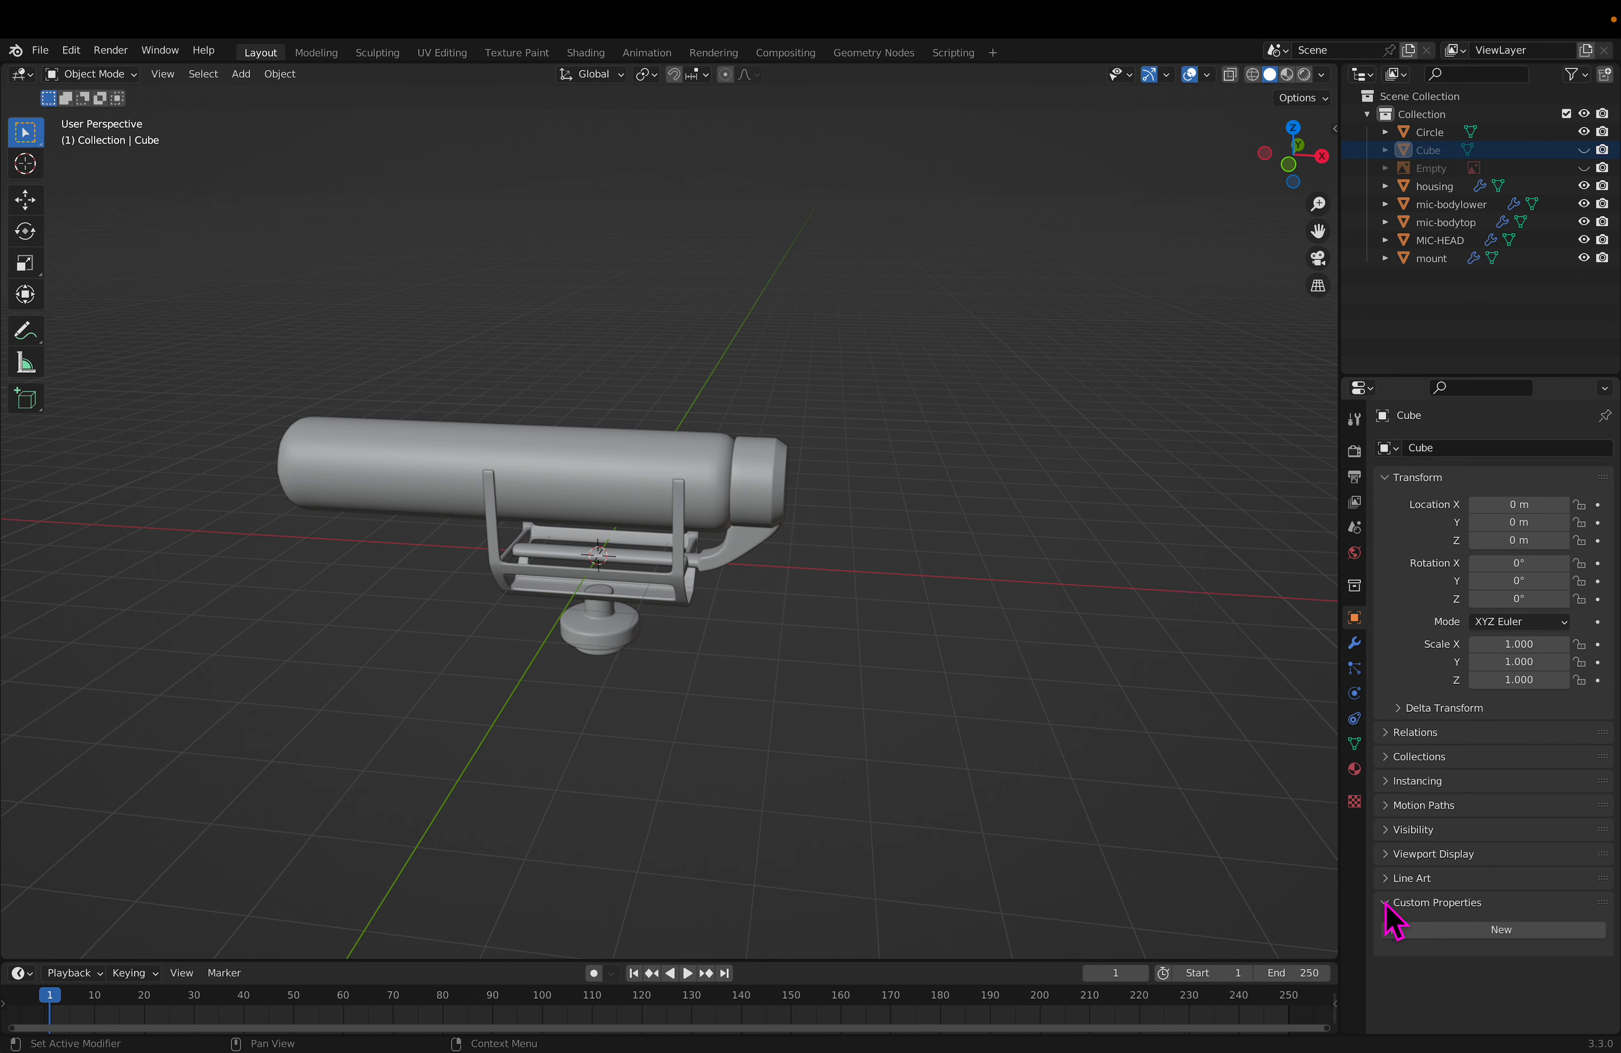
click(1388, 903)
click(1393, 829)
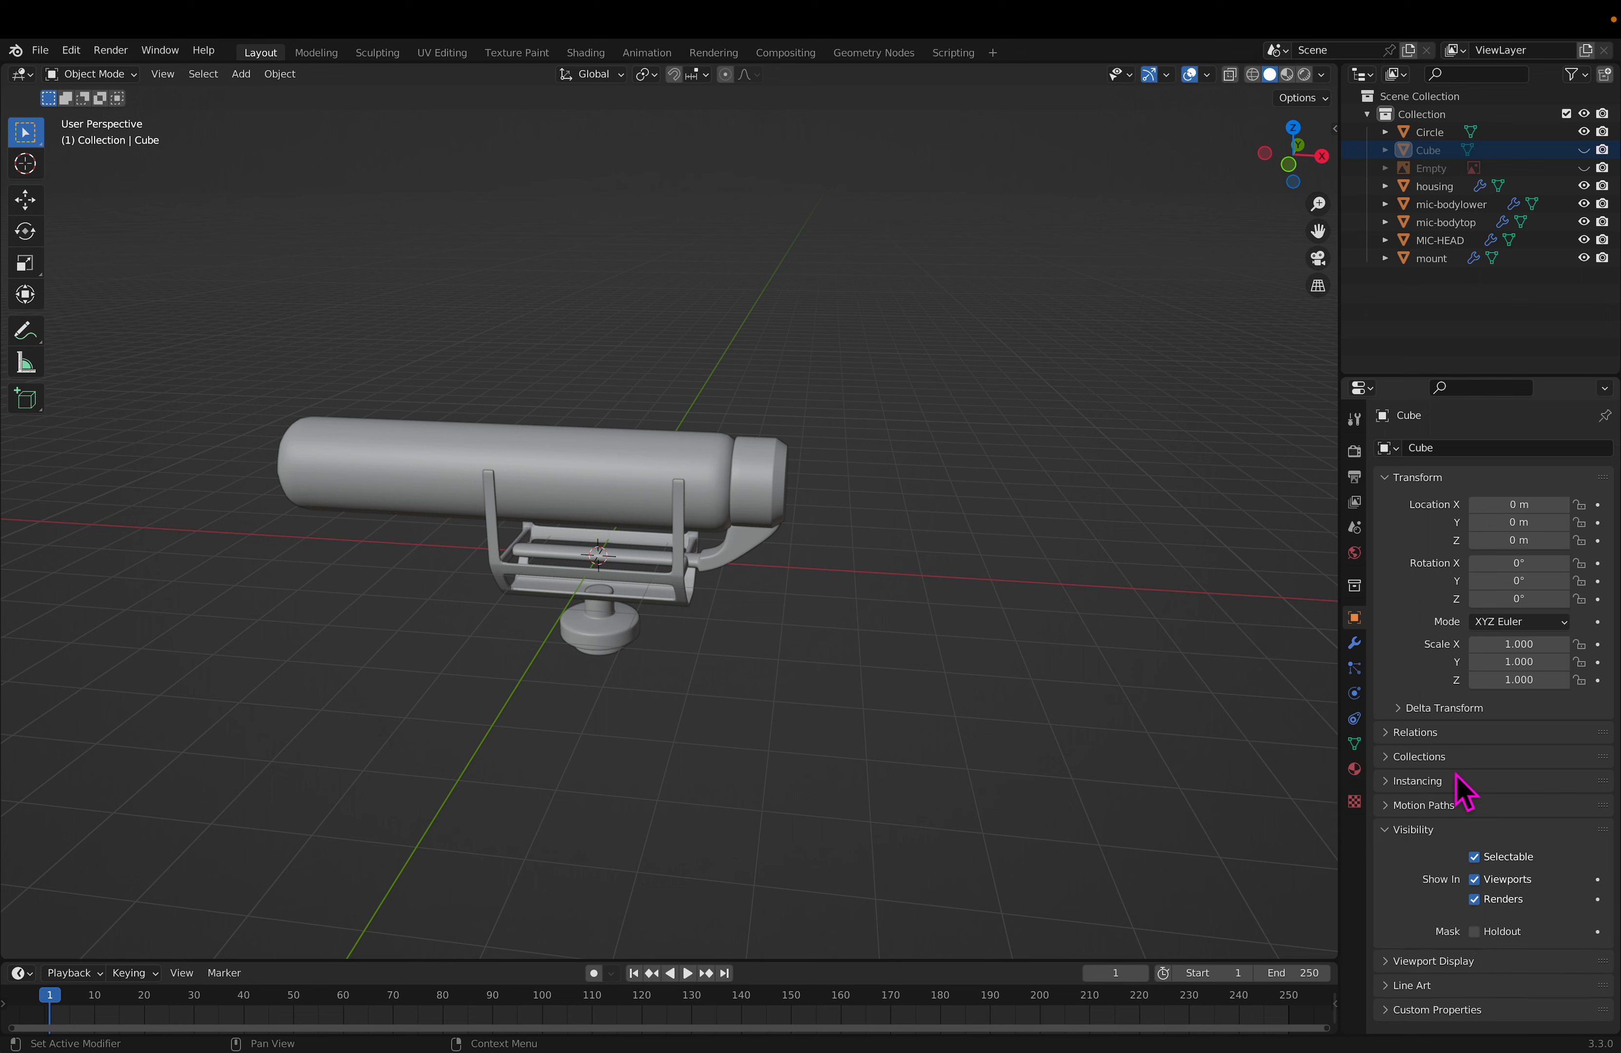
Step: Disable the hidden Cube in viewports and renders, and show the Empty that holds the reference image
click(1474, 899)
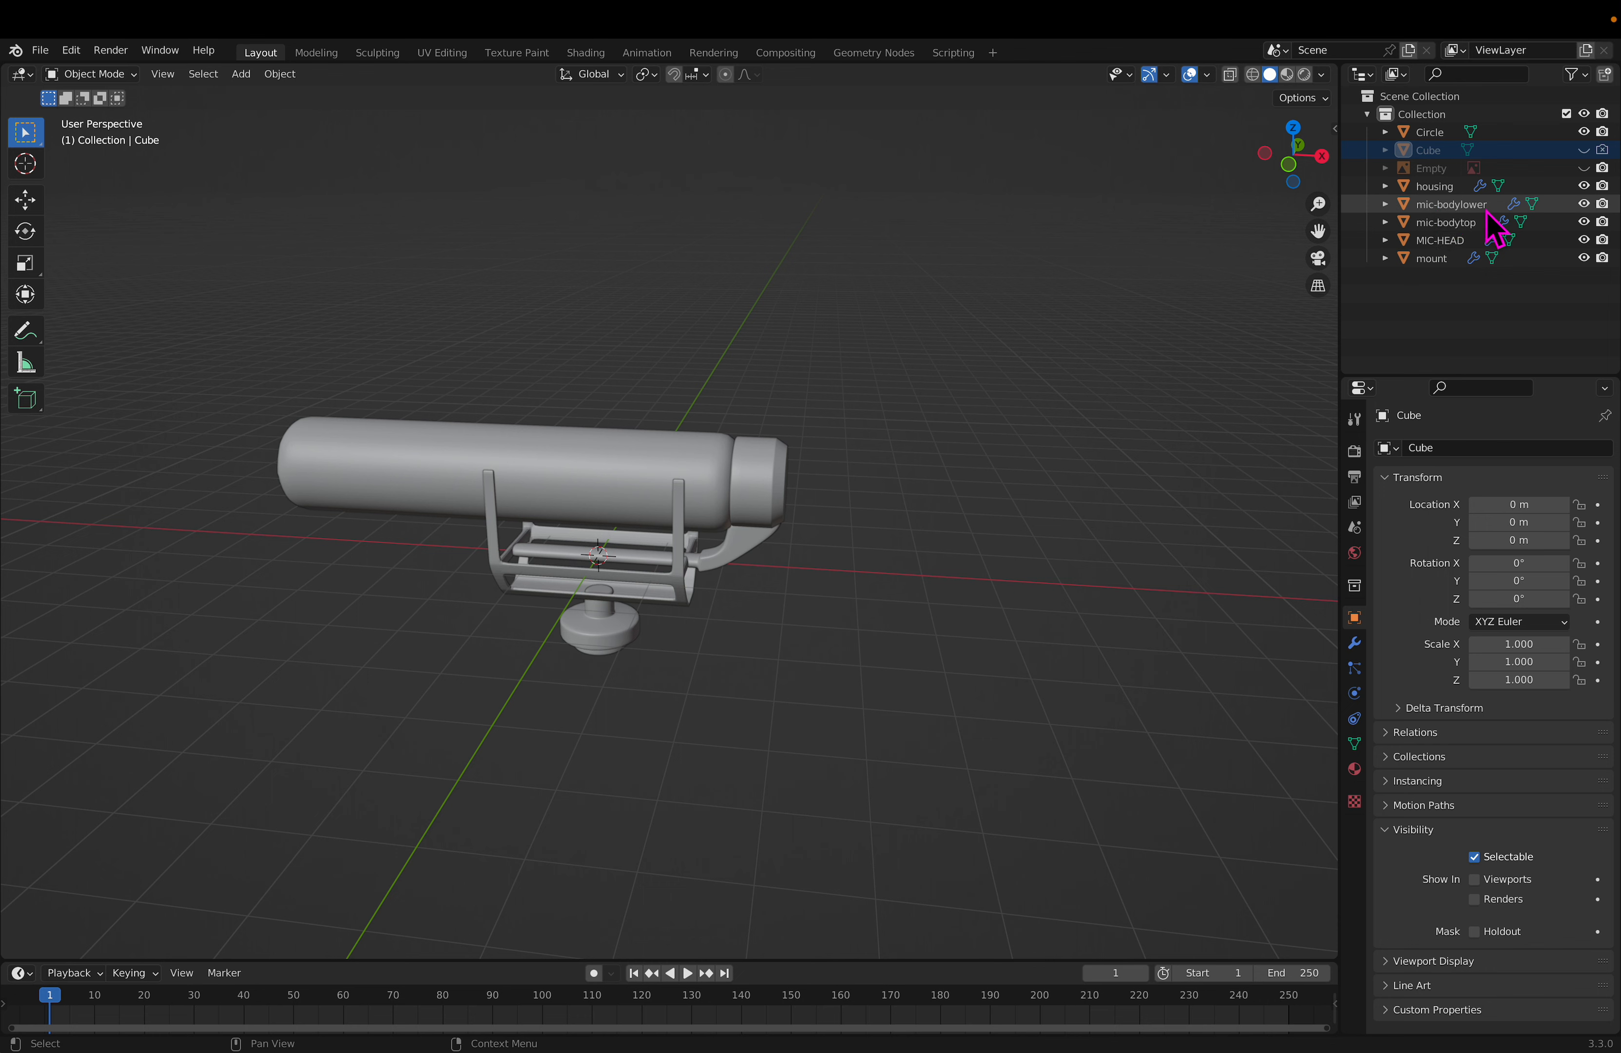
click(666, 342)
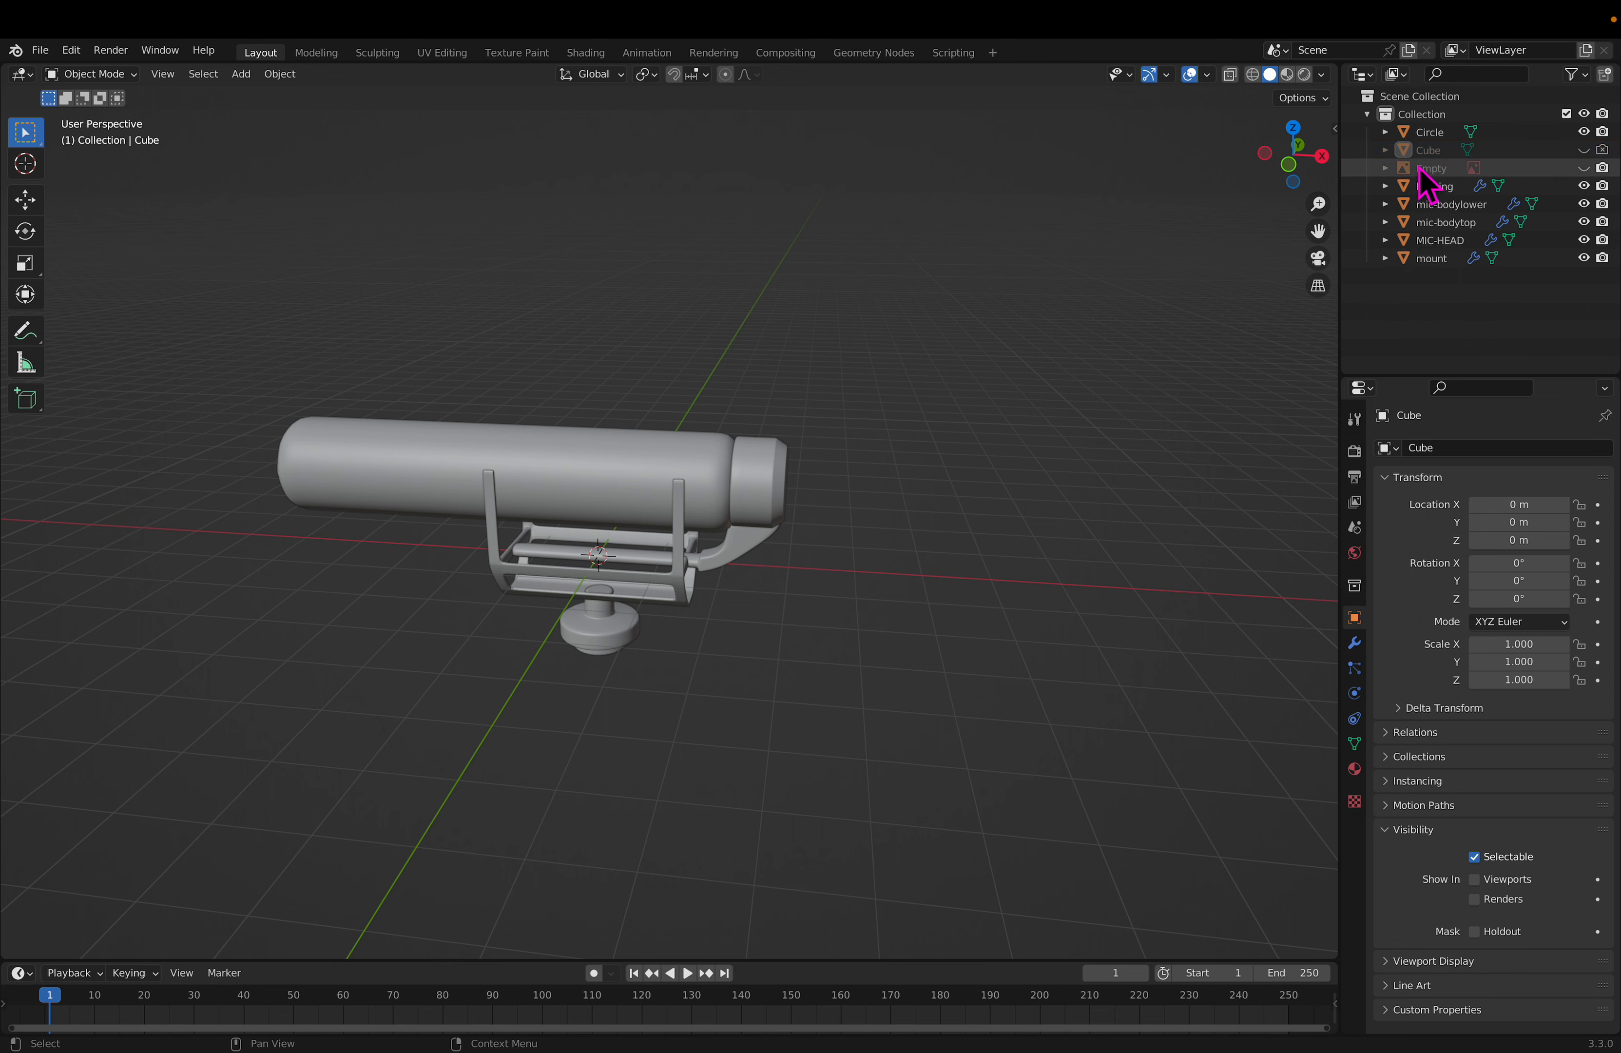
click(1584, 167)
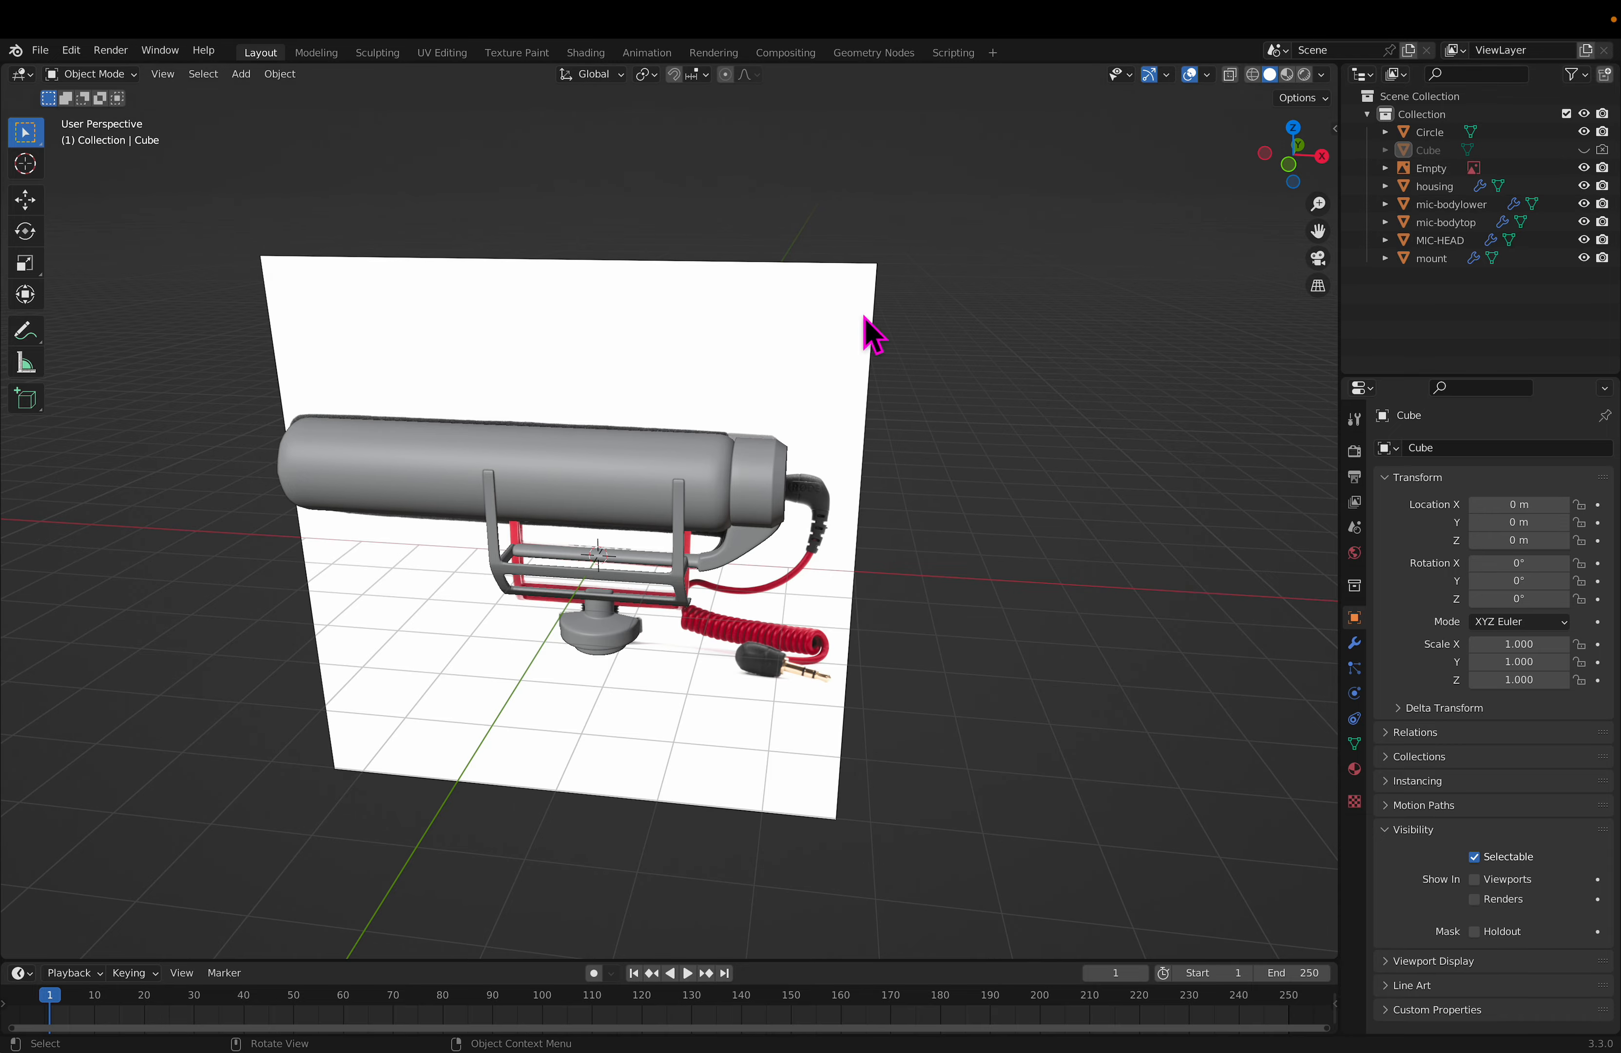
Step: Examine the cable, coil and plug in the reference image against the model, and look through the modifiers and addable primitives
middle_drag(873, 335, 998, 509)
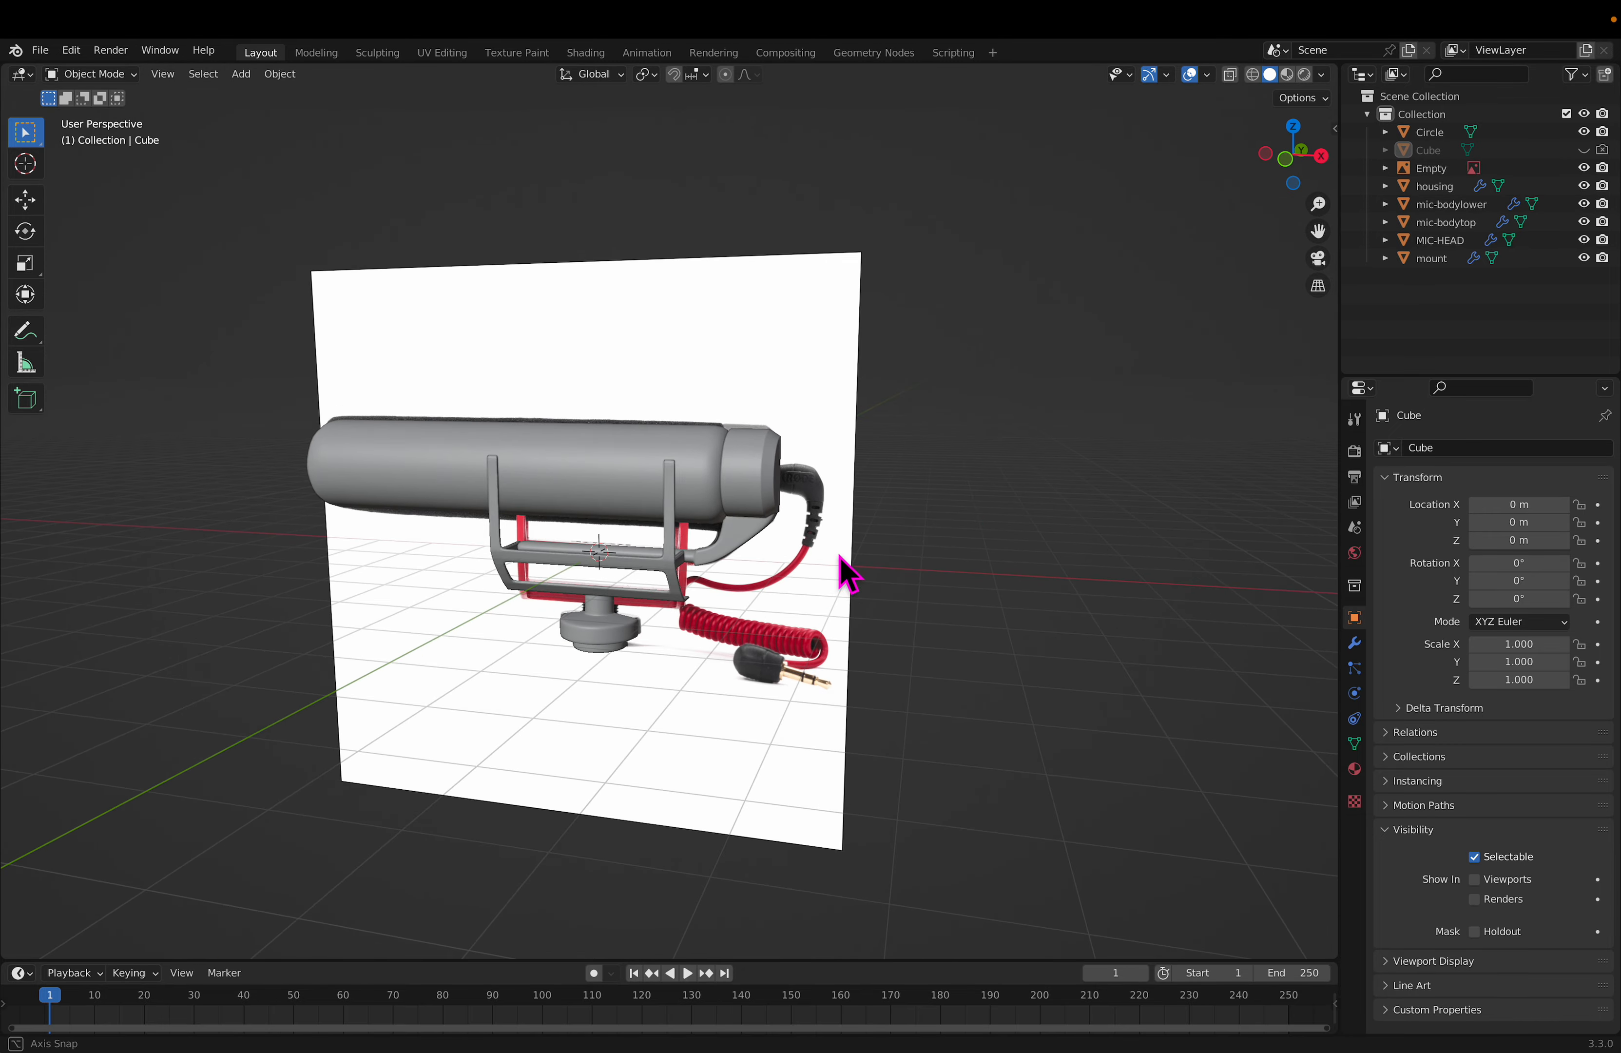
middle_drag(848, 575, 745, 639)
middle_drag(476, 463, 772, 457)
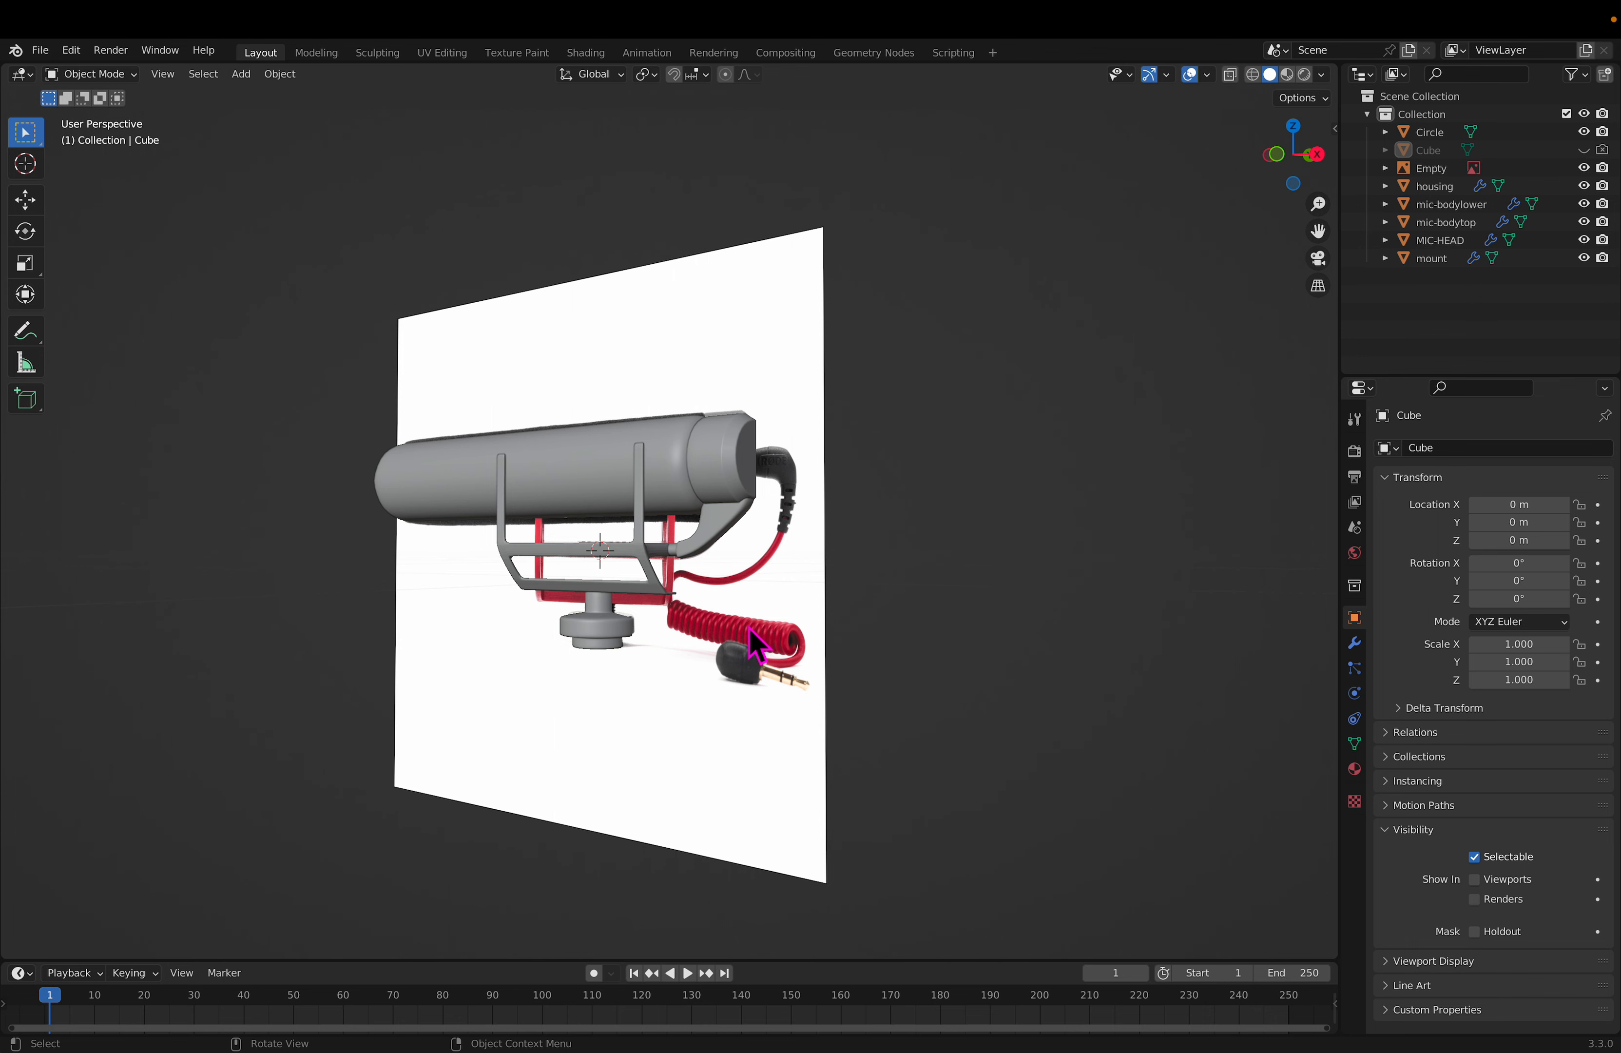
middle_drag(801, 667, 797, 684)
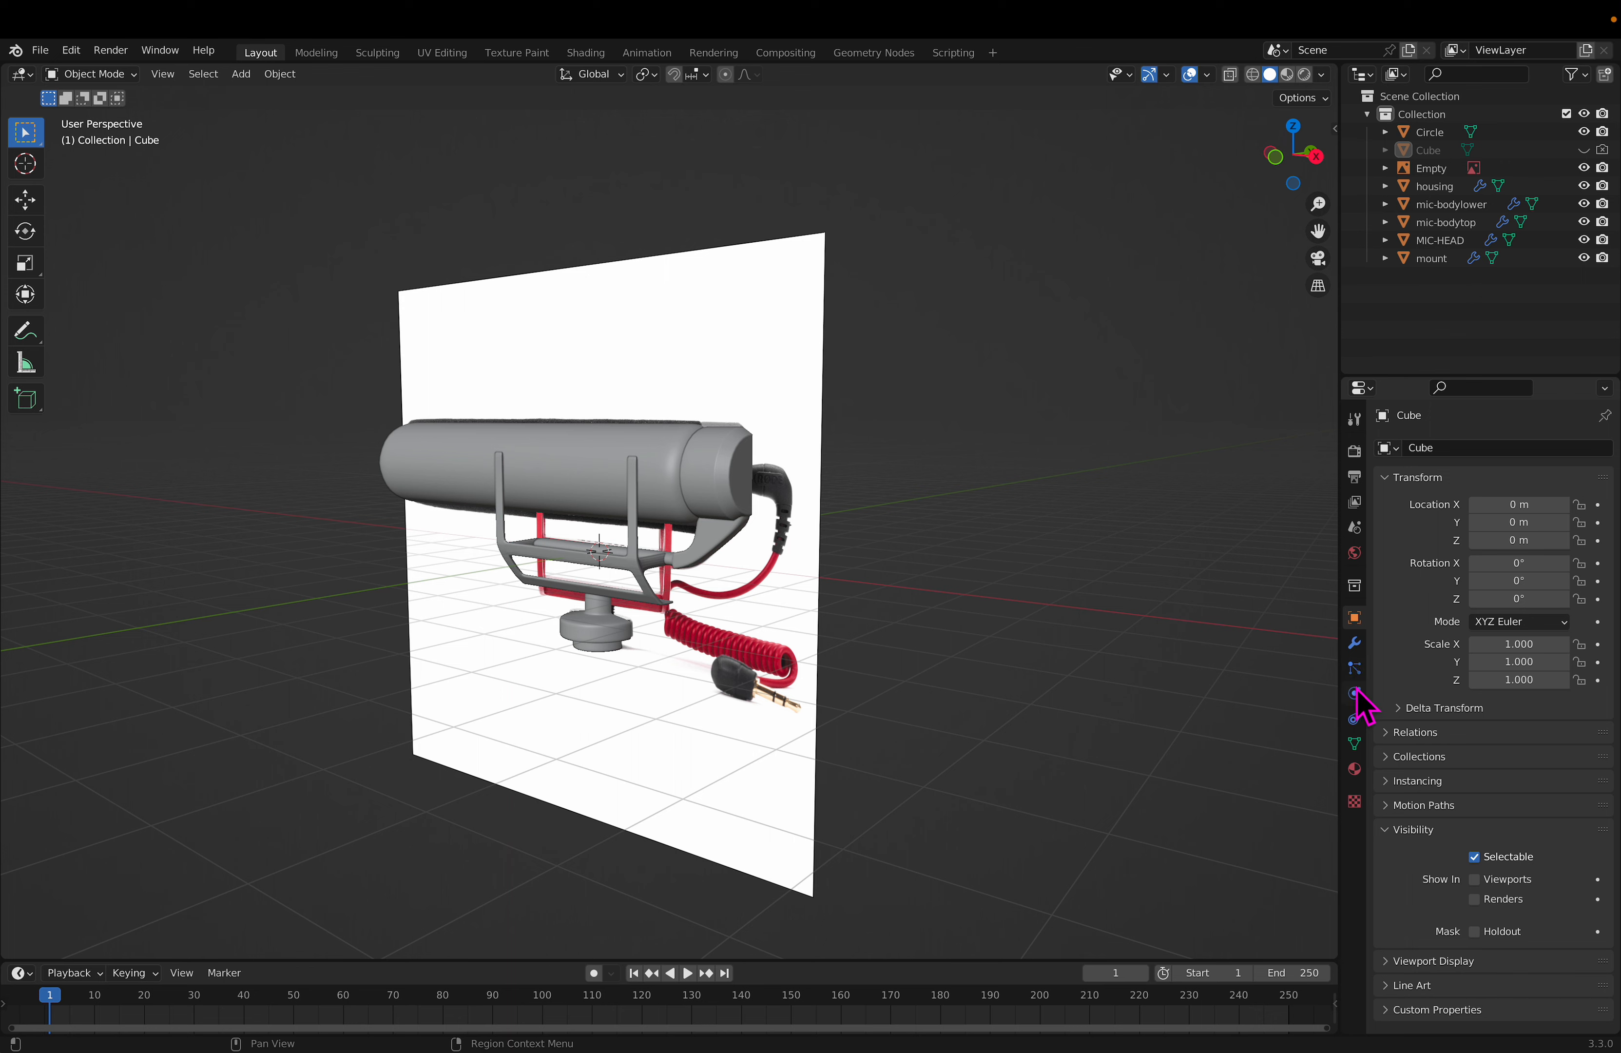
click(1355, 642)
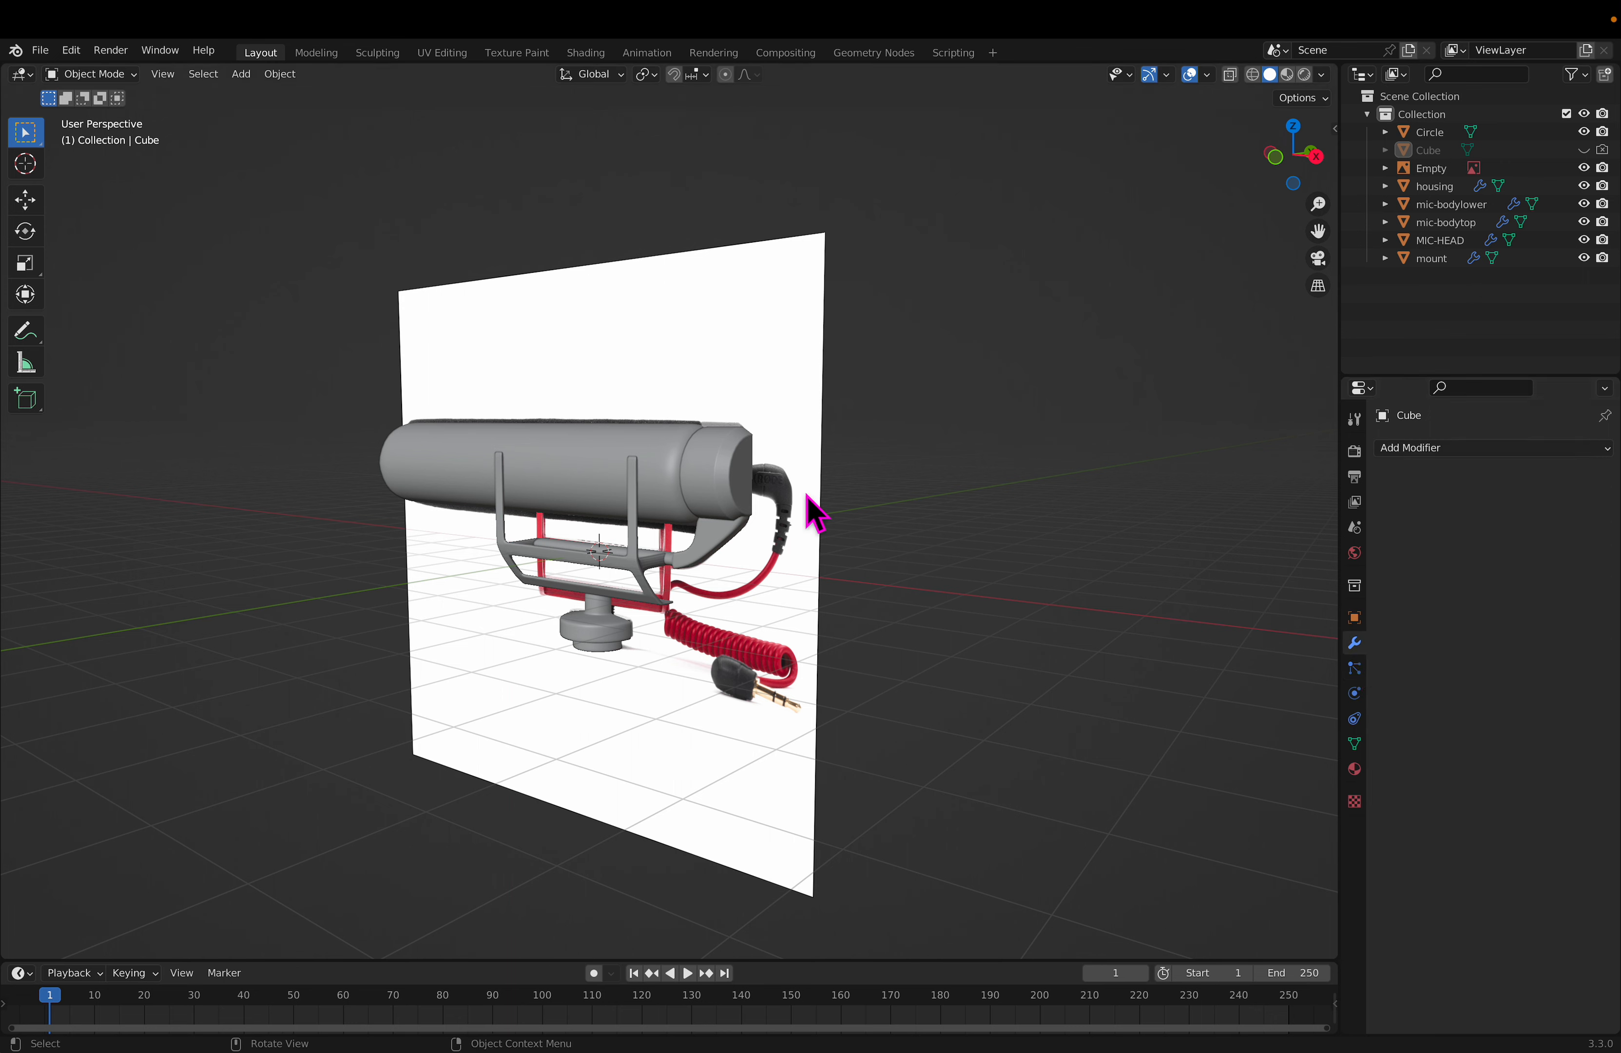
click(1442, 448)
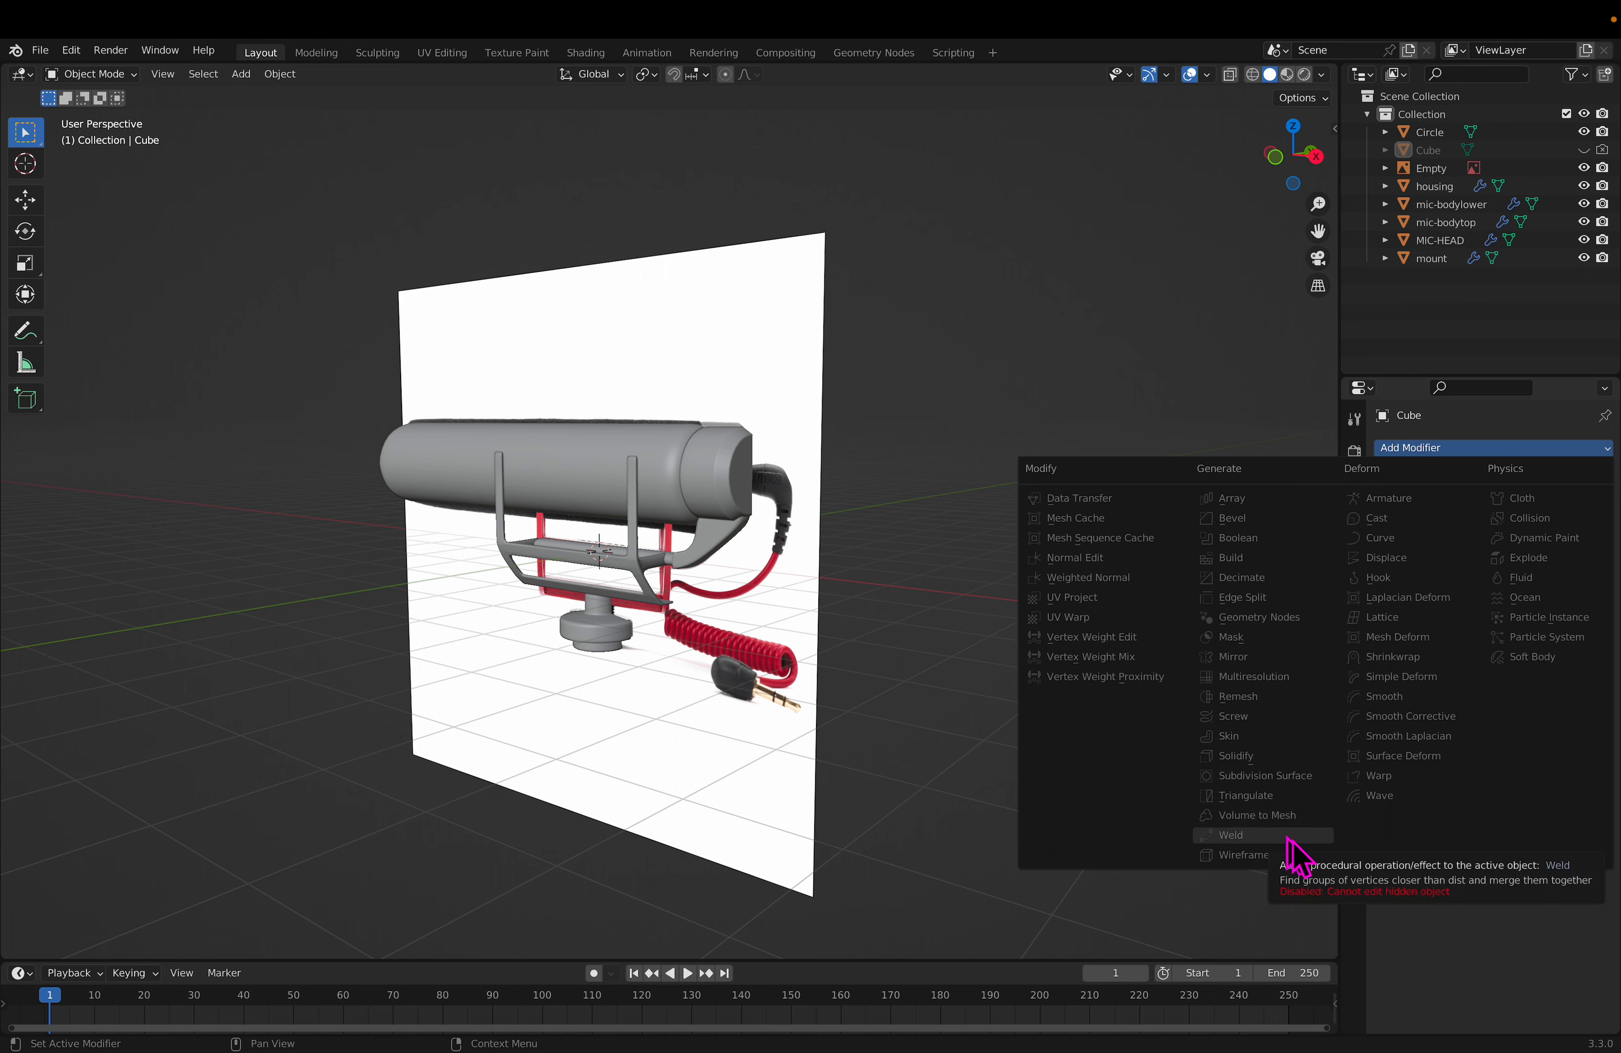
click(899, 438)
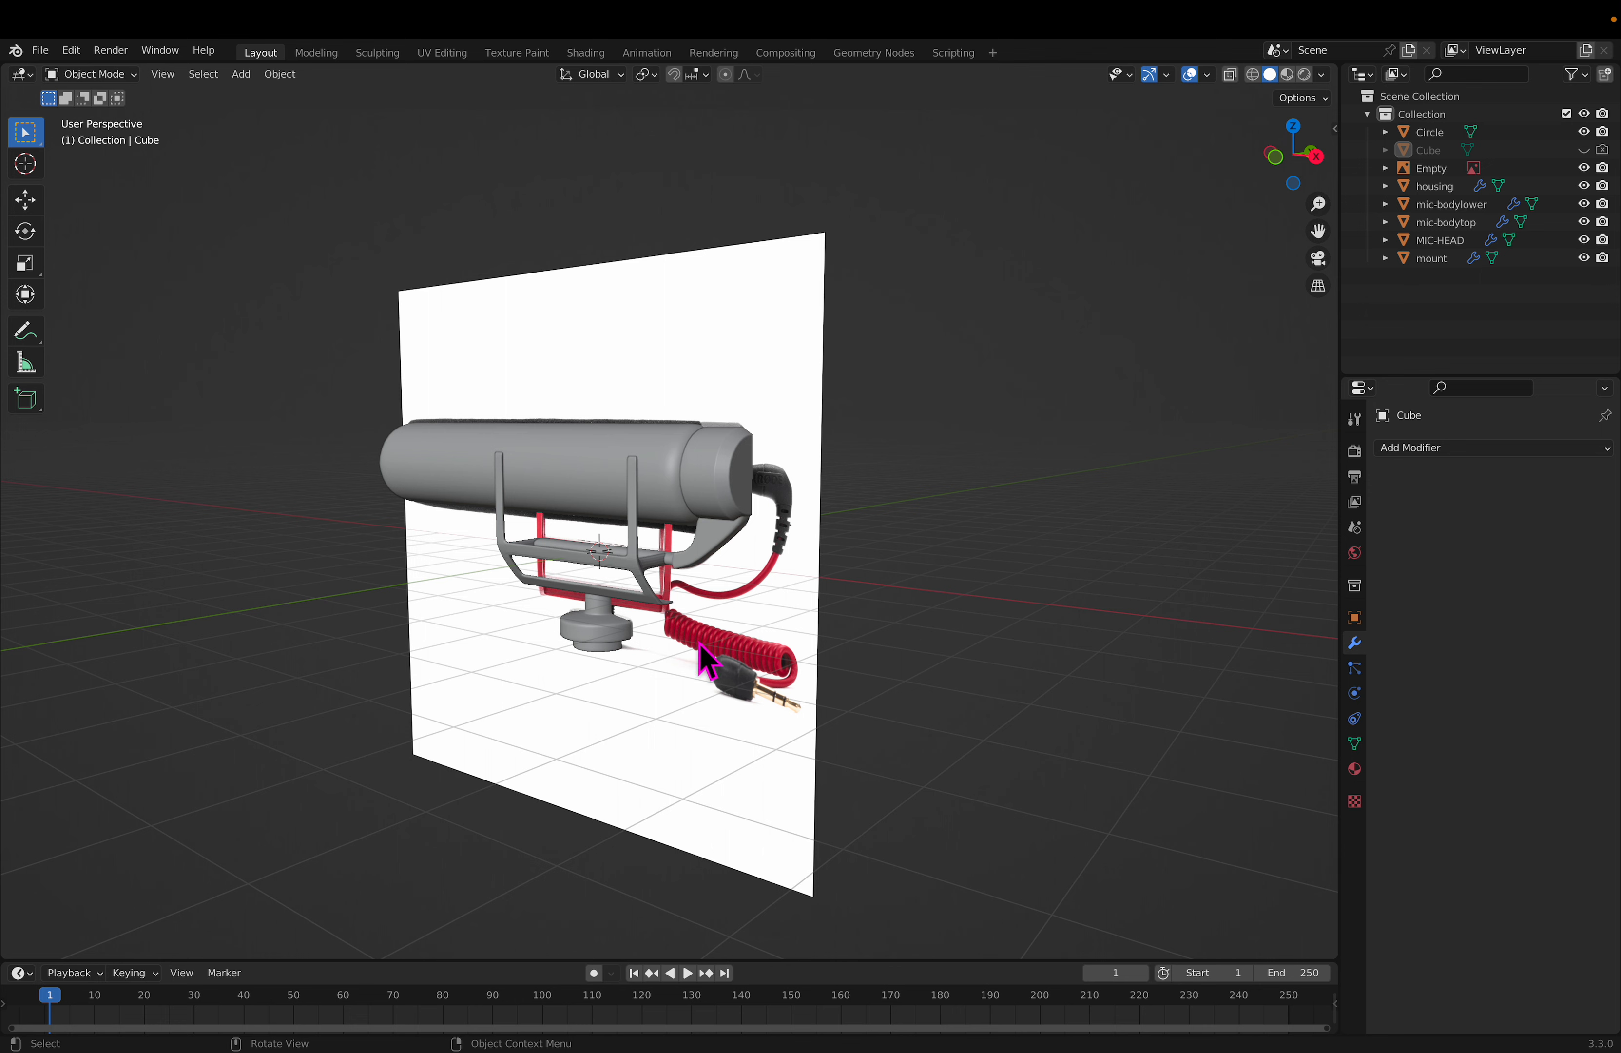
key(shift+a)
mouse_move(707, 625)
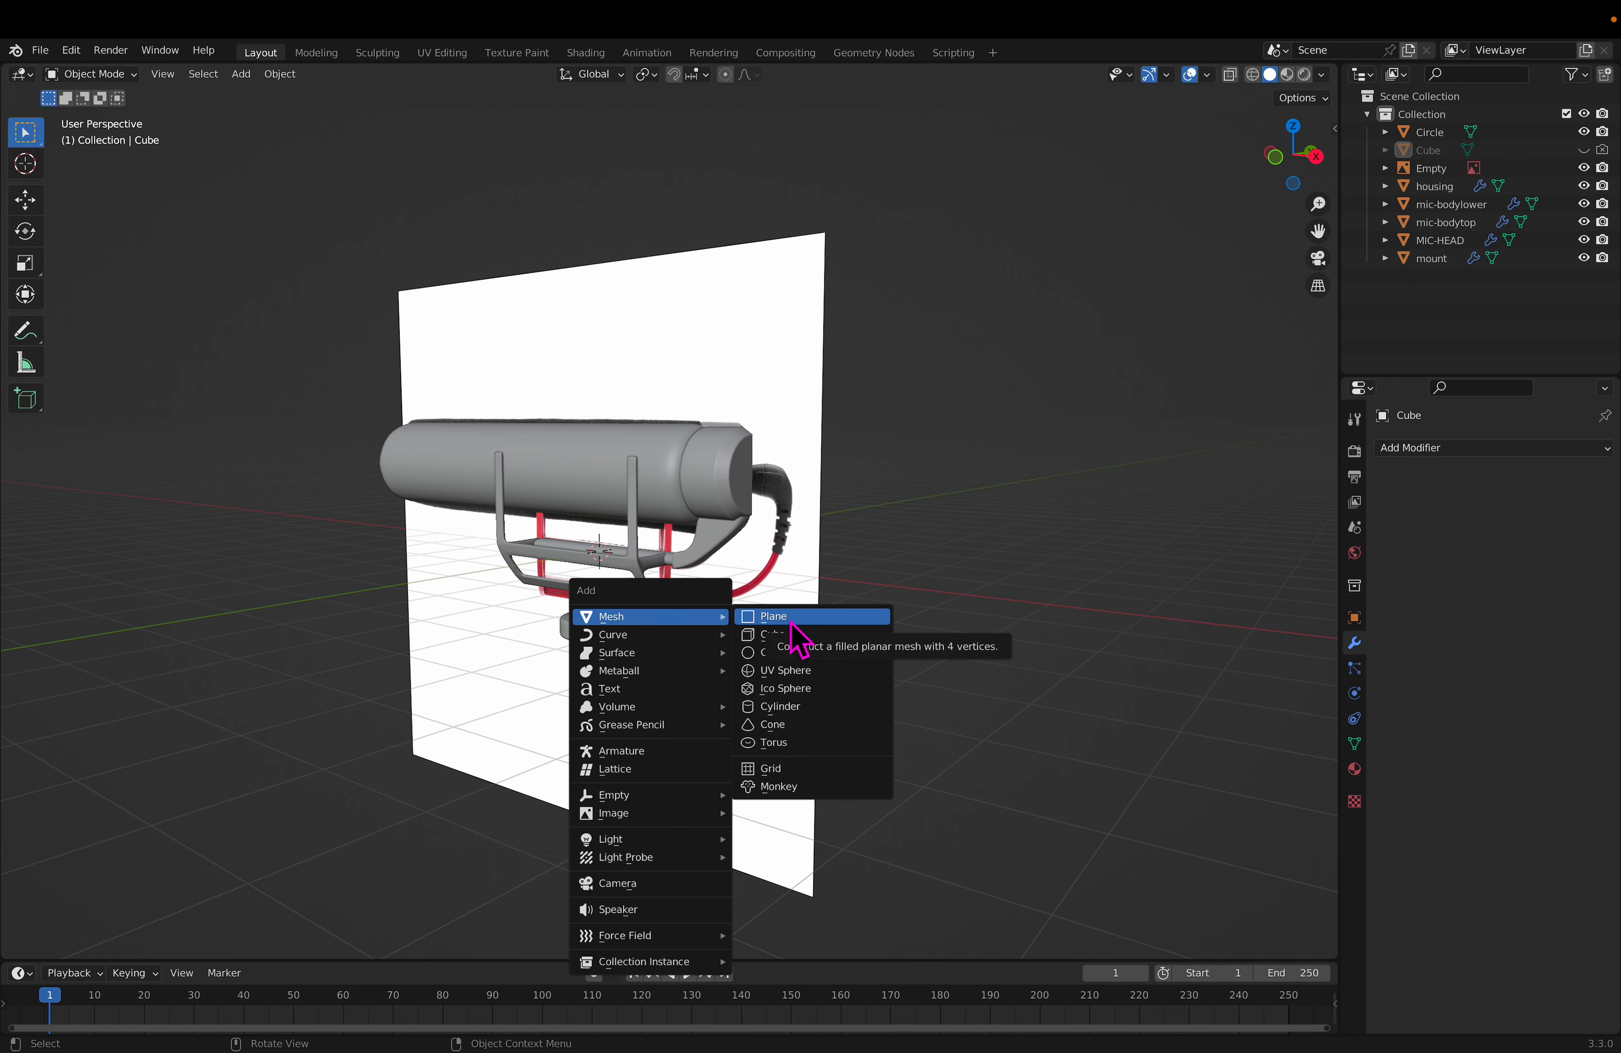
mouse_move(710, 660)
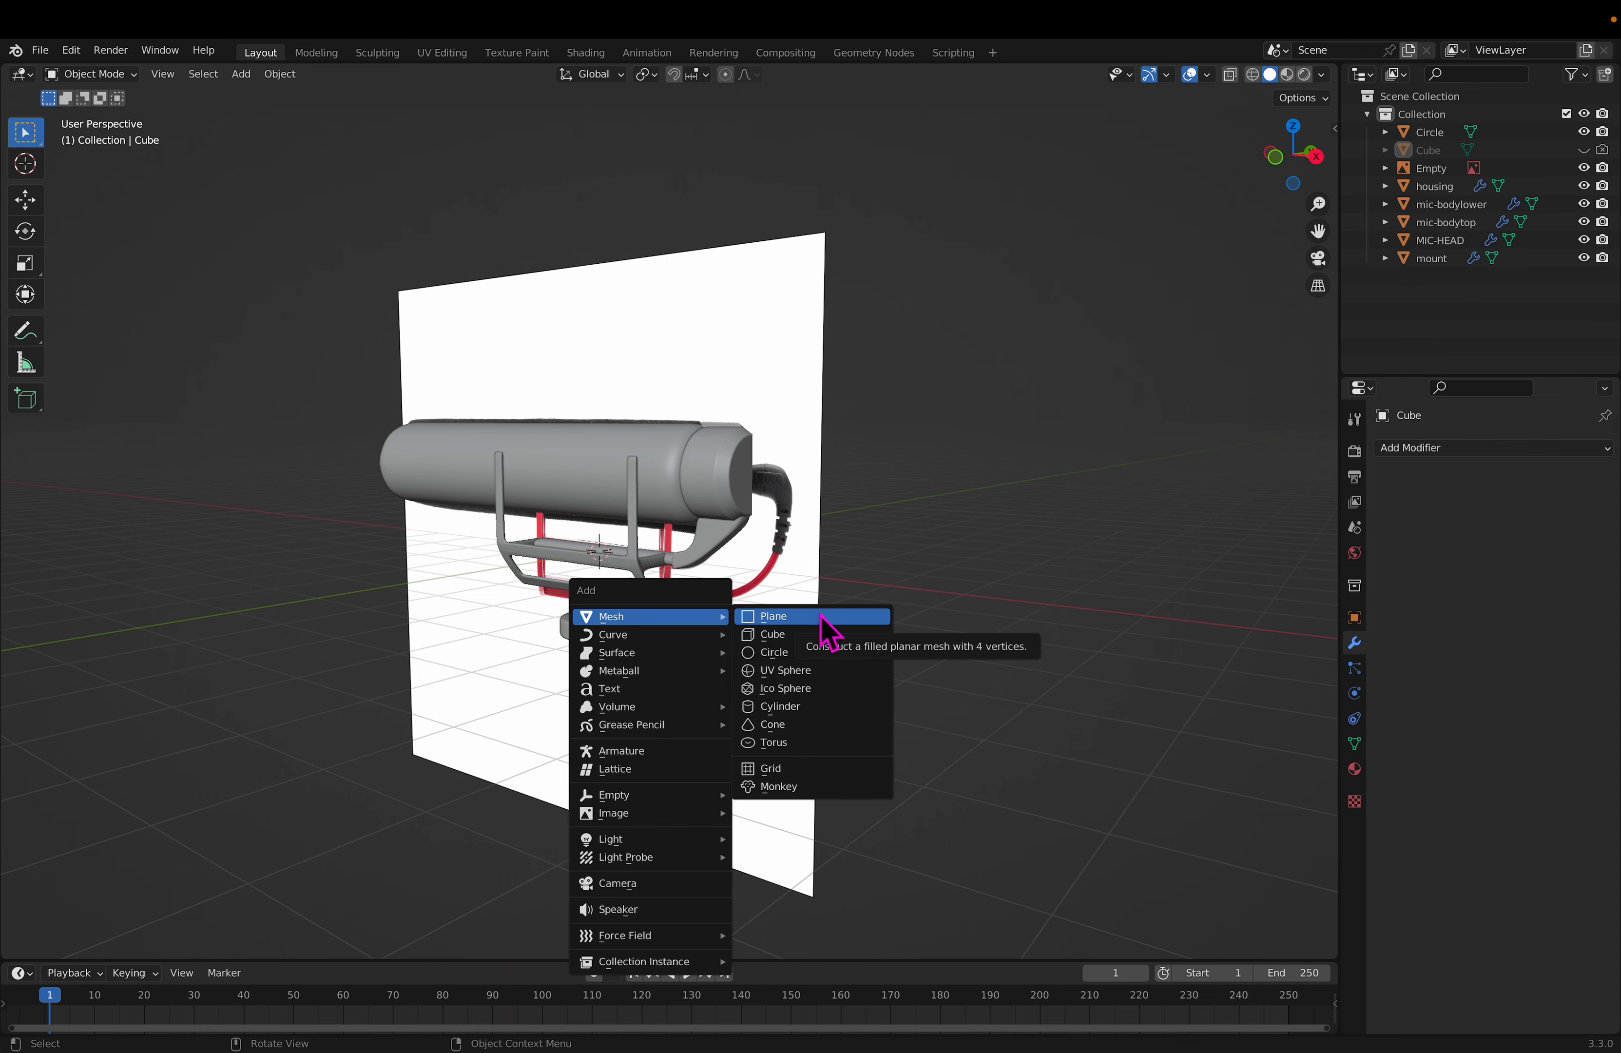
scroll(776, 636, up, 3)
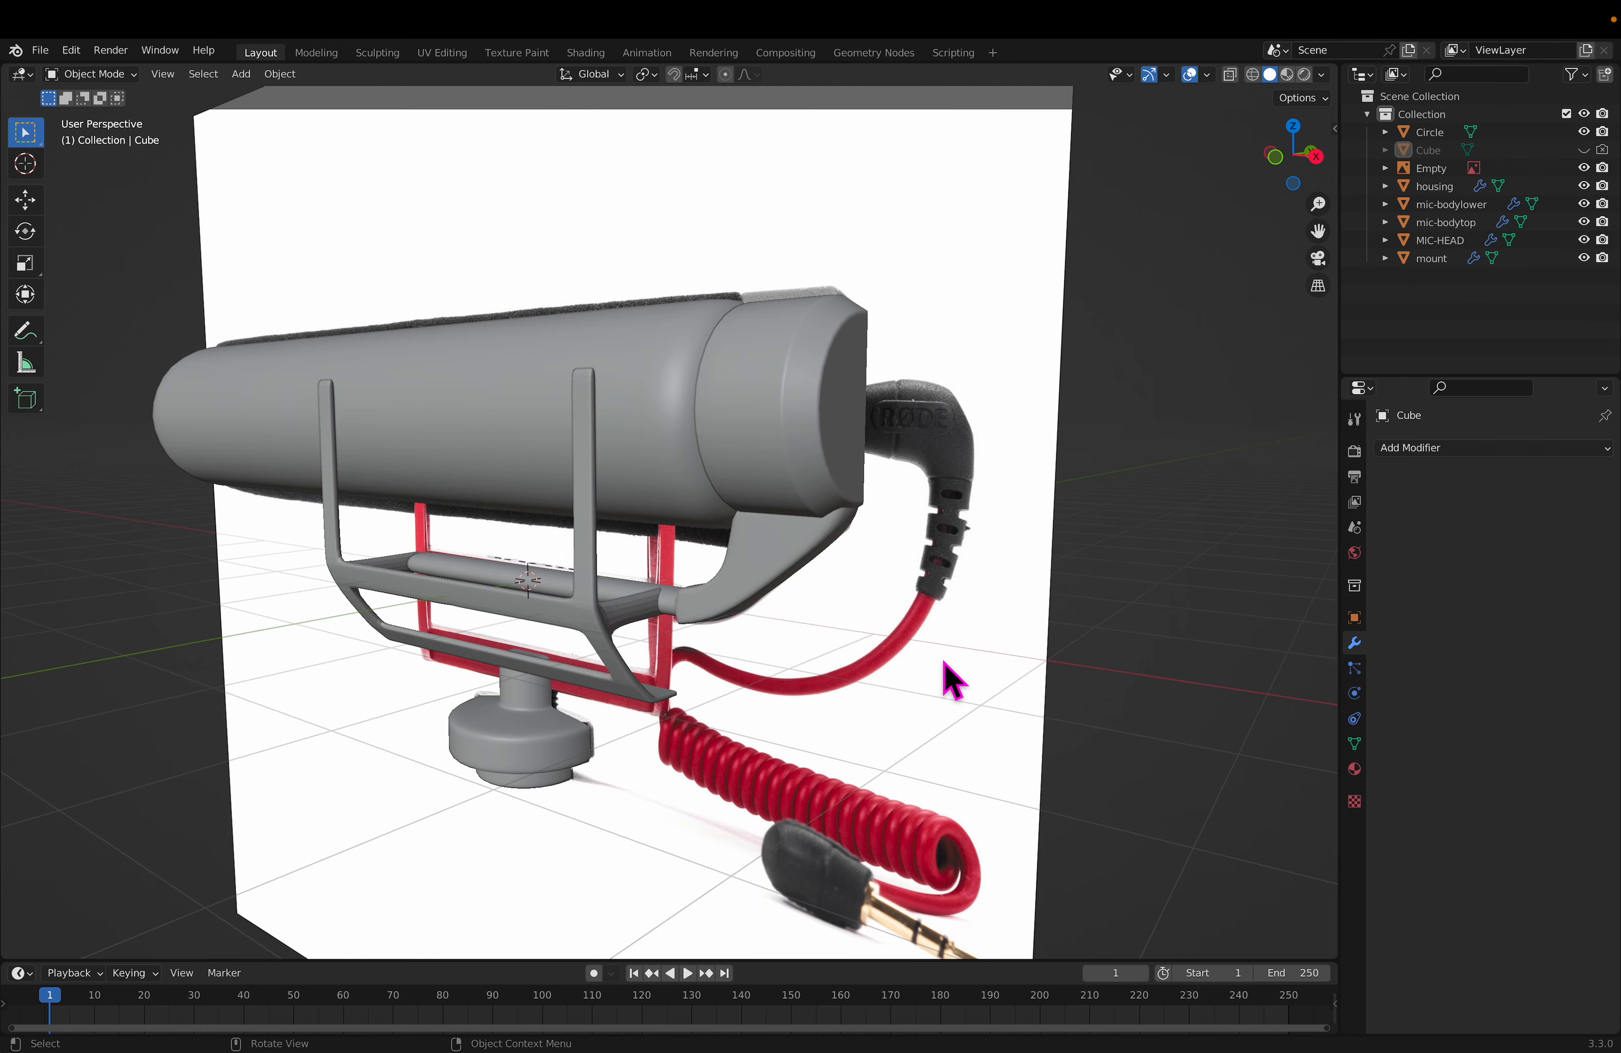
middle_drag(940, 660, 1032, 655)
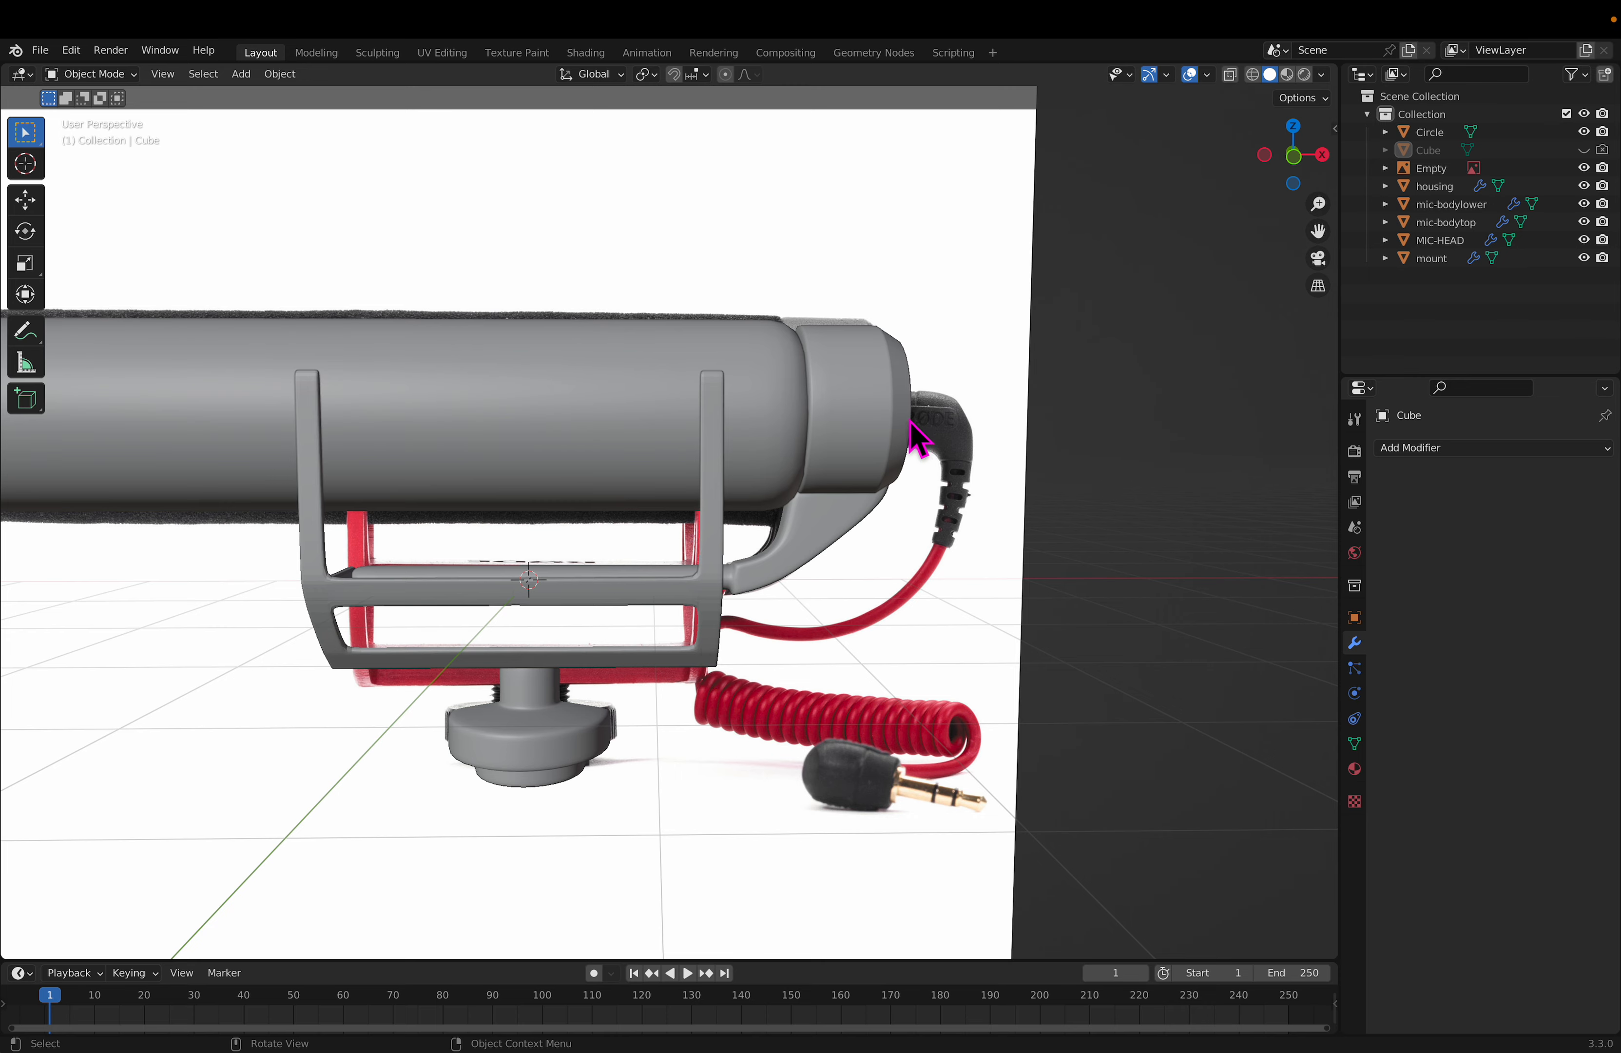
middle_drag(927, 652, 909, 605)
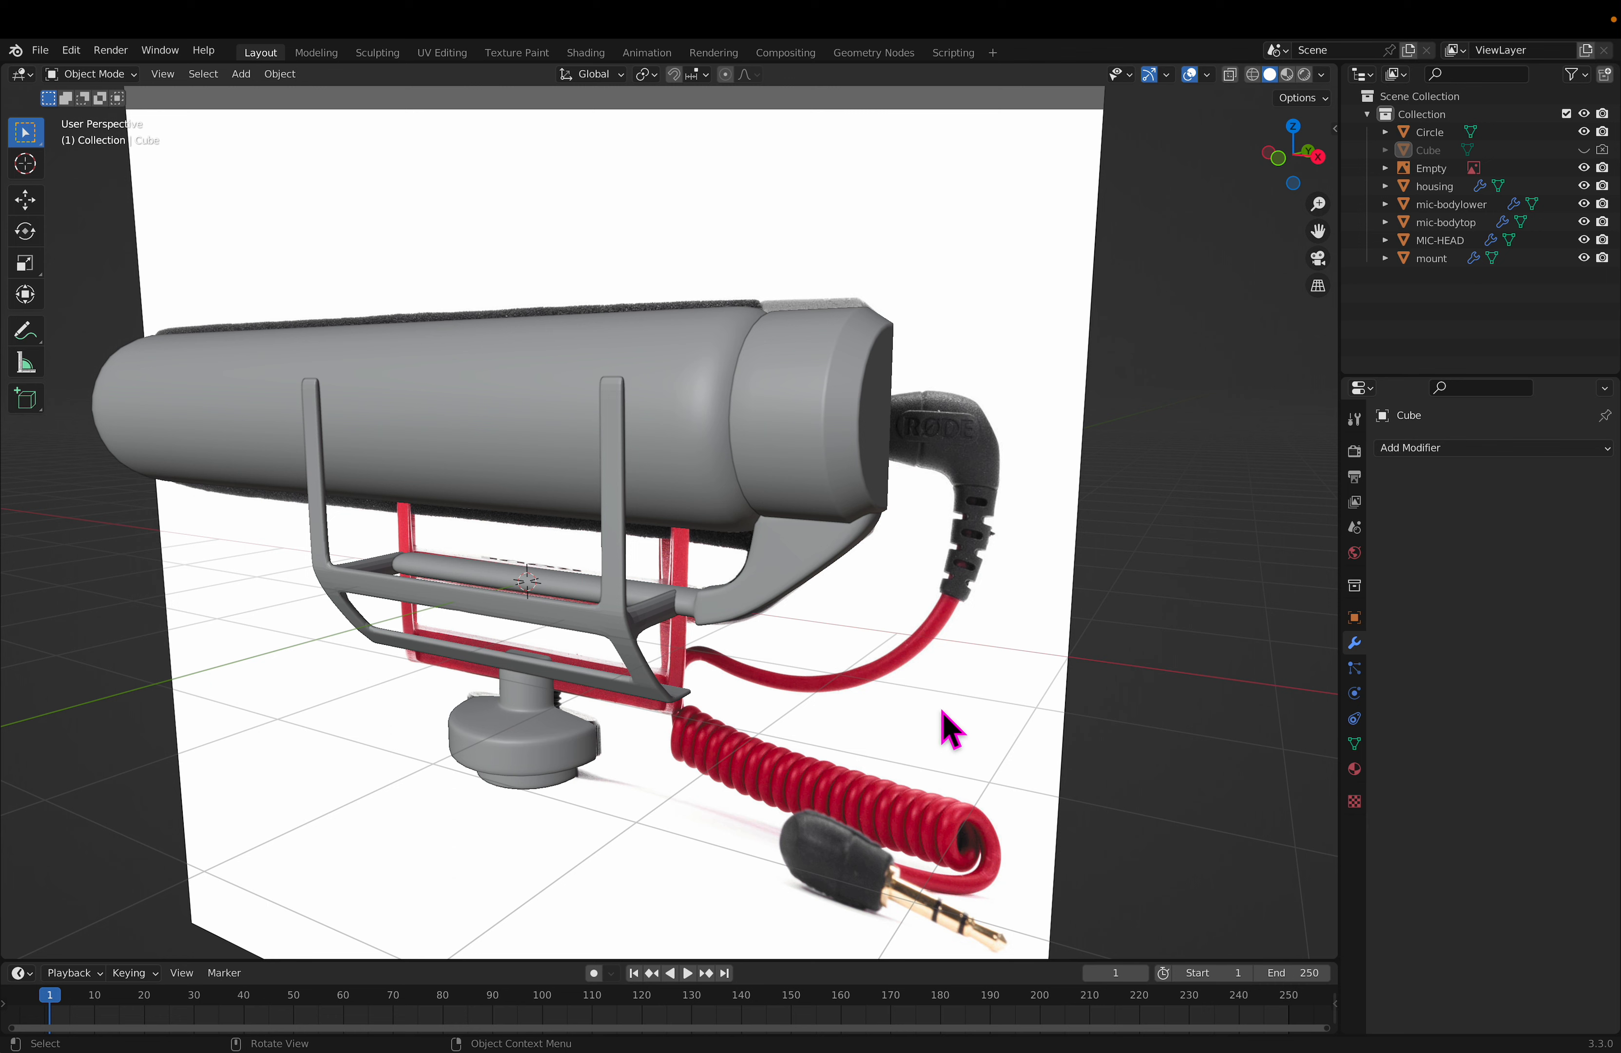
key(shift+a)
Step: Add a cube in front view, scale its mesh to 0.151 in Edit Mode, and move it onto the cable connector behind the mic head
key(KP_1)
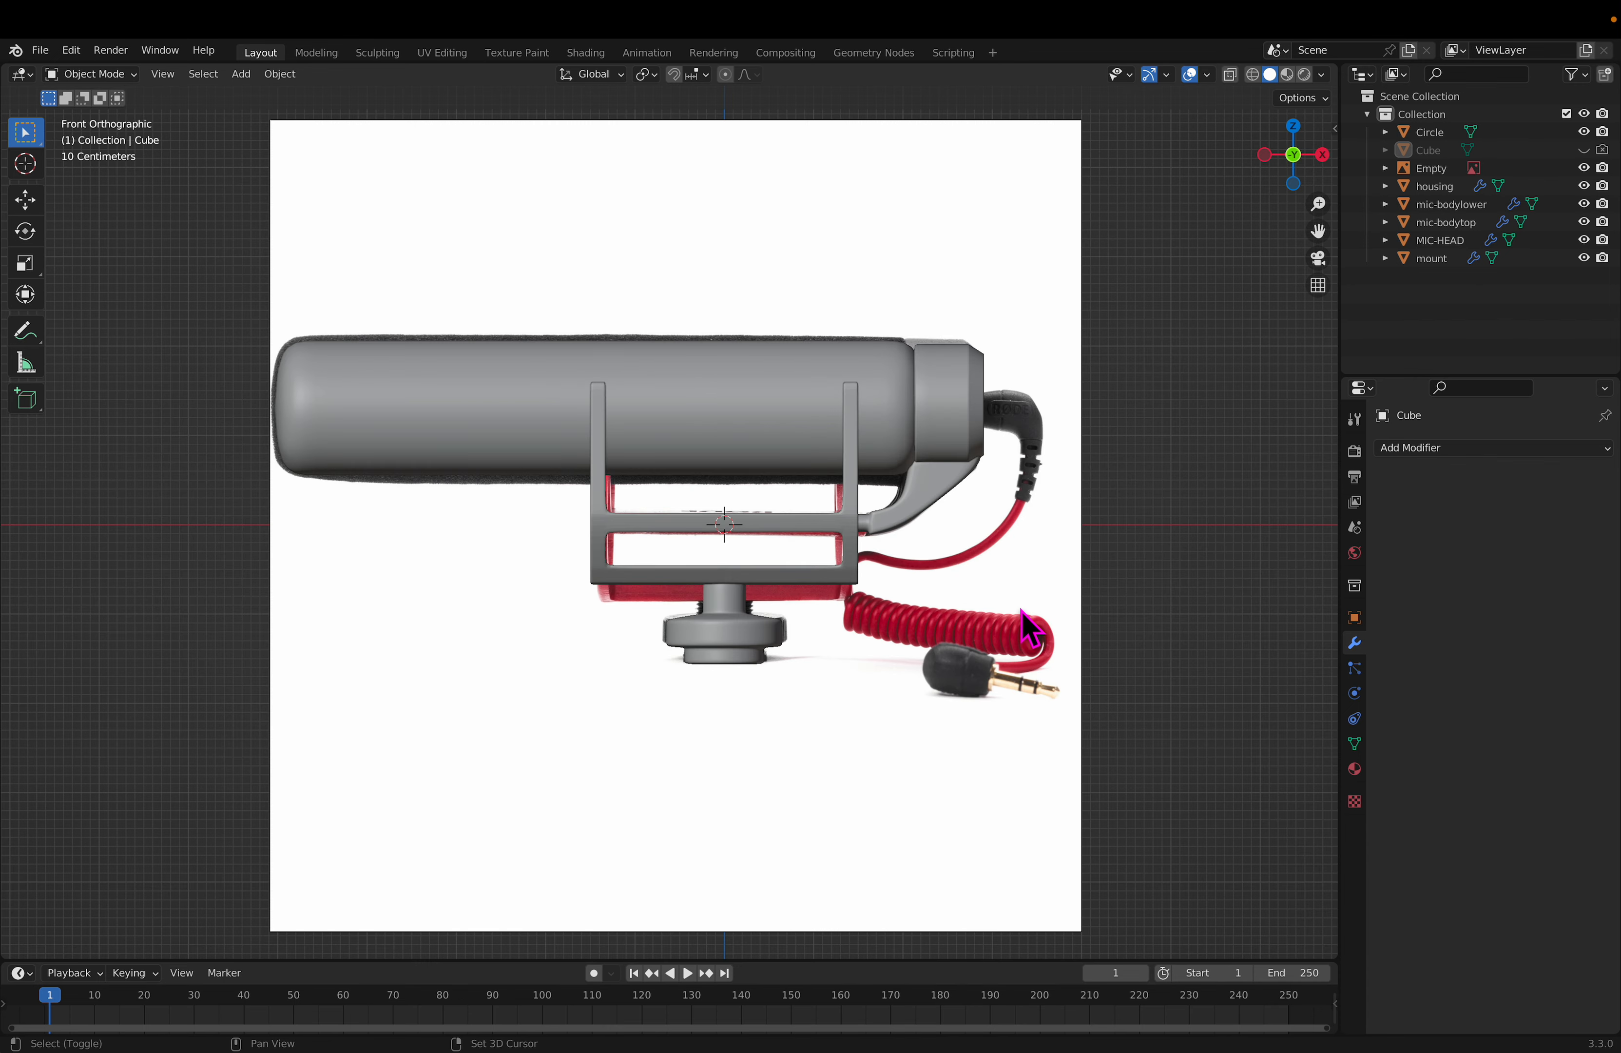
key(shift+a)
mouse_move(1023, 611)
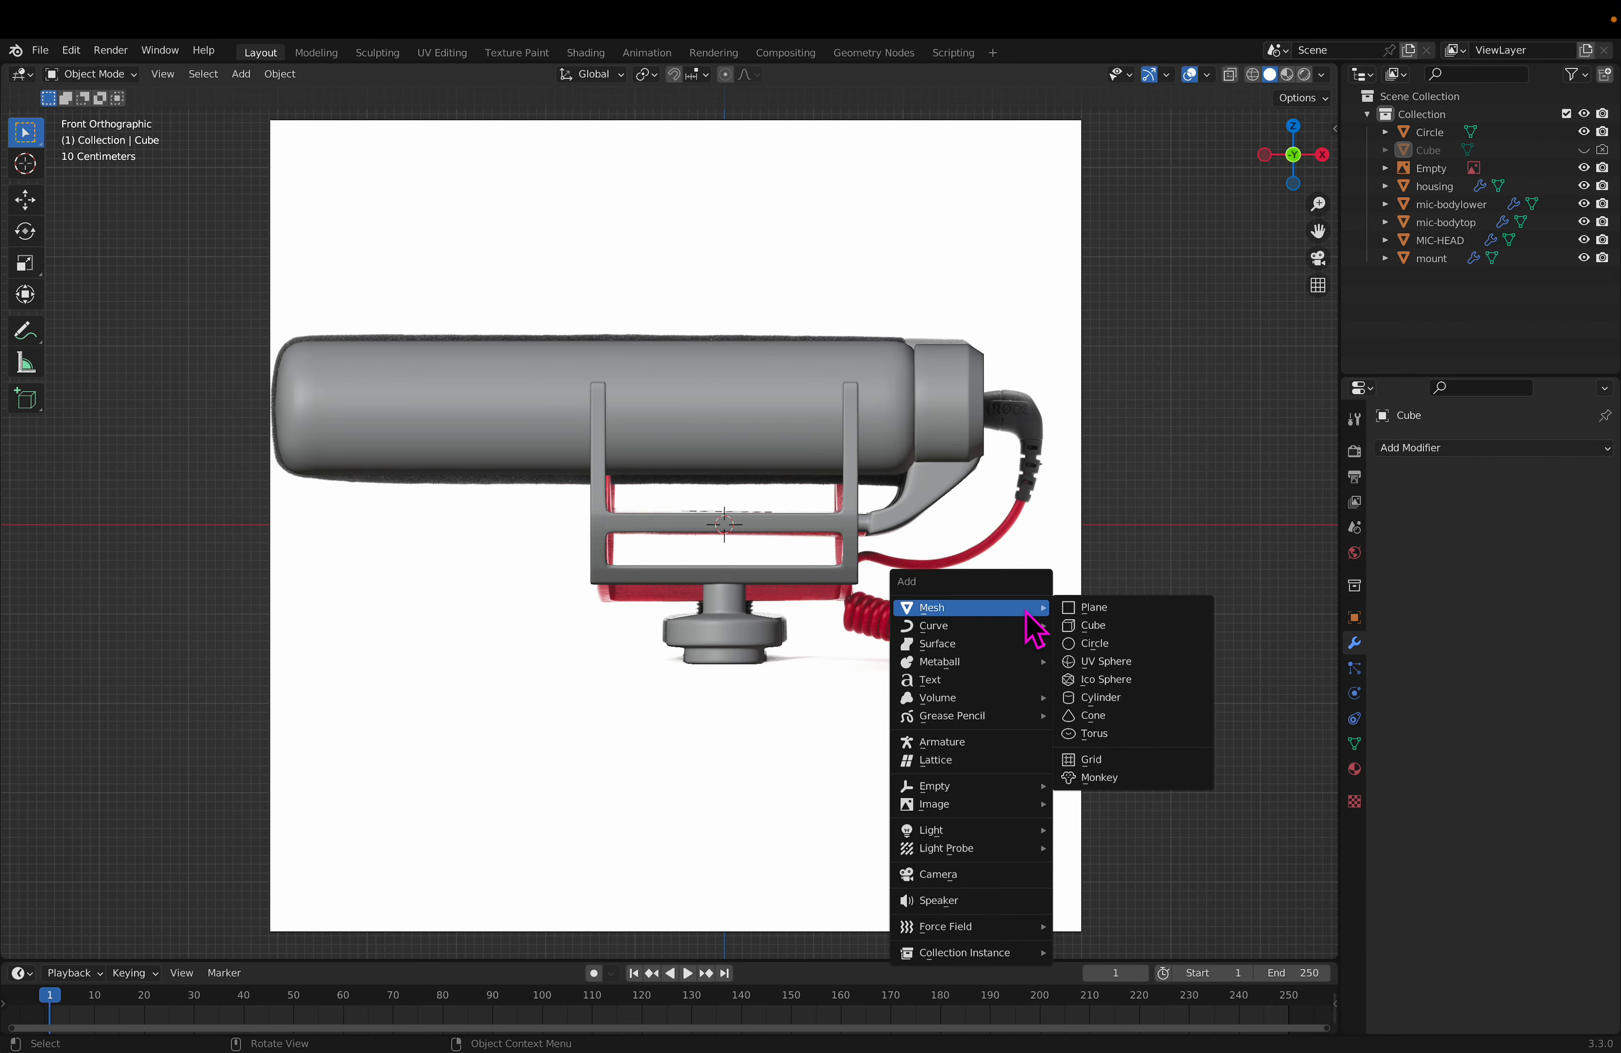
click(1132, 624)
key(Tab)
key(s)
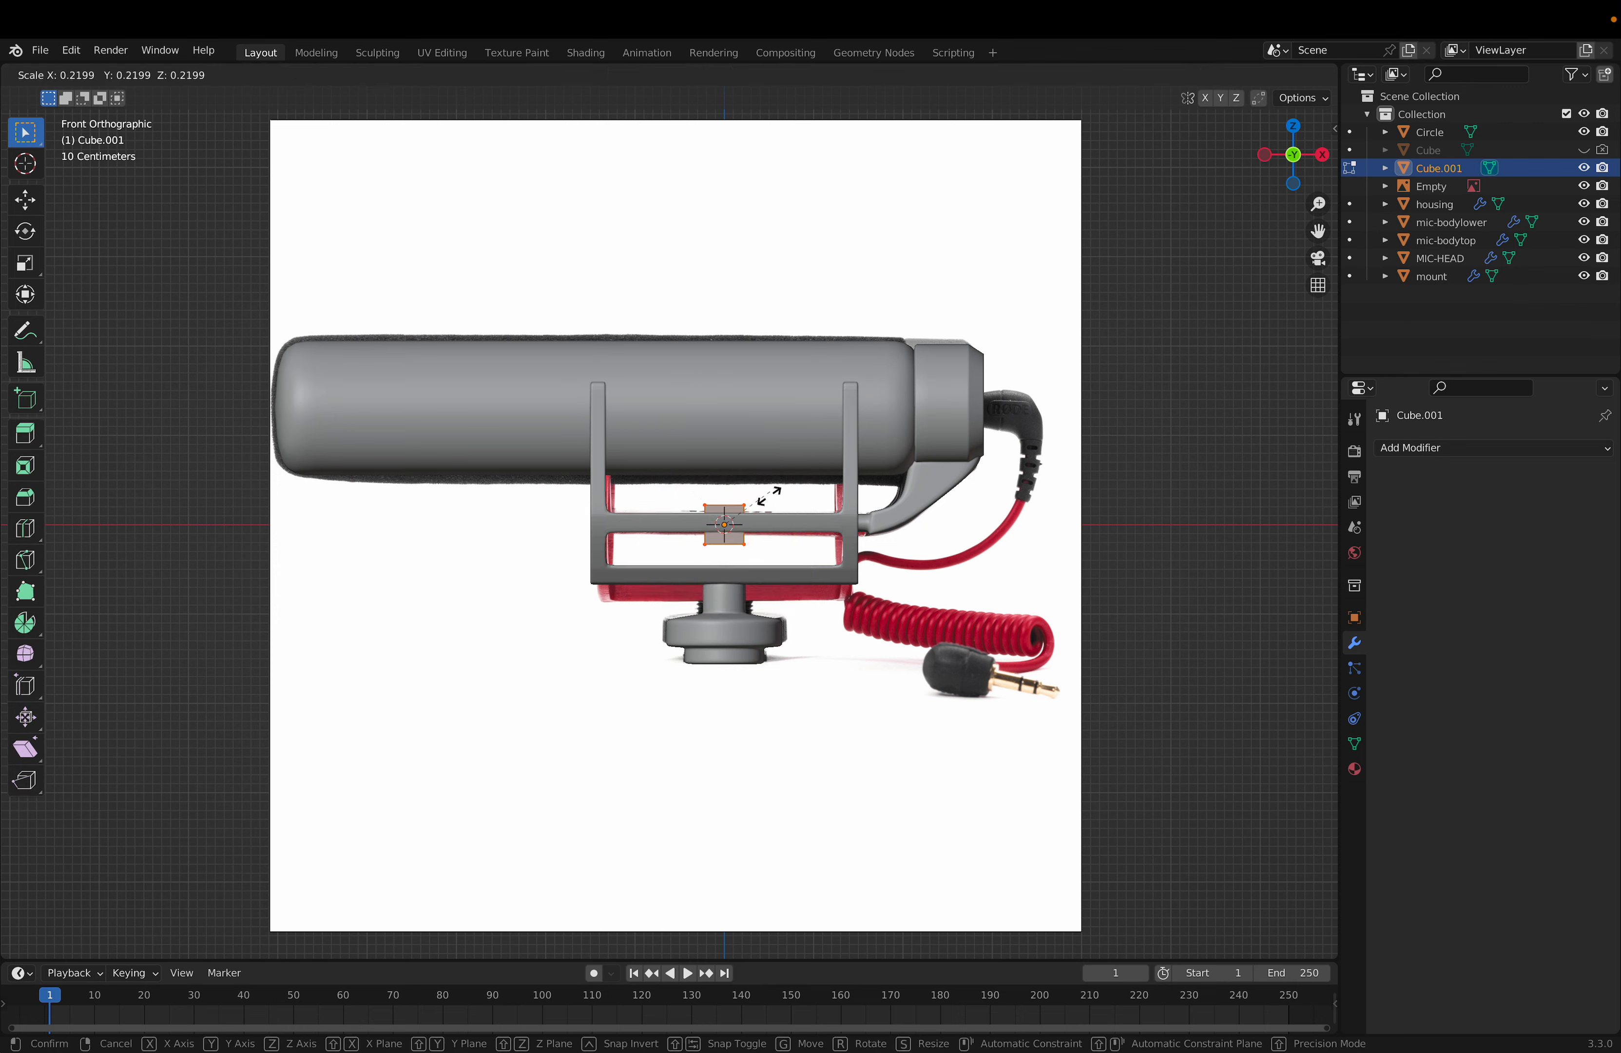
click(755, 503)
key(g)
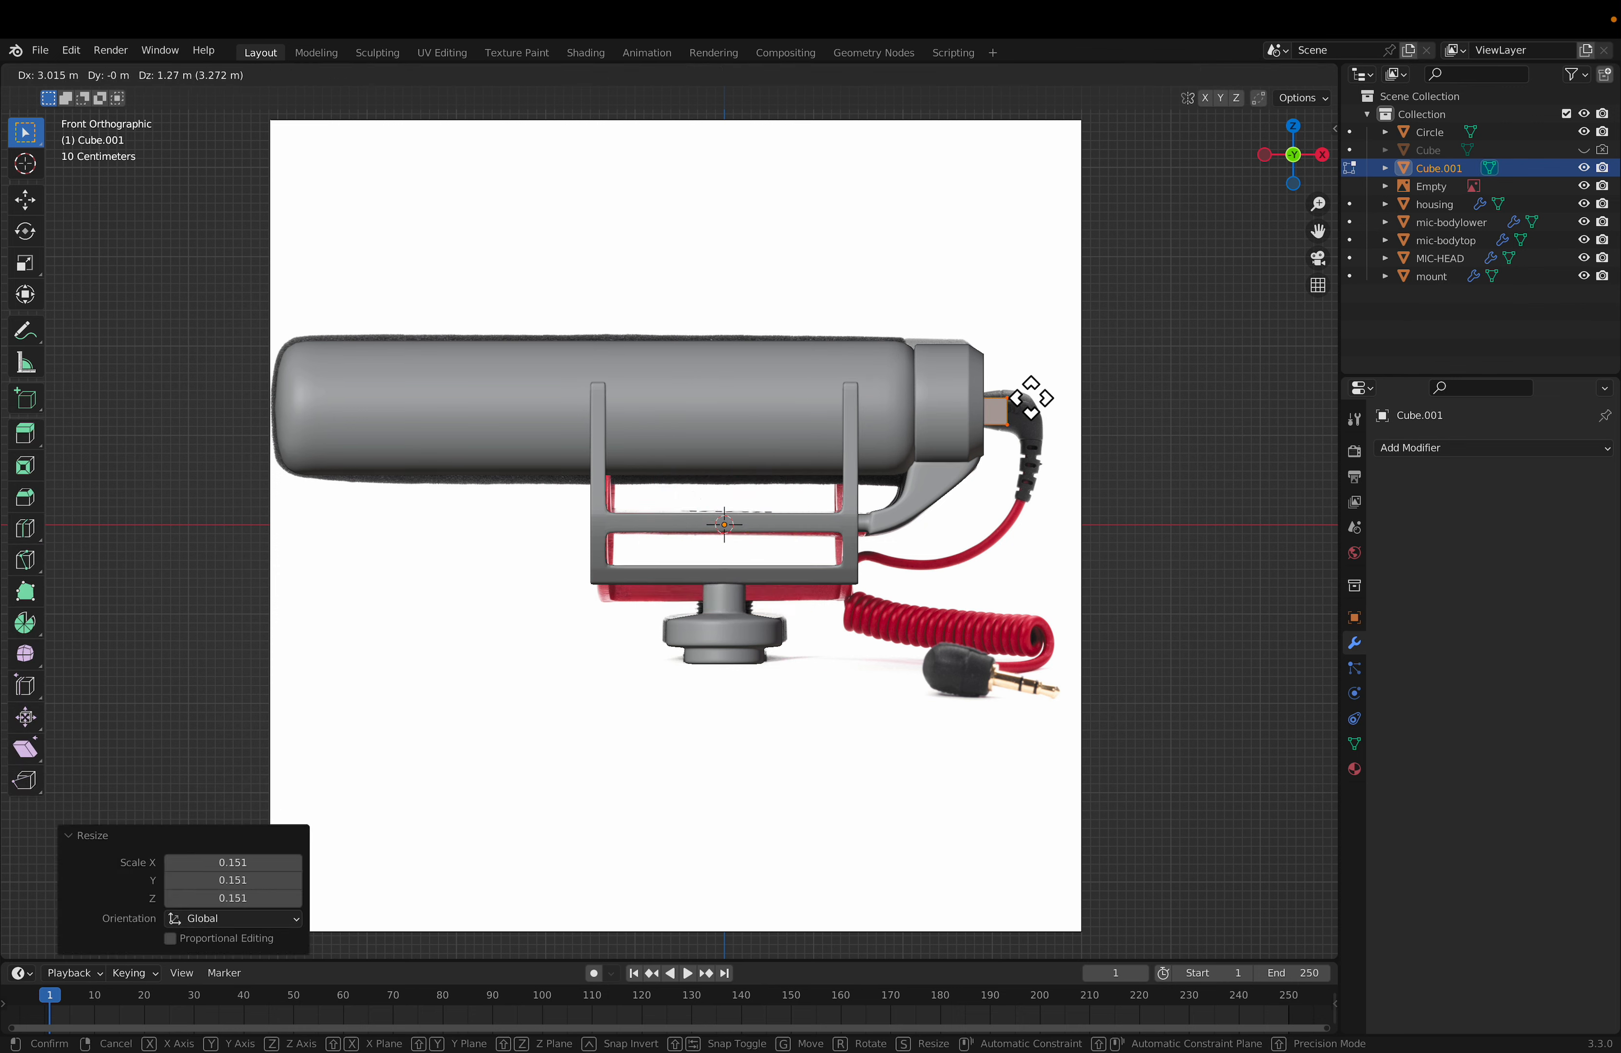
click(1031, 395)
Step: Switch to wireframe shading and align the cube's two left corners with the connector outline at the mic head
scroll(1031, 394, up, 3)
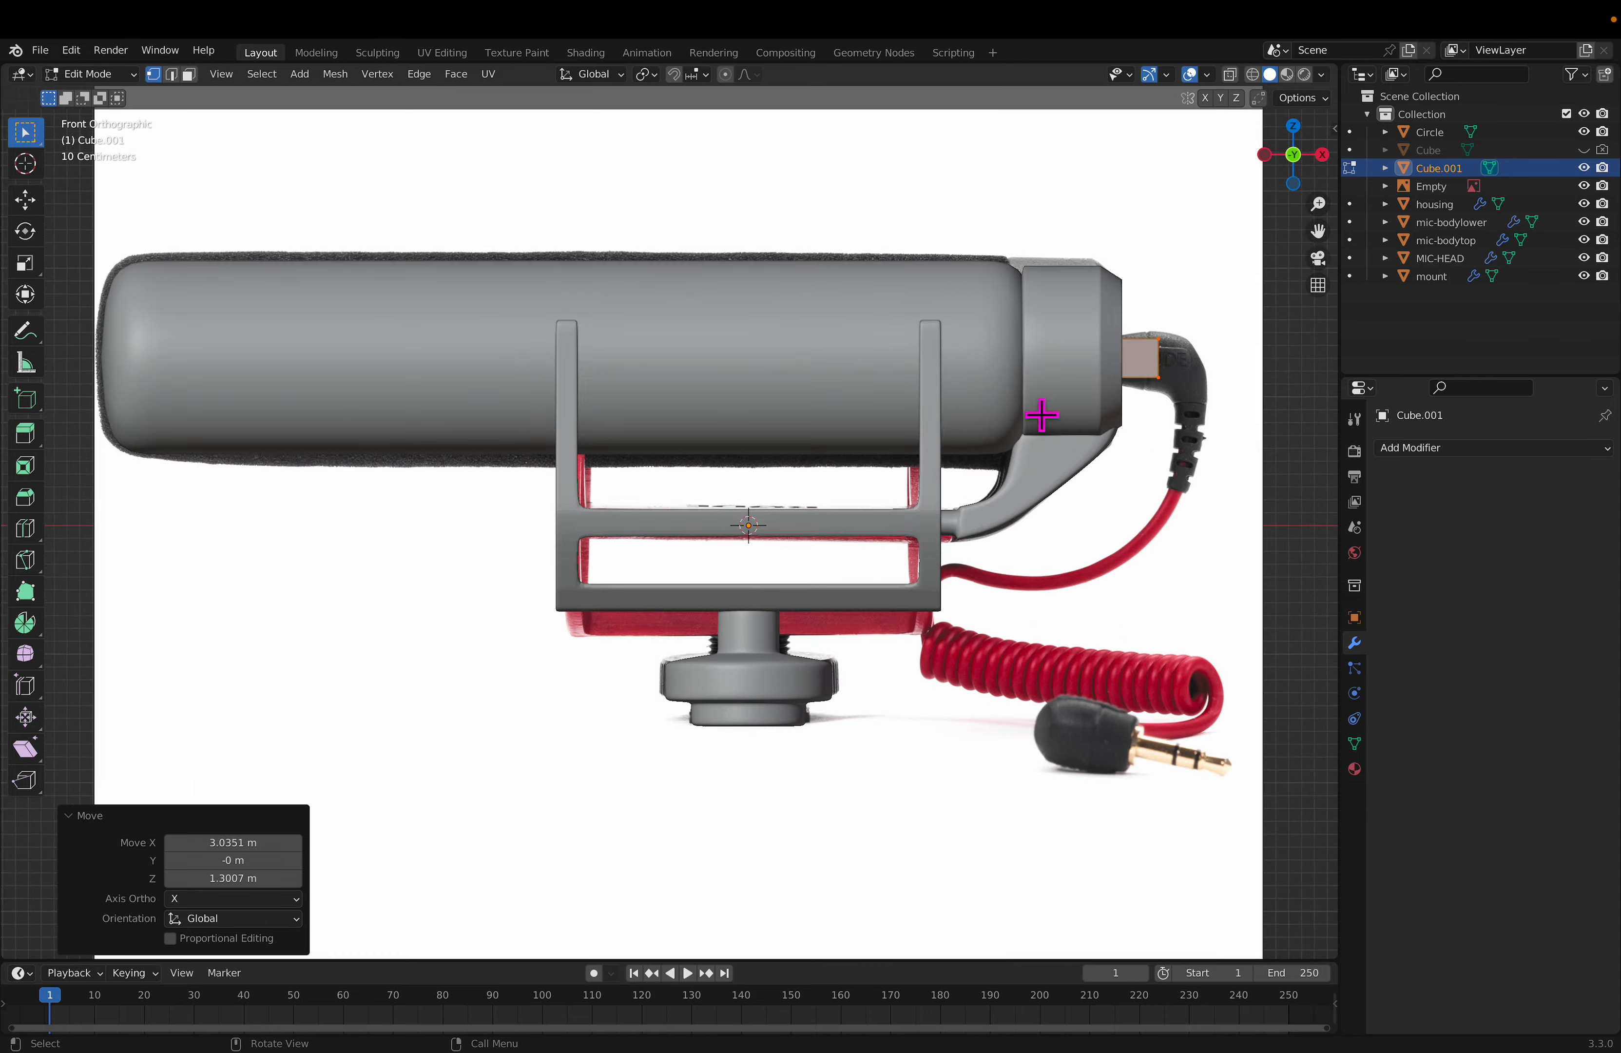
click(1252, 74)
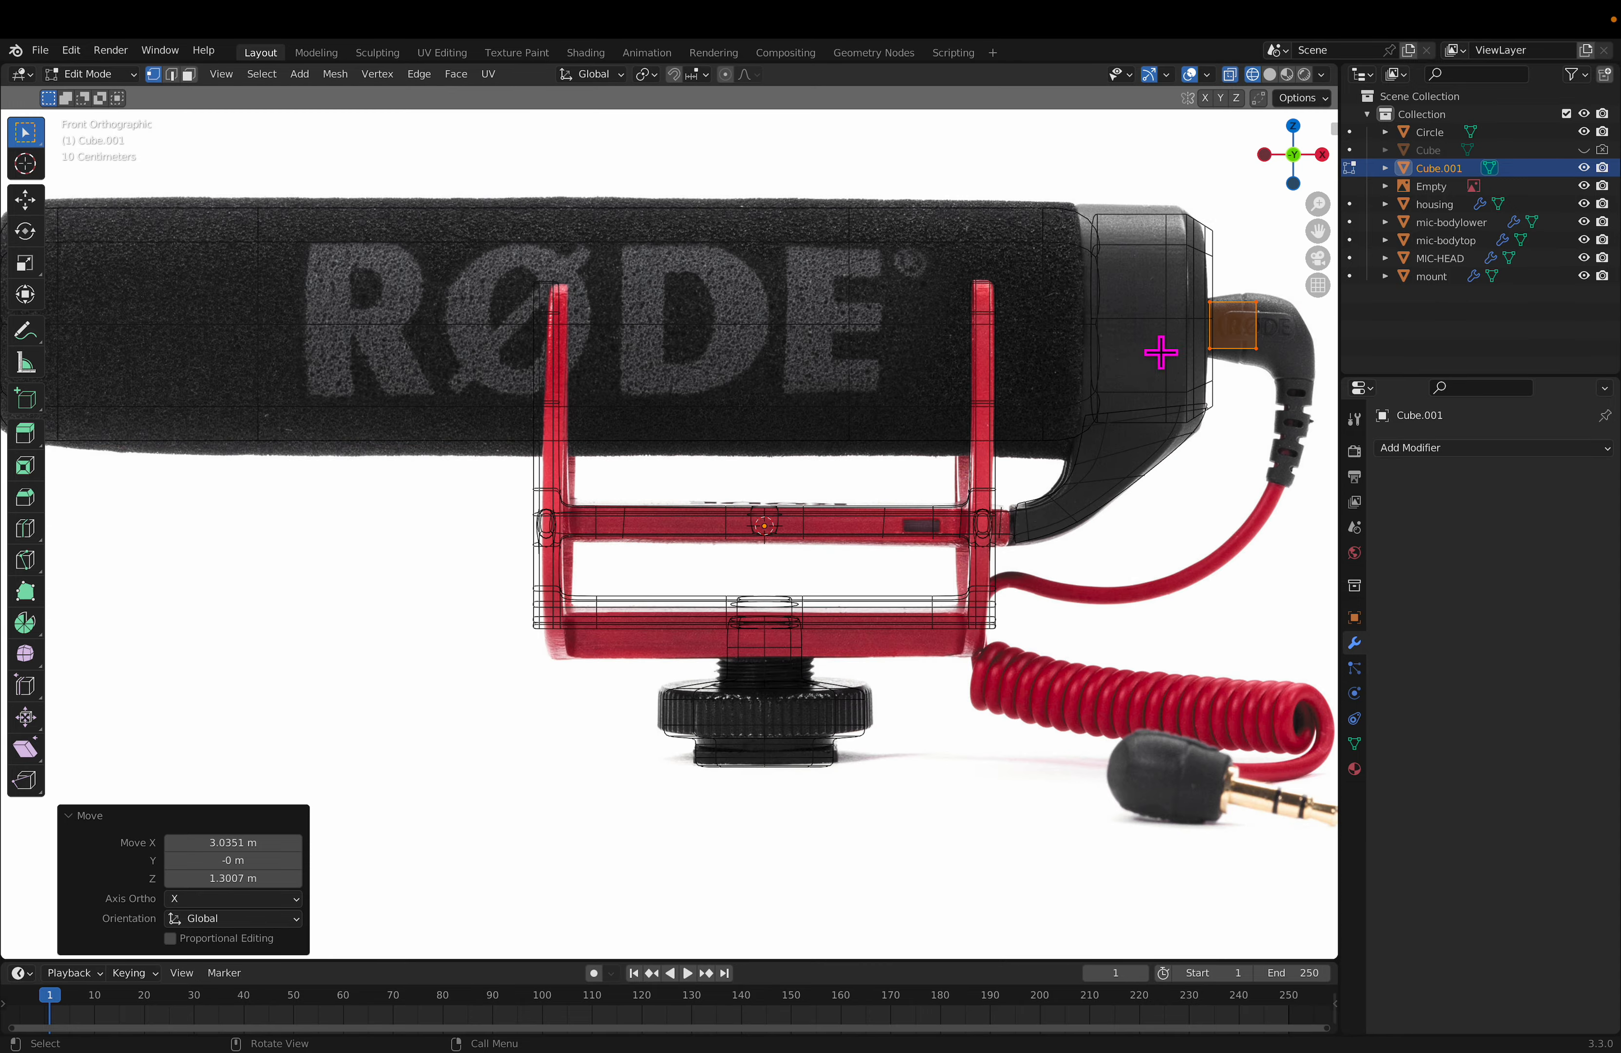
middle_drag(1191, 340, 735, 453)
key(KP_1)
scroll(884, 417, up, 4)
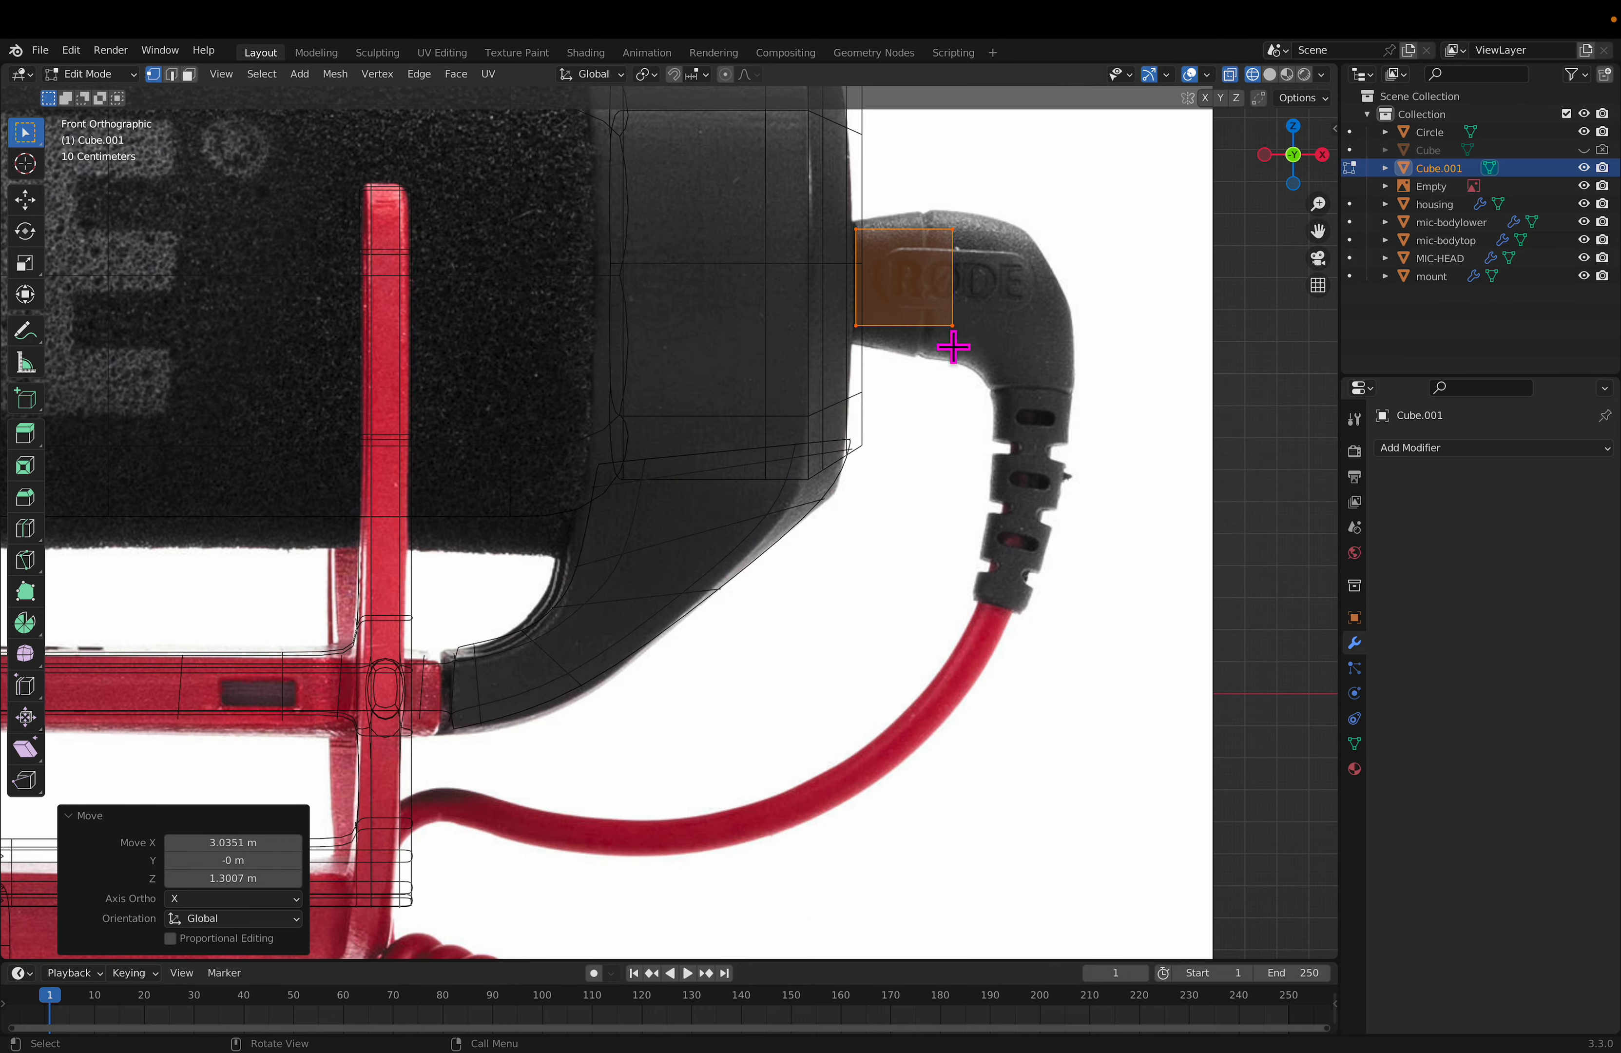
click(995, 415)
drag(902, 388, 807, 273)
key(g)
click(898, 341)
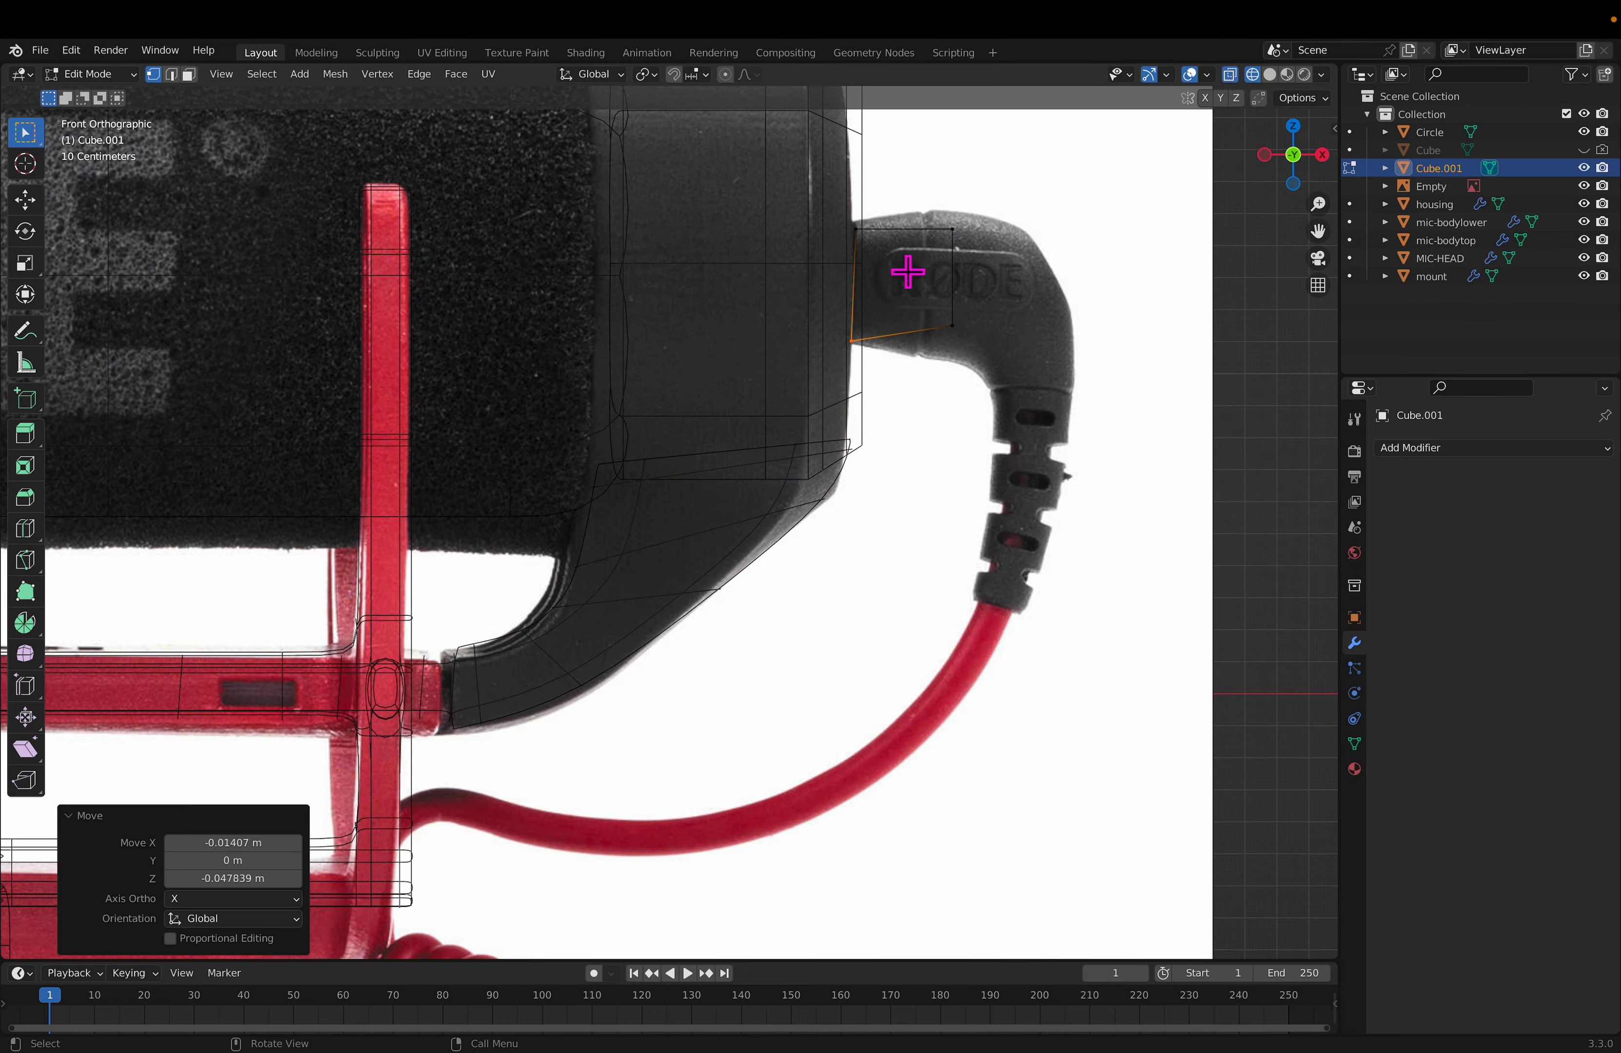
drag(908, 272, 821, 192)
key(g)
click(837, 191)
Step: Move the cube's two right corners onto the connector's seam so the block matches its first section
click(949, 226)
key(g)
click(951, 239)
click(961, 330)
key(g)
click(933, 350)
key(g)
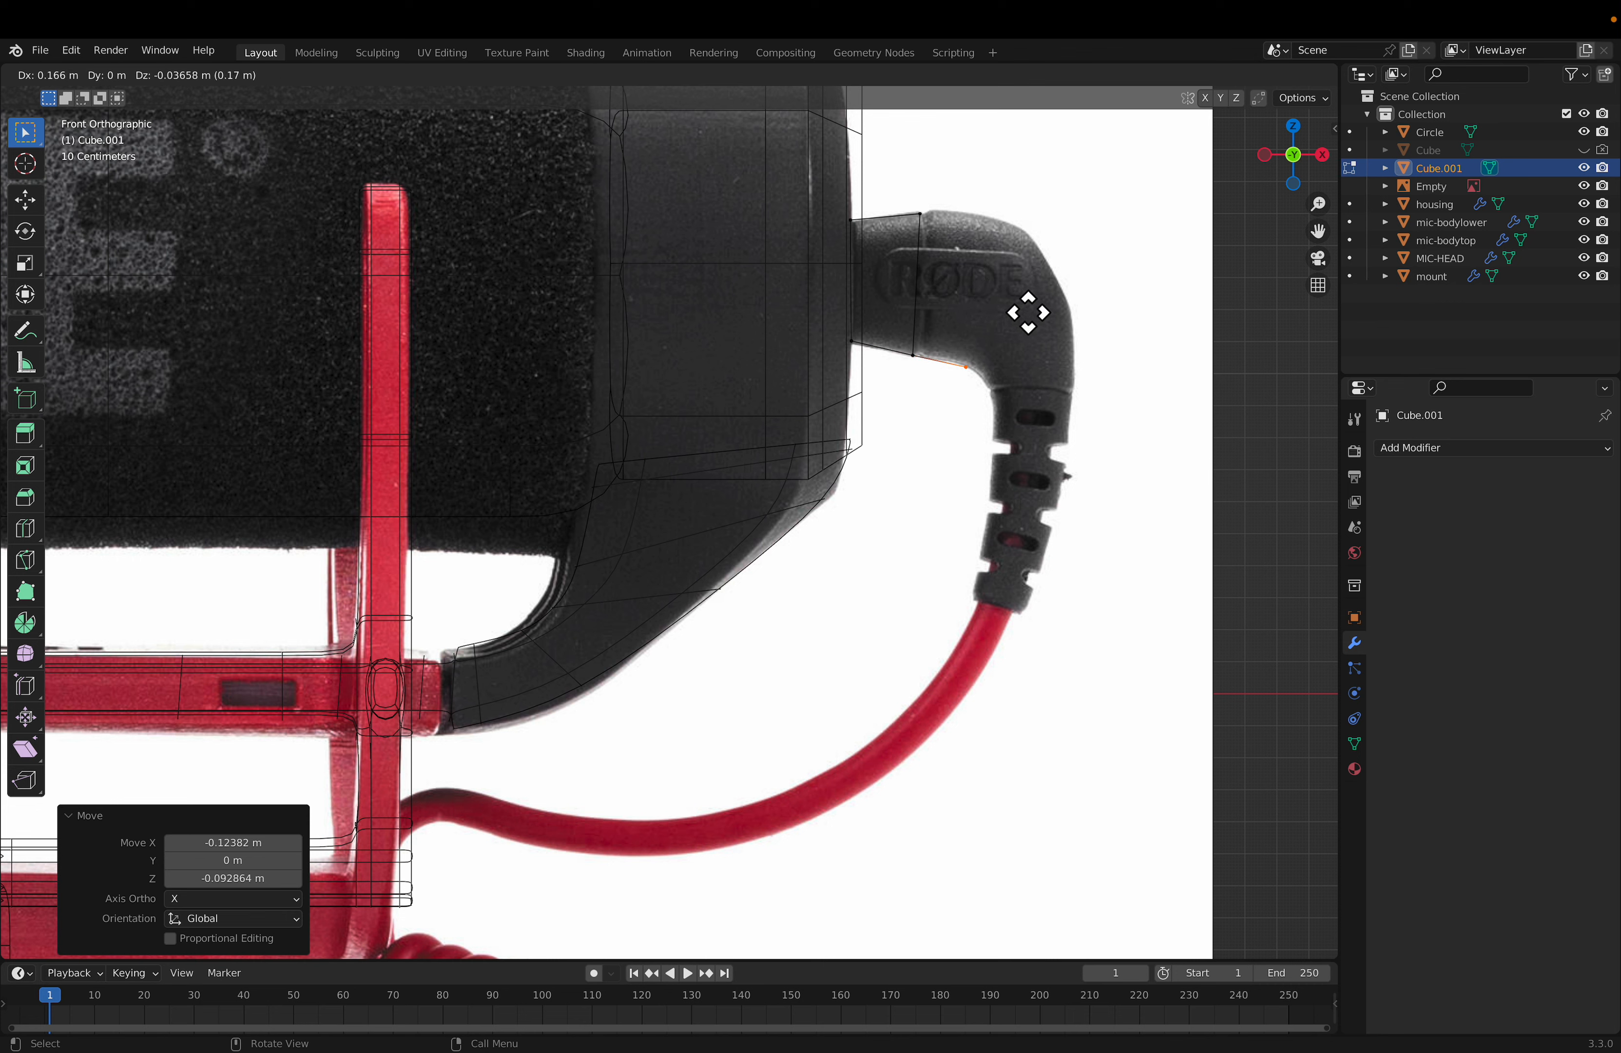
click(1082, 351)
key(x)
click(1060, 342)
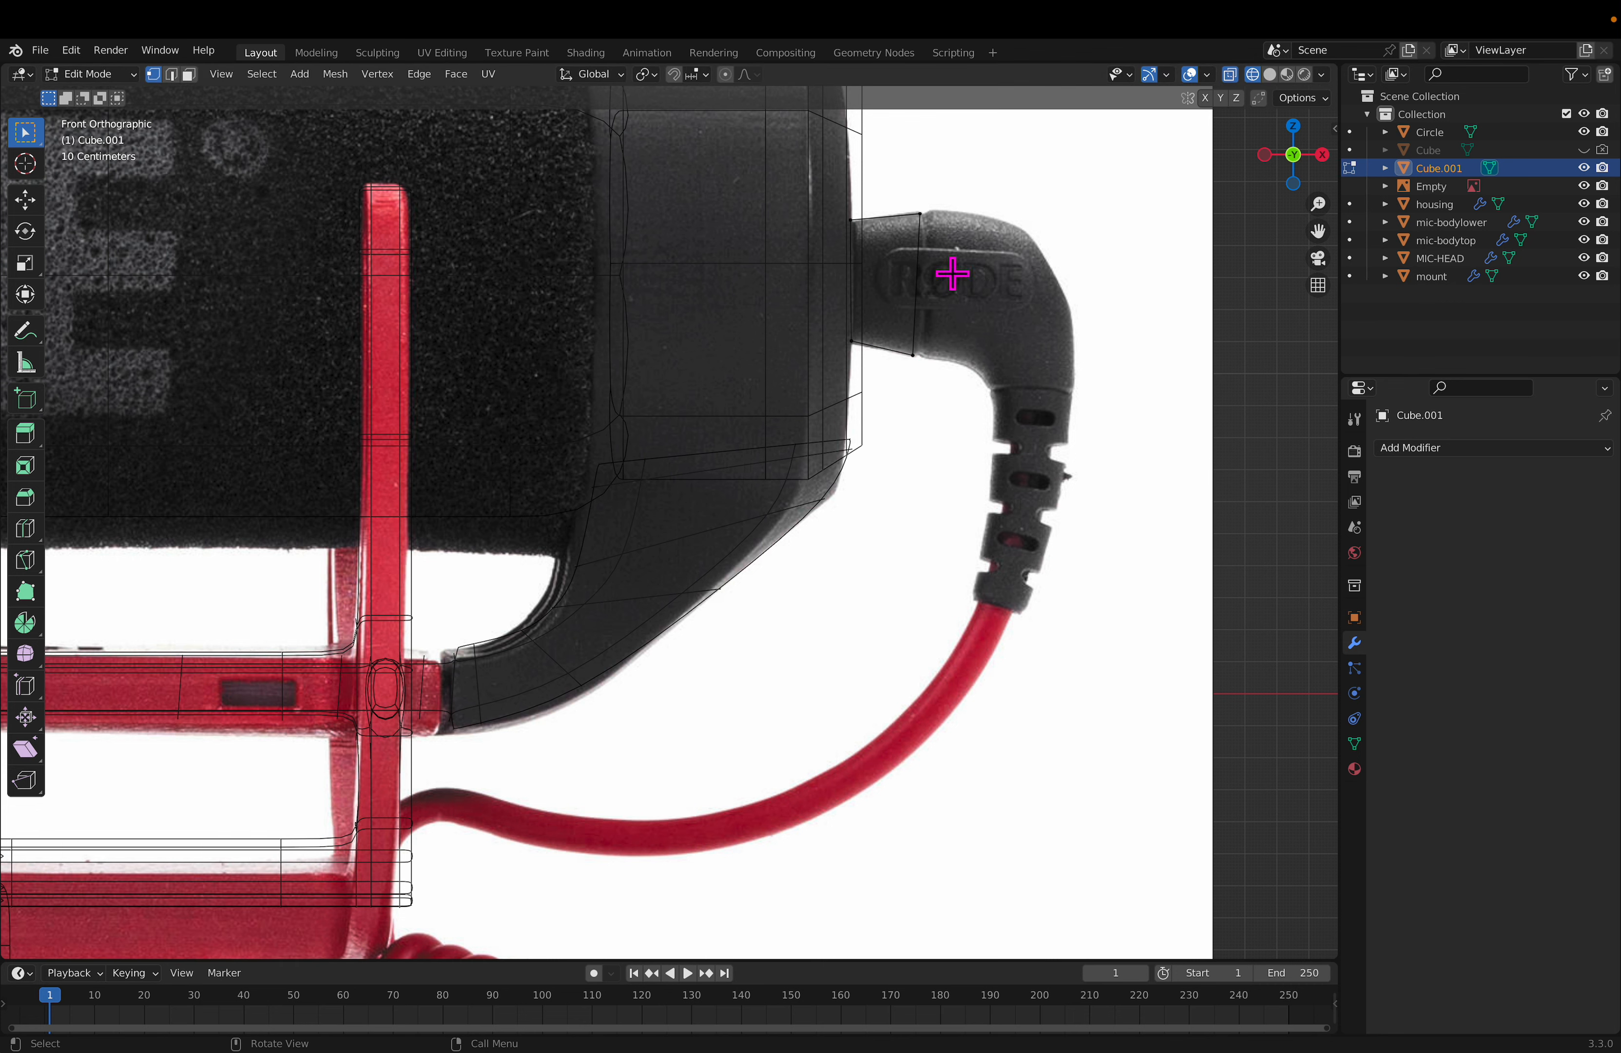
Step: Extrude the connector's right end slightly across the seam, and extrude it again by about 0.27 m along the RØDE label
drag(901, 184, 950, 465)
key(e)
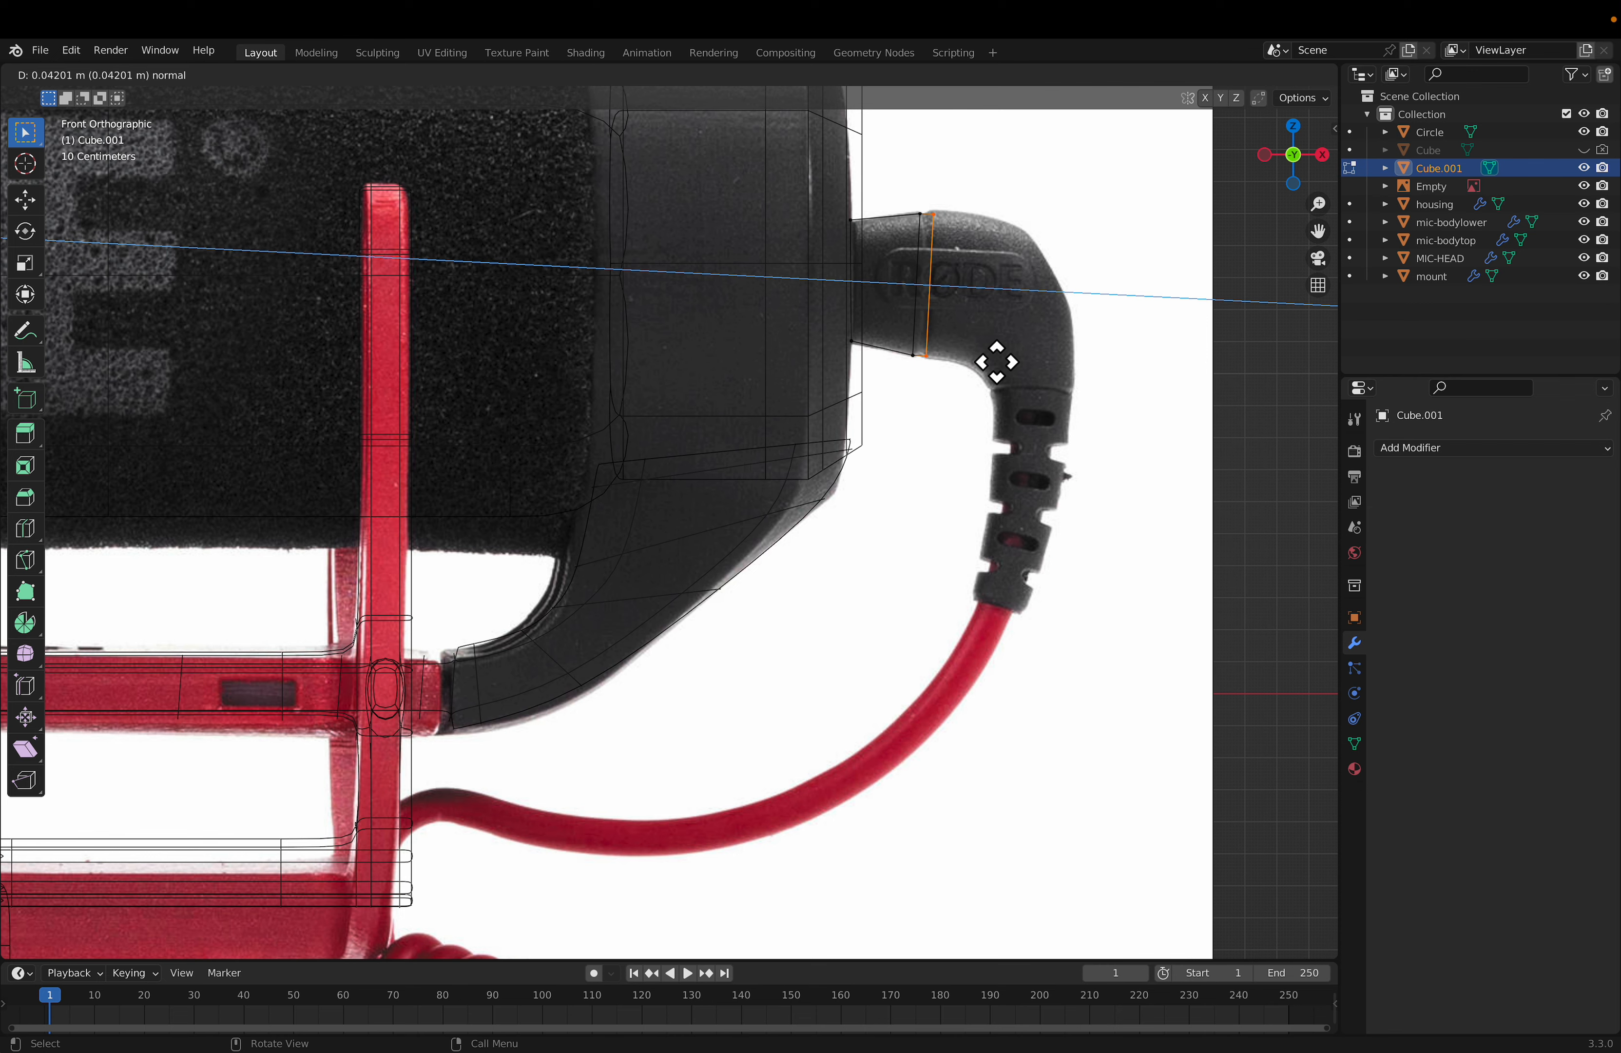
click(1017, 372)
key(e)
click(1080, 384)
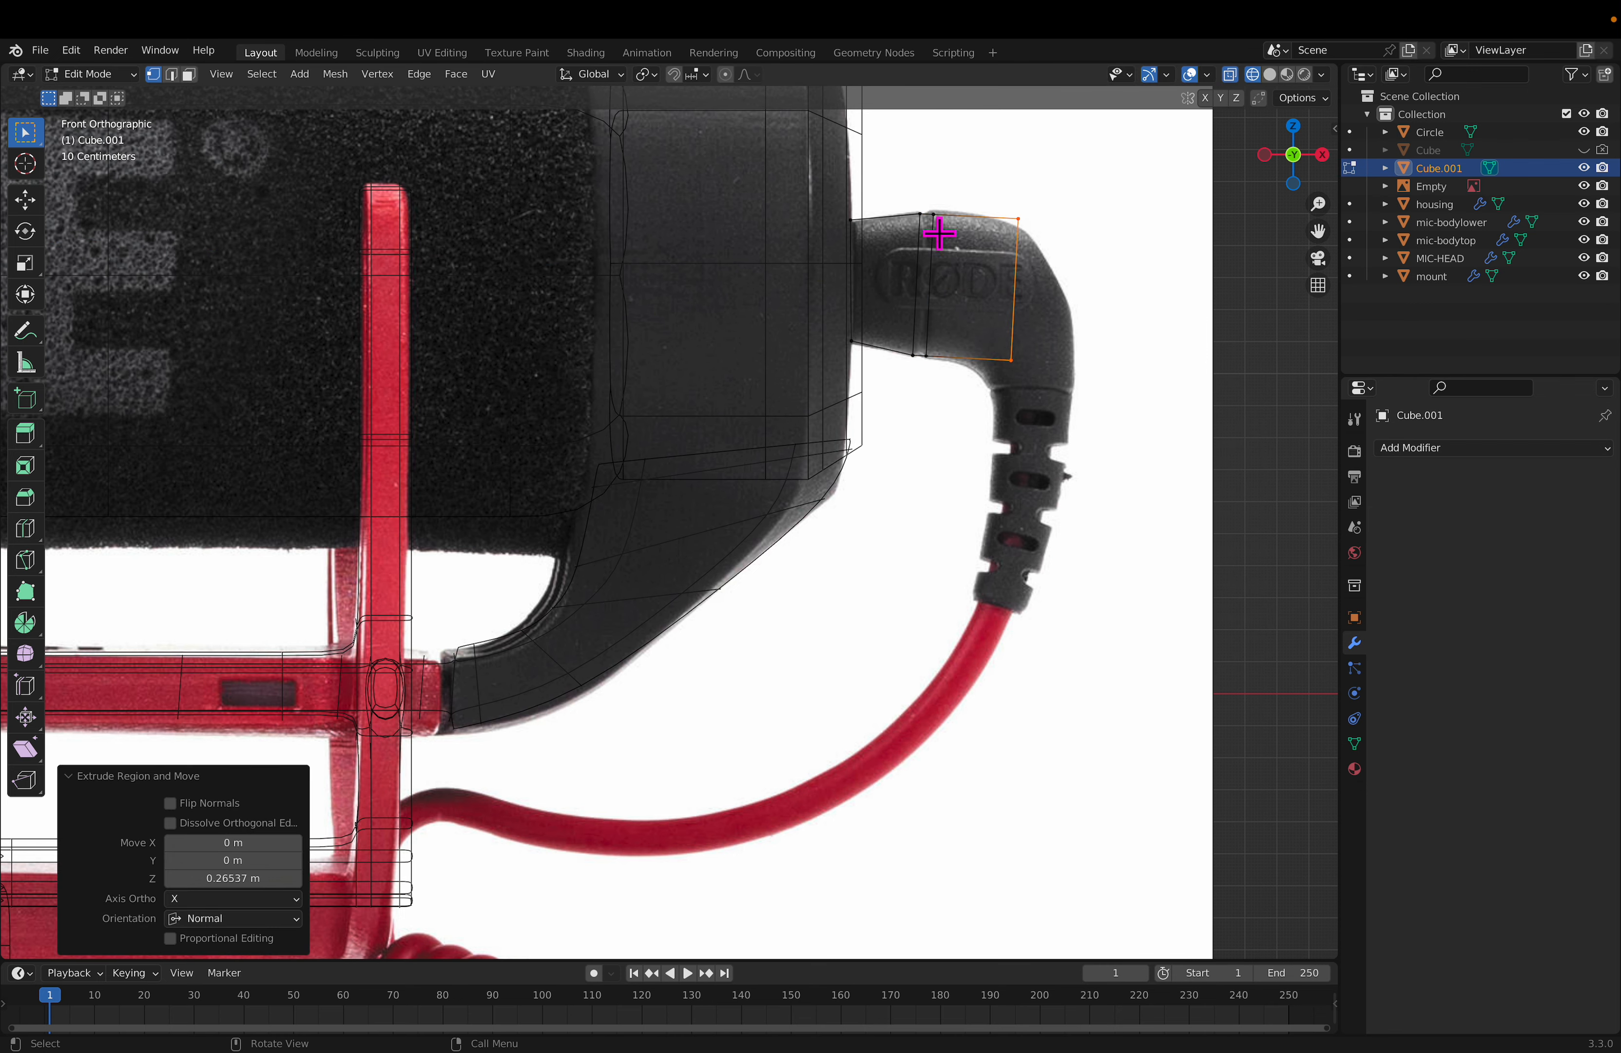
Step: Lower the top corner of the extruded end onto the connector's curved outline
click(933, 223)
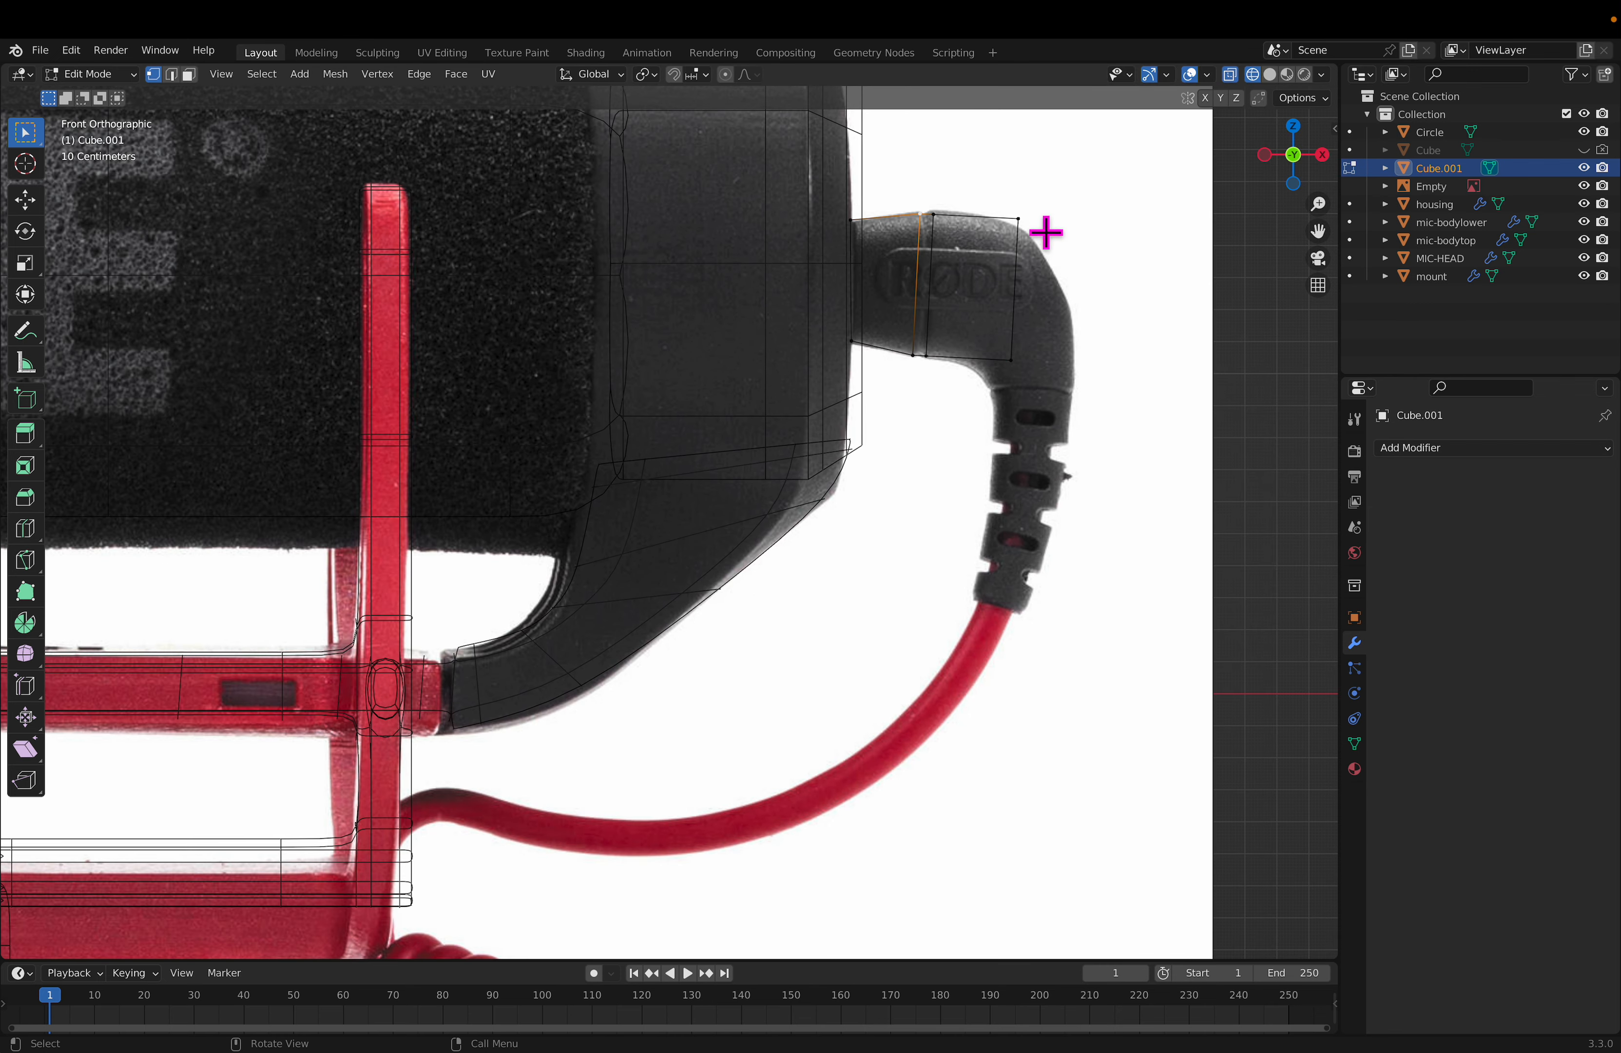
click(1025, 222)
key(g)
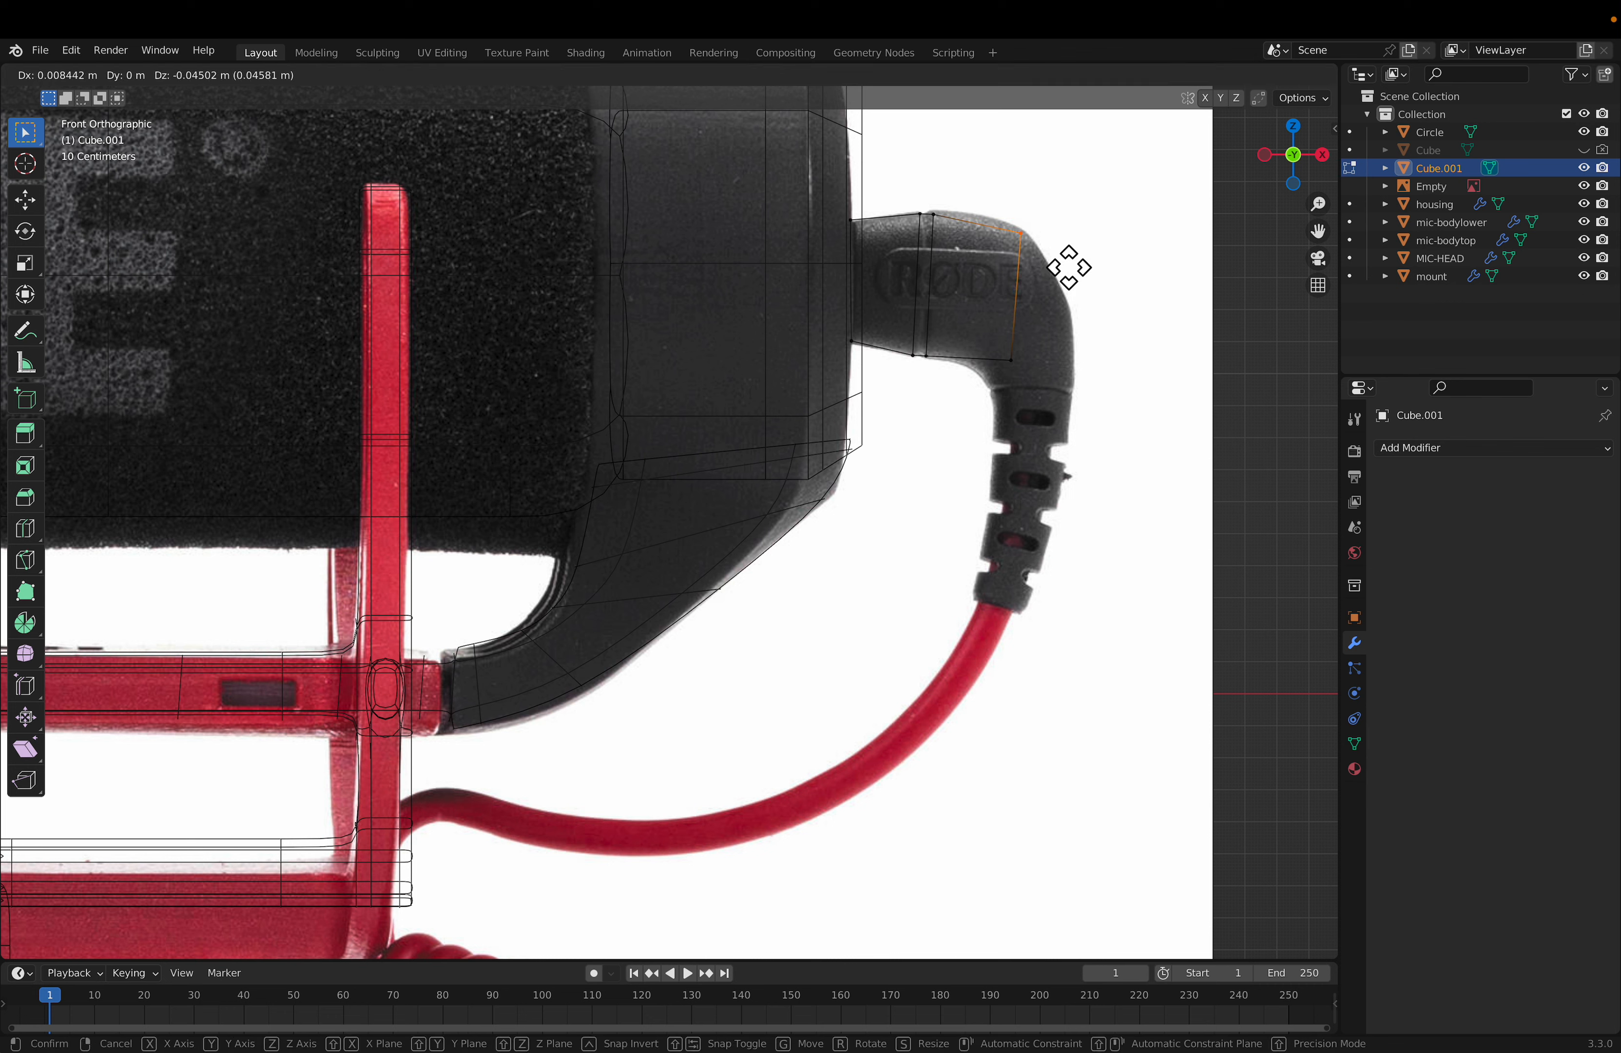
click(1087, 282)
Step: Add one centred loop cut to the last connector section and raise its top vertex about 0.03 m to the outline
click(993, 281)
key(ctrl+r)
click(987, 244)
right_click(988, 245)
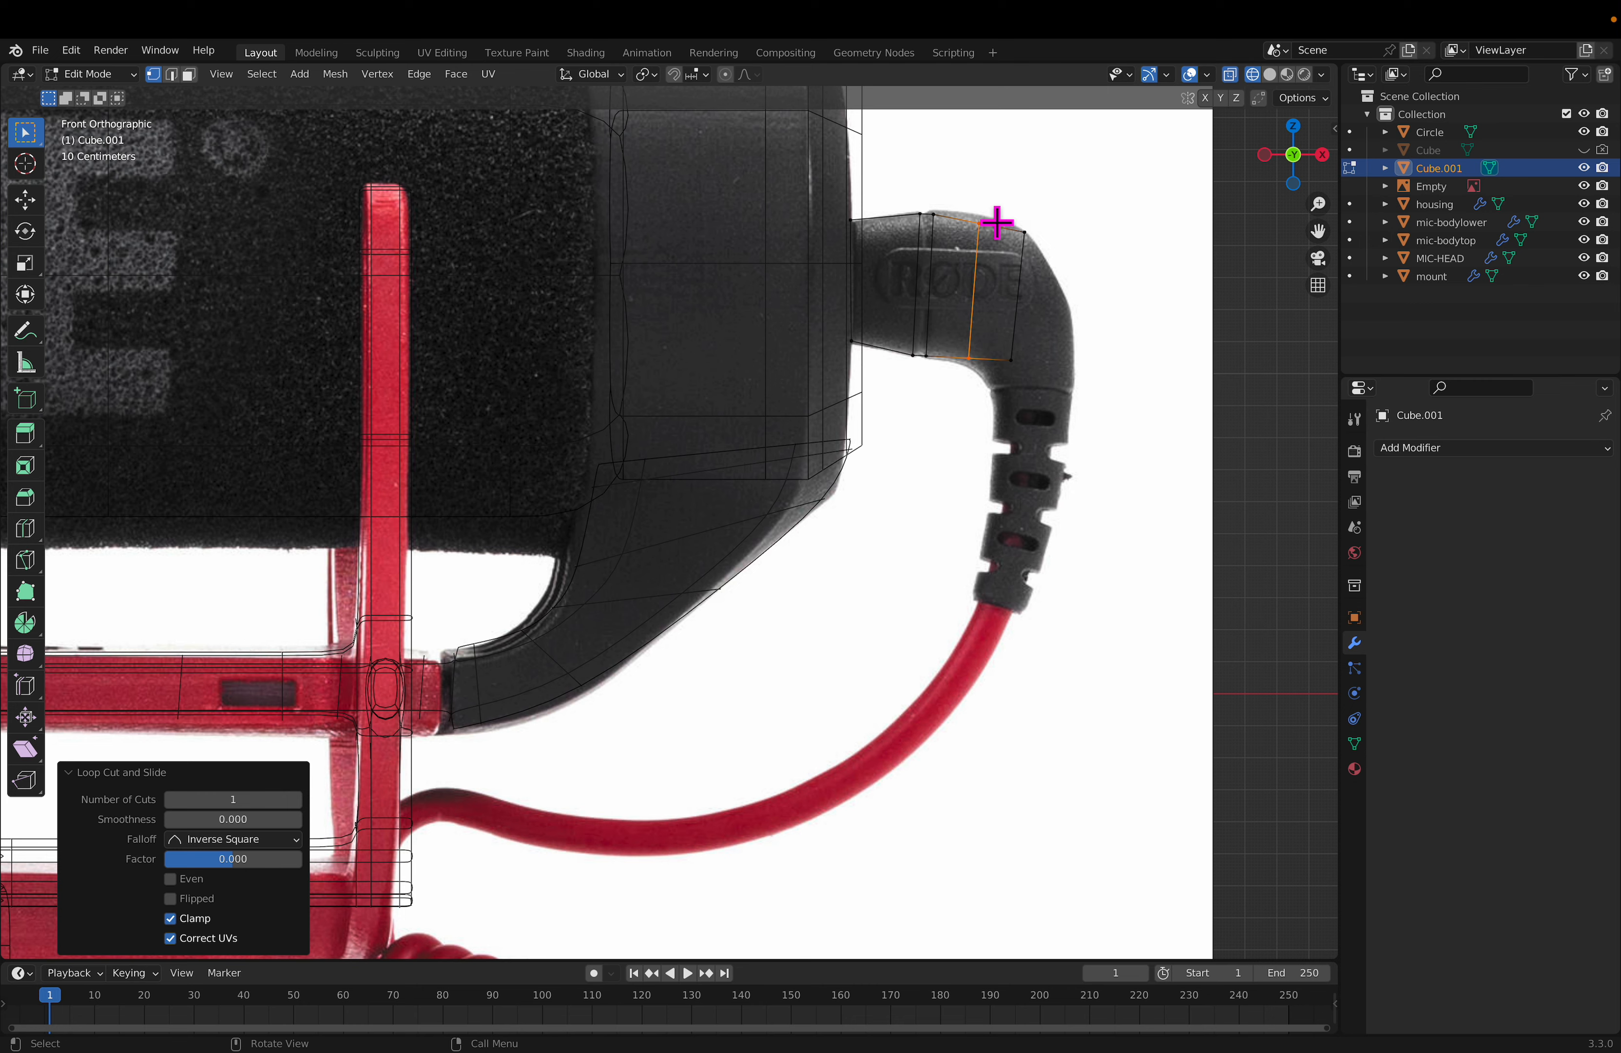
click(997, 222)
key(g)
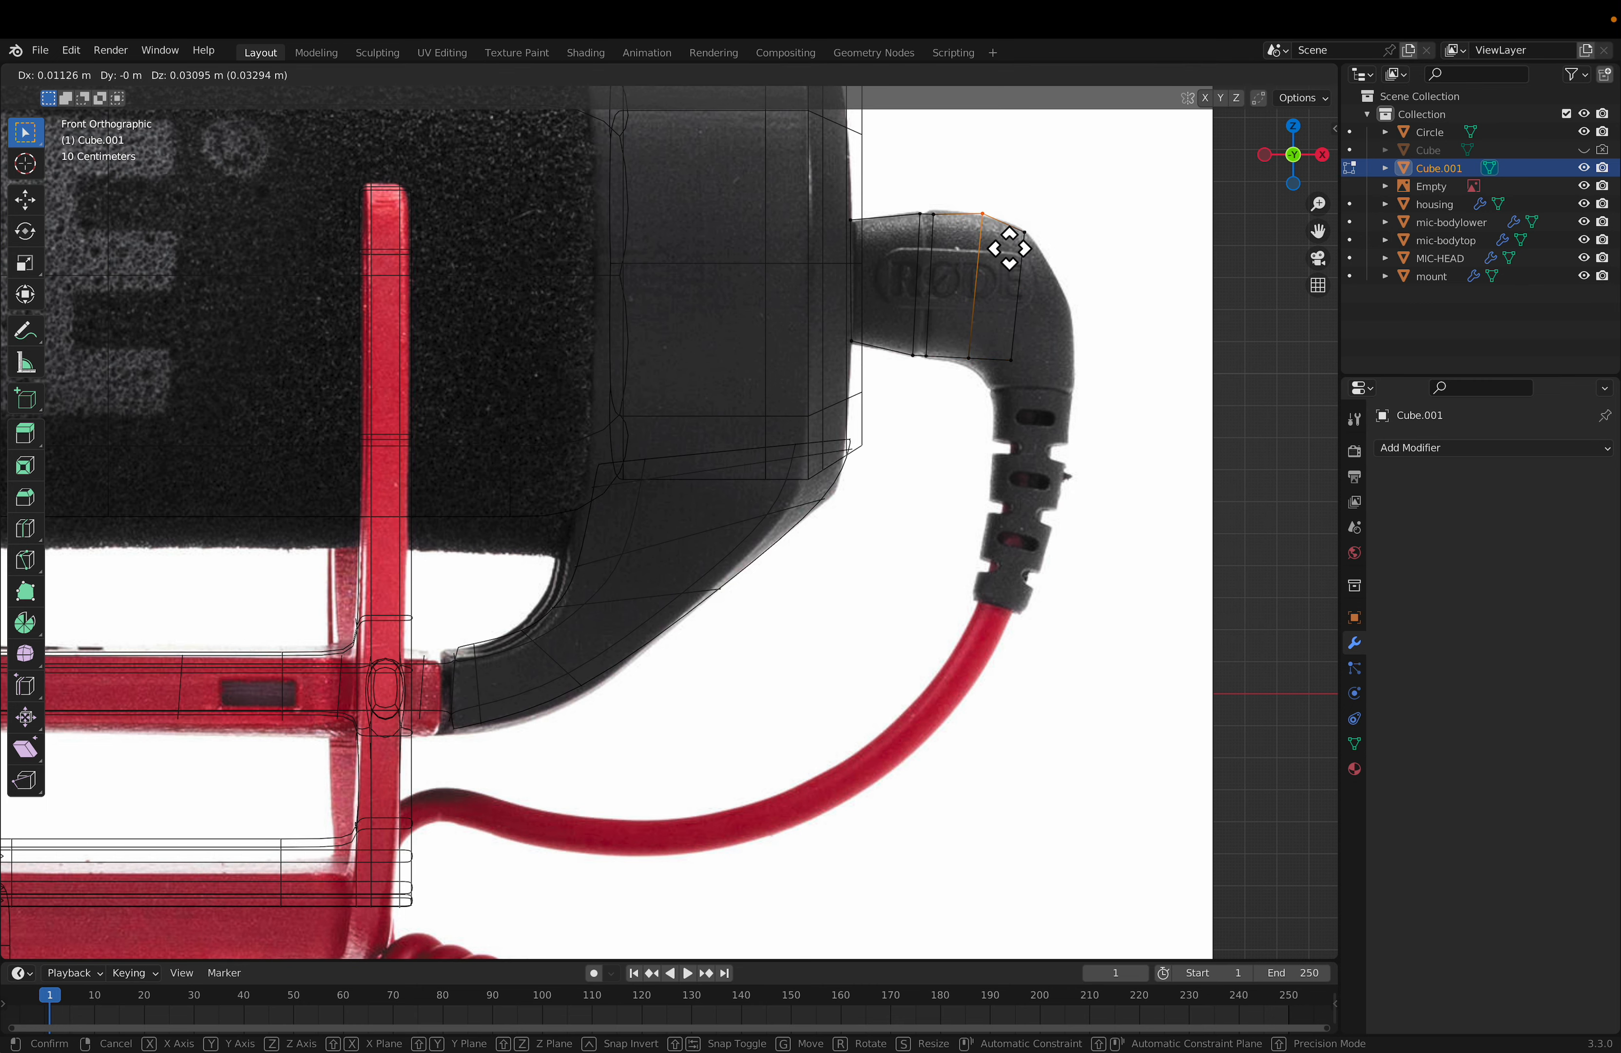
click(1010, 250)
Step: Raise the top vertex beside the seam and pull the last two bottom vertices down to follow the connector's inner bend
click(977, 248)
scroll(990, 252, up, 2)
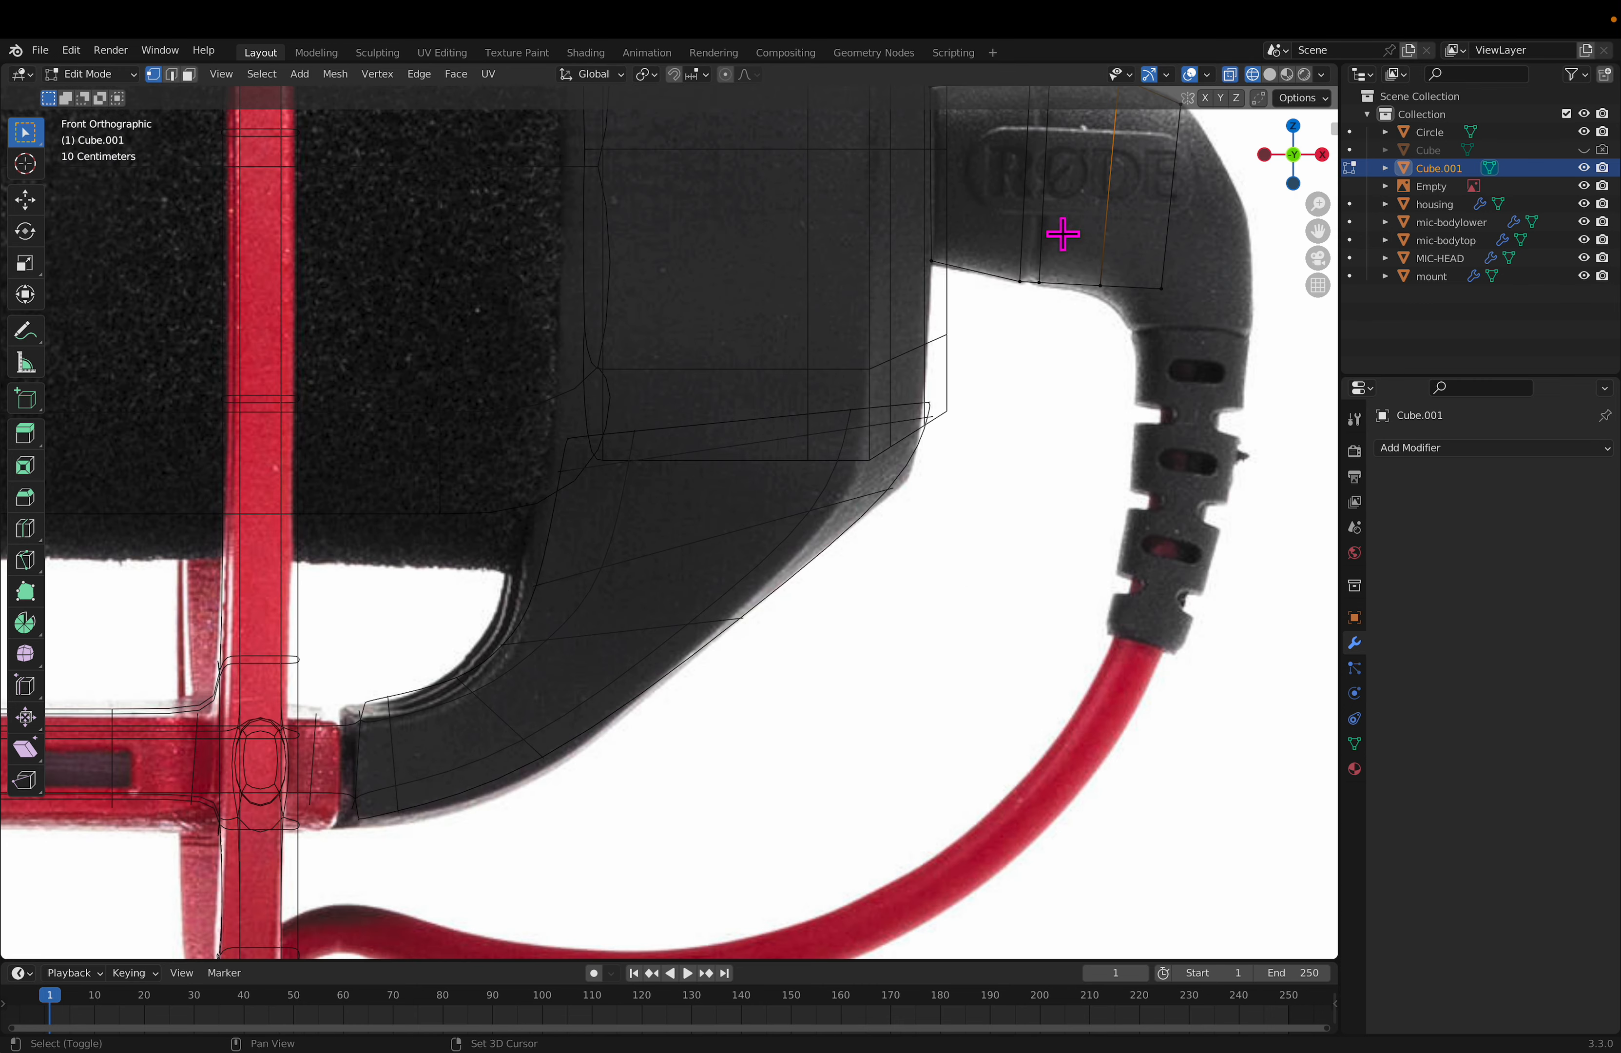
shift+middle_drag(1062, 234, 814, 405)
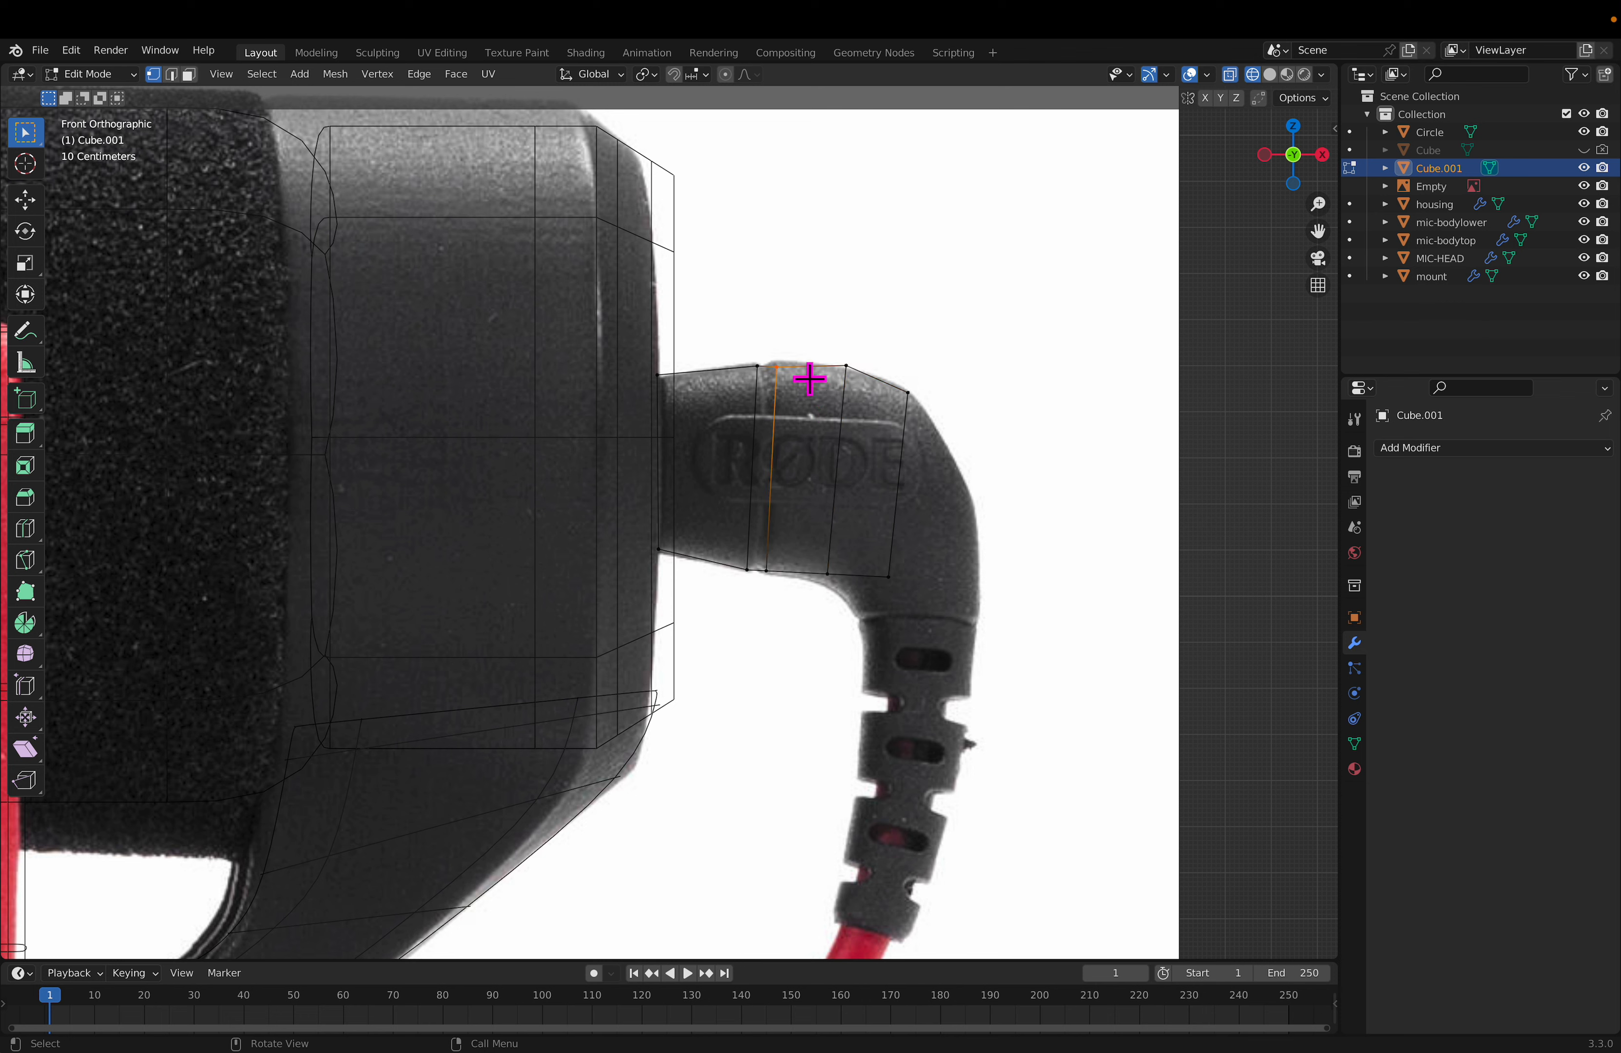
key(g)
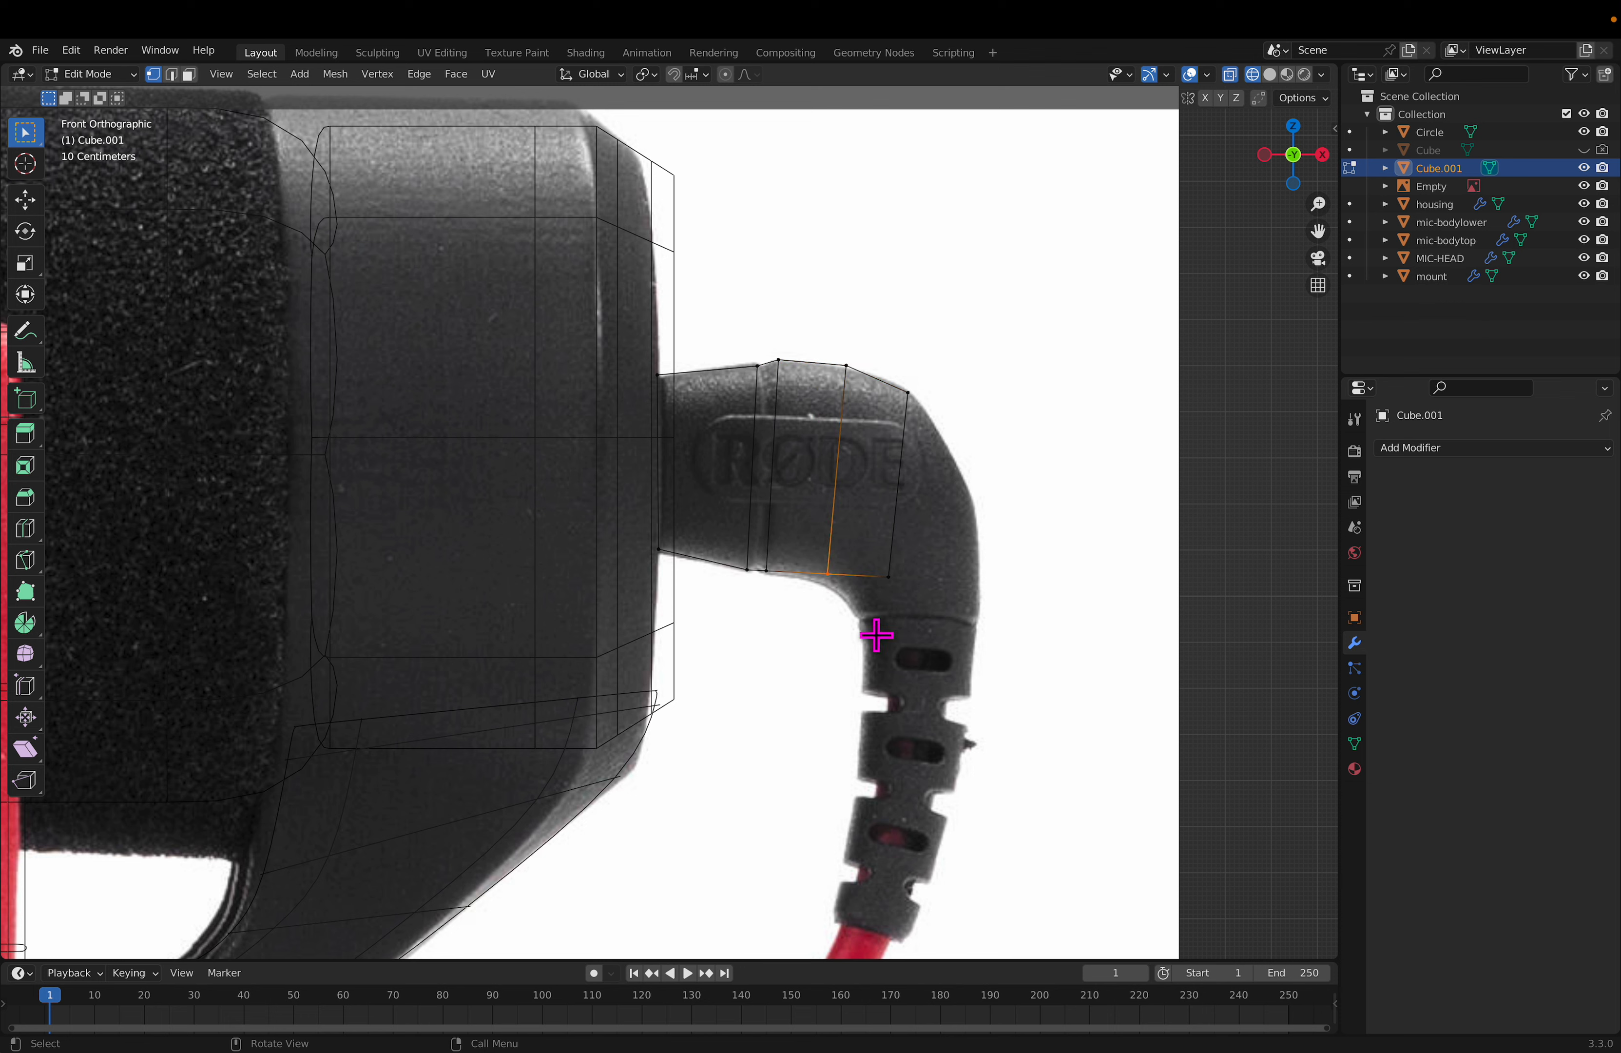
click(870, 576)
click(928, 630)
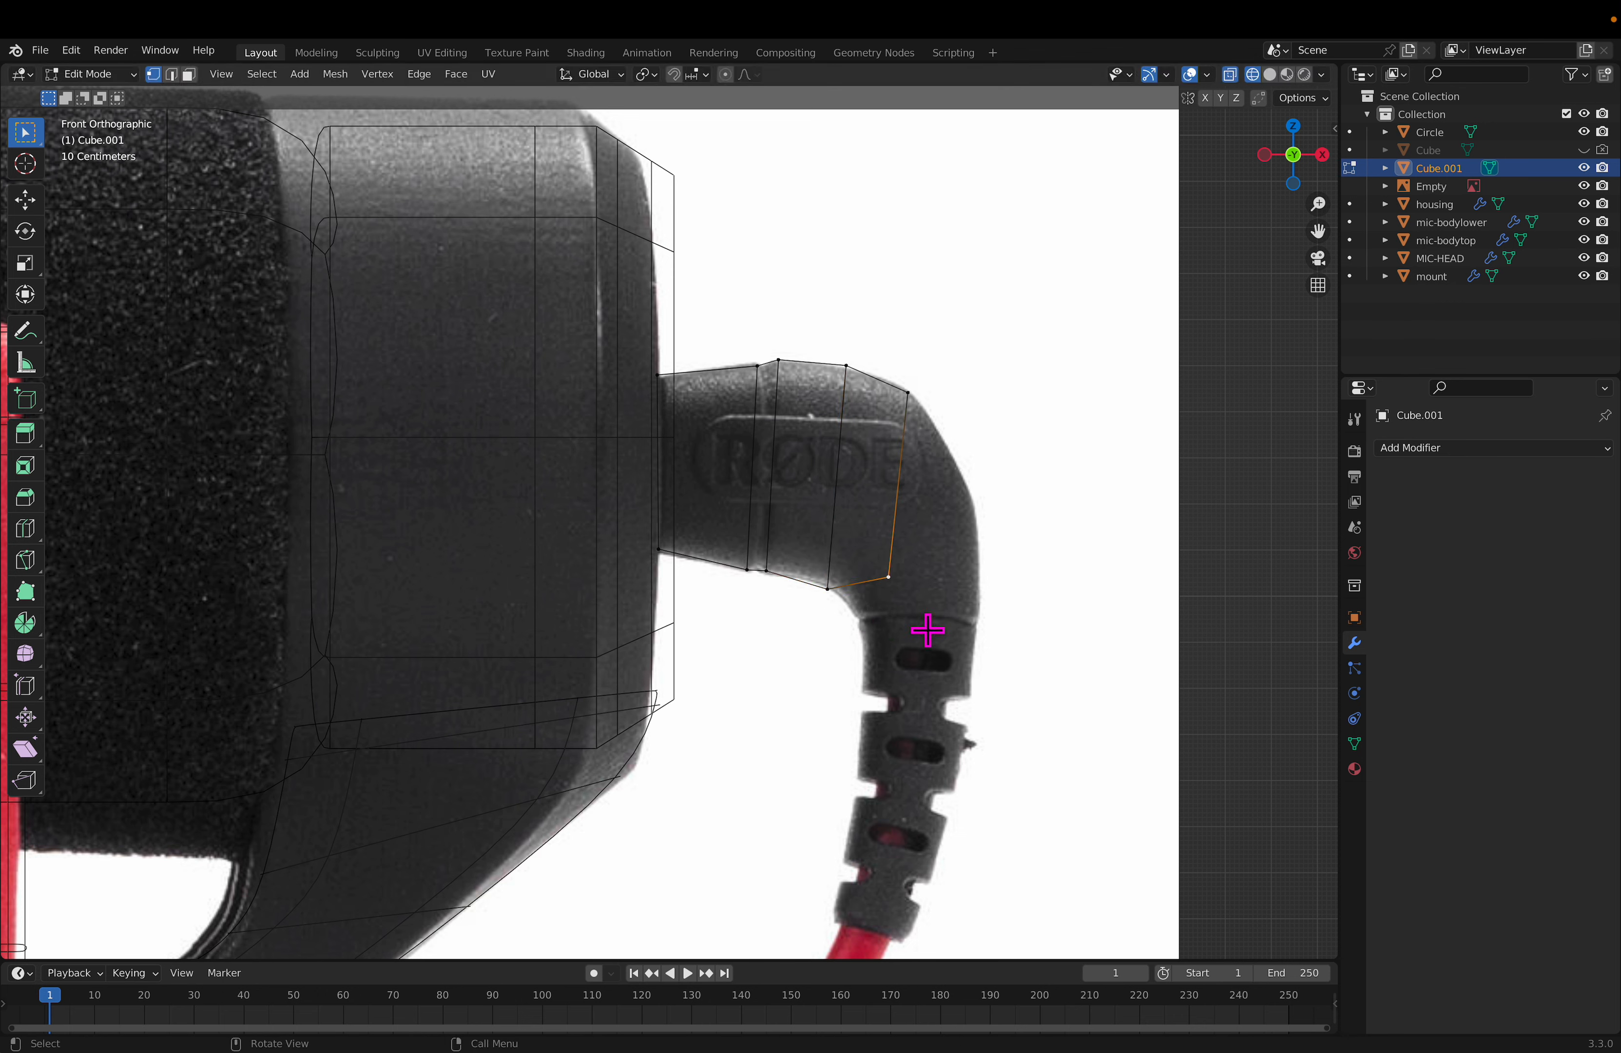
key(g)
click(863, 608)
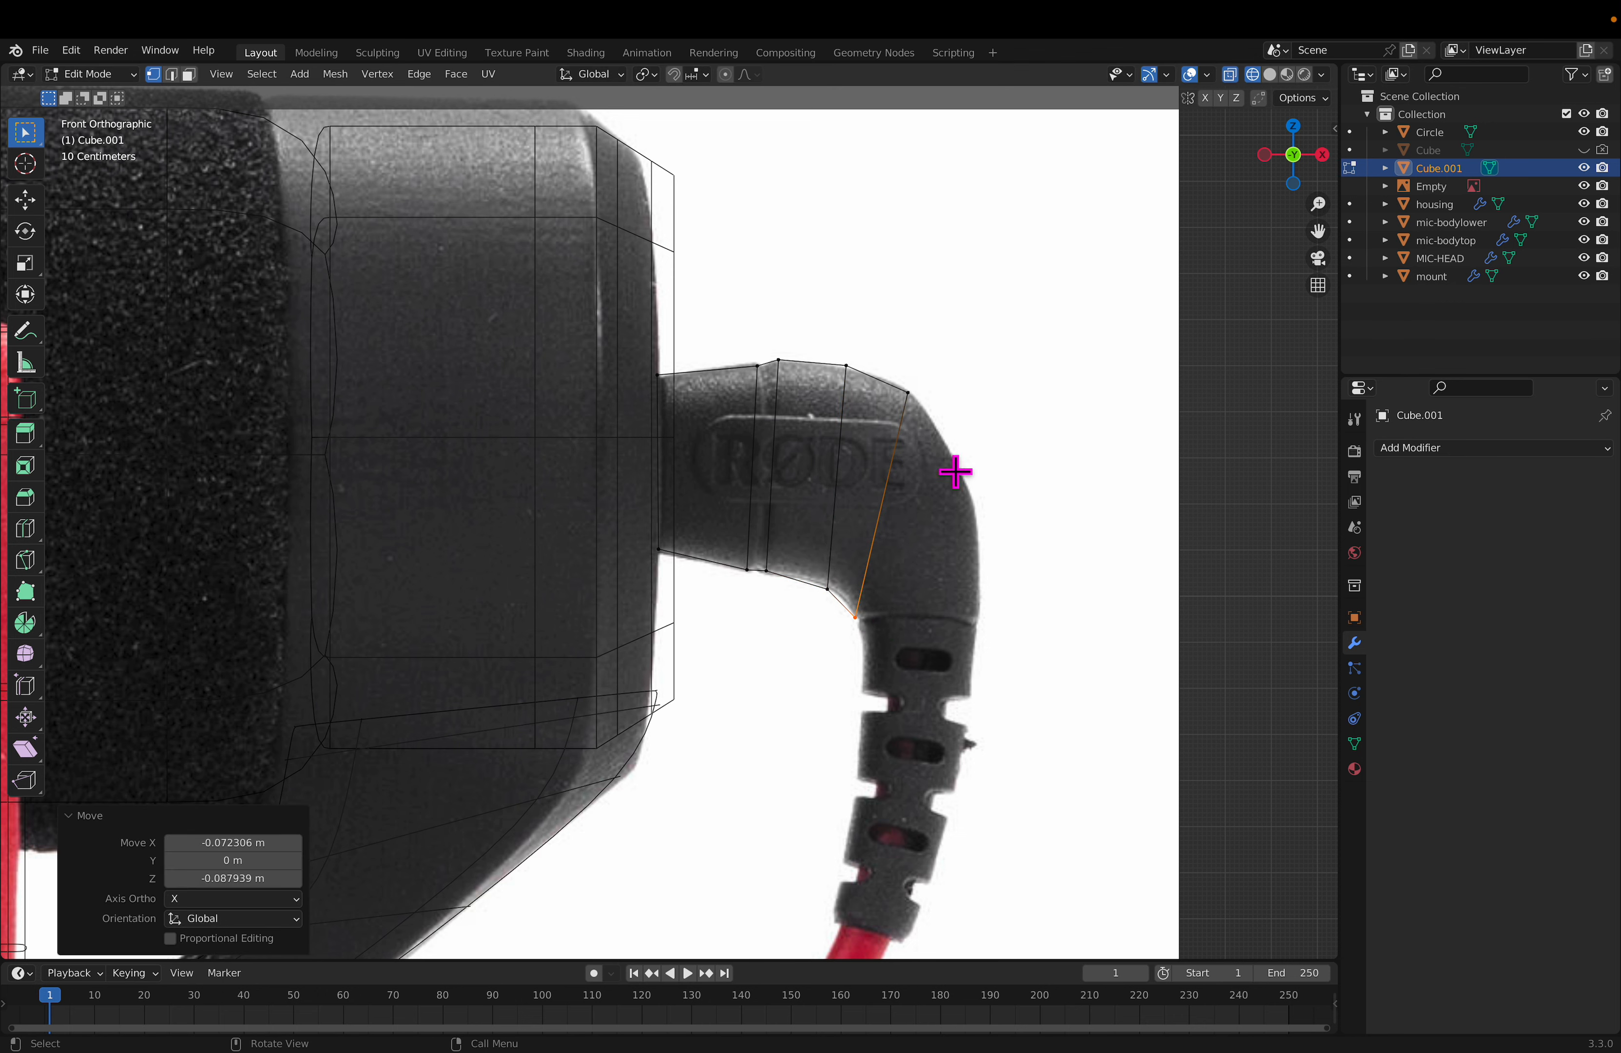
Step: Extrude the connector's open end by about 0.2 m into the bend and rotate it 36° towards the cable
drag(917, 387, 870, 649)
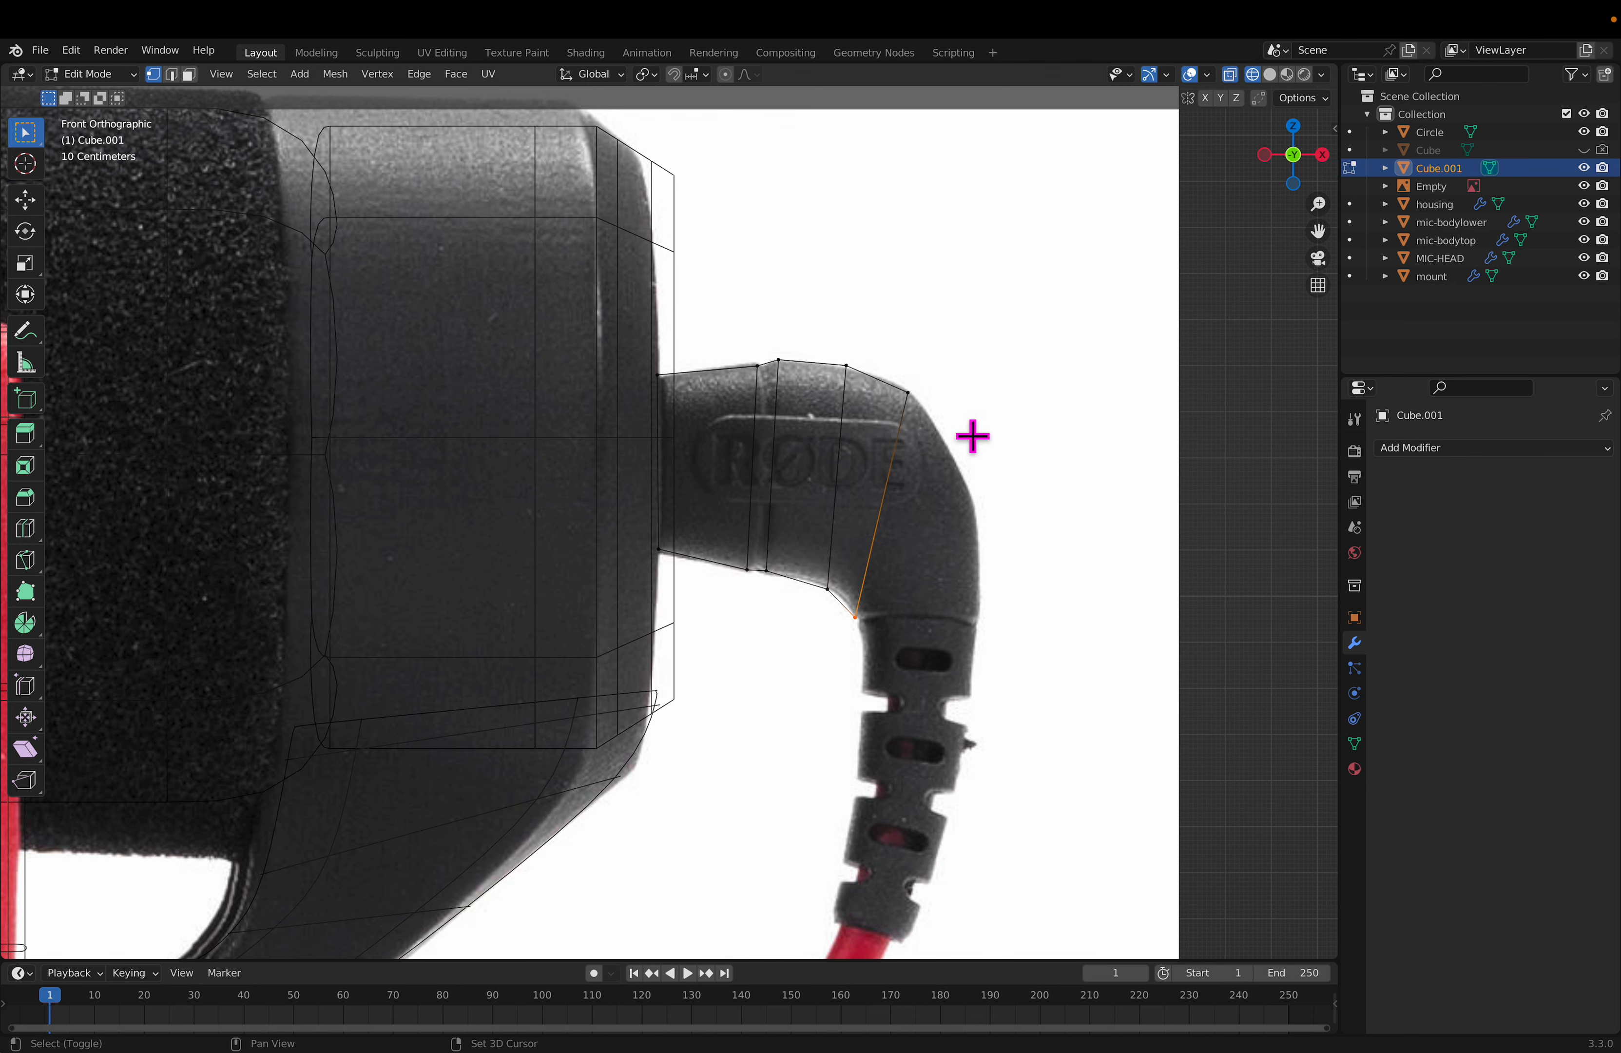
shift+click(902, 389)
key(e)
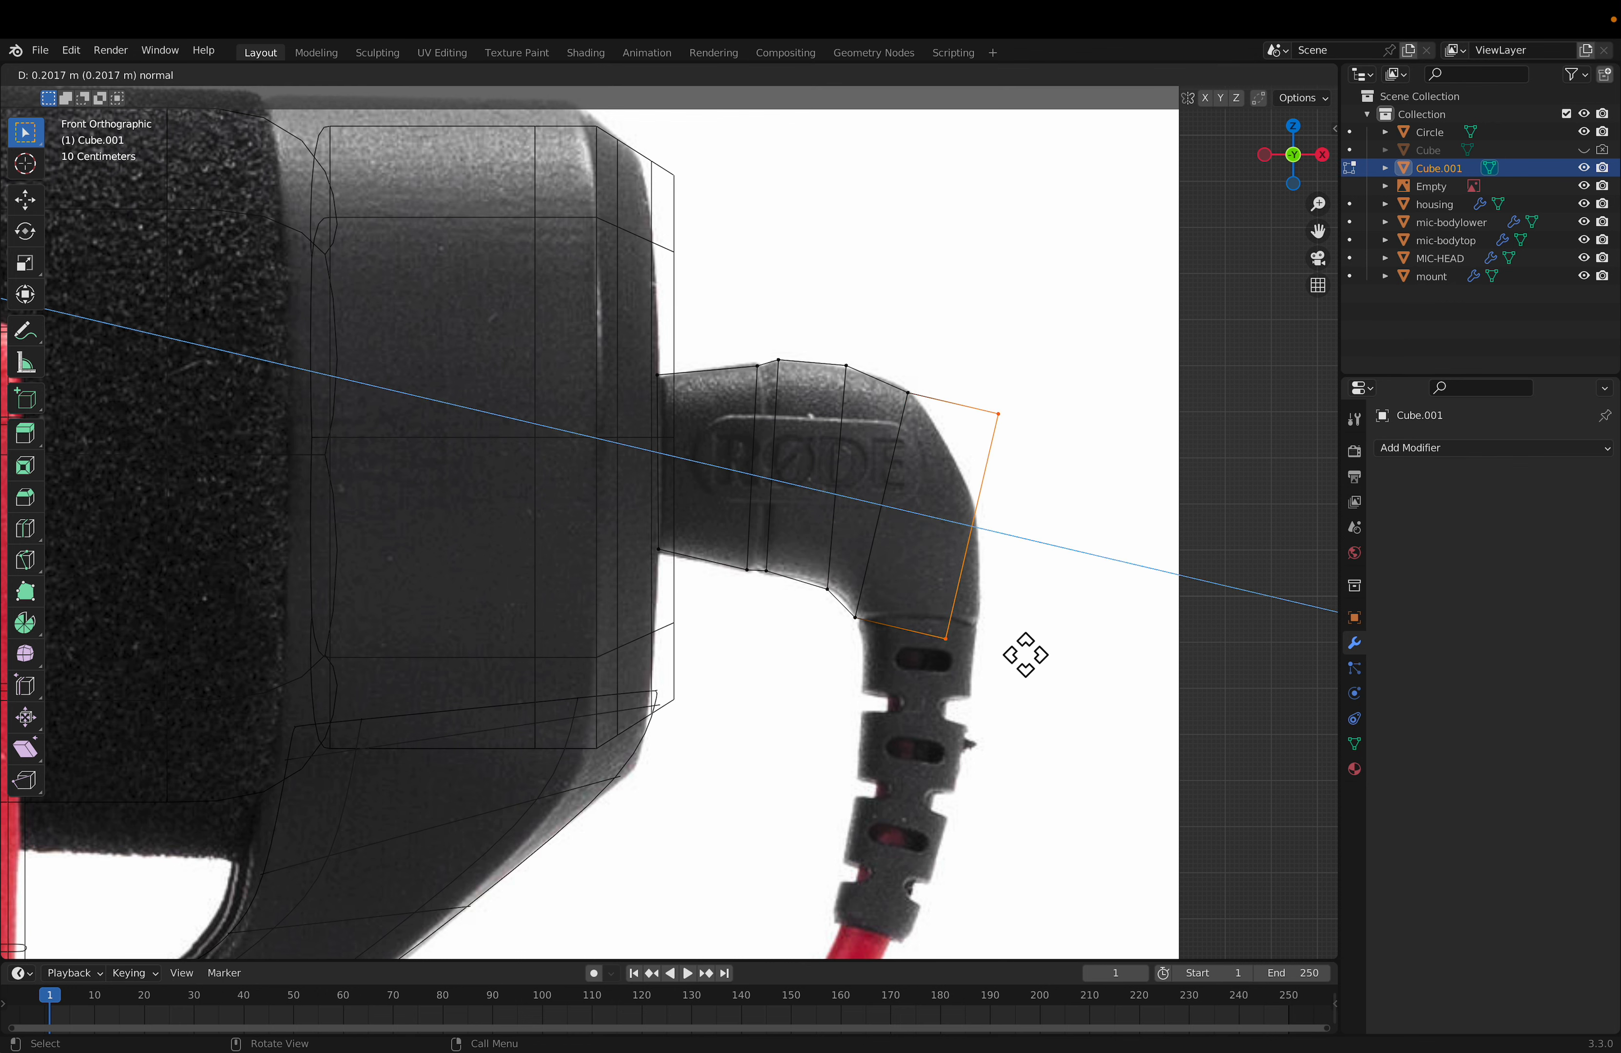
click(1024, 654)
key(r)
click(1105, 680)
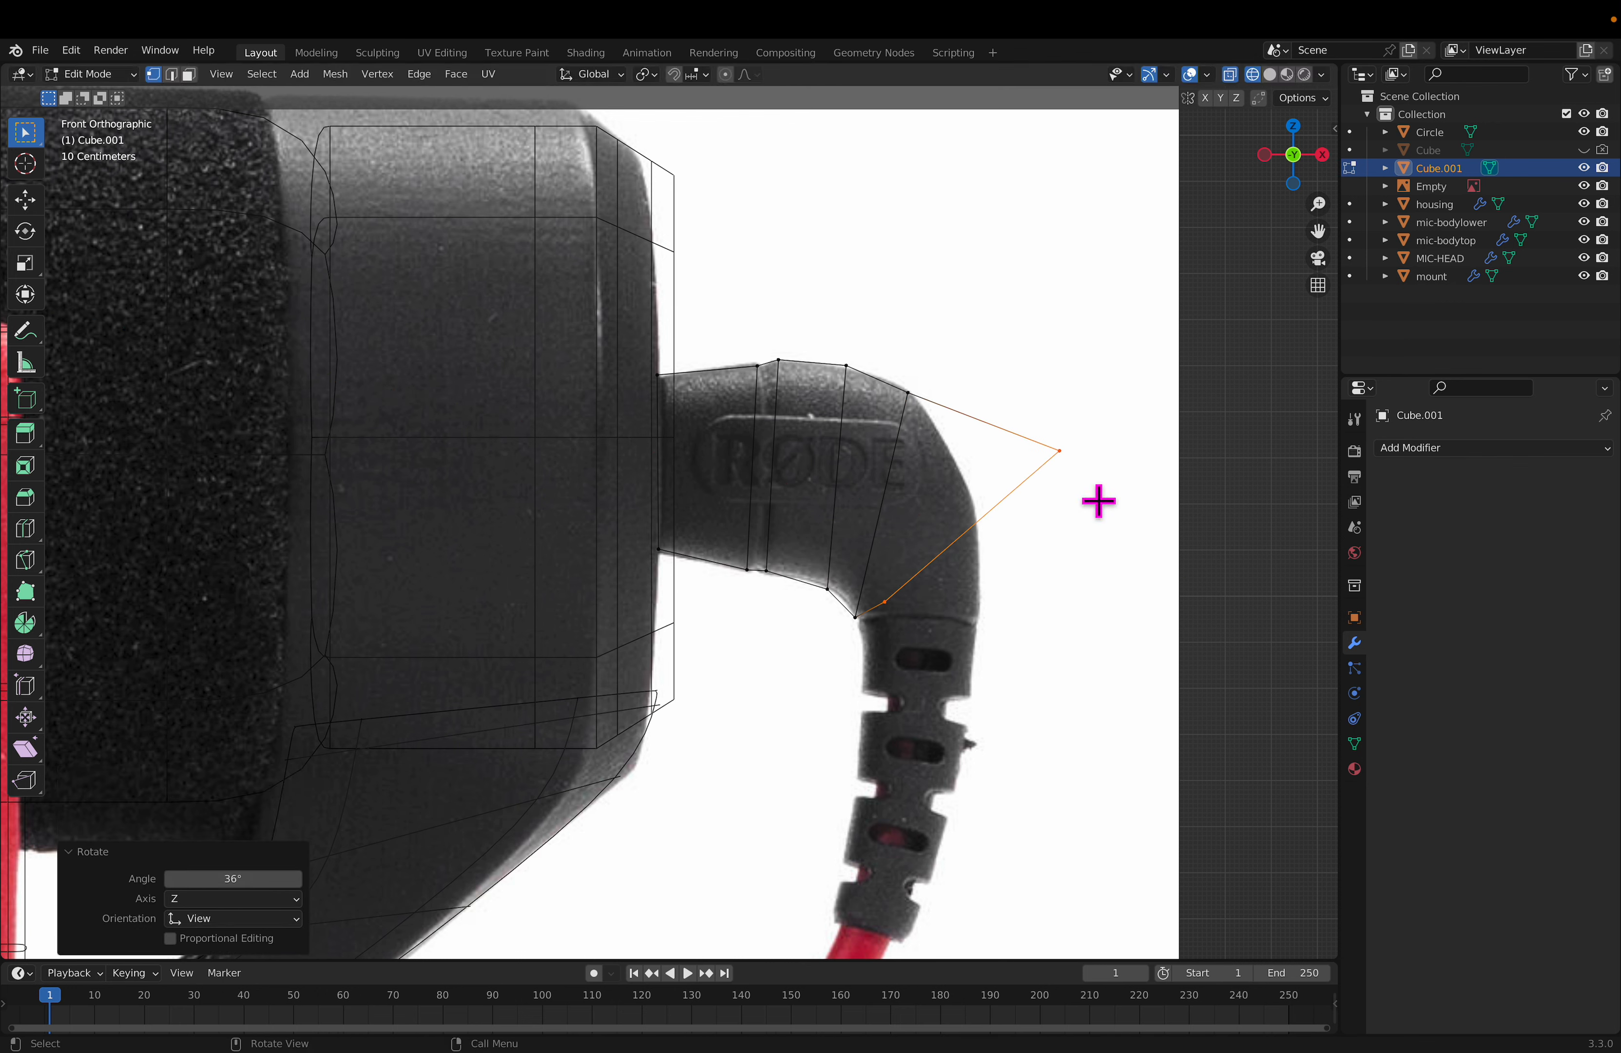
Step: Move the outer and inner corners of the rotated end onto the outline of the connector's bend
drag(1045, 393, 1106, 546)
key(g)
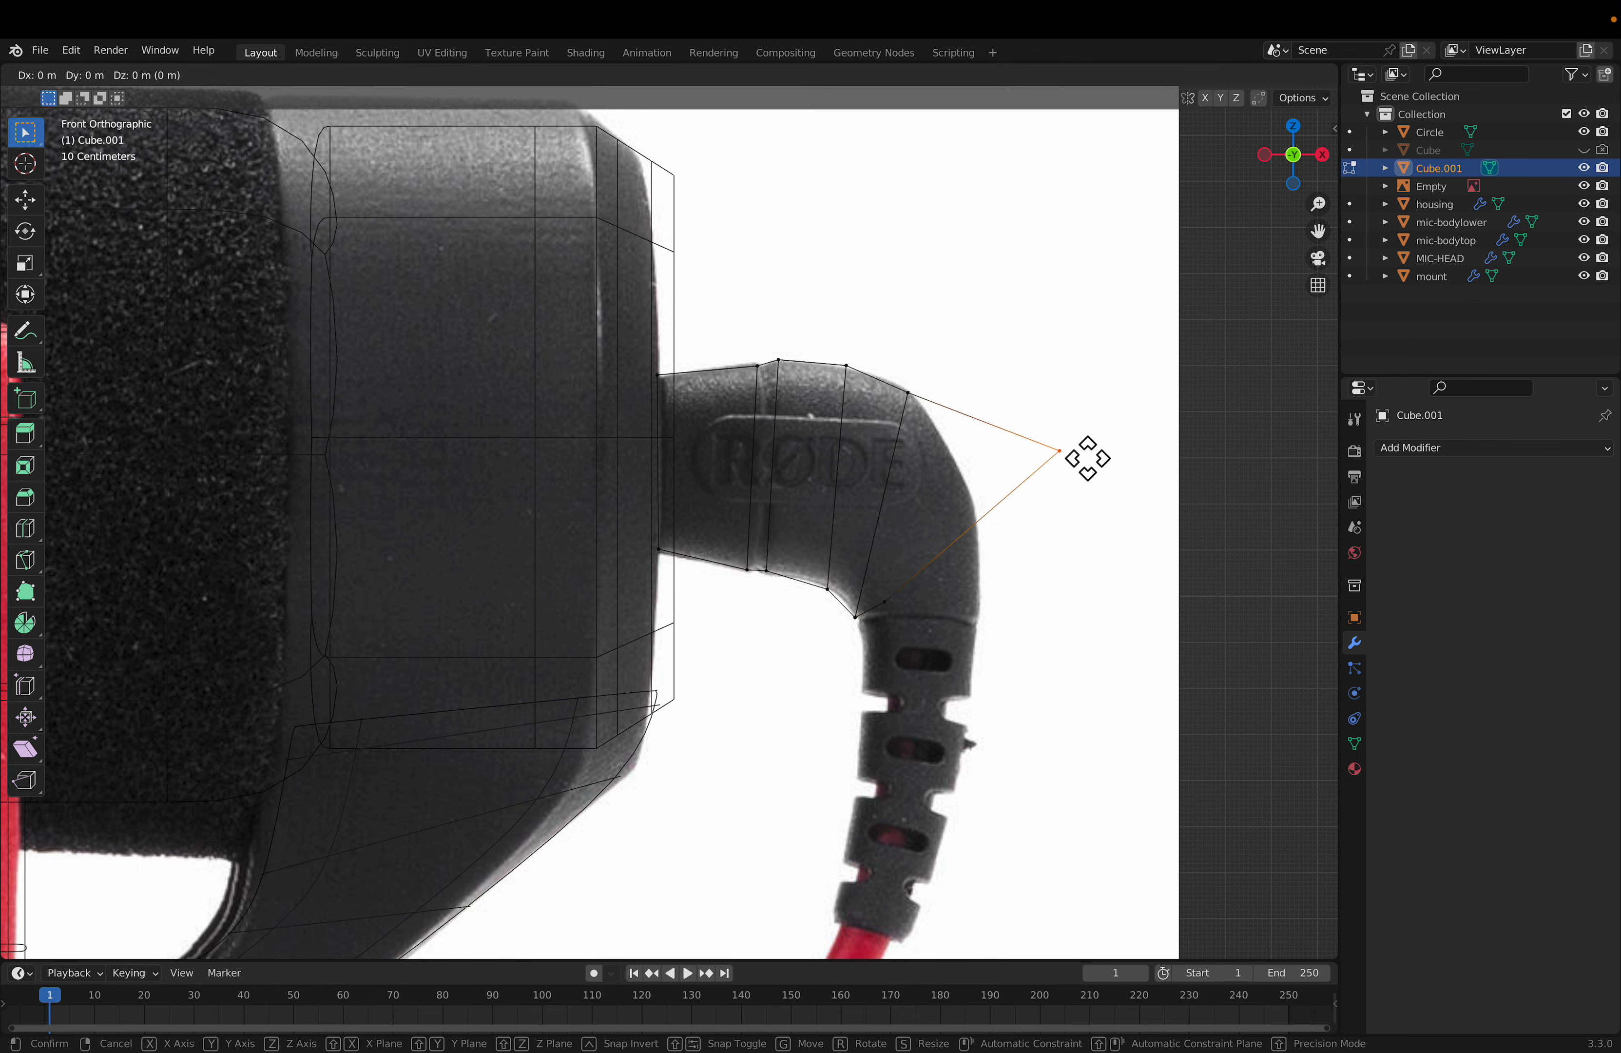
click(1004, 514)
click(894, 600)
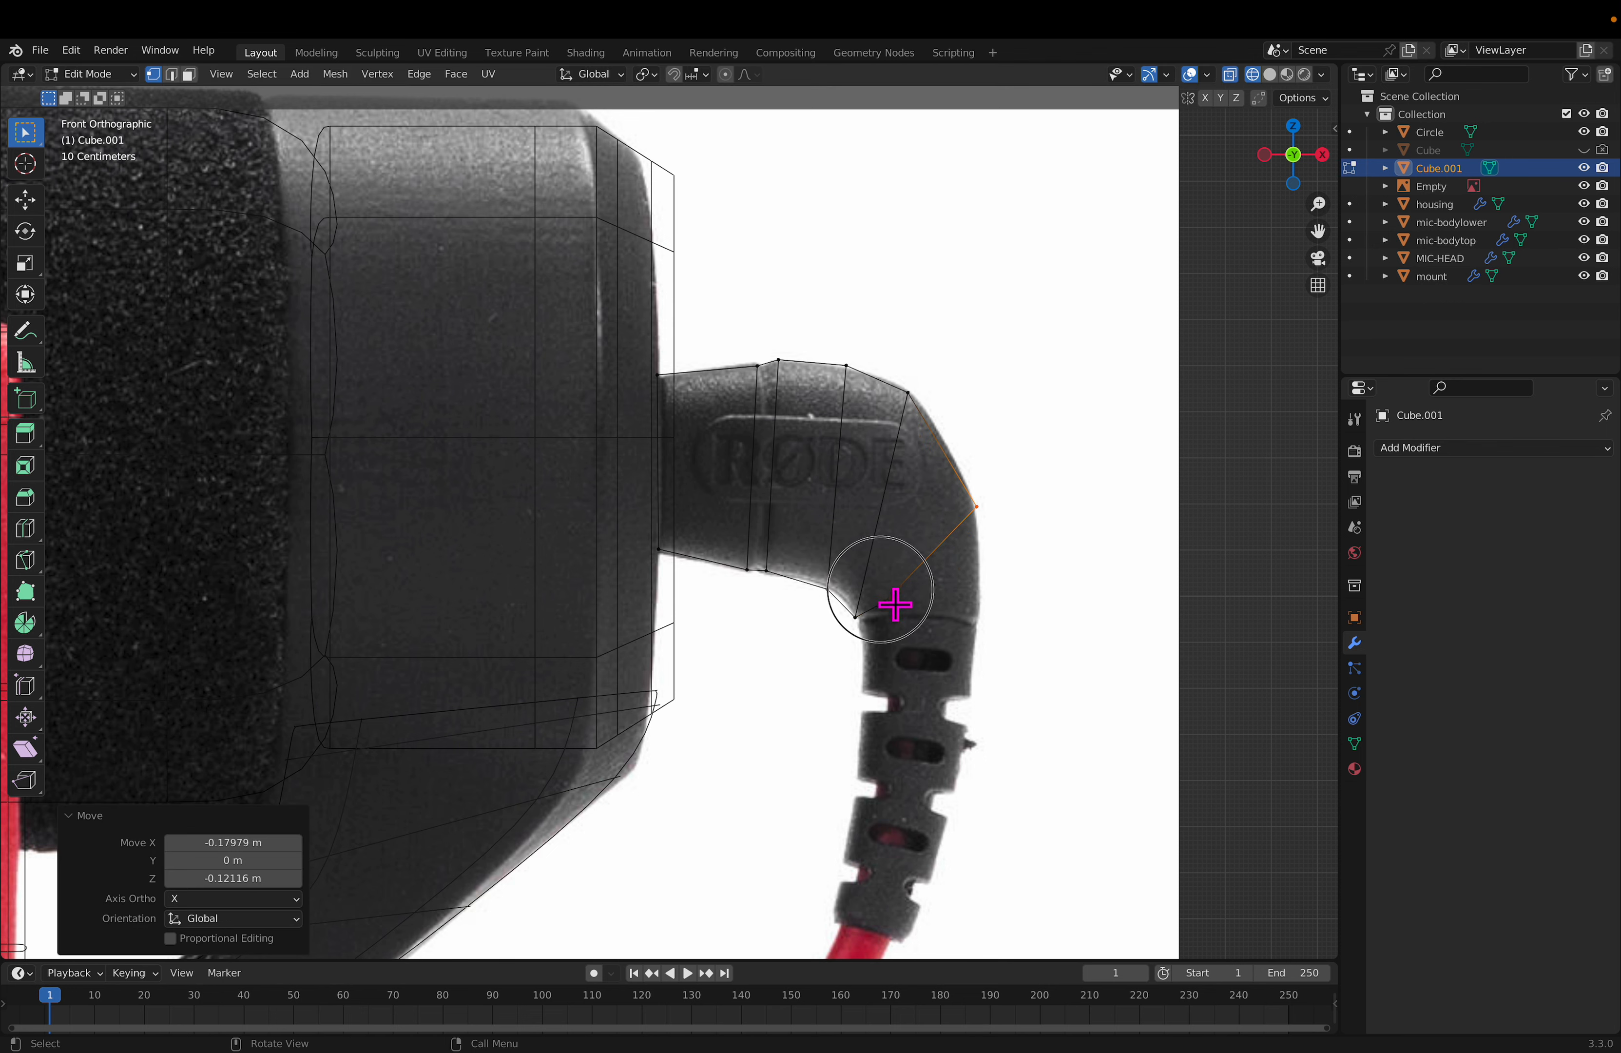
key(g)
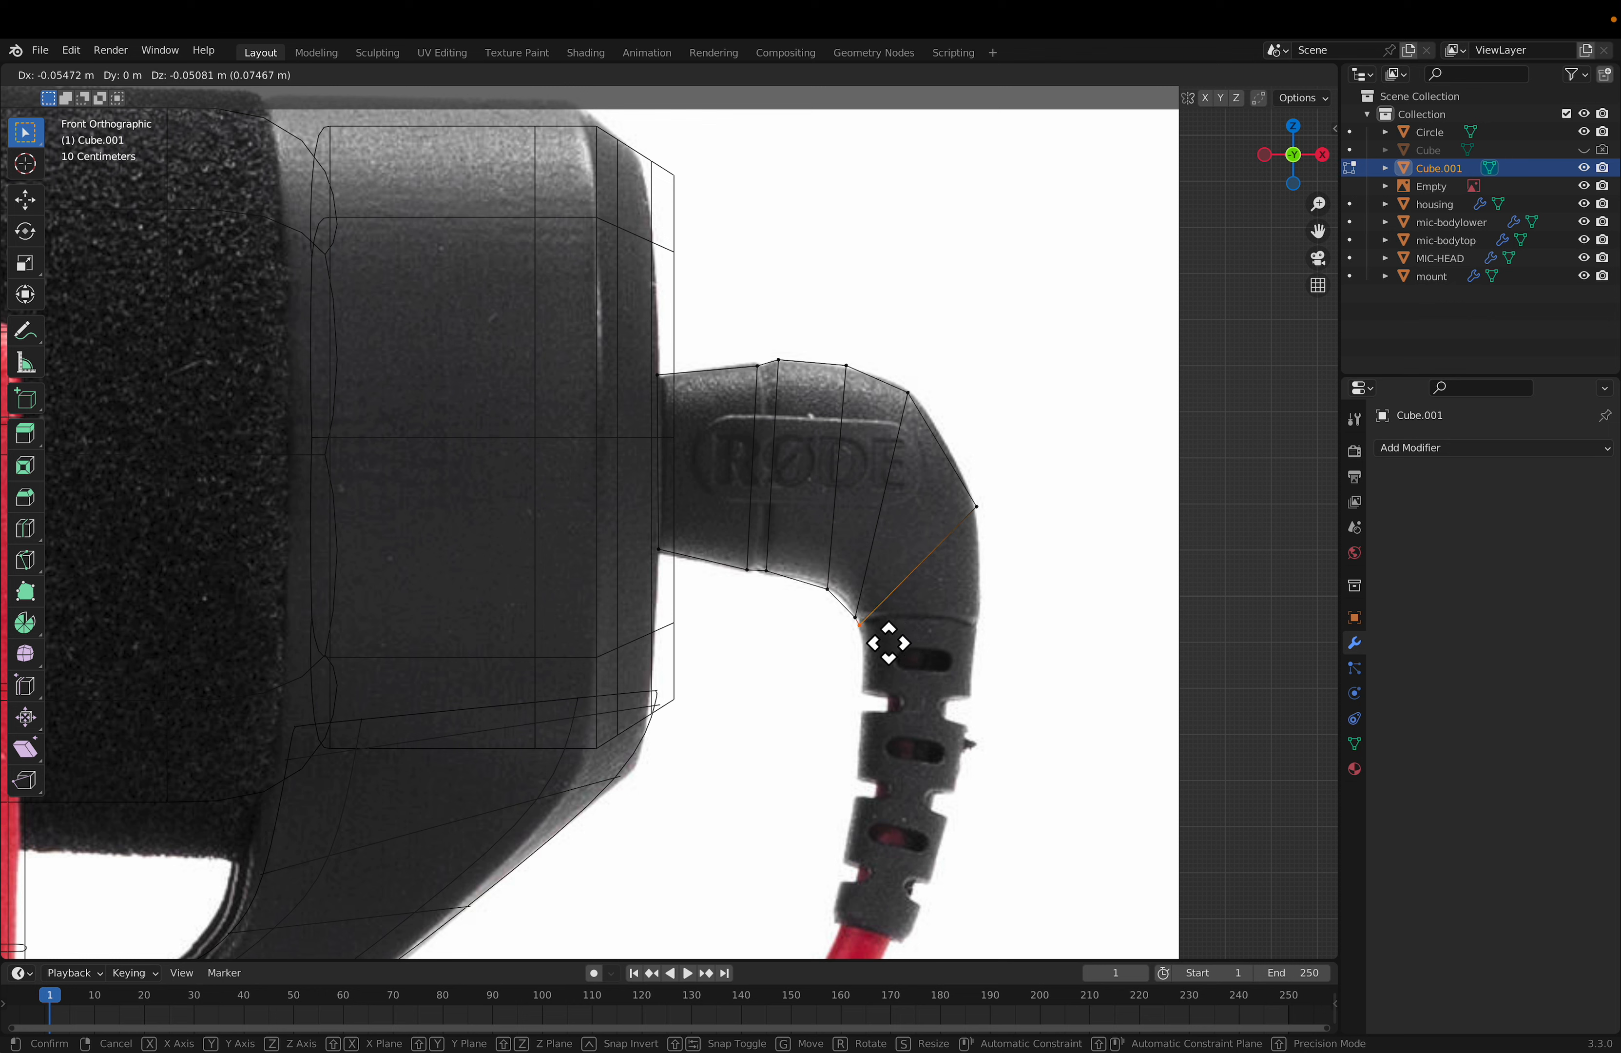
click(889, 641)
Step: Extrude the bend's end by about 0.19 m and rotate it 45°
click(1028, 528)
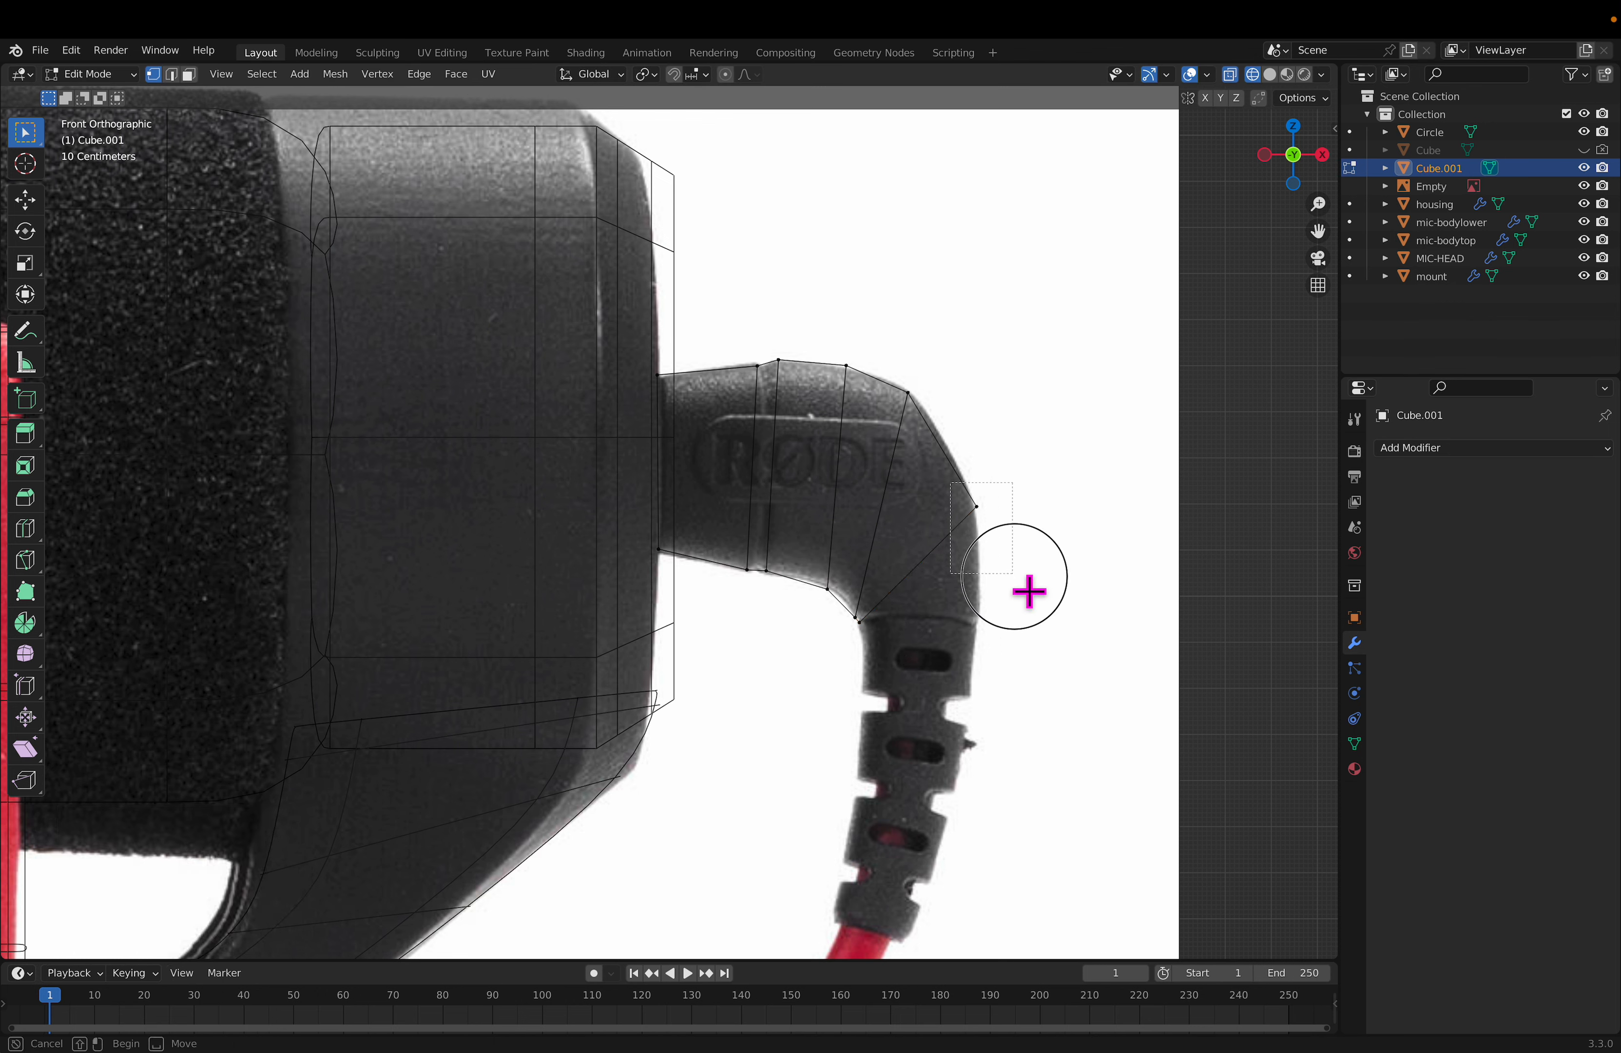
shift+click(863, 625)
key(e)
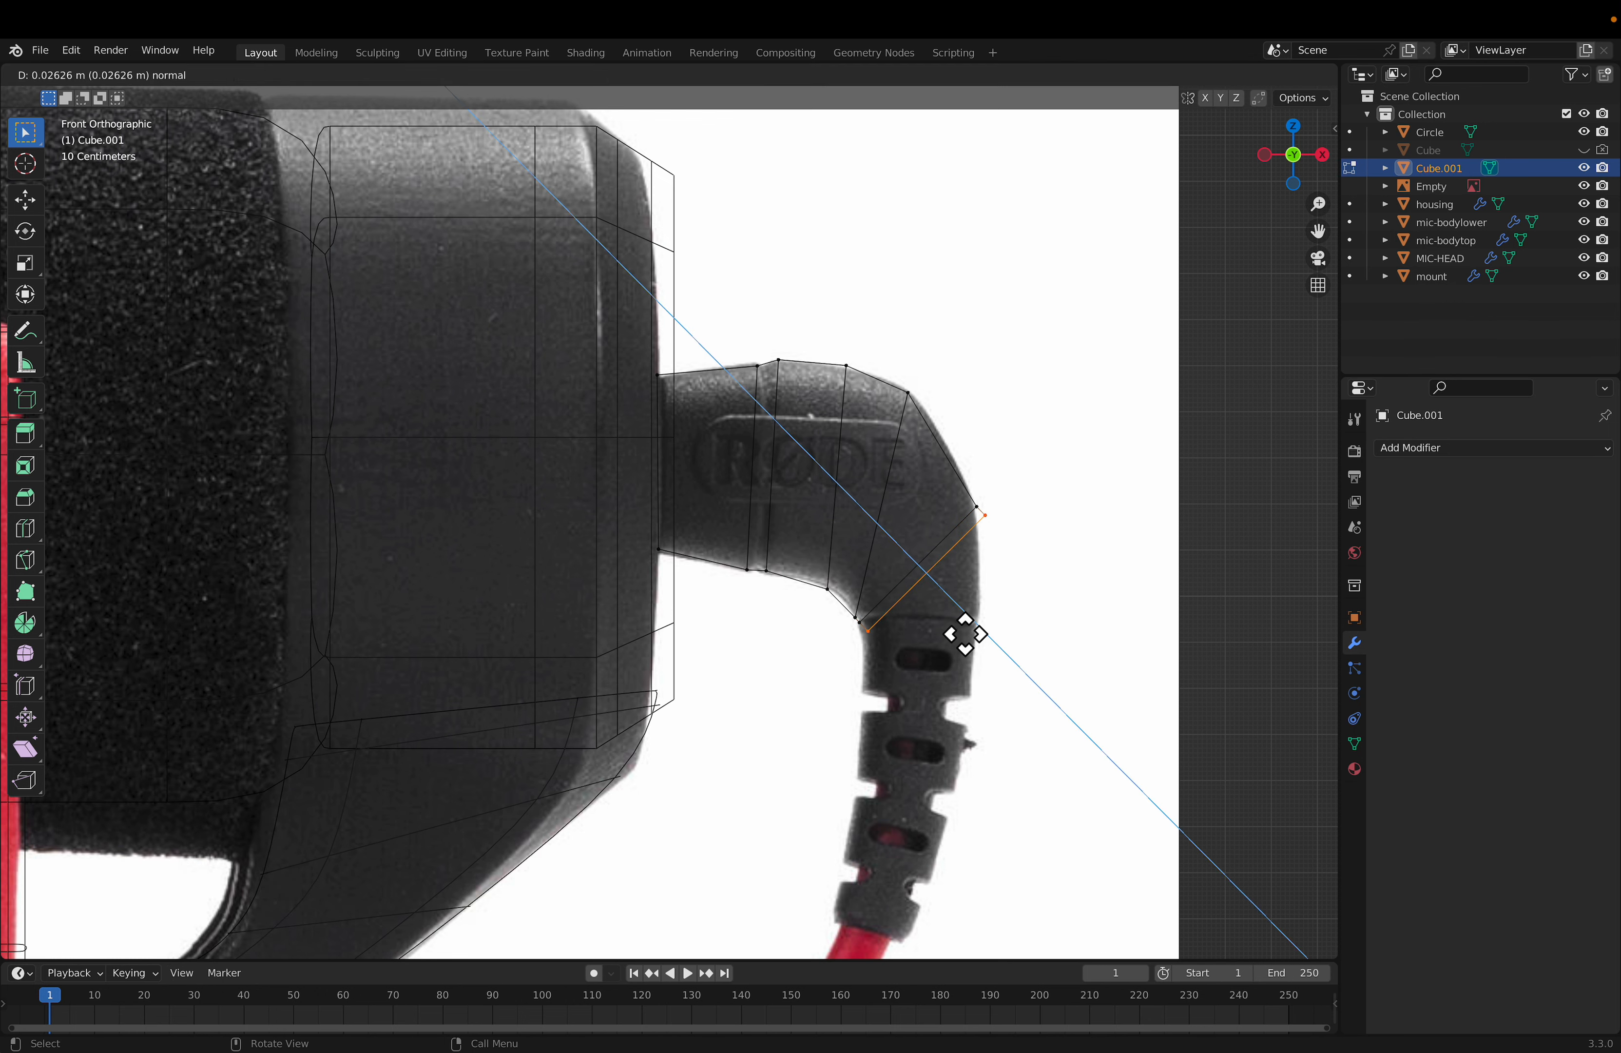
click(990, 699)
text(r45)
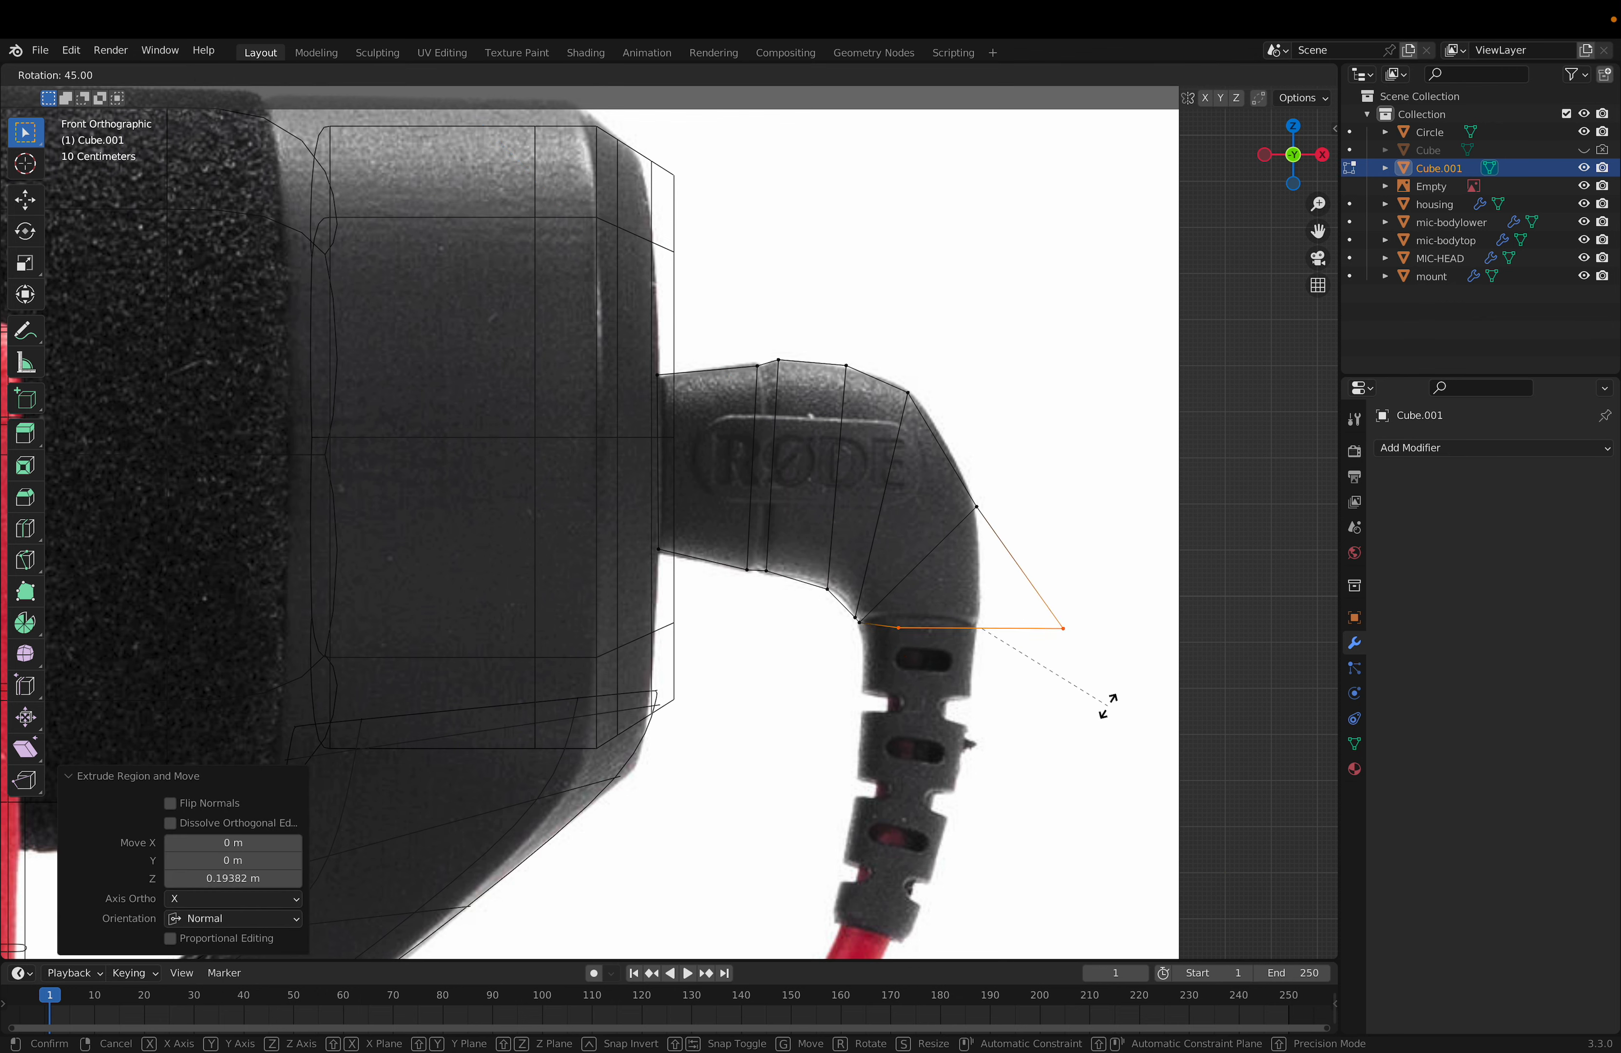
key(Return)
Step: Shift the rotated end to the inner outline above the first slot and pull its outer corner onto the outer outline
key(g)
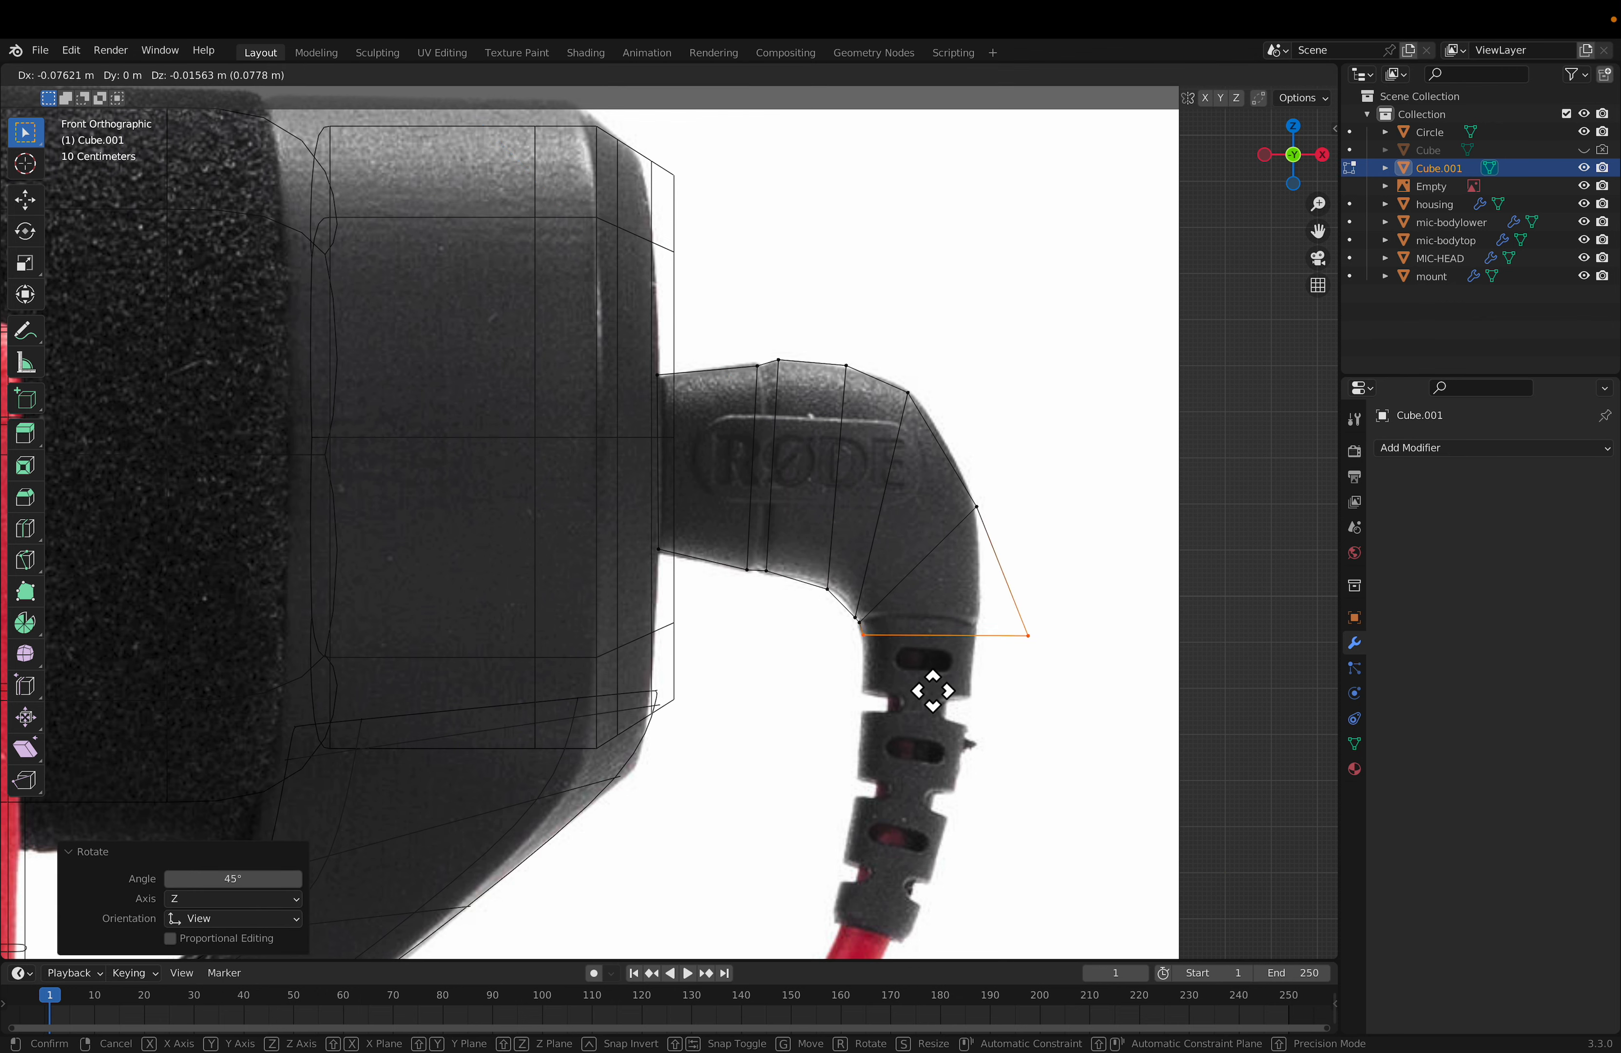
click(948, 705)
key(c)
key(Escape)
key(g)
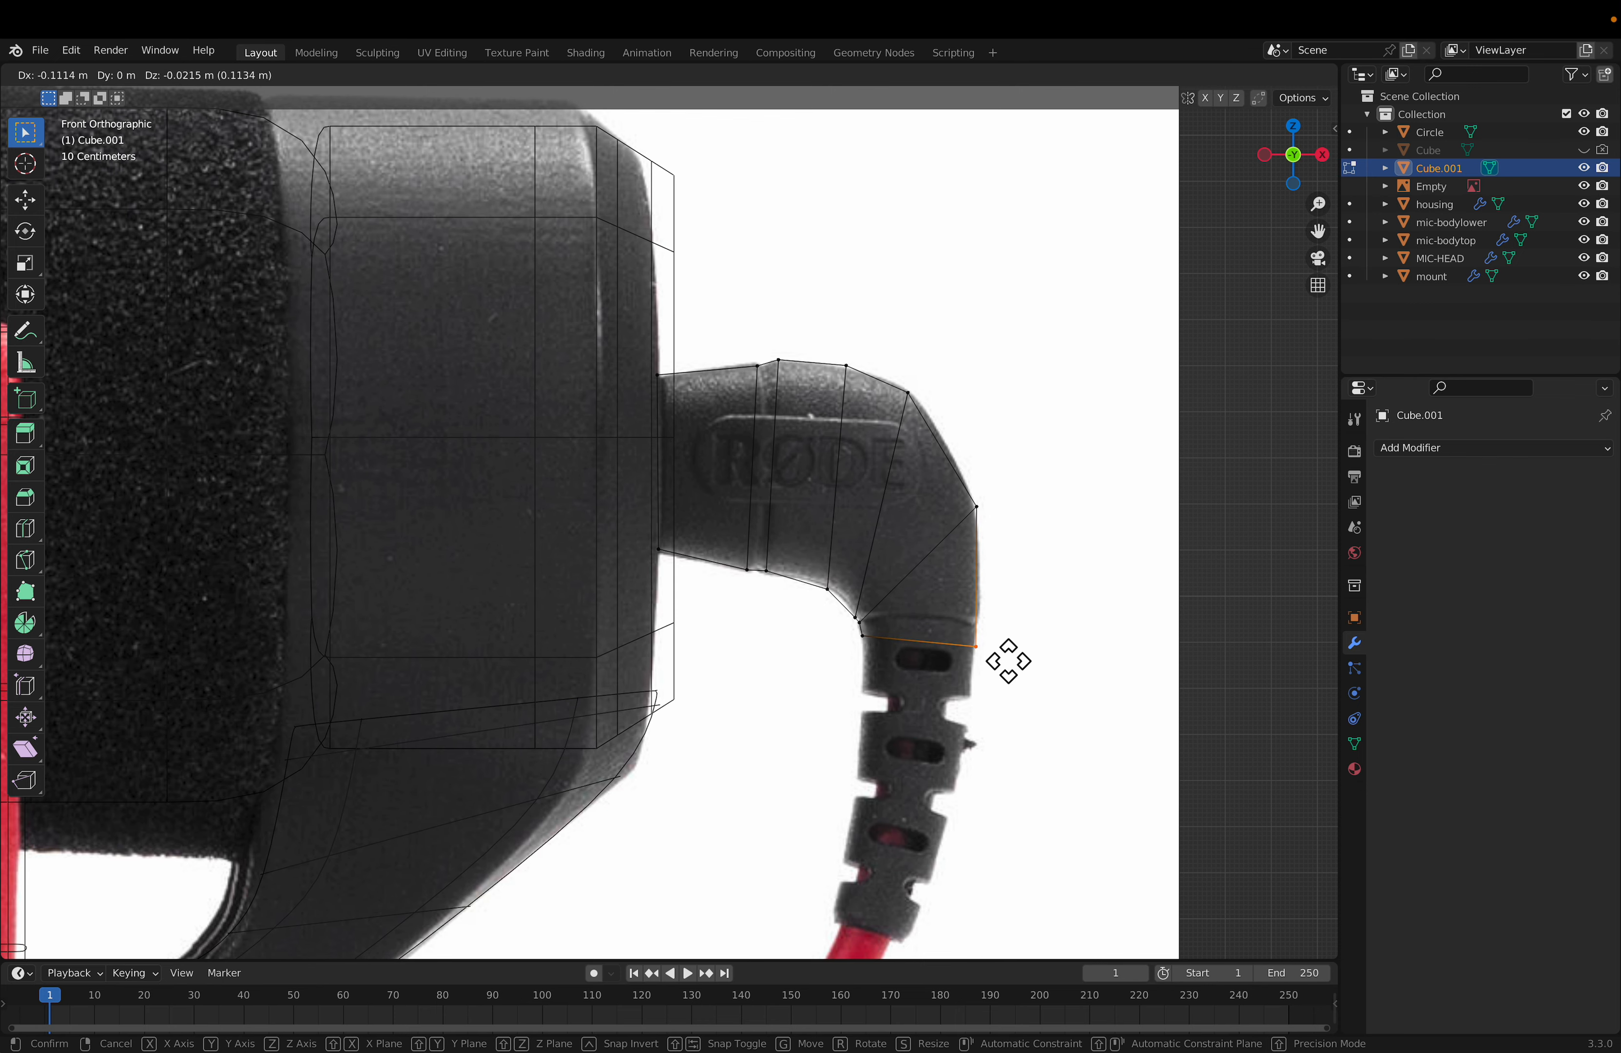
click(985, 623)
Step: Extrude the connector's lower end by about 0.107 m to cover the first slotted segment of the strain relief
scroll(930, 615, down, 3)
scroll(862, 663, down, 2)
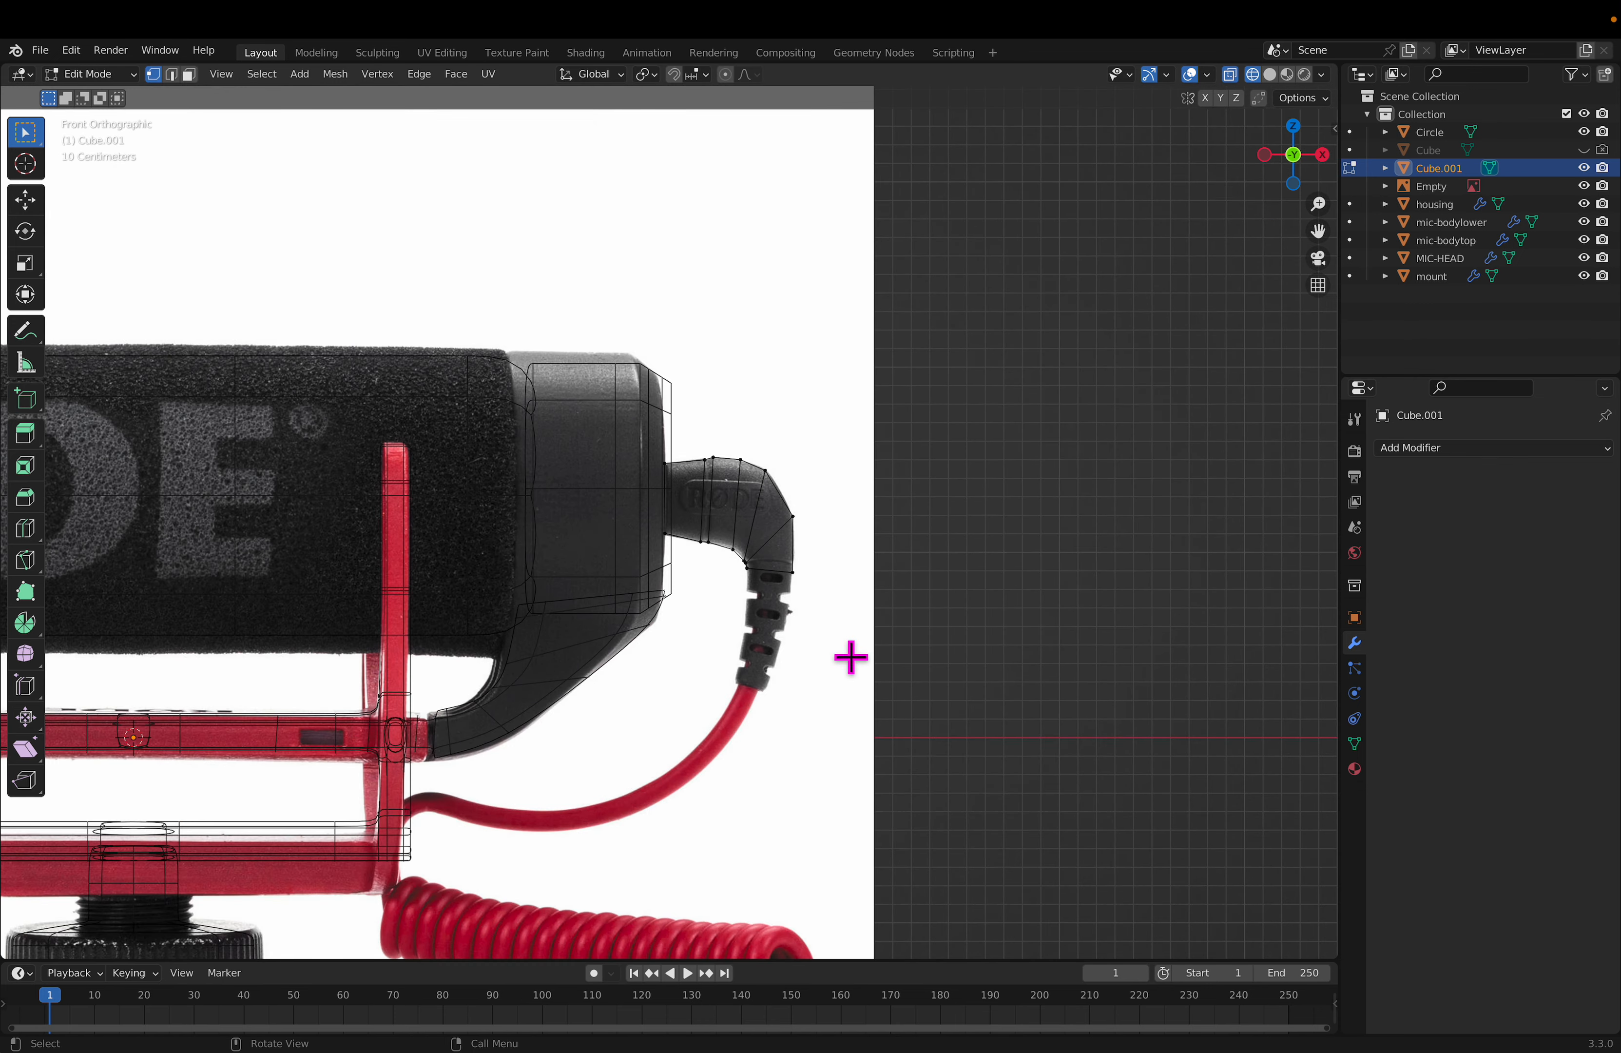
scroll(803, 591, up, 3)
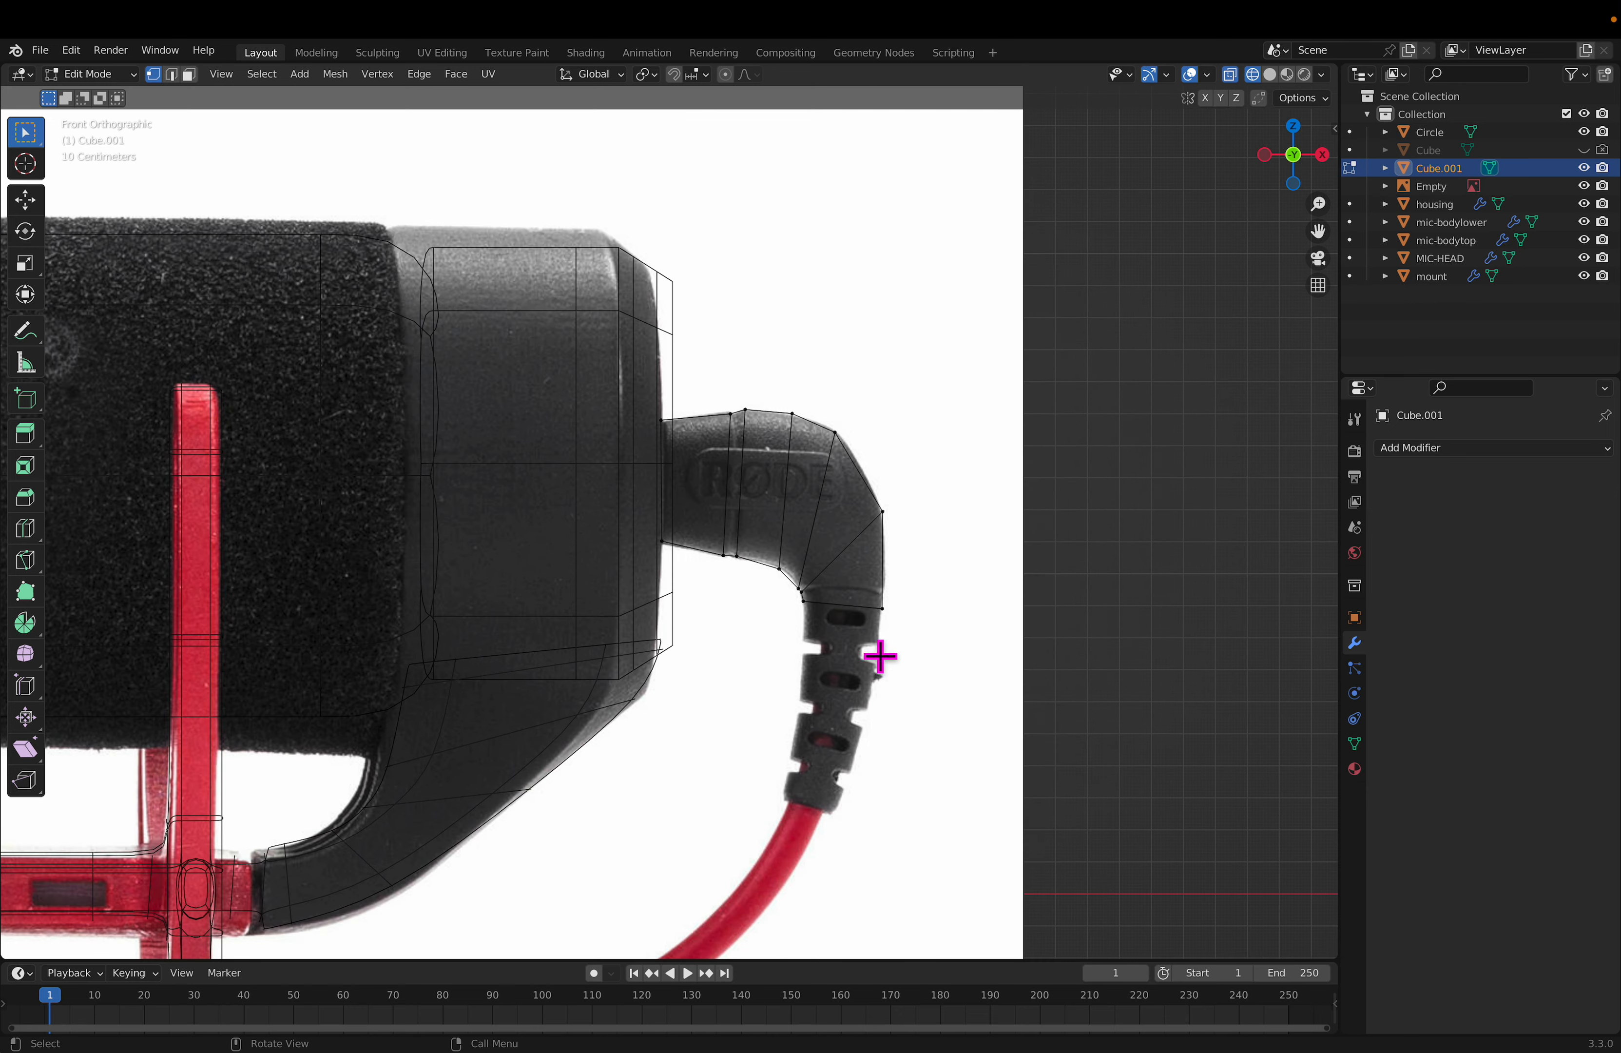
scroll(977, 715, up, 5)
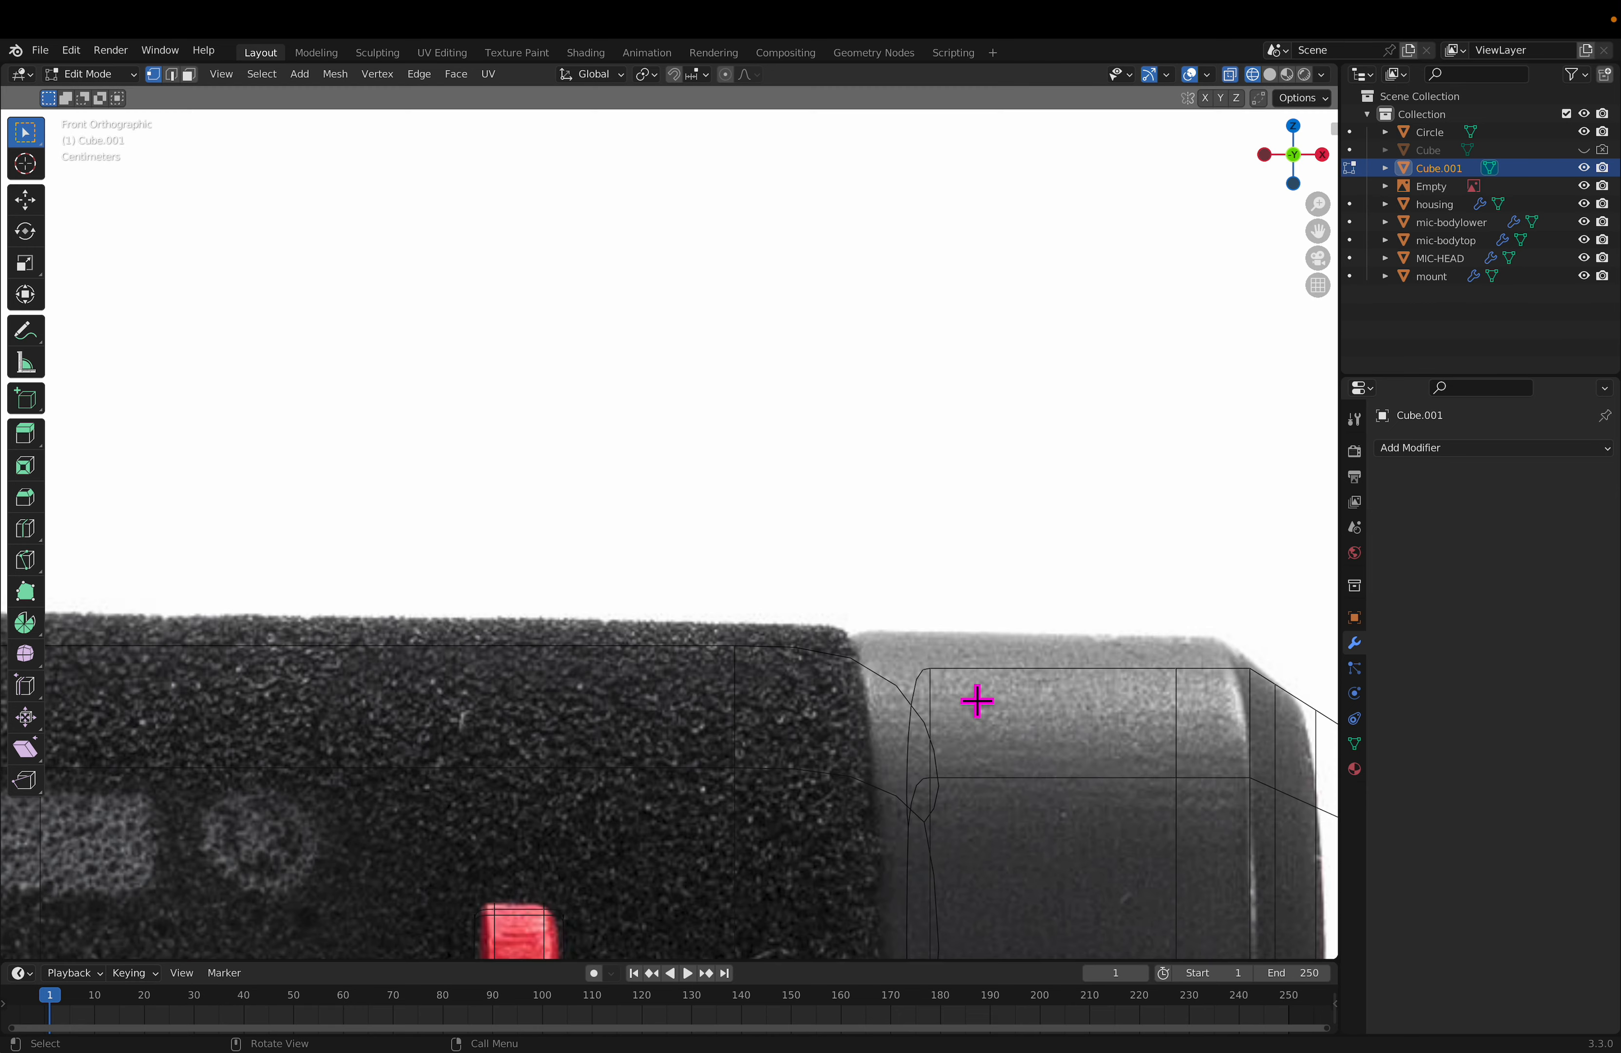
shift+middle_drag(1066, 790, 412, 246)
shift+middle_drag(1100, 836, 879, 501)
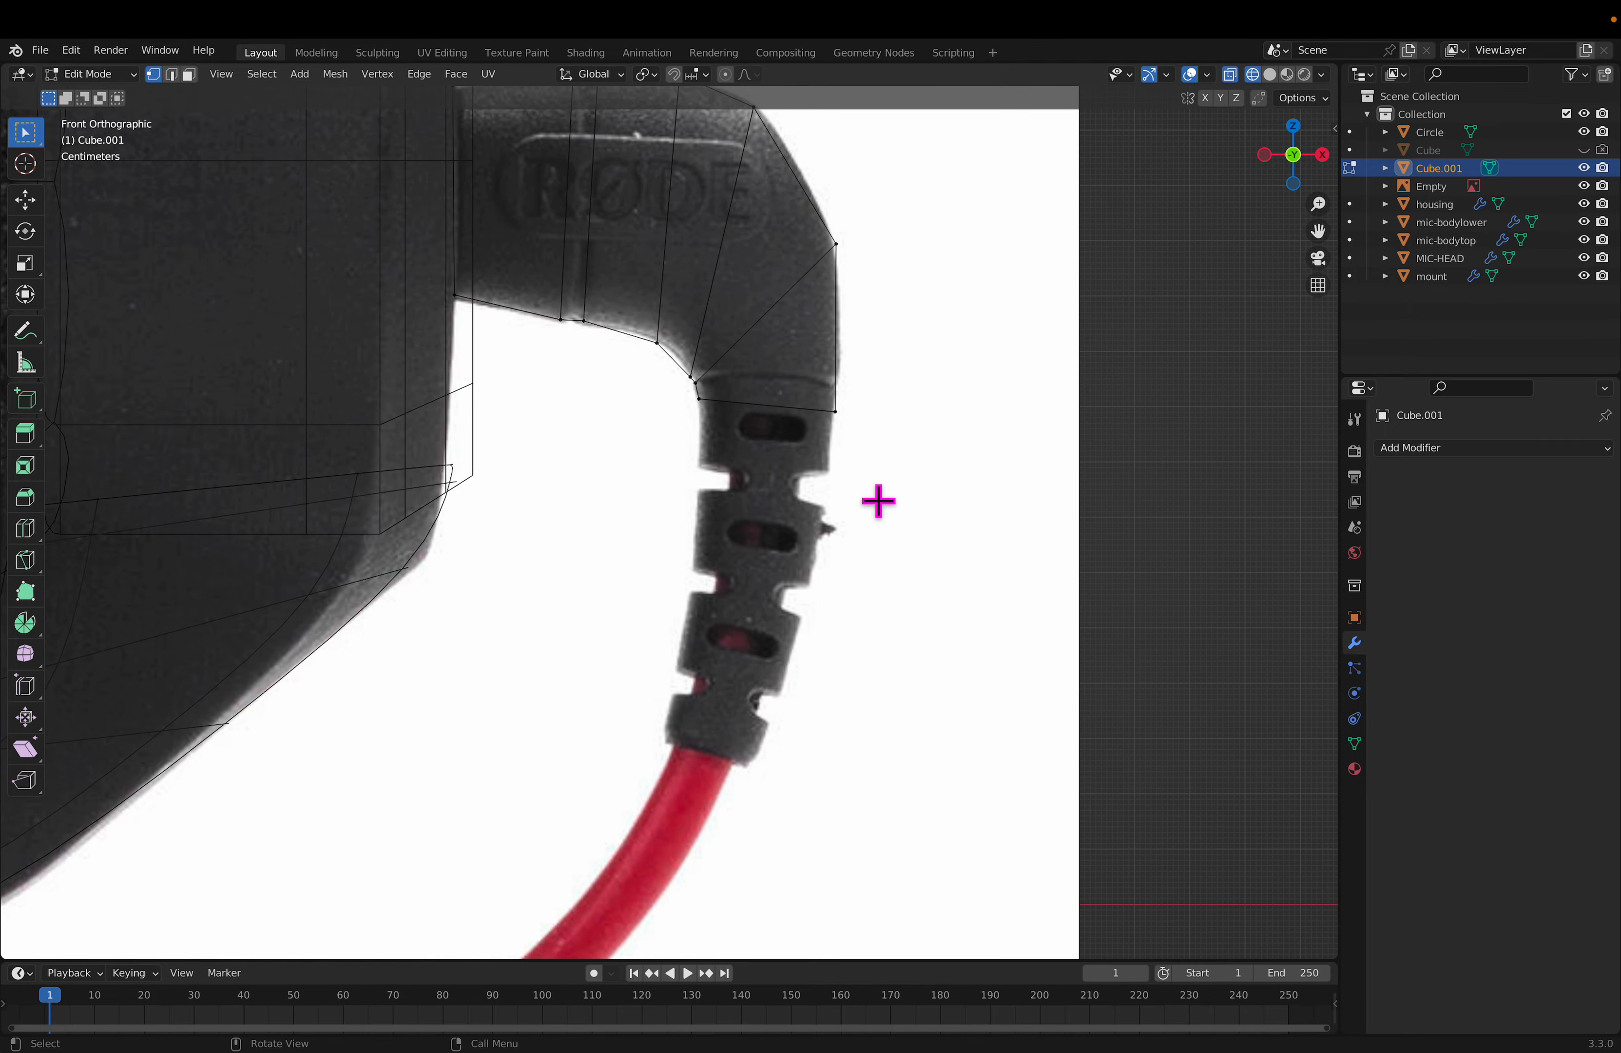
key(c)
click(747, 421)
right_click(763, 435)
key(c)
click(823, 397)
right_click(855, 421)
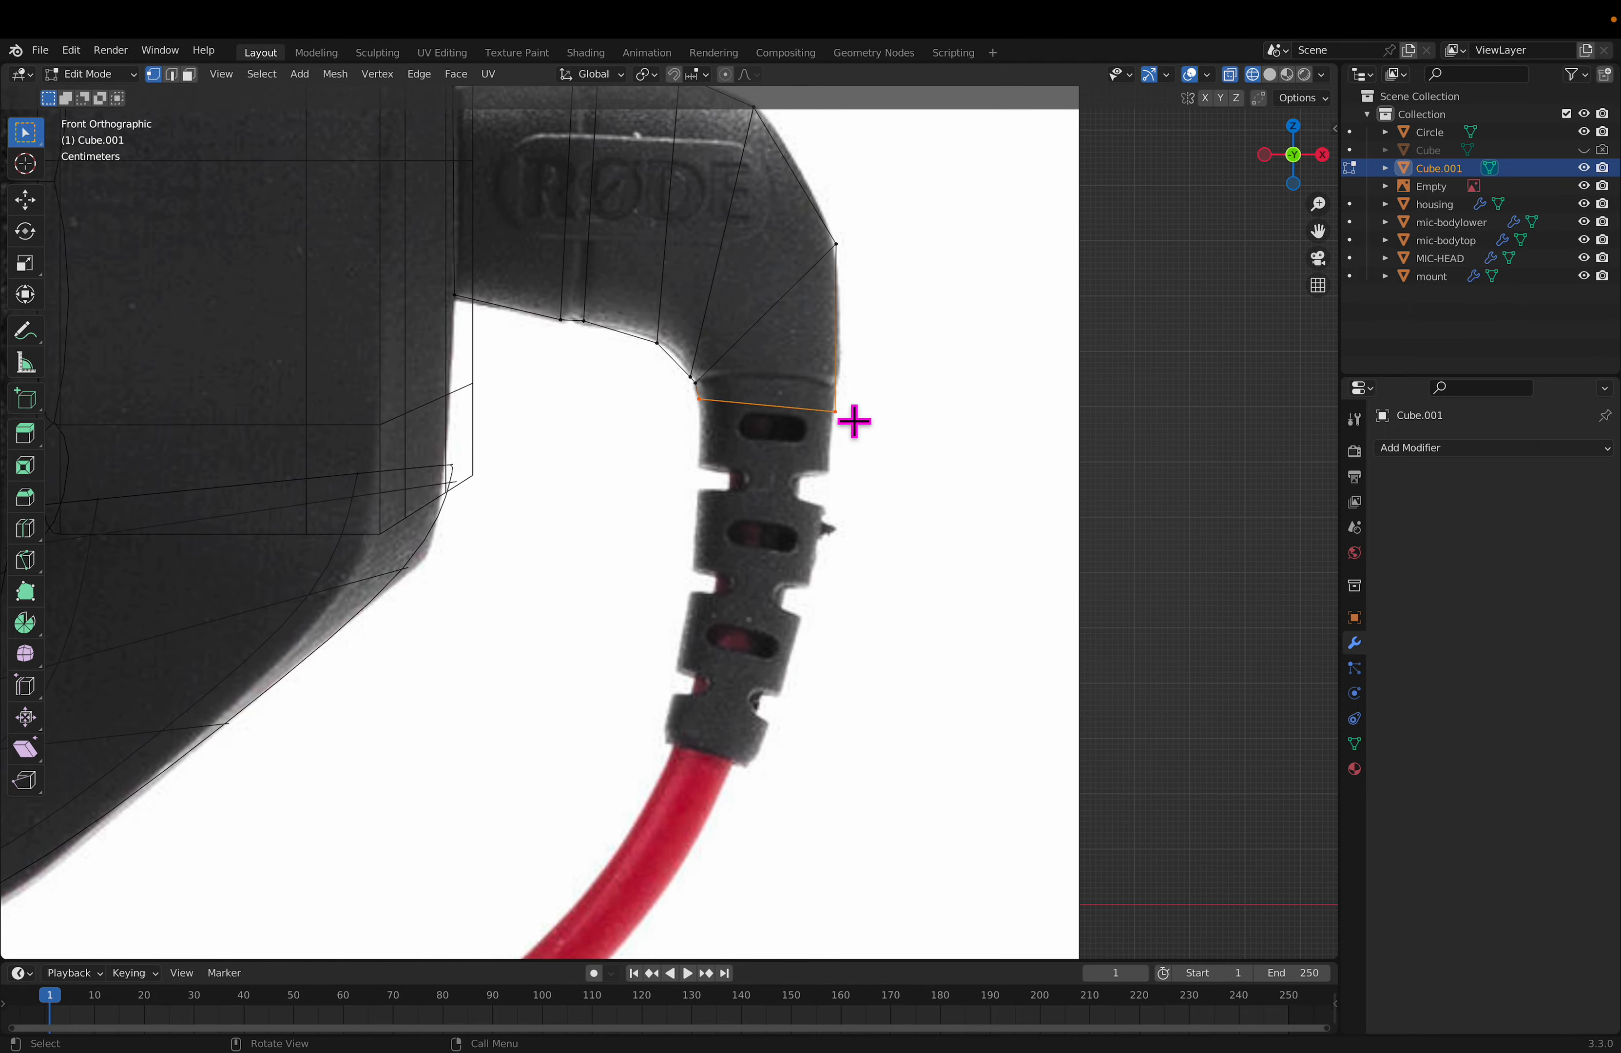
key(e)
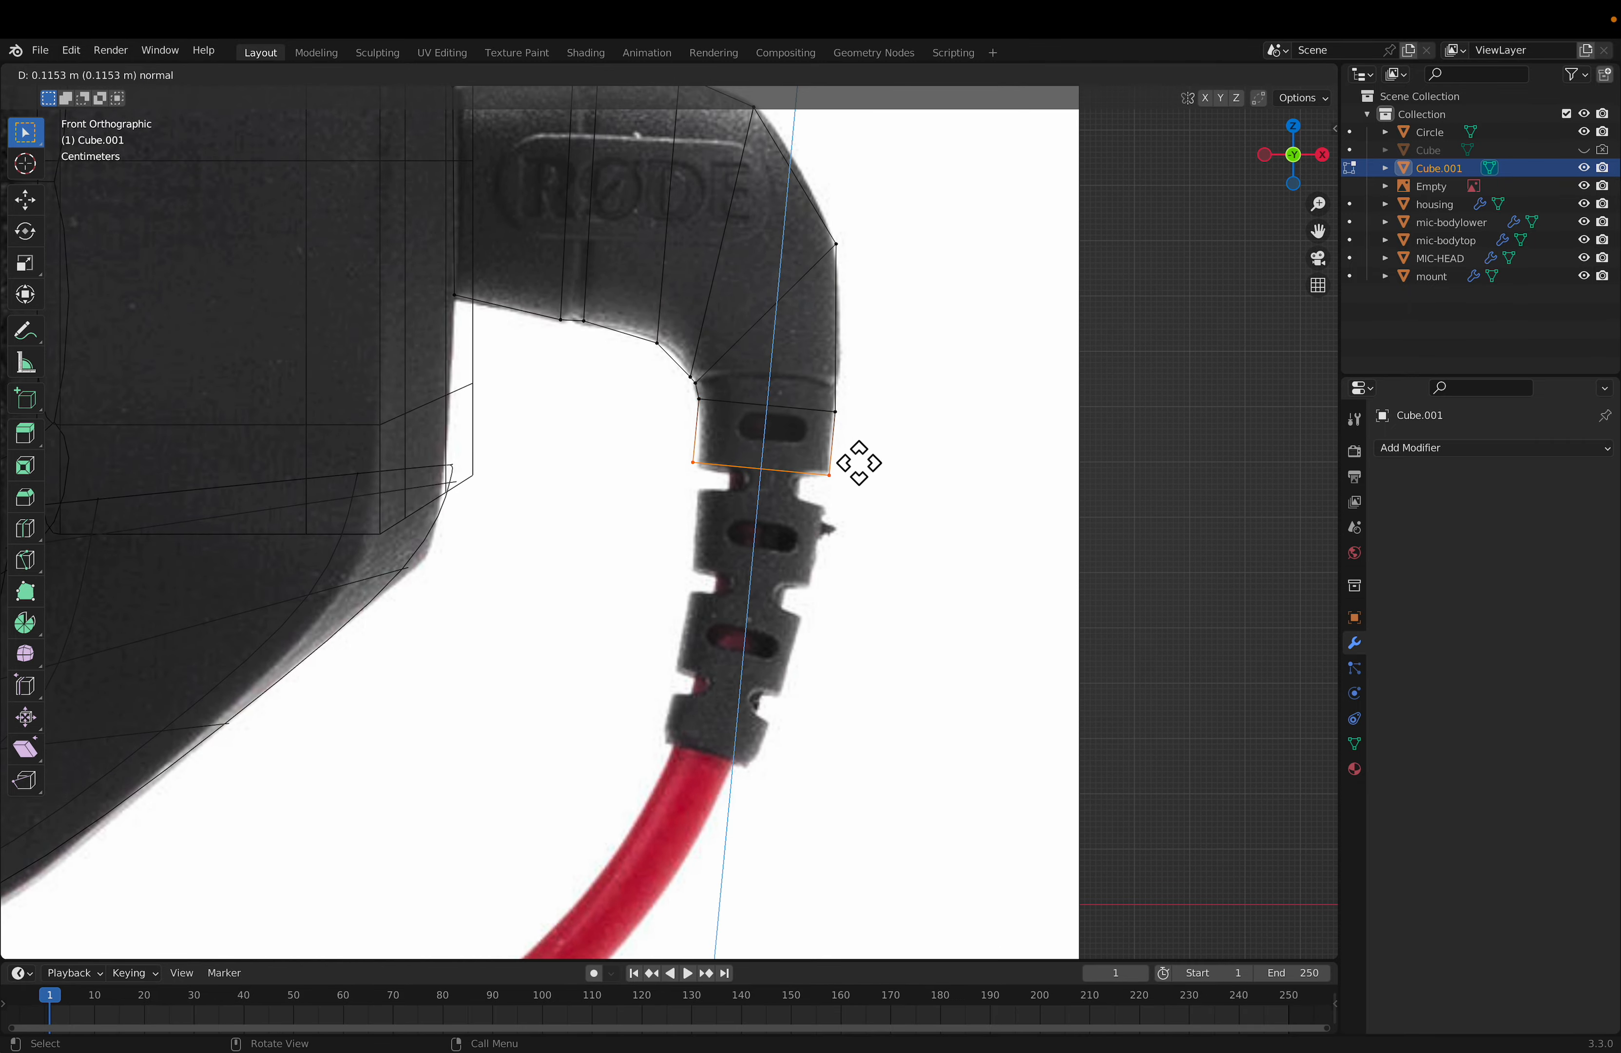
click(860, 458)
Step: Extrude the first segment's lower end by about 0.034 m, scale it down to the narrow neck's width and raise it slightly
key(e)
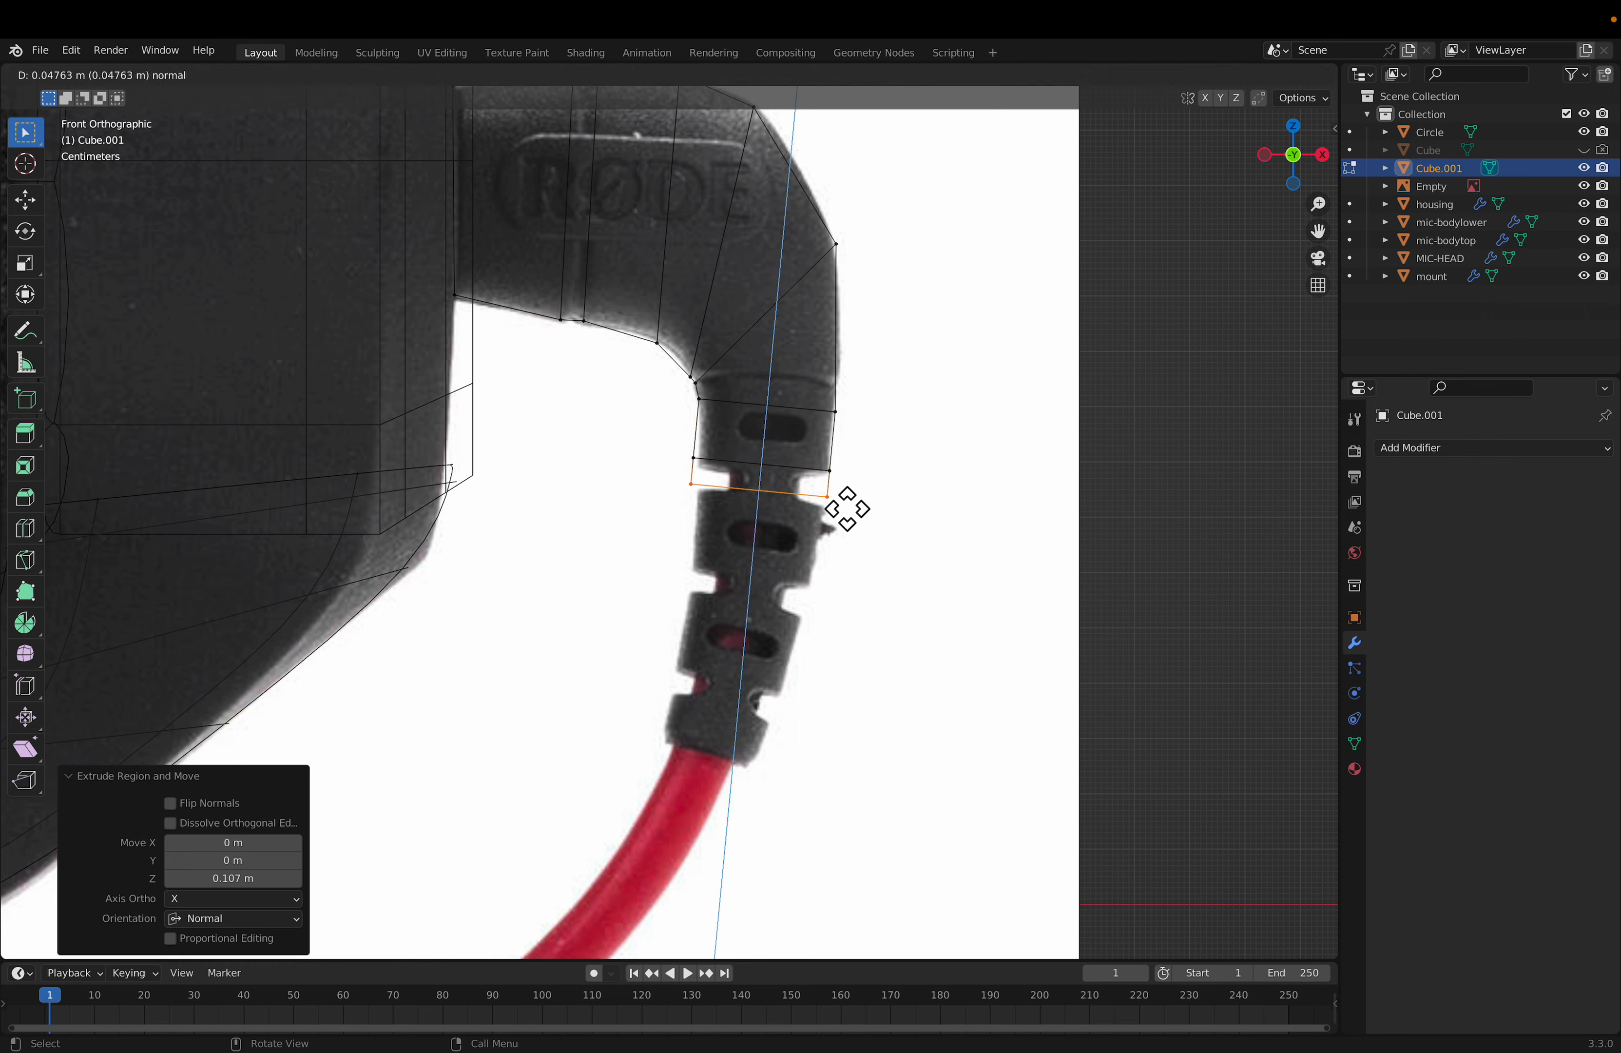
click(867, 515)
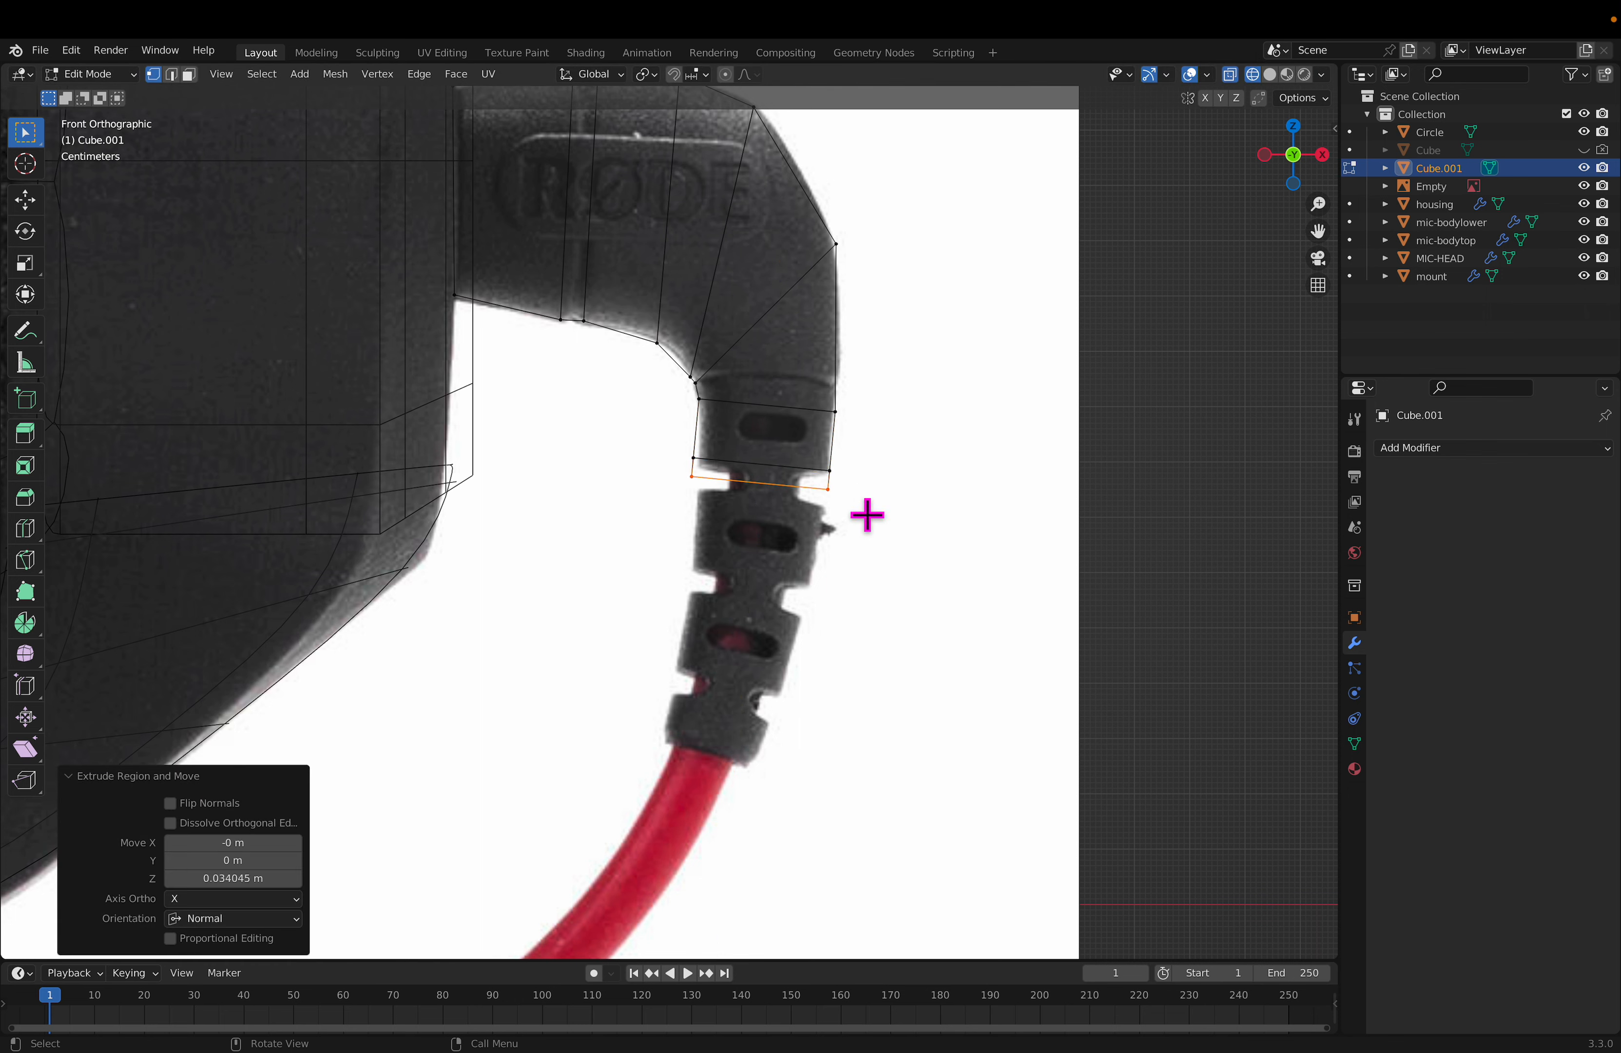
key(s)
click(840, 499)
key(g)
click(841, 510)
Step: Extrude the neck by about 0.032 m, then extrude and widen its end to form the second segment's upper rim
key(e)
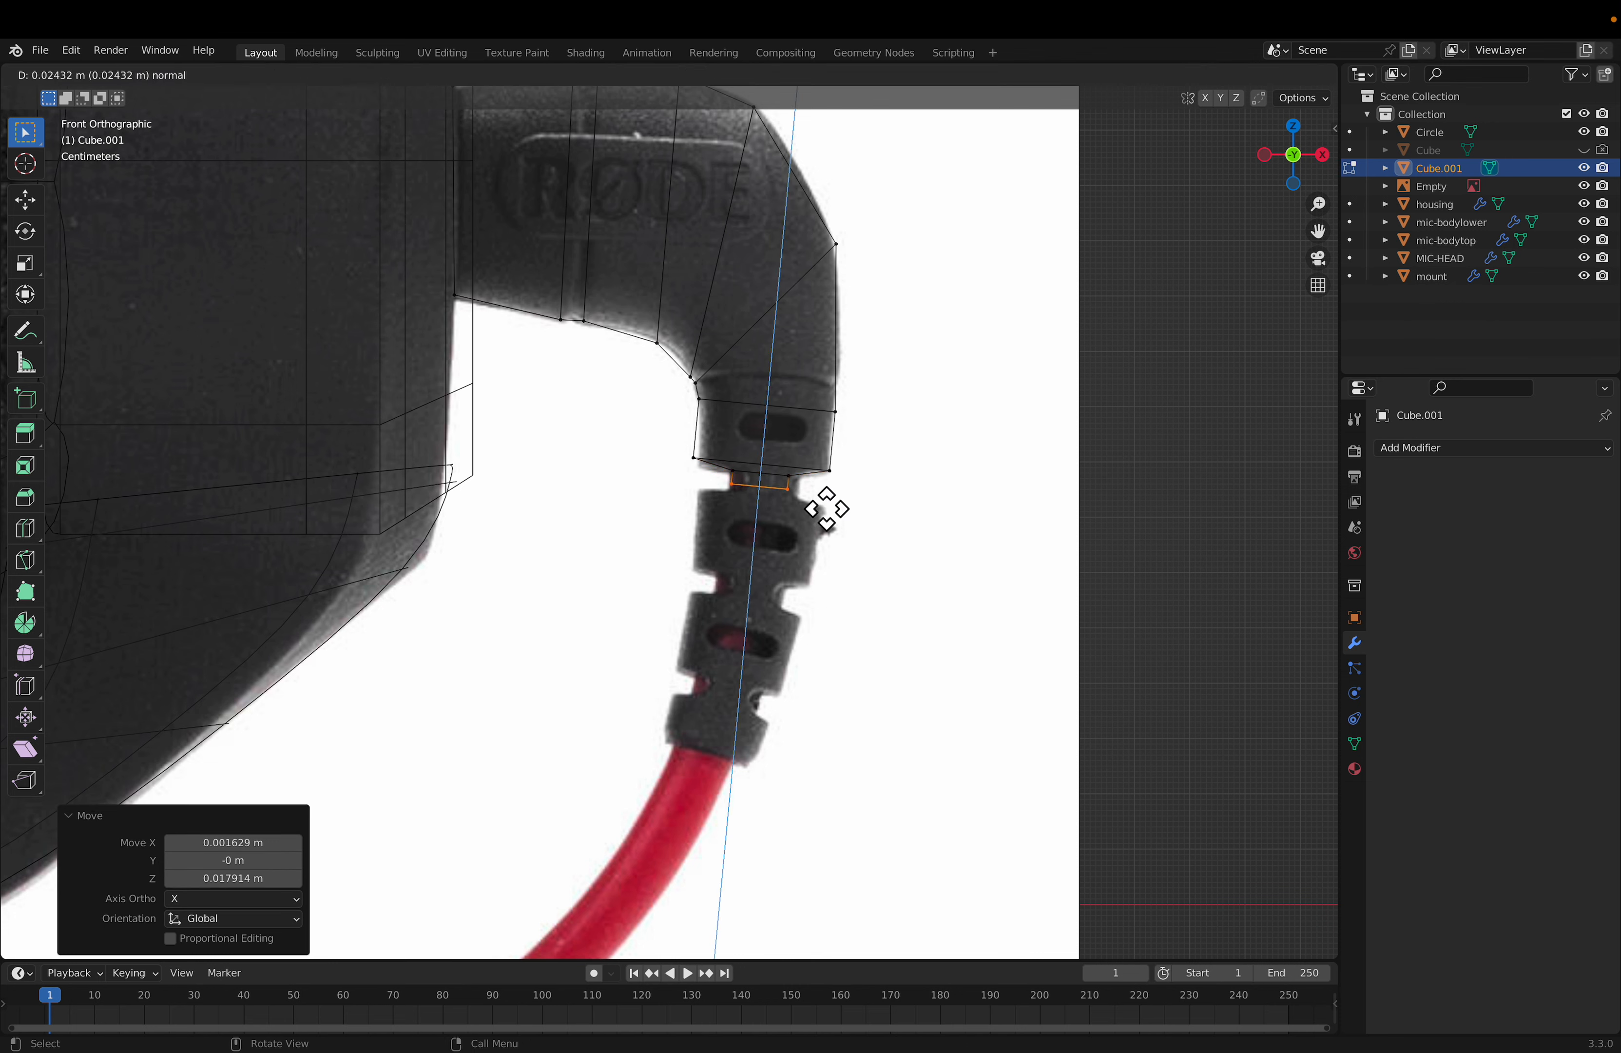
click(827, 513)
key(e)
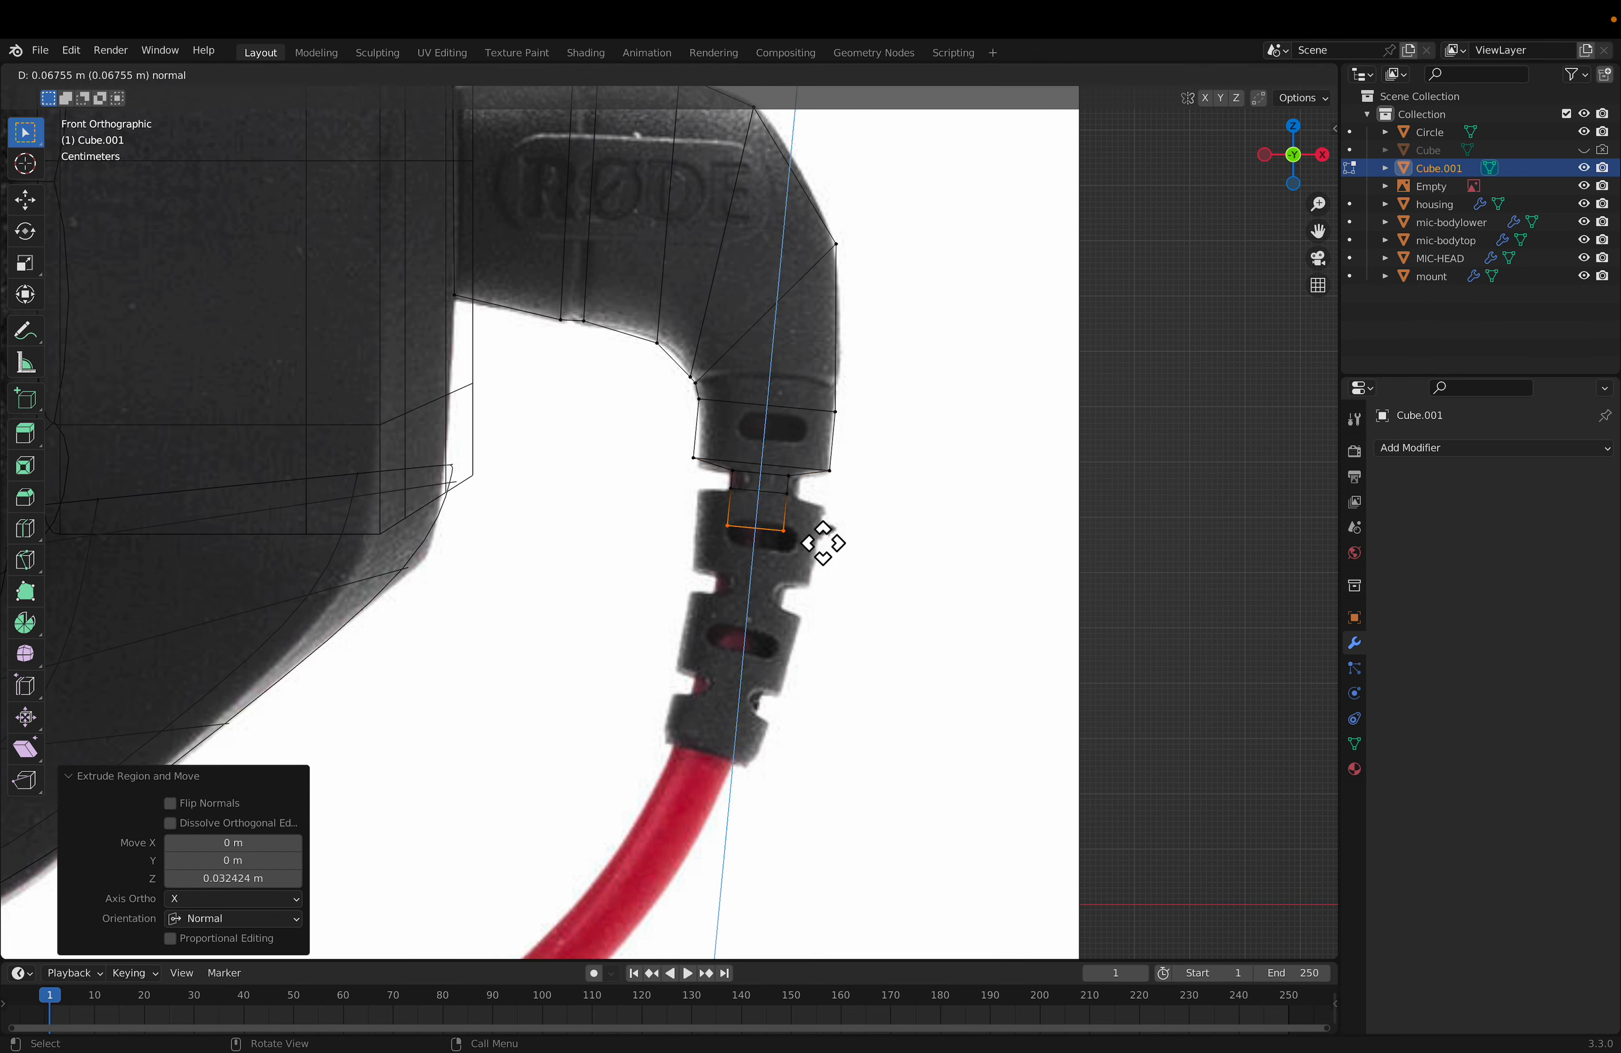
click(824, 536)
key(s)
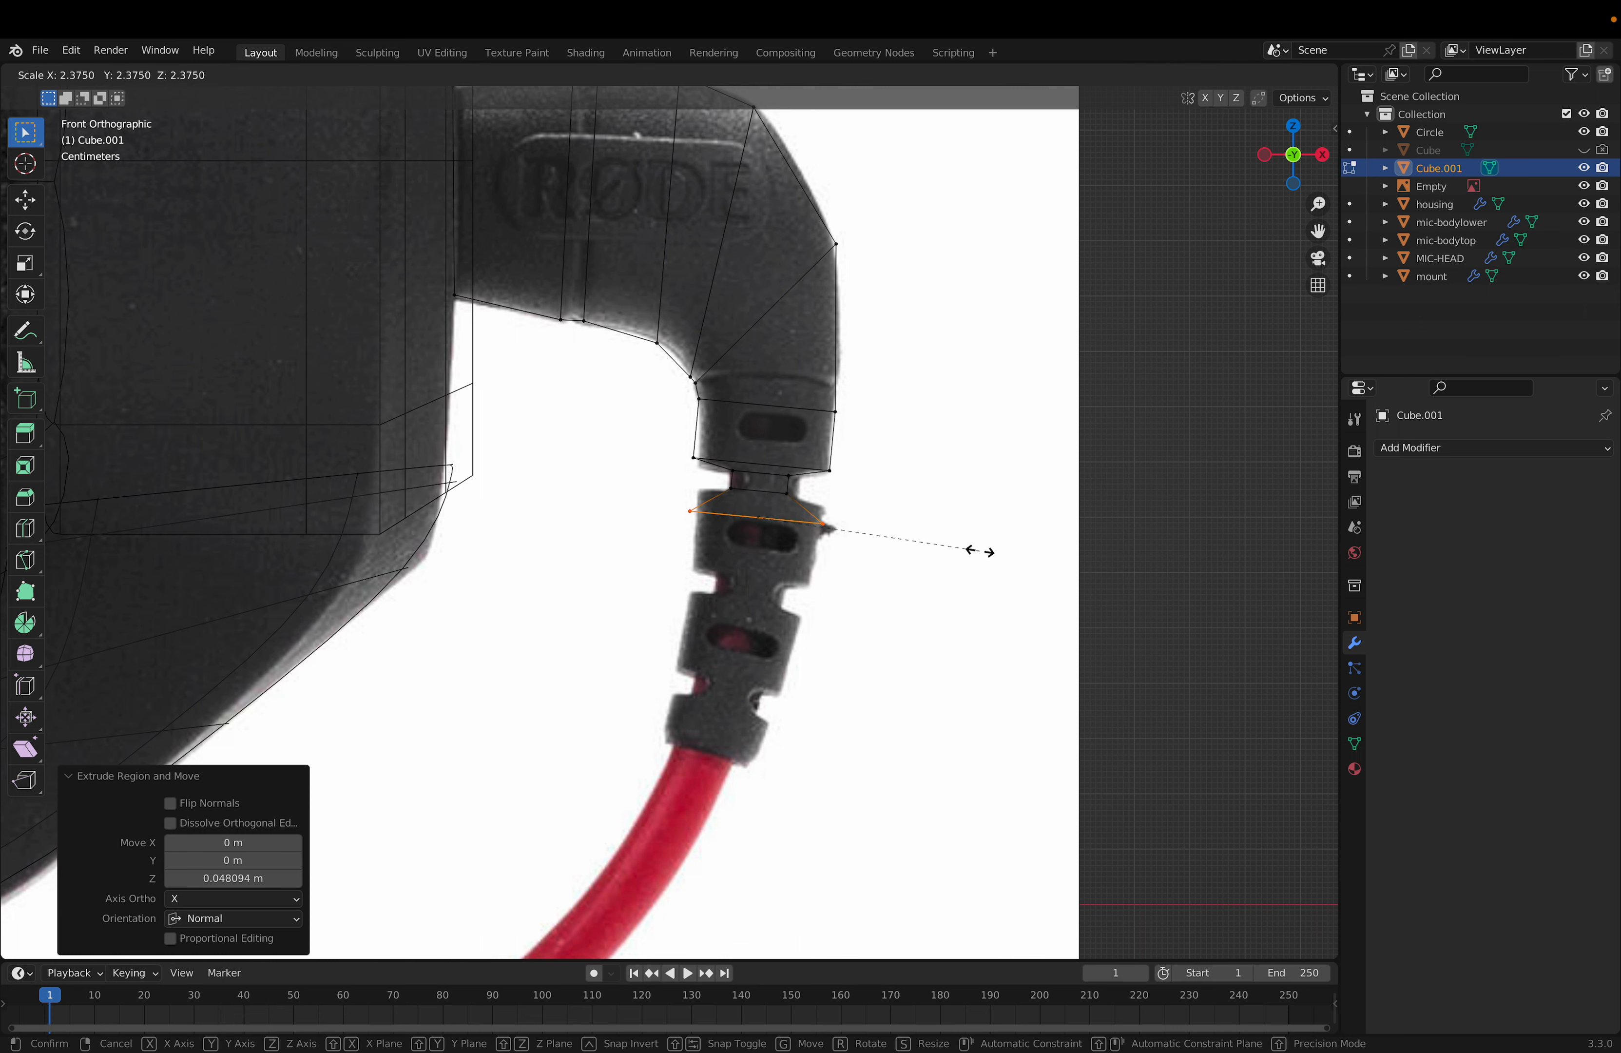
click(981, 550)
key(g)
click(865, 569)
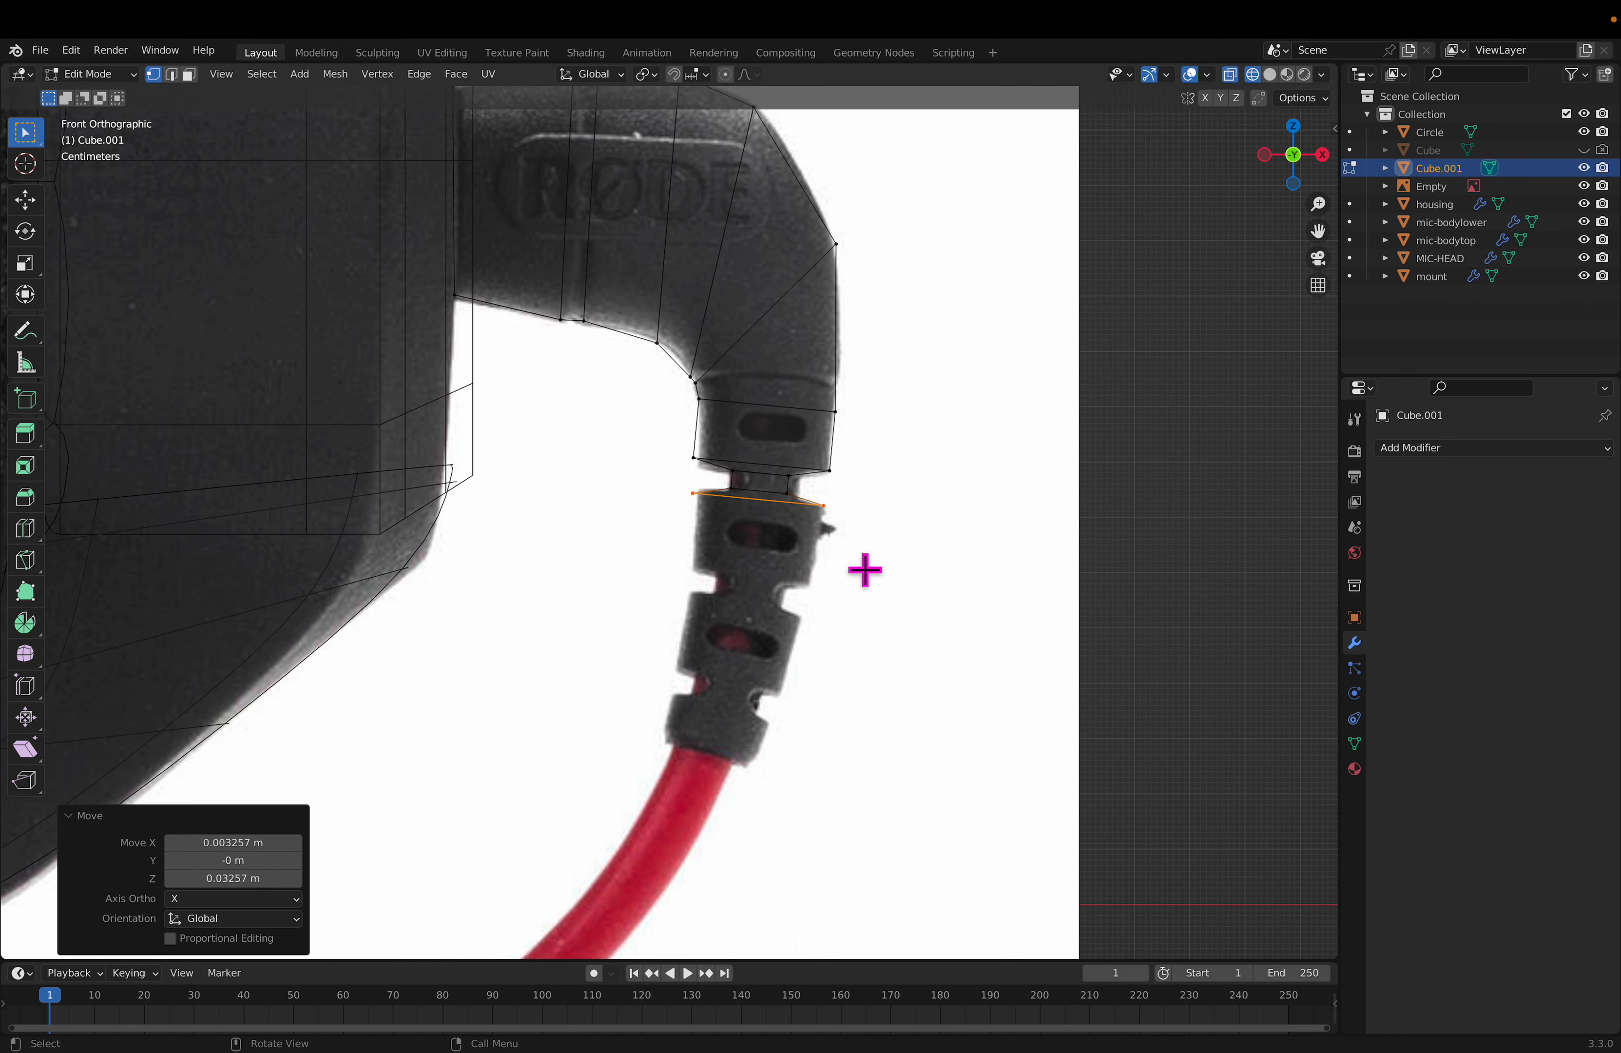
Step: Extrude the second segment by about 0.137 m and form the neck below it, scaled to 0.467 and extruded about 0.026 m
key(e)
click(904, 606)
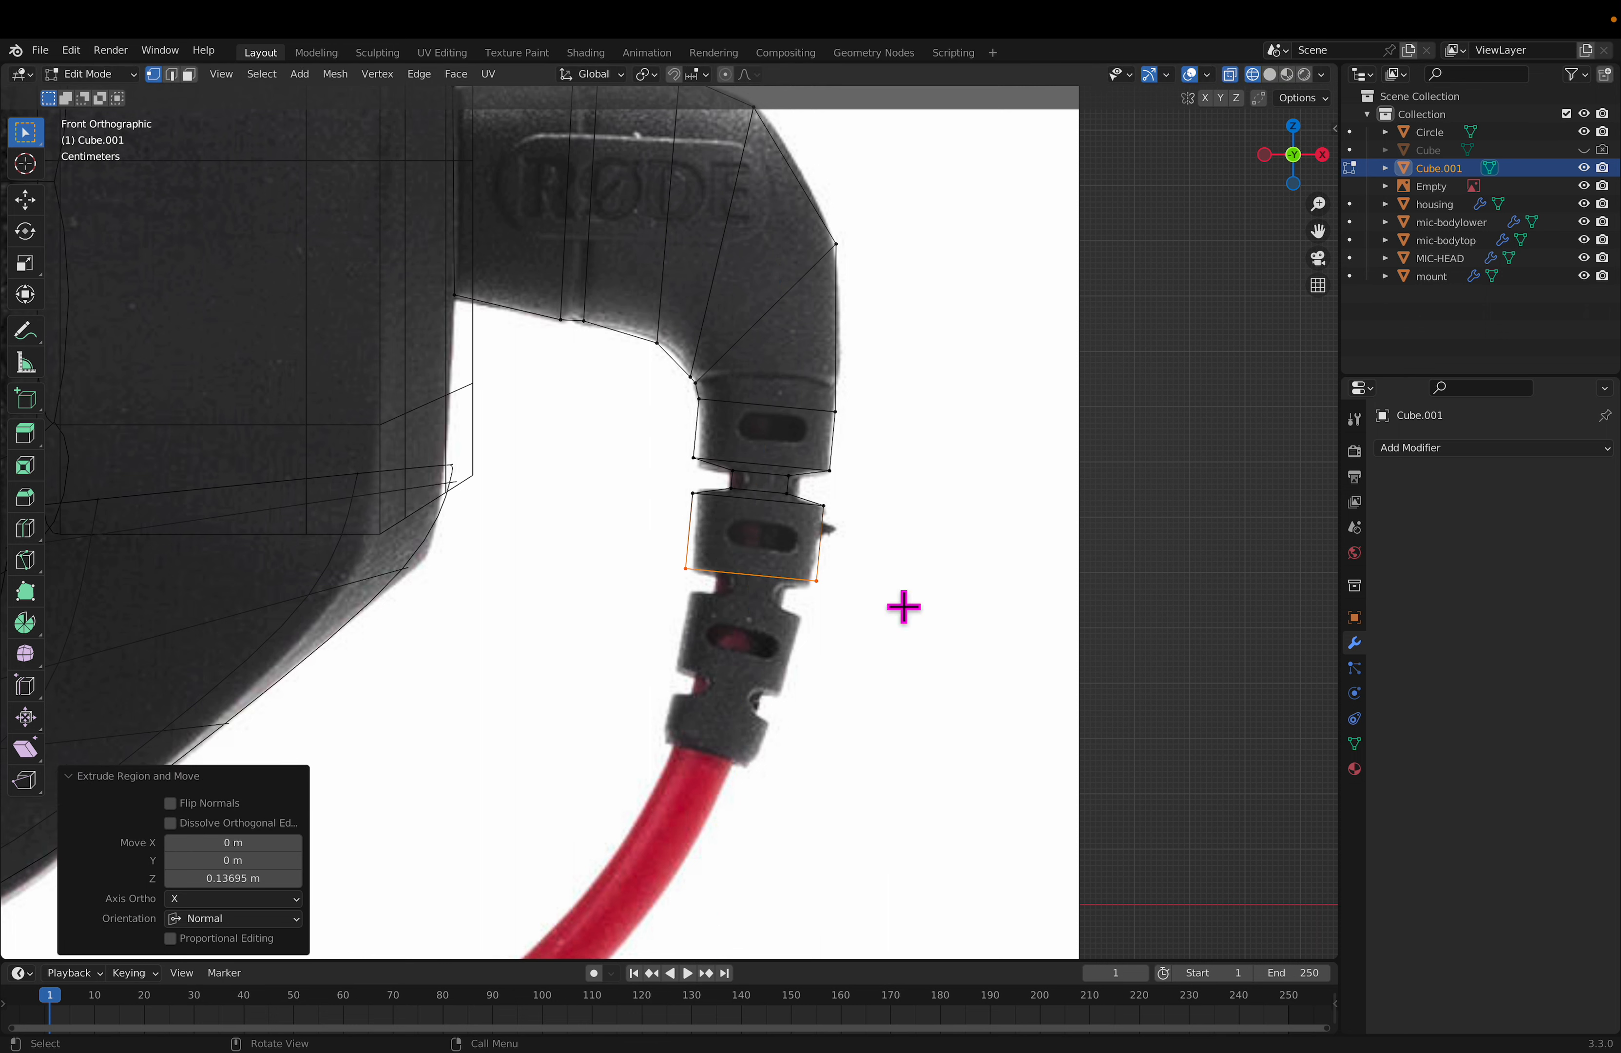
key(e)
click(867, 553)
key(s)
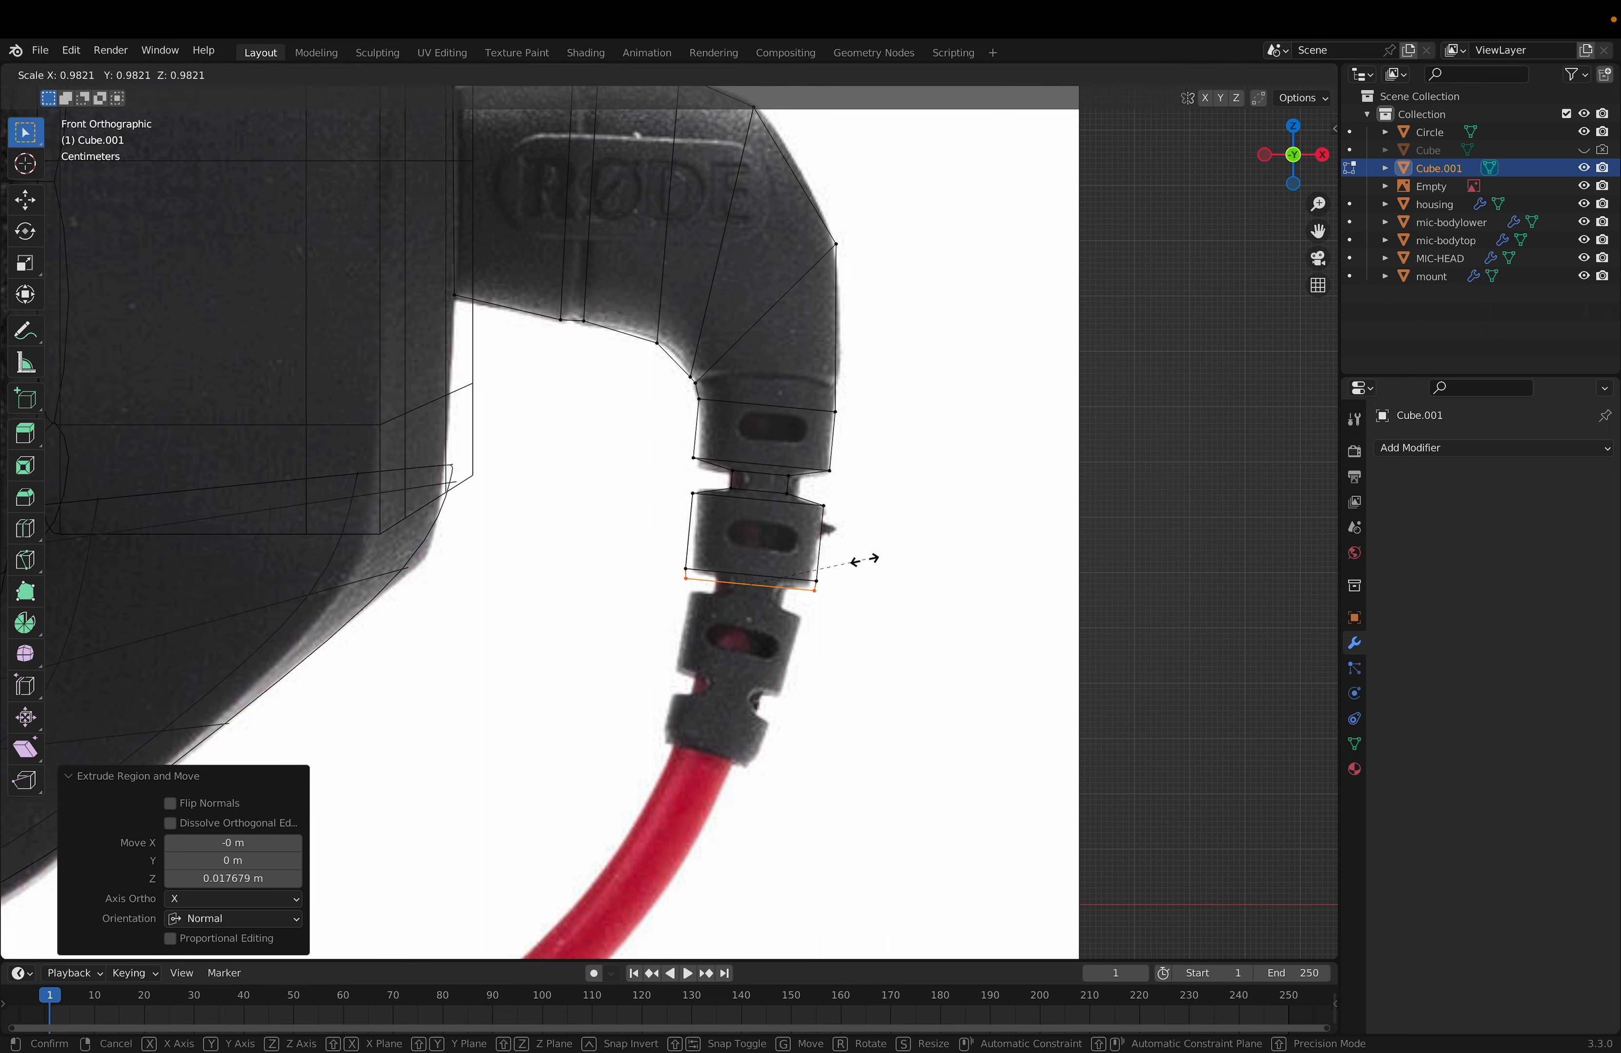
key(e)
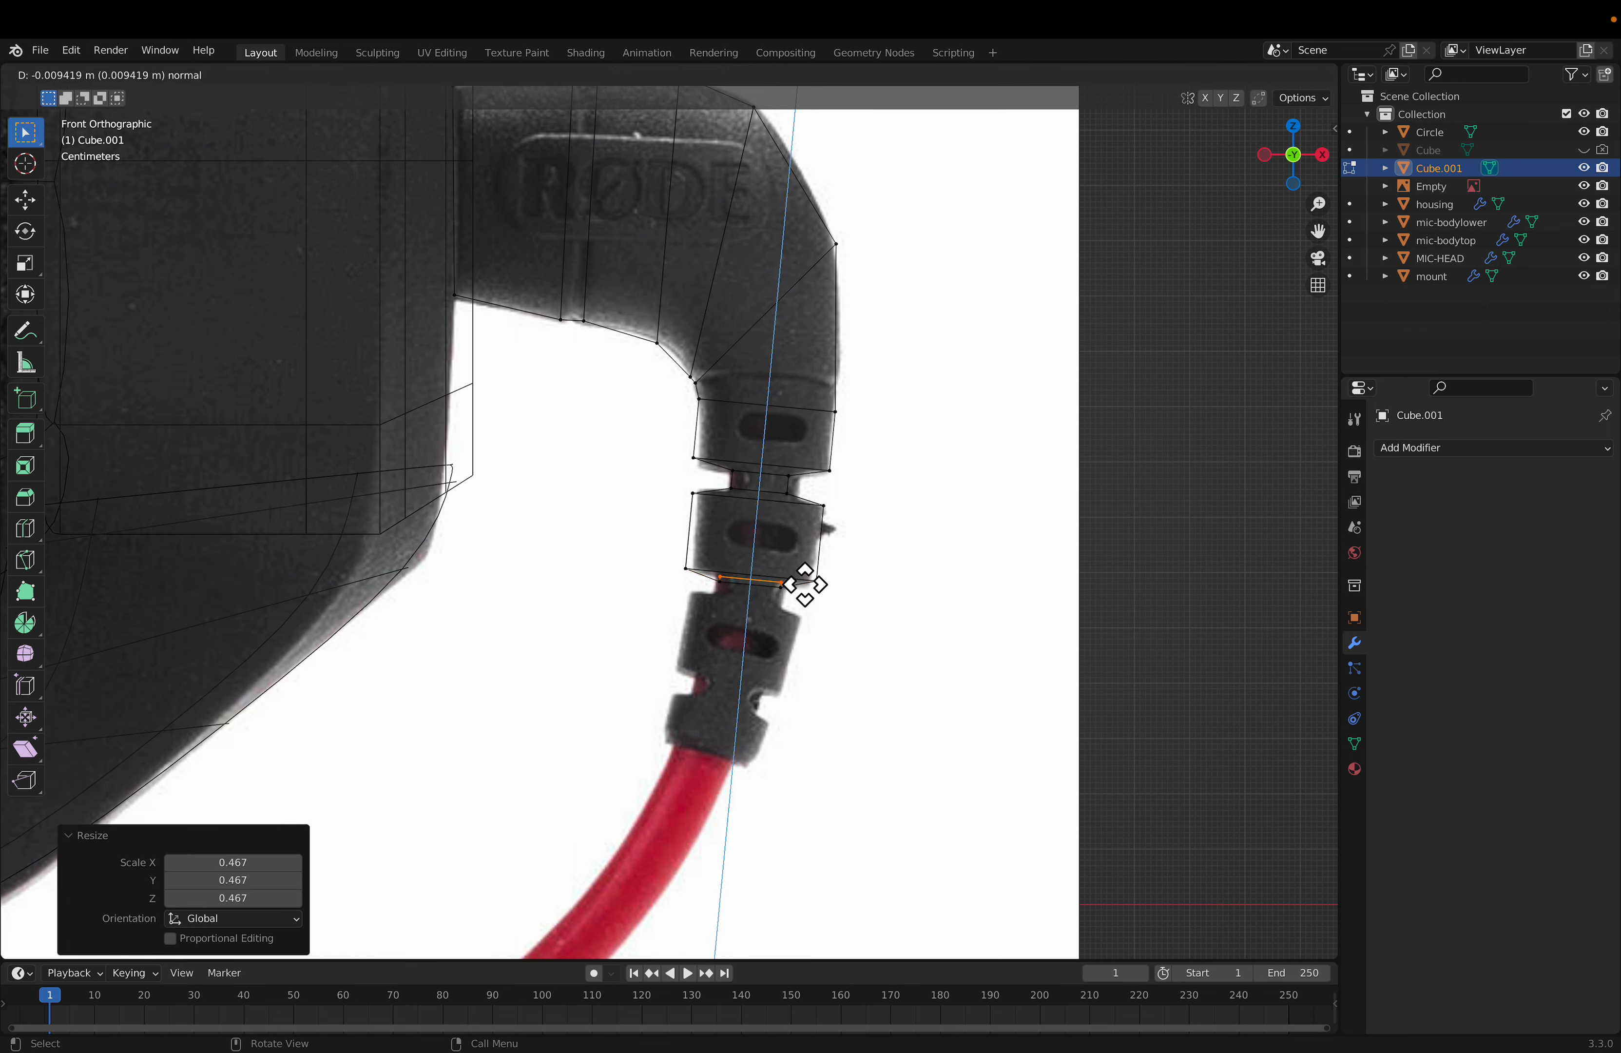
click(804, 604)
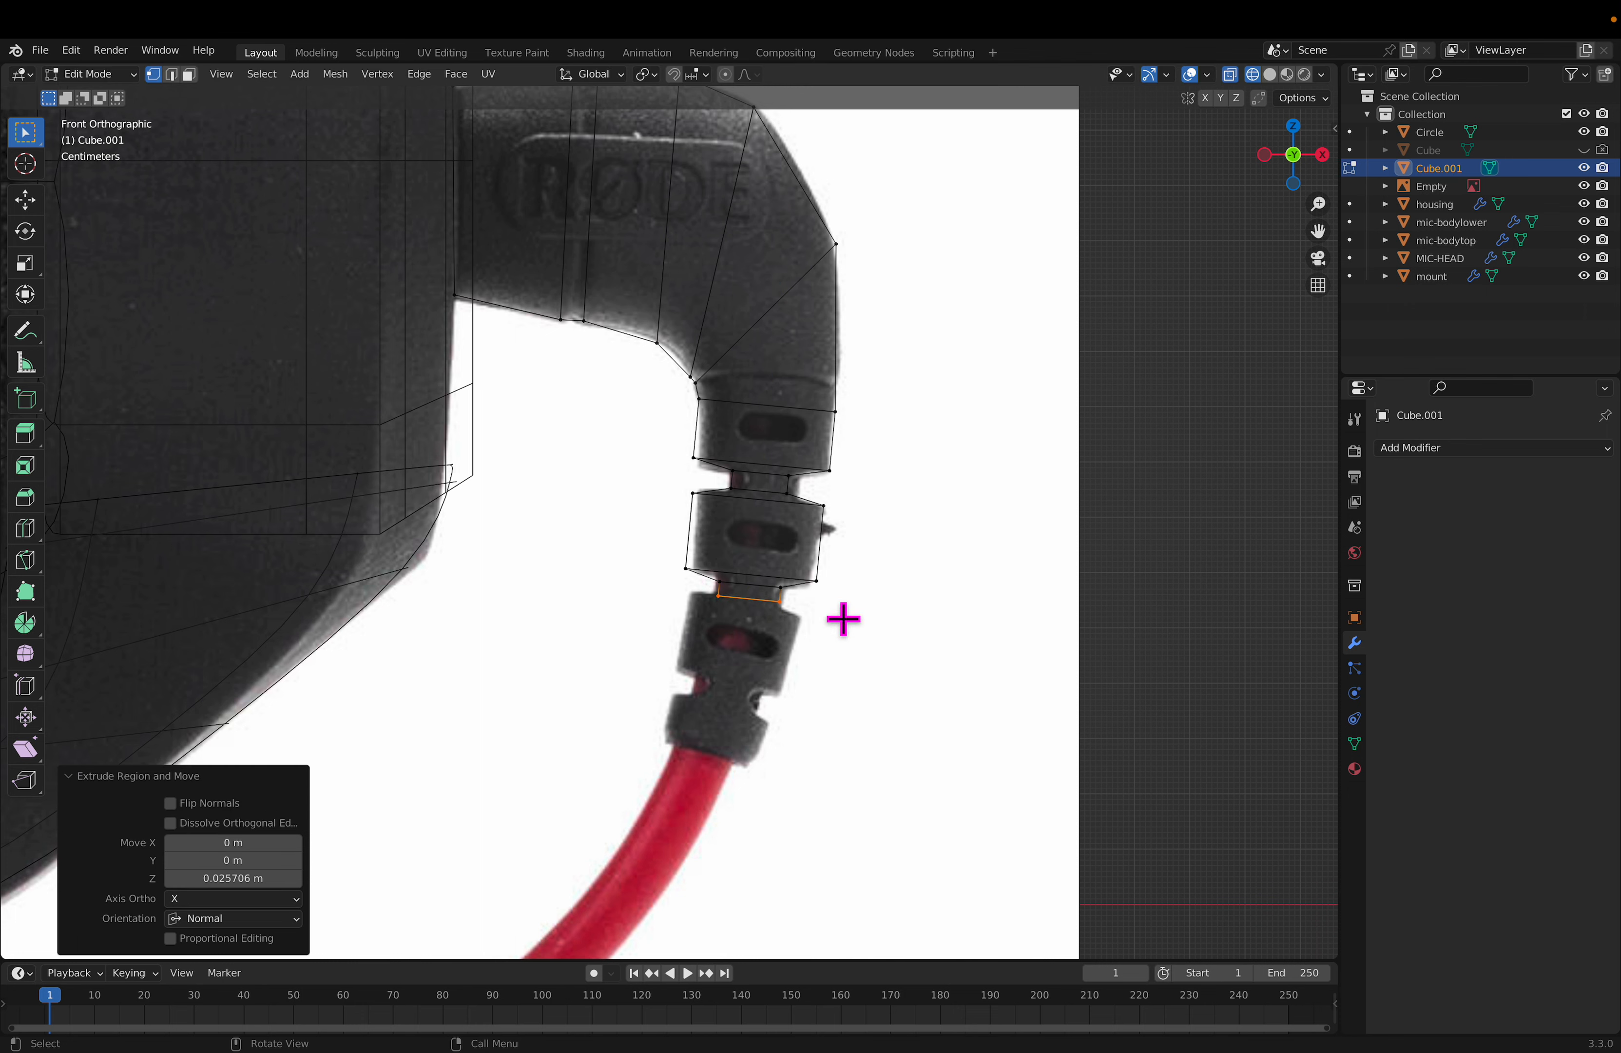
Step: Extrude the second neck's end slightly and scale it by about 1.948 to the third segment's width
key(e)
click(869, 588)
key(s)
click(1003, 624)
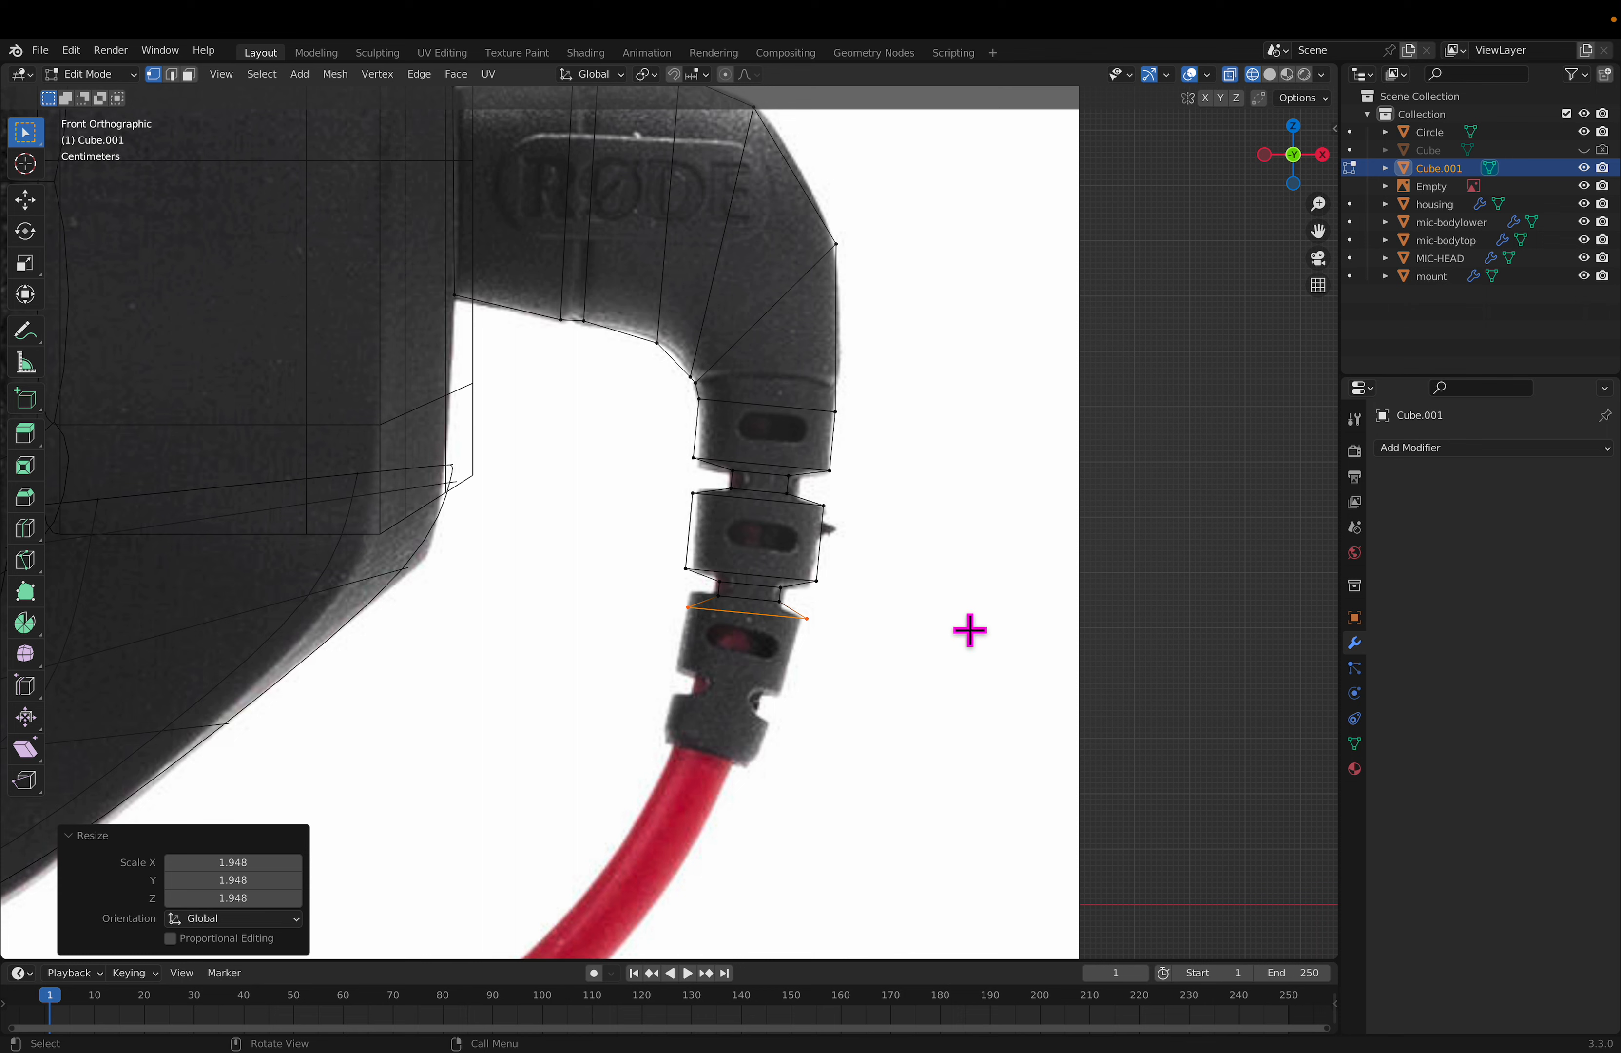
Step: Raise the inner corner of the third segment's upper rim to tilt the rim along the strain relief
click(910, 681)
key(c)
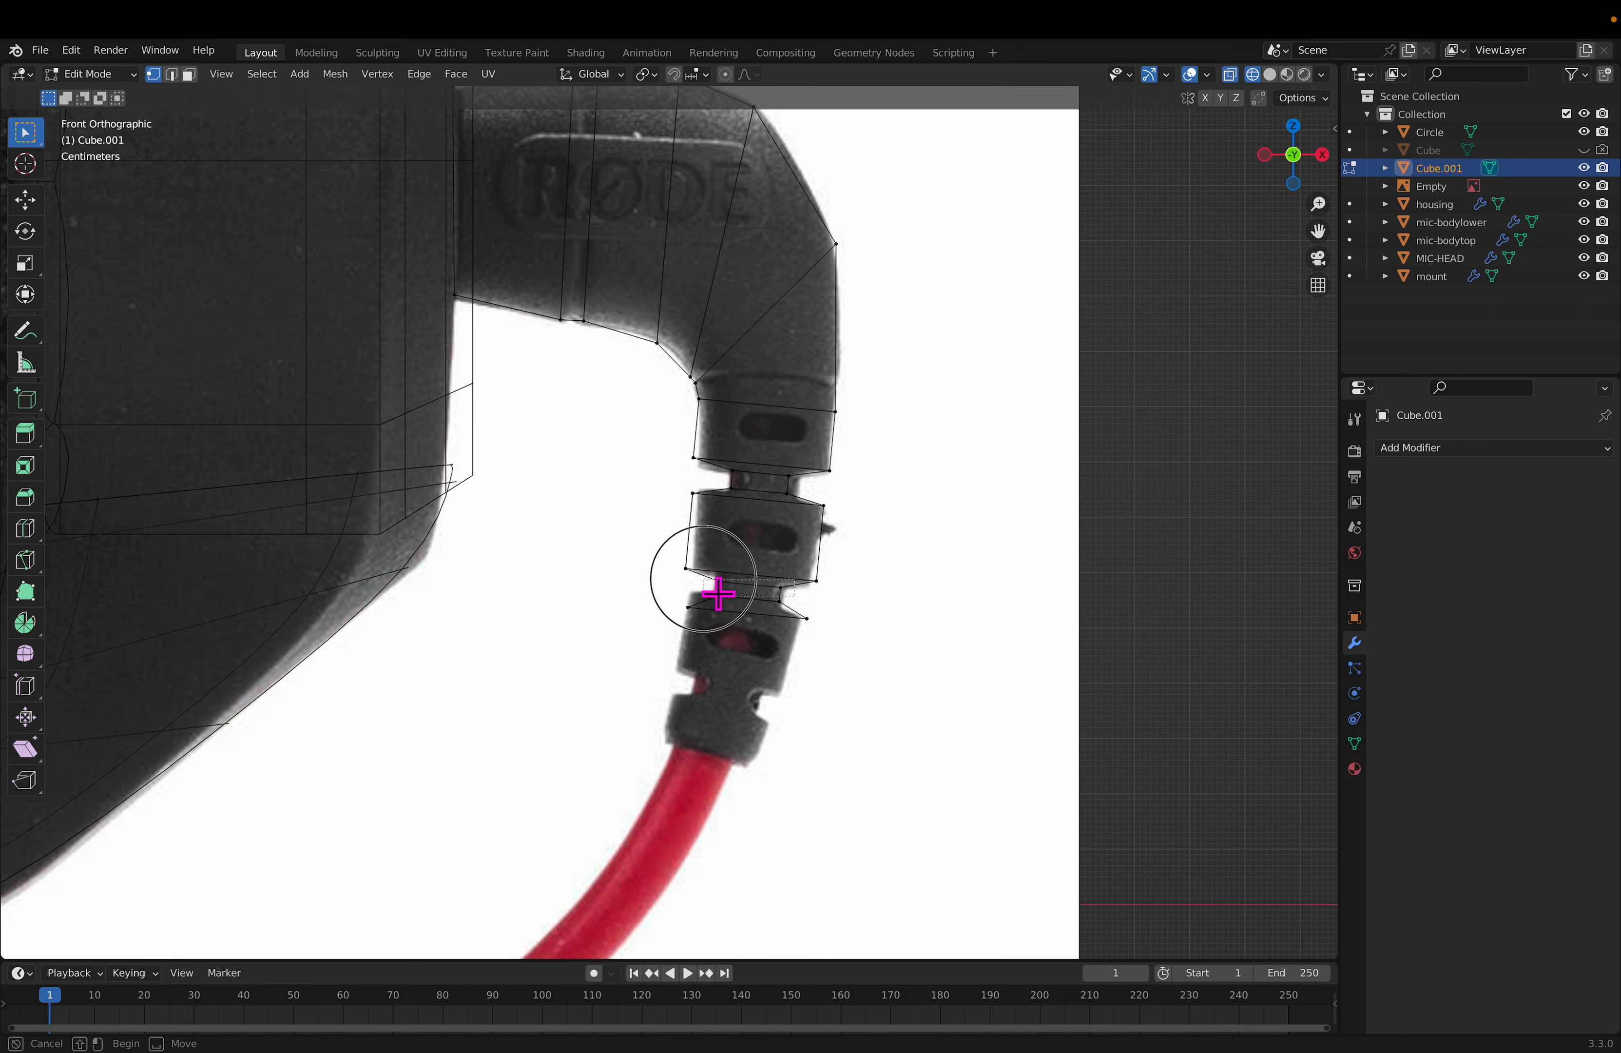
click(855, 631)
click(890, 641)
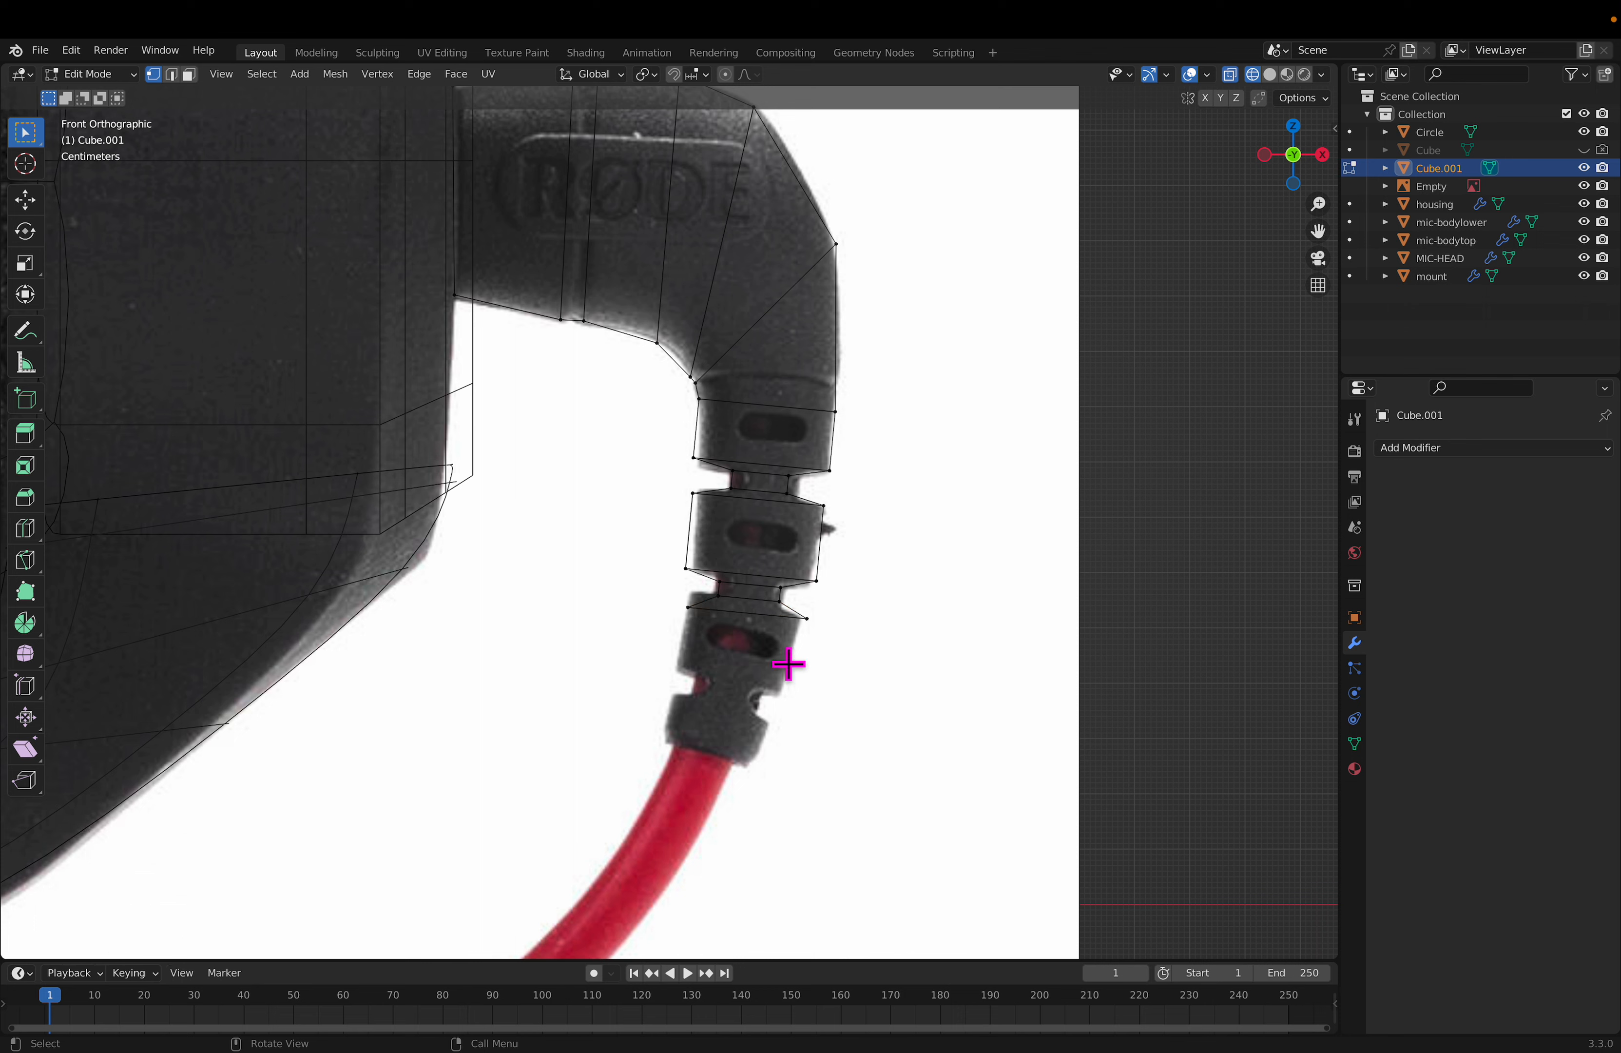
drag(710, 643, 688, 608)
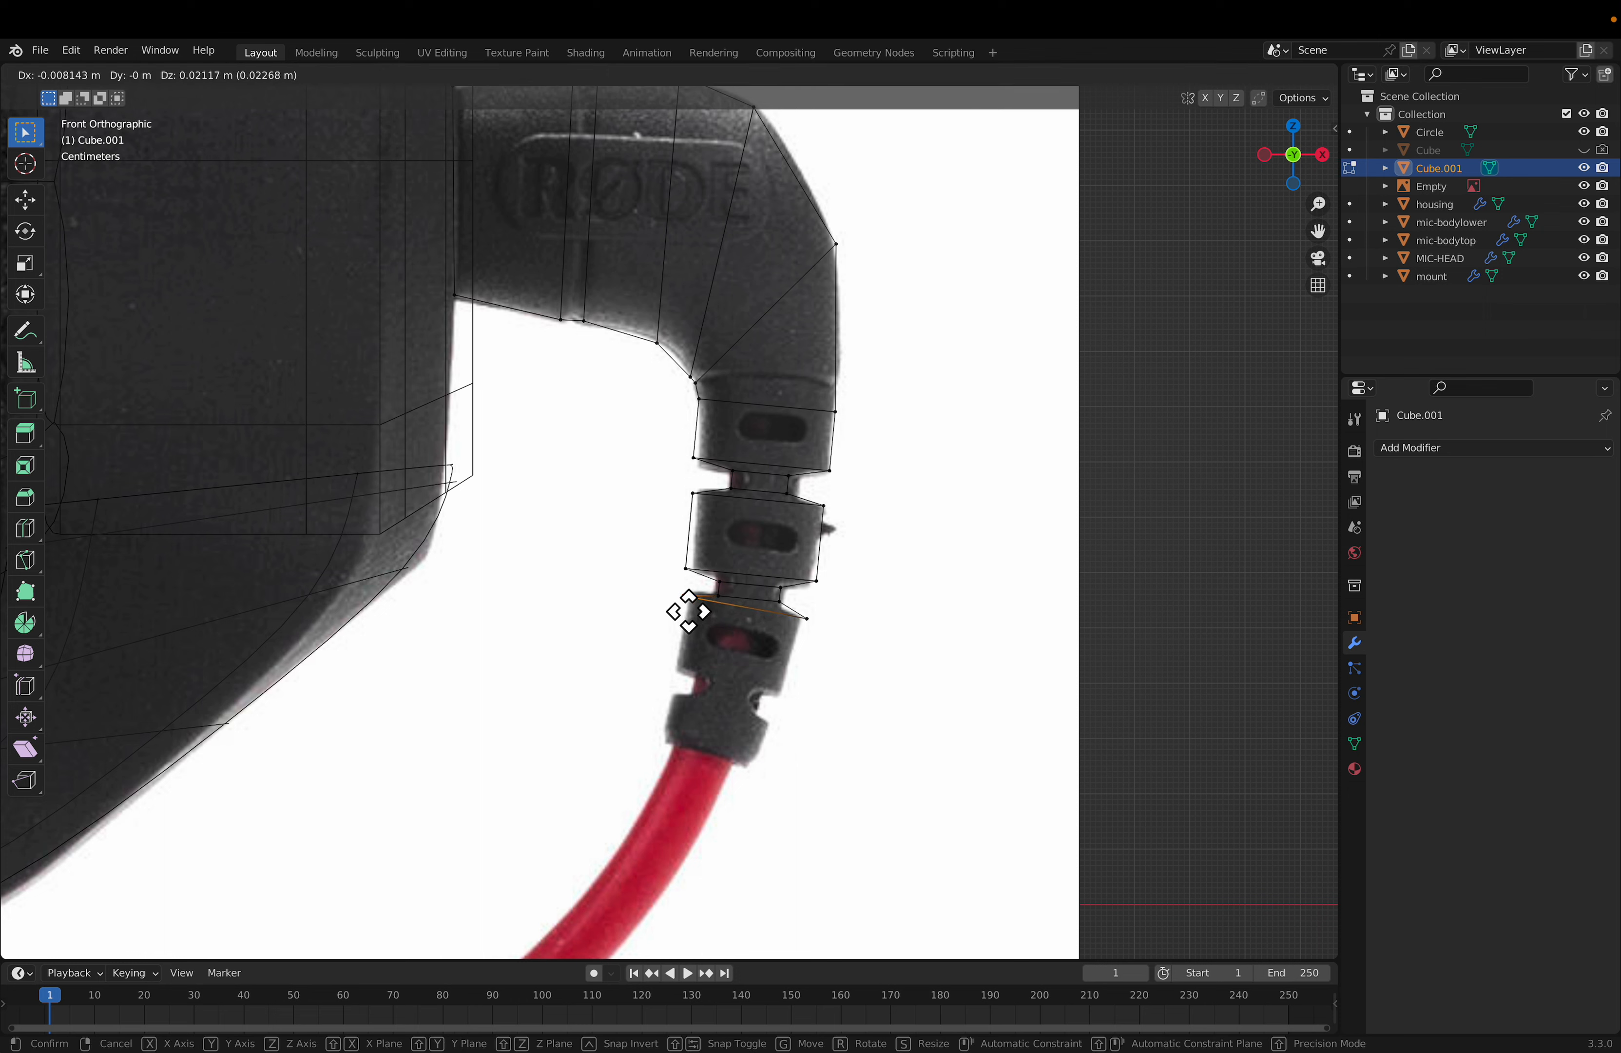
click(858, 677)
Step: Extrude the third segment's tilted rim by about 0.123 m past its slot
key(c)
click(688, 622)
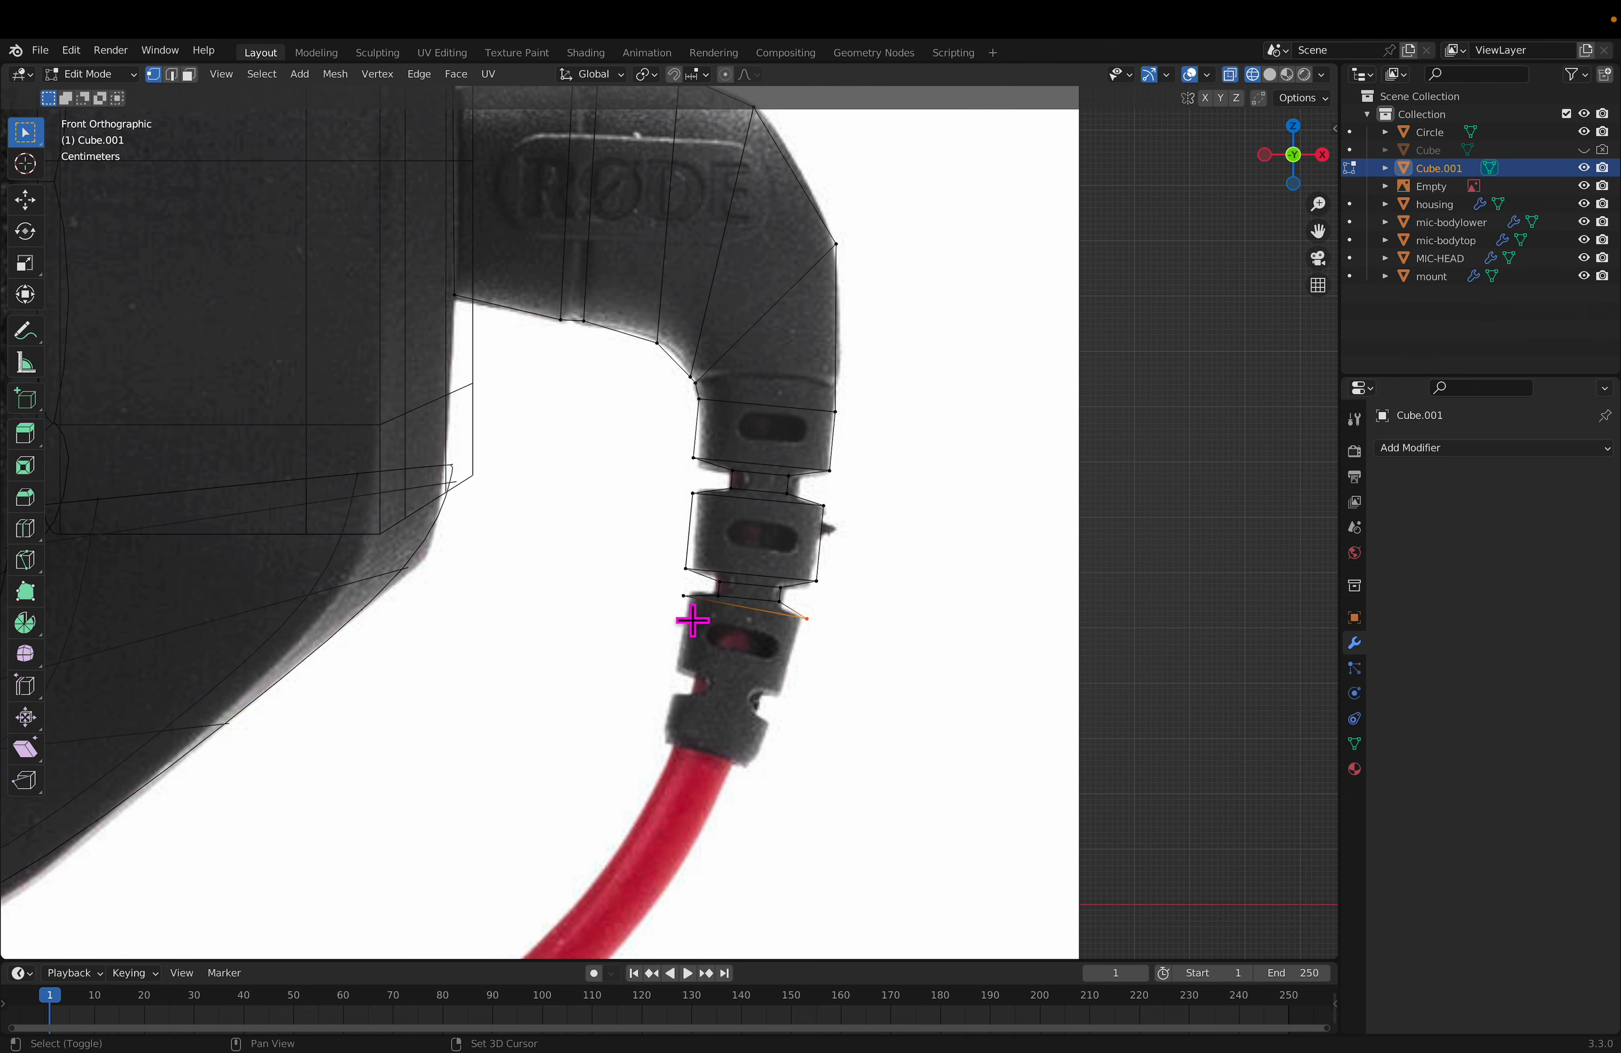
key(e)
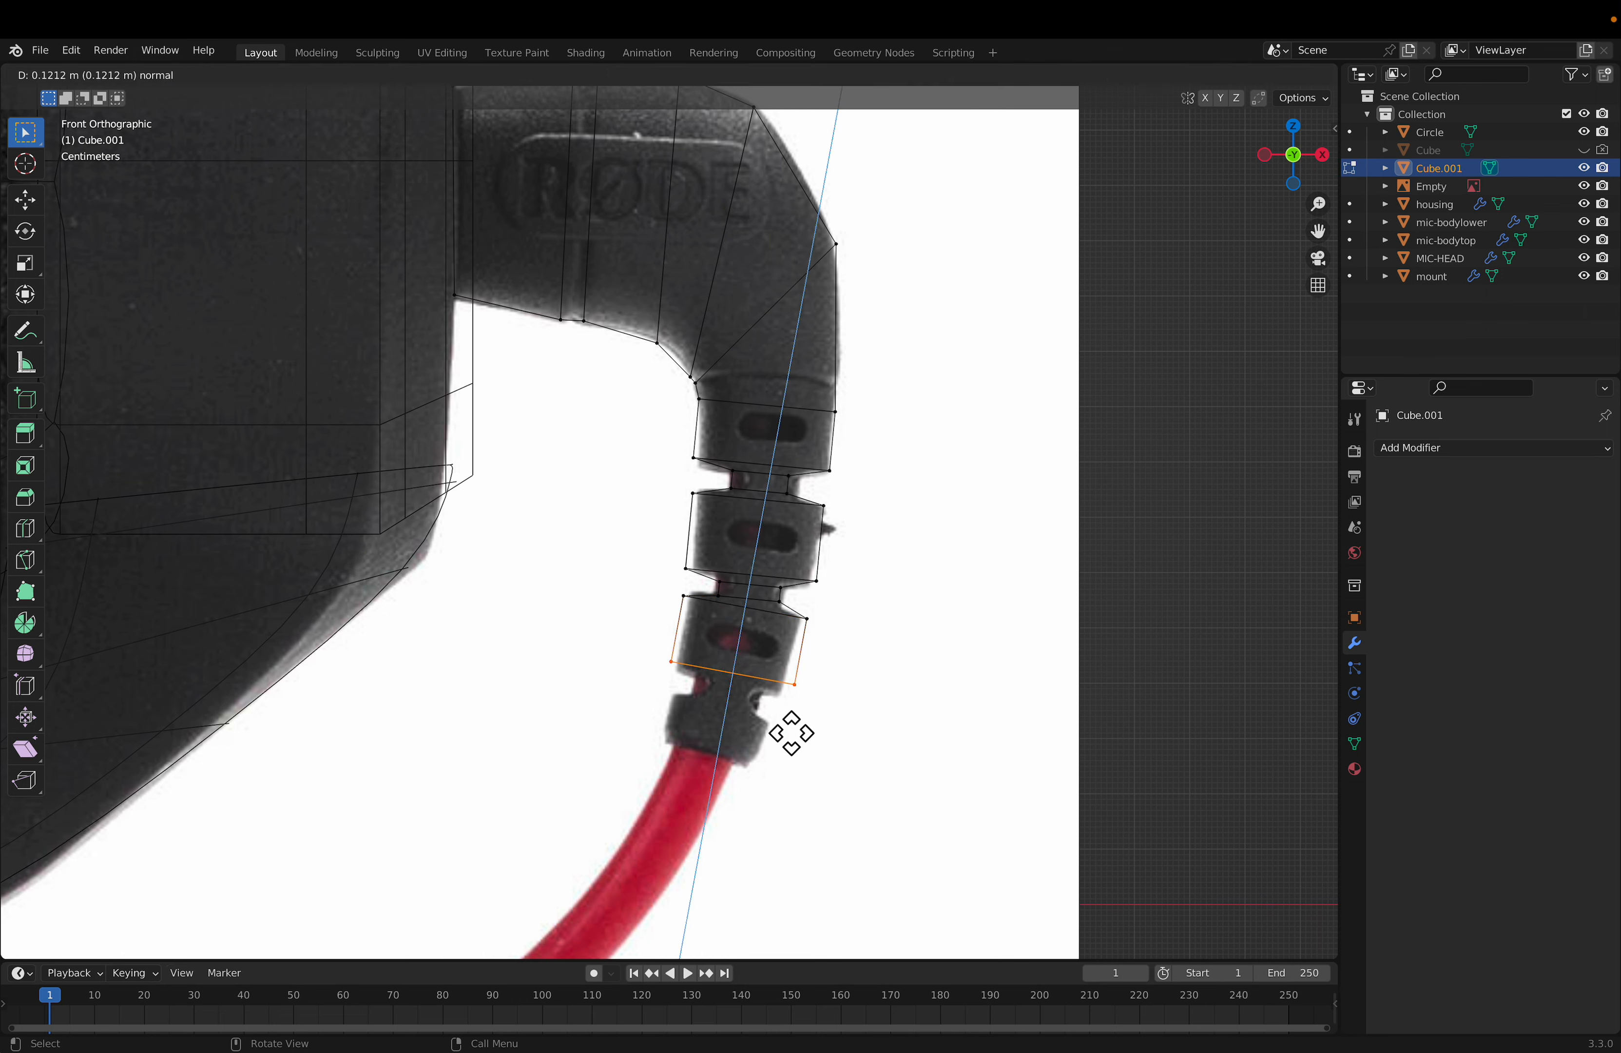
click(792, 734)
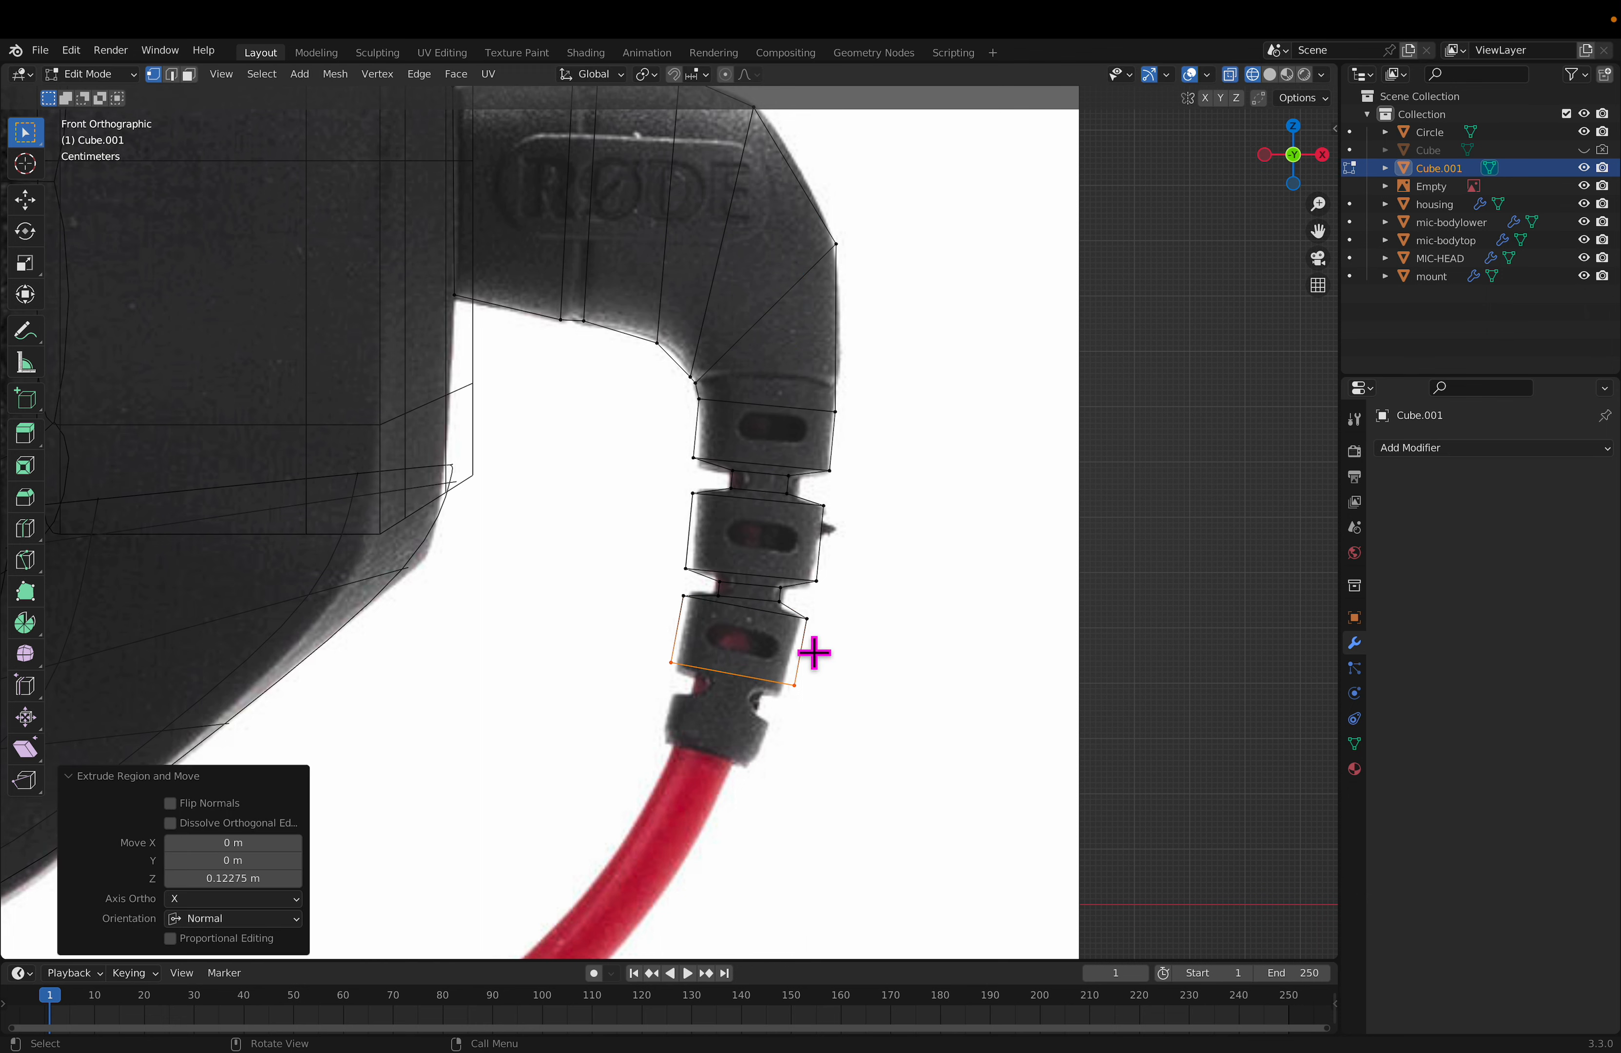
Step: Form the neck below the third strain-relief segment, scaled to 0.370 and extruded about 0.025 m
key(e)
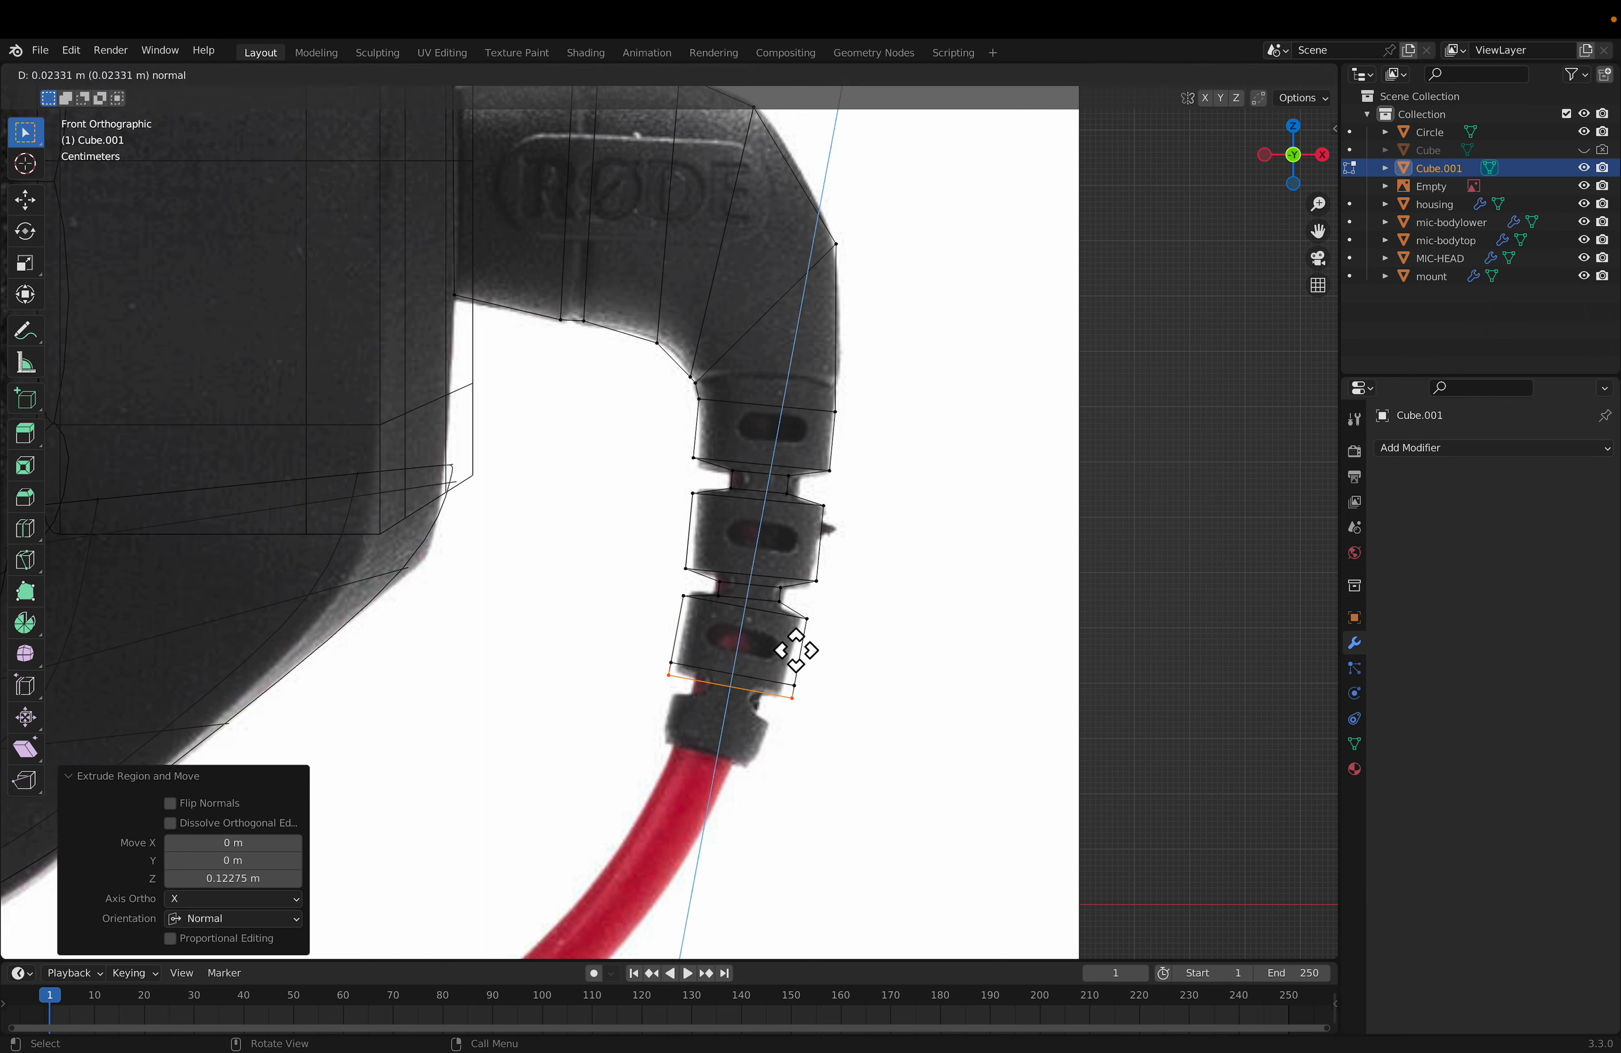
click(797, 650)
key(s)
click(756, 677)
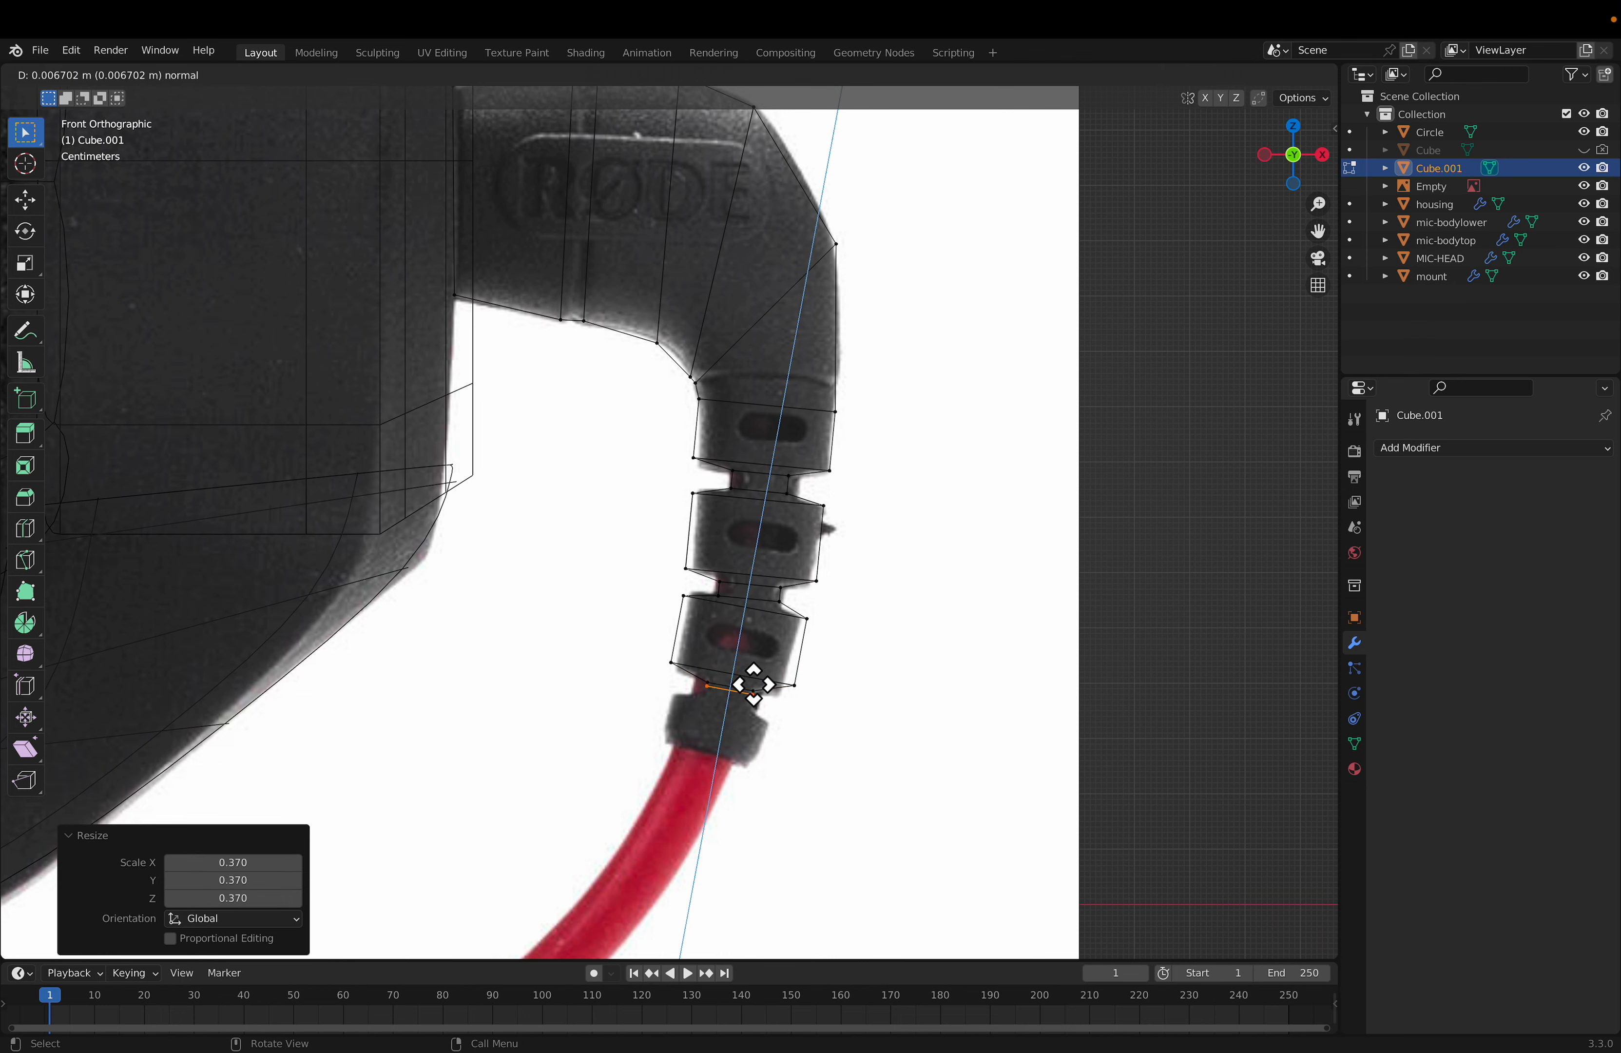
key(ctrl+z)
key(ctrl+z)
Step: Scale the third neck's end by about 2.367 and extrude it about 0.07 m to form the end collar
key(s)
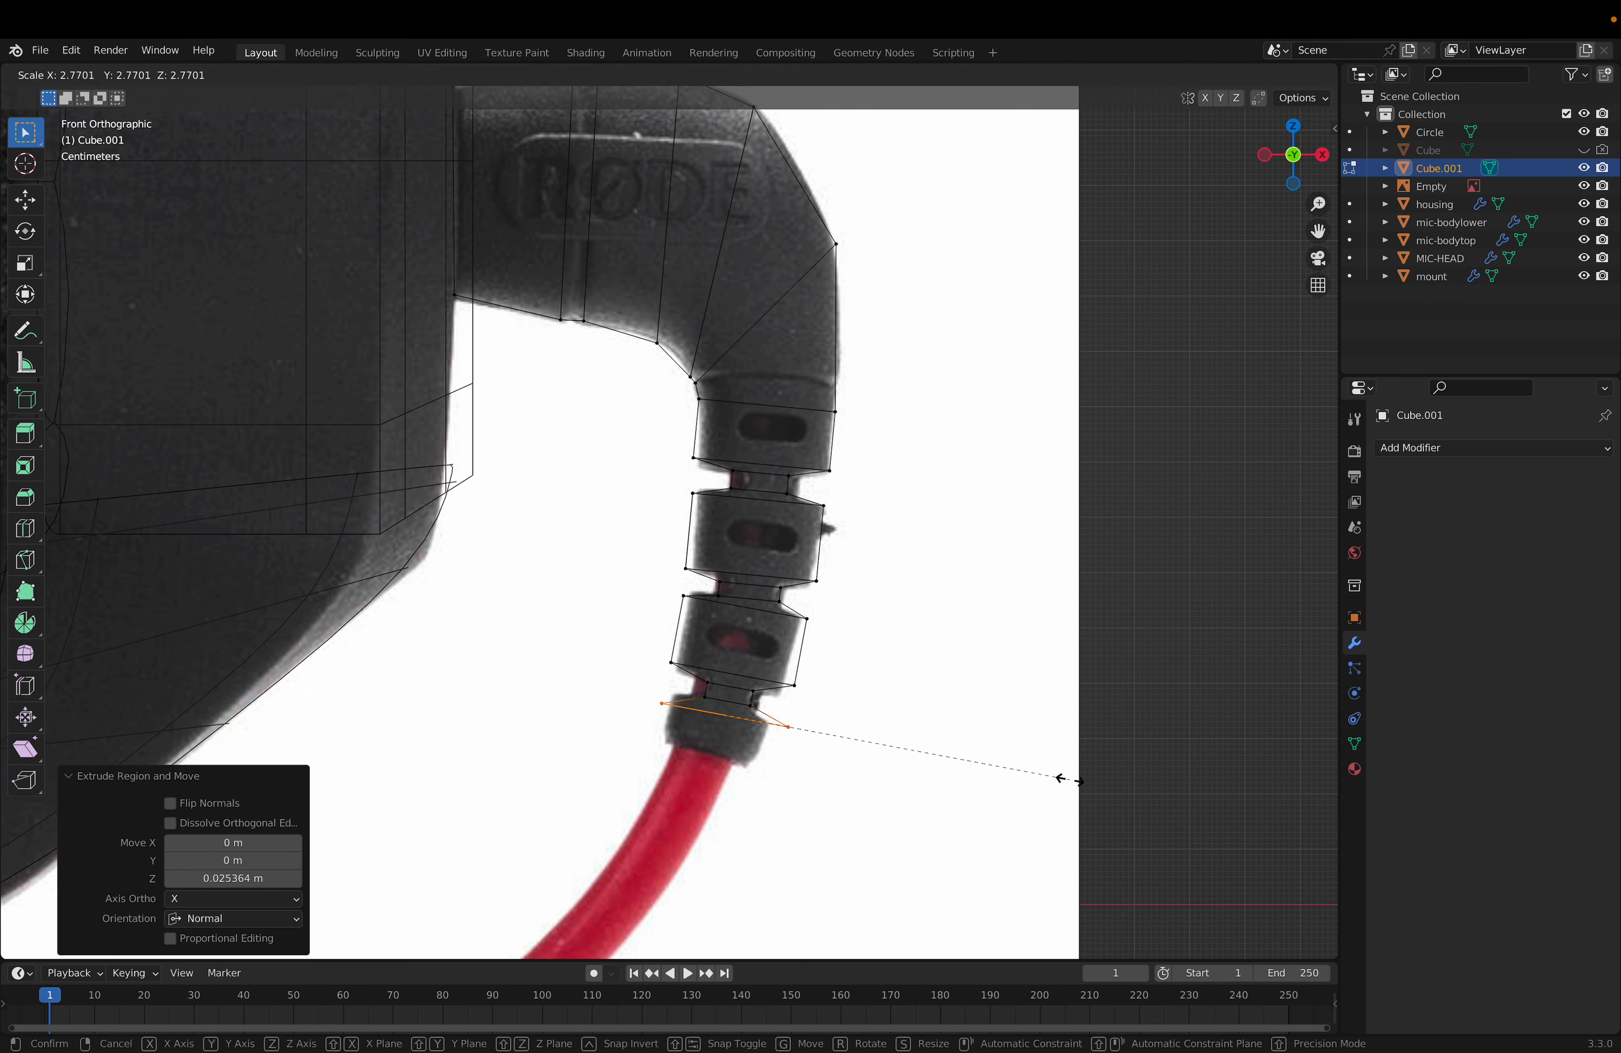
click(1037, 782)
key(e)
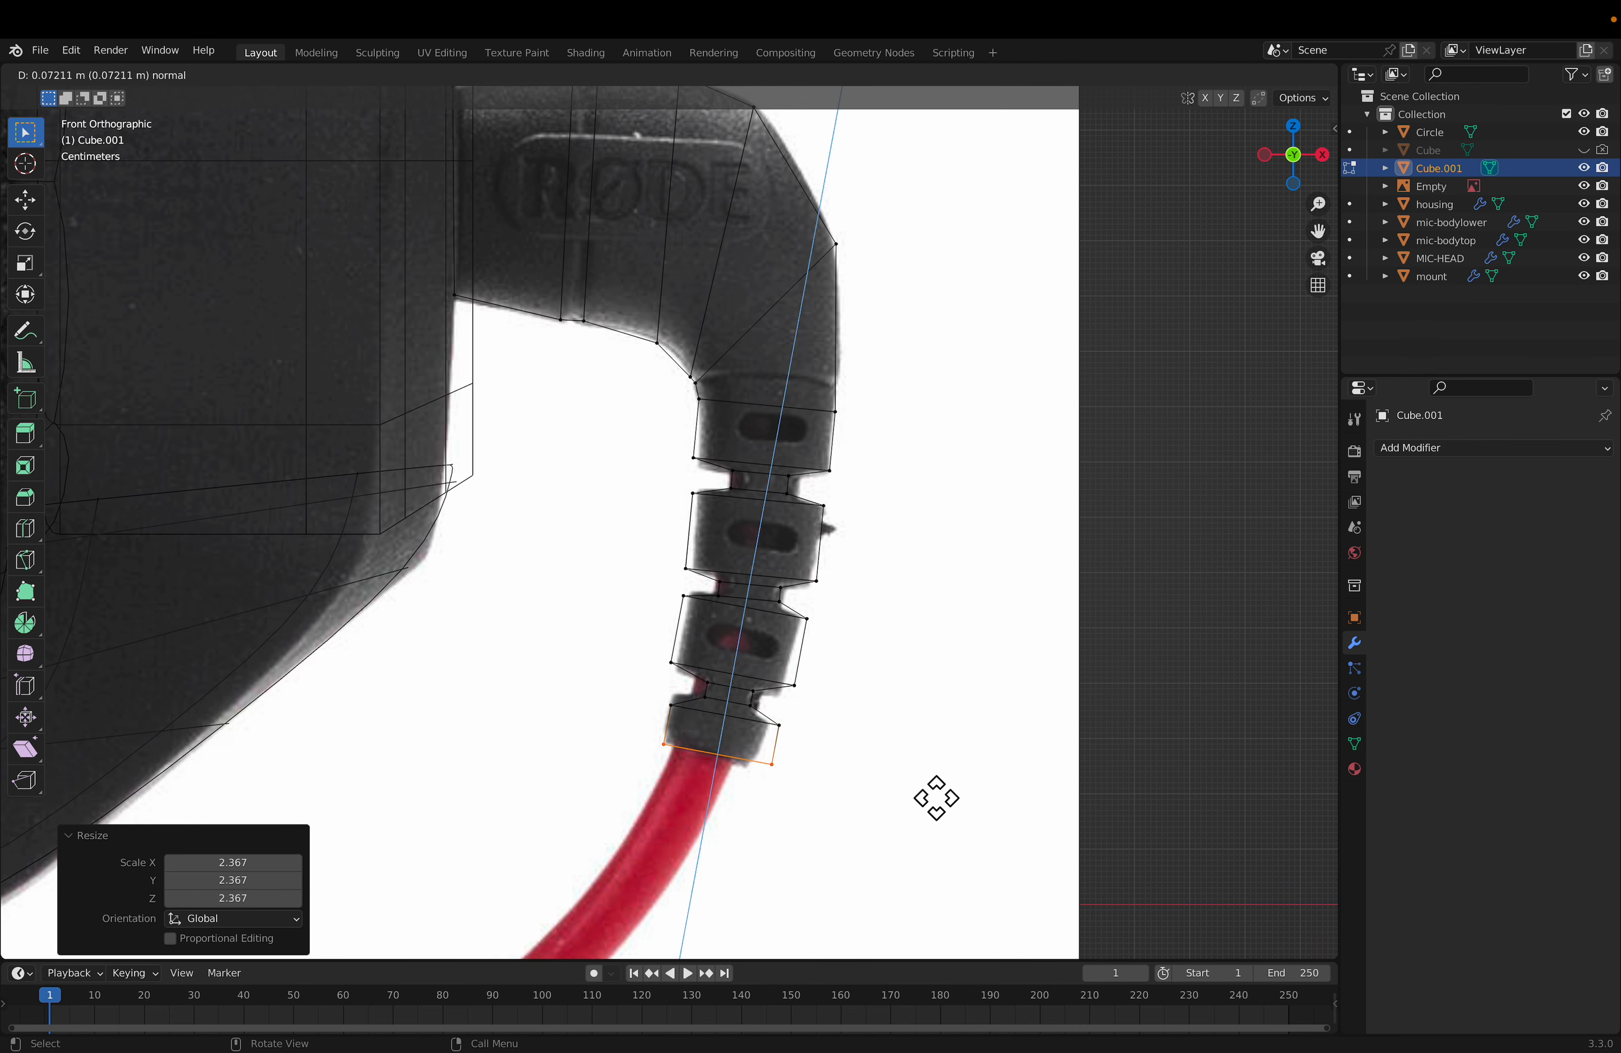
click(956, 816)
Step: Move the end collar's lower and upper outer corners inward to follow the collar's outline in the reference
click(800, 800)
key(g)
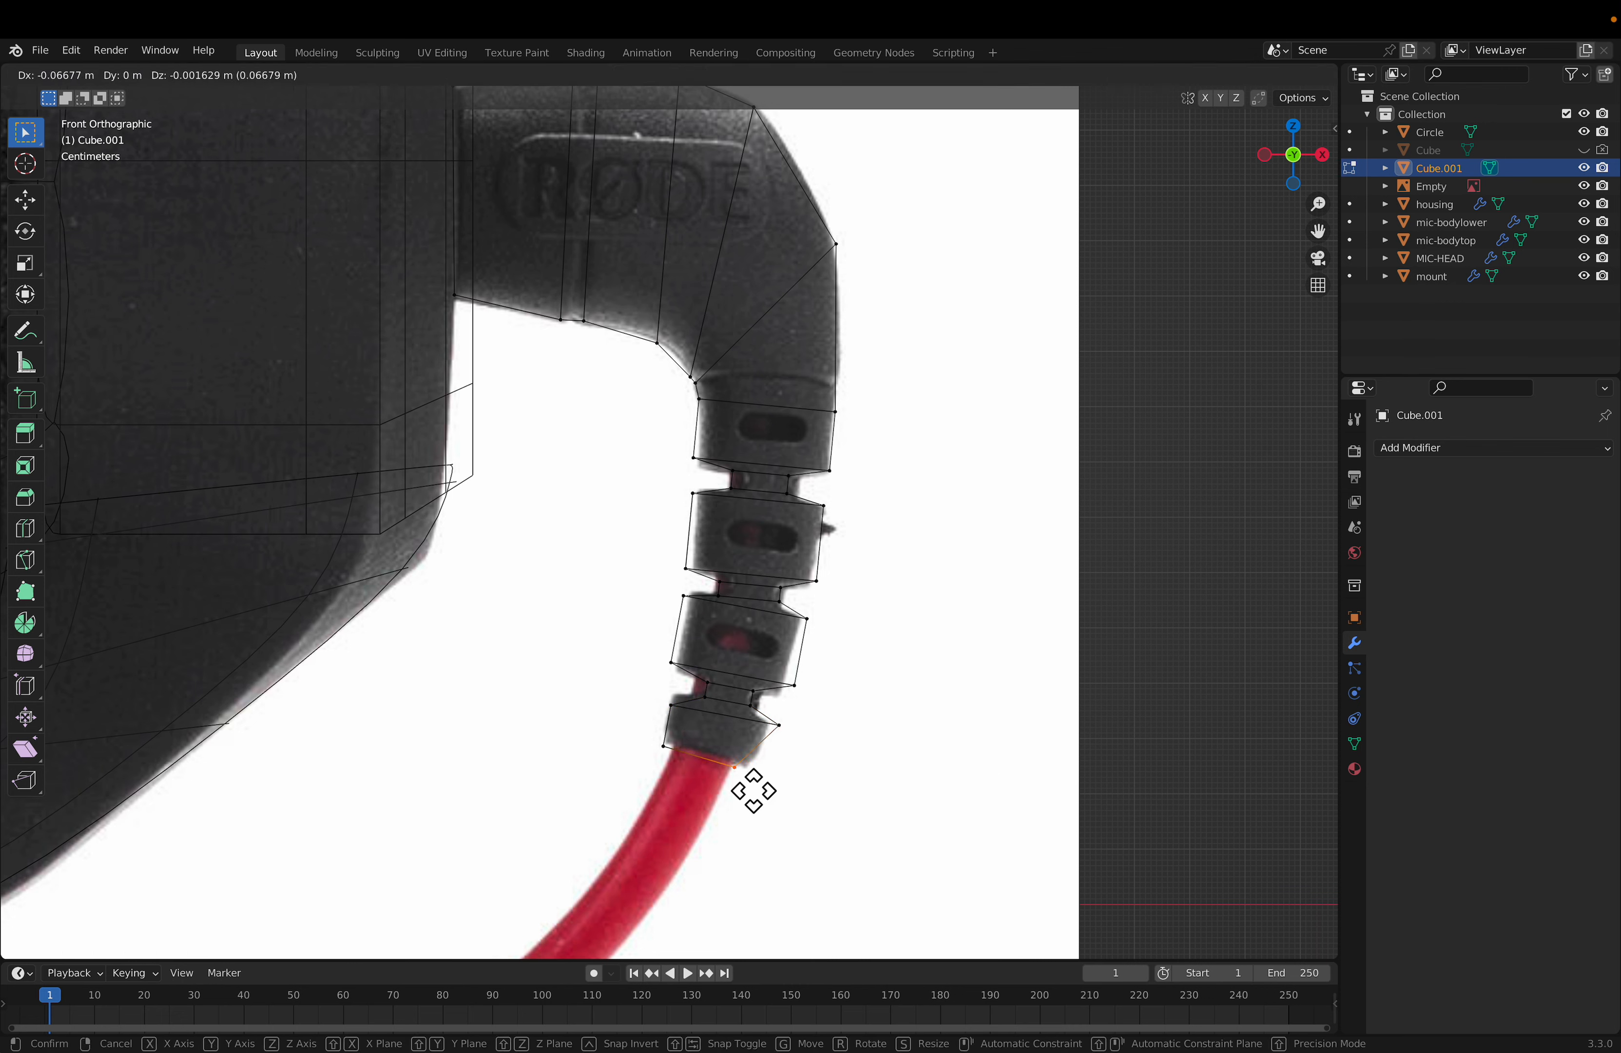
click(770, 790)
click(803, 742)
key(g)
click(807, 754)
scroll(872, 754, down, 3)
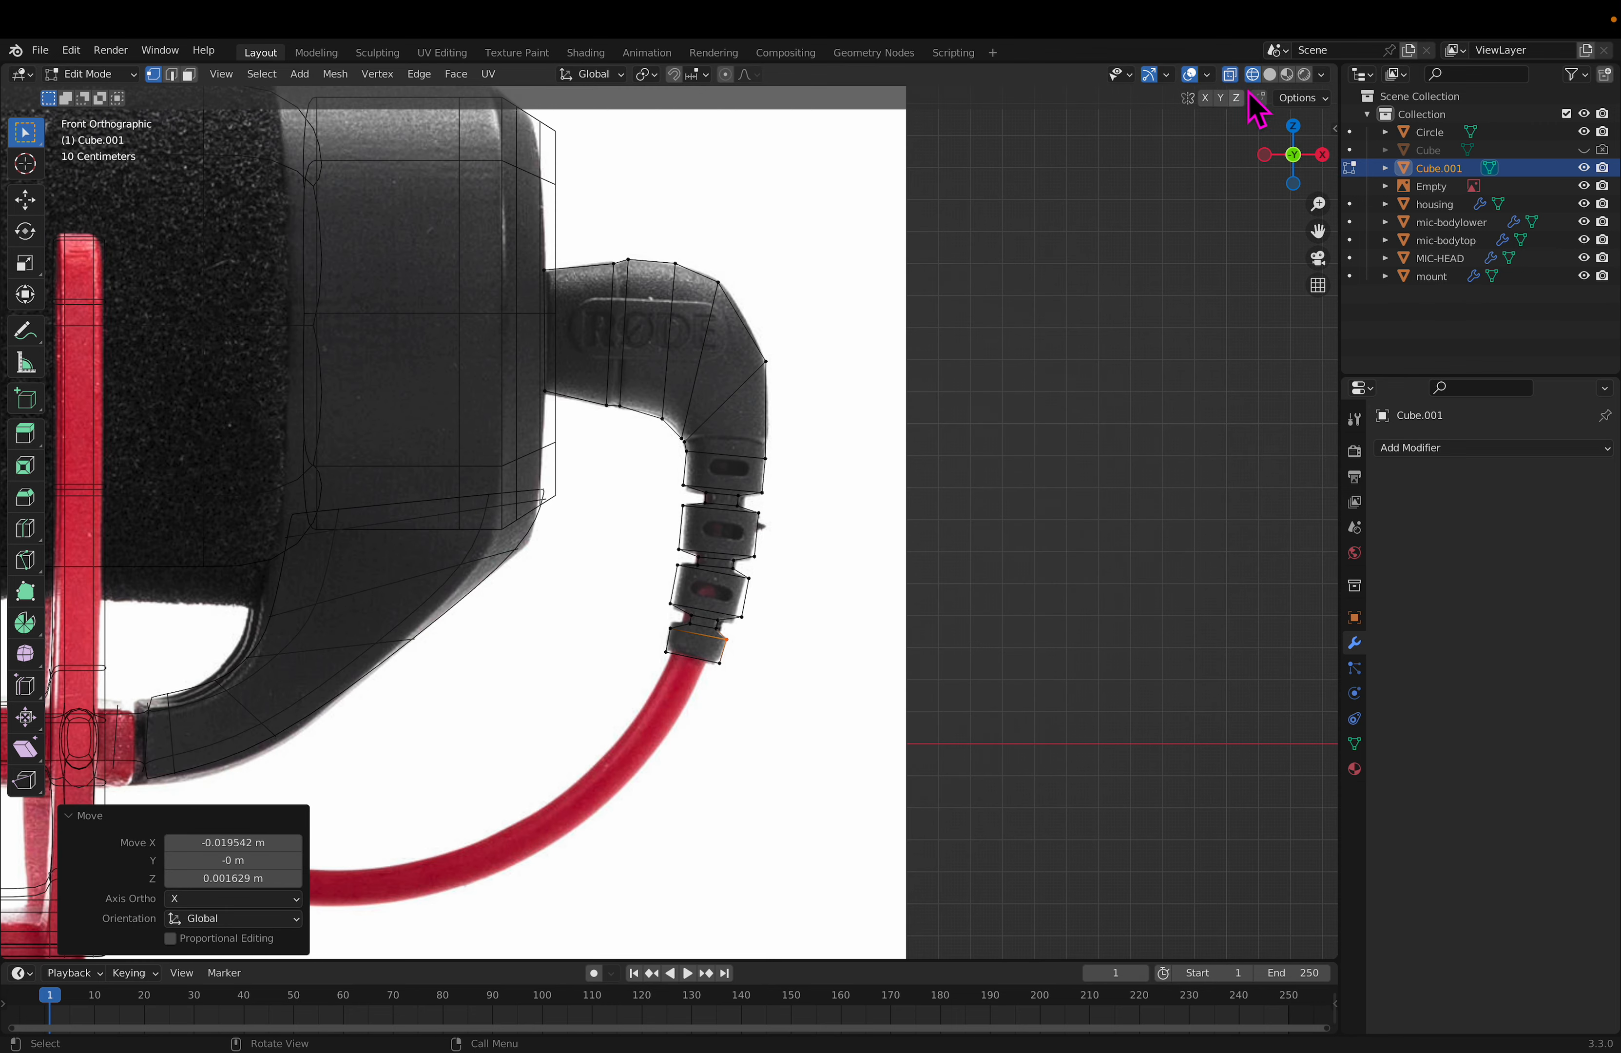
Step: Switch the viewport to solid shading and add a Subdivision Surface modifier to the cable connector
click(1271, 75)
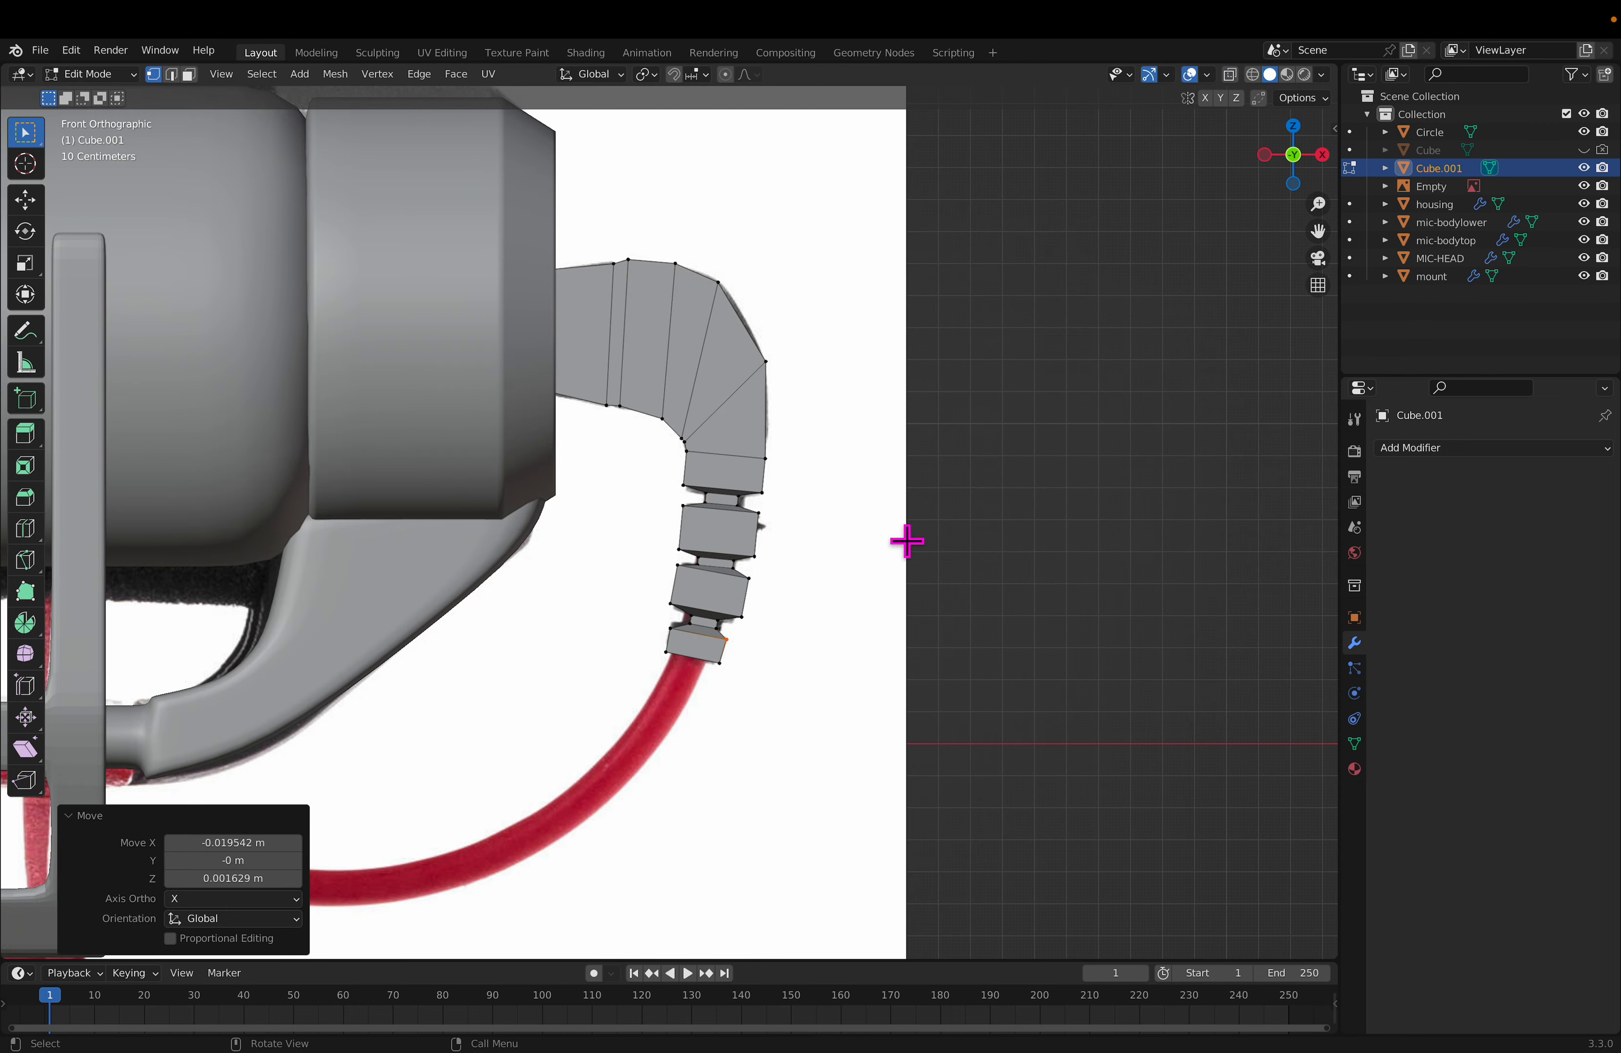
scroll(855, 592, down, 2)
middle_drag(868, 608, 885, 550)
scroll(955, 608, down, 5)
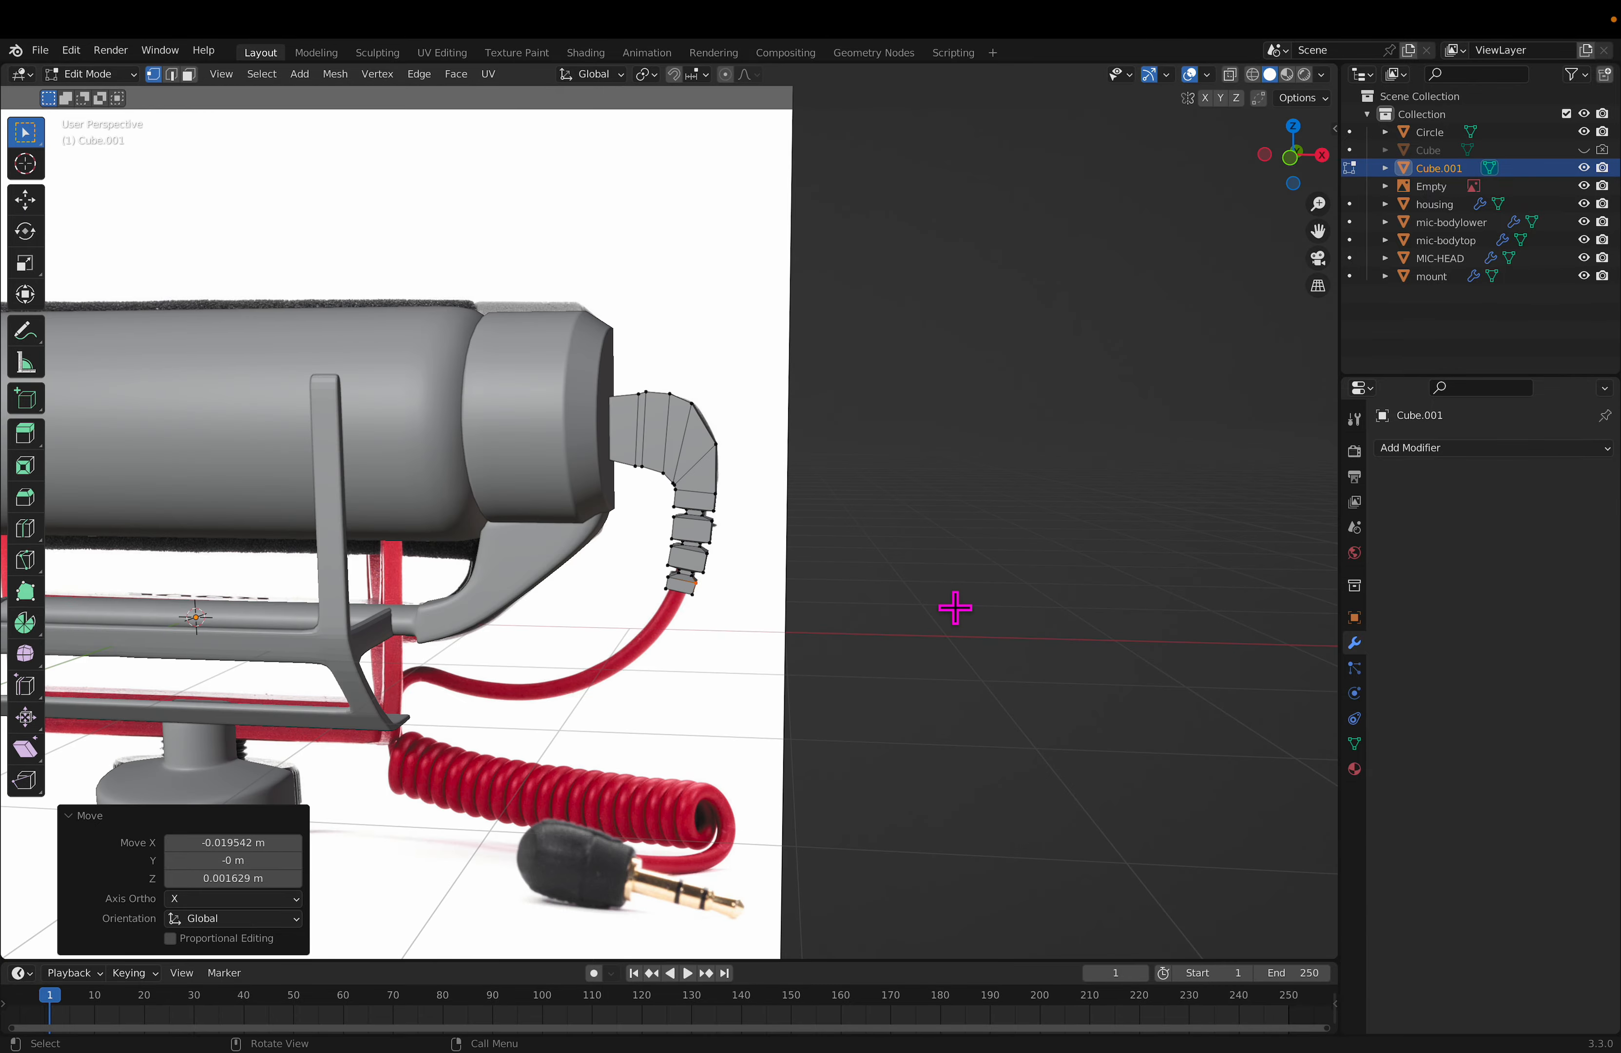
middle_drag(779, 500, 963, 547)
click(1525, 448)
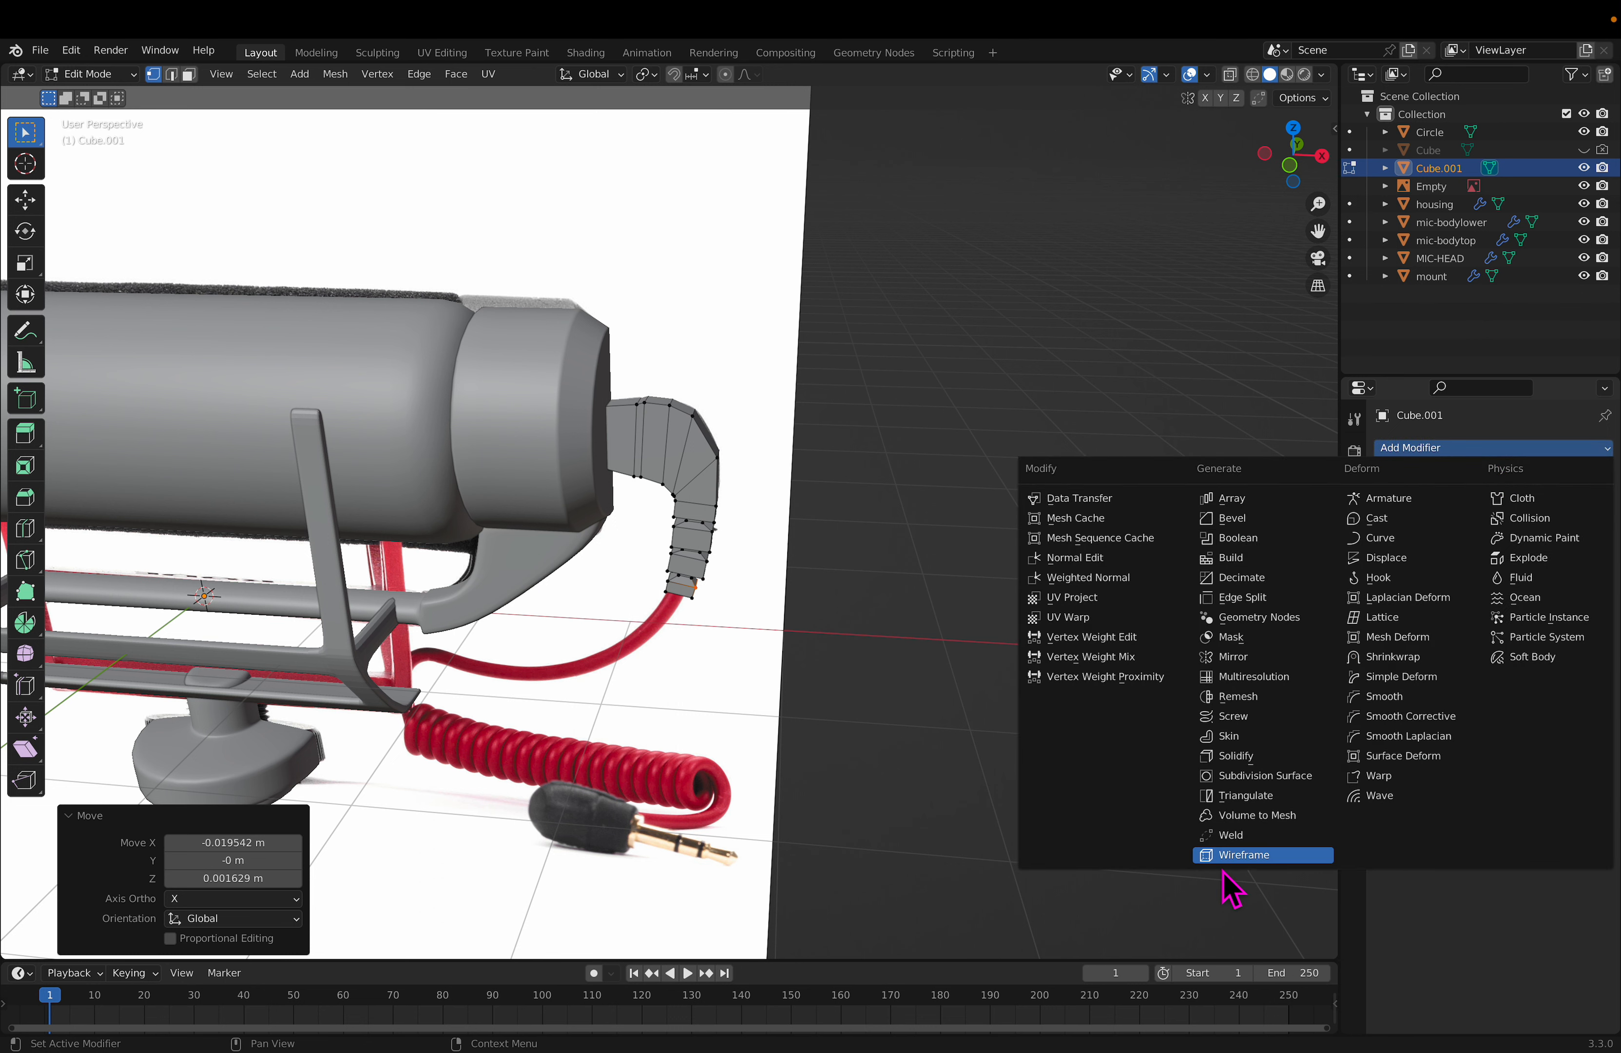
click(1264, 776)
scroll(619, 453, up, 6)
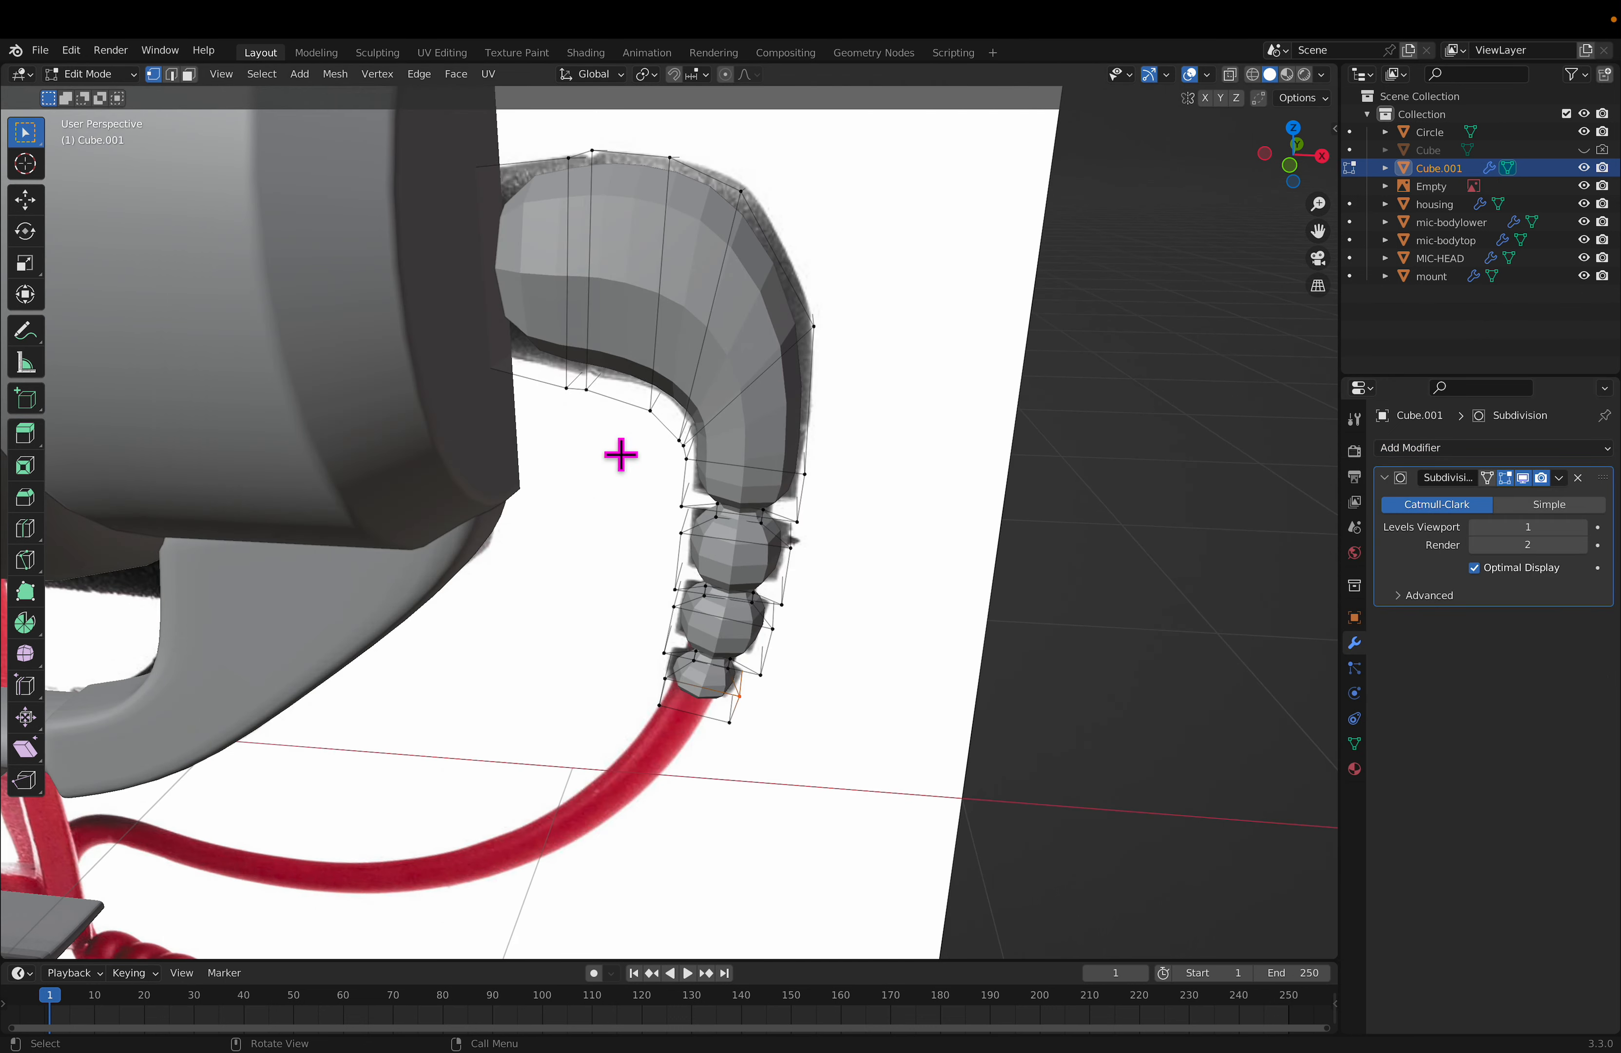
scroll(704, 419, down, 4)
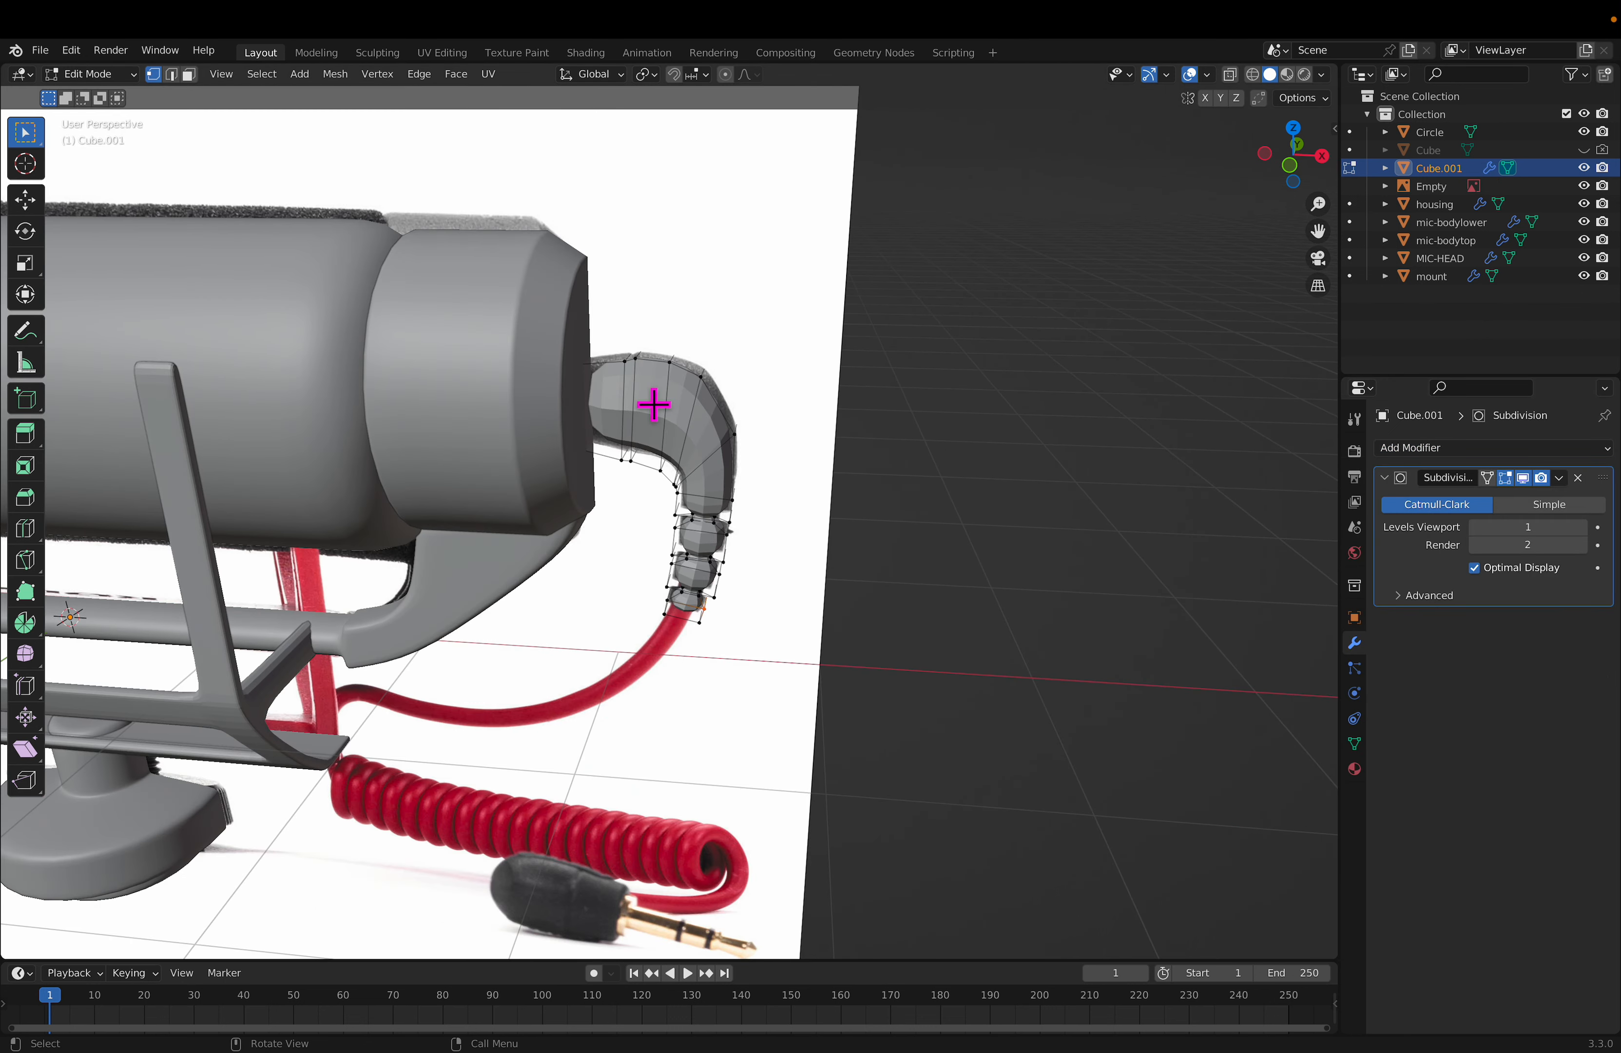
Step: Add a loop cut around the connector's end at the housing and two lengthwise loop cuts near its upper and lower edges
key(ctrl+r)
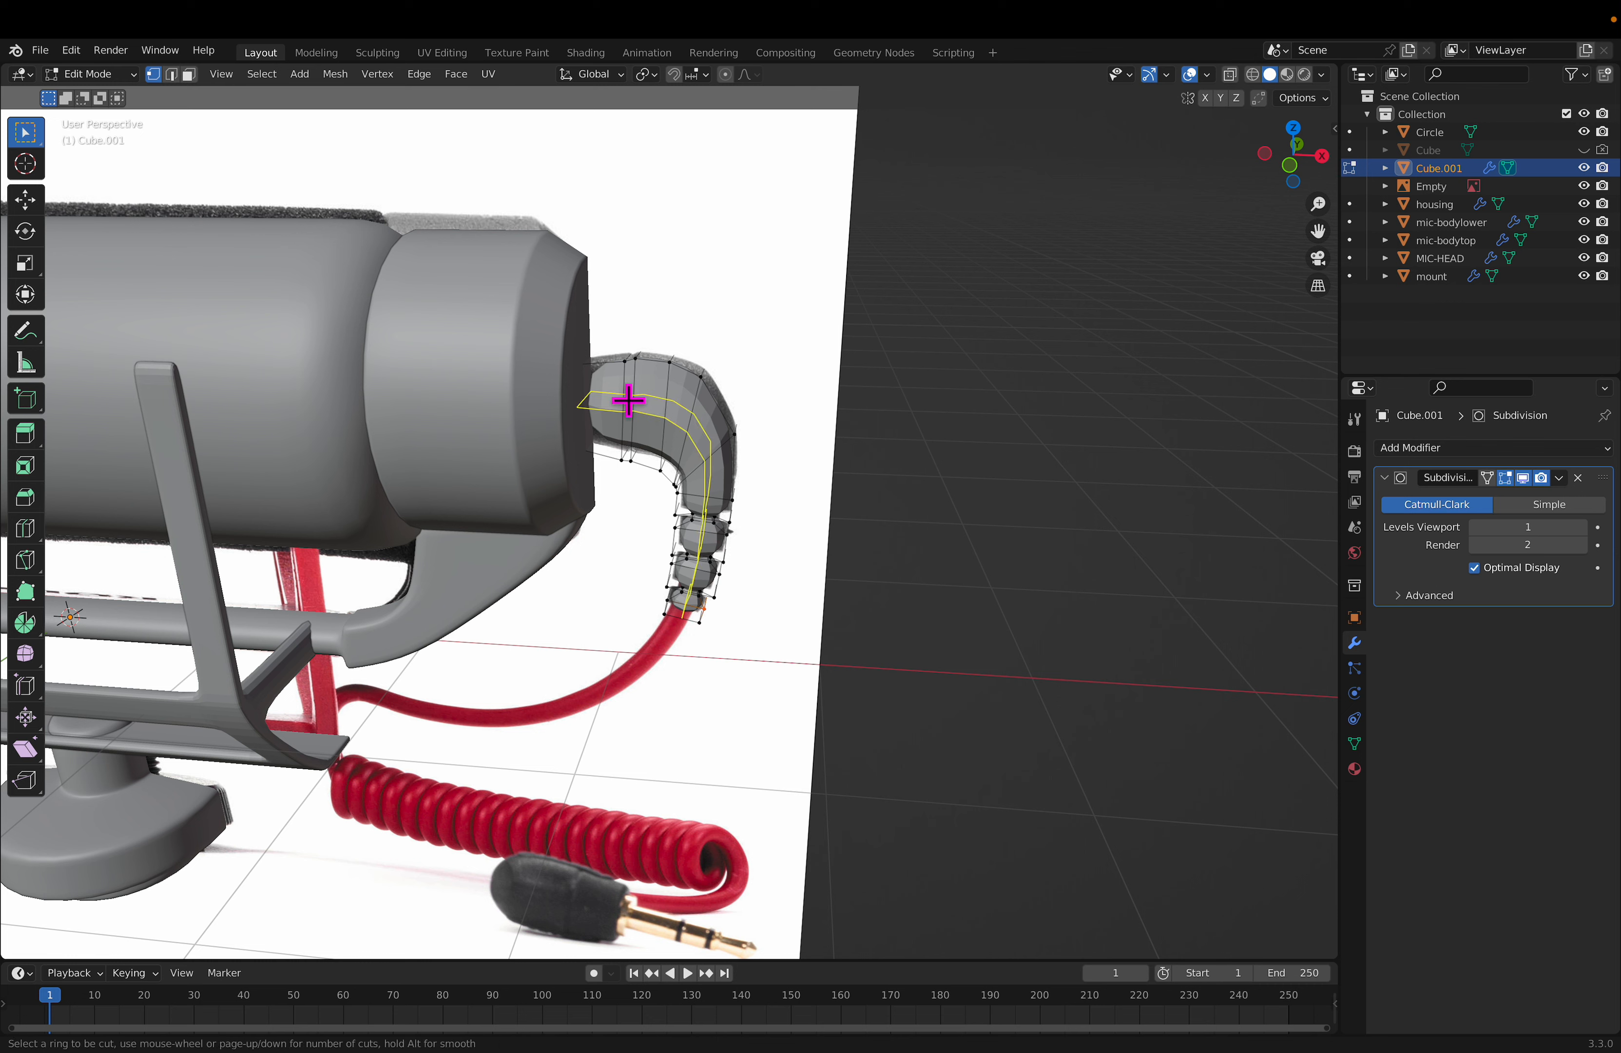
click(619, 380)
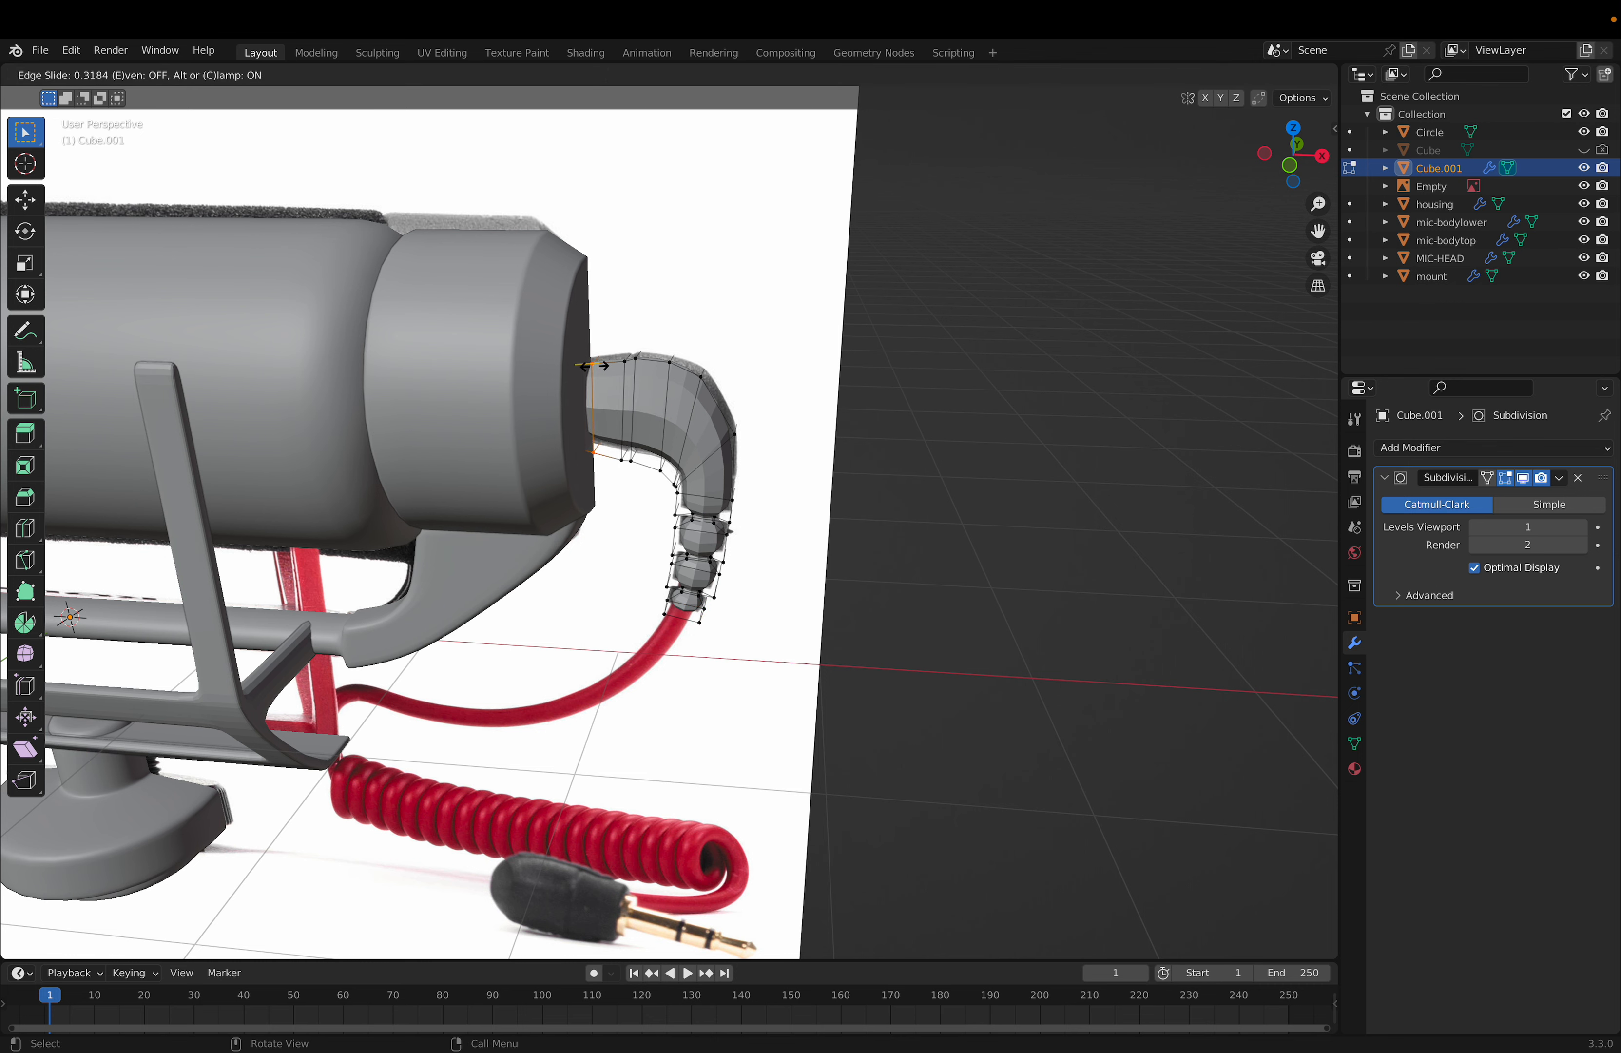
click(586, 367)
key(ctrl+r)
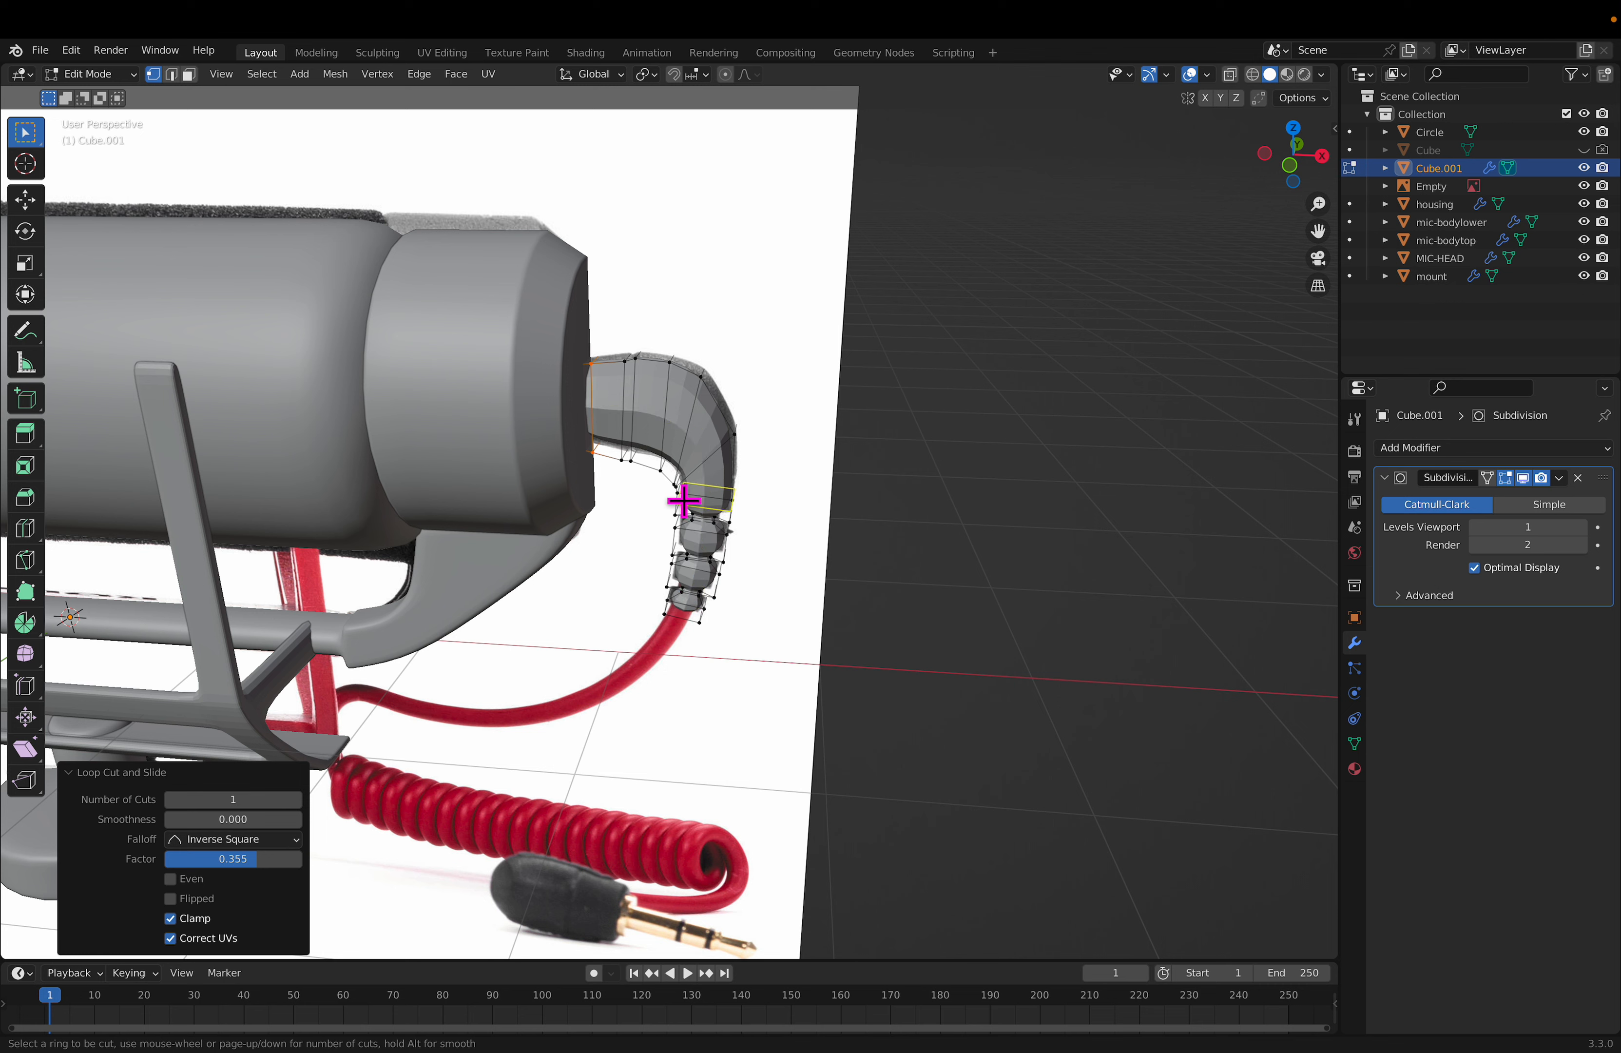
click(687, 403)
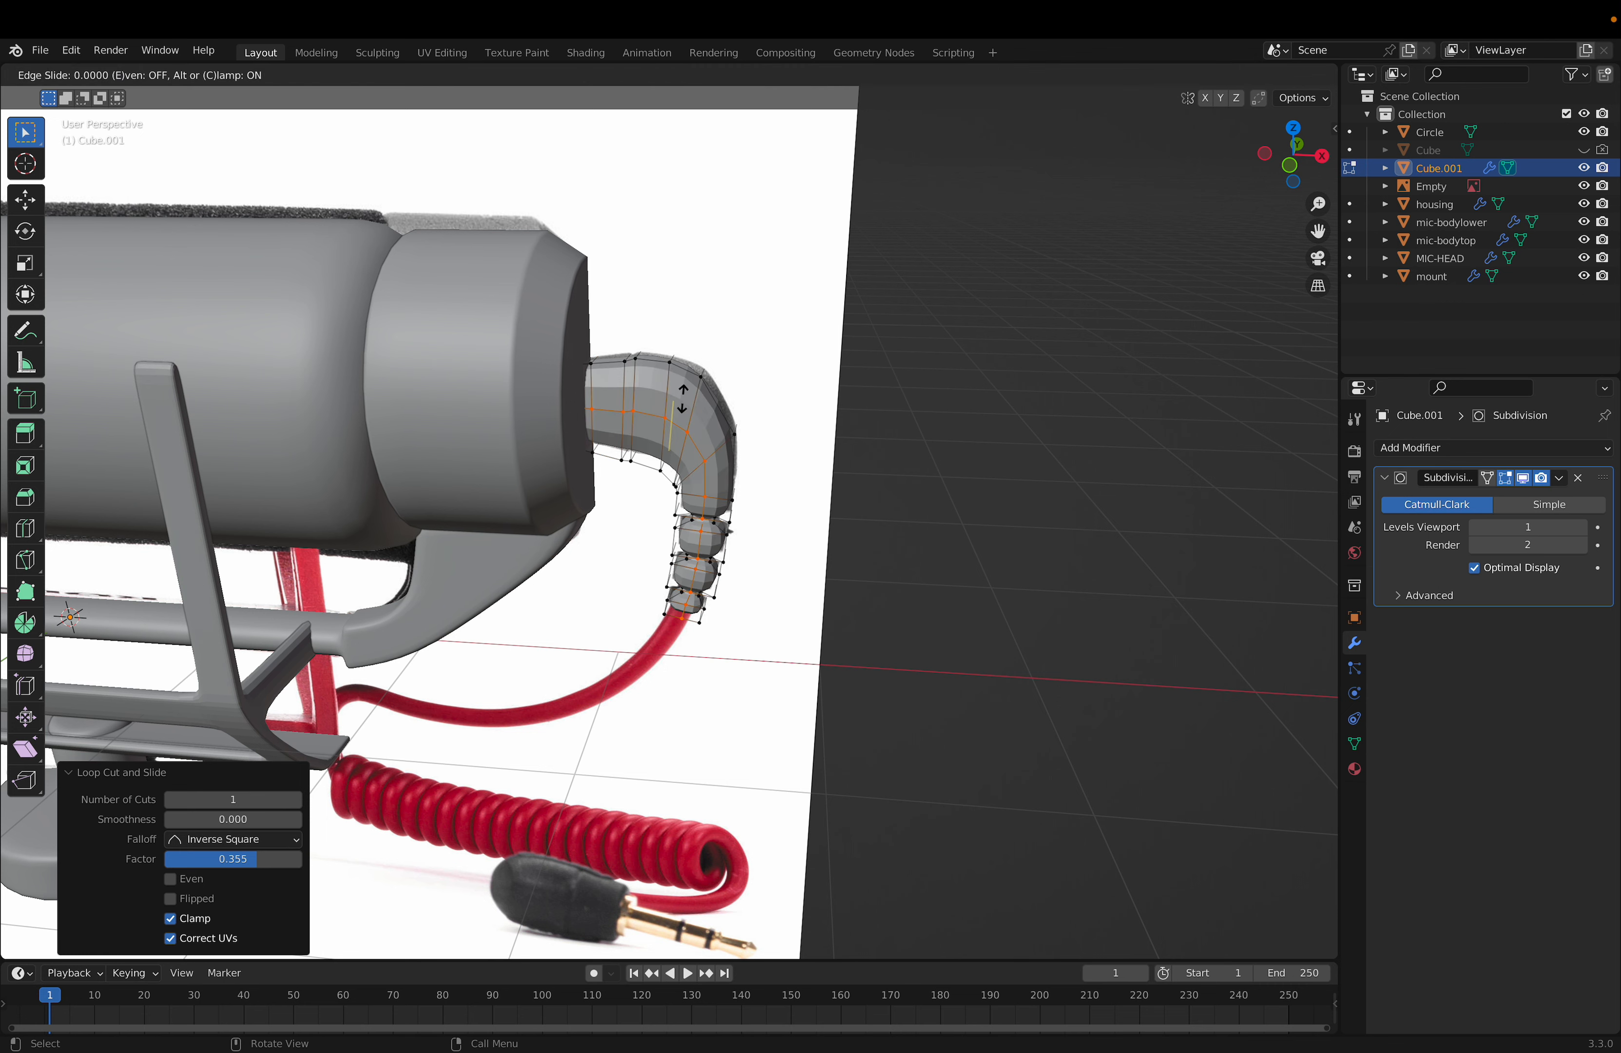
click(716, 362)
key(ctrl+r)
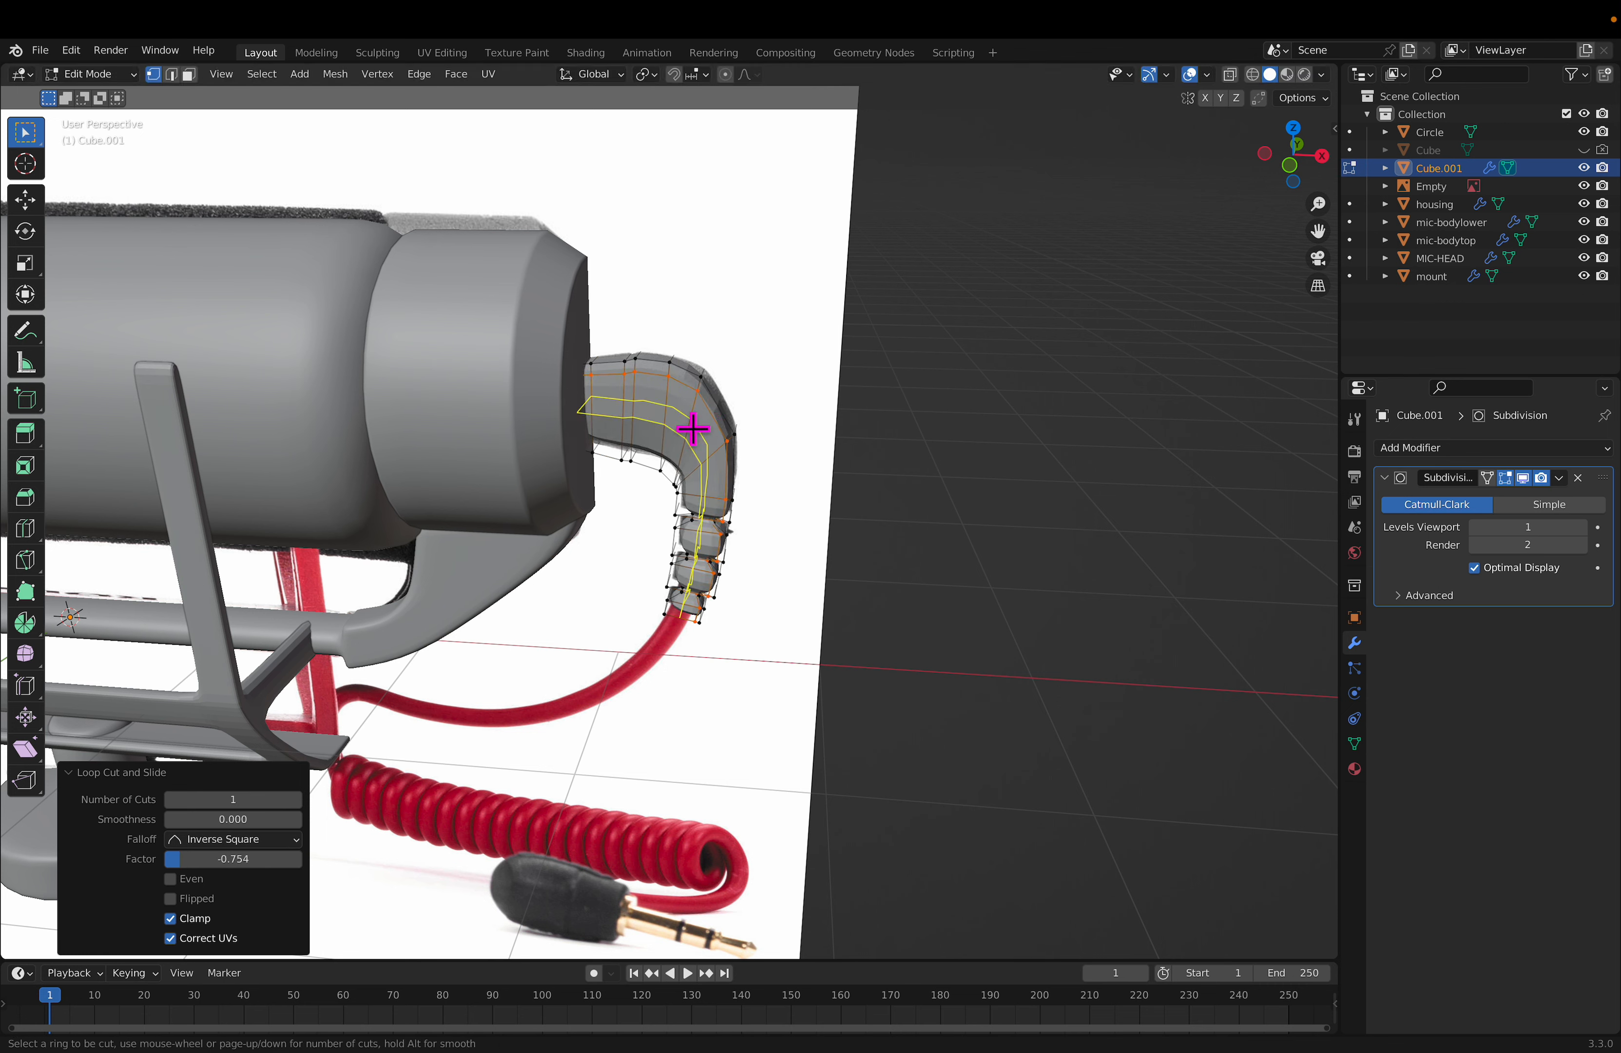
click(692, 428)
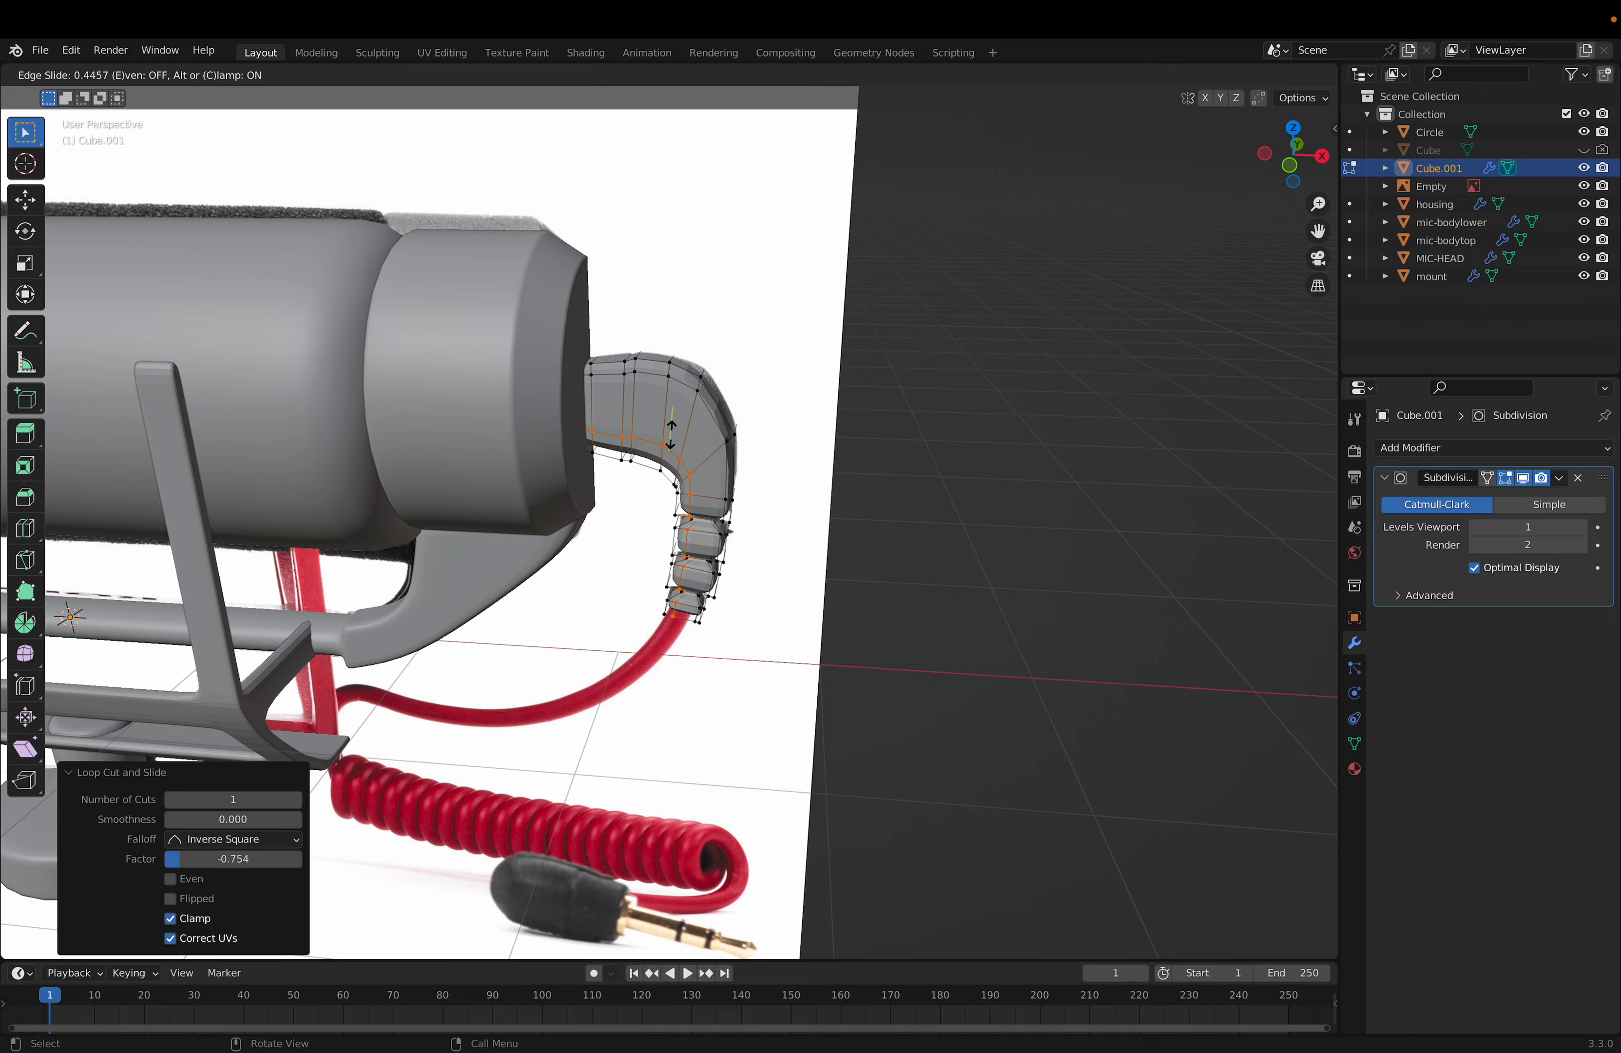
click(671, 434)
middle_drag(840, 569, 816, 484)
Step: Apply Shade Smooth to all faces of the cable connector
key(F3)
click(917, 381)
key(a)
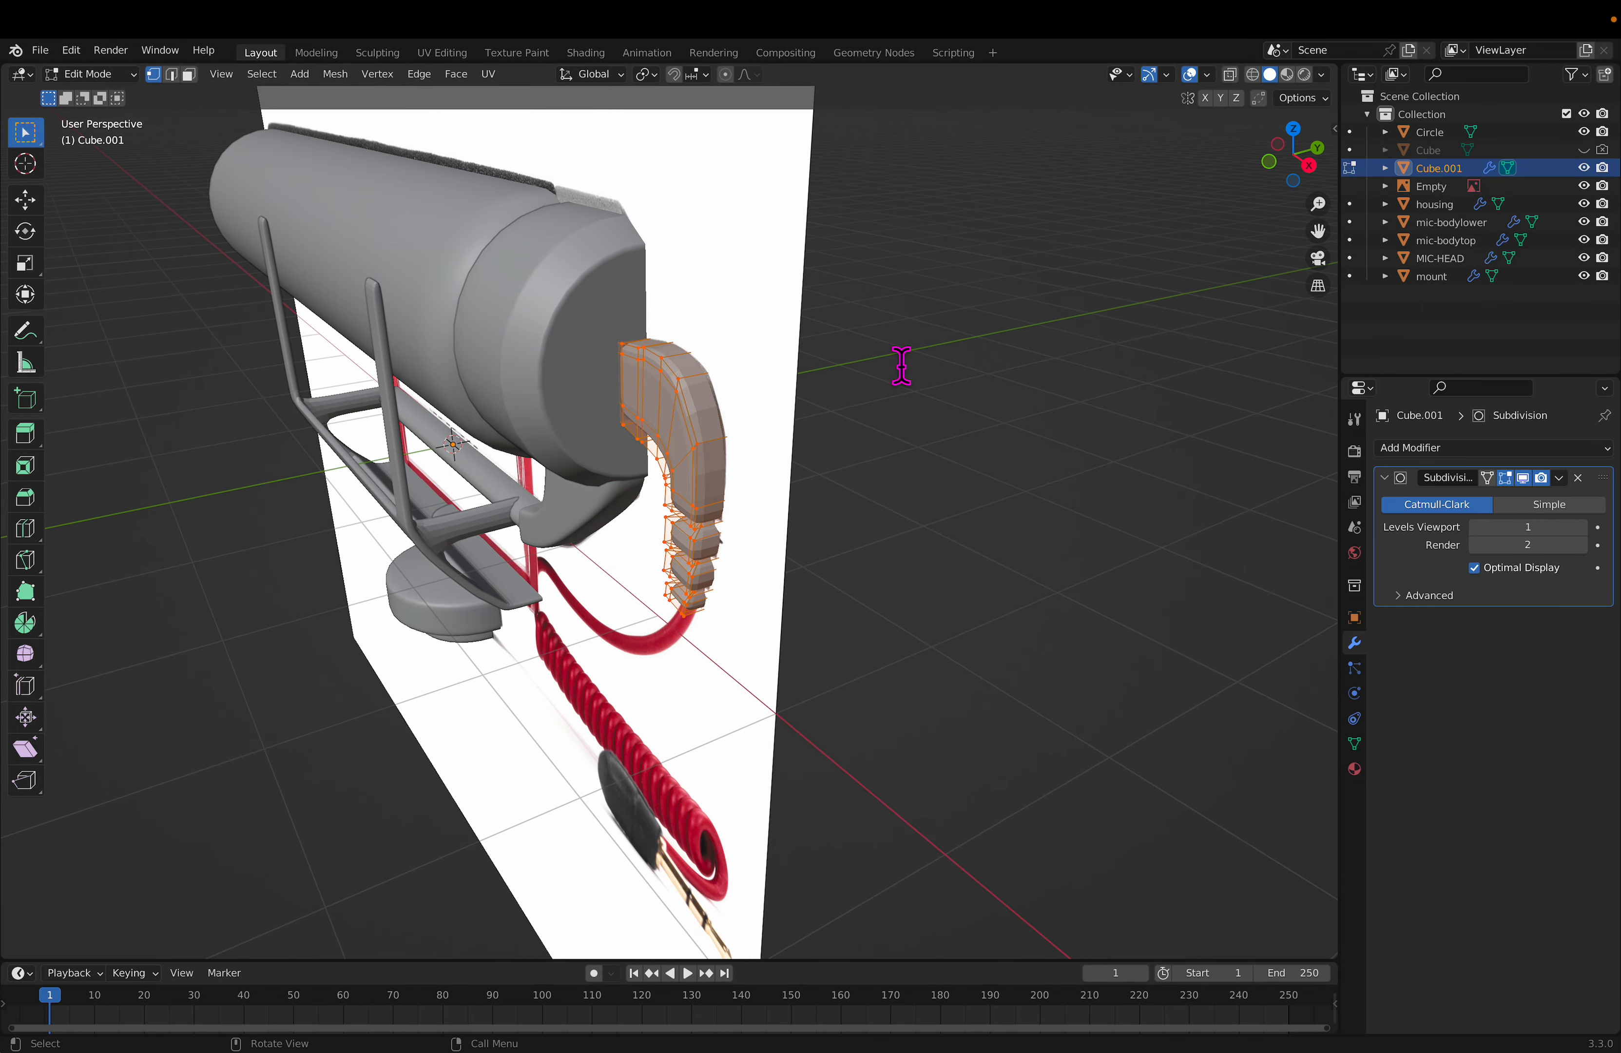
key(F3)
text(shade)
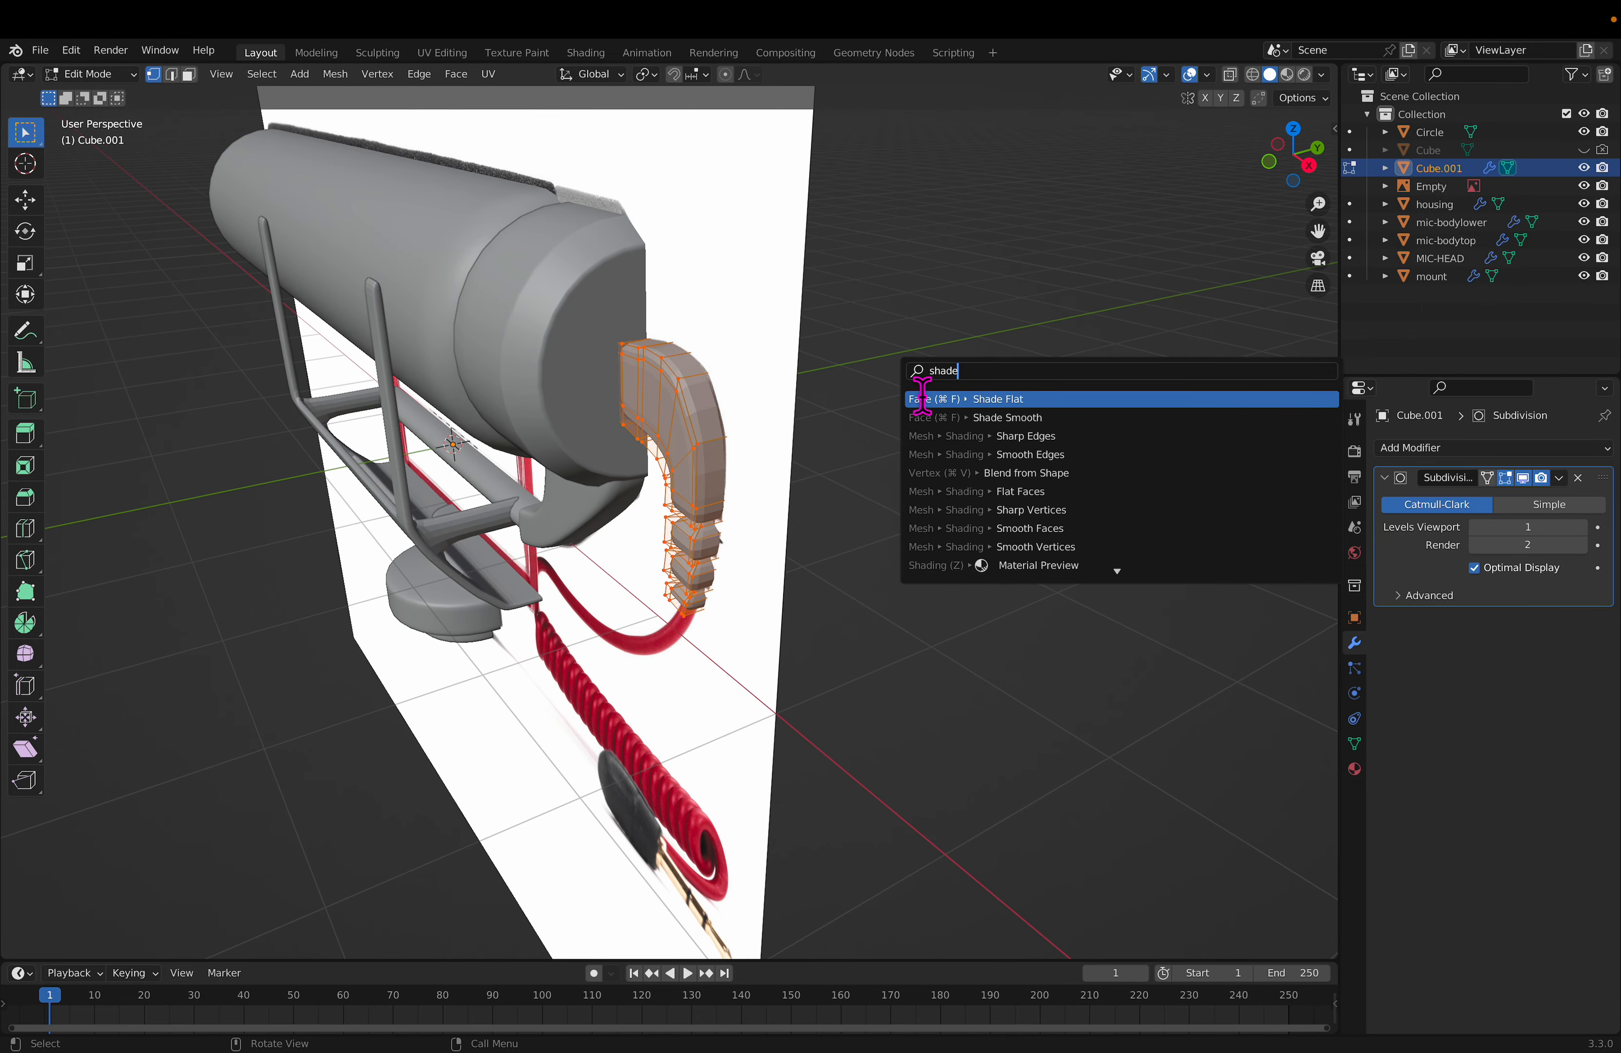
click(1016, 422)
key(c)
click(888, 453)
middle_drag(864, 491, 1164, 488)
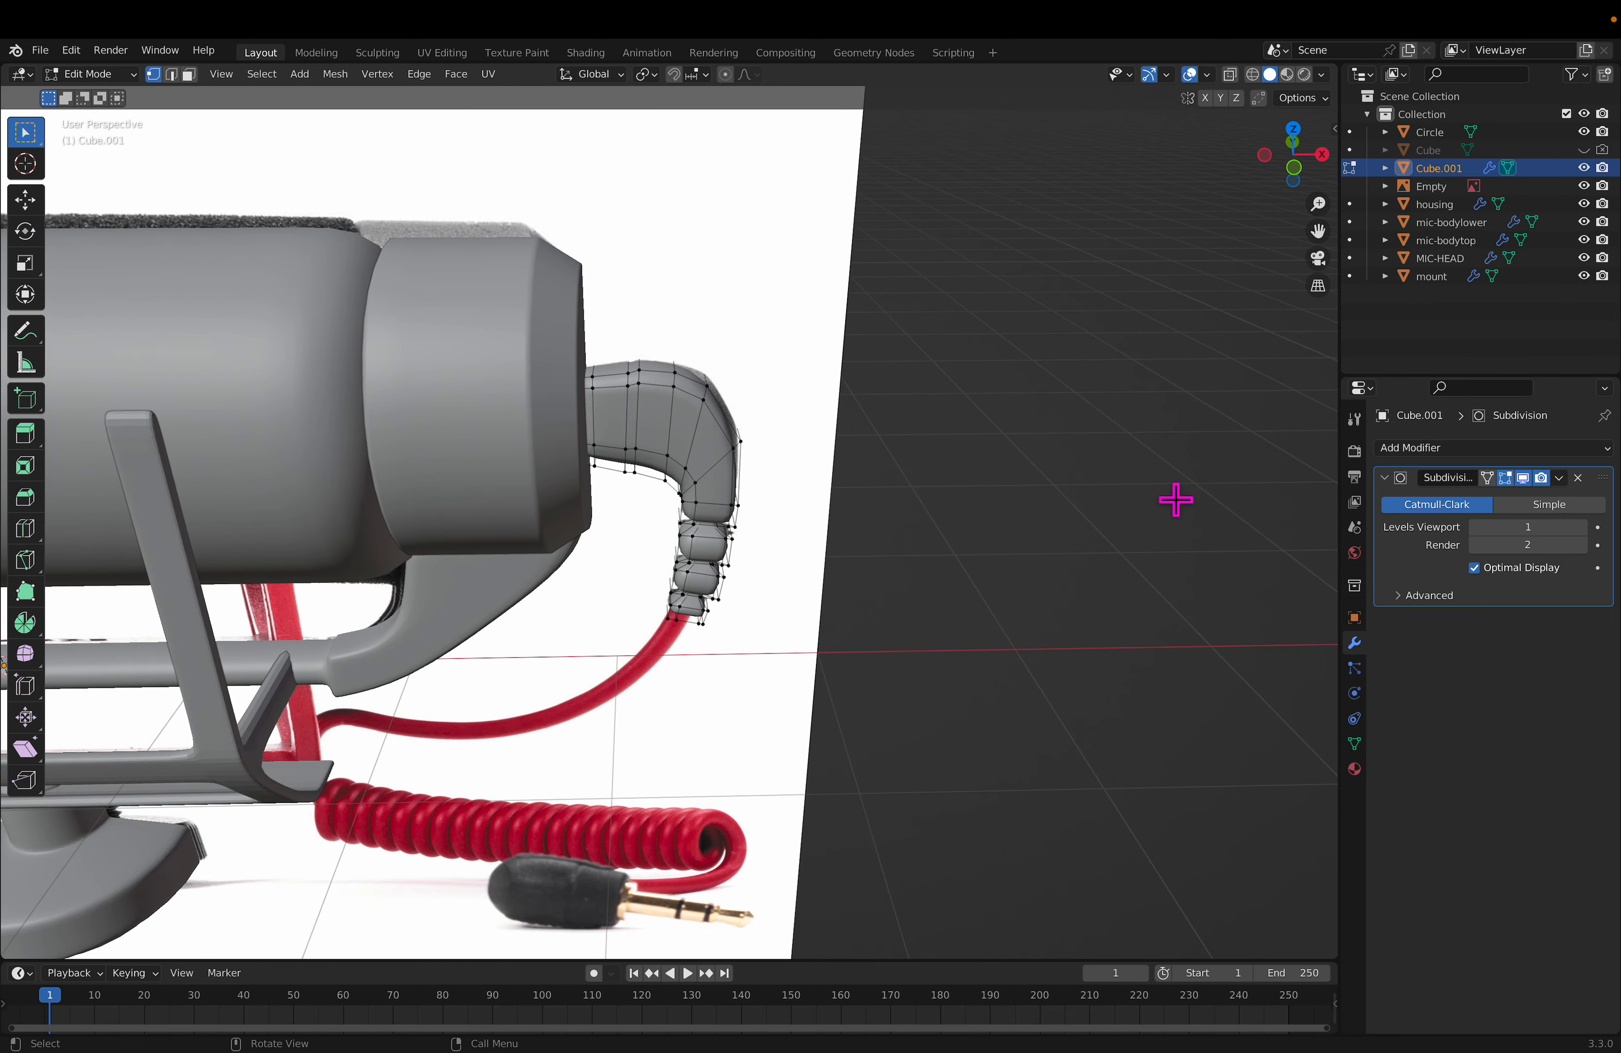
Step: Set the subdivision's viewport level to 2 and inspect the smoothed strain relief in Object Mode
click(1583, 527)
key(Tab)
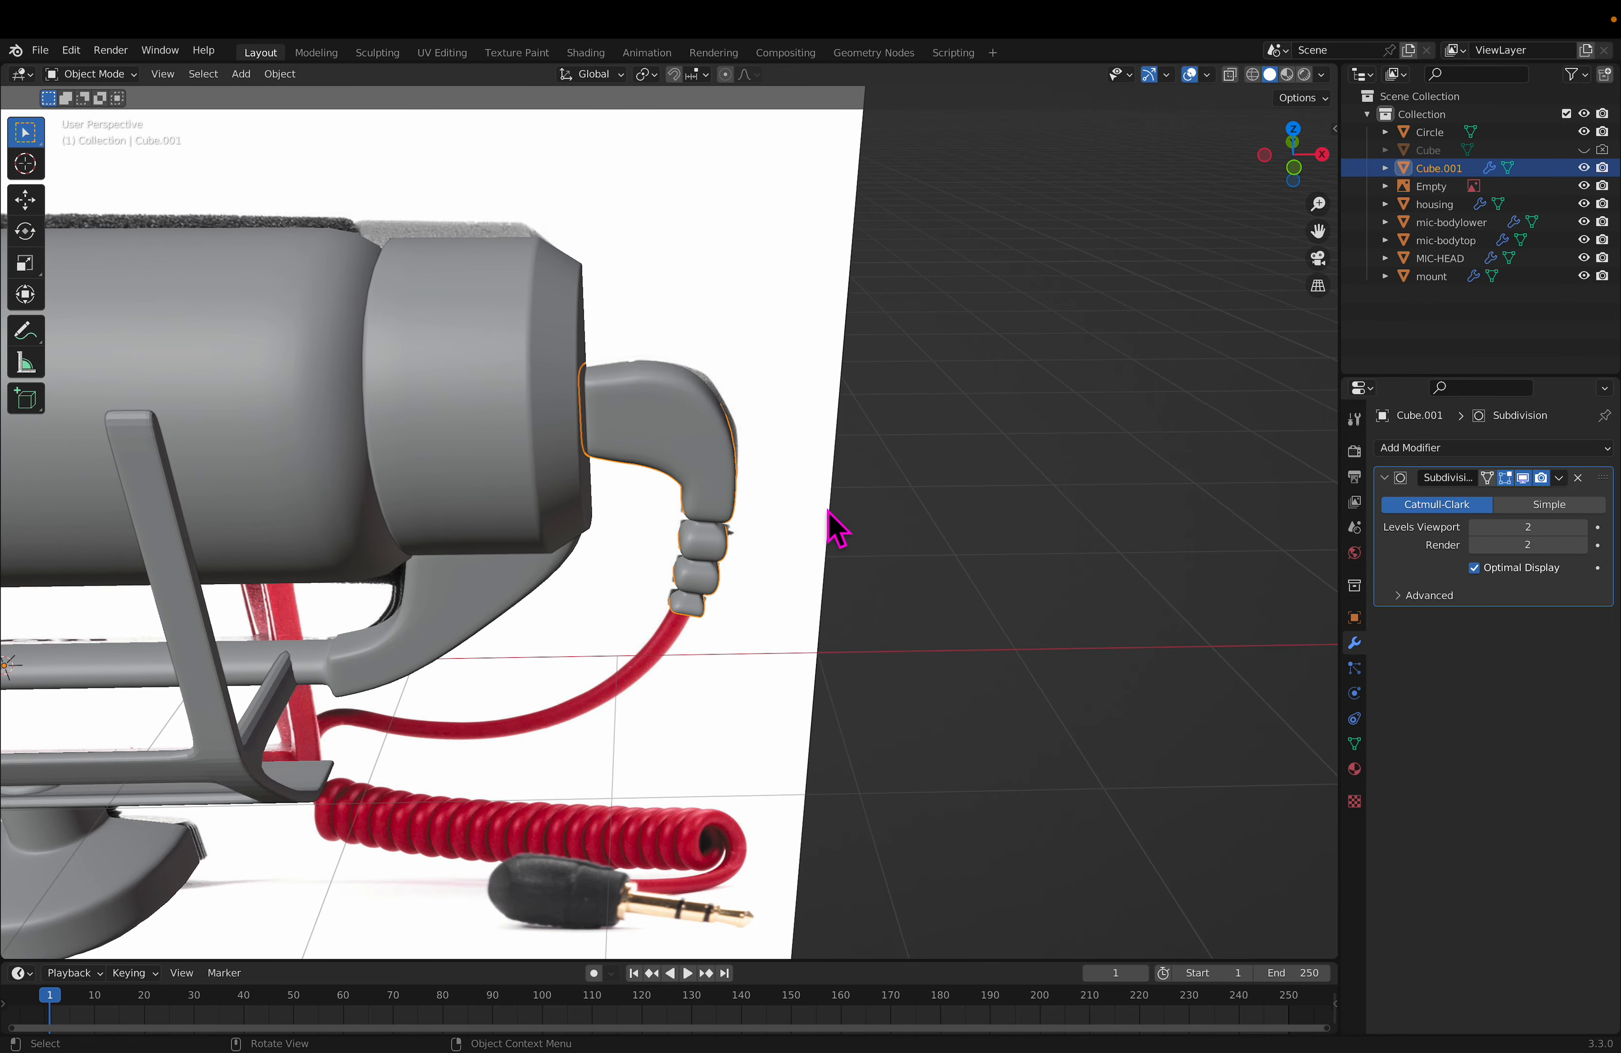
scroll(817, 472, up, 4)
scroll(773, 533, up, 10)
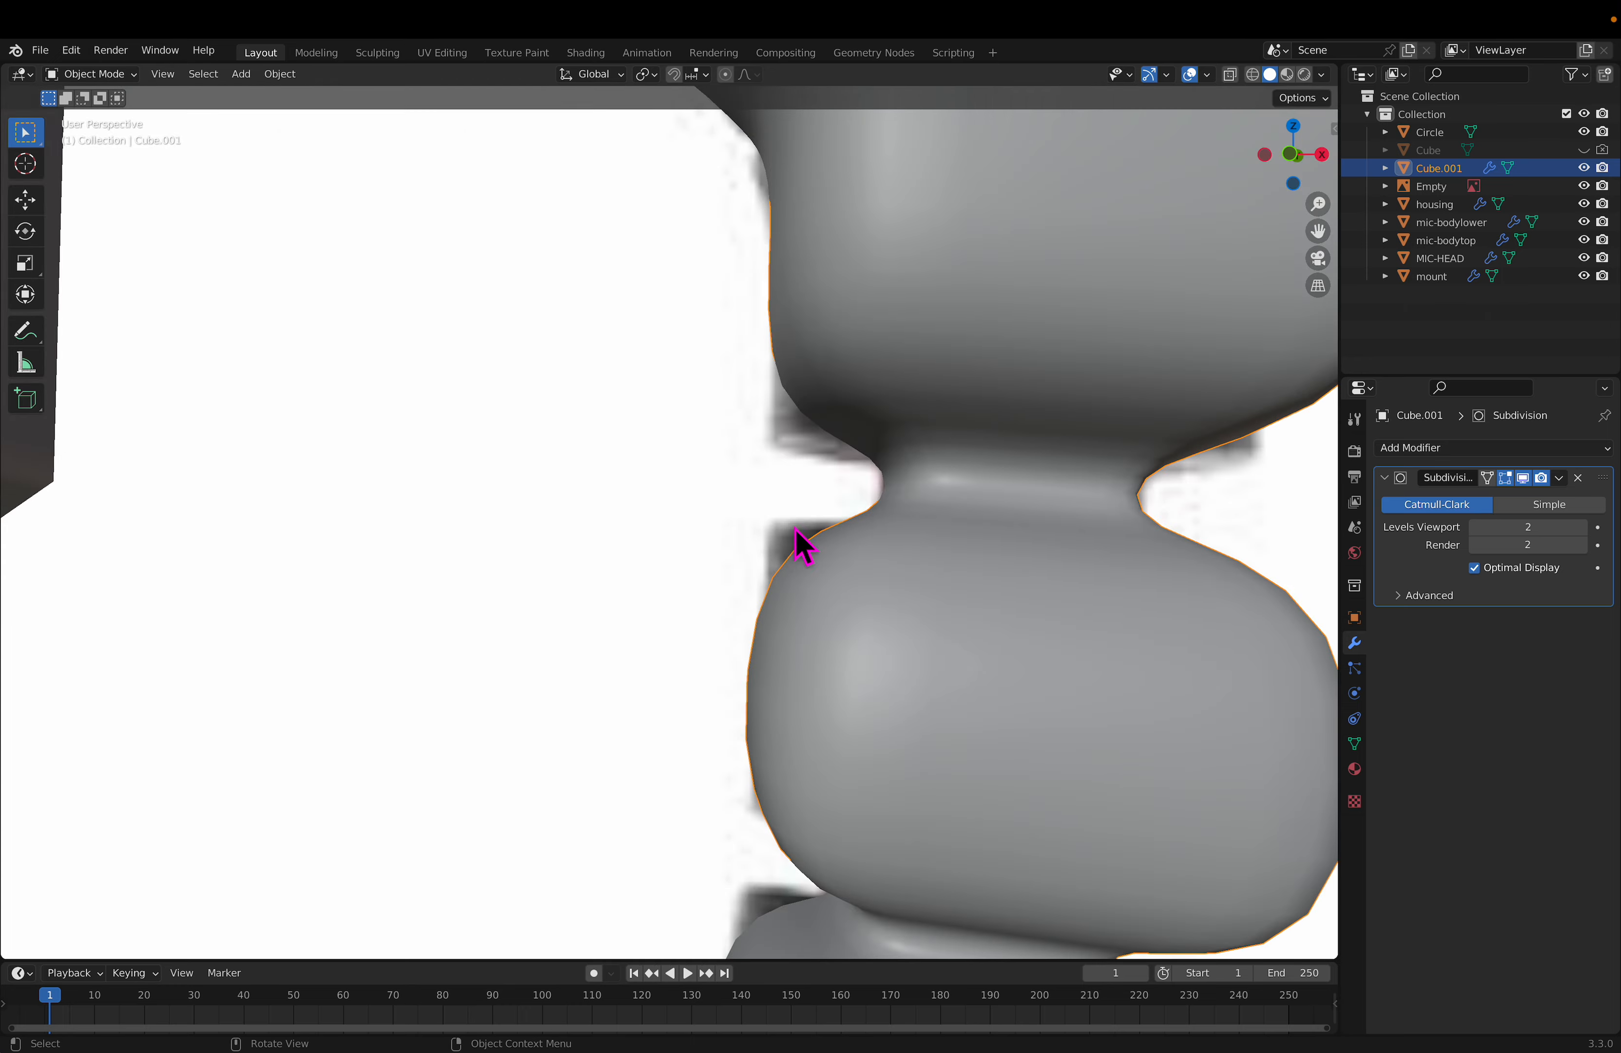
scroll(841, 540, down, 8)
Step: Add a supporting loop cut near the lower rim of the connector's first segment in Edit Mode
key(Tab)
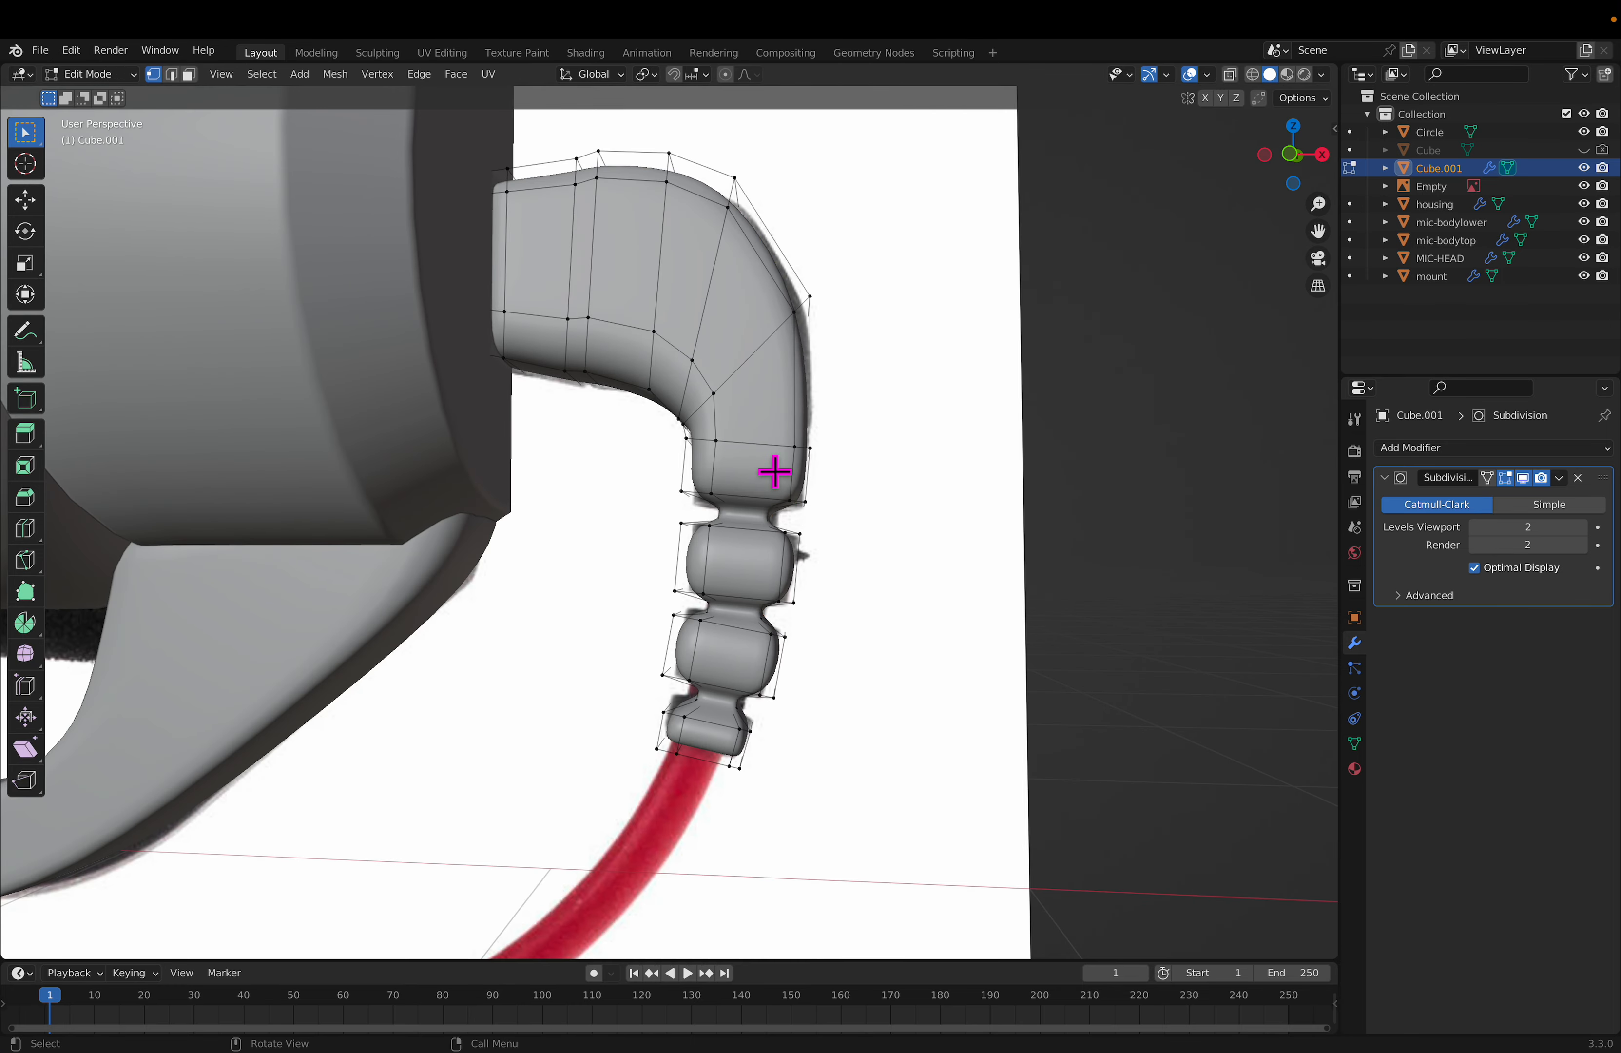
key(ctrl+r)
click(743, 485)
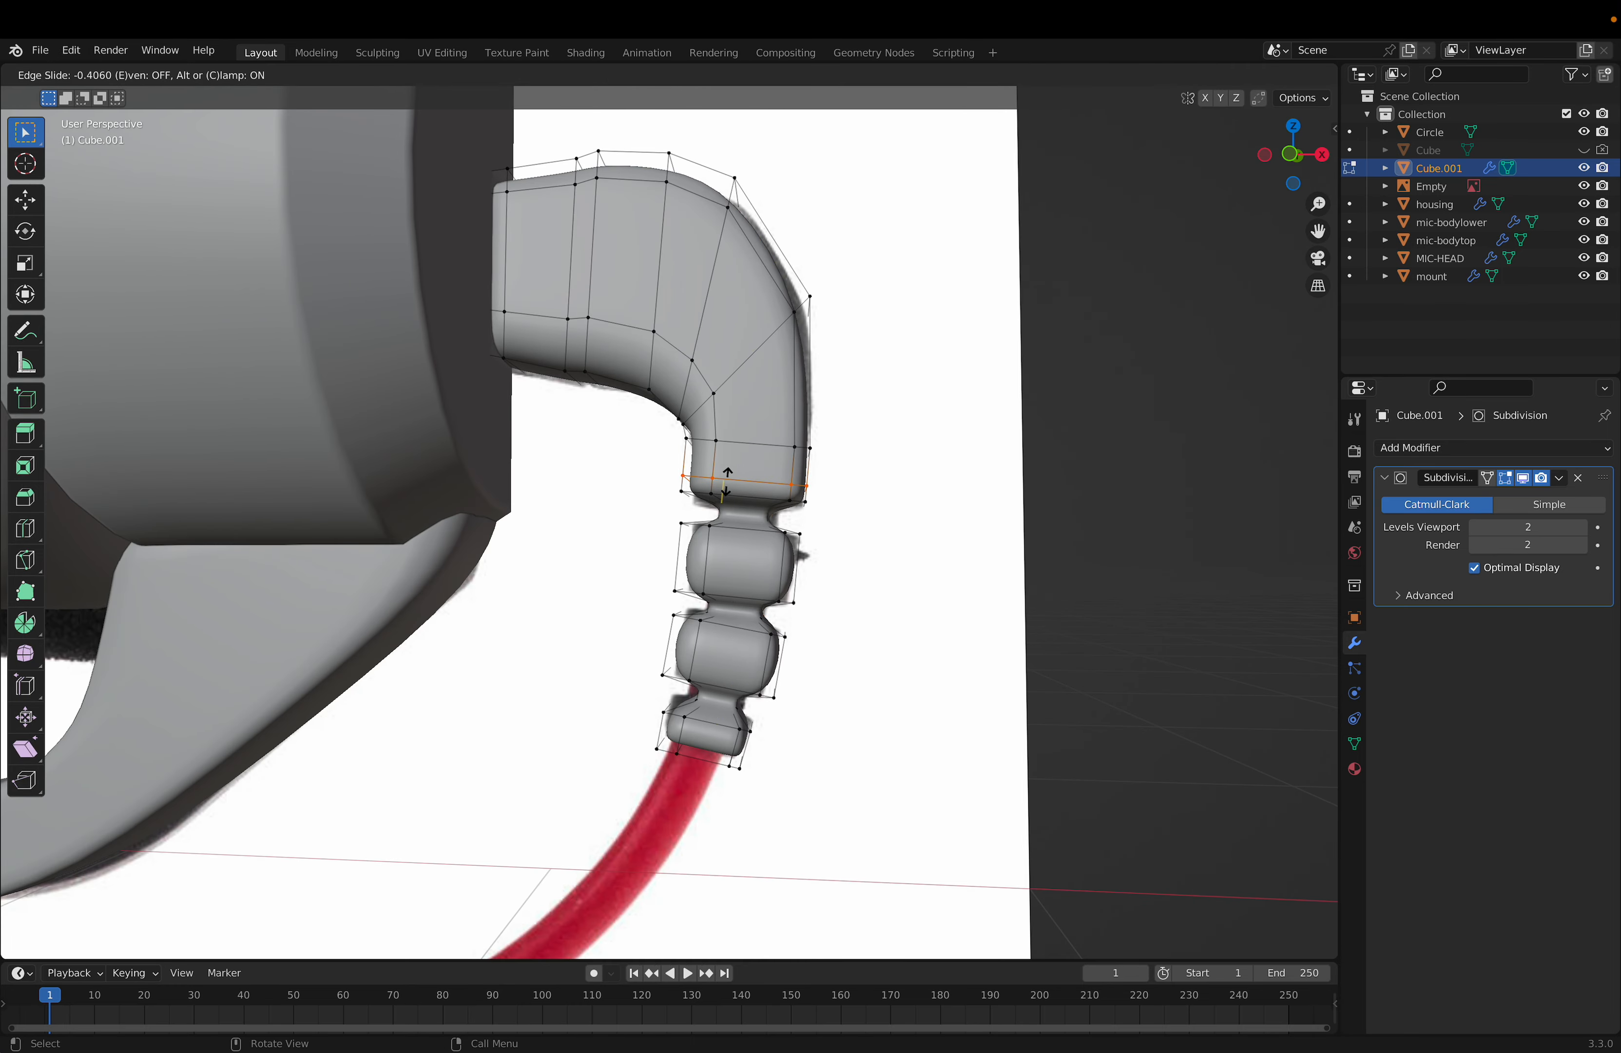
click(741, 472)
Step: Add supporting loop cuts near the upper and lower rims of the second strain-relief segment
key(ctrl+r)
click(718, 564)
click(742, 573)
key(ctrl+r)
click(731, 588)
click(726, 586)
Step: Add a supporting loop cut near the third segment's upper rim with a slide factor of about 0.535
key(ctrl+r)
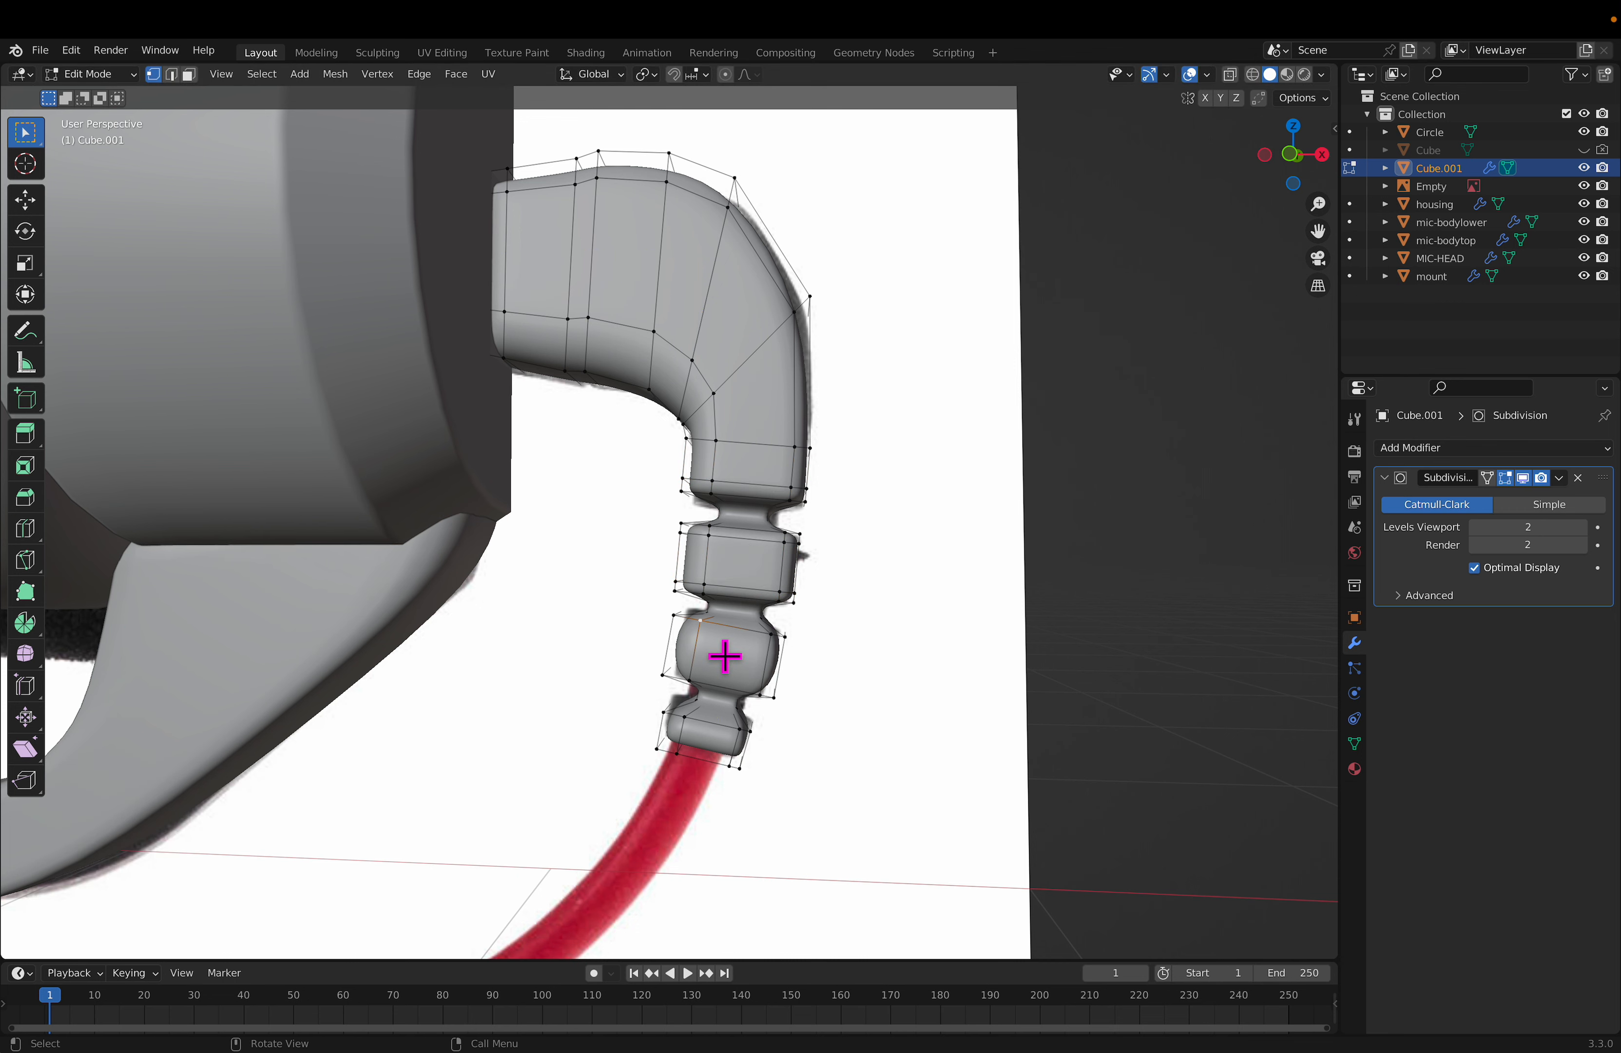
click(724, 649)
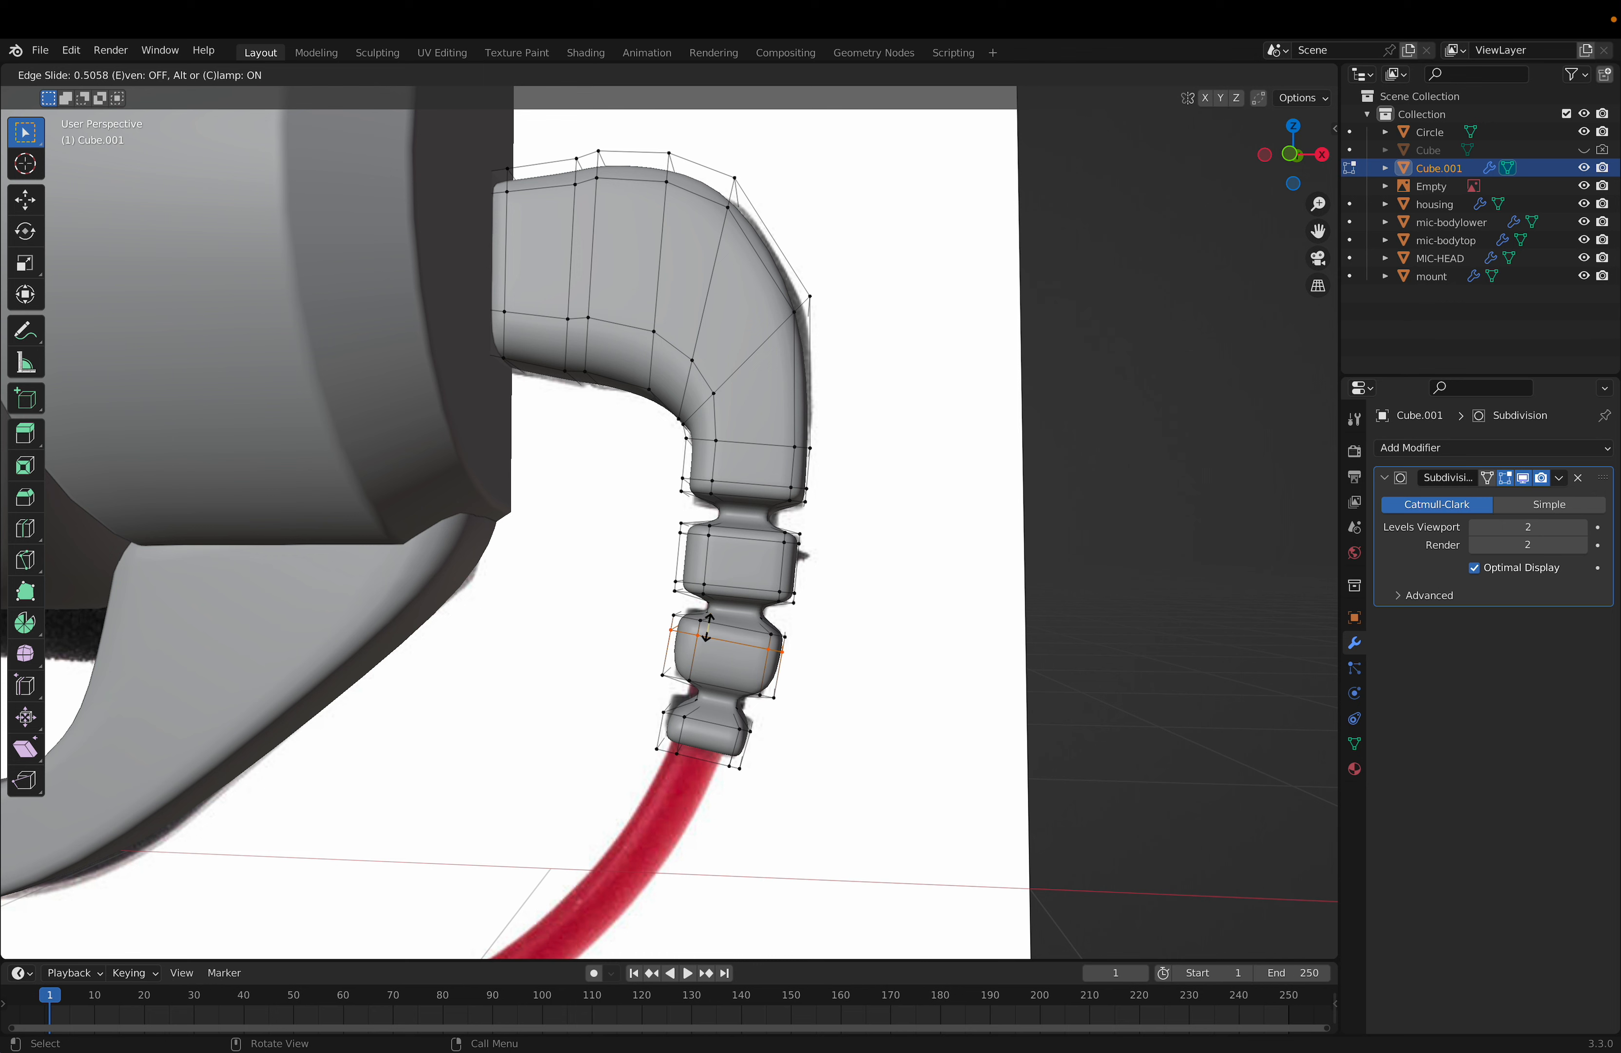
click(727, 669)
Step: Add three loop cuts around the end collar, near its lower rim, across its middle and near its upper rim
key(ctrl+r)
click(696, 752)
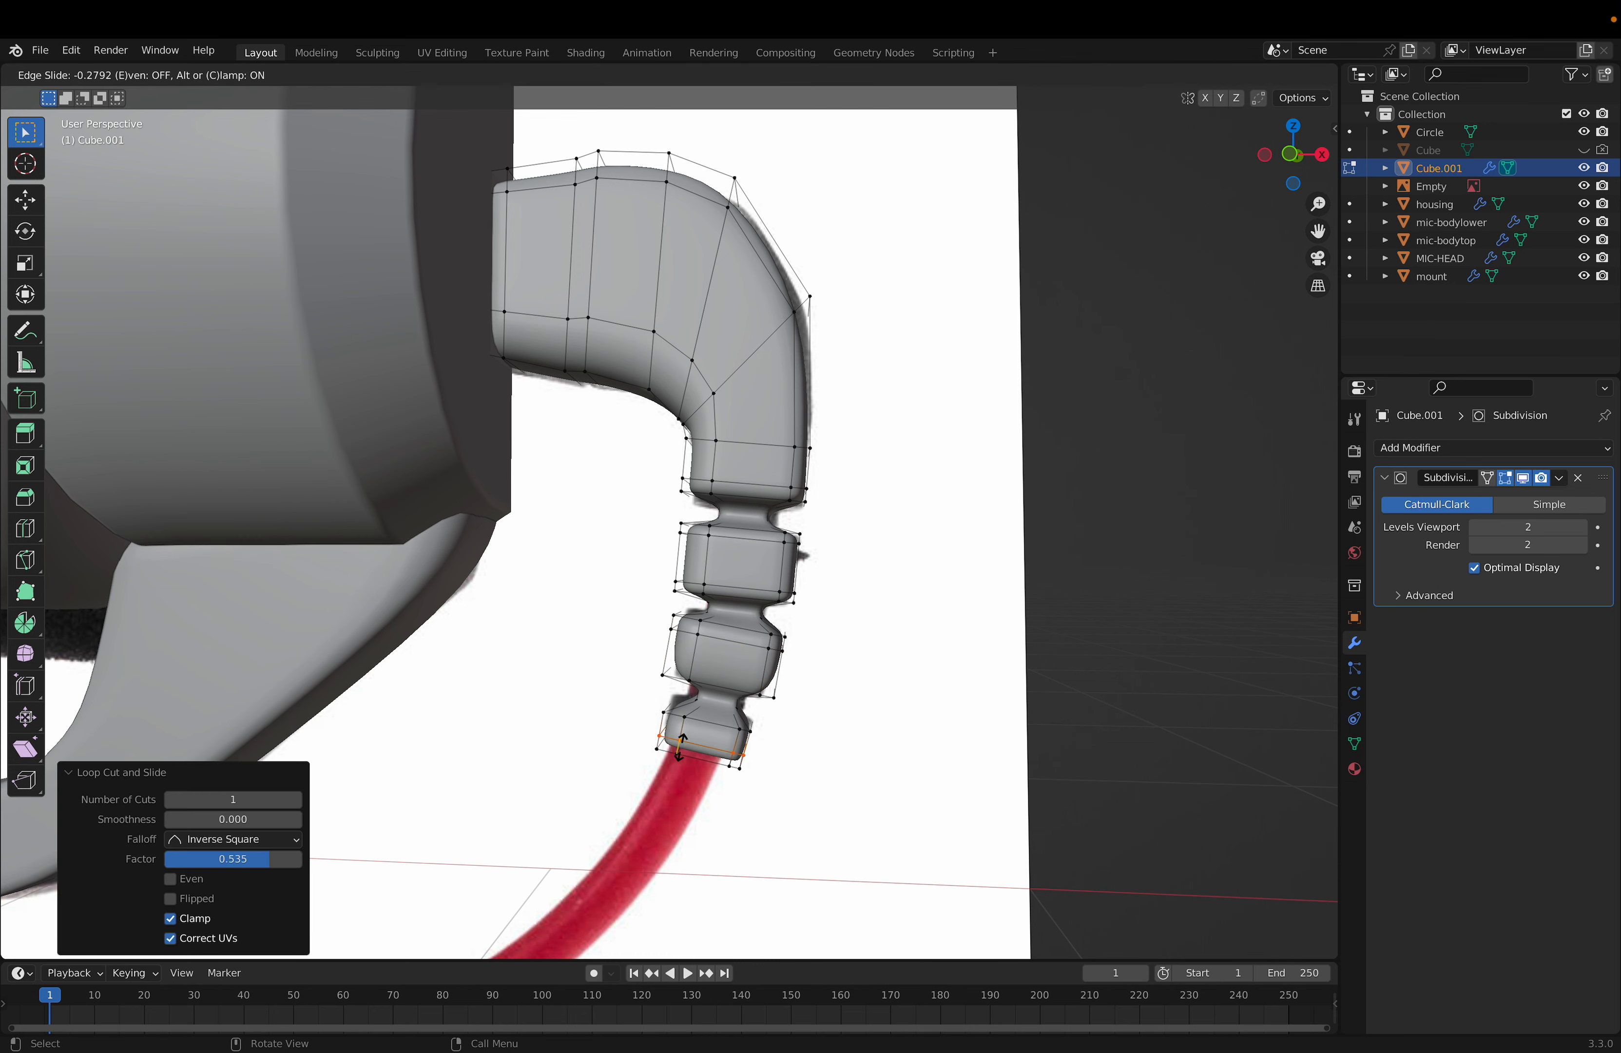
click(680, 742)
key(ctrl+r)
click(687, 730)
click(704, 734)
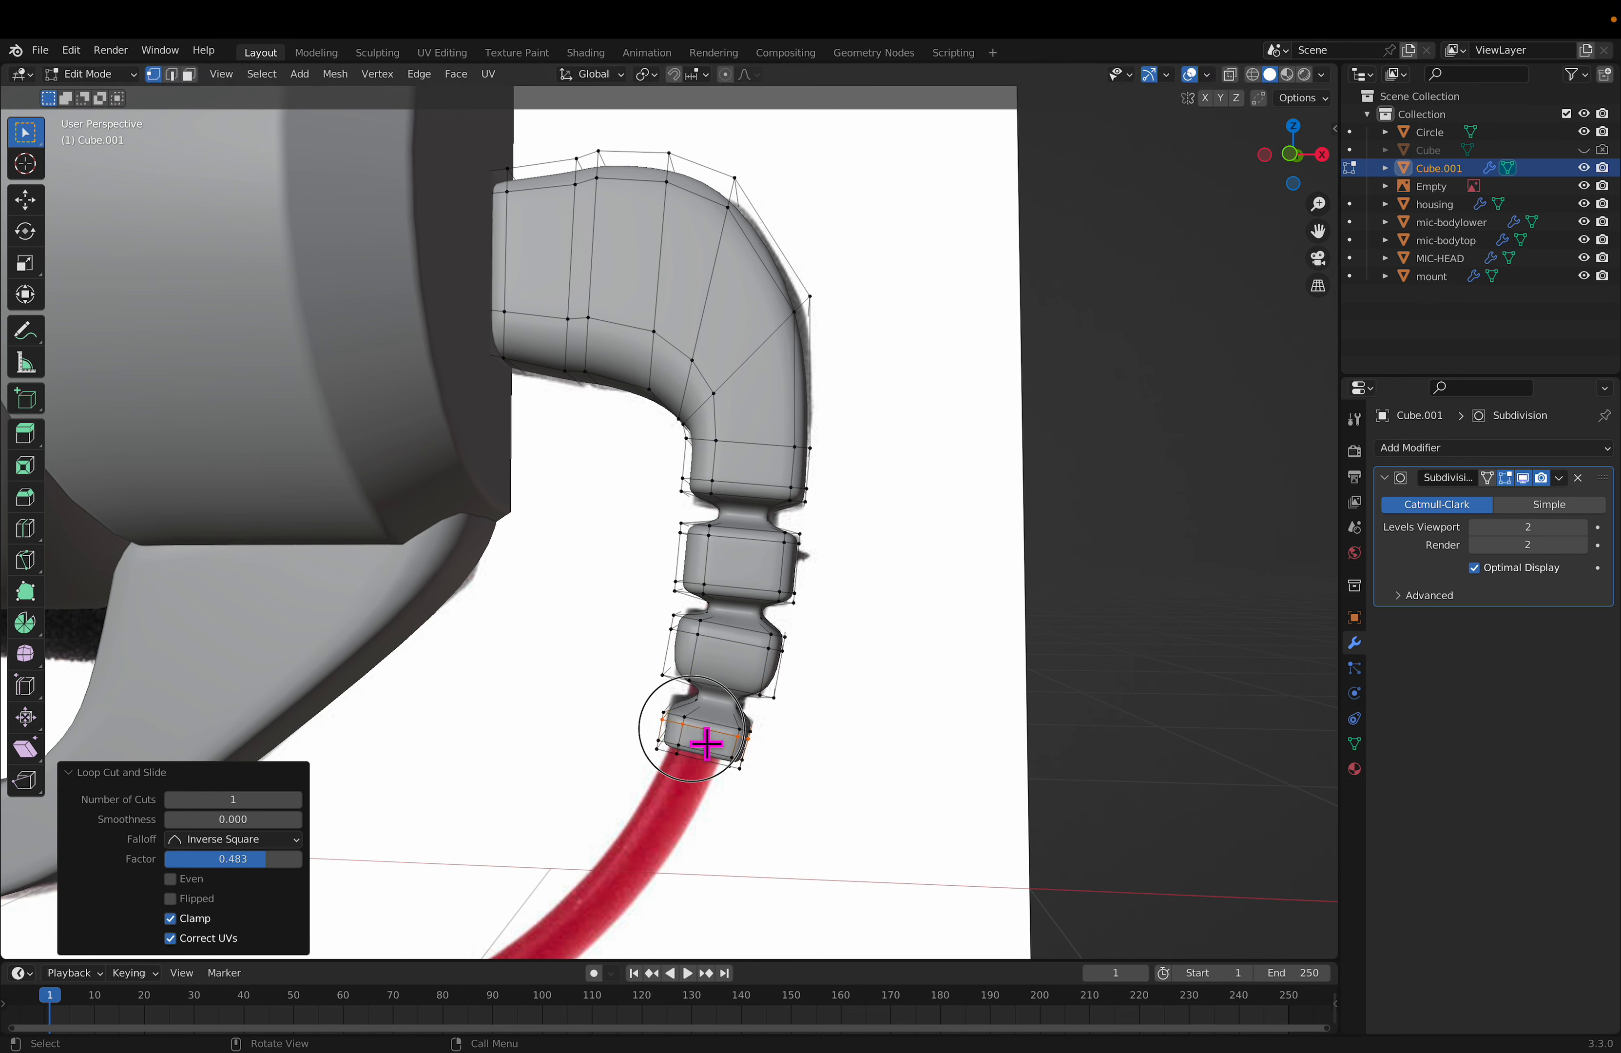
key(ctrl+r)
click(712, 722)
click(707, 717)
Step: Add a loop cut near the third segment's lower rim with a slide factor of about -0.549 and return to Object Mode
key(ctrl+r)
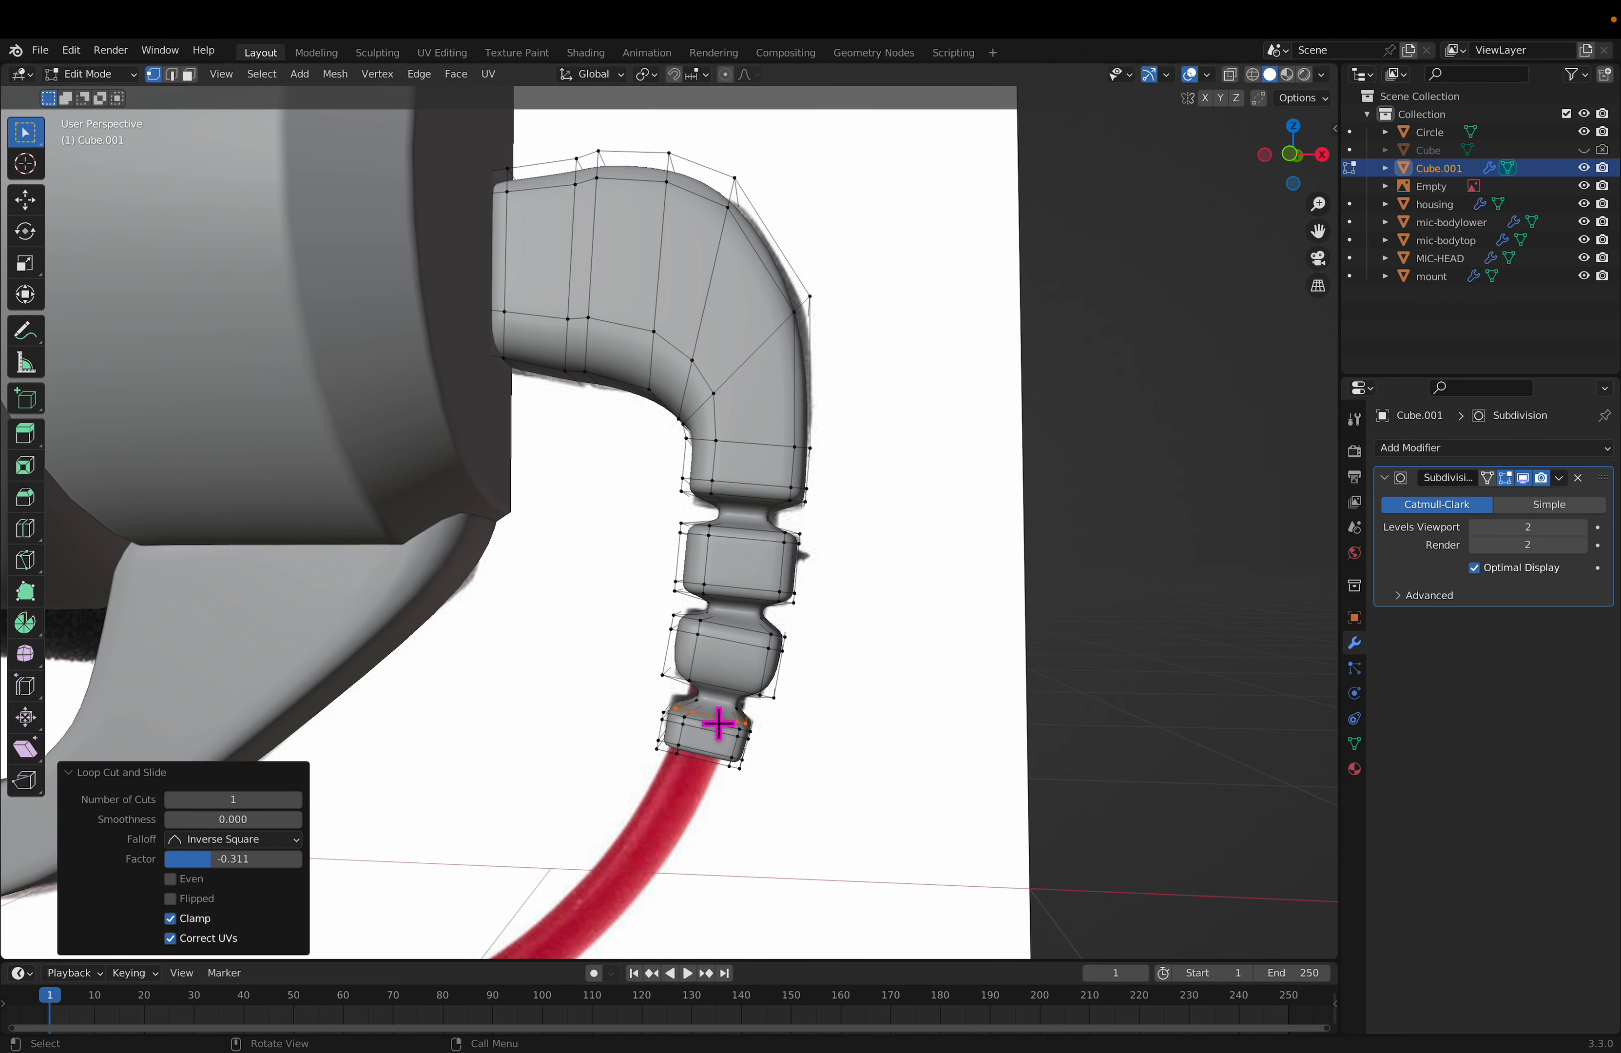
click(710, 671)
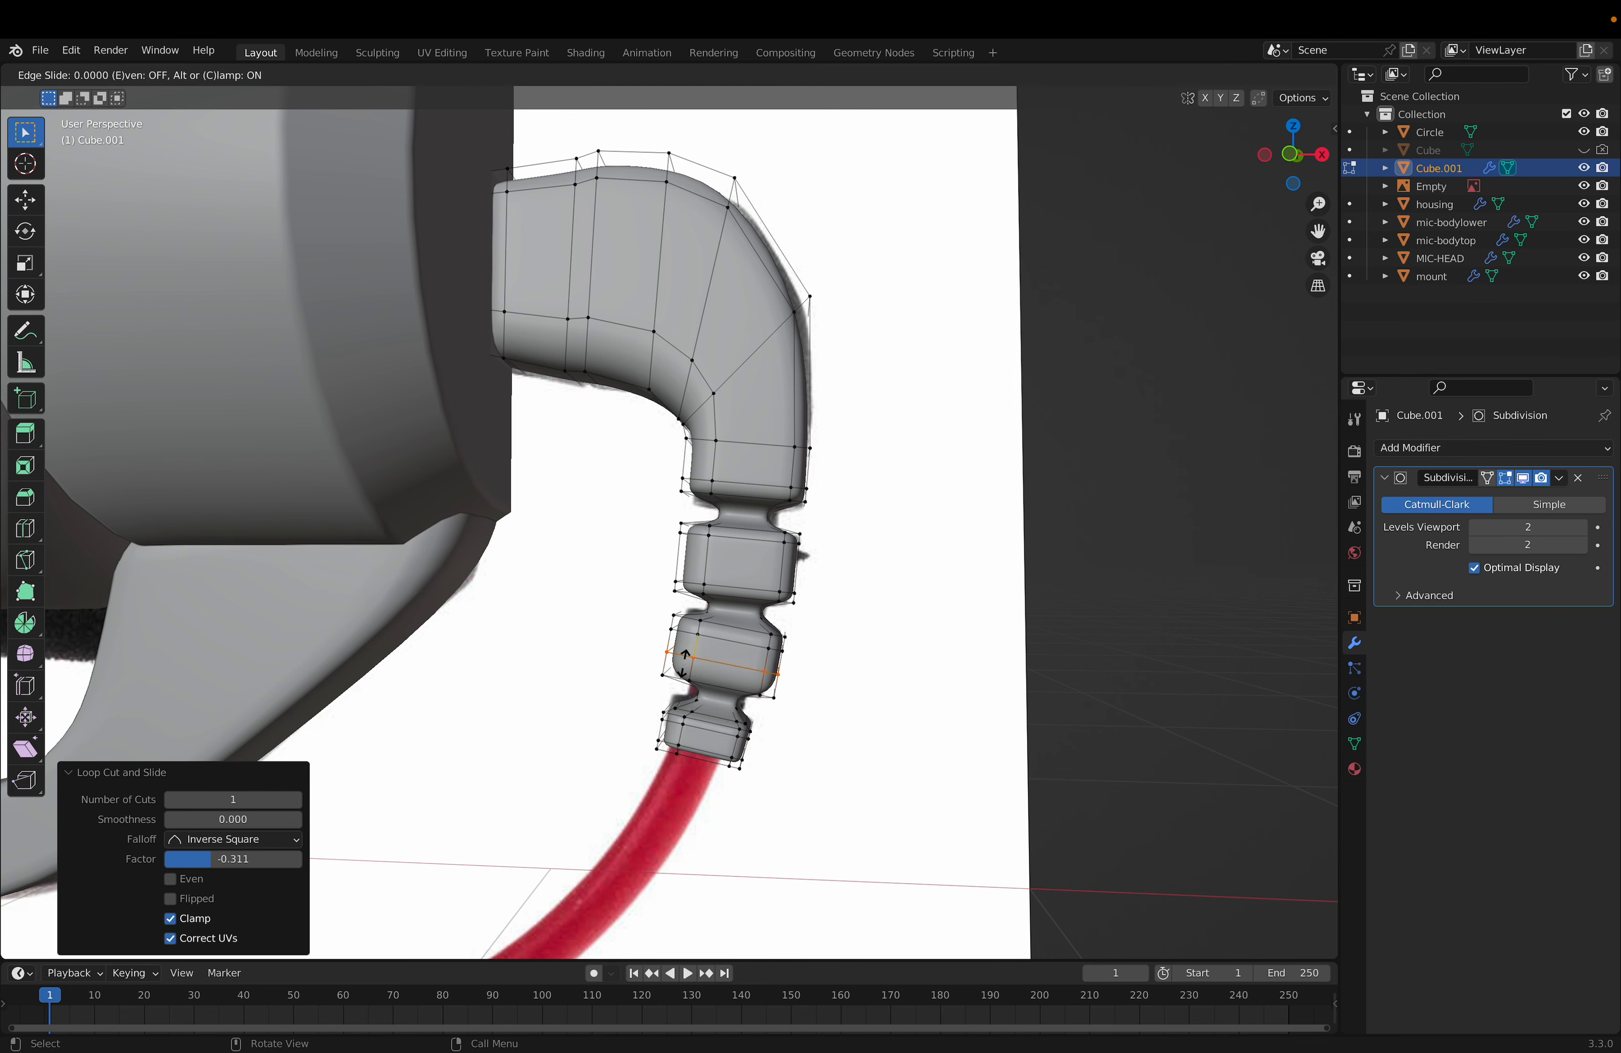
click(697, 690)
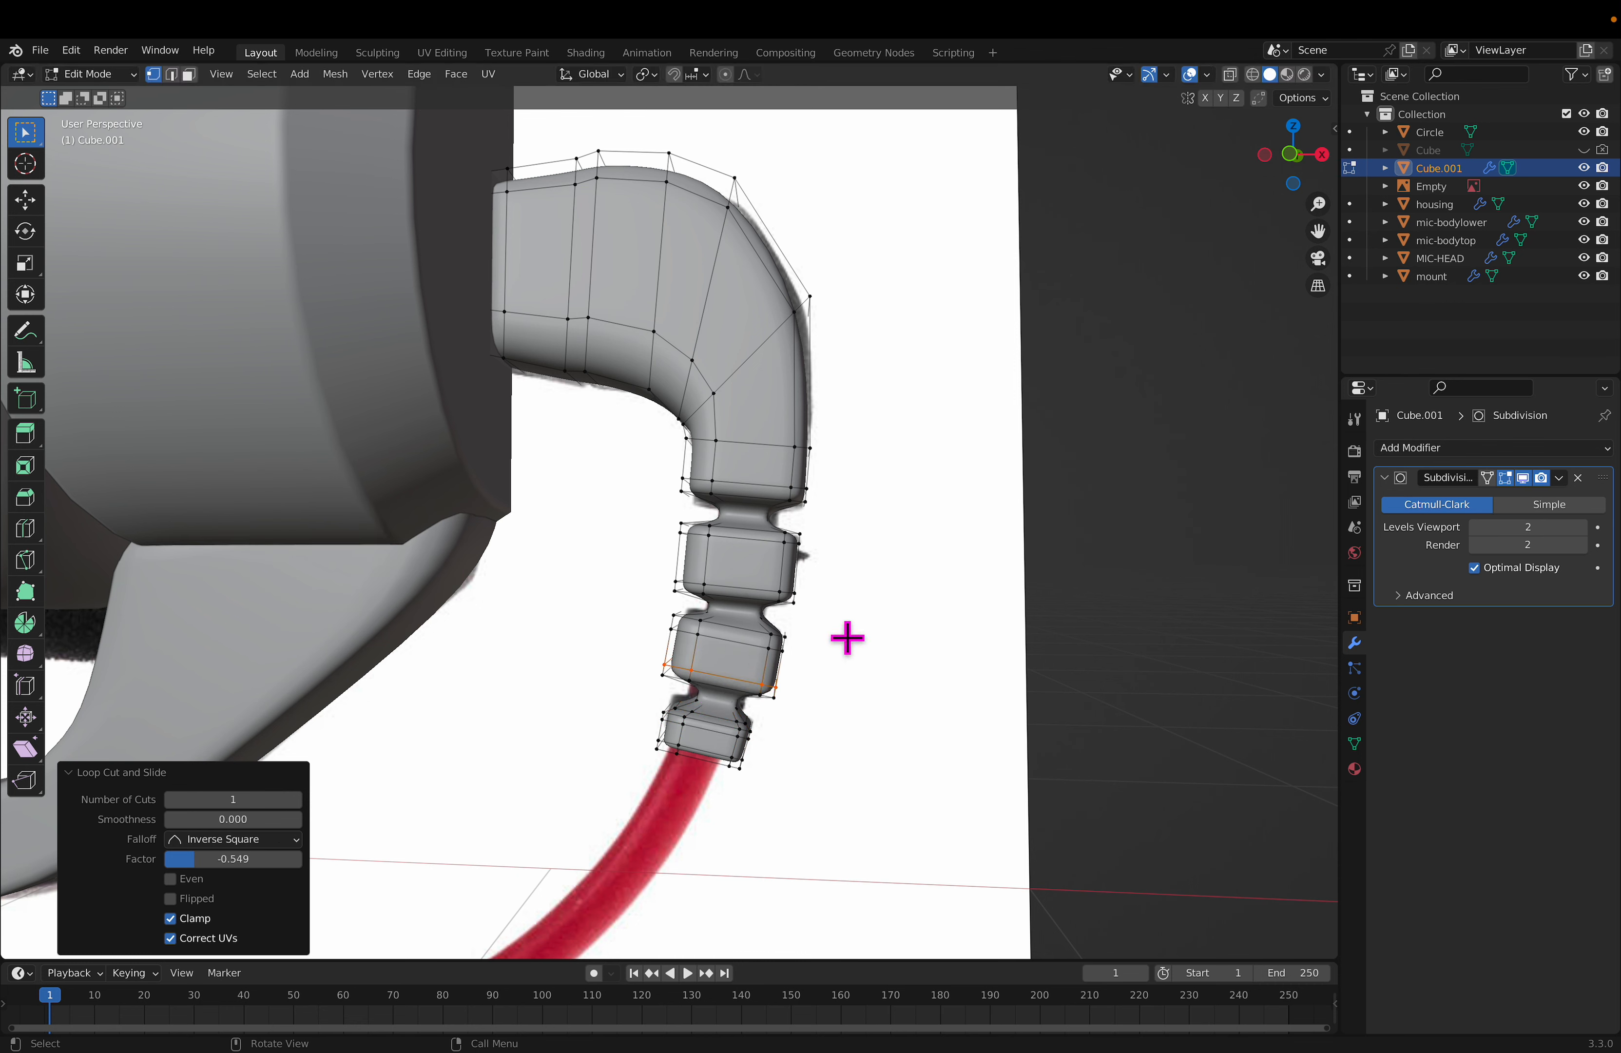
middle_drag(846, 637, 771, 663)
key(Tab)
scroll(775, 667, down, 7)
key(Tab)
key(Tab)
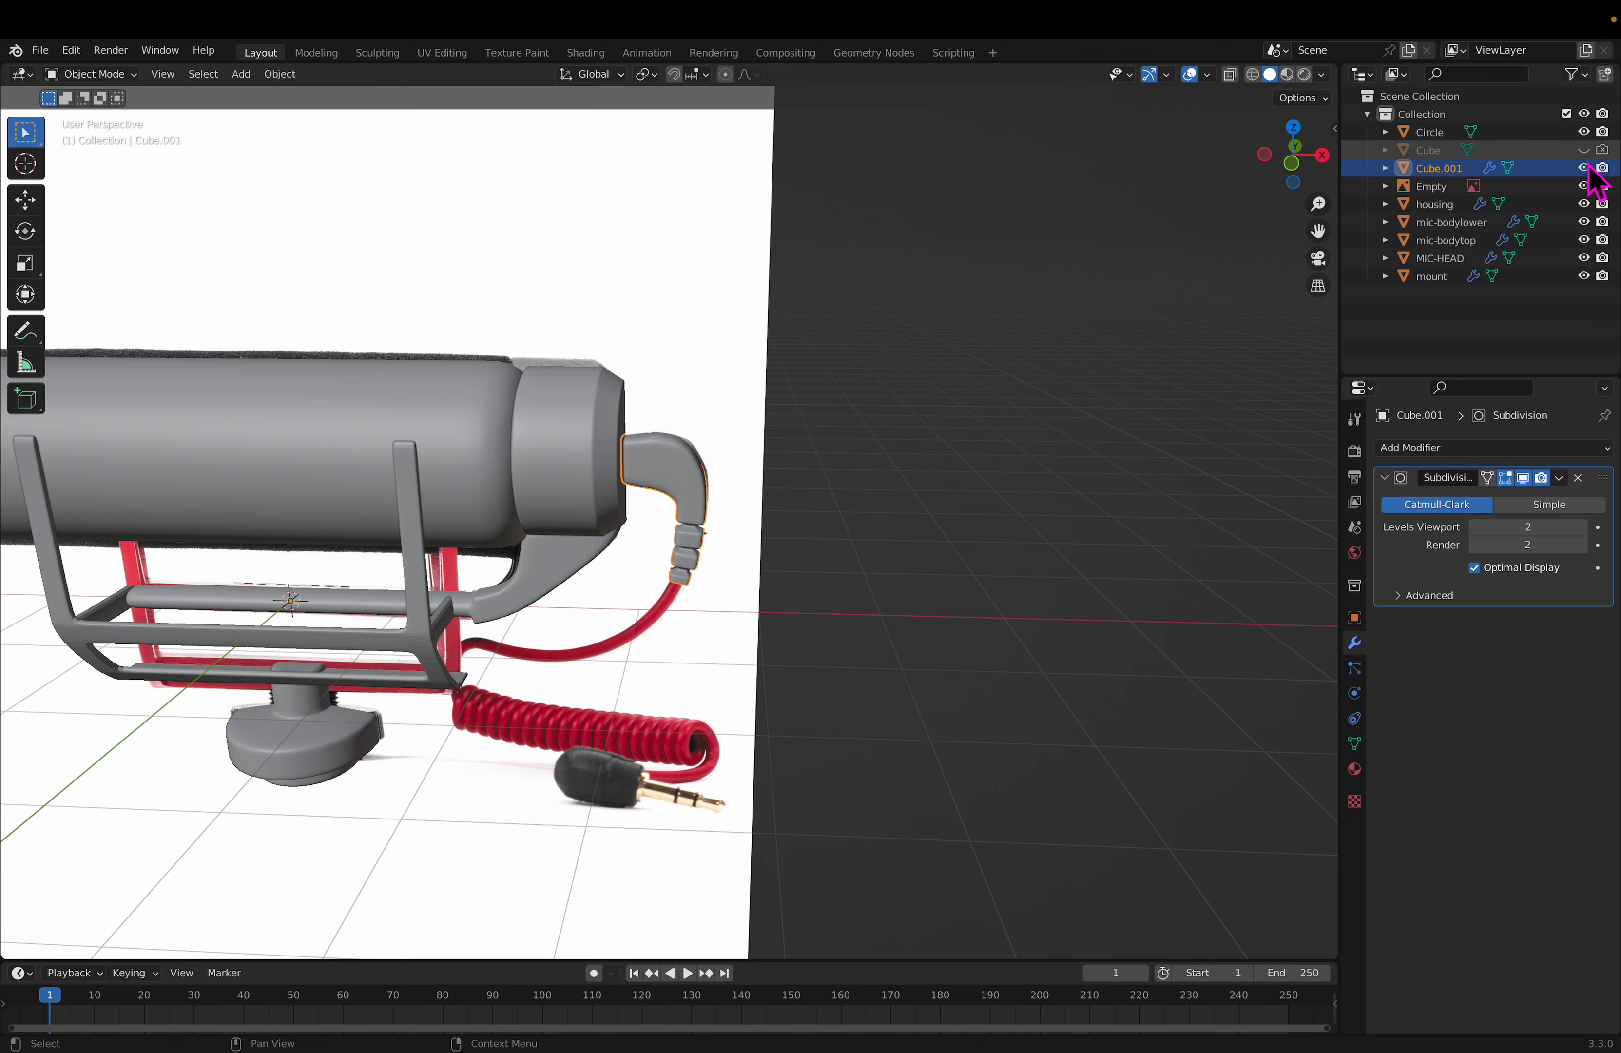
Step: Hide the Empty reference image and rename the Cube.001 connector object as trs_head
click(1584, 186)
click(856, 488)
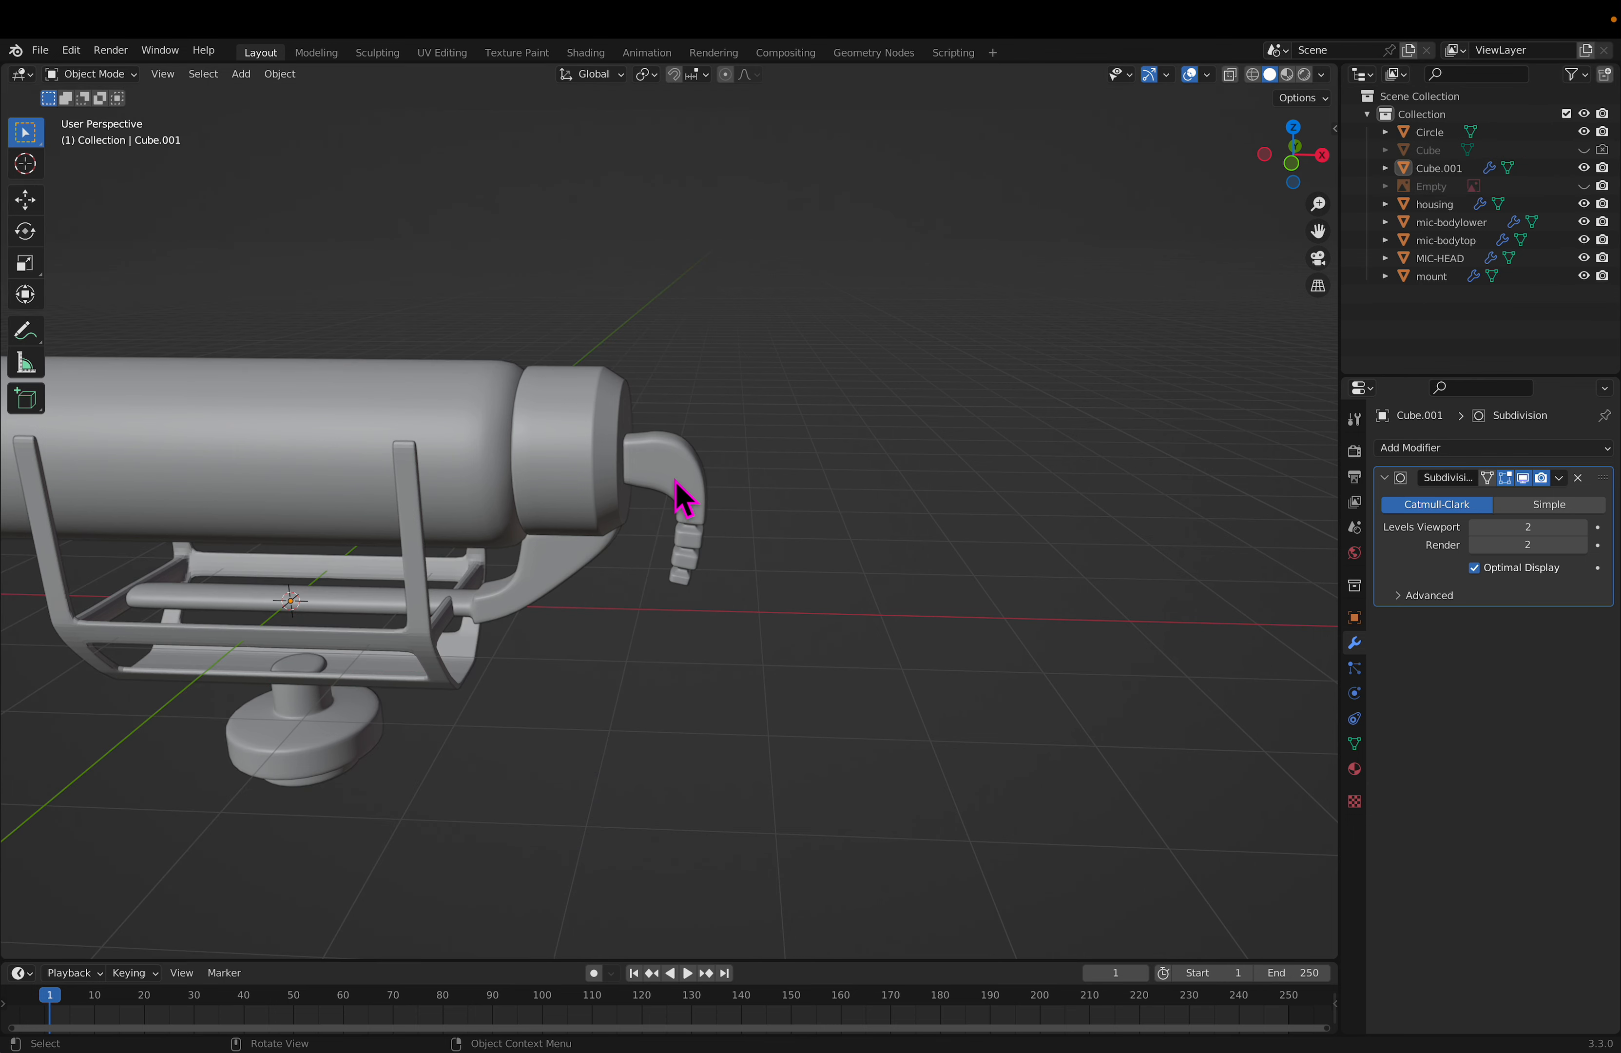
click(684, 499)
double_click(1441, 168)
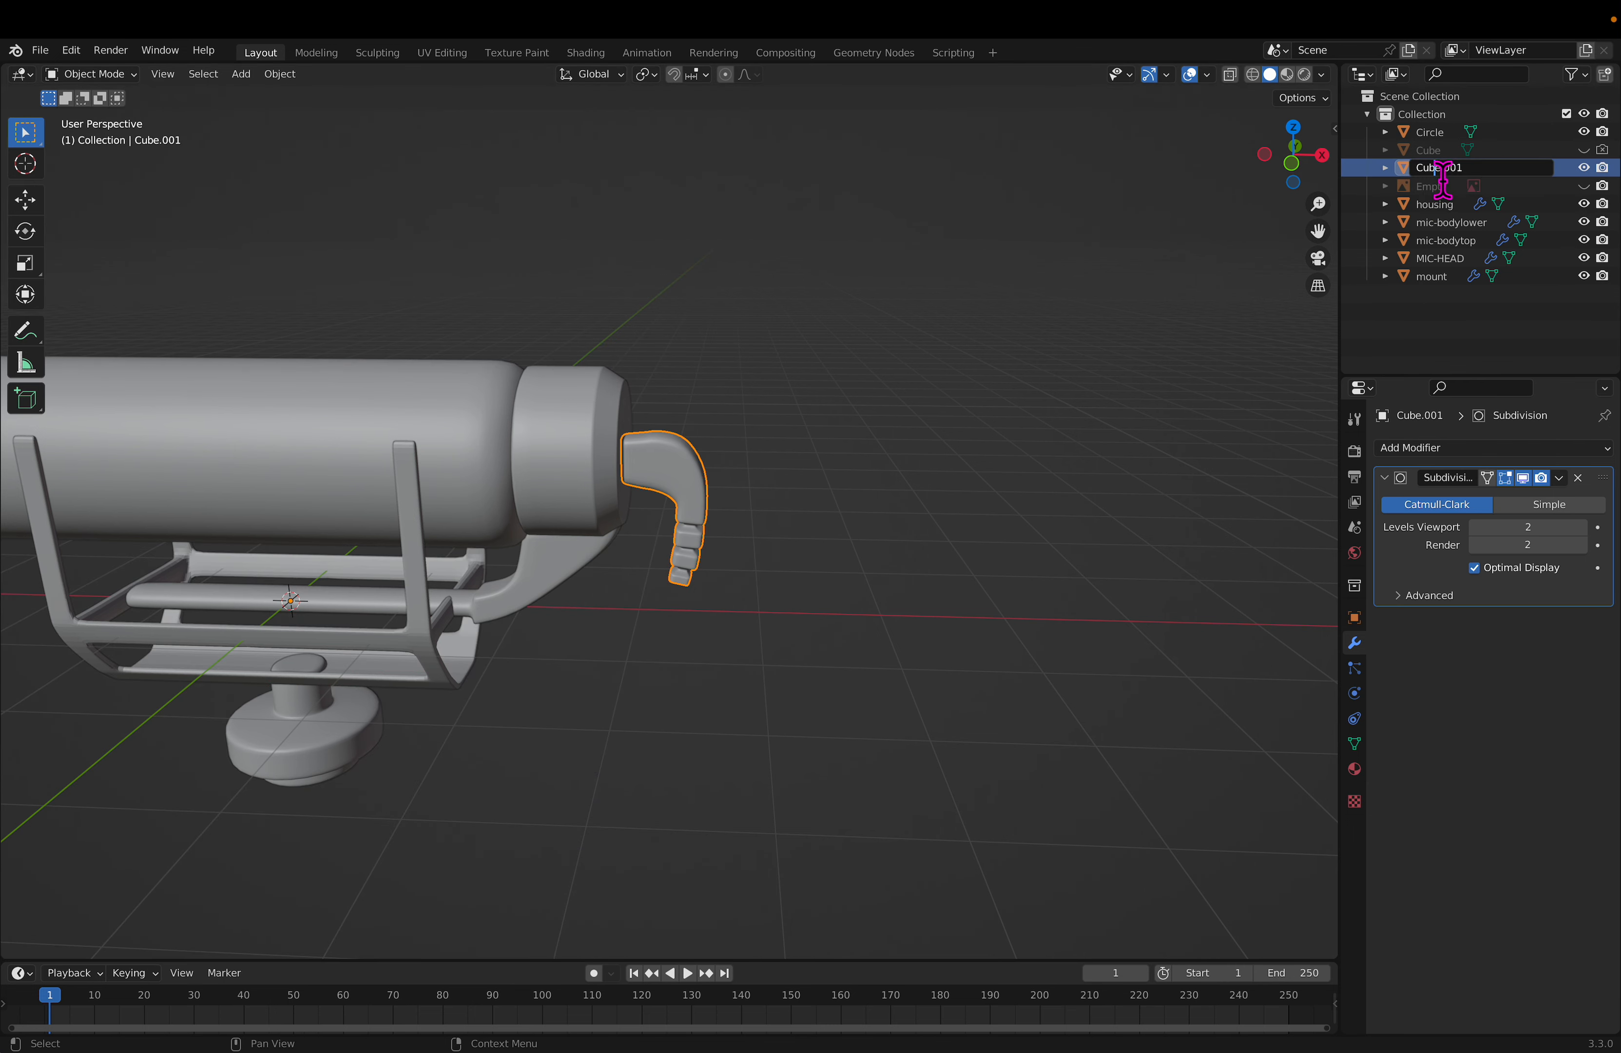
drag(1495, 172, 1358, 179)
key(Return)
Step: Snap the 3D cursor to the end face at the lower tip of trs_head
middle_drag(894, 446, 746, 565)
click(783, 525)
click(697, 590)
key(Tab)
key(3)
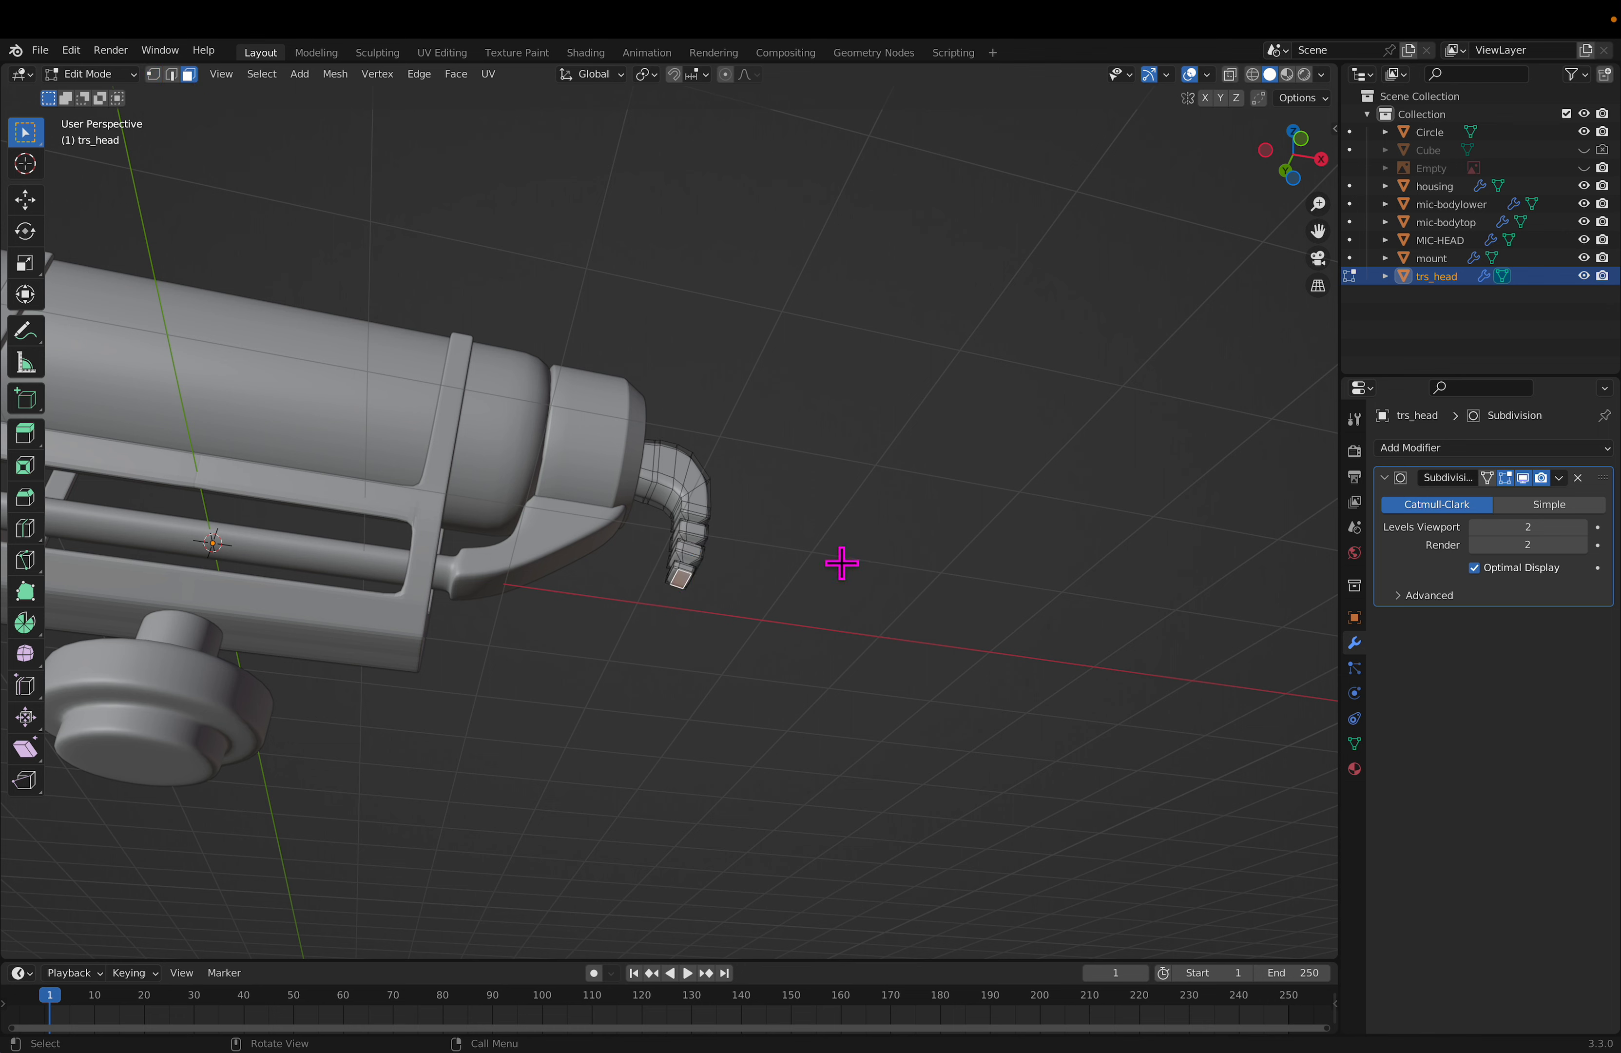
key(shift+s)
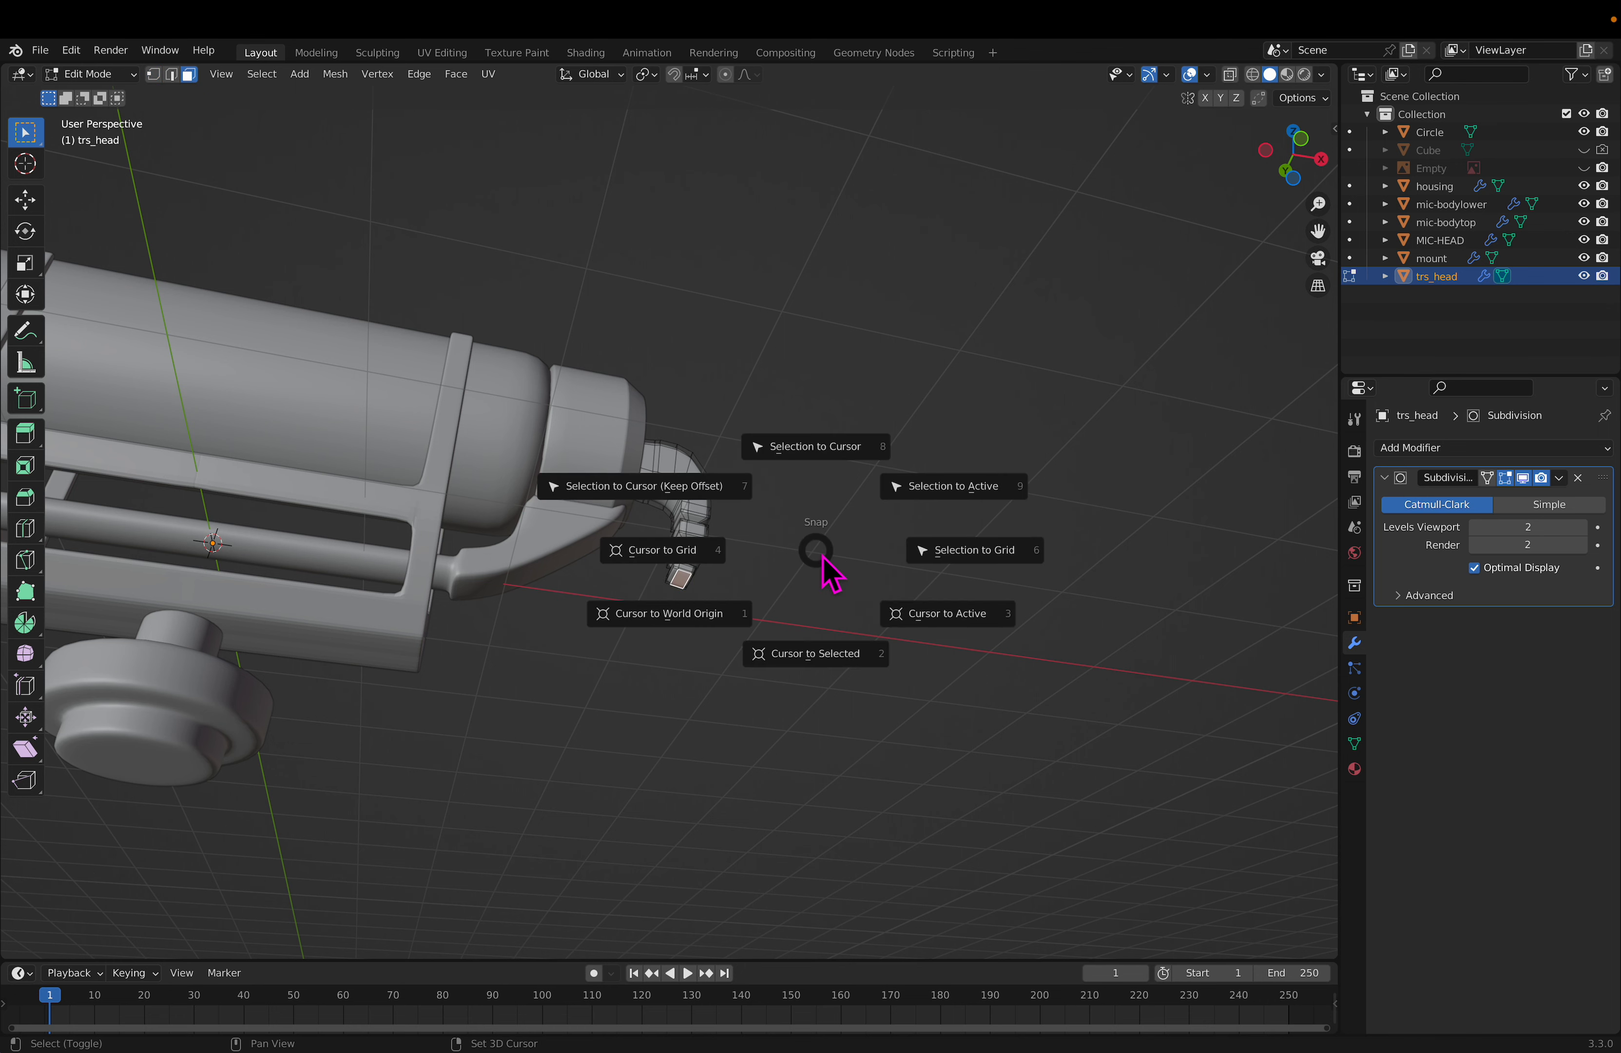
click(957, 614)
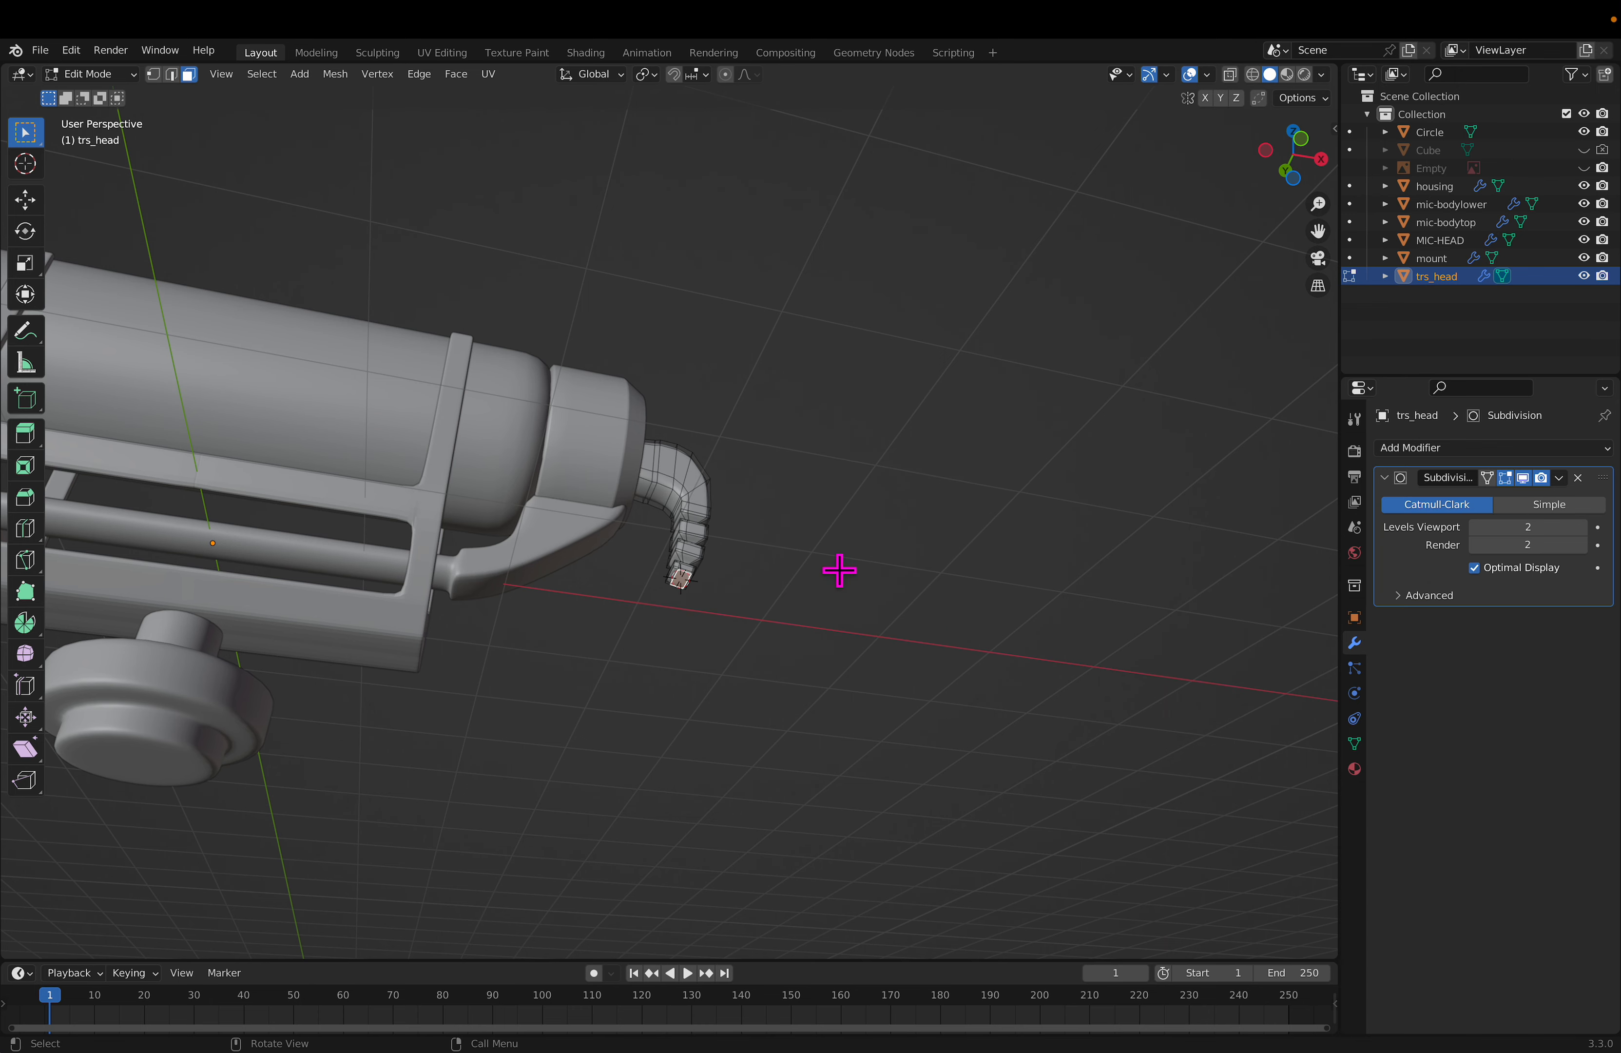
key(Tab)
Step: Try a Bezier curve at the 3D cursor on the connector's tip, check its control points and delete it
mouse_move(828, 578)
middle_down()
mouse_move(810, 561)
mouse_move(814, 609)
middle_up()
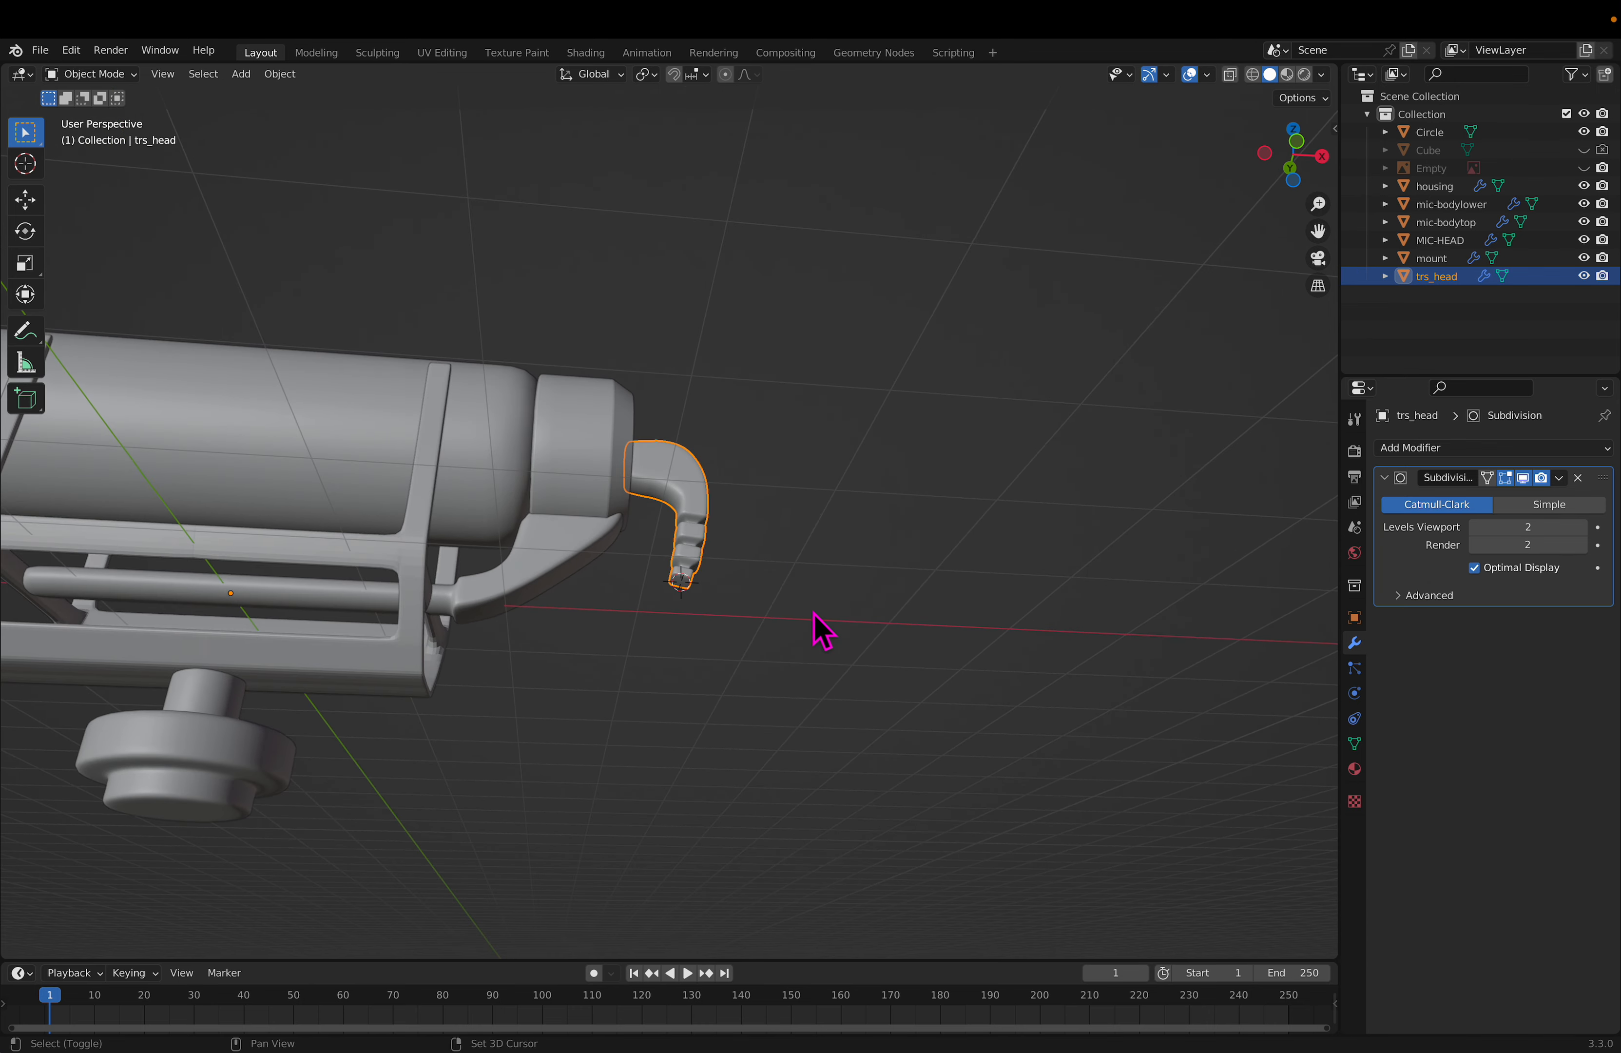
key(shift+a)
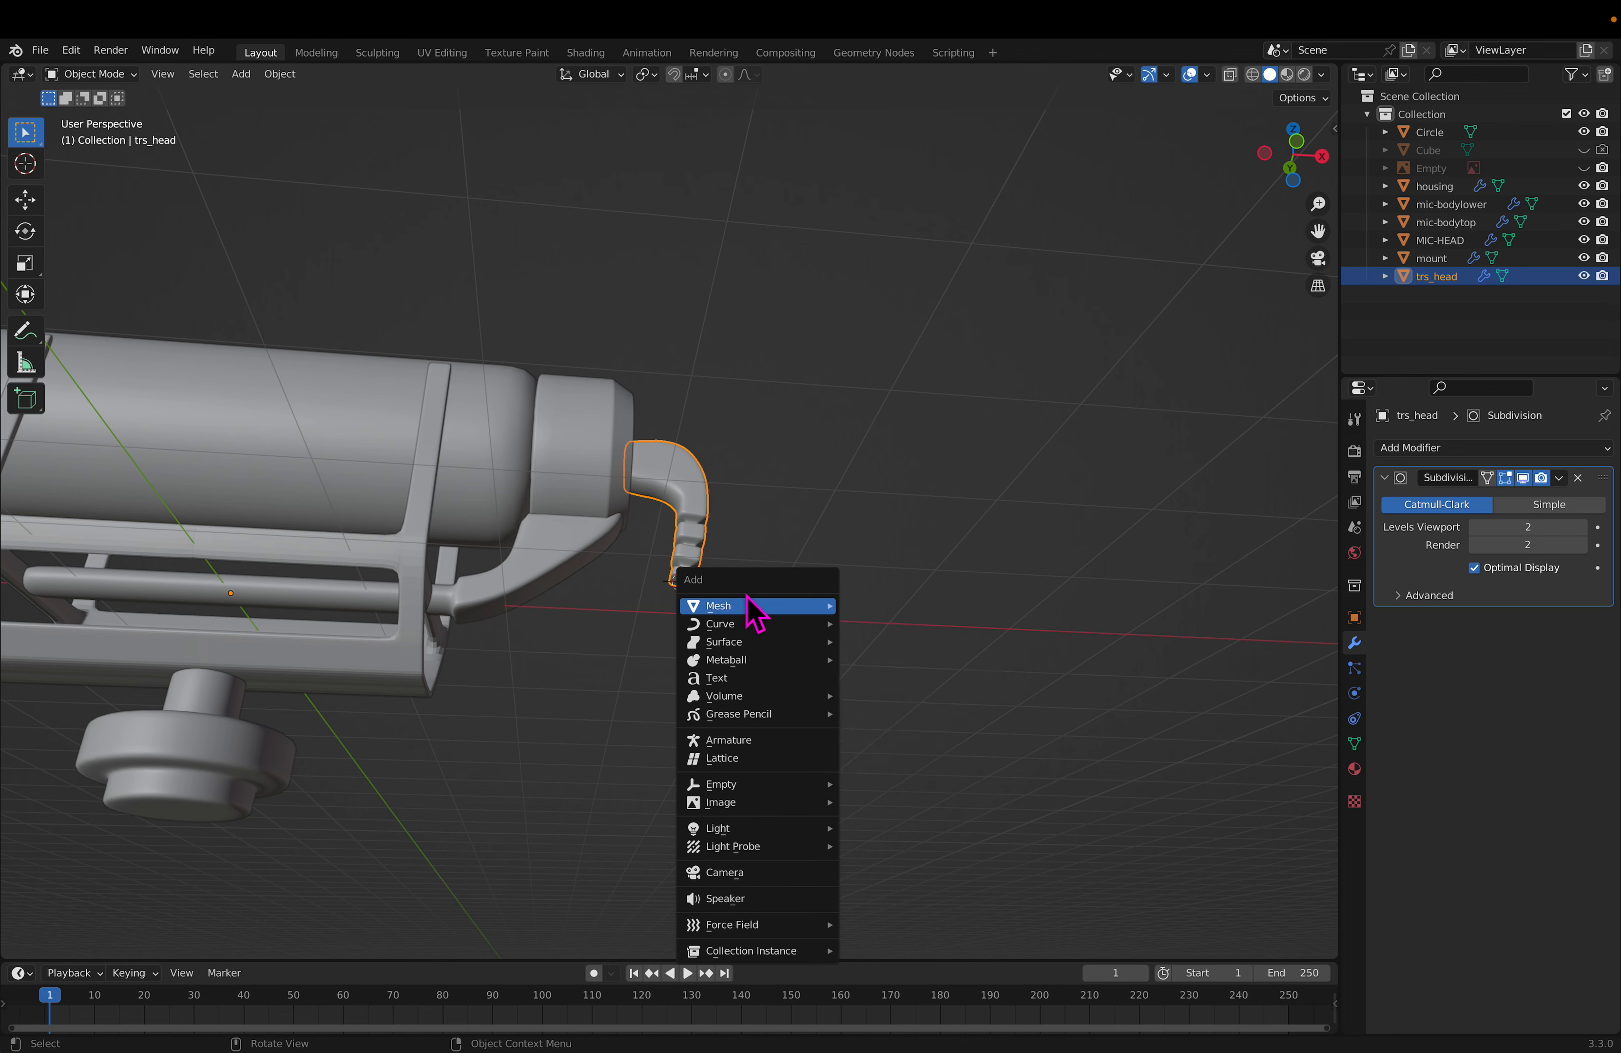
mouse_move(759, 607)
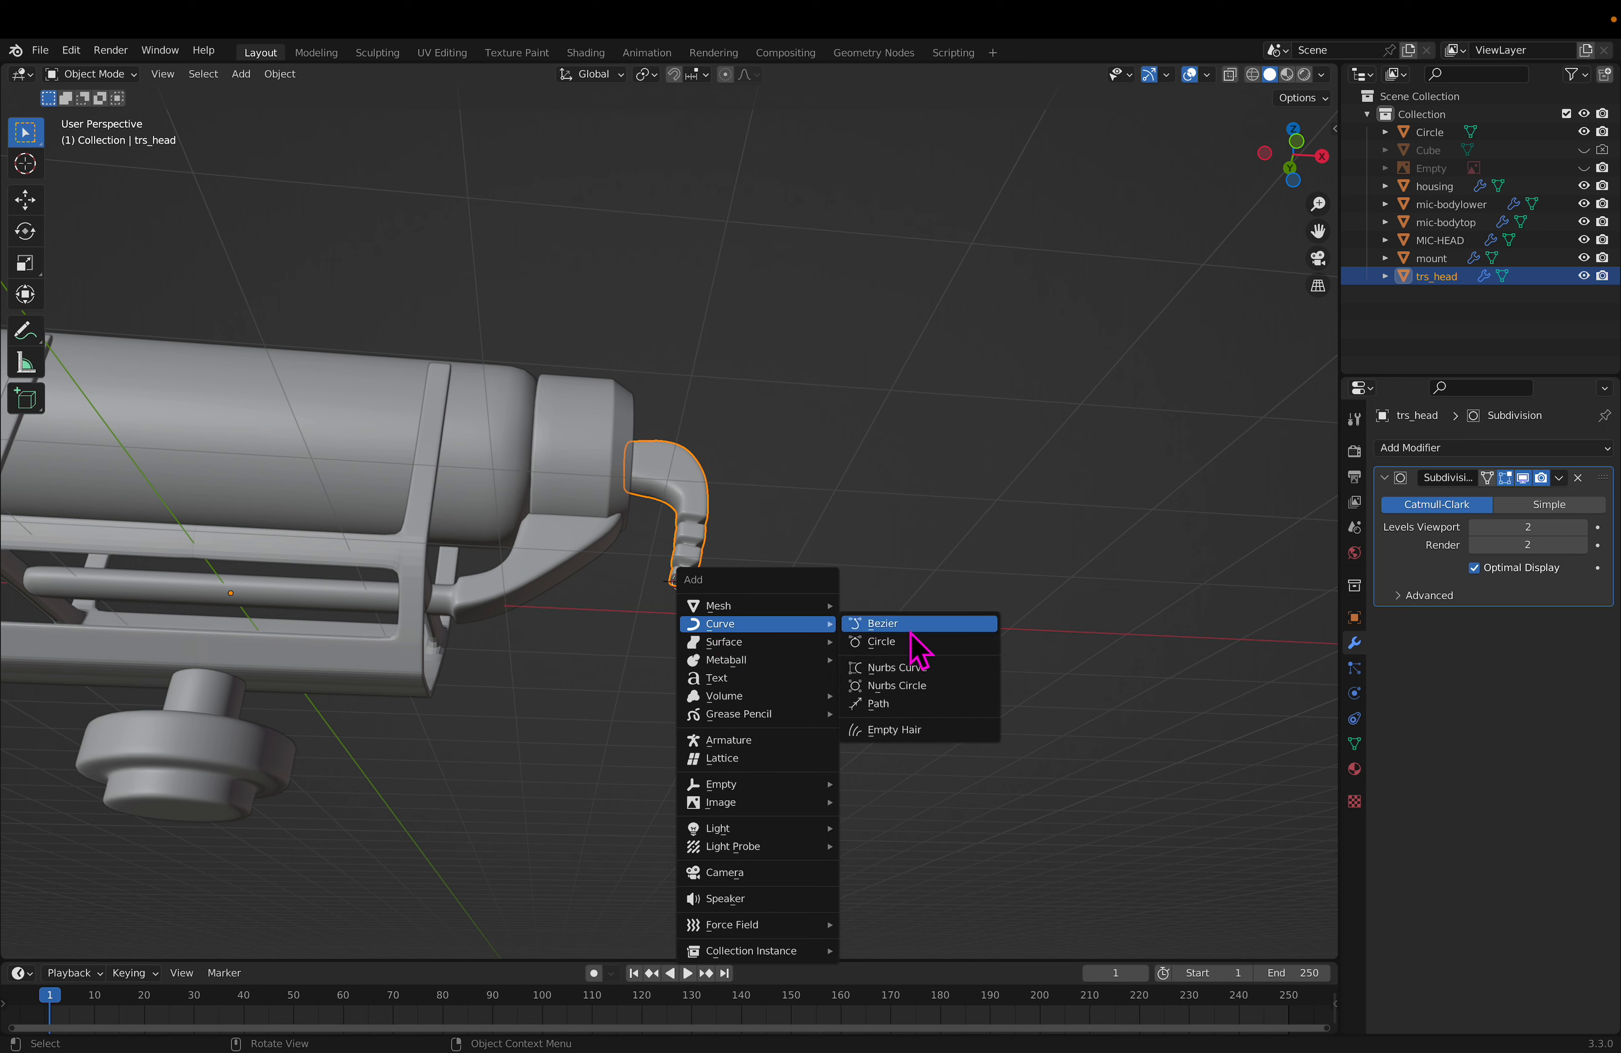
click(911, 630)
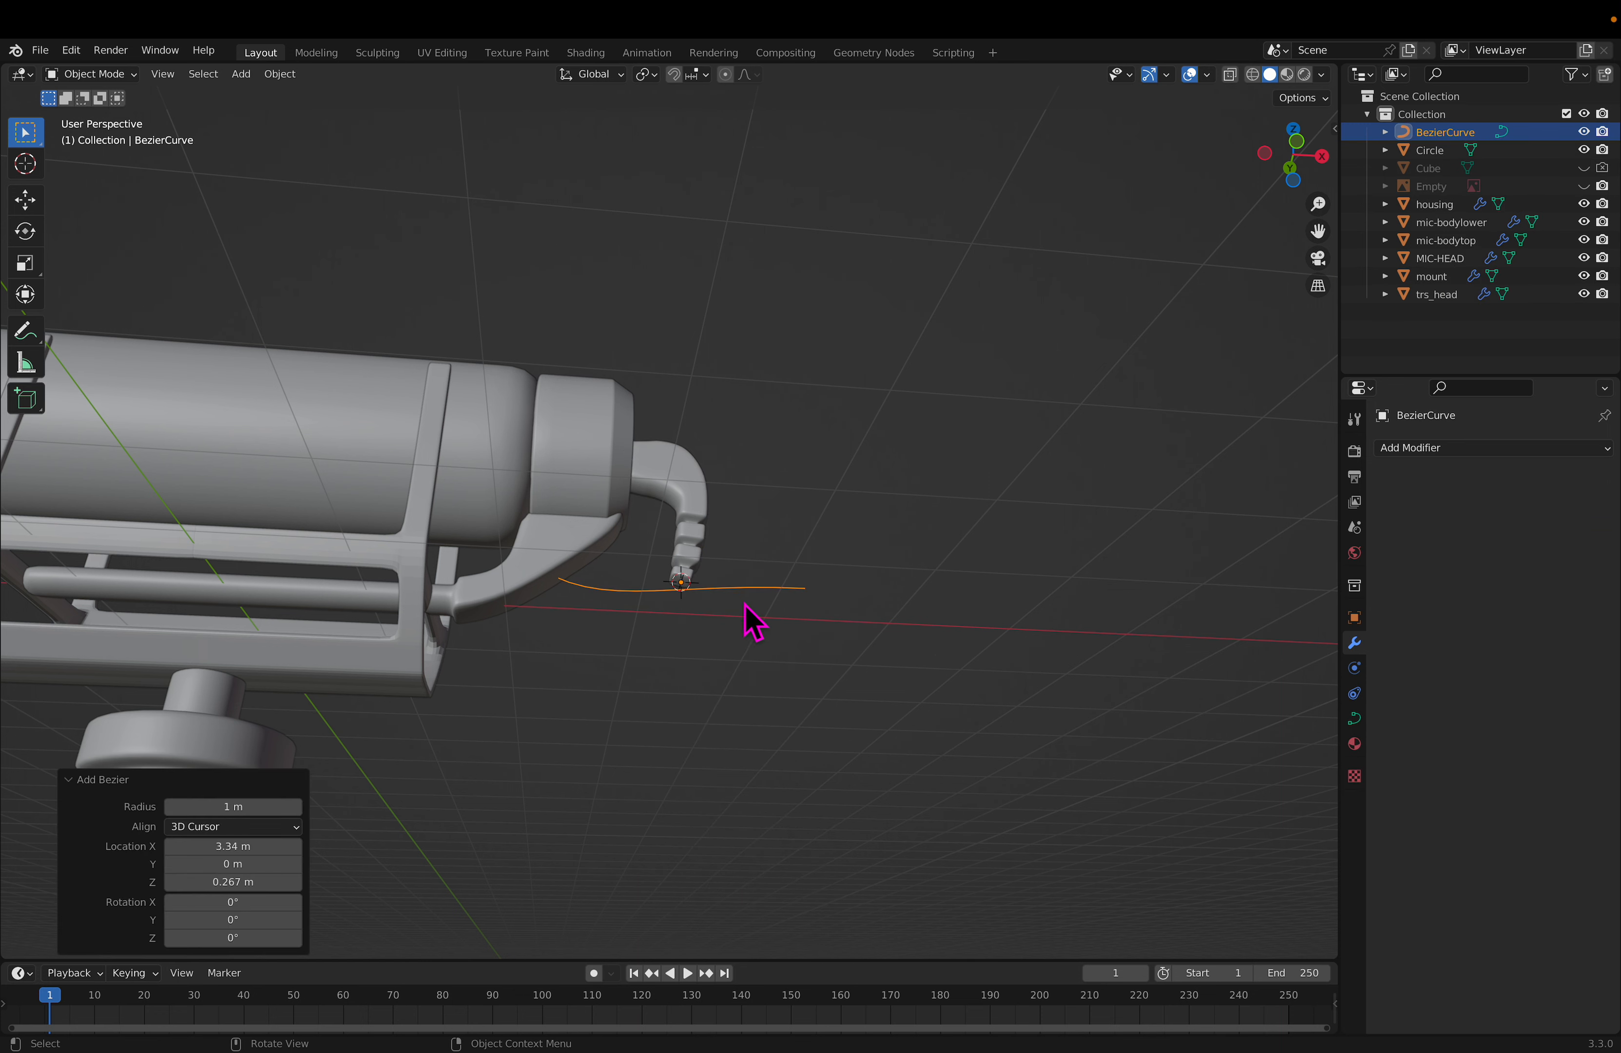
key(Tab)
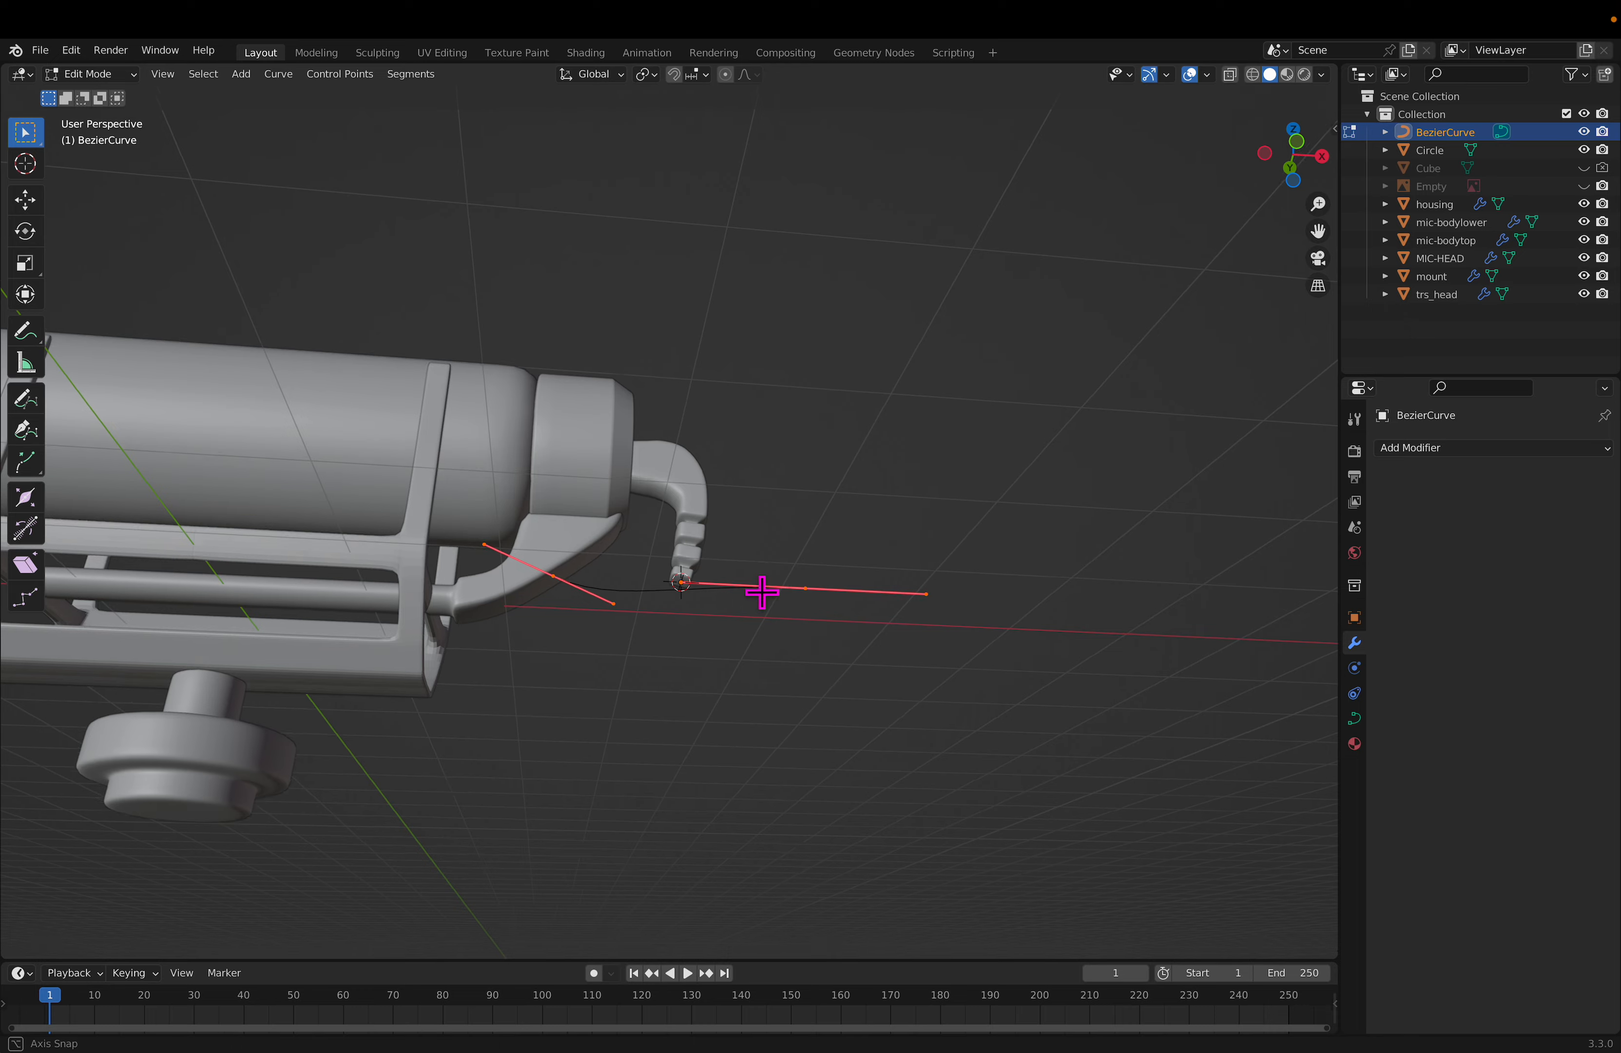
middle_drag(763, 590, 727, 707)
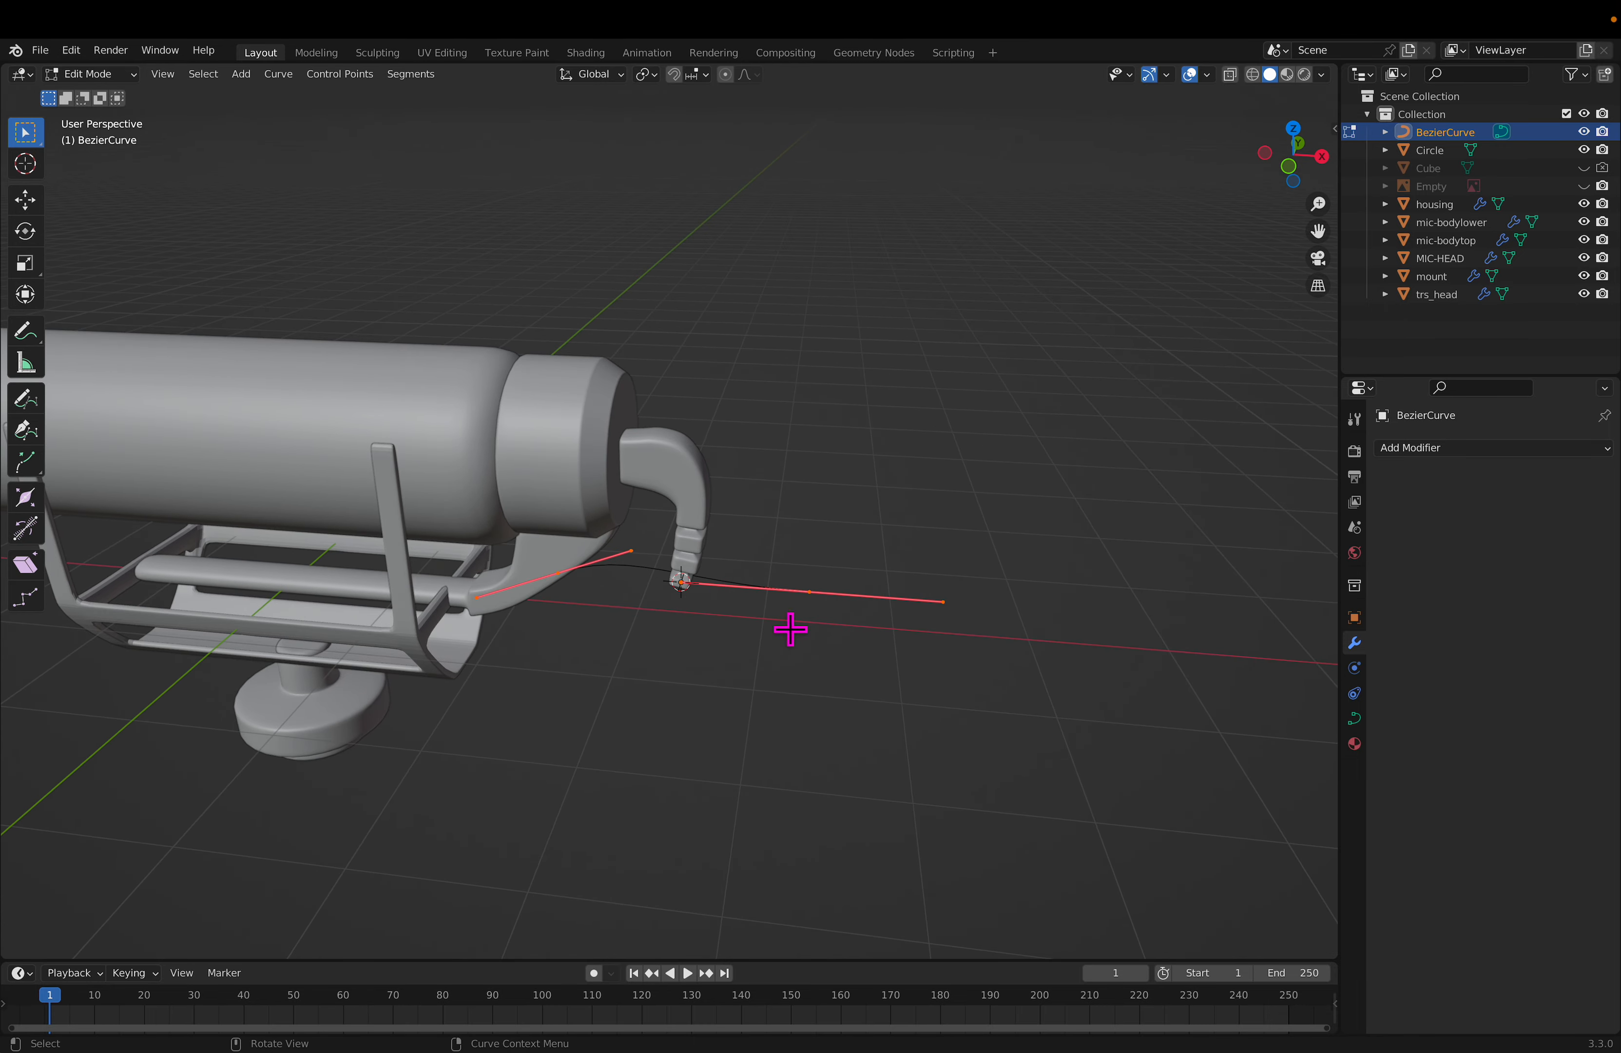
key(Tab)
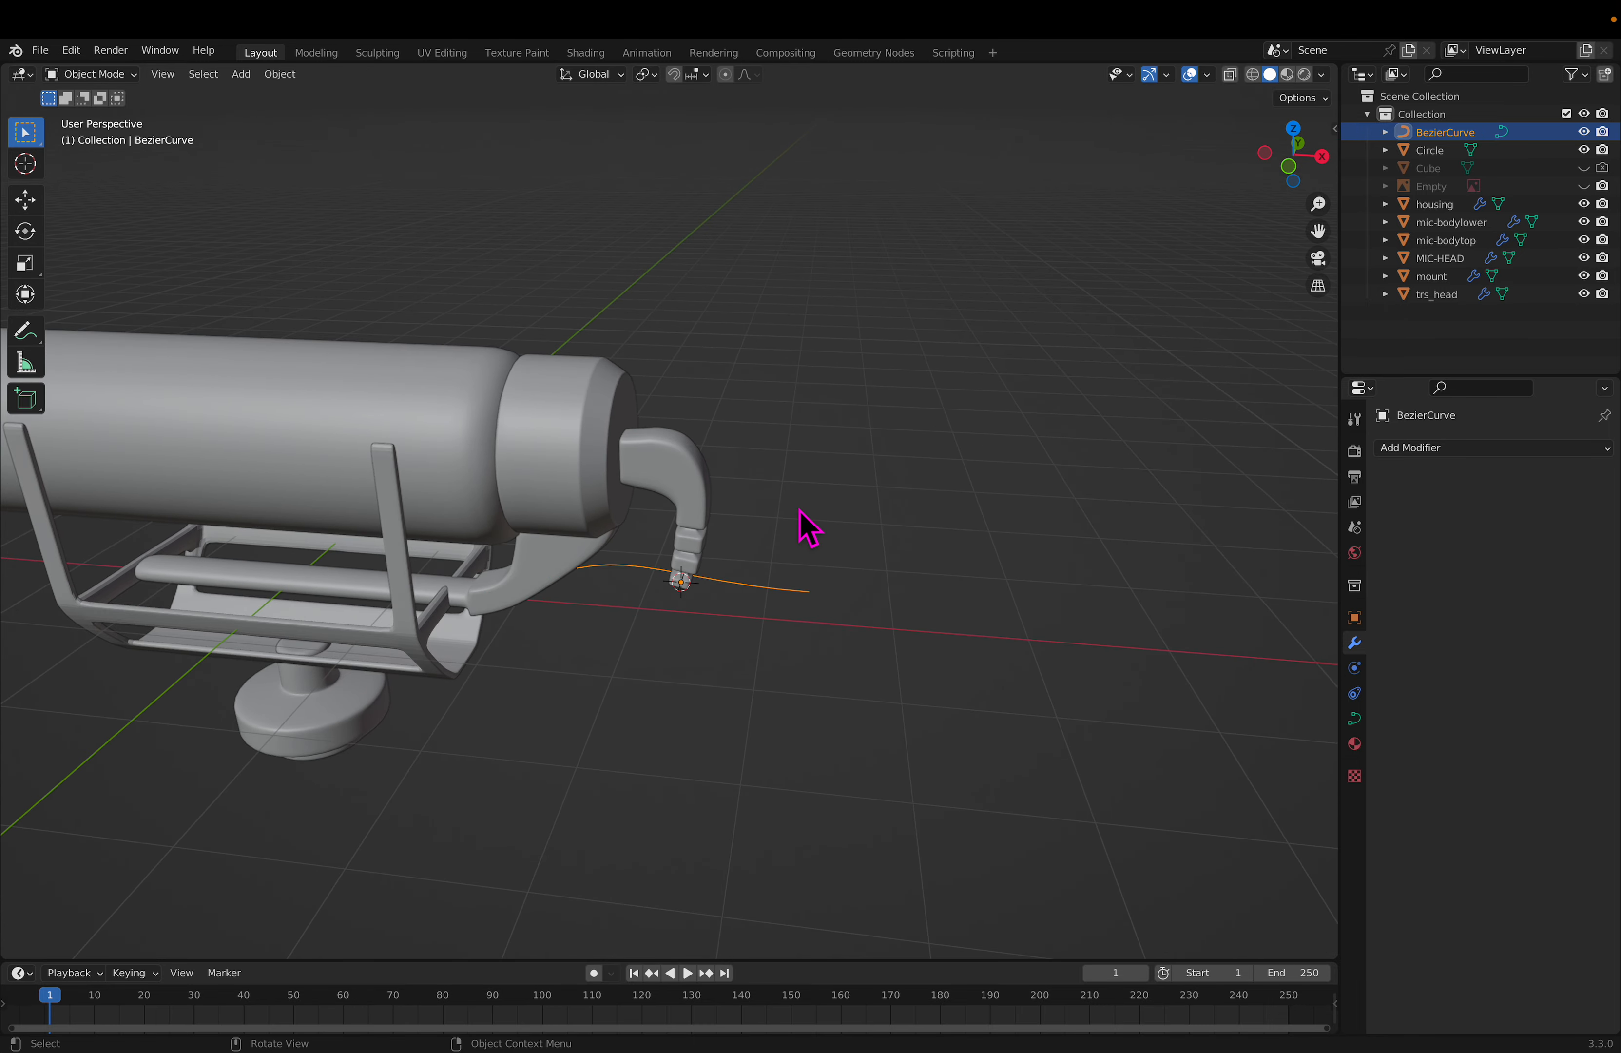
scroll(738, 648, down, 4)
scroll(721, 633, up, 5)
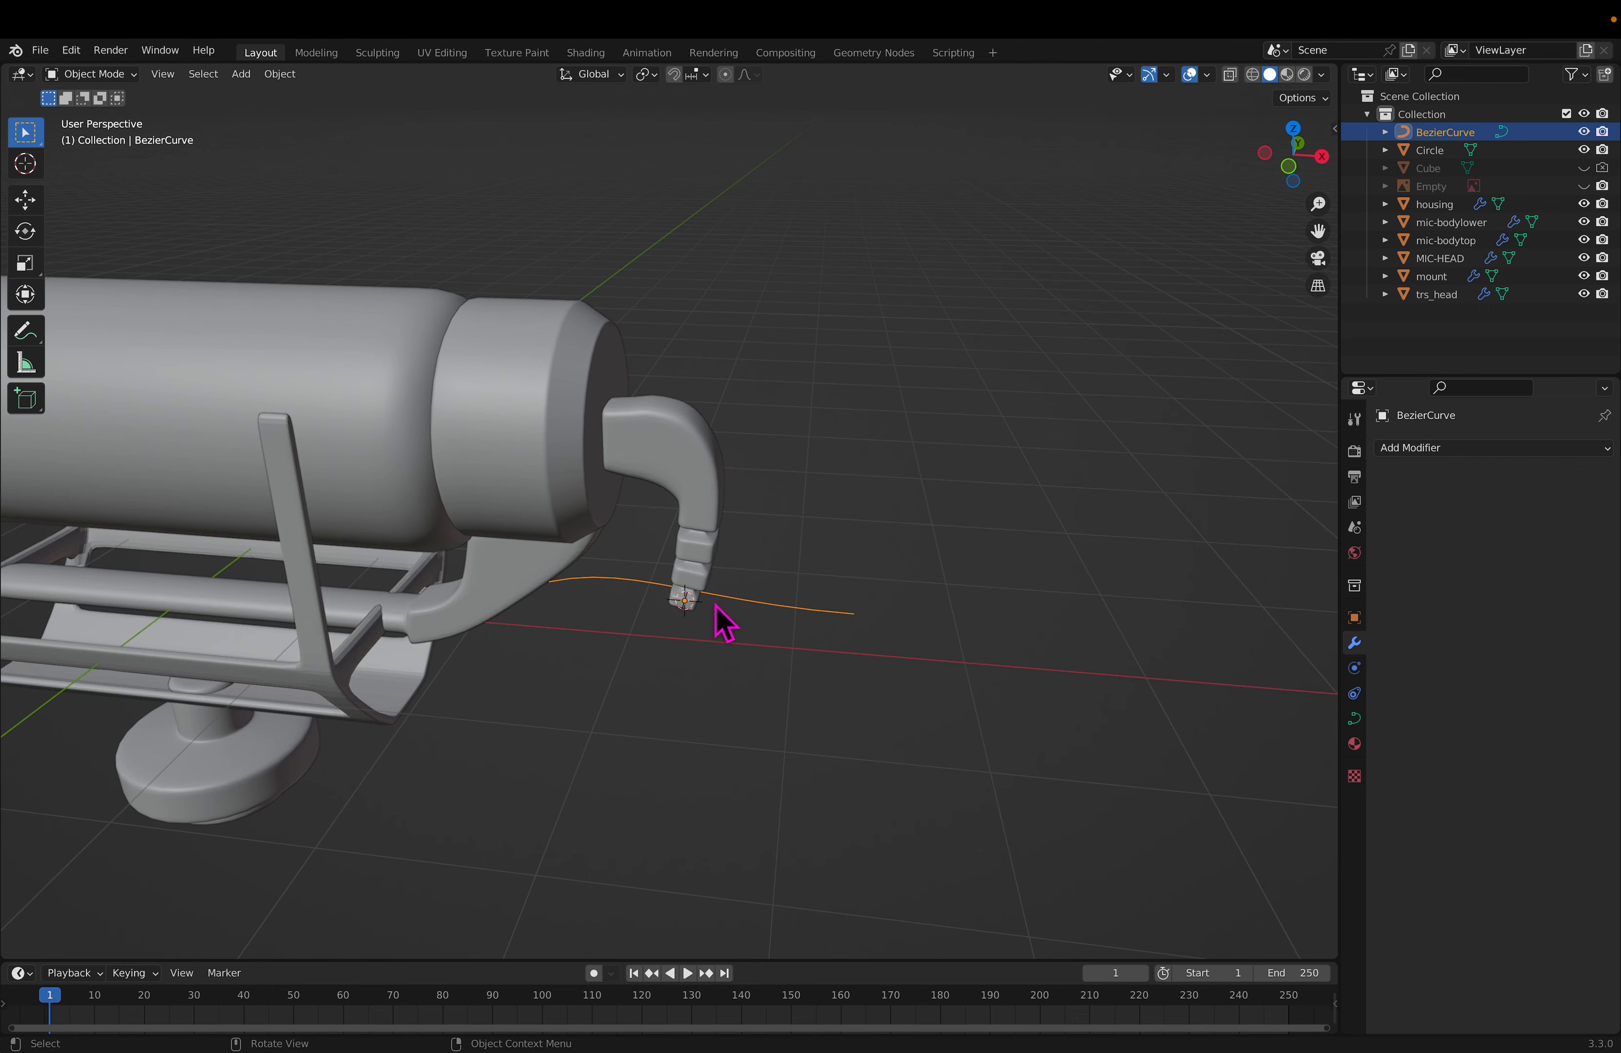
key(x)
click(837, 614)
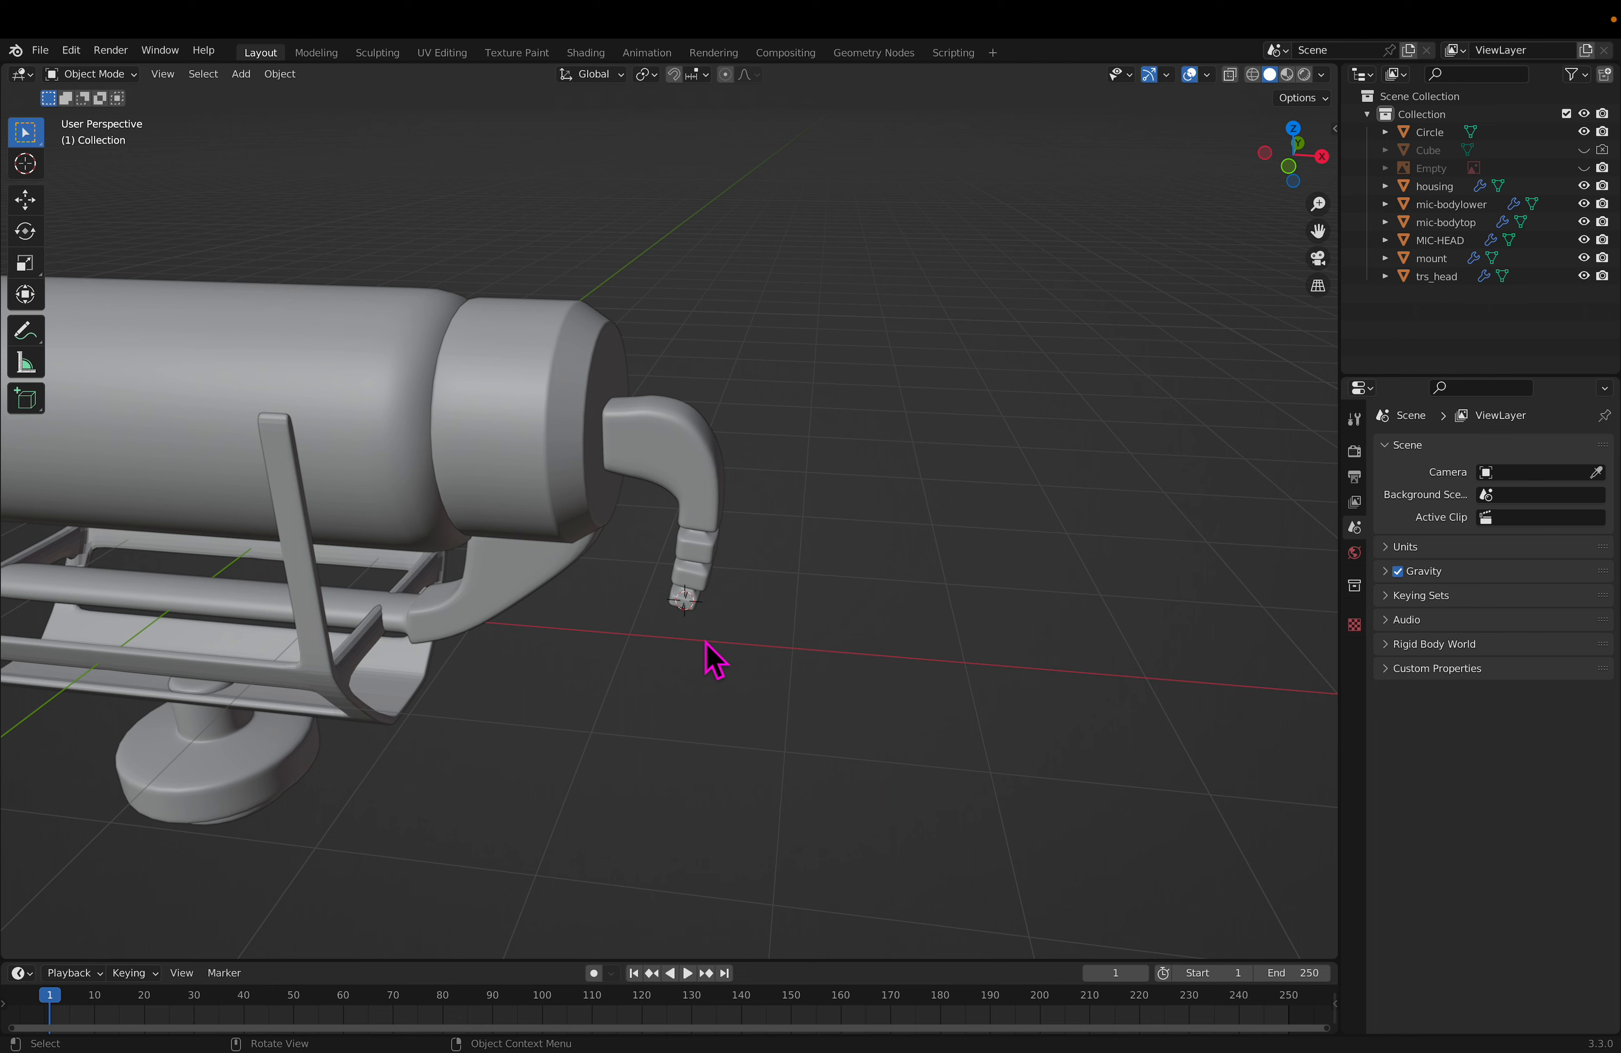
Step: Add a Path curve at the 3D cursor and move its points about -1.92 m in X, placing its end at the connector's tip
key(shift+a)
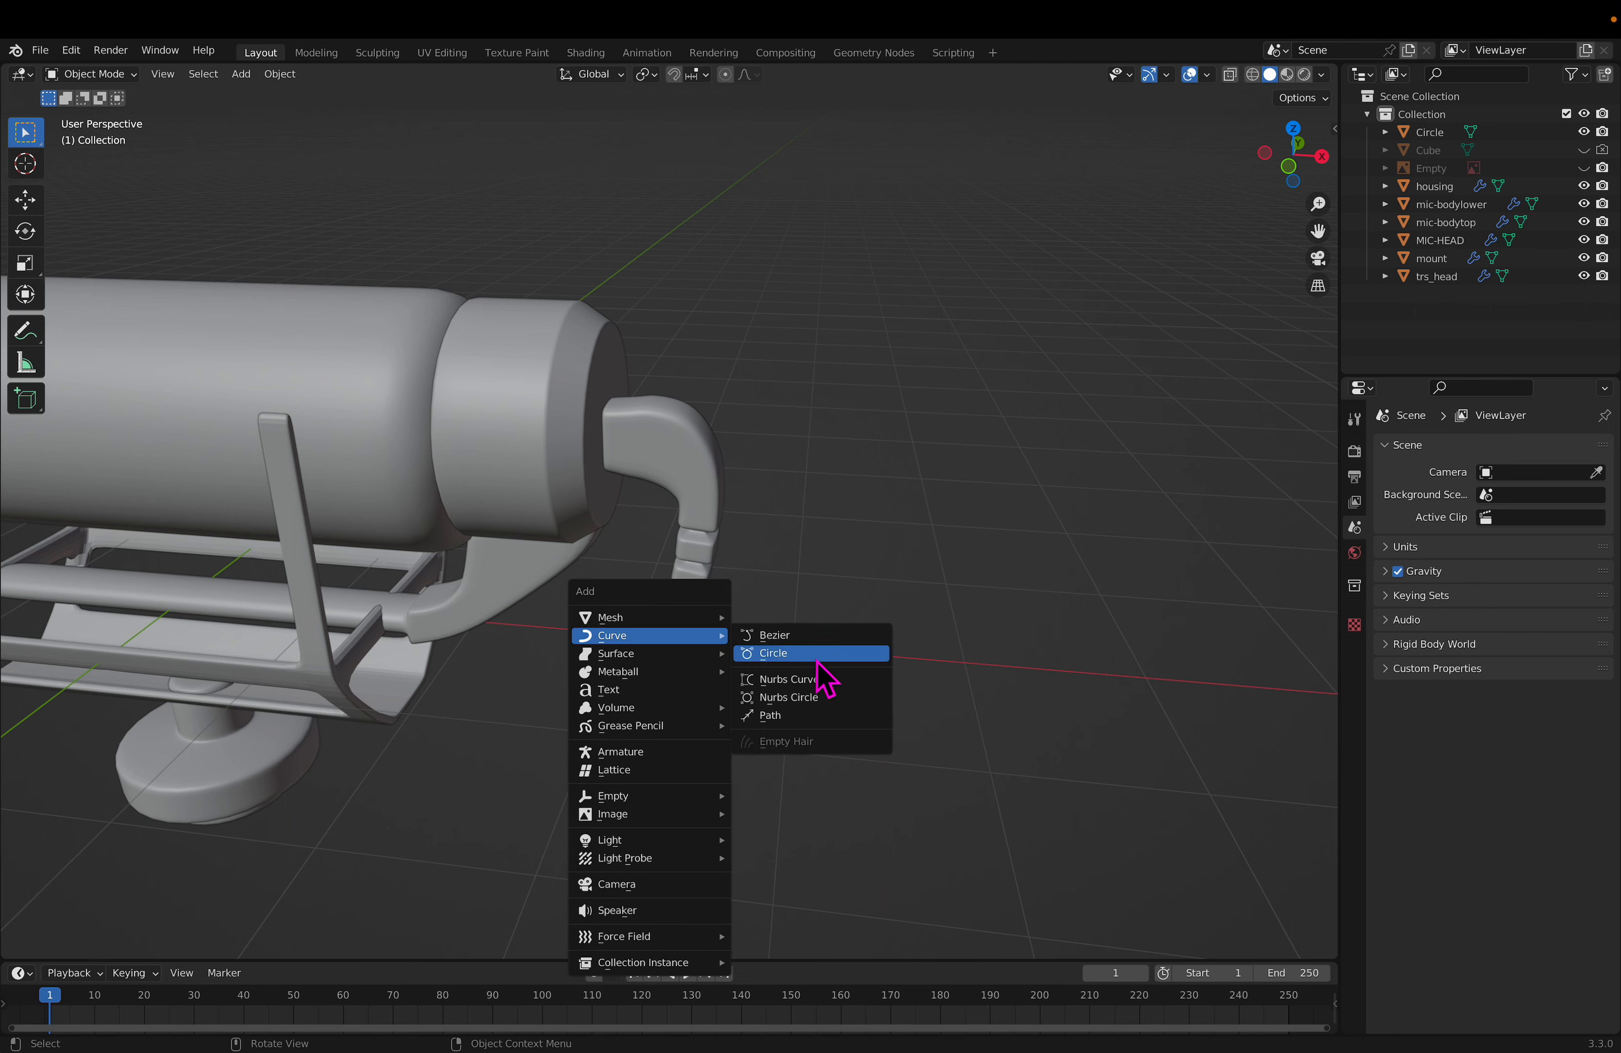
click(787, 716)
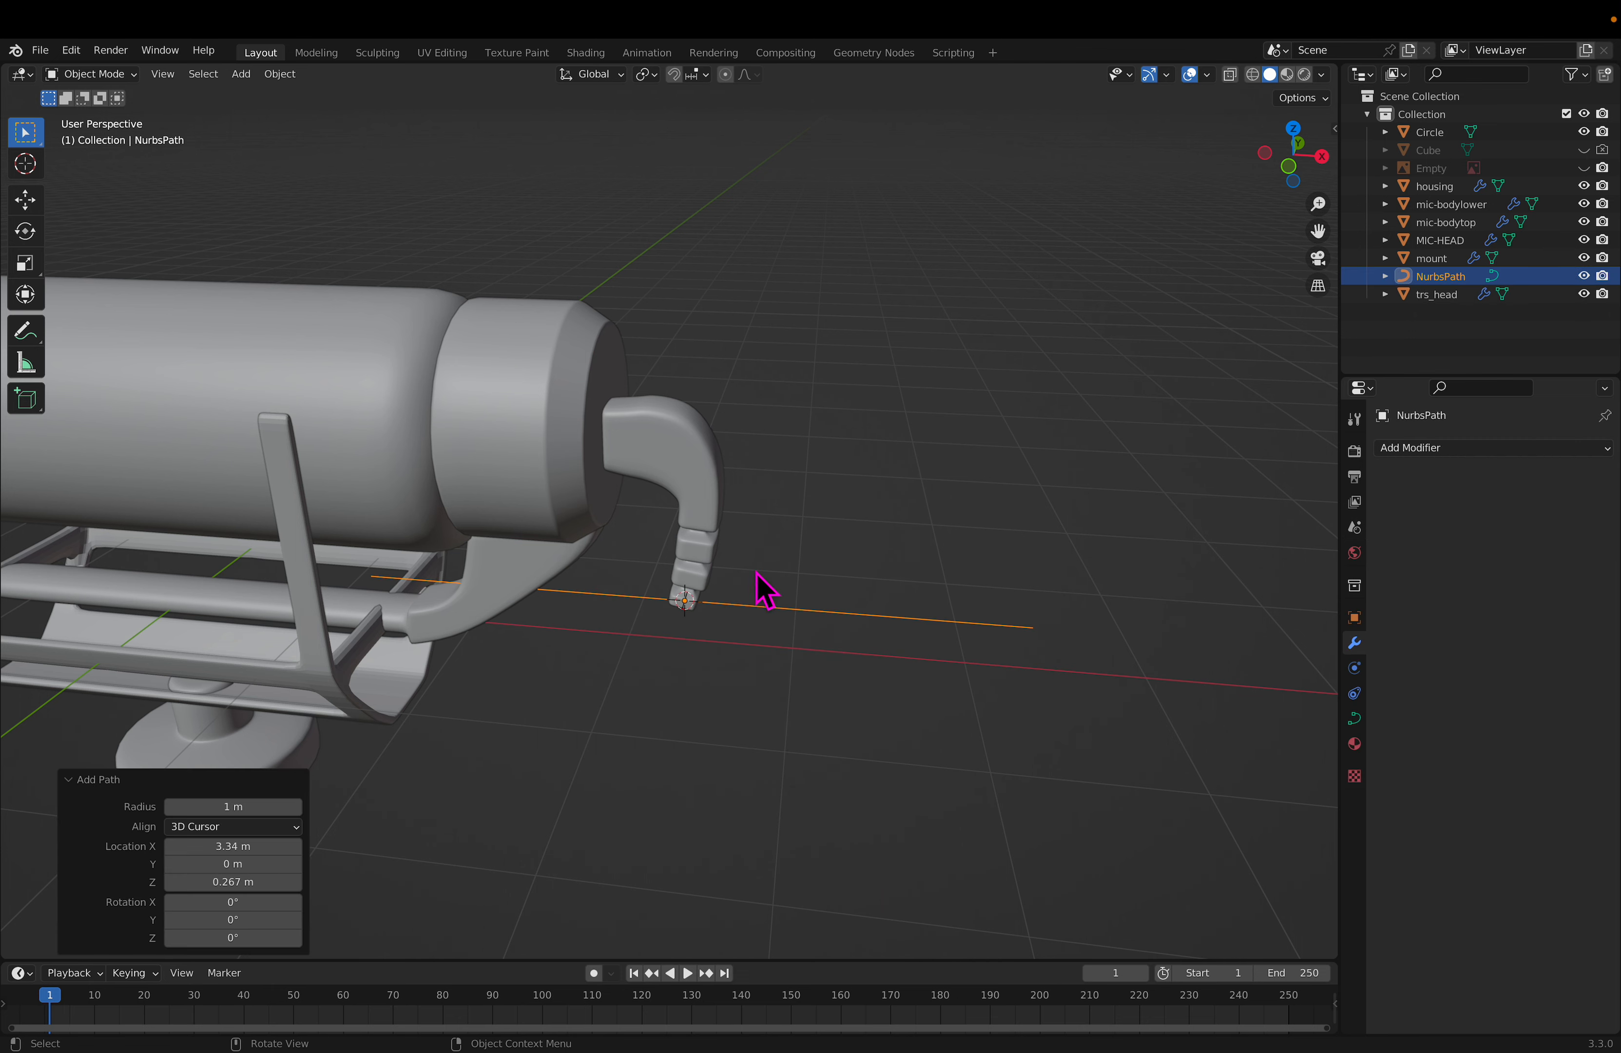
key(Tab)
middle_drag(803, 664, 917, 614)
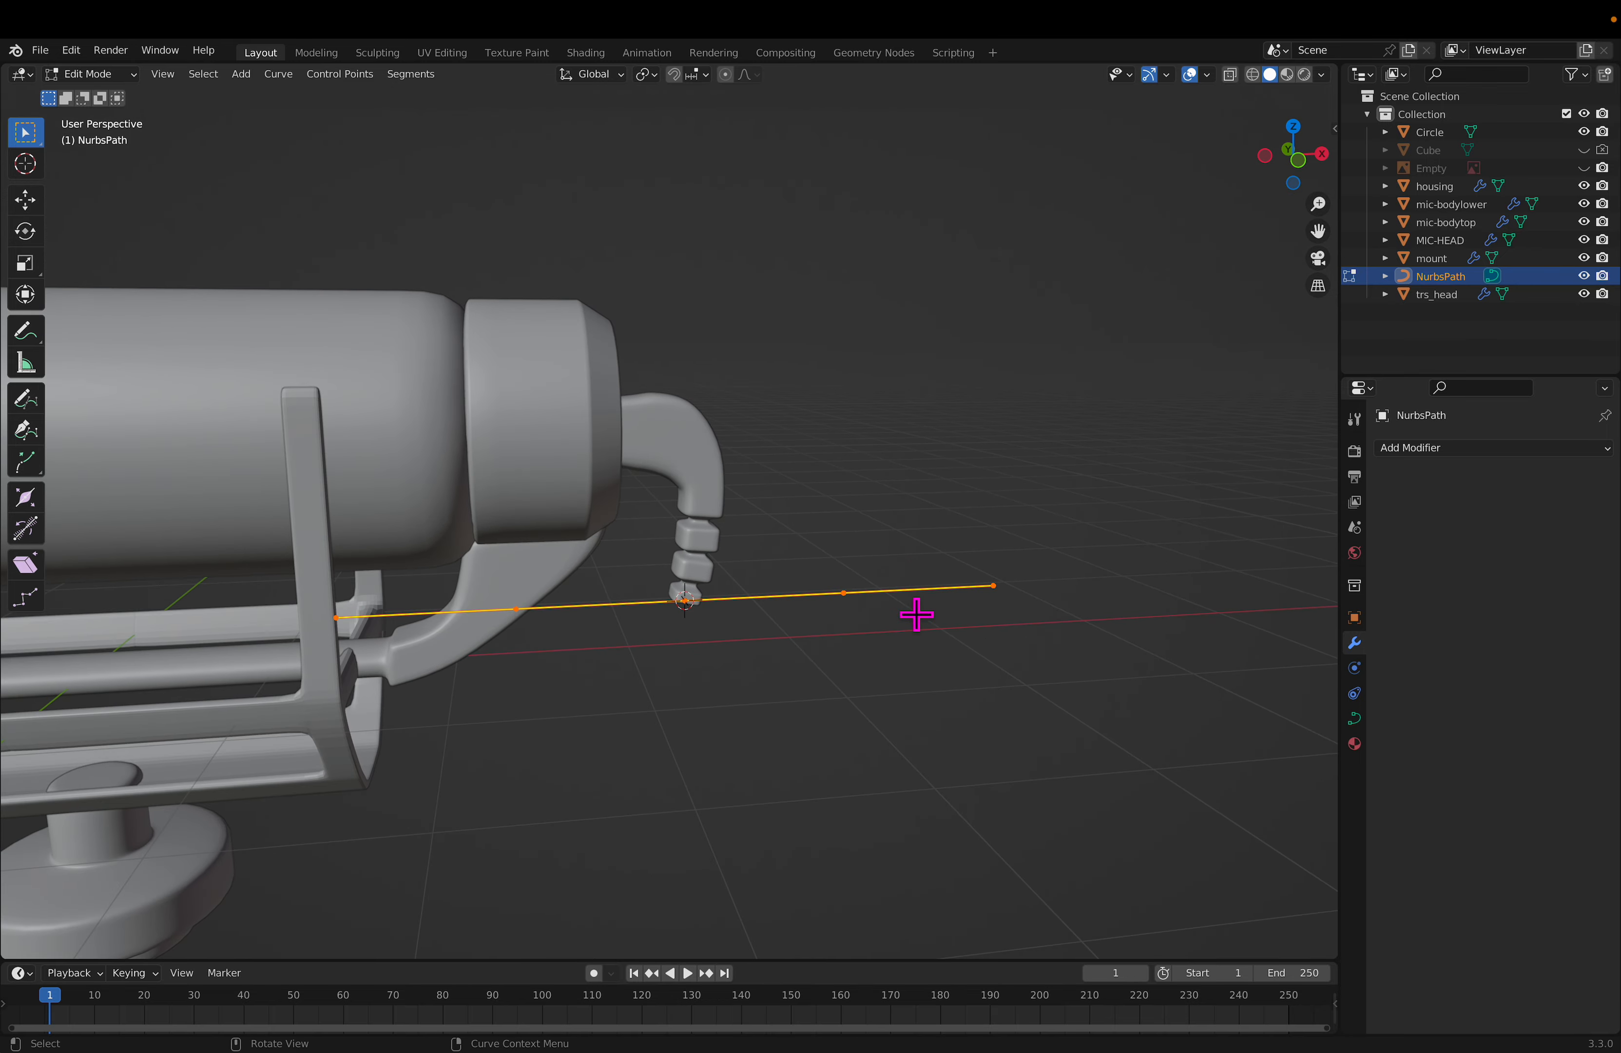
key(g)
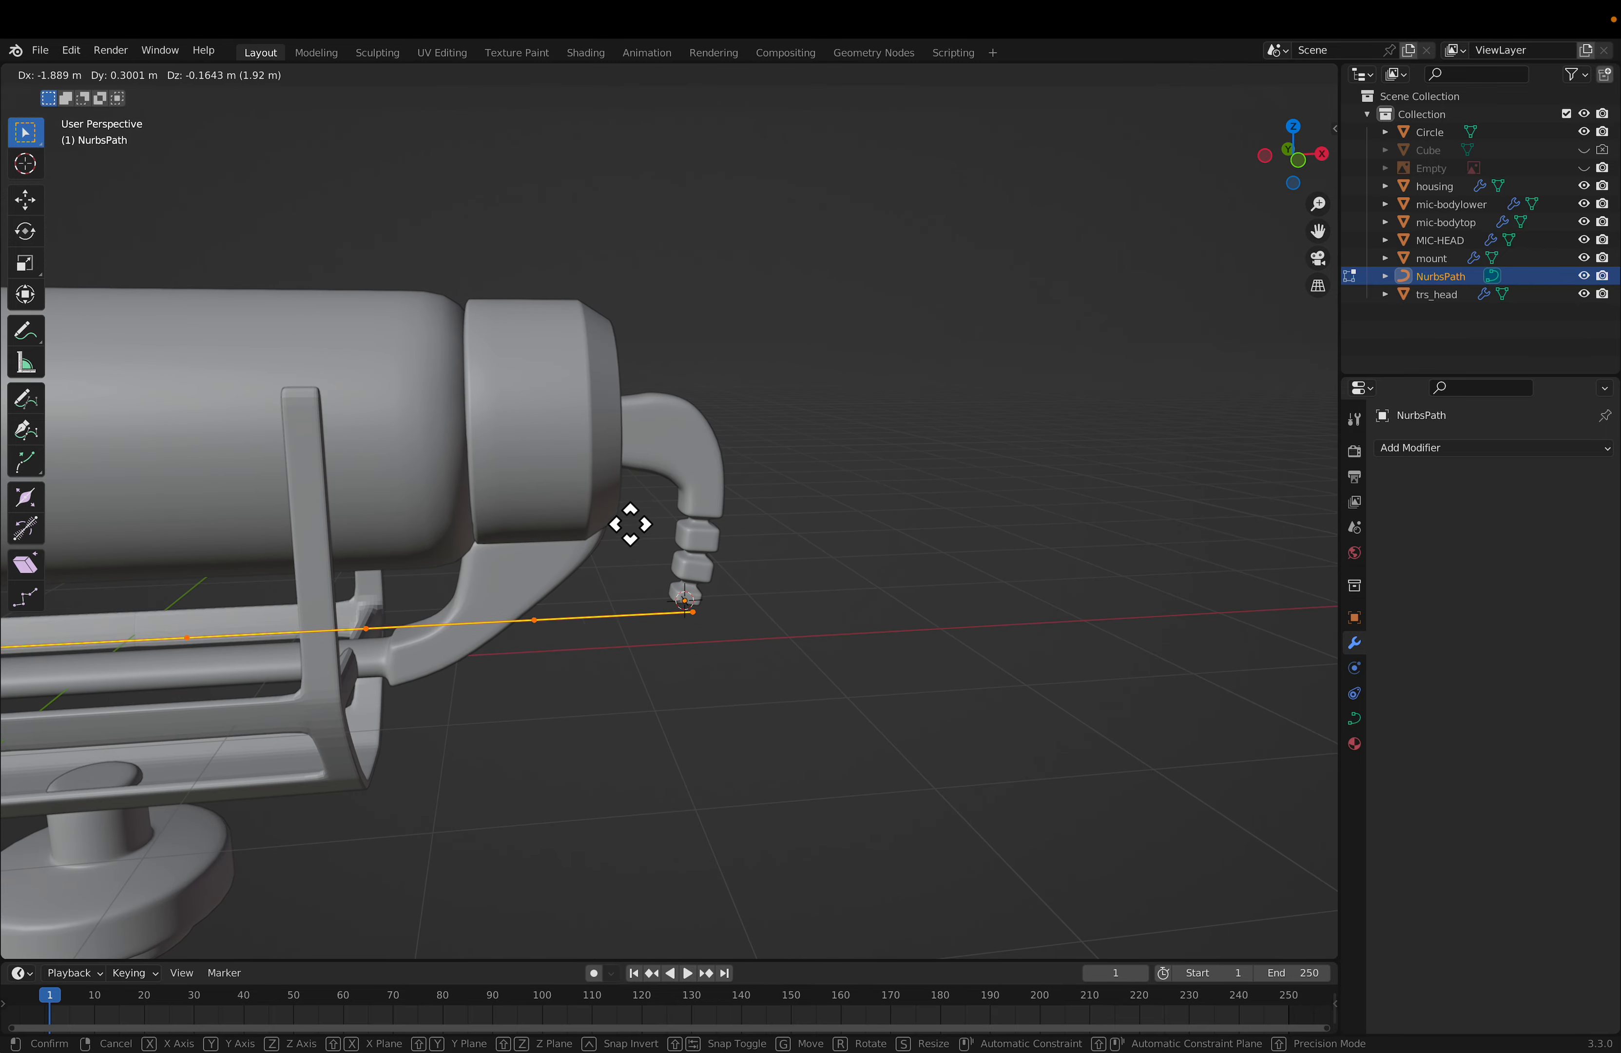
click(625, 516)
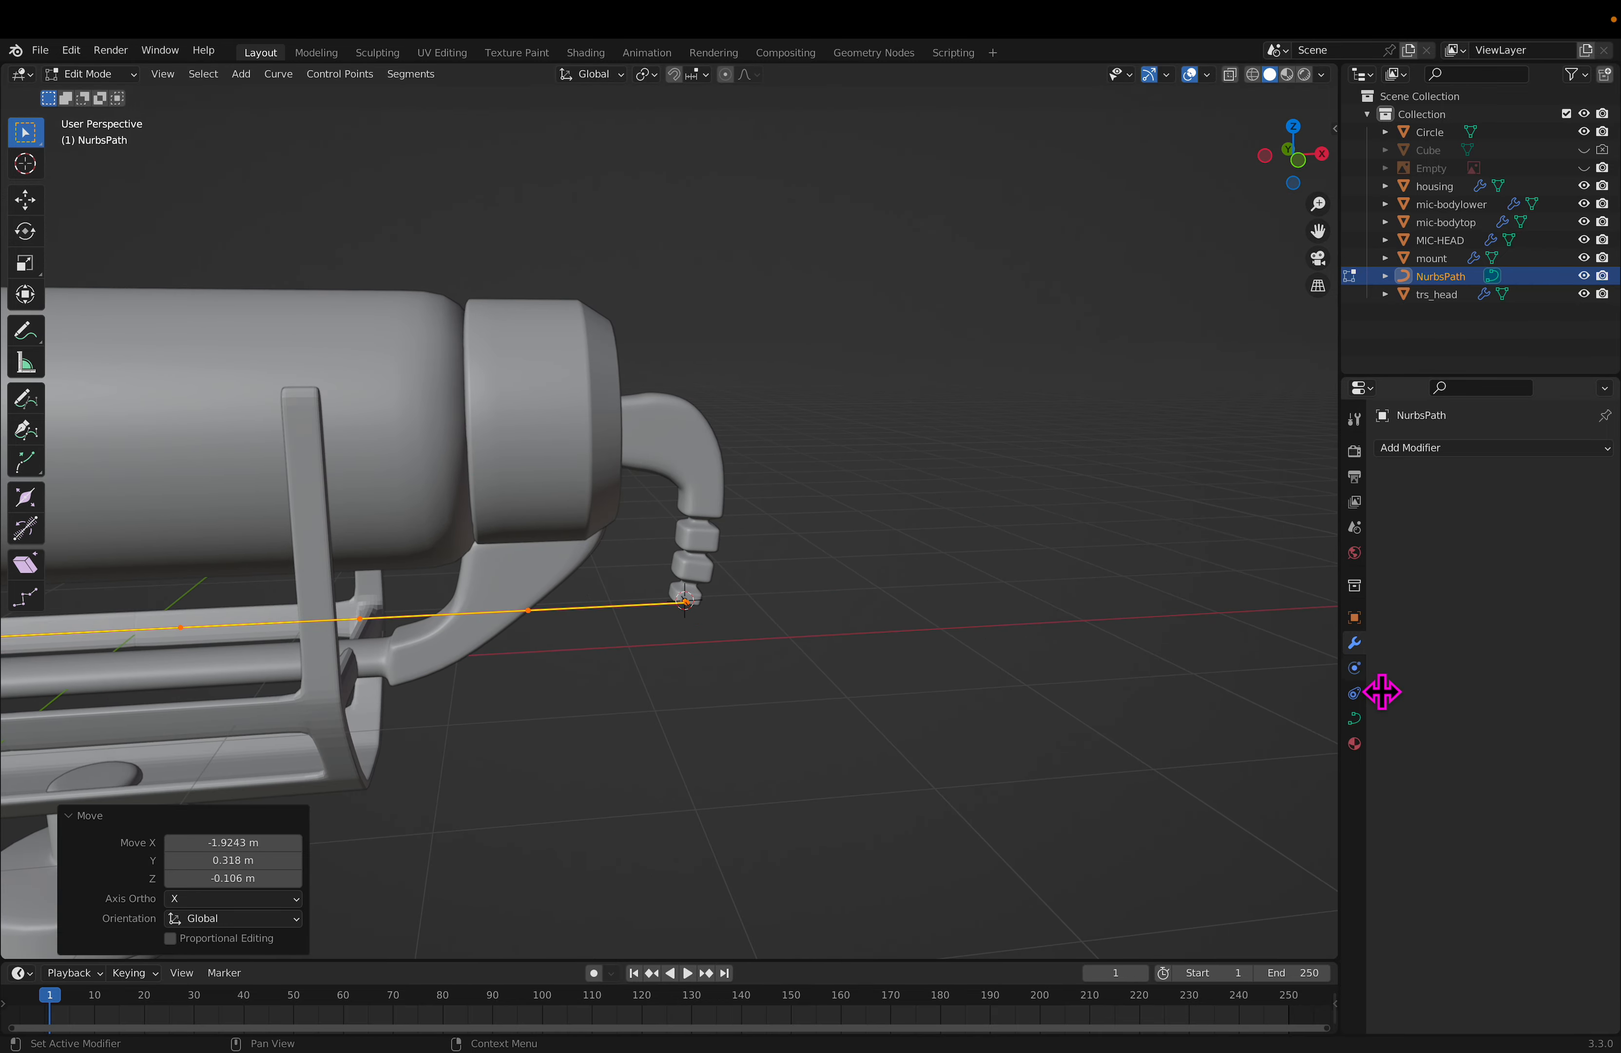
Step: Show the geometry settings in the path's object data properties
click(1363, 671)
click(1360, 623)
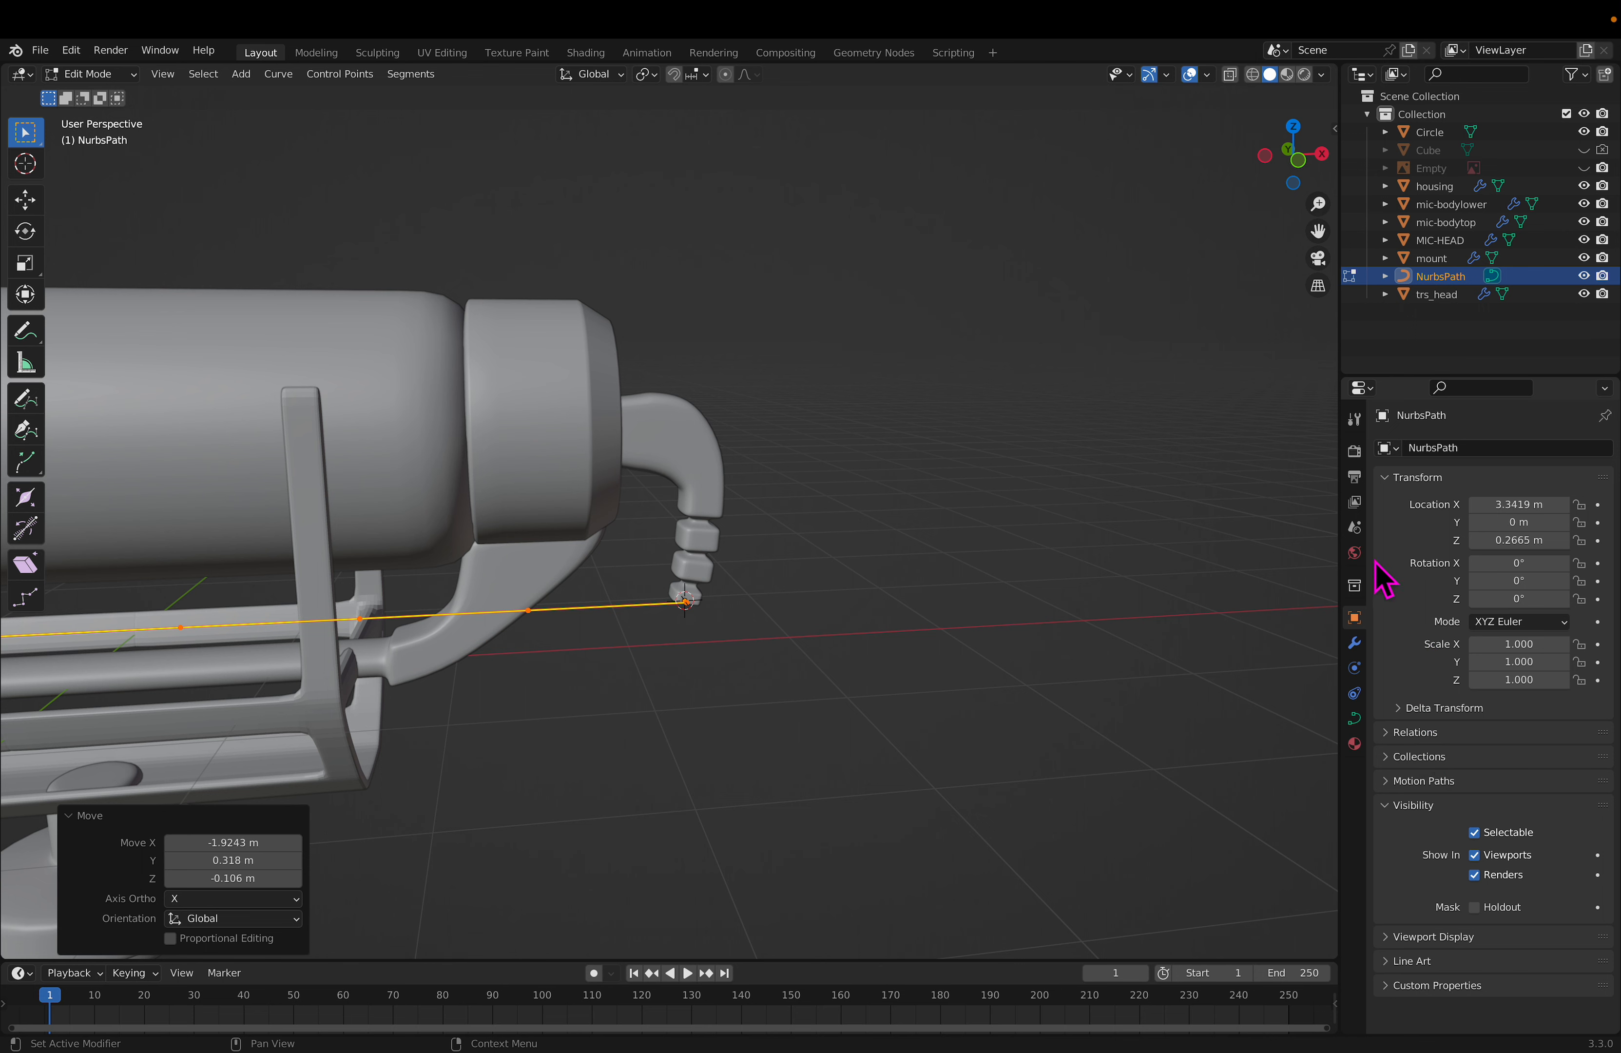
click(1354, 718)
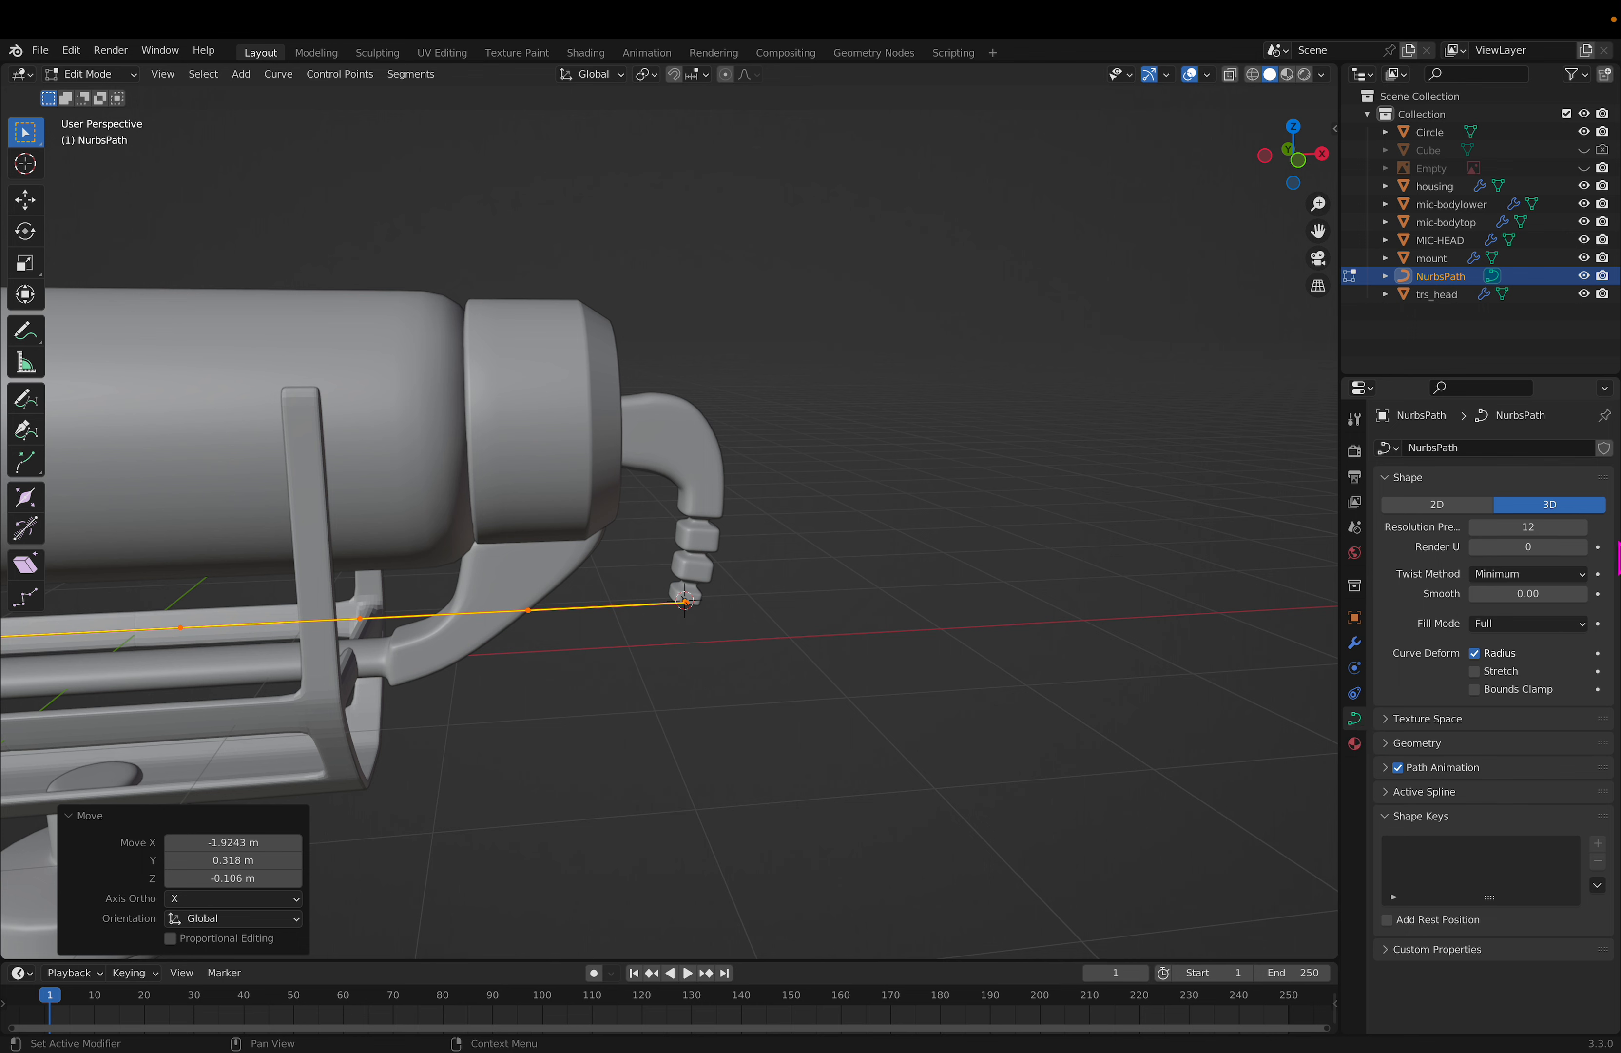
key(Tab)
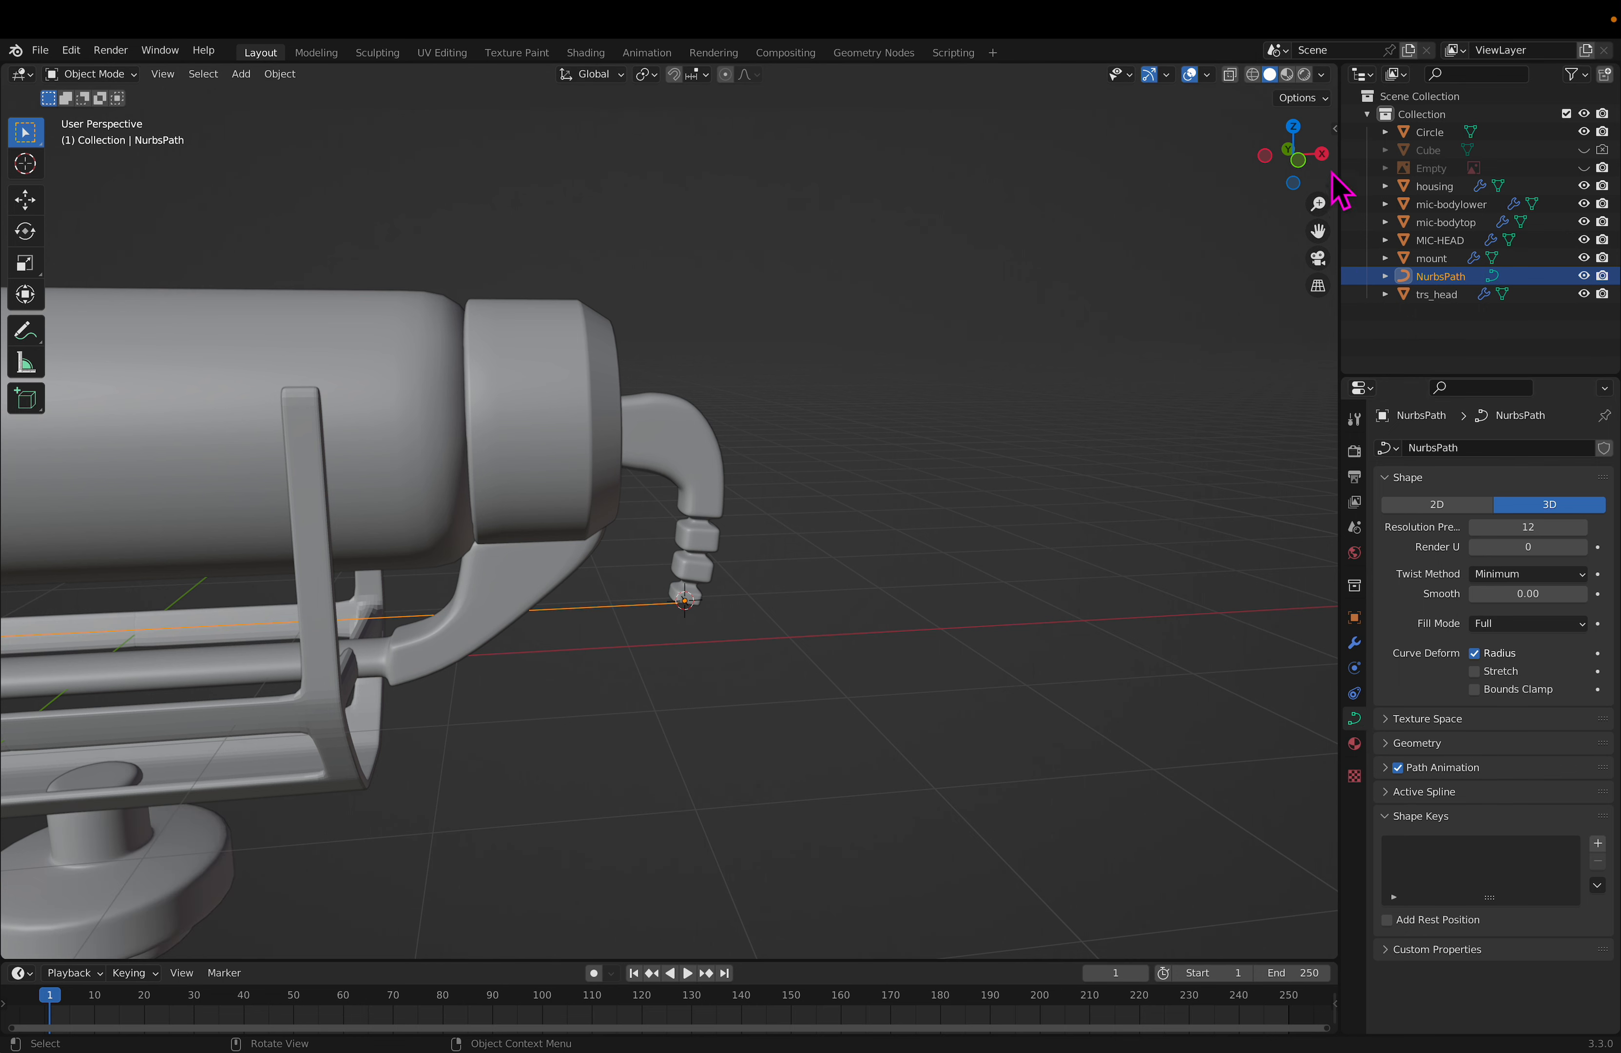
key(Tab)
click(1395, 724)
click(1398, 724)
click(1397, 744)
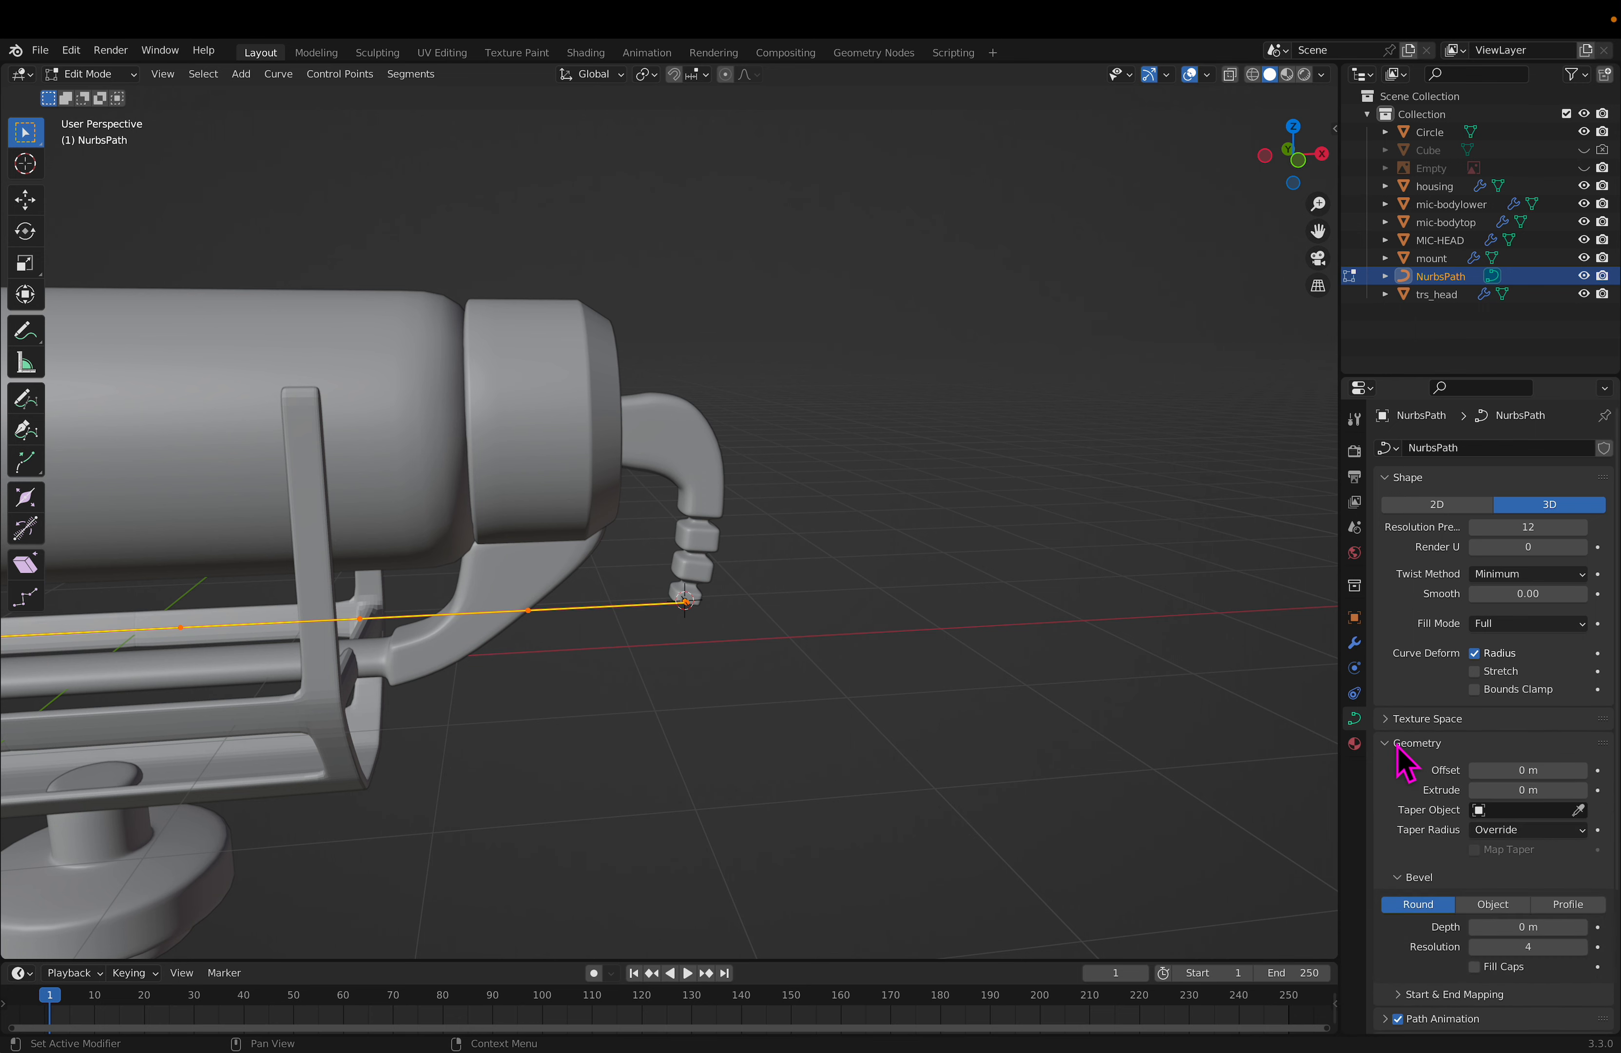
Step: Try an offset of 0.7 m and an extrude of 0.07 m on the path, and reset the offset to 0 m
drag(1503, 772, 1549, 777)
key(a)
click(1394, 747)
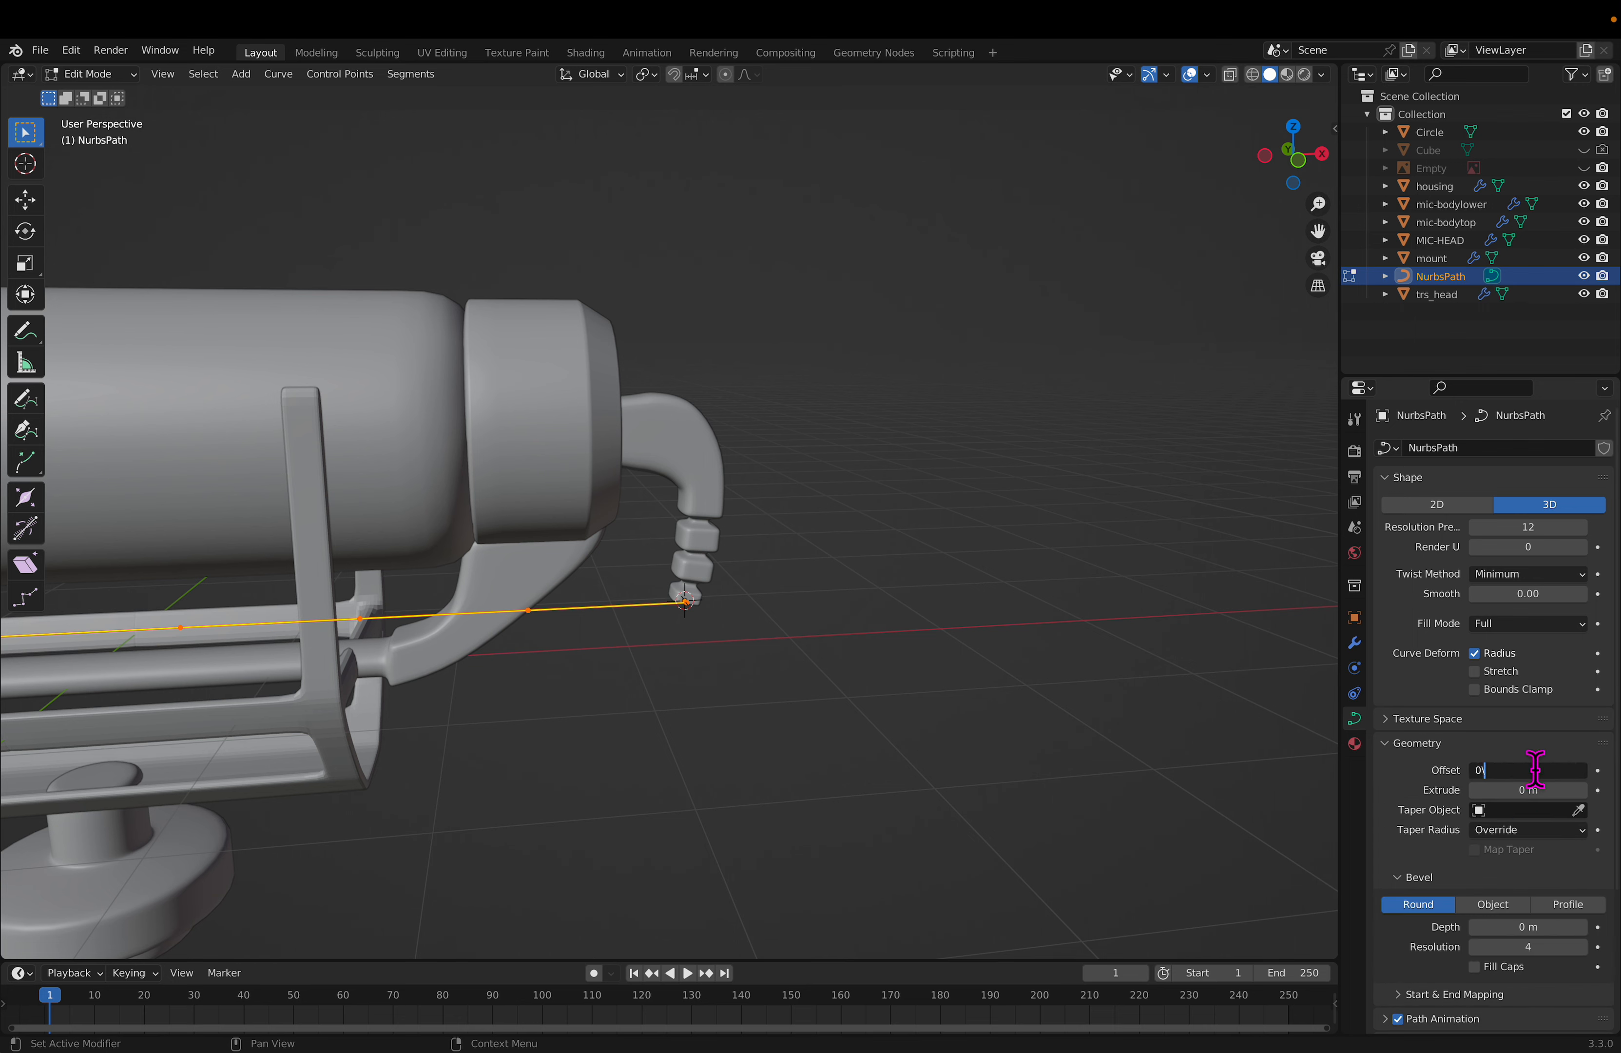
click(1584, 789)
click(1584, 789)
click(1584, 789)
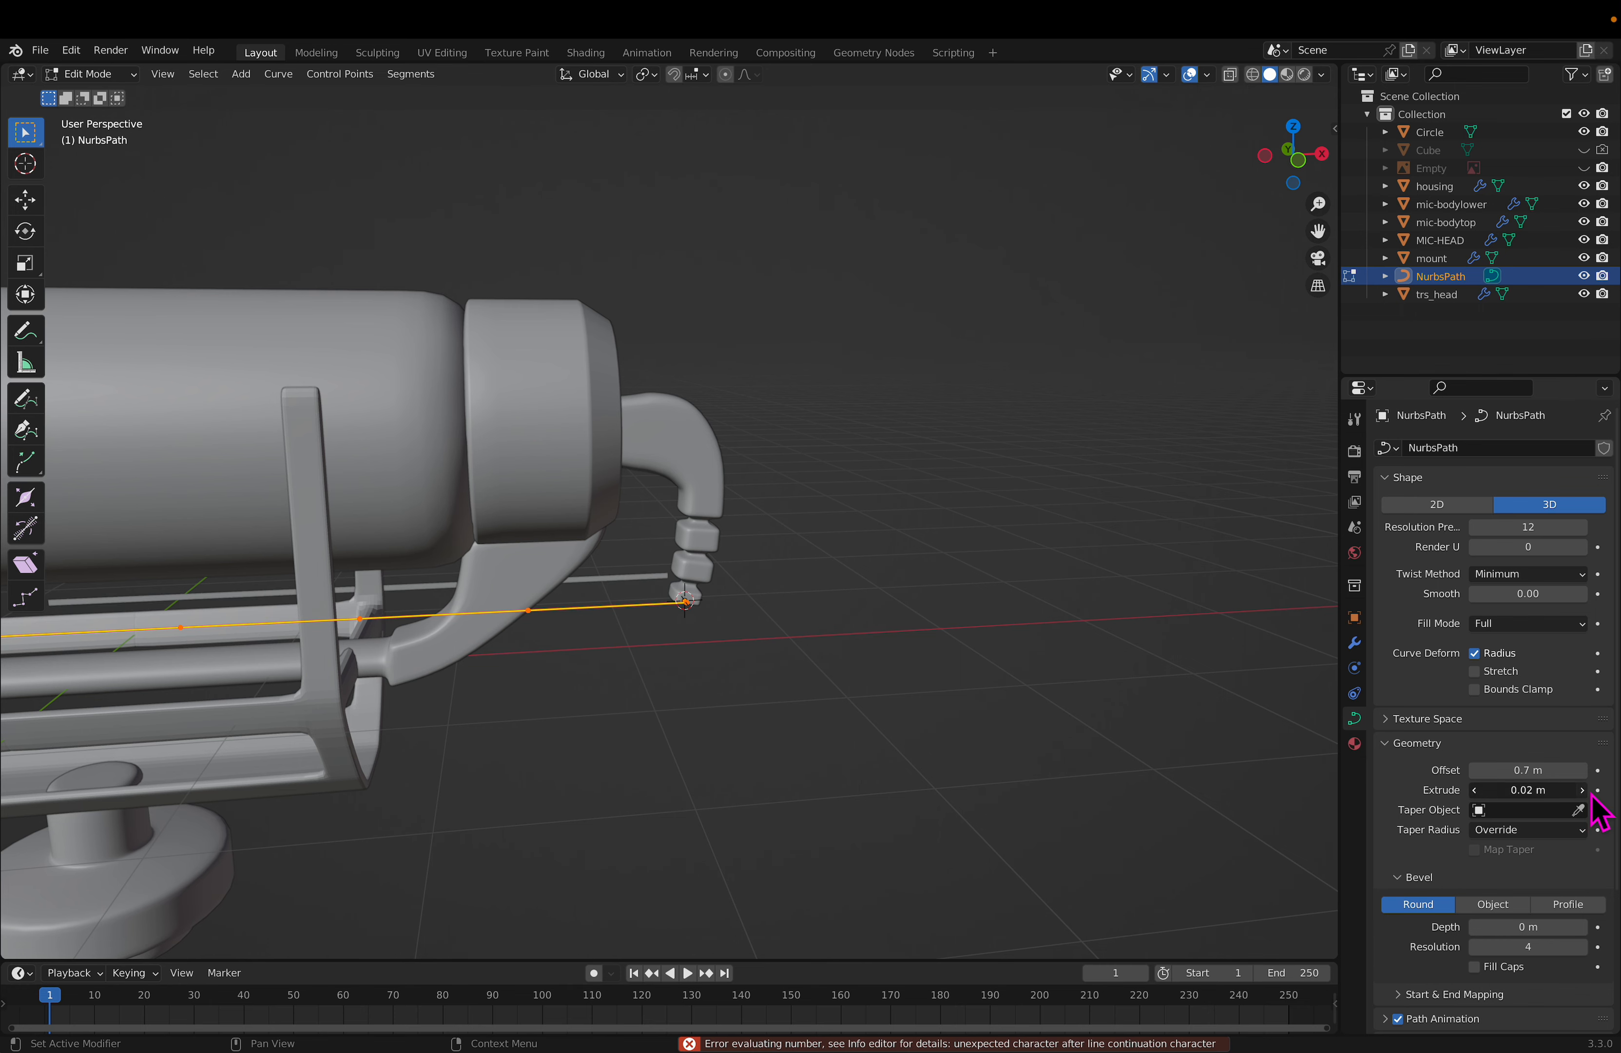
click(1584, 789)
click(1583, 790)
click(1584, 790)
click(1584, 790)
click(1584, 789)
middle_drag(887, 641, 1001, 697)
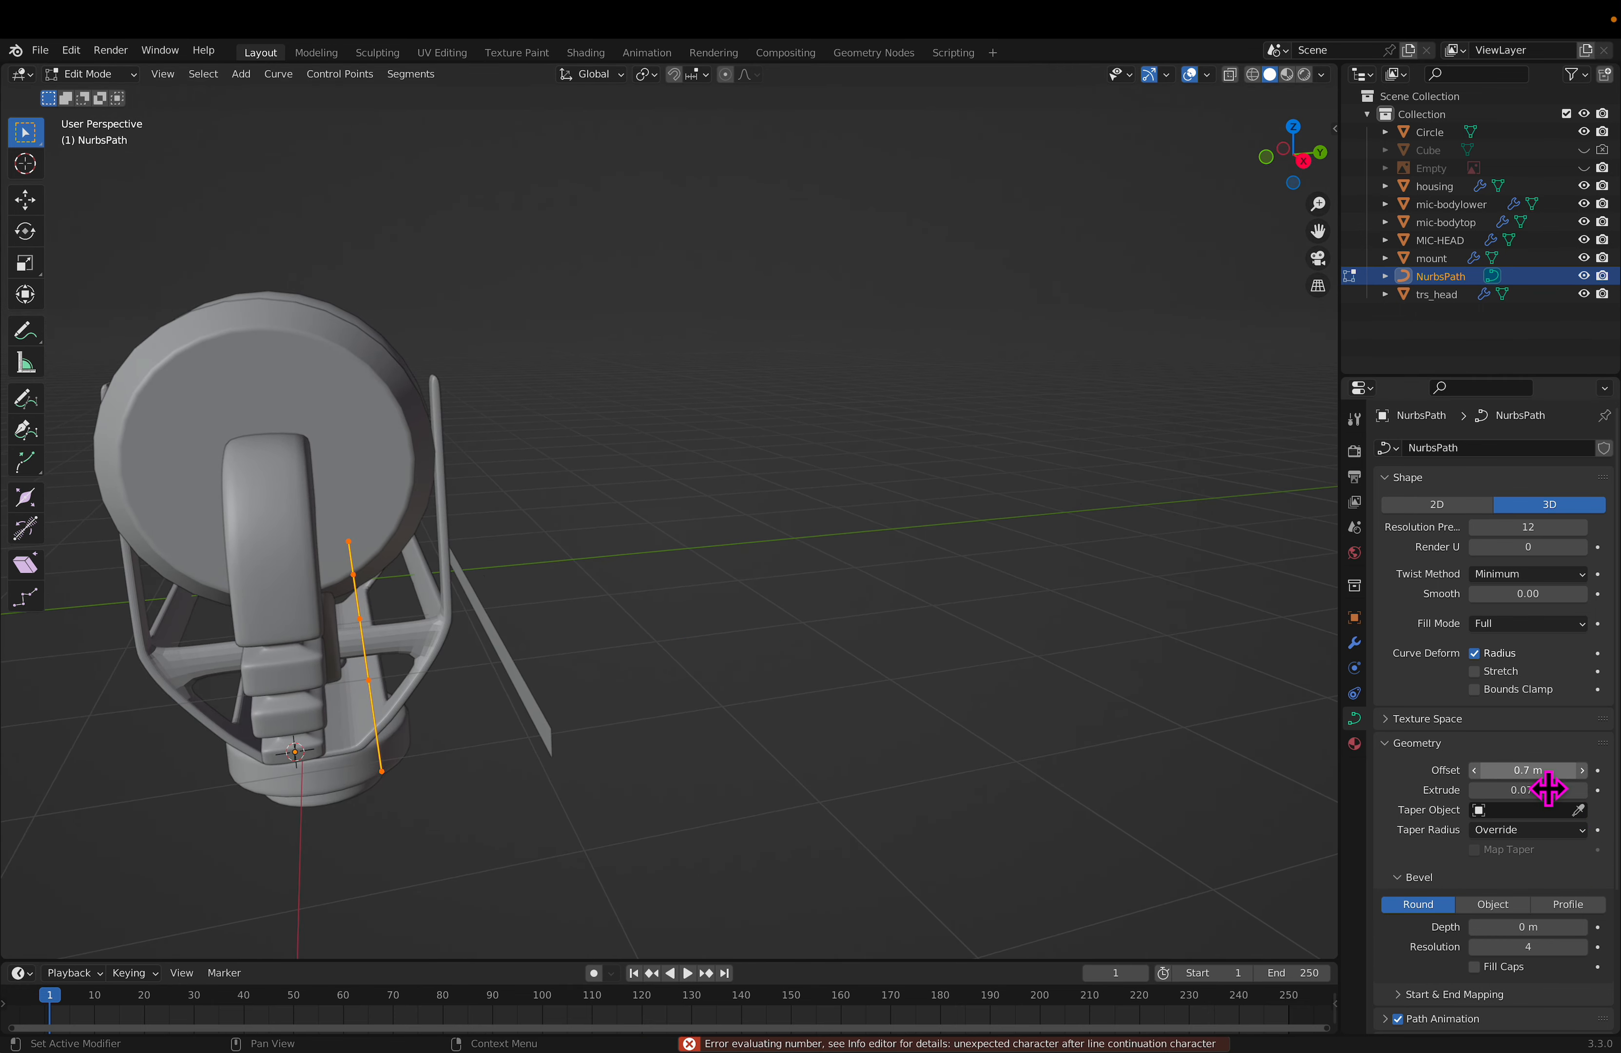
click(1566, 771)
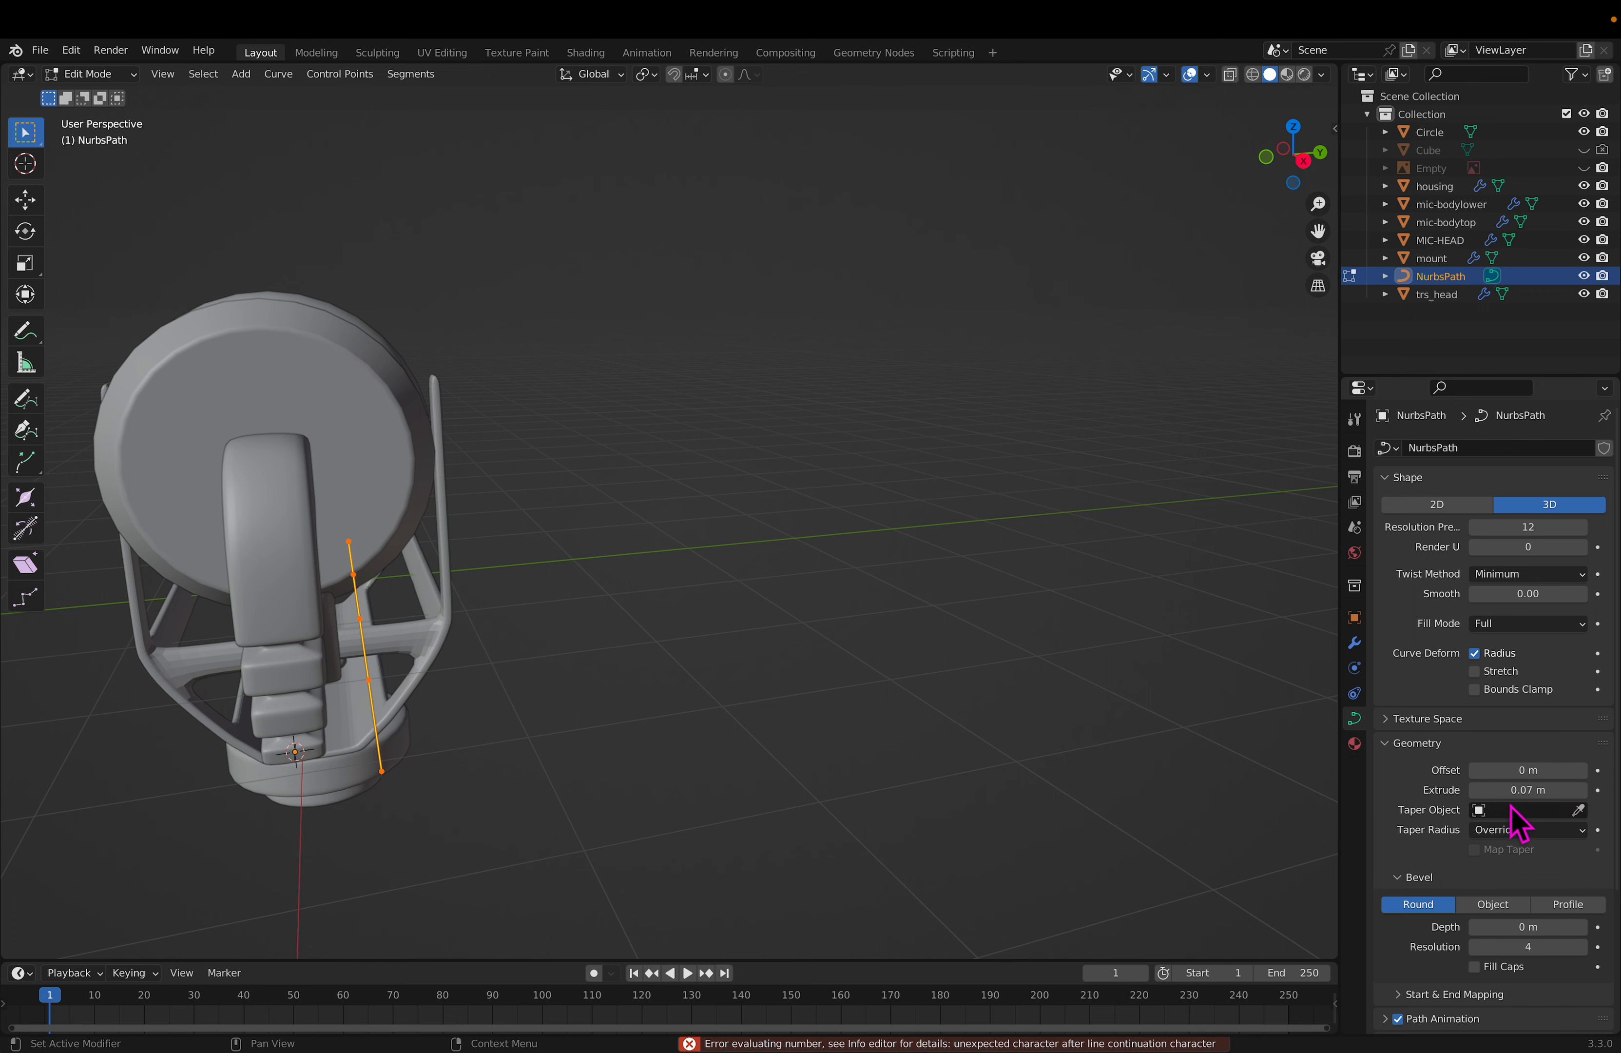
Step: Try an extrude value of 0.39 m on the path and return it to 0 m
drag(1565, 790, 1613, 790)
scroll(836, 756, left, 10)
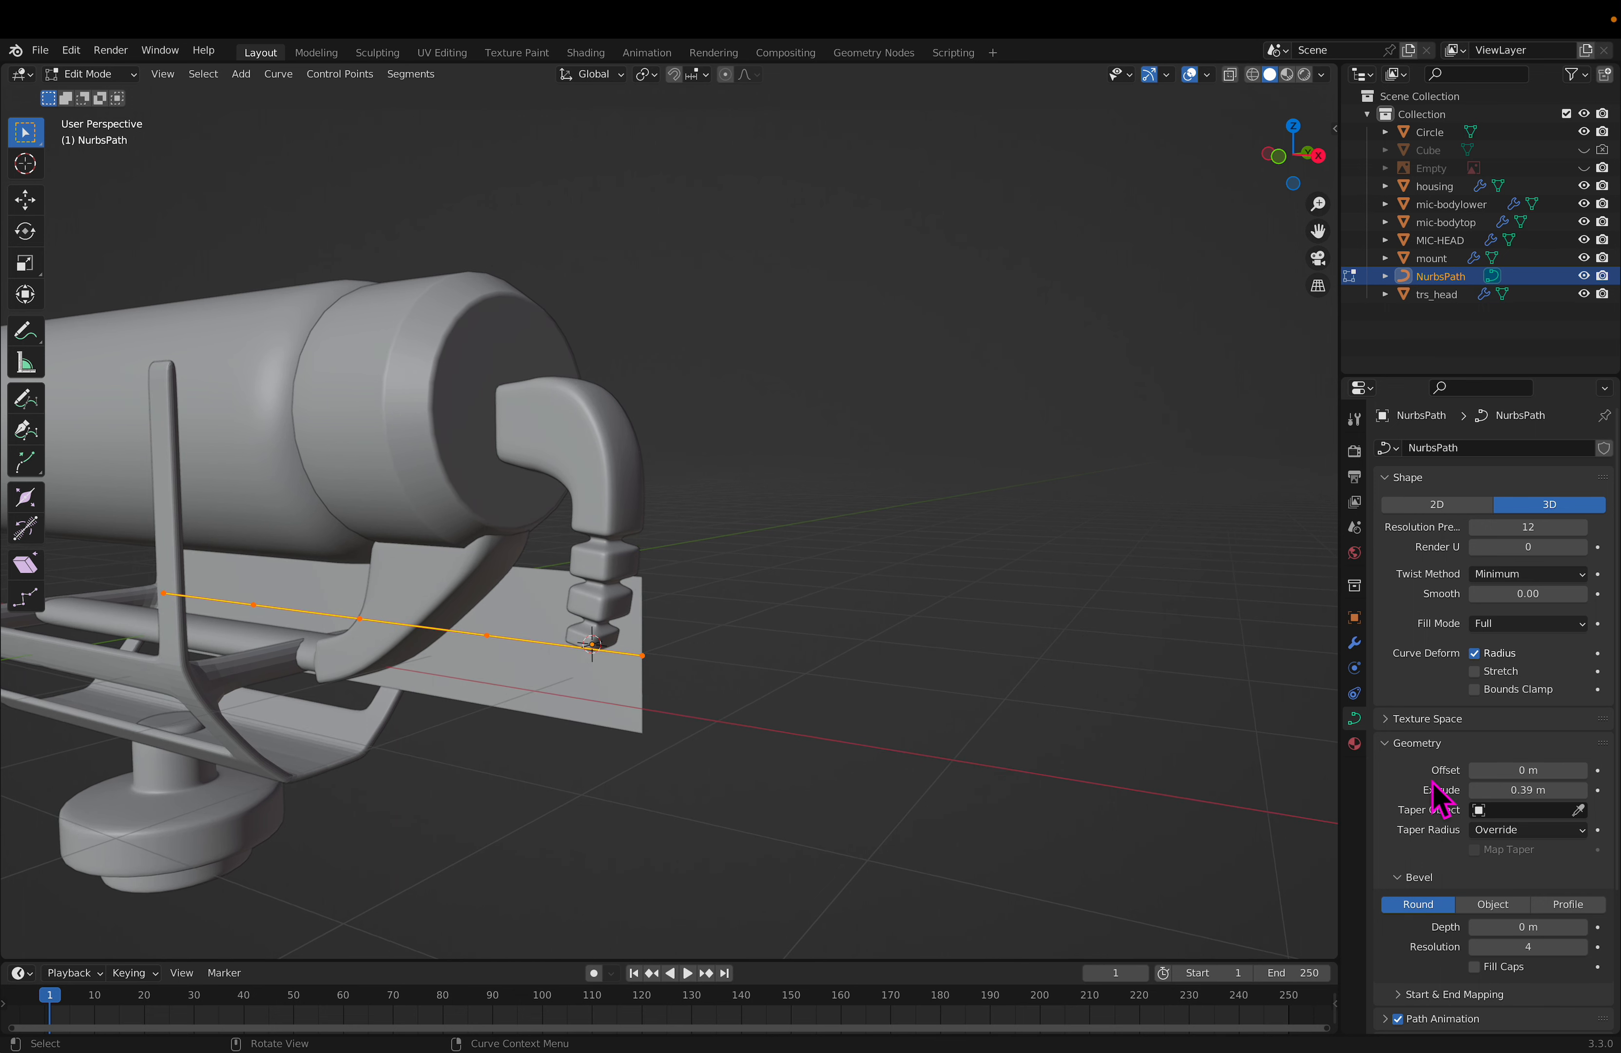
drag(1546, 790, 1397, 803)
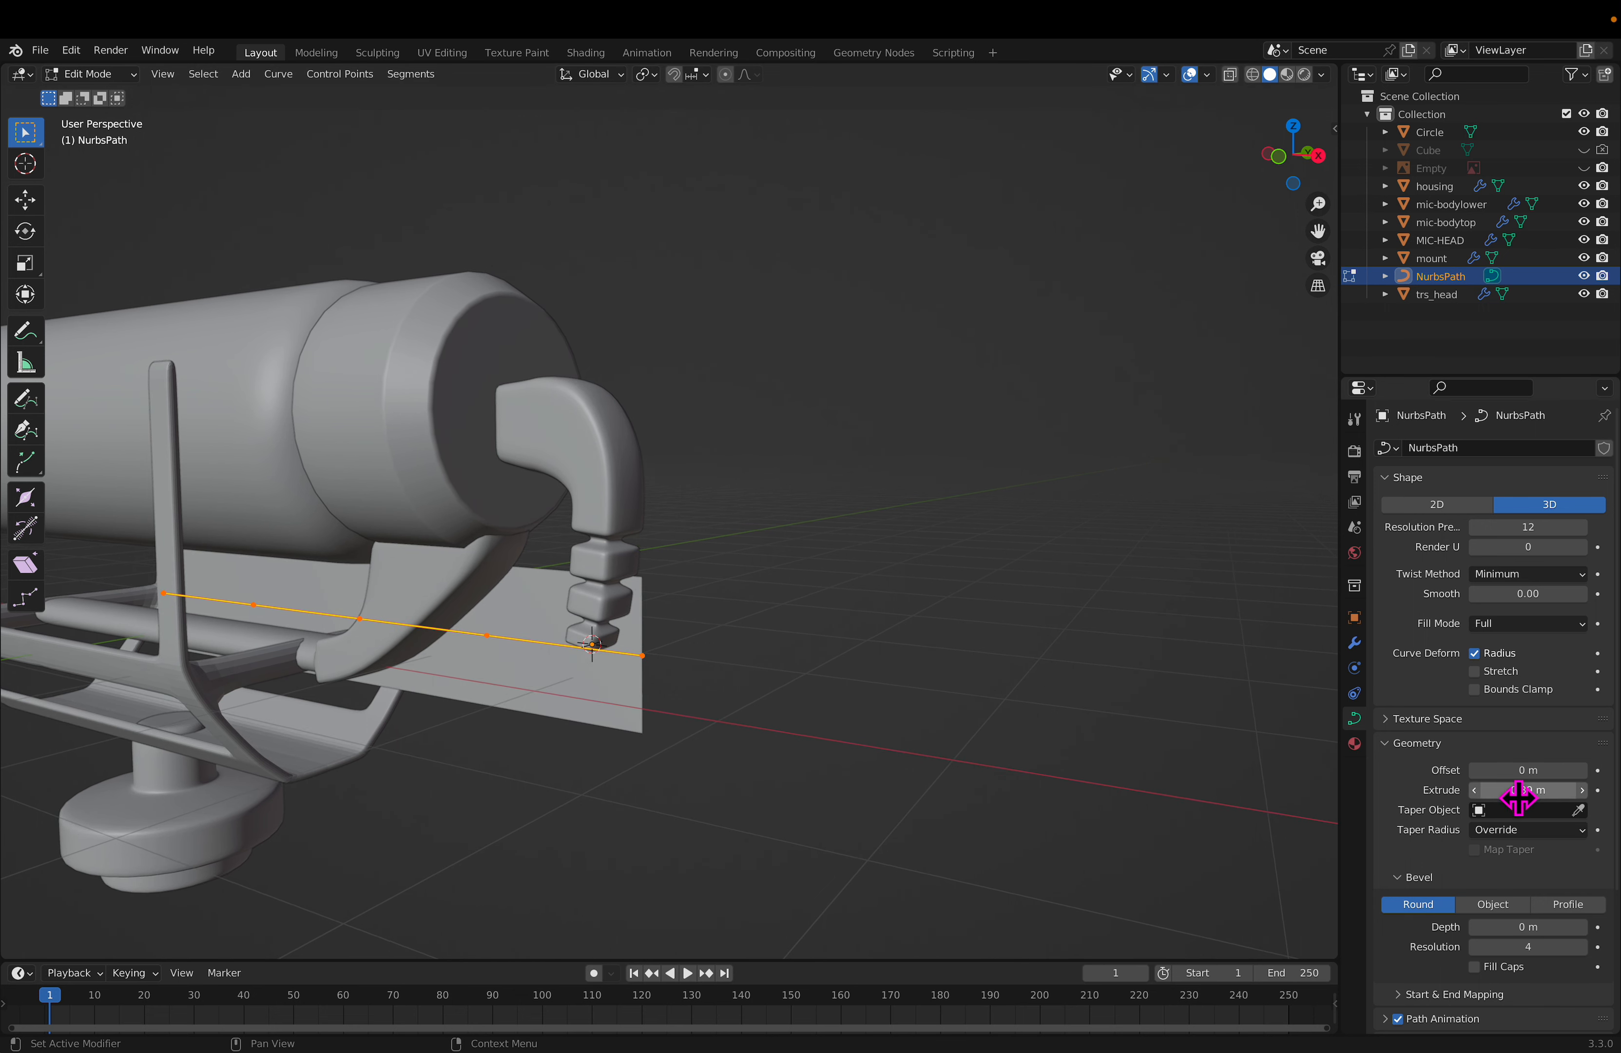
mouse_move(1528, 790)
mouse_down()
mouse_move(1511, 813)
mouse_move(1516, 791)
mouse_up()
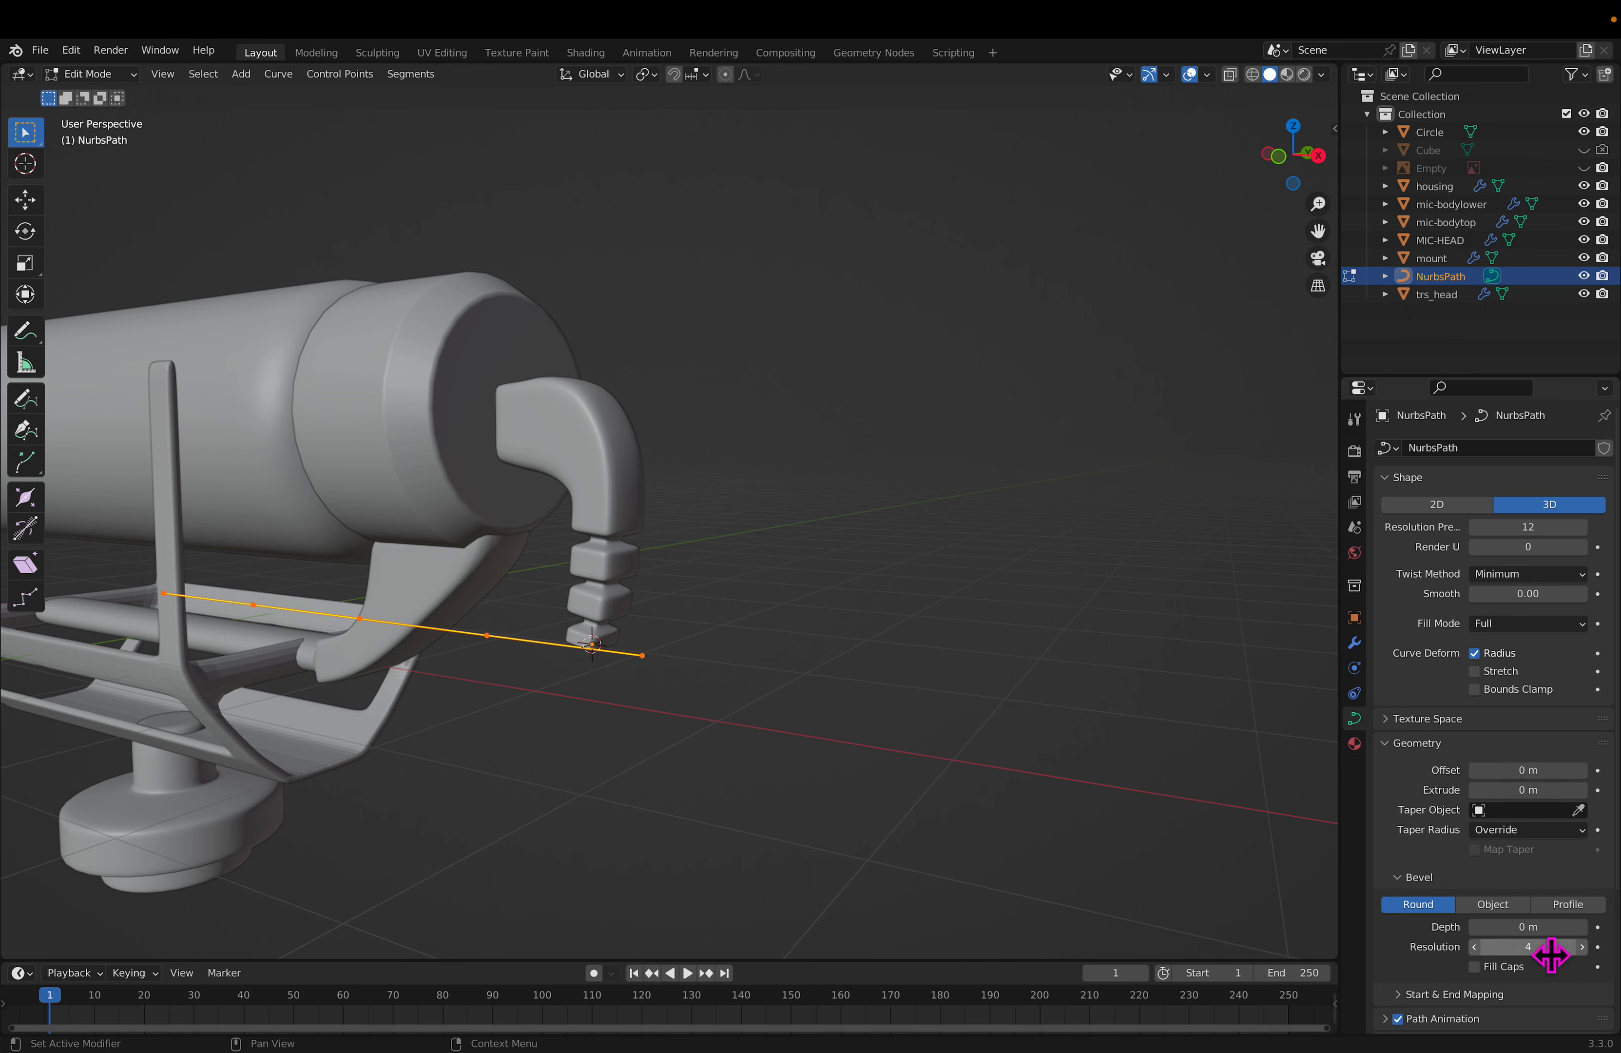
Step: Give the path a round bevel with a depth of 0.04 m, keeping all its control points selected
mouse_move(1529, 926)
mouse_down()
mouse_move(1566, 927)
mouse_move(1540, 927)
mouse_move(1555, 944)
mouse_up()
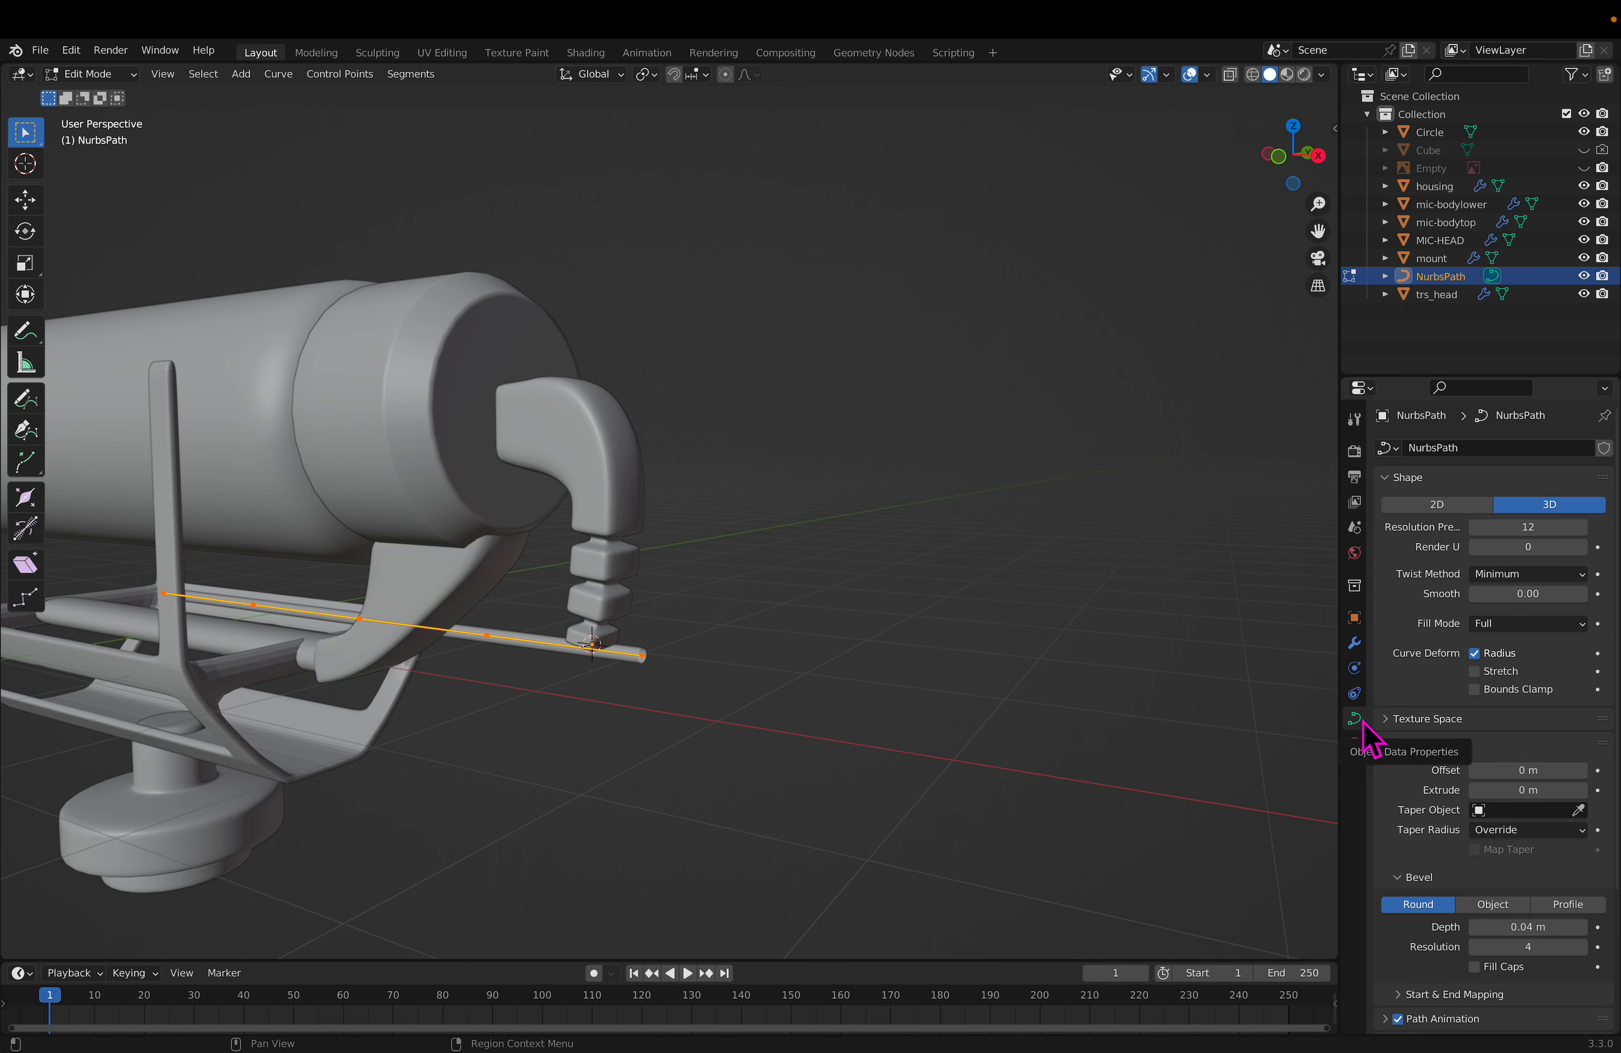
click(644, 691)
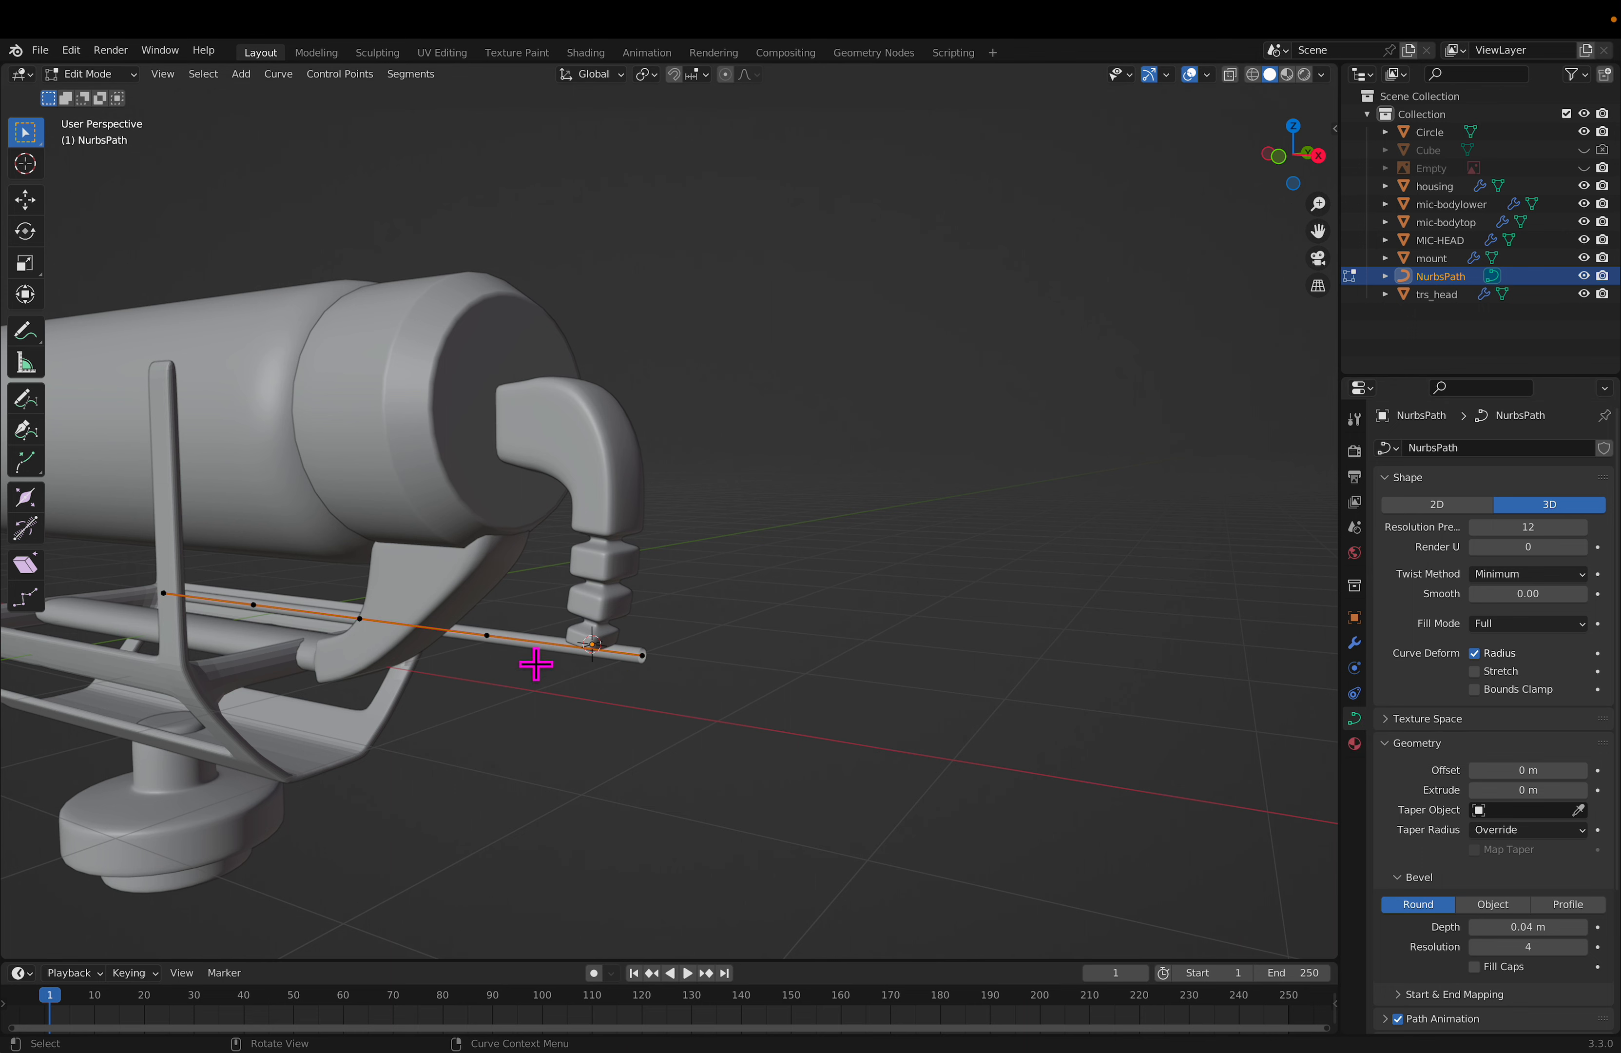
key(ctrl+z)
scroll(1446, 712, down, 5)
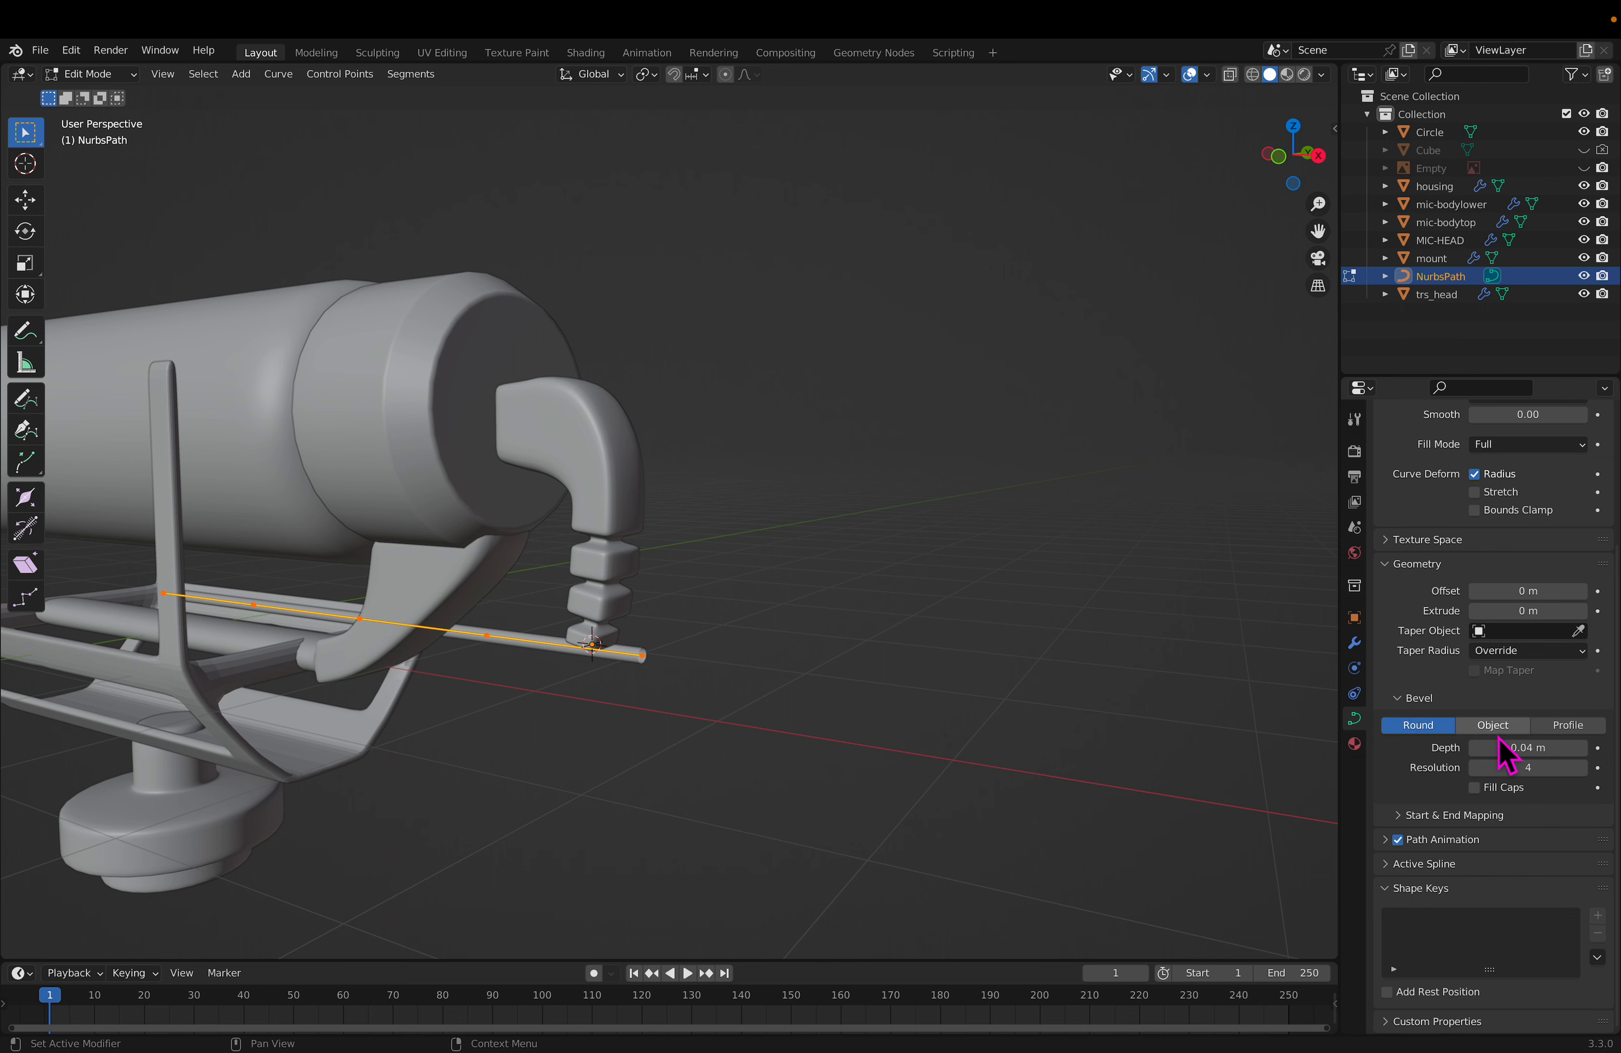
mouse_move(1535, 748)
mouse_down()
mouse_move(1573, 748)
mouse_move(1526, 747)
mouse_move(1537, 763)
mouse_up()
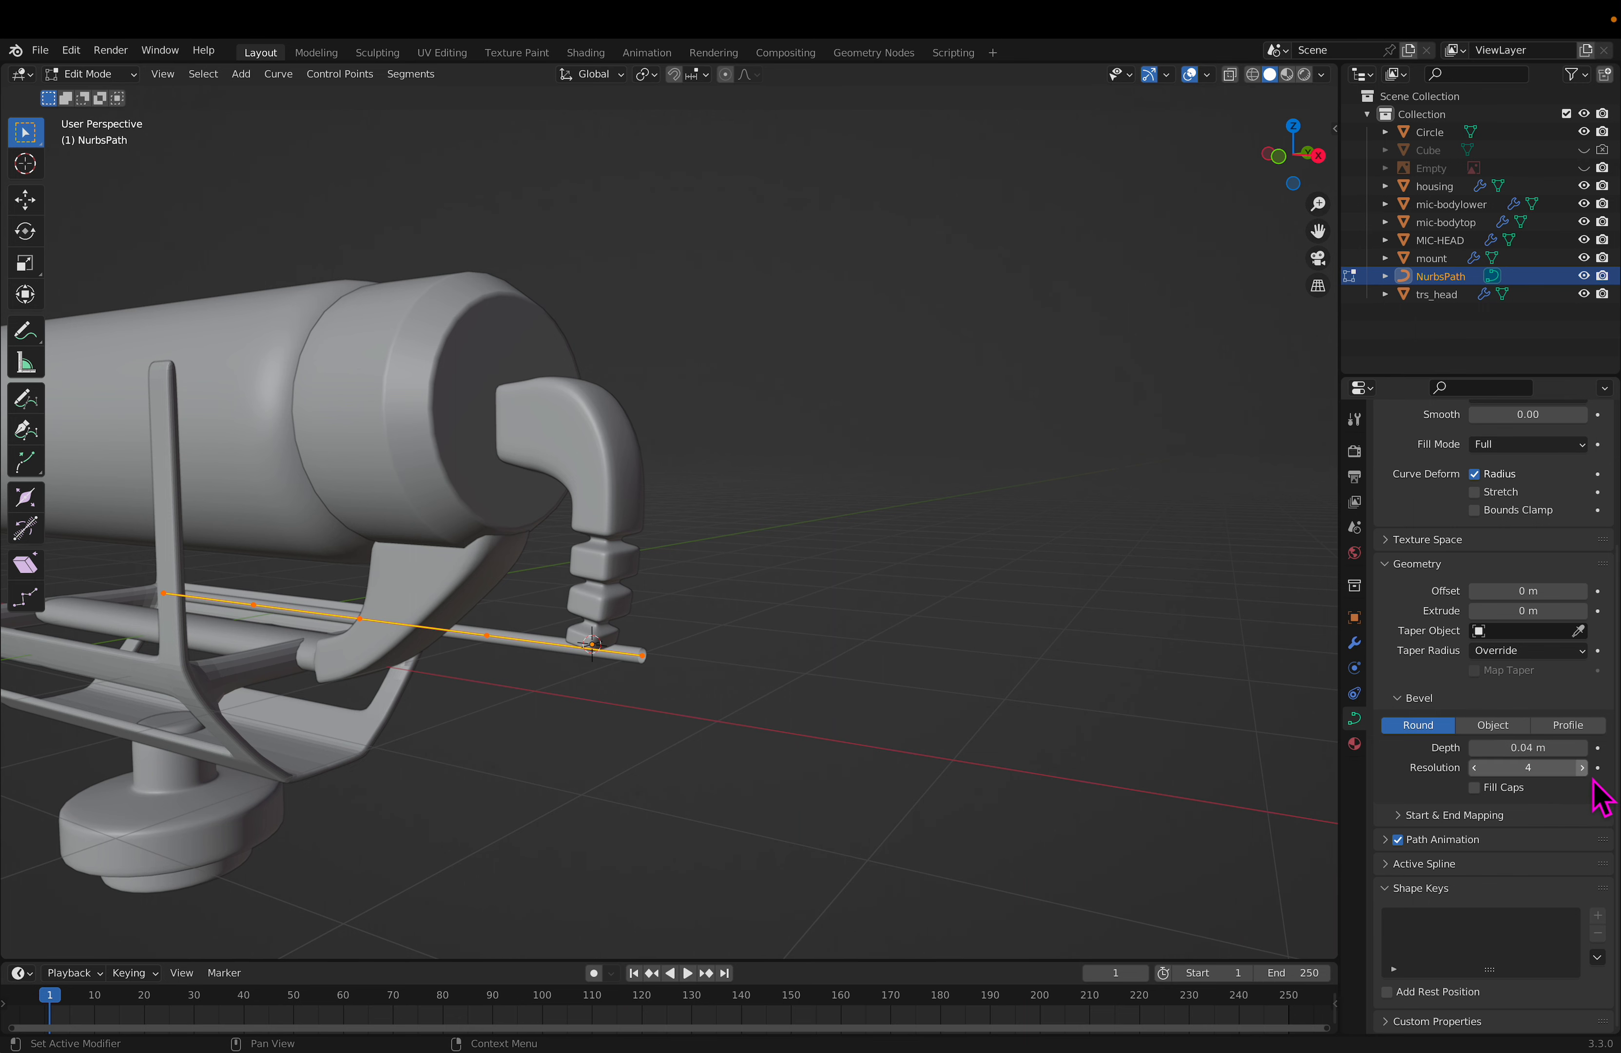
mouse_move(848, 693)
middle_down()
mouse_move(865, 691)
mouse_move(853, 697)
middle_up()
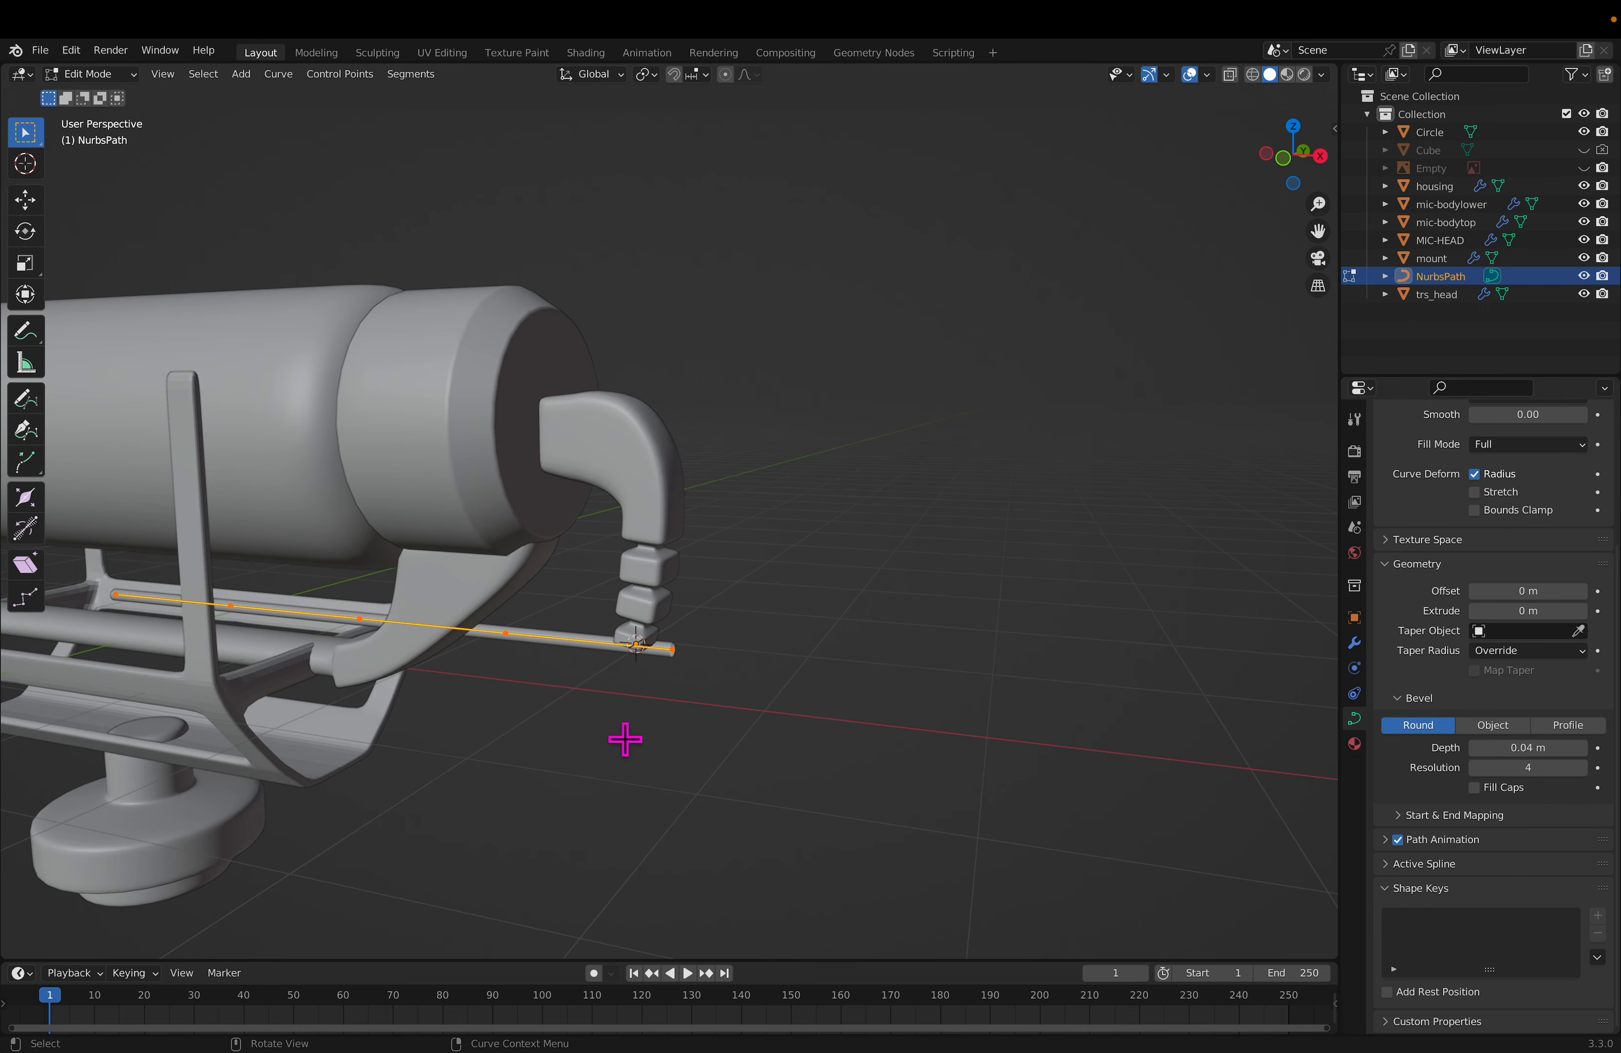
Step: Move the path's end control point about -0.08 m in X and 0.12 m in Z onto the connector's tip
click(719, 711)
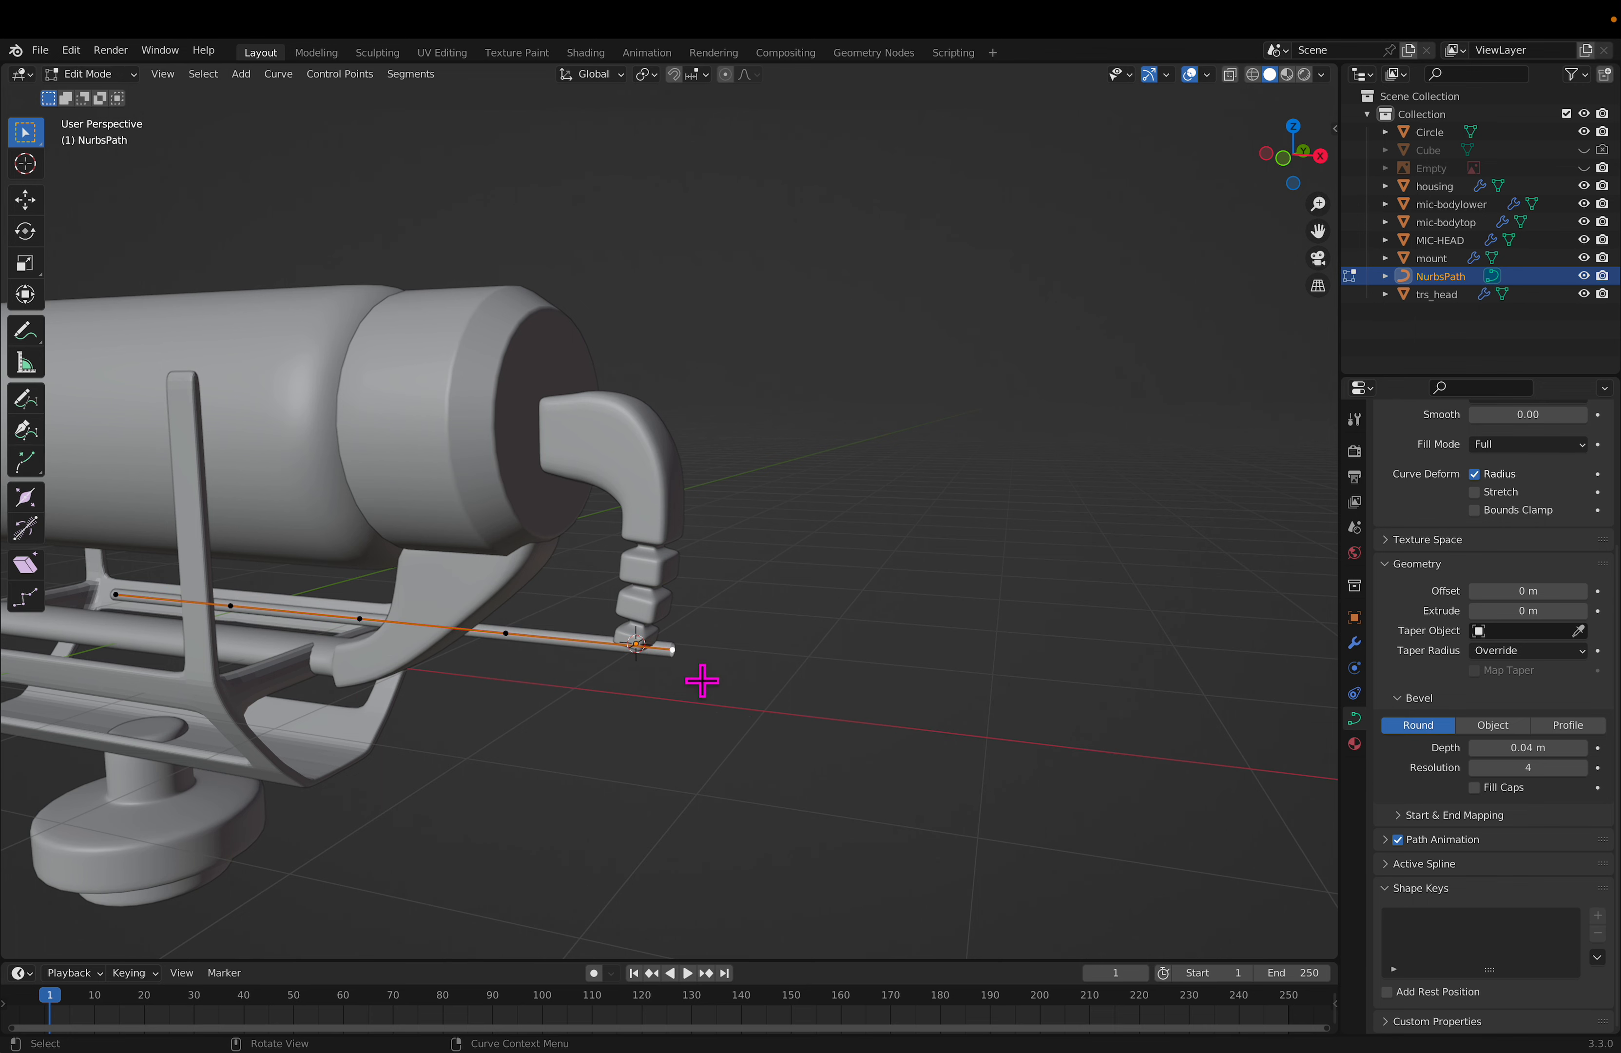
key(KP_1)
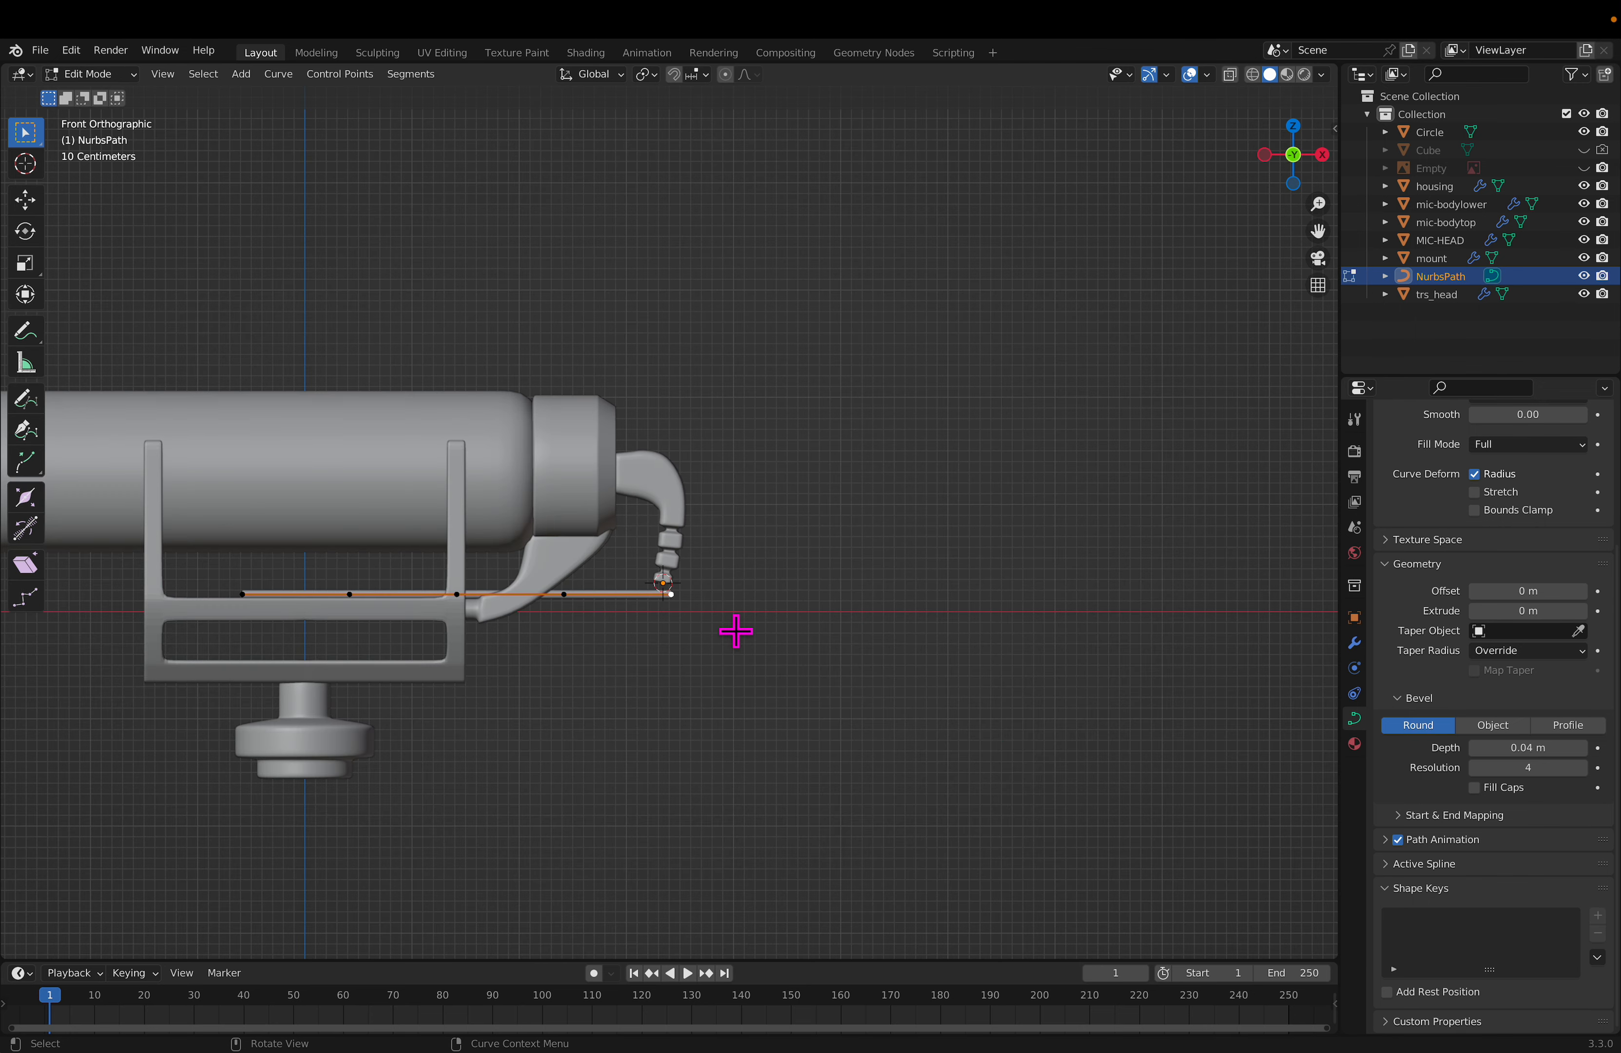
key(g)
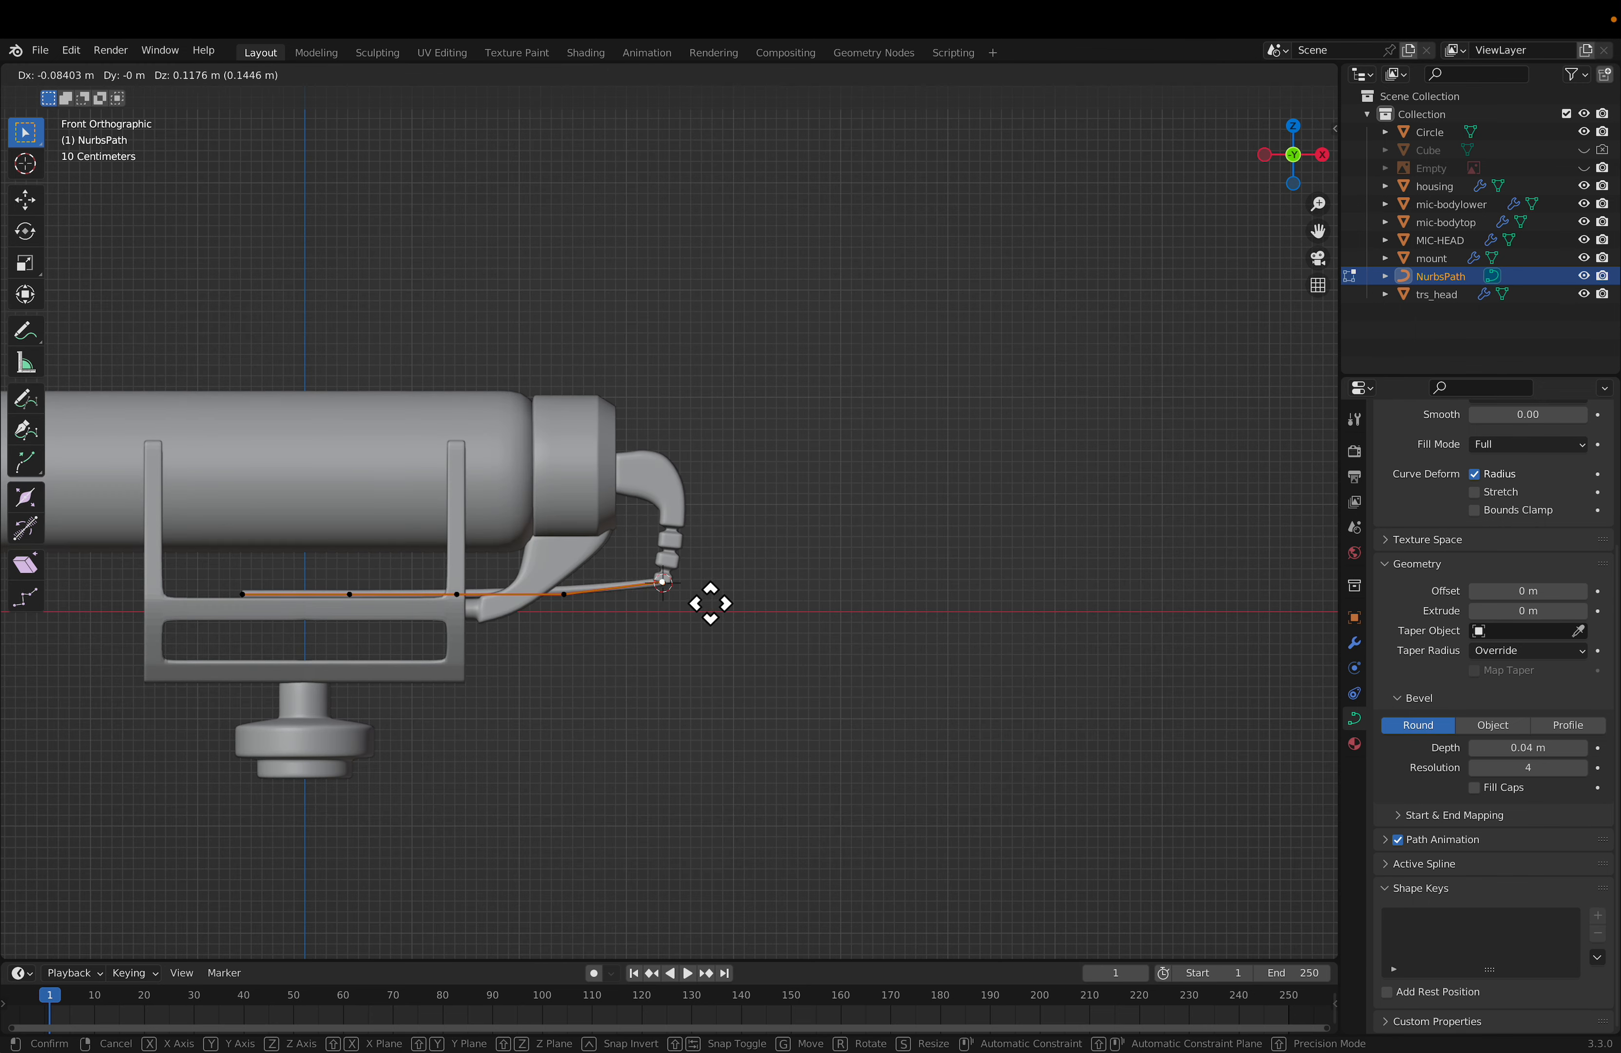
click(710, 603)
Step: Move the path's second control point about 0.69 m in X and -0.70 m in Z, below the connector's tip
scroll(741, 666, up, 5)
click(424, 716)
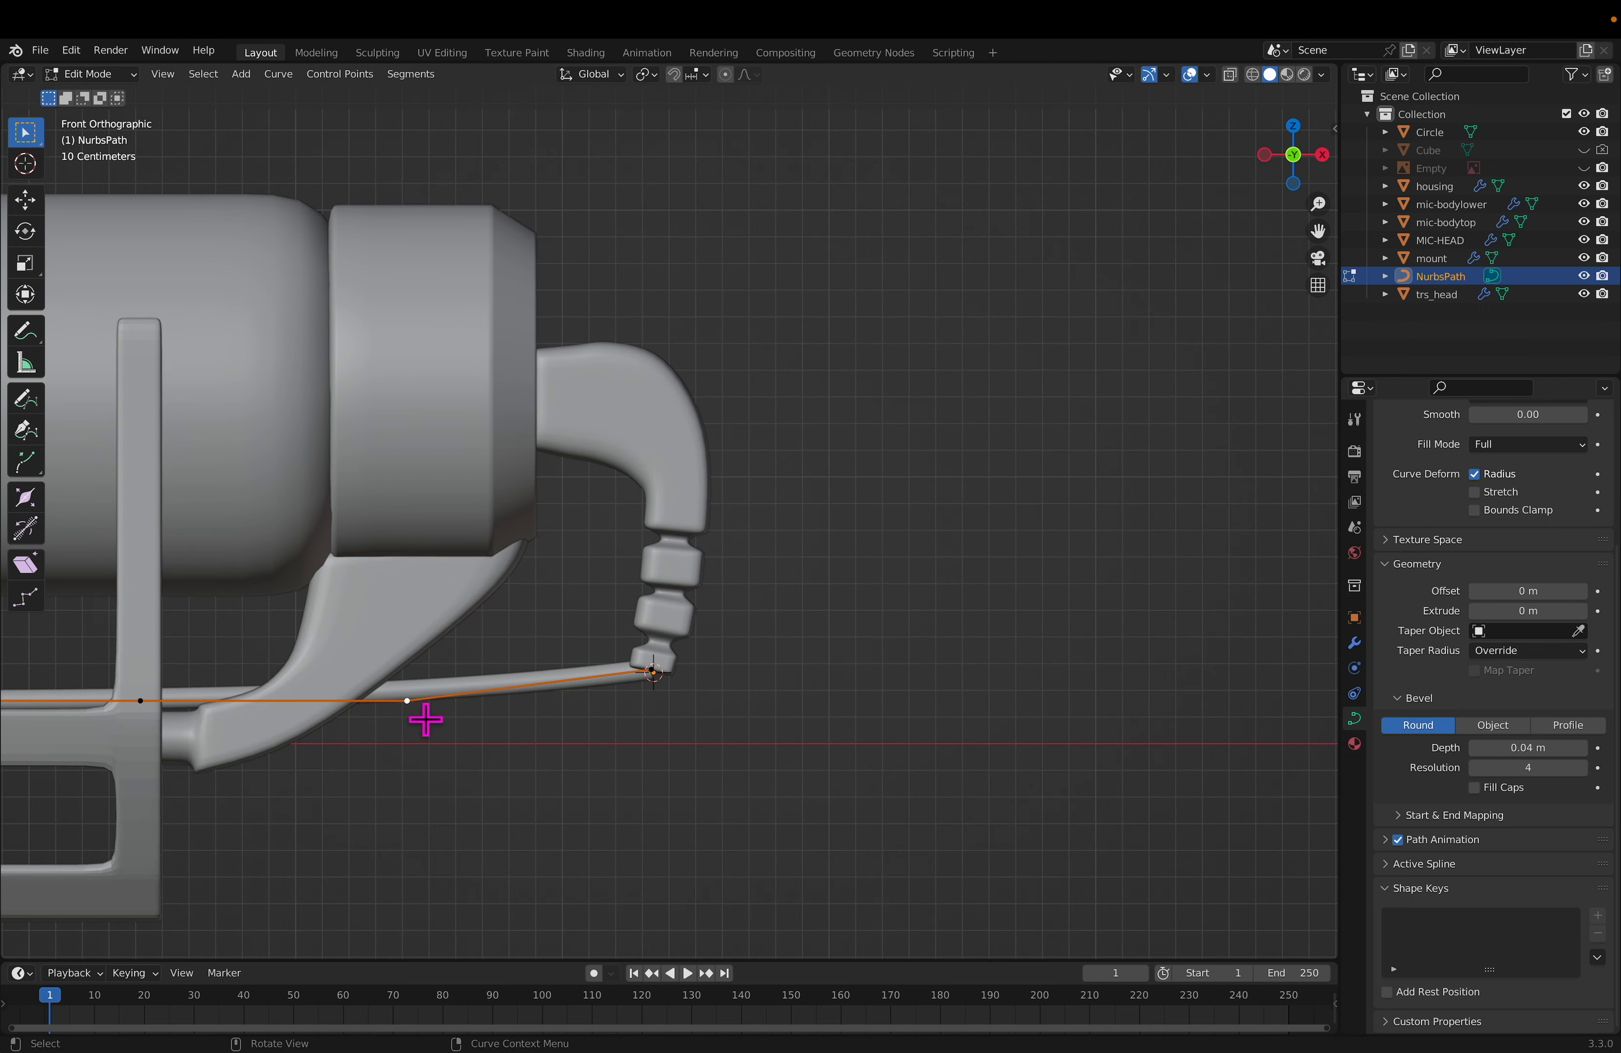
key(g)
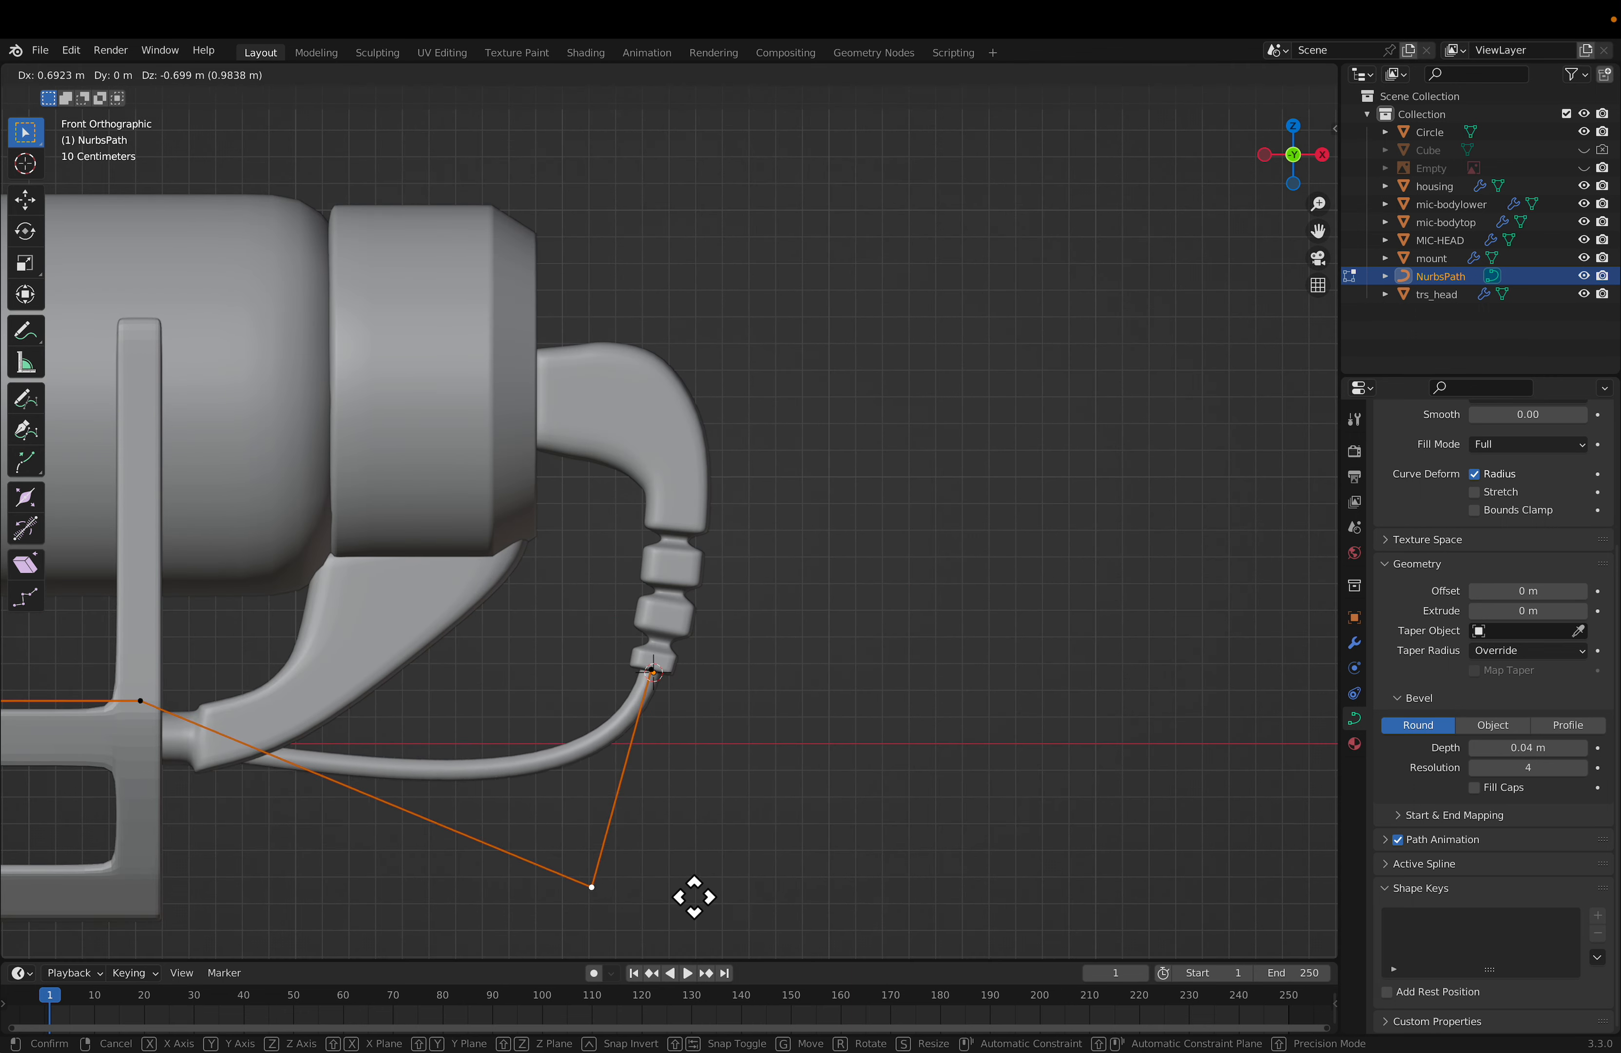
click(708, 890)
Step: Move the path's third control point about 1.41 m in X and -0.78 m in Z, beside the second one
middle_drag(672, 802, 882, 612)
key(KP_1)
click(325, 558)
key(g)
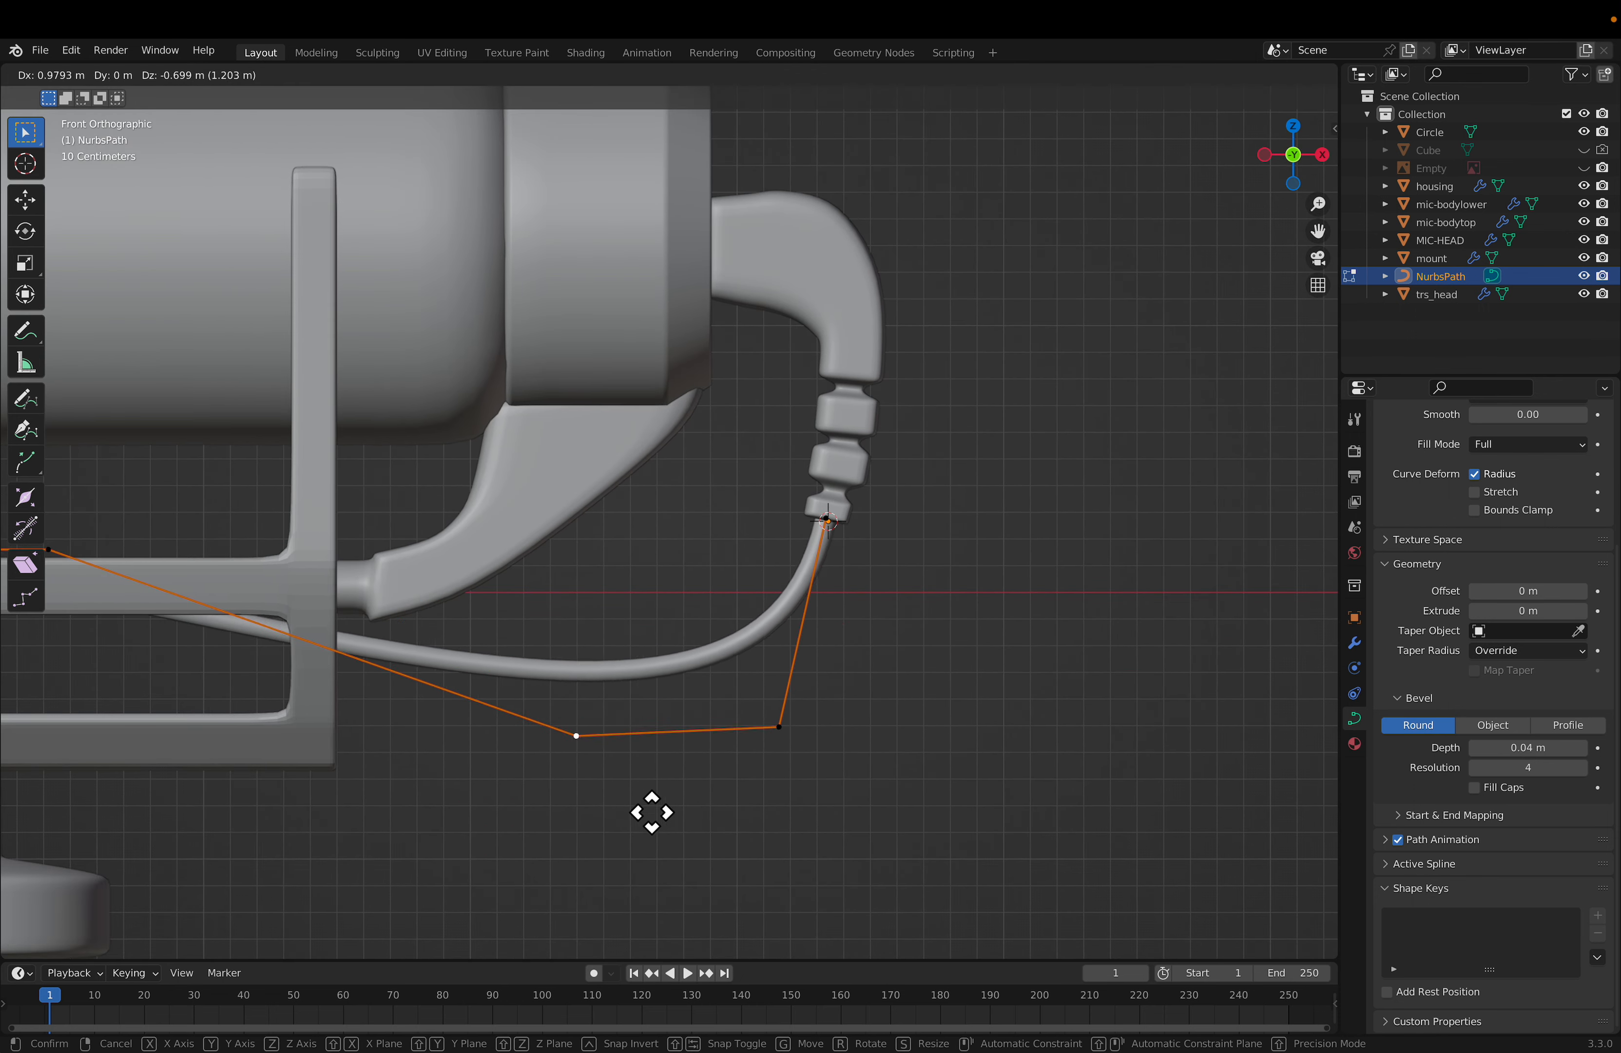
click(769, 844)
Step: Move the path's last two control points together about 2.28 m in X and -1.11 m in Z
scroll(215, 585, down, 4)
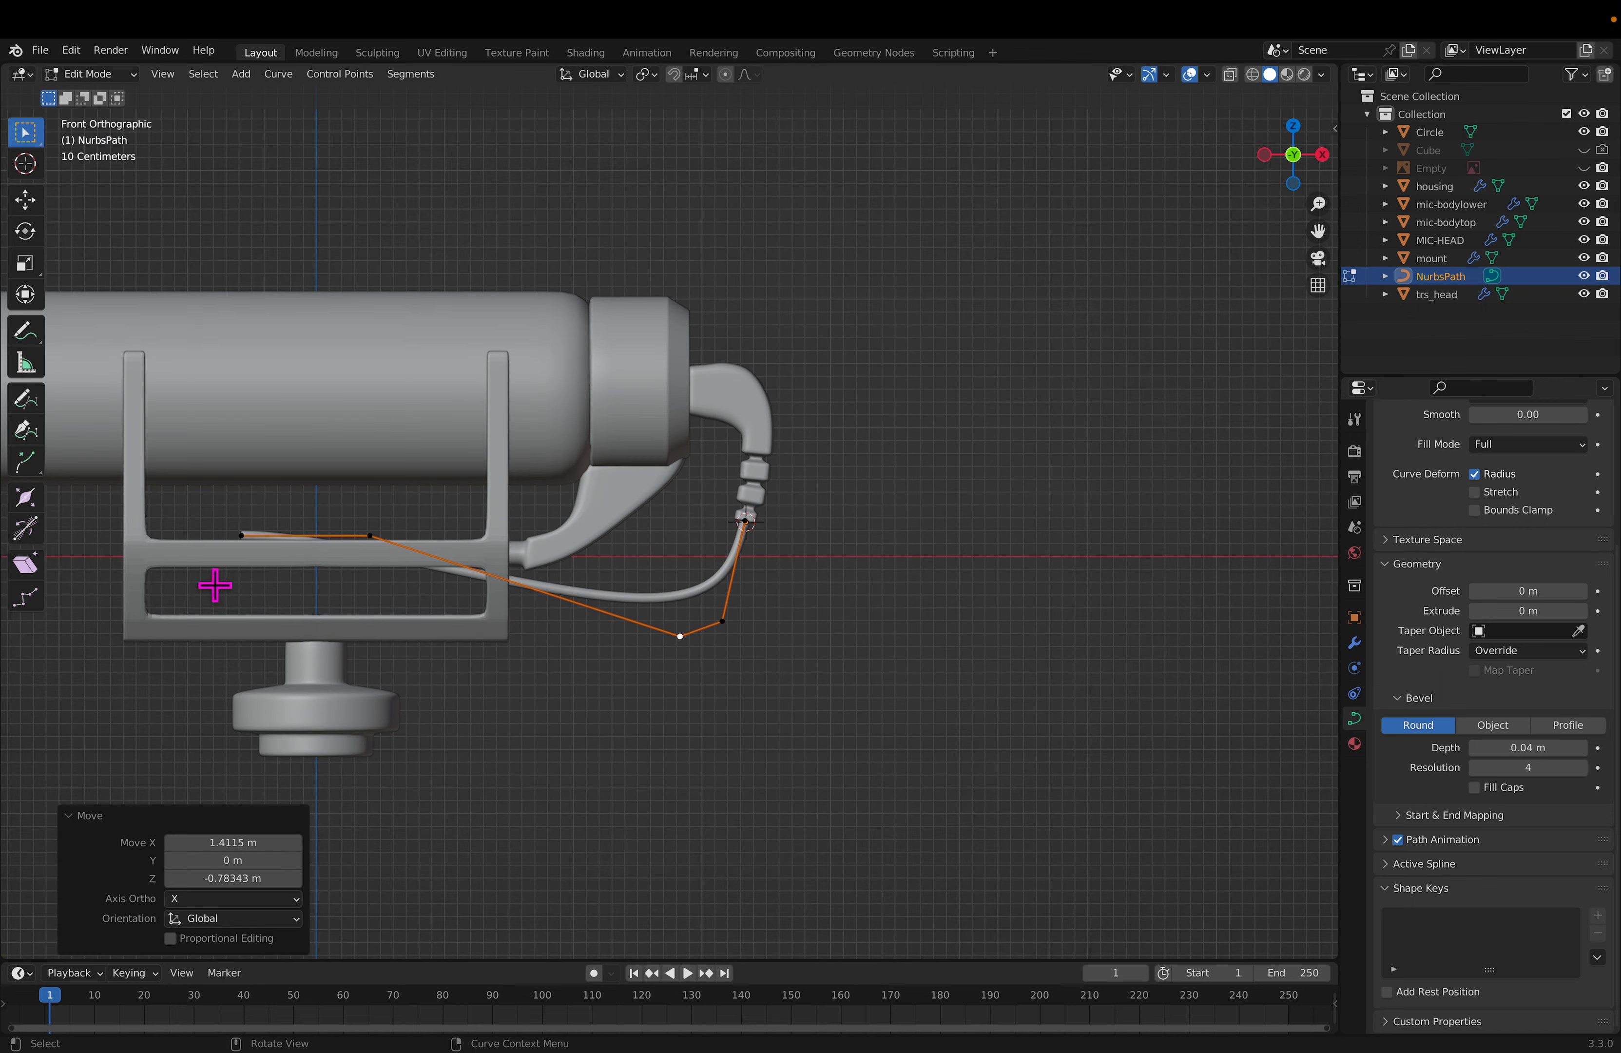
key(g)
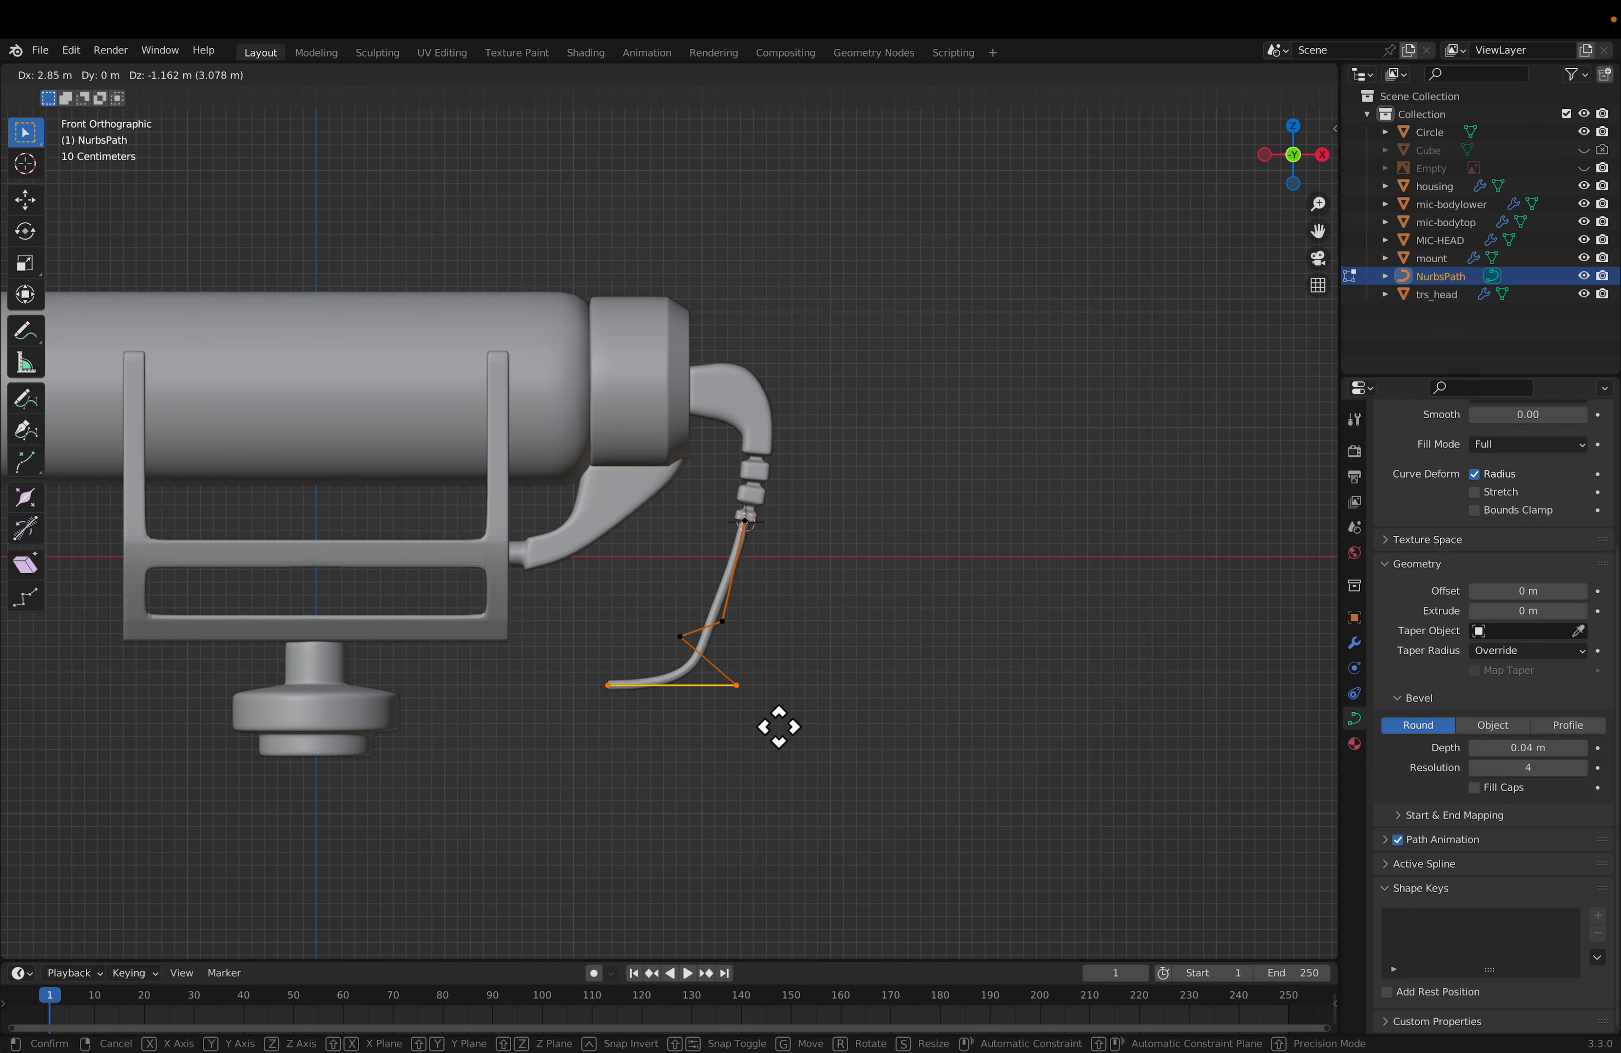
click(692, 745)
Step: Raise the second control point slightly, and move the third about 0.32 m in X and -0.36 m in Z to smooth the cable's bend
click(762, 616)
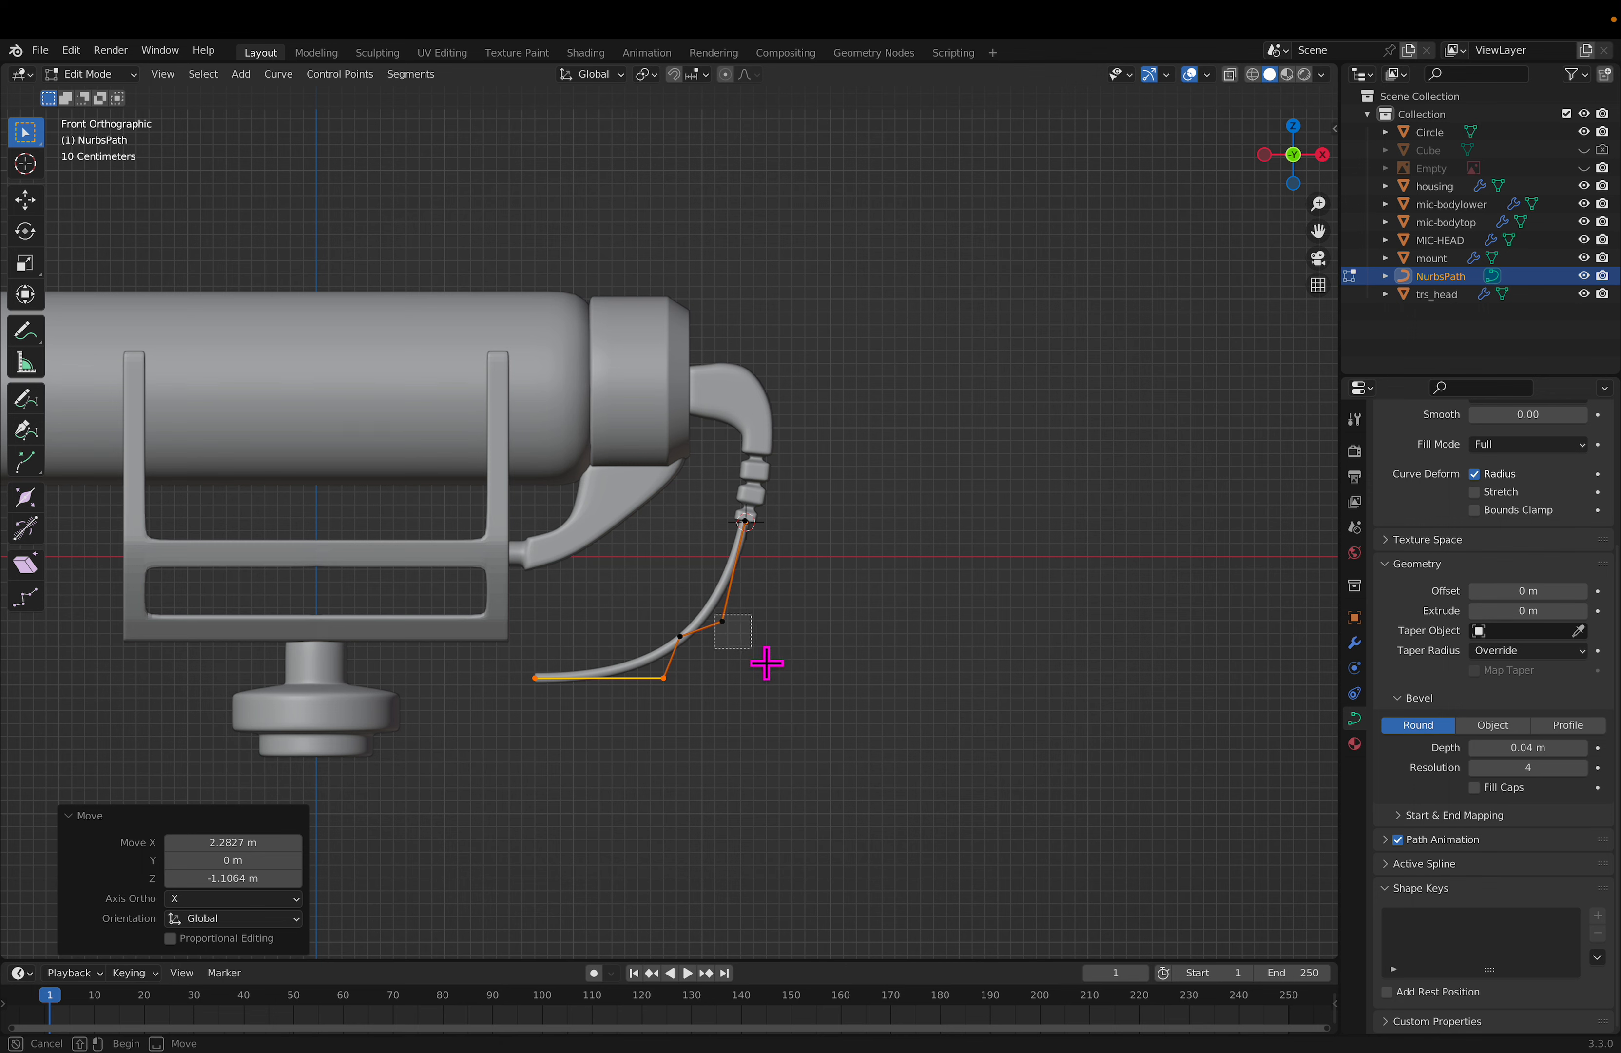
key(g)
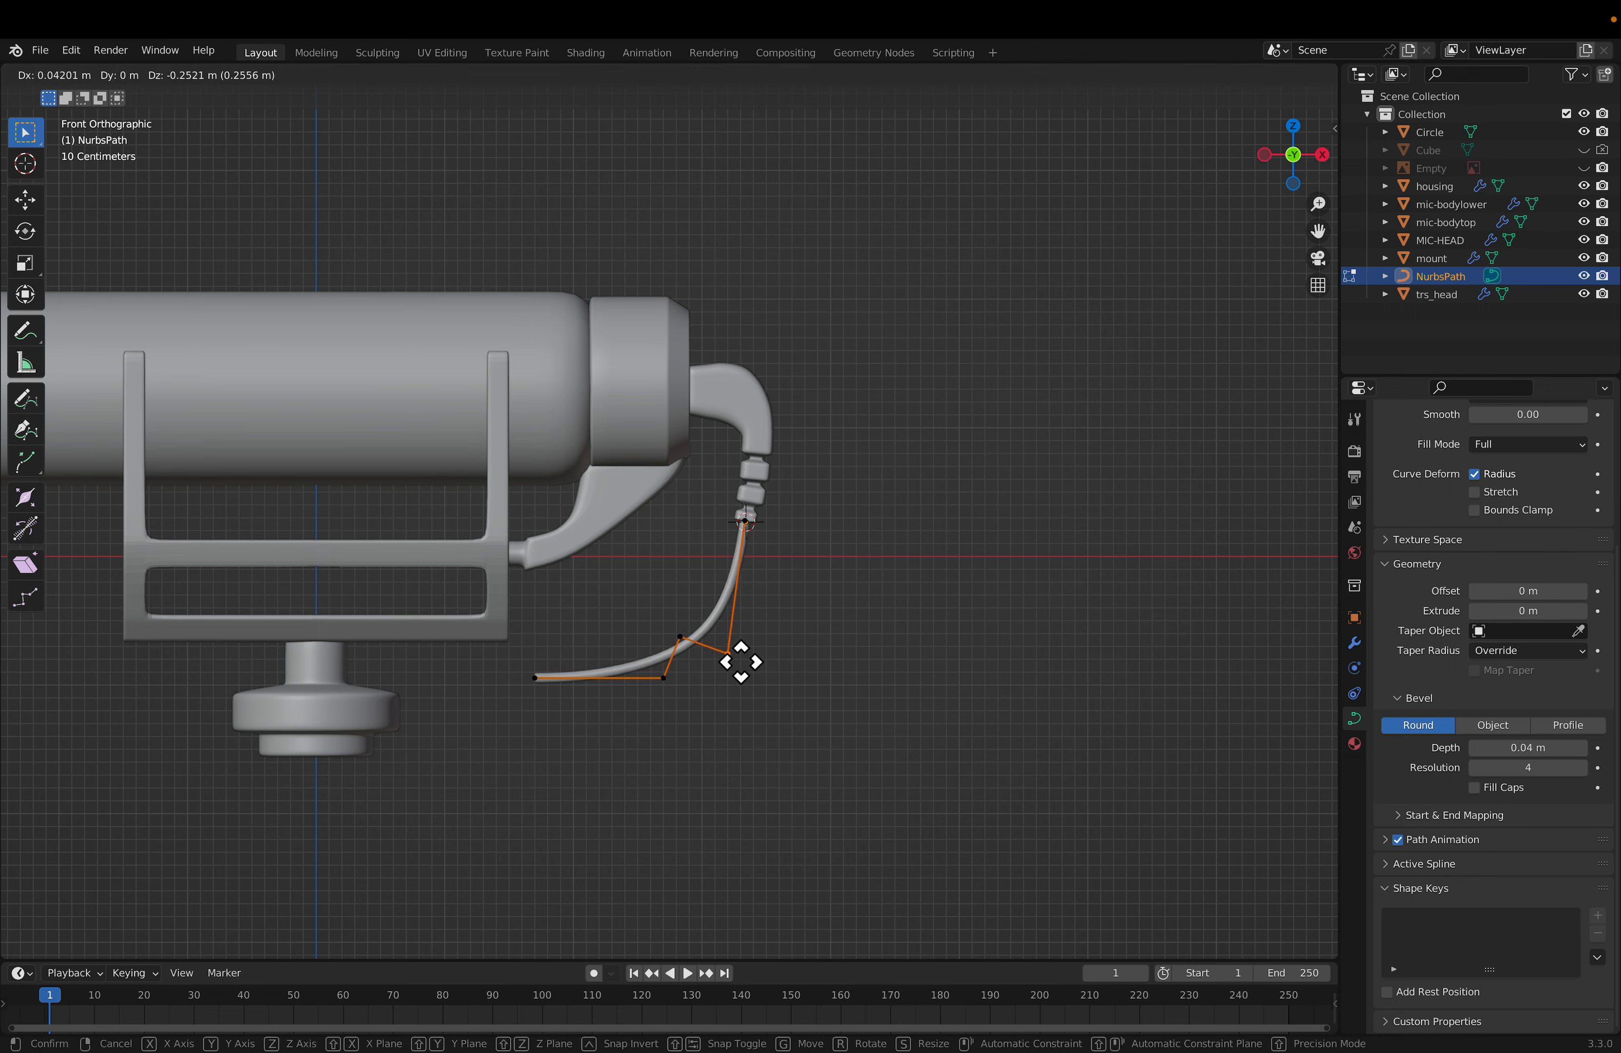
click(760, 601)
click(715, 671)
key(g)
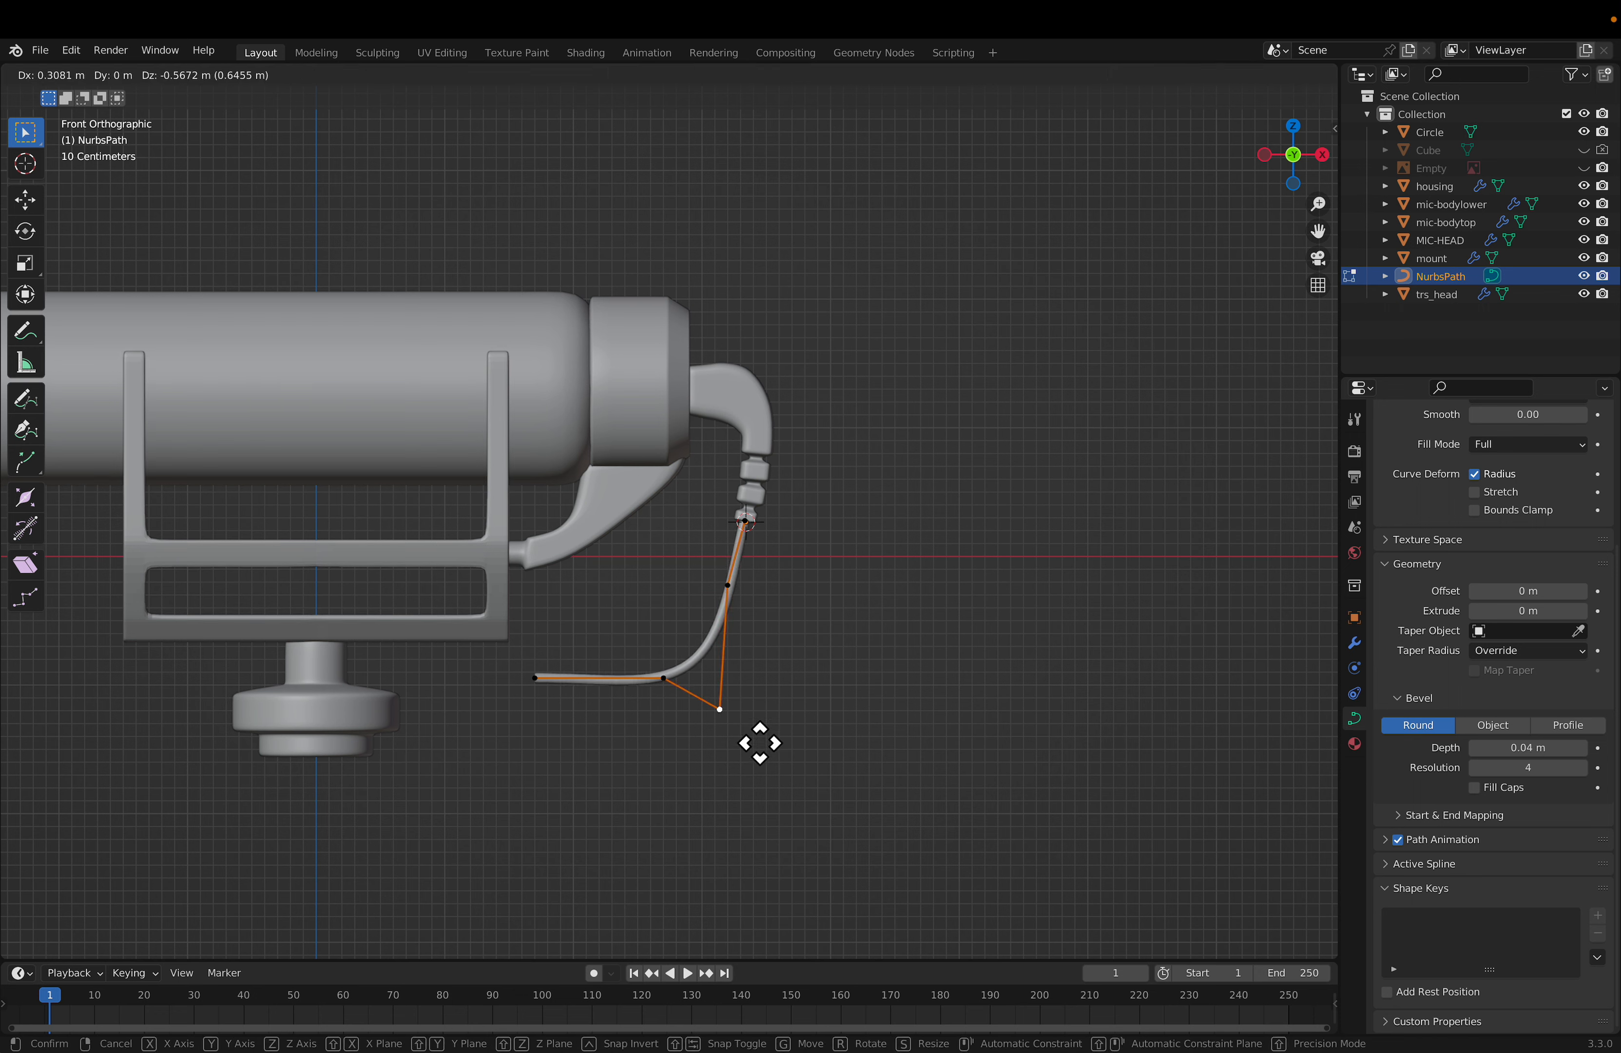
click(756, 731)
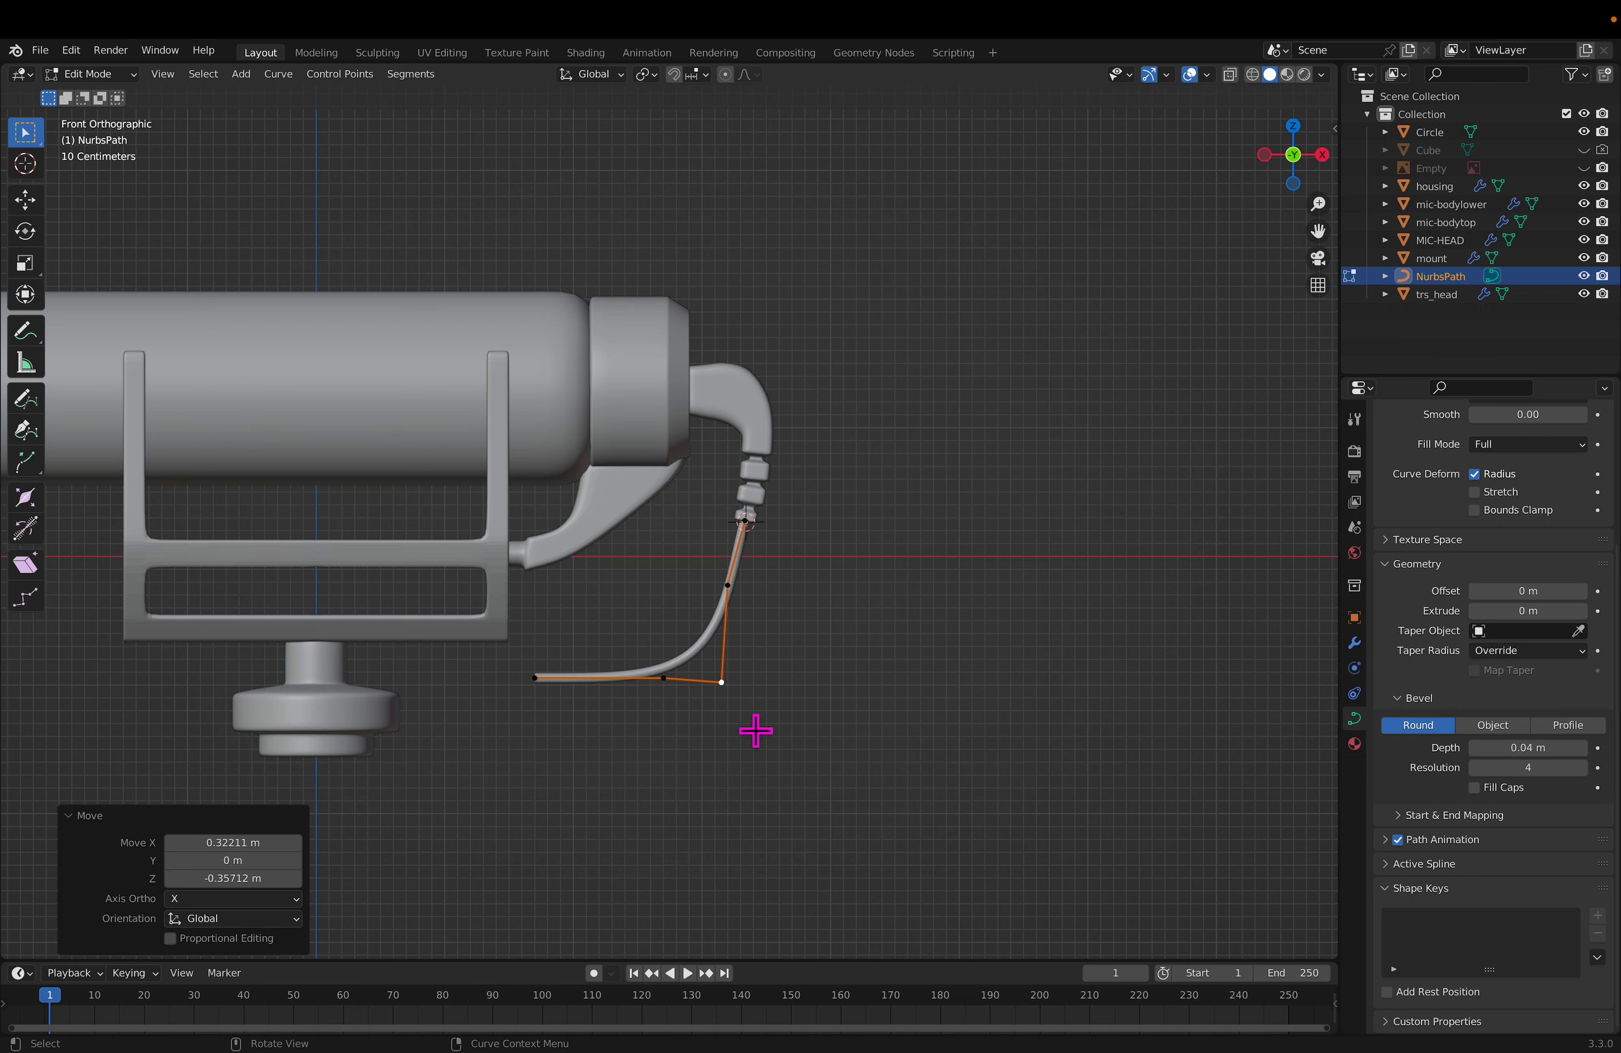
Step: Hide the mic-bodylower, MIC-HEAD and mic-bodytop objects to expose the connector and cable
click(532, 675)
middle_drag(615, 638, 622, 651)
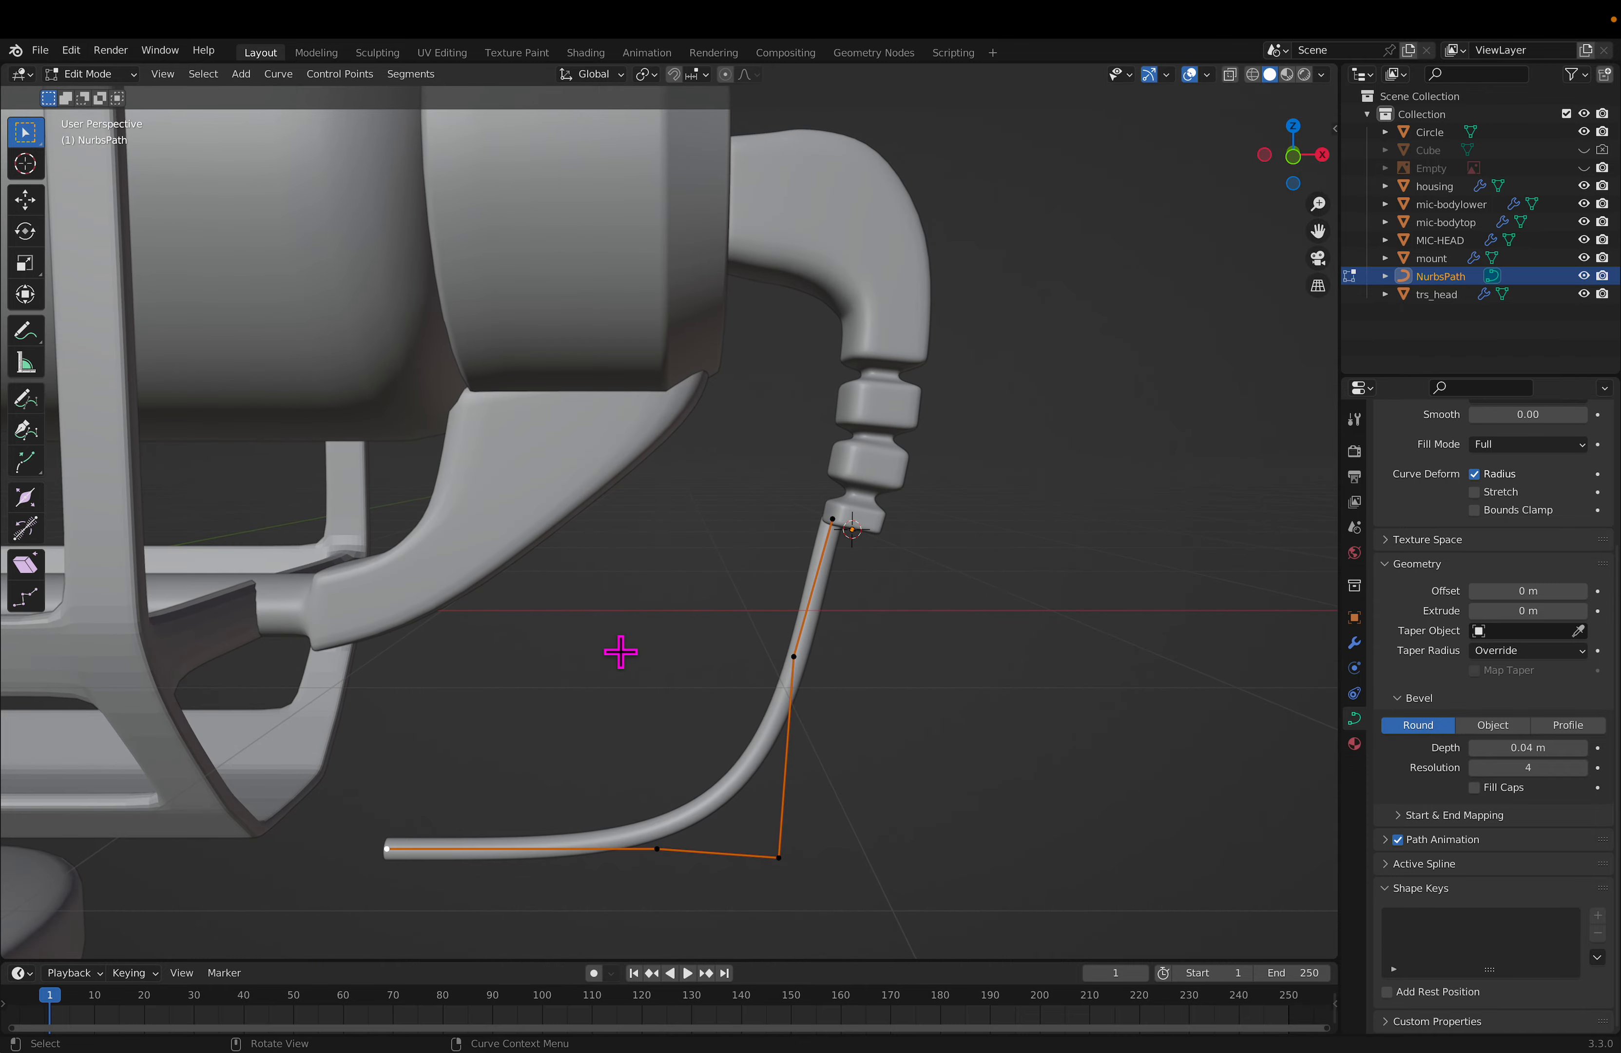
scroll(459, 822, up, 3)
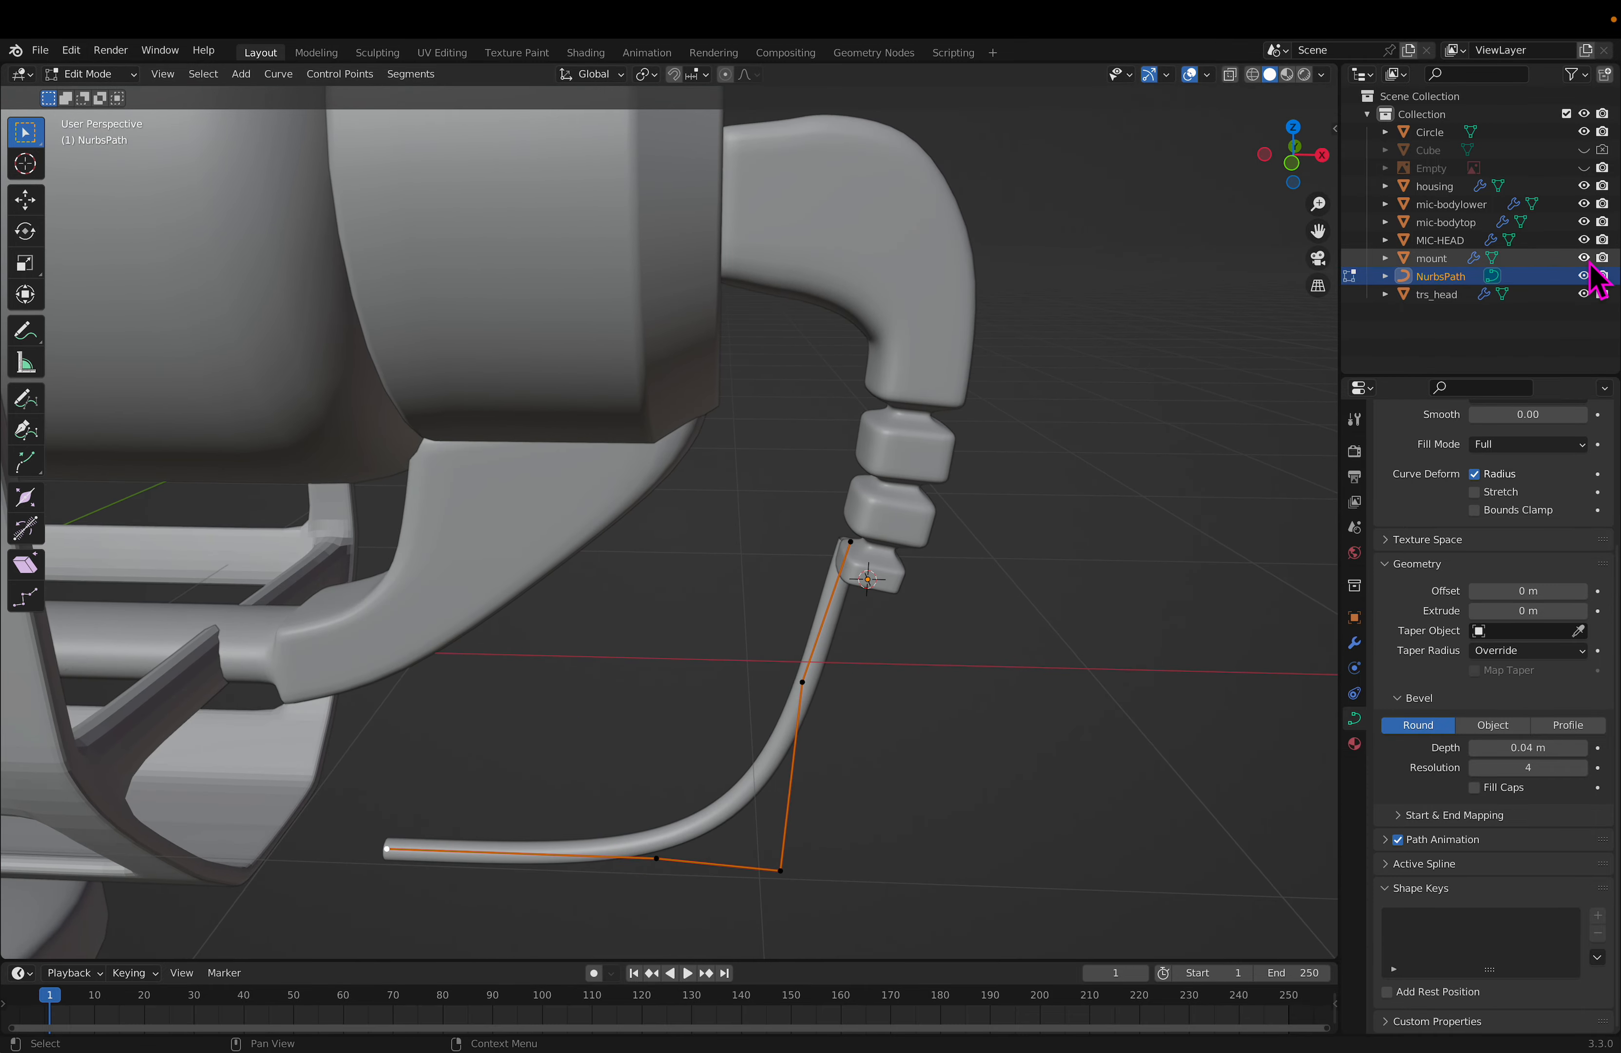
click(1584, 204)
click(1584, 204)
click(1585, 204)
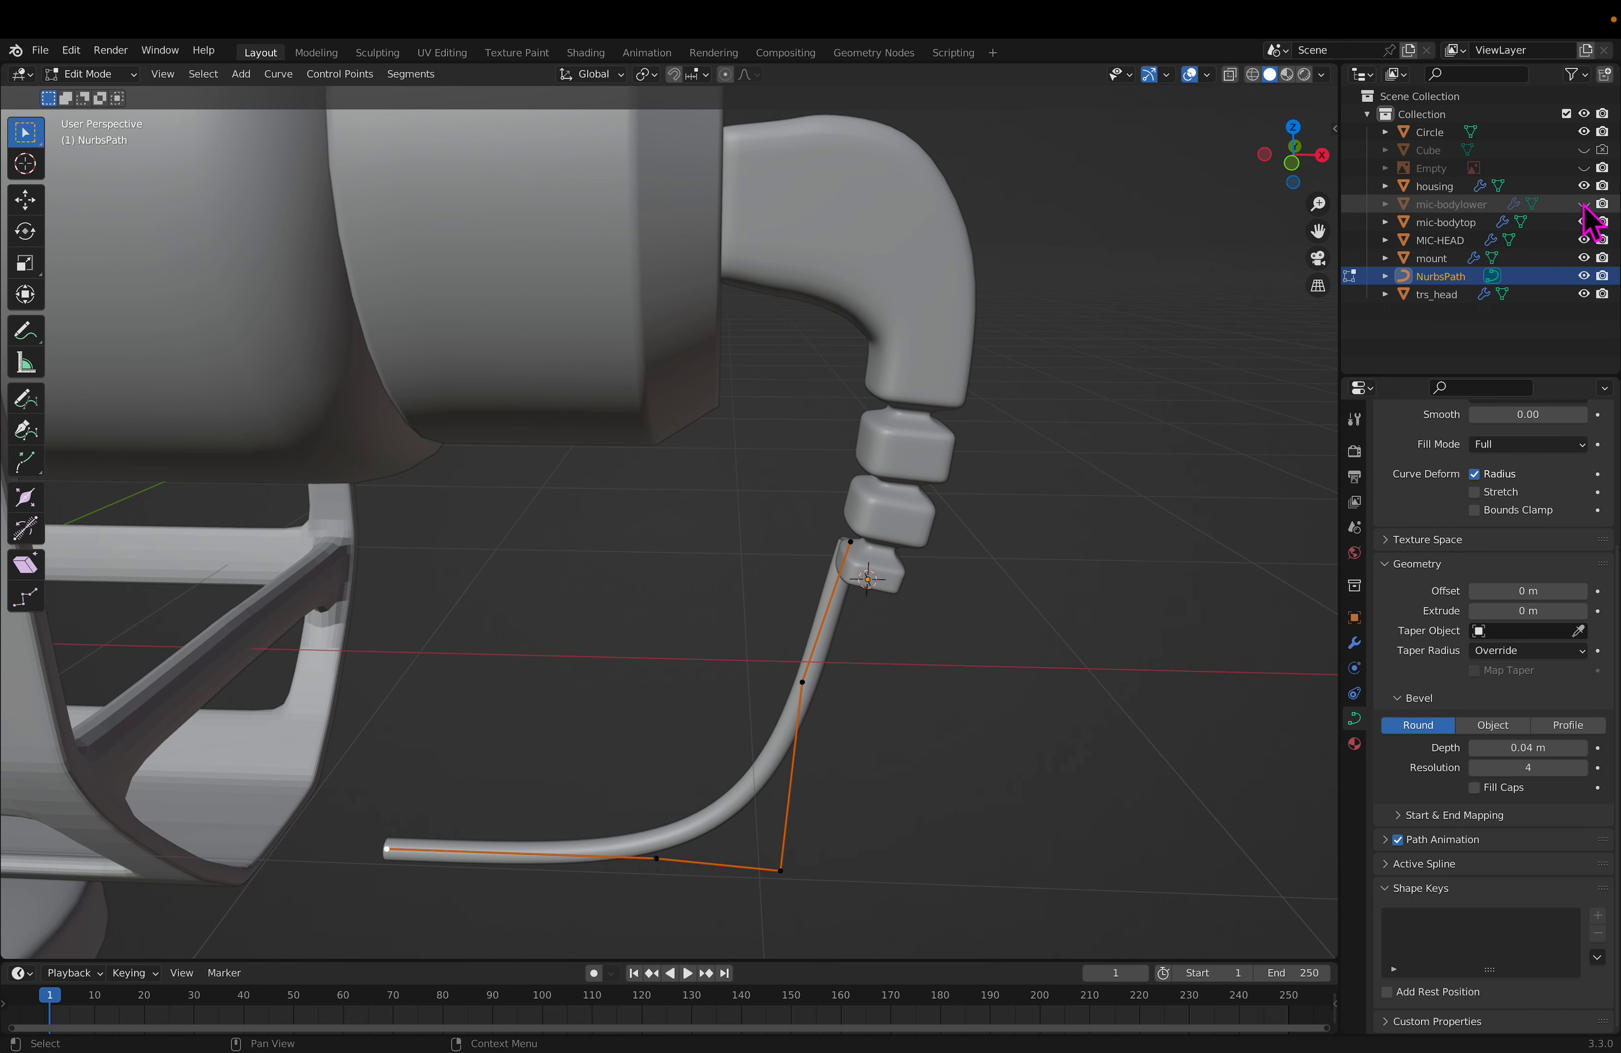
click(1586, 240)
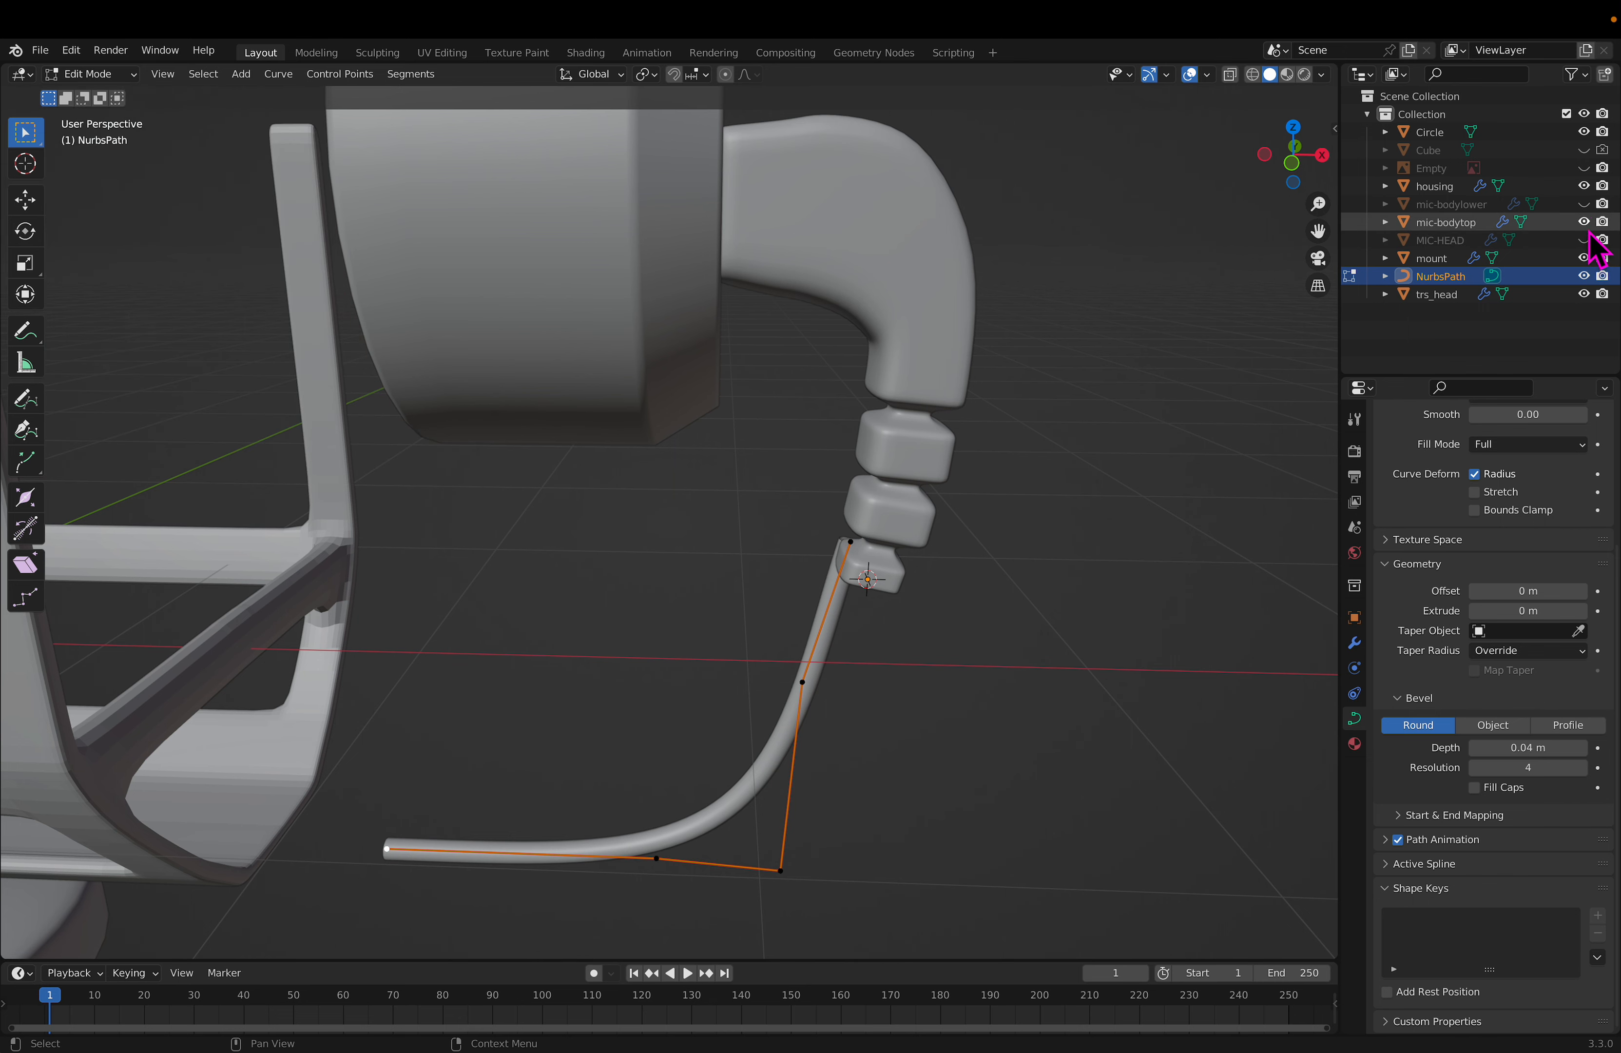
click(1584, 222)
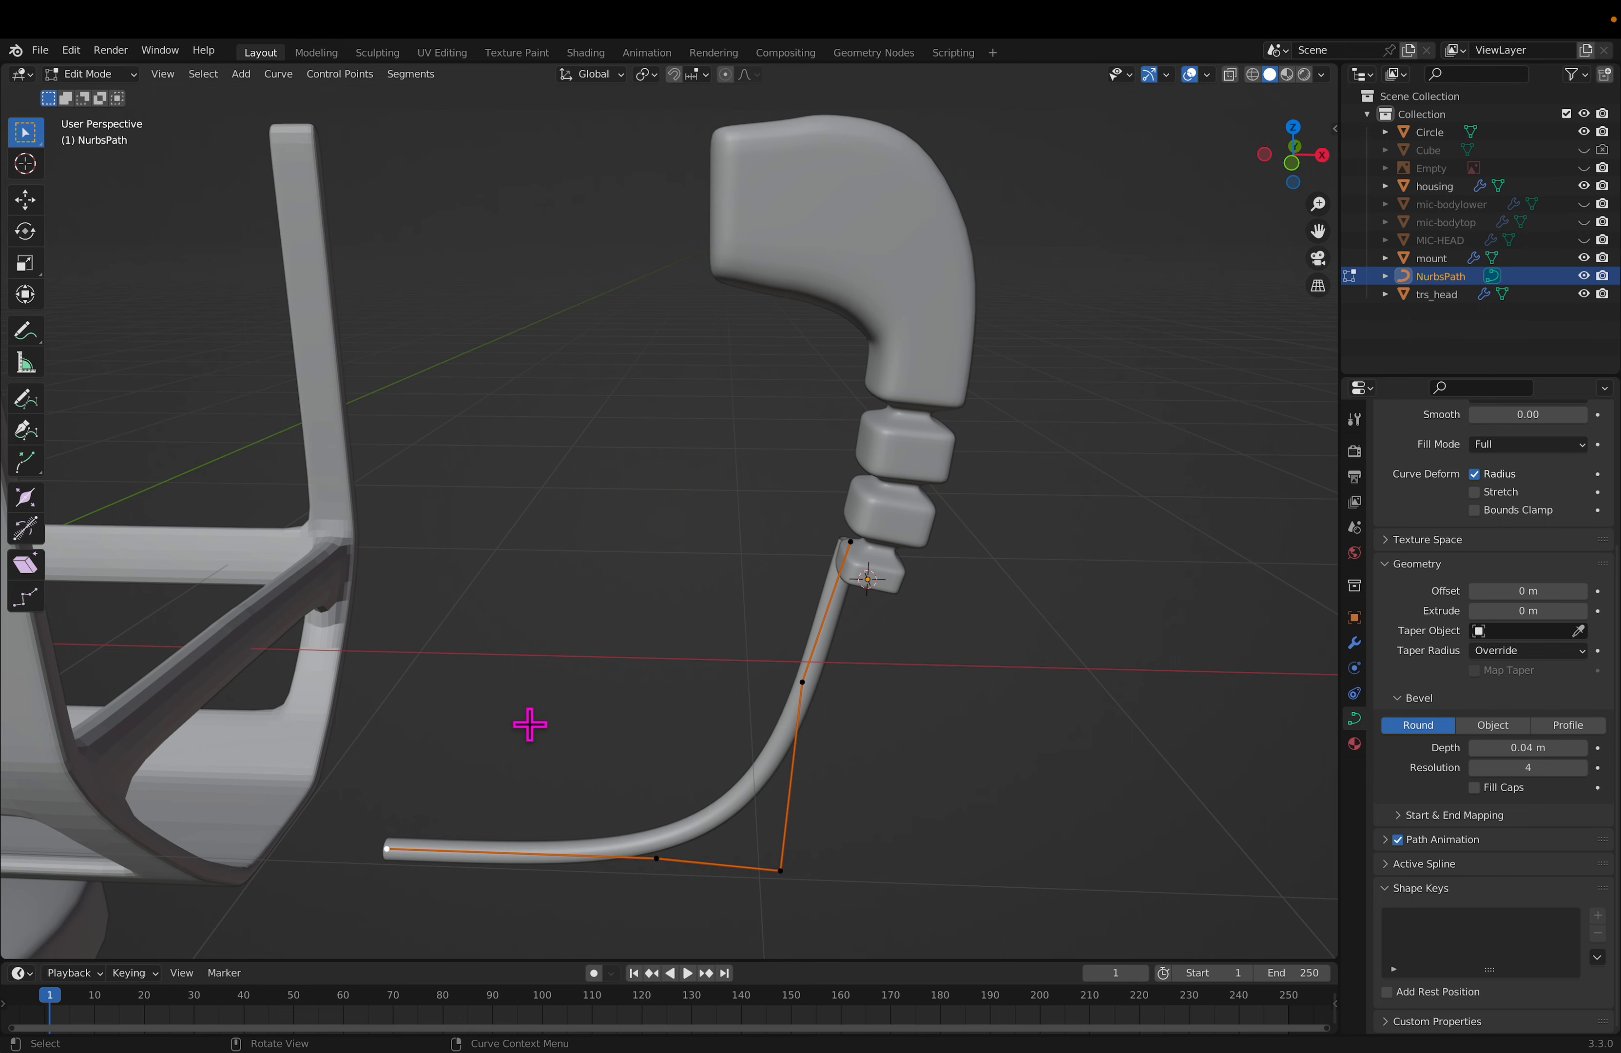
Step: Move all of the path's control points about -0.34 m along Y to line the cable up with the connector
key(KP_7)
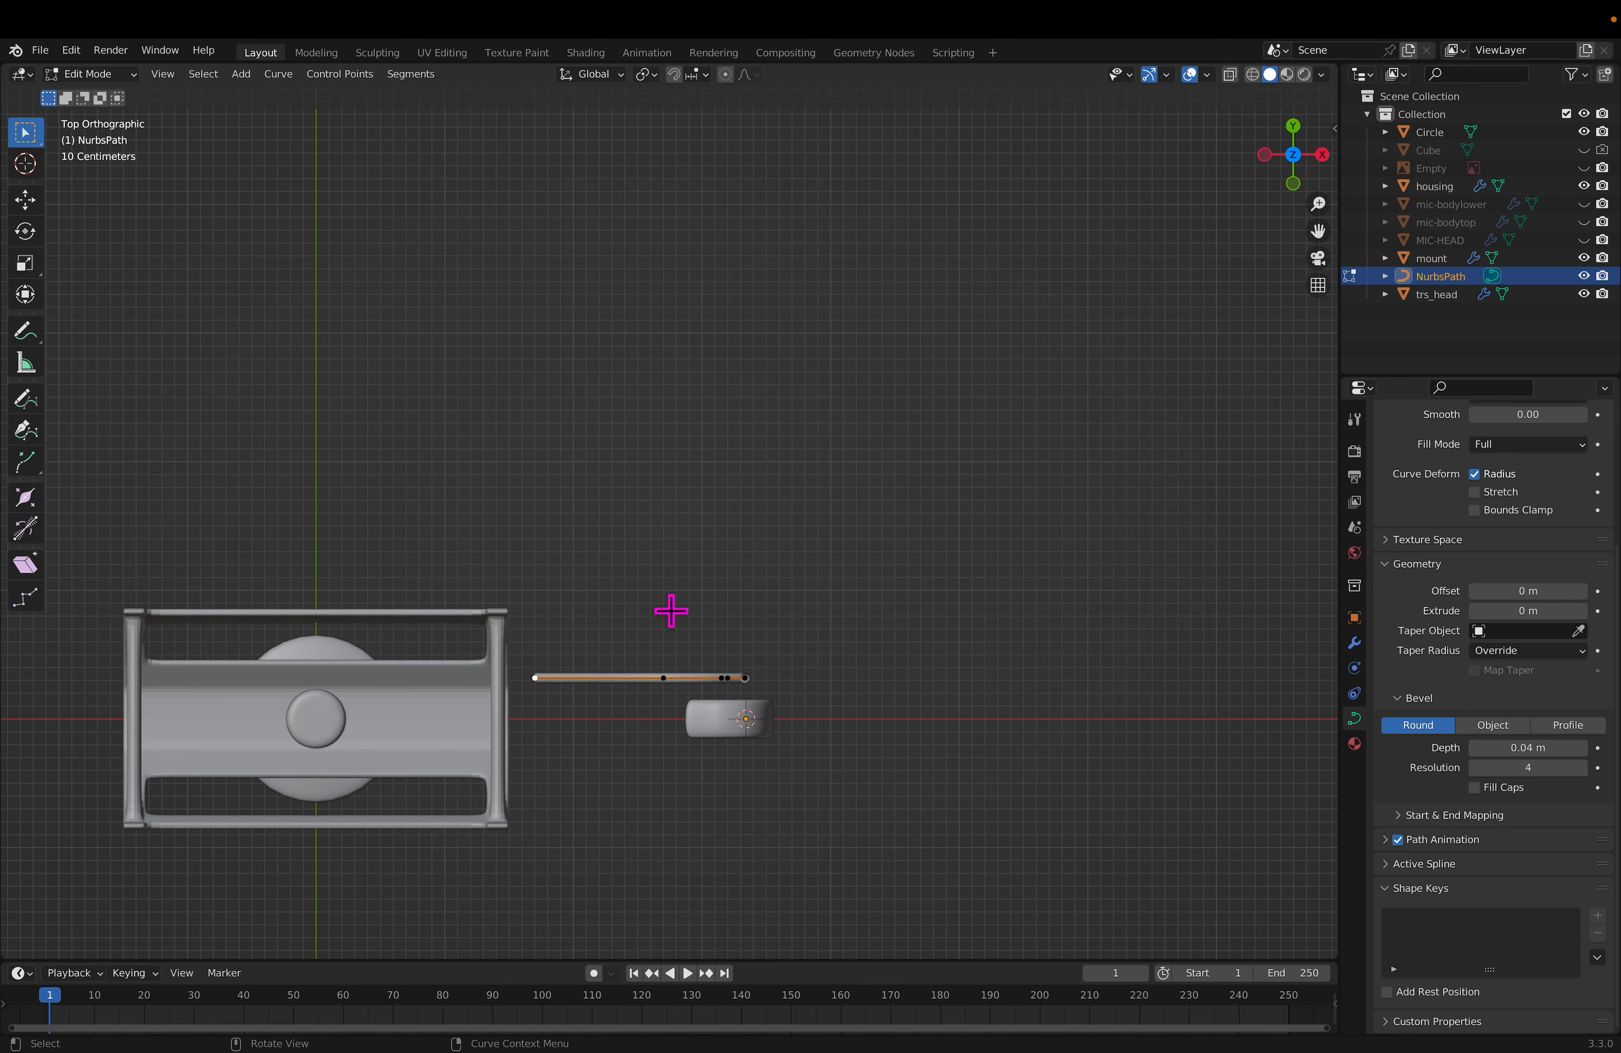
middle_drag(672, 612, 792, 548)
key(a)
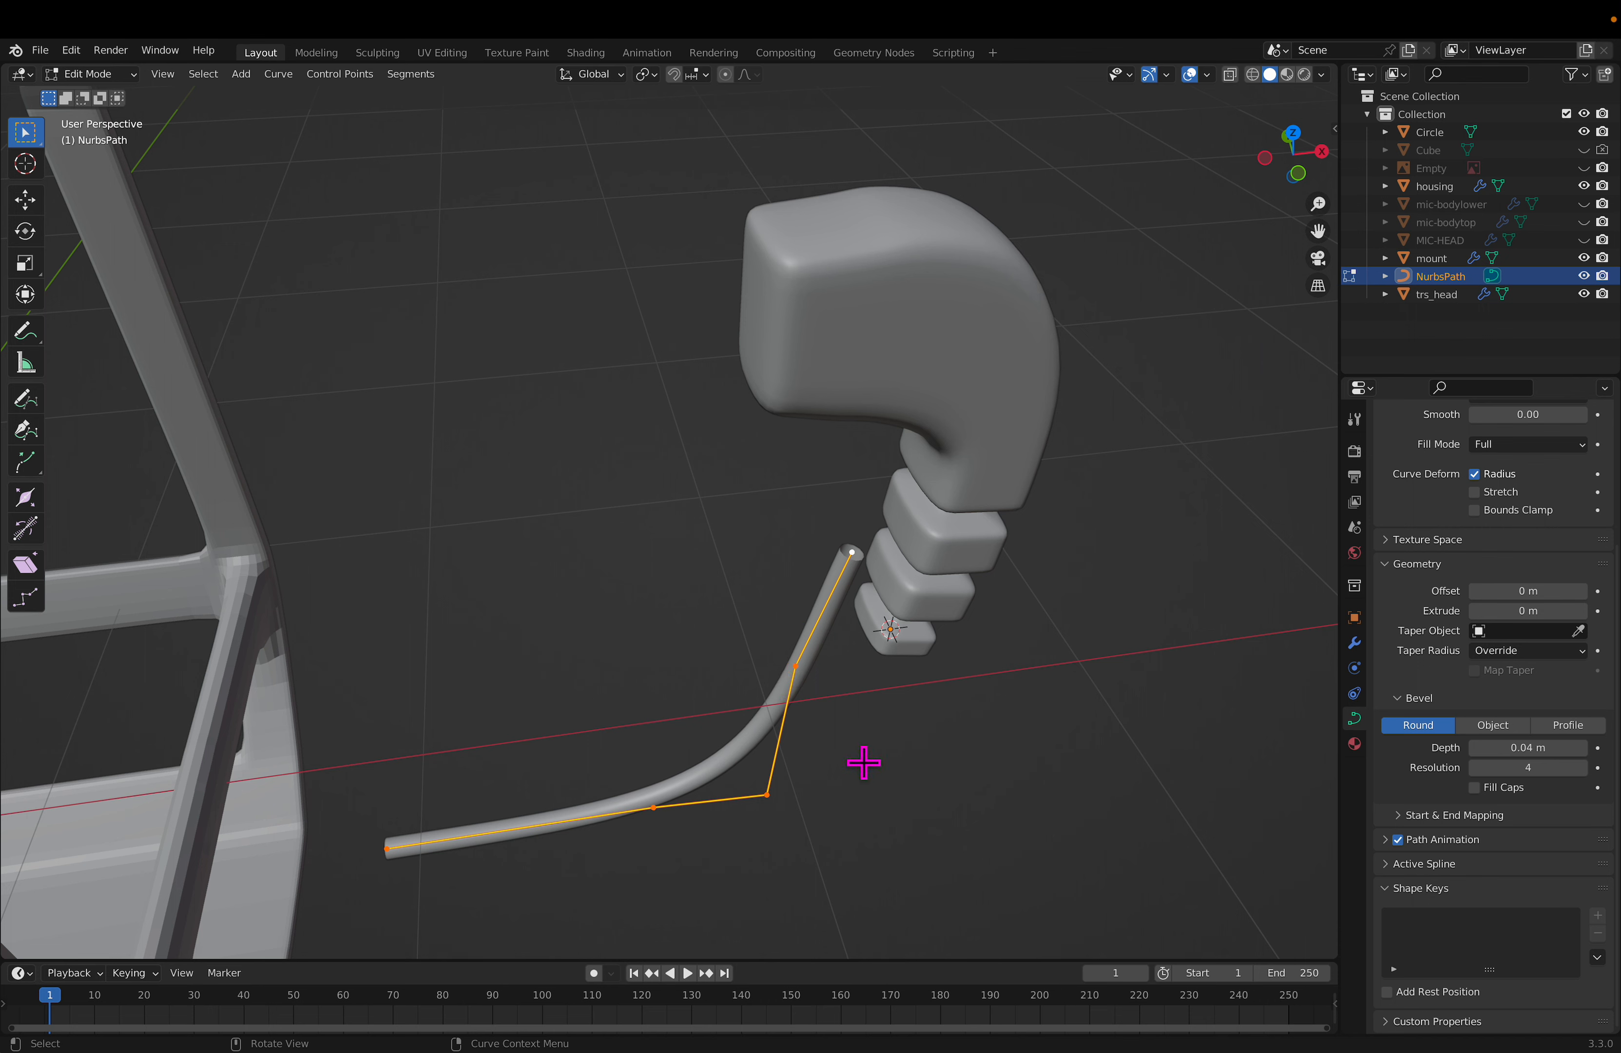
click(876, 560)
key(a)
key(g)
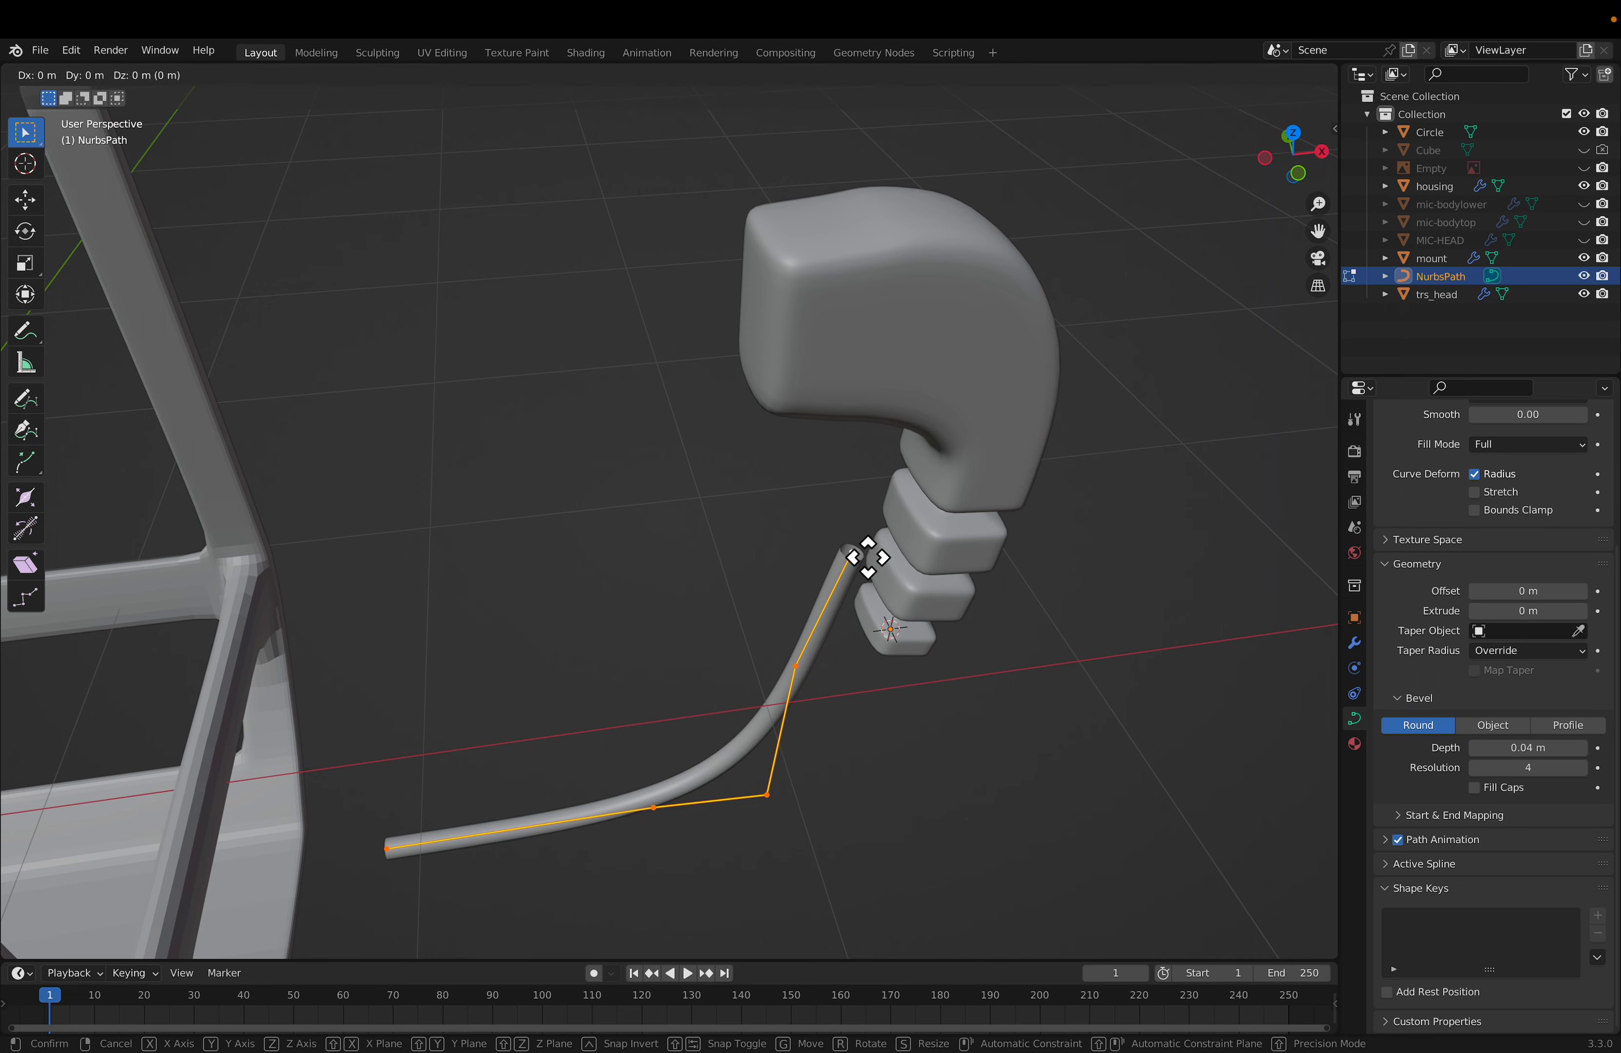
key(y)
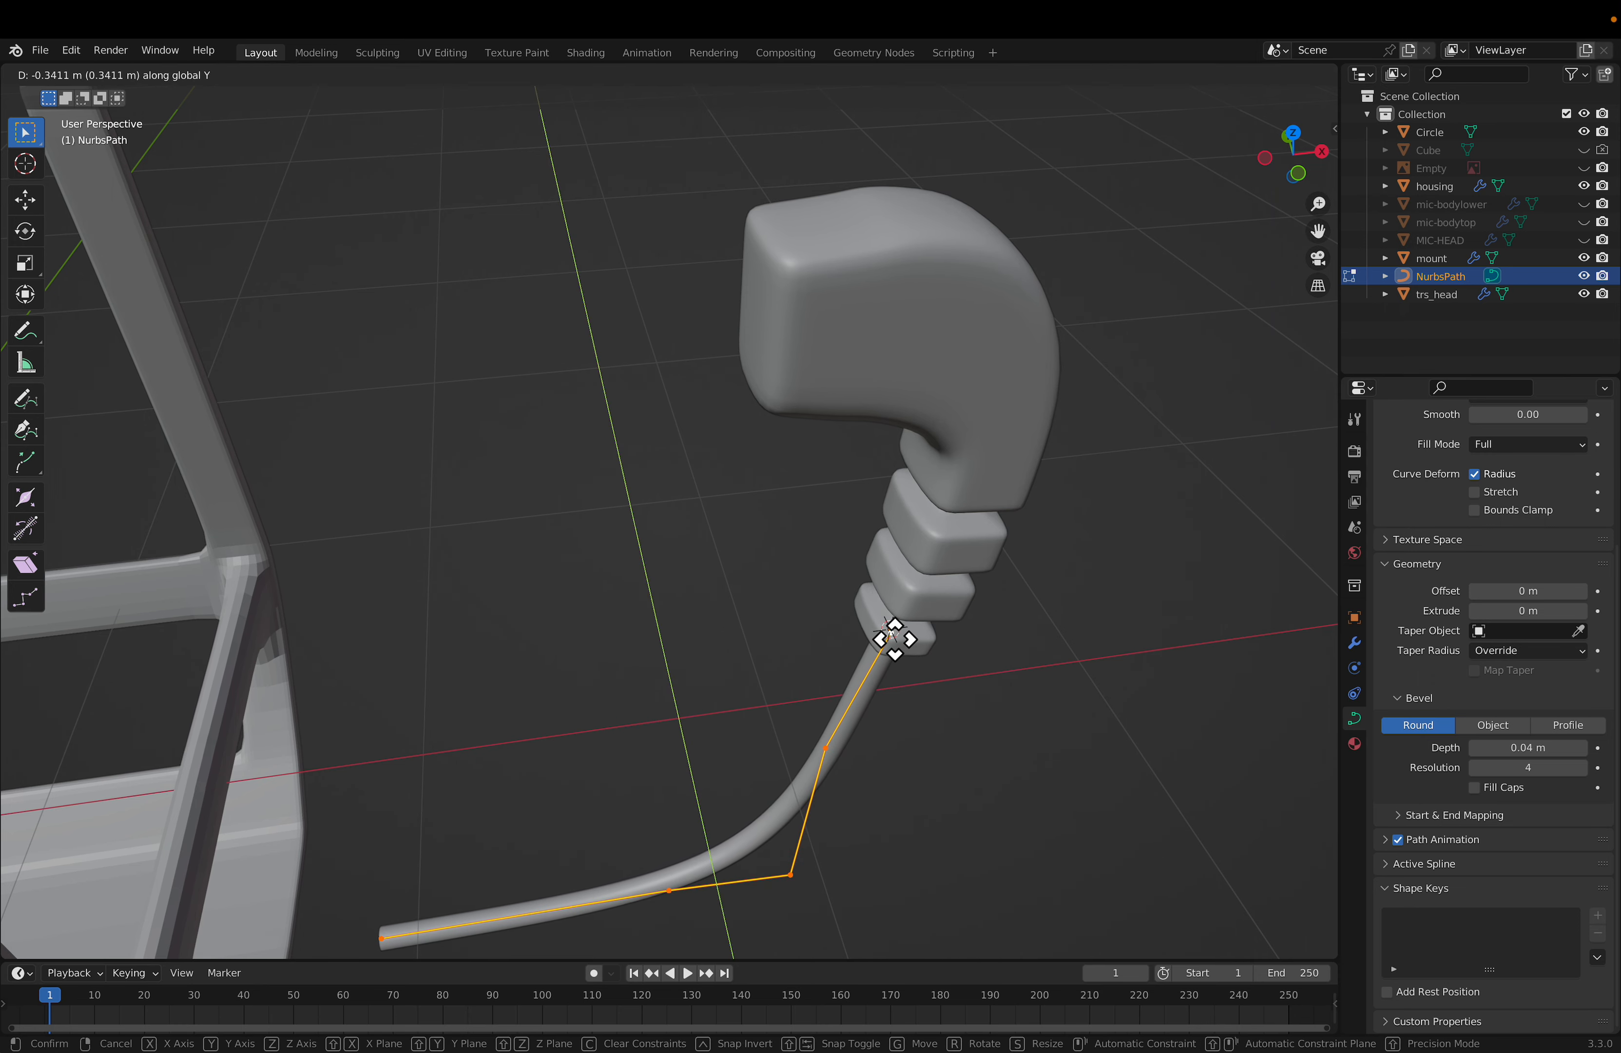
click(894, 641)
Step: Fine-tune the whole path by about 0.03 m along Y to center it on the connector's tip
middle_drag(894, 641, 793, 500)
key(g)
key(y)
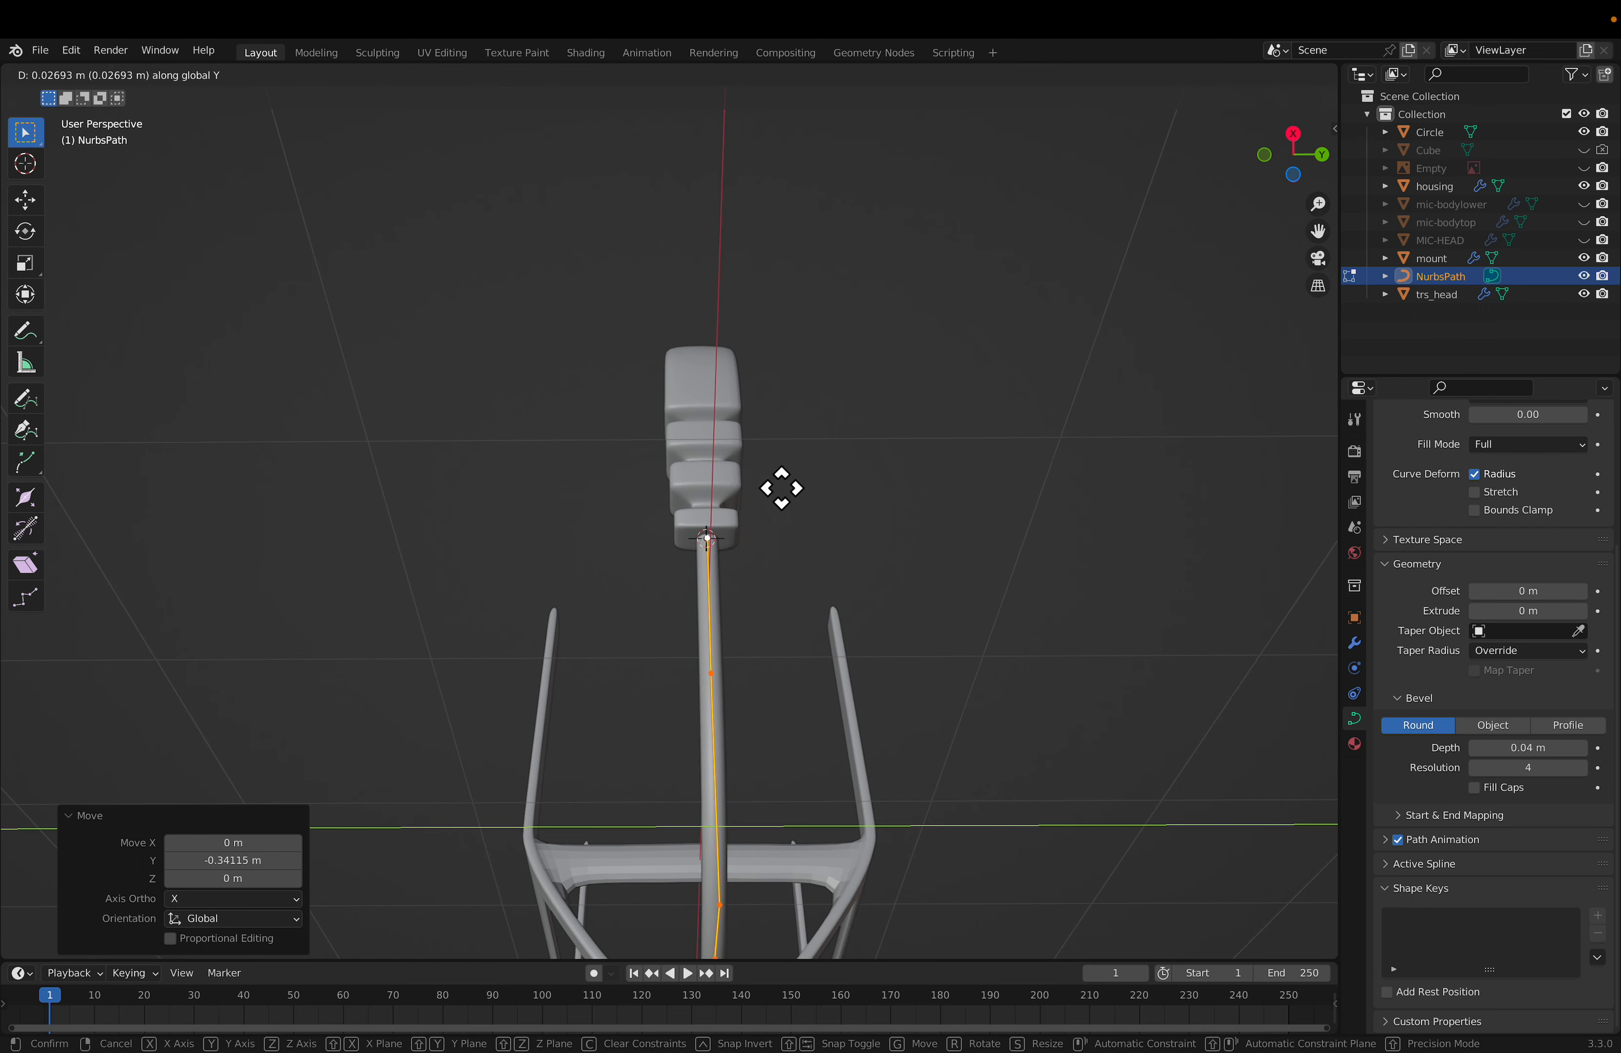
click(780, 483)
Step: Snap the path's control point at the connector's tip to the 3D cursor
key(alt+a)
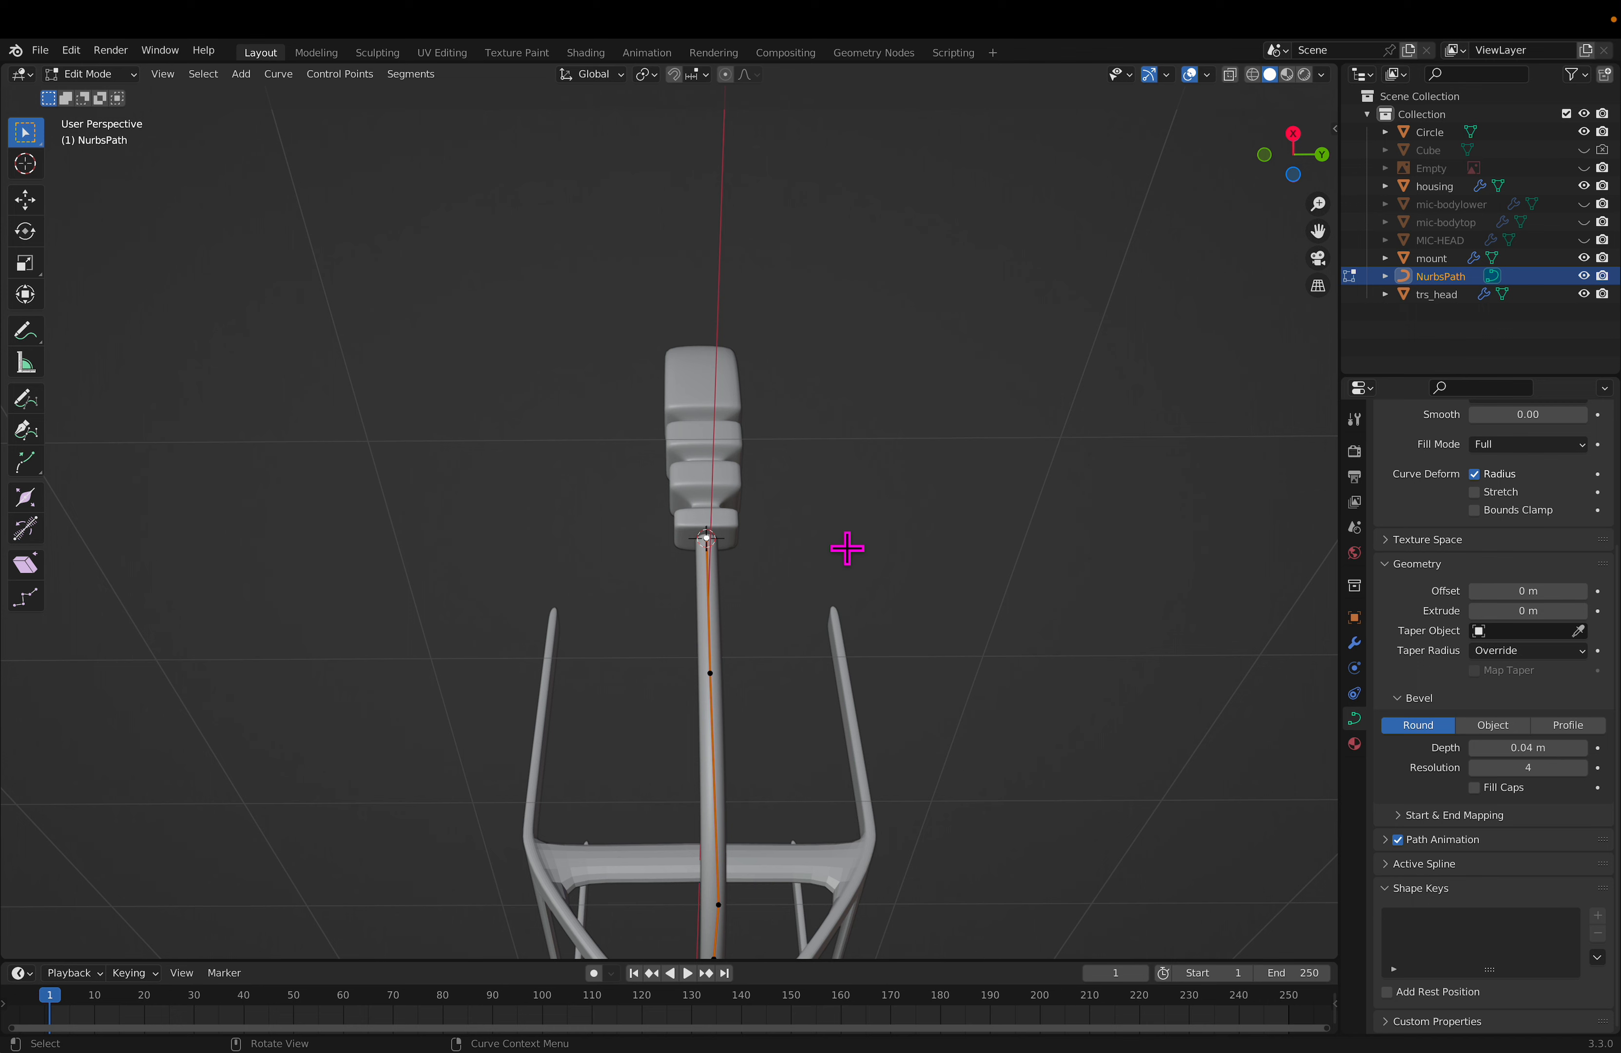
key(shift+s)
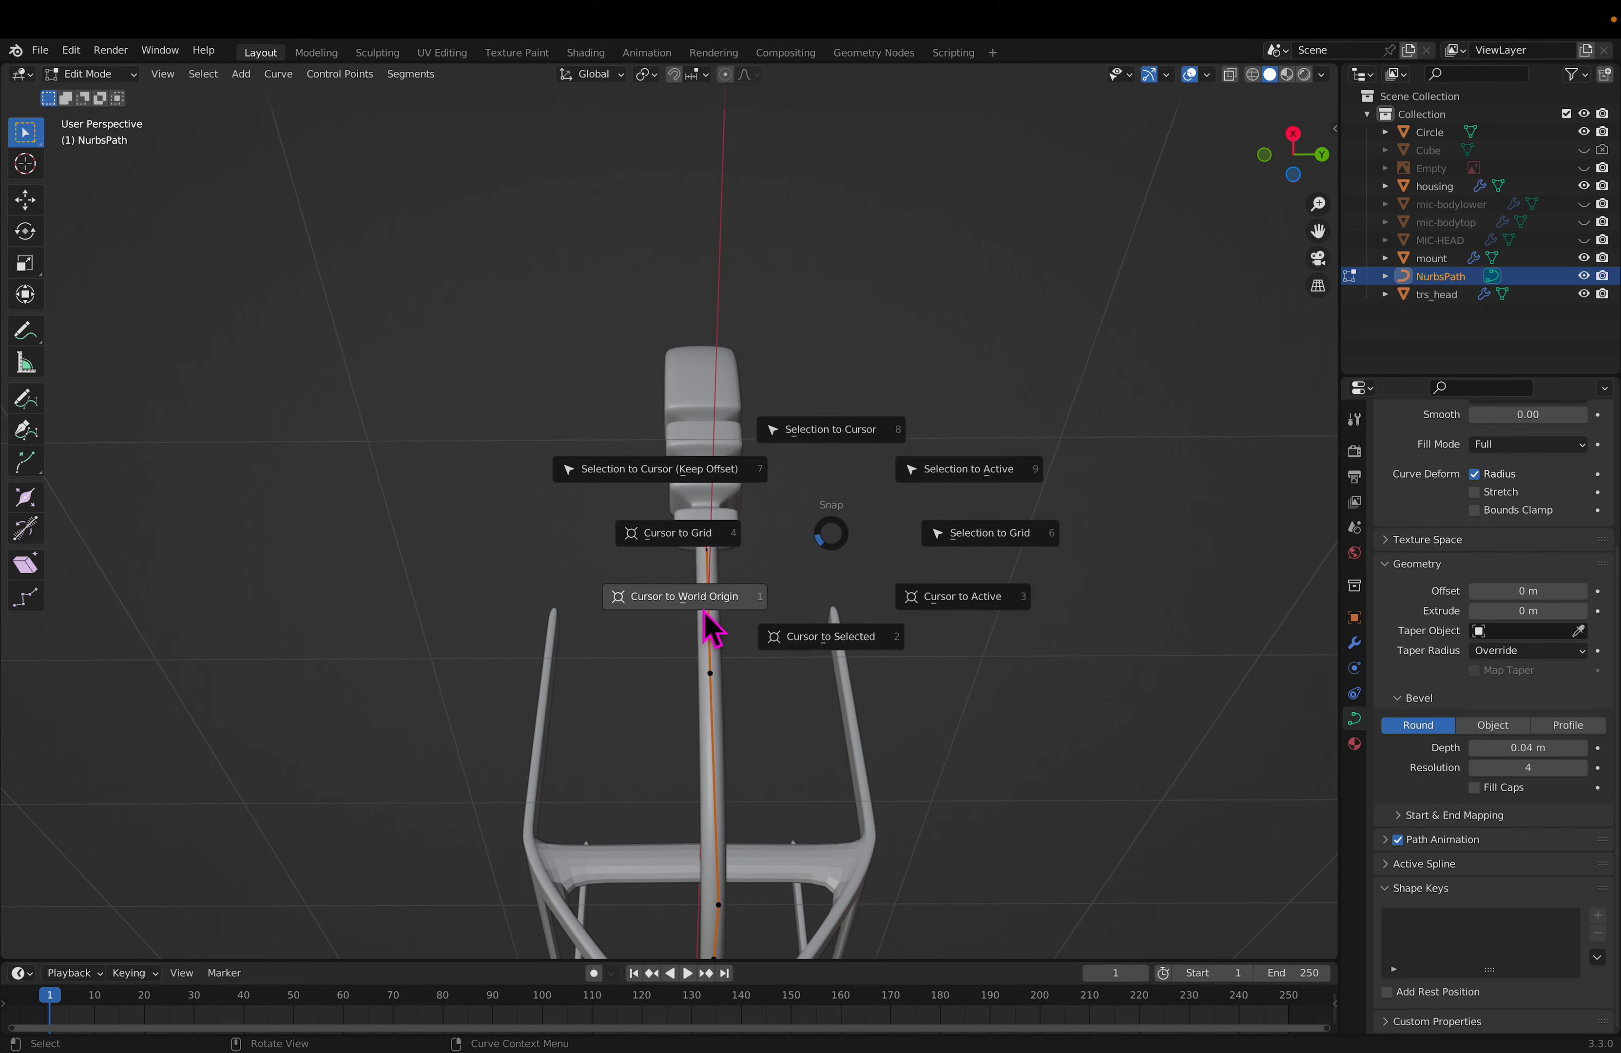
click(839, 453)
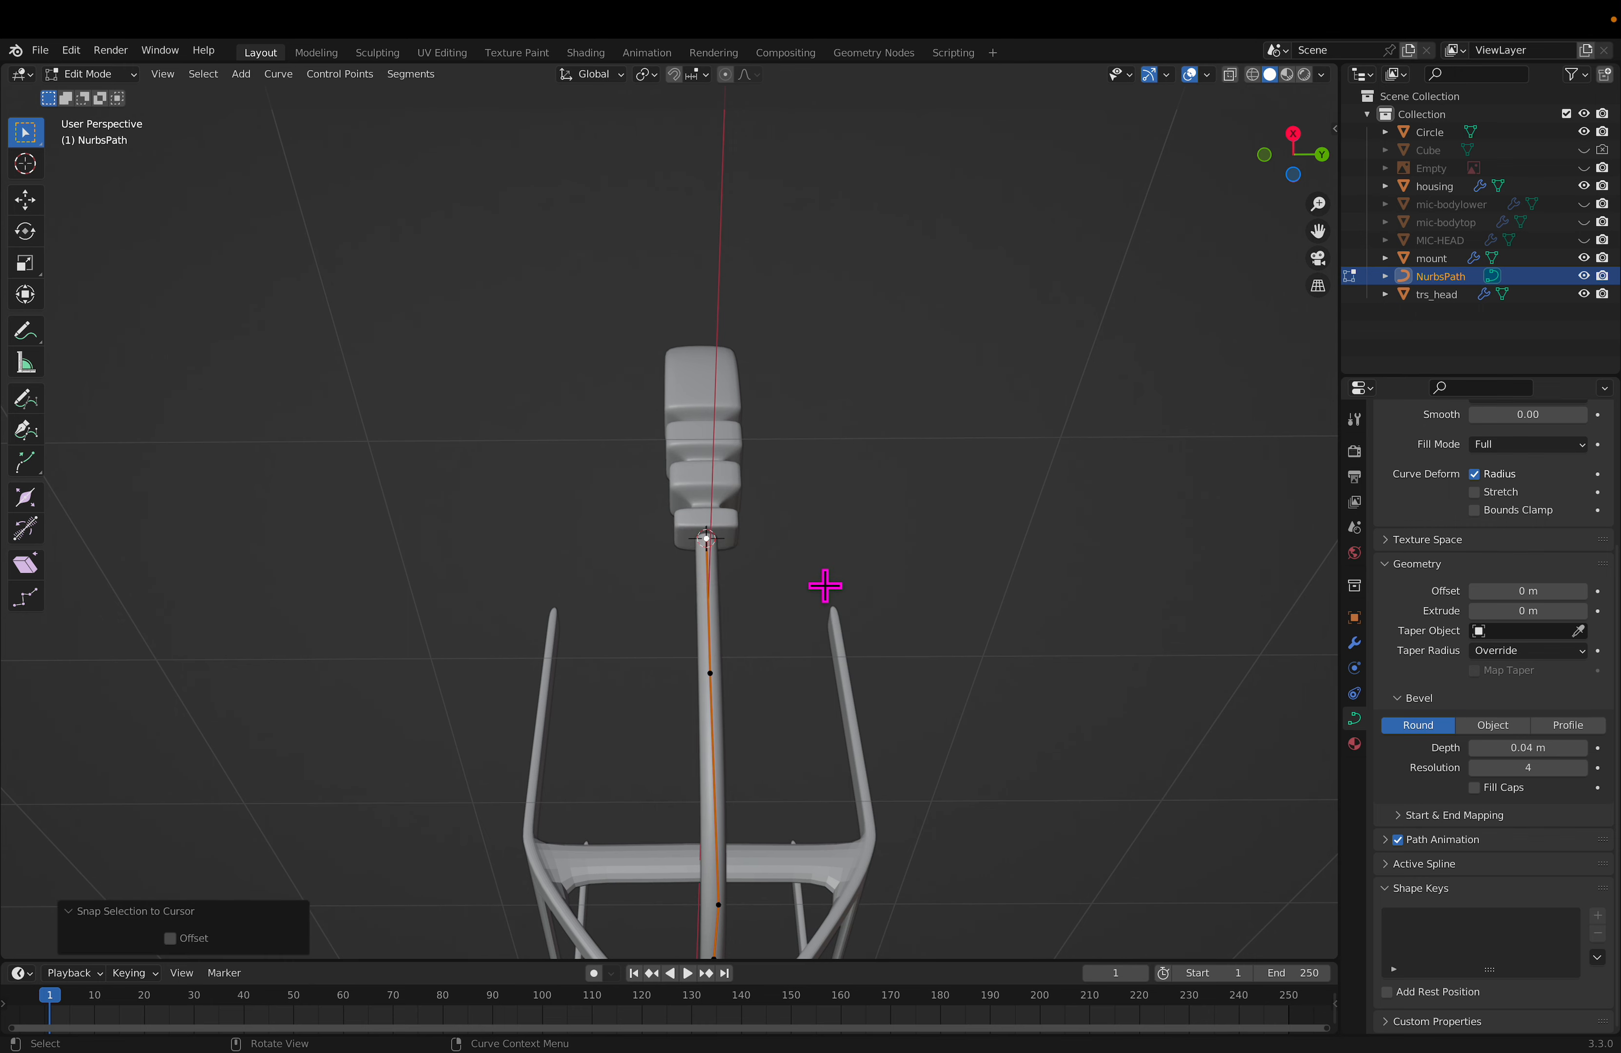
Step: Extrude the cable's free end twice, about 0.16 m and then 0.15 m in Y, to start a turn back
middle_drag(416, 697, 857, 750)
middle_drag(843, 684, 814, 744)
key(c)
click(387, 789)
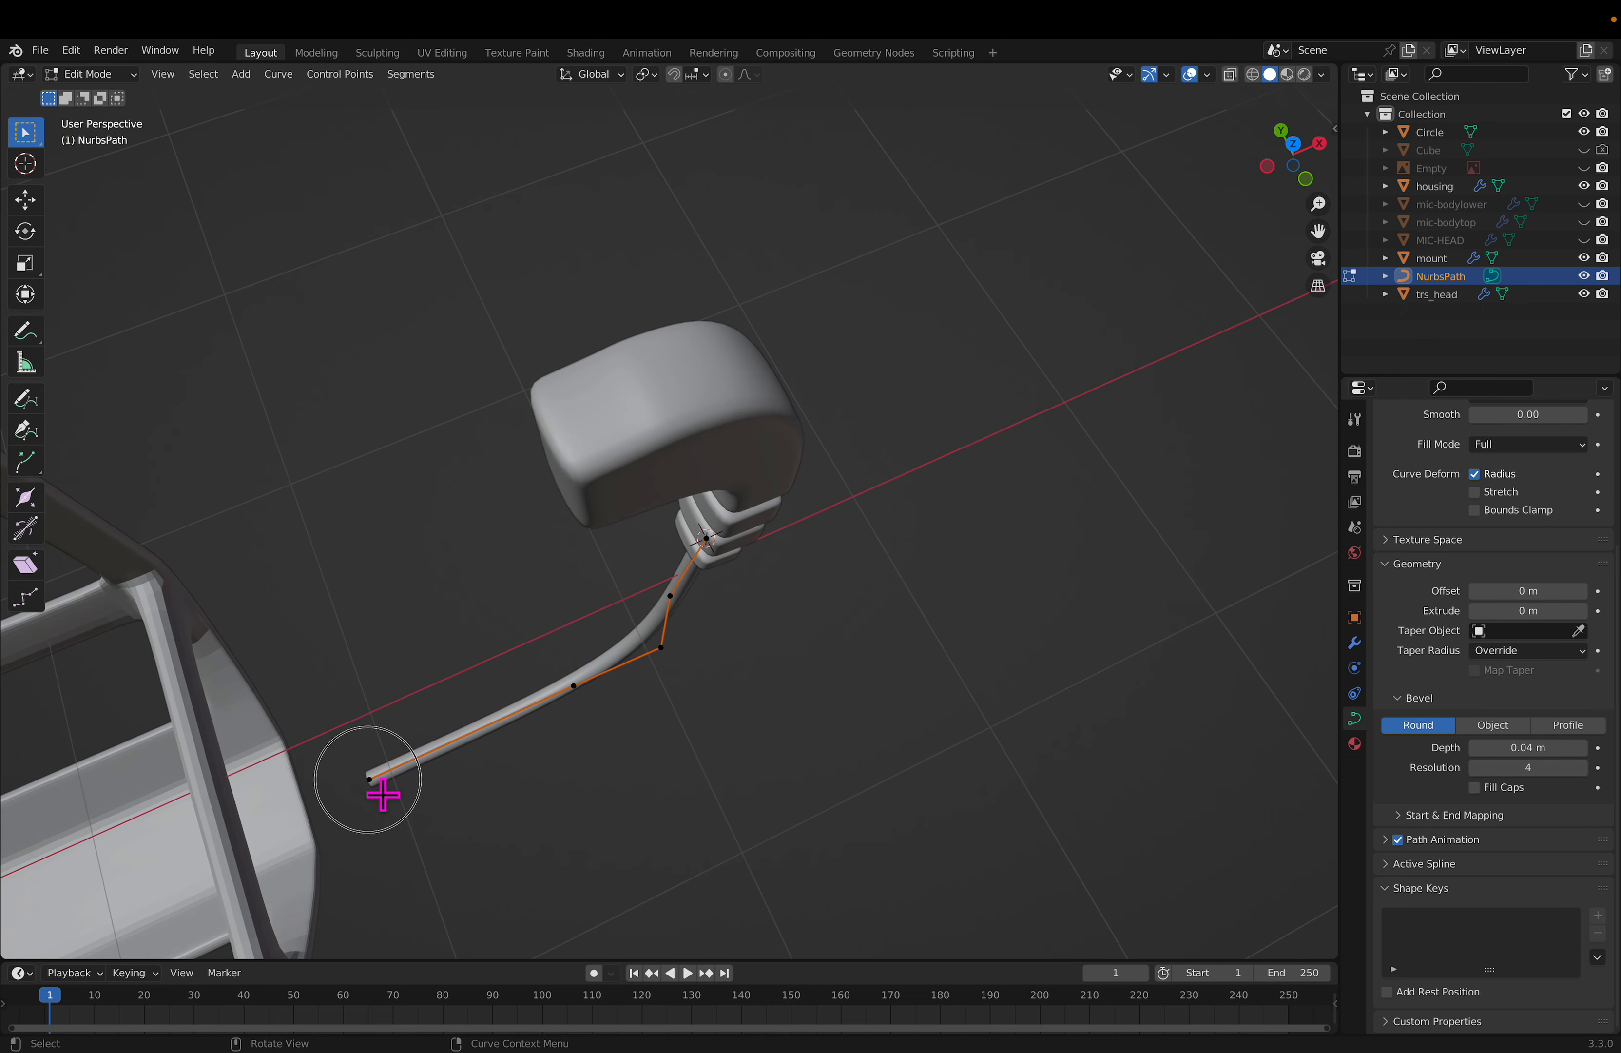
key(Escape)
key(e)
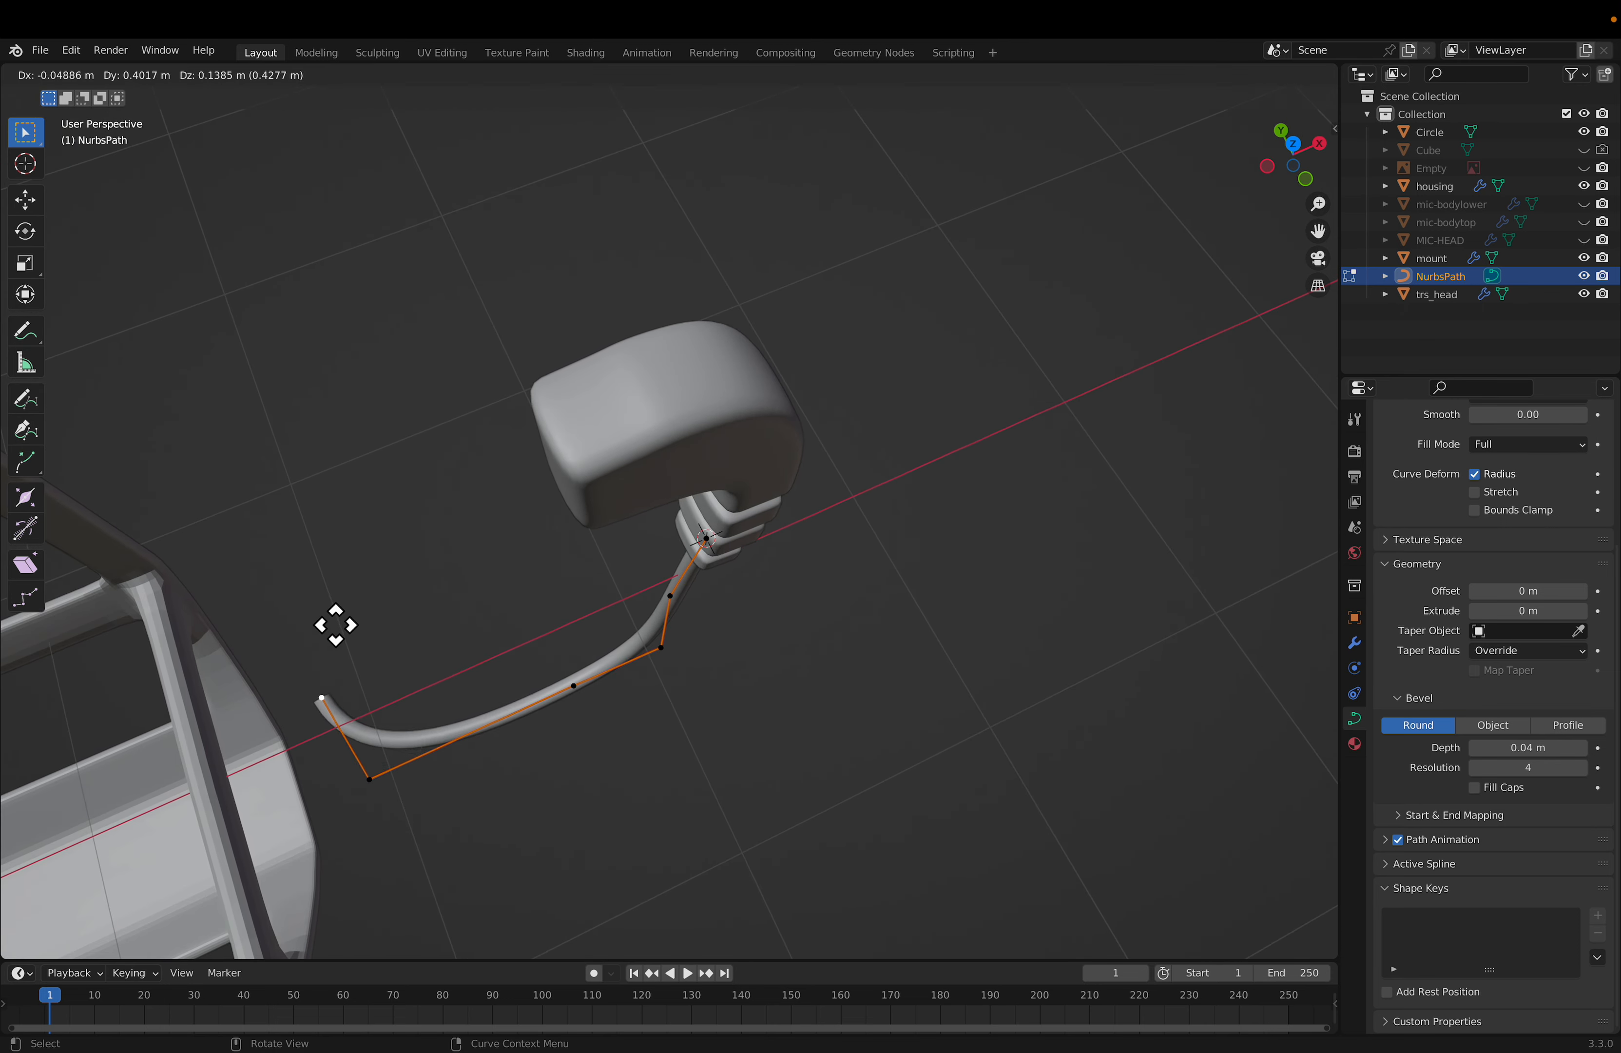
click(366, 684)
key(e)
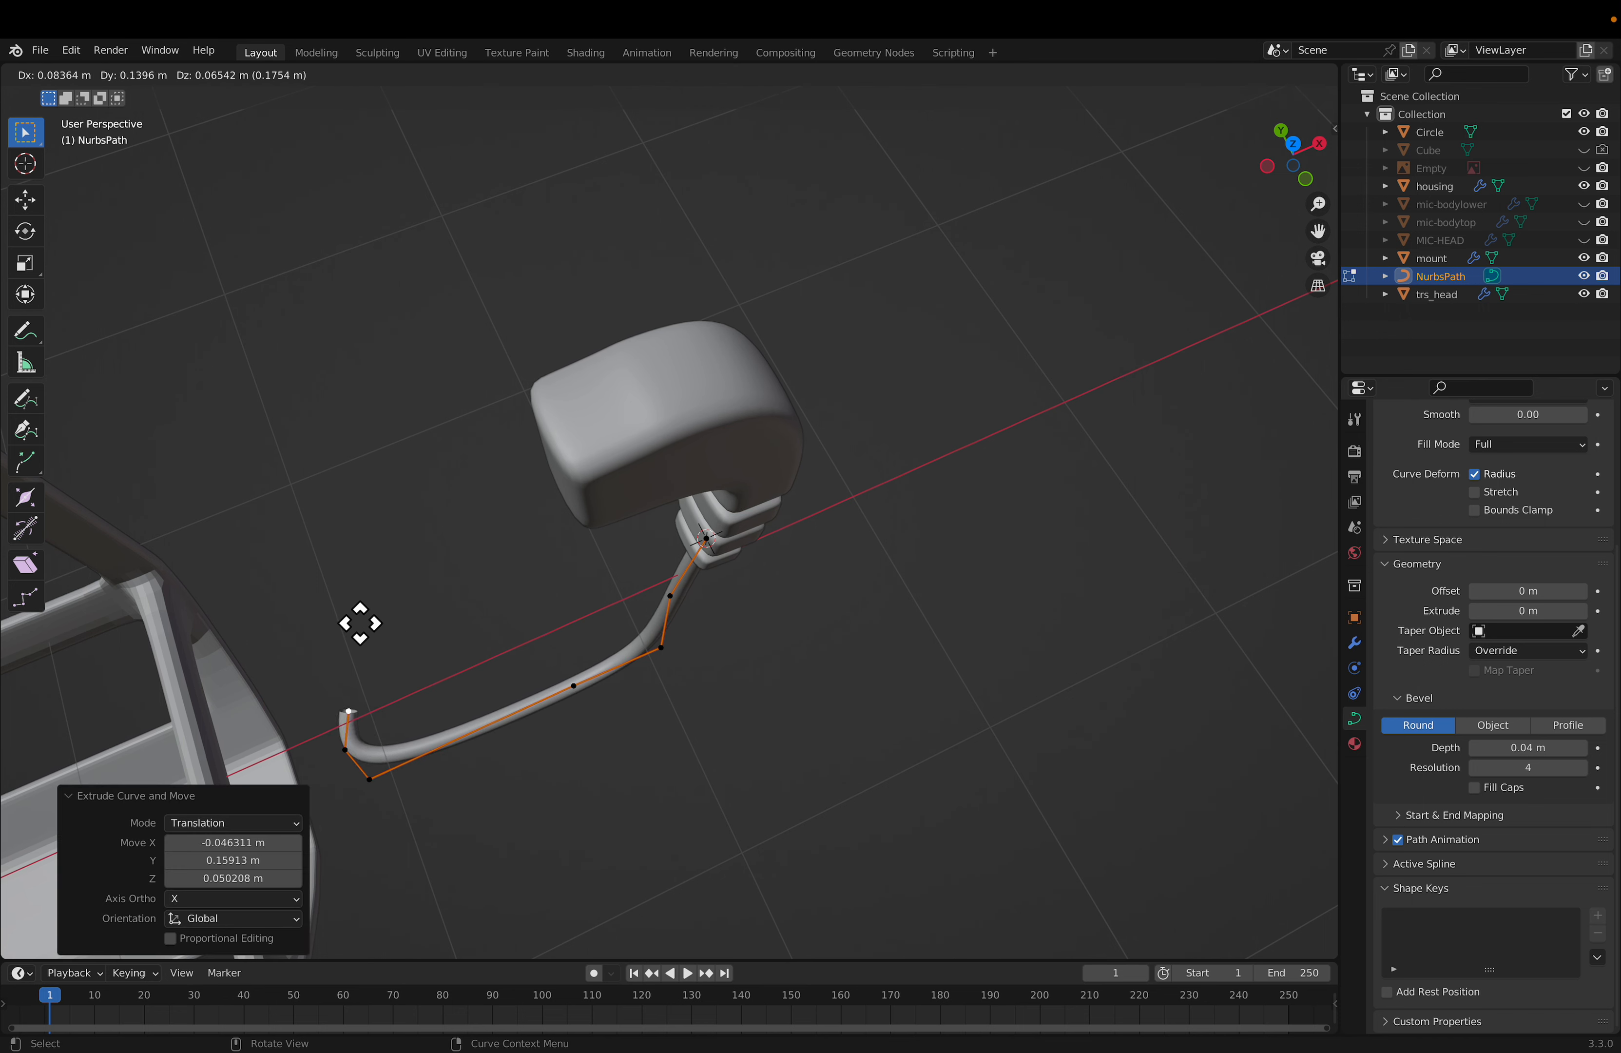
click(374, 638)
Step: Extrude the cable's end twice more back toward the connector, about 0.12 m in X and then 0.42 m strictly along X
key(KP_7)
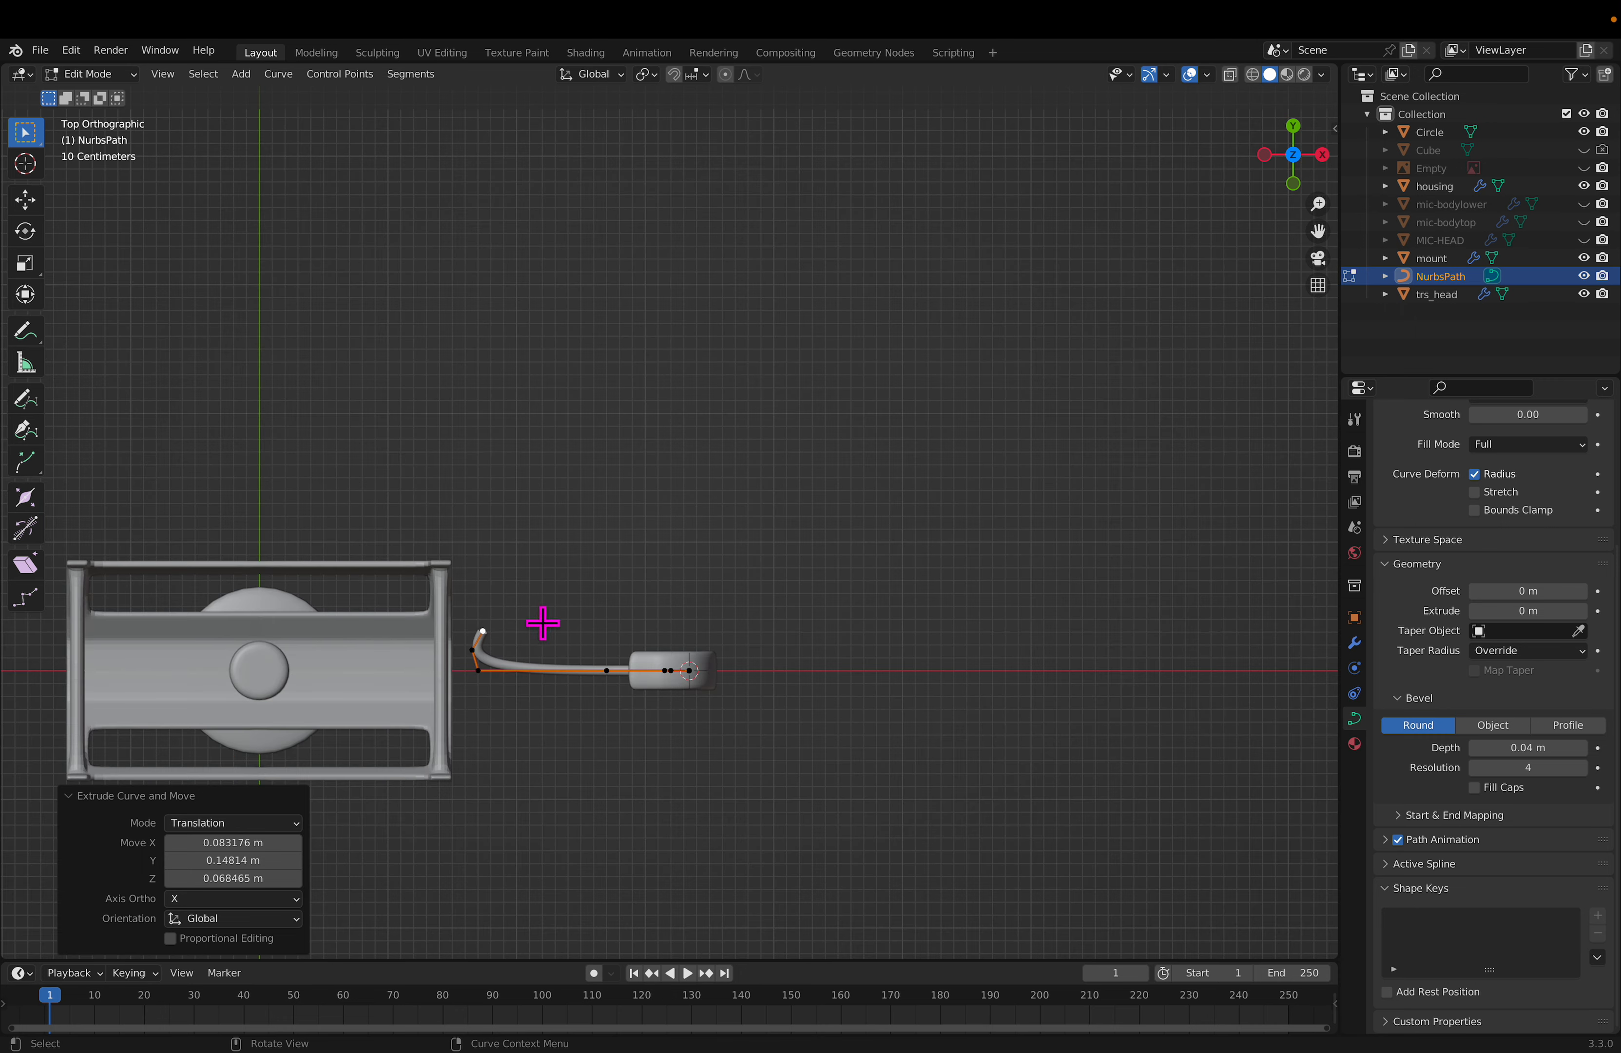
scroll(507, 654, up, 2)
key(e)
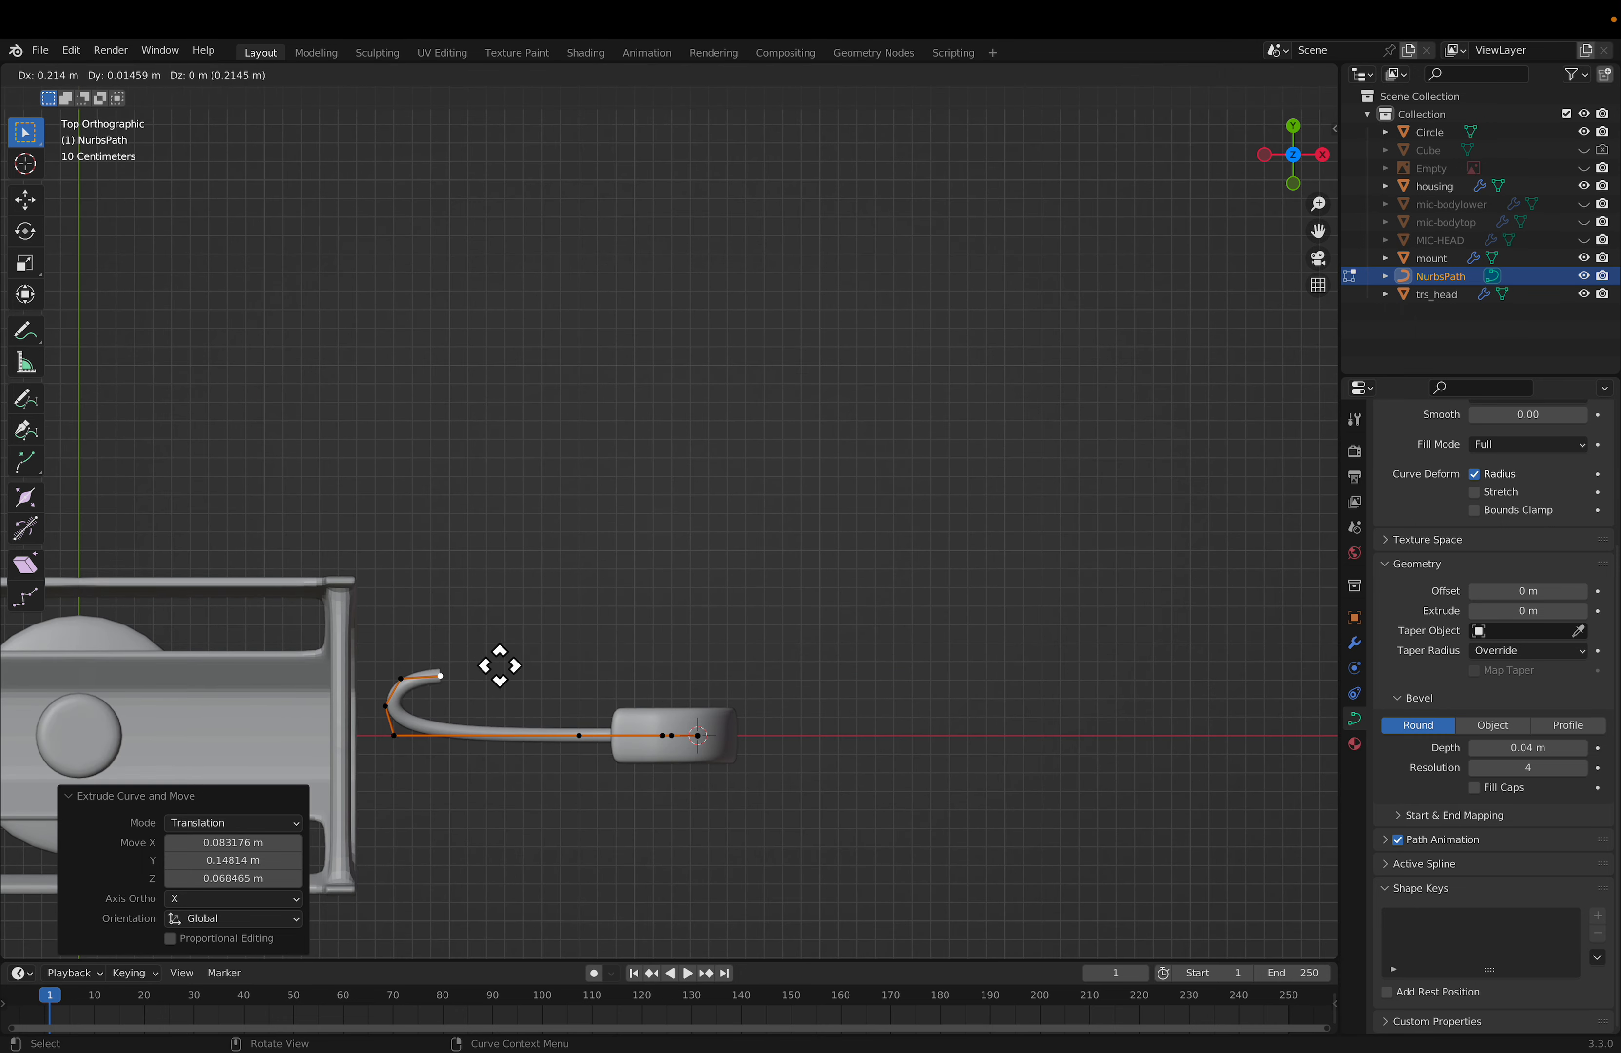
click(480, 667)
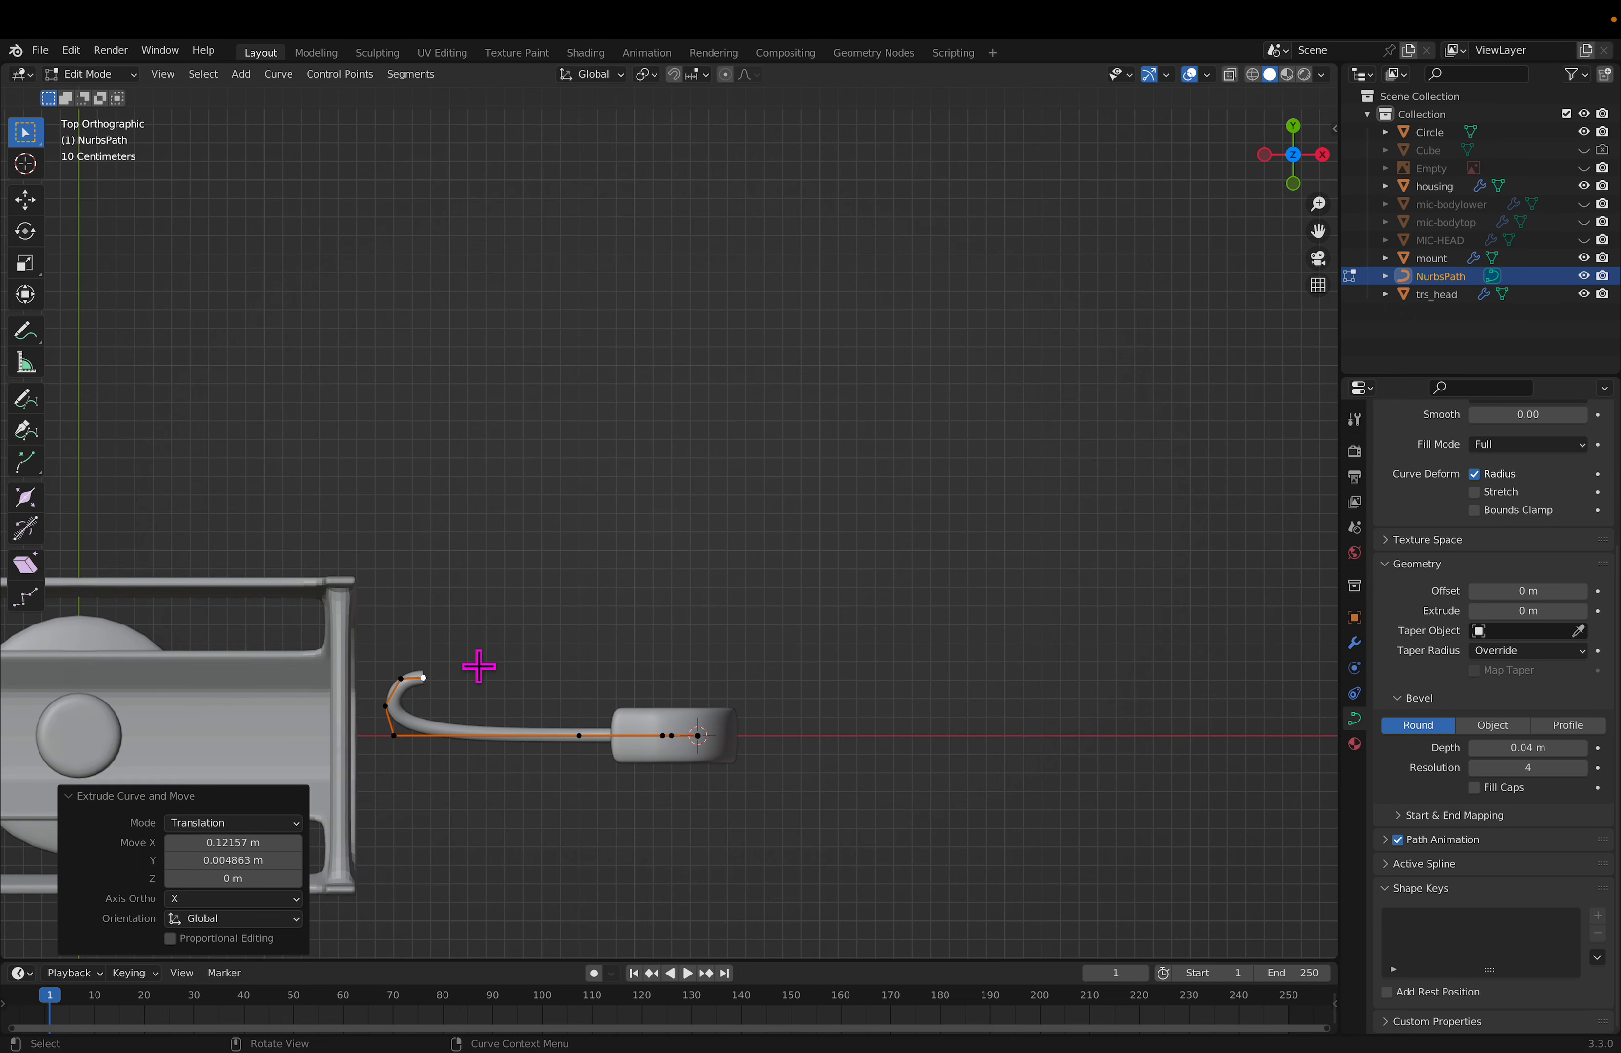
key(e)
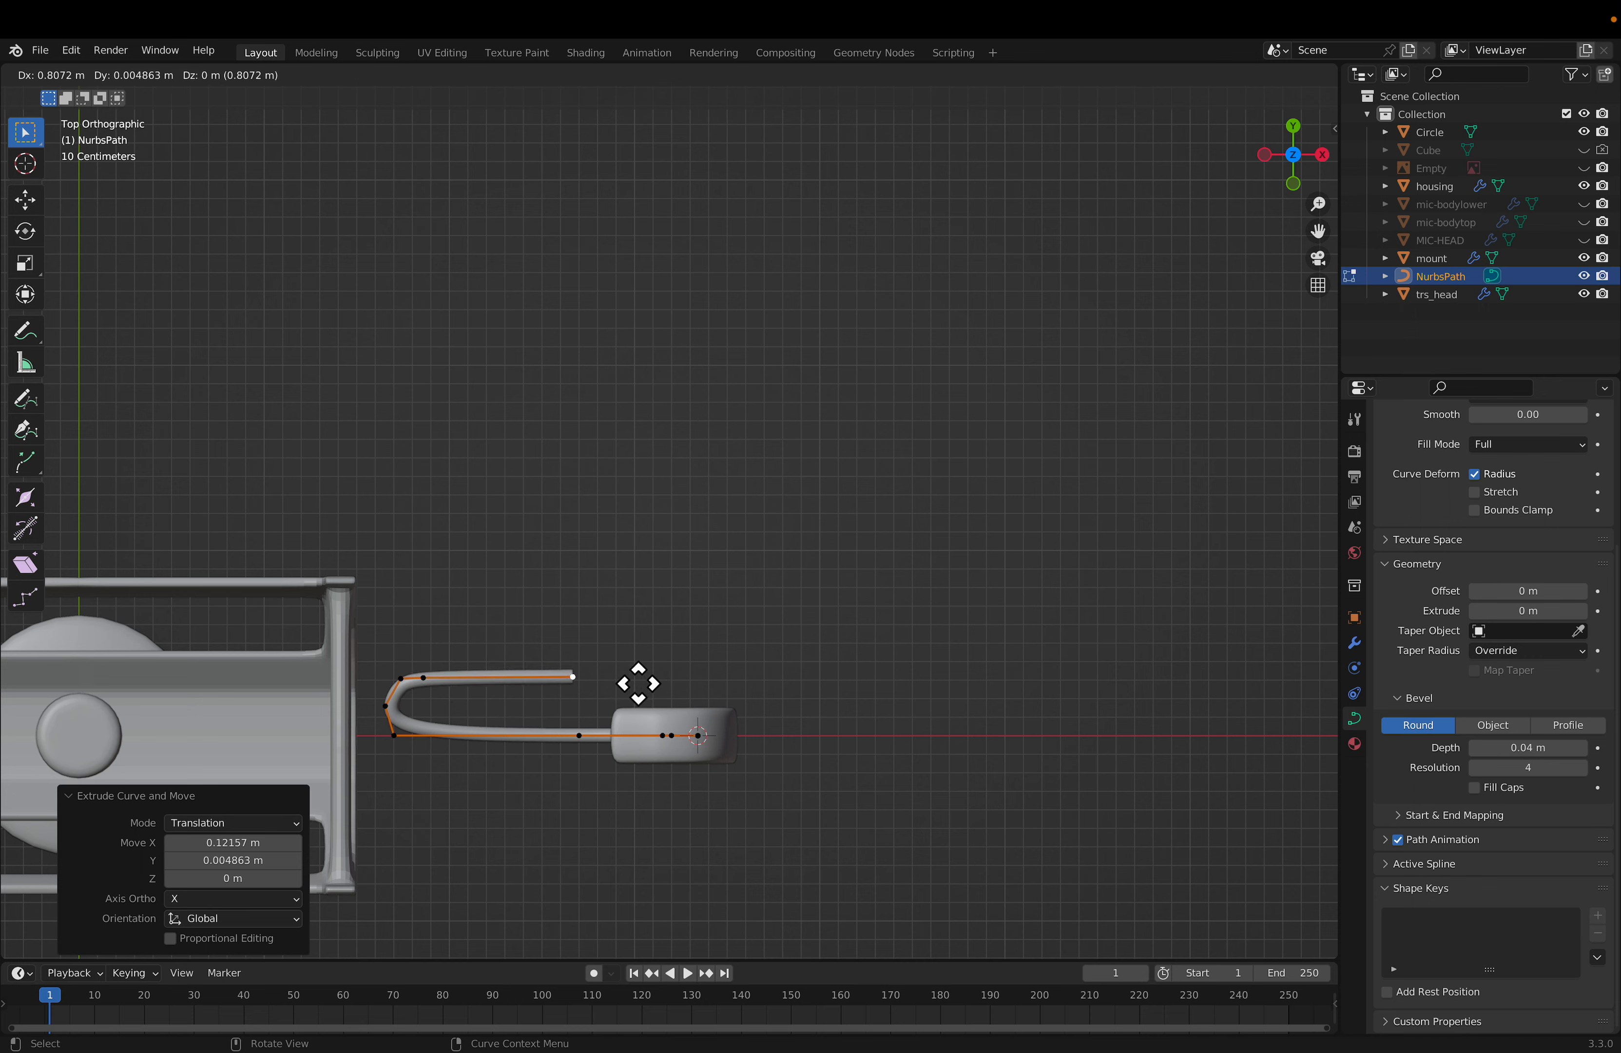
key(x)
click(566, 686)
Step: Unhide MIC-HEAD, mic-bodytop and mic-bodylower with the model in front view
middle_drag(629, 750, 606, 642)
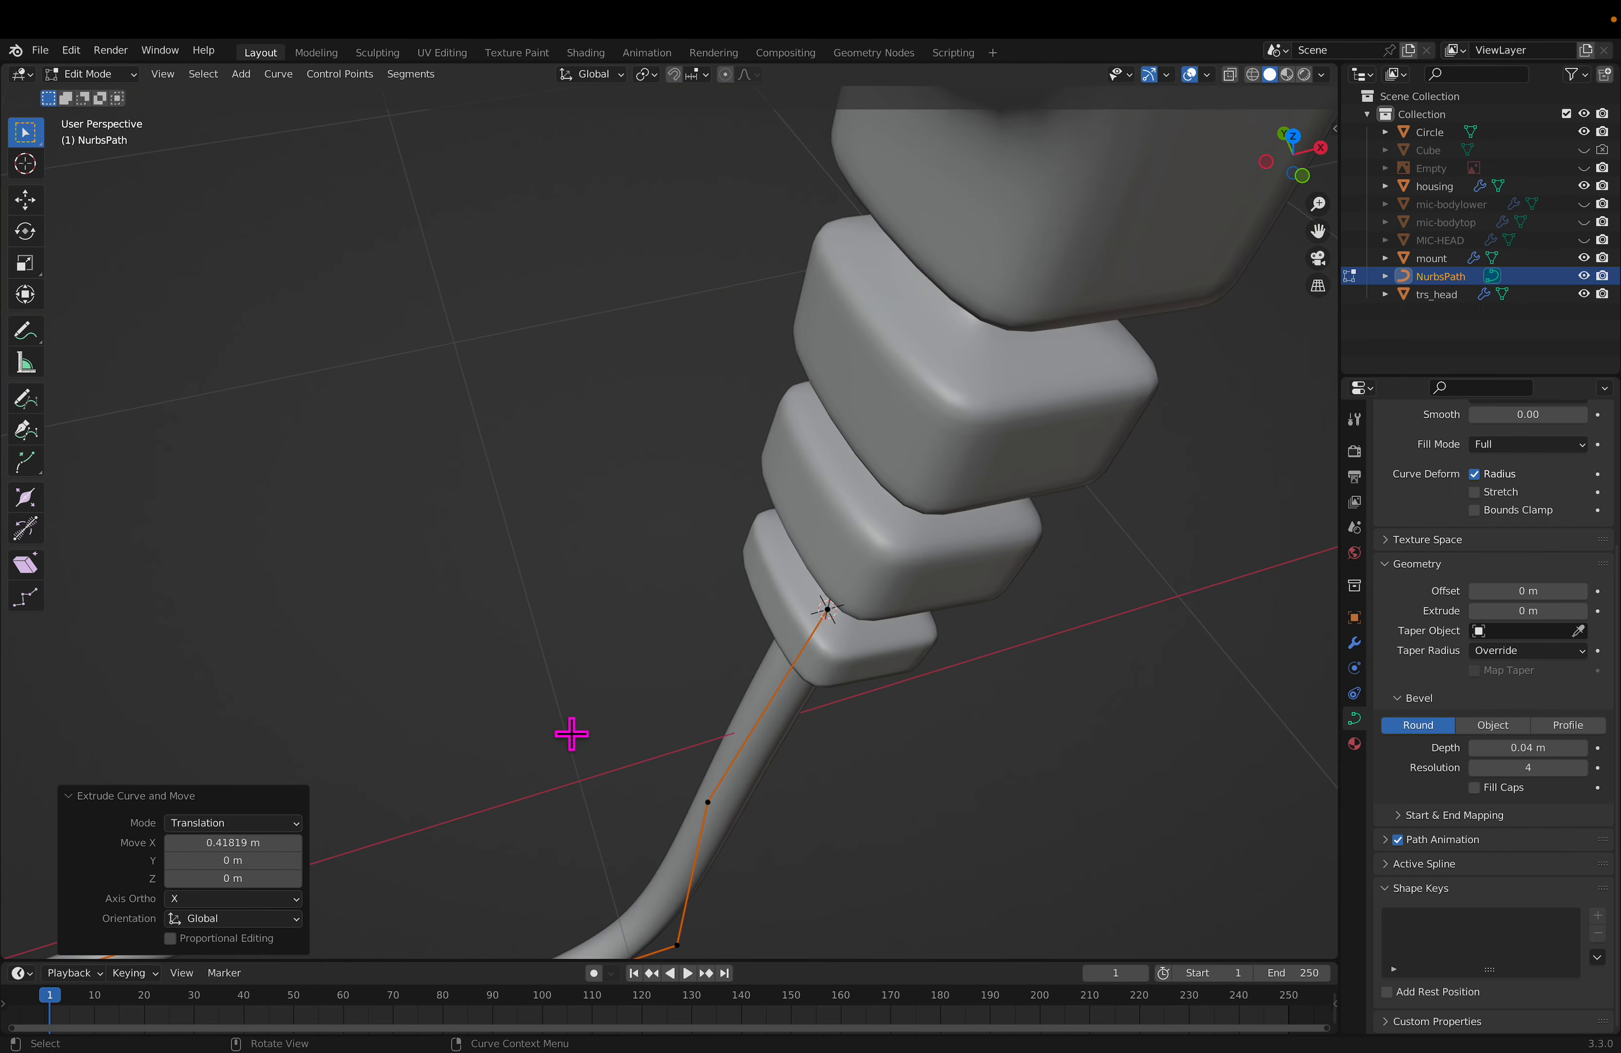
key(KP_1)
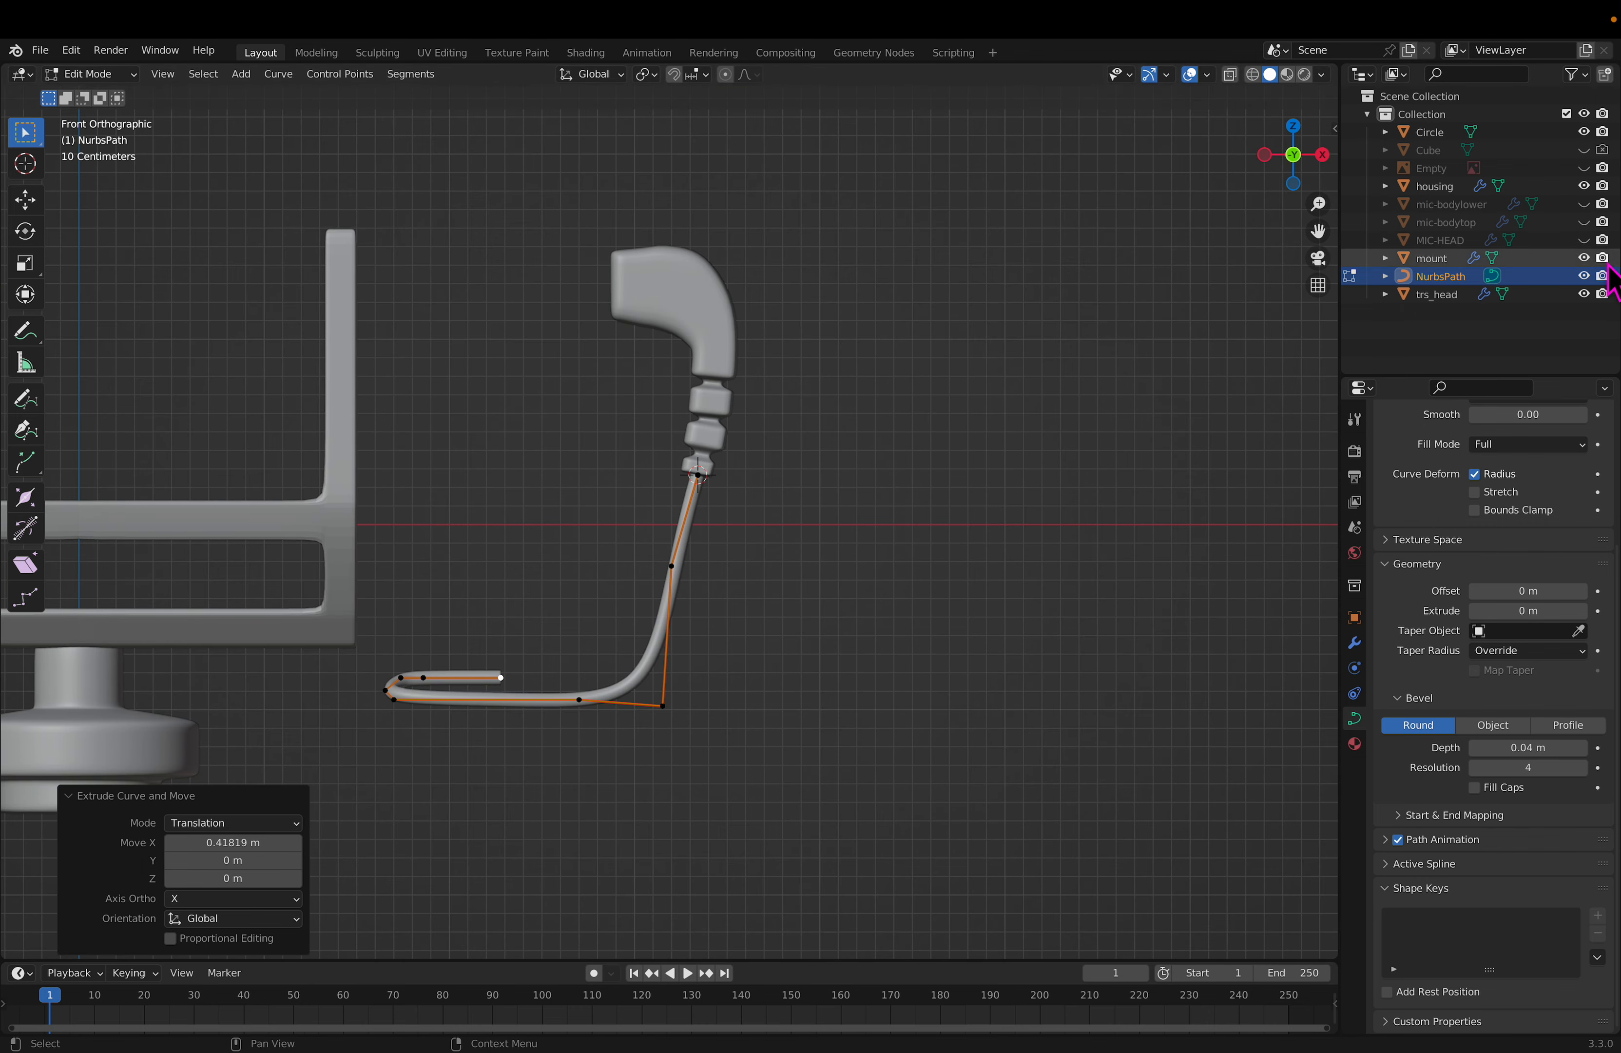
drag(1584, 239, 1584, 204)
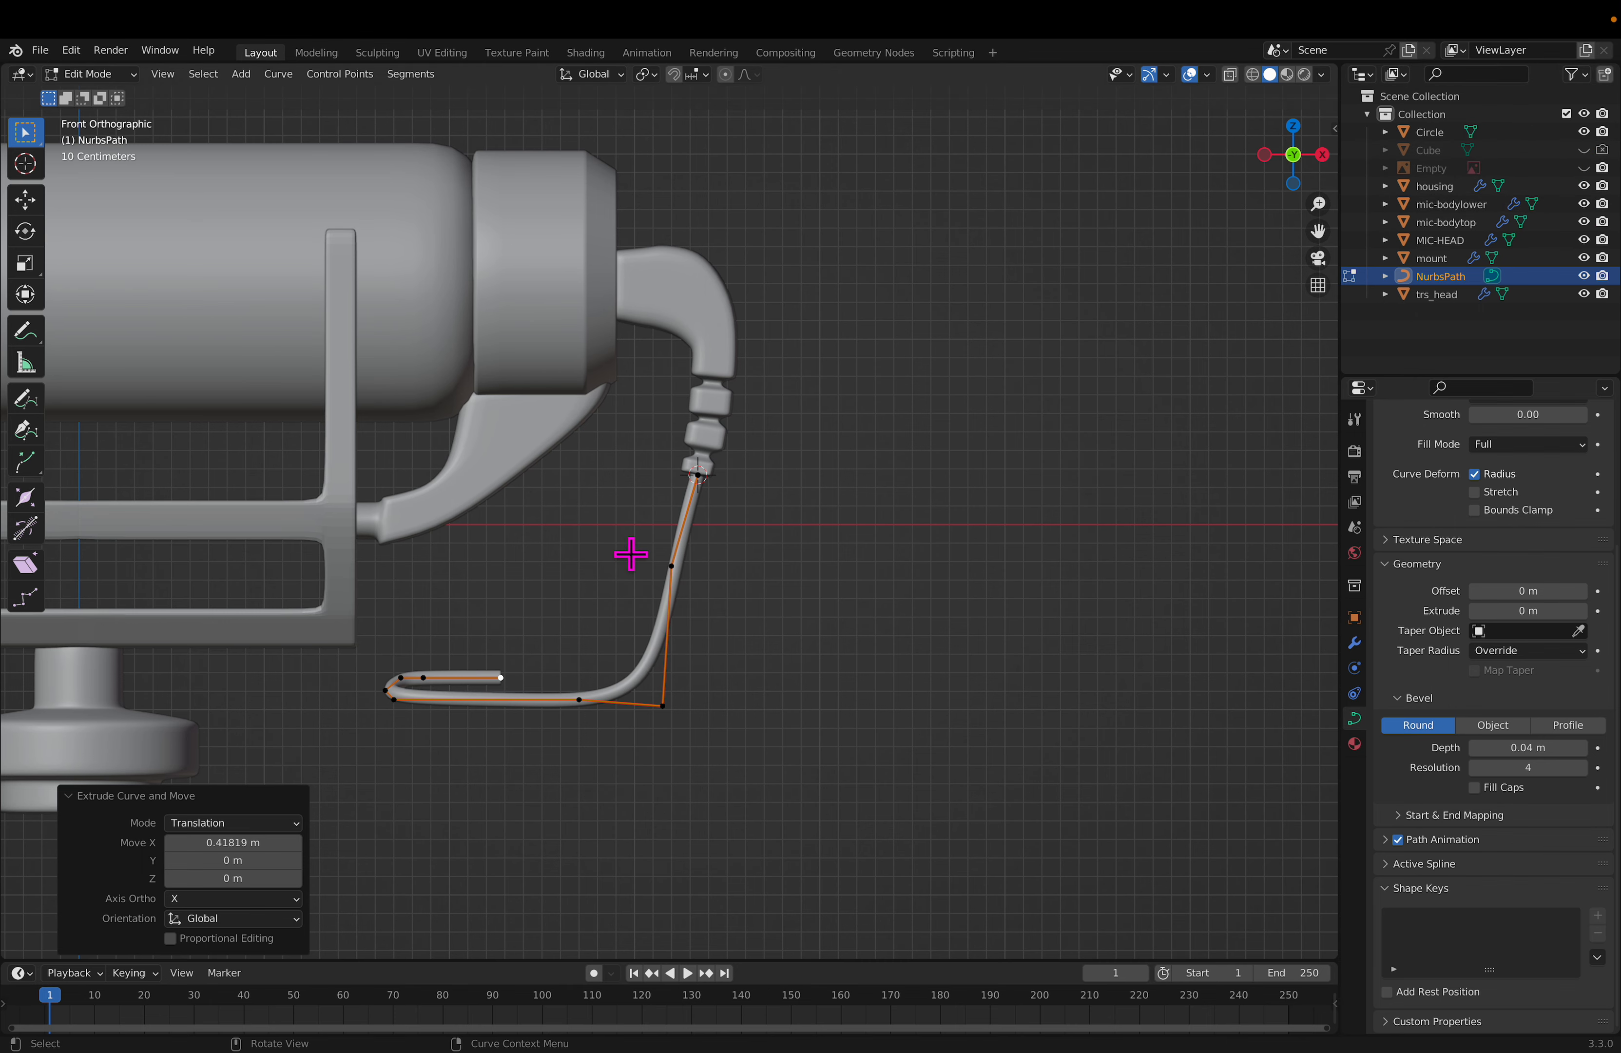
Step: Leave the cable's Edit Mode and show the Empty reference image to compare the cable with the photographed coiled cord
scroll(636, 561, down, 2)
key(Tab)
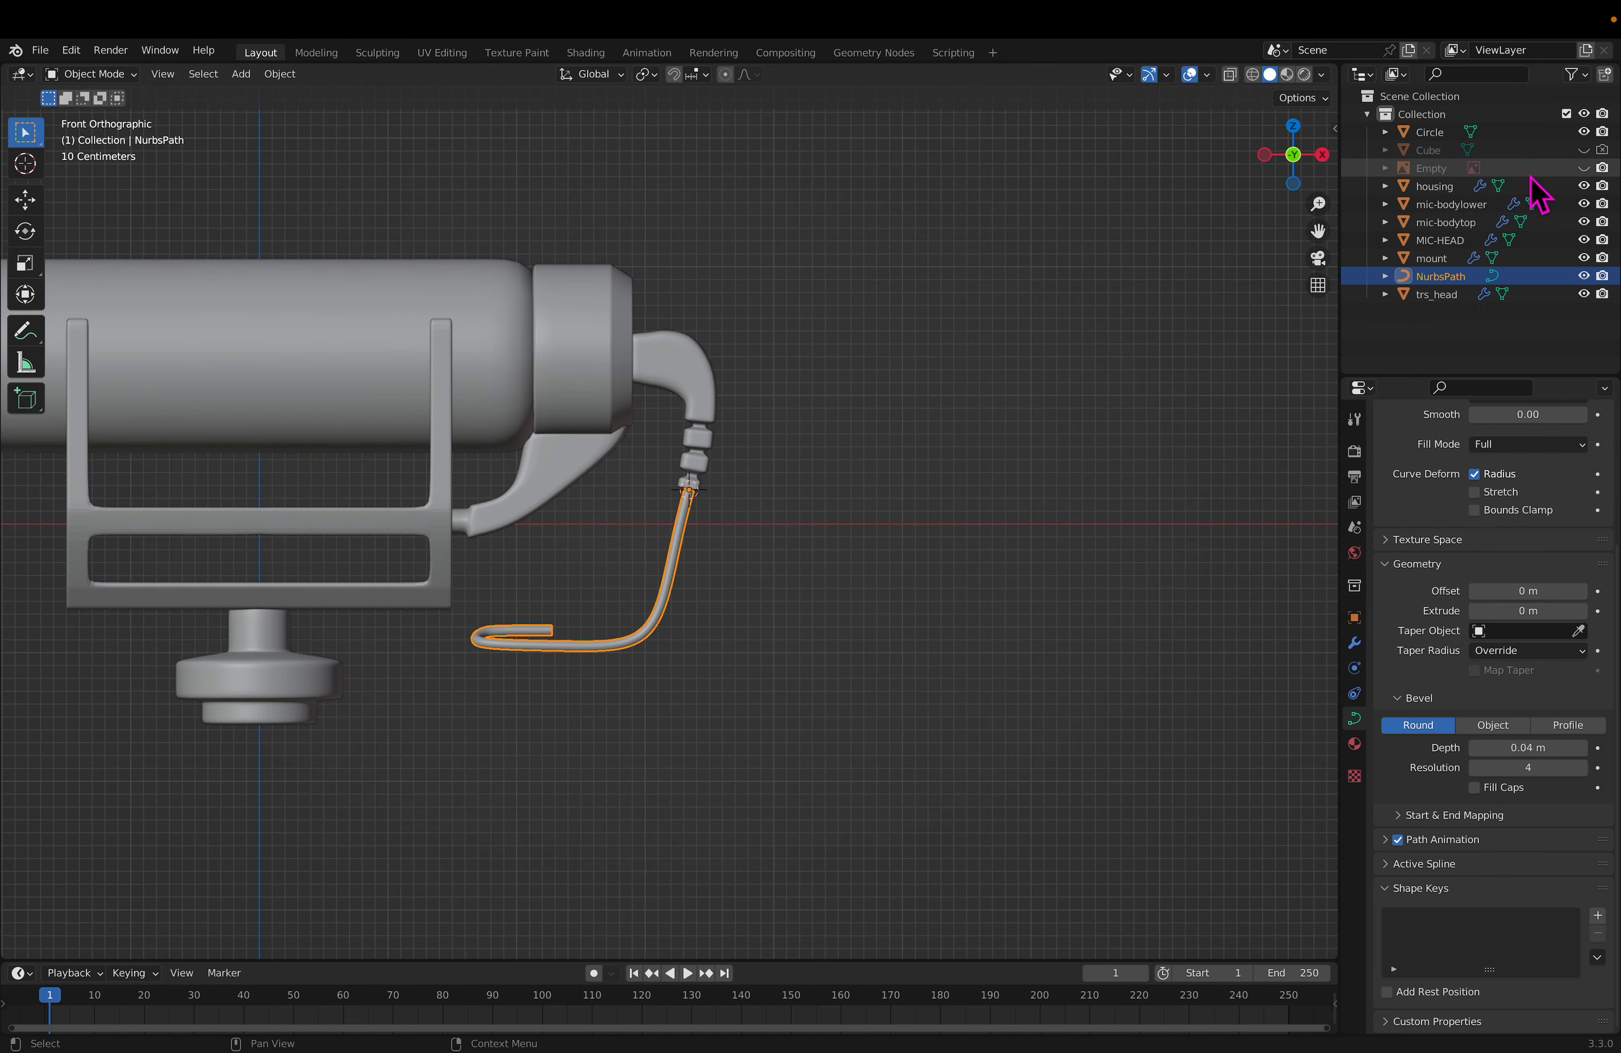
click(1583, 167)
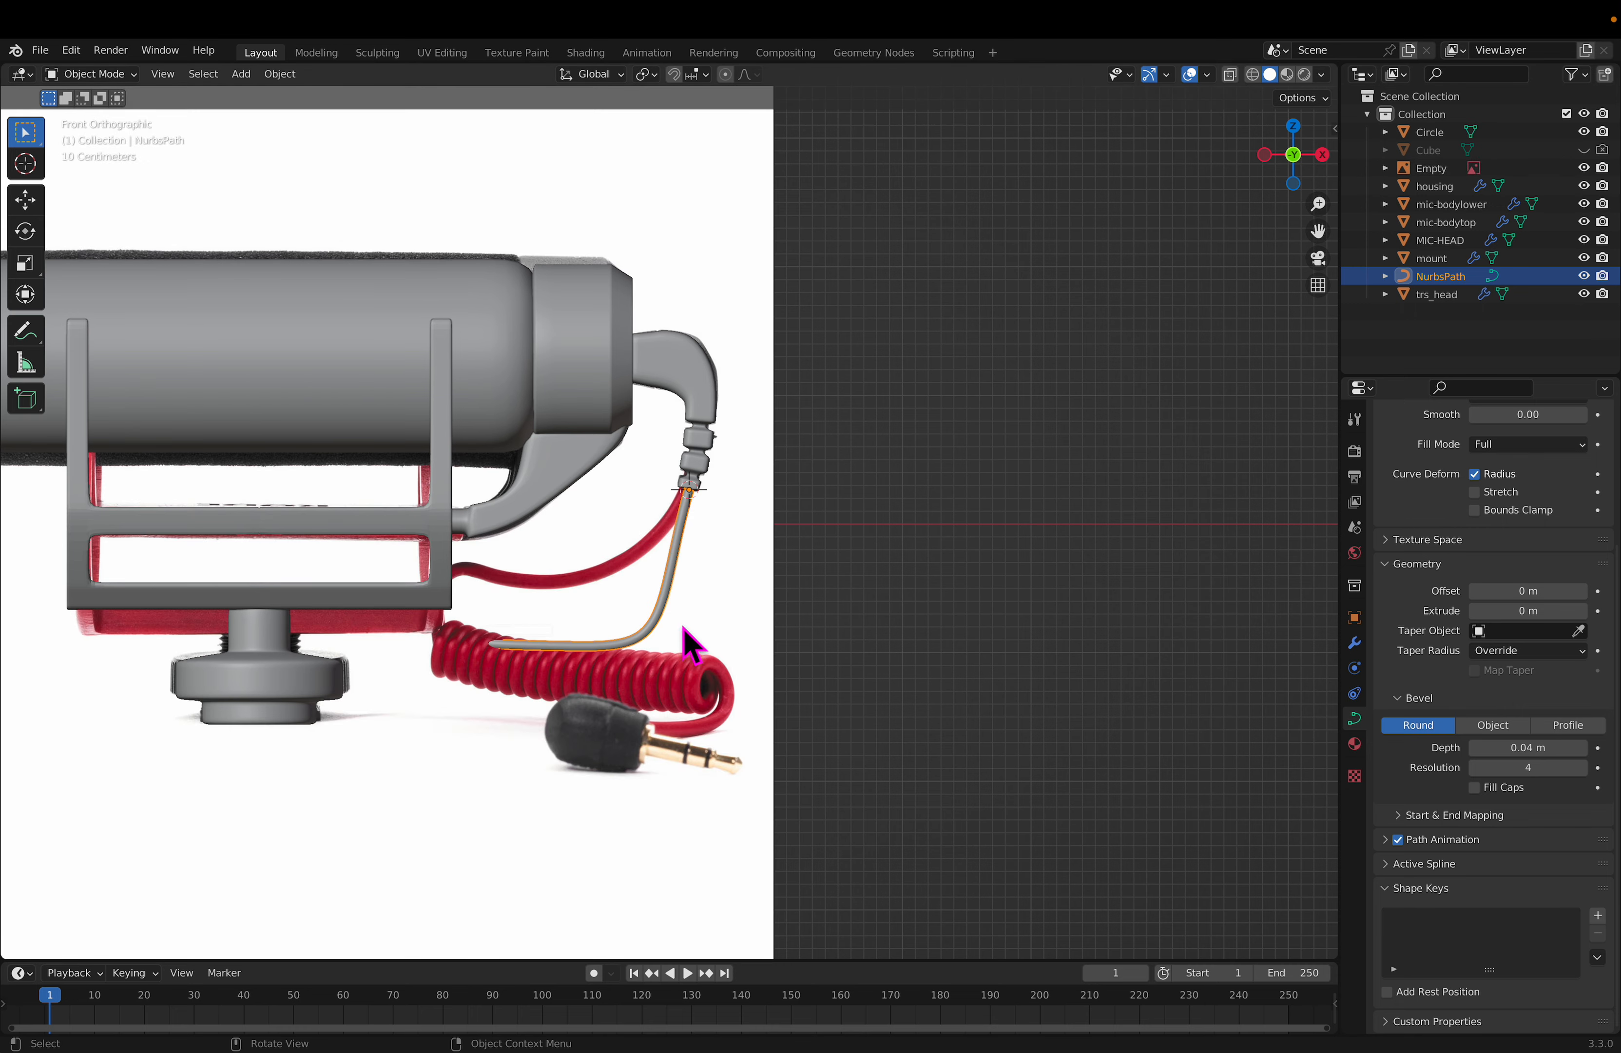
middle_drag(676, 629, 691, 652)
scroll(694, 646, up, 4)
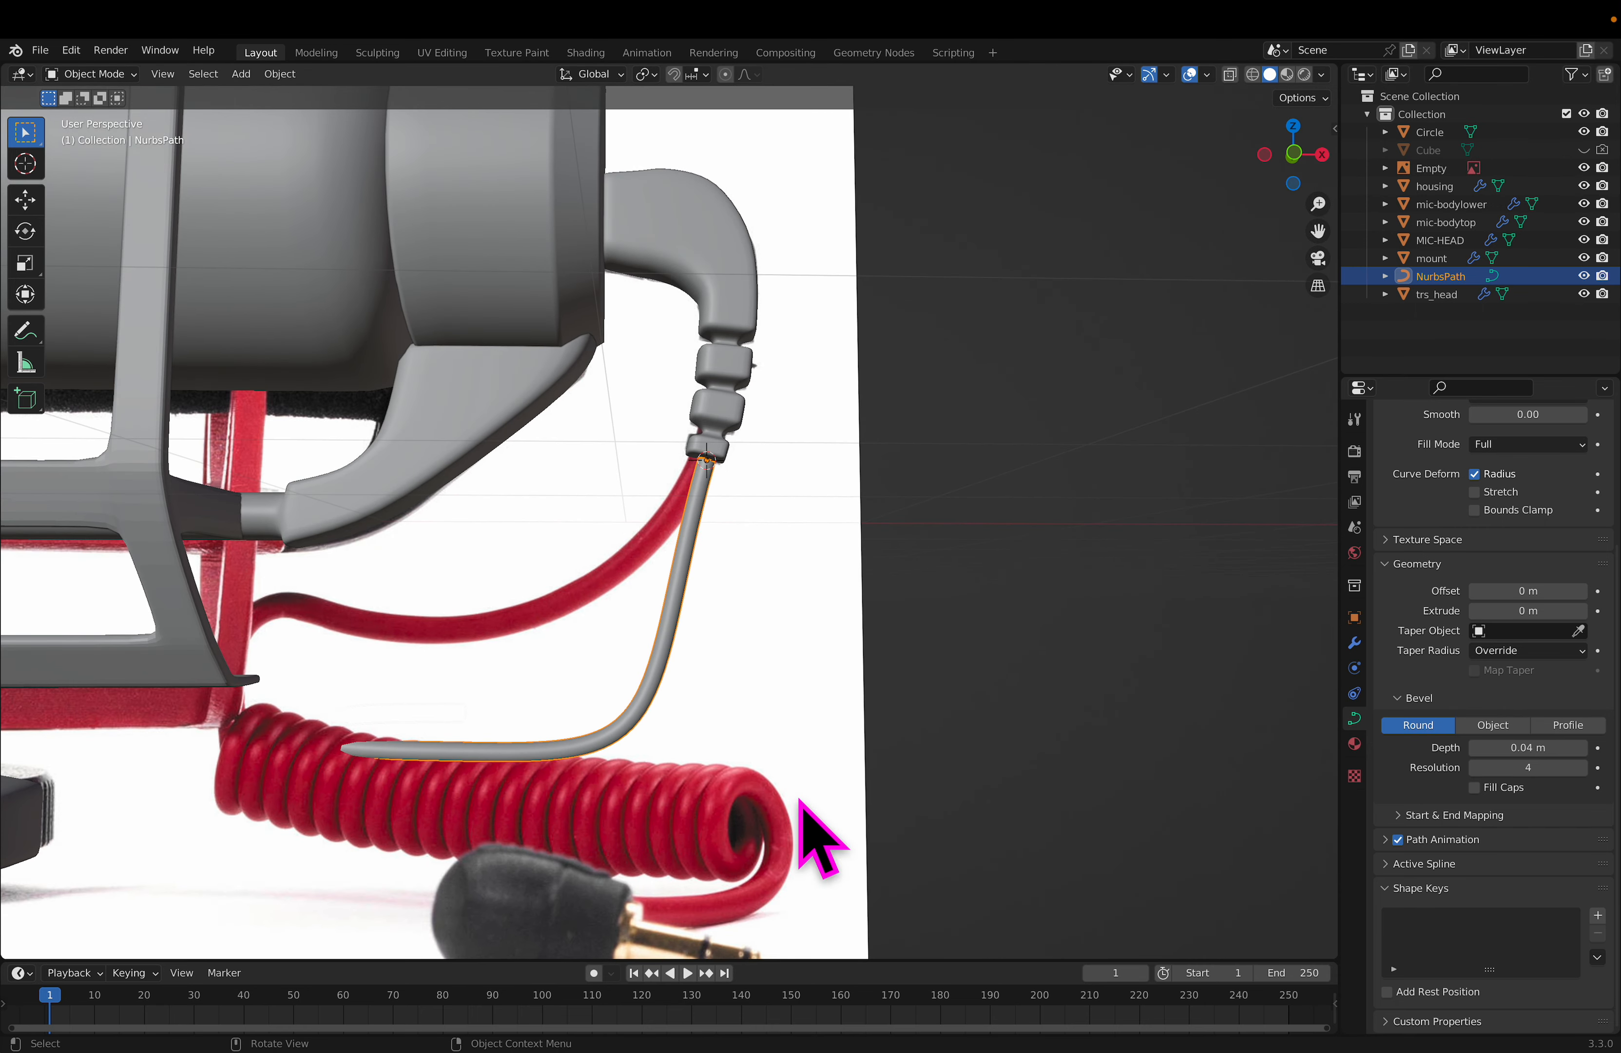
scroll(715, 786, down, 2)
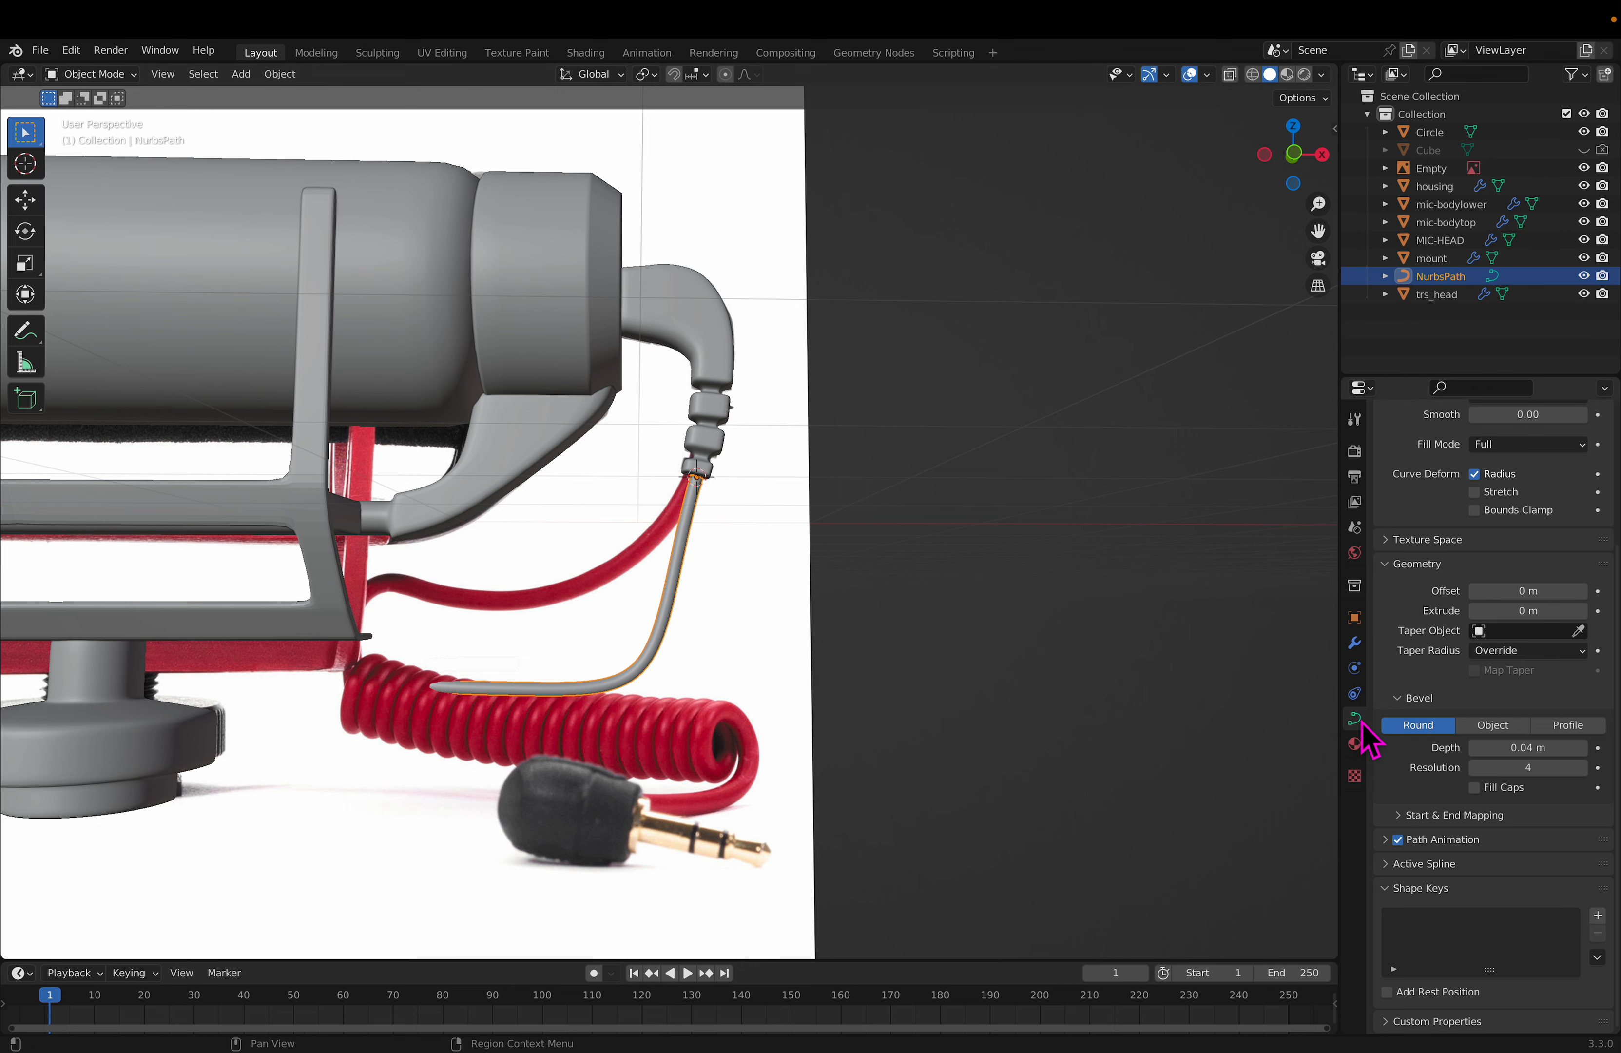
middle_drag(683, 701, 875, 711)
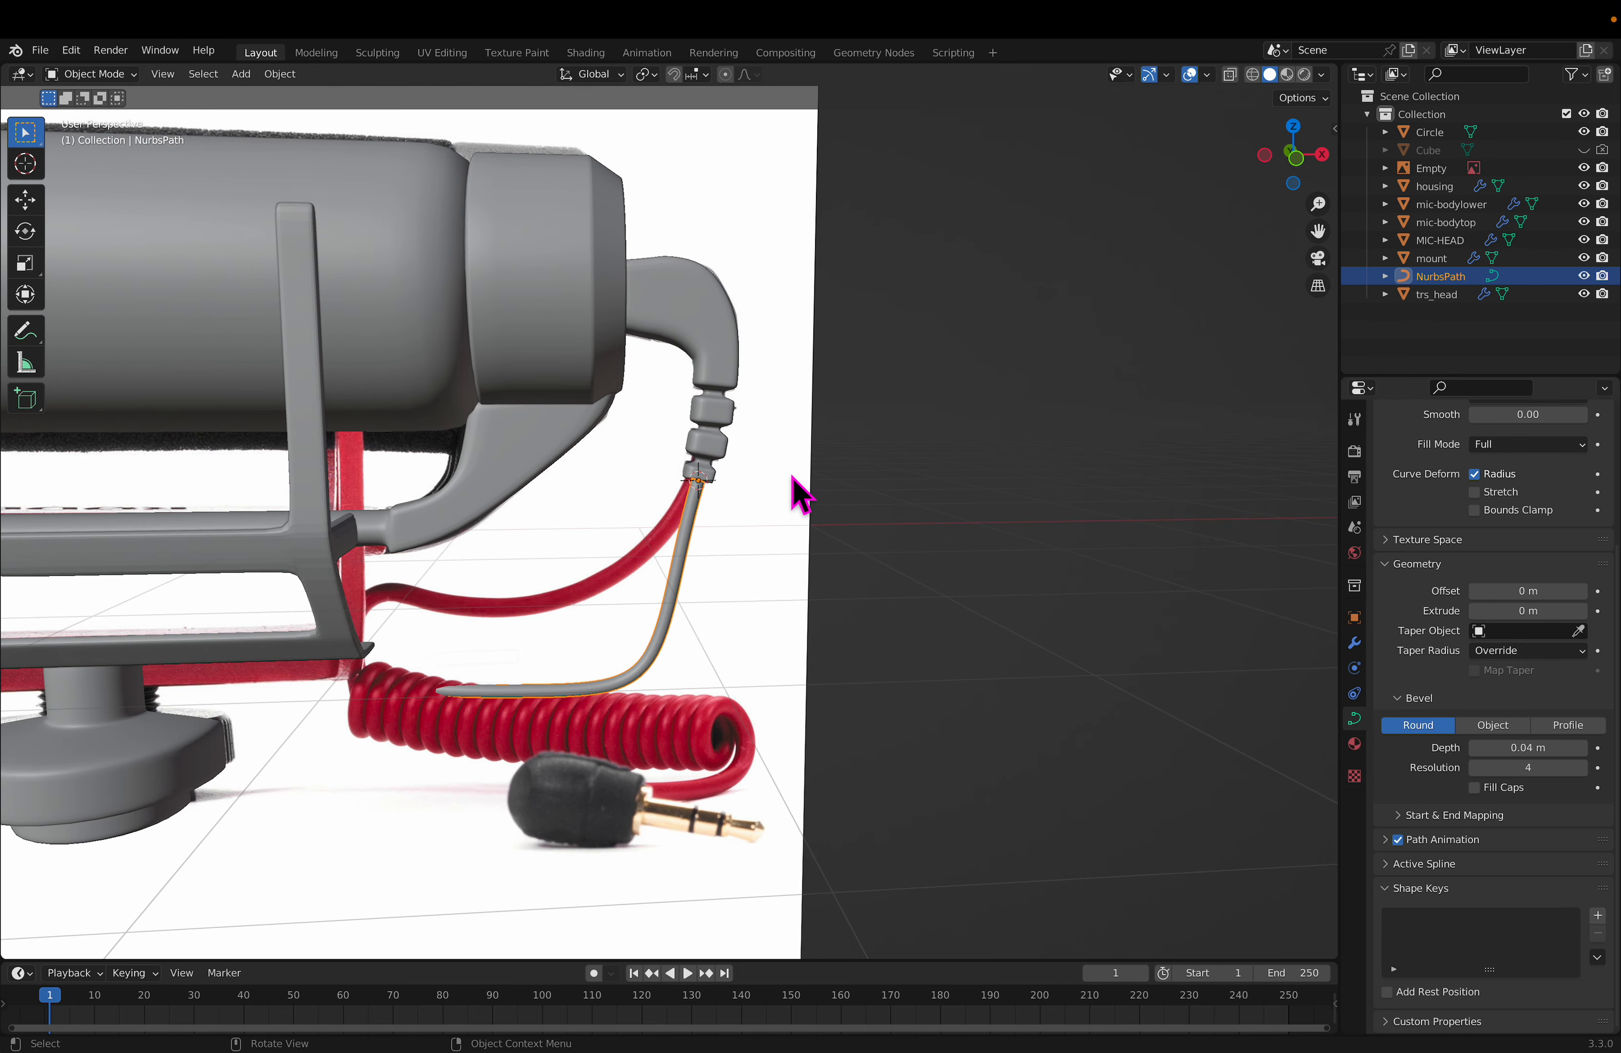
middle_drag(829, 673, 903, 697)
right_click(644, 851)
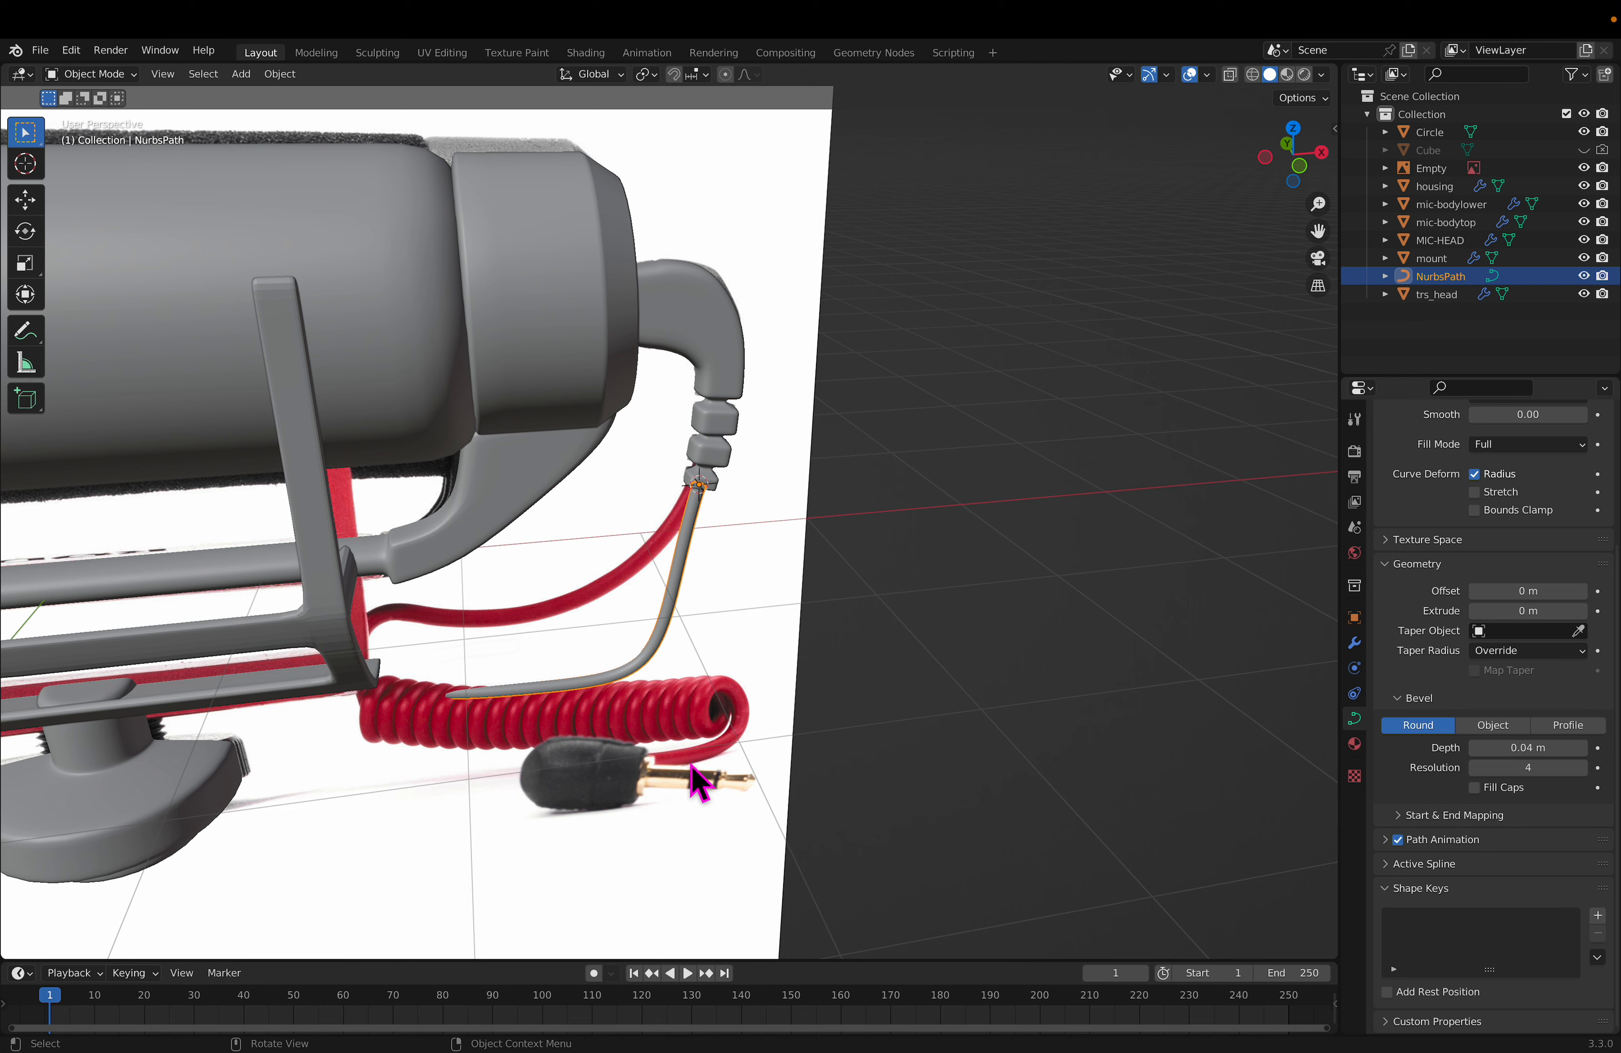
click(994, 695)
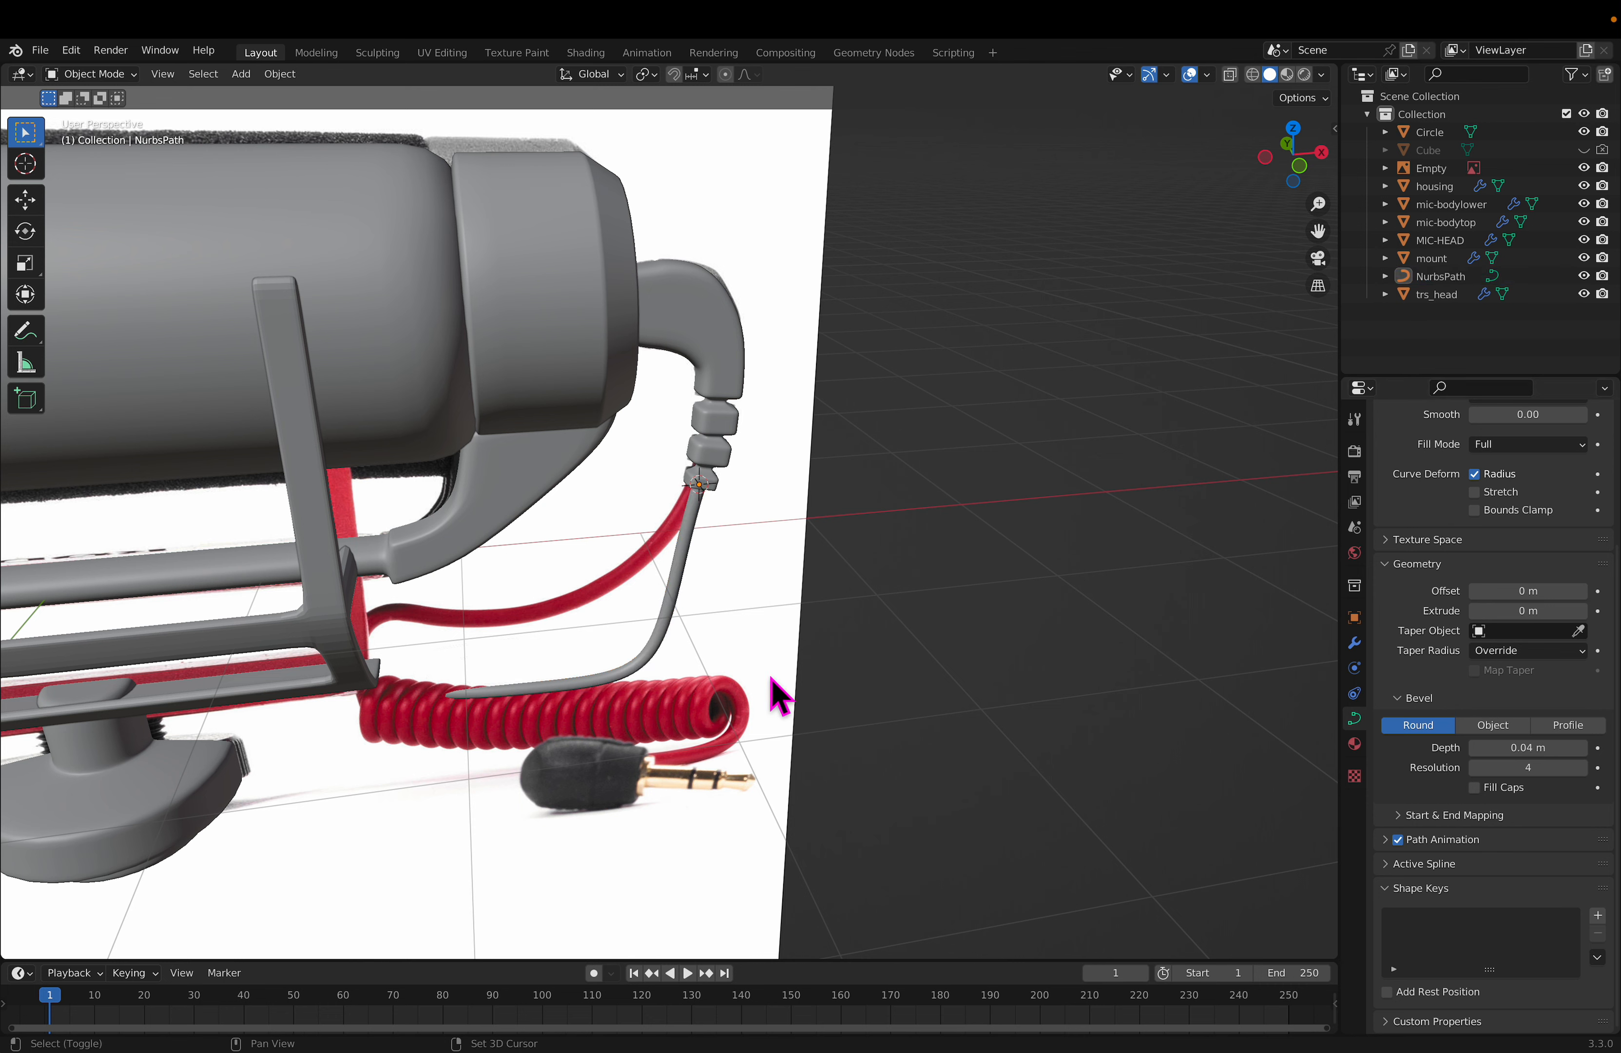
click(492, 693)
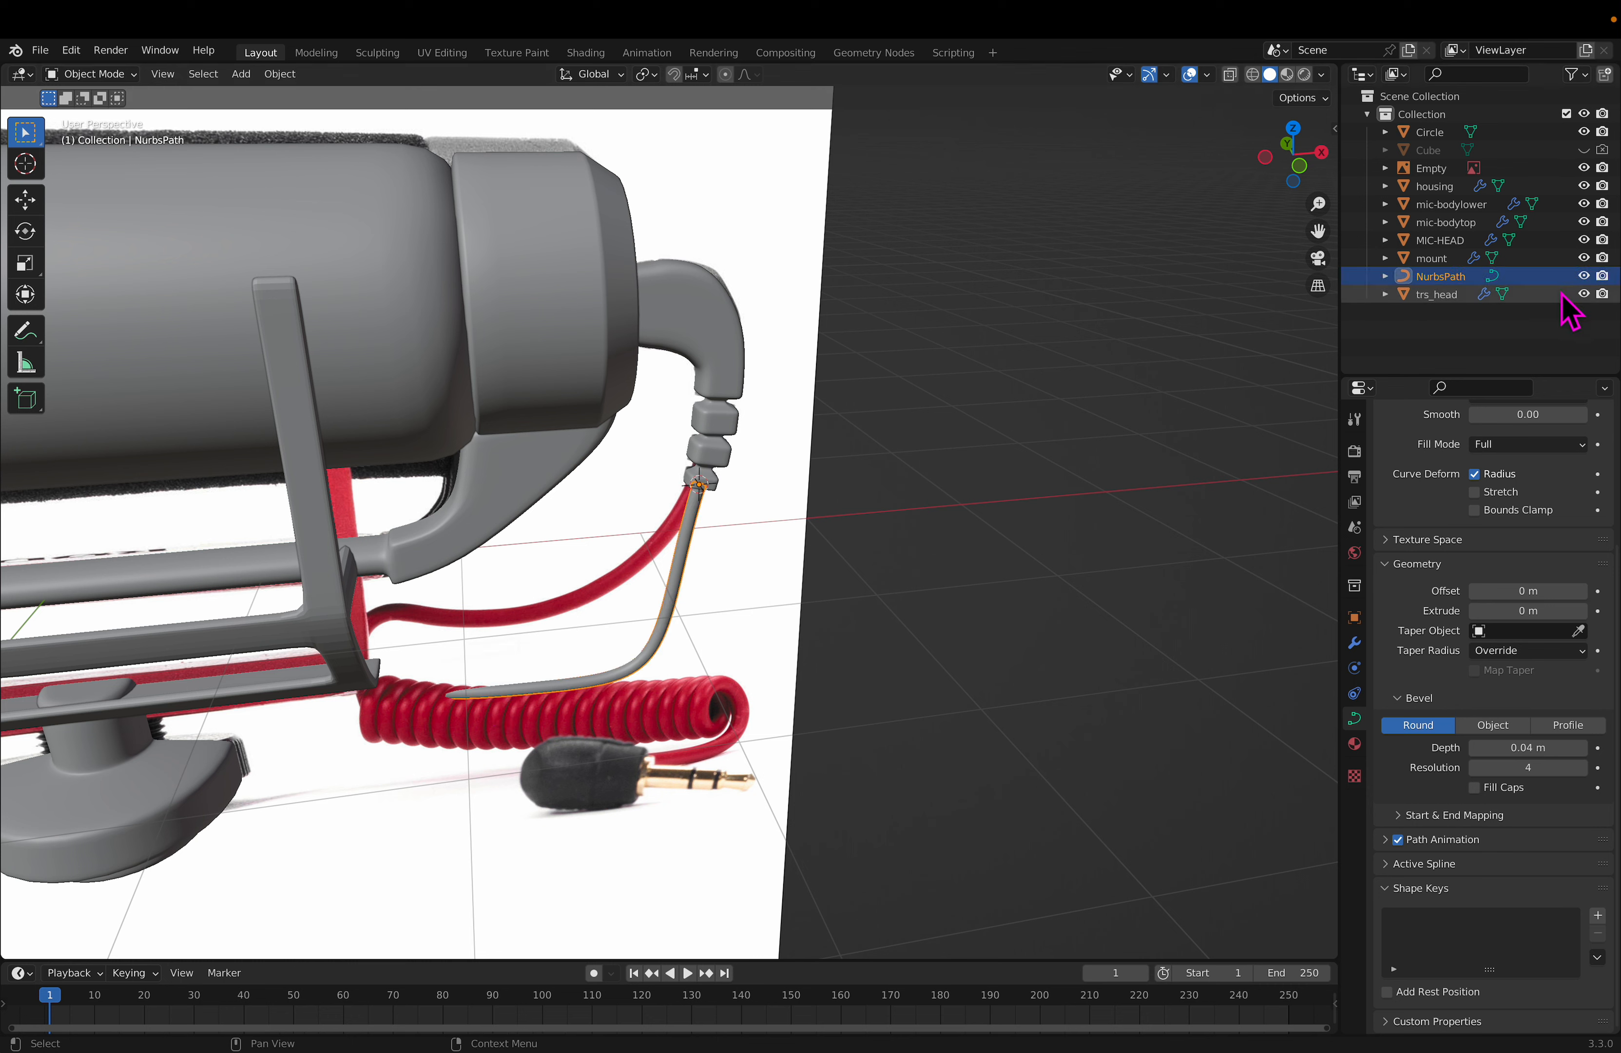
key(a)
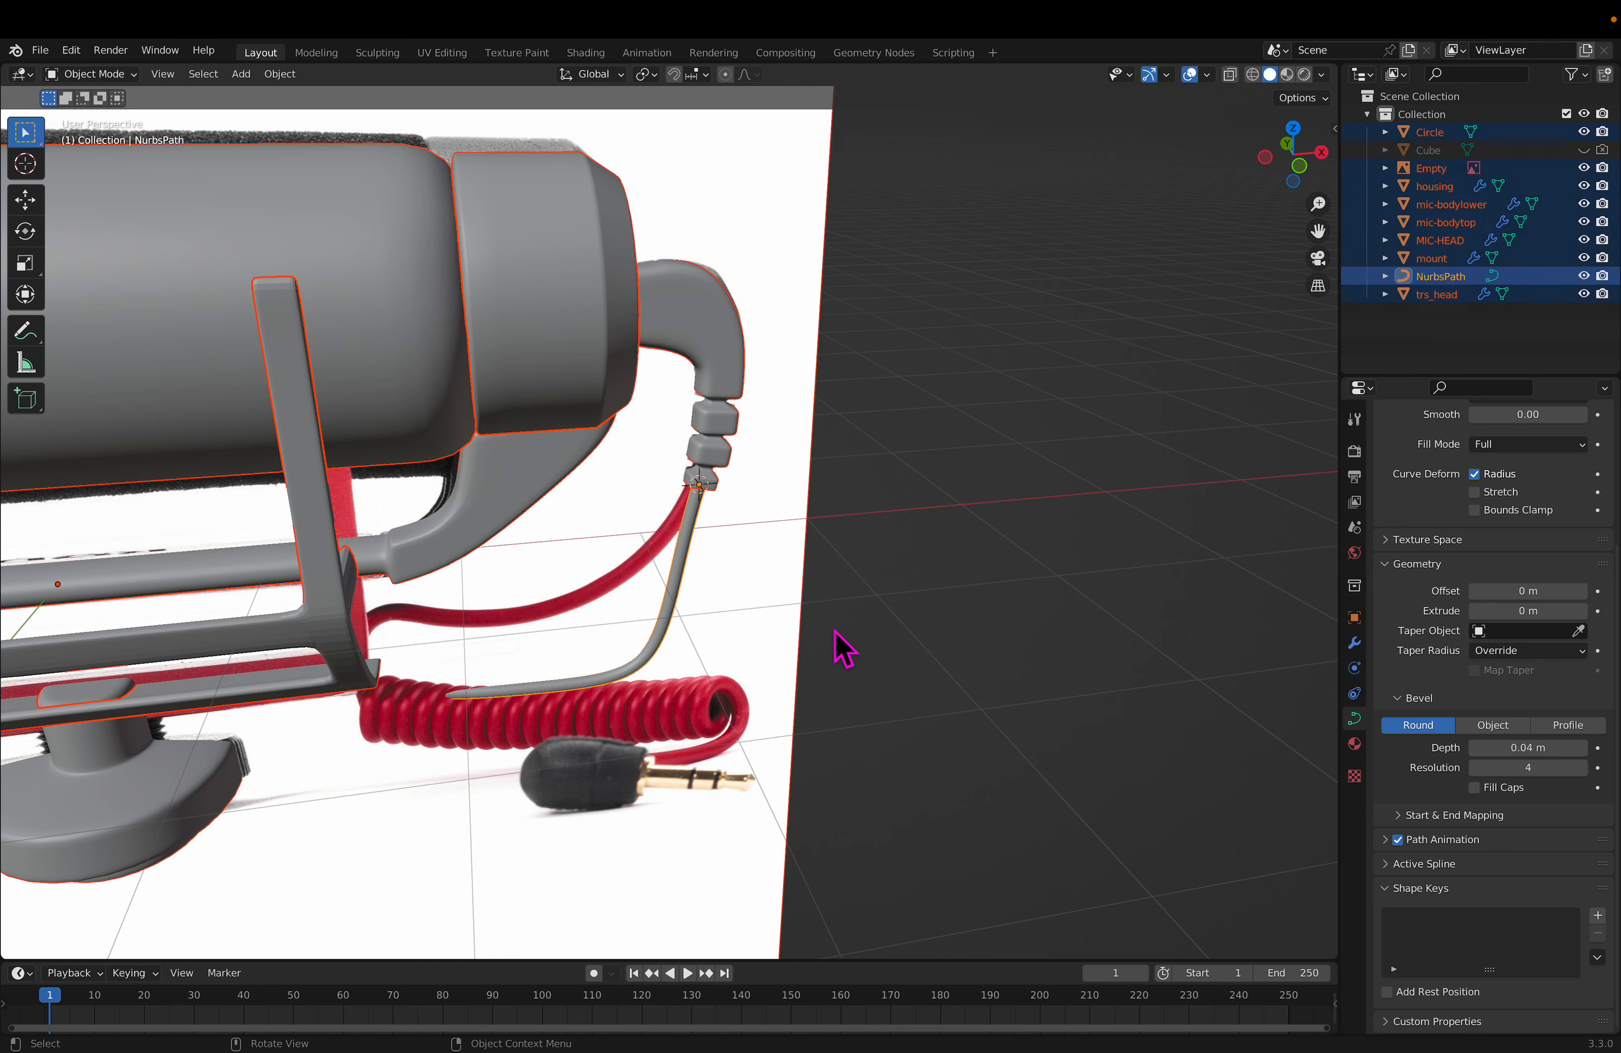
click(861, 645)
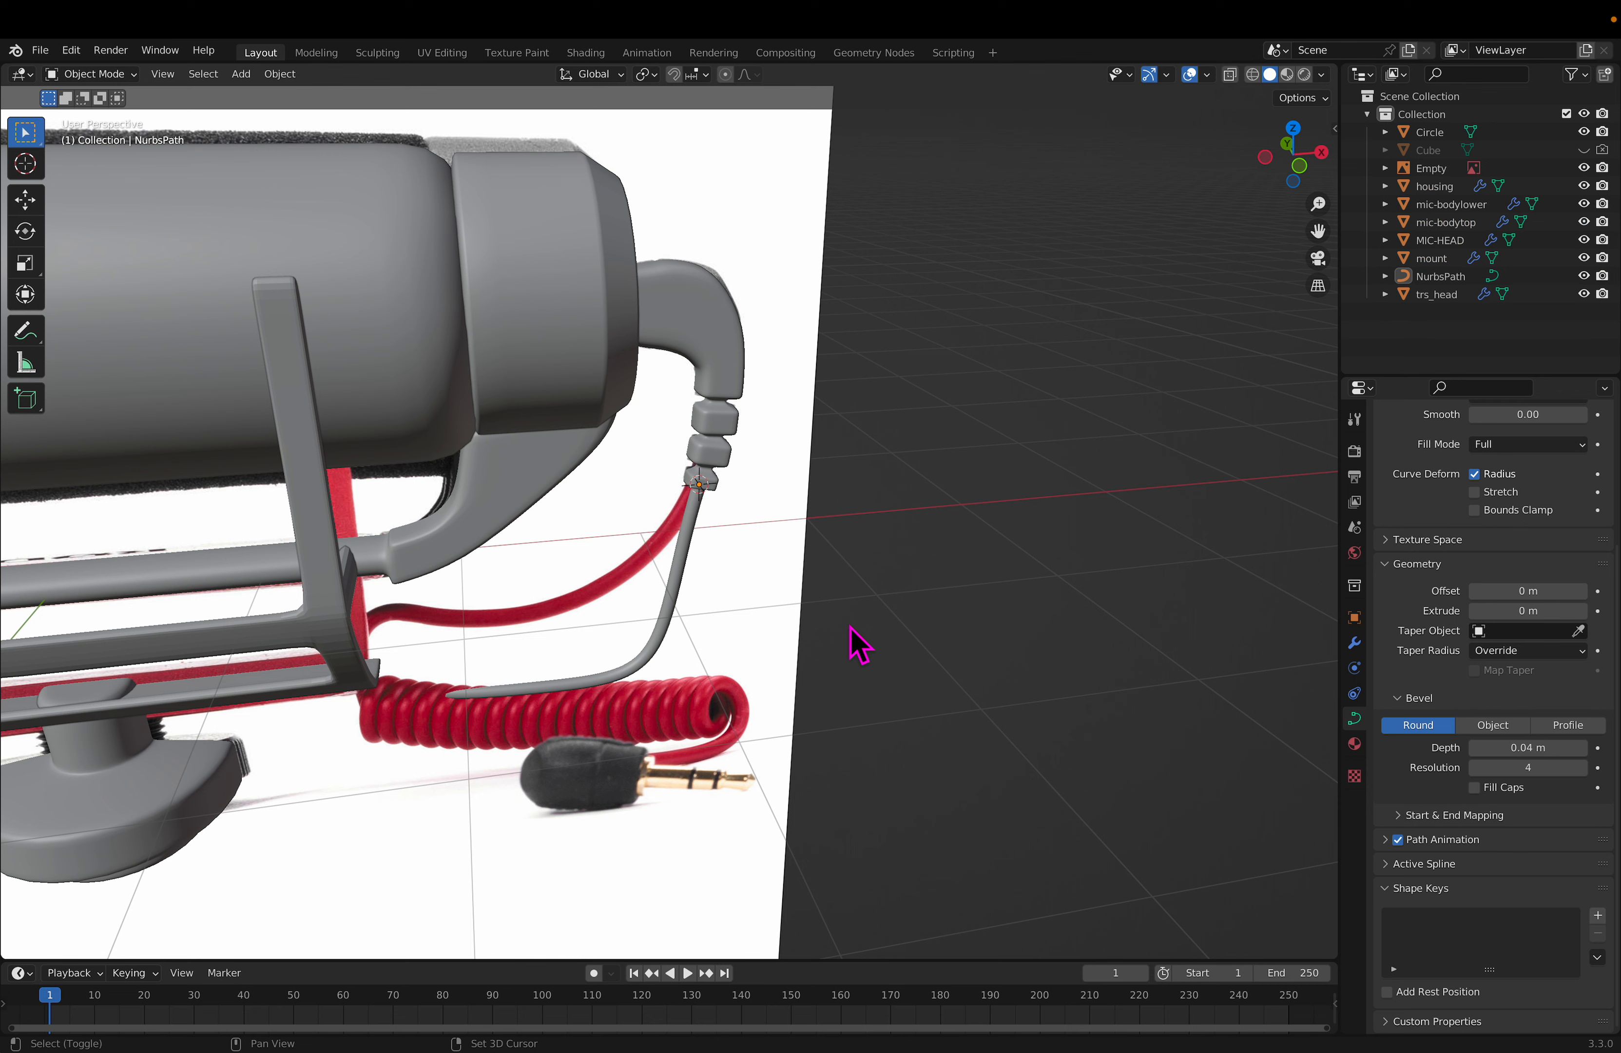
key(shift+a)
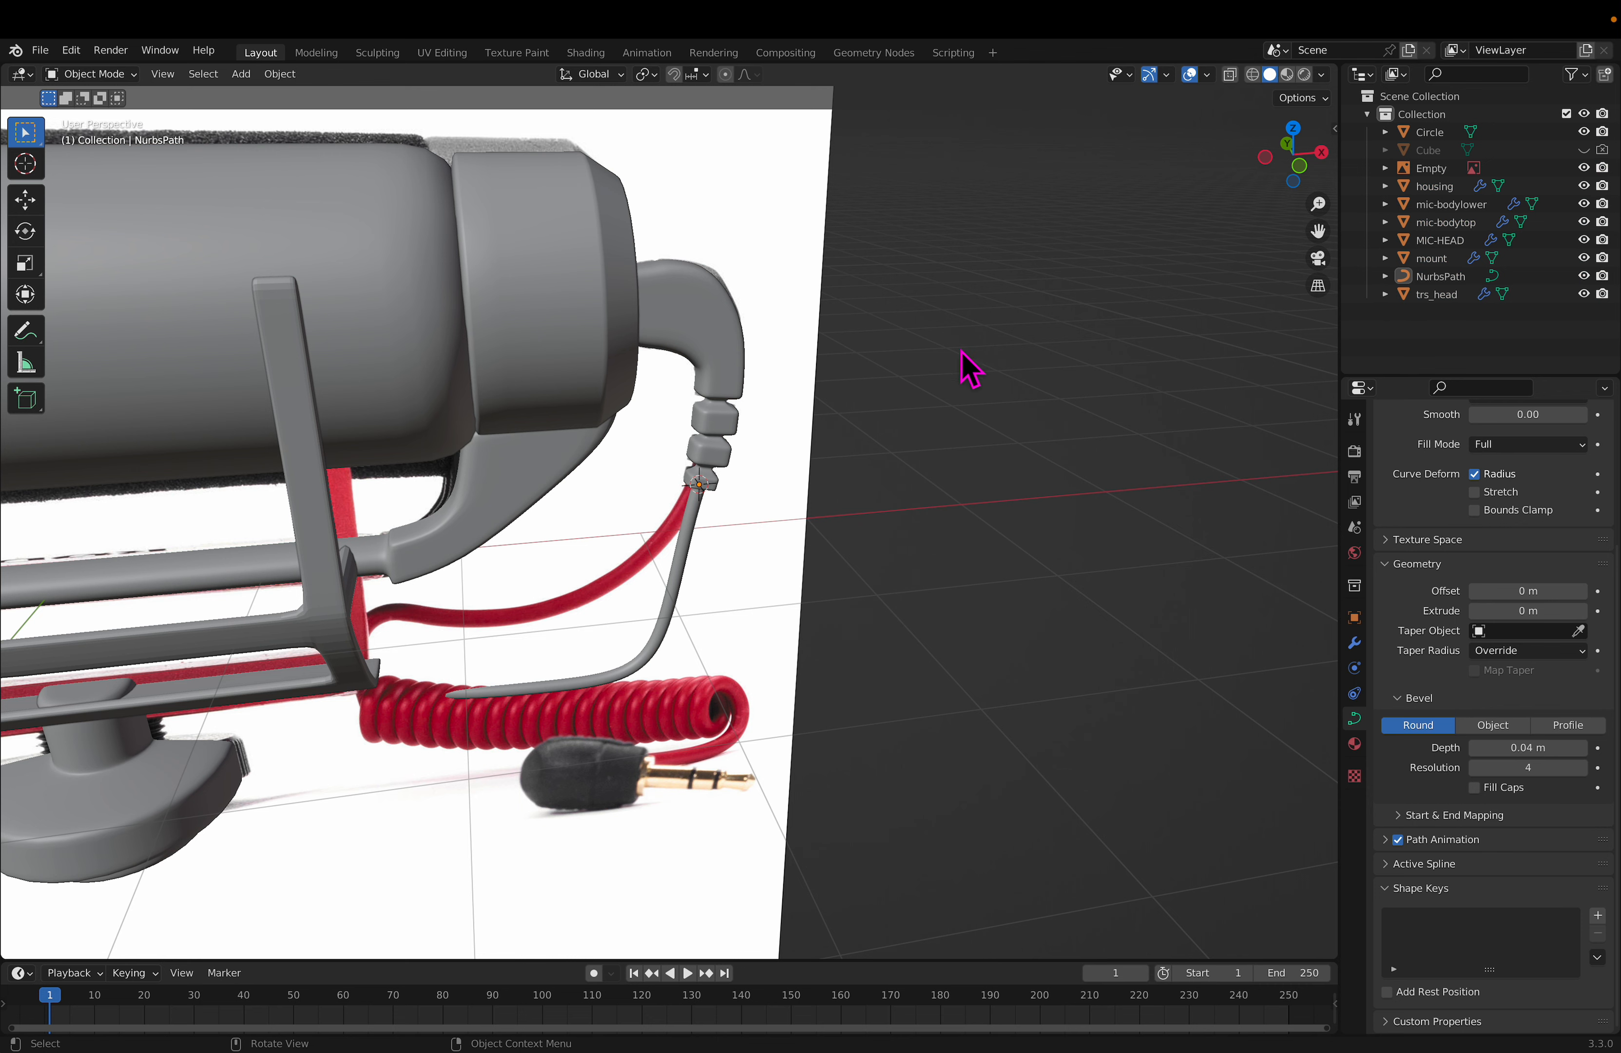
click(848, 391)
Step: Duplicate the trs_head connector and, in front view, move the copy into the empty space beyond the reference image
click(699, 322)
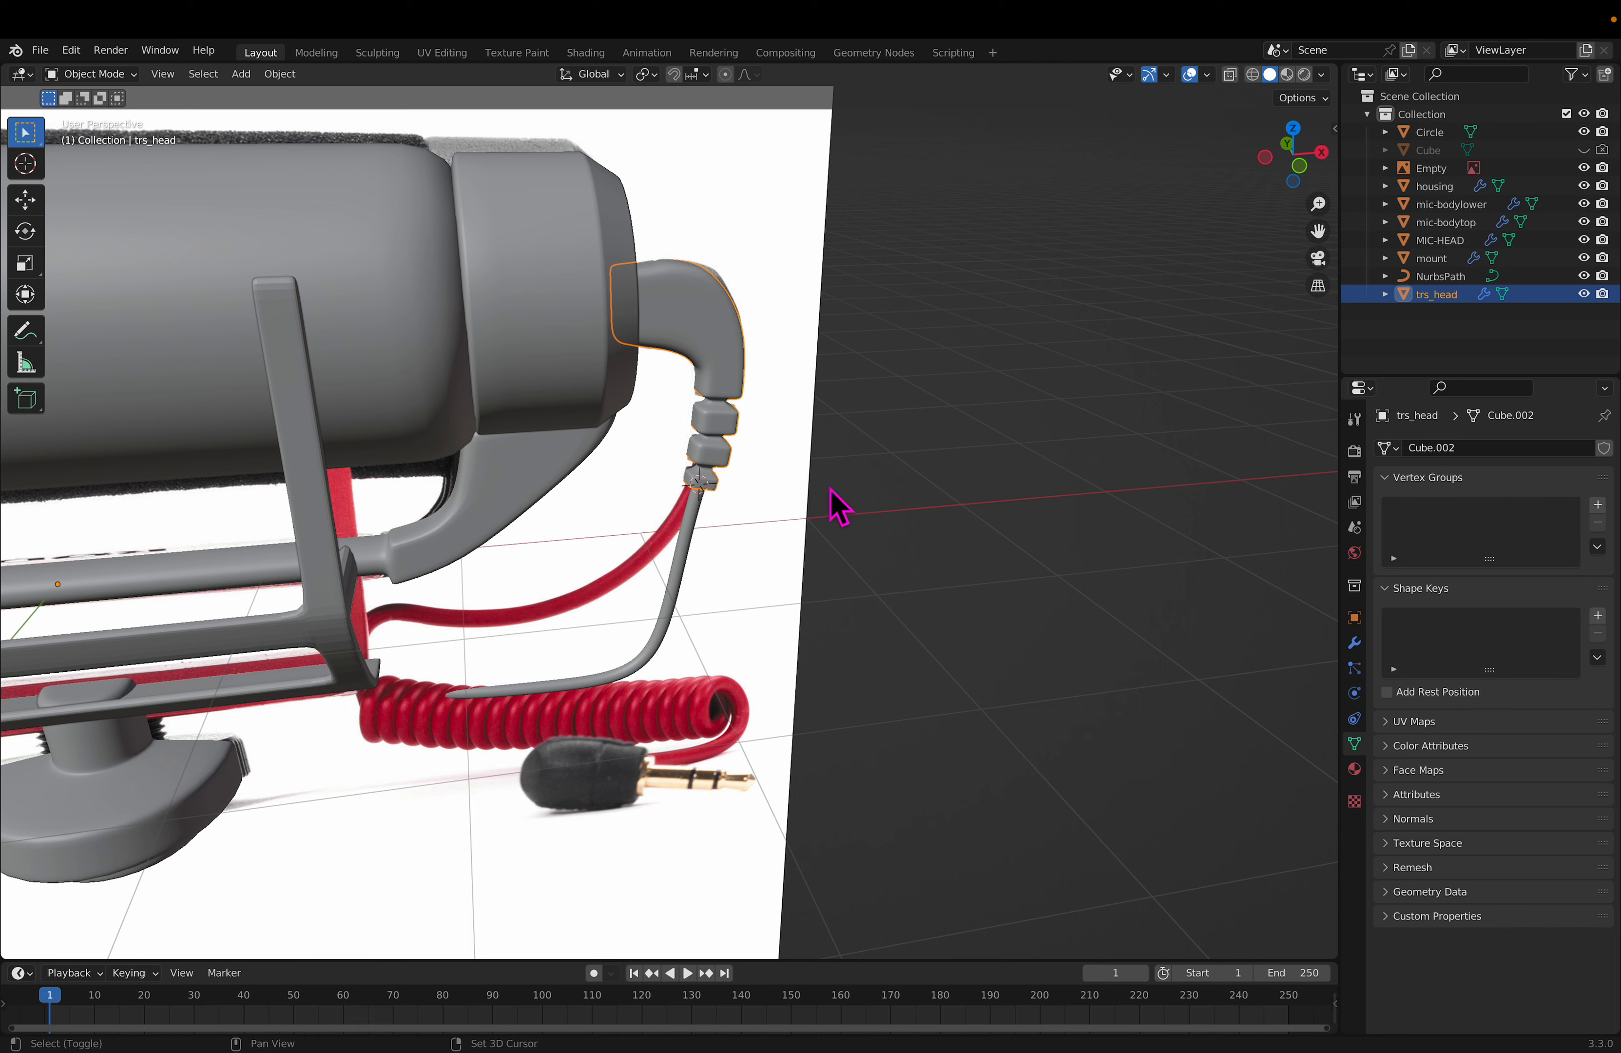
key(shift+d)
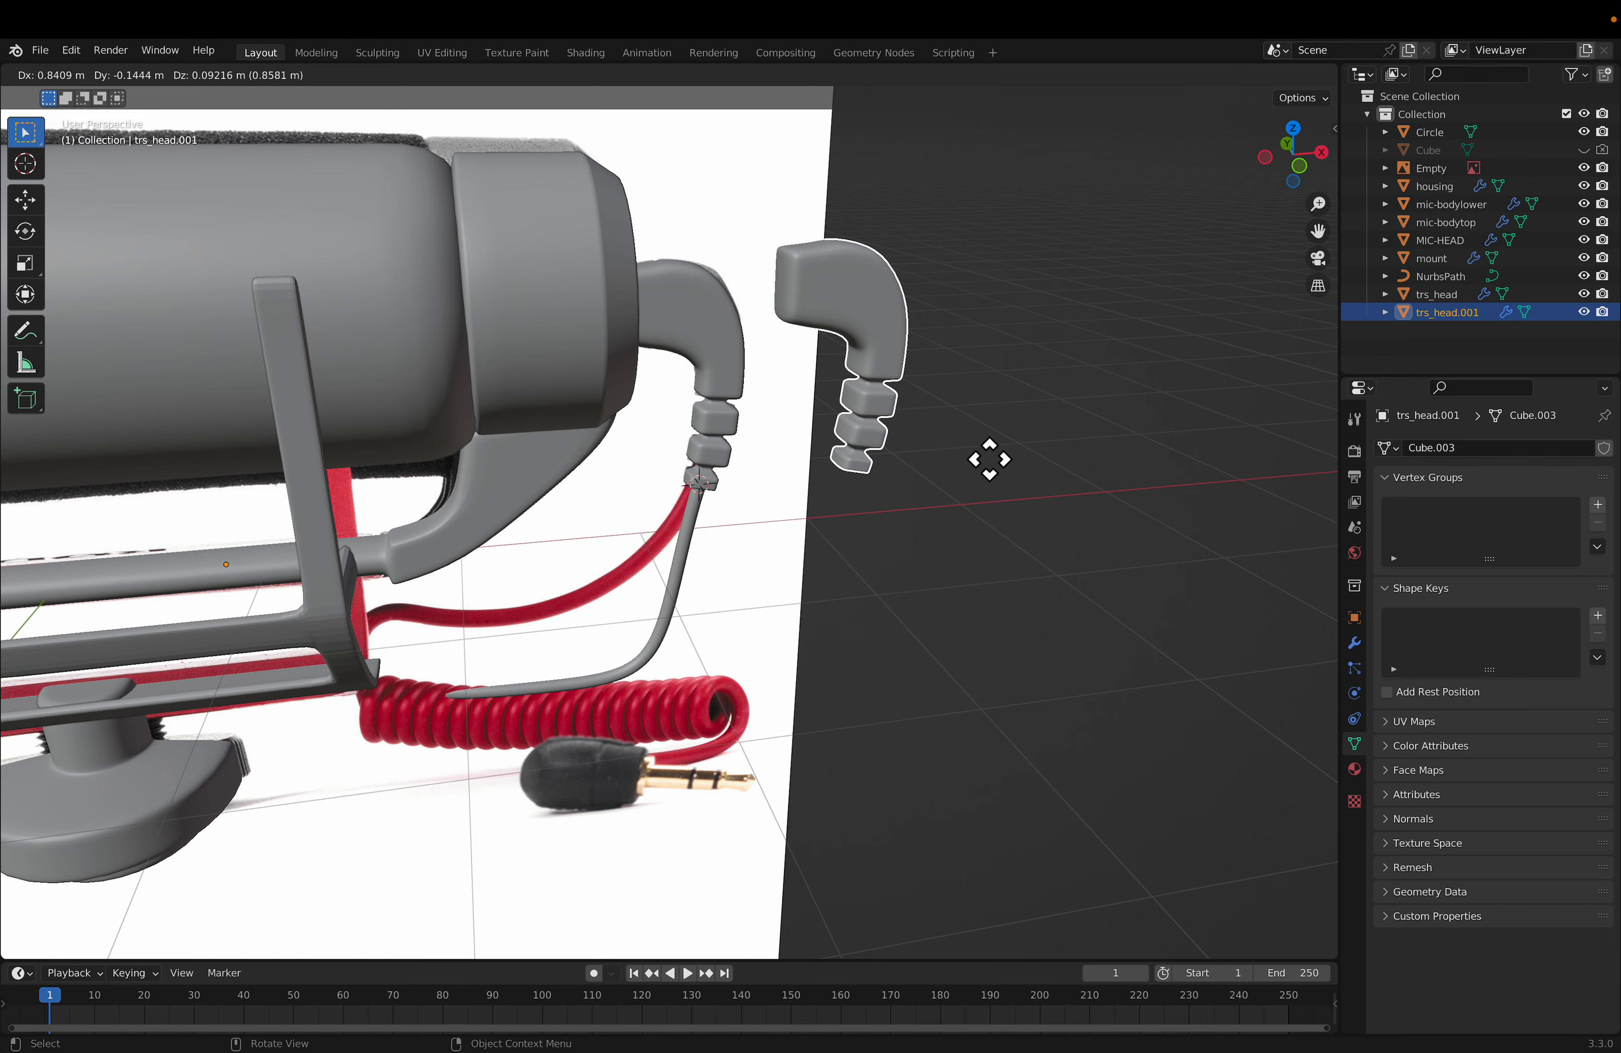
click(1008, 491)
key(KP_1)
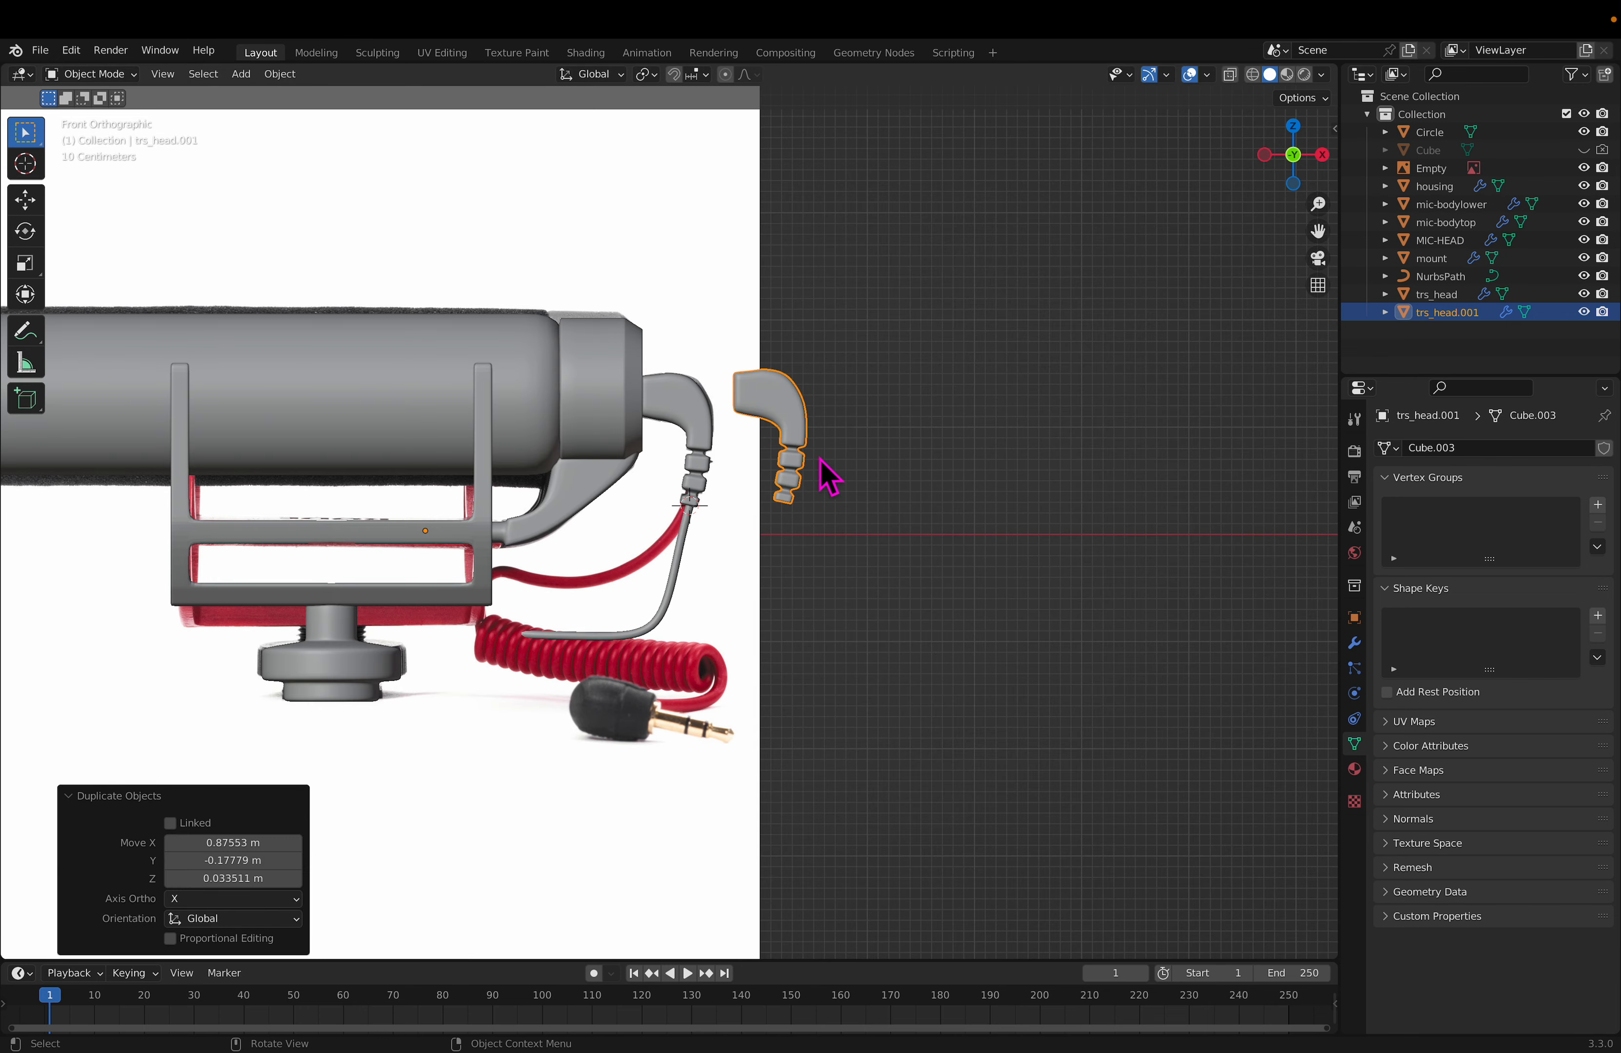
key(g)
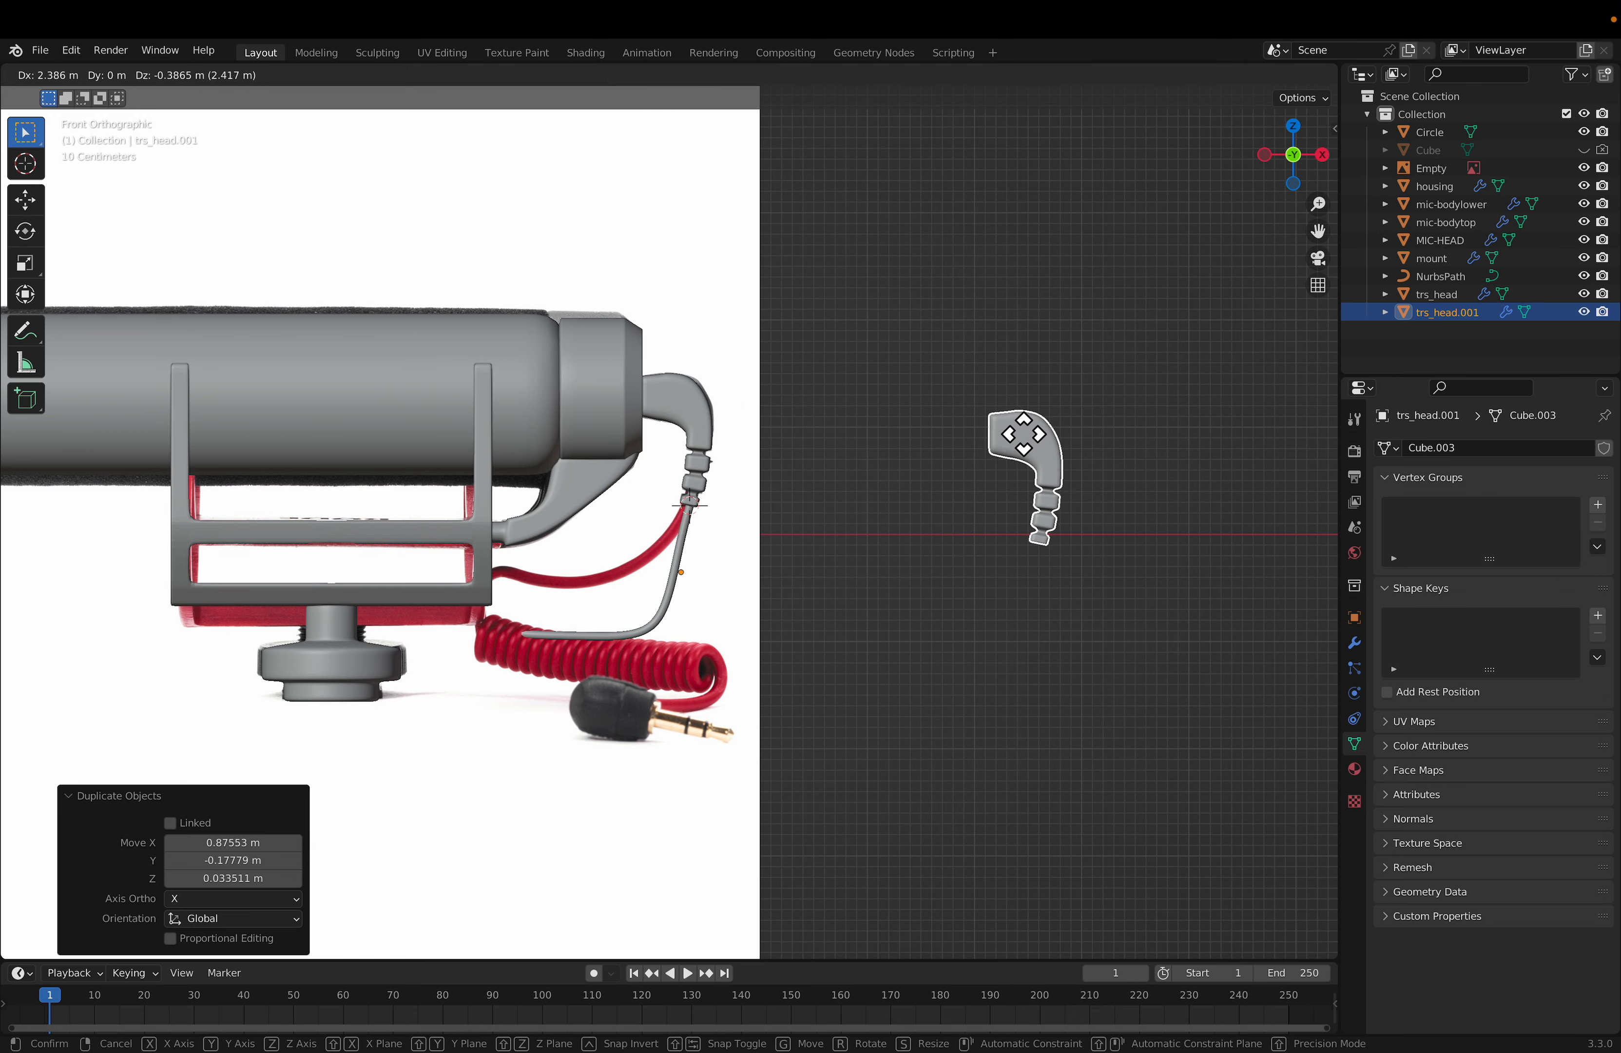
click(952, 428)
Step: Extrude the flat end face of the connector copy's thick head in place and scale it to about 0.45
key(Tab)
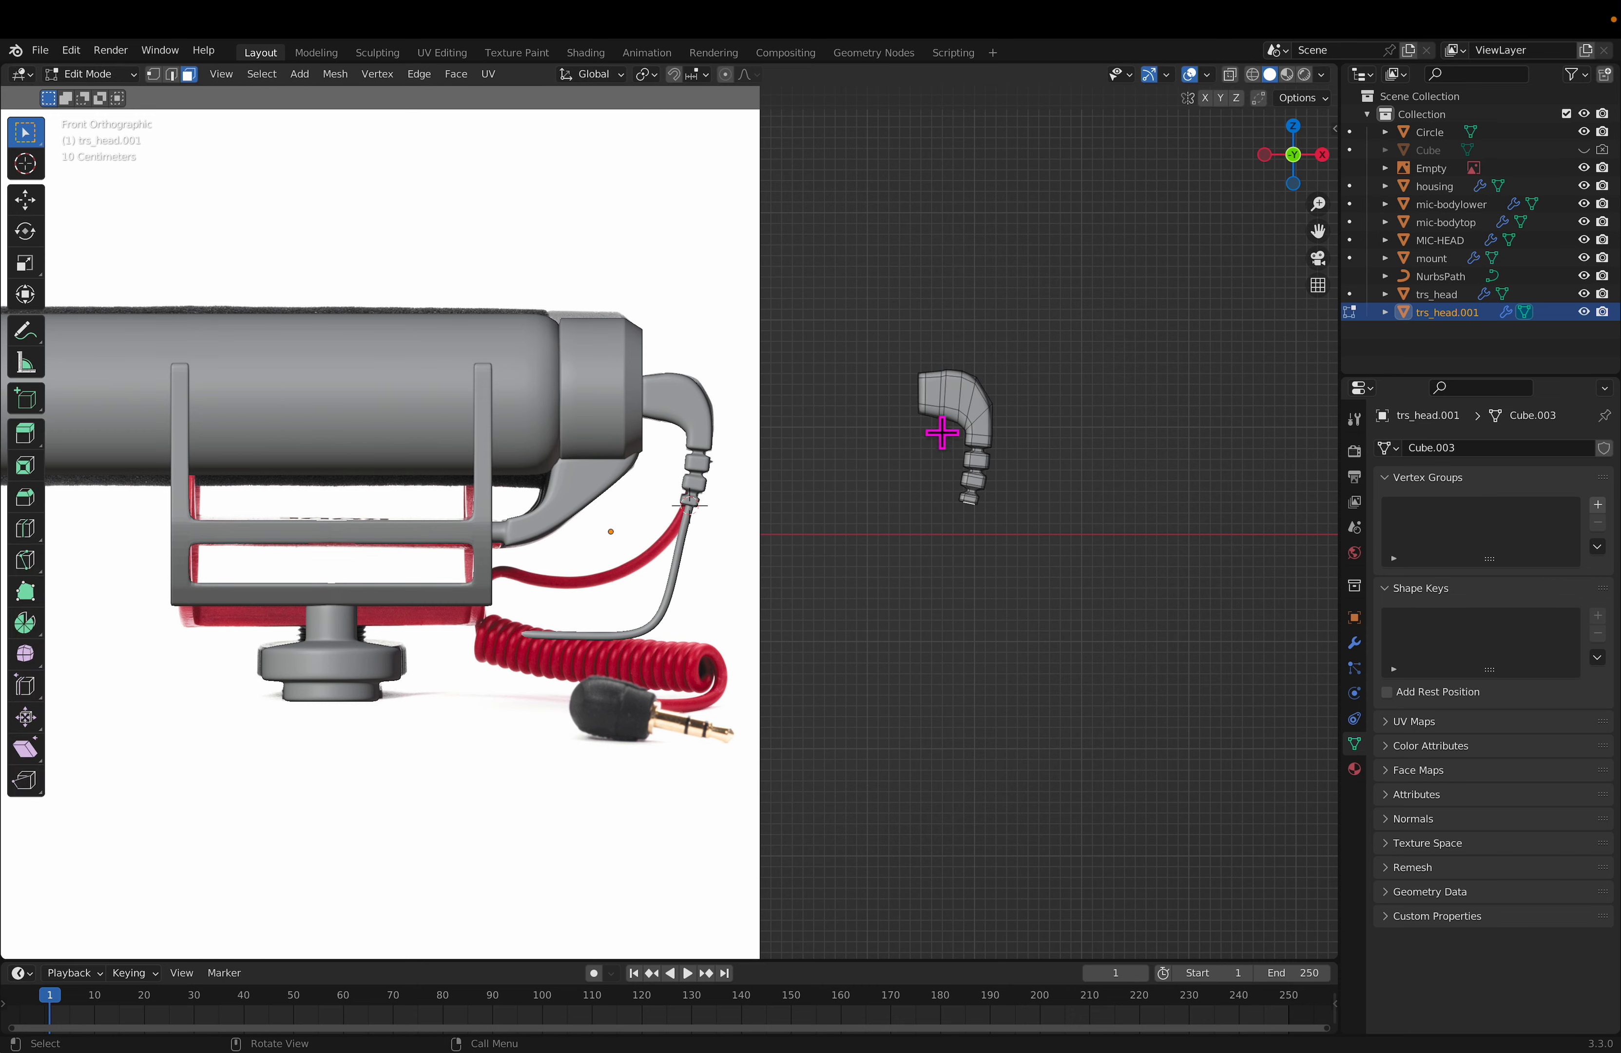
middle_drag(948, 434, 1036, 456)
click(1189, 298)
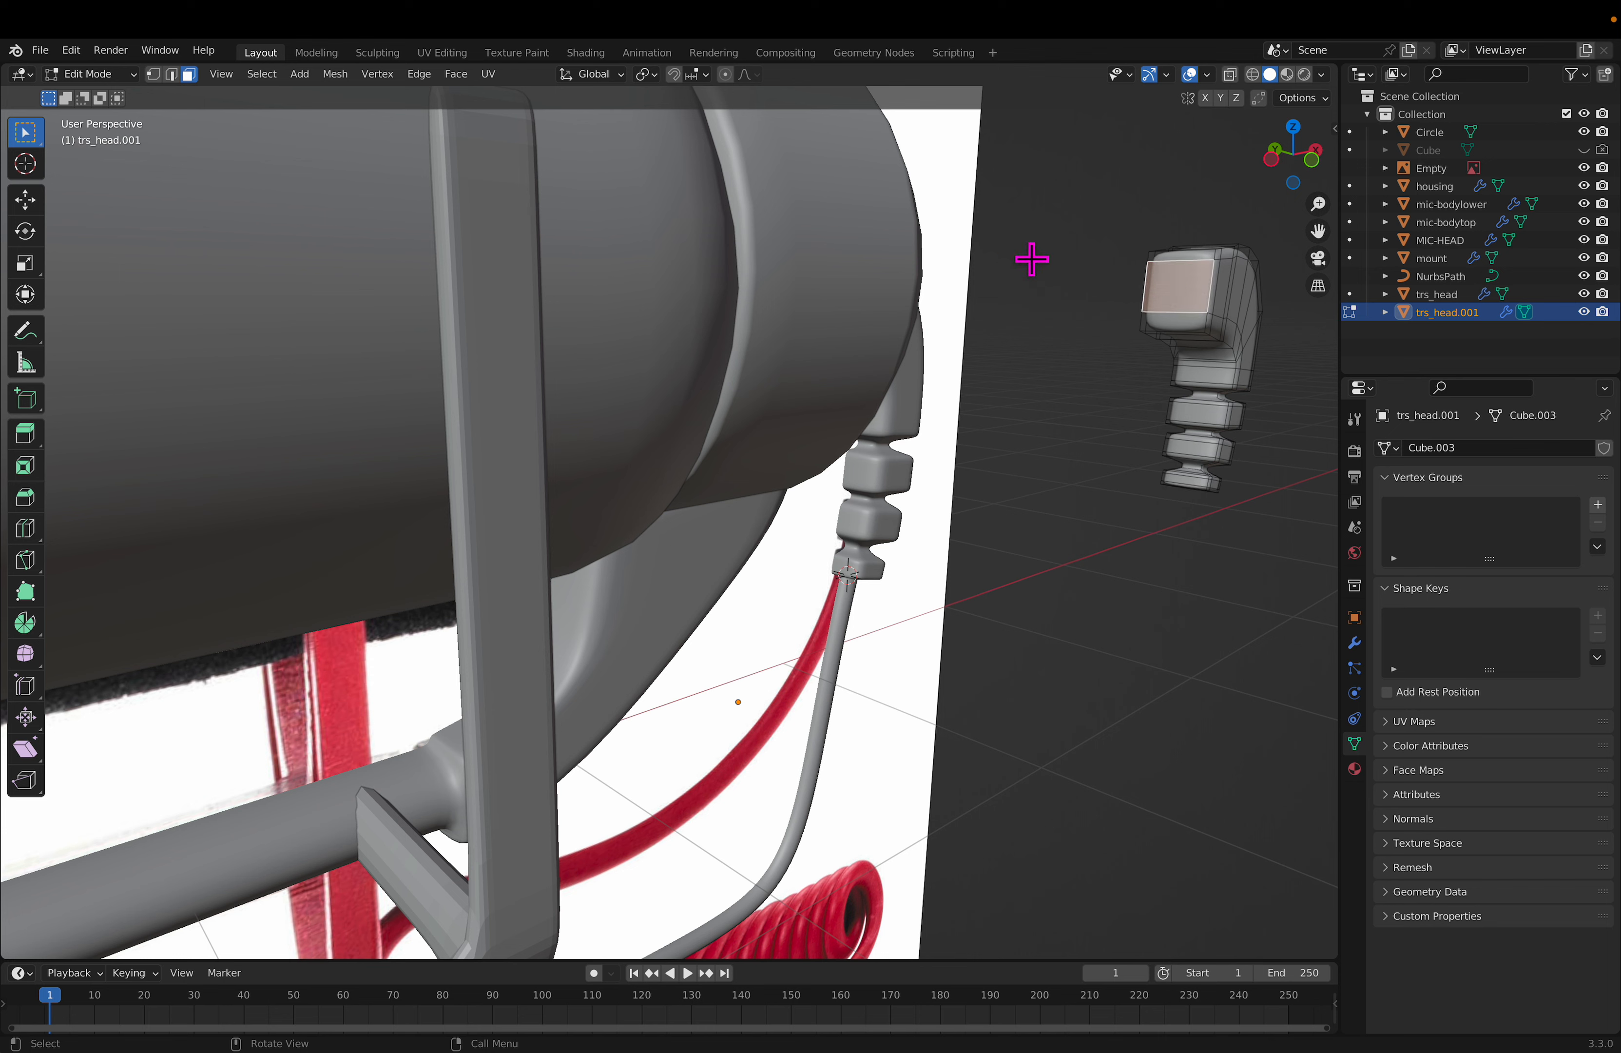
click(153, 73)
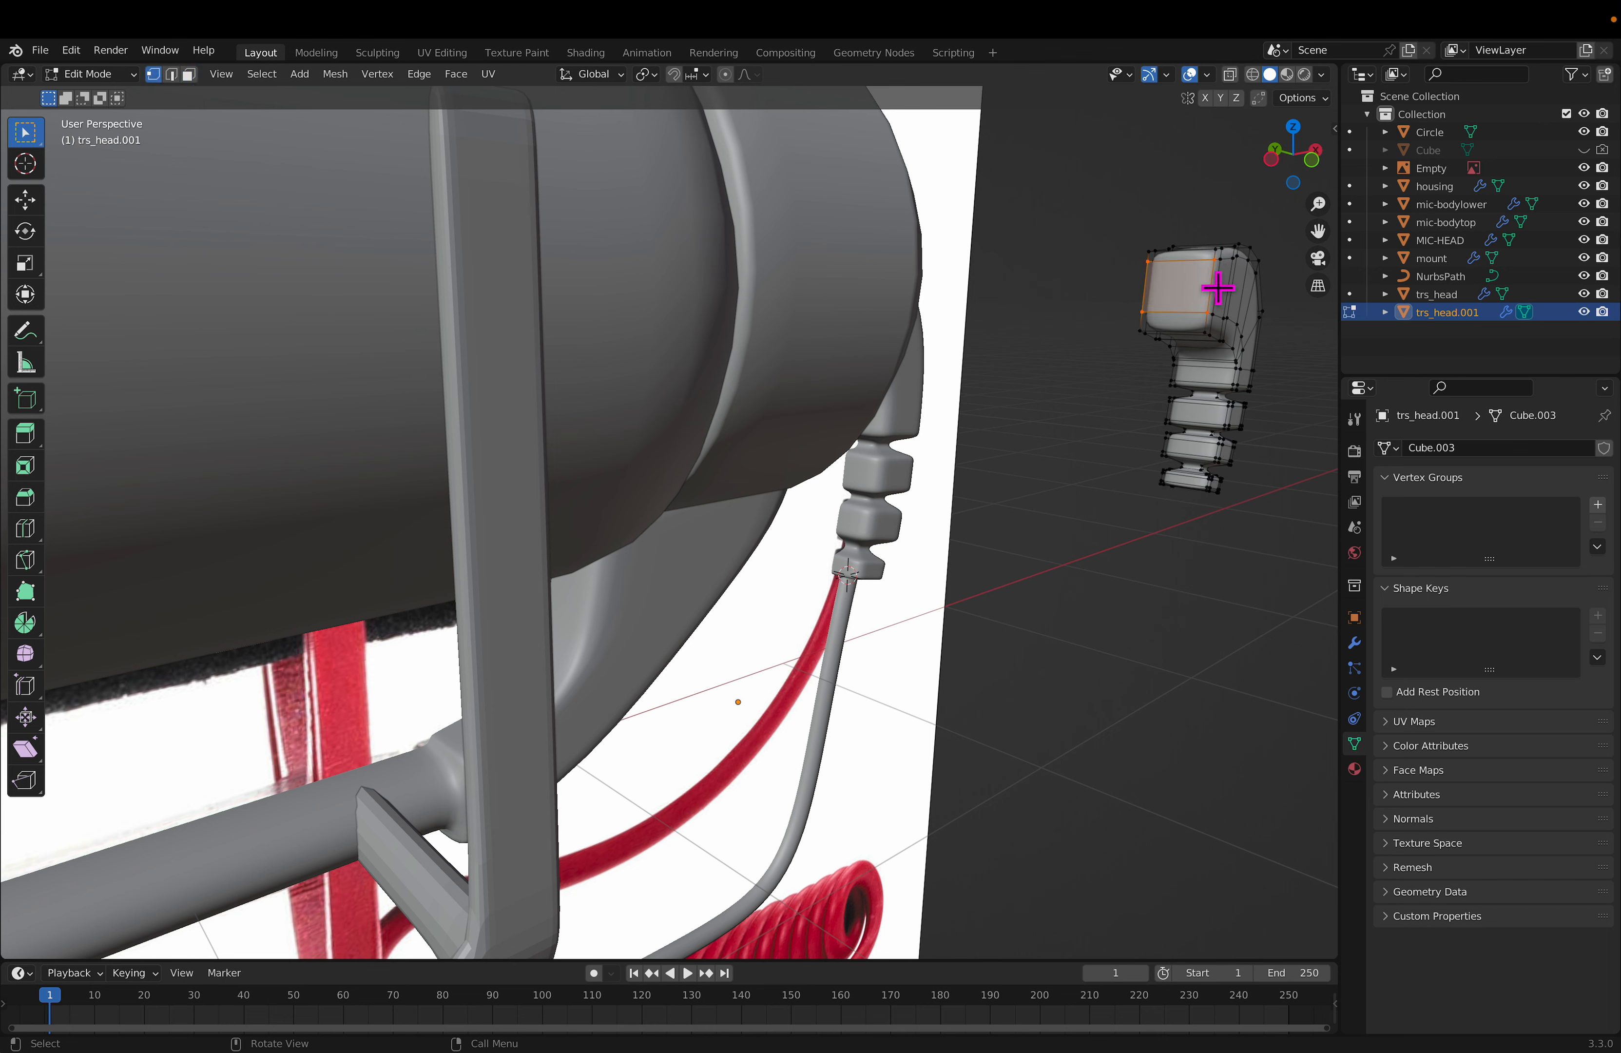
key(s)
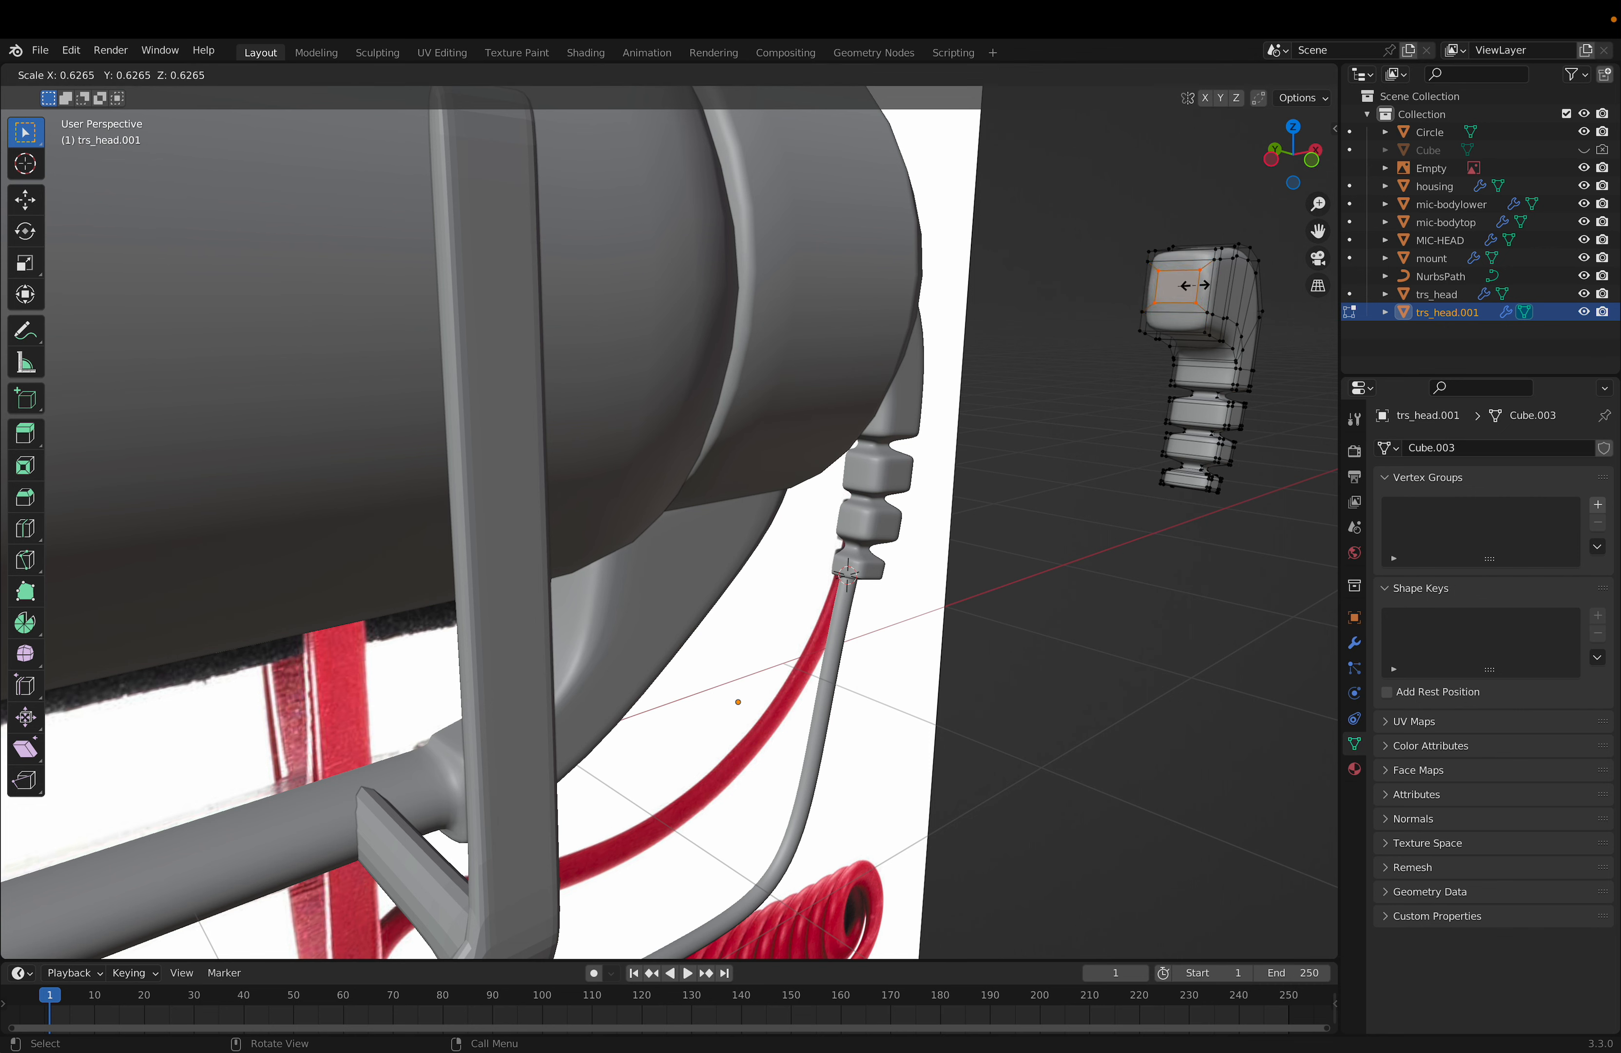
click(1198, 291)
Step: Extrude the small face twice along negative X to form a jack pin, the second time by about 0.28 m
key(e)
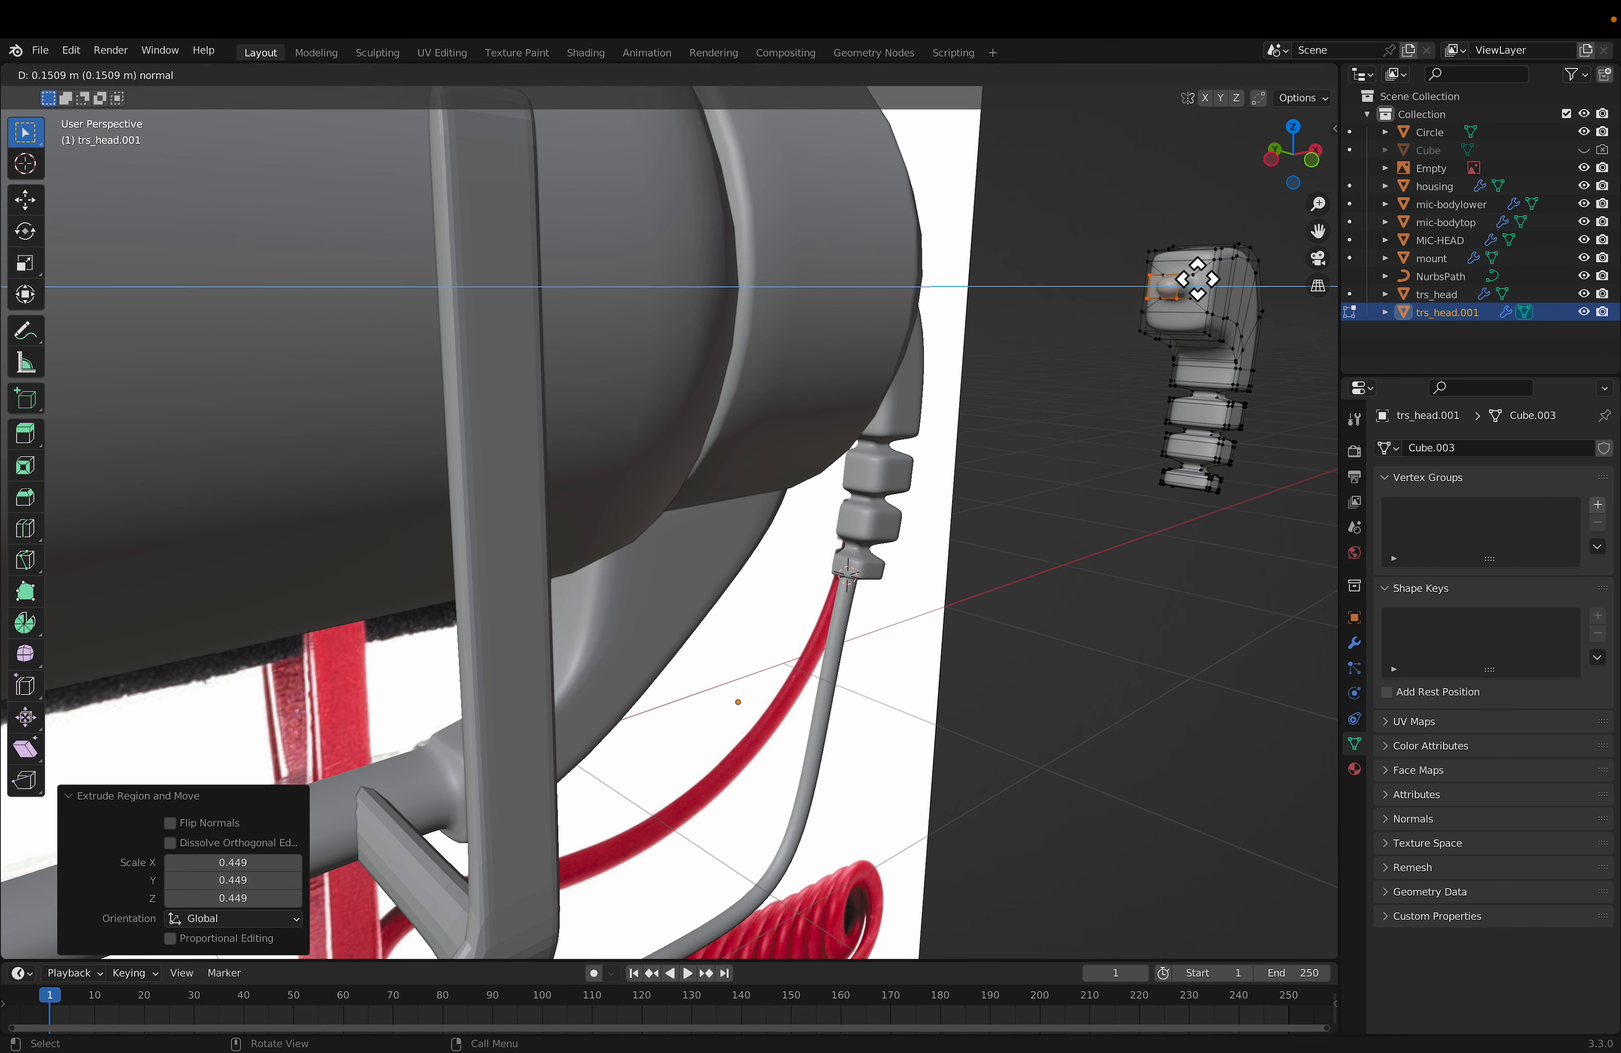
key(x)
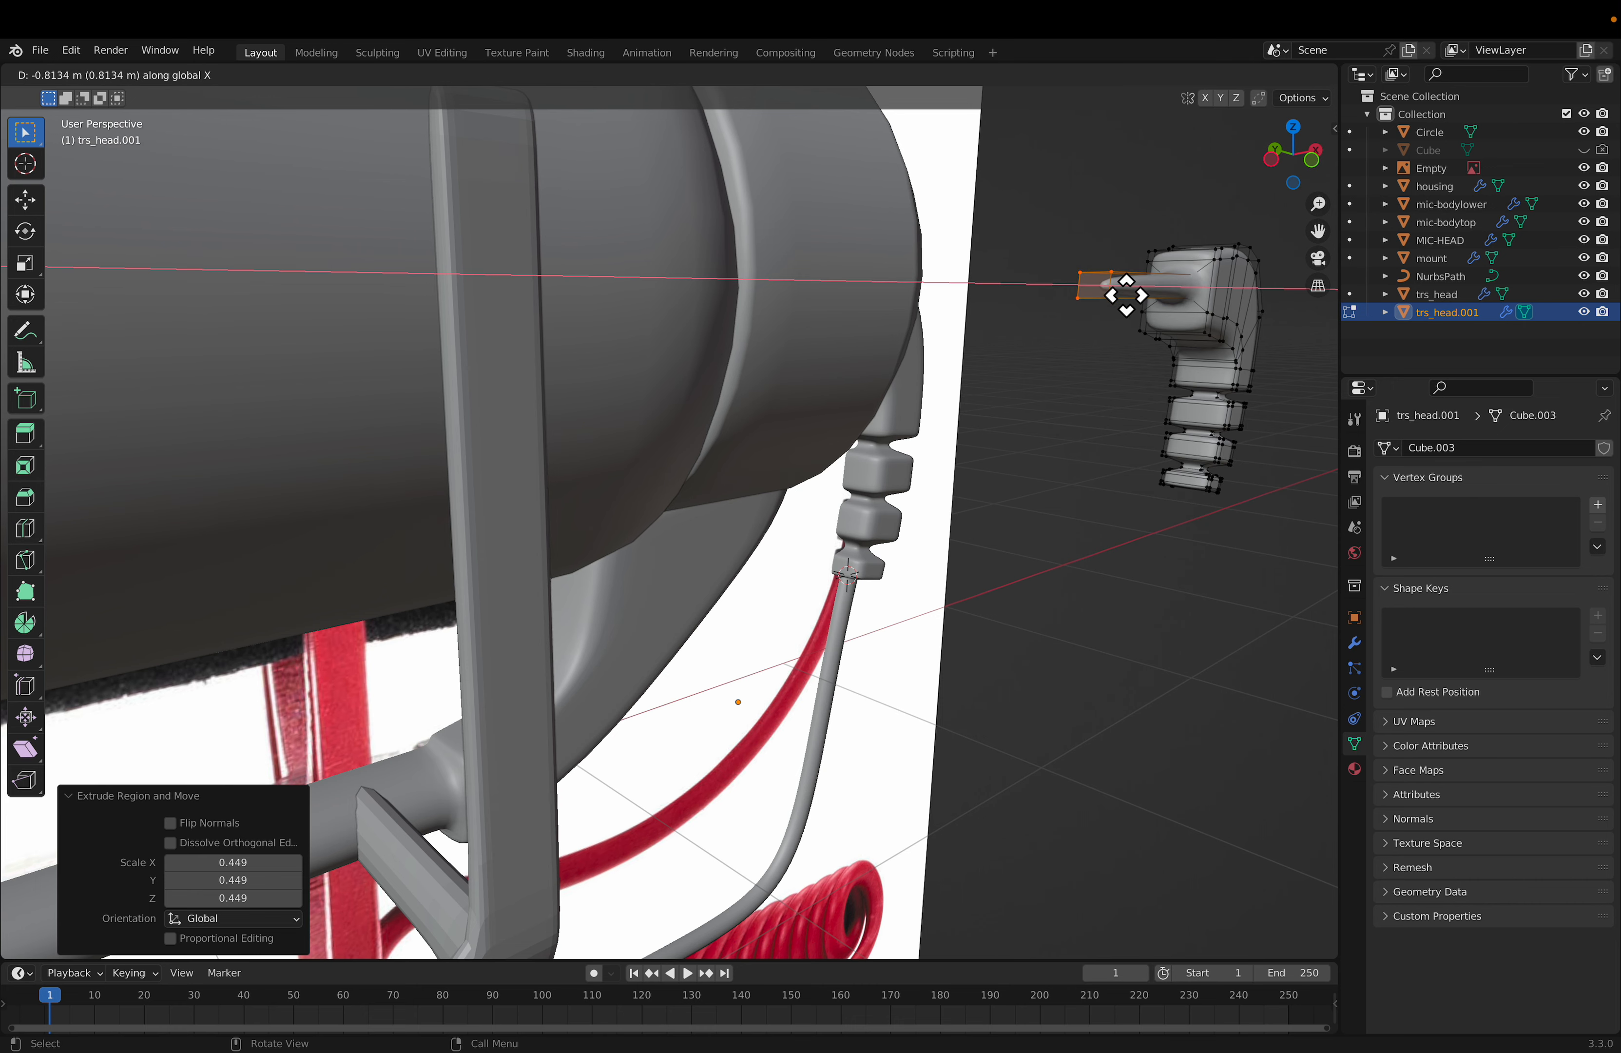
click(1155, 288)
key(e)
key(x)
click(1121, 293)
Step: Select all vertices of the jack pin's end segment, including the hidden rear ones, using wireframe display, and return to solid shading
mouse_move(1194, 380)
middle_down()
mouse_move(1111, 391)
mouse_move(1270, 378)
mouse_move(1042, 372)
middle_up()
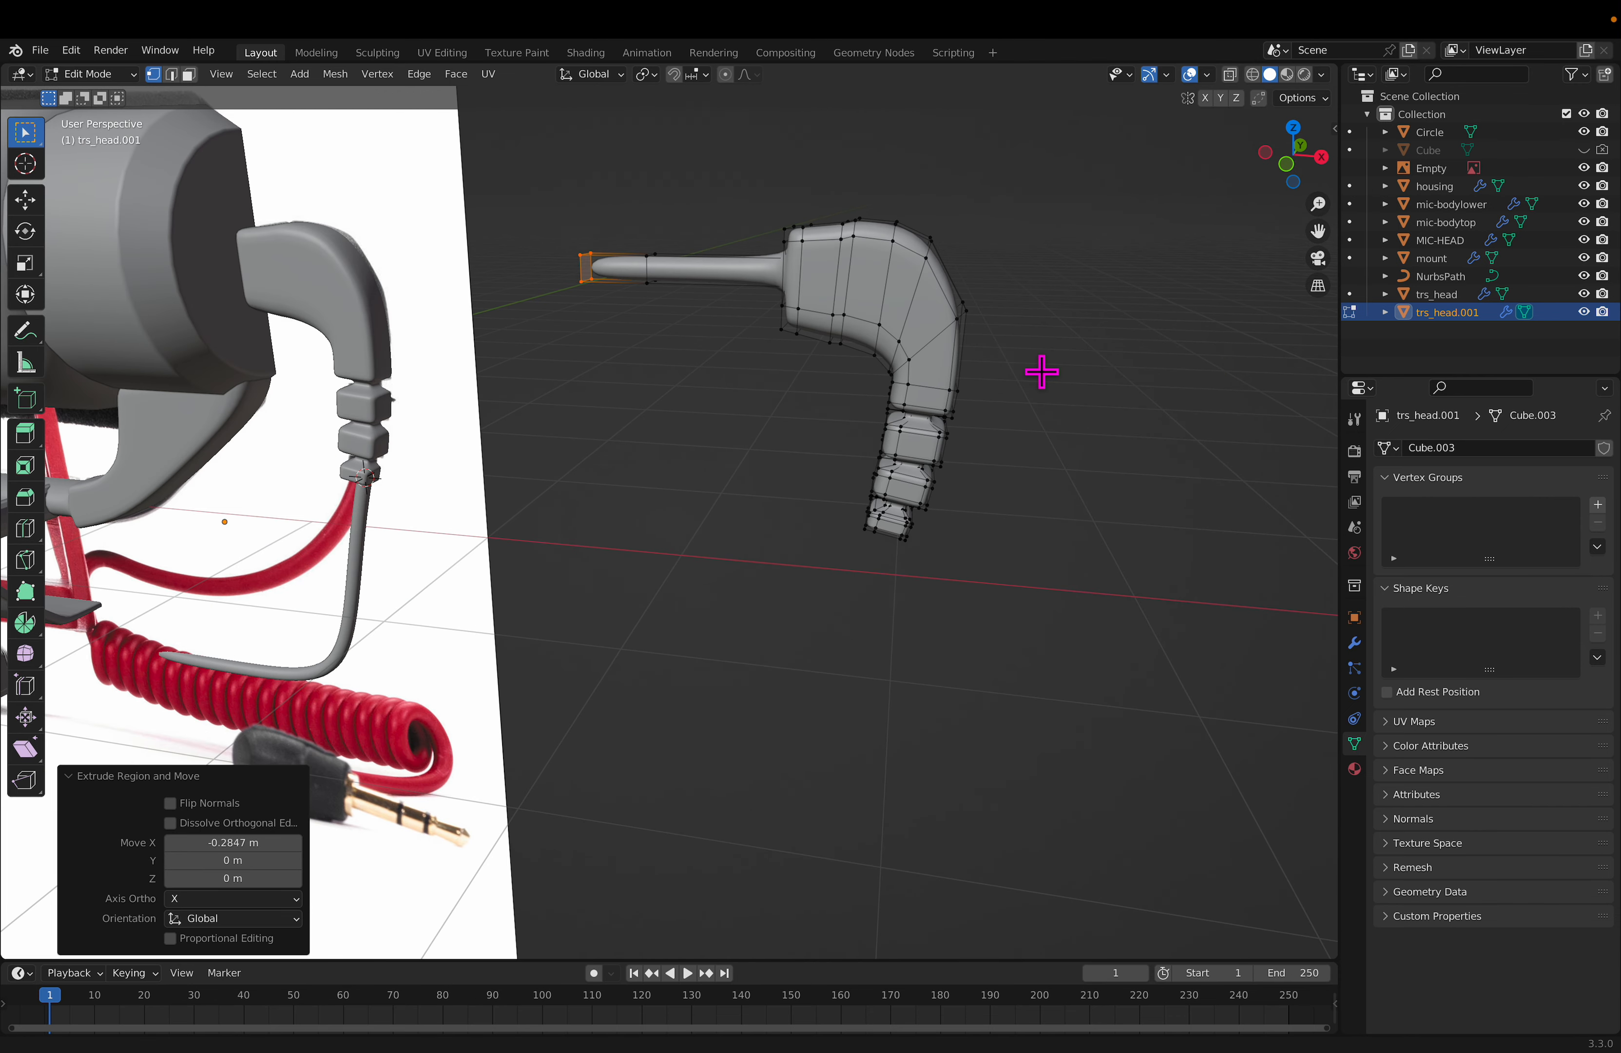
click(546, 207)
key(c)
drag(559, 221, 615, 264)
key(Escape)
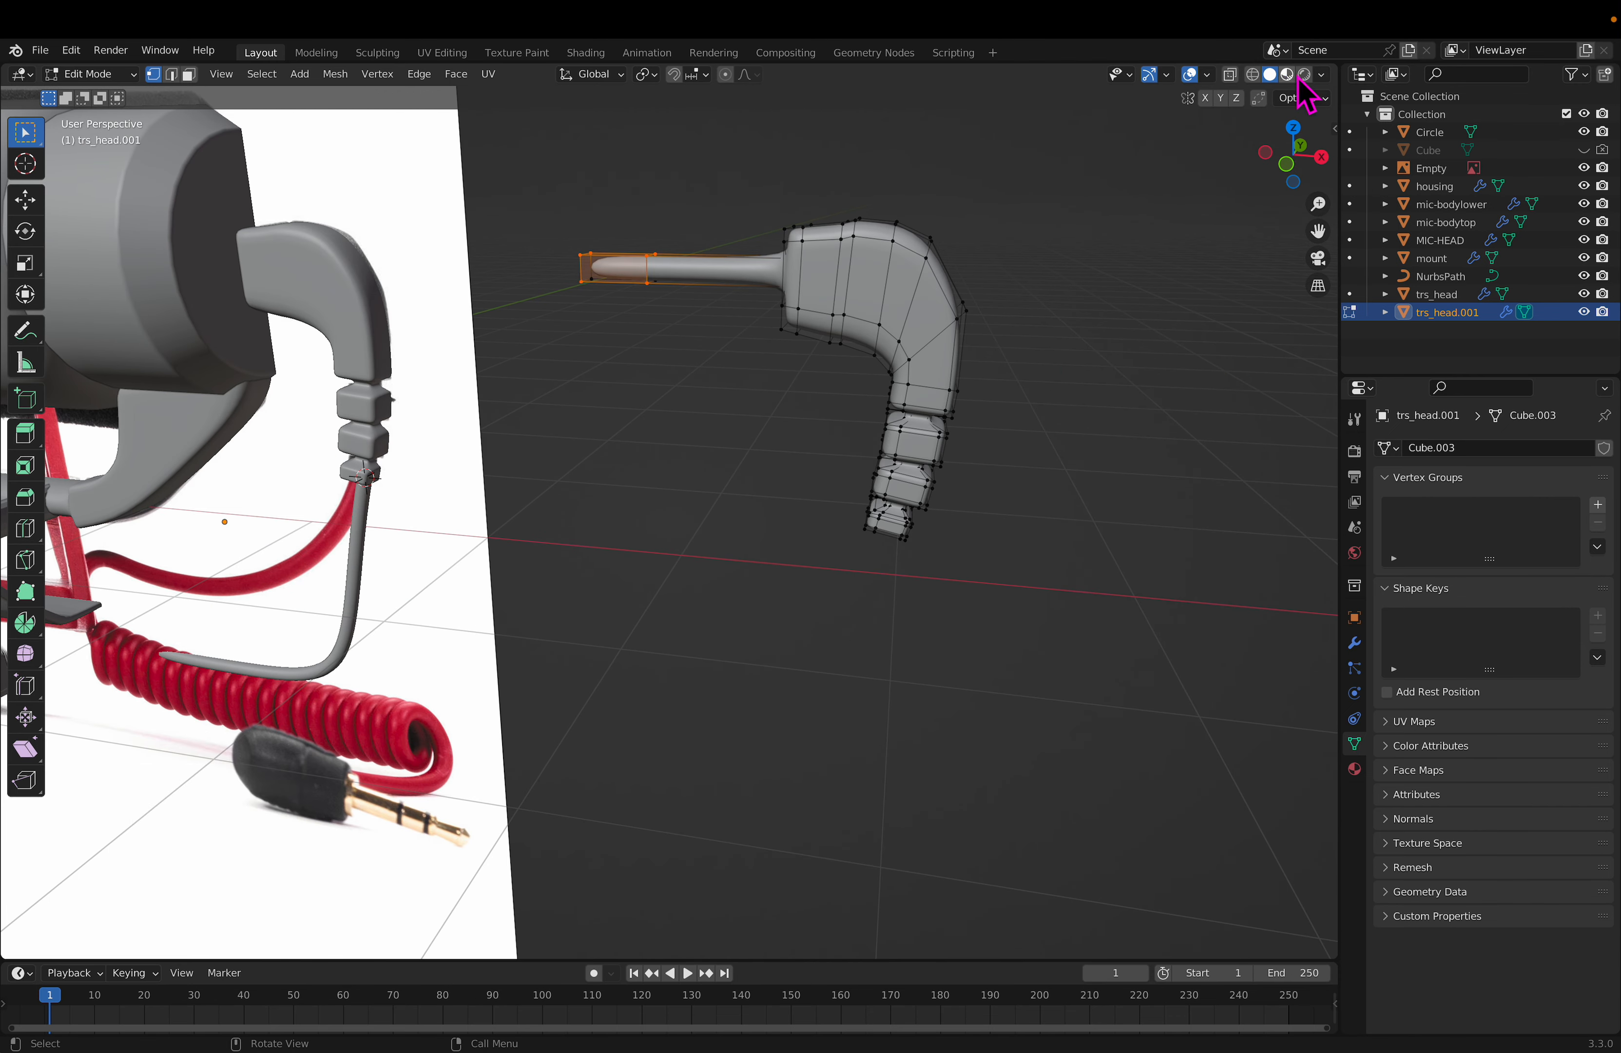
click(1252, 73)
key(c)
key(Escape)
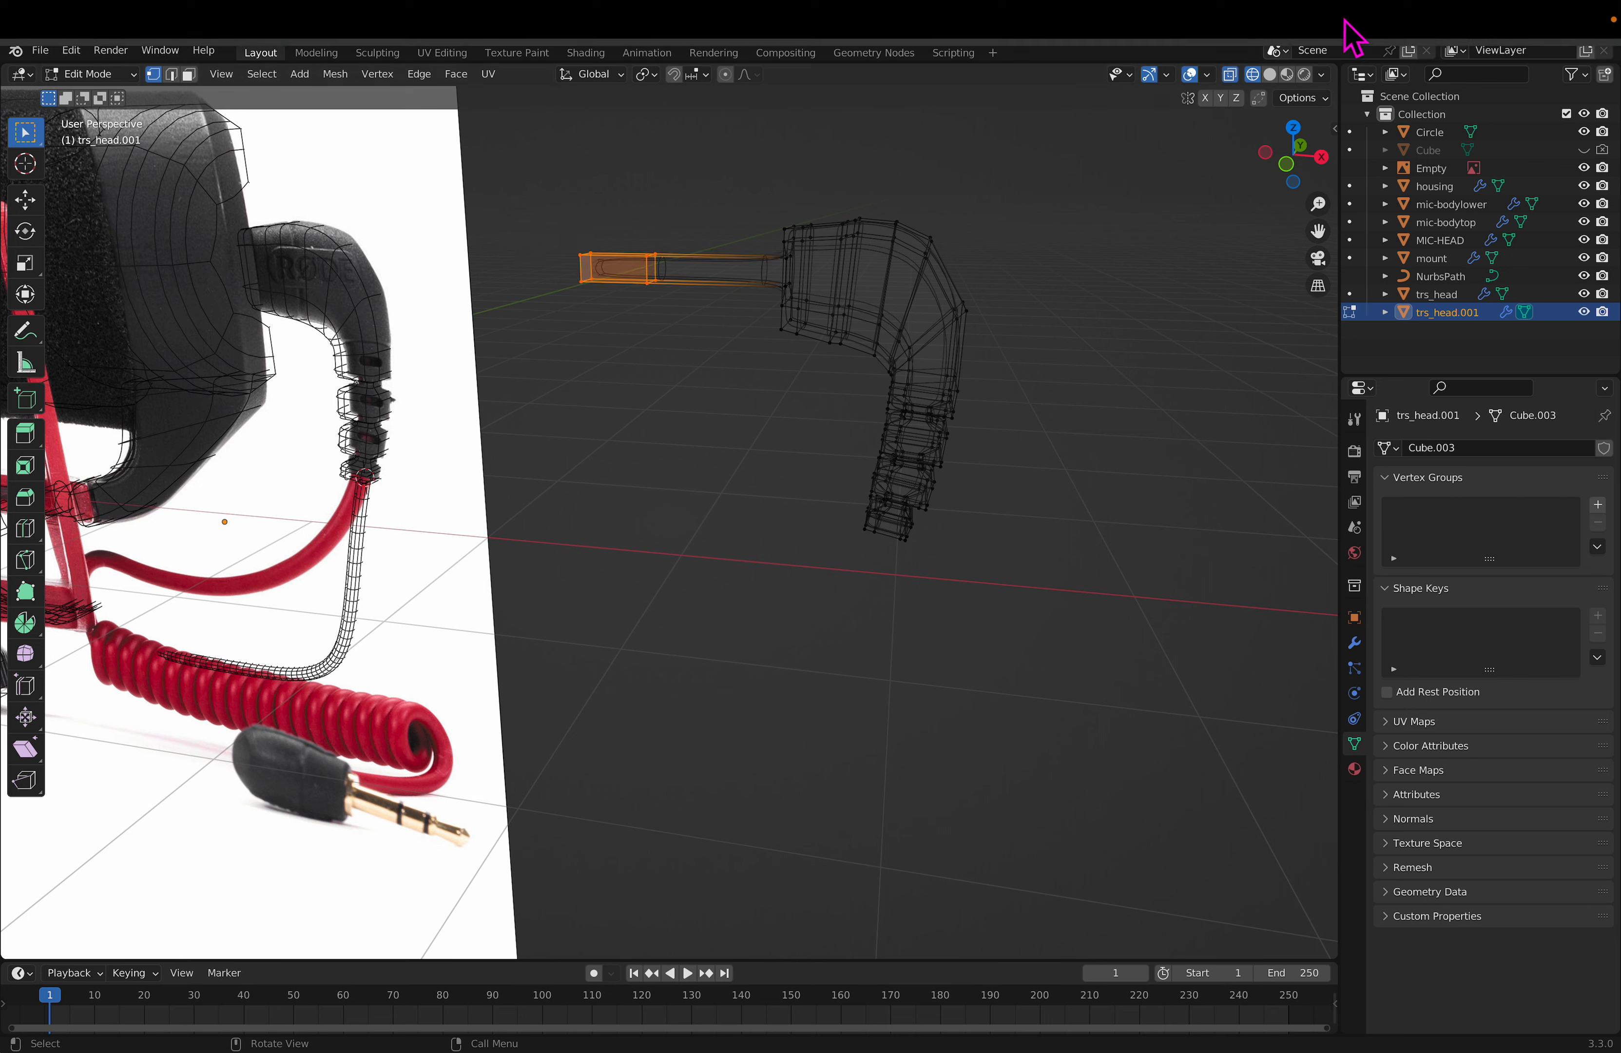
click(1270, 73)
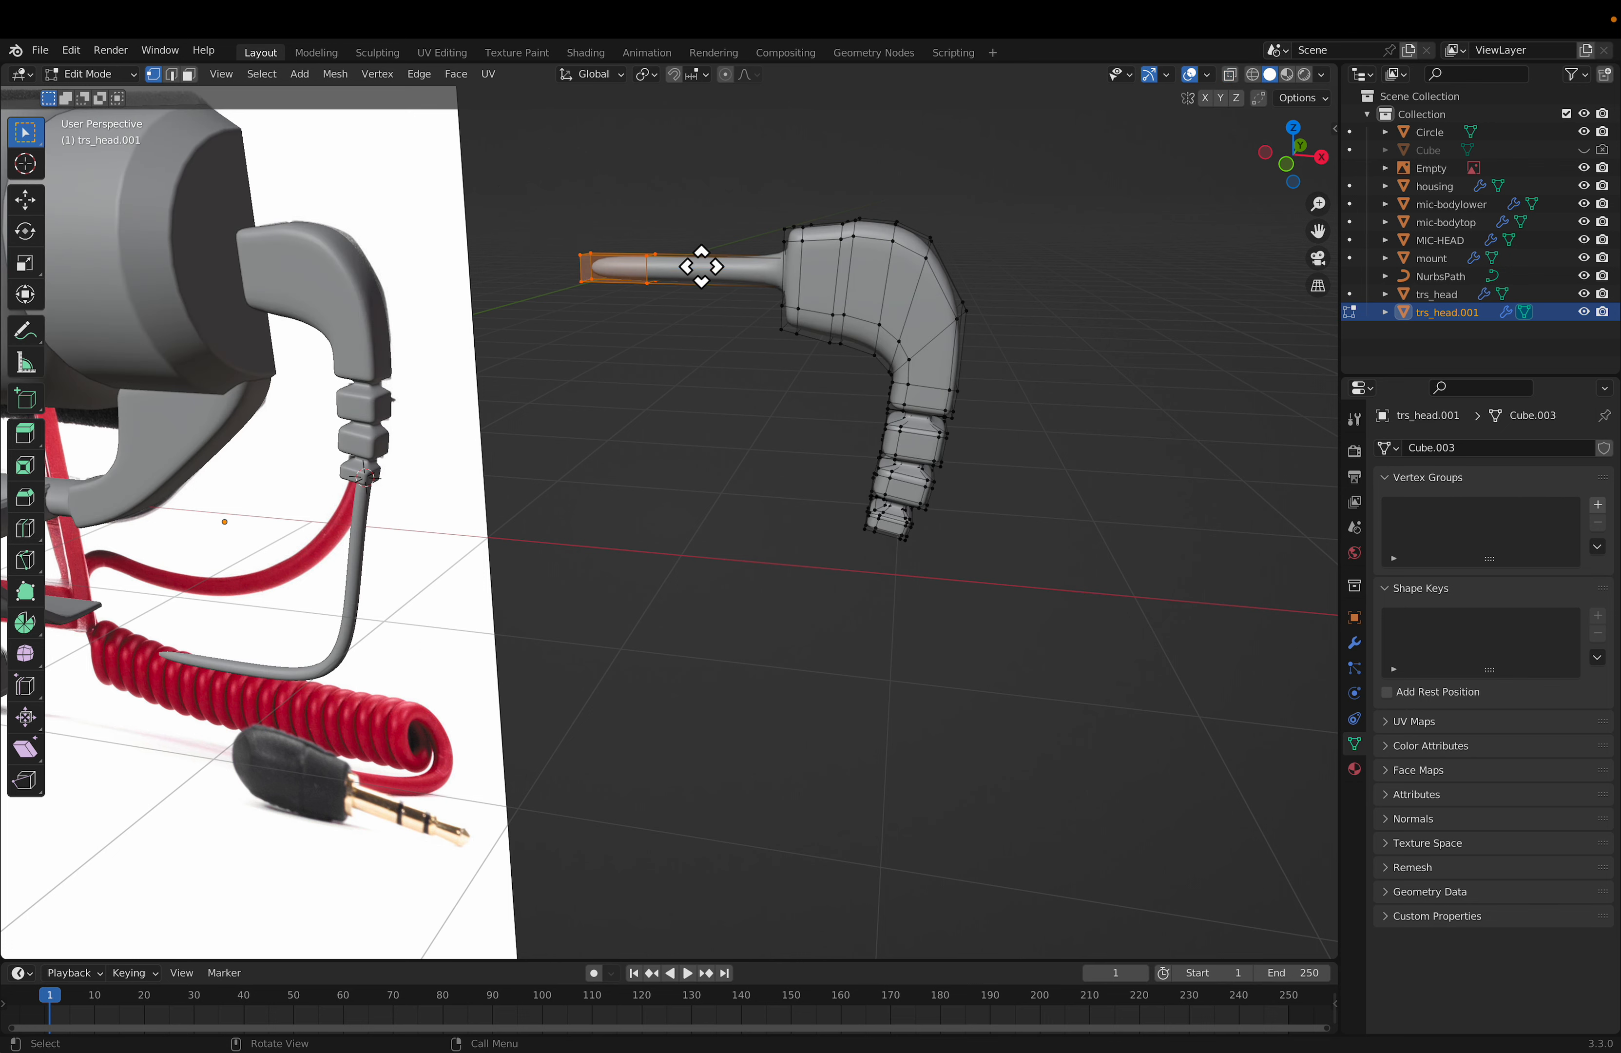
key(e)
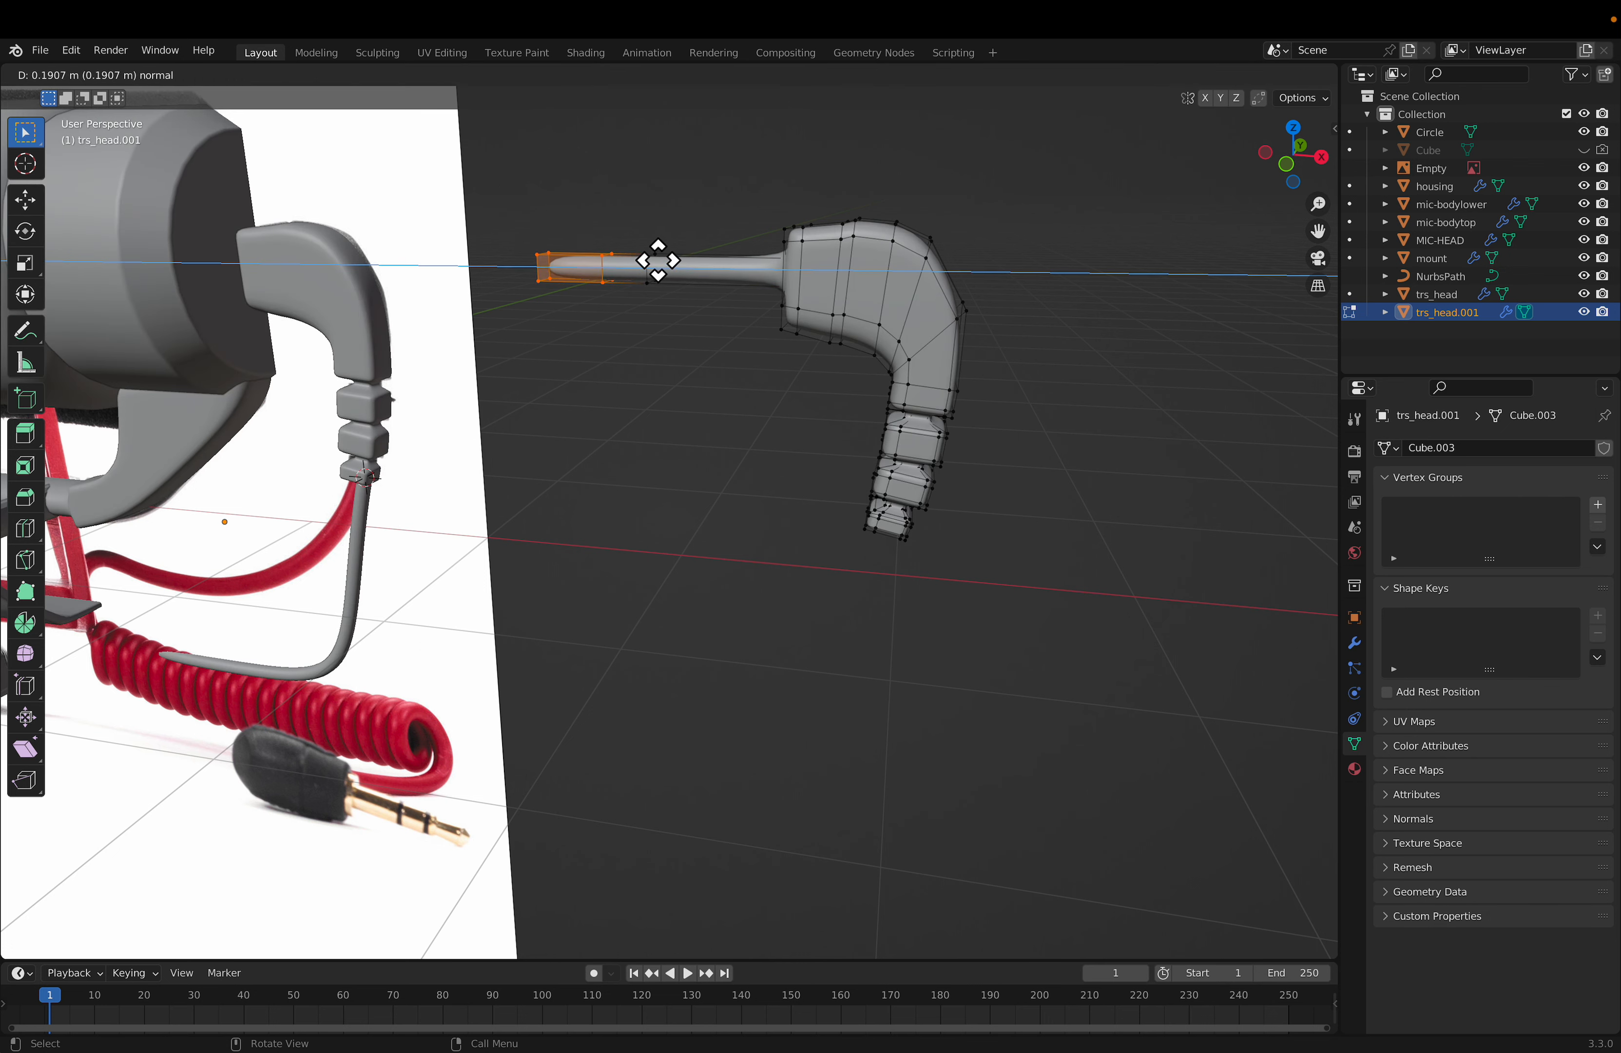
click(657, 259)
key(ctrl+z)
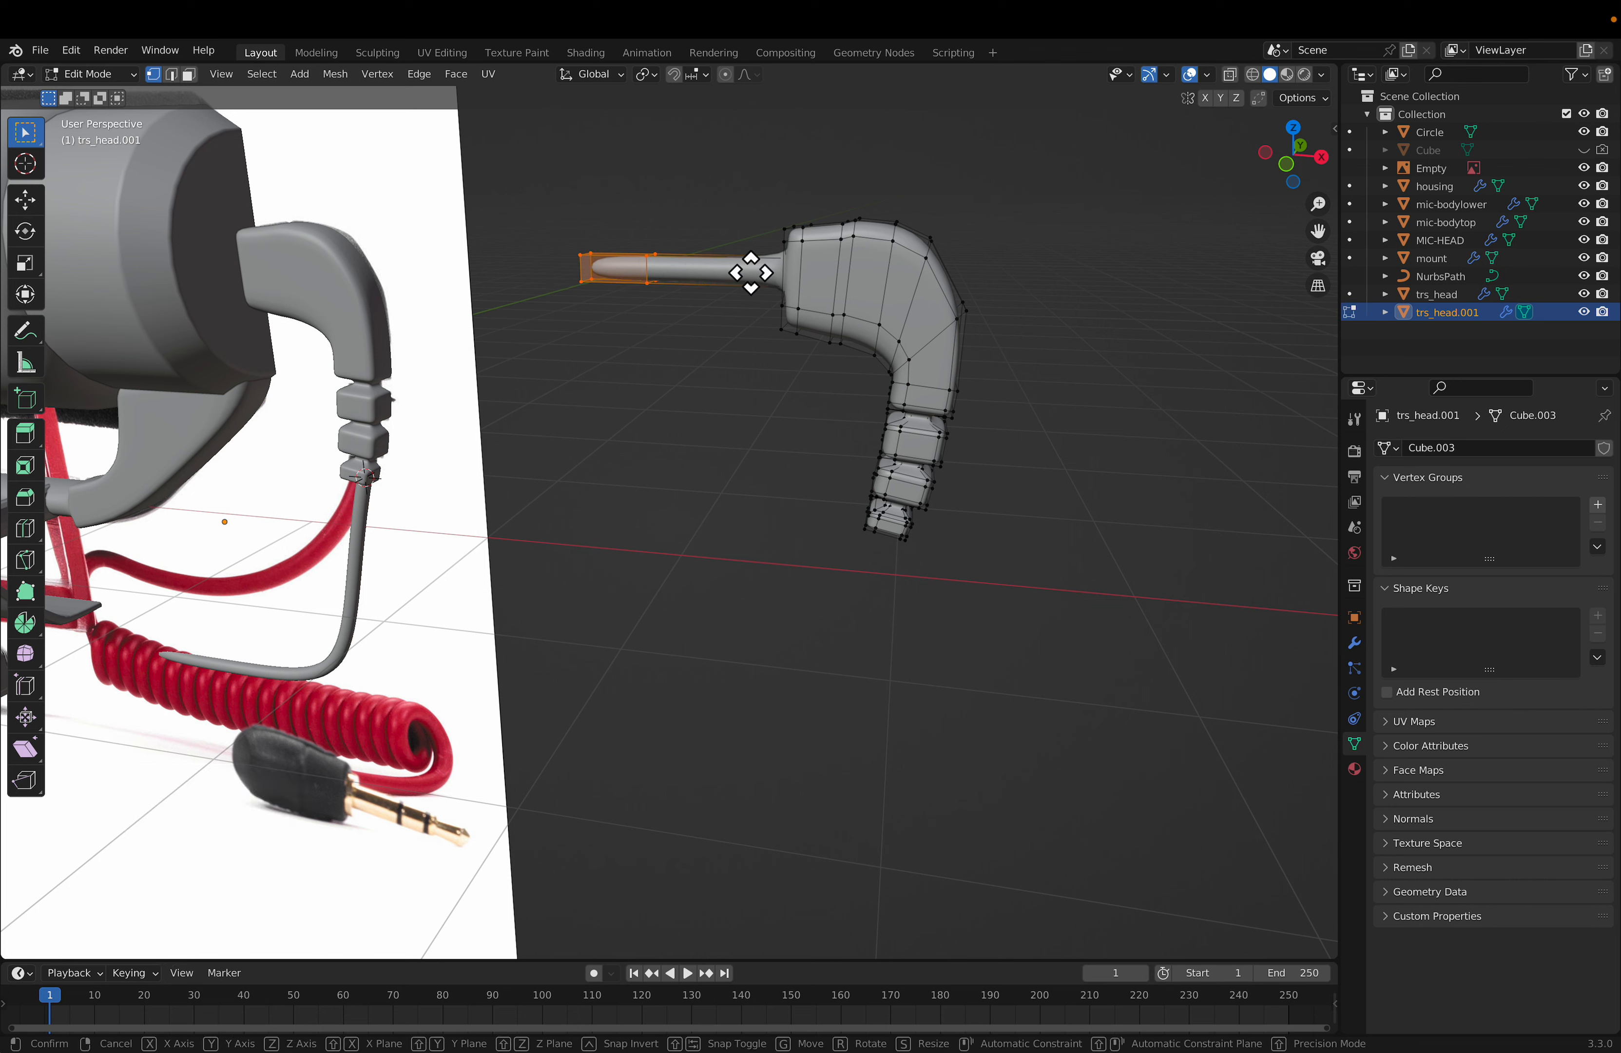
Step: Shorten the jack pin by moving its end segment about 0.32 m along X toward the connector head
key(g)
key(x)
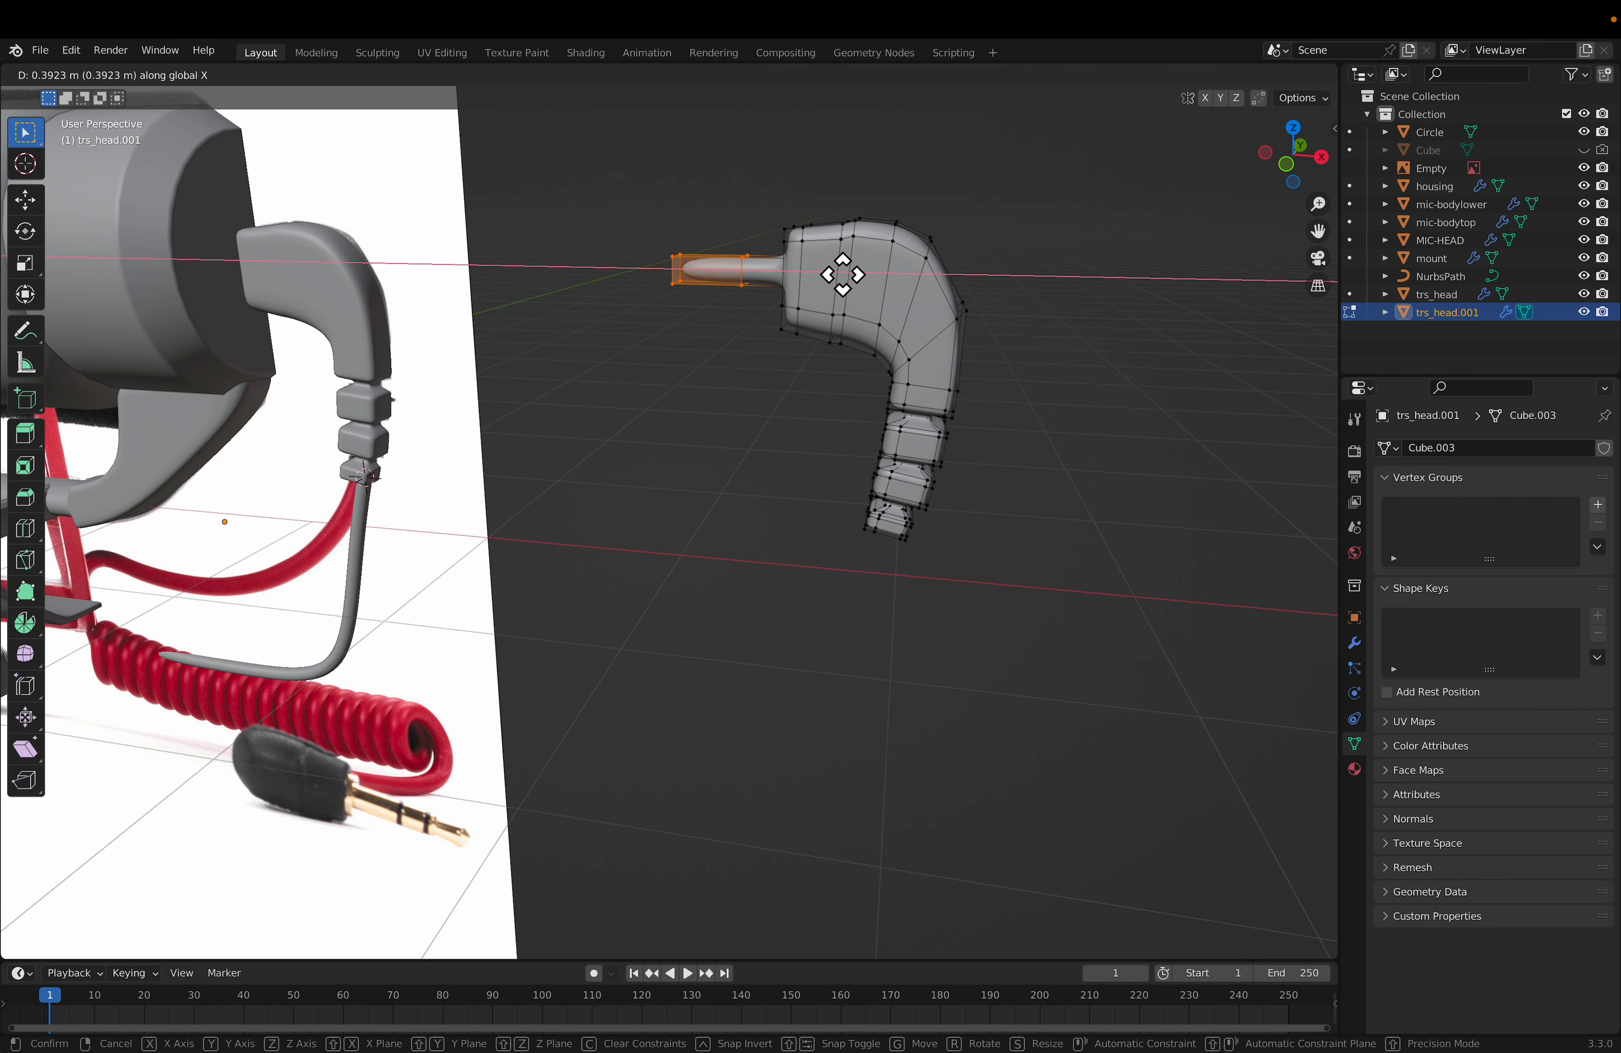
click(824, 270)
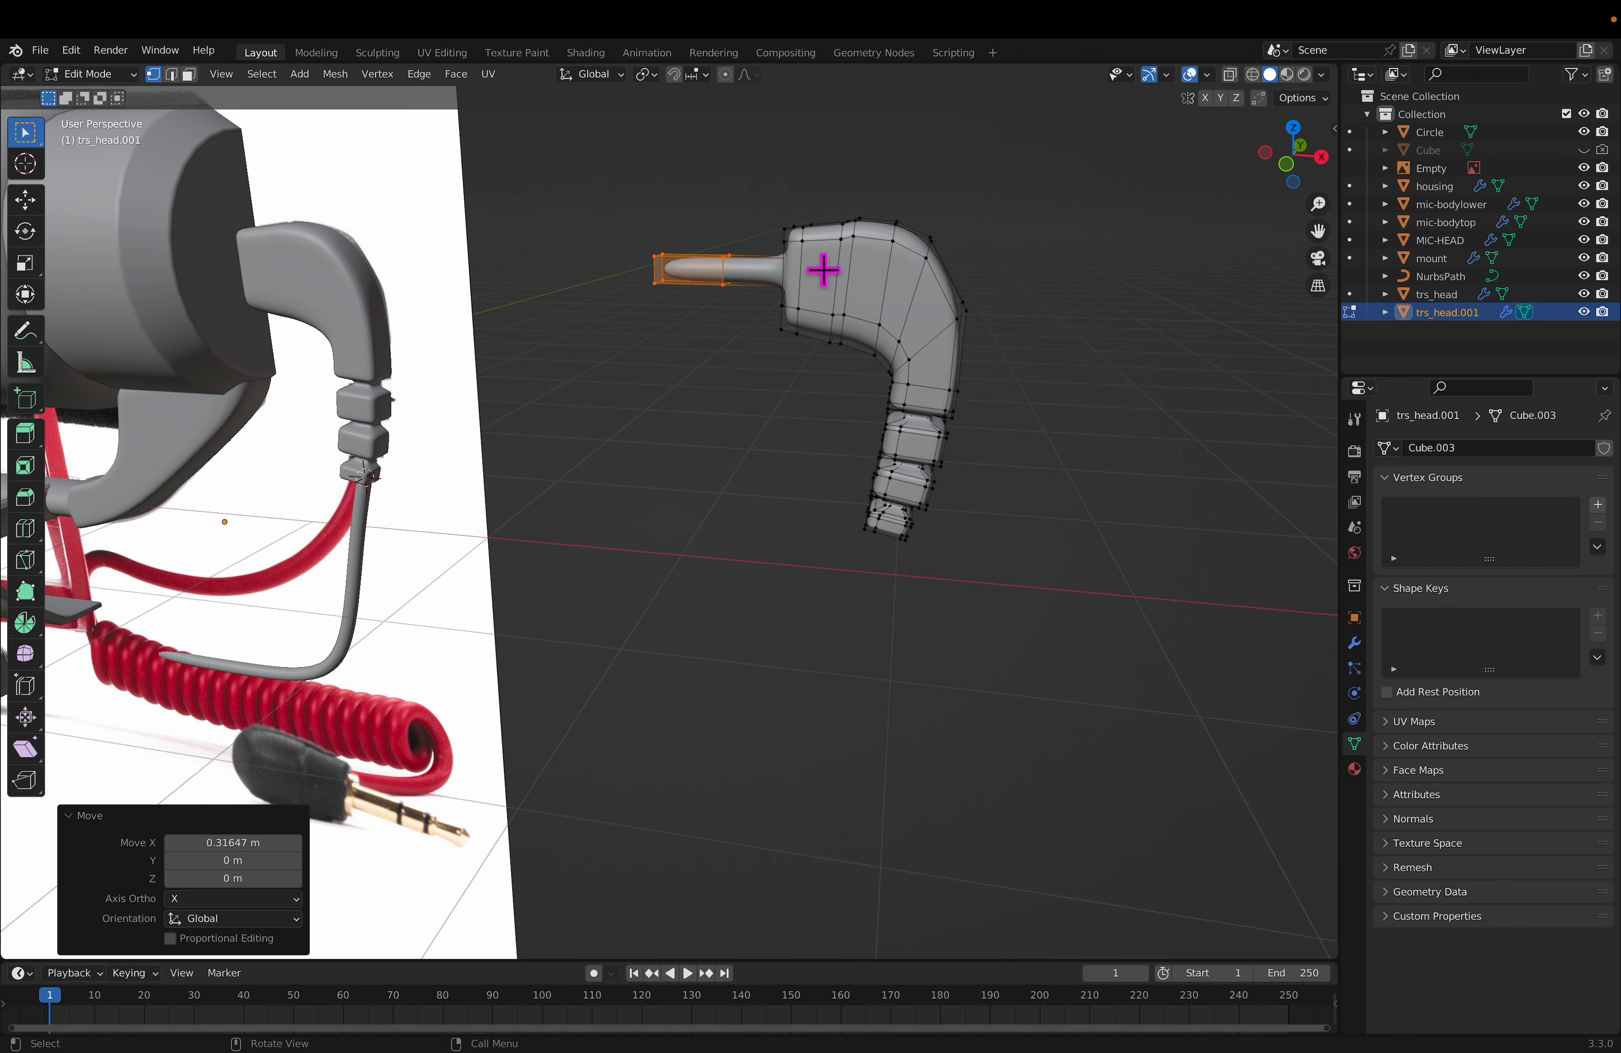
Step: Add a loop cut around the jack pin's end segment and slide it close to the tip
key(ctrl+r)
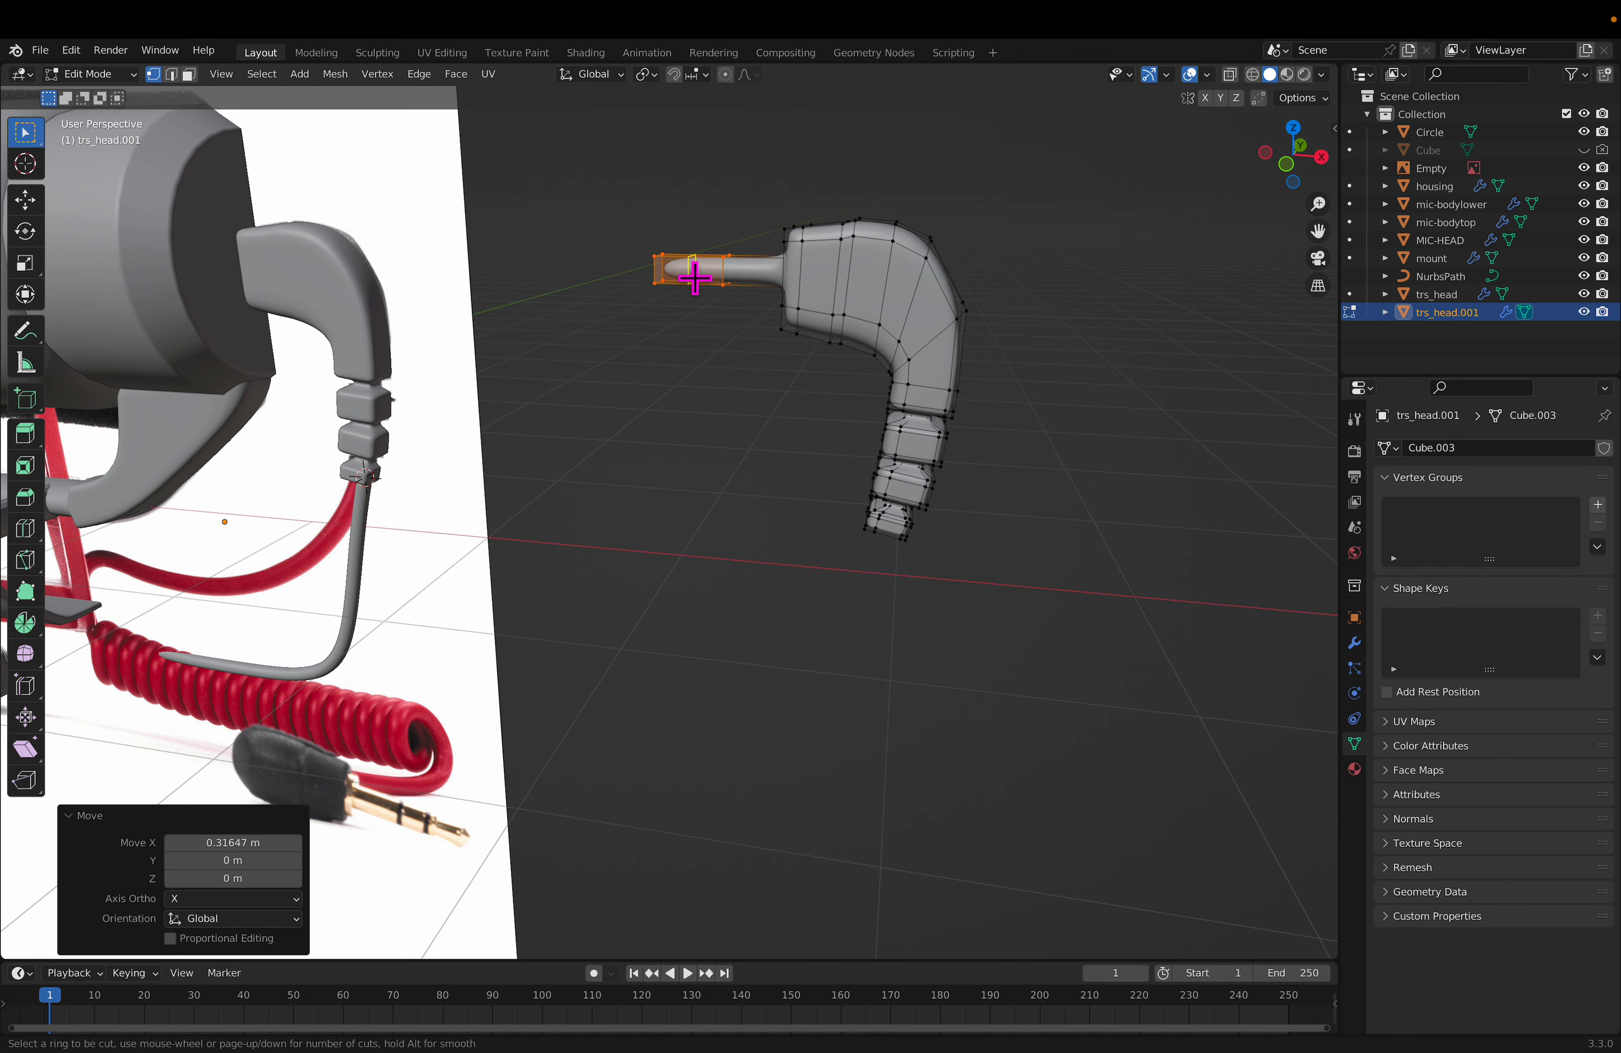
click(694, 274)
click(665, 260)
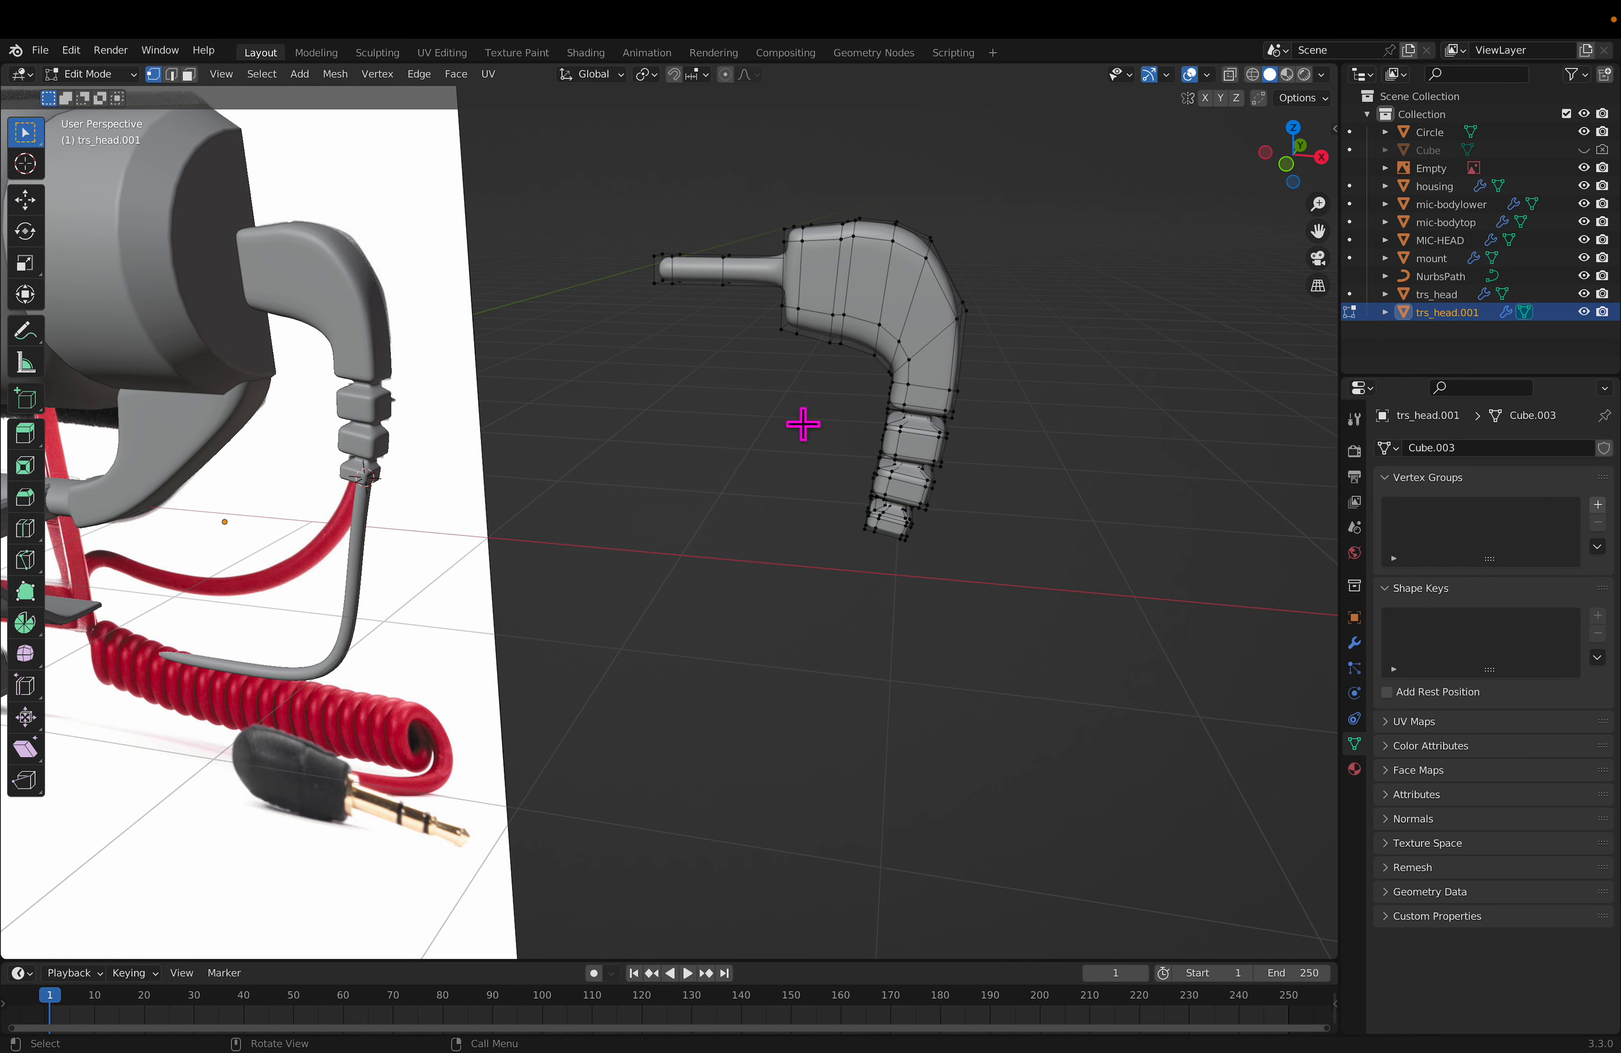
Step: Select the full vertex loop near the jack pin's tip, checking its hidden rear vertices in wireframe display
ctrl+click(691, 281)
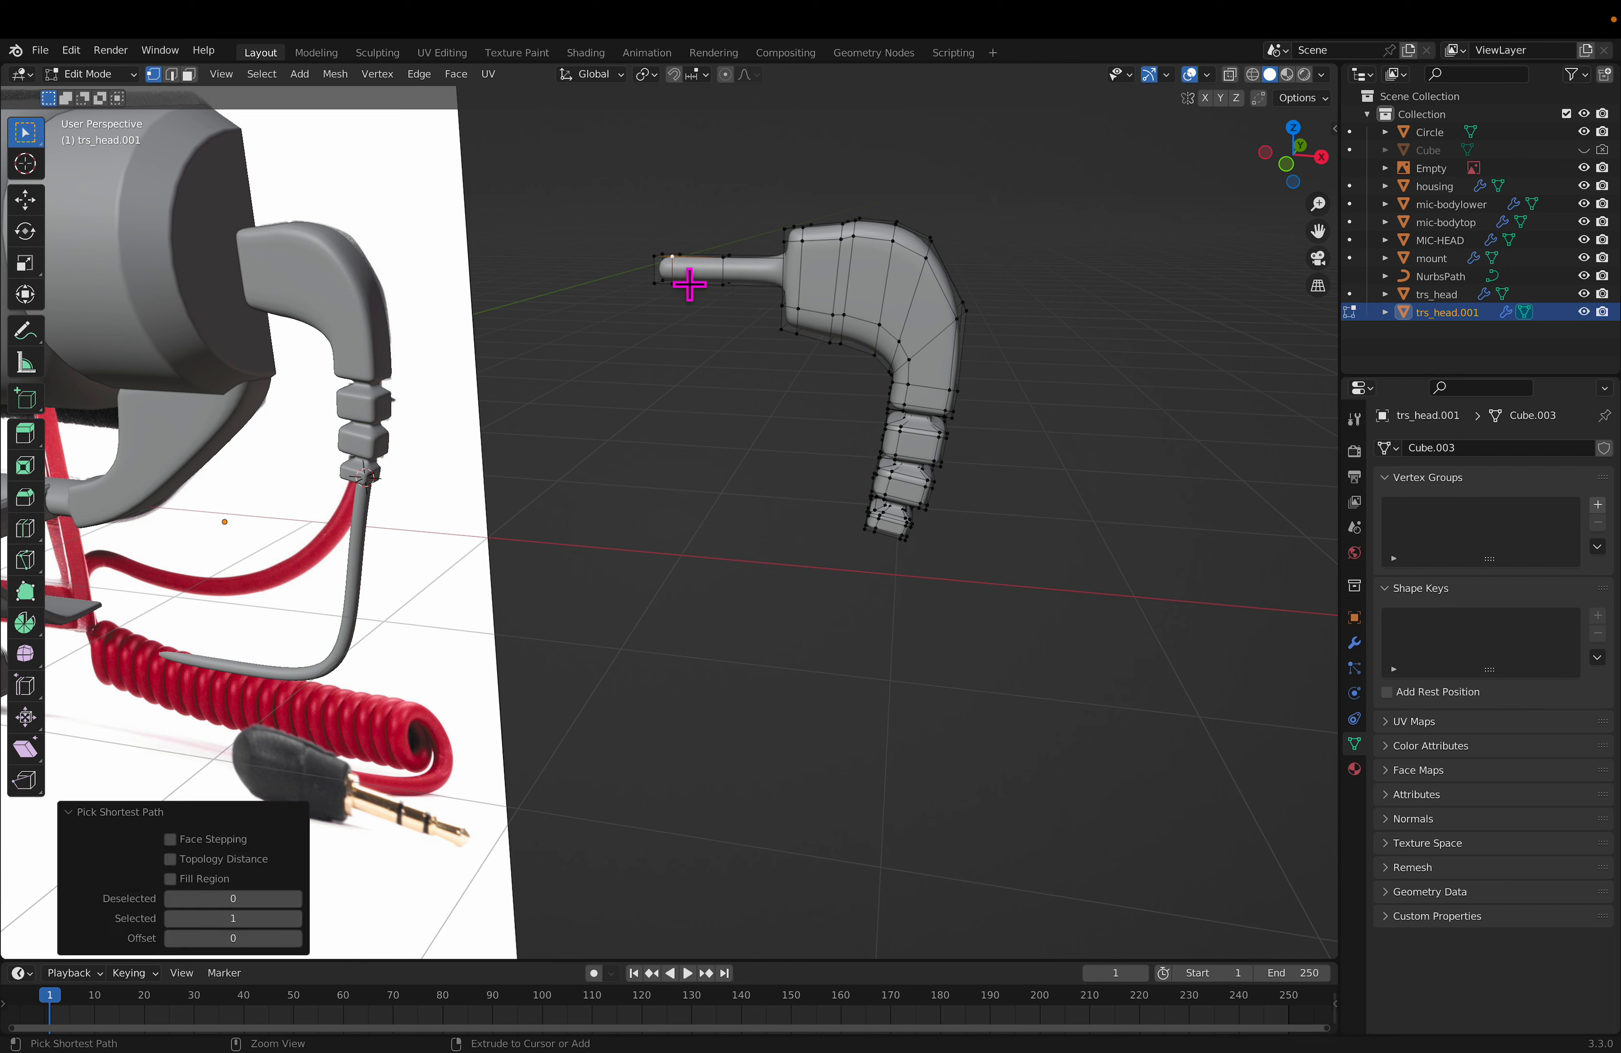
click(674, 272)
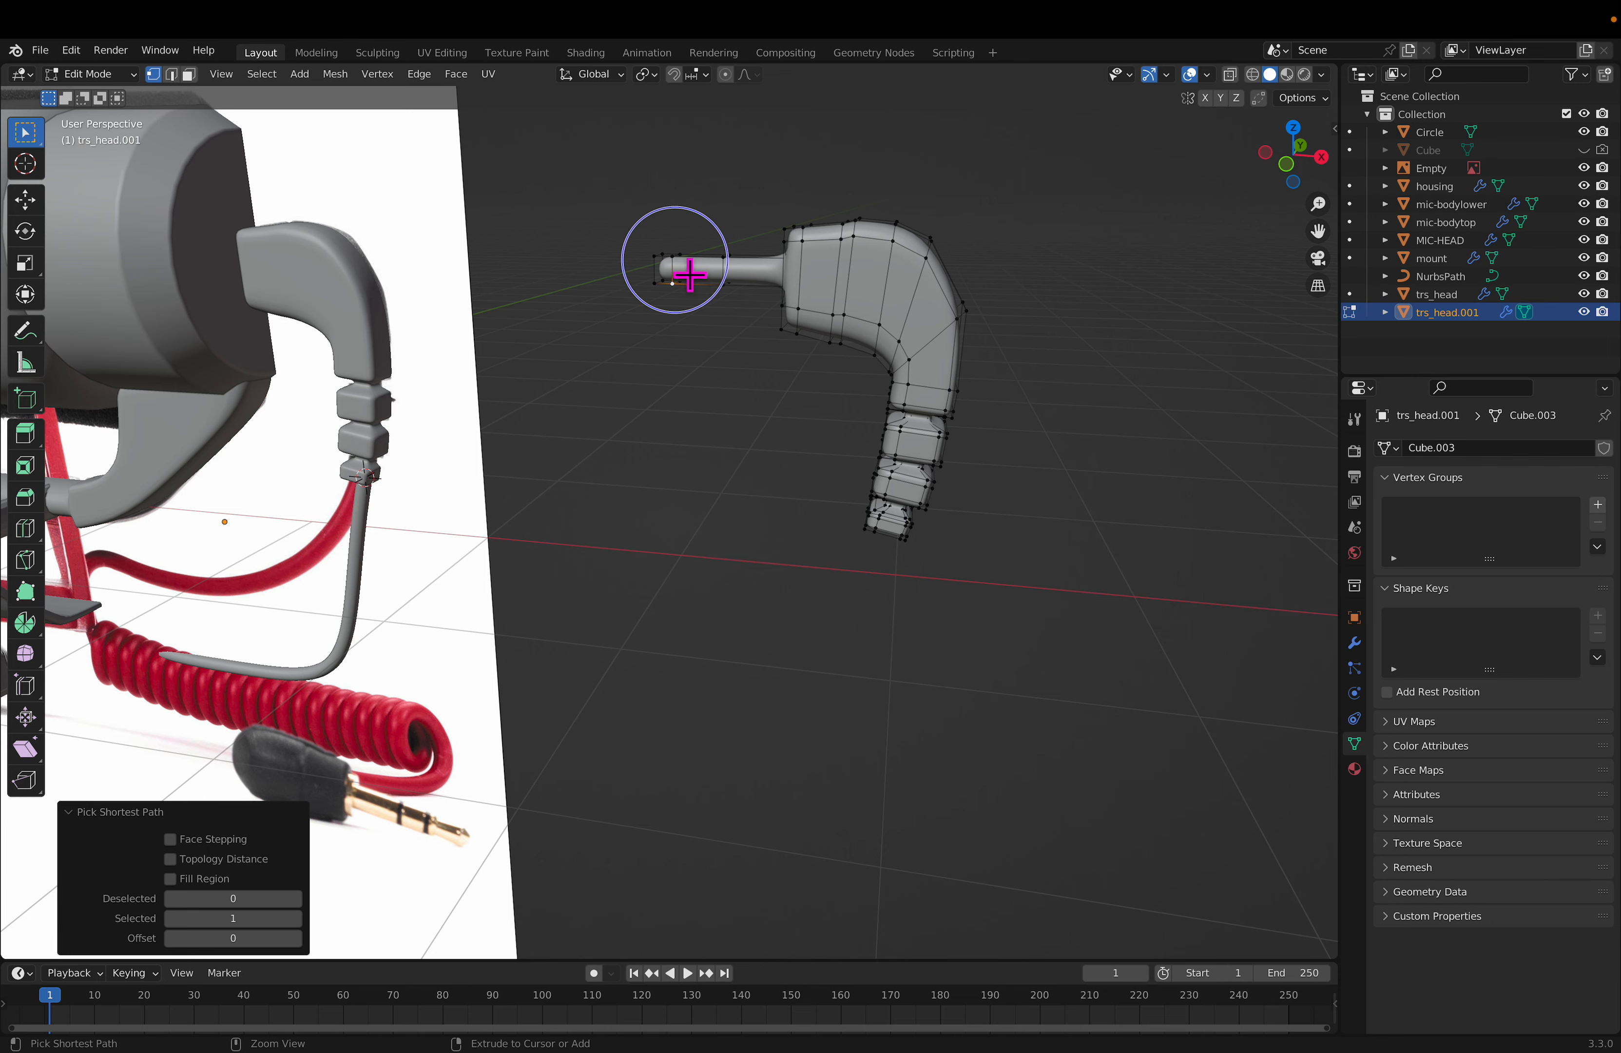
middle_drag(771, 289, 667, 301)
key(ctrl+z)
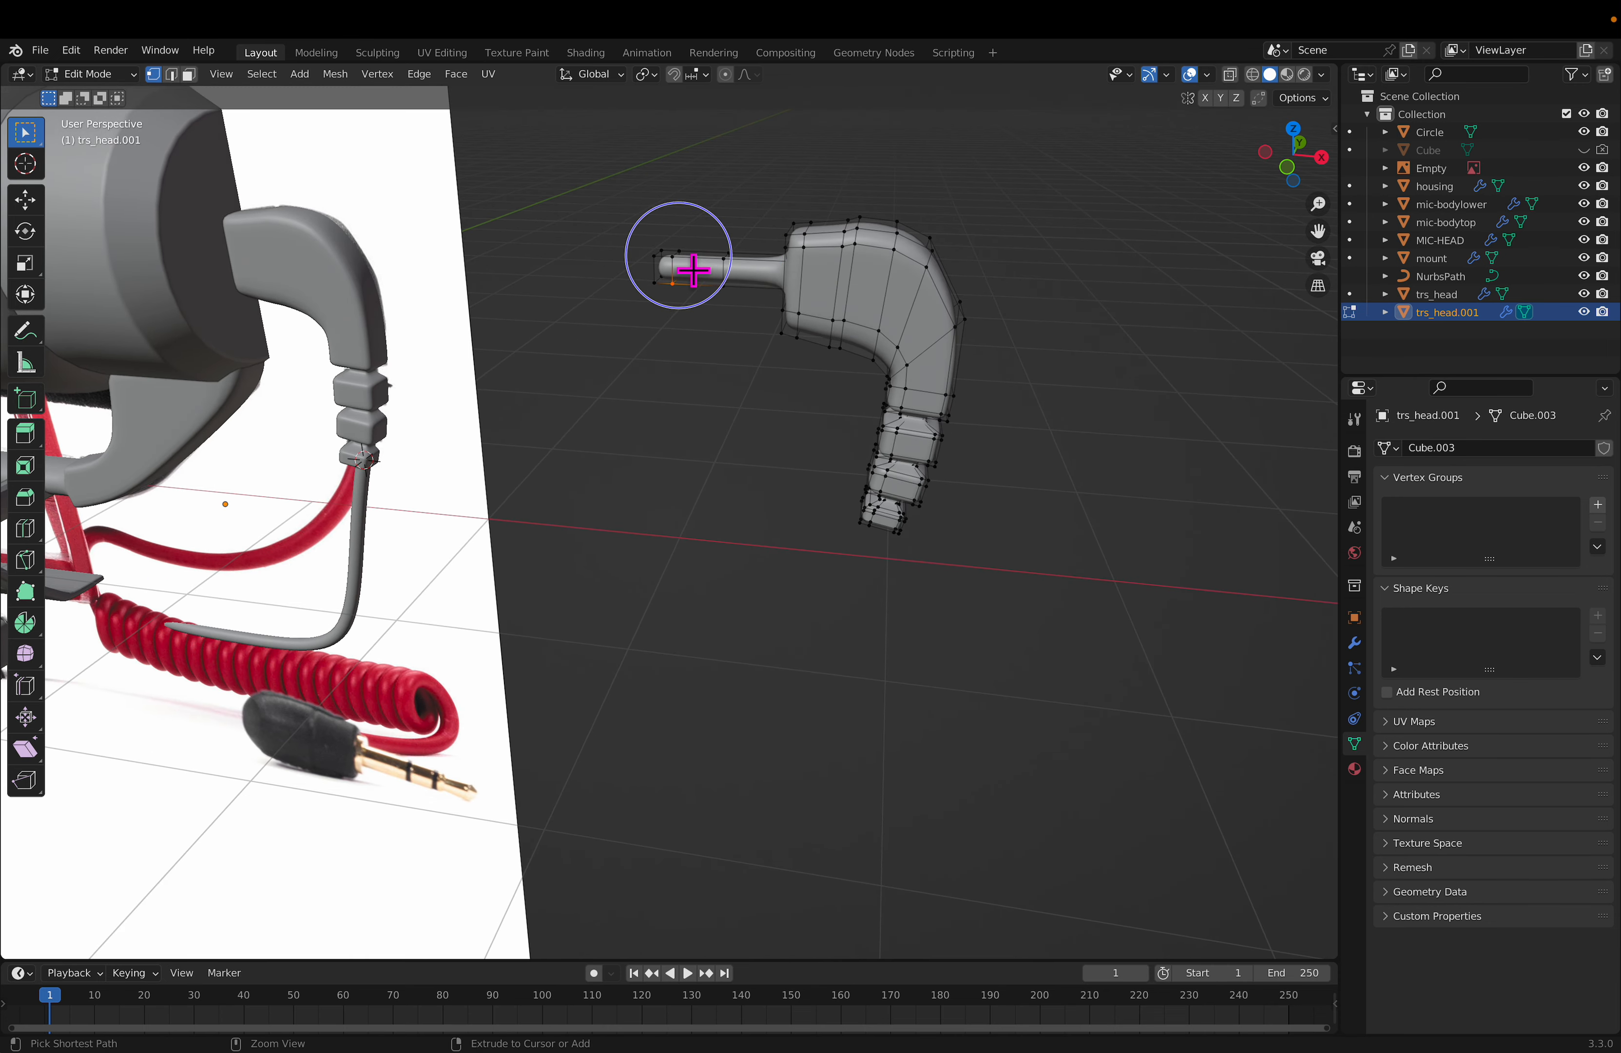
click(707, 244)
ctrl+click(687, 276)
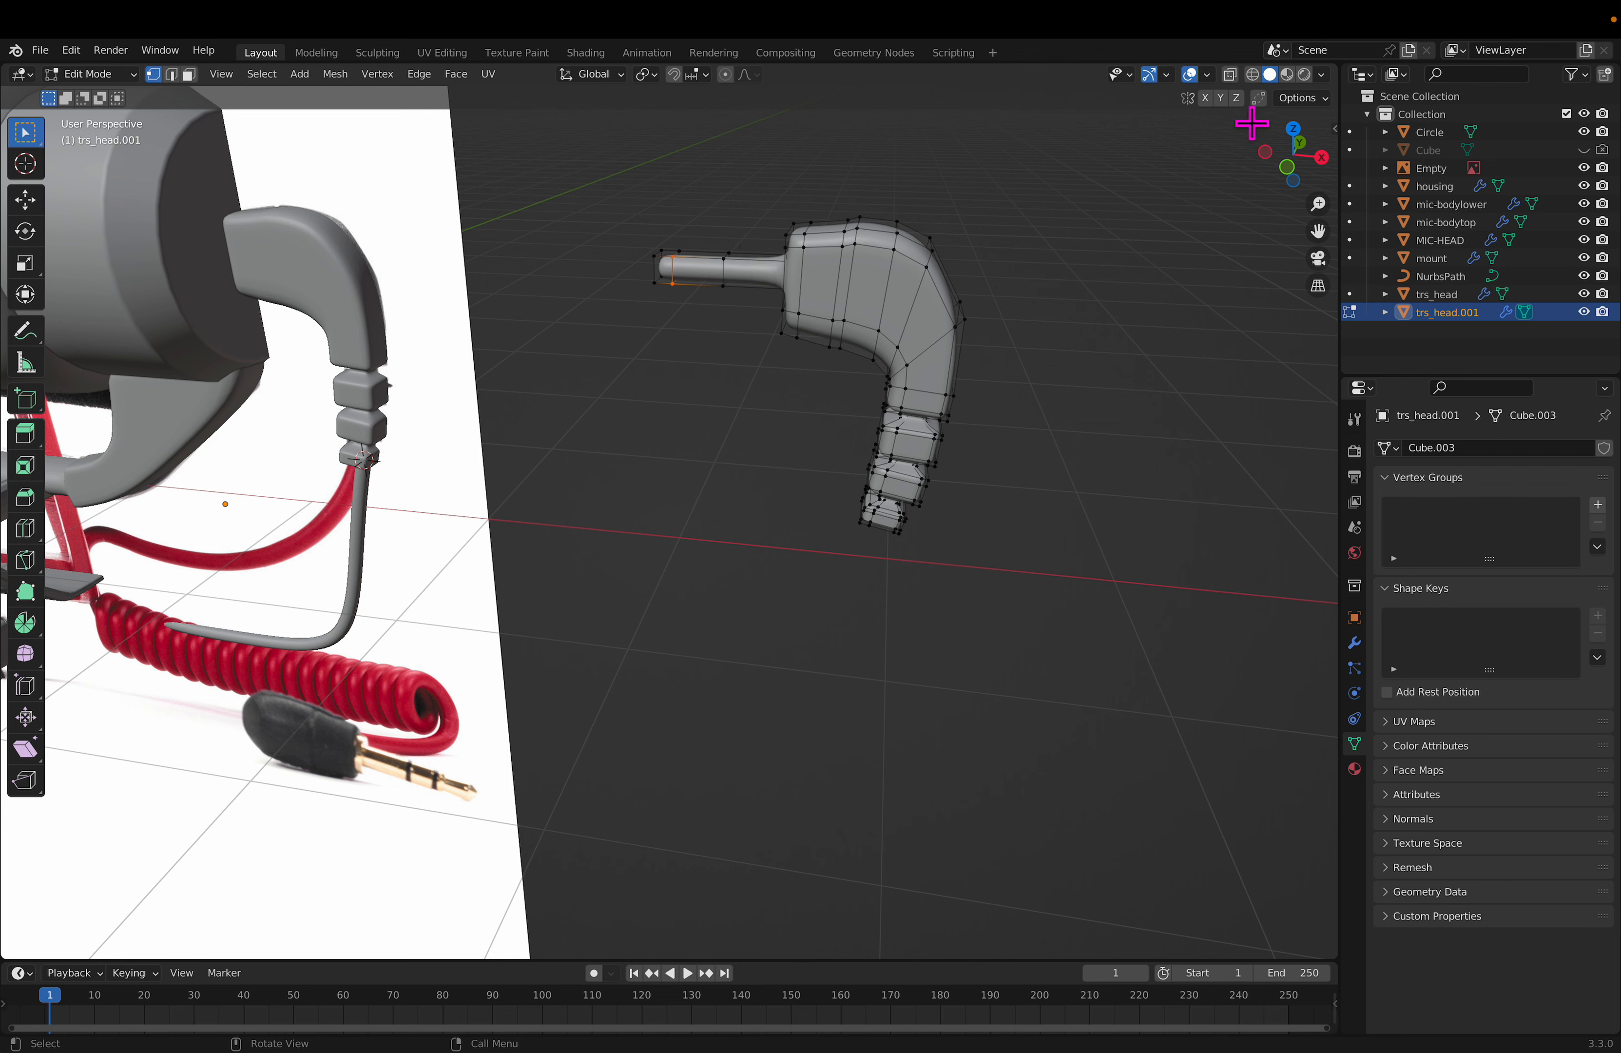
click(1254, 75)
key(c)
drag(663, 297, 687, 340)
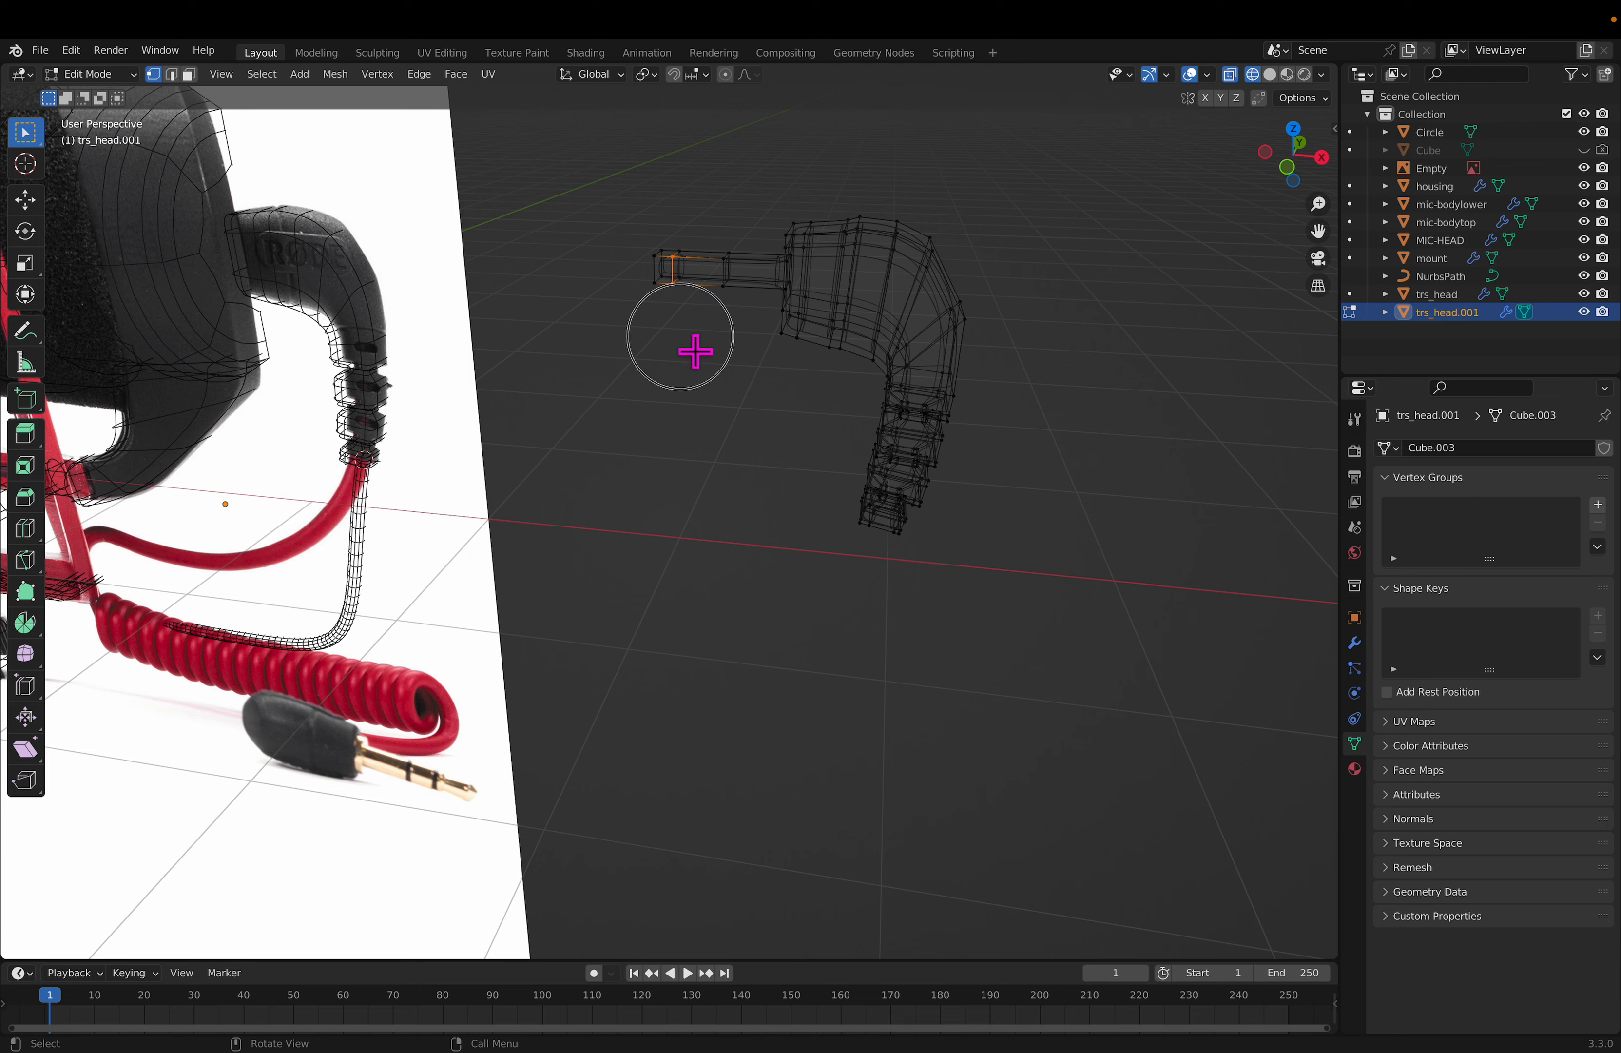
key(Escape)
Step: Scale the selected loop near the jack pin's tip to 0.84 from the front view, and return to solid shading
key(KP_1)
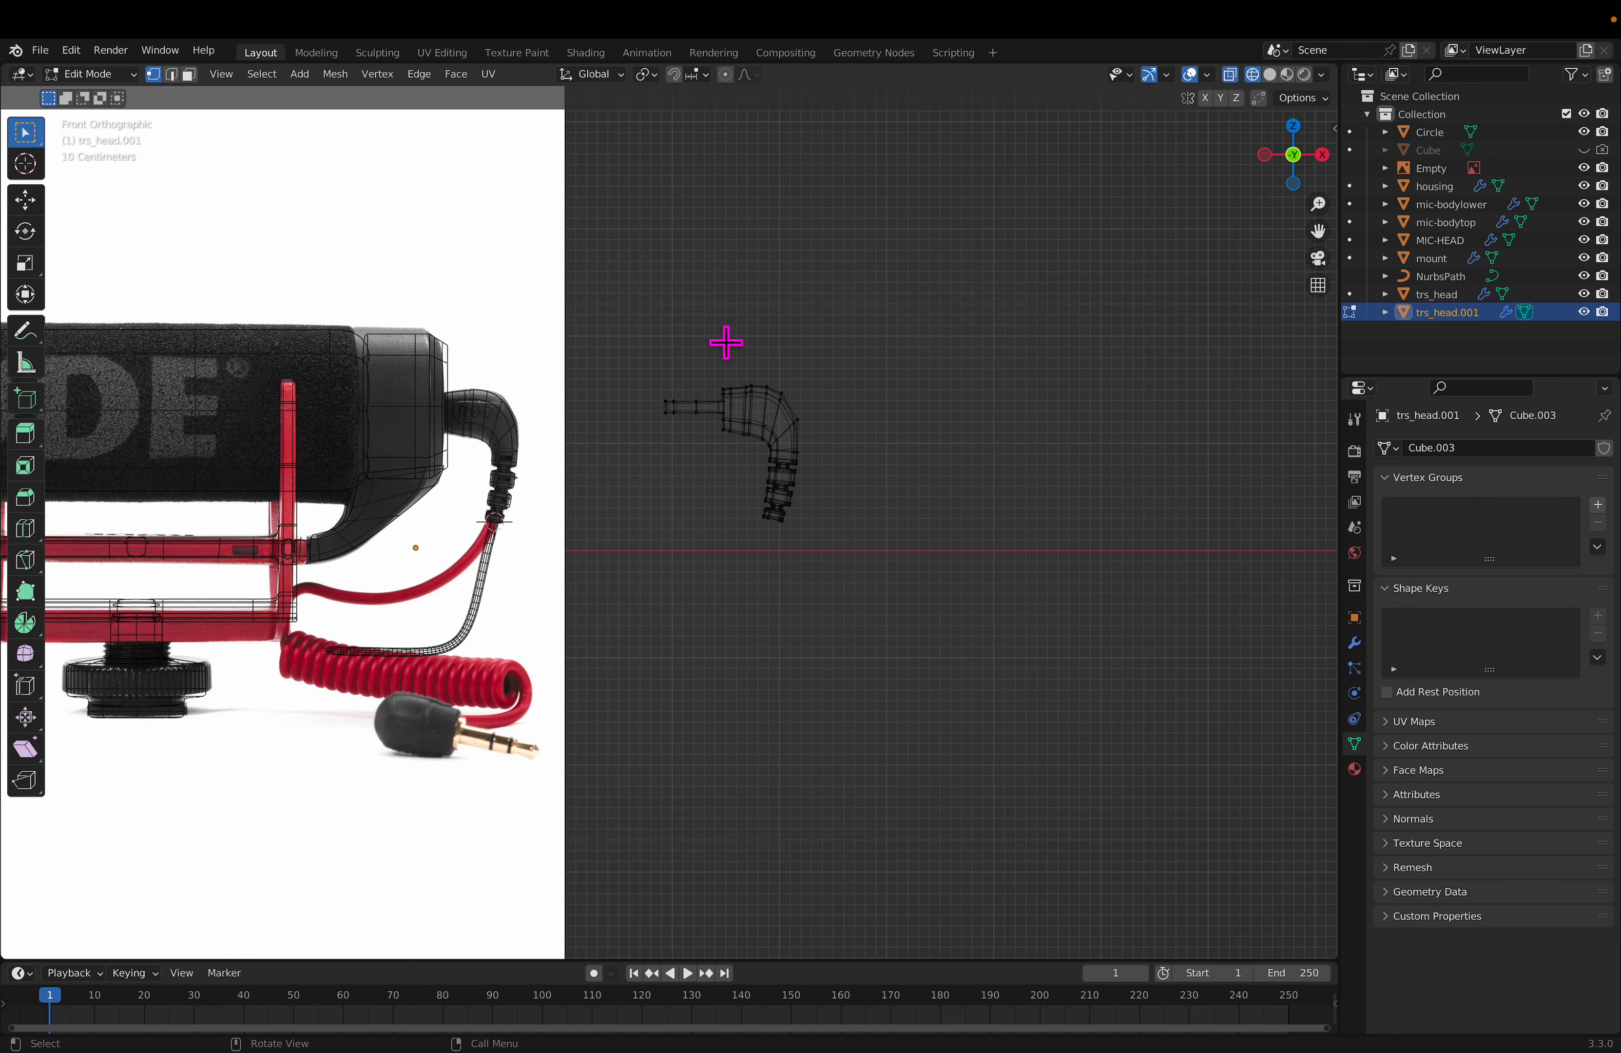
scroll(704, 410, up, 5)
key(c)
key(Escape)
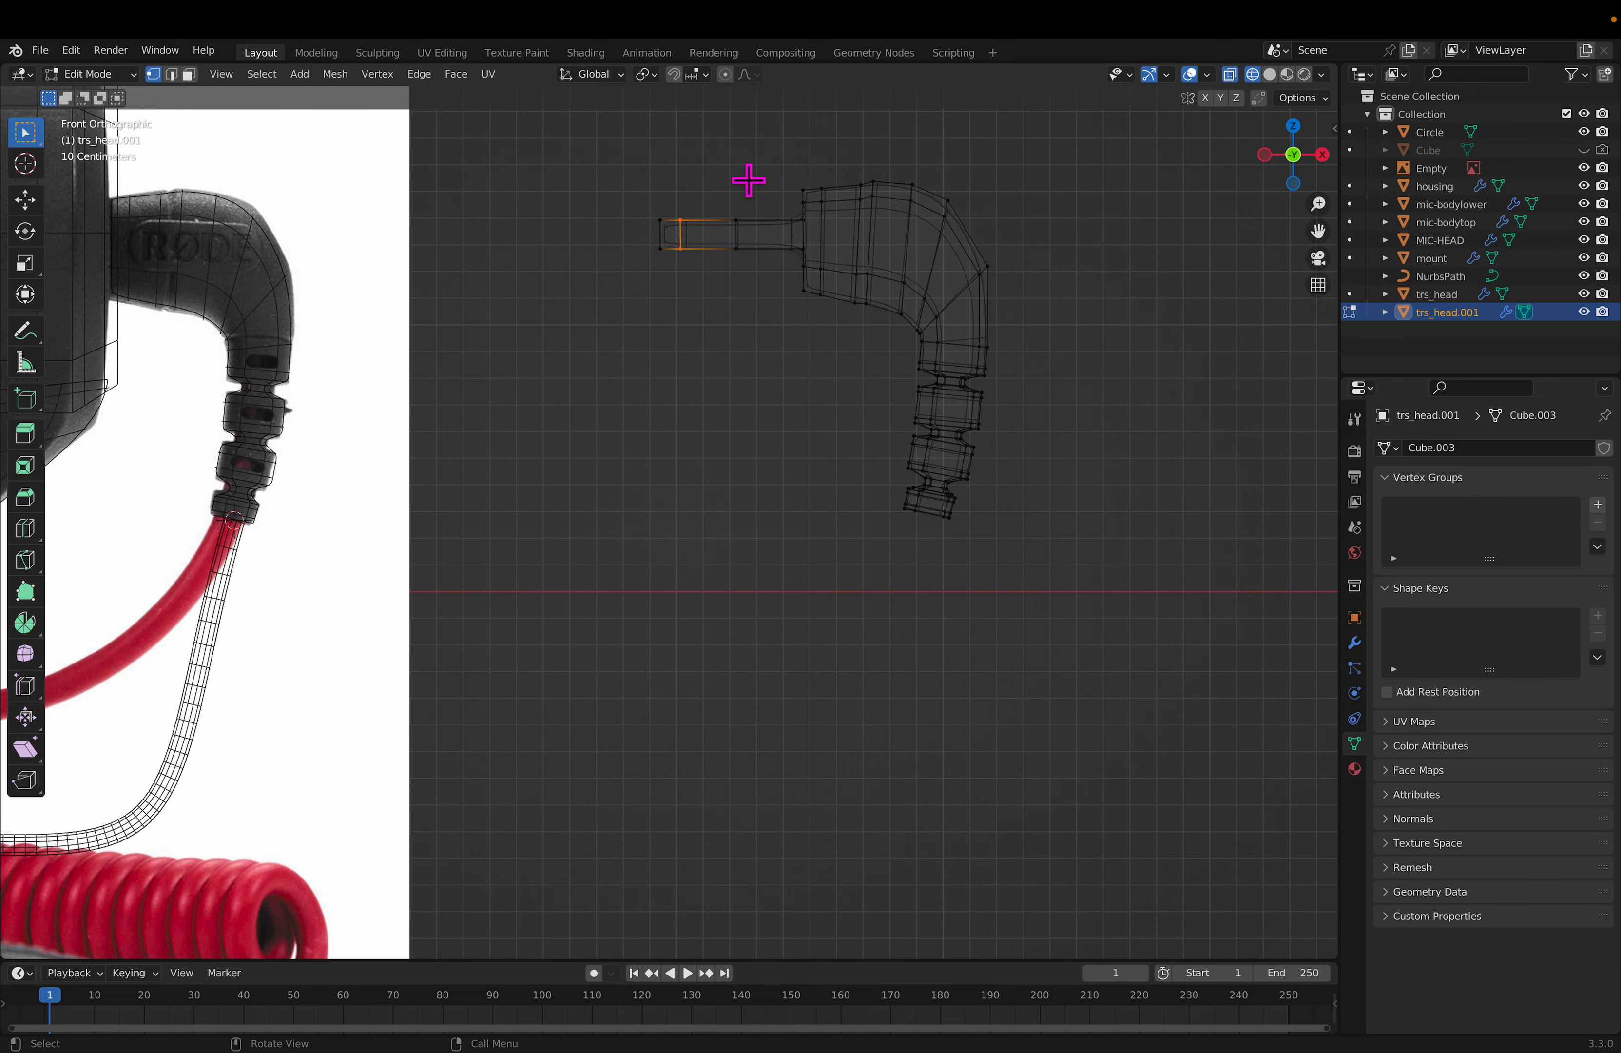
key(s)
click(729, 177)
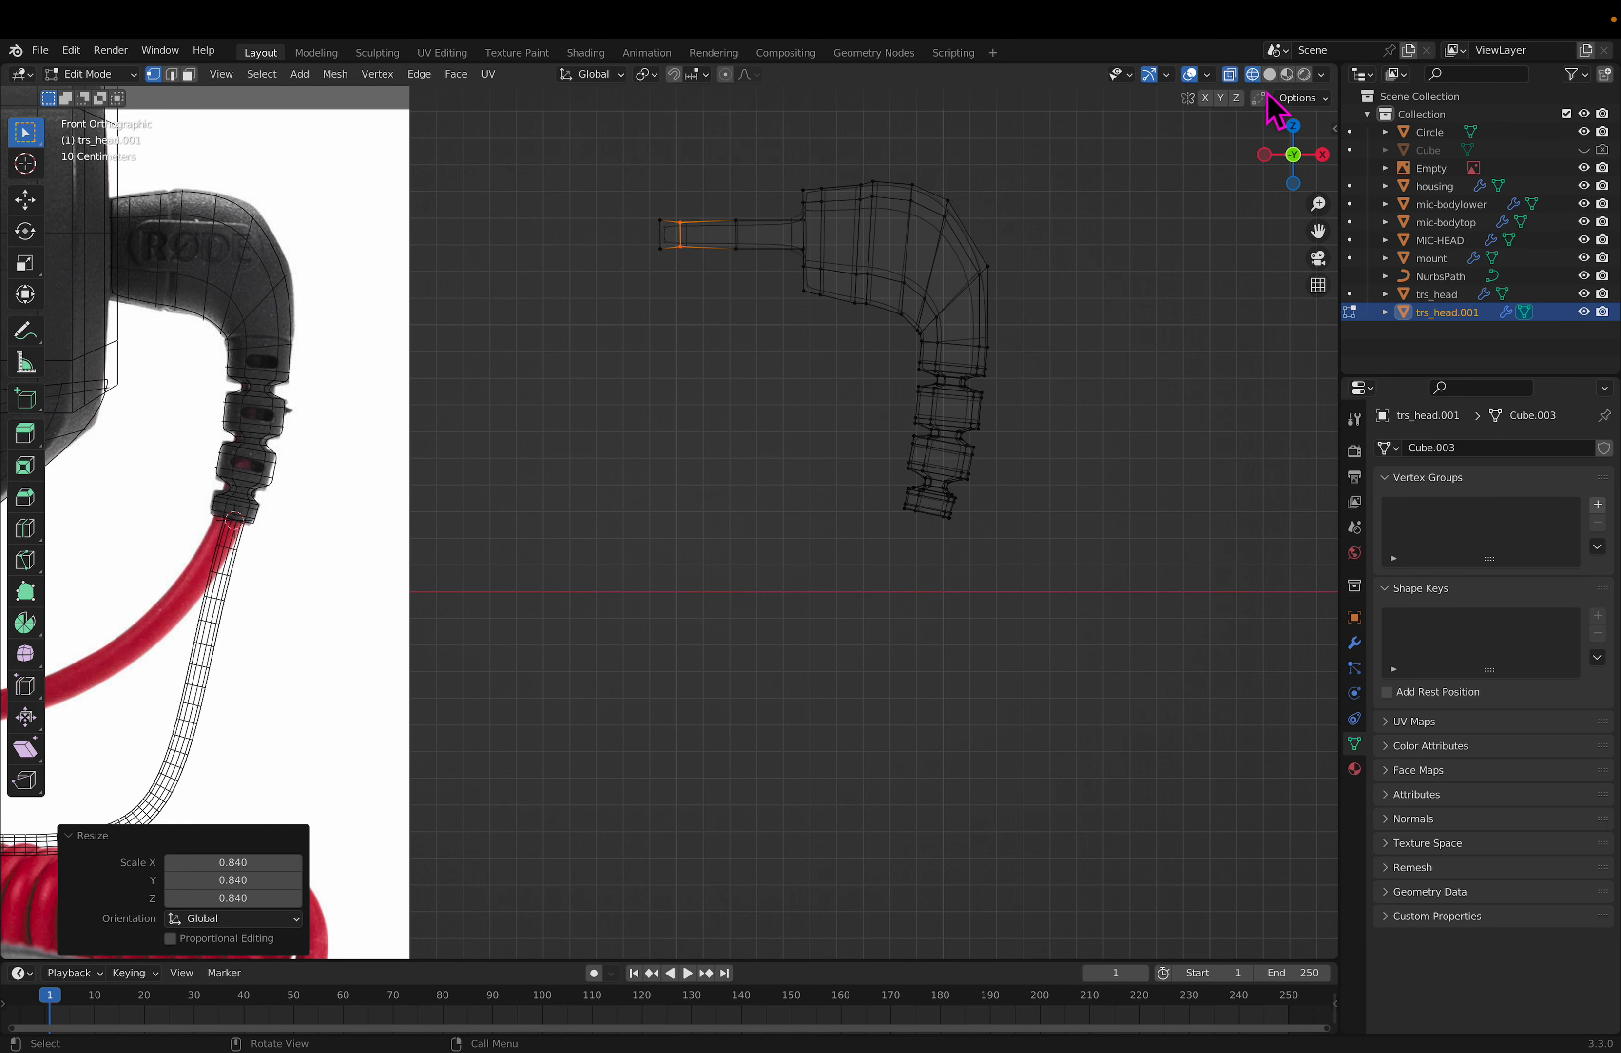
click(1270, 73)
click(738, 424)
scroll(747, 435, down, 4)
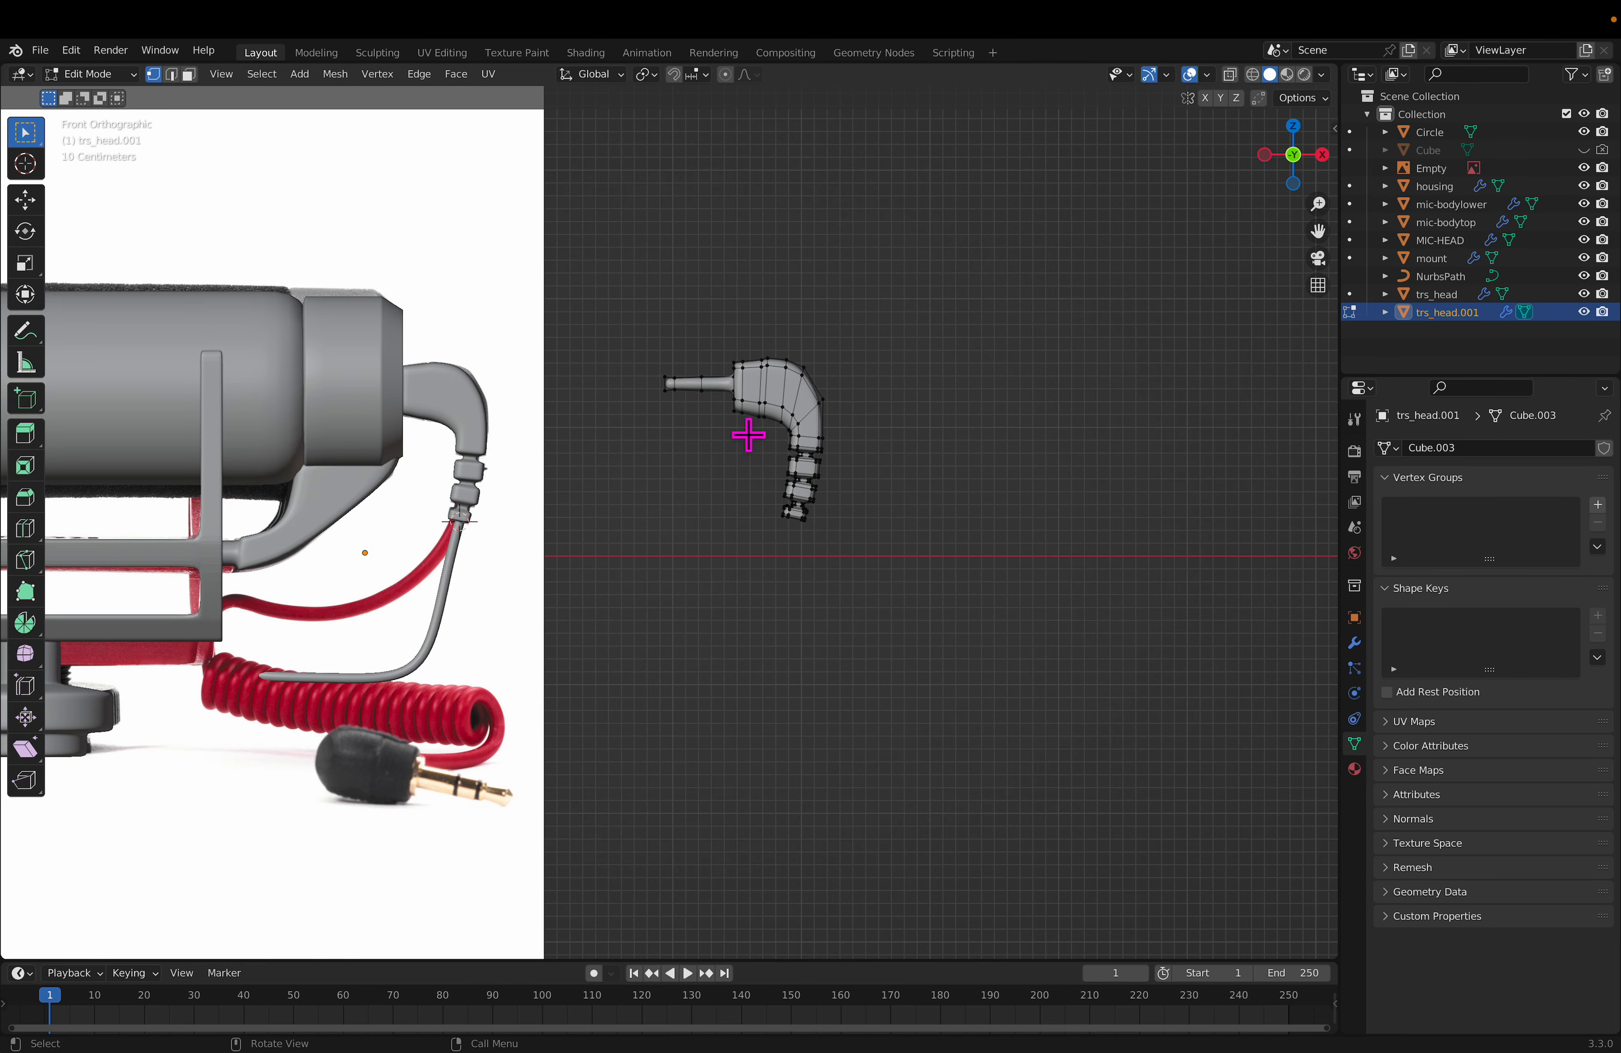
Step: Add a loop cut around the jack pin right beside the connector head, and return to Object Mode
scroll(750, 435, up, 4)
key(ctrl+r)
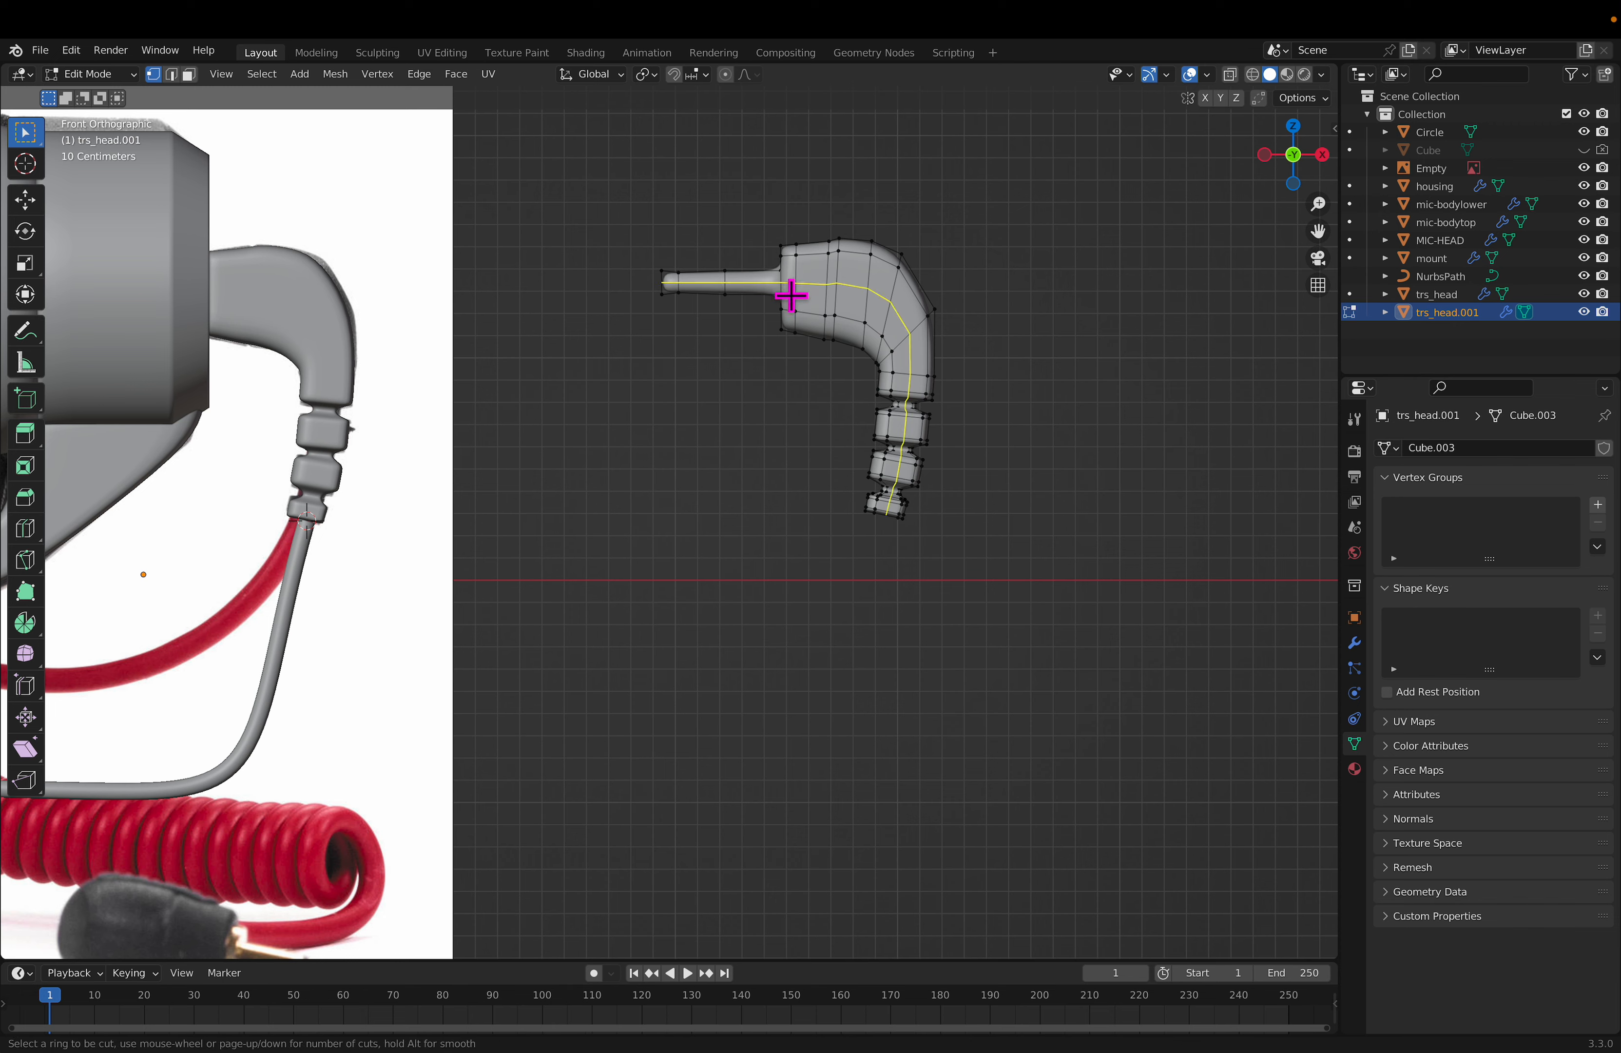
click(768, 279)
right_click(786, 281)
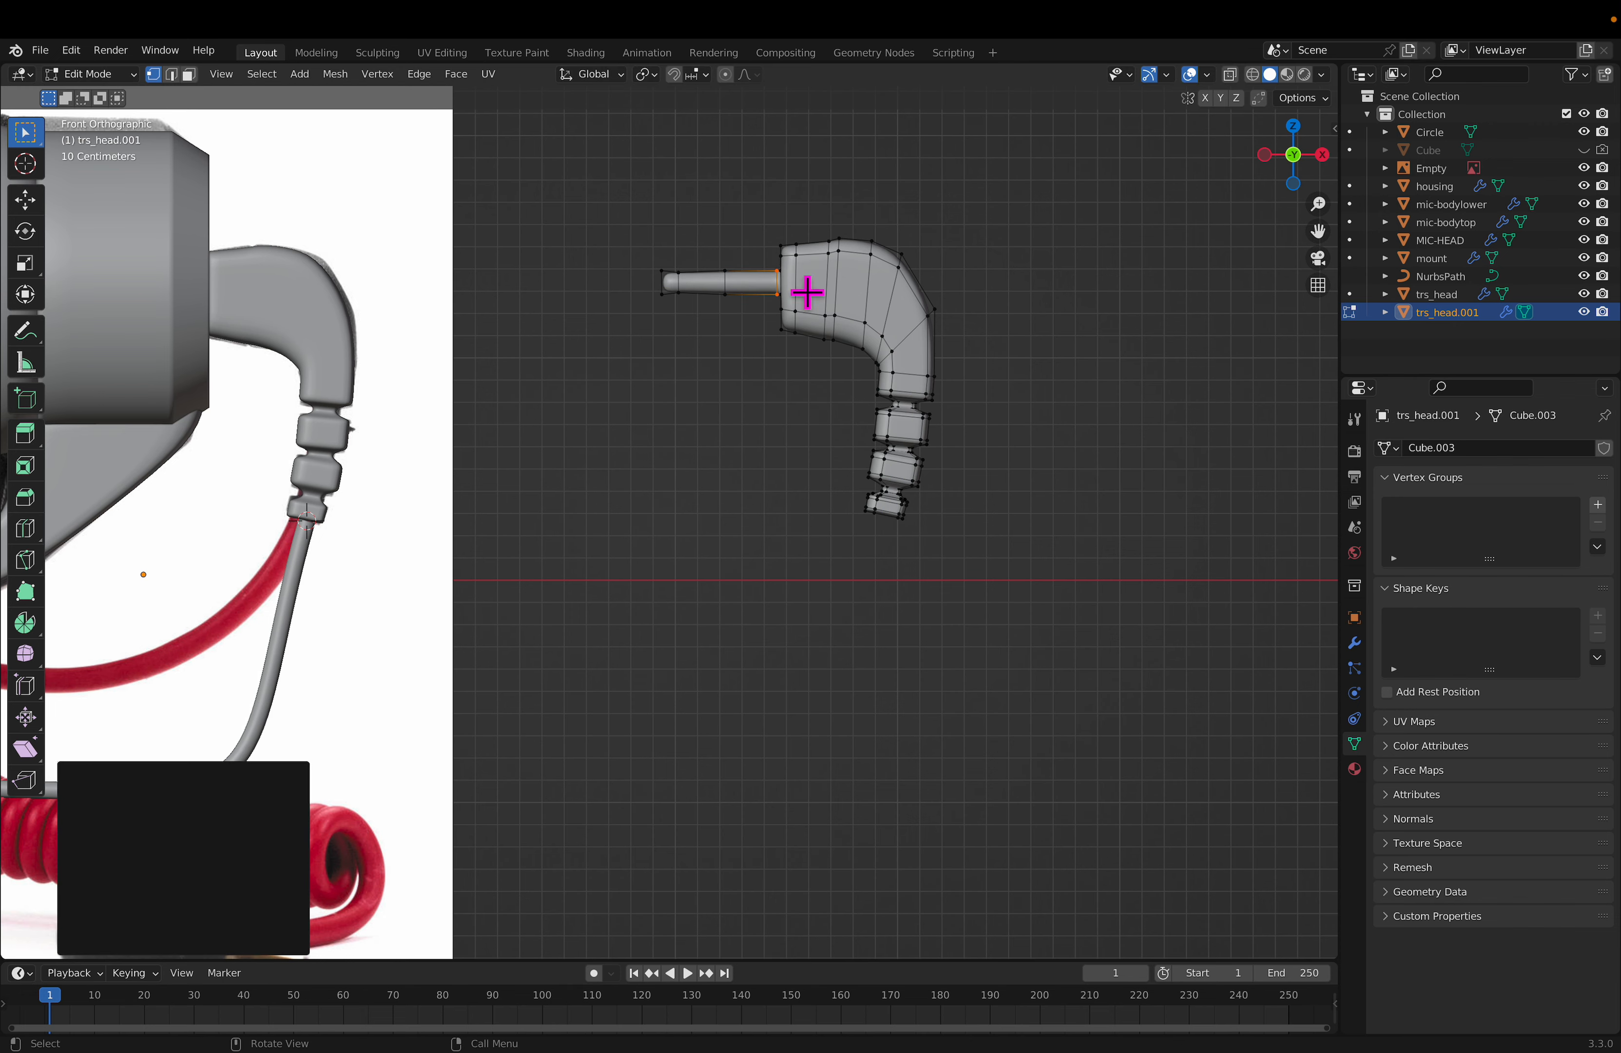
key(Tab)
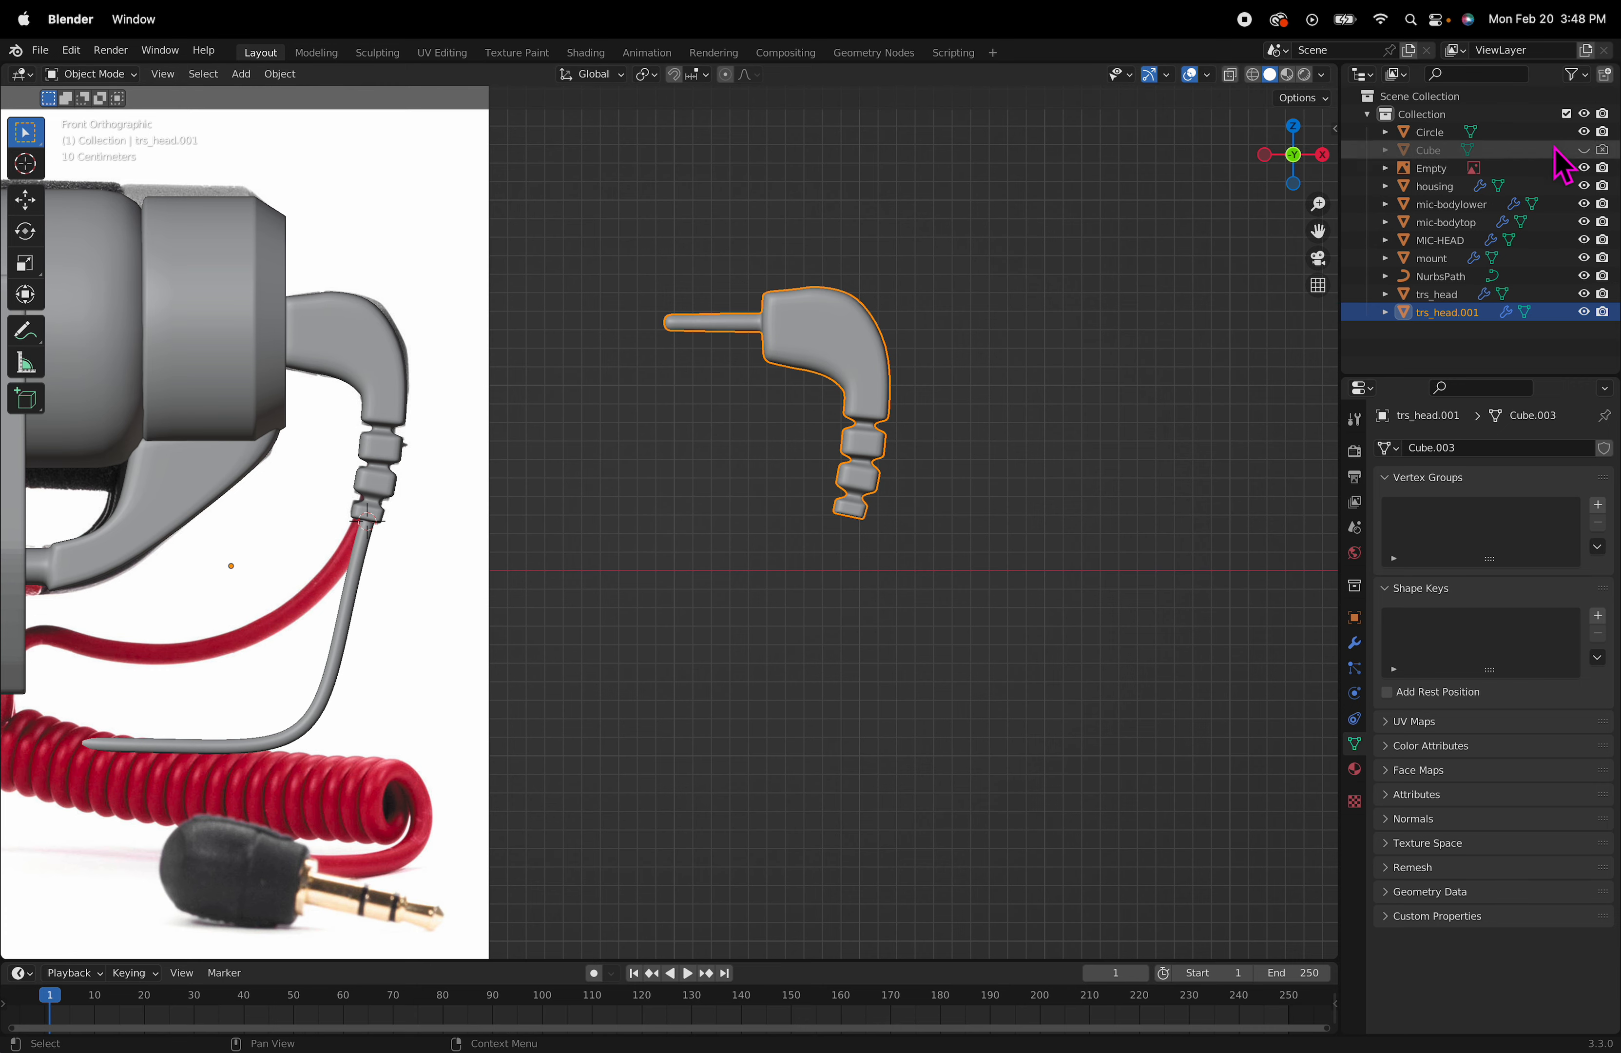
Step: Hide the Empty reference image and snap the 3D cursor to the free end point of the NurbsPath cable
click(1584, 167)
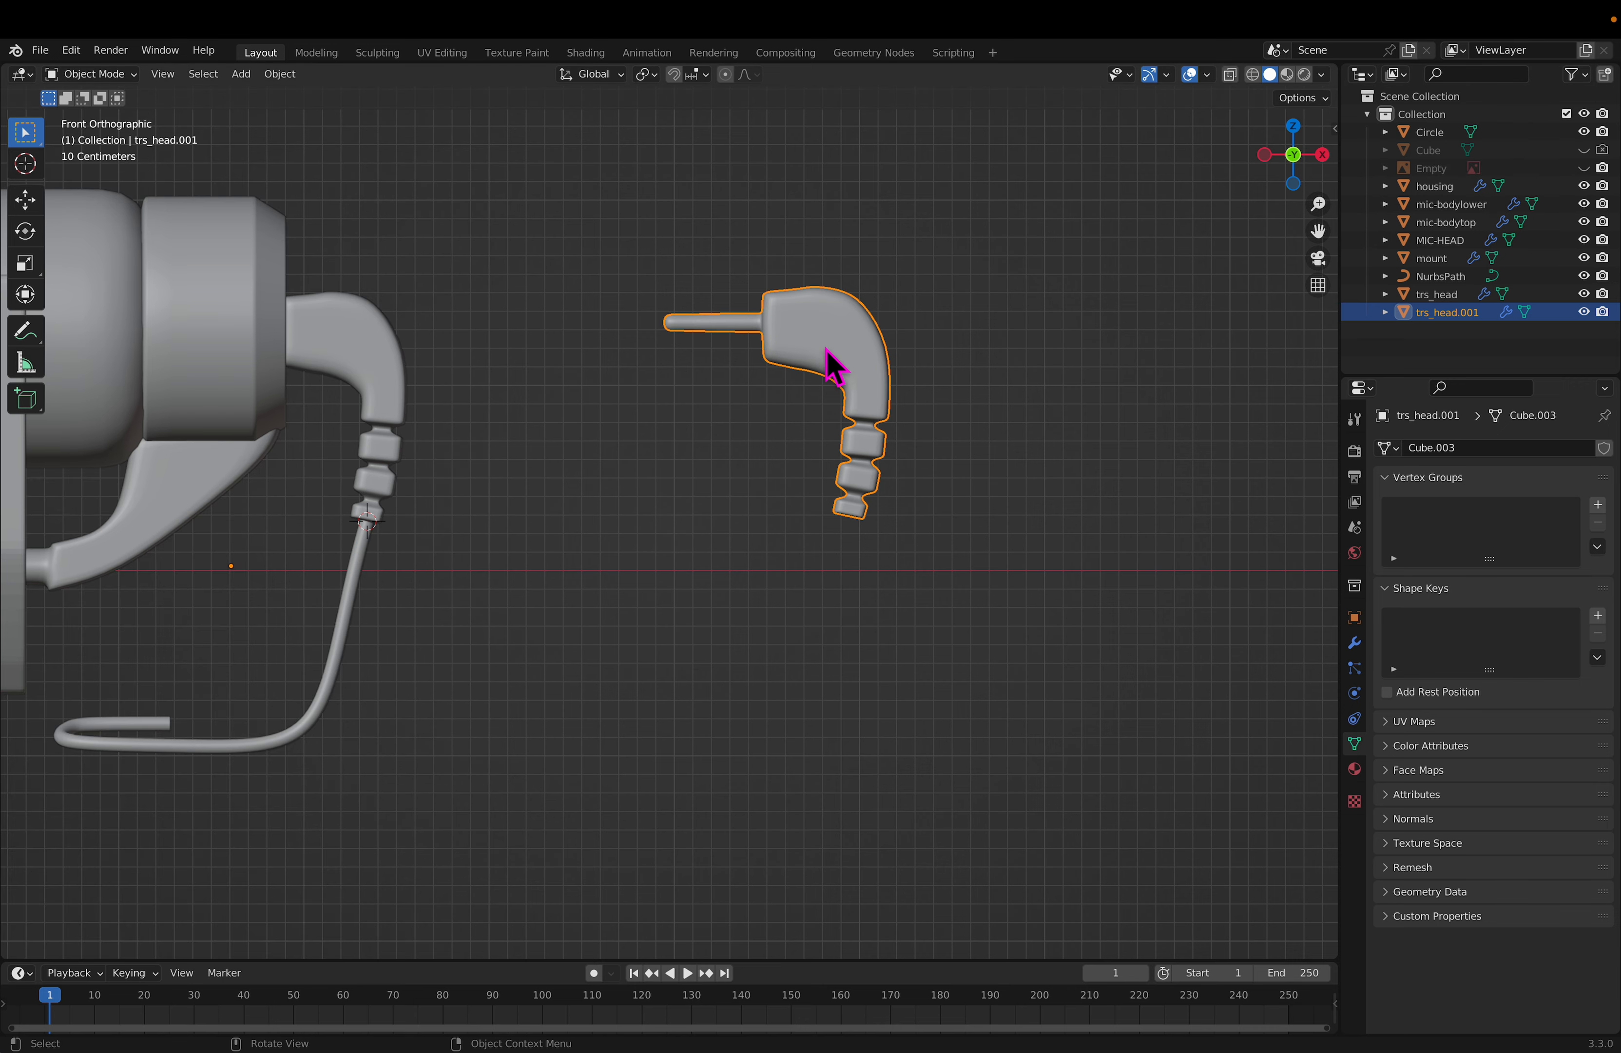
key(KP_7)
middle_drag(509, 424, 609, 356)
click(448, 499)
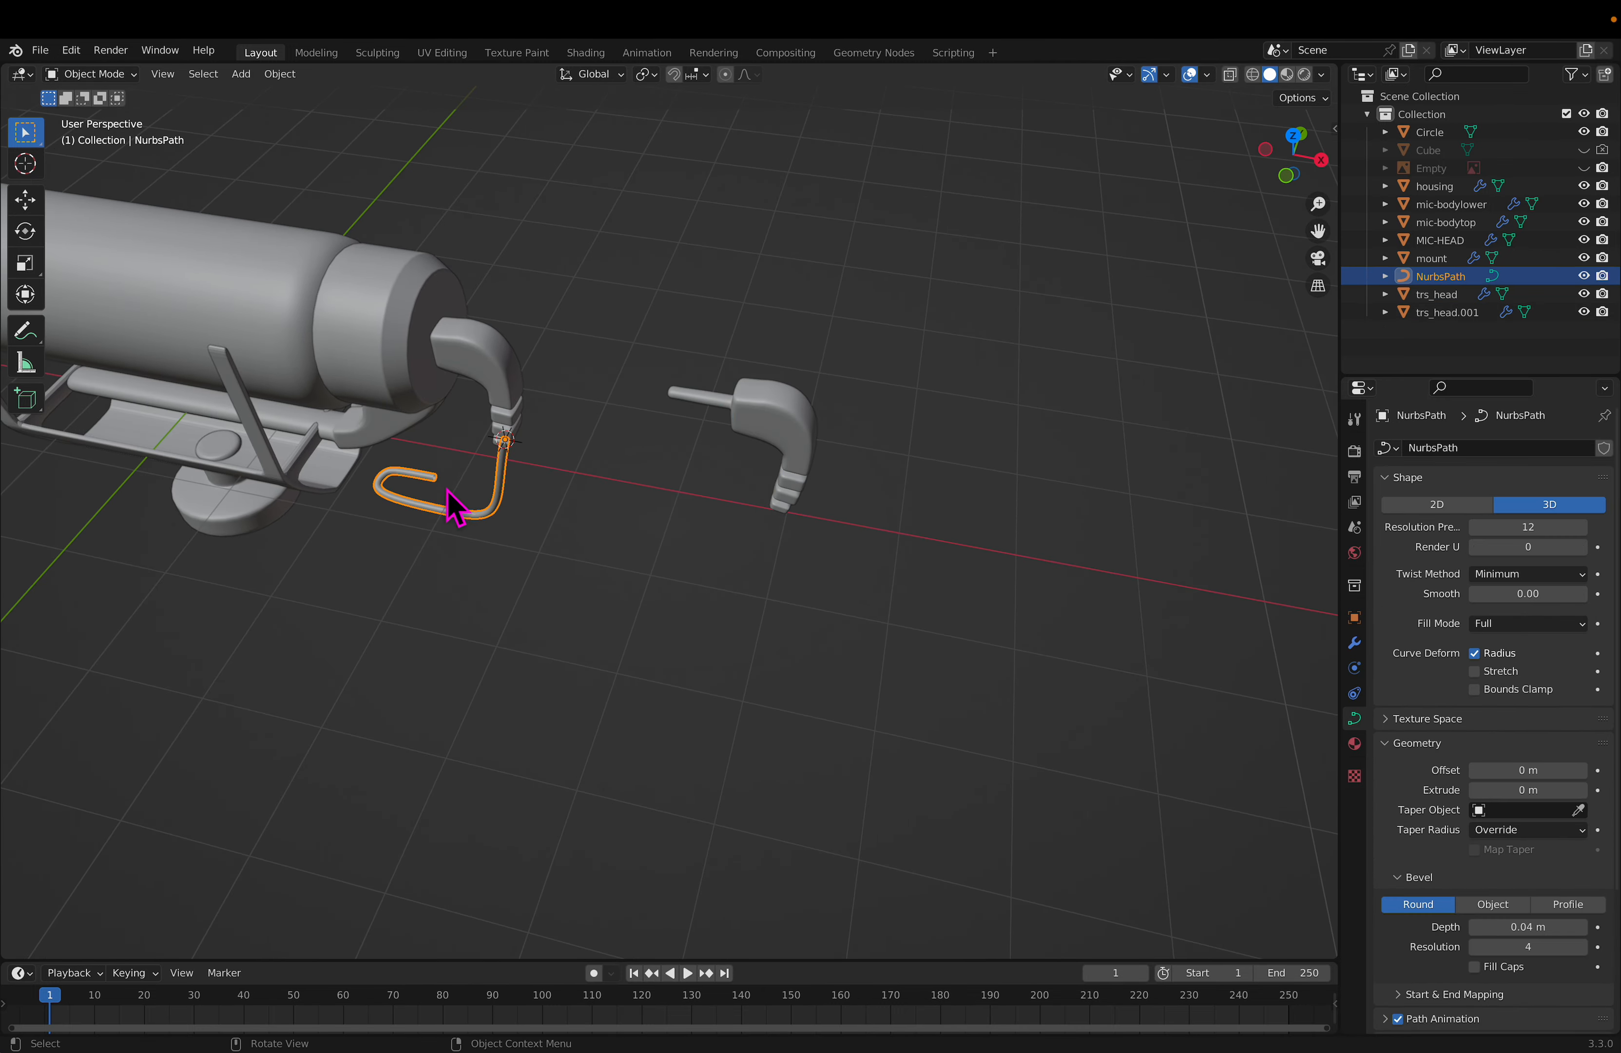
key(Tab)
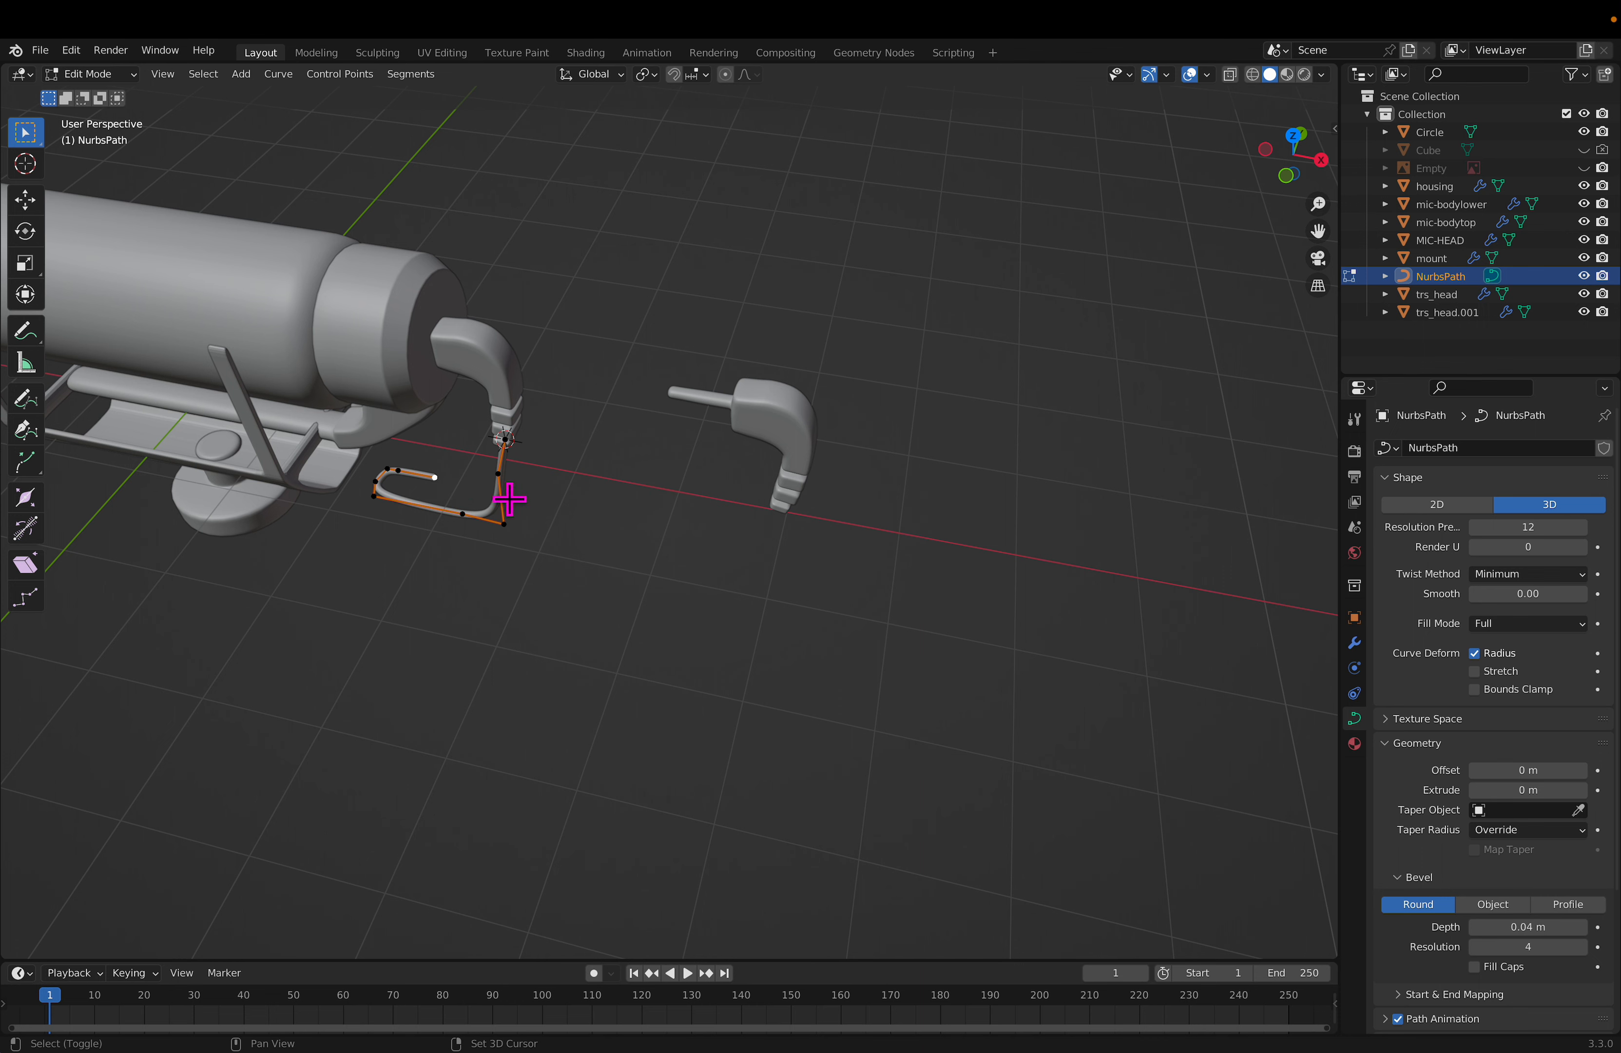
key(shift+s)
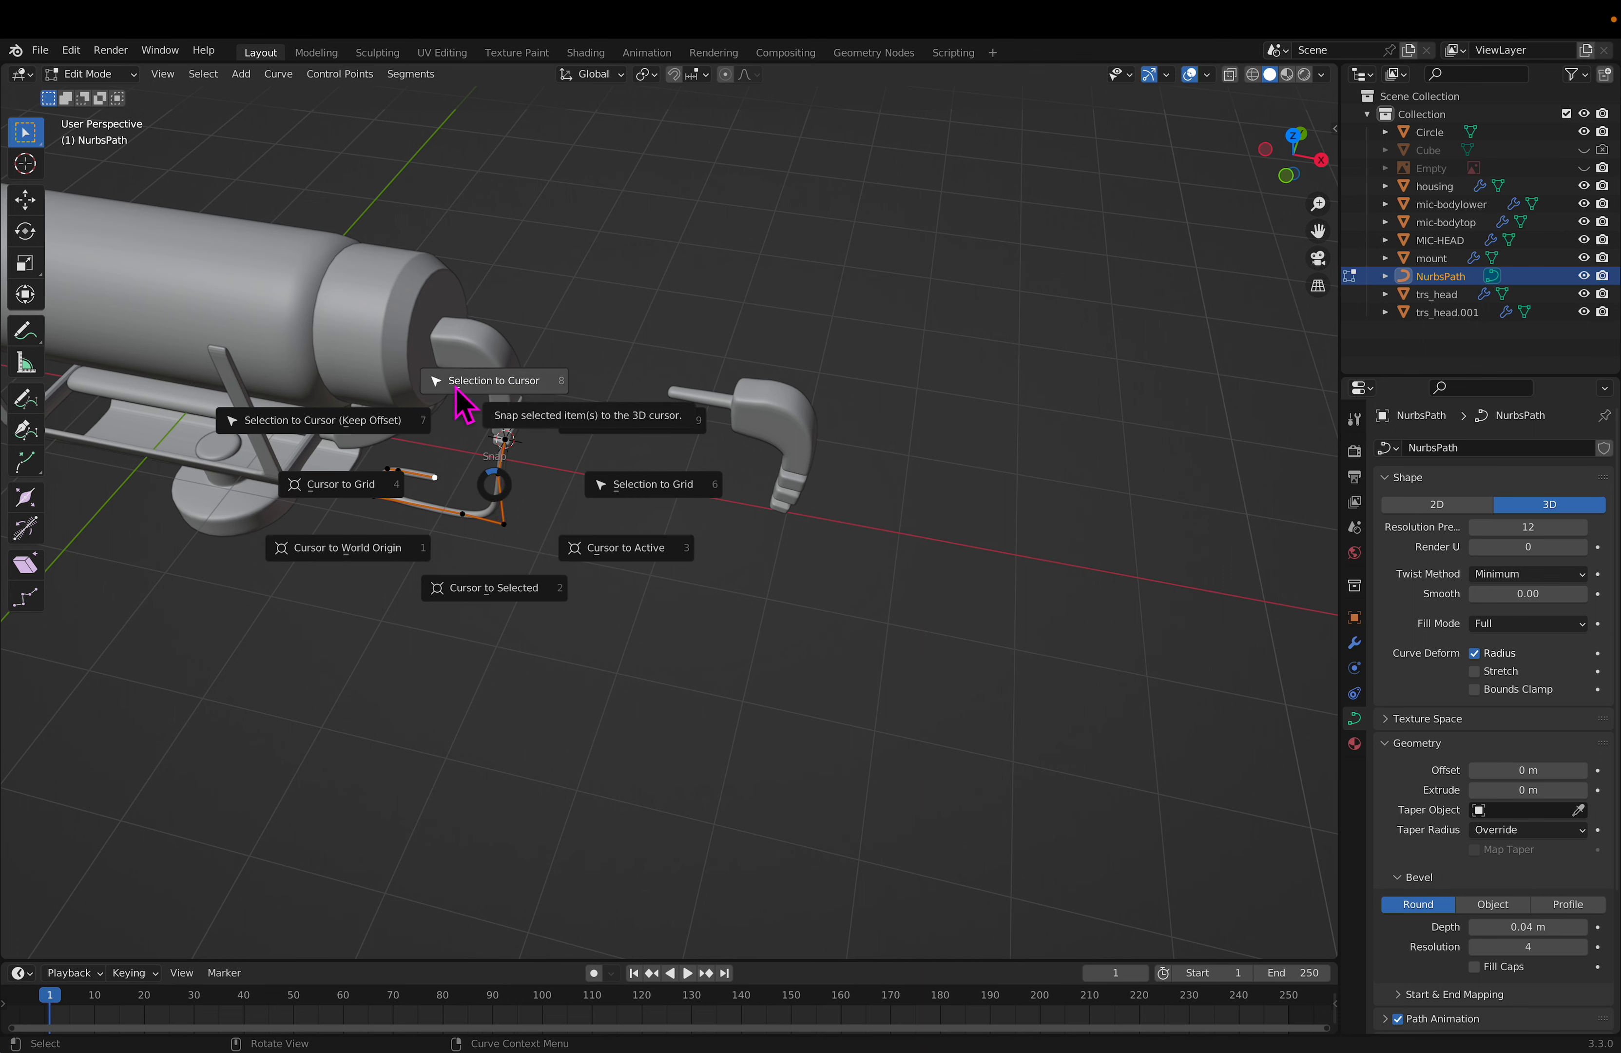
click(507, 603)
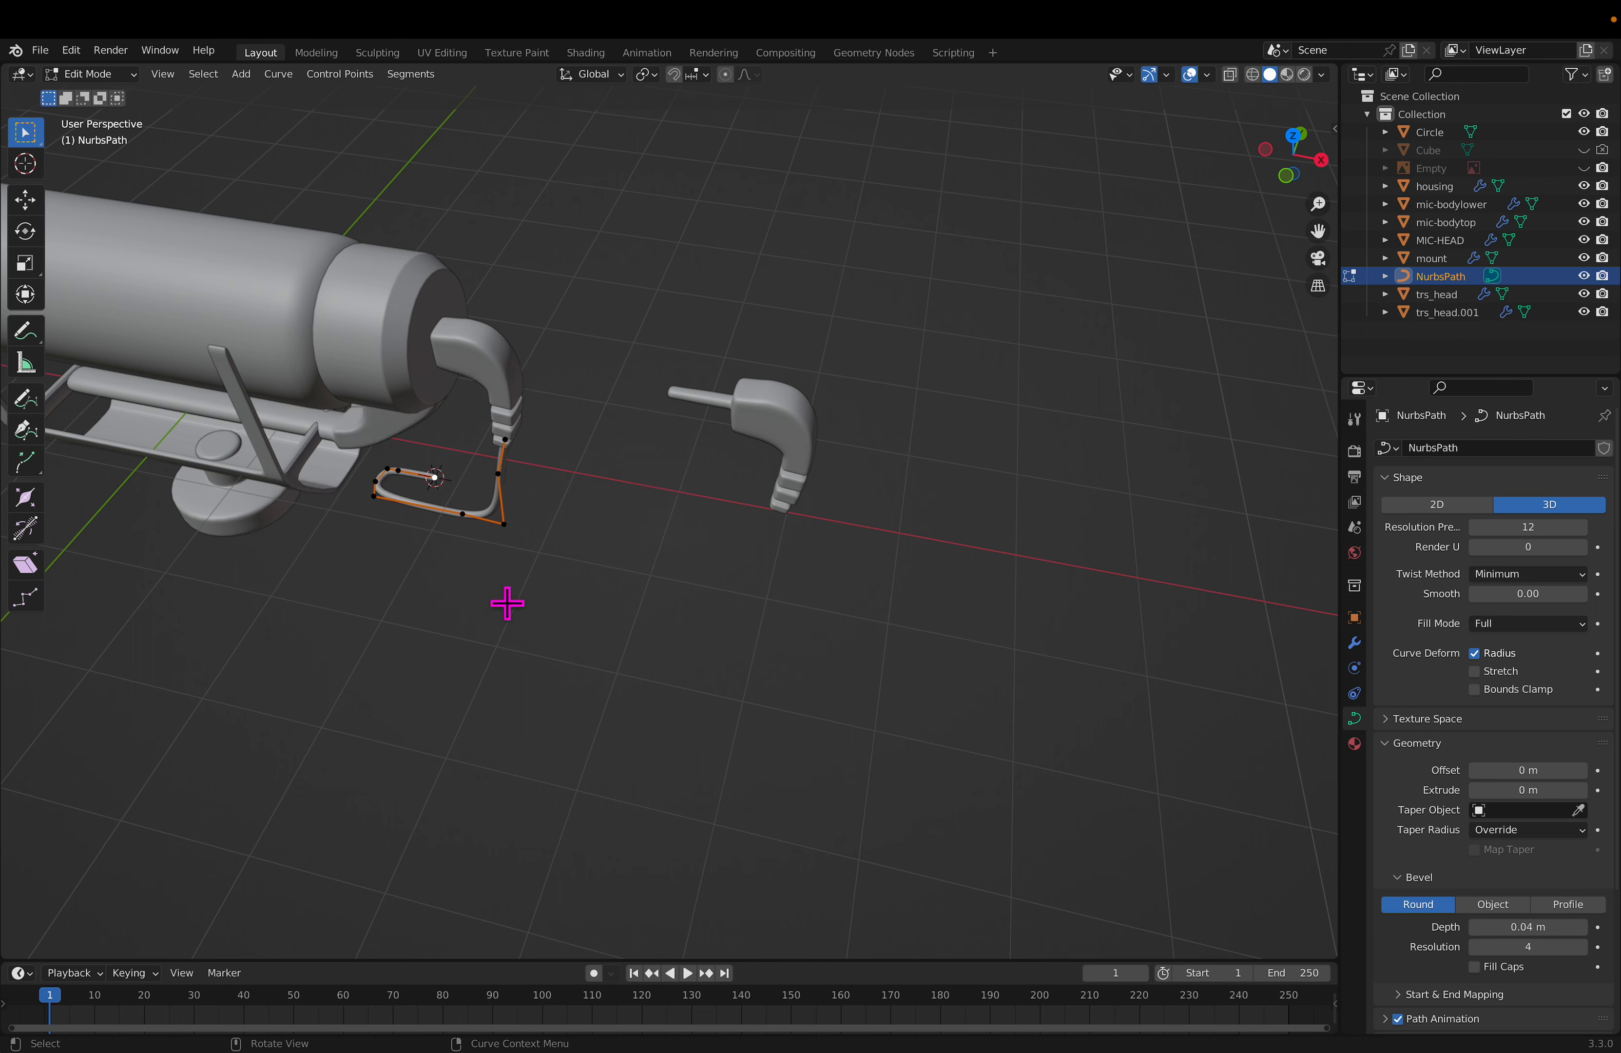
key(Tab)
Step: Snap trs_head.001 to the 3D cursor, first with the offset kept and a second time without it
click(791, 443)
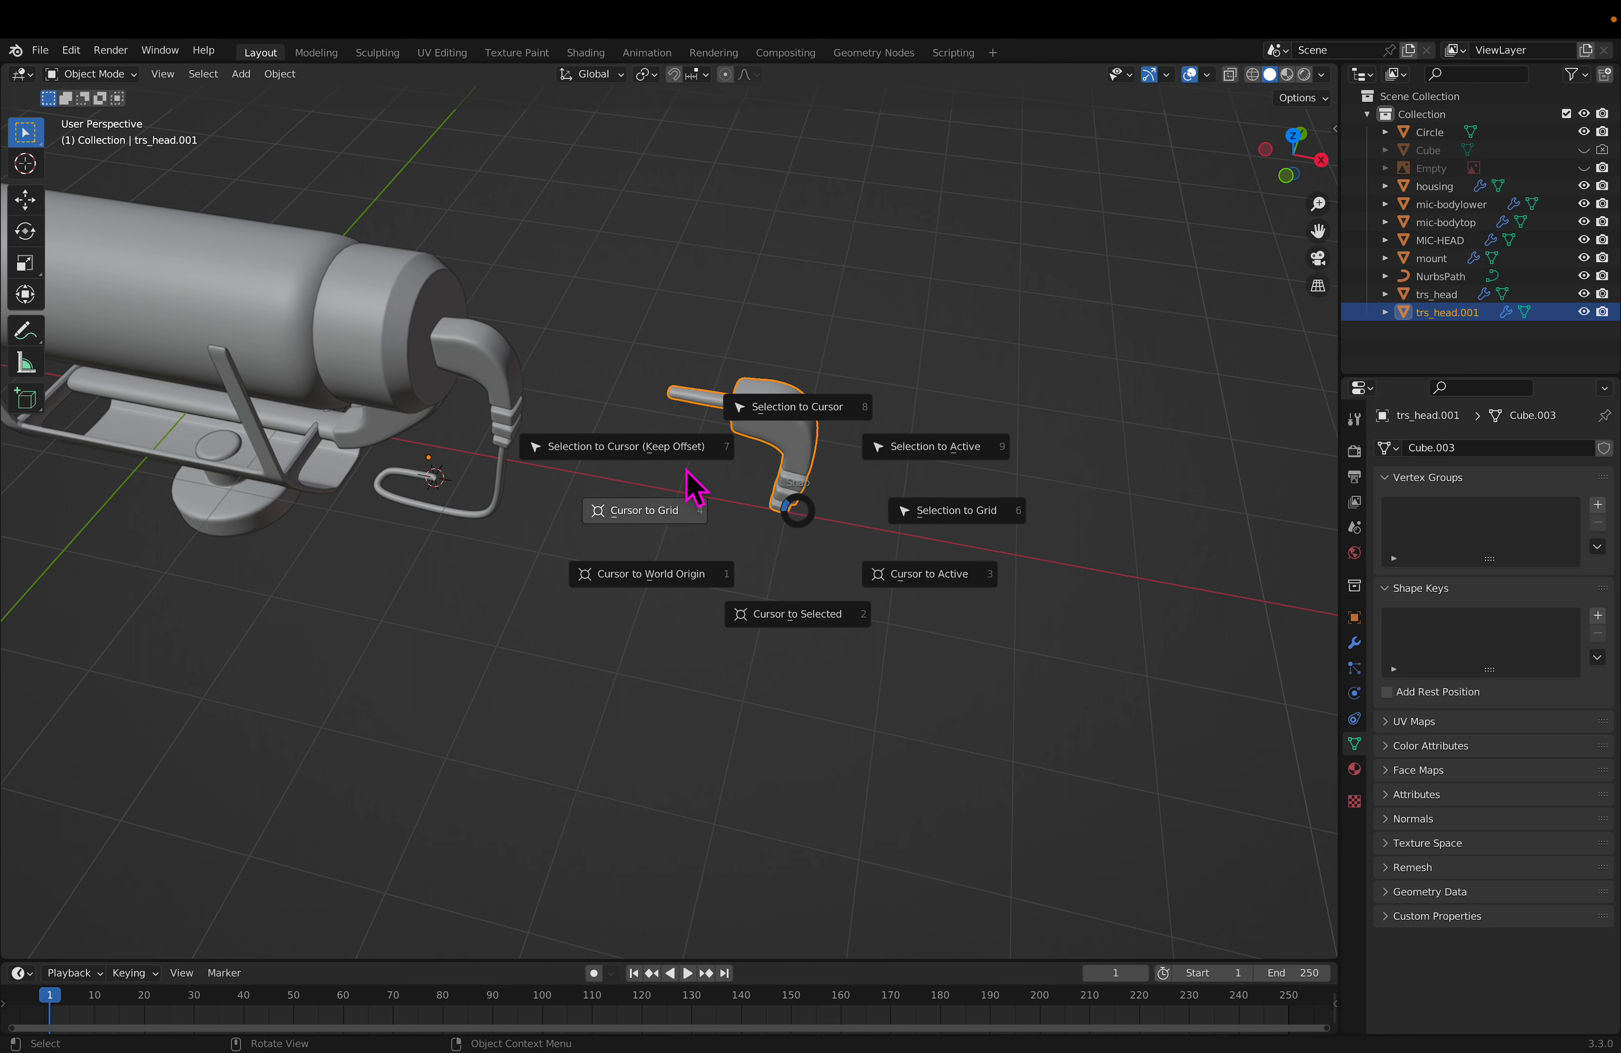
click(687, 471)
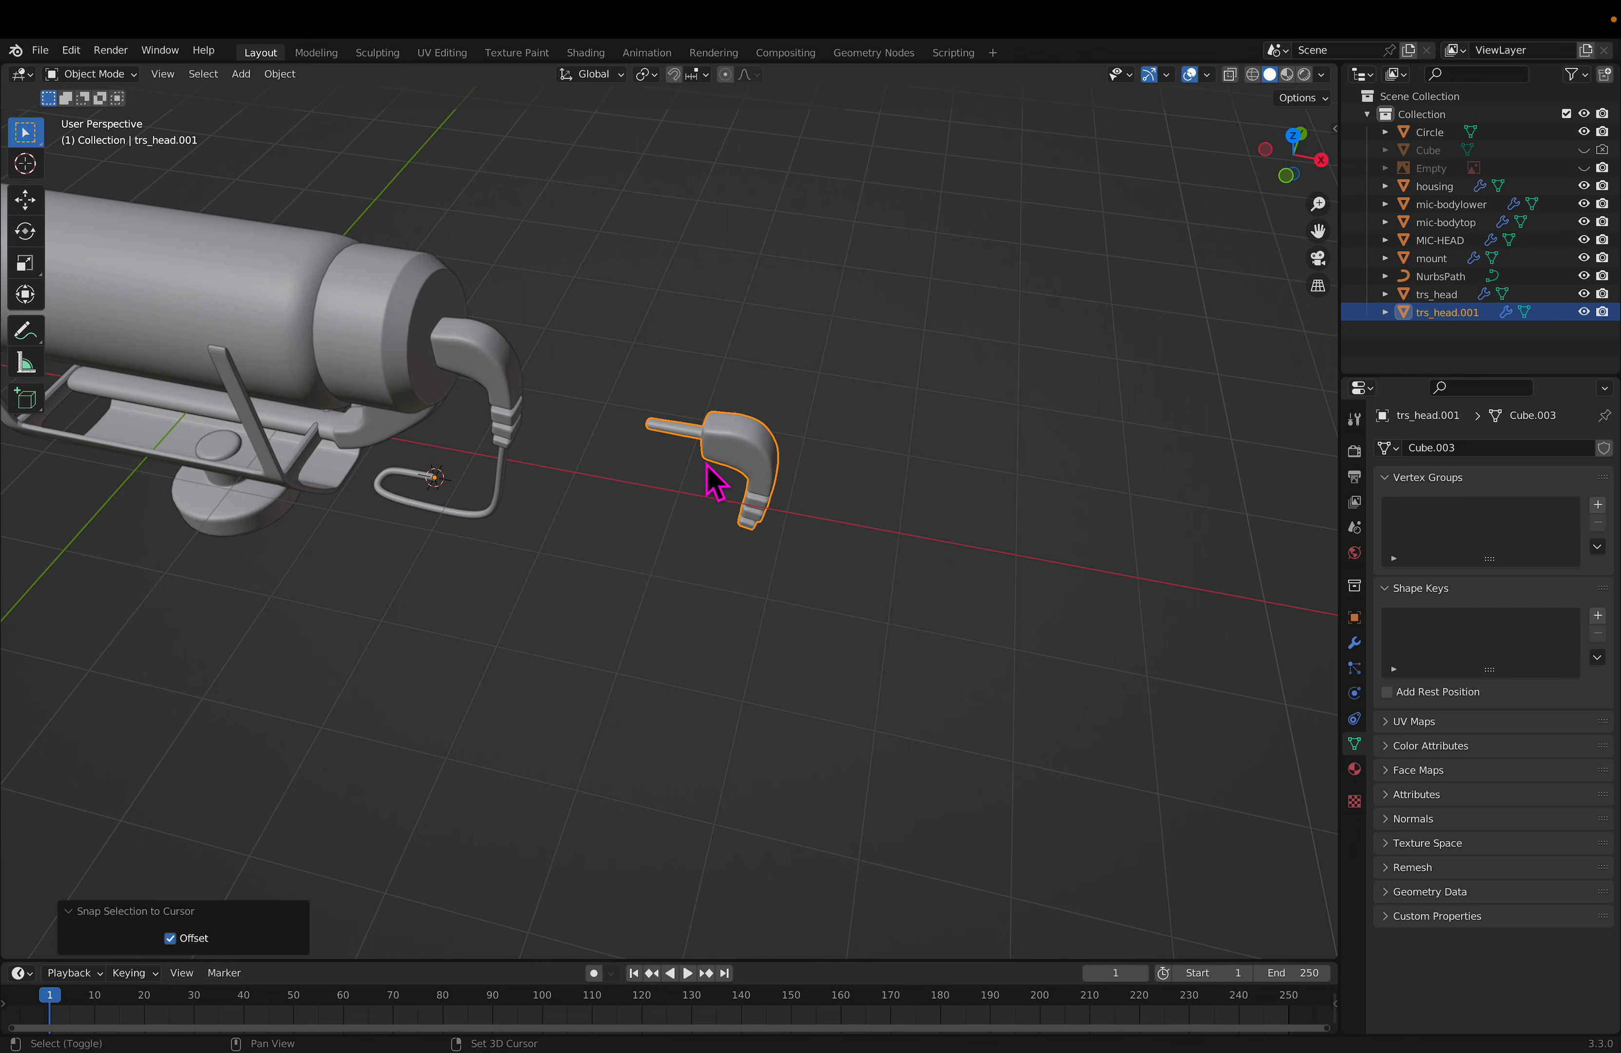
key(shift+s)
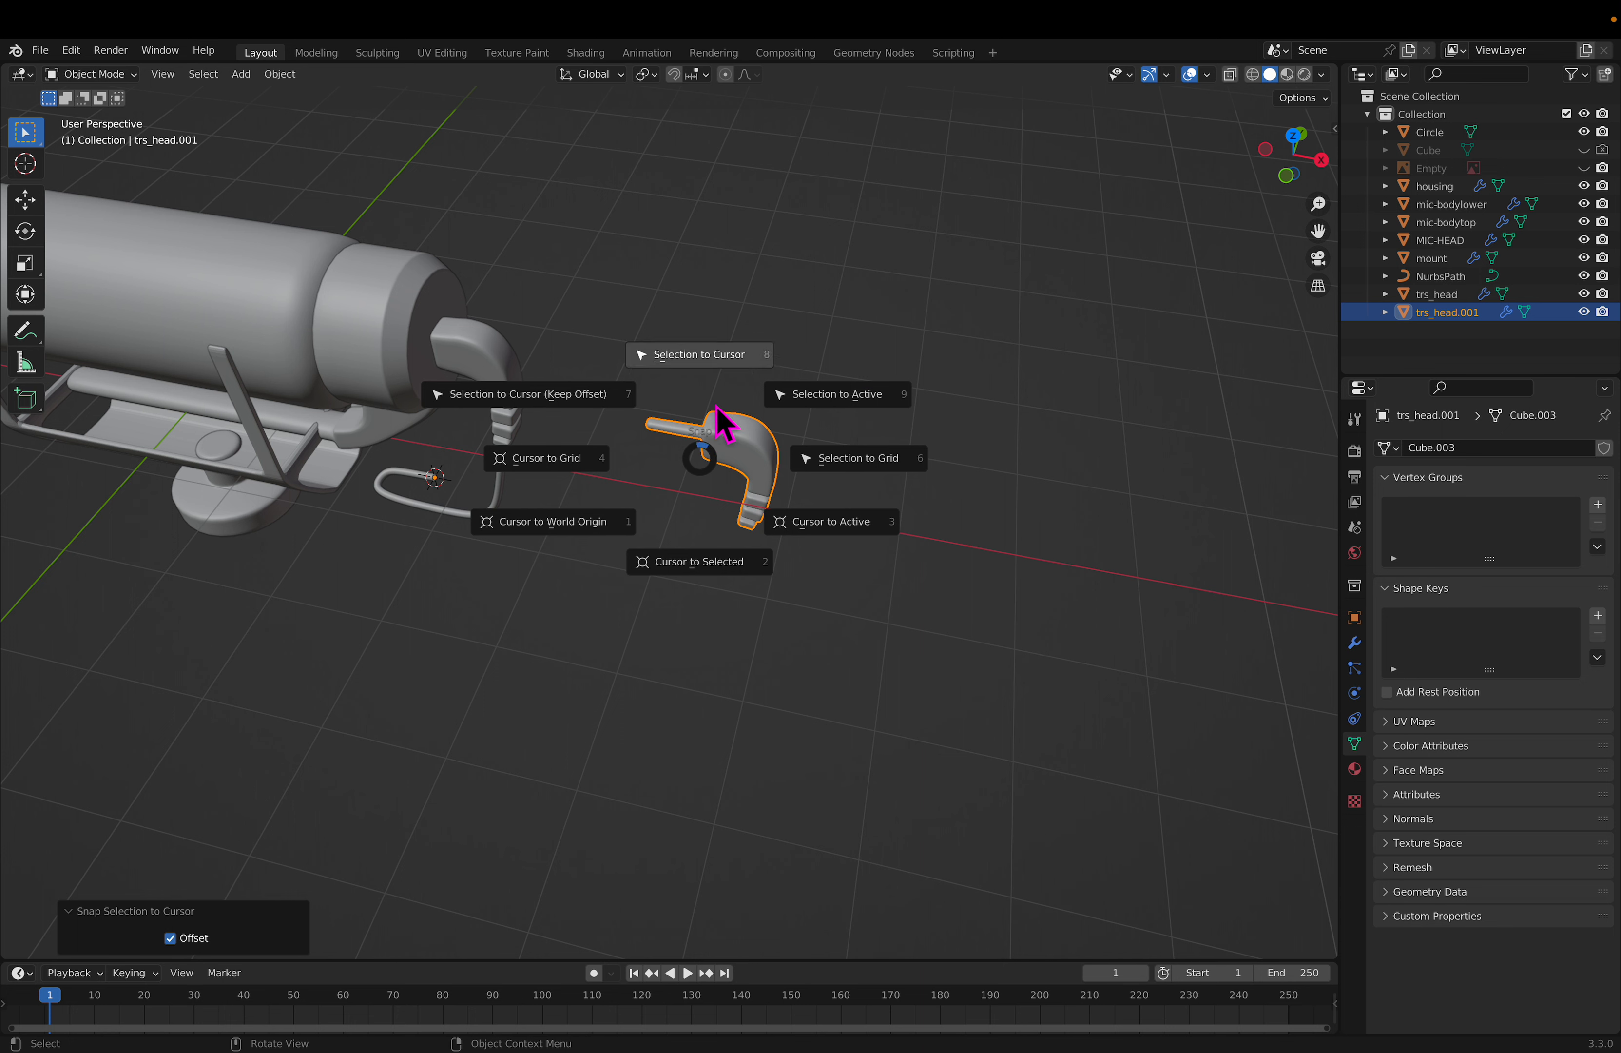
click(714, 365)
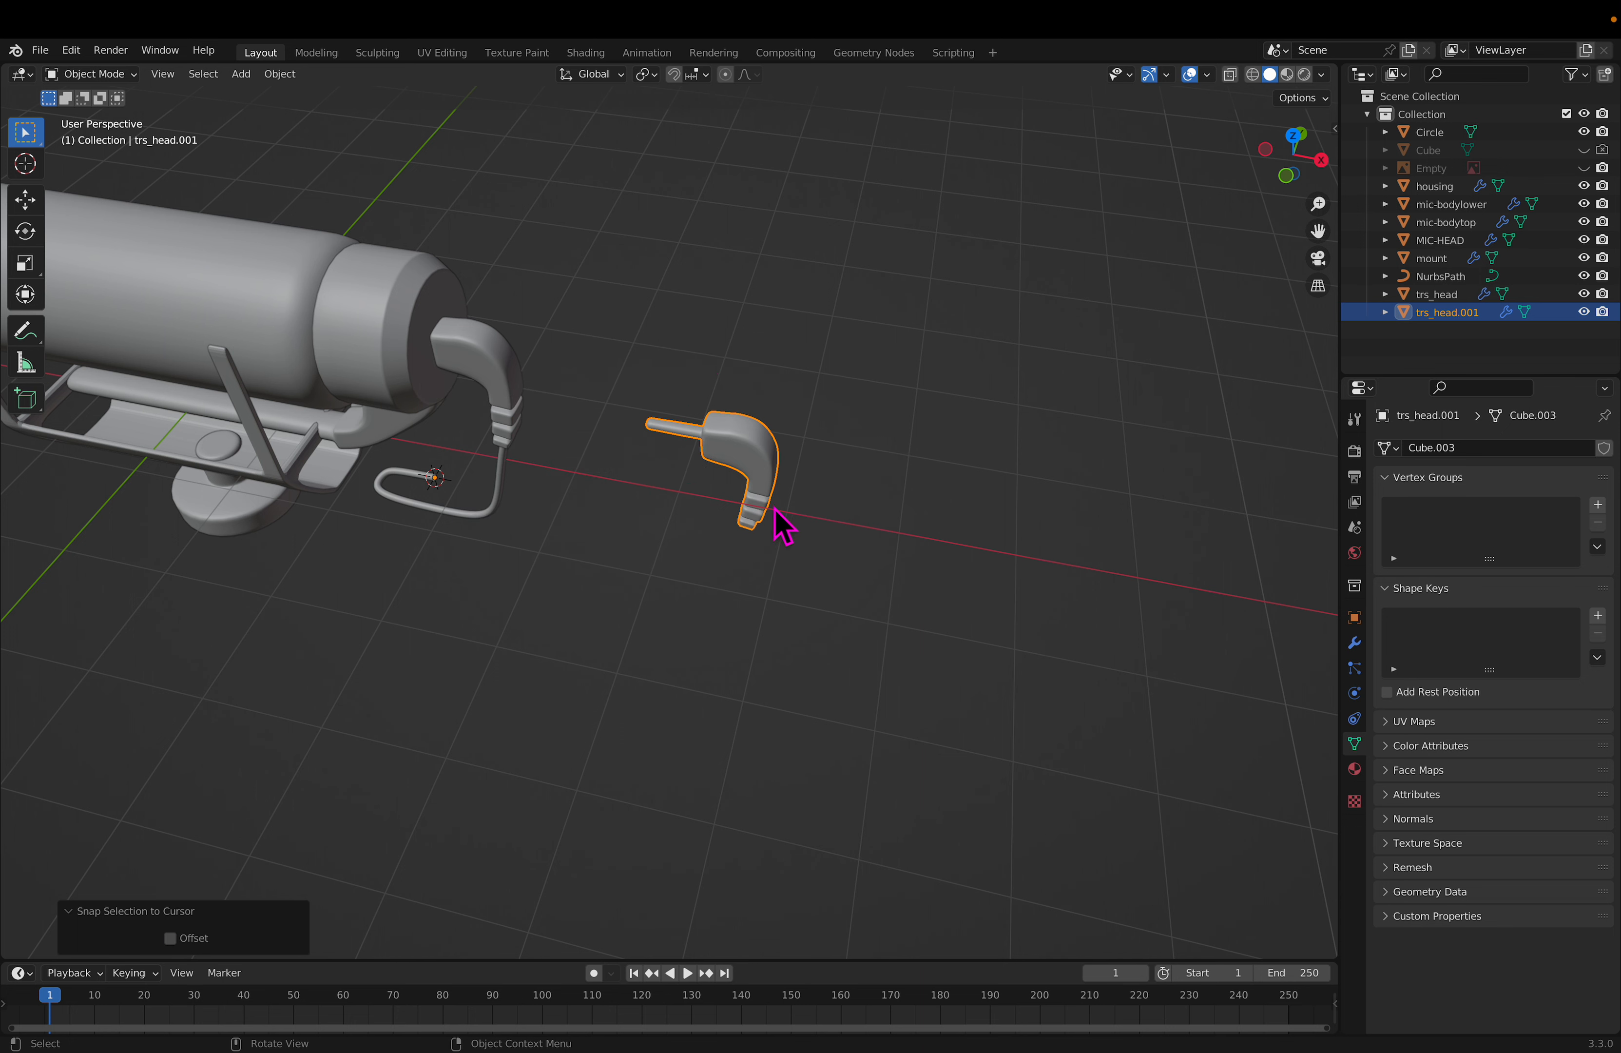
Step: Move all of trs_head.001's geometry toward the cable, about -1.18 m along X and -0.25 m along Y, in Edit Mode
key(Tab)
key(Tab)
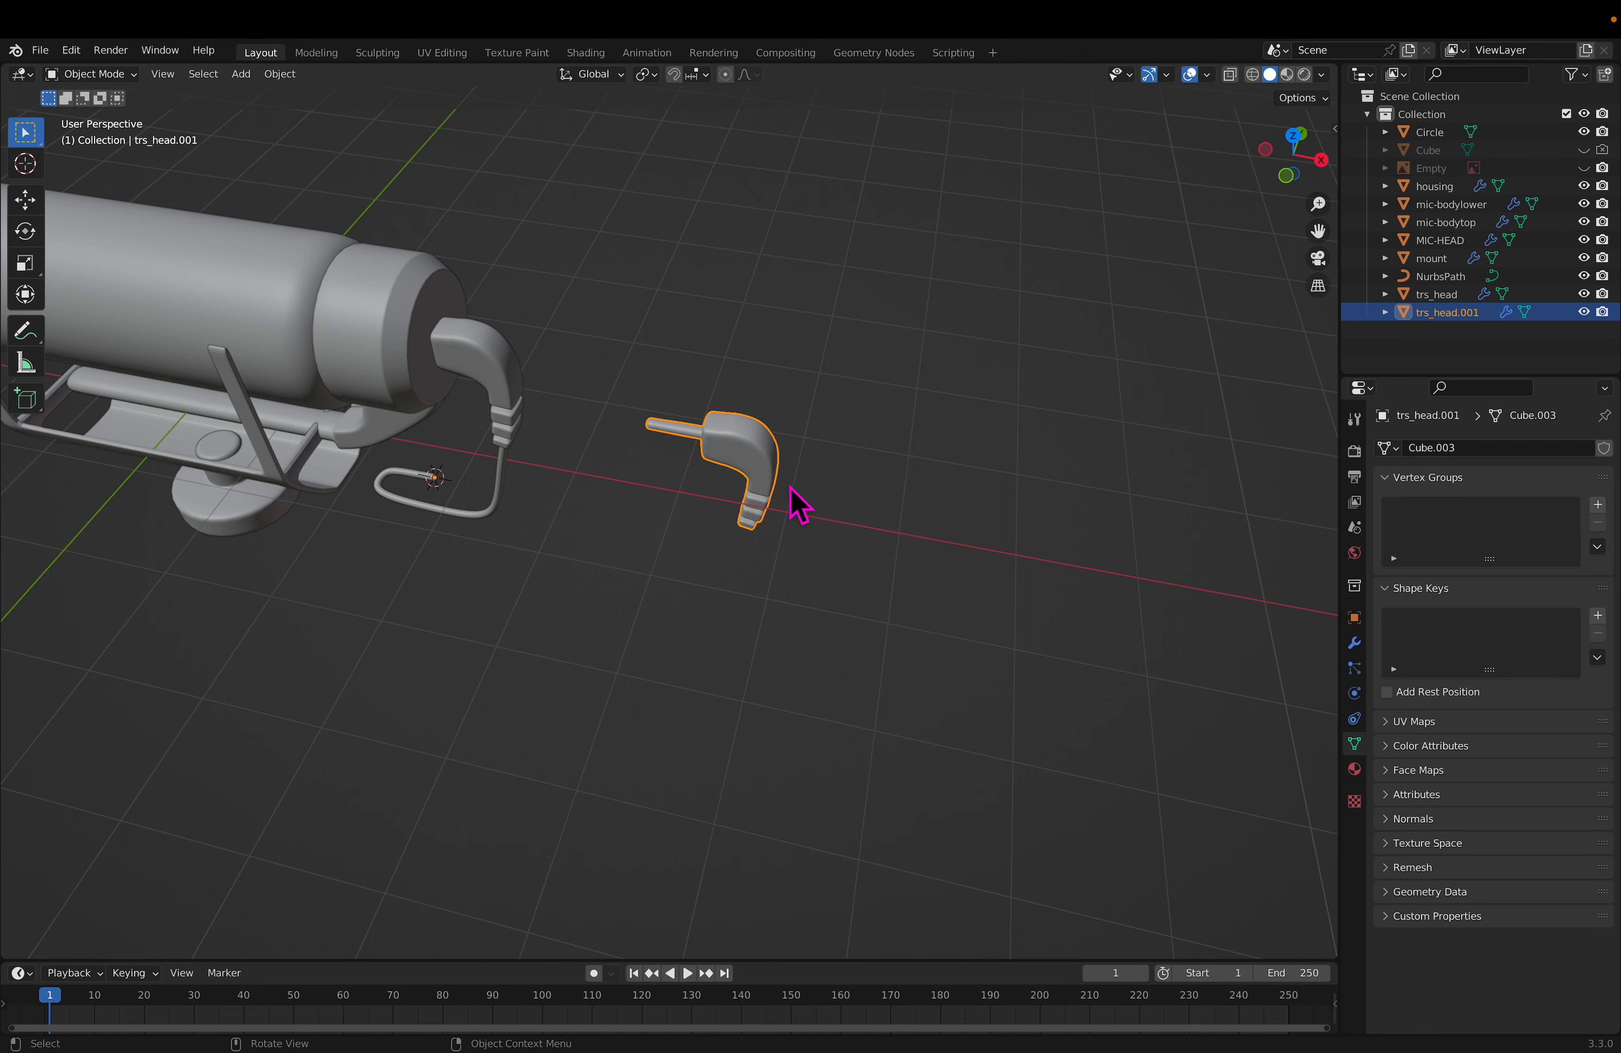
key(Tab)
key(Tab)
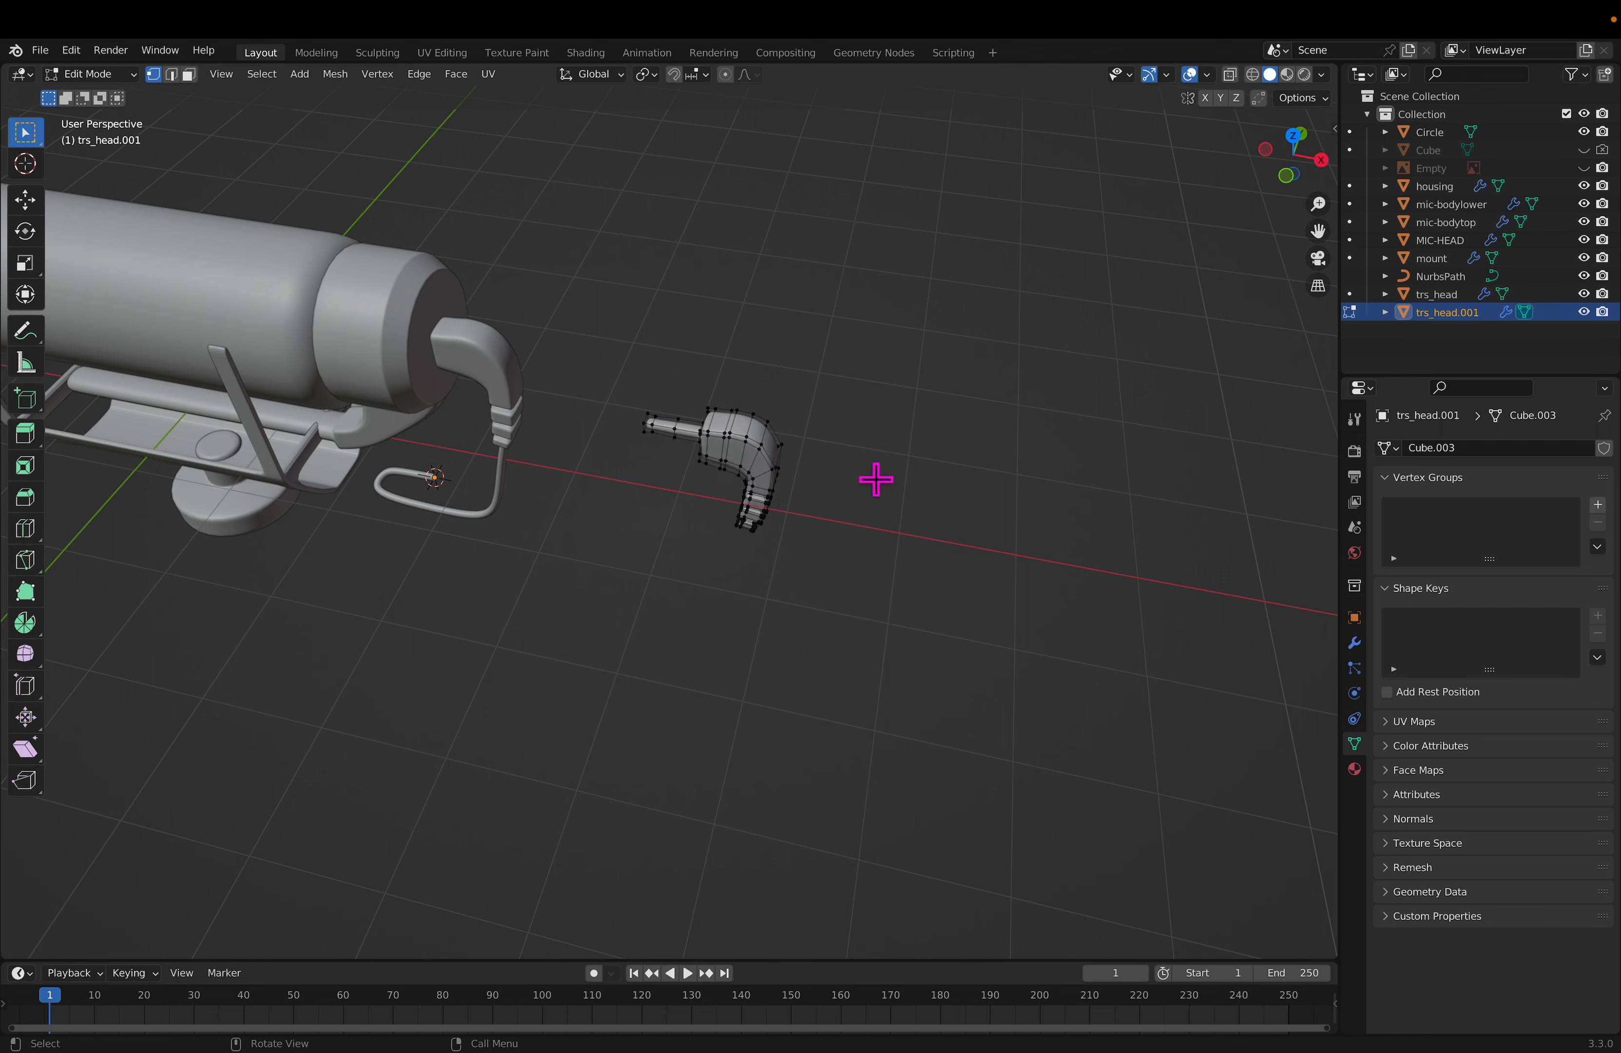
key(Tab)
key(g)
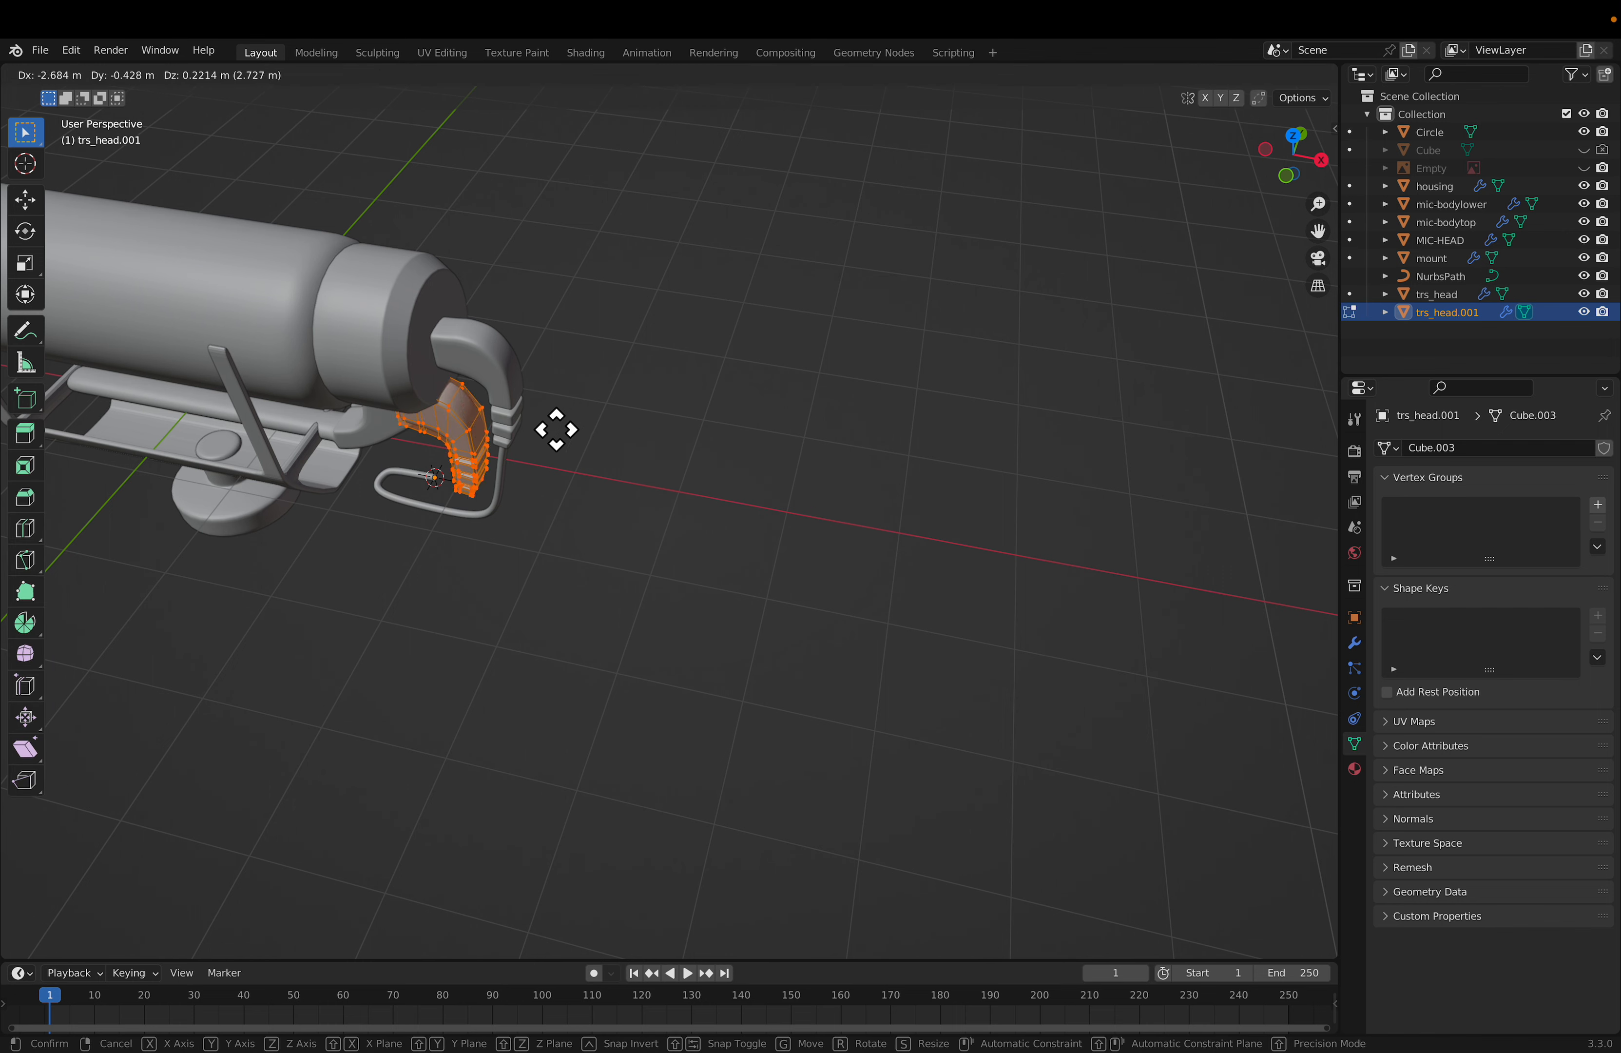
click(733, 474)
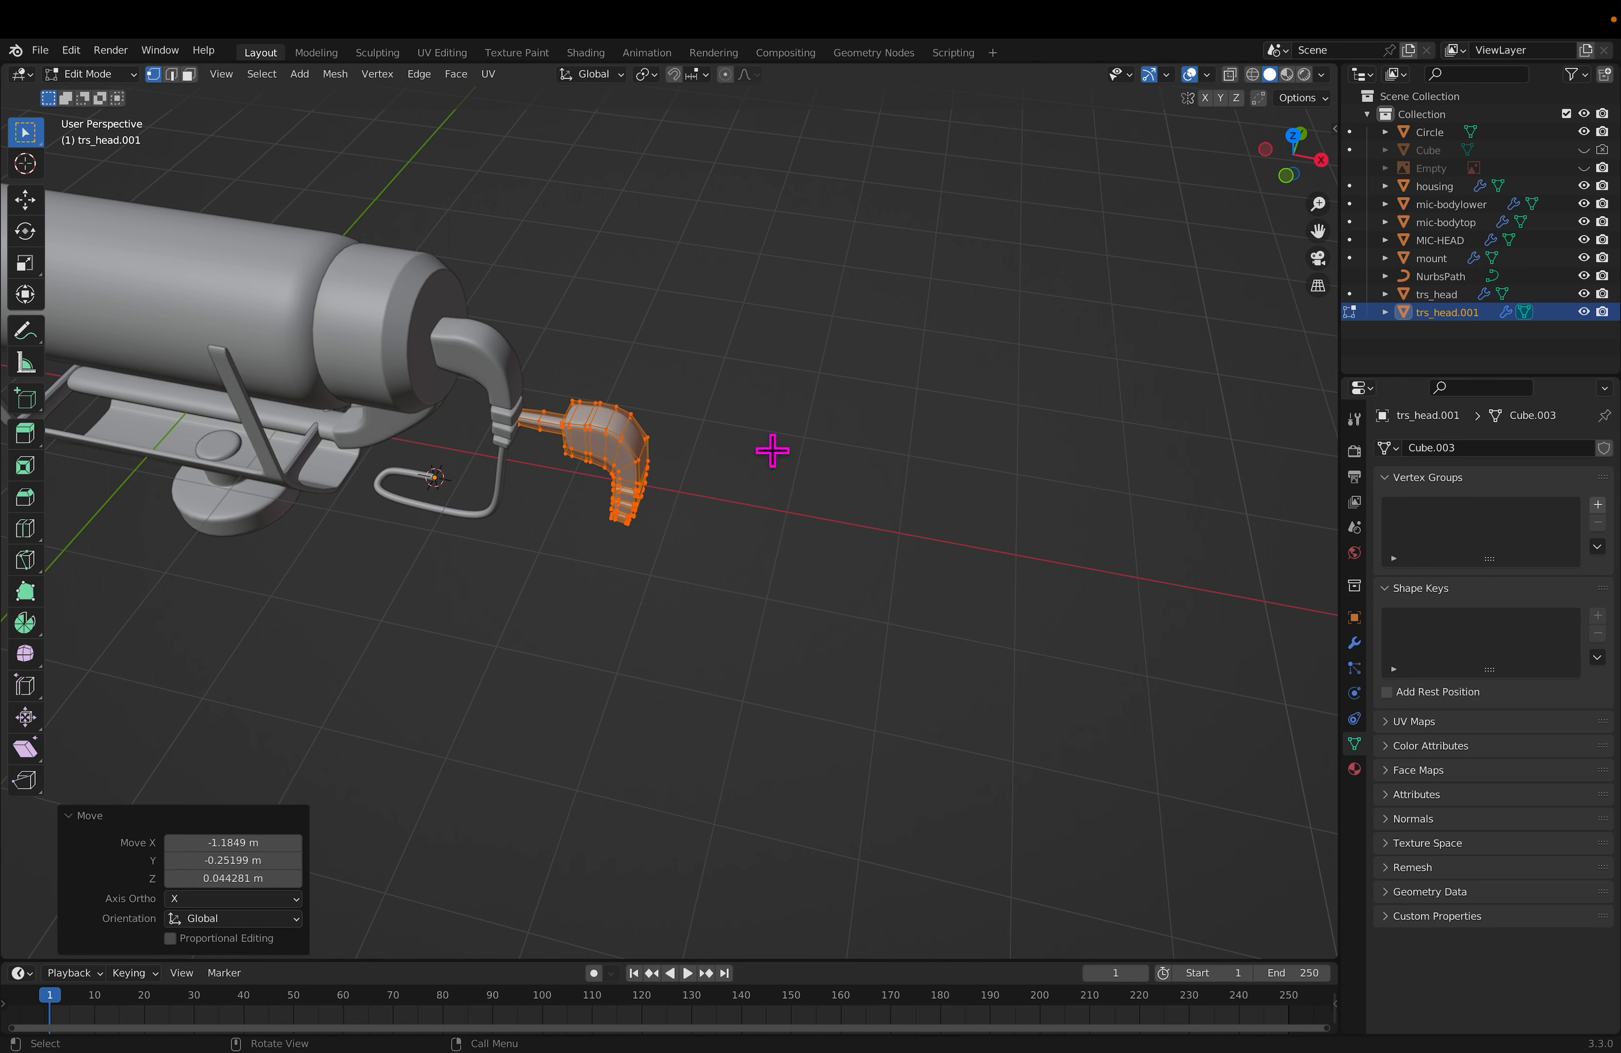
Step: Rotate the connector about 88.6° around Y and move it about -1.62 m in X and -0.71 m in Z to the cable's end
key(r)
key(y)
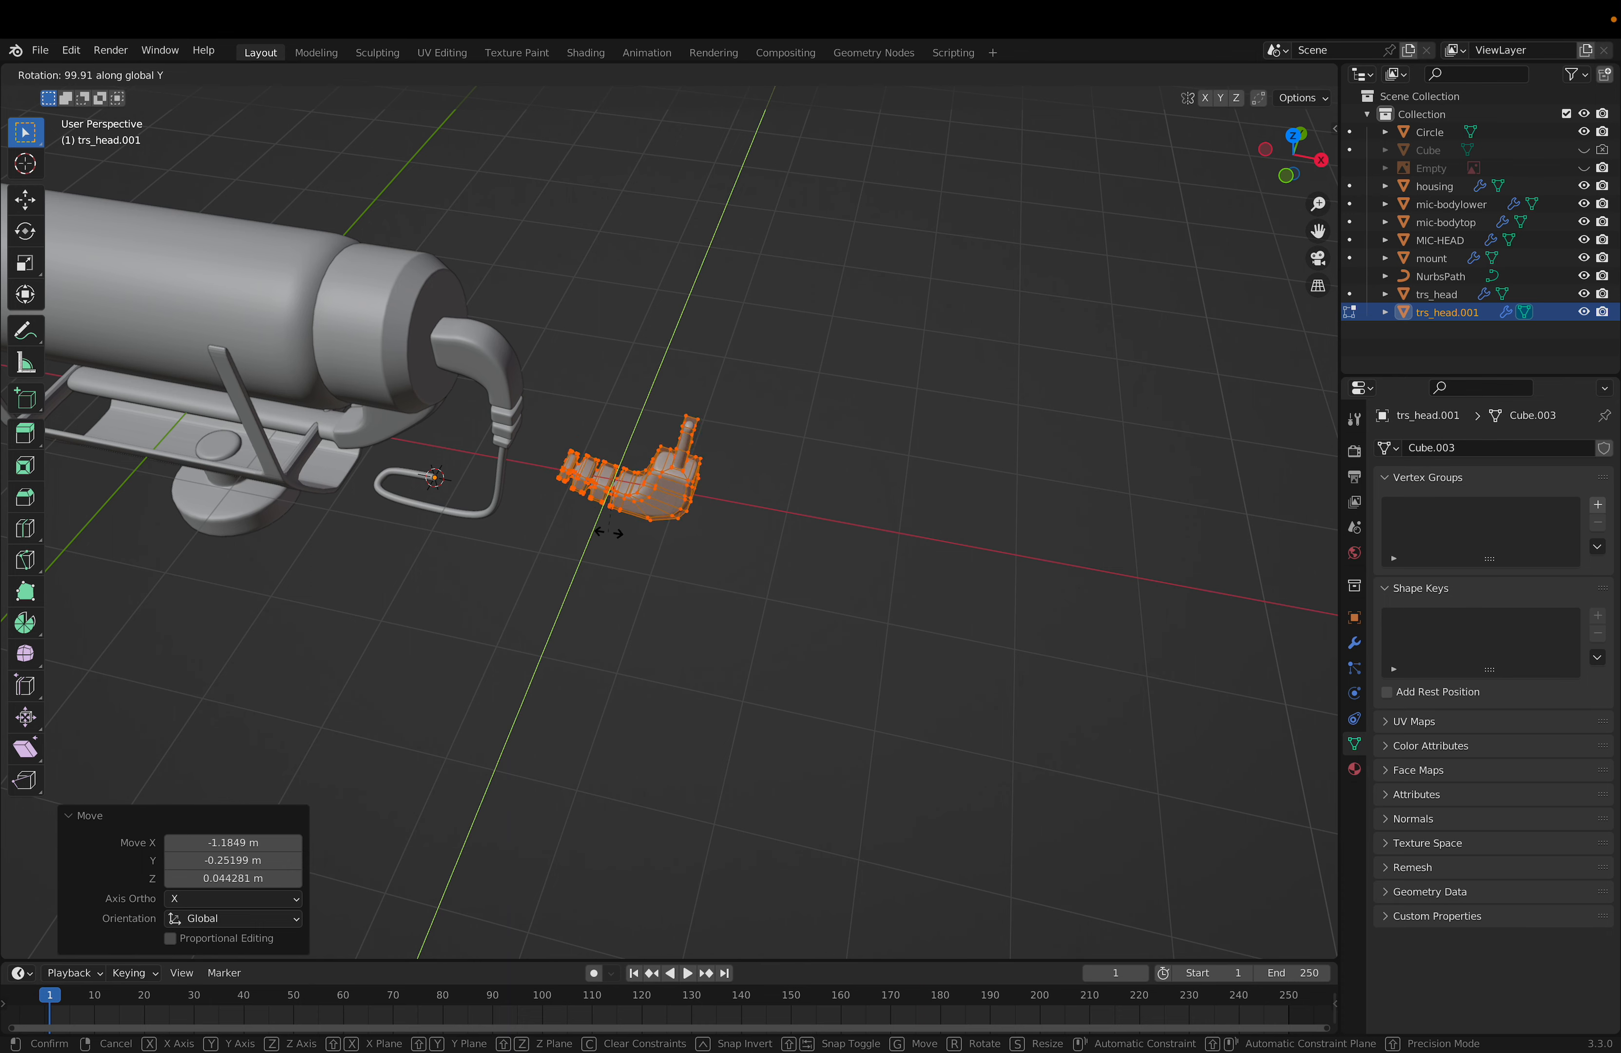
click(619, 527)
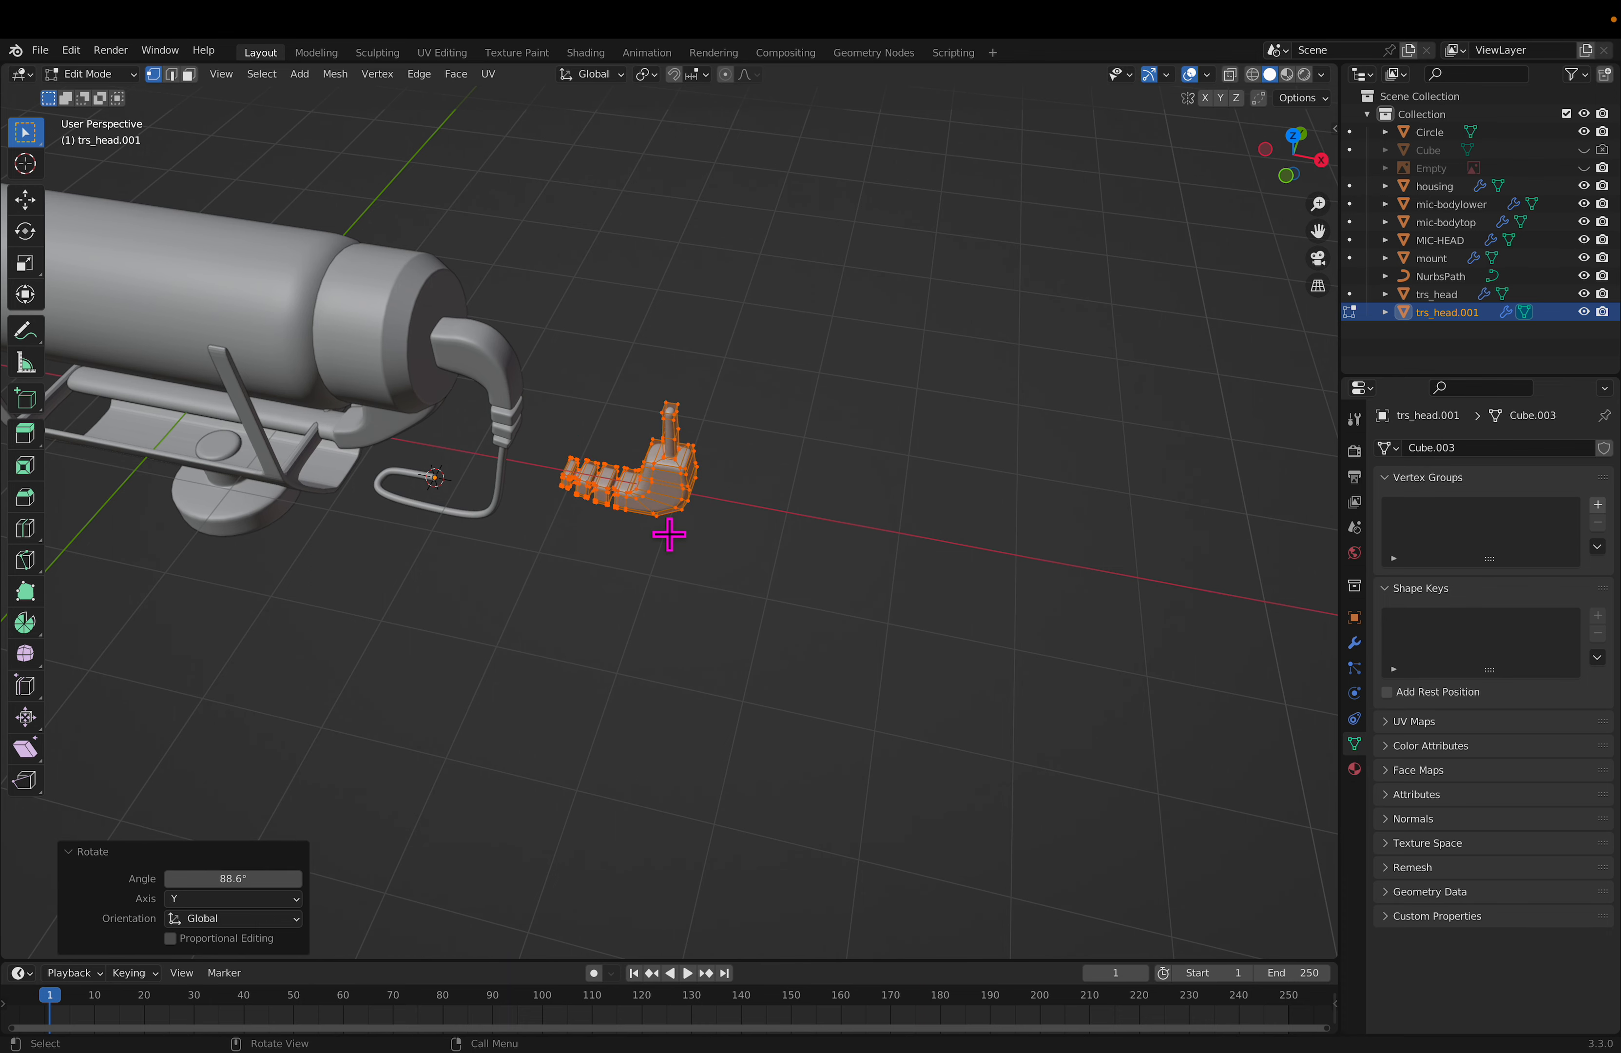
key(KP_1)
key(g)
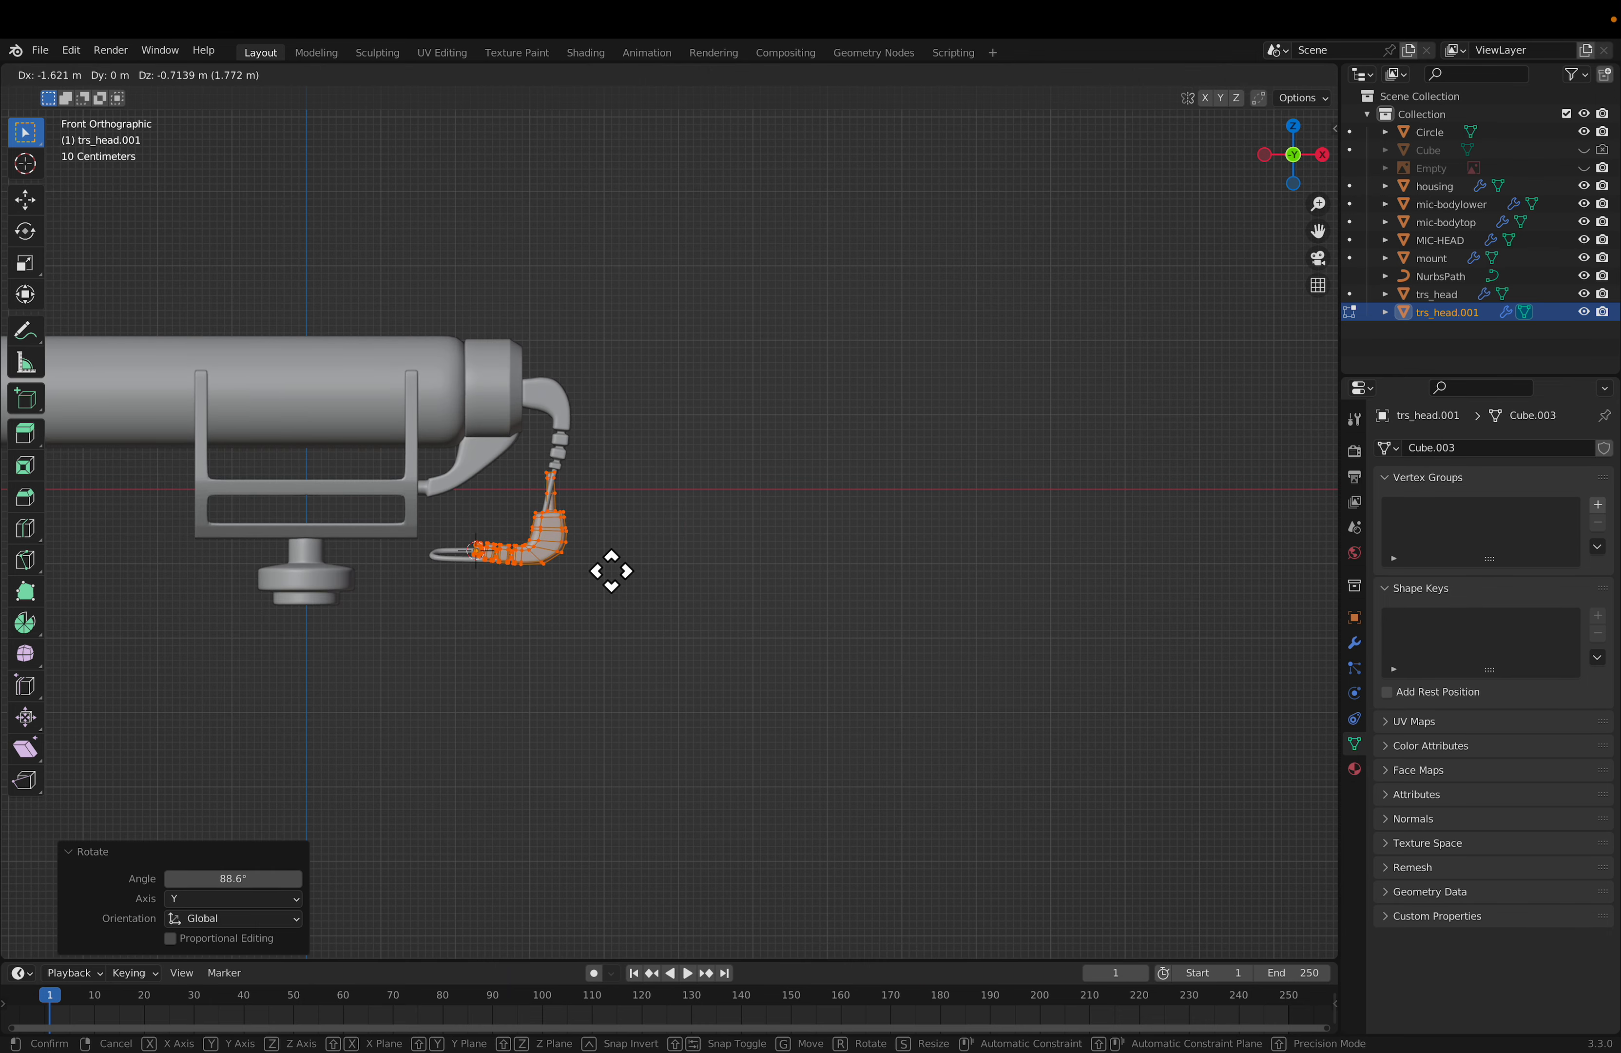
click(652, 551)
Step: Align the connector with the cable's free end by moving it along Y about 0.24 m and a further 0.02 m
middle_drag(651, 550, 479, 589)
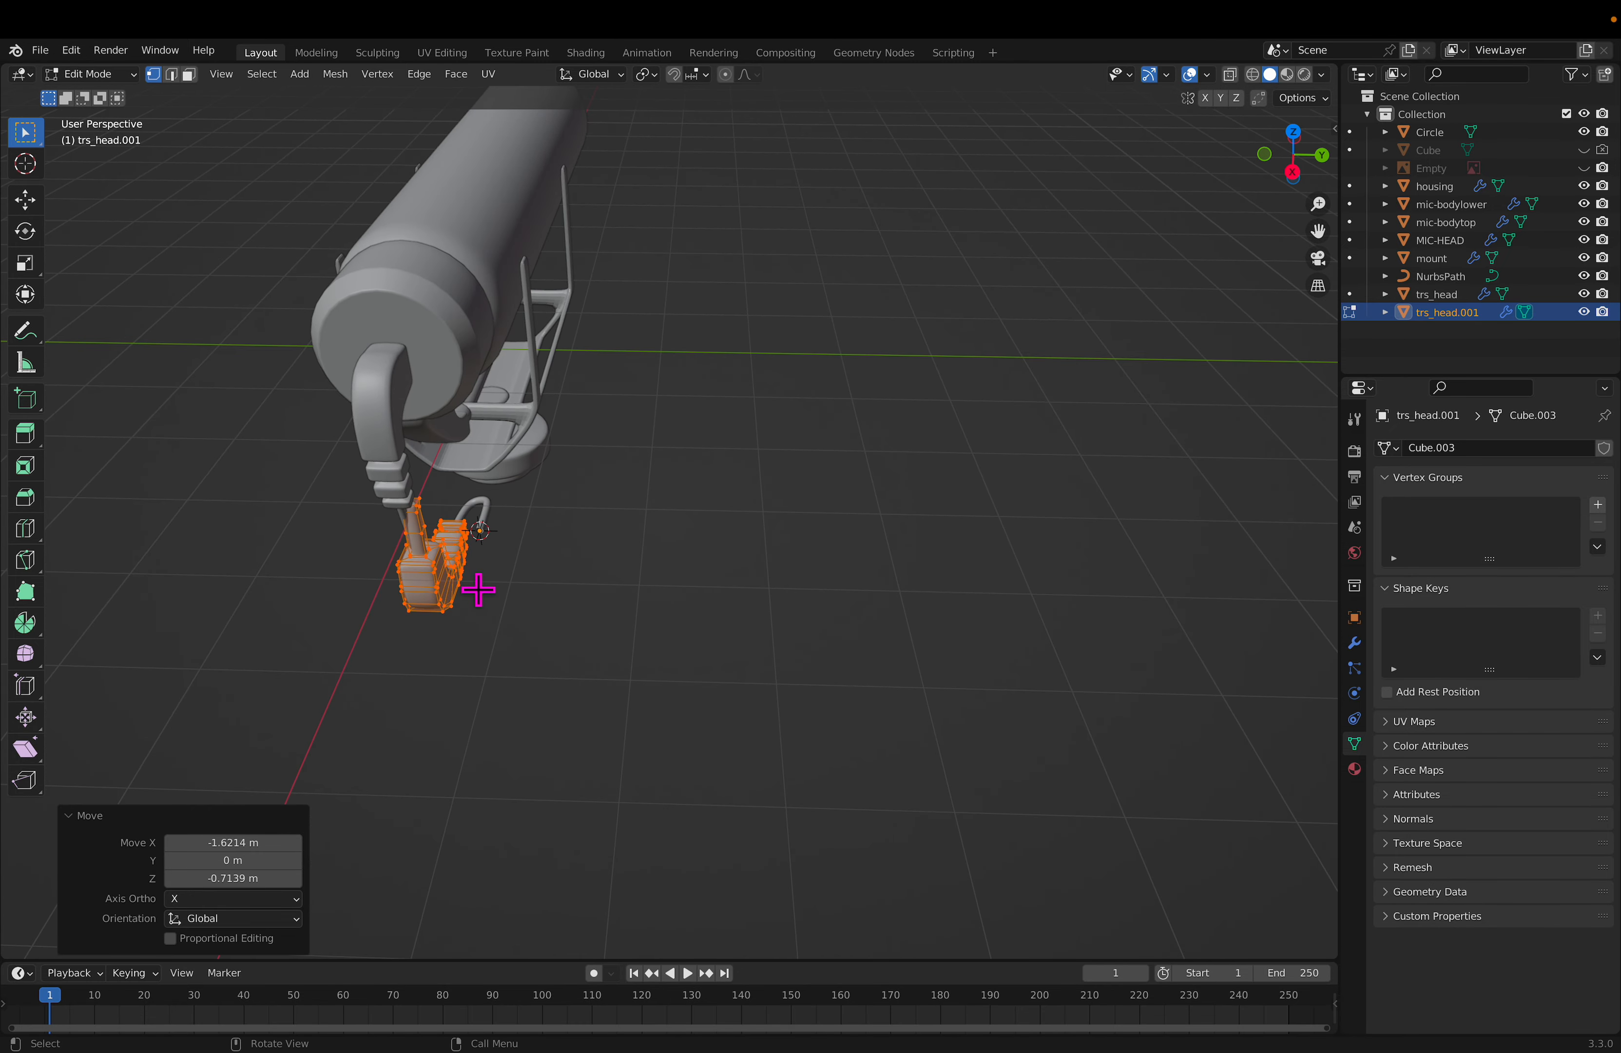
key(g)
key(y)
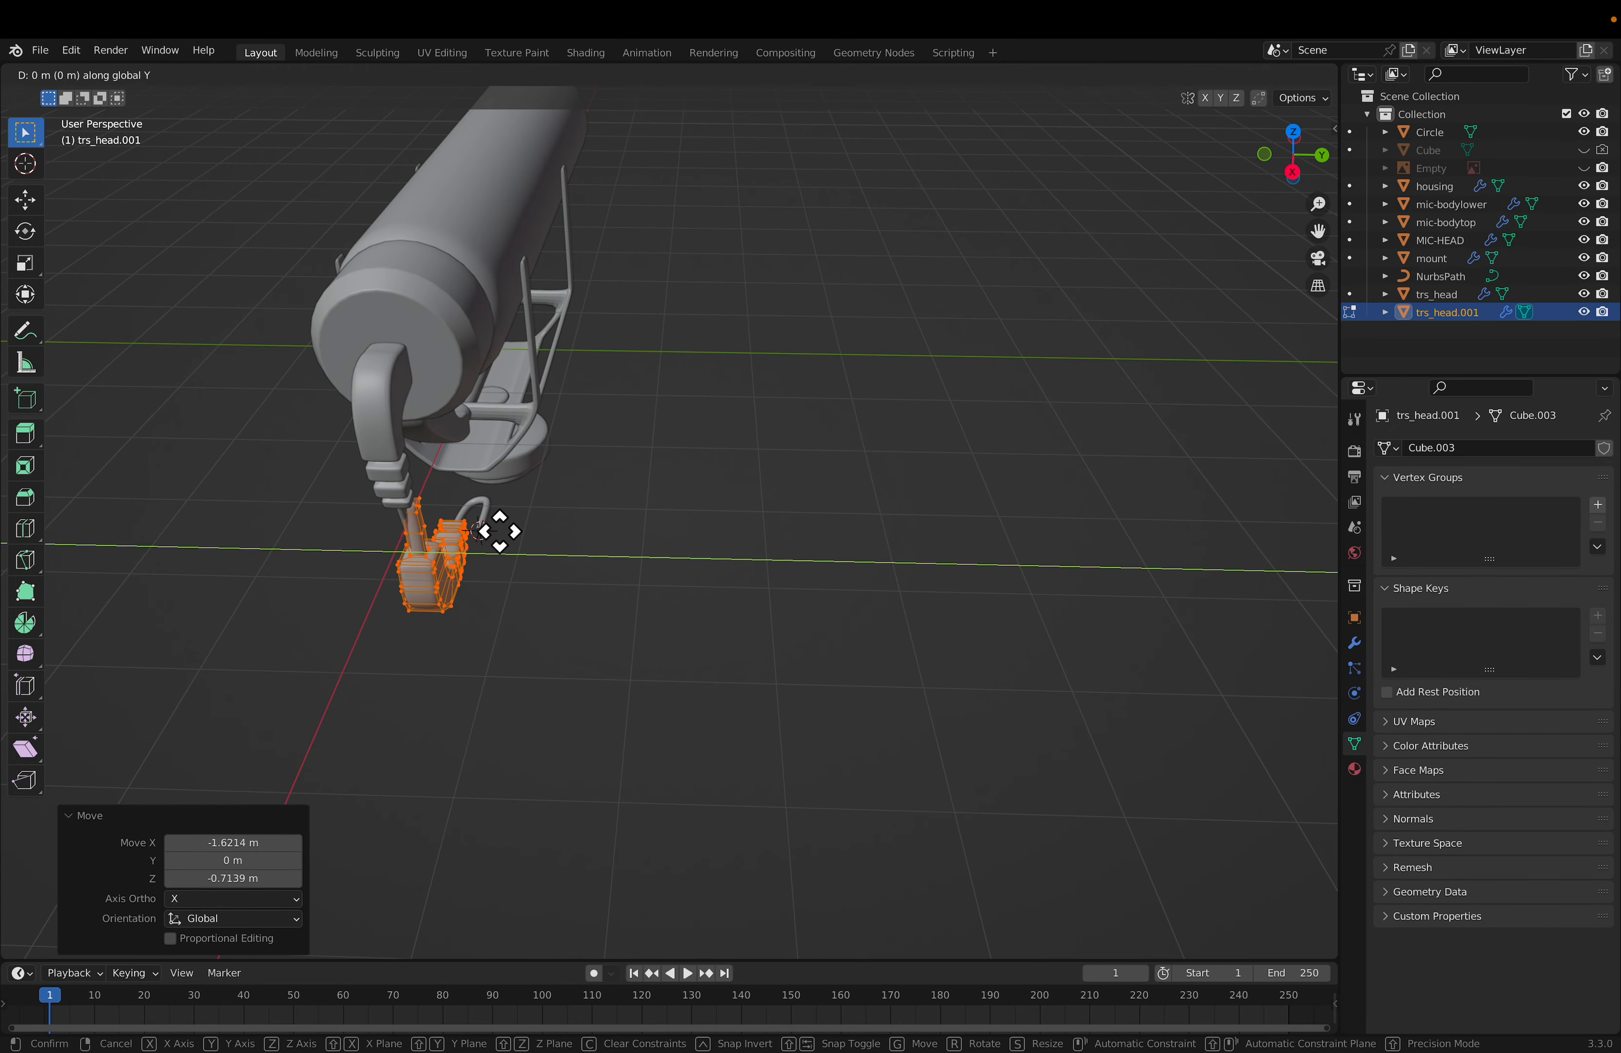
click(525, 536)
middle_drag(614, 515, 380, 517)
middle_drag(562, 543, 517, 598)
scroll(520, 616, up, 5)
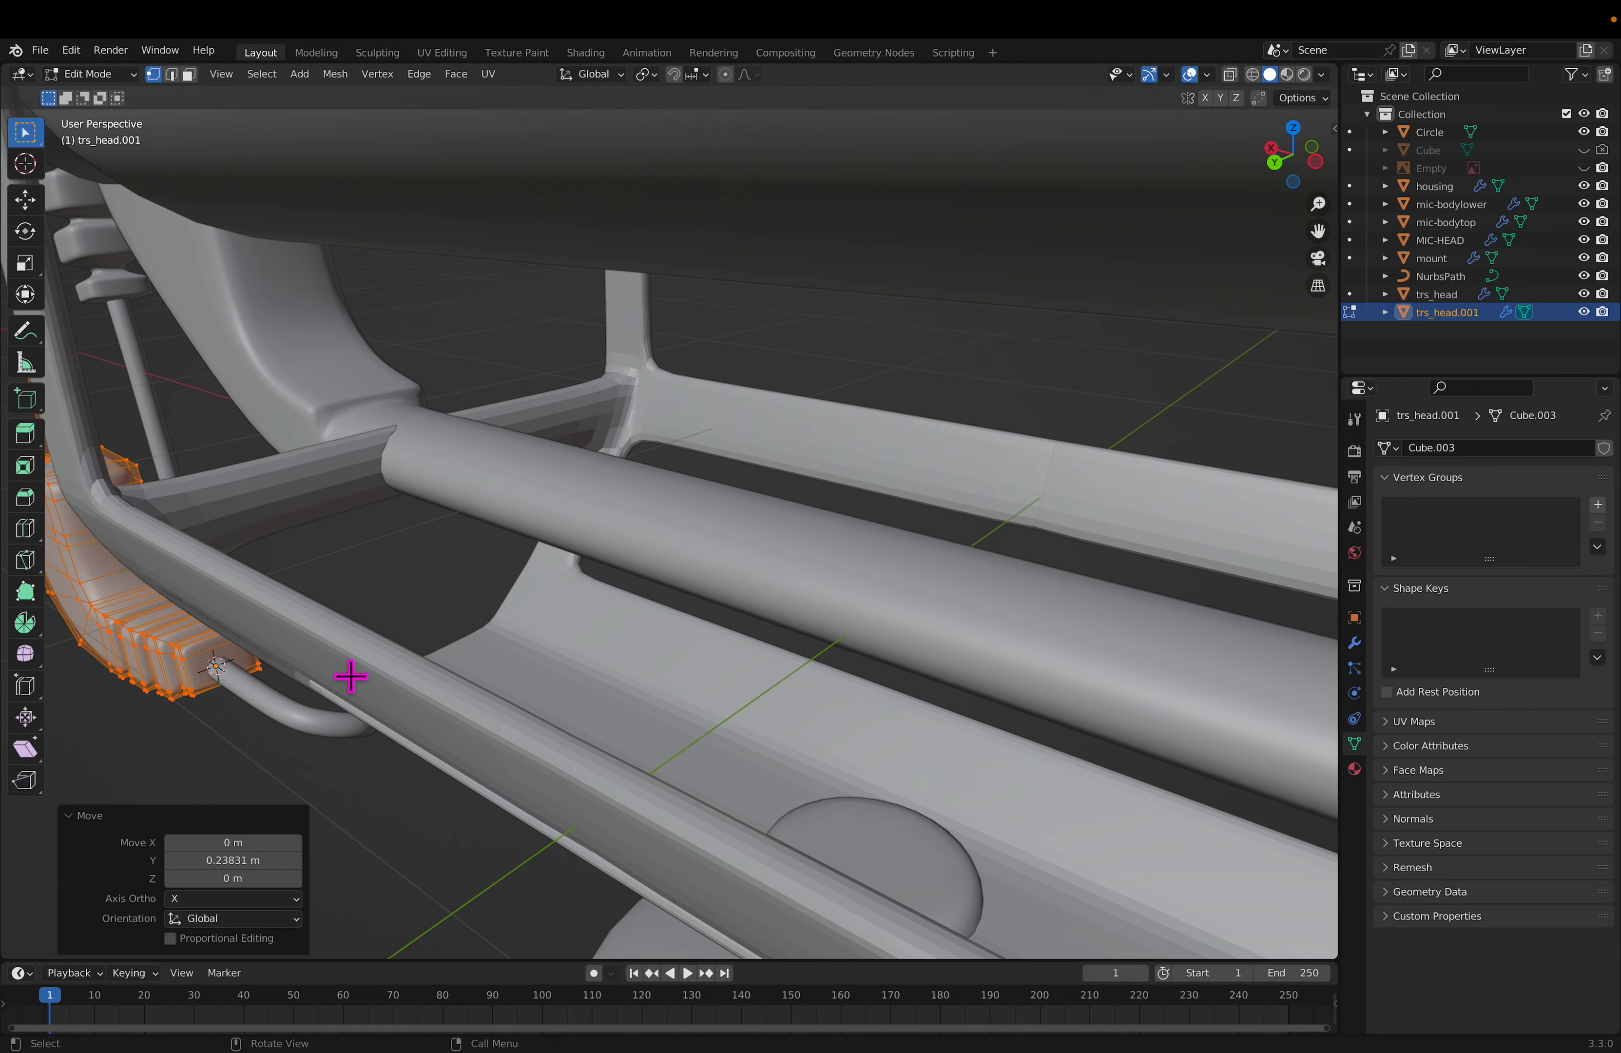
key(g)
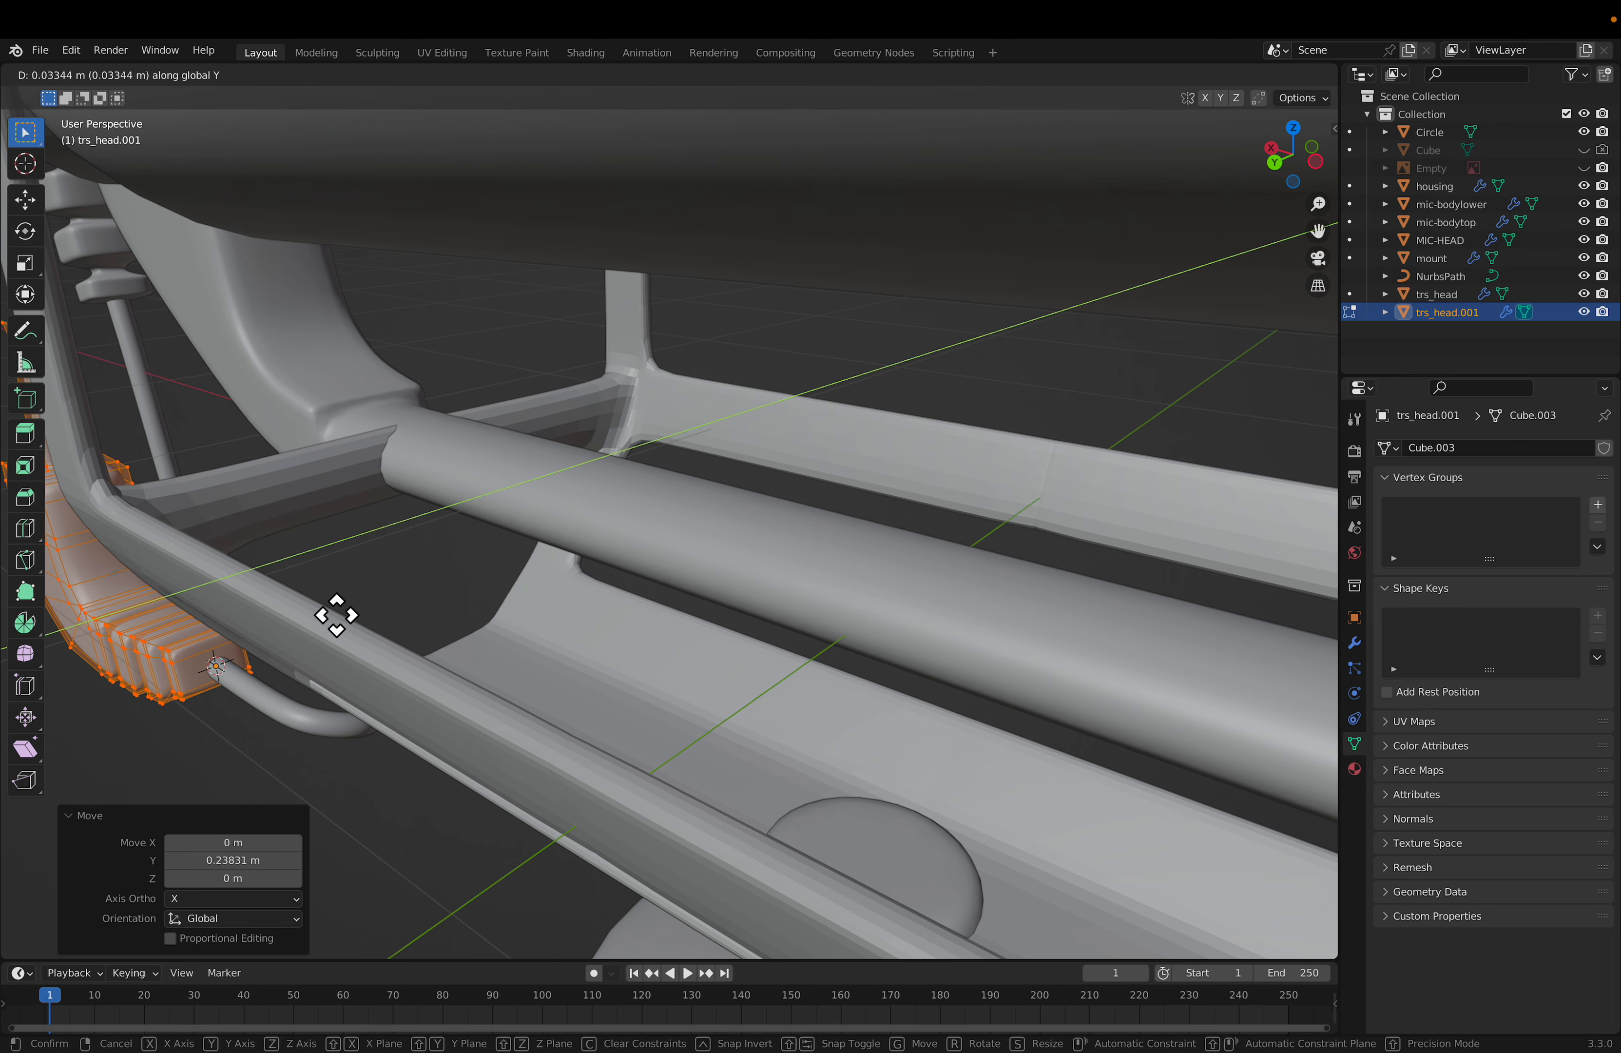
click(339, 615)
Step: Scale the whole connector geometry down uniformly to about 0.627
scroll(362, 615, down, 12)
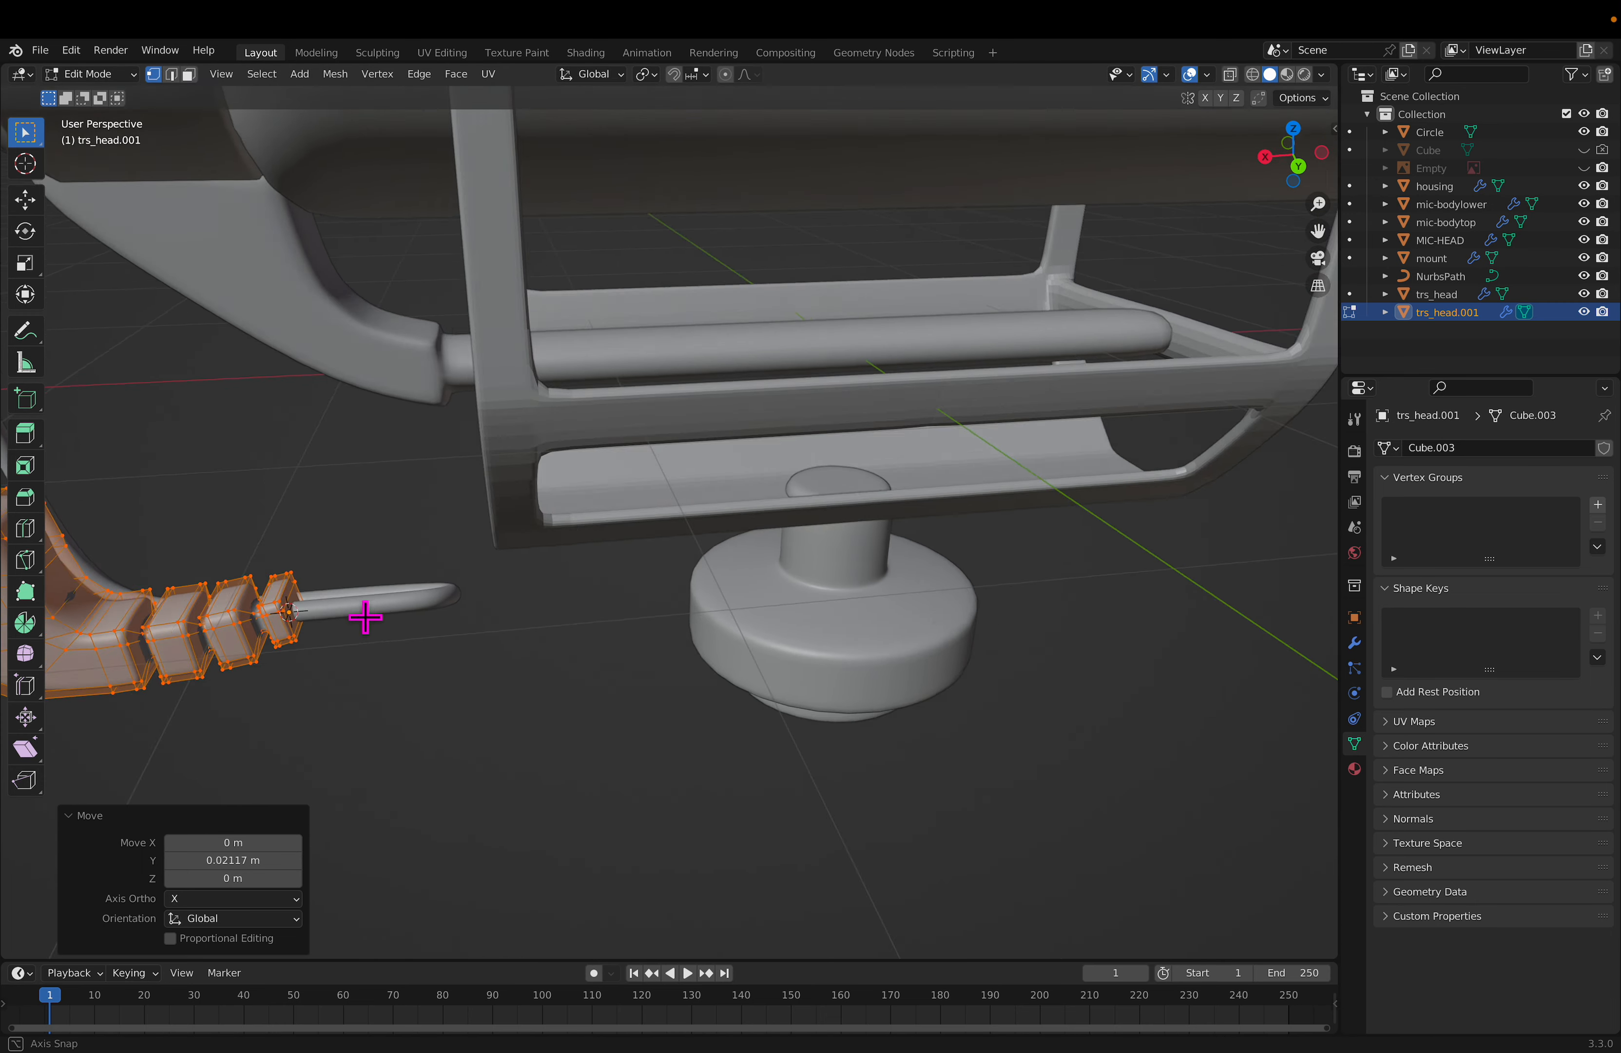
key(s)
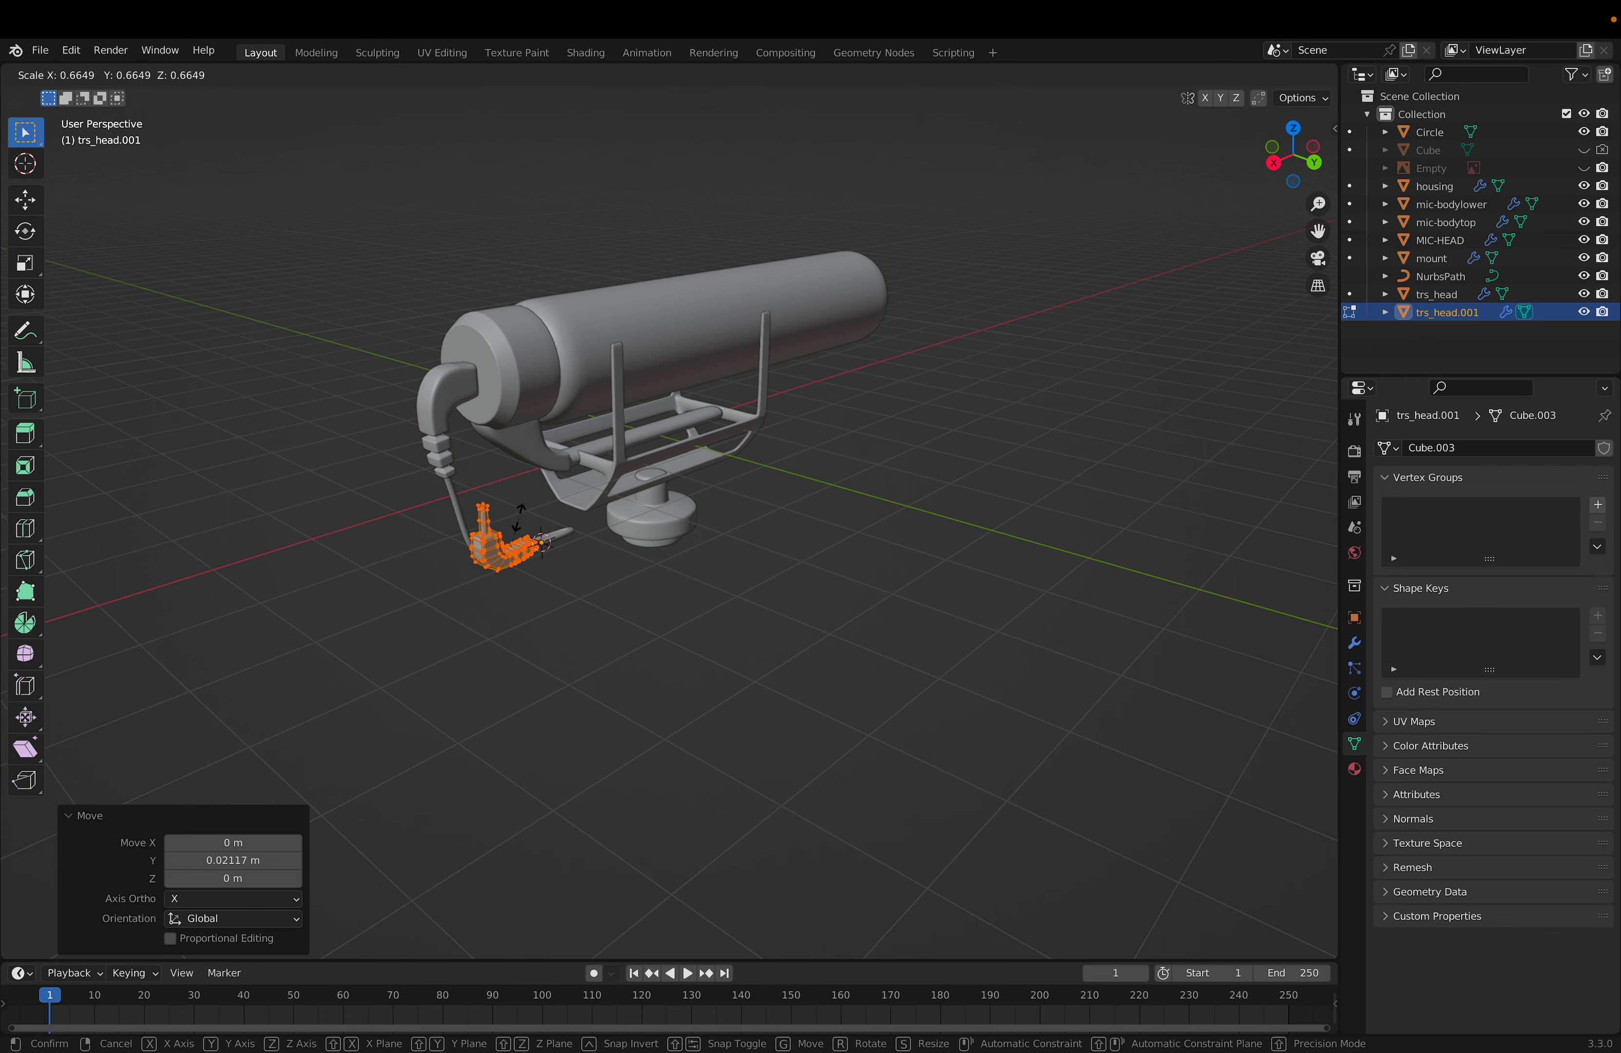
click(521, 518)
scroll(581, 586, right, 10)
scroll(577, 582, up, 6)
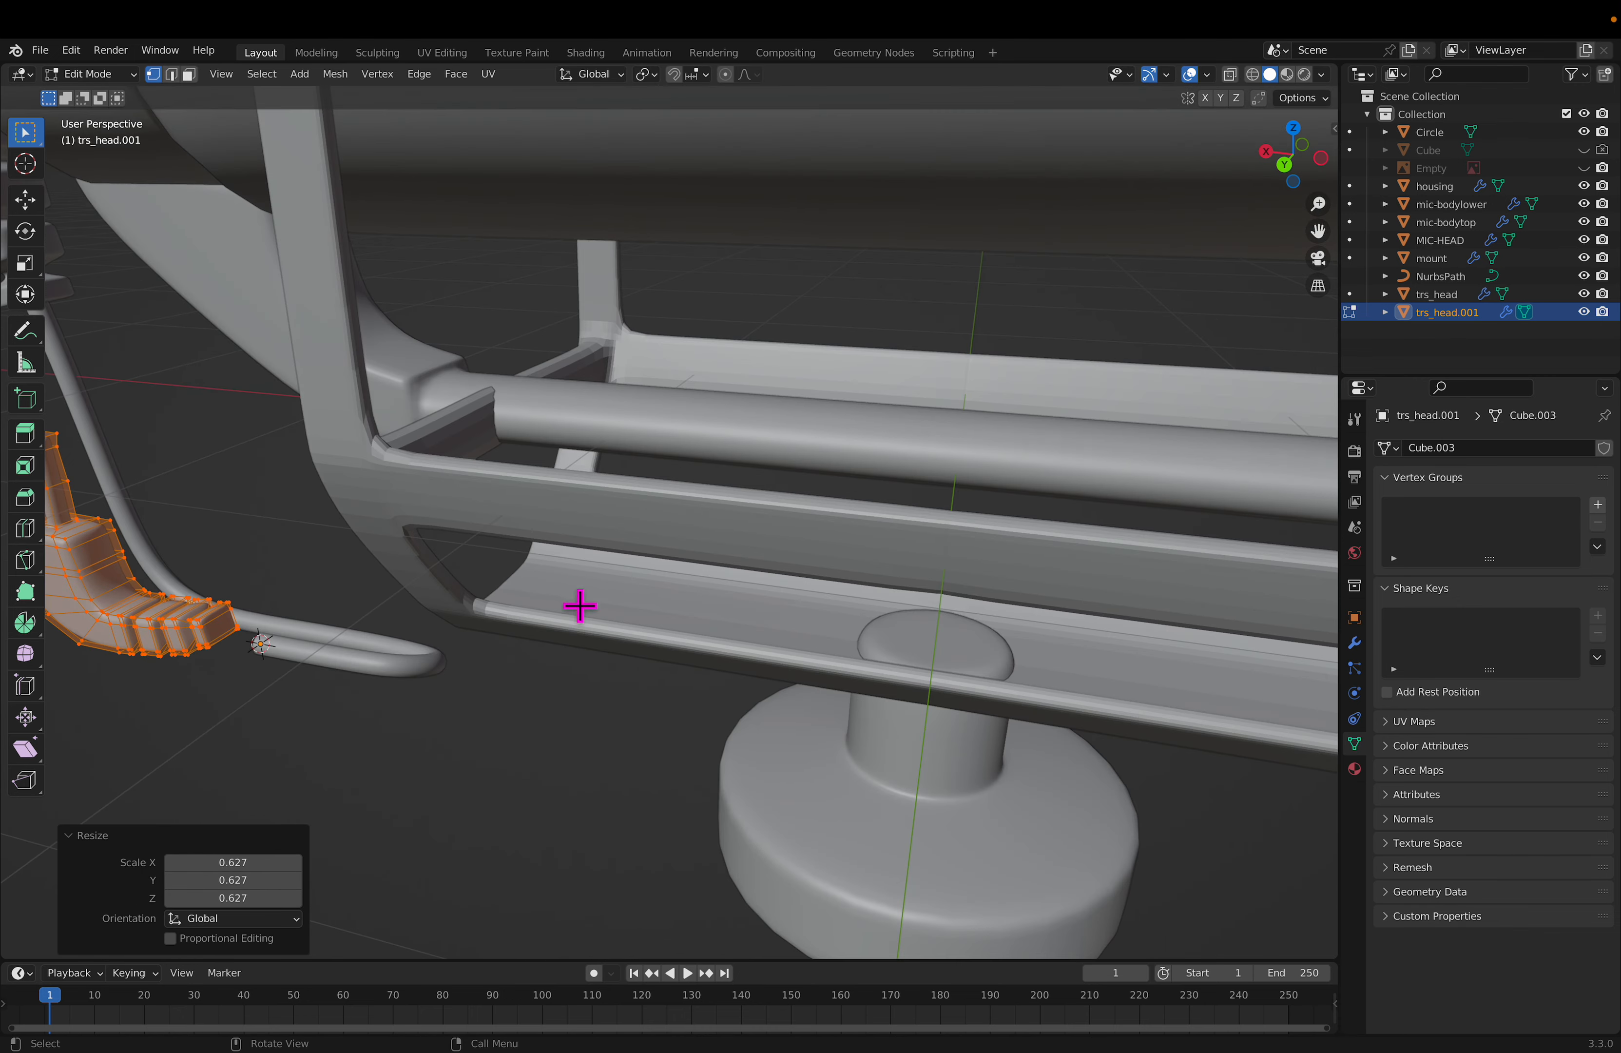
Step: Move the whole connector geometry about -0.177 m along X onto the cable's end and leave Edit Mode
key(g)
key(x)
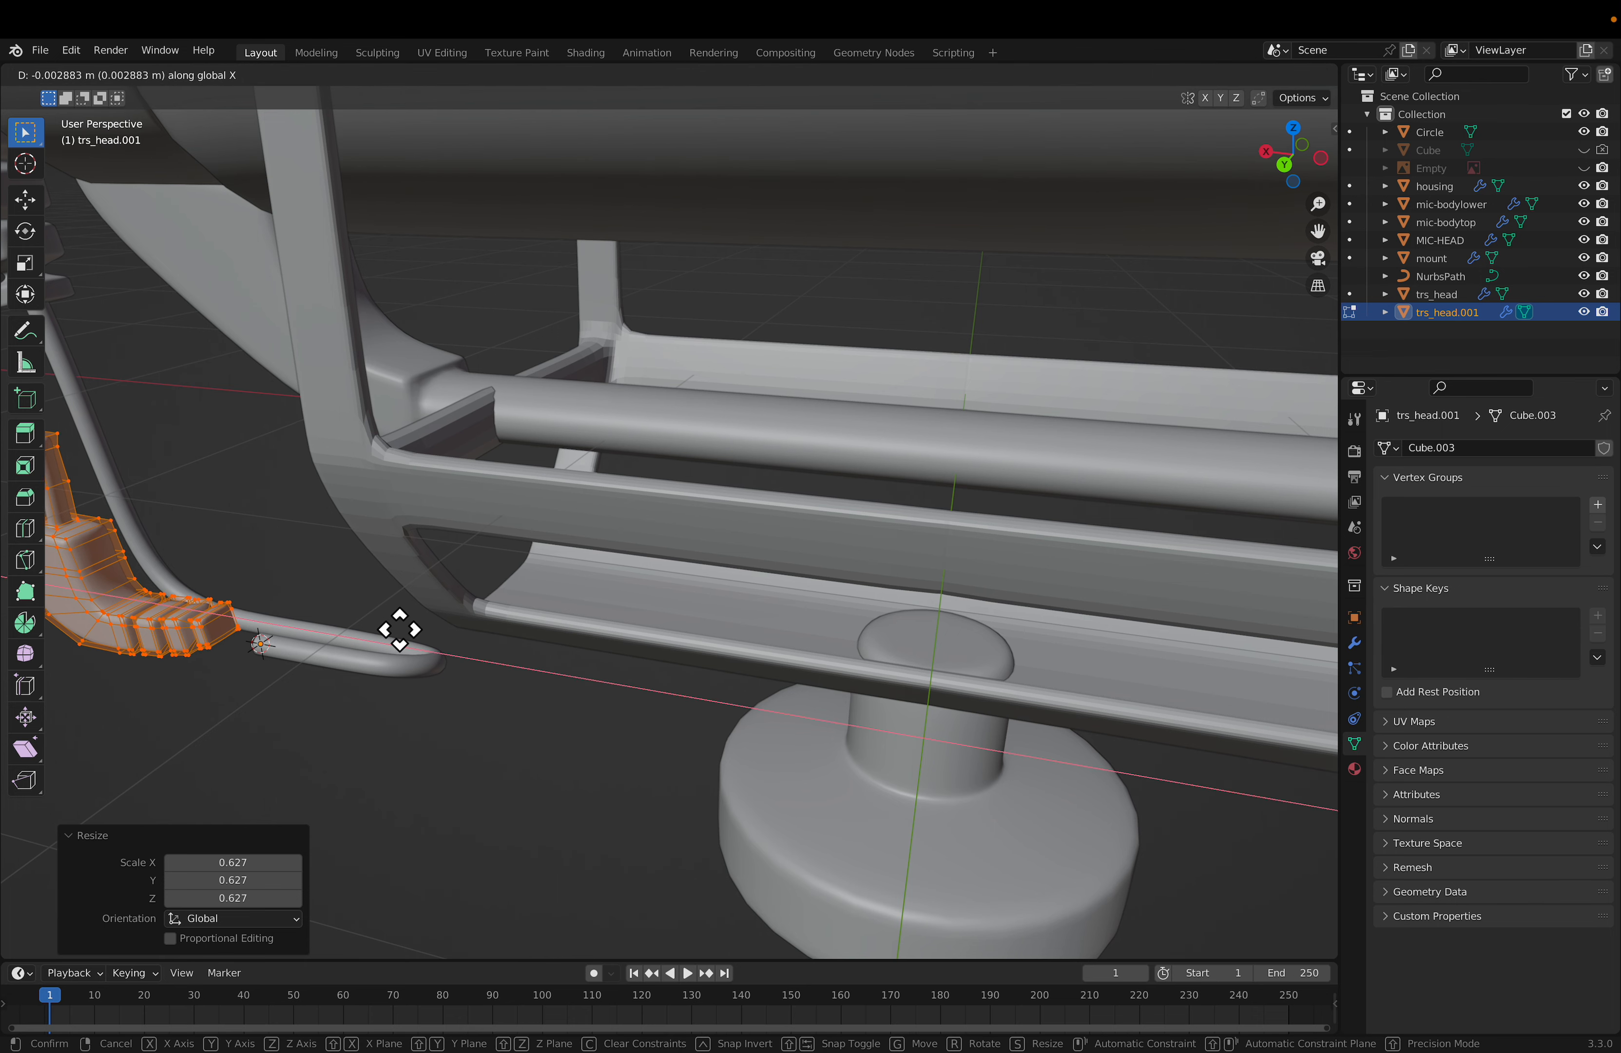
click(424, 647)
key(g)
key(z)
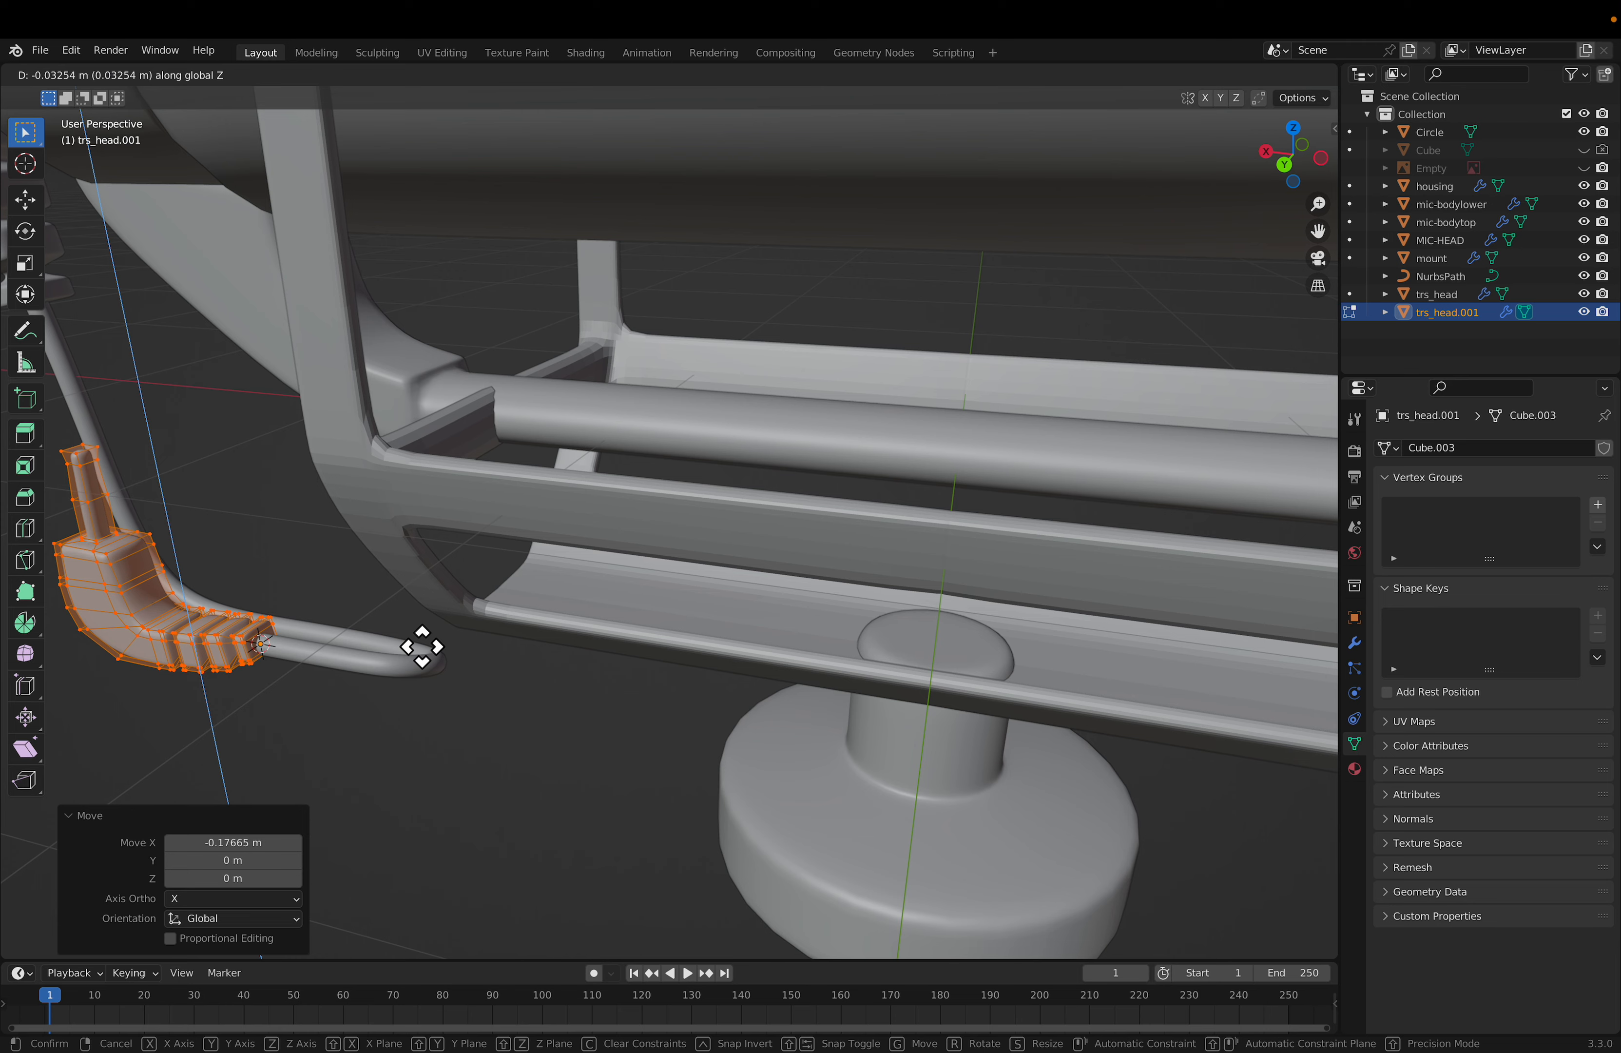
right_click(423, 647)
click(369, 569)
key(Tab)
Step: Examine the whole microphone with its cable and connectors from several angles, with nothing selected
middle_drag(340, 559, 556, 557)
scroll(434, 580, down, 5)
middle_drag(362, 461, 570, 463)
scroll(580, 513, down, 5)
key(Tab)
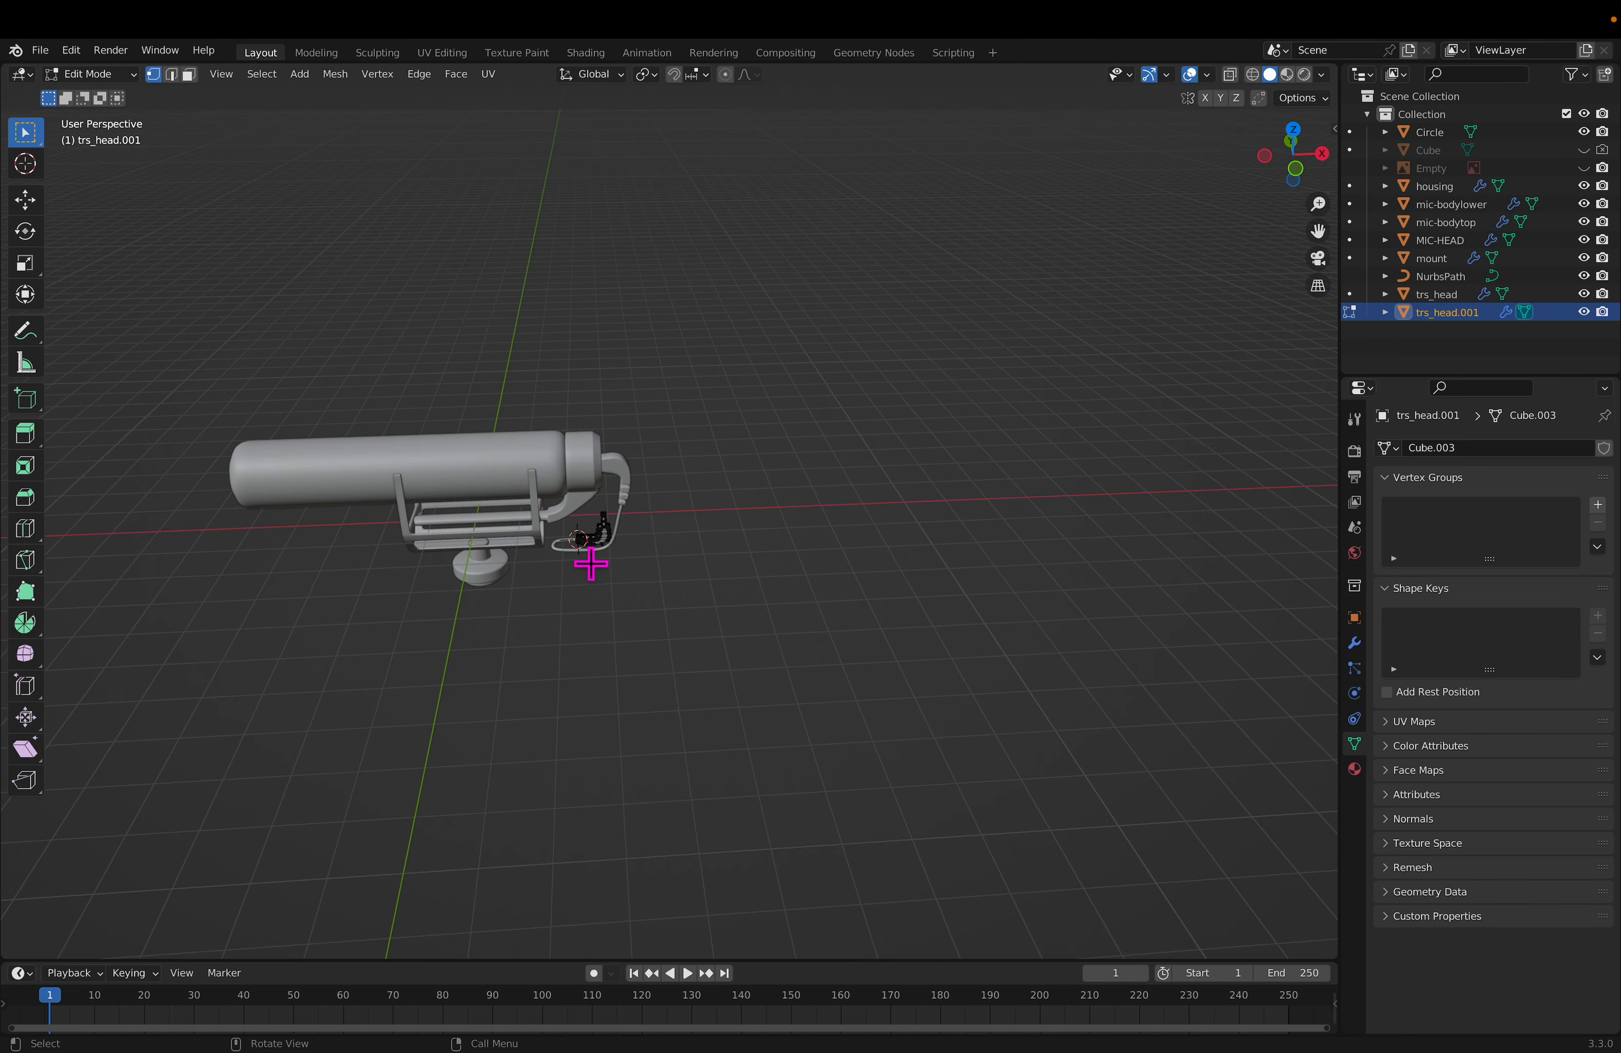
key(Tab)
middle_drag(739, 536, 865, 460)
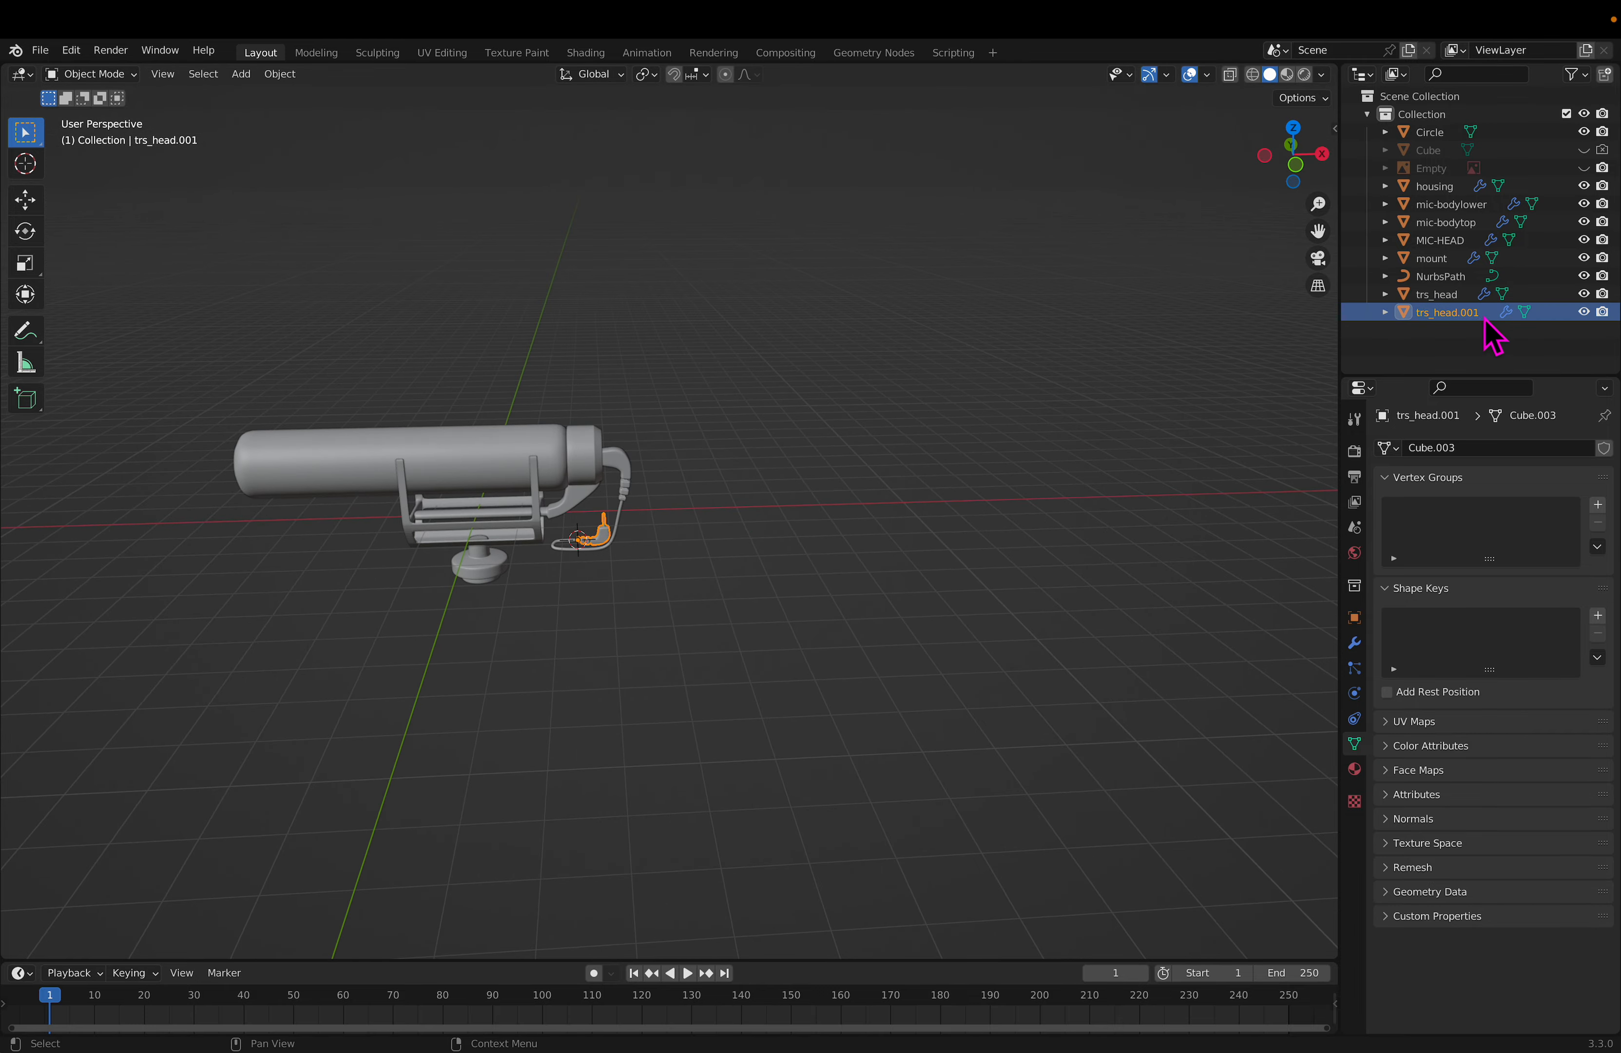
click(1151, 352)
middle_drag(742, 550, 666, 485)
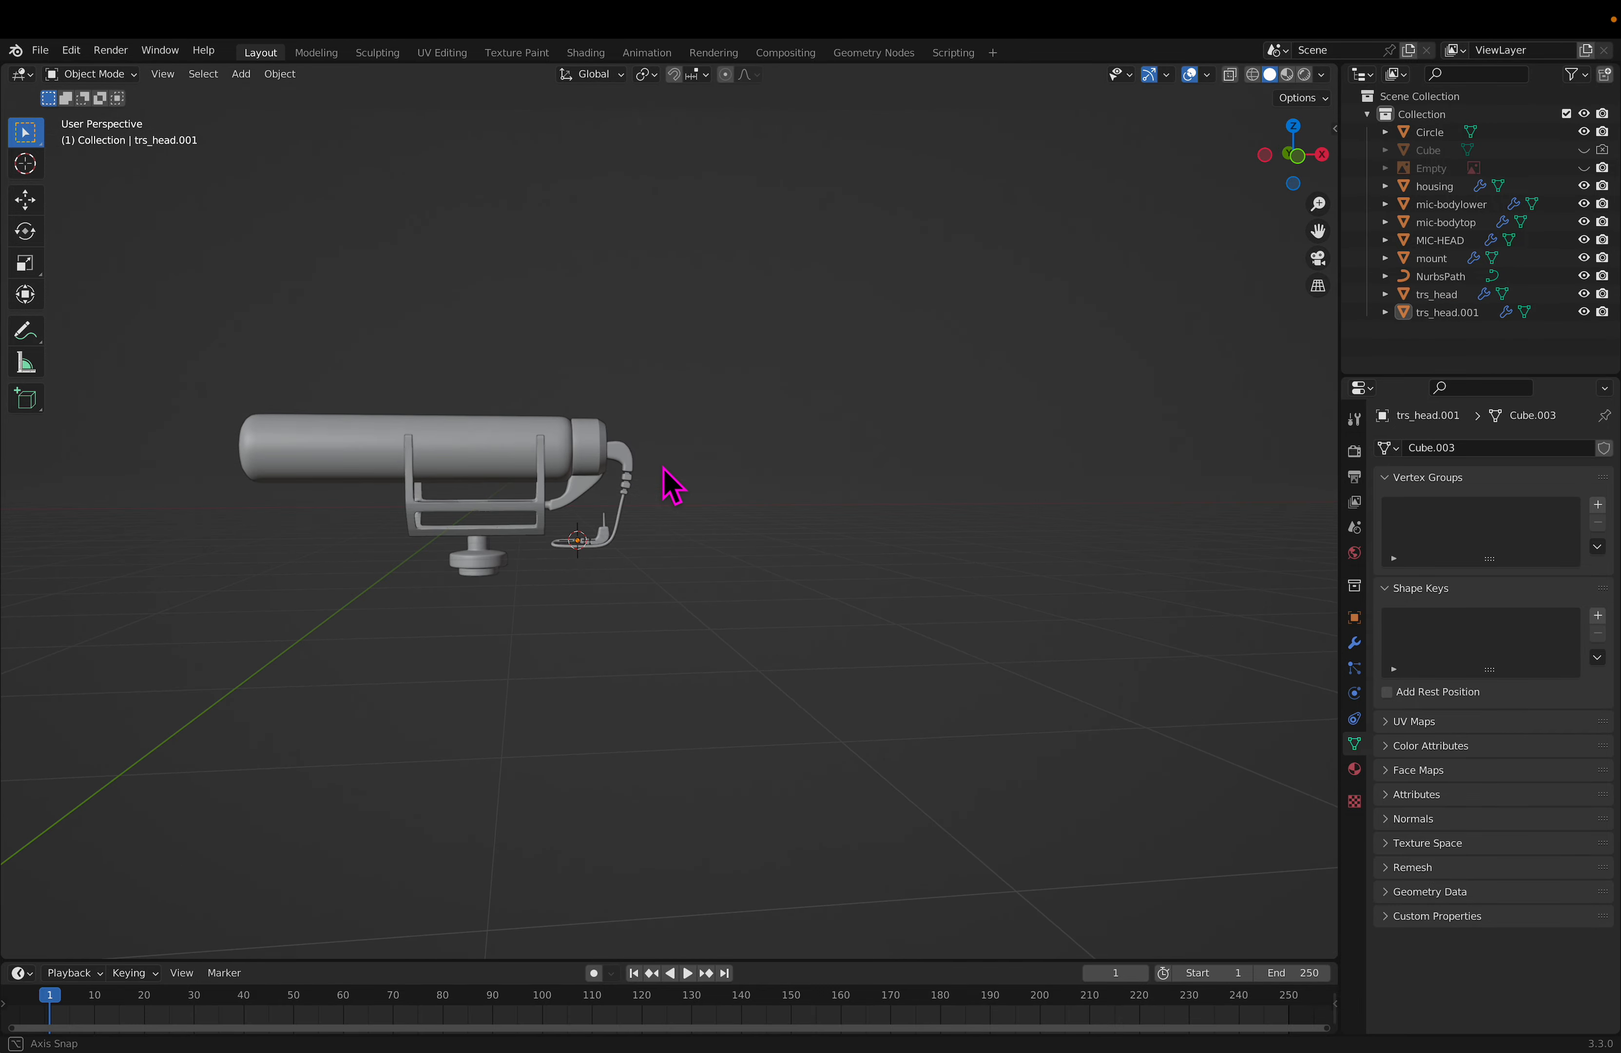
middle_drag(656, 555, 717, 584)
mouse_move(613, 530)
middle_down()
mouse_move(536, 568)
mouse_move(605, 536)
middle_up()
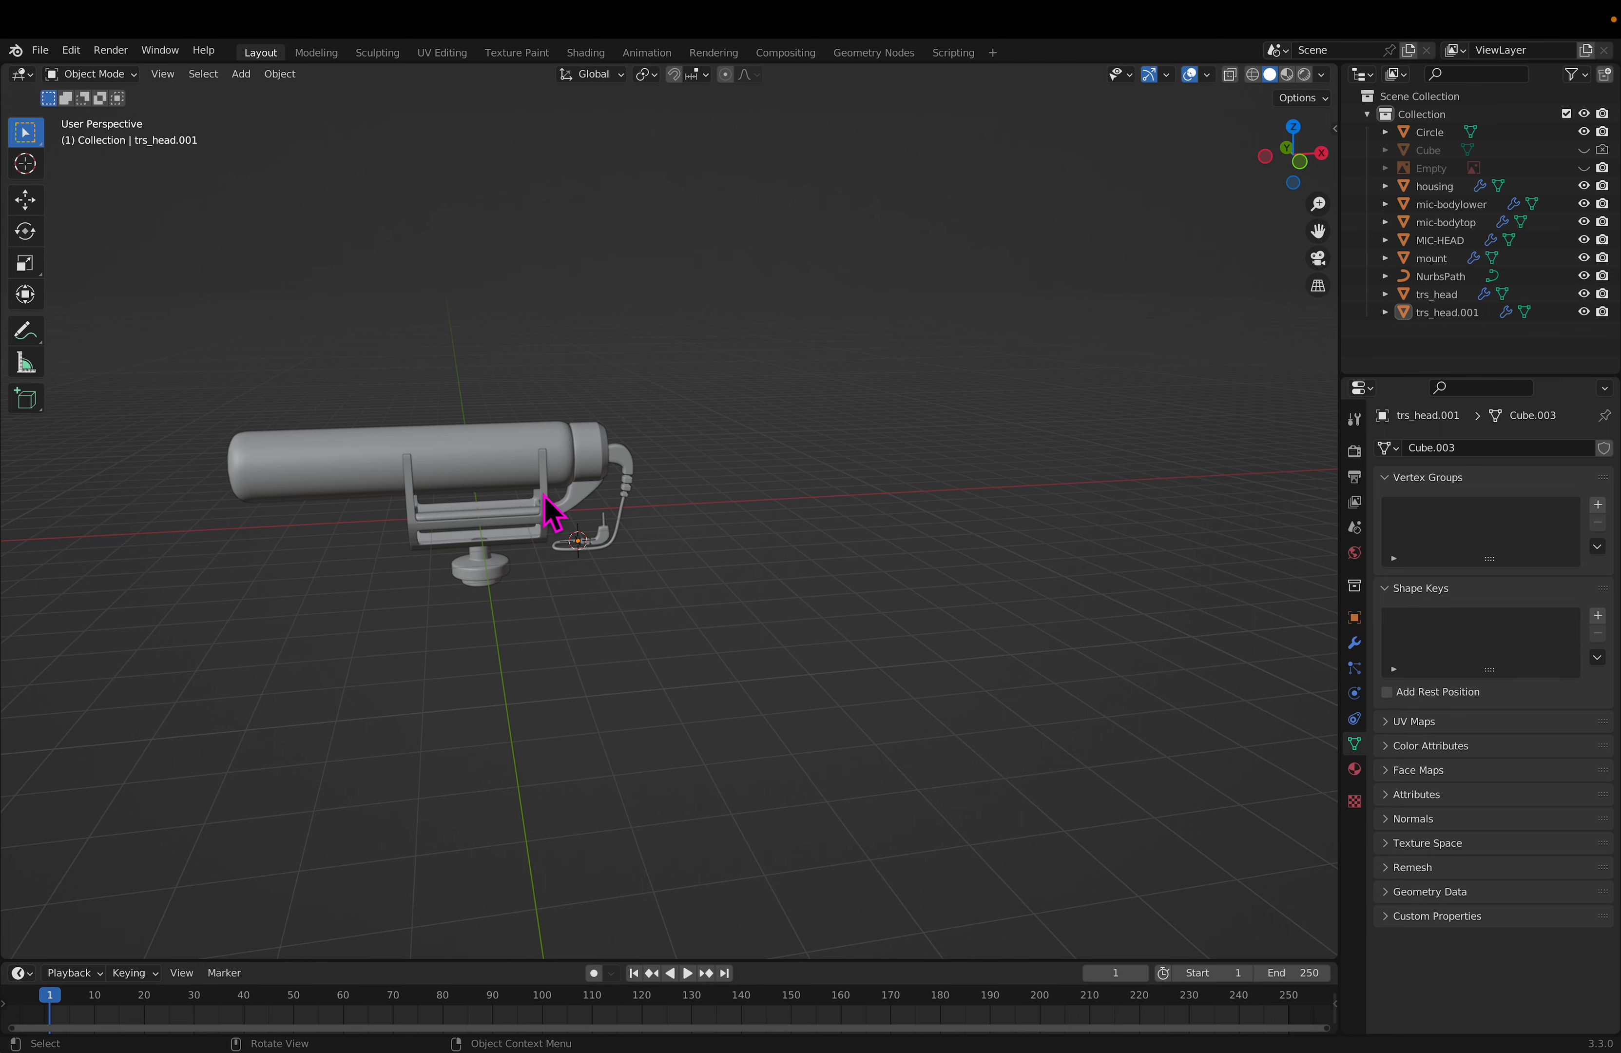
middle_drag(697, 555, 714, 591)
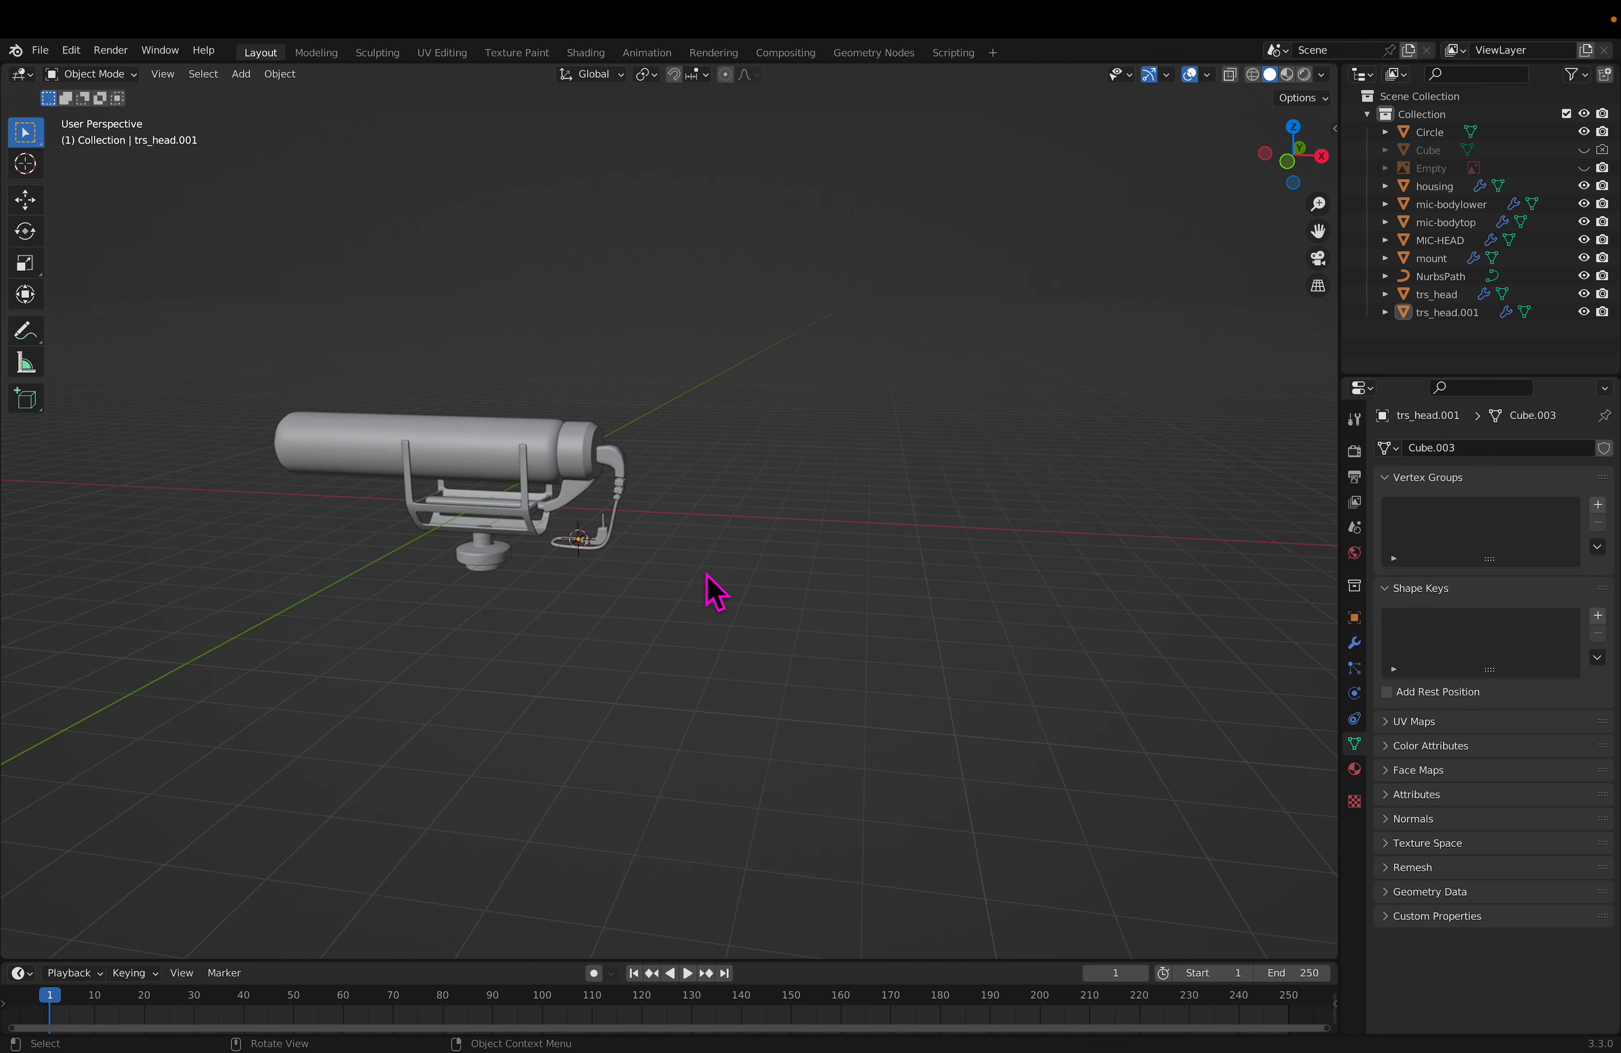
middle_drag(658, 566, 955, 537)
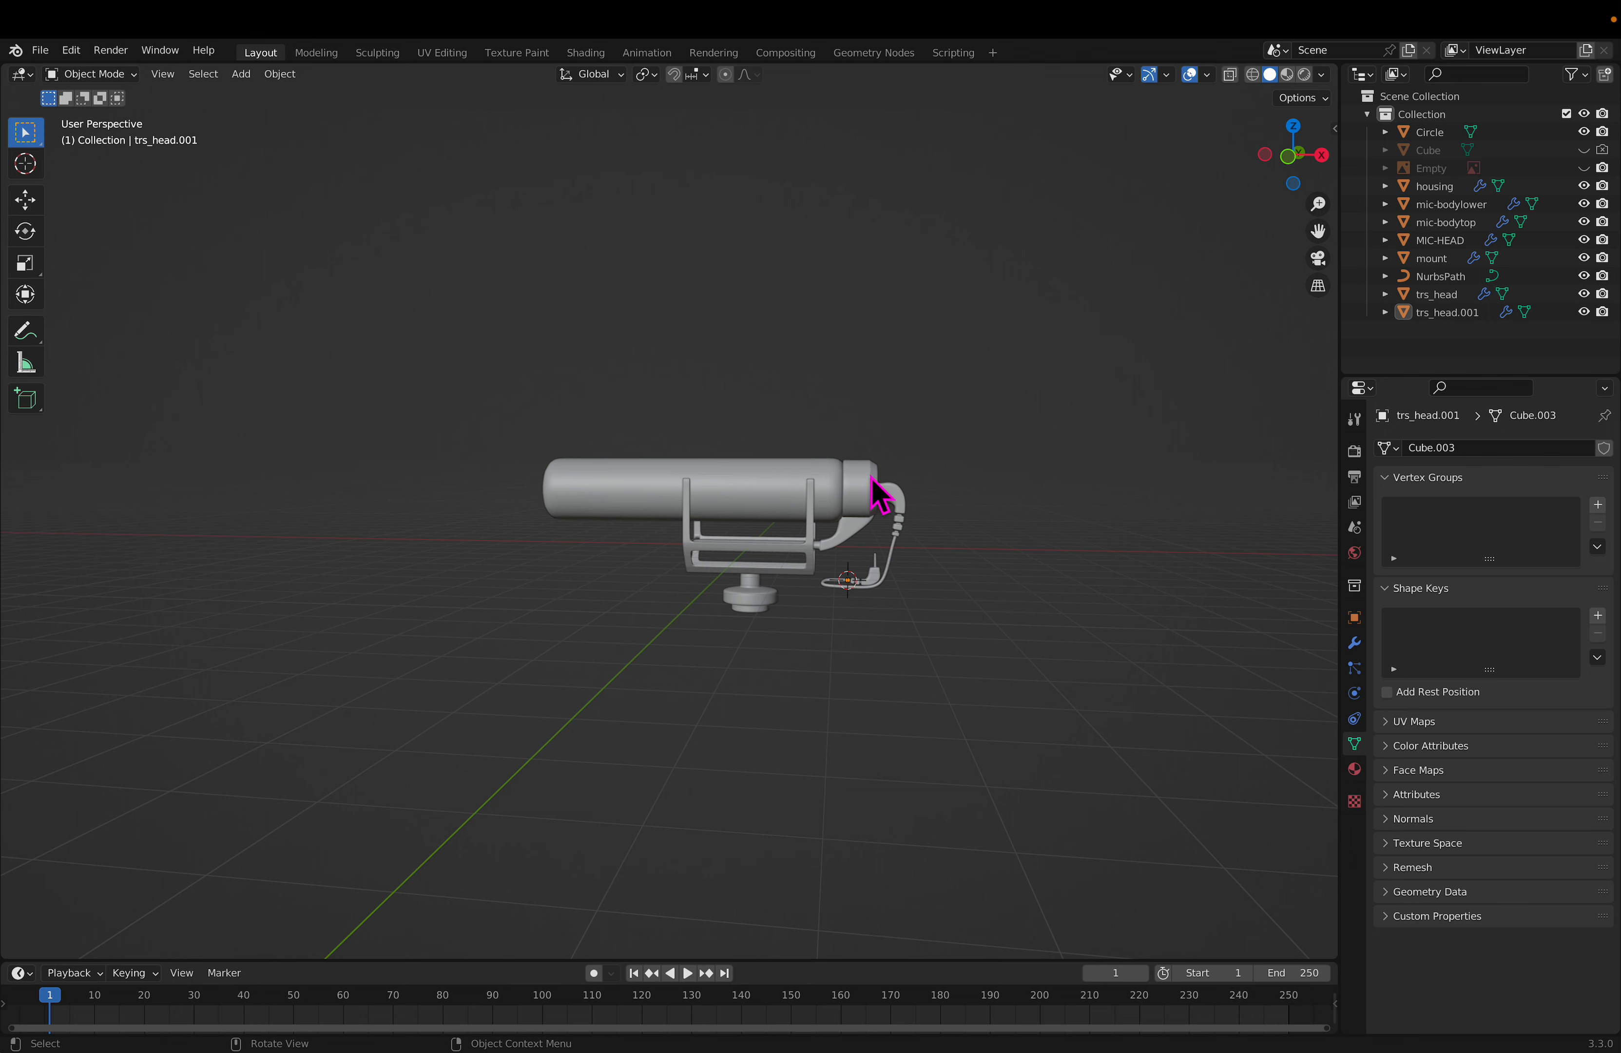
Step: Create a new material for the MIC-HEAD object
click(879, 495)
click(771, 500)
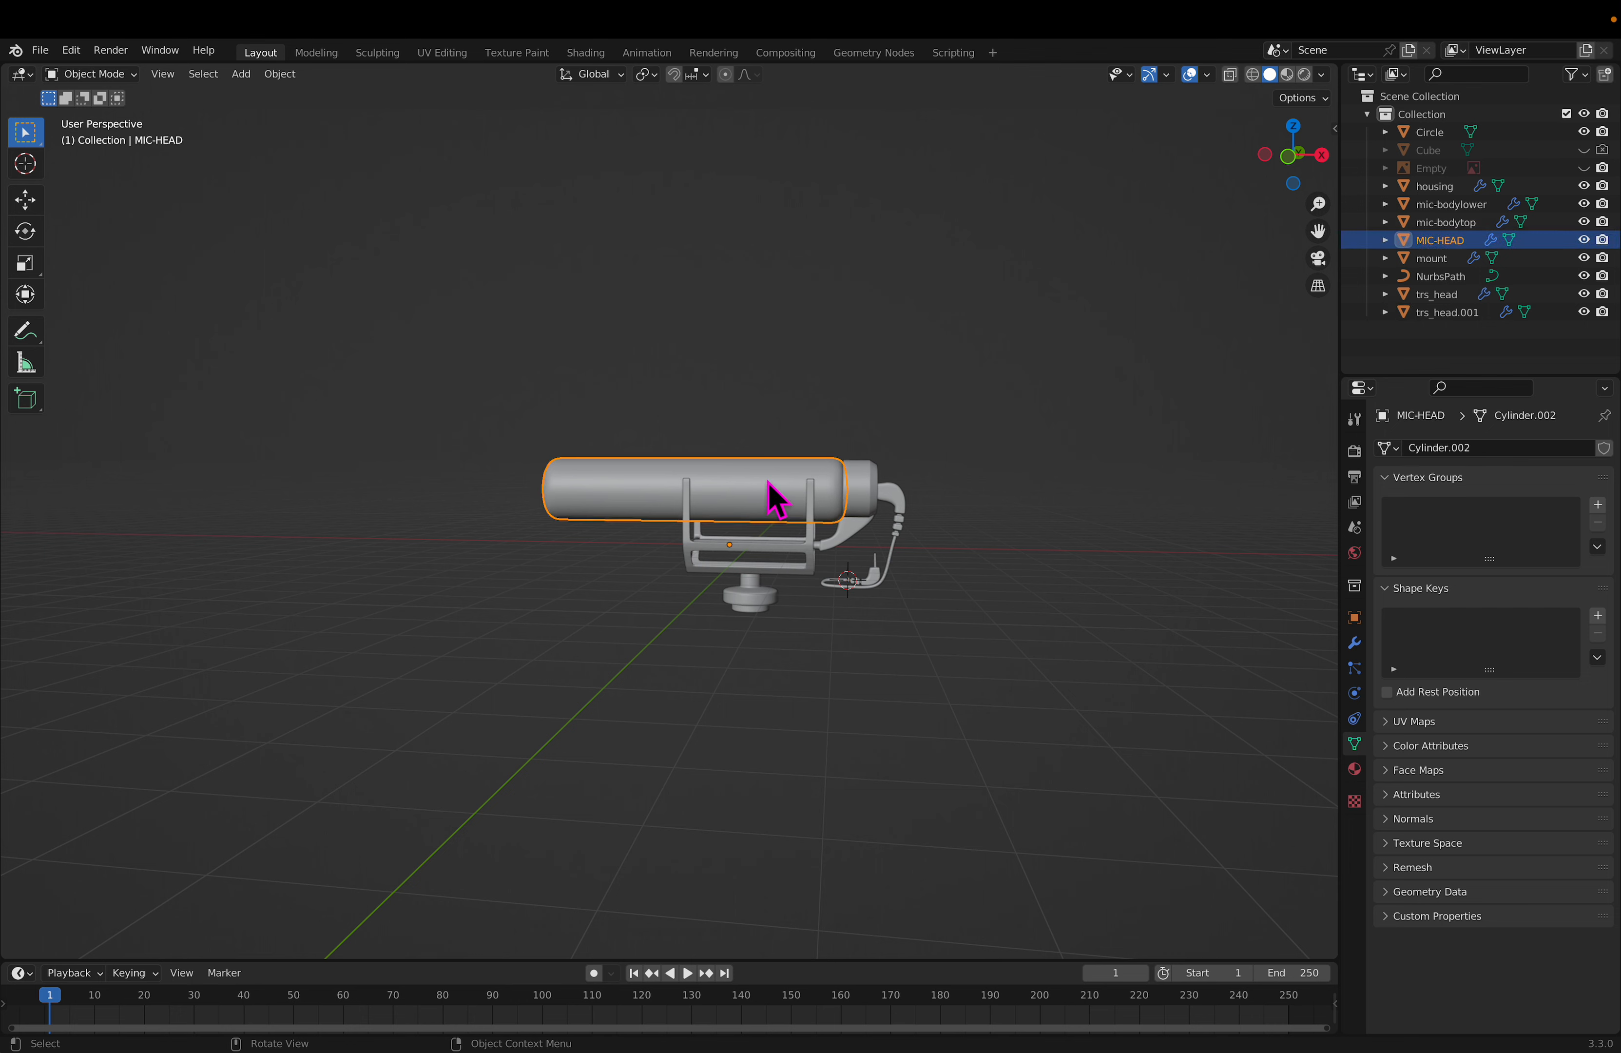
click(1356, 771)
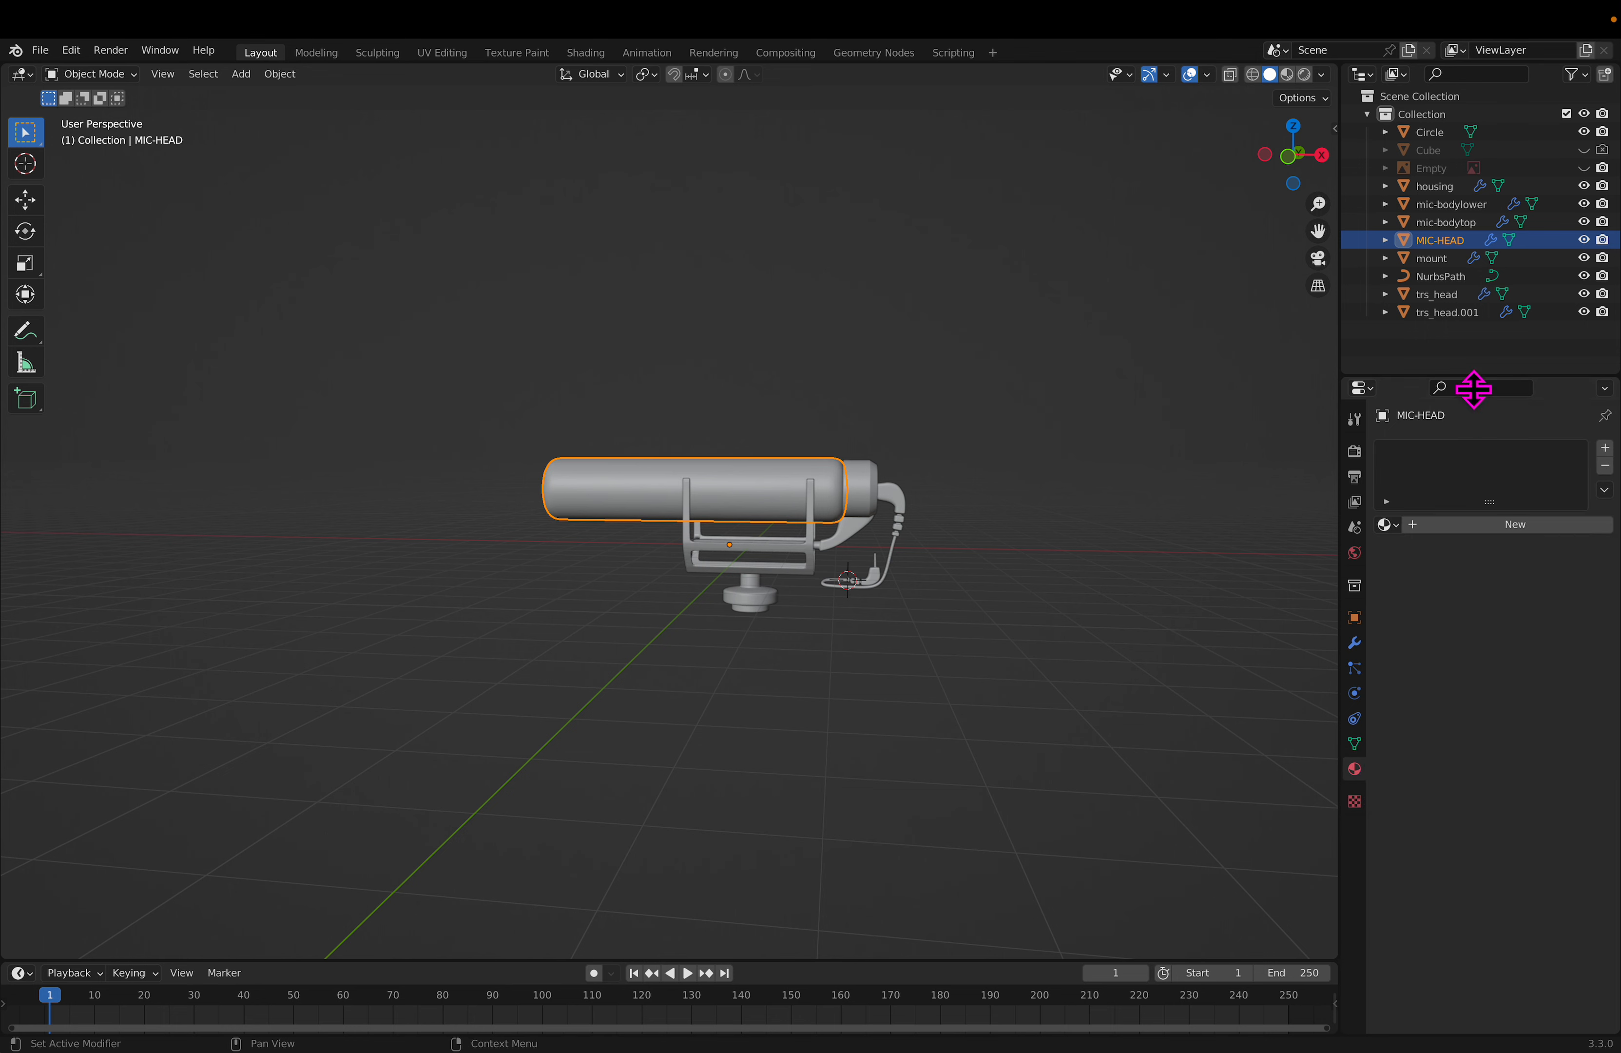
click(1426, 545)
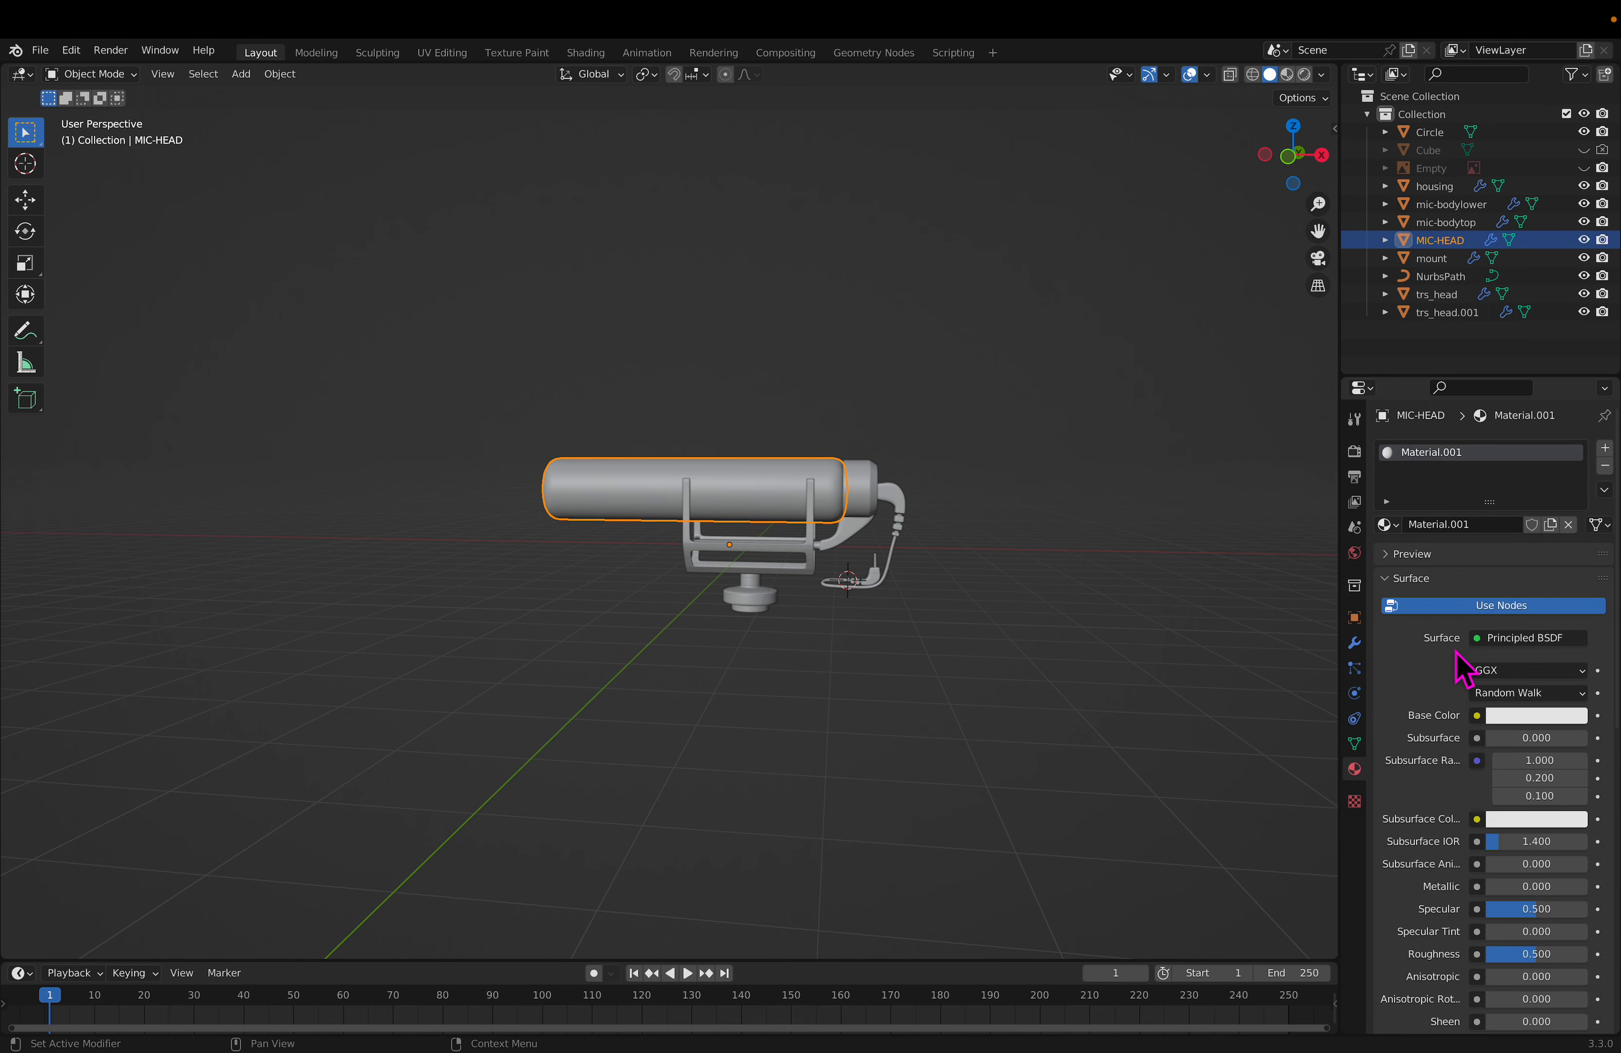
Step: Darken MIC-HEAD's Principled base colour to near-black and set its roughness to 0.939, viewing it in Material Preview shading
click(1519, 718)
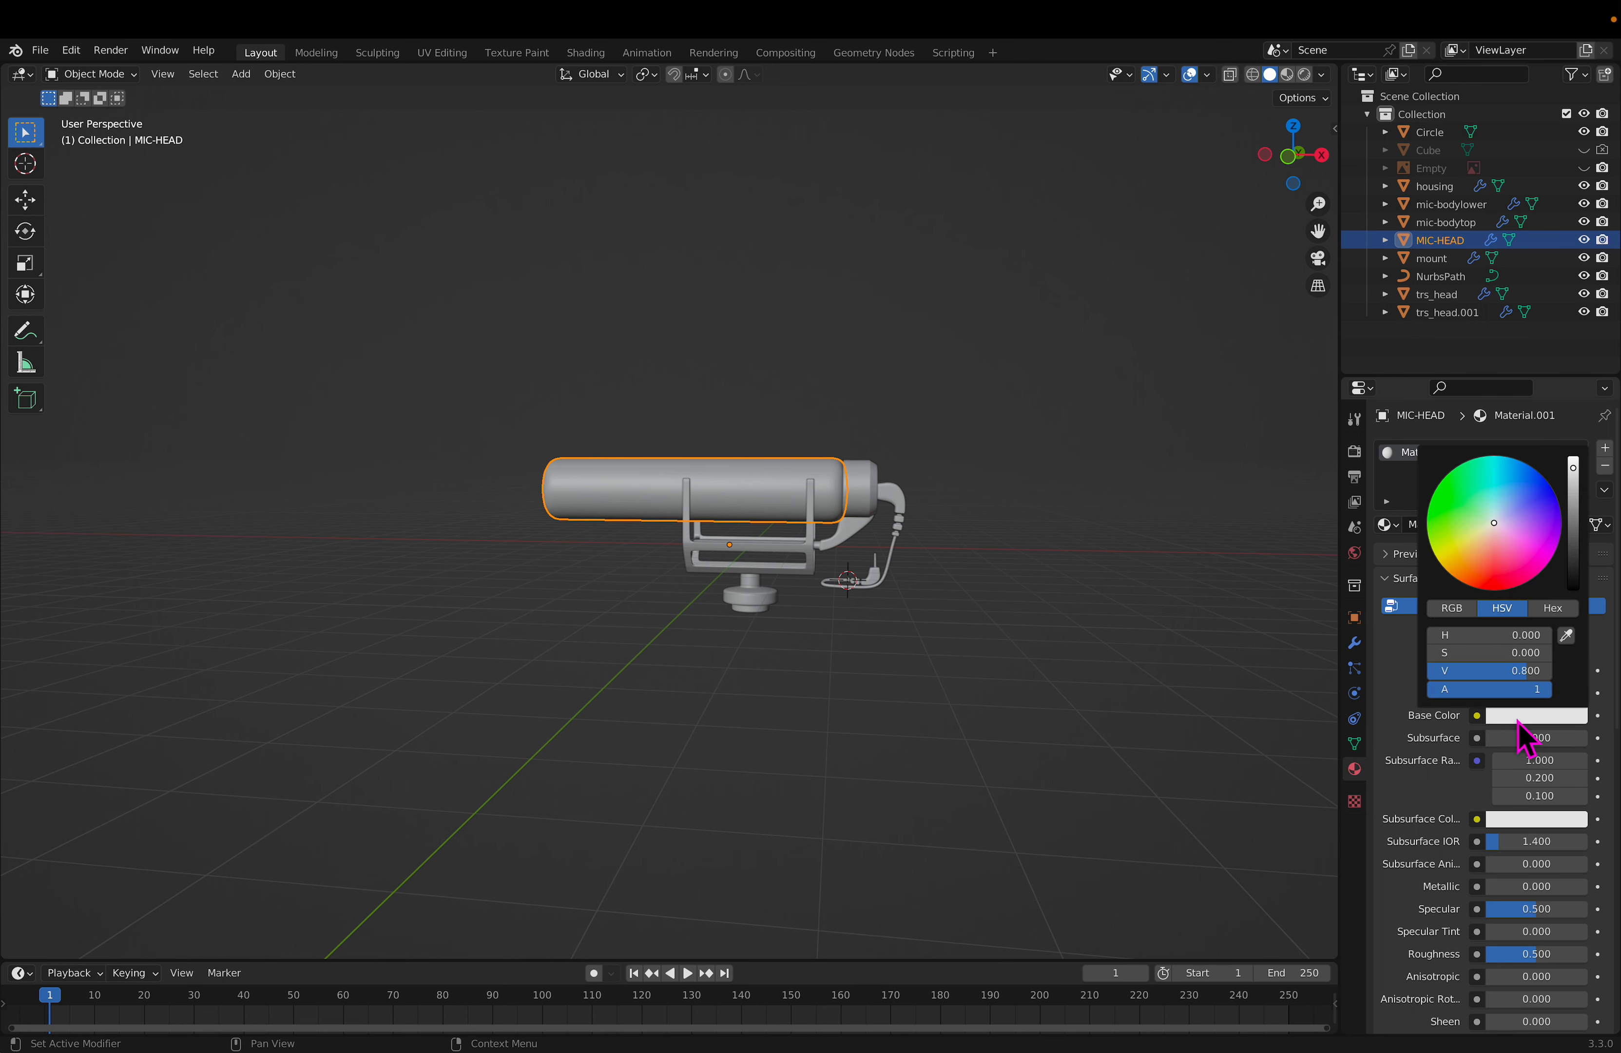
click(1574, 567)
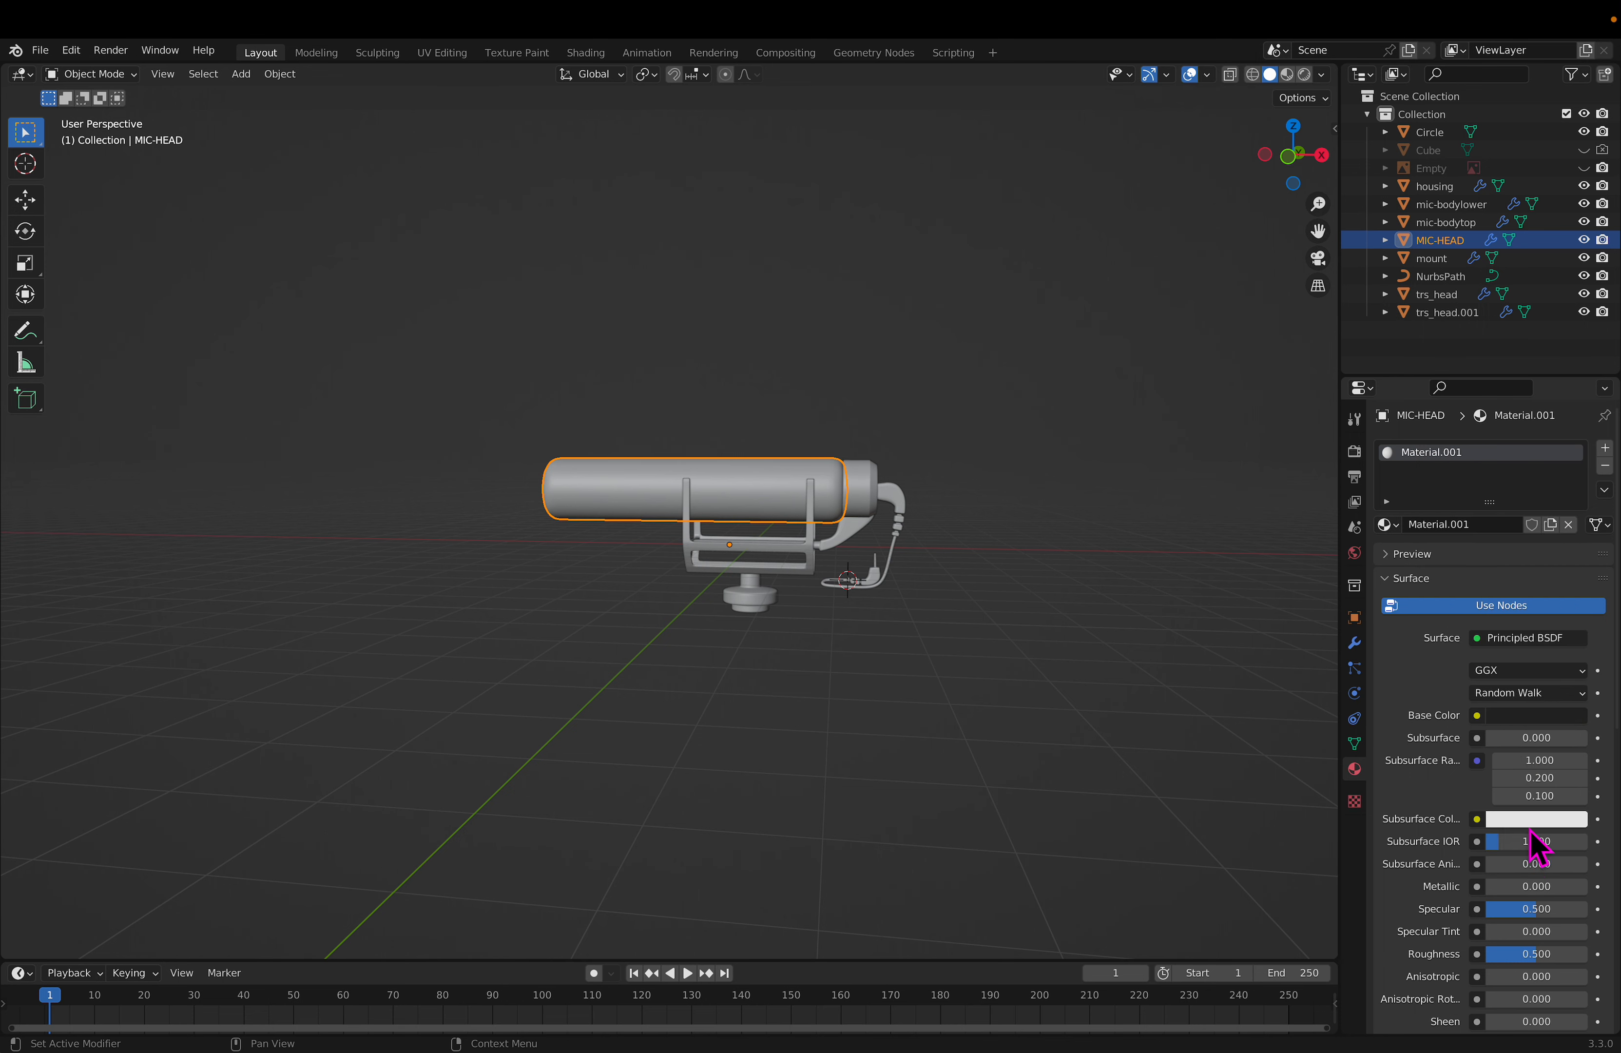
click(1287, 74)
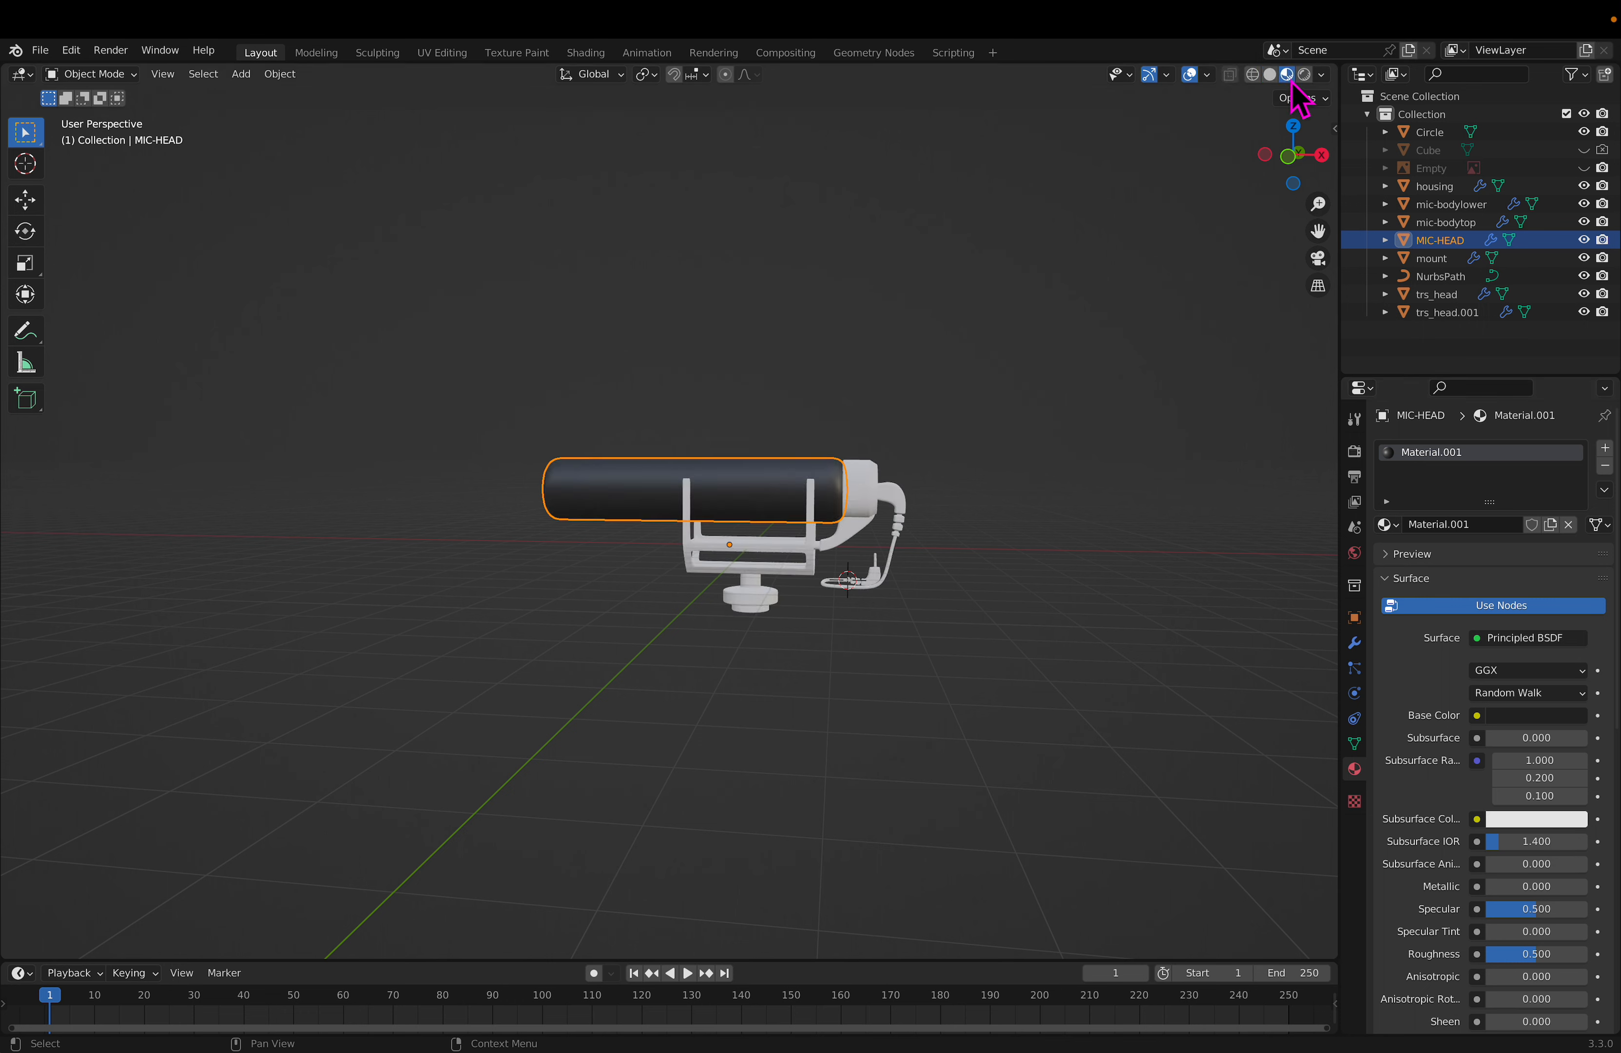
scroll(1454, 815, down, 5)
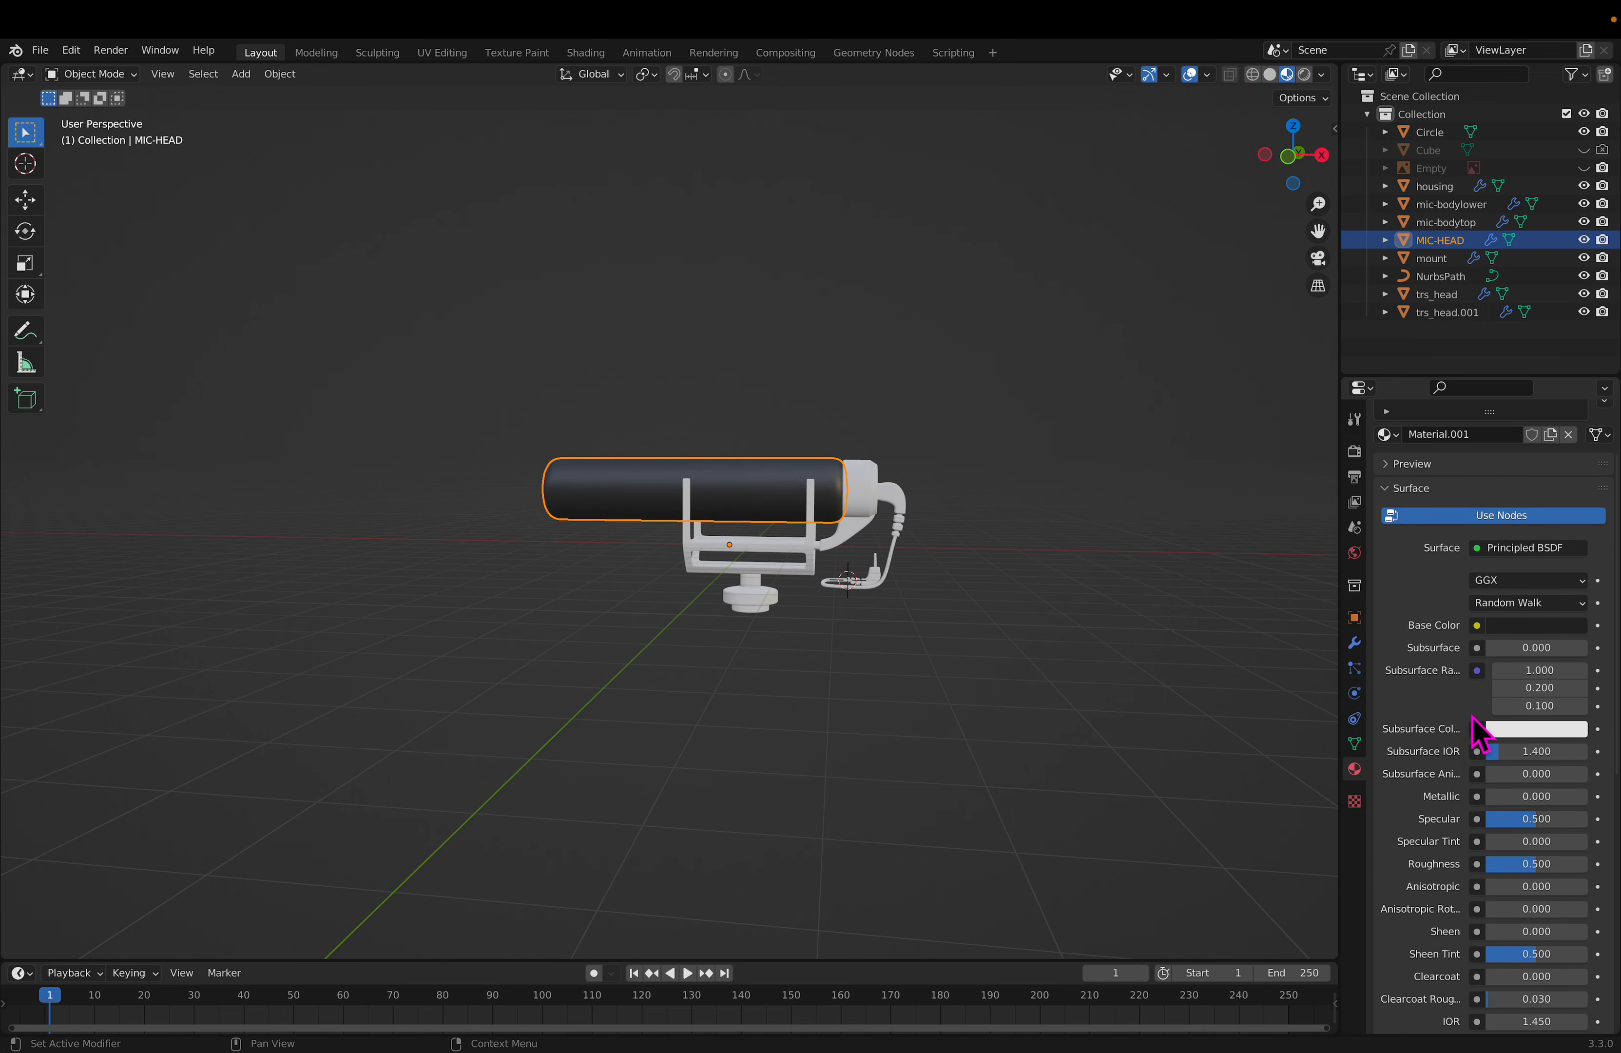
drag(1535, 773, 1562, 773)
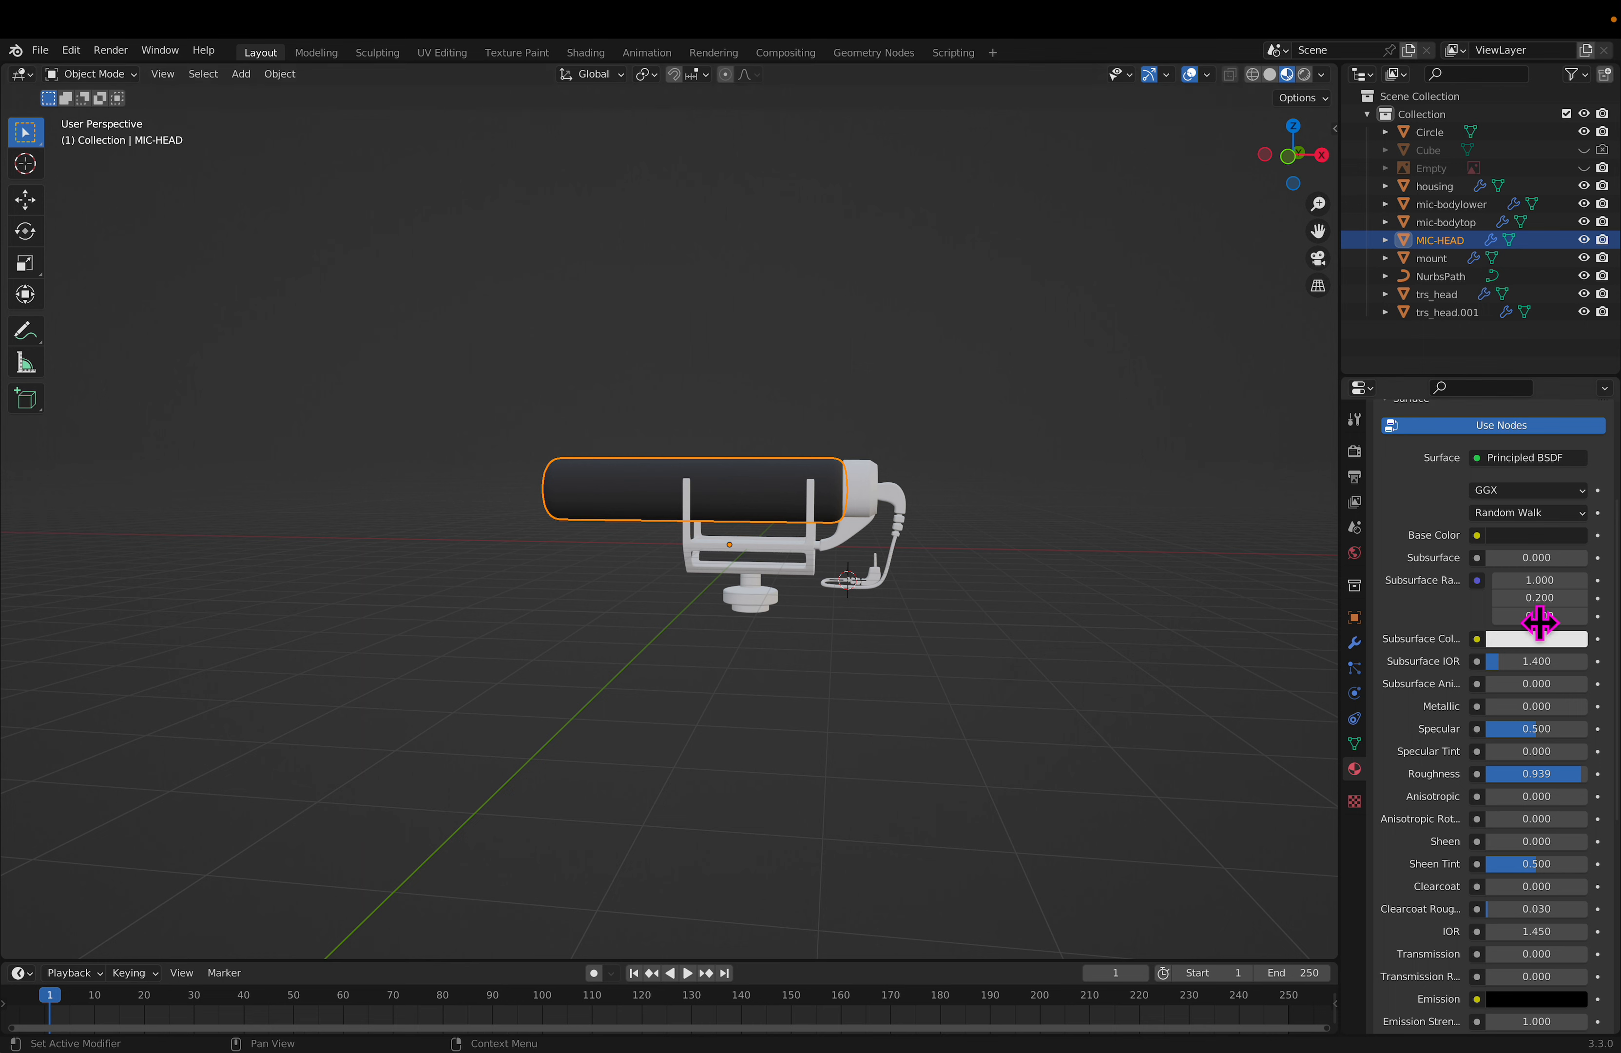
scroll(1564, 565, up, 3)
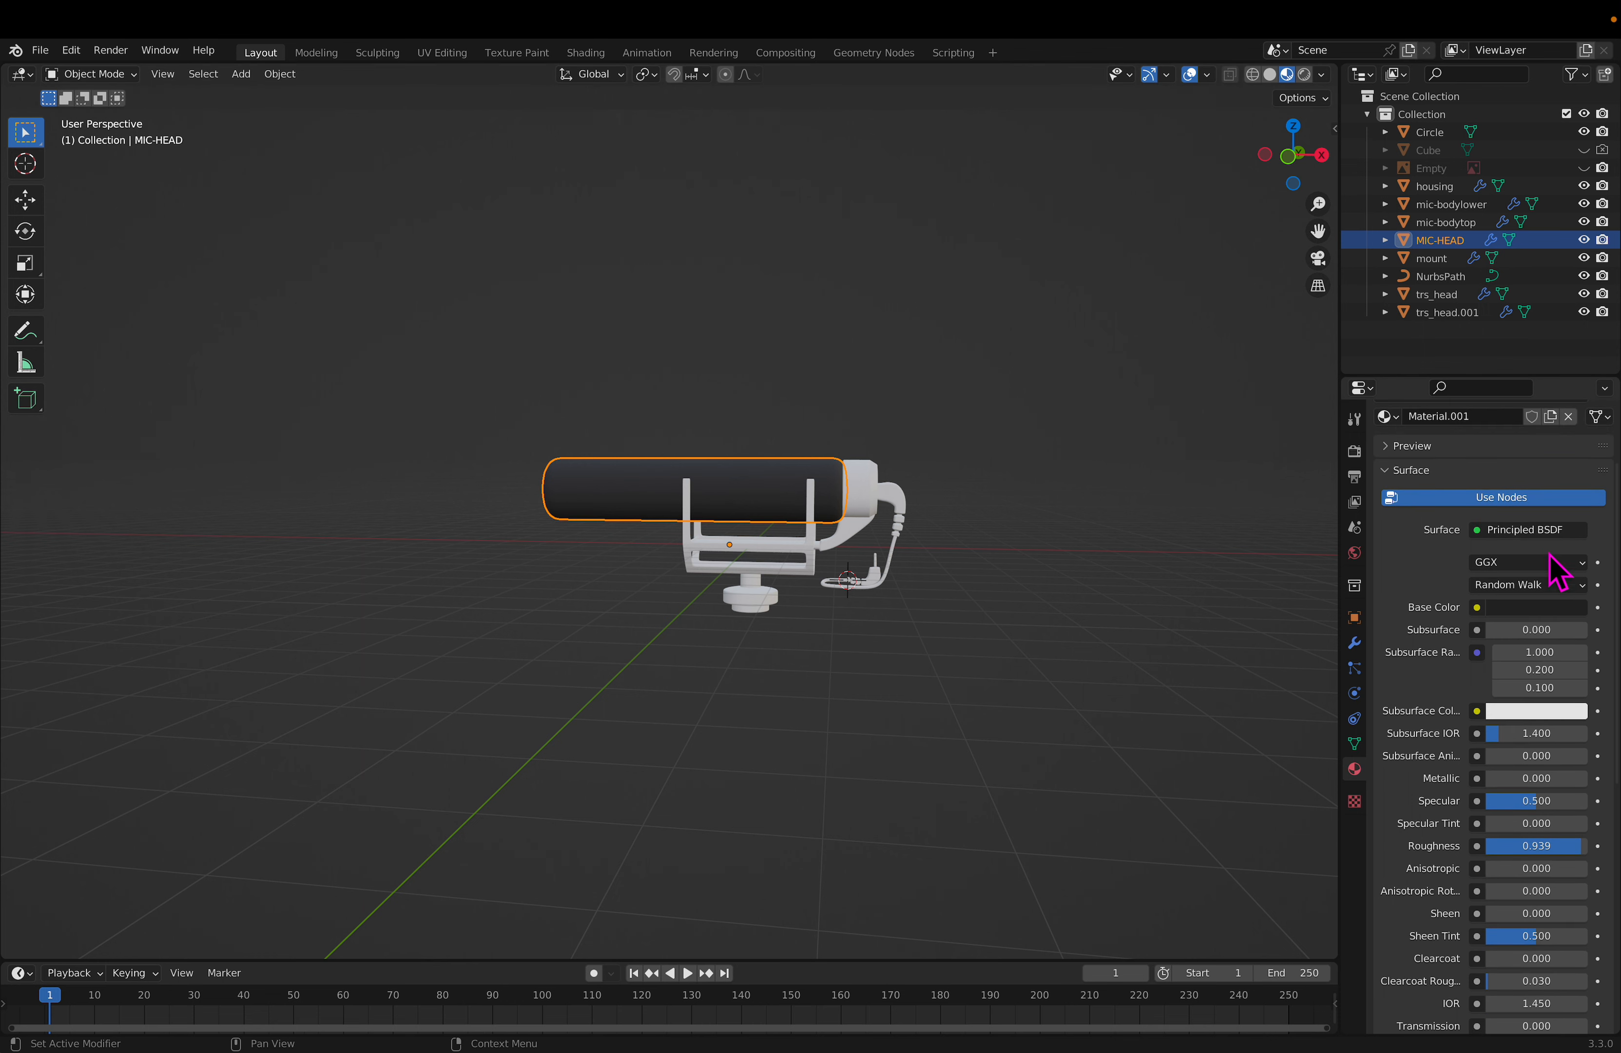
Step: Change MIC-HEAD's surface shader to Velvet BSDF and darken its colour to an HSV value of 0.026, viewed in Material Preview
click(1535, 530)
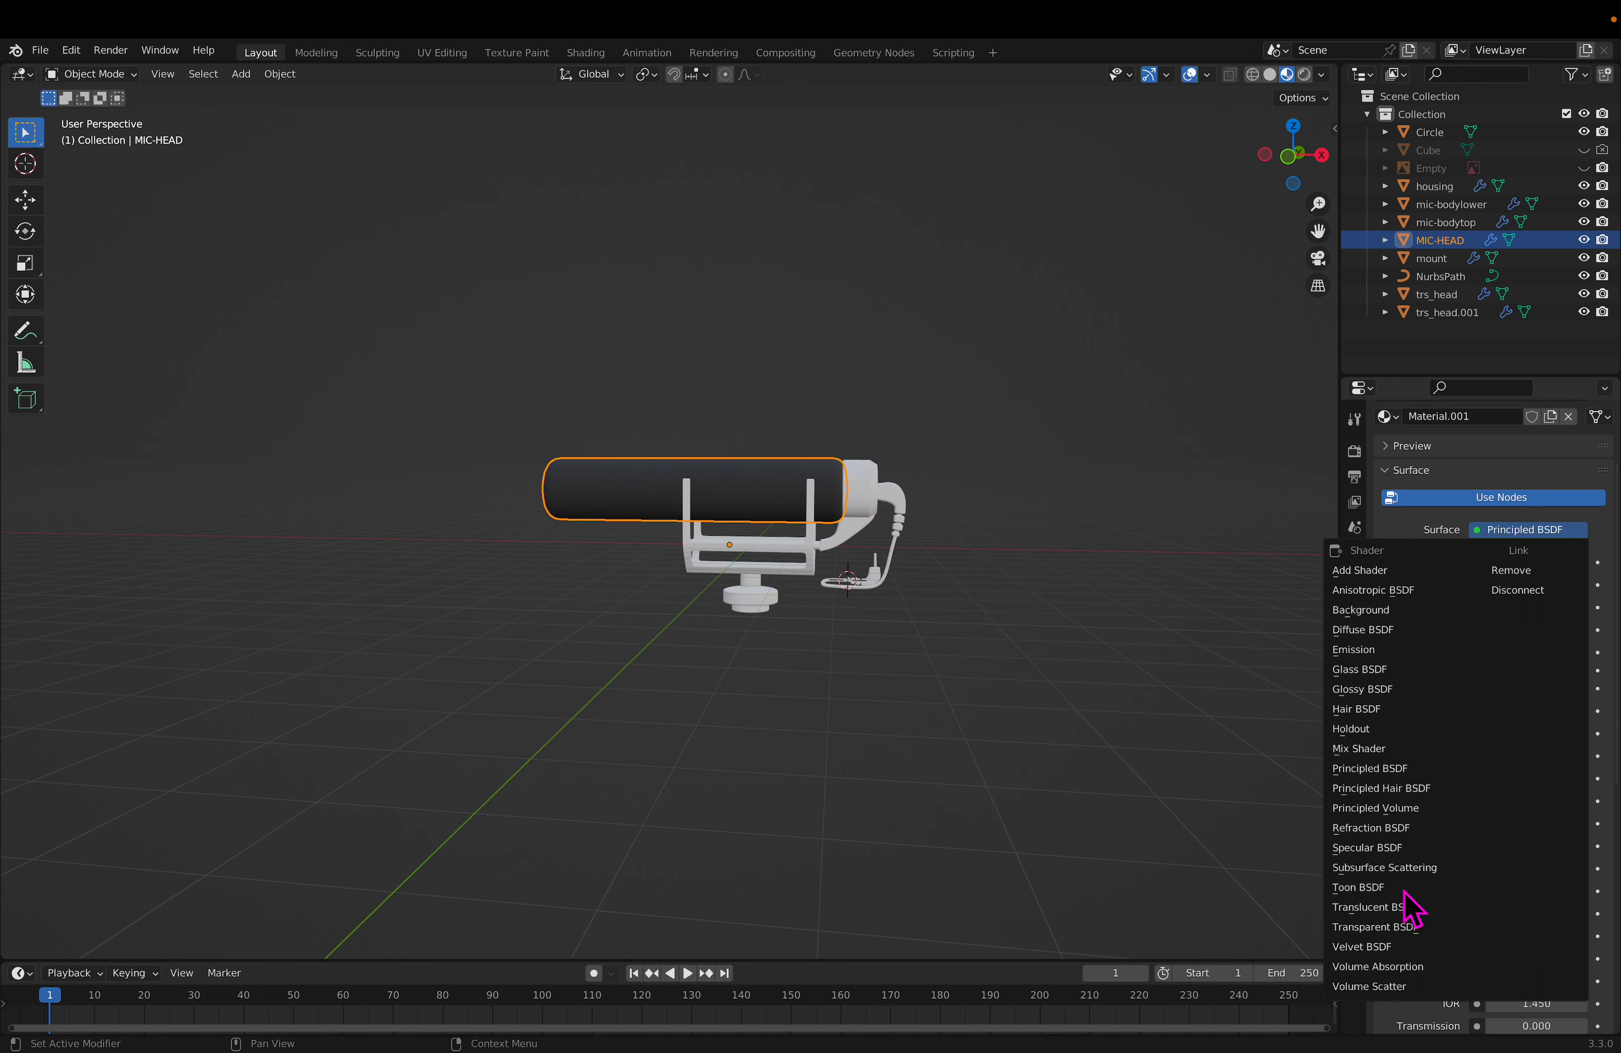
click(1398, 948)
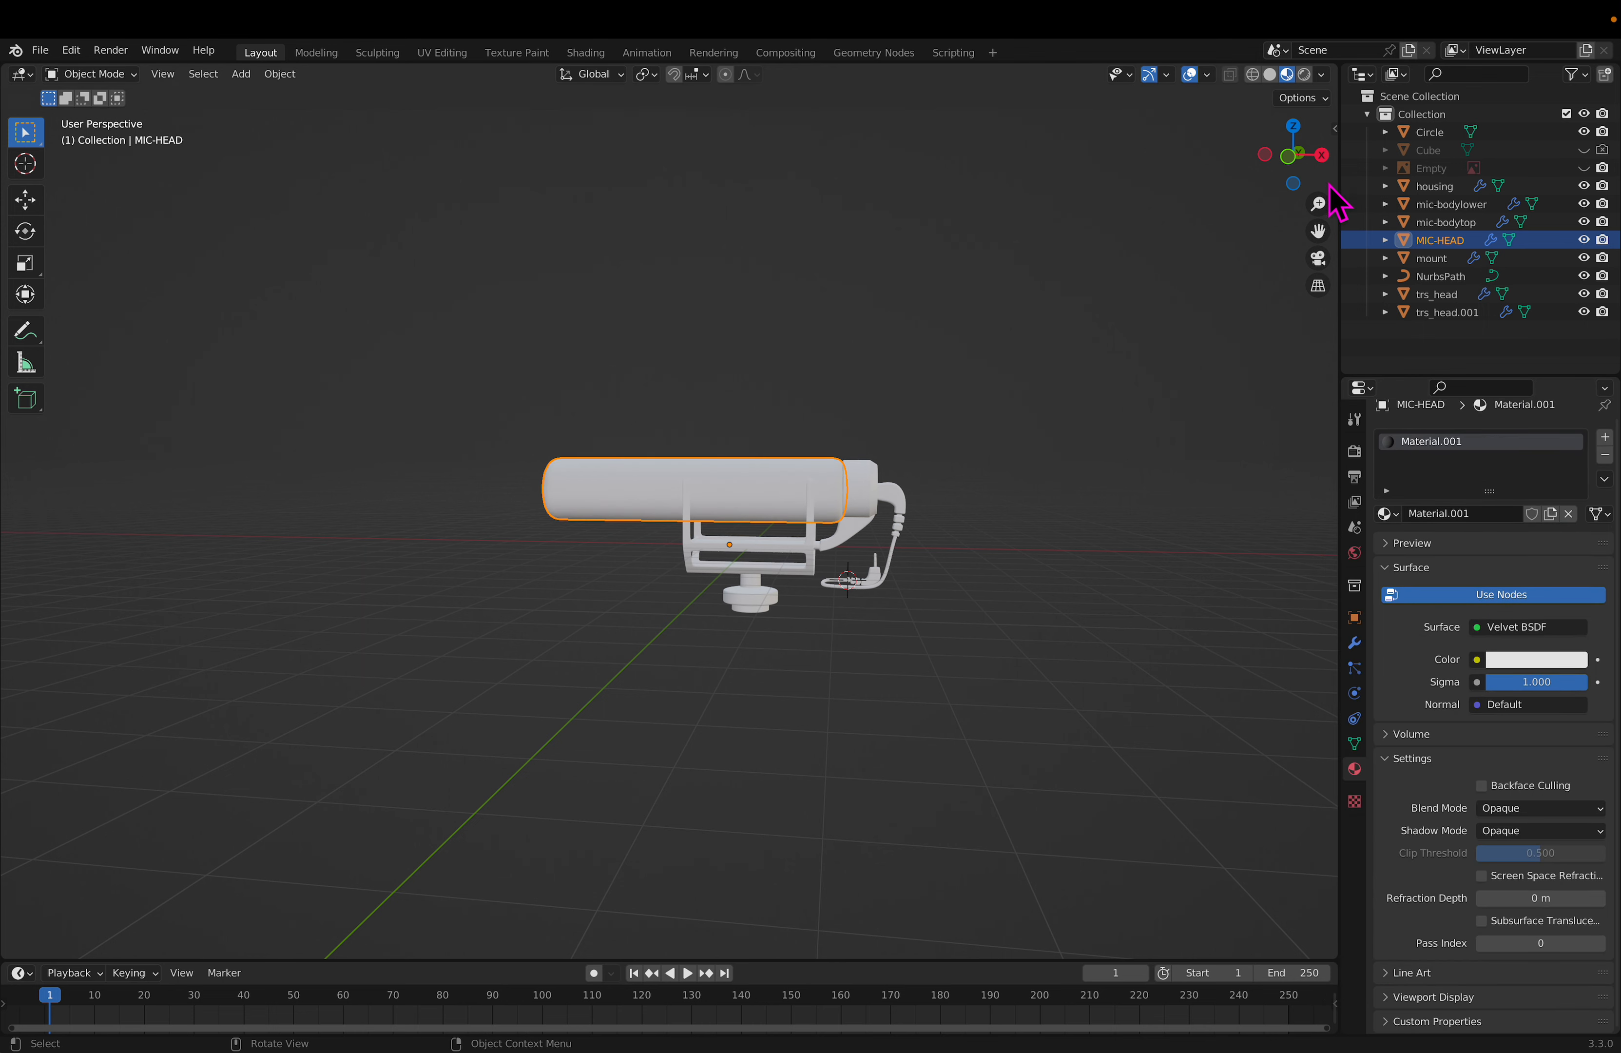
click(1304, 74)
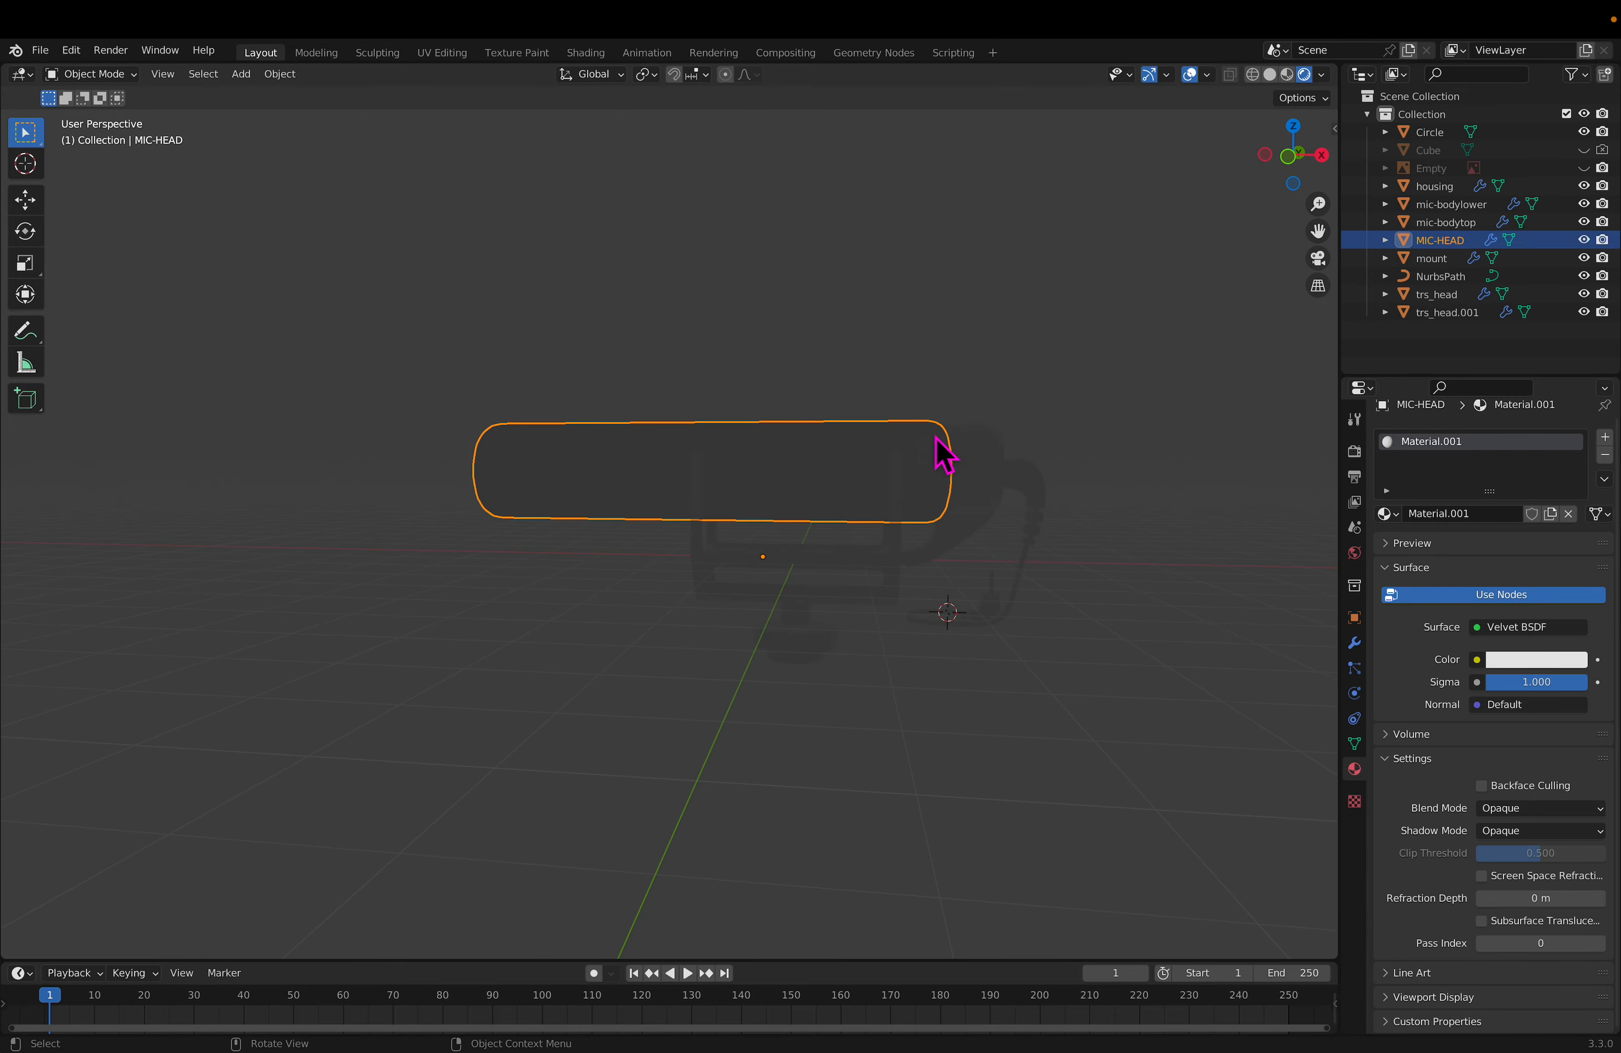
click(1287, 73)
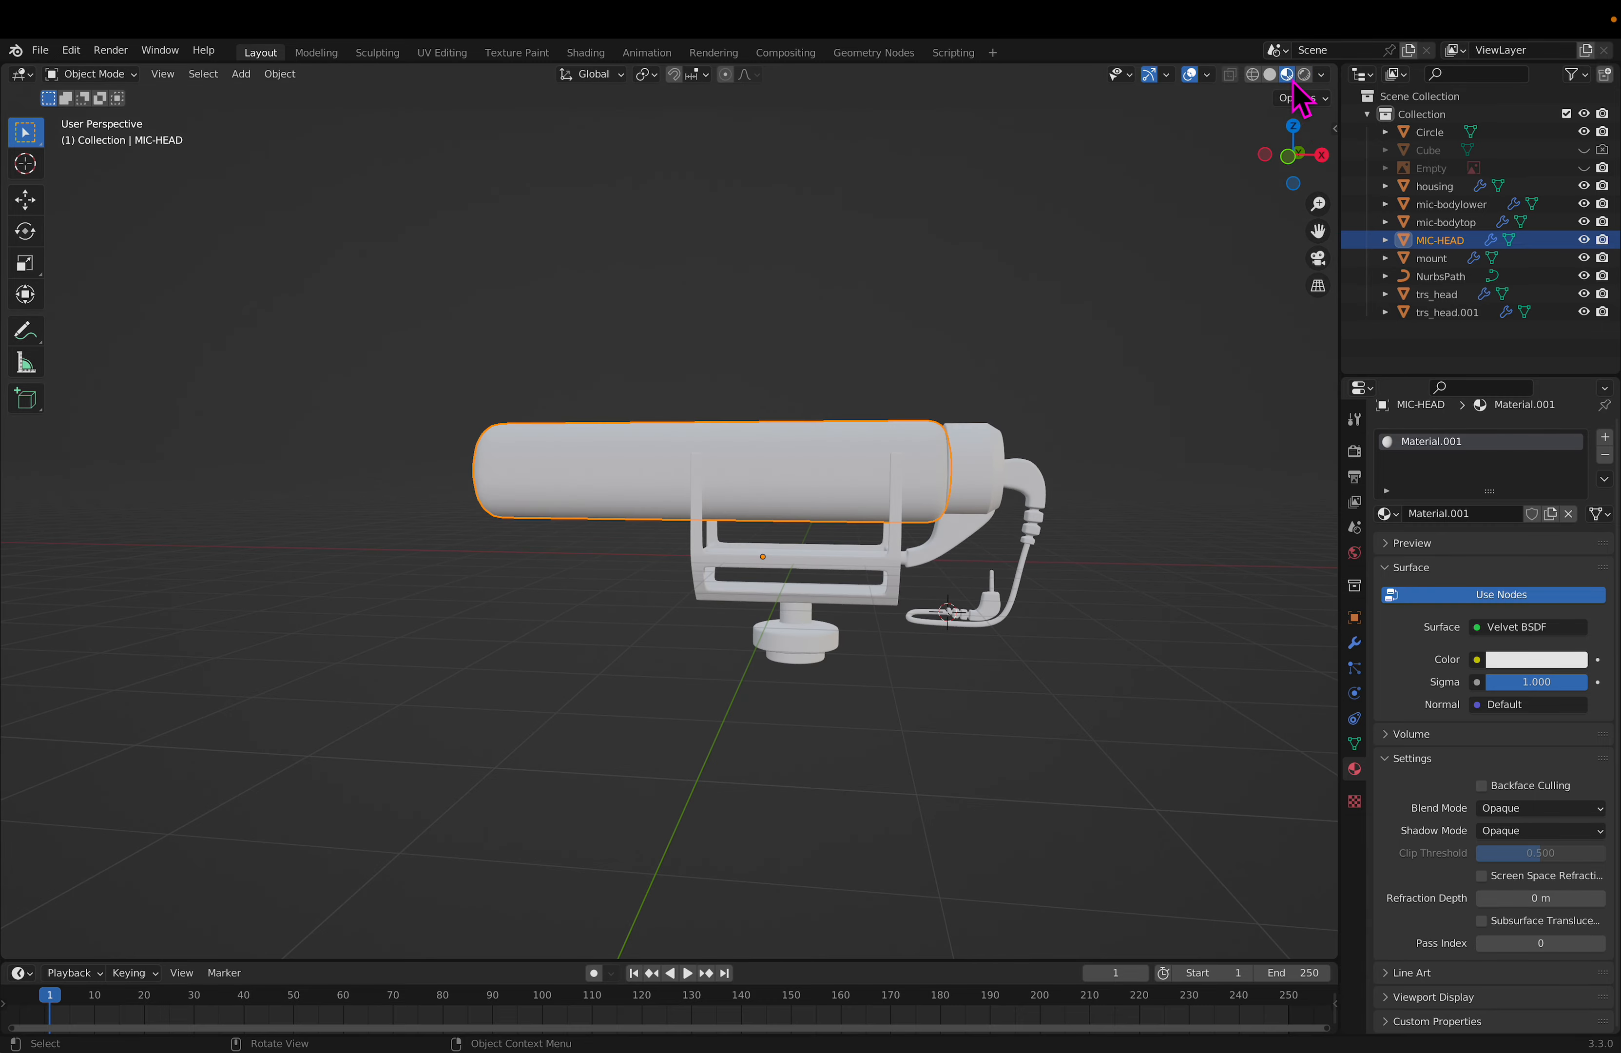
click(1521, 661)
click(1574, 512)
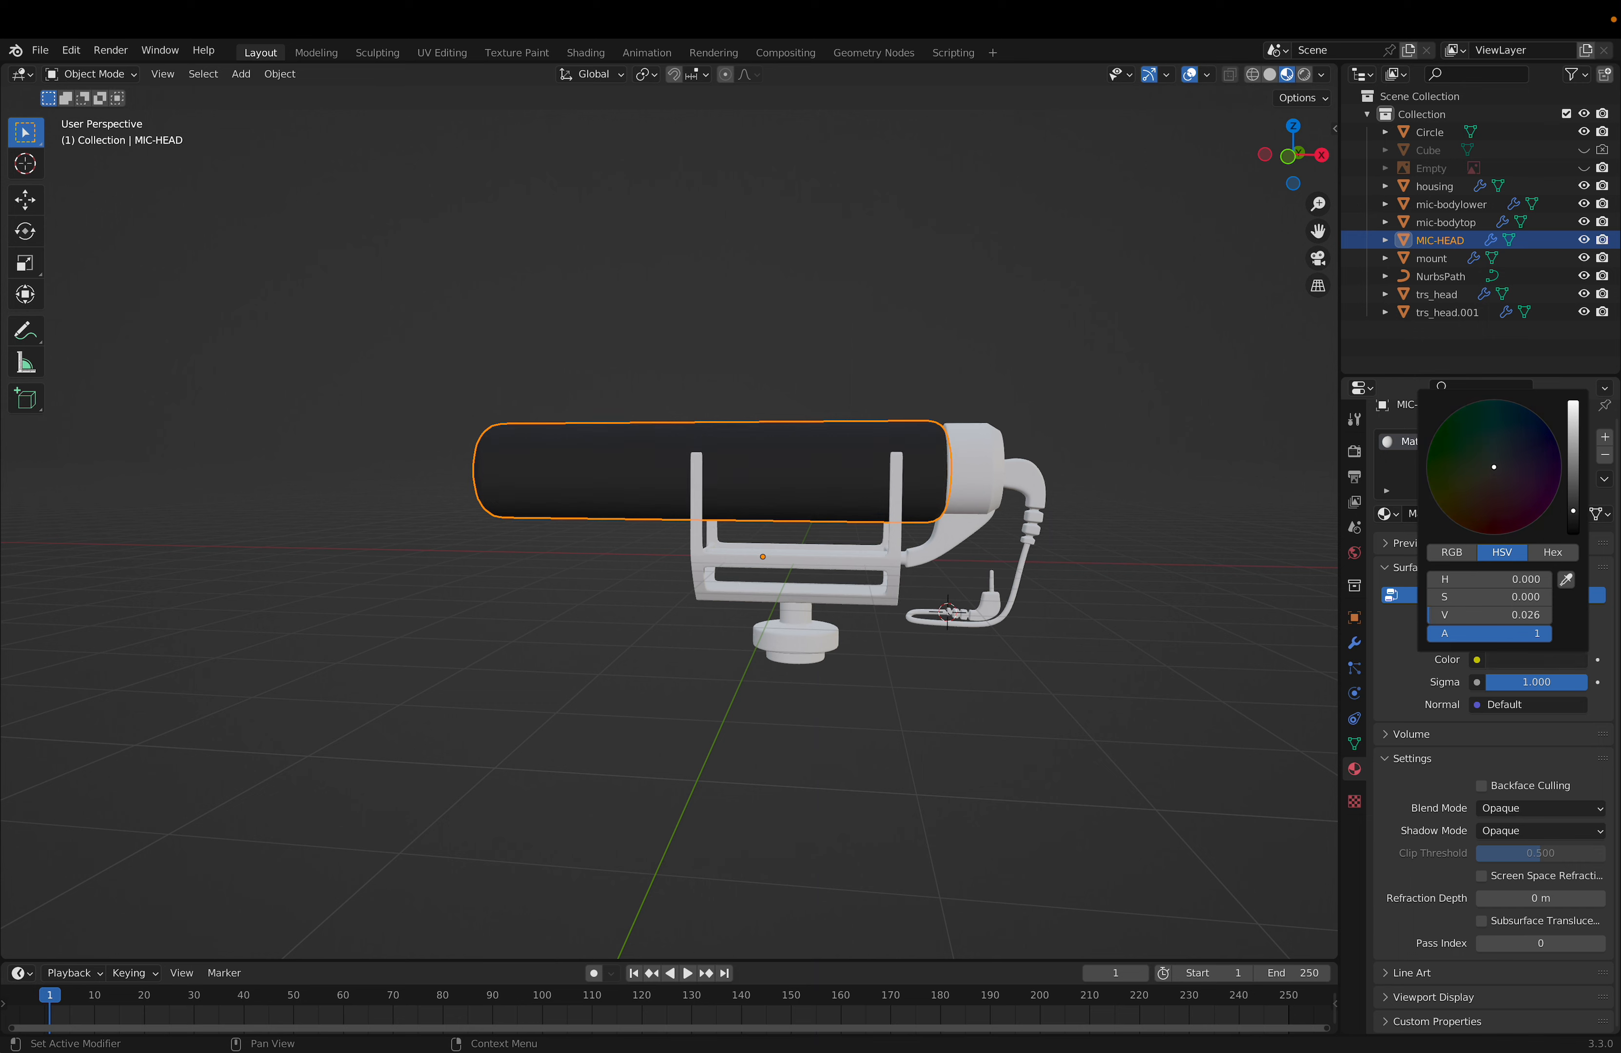
Step: Create a new material for mic-bodytop and set its surface shader to Glossy BSDF
click(992, 478)
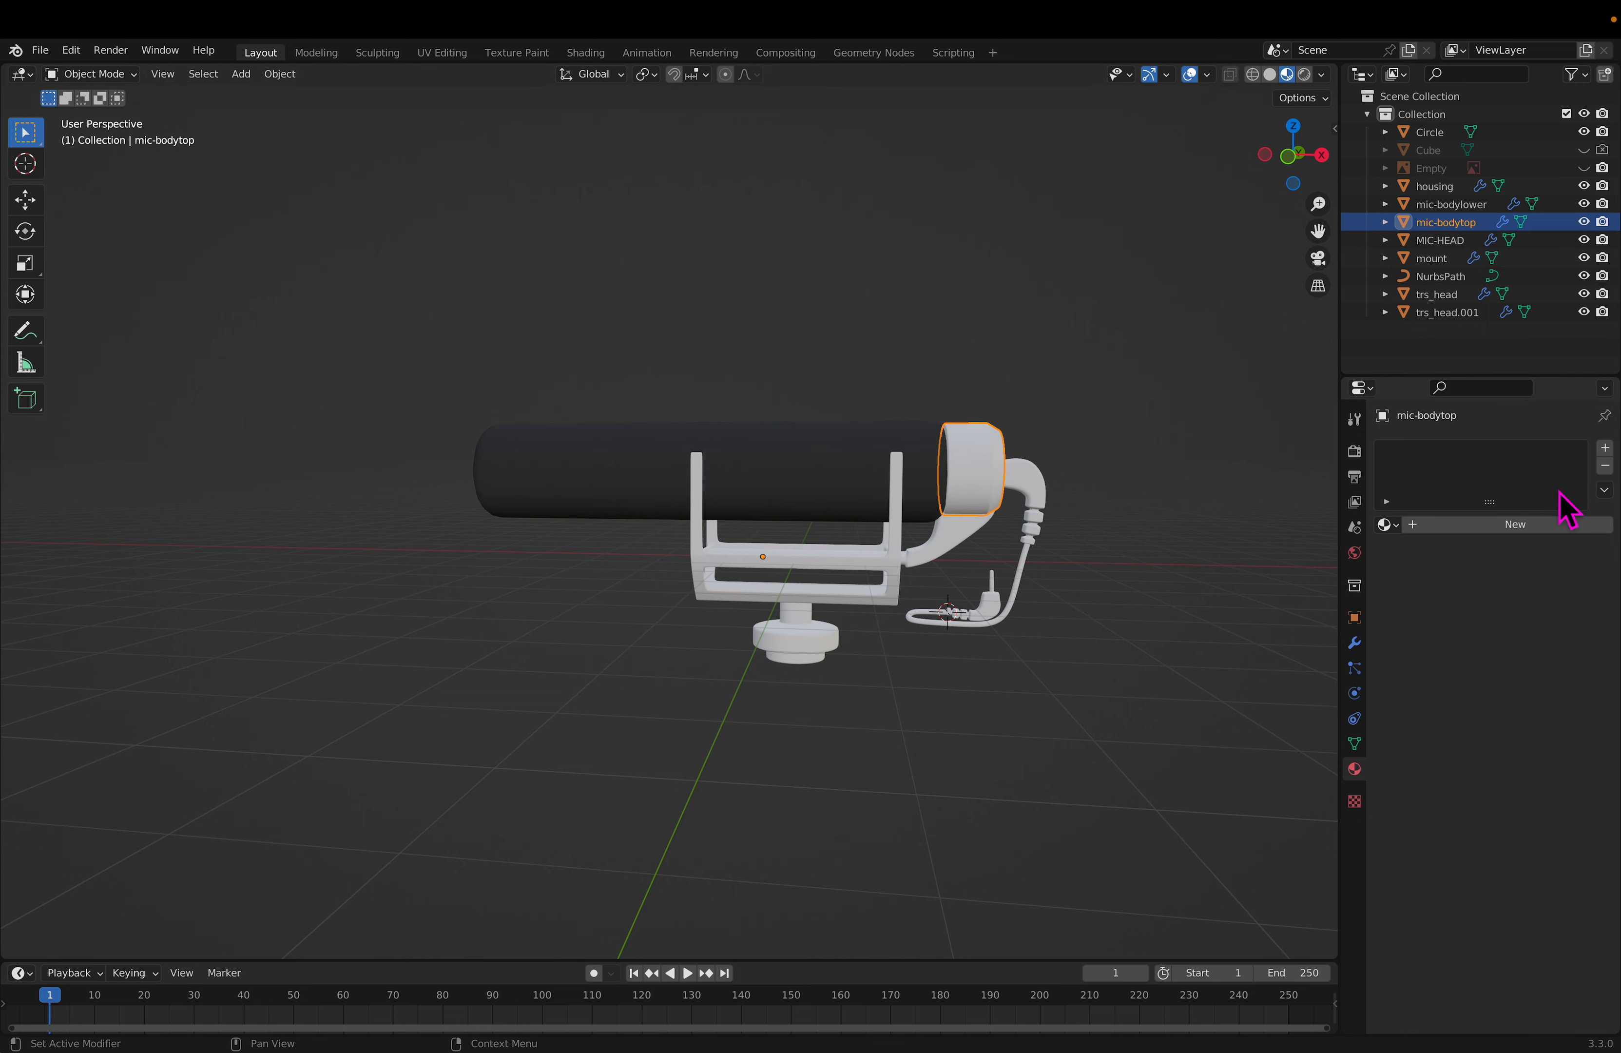
click(854, 479)
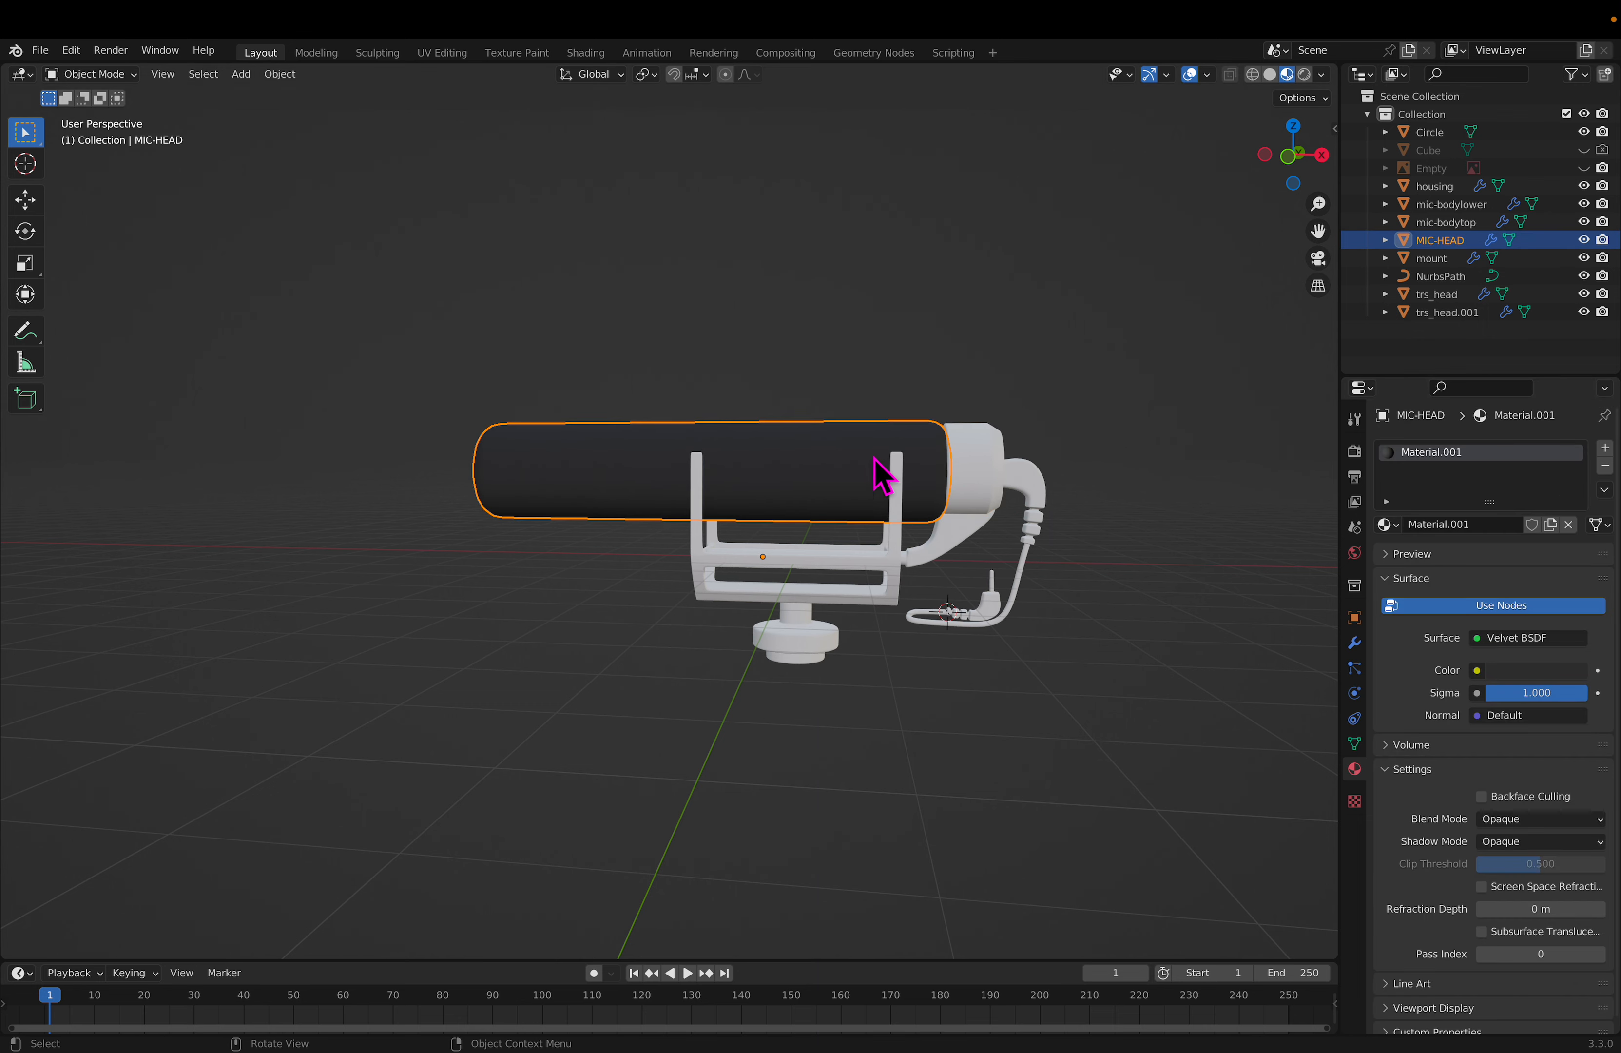
click(974, 475)
click(1421, 525)
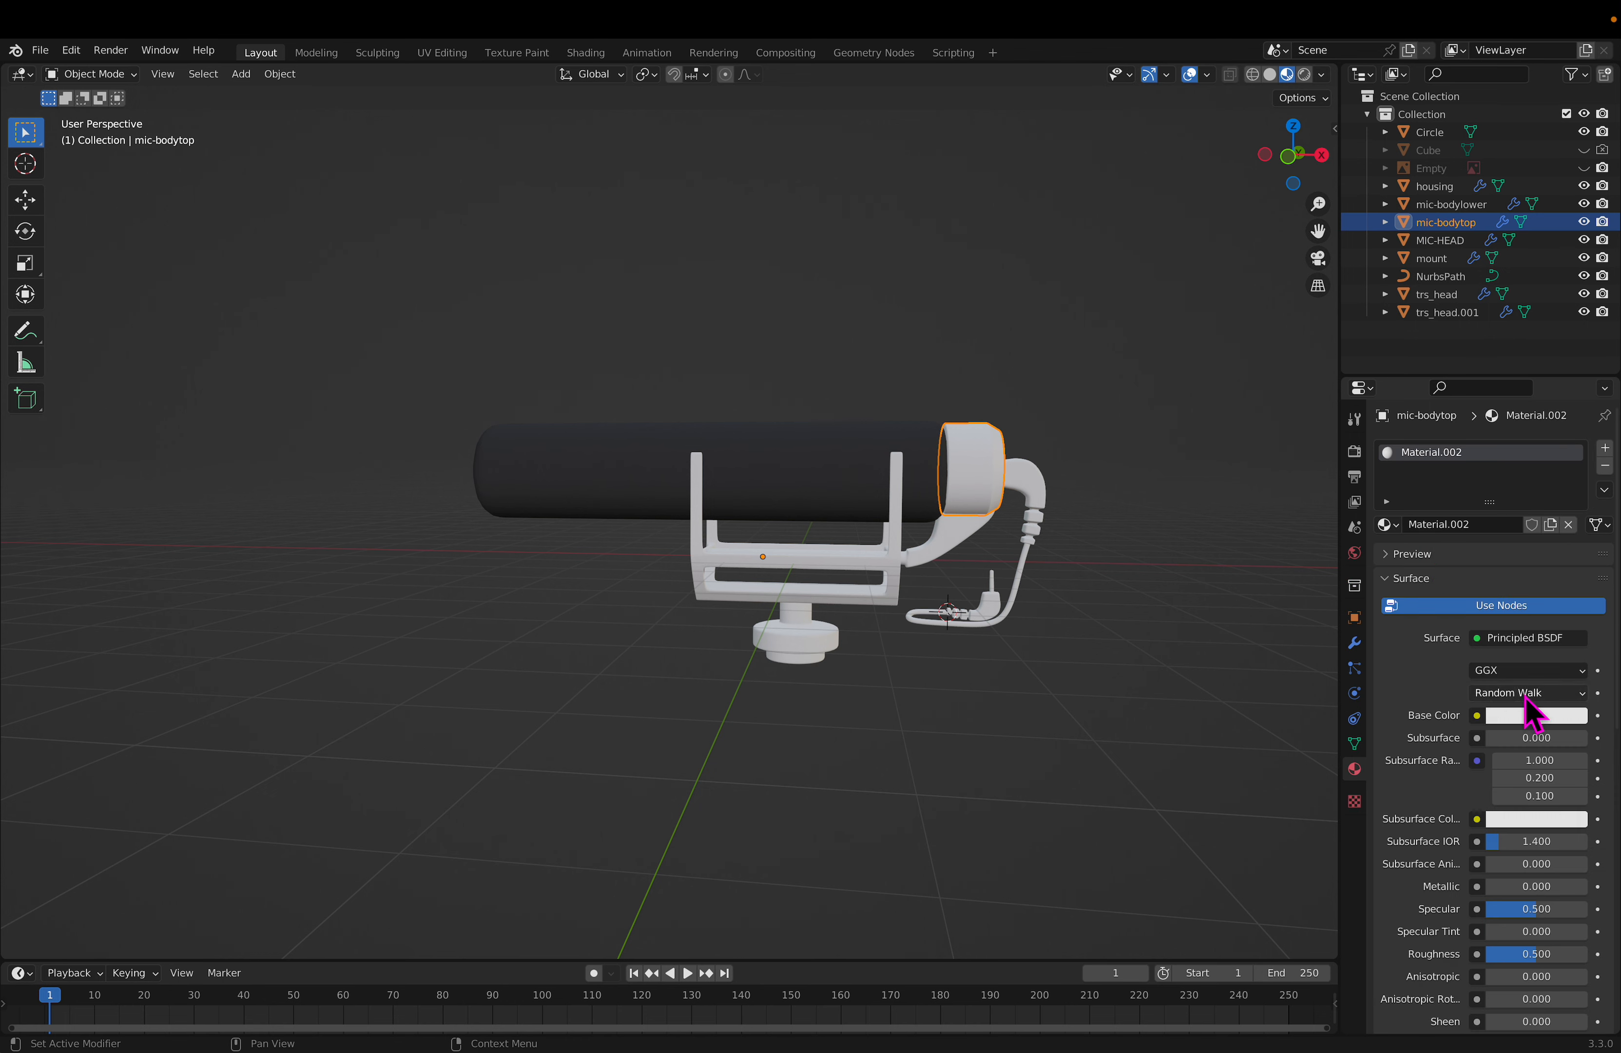
click(1517, 639)
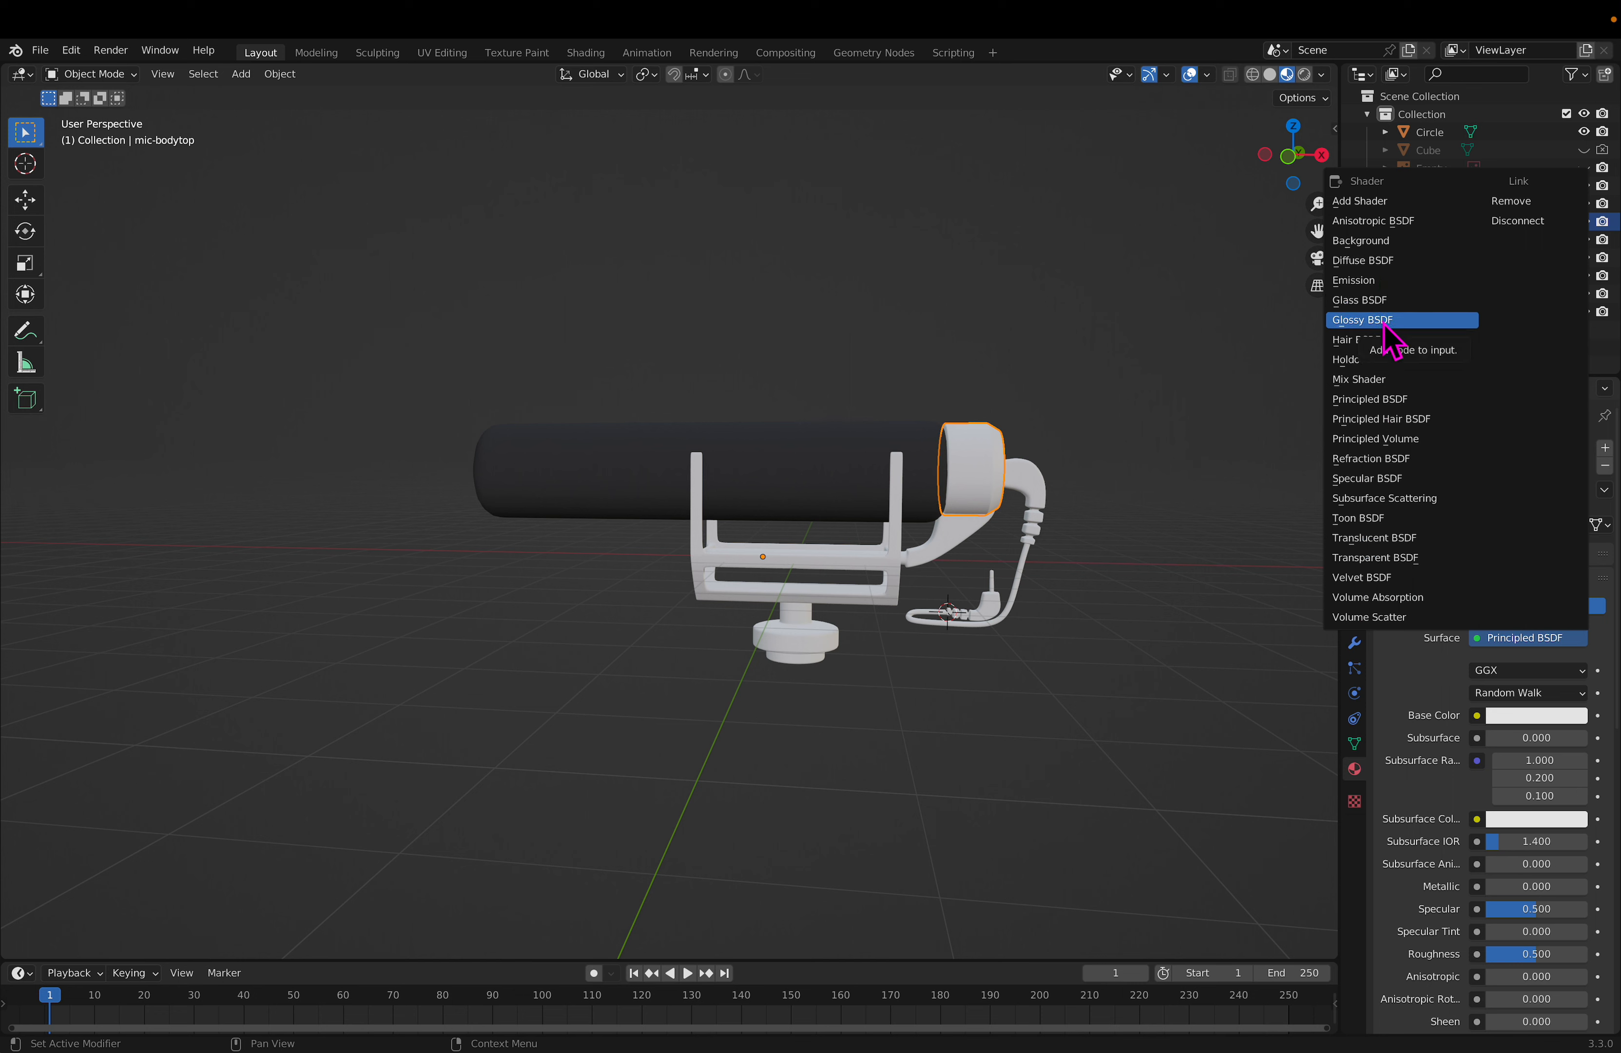
click(1387, 321)
Step: Darken mic-bodytop's glossy colour to near-black and set its roughness to 0.746
right_click(1516, 684)
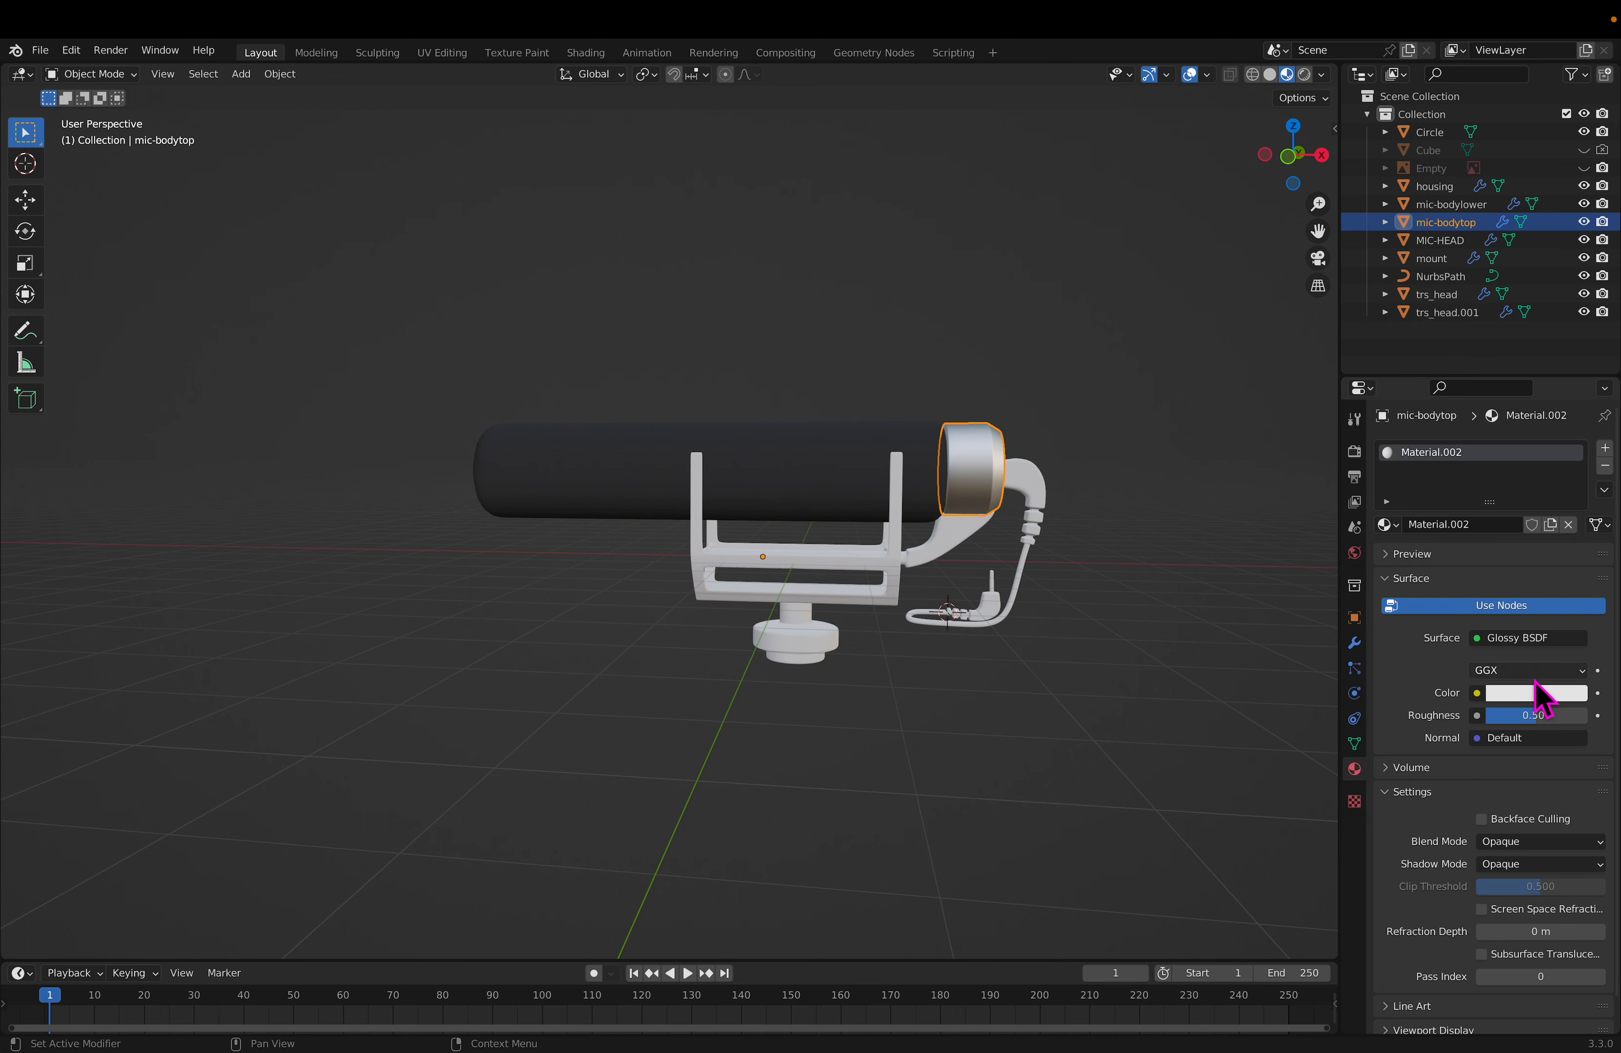
click(1543, 695)
drag(1574, 445, 1574, 542)
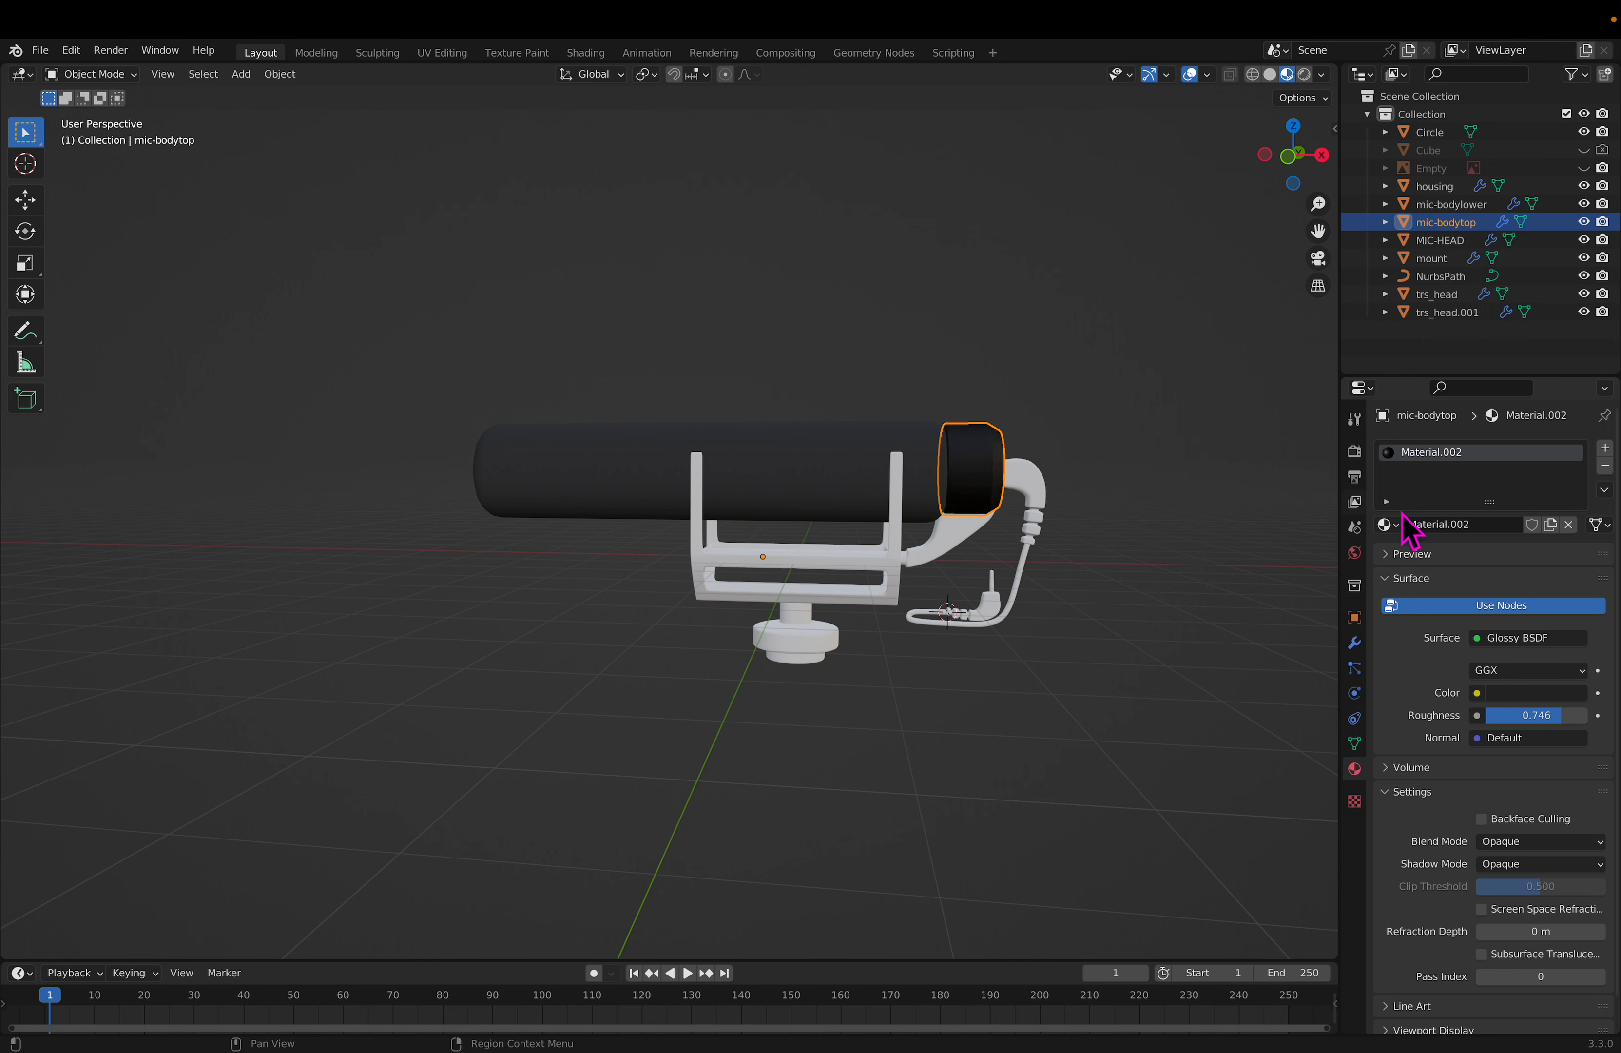
Step: Add a material slot to mic-bodylower and assign the existing glossy black Material.002 to it
click(969, 557)
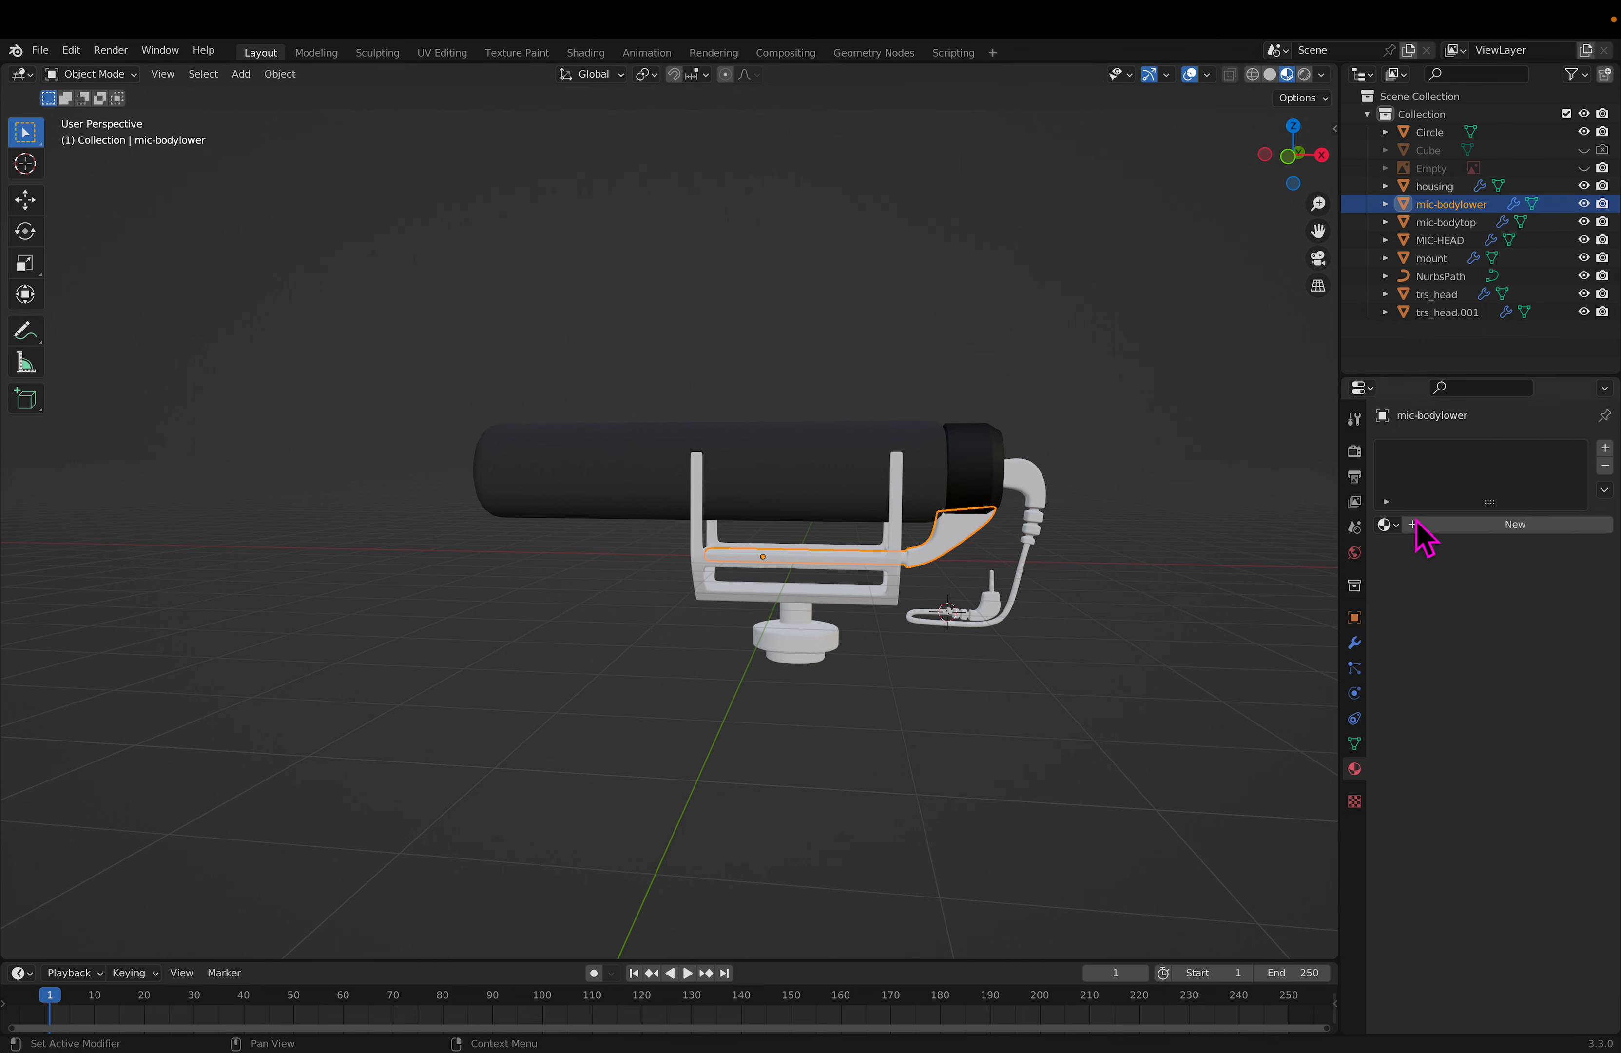
click(1607, 450)
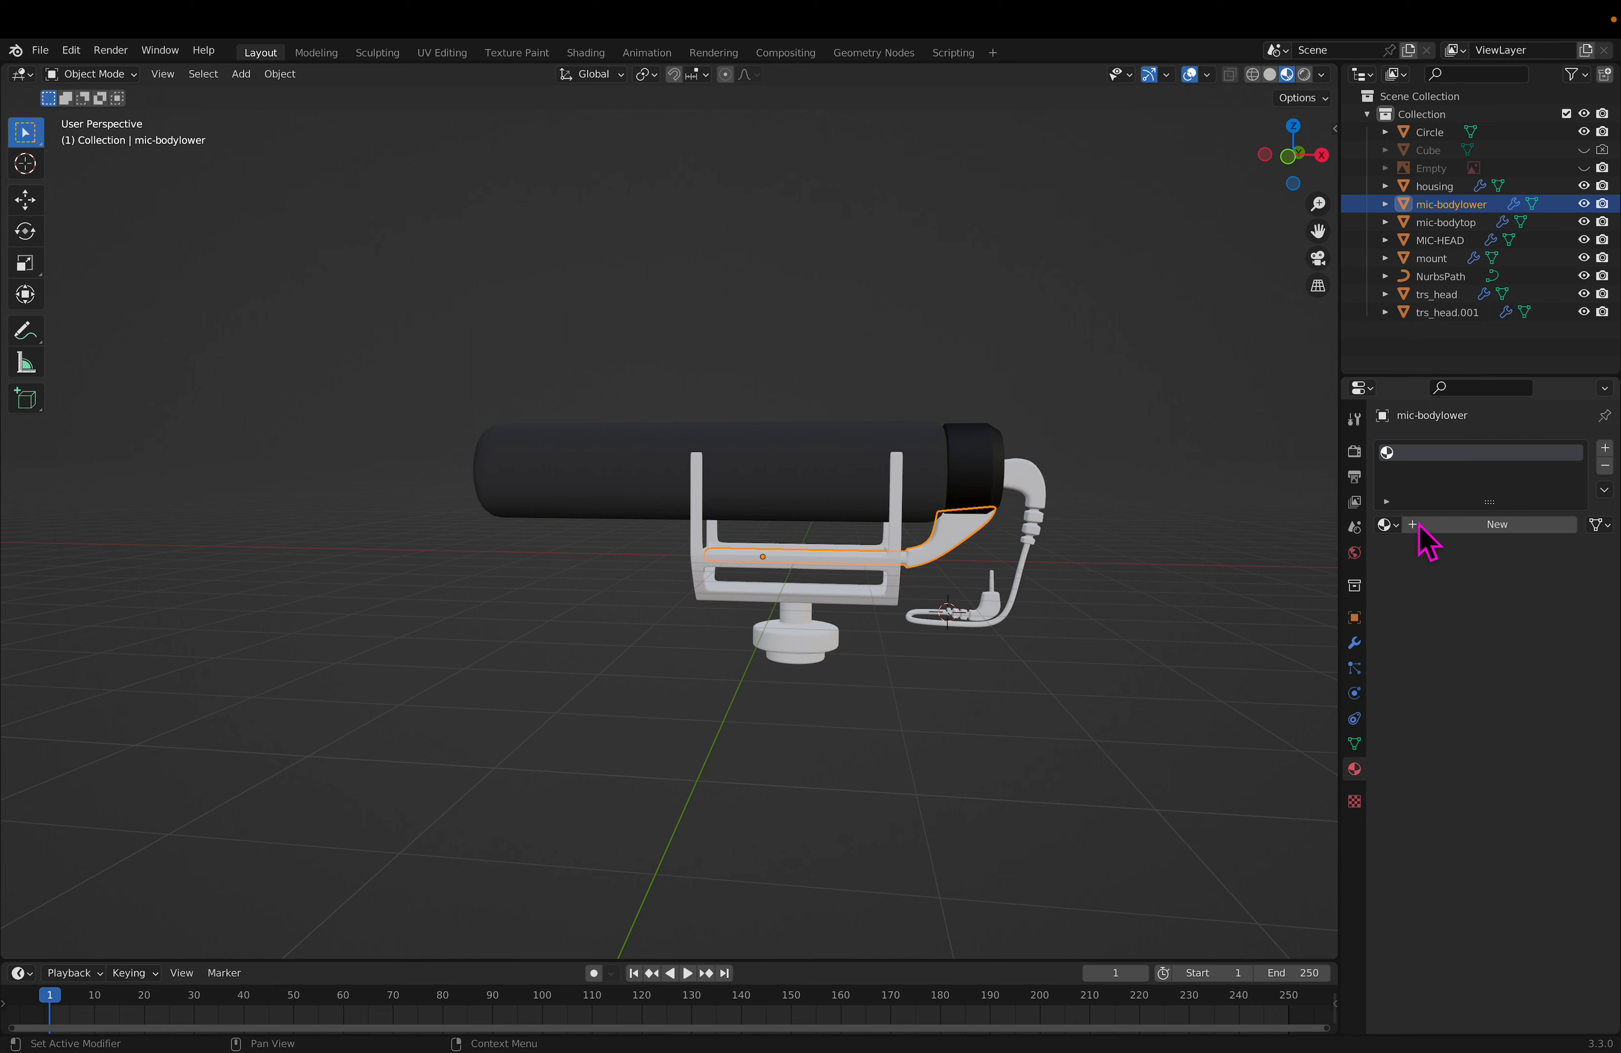
click(1387, 525)
click(1272, 587)
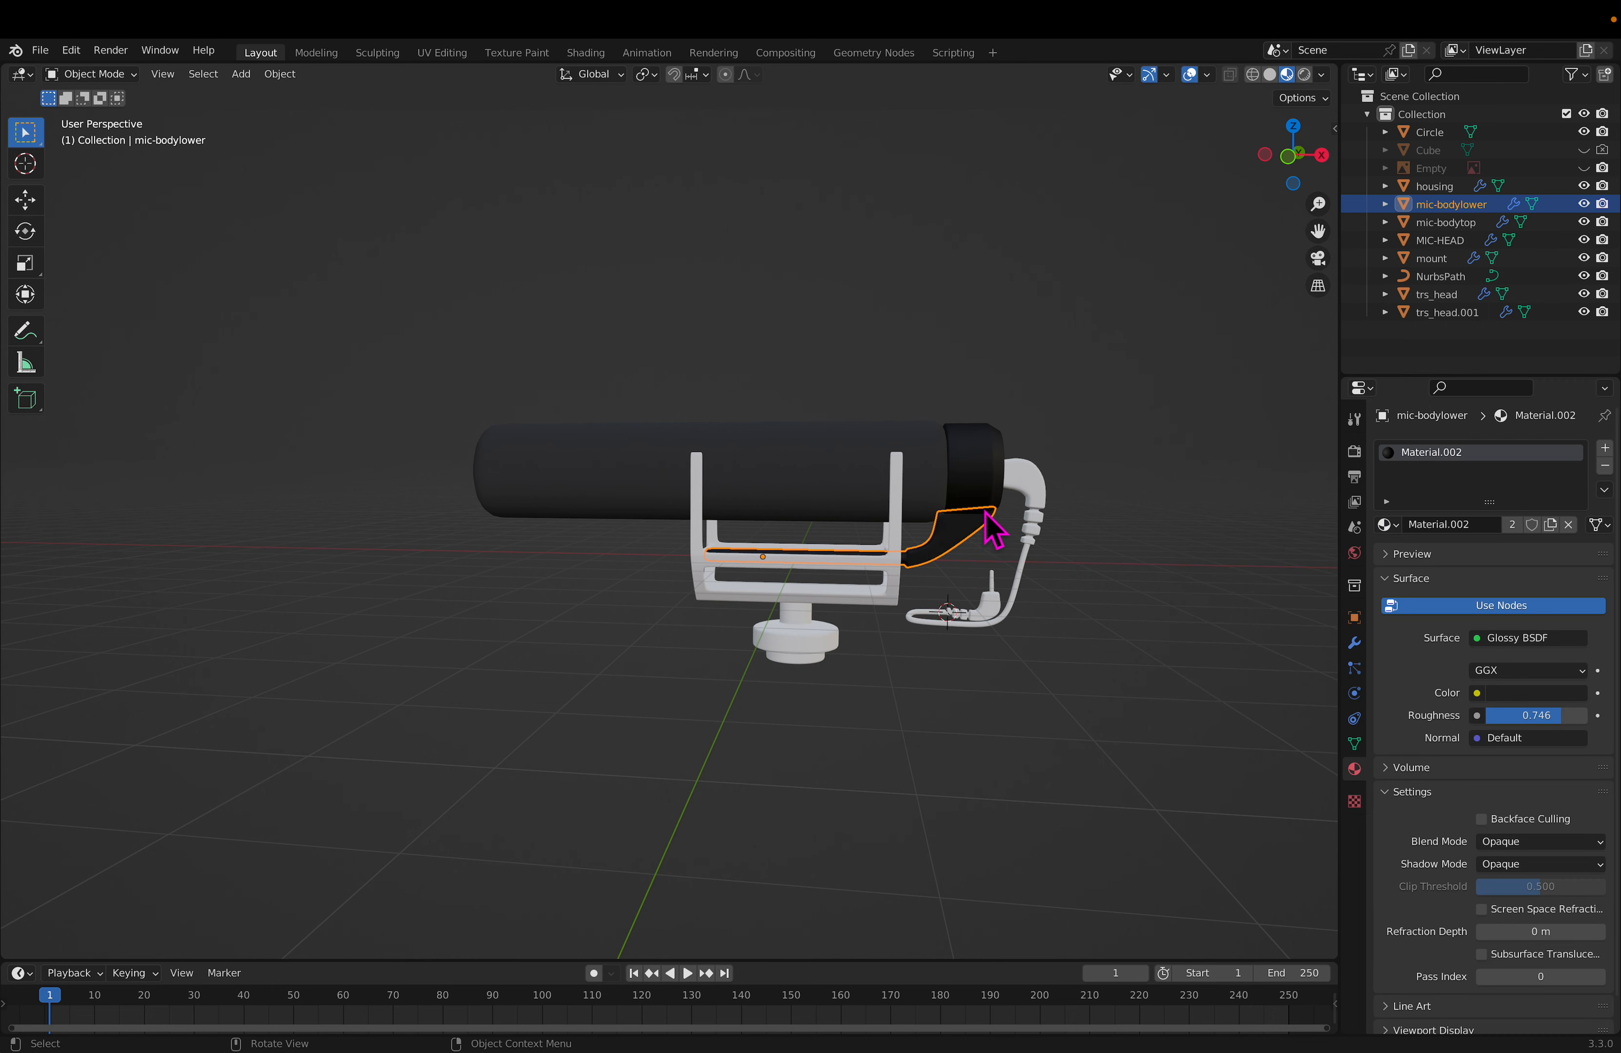
Step: Create a new material for the housing with a Glossy BSDF shader and a red colour
click(897, 547)
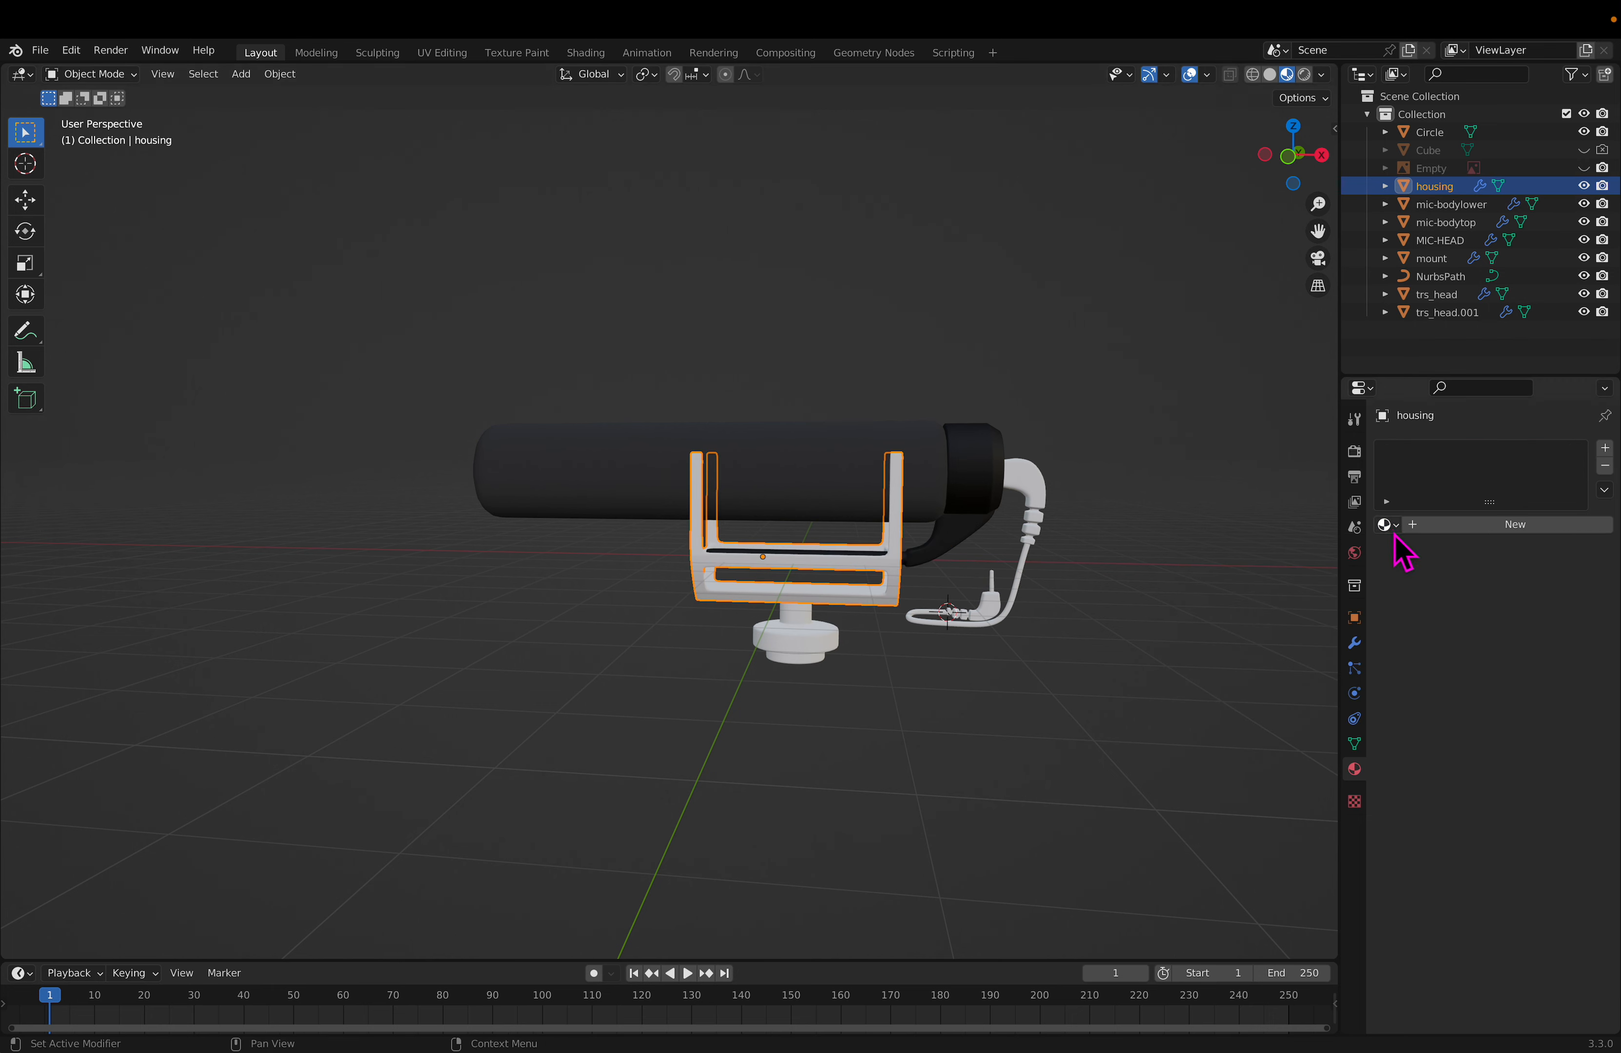
click(1429, 524)
click(1530, 638)
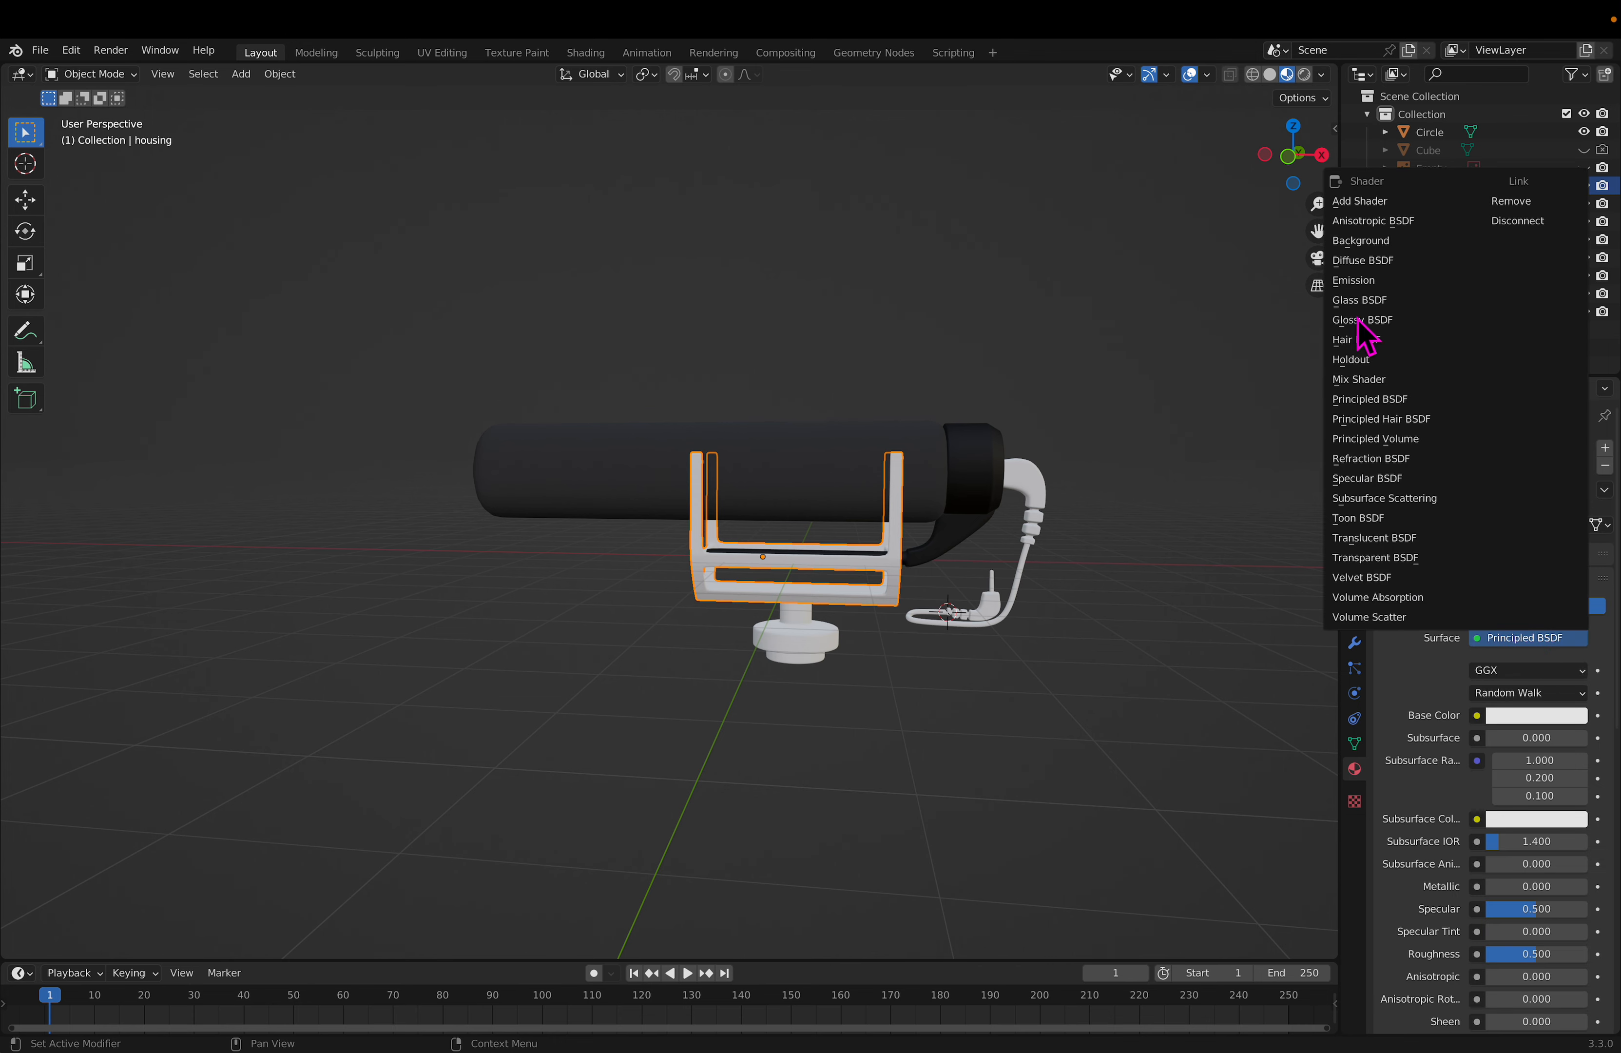
click(1360, 320)
click(1524, 694)
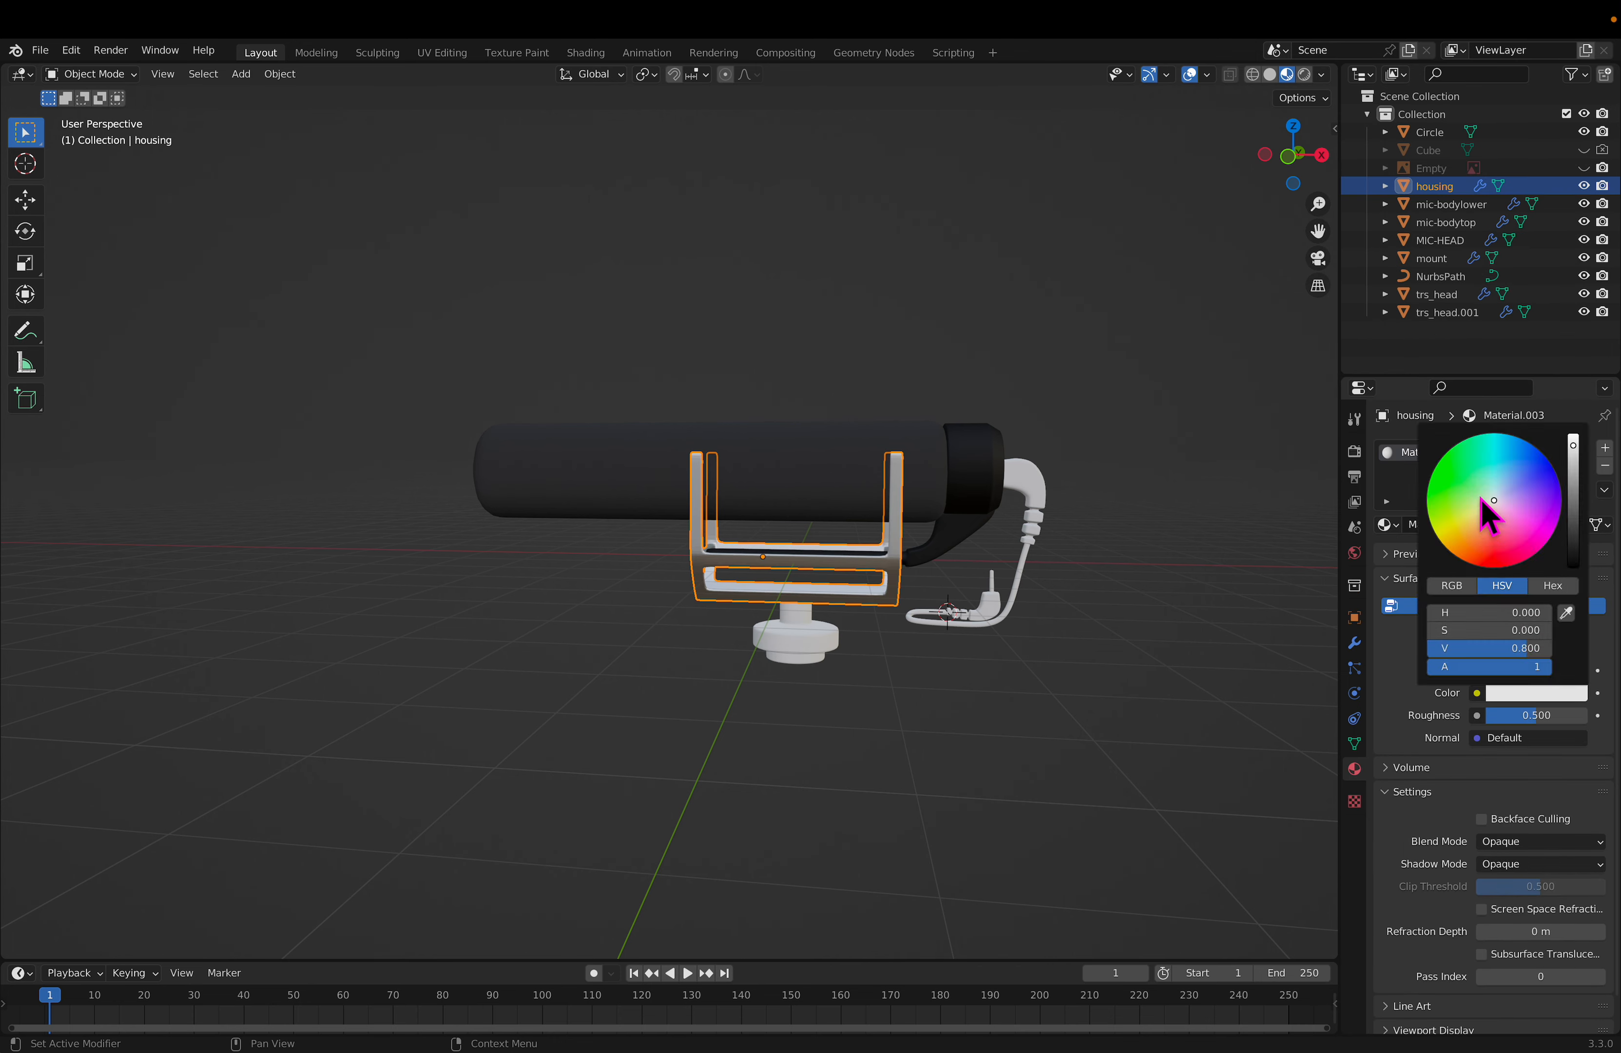
click(1493, 547)
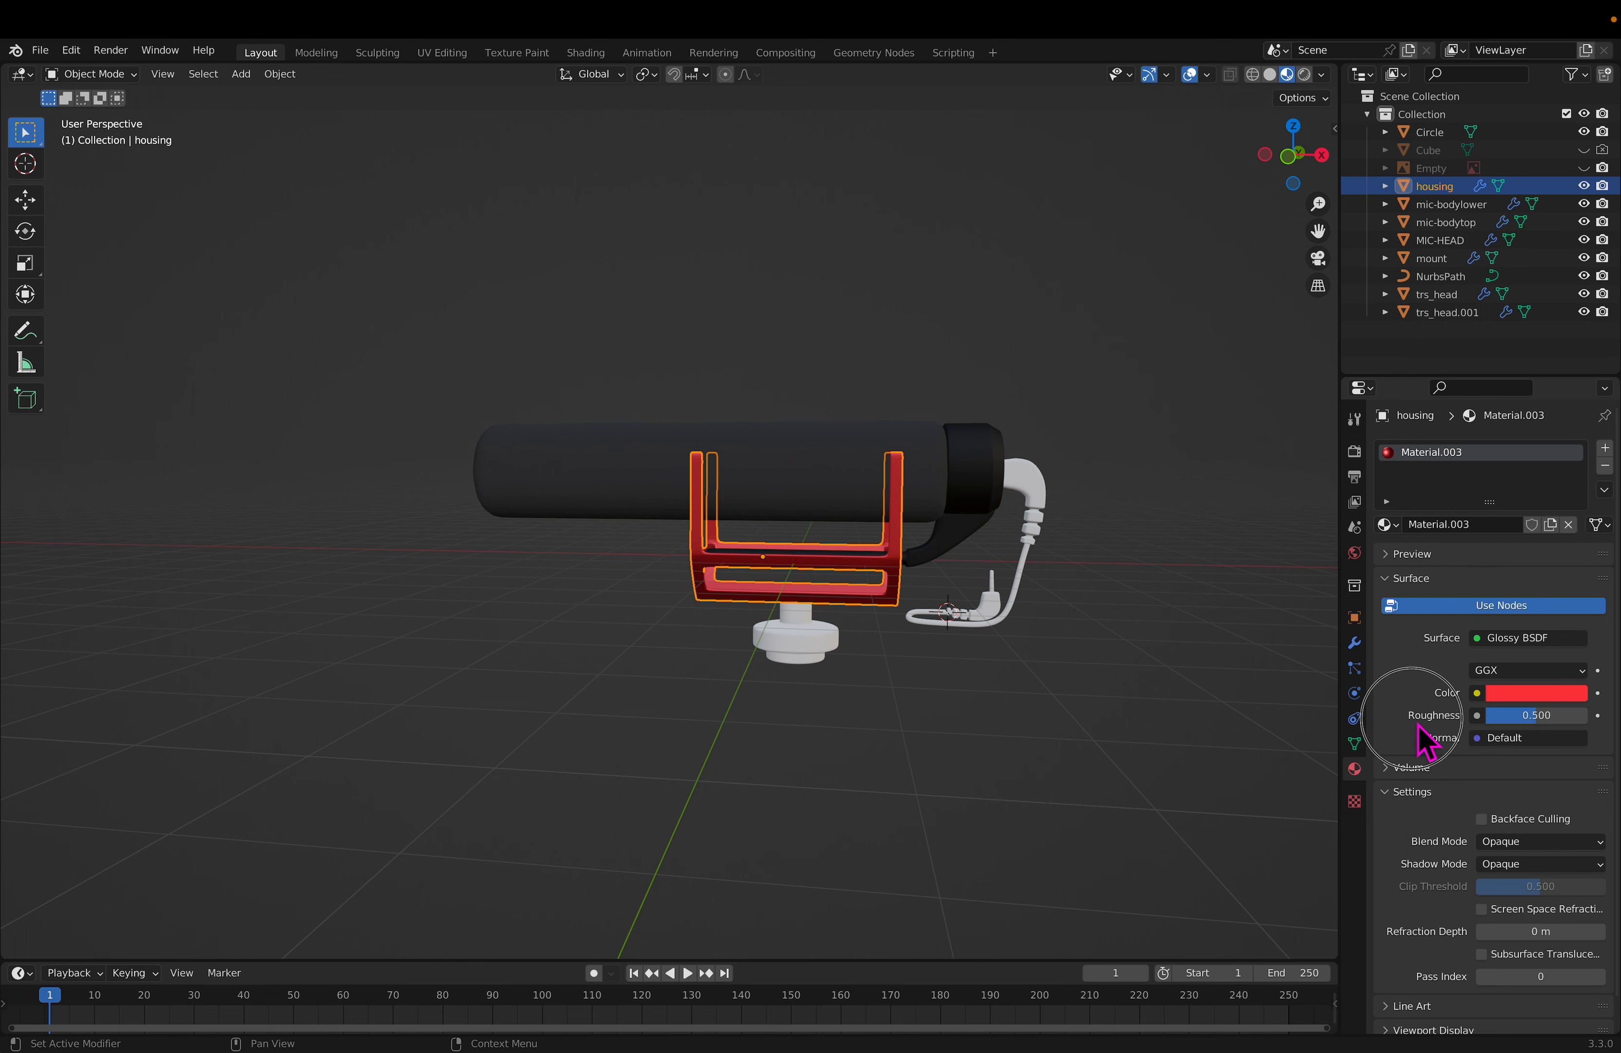
Step: Set the housing material's roughness to 0.798 and switch off its shader nodes
drag(1537, 715, 1579, 715)
key(ctrl+z)
key(ctrl+z)
key(ctrl+z)
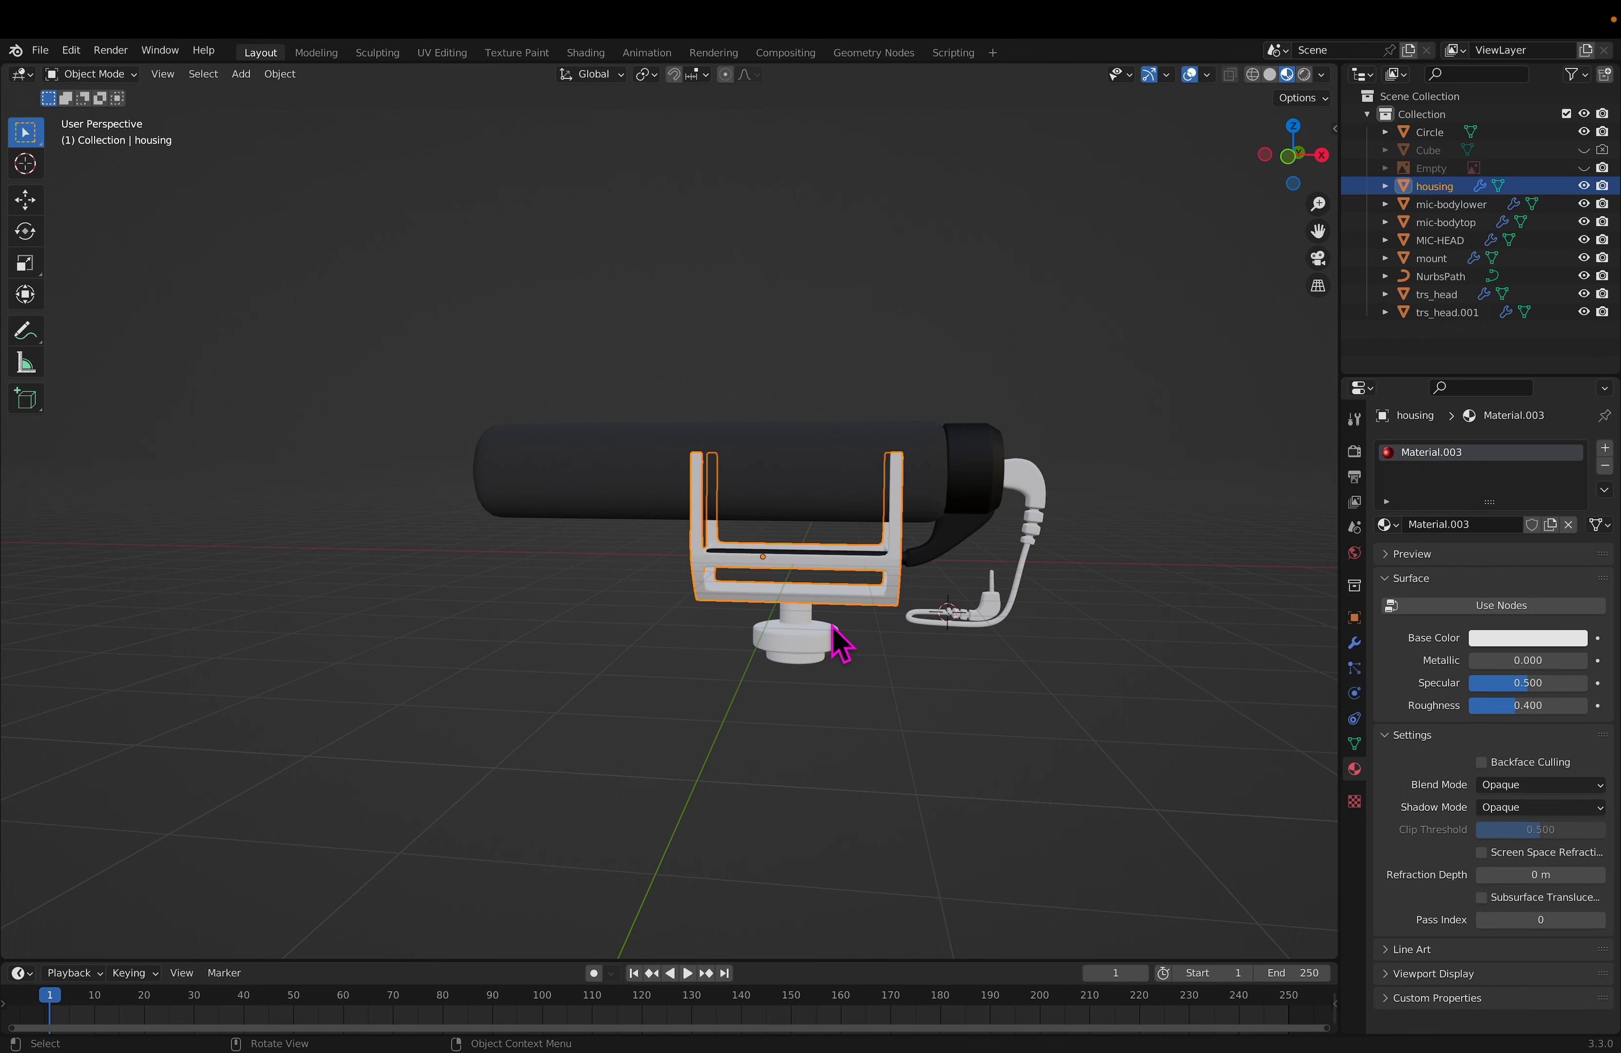
Step: Set the housing material's non-node base colour to a pinkish red and switch its shader nodes back on
click(839, 652)
click(865, 583)
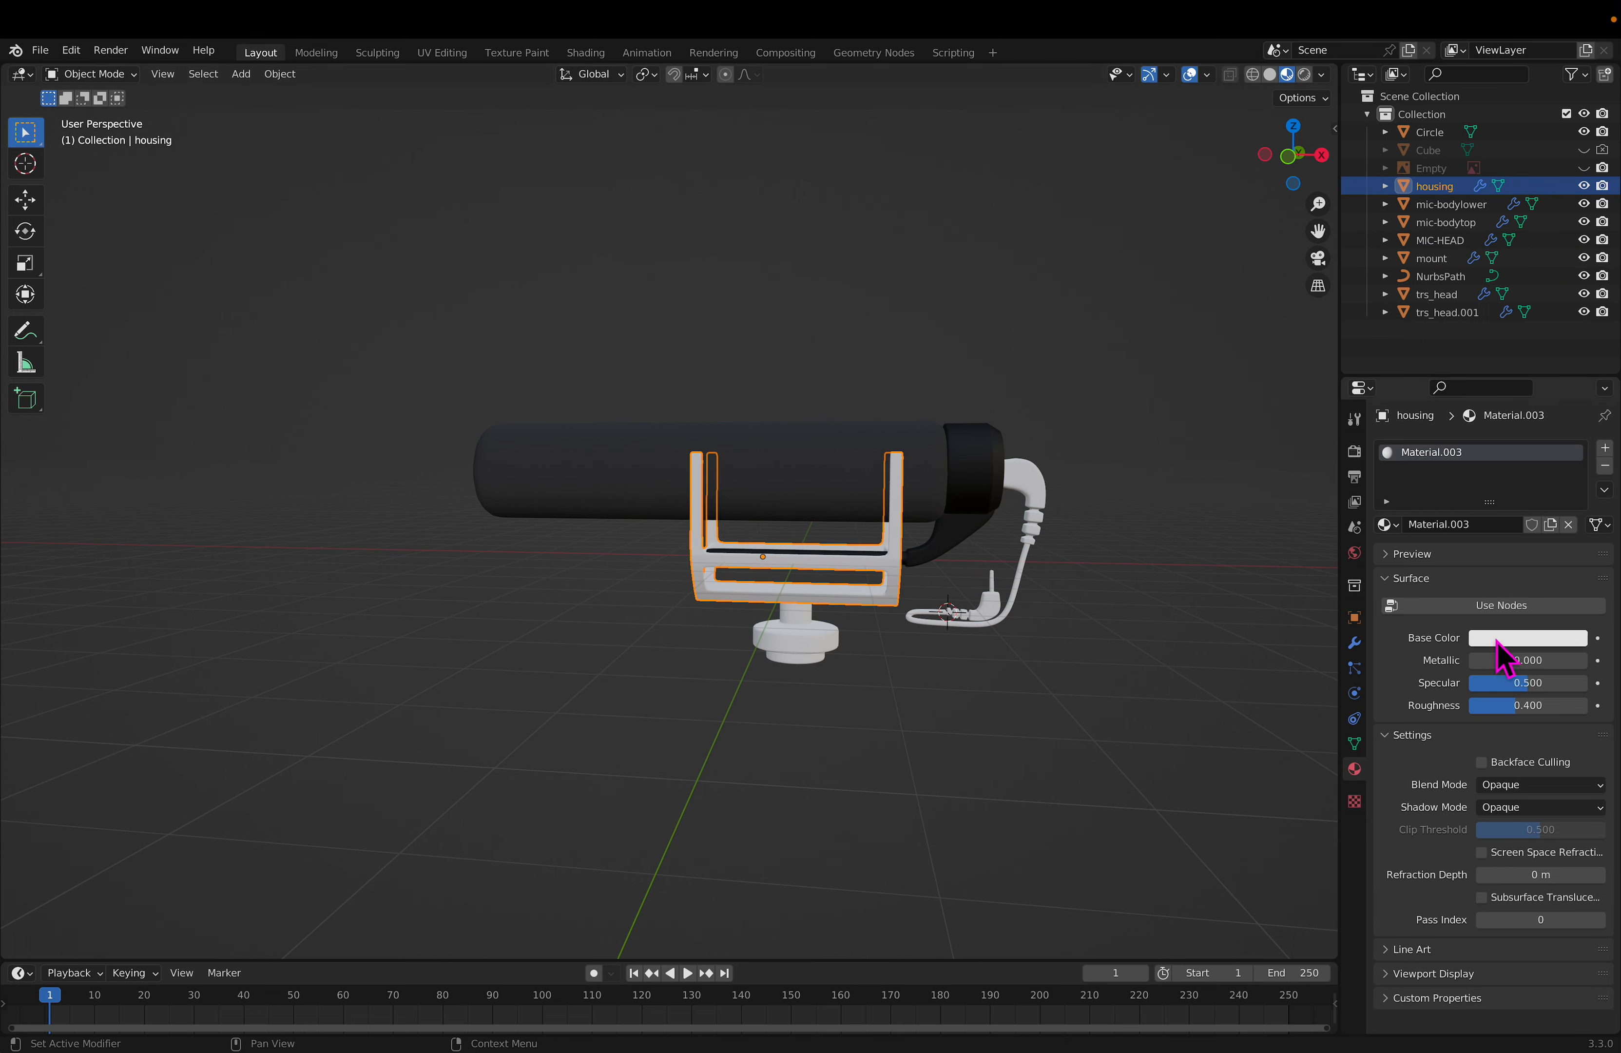
click(899, 561)
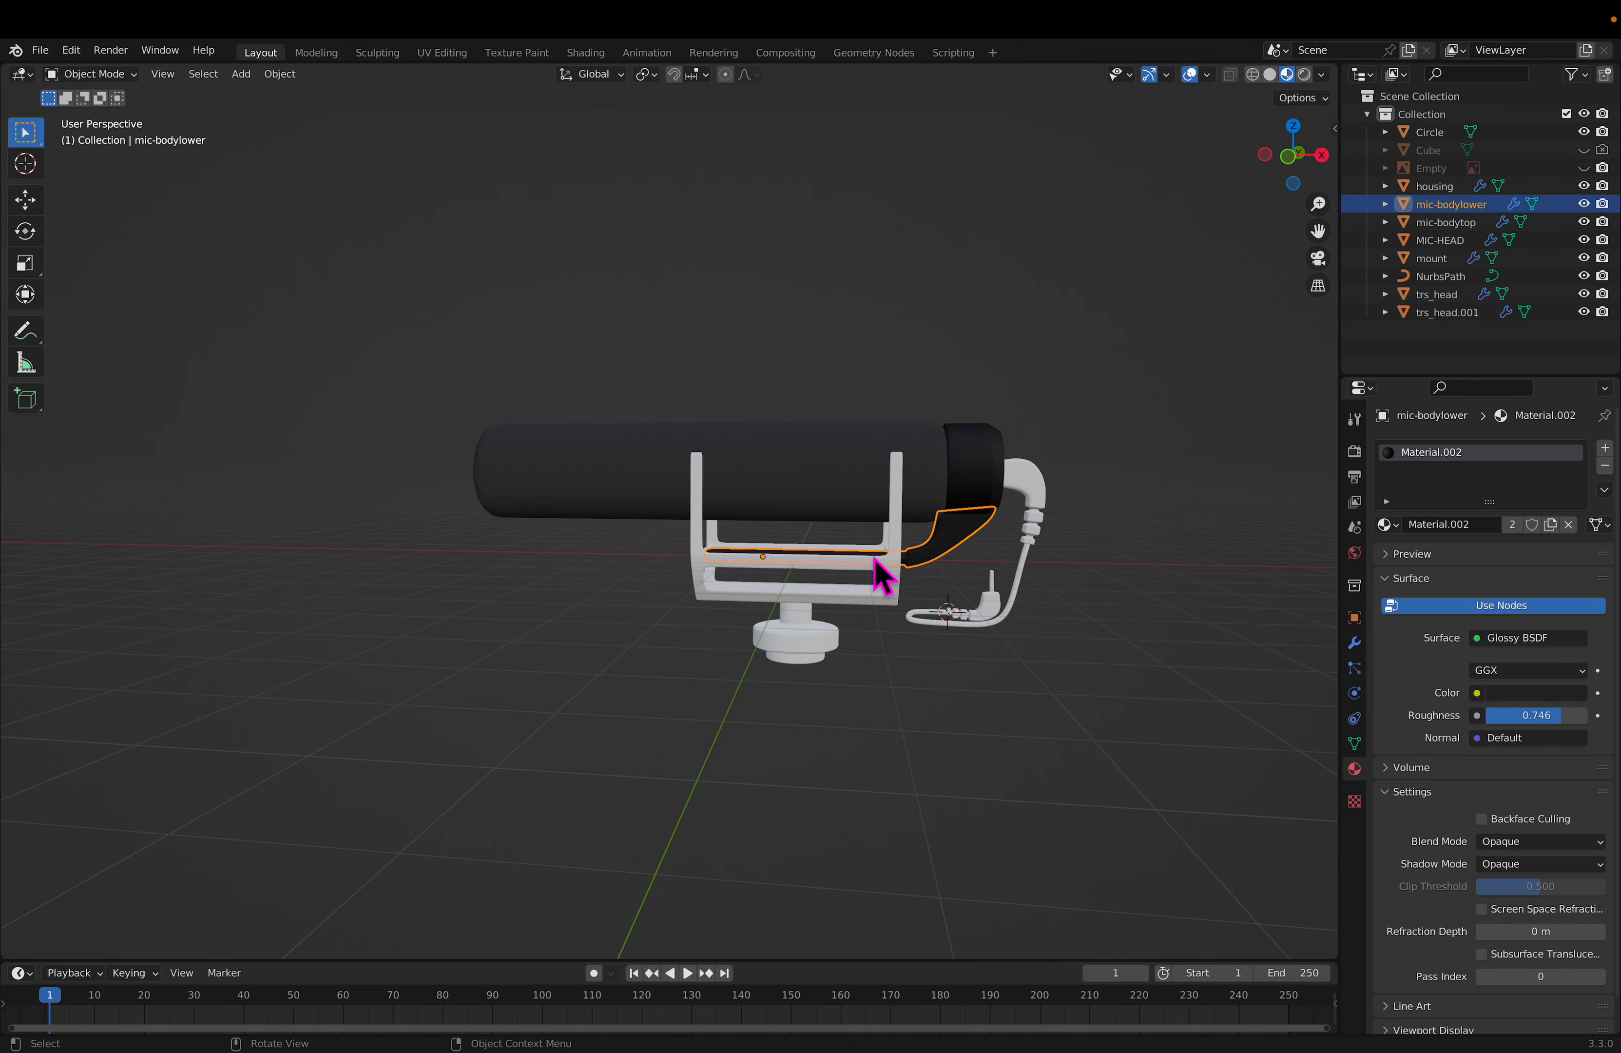
click(896, 595)
click(1499, 639)
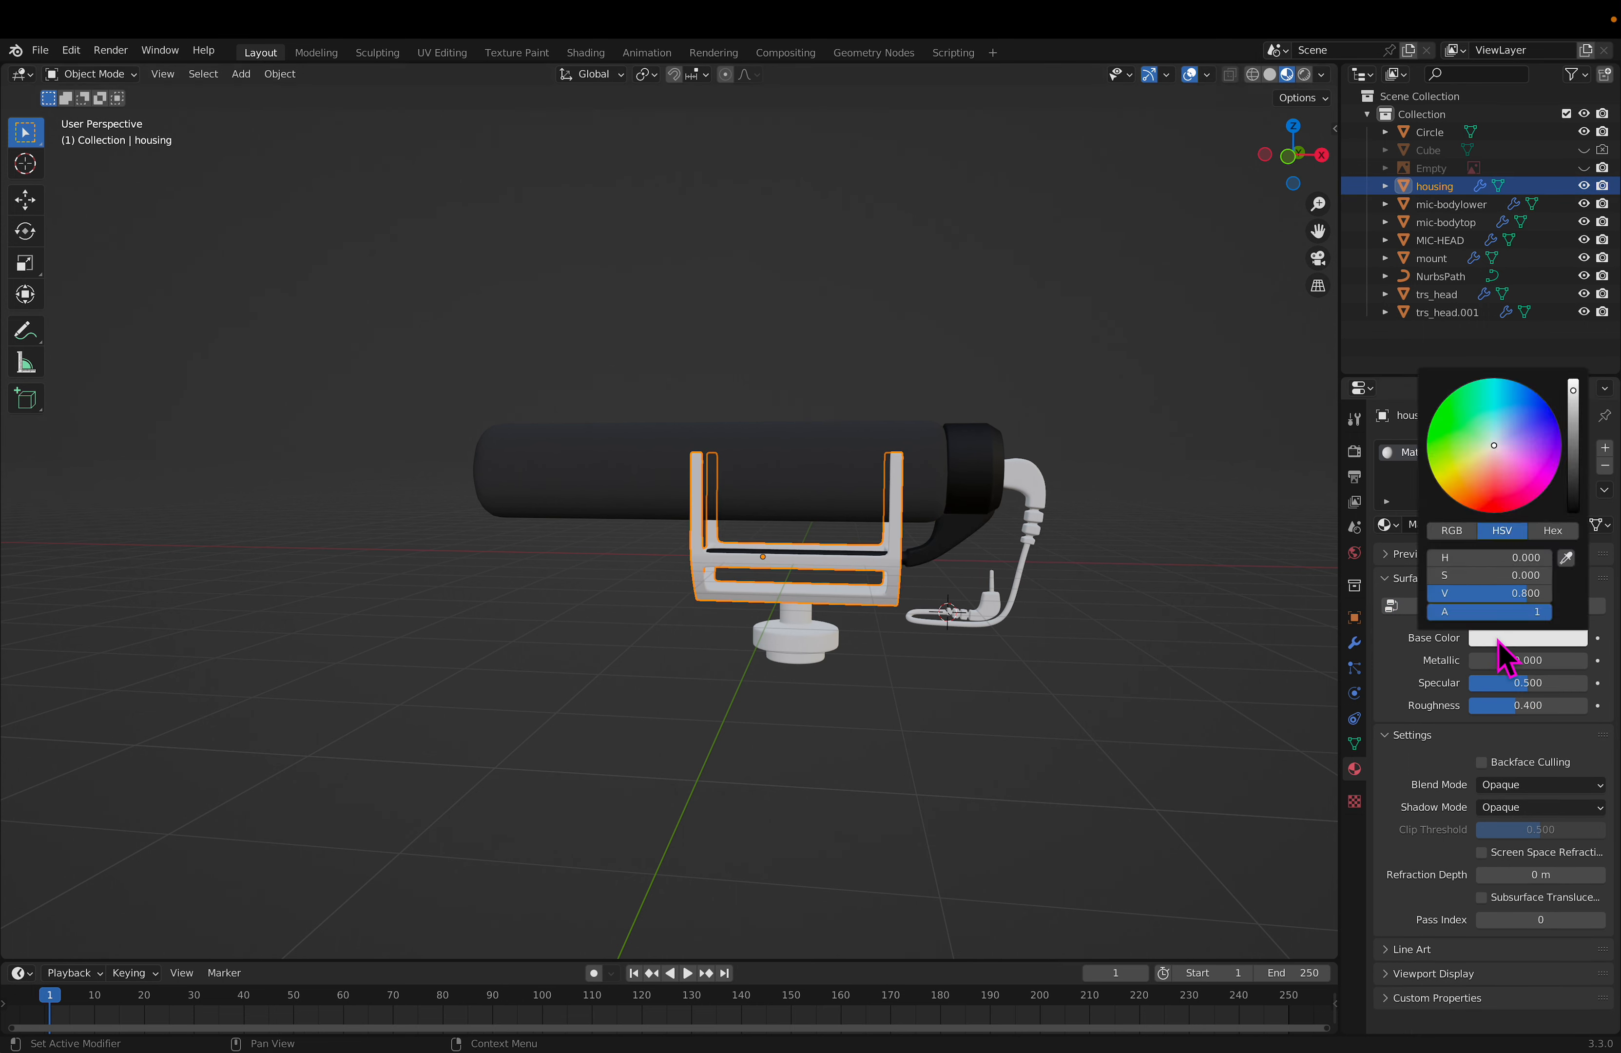
click(1498, 482)
drag(1498, 483, 1505, 494)
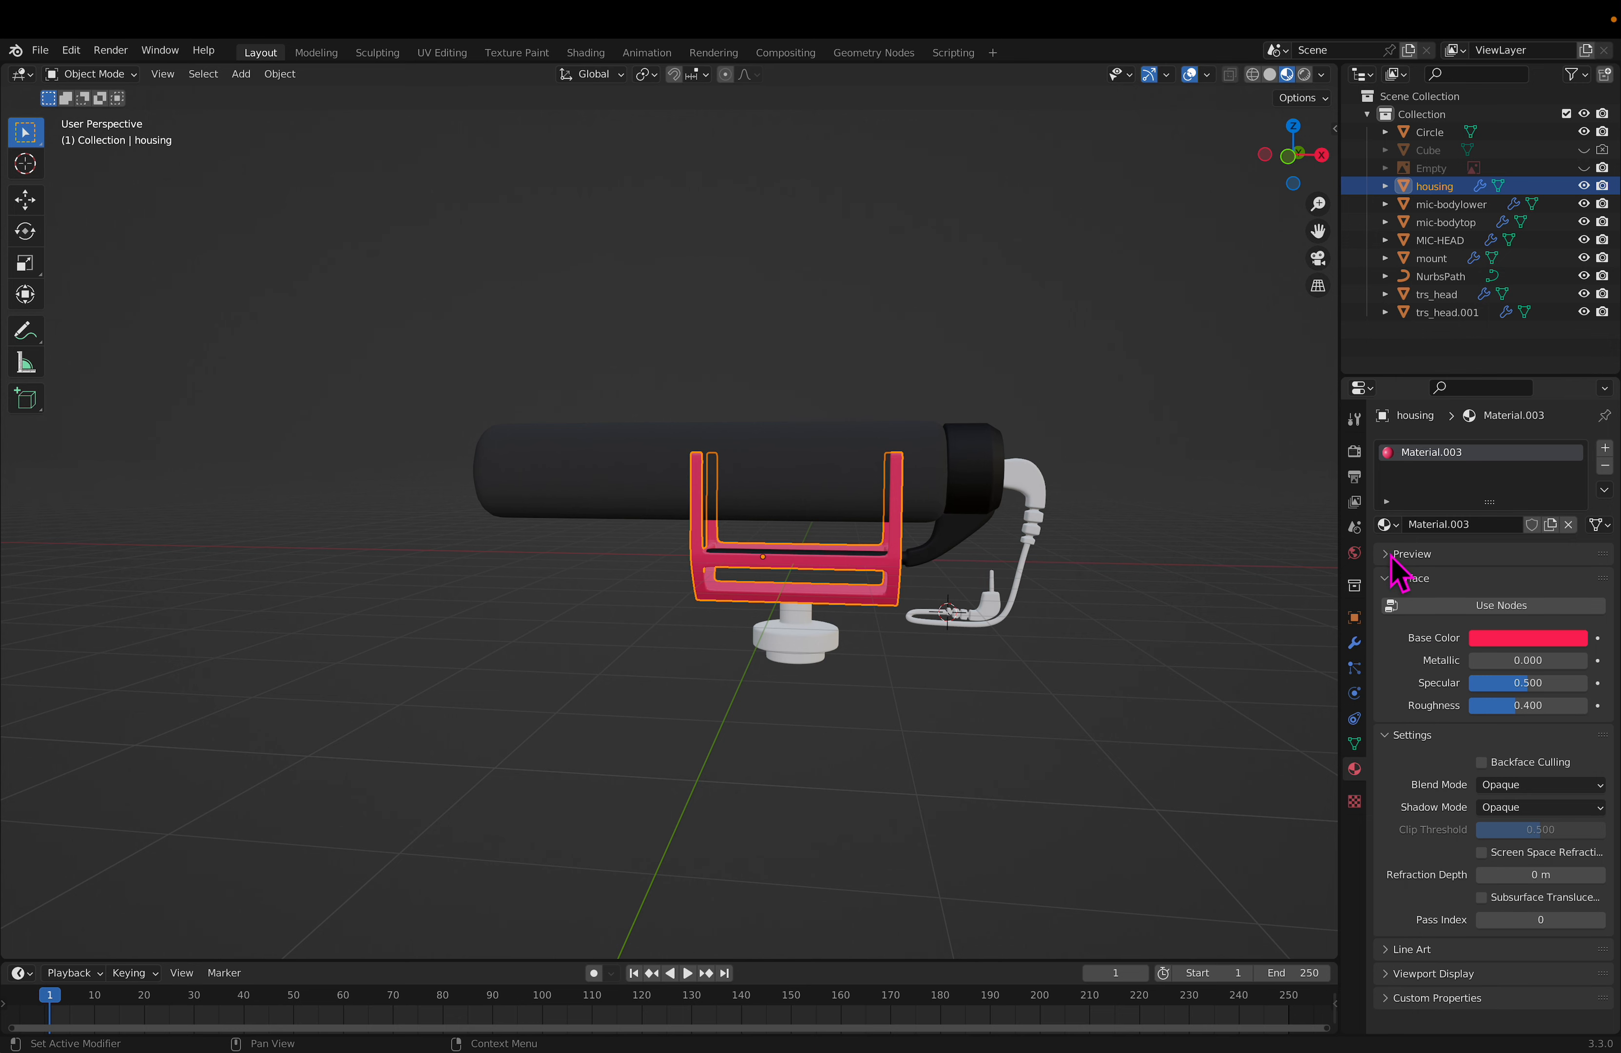
click(1428, 607)
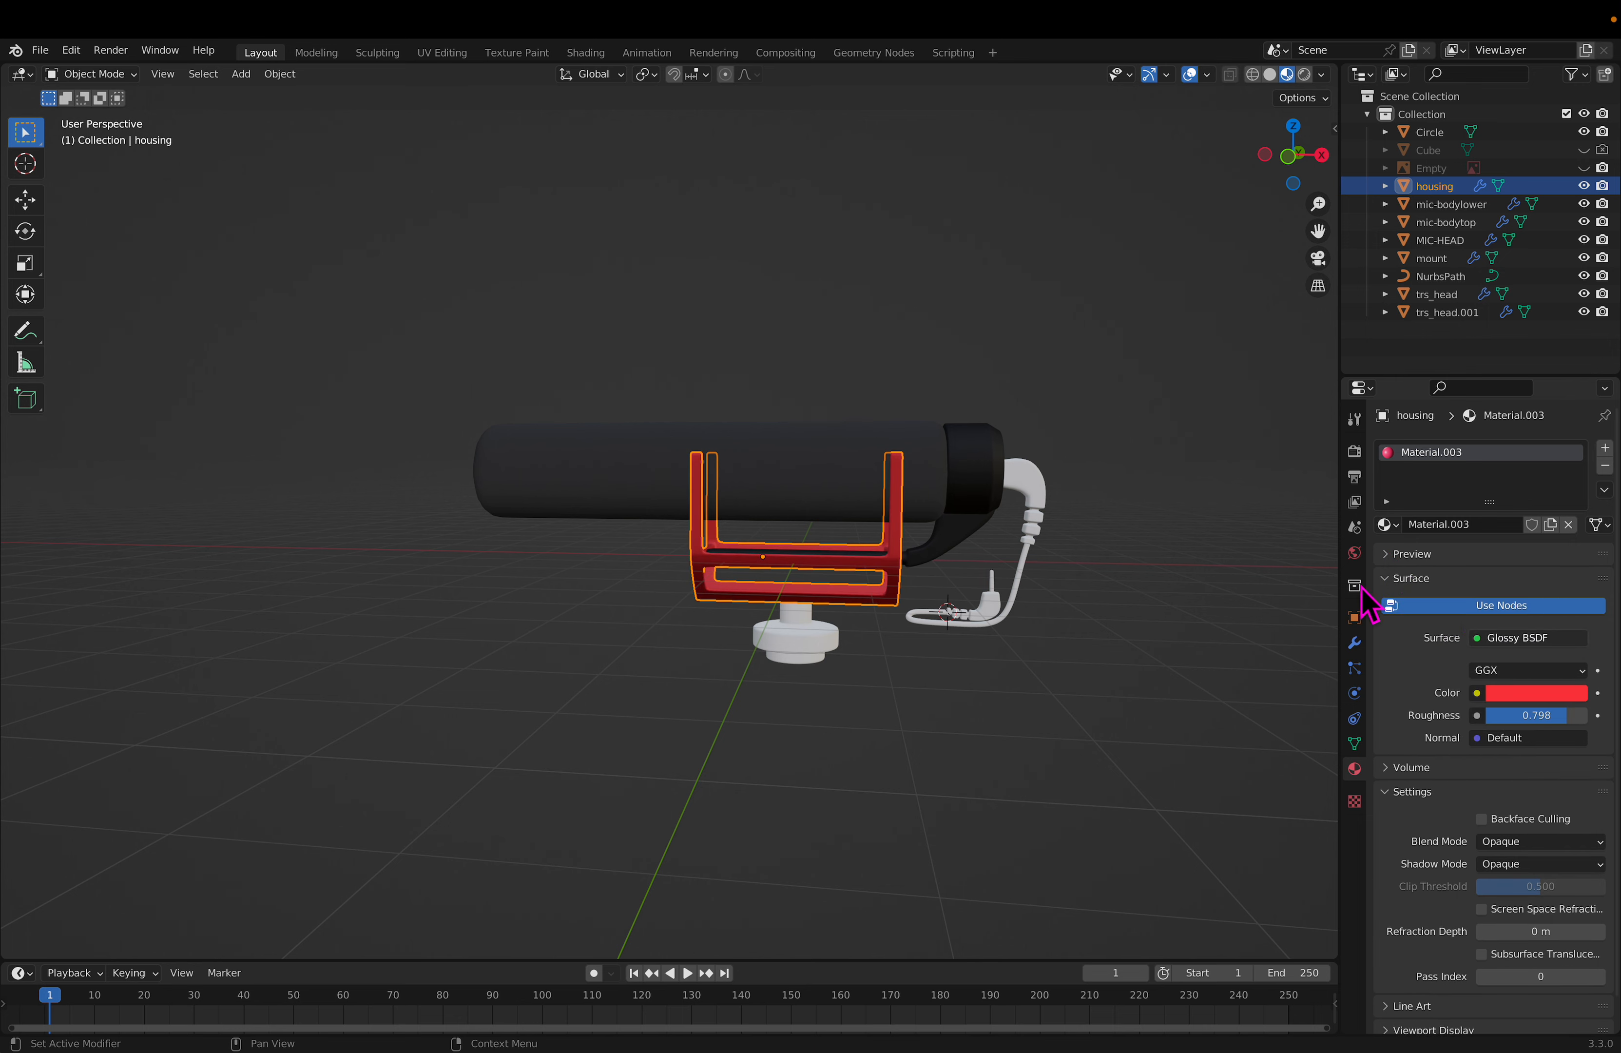
Step: Assign the existing red glossy Material.003 to the NurbsPath cable
click(1058, 600)
click(1035, 488)
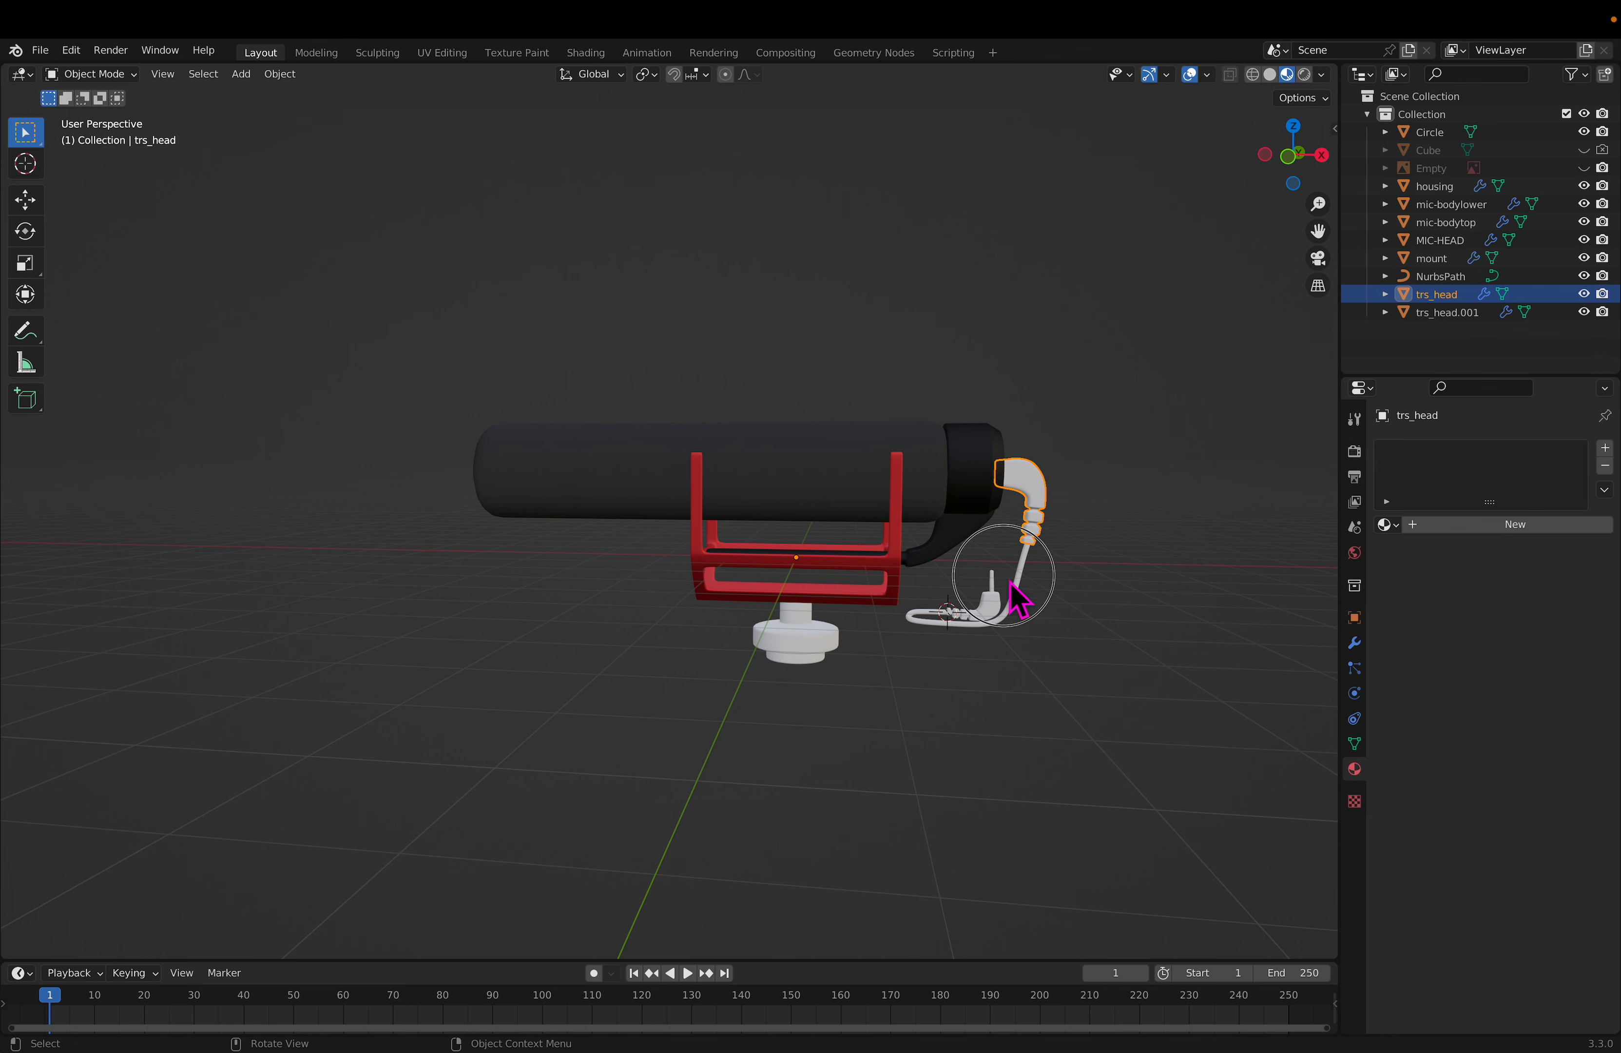
click(1020, 602)
click(1031, 598)
click(1387, 525)
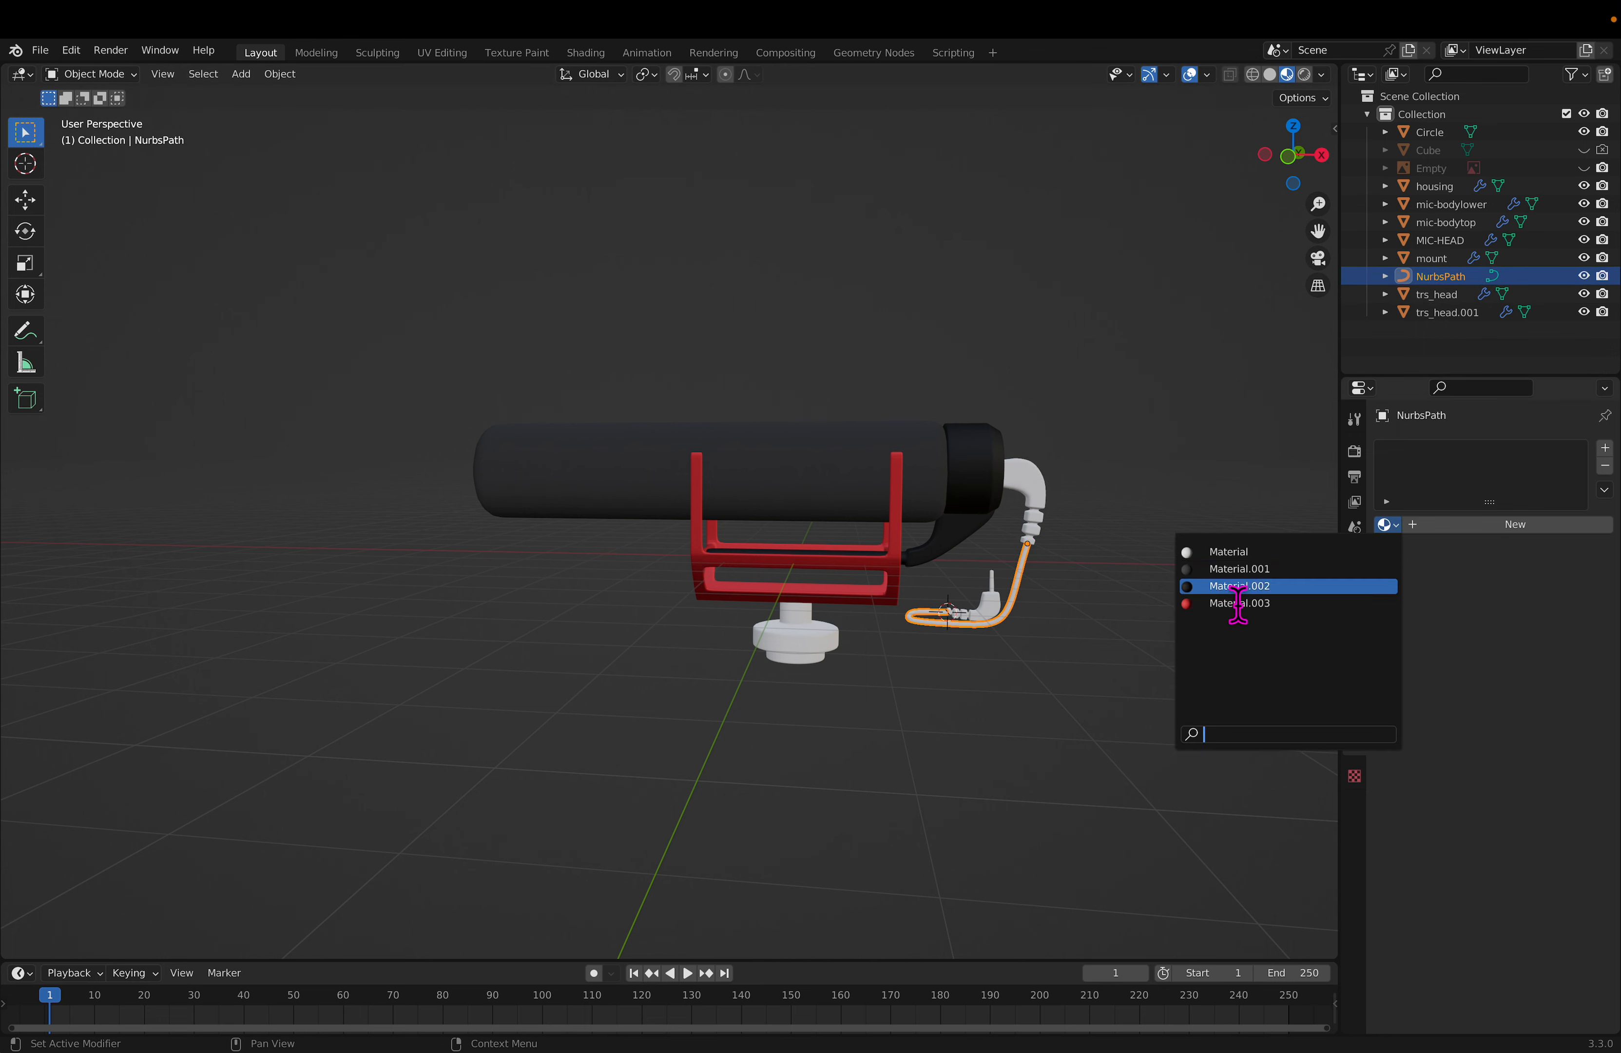
click(1238, 603)
Step: Assign the existing glossy black Material.002 to both TRS connectors, trs_head and trs_head.001
click(1024, 472)
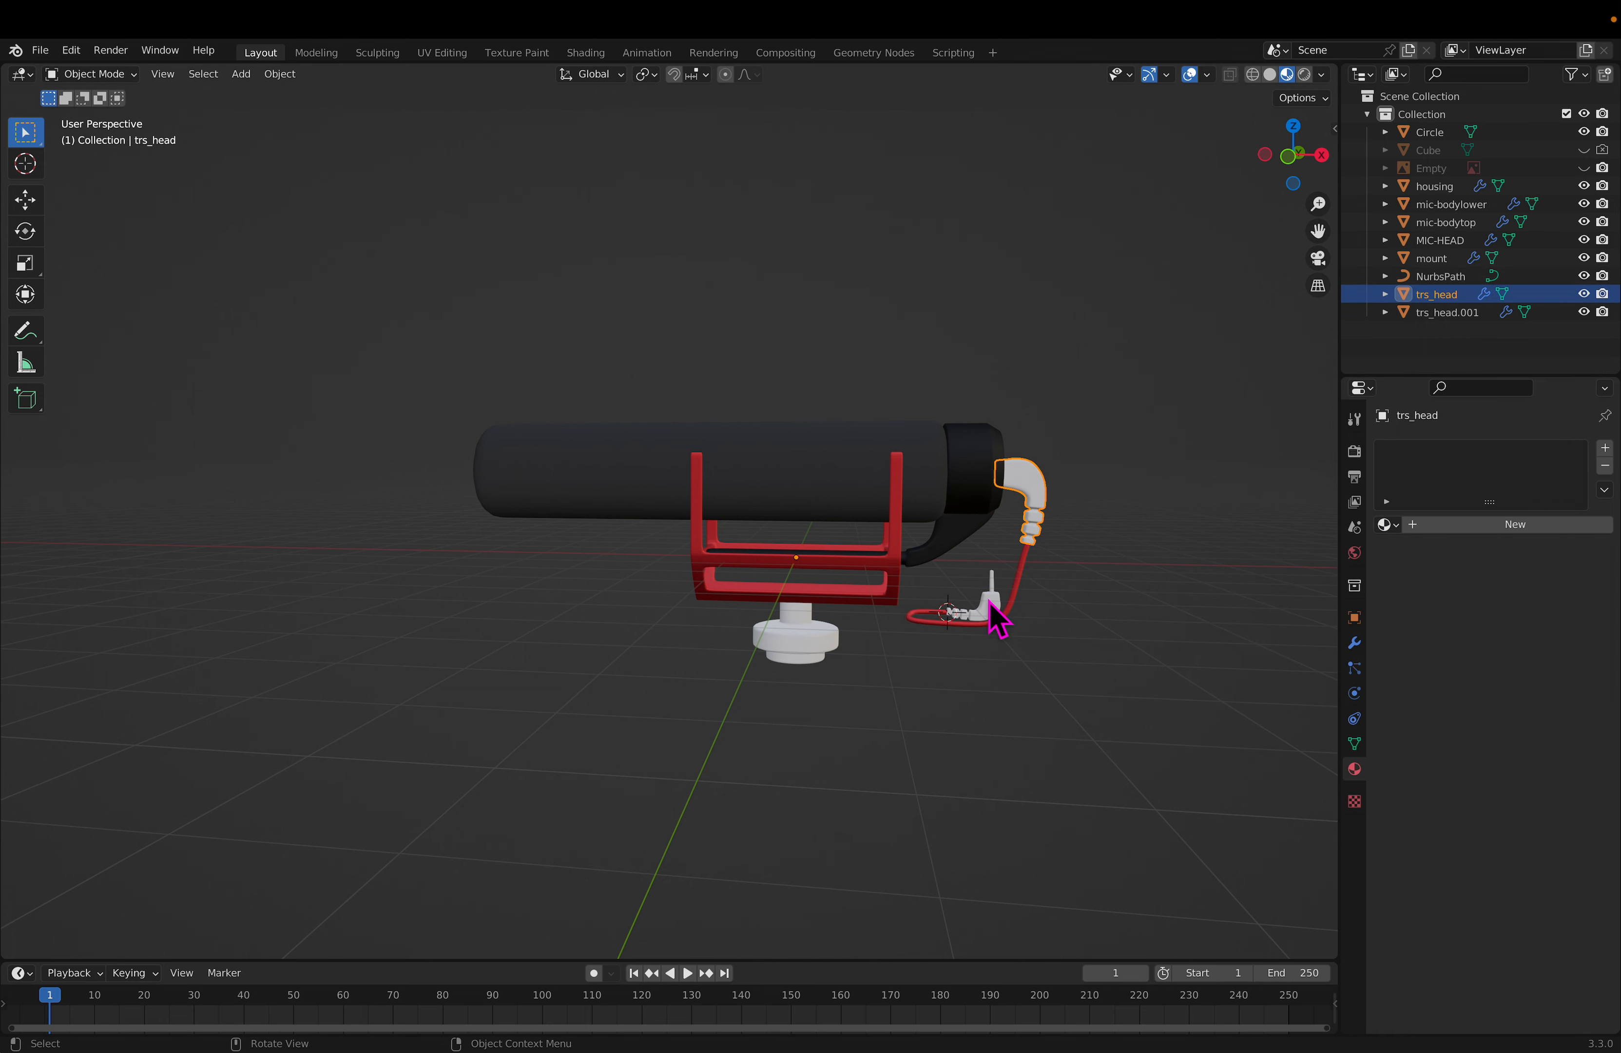
click(1392, 526)
click(1272, 588)
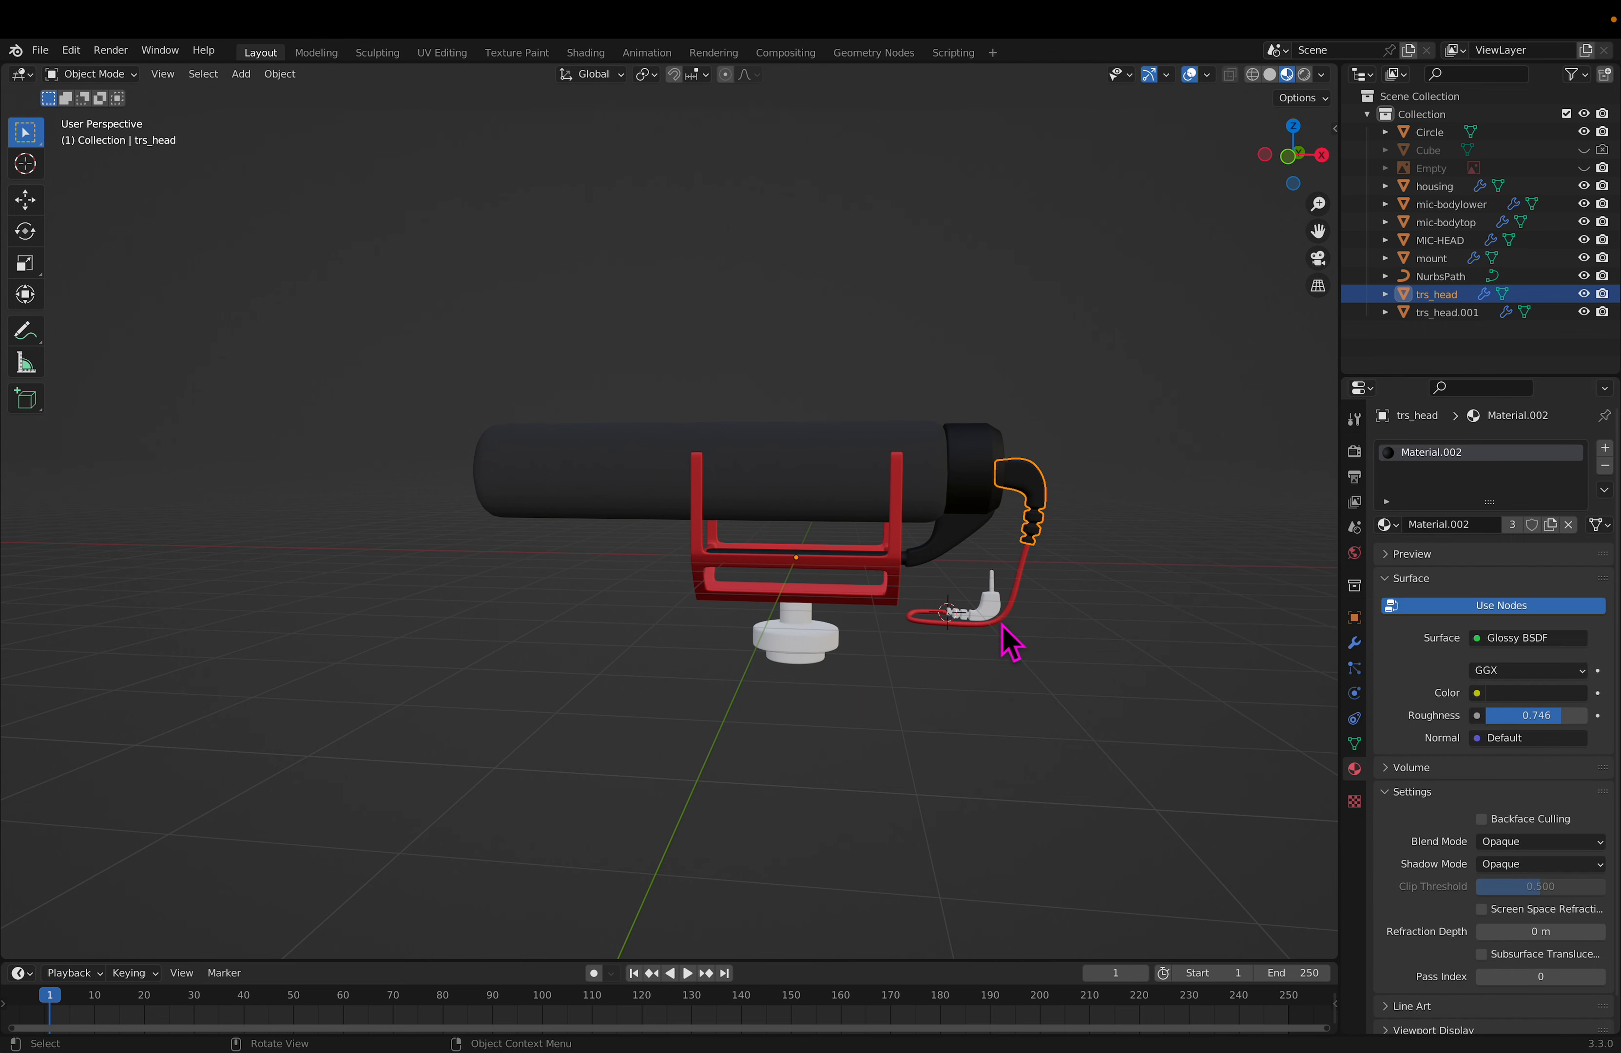
click(991, 613)
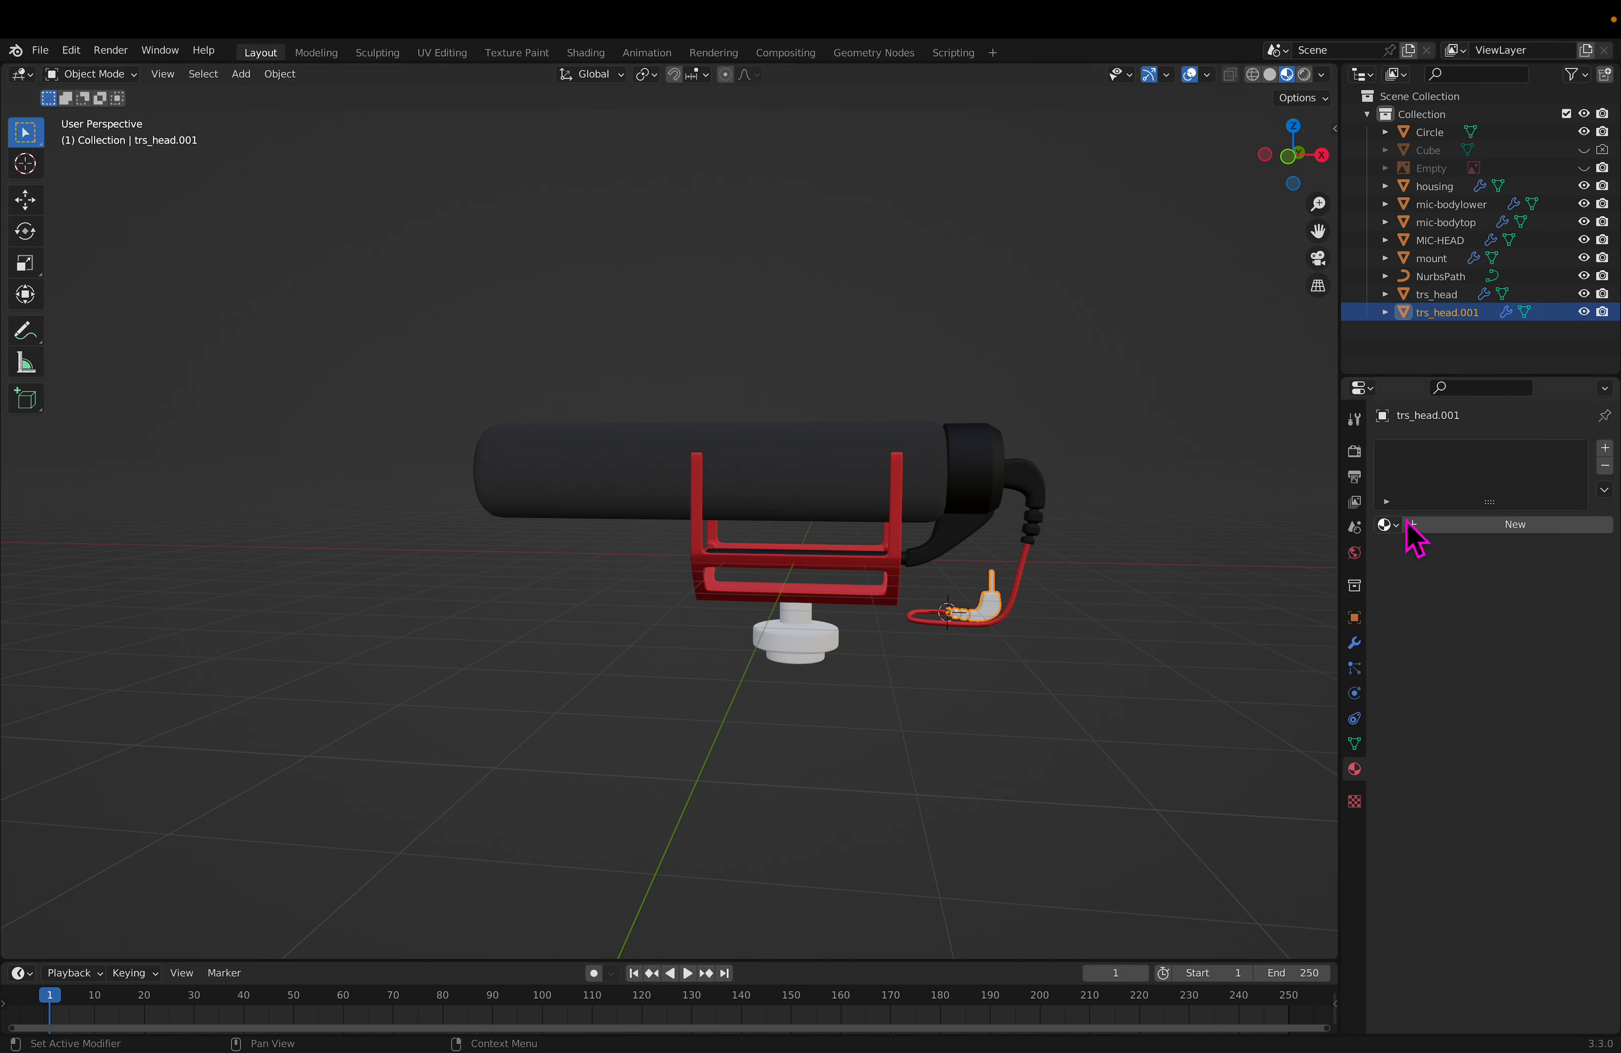
click(1387, 525)
click(1276, 586)
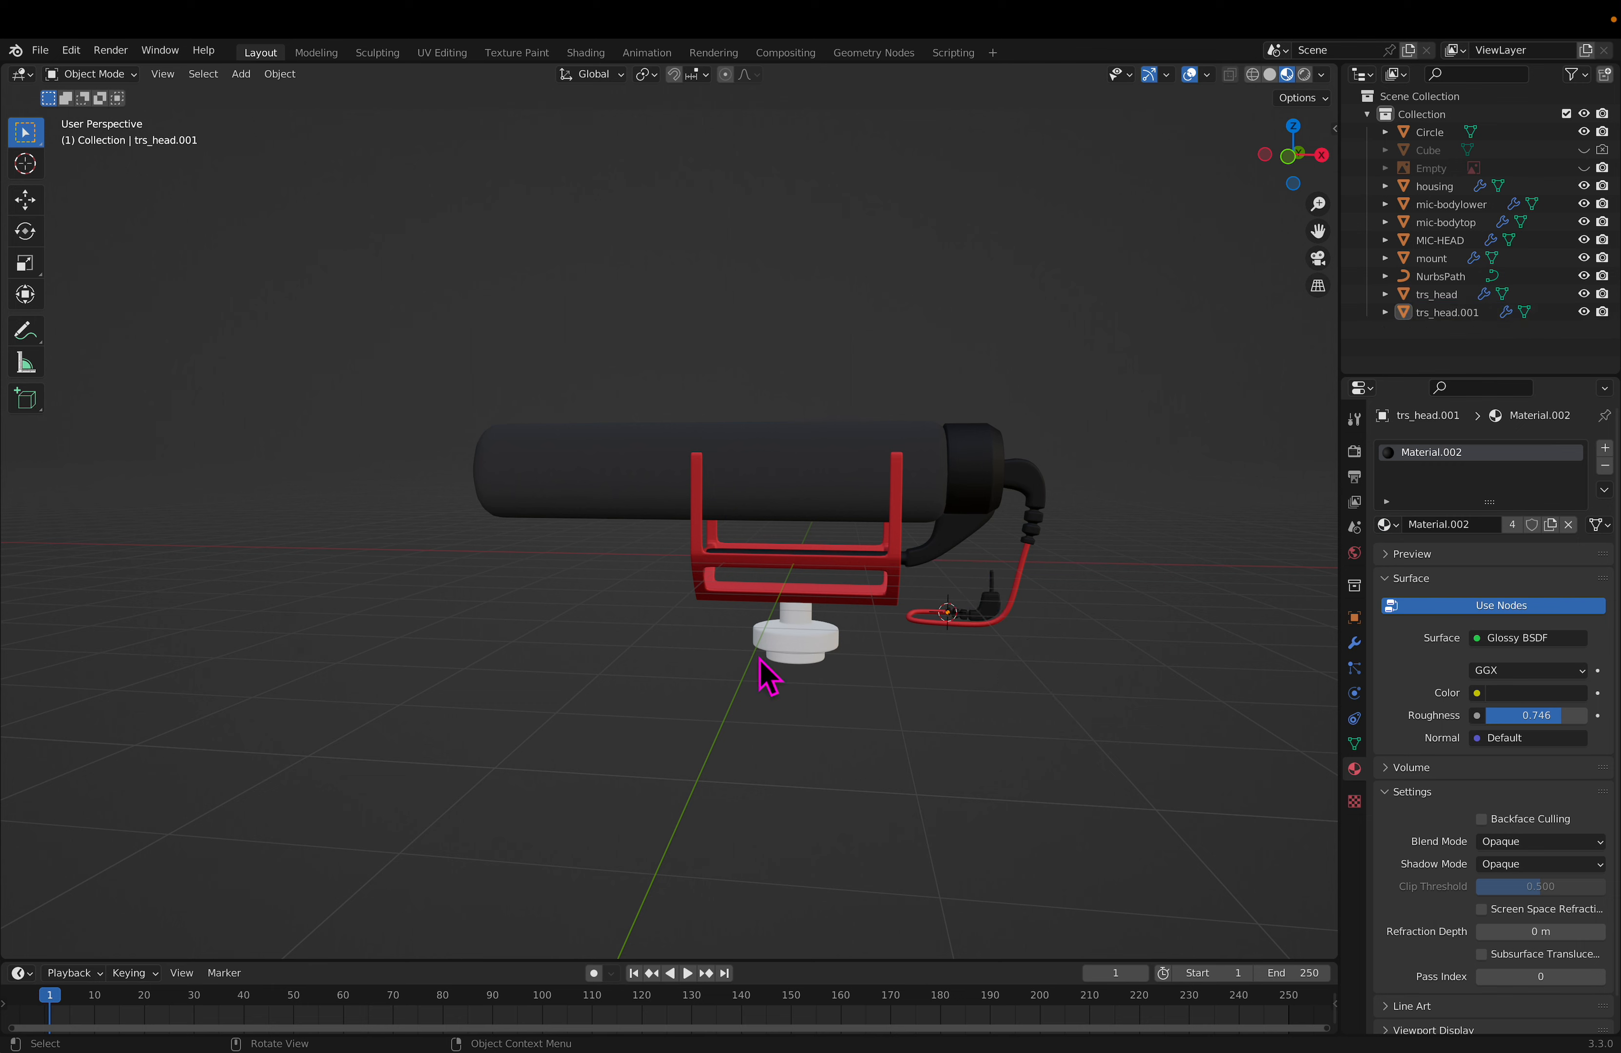
Step: Assign the existing glossy black Material.002 to the mount and deselect it
click(798, 649)
click(1387, 525)
click(1292, 586)
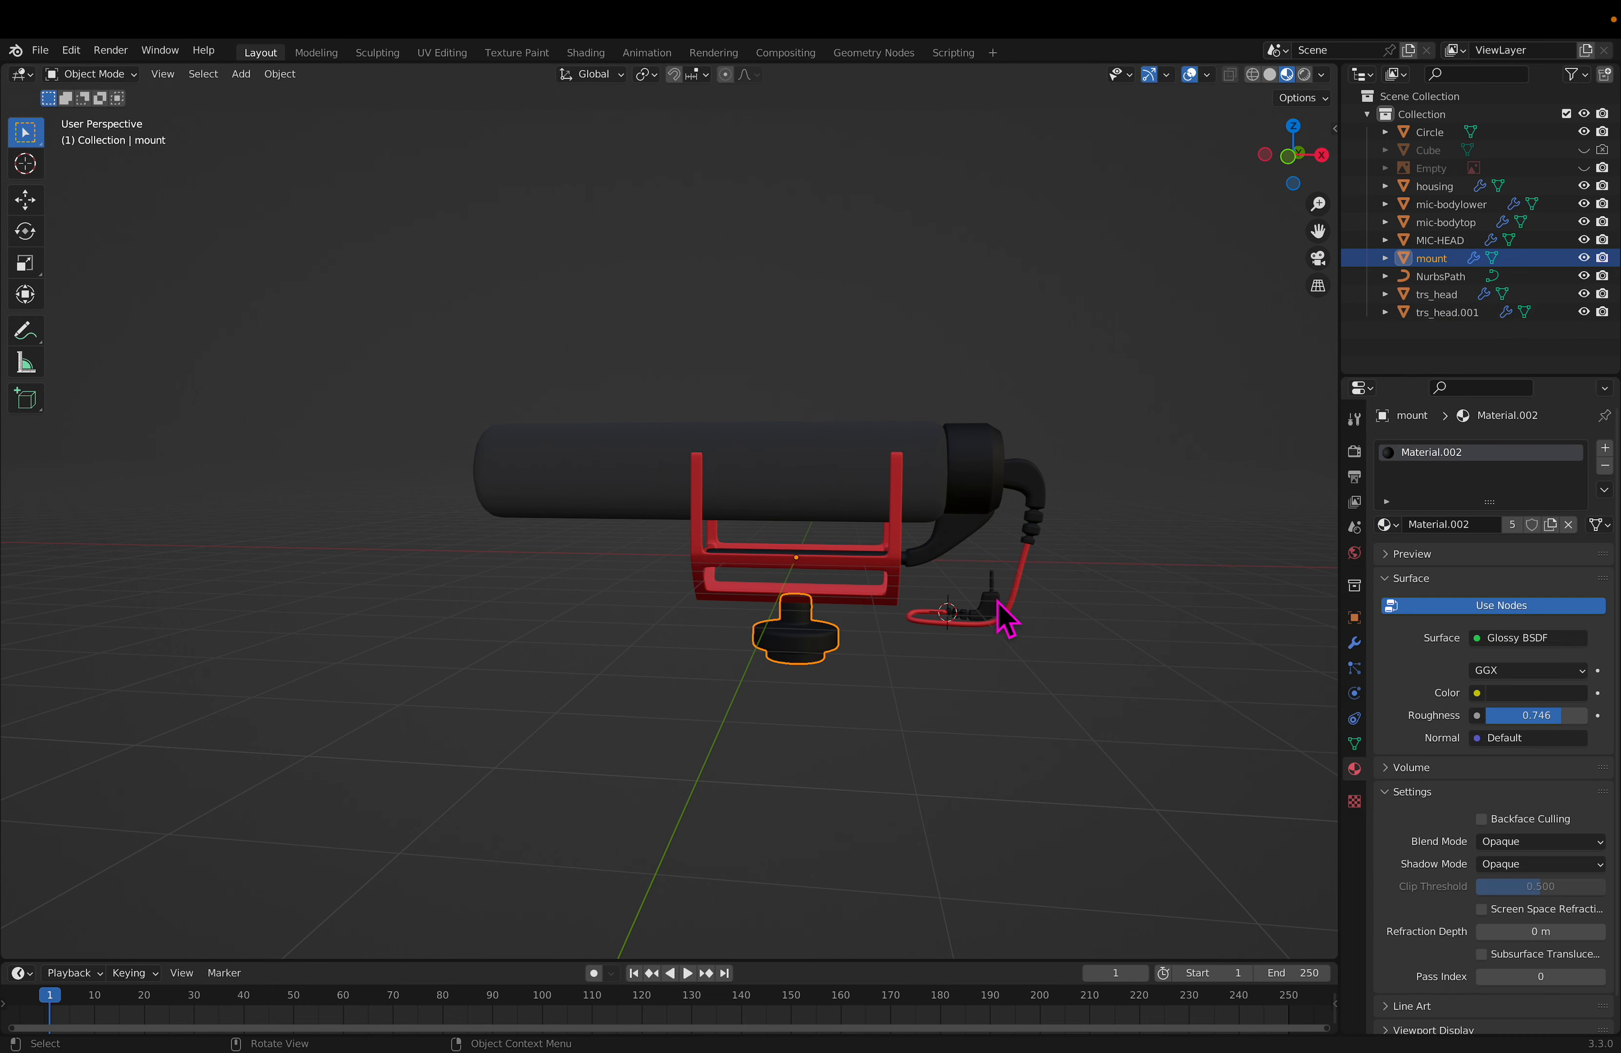
click(1259, 507)
Step: Review the material settings of the microphone head, body parts, connectors, mount and housing one after another
click(767, 480)
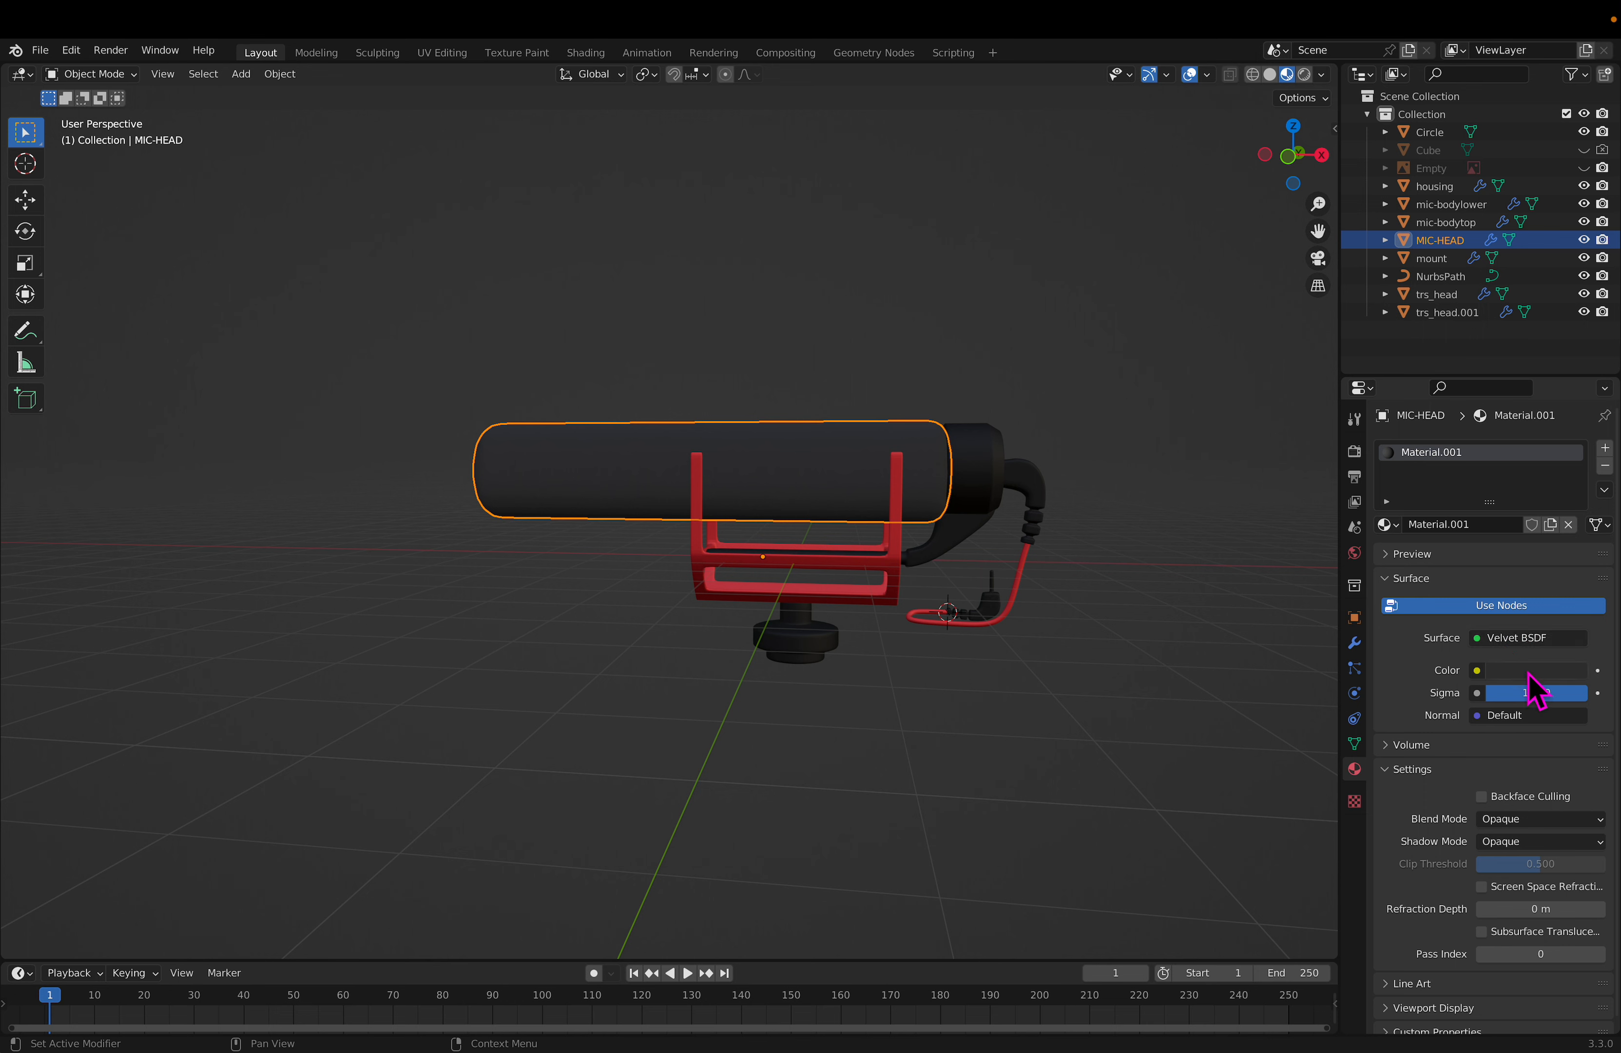
click(991, 478)
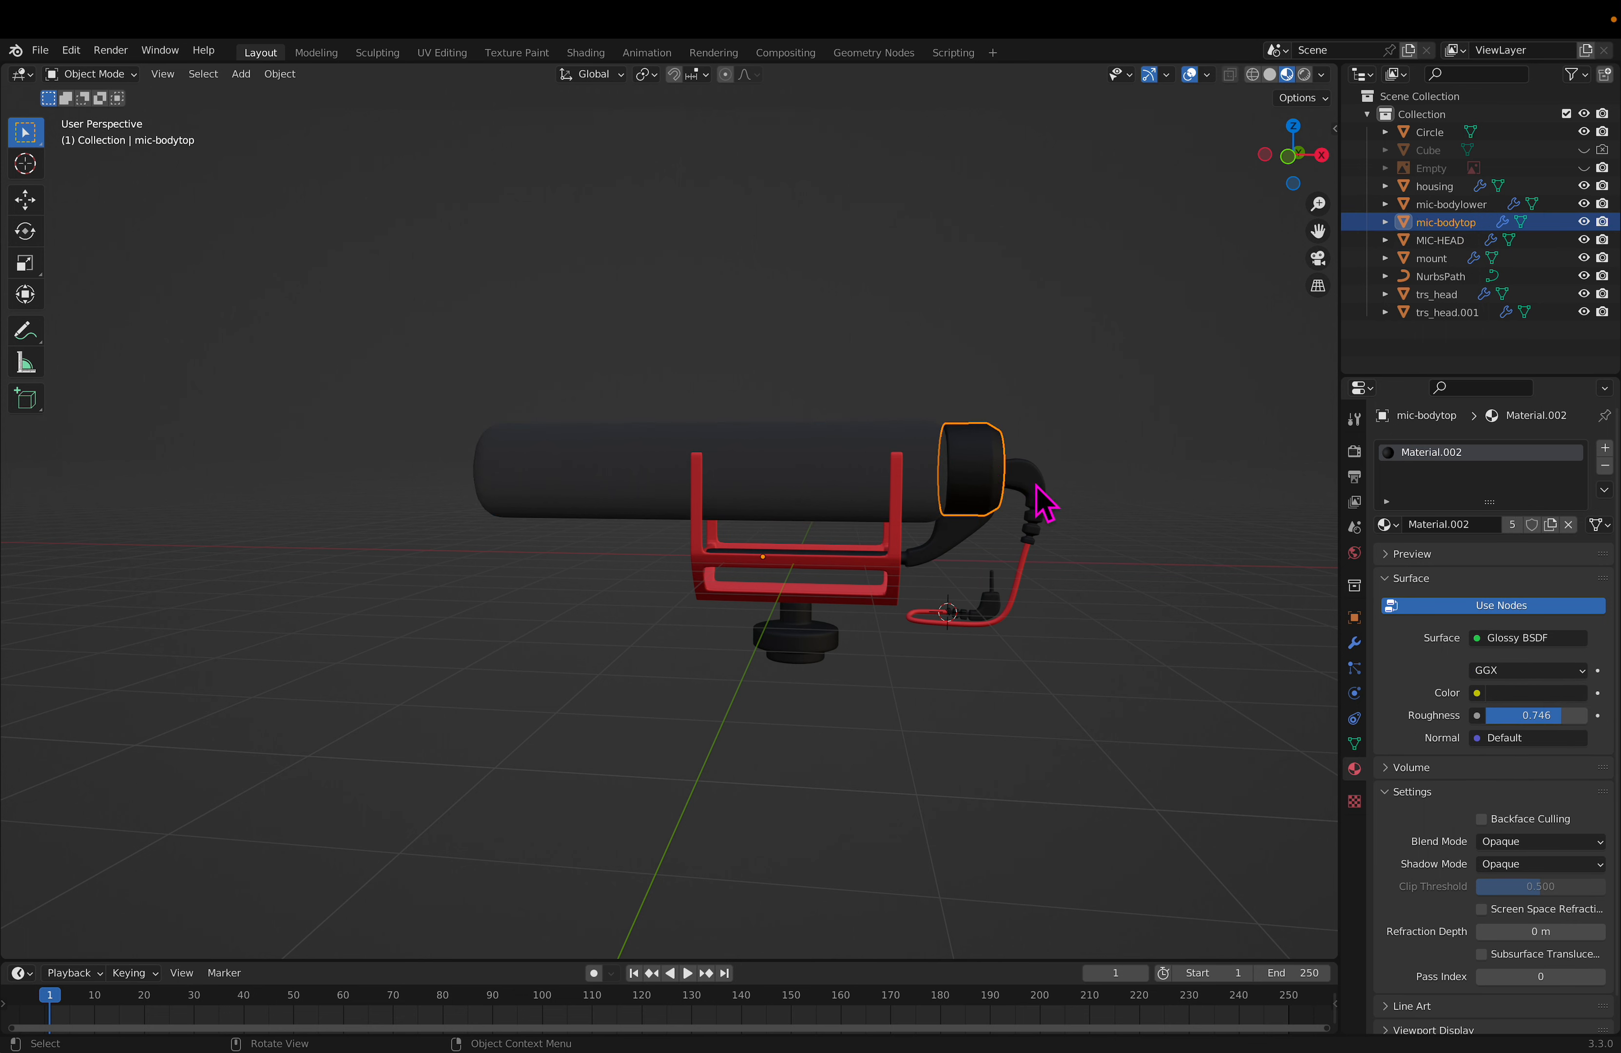
click(1039, 505)
click(934, 545)
click(970, 471)
click(1033, 493)
click(1000, 602)
click(818, 660)
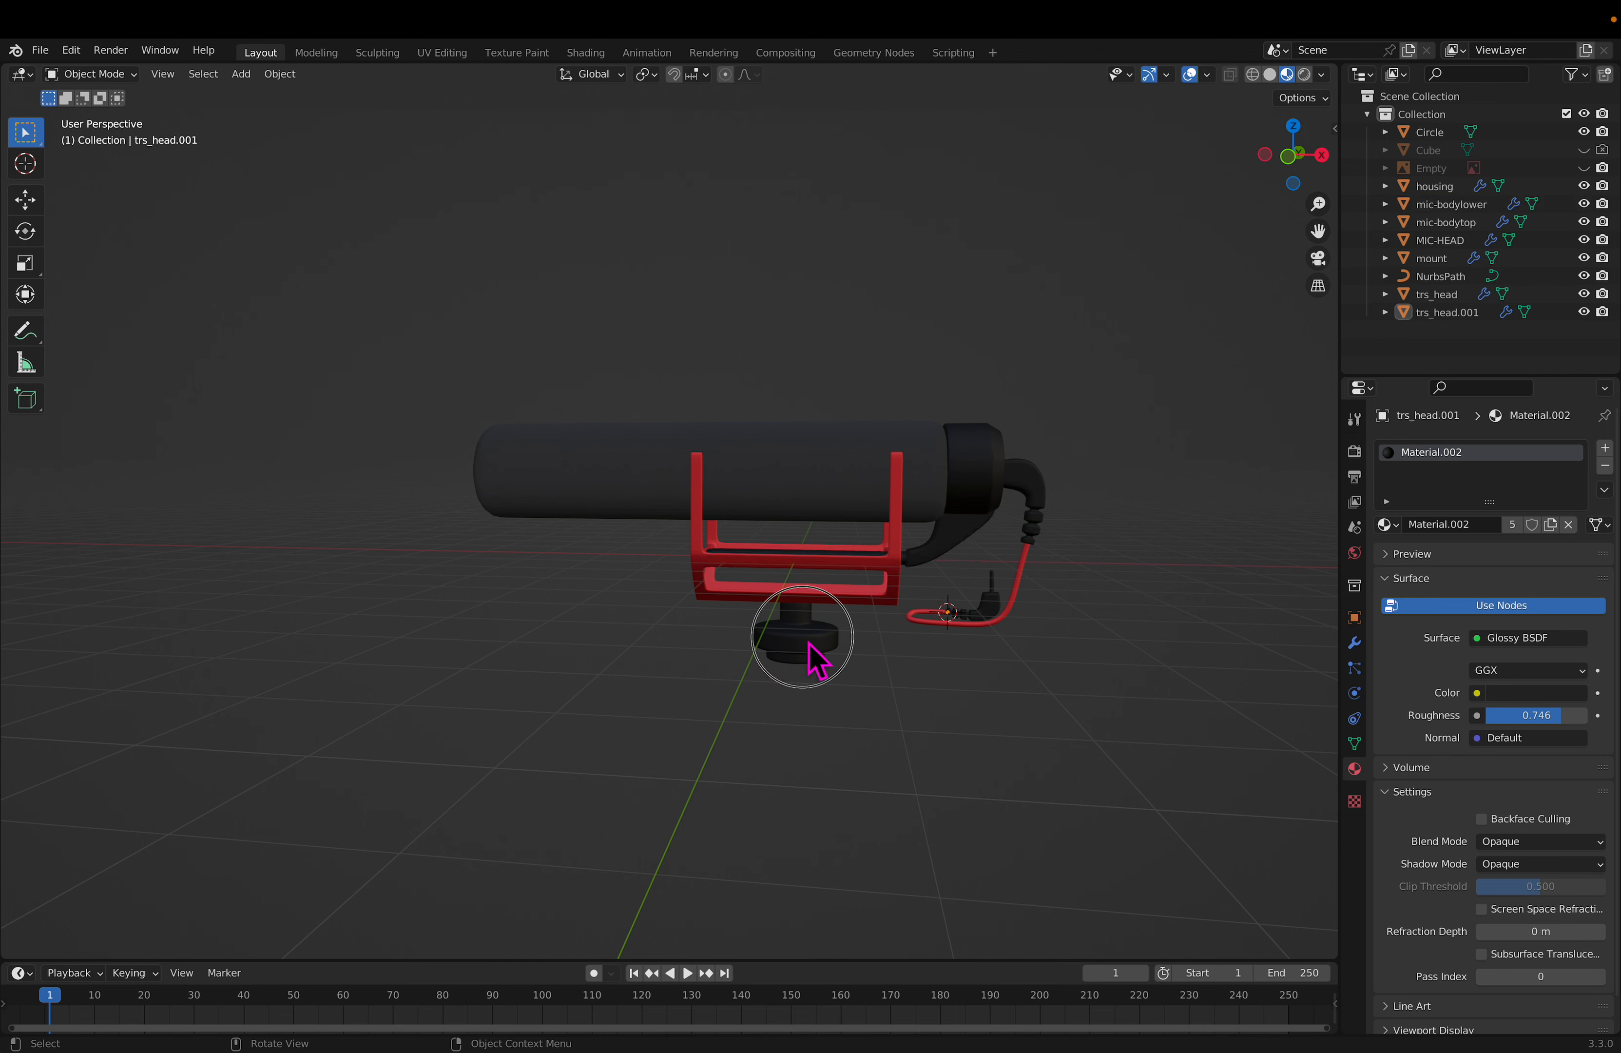
click(892, 567)
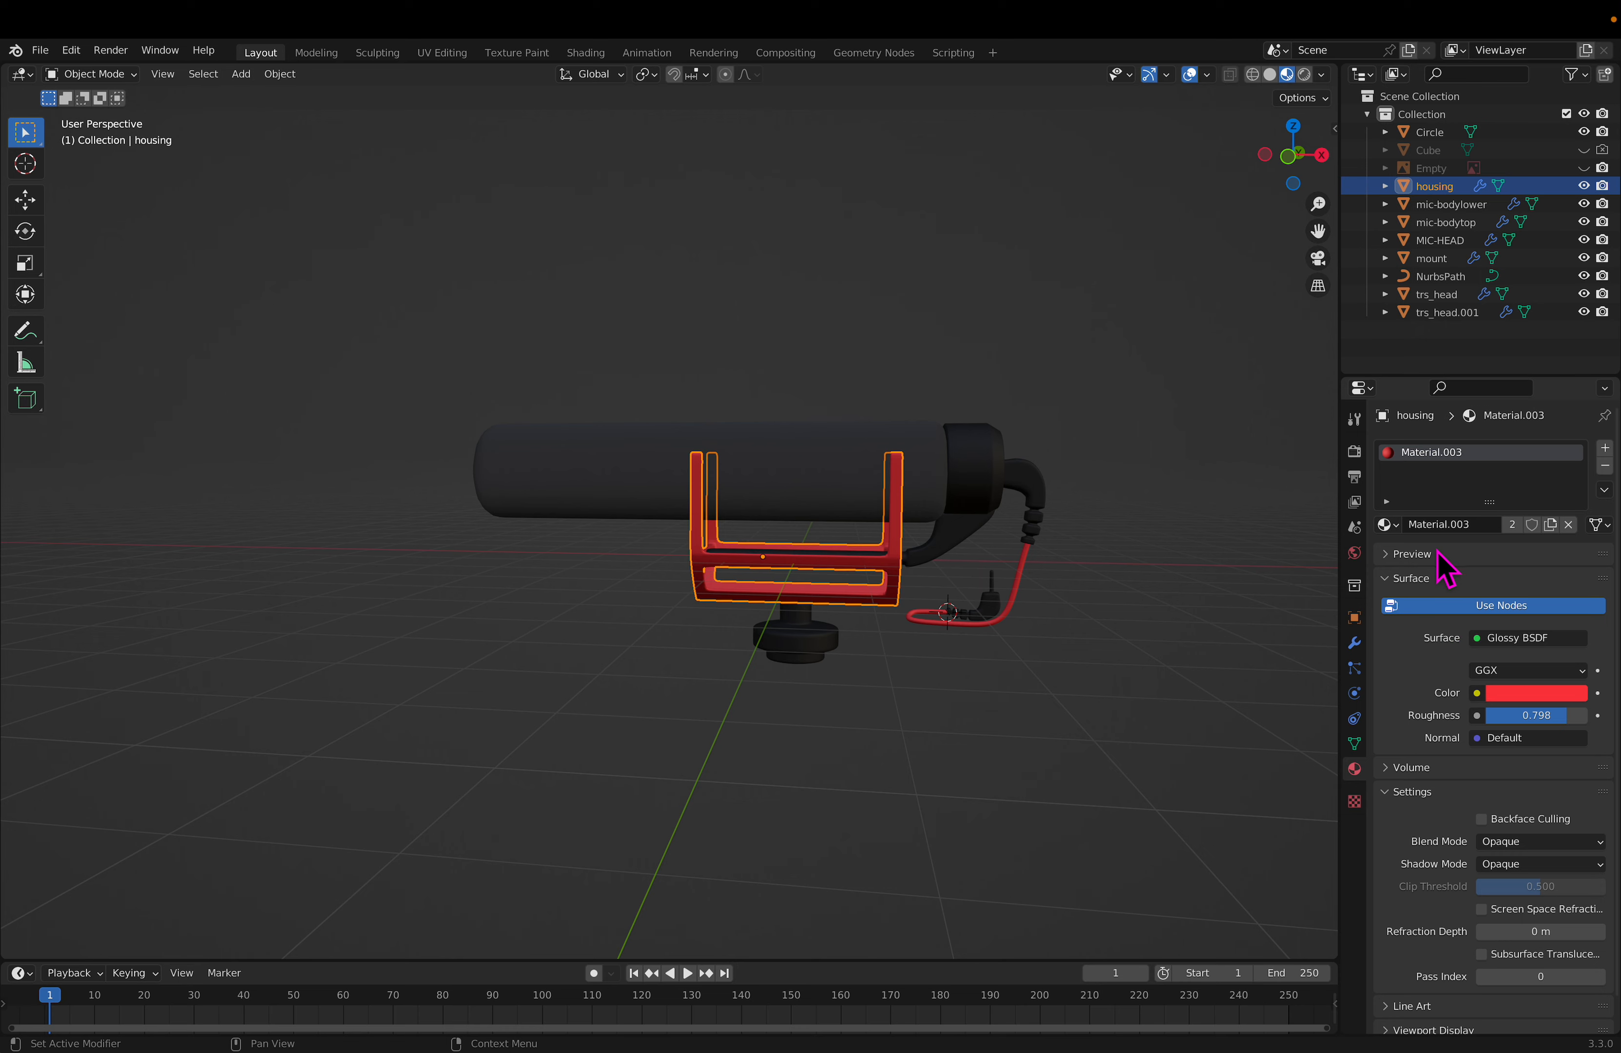
click(926, 559)
click(961, 385)
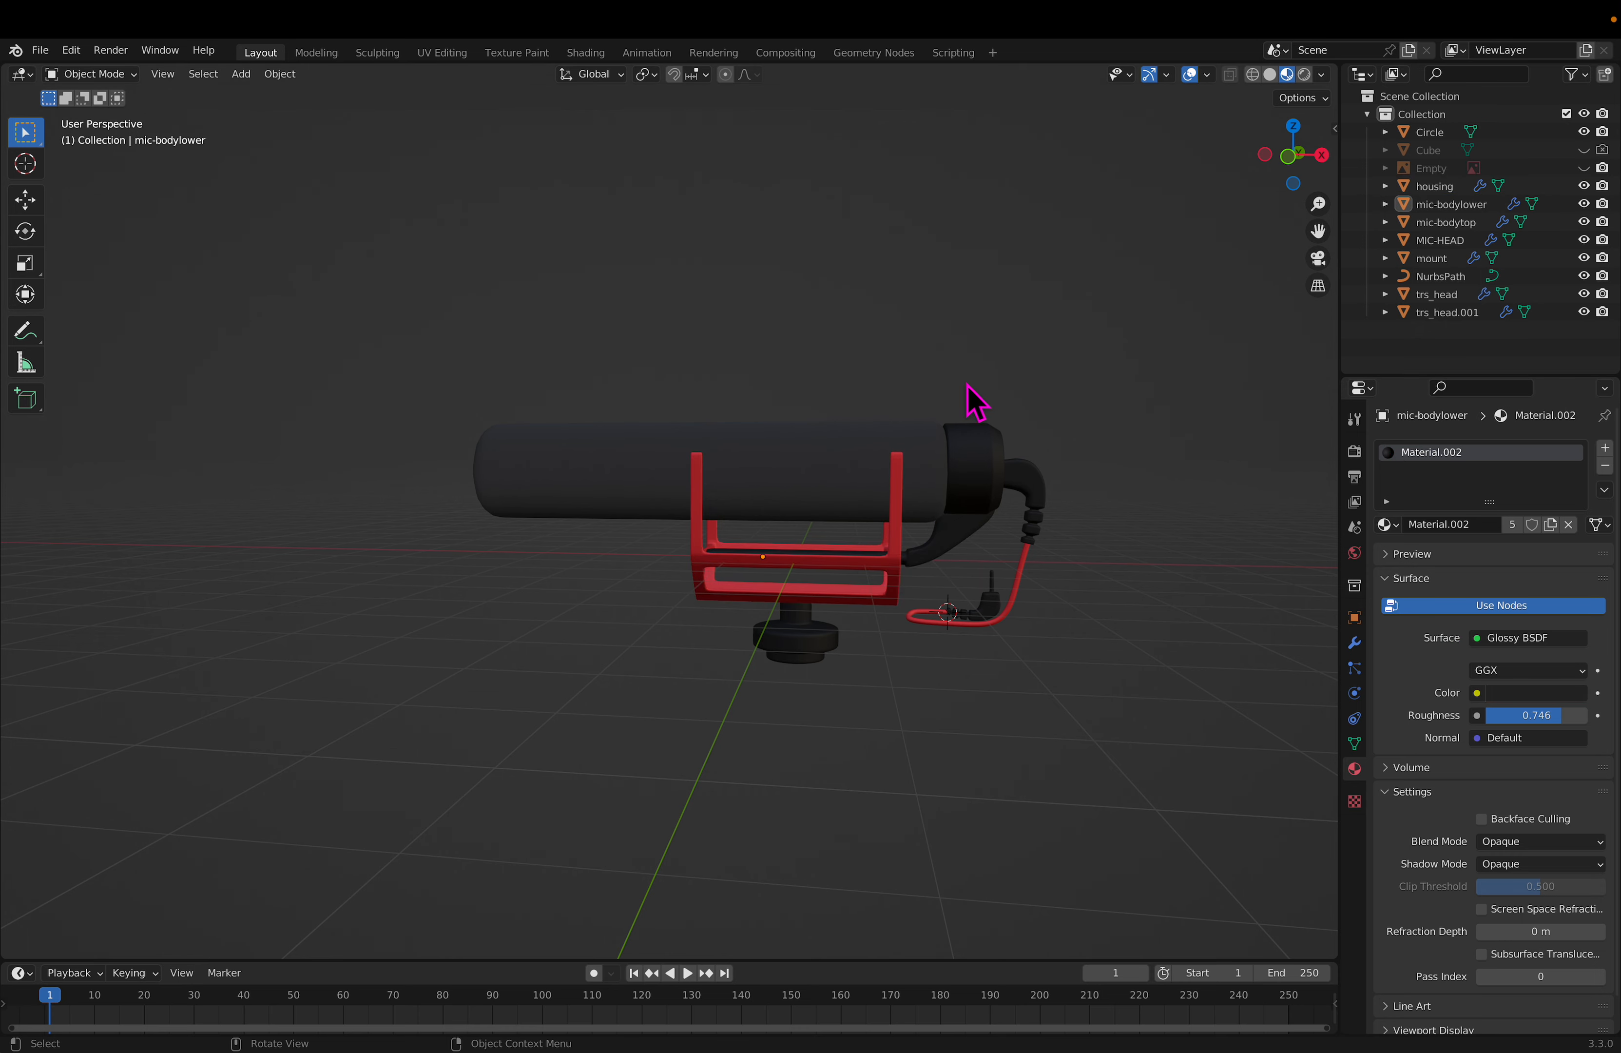
middle_drag(1106, 632, 1071, 539)
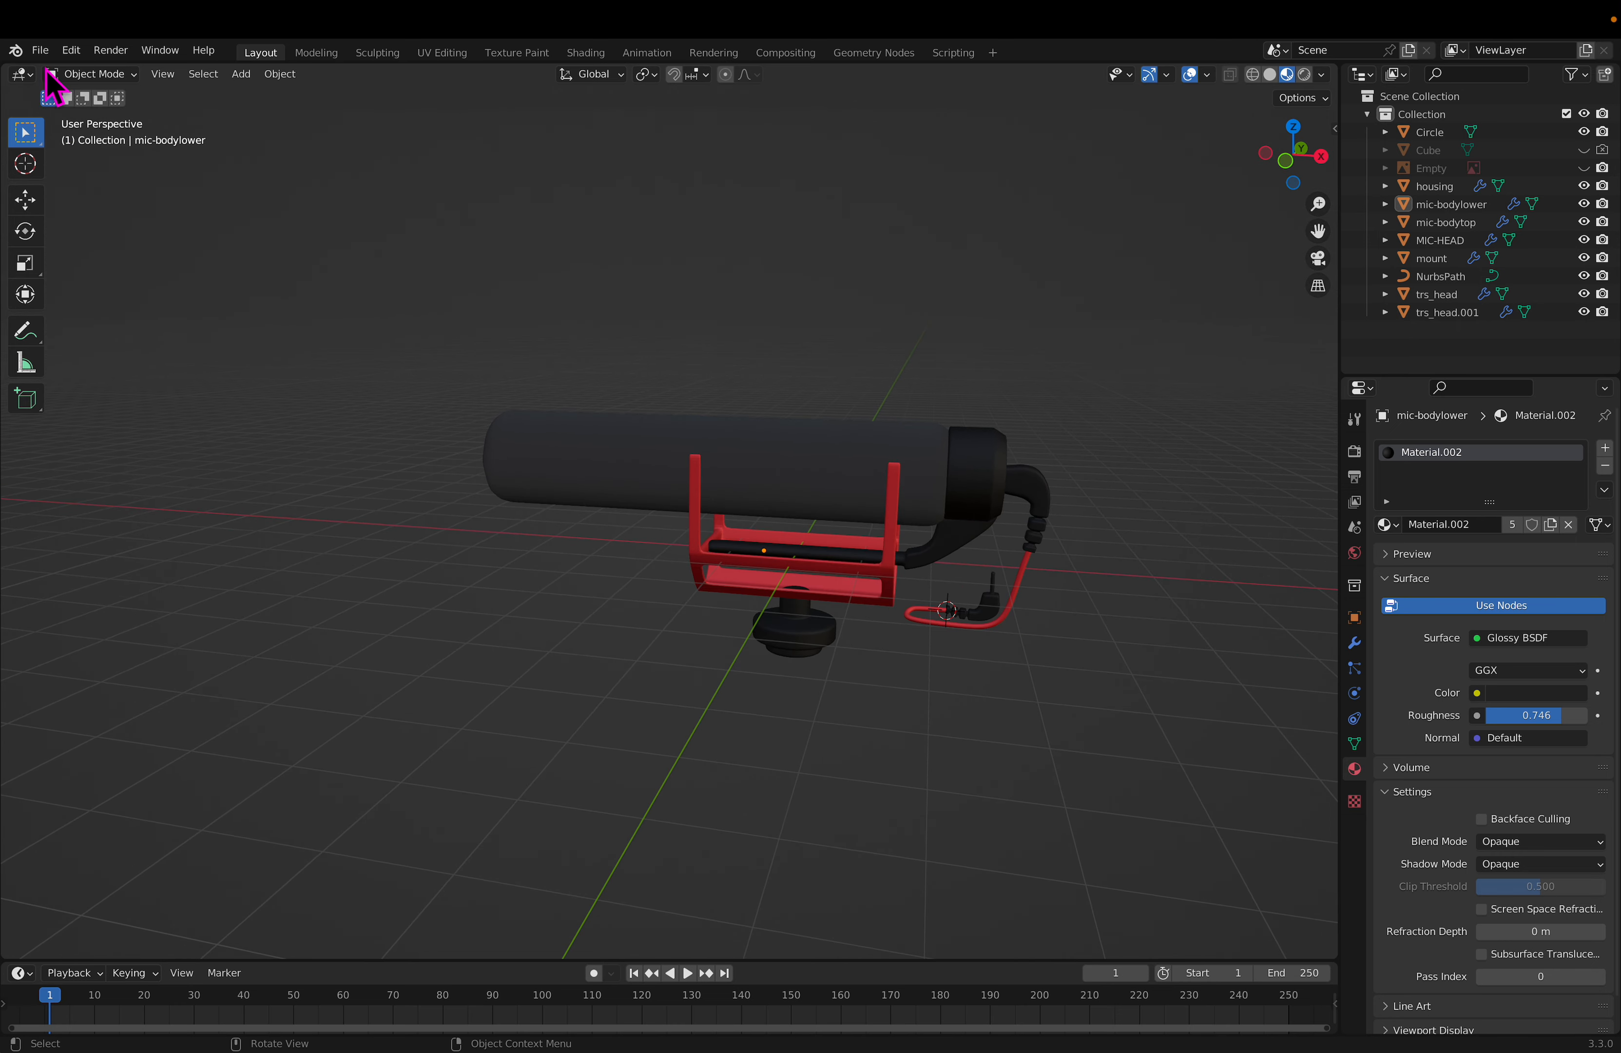
Step: Save the project as rode2.blend in the Blend Files folder
click(41, 51)
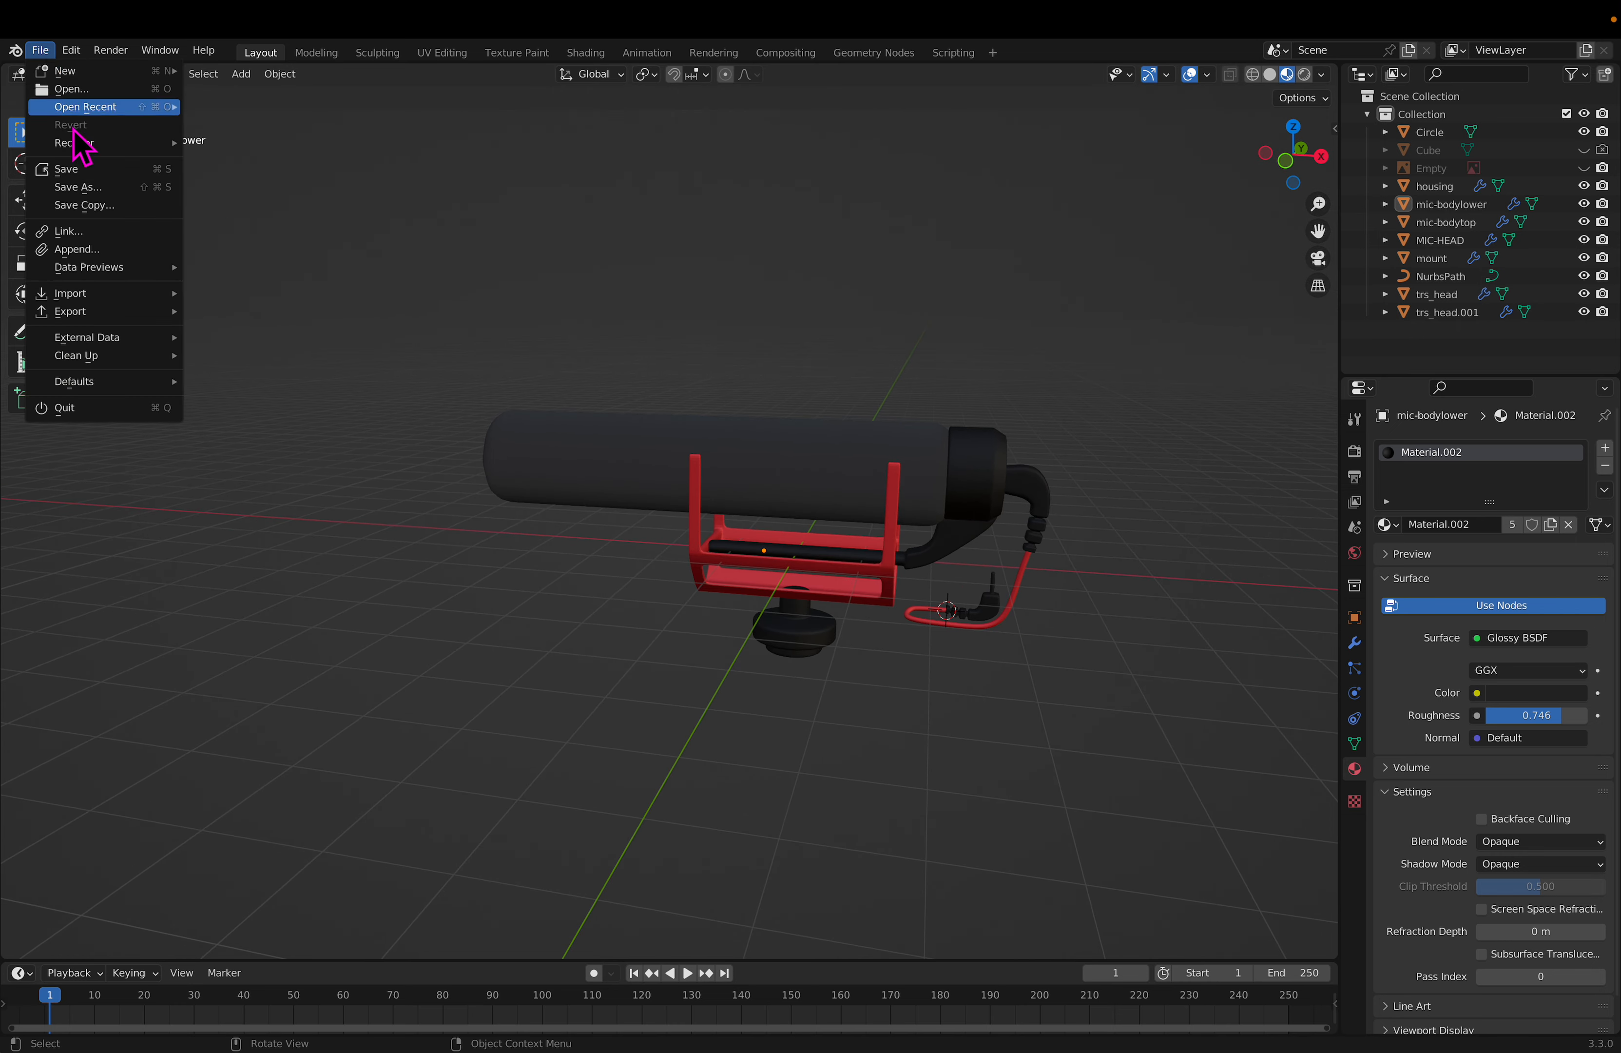
click(87, 171)
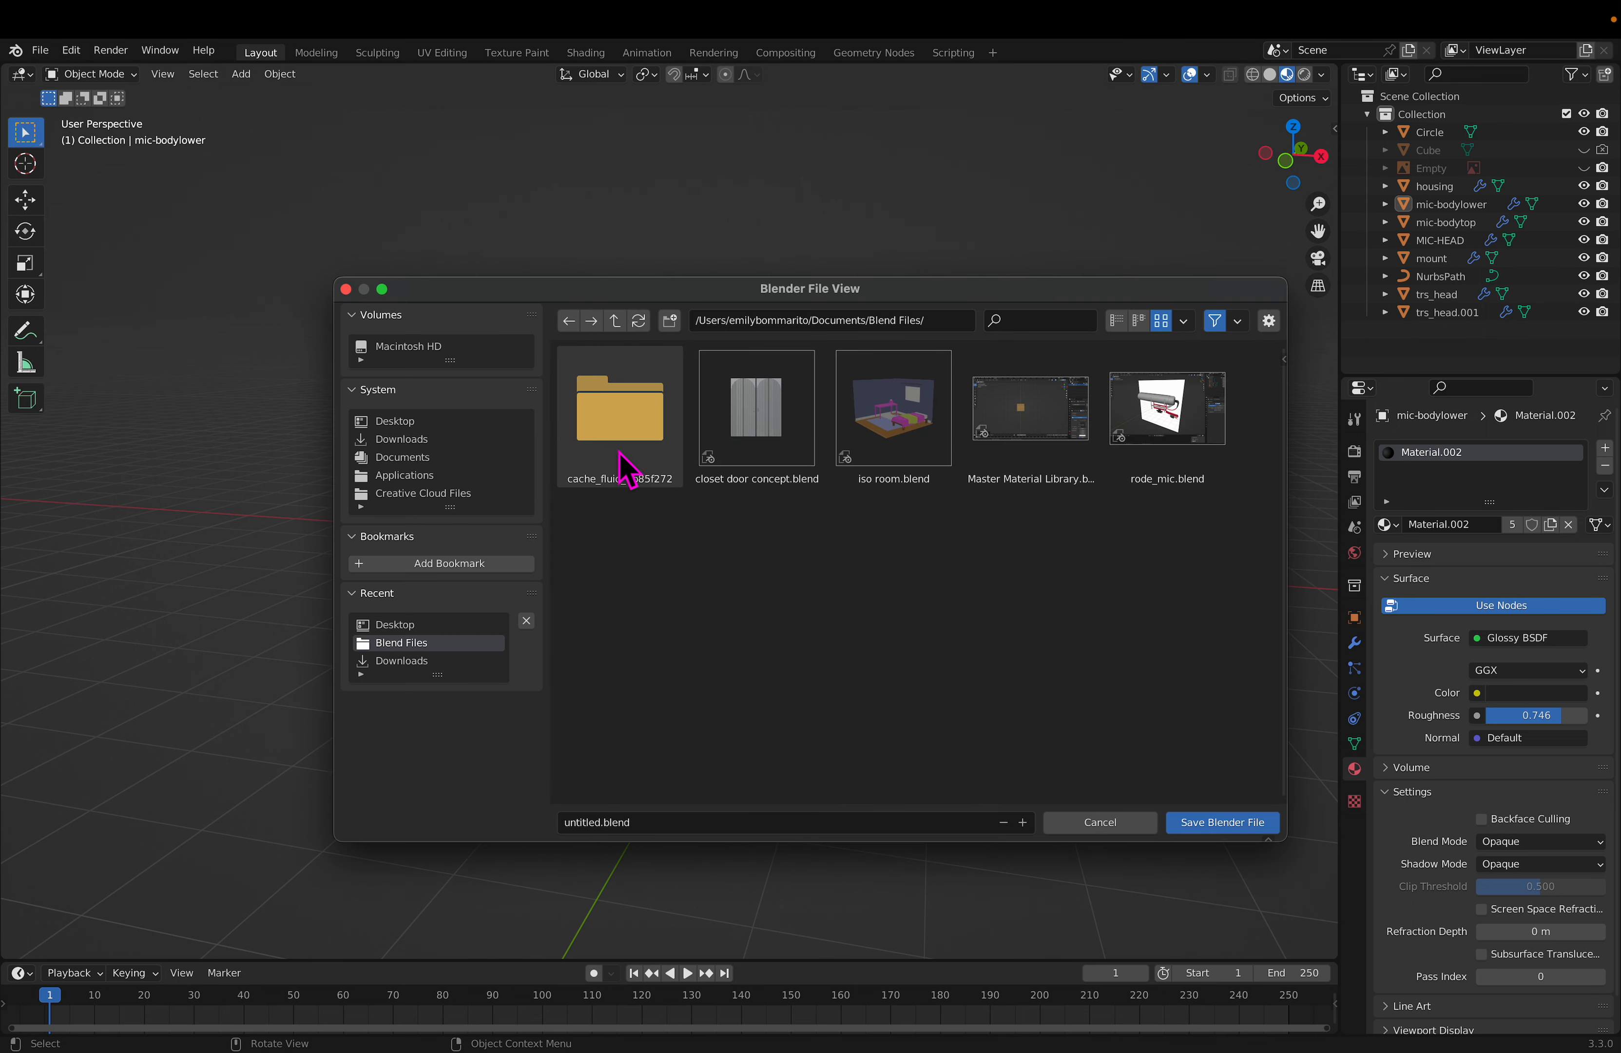
click(635, 824)
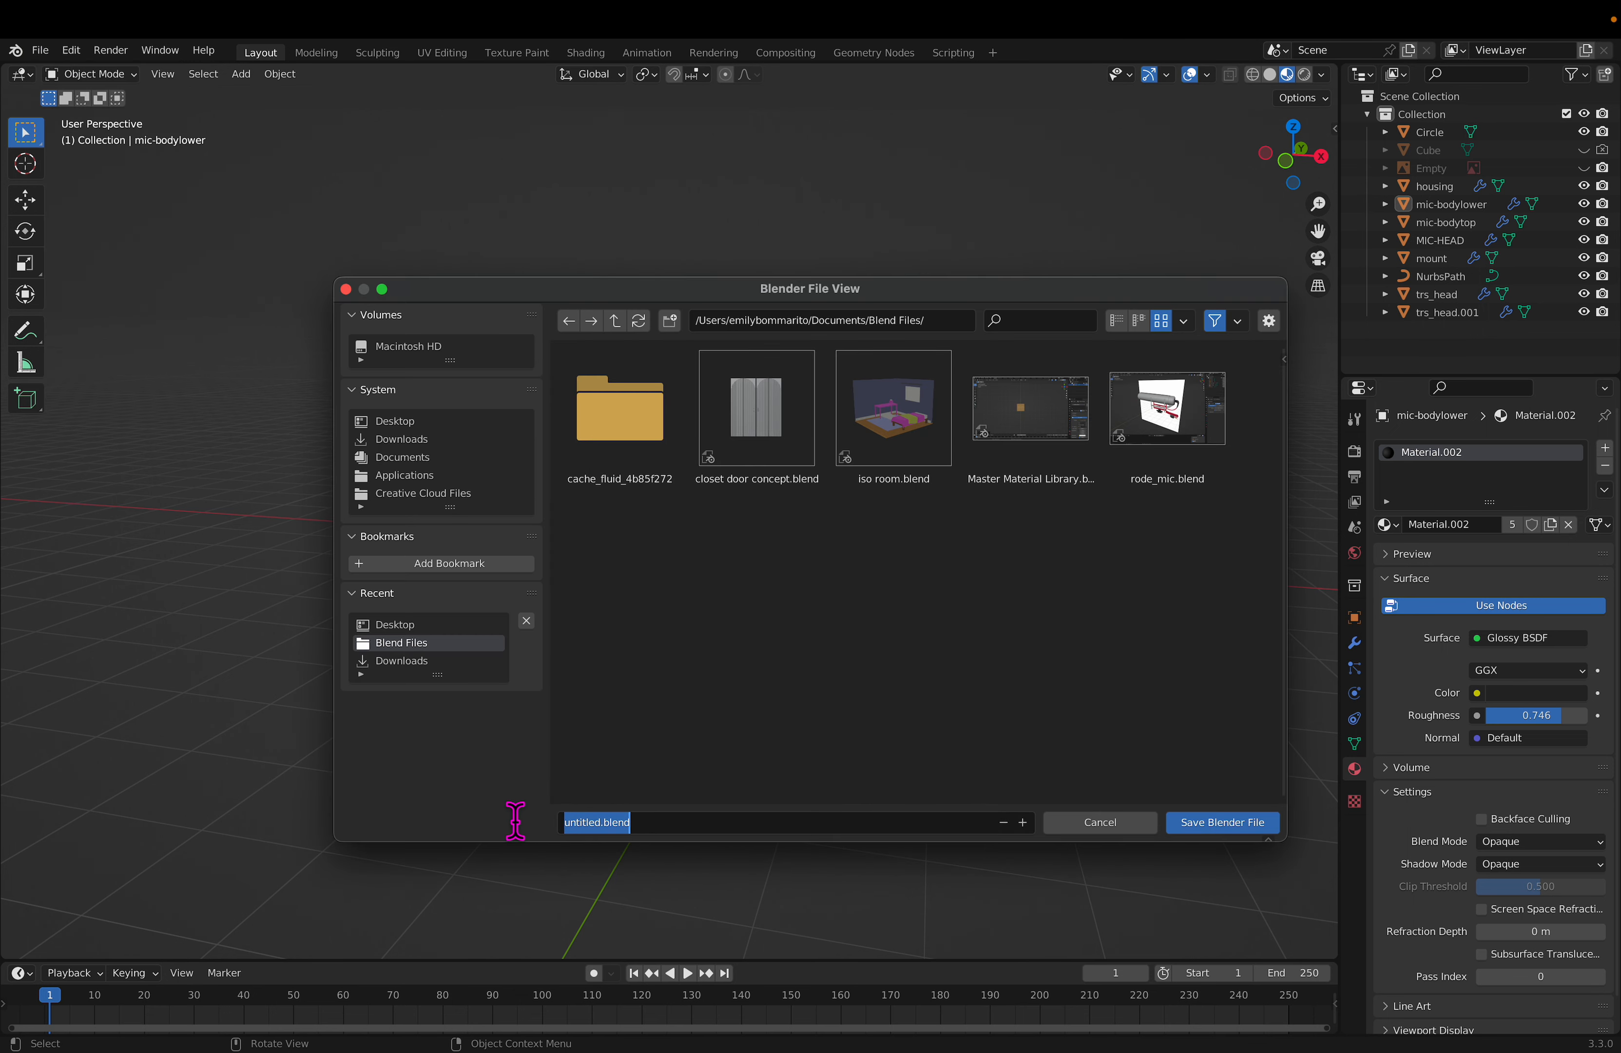
text(rode2)
click(1223, 822)
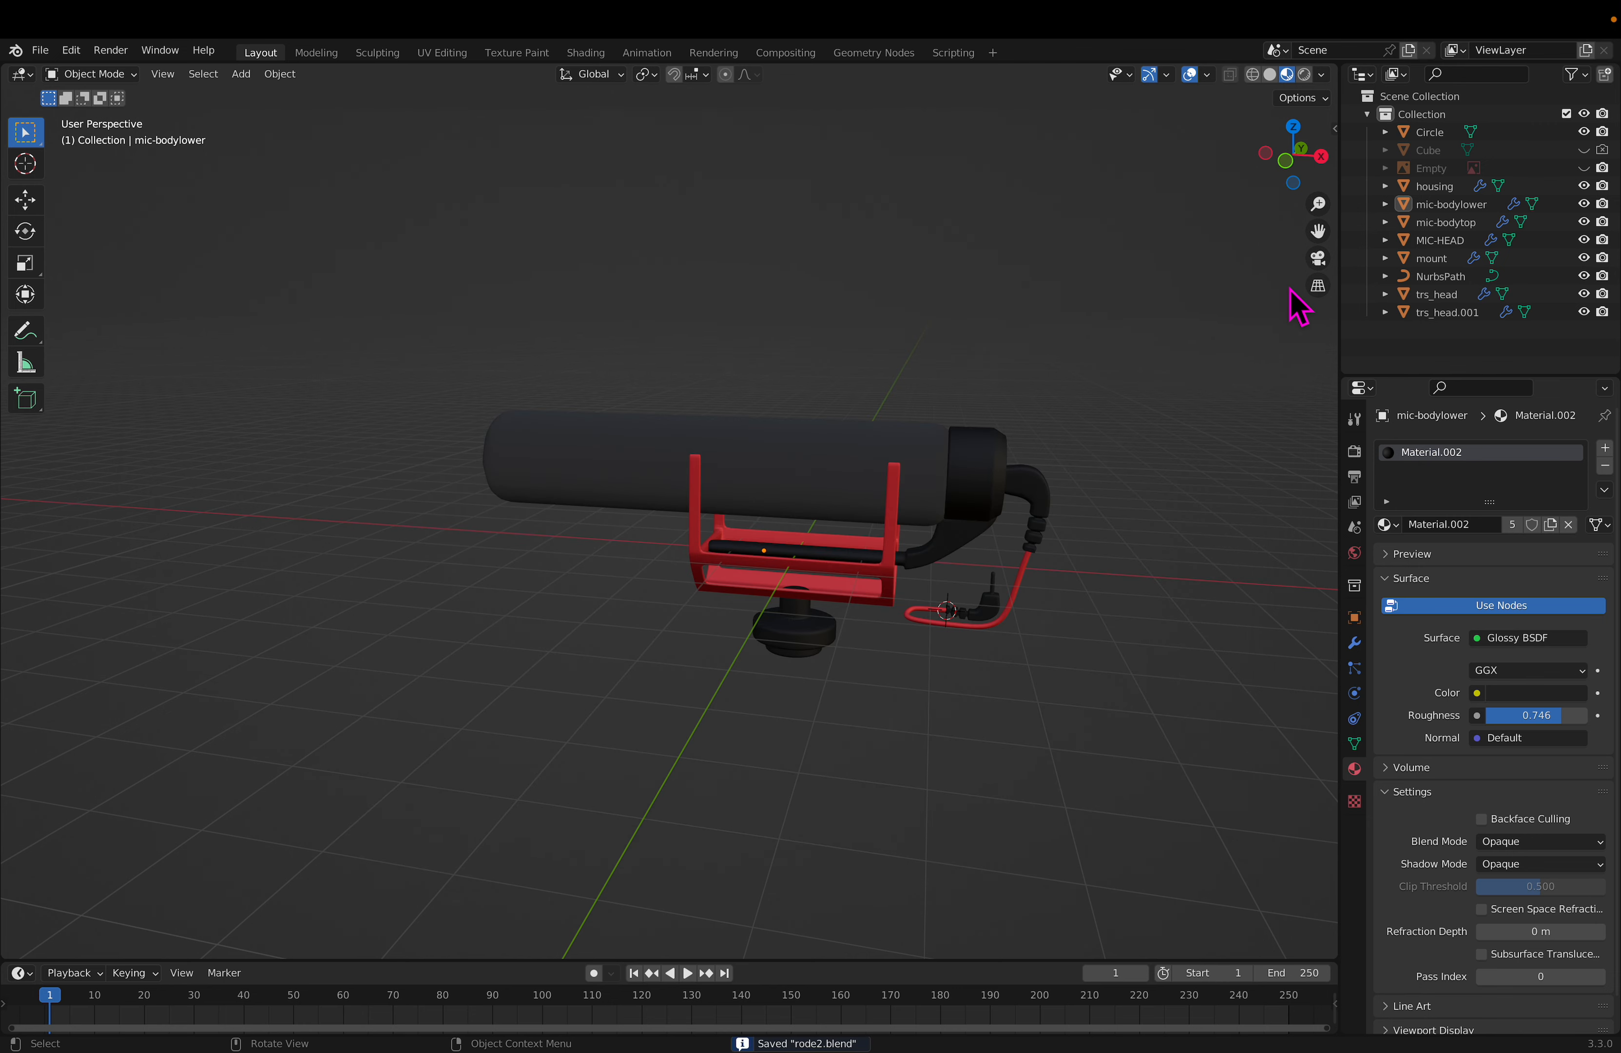
middle_drag(1049, 640, 1140, 550)
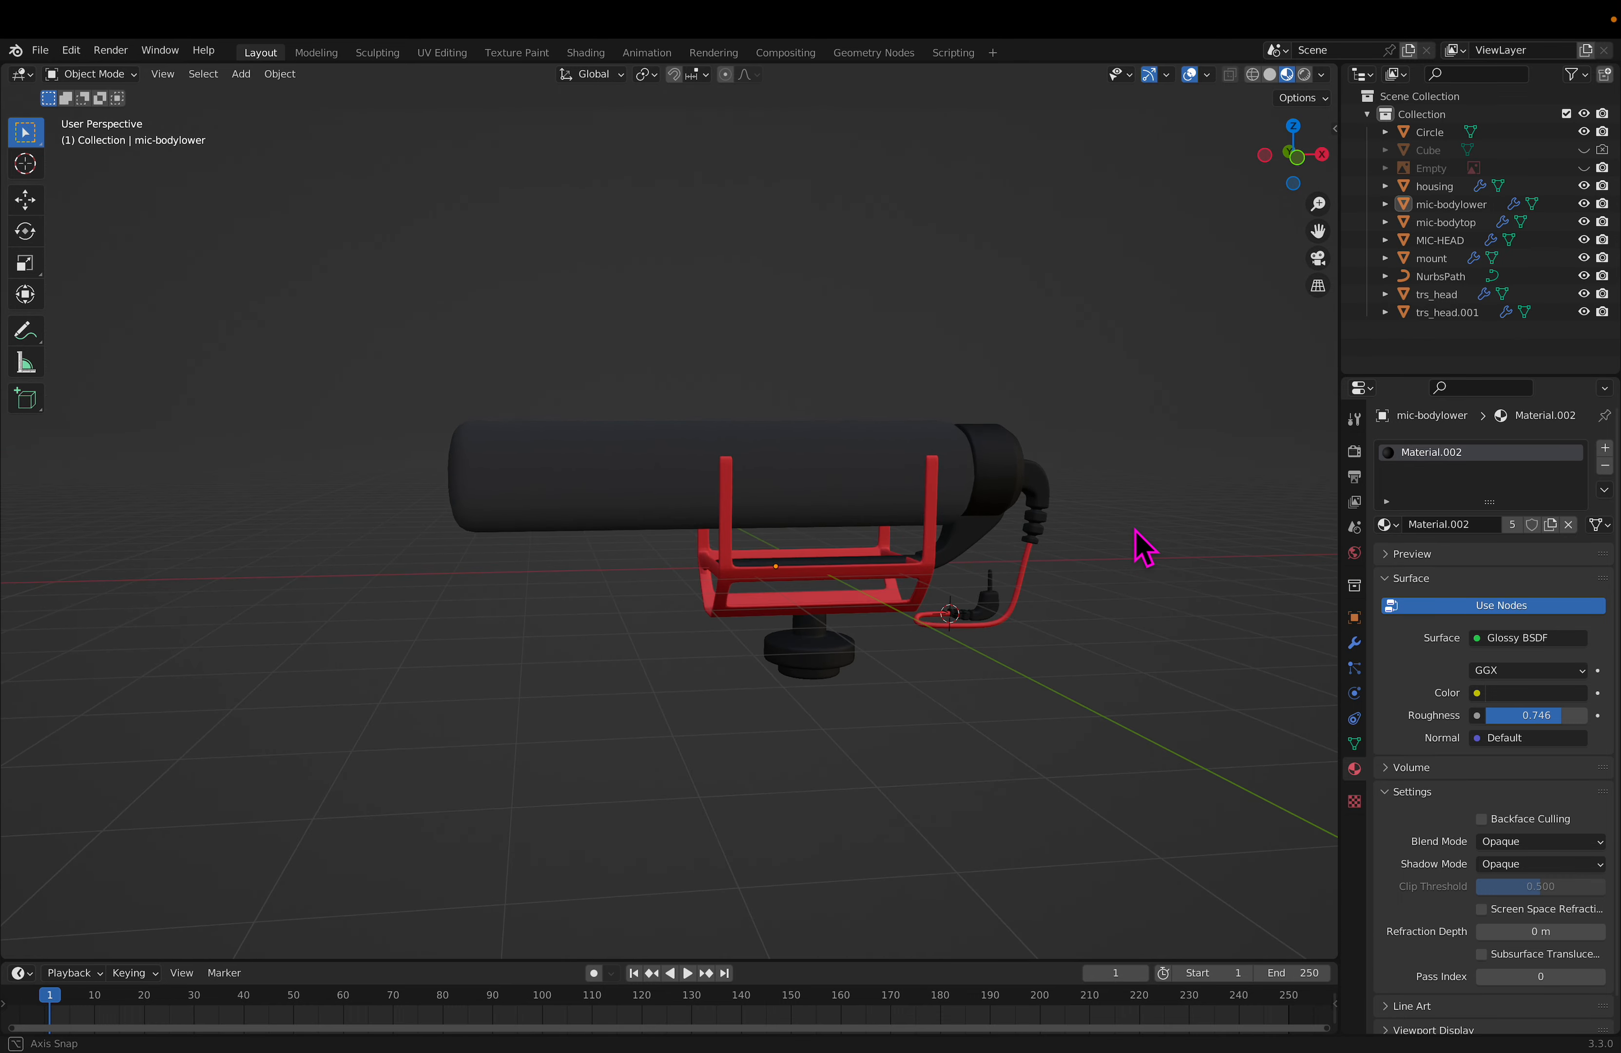
middle_drag(667, 421, 814, 380)
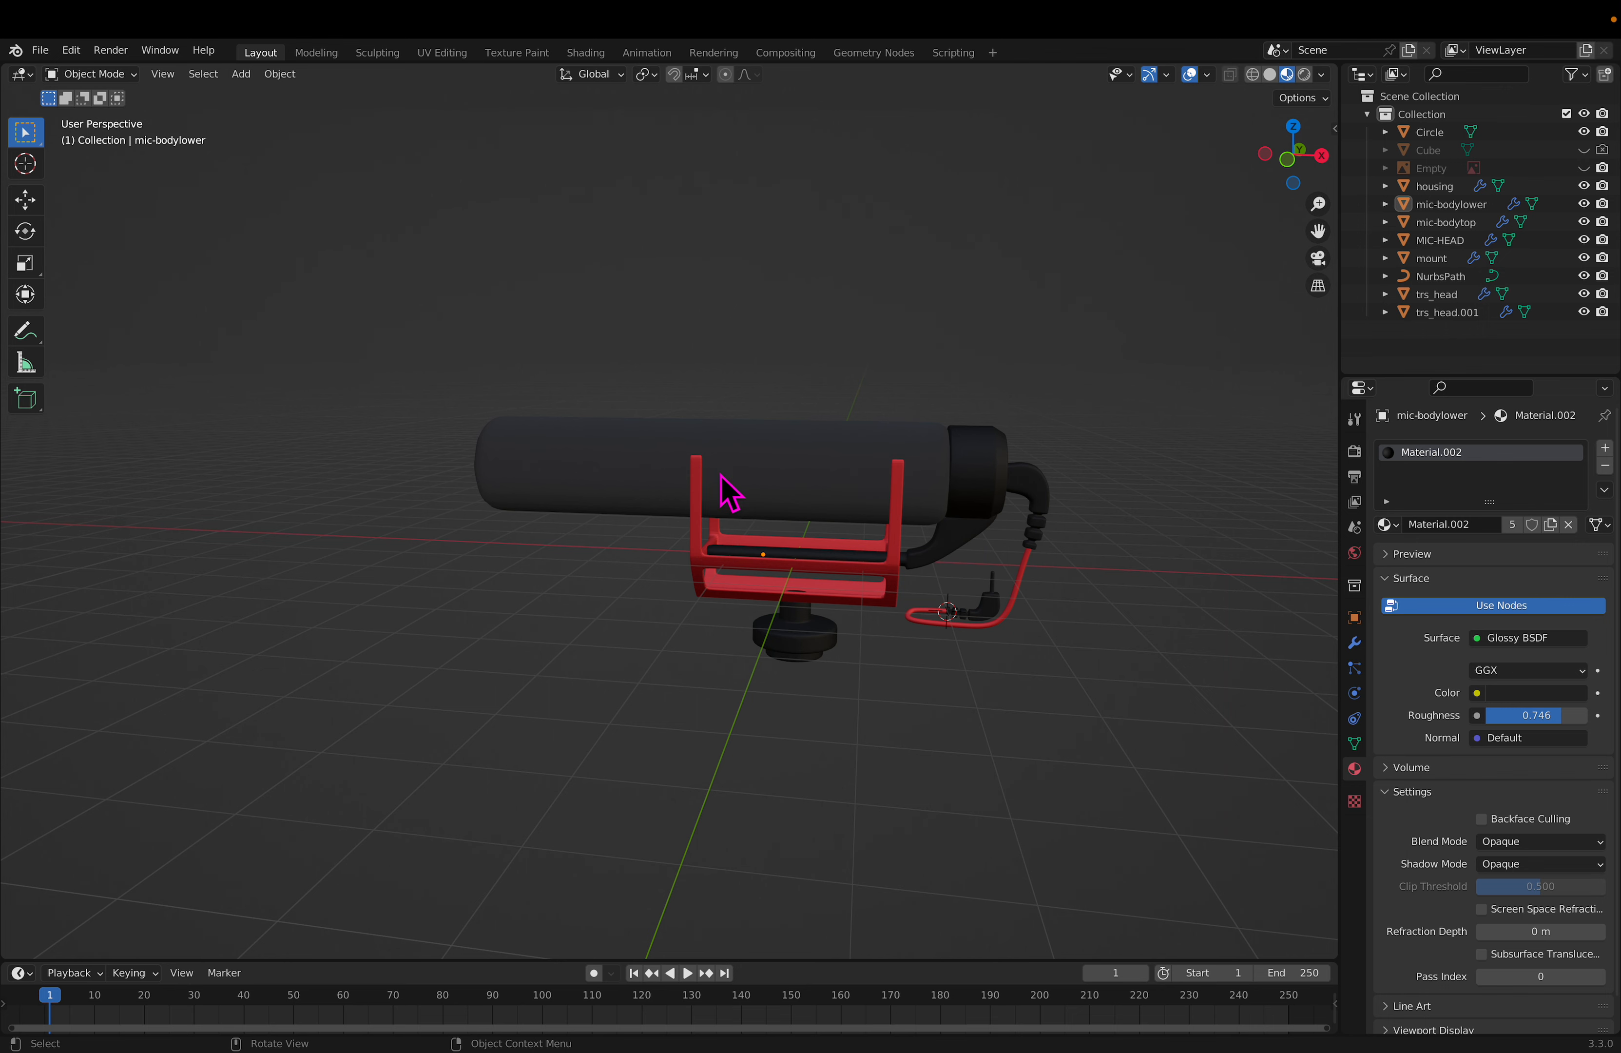
middle_drag(721, 477, 846, 576)
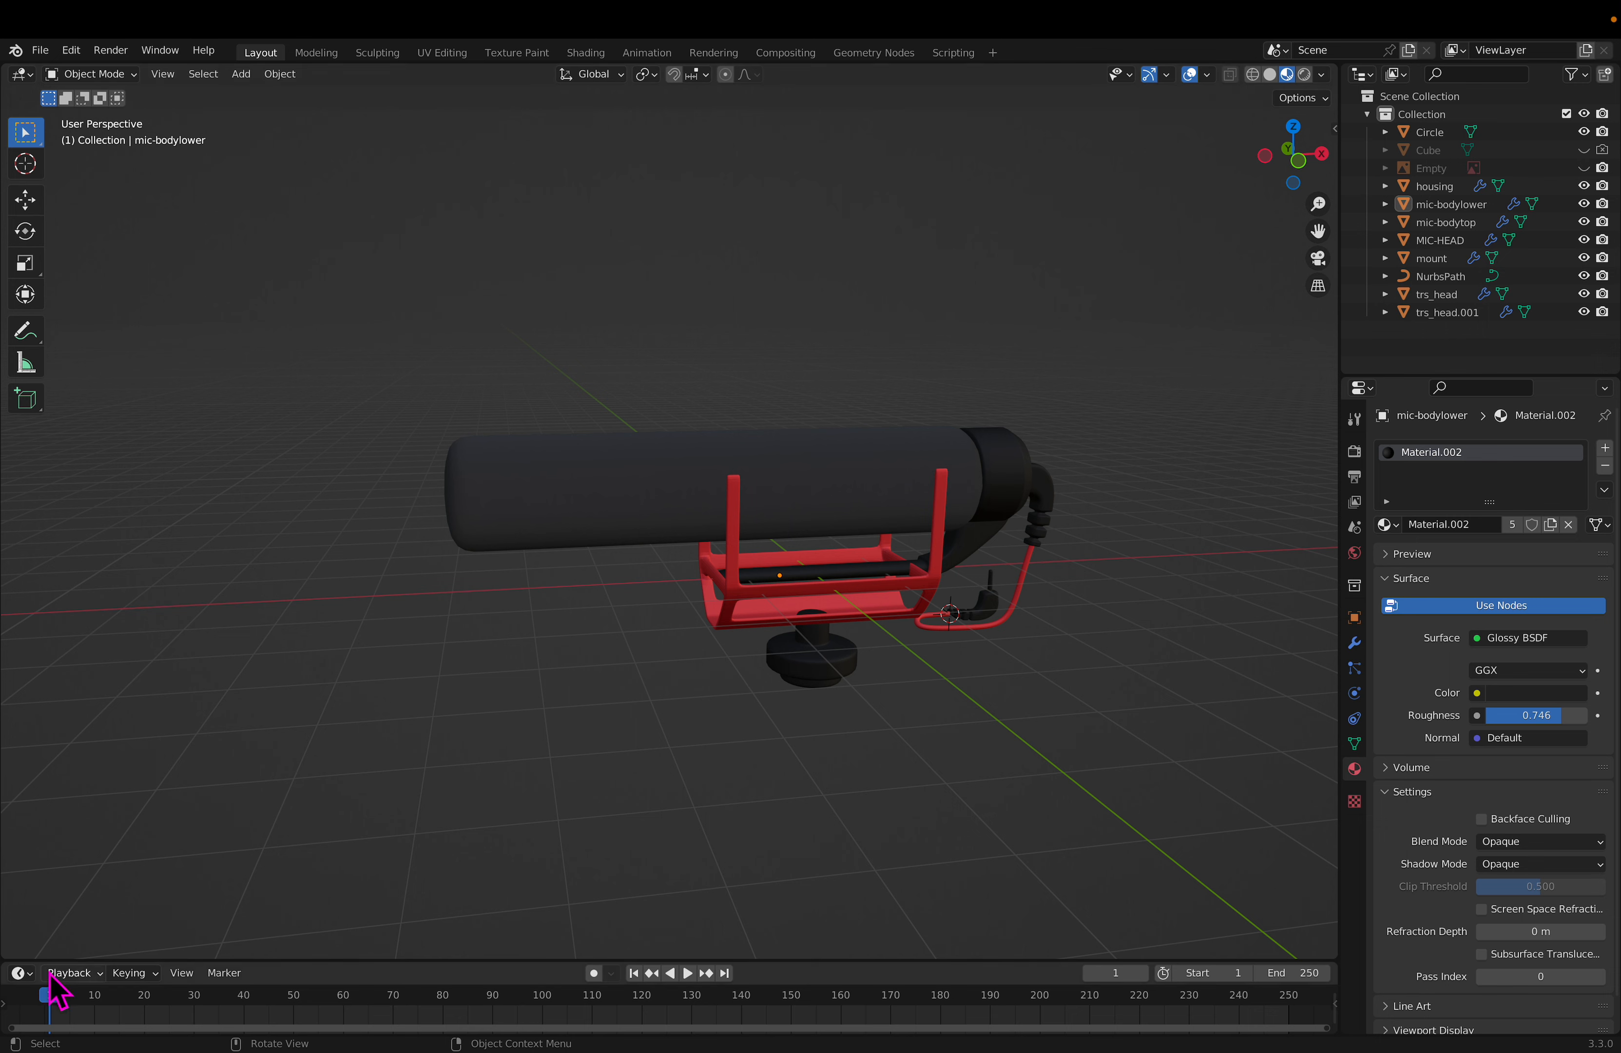
click(21, 972)
middle_drag(895, 819, 887, 751)
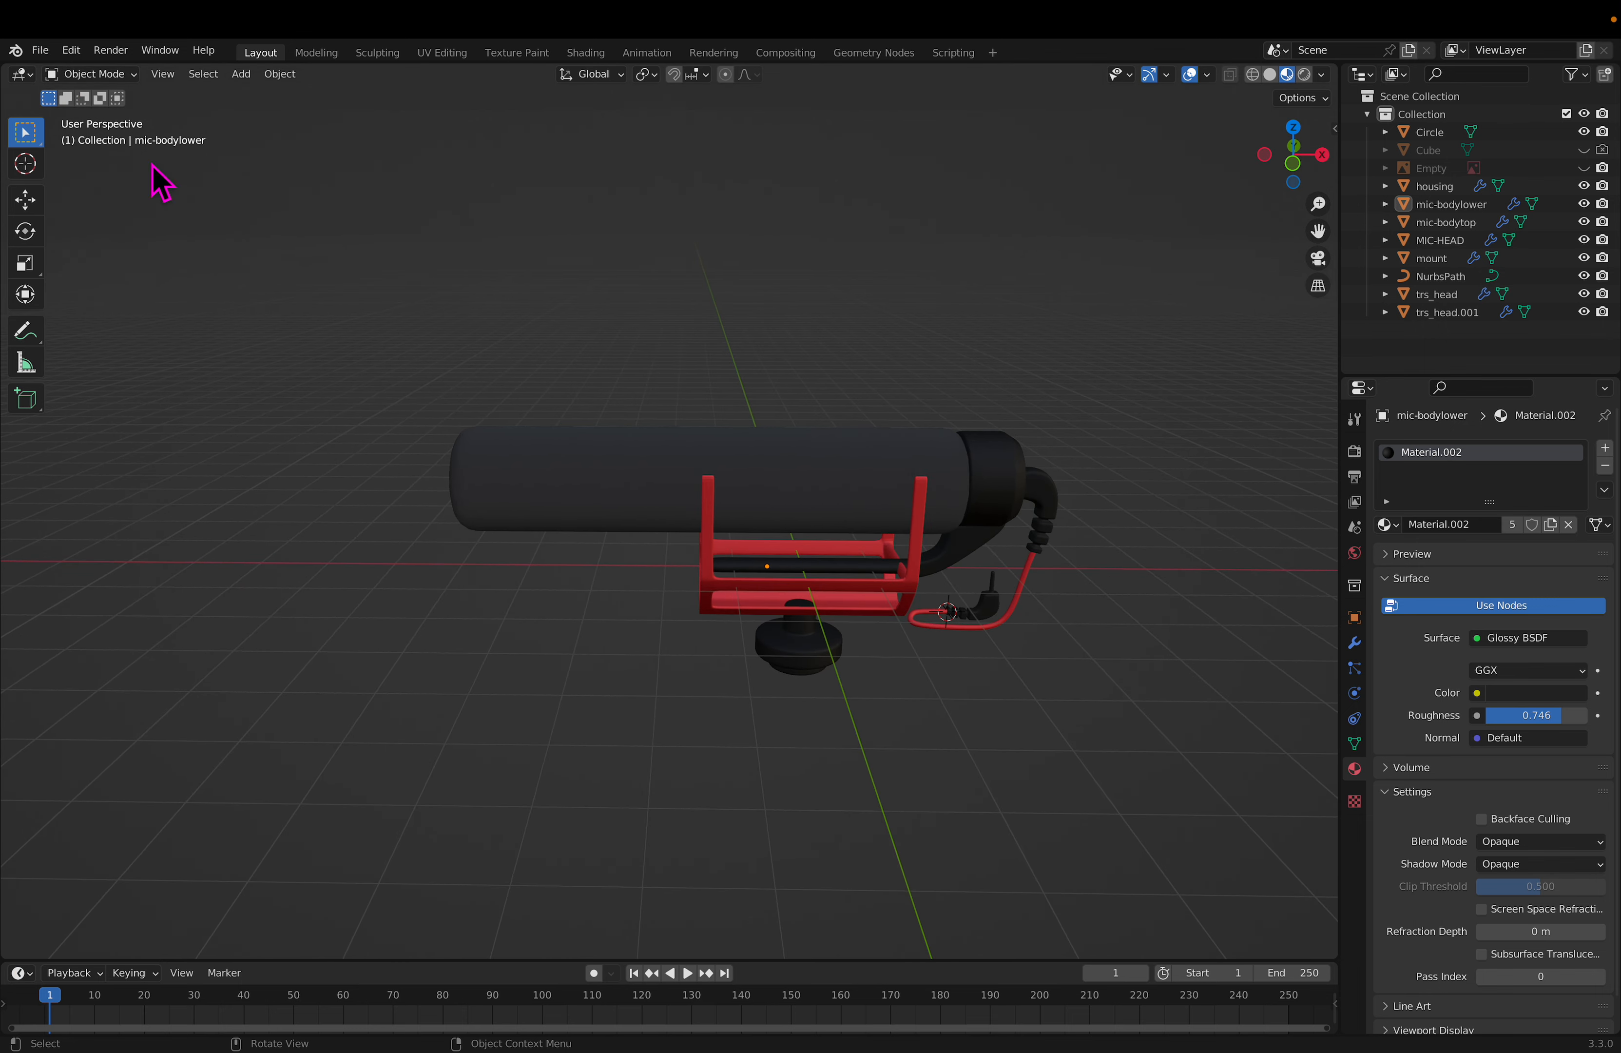
middle_drag(544, 368, 629, 372)
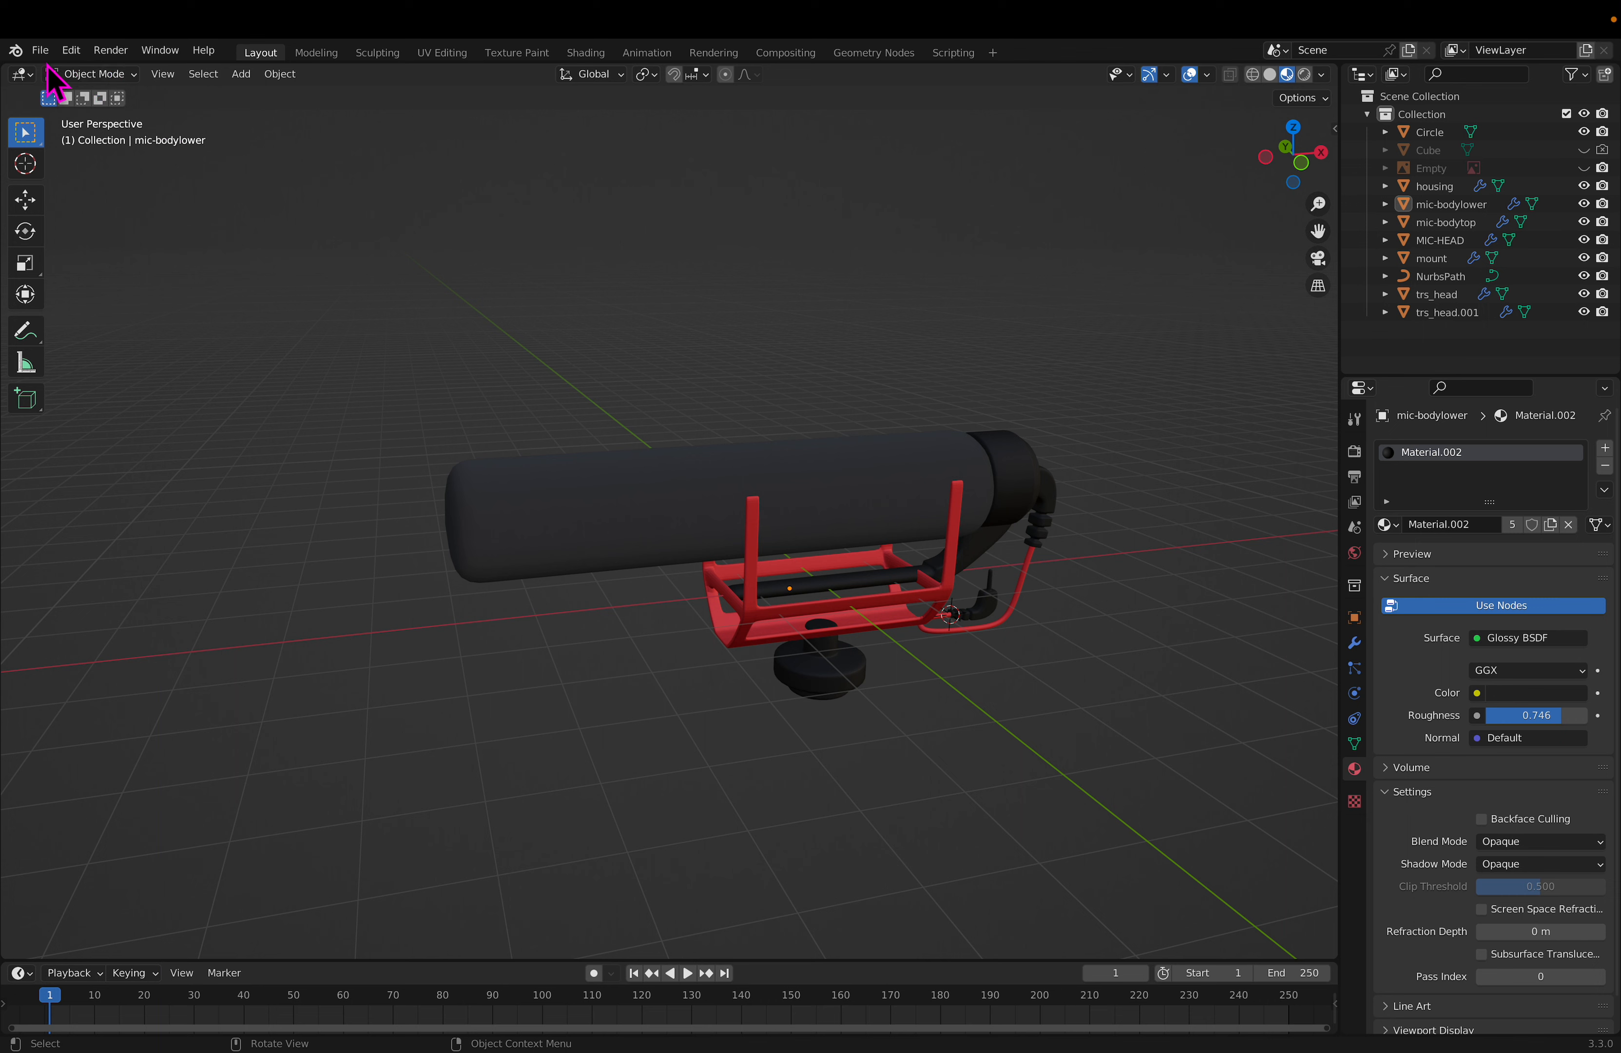
Step: Set up a legacy Wavefront OBJ export named rode2.obj with the Desktop folder as its destination
click(42, 51)
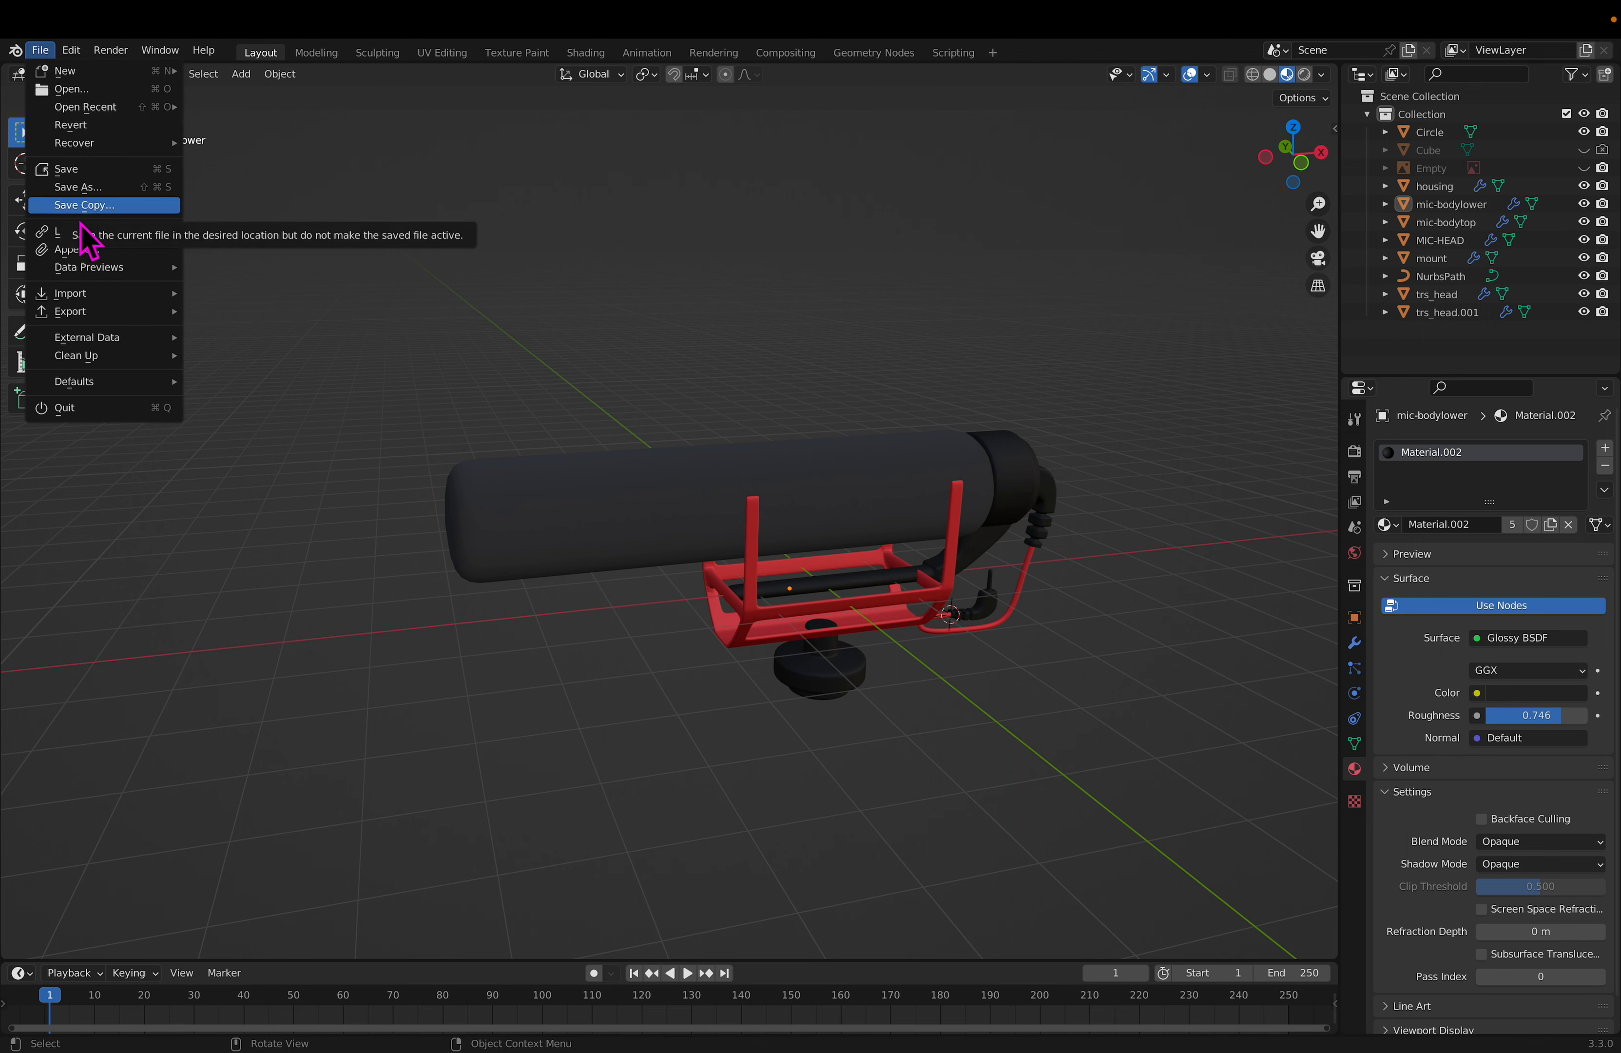
mouse_move(115, 320)
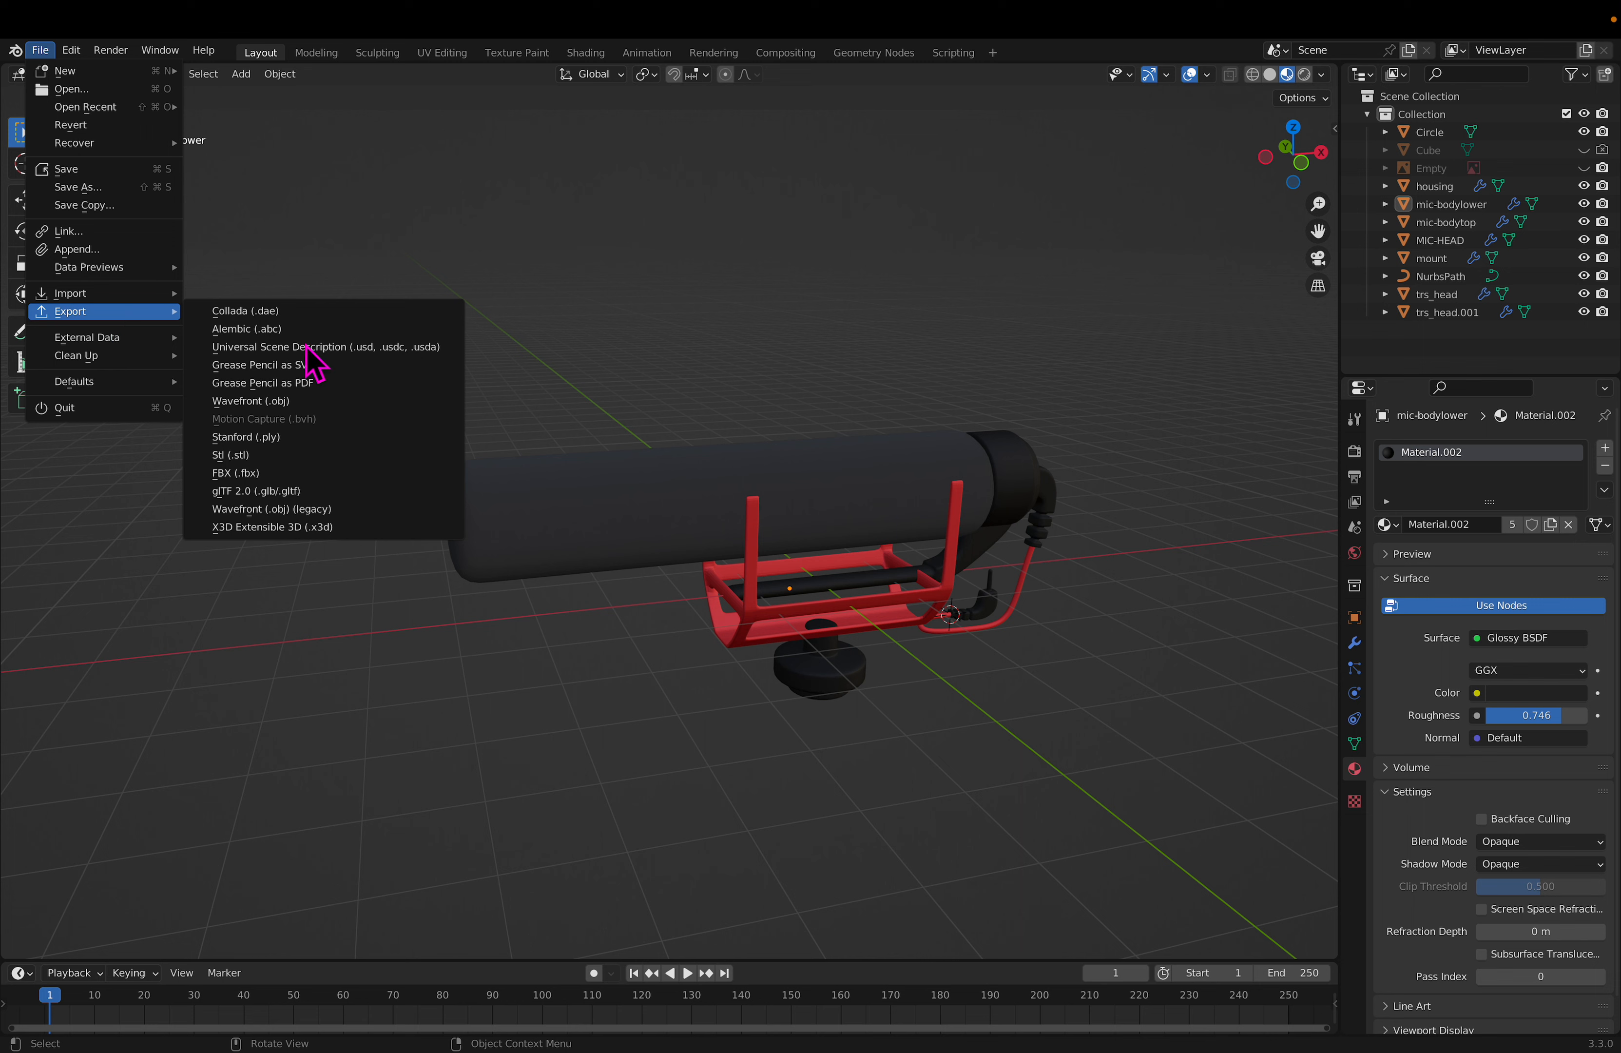
click(314, 510)
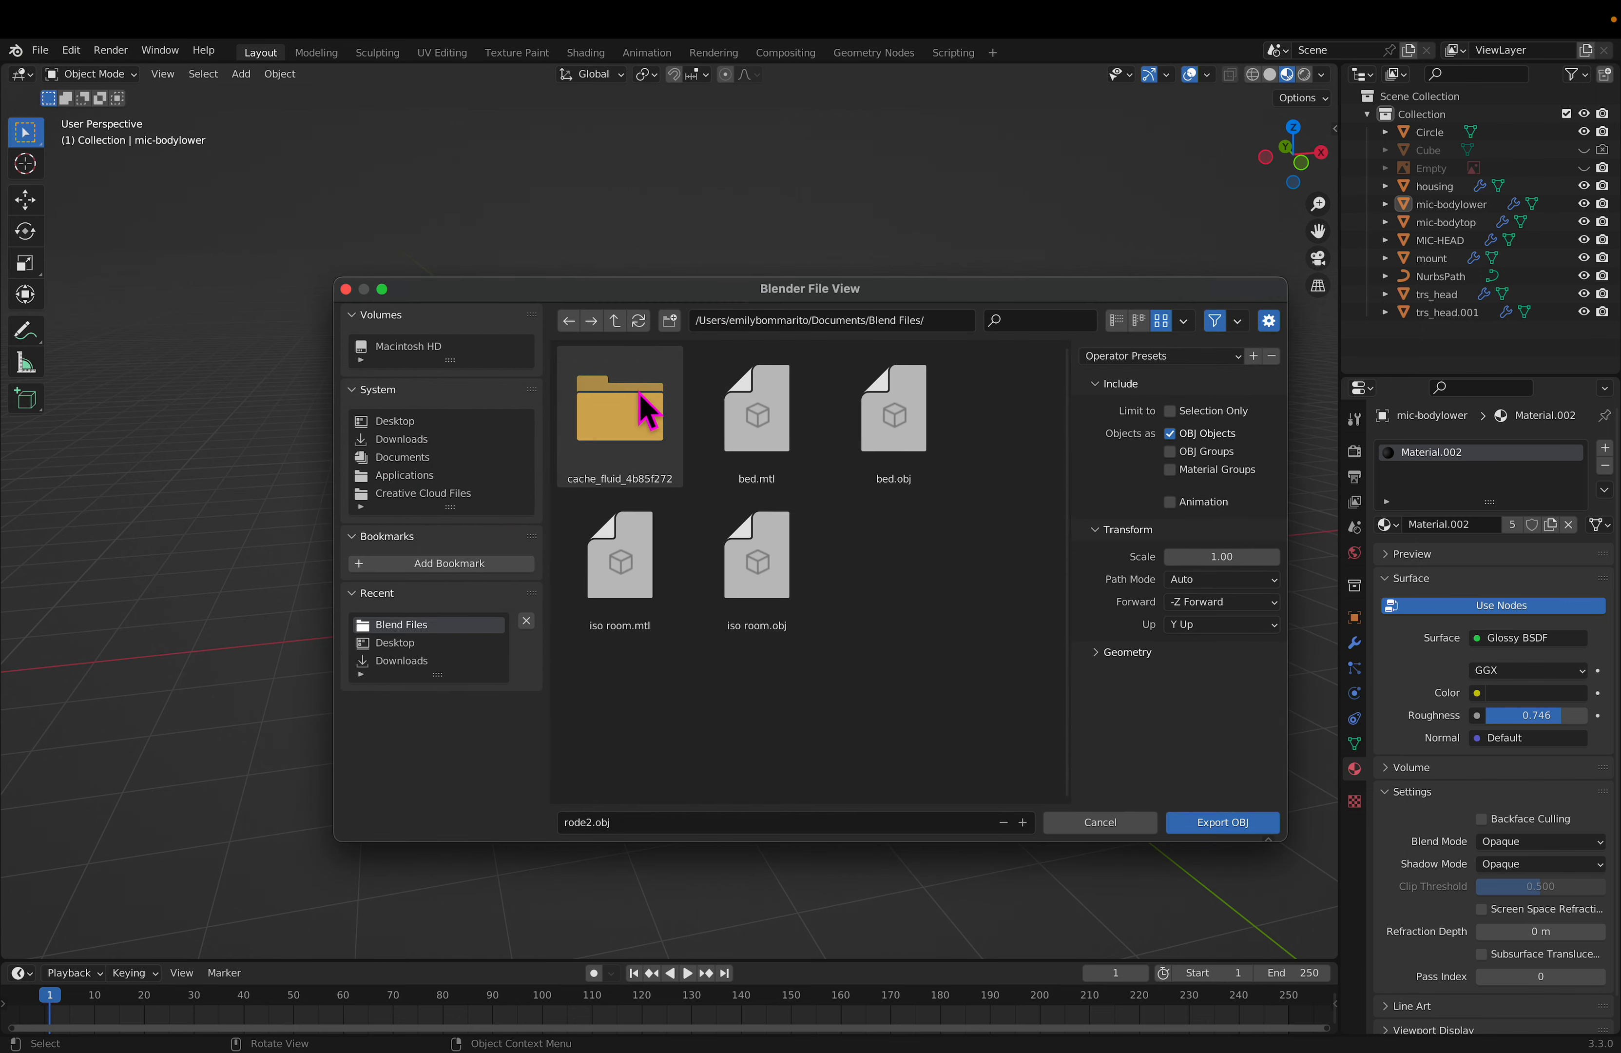
click(410, 423)
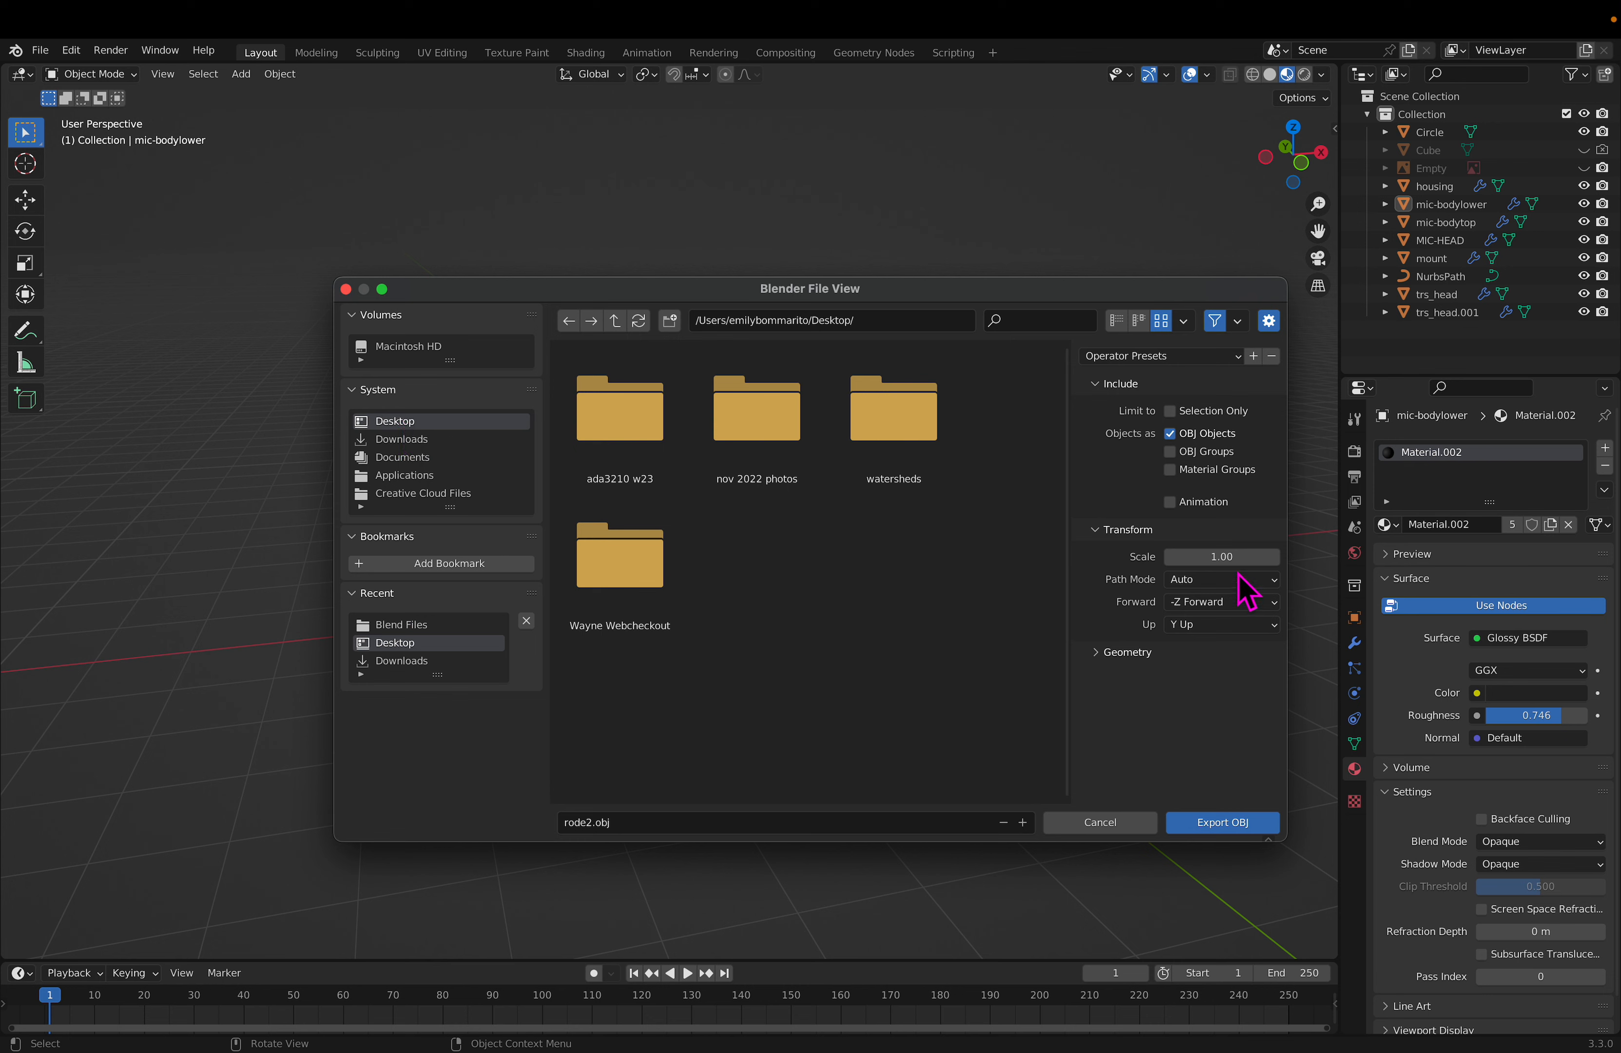
Step: Set the up axis of the OBJ export to Z Up
click(1239, 597)
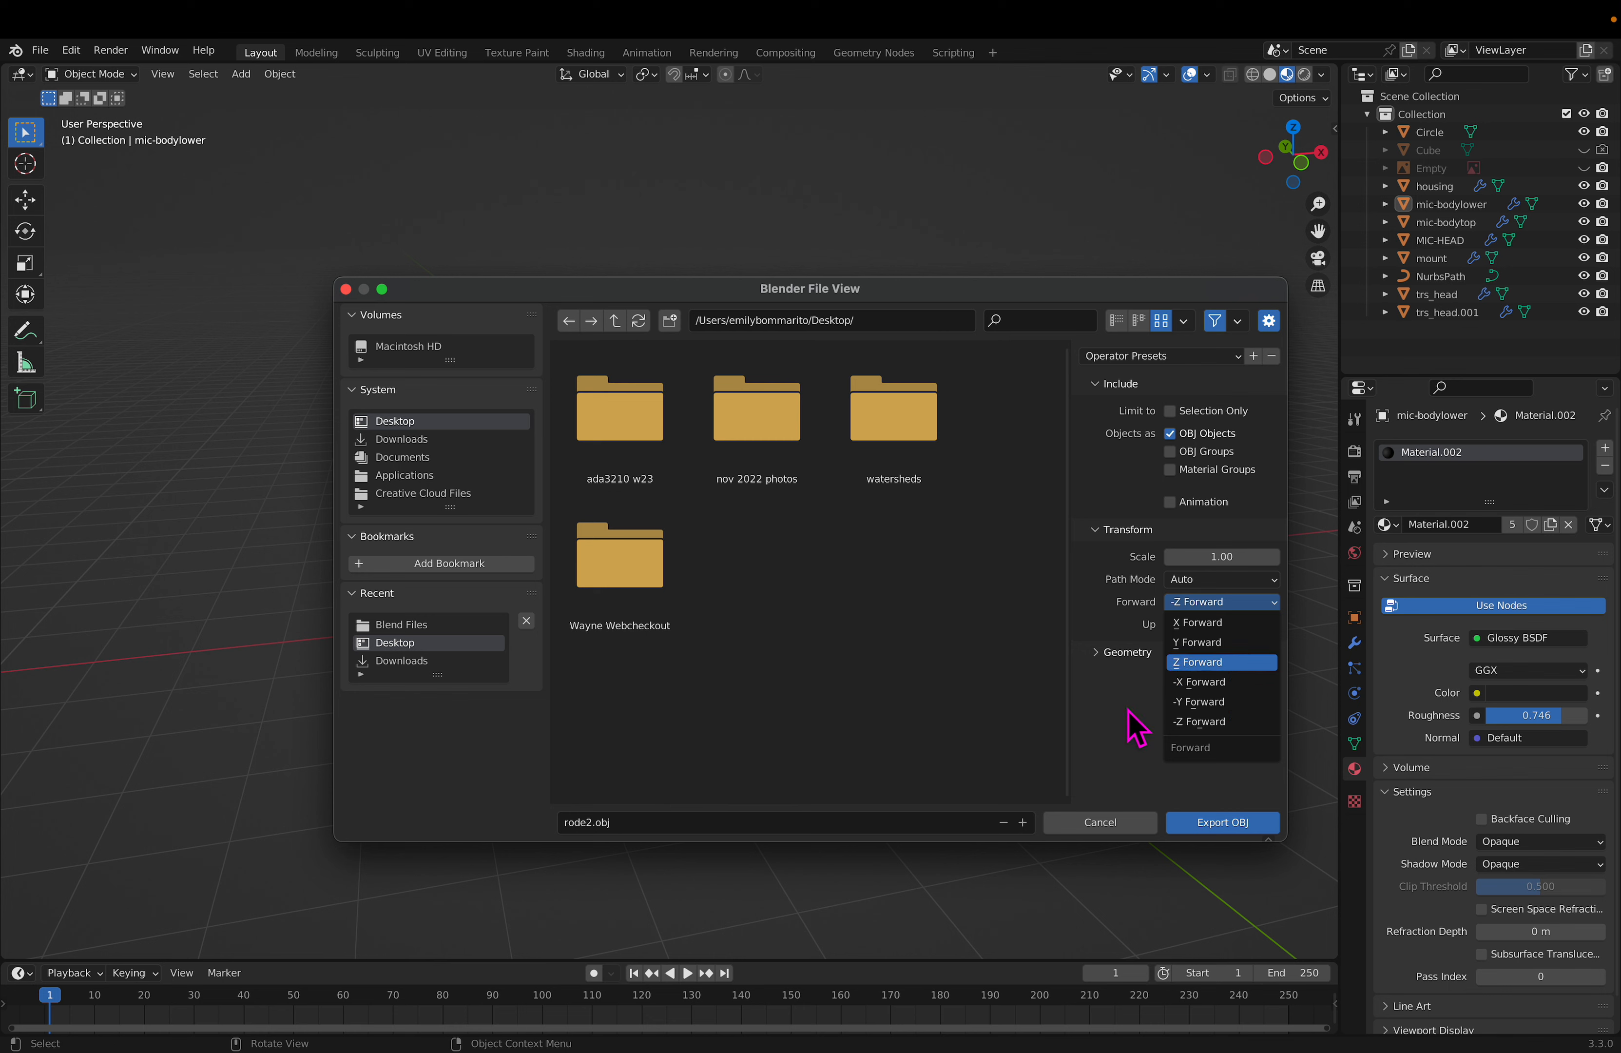
click(1214, 625)
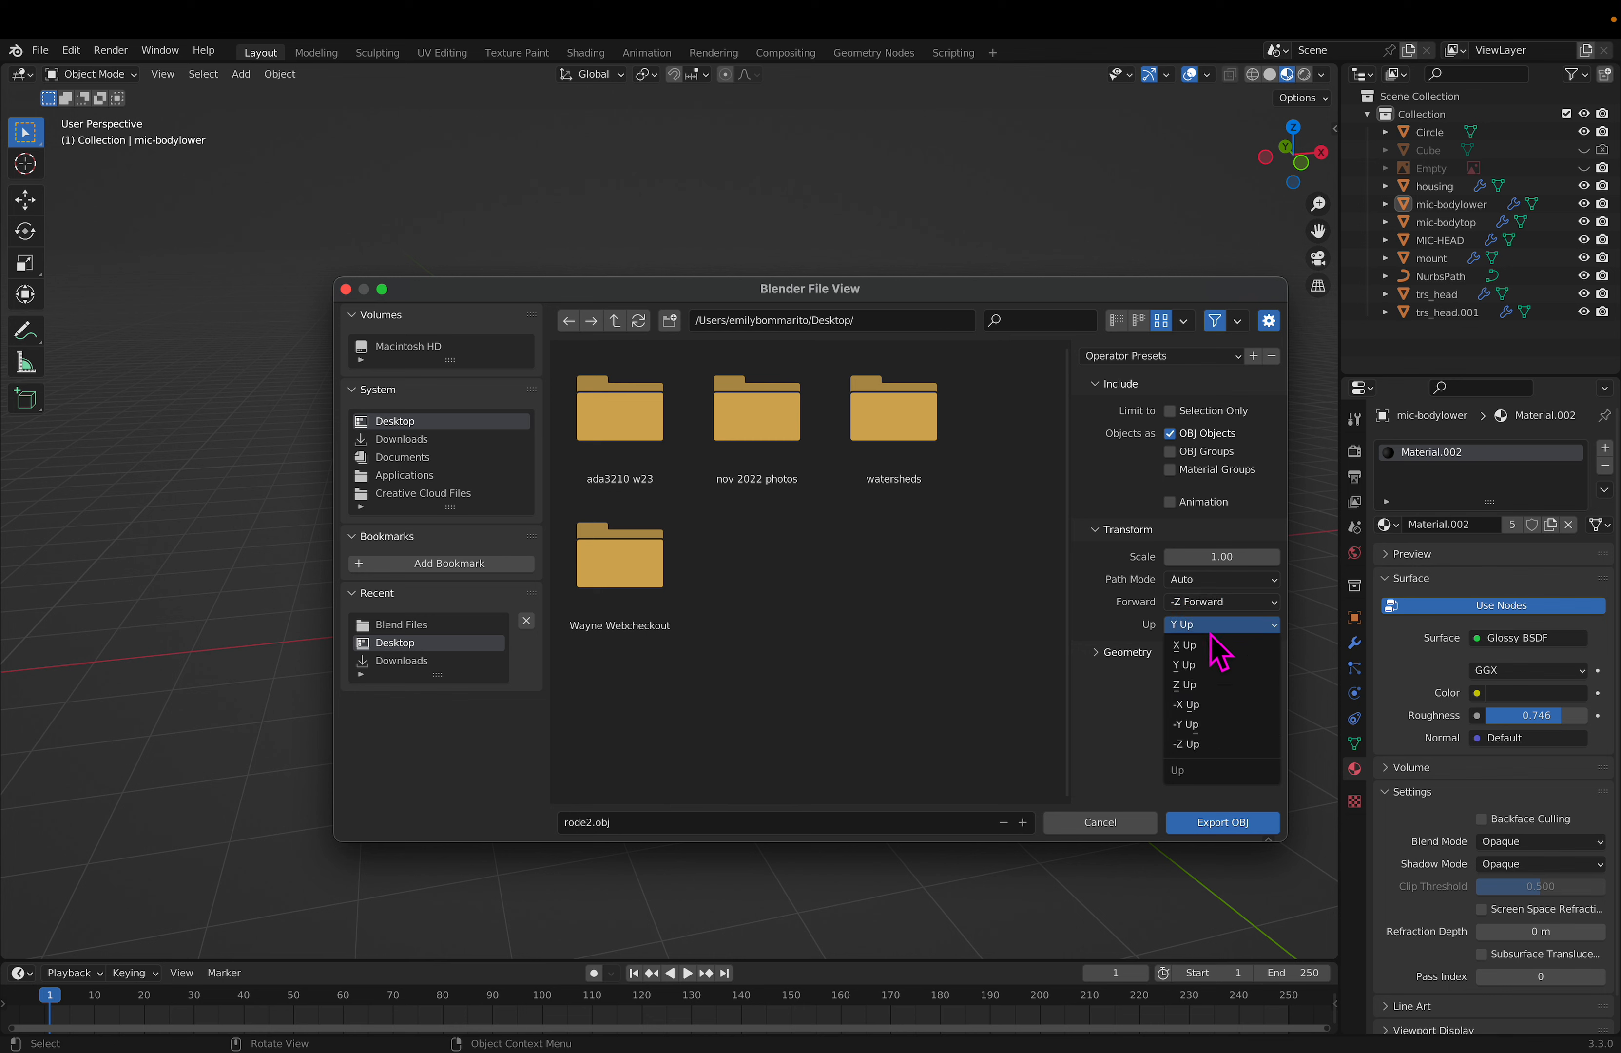
click(1205, 686)
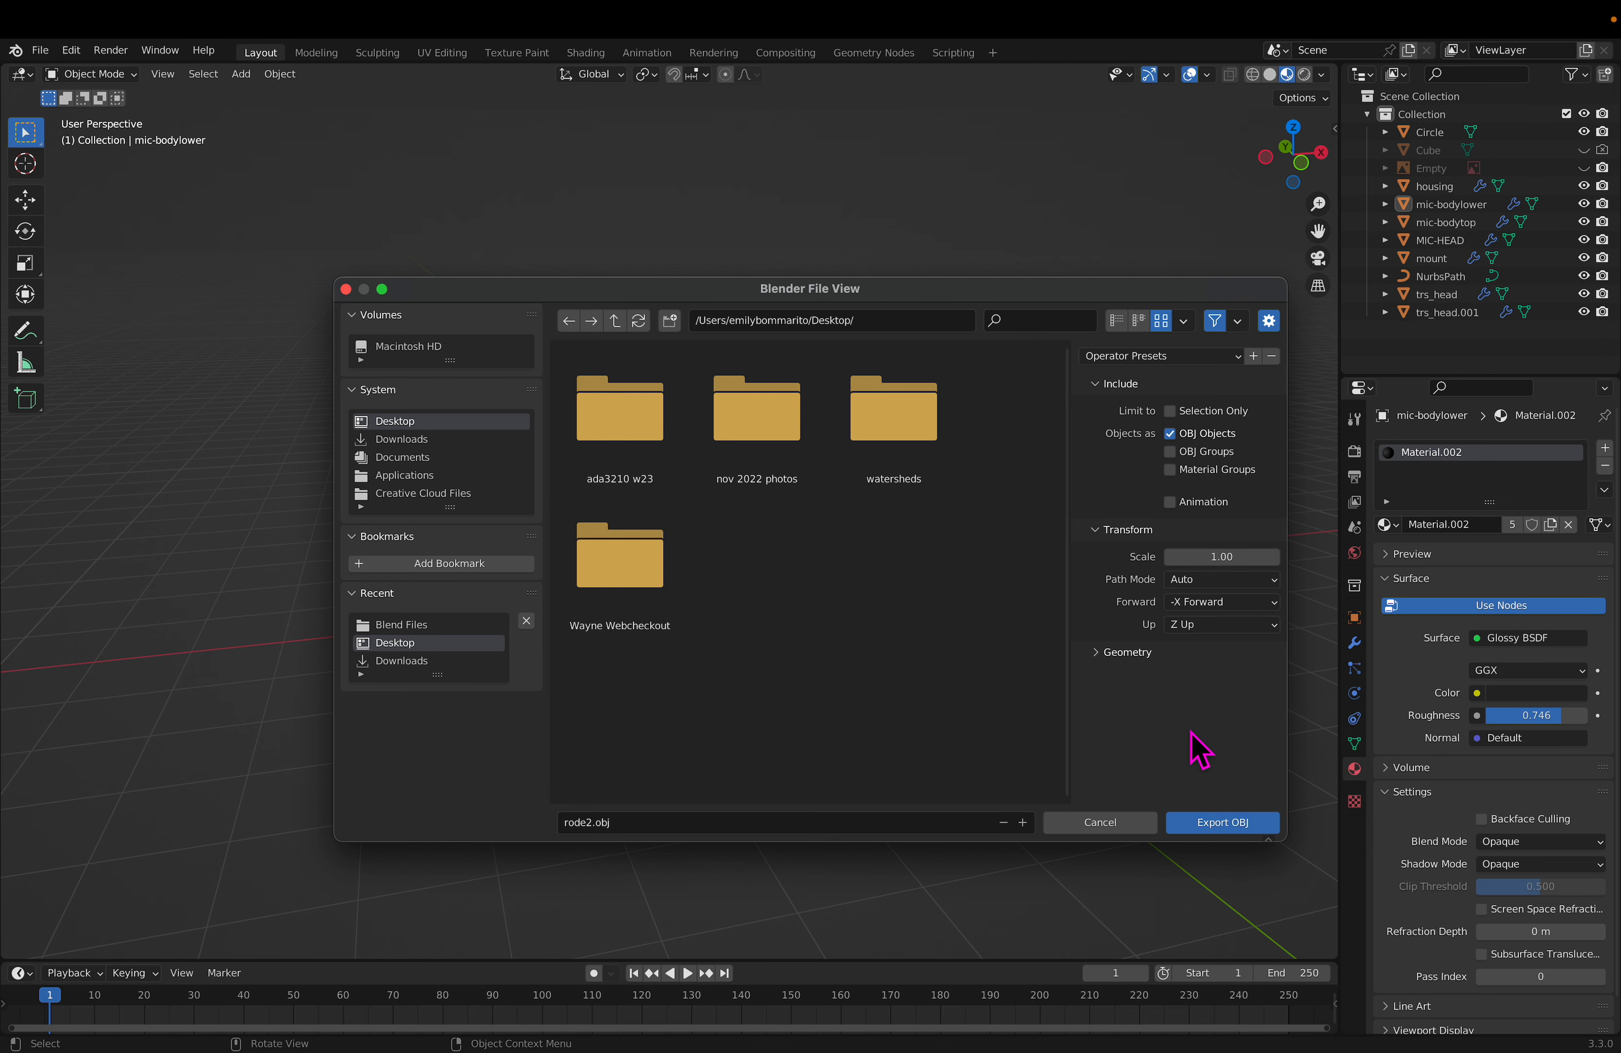
Step: Export the model as rode2.obj to the Desktop with the current settings
click(1222, 823)
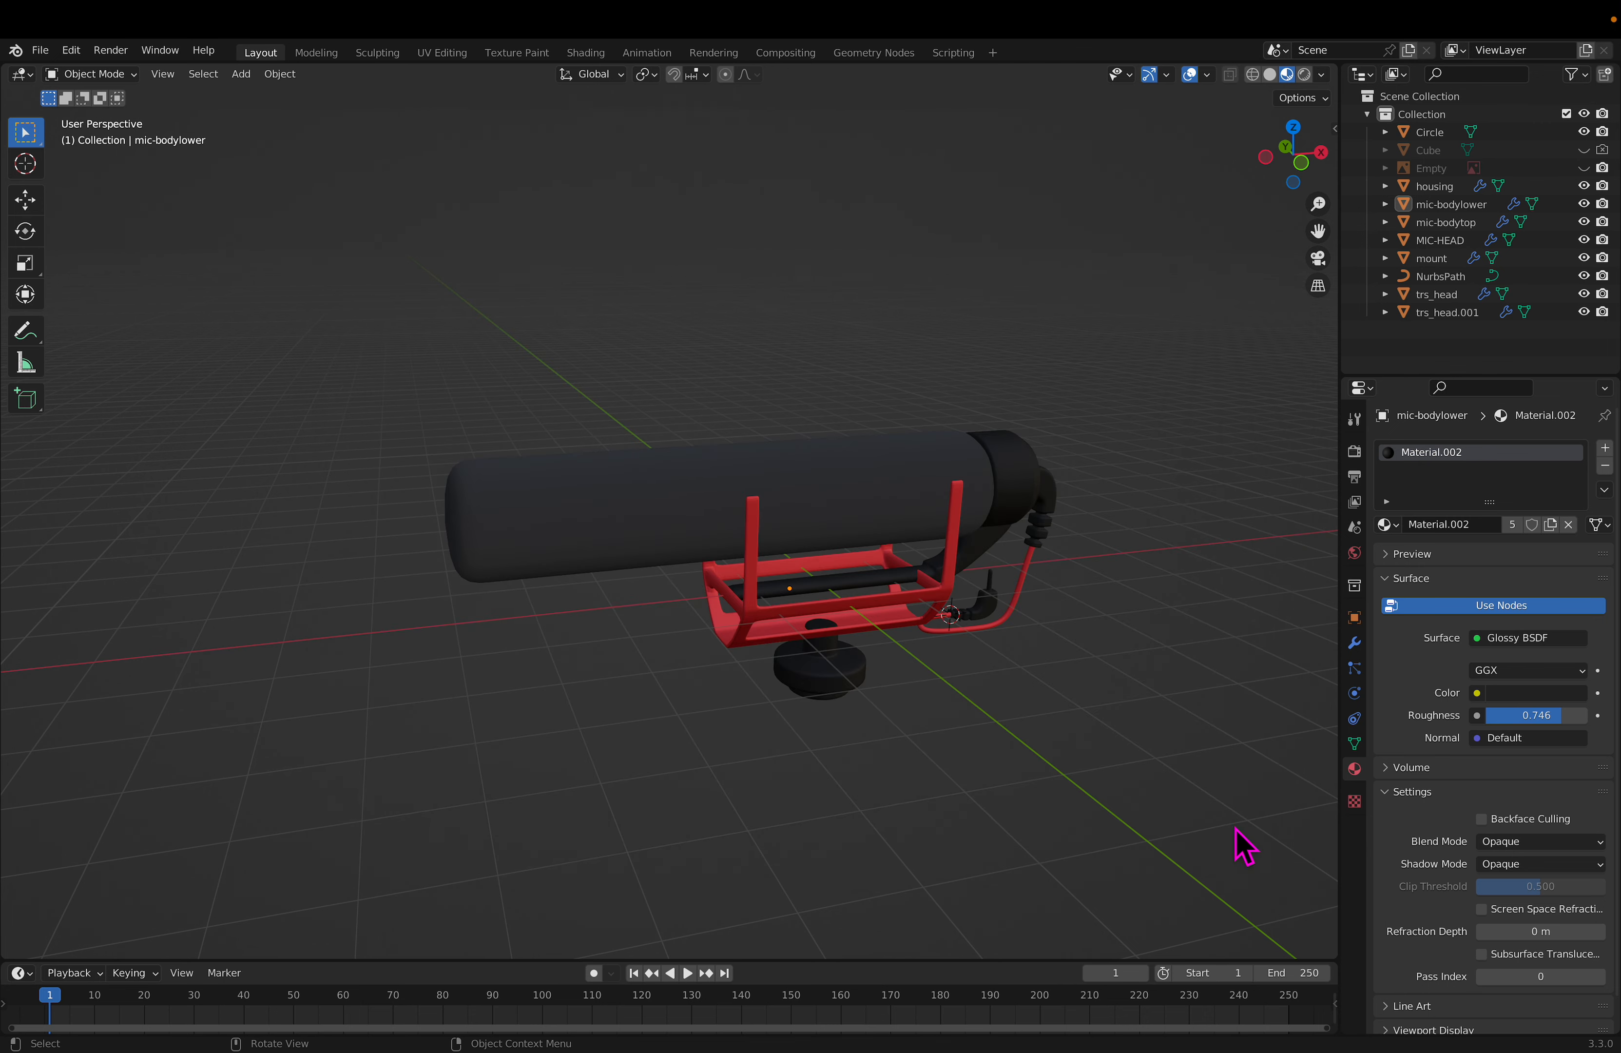
Step: Switch to Adobe Aero and open the existing WCO project
mouse_move(440, 1046)
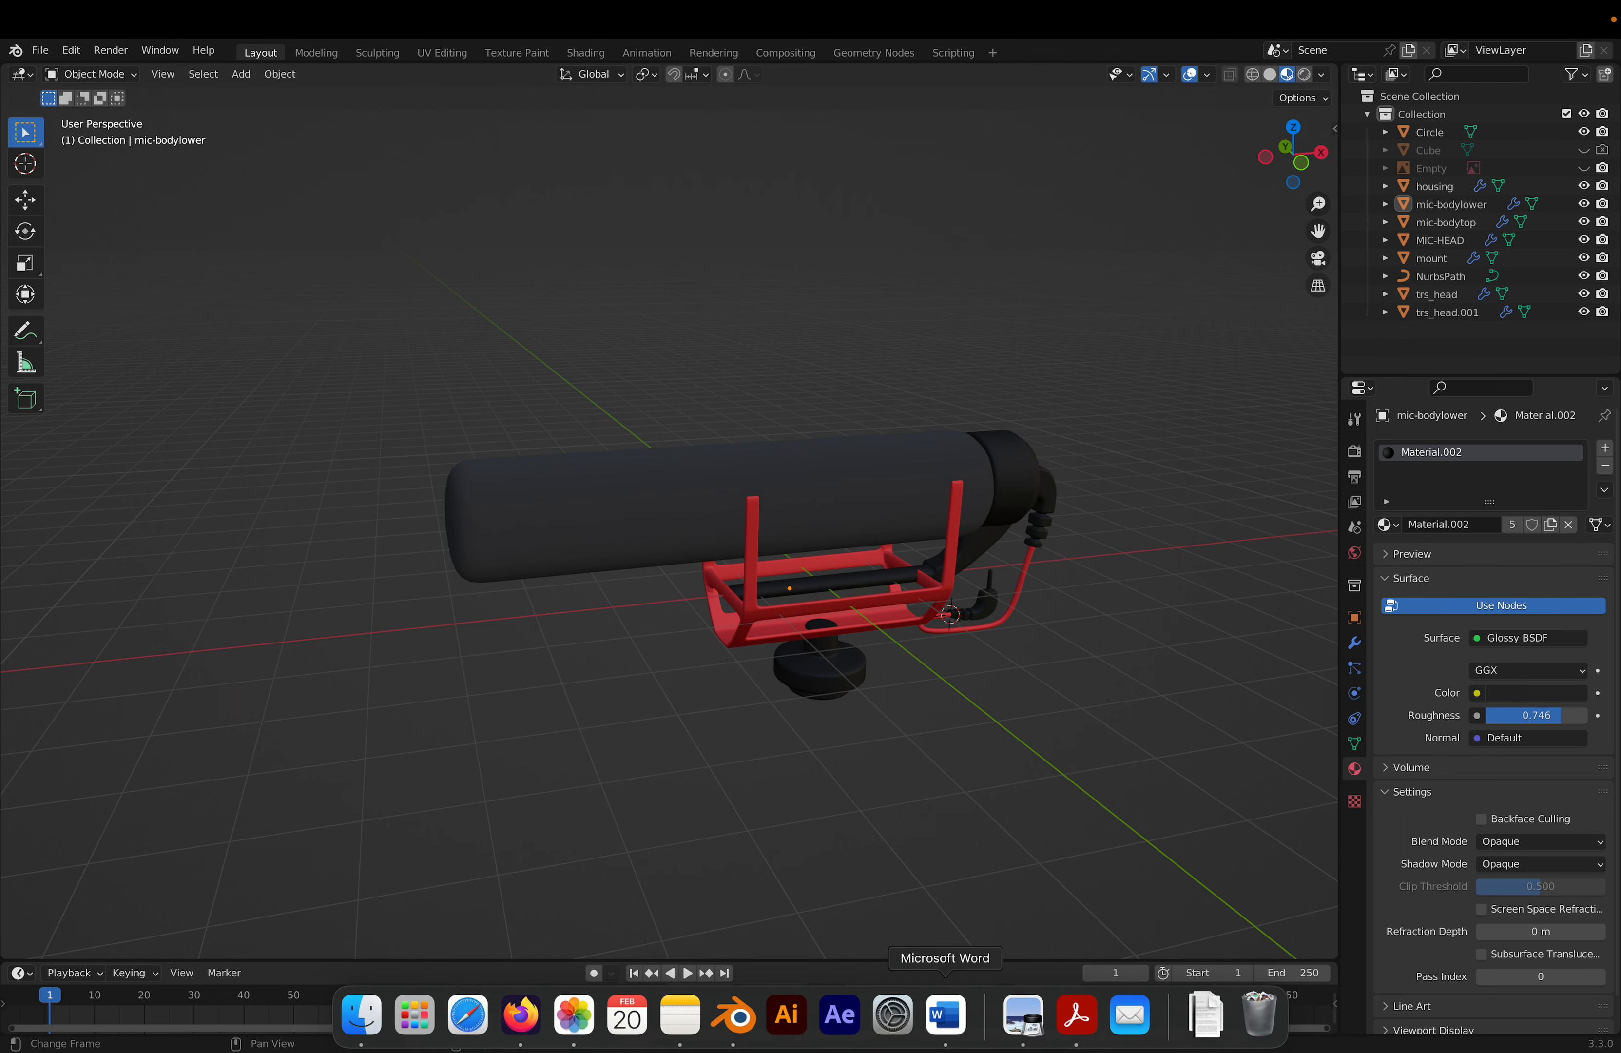
click(426, 1032)
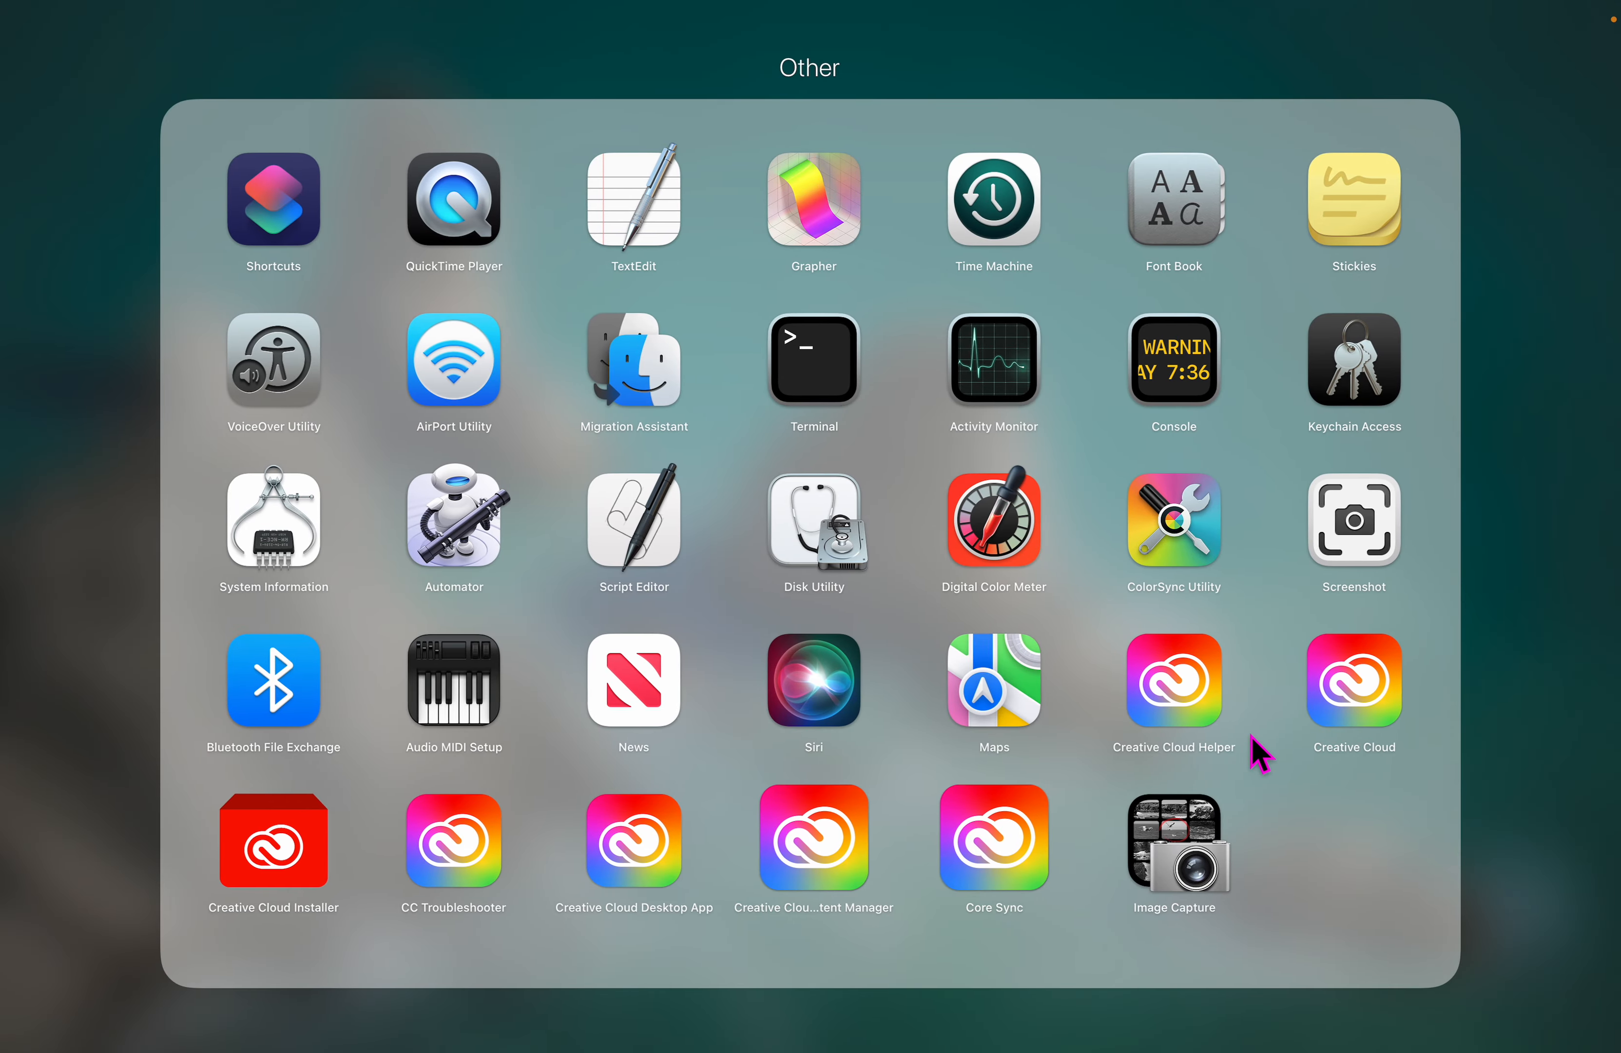
click(1582, 764)
click(807, 831)
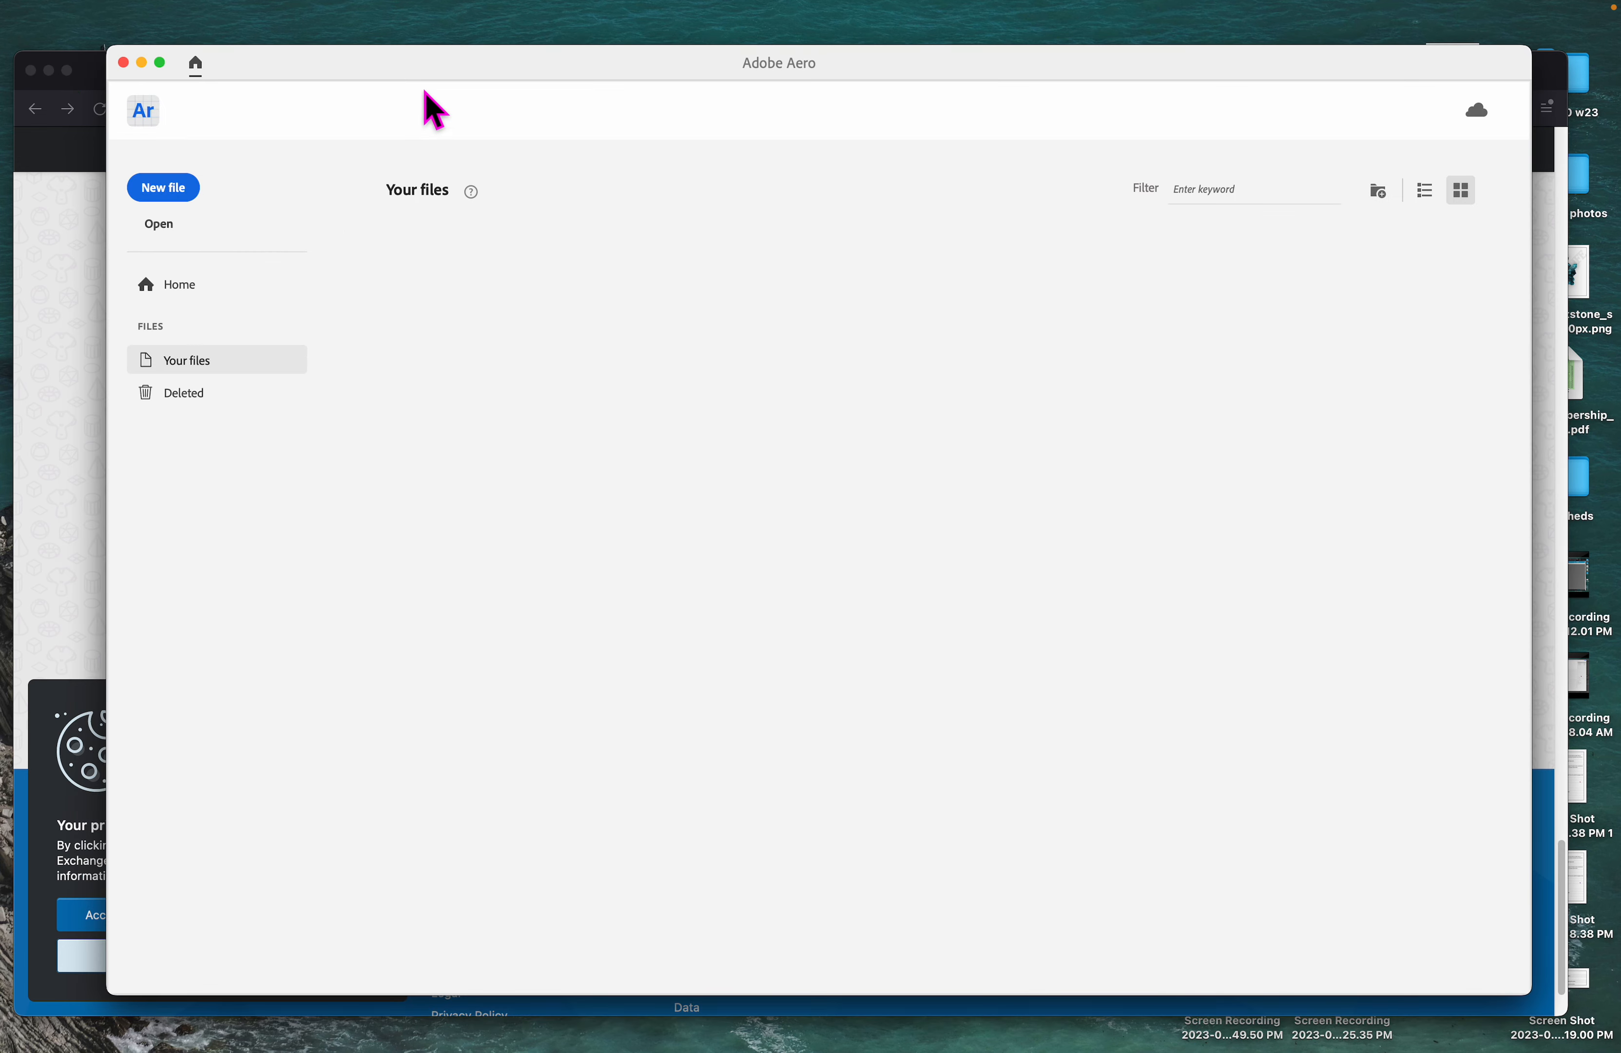
drag(496, 76, 451, 72)
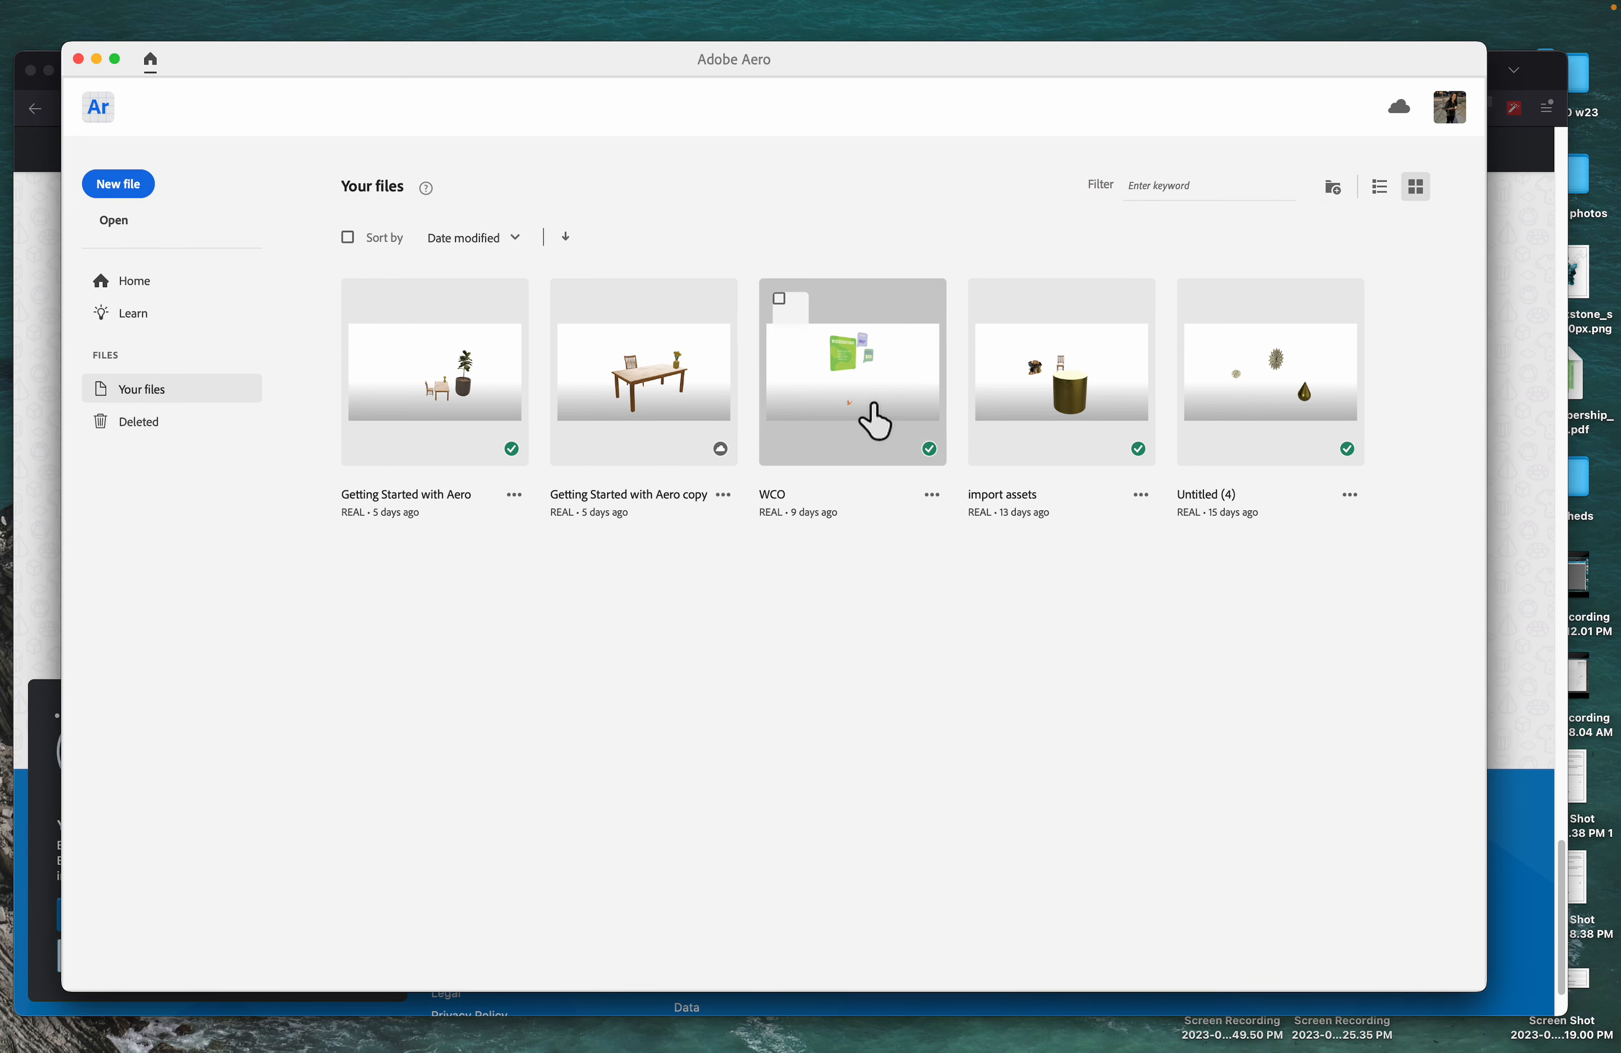
click(877, 421)
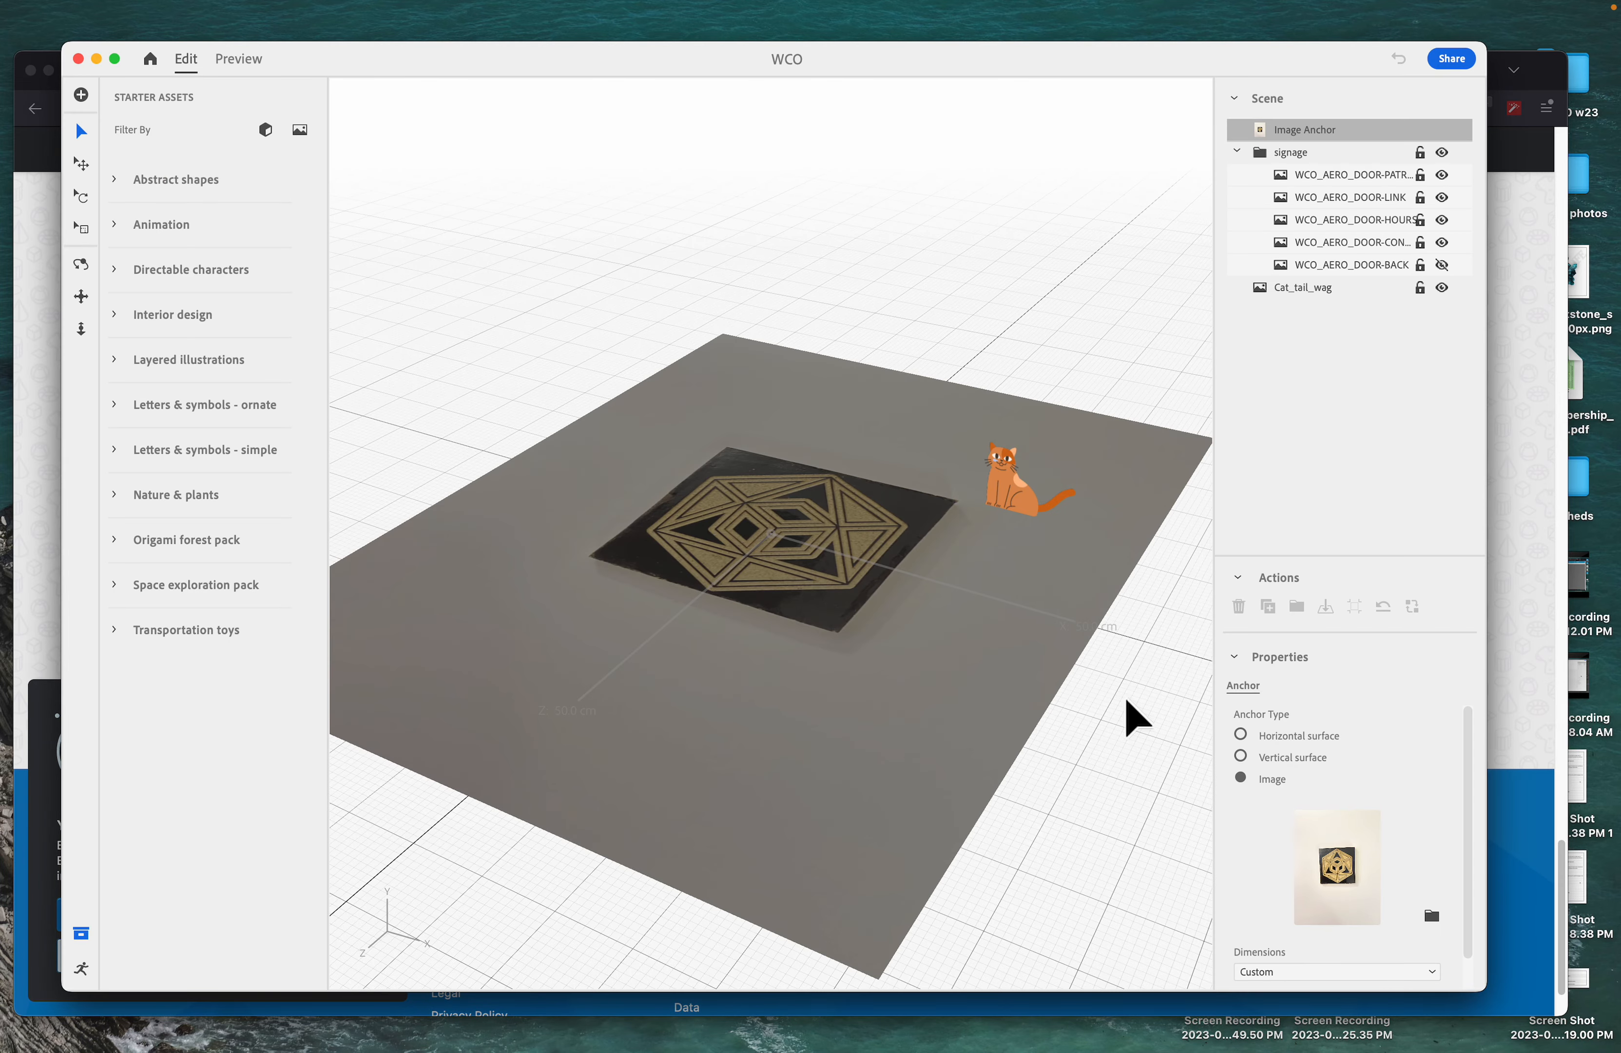
Step: Delete the Cat_tail_wag asset from the scene and set the anchor type to Horizontal surface
drag(1115, 731, 706, 405)
key(Delete)
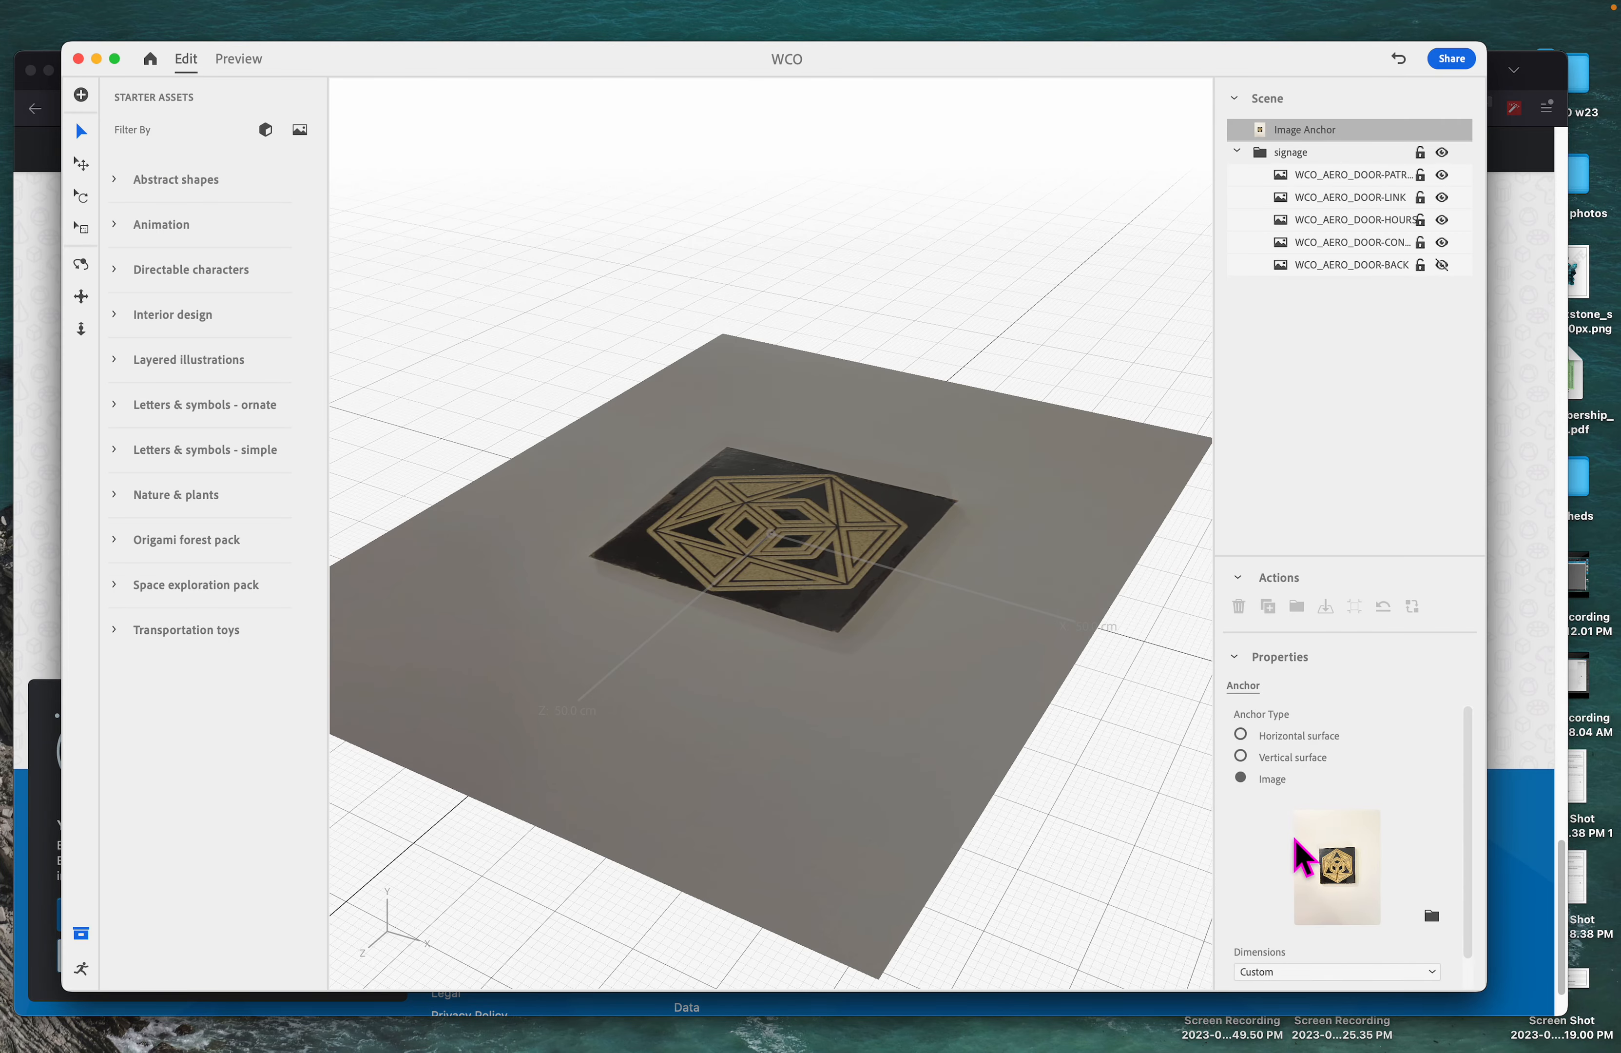
click(1241, 736)
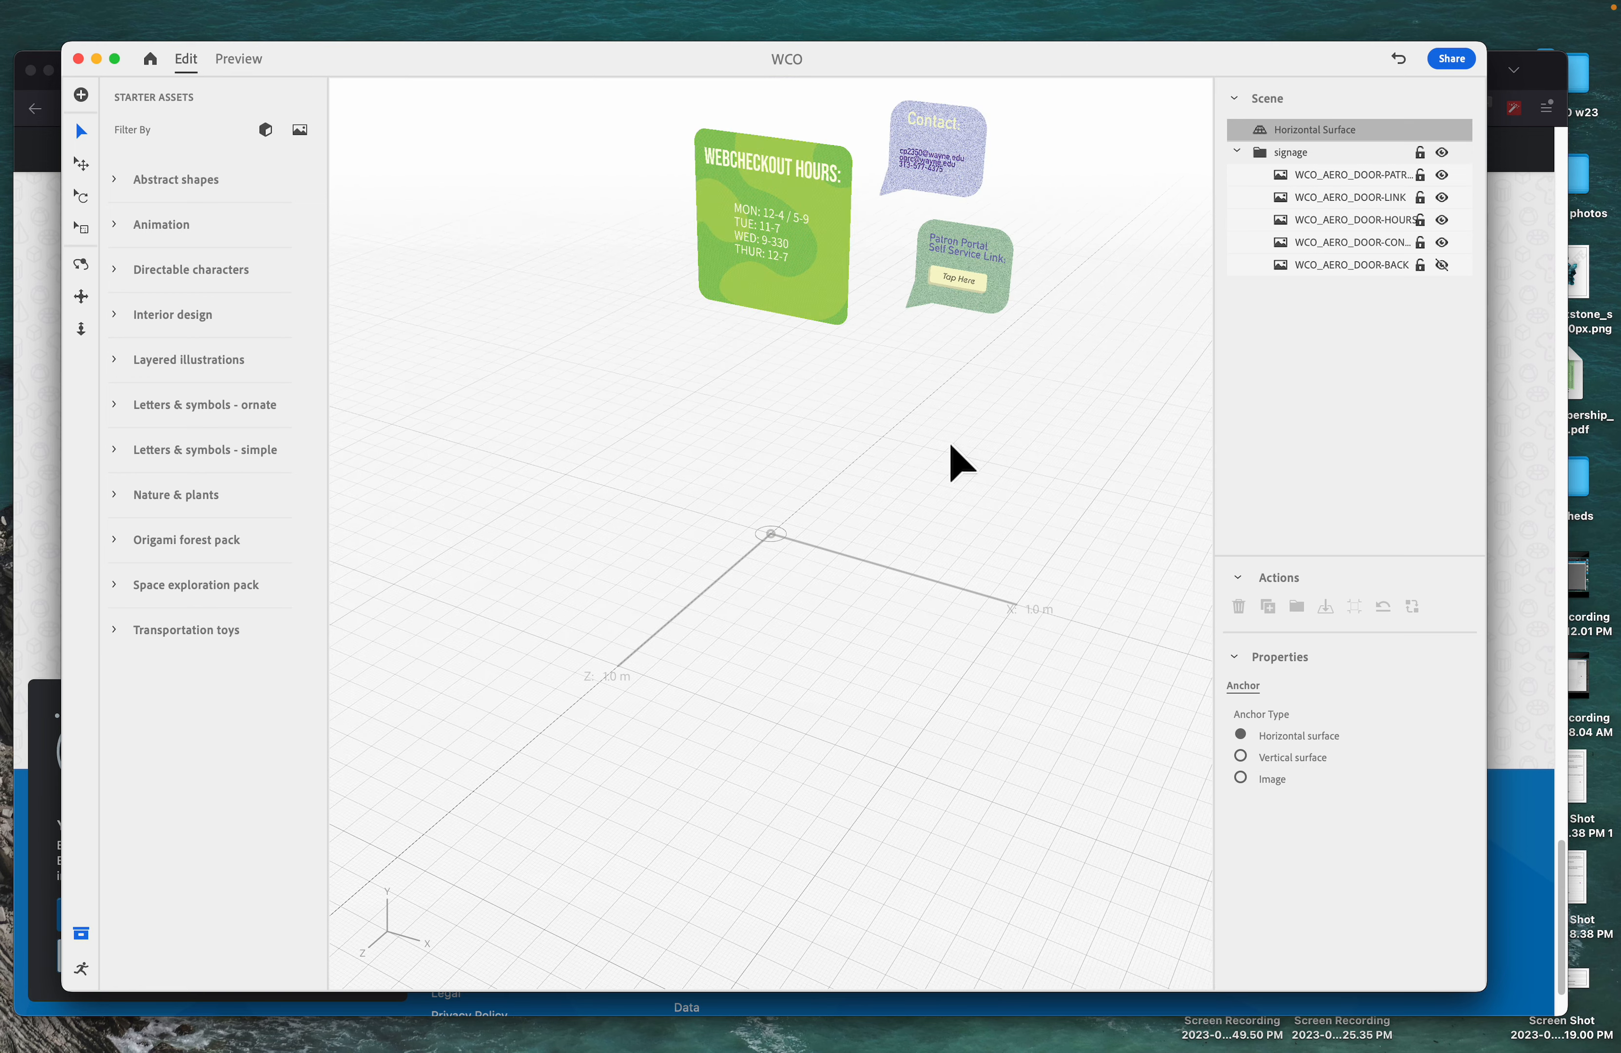
Step: Import rode2.obj from the Desktop into the scene and allow Aero to access the Desktop folder
click(104, 19)
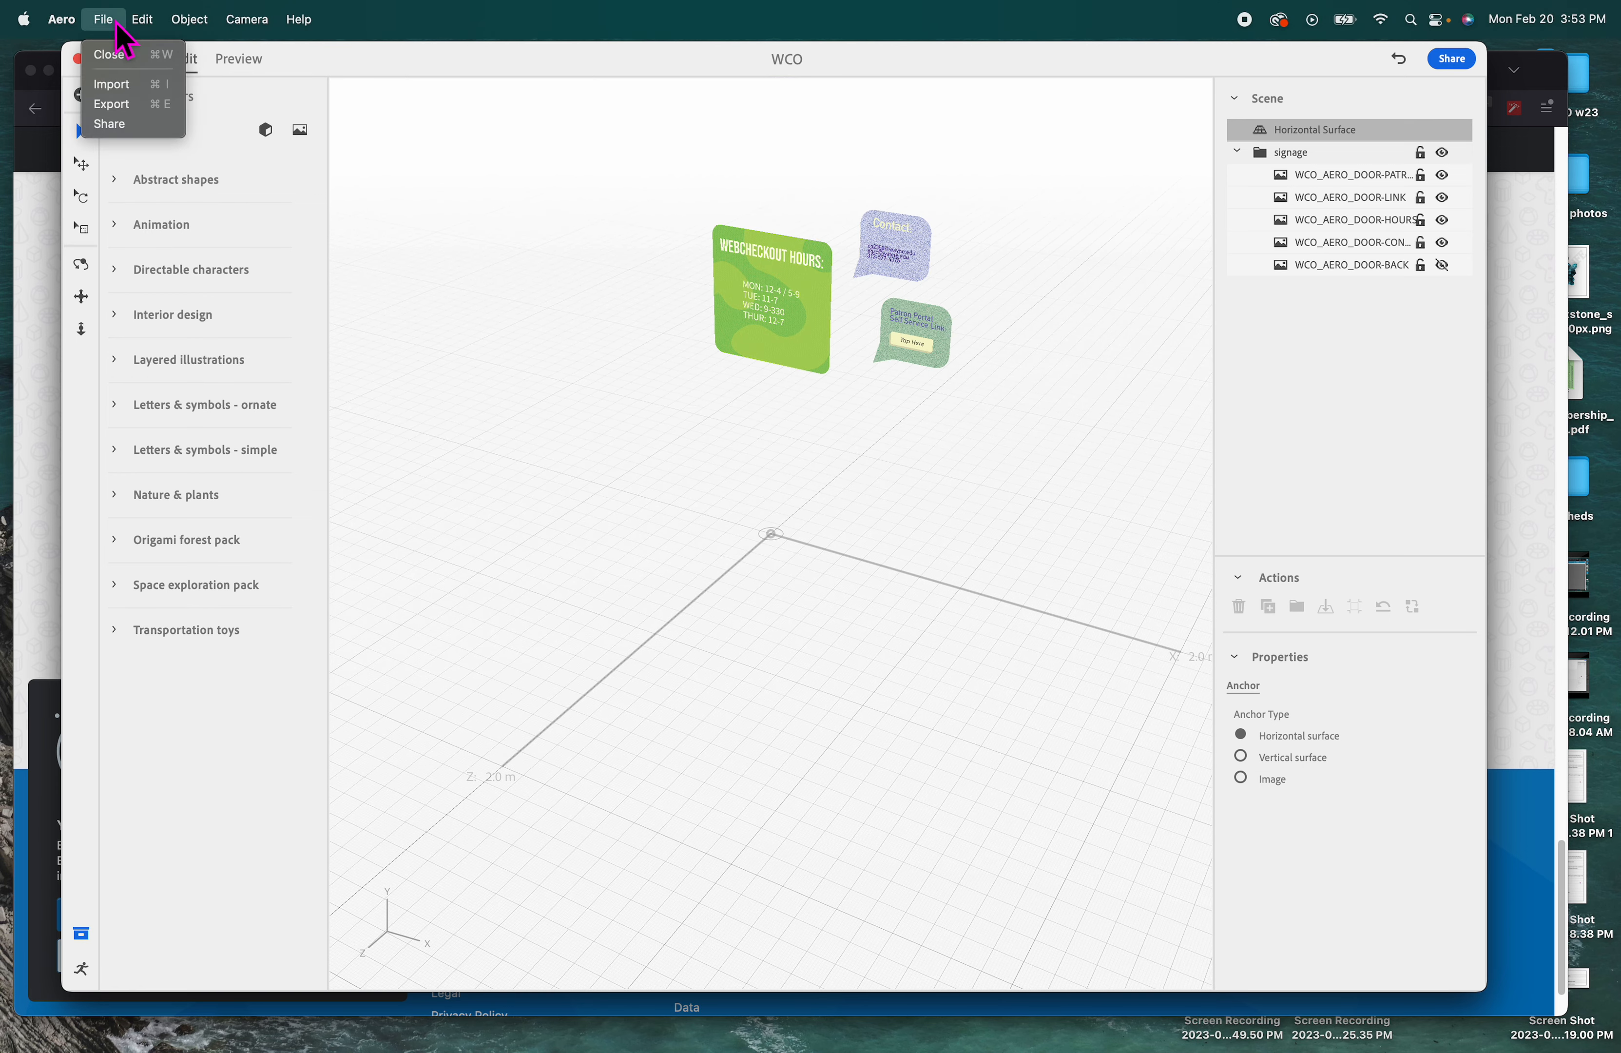
click(443, 286)
click(82, 97)
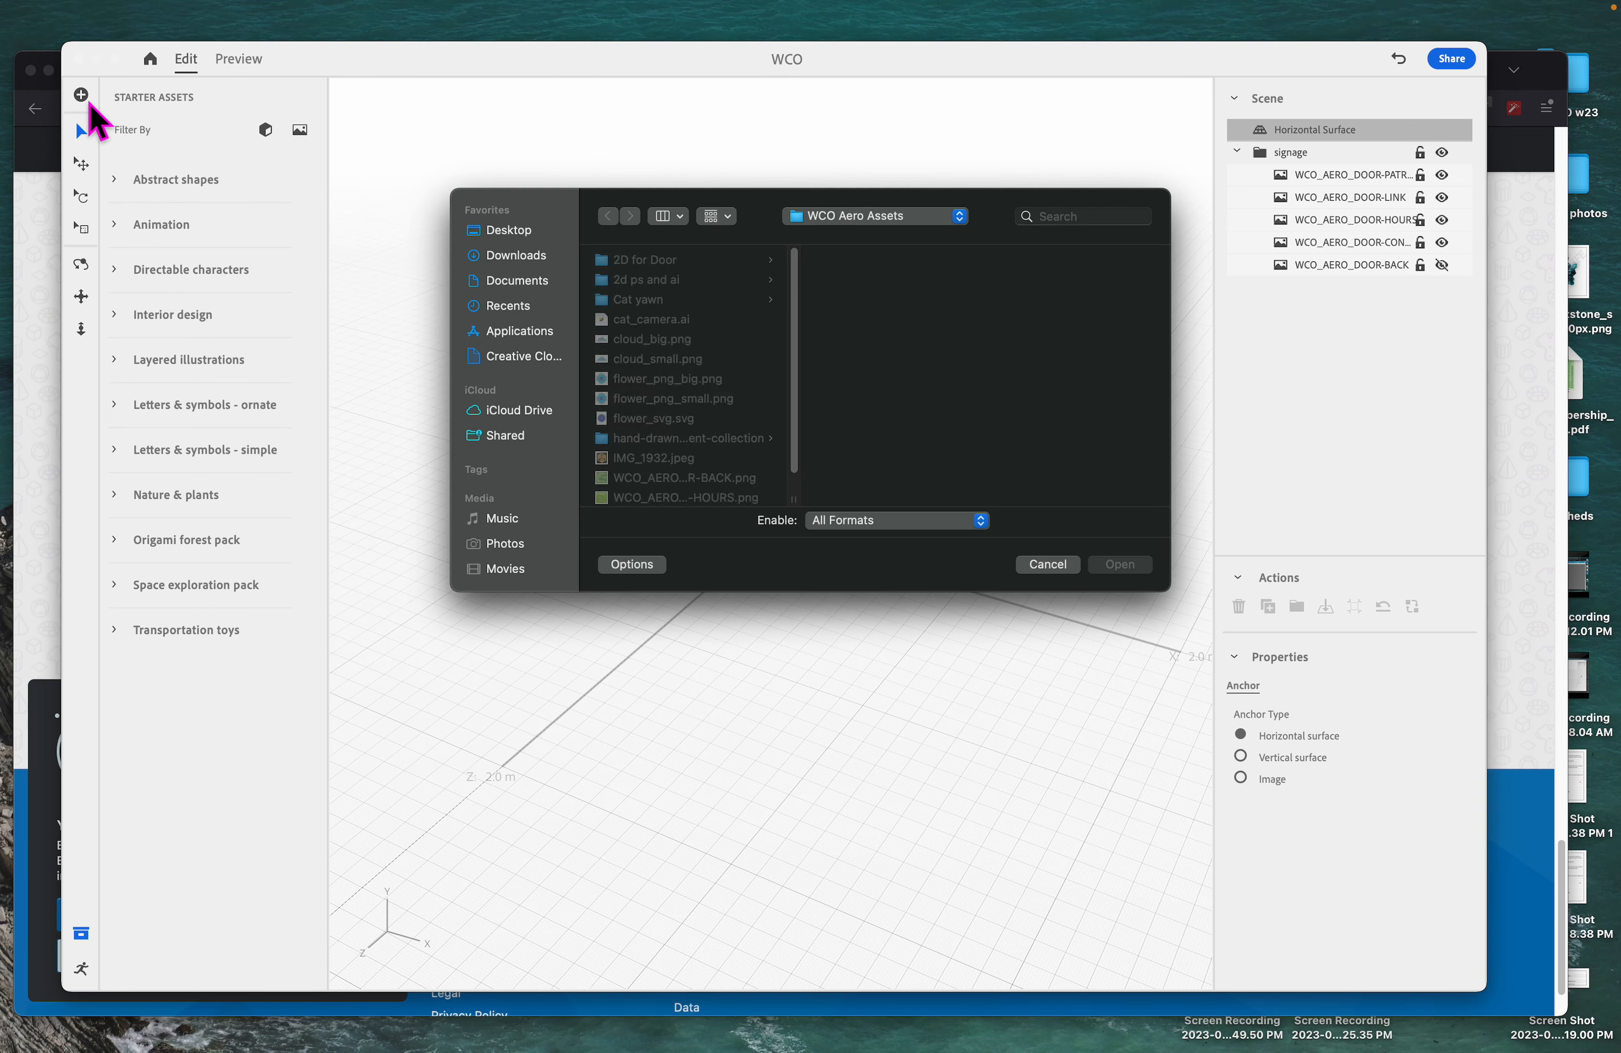
click(513, 234)
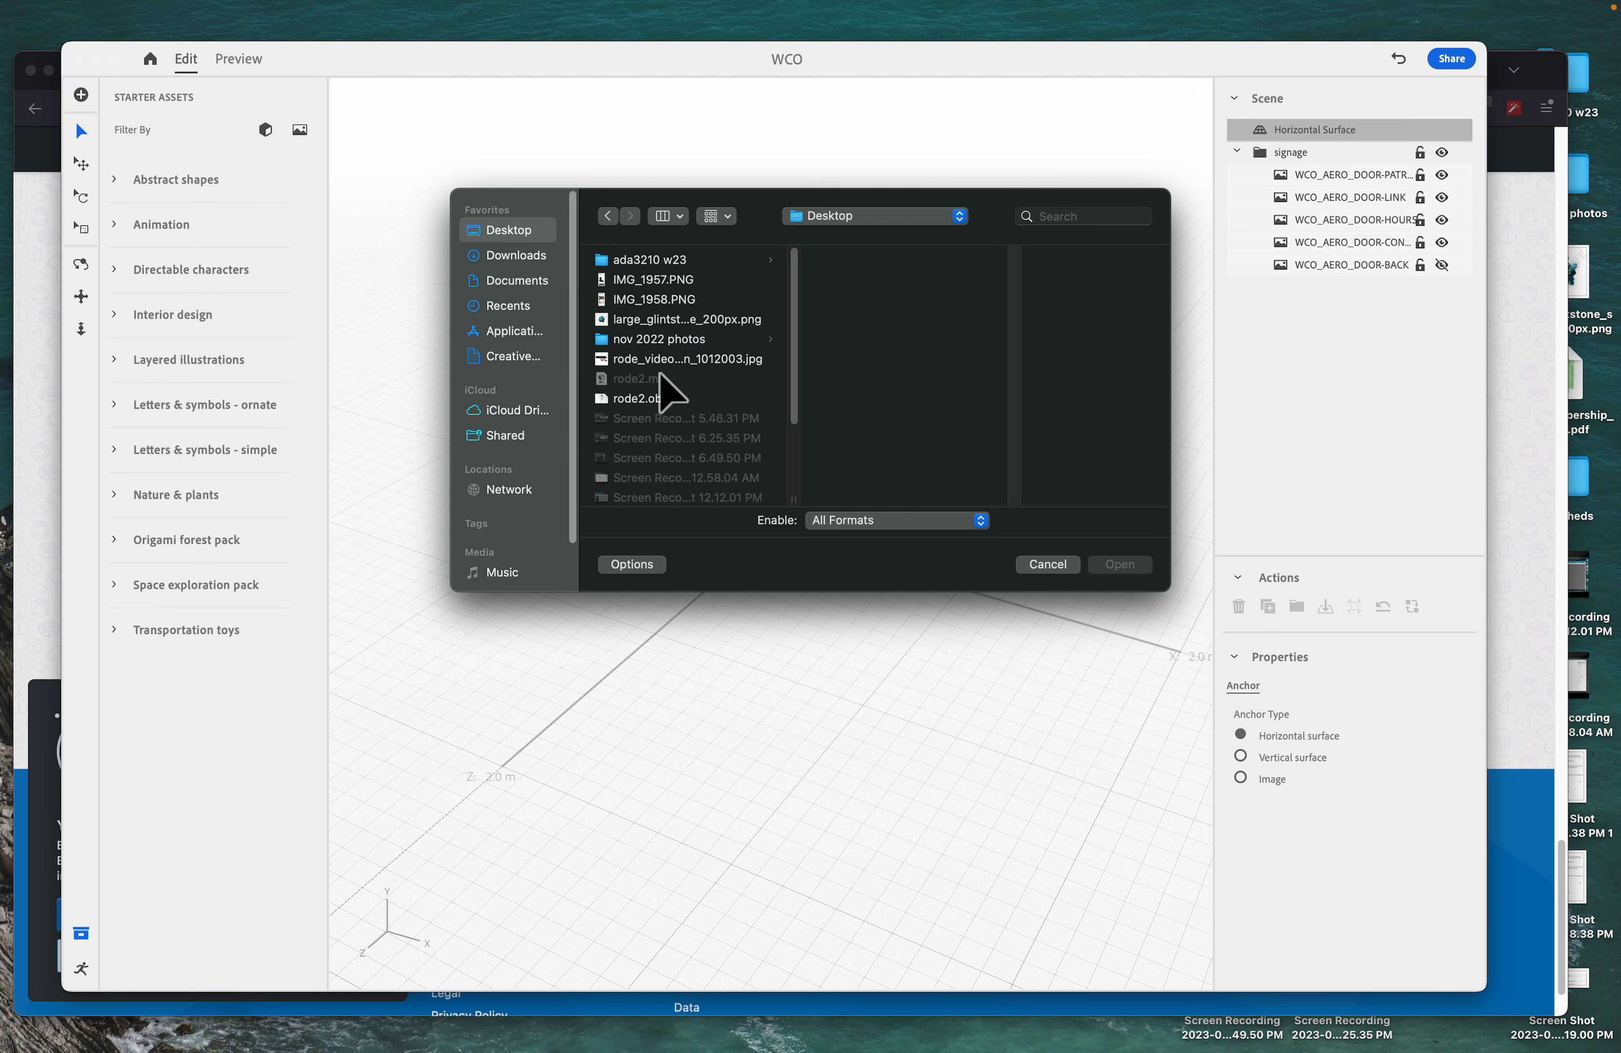
click(656, 399)
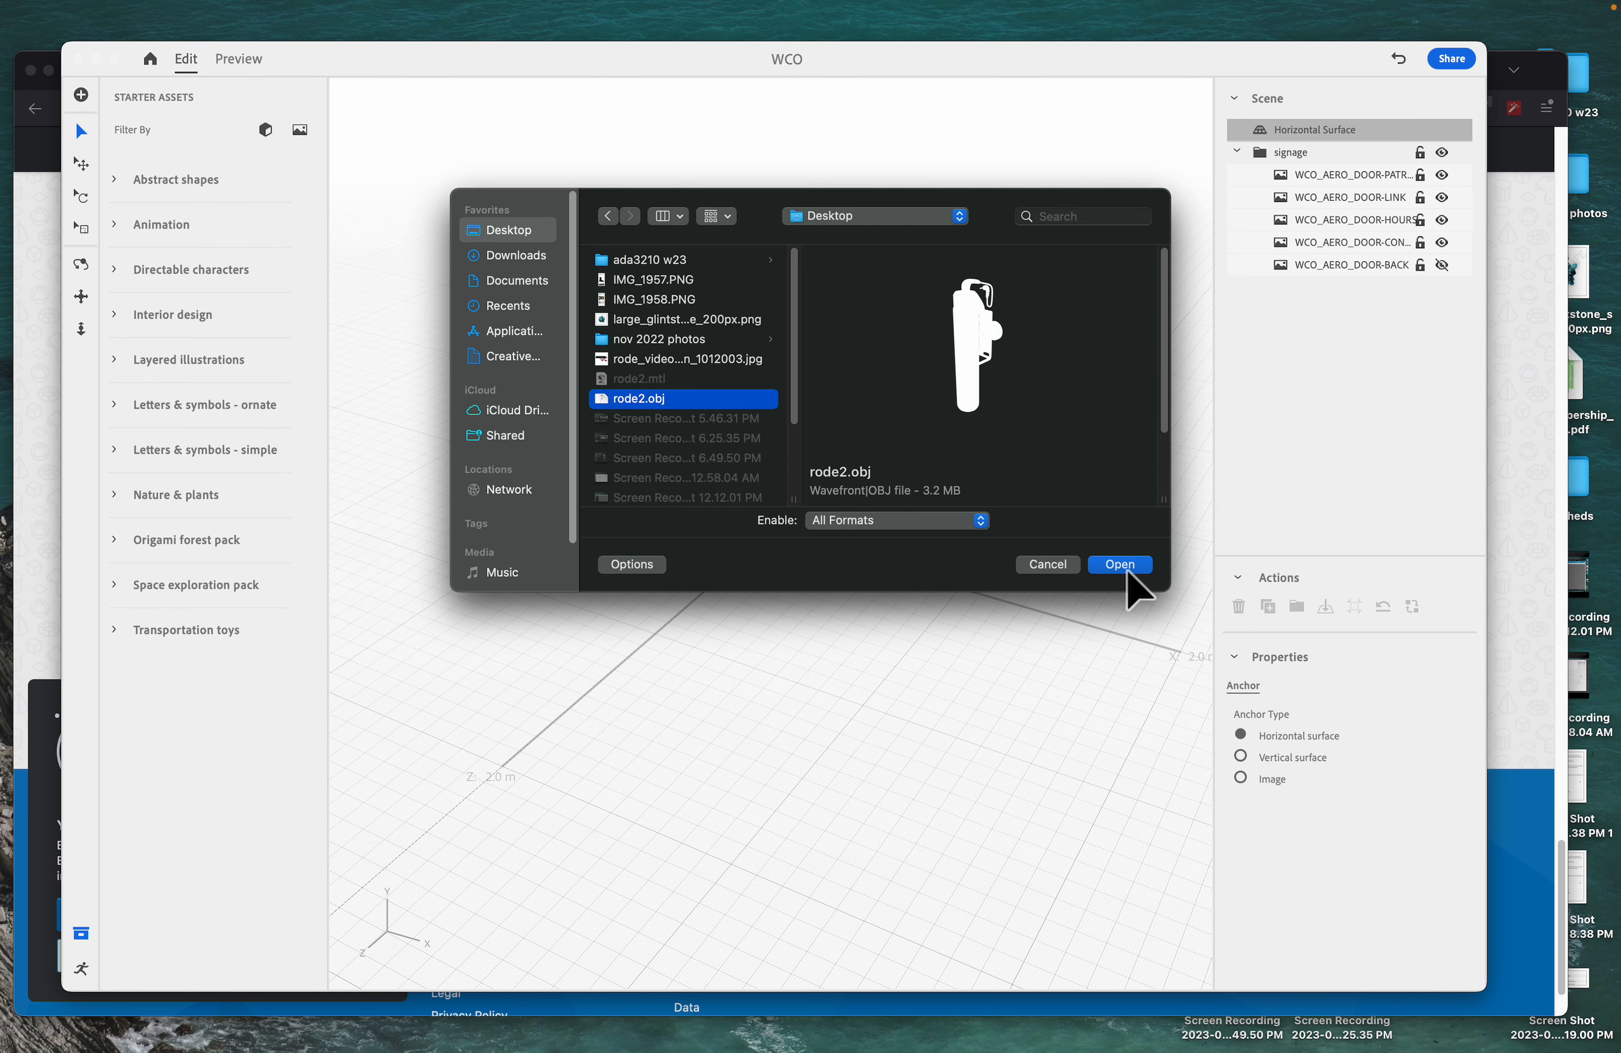
click(1121, 565)
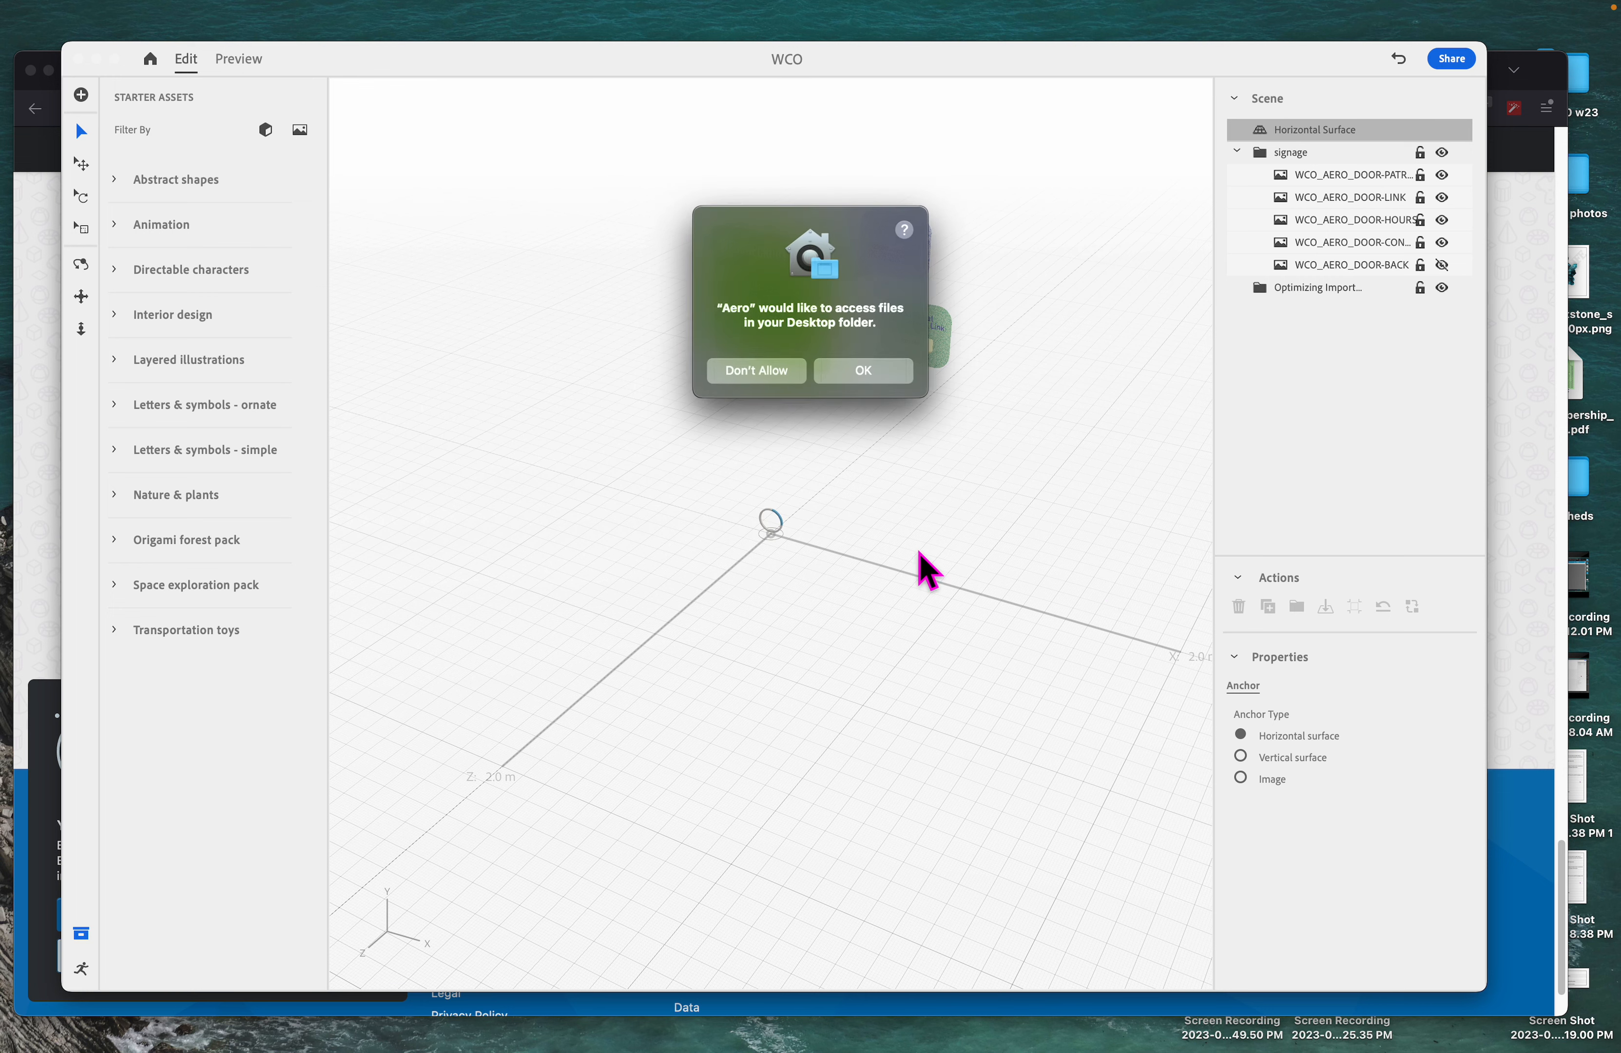
click(878, 376)
Step: Rotate the imported microphone about its X axis to about 271.3° so it lies horizontally
scroll(784, 520, up, 5)
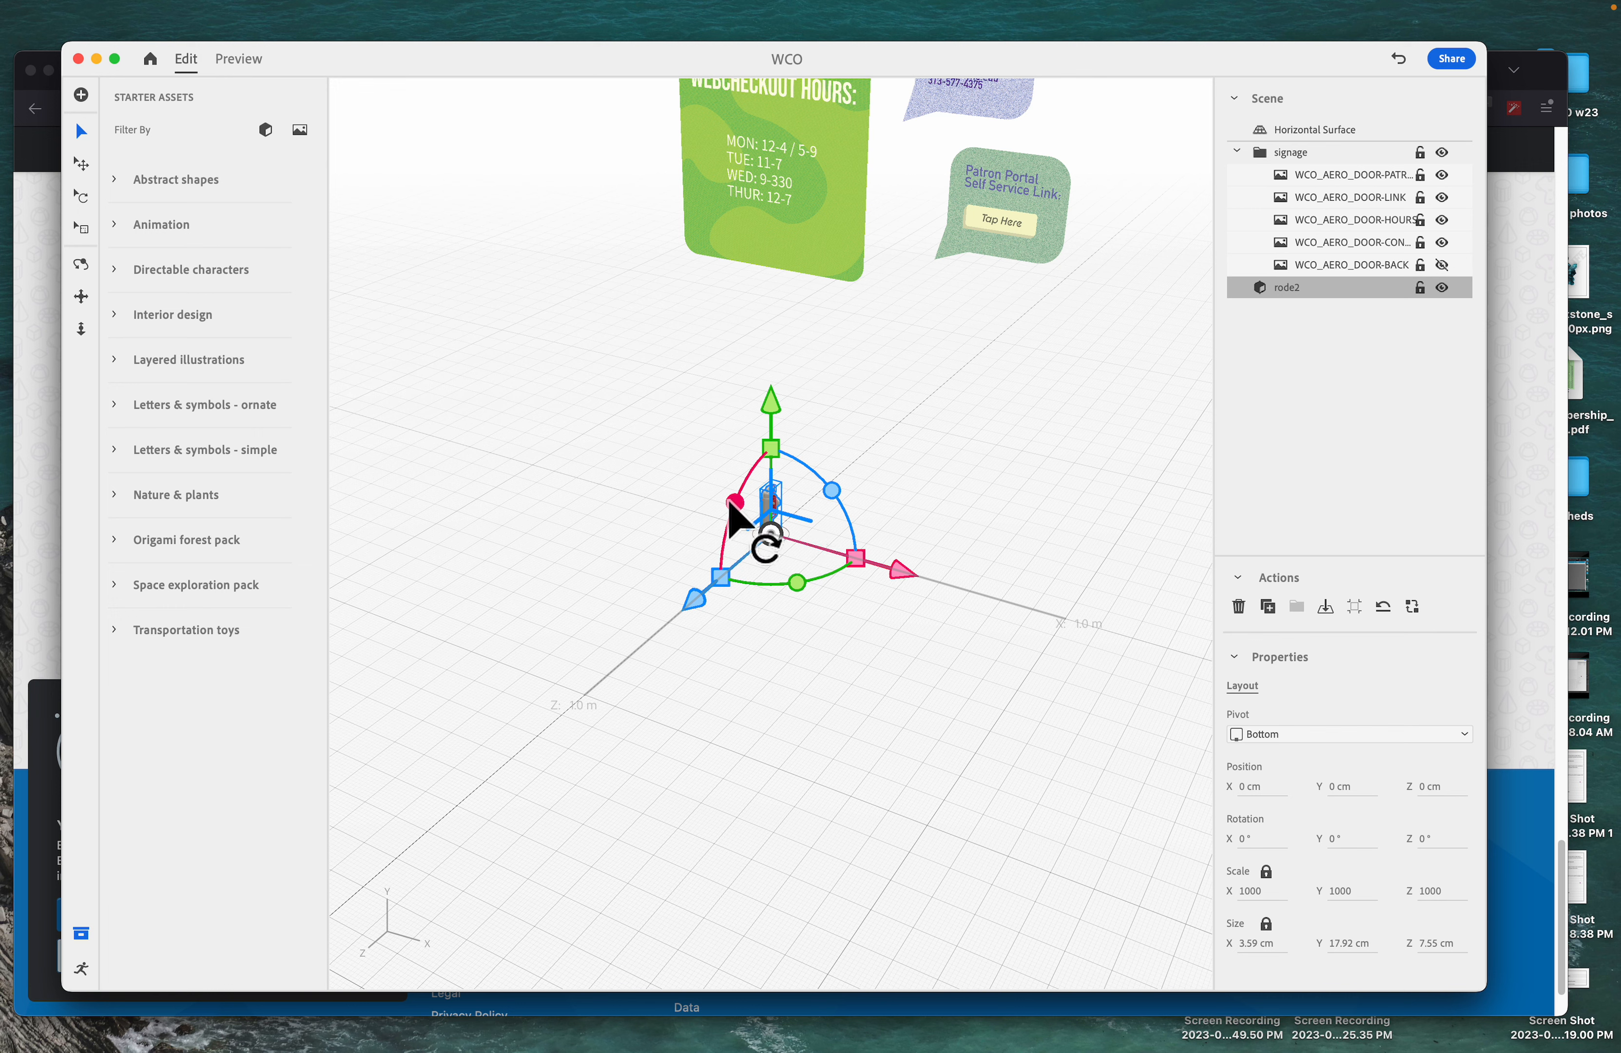
drag(735, 504, 784, 126)
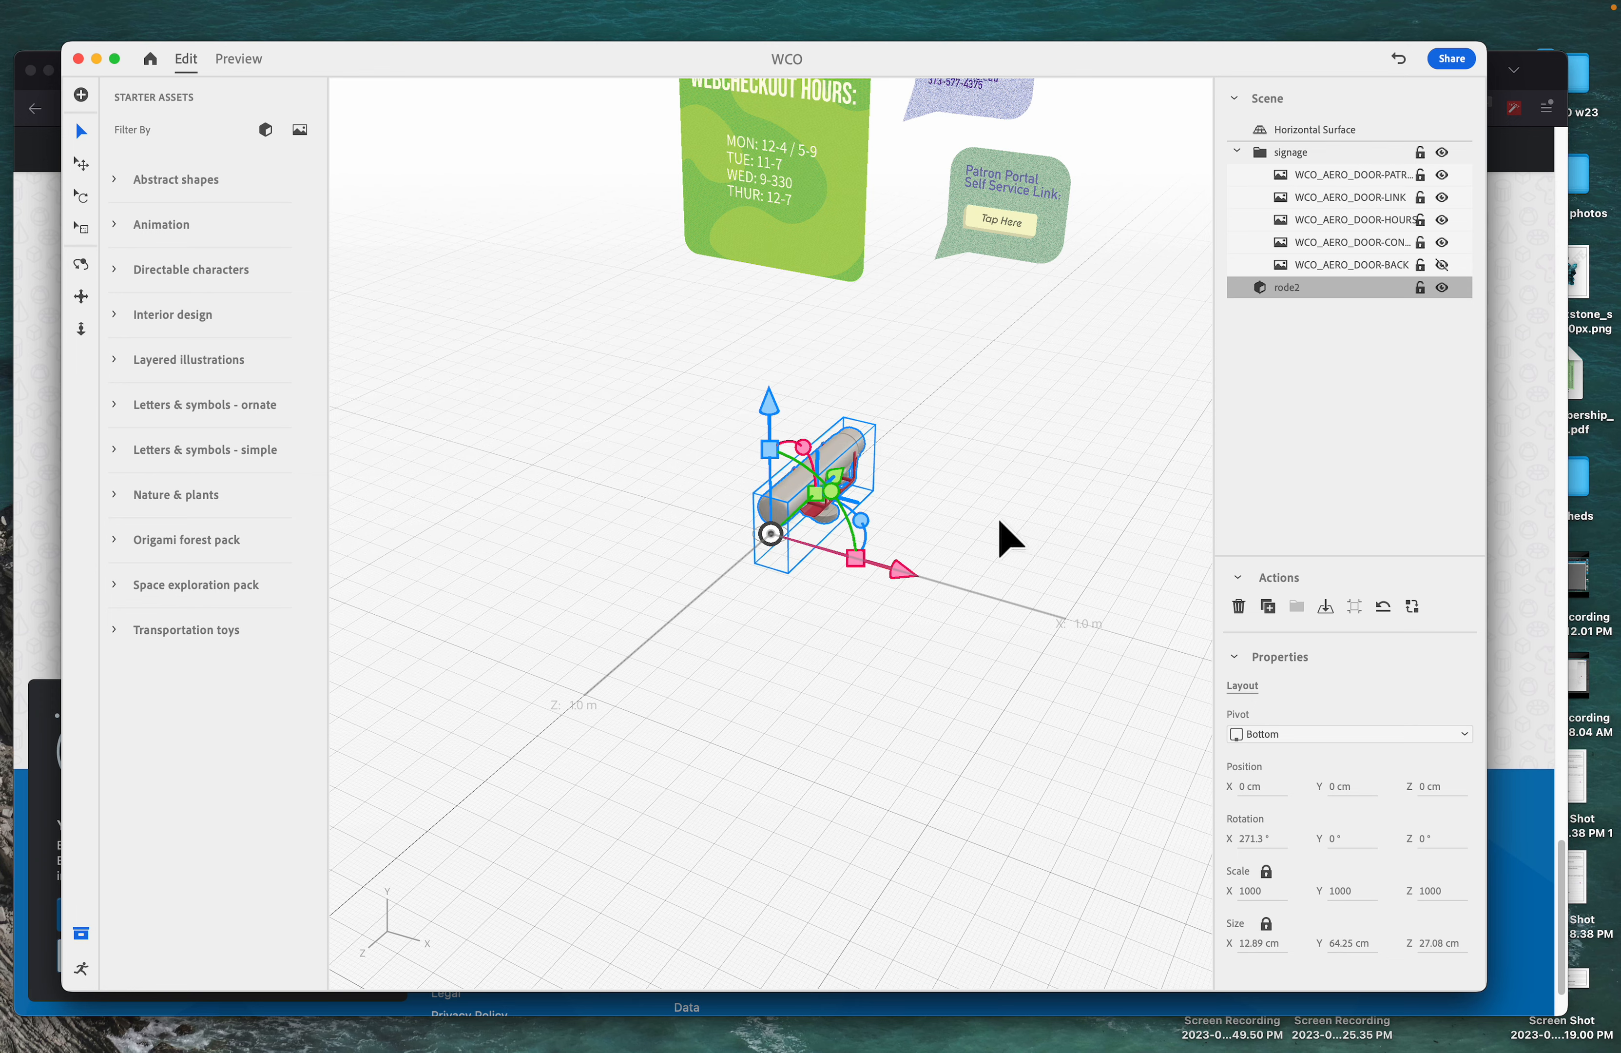
drag(1008, 537, 941, 615)
click(934, 619)
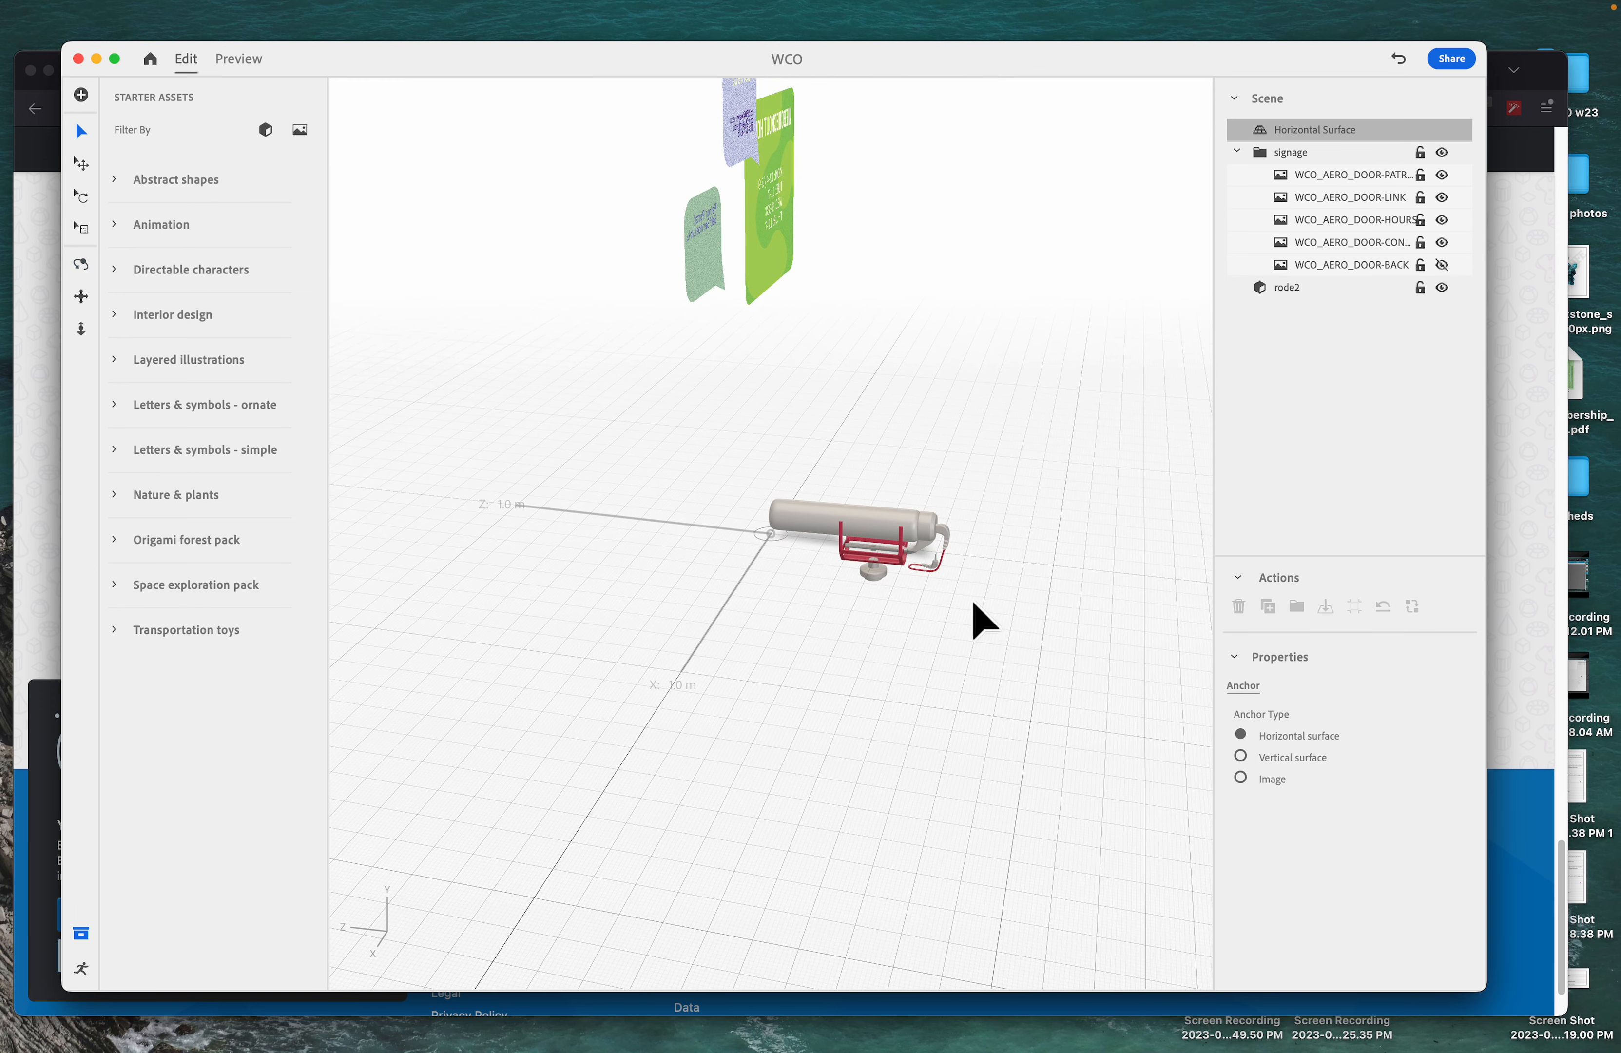
Step: Move the microphone to about Y -2.49 cm and Z 32.52 cm, undoing any further shift
scroll(969, 605, up, 5)
click(1066, 557)
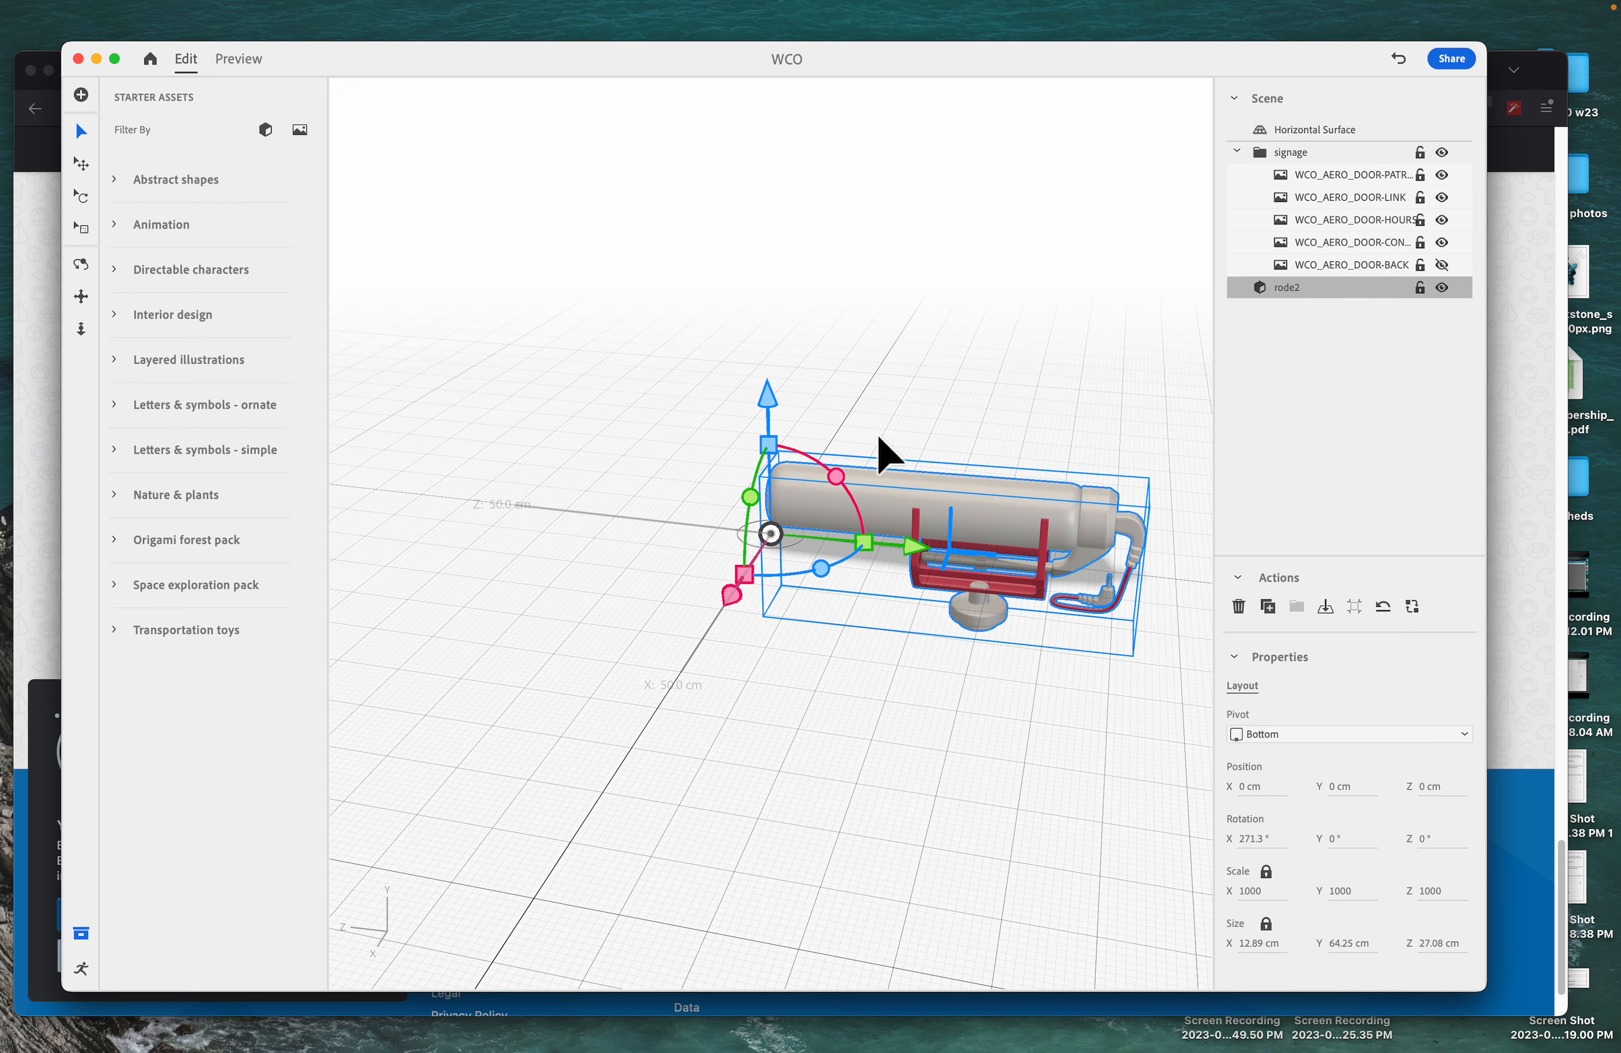
drag(905, 552, 790, 545)
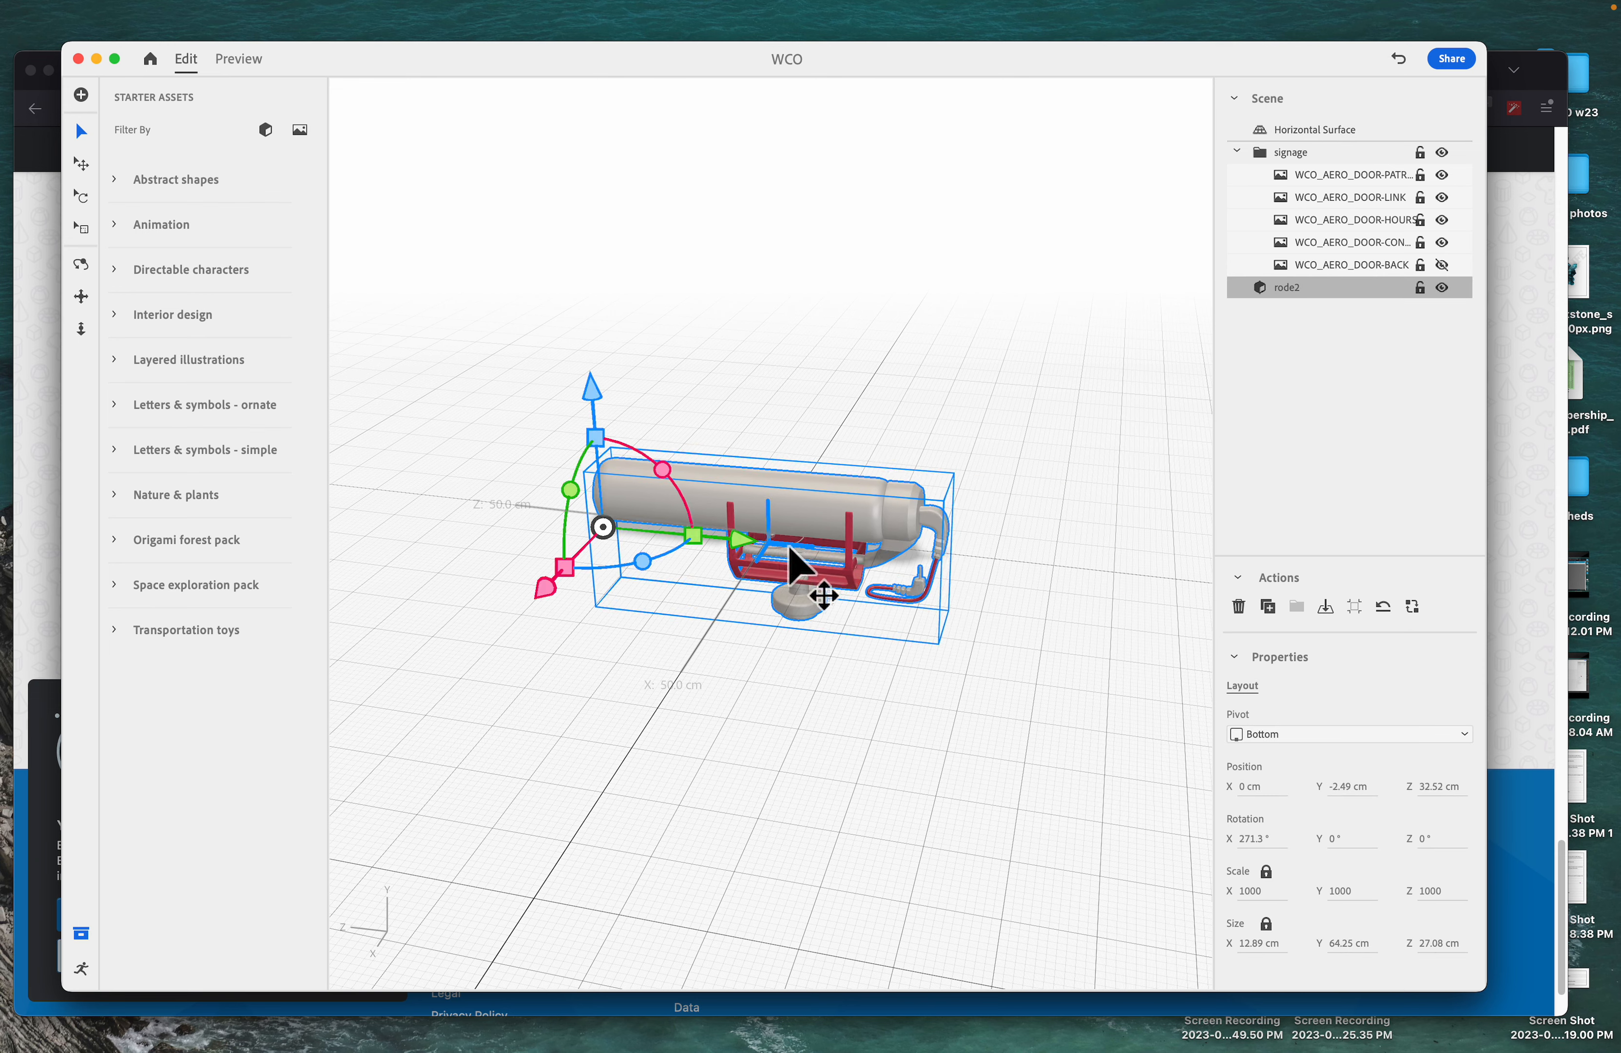
drag(605, 523, 699, 535)
key(super+z)
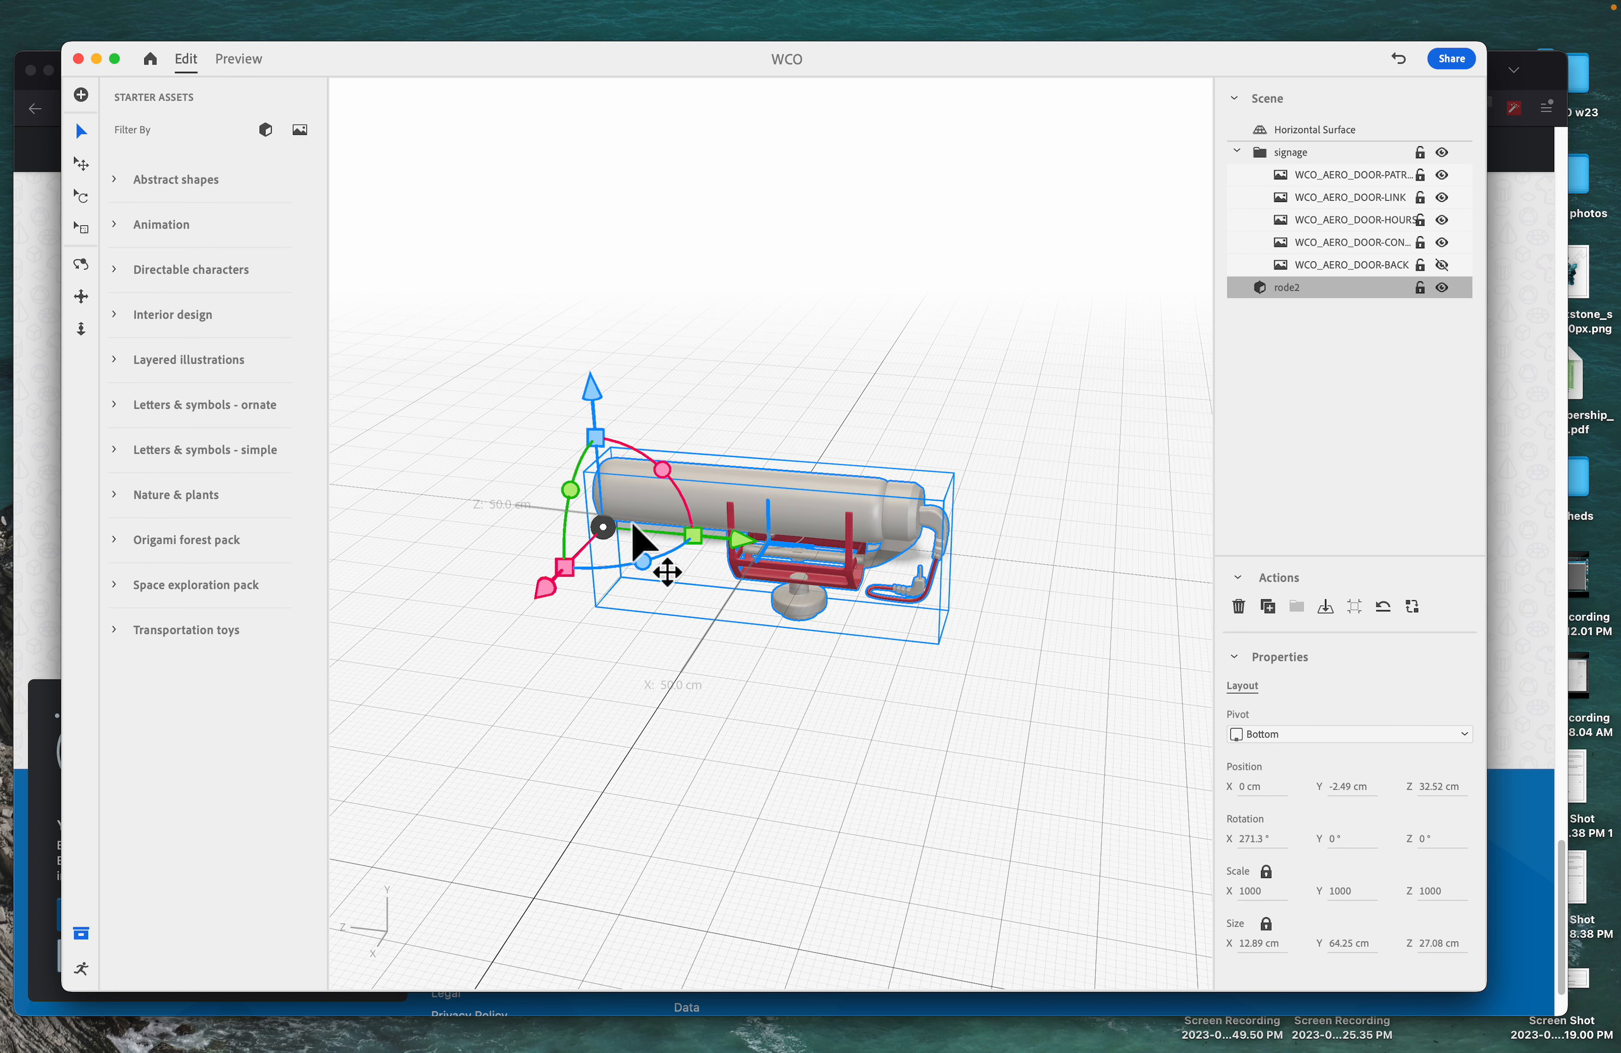
Step: Enlarge the microphone uniformly to about 19.42 × 96.81 × 40.8 cm
drag(596, 438, 618, 383)
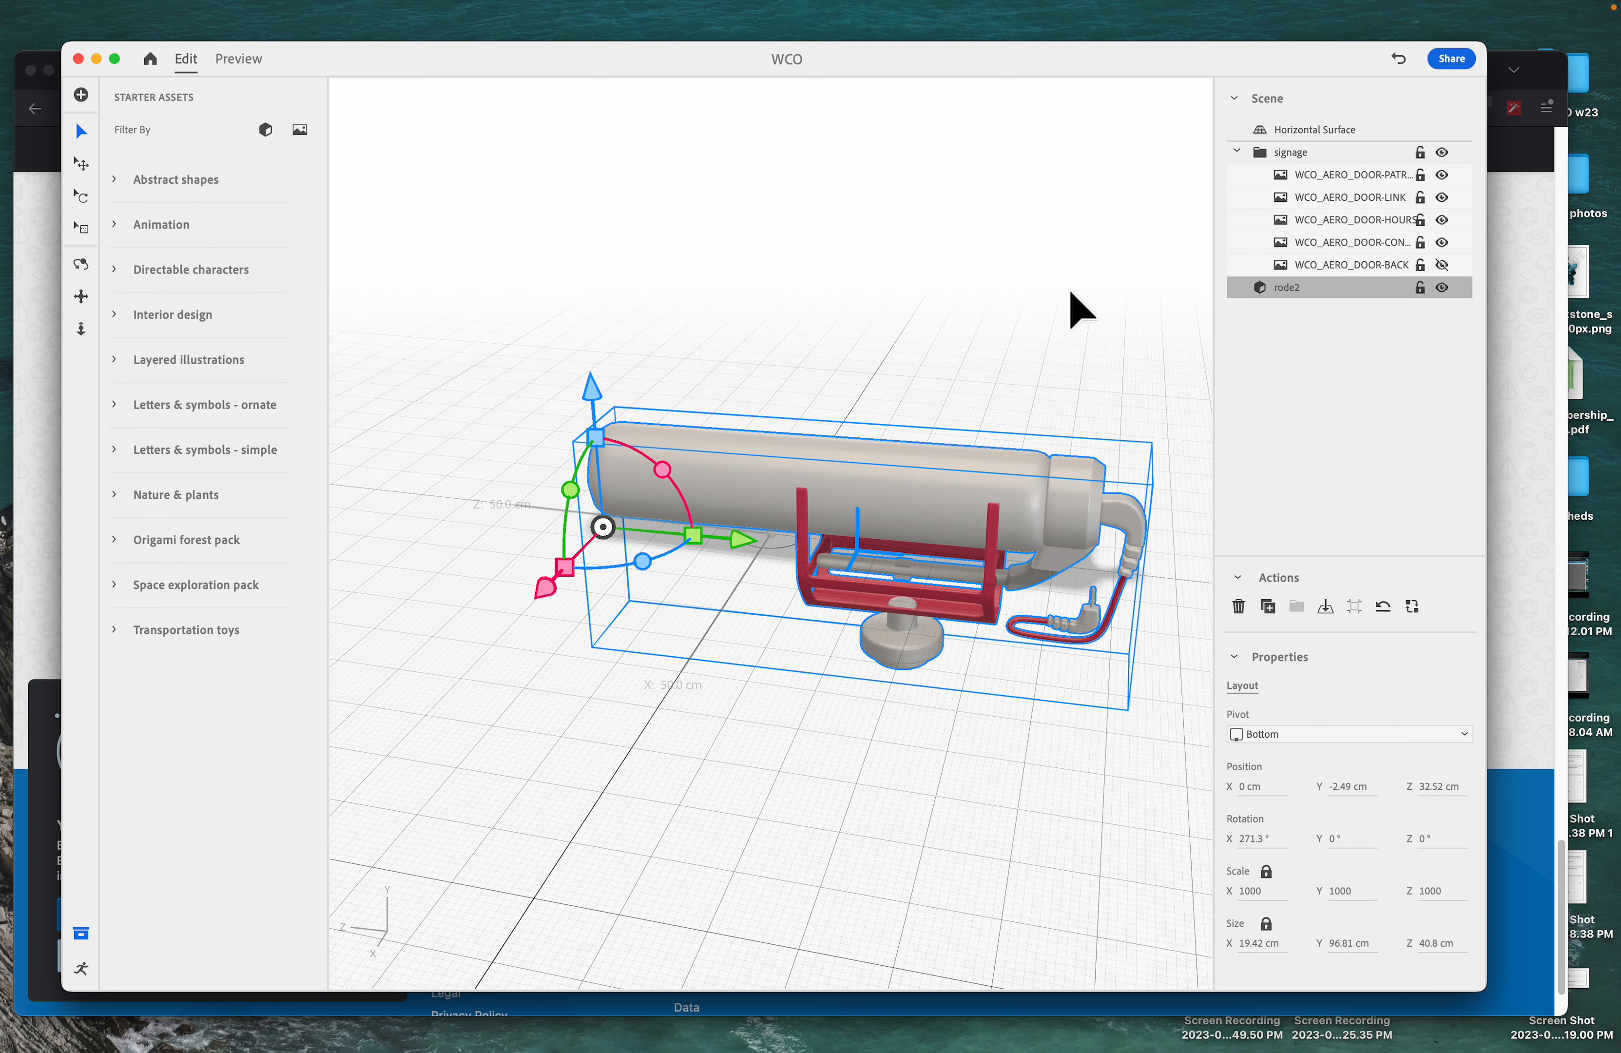
click(976, 771)
click(928, 640)
Step: Switch back to Blender and darken the MIC-HEAD material's Velvet BSDF color to black
mouse_move(840, 1046)
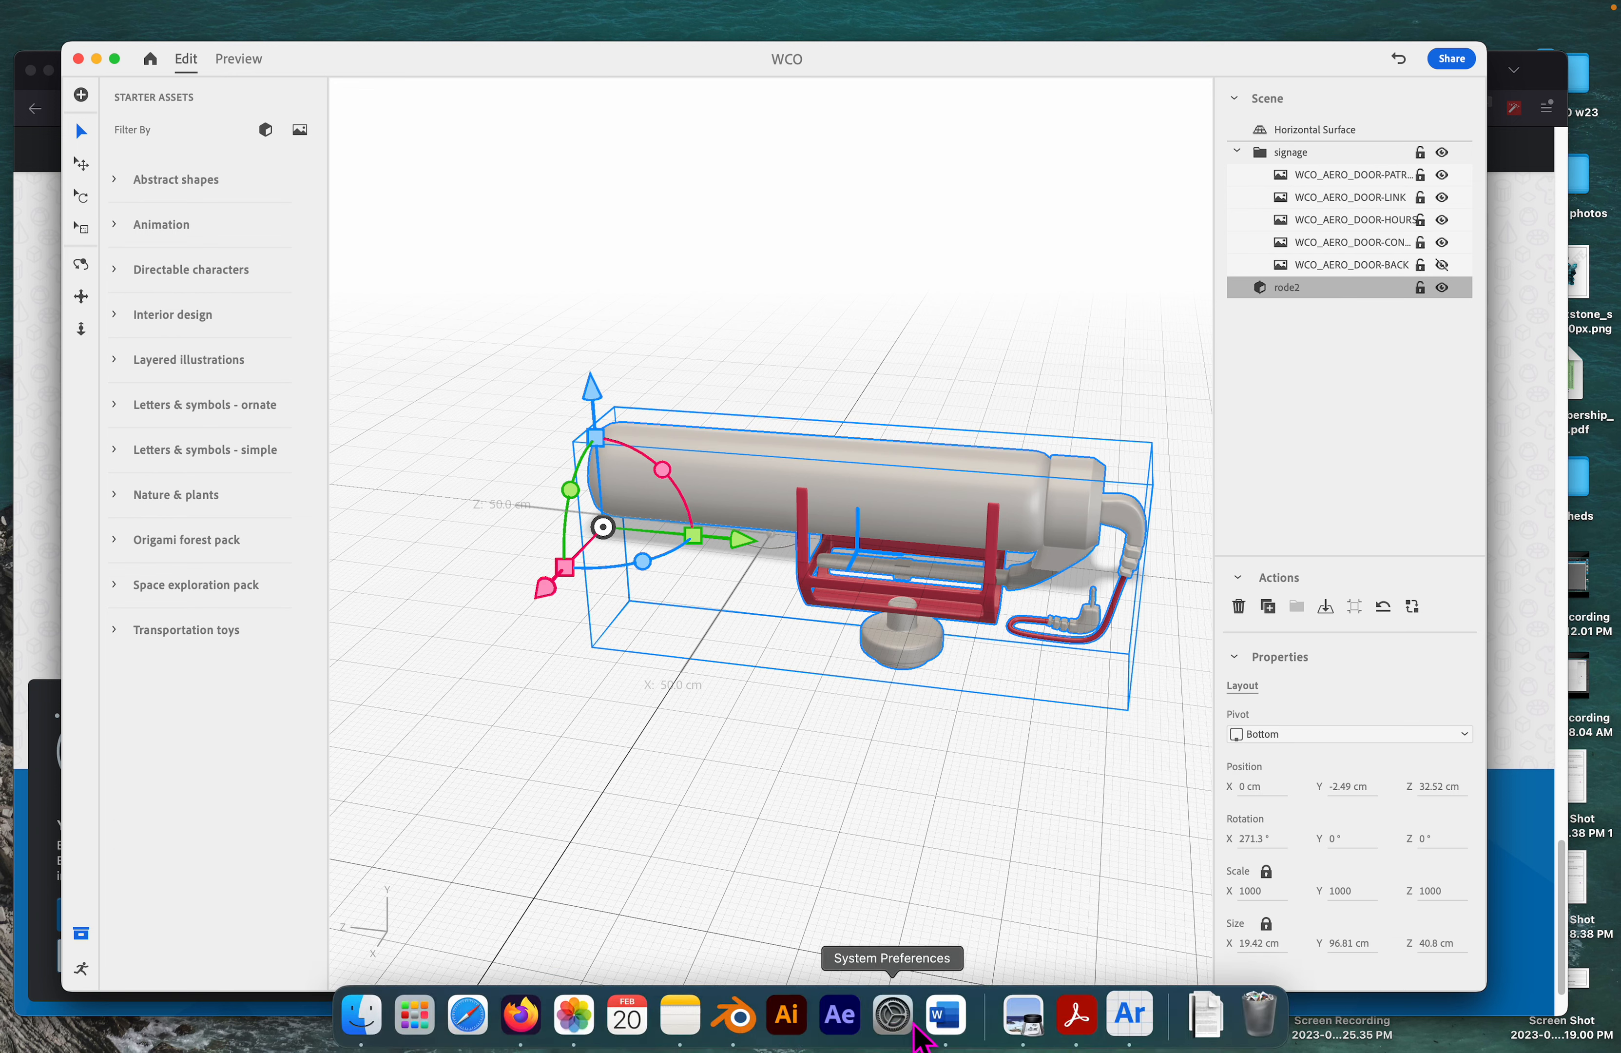
click(736, 1016)
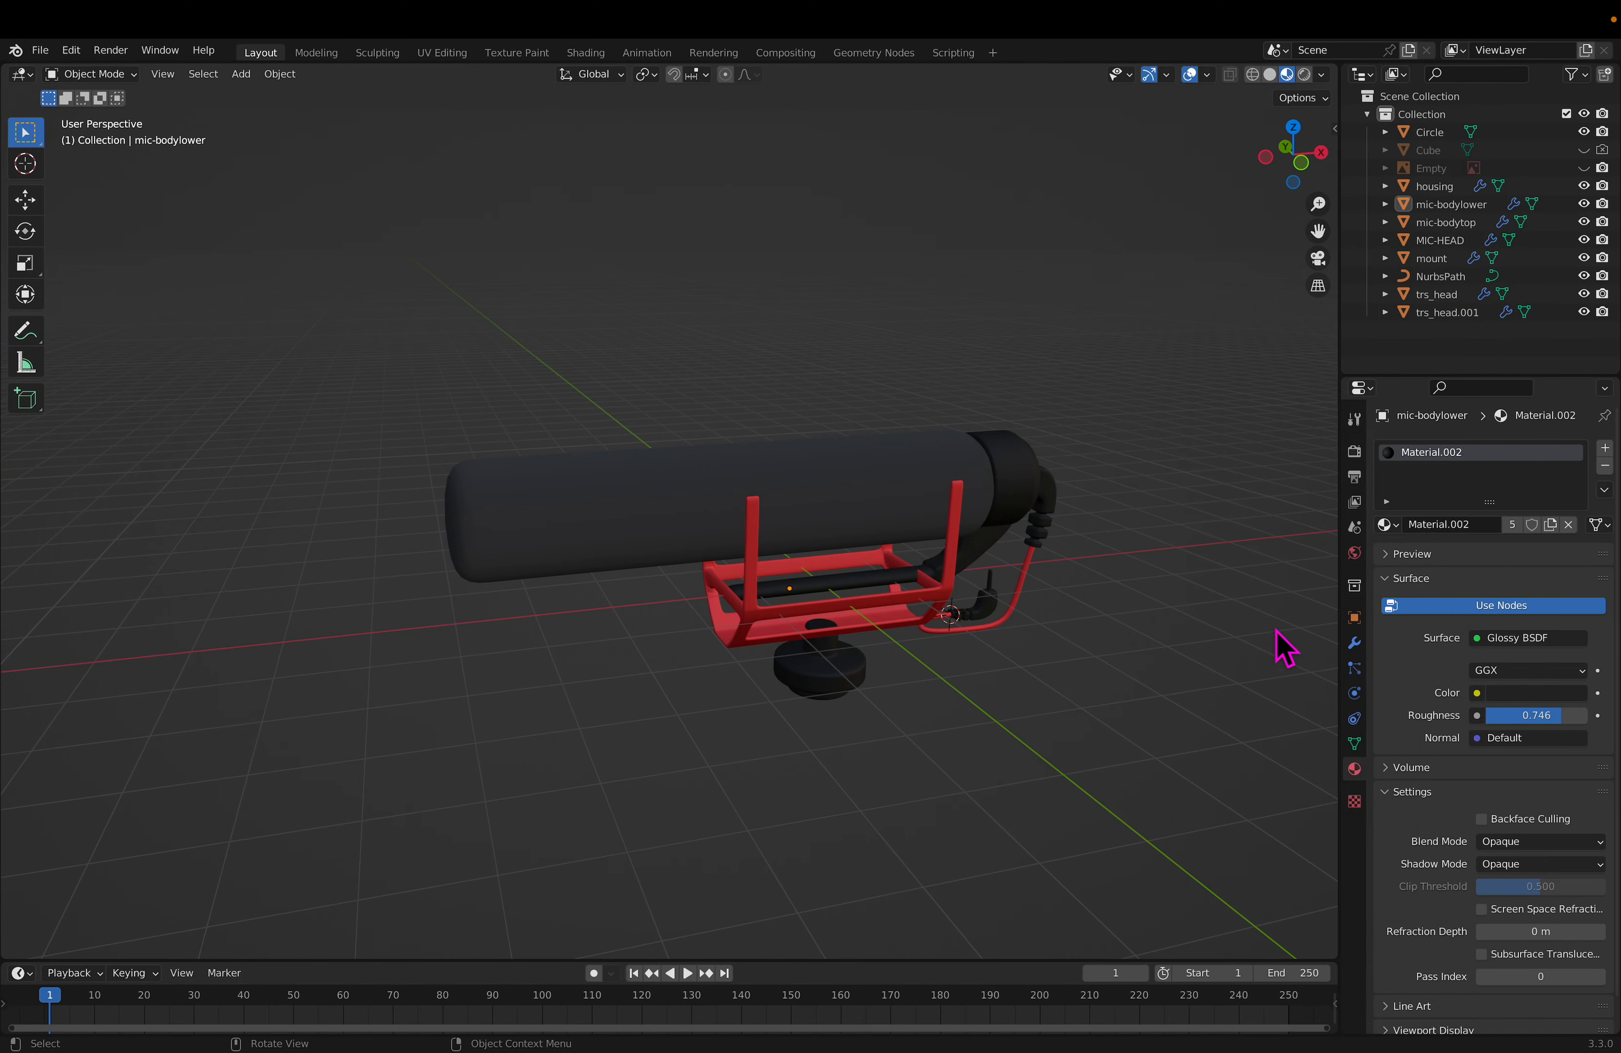
click(845, 505)
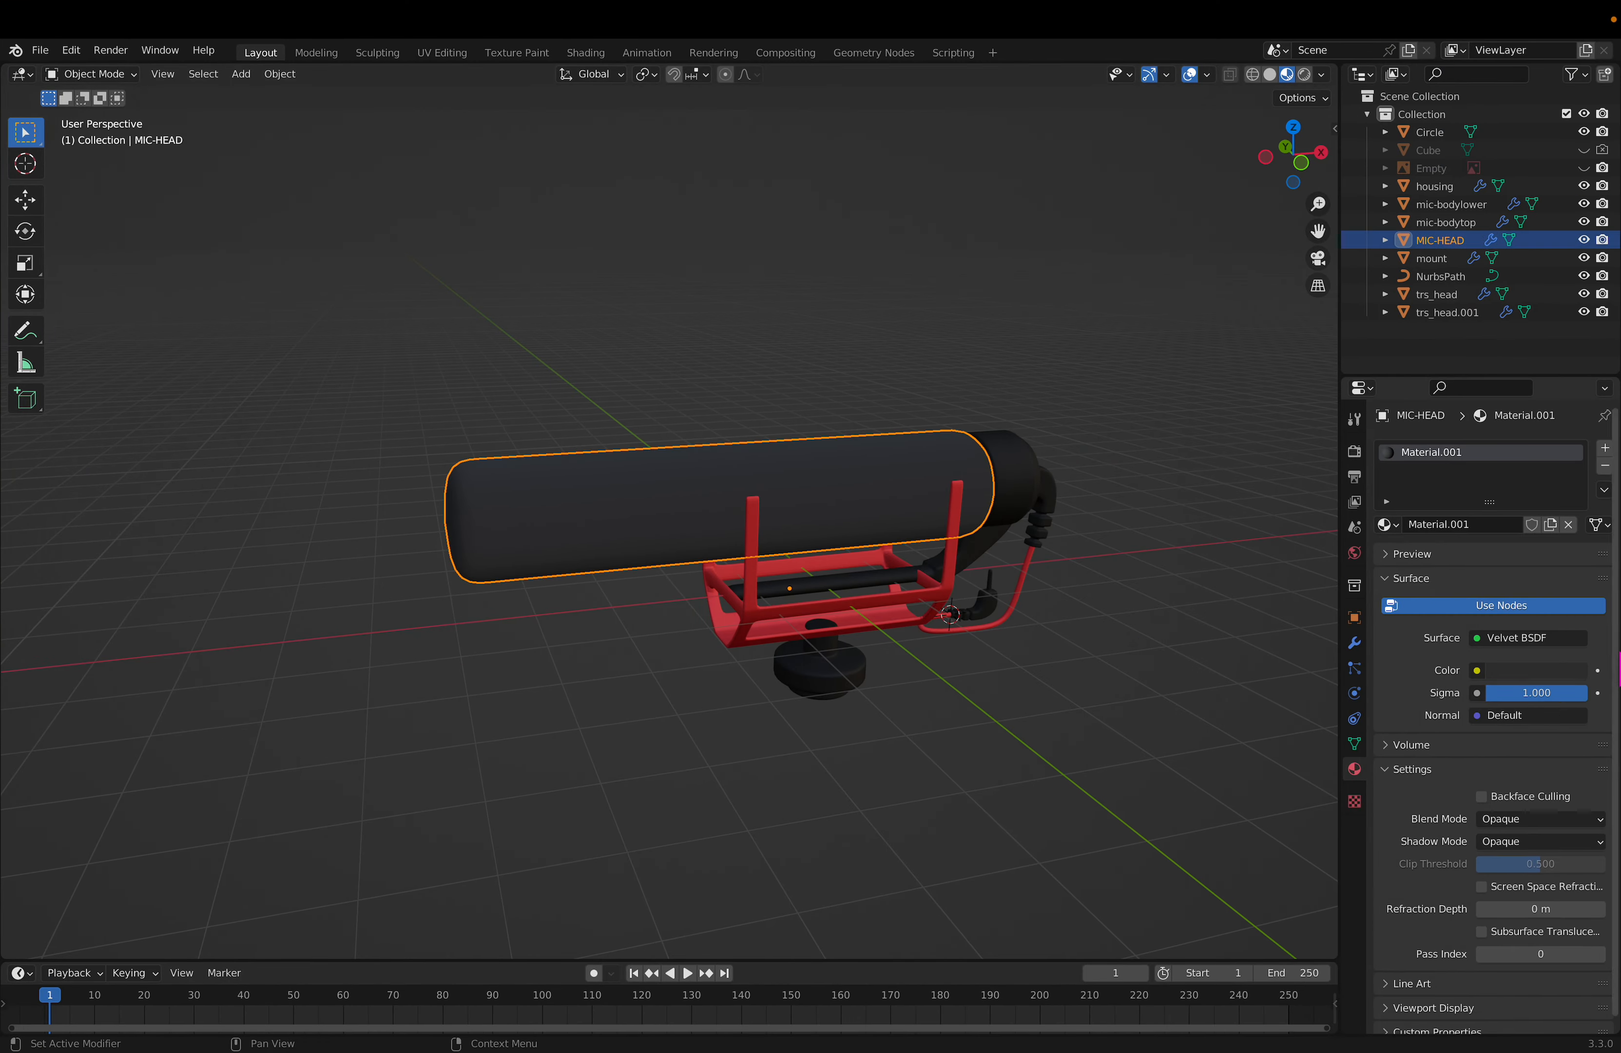
click(1535, 673)
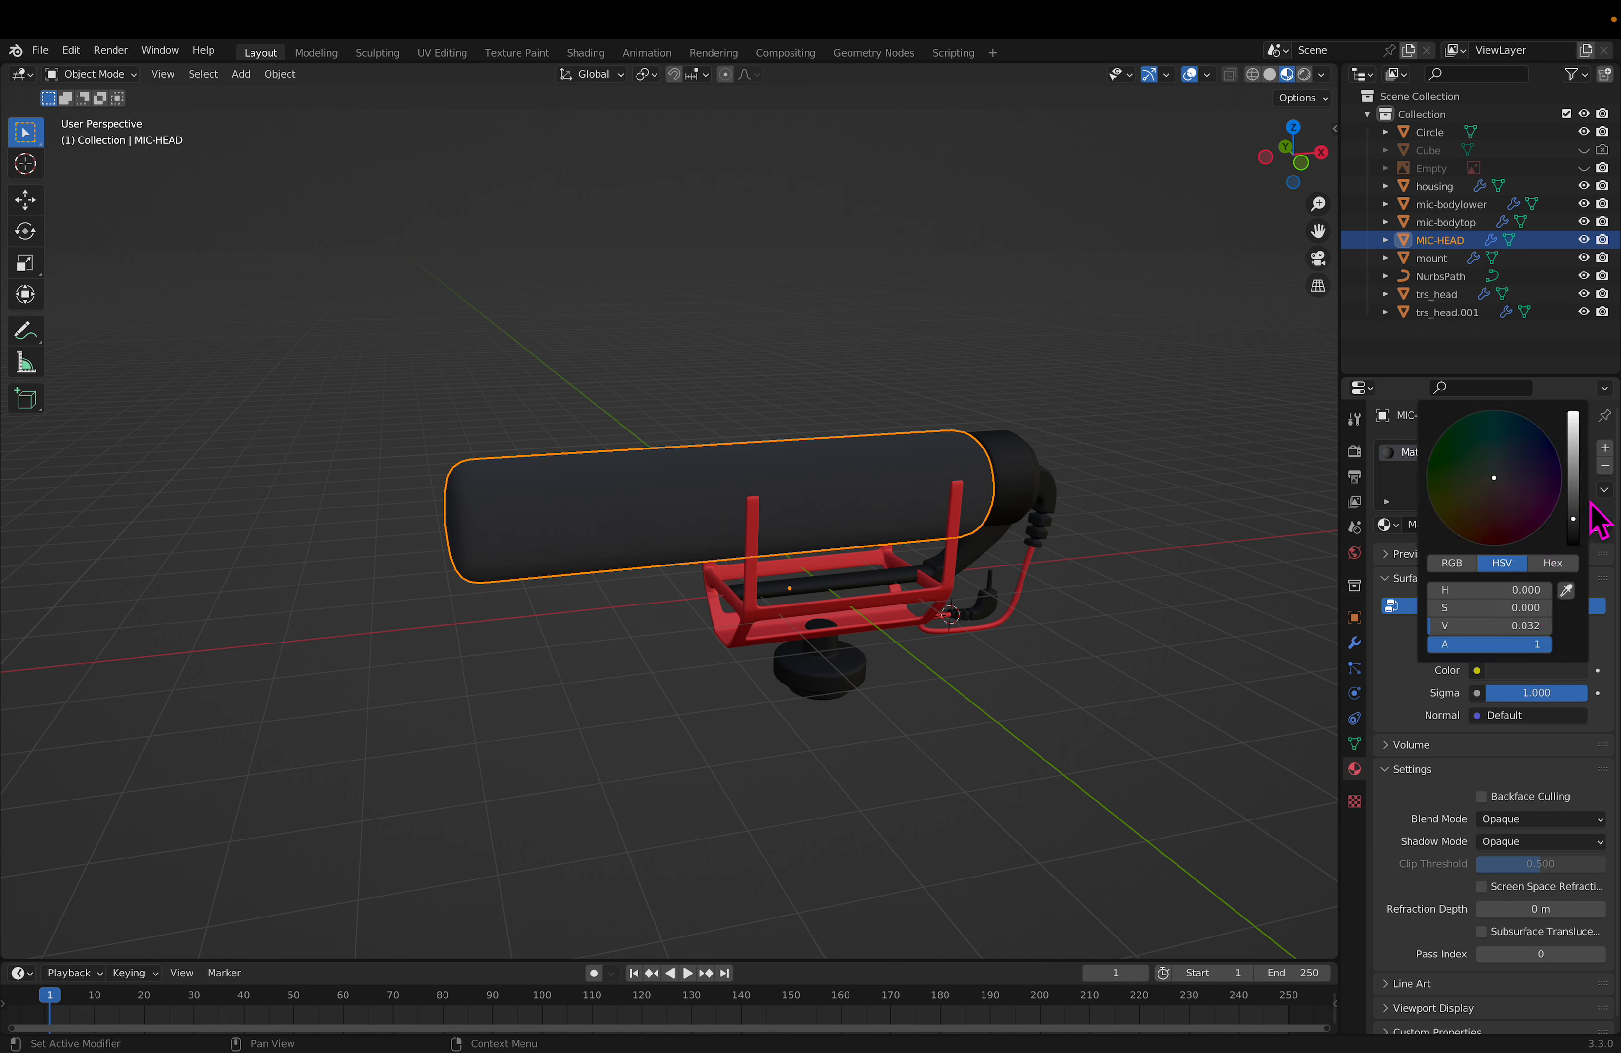
click(1584, 533)
Step: Check the Glossy BSDF color values of the mic-bodytop material
click(1023, 507)
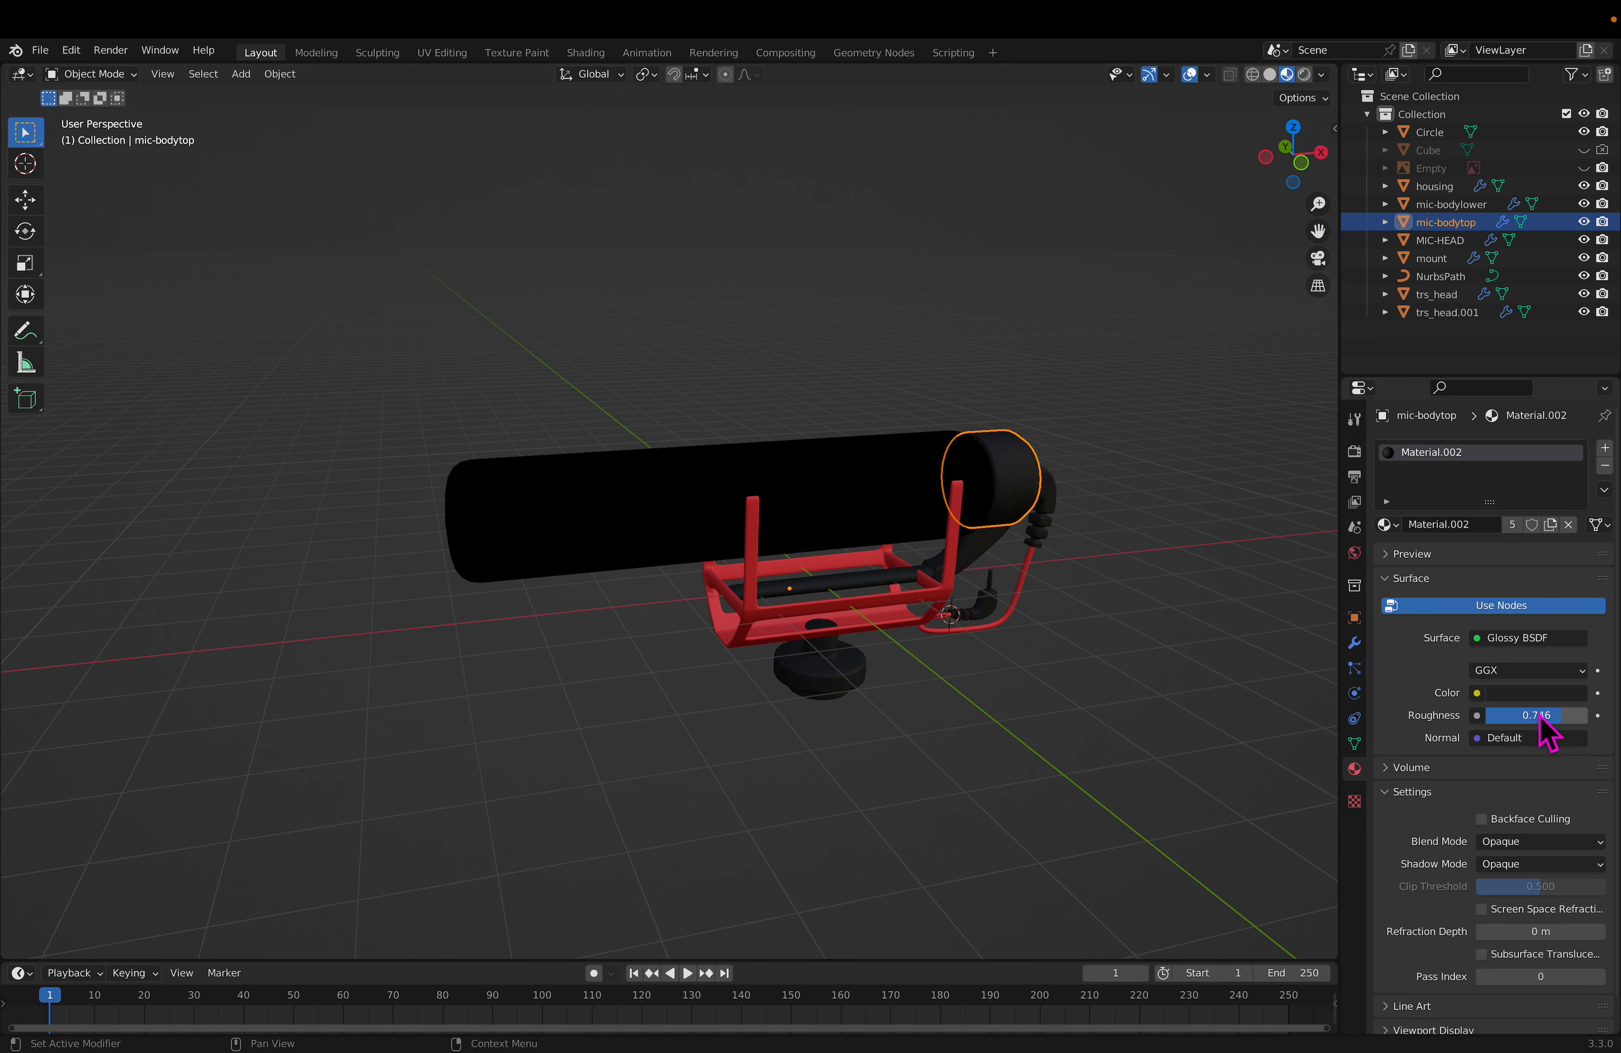
click(1537, 700)
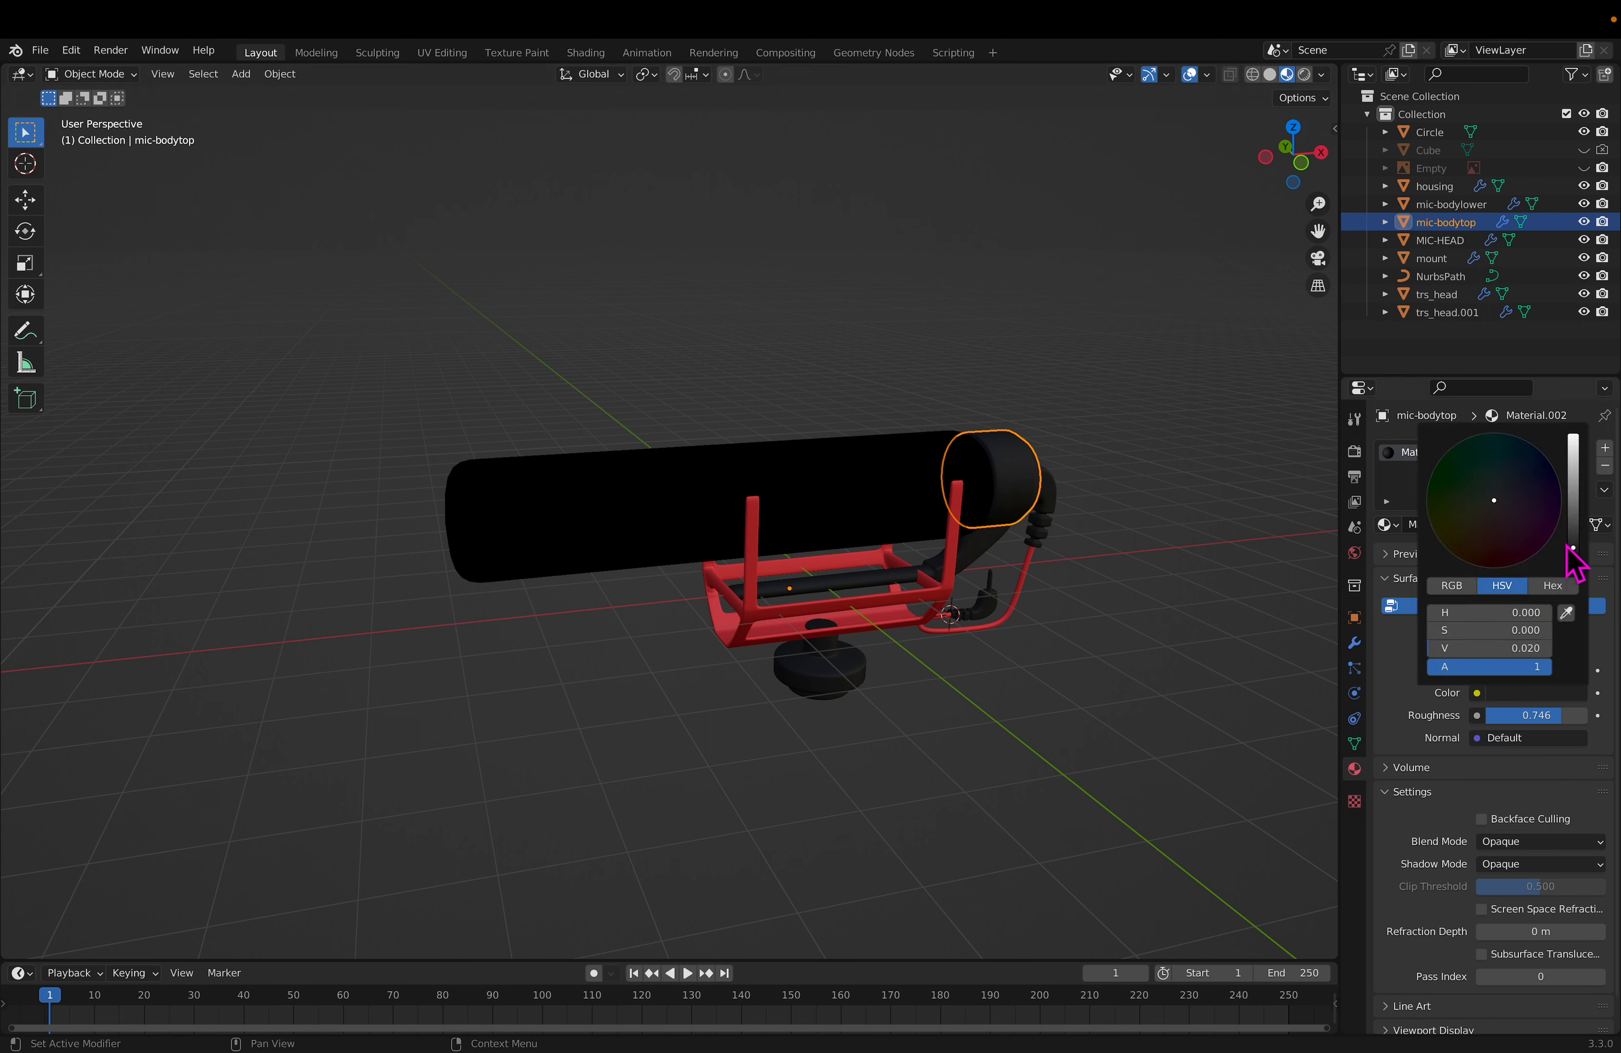
click(1520, 642)
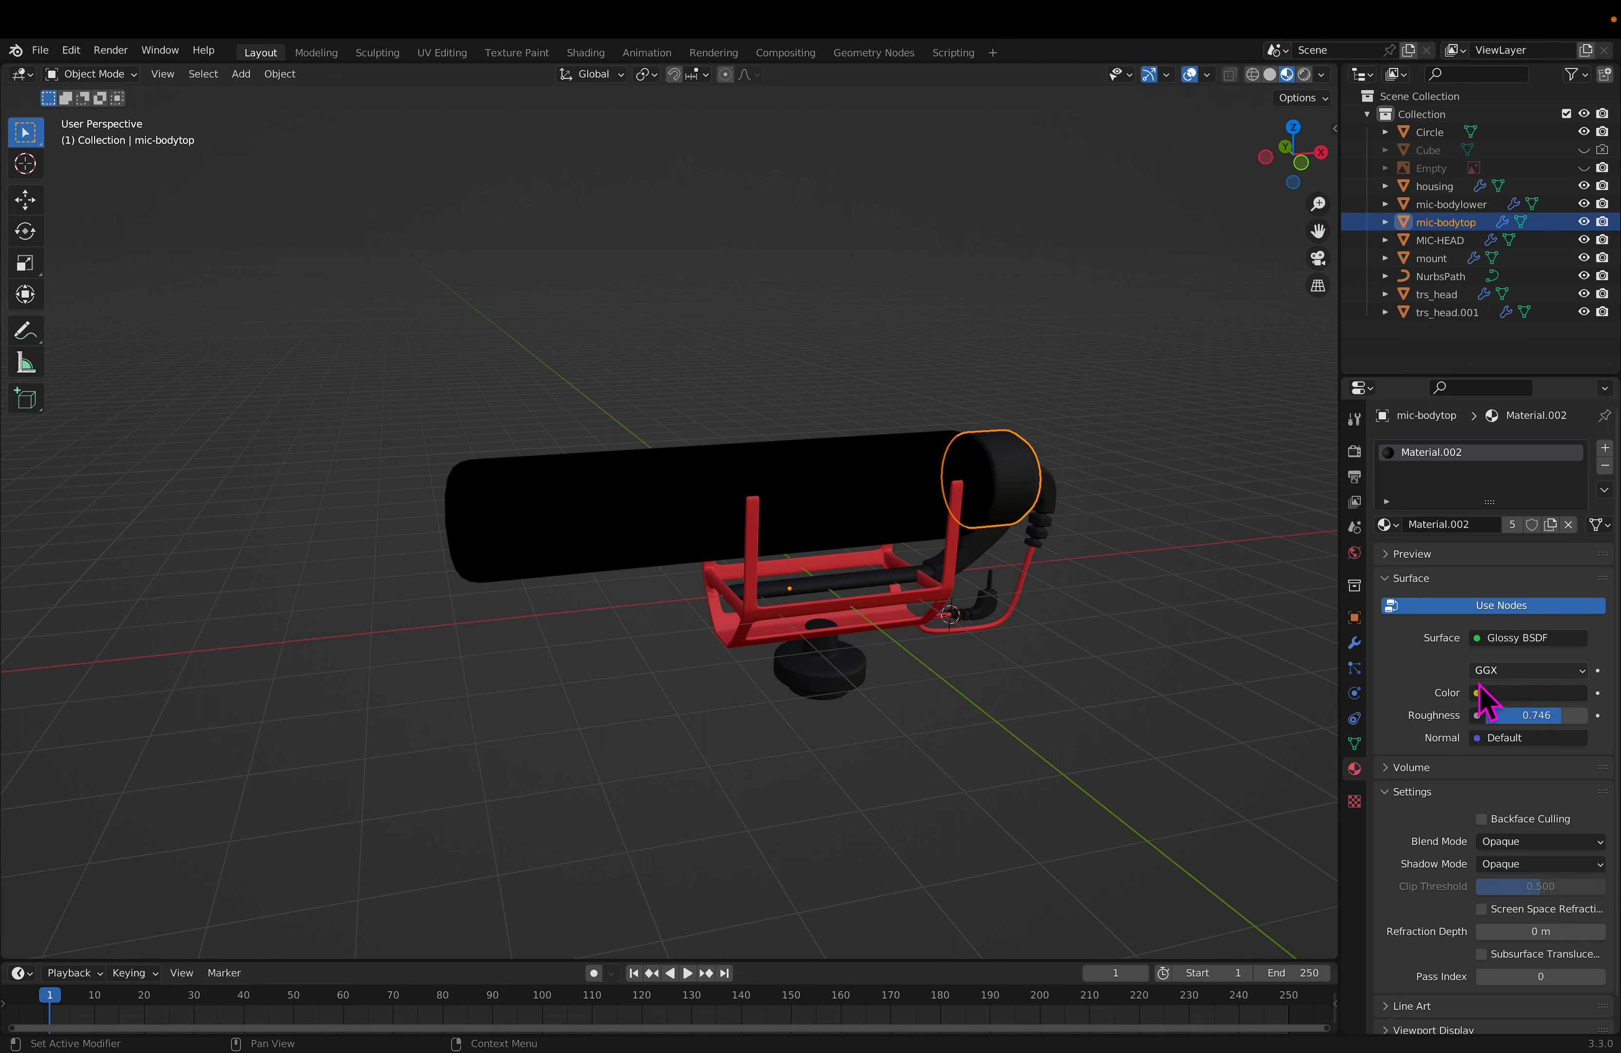
Step: Change the MIC-HEAD material's surface shader to Diffuse BSDF and lighten its black color slightly to a very dark grey
click(854, 506)
click(1543, 642)
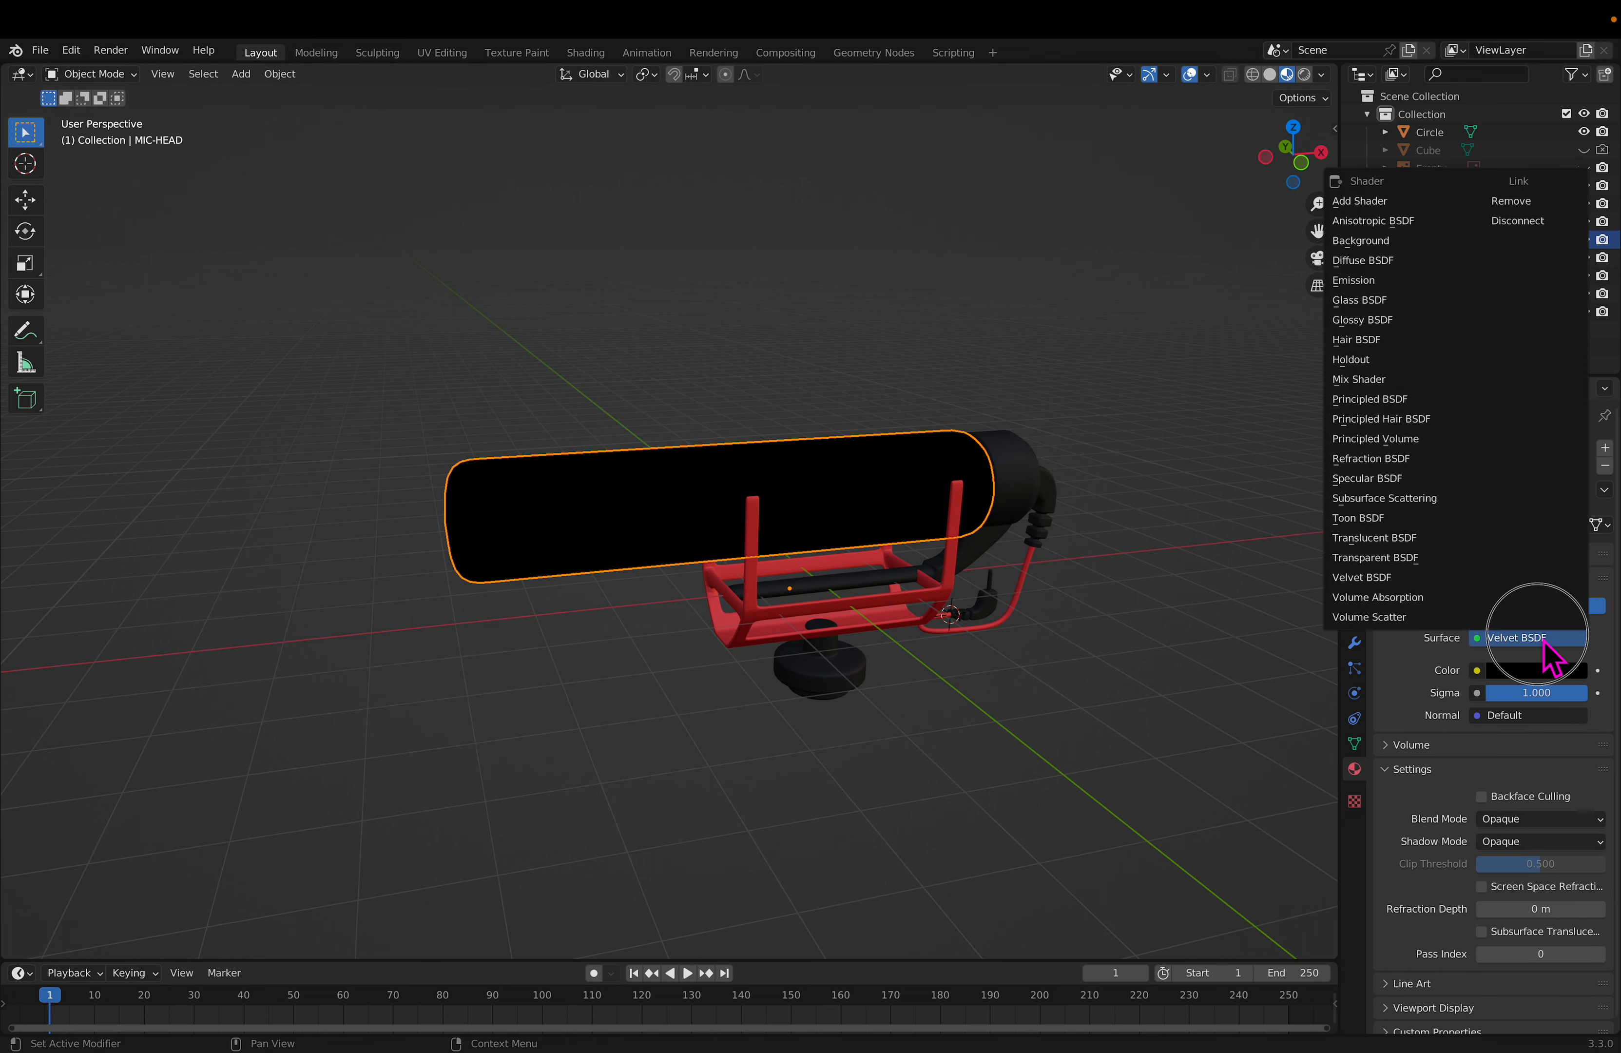
click(1498, 639)
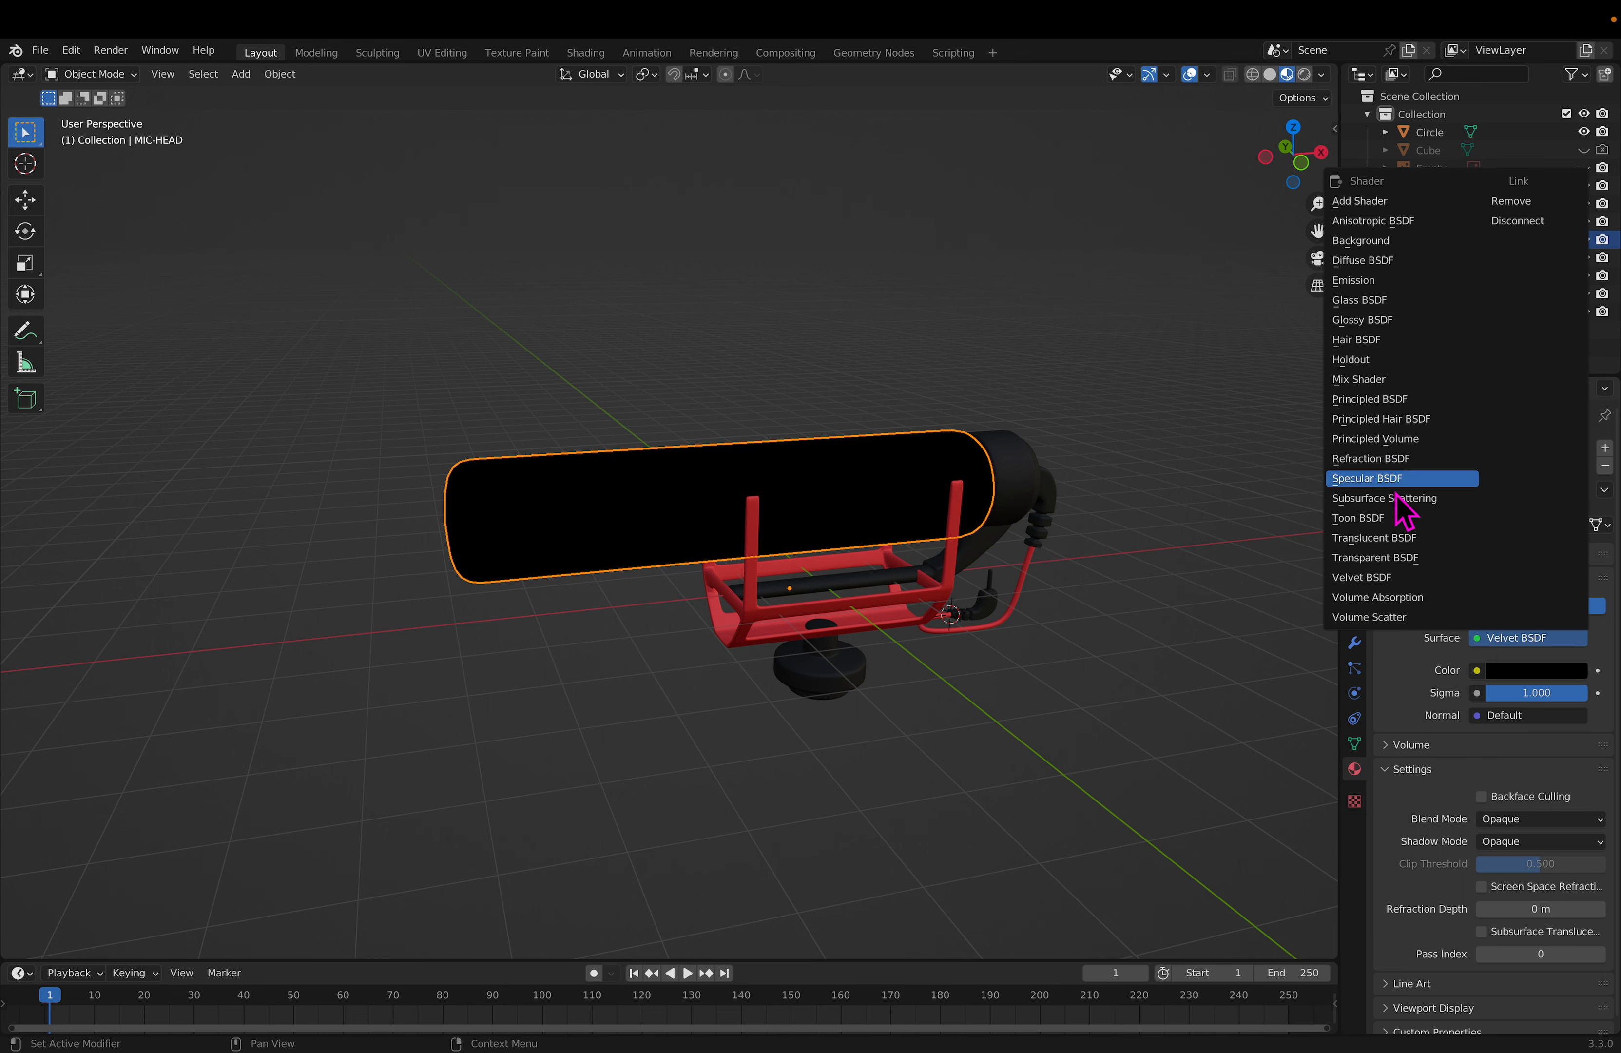
click(1375, 267)
click(1538, 672)
drag(1573, 540, 1573, 525)
click(1504, 715)
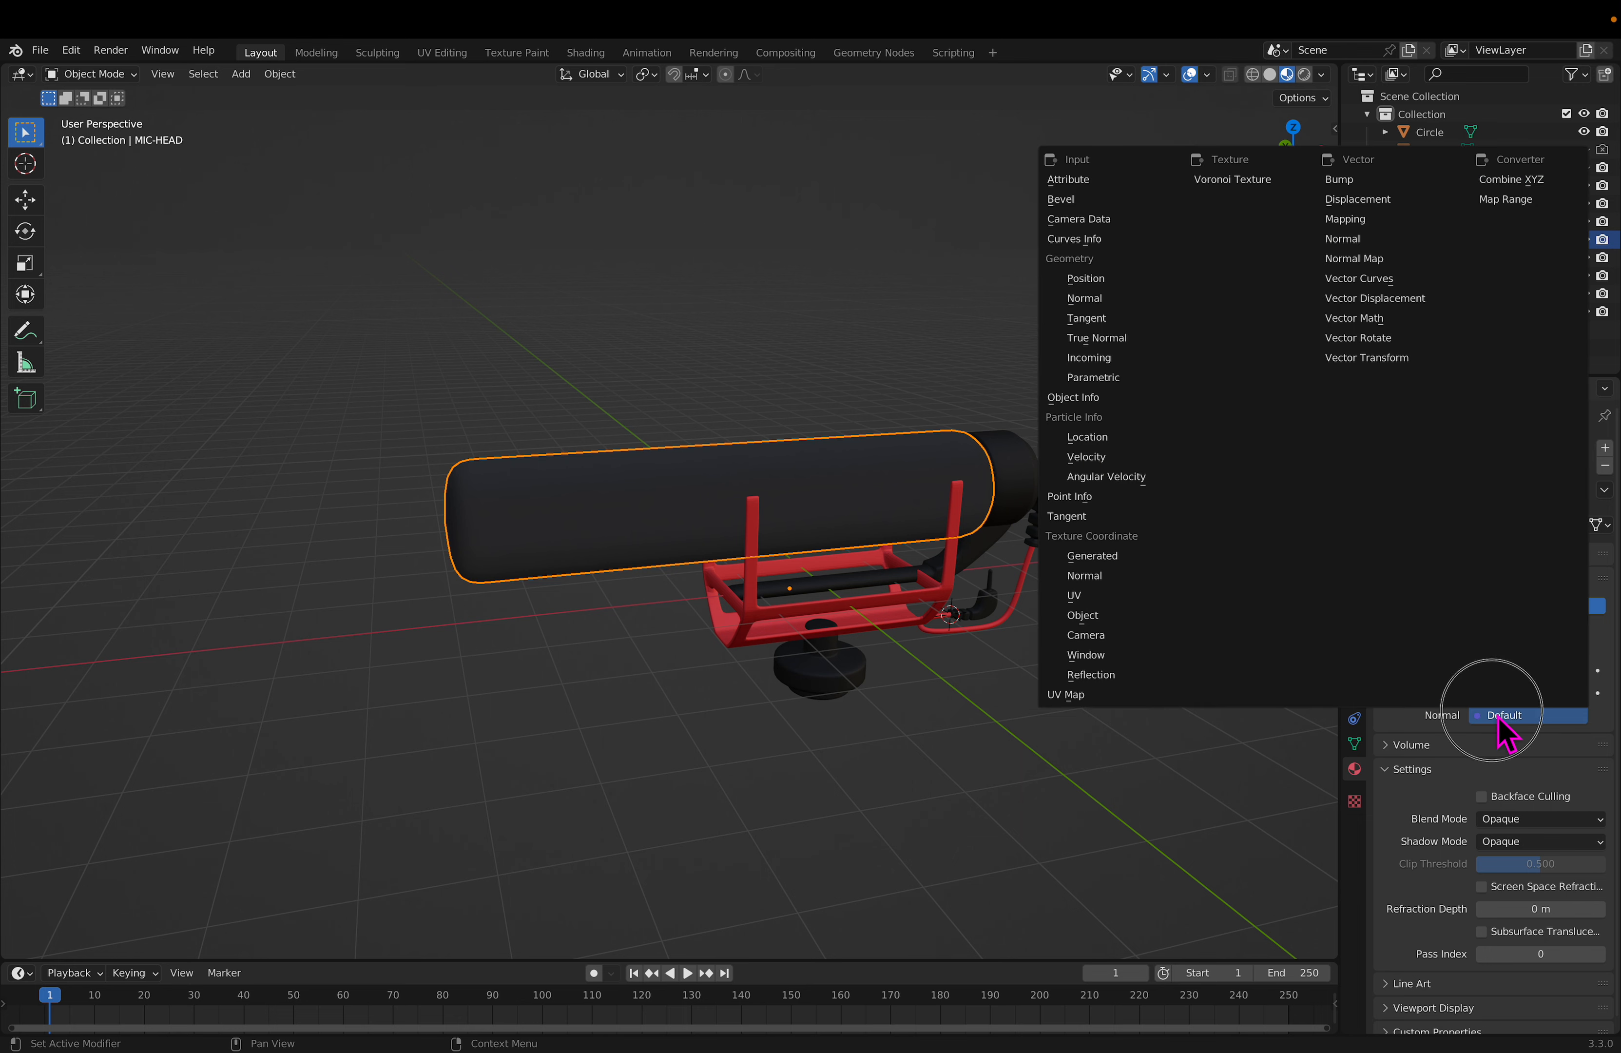
key(Escape)
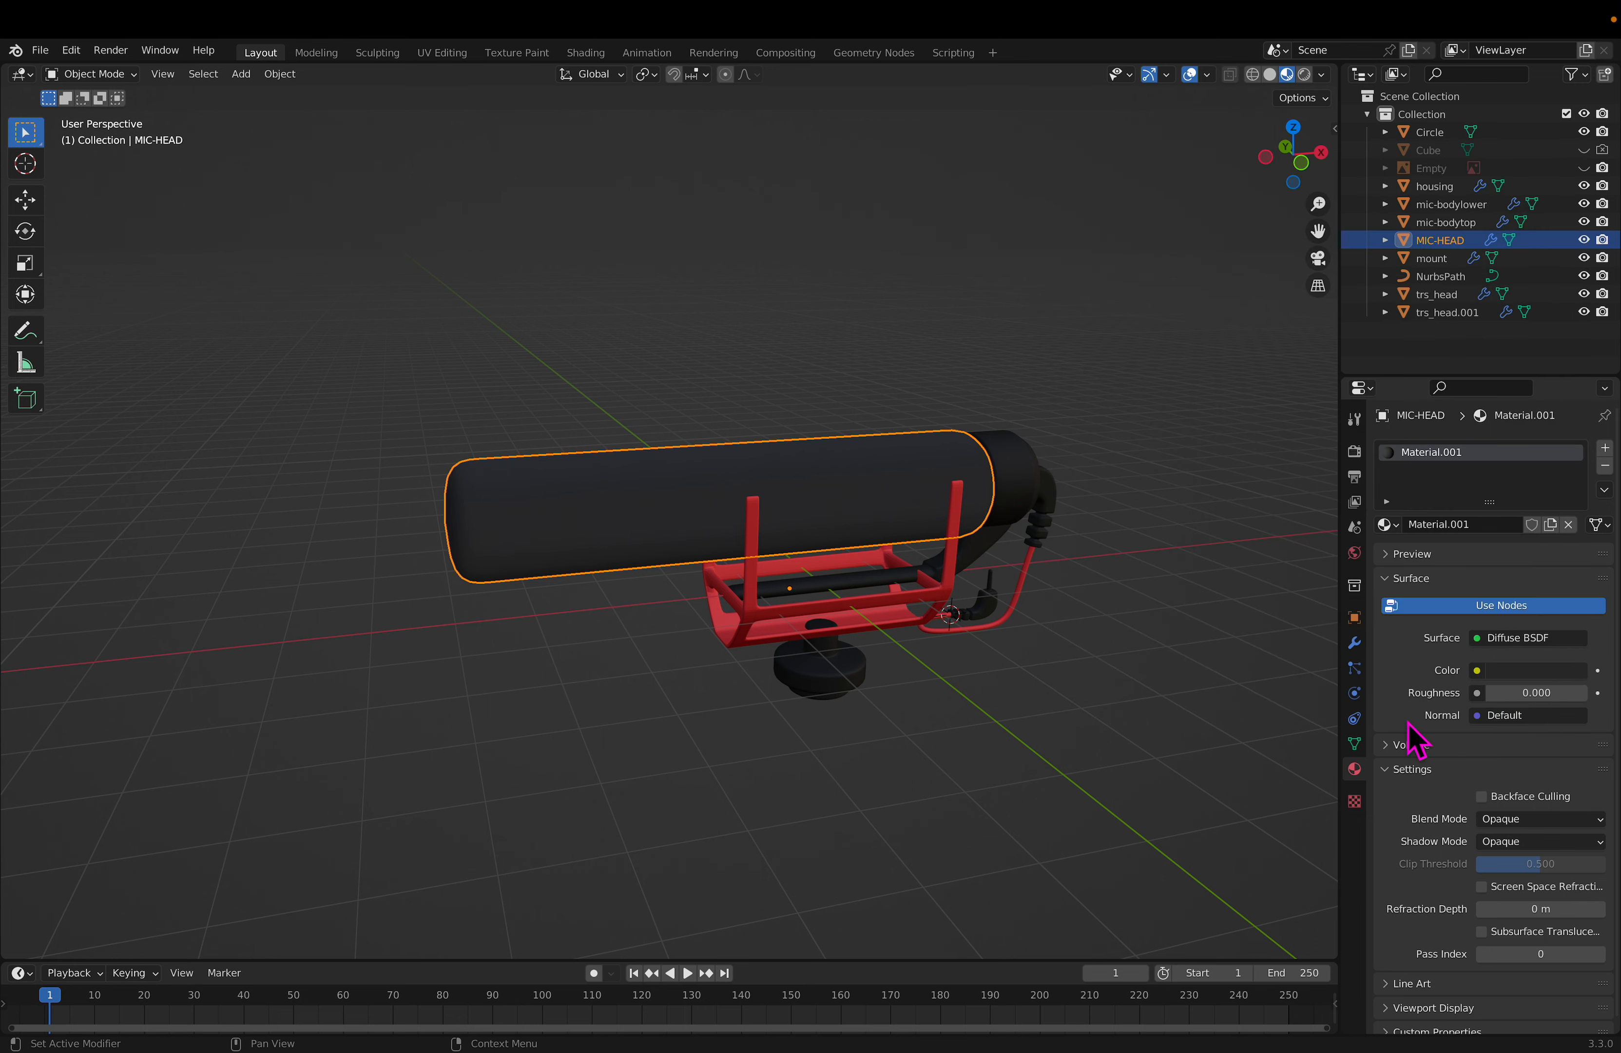
click(1071, 443)
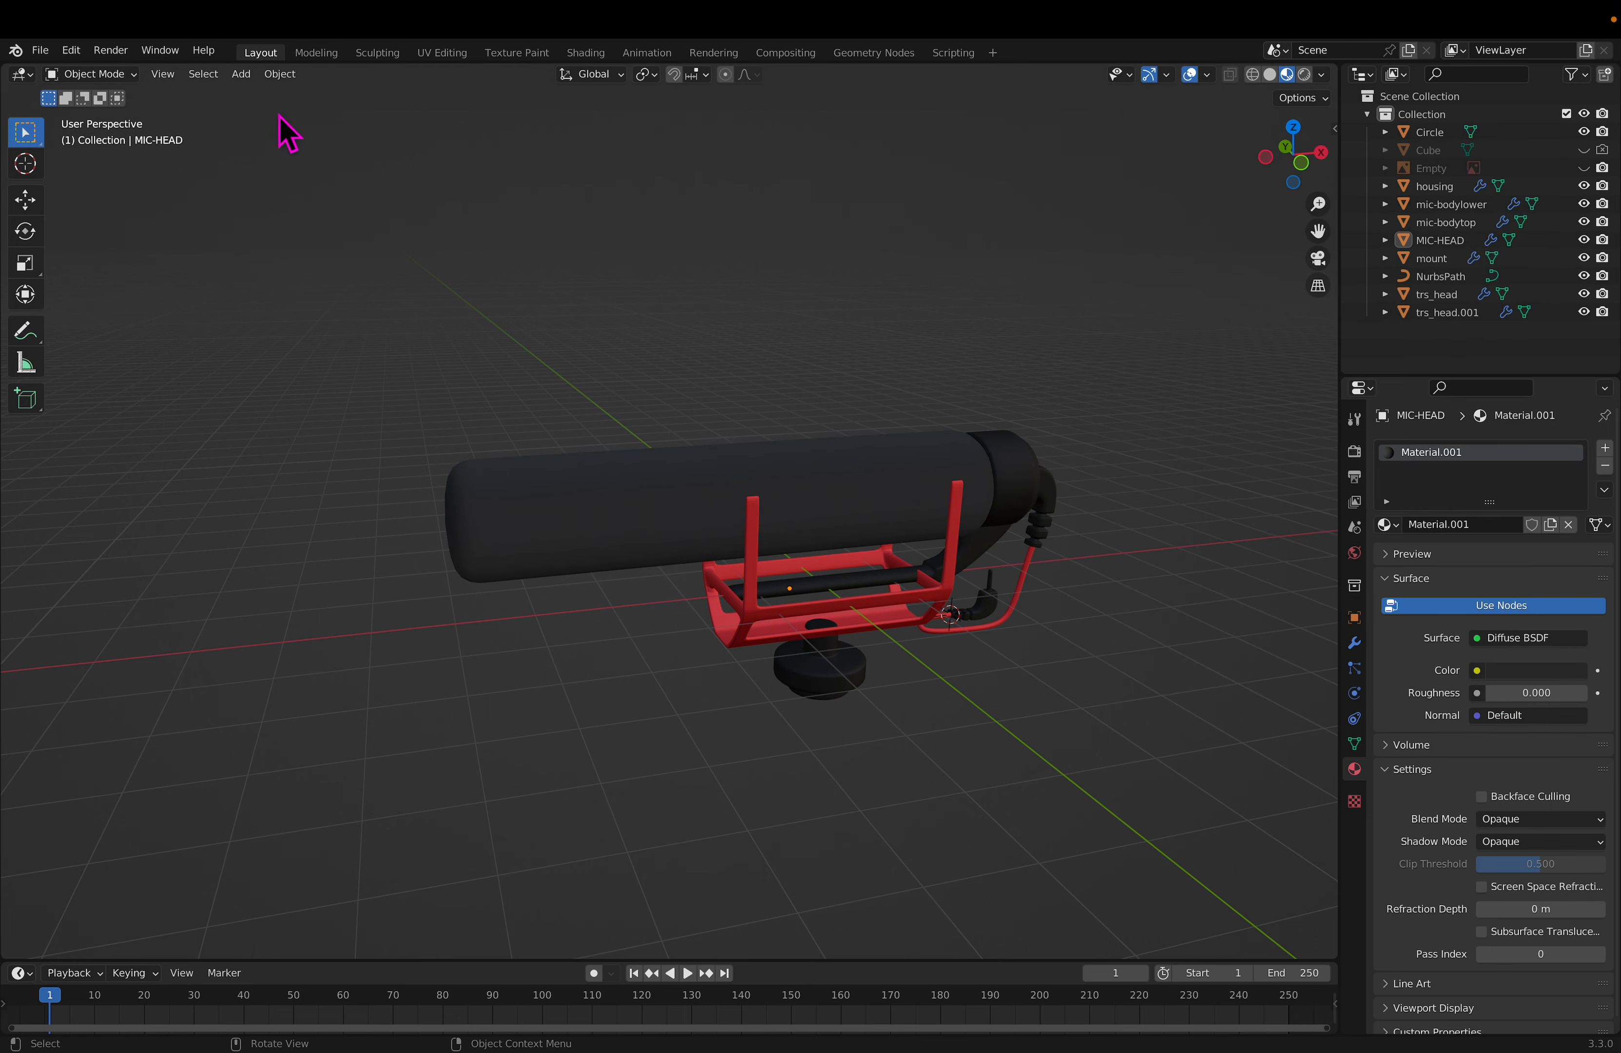
Step: Switch to Finder and try opening rode2.obj from the Desktop folder in its default app, then cancel the new document
mouse_move(307, 1043)
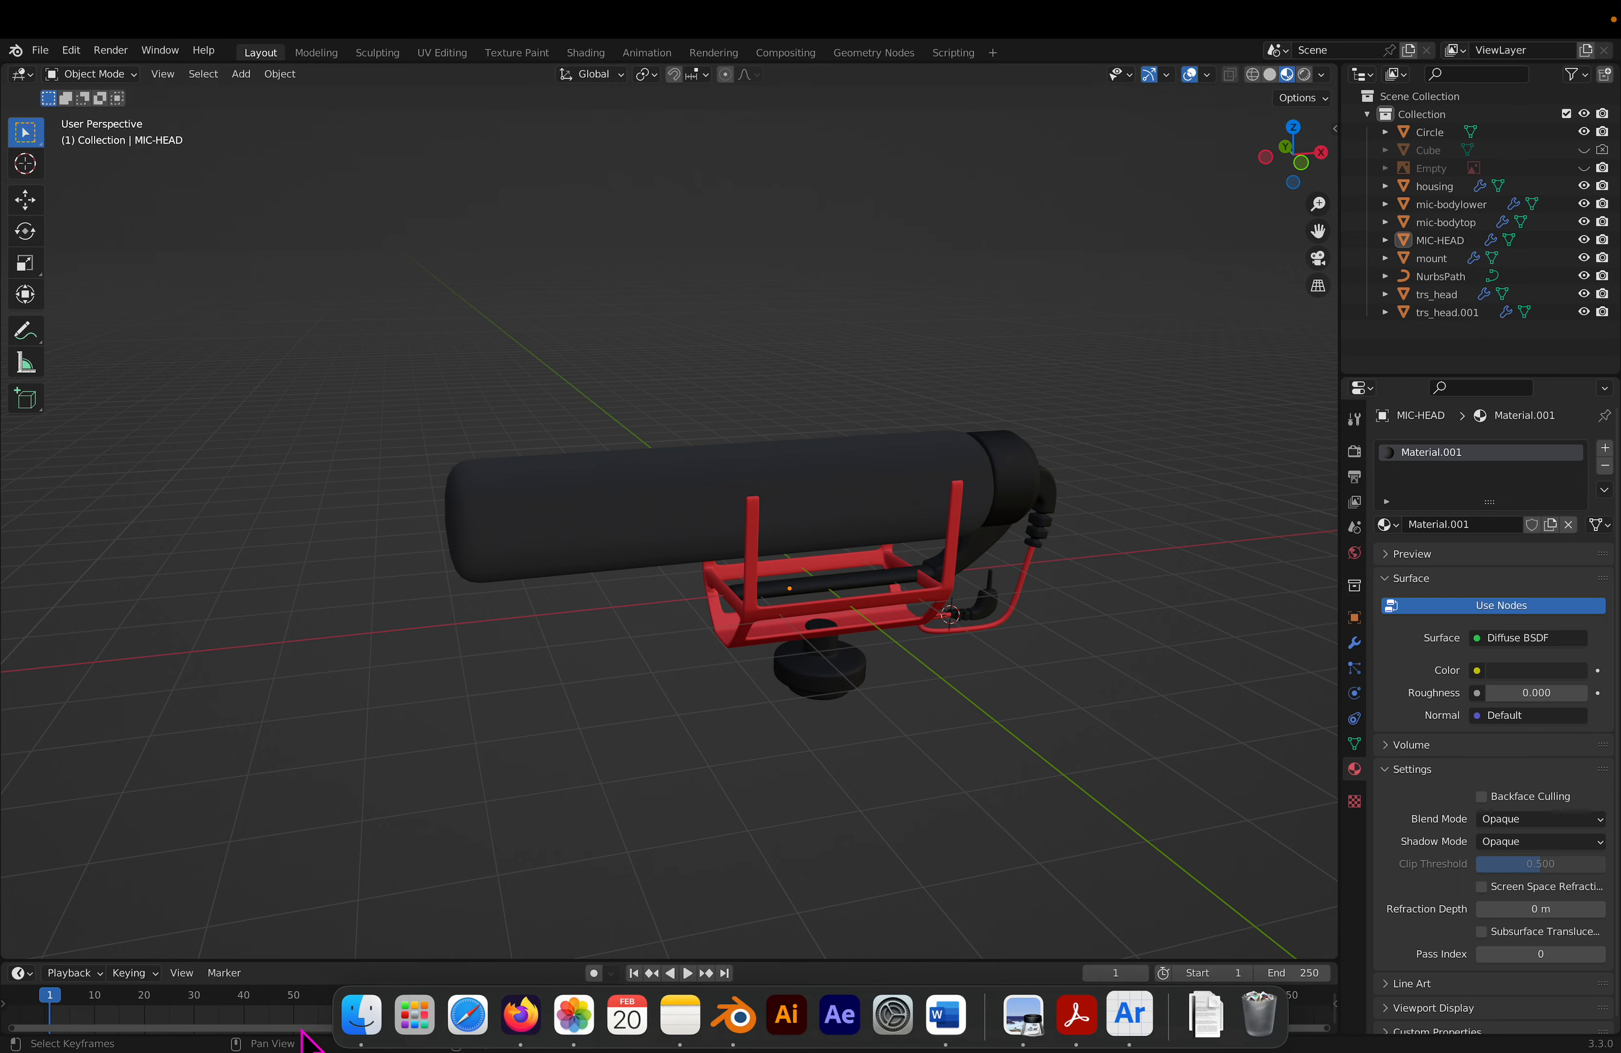
click(372, 1027)
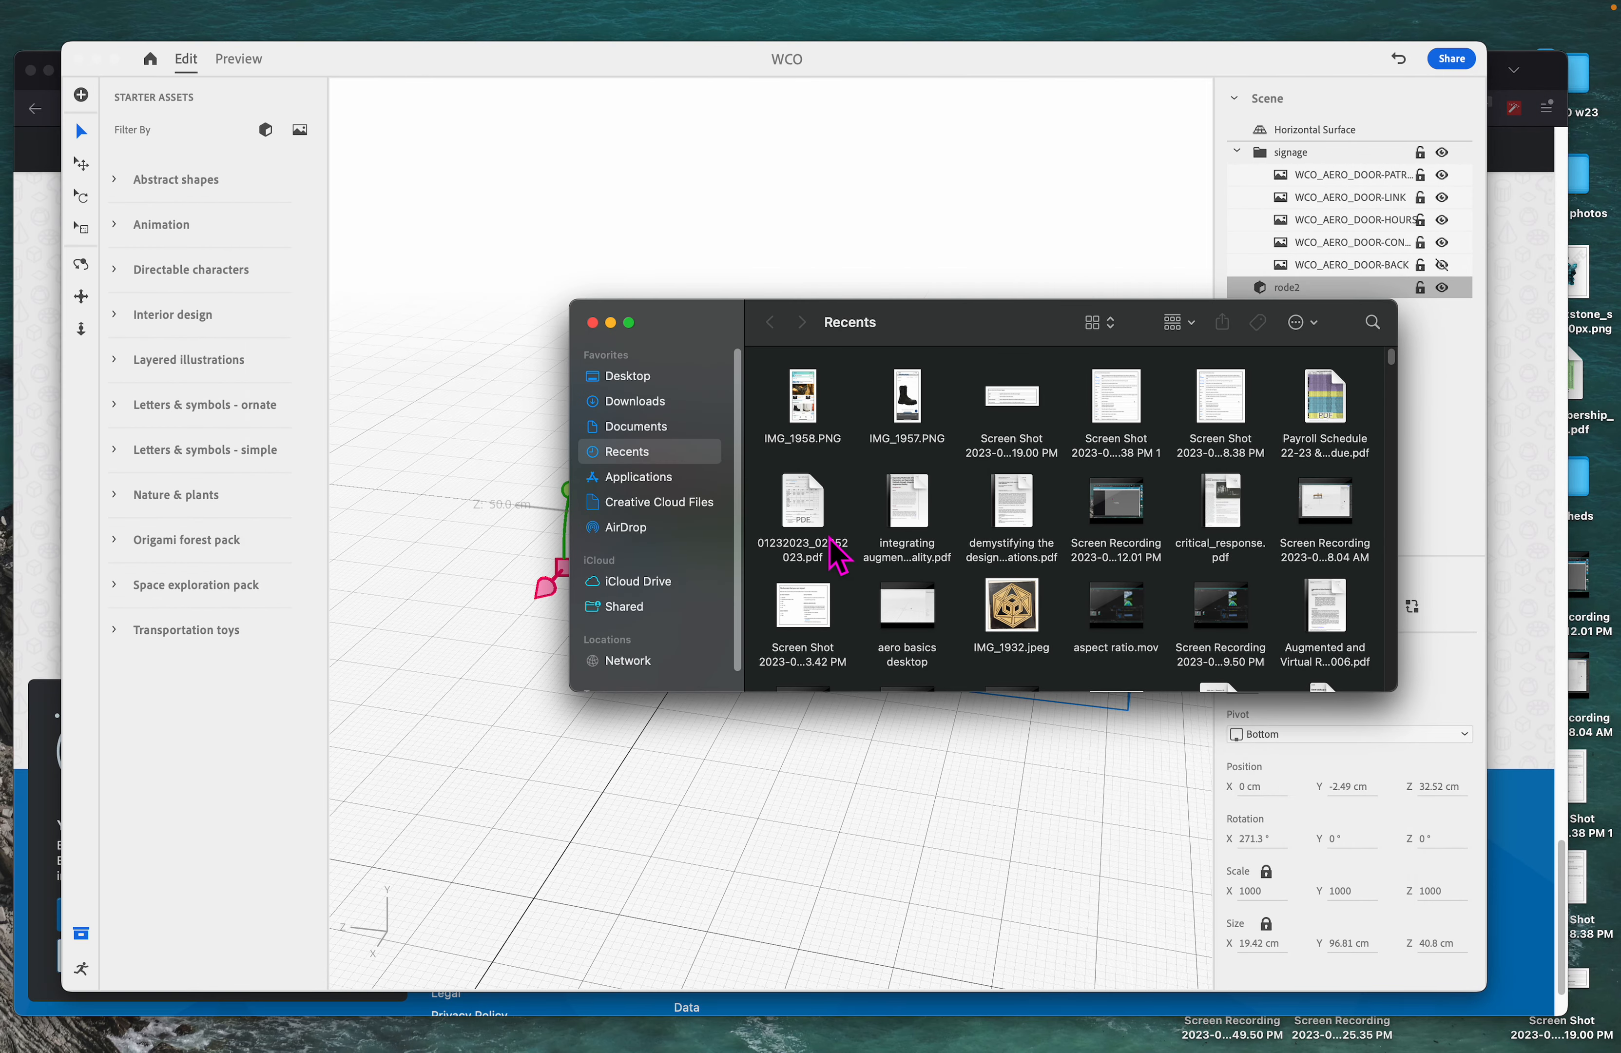
click(637, 377)
scroll(970, 554, down, 2)
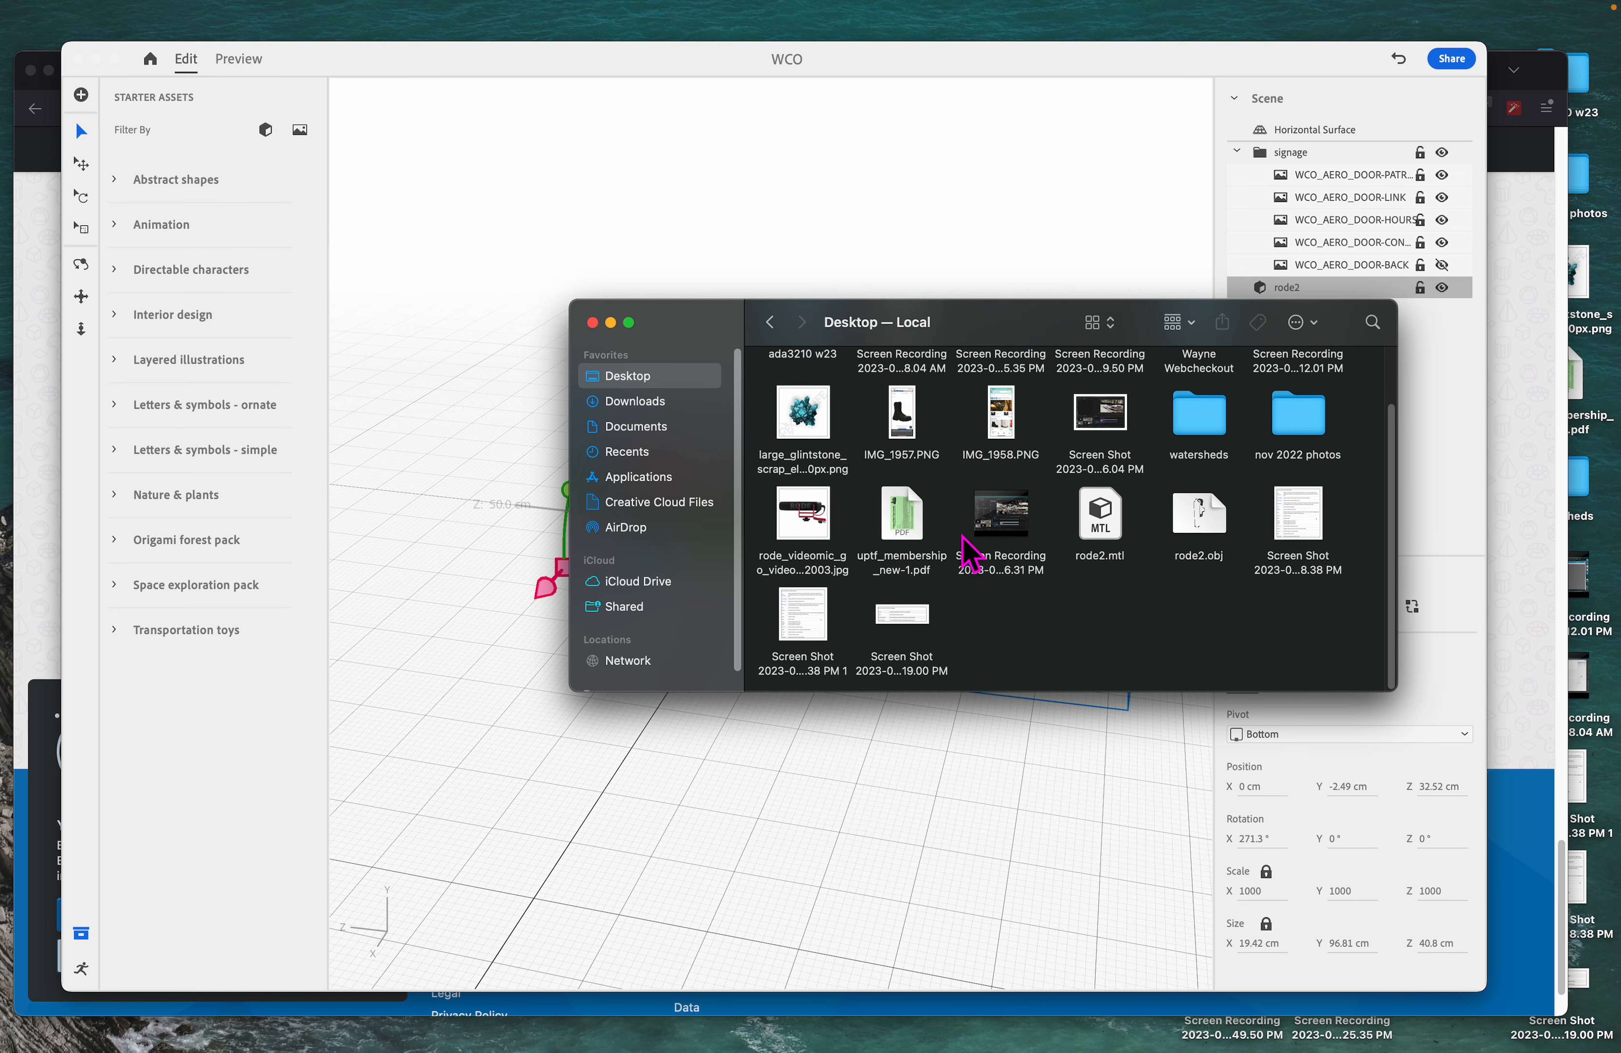
scroll(1045, 613, up, 2)
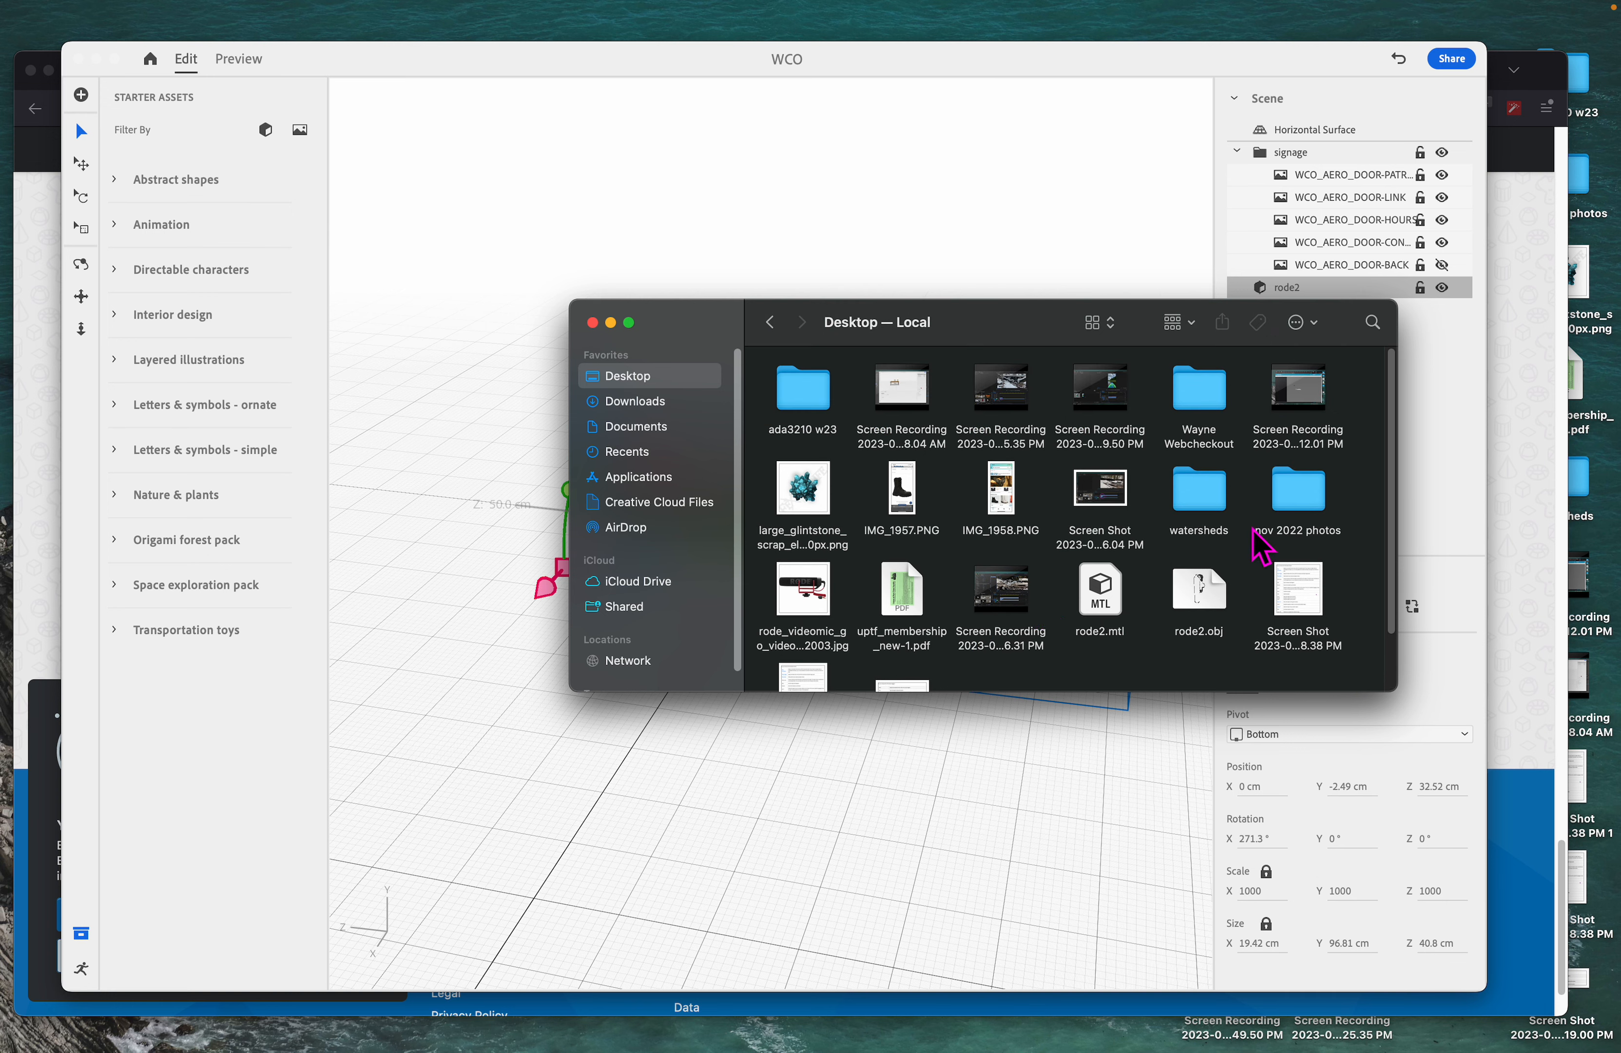
scroll(1261, 547, down, 2)
double_click(1201, 536)
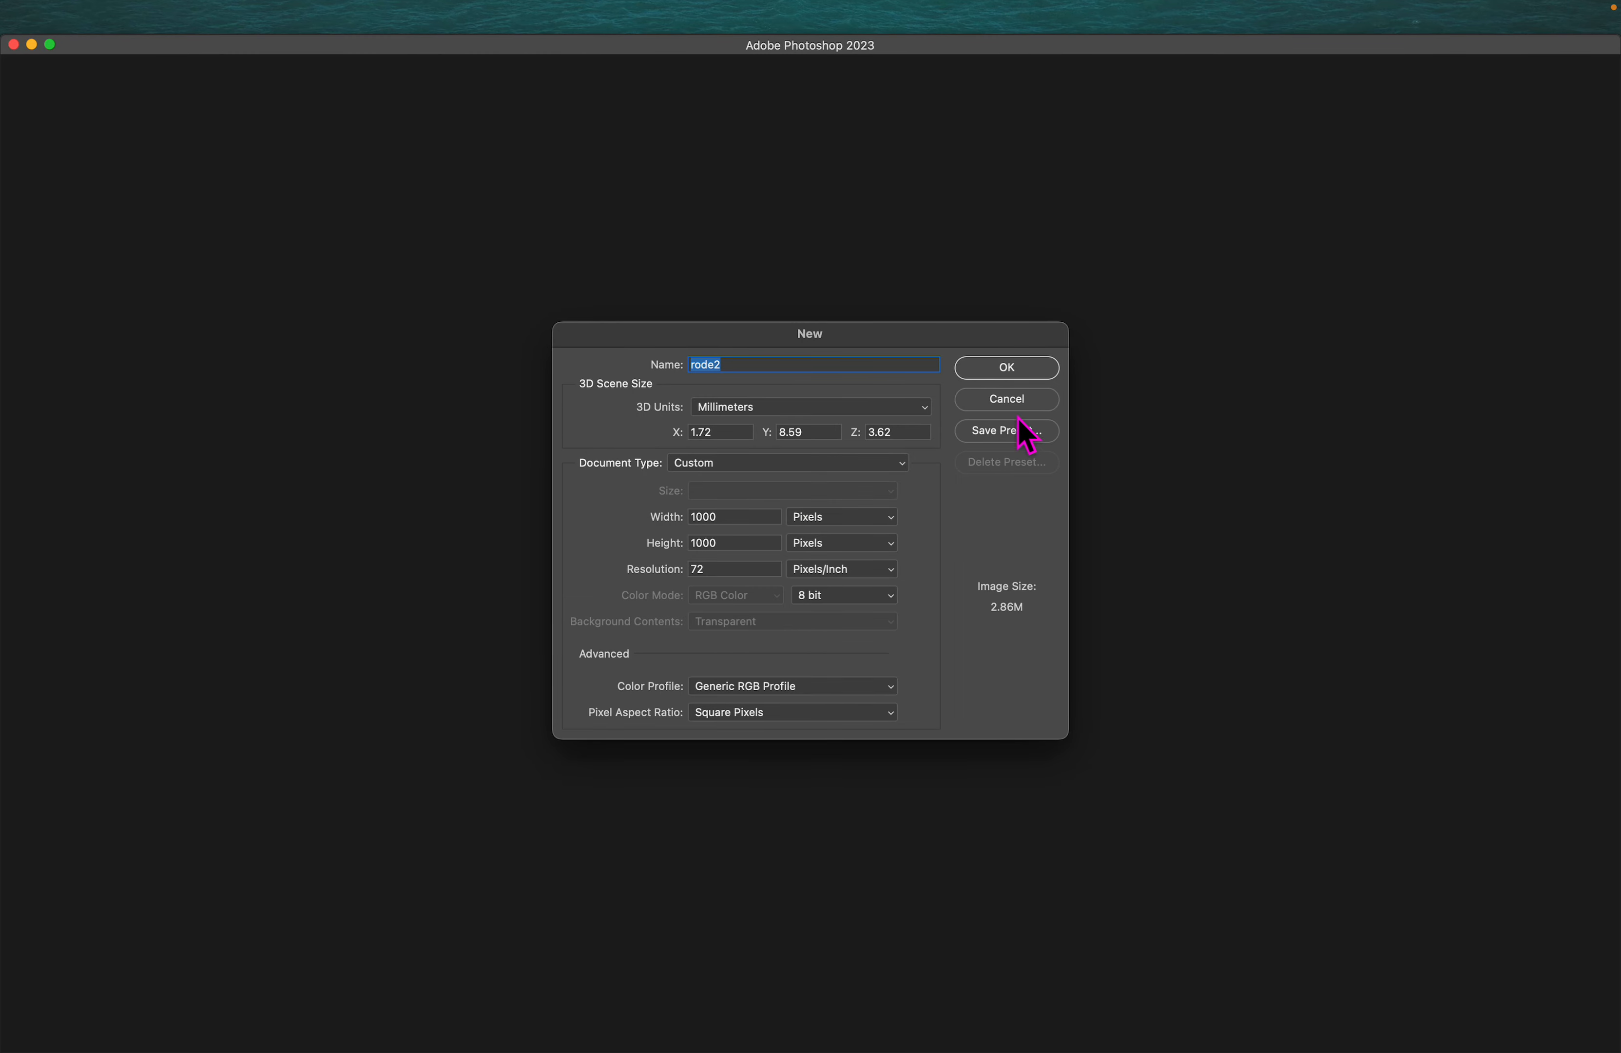
click(1017, 404)
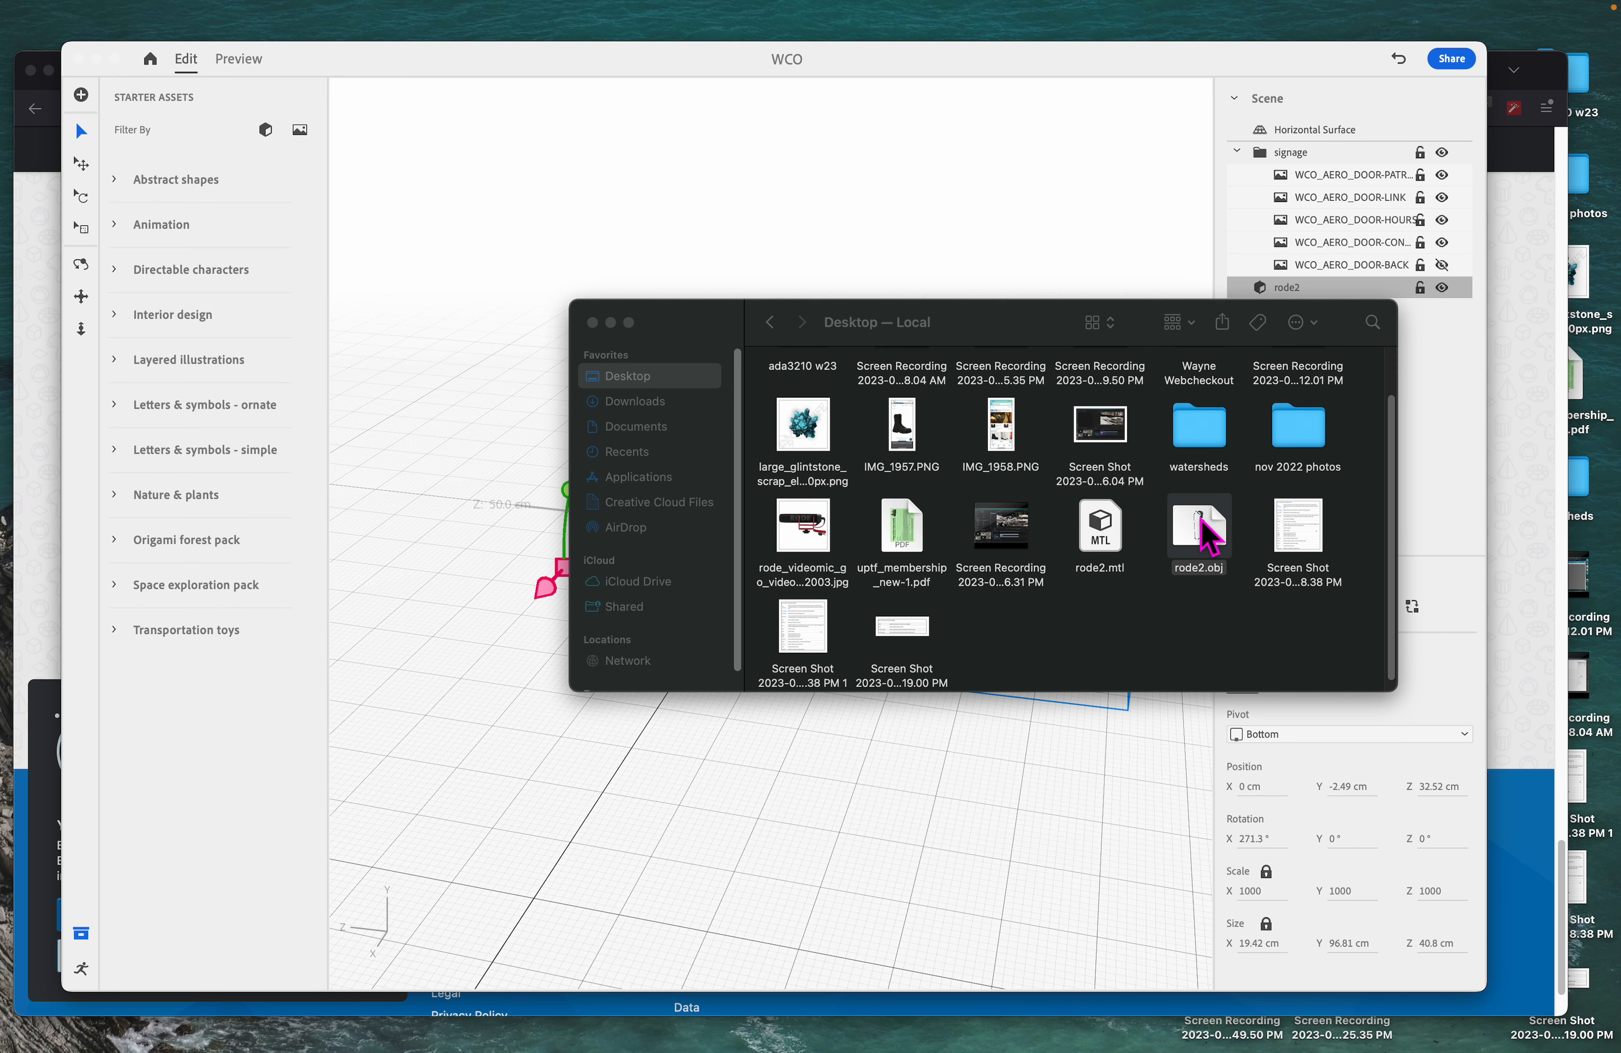
Step: Open rode2.obj in Preview, inspect the microphone from another angle, and close the preview
right_click(1202, 523)
mouse_move(1257, 549)
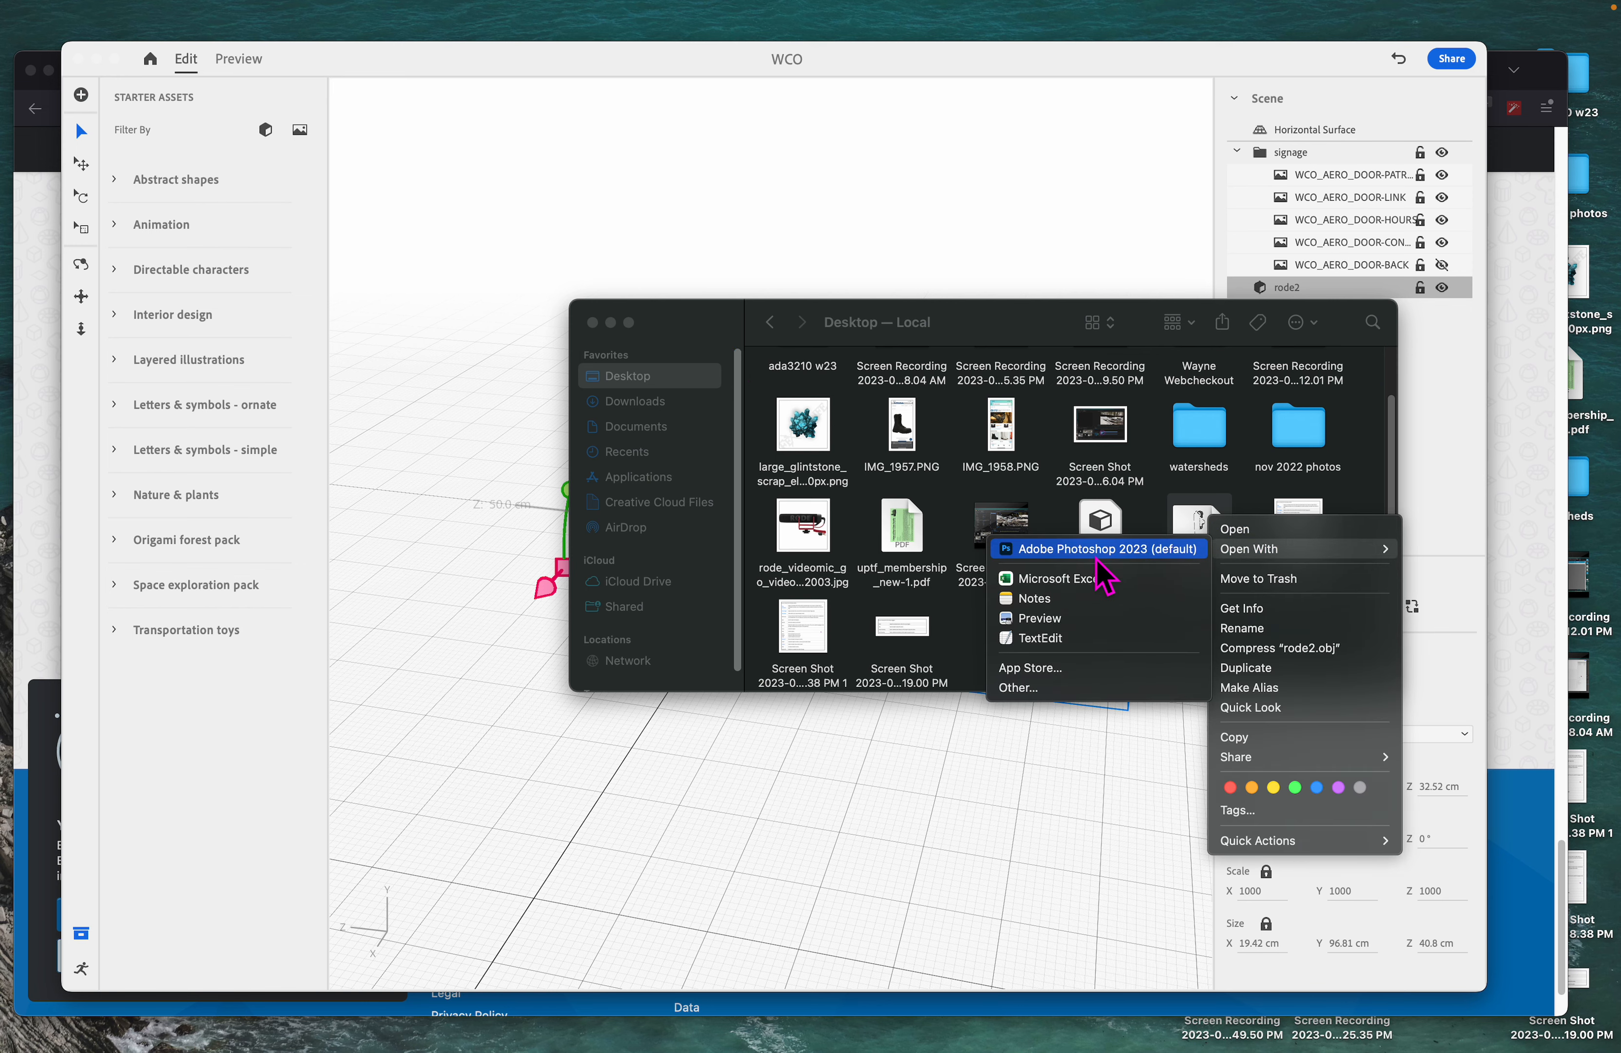
click(1086, 628)
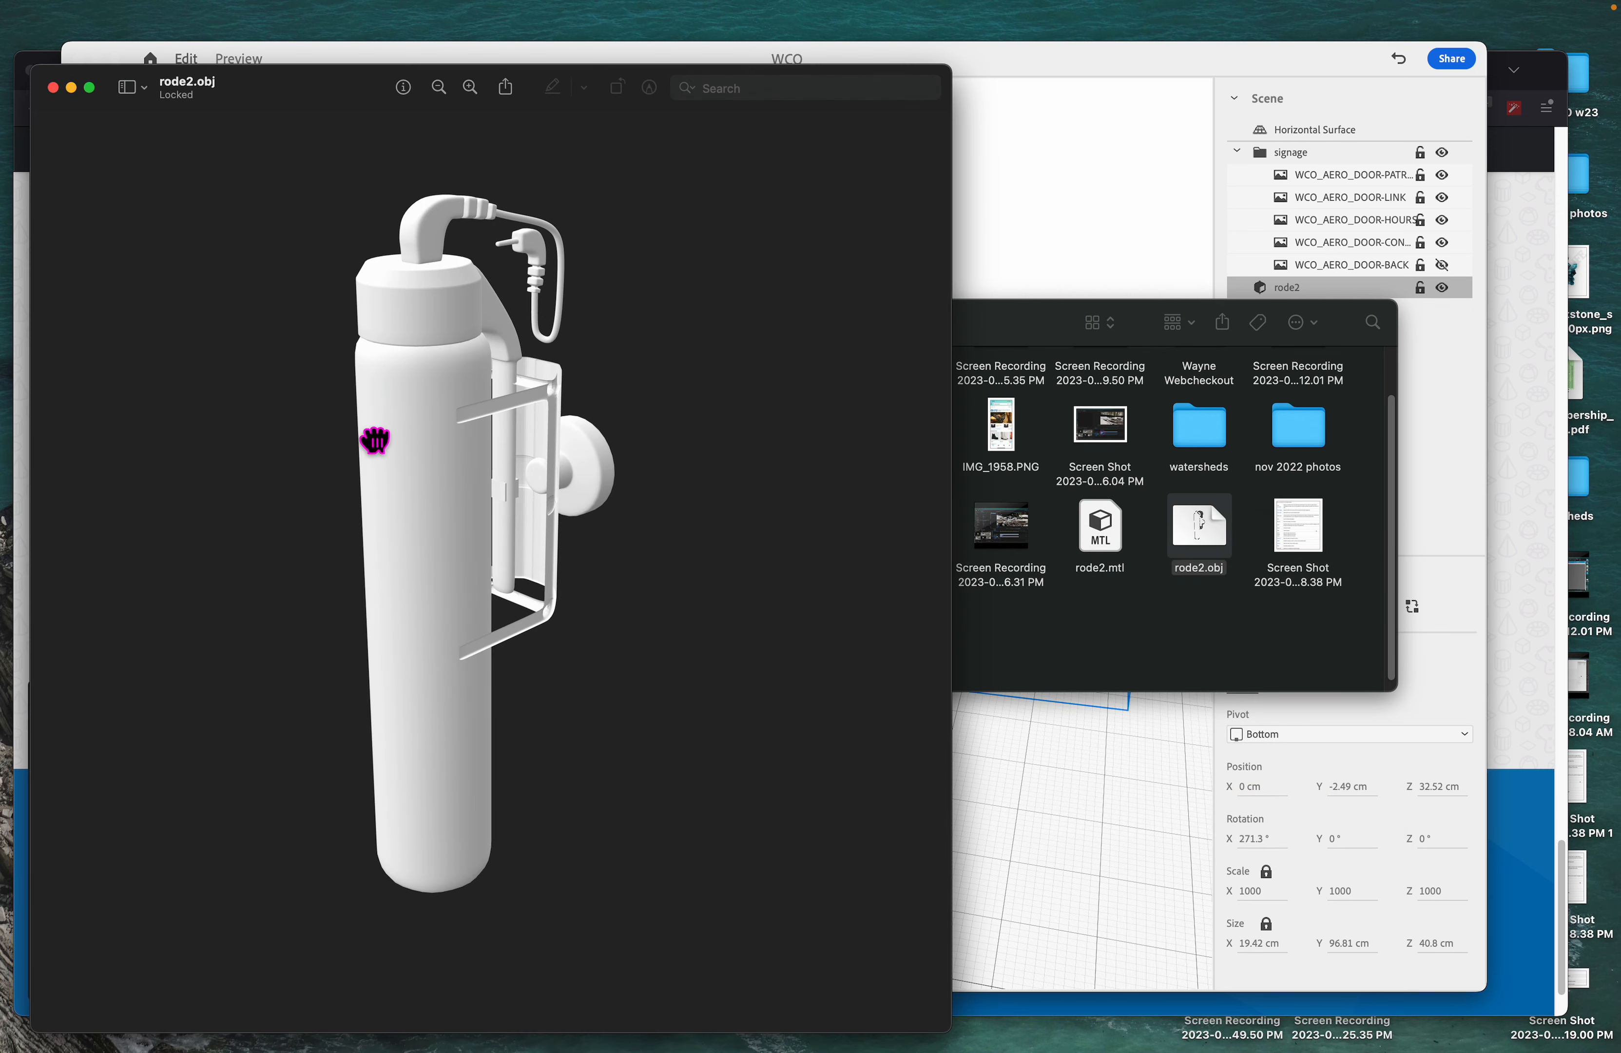
drag(374, 442, 489, 562)
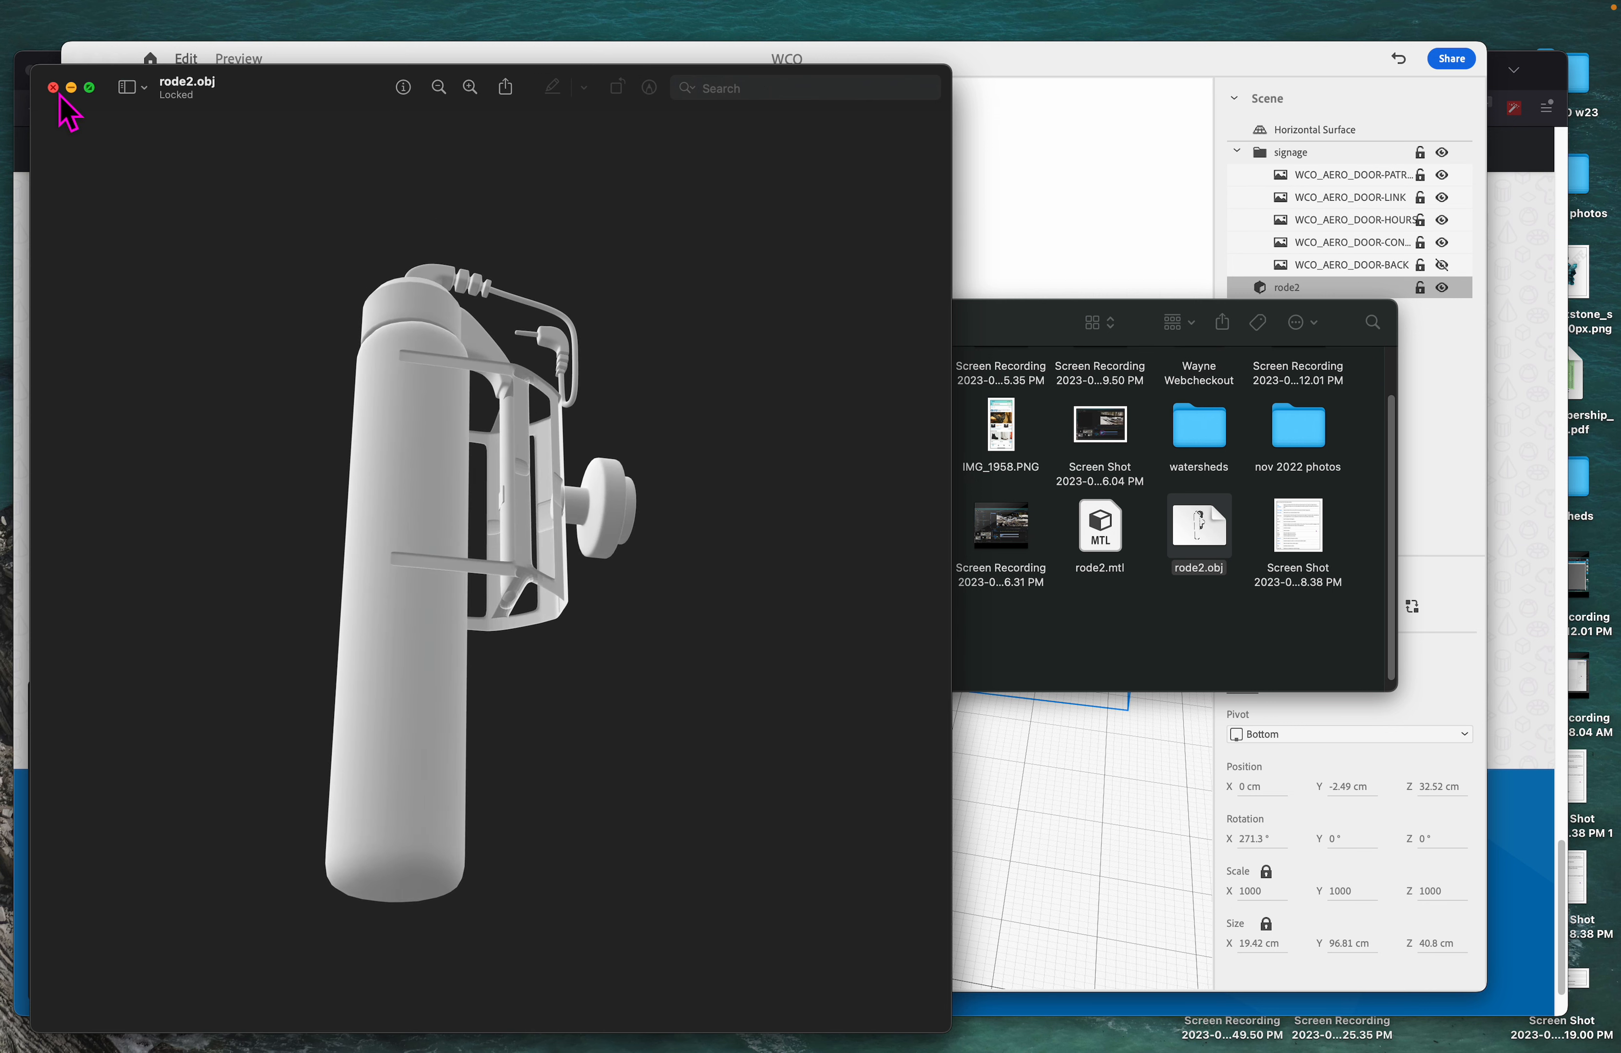
click(52, 87)
scroll(1031, 615, up, 2)
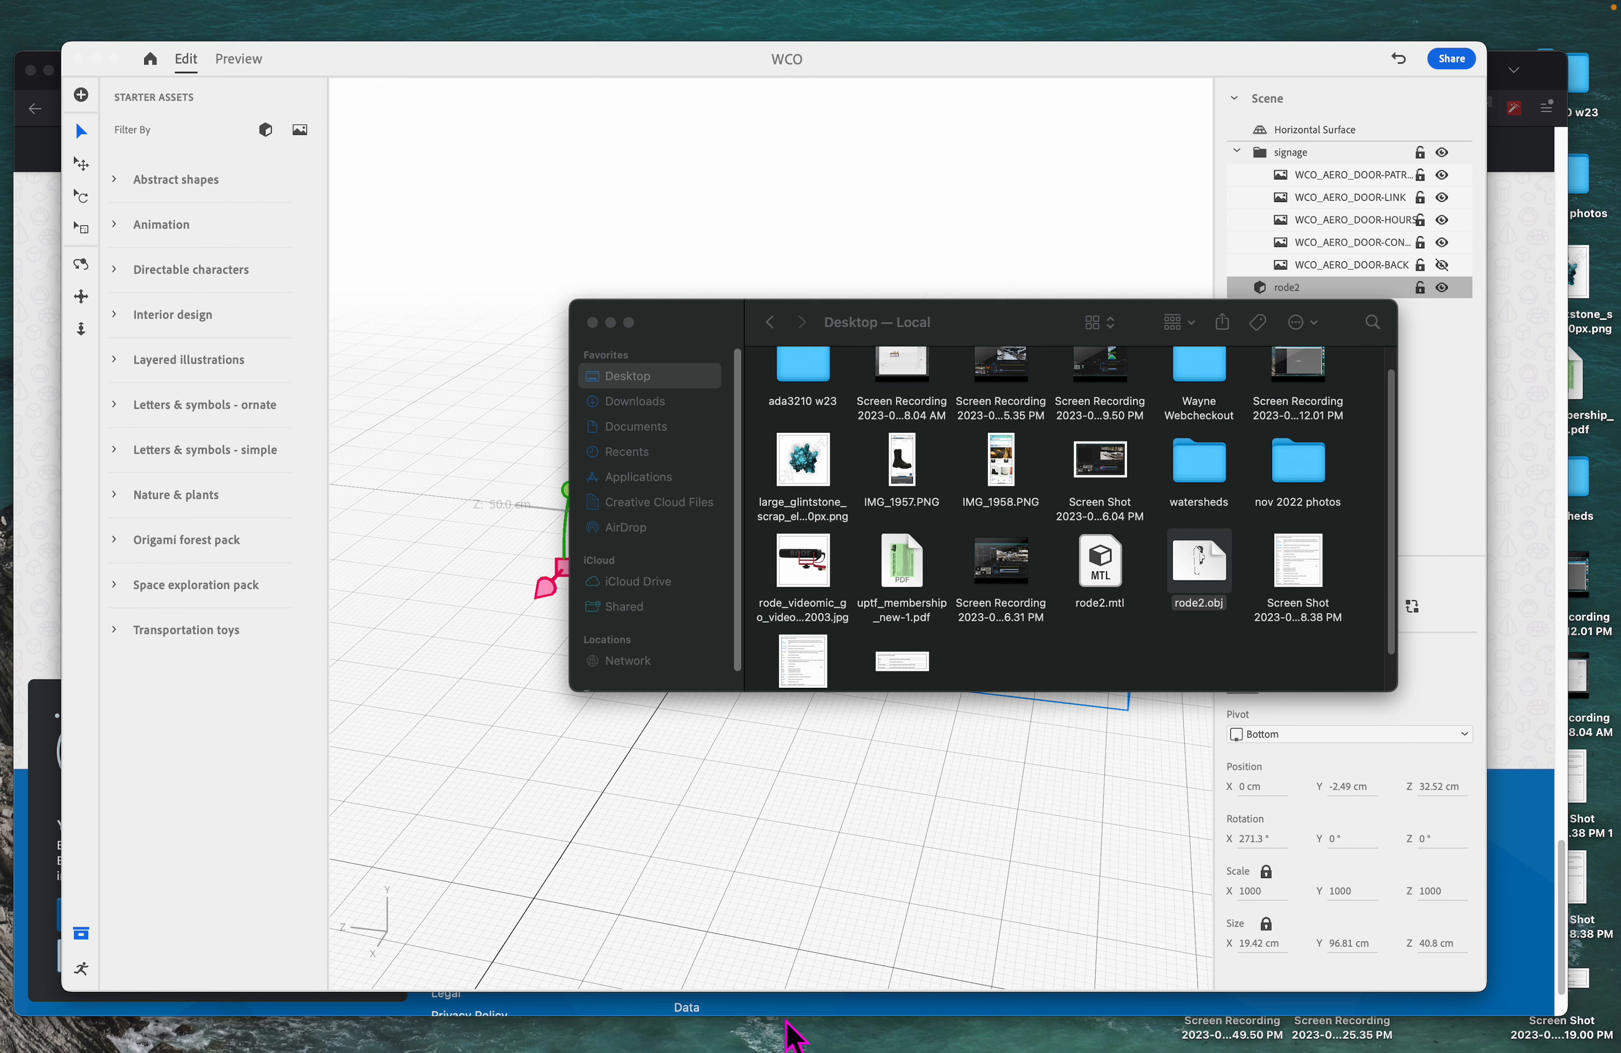
Step: Switch back to Blender and set the viewport shading to Rendered
mouse_move(550, 1036)
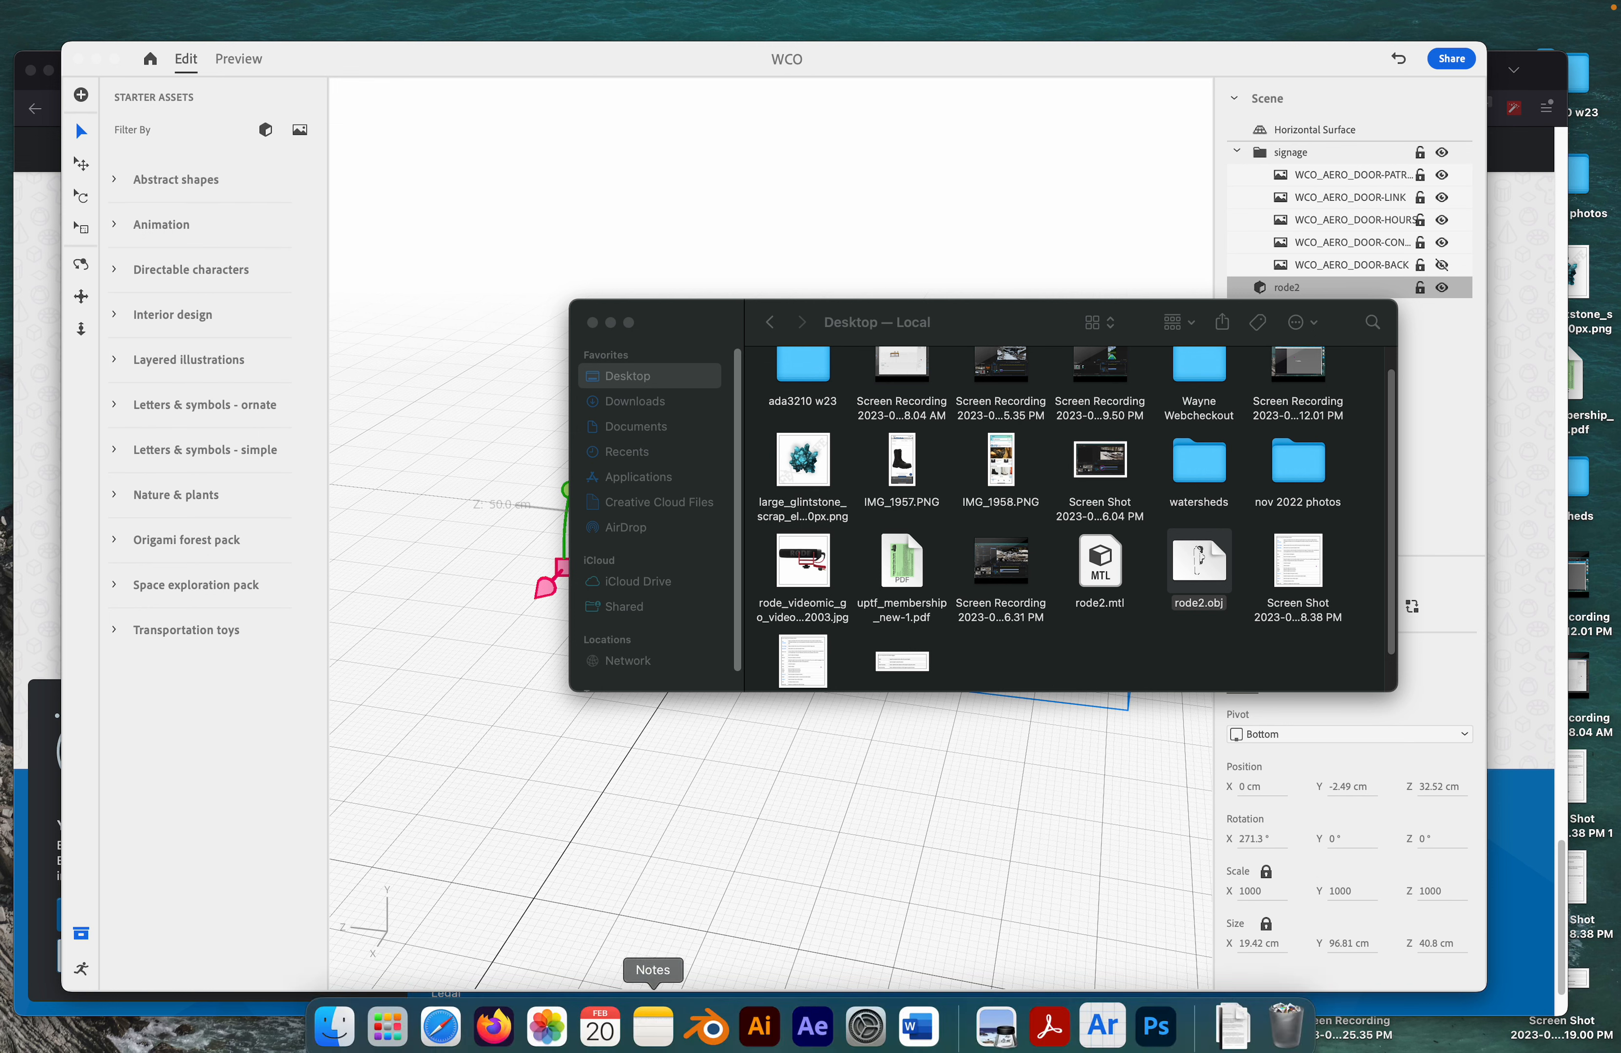
click(701, 1037)
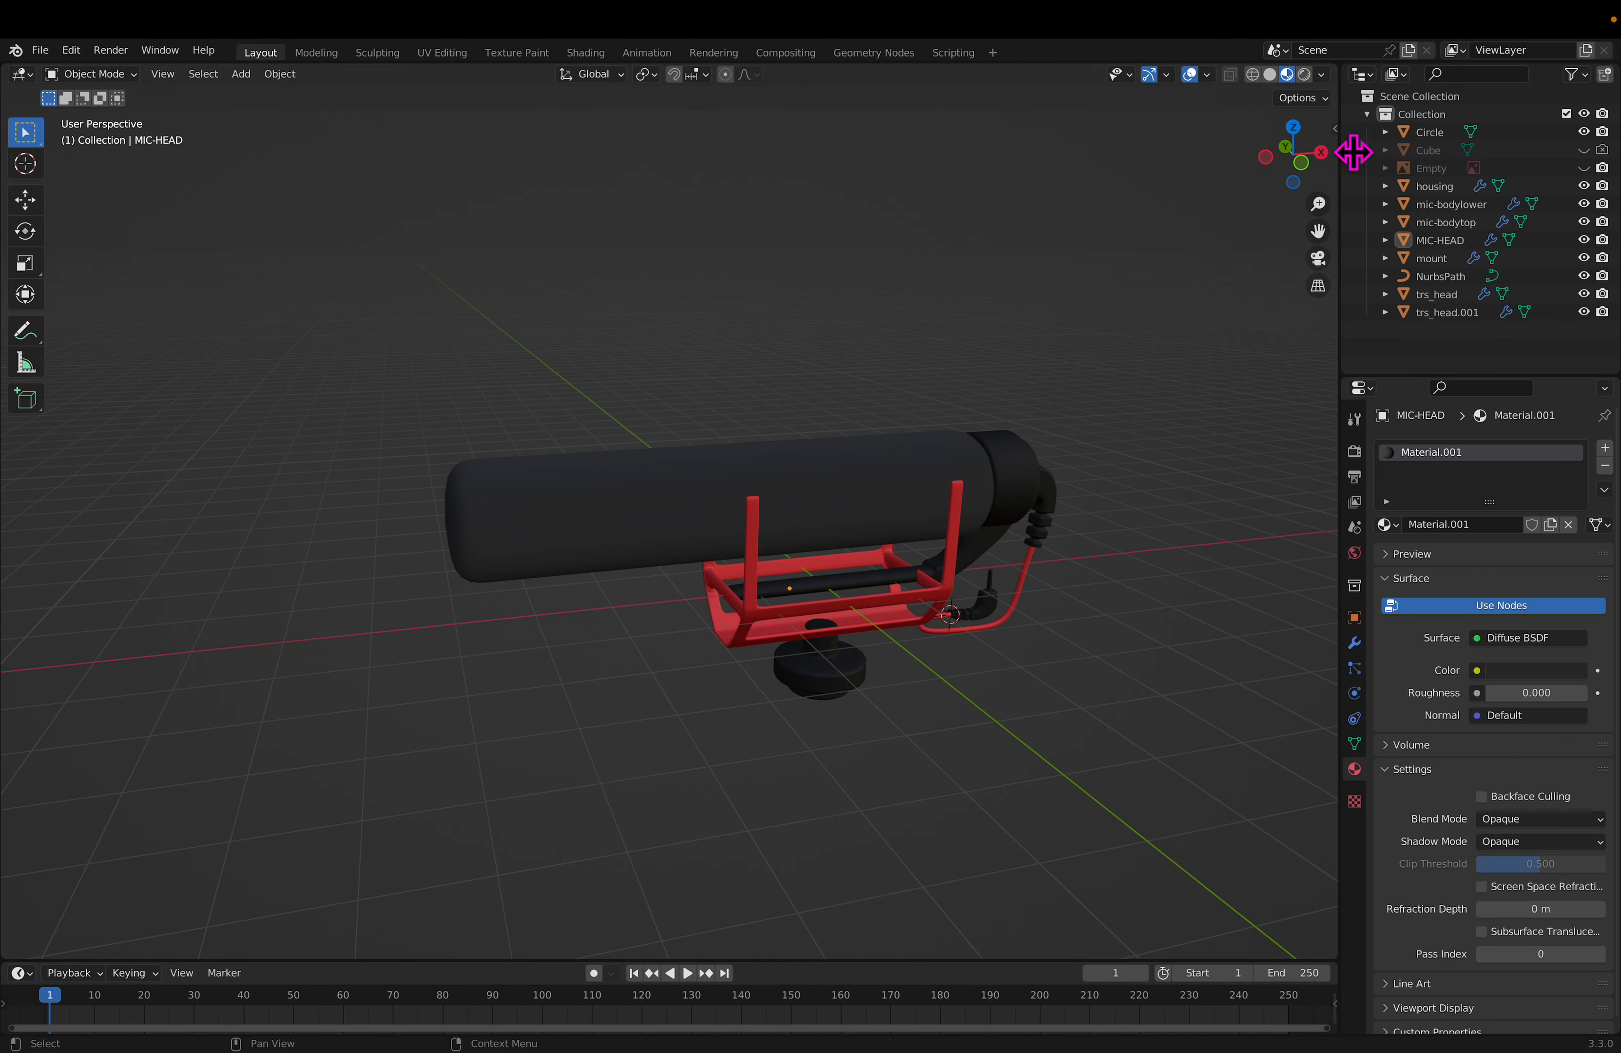
click(1305, 75)
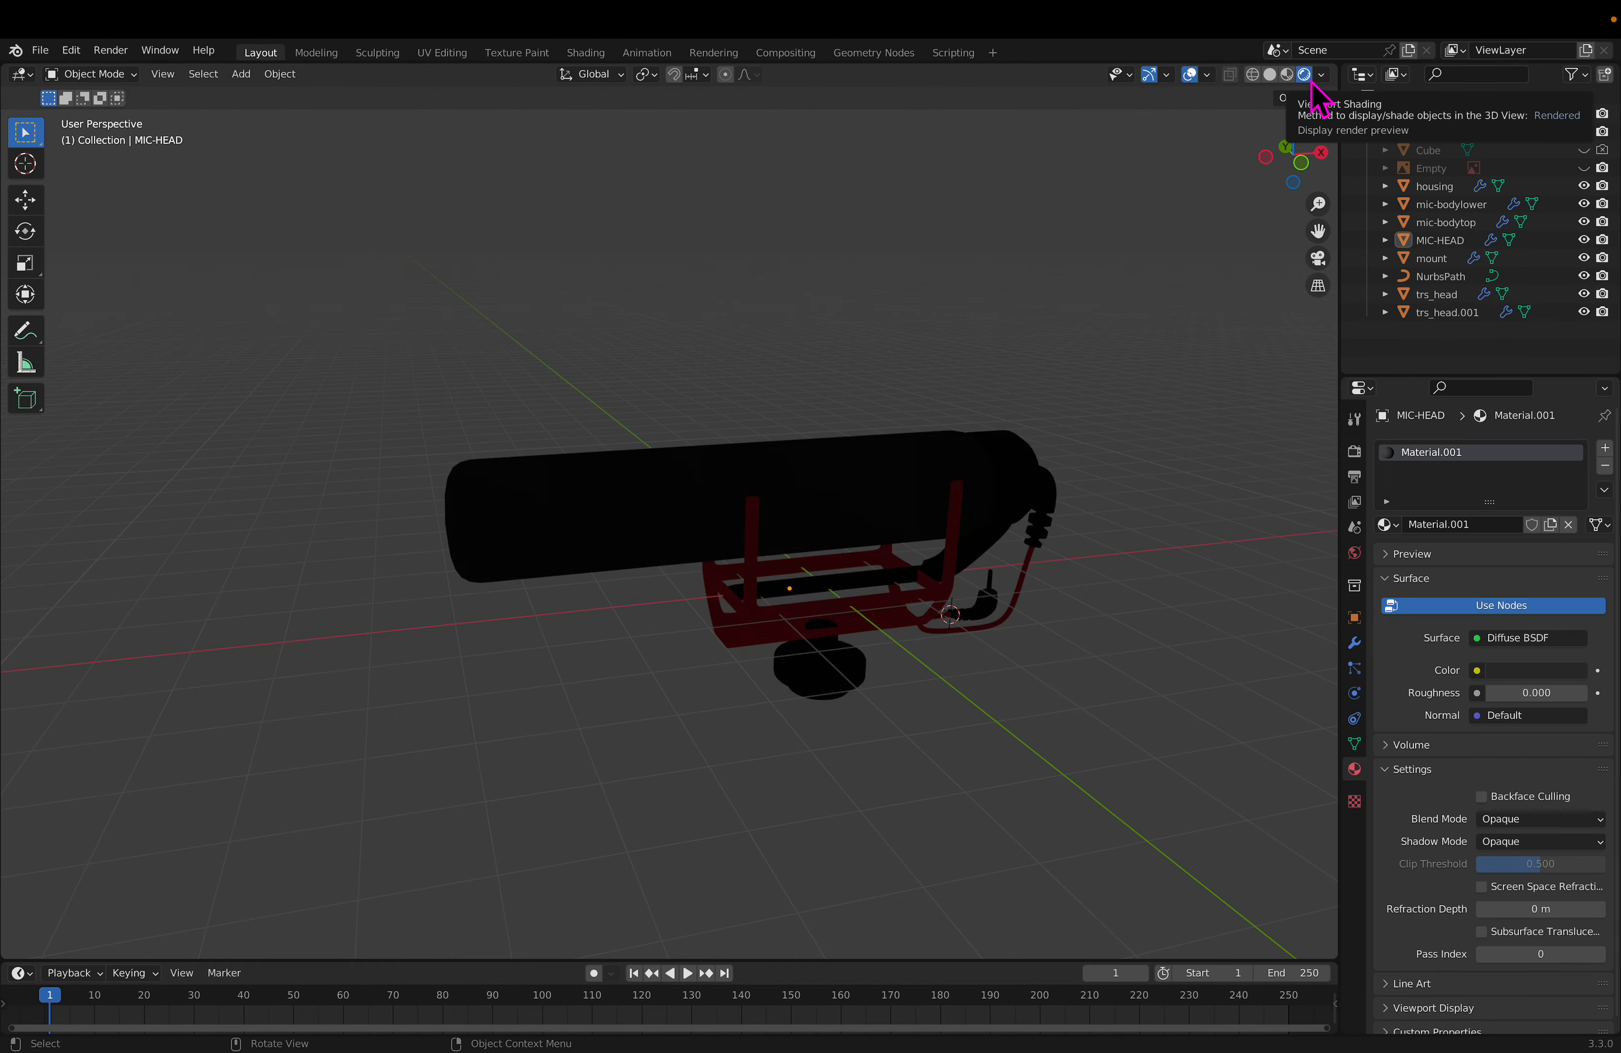
Step: Darken the MIC-HEAD material's viewport display color to a near-black grey
scroll(1437, 824, down, 1)
click(1395, 996)
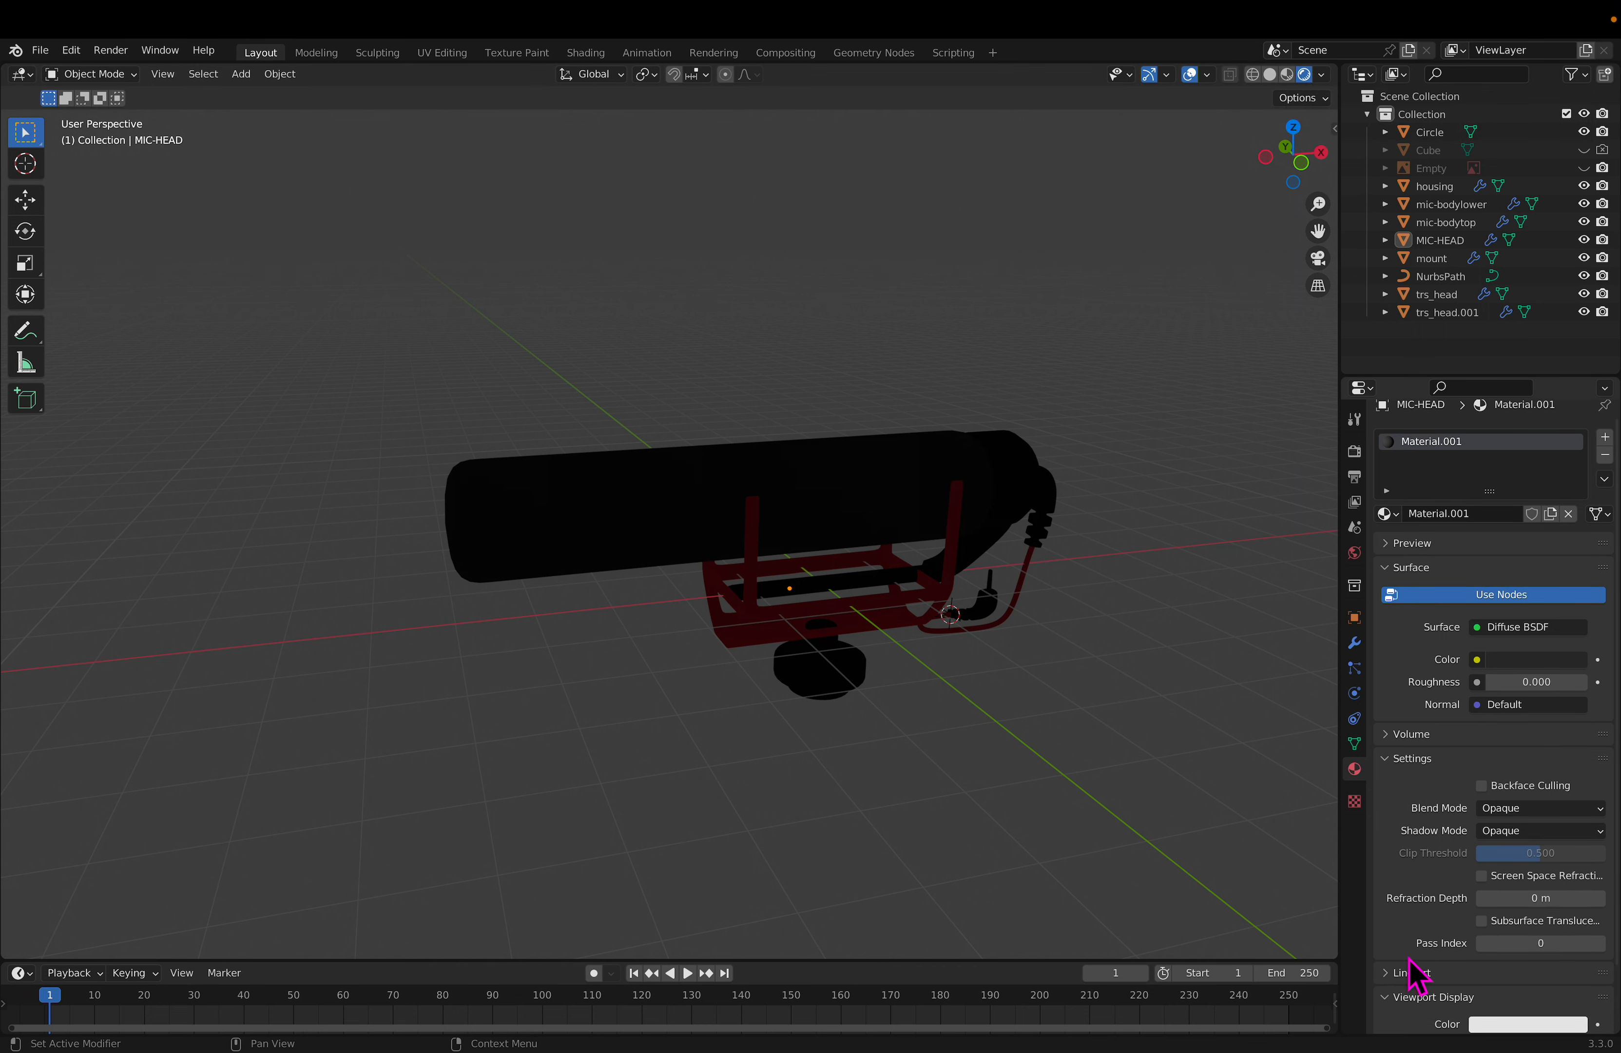
scroll(1435, 957, down, 3)
click(1525, 956)
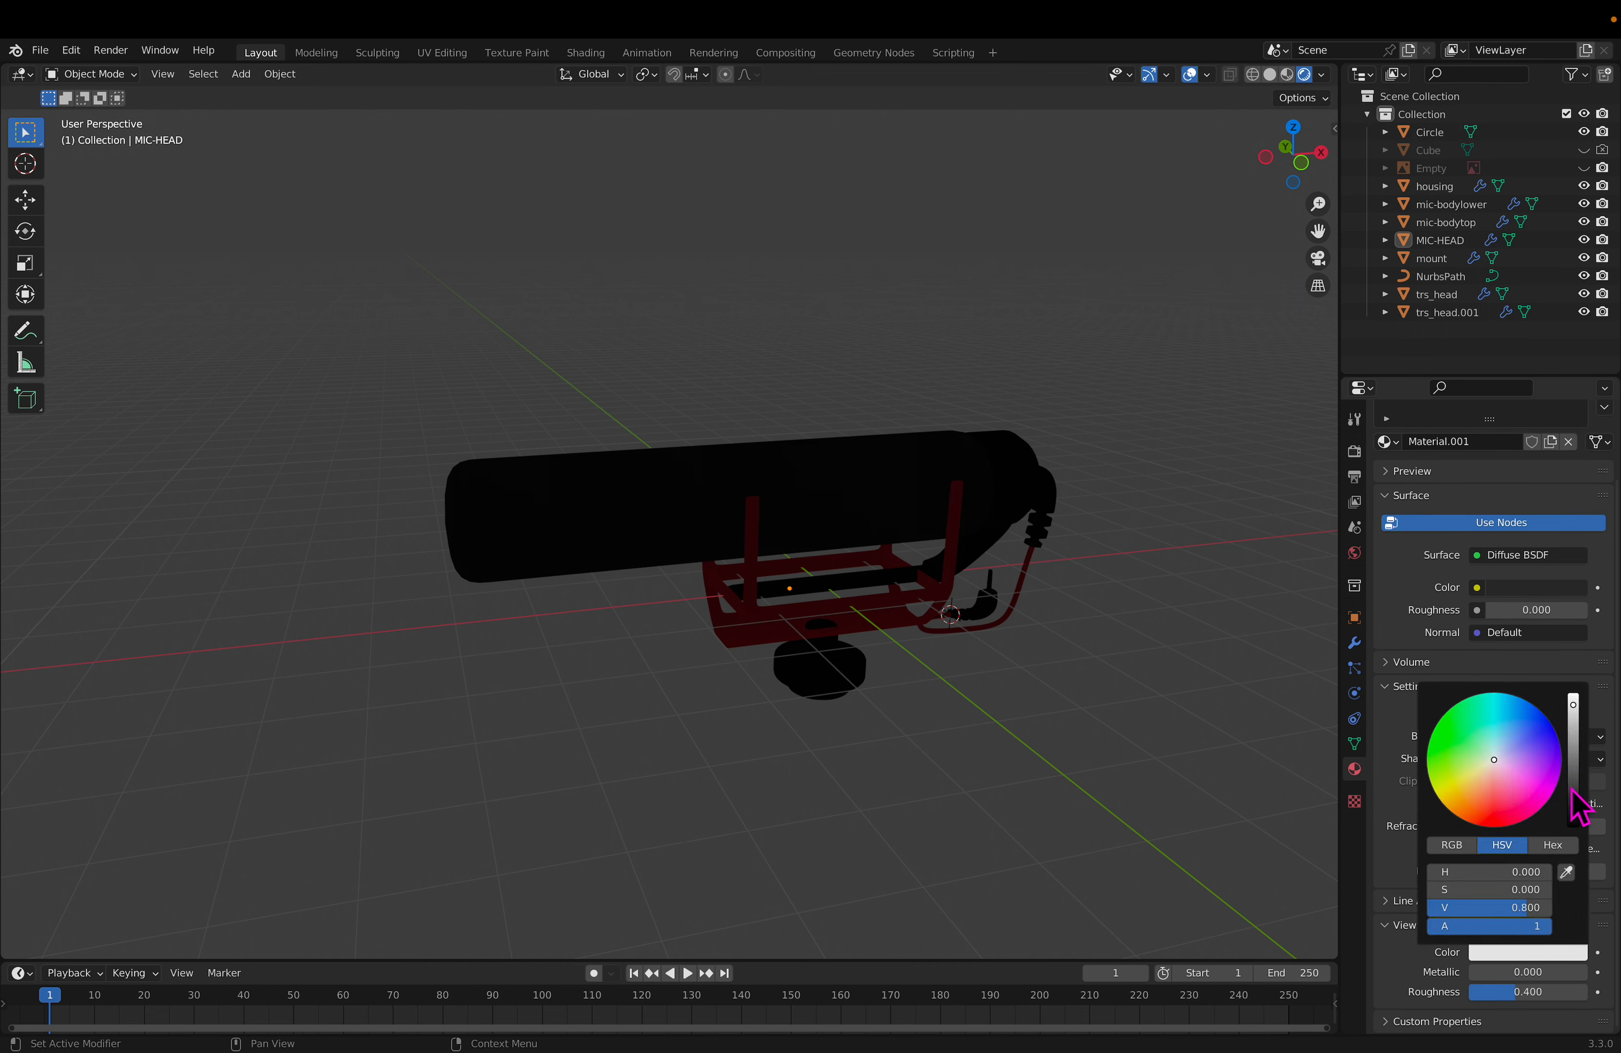
drag(1573, 704, 1573, 800)
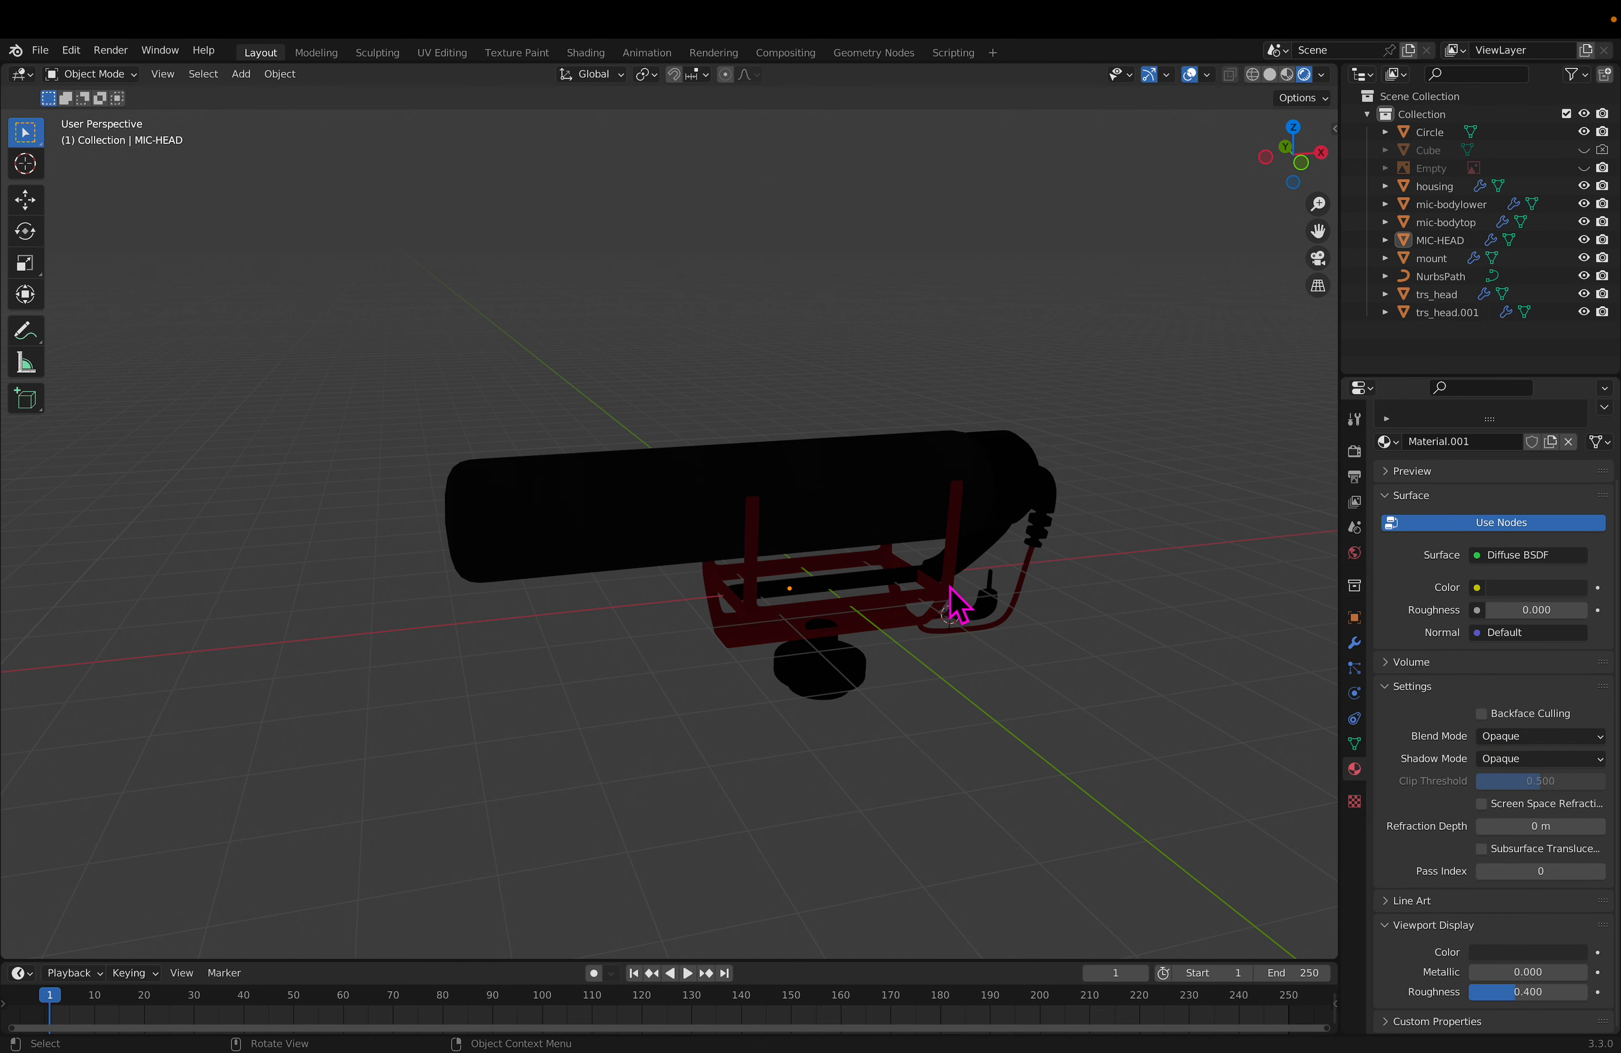
Step: Check the housing material, then darken the mic-bodytop material's viewport display color to a value of 0.036
click(959, 605)
scroll(1501, 906, down, 1)
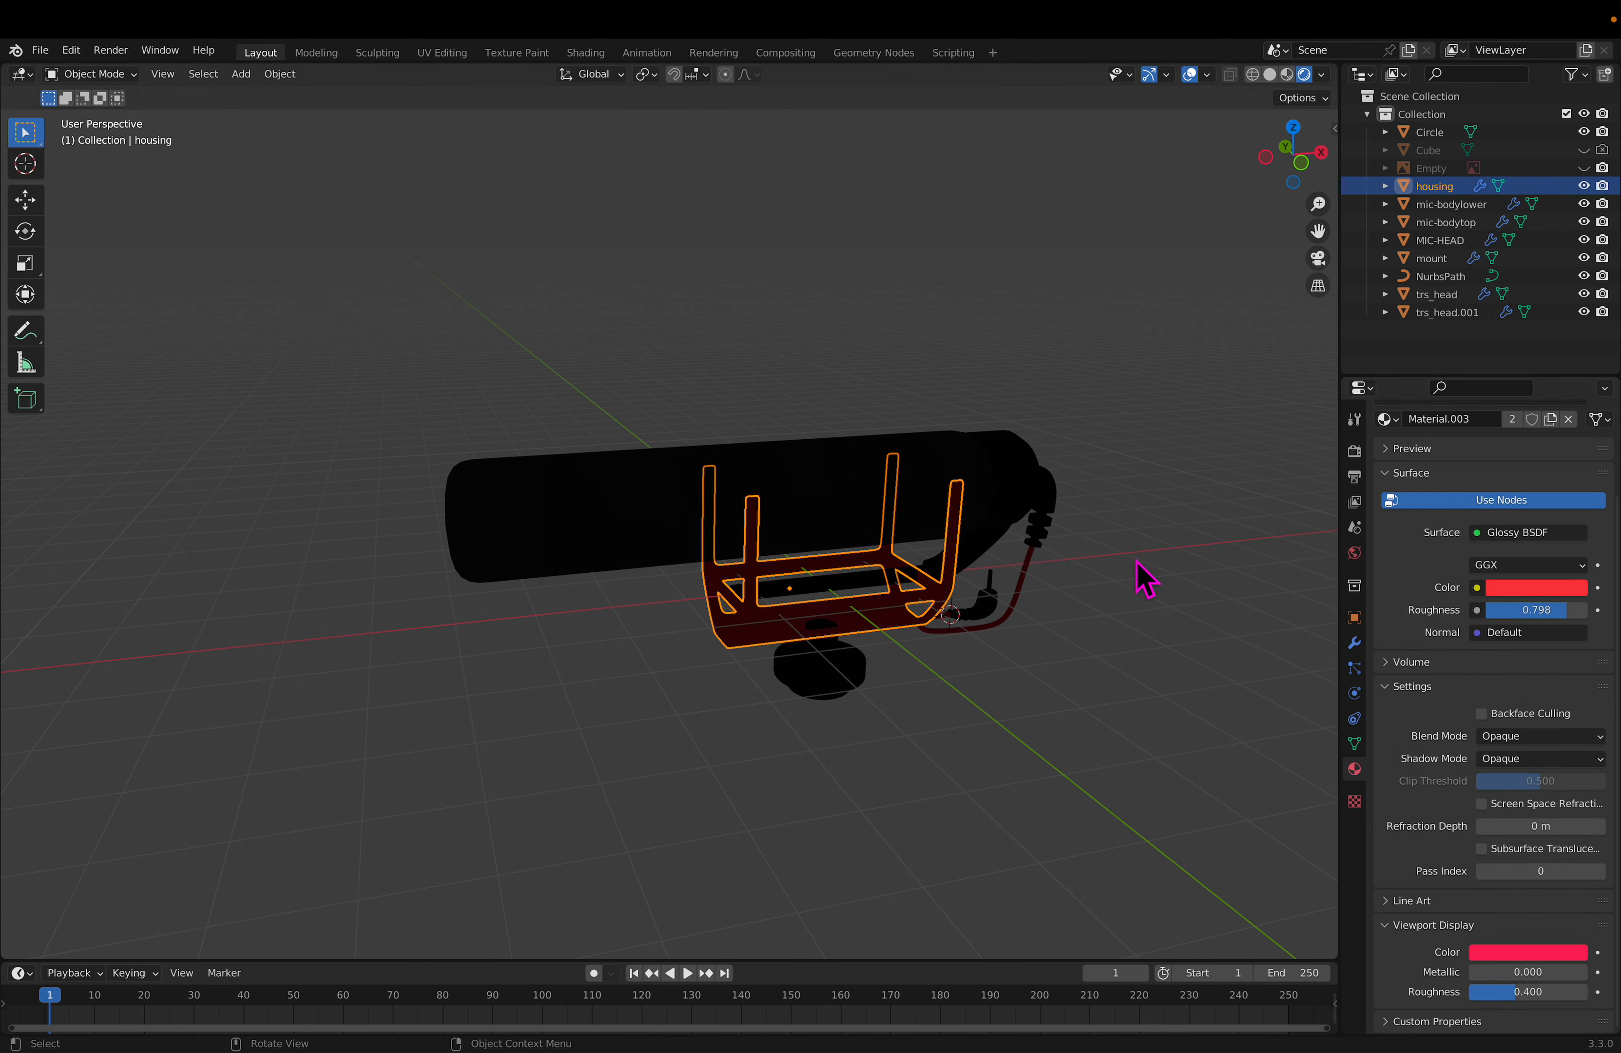
click(1049, 511)
click(1487, 952)
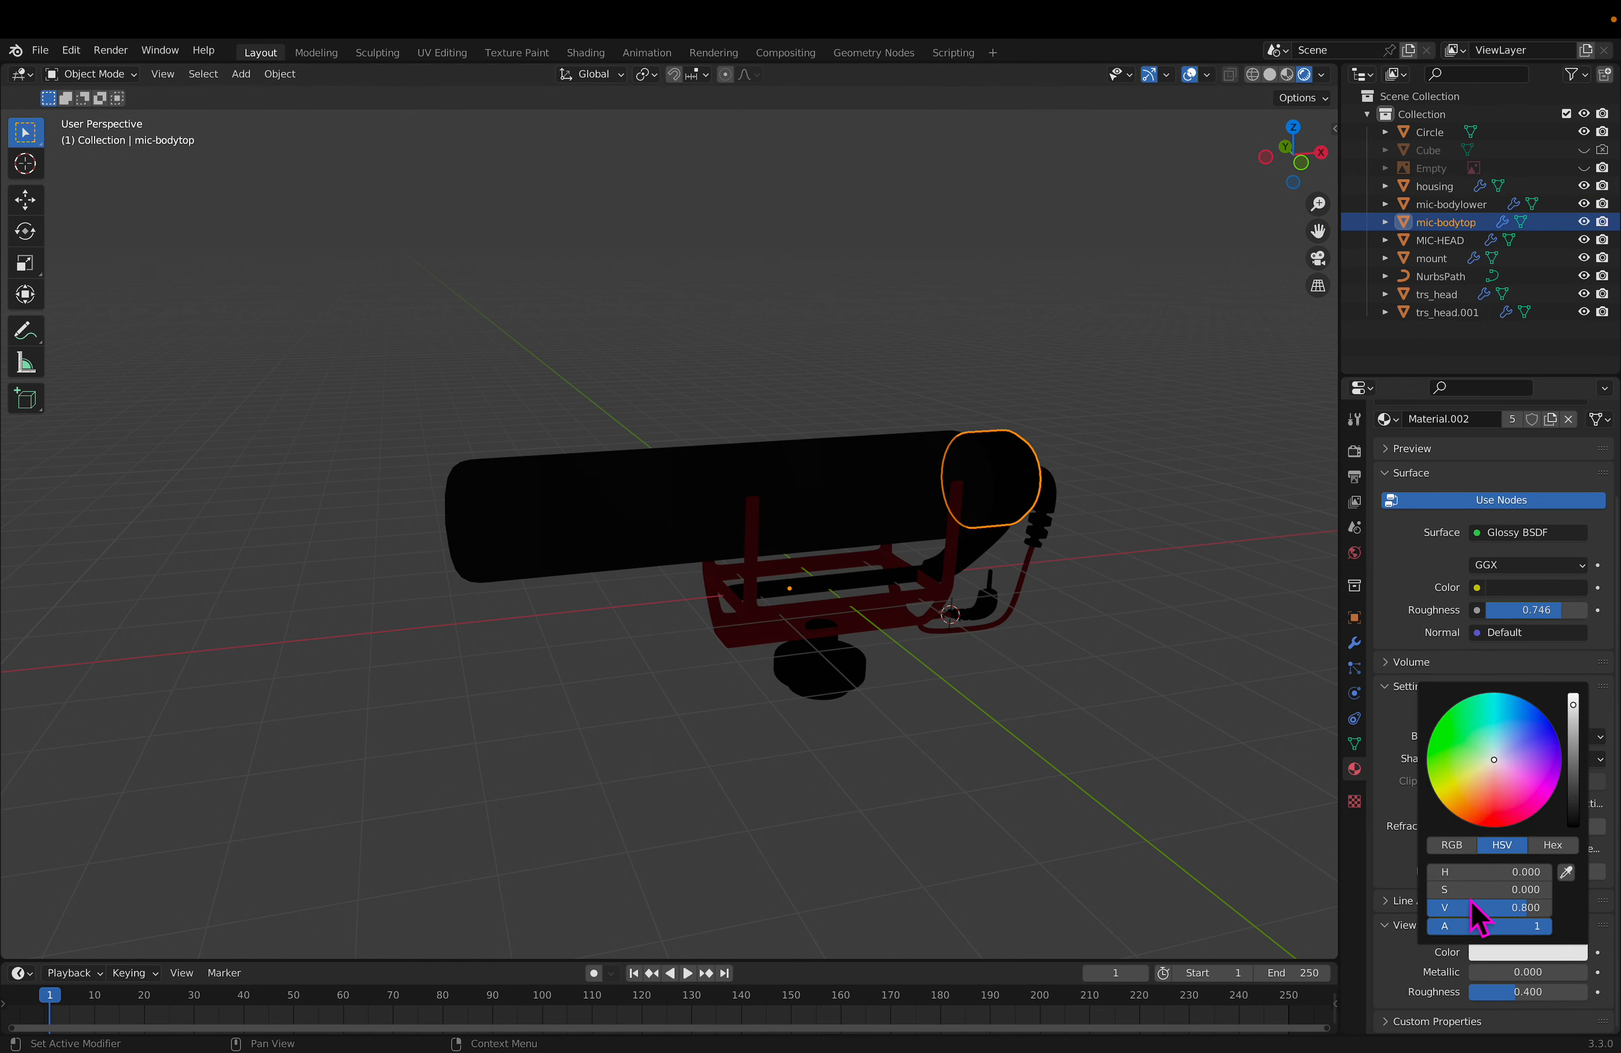
click(1574, 791)
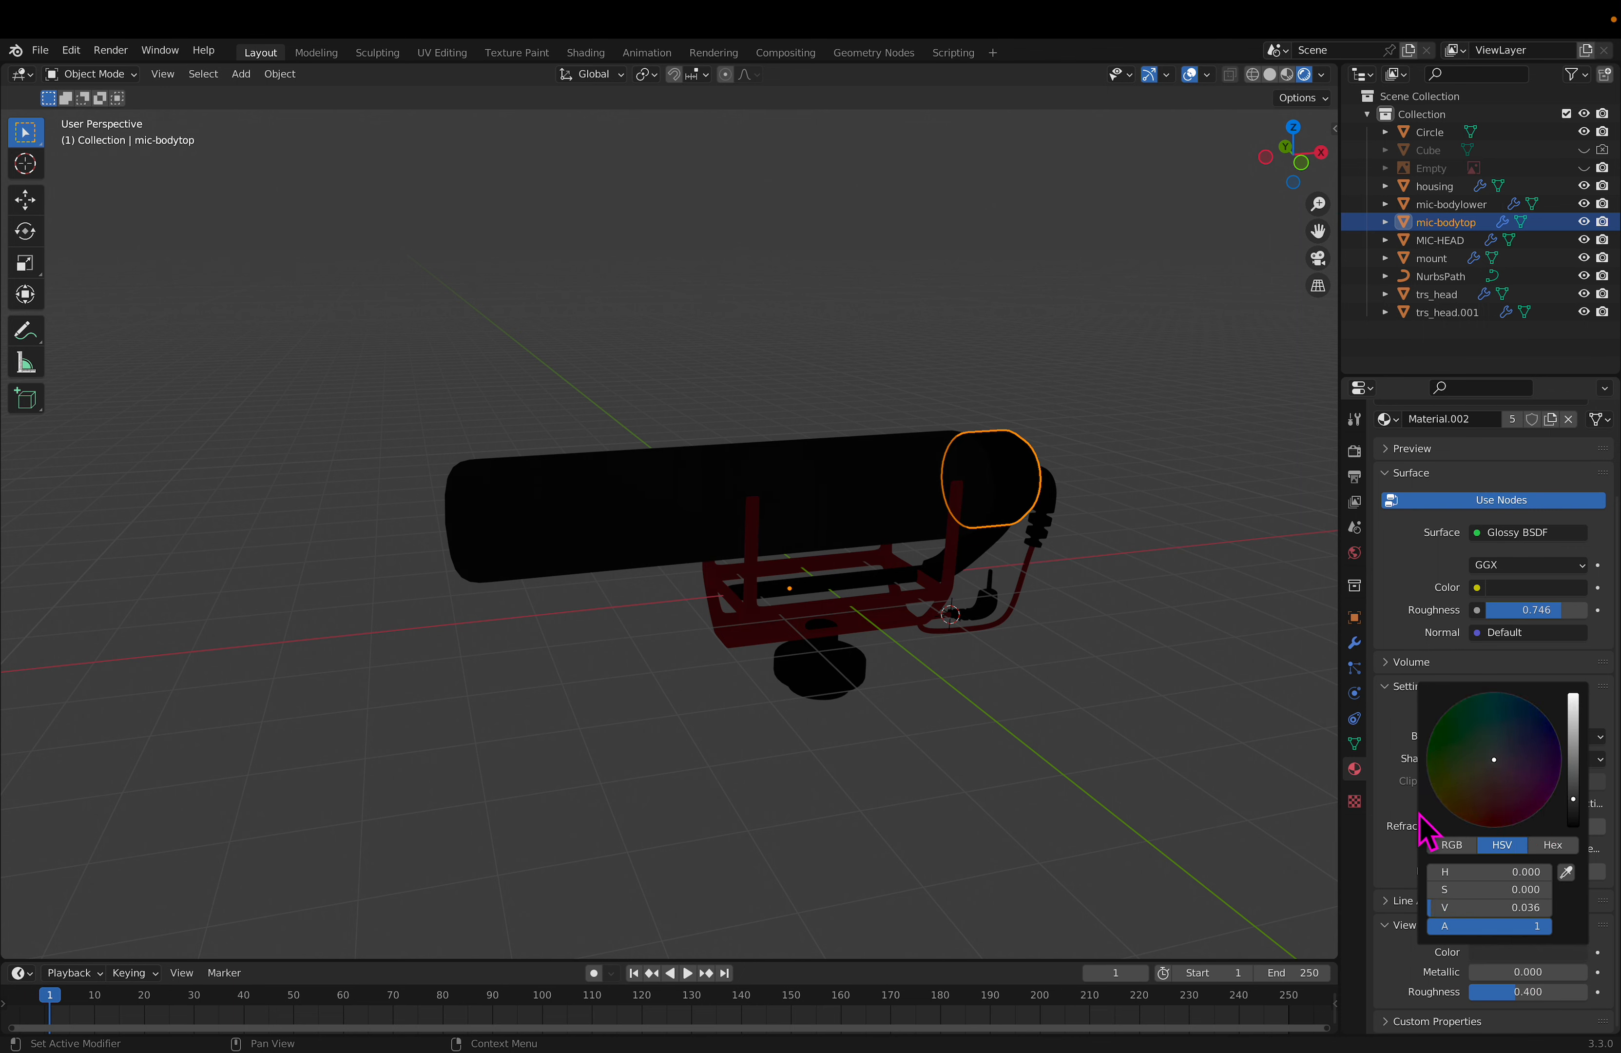
Step: Check the viewport display colors of the trs_head and NurbsPath cable materials
click(1050, 518)
click(1019, 607)
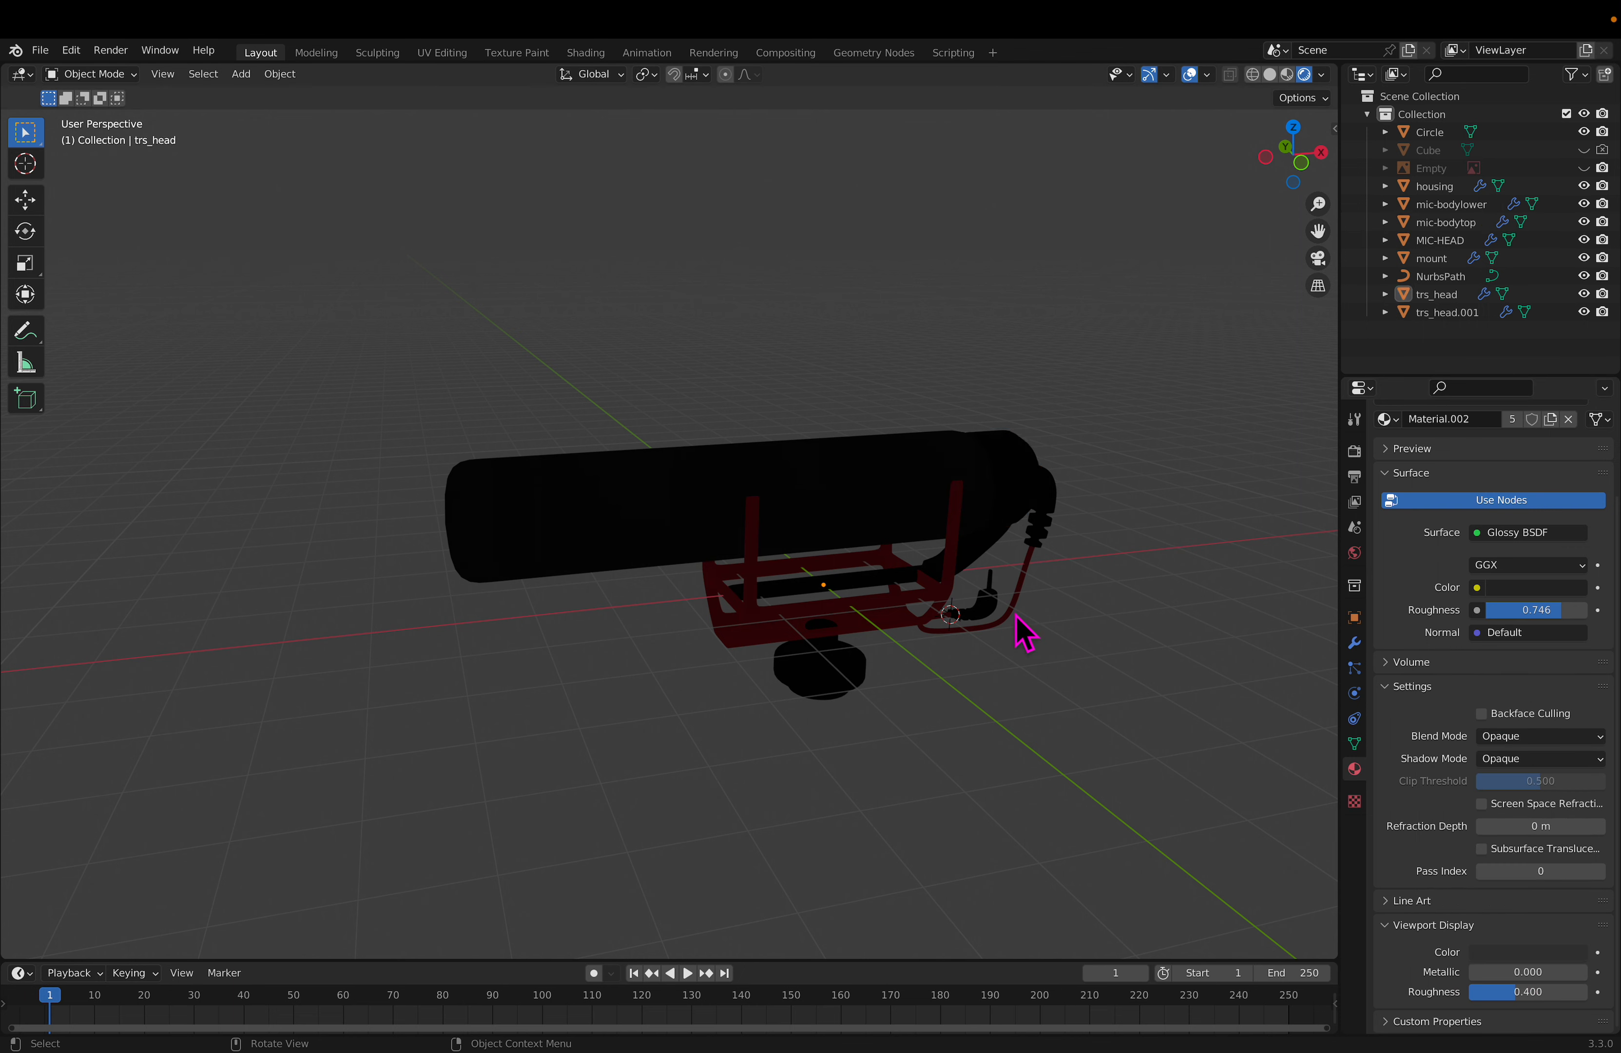
click(1018, 605)
click(1018, 604)
click(1114, 666)
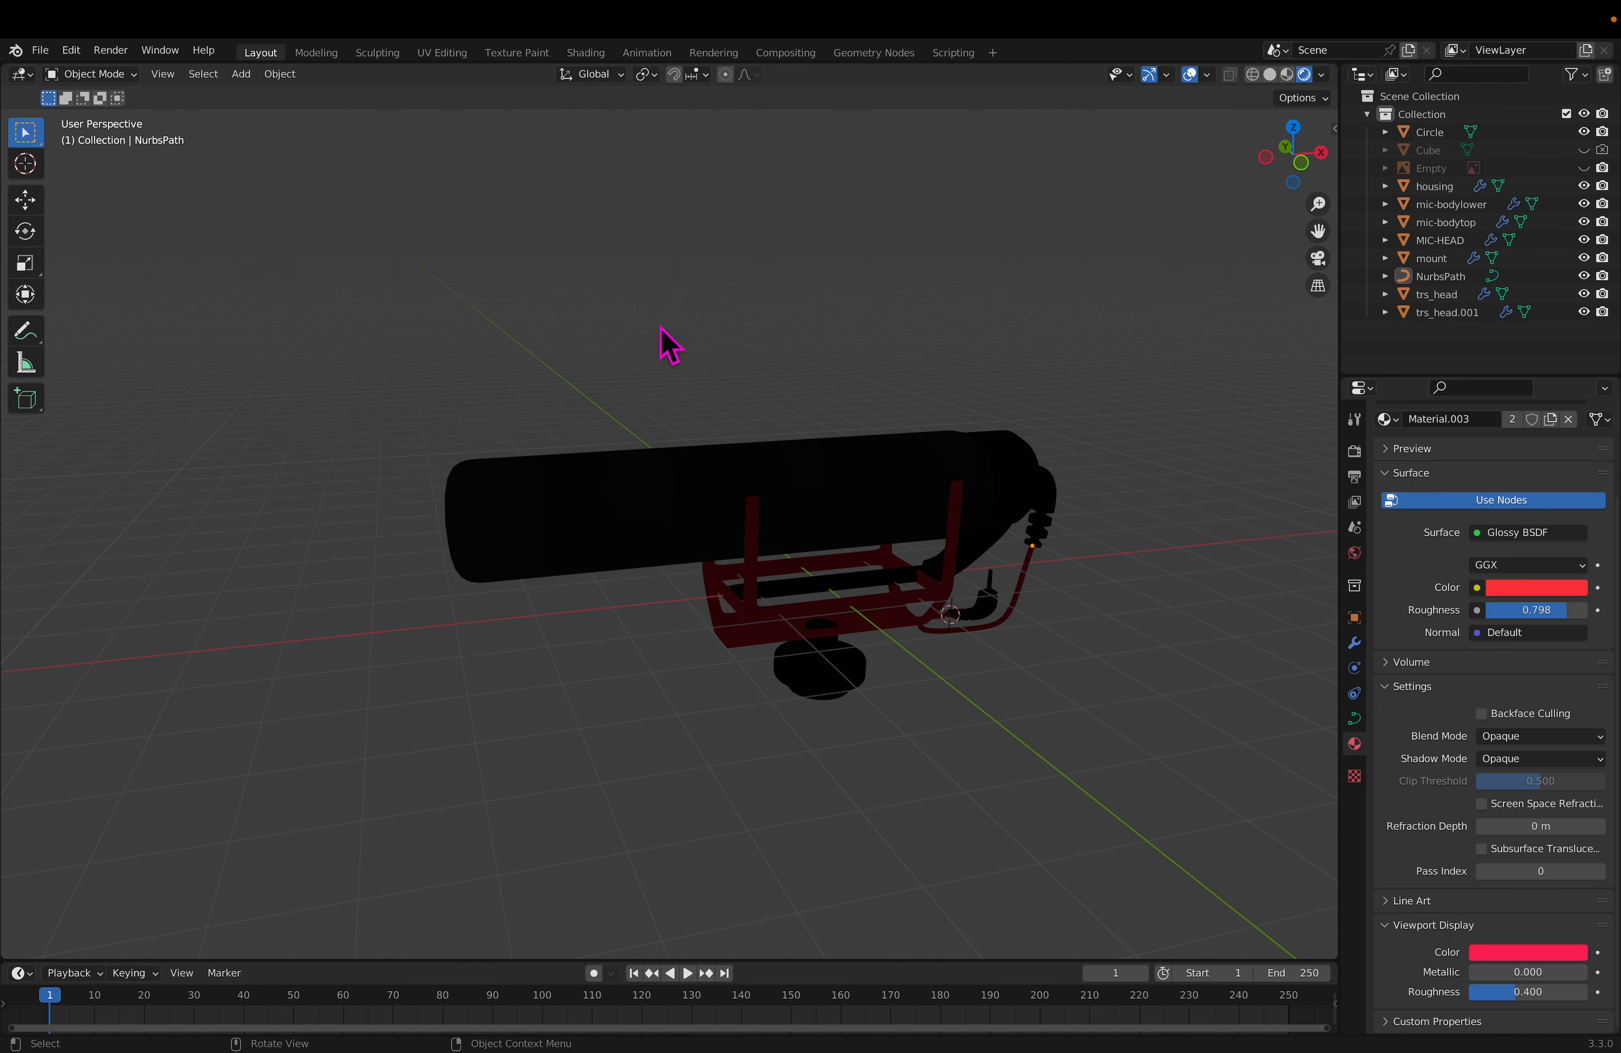
Step: Start a legacy Wavefront OBJ export with Material Groups included and review its path mode
click(41, 51)
mouse_move(110, 316)
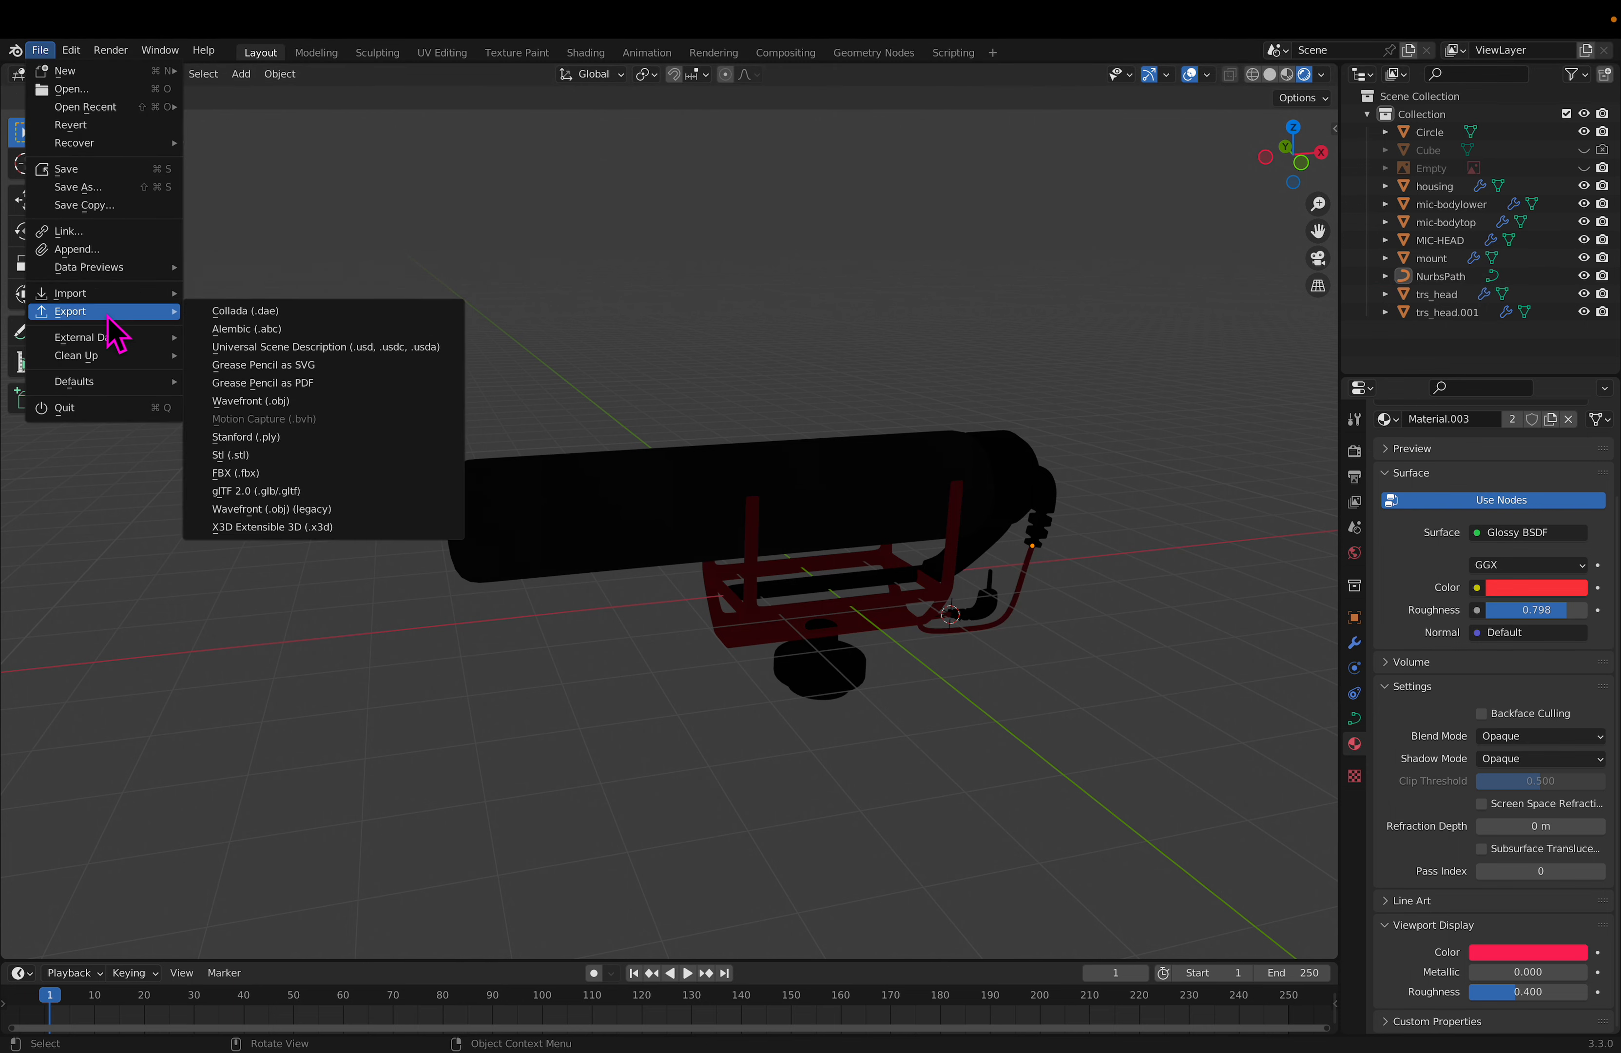
click(308, 510)
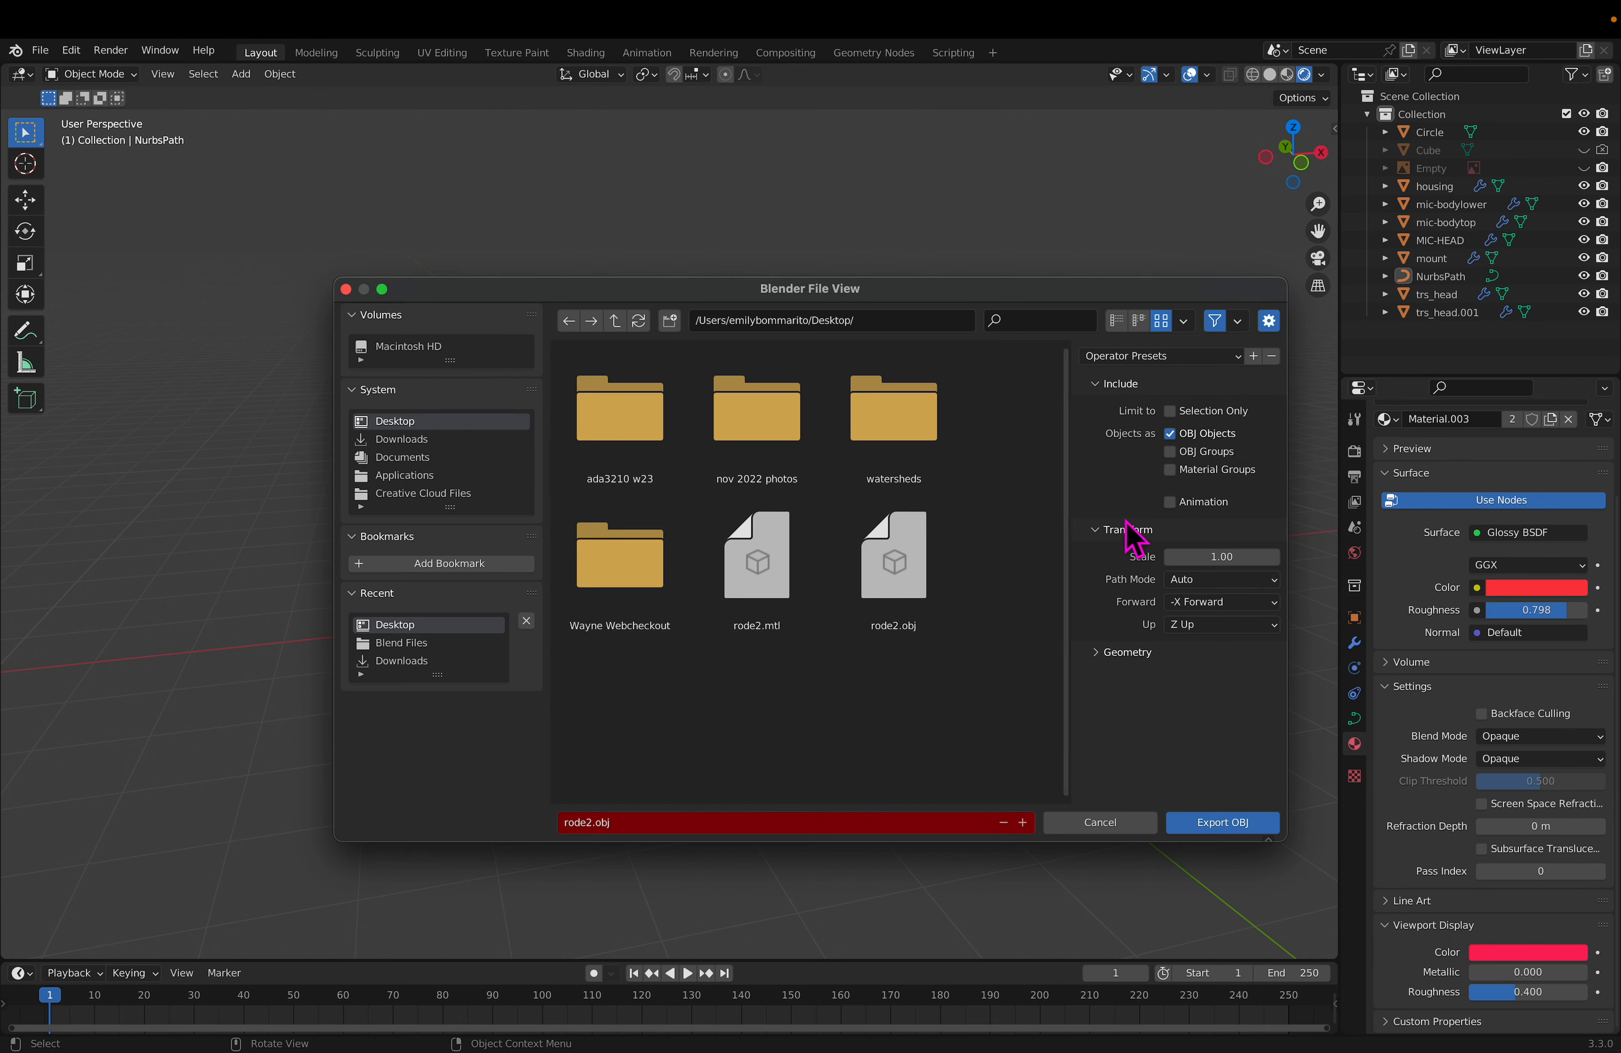
click(1186, 471)
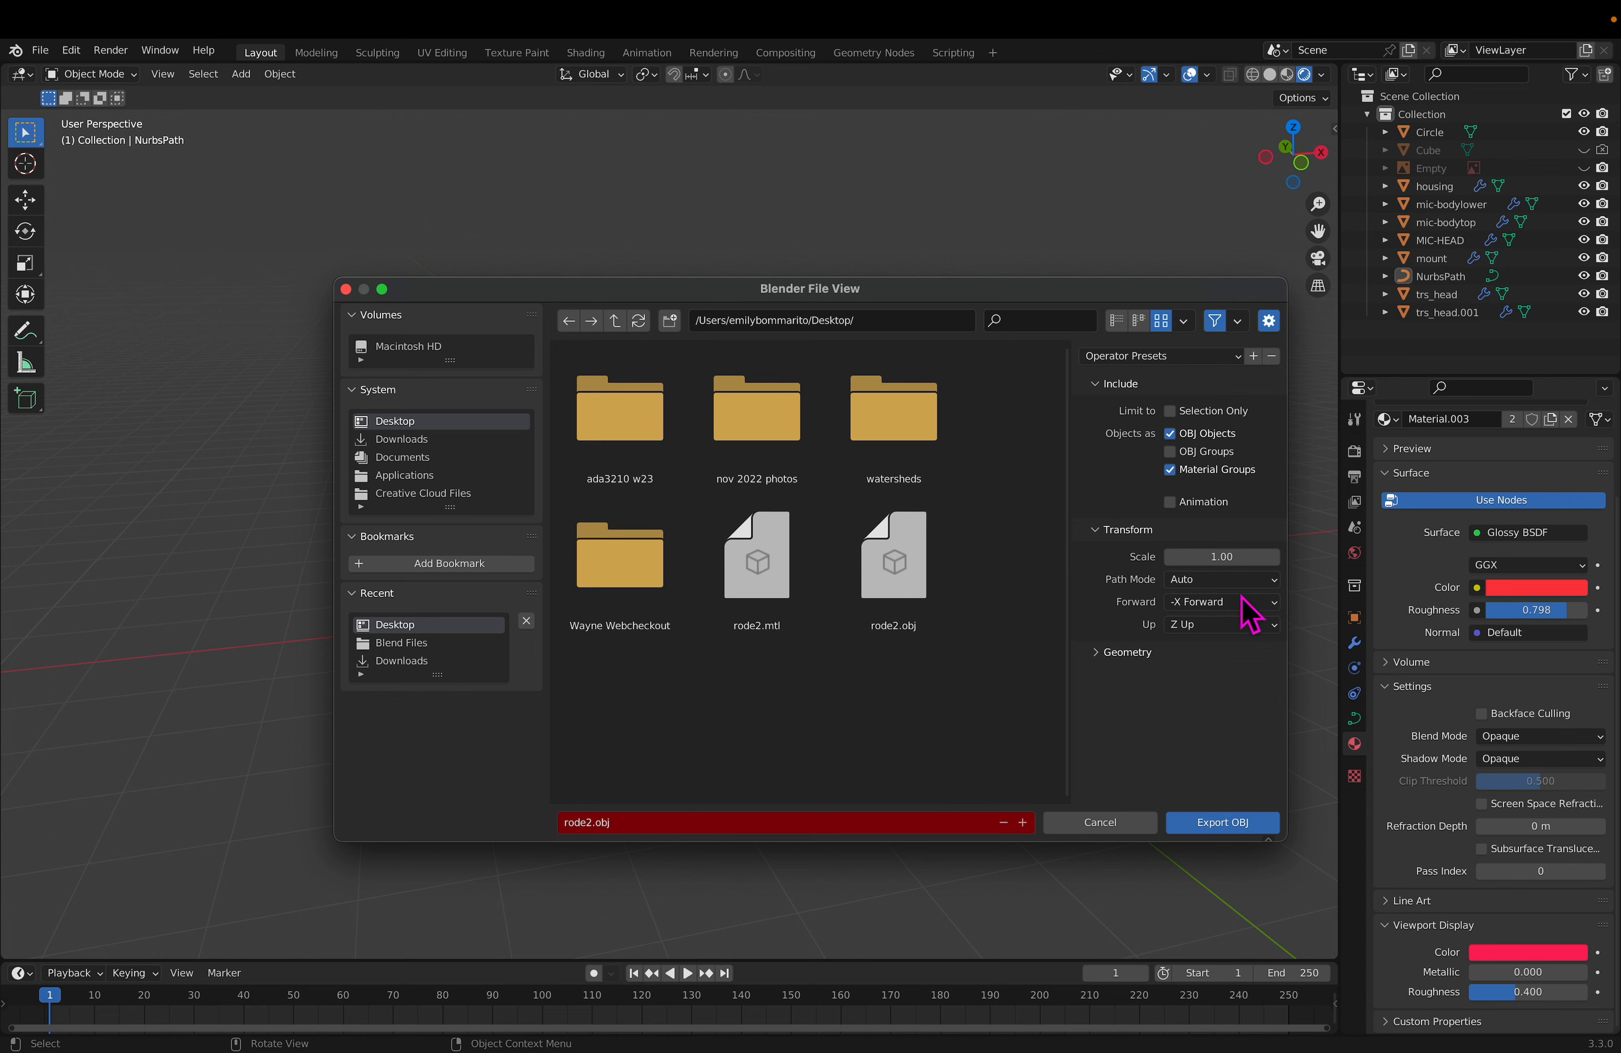
click(1224, 579)
click(1225, 581)
Step: Set the export's forward axis to Y Forward and export the model to the Desktop as rode_with_color.obj
click(1230, 603)
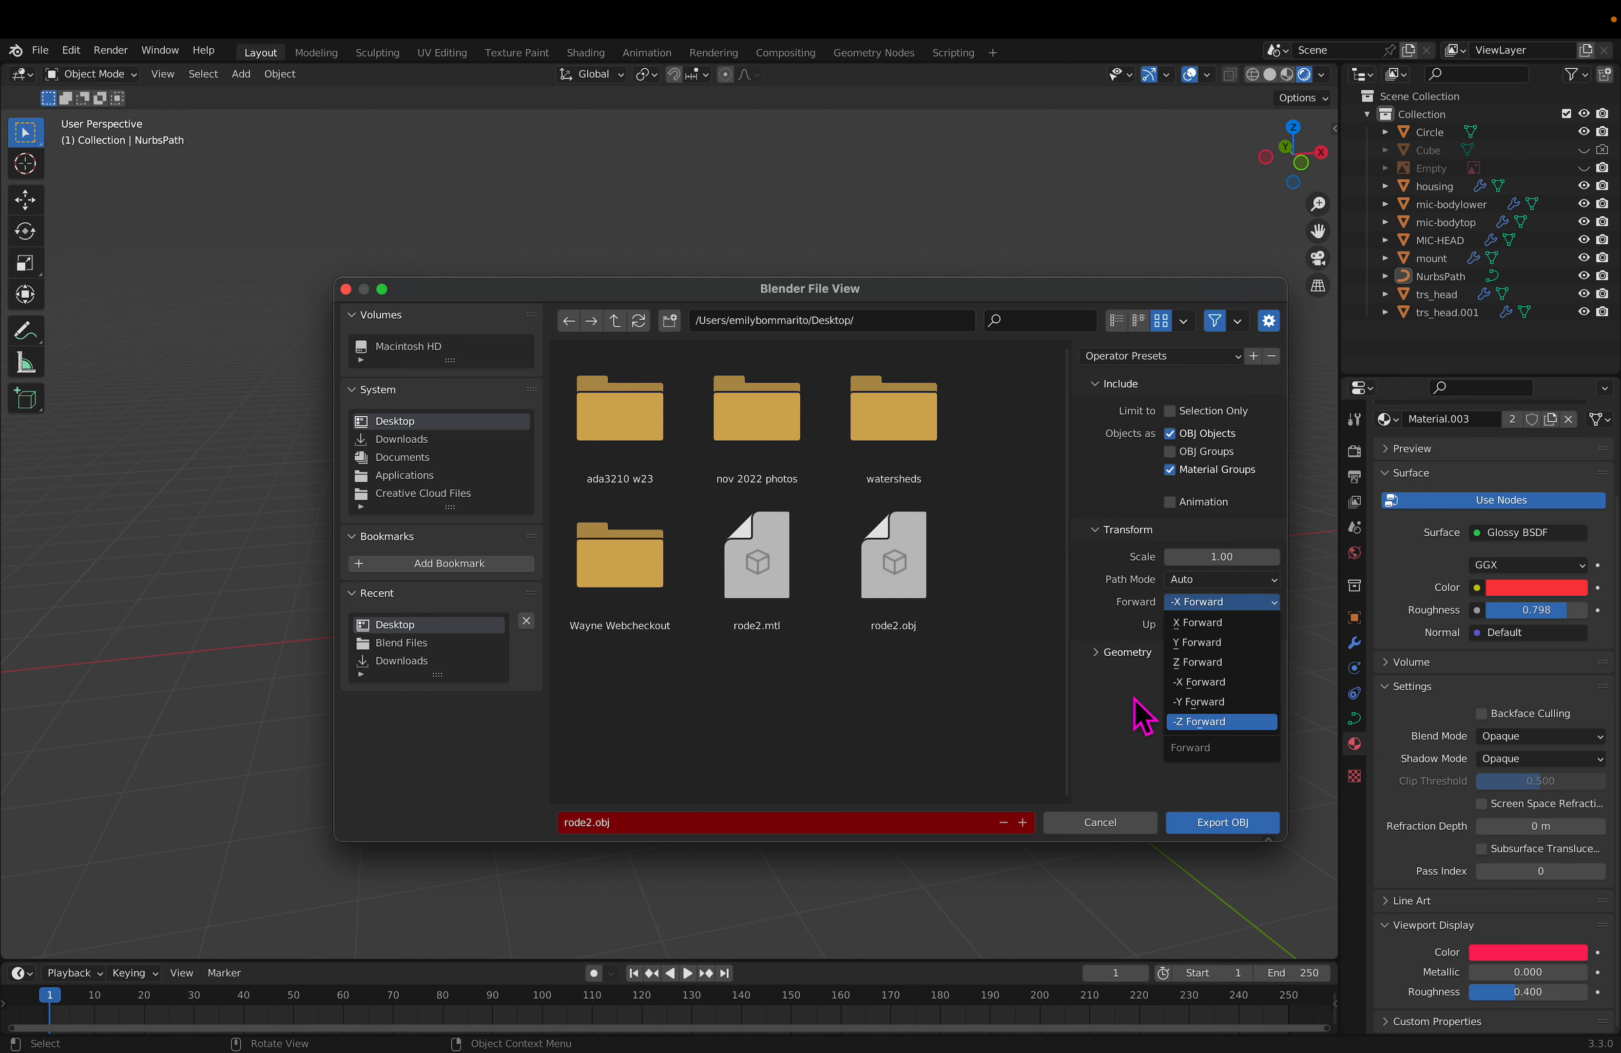
click(1143, 714)
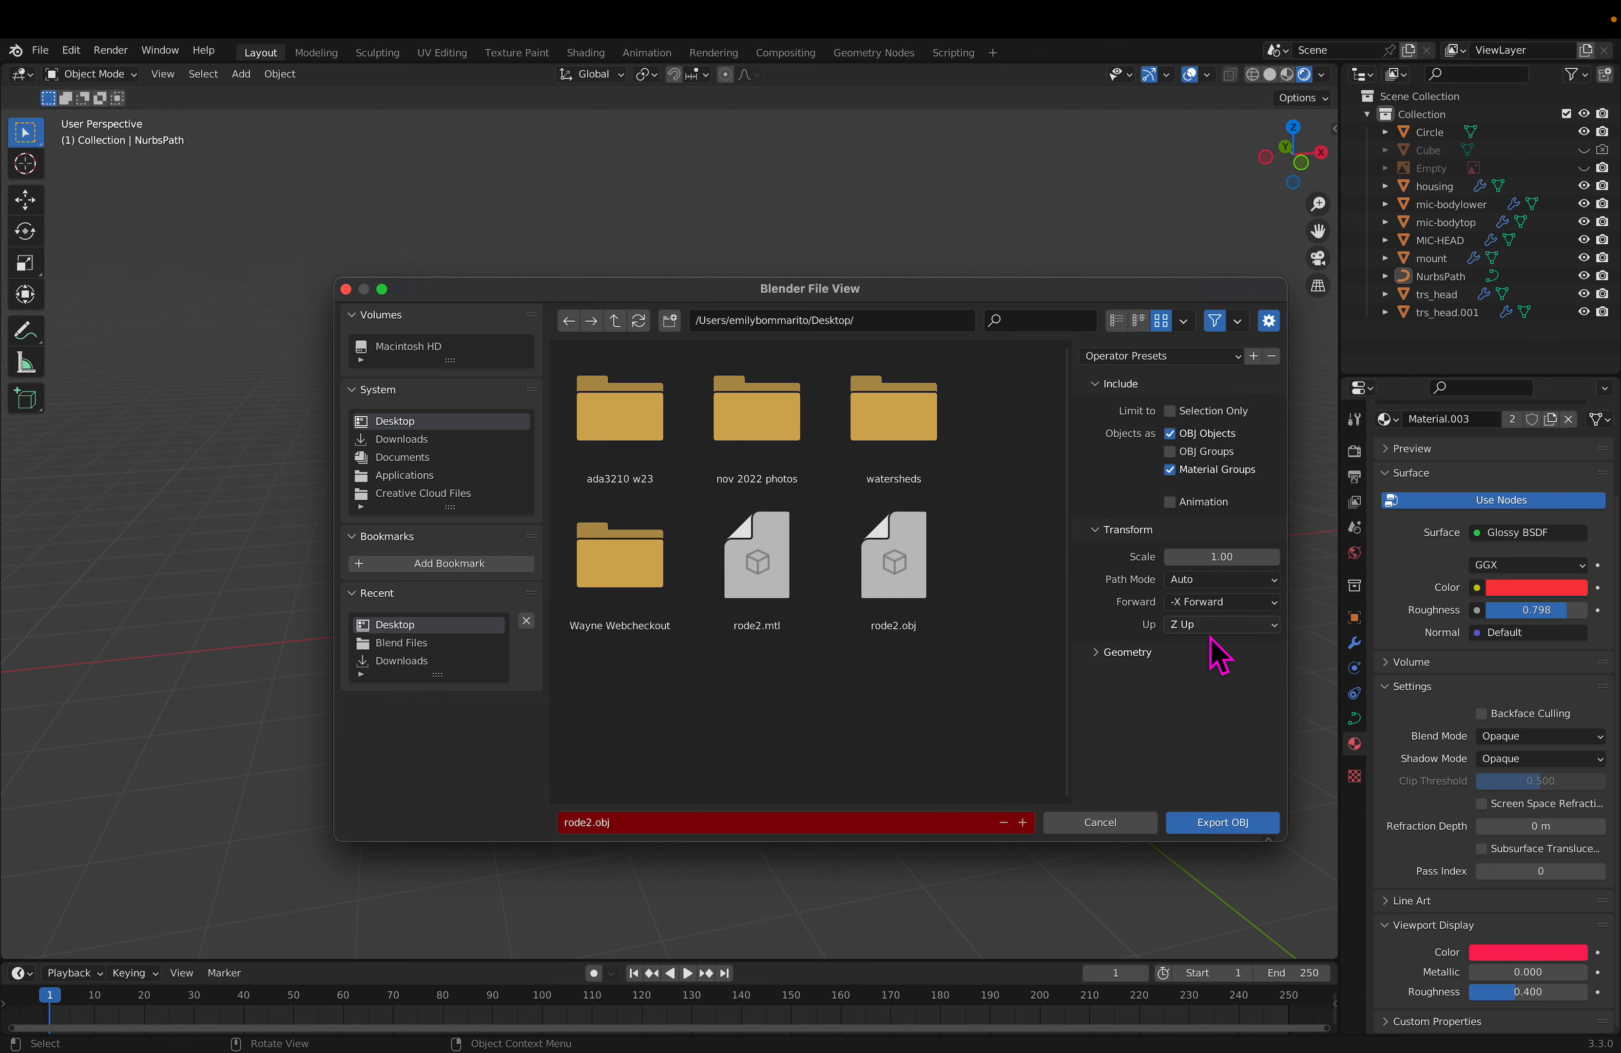
click(1232, 615)
click(1230, 667)
click(587, 822)
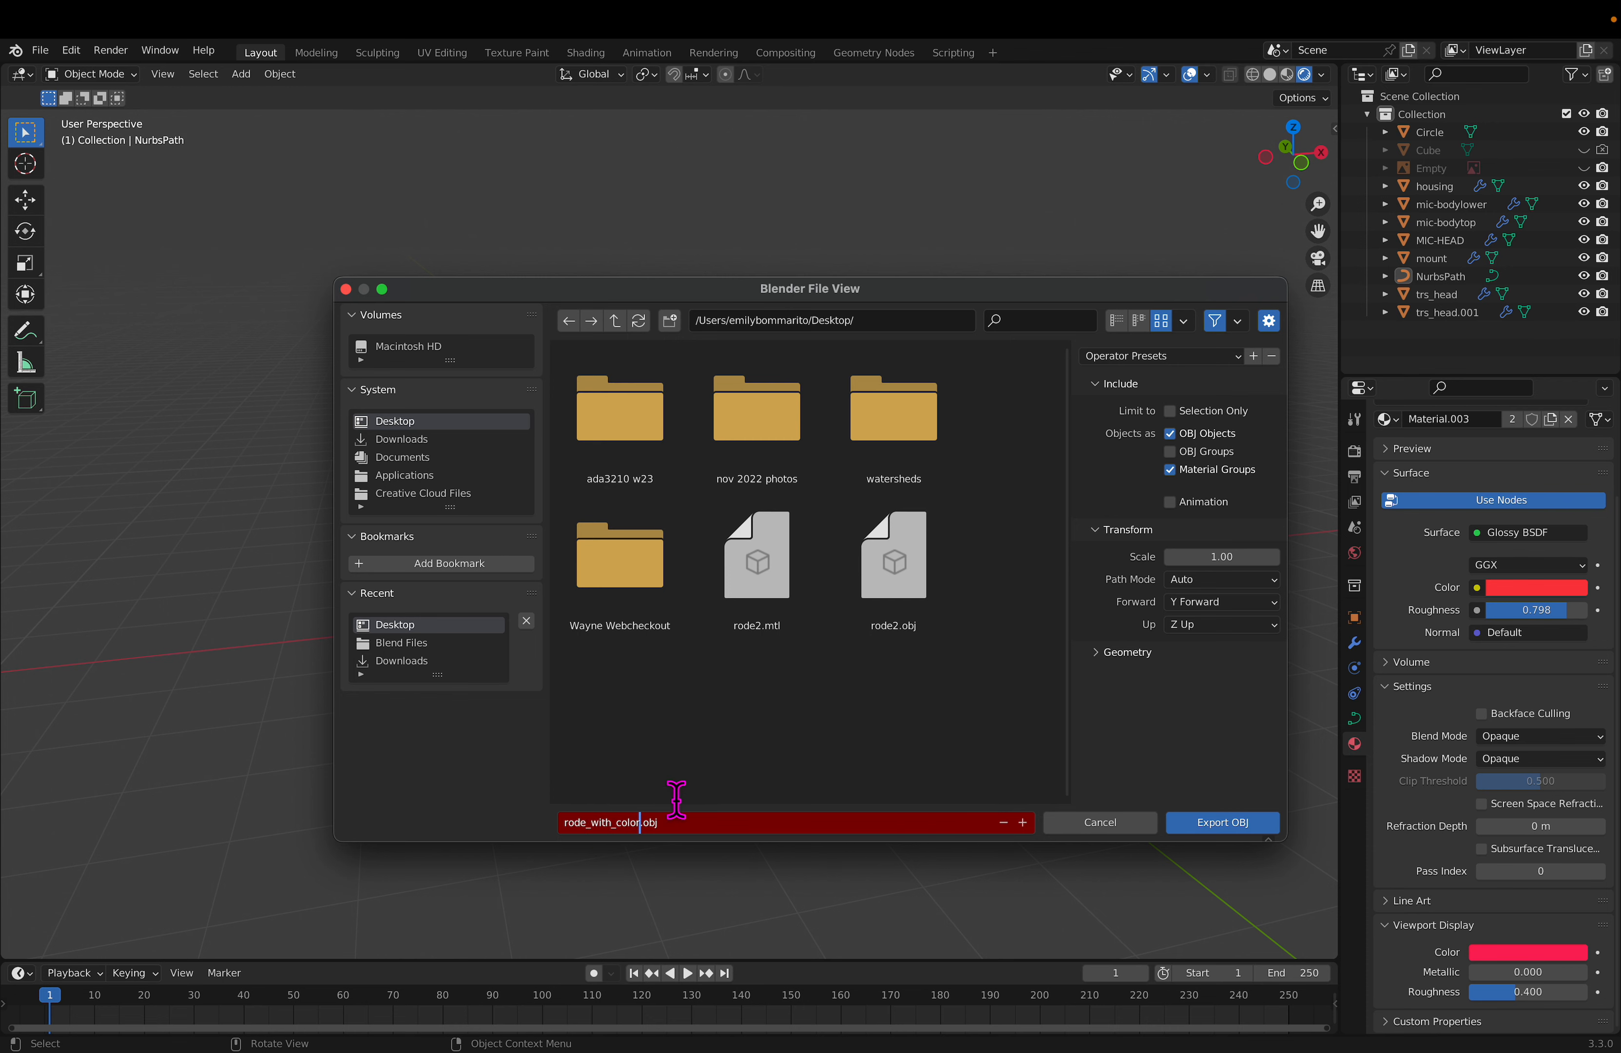
click(1230, 824)
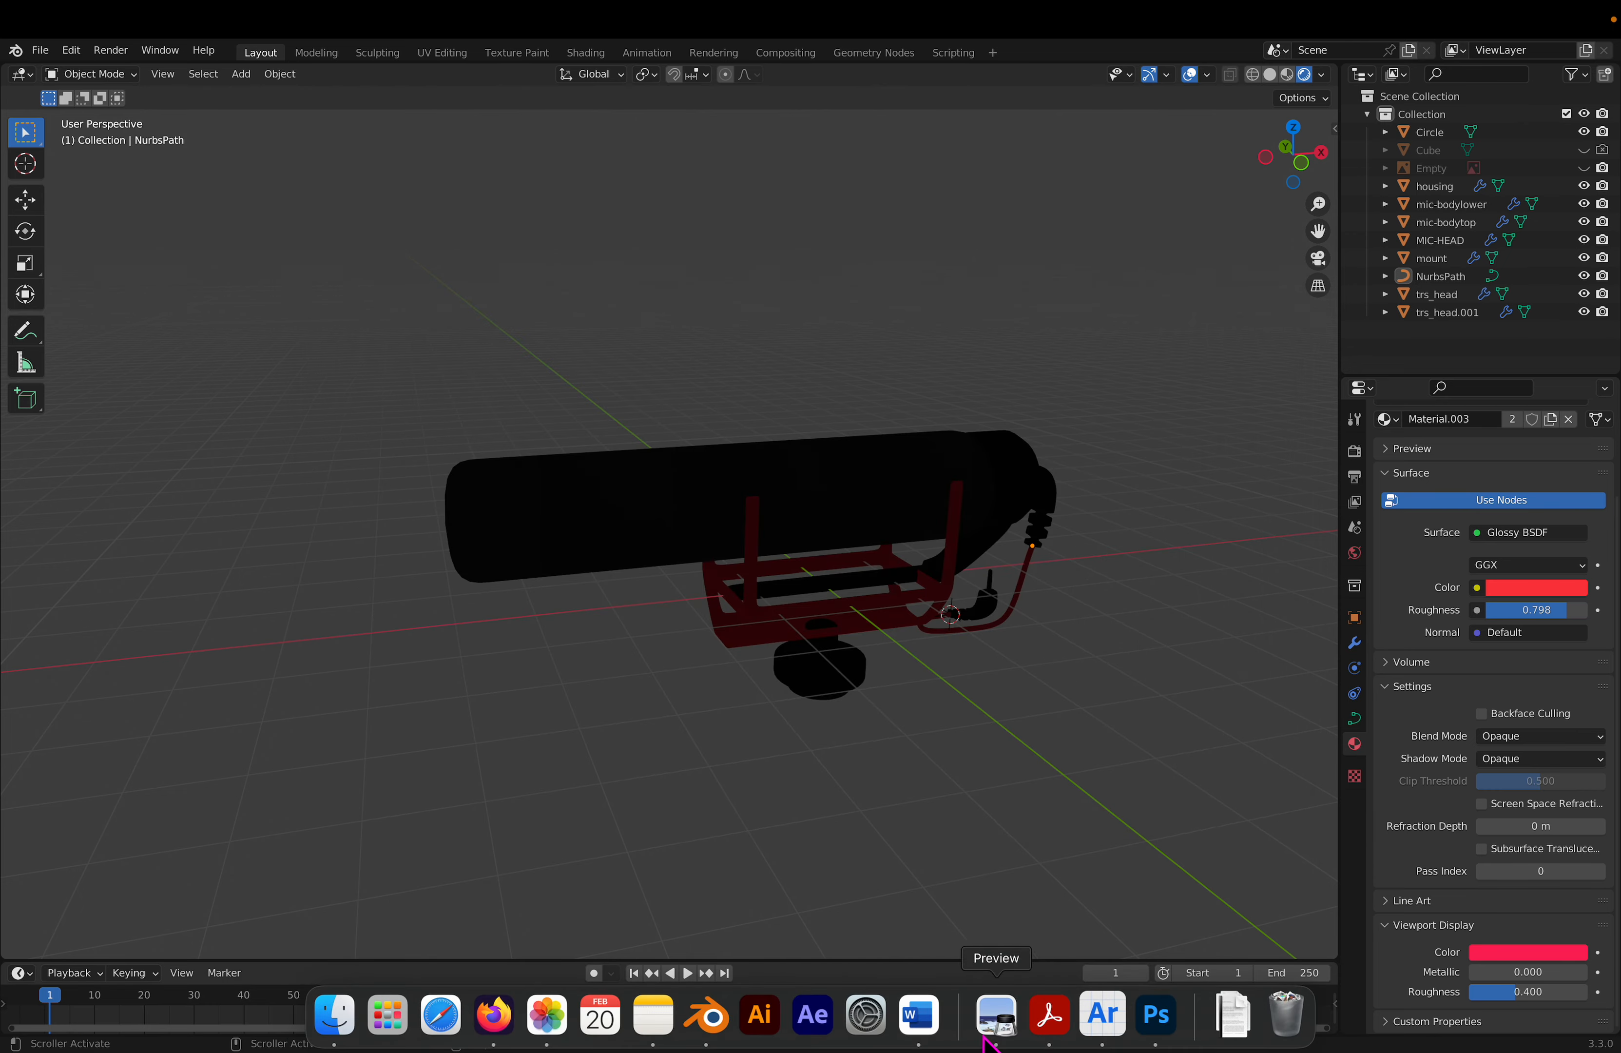
Step: Switch to Adobe Aero and delete the rode2 microphone from the scene
click(1101, 1020)
click(966, 697)
click(843, 572)
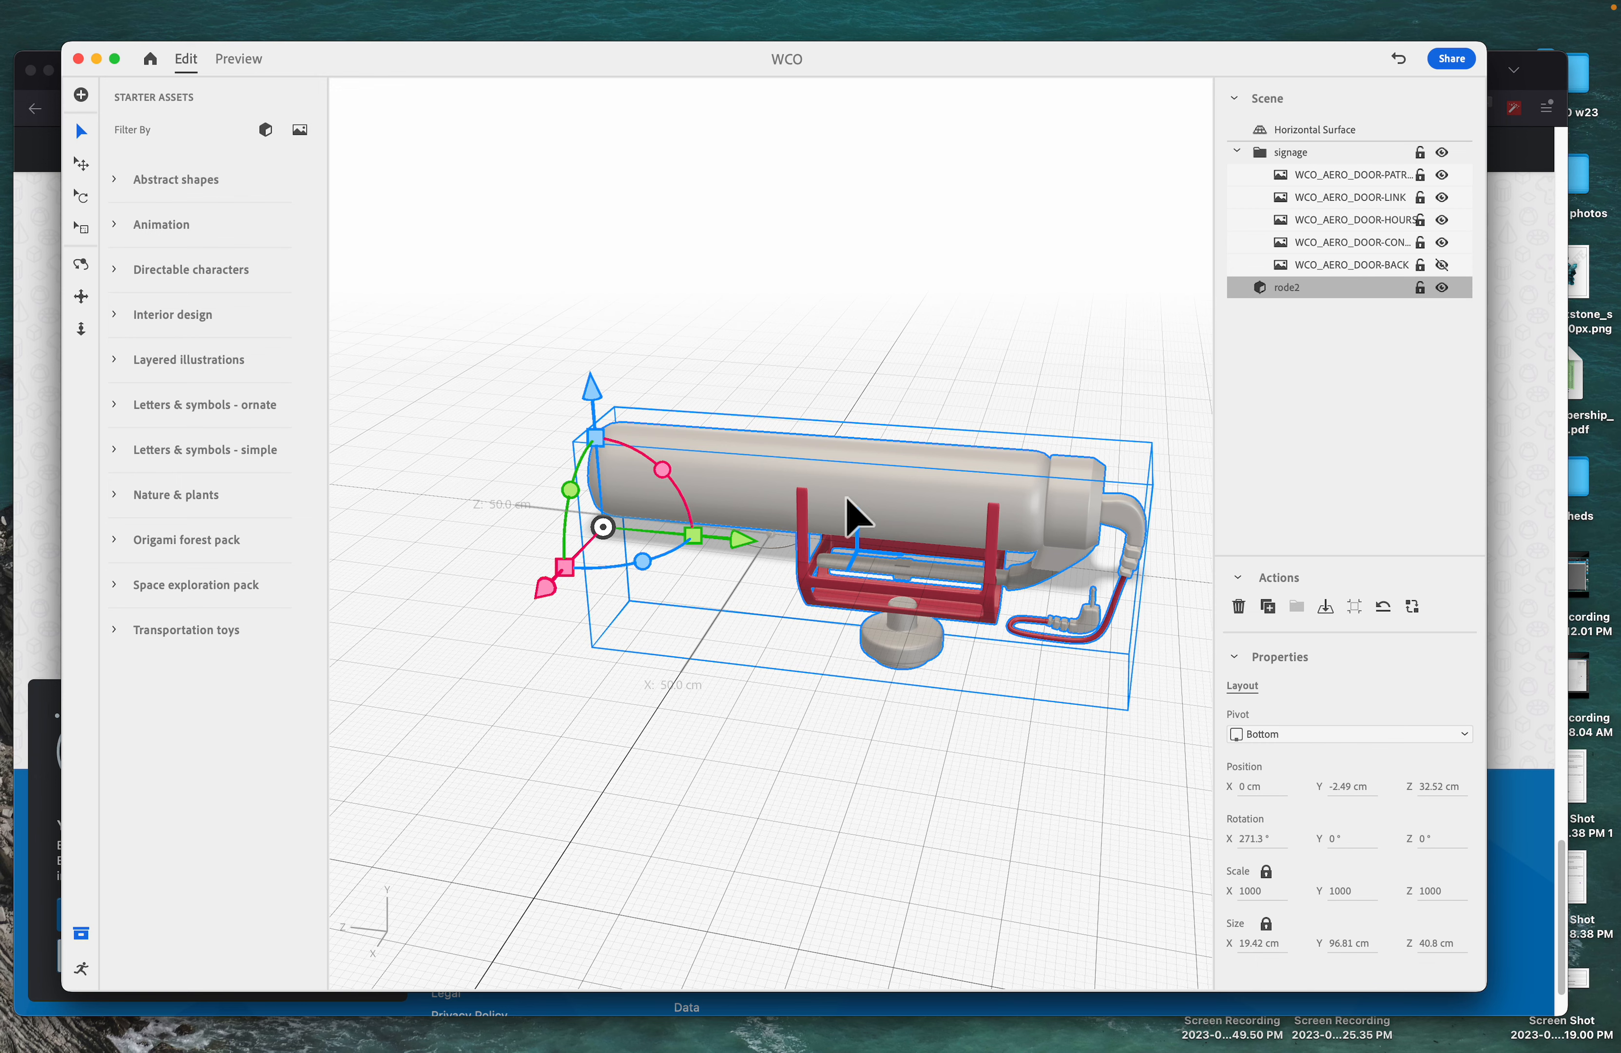
key(BackSpace)
Step: Import rode_with_color.obj from the Desktop into the scene
click(81, 94)
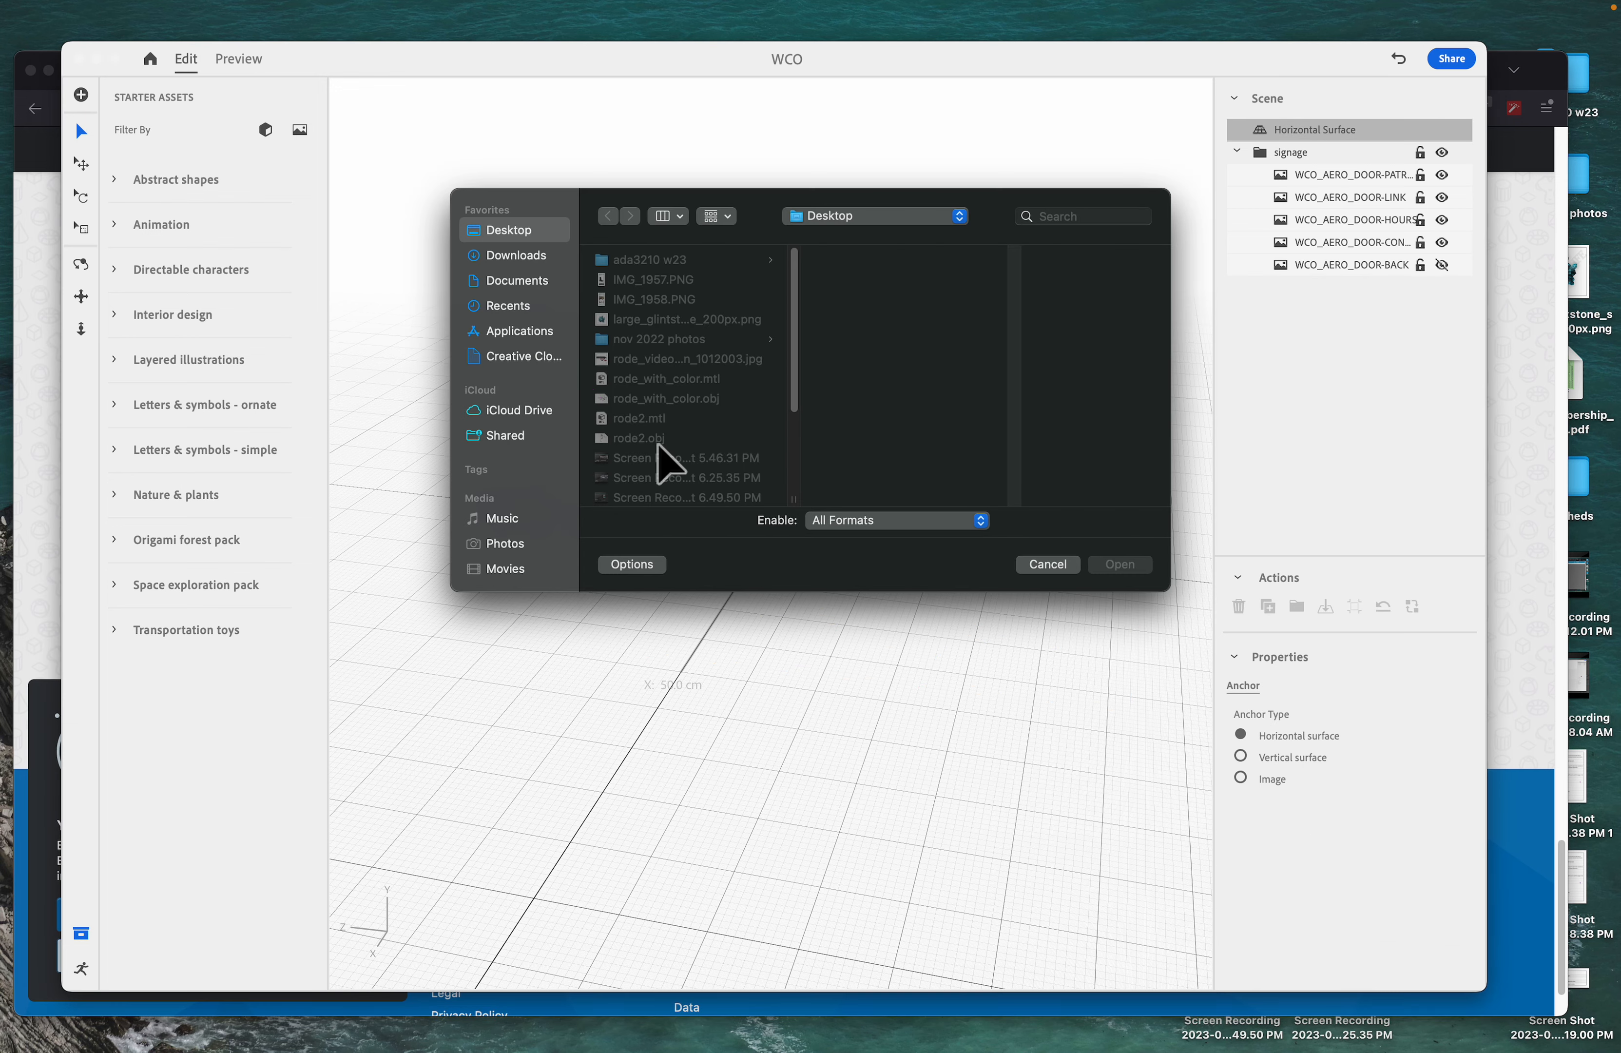
click(666, 398)
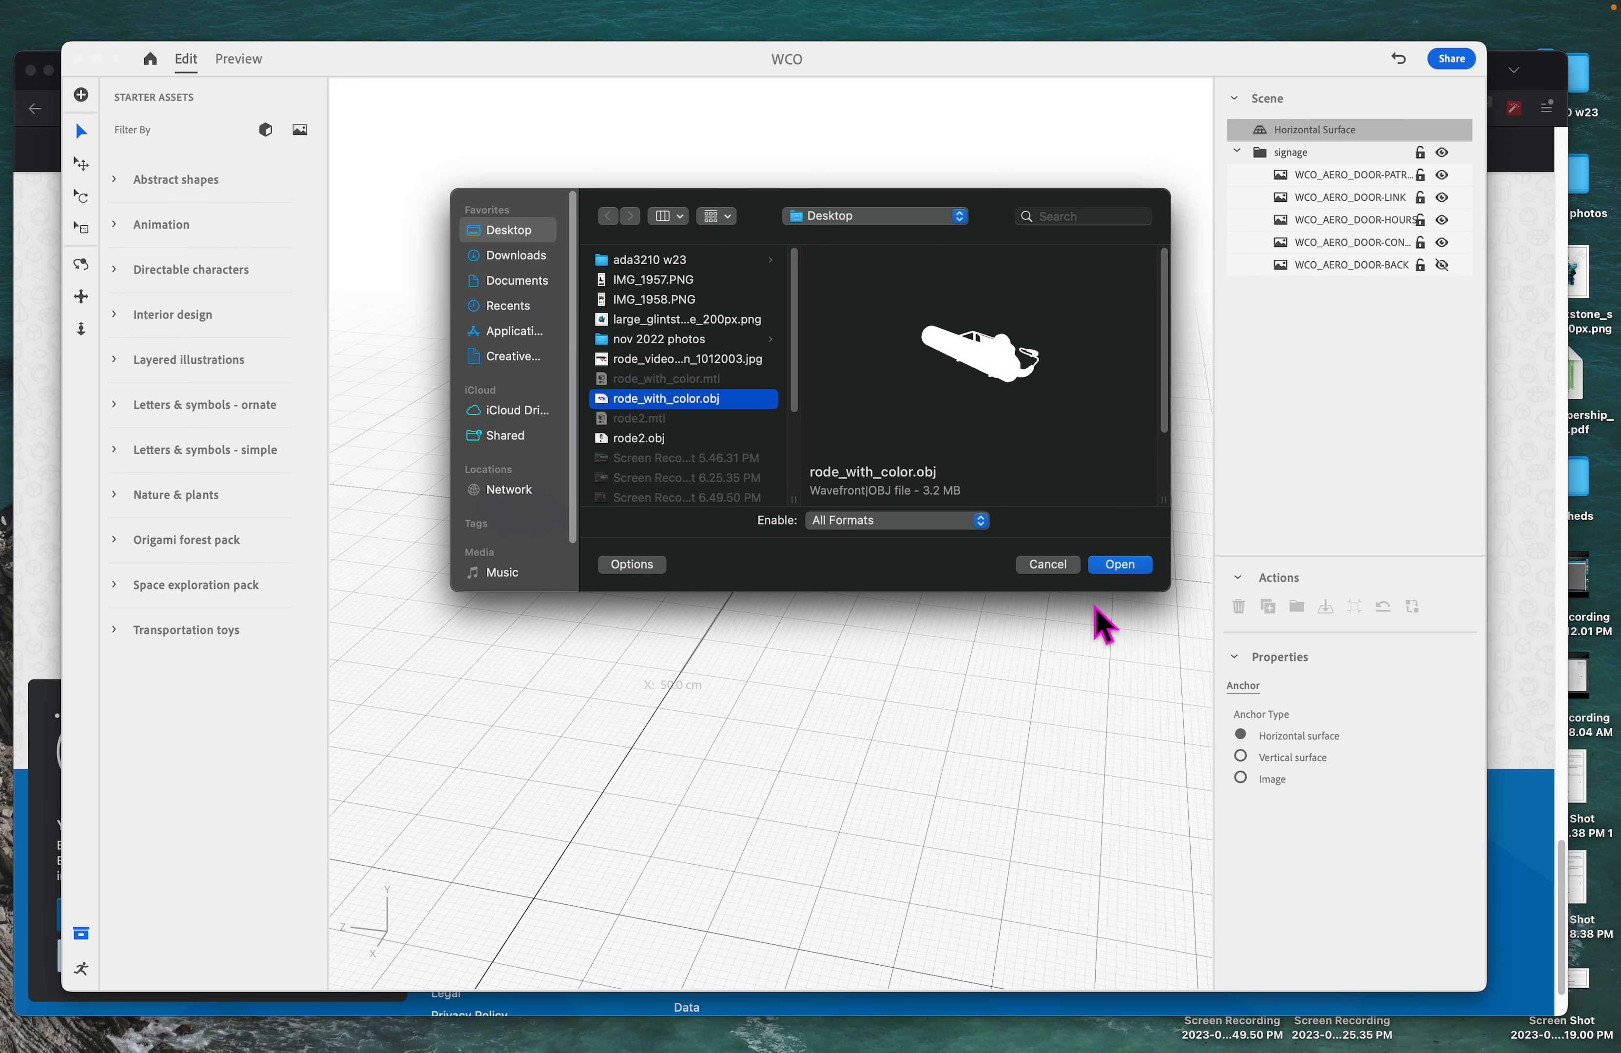
click(1120, 564)
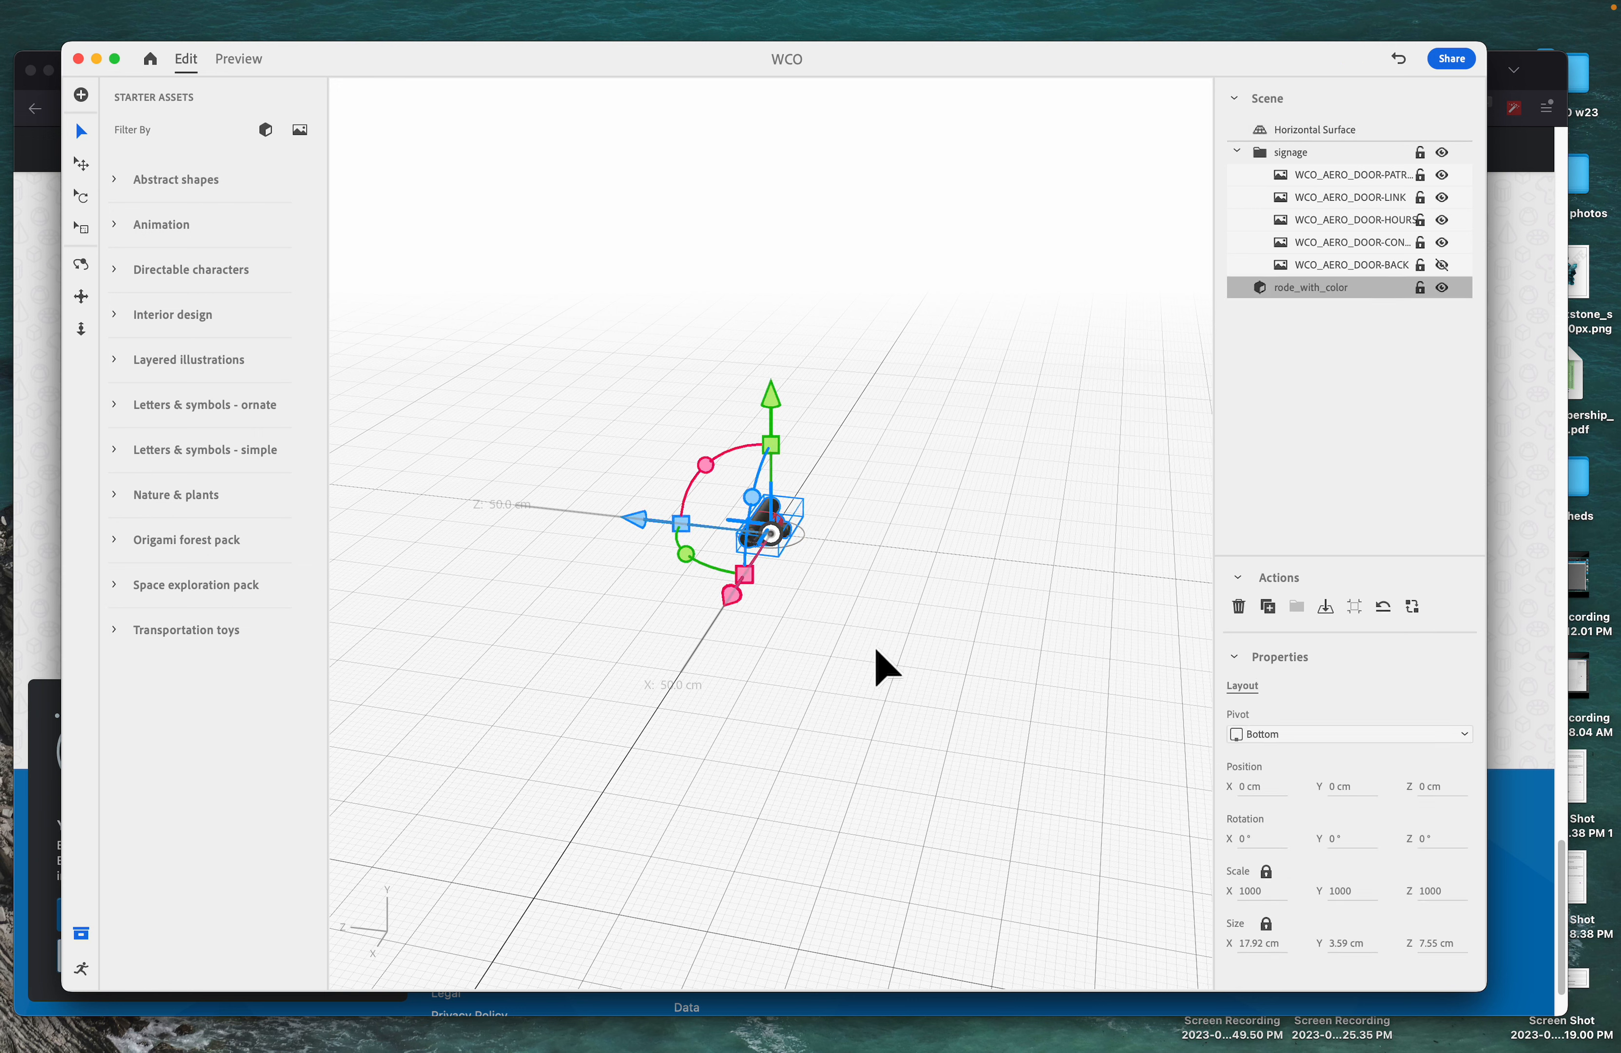
Step: Enlarge the imported microphone uniformly to about 71.73 × 14.39 × 30.23 cm and rotate it to about 269.7° on X
drag(775, 459, 811, 131)
drag(725, 510, 880, 475)
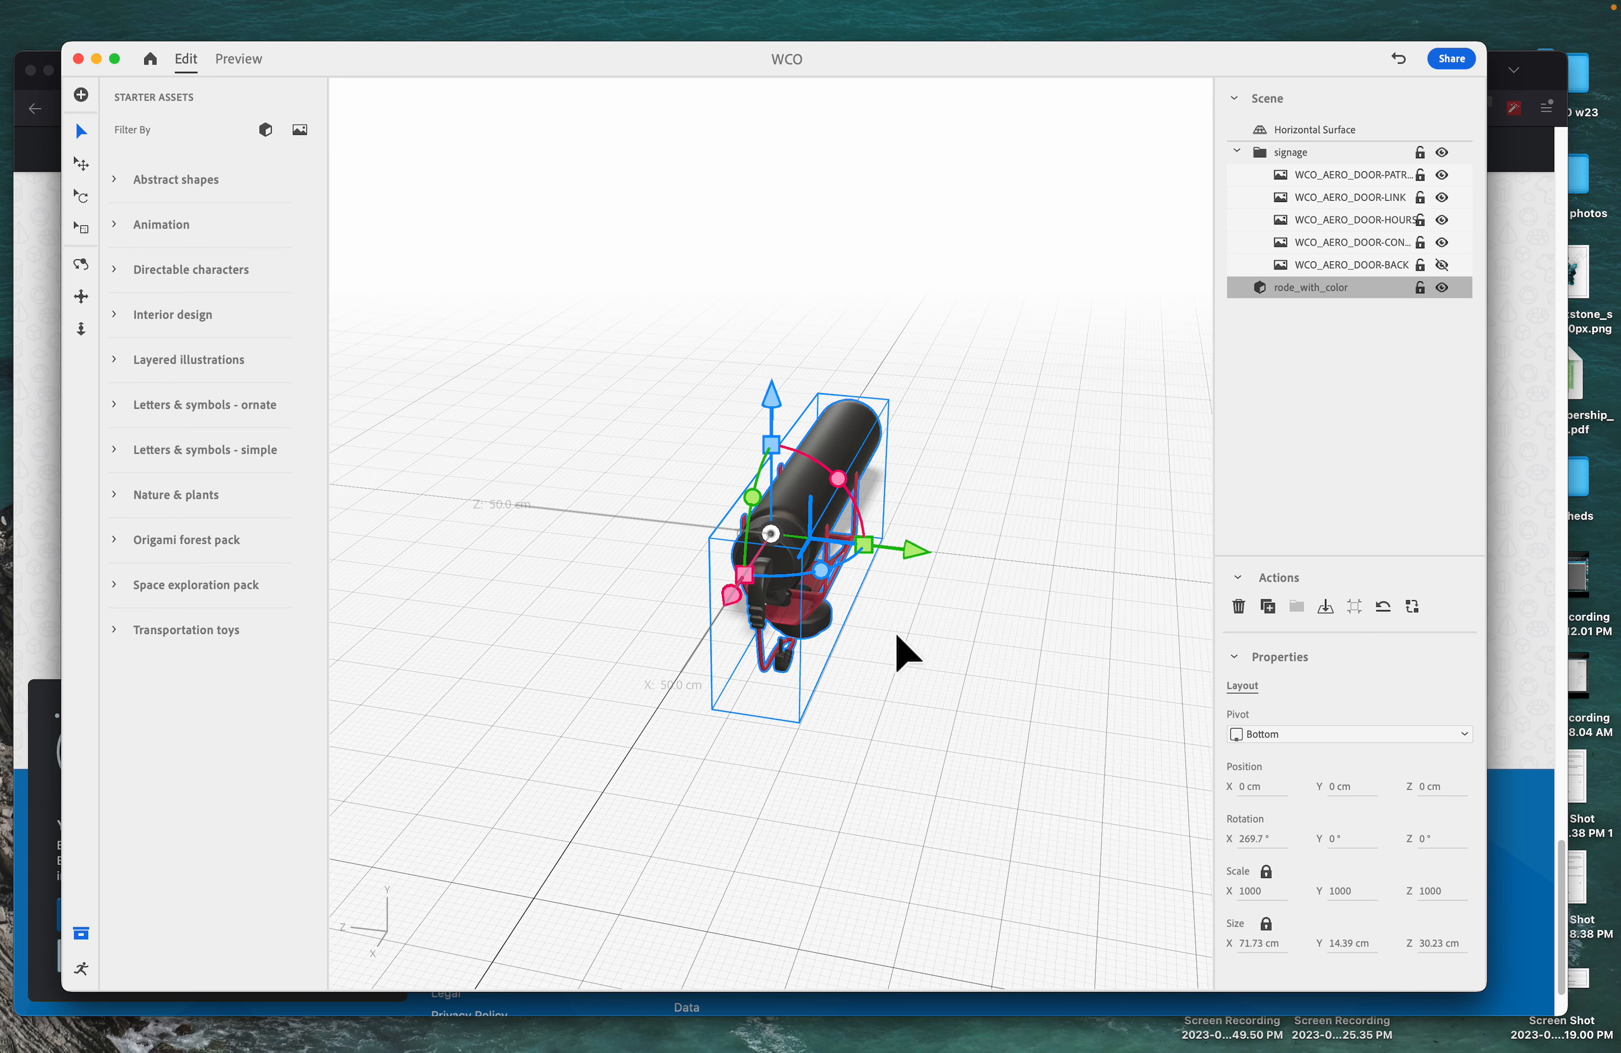
right_drag(876, 622, 957, 667)
click(1017, 646)
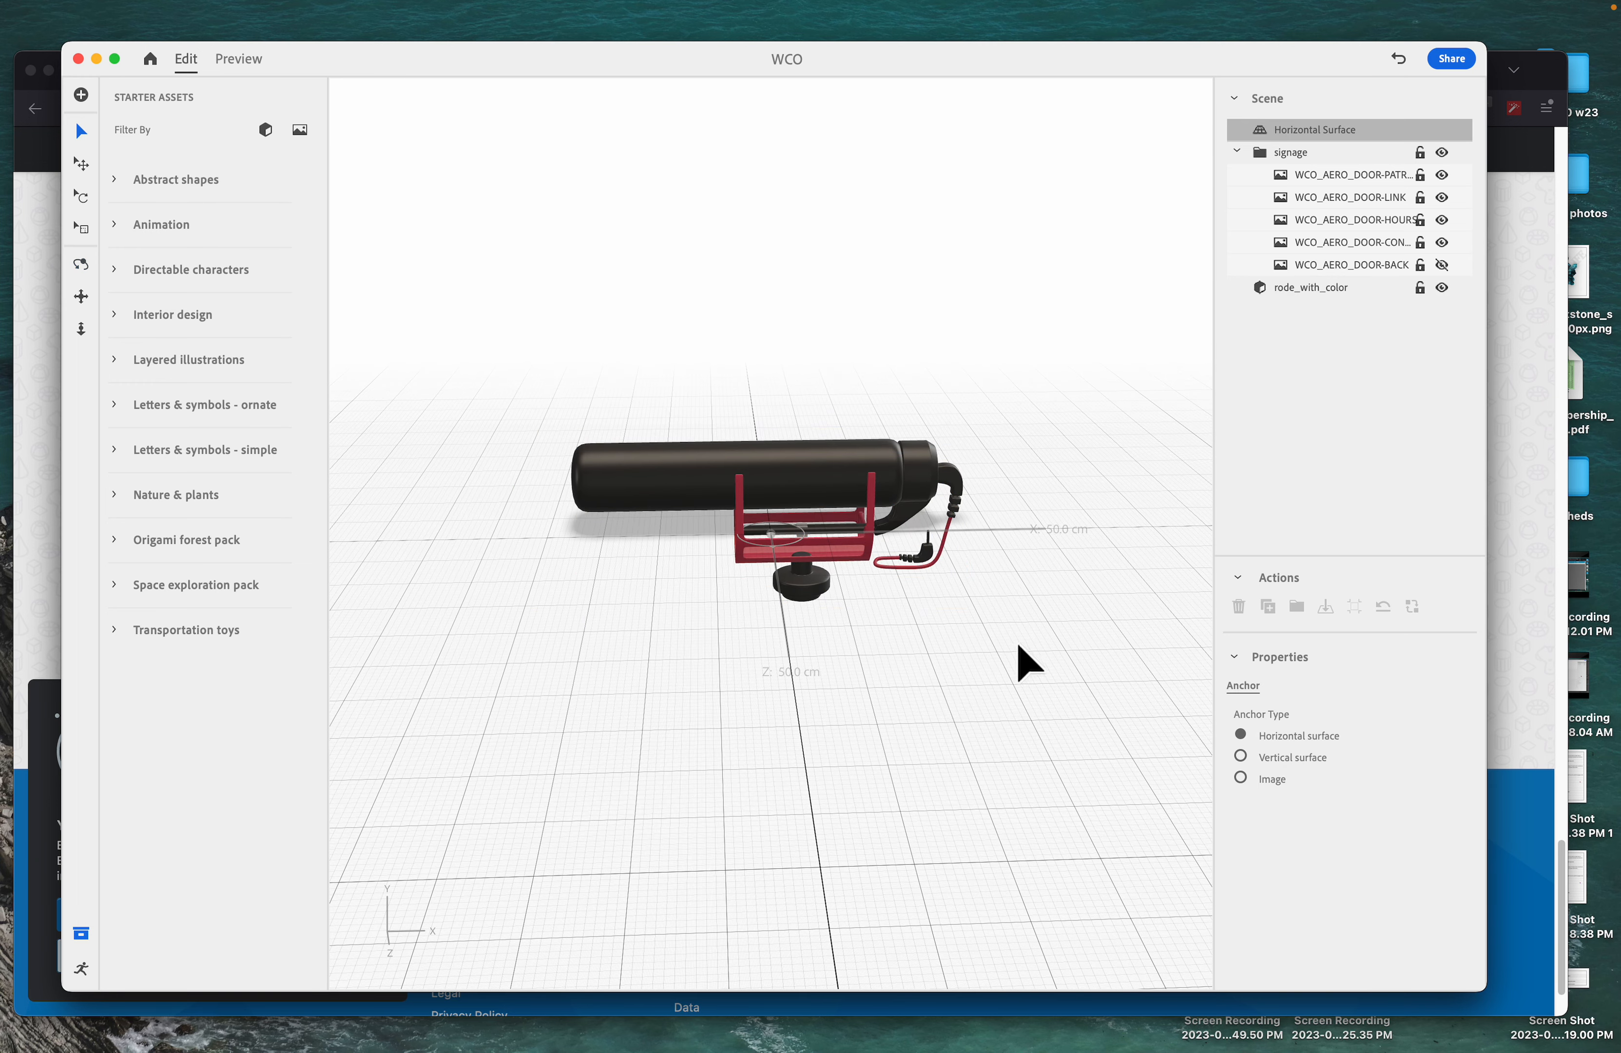
click(786, 438)
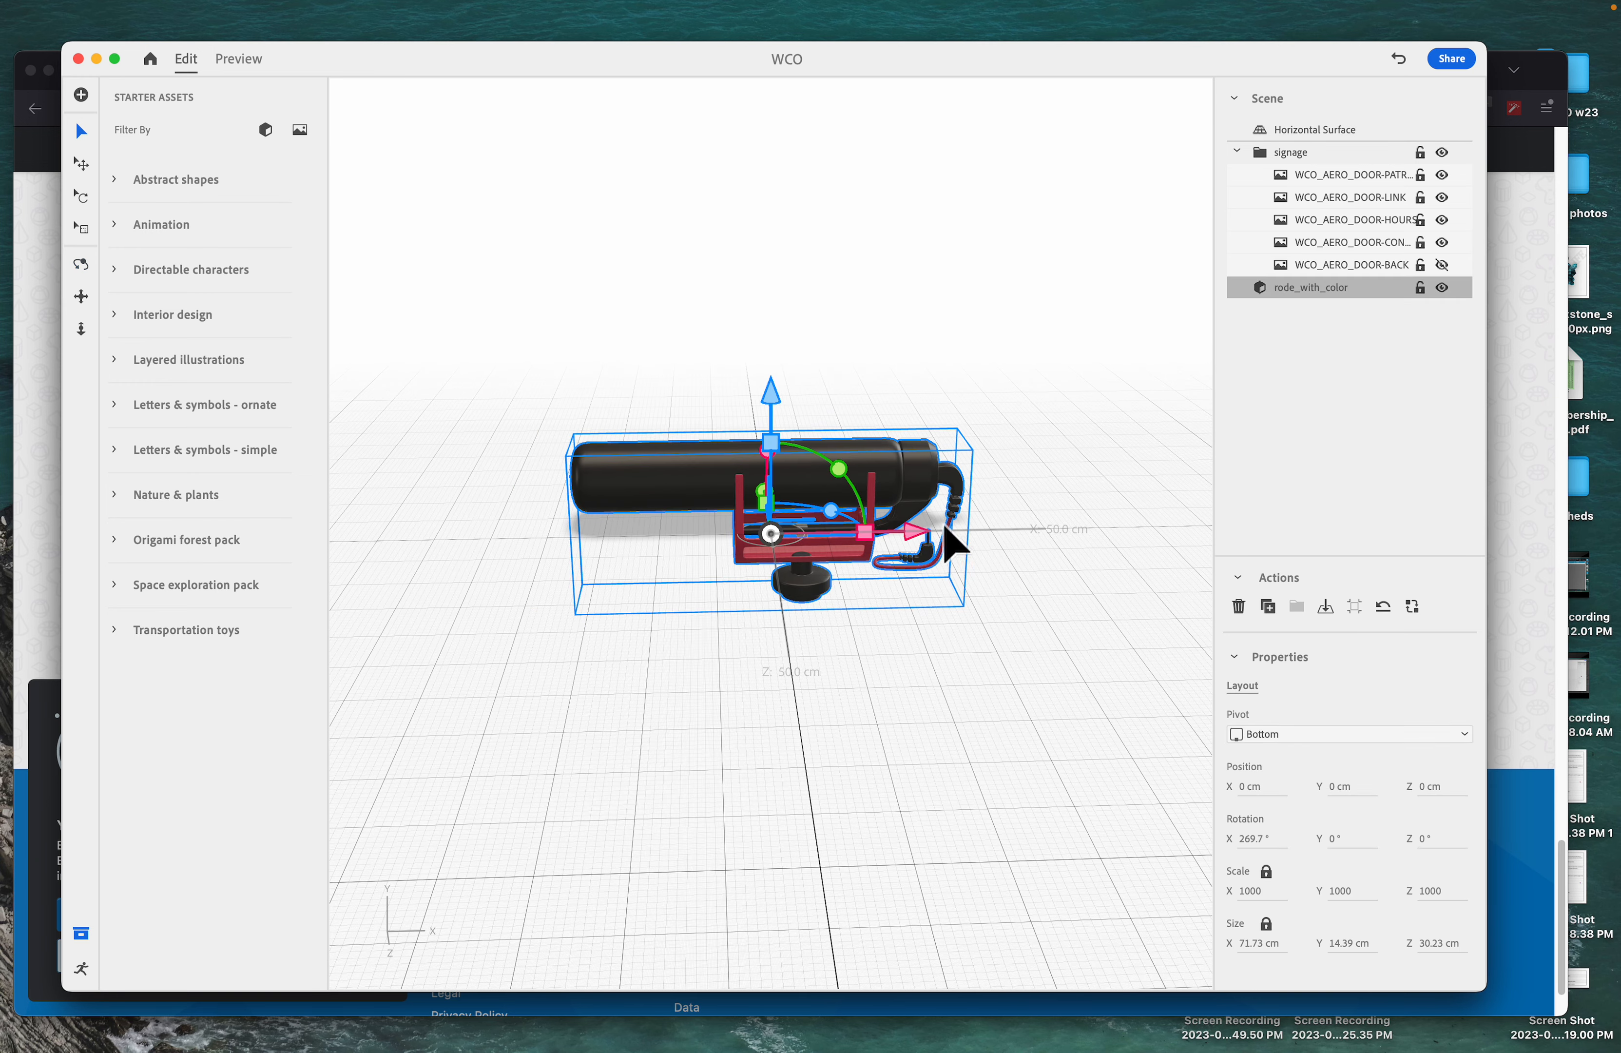
Step: Raise the rode_with_color microphone above the ground to about 13.63 cm on Y
drag(772, 416, 783, 352)
right_drag(872, 602, 899, 654)
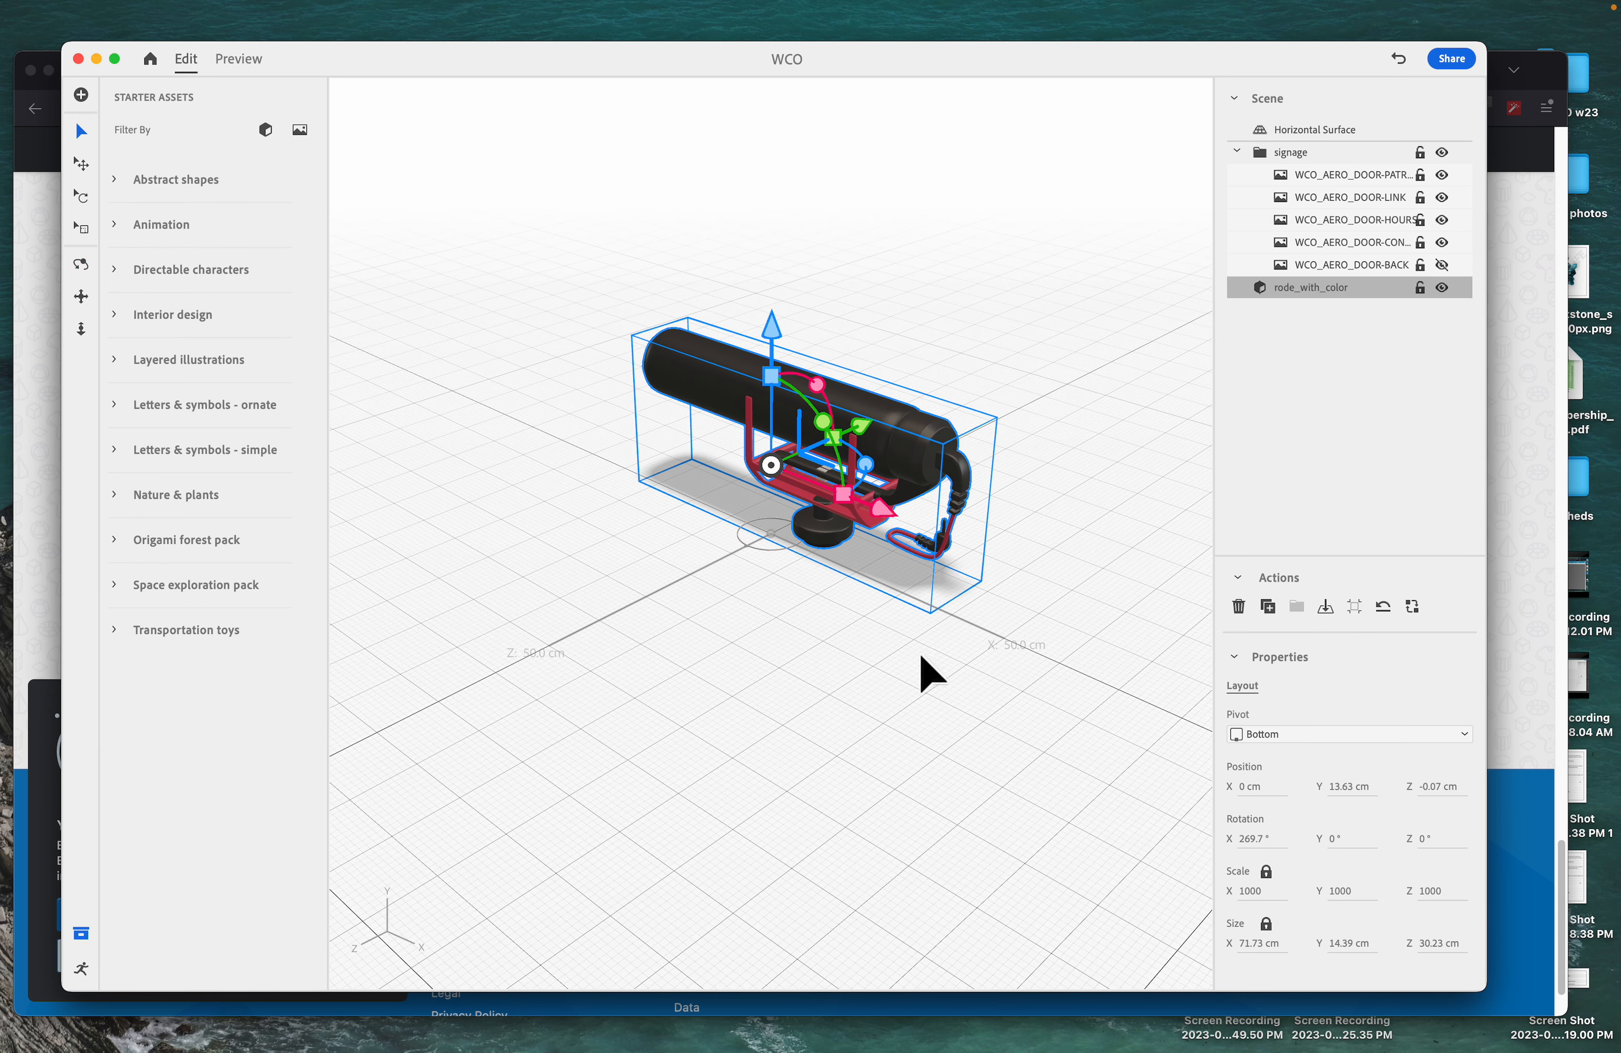
Step: Examine the microphone's colors and surface shading up close from several angles, including its red cradle and mount
click(1027, 417)
right_drag(750, 607, 793, 600)
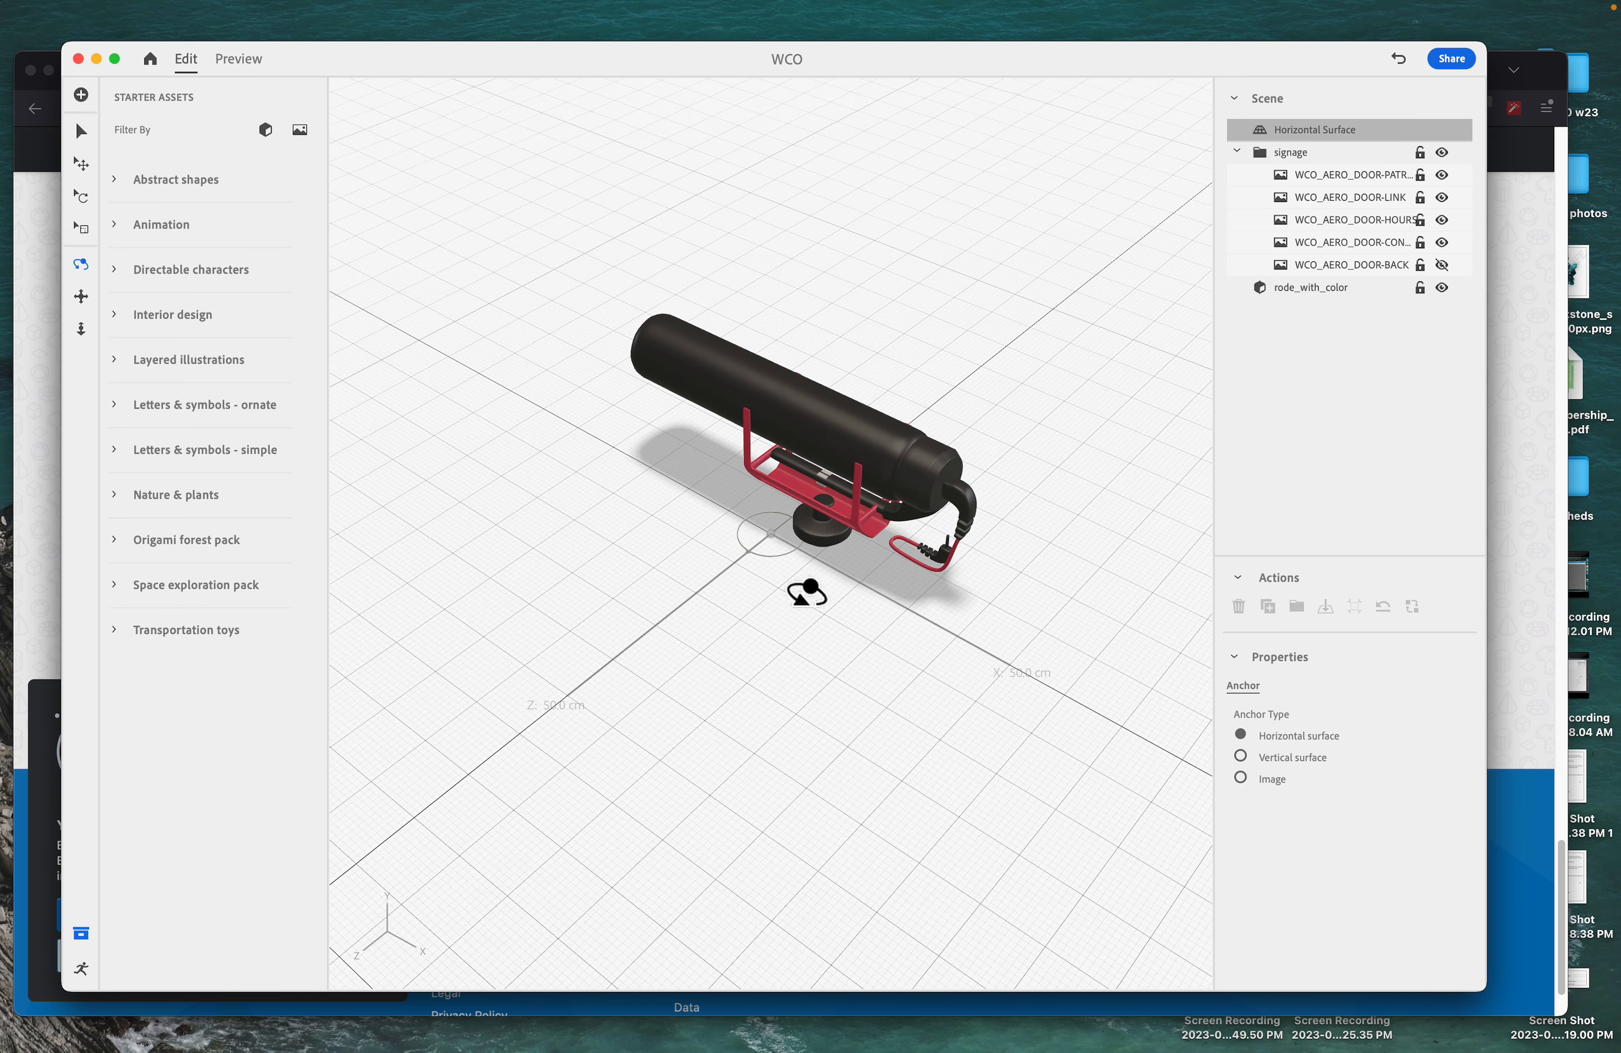
scroll(821, 518, up, 3)
scroll(833, 491, up, 4)
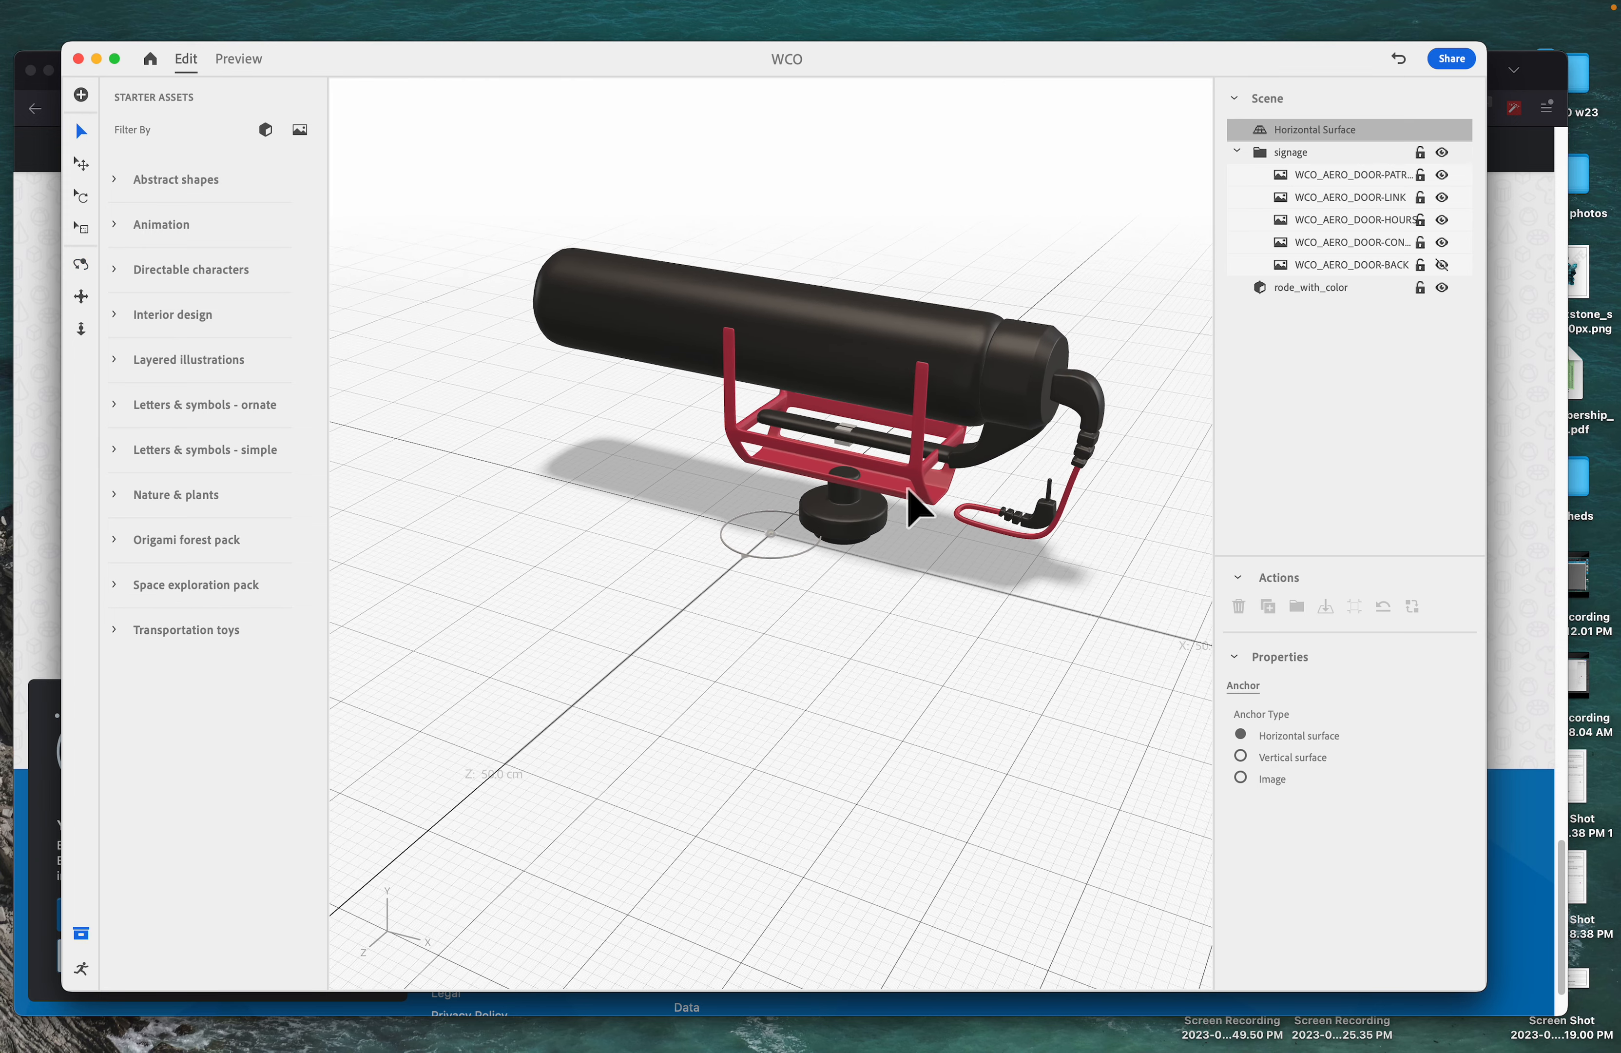
scroll(869, 434, up, 2)
scroll(913, 427, up, 1)
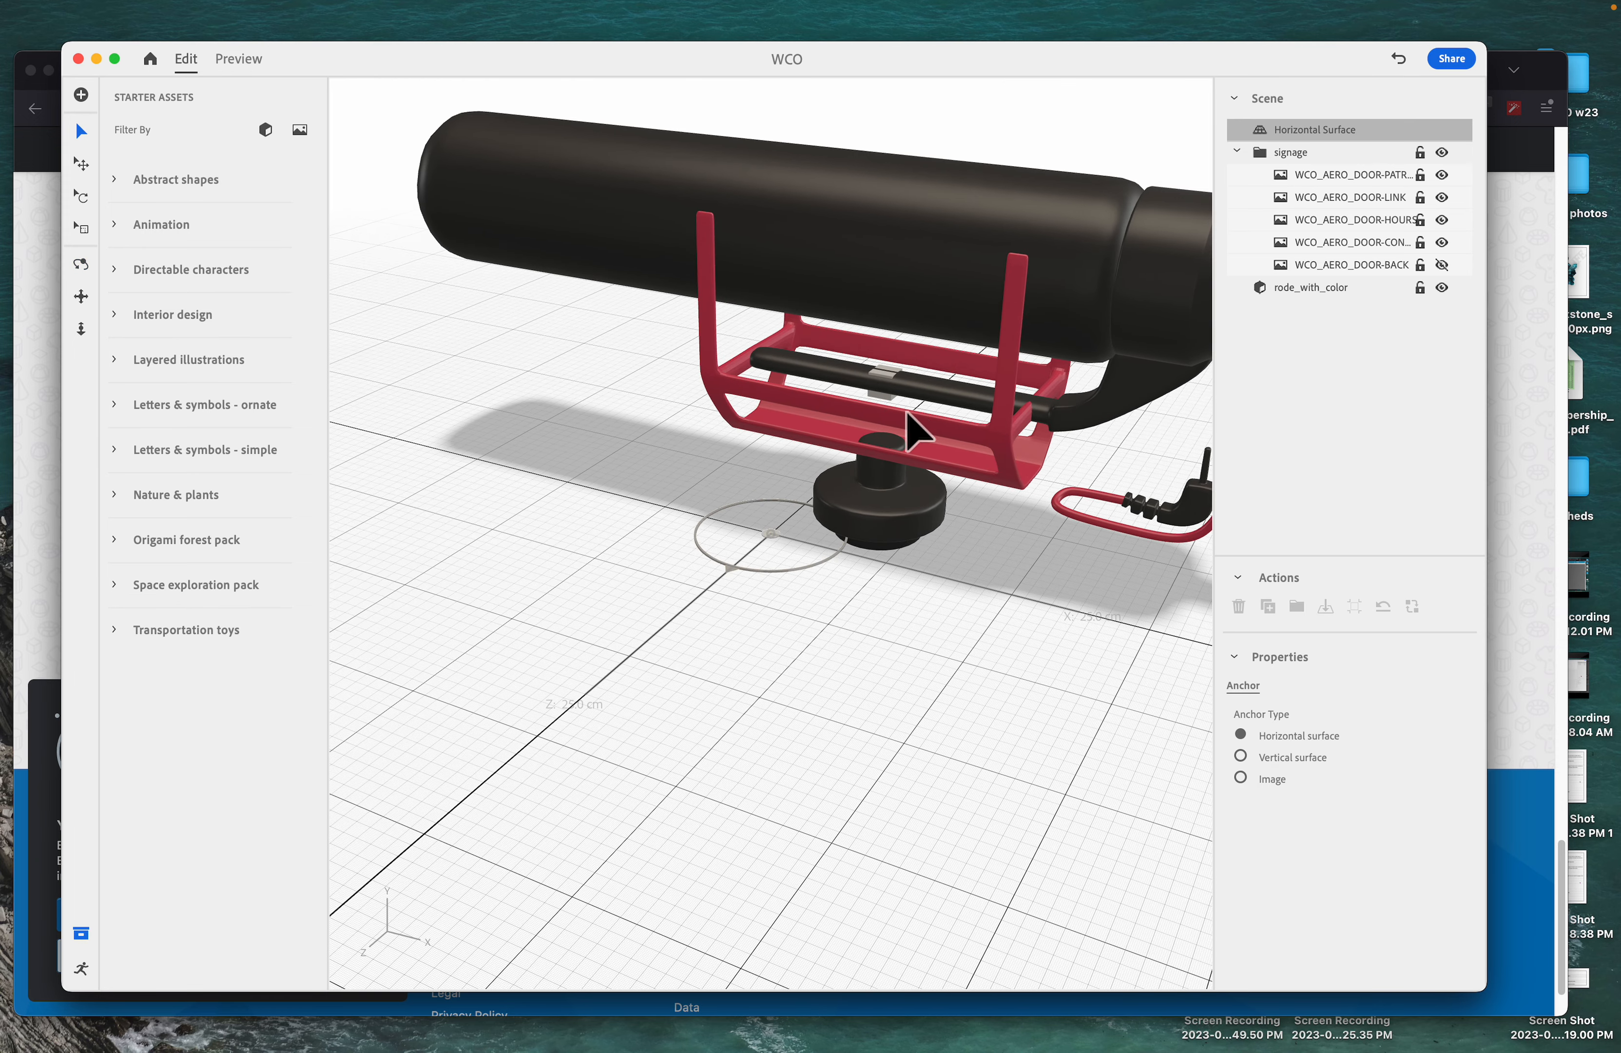
click(880, 528)
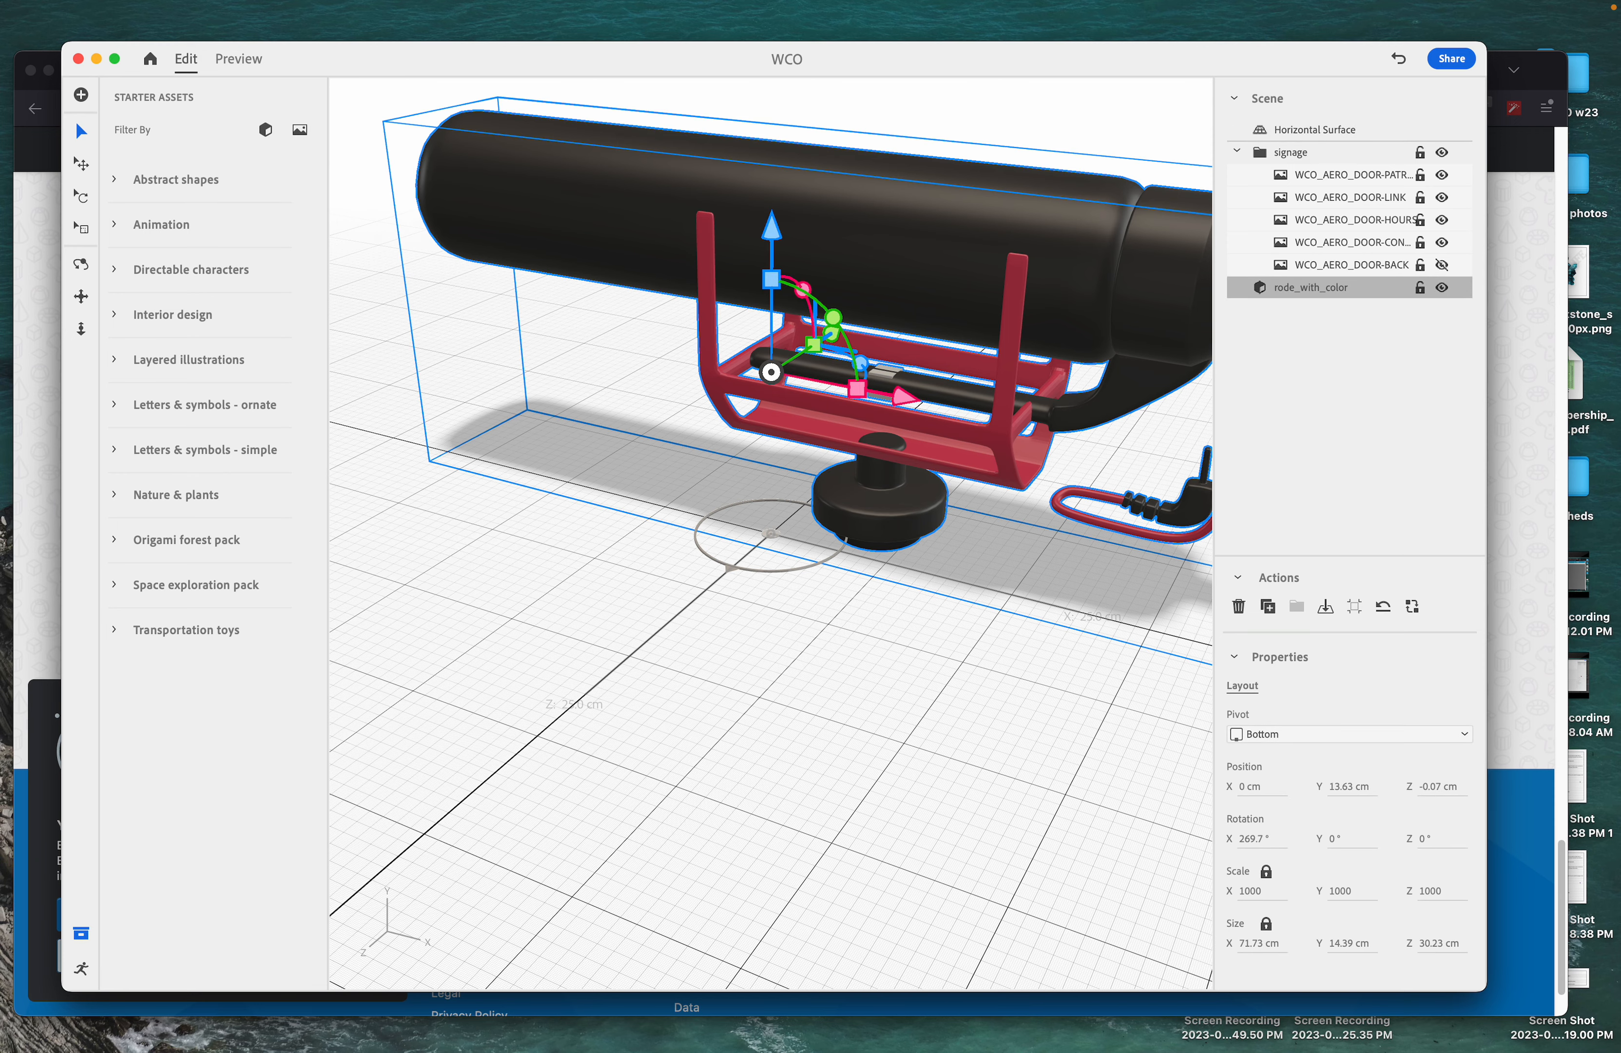
Step: Switch to Blender and turn on the Cube object's viewport visibility
click(710, 1015)
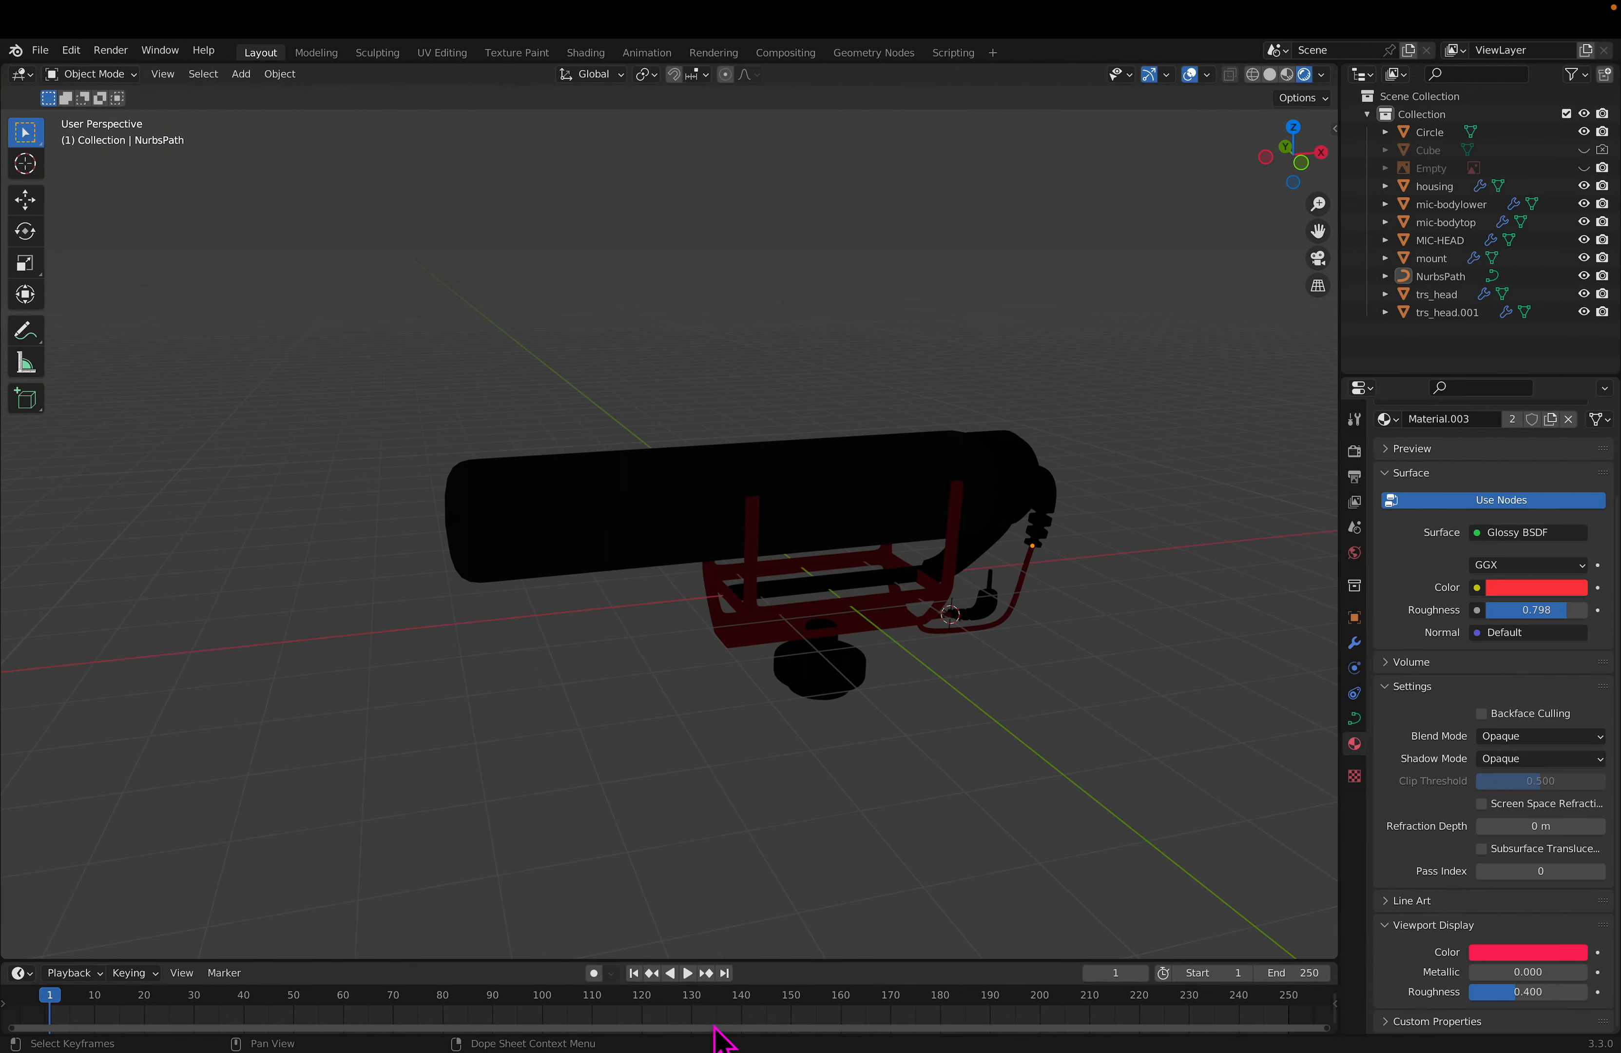
click(41, 50)
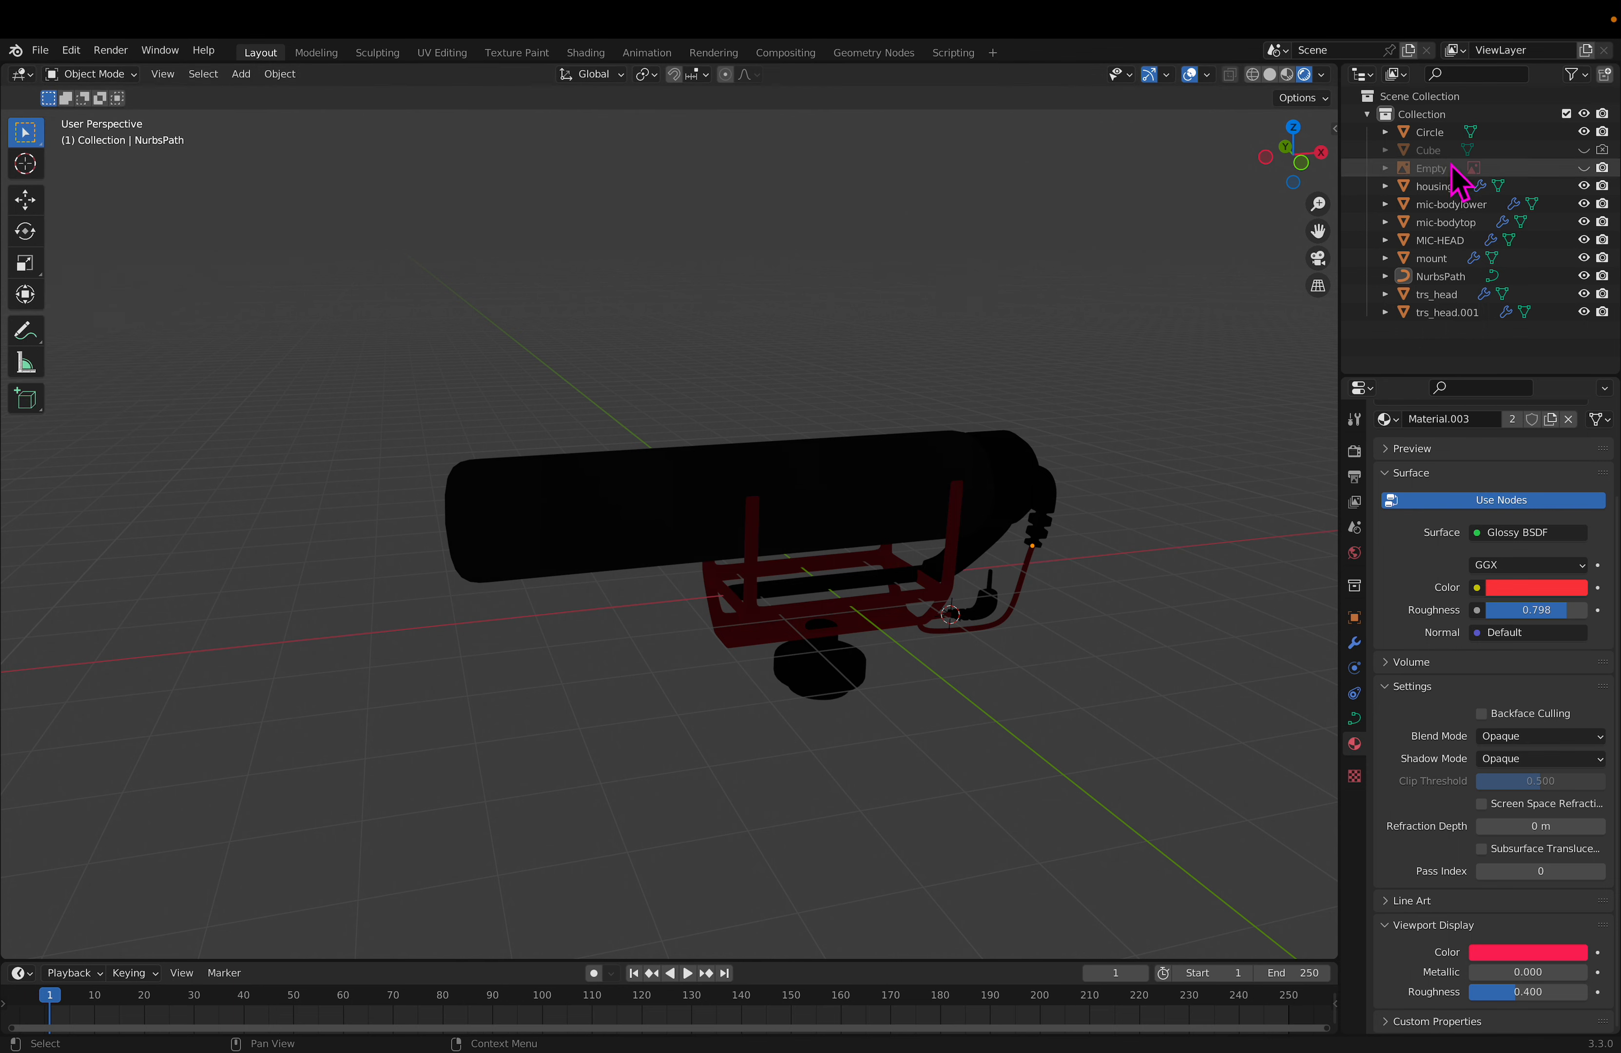
click(1436, 151)
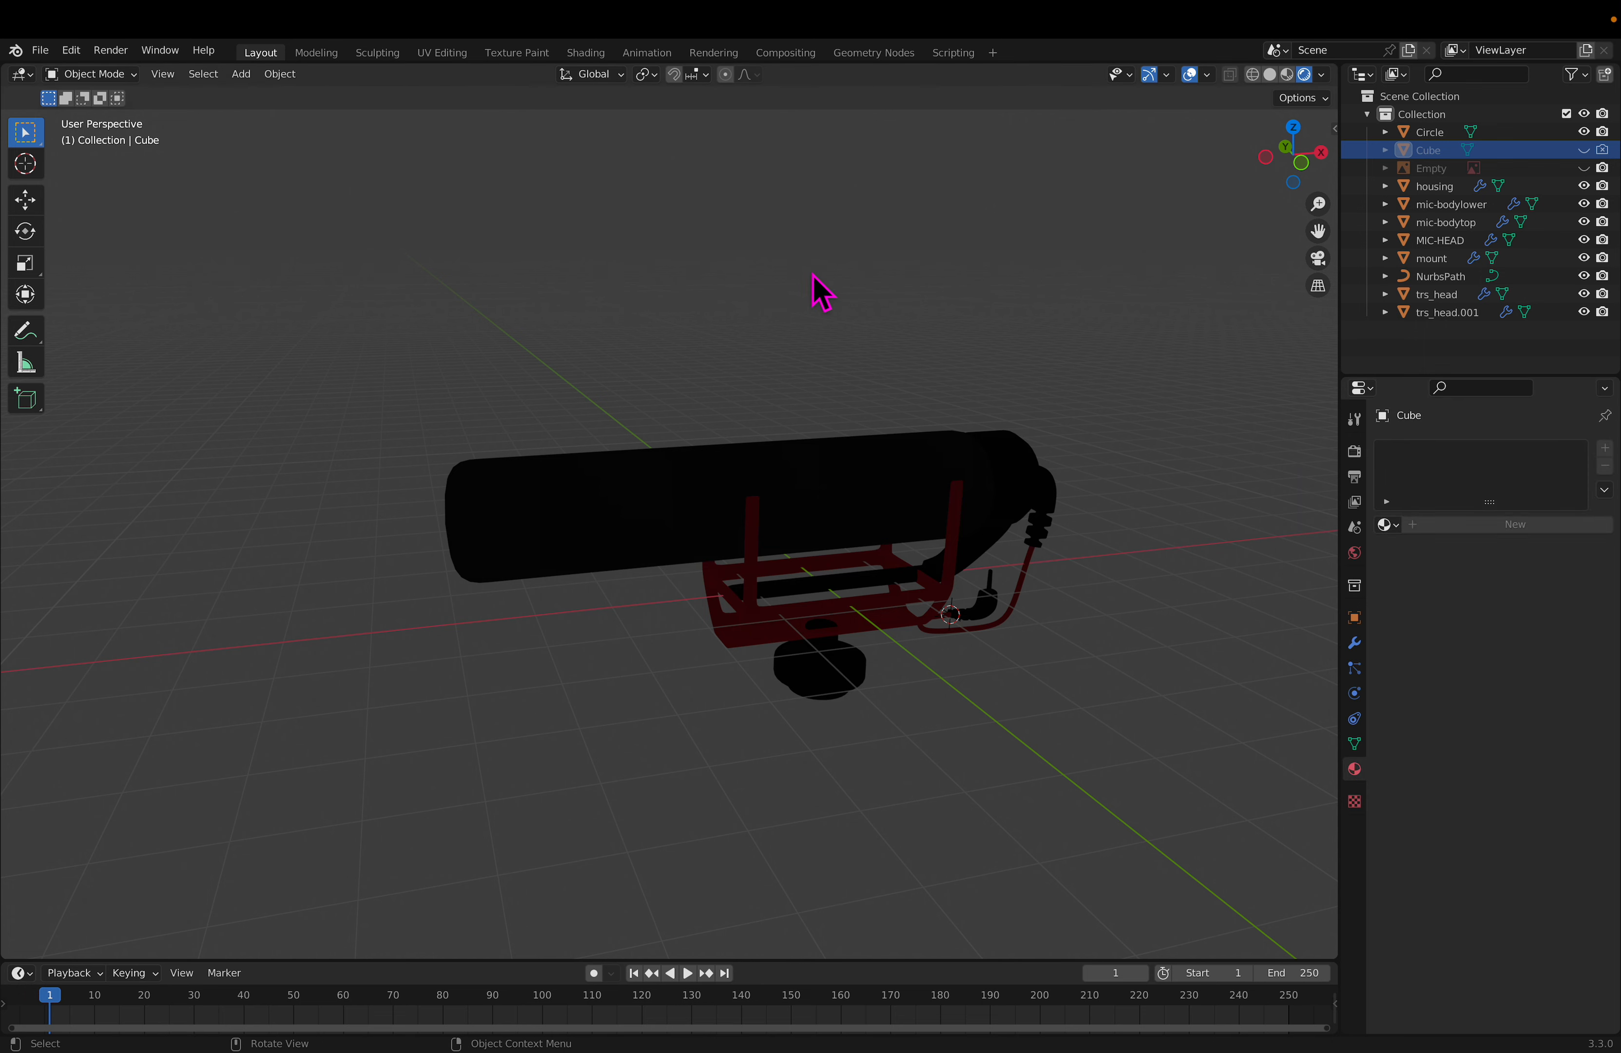
middle_drag(1076, 518, 1321, 608)
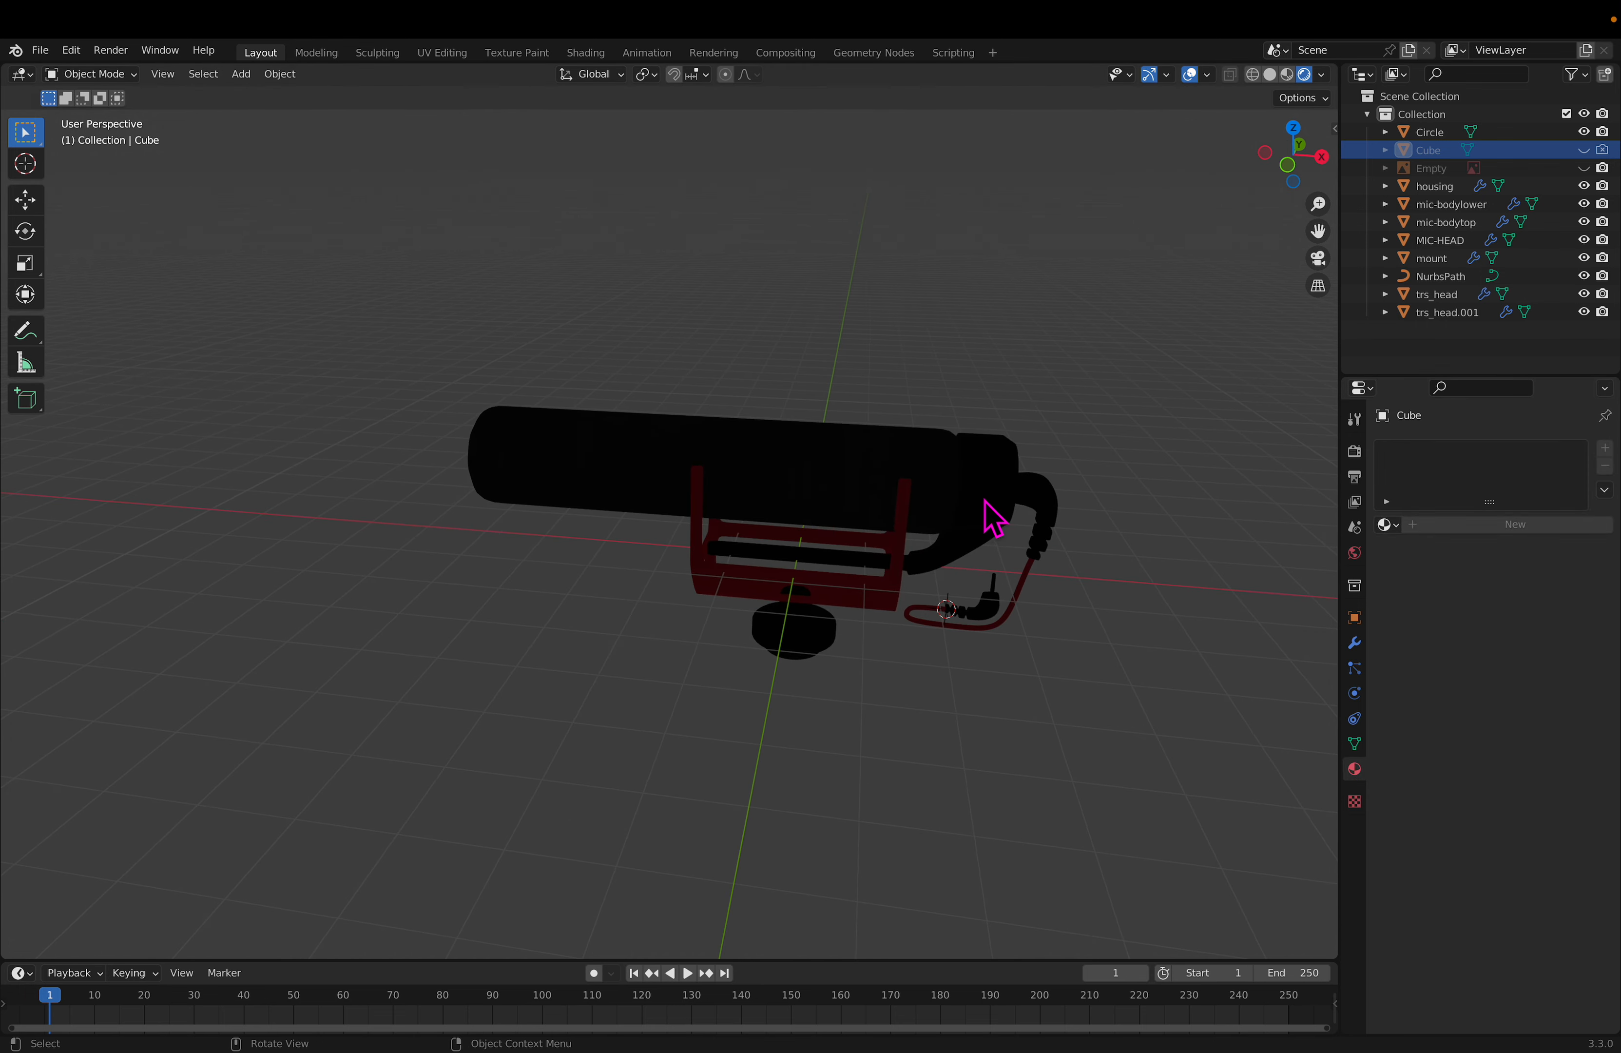
middle_drag(1128, 555, 1162, 559)
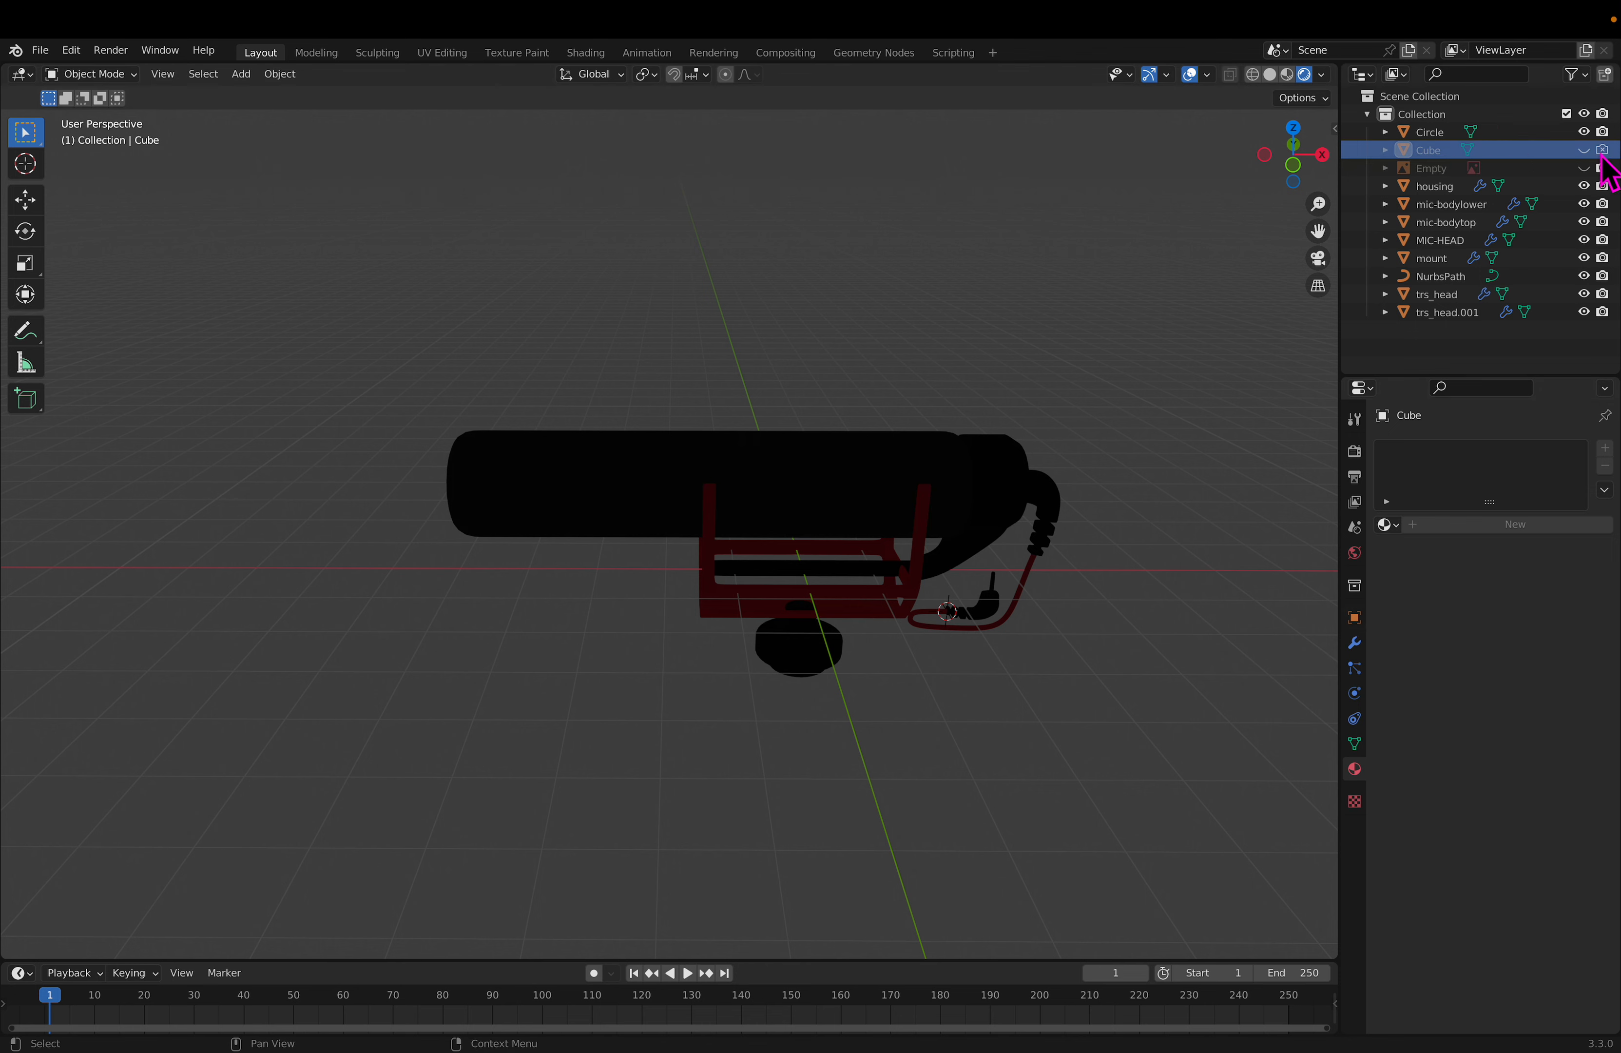
click(1585, 150)
Step: Show the model in Material Preview shading and lighten MIC-HEAD's diffuse color to dark gray with a value (V) of 0.093
click(902, 467)
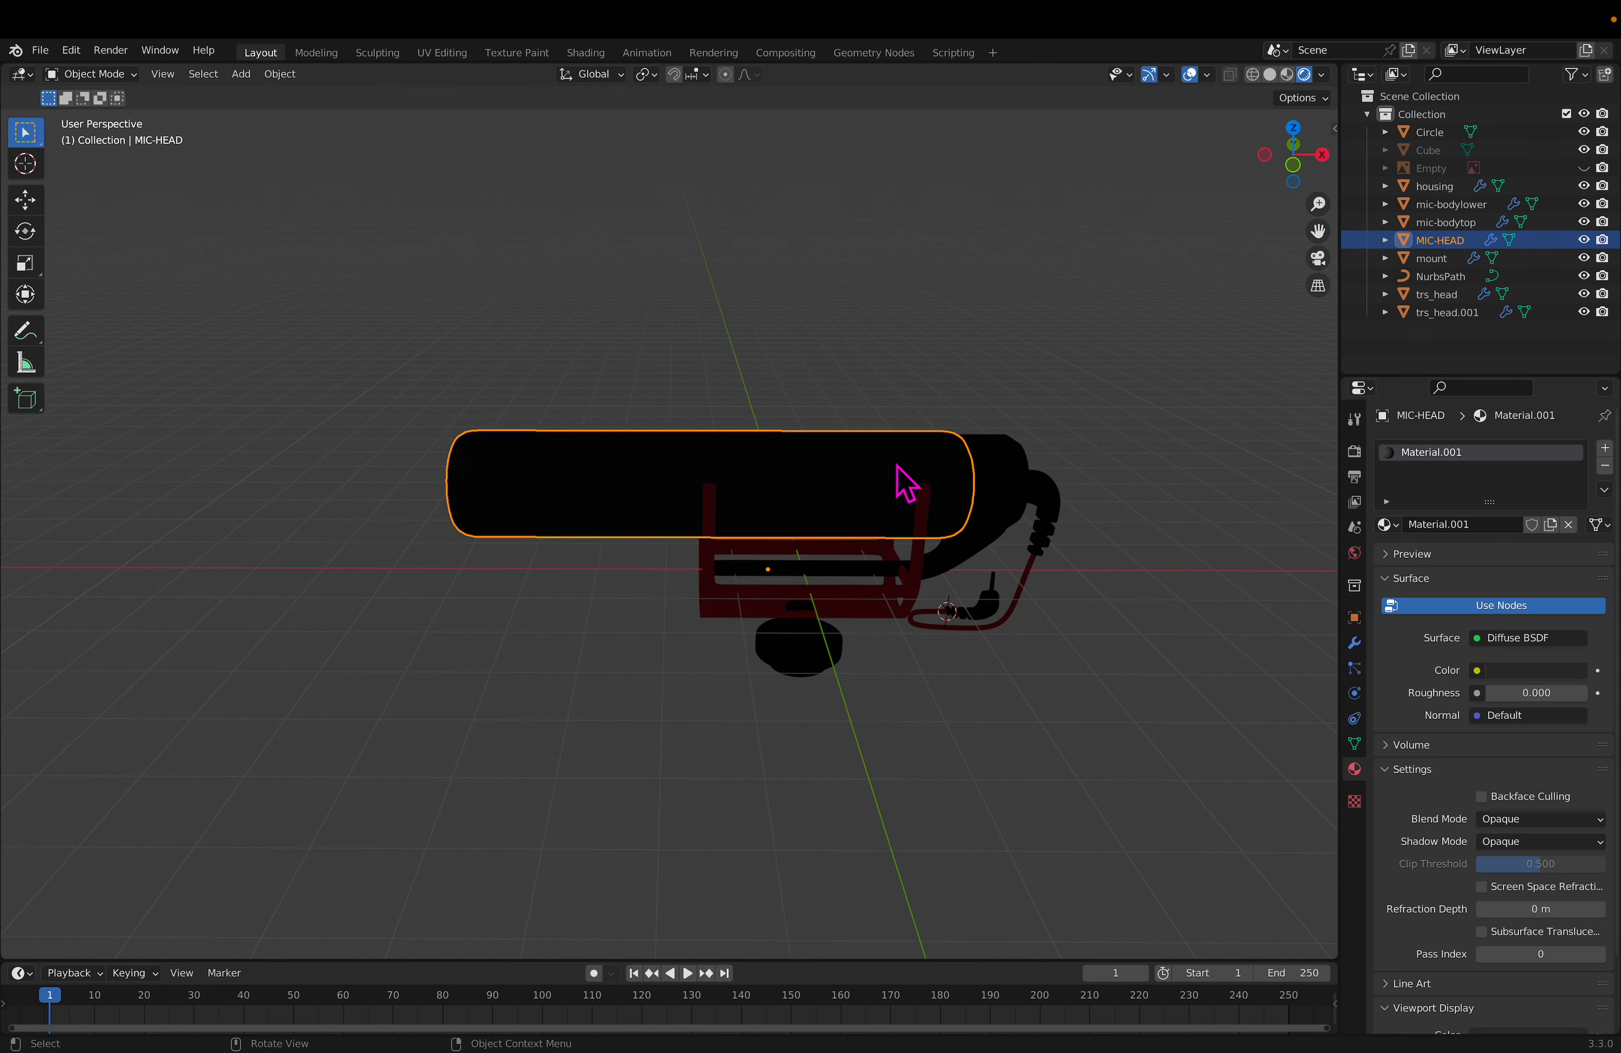
click(1287, 73)
click(1138, 550)
click(915, 492)
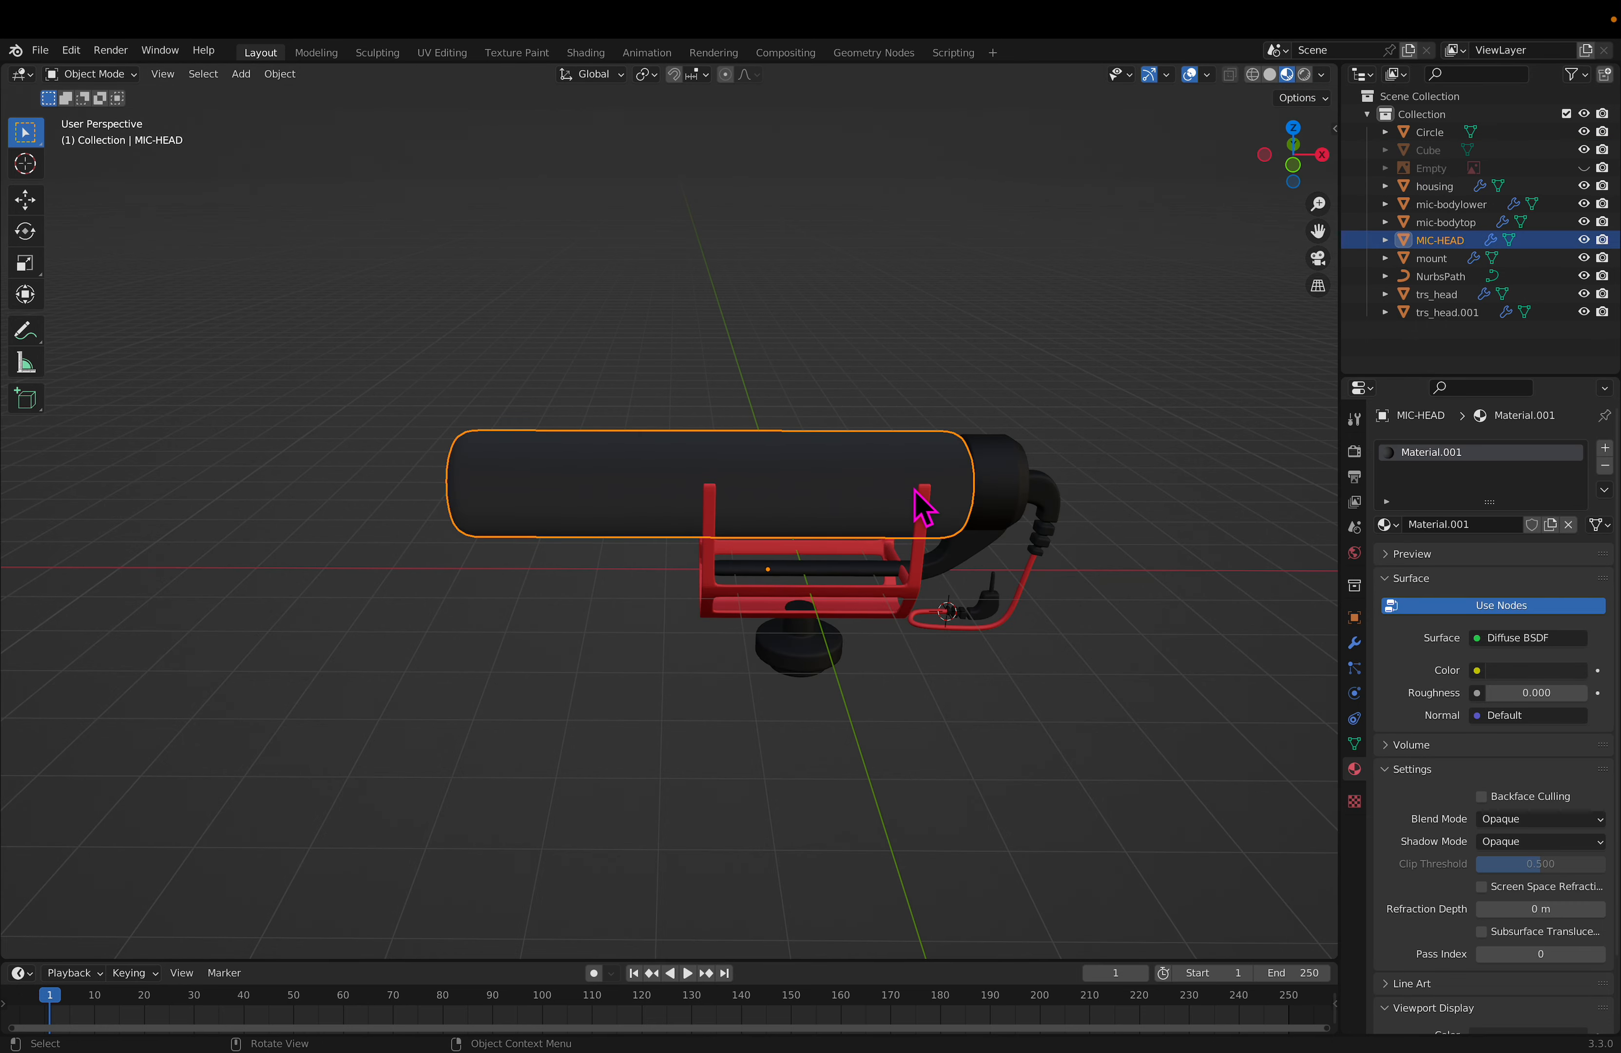
click(1543, 673)
drag(1584, 527, 1573, 499)
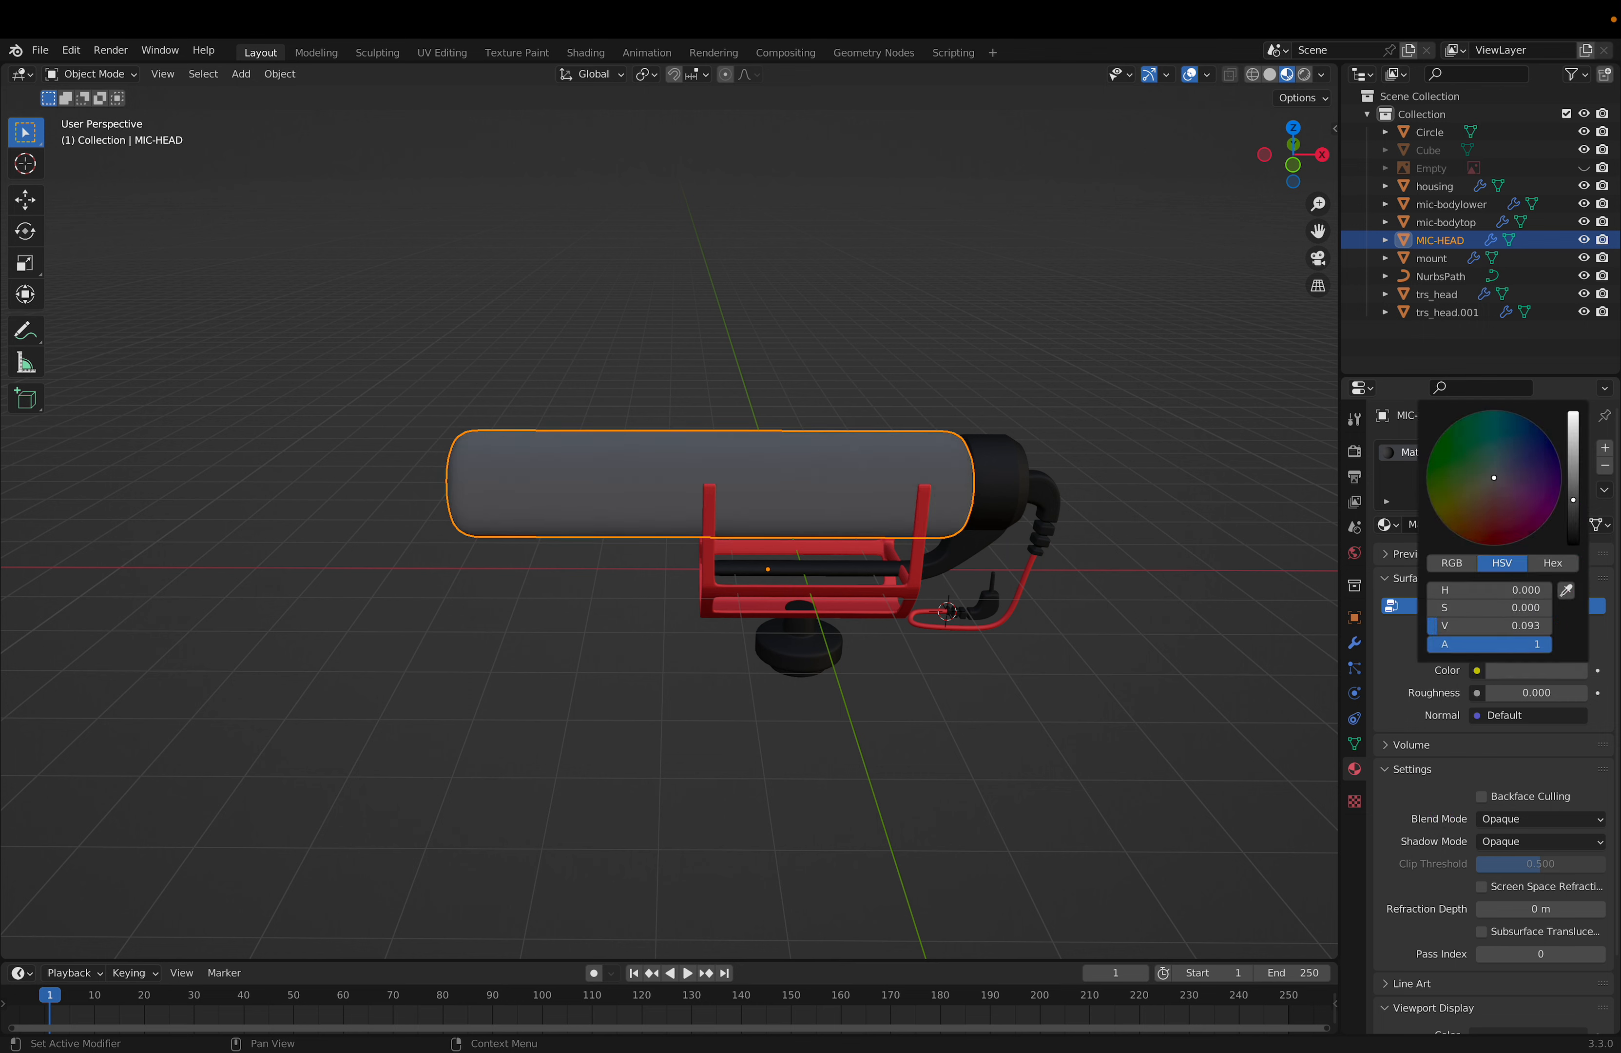
click(1210, 613)
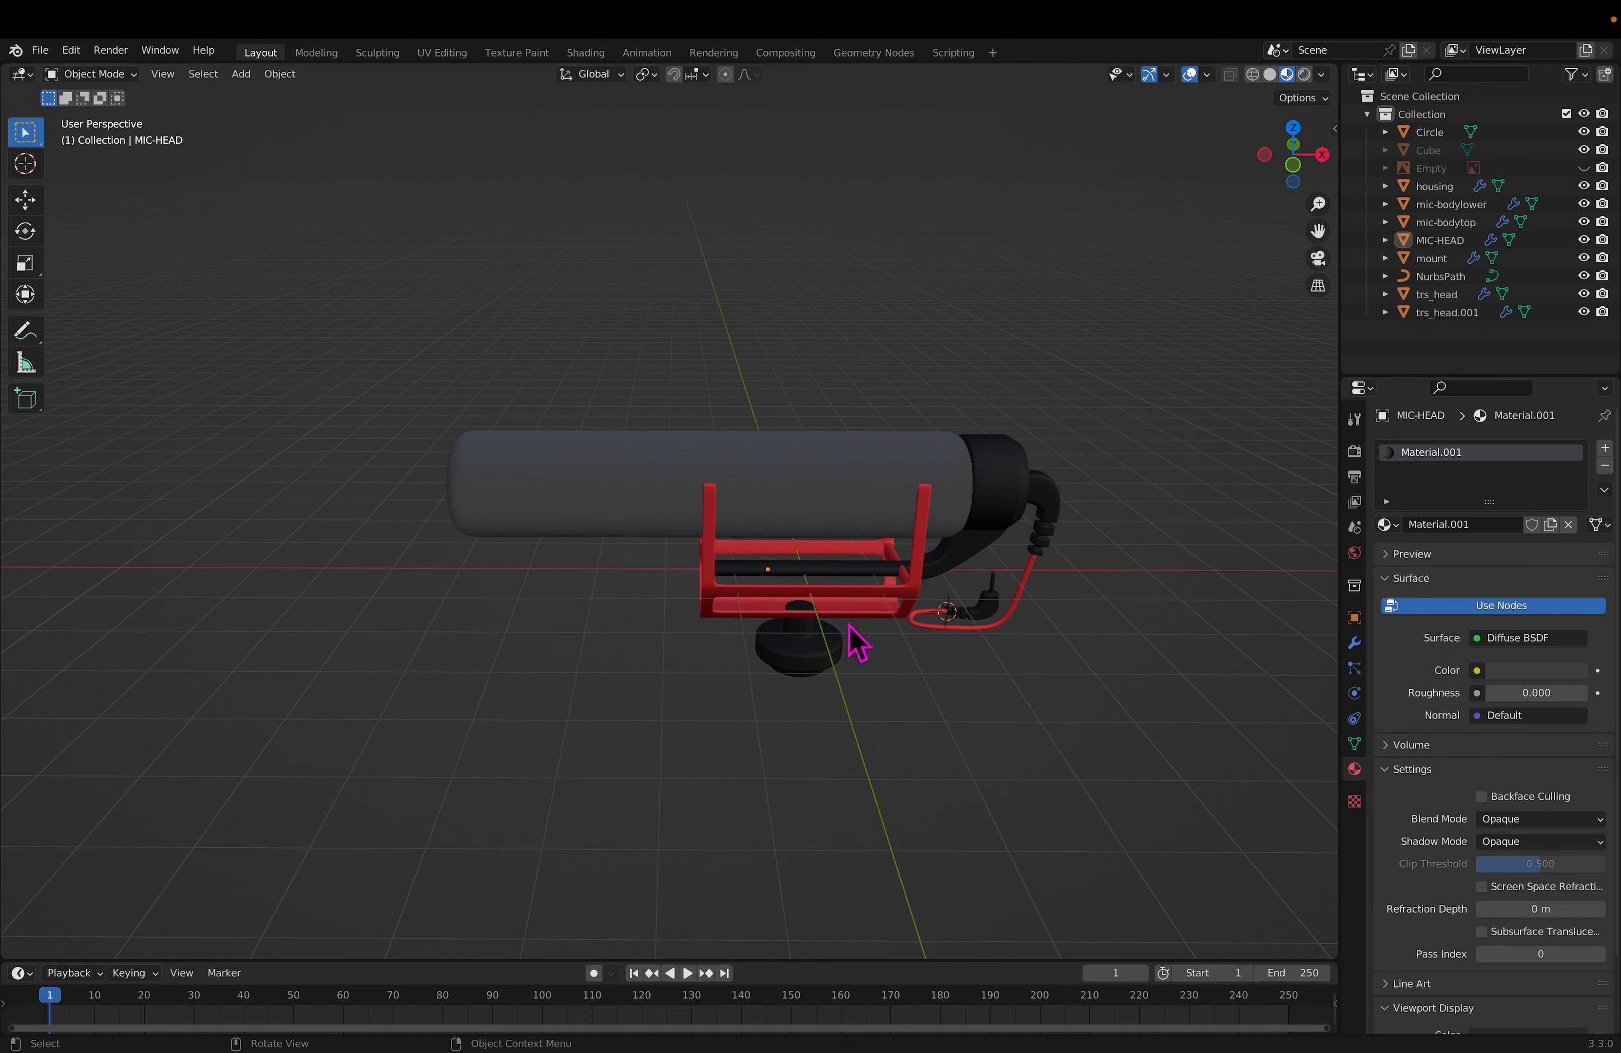
Step: Apply the Subdivision modifier on MIC-HEAD
click(819, 593)
scroll(843, 554, up, 2)
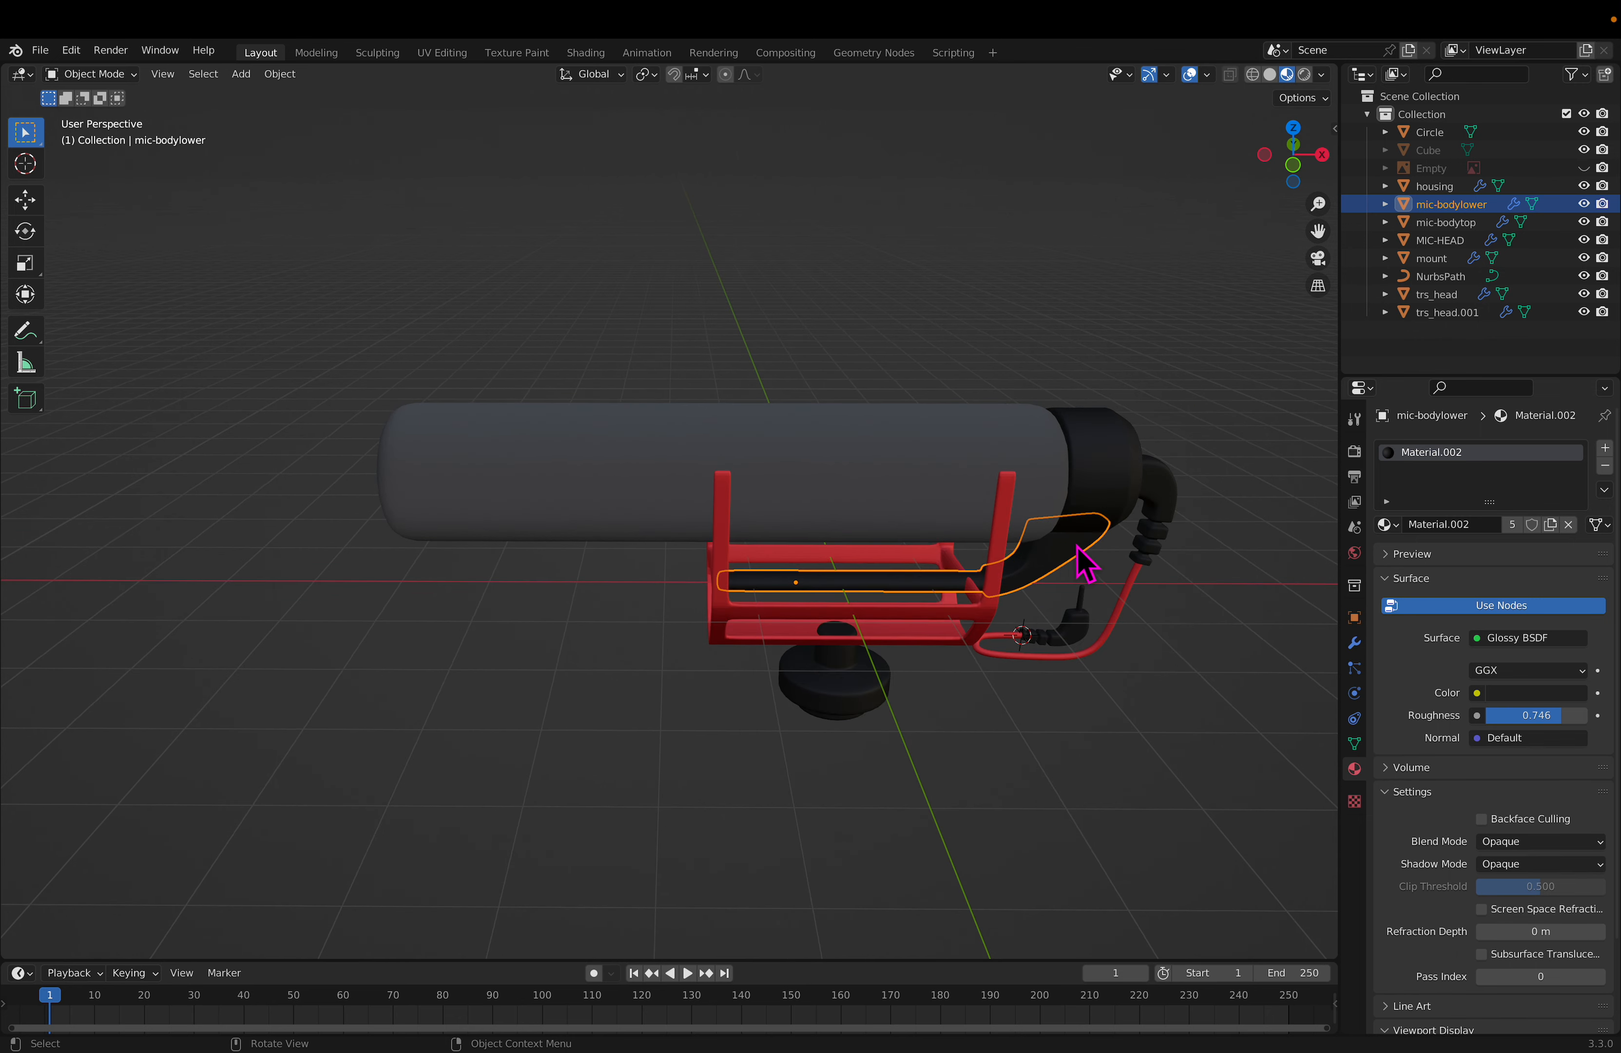
click(824, 443)
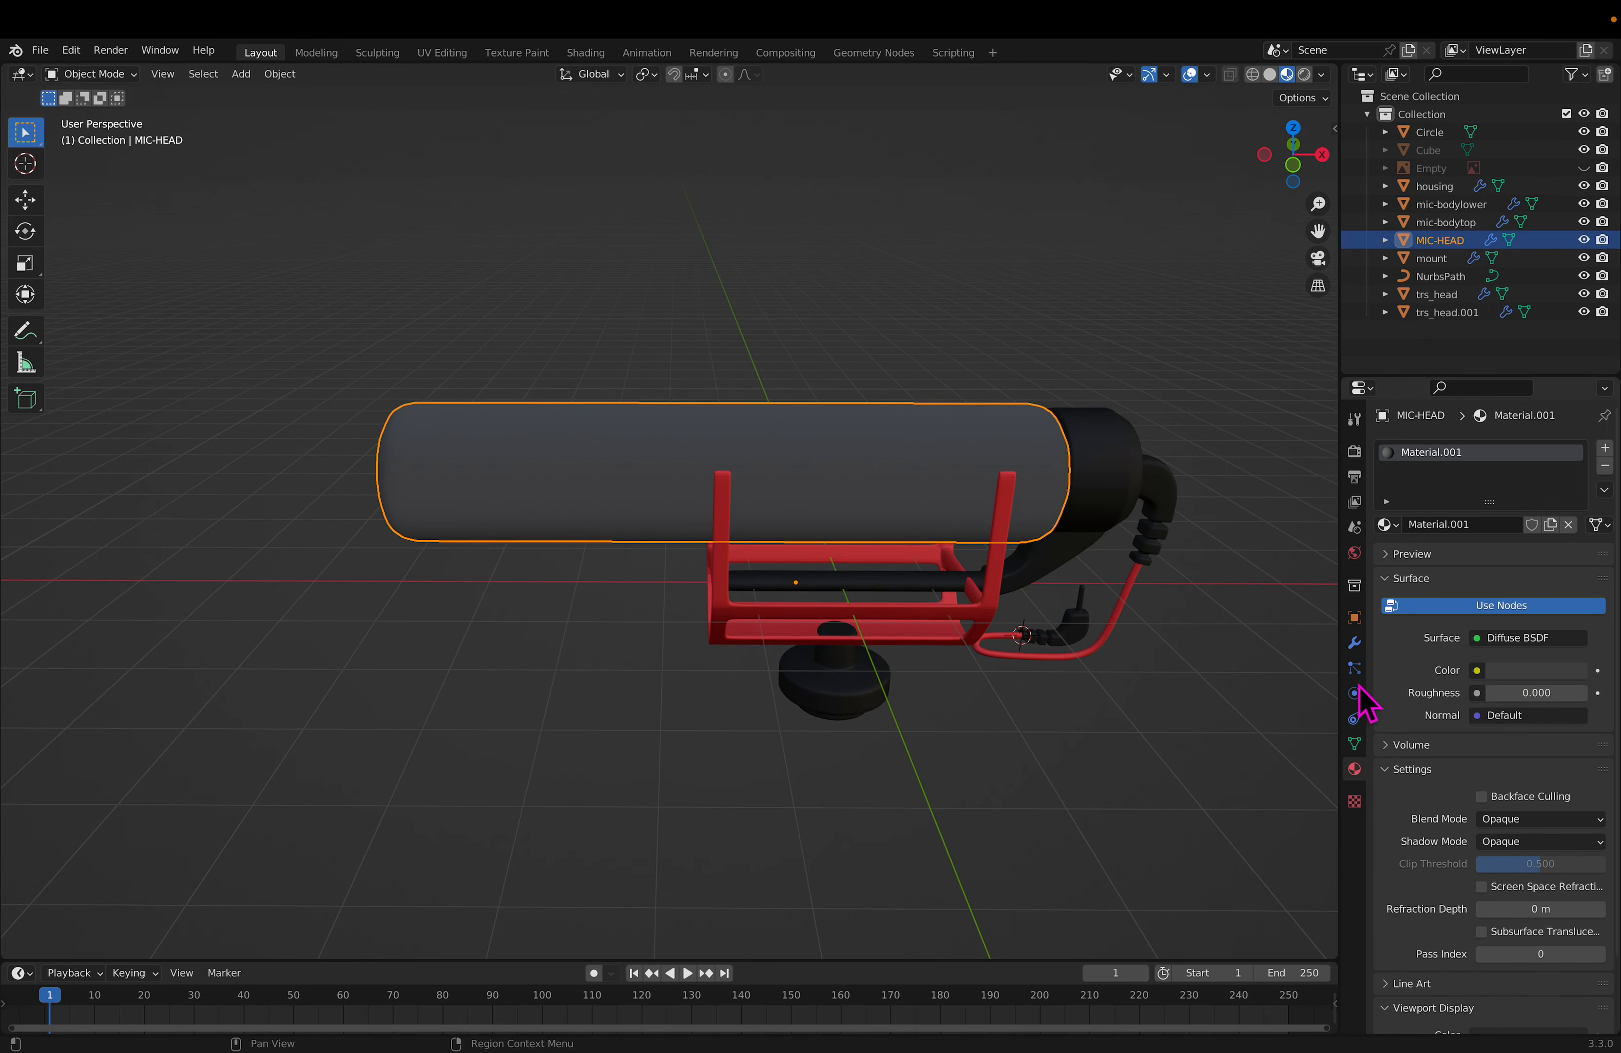
click(1355, 643)
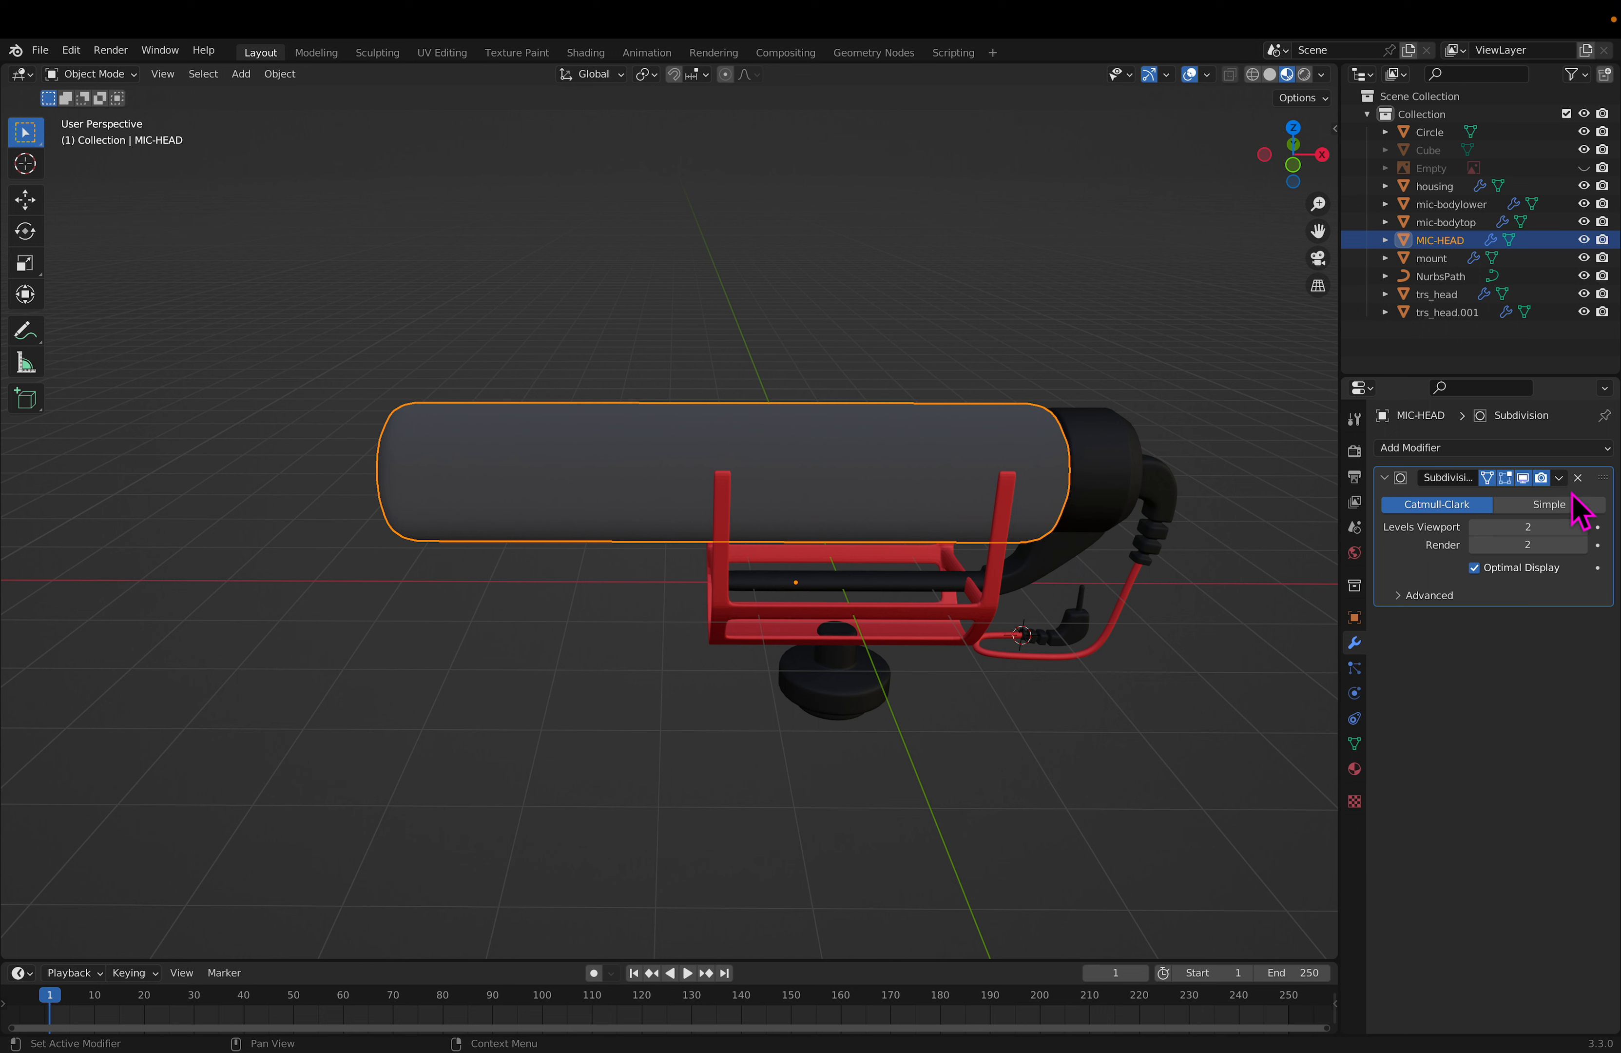
click(1559, 477)
click(1558, 480)
click(1470, 509)
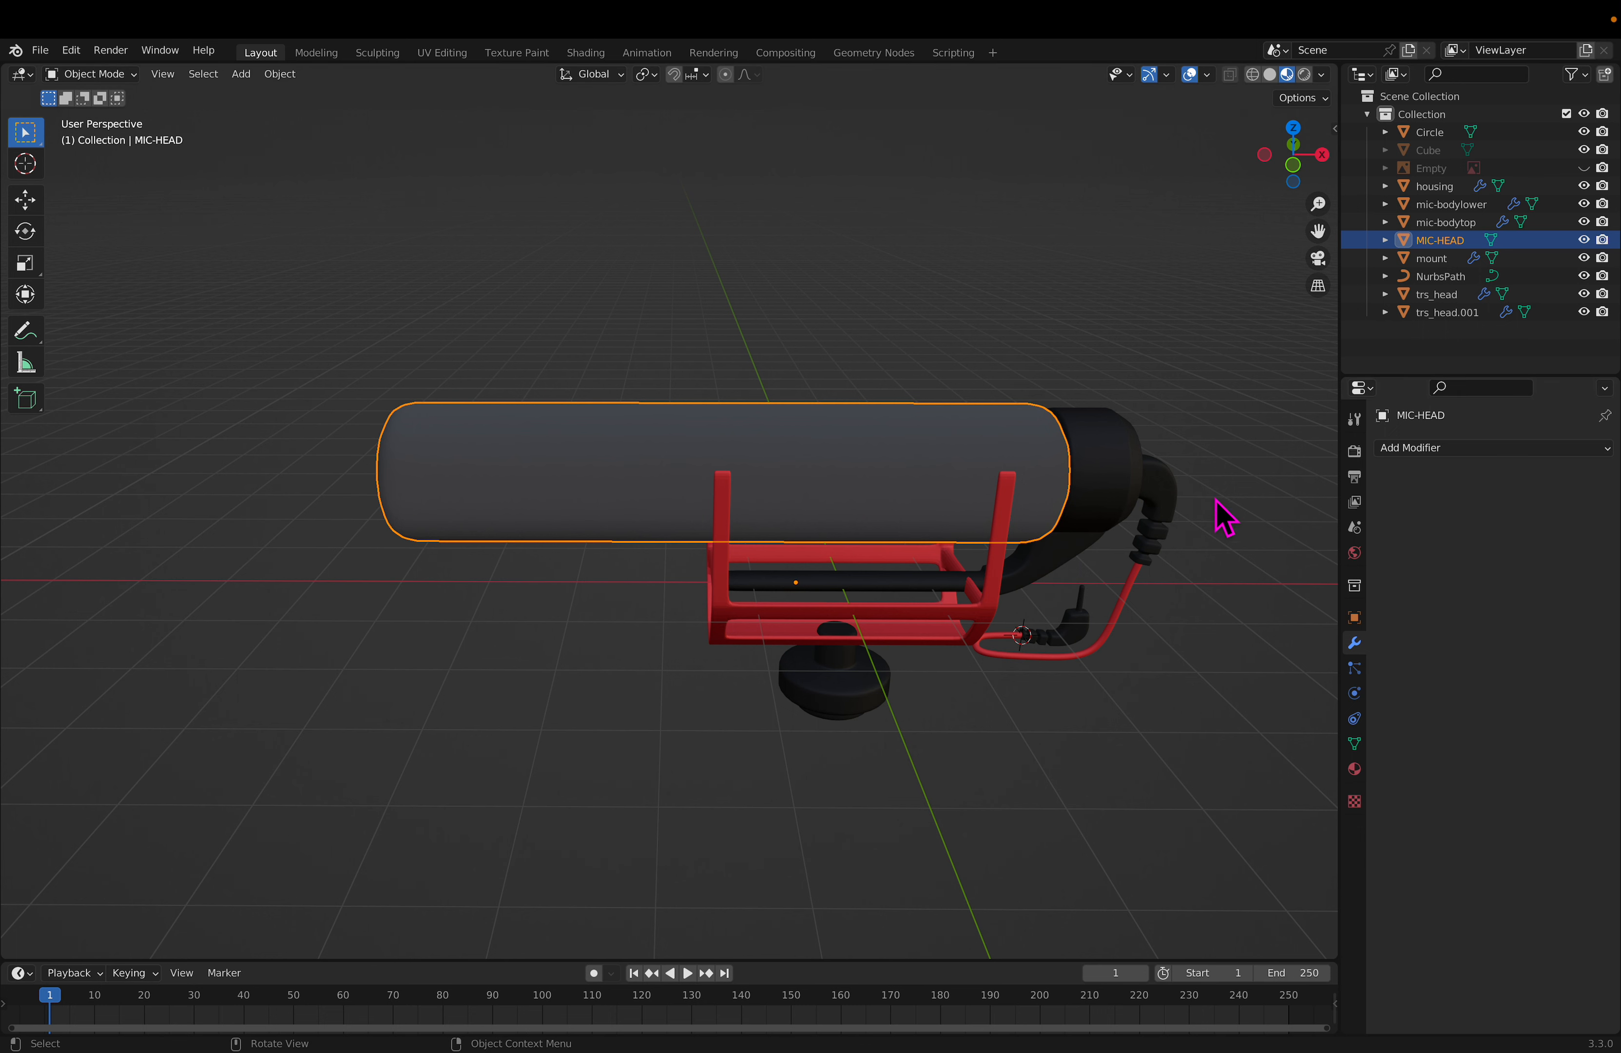
Step: Apply the Subdivision modifiers on mic-bodytop and trs_head
click(1154, 477)
click(1559, 477)
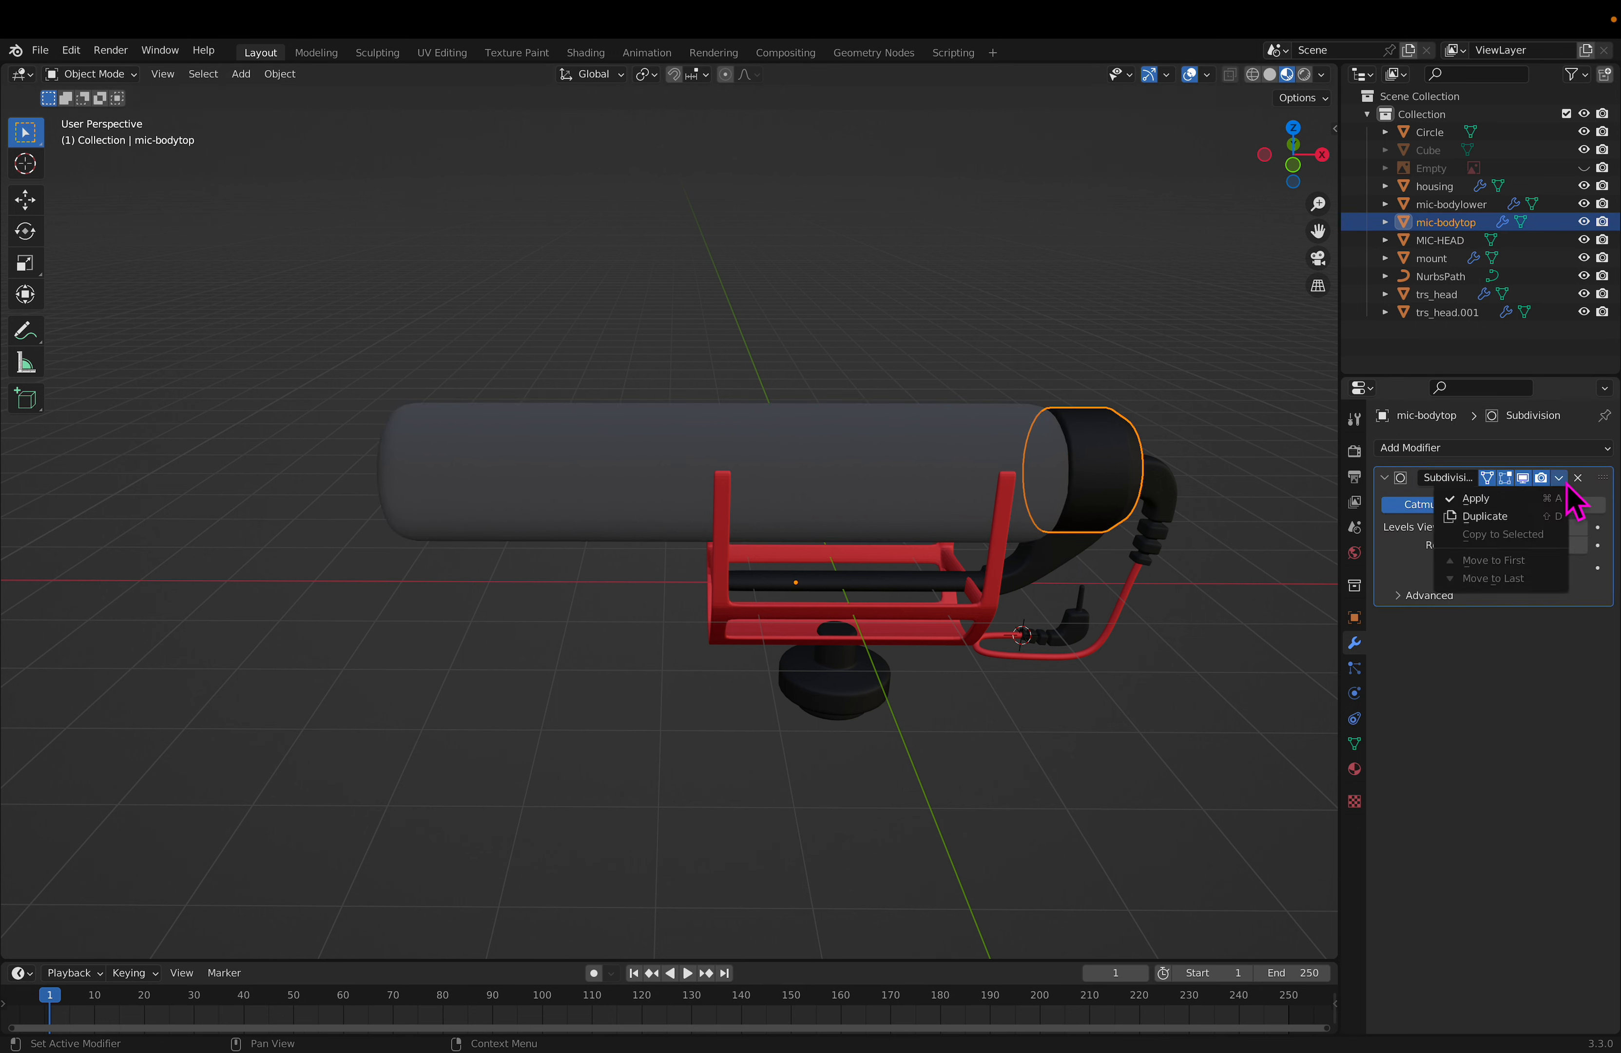
click(1501, 502)
click(1167, 504)
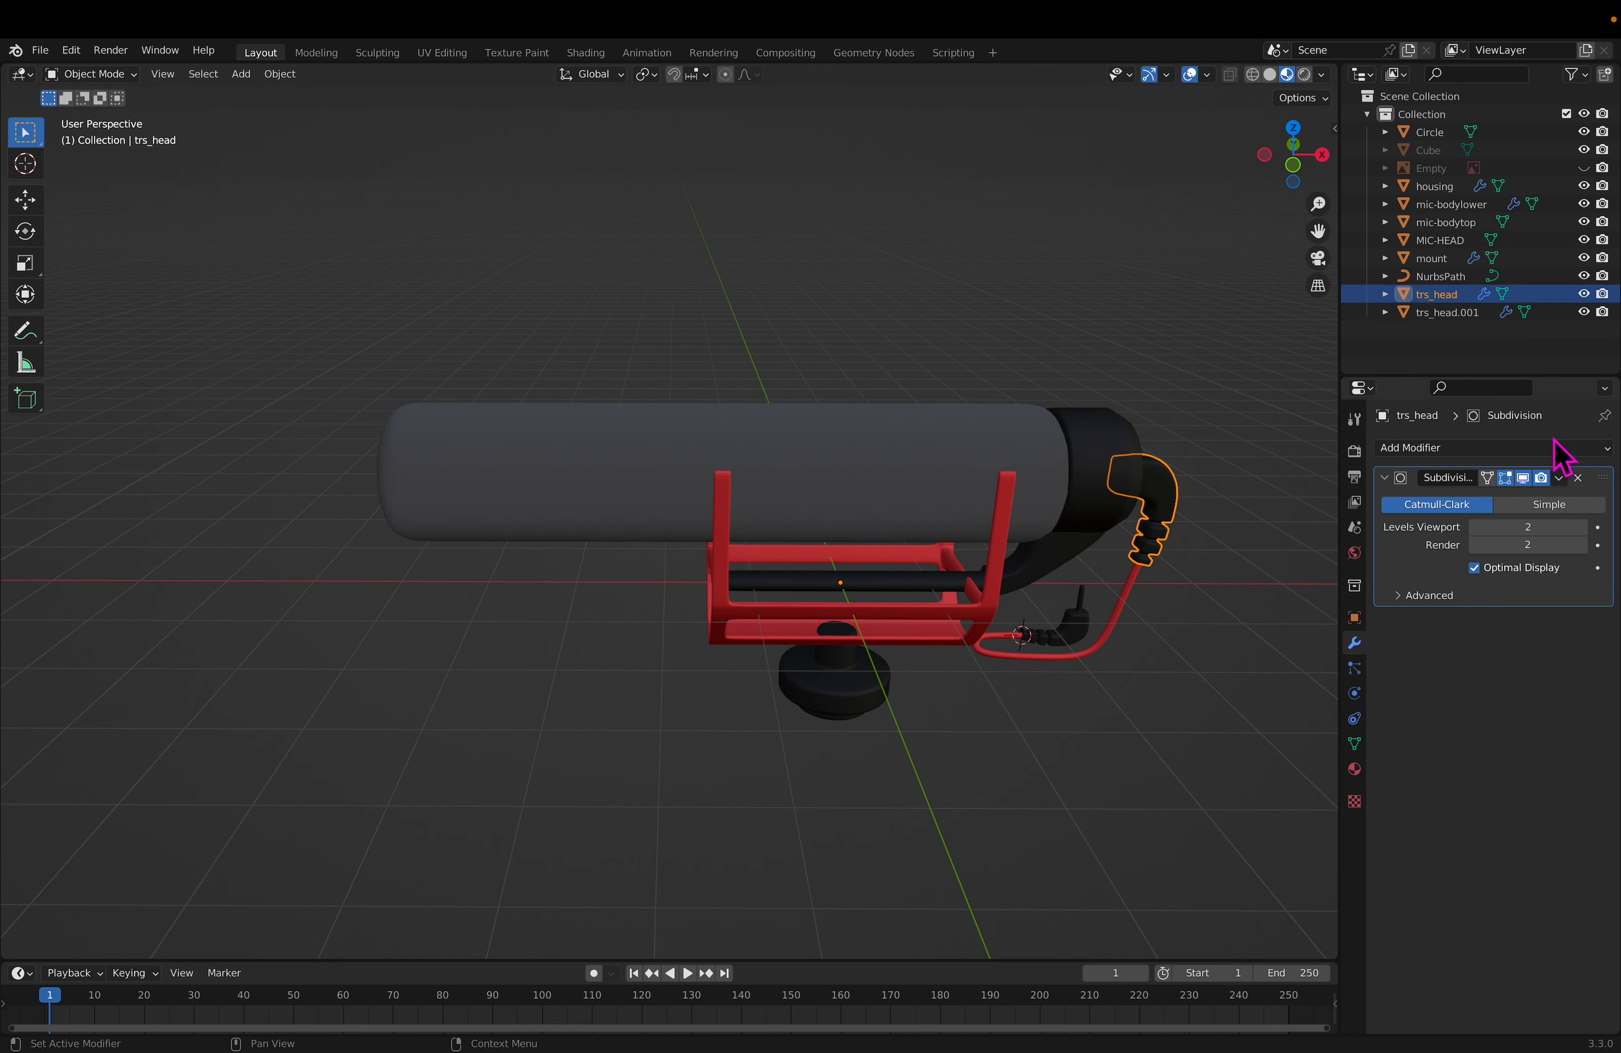
click(1559, 477)
click(1469, 507)
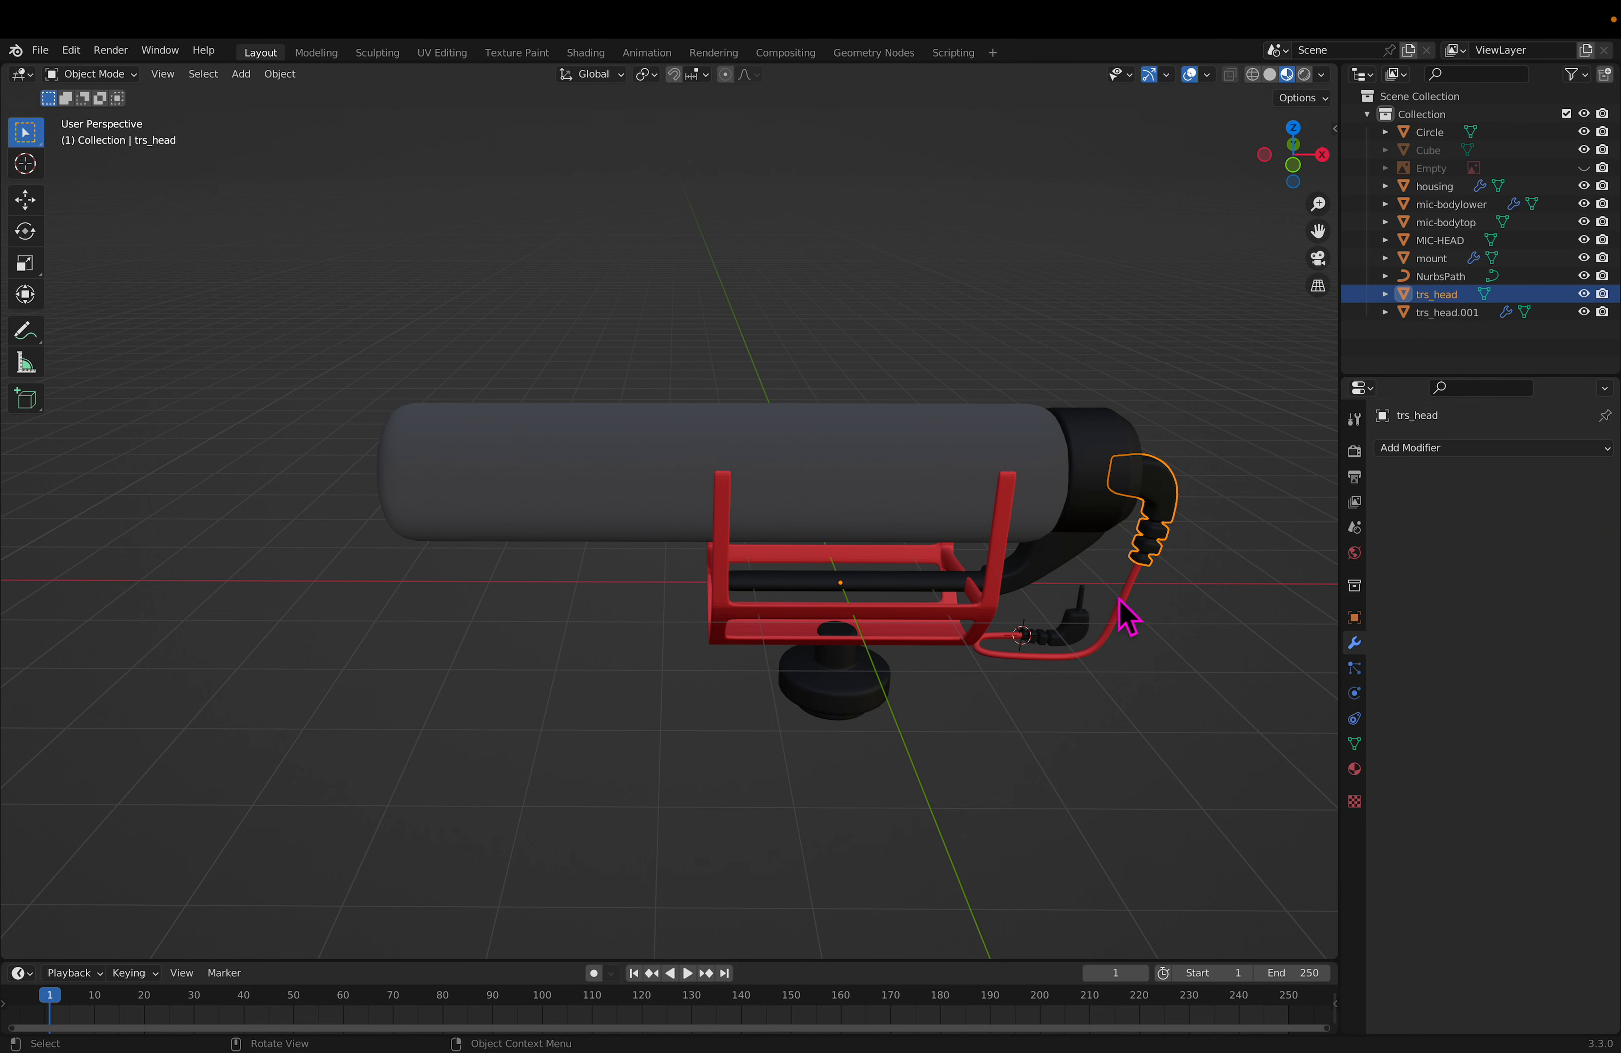
Step: Apply the Subdivision modifiers on trs_head.001 and mic-bodylower
click(1142, 622)
click(1087, 610)
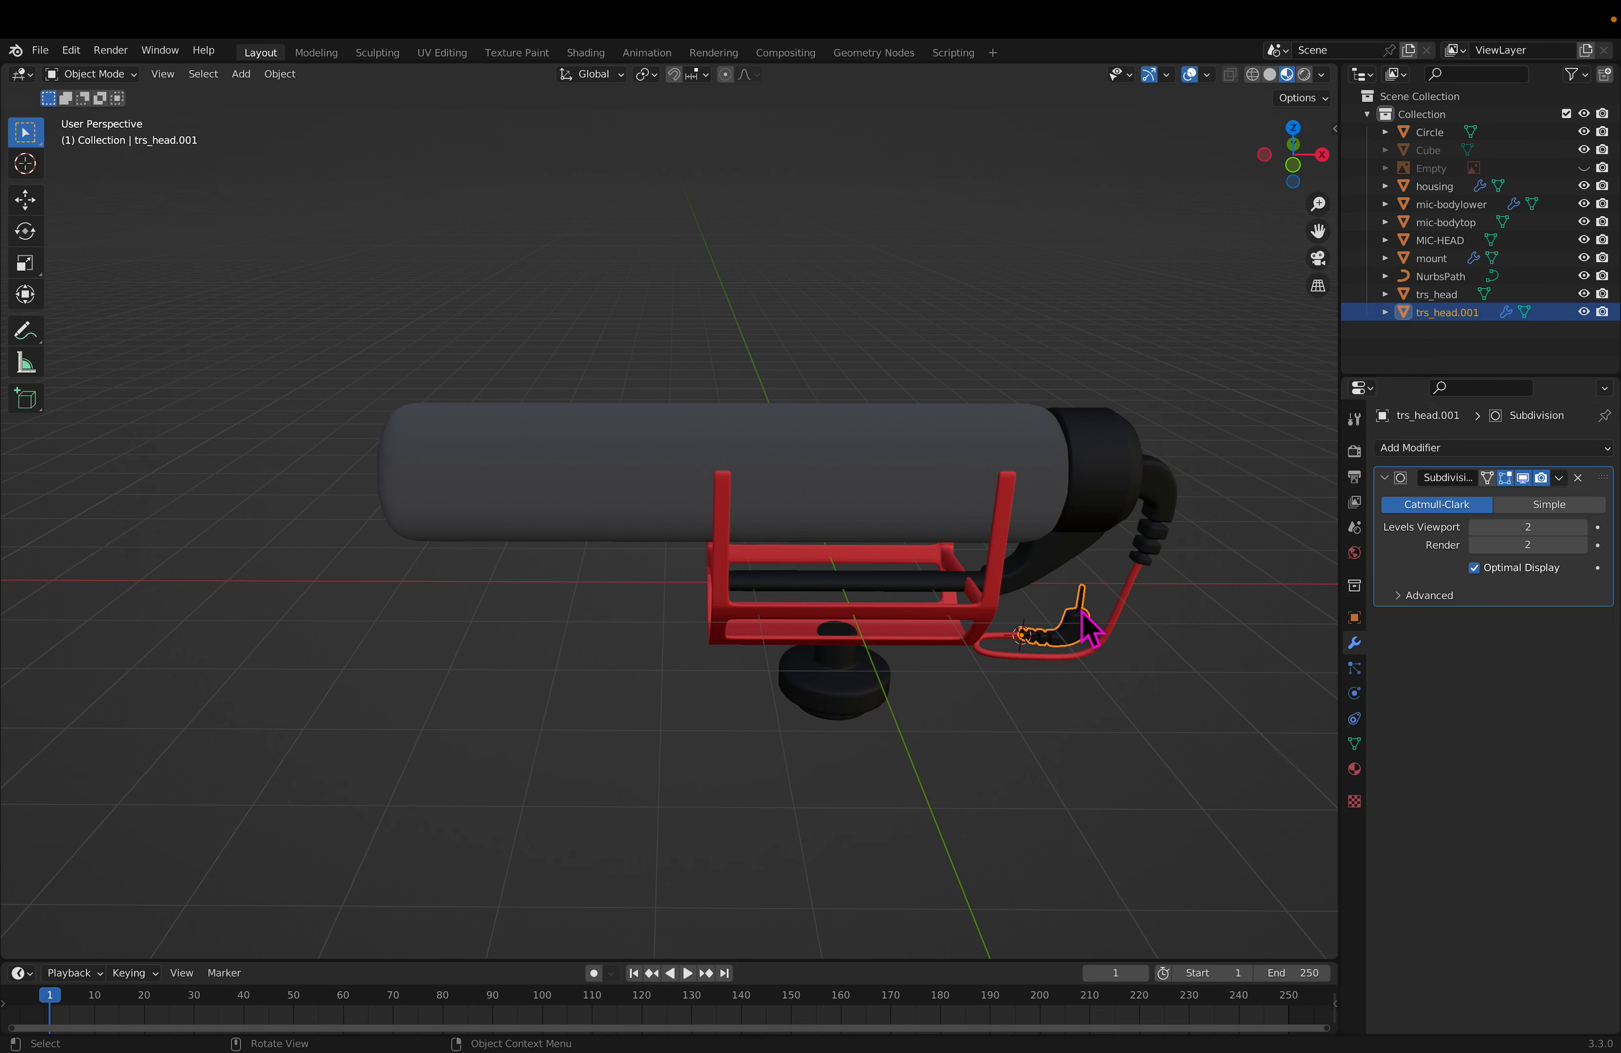
click(1559, 477)
click(1473, 508)
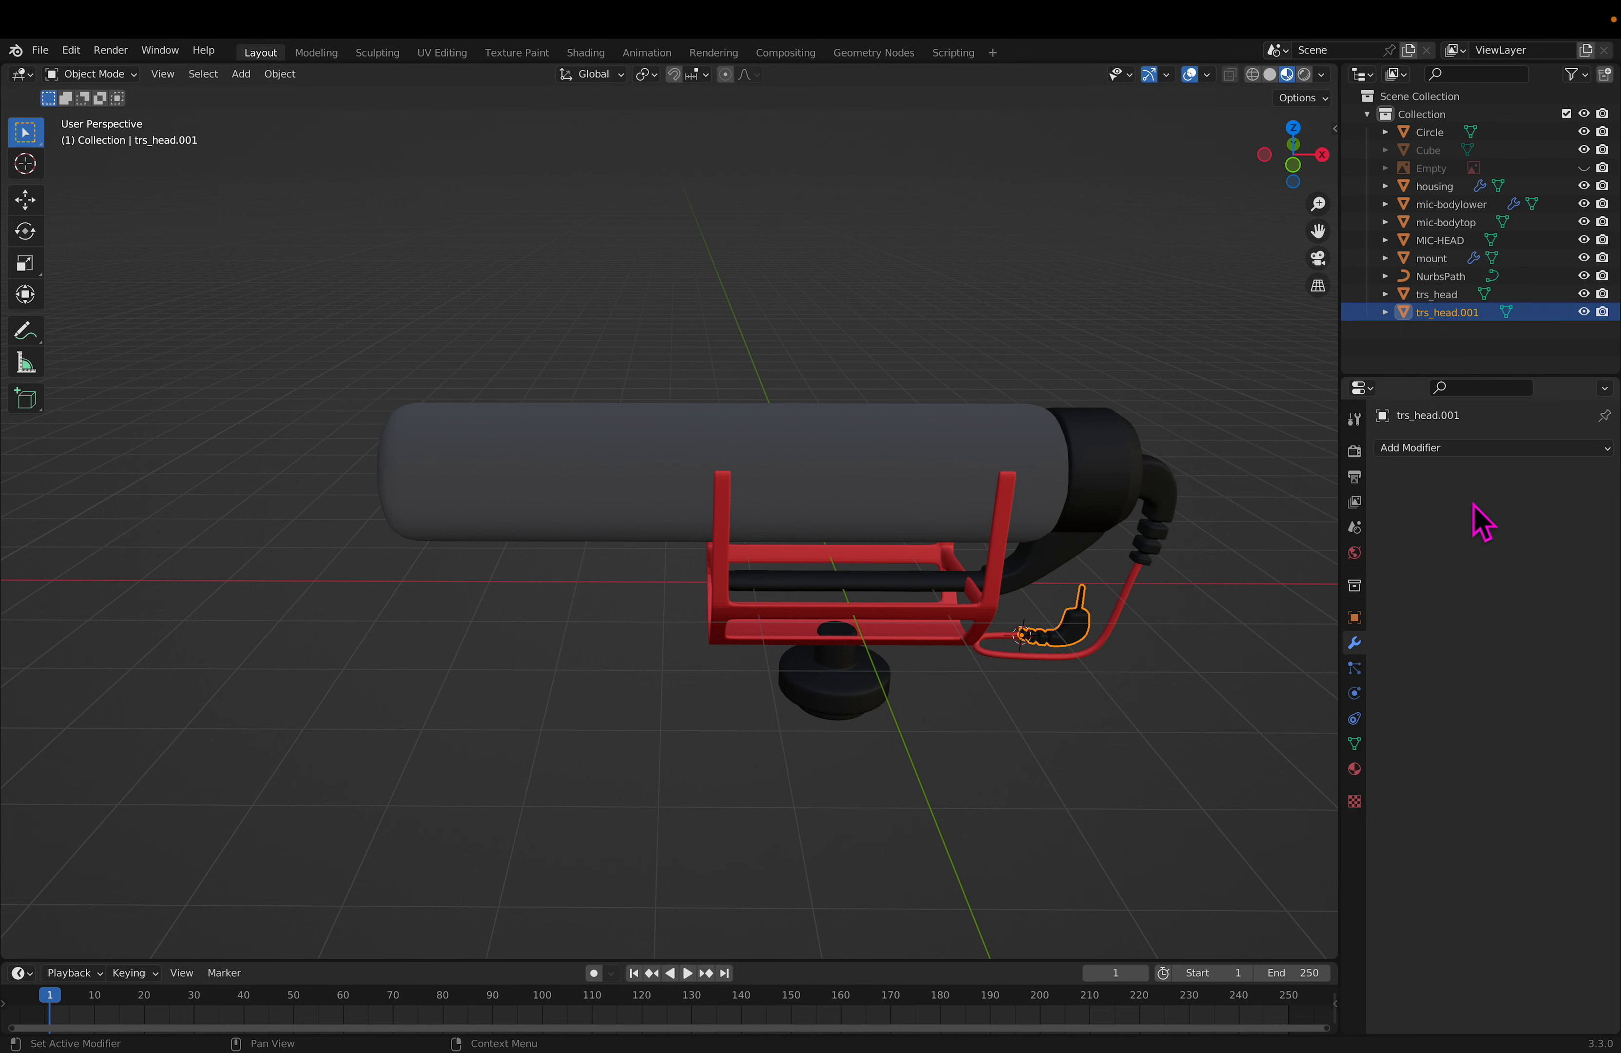
click(961, 587)
click(1559, 477)
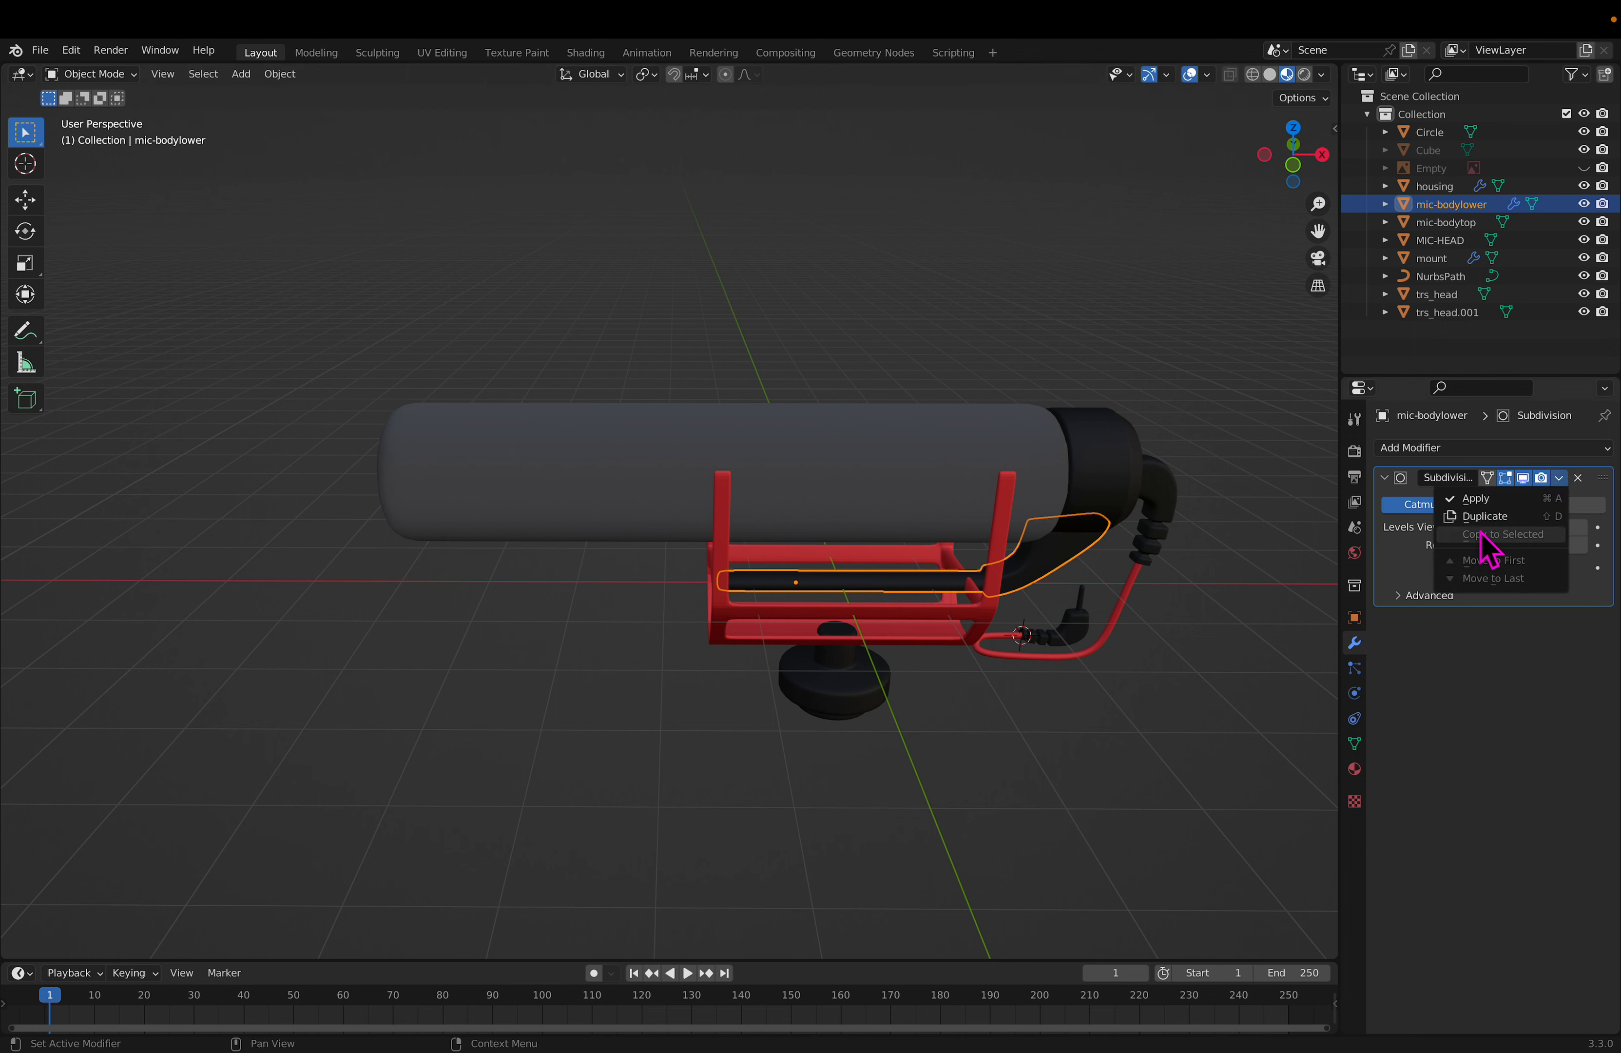
click(1471, 508)
Step: Apply both the Subdivision and Mirror modifiers on the red housing
click(989, 602)
click(993, 619)
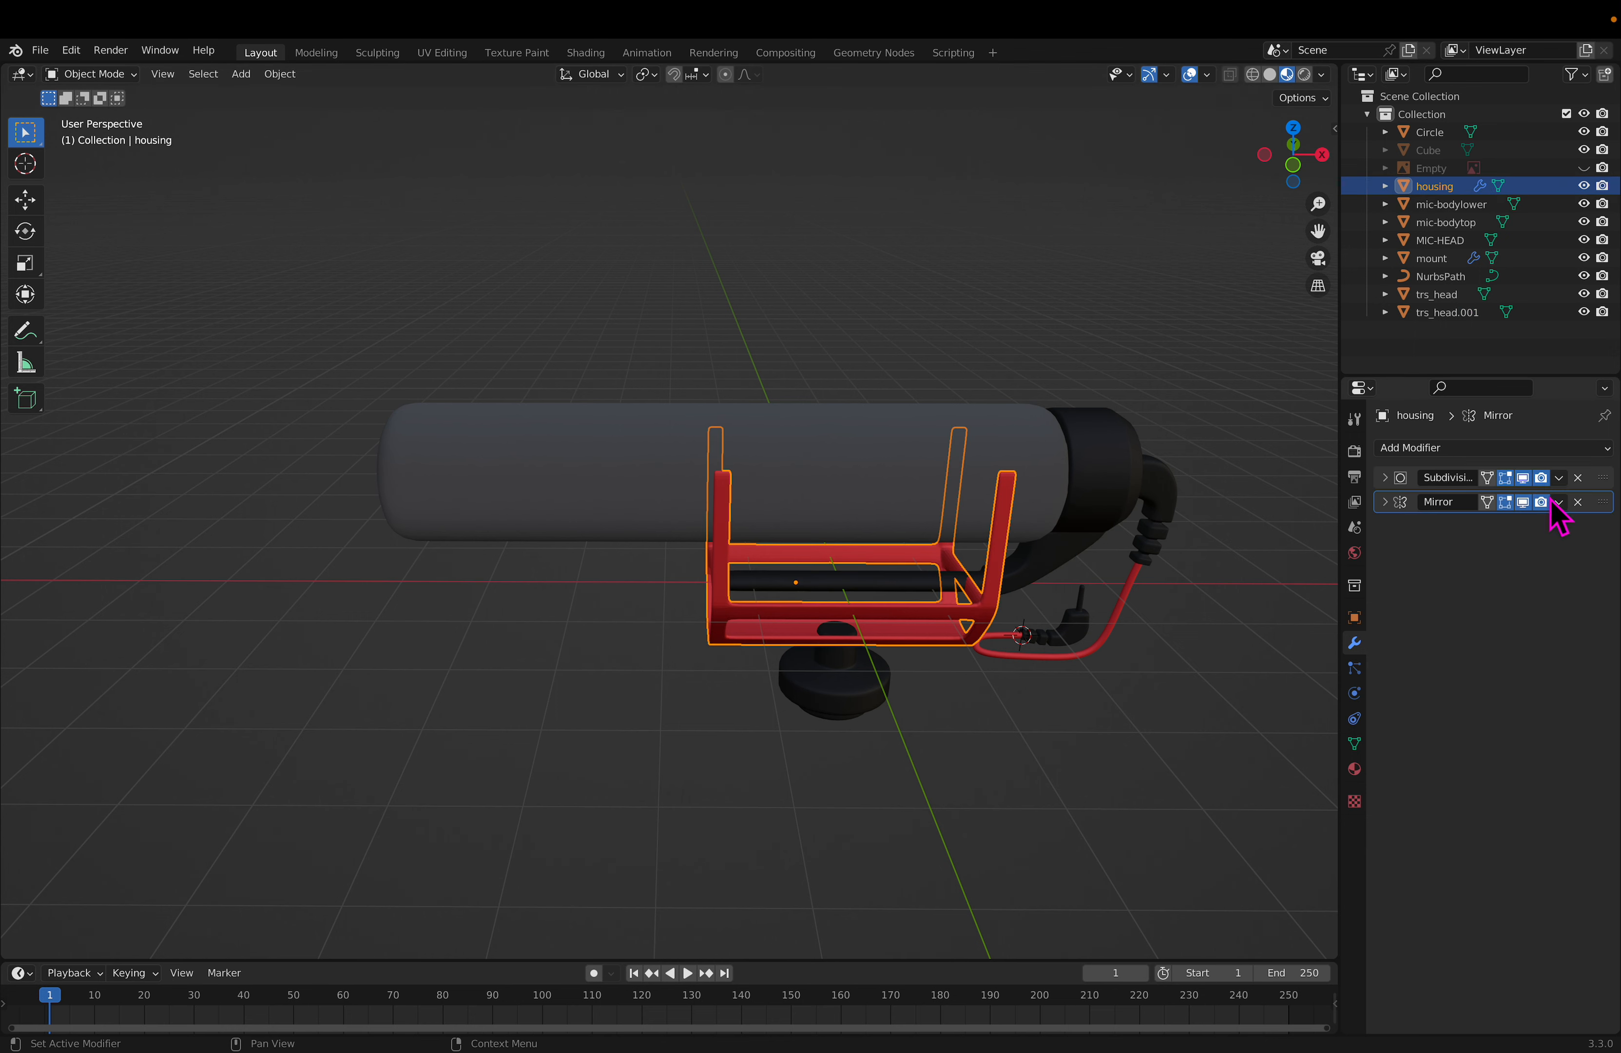
click(1559, 477)
click(1528, 499)
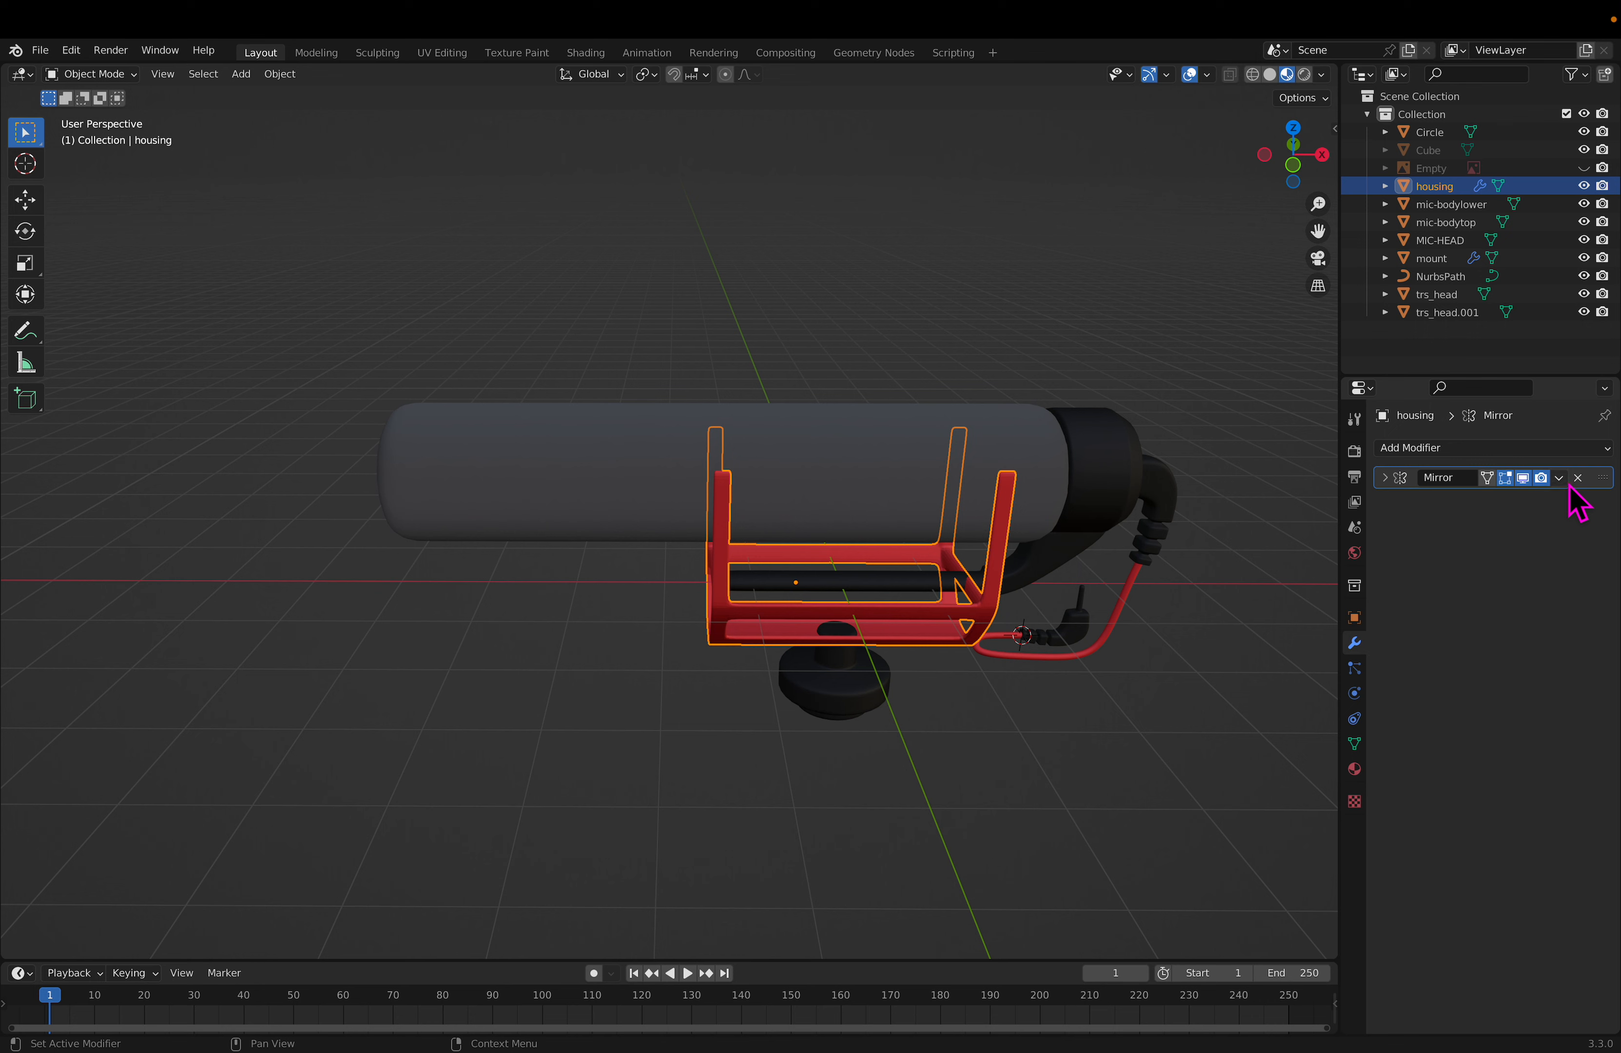
click(1560, 477)
click(1530, 505)
click(1090, 692)
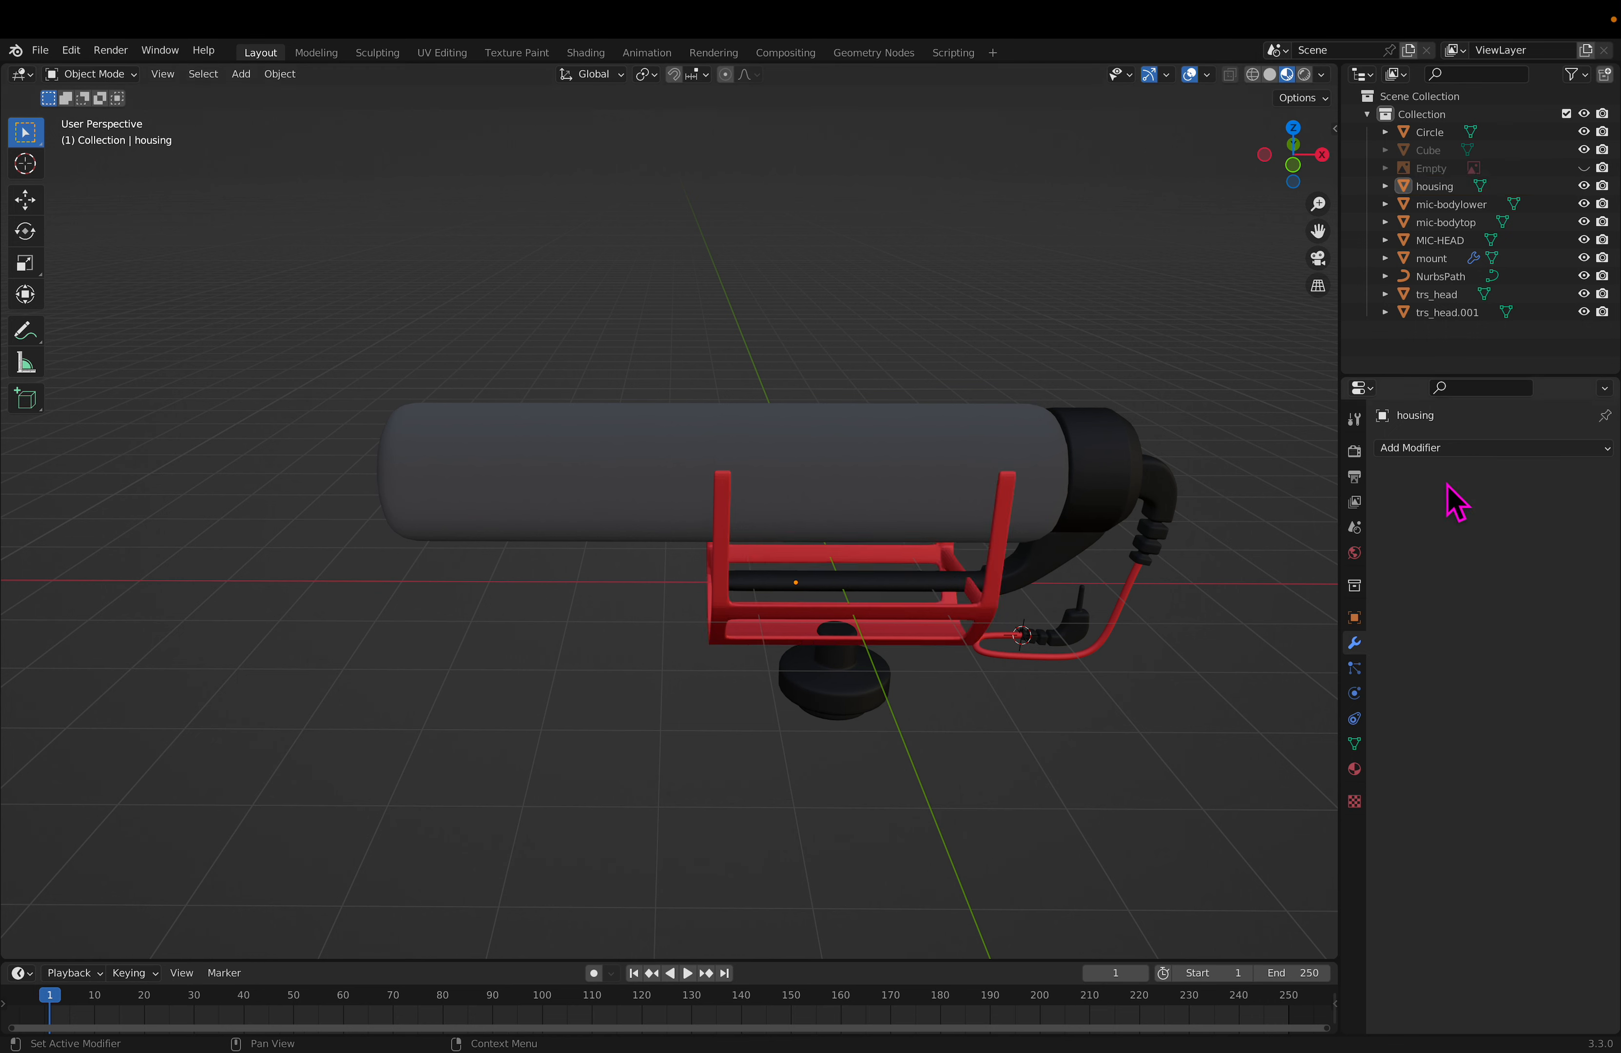
Step: Apply the Subdivision modifier on the mount under the housing
click(830, 595)
click(880, 659)
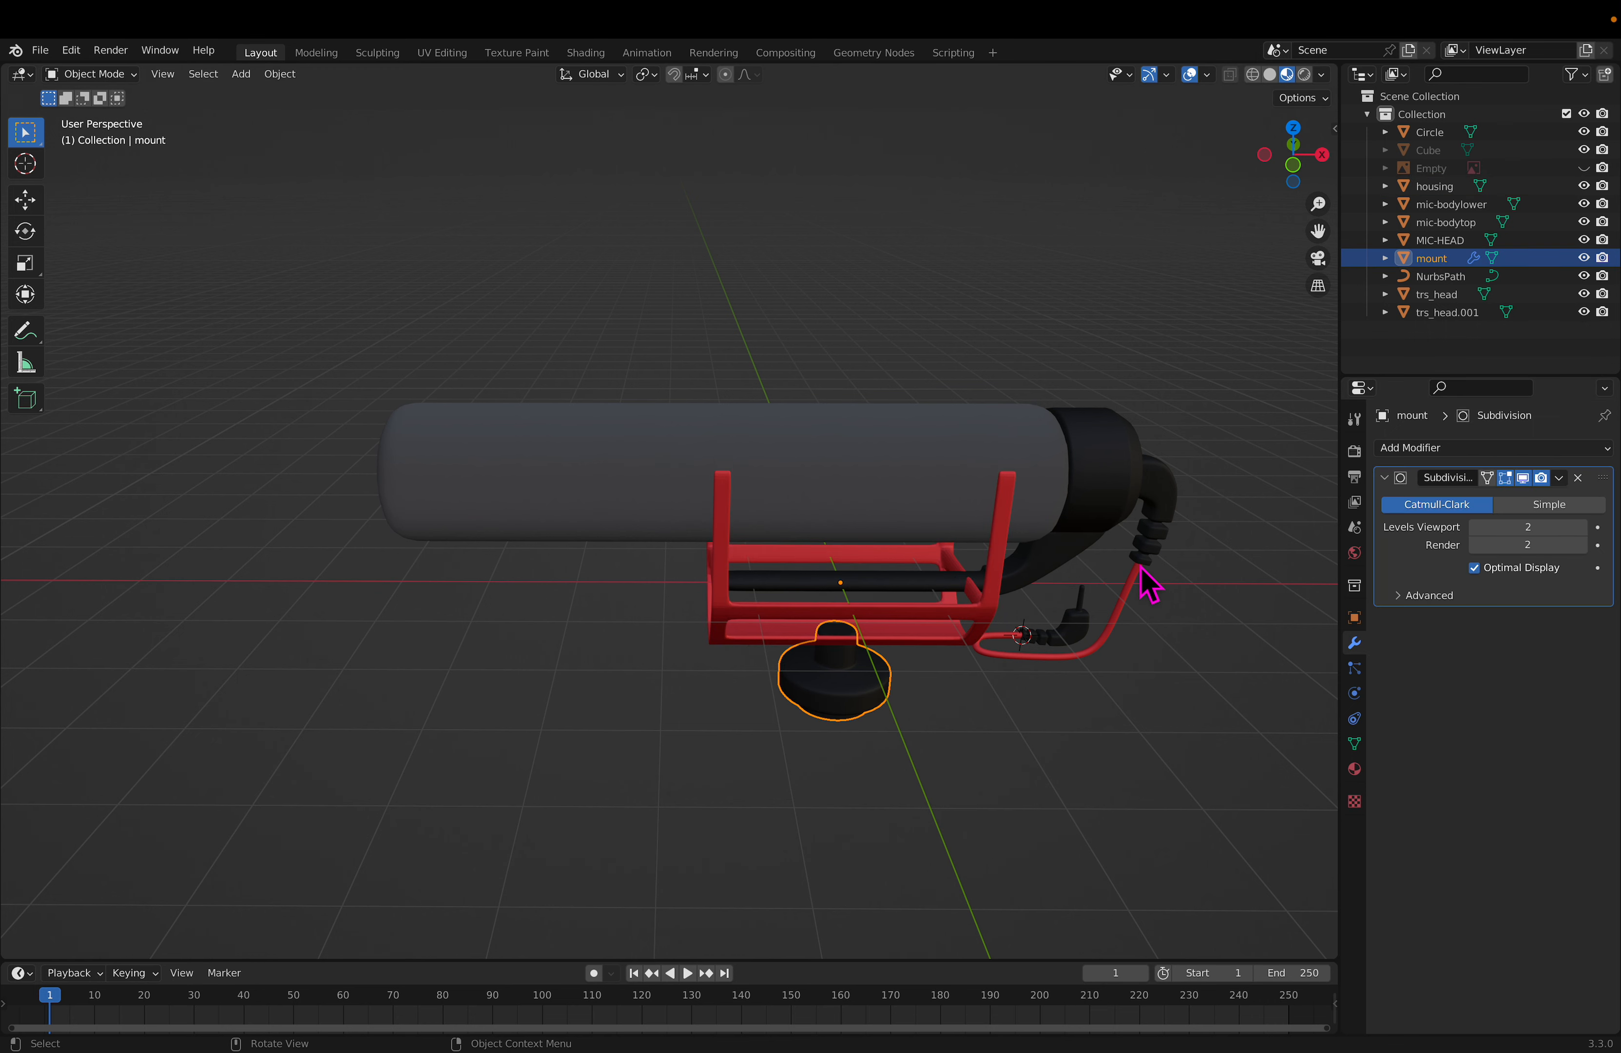
click(1559, 477)
click(1518, 501)
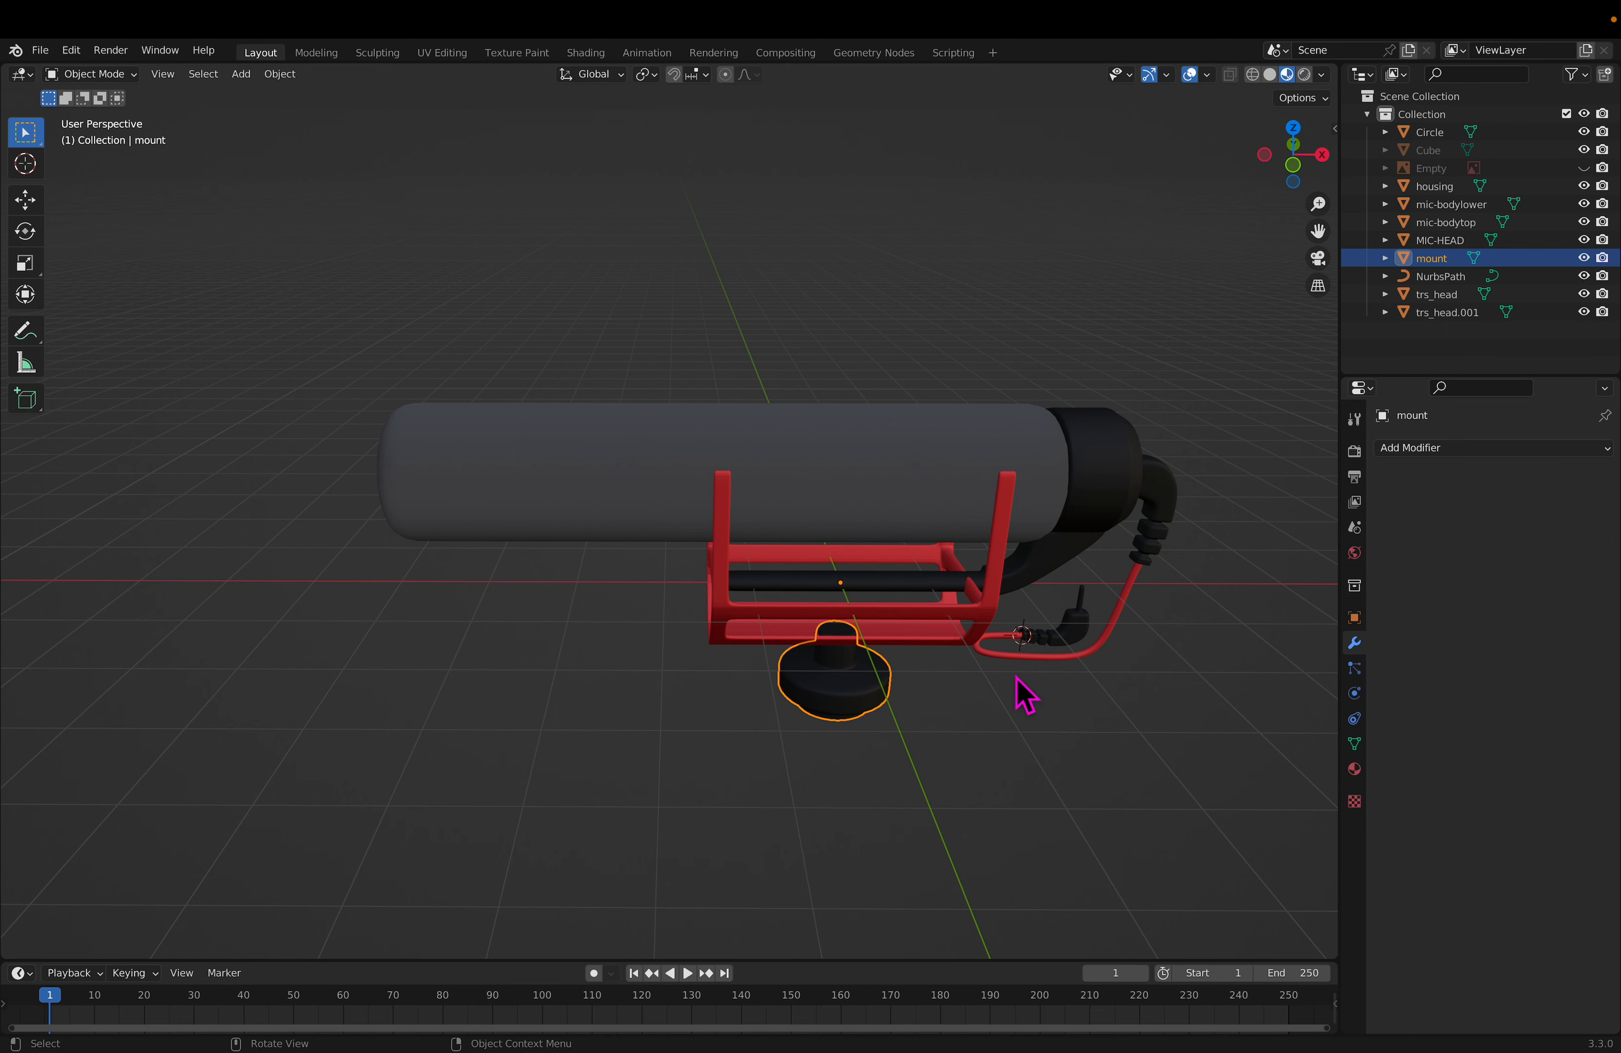
Step: Delete the unused Cube and Empty objects from the scene collection
click(1396, 156)
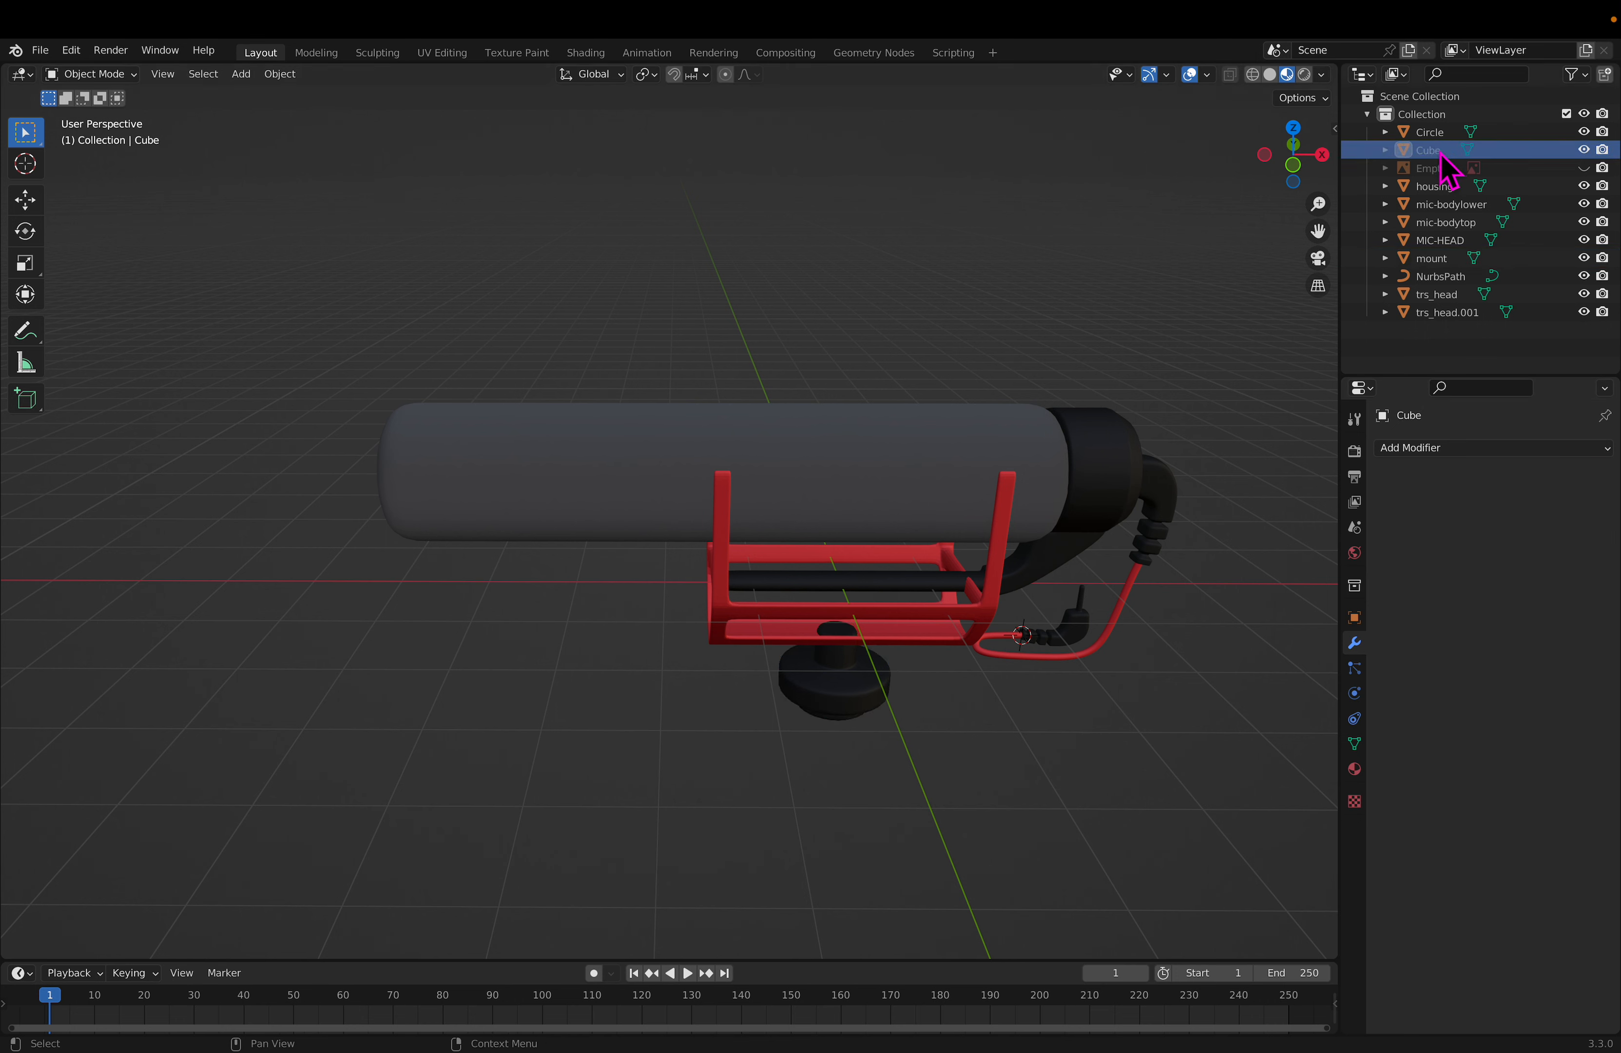
right_click(1442, 166)
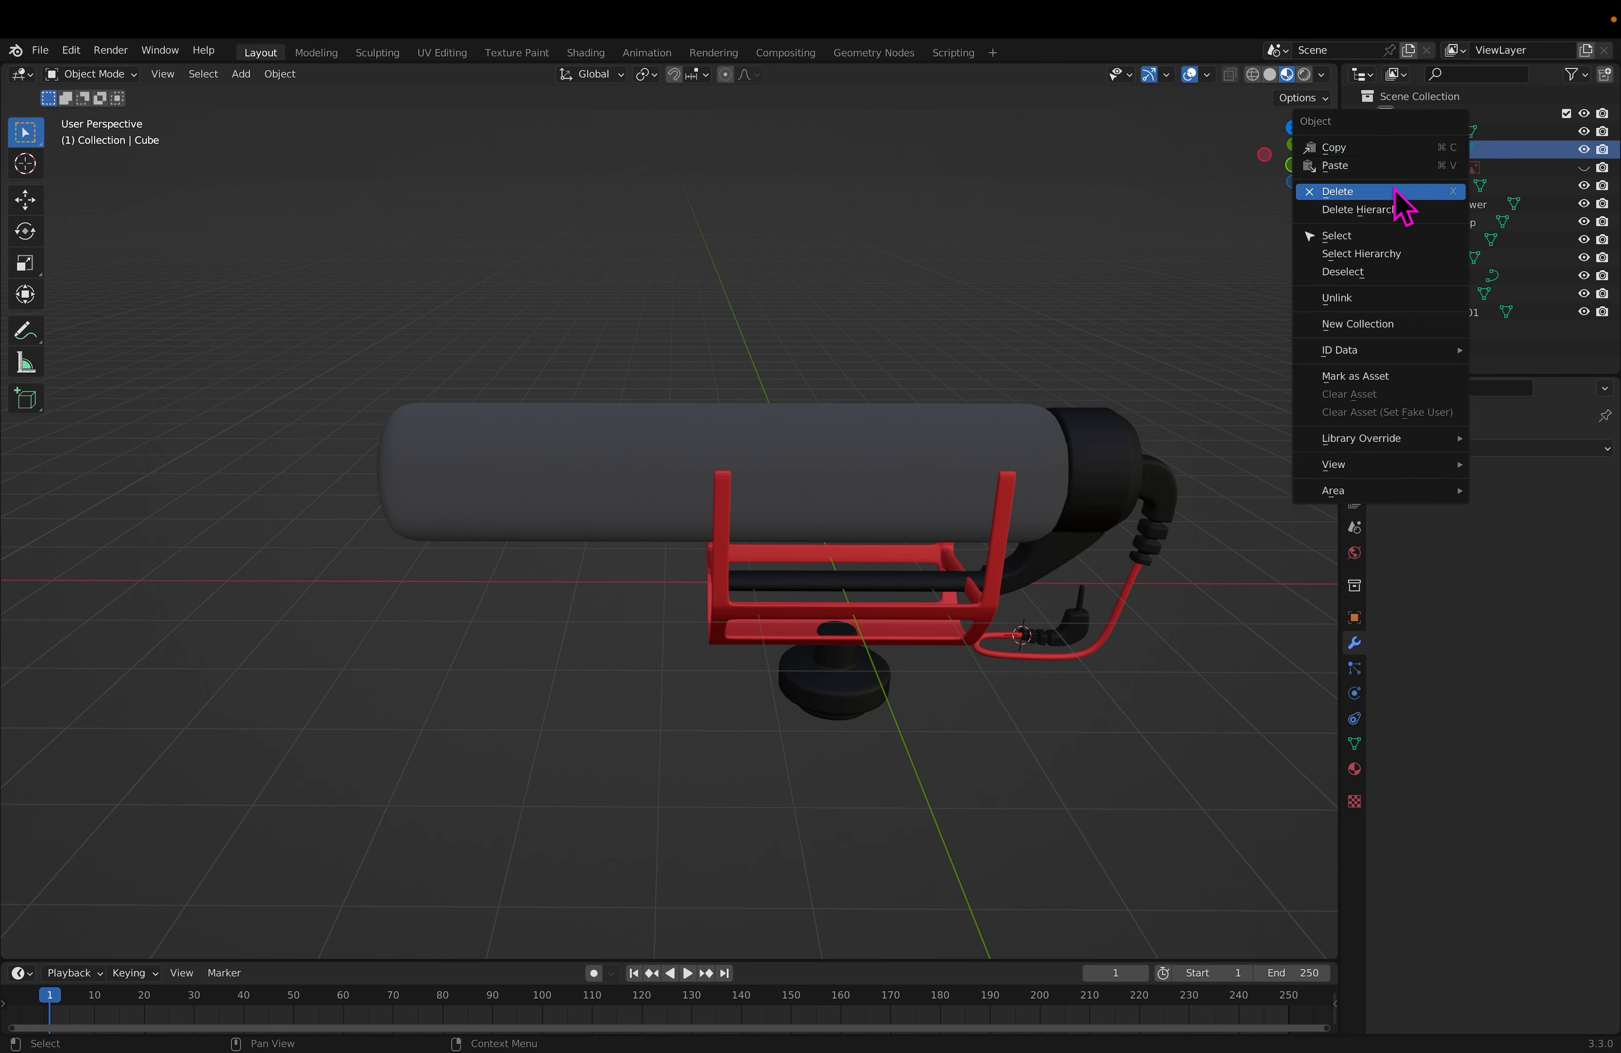
click(1405, 191)
right_click(1436, 151)
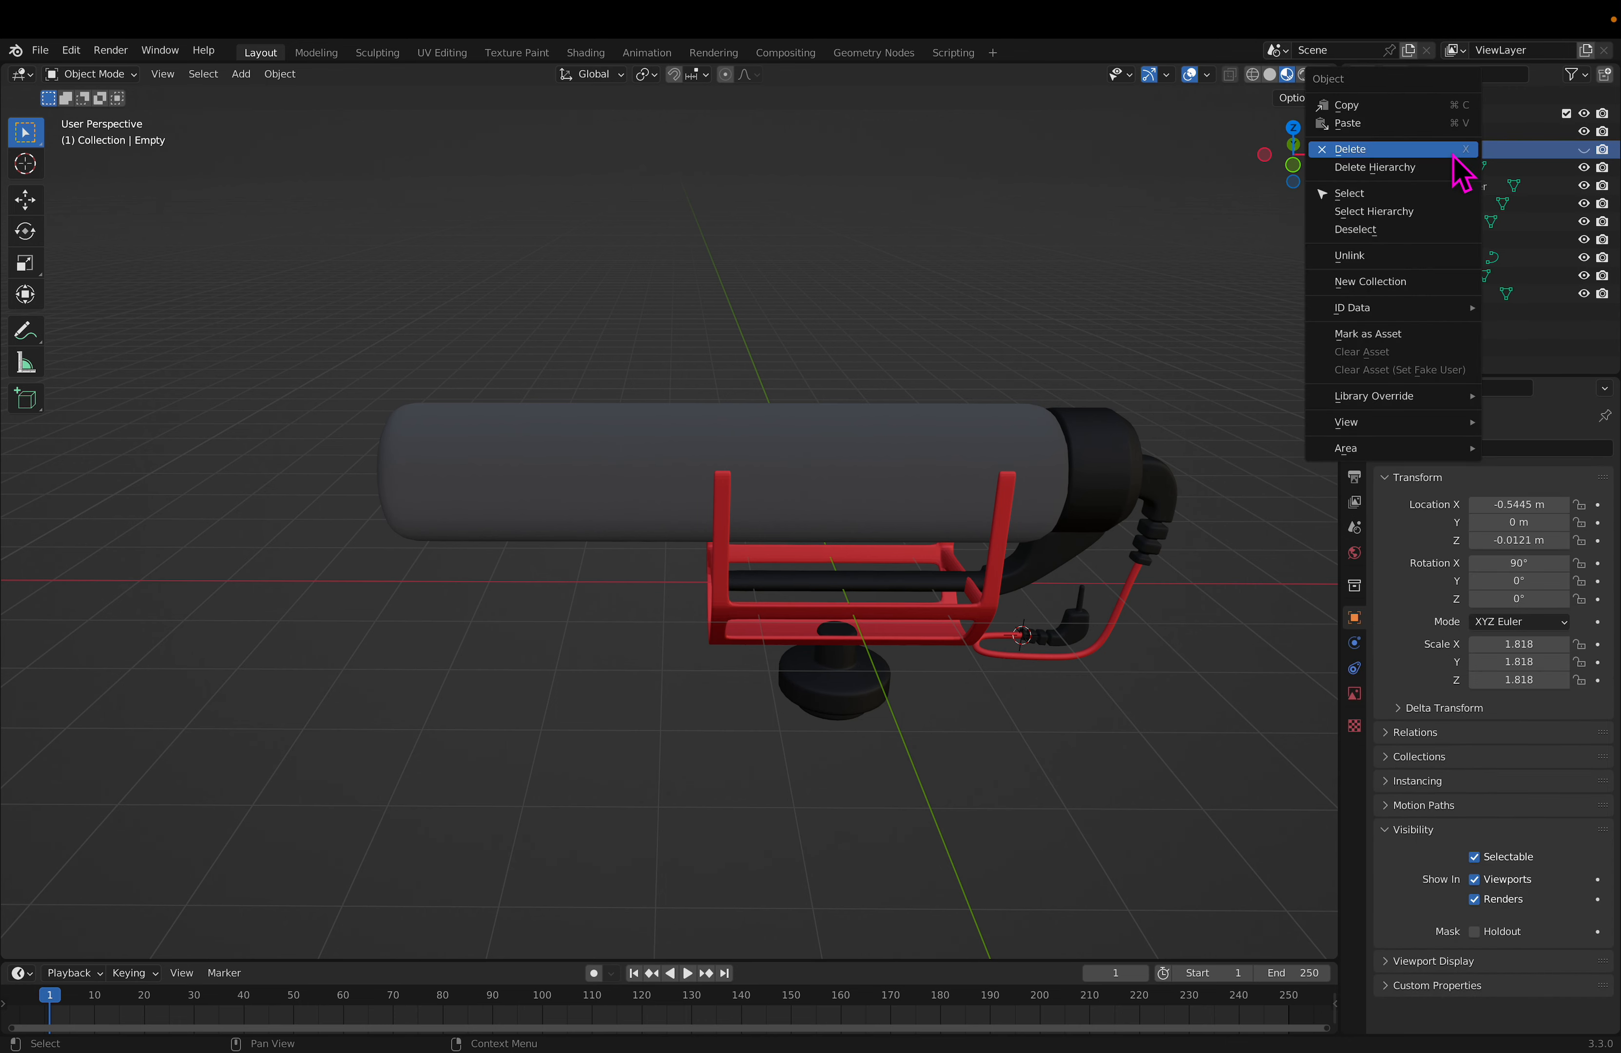
click(1392, 154)
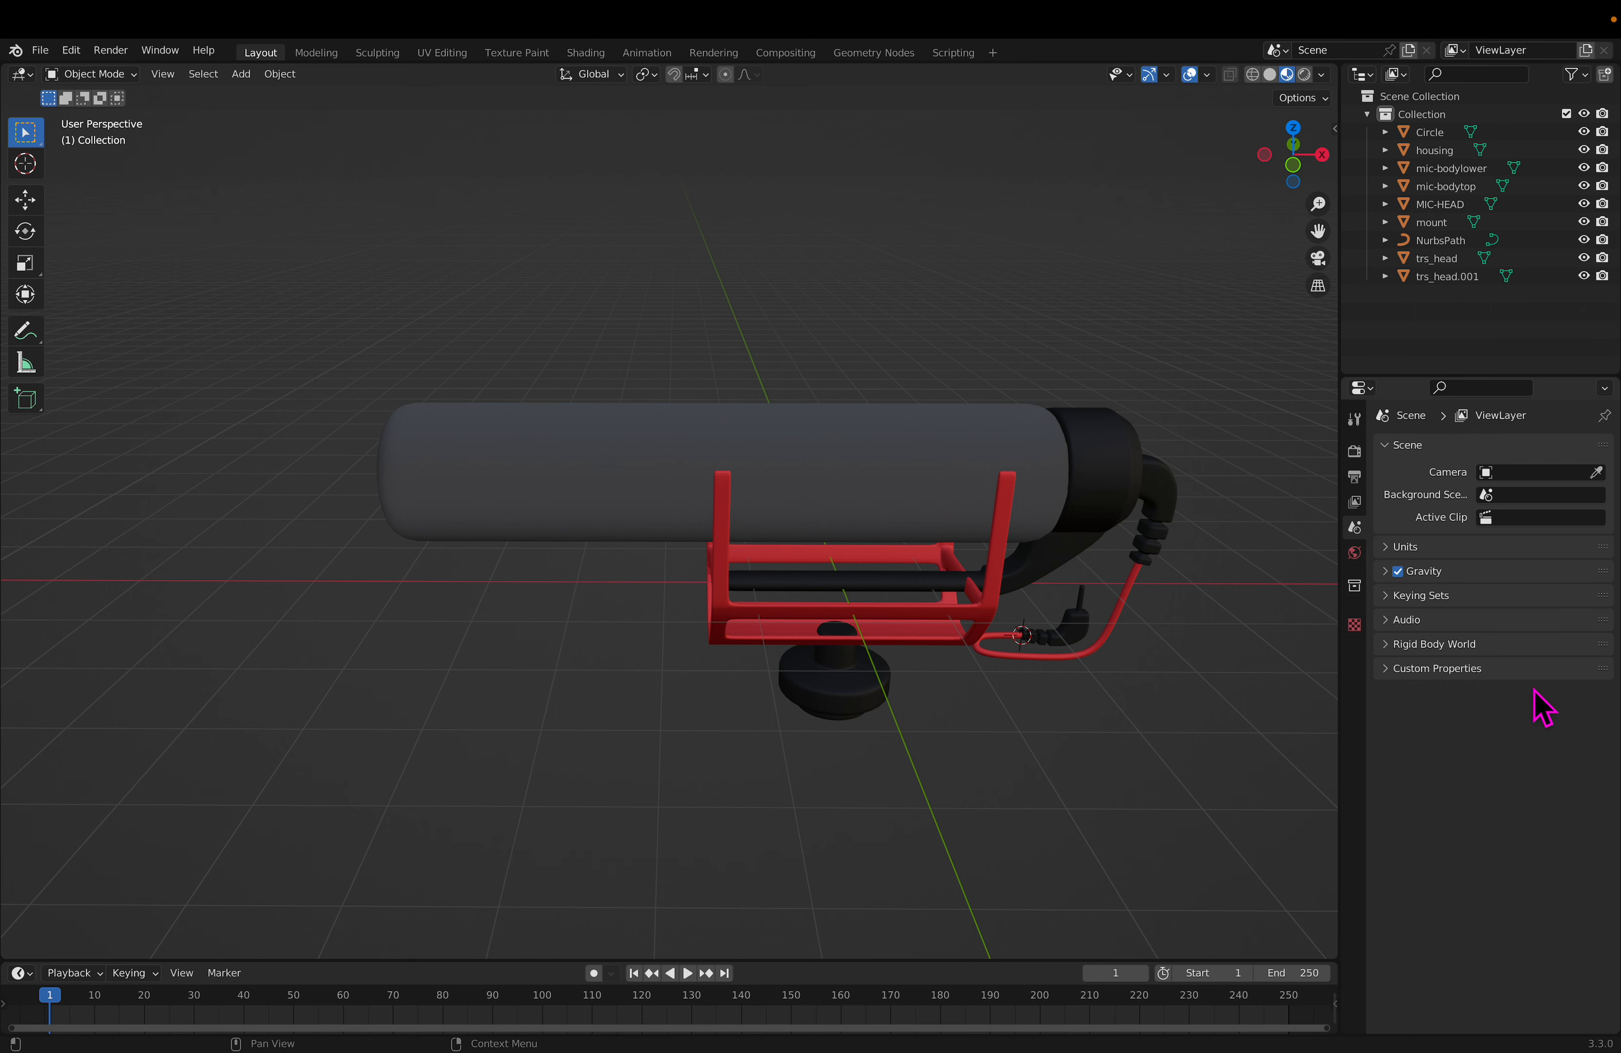
Step: Export the microphone to the Desktop as a legacy Wavefront OBJ named rode_with_color2.obj, with Selection Only off
scroll(1040, 613, down, 5)
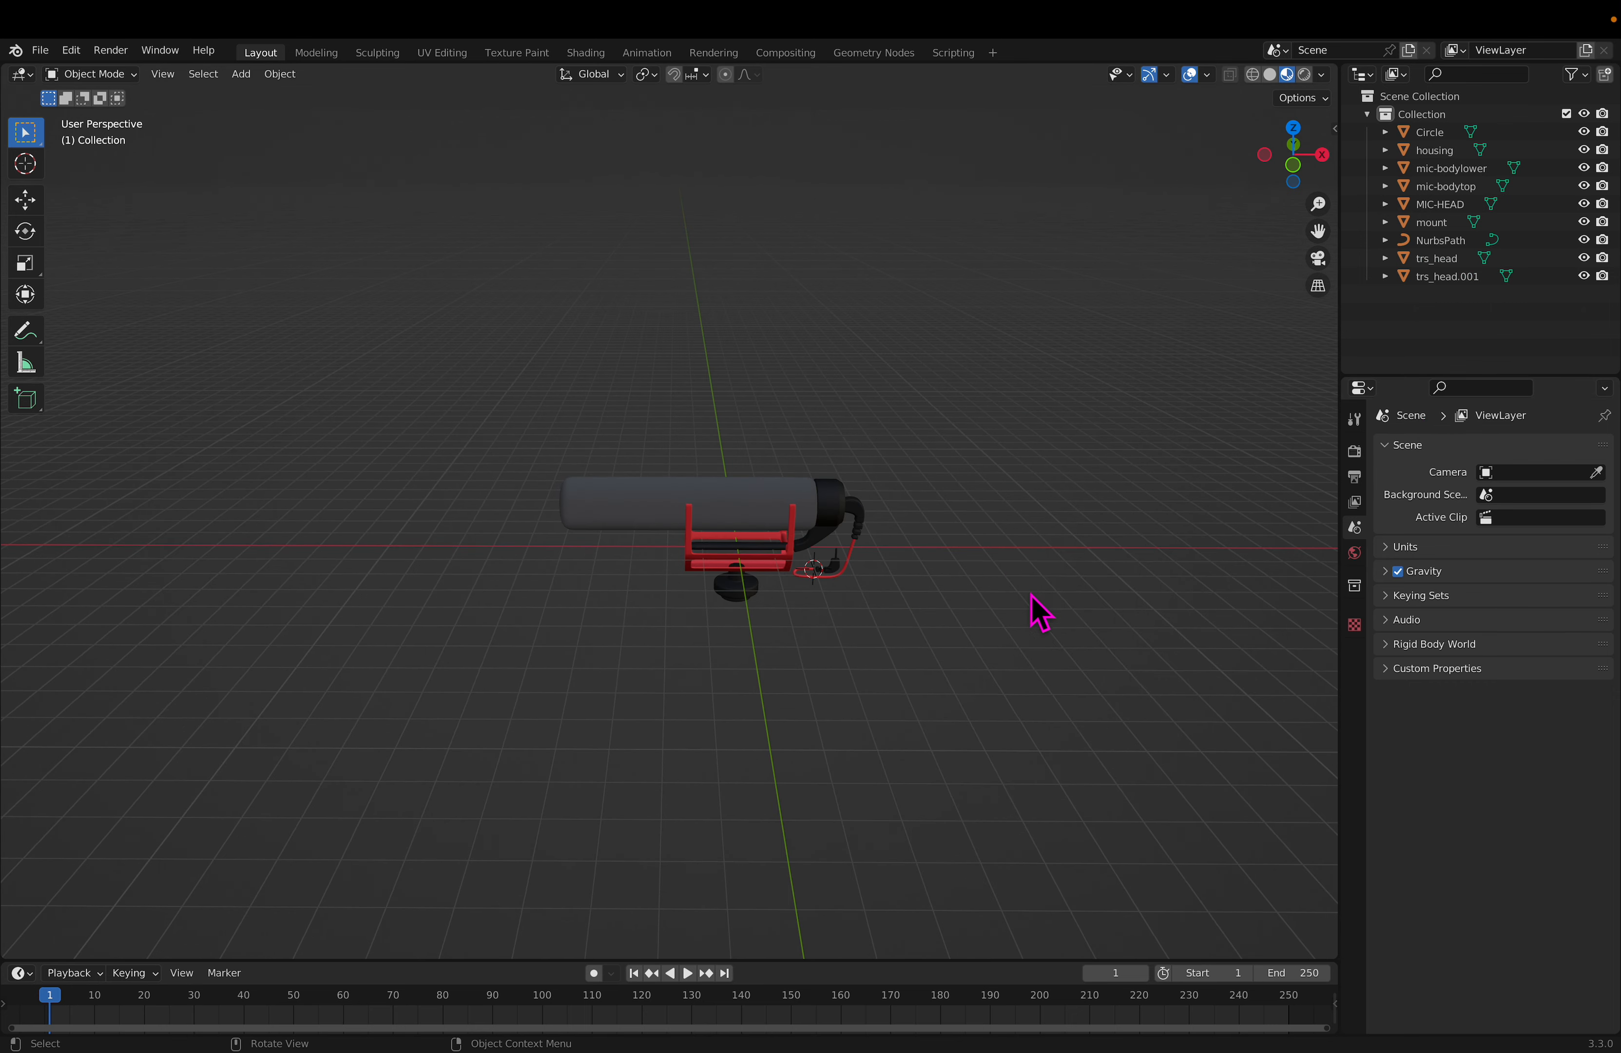
click(41, 50)
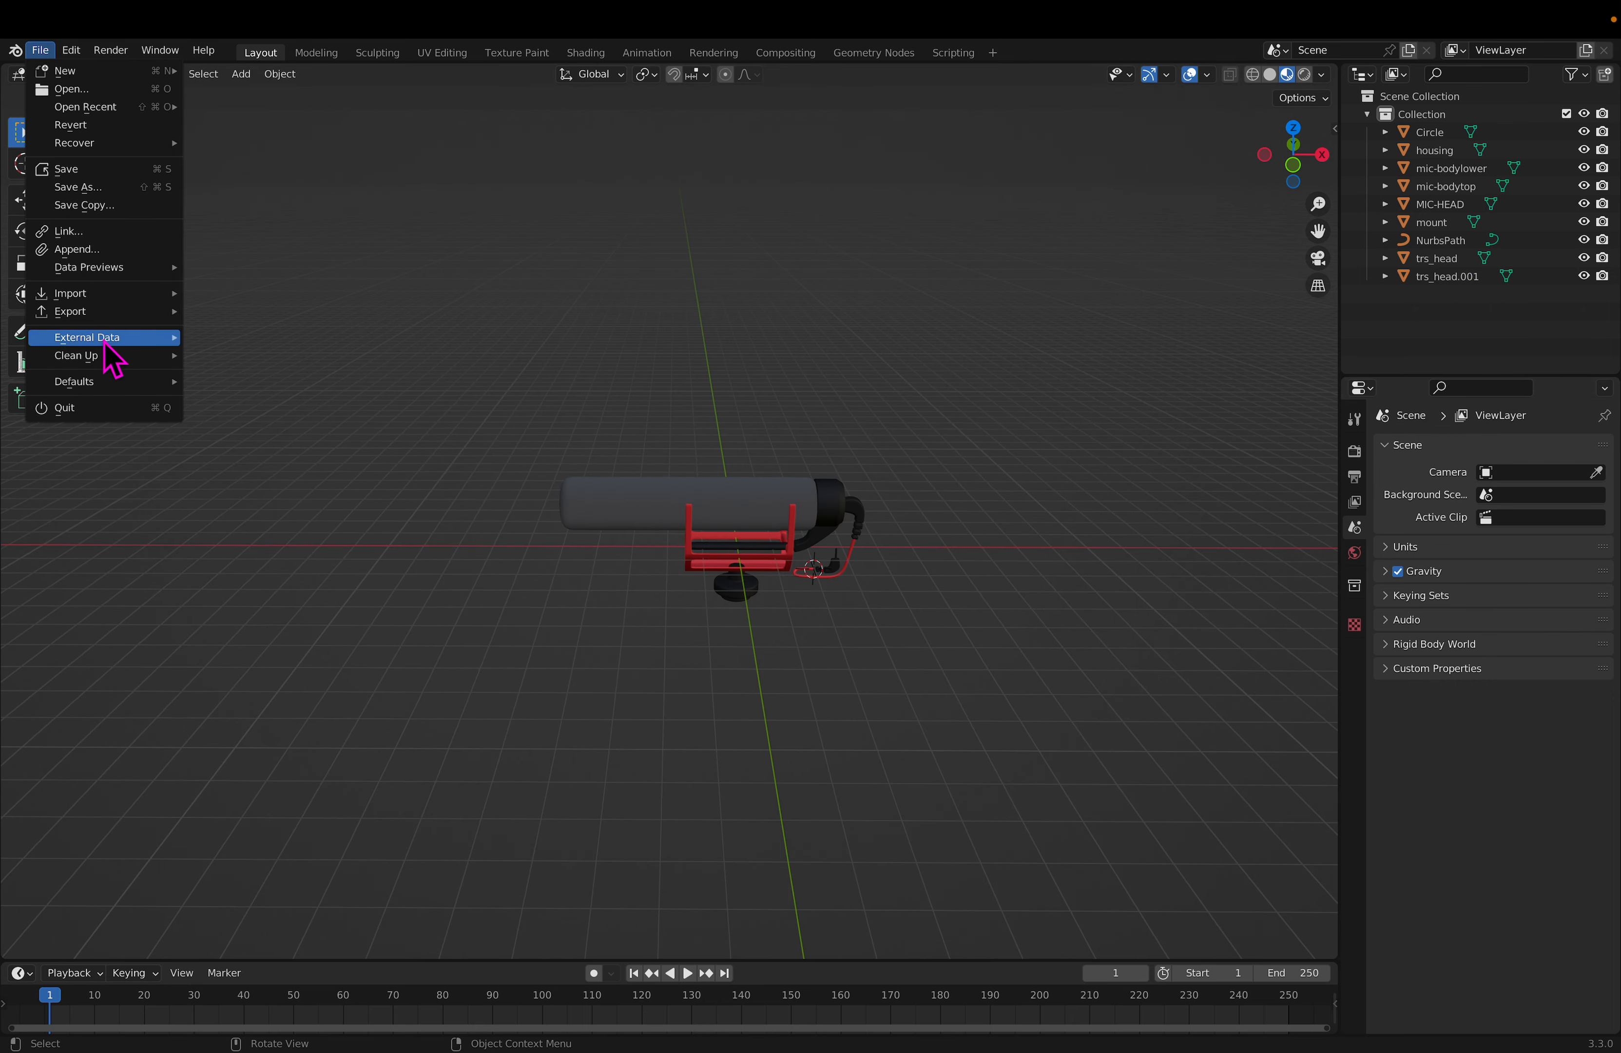
mouse_move(110, 312)
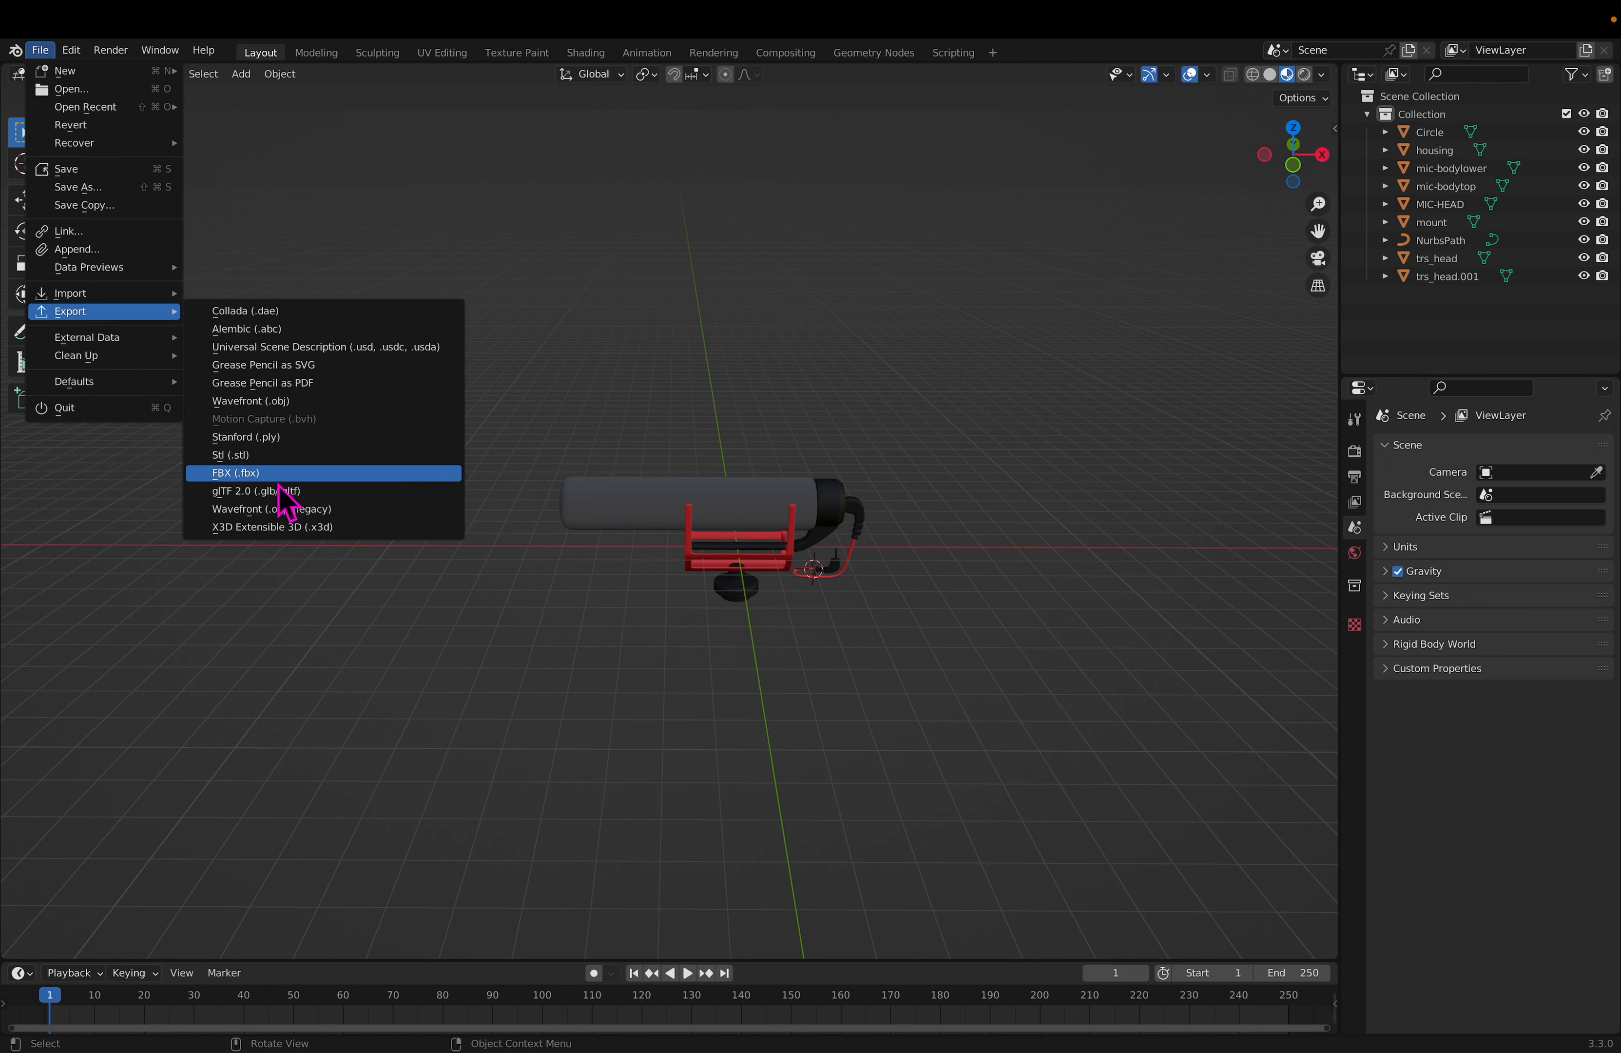
click(298, 511)
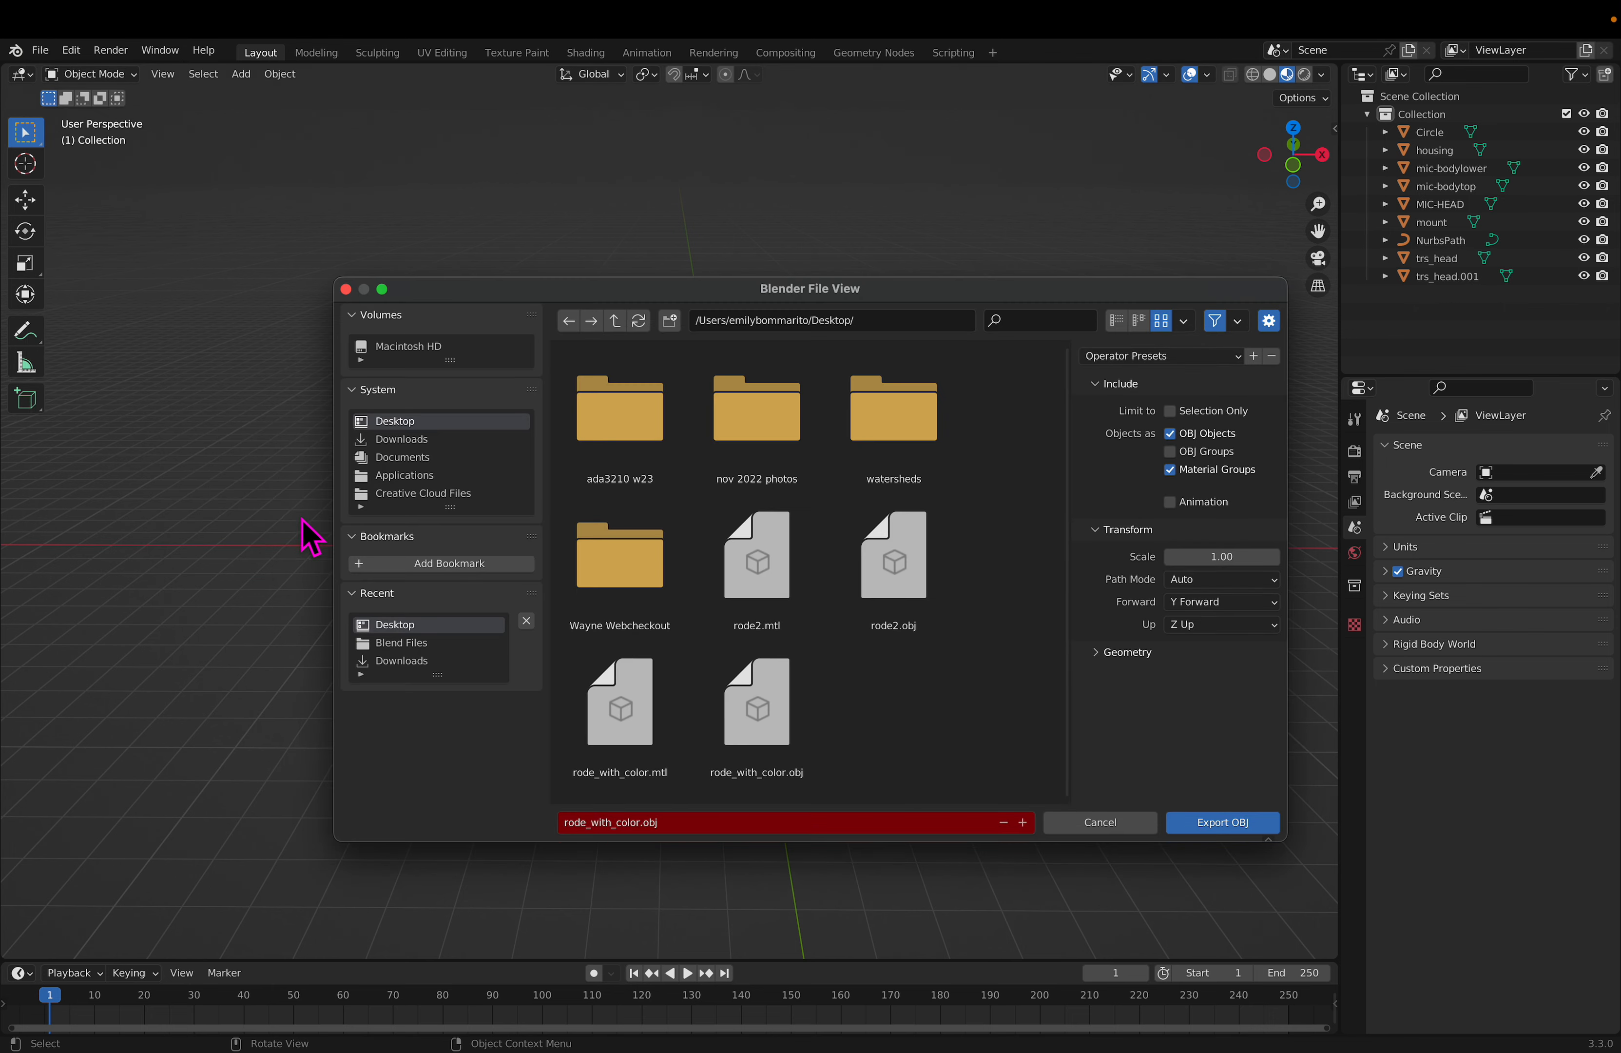
click(685, 825)
click(646, 827)
click(1208, 435)
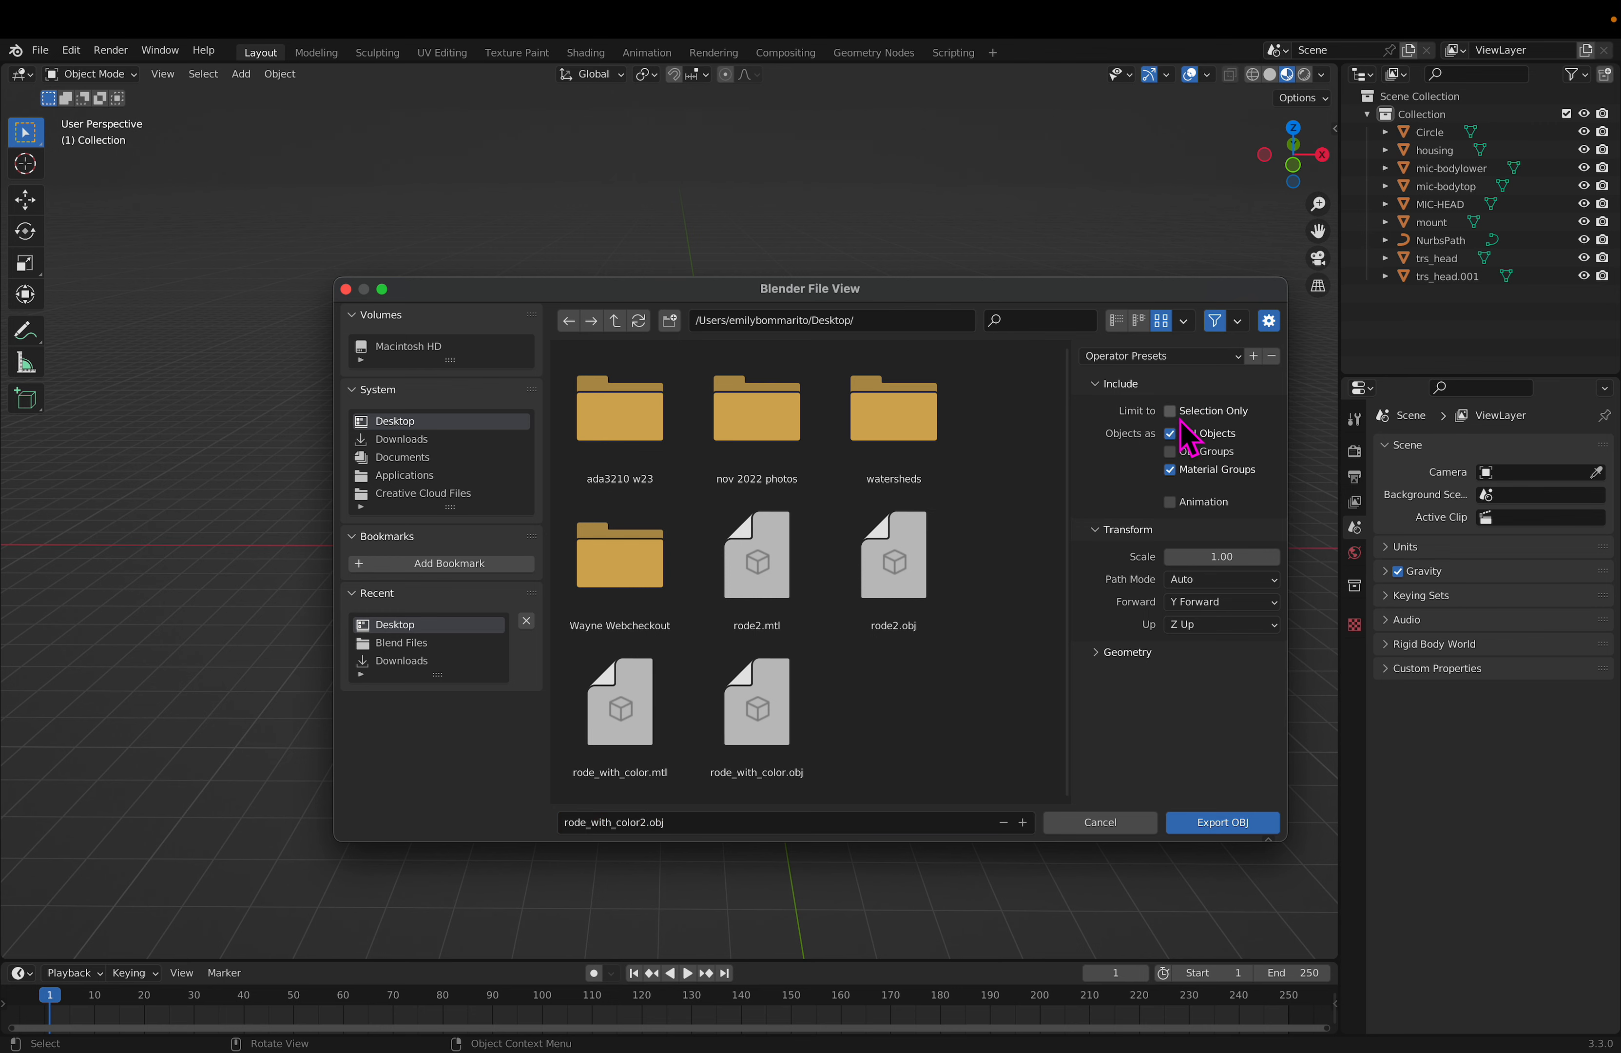
drag(1121, 294, 974, 656)
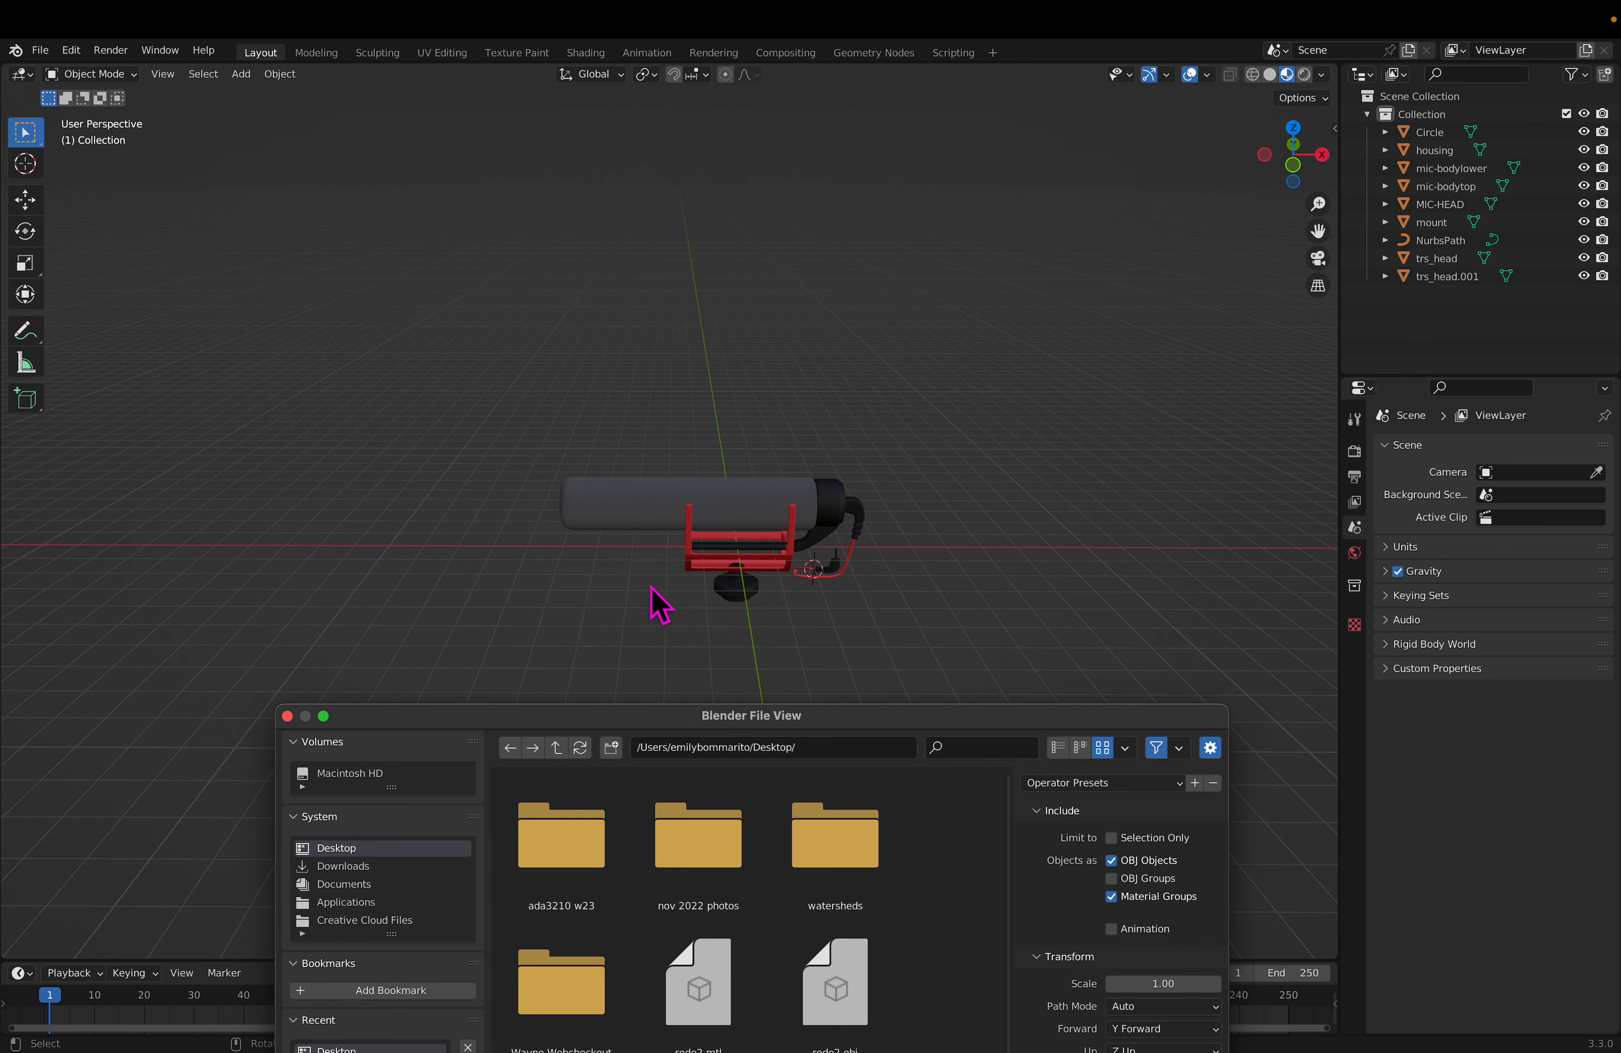
drag(1001, 730, 1019, 235)
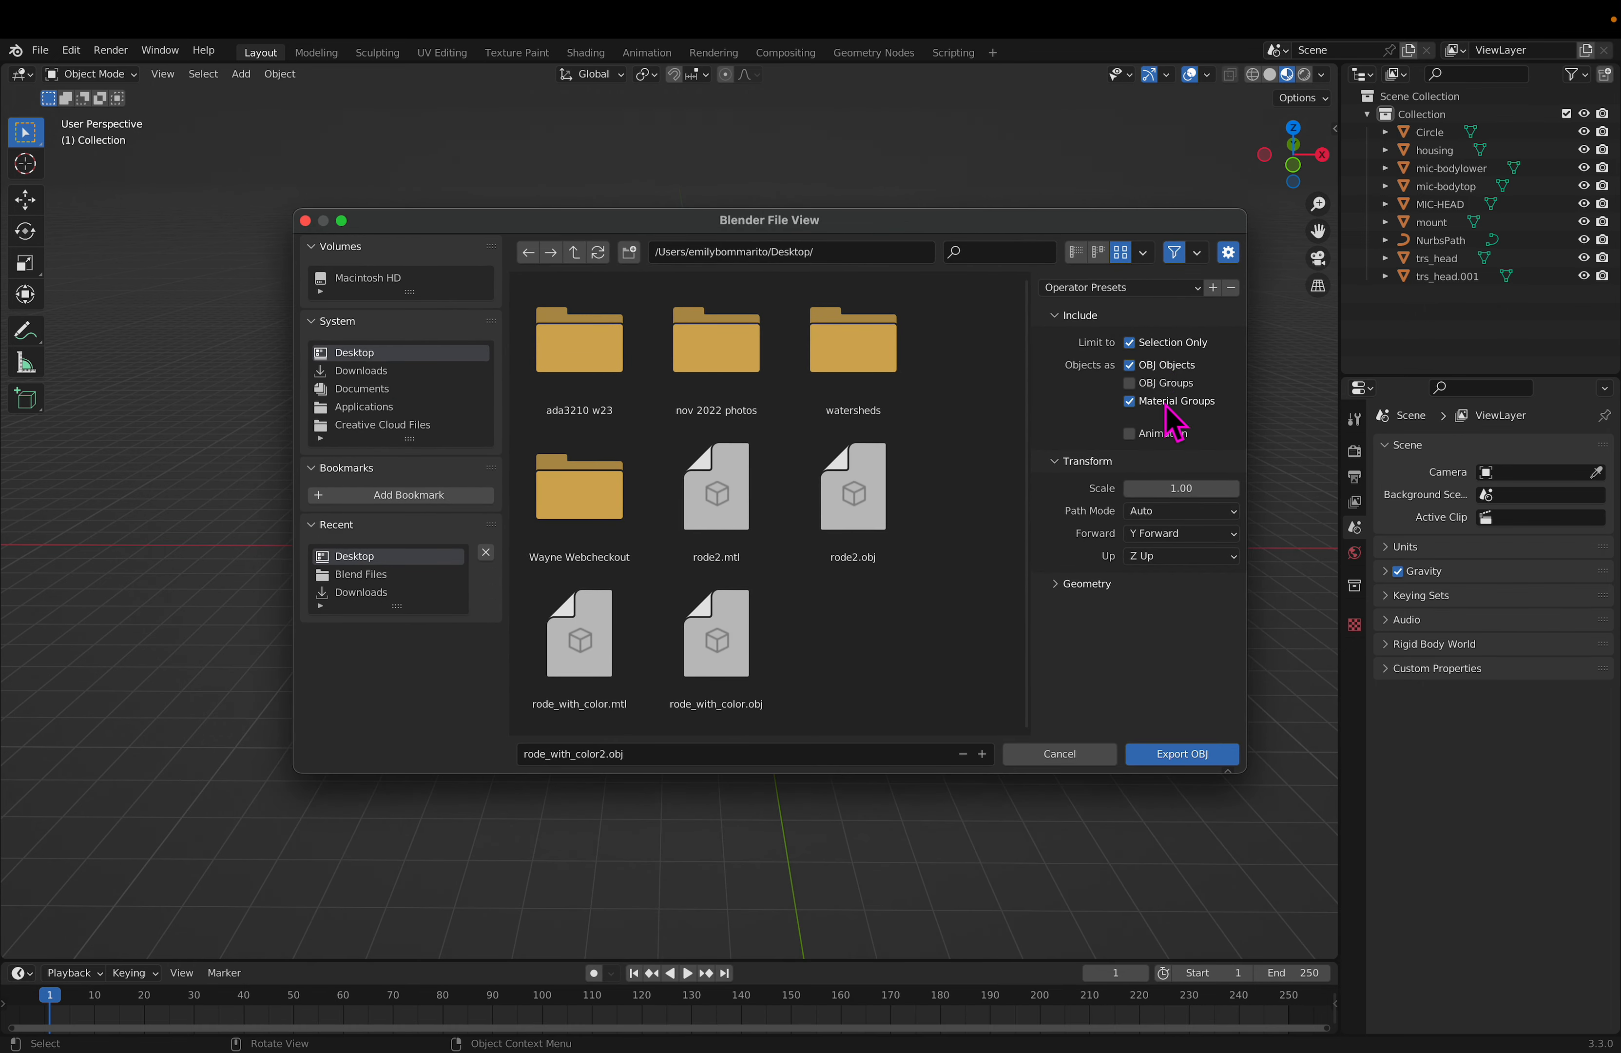
click(1129, 341)
click(1187, 755)
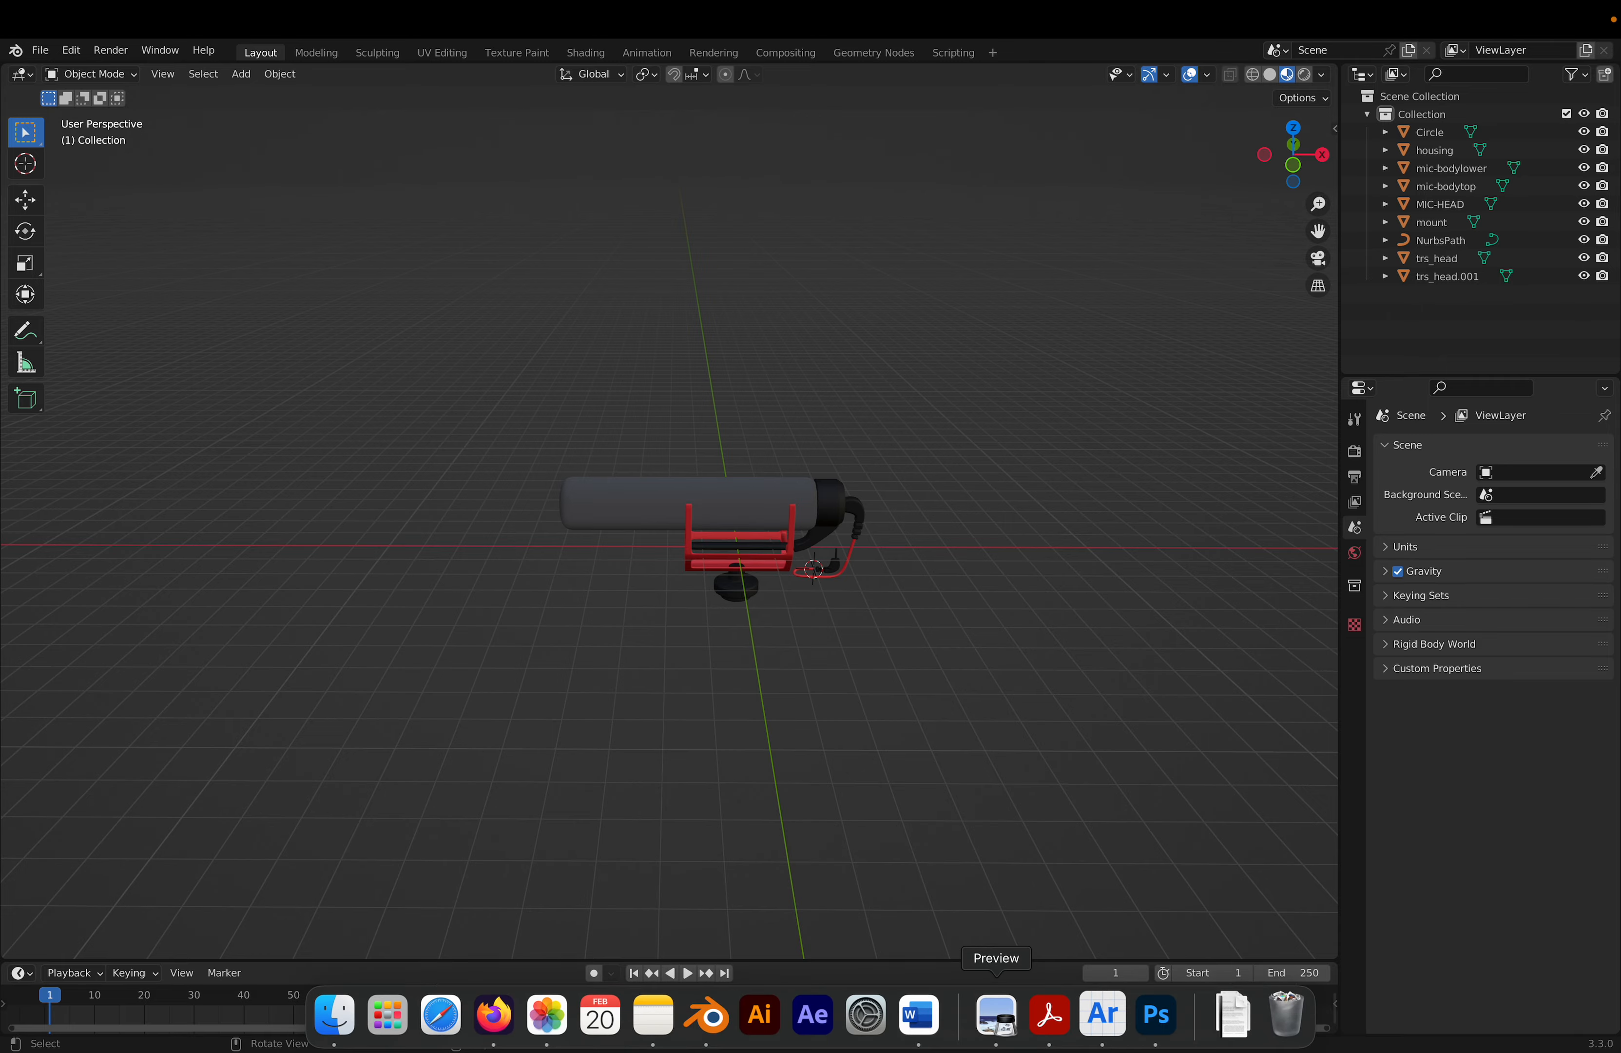
Step: Switch to Adobe Aero and replace the rode_with_color model in the scene with rode_with_color2.obj from the Desktop
click(1102, 1017)
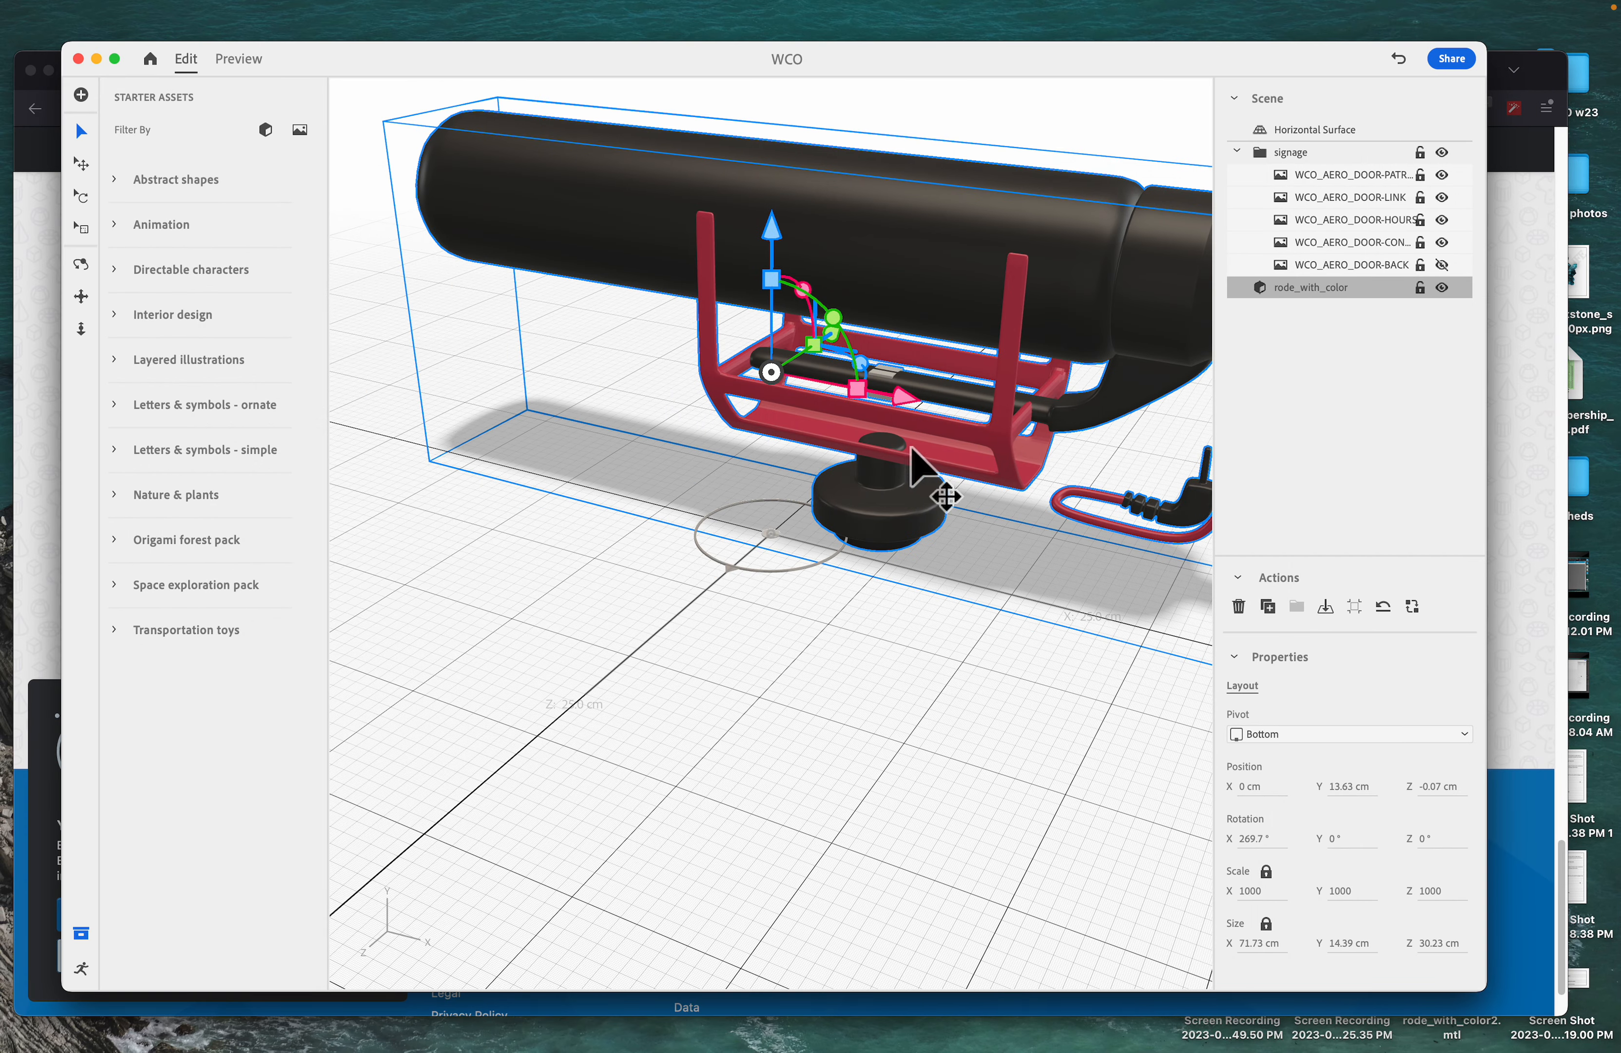
key(Delete)
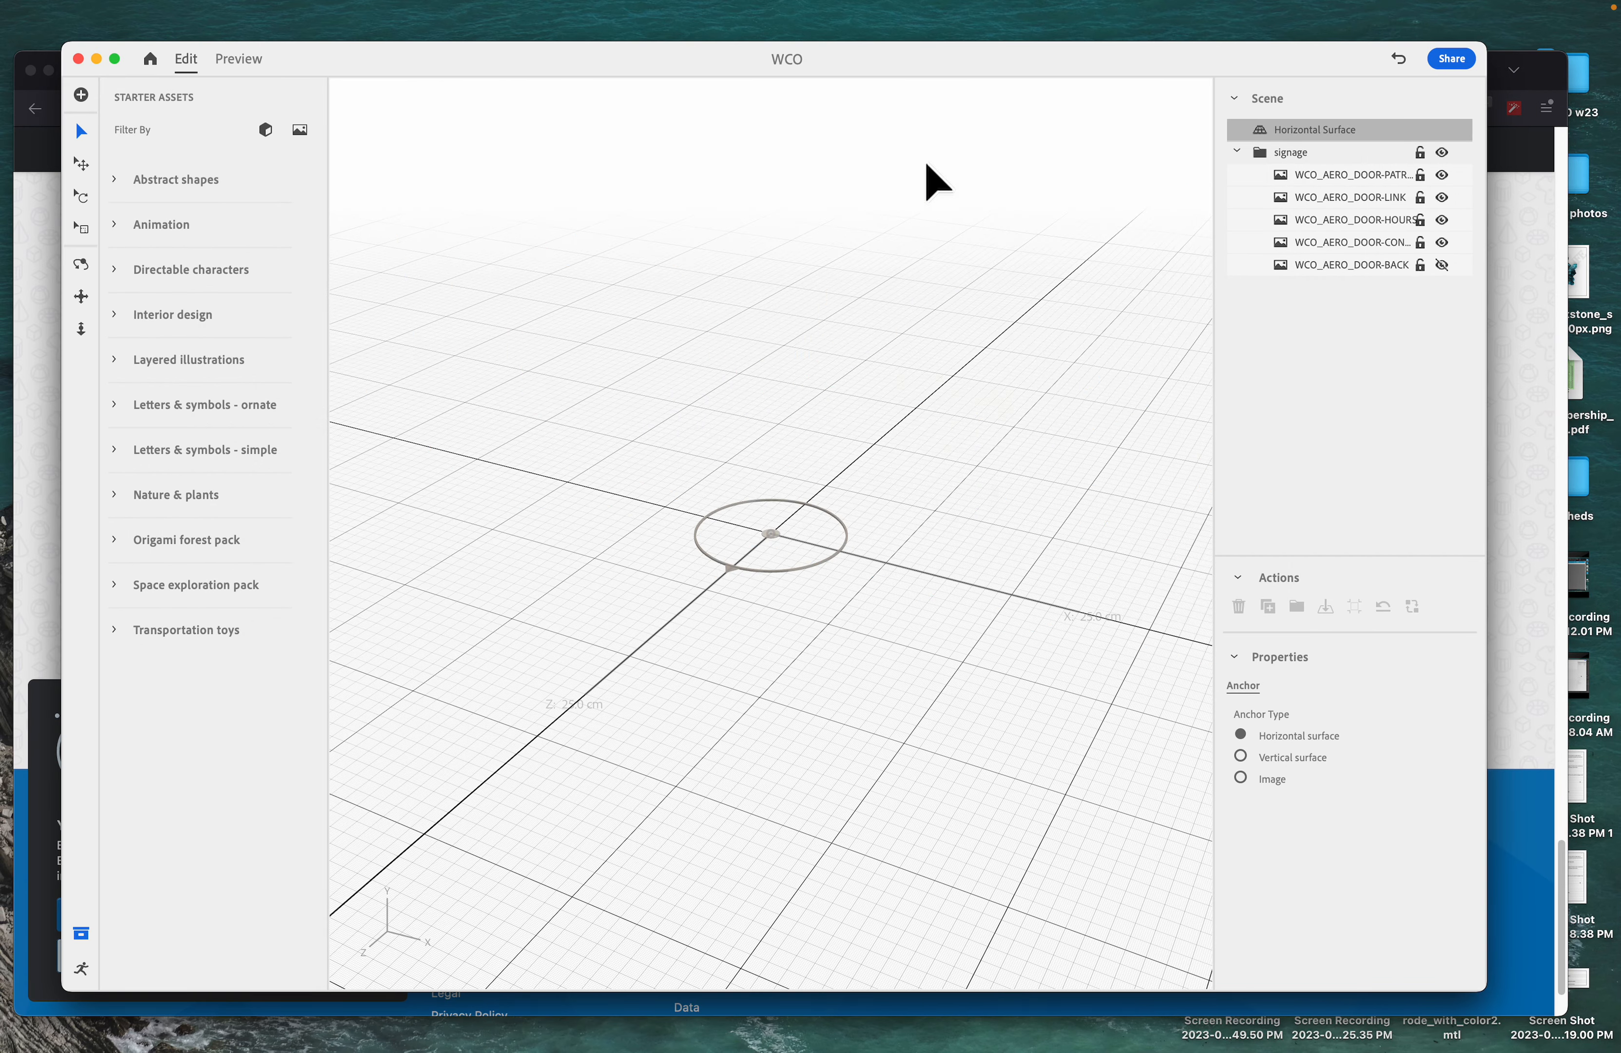
click(80, 95)
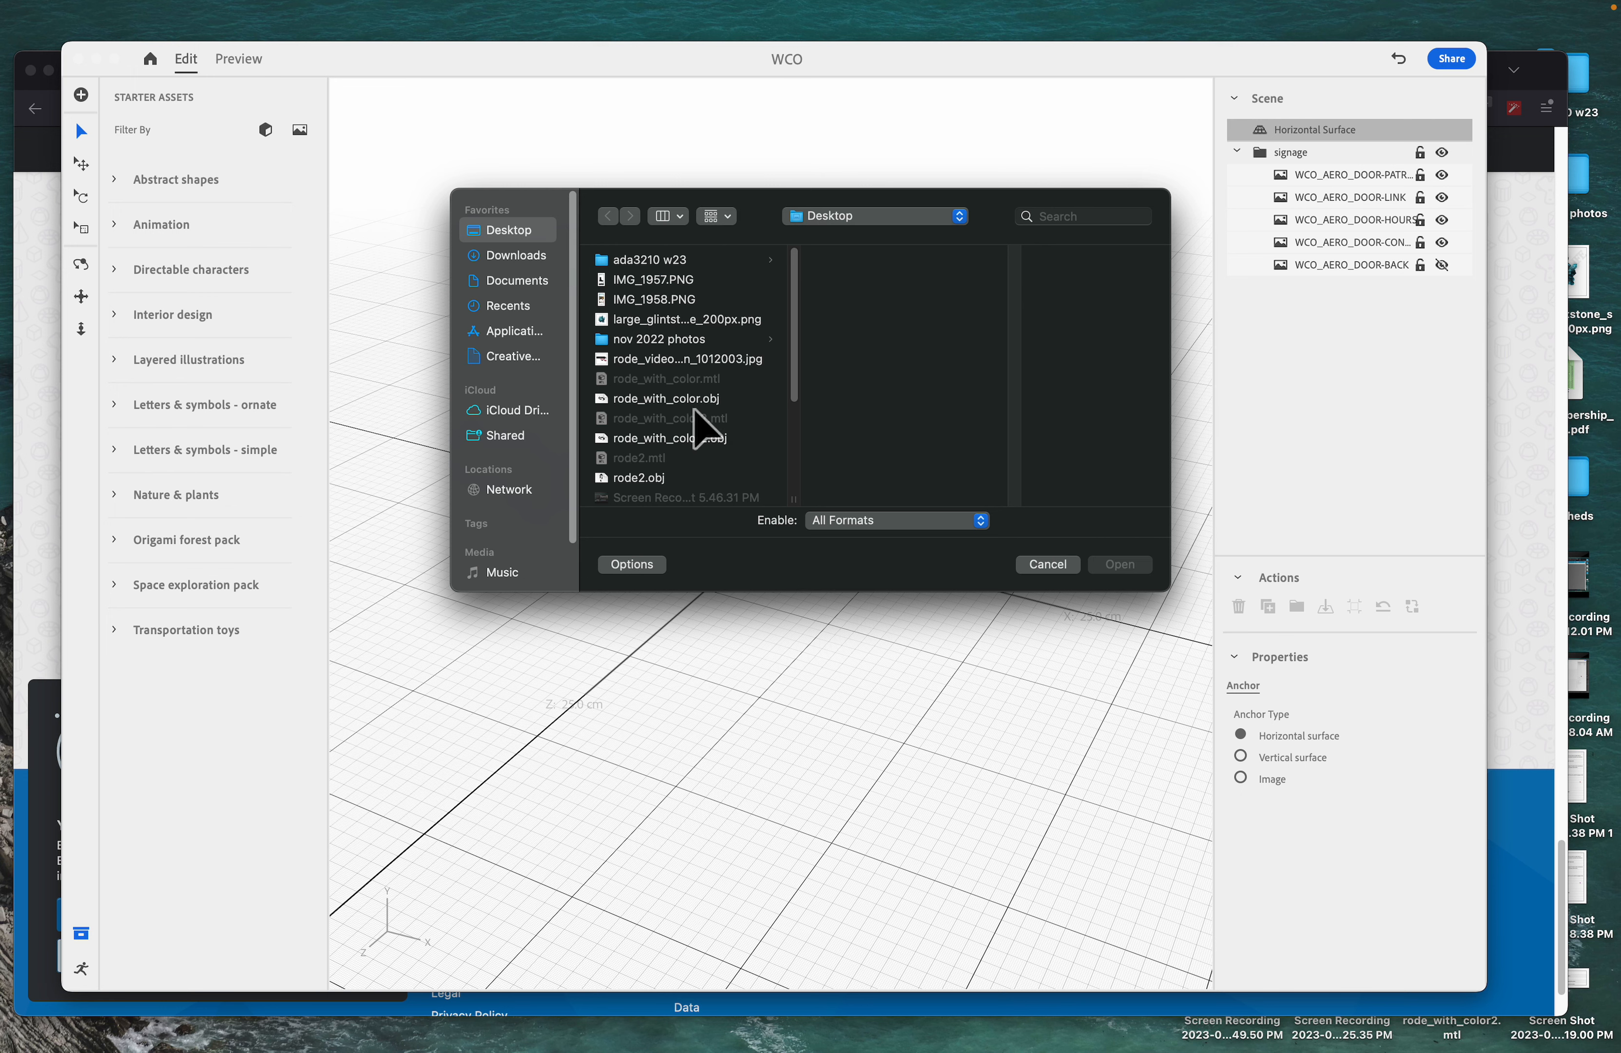
click(707, 438)
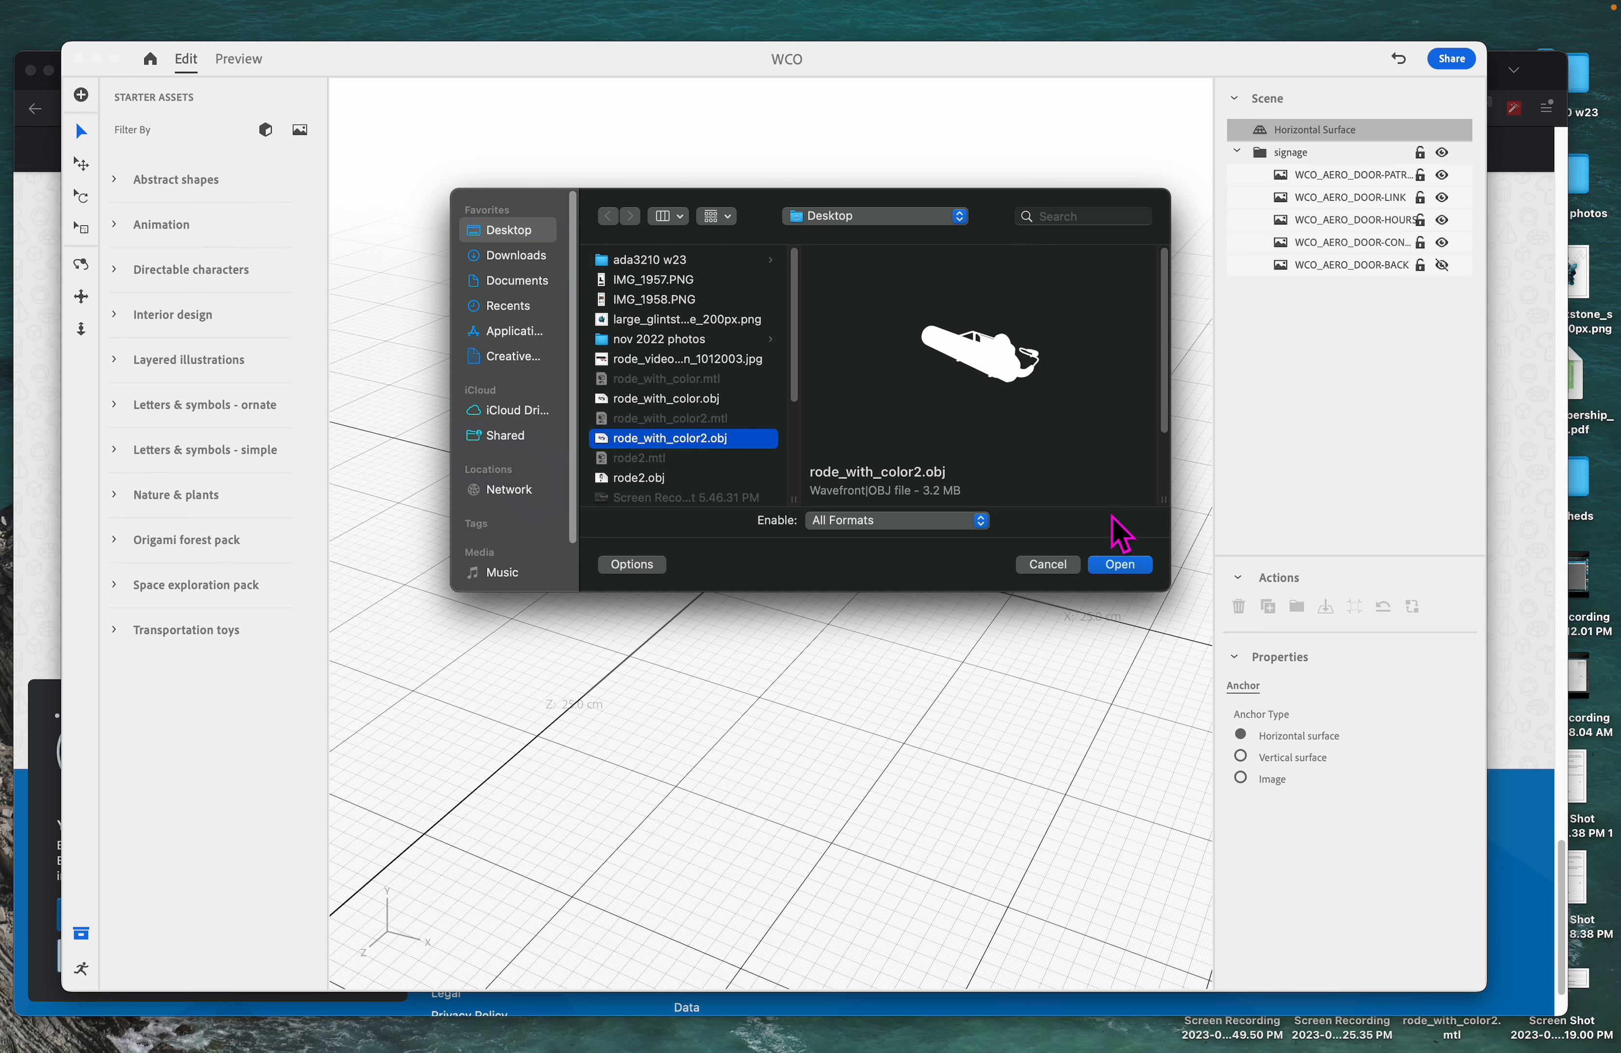
click(1121, 564)
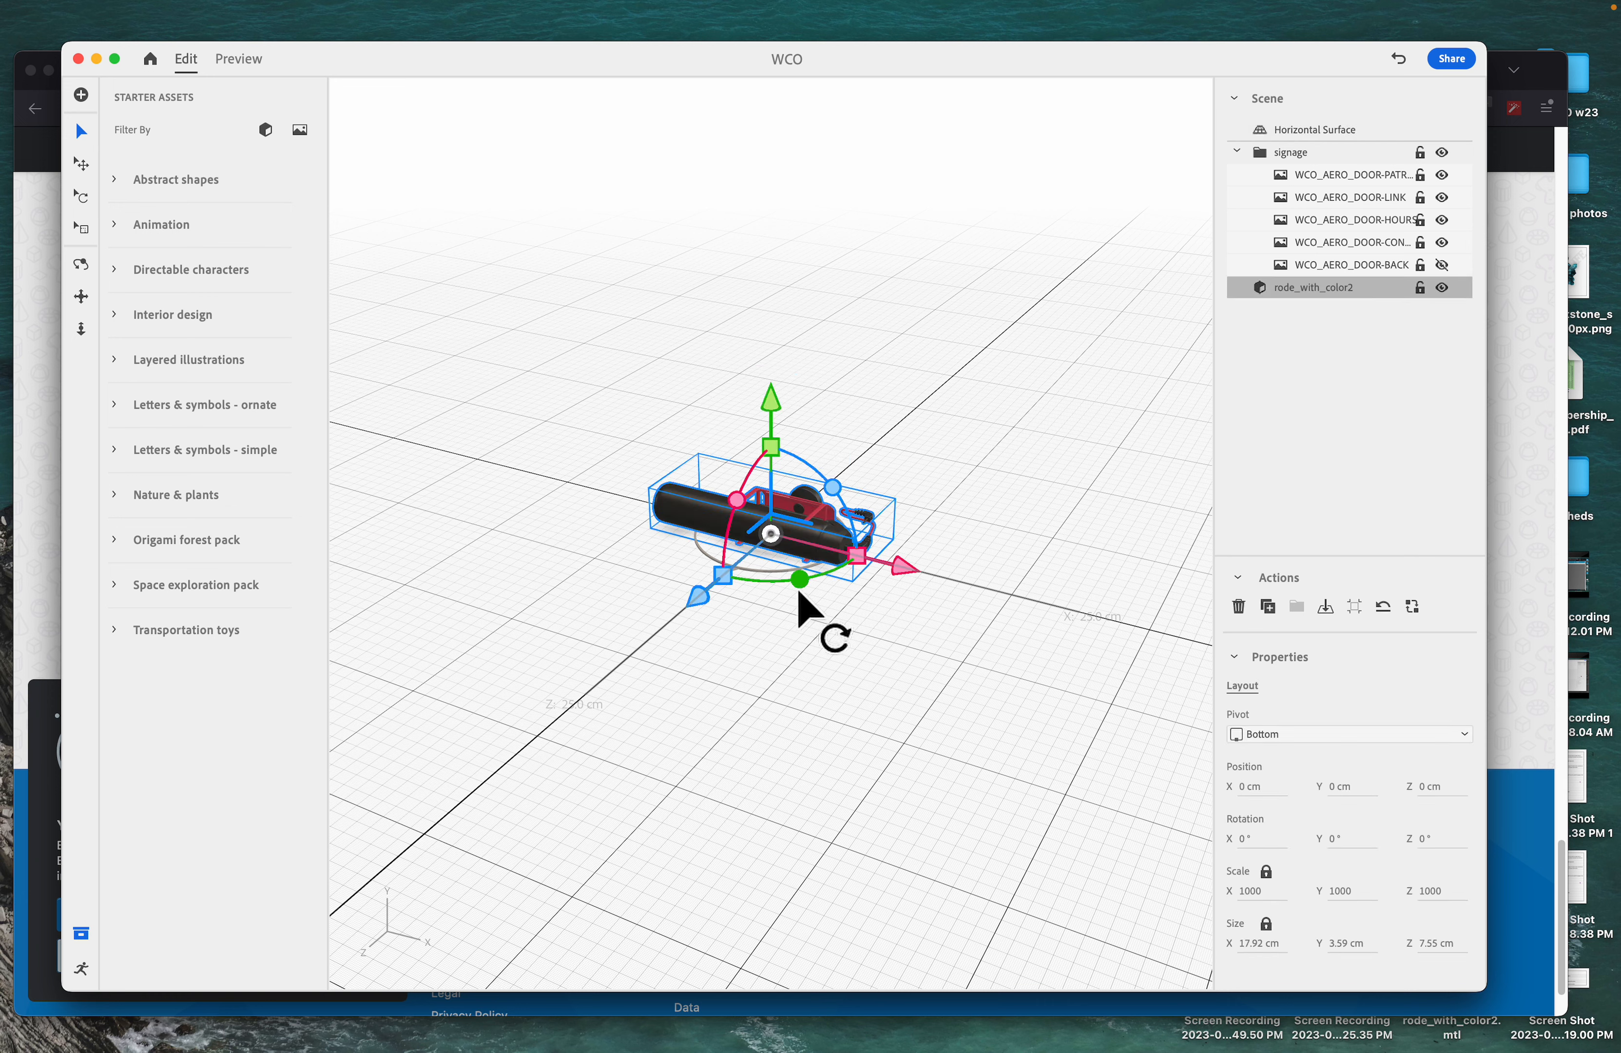
Step: Try rotating the imported microphone to 270° about X and enlarging it to about 41 cm long
drag(734, 588, 830, 430)
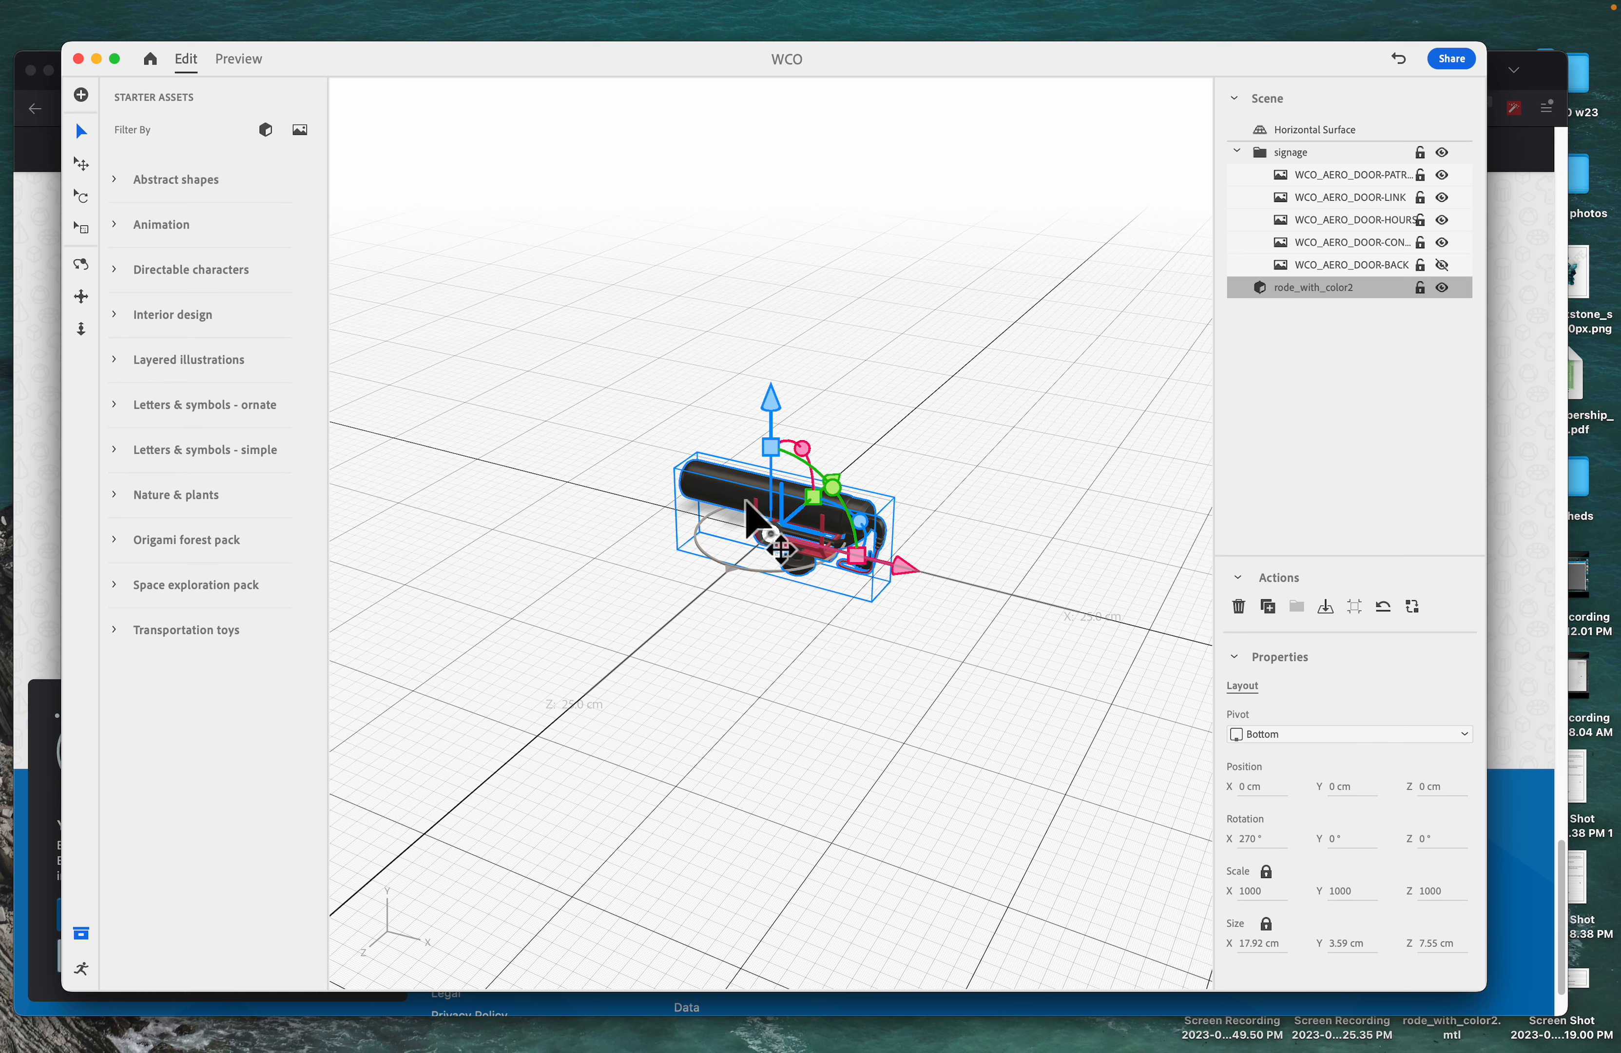
drag(776, 453, 804, 312)
right_drag(675, 596, 911, 545)
mouse_move(775, 556)
mouse_down()
mouse_move(768, 464)
mouse_move(753, 532)
mouse_up()
click(995, 639)
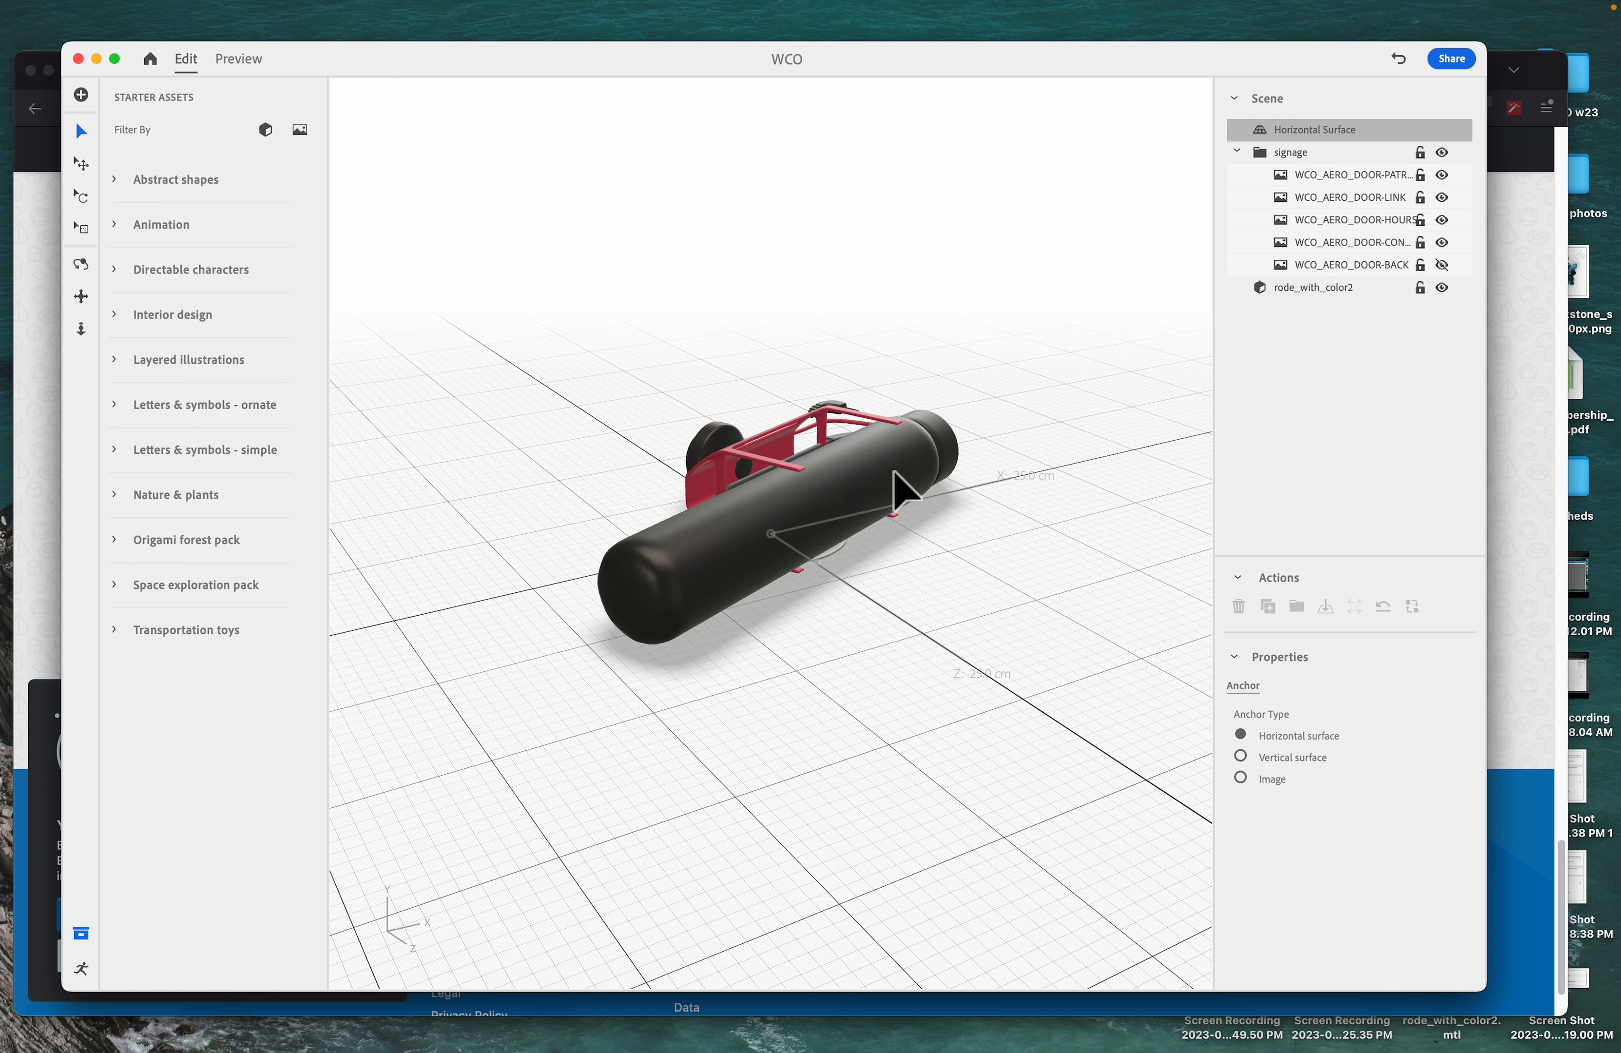
Step: Delete the rode_with_color2 model from the scene
click(899, 495)
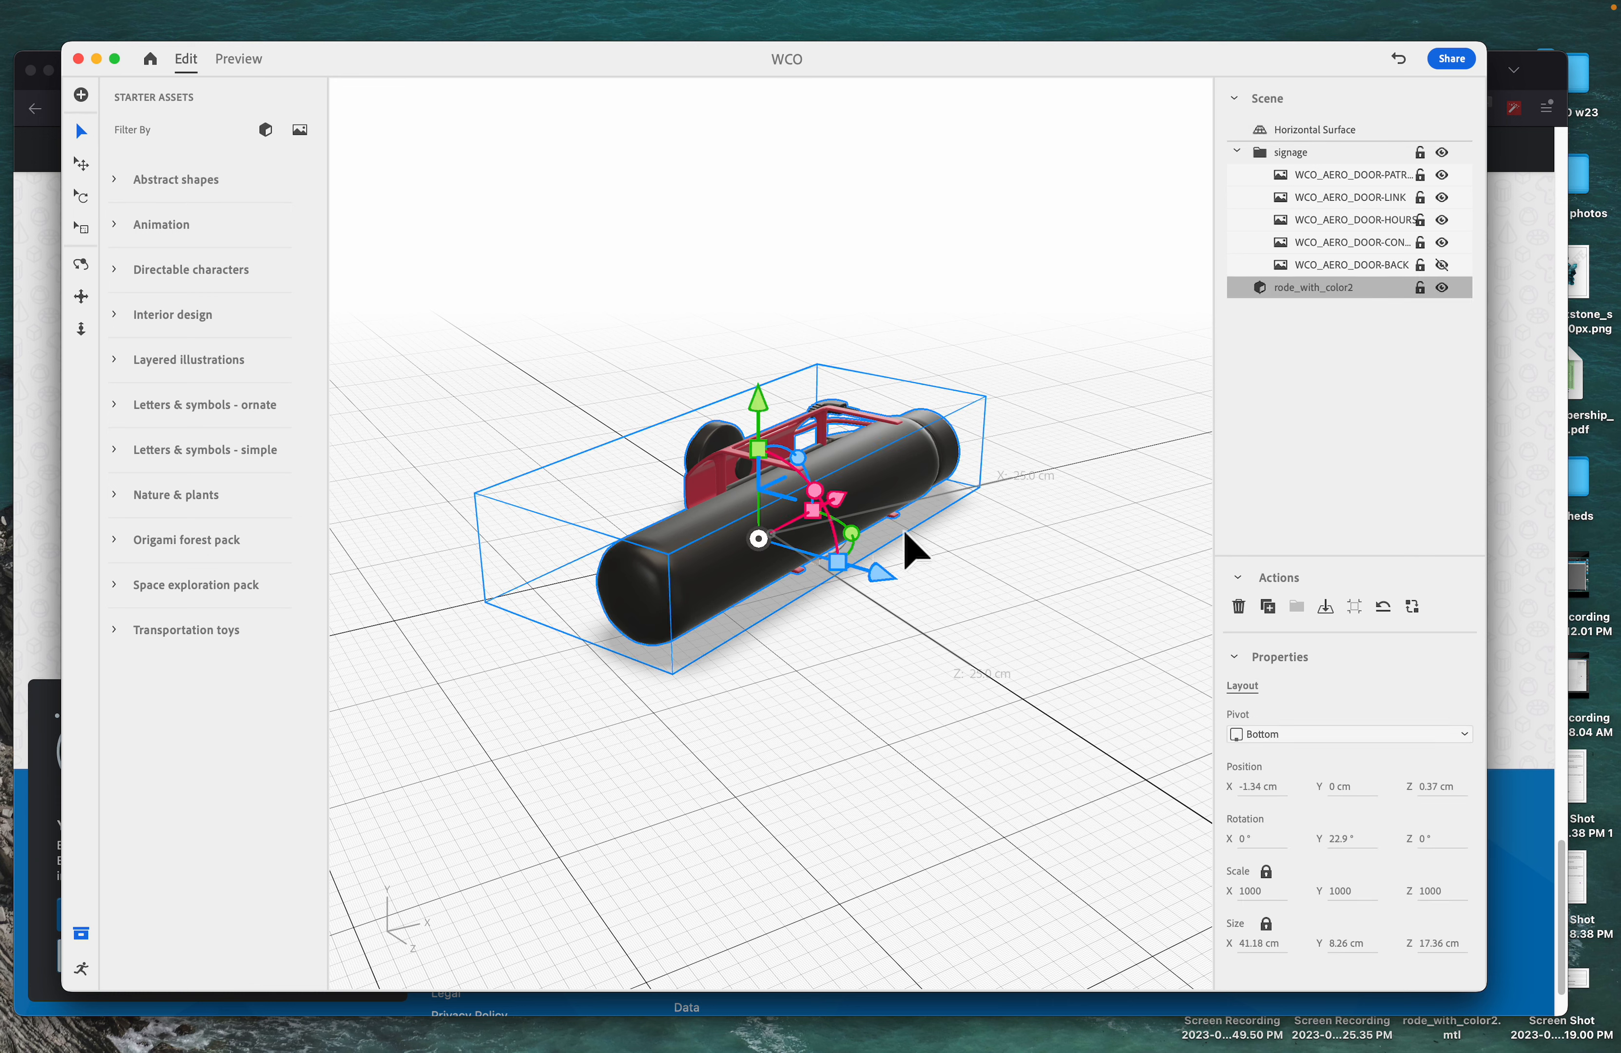
key(Delete)
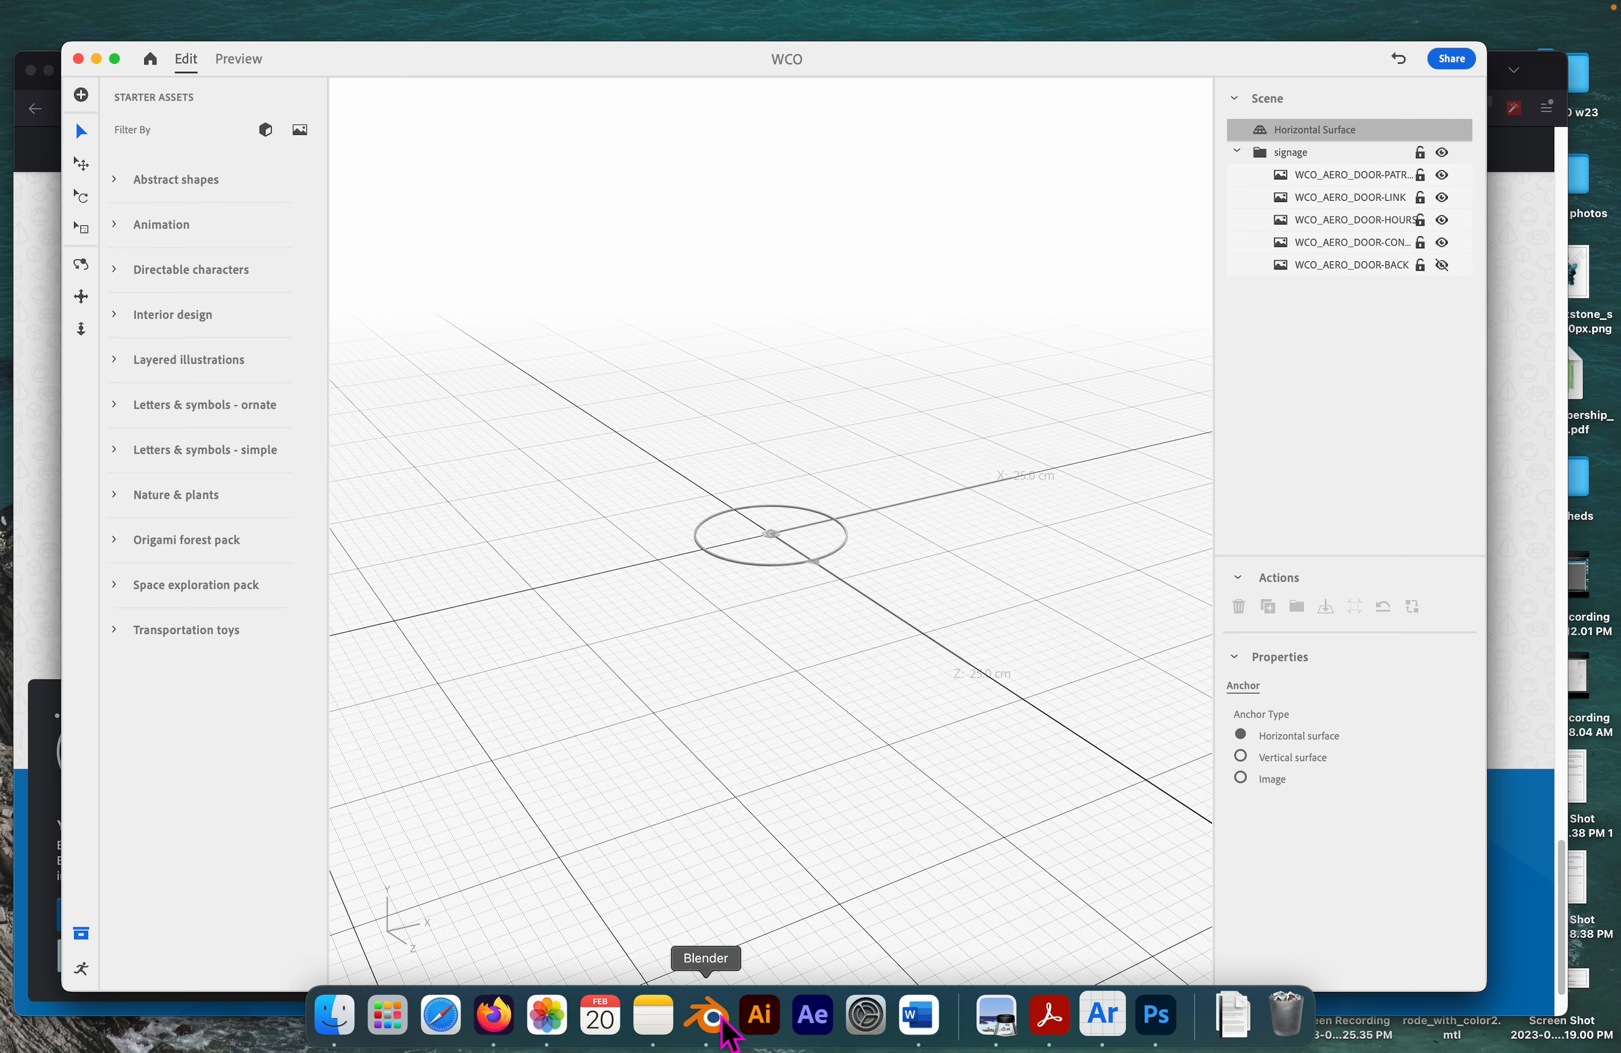
Step: Switch to Blender and export the microphone as legacy Wavefront OBJ rode_with_color3.obj with Z Forward and Y Up
click(707, 1017)
click(41, 49)
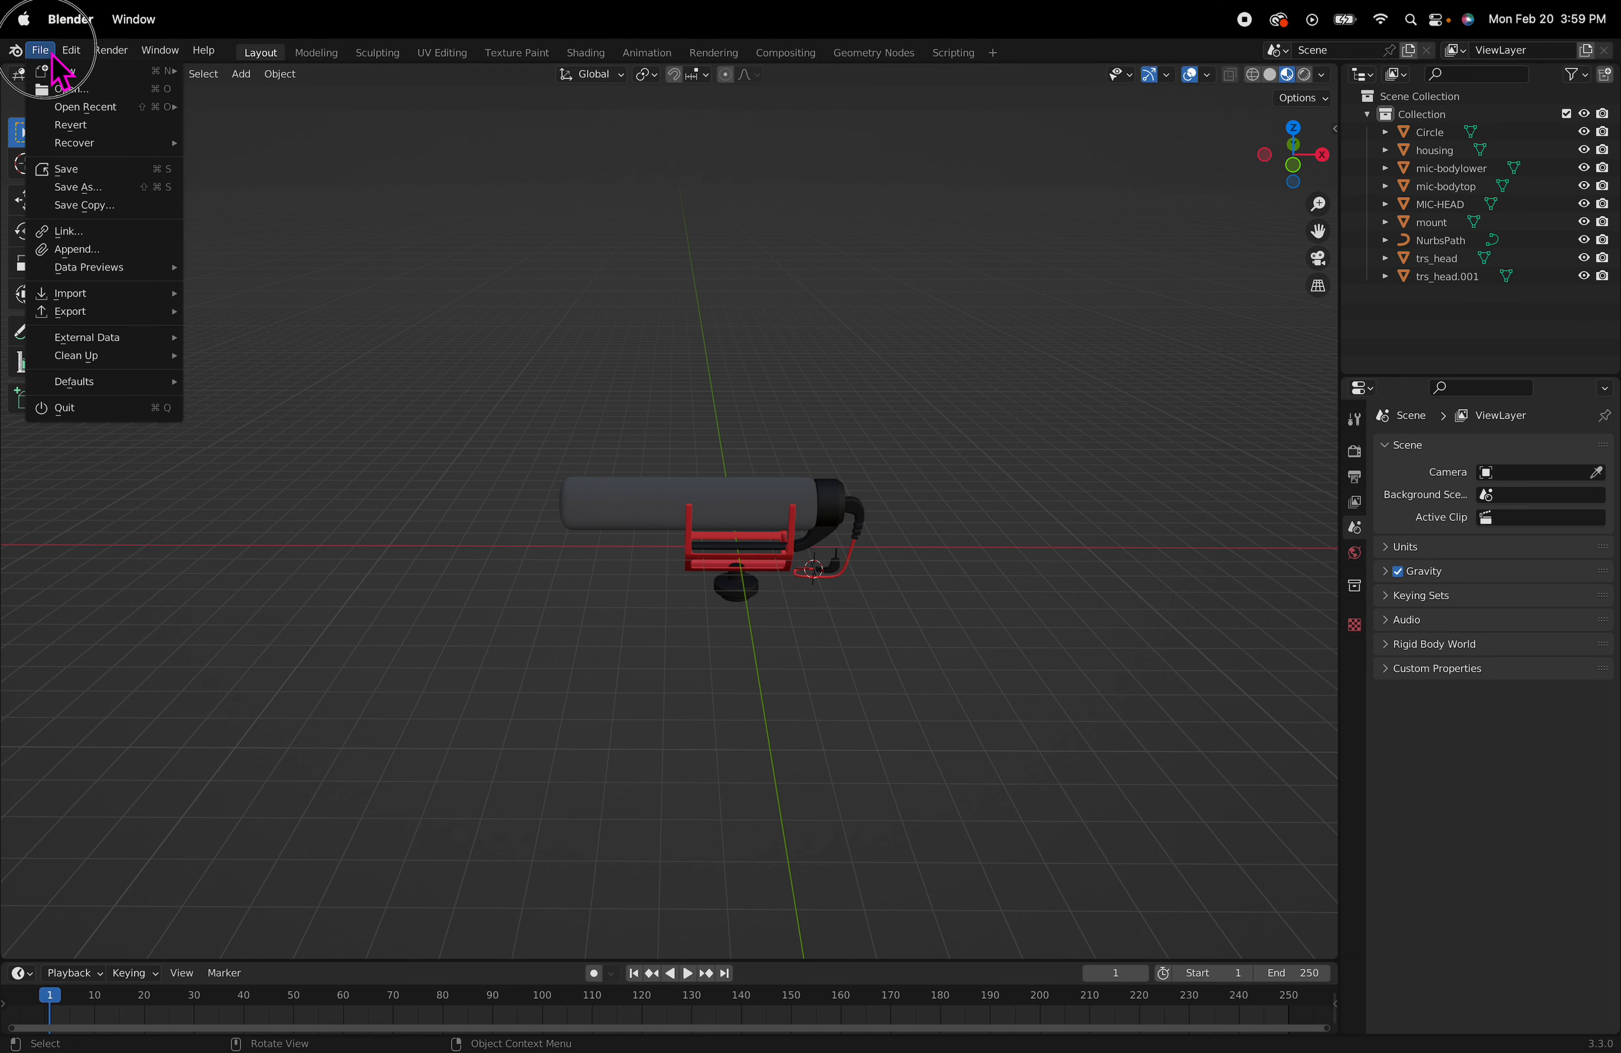
mouse_move(92, 315)
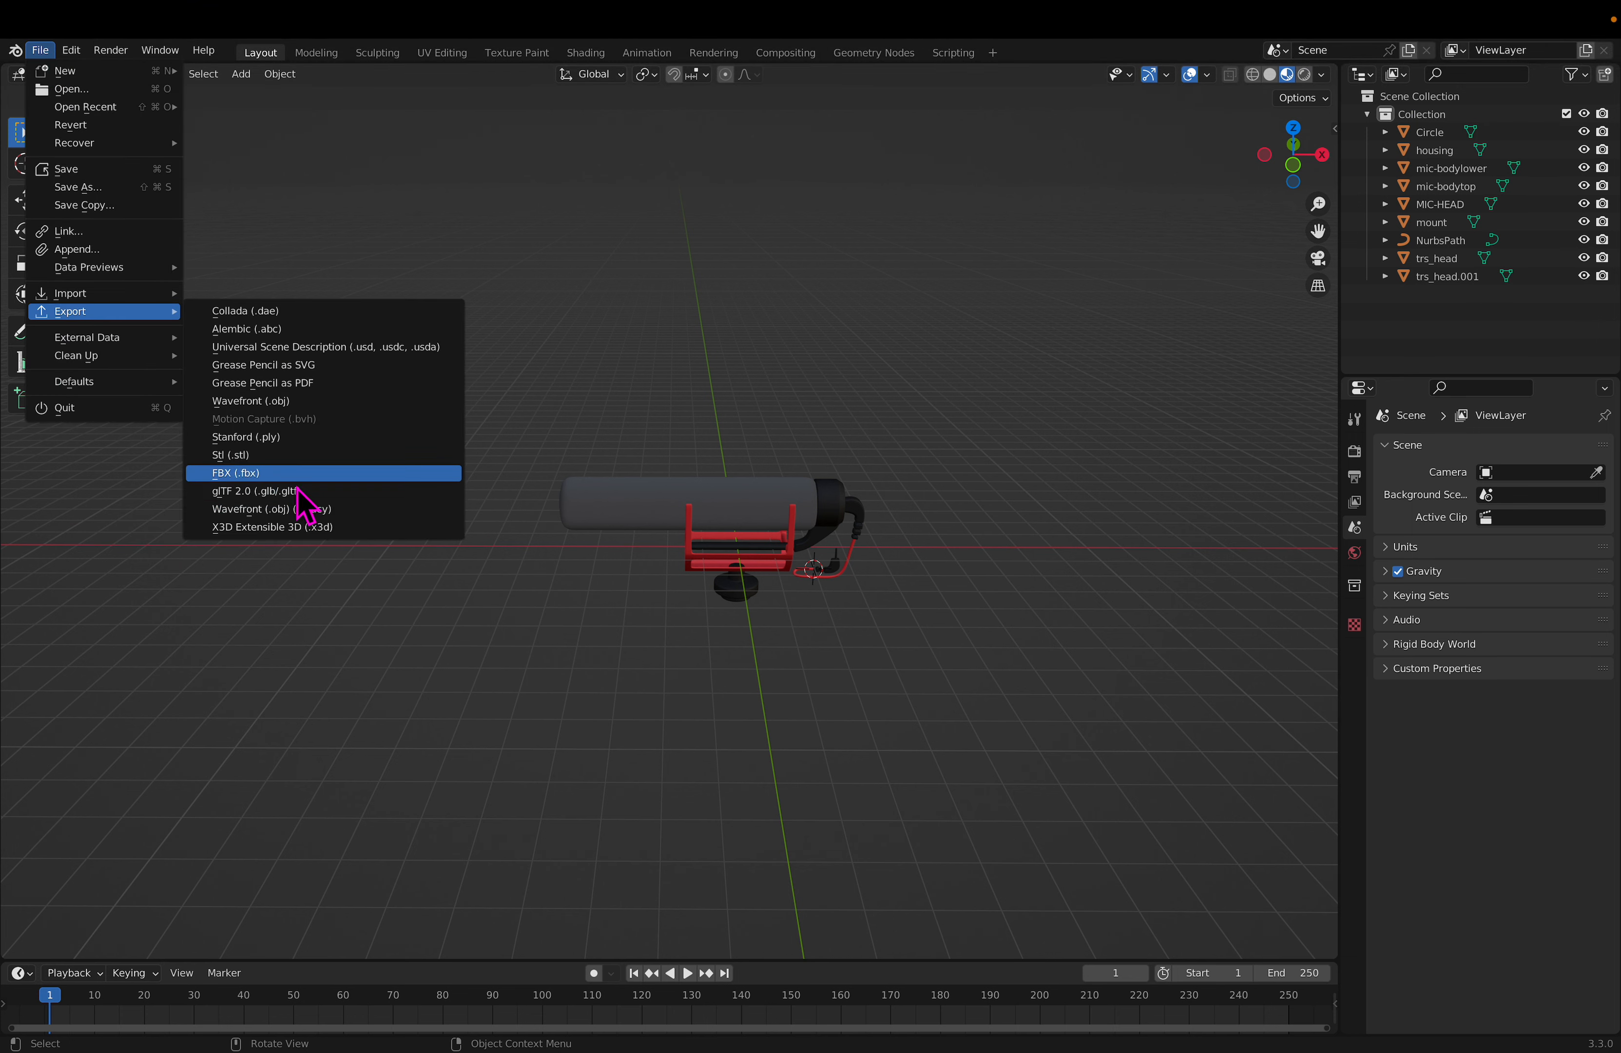
click(300, 510)
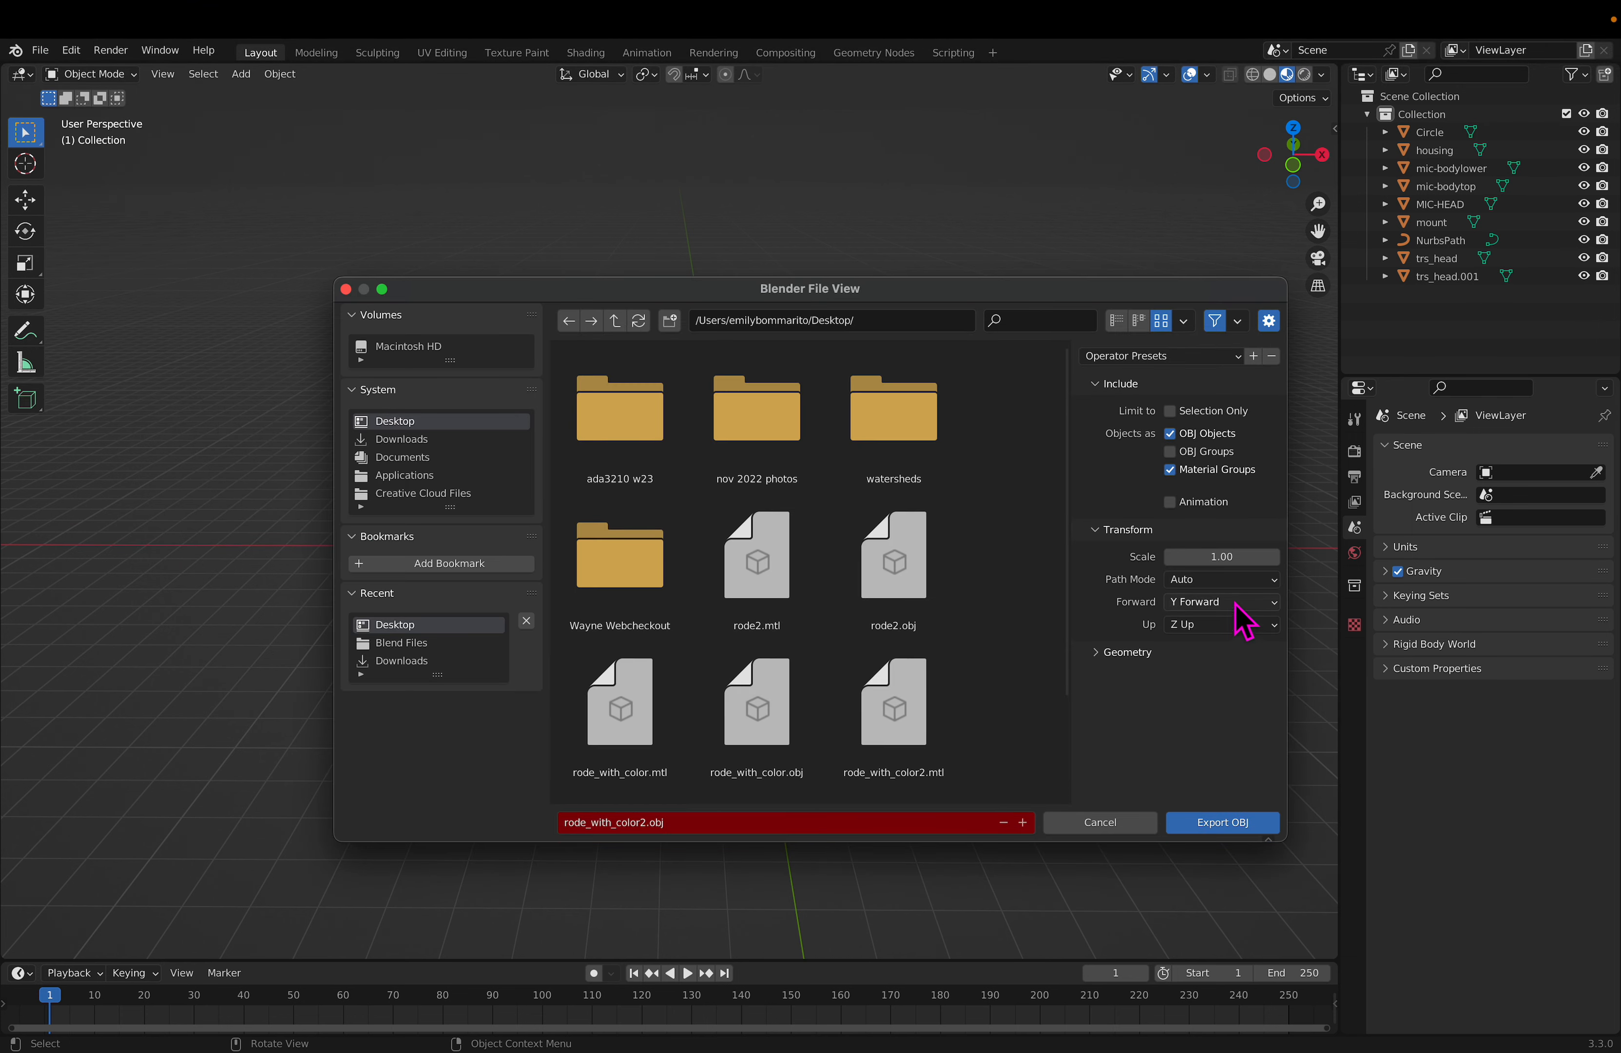
click(1237, 624)
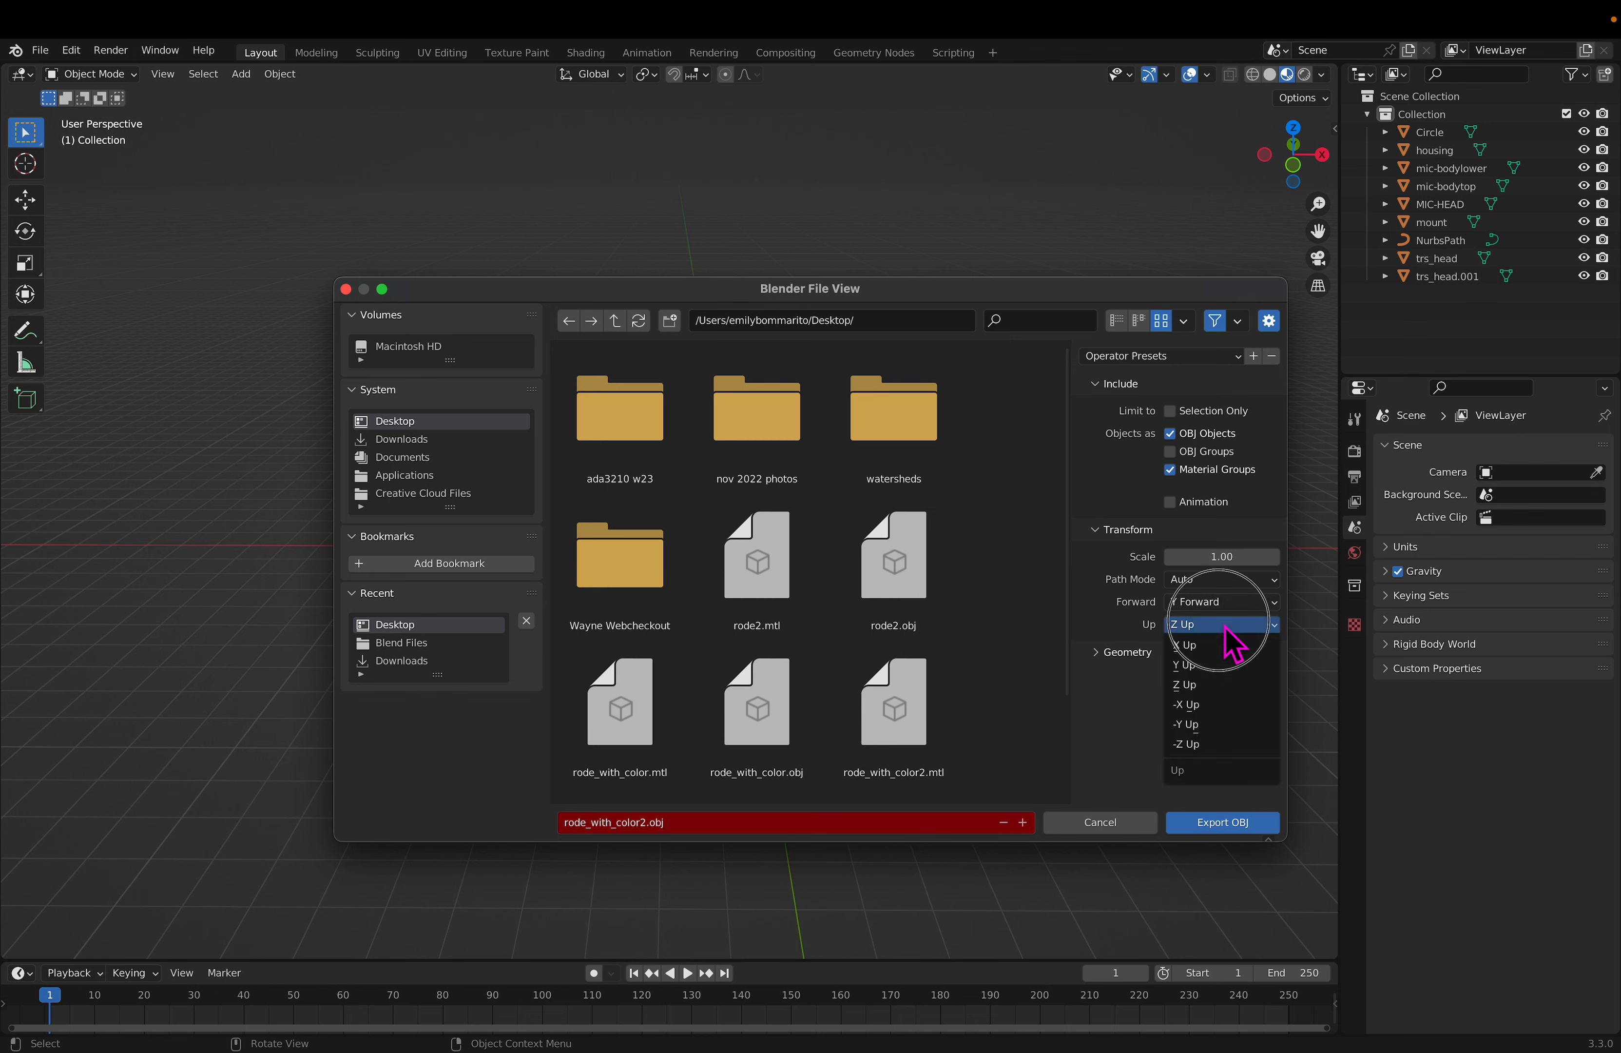
click(1220, 667)
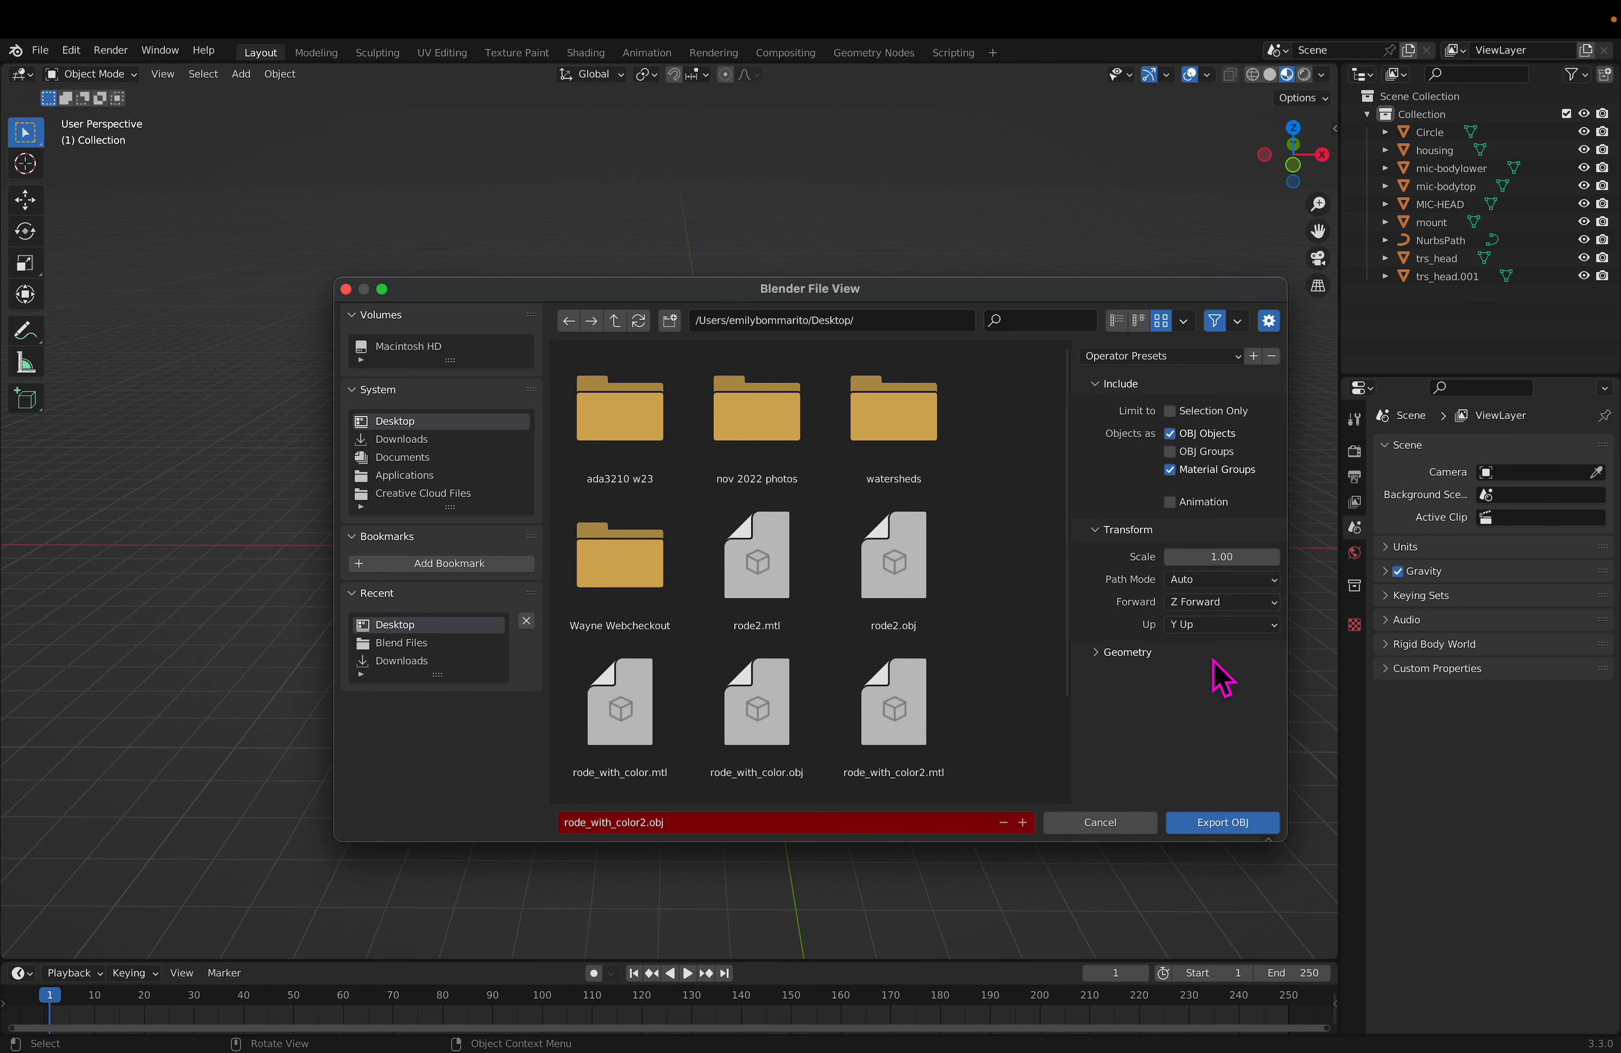
click(1232, 606)
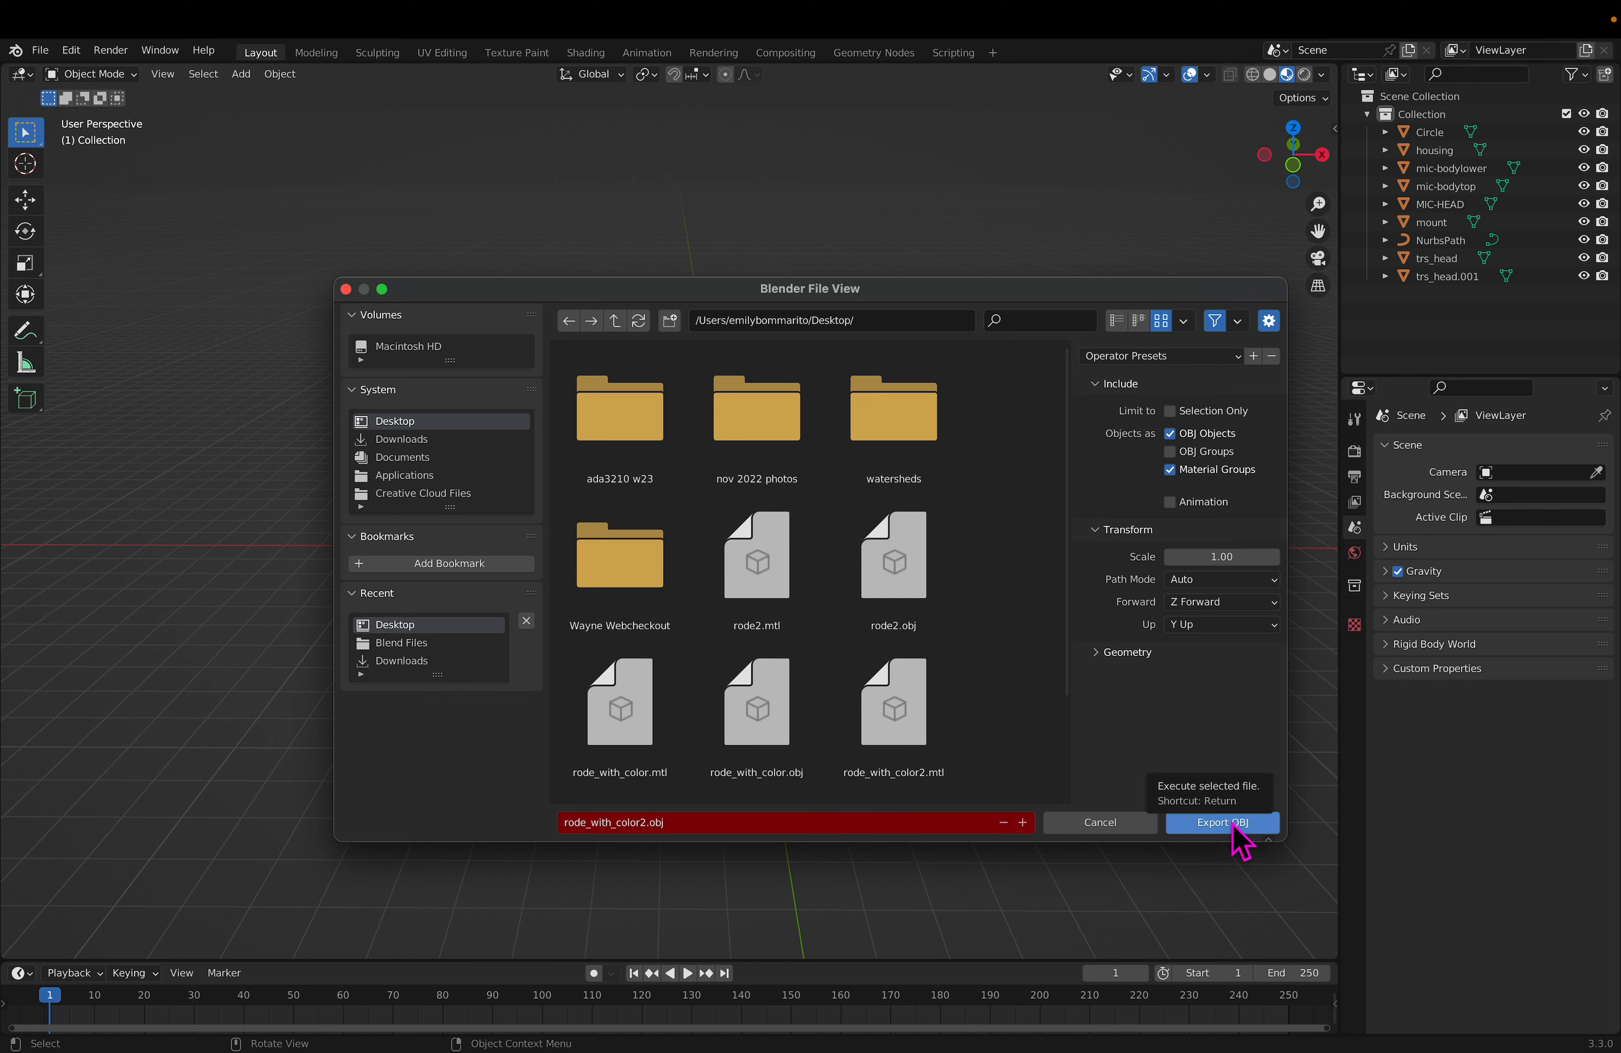
click(659, 824)
key(Right)
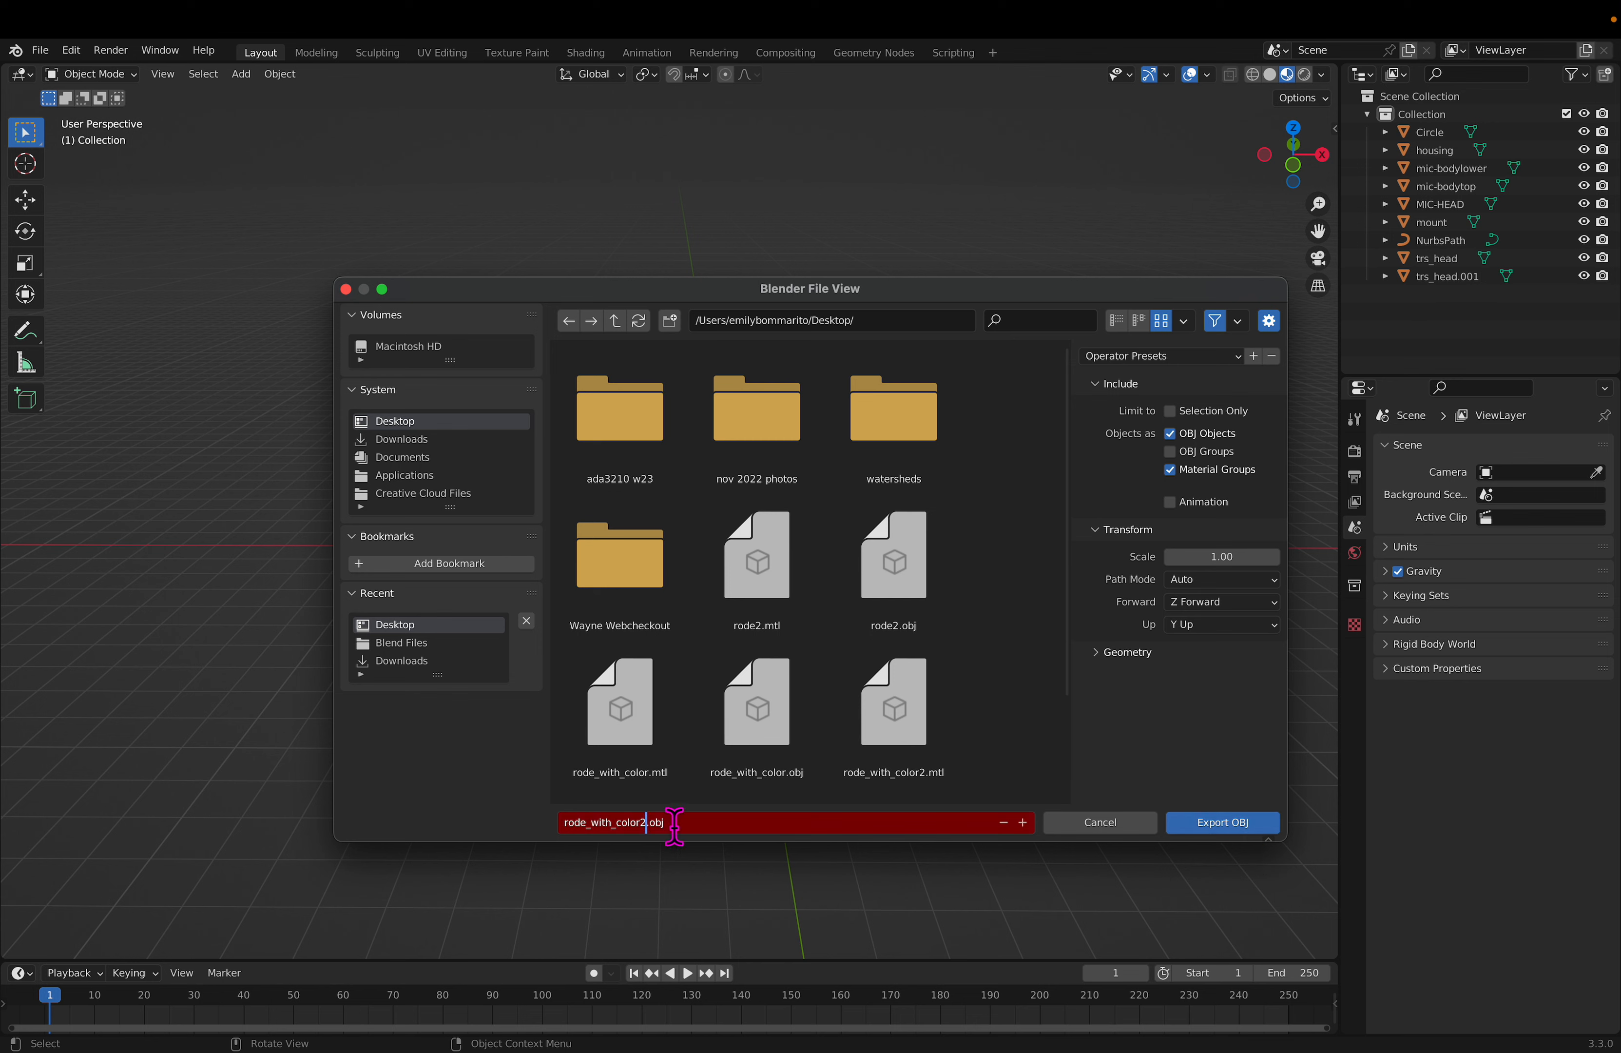
click(1210, 694)
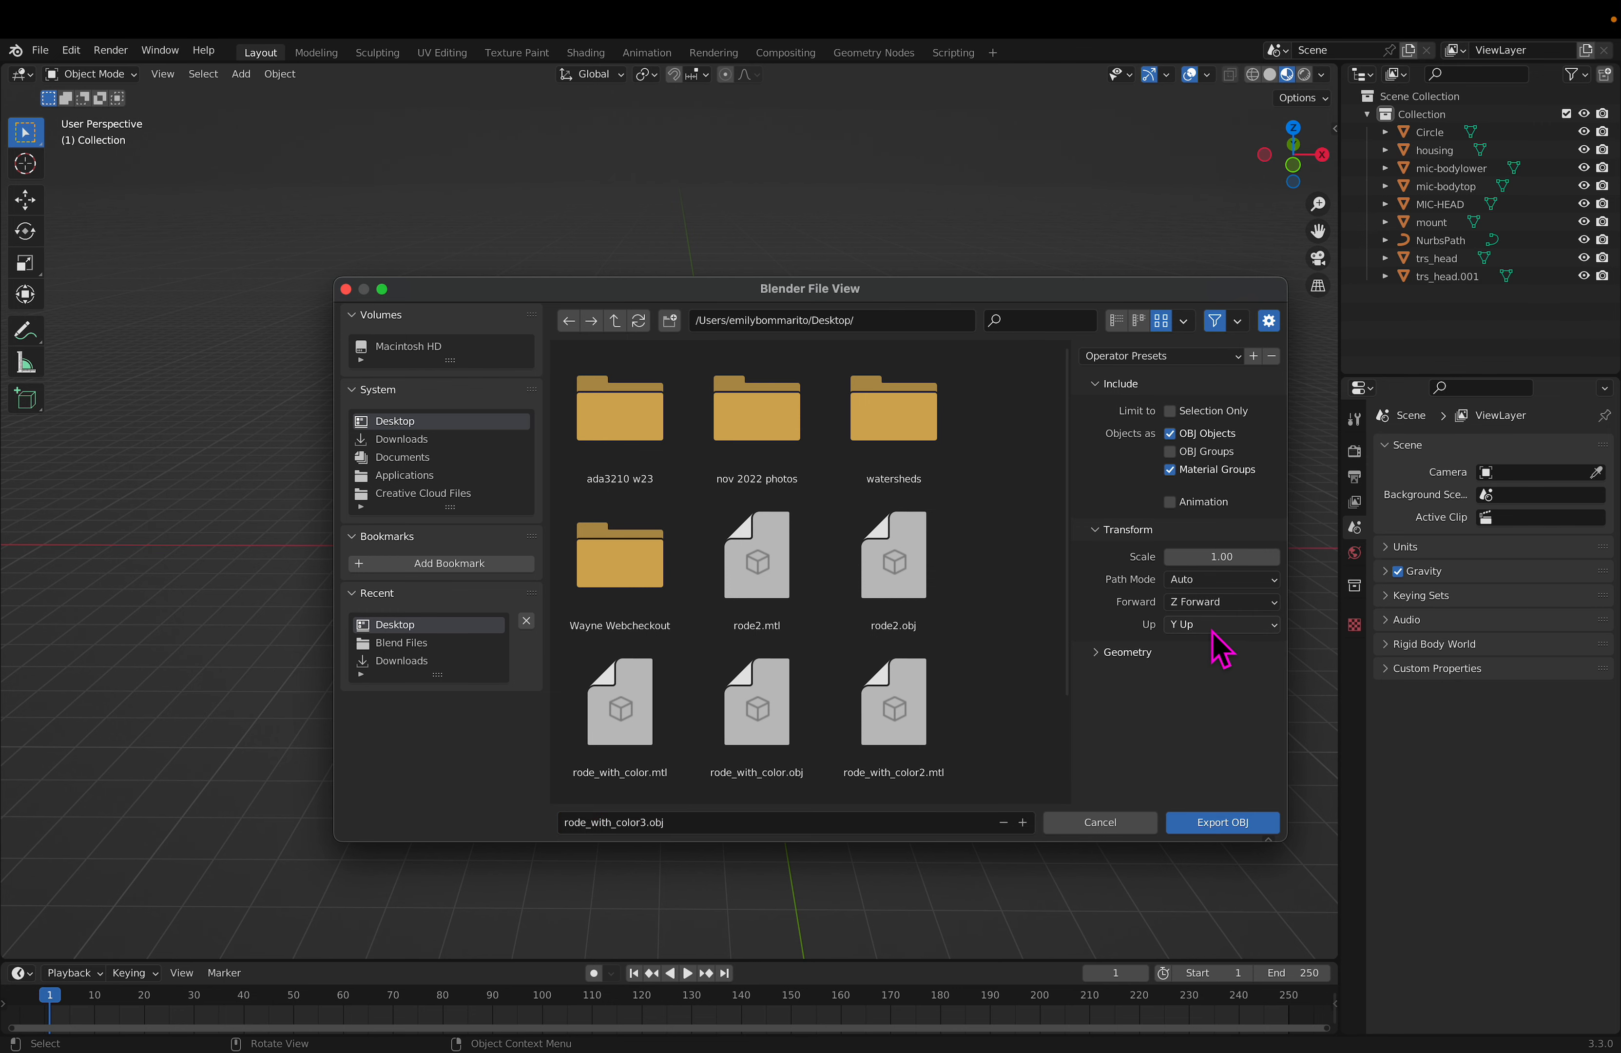
click(1244, 824)
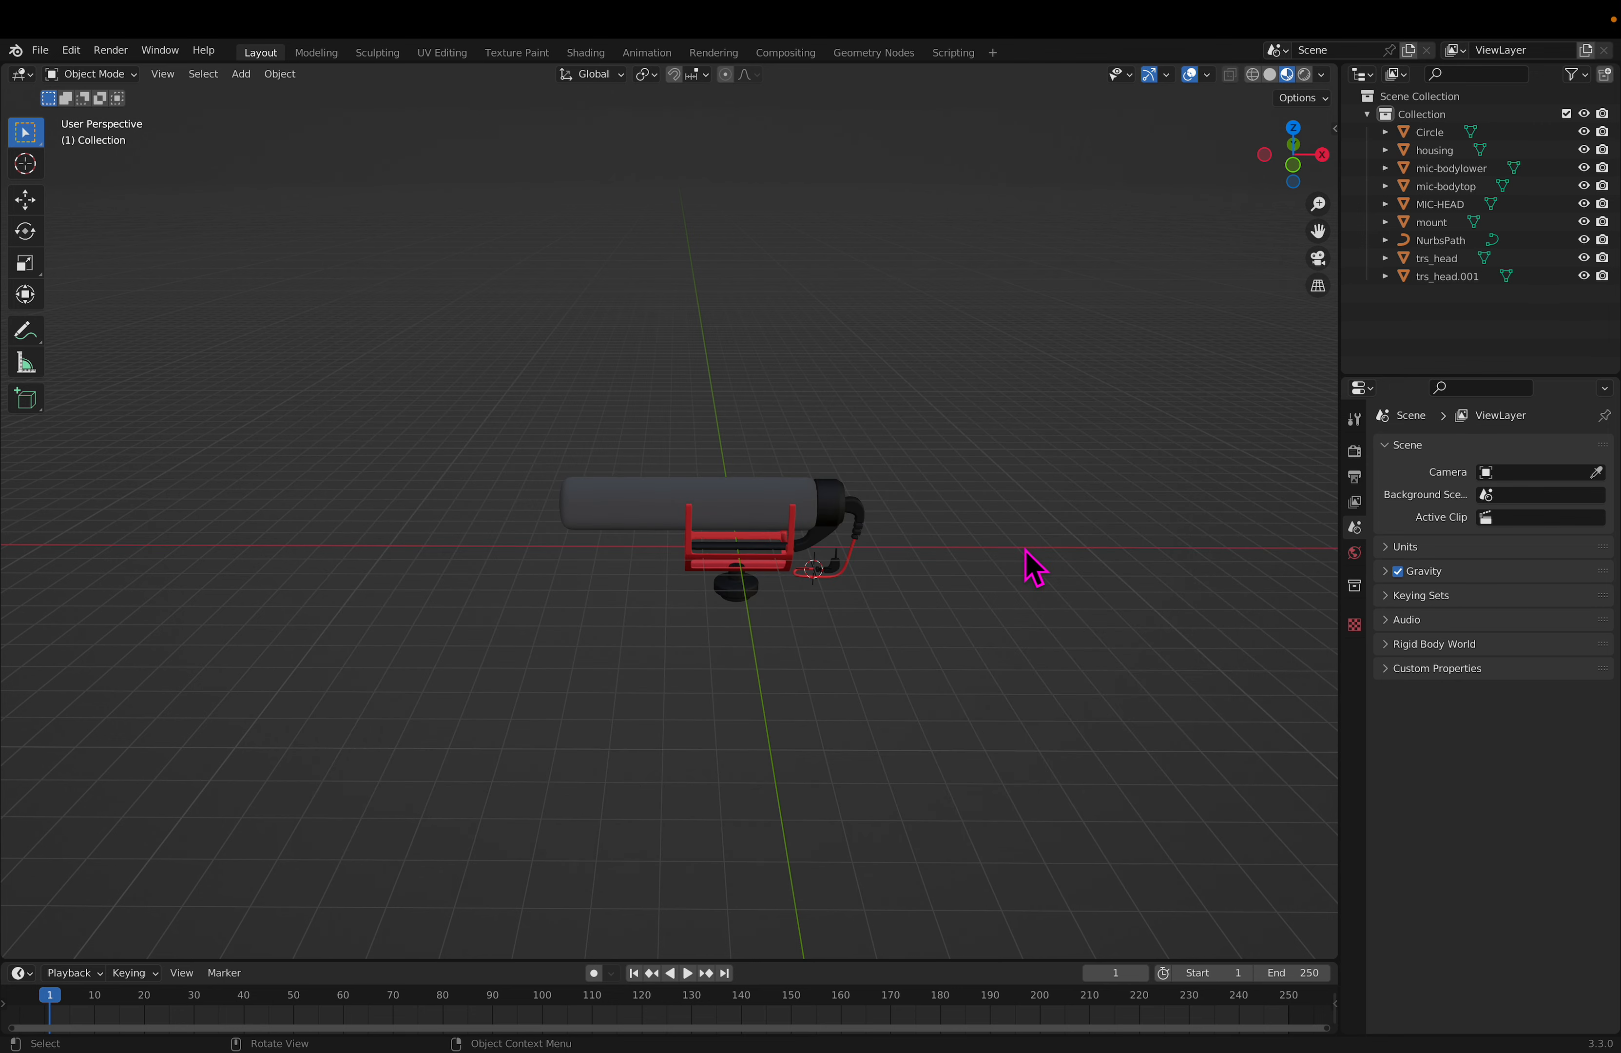
Step: Switch to Adobe Aero and open the file dialog for importing an asset
mouse_move(654, 1048)
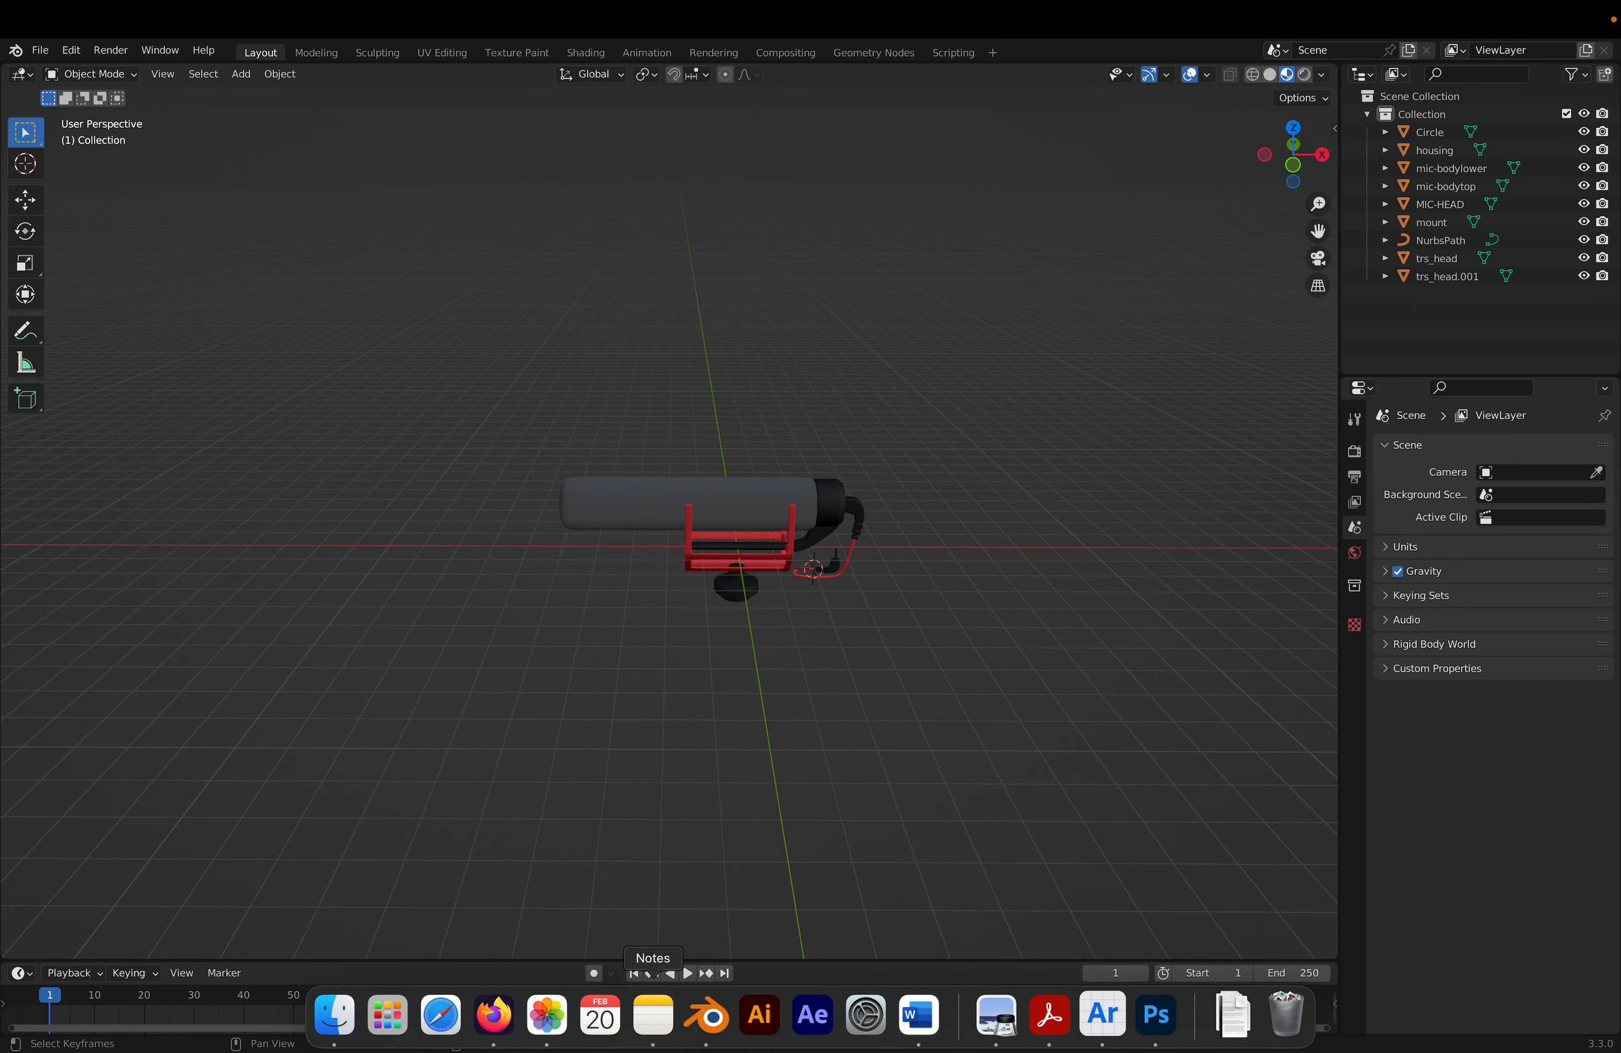
click(1097, 1044)
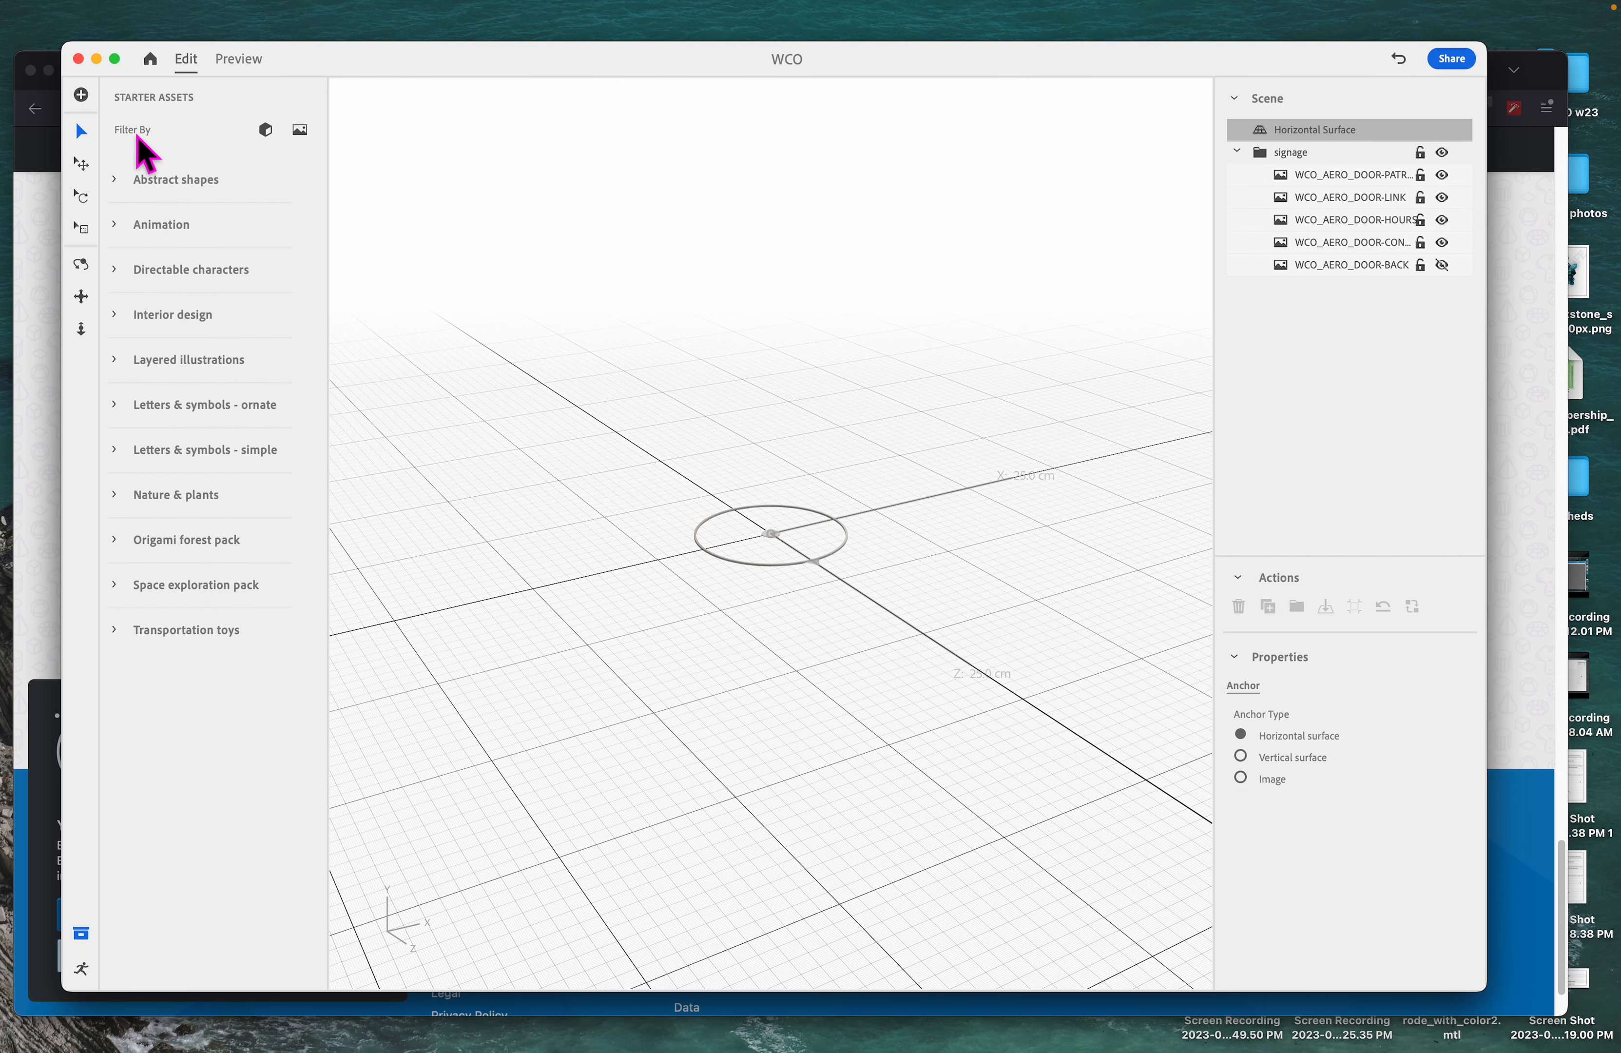
click(82, 95)
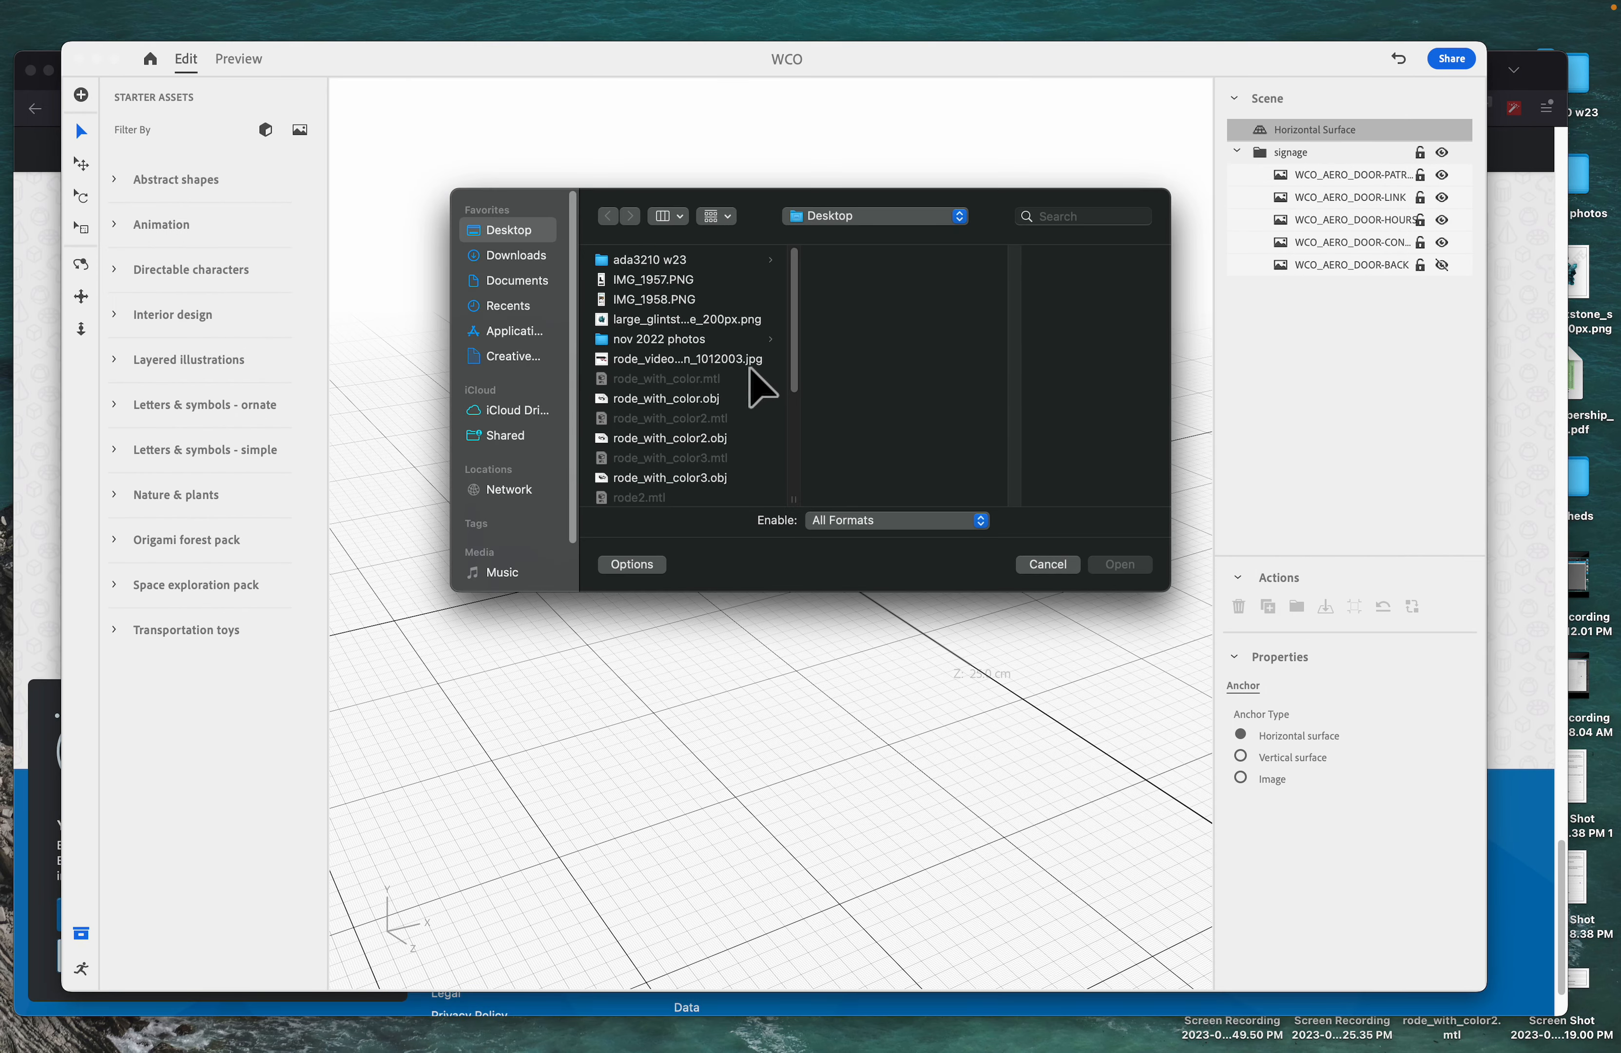